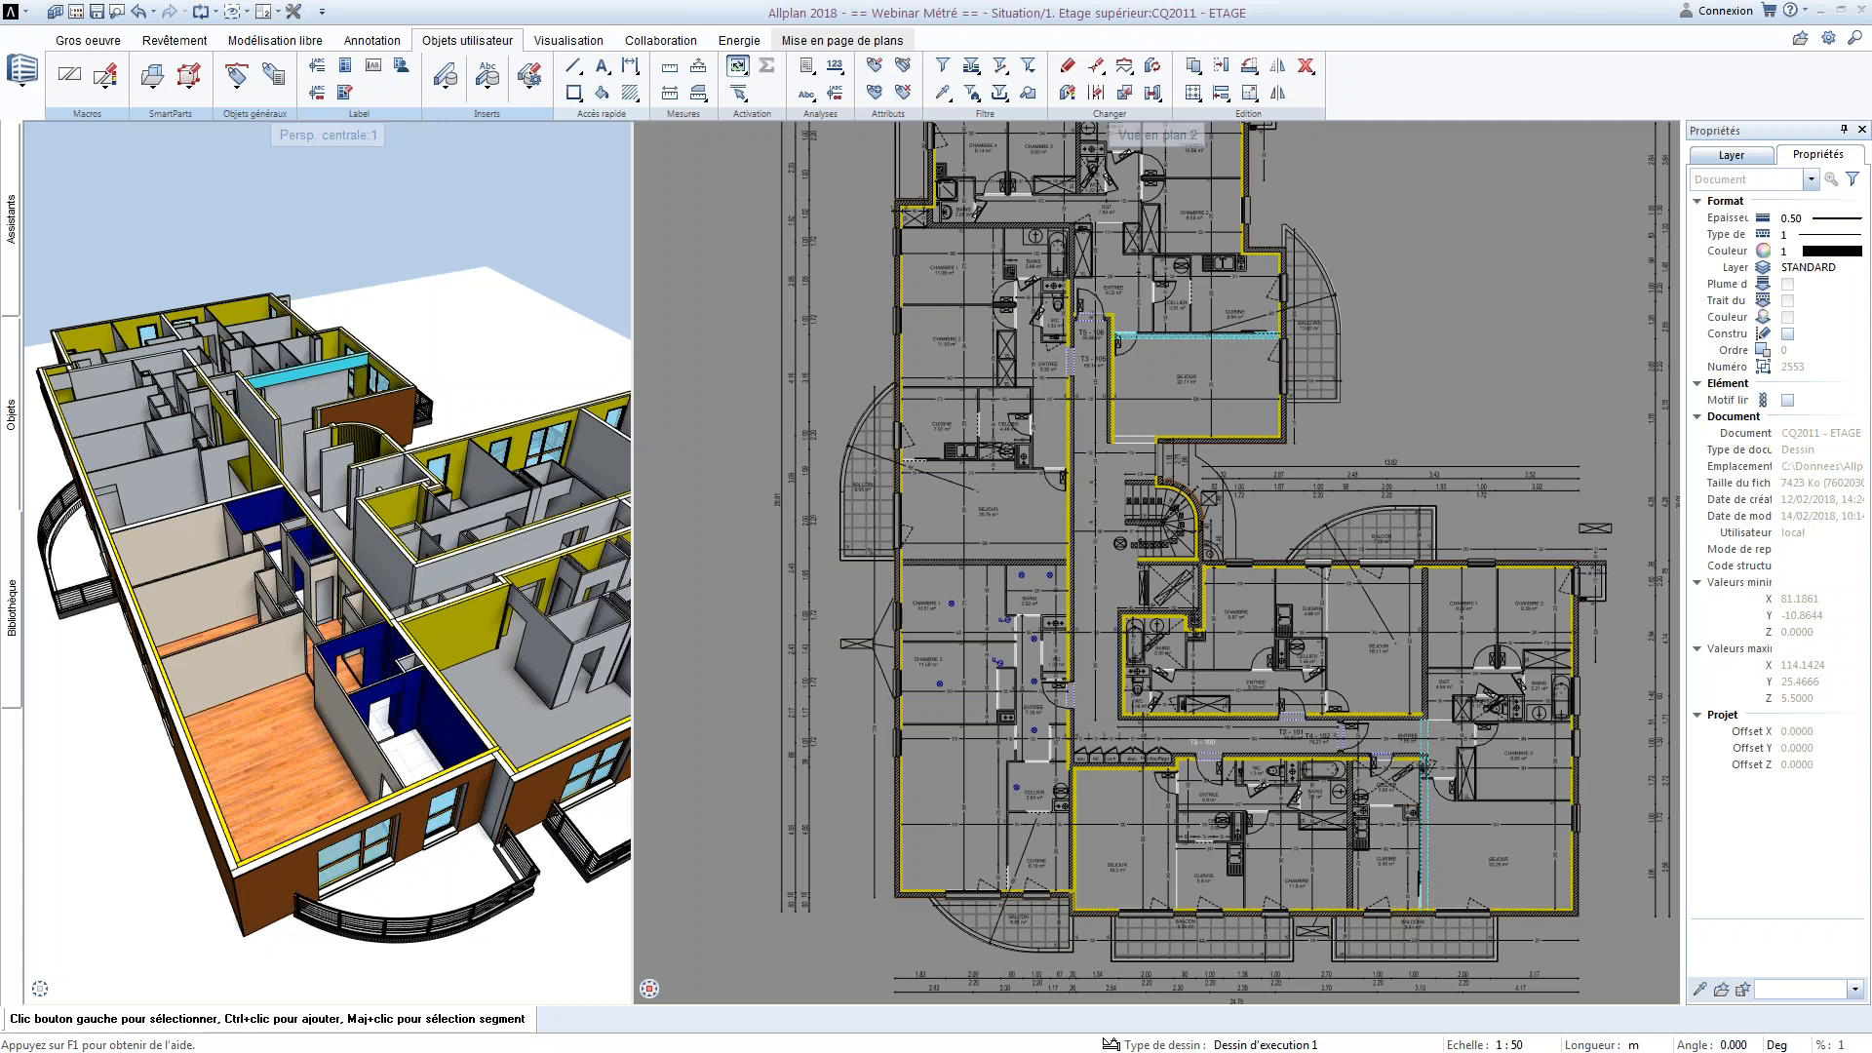
left_click_drag(402, 297, 300, 551)
scroll(299, 548, "up", 1)
right_click_drag(299, 551, 300, 585)
left_click_drag(300, 585, 317, 546)
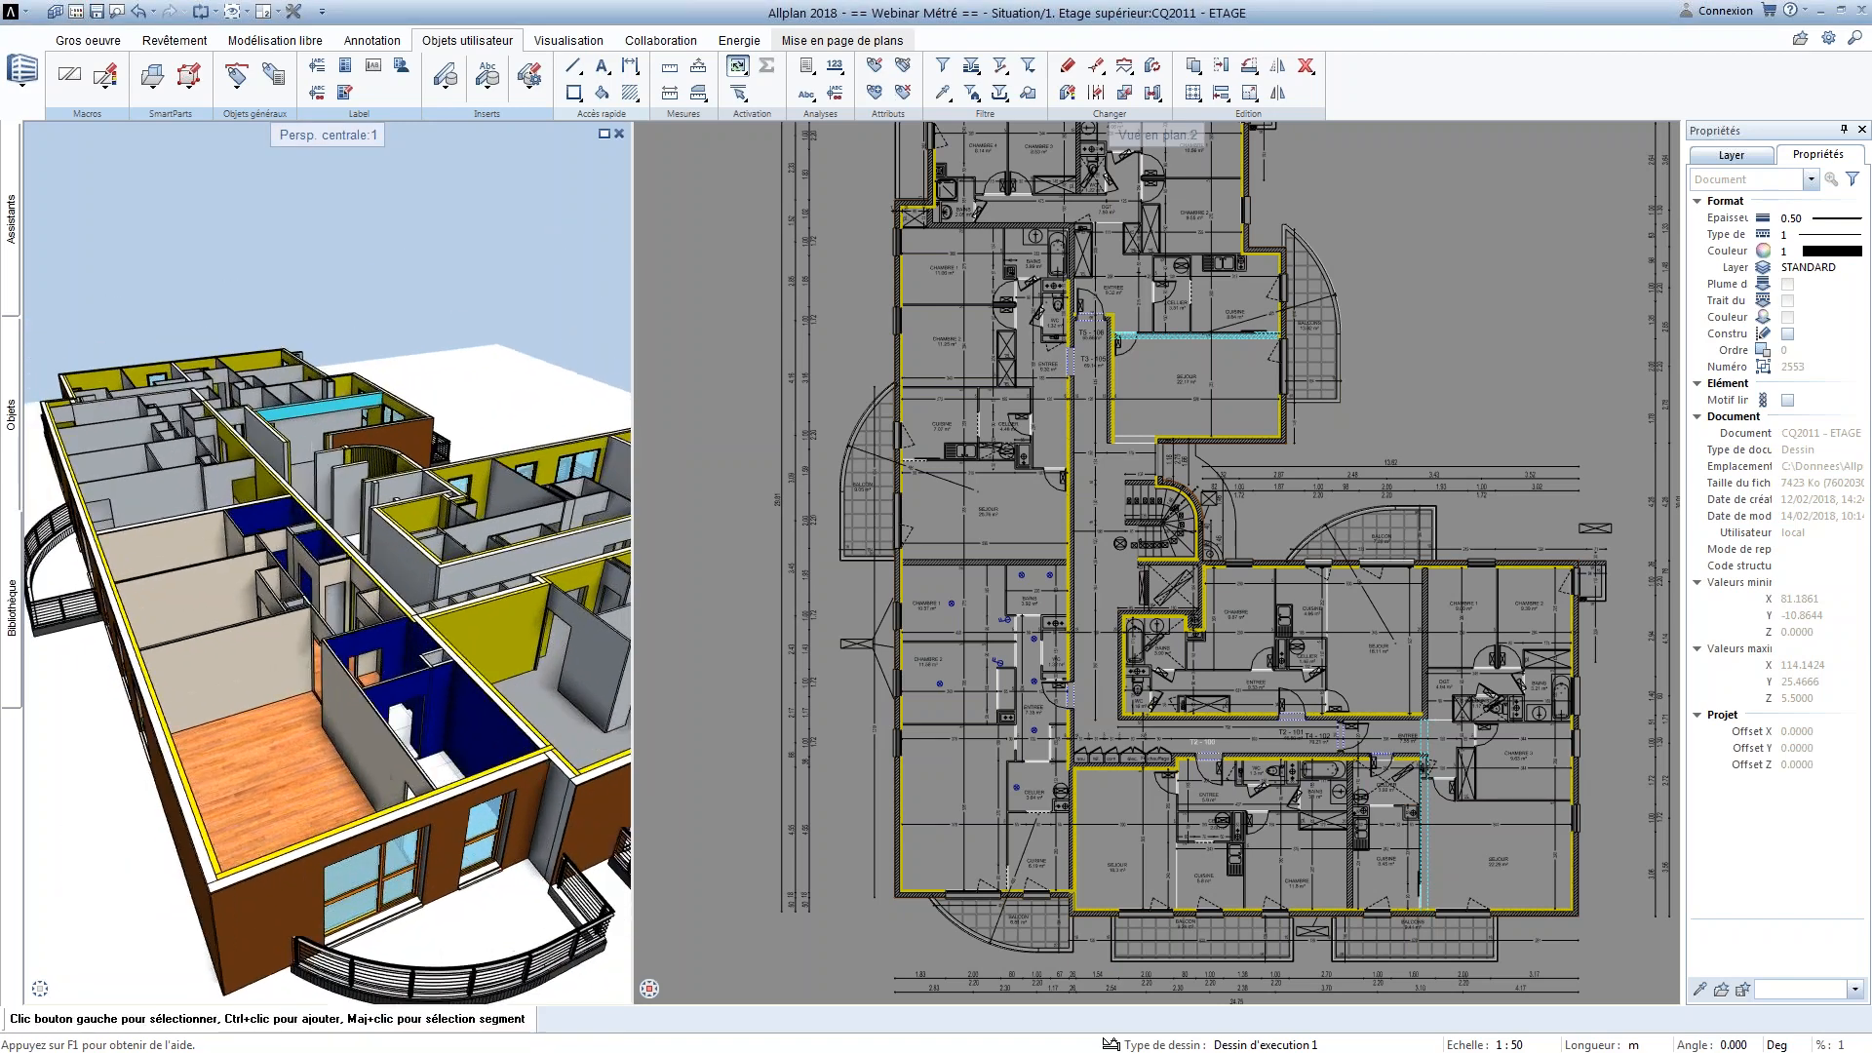
middle_click_drag(317, 546, 307, 560)
mouse_move(307, 560)
right_mouse_down()
mouse_move(307, 507)
mouse_move(307, 561)
right_mouse_up()
Open the attribute editor for the two-layer wall between the corridor and the SEJOUR of T3 - 105, and enlarge its dialog
middle_click_drag(872, 550, 830, 556)
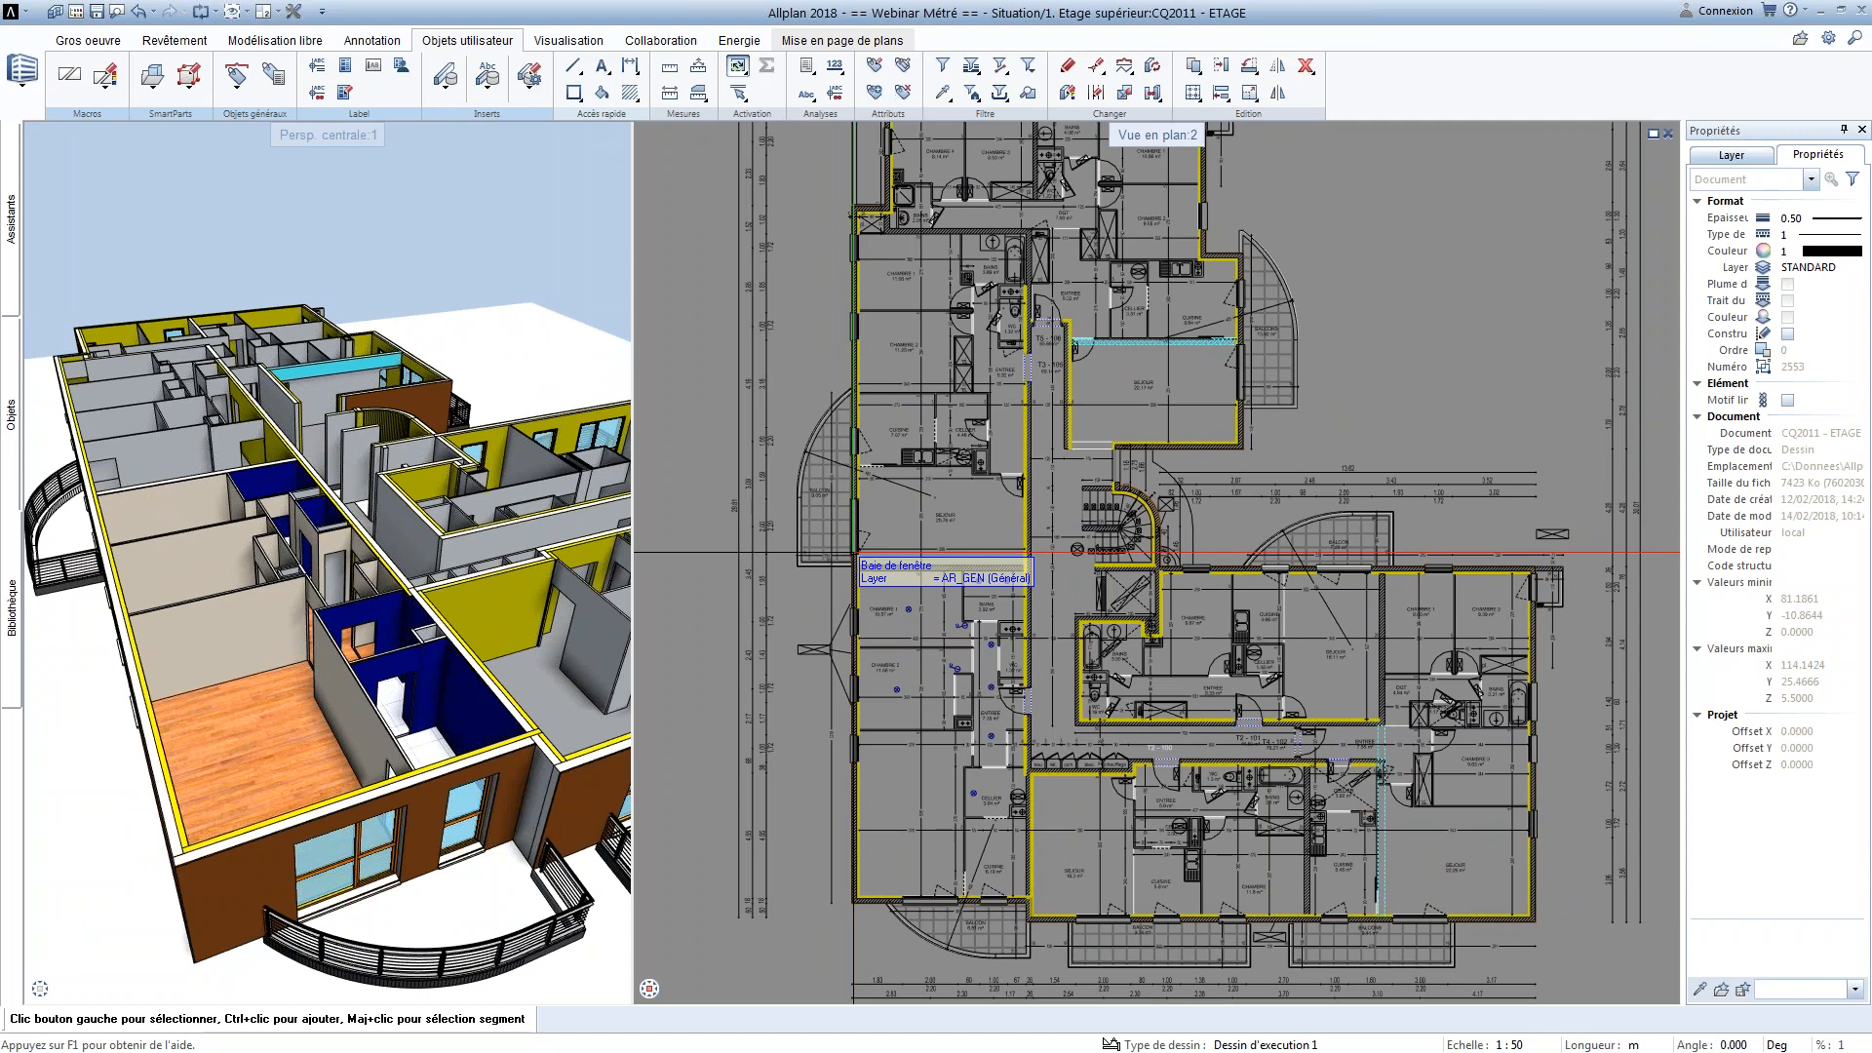
scroll(1073, 346, "up", 4)
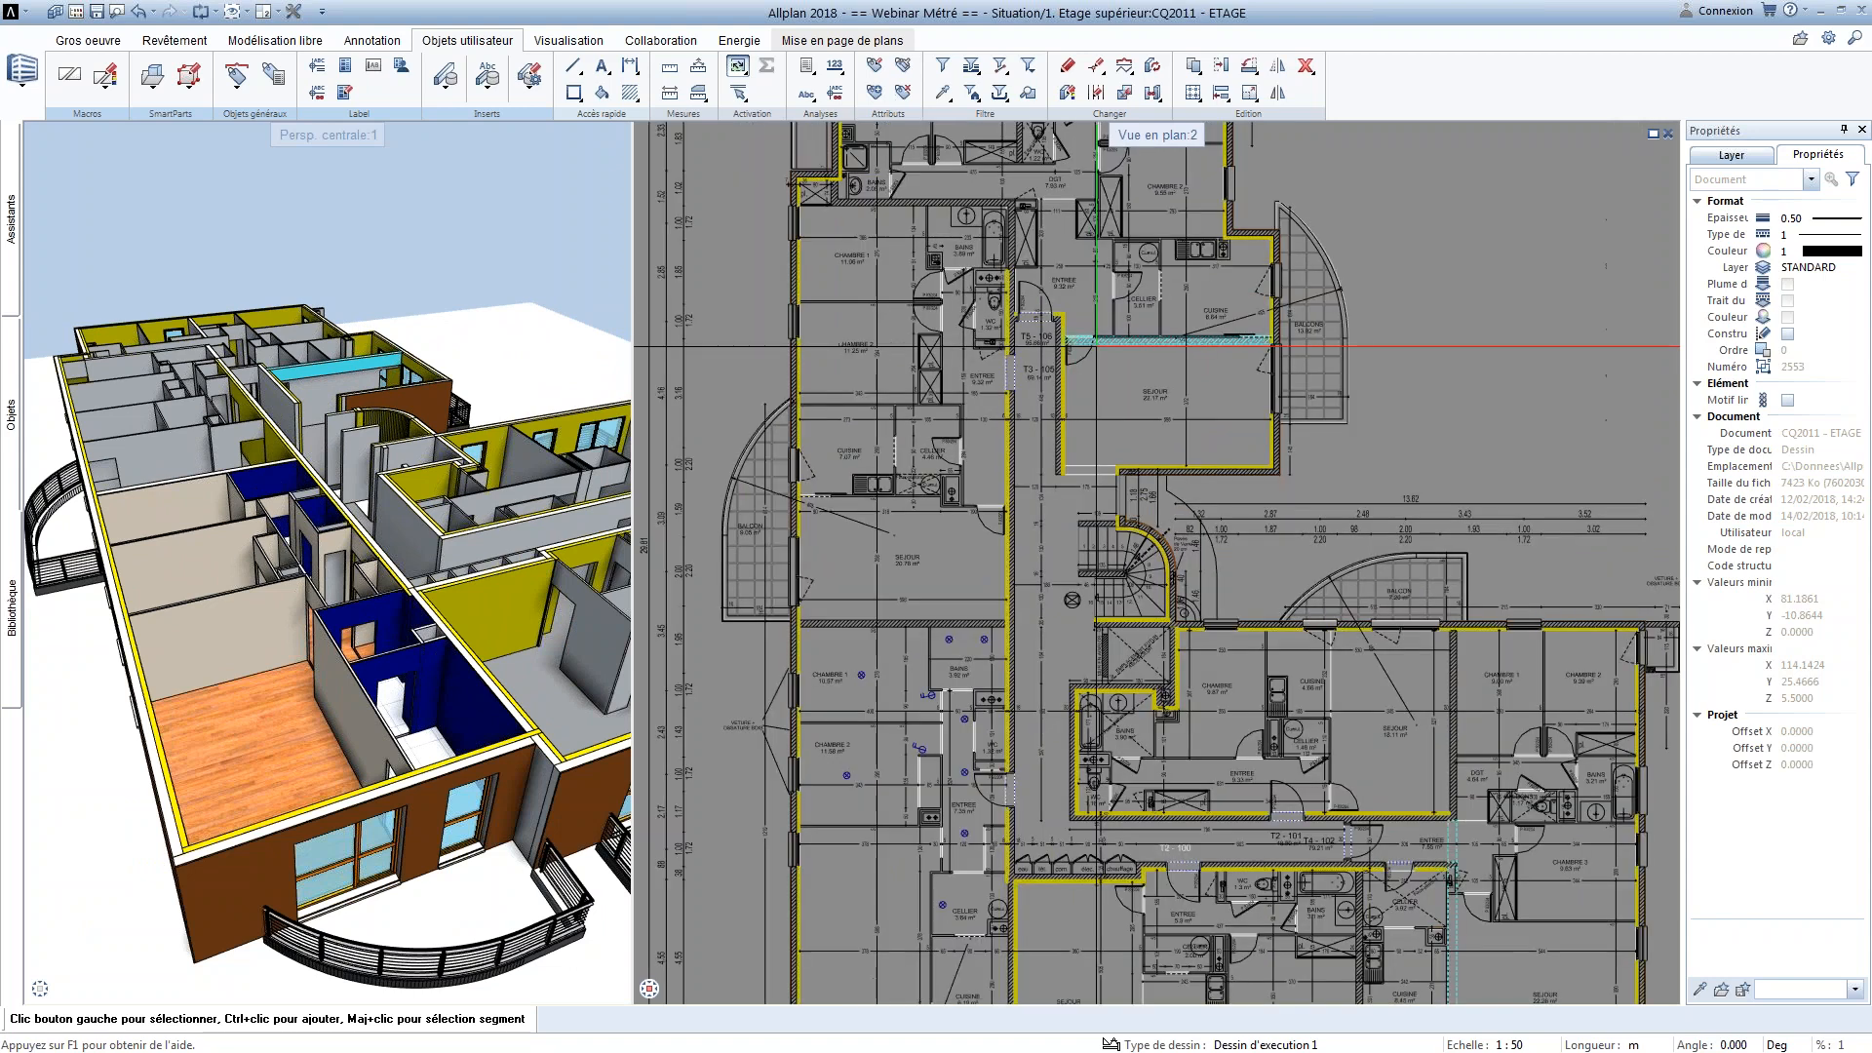
scroll(942, 457, "up", 1)
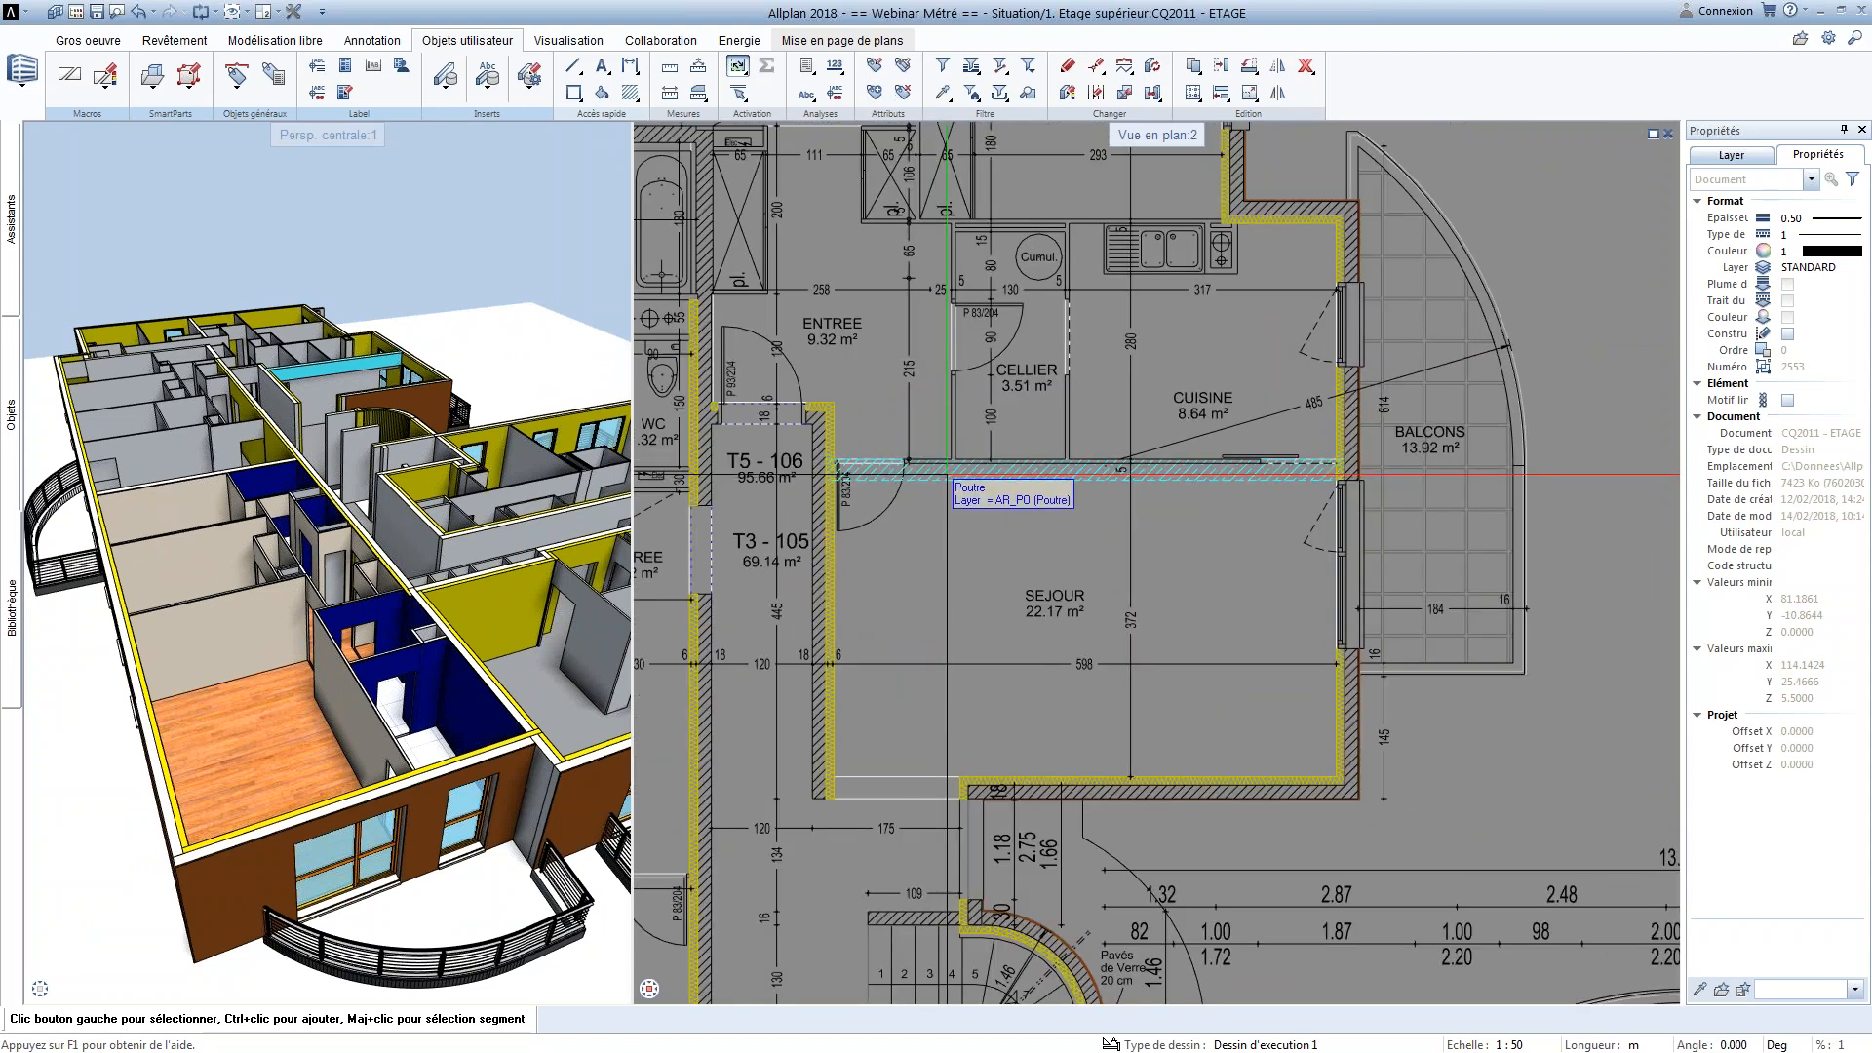
left_click(817, 523)
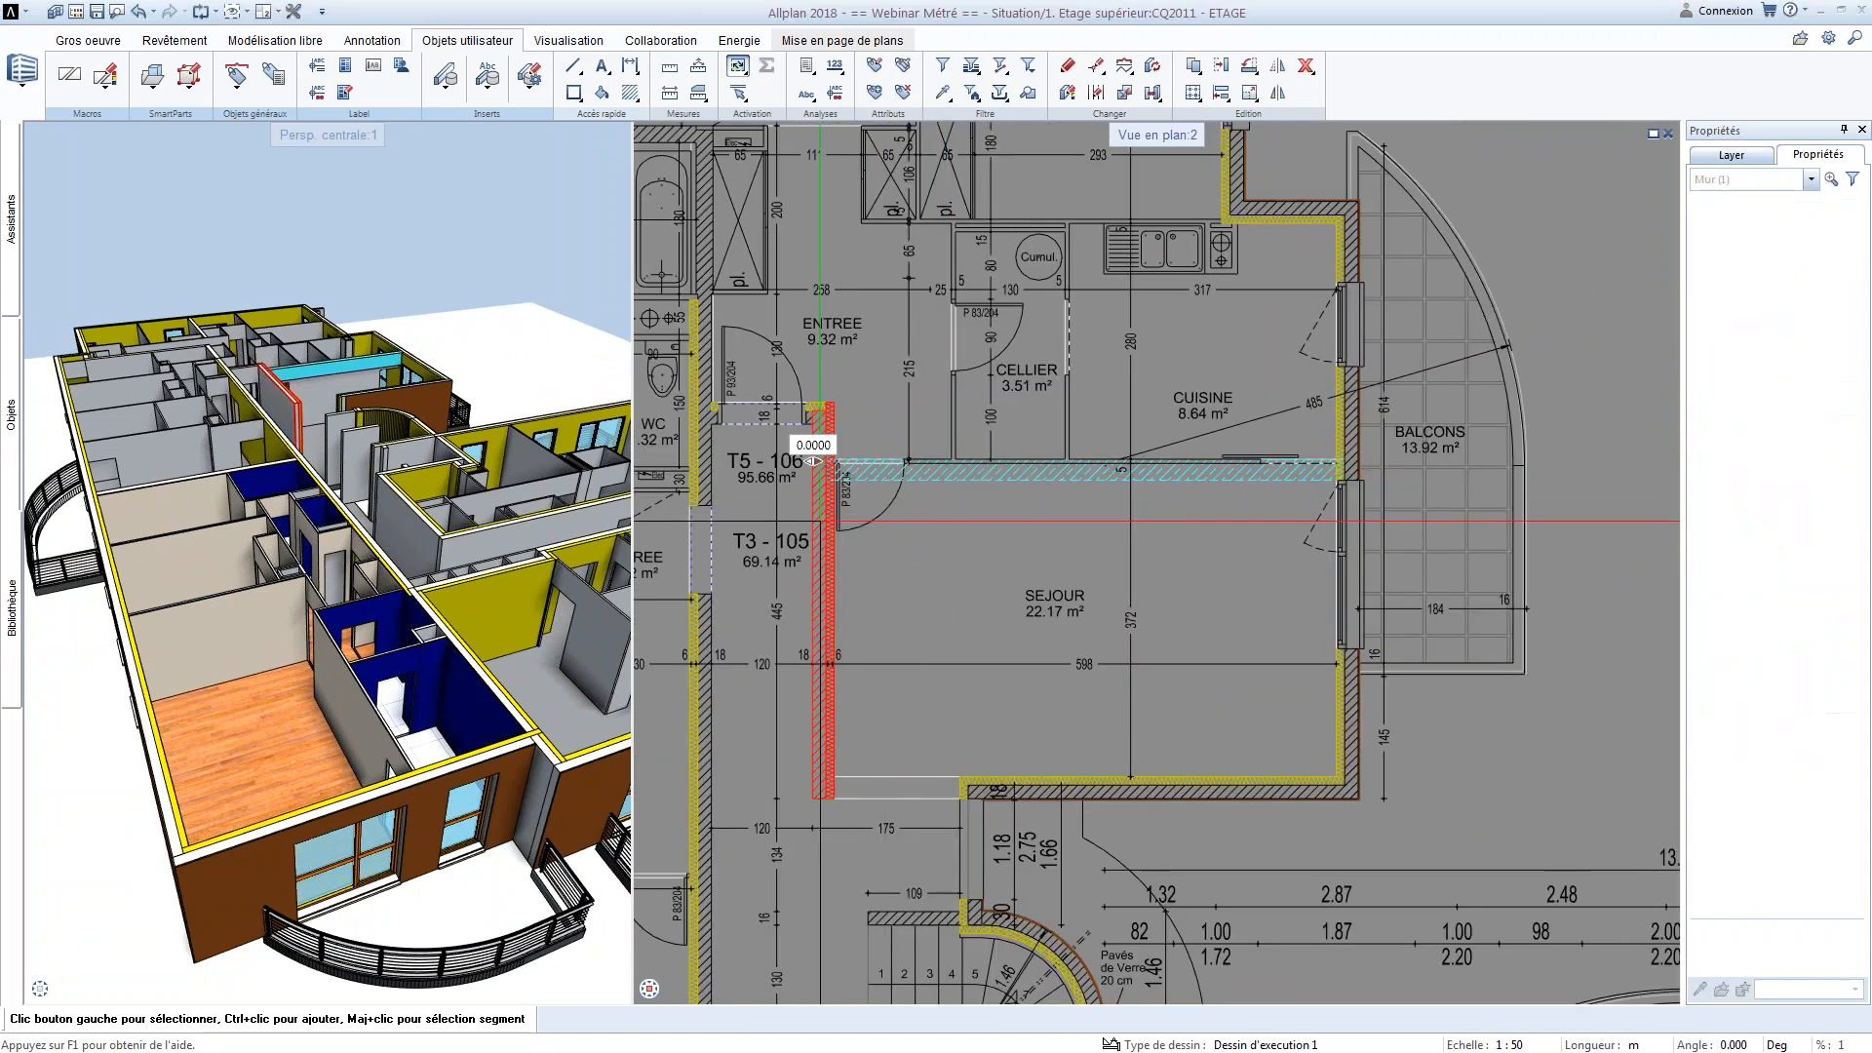
middle_click_drag(317, 414, 327, 661)
scroll(322, 636, "up", 4)
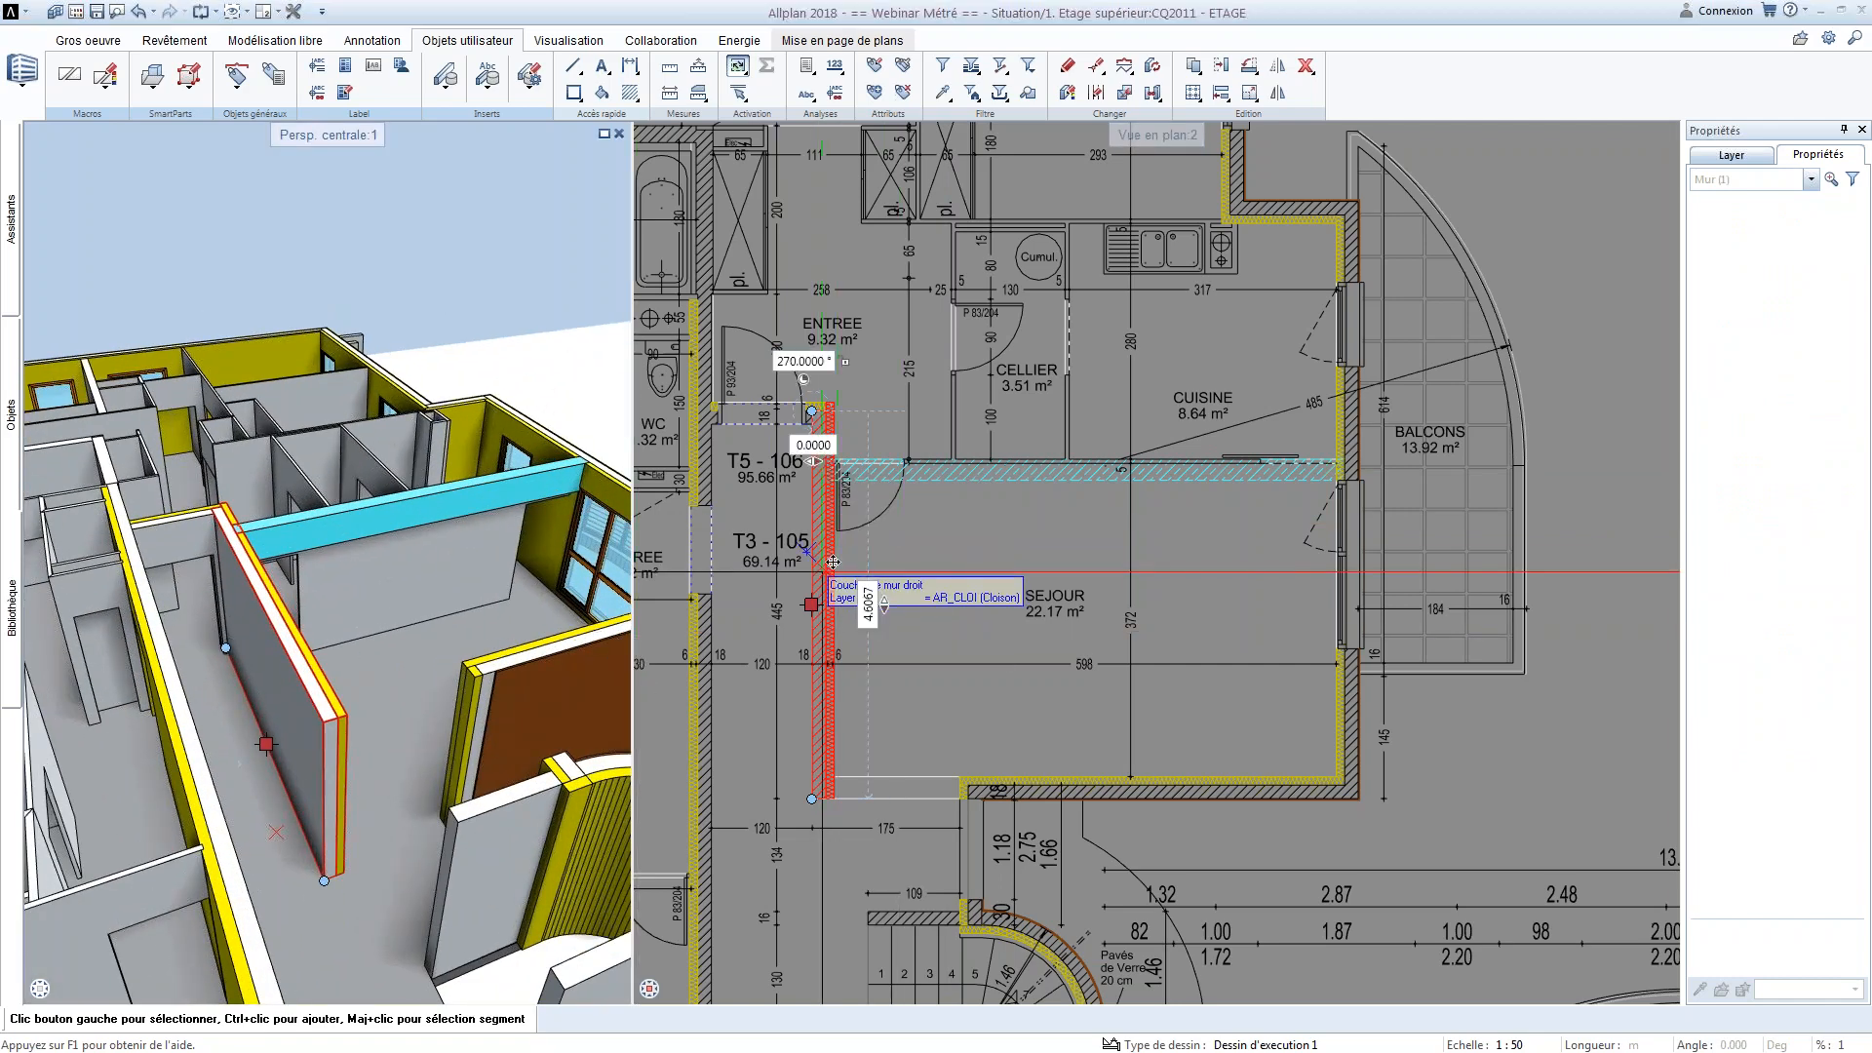
mouse_move(829, 566)
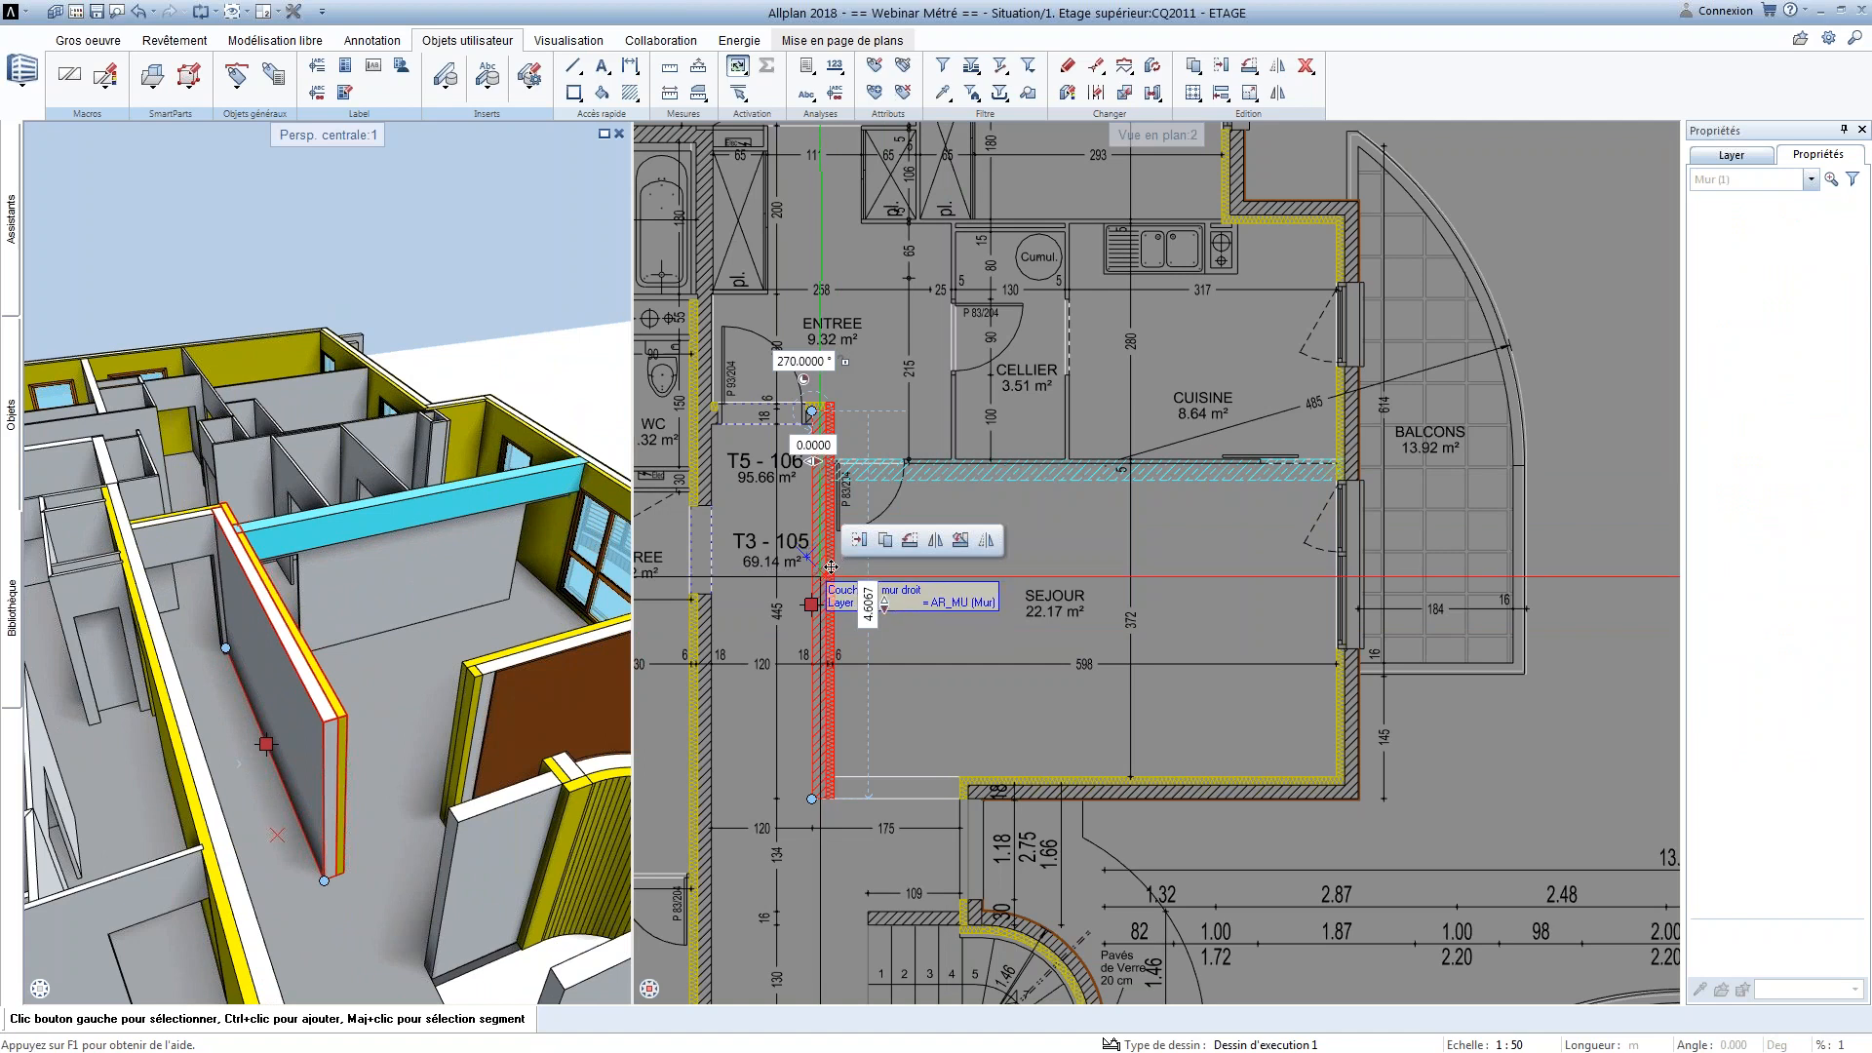
right_click(830, 575)
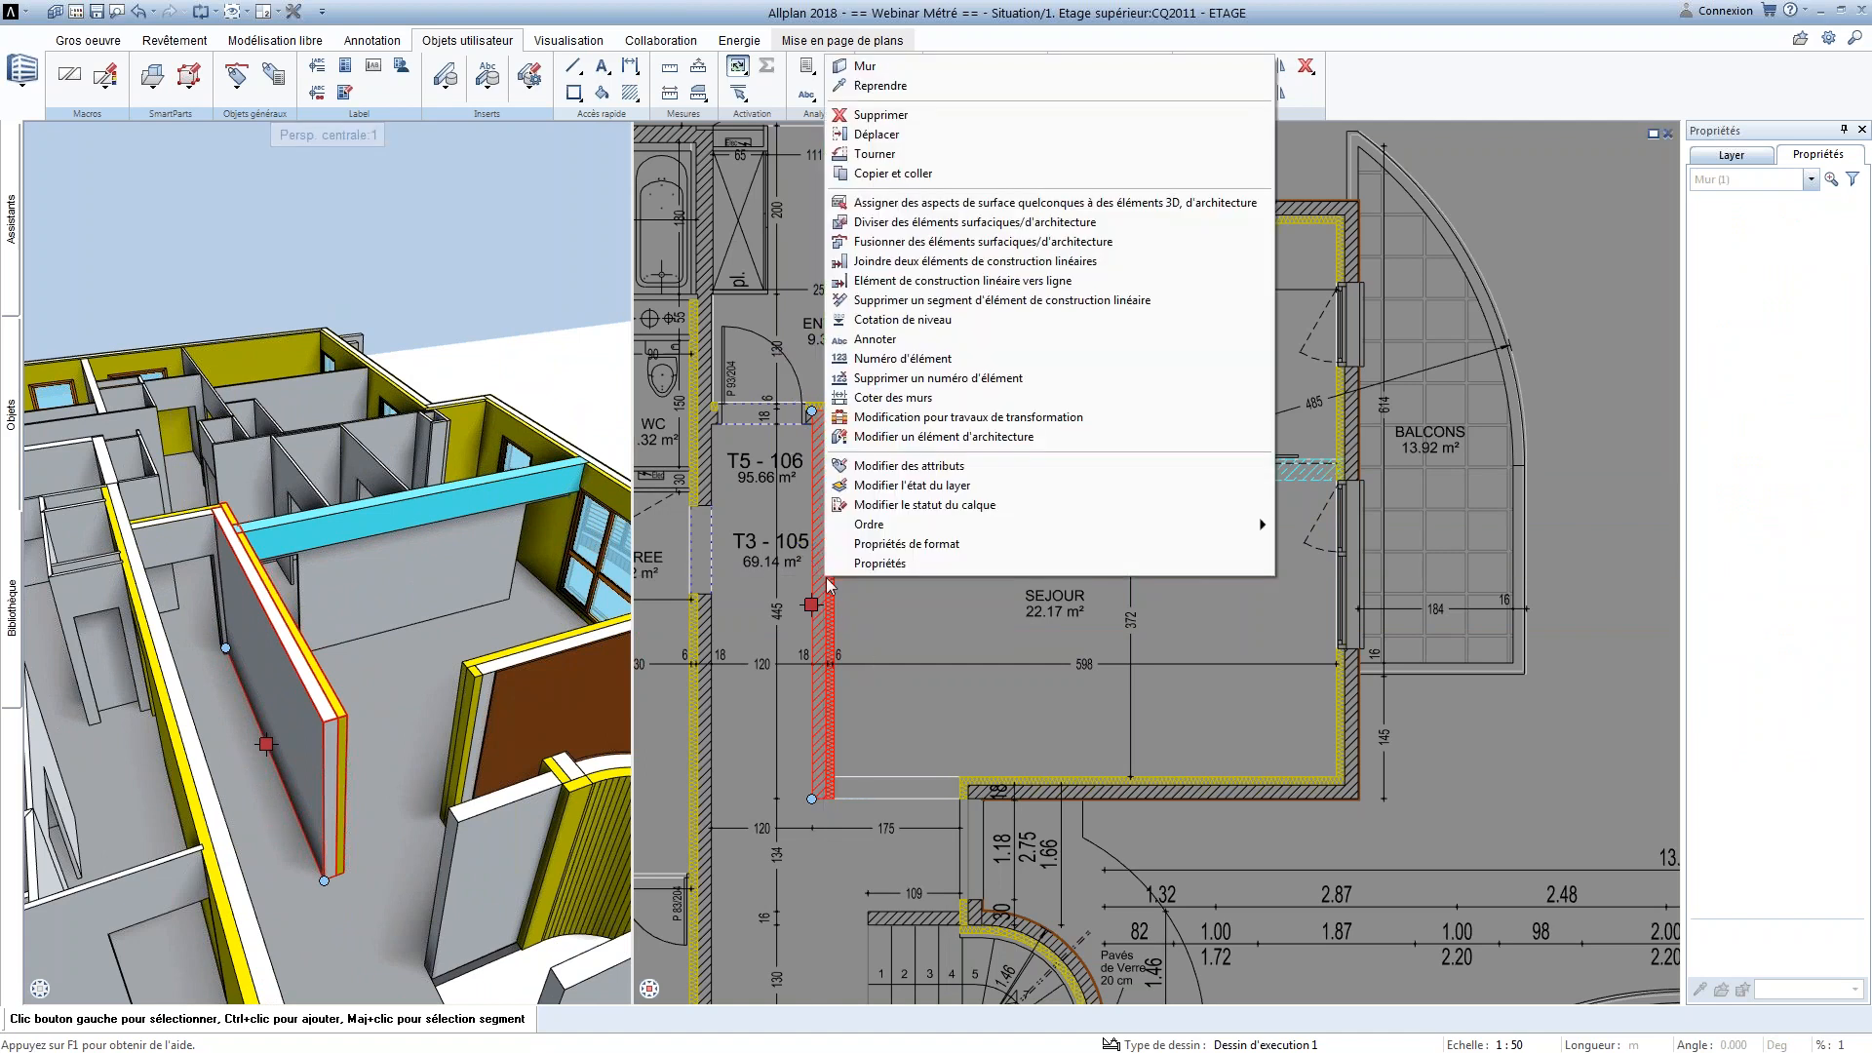
left_click(901, 467)
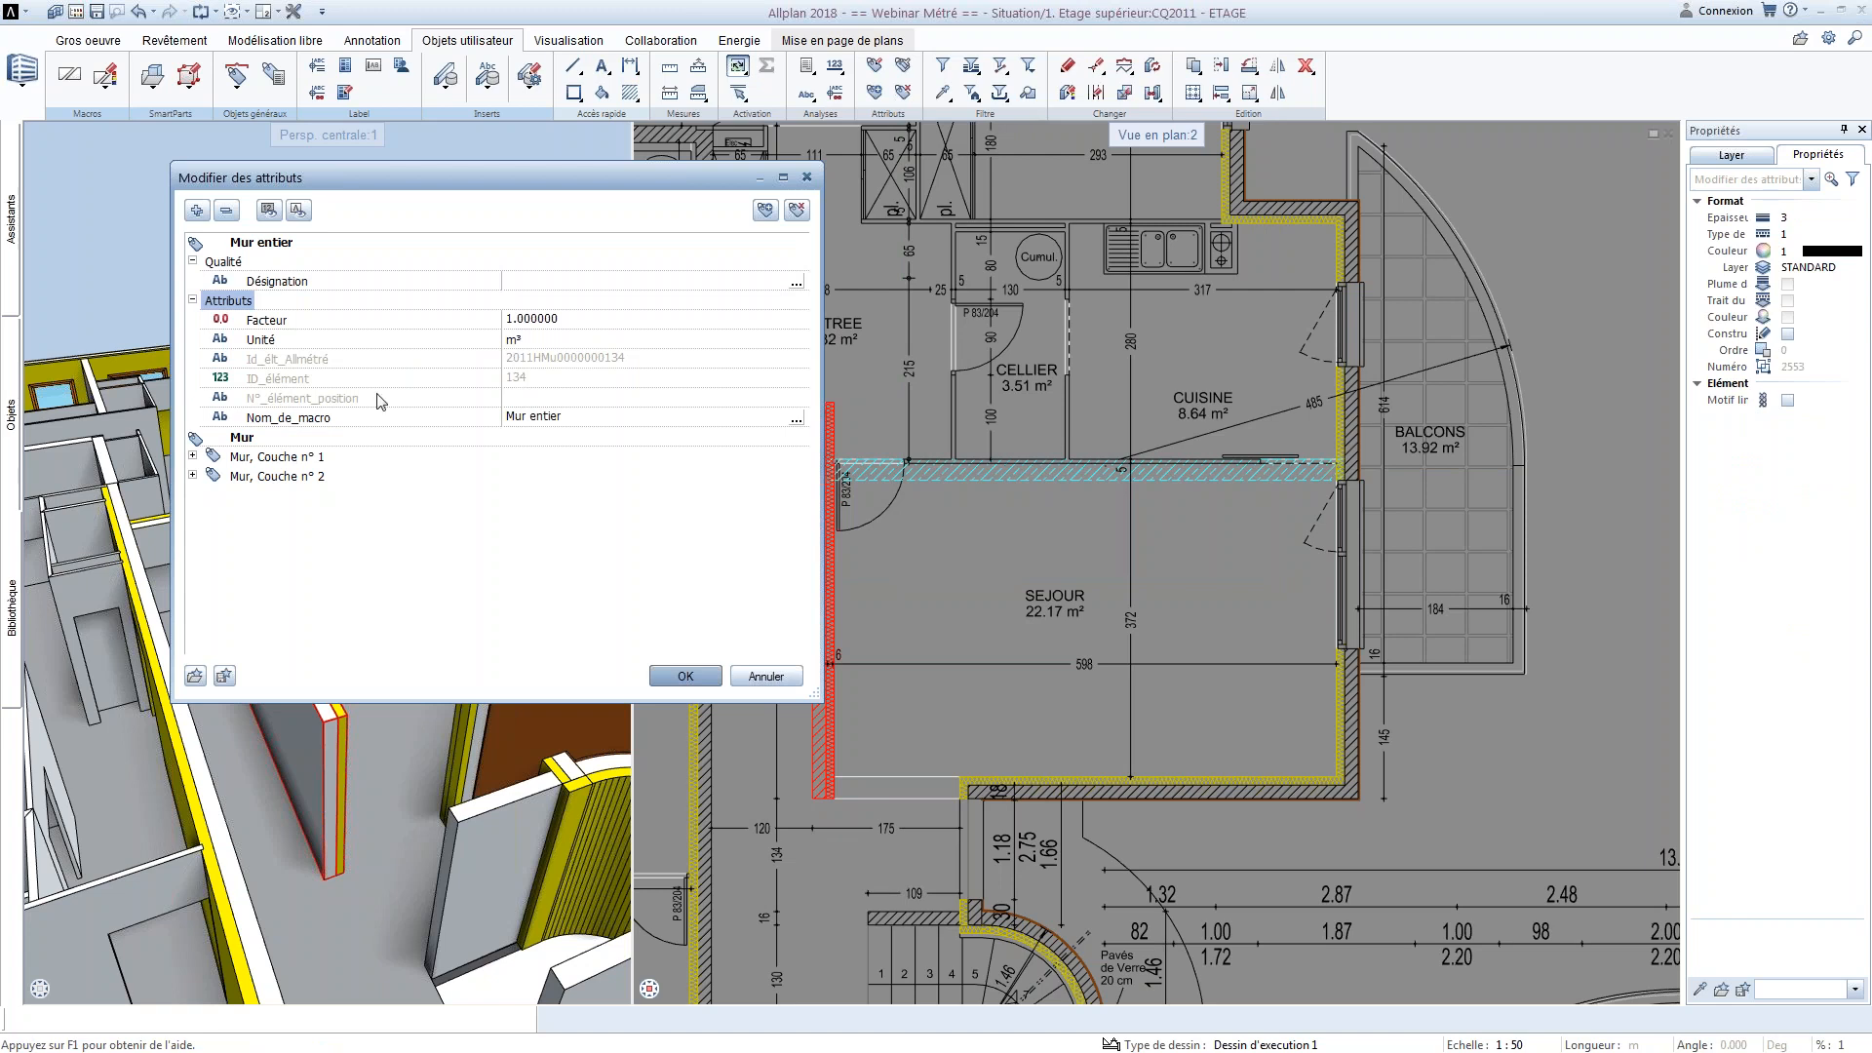
left_click_drag(503, 174, 629, 149)
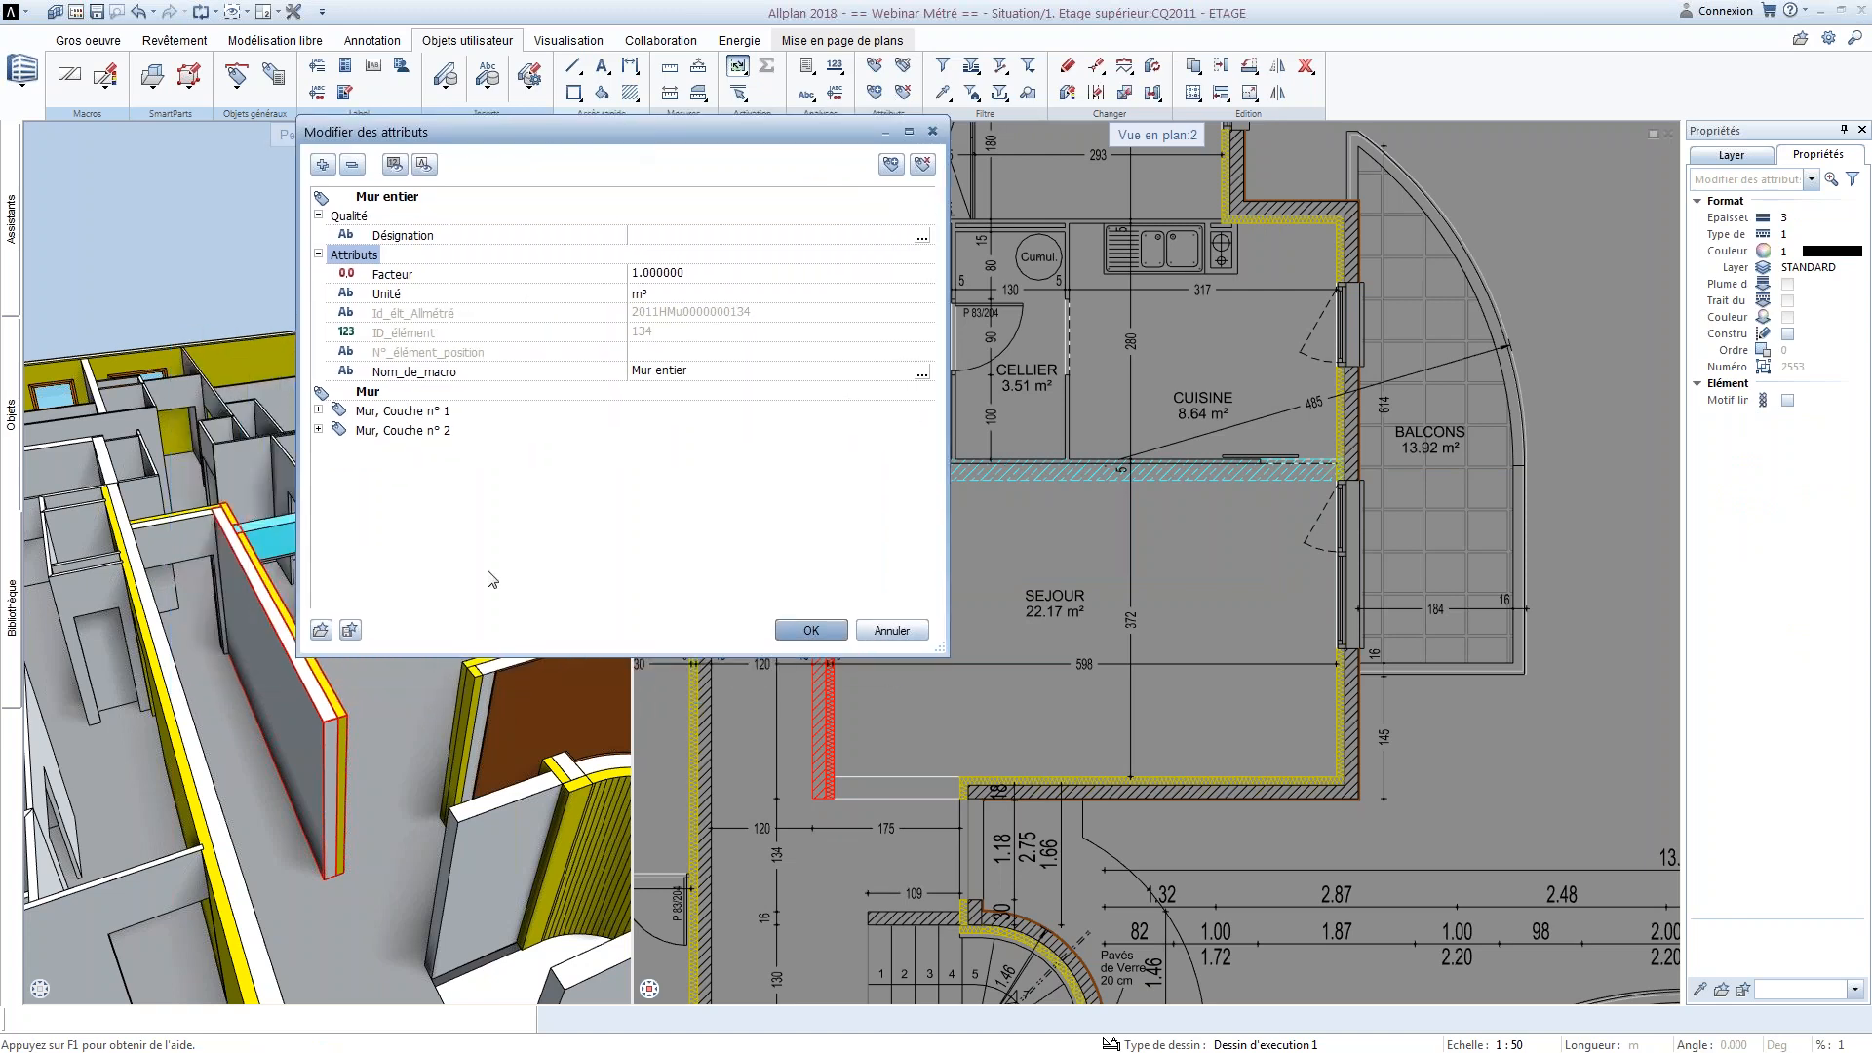
left_click_drag(552, 653, 544, 821)
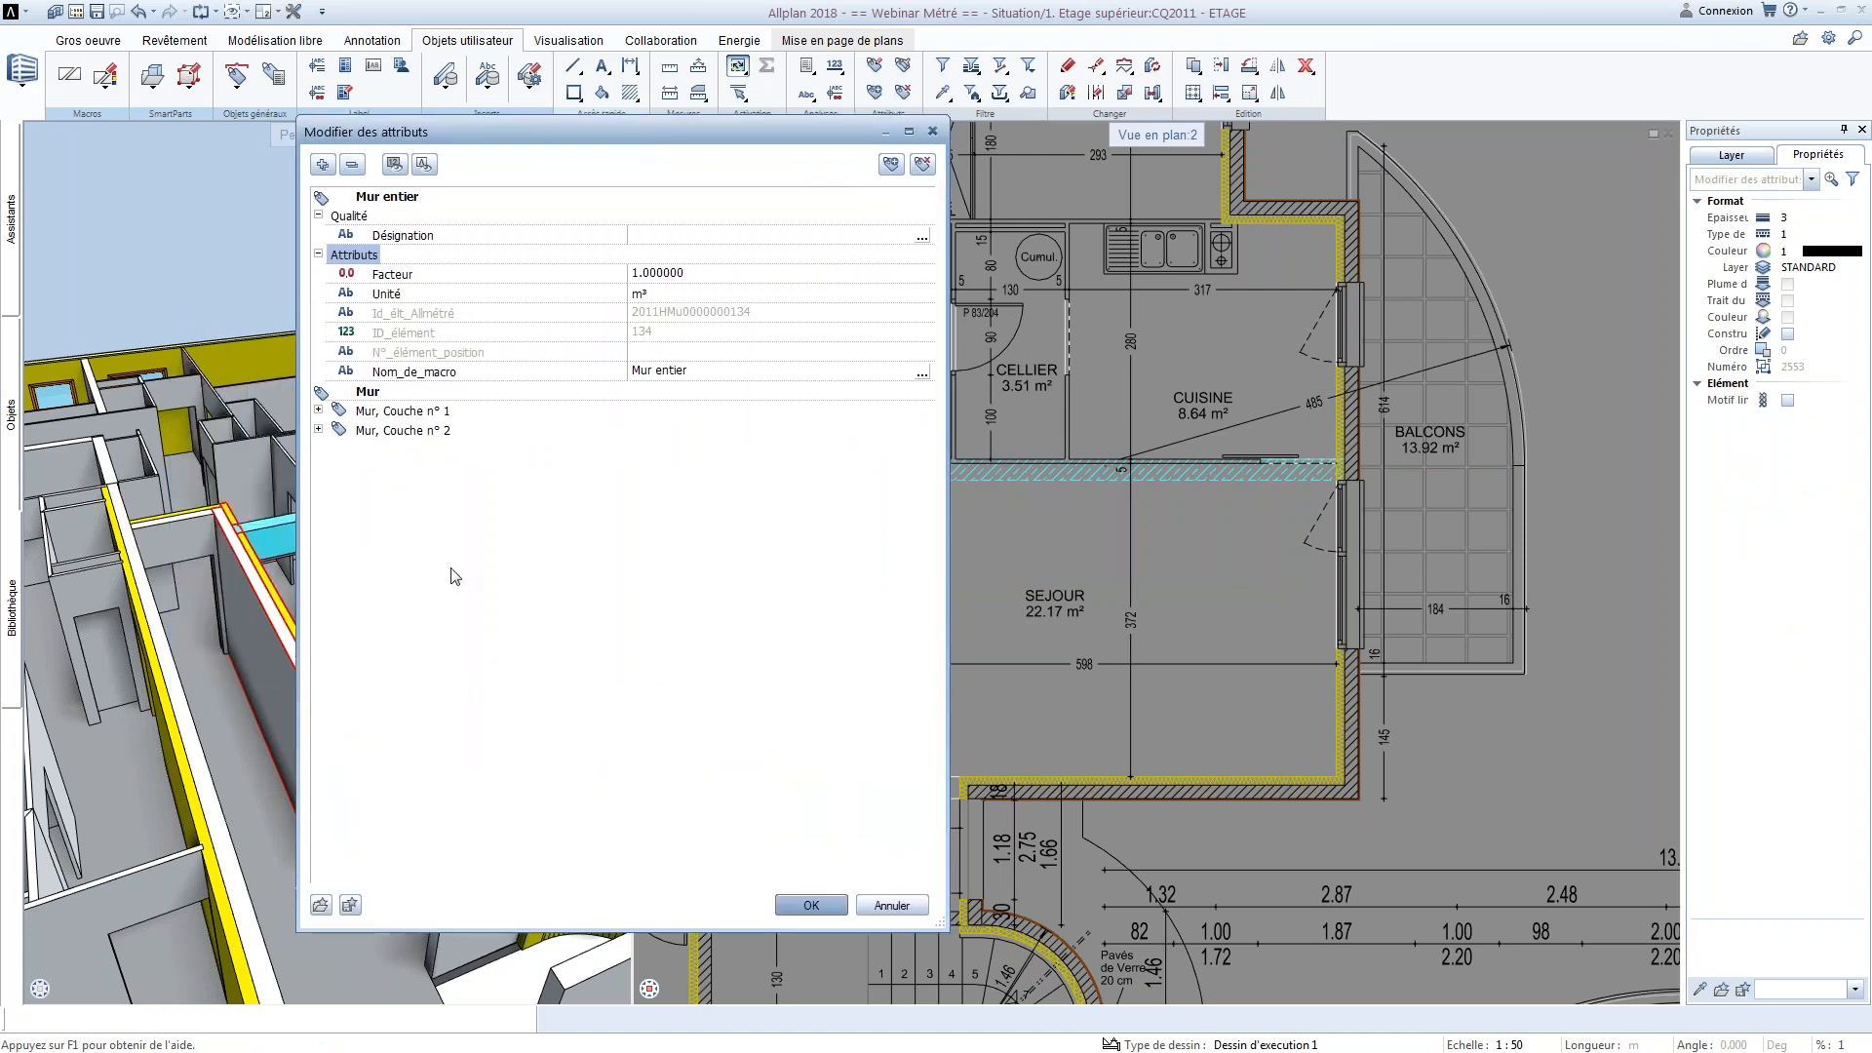
Examine the attributes of wall layer 1, especially its length, width, height, net volume and element ID
left_click(318, 411)
left_click(335, 507)
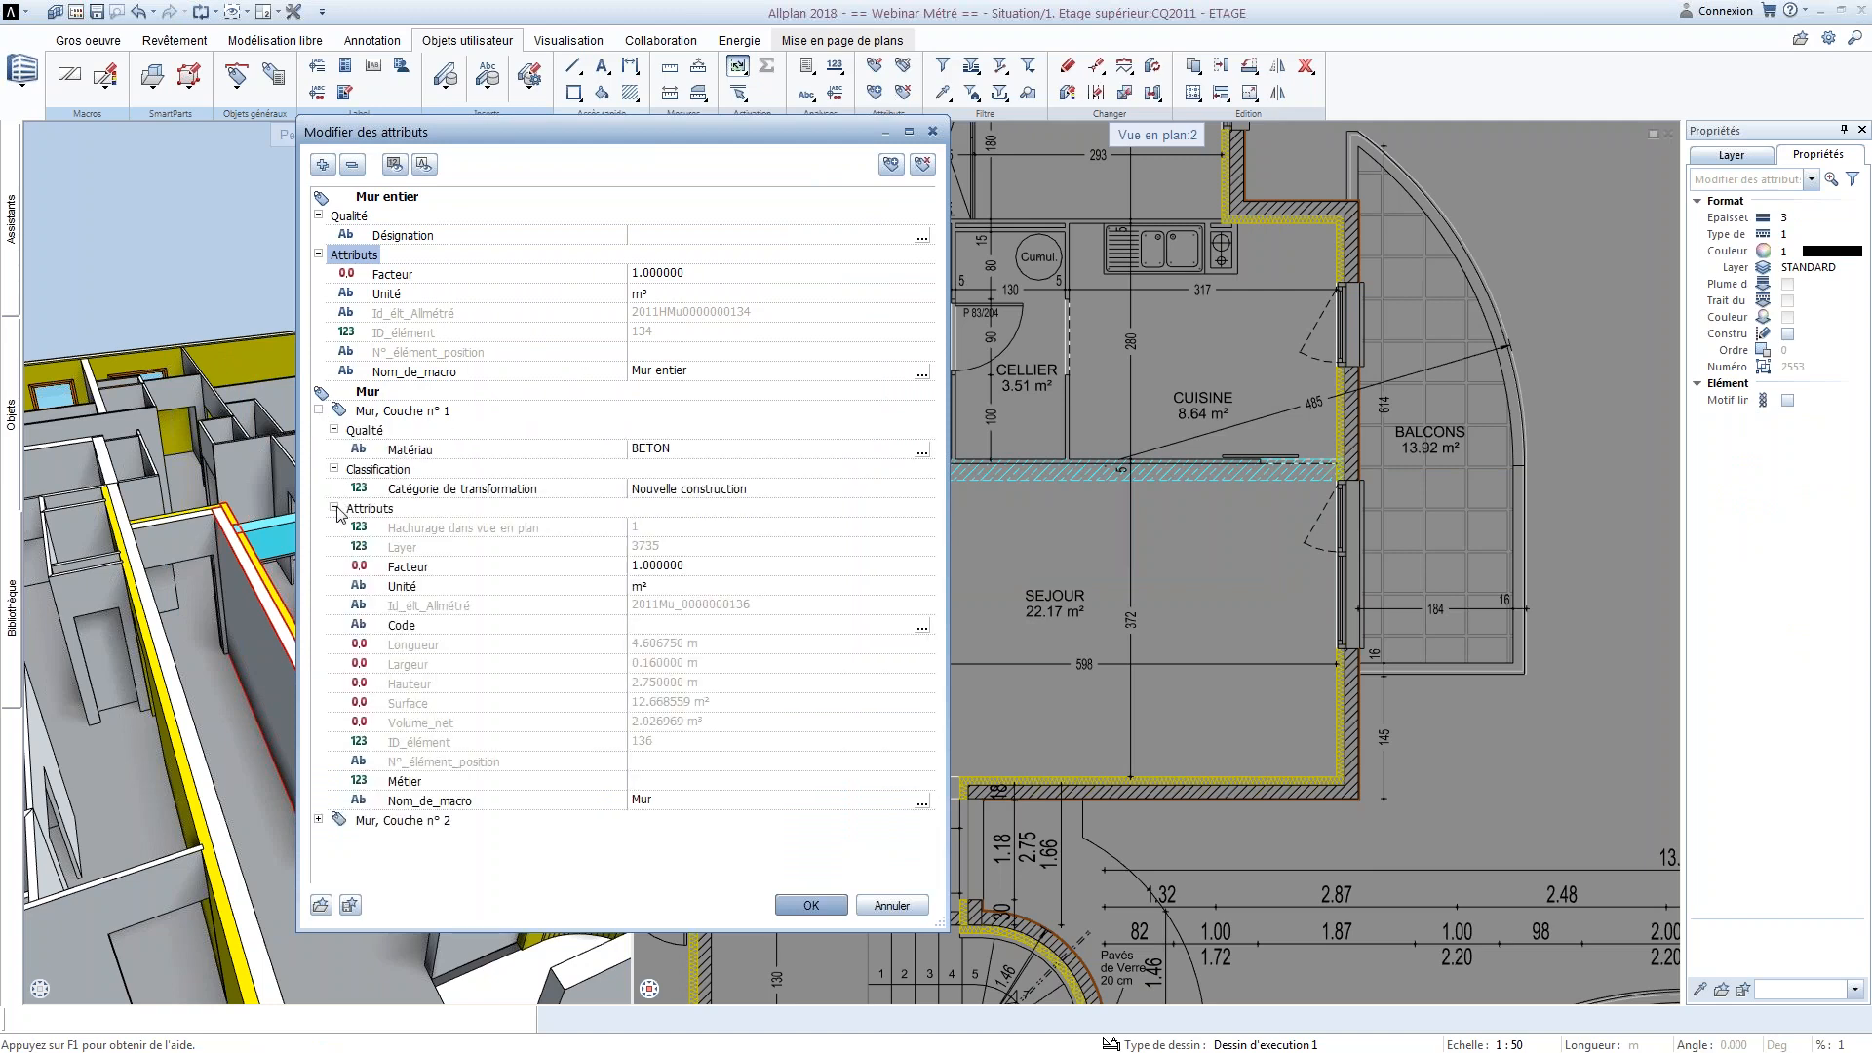
left_click(423, 648)
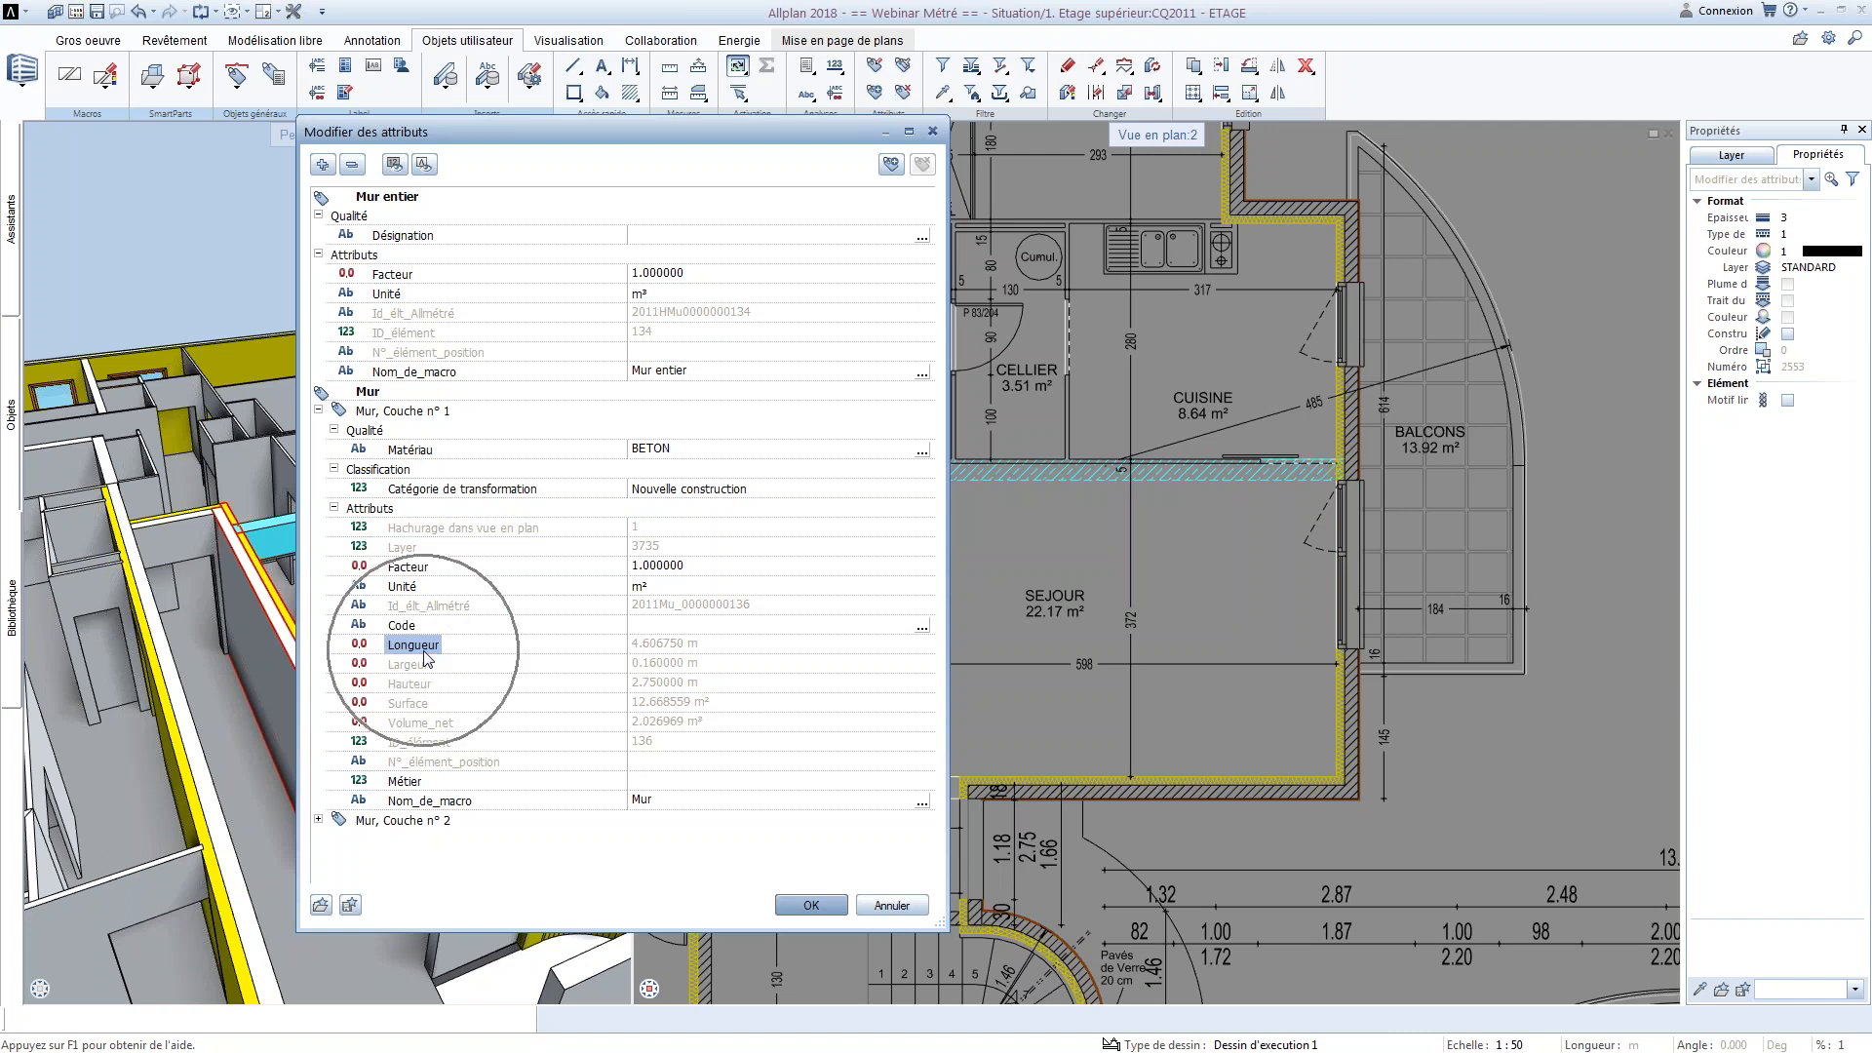
left_click(665, 665)
left_click(662, 685)
left_click(656, 719)
left_click(651, 745)
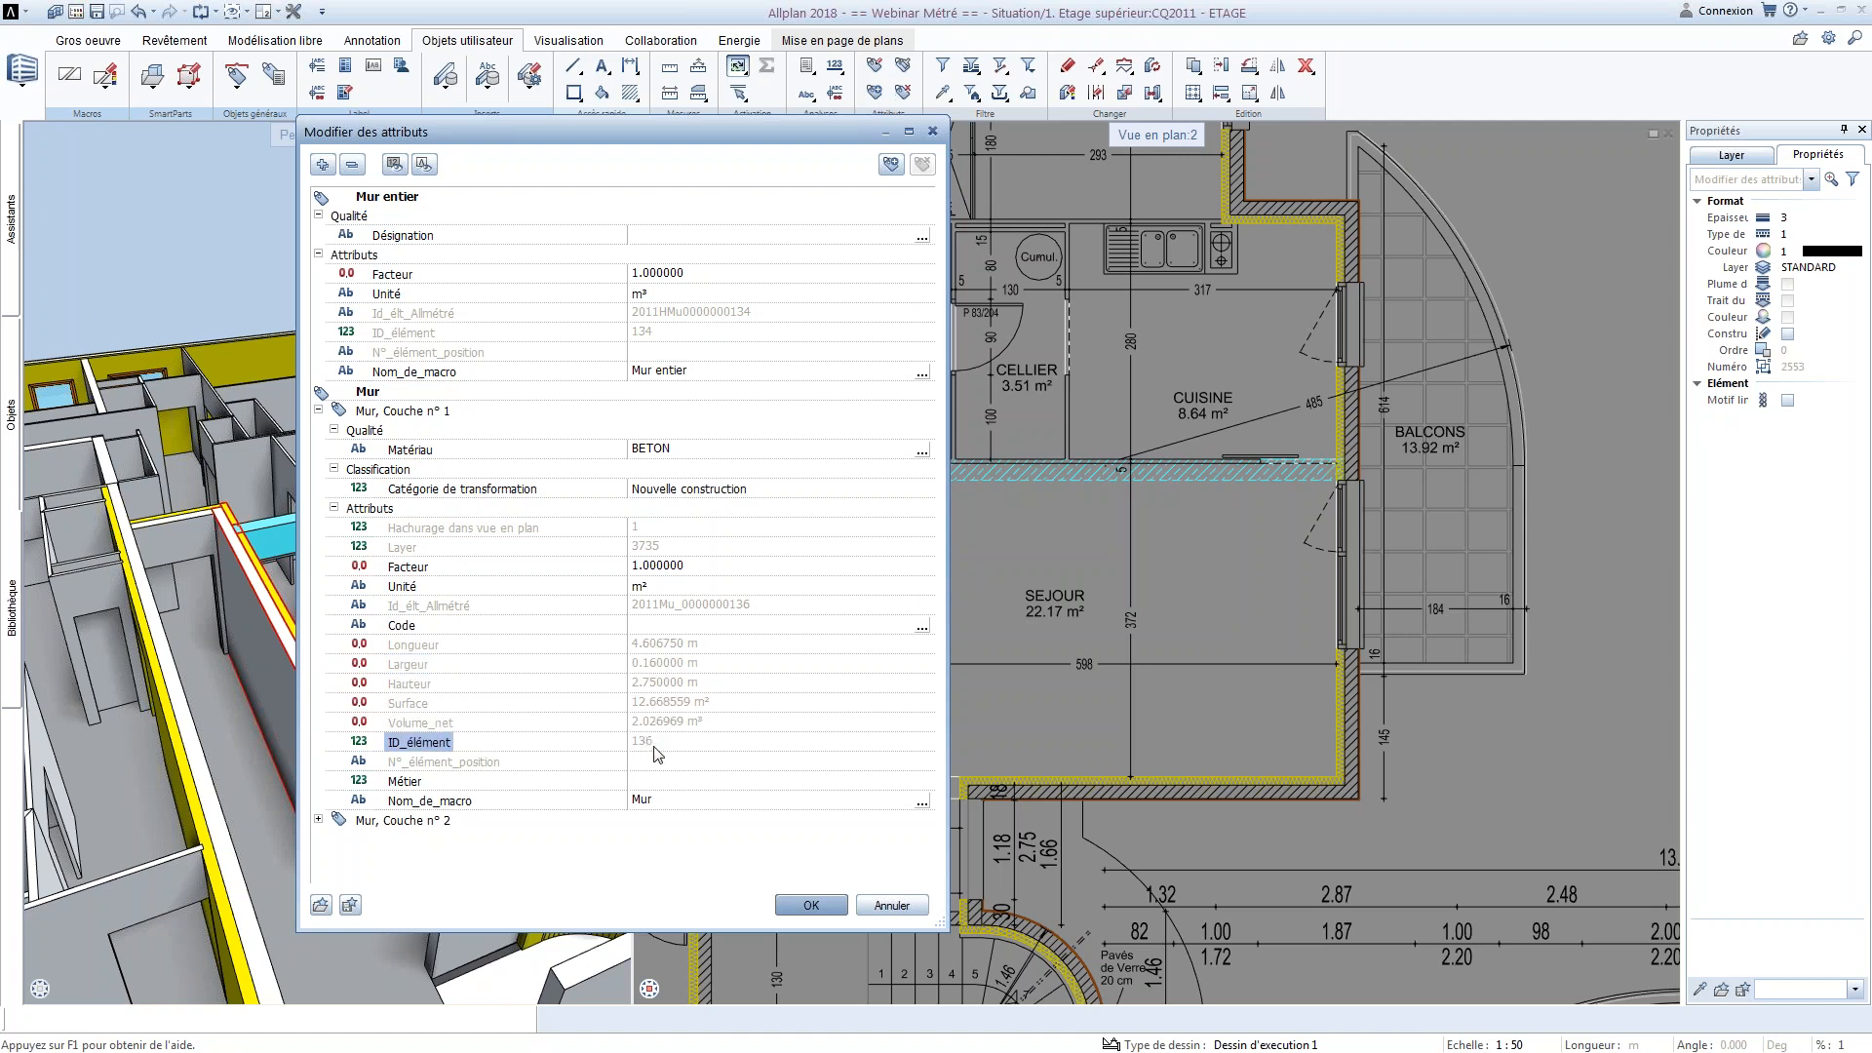
left_click(663, 722)
left_click(665, 687)
left_click(676, 664)
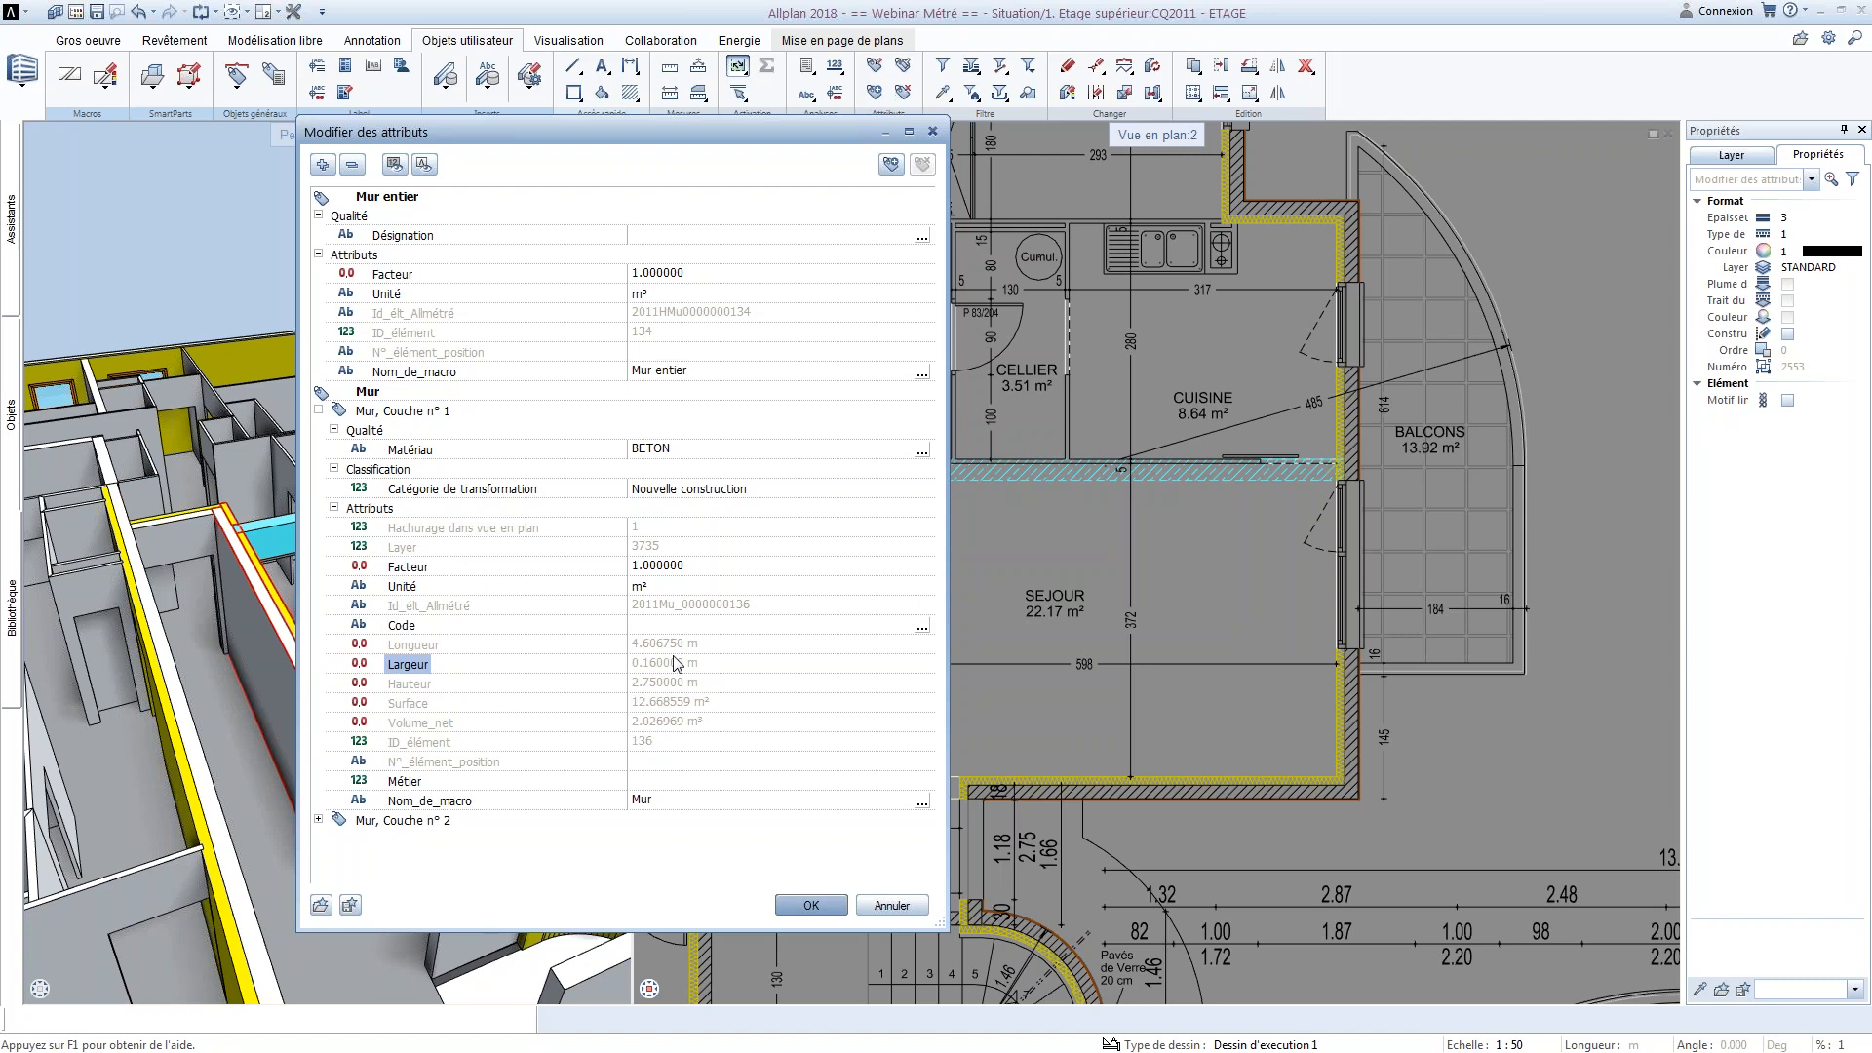
Set the Matériau of wall layer 1 to BETON ARME and check the kukat1 catalogue without picking an entry
left_click(655, 451)
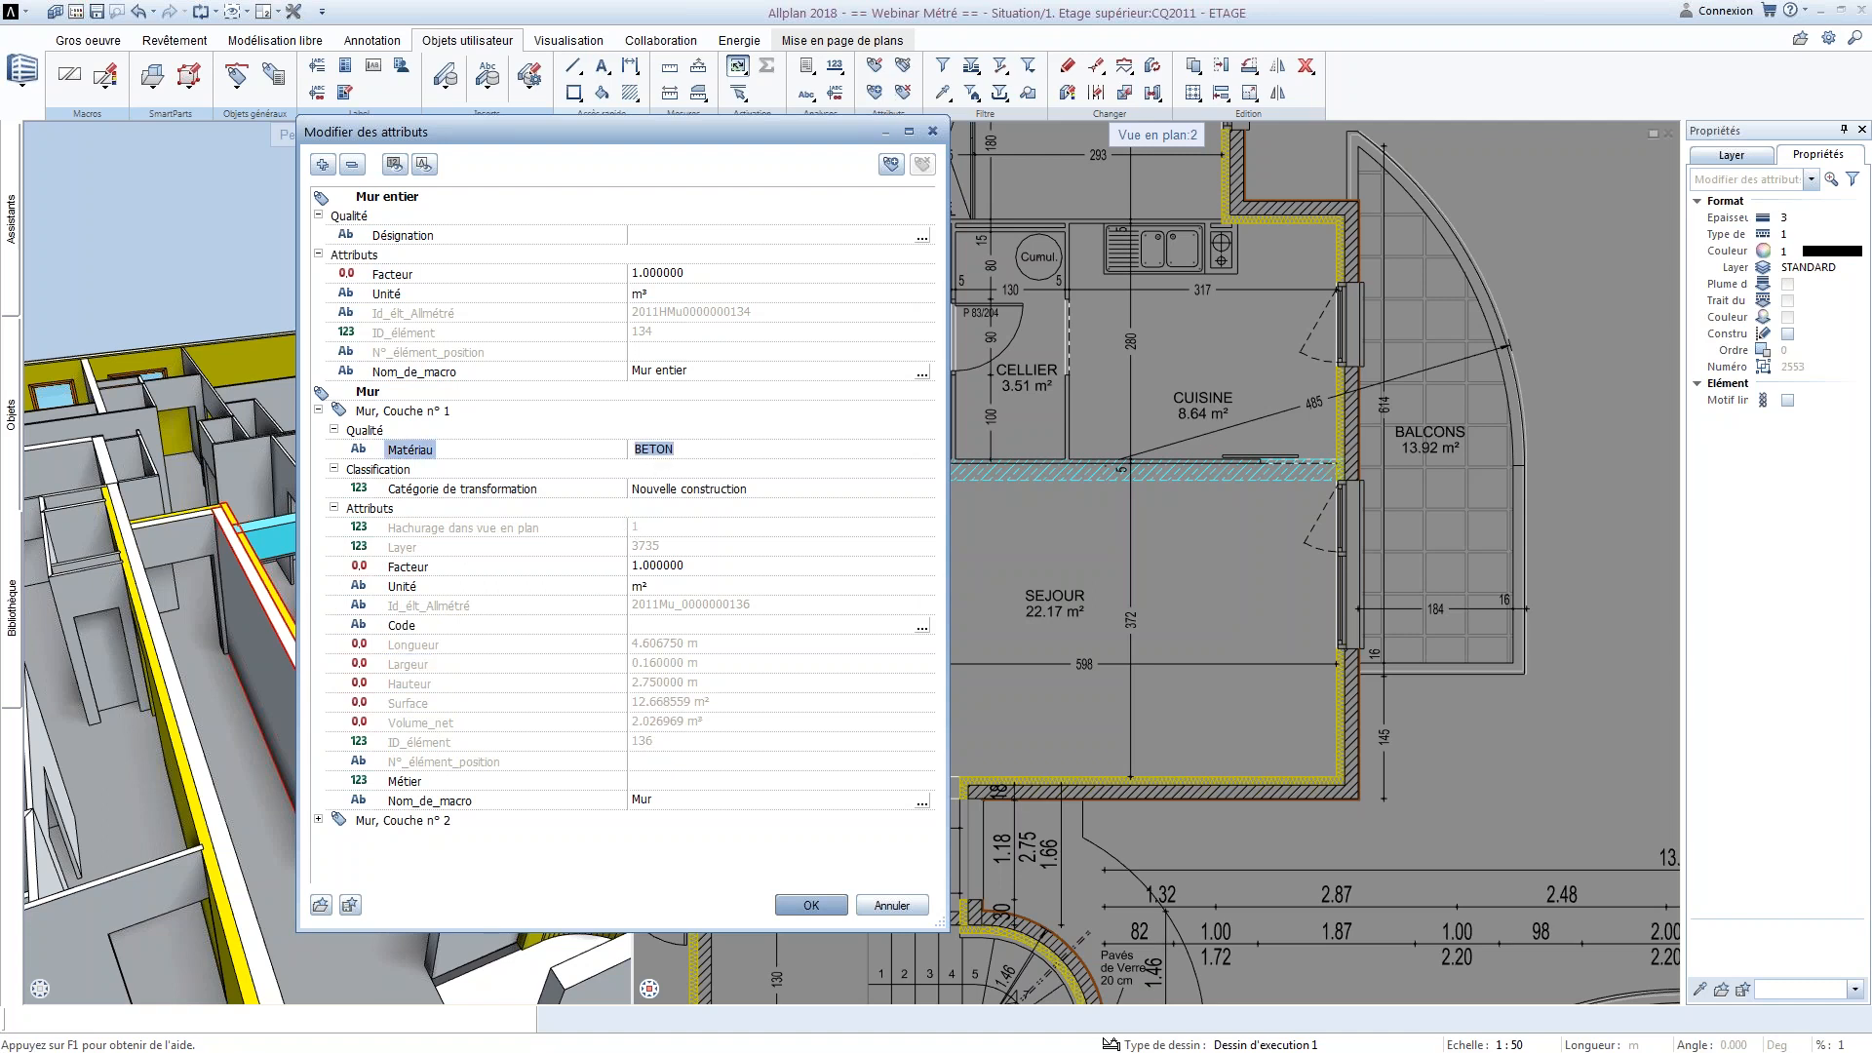
left_click(698, 448)
type("ARM")
key("BackSpace")
type("ME")
key("Return")
left_click(922, 449)
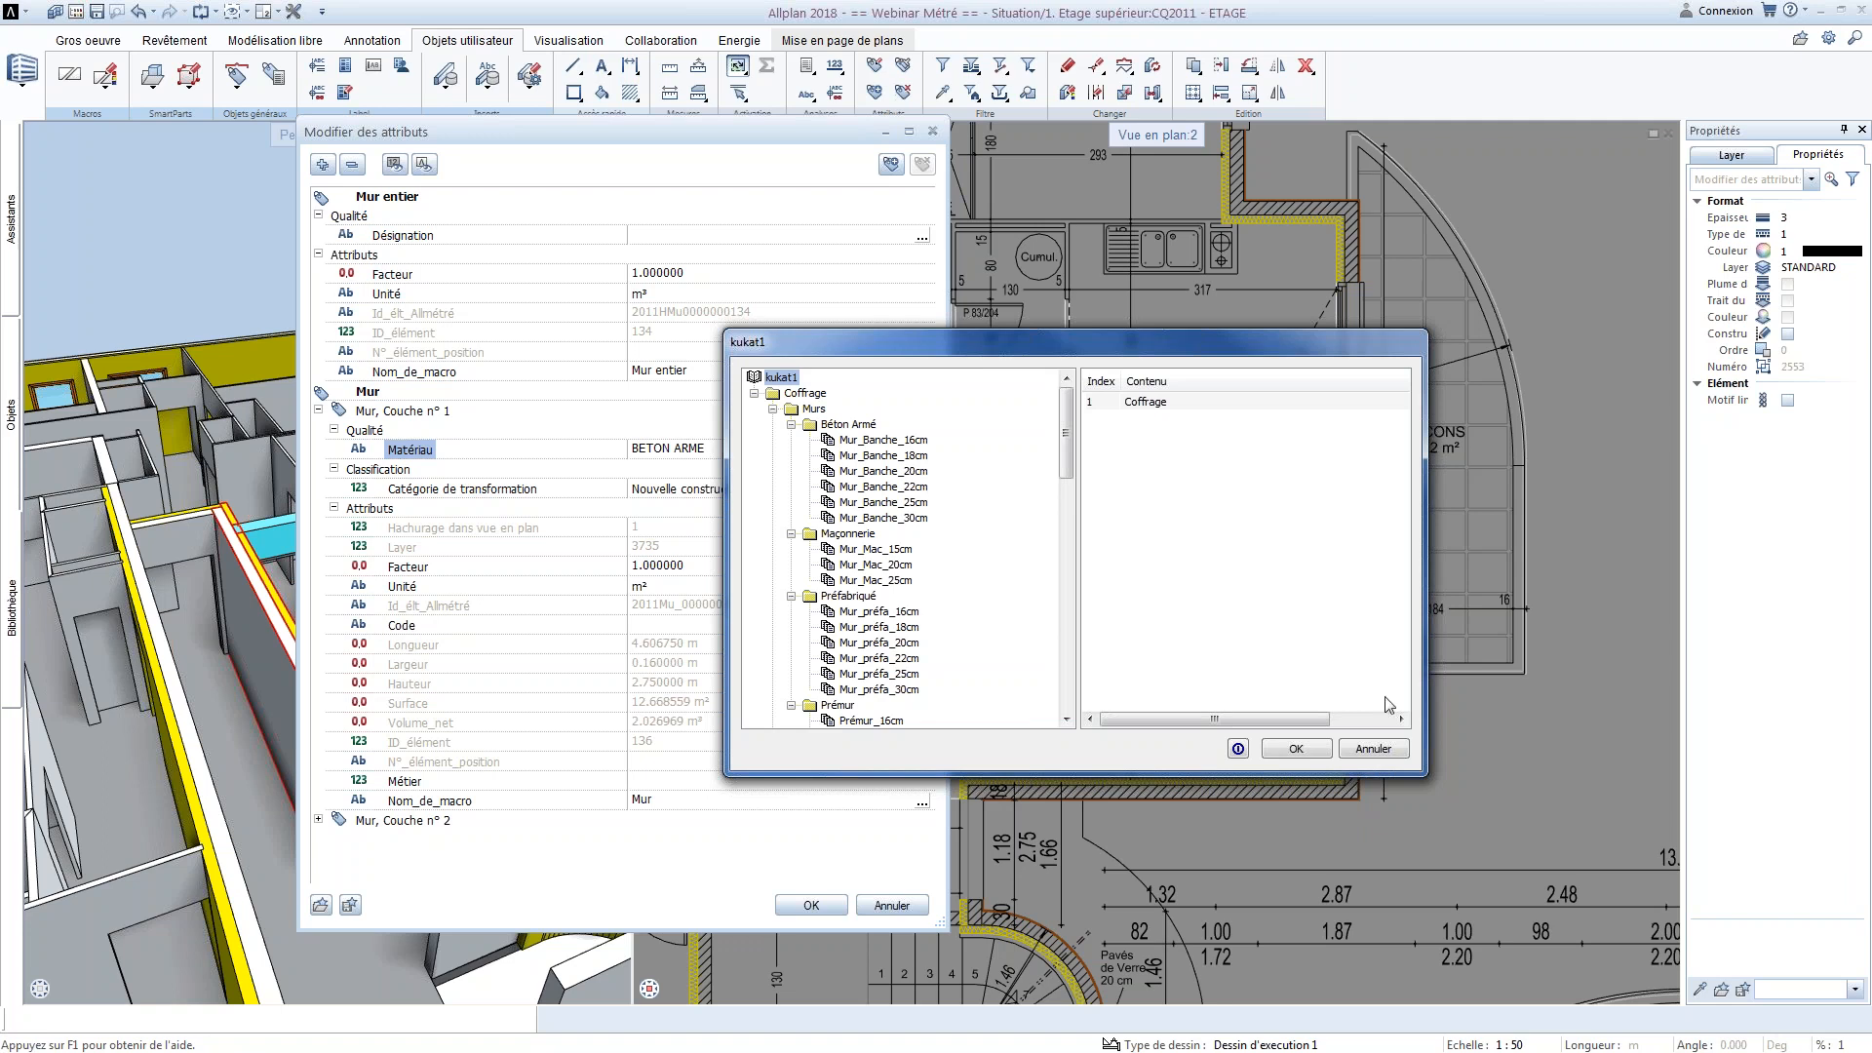
left_click(1374, 749)
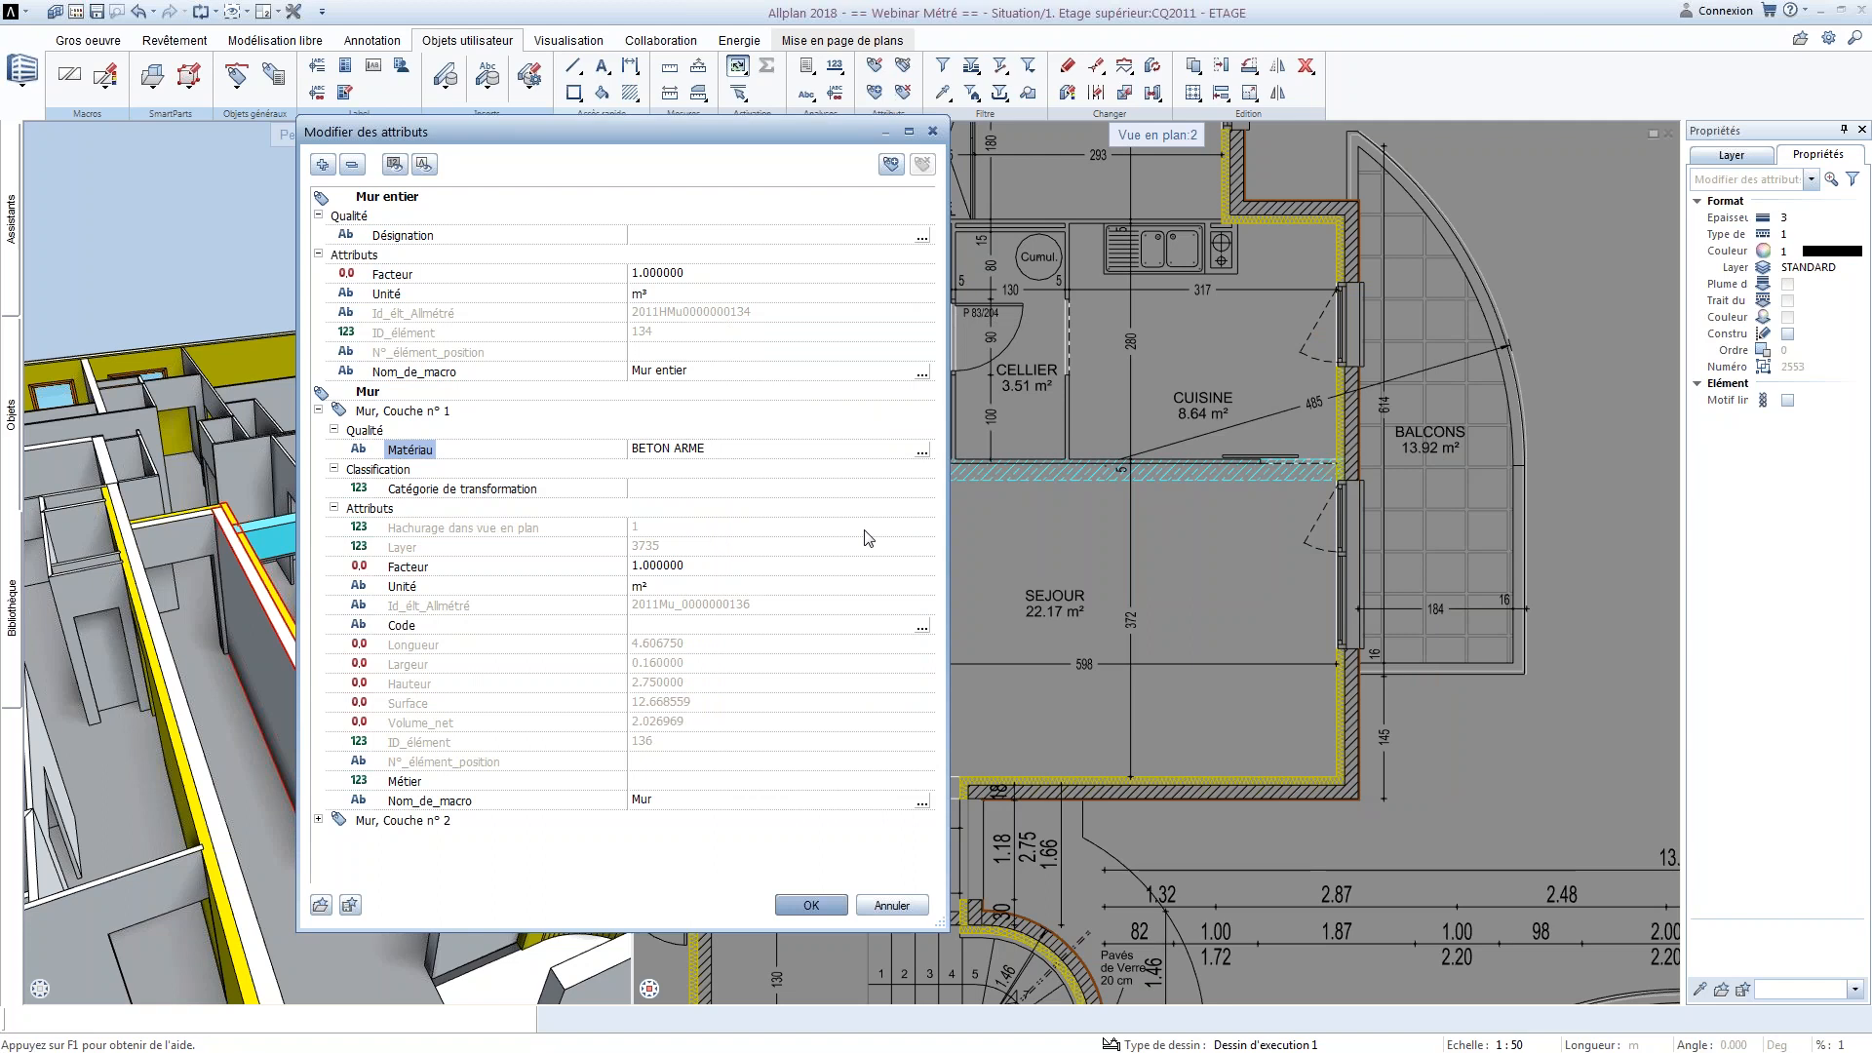
Review the attributes of wall layer 2 and apply the wall's attribute changes
left_click(320, 409)
left_click(320, 410)
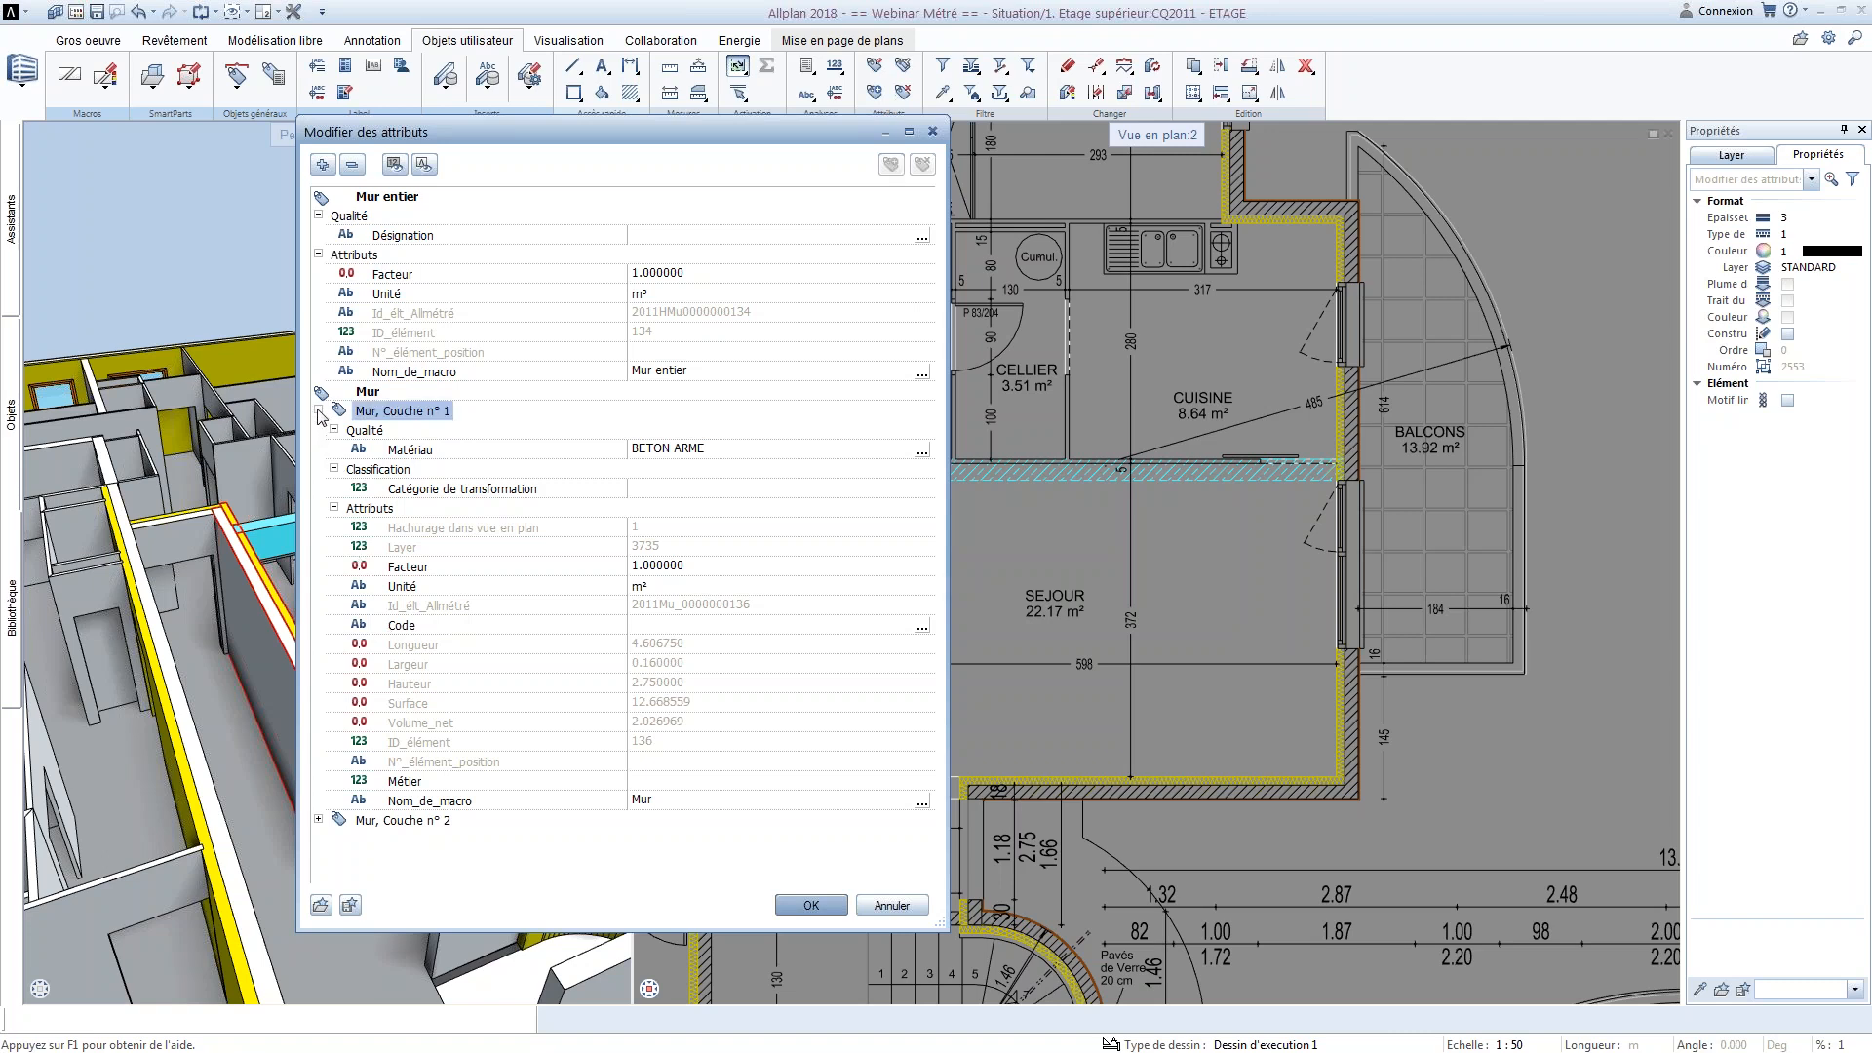
left_click(320, 430)
left_click(334, 527)
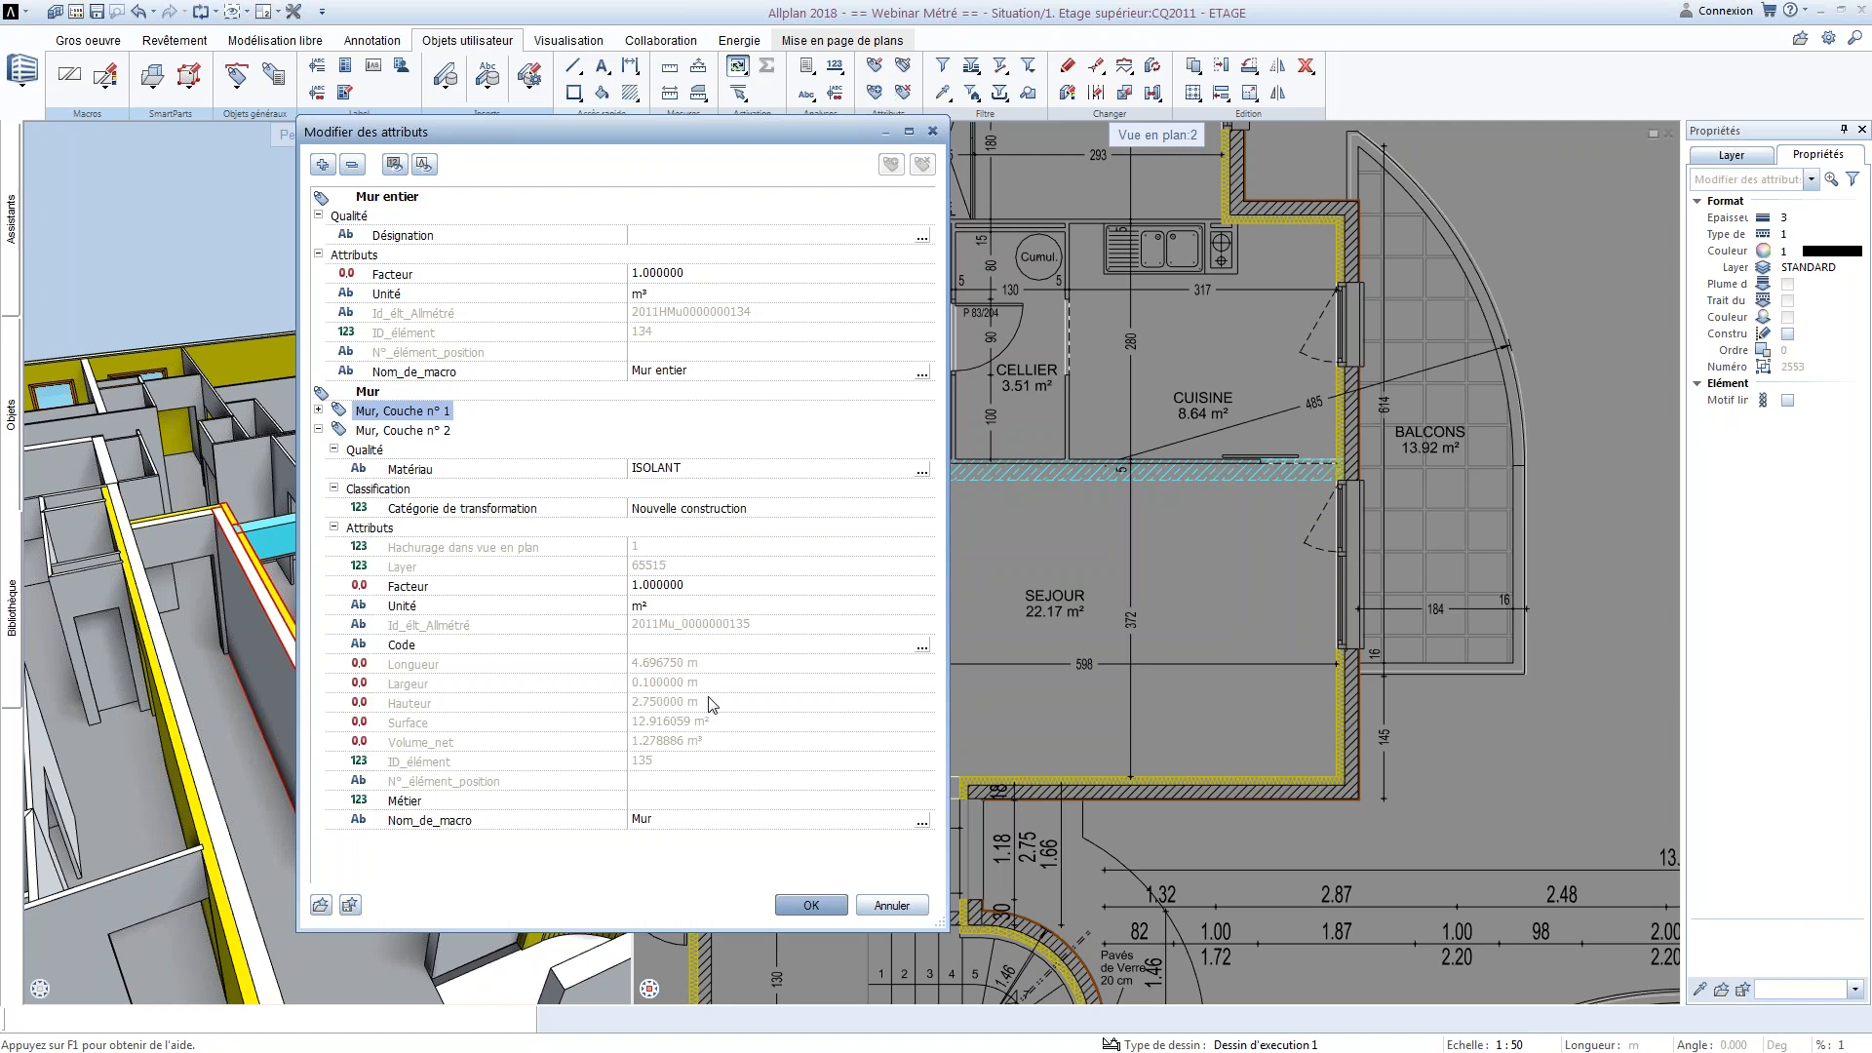
left_click(570, 609)
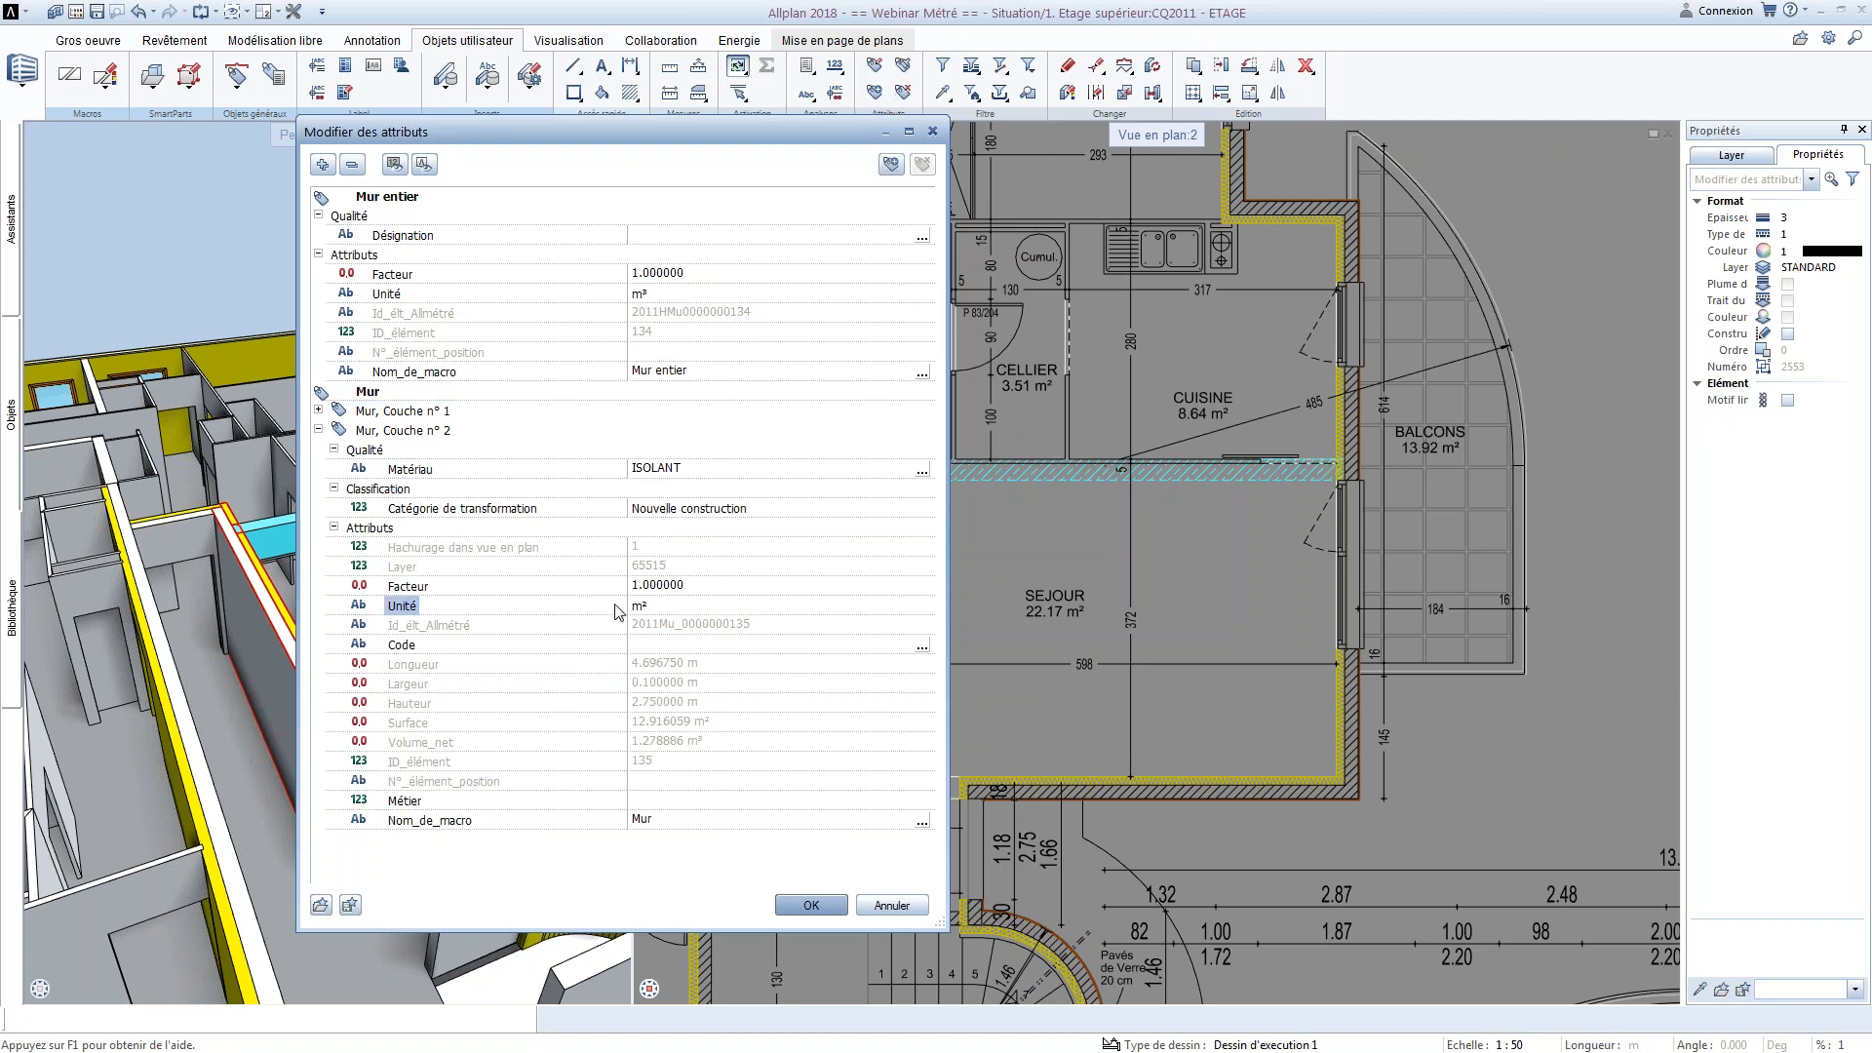
left_click(815, 902)
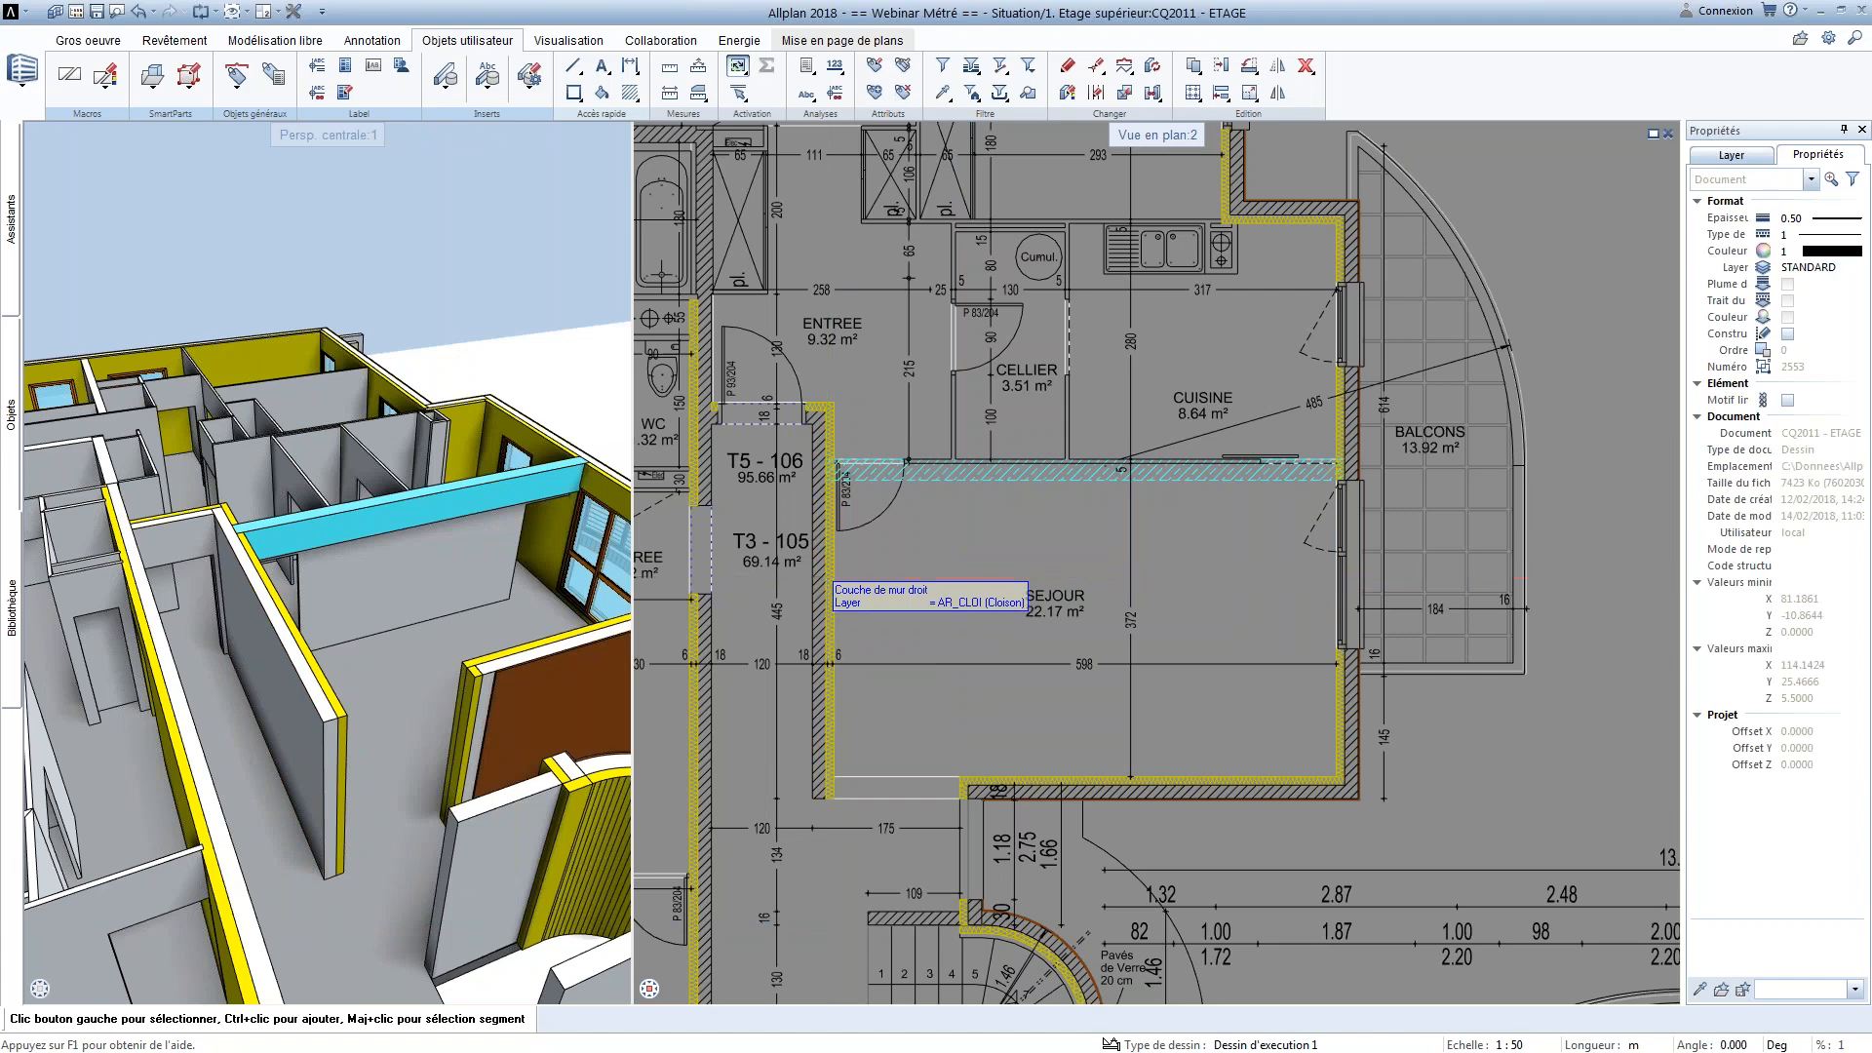
Try setting the Grandeur of the BETON ARME layer to m3 in the wall's parameters and attributes
right_click(829, 578)
right_click(828, 579)
left_click(728, 252)
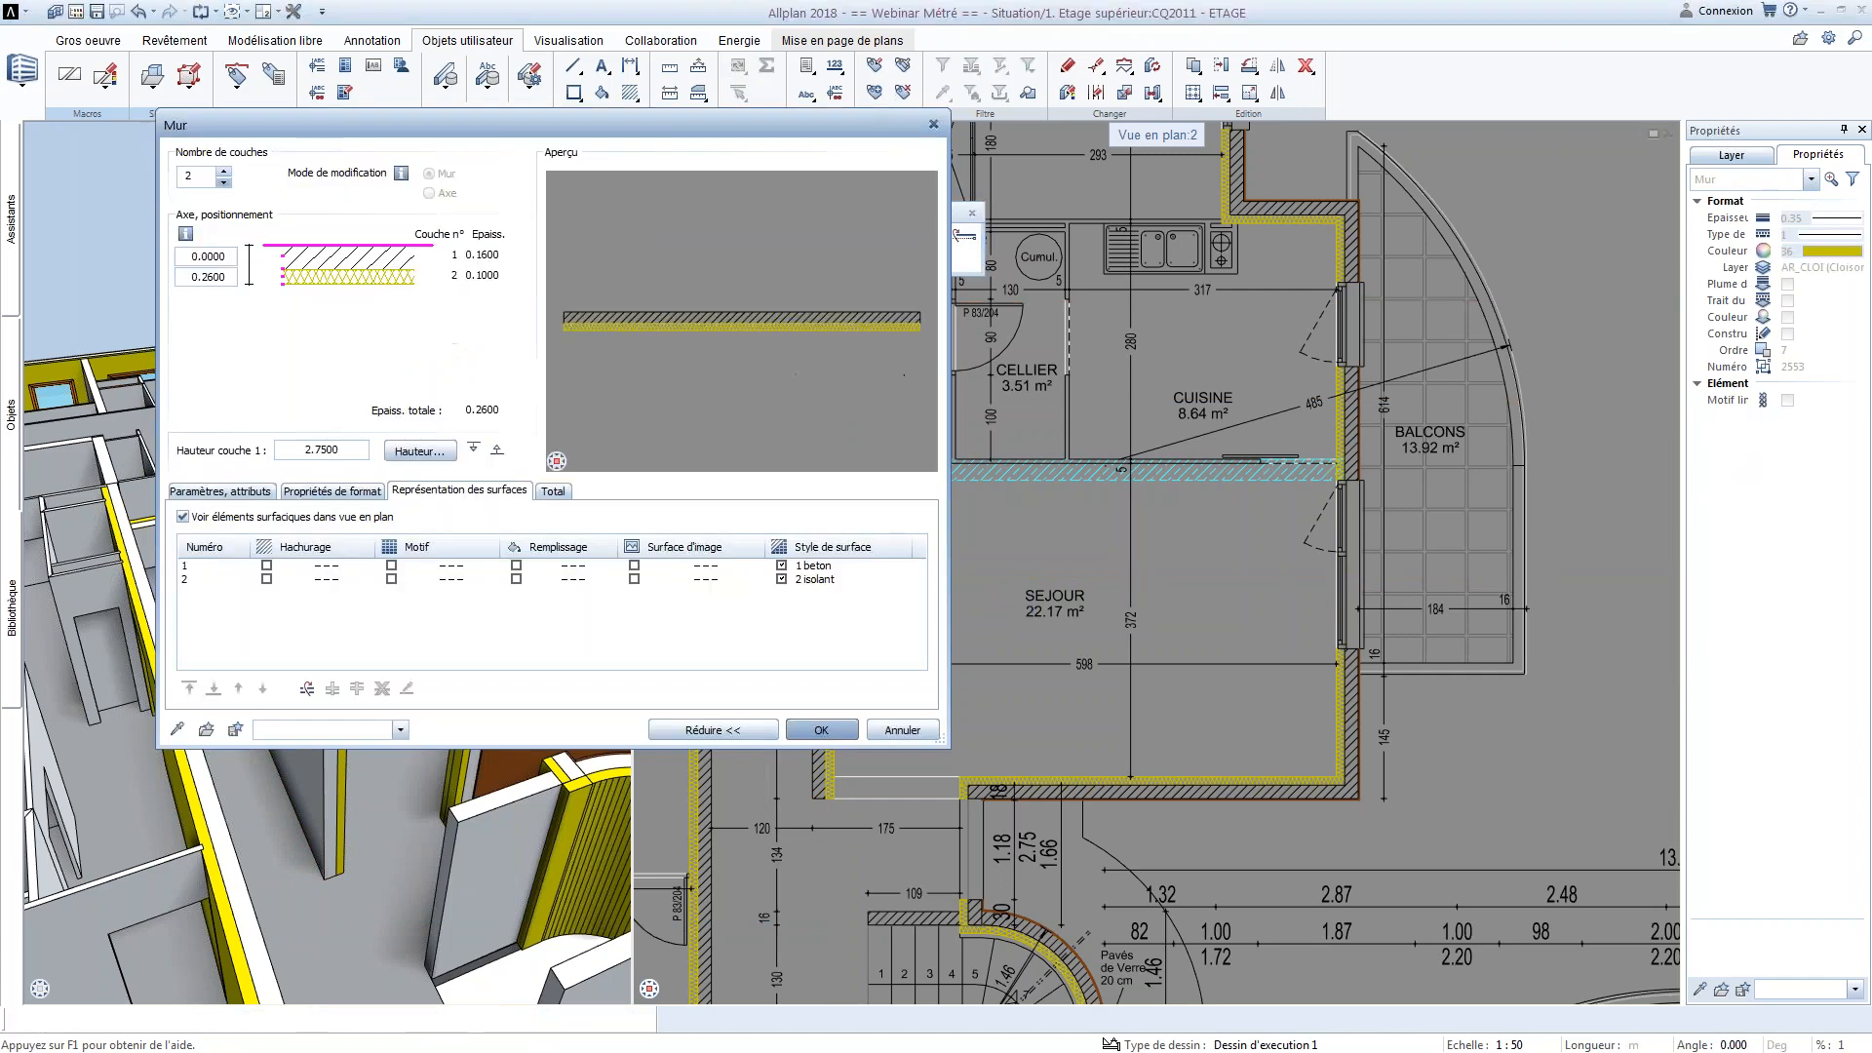
left_click(239, 494)
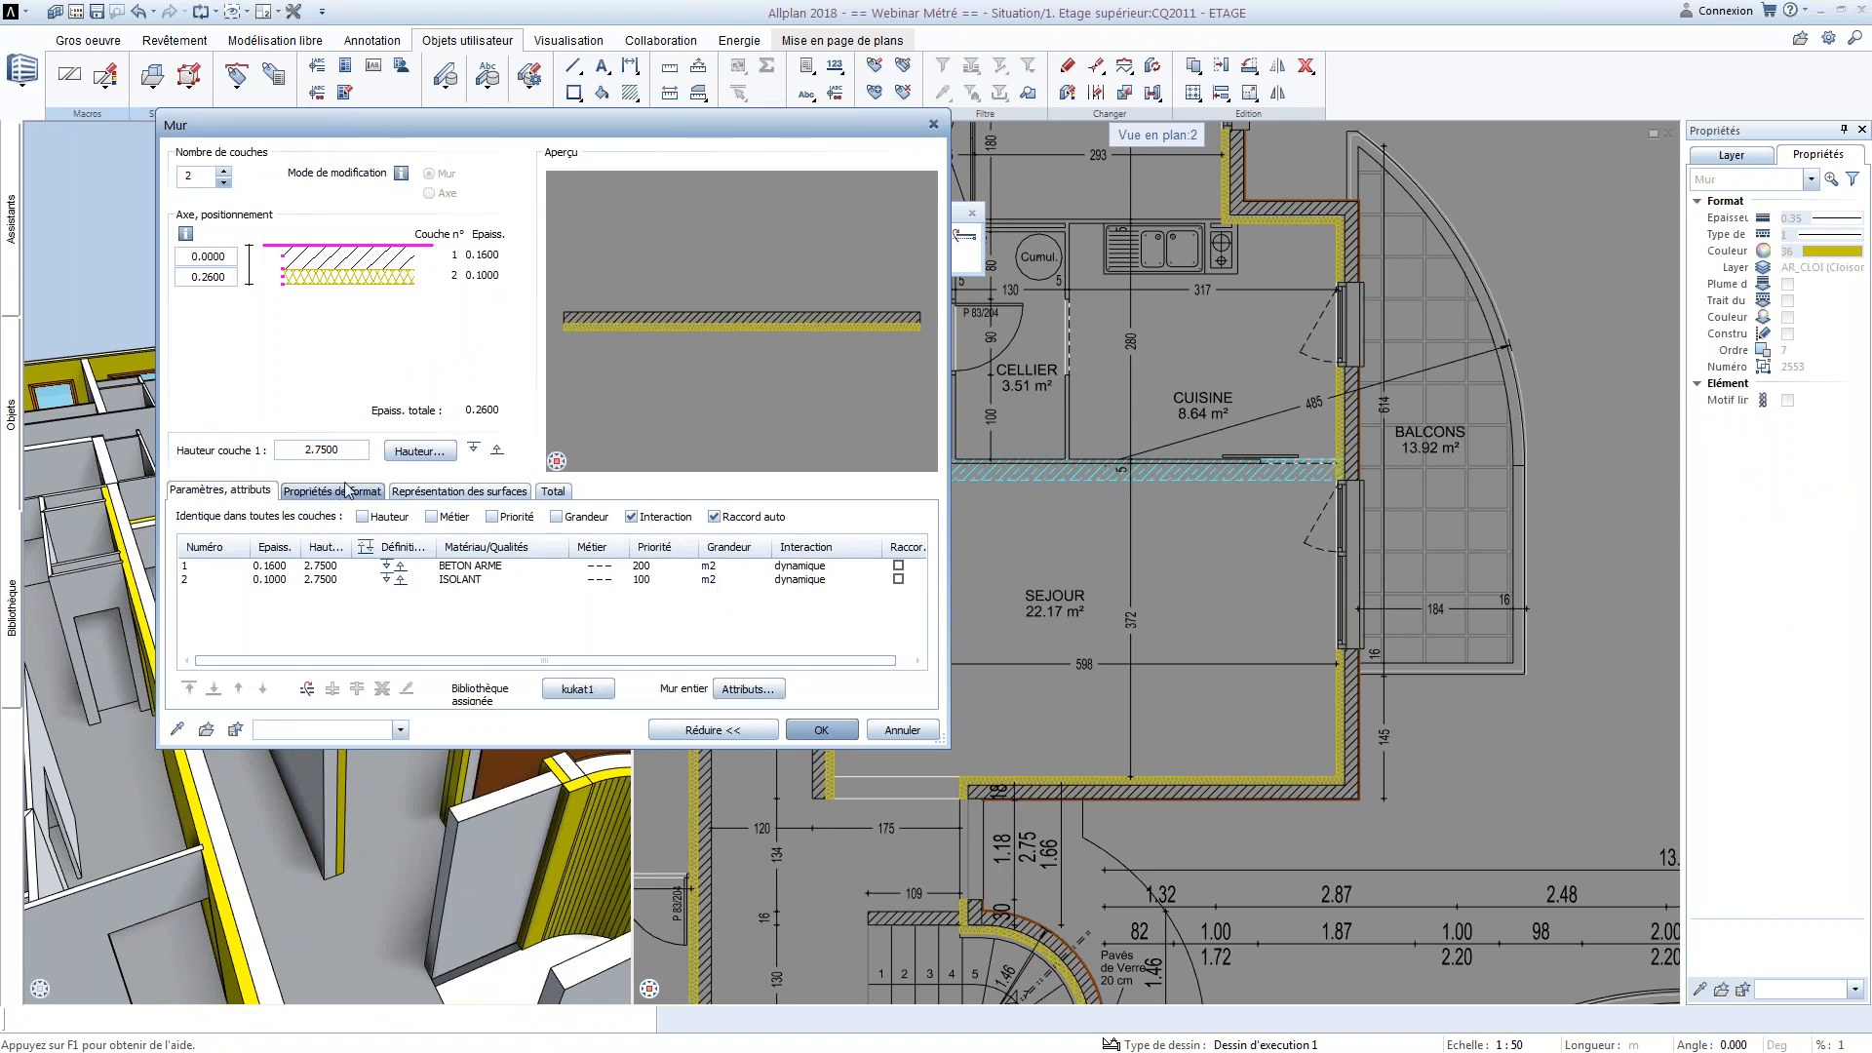
left_click(718, 568)
left_click(717, 570)
left_click(722, 595)
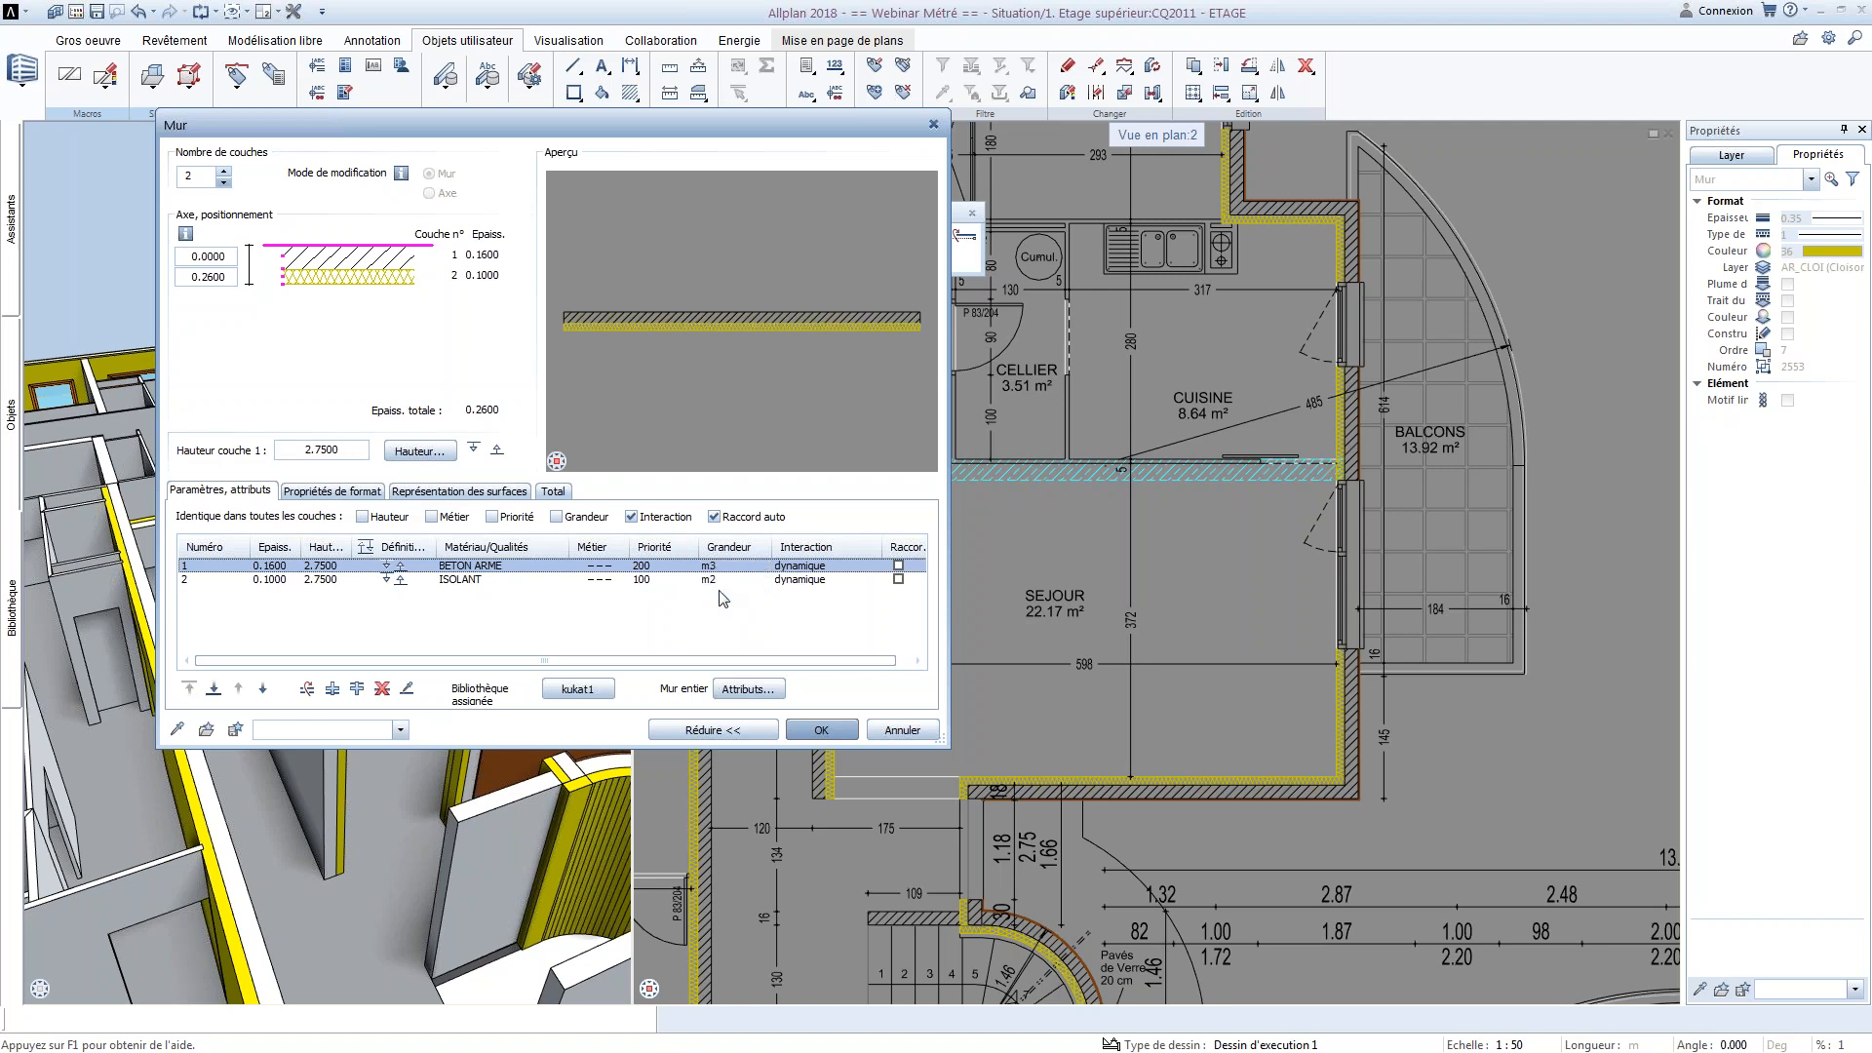
left_click(895, 735)
key("Escape")
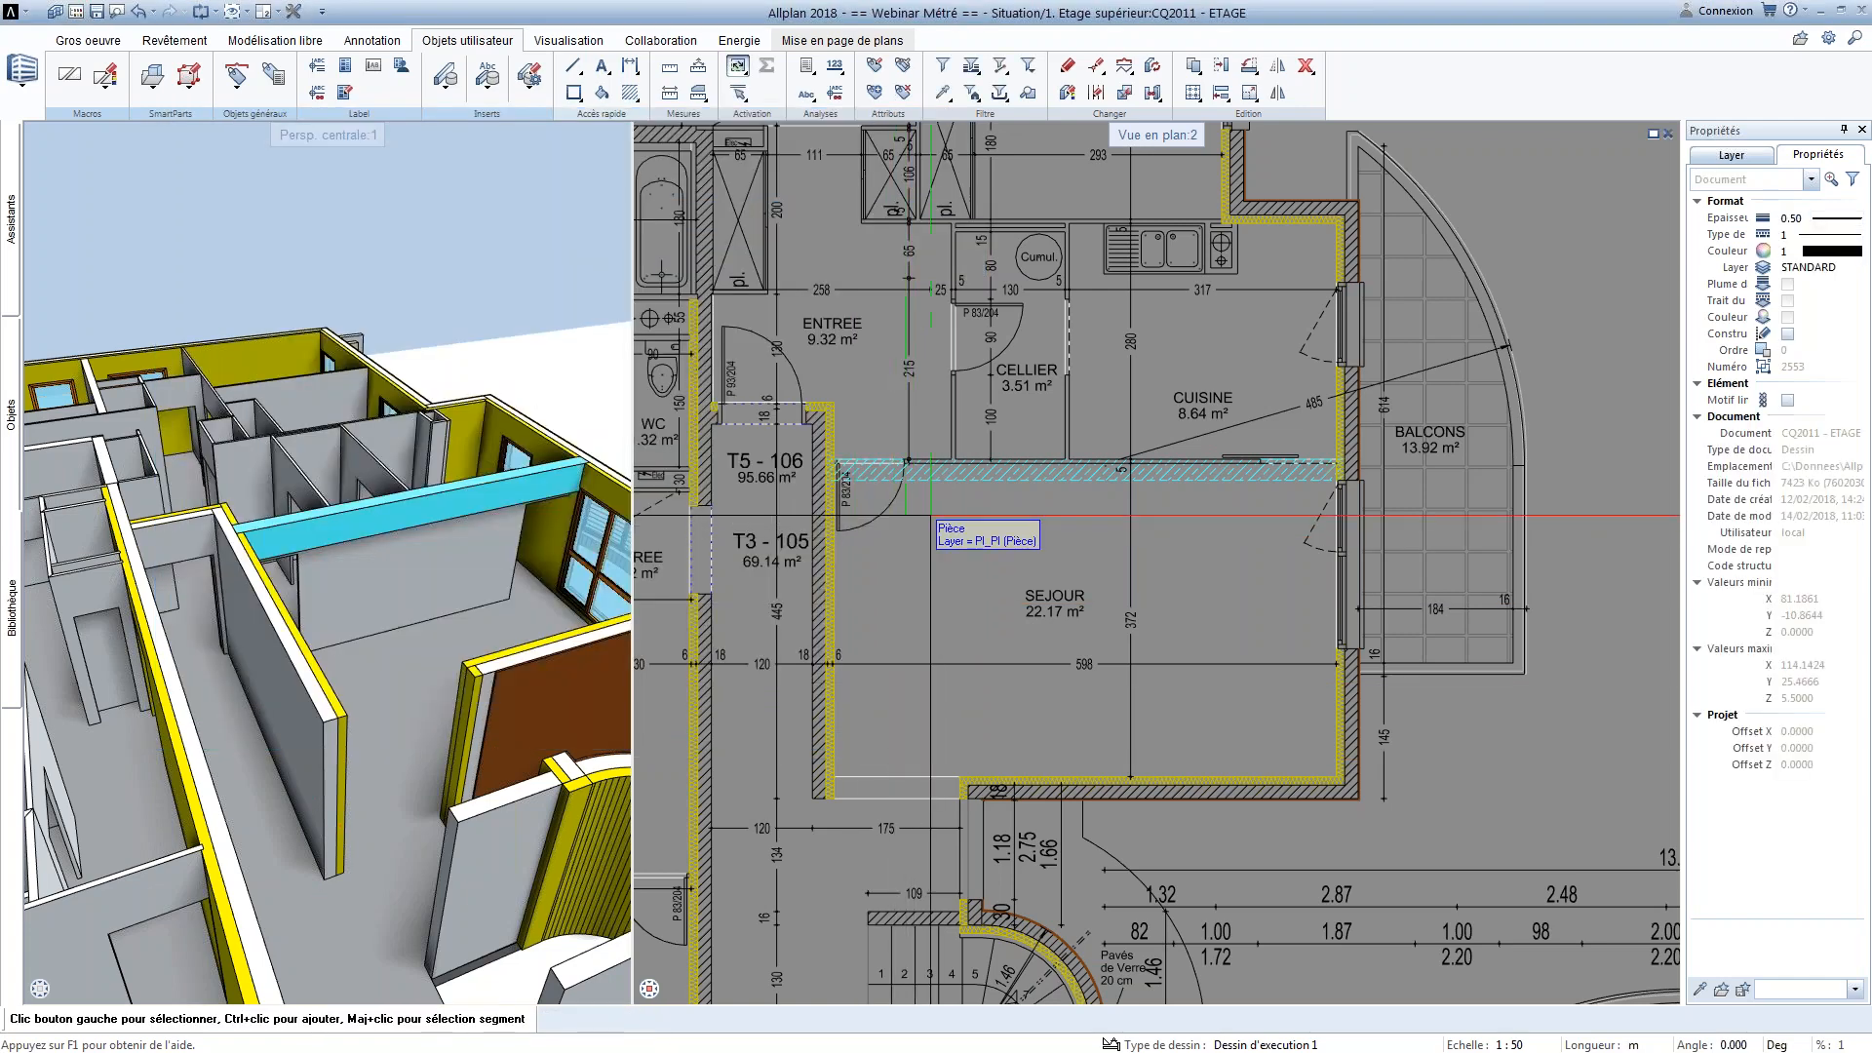
Open the attribute editor for the beam between the CUISINE and the SEJOUR
middle_click_drag(939, 477, 910, 499)
double_click(910, 498)
right_click(910, 499)
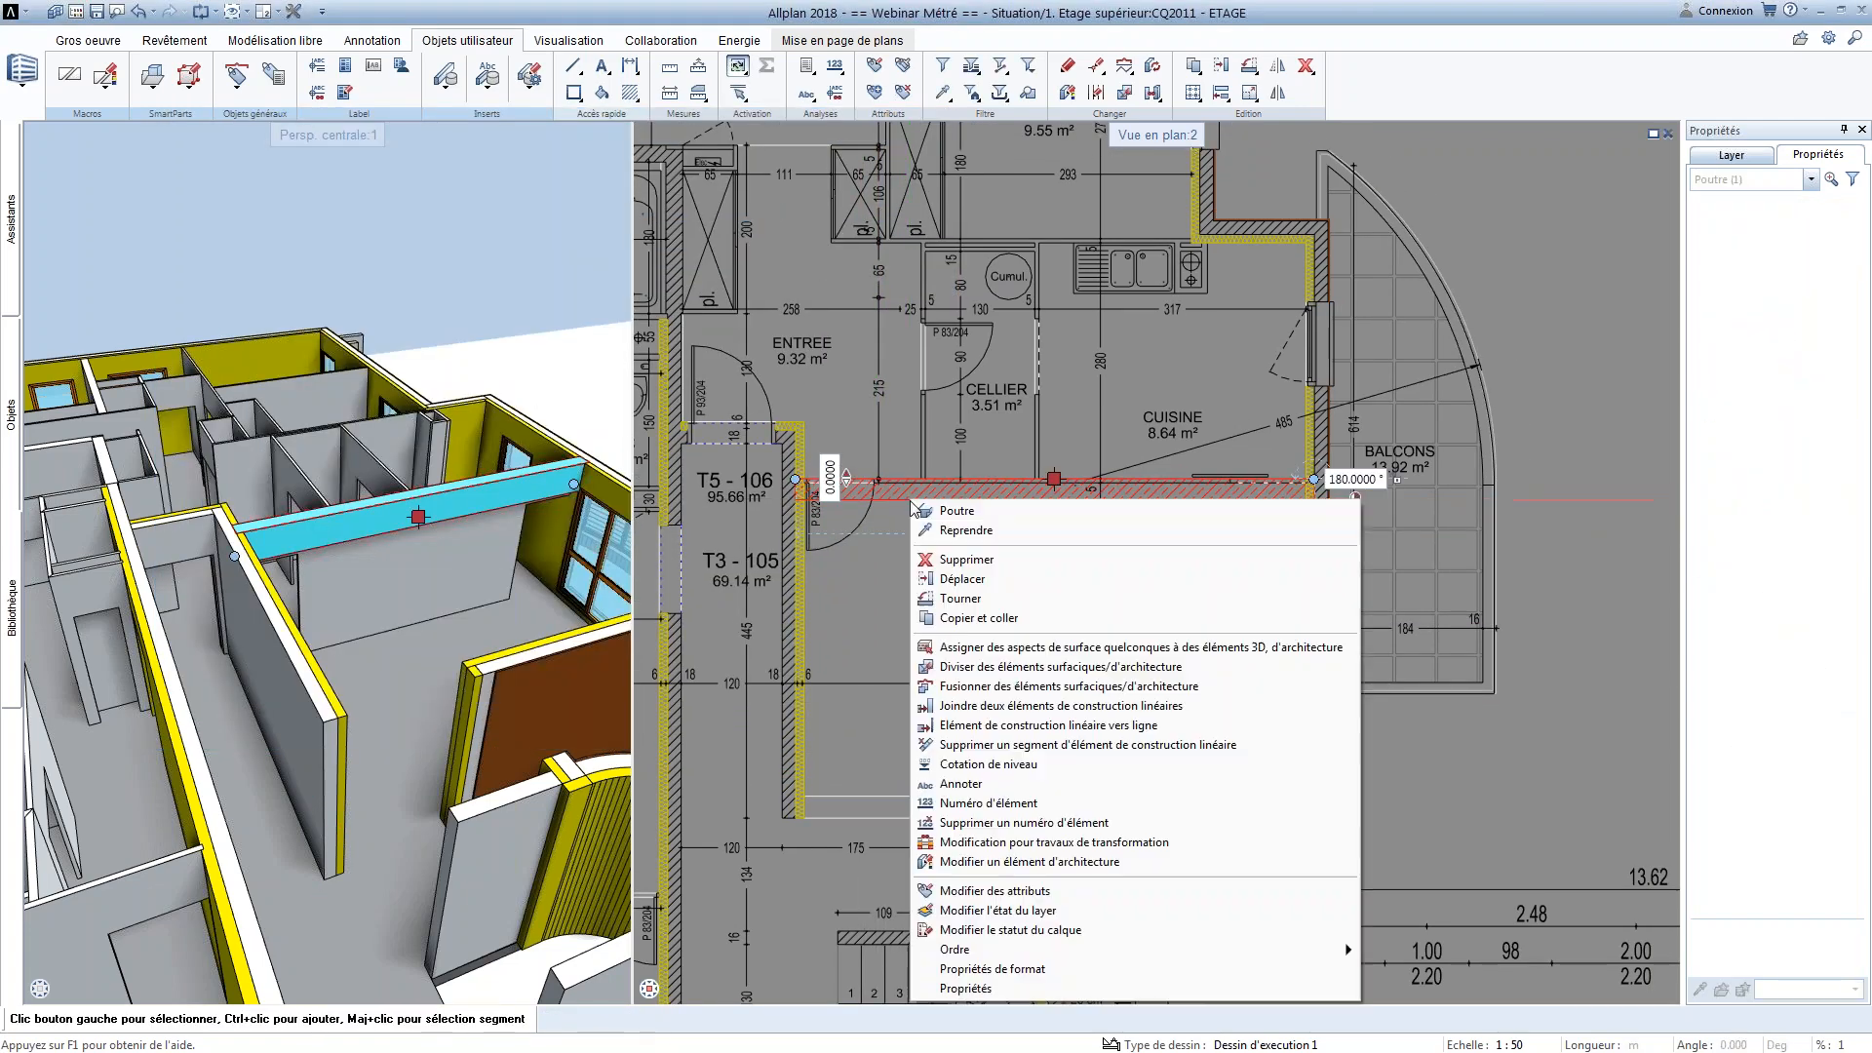
left_click(979, 887)
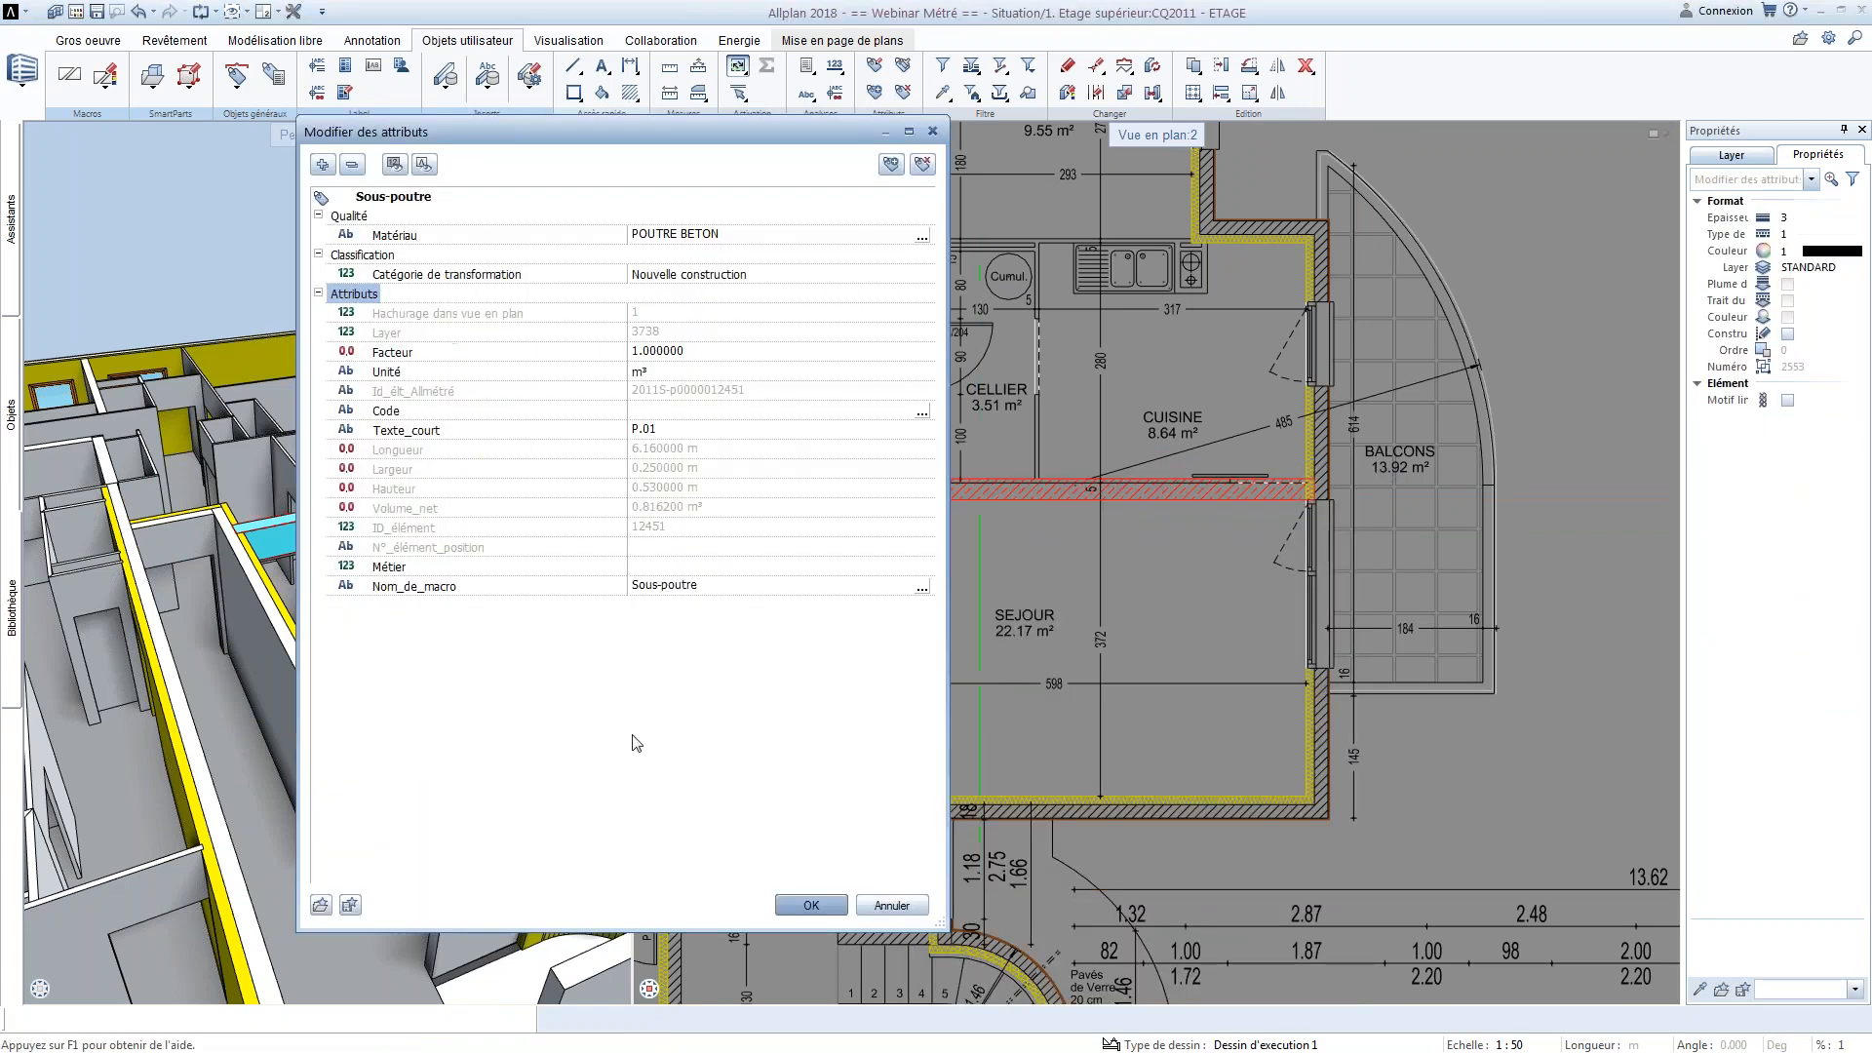
left_click(409, 201)
left_click(407, 216)
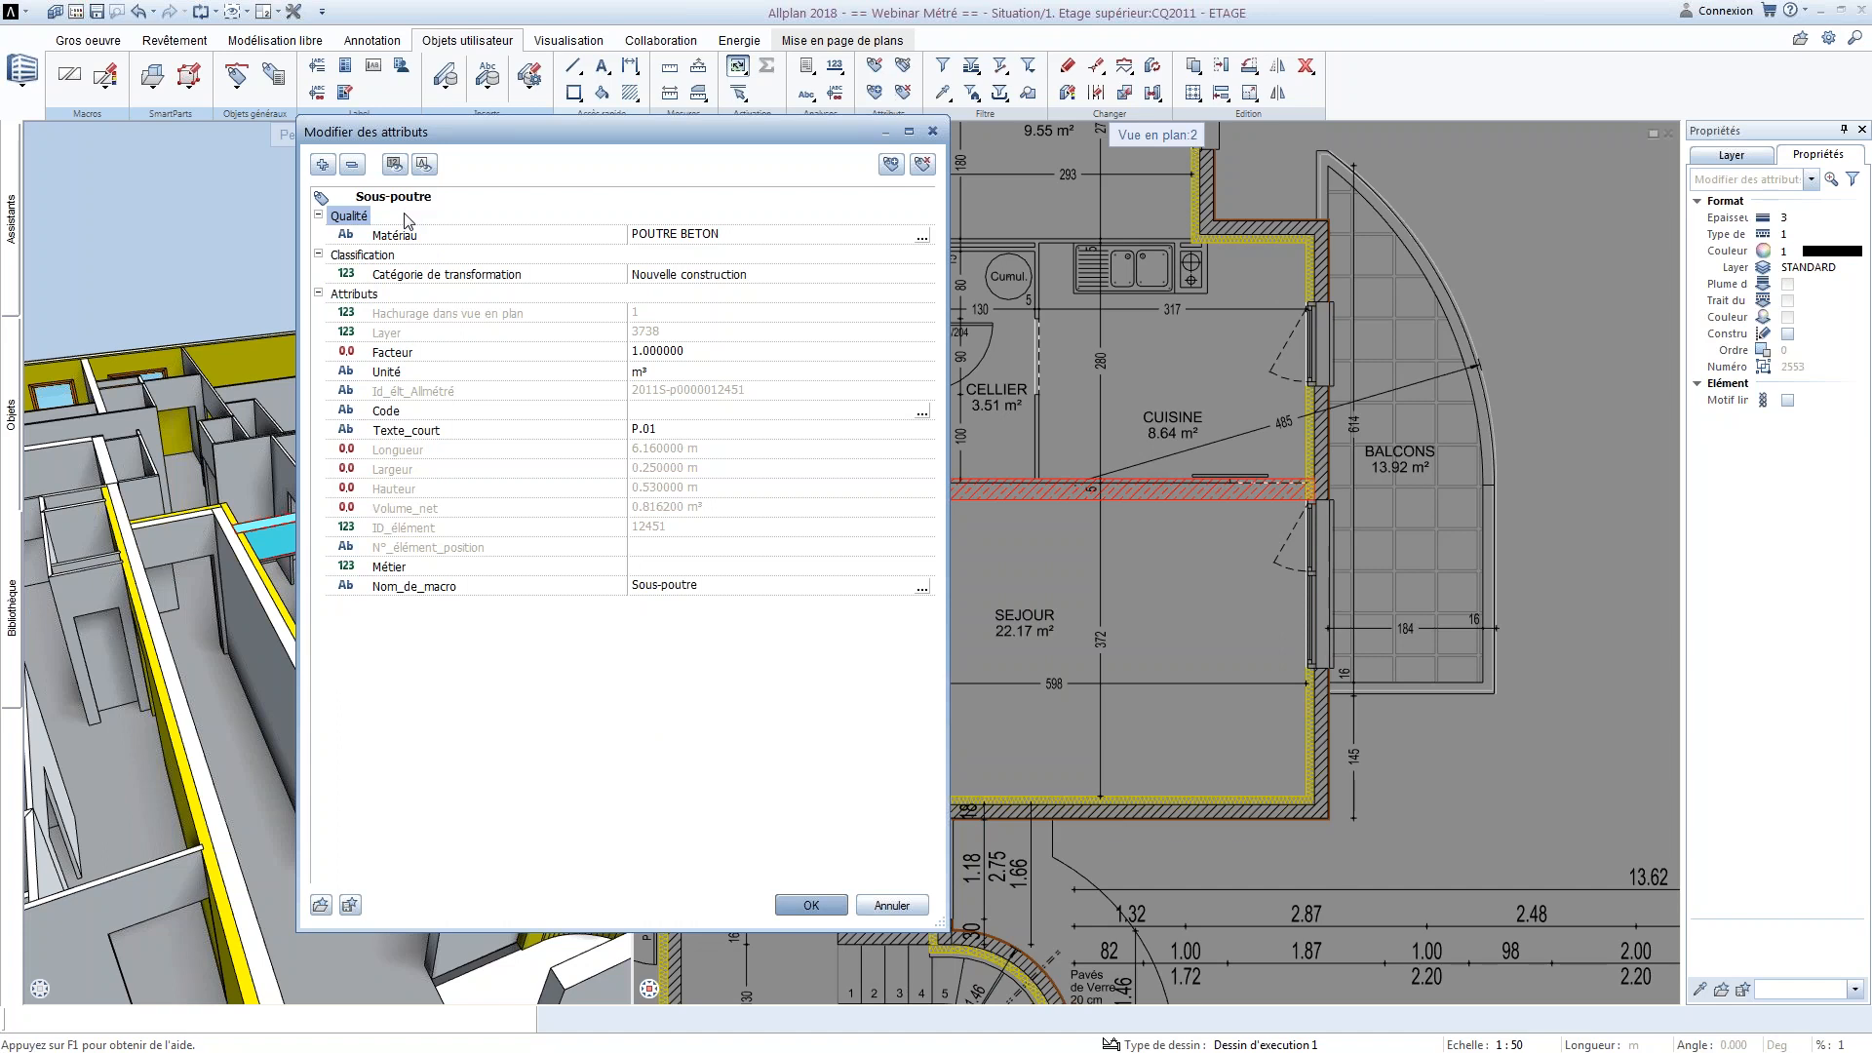
Examine the attributes available in the Architecture générale group for assignment to the Sous-poutre beam
left_click(889, 165)
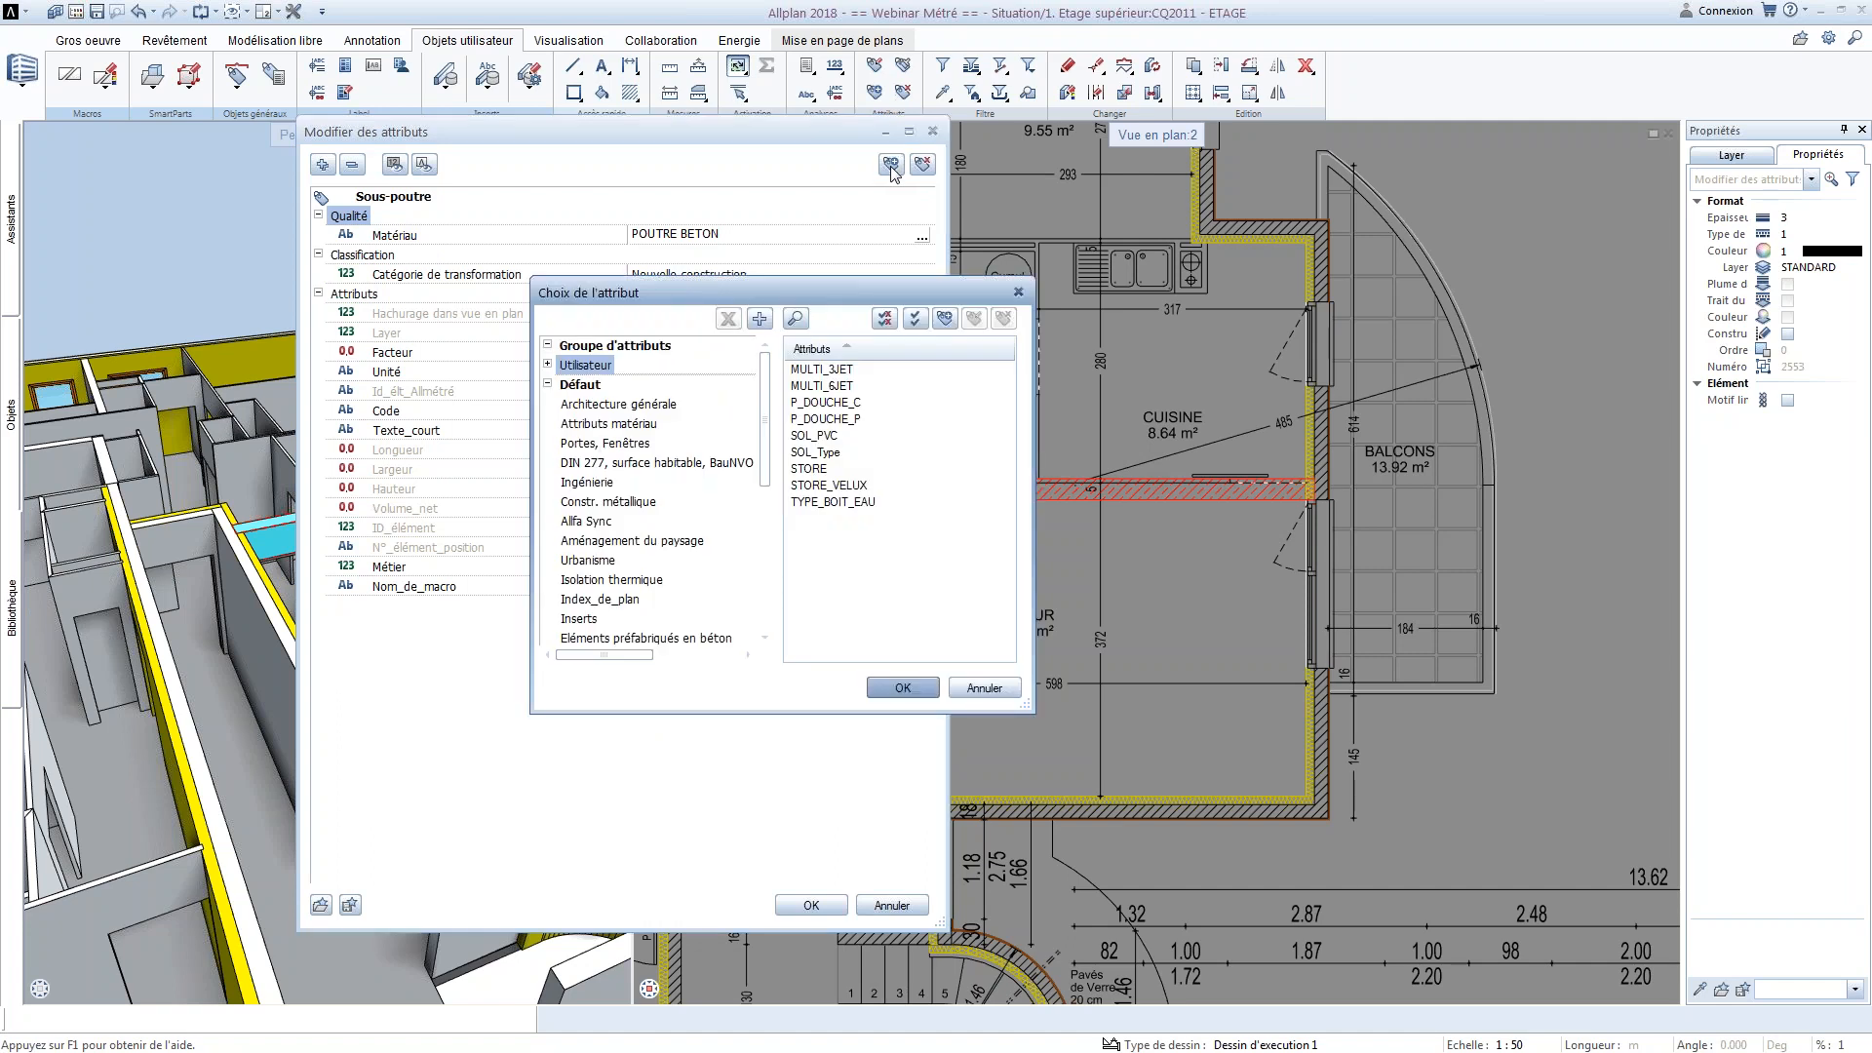
left_click(635, 404)
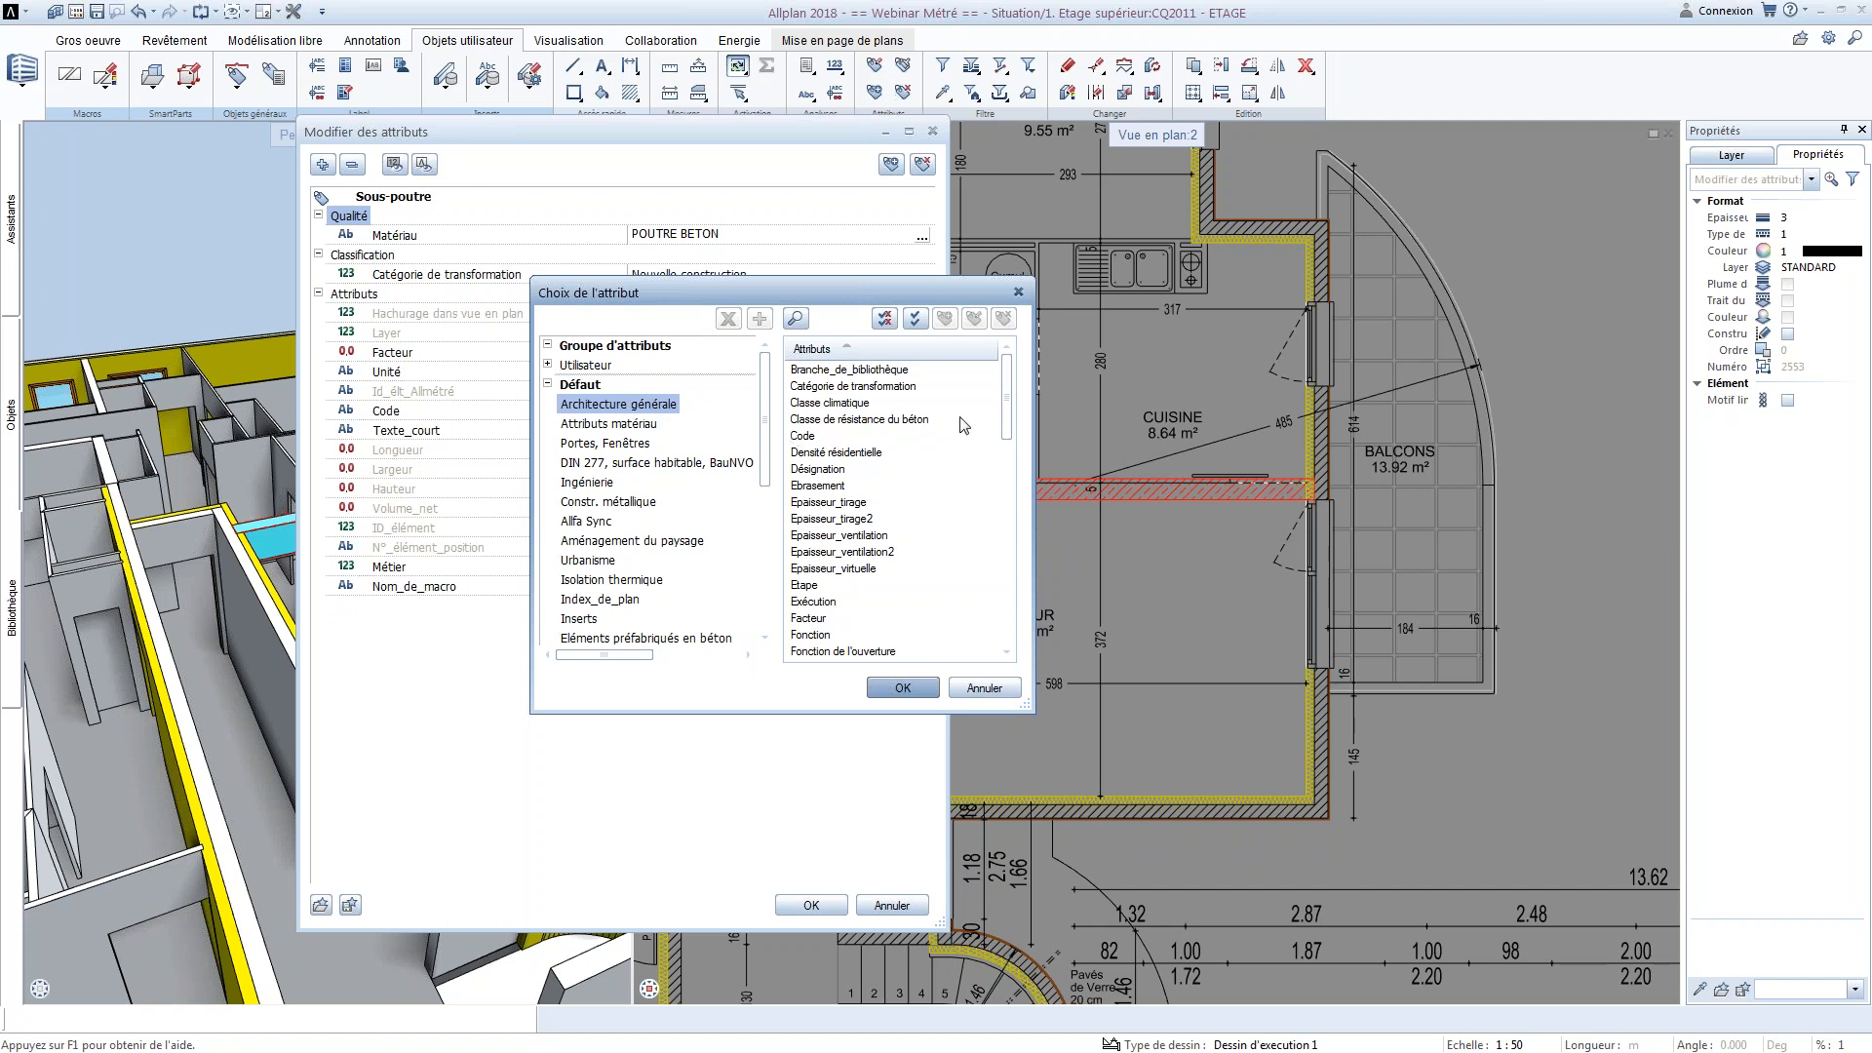
scroll(1005, 445, "down", 2)
scroll(1005, 445, "down", 1)
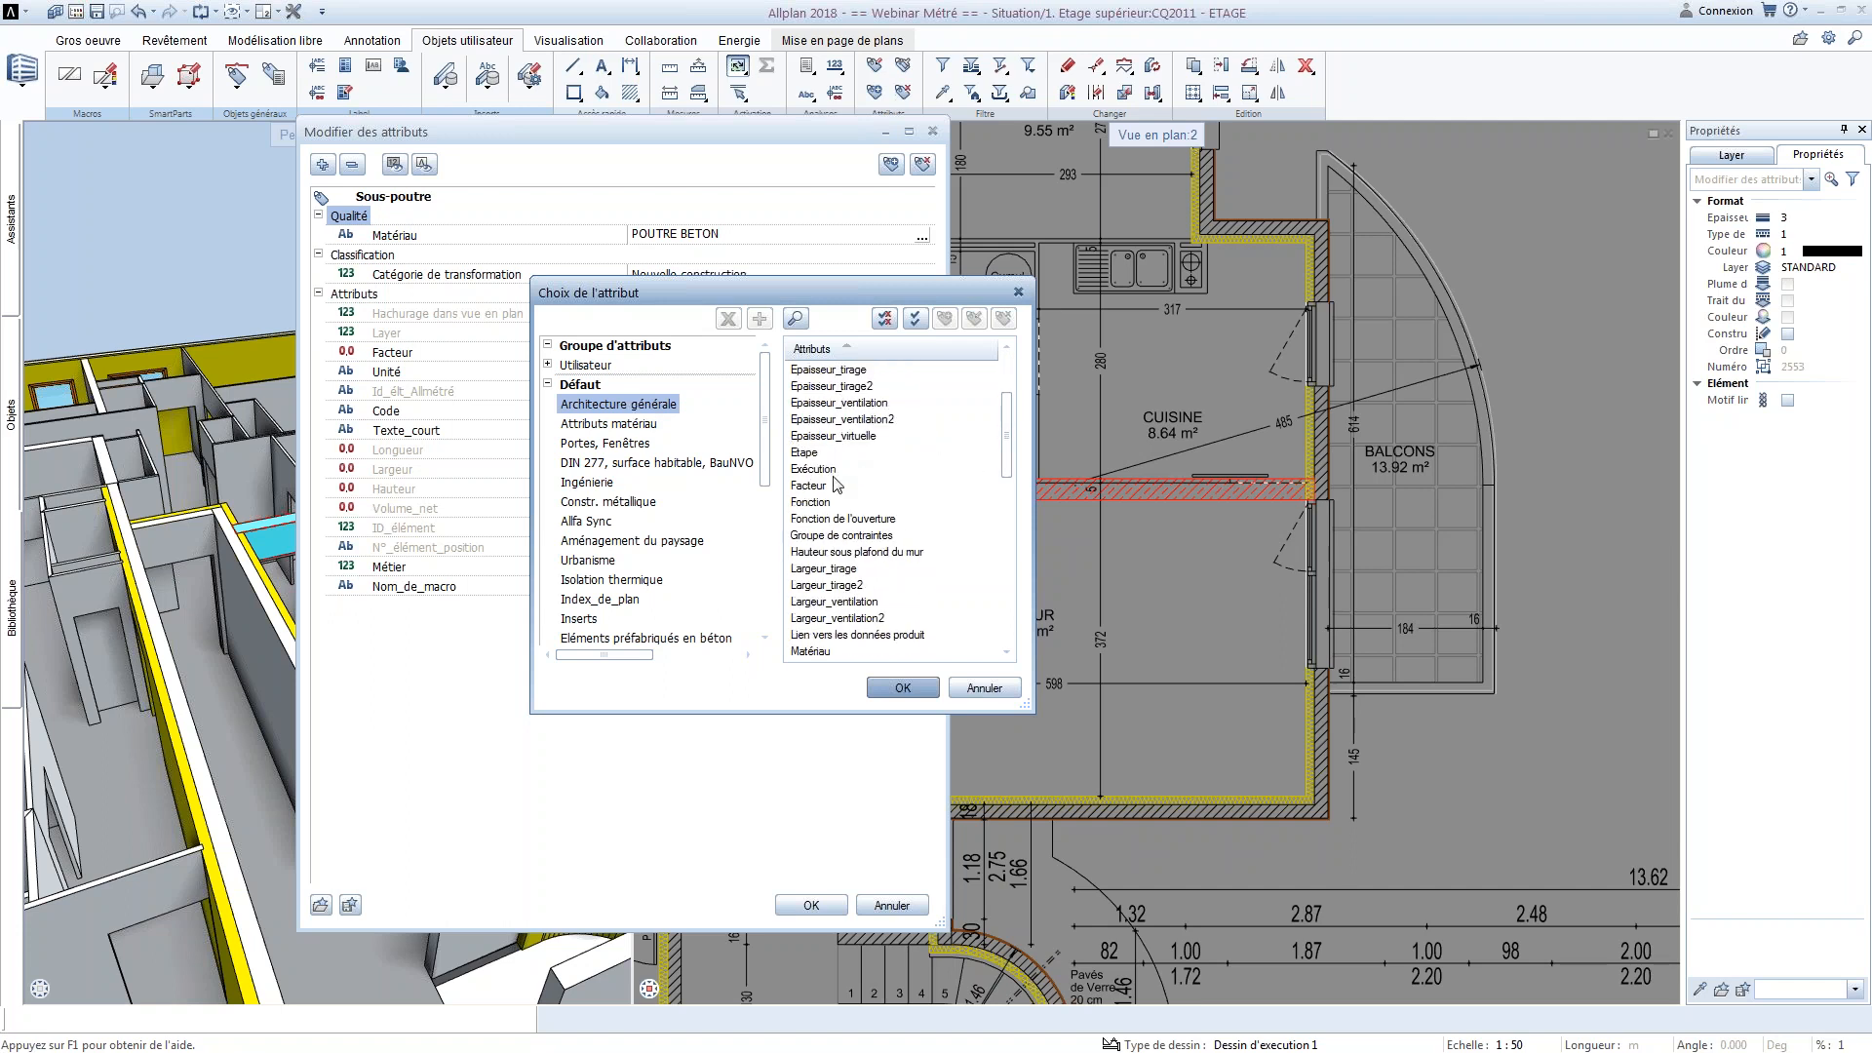
left_click(812, 502)
left_click_drag(1014, 450, 1011, 497)
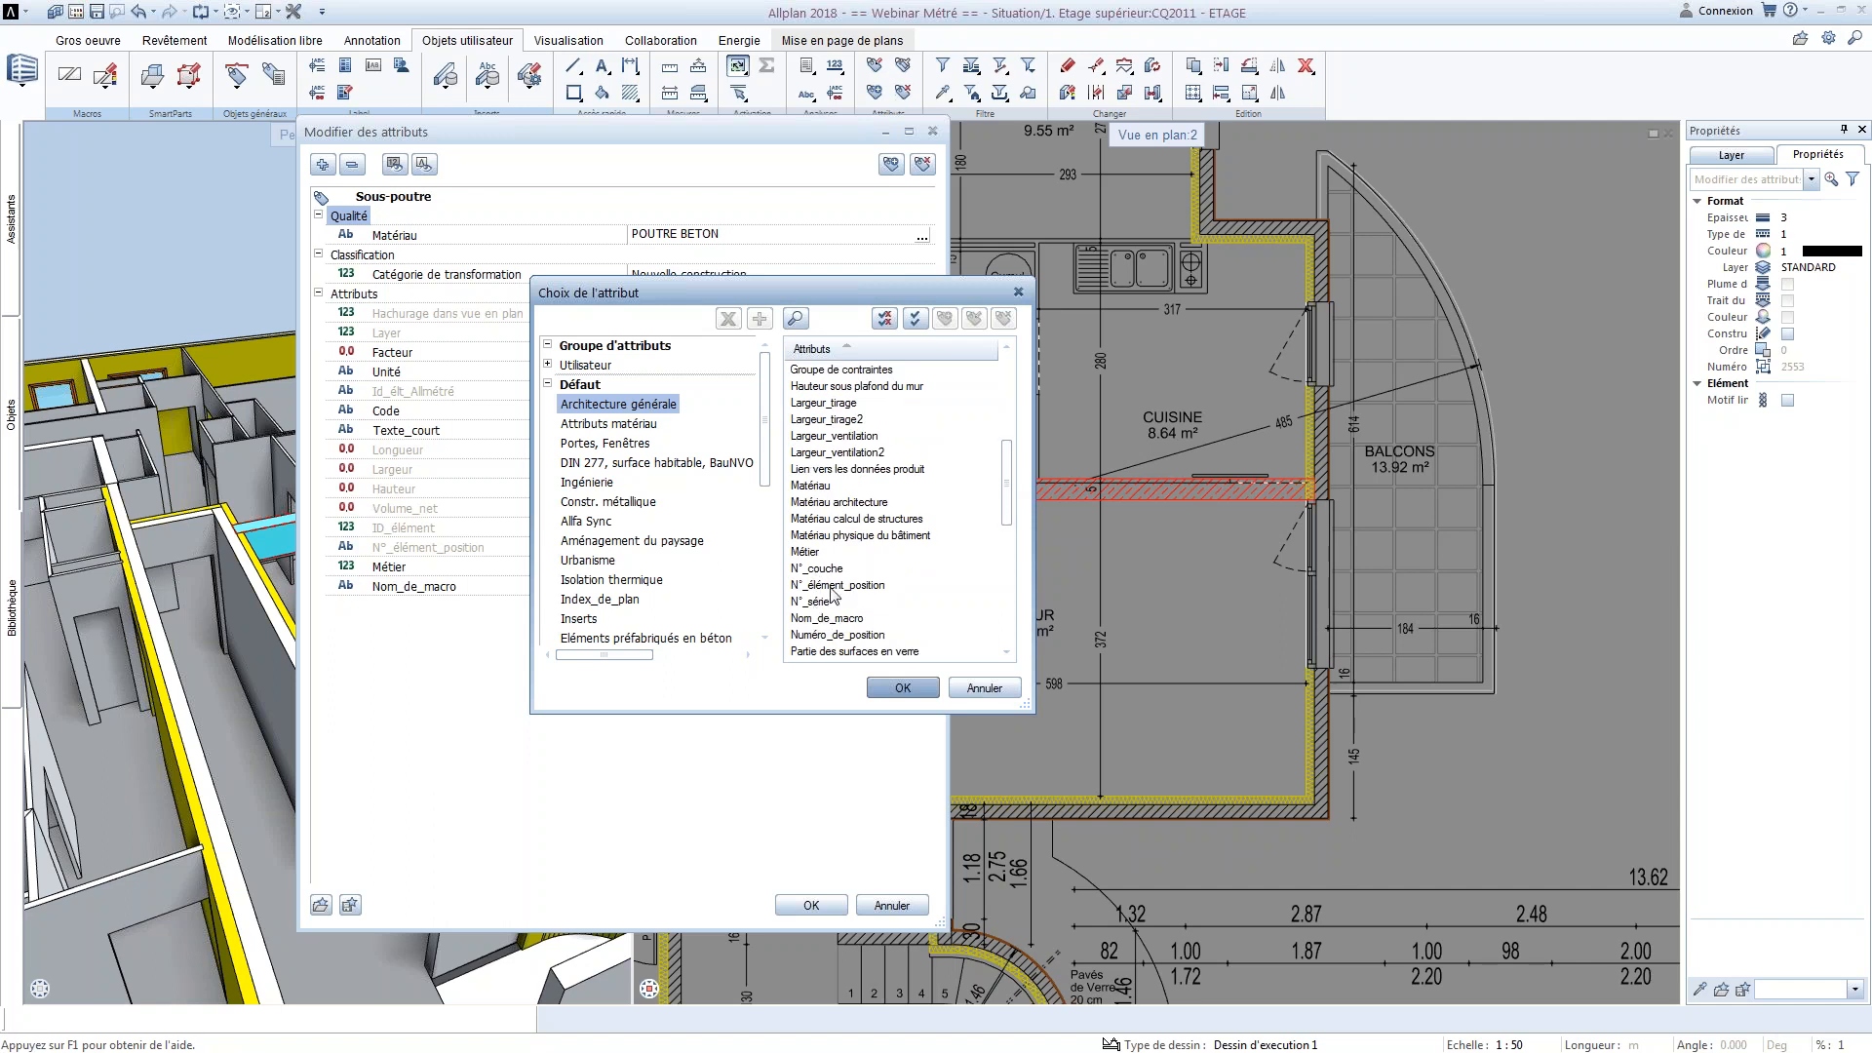
left_click(828, 586)
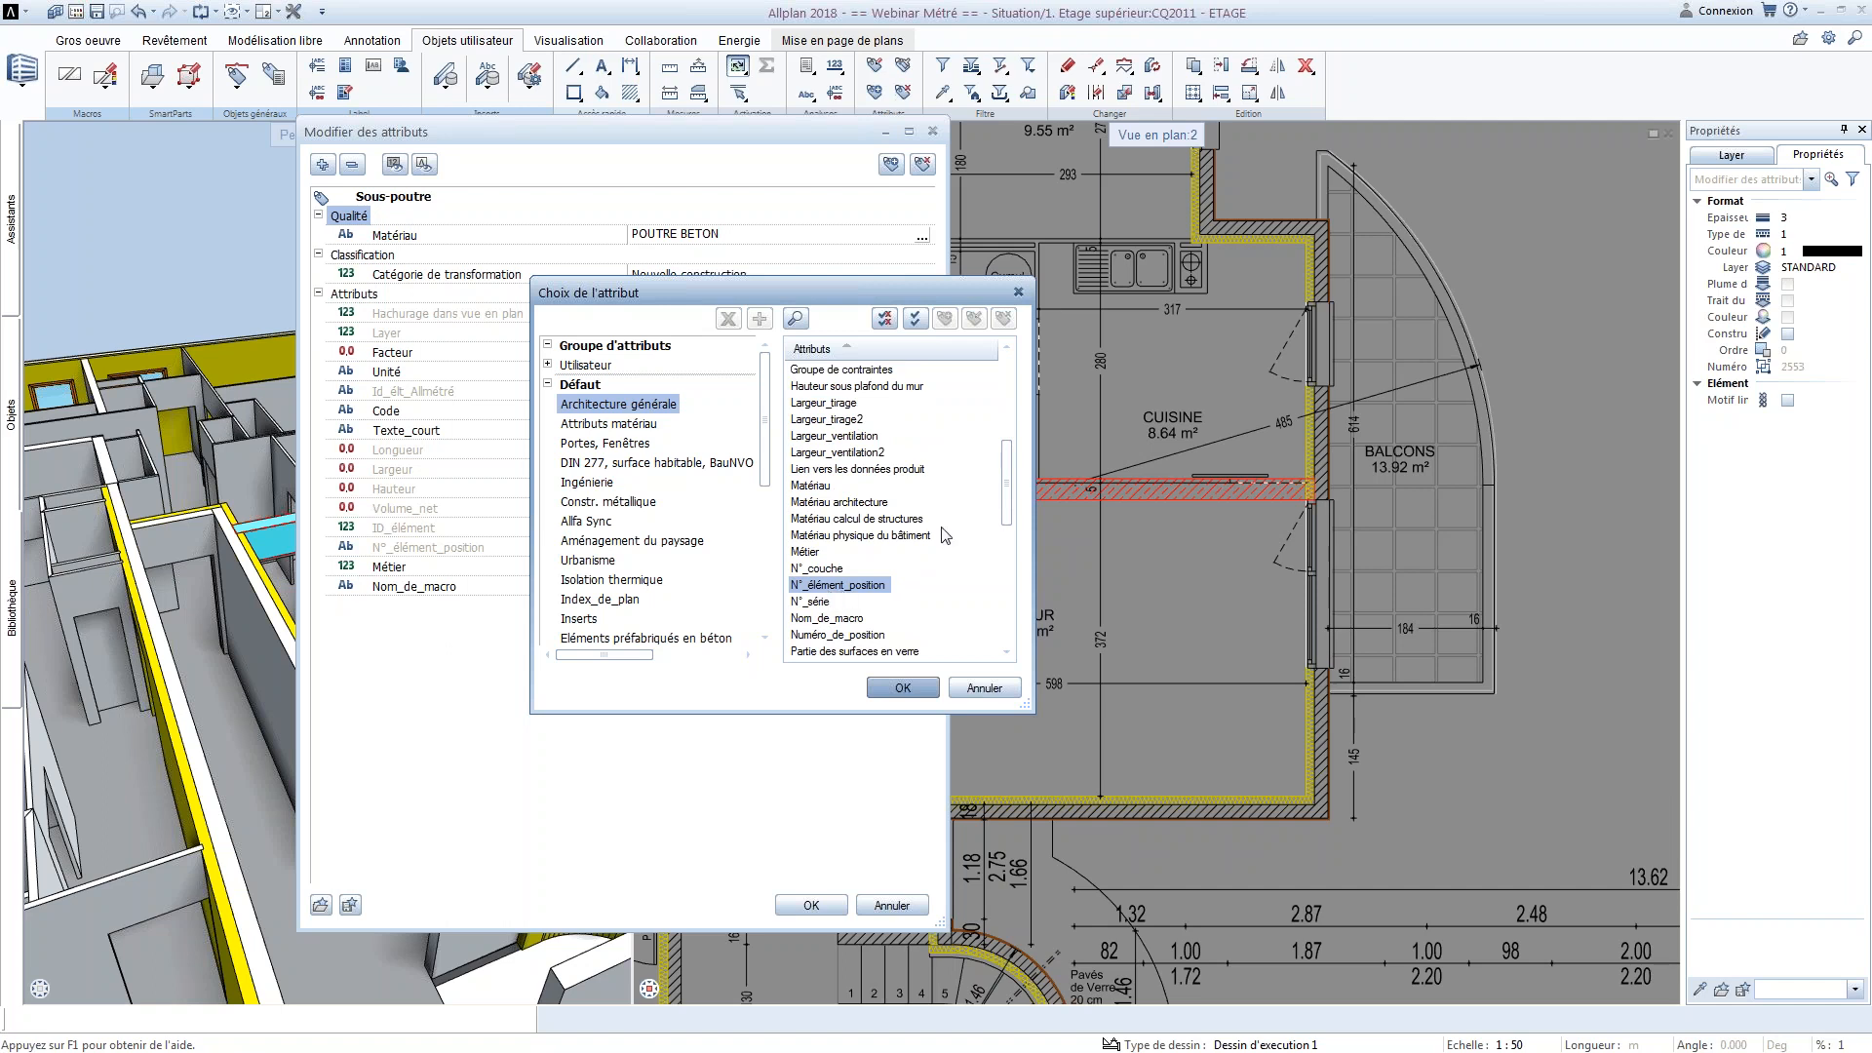
left_click_drag(1002, 505, 1004, 571)
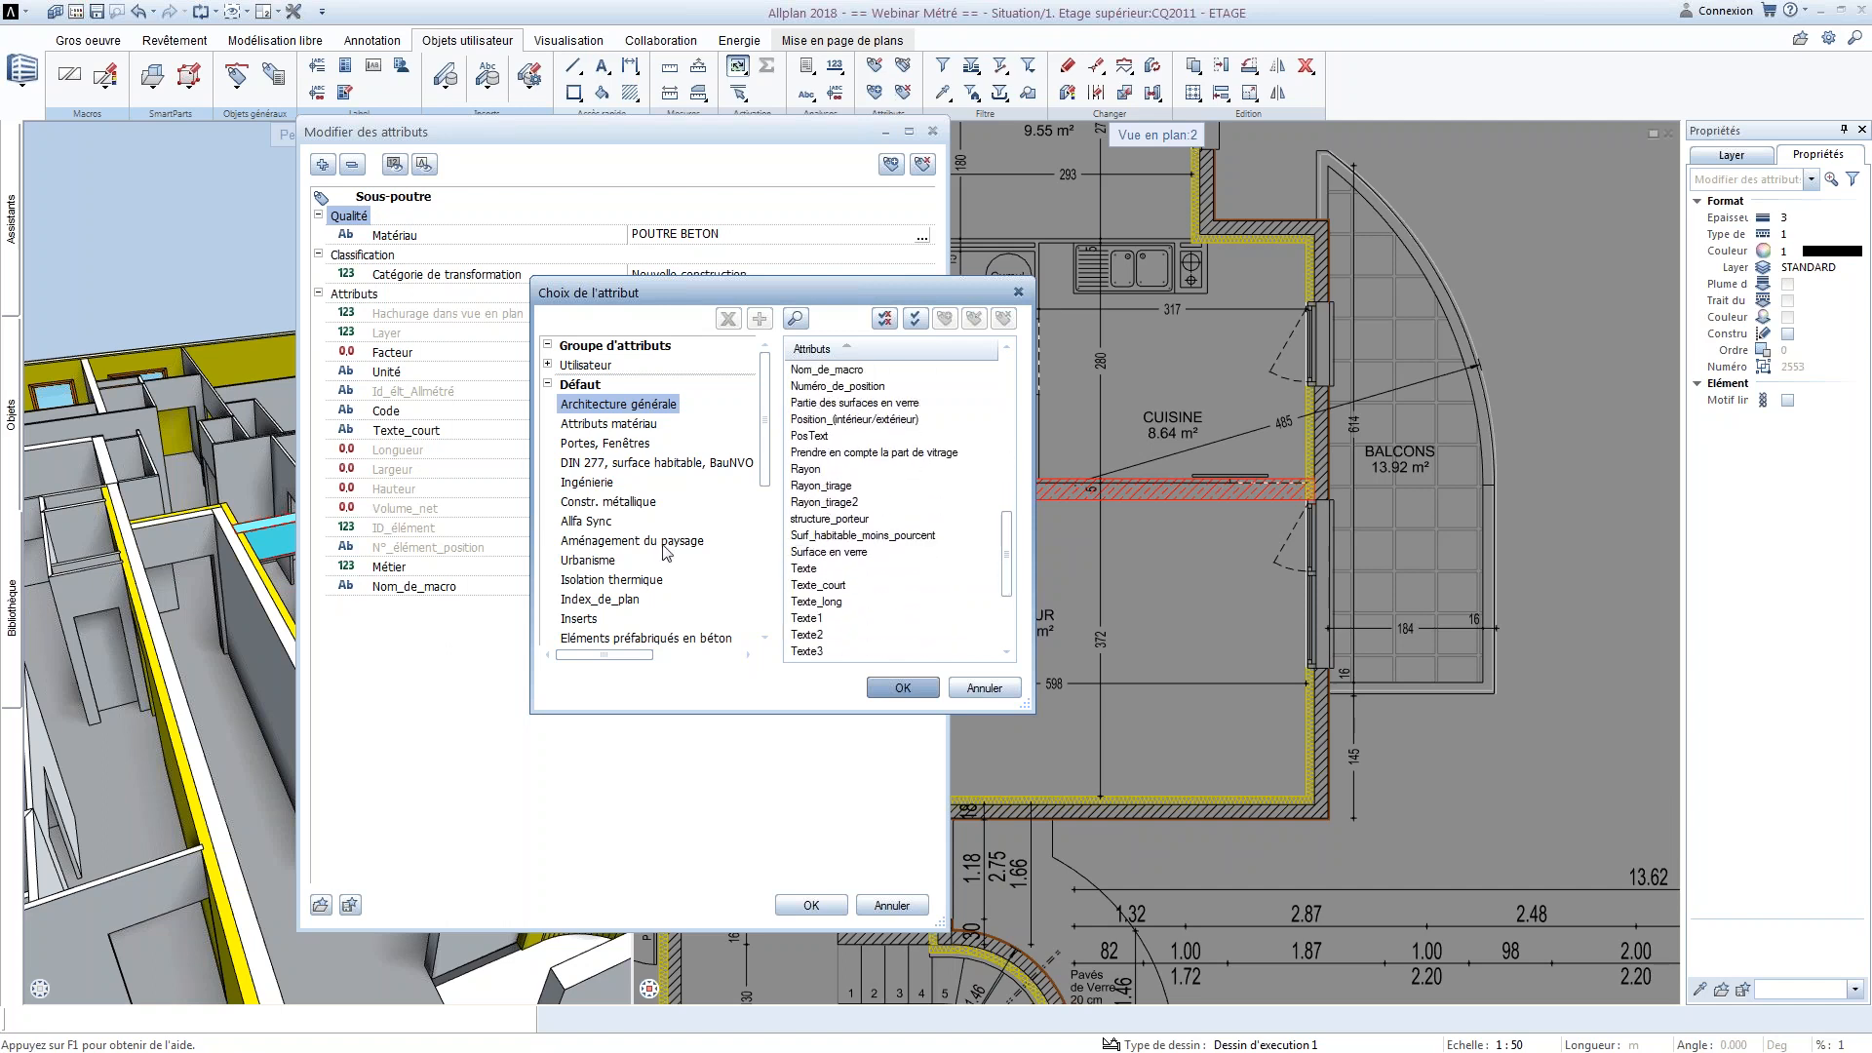
Examine the attributes offered in the IFC group, including the usage type and OmniClass title entries
left_click_drag(763, 453, 764, 526)
left_click(607, 528)
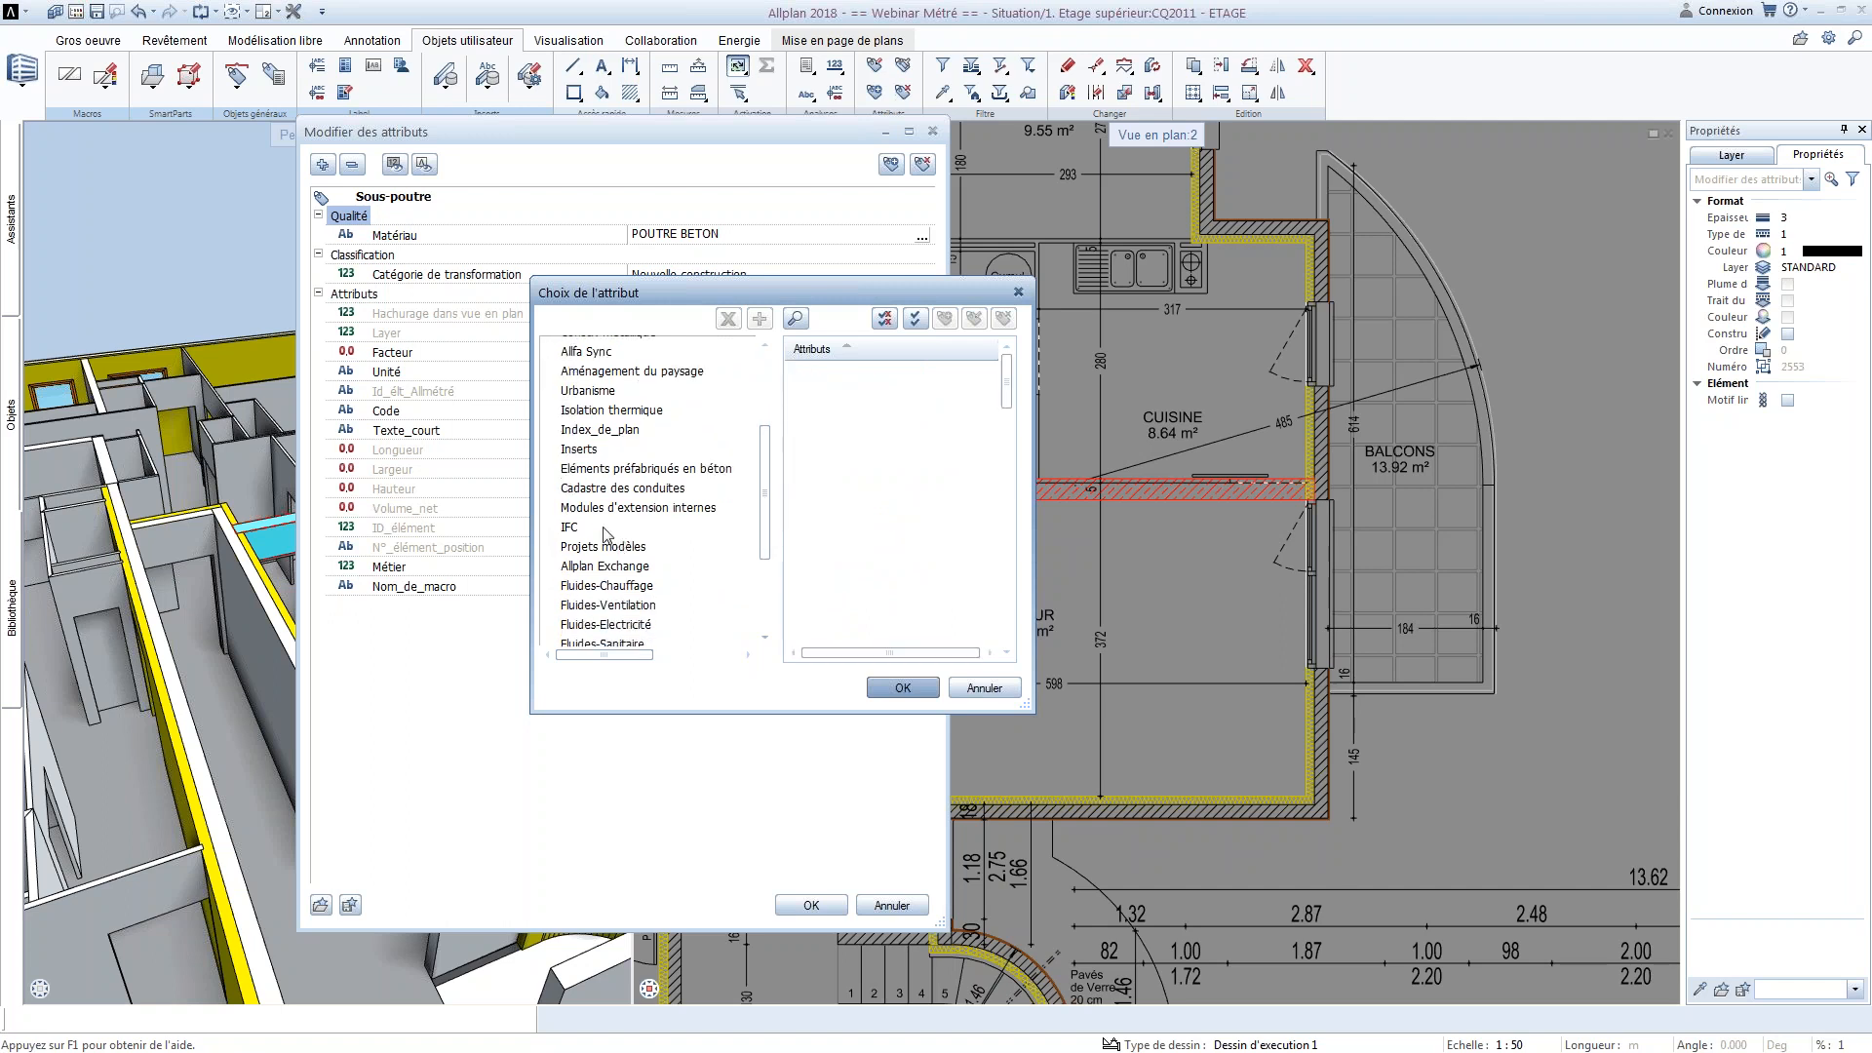
mouse_move(1014, 400)
left_mouse_down()
mouse_move(1005, 483)
mouse_move(1008, 433)
left_mouse_up()
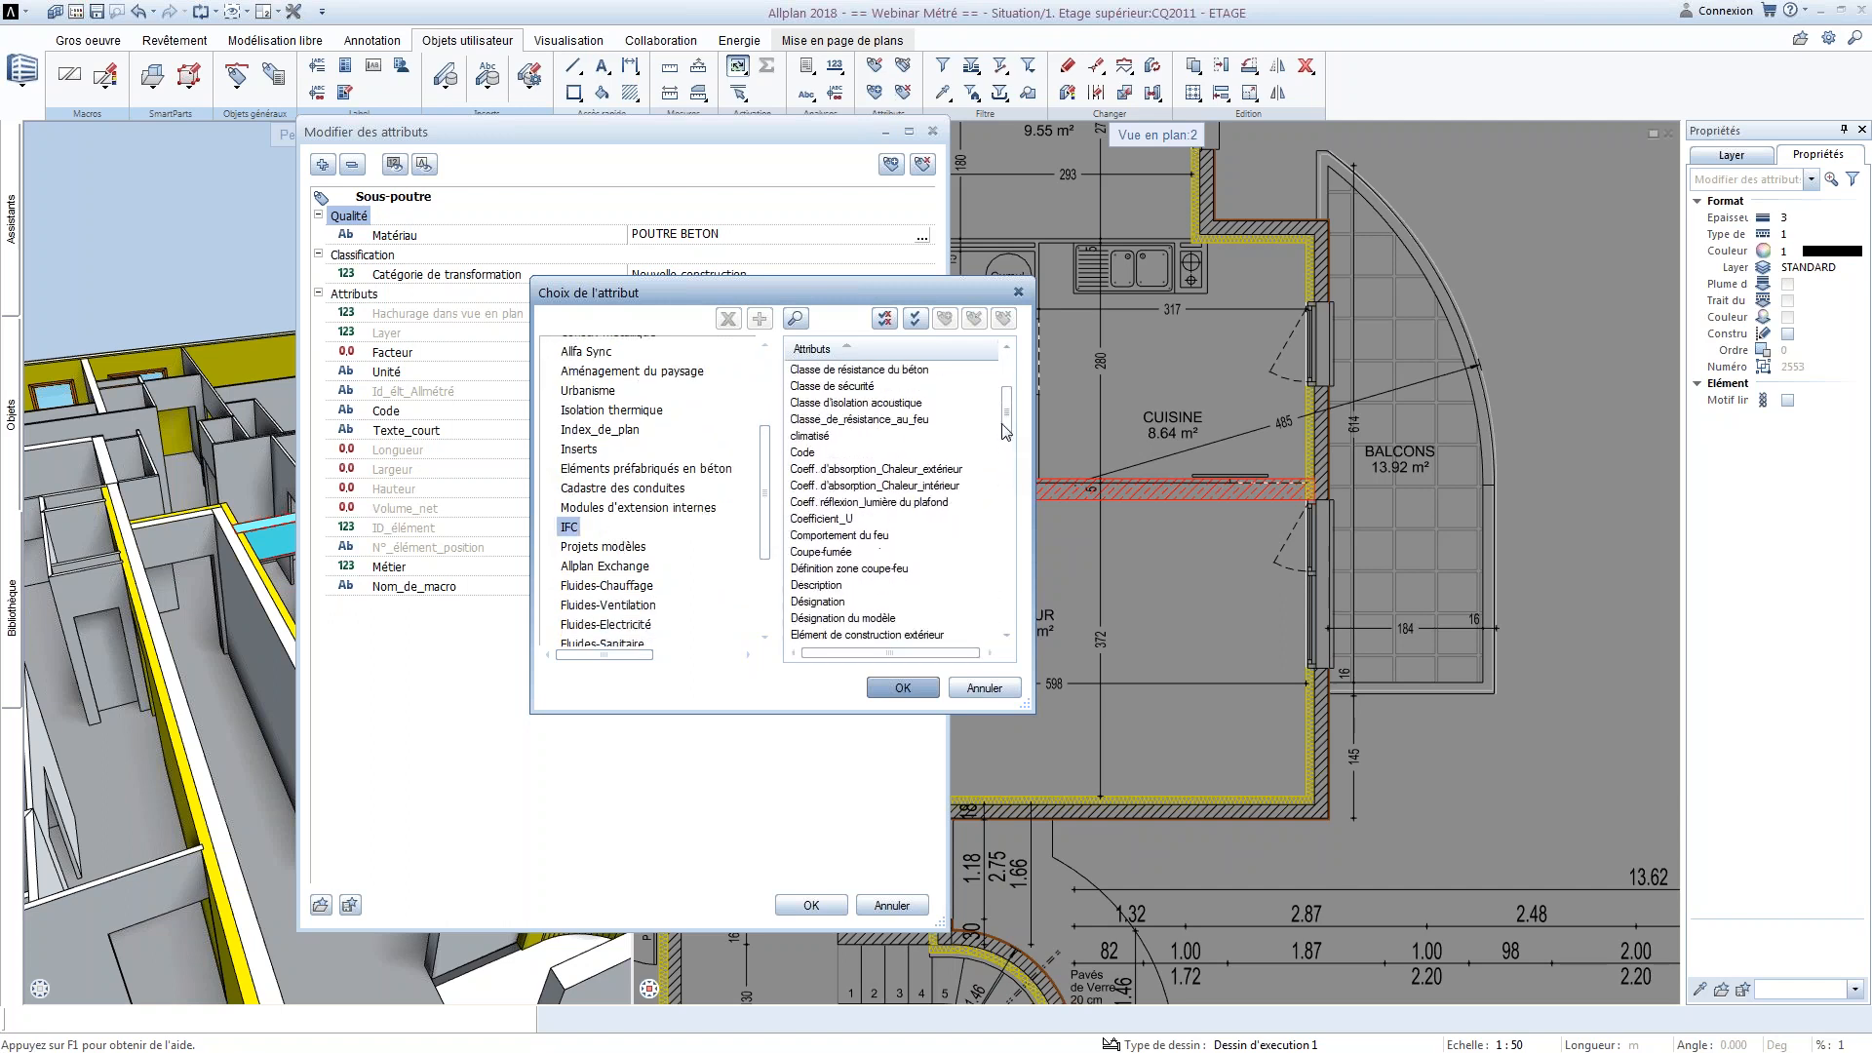
left_click(934, 471)
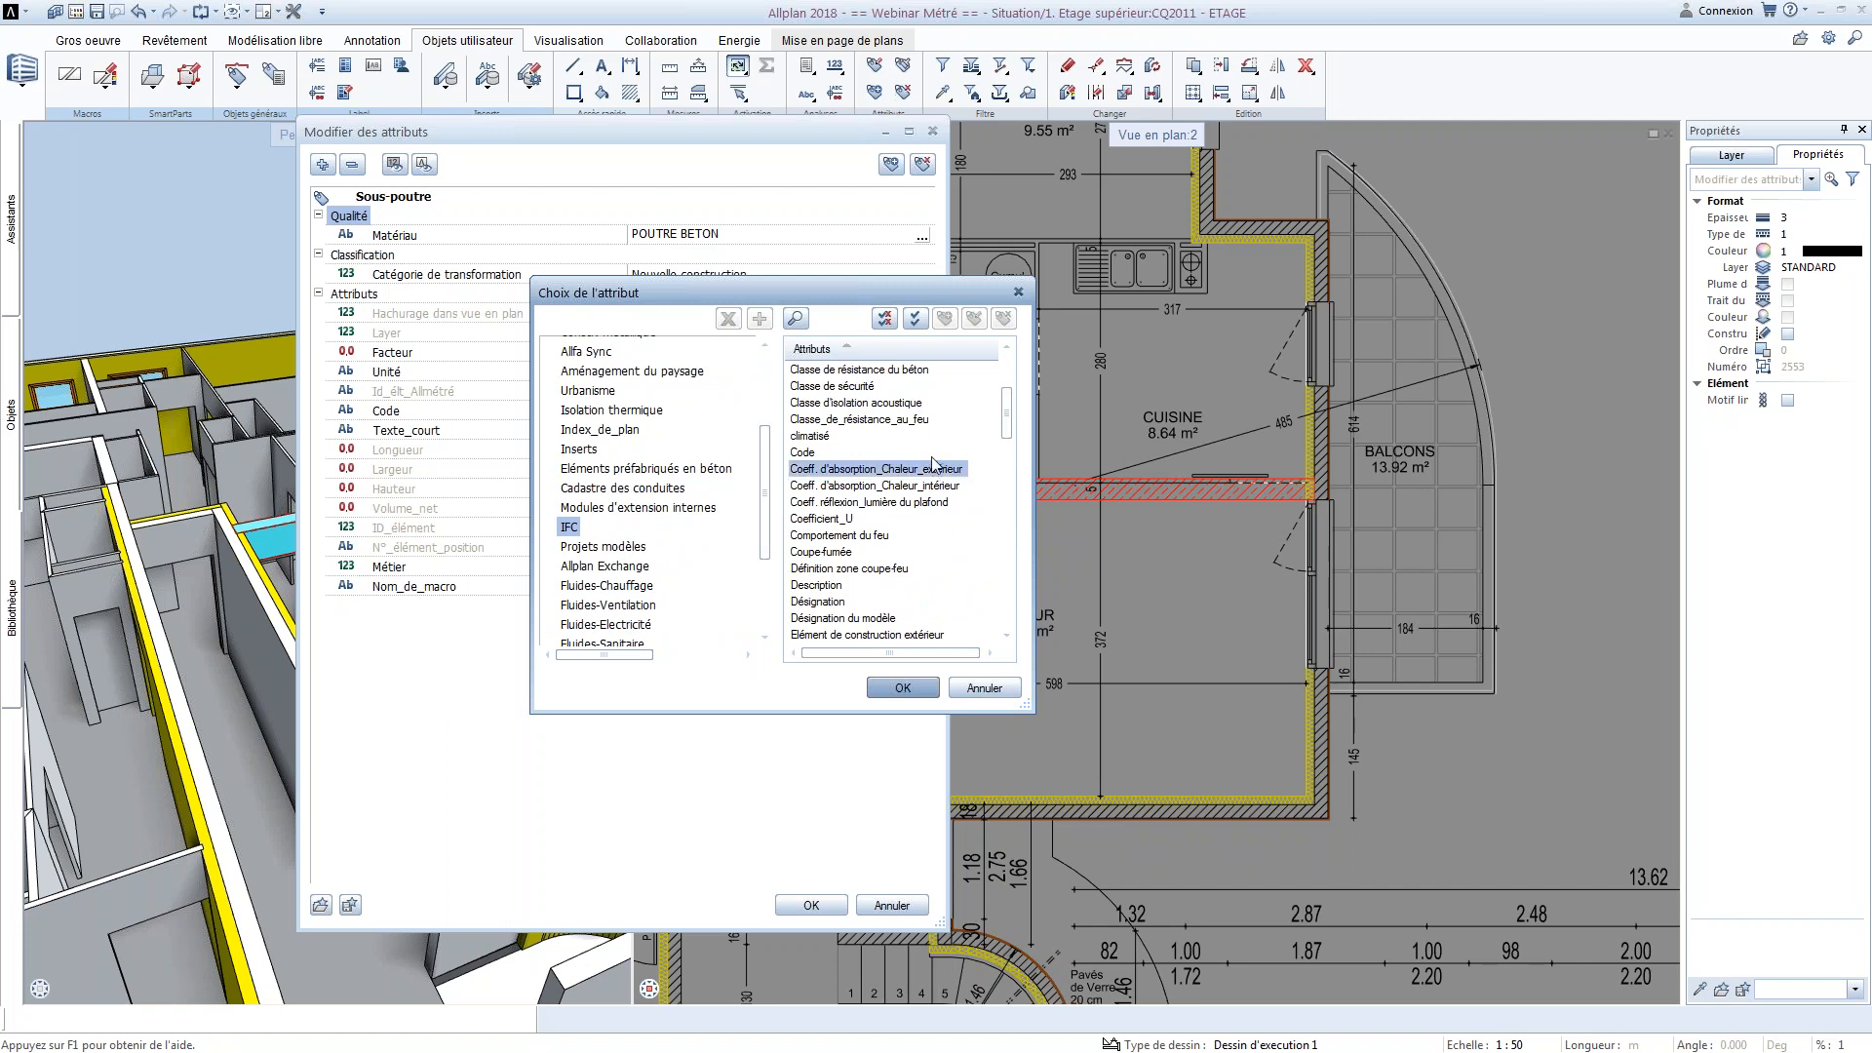
scroll(858, 539, "down", 10)
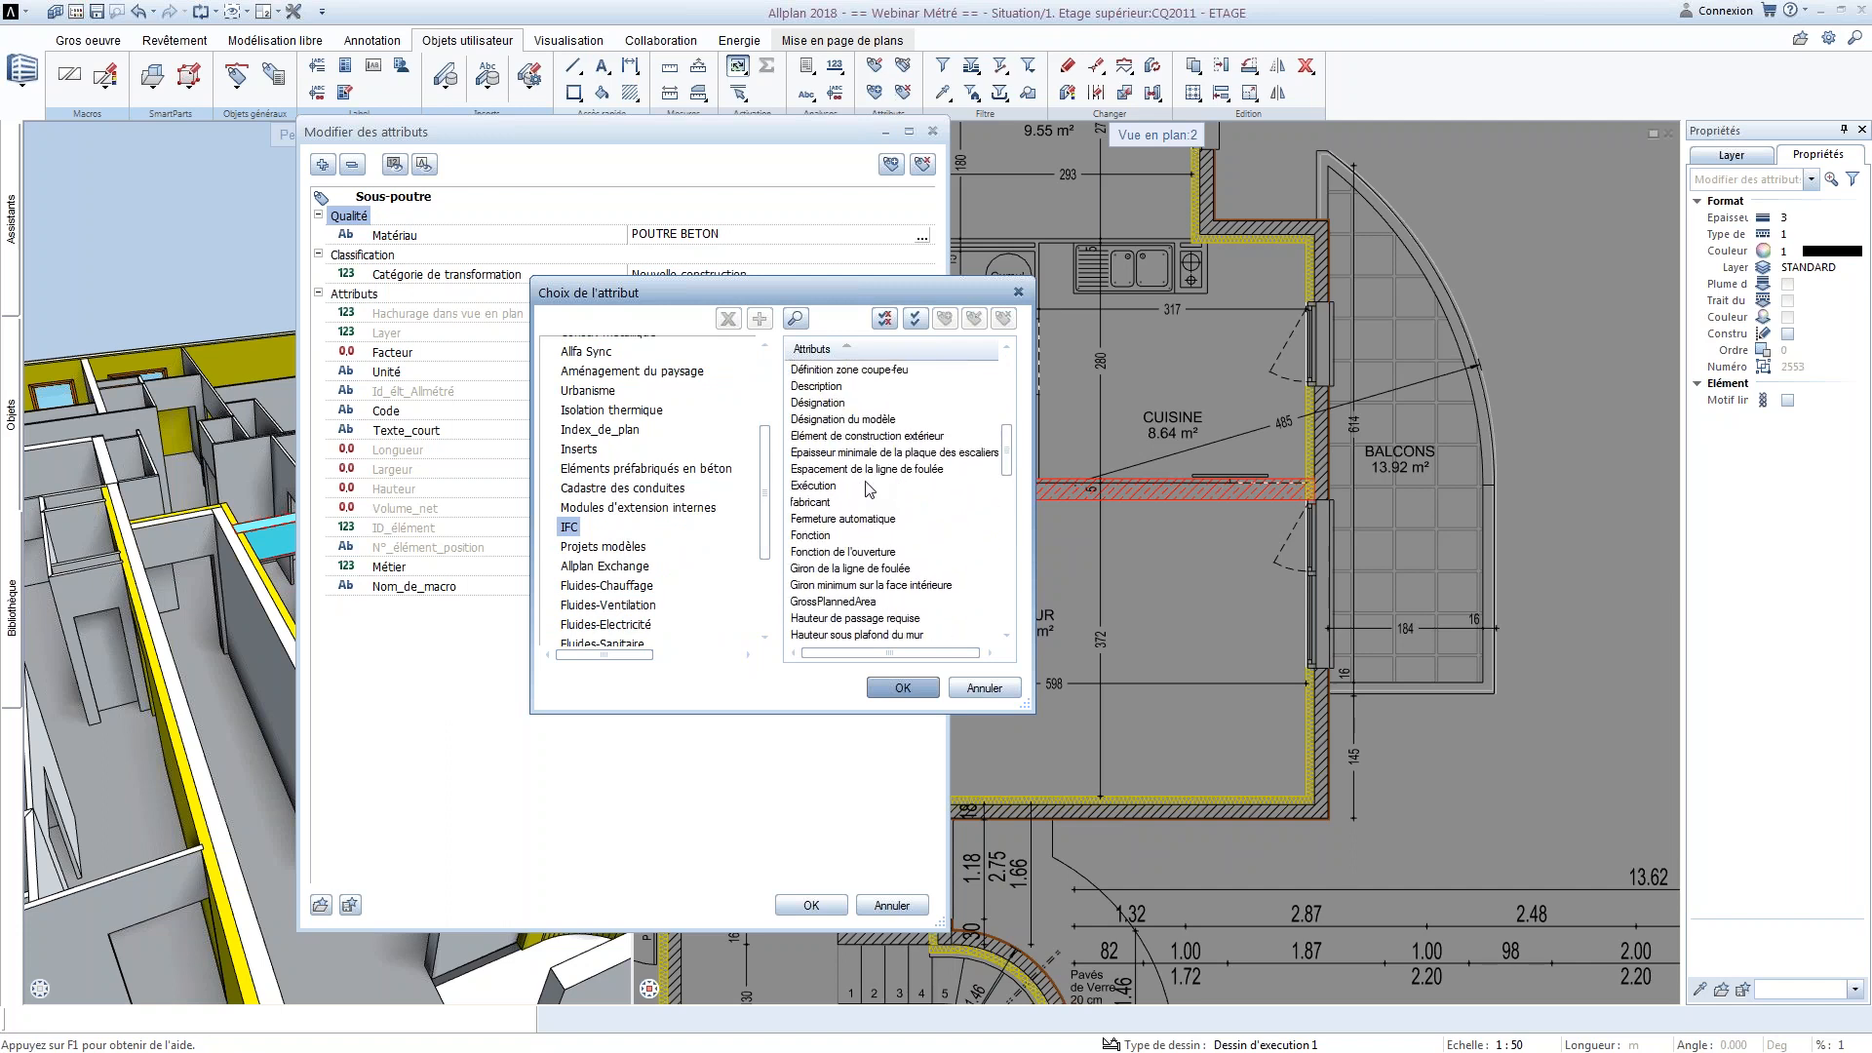
scroll(858, 539, "down", 8)
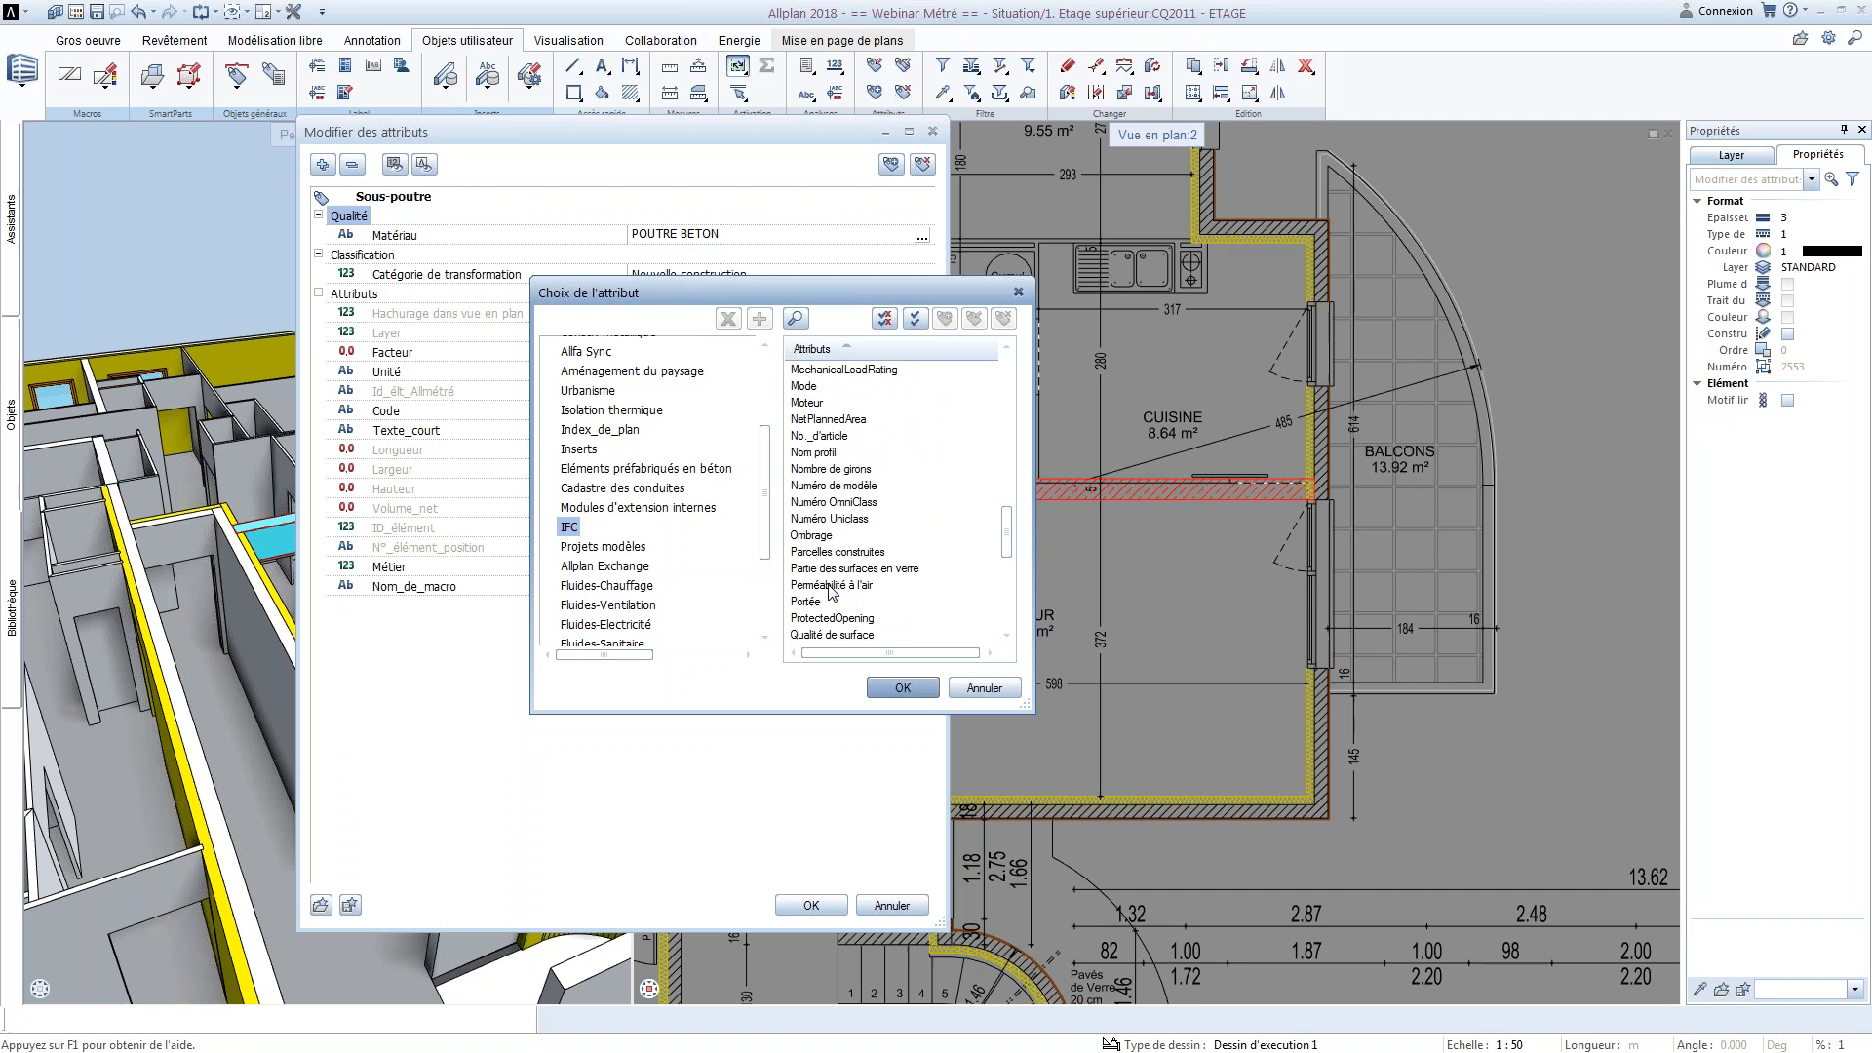
scroll(827, 590, "down", 3)
left_click(844, 568)
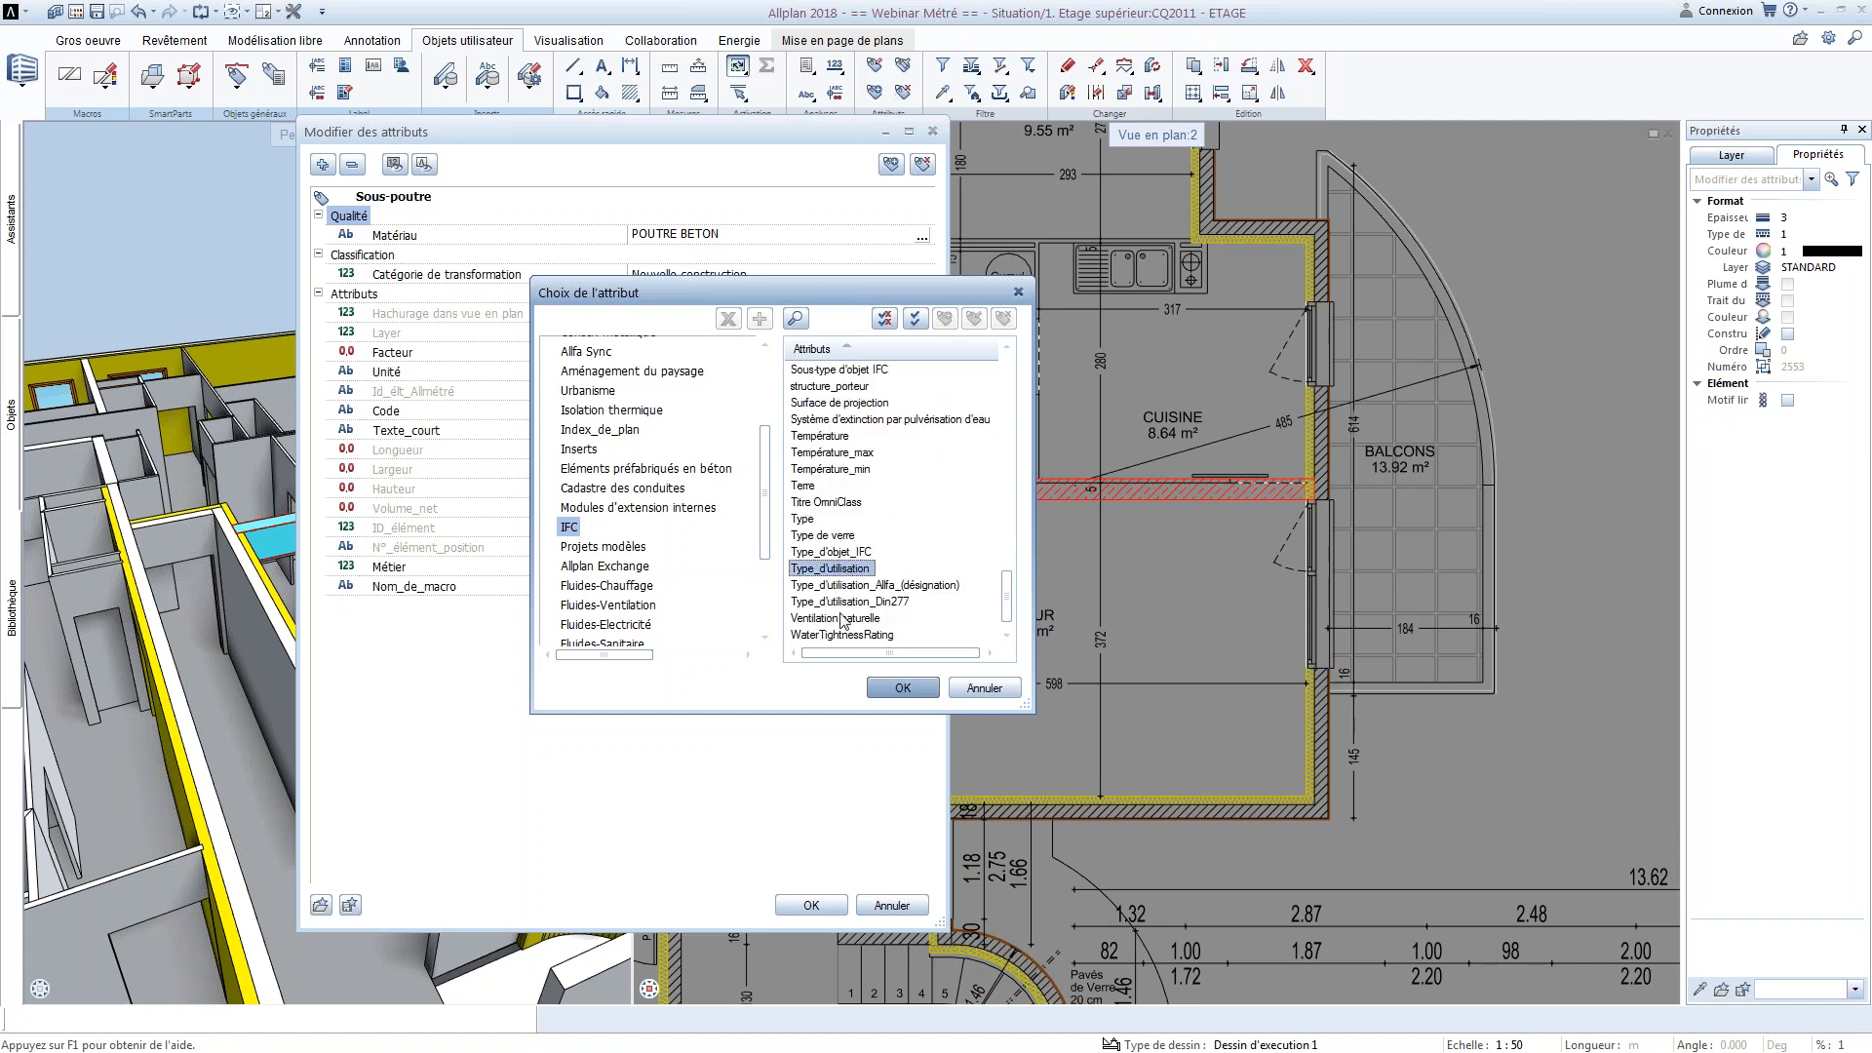
scroll(836, 605, "down", 1)
left_click(832, 471)
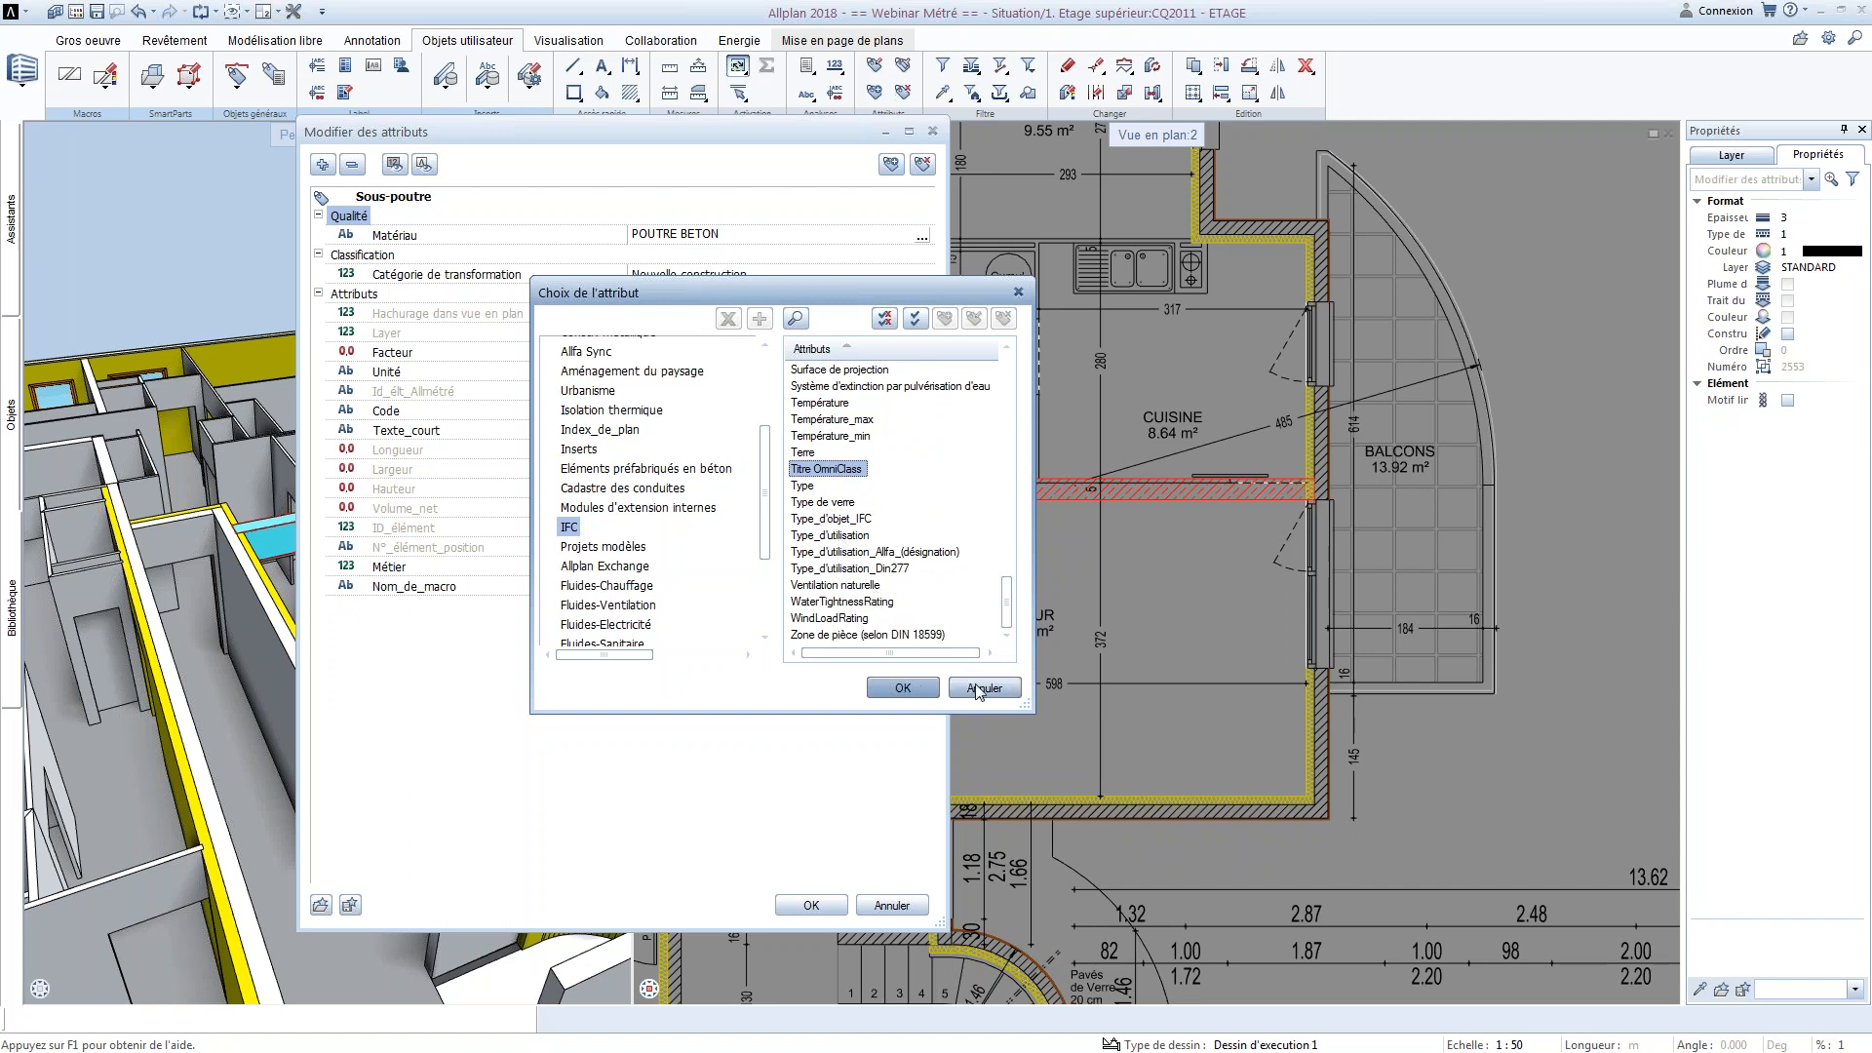
Start a new attribute named Prix with type Nombre décimal in the user group Nouvelle zone
left_click_drag(765, 495, 766, 393)
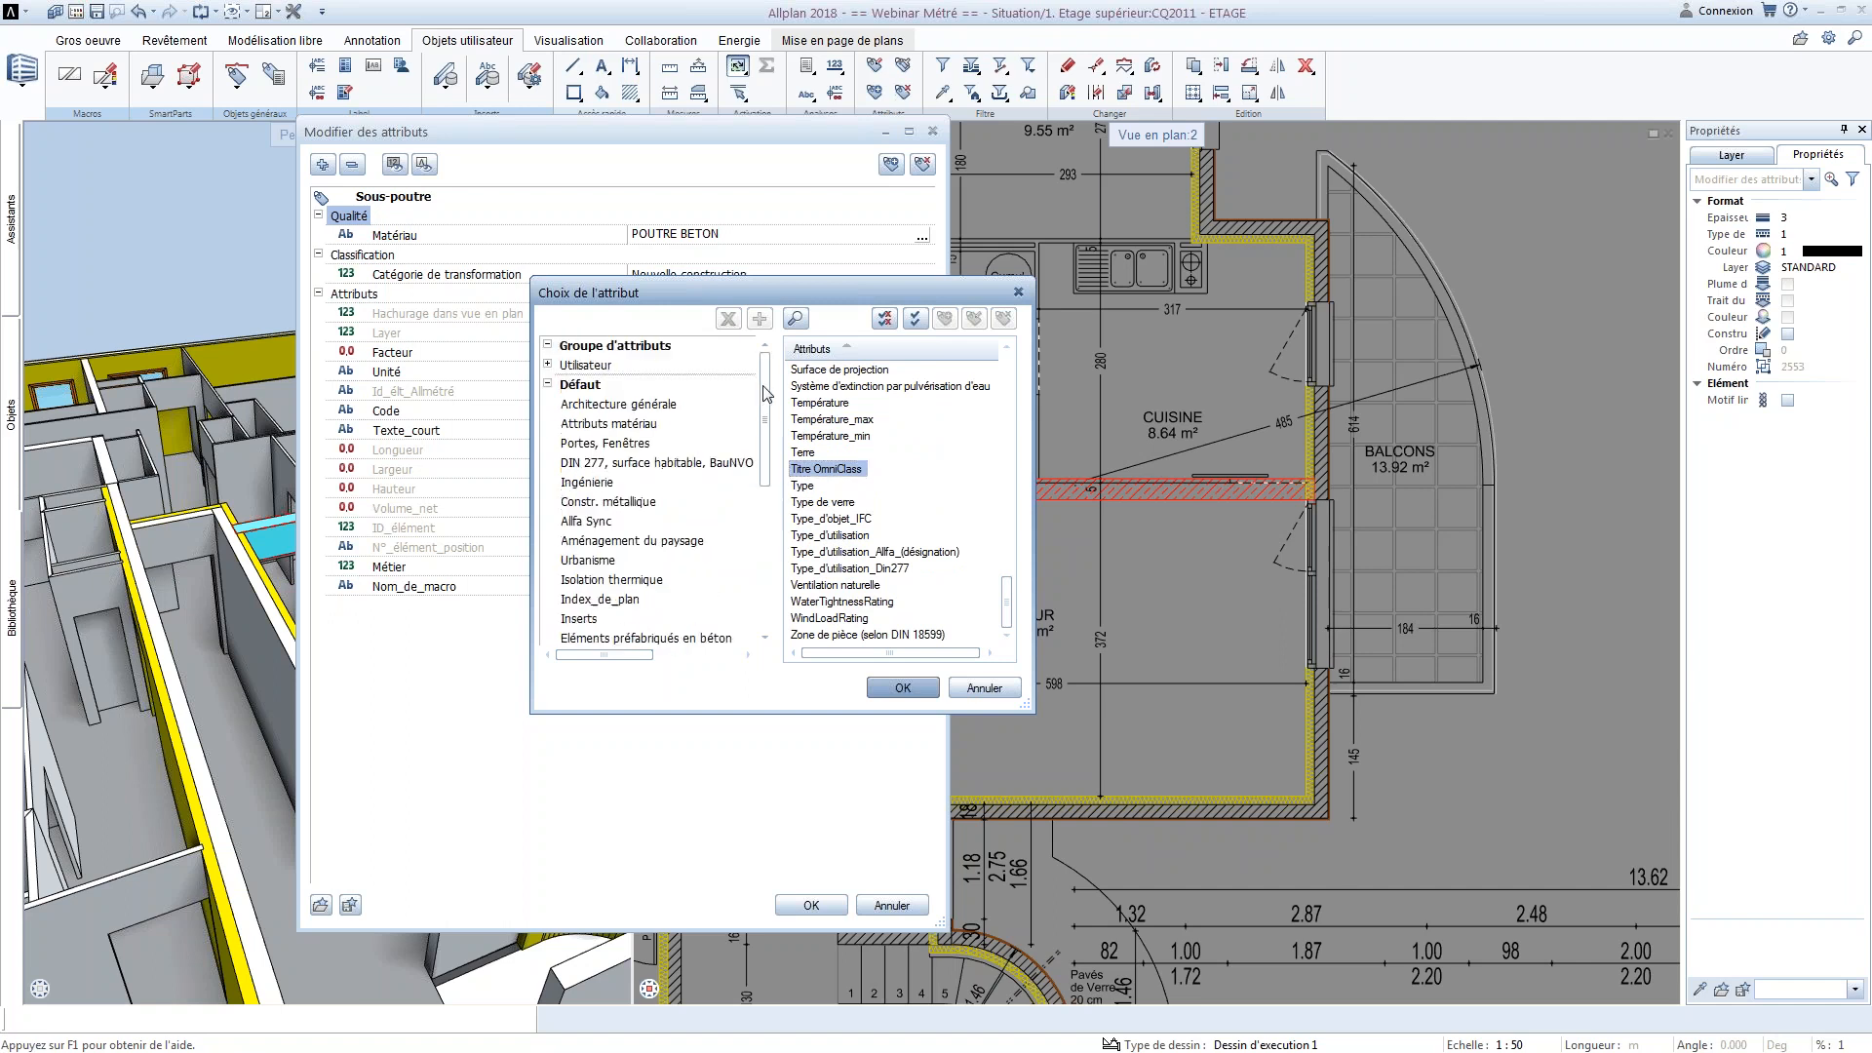
left_click(613, 366)
left_click(548, 365)
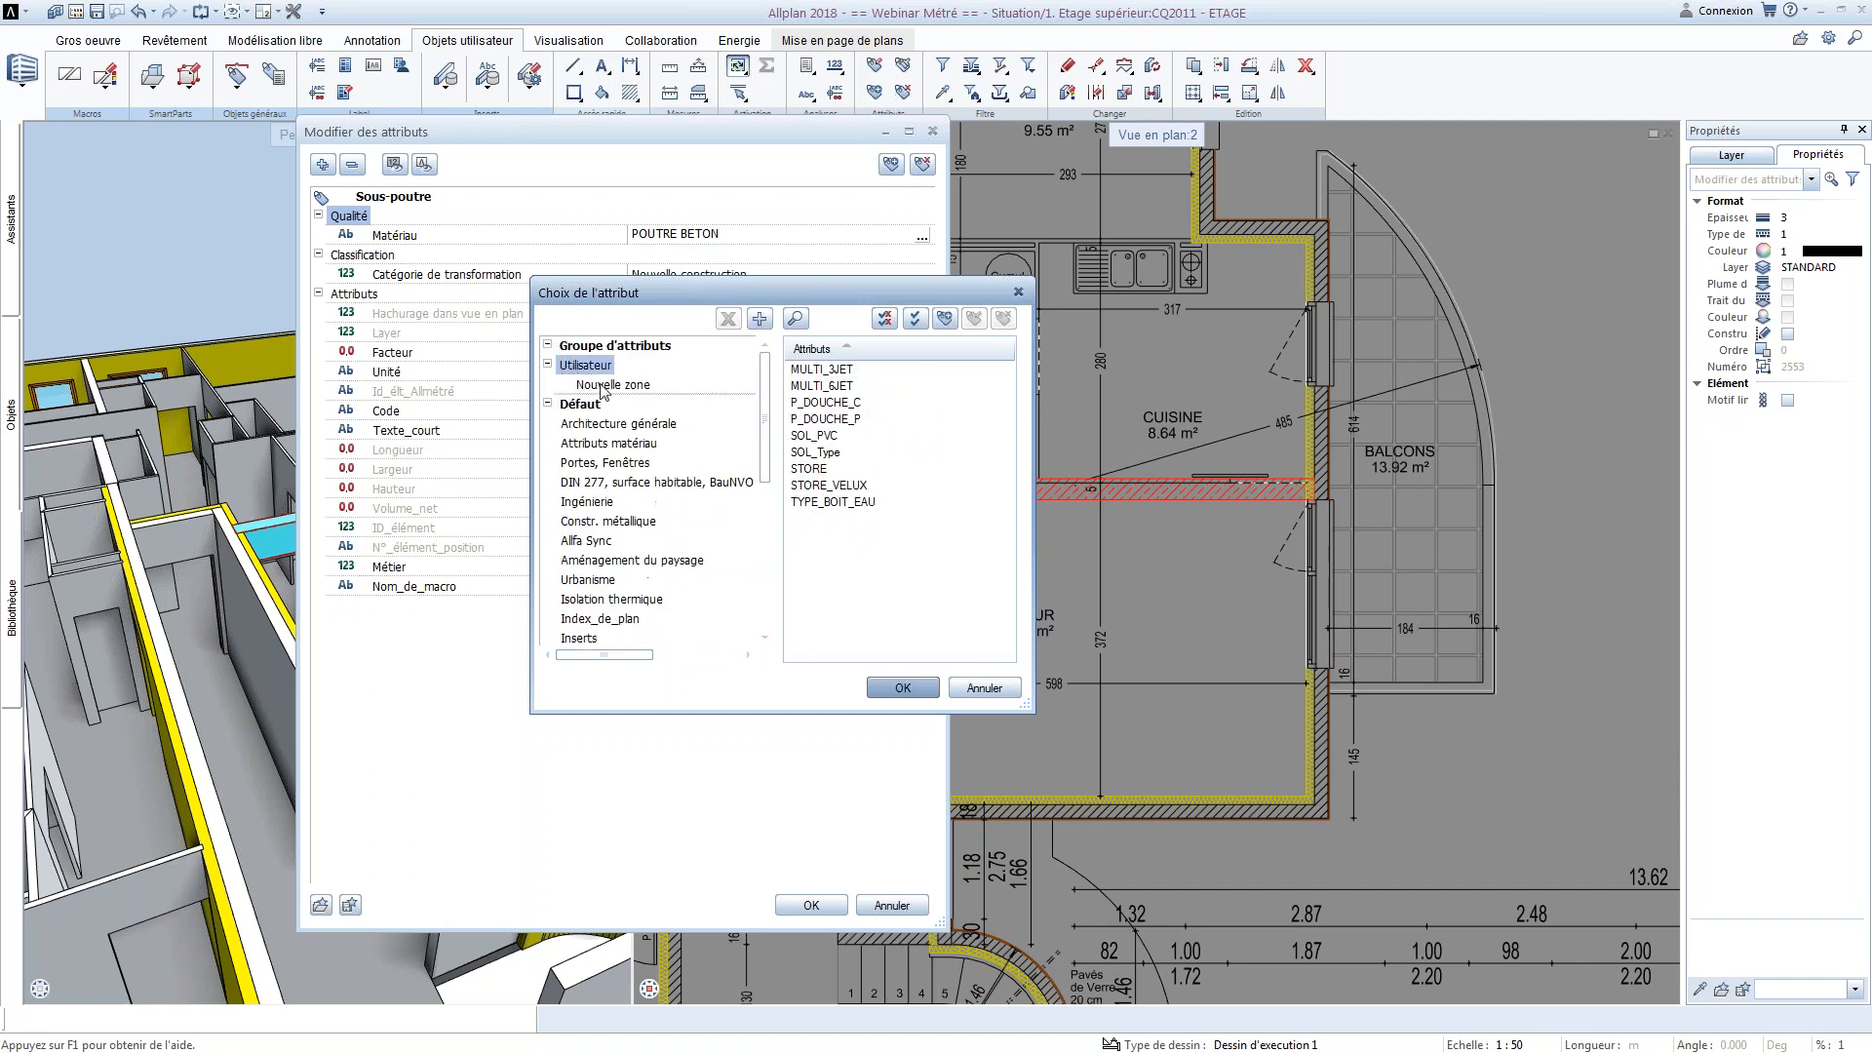
left_click(609, 386)
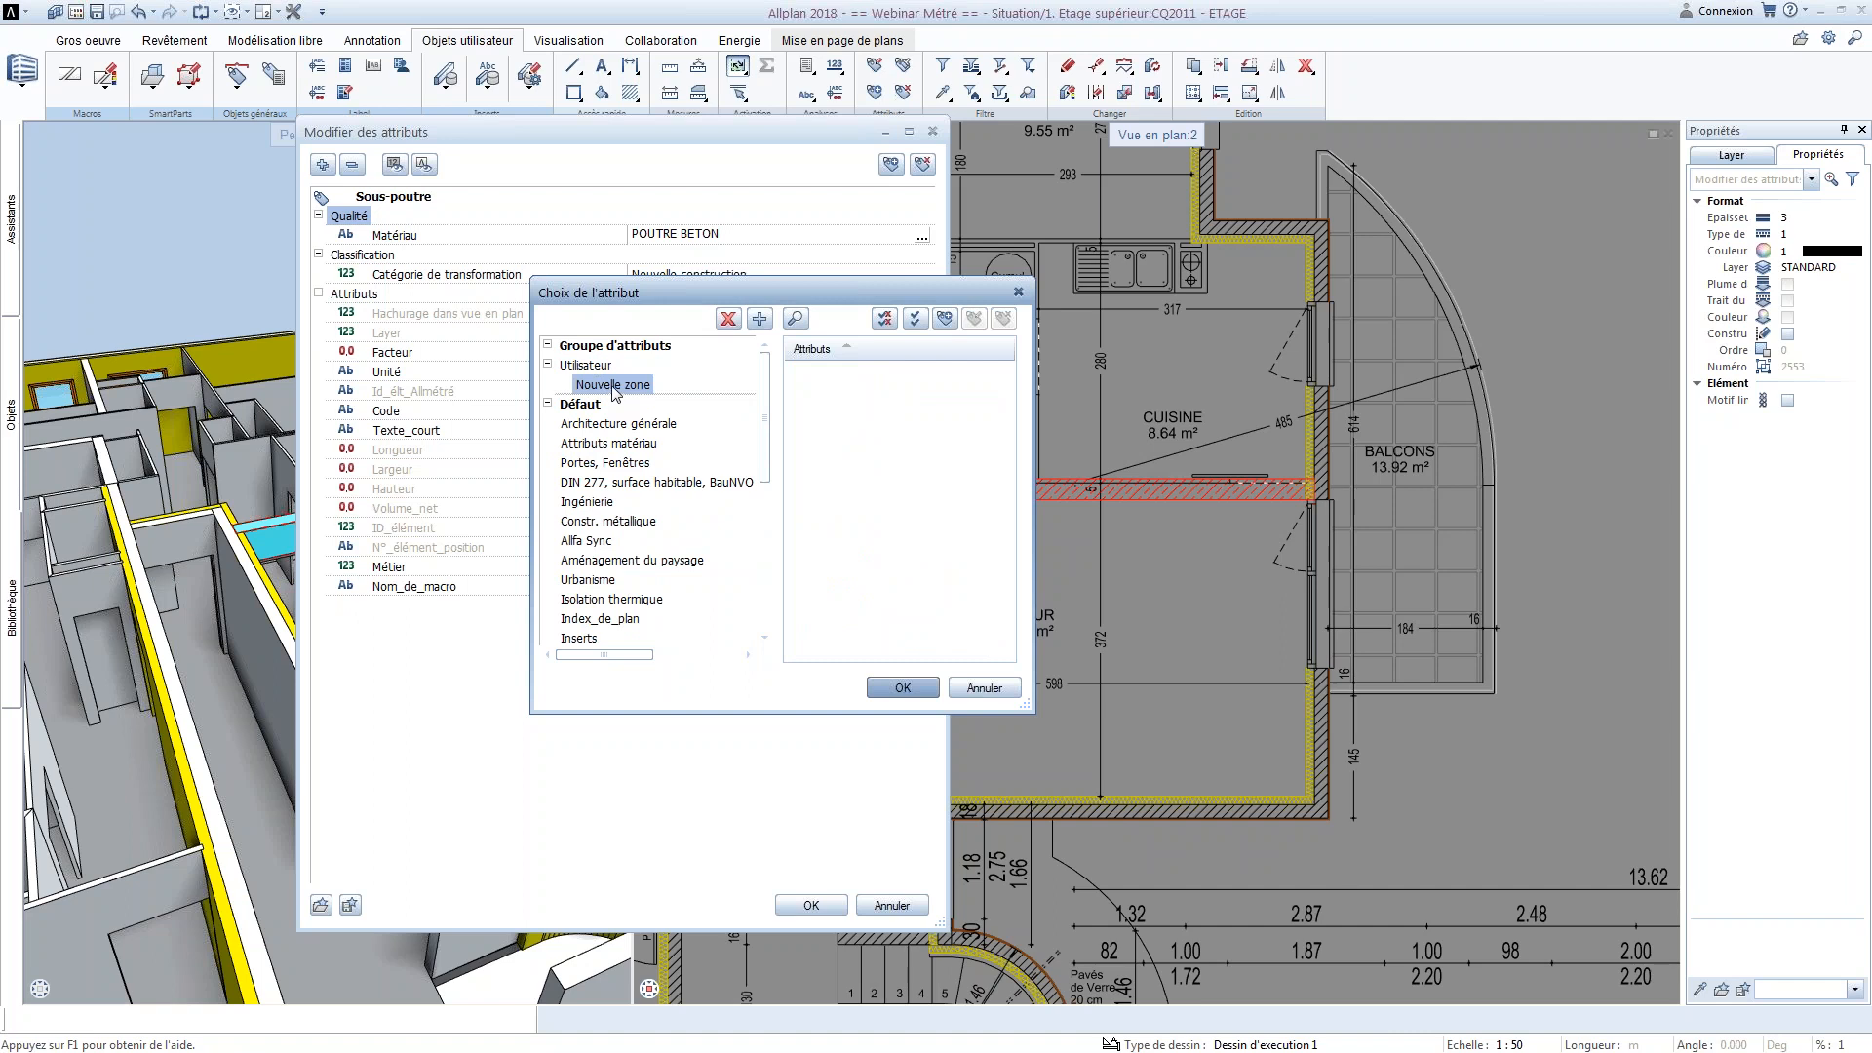
left_click(947, 318)
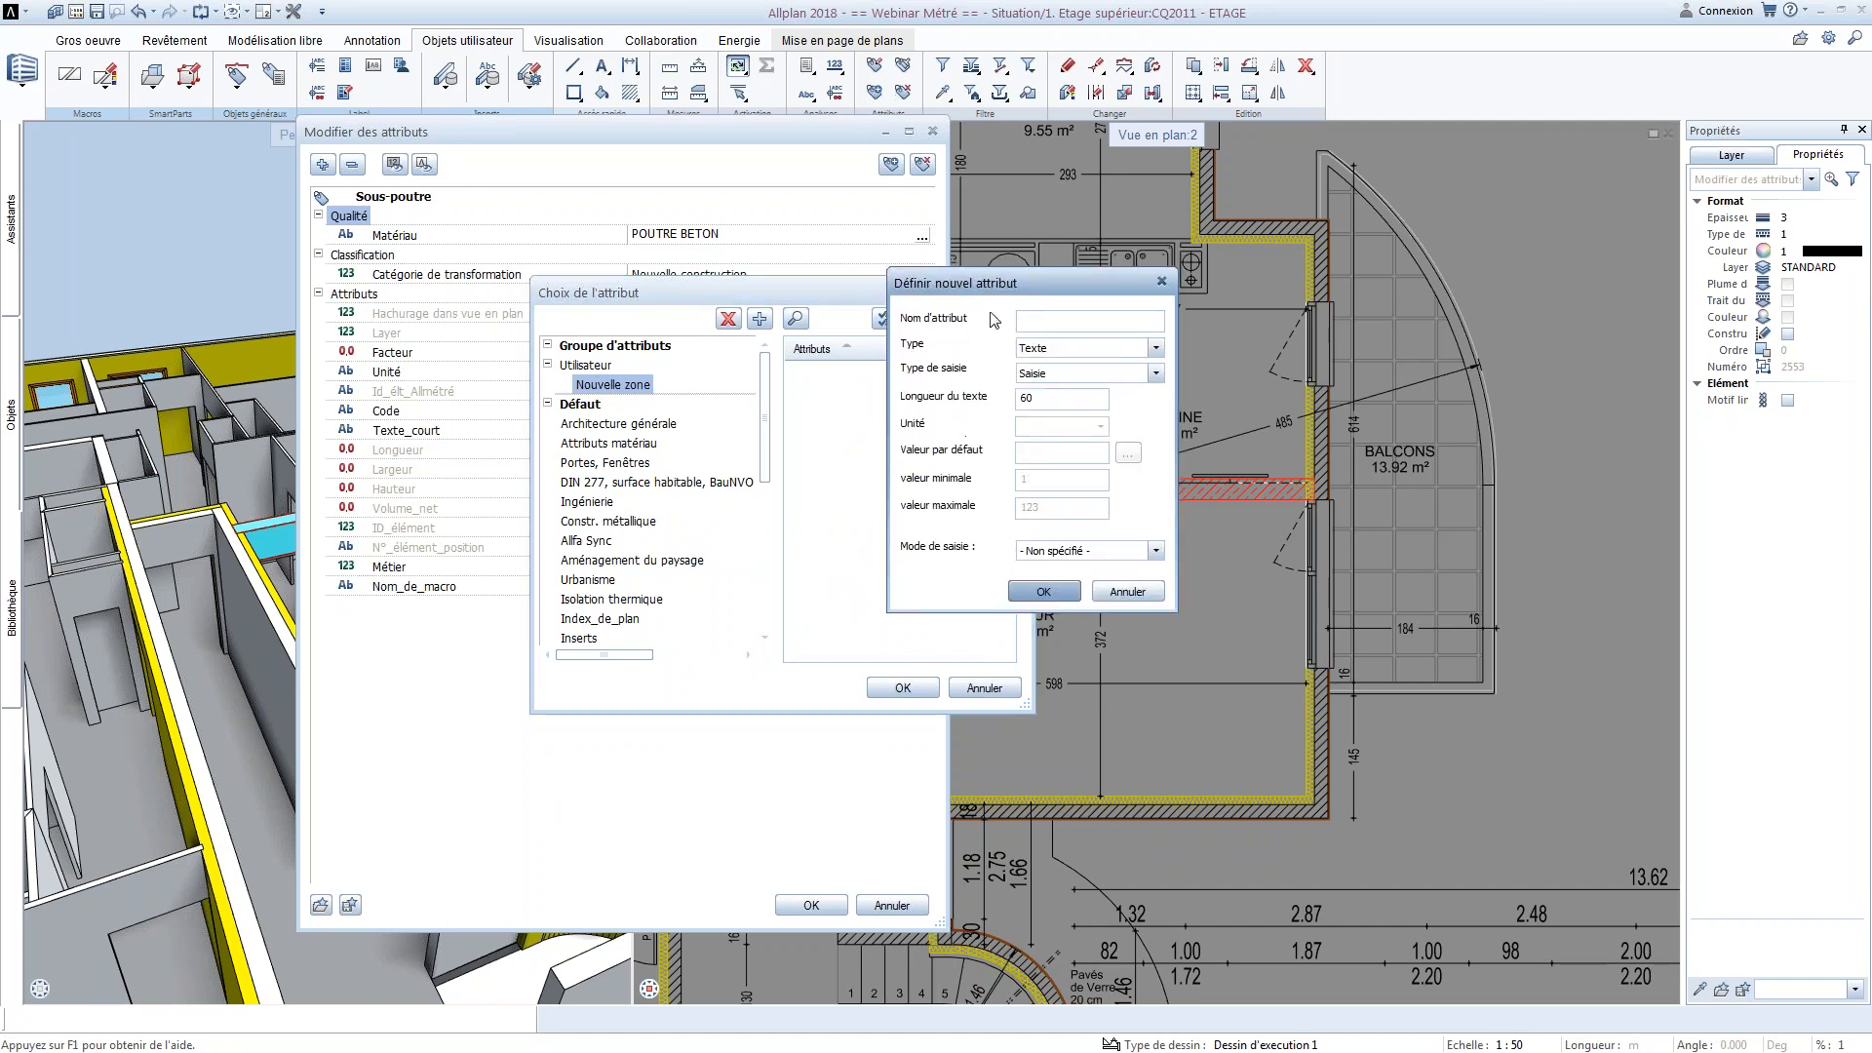
left_click_drag(969, 381, 959, 363)
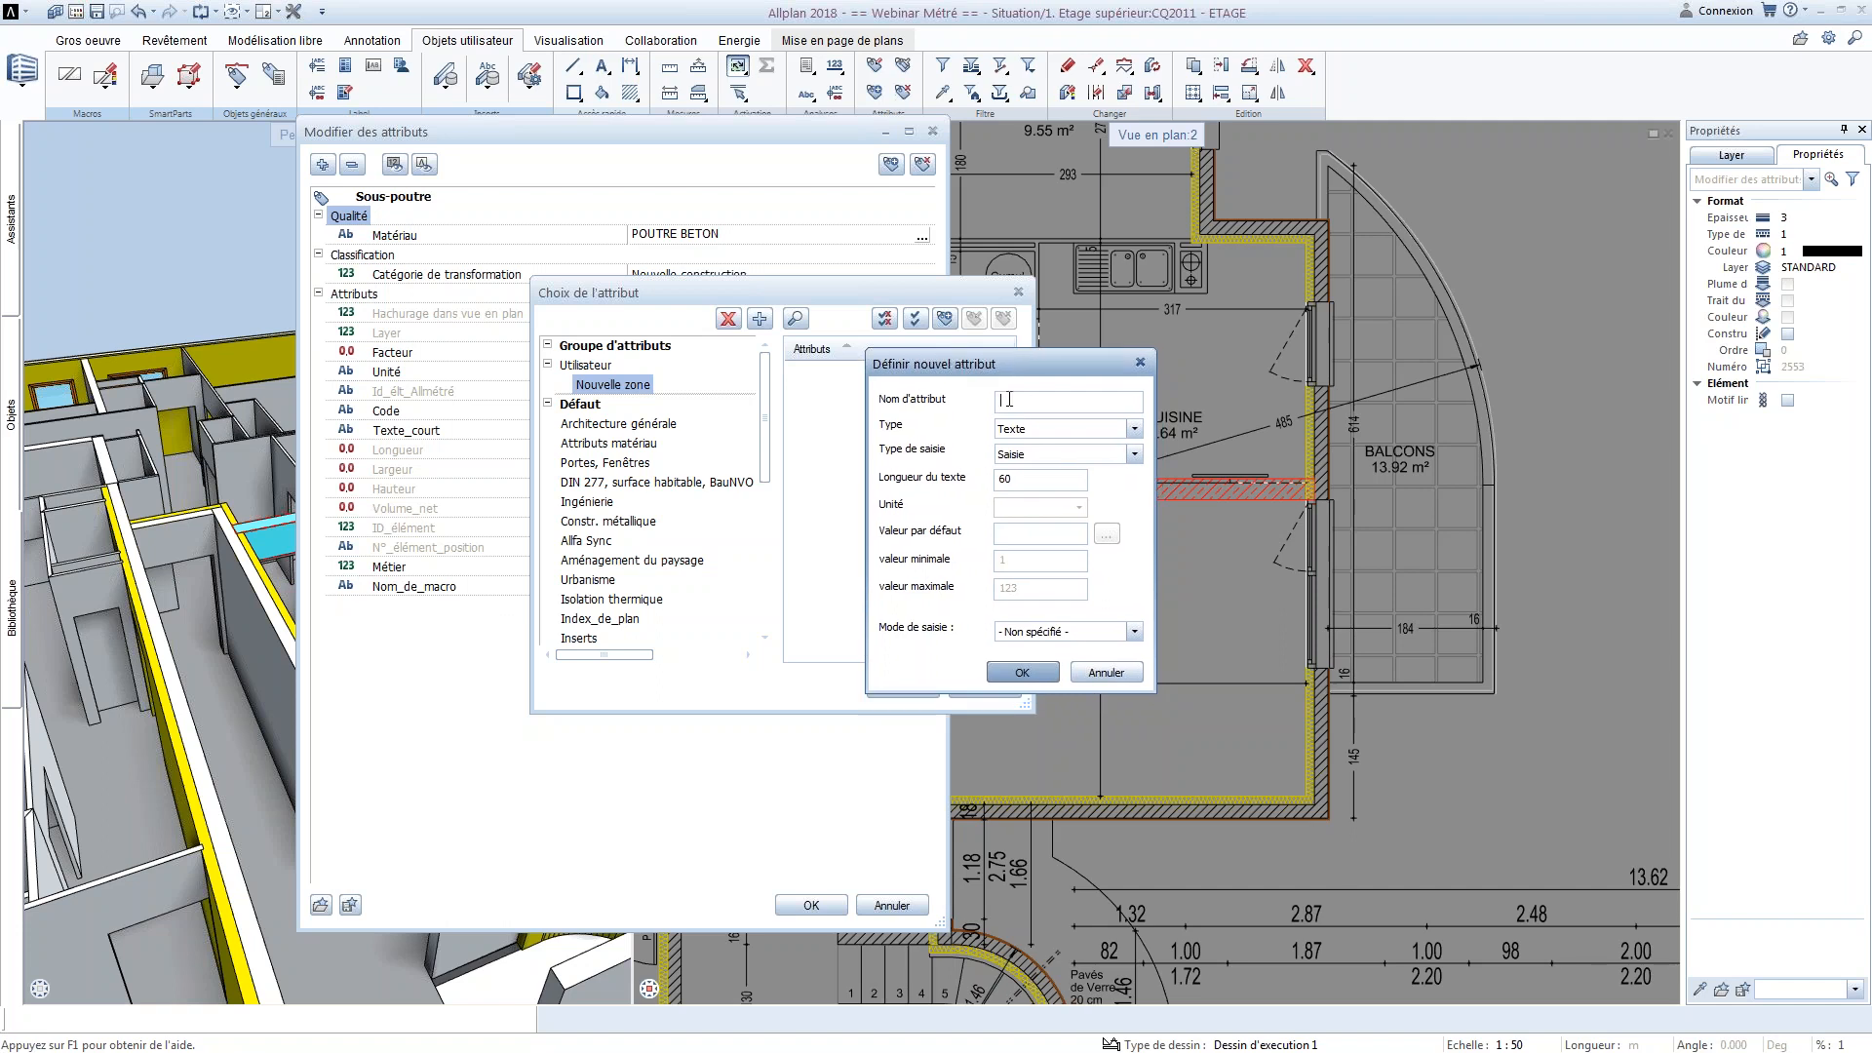
type("Prix")
left_click(1133, 430)
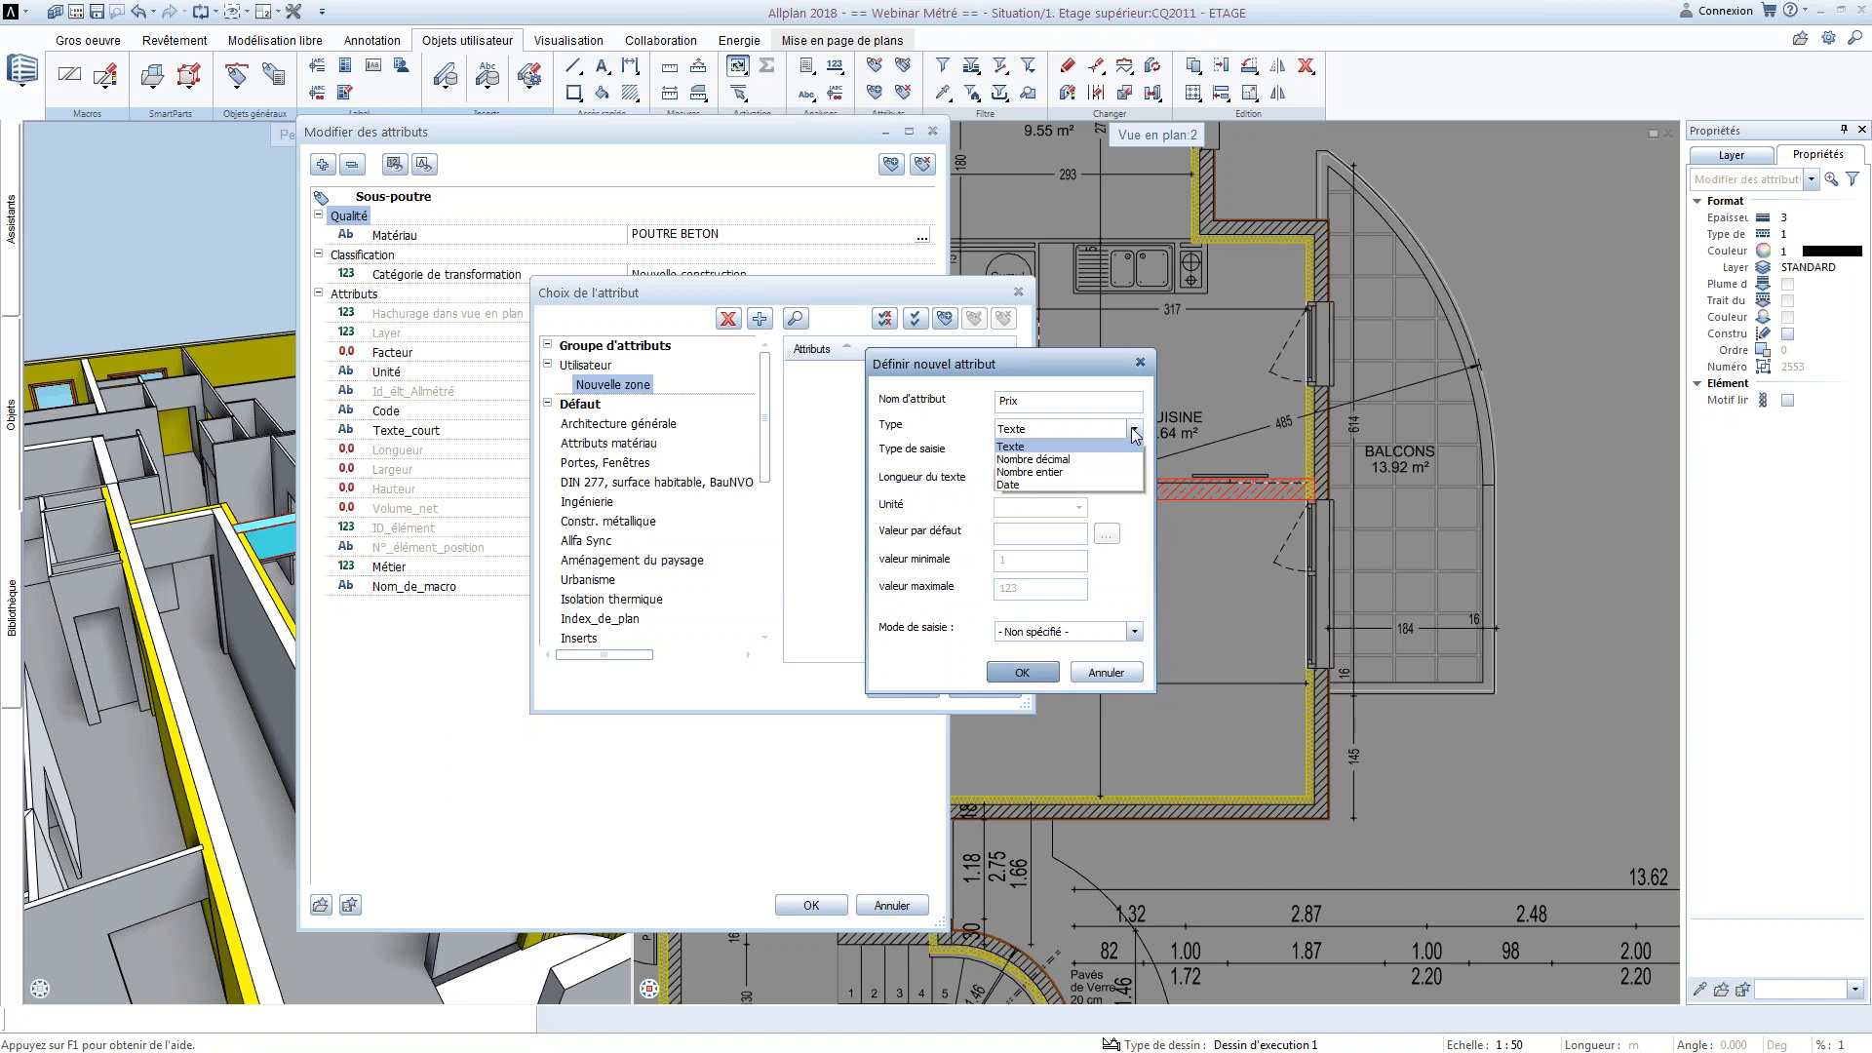
left_click(1074, 462)
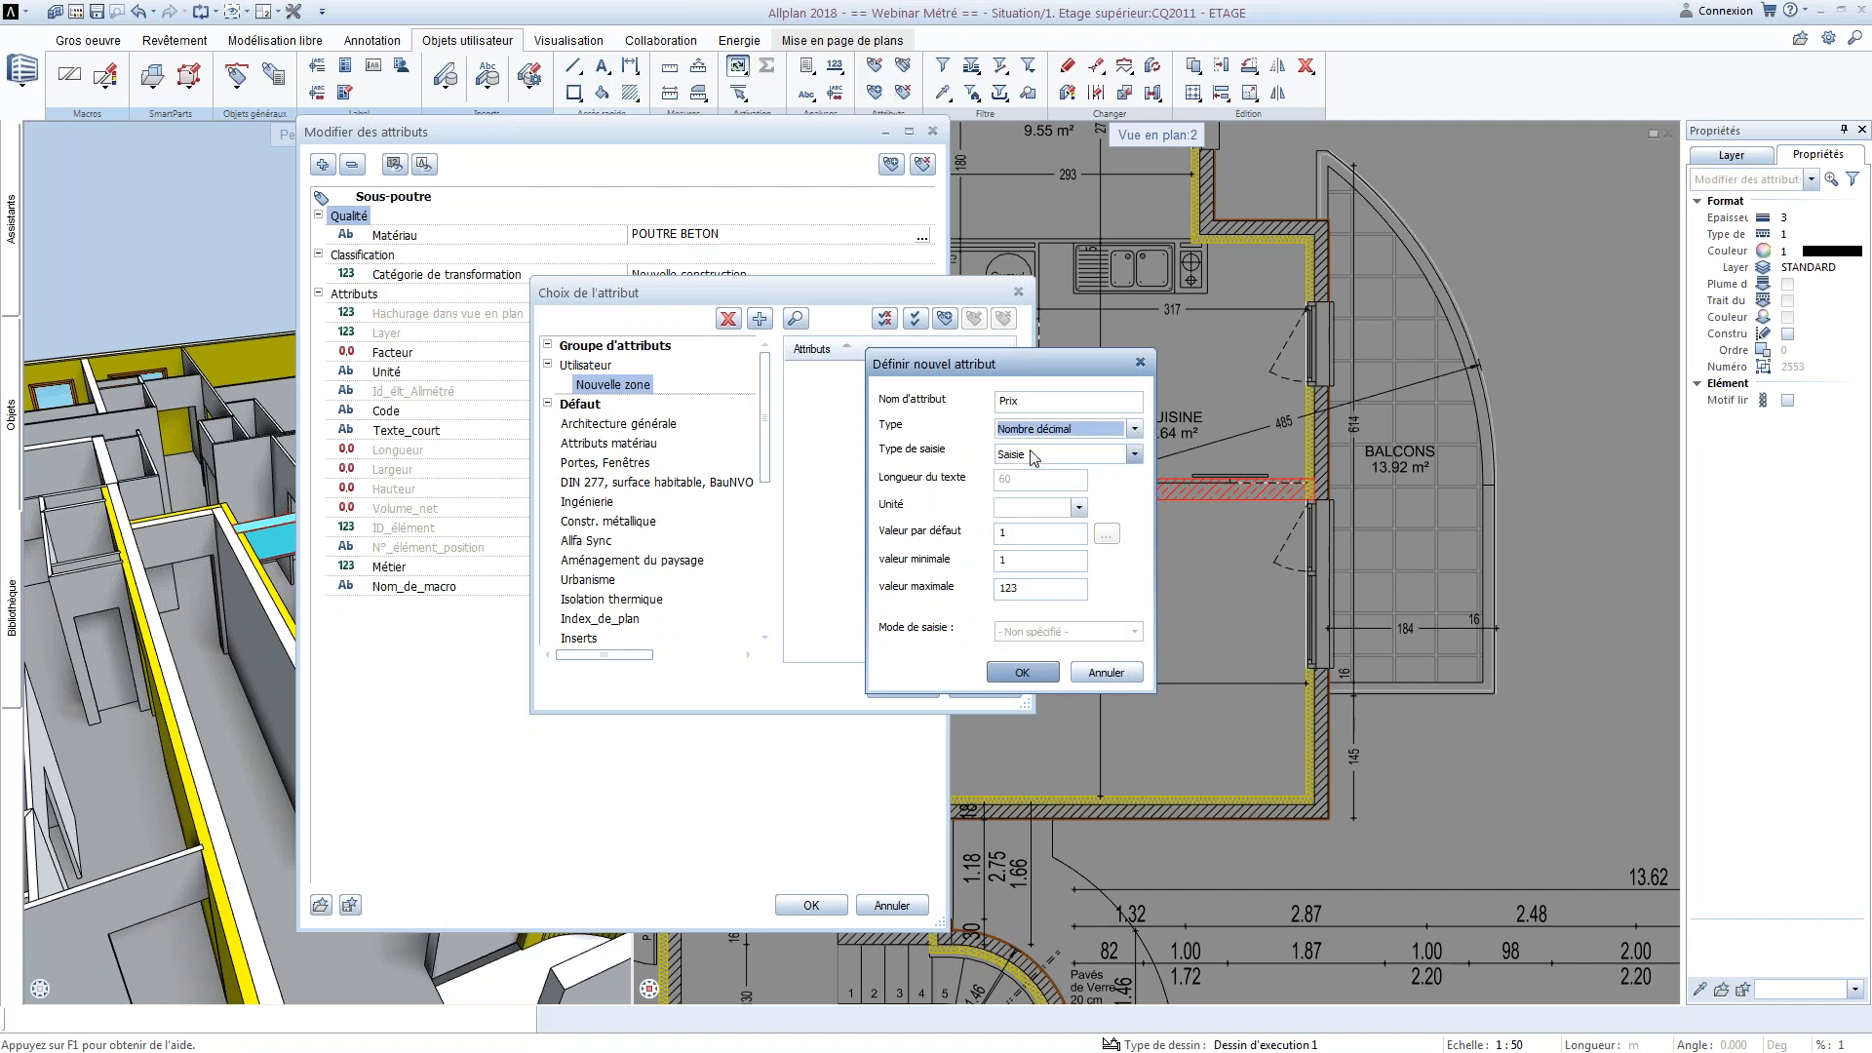
Try the input type Champ de liste sans saisie for Prix and check its editor for proposed values
left_click(1032, 457)
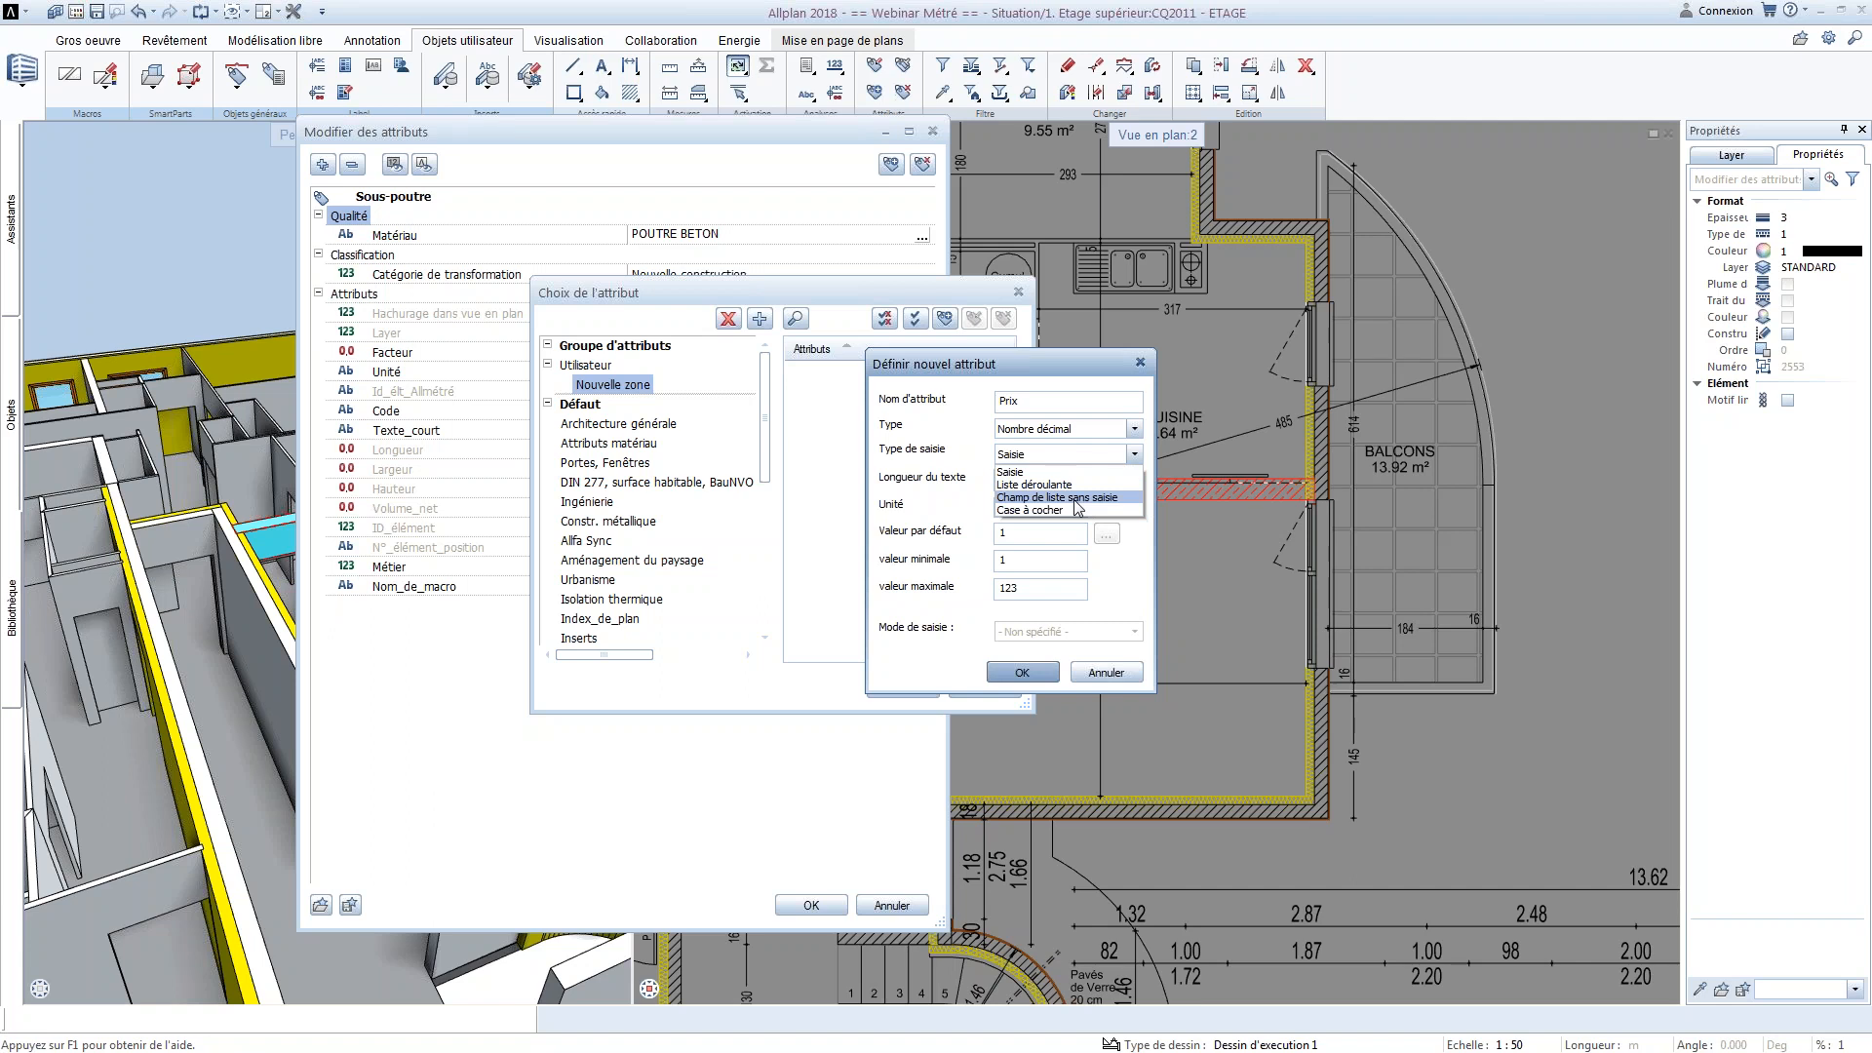
left_click(1076, 509)
left_click(1081, 456)
left_click(1076, 497)
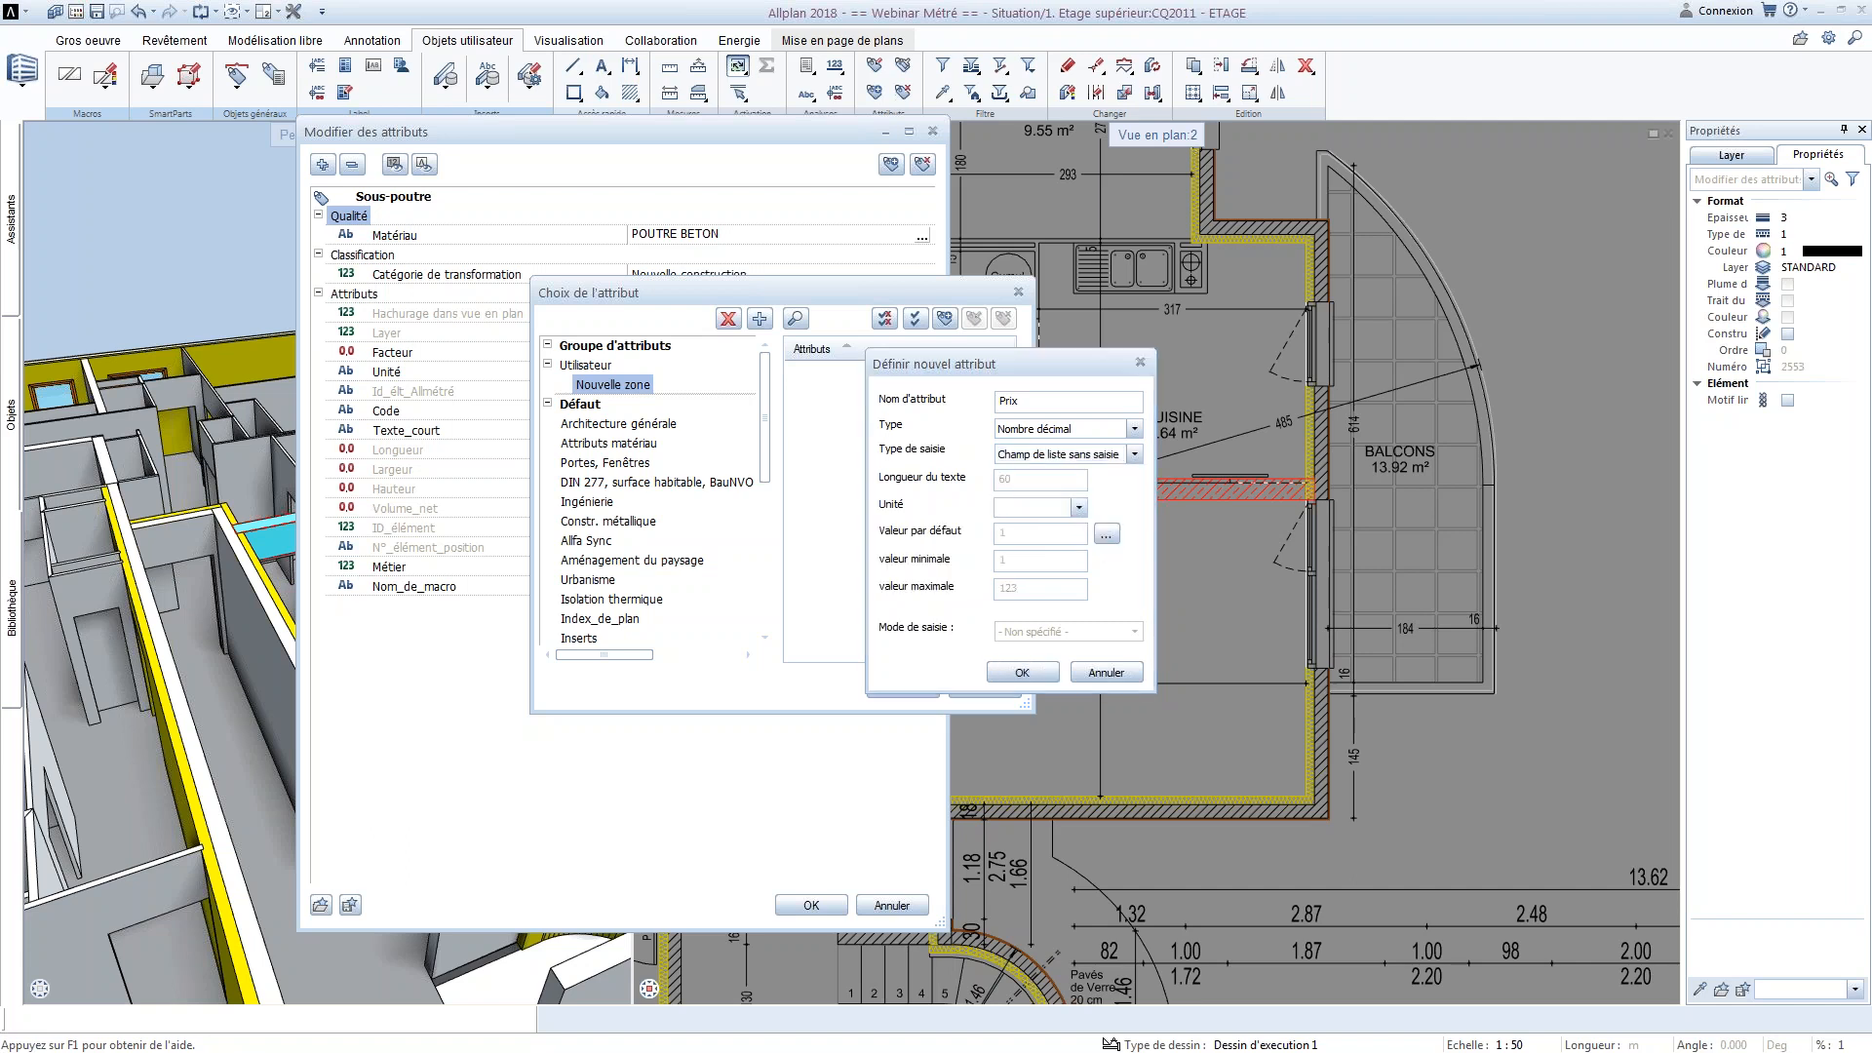
left_click(1106, 533)
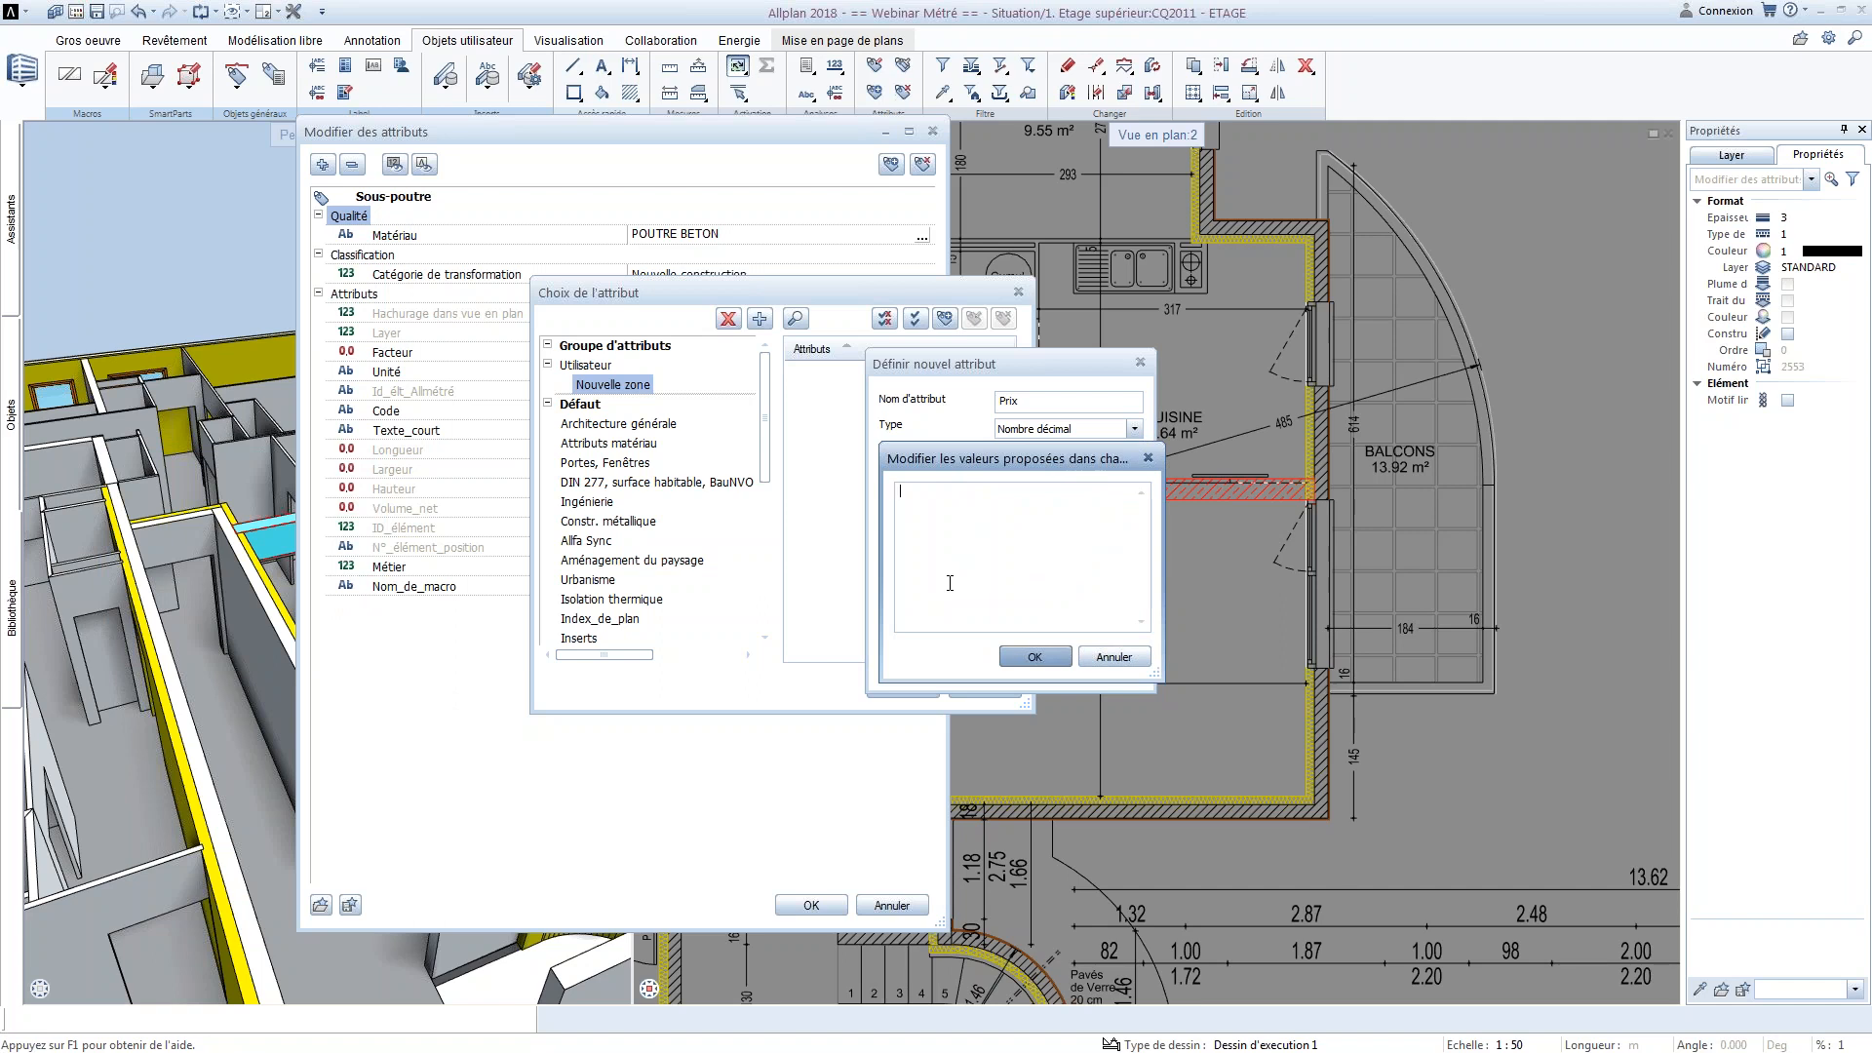
left_click(1112, 656)
Set the Prix attribute's input type to Liste déroulante and its unit to EUR
left_click(1134, 455)
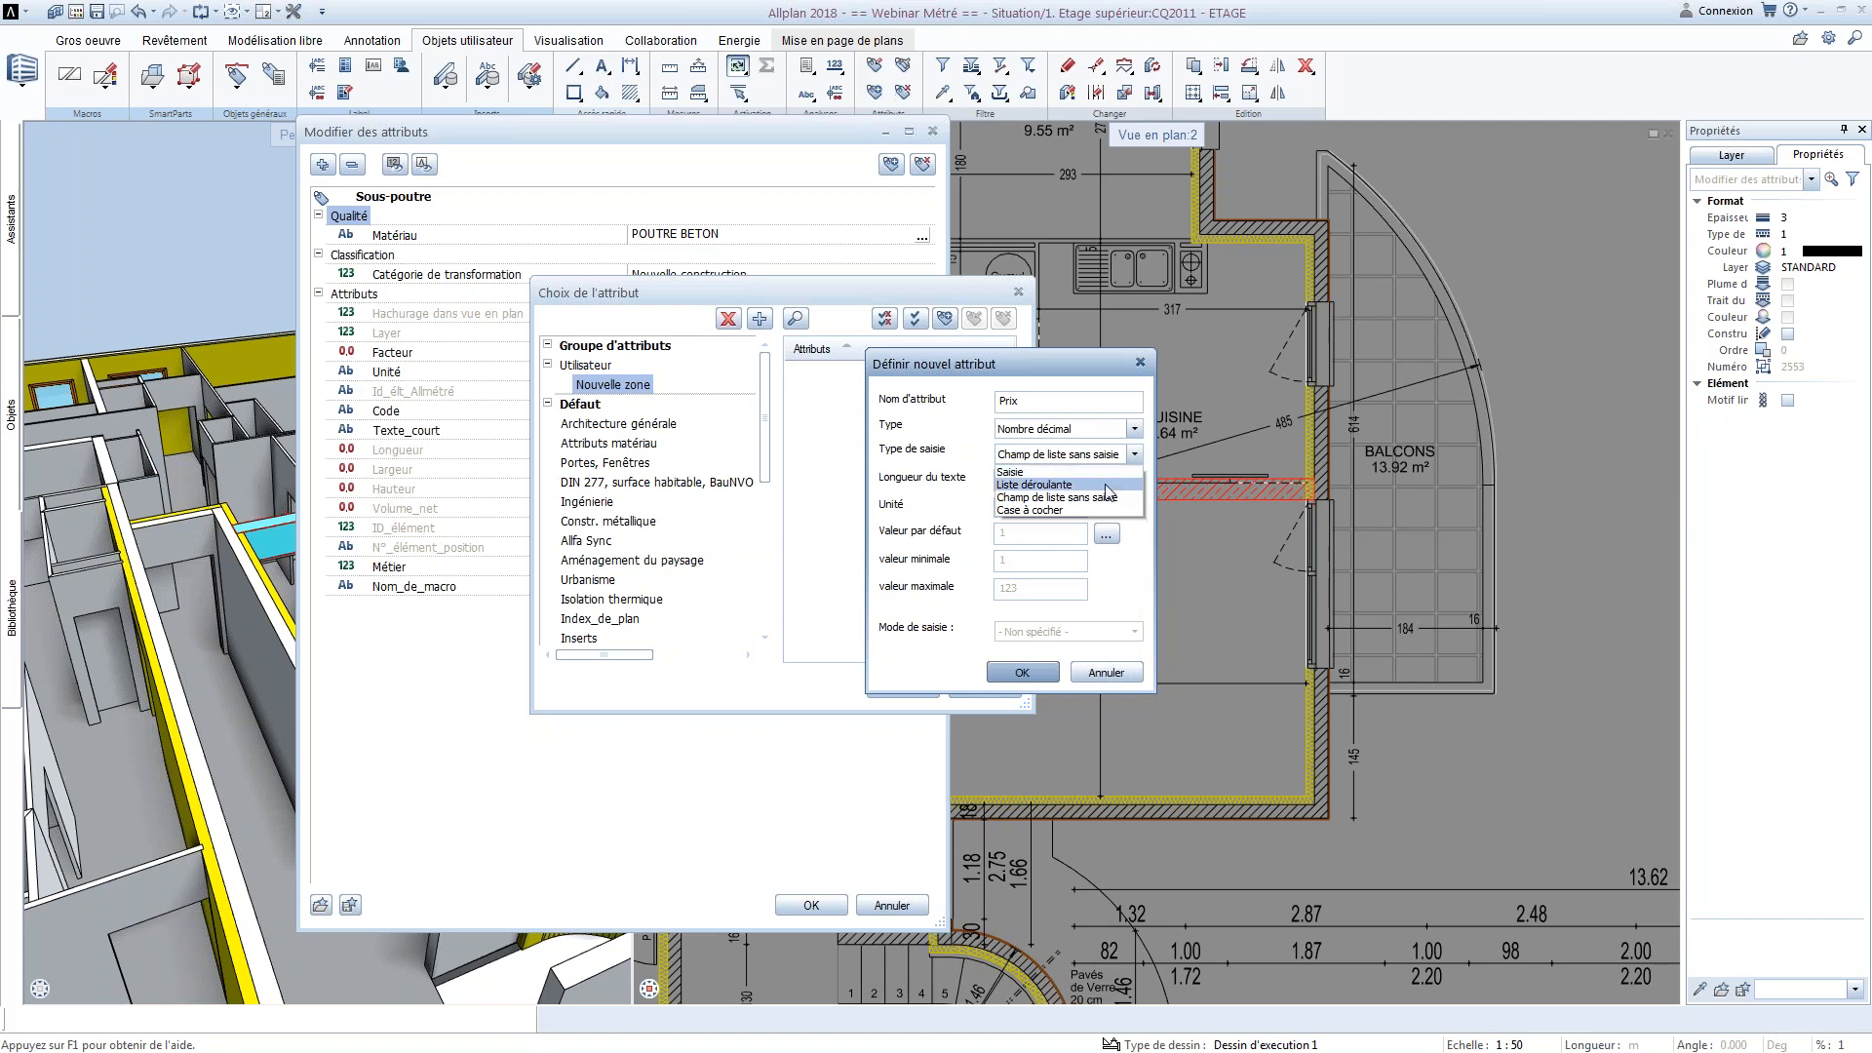
left_click(1105, 498)
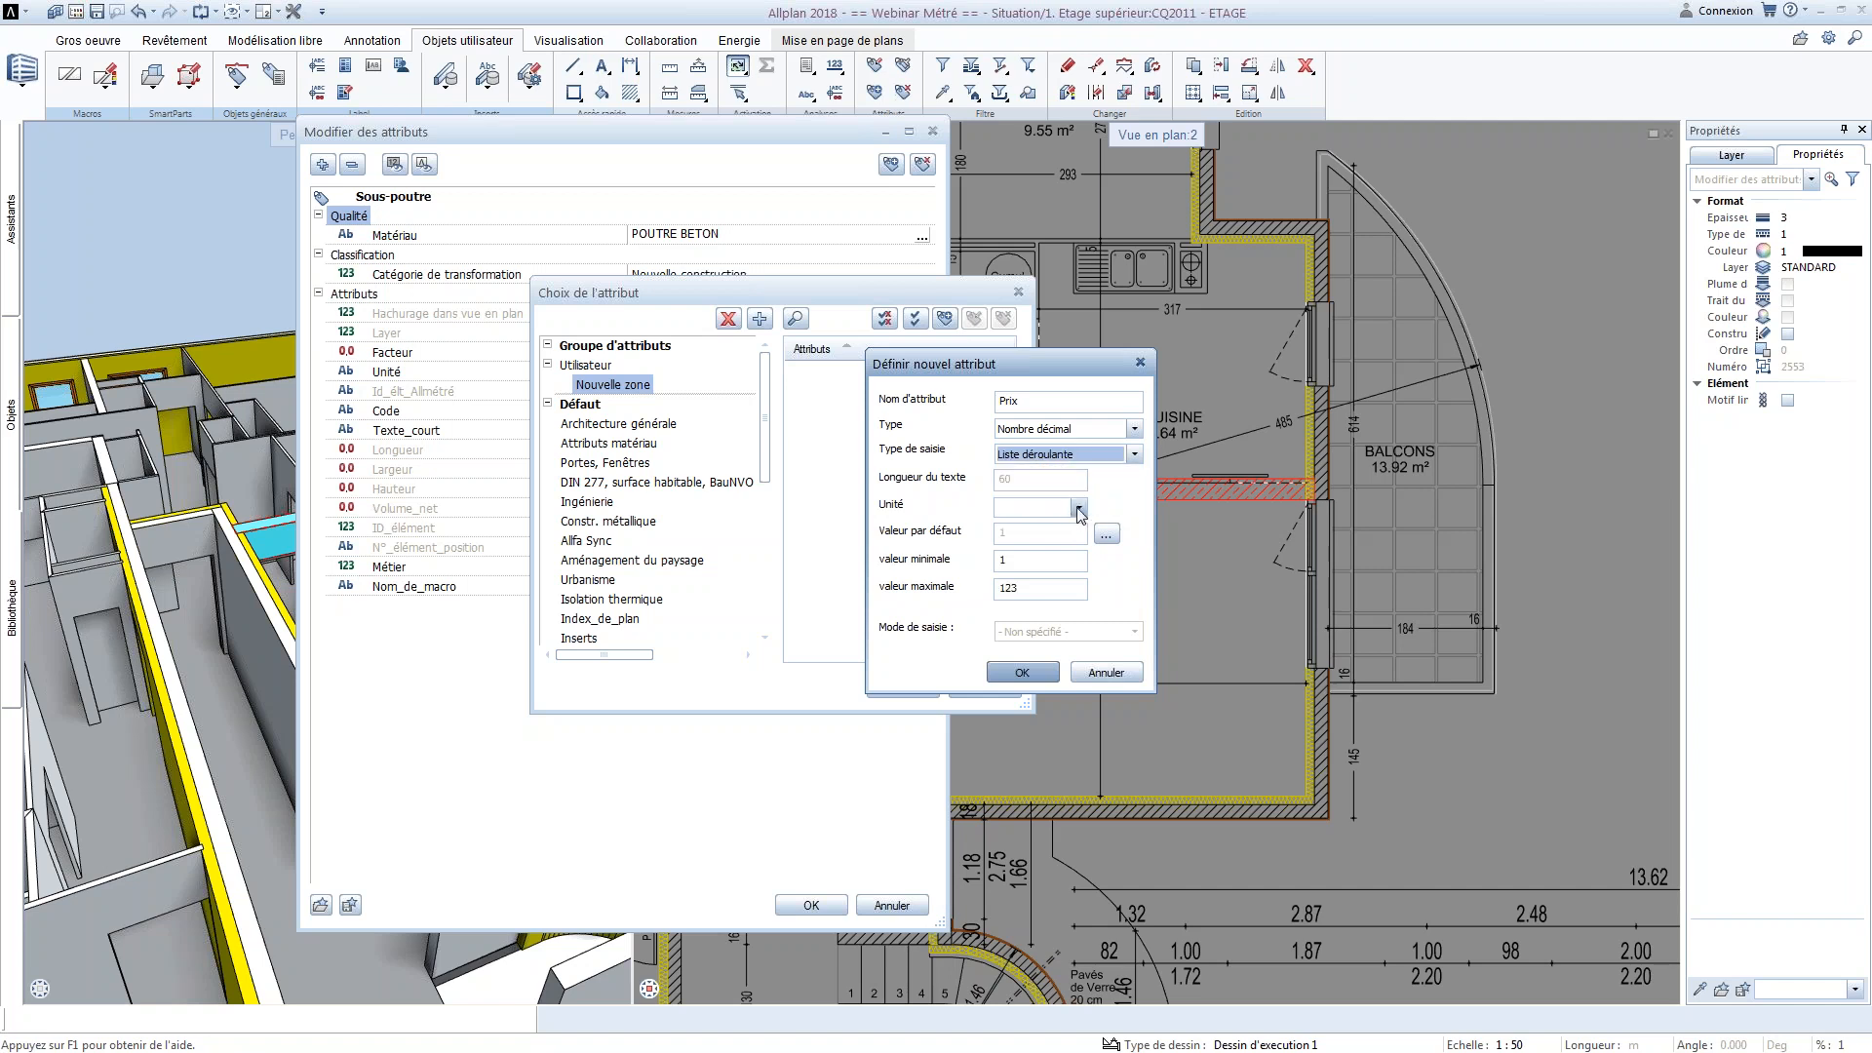
left_click(1077, 507)
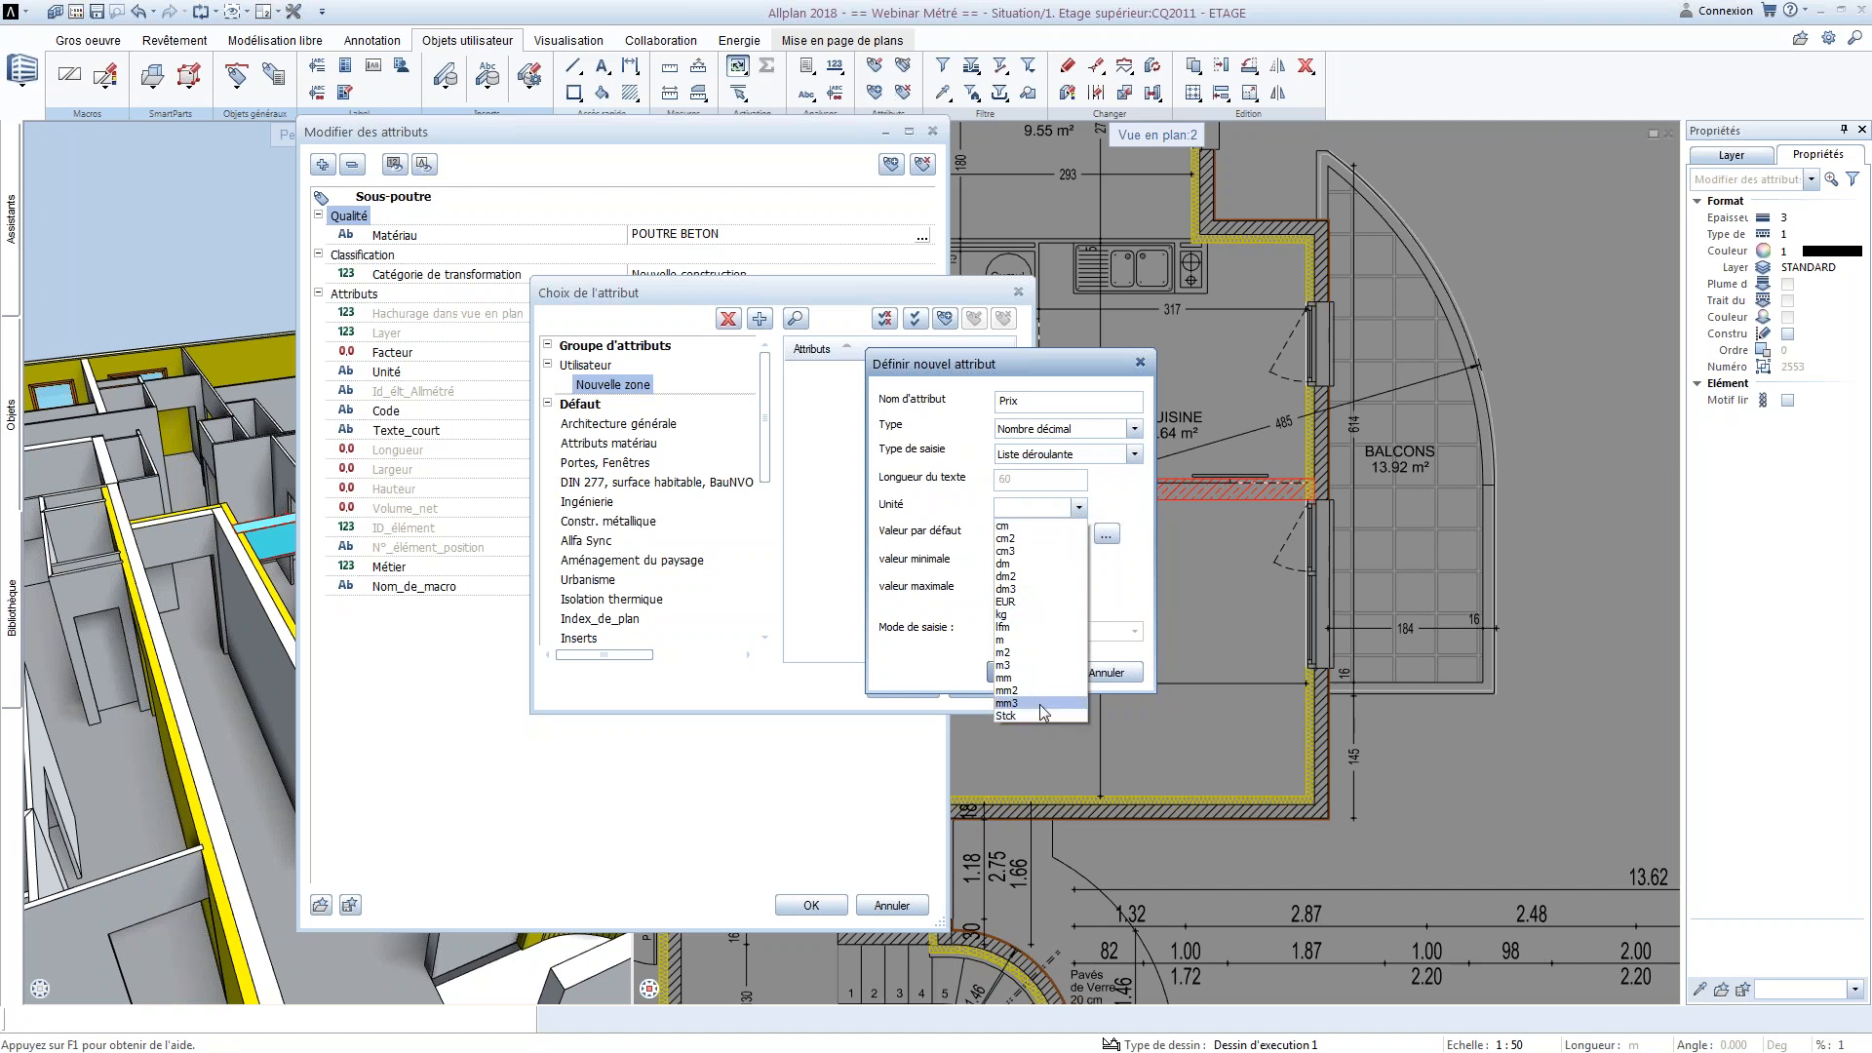
left_click(1025, 602)
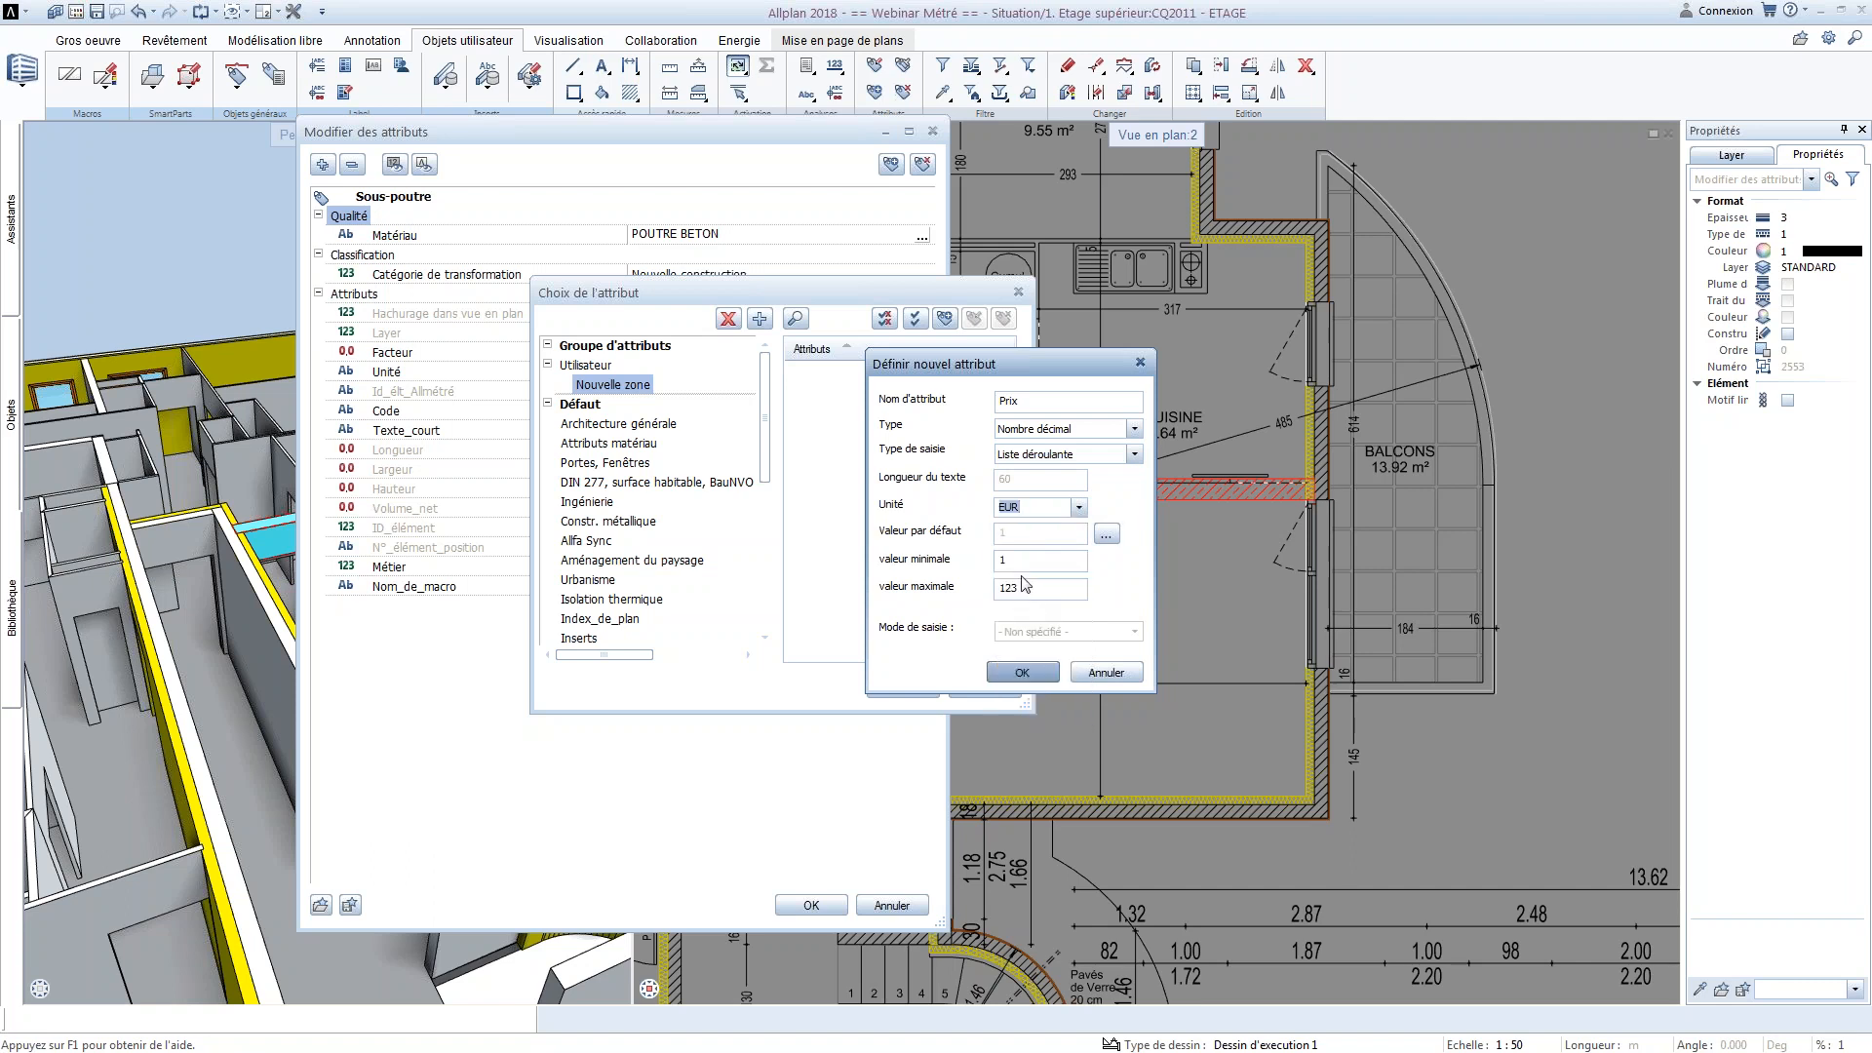
Set the Prix attribute's minimum value to 0 and maximum to 10000, and create the attribute
left_click(1012, 561)
key("BackSpace")
type("0")
left_click_drag(1020, 589, 766, 535)
type("10000")
left_click(1018, 673)
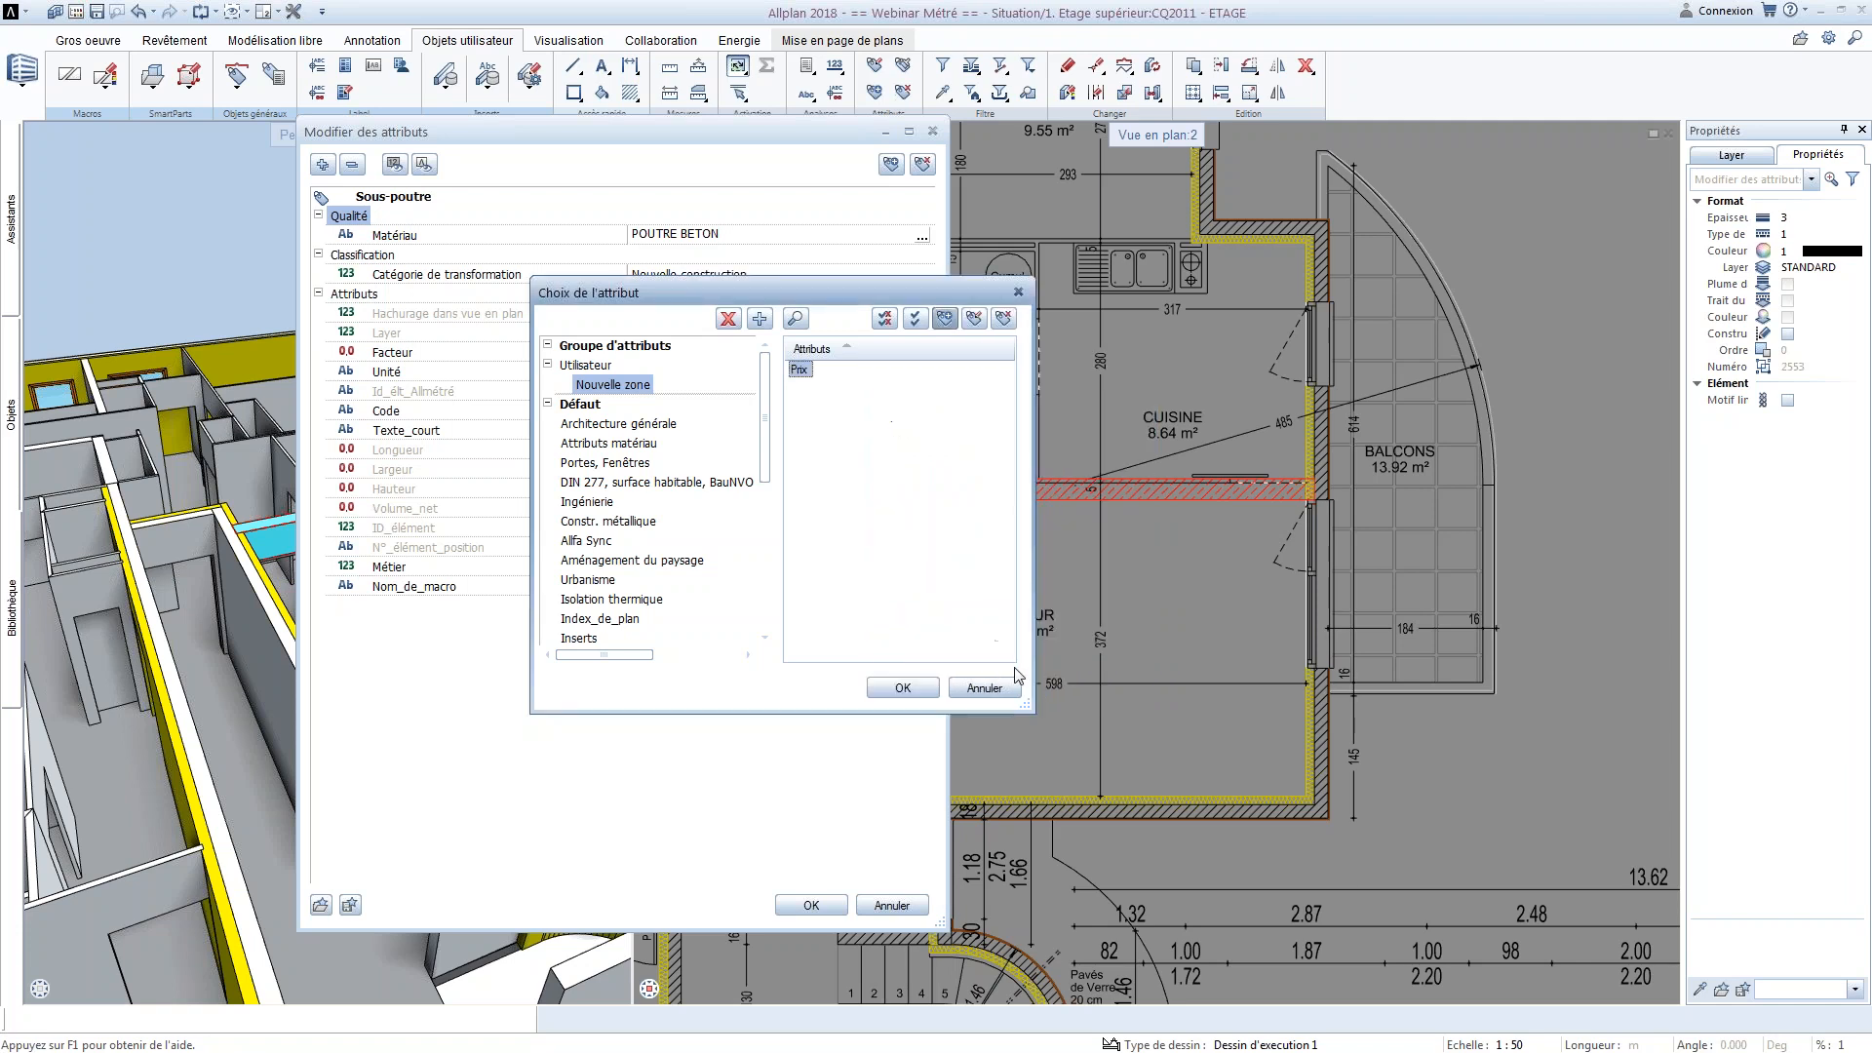
Assign the Prix attribute to the Sous-poutre beam and set its value to 5.0 EUR
double_click(799, 371)
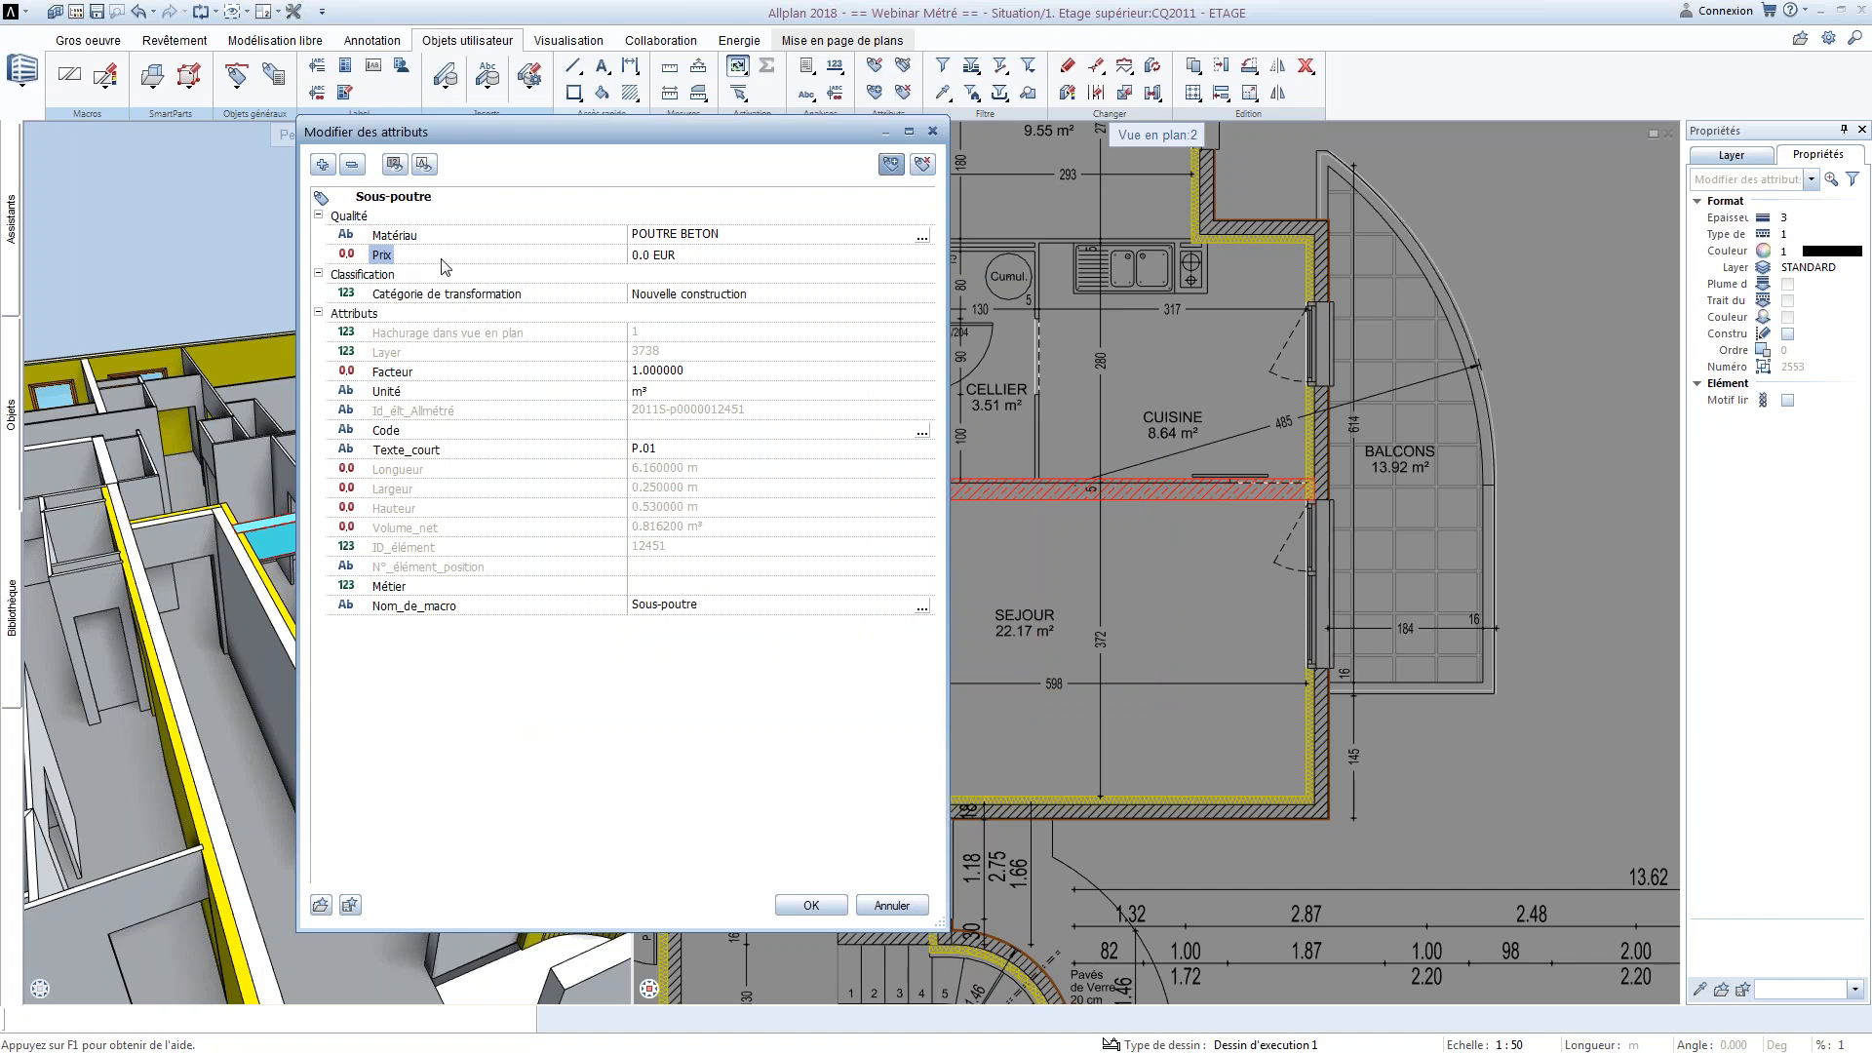
left_click(658, 255)
type("5")
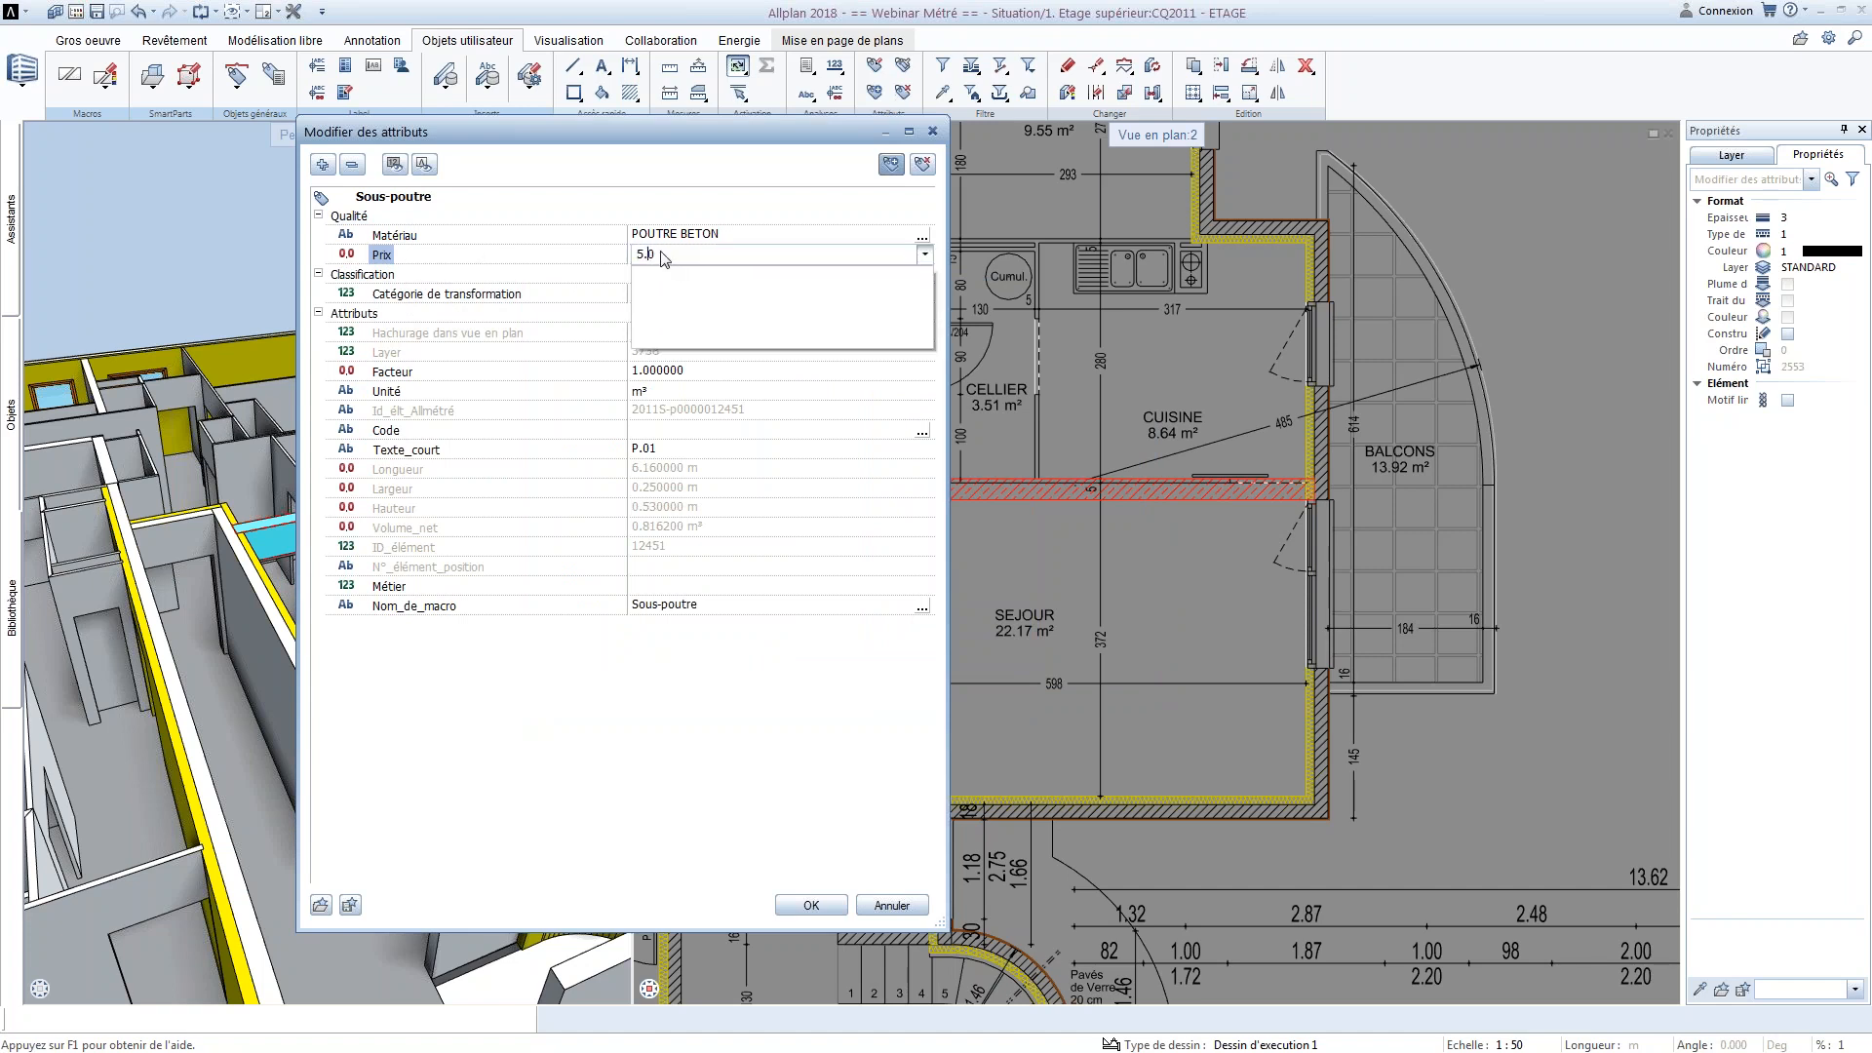
type(".0")
key("Return")
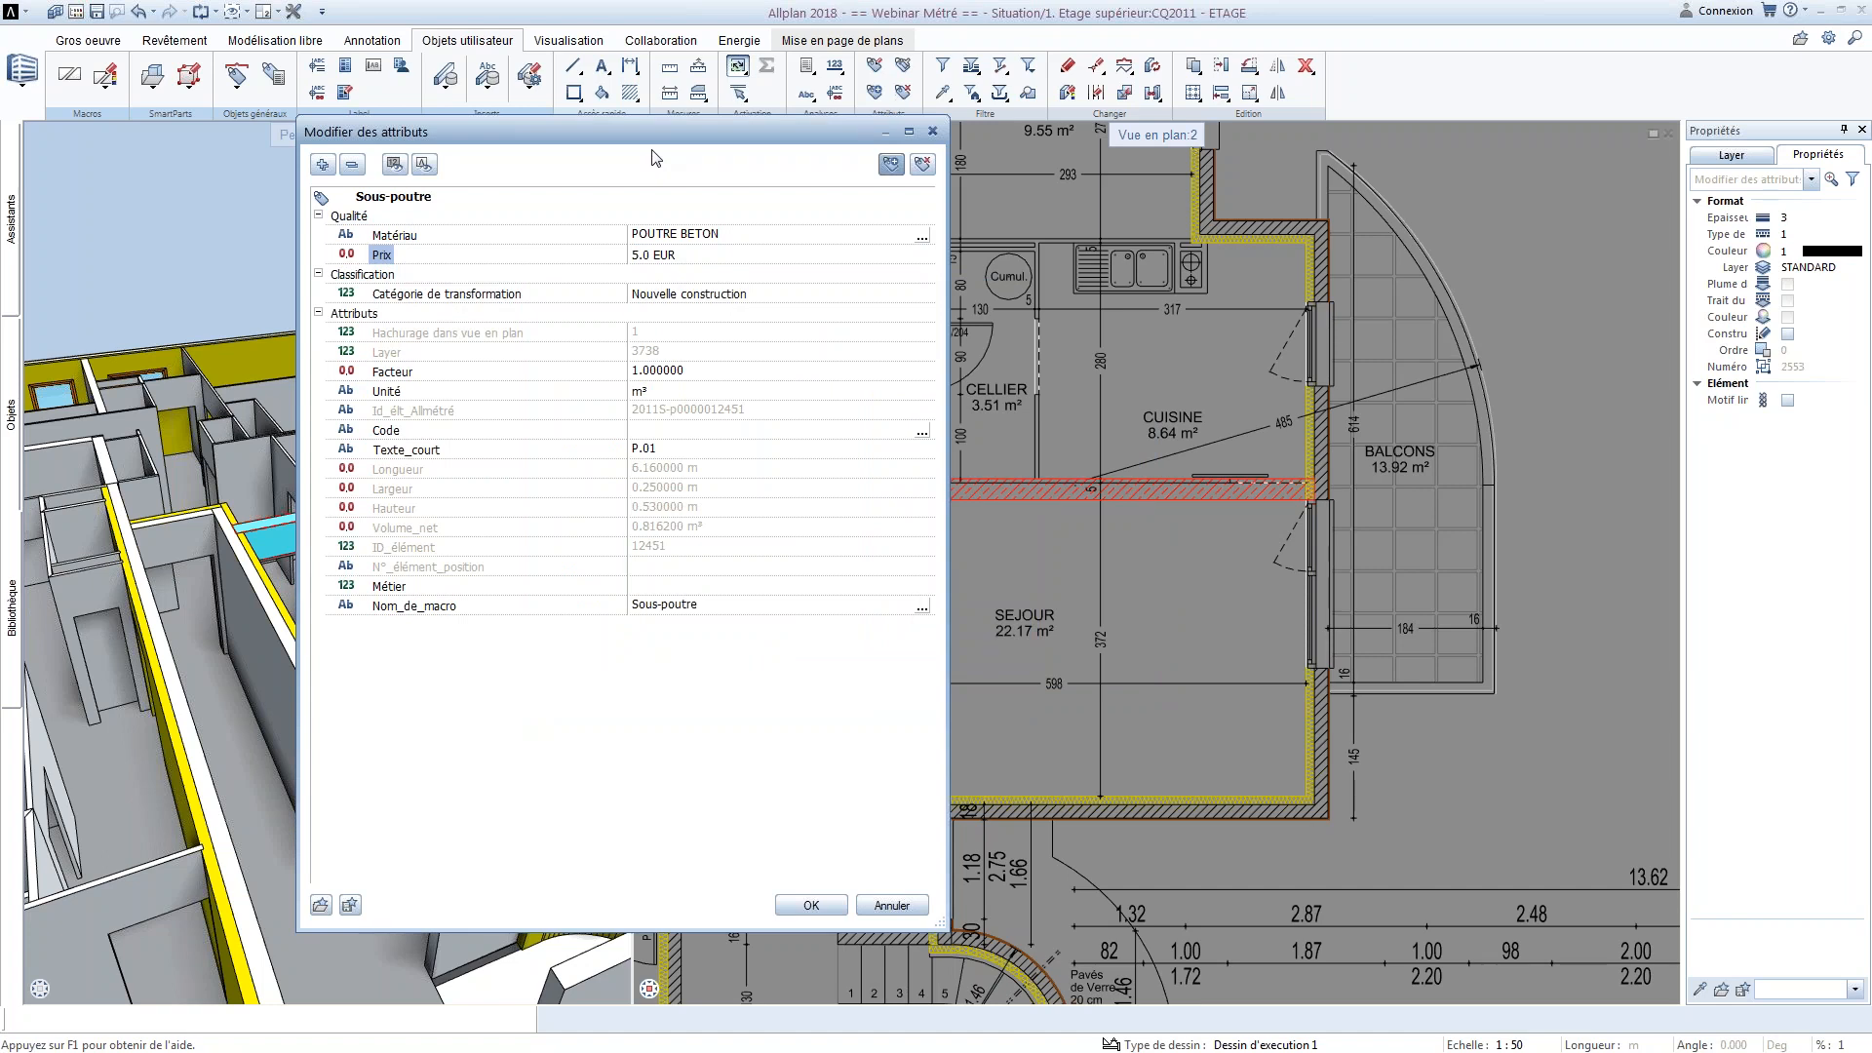
Start another new attribute in Nouvelle zone named Ratio_HA with type Nombre décimal
left_click(890, 165)
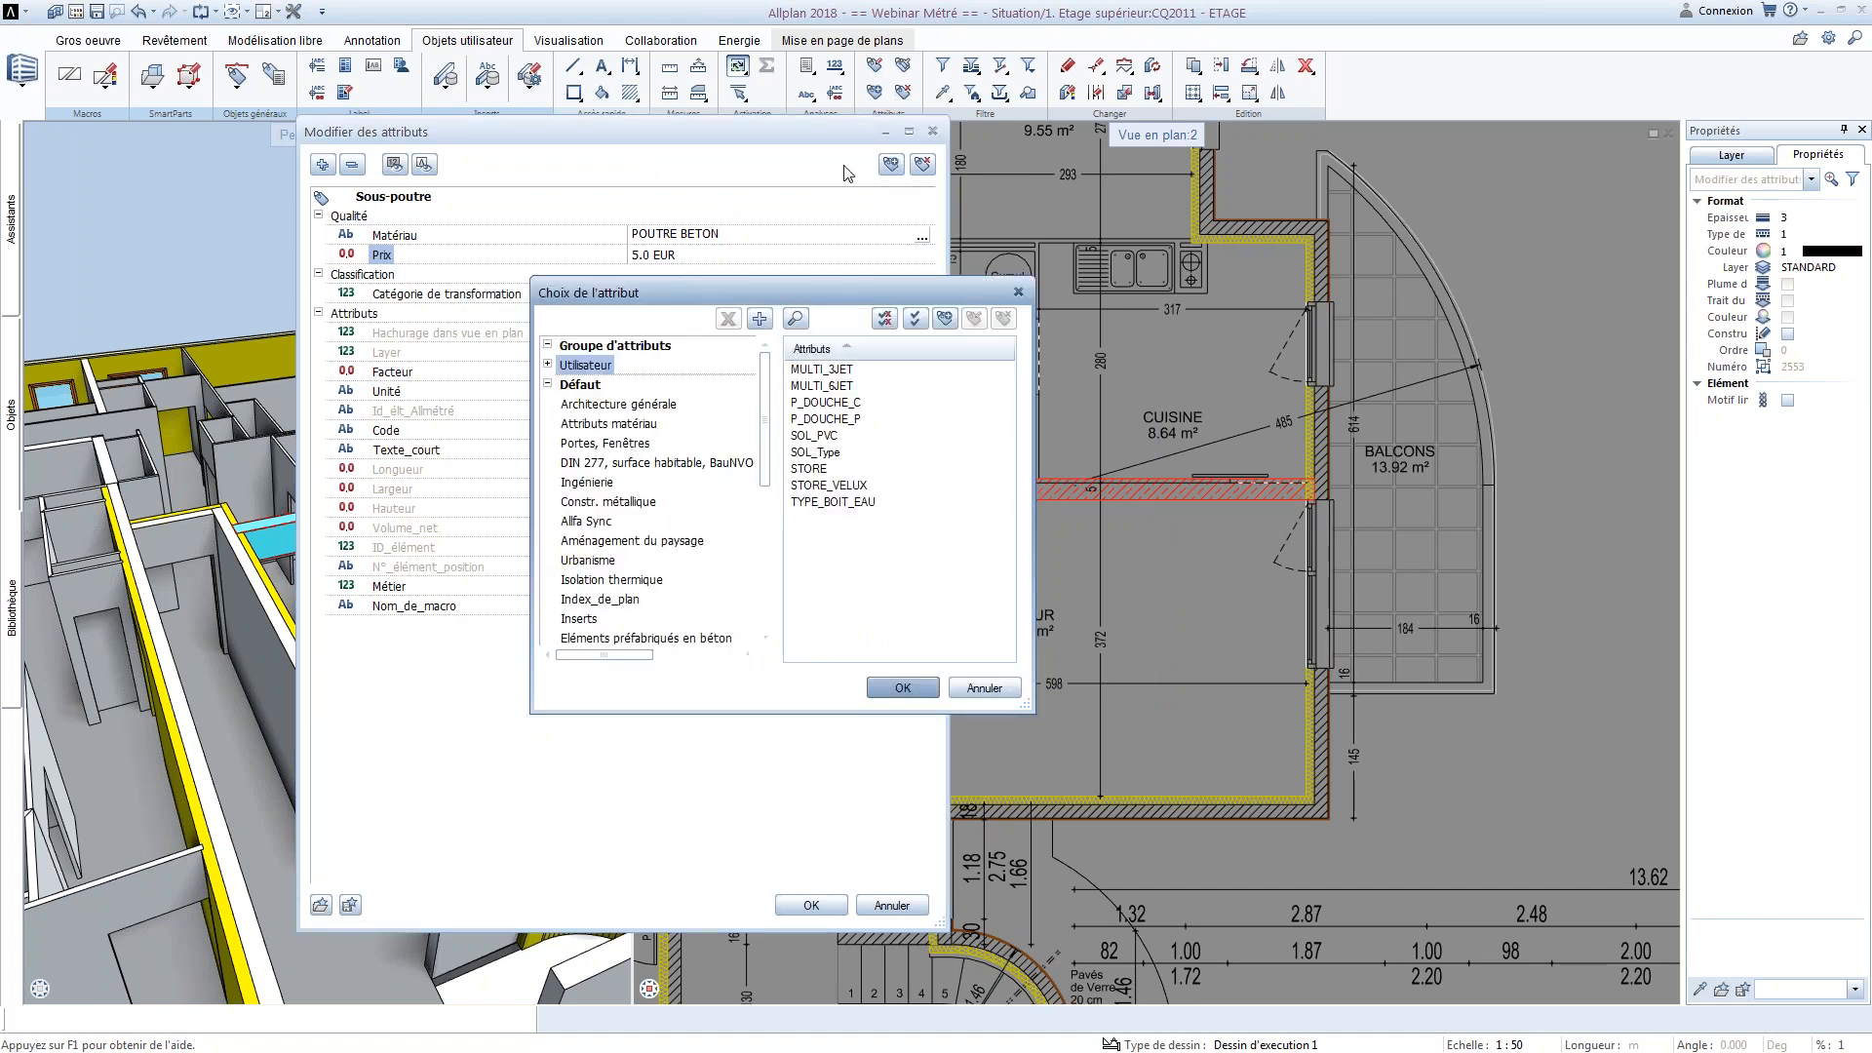
left_click(548, 365)
left_click(606, 385)
left_click(885, 319)
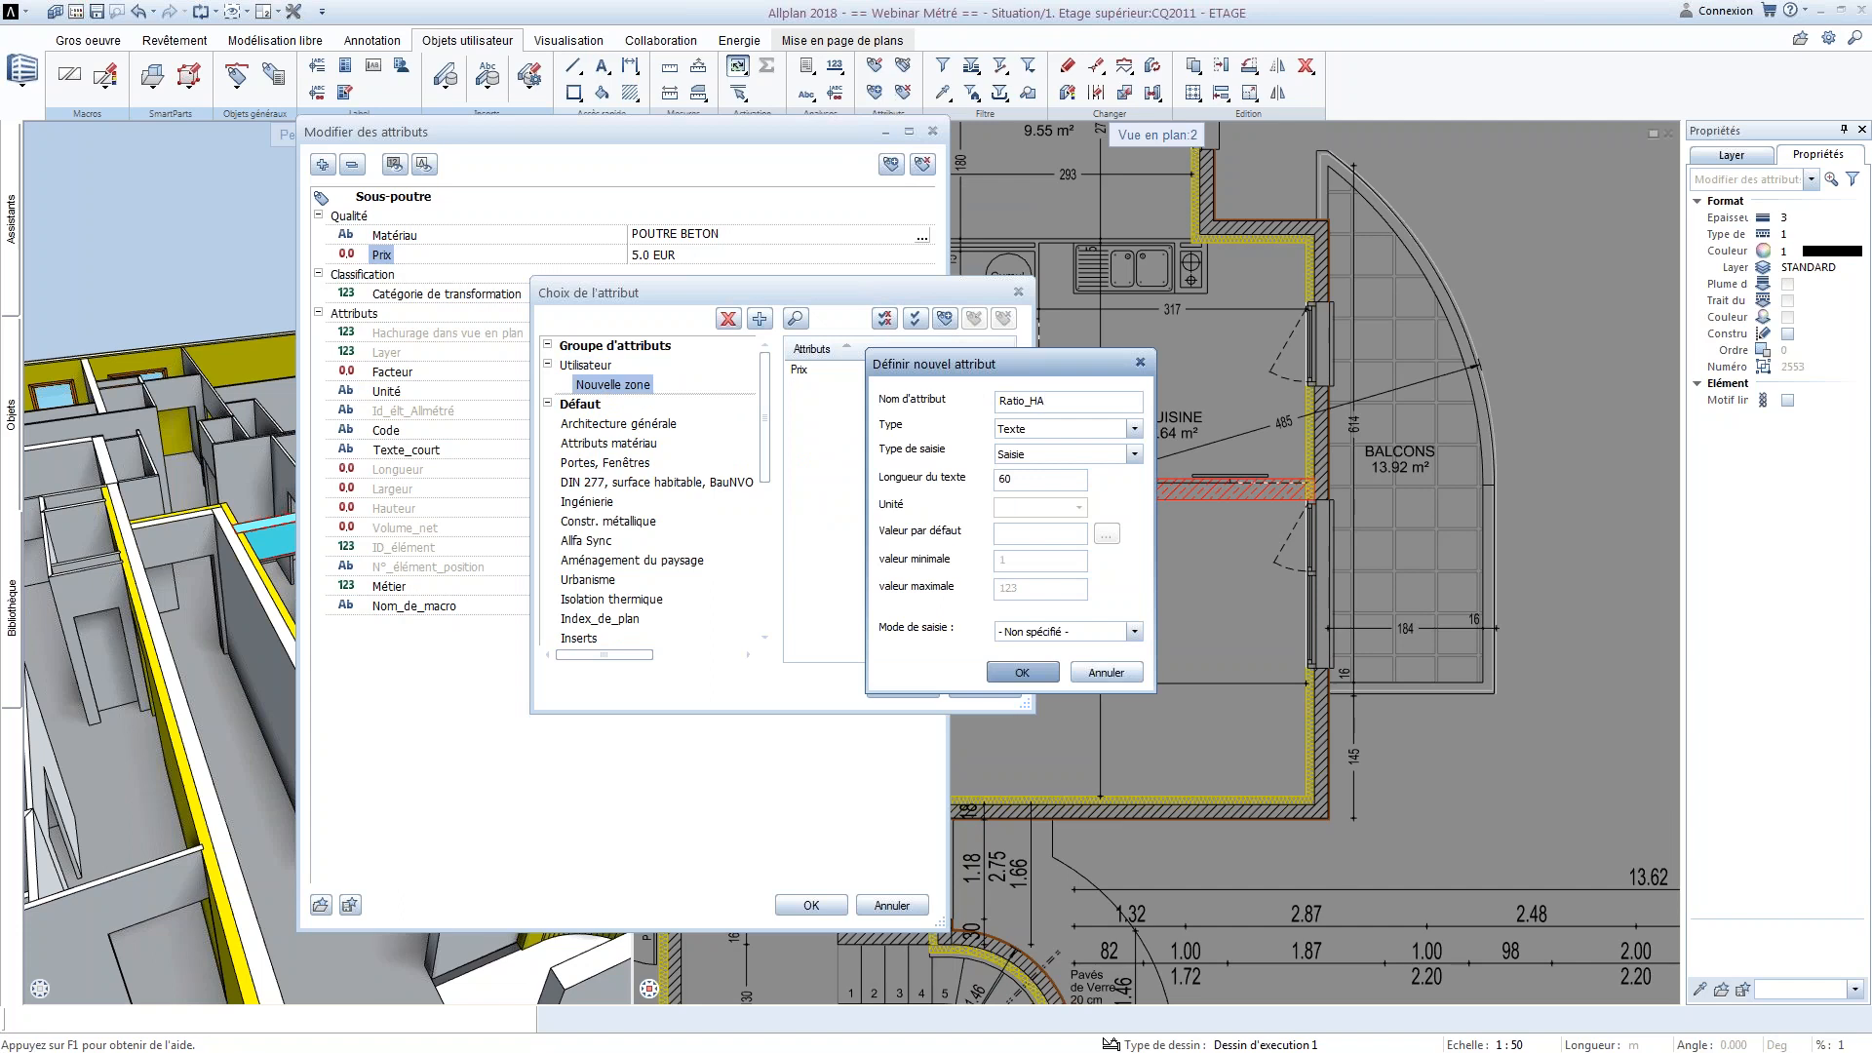
type("Ratio_HA")
left_click(1134, 429)
left_click(1050, 472)
Set the Ratio_HA attribute's input type to Liste déroulante and its unit to cm2
left_click(1045, 455)
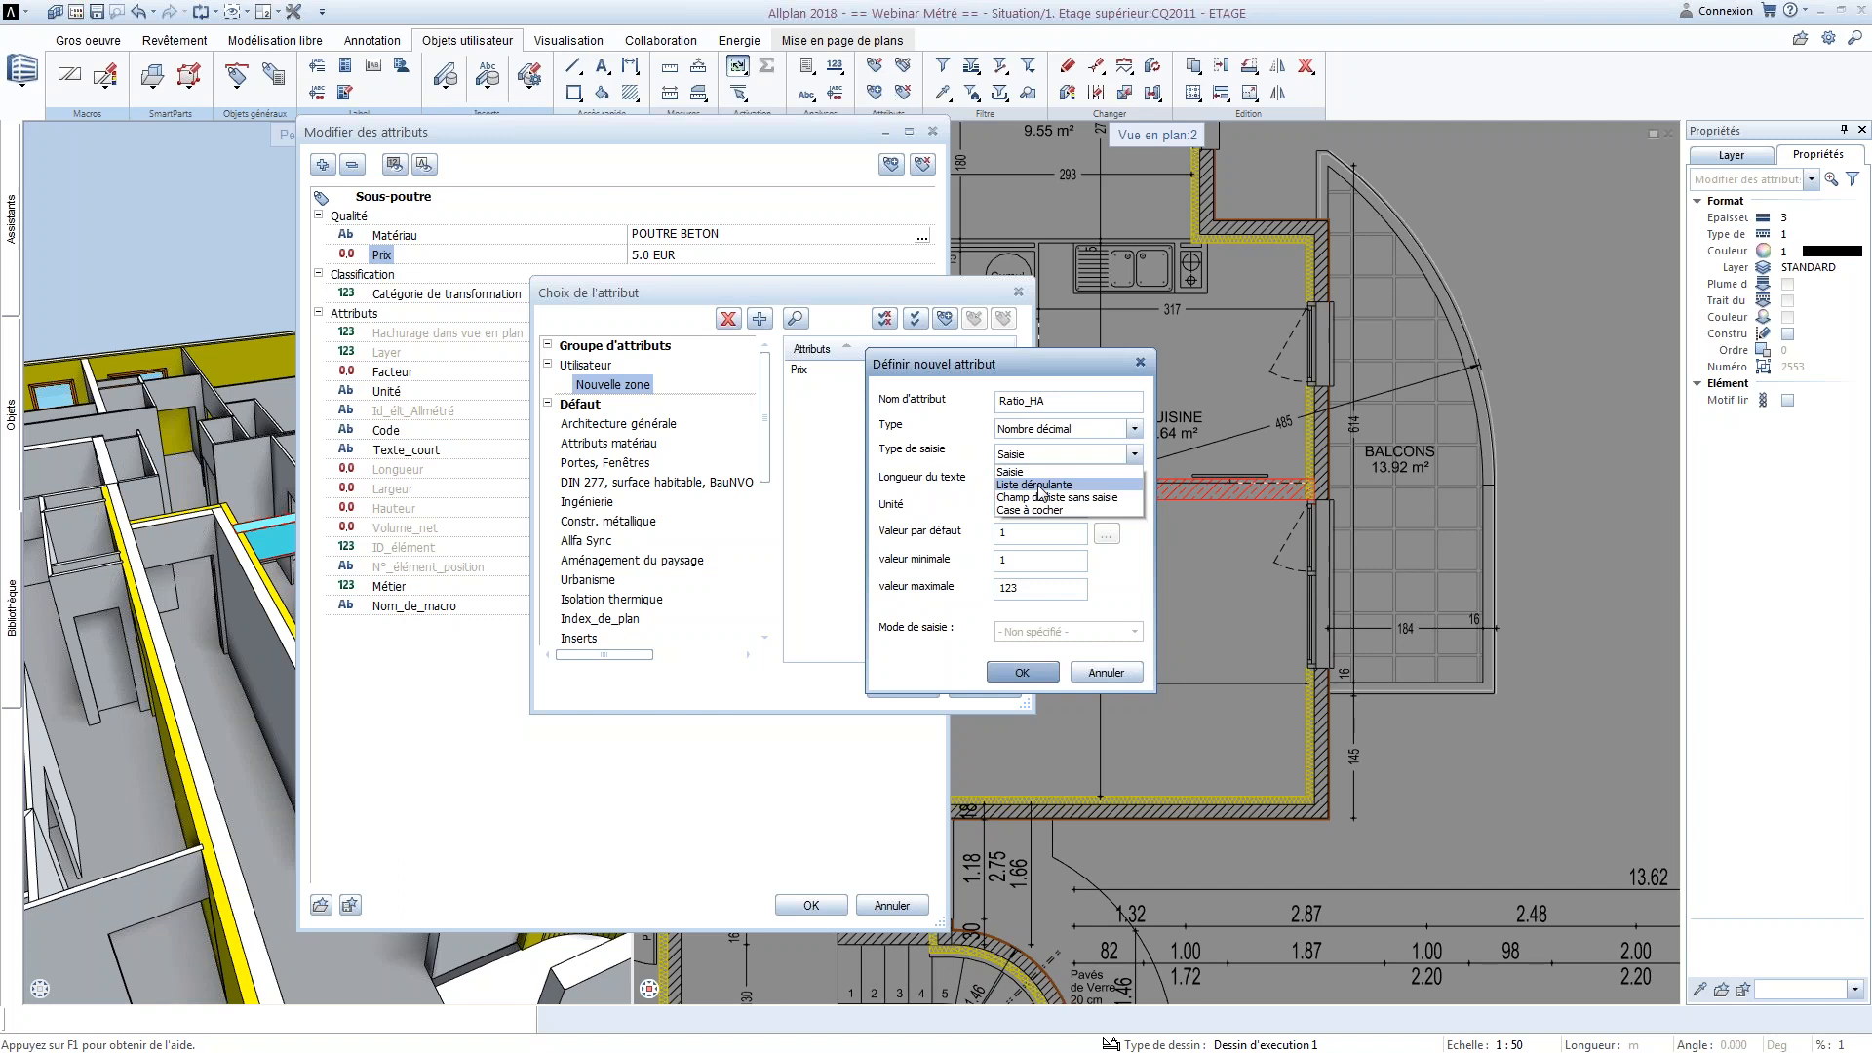
left_click(1043, 489)
left_click(1078, 507)
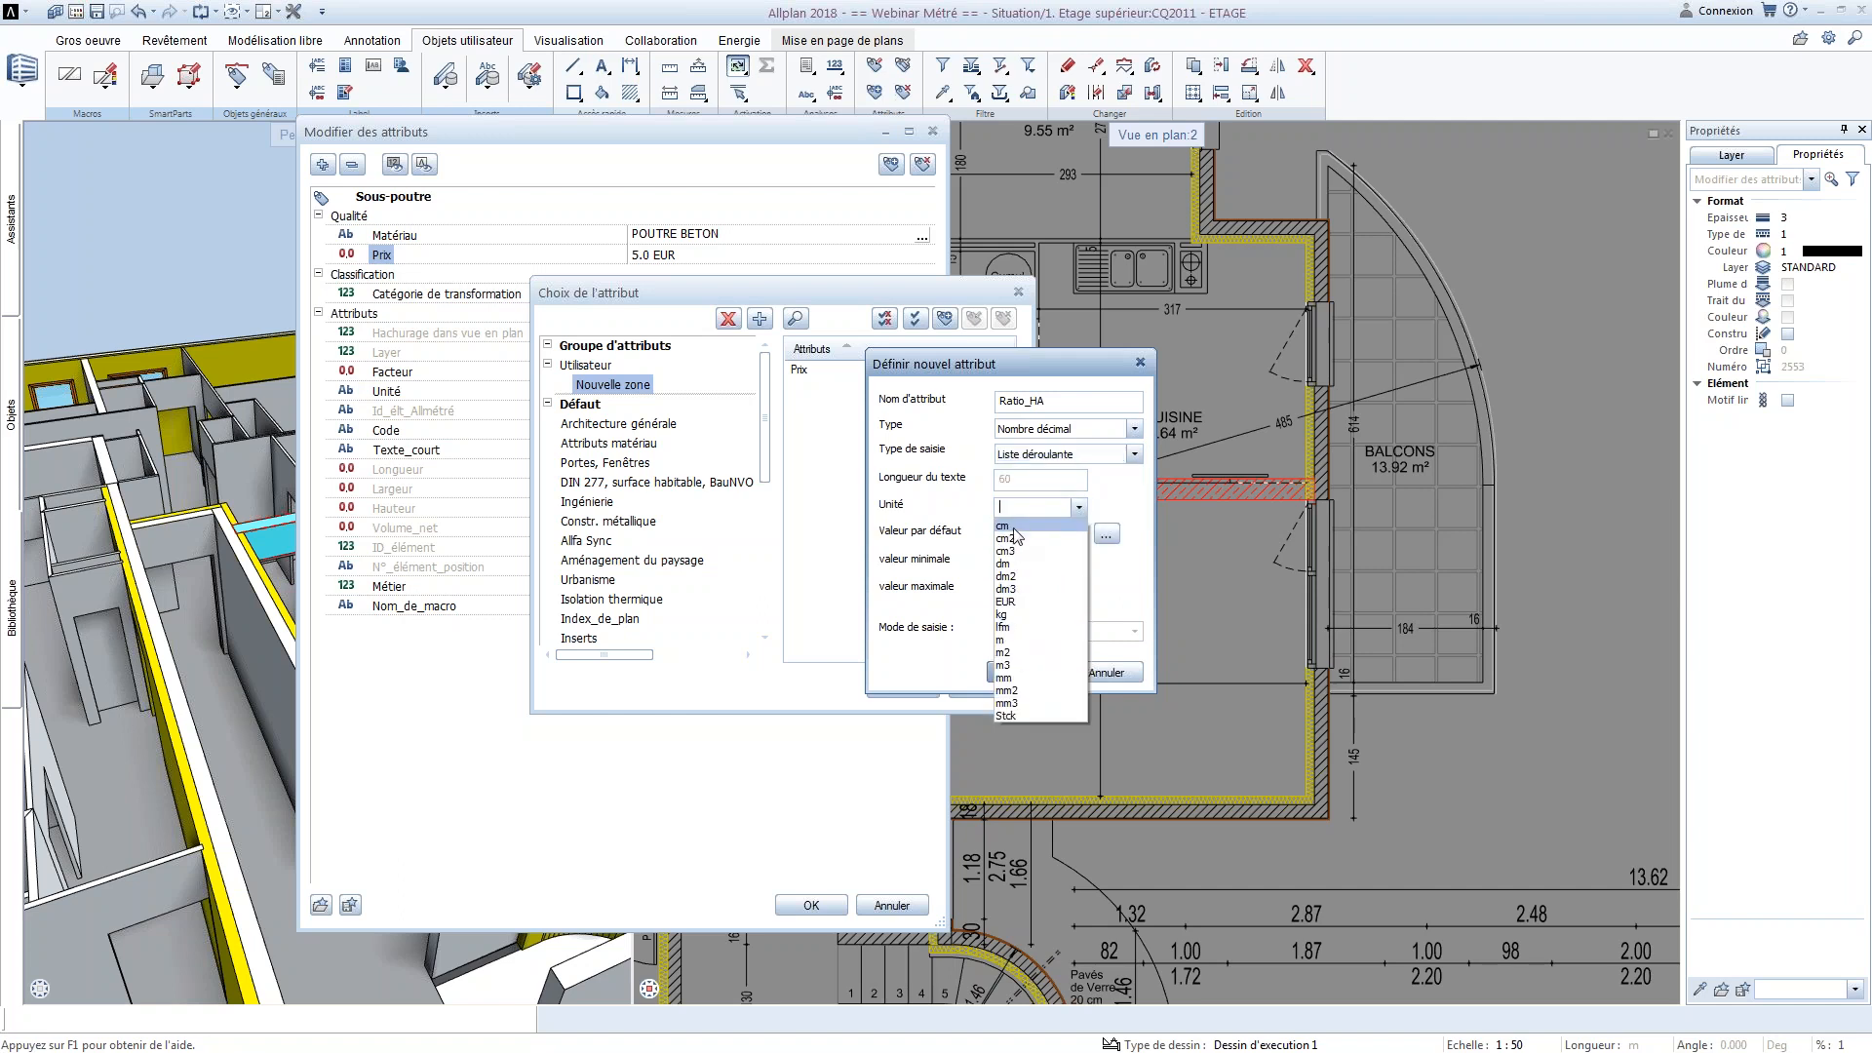
left_click(1015, 540)
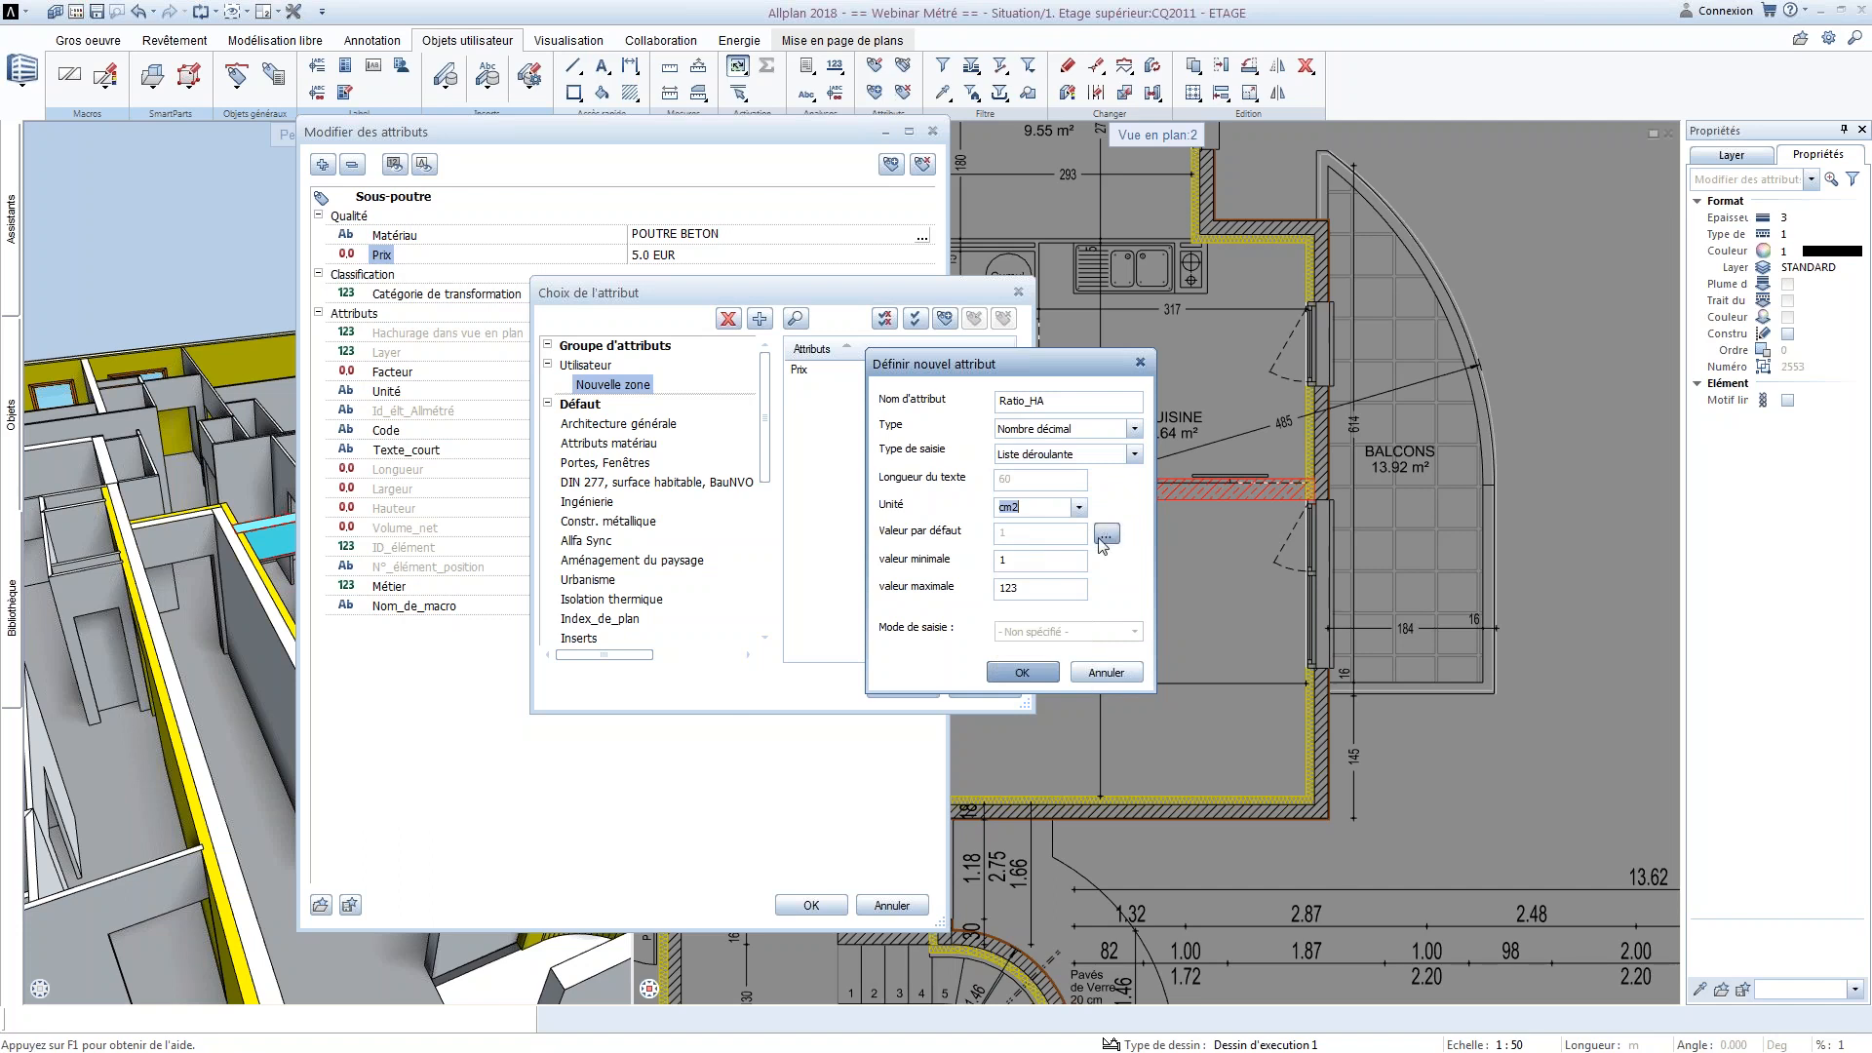
Set the Ratio_HA attribute's minimum value to 0 and maximum to 1000, and create the attribute
left_click(1029, 560)
key("BackSpace")
type("0")
left_click(1019, 671)
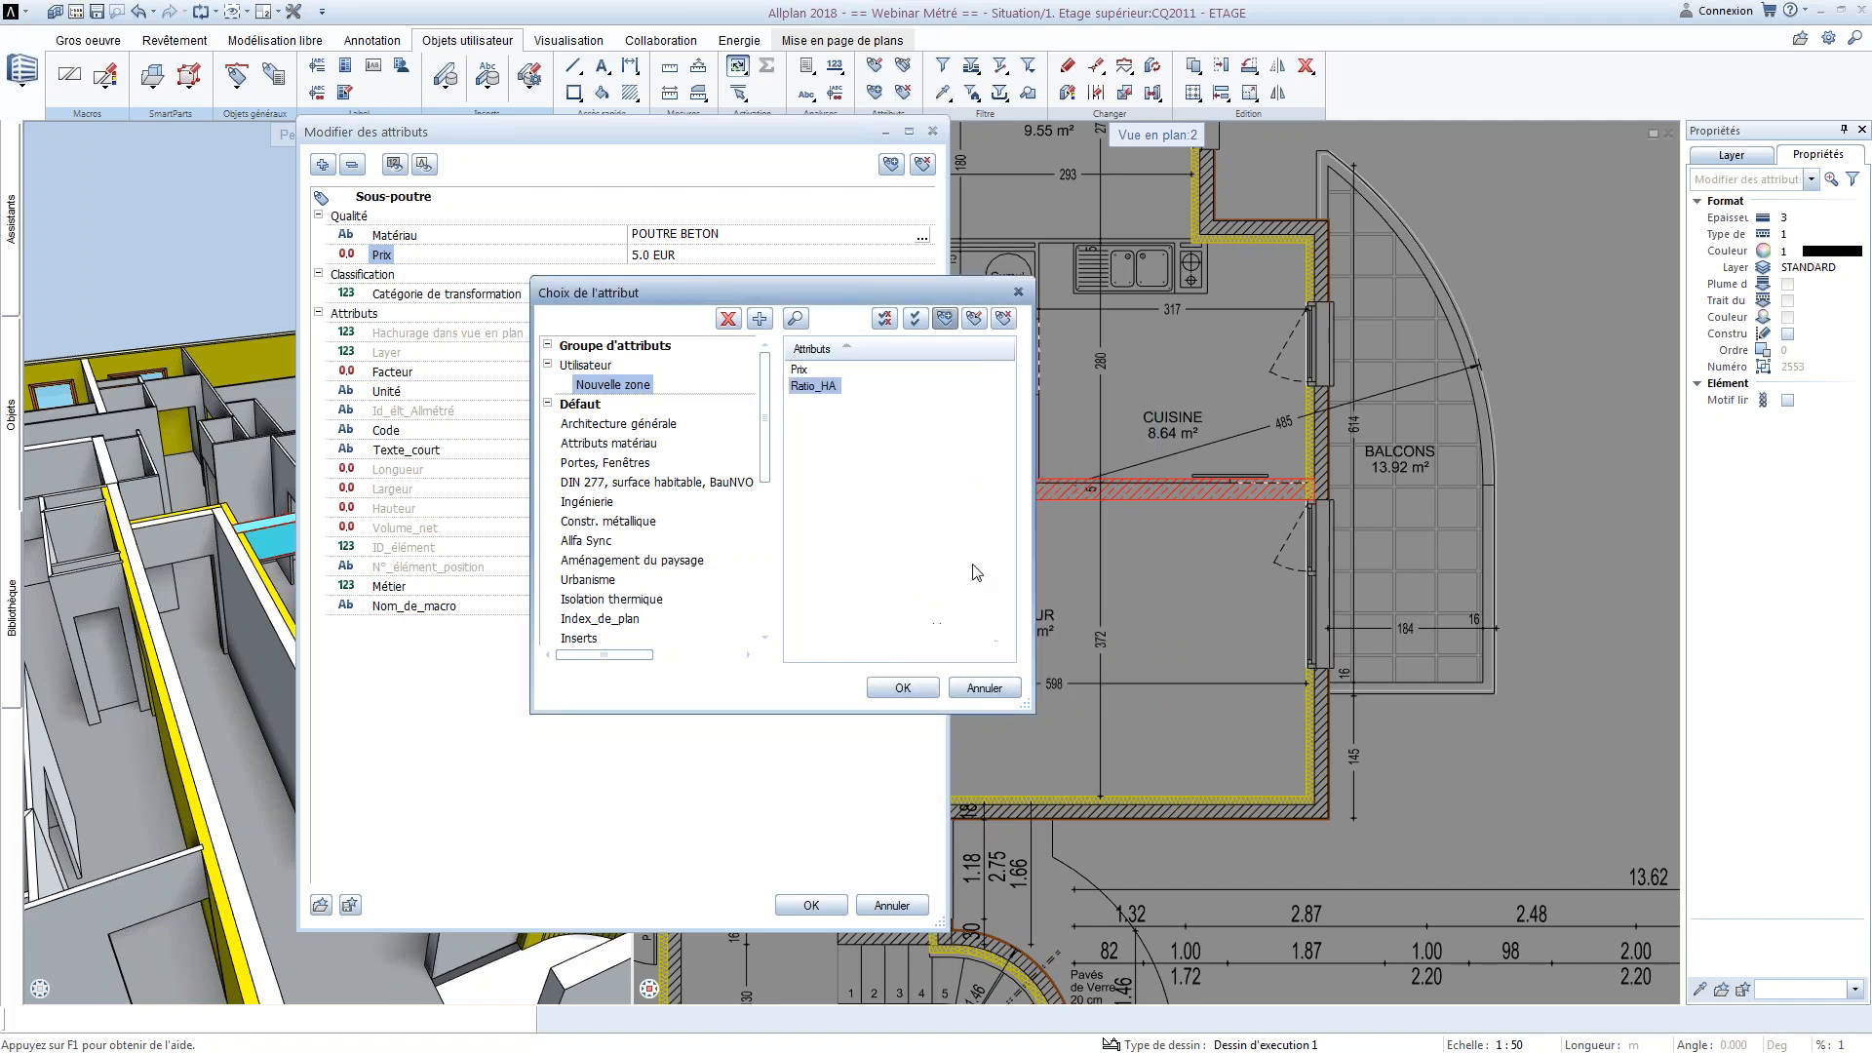
Assign the Ratio_HA attribute to the Sous-poutre beam with a value of 5.25 cm2 and apply the attribute changes
double_click(825, 388)
left_click(682, 274)
type("5.25")
key("Return")
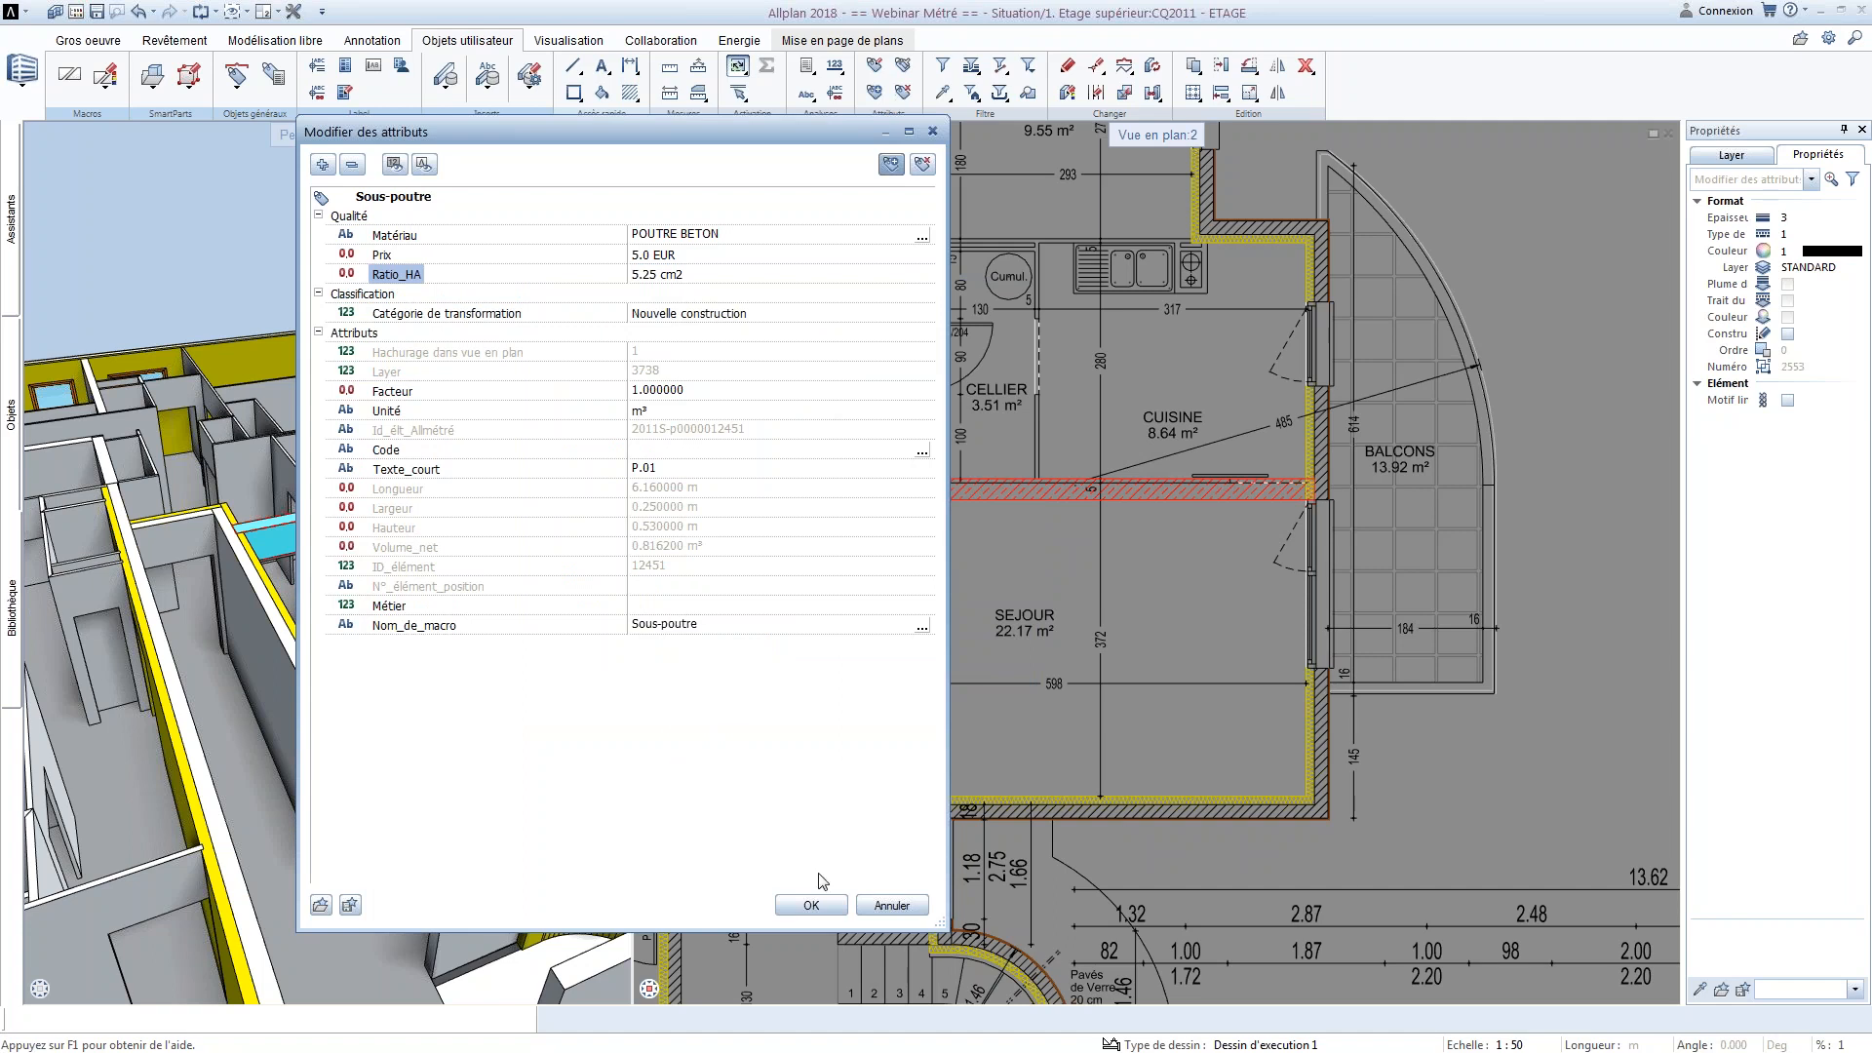
left_click(810, 904)
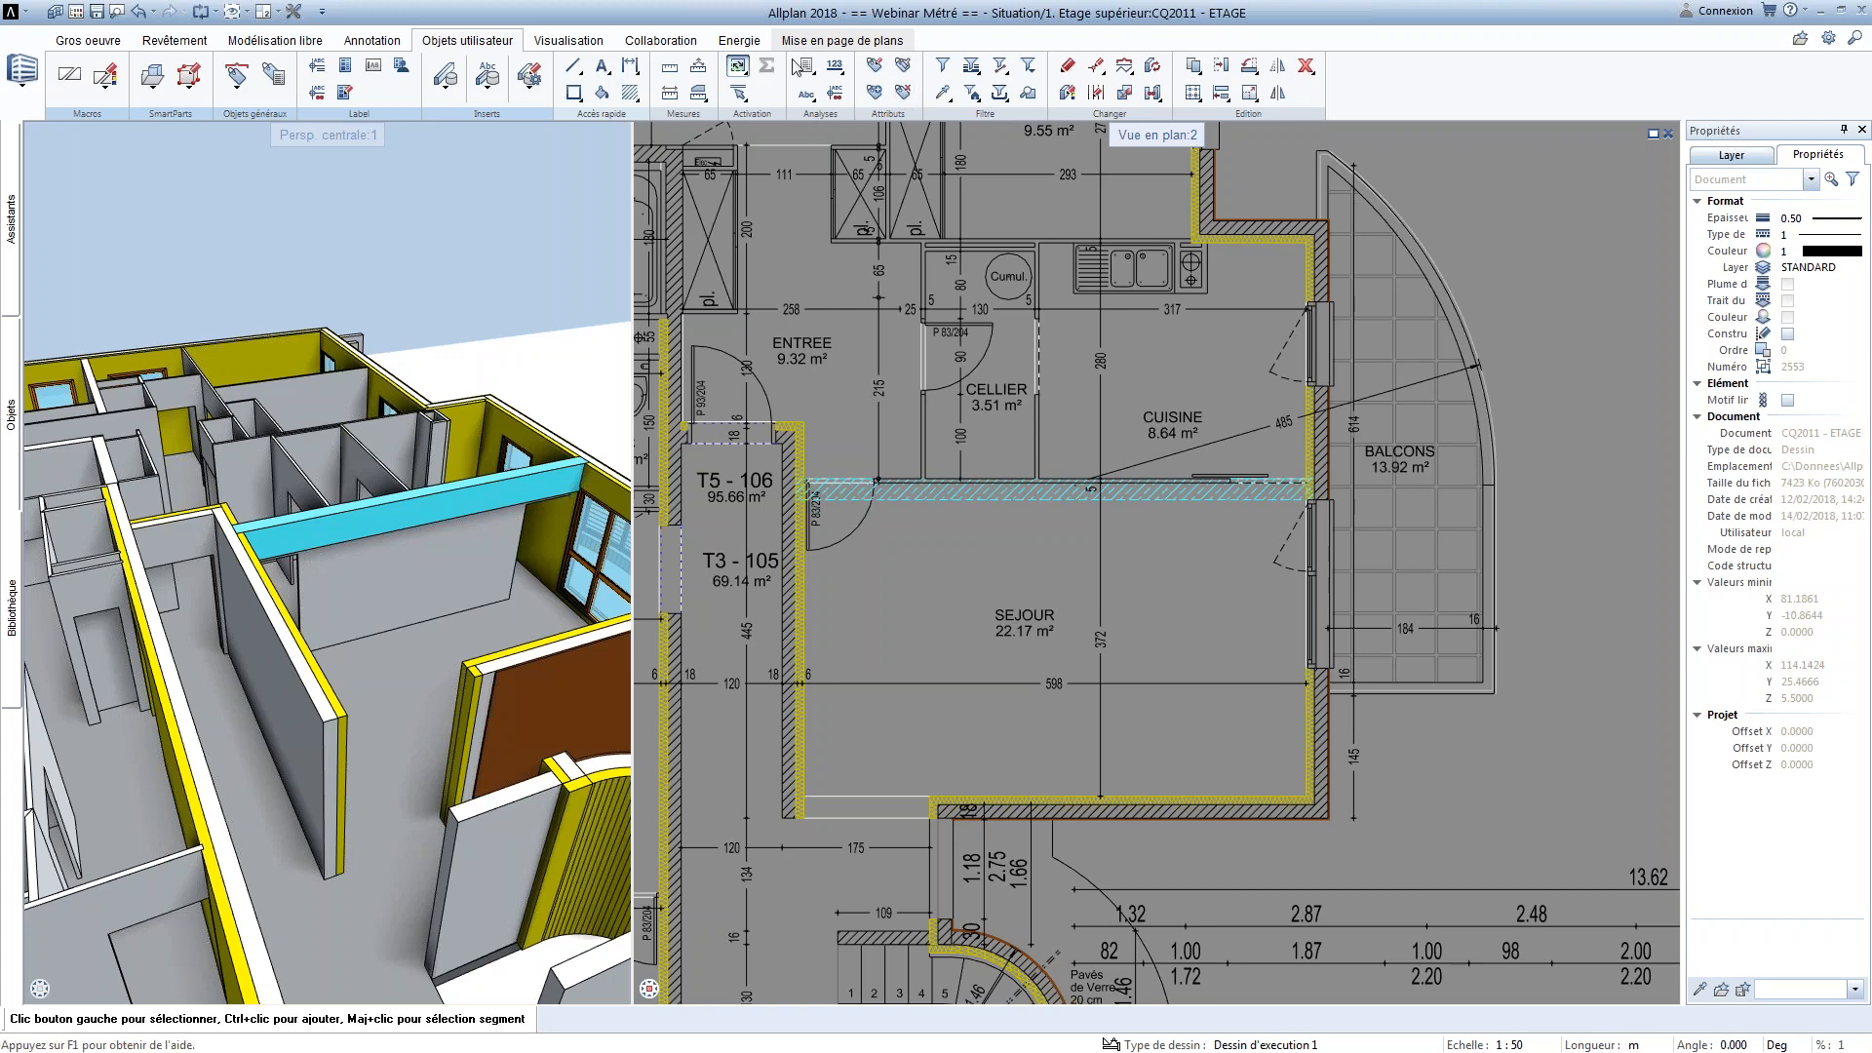
Set the height of the beam between SEJOUR and CUISINE to 0.35 m in its properties
scroll(963, 490, "up", 3)
left_click(963, 490)
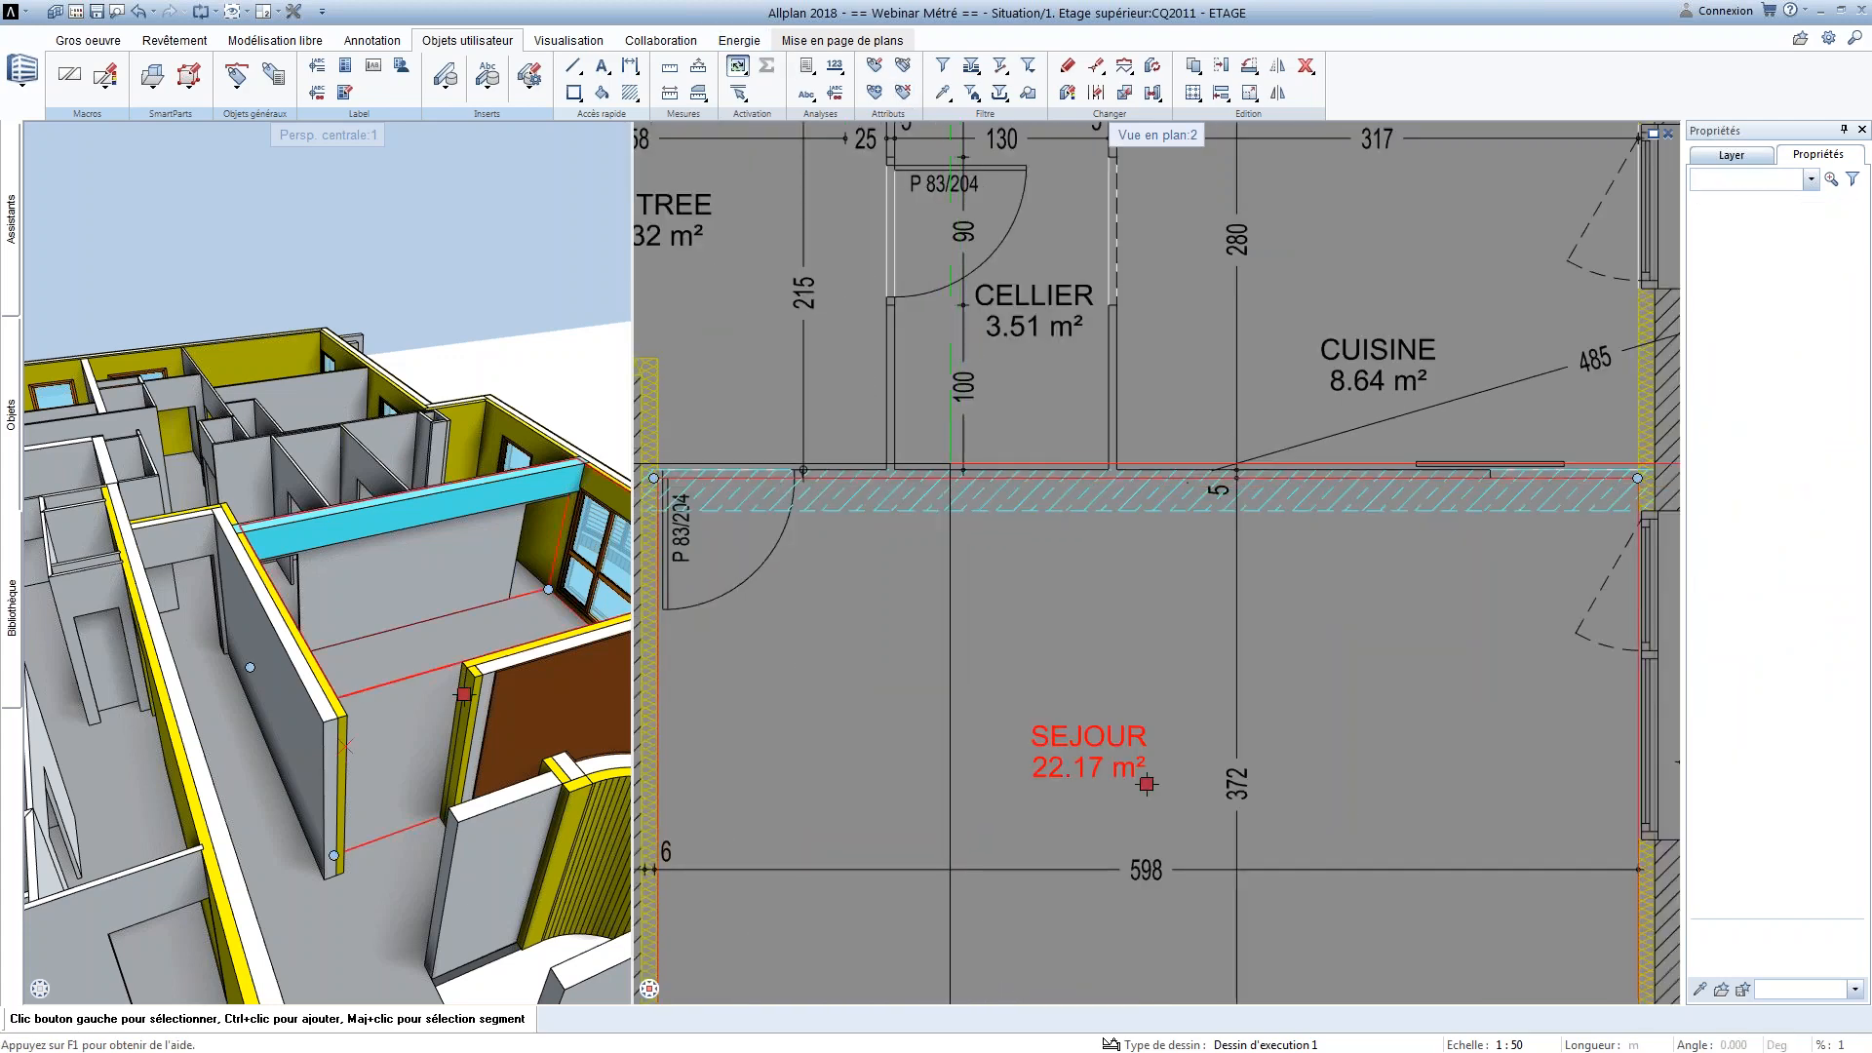
key("Escape")
double_click(965, 491)
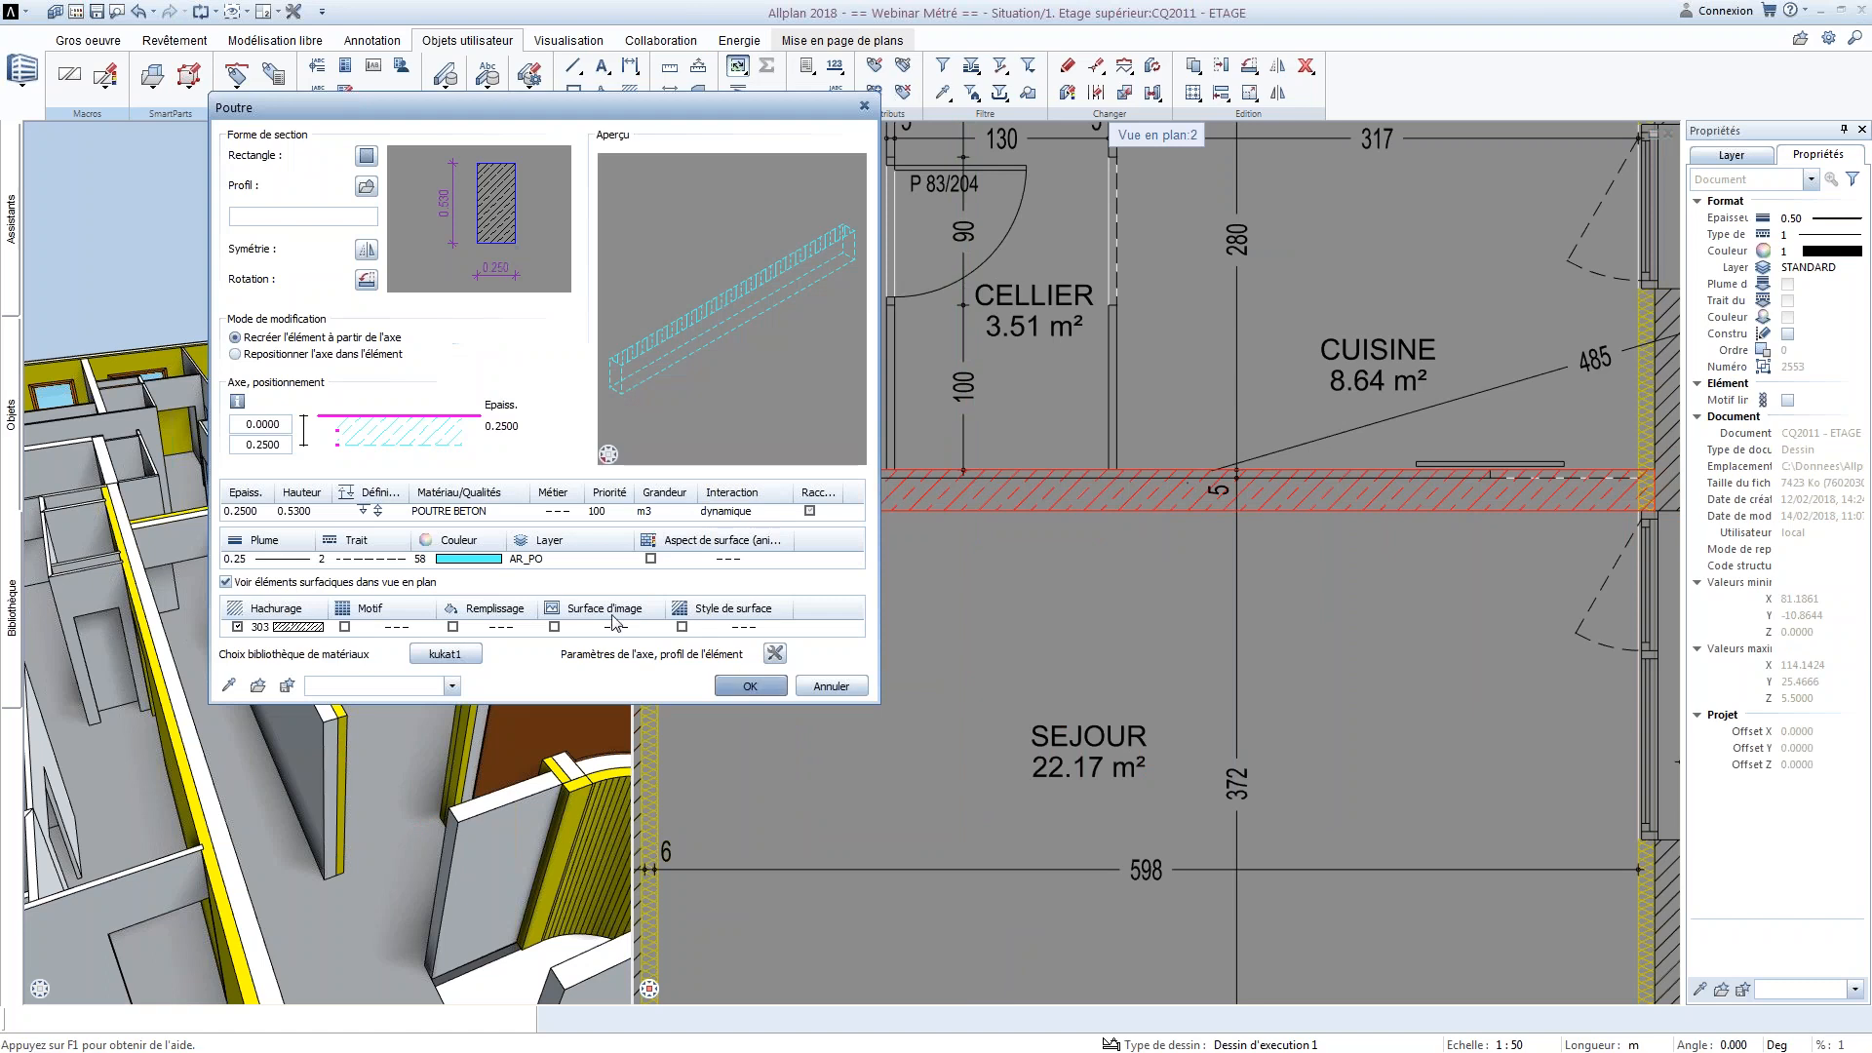
left_click(377, 511)
double_click(620, 493)
type("0.35")
key("Return")
key("Return")
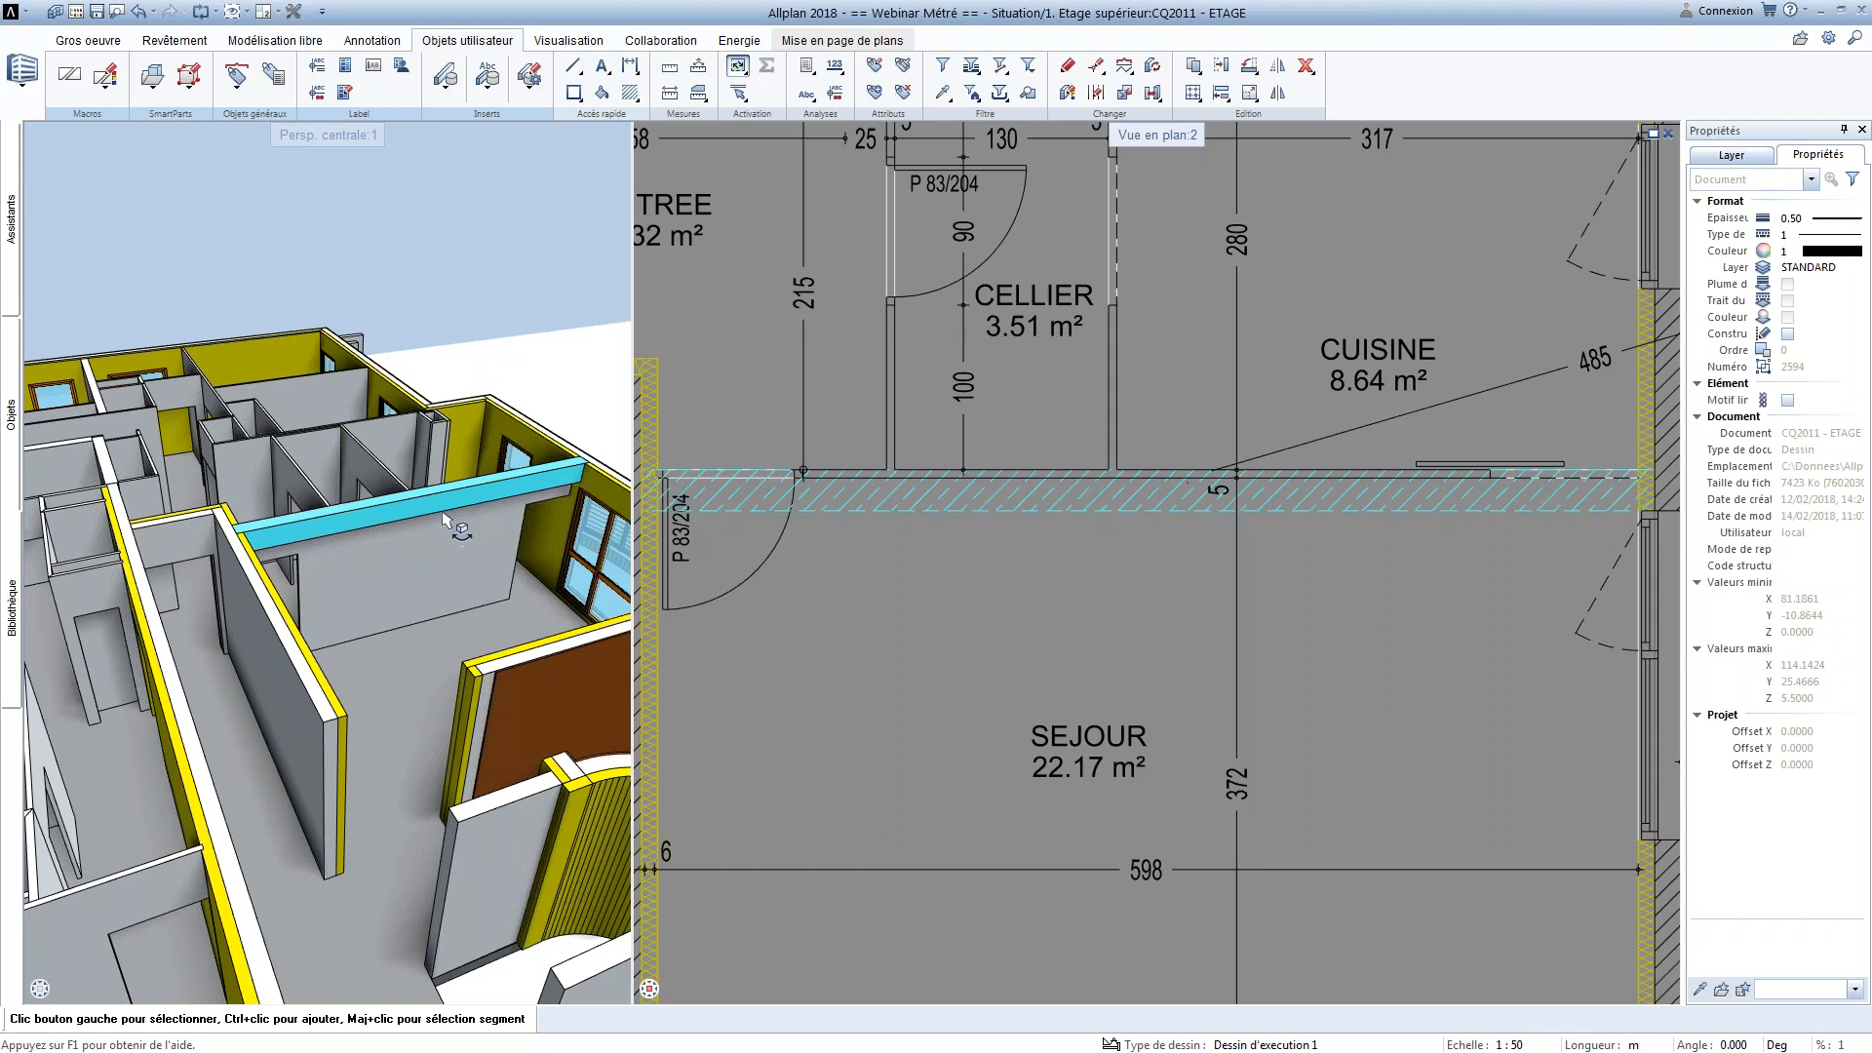
Review the resized beam's attributes, close them without changes, and undo the beam's height change
right_click(865, 512)
left_click(960, 938)
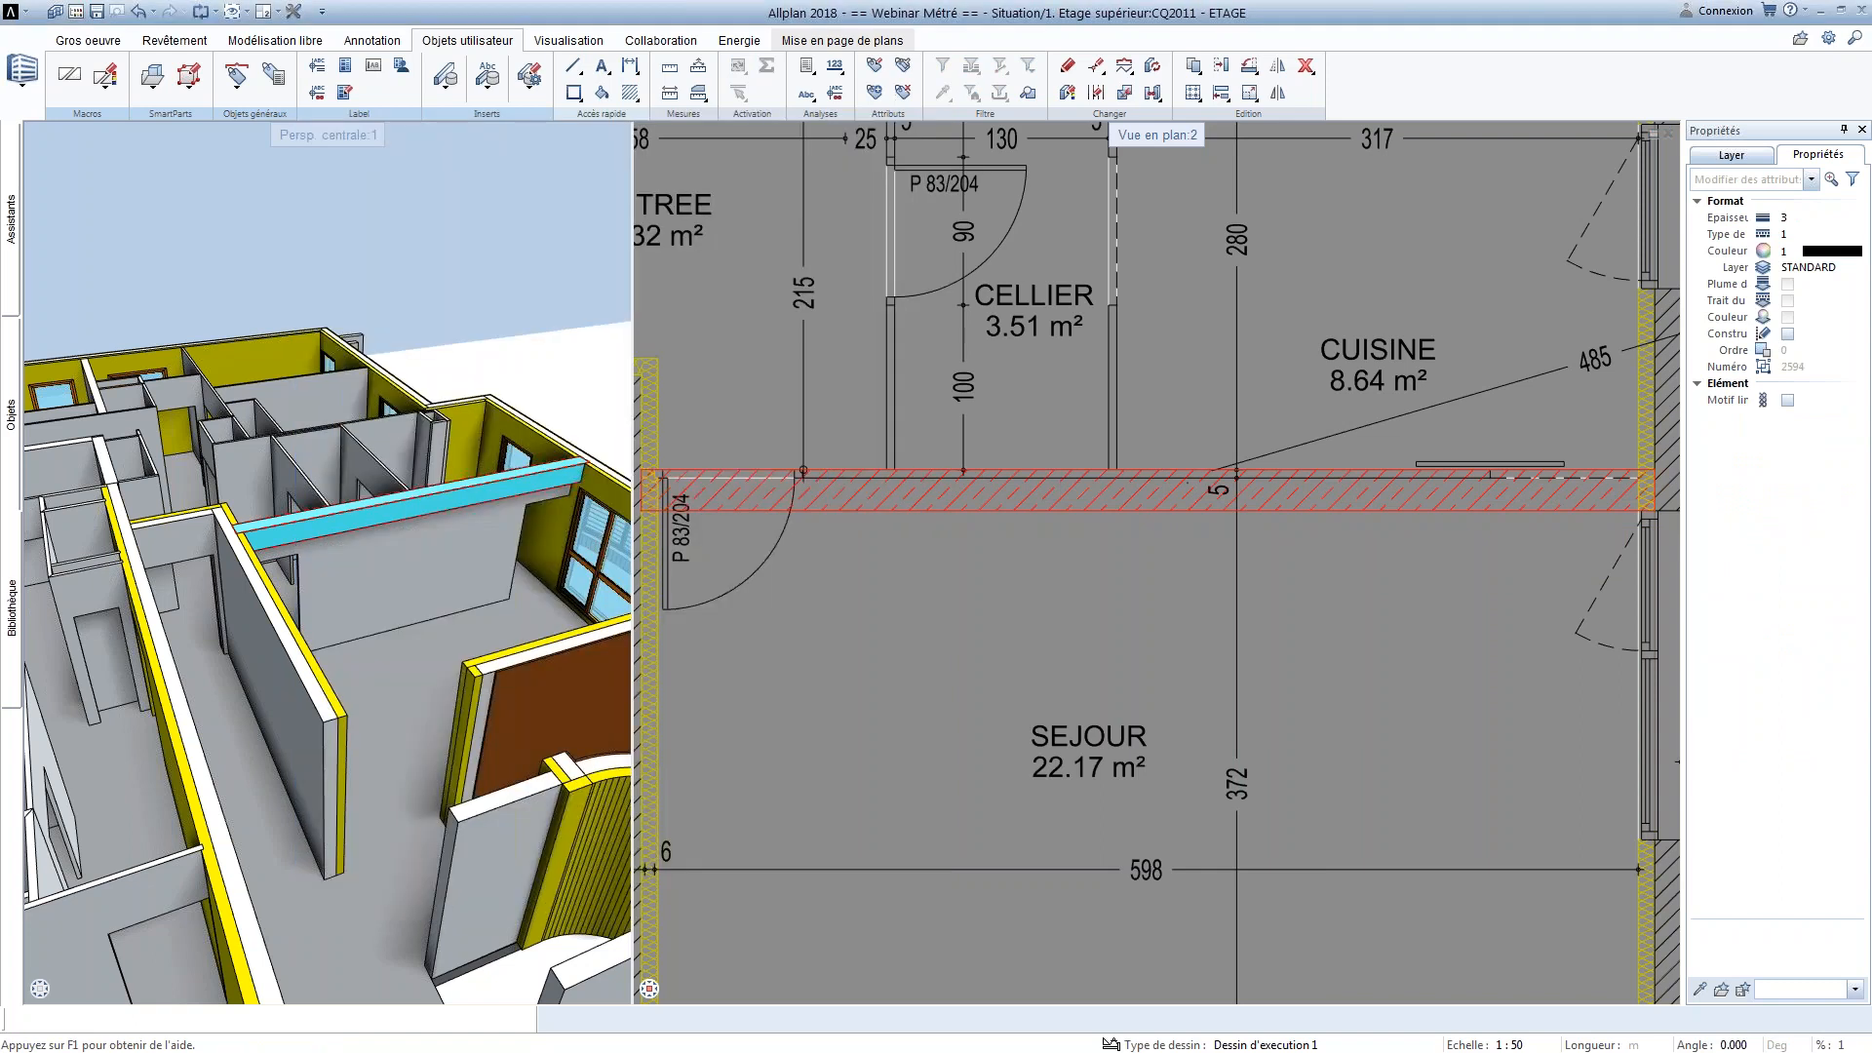
left_click(880, 903)
left_click(137, 13)
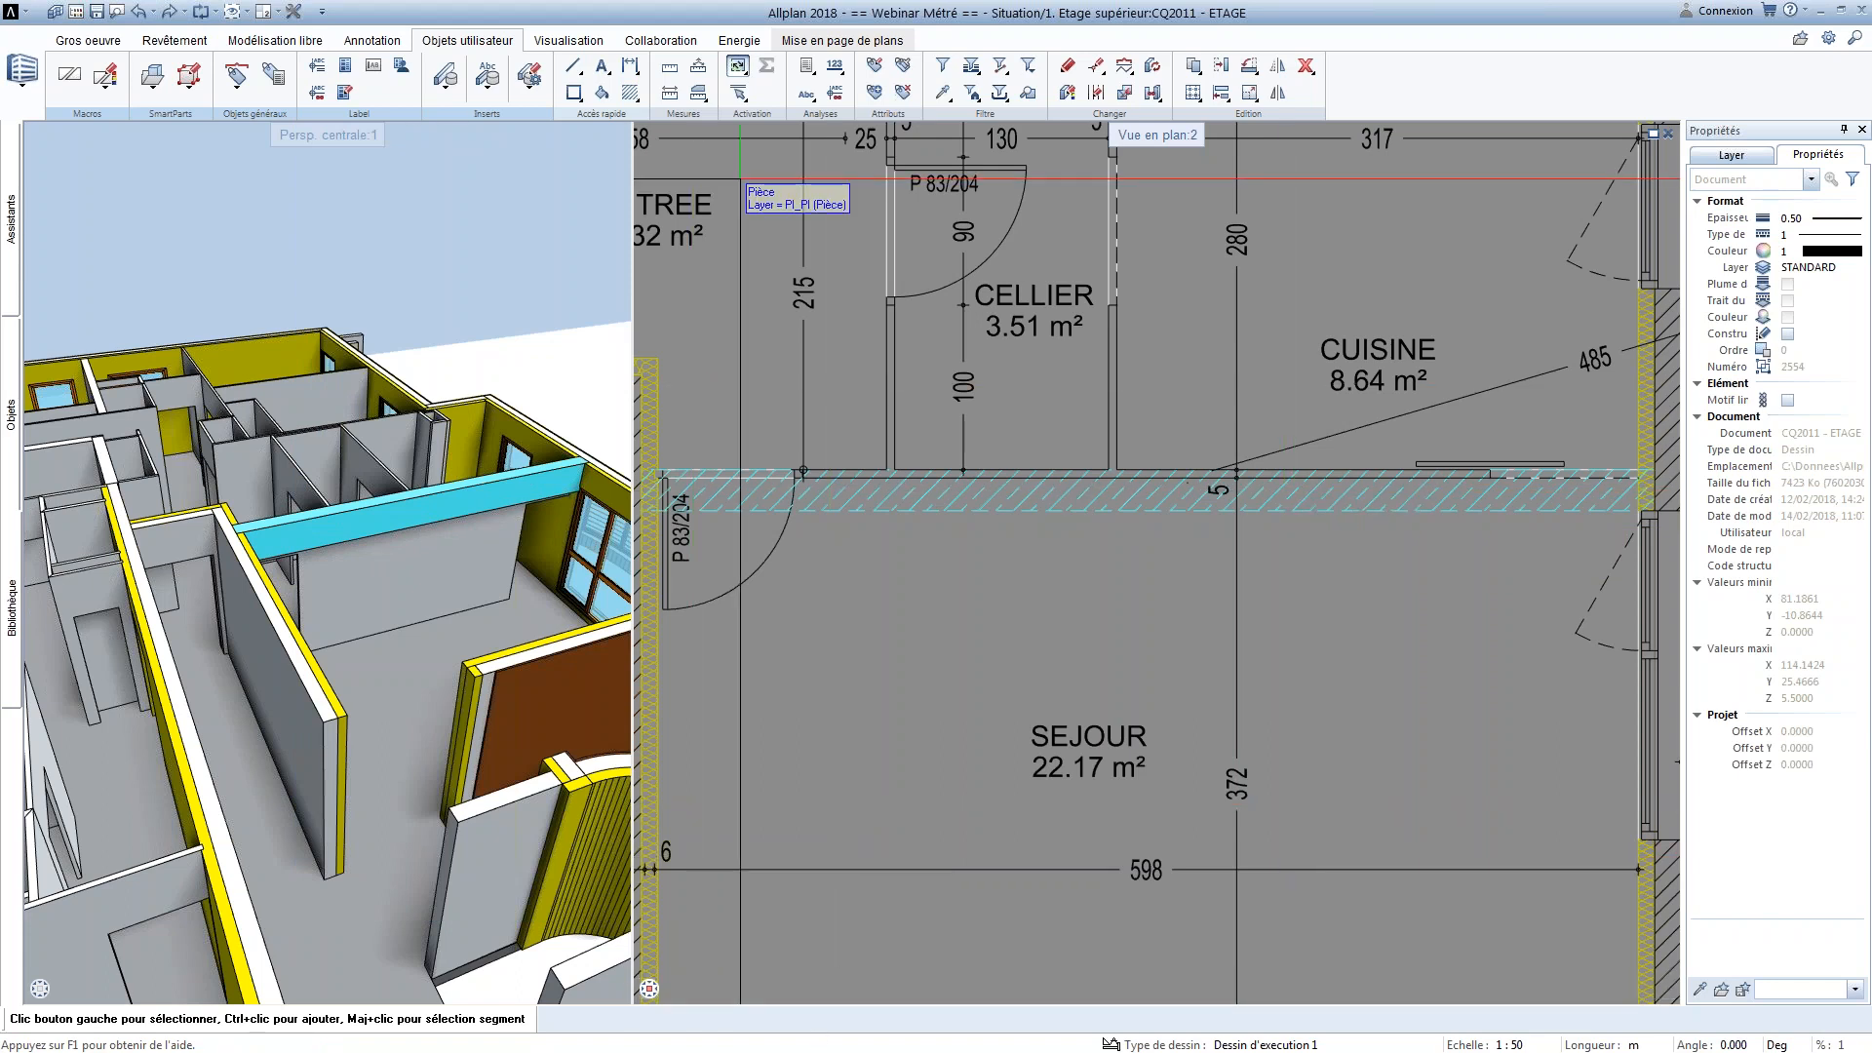
Start annotating the unlabelled living room beside CELLIER and CUISINE, and move the annotation settings clear of the room
scroll(1097, 583, "down", 5)
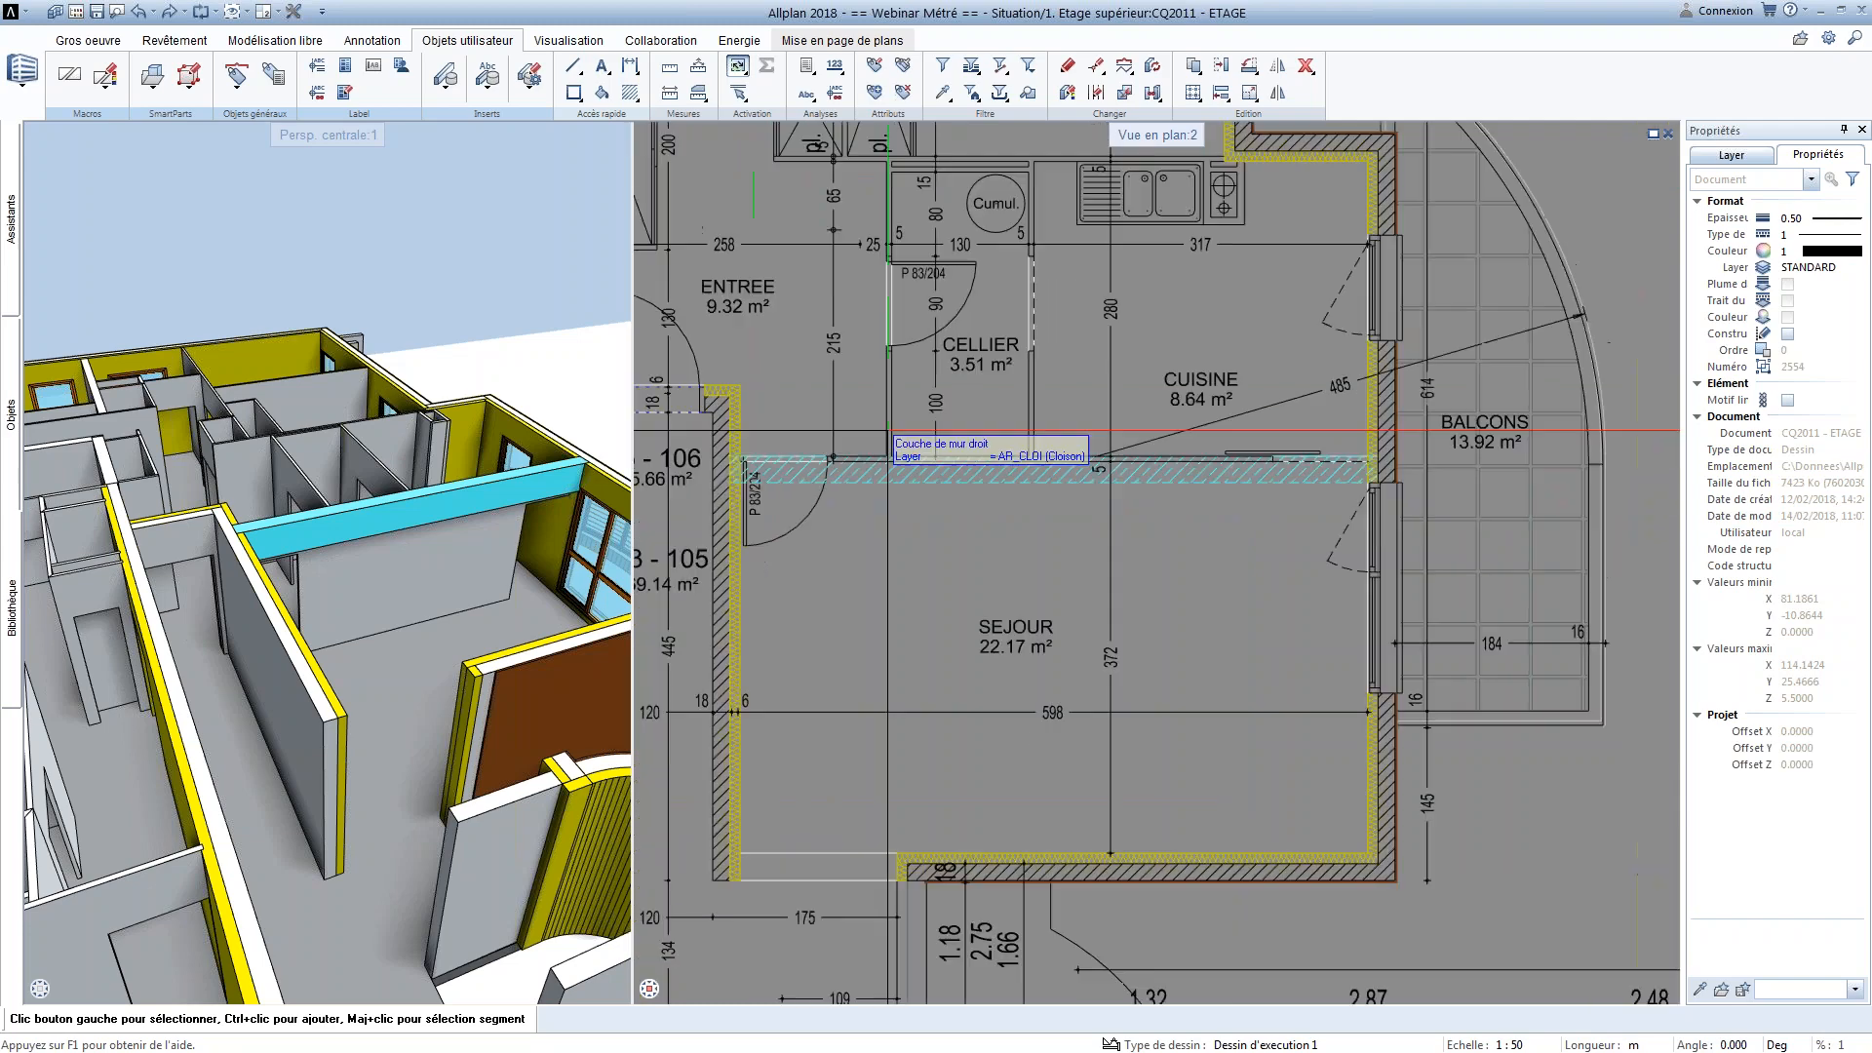
scroll(1097, 583, "down", 6)
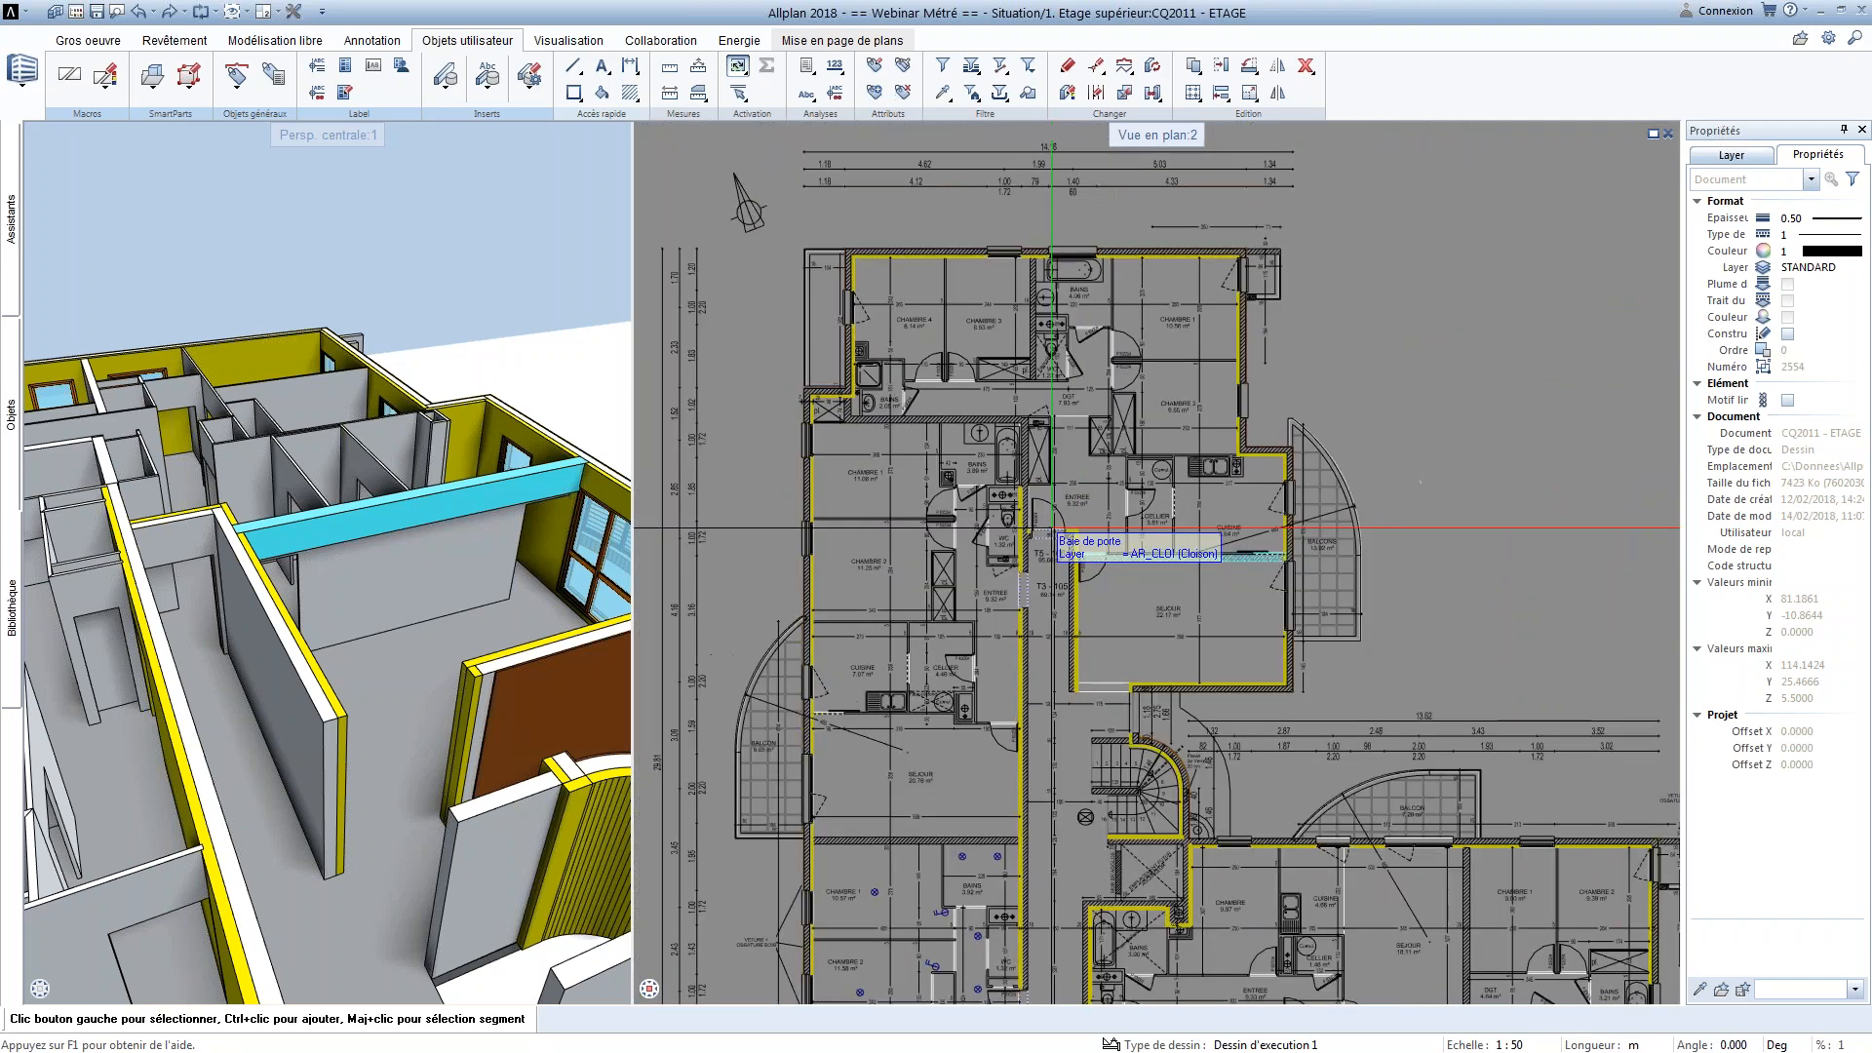
middle_click_drag(984, 422, 974, 411)
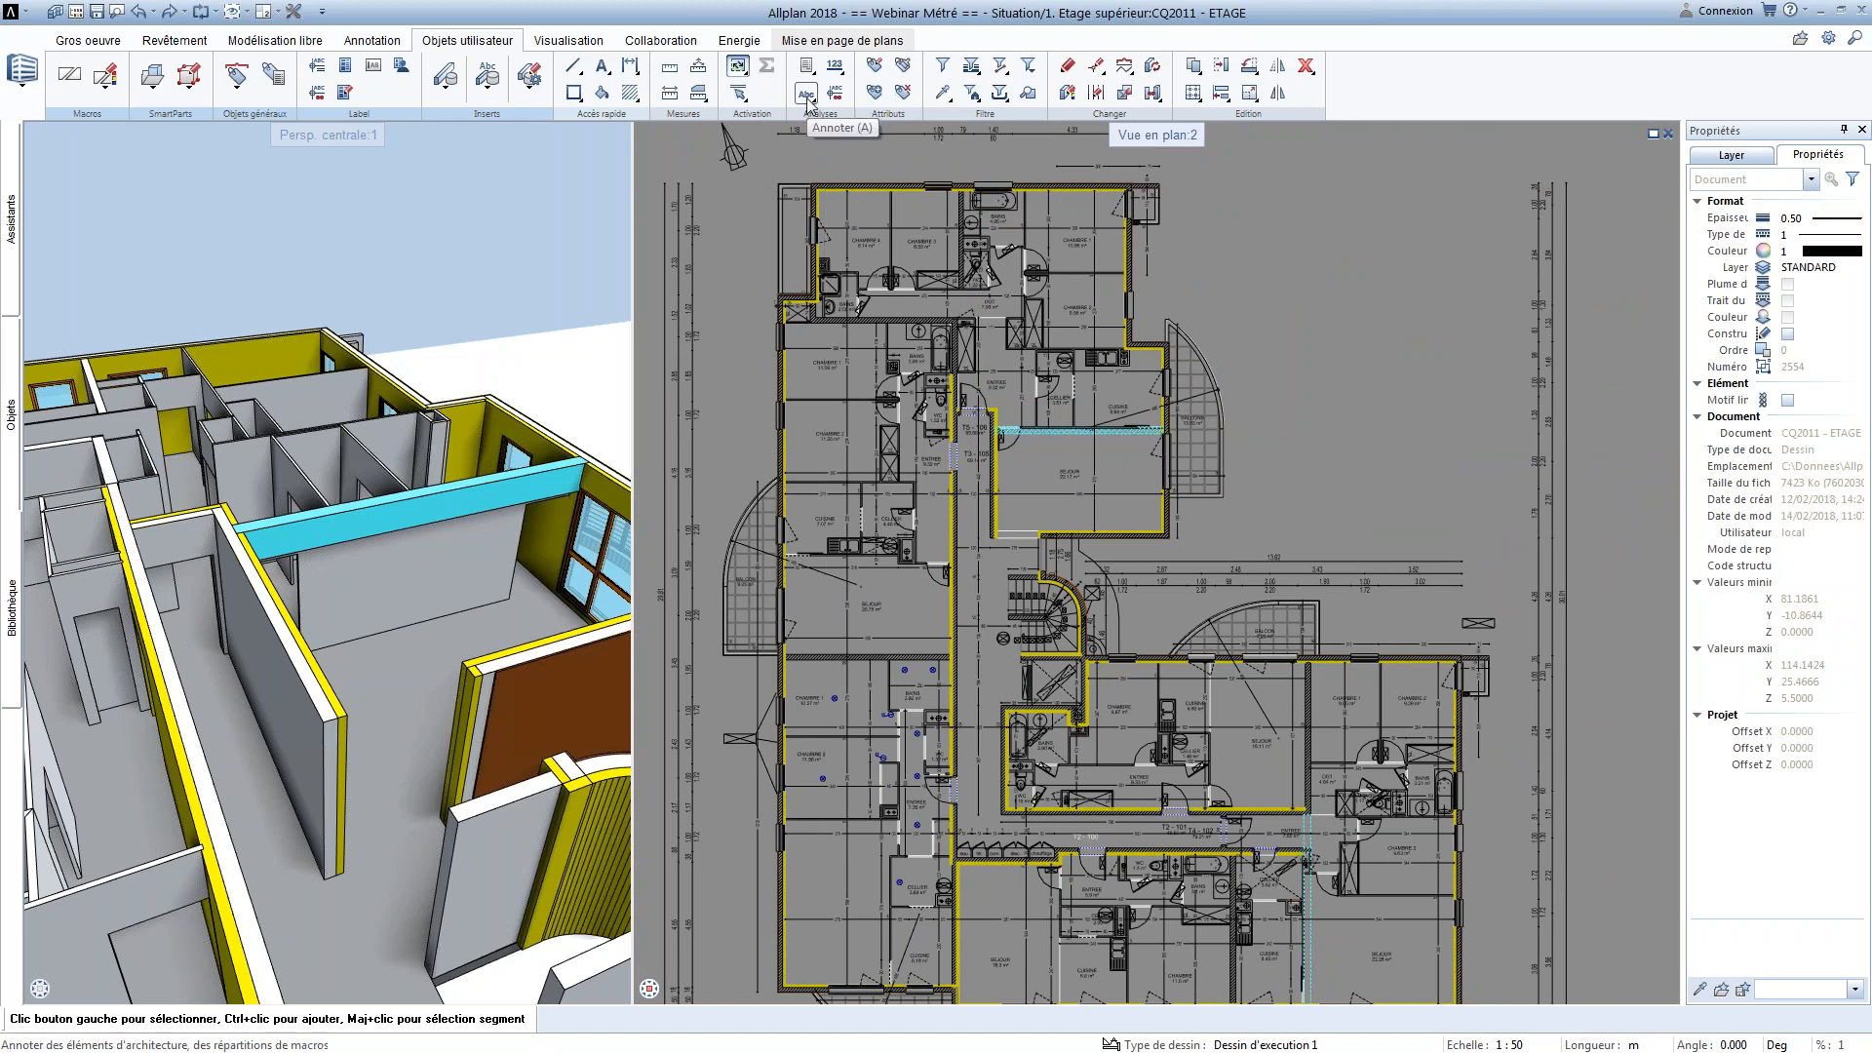
left_click(807, 97)
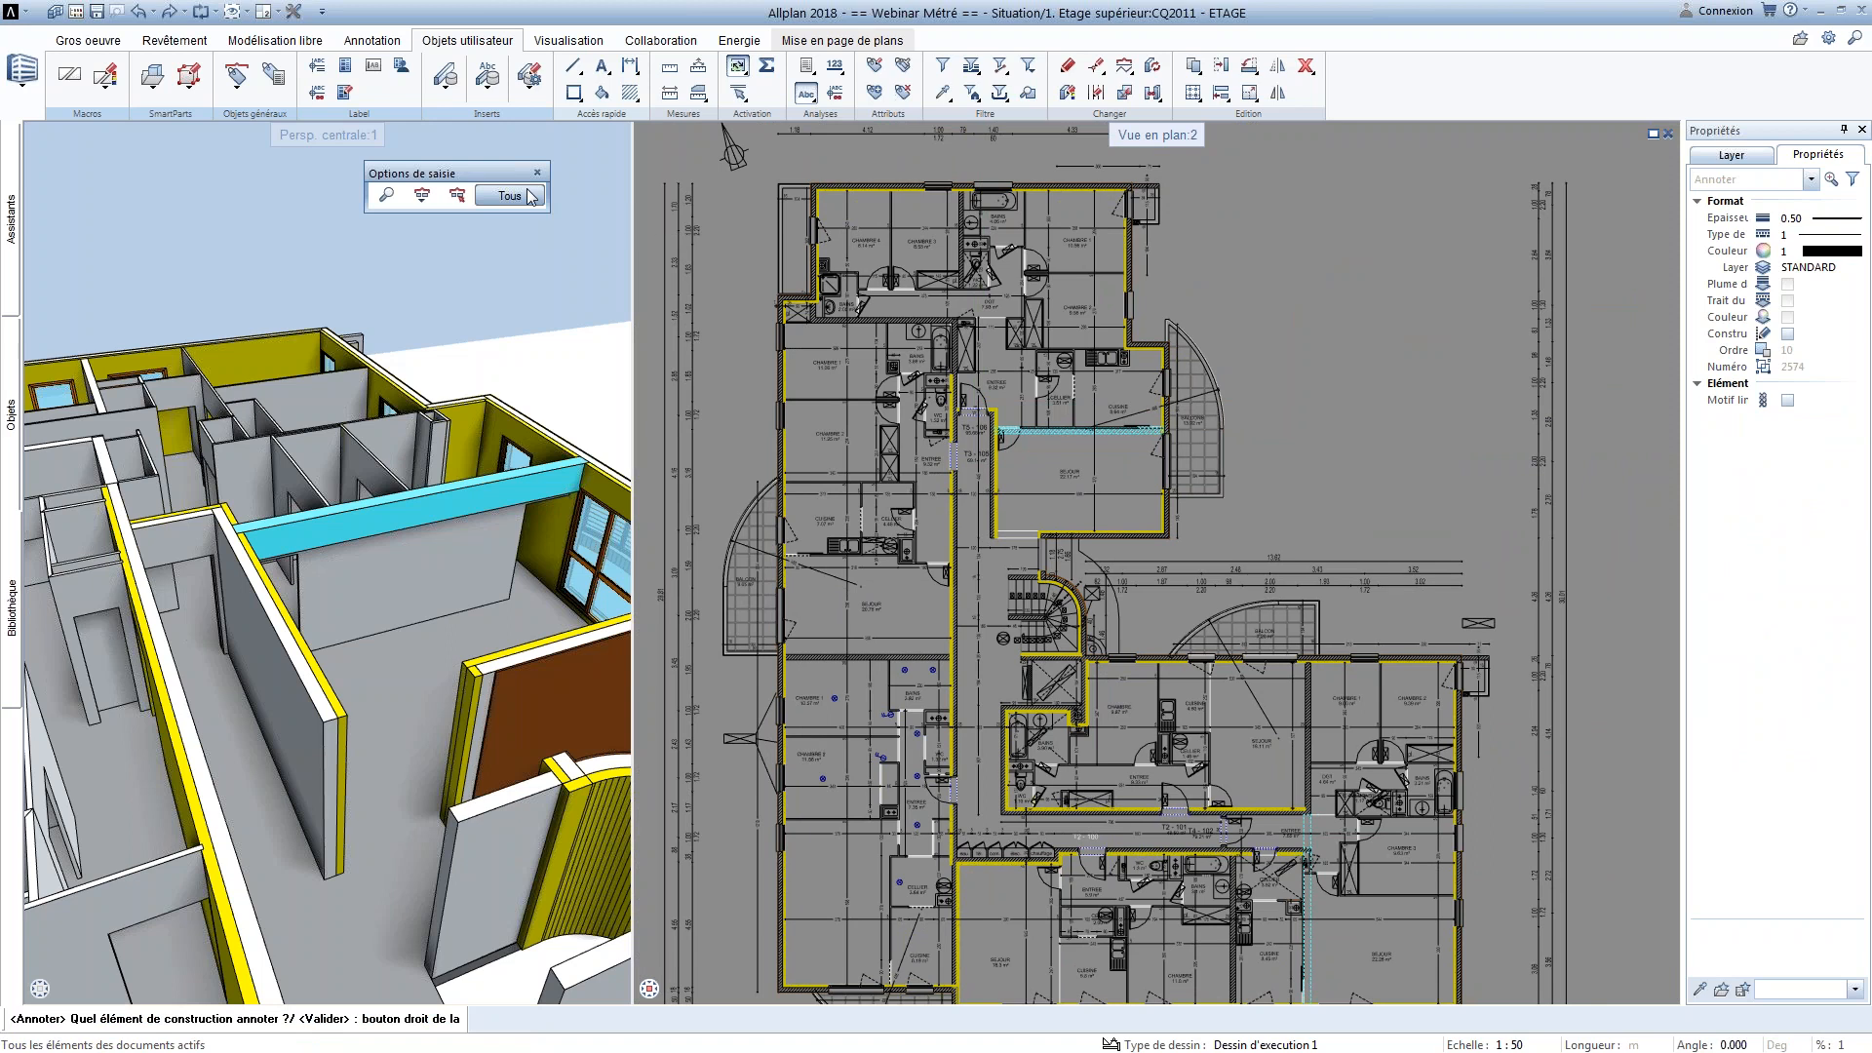
middle_click_drag(926, 871, 987, 636)
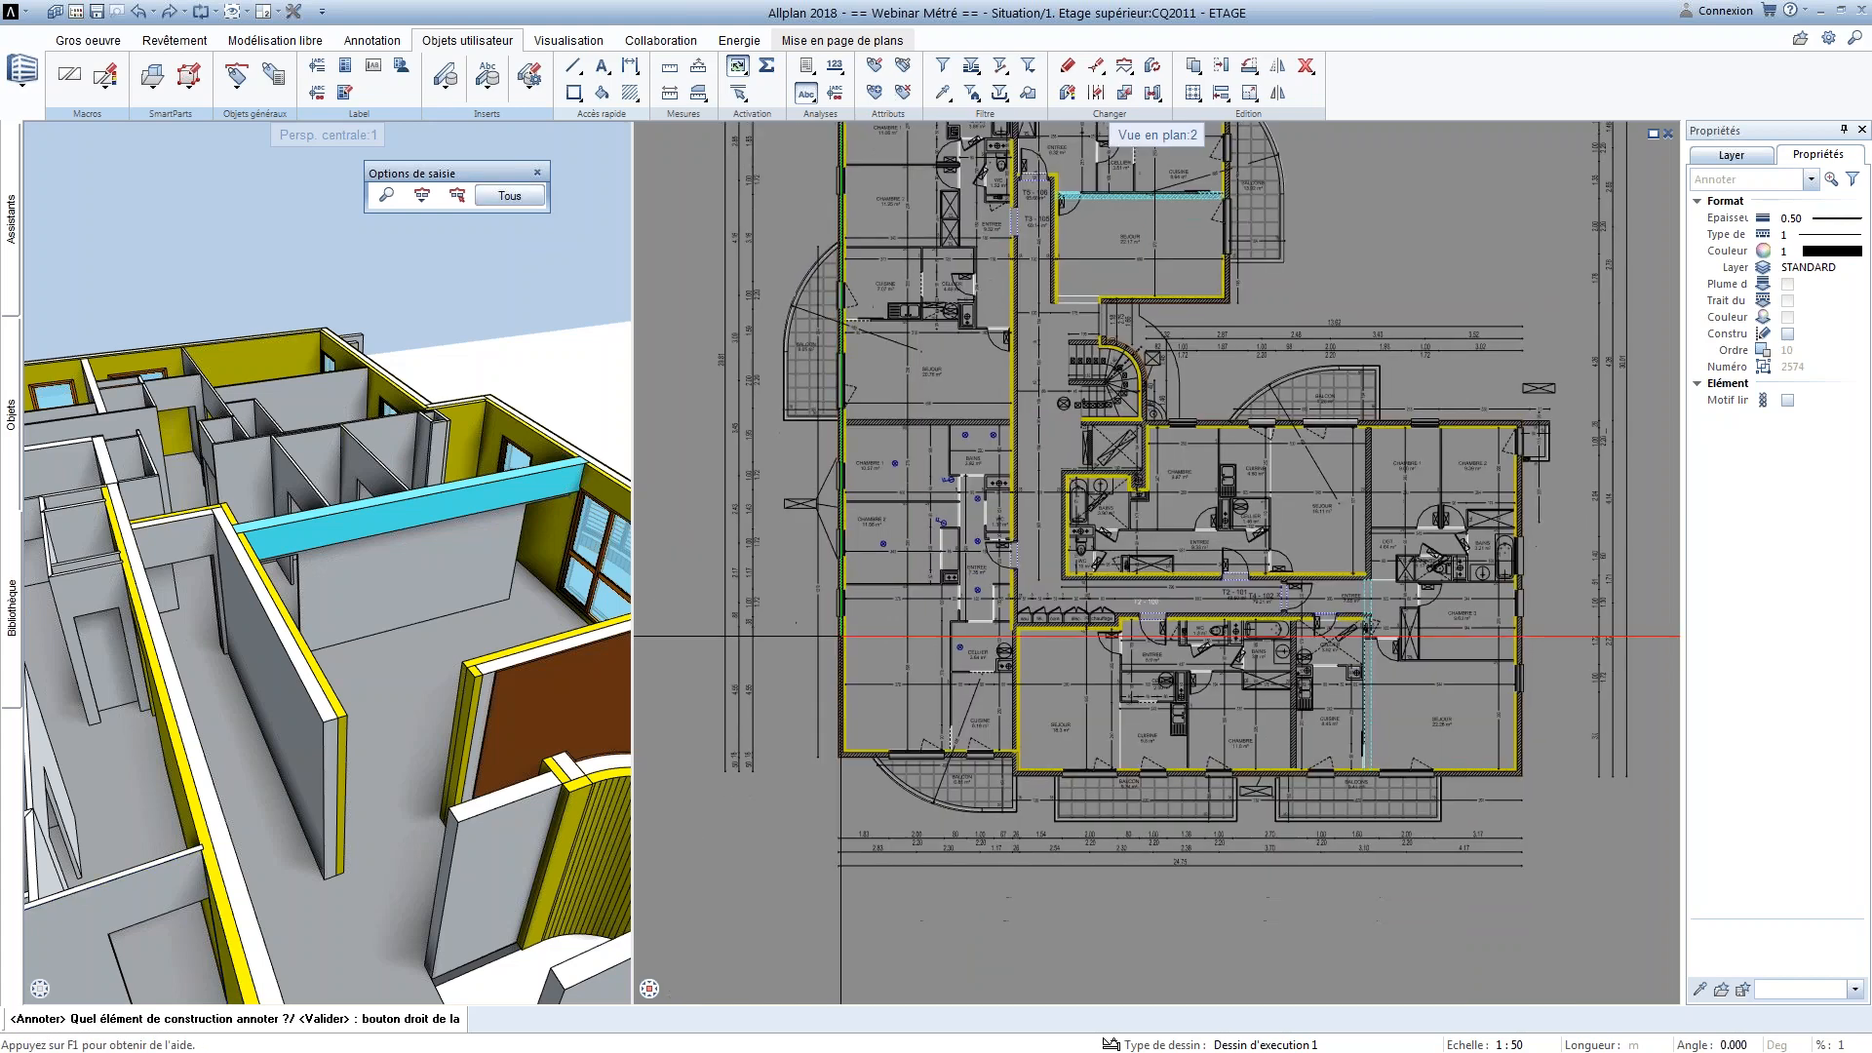
scroll(400, 563, "down", 3)
scroll(368, 712, "down", 5)
scroll(368, 793, "up", 5)
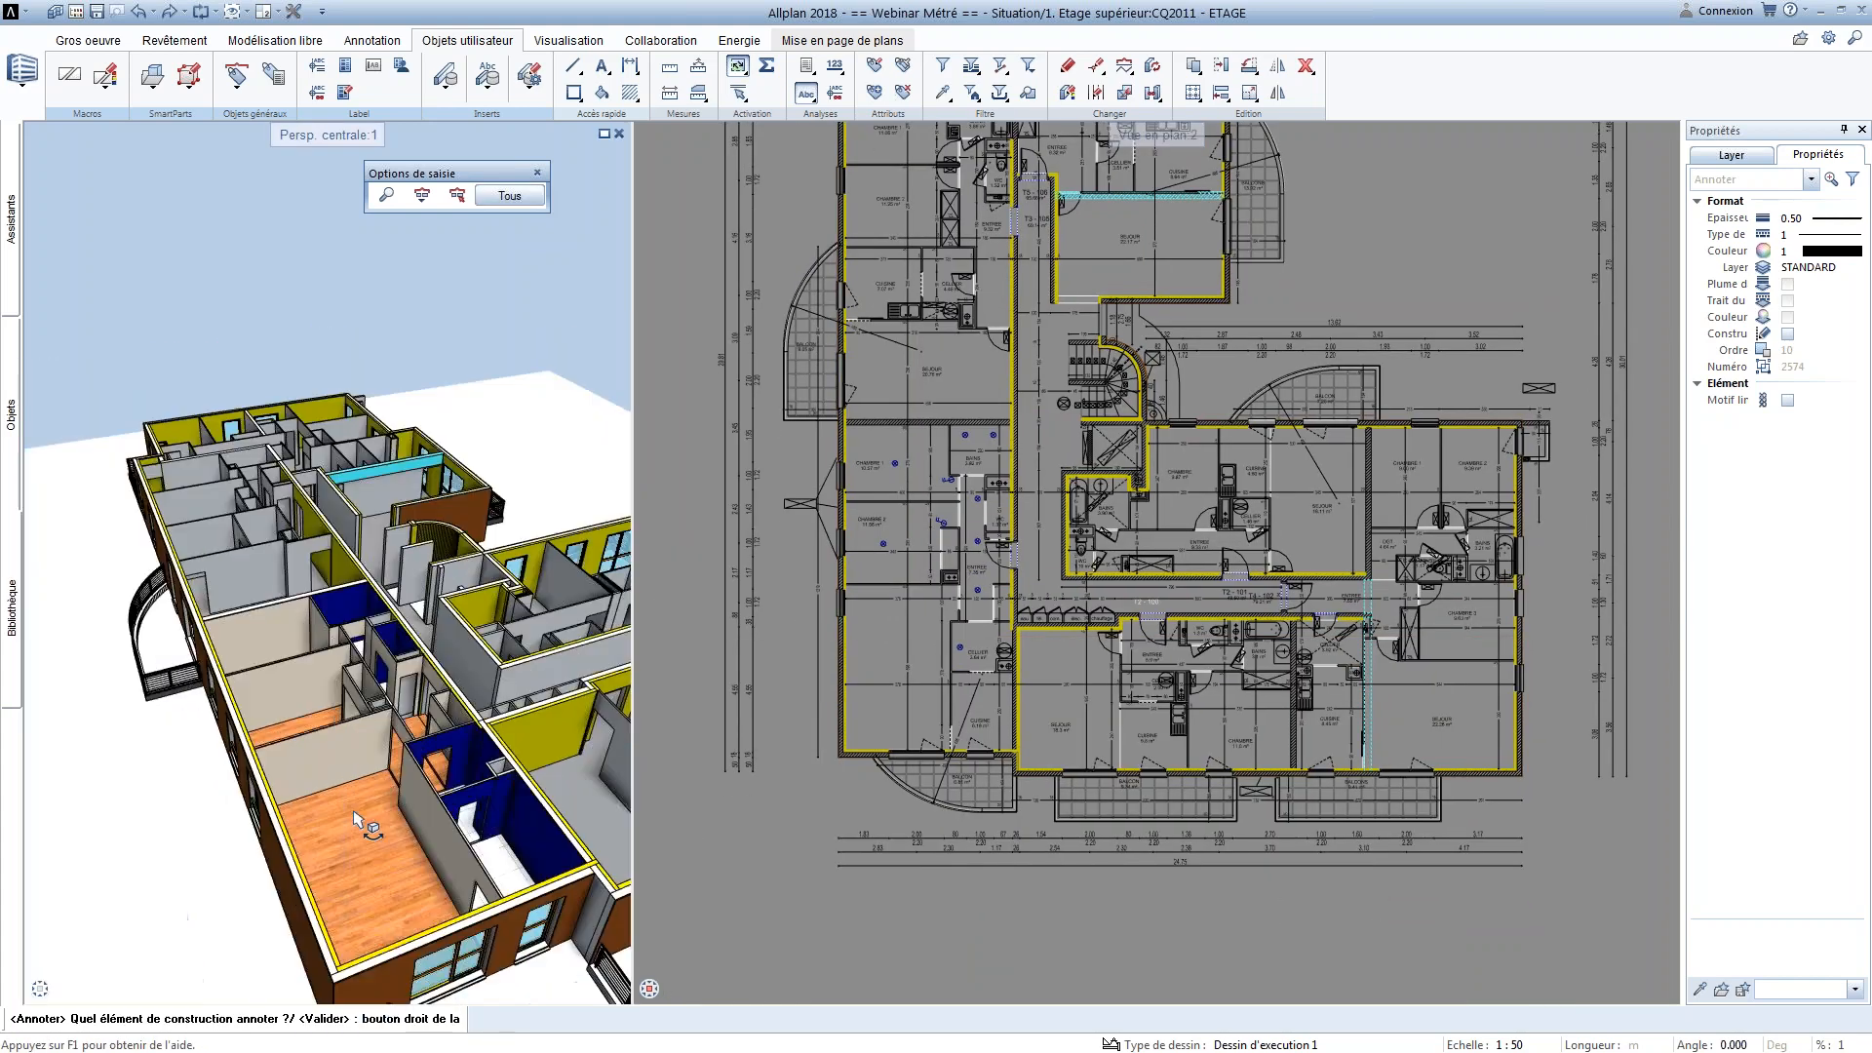
scroll(839, 721, "up", 3)
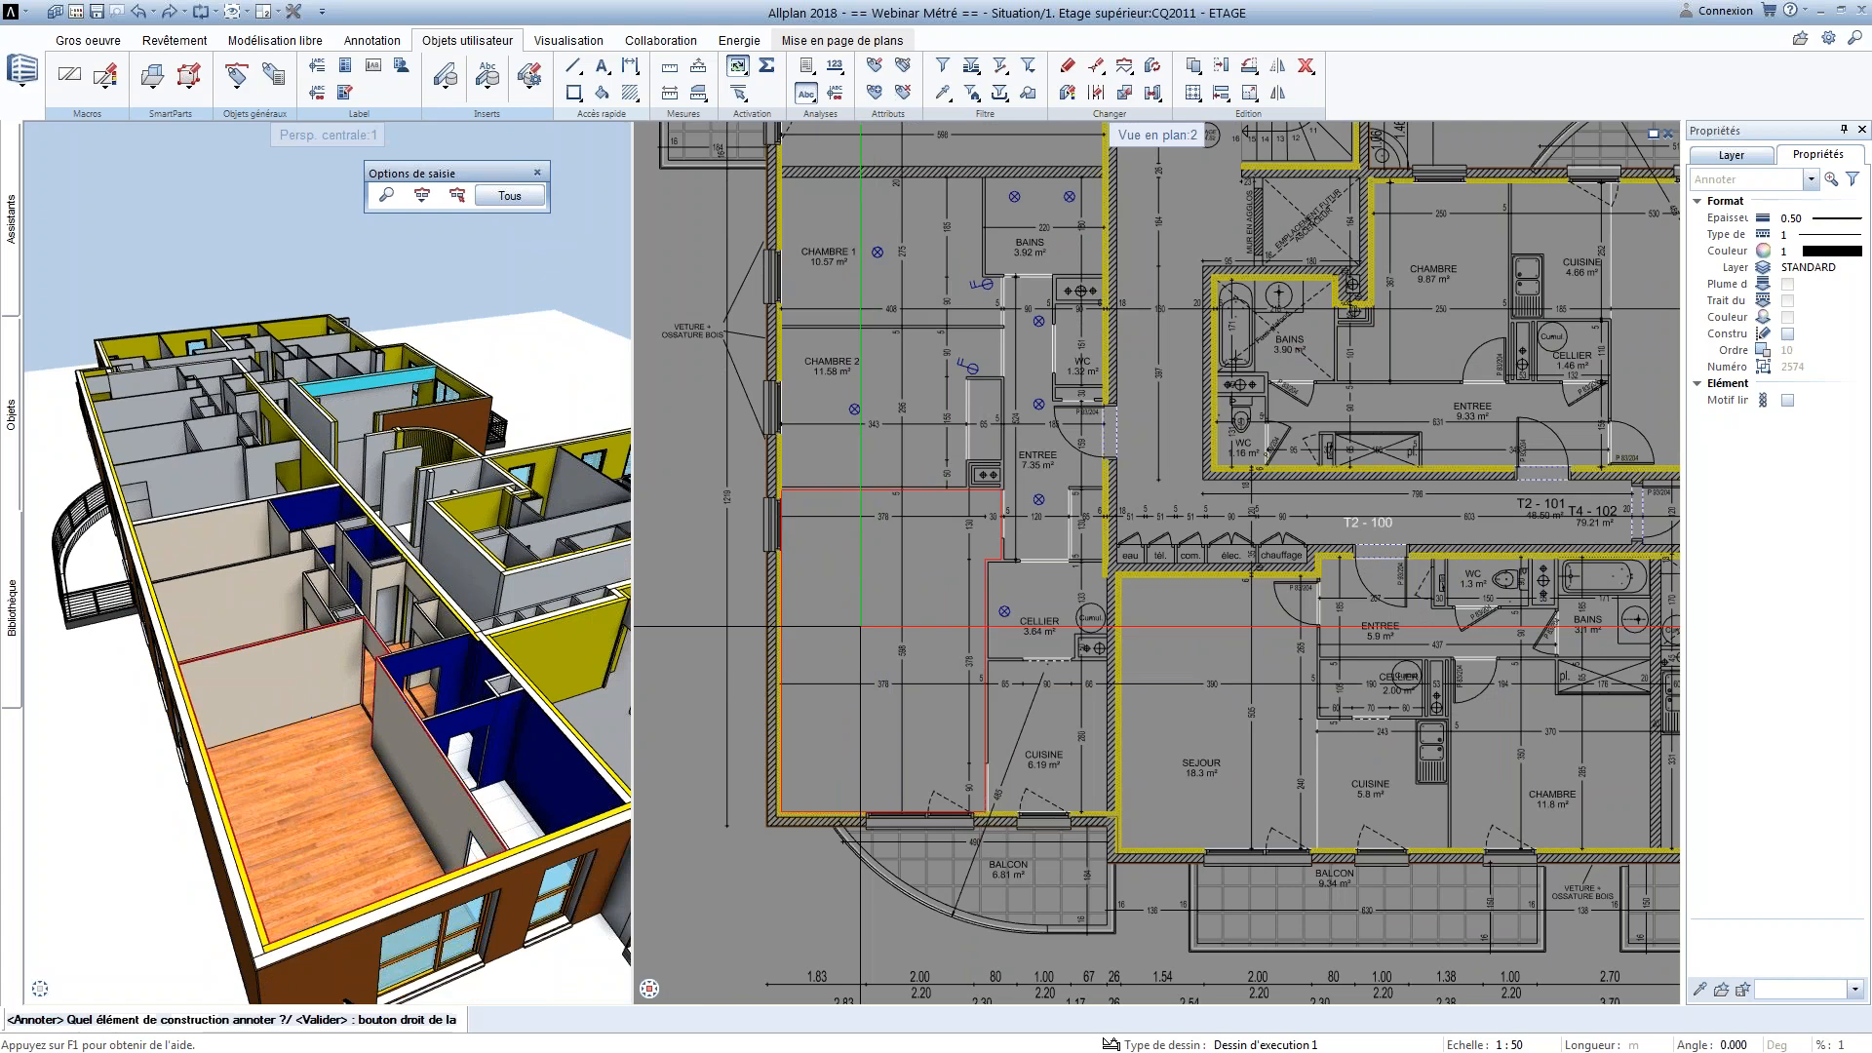
left_click(853, 605)
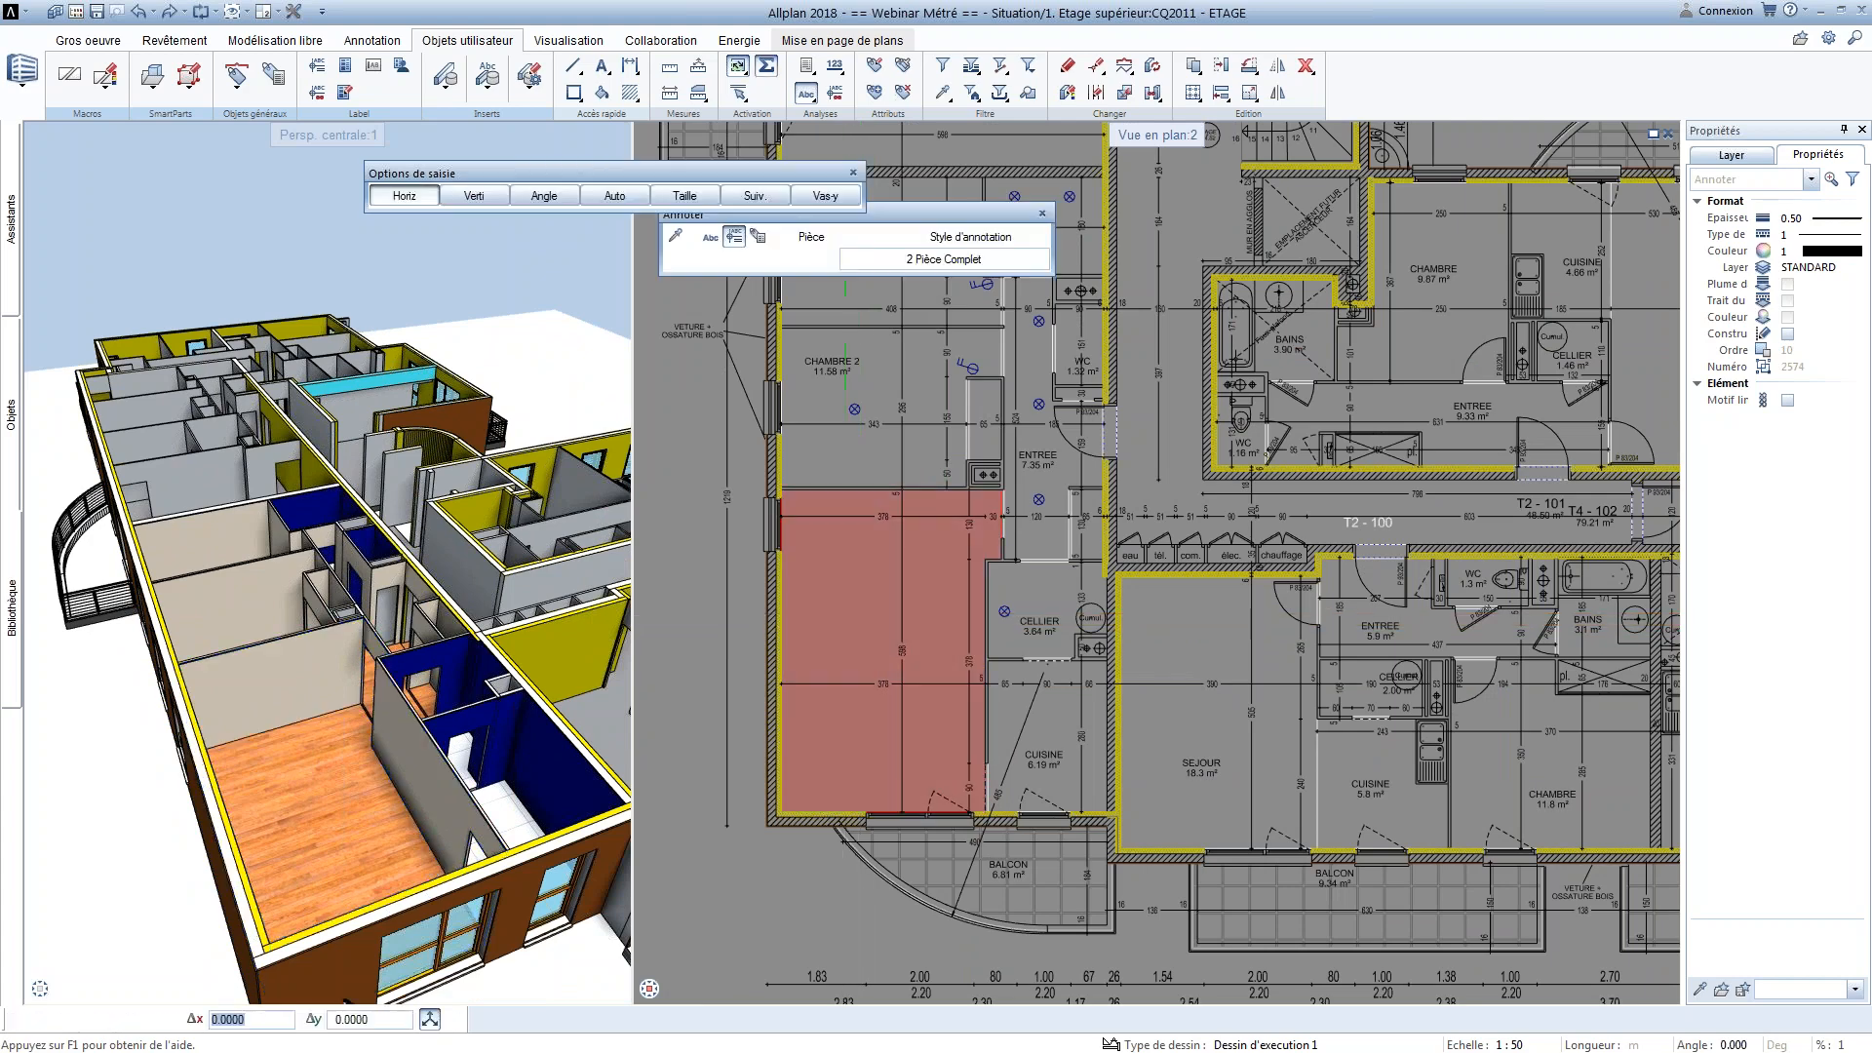
scroll(858, 594, "up", 1)
left_click_drag(897, 215, 885, 247)
scroll(822, 616, "up", 1)
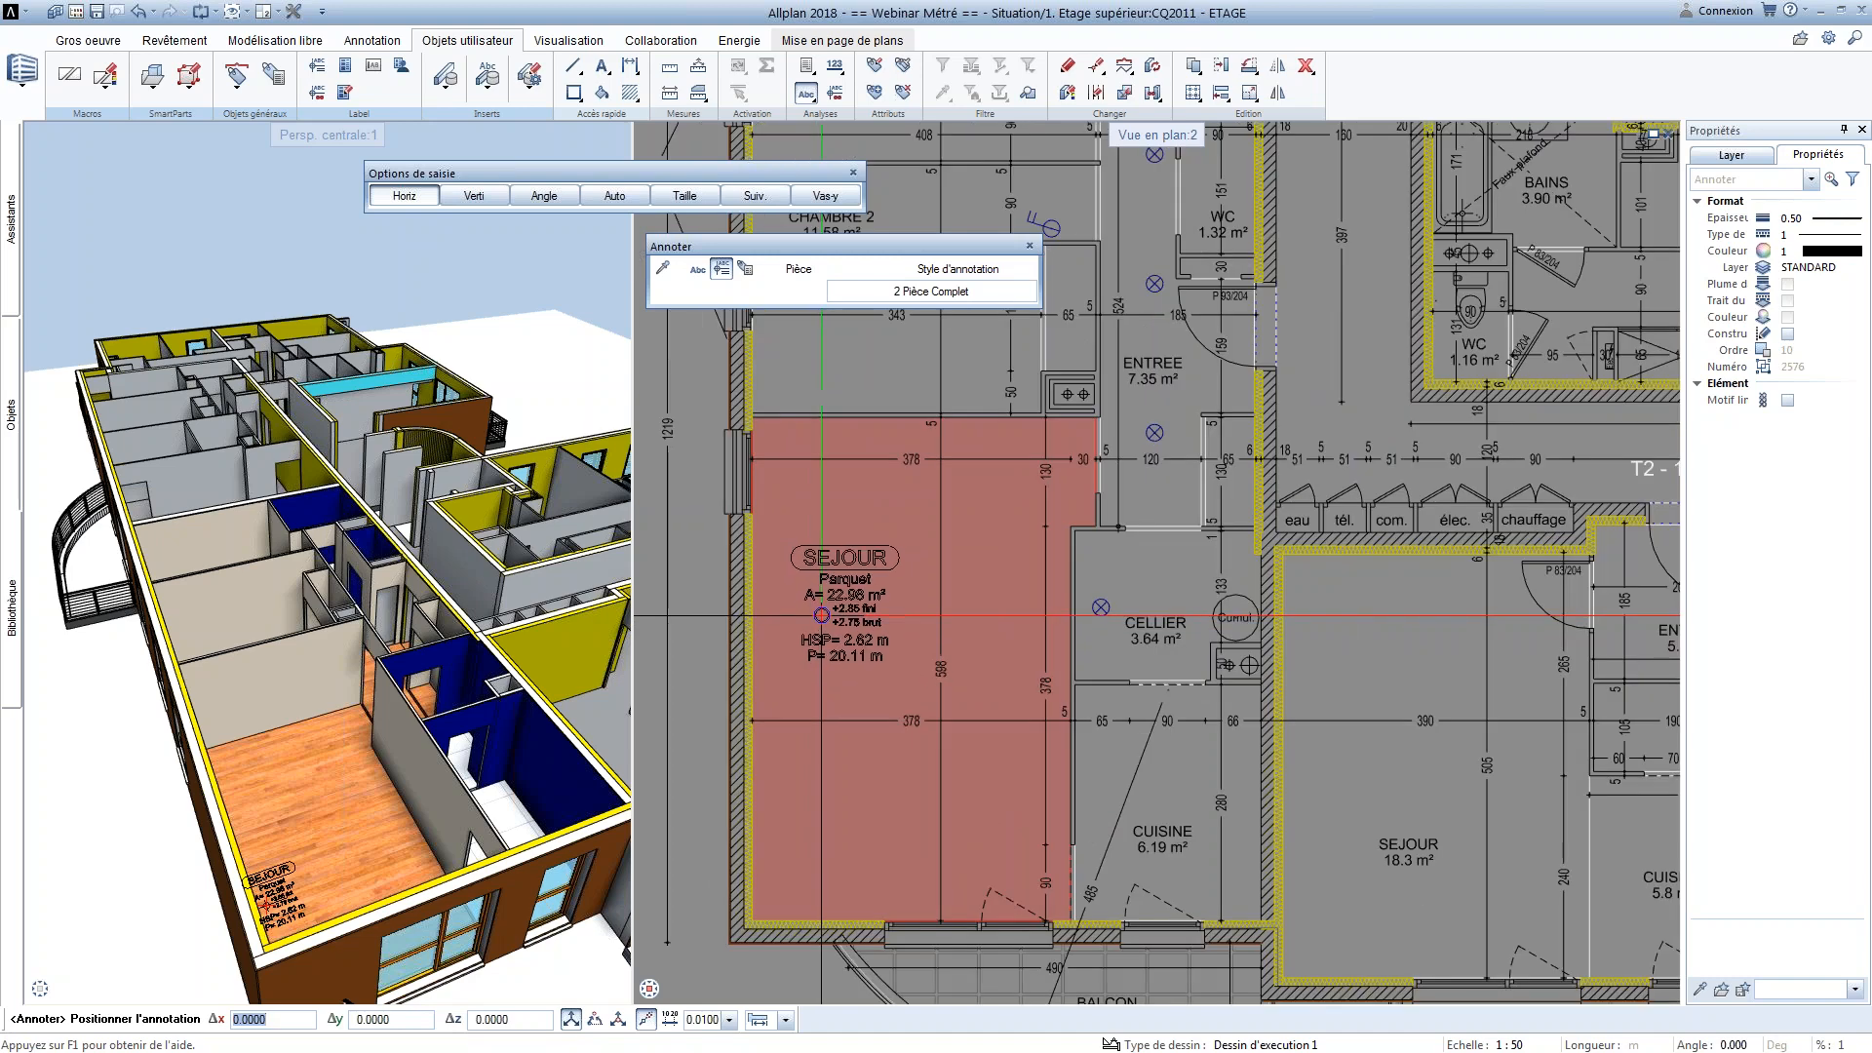
Switch the room annotation to individual text entries and include the Désignation in a rounded frame
left_click(698, 270)
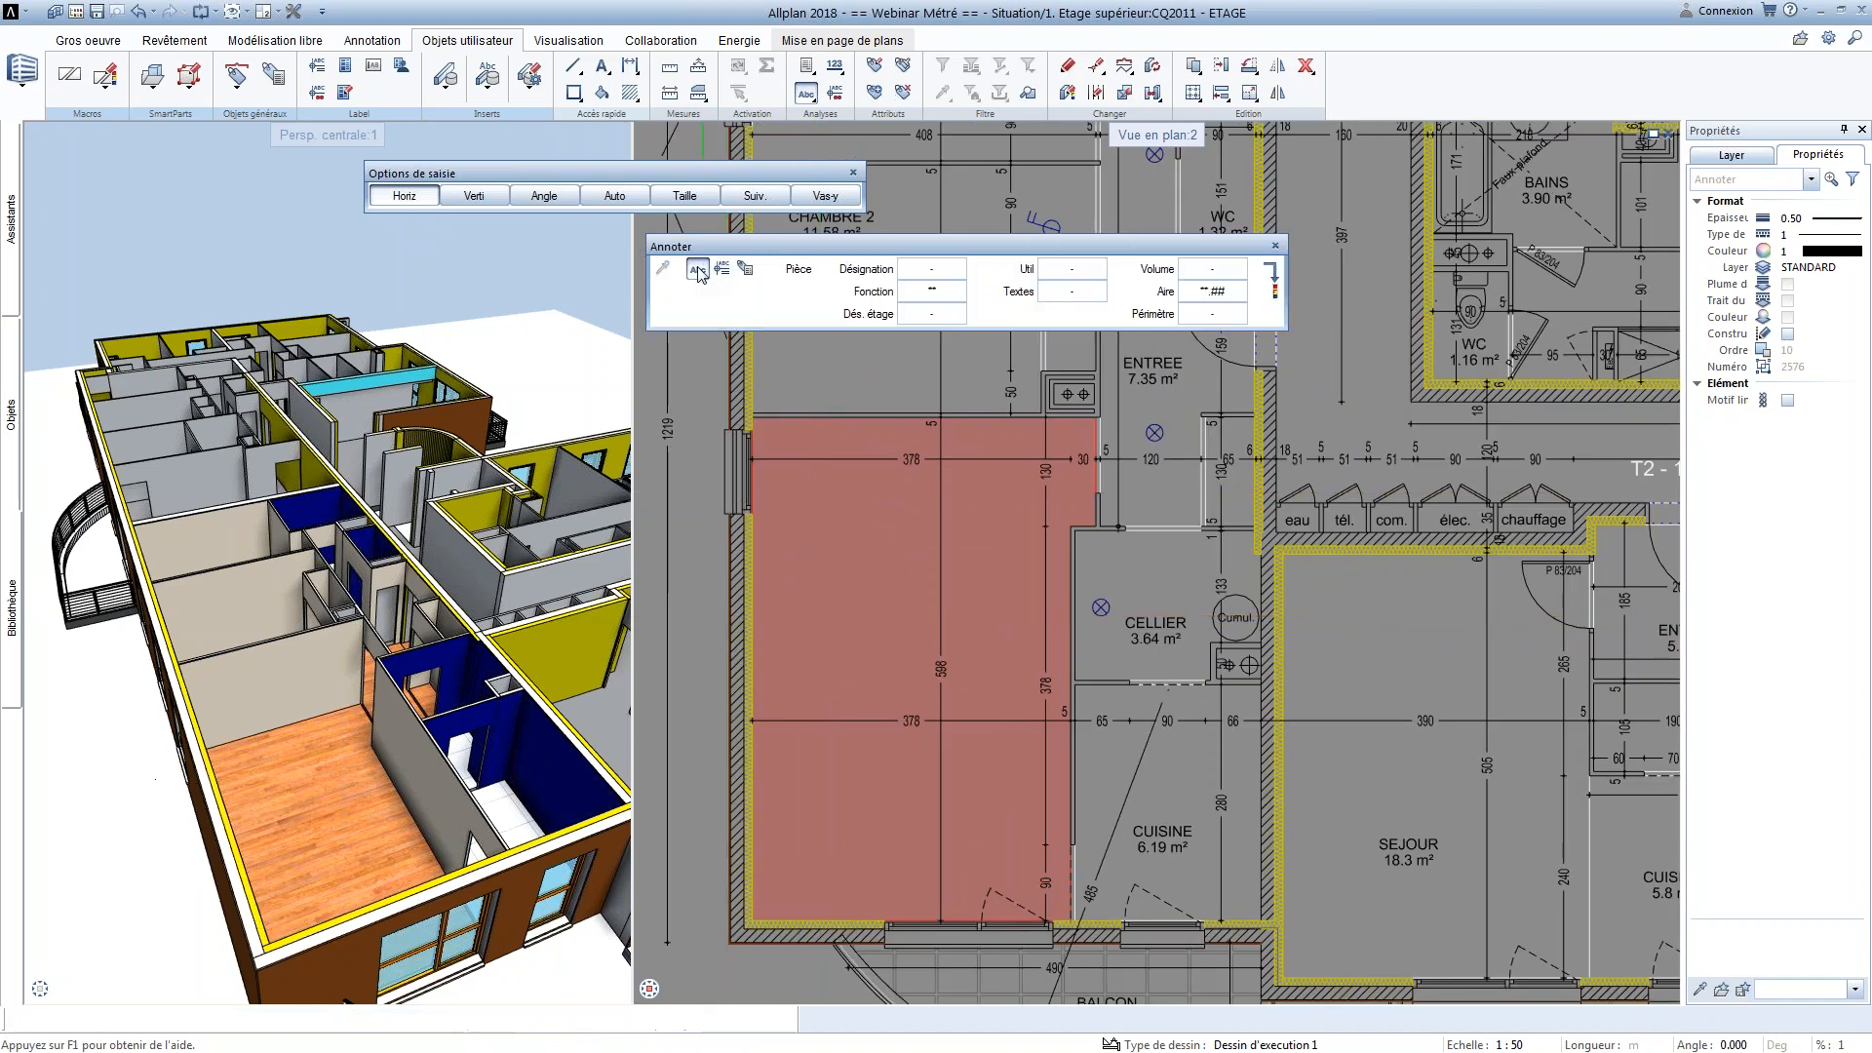
scroll(841, 597, "up", 2)
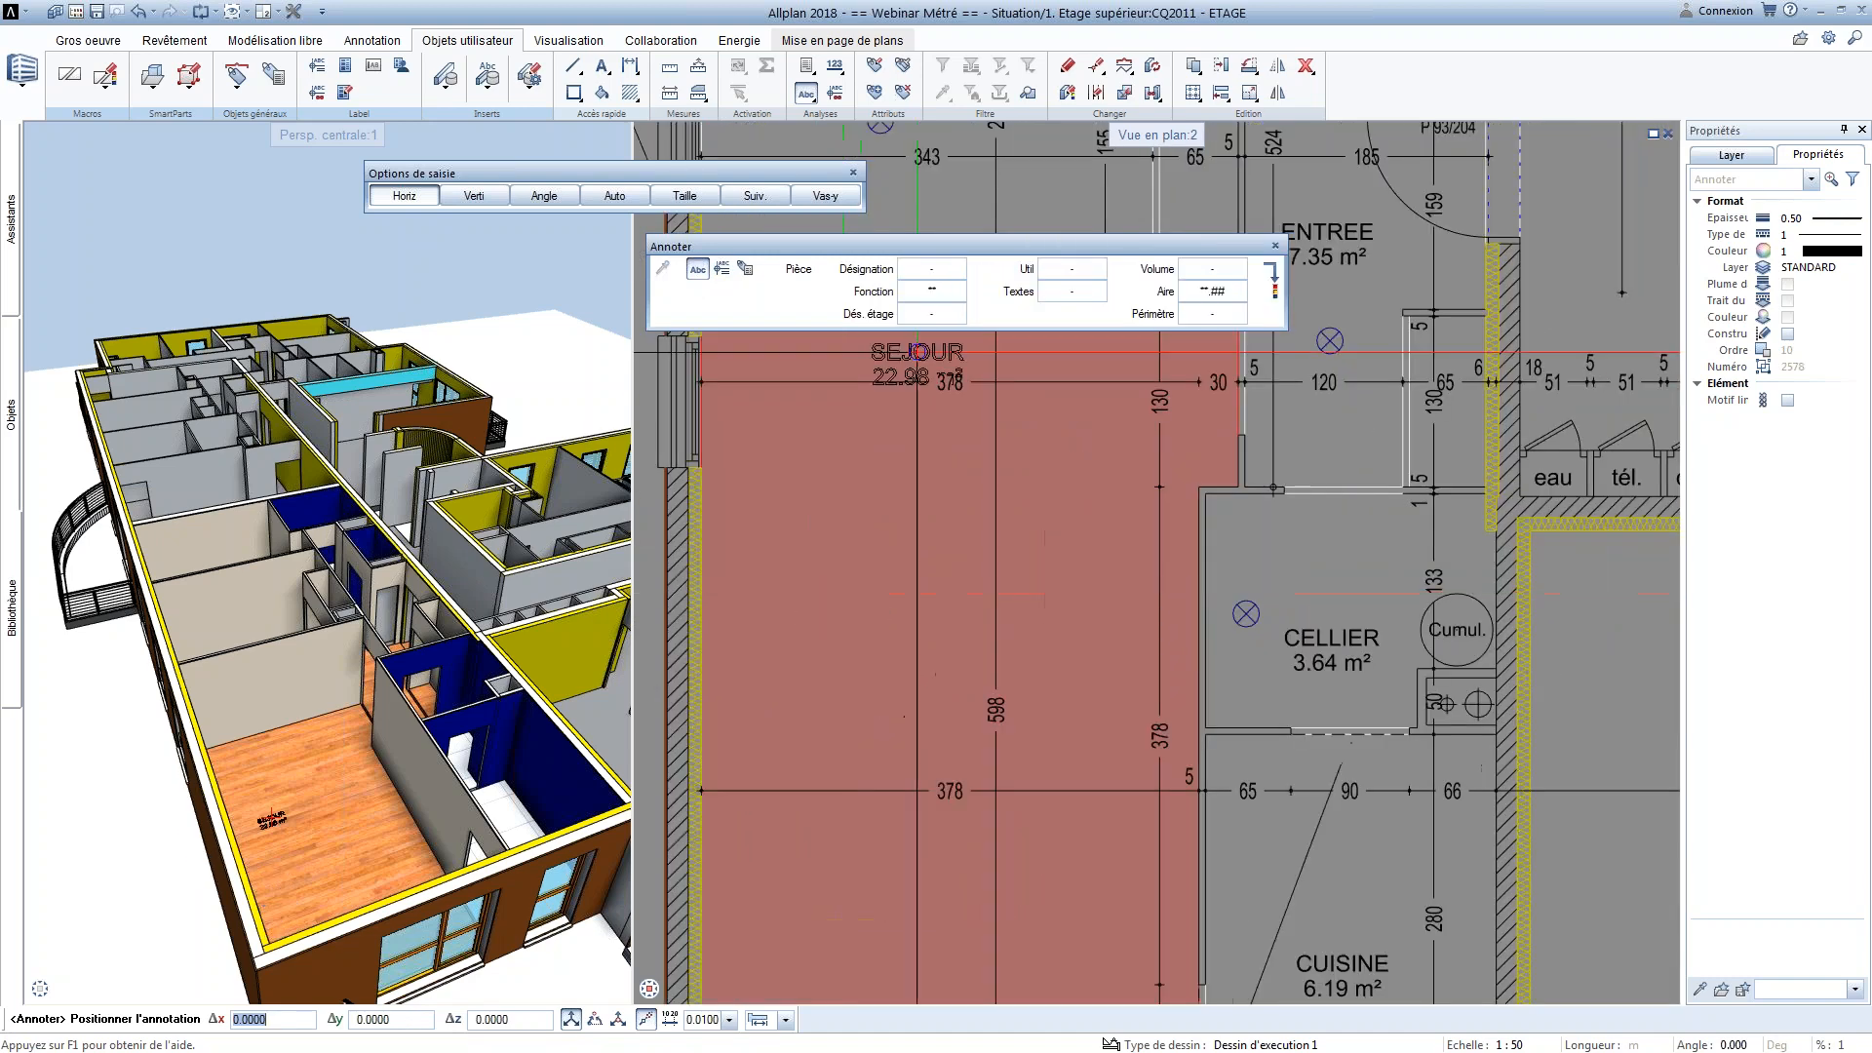
left_click(928, 295)
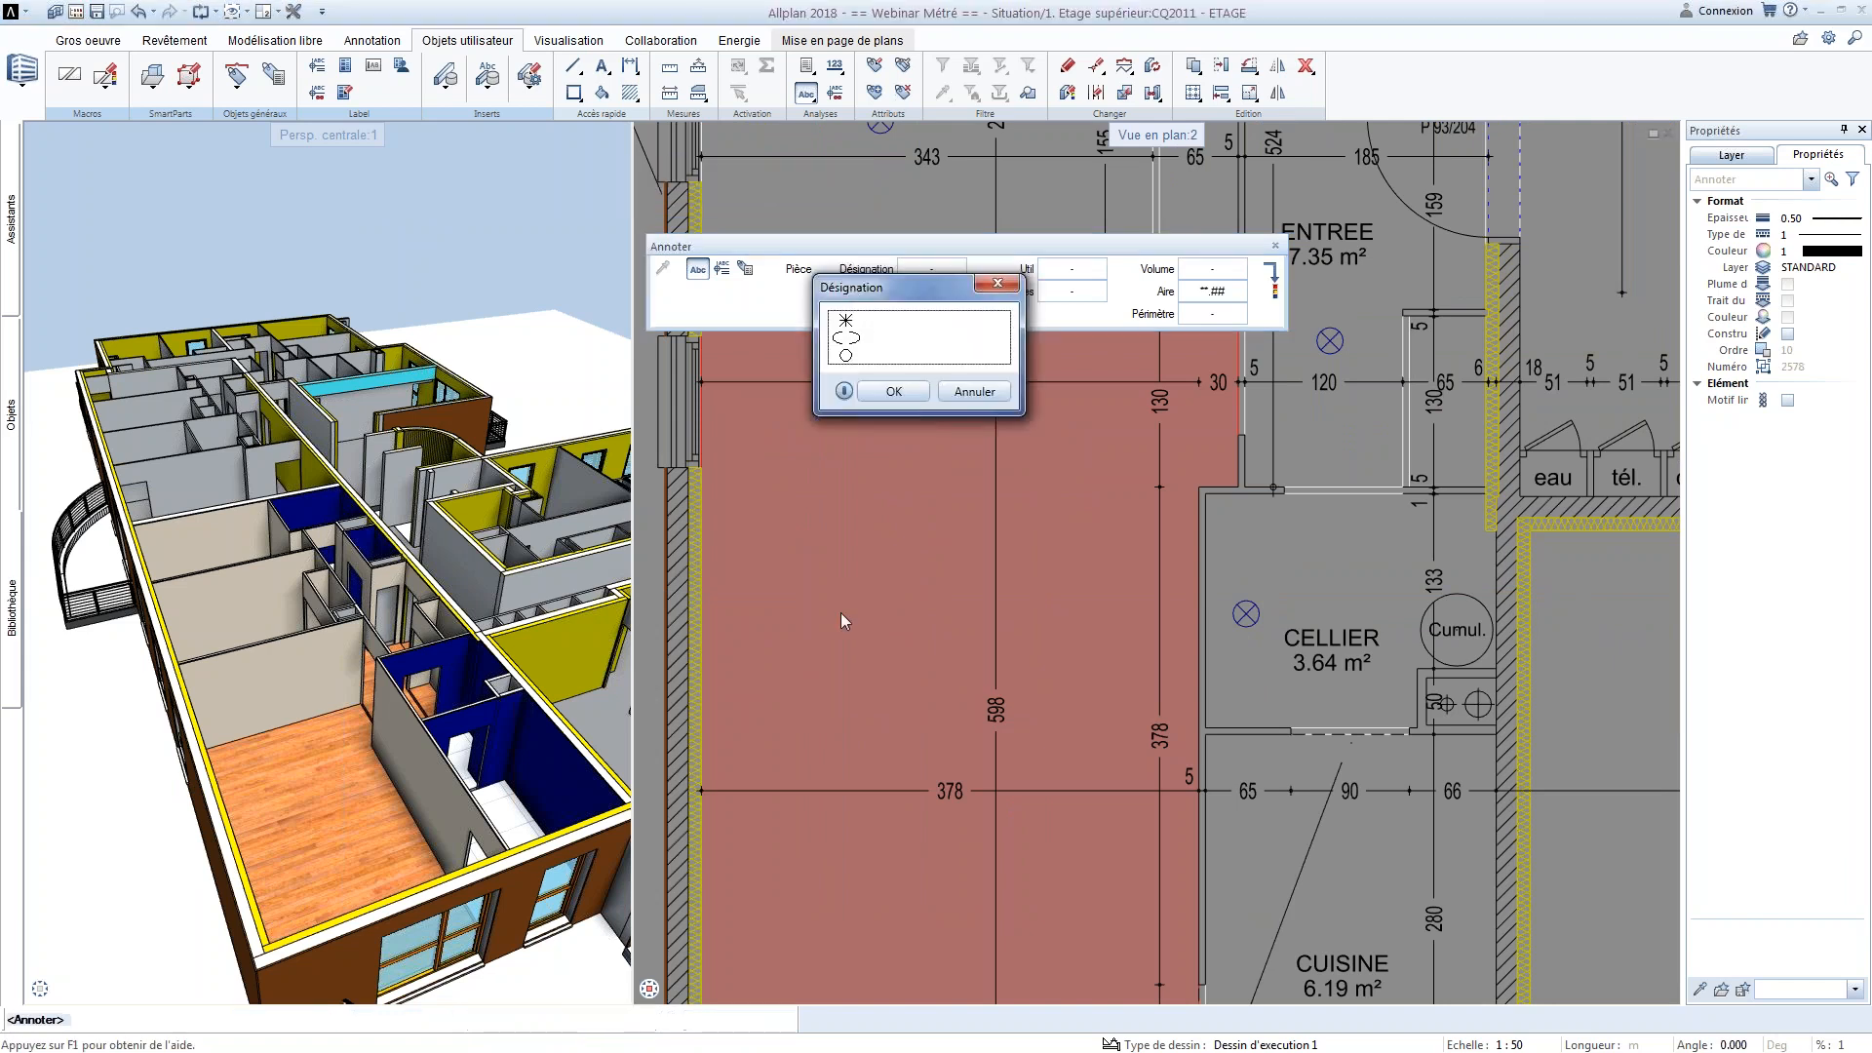
left_click(845, 338)
left_click(893, 391)
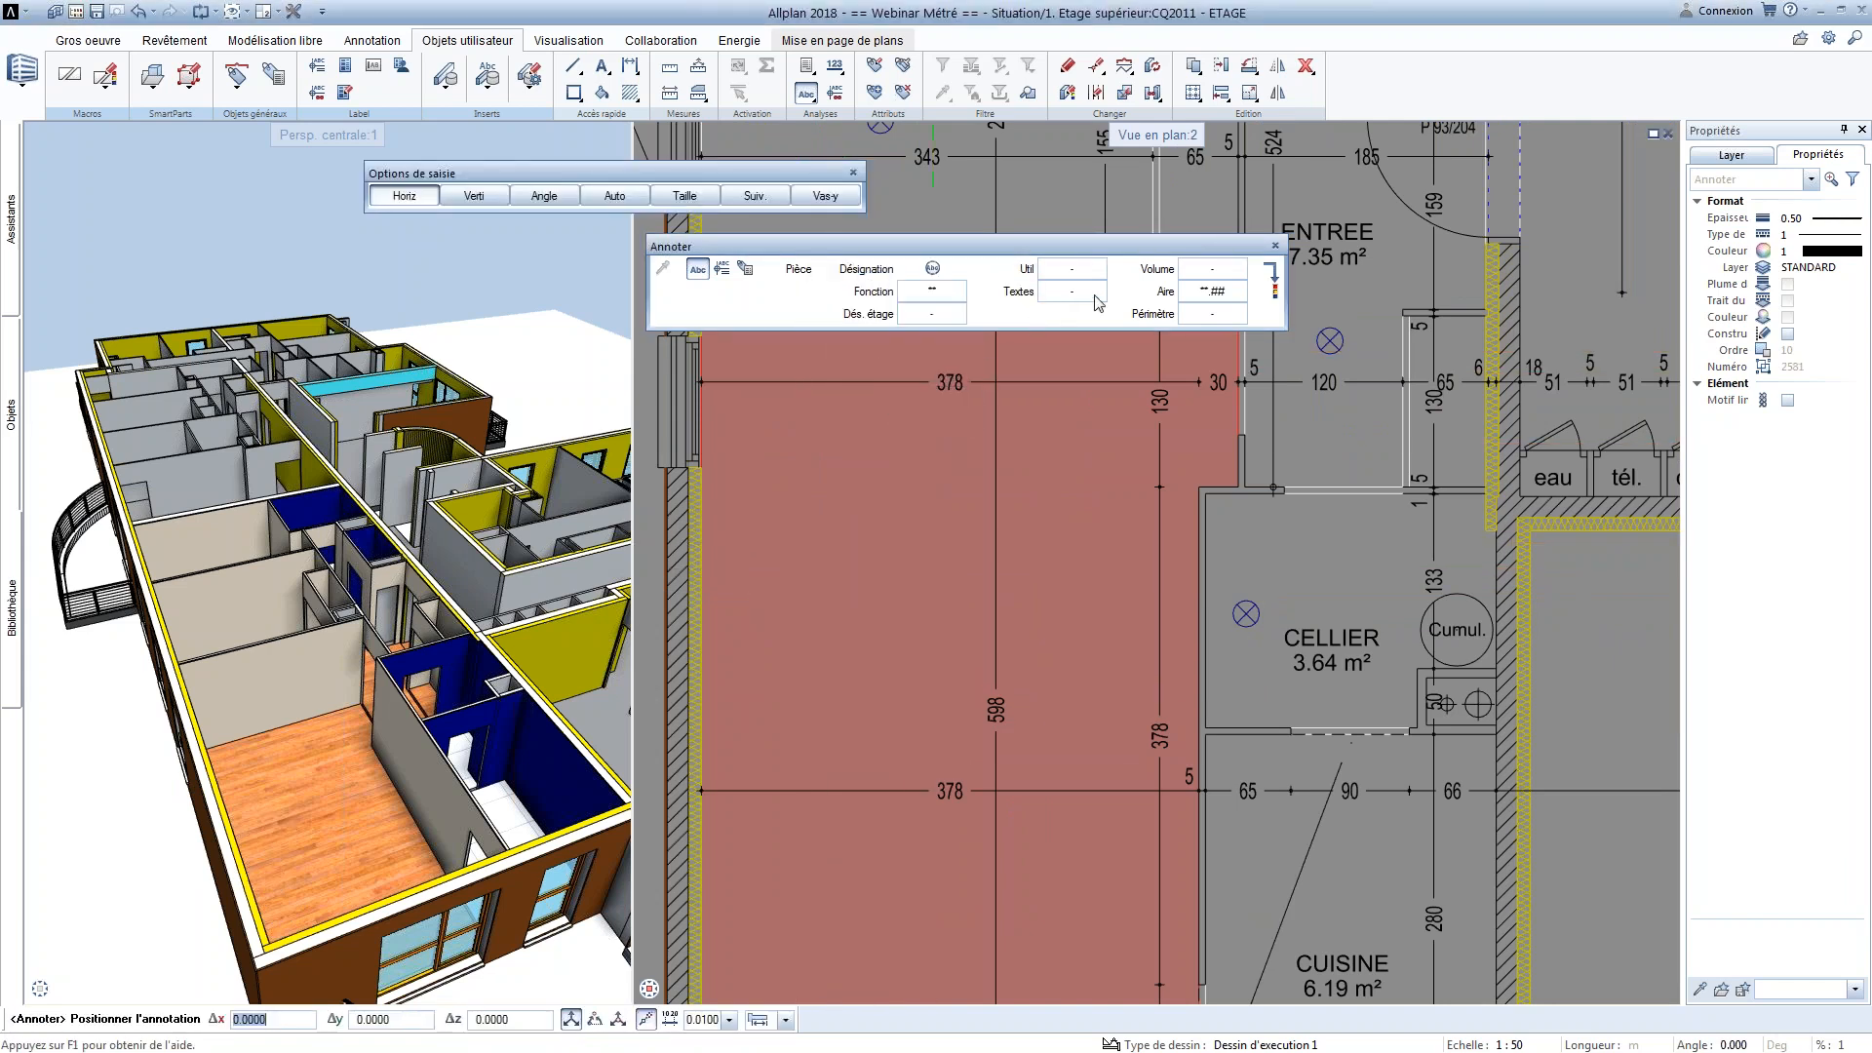
Add Volume and Périmètre to the room's text annotation and remove the Fonction entry
left_click(1210, 272)
left_click(1134, 313)
left_click(1209, 316)
left_click(1125, 364)
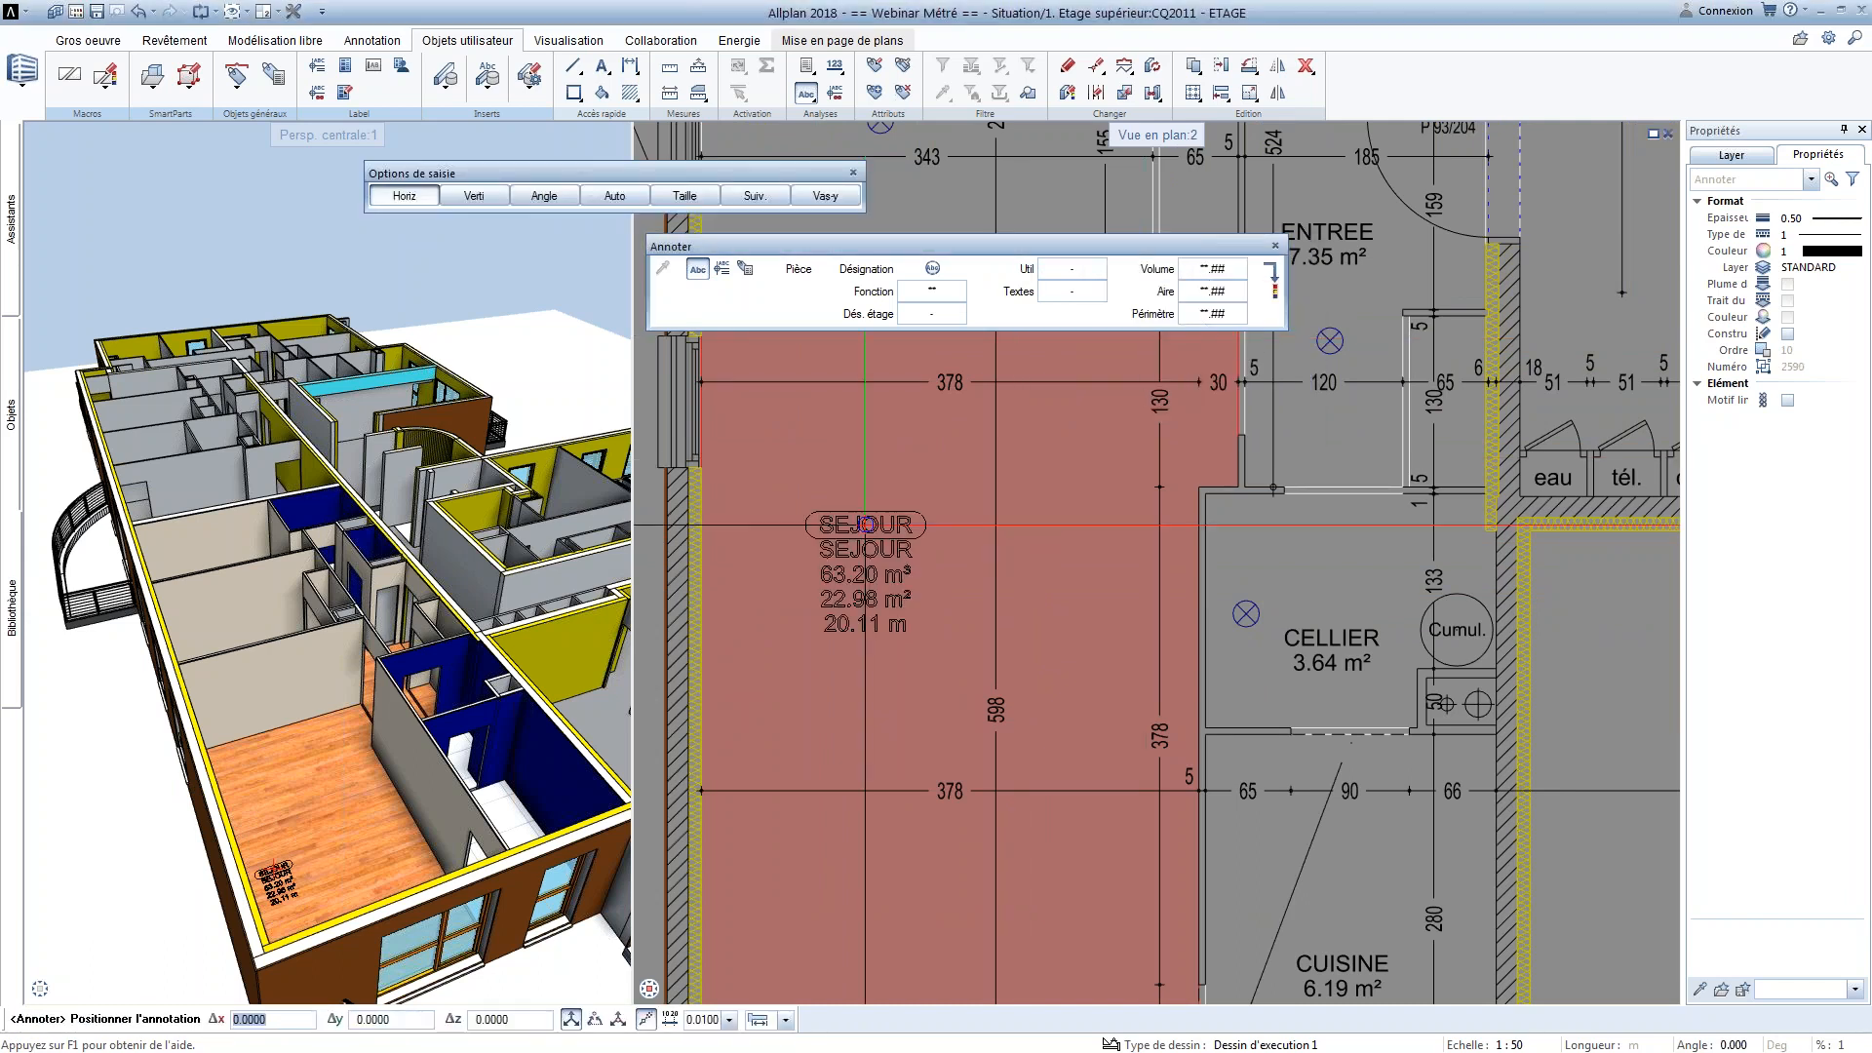
scroll(836, 518, "up", 1)
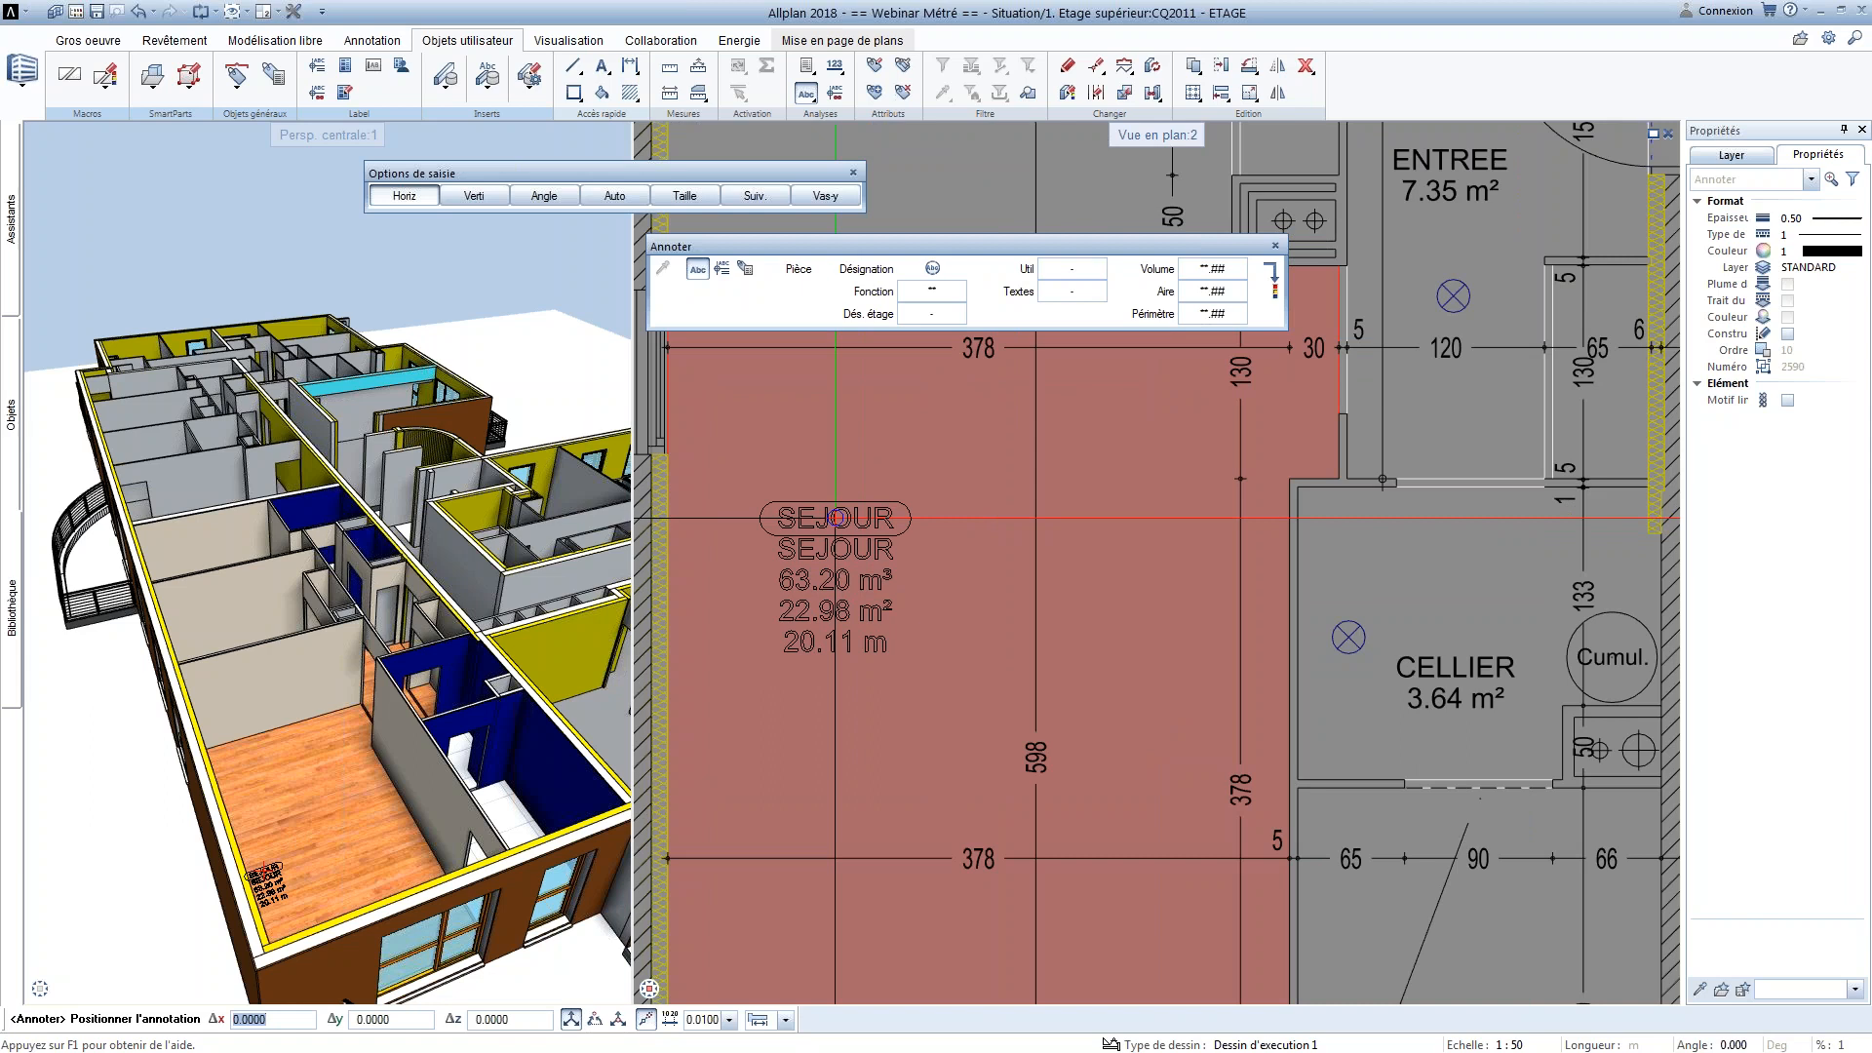
left_click(935, 294)
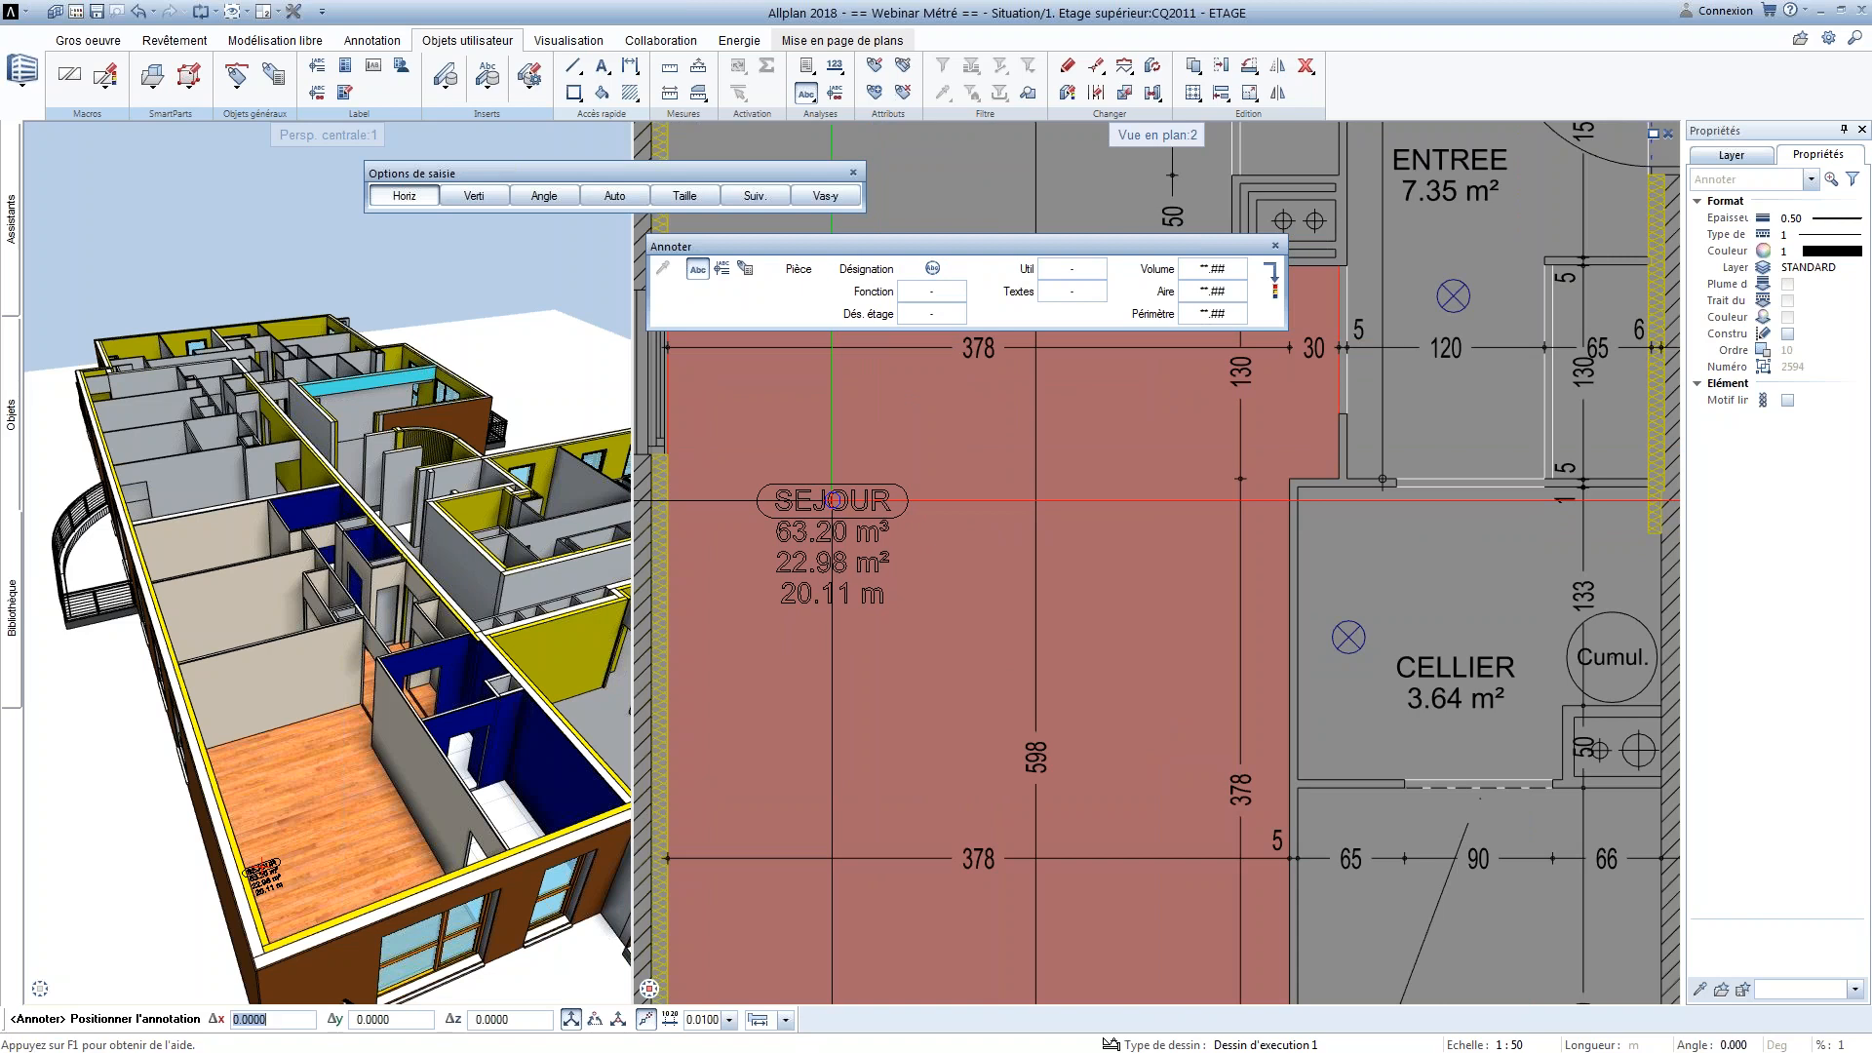
Switch to attribute-based annotation and include Périmètre, Surface_de_plancher, Volume and ID_élément for the room
left_click(745, 269)
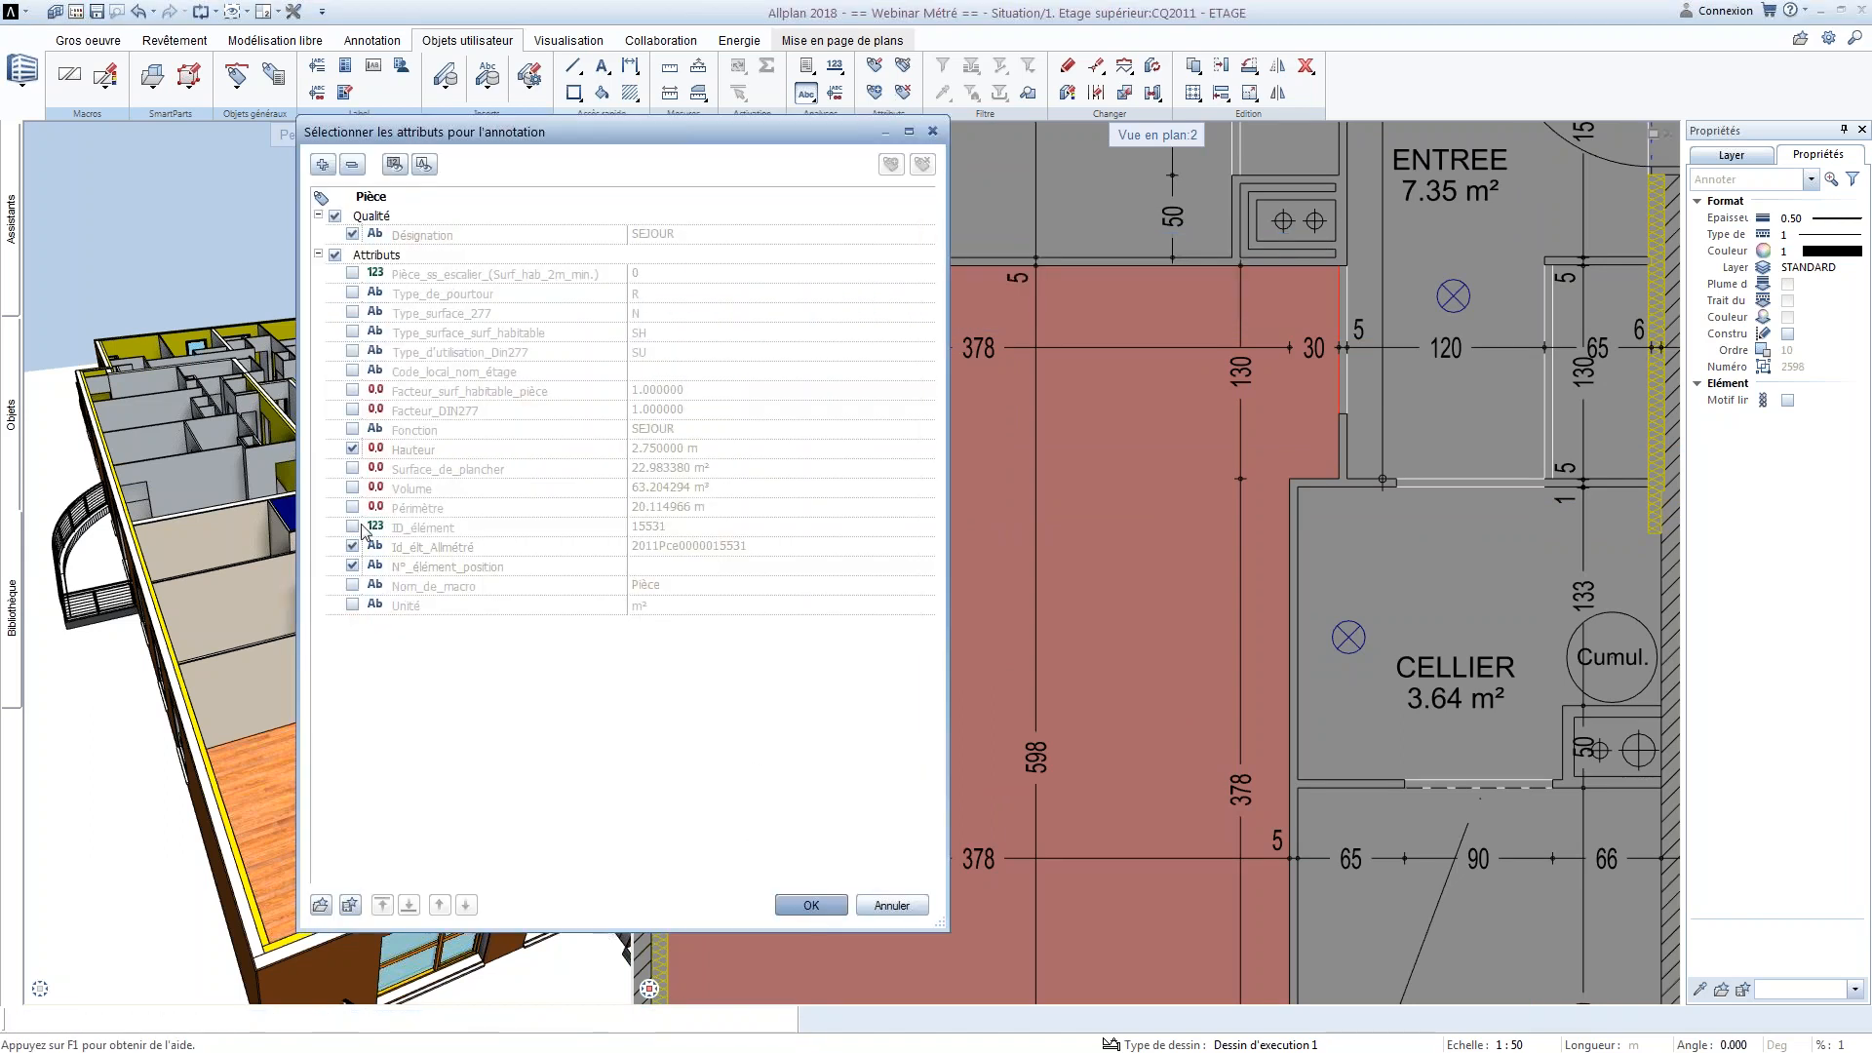
left_click(353, 509)
left_click(353, 469)
left_click(353, 488)
left_click(353, 527)
left_click(816, 897)
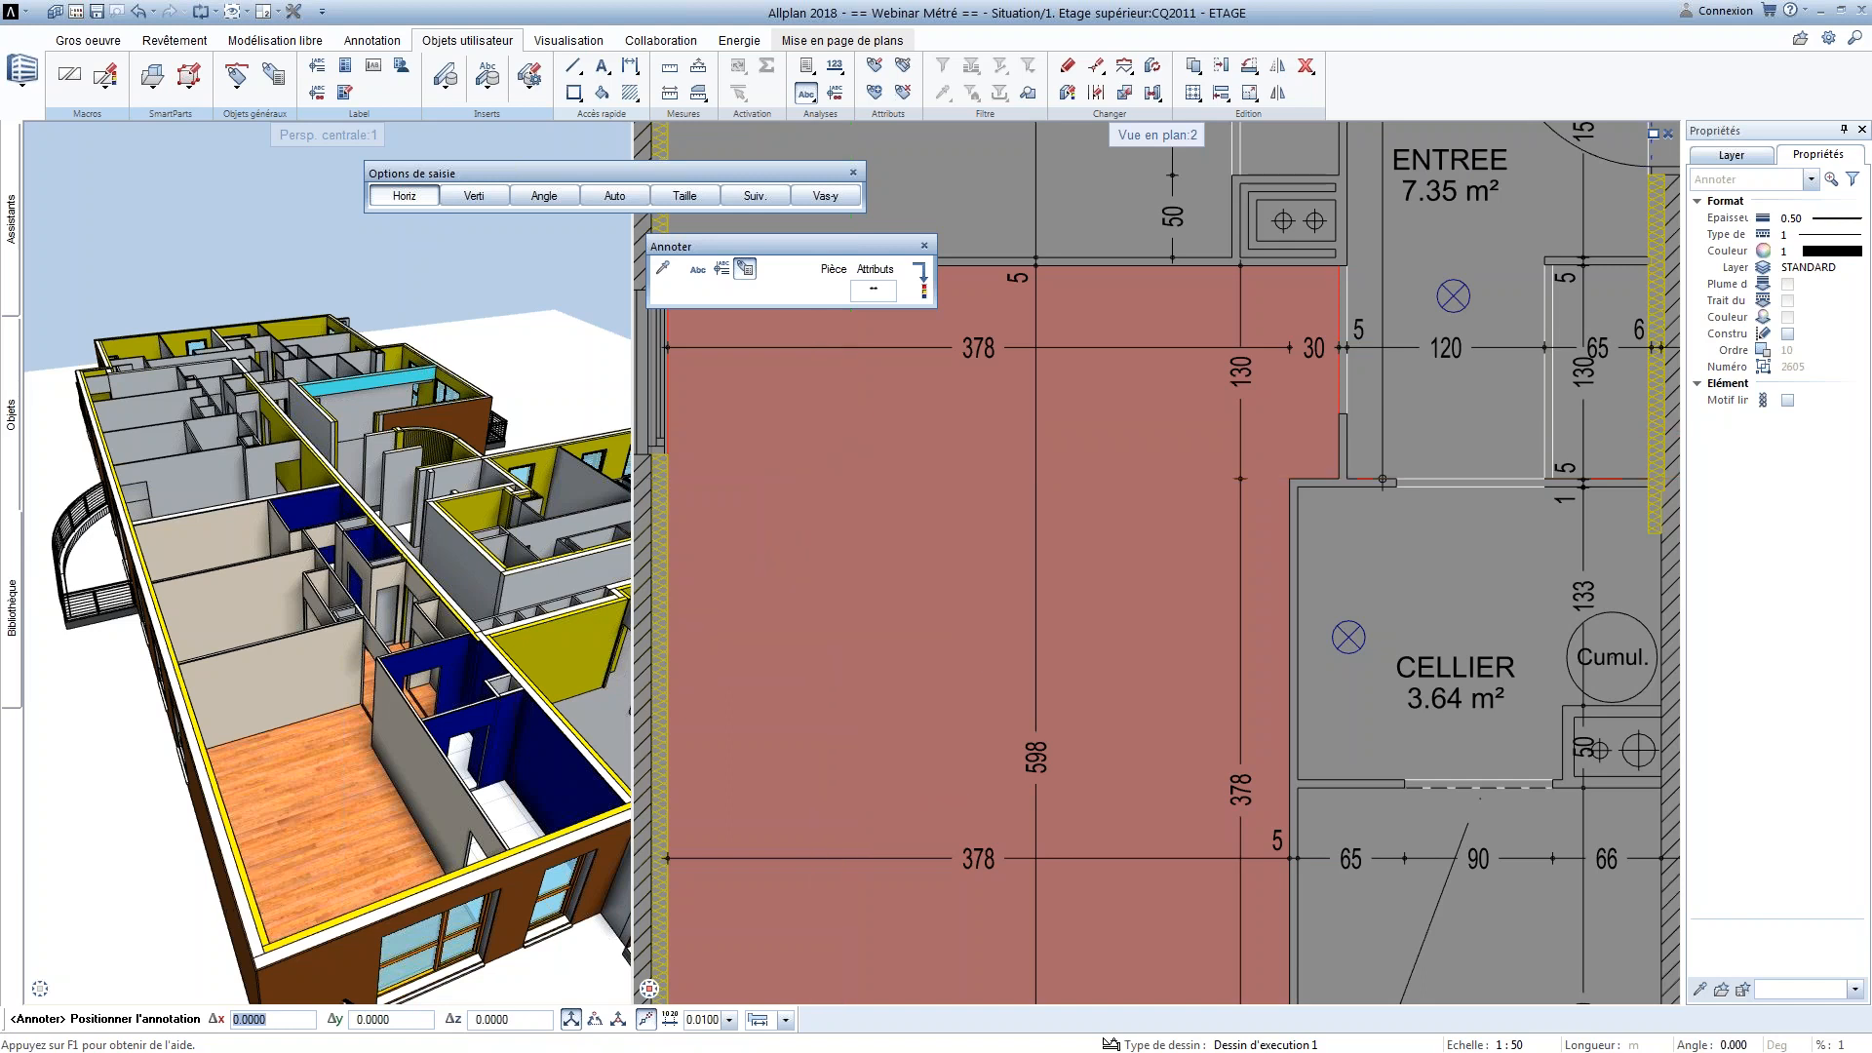
Choose the Projet annotation style 2 Pièce Complet and place the annotation inside the living room beside CELLIER
left_click(722, 270)
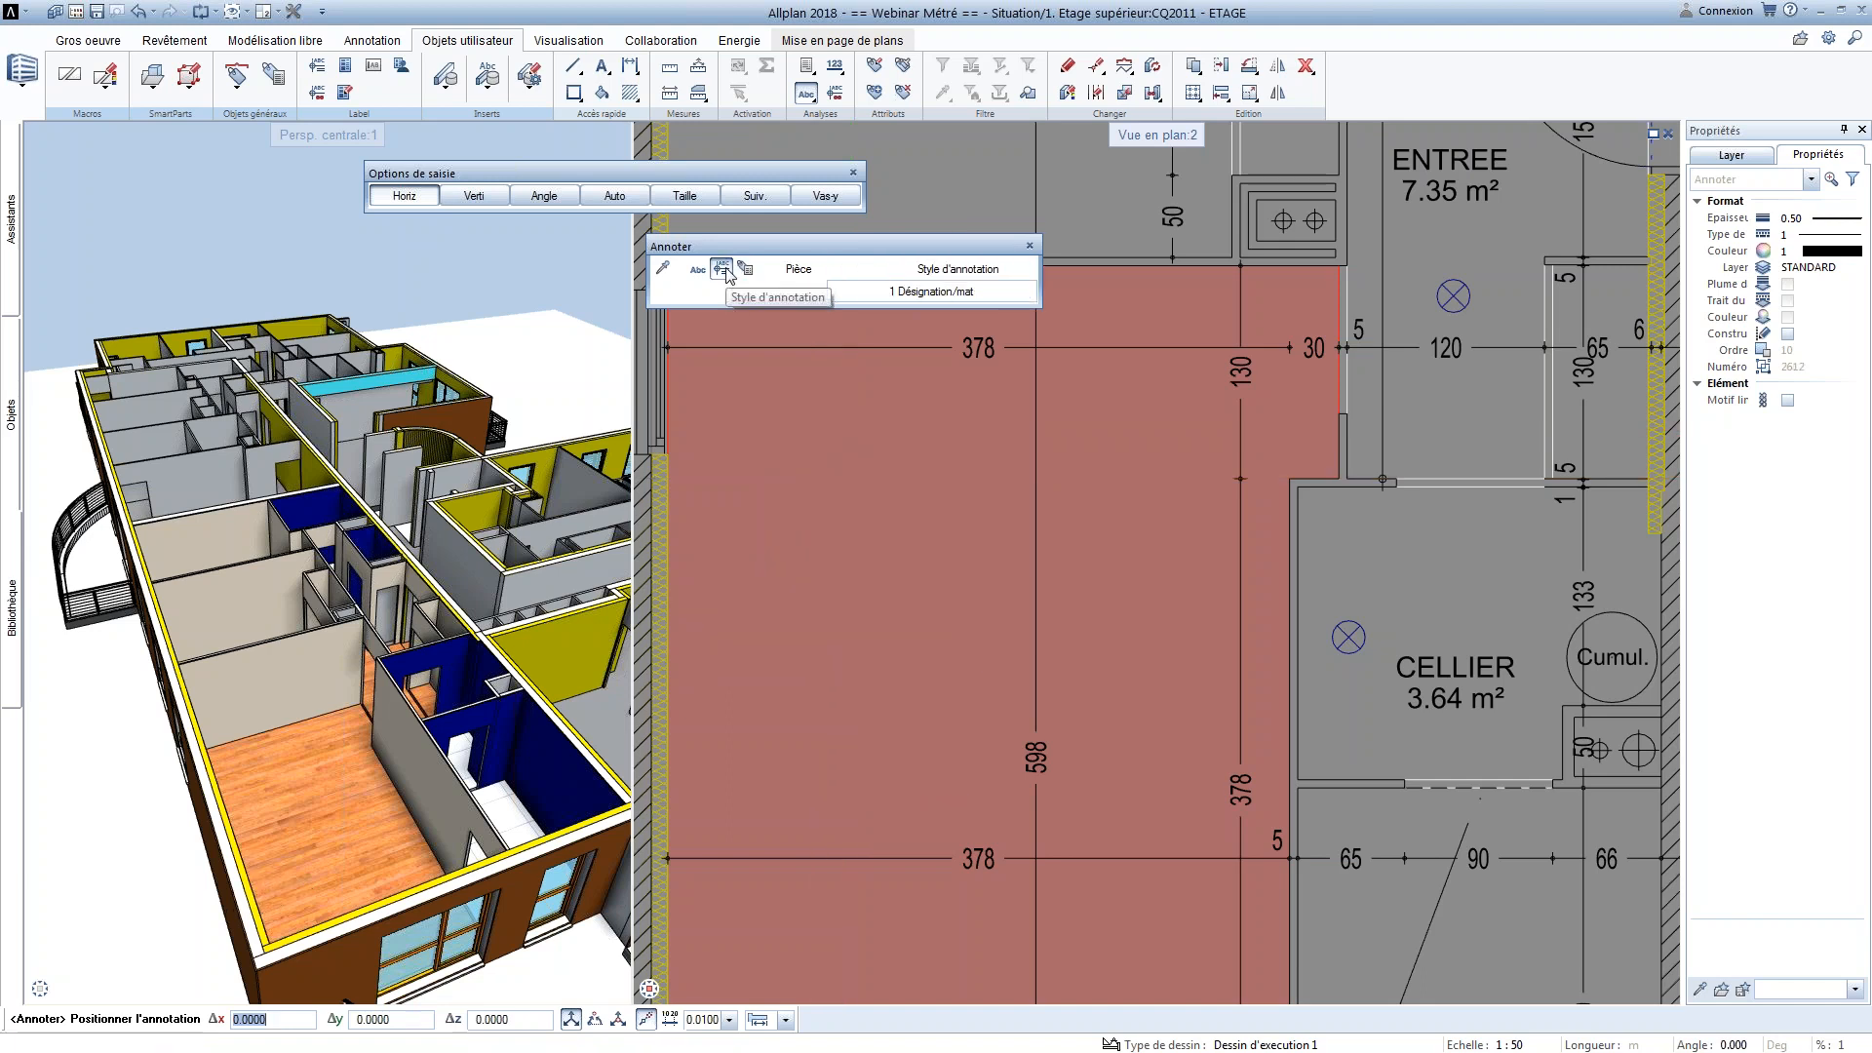
left_click(848, 293)
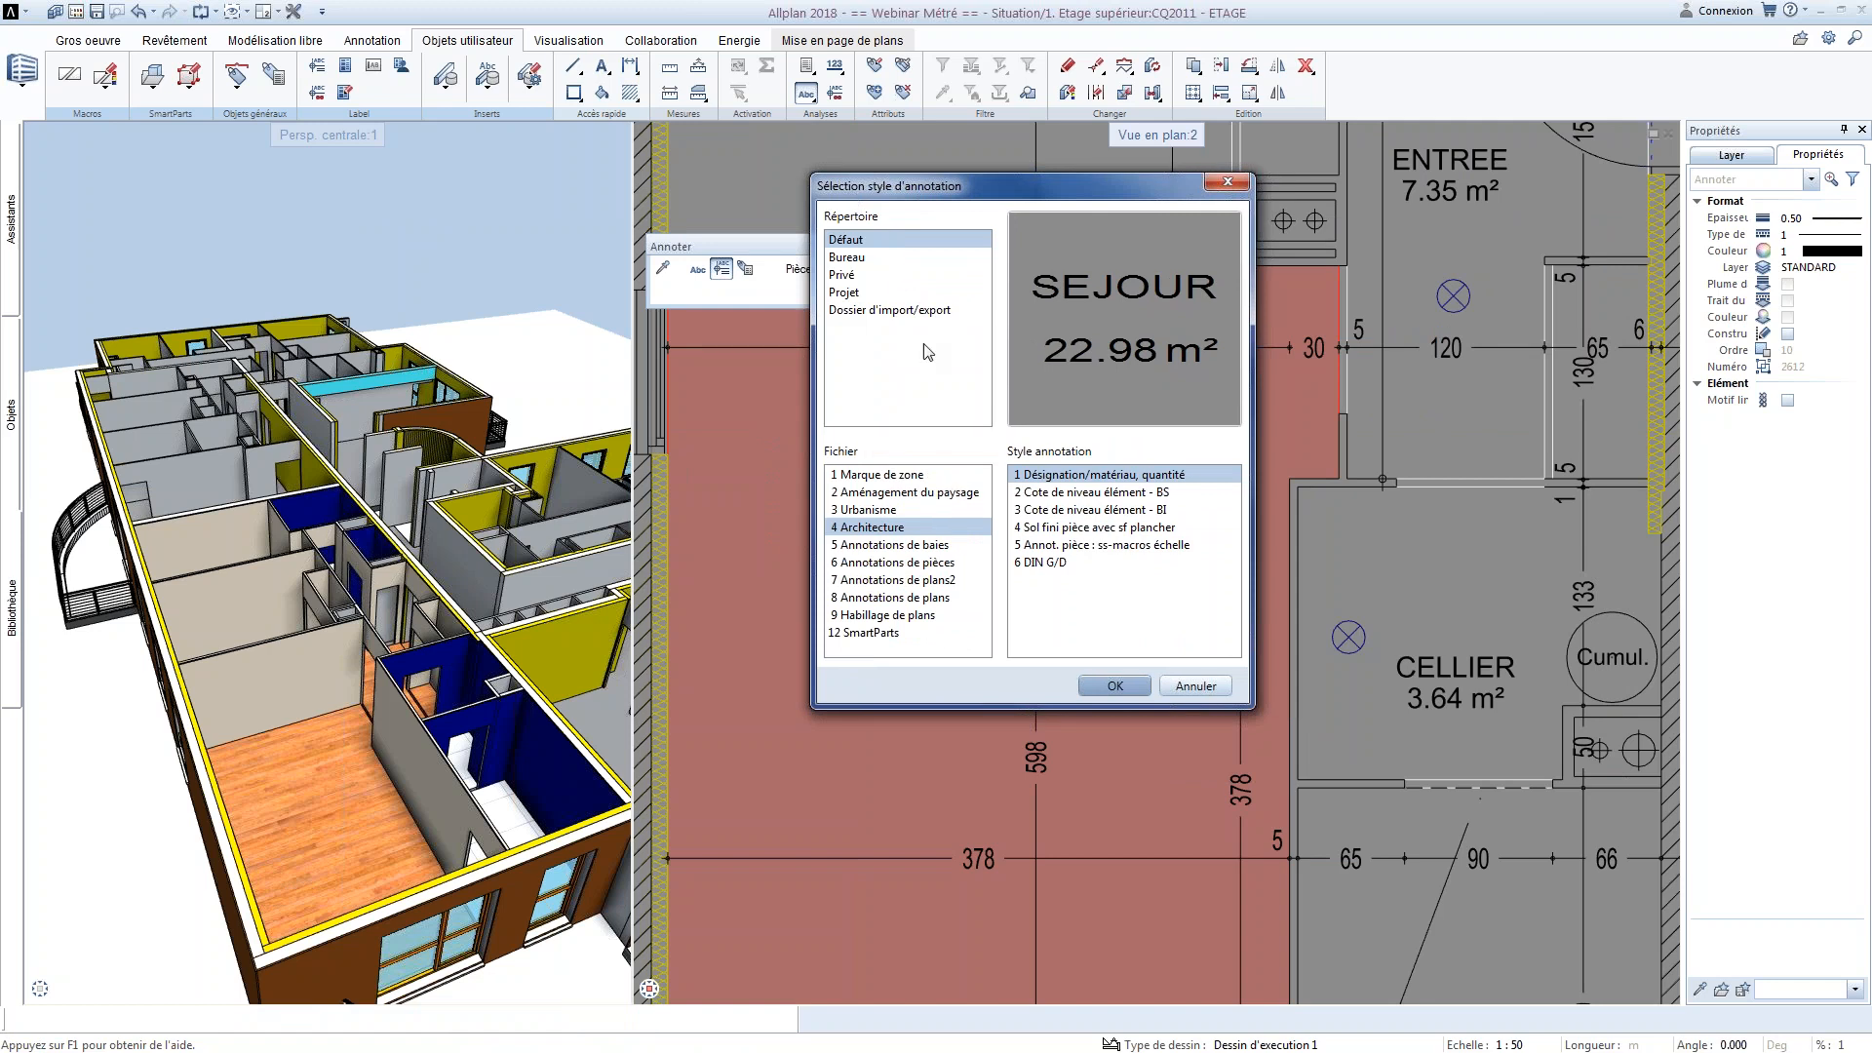
left_click(854, 261)
left_click(857, 292)
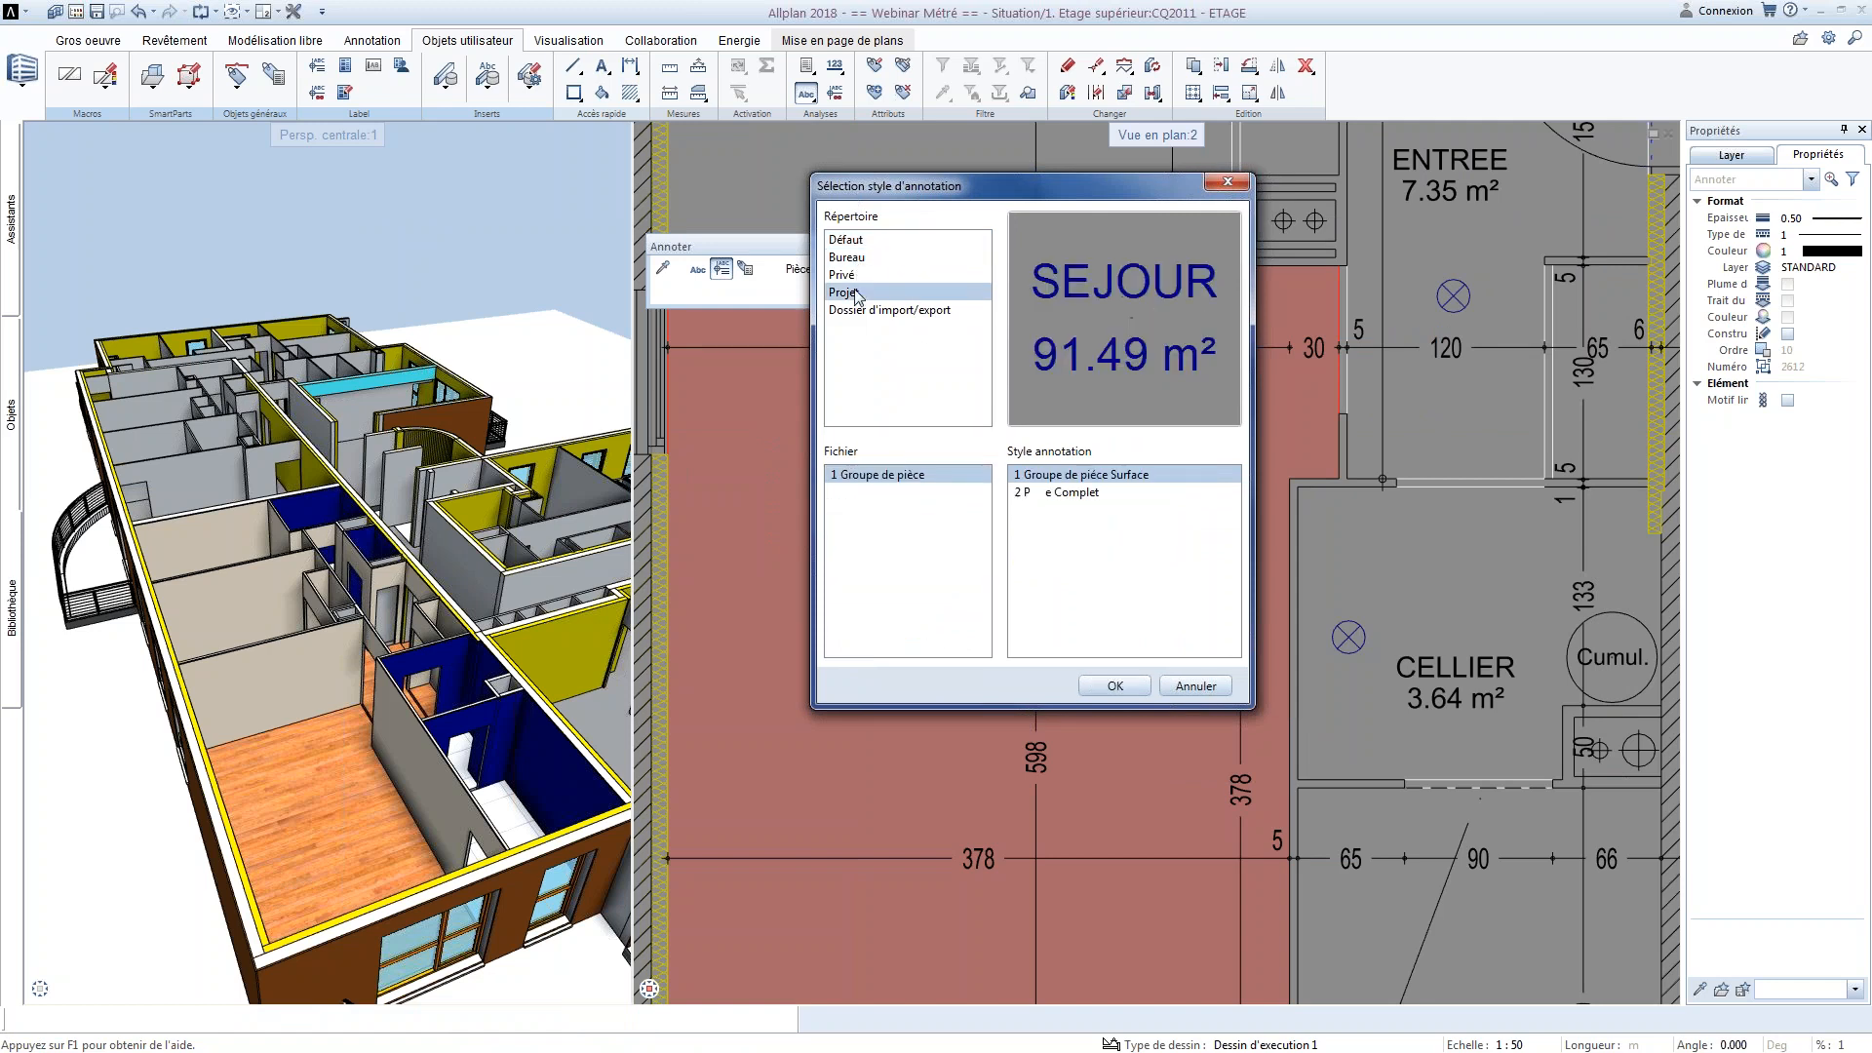
left_click(1060, 493)
left_click(1114, 685)
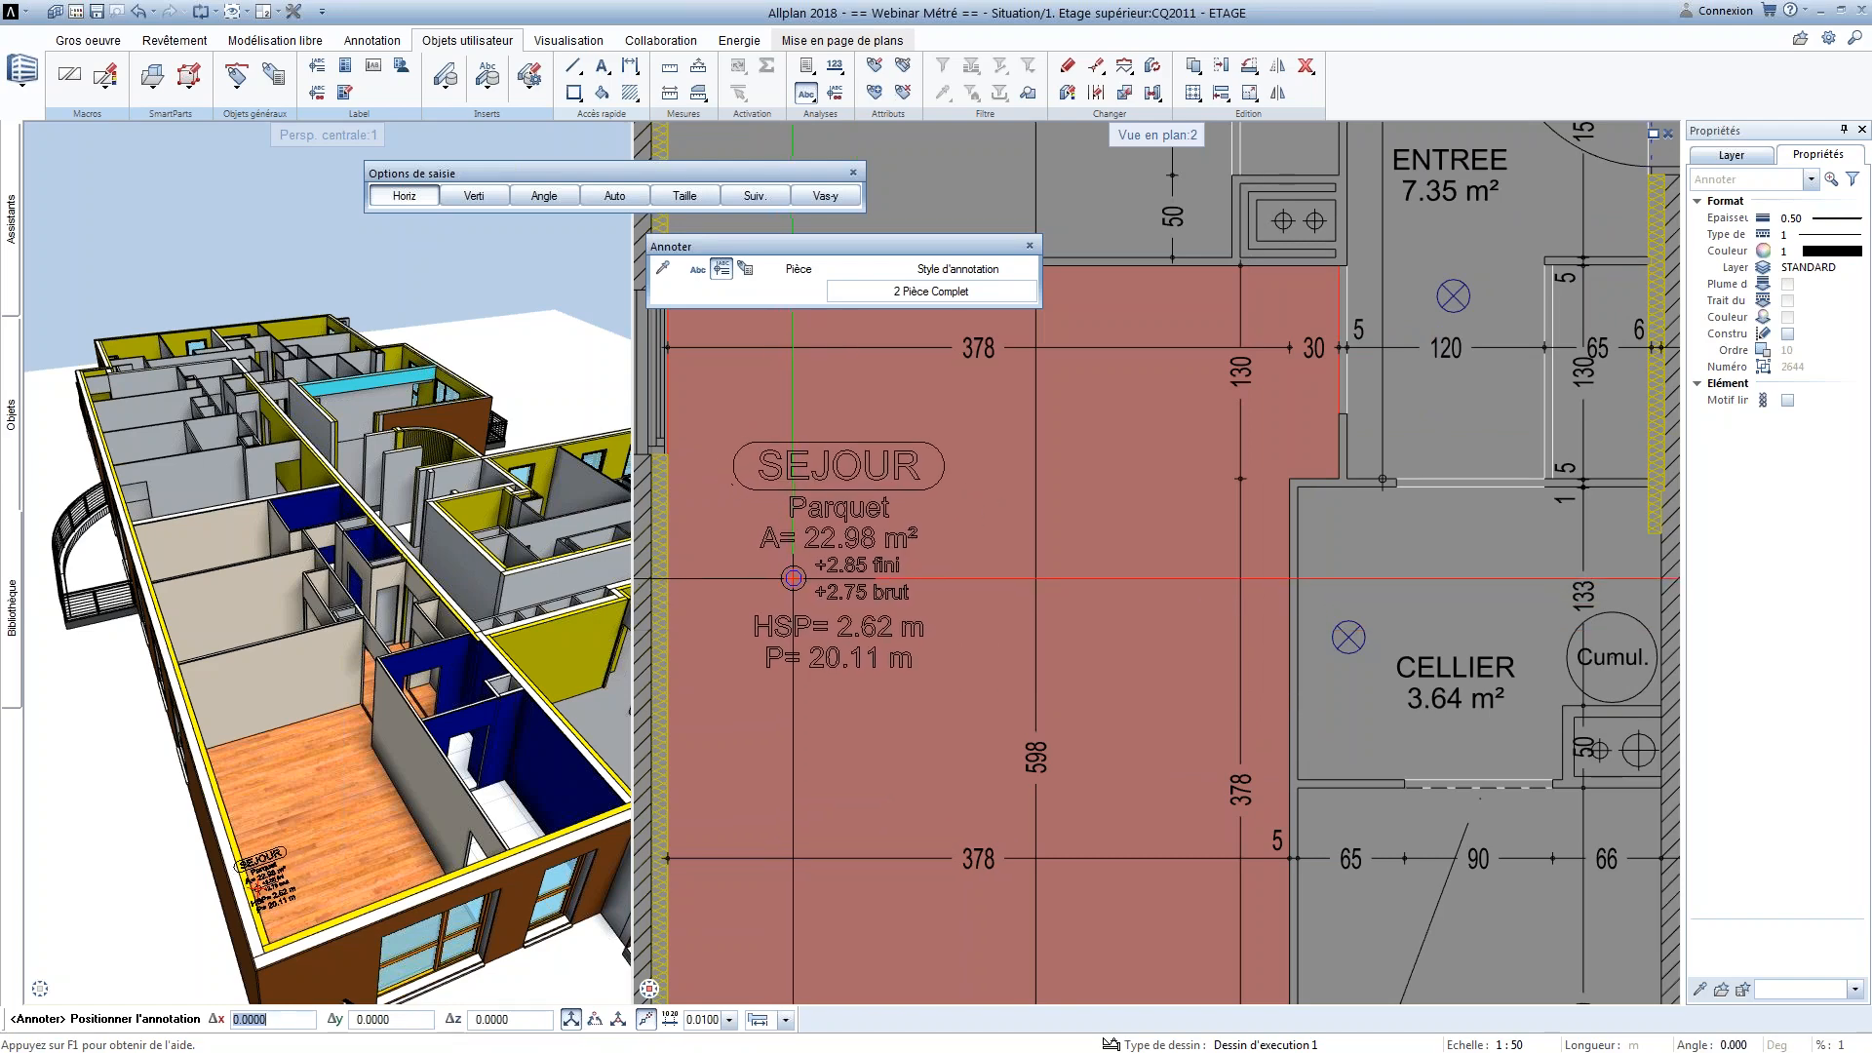
left_click(794, 559)
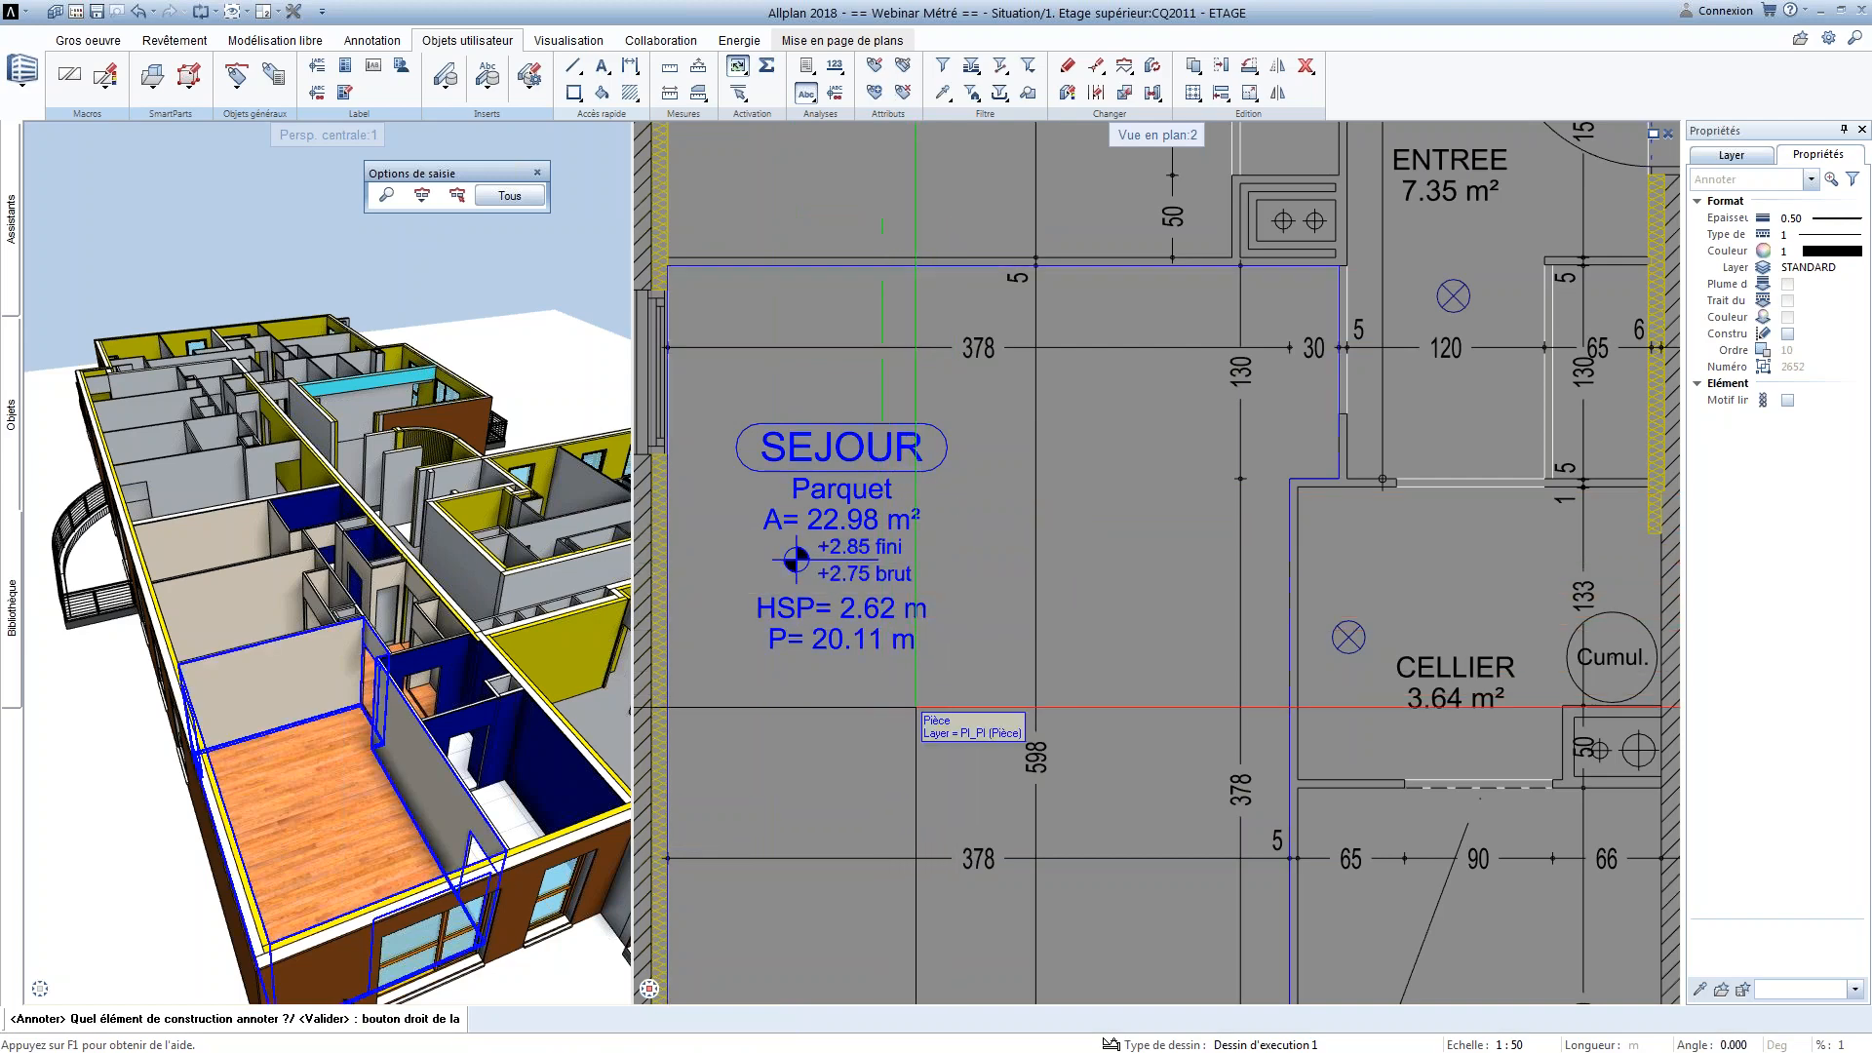
Try to annotate several rooms of the apartment at once, using the architecture filter limited to Pièce, and leave the annotation command
scroll(915, 706, "down", 3)
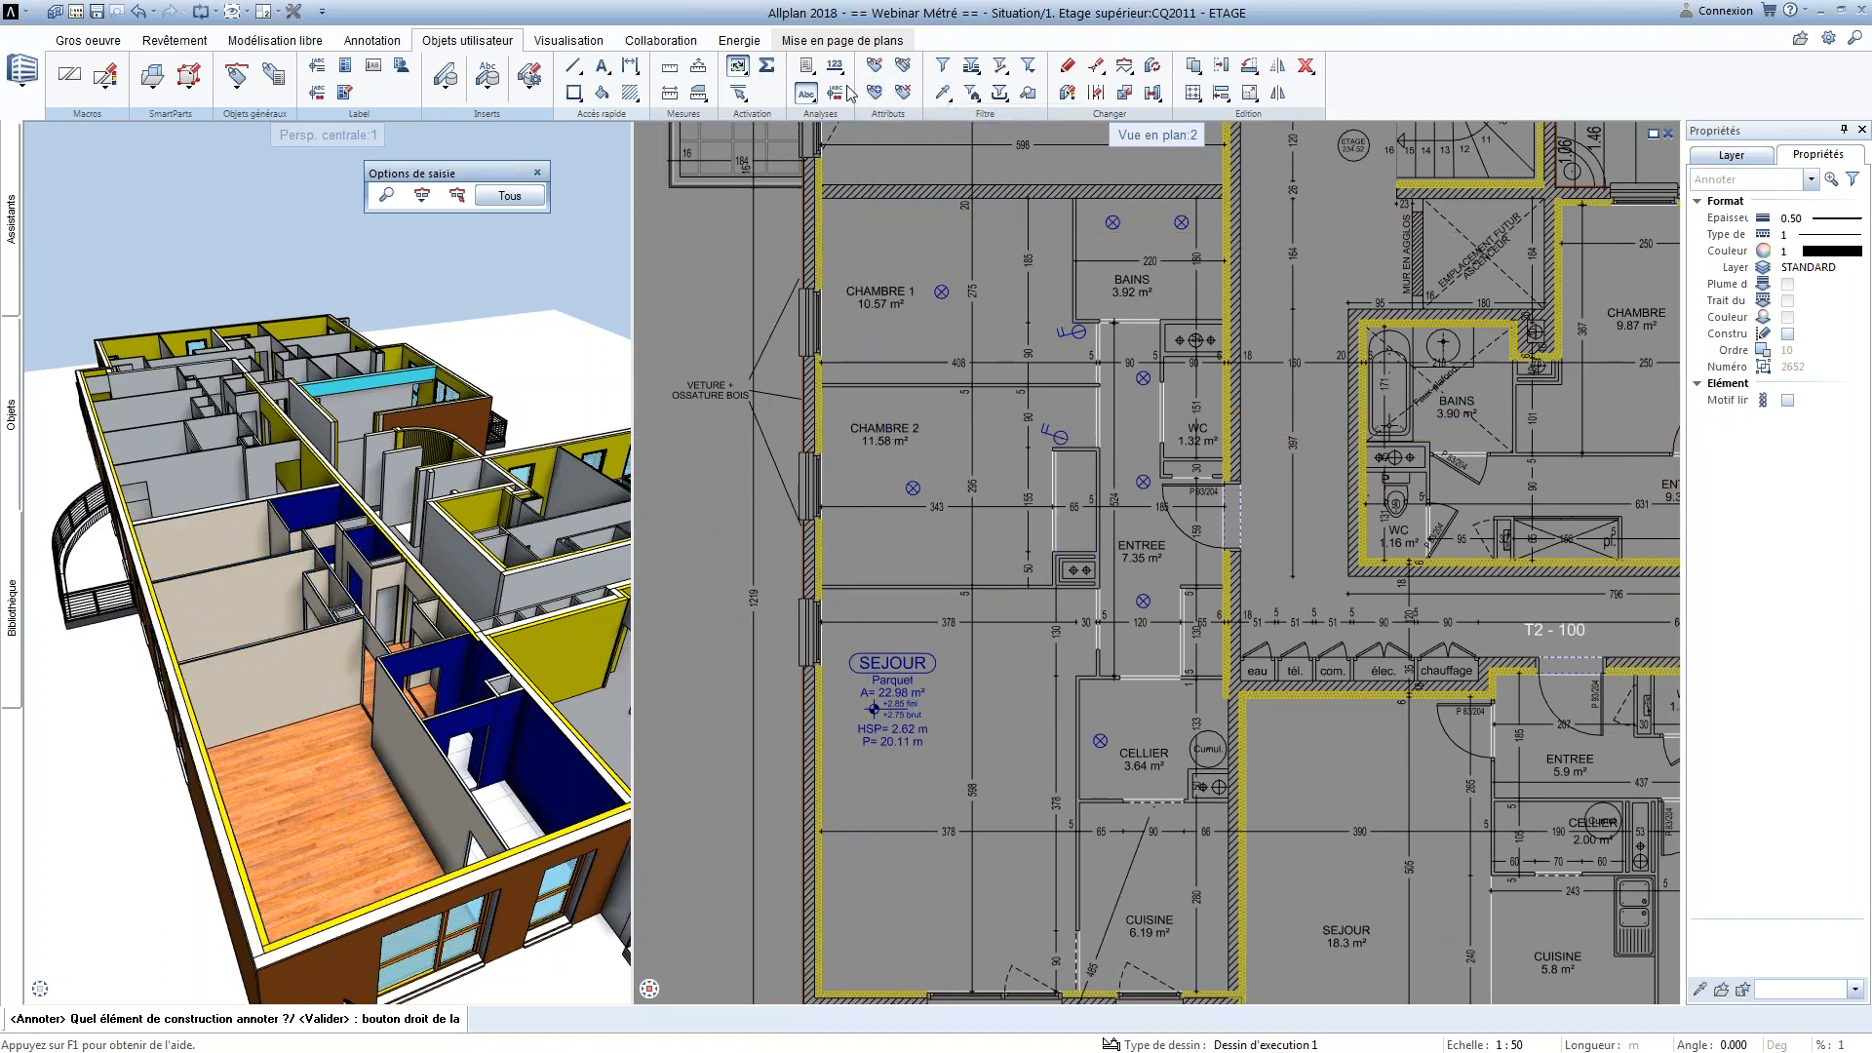
left_click(971, 93)
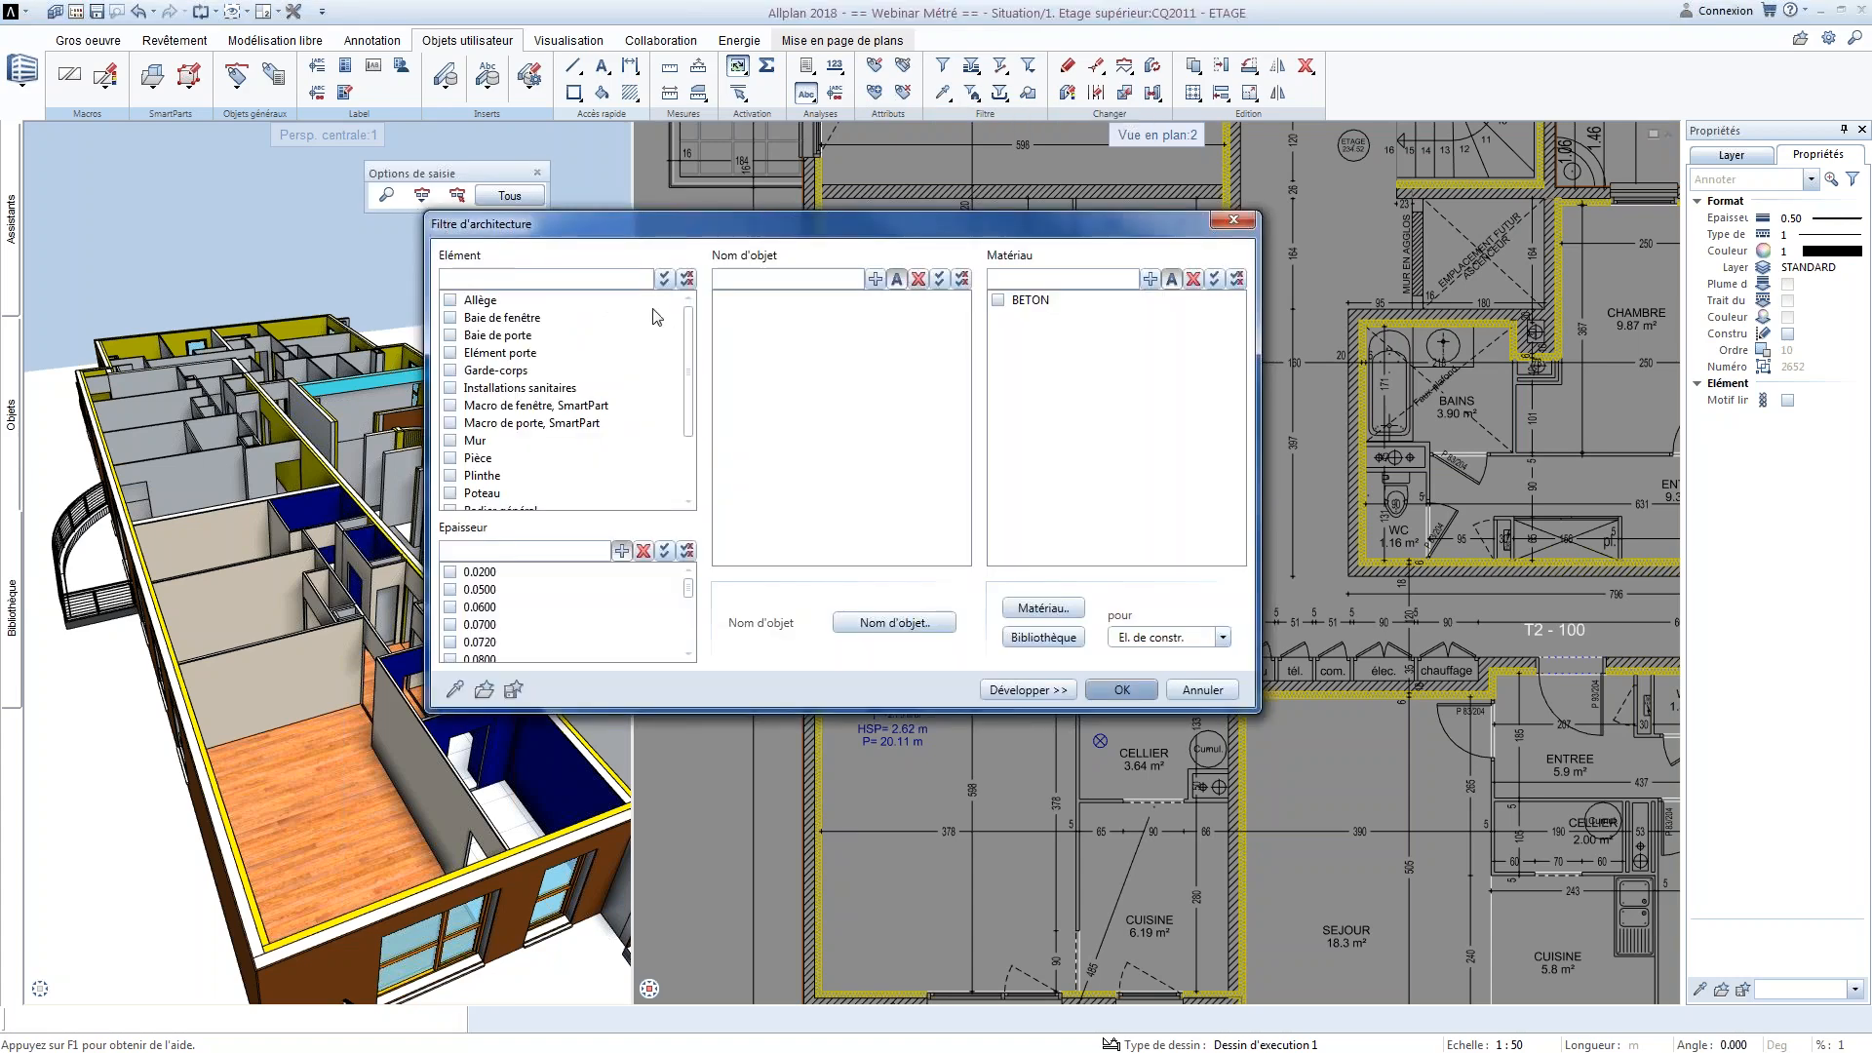
left_click(475, 459)
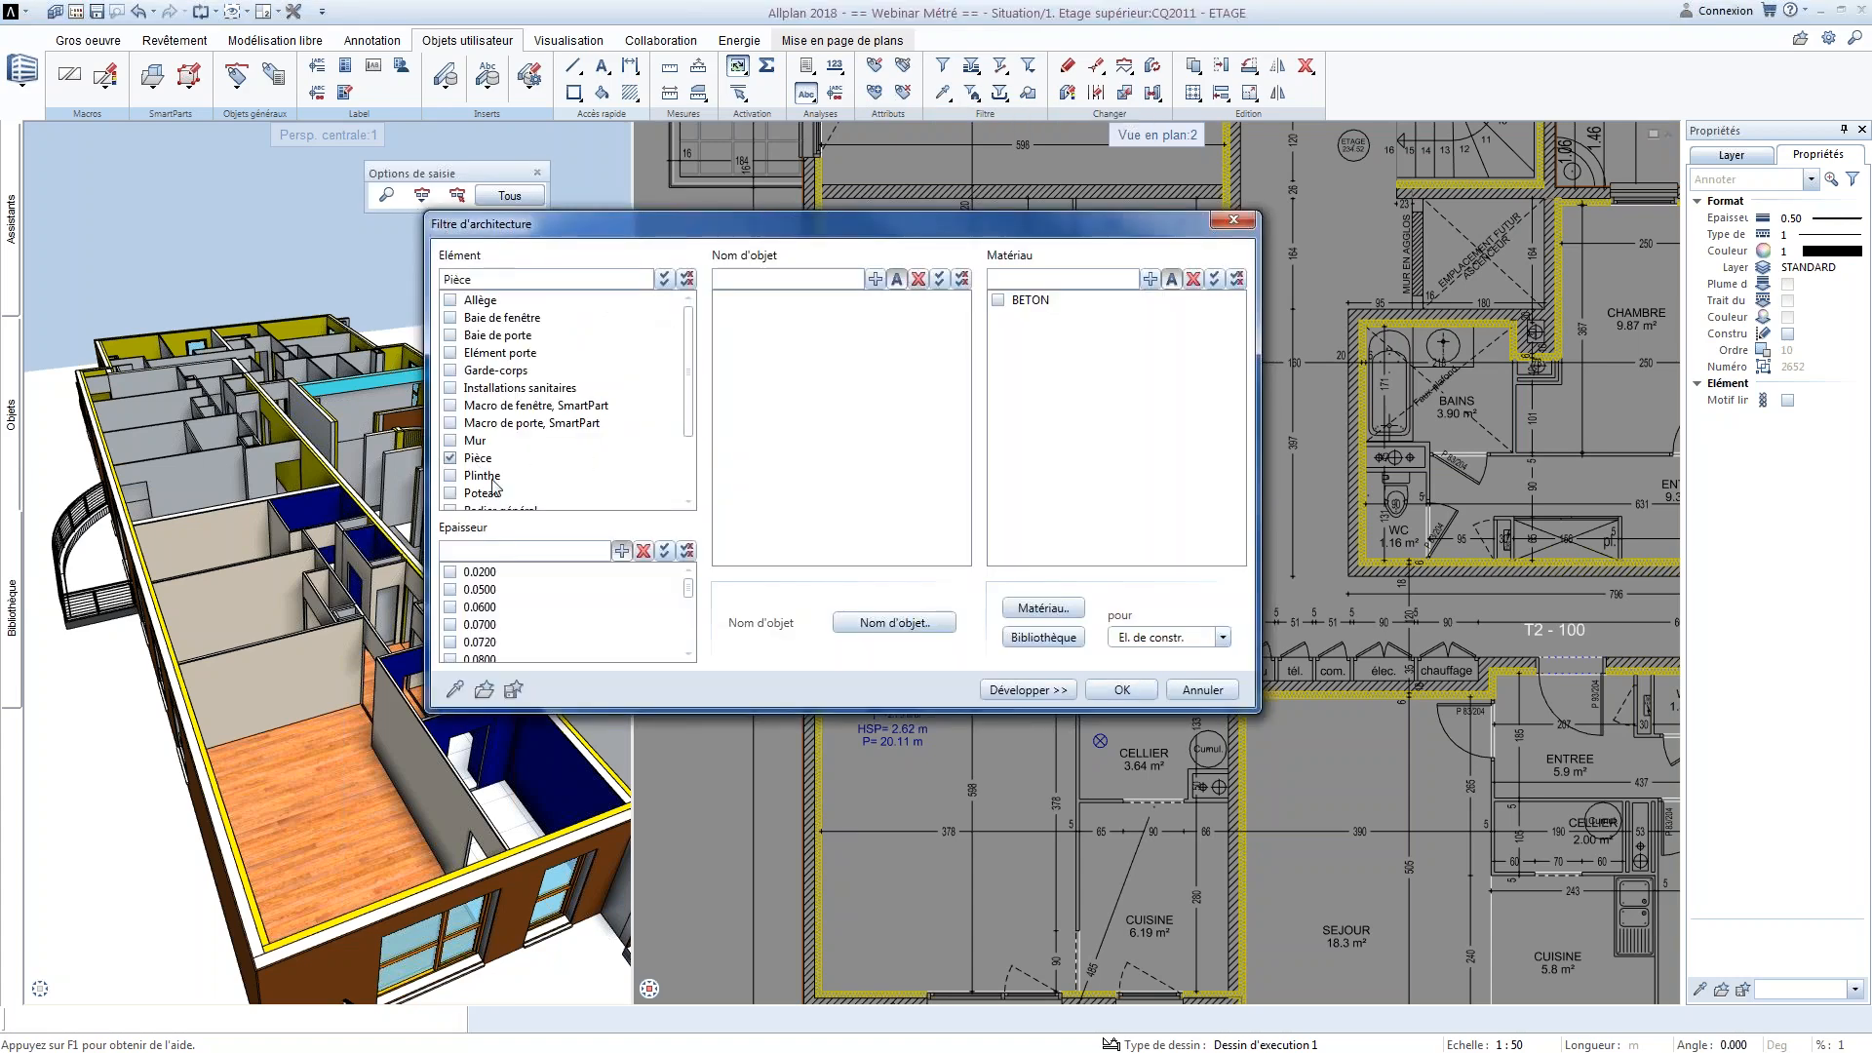
left_click(1122, 689)
scroll(1123, 680, "down", 4)
left_click_drag(969, 439, 1151, 778)
right_click(1141, 770)
scroll(1136, 760, "up", 4)
scroll(1133, 750, "up", 3)
middle_click_drag(1133, 749, 1065, 479)
left_click(988, 630)
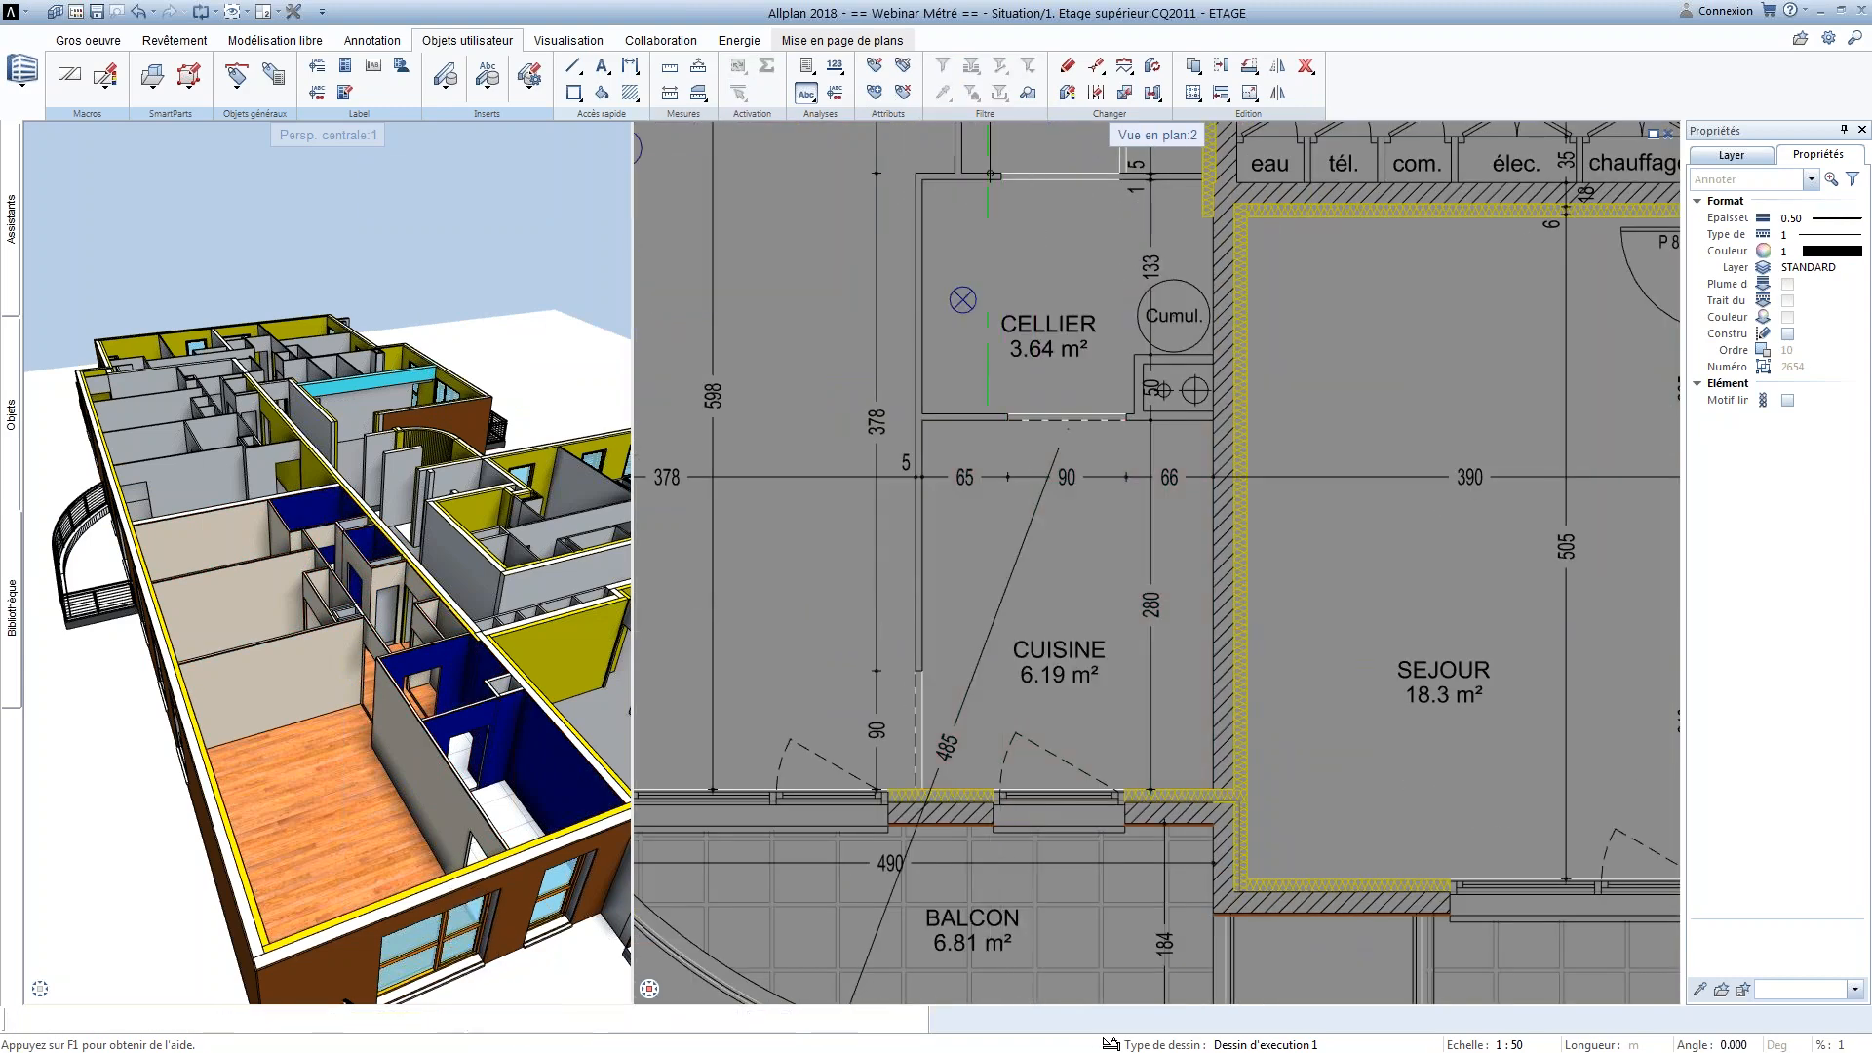
scroll(1056, 719, "down", 3)
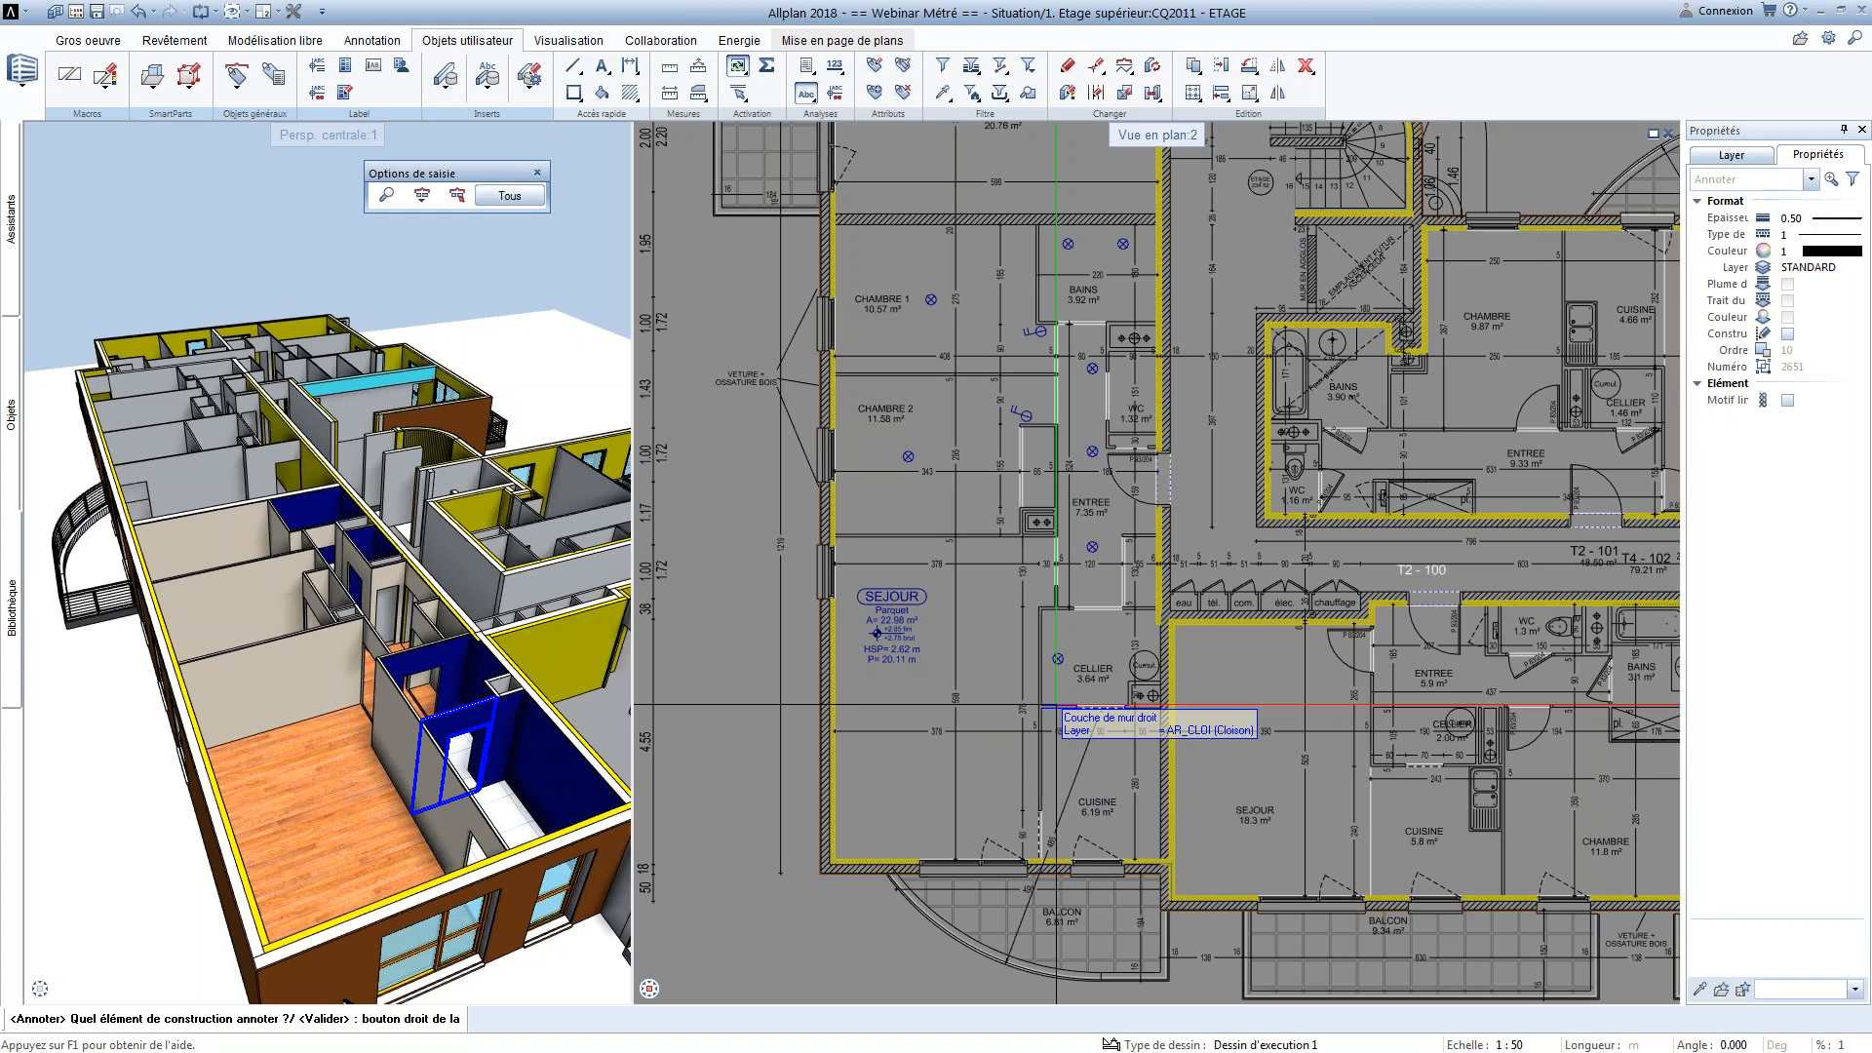
key("Escape")
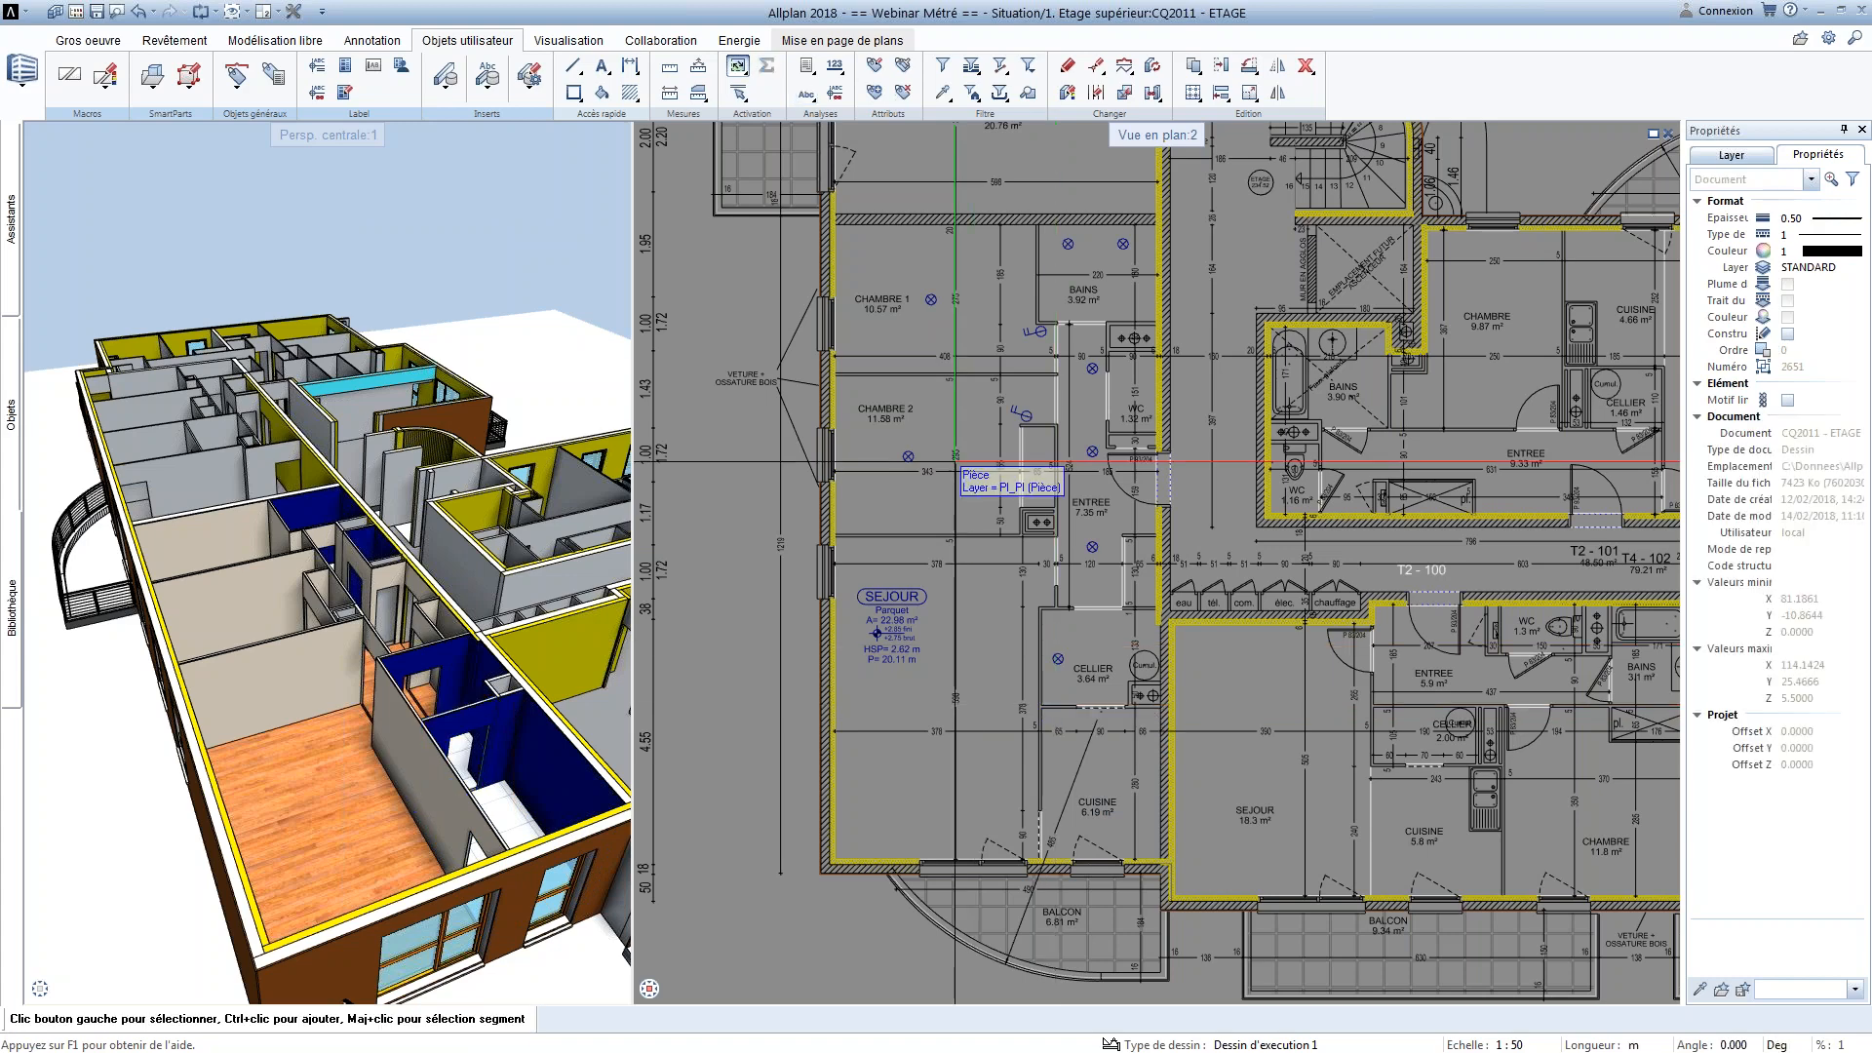
Place the associative legend 5 Représentation des murs from the Défaut directory's Architecture file outside the floor plan's upper-right corner
left_click(808, 66)
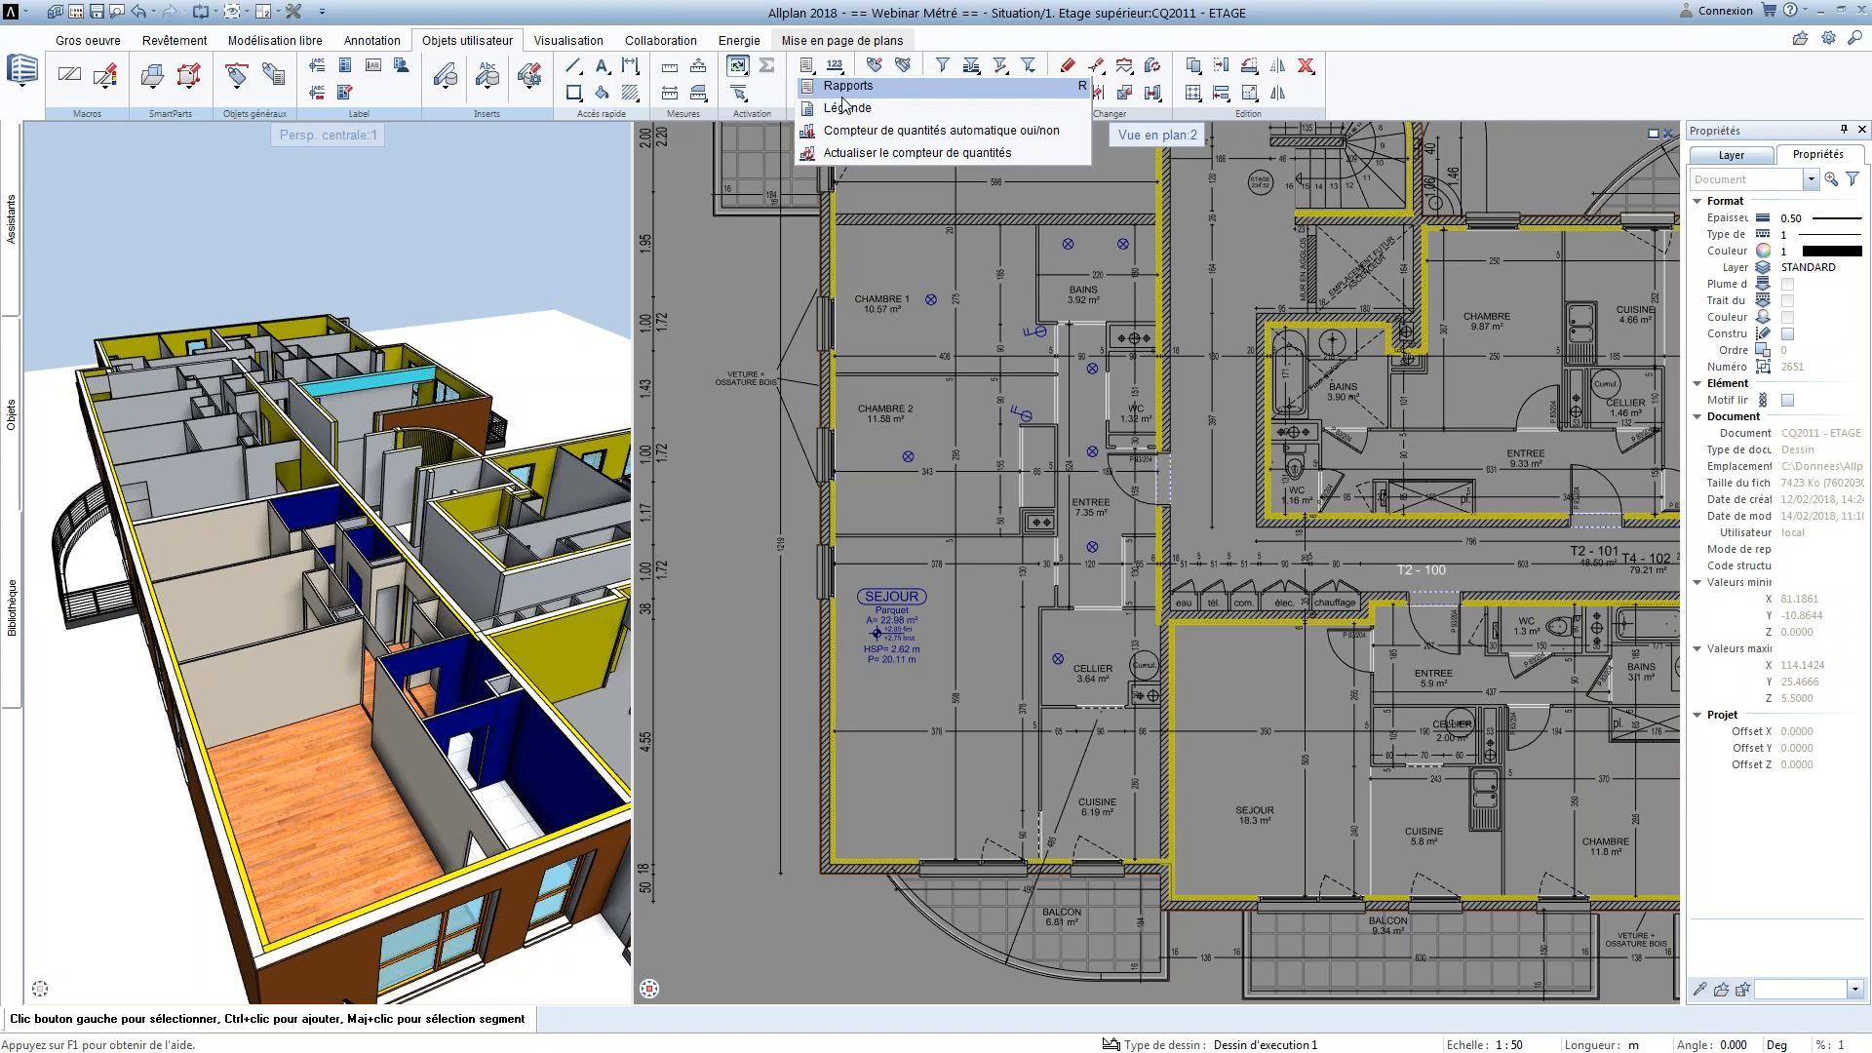
left_click(843, 109)
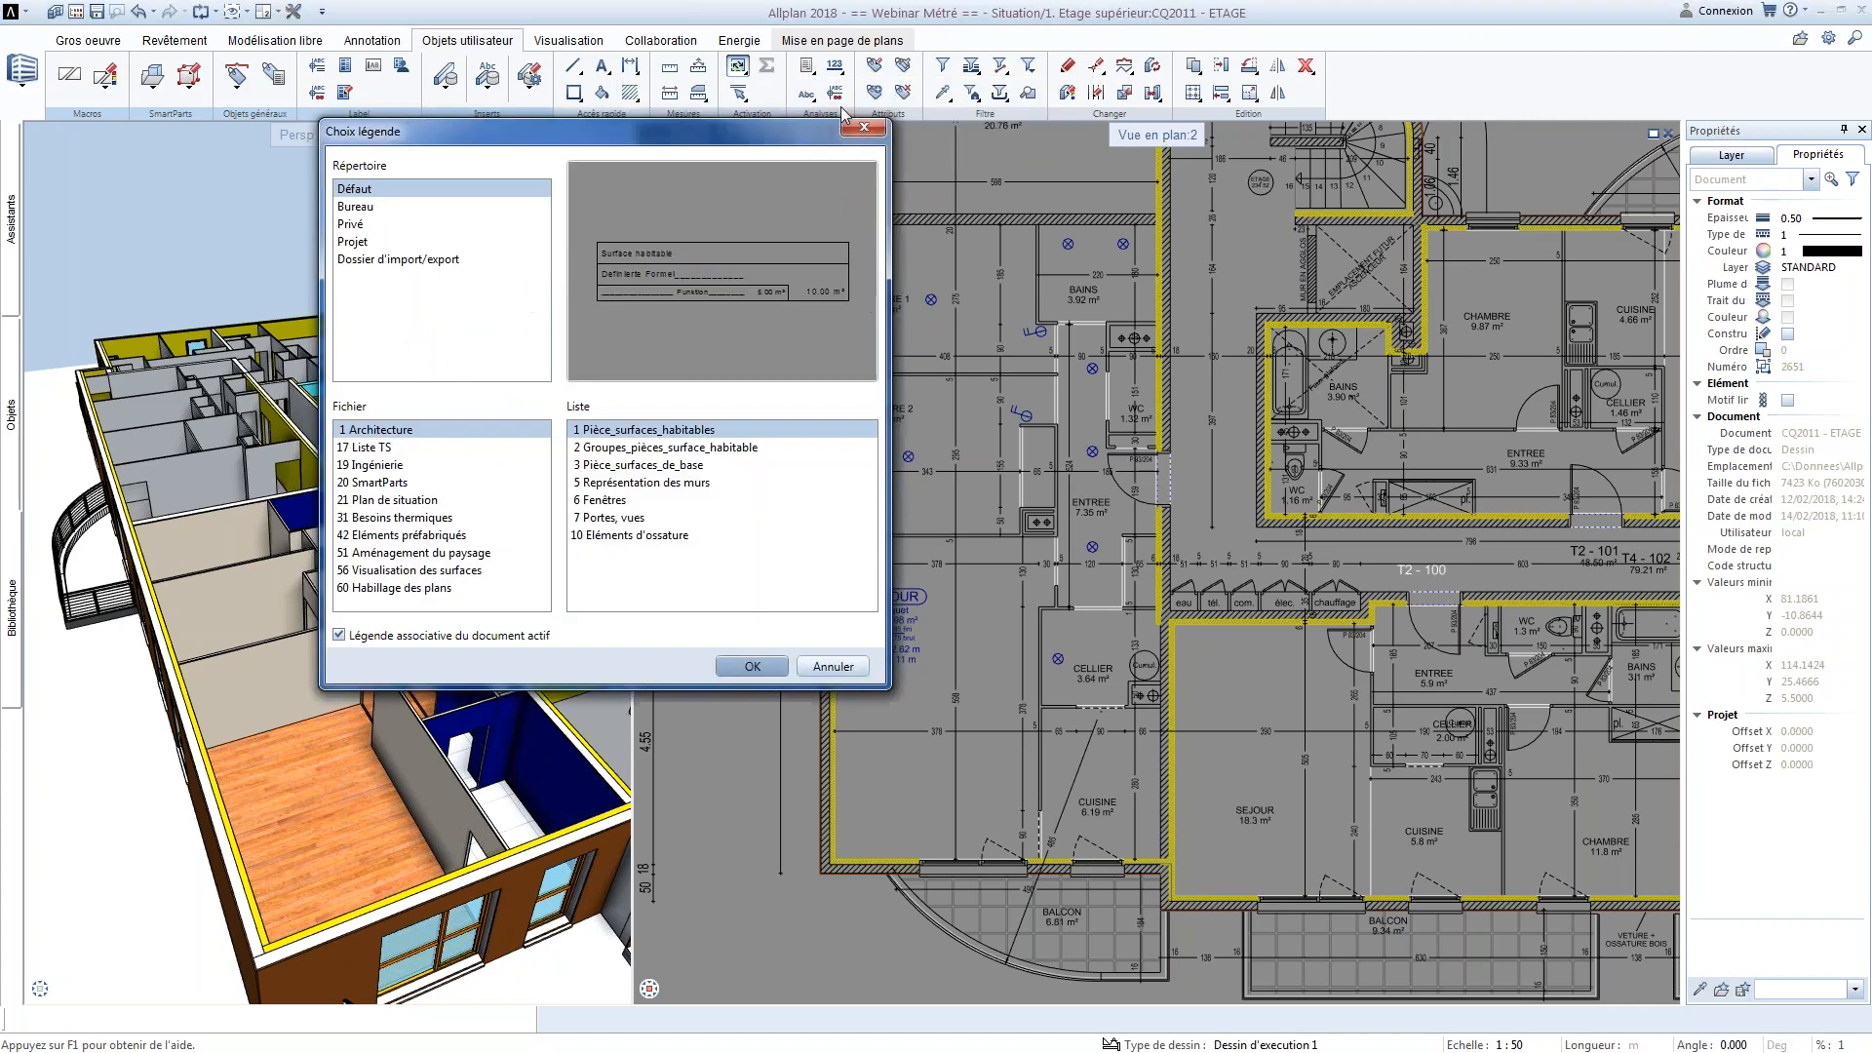
left_click_drag(709, 138, 770, 200)
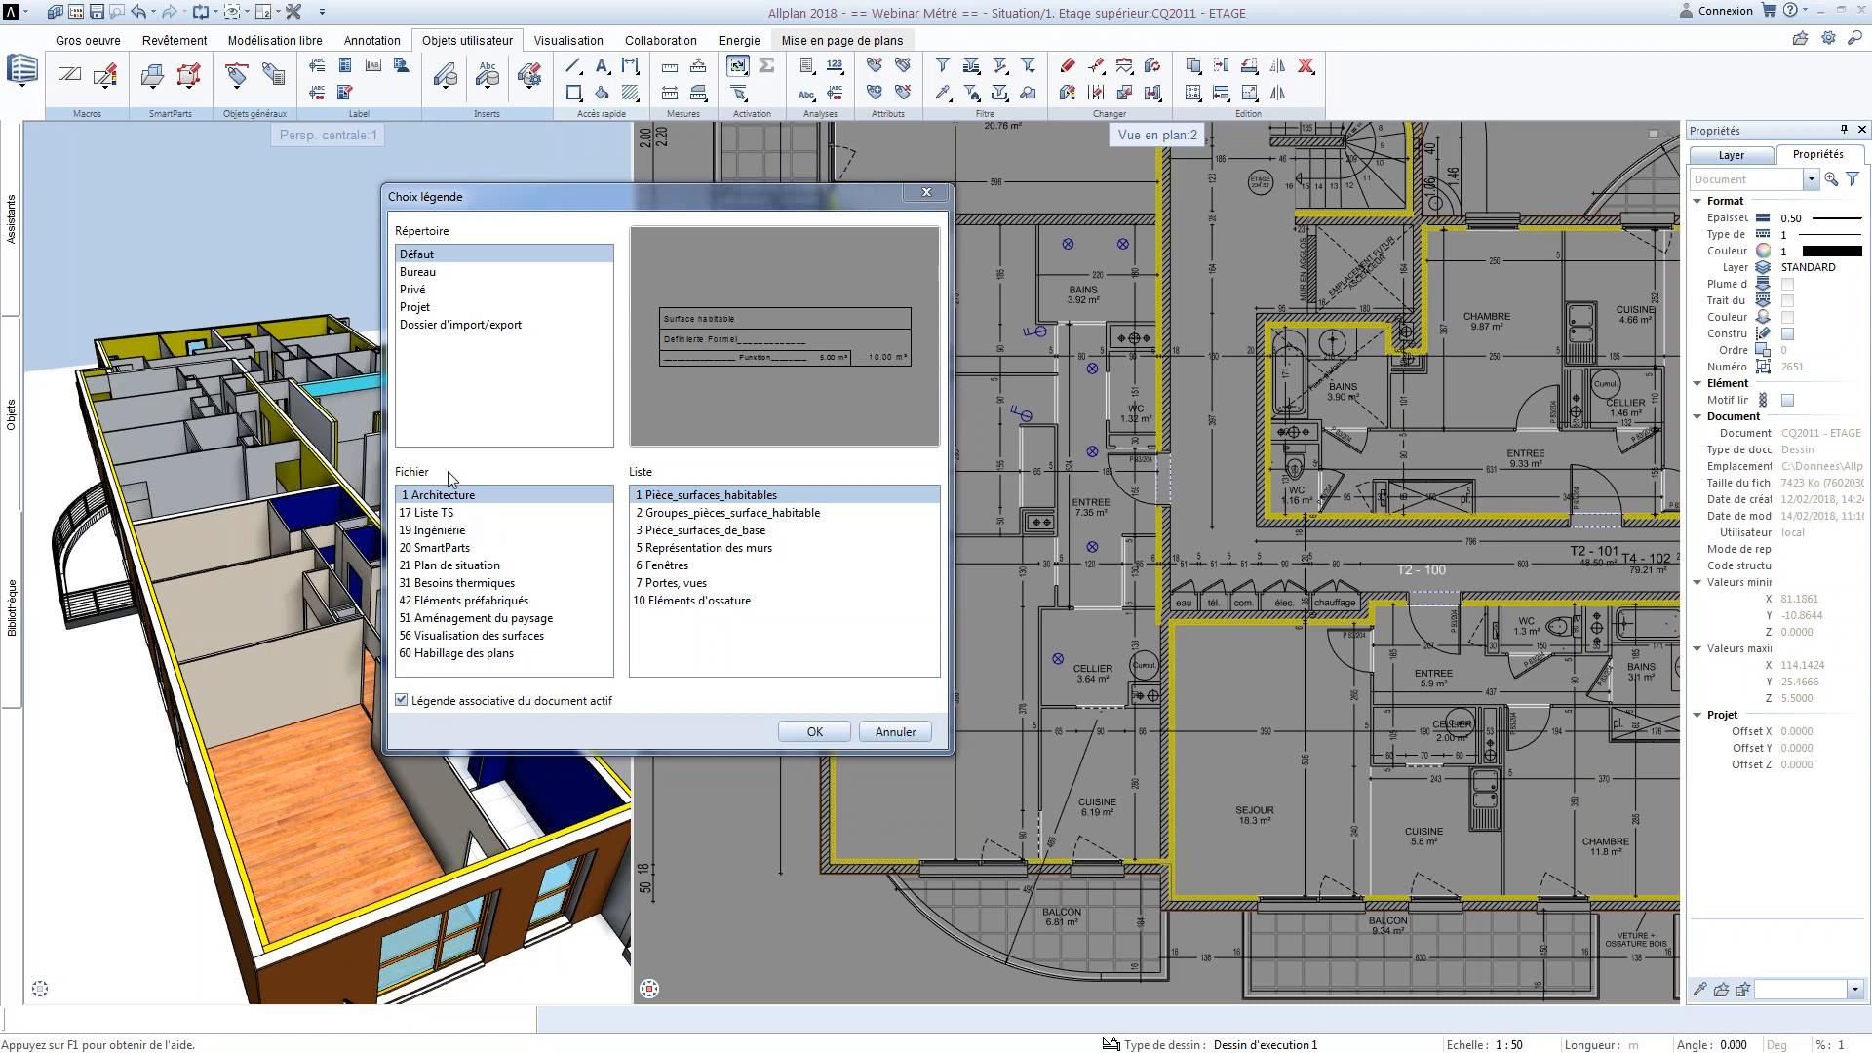
left_click(738, 534)
left_click(734, 549)
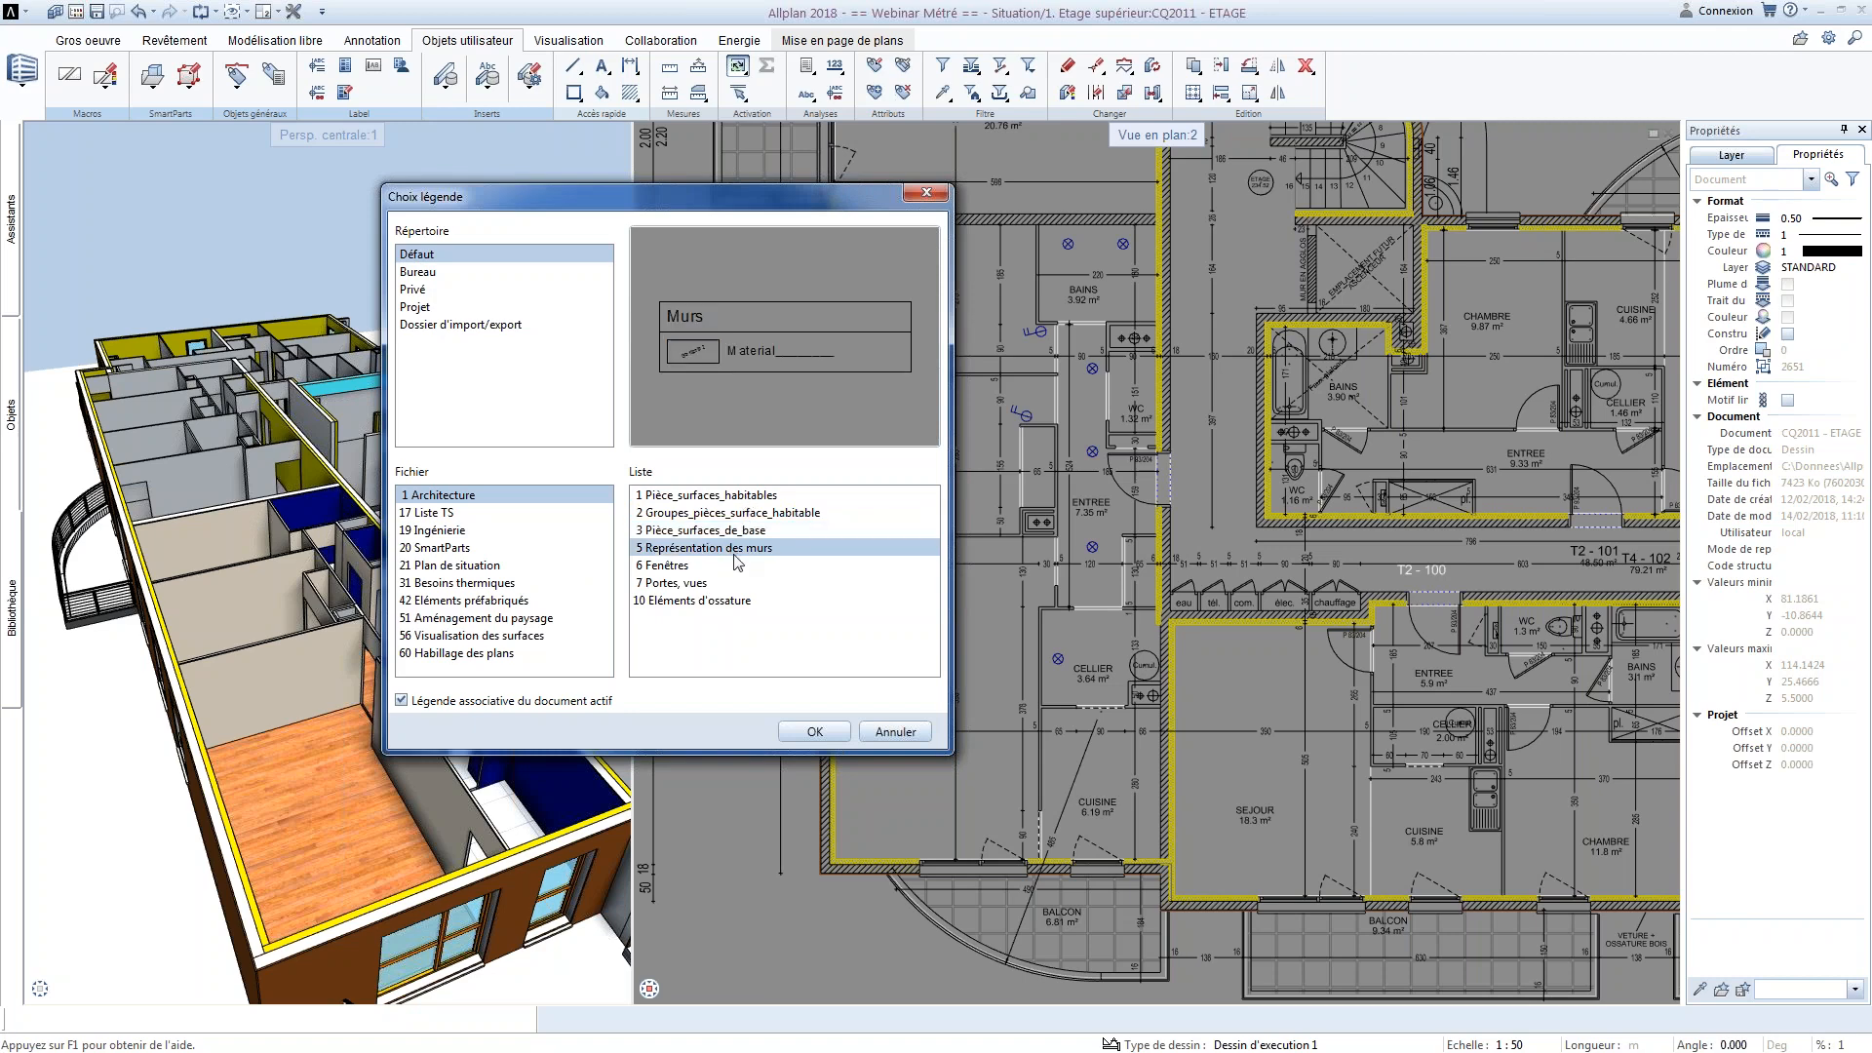
left_click(815, 732)
scroll(805, 180, "down", 5)
middle_click_drag(815, 640, 961, 737)
middle_click_drag(1150, 612, 988, 671)
left_click(1116, 412)
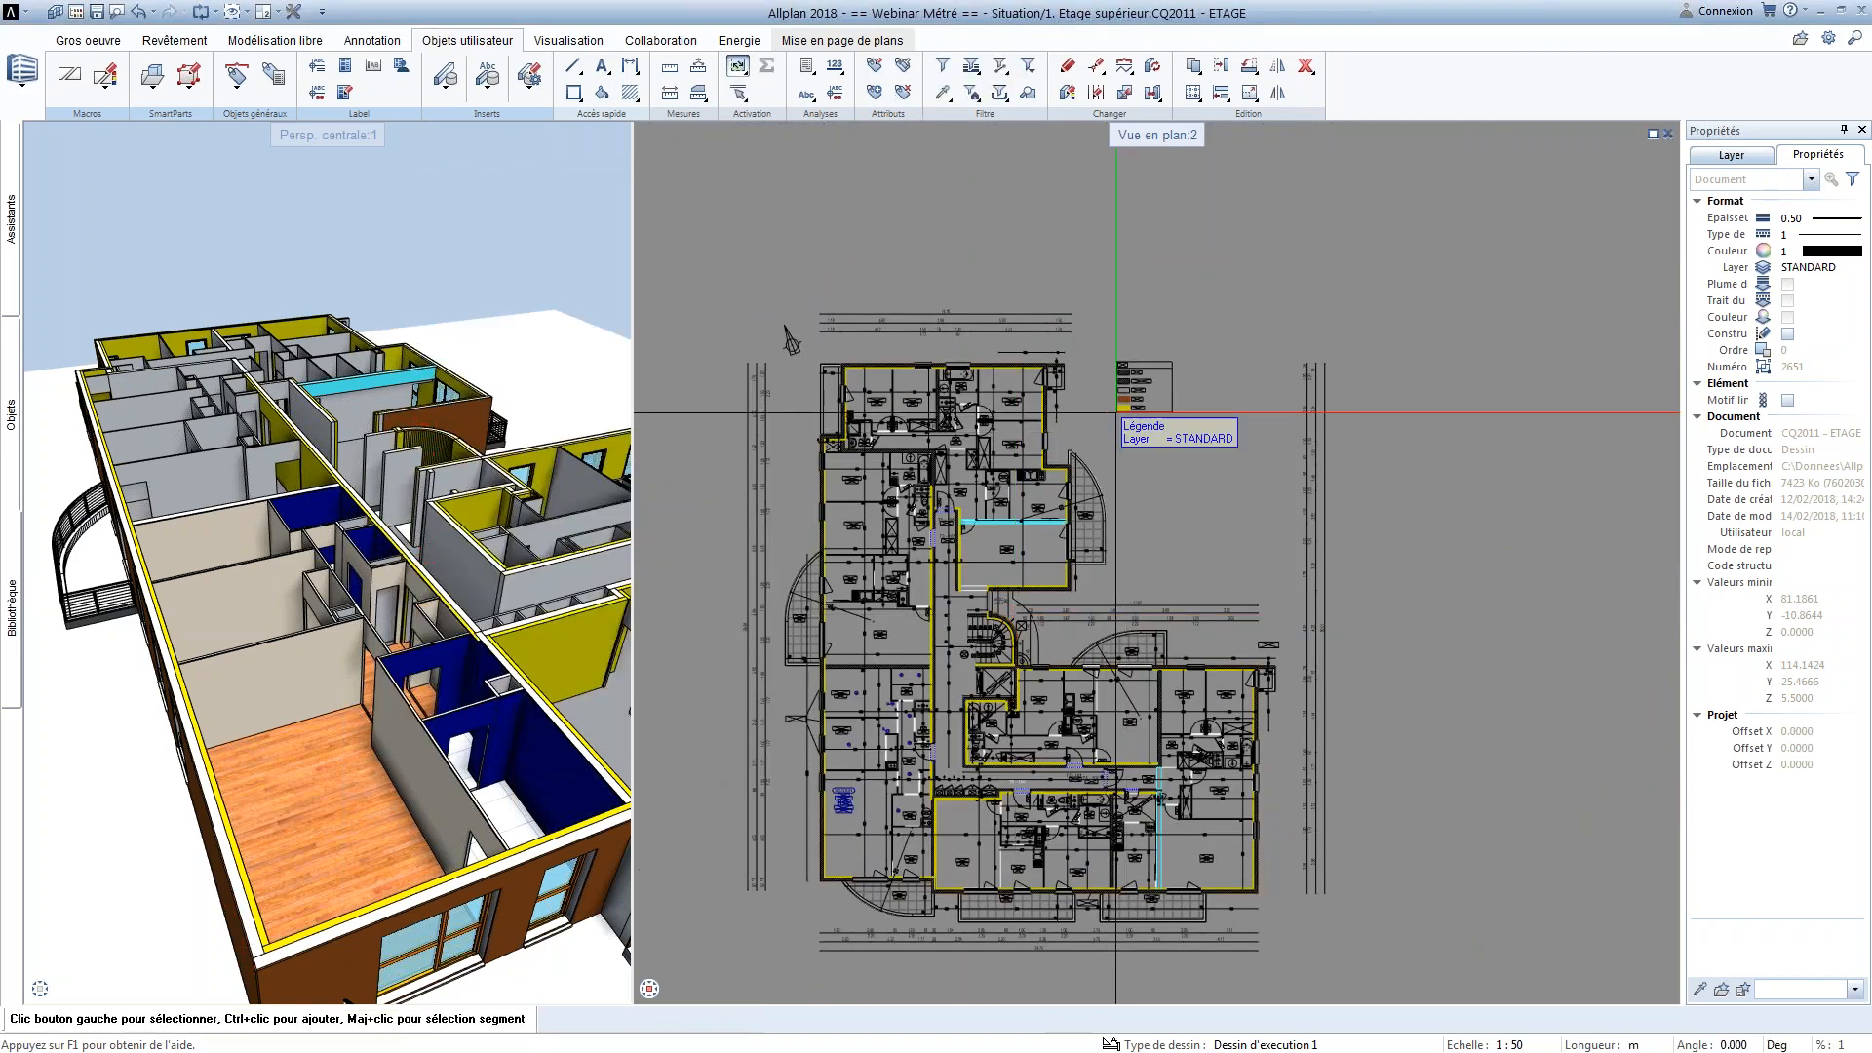
Start a new wall from the exterior wall's settings, reduced to one layer with a thickness of 0.2 m
scroll(1116, 413, "up", 5)
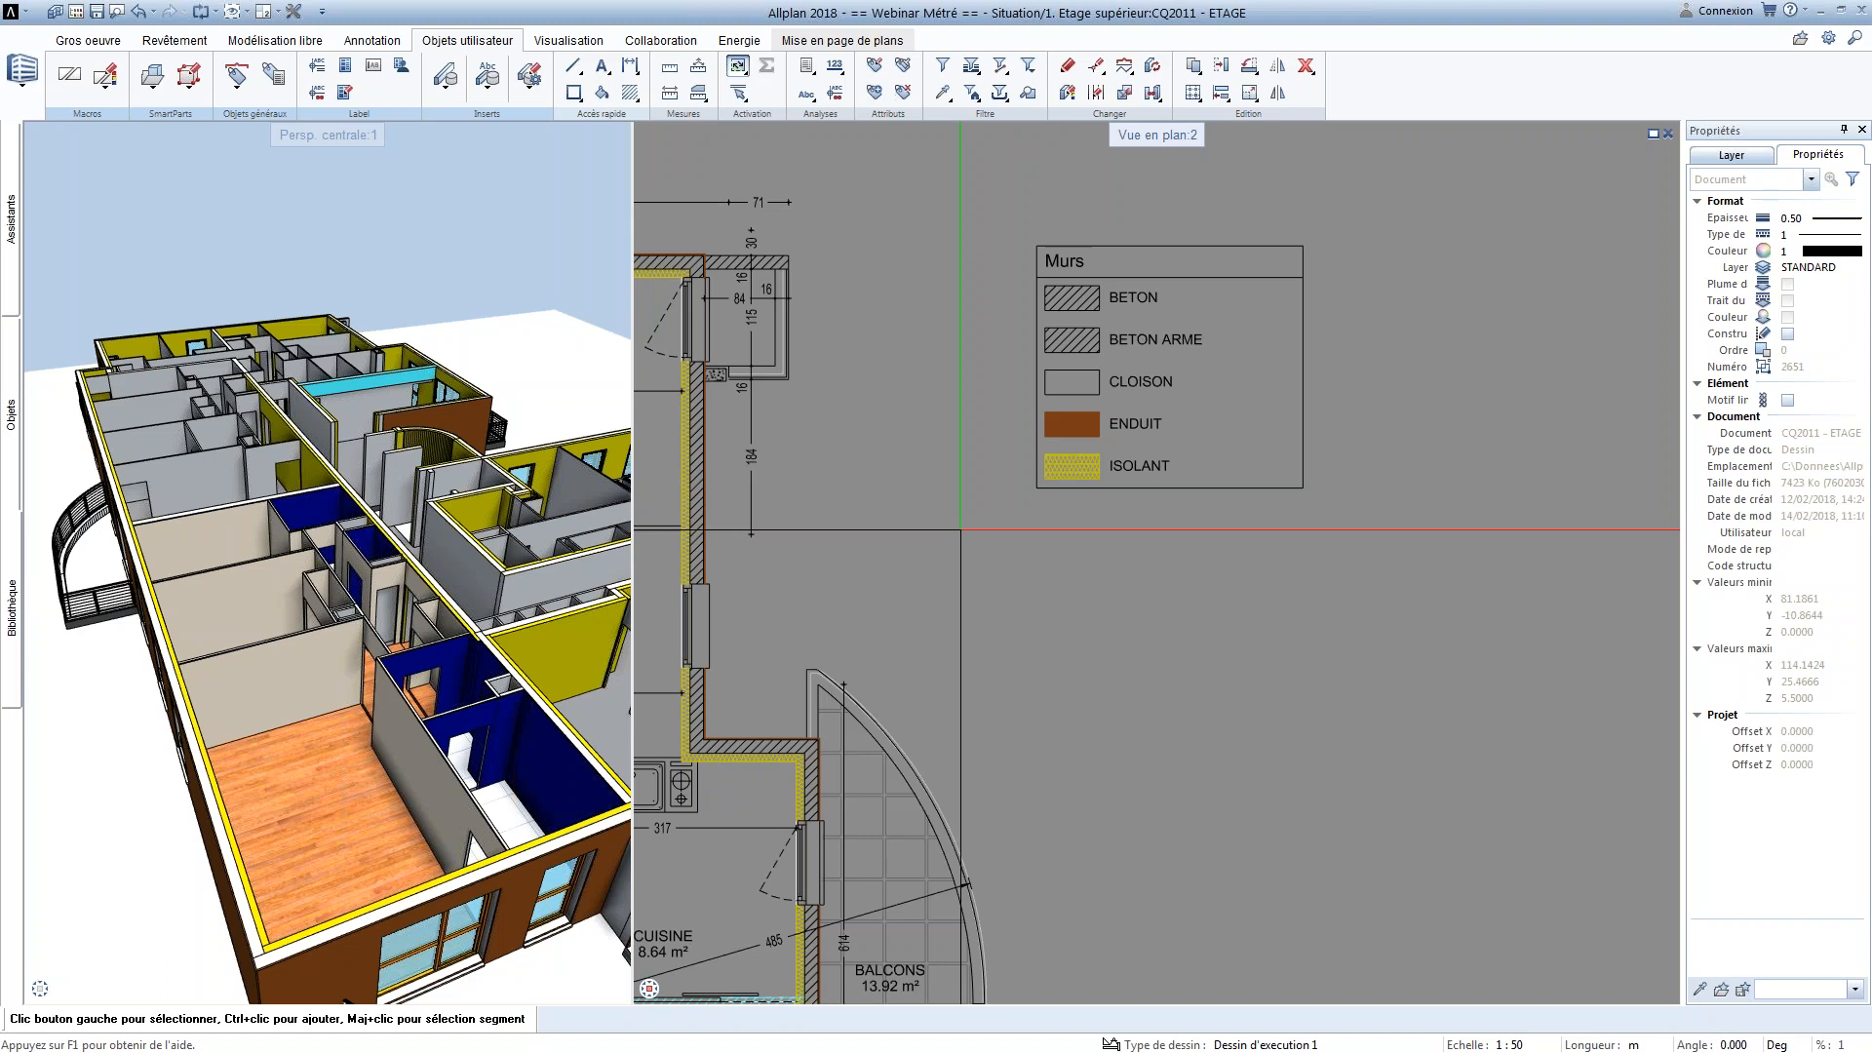
right_click(704, 416)
right_click(704, 416)
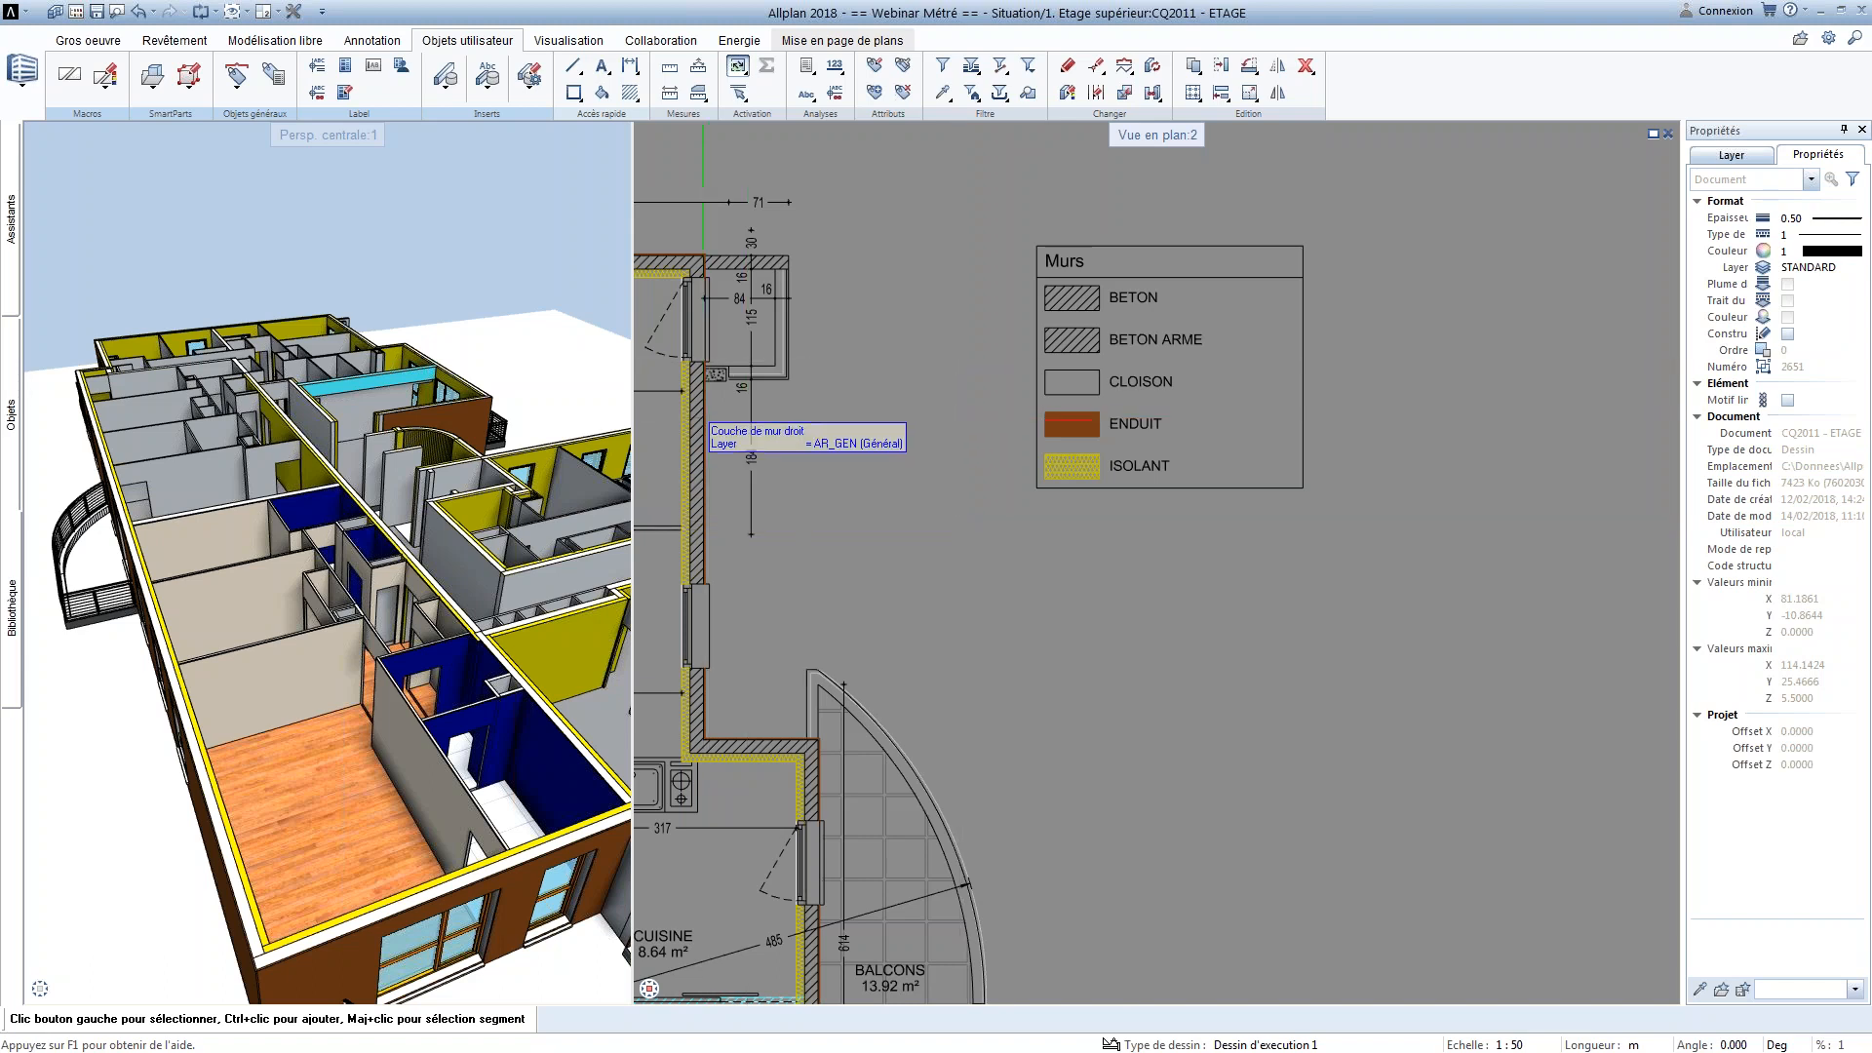
left_click(714, 281)
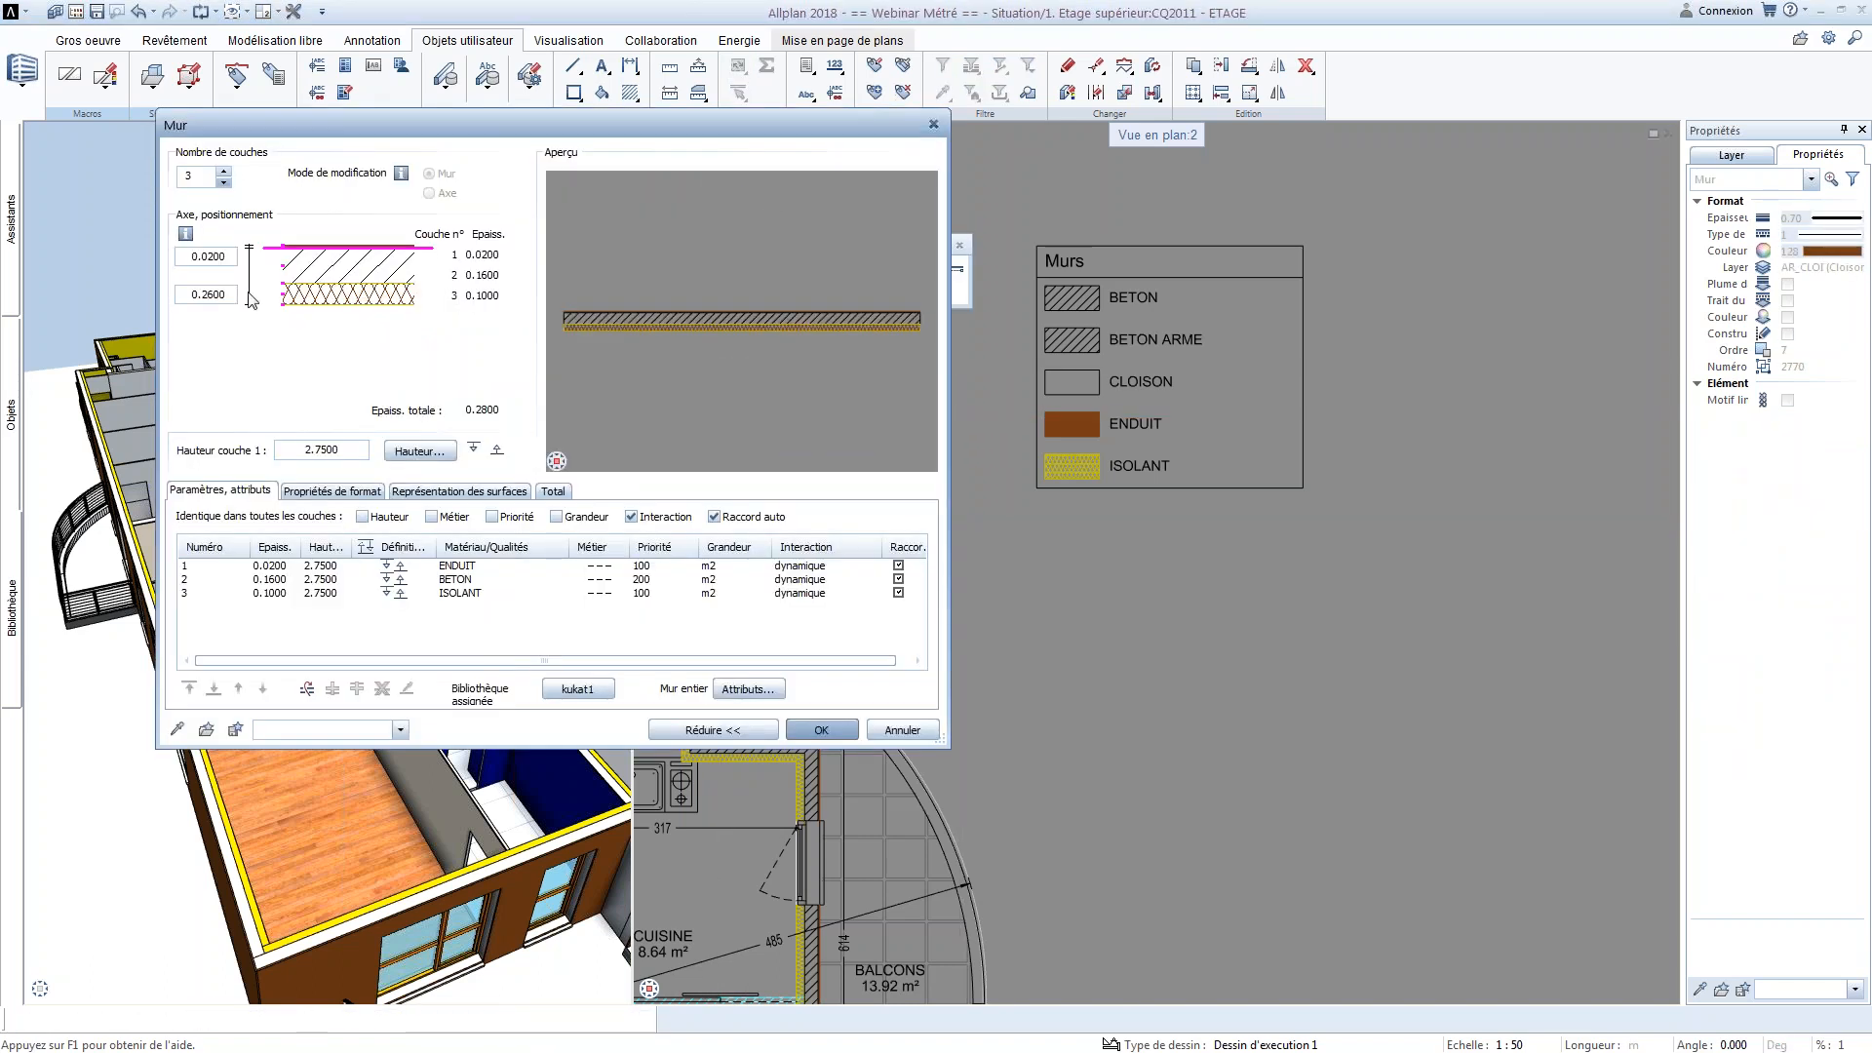
left_click(223, 182)
left_click(223, 183)
left_click(277, 565)
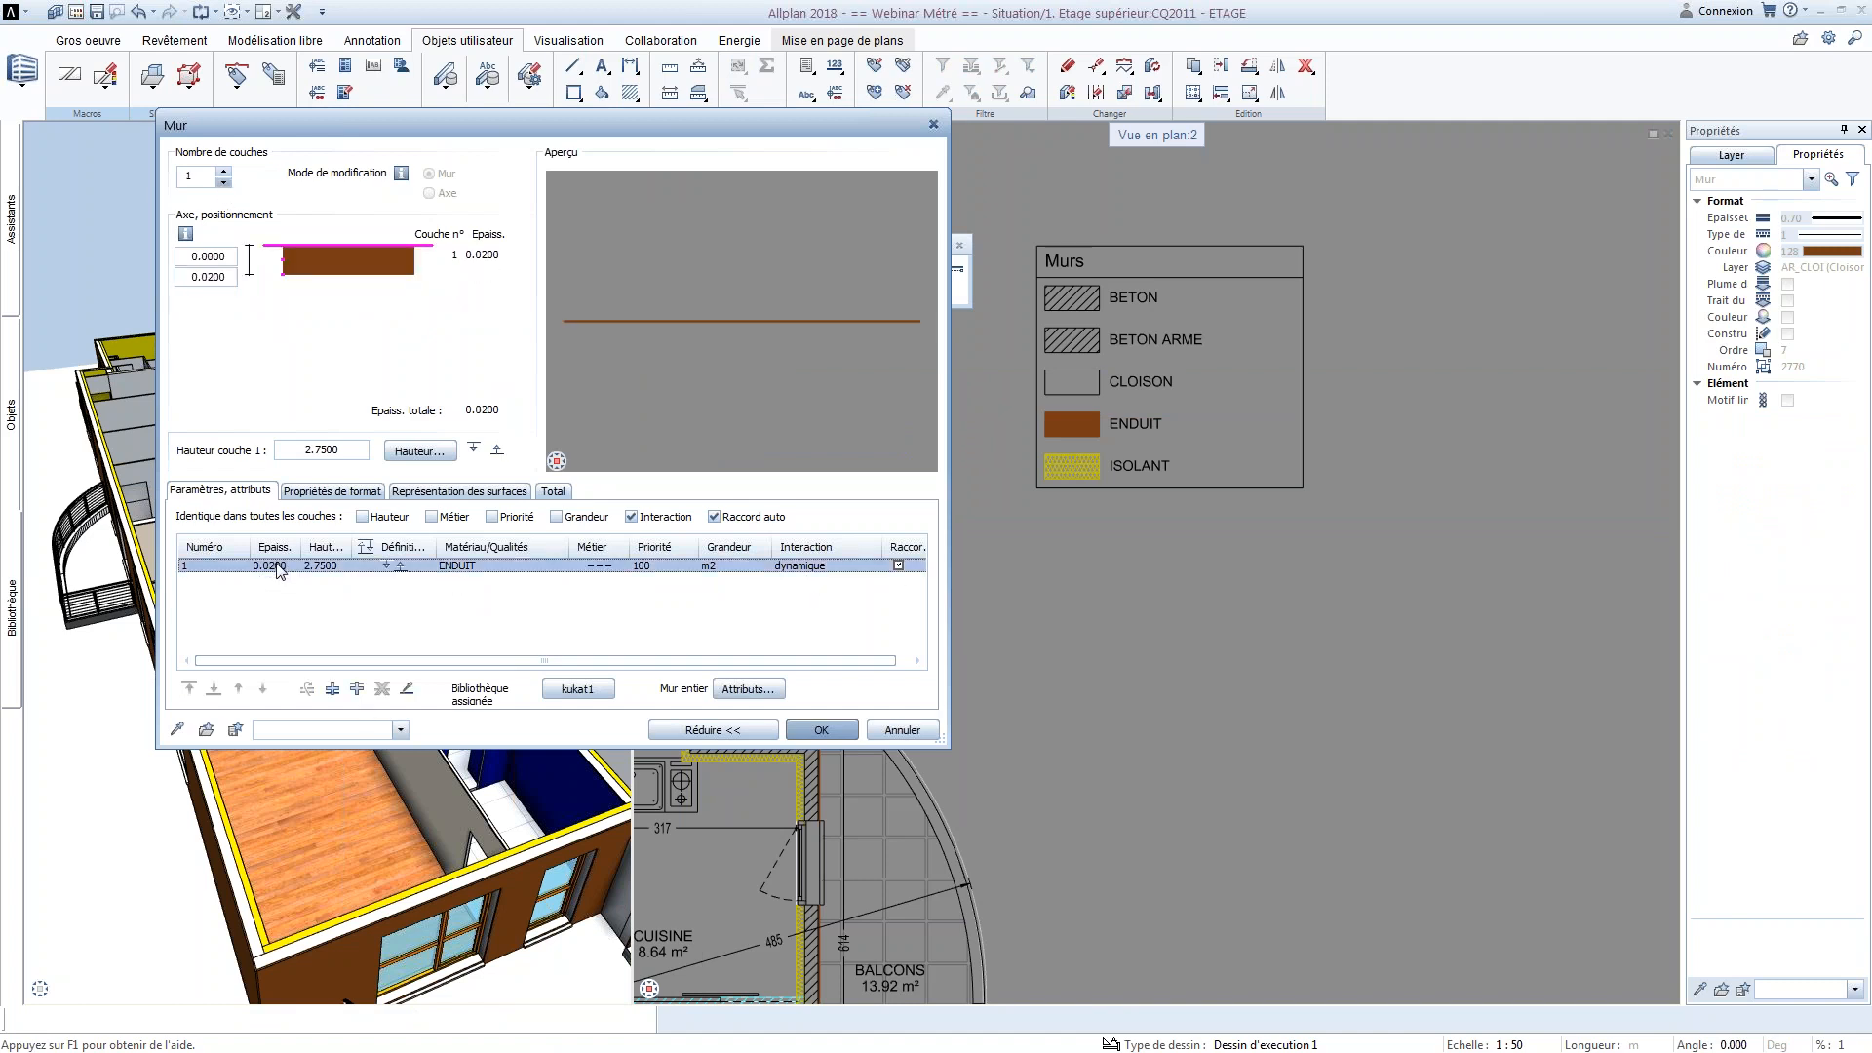
type("0.2")
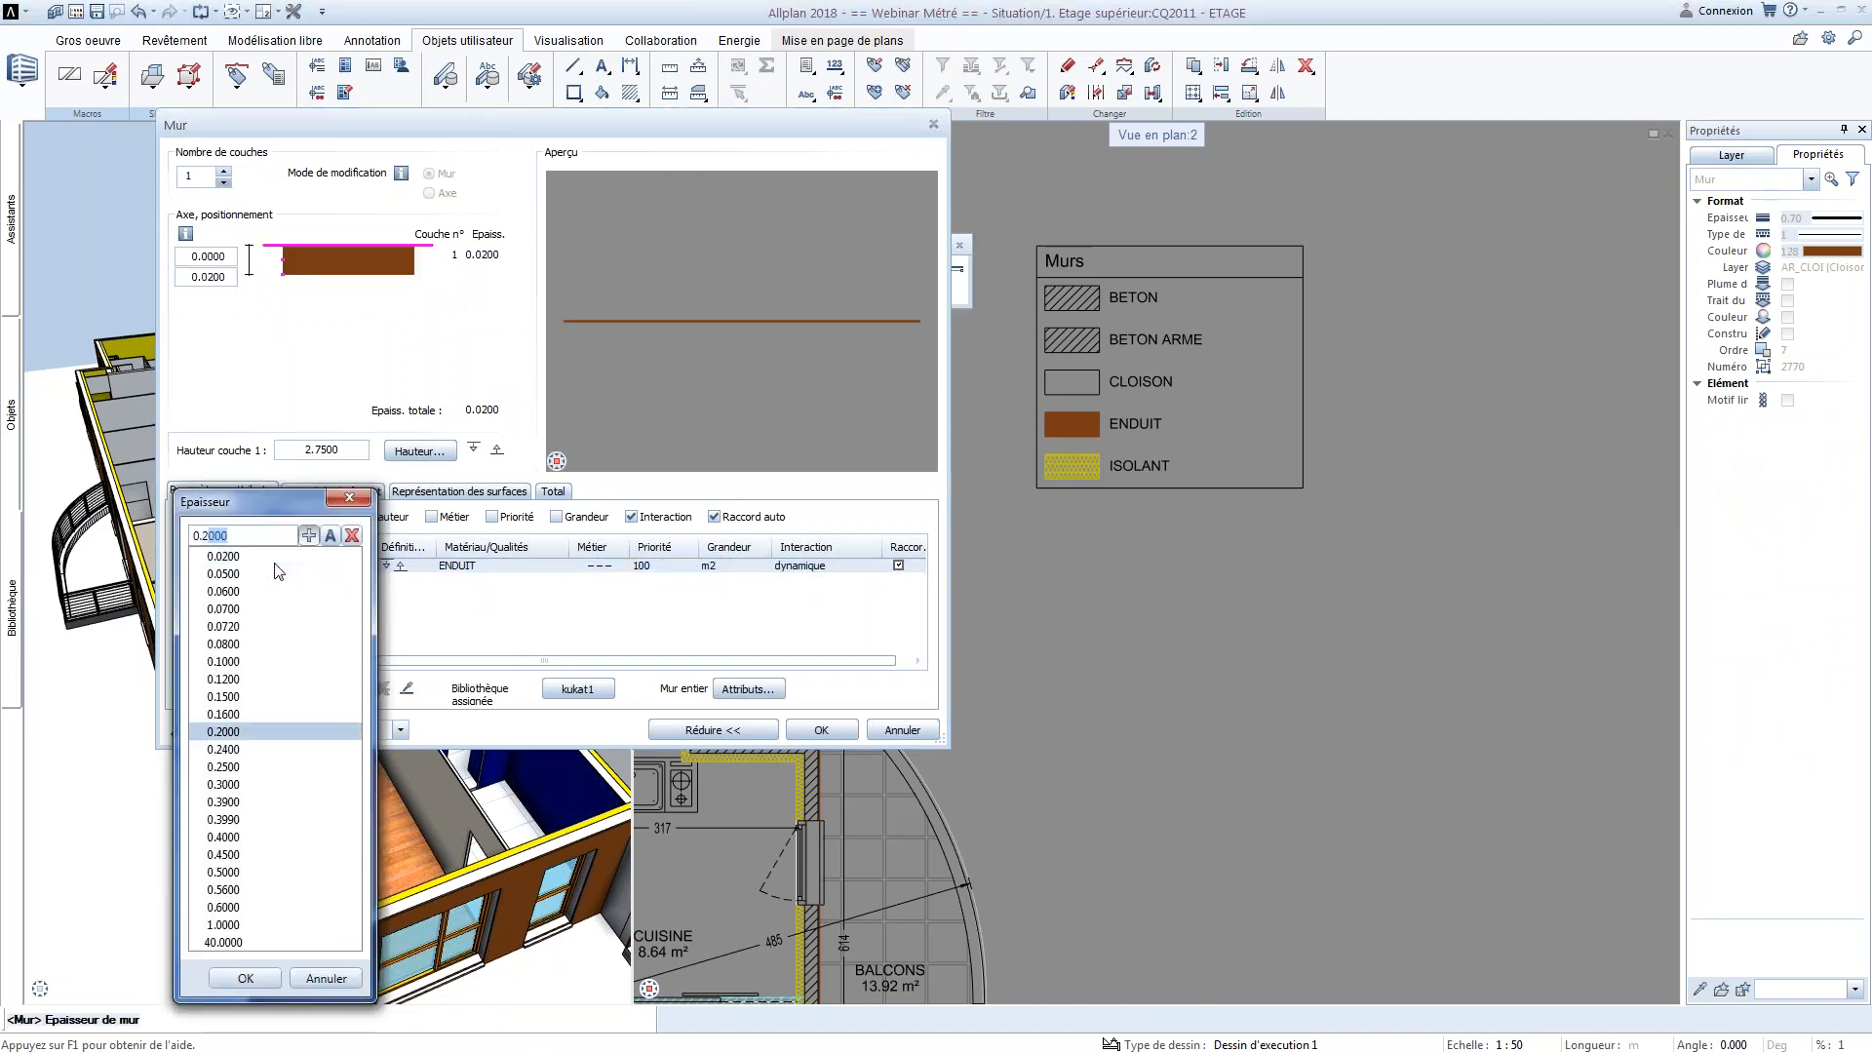
key("Return")
Set the Matériau of the wall's single layer to MaCONNERIE
left_click(459, 567)
left_click(673, 239)
type("Ma")
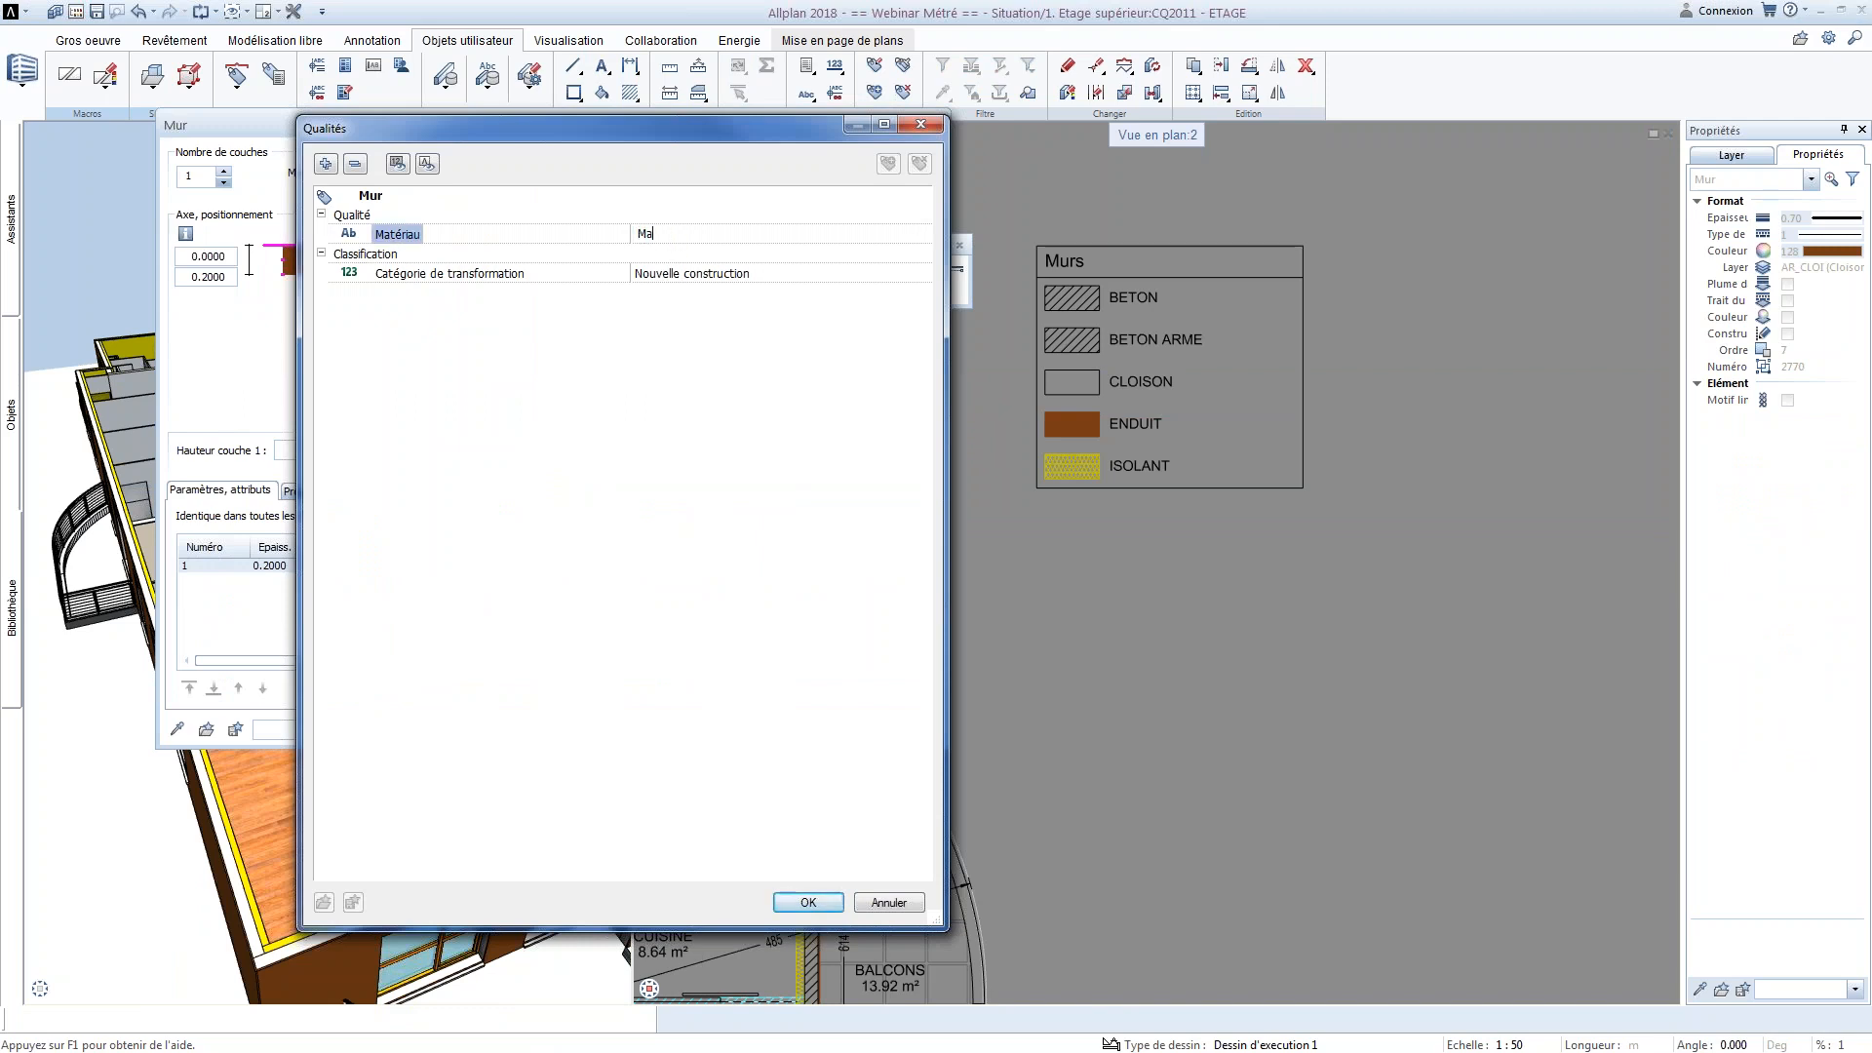
type("CONNER")
left_click(810, 900)
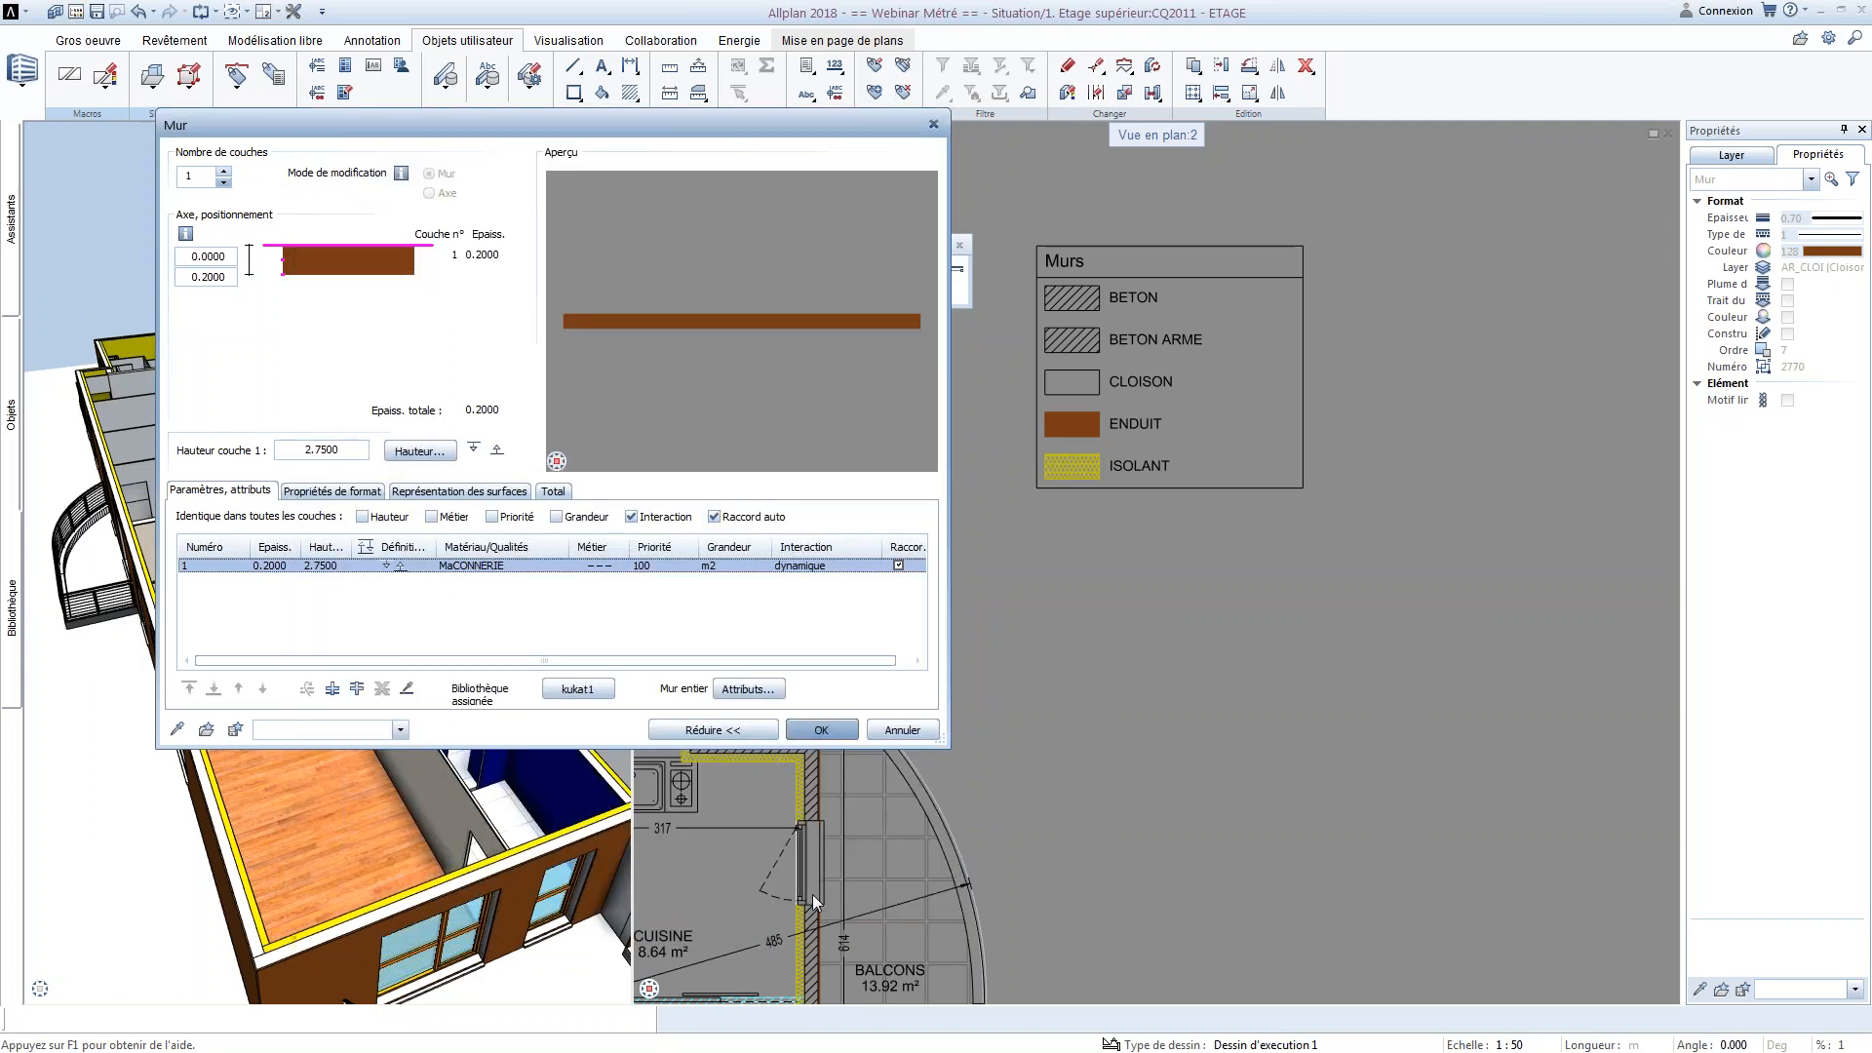
Set the wall layer's Remplissage to blue colour 118 in the surface representation and accept the wall settings
left_click(359, 490)
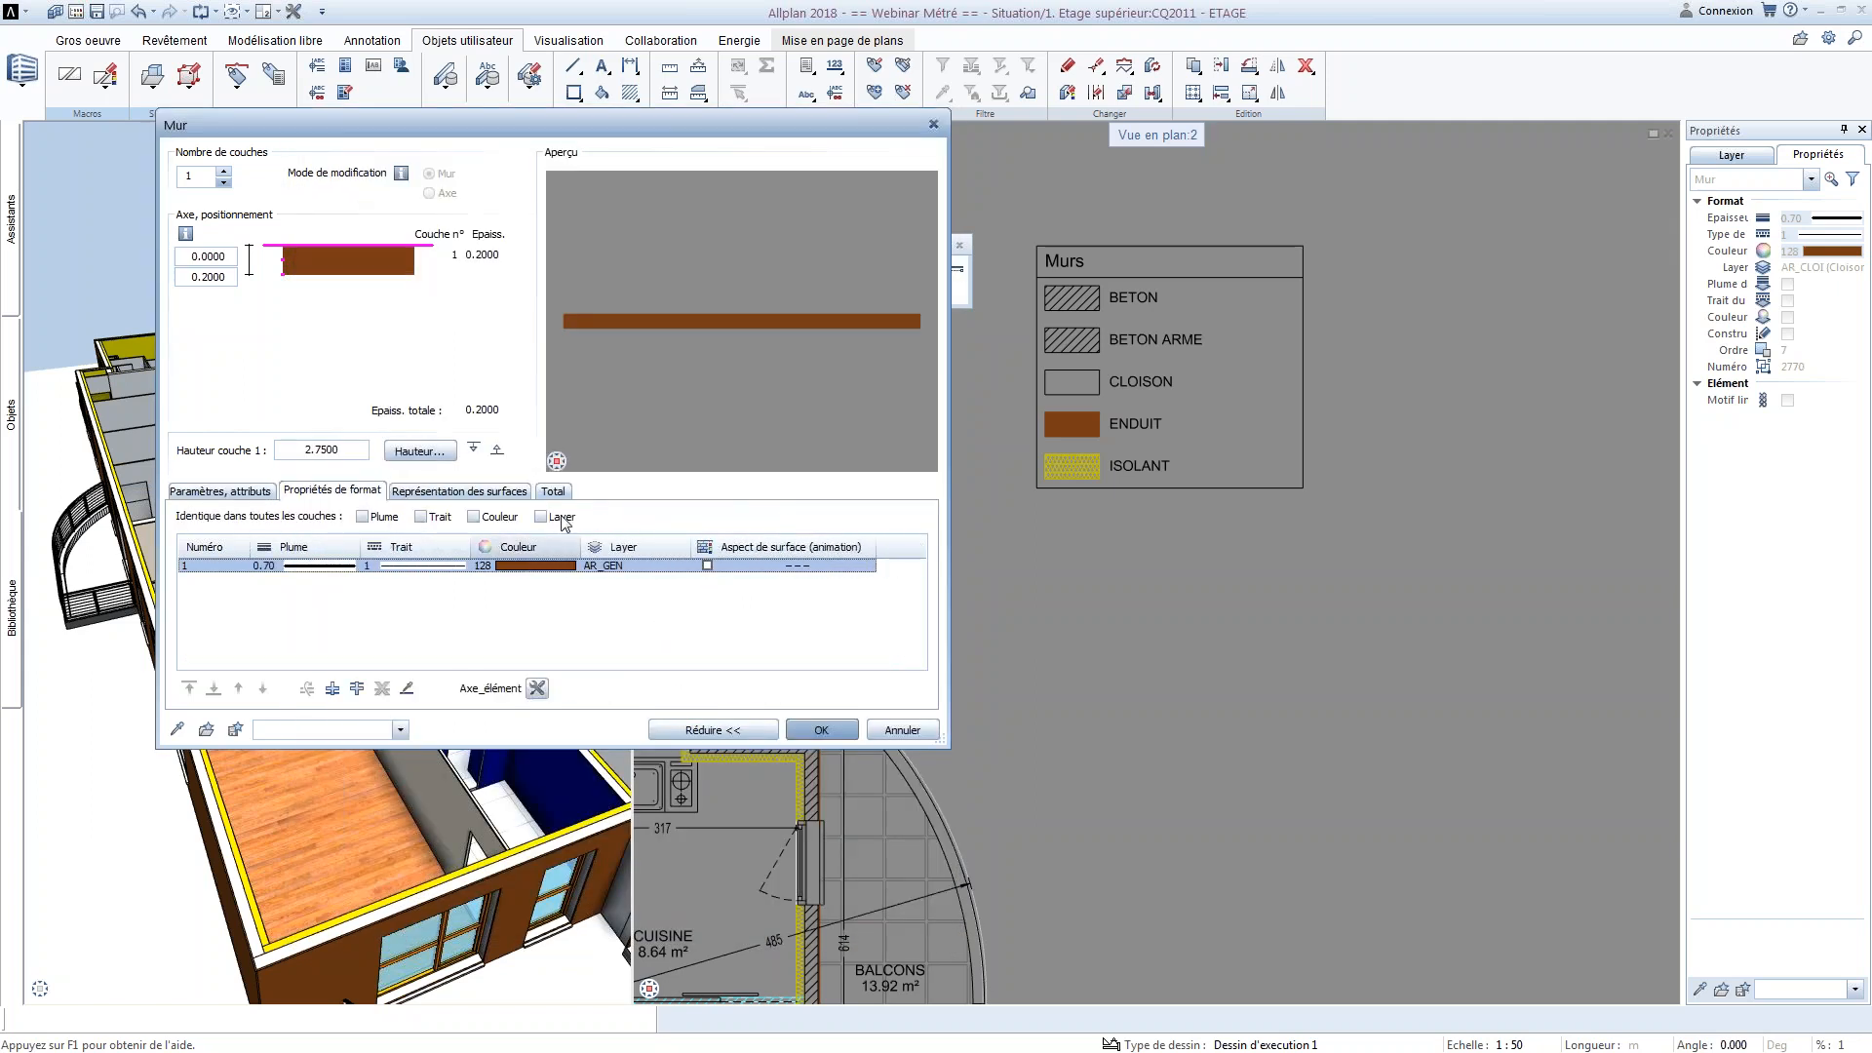
left_click(458, 491)
left_click(564, 570)
scroll(553, 868, "up", 5)
scroll(551, 946, "down", 3)
left_click(560, 899)
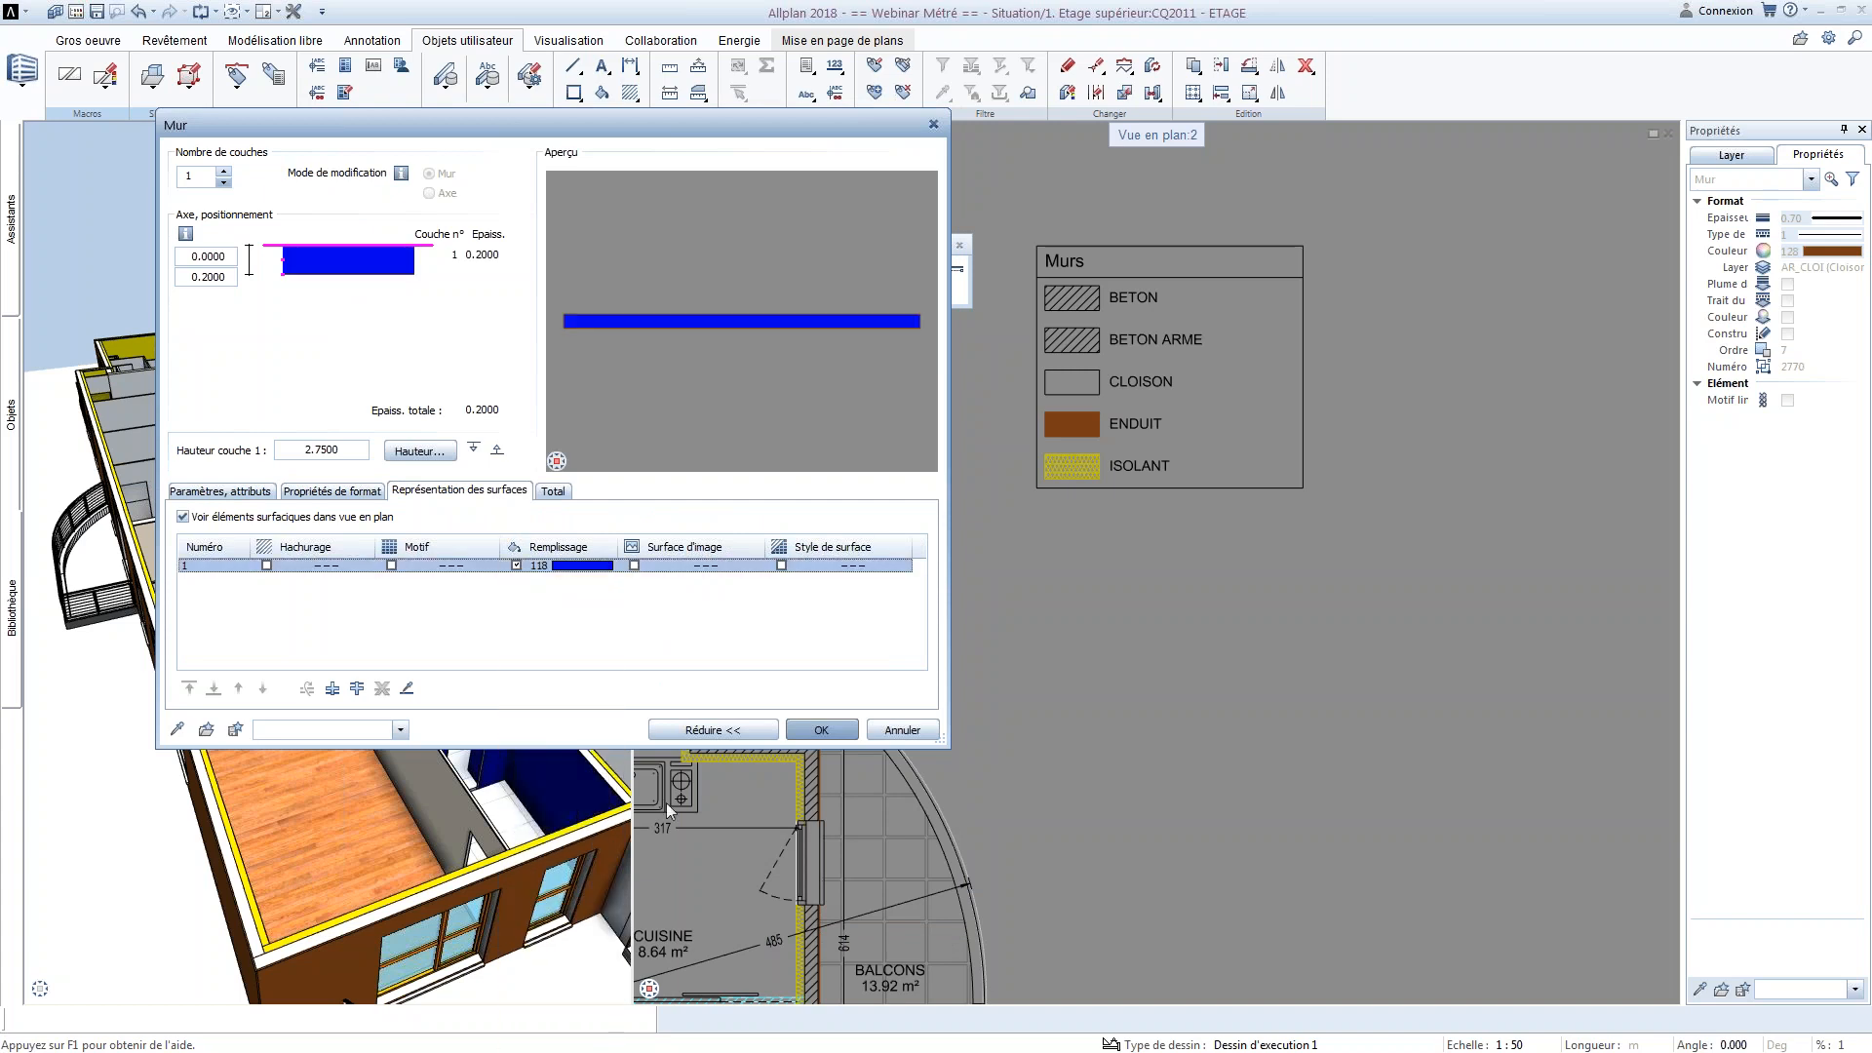
left_click(821, 730)
Draw a straight horizontal wall about 1.40 m long outside the façade, between CHAMBRE 1 and CHAMBRE 2
middle_click_drag(819, 502, 921, 653)
left_click(849, 722)
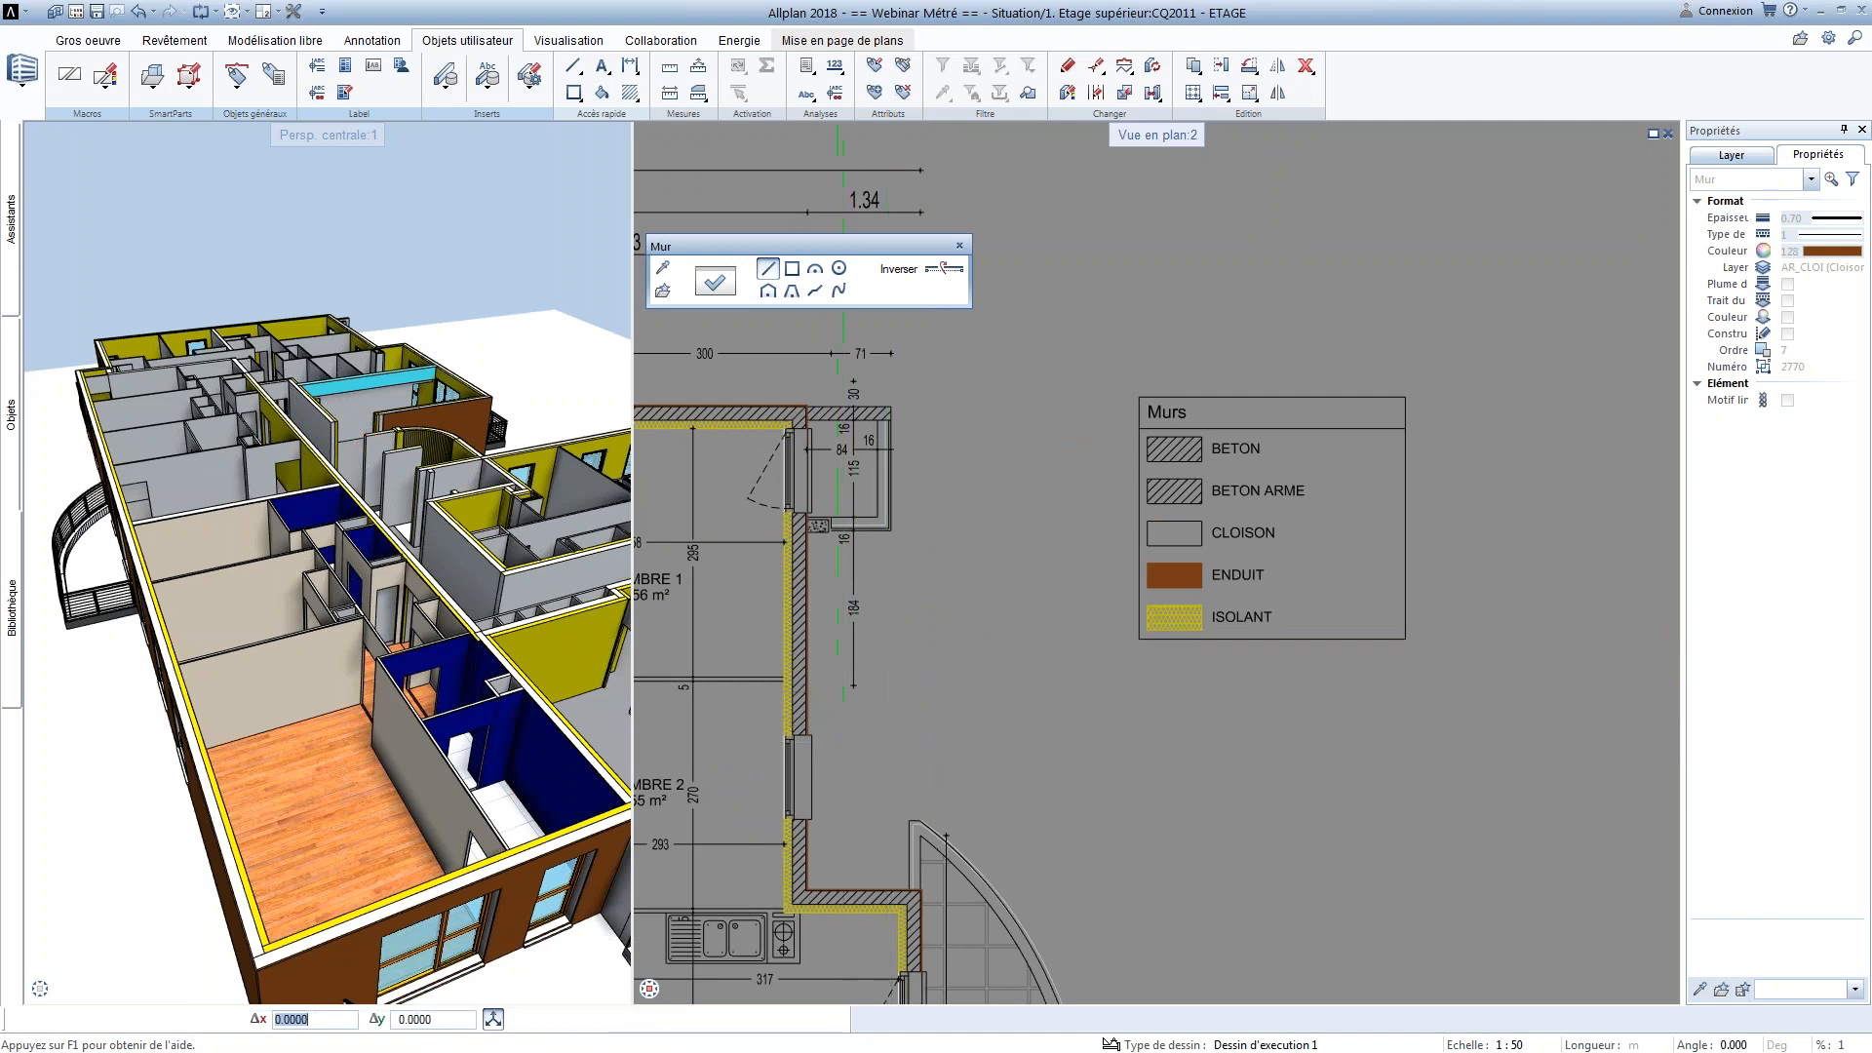
left_click(965, 722)
key("Escape")
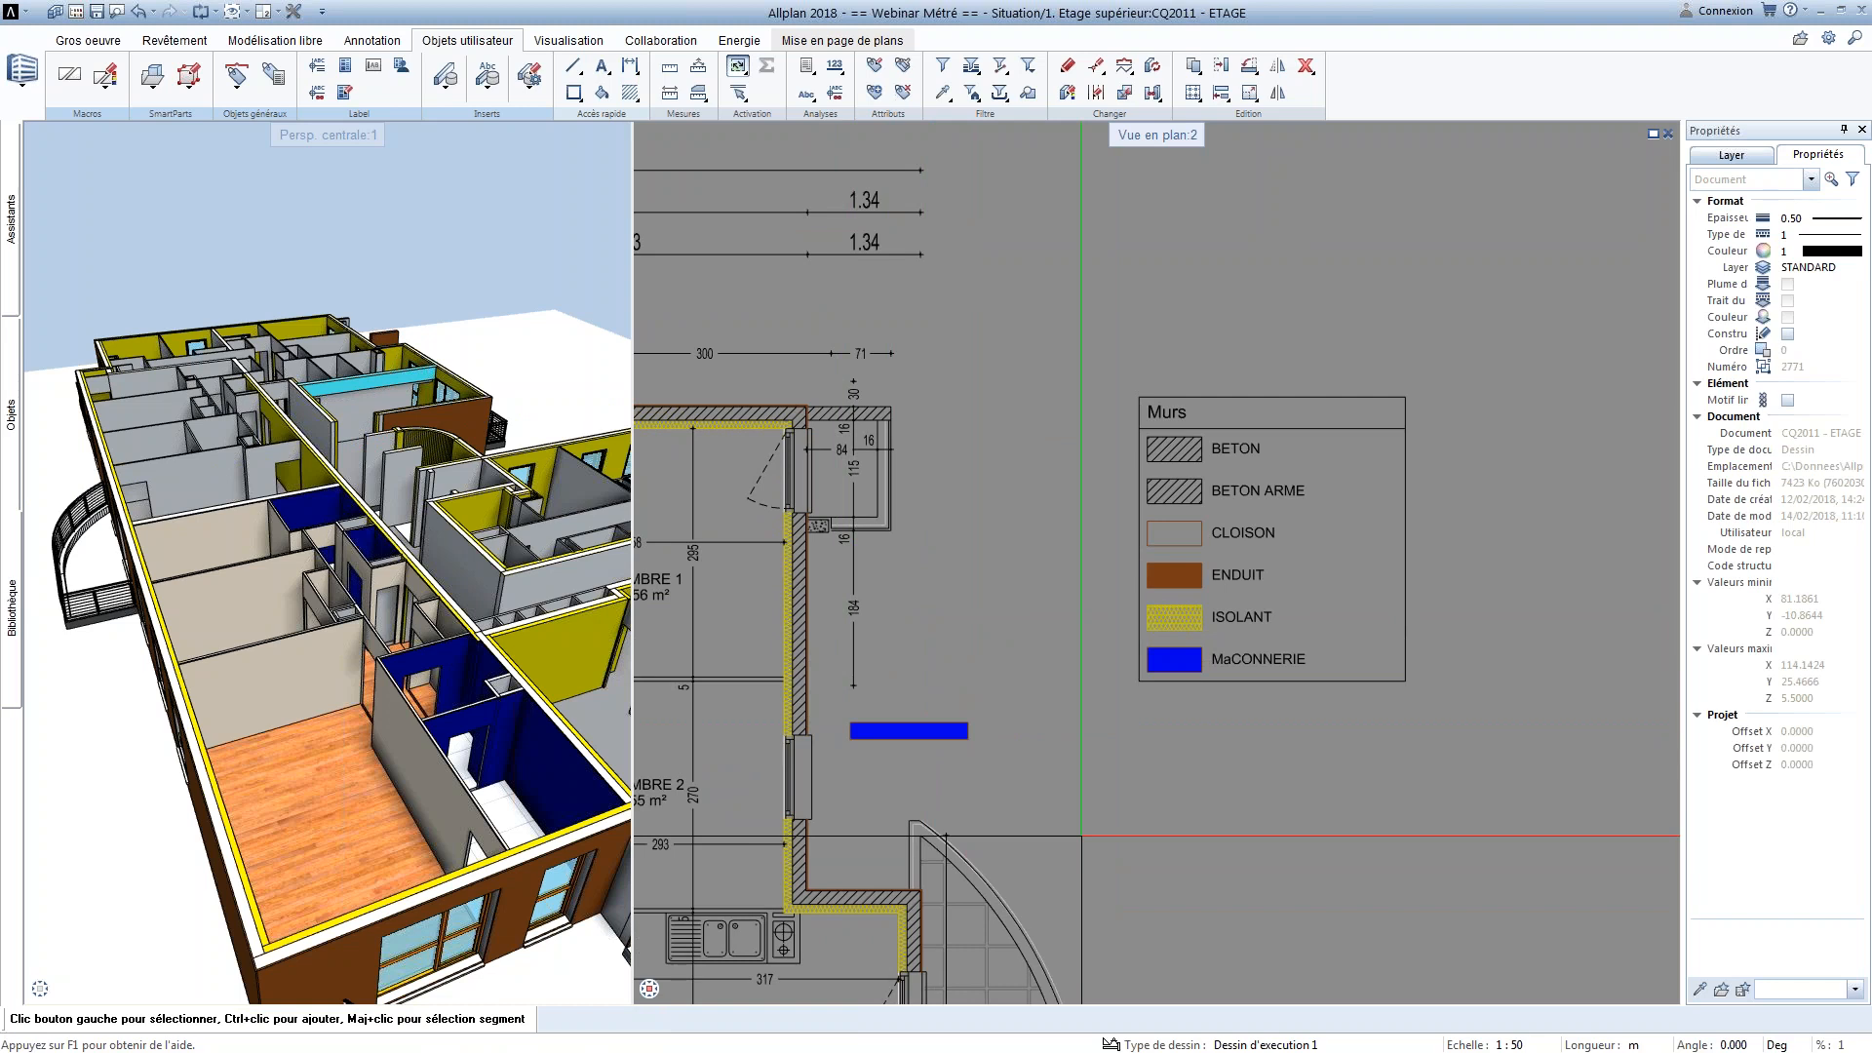
Move the blue wall so its end meets the exterior wall just above the CHAMBRE 2 window
scroll(920, 758, "up", 2)
left_click(886, 721)
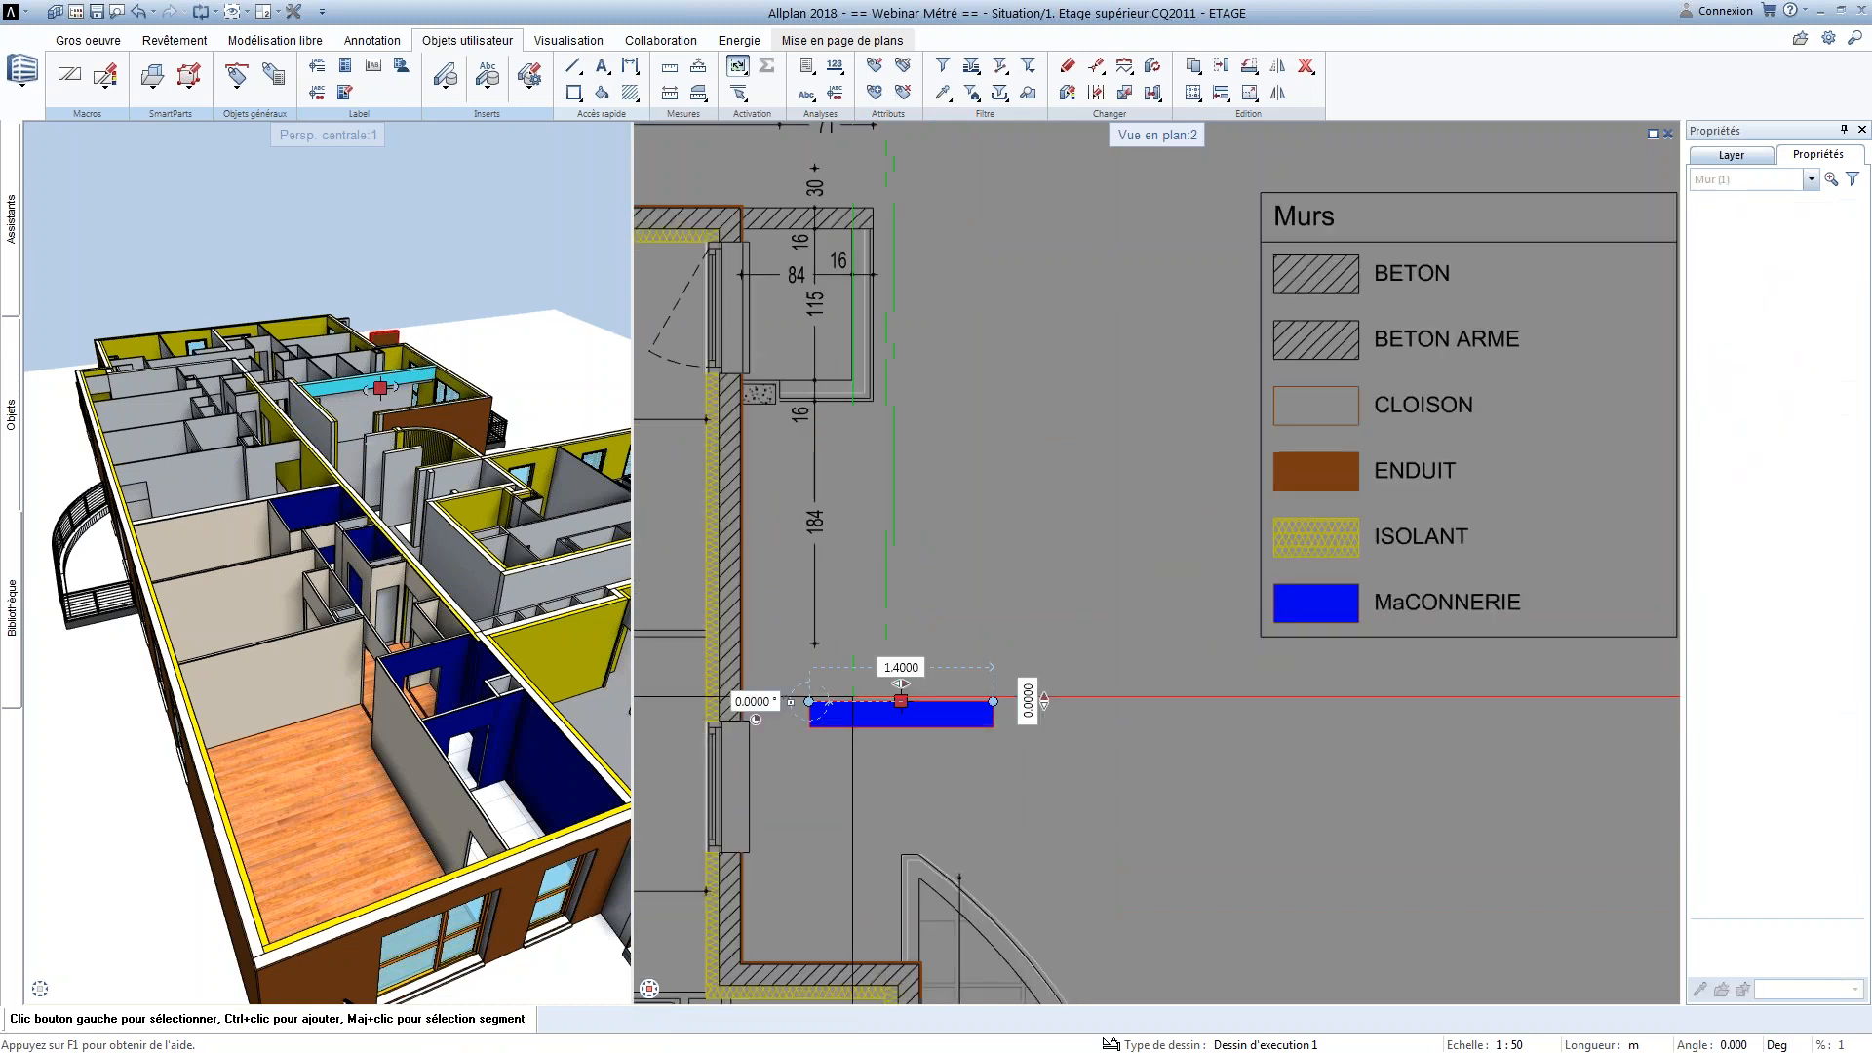
middle_click_drag(816, 696, 1029, 690)
mouse_move(1024, 696)
left_click(1050, 668)
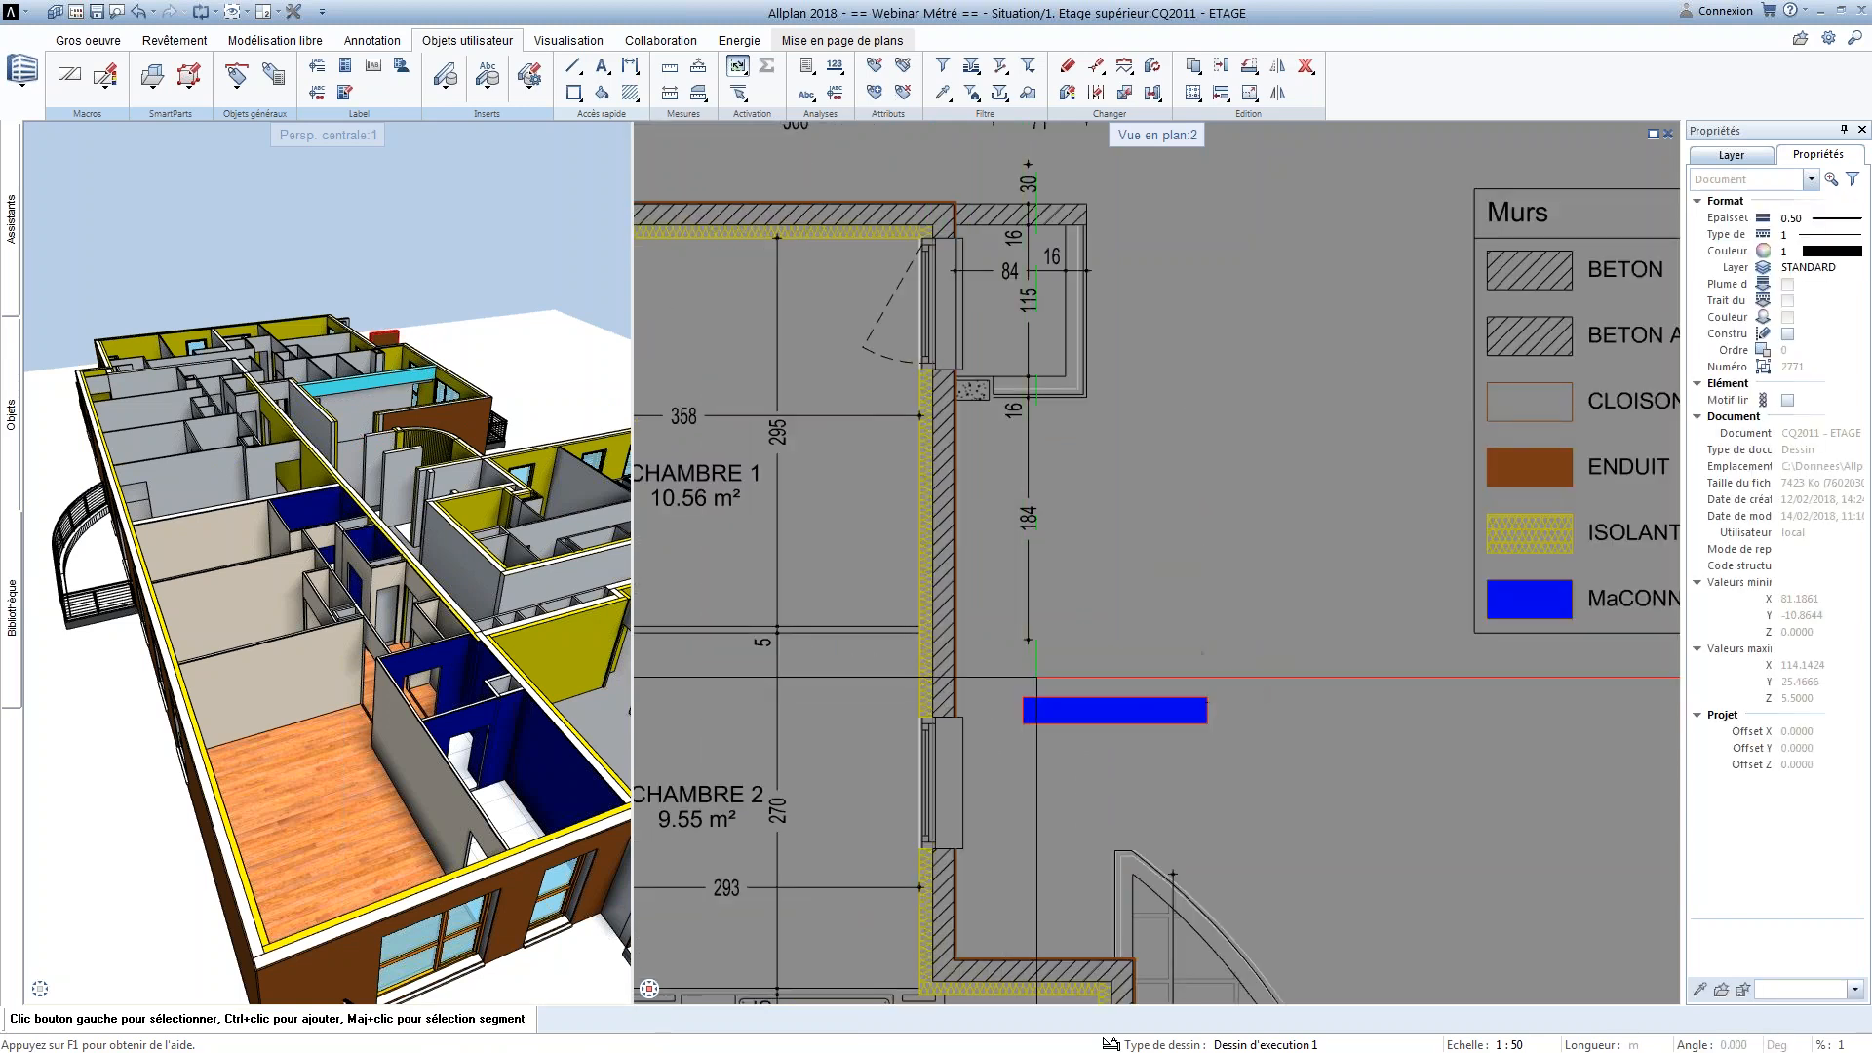
scroll(959, 707, "up", 4)
scroll(961, 705, "up", 1)
left_click(941, 638)
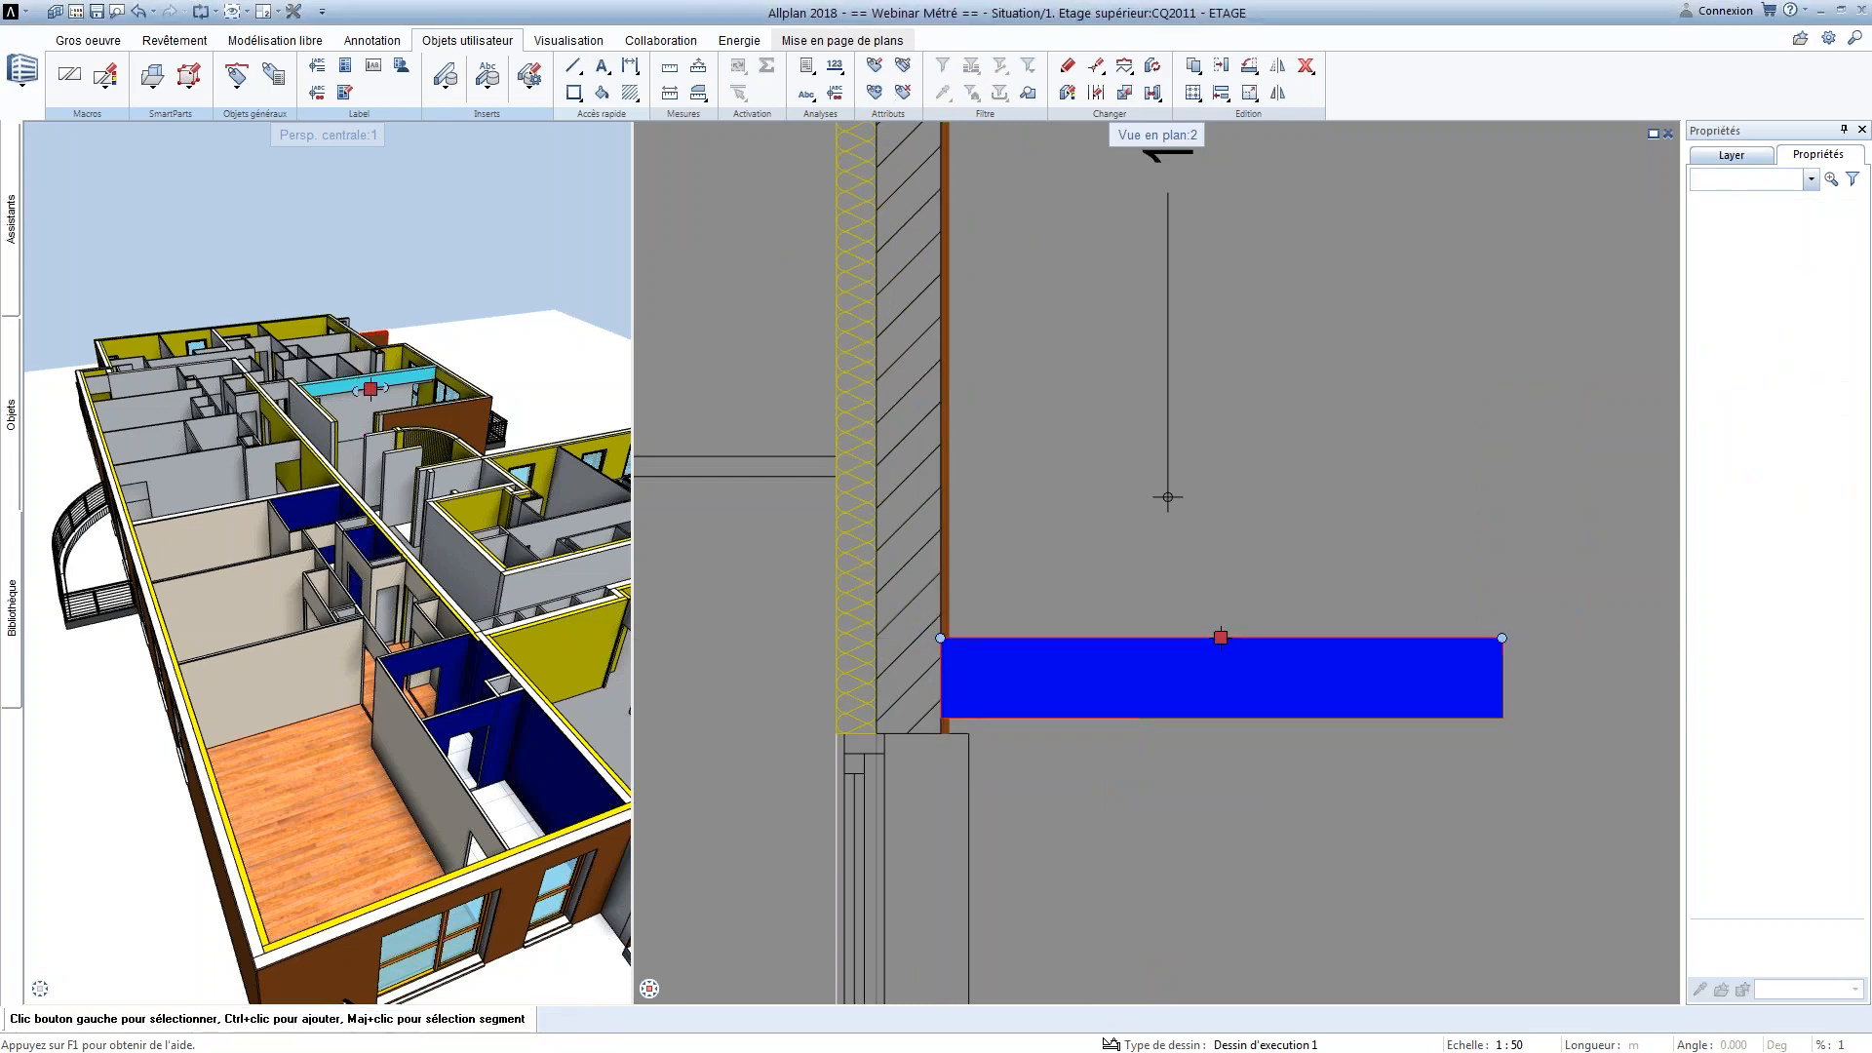
Examine the building and the added wall from several angles in the perspective view
scroll(1148, 786, "down", 7)
left_click_drag(458, 614, 117, 609)
scroll(298, 507, "up", 3)
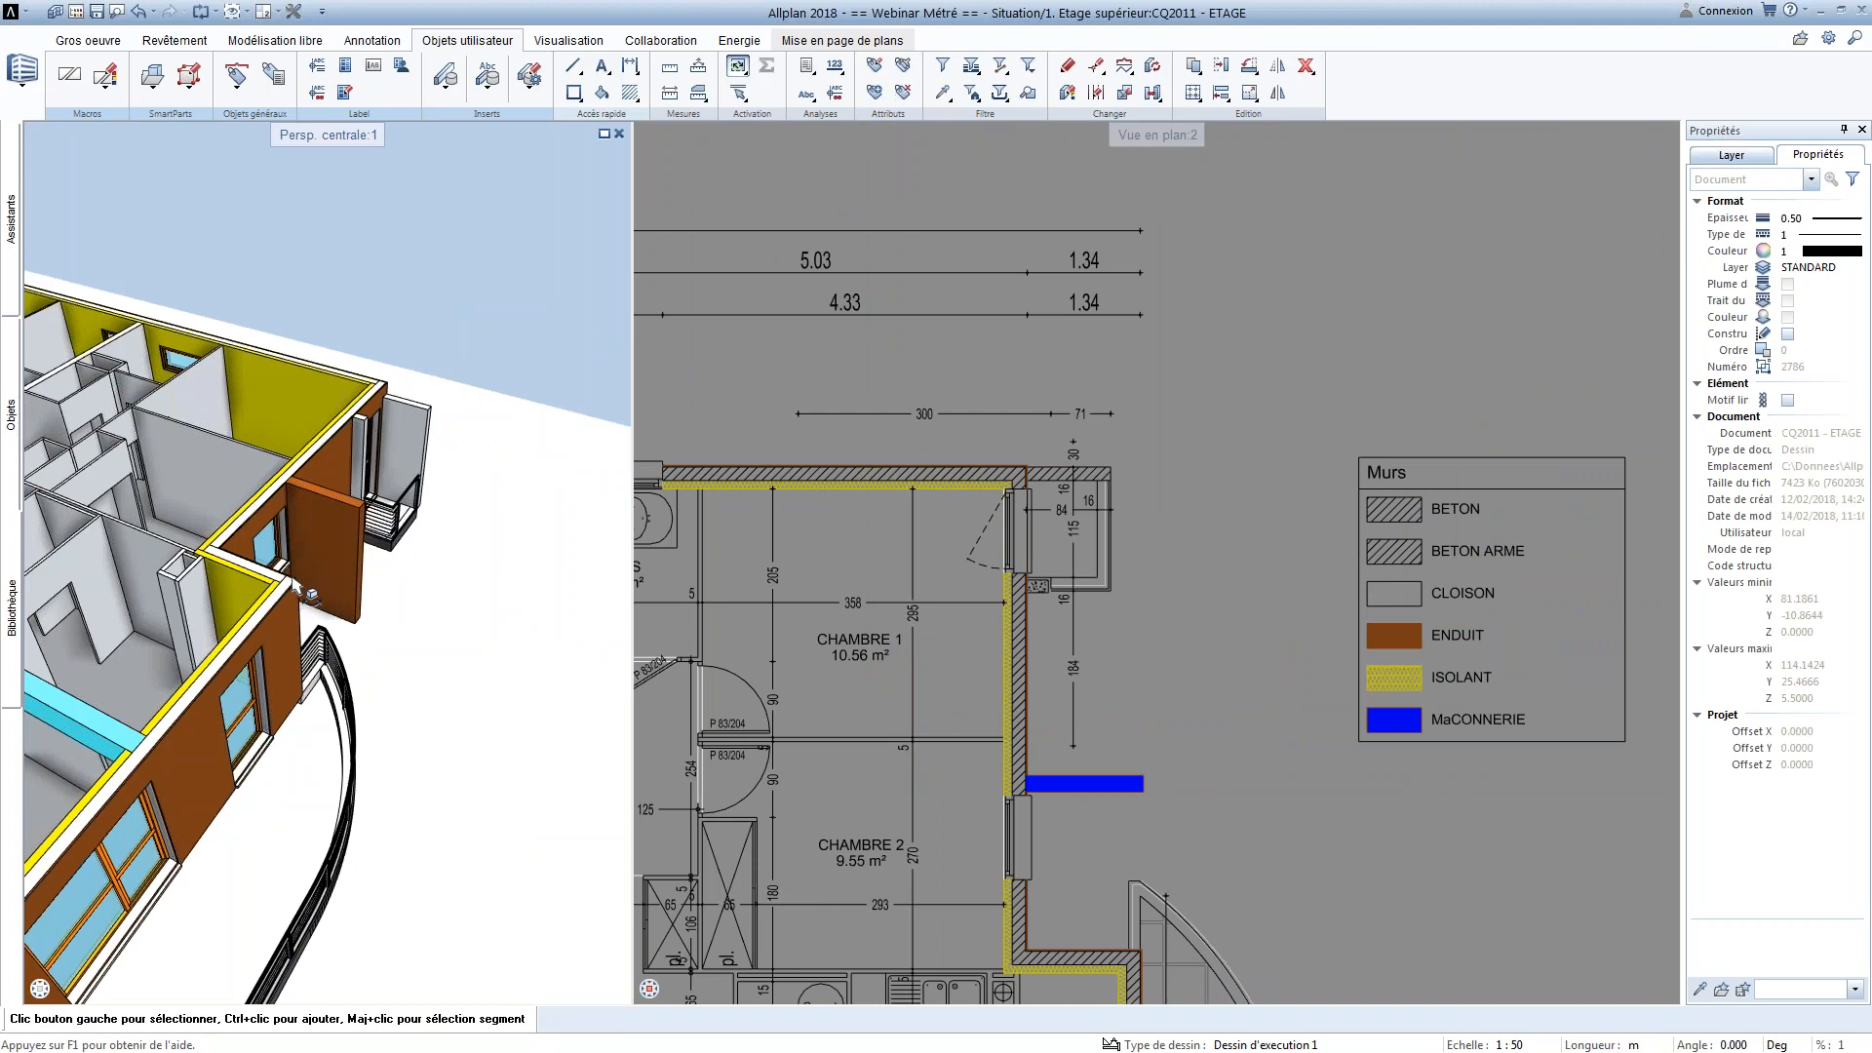
scroll(368, 663, "down", 4)
middle_click_drag(369, 663, 536, 655)
left_click_drag(487, 656, 576, 655)
middle_click_drag(488, 663, 516, 560)
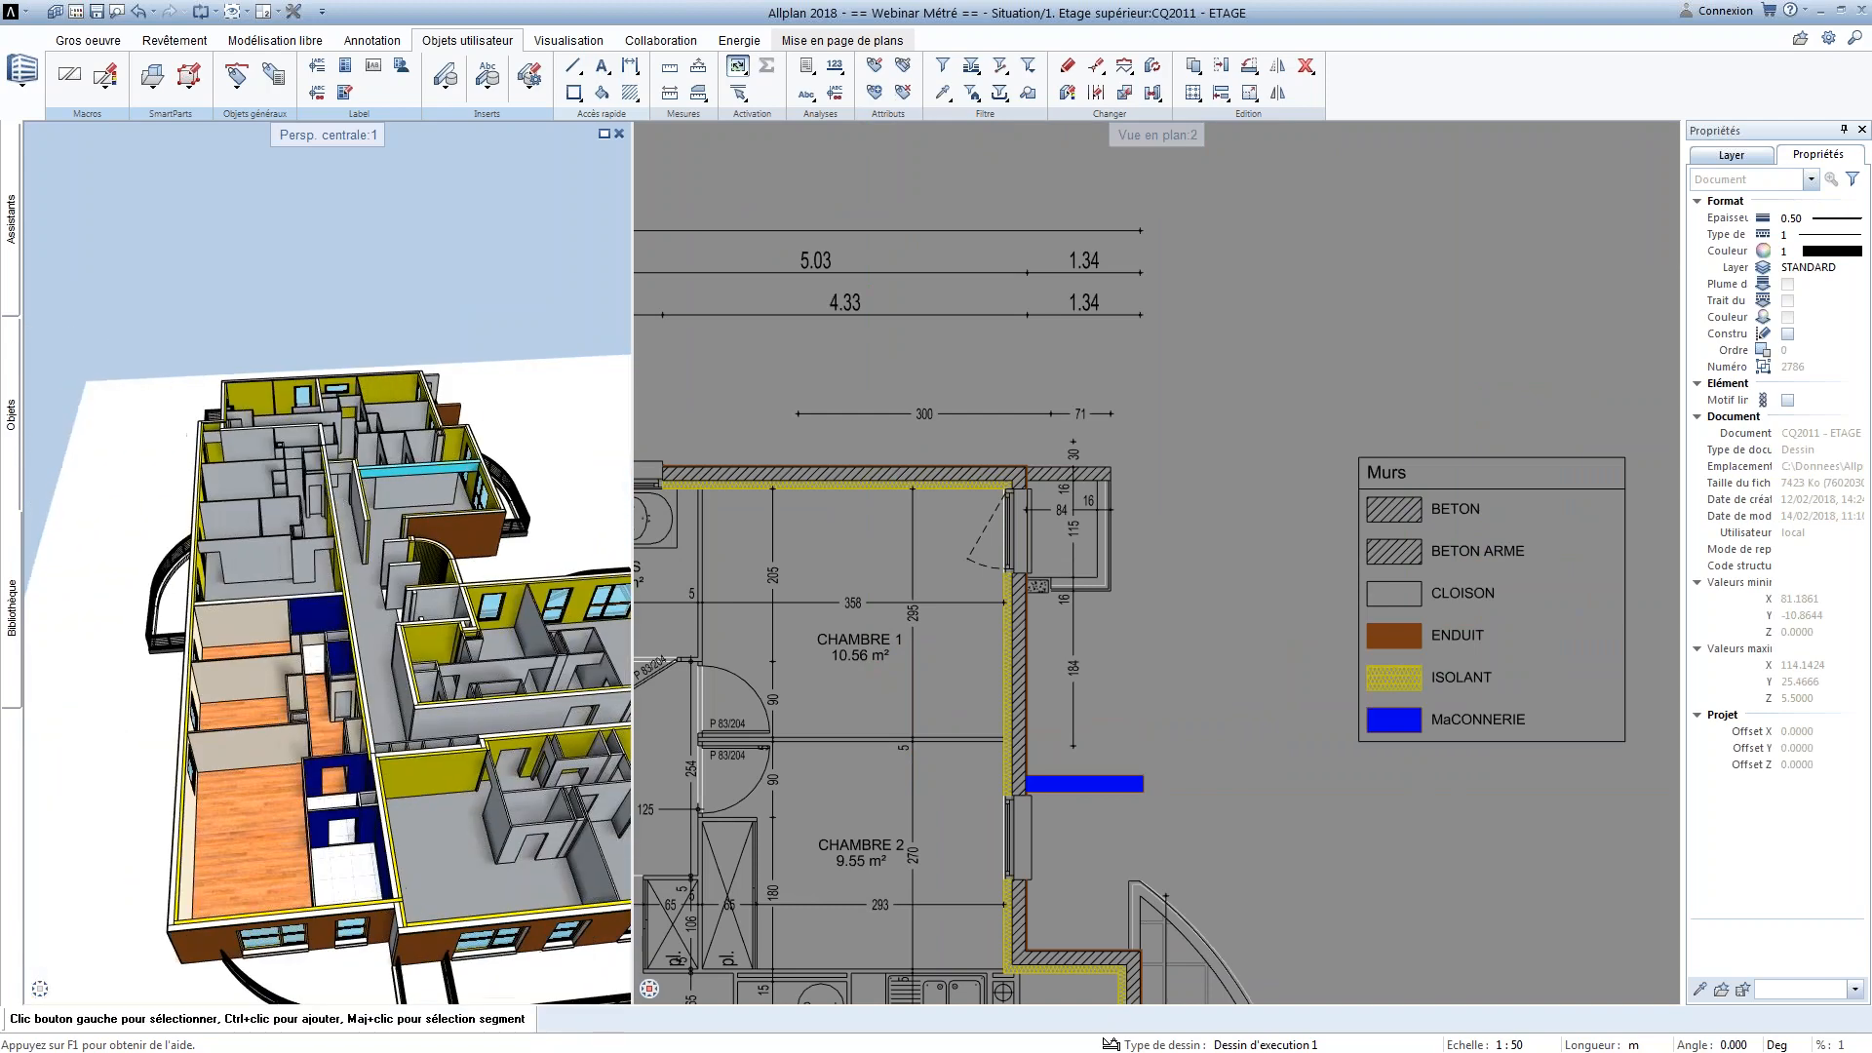
left_click_drag(468, 585, 536, 595)
middle_click_drag(468, 683, 463, 589)
left_click_drag(463, 590, 429, 585)
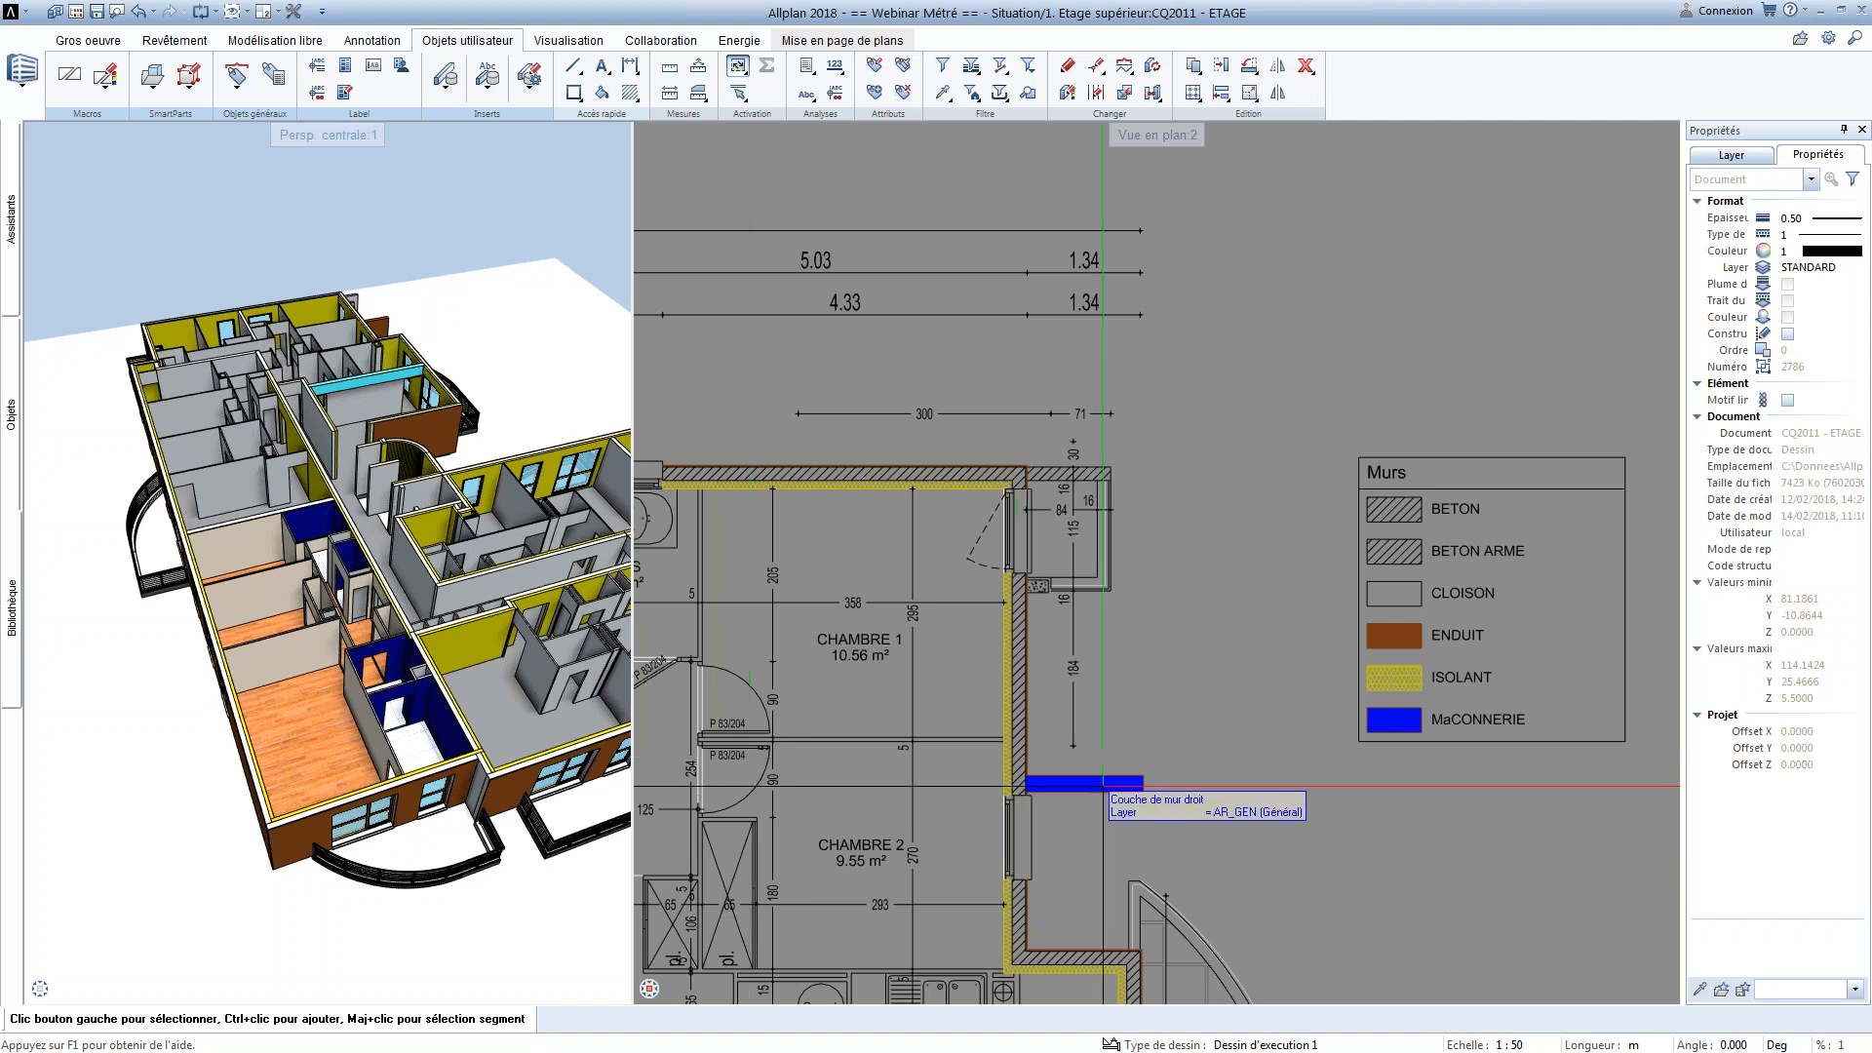
Delete the blue MaCONNERIE wall and the Murs legend from the plan
left_click(1083, 783)
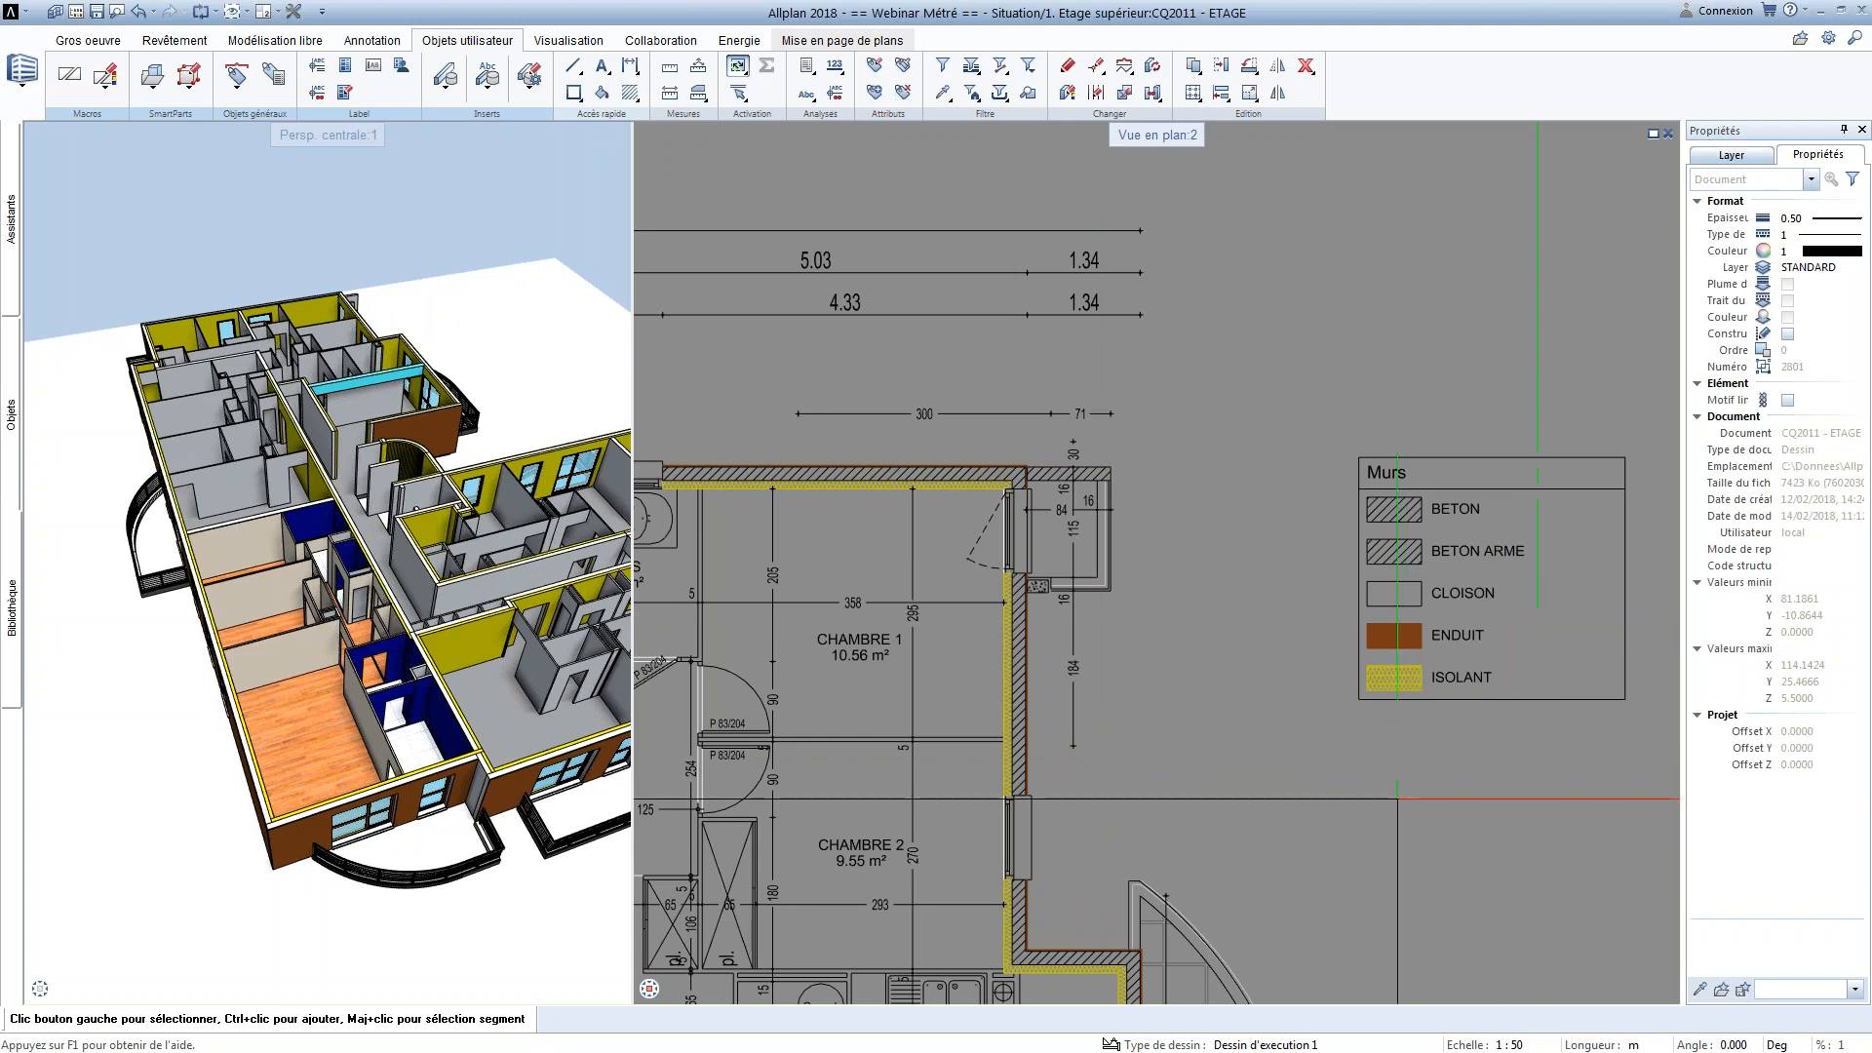
left_click_drag(1287, 389, 1648, 766)
key("Delete")
Place the associative legend 1 Pièce_surfaces_habitables from the Architecture file to the left of the floor plan and review its apartment areas
scroll(1148, 809, "down", 3)
middle_click_drag(1117, 993, 1349, 518)
scroll(1253, 254, "down", 4)
scroll(1095, 560, "up", 3)
middle_click_drag(1043, 564, 1188, 539)
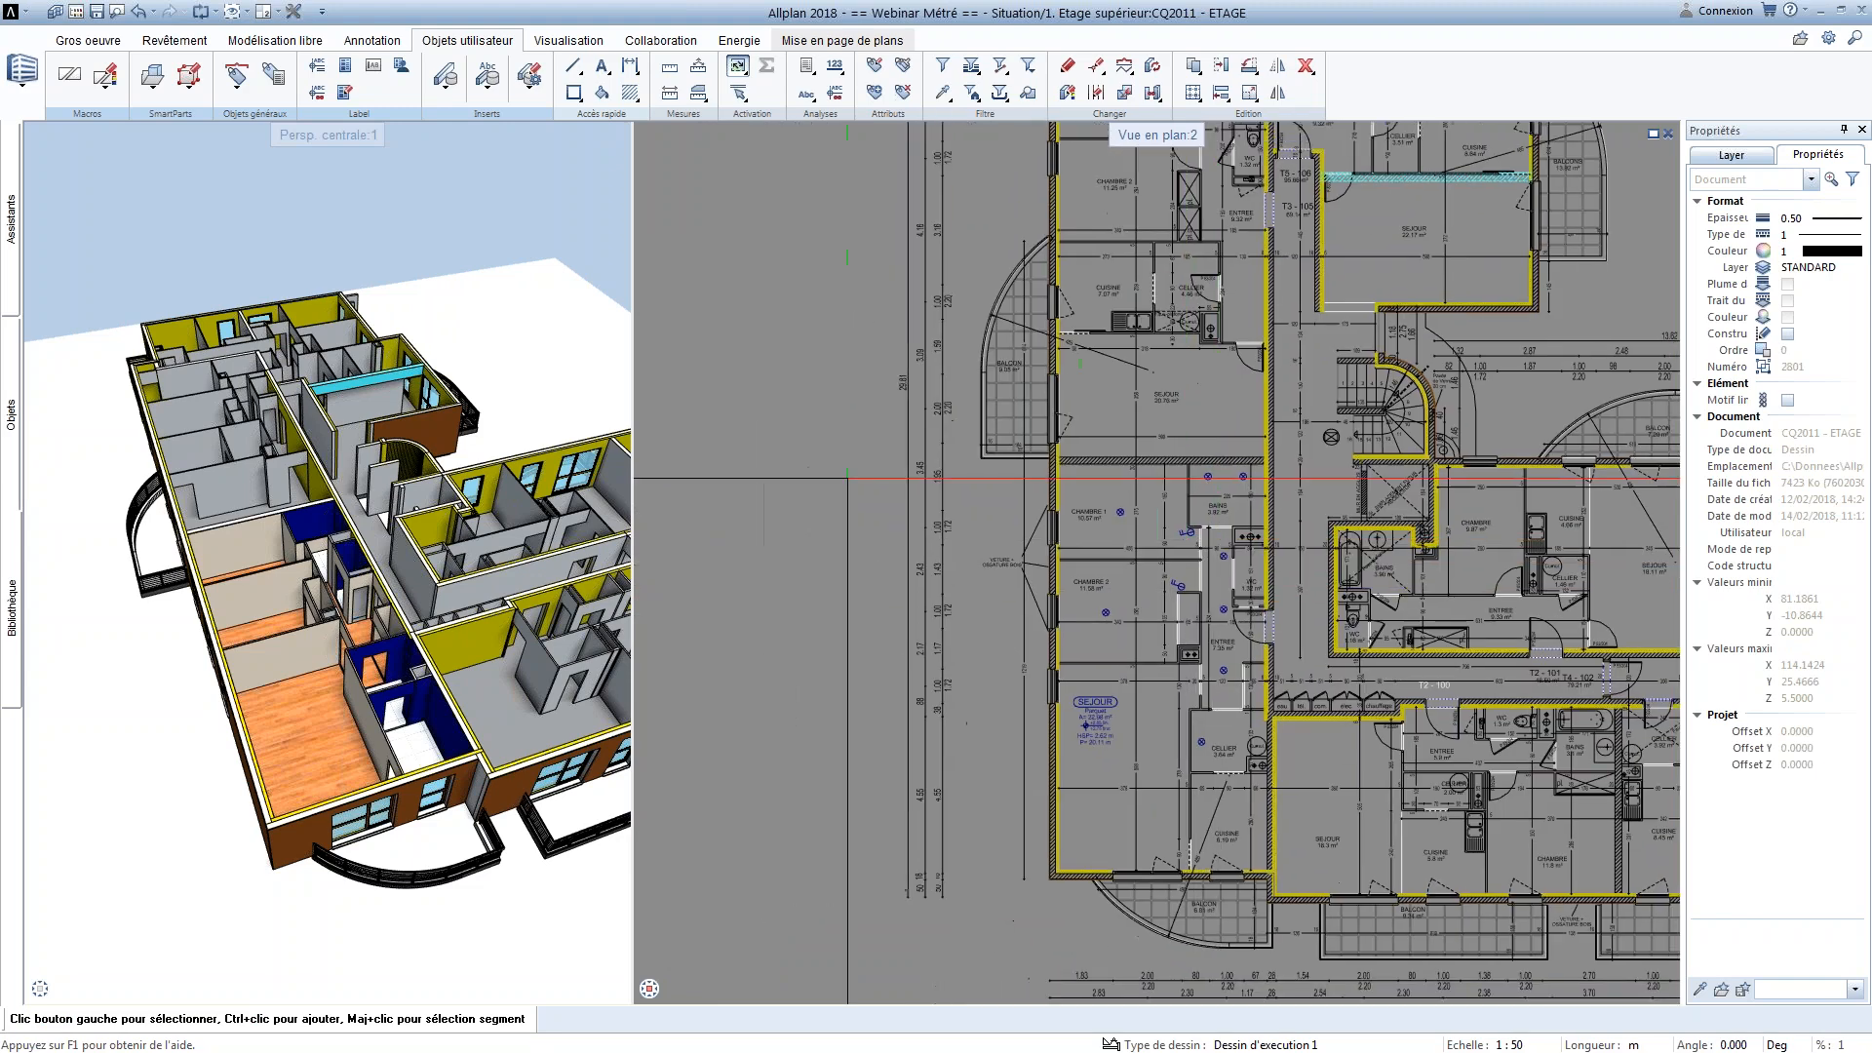
left_click(806, 68)
left_click(828, 109)
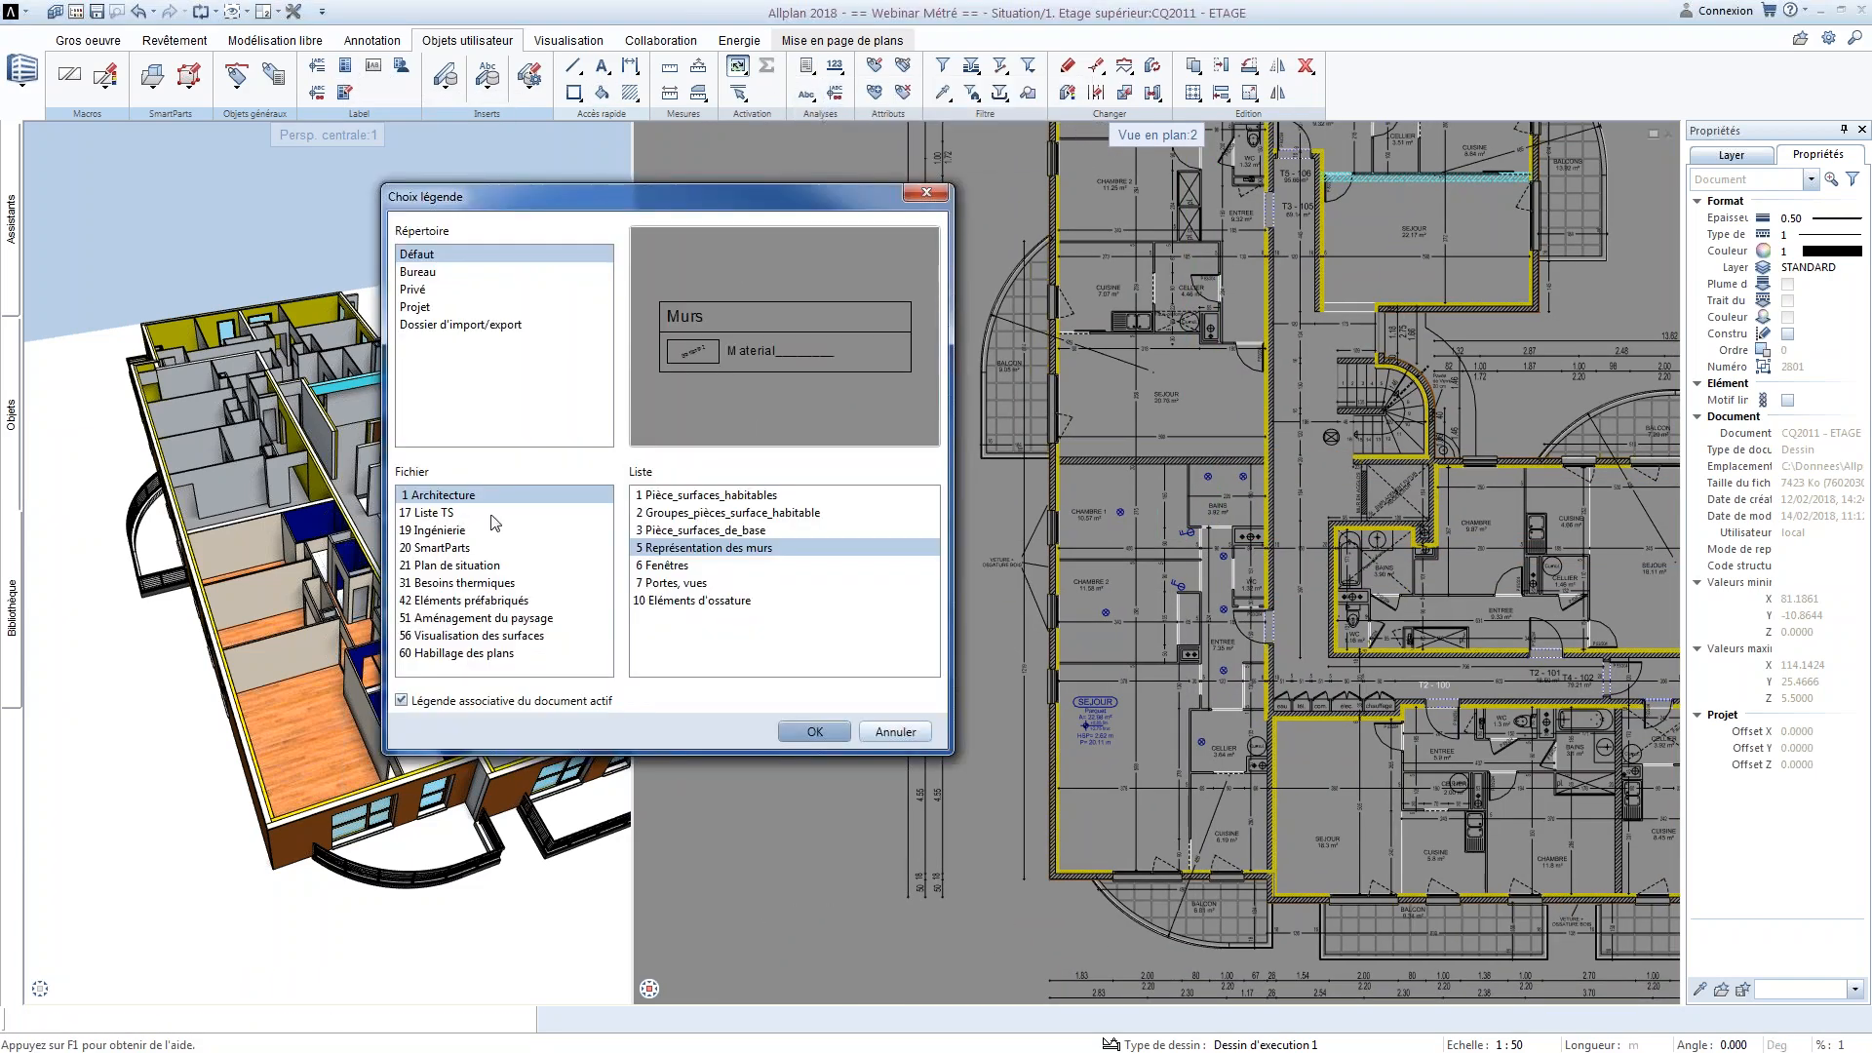
left_click(689, 496)
left_click(815, 732)
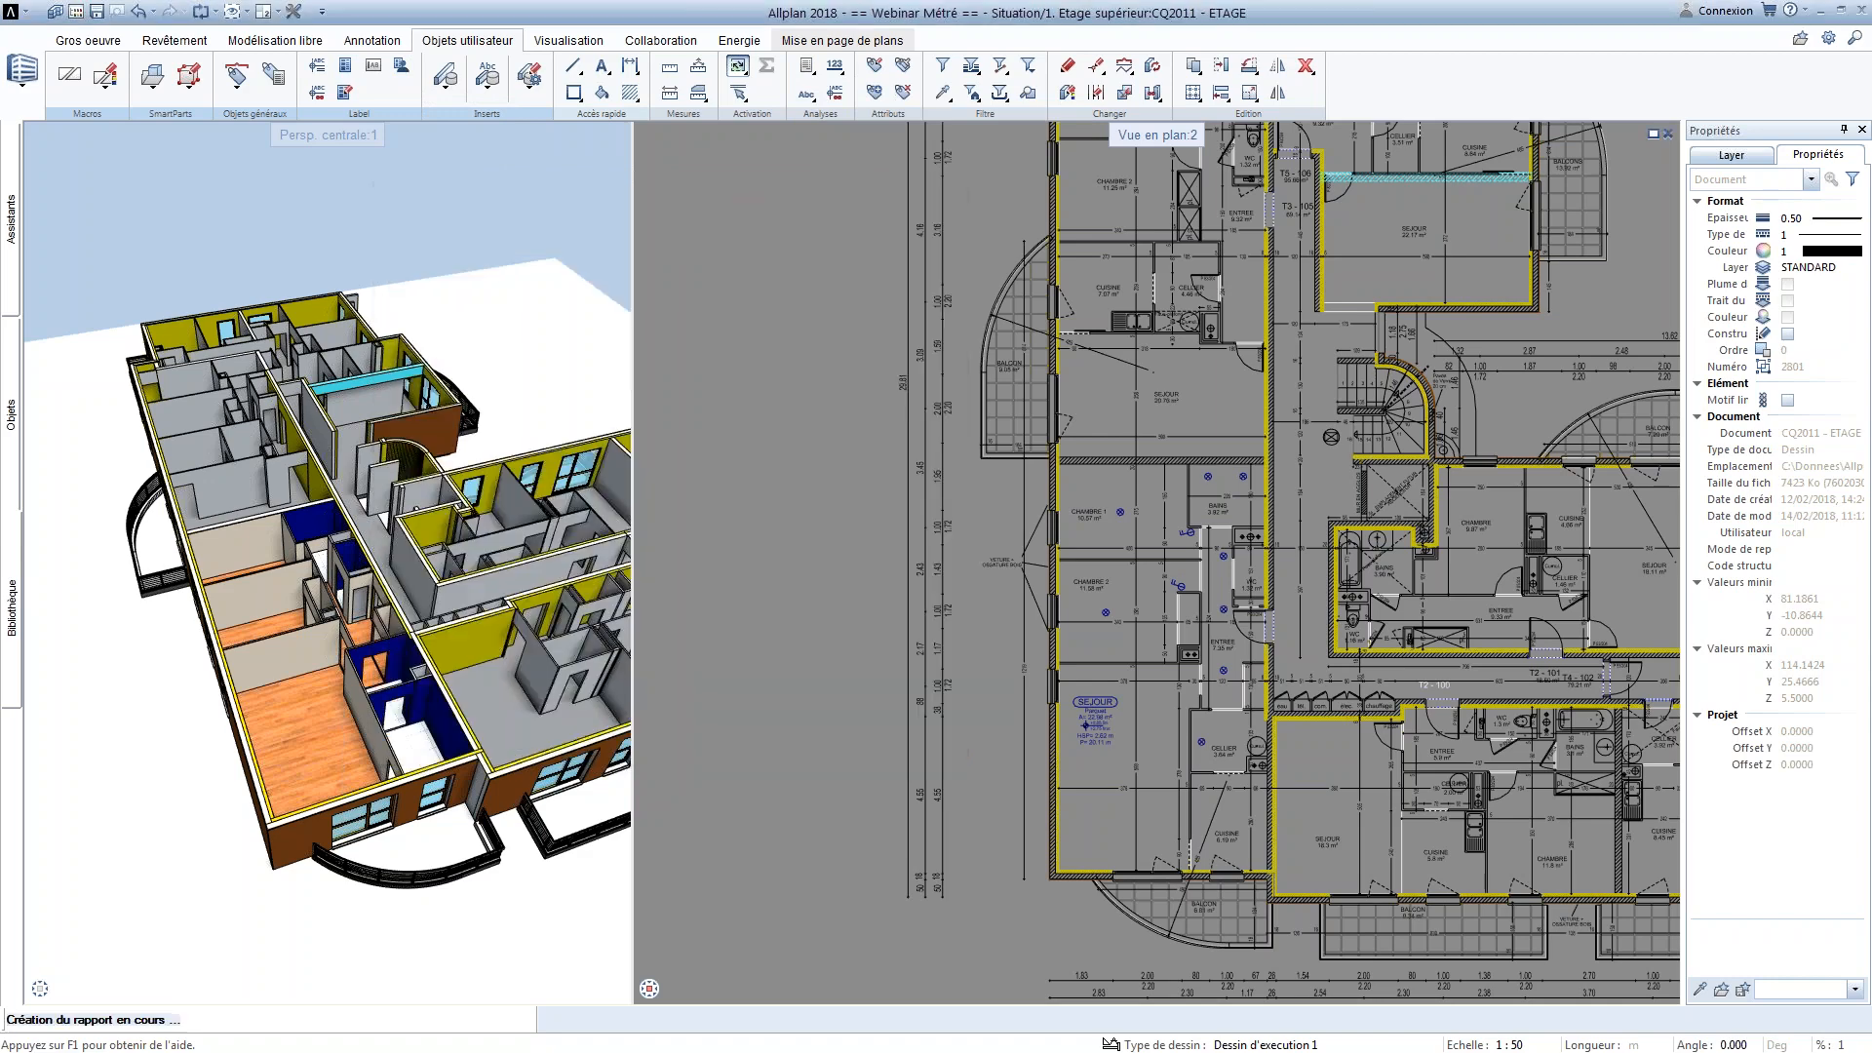
scroll(827, 453, "down", 5)
left_click(713, 816)
scroll(715, 818, "up", 8)
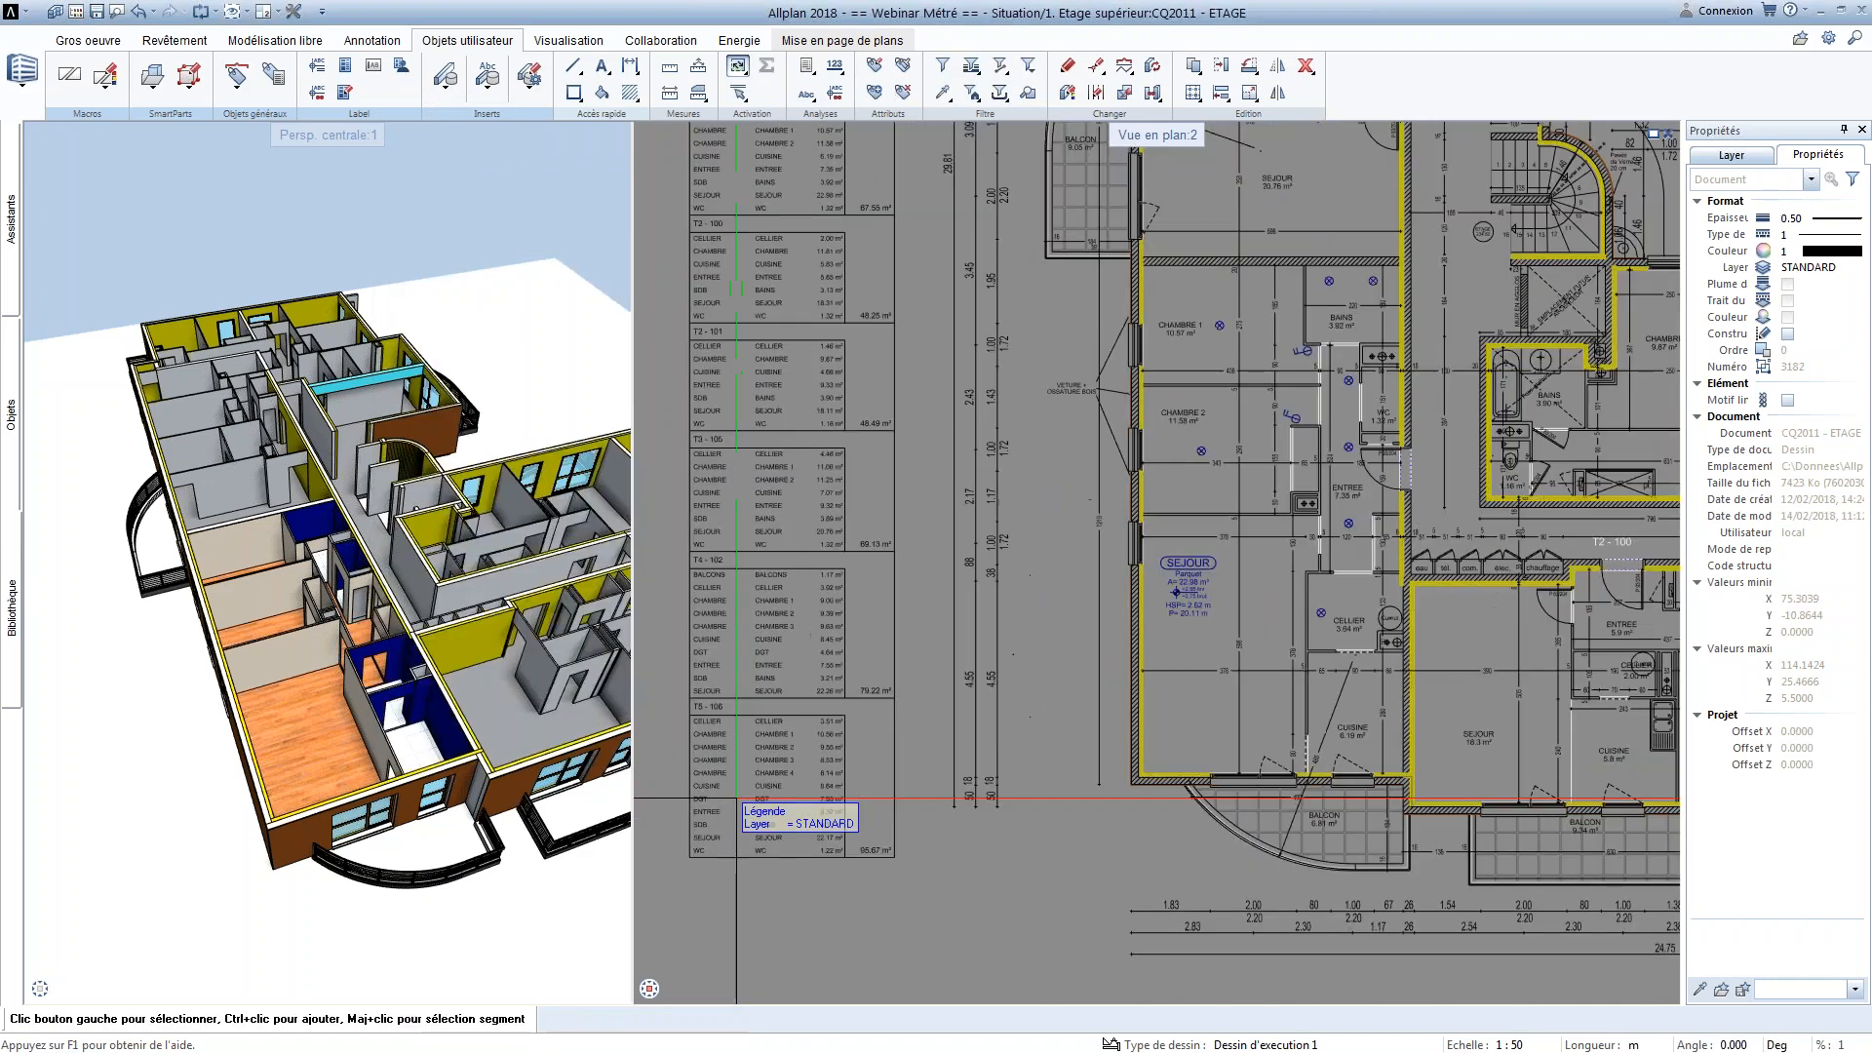
scroll(821, 548, "down", 2)
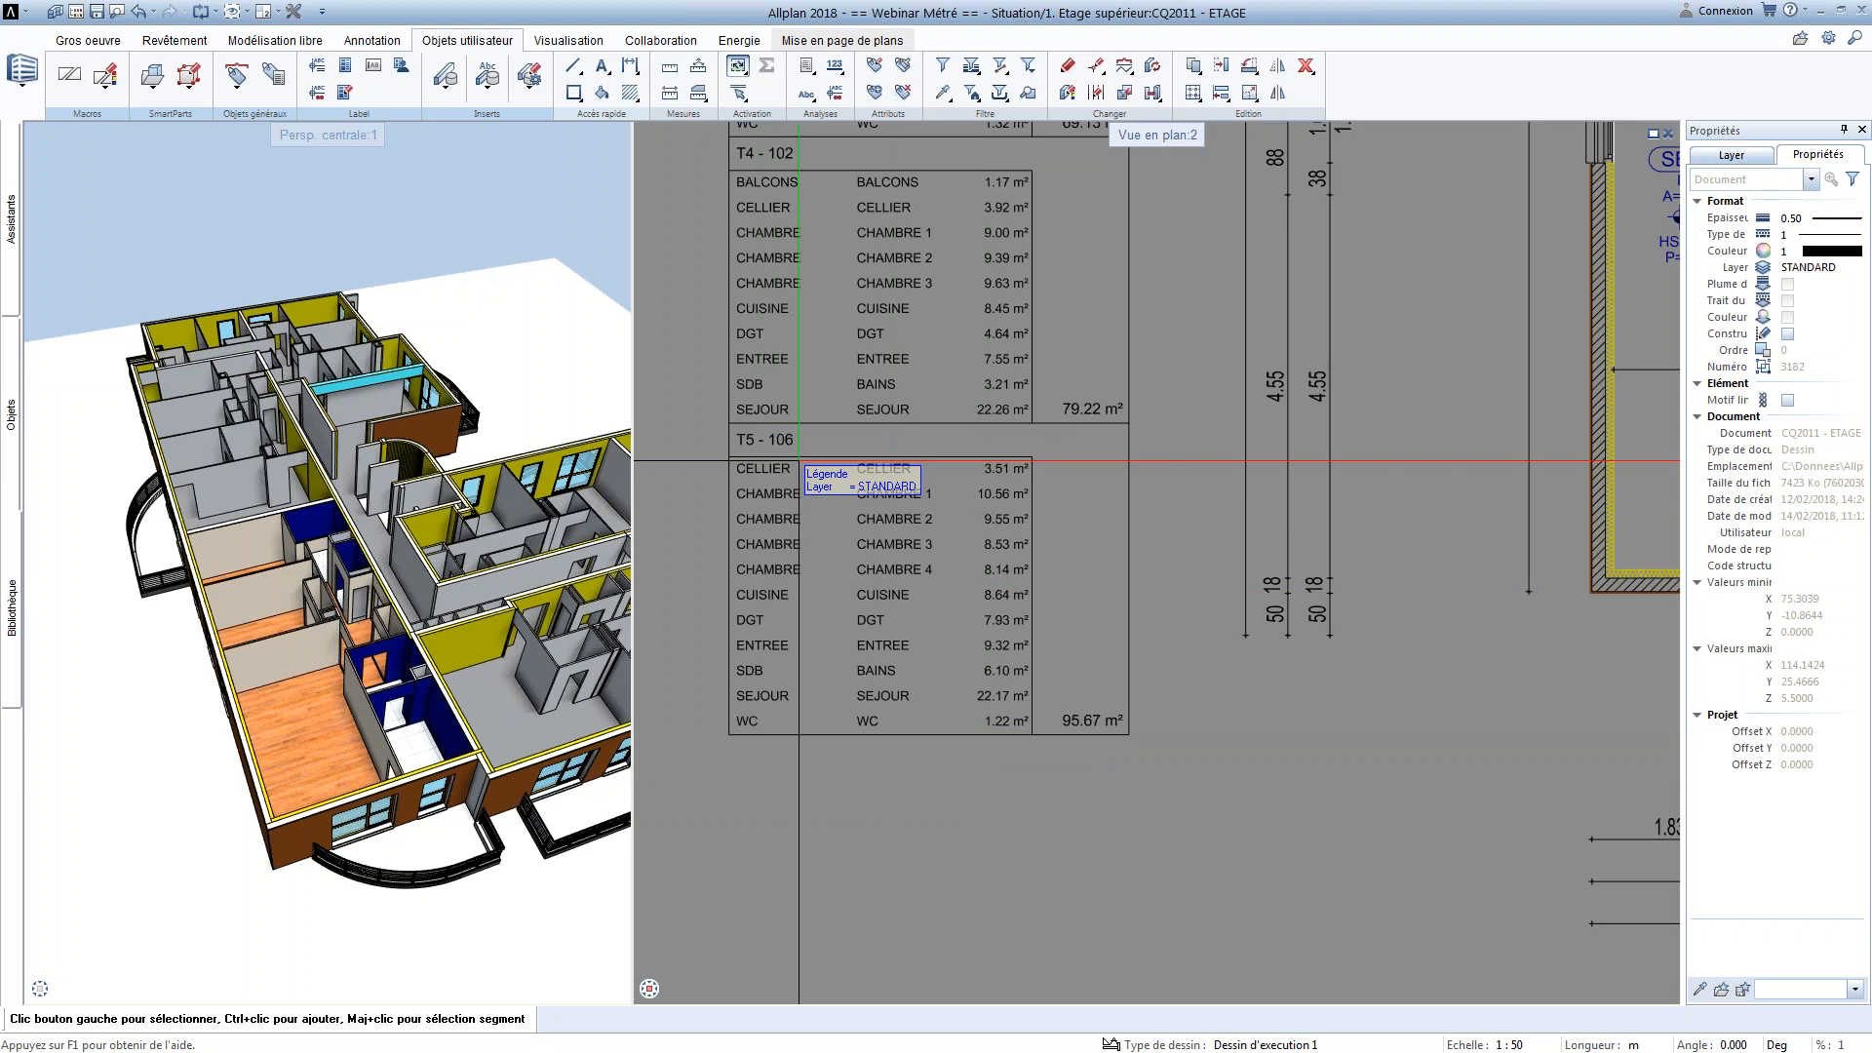
scroll(799, 461, "down", 5)
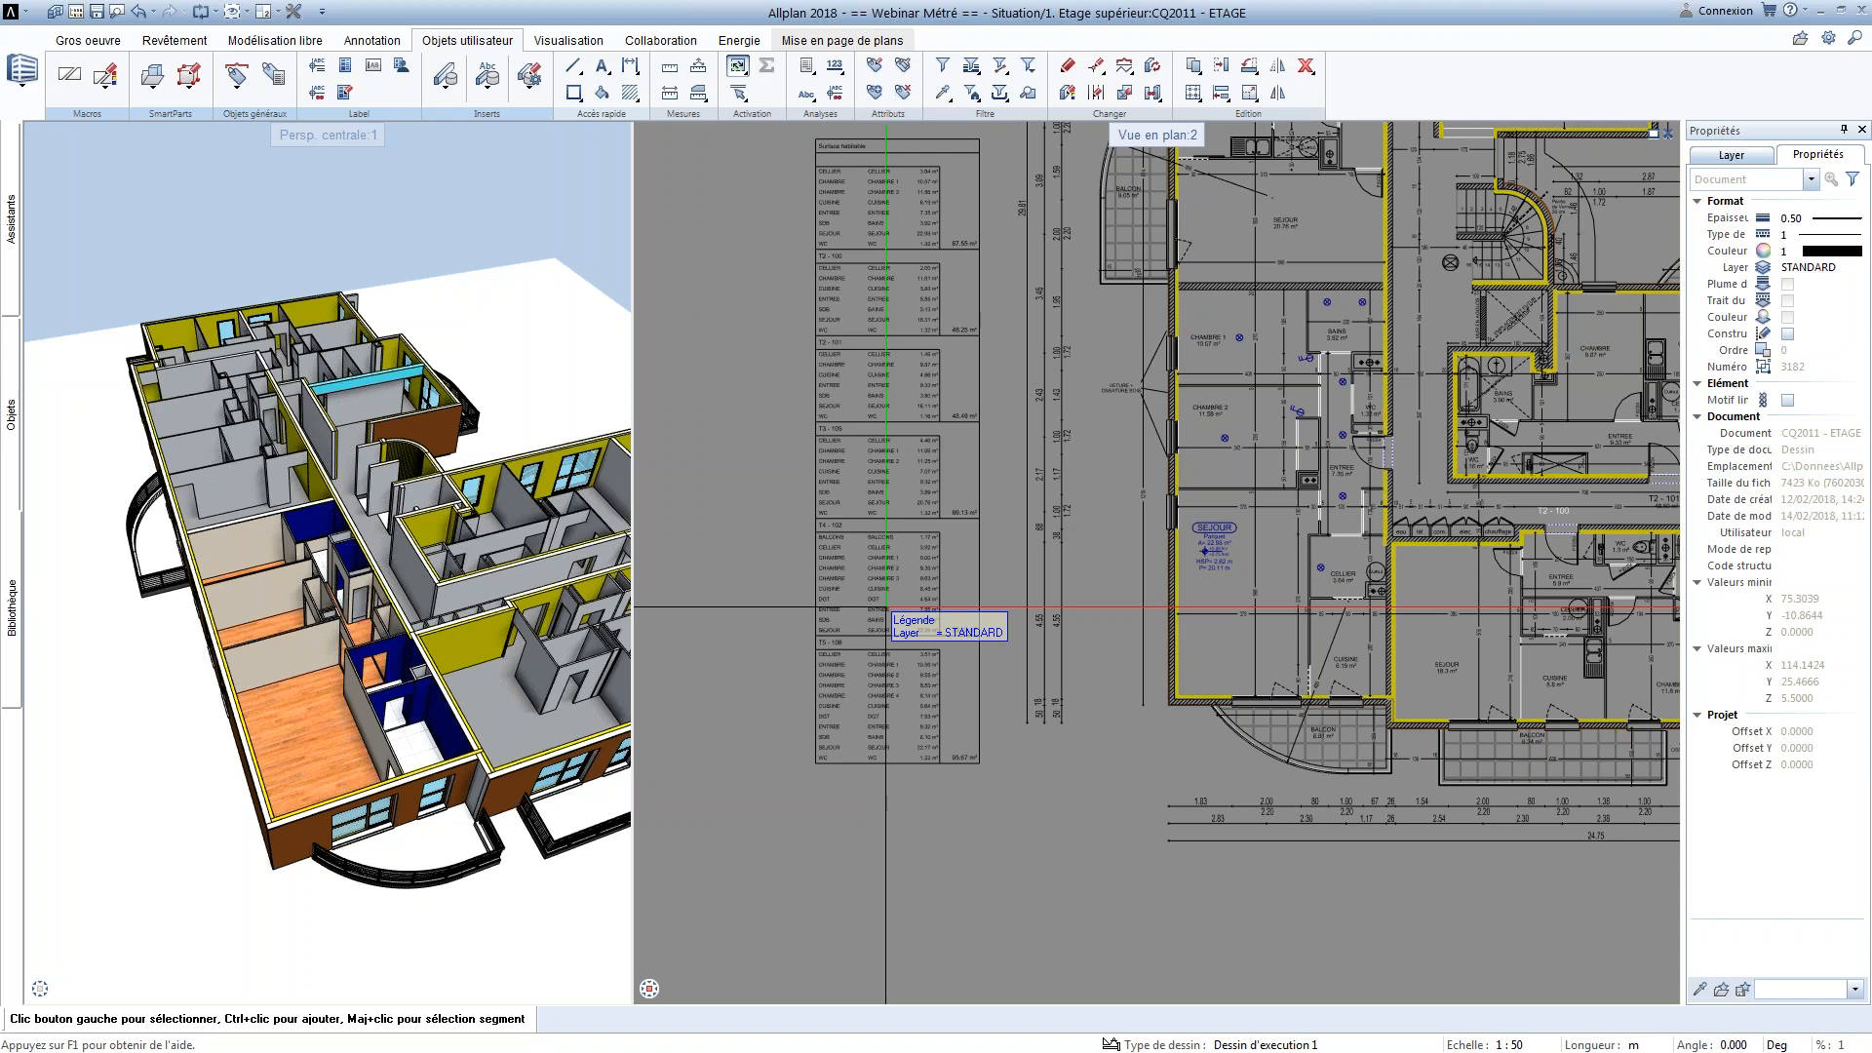
Delete the habitable room areas legend placed beside the floor plan
left_click(885, 608)
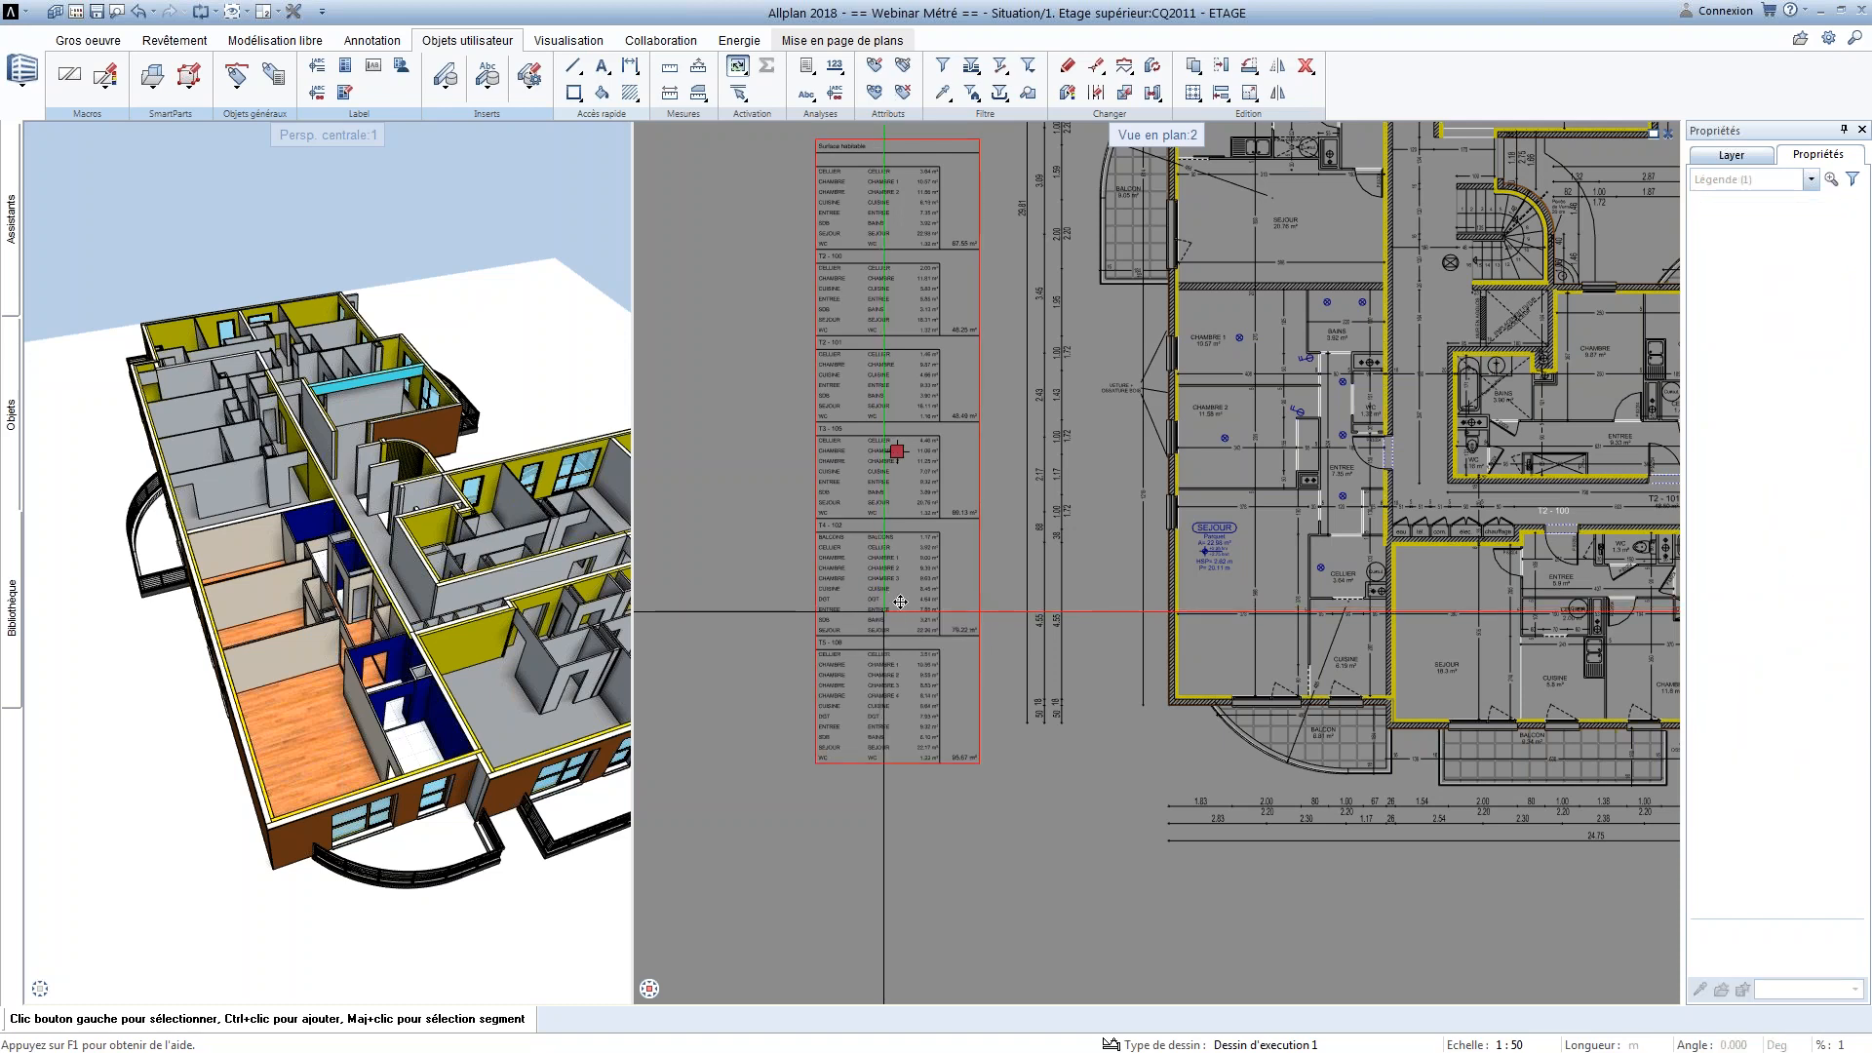
key("Delete")
middle_click_drag(1177, 496, 928, 685)
scroll(928, 685, "down", 1)
middle_click_drag(1099, 594, 1064, 640)
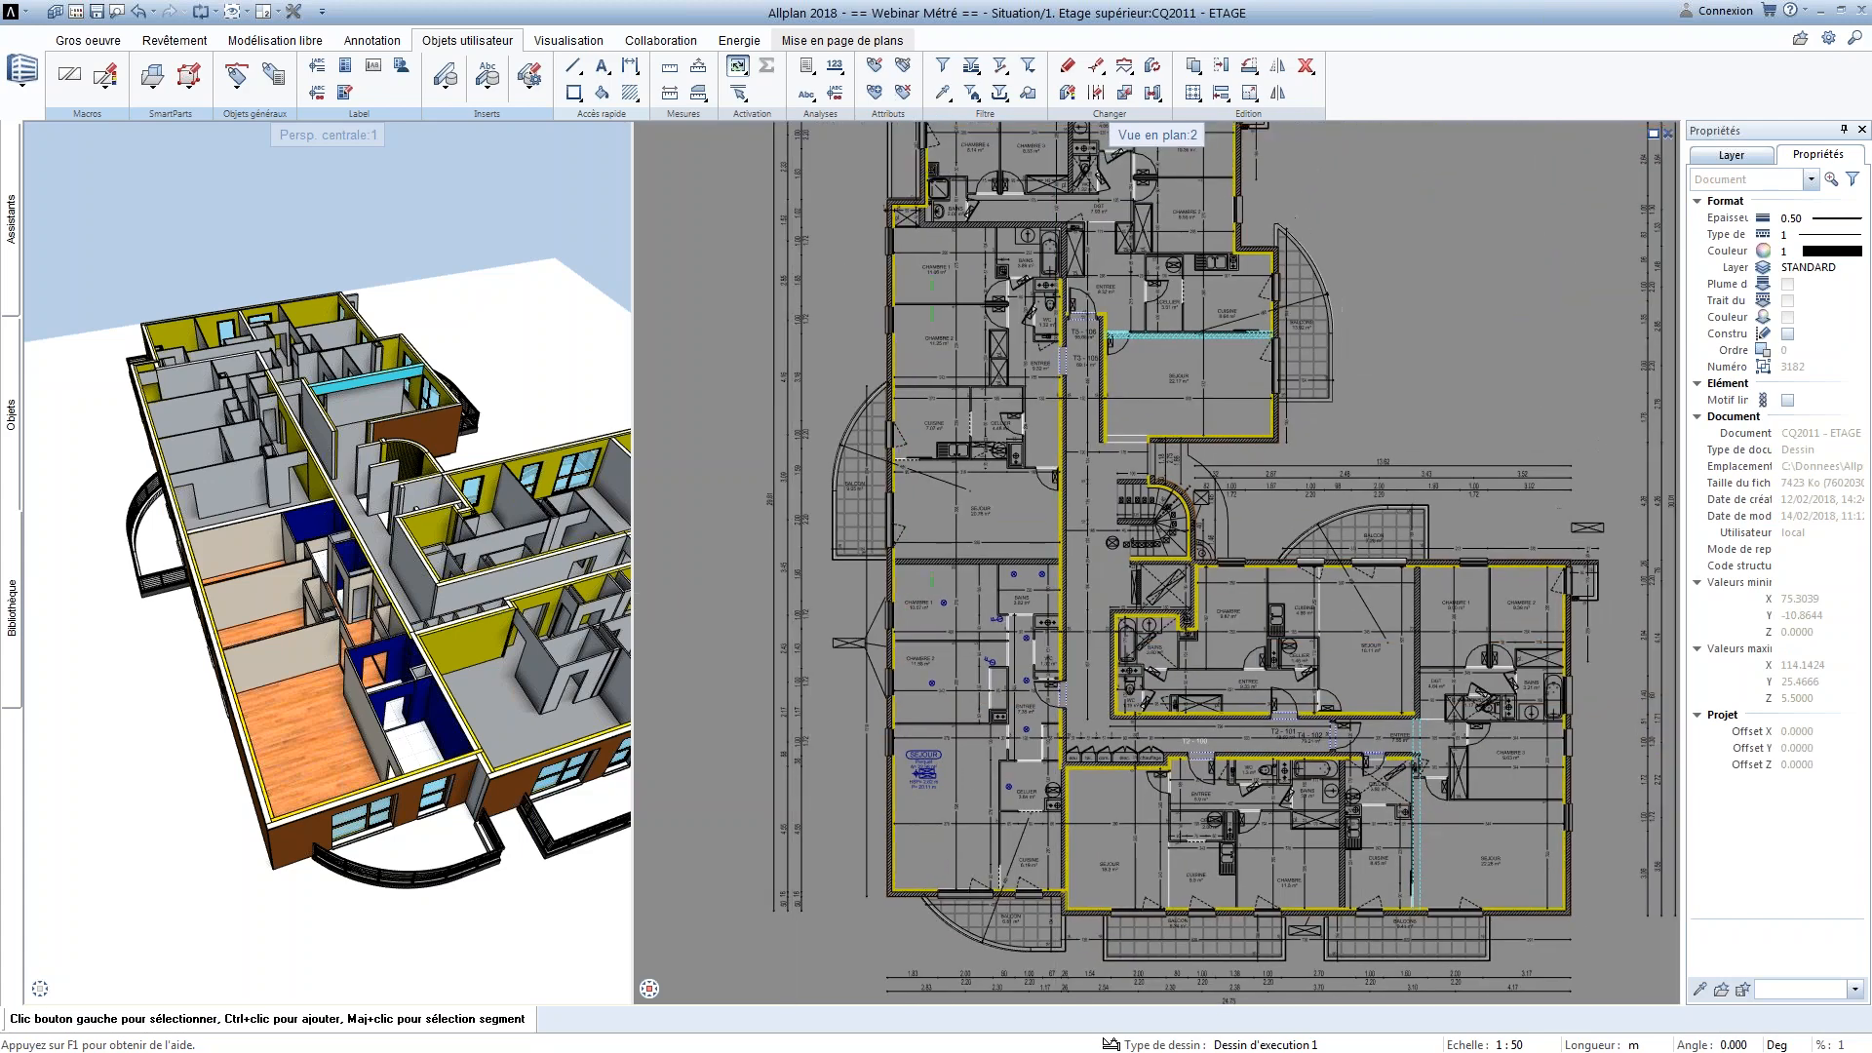
Generate the Quantités.rdlc report from the Allplan BCM folder for the apartment with coloured finishes and enlarge the report window
left_click(805, 67)
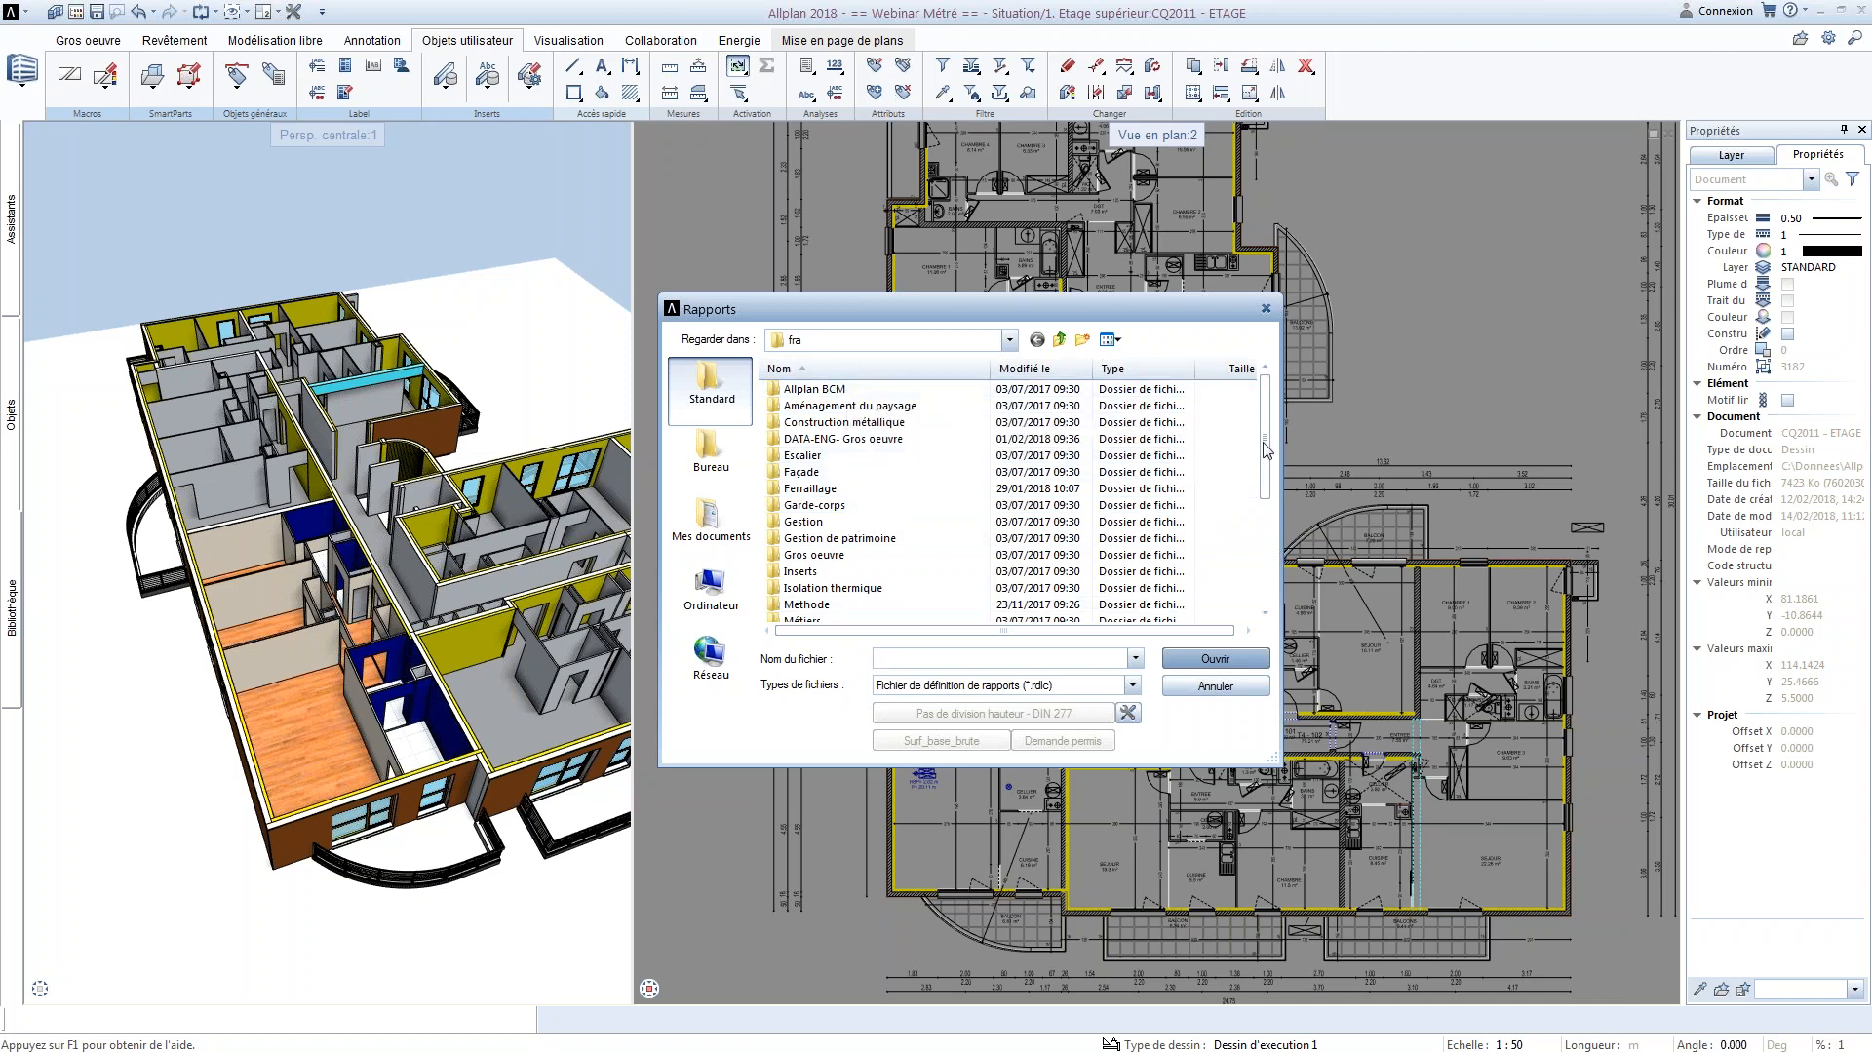
double_click(930, 389)
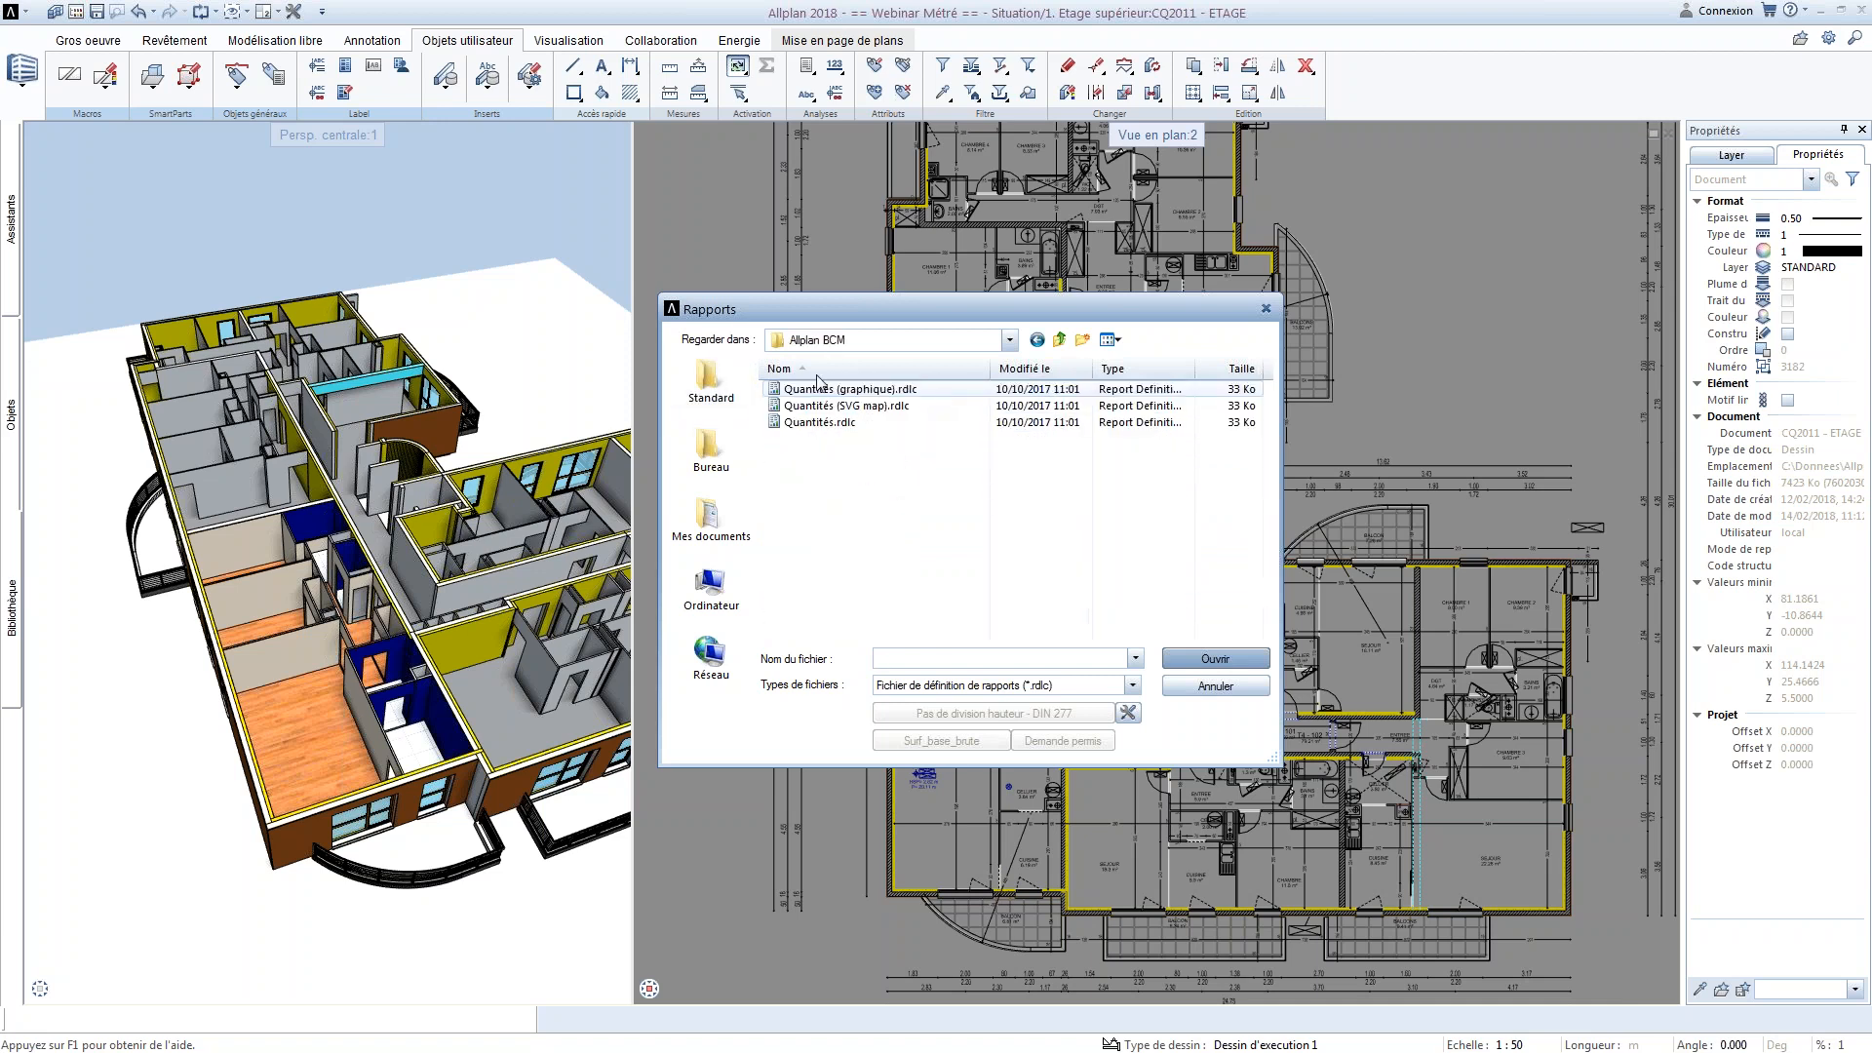
left_click(837, 424)
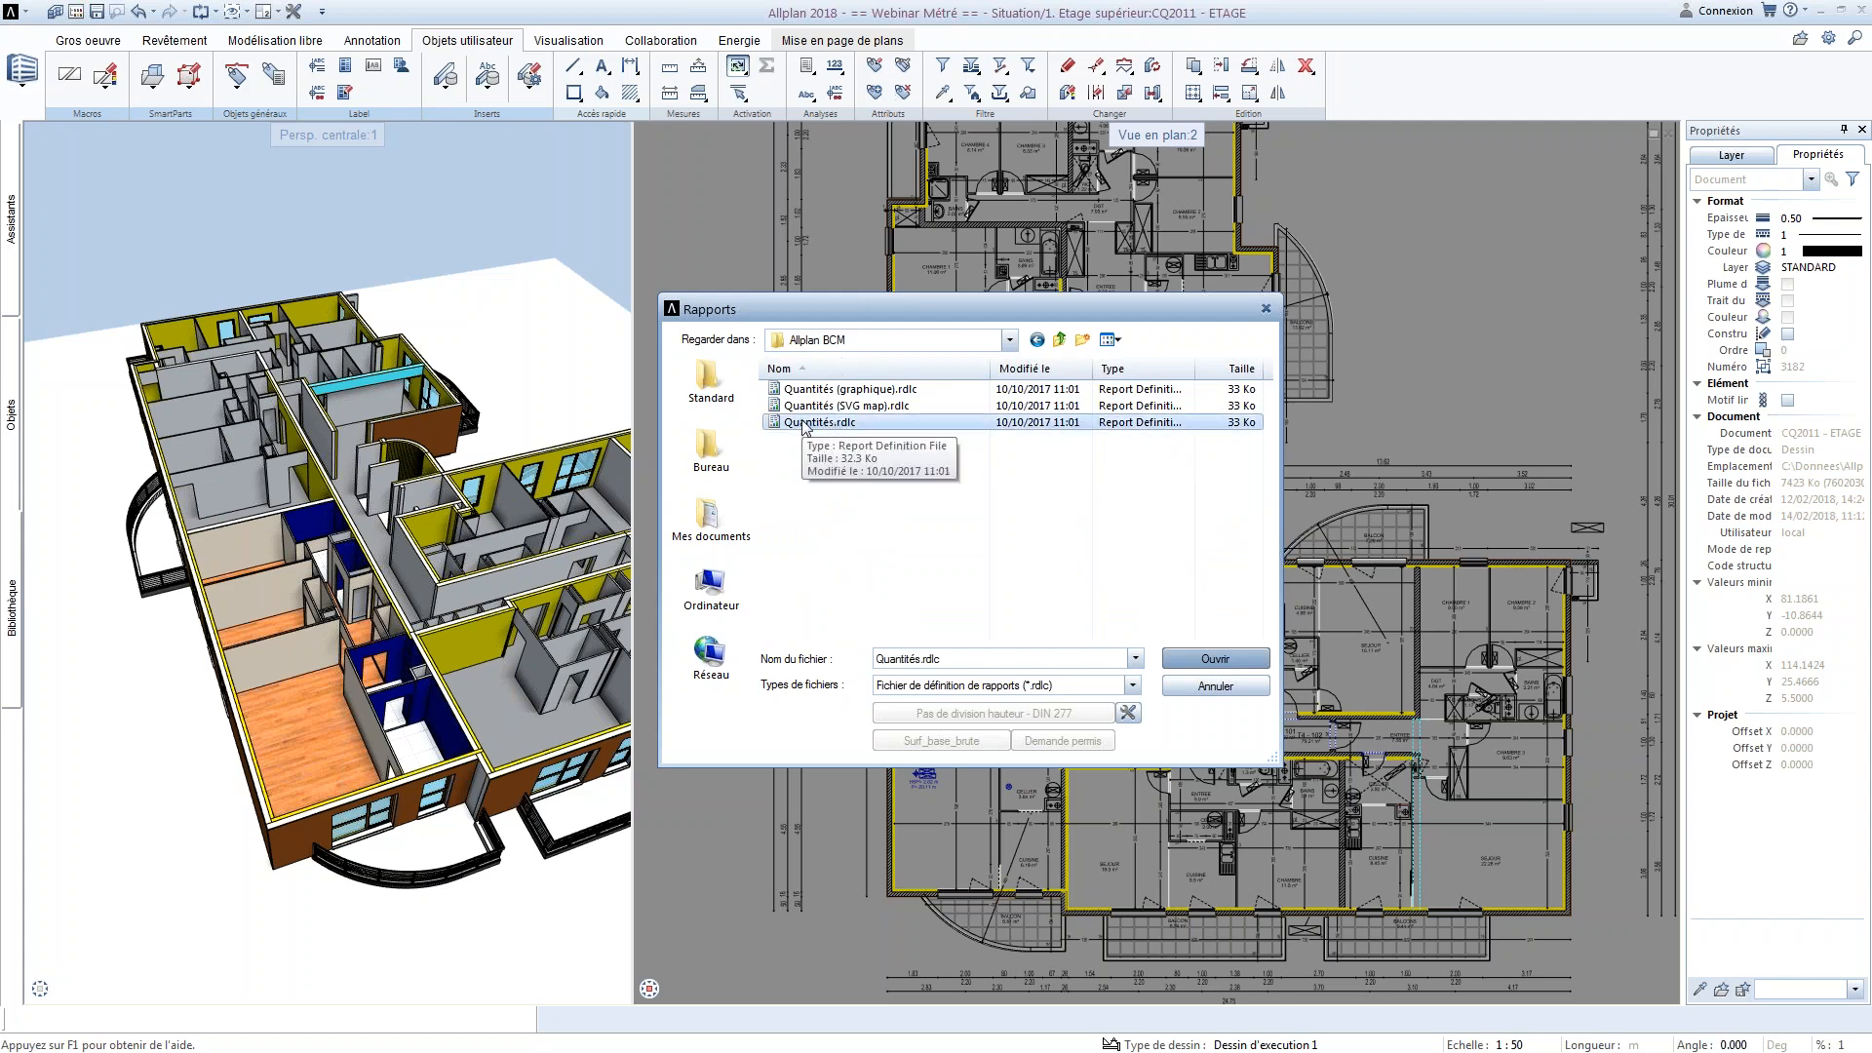
left_click(1215, 659)
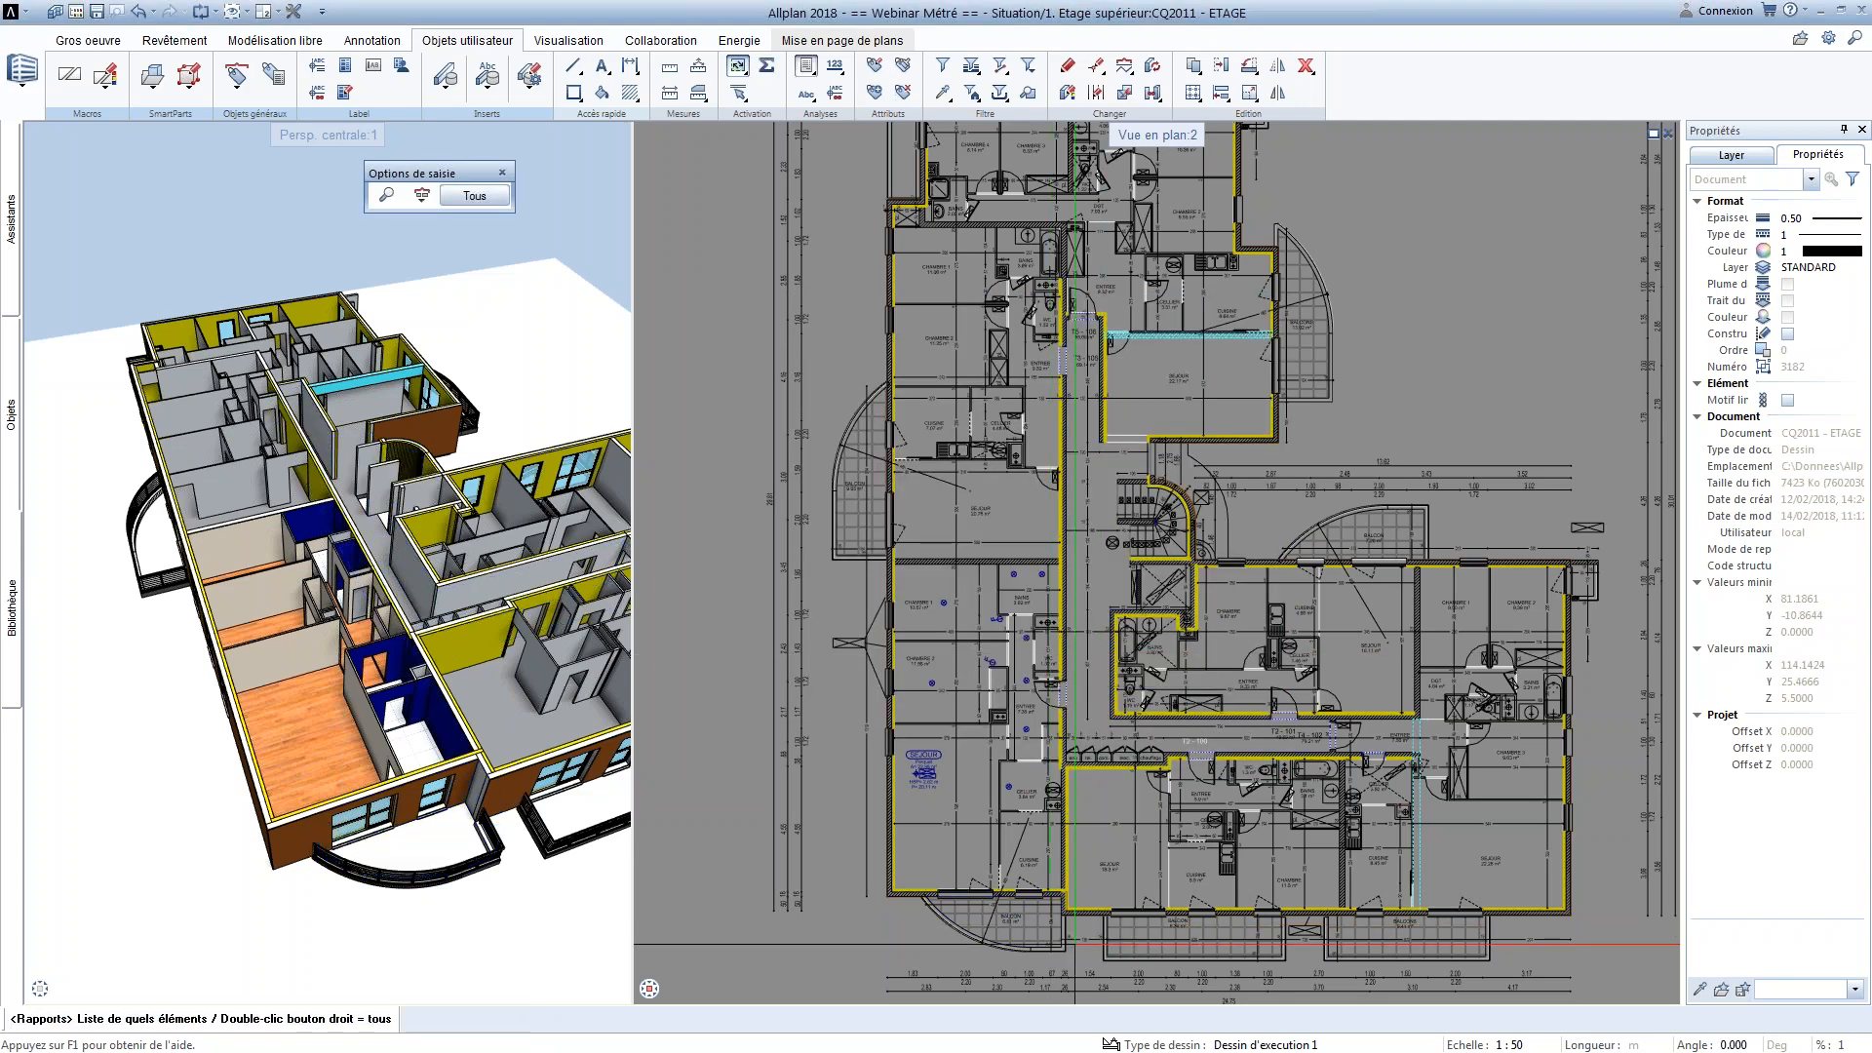
left_click_drag(1078, 933, 858, 558)
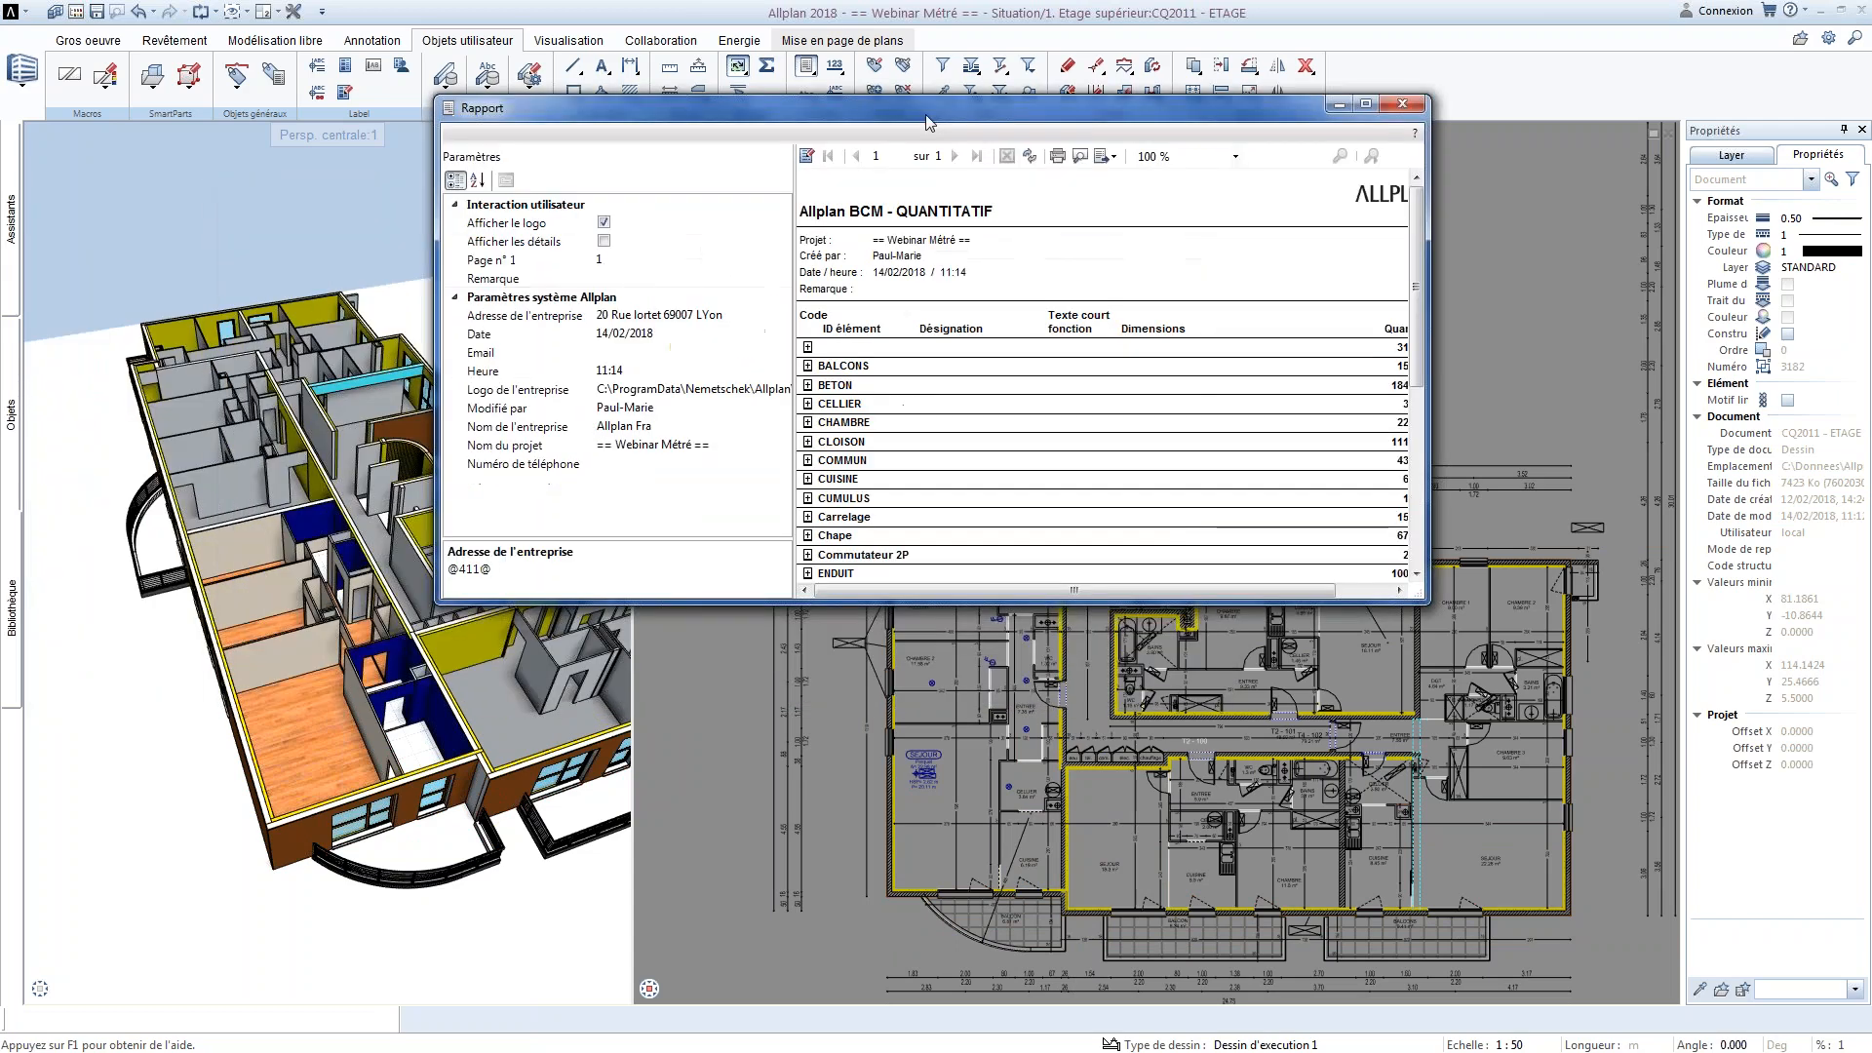
double_click(686, 210)
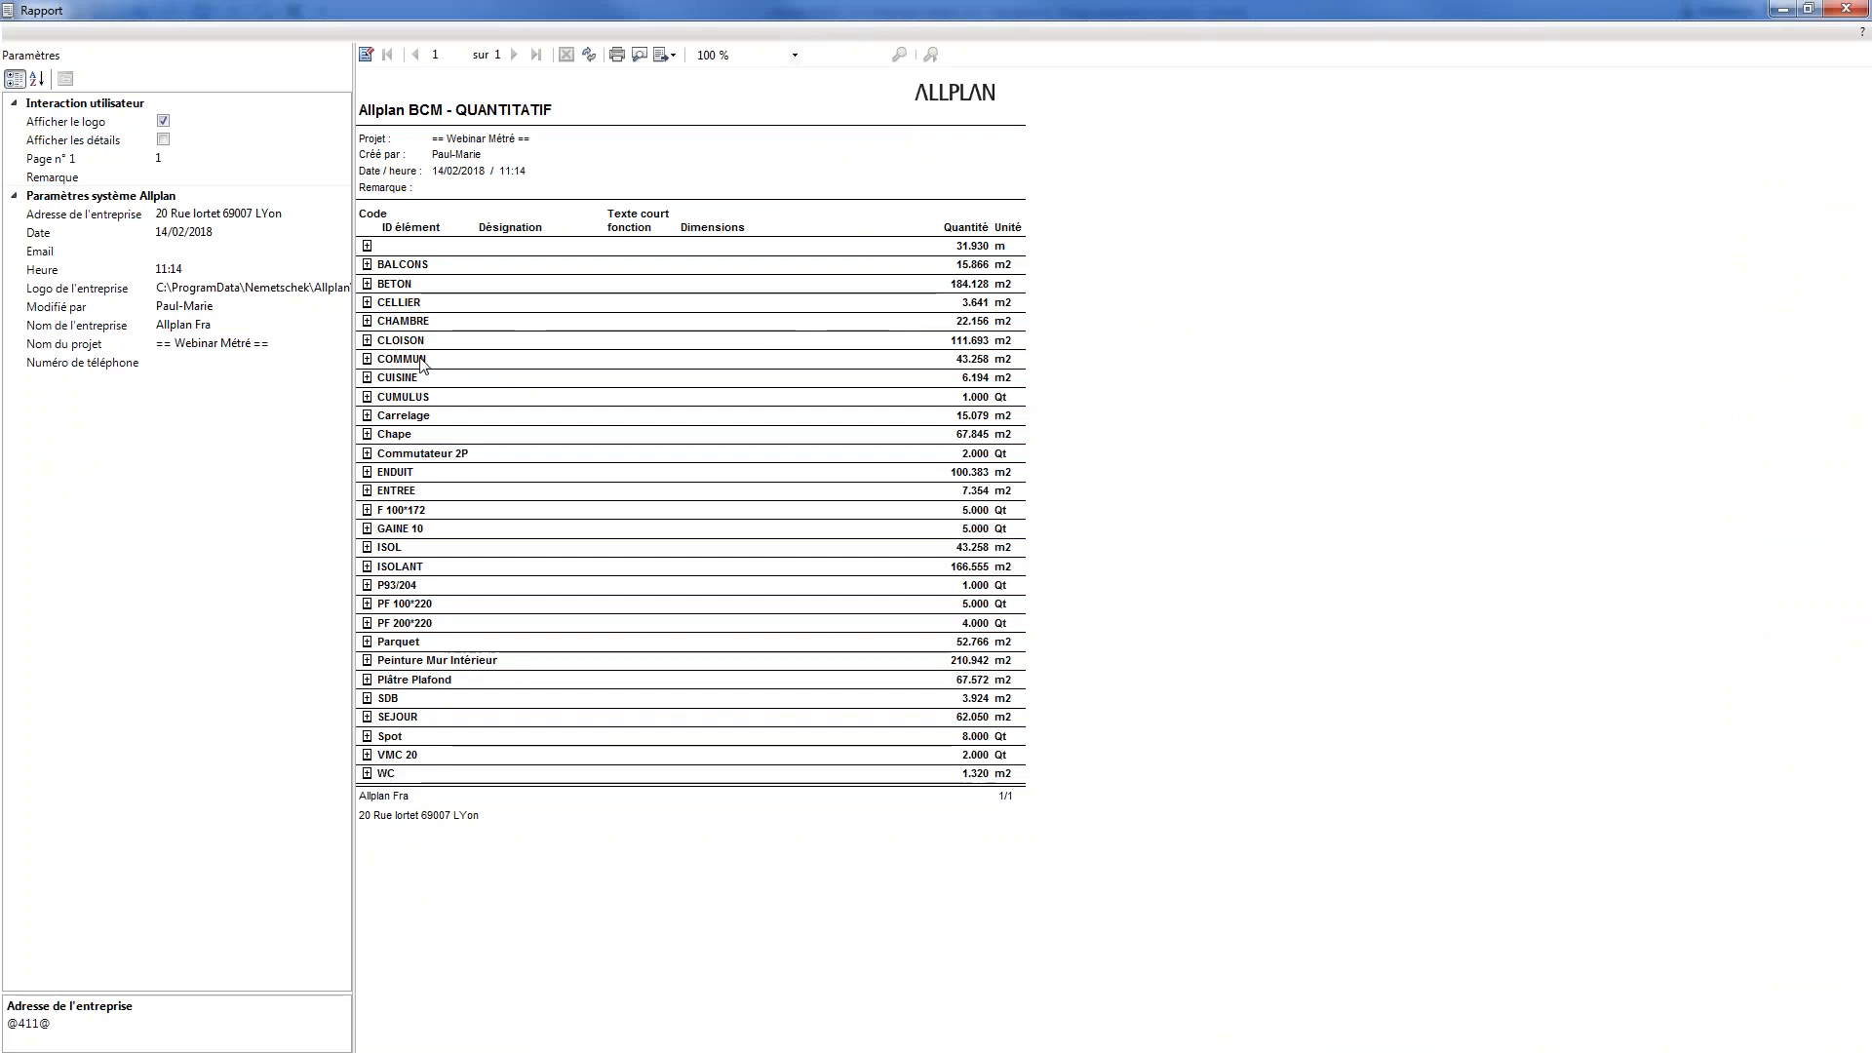
Inspect the BALCONS, ENTREE, Chape and COMMUN quantity breakdowns and the available export formats, and leave the report
left_click(366, 264)
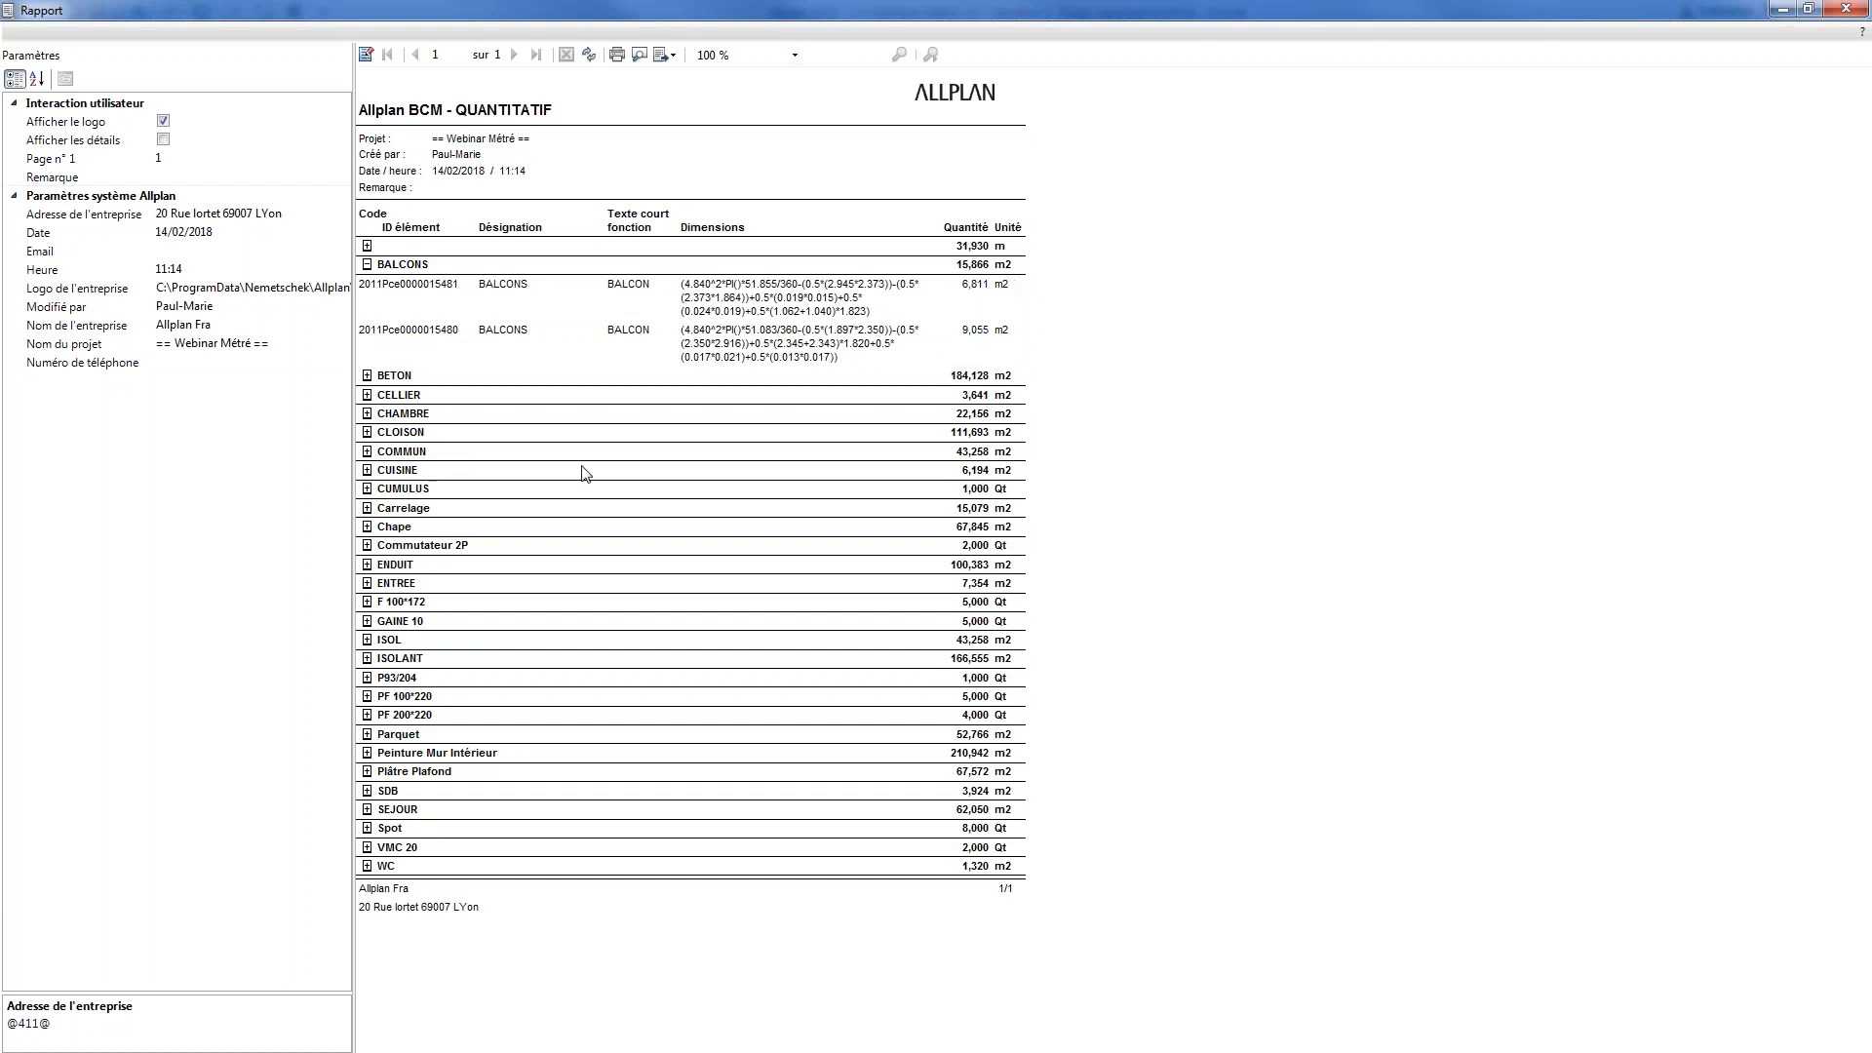
left_click(366, 264)
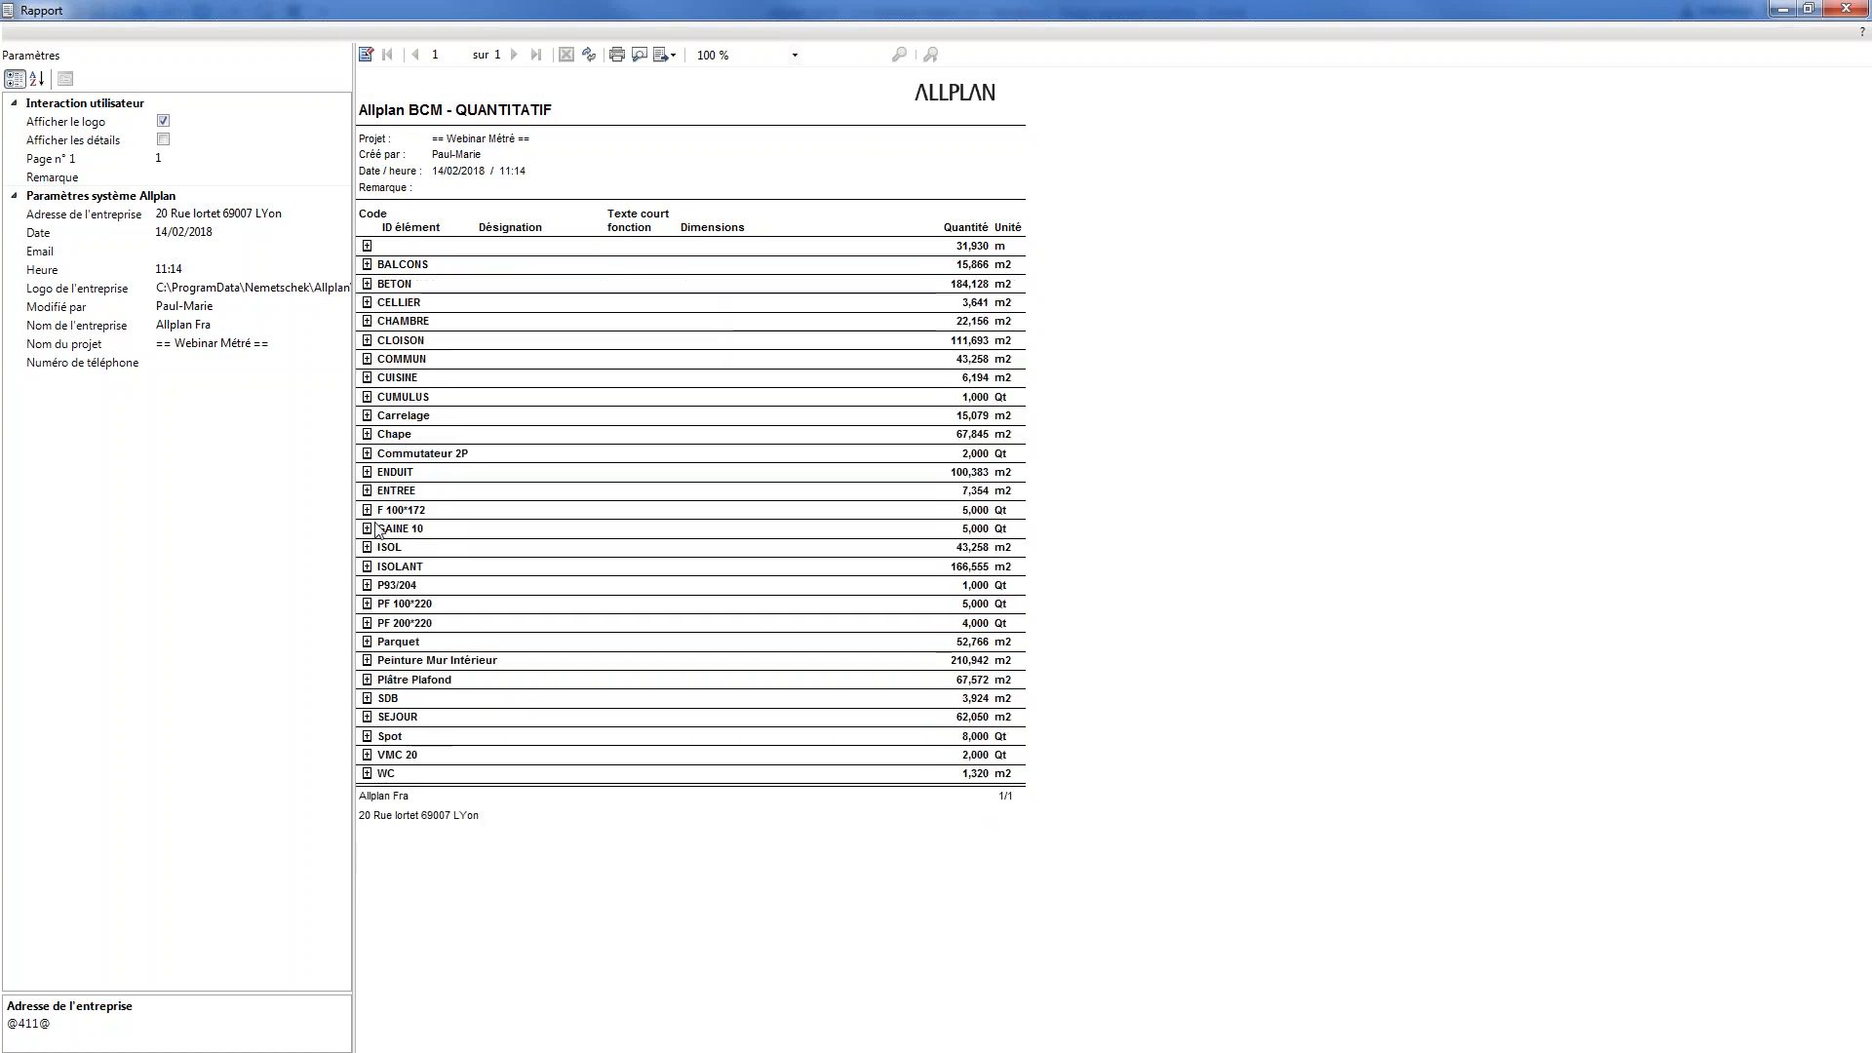
left_click(368, 492)
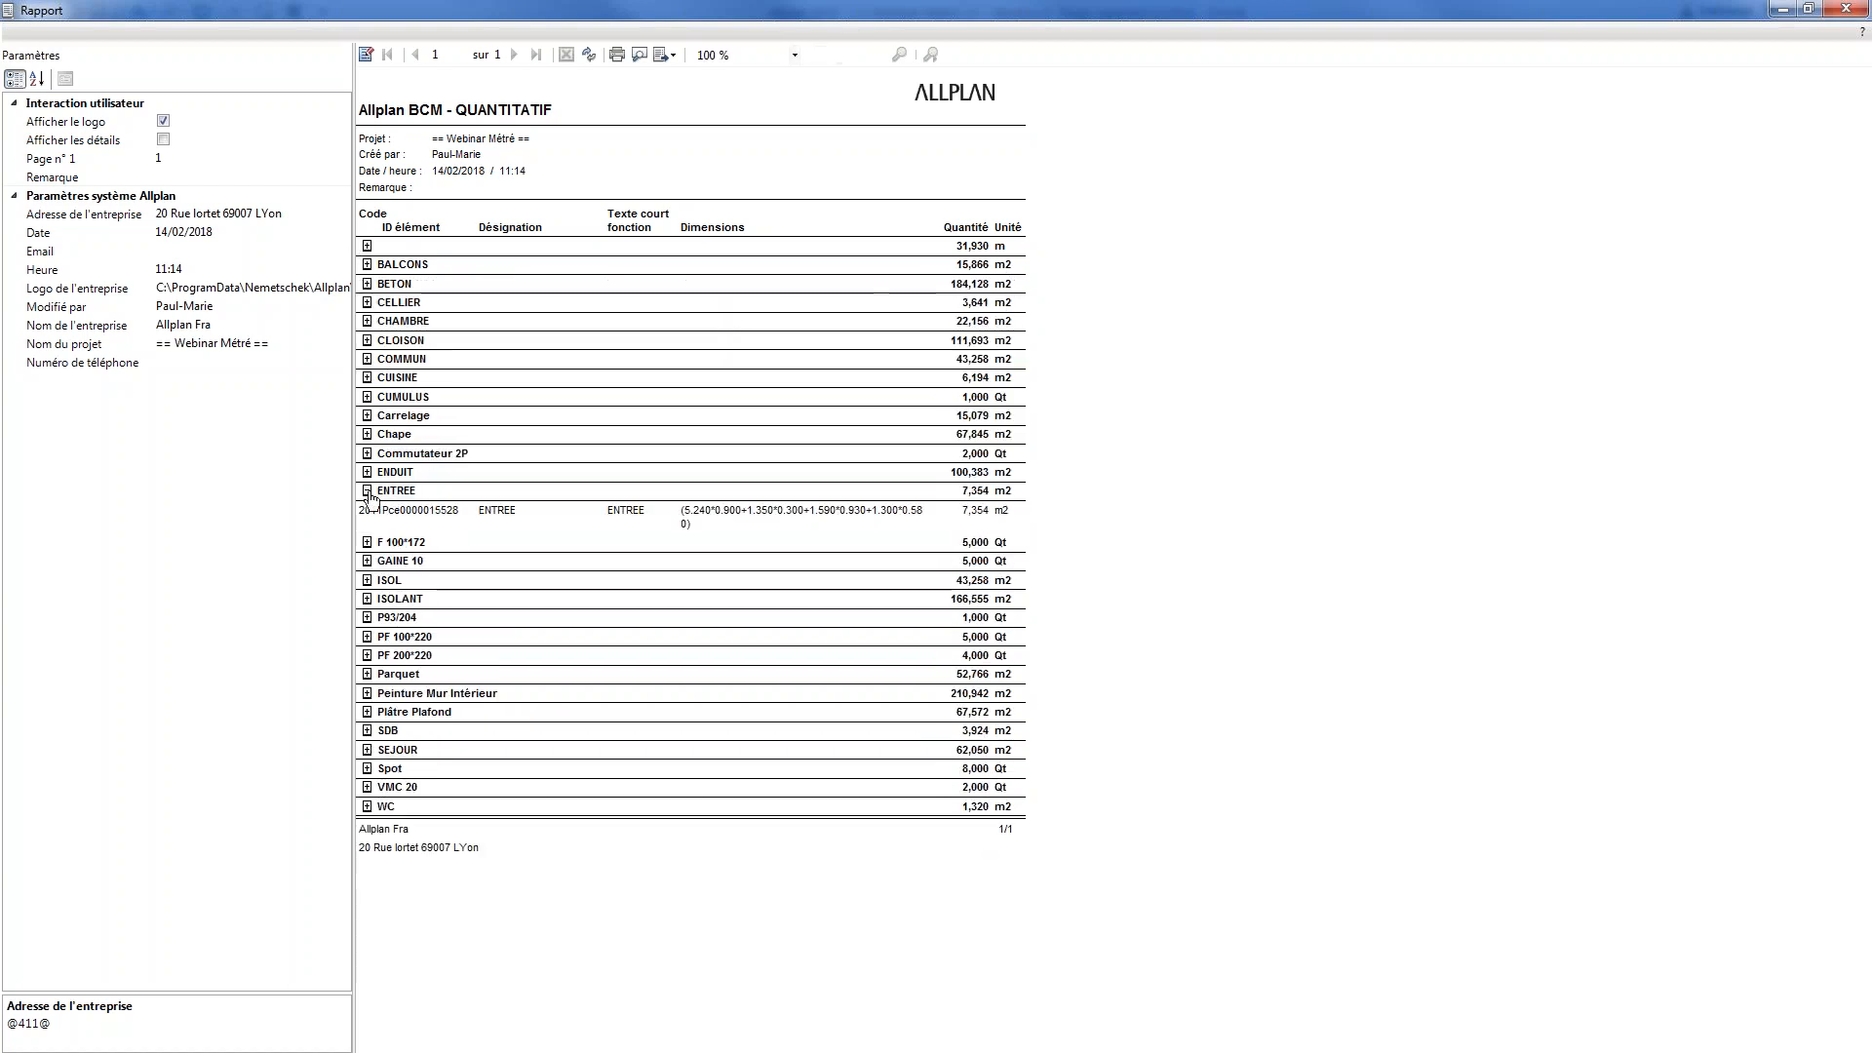
left_click(367, 433)
left_click(367, 434)
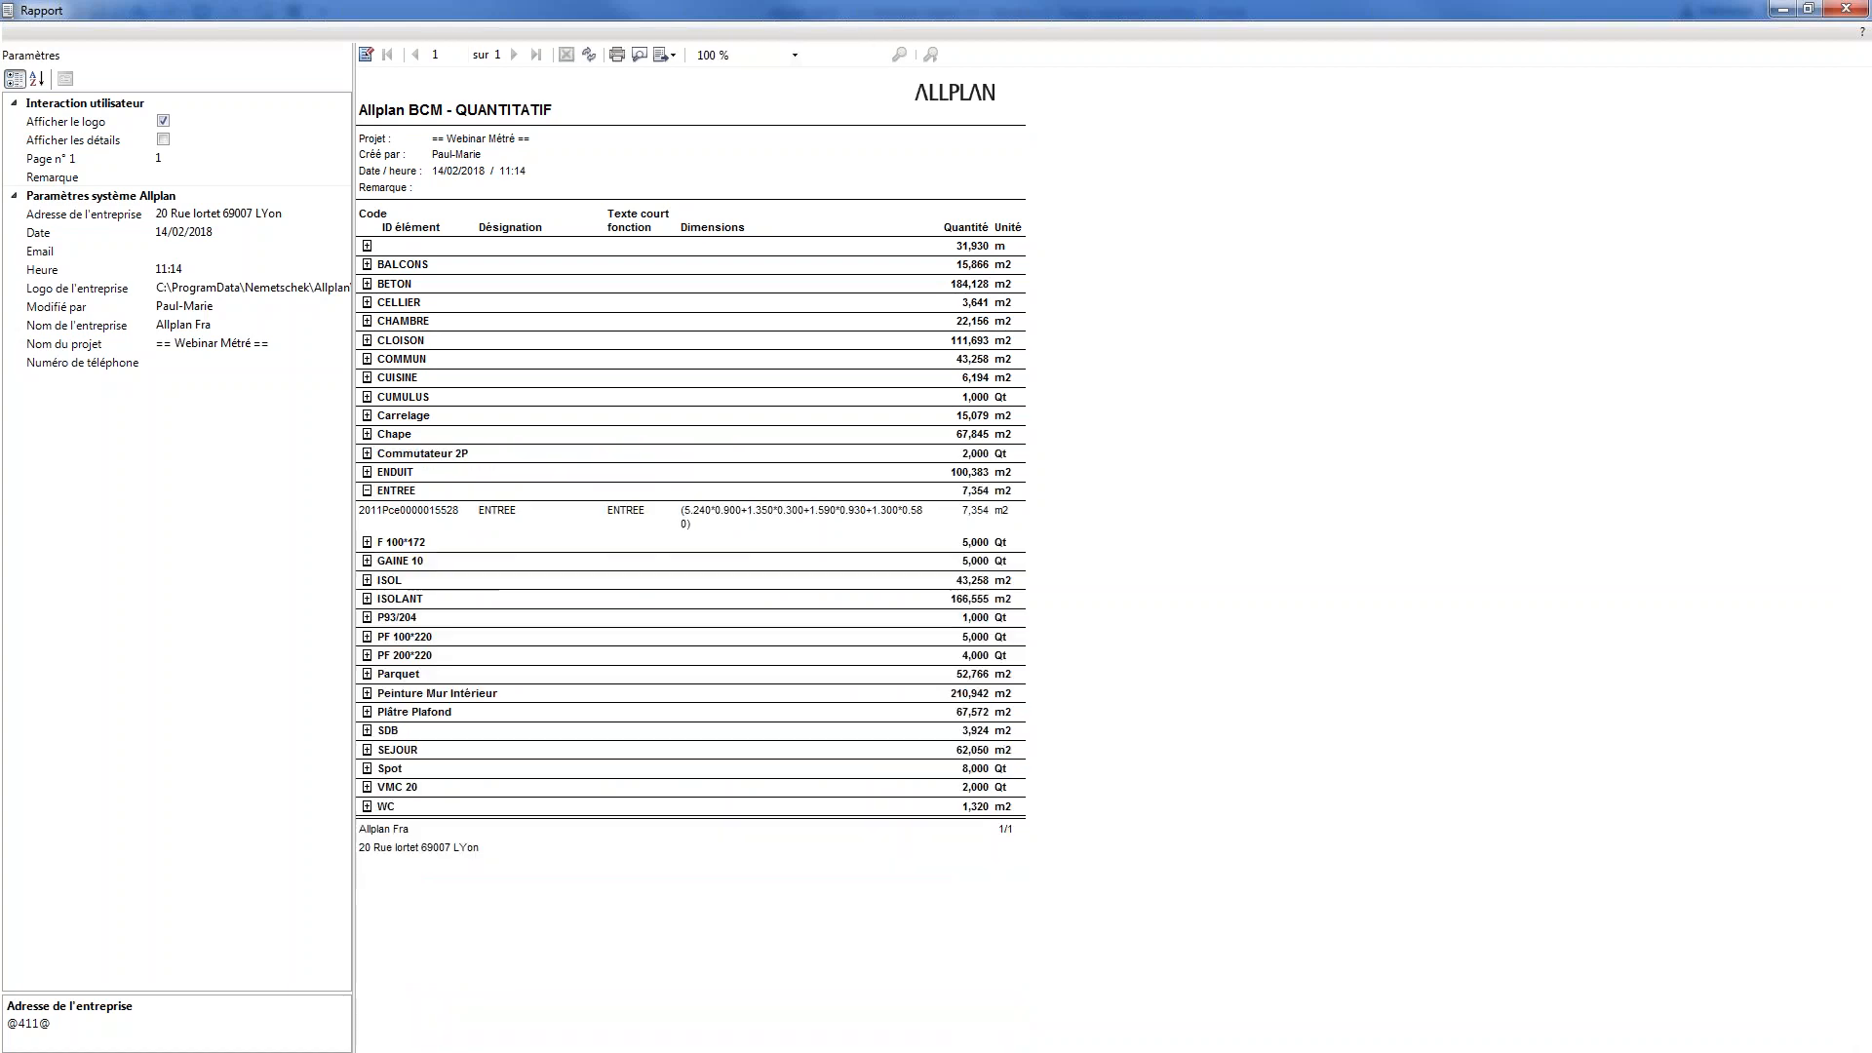
left_click(367, 359)
left_click(366, 359)
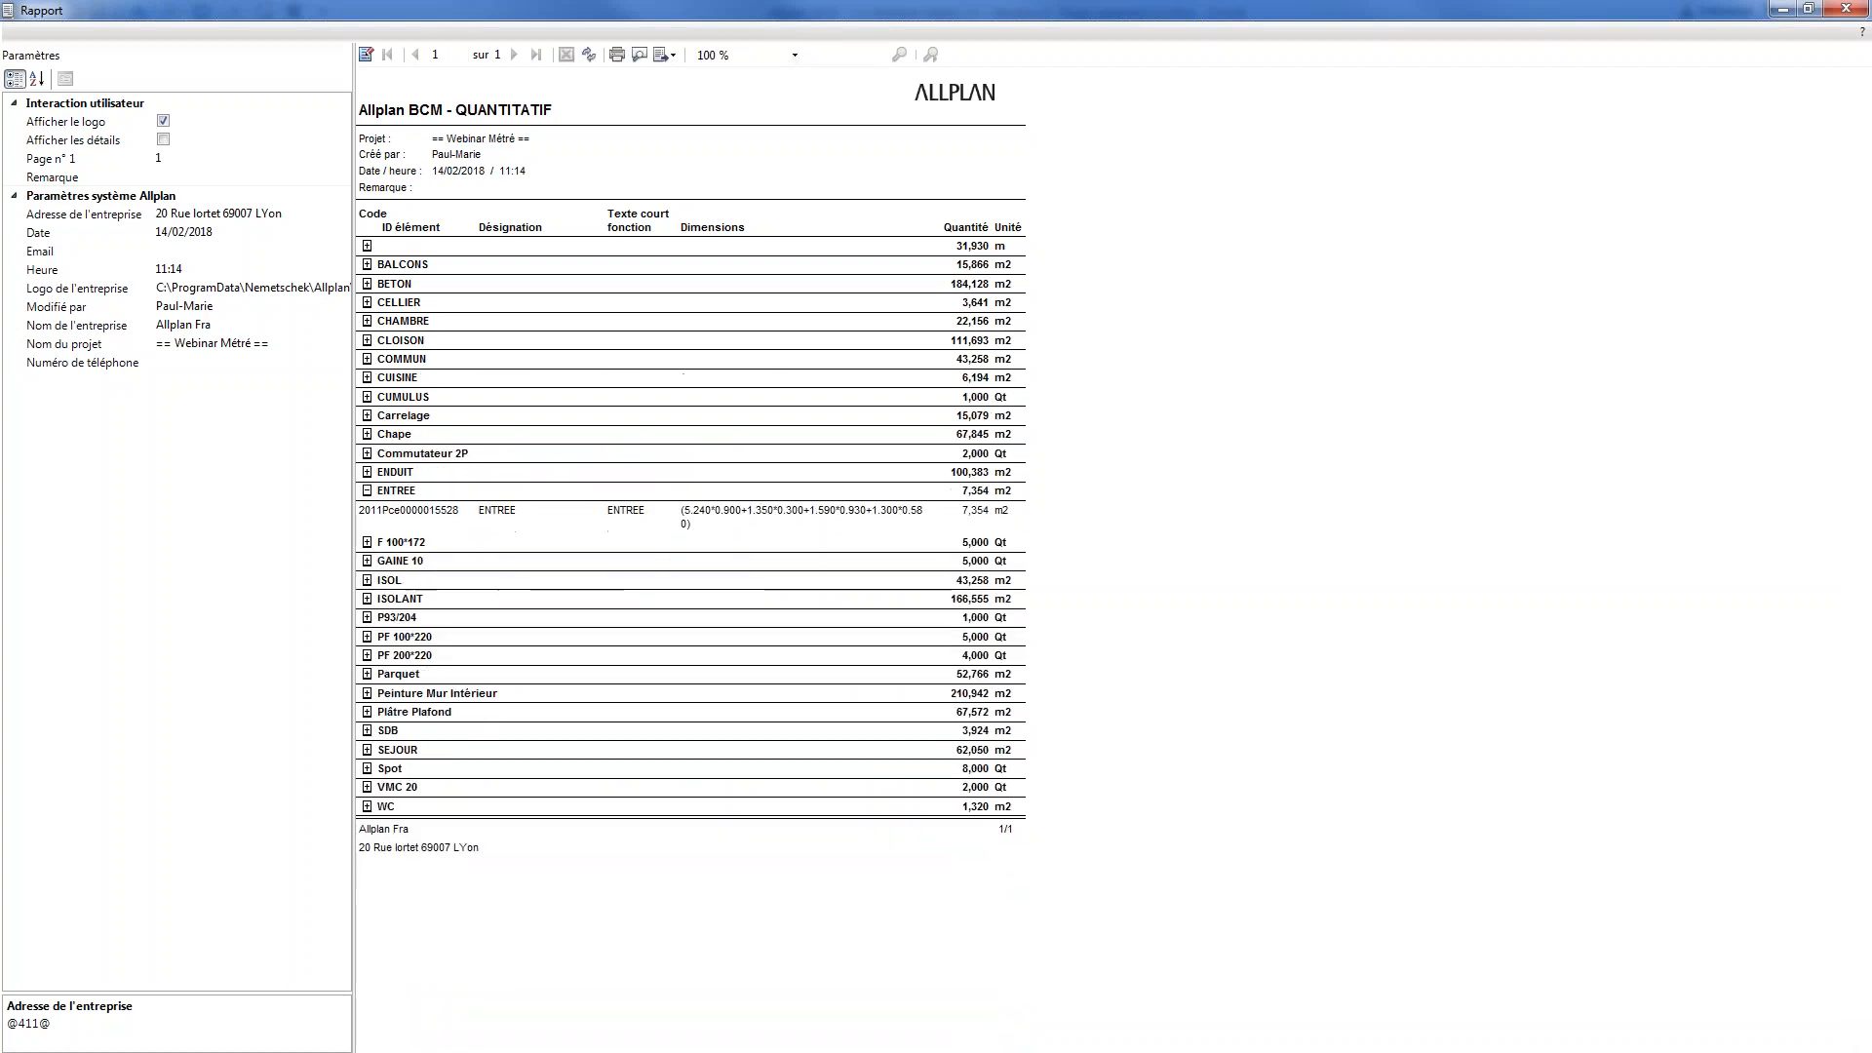
left_click(368, 491)
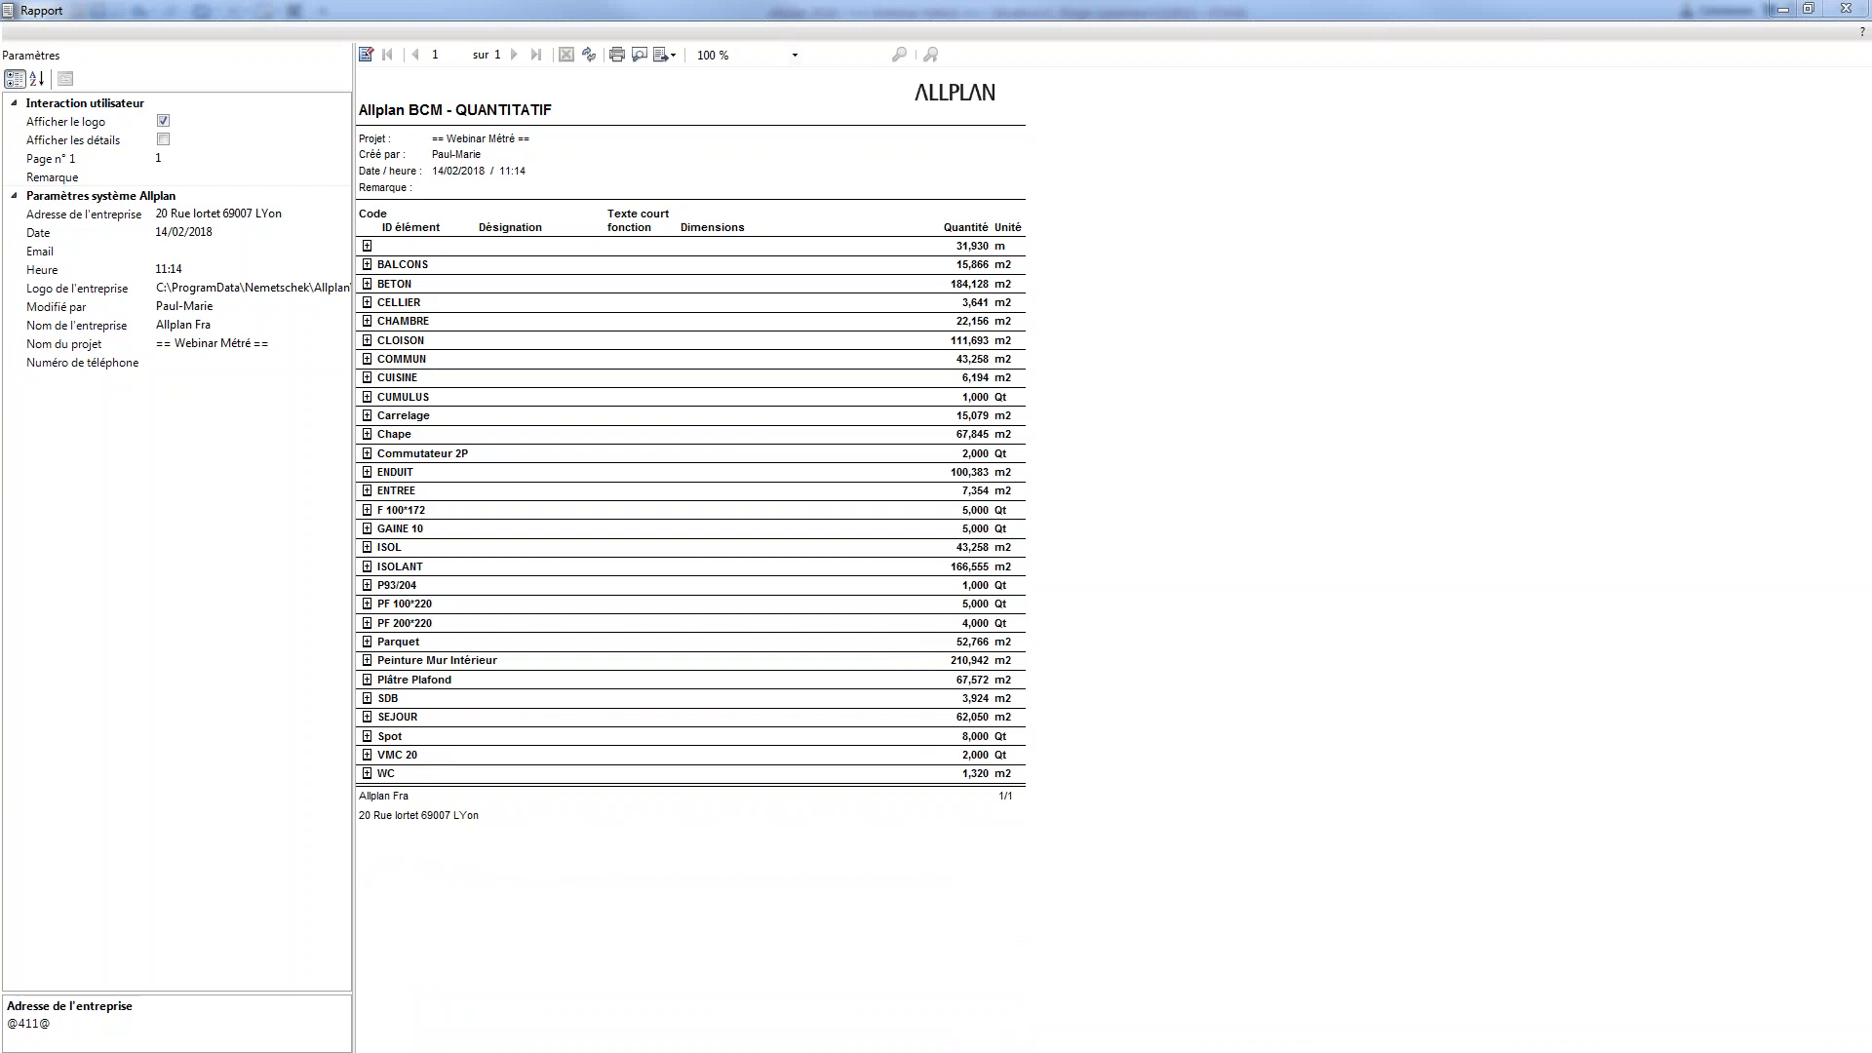
left_click(671, 55)
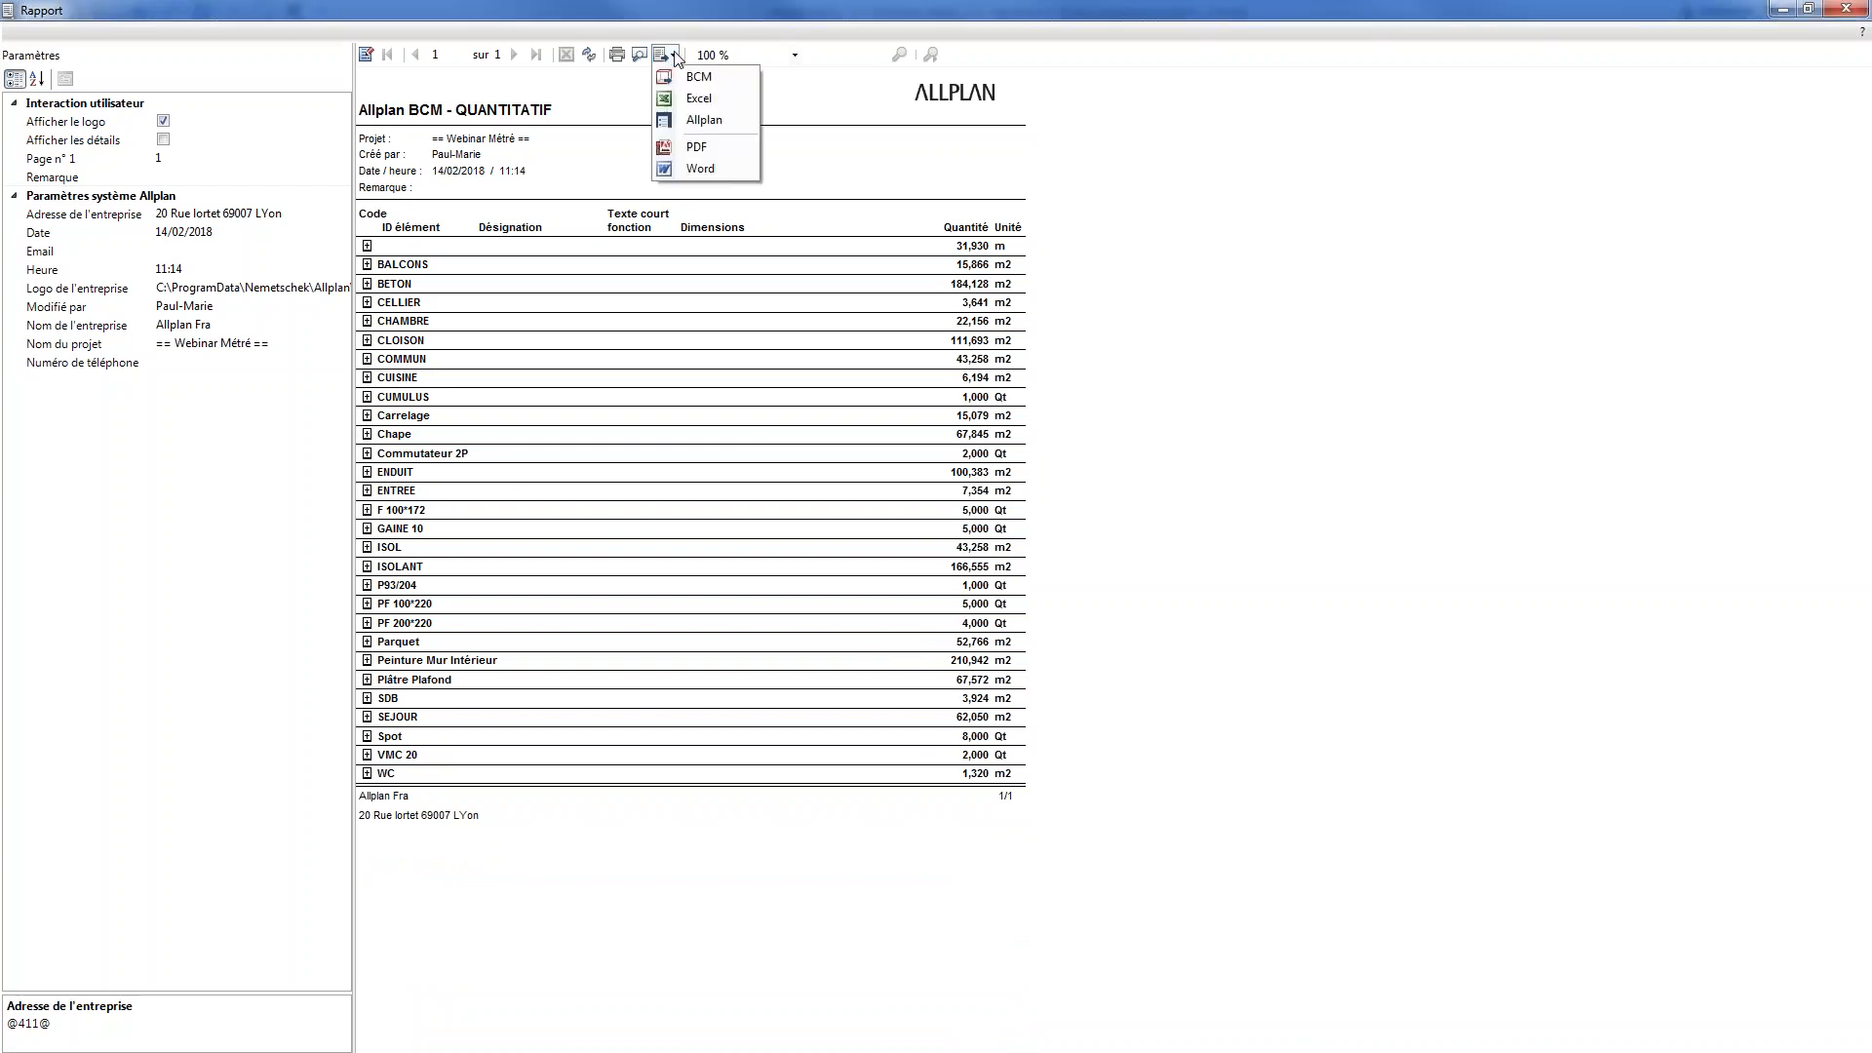
left_click(722, 119)
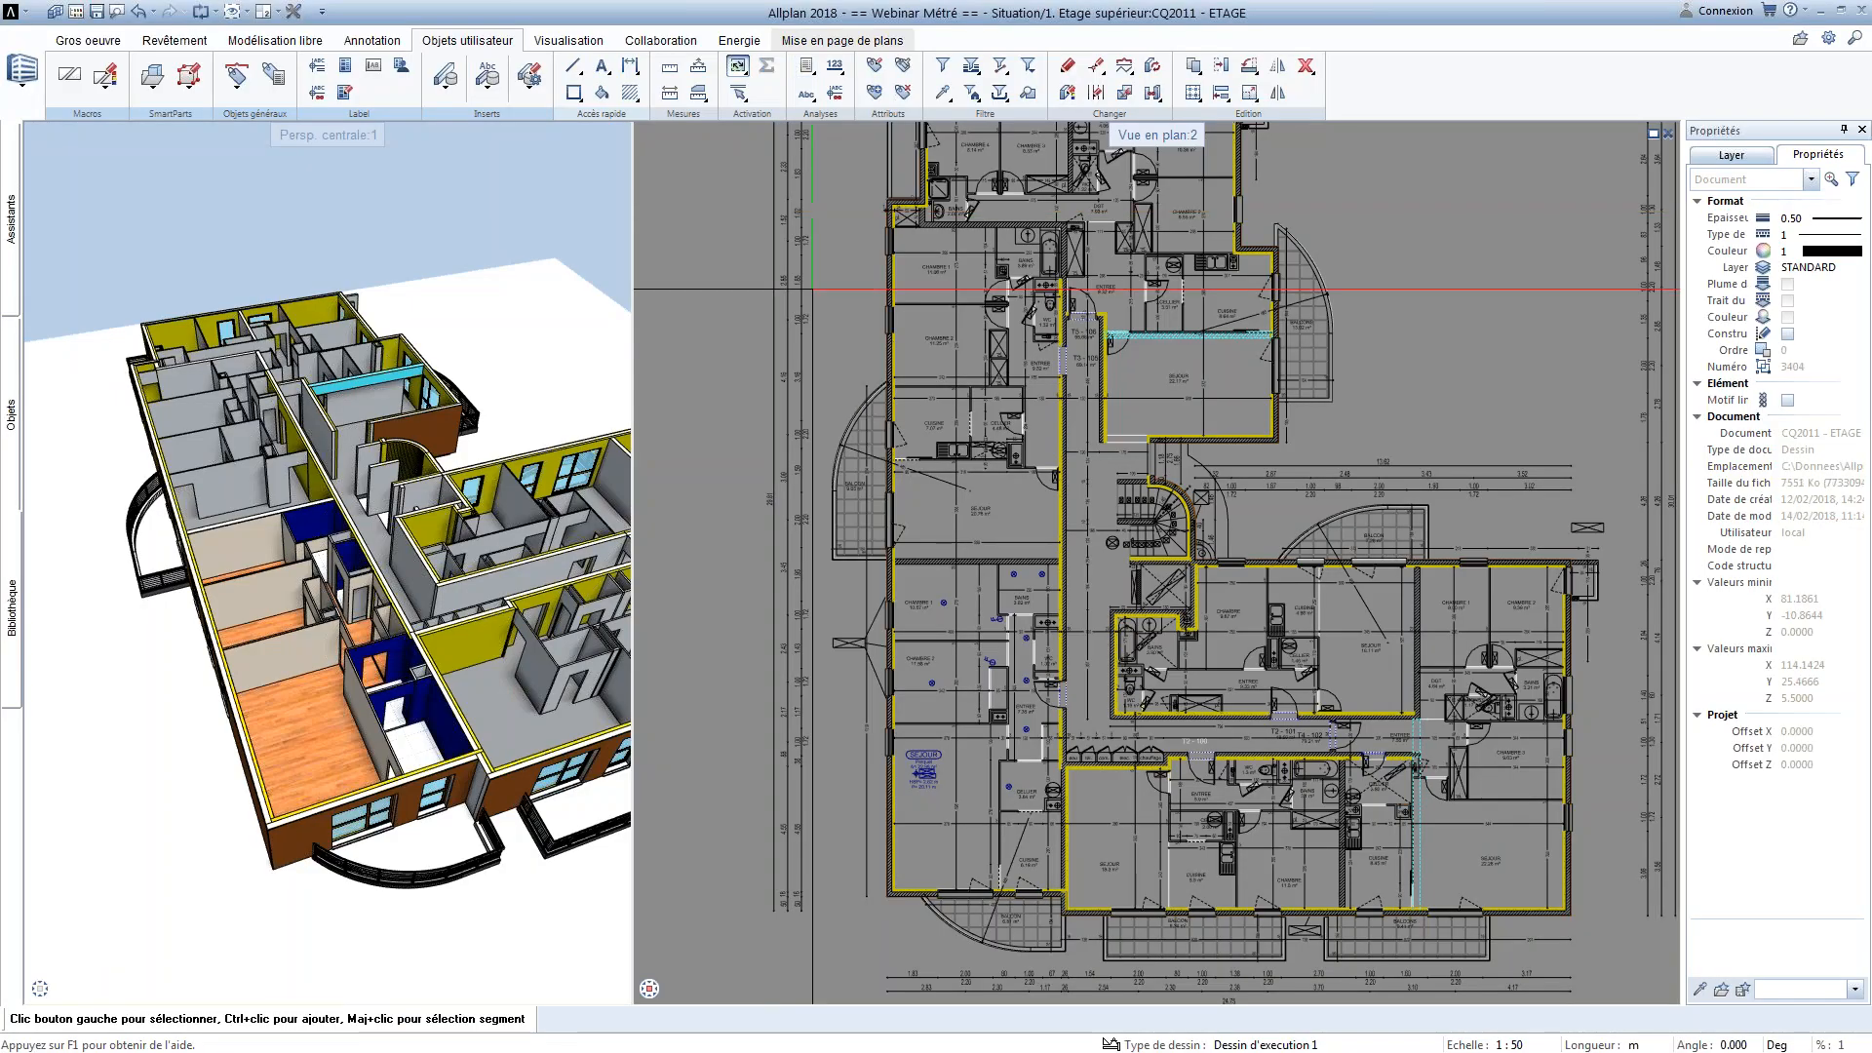
Generate the Catalogue de pièces report from Pièces, surfaces, étages > Pièces for the rooms in the plan's left wing and enlarge its window
left_click(710, 386)
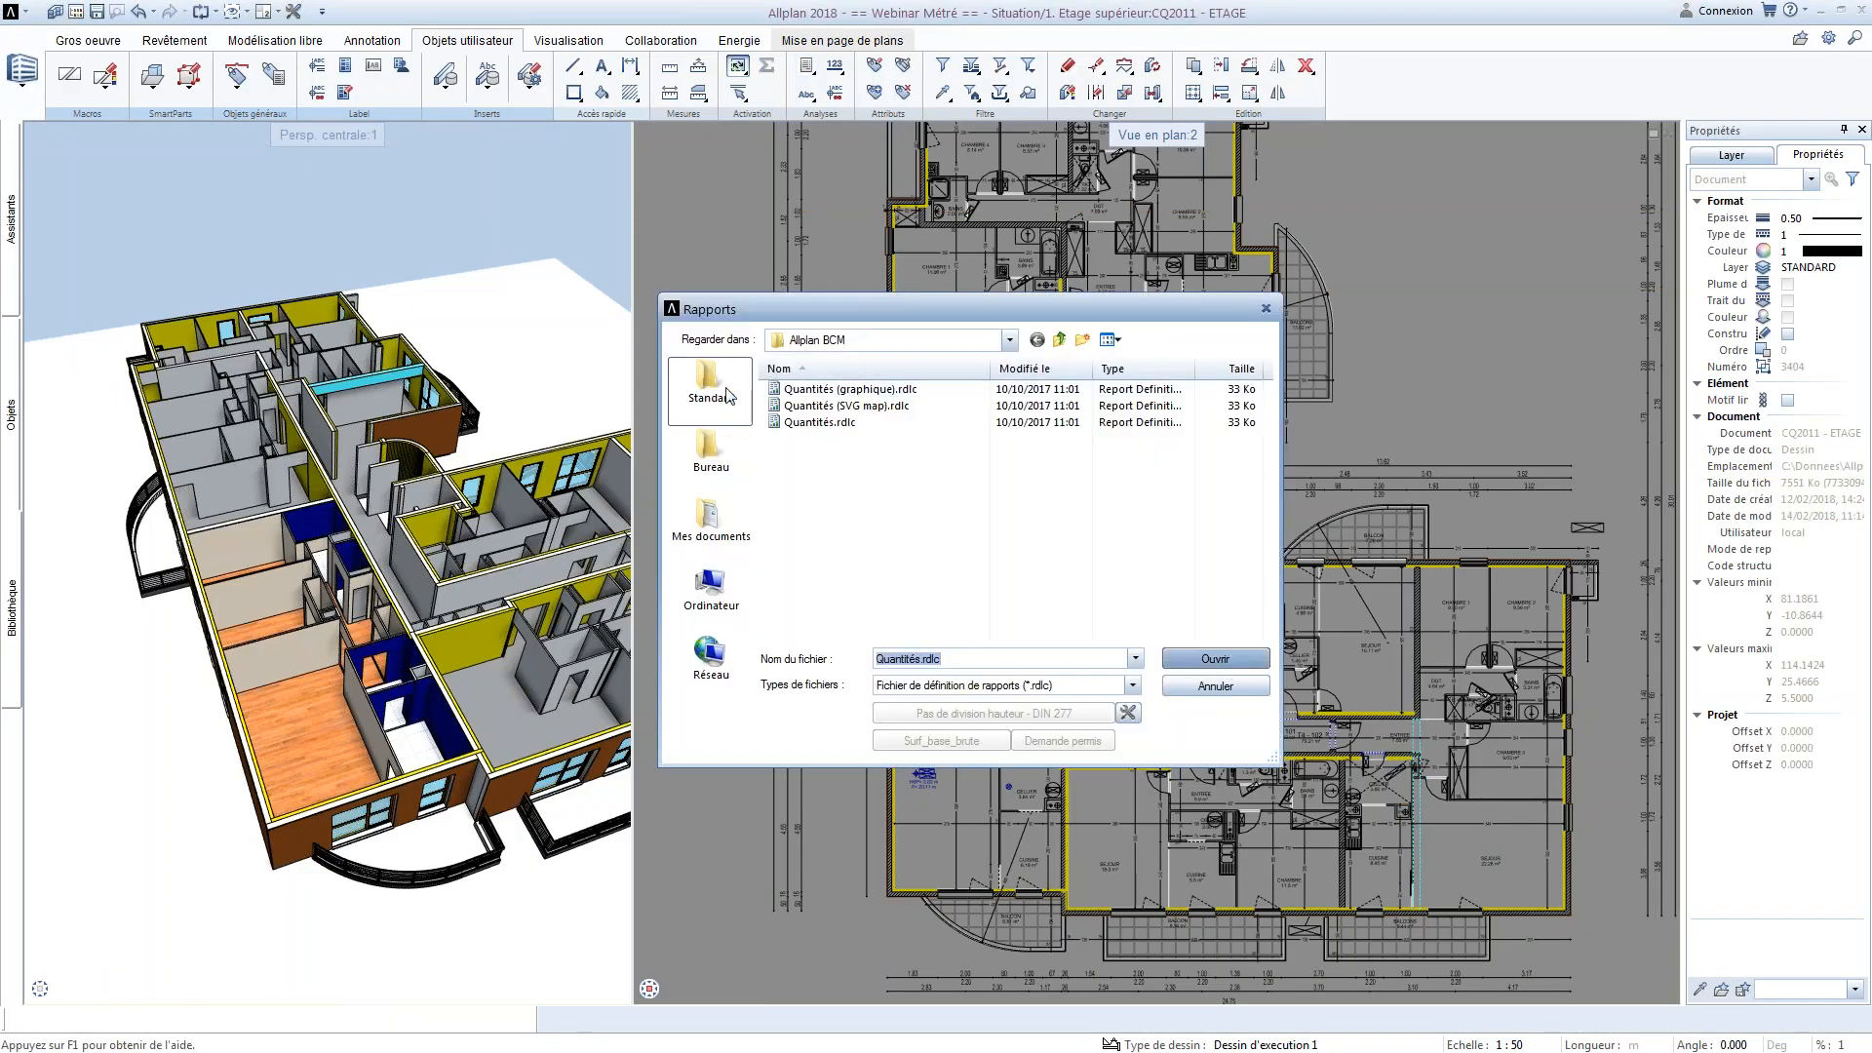
scroll(854, 546, "down", 3)
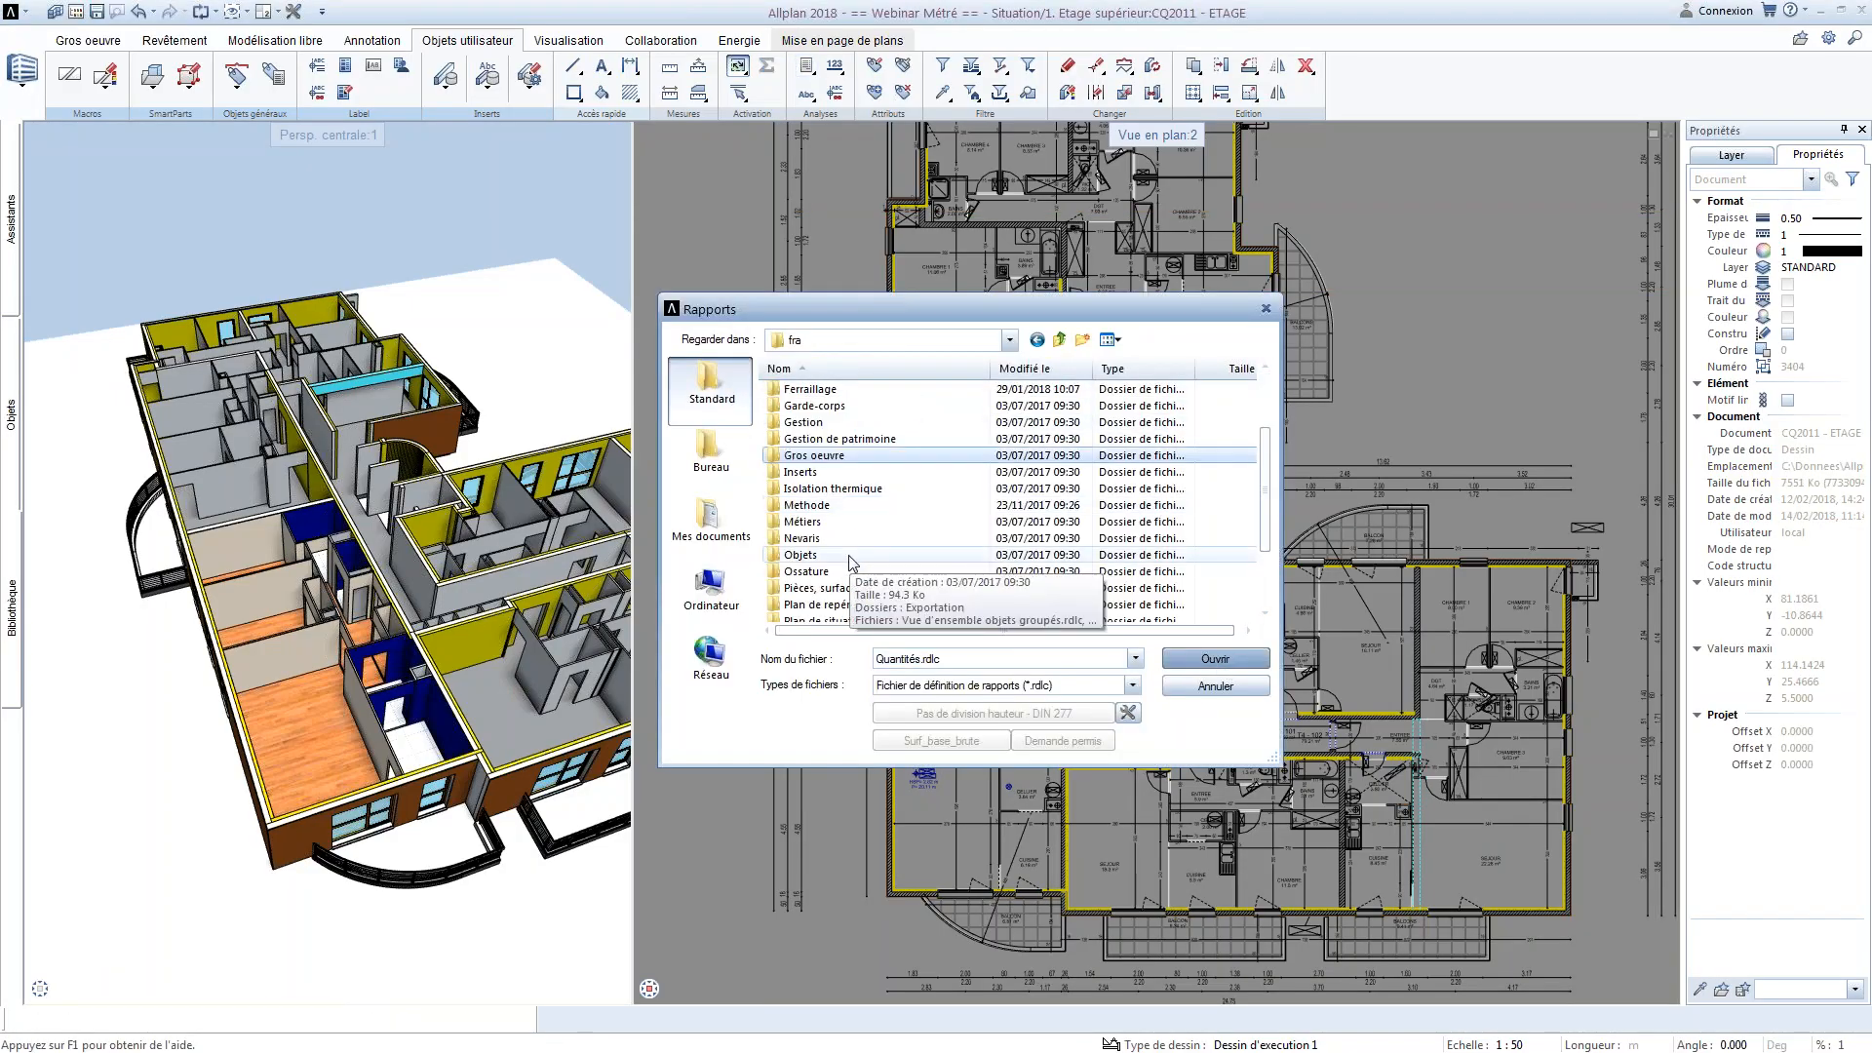
scroll(851, 561, "down", 1)
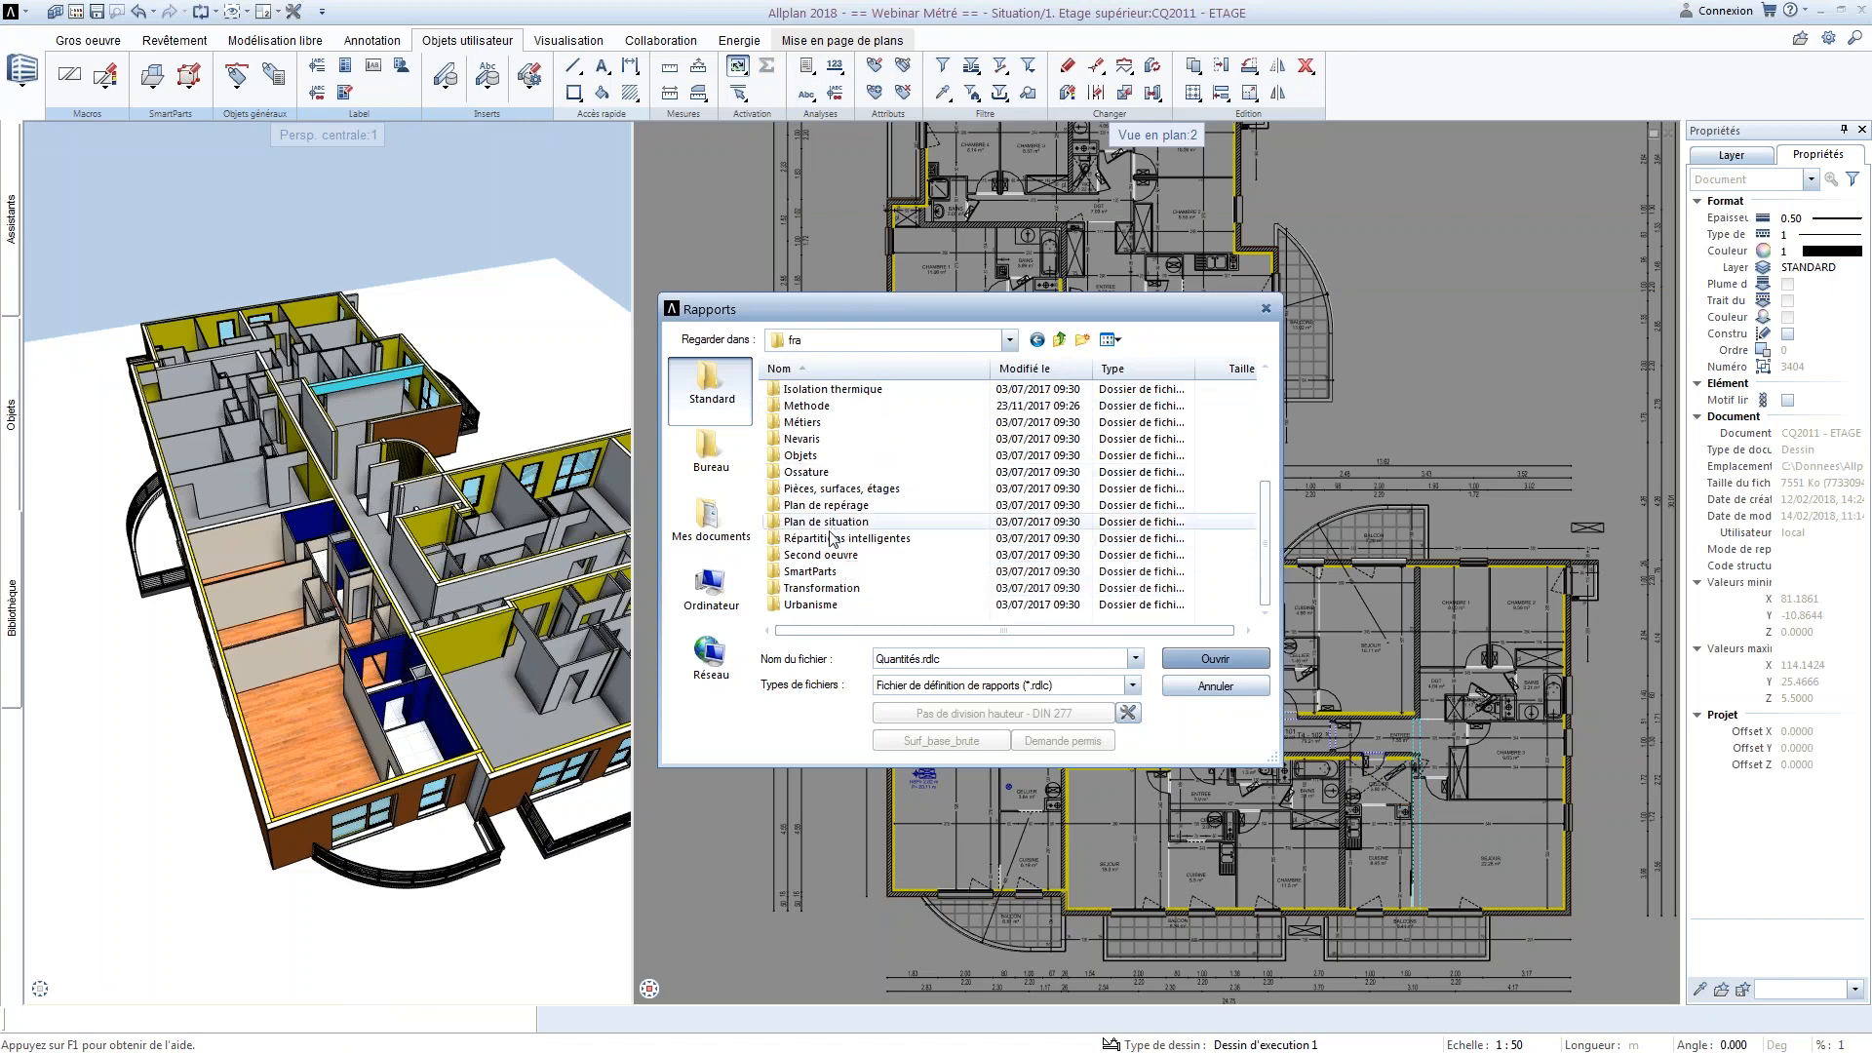
double_click(834, 537)
double_click(799, 438)
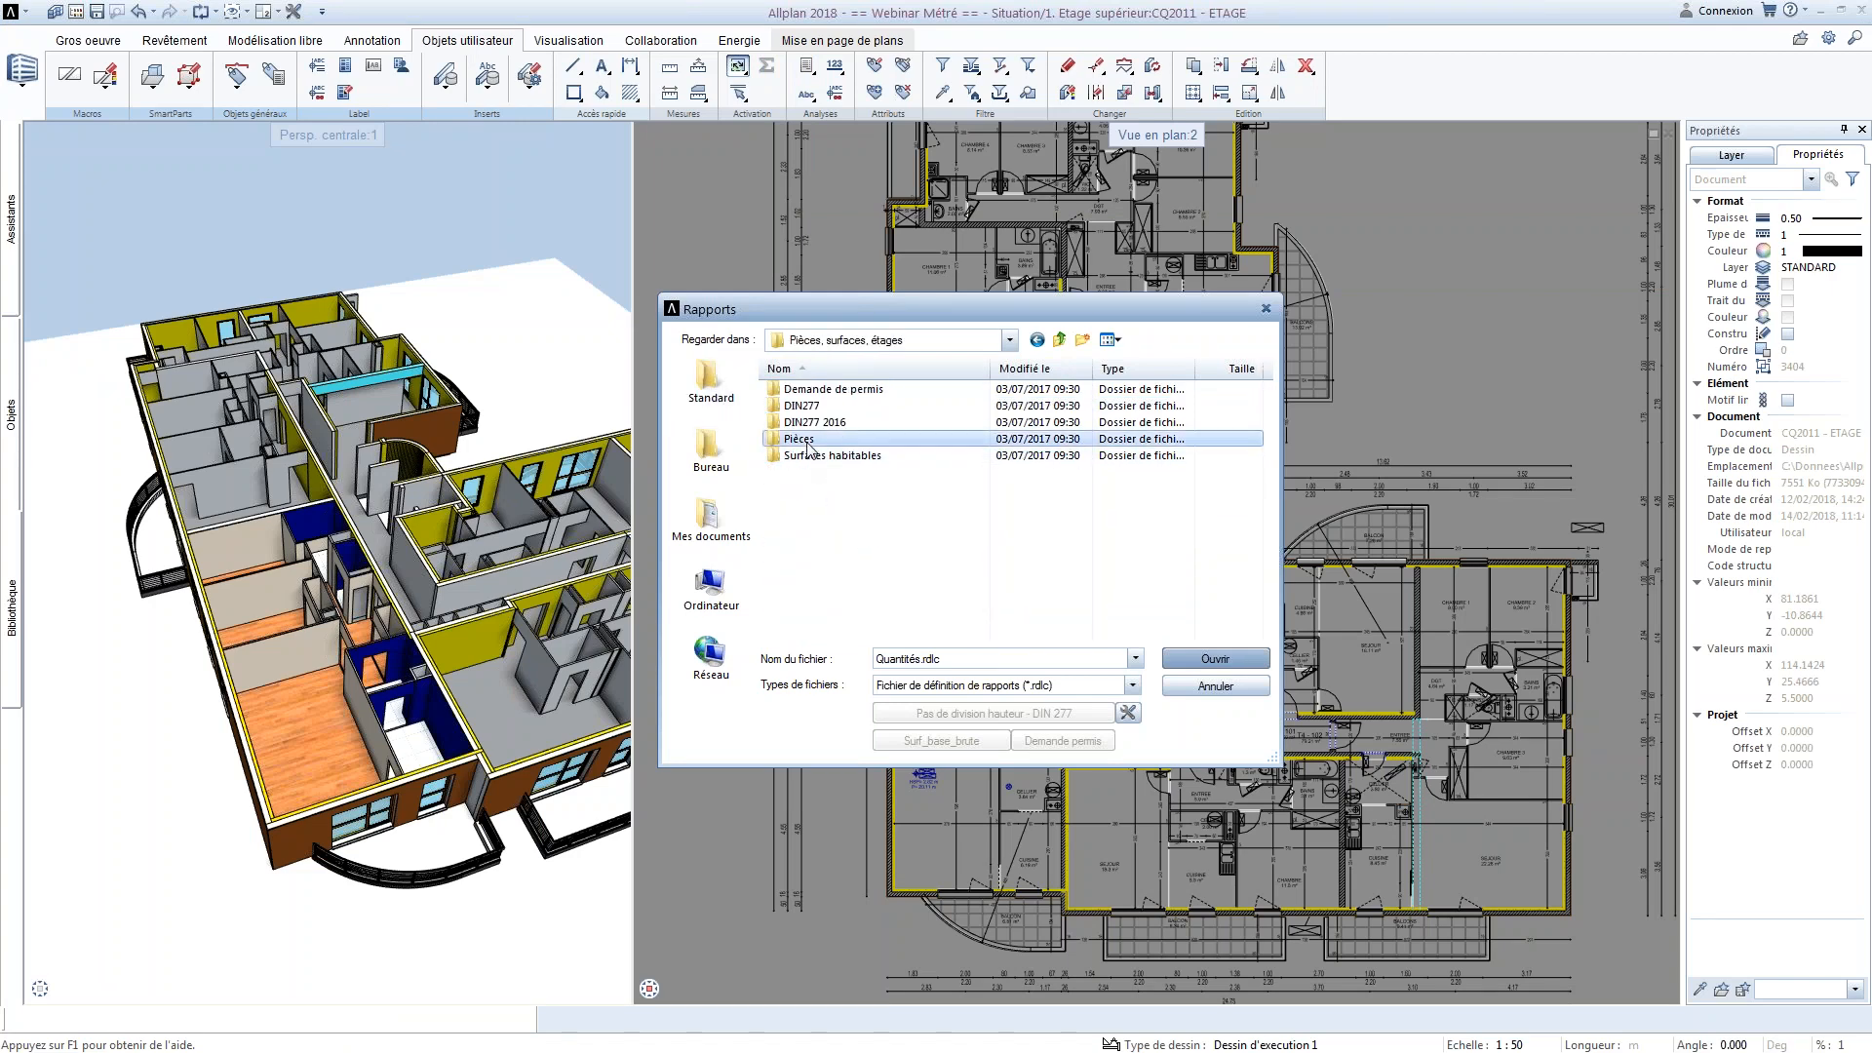
double_click(819, 389)
scroll(992, 629, "down", 3)
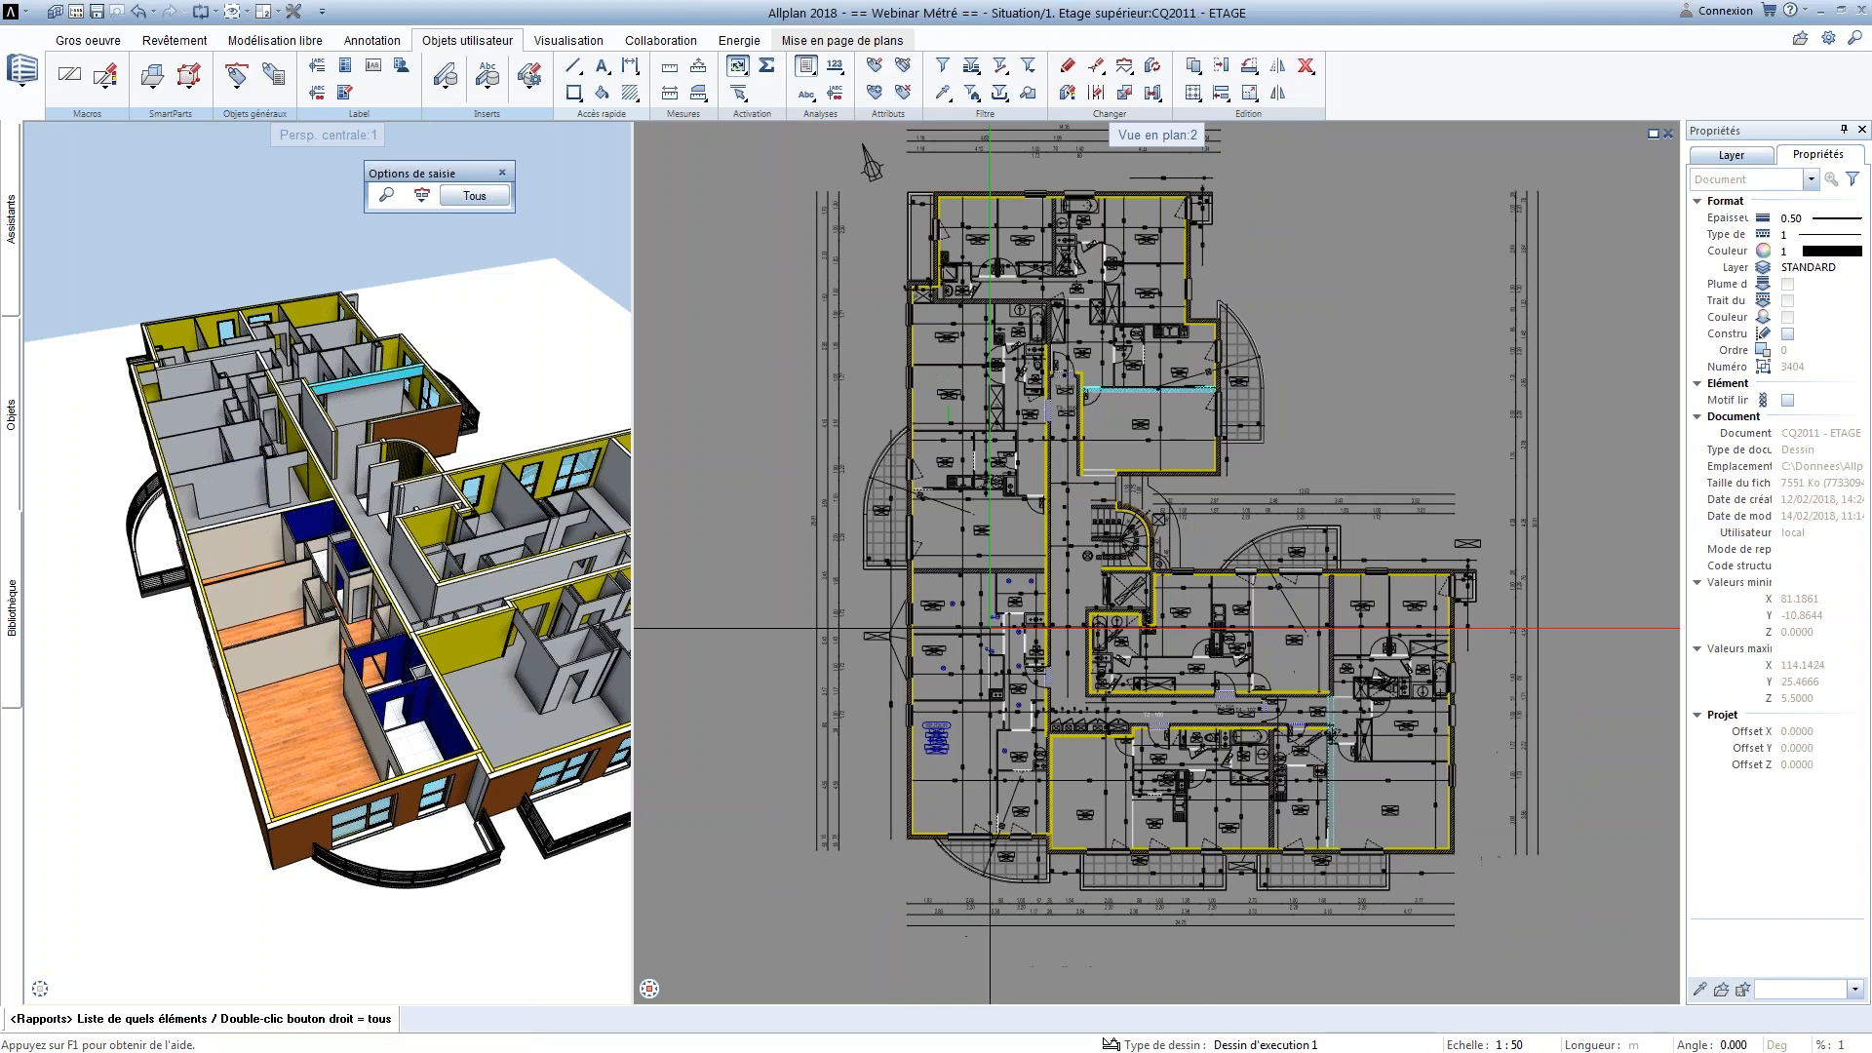
left_click_drag(1048, 810, 885, 536)
left_click(885, 536)
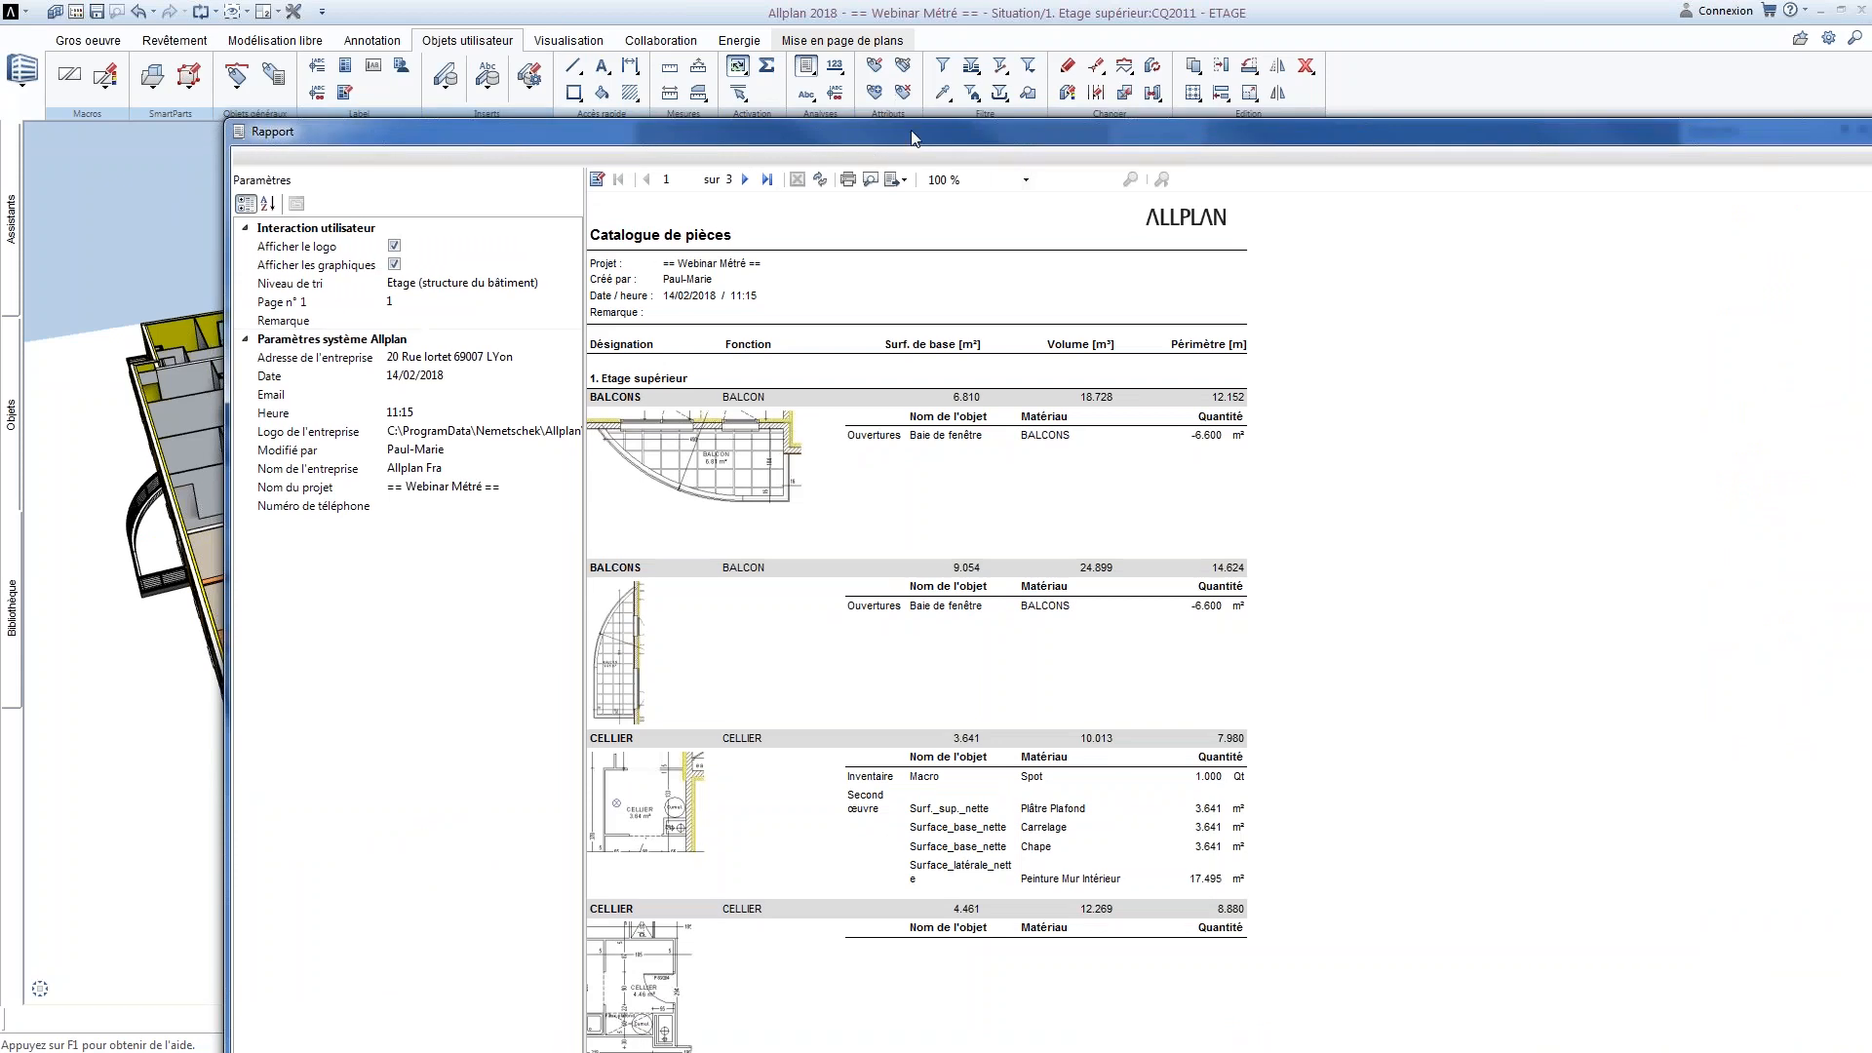
double_click(914, 136)
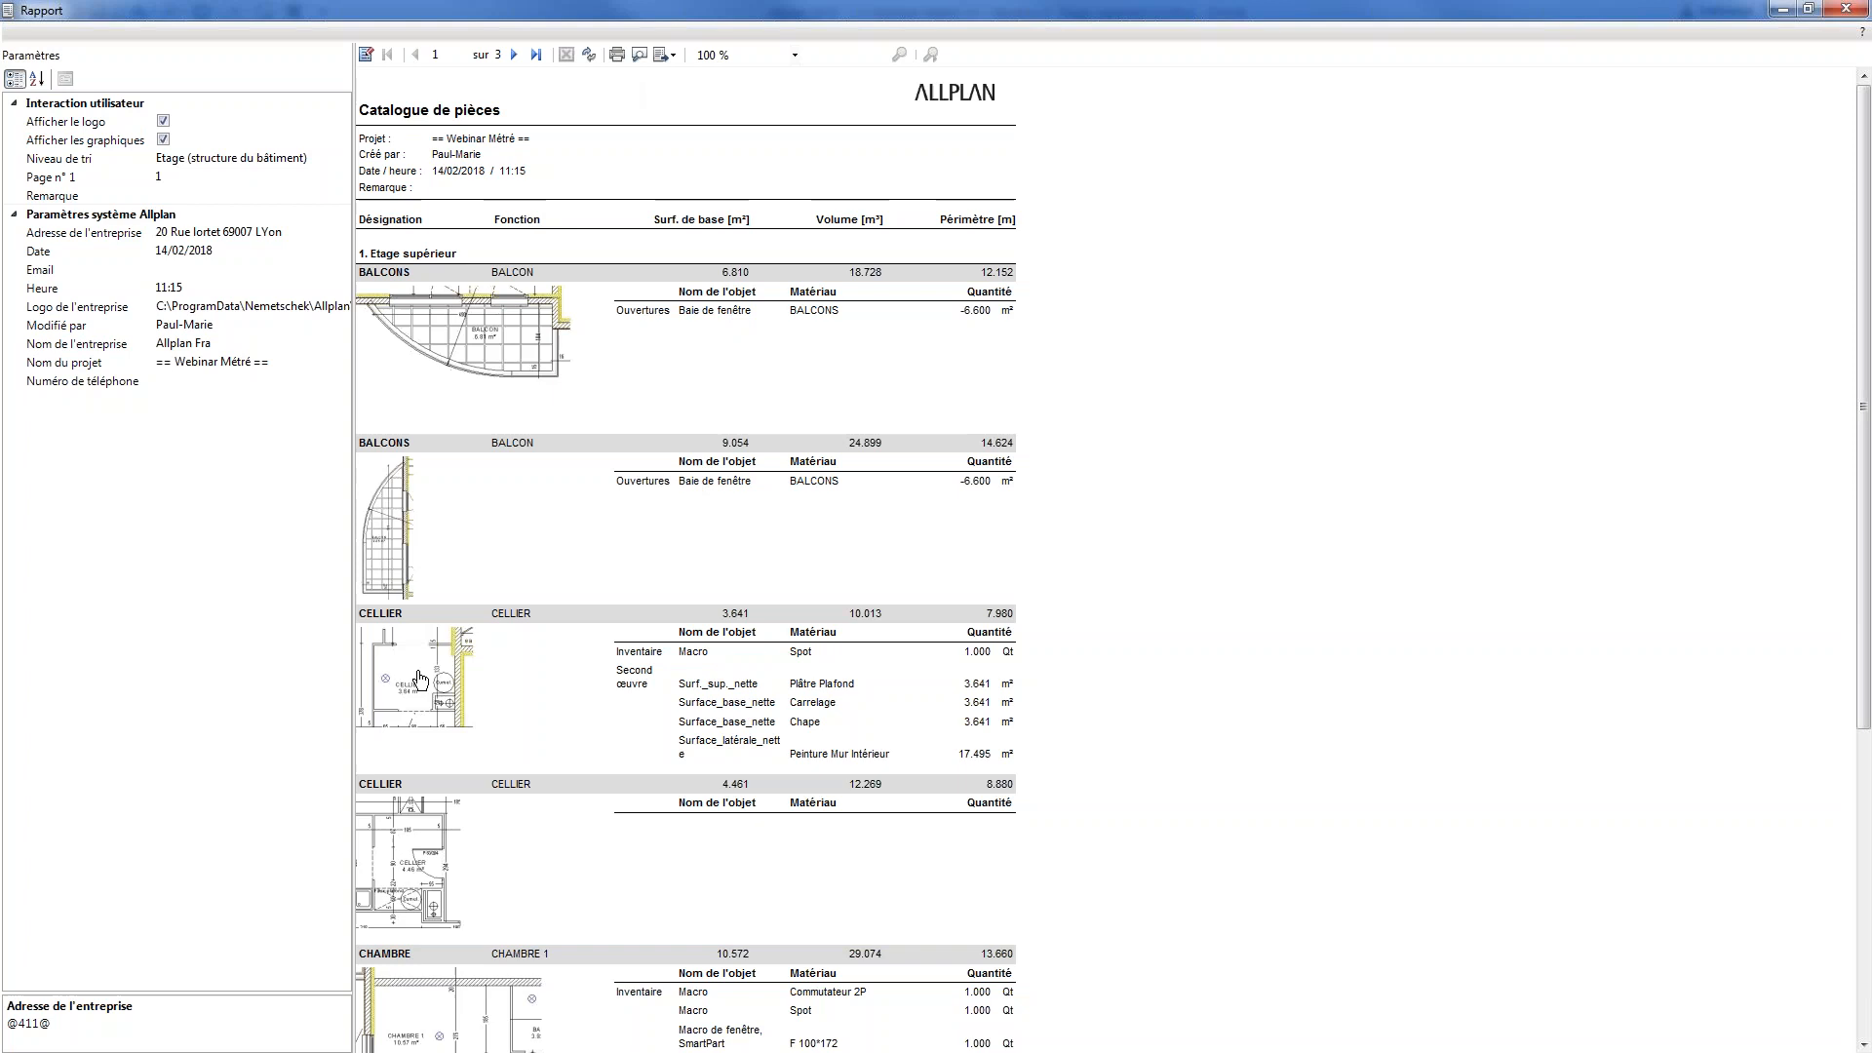
Locate the second CELLIER and CHAMBRE 1 in the model from the room catalogue, returning to the report each time, and close it
left_click(415, 861)
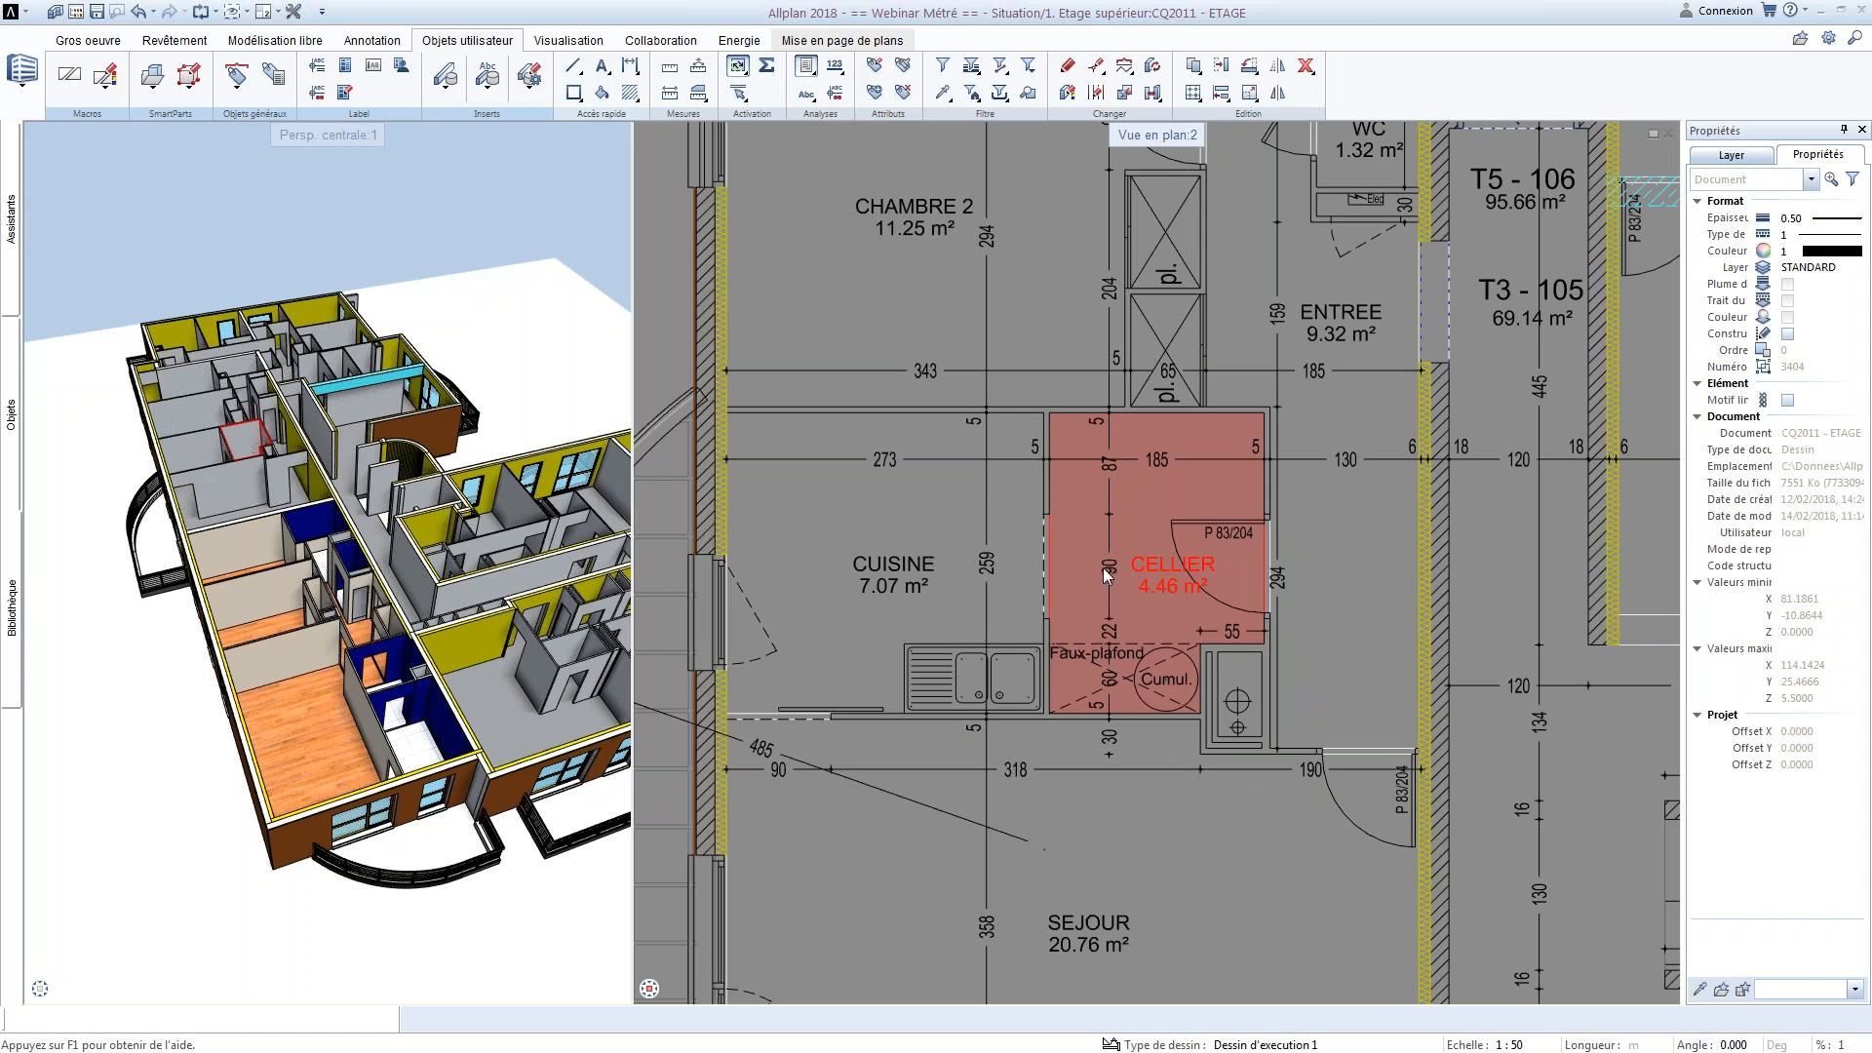
key("Escape")
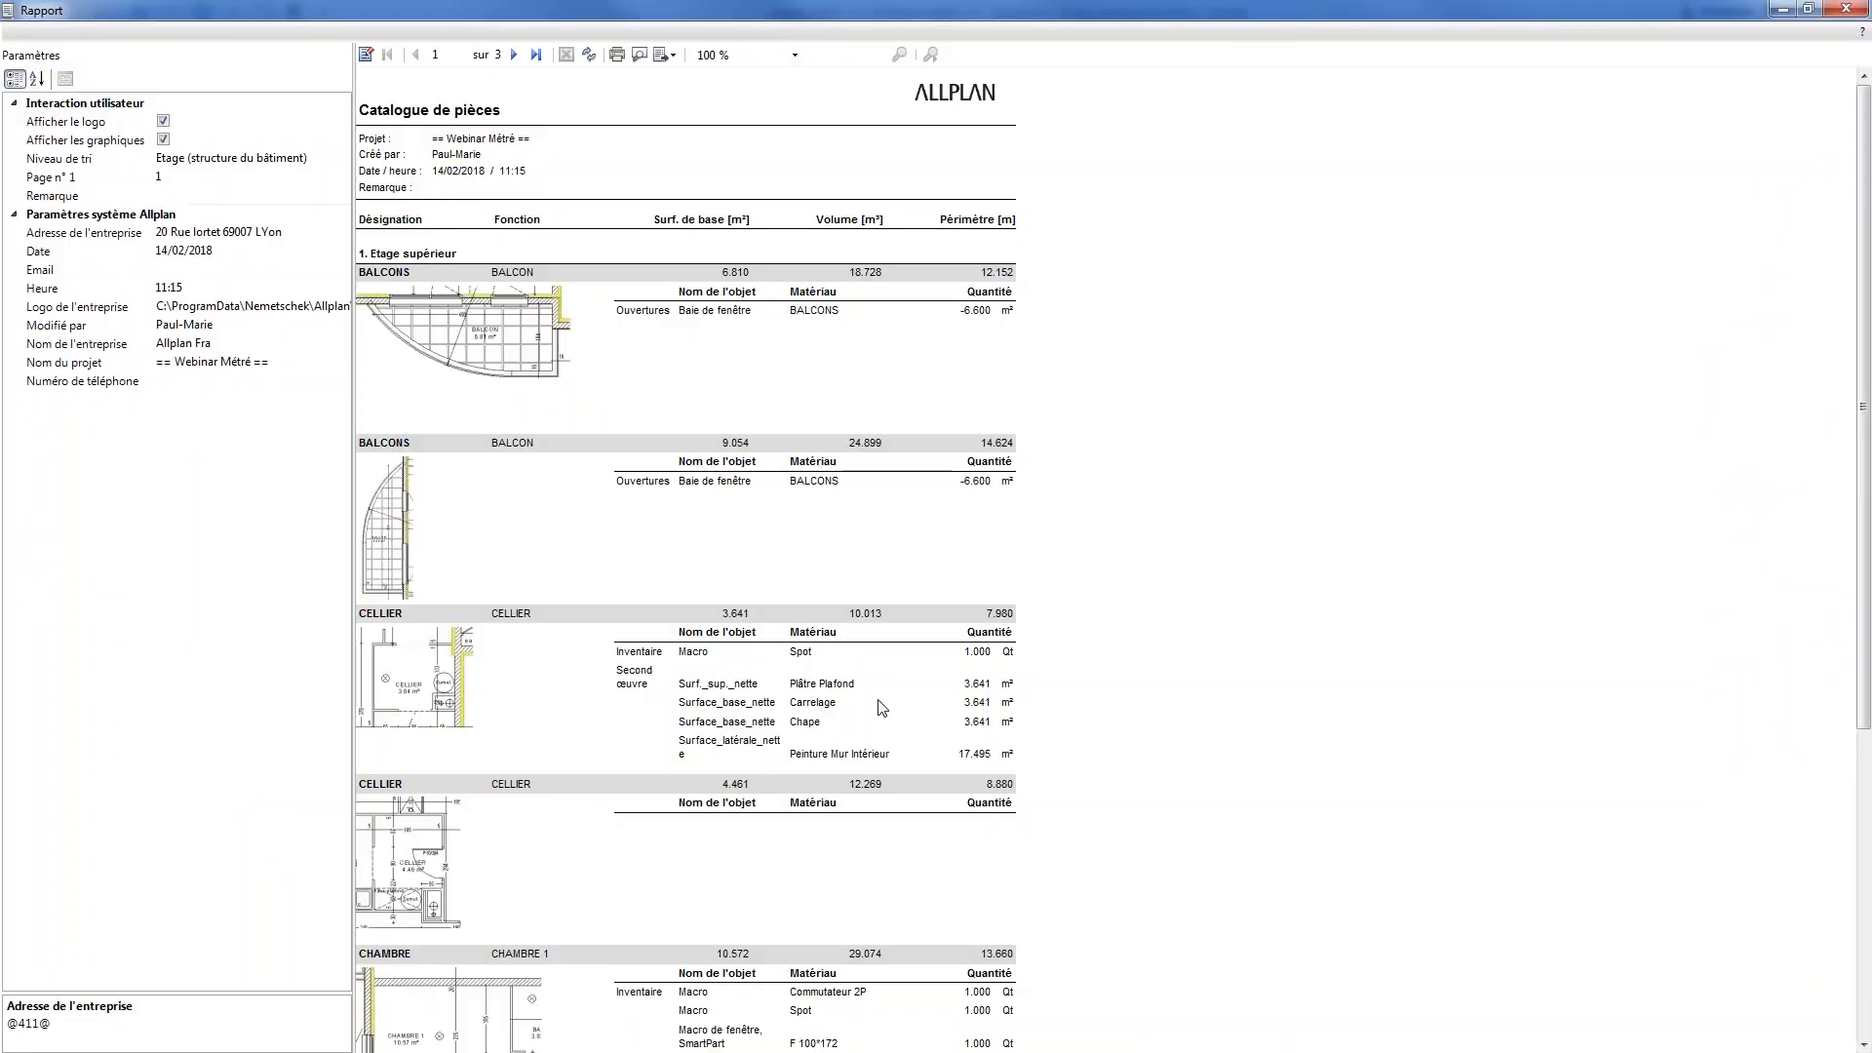
scroll(884, 694, "down", 1)
scroll(884, 694, "down", 5)
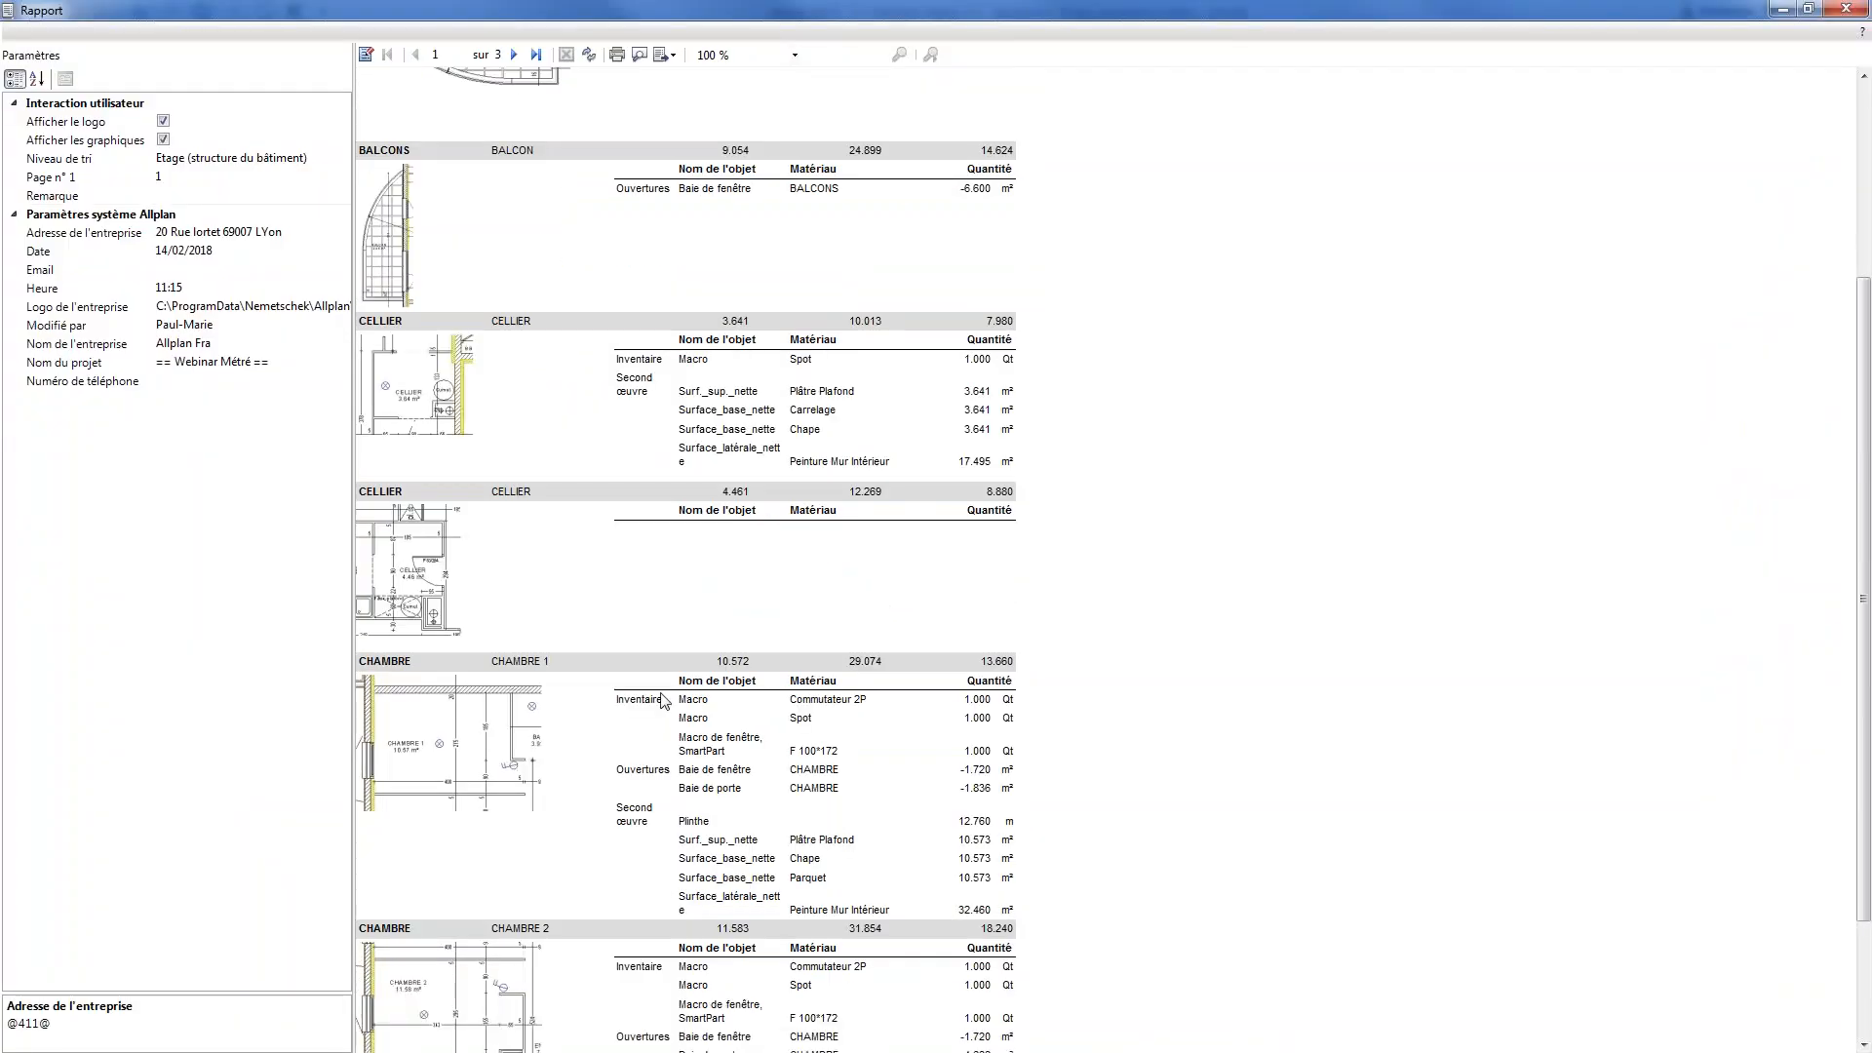
left_click(665, 697)
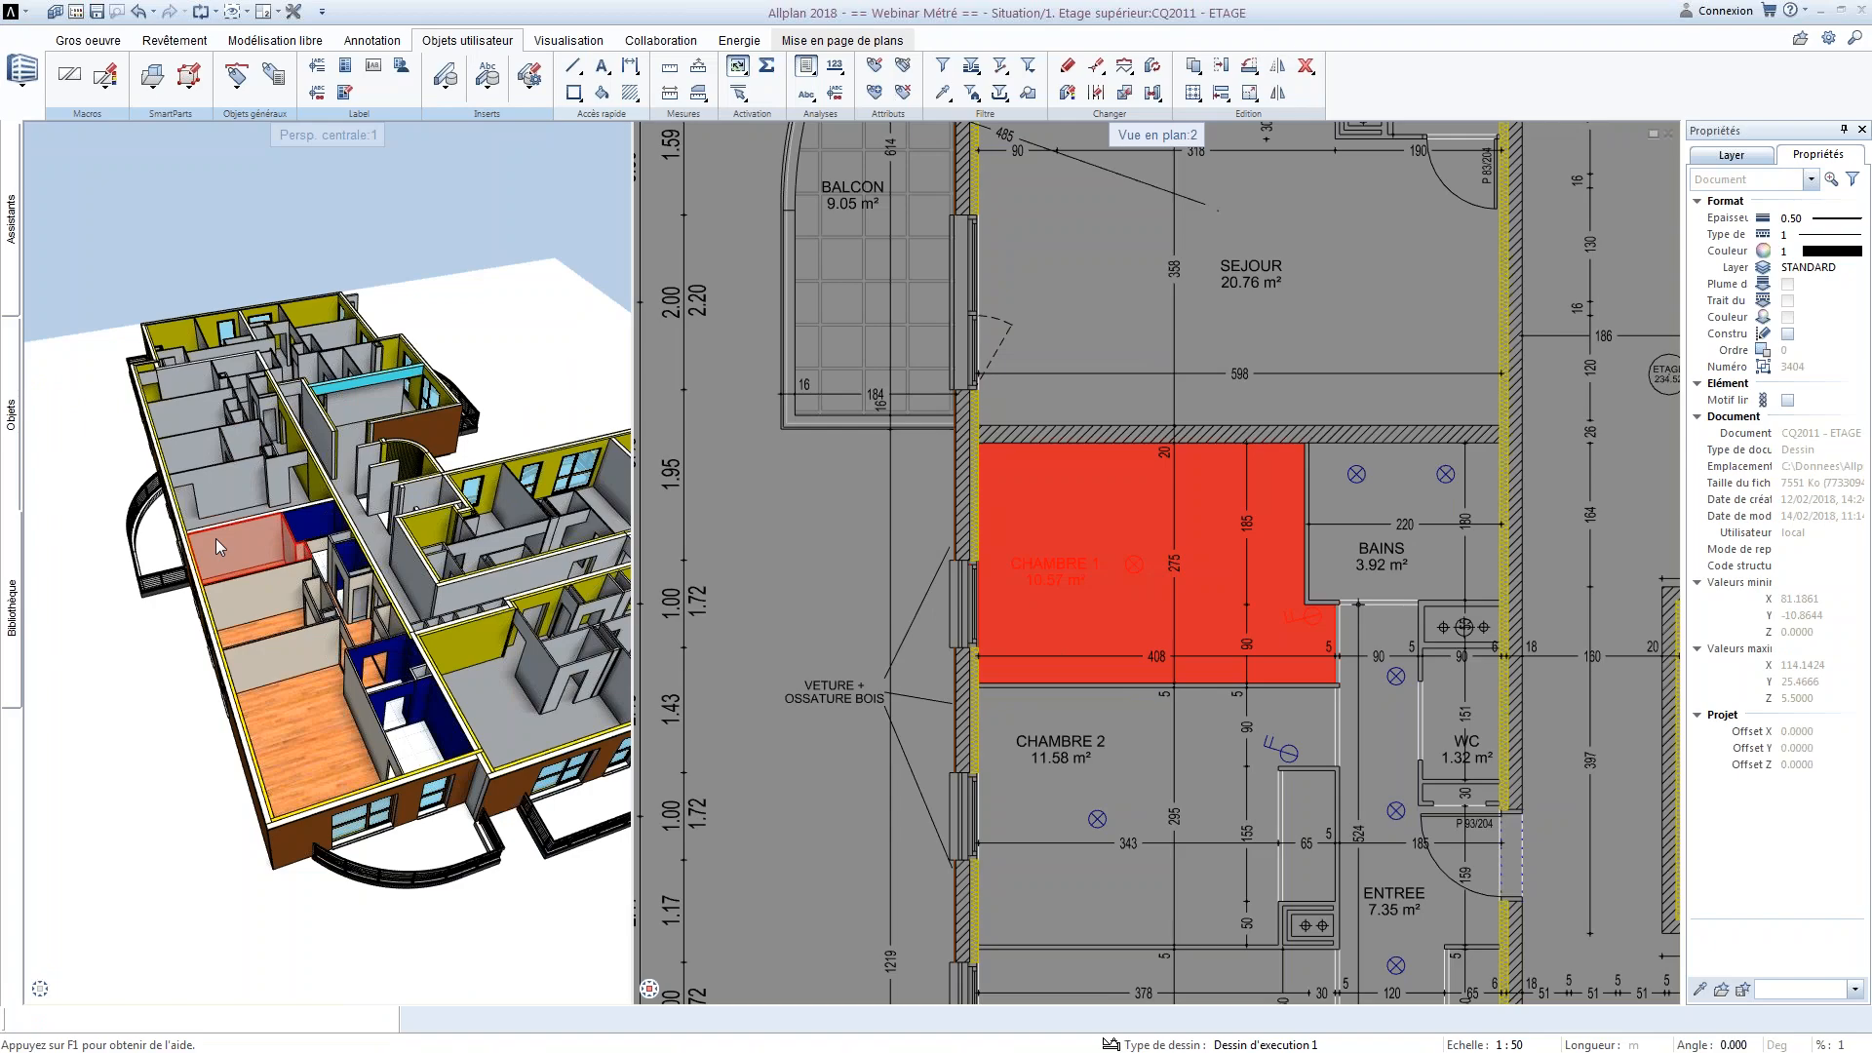
key("Escape")
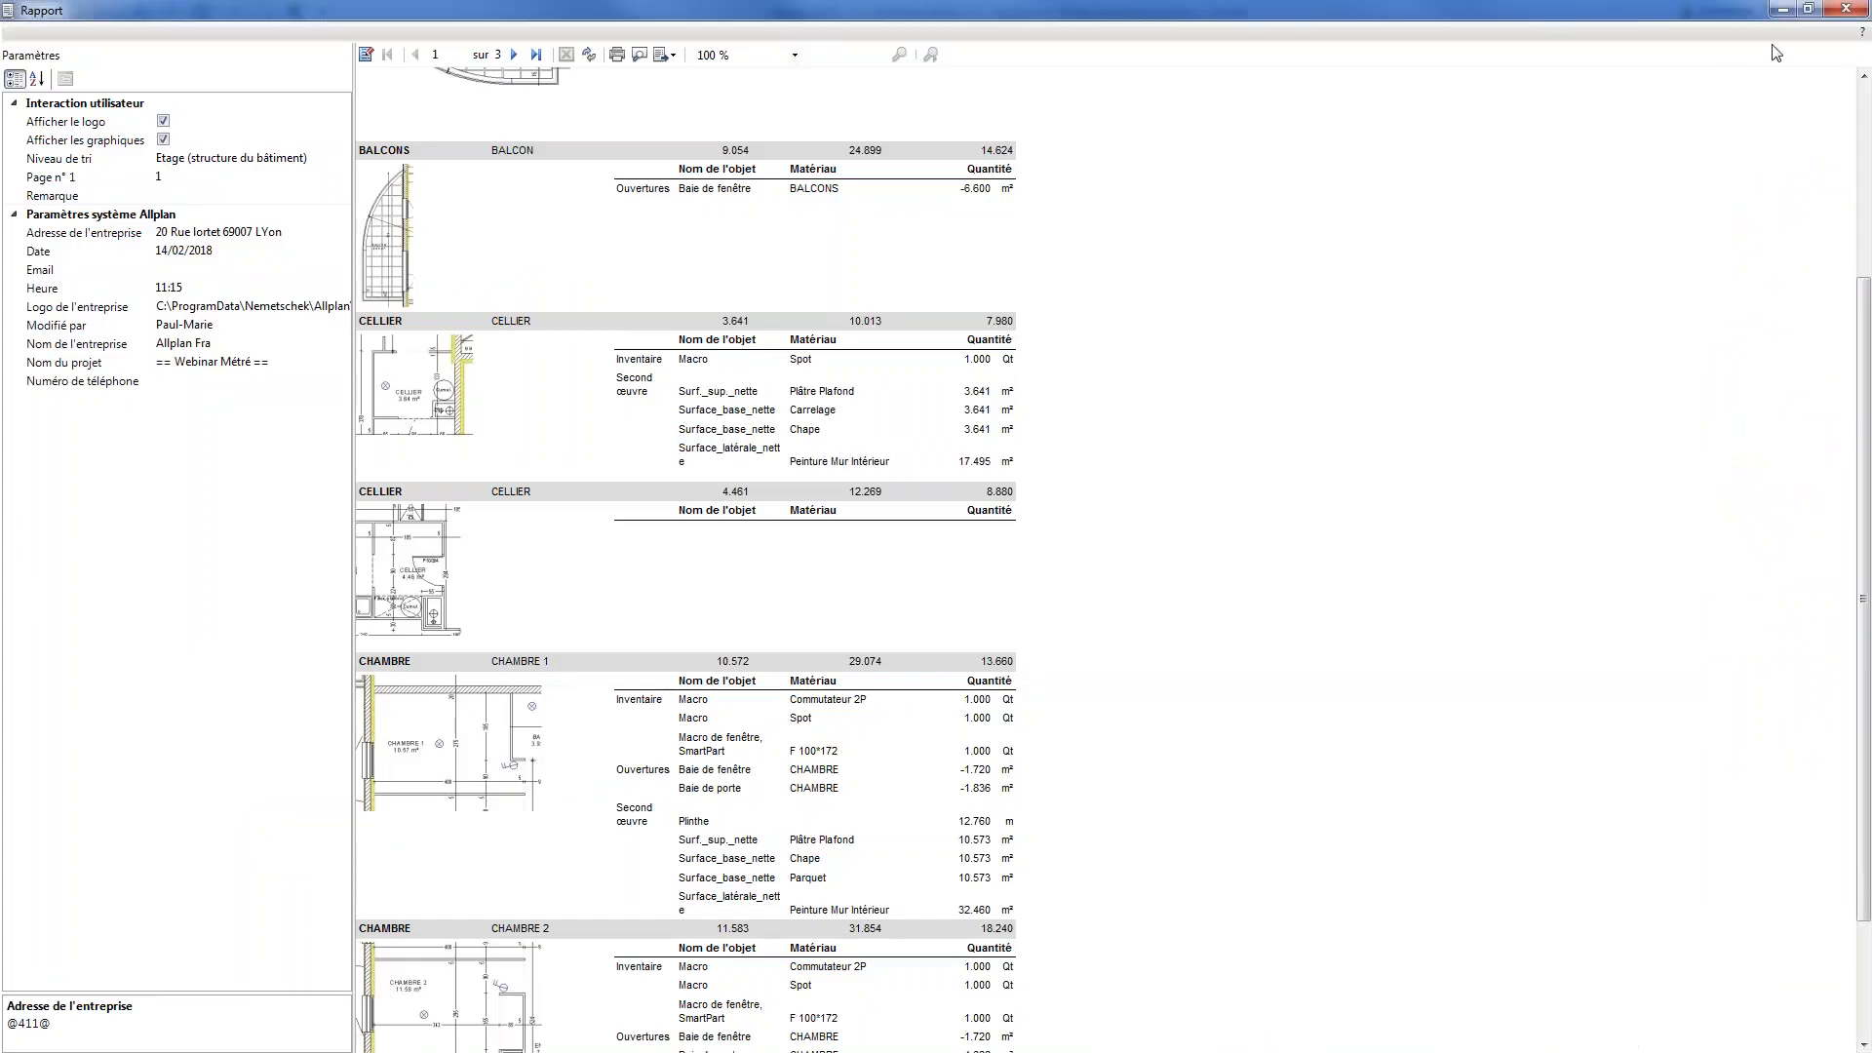
left_click(1846, 9)
left_click(809, 70)
left_click(834, 111)
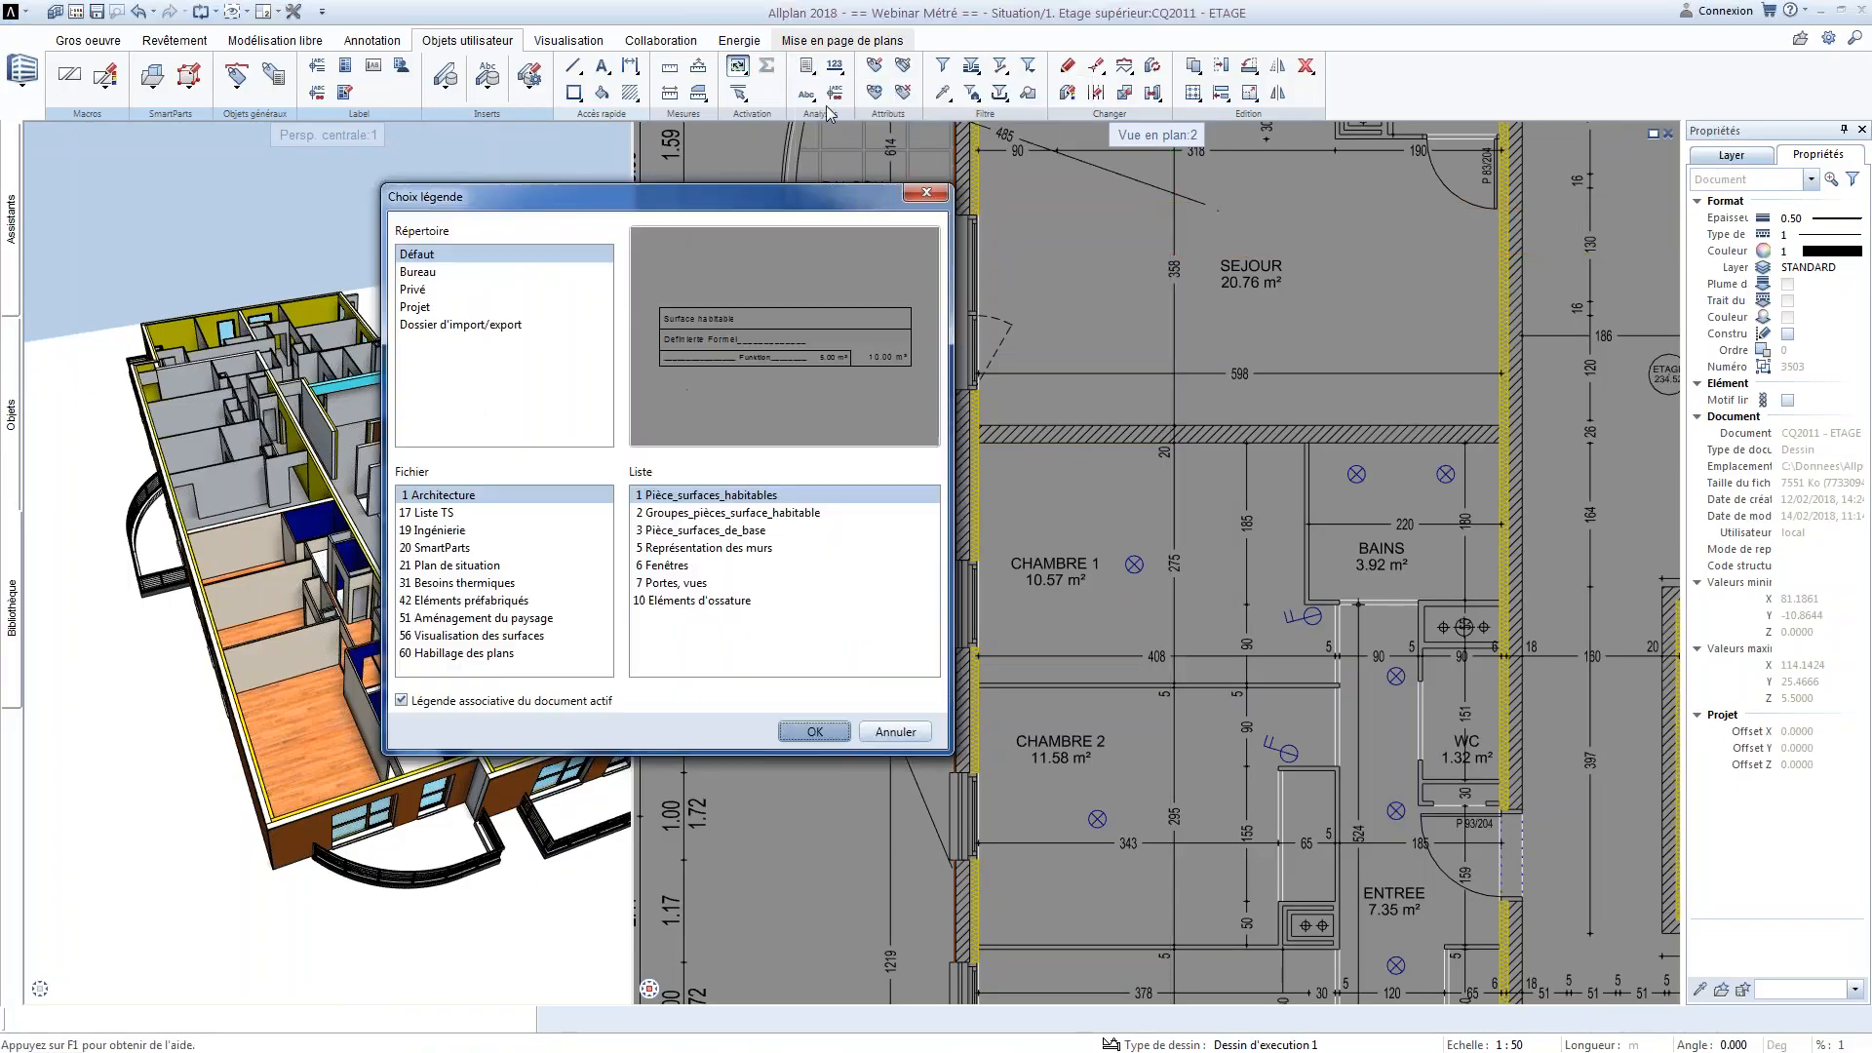
left_click(737, 513)
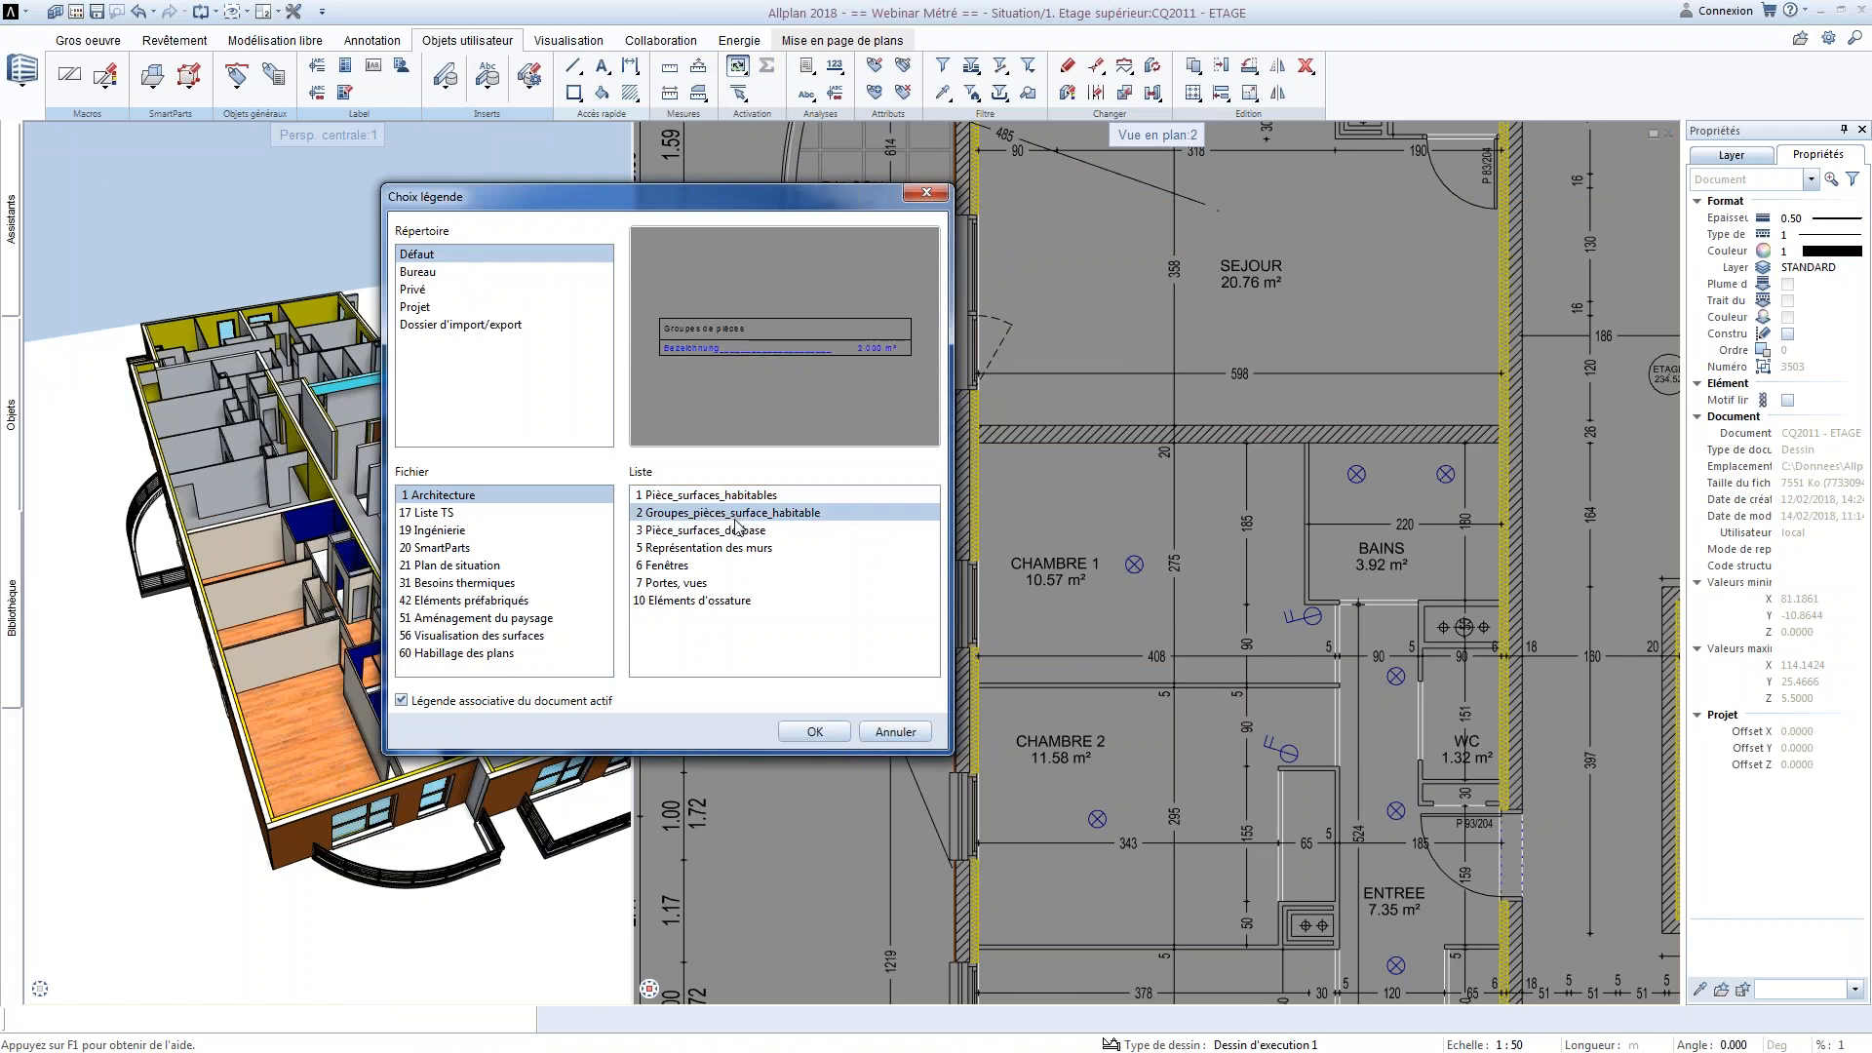
key("Escape")
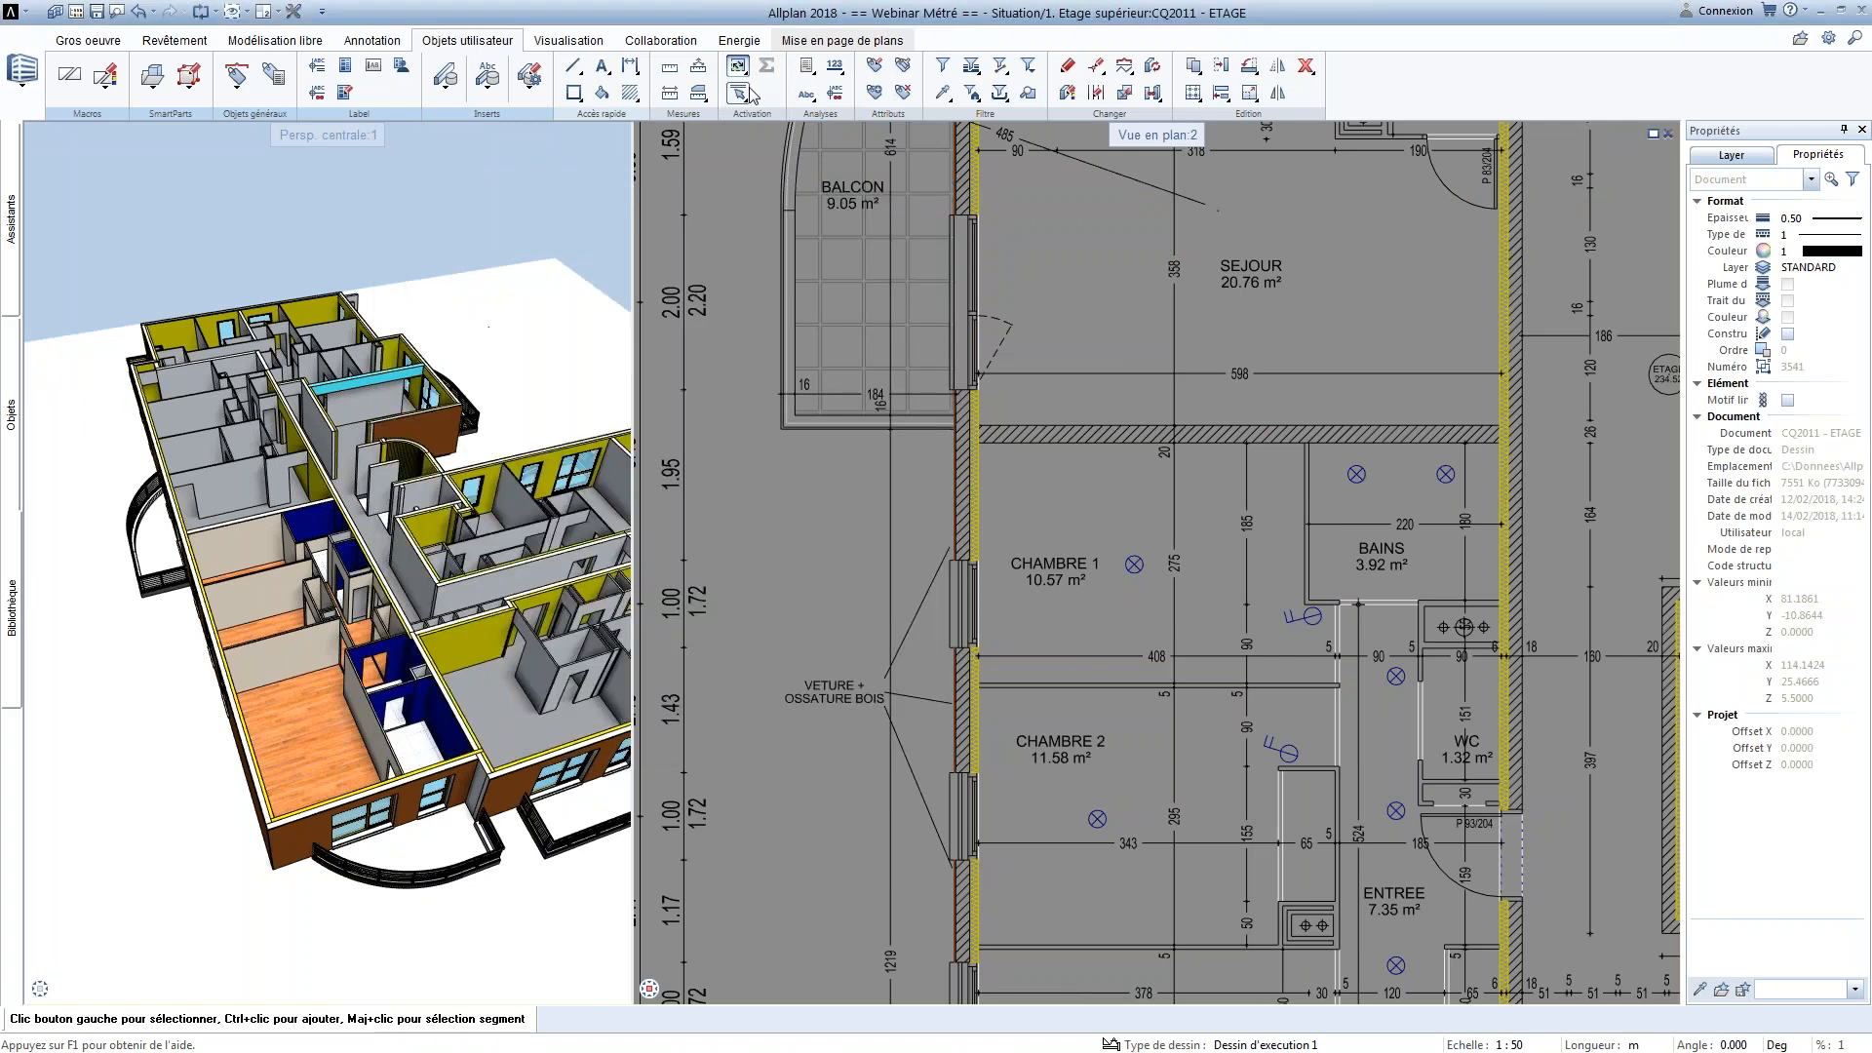
Generate the Exposé - groupes pièces.rdlc report, review the T2 - 100 apartment sheet and close the report
left_click(804, 65)
left_click(836, 405)
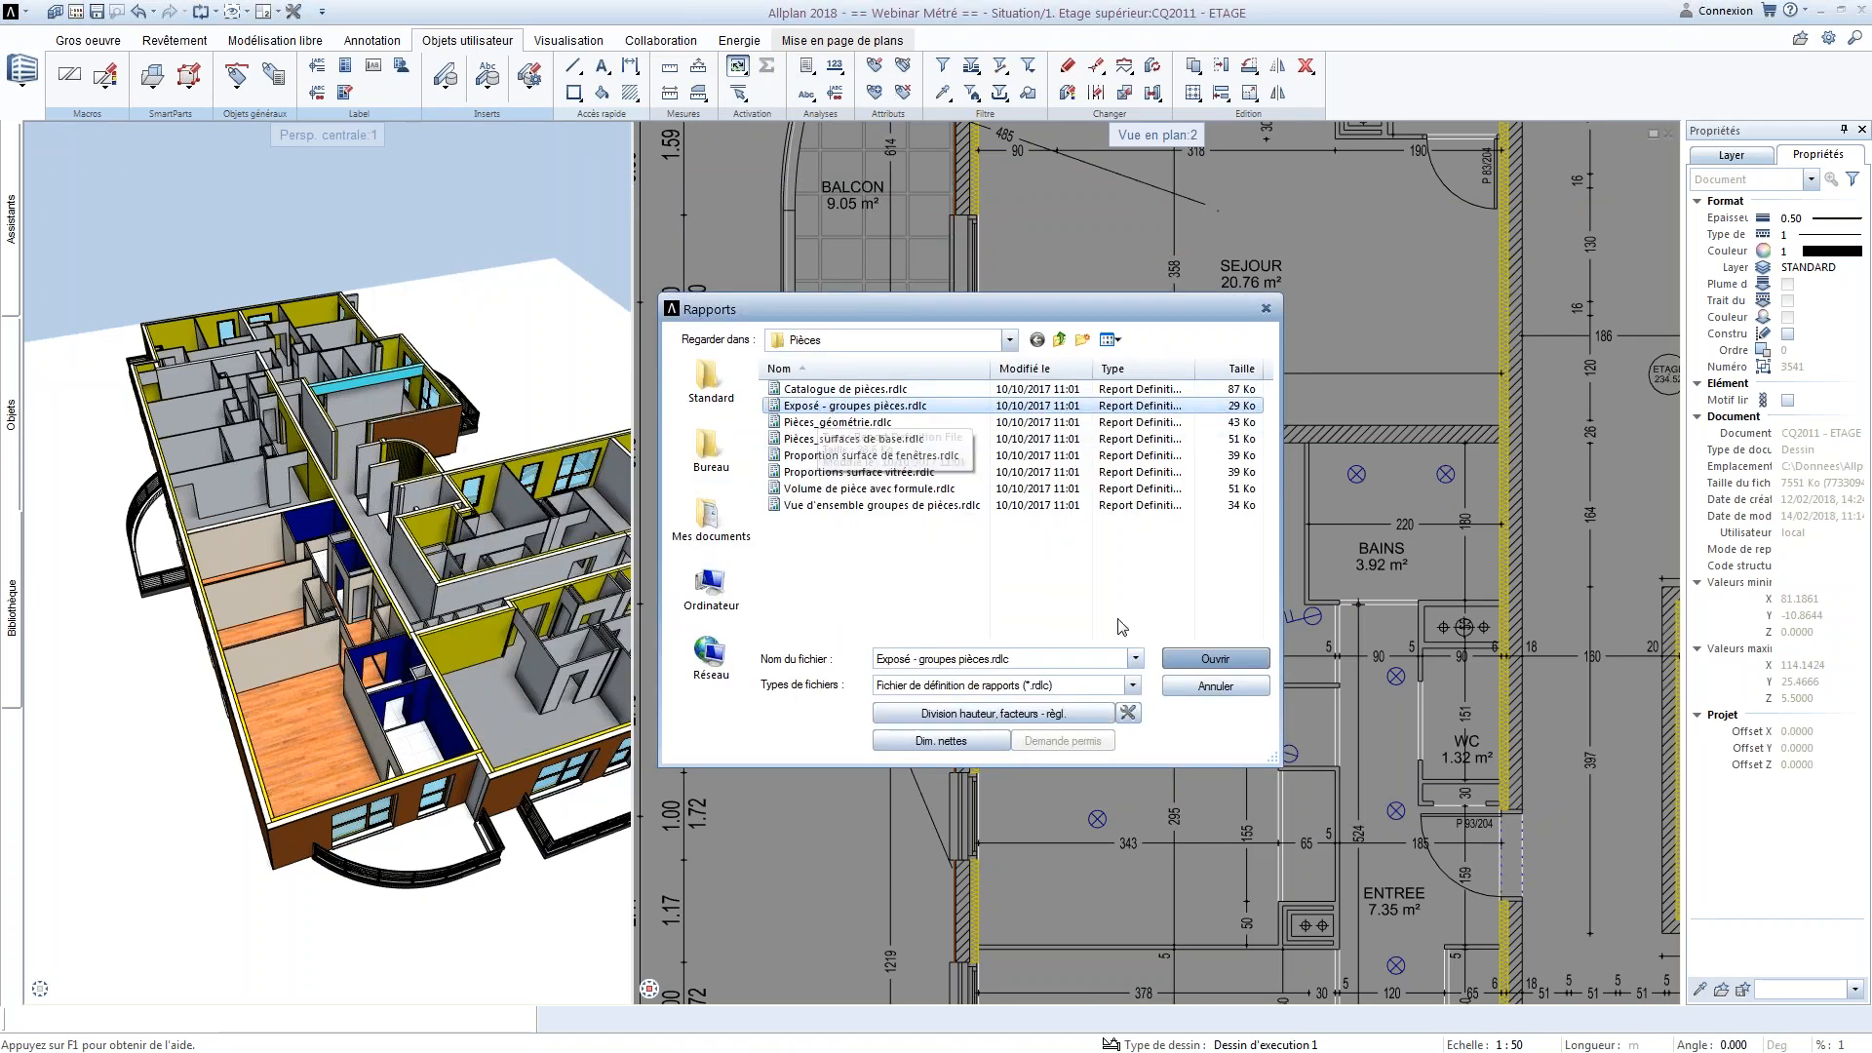
left_click(1195, 665)
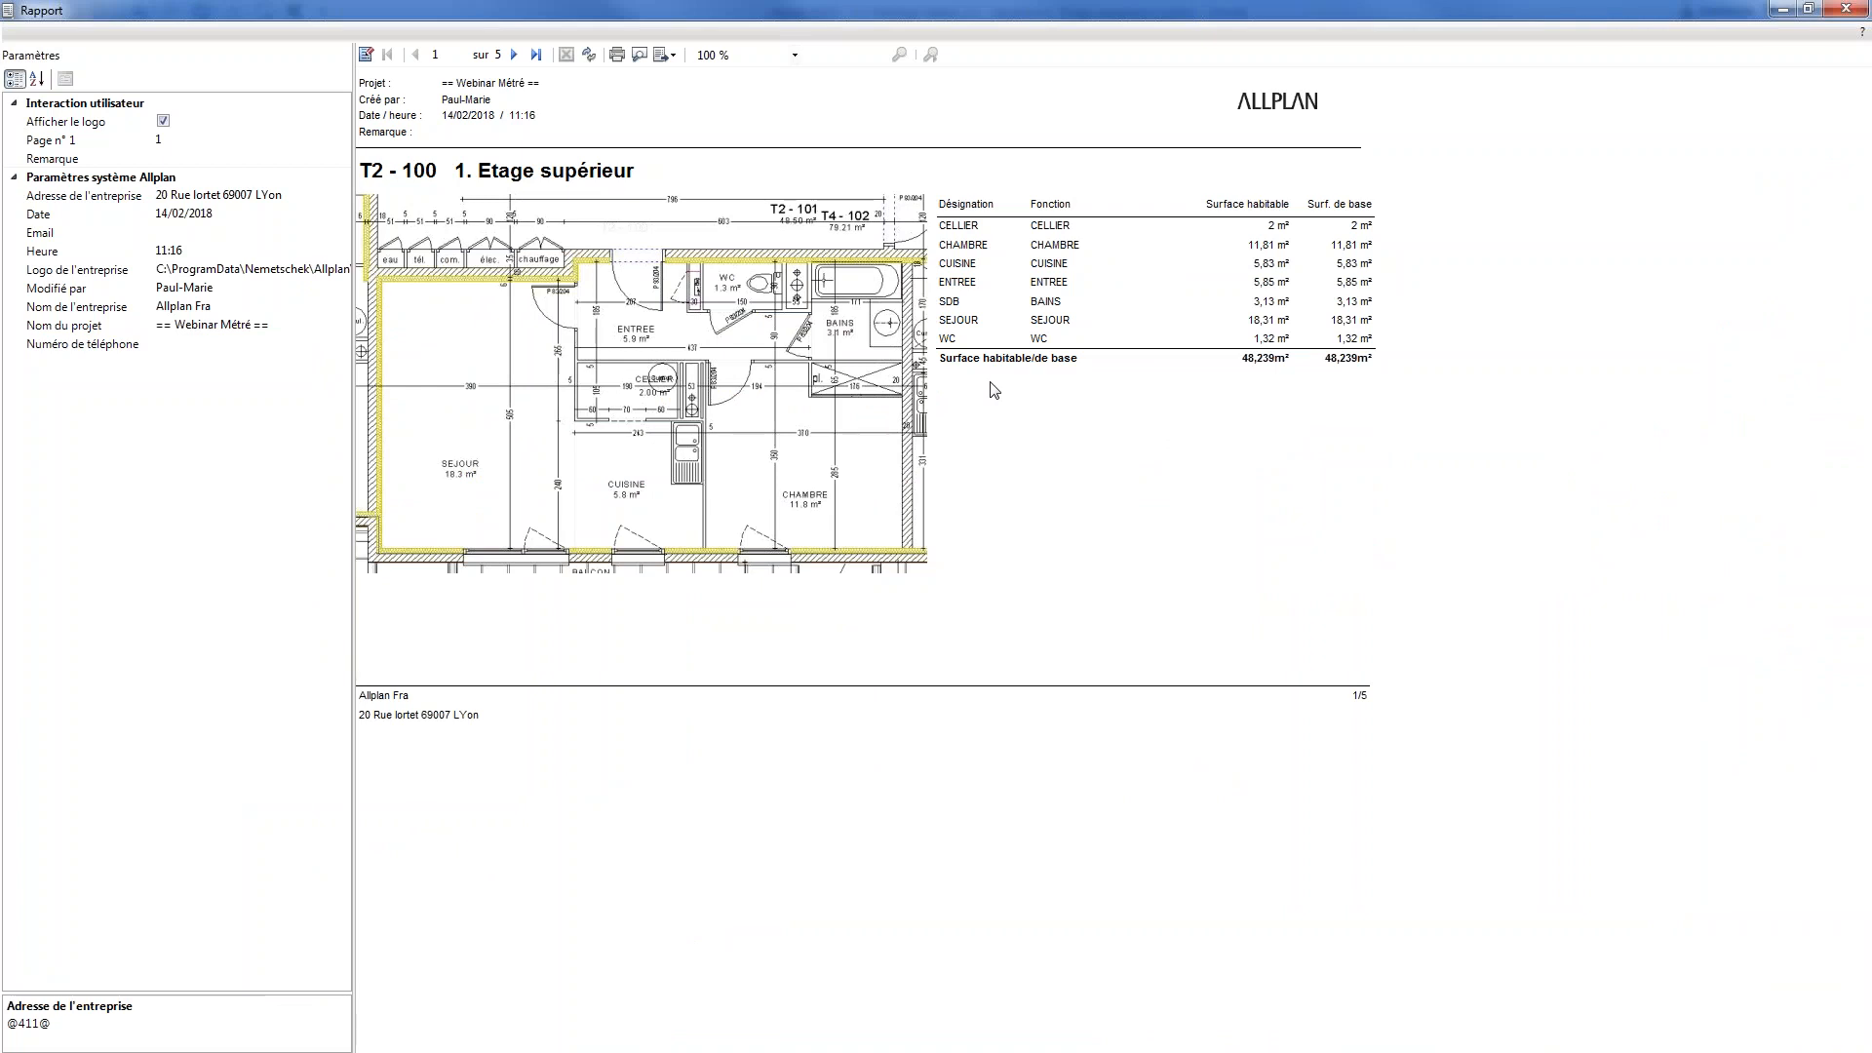
left_click(1846, 9)
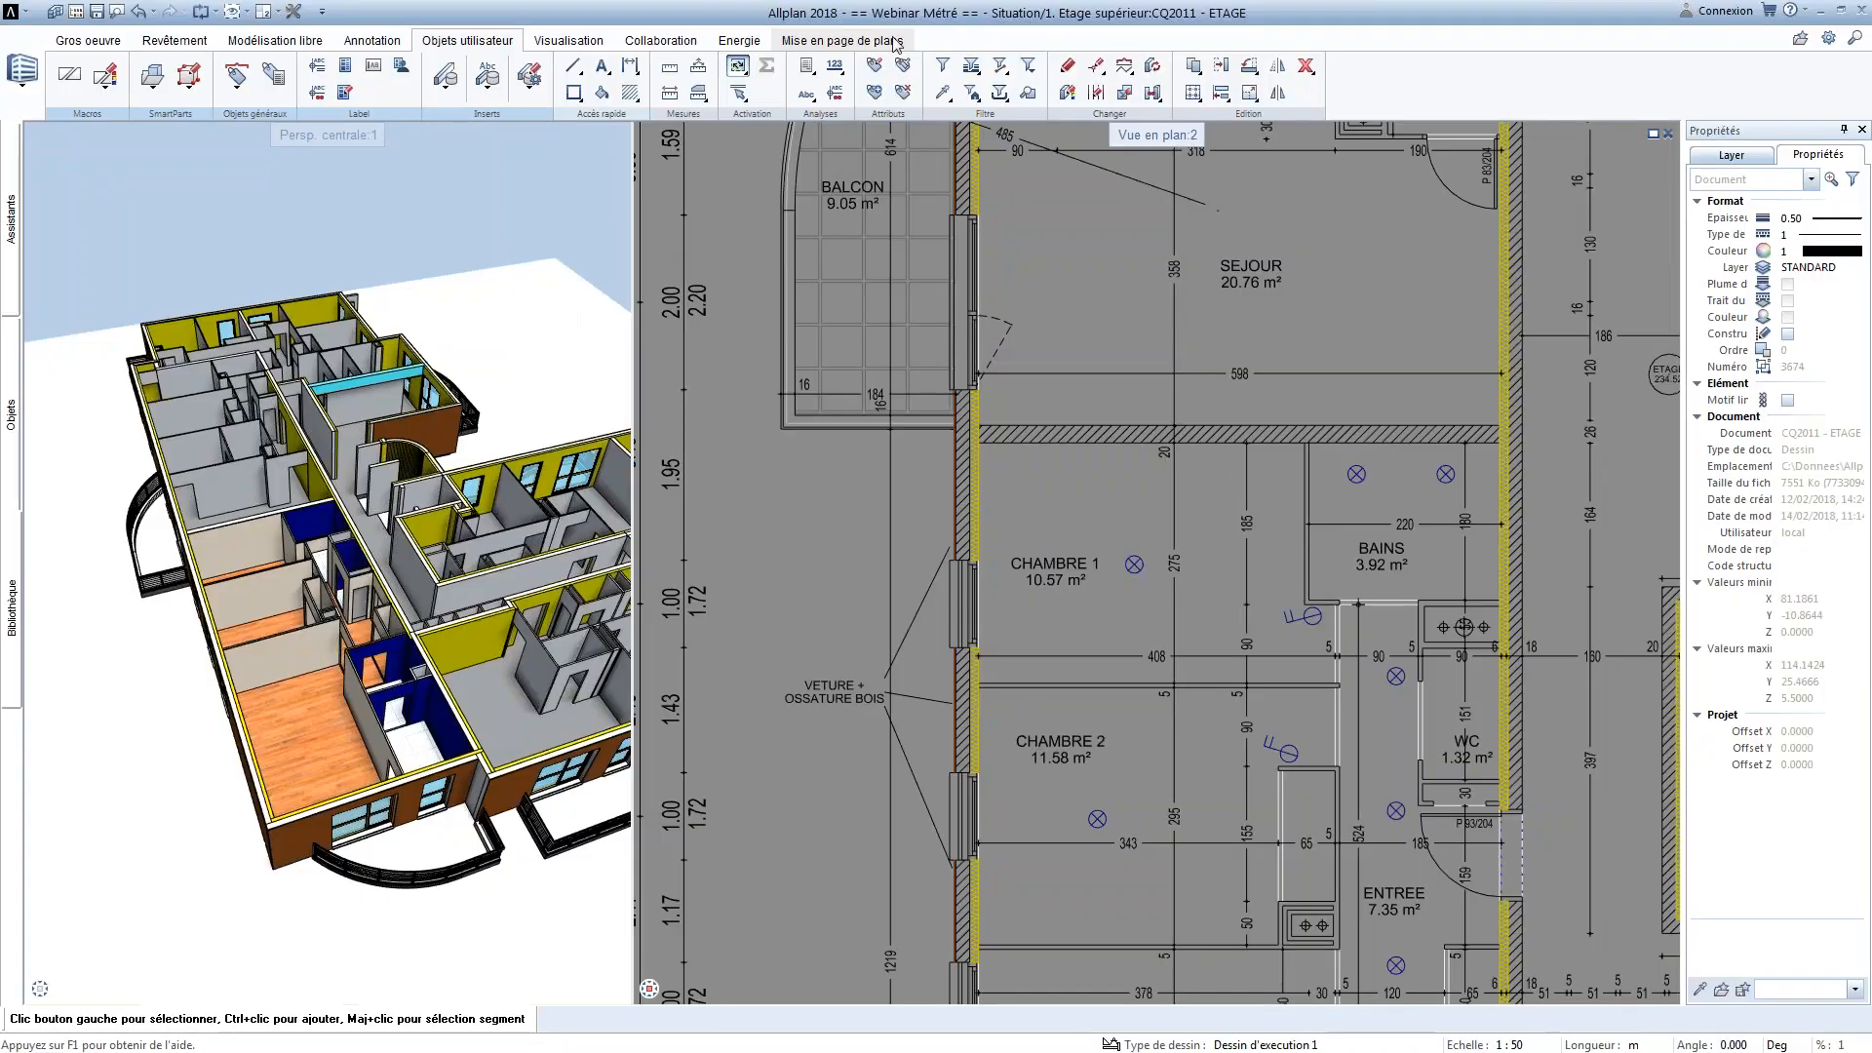
Browse the standard report templates in Second oeuvre > Fenêtres, portes and return to the main template folder list
left_click(809, 70)
left_click(837, 103)
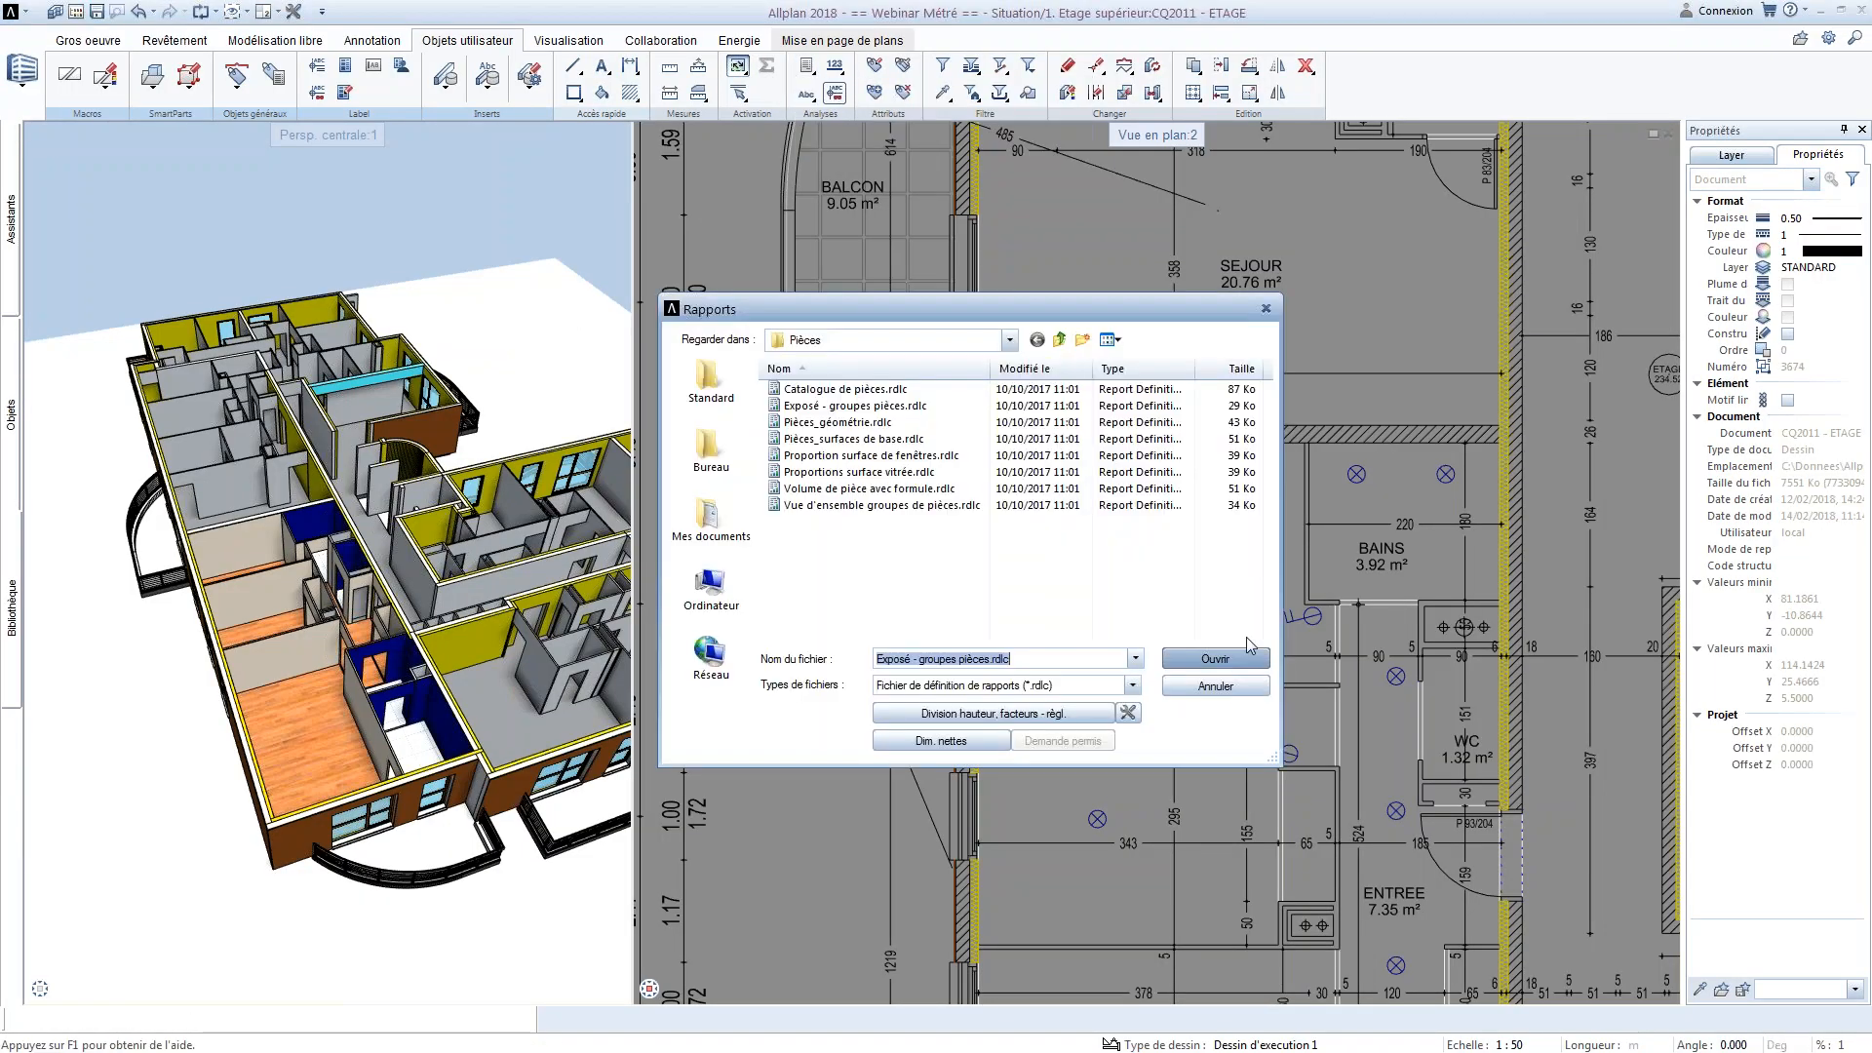
left_click(729, 402)
left_click(853, 586)
scroll(853, 581, "down", 3)
double_click(846, 555)
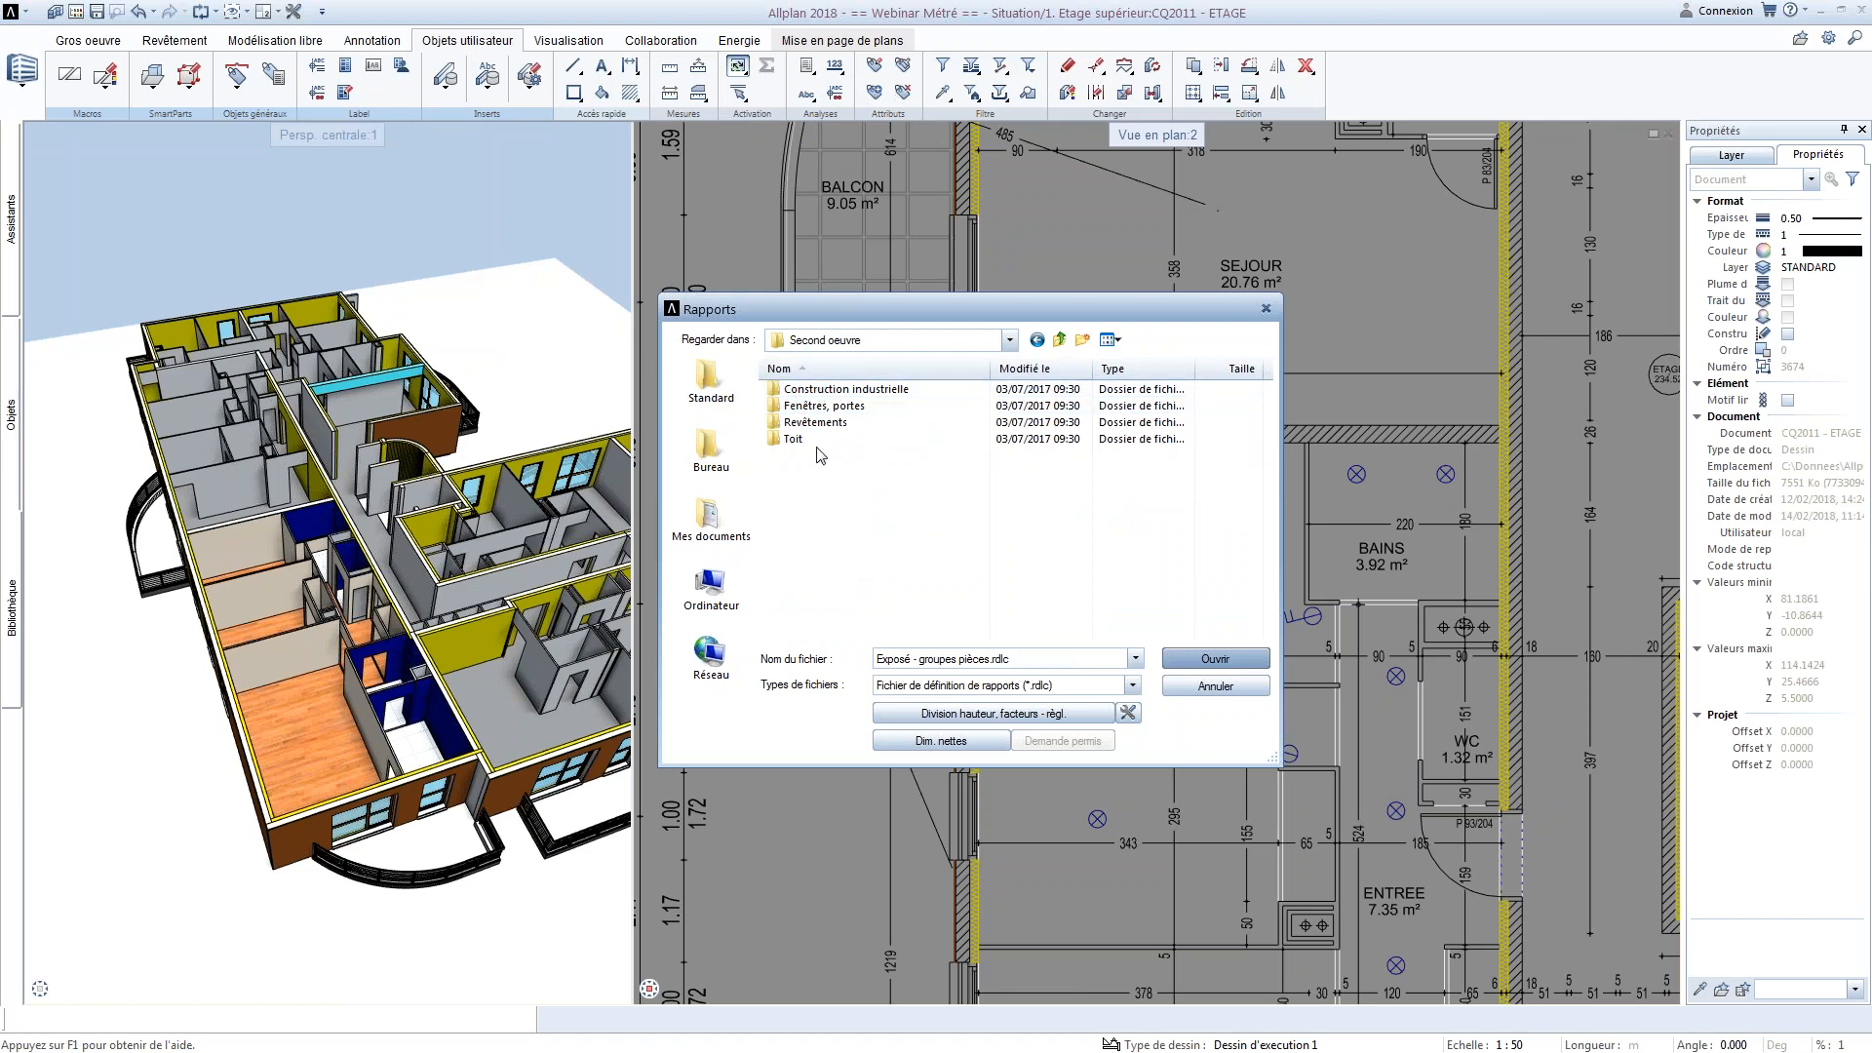
double_click(827, 407)
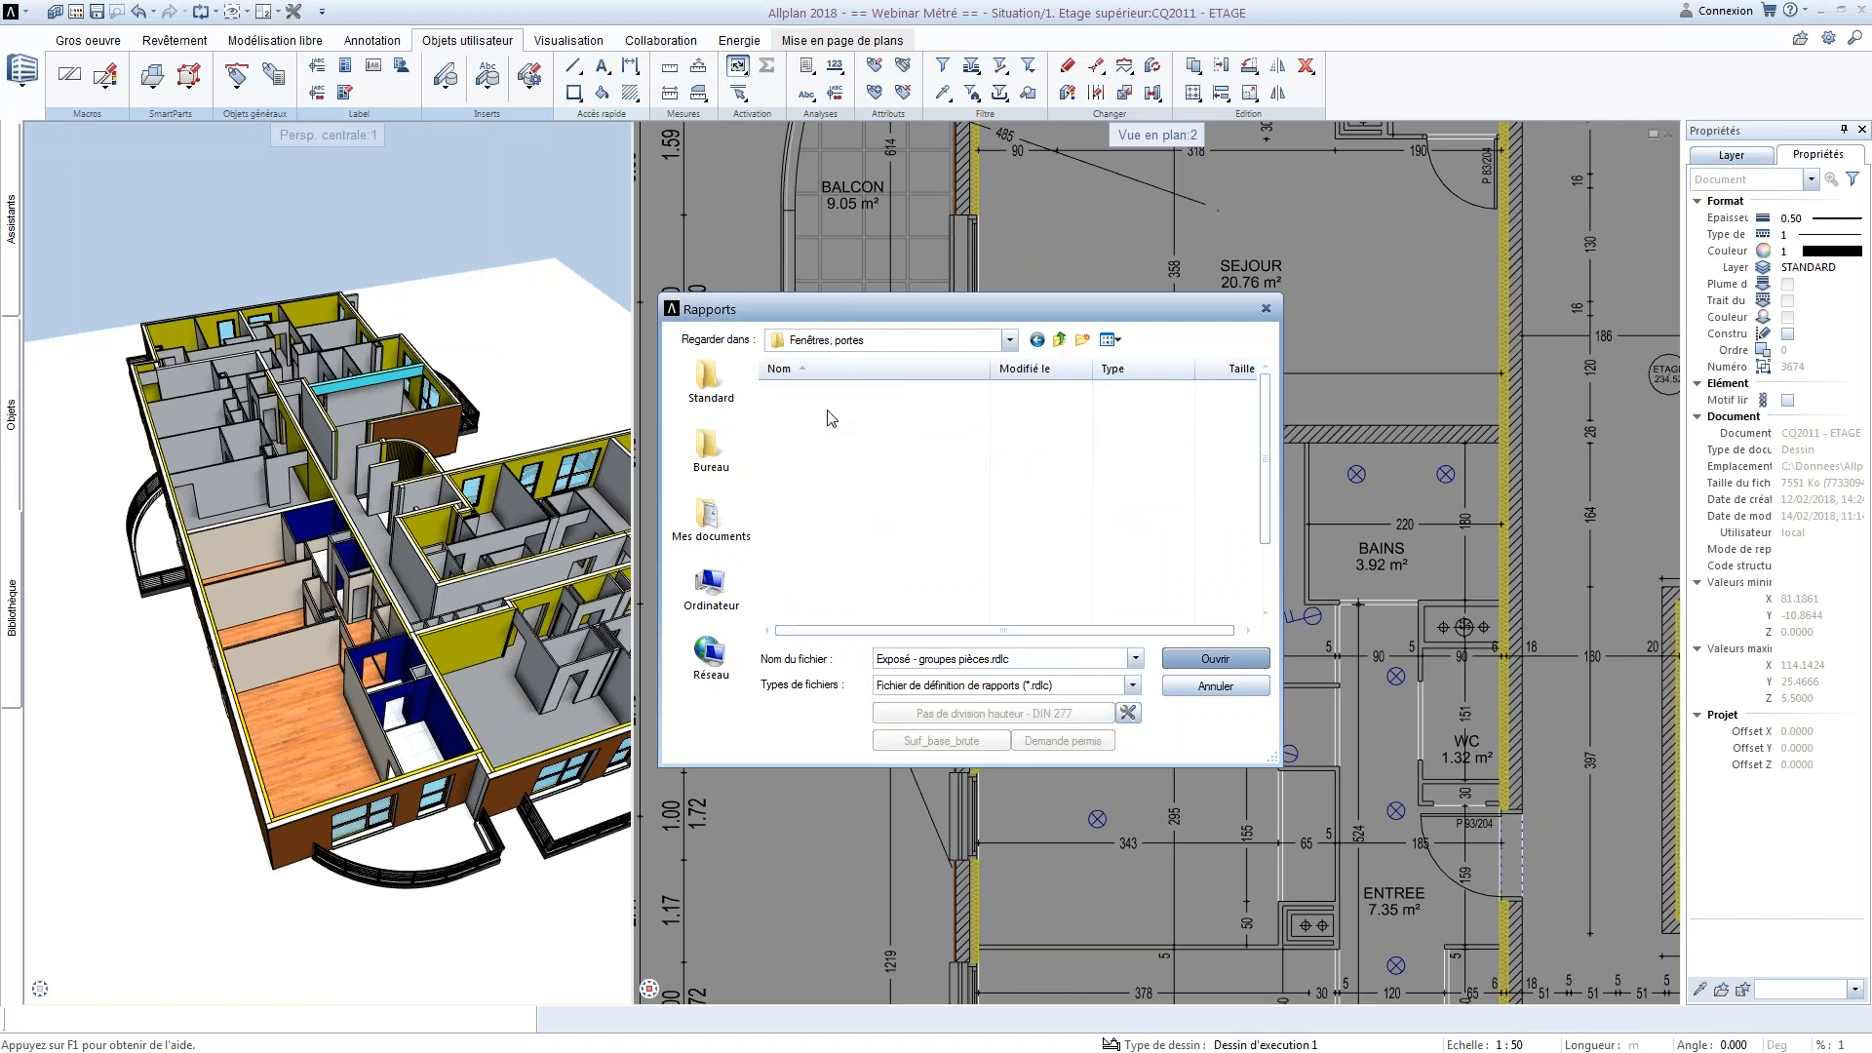
left_click(1036, 340)
left_click(1037, 339)
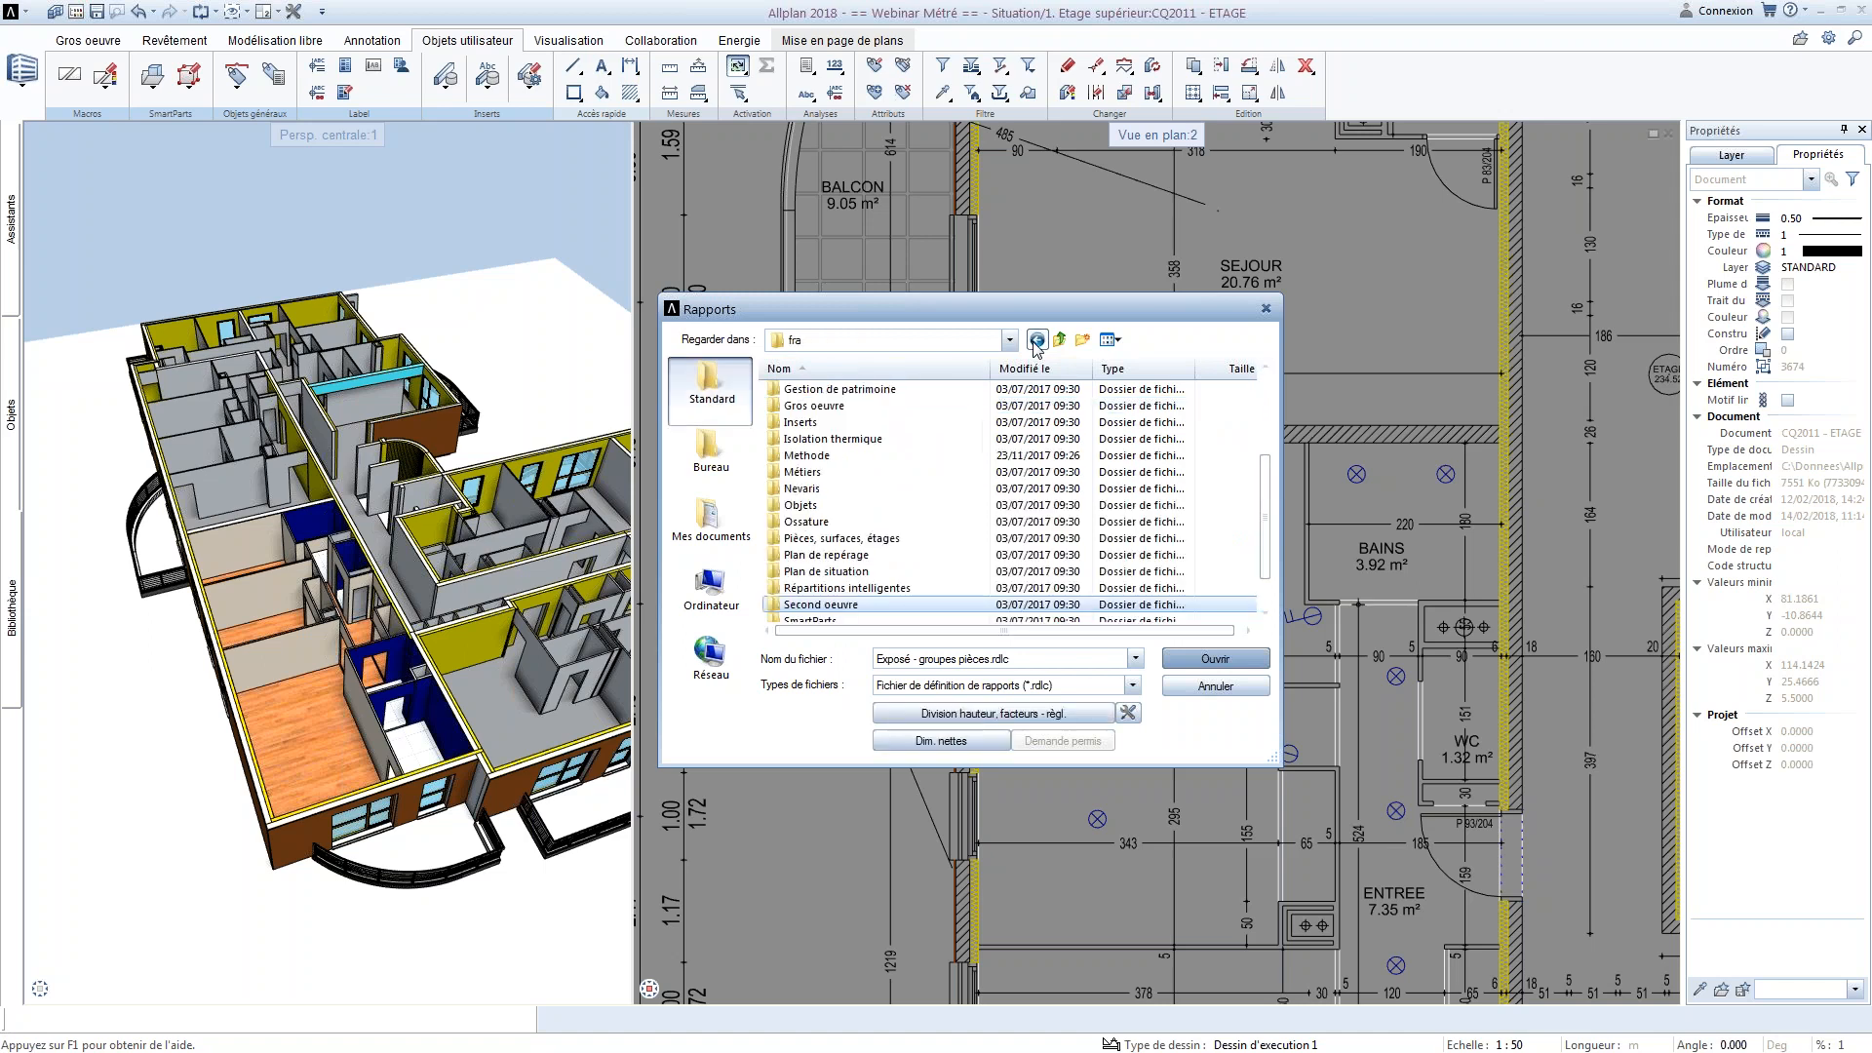
Review the report templates in the Gros oeuvre folder, pointing out Vue d'ensemble quantités.rdlc, and leave the template selection
double_click(850, 406)
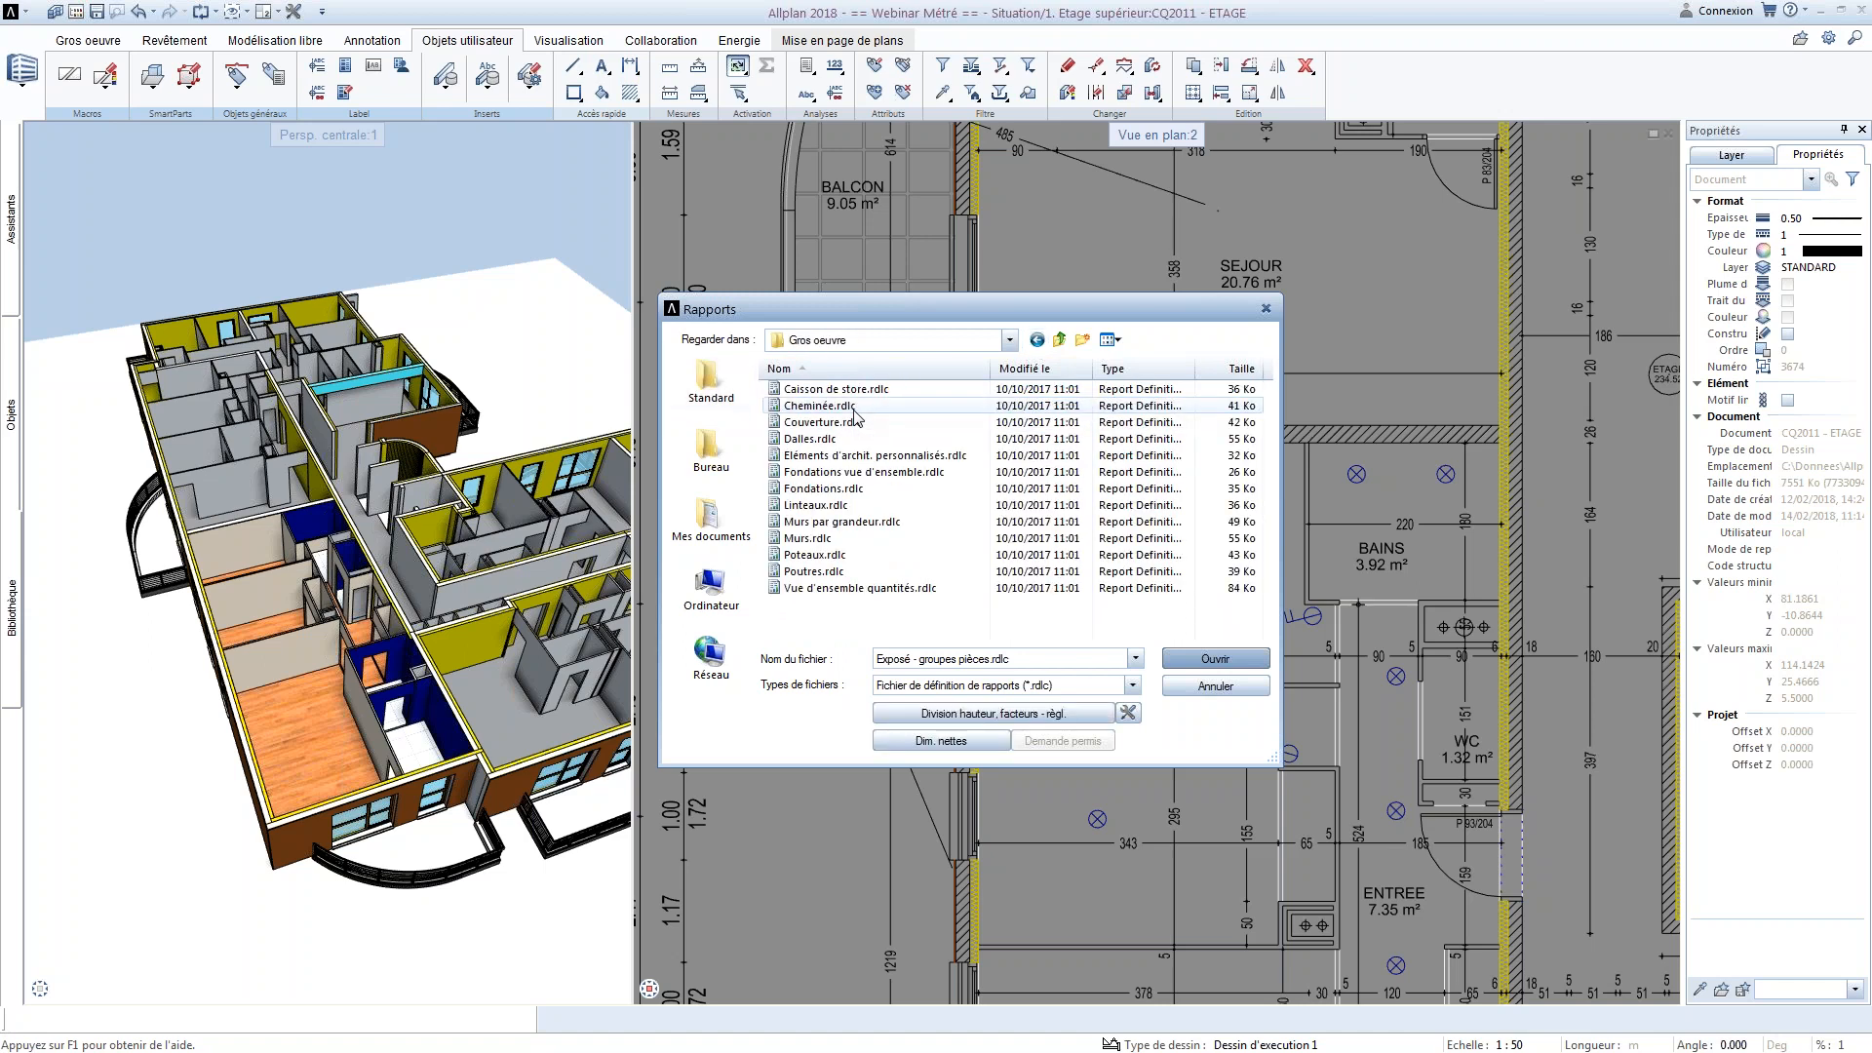
left_click(832, 588)
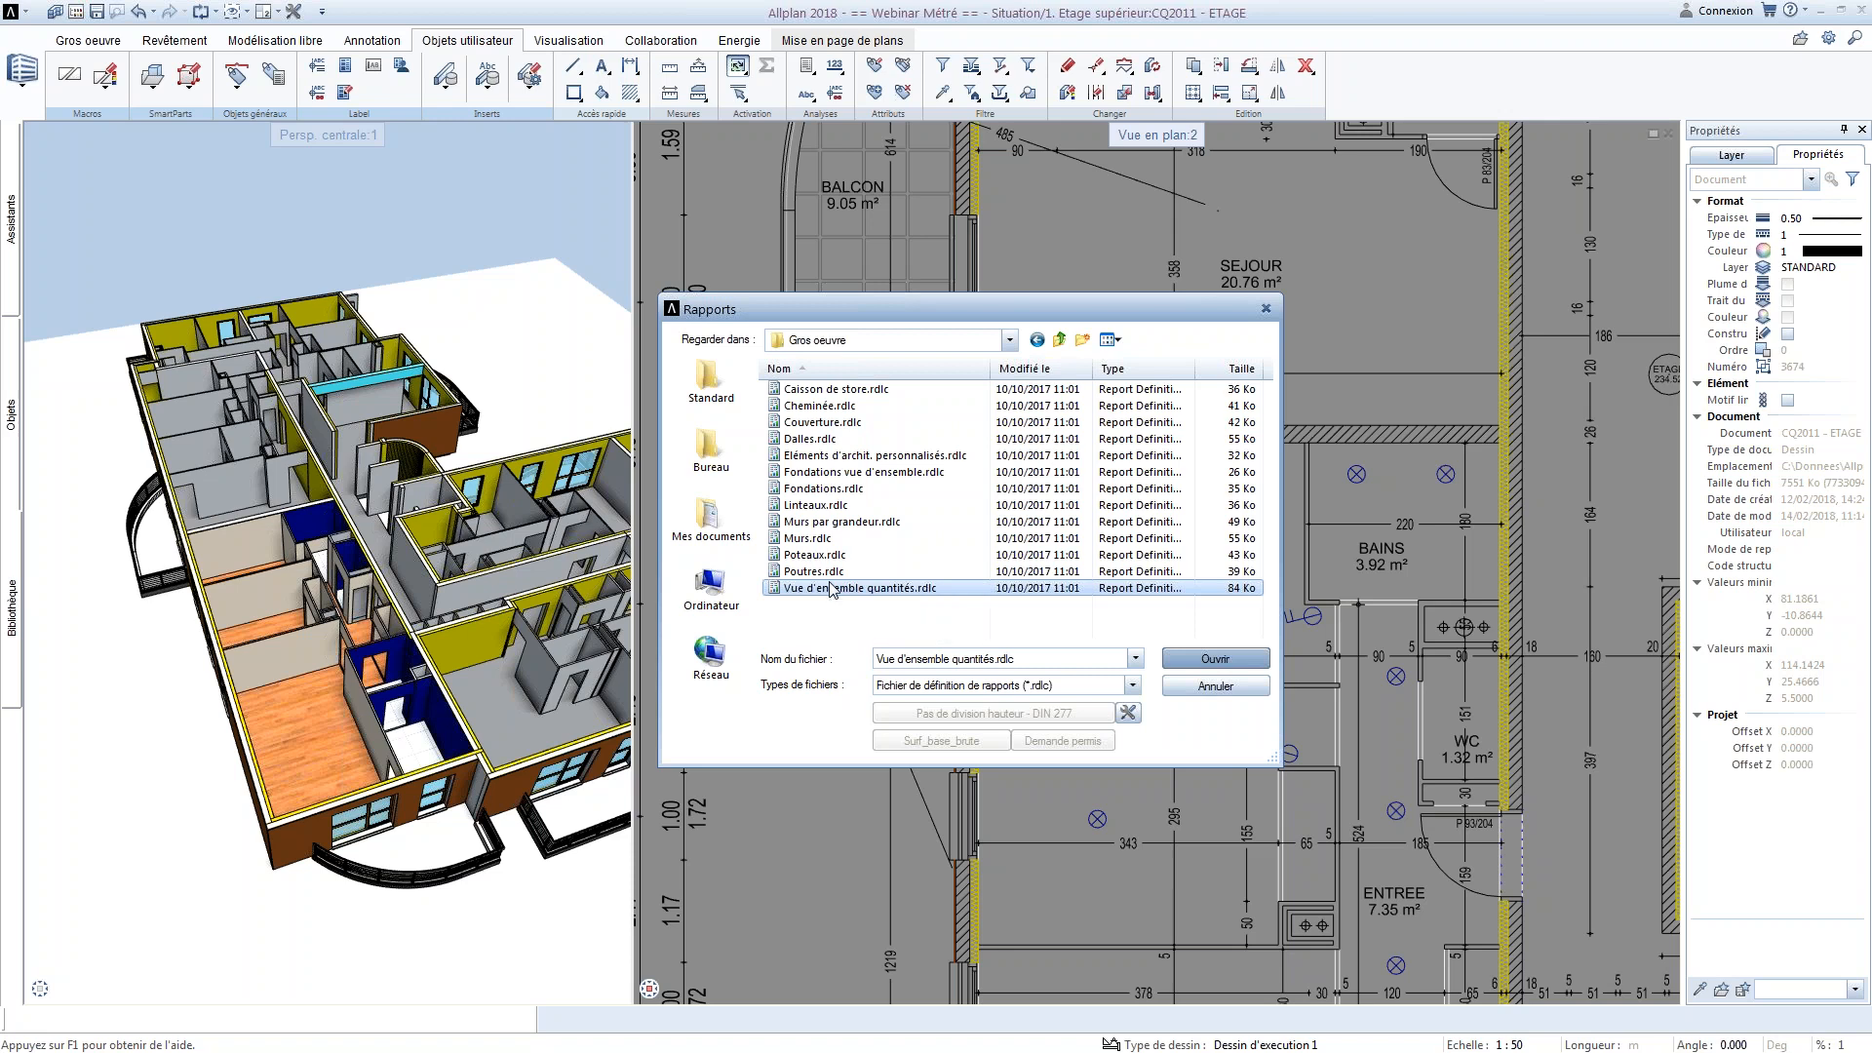
left_click(965, 621)
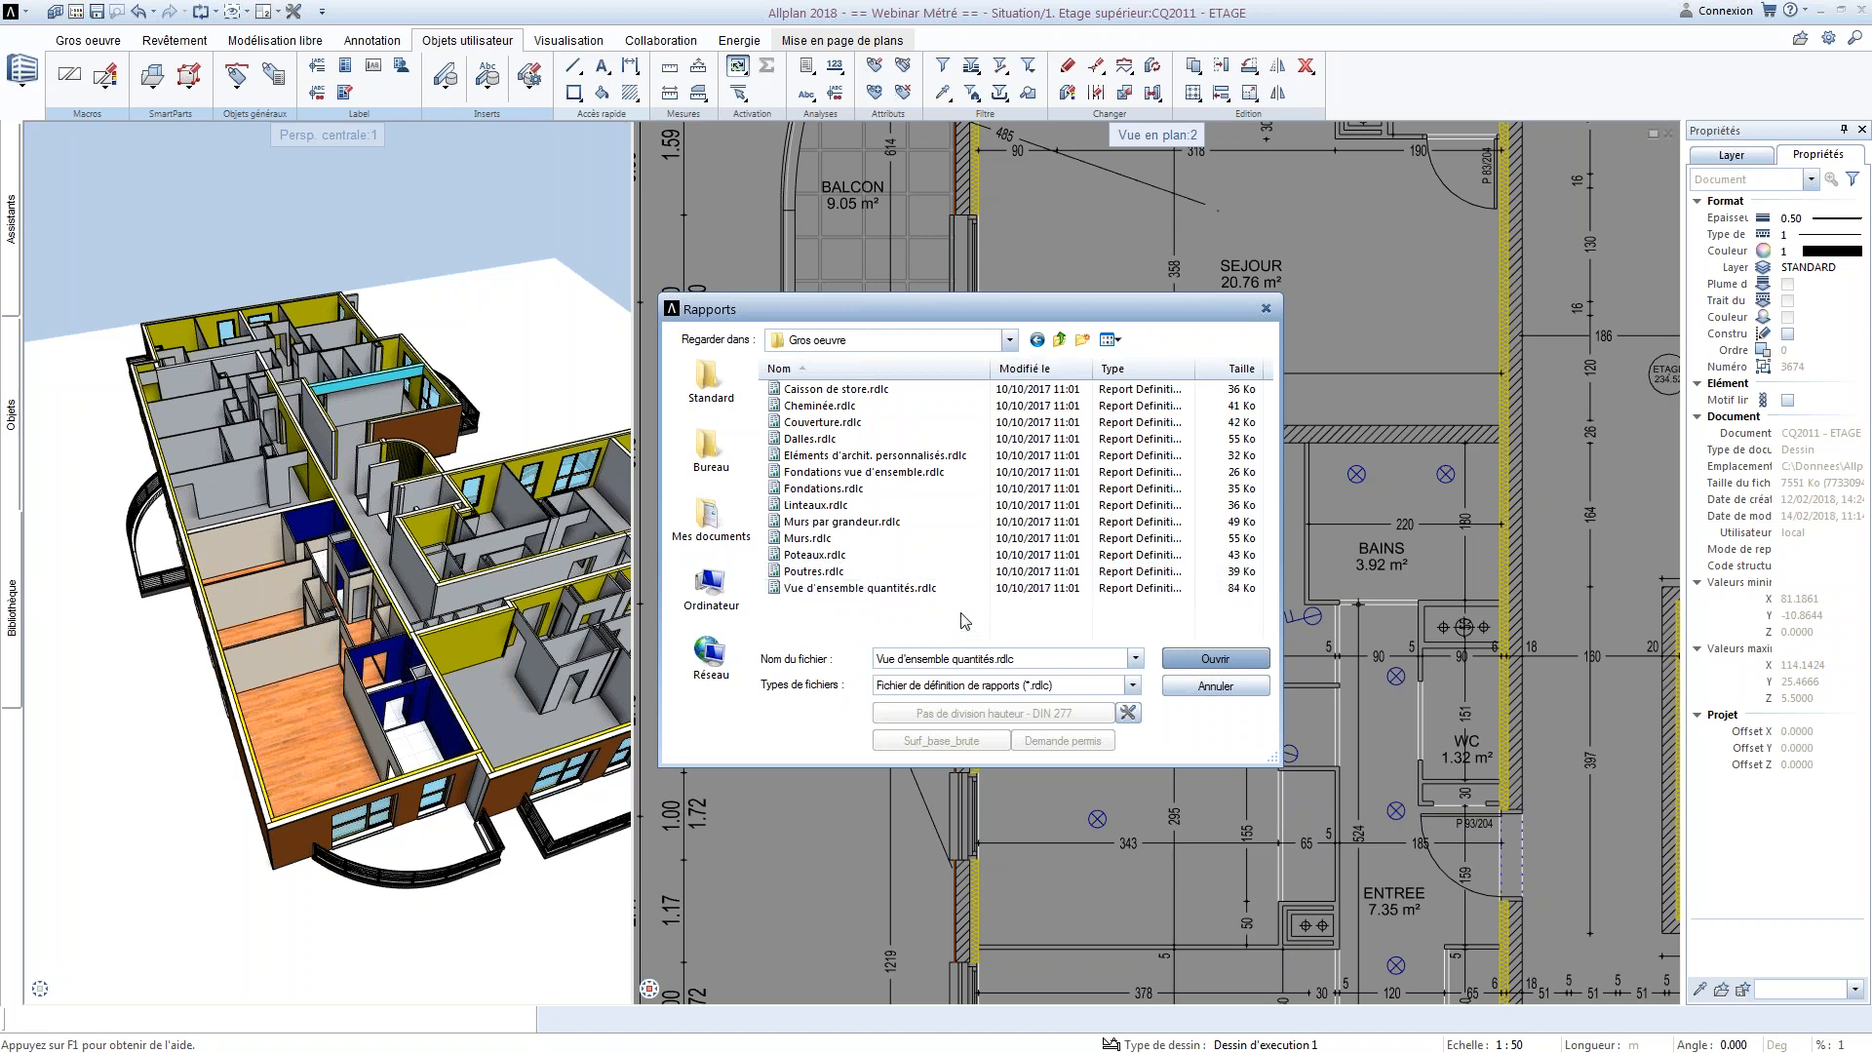
left_click(1185, 687)
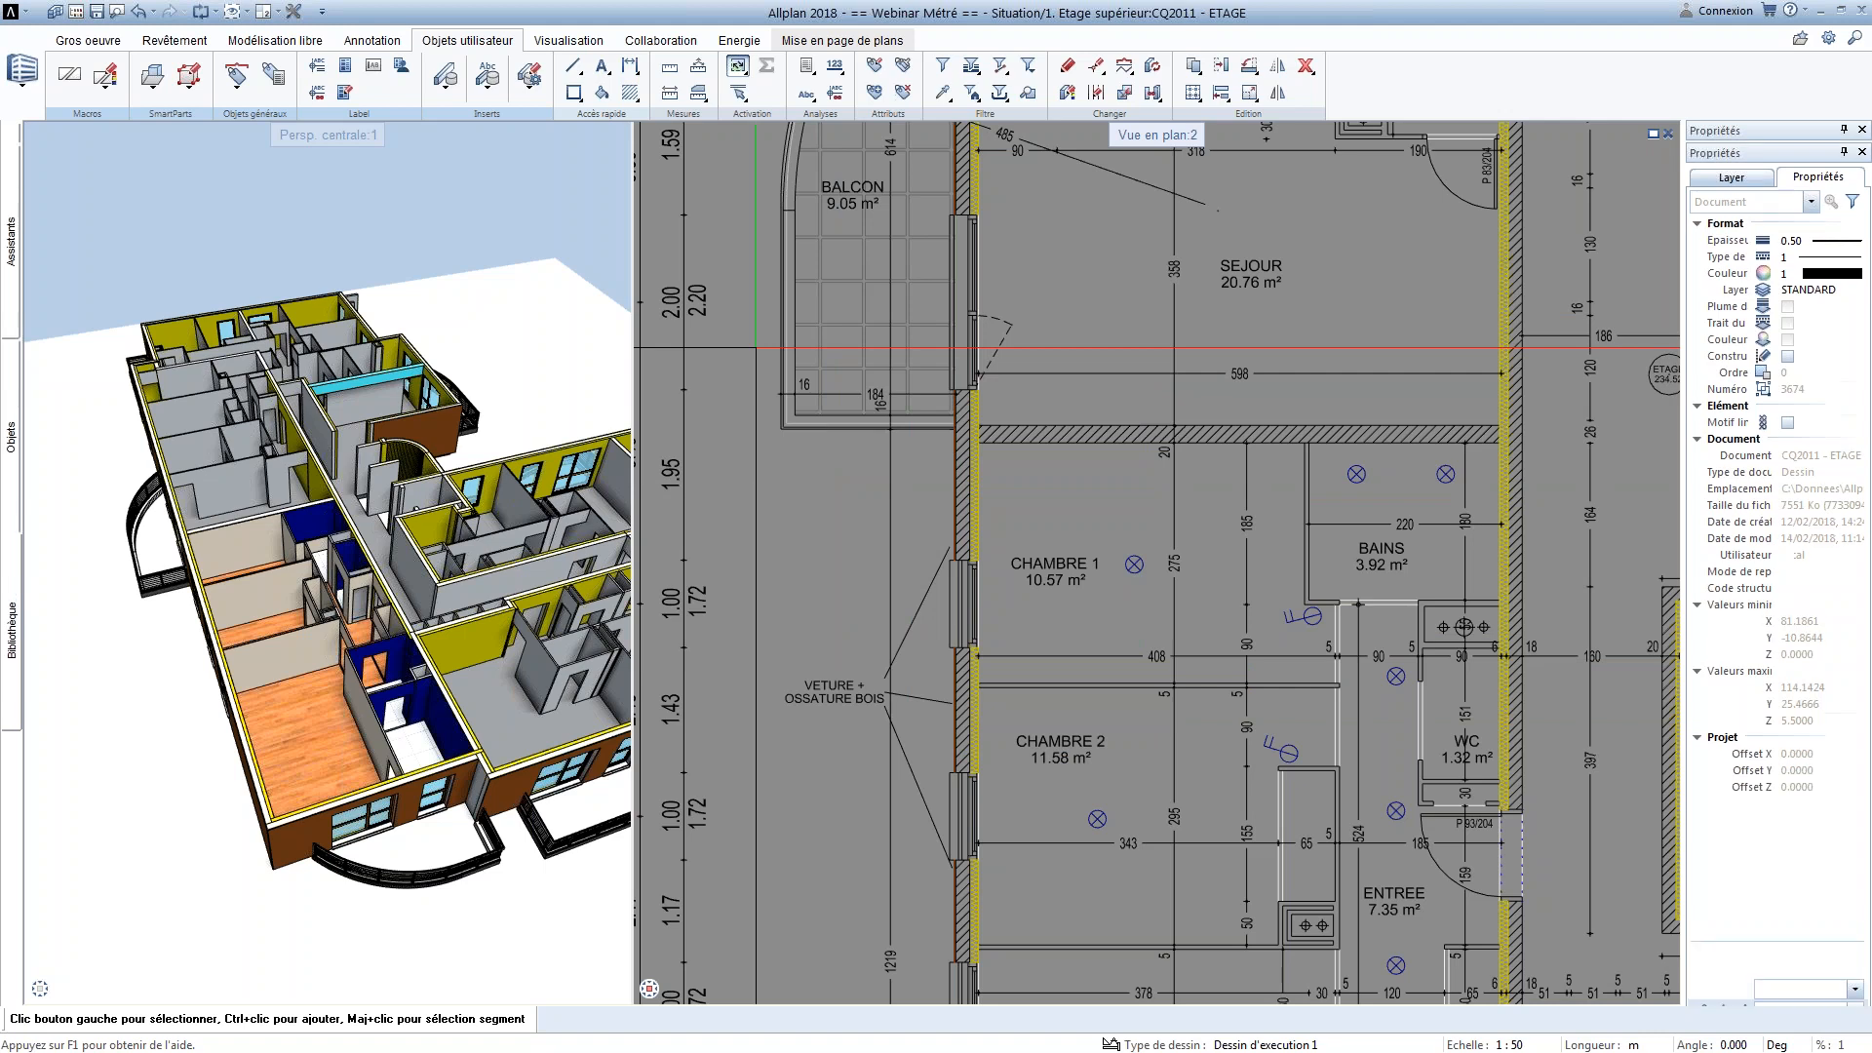
key("alt")
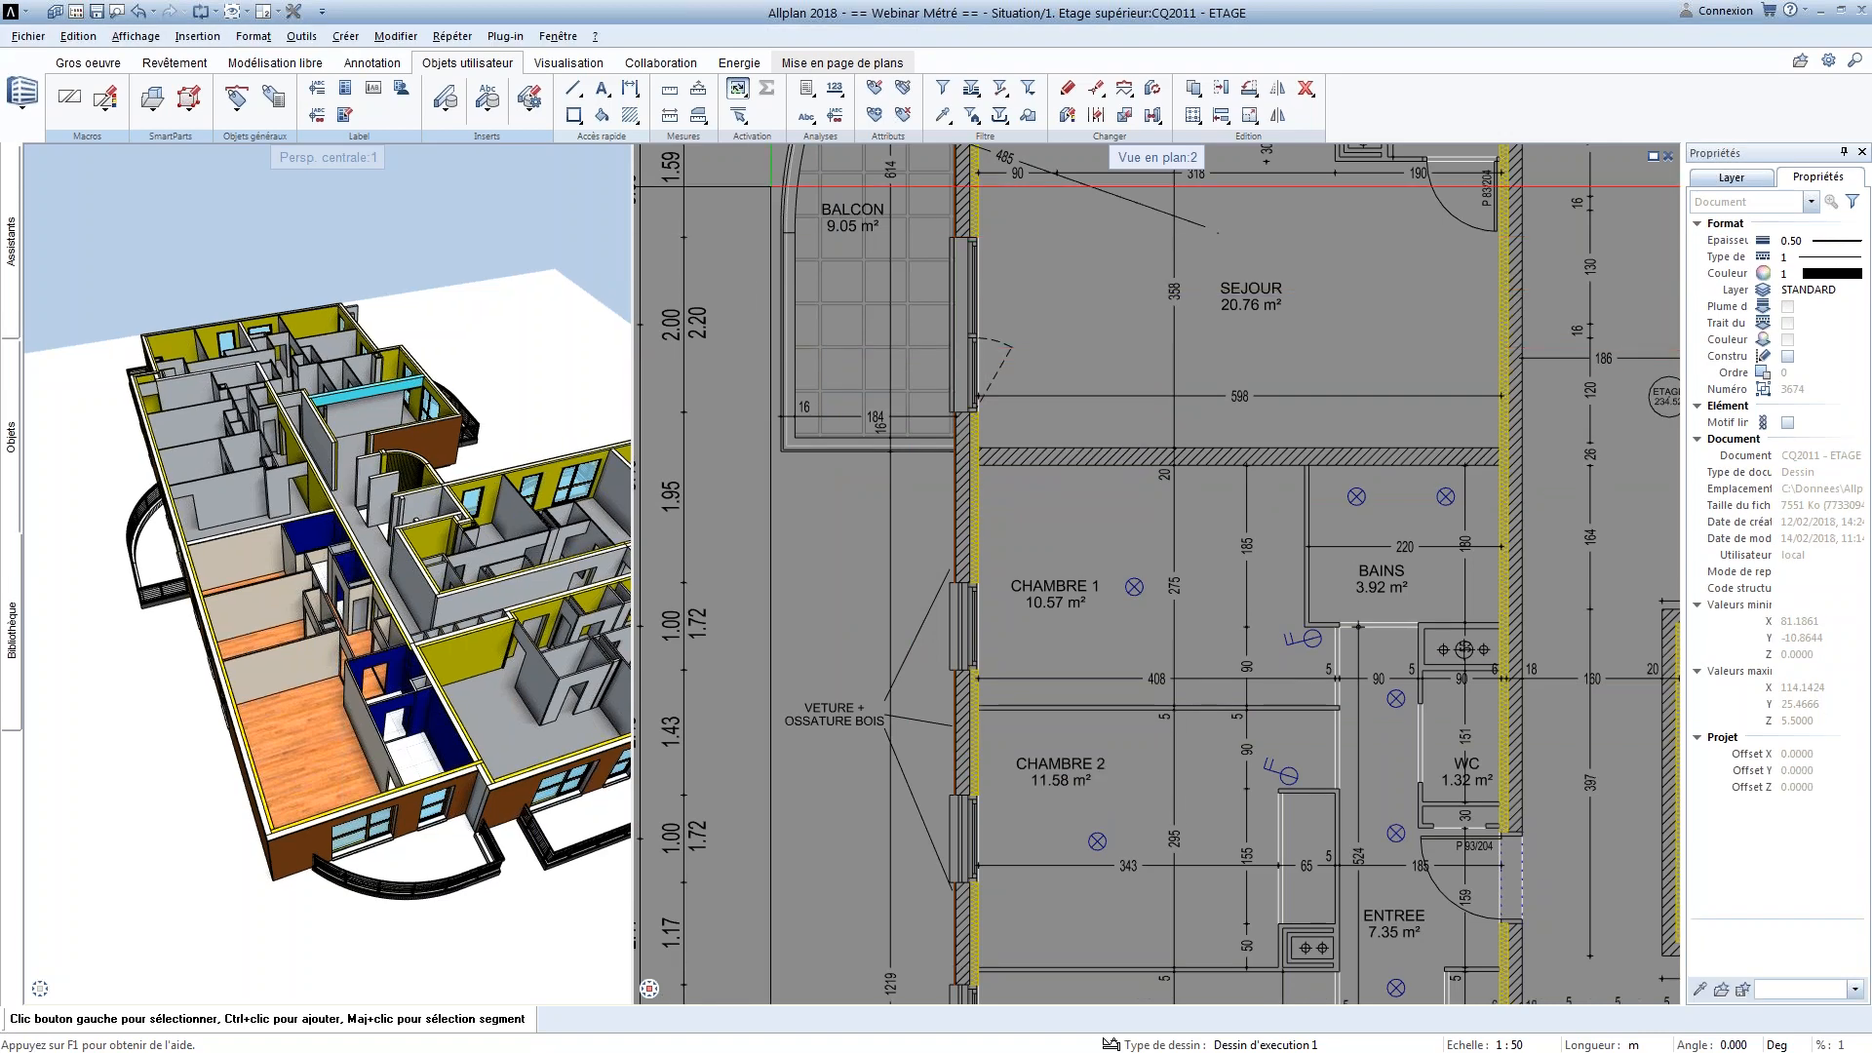
left_click(319, 39)
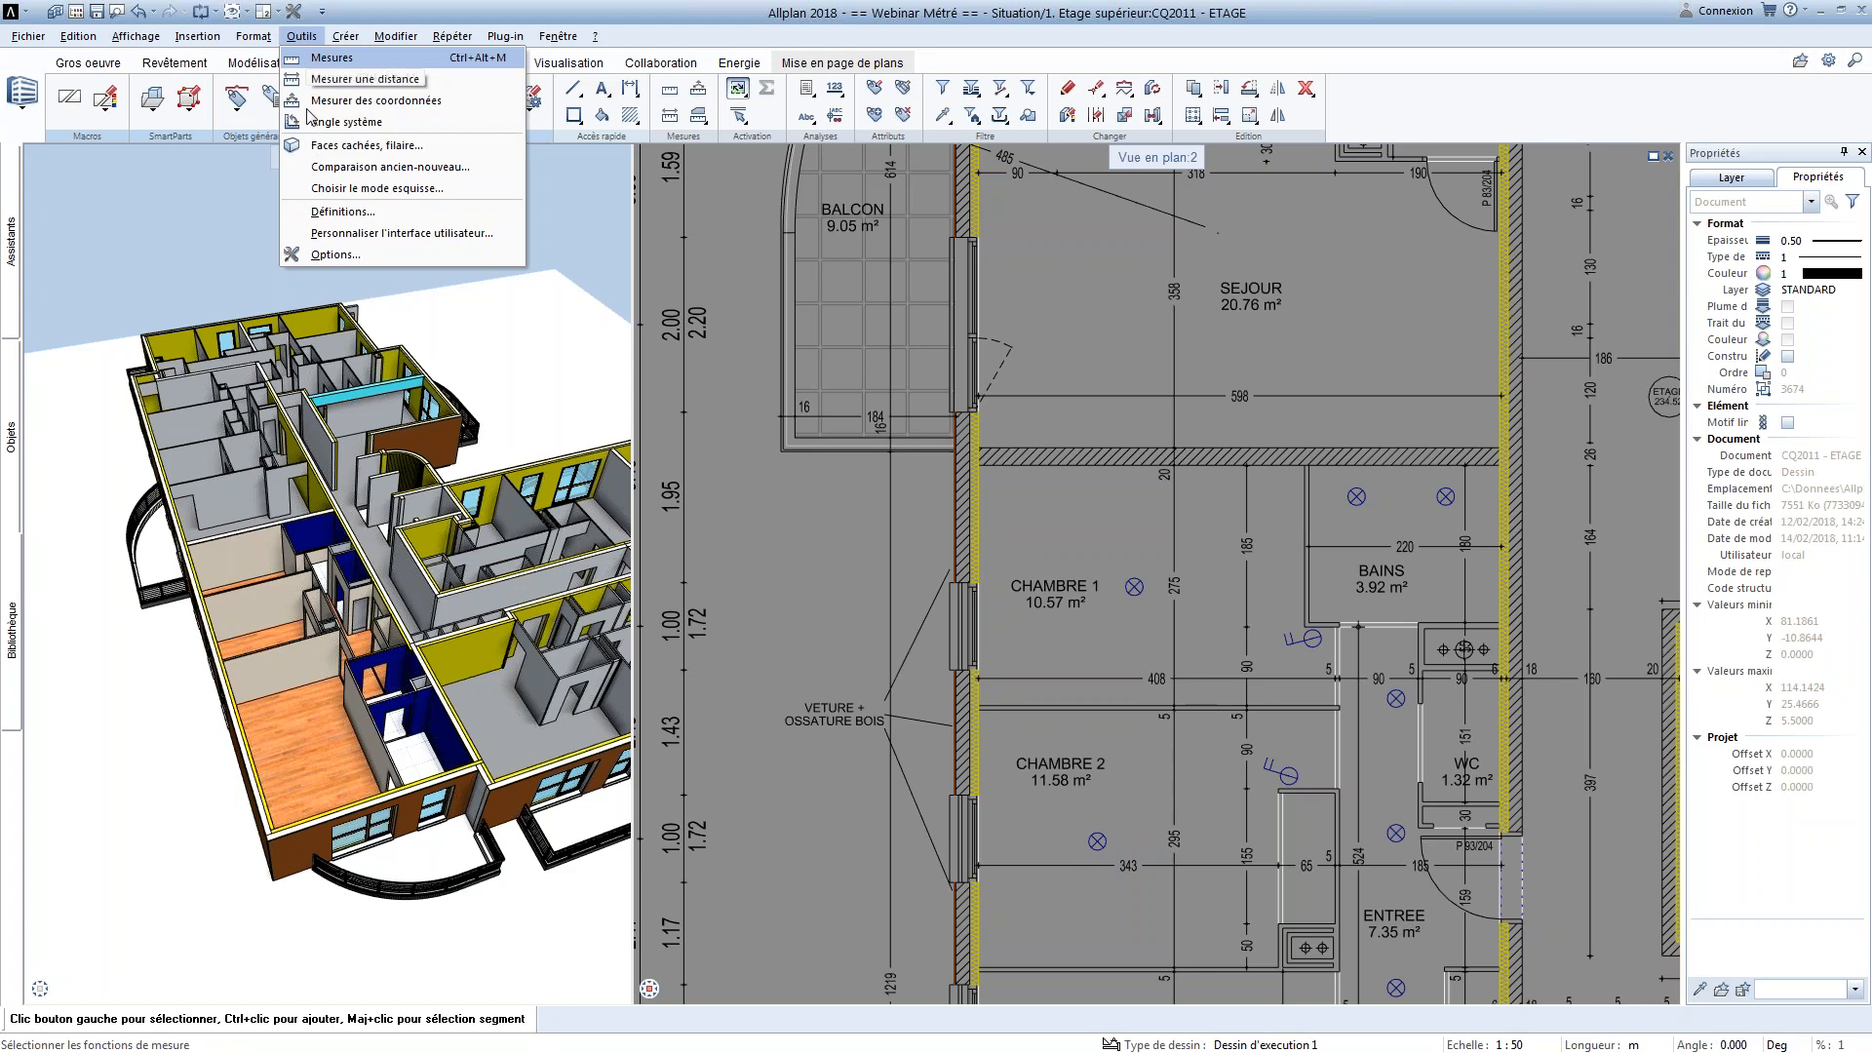
left_click(353, 253)
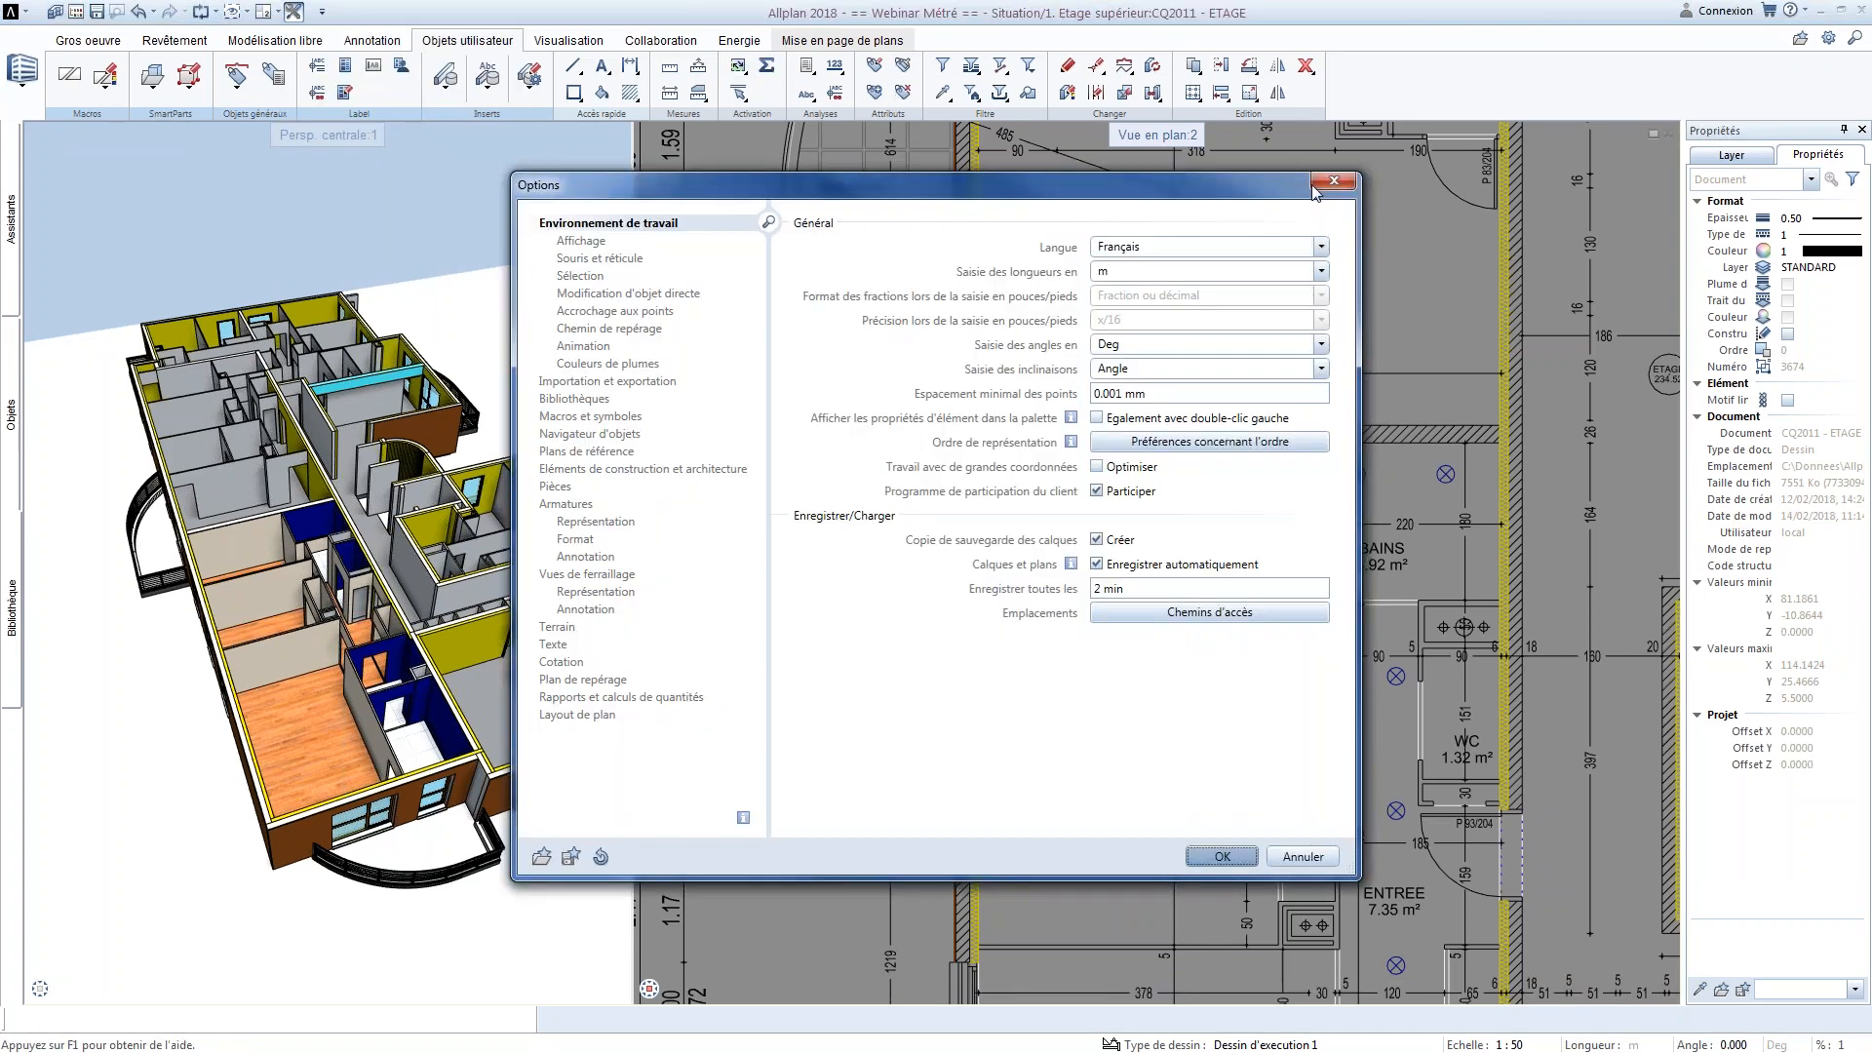
left_click(1345, 181)
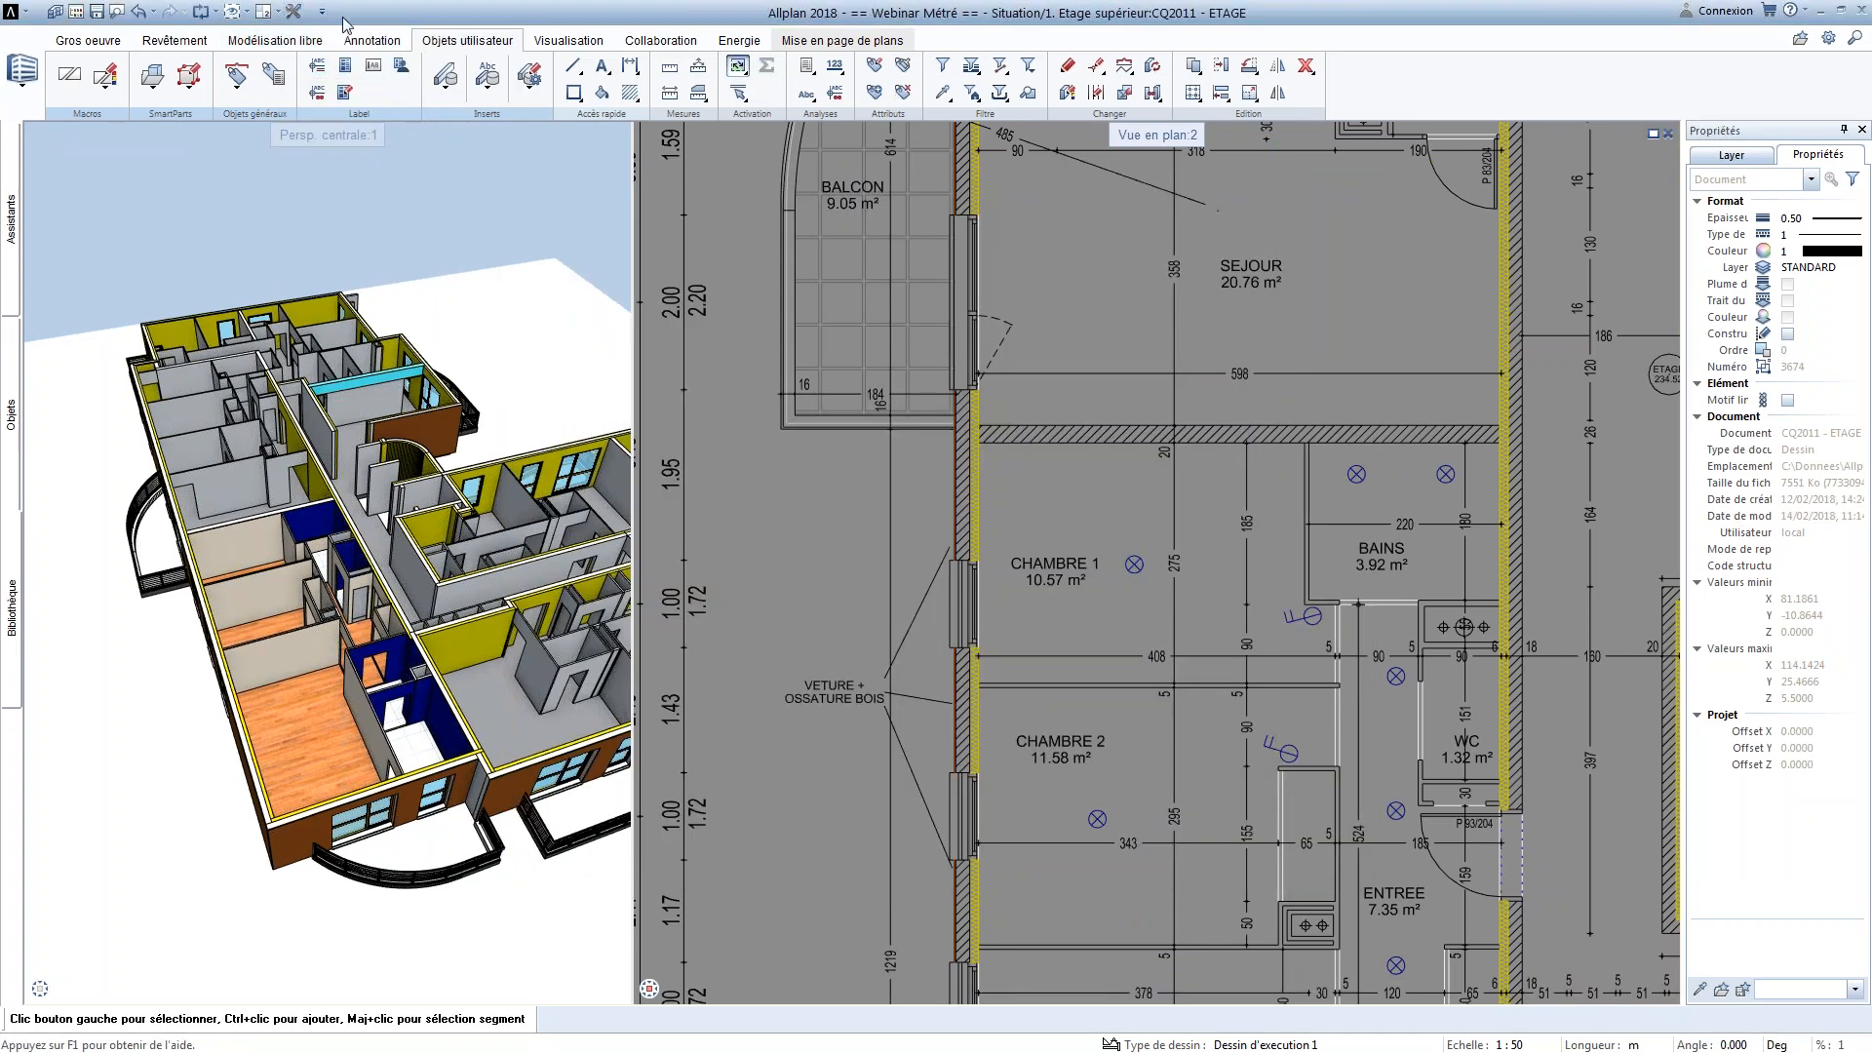
Open the Nom et adresse bureau definition and accept Allplan Fra as the office name
key("alt")
left_click(304, 39)
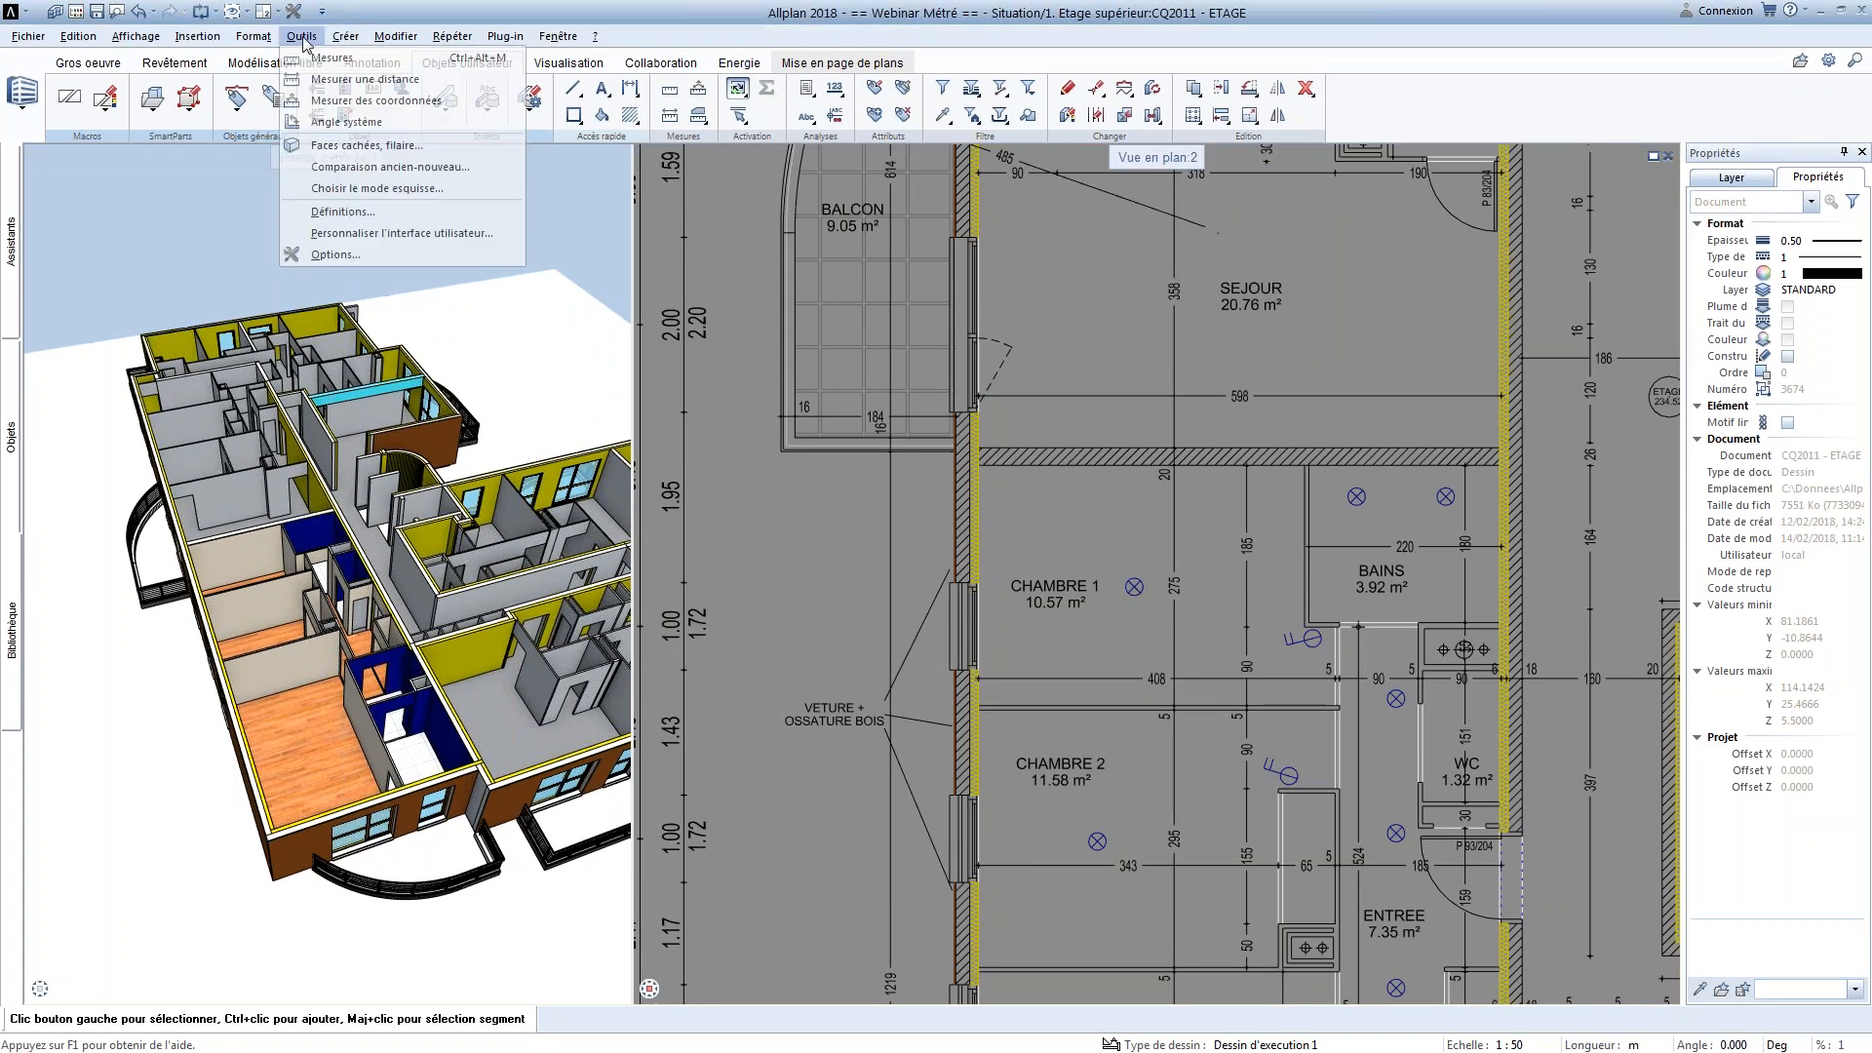
left_click(374, 212)
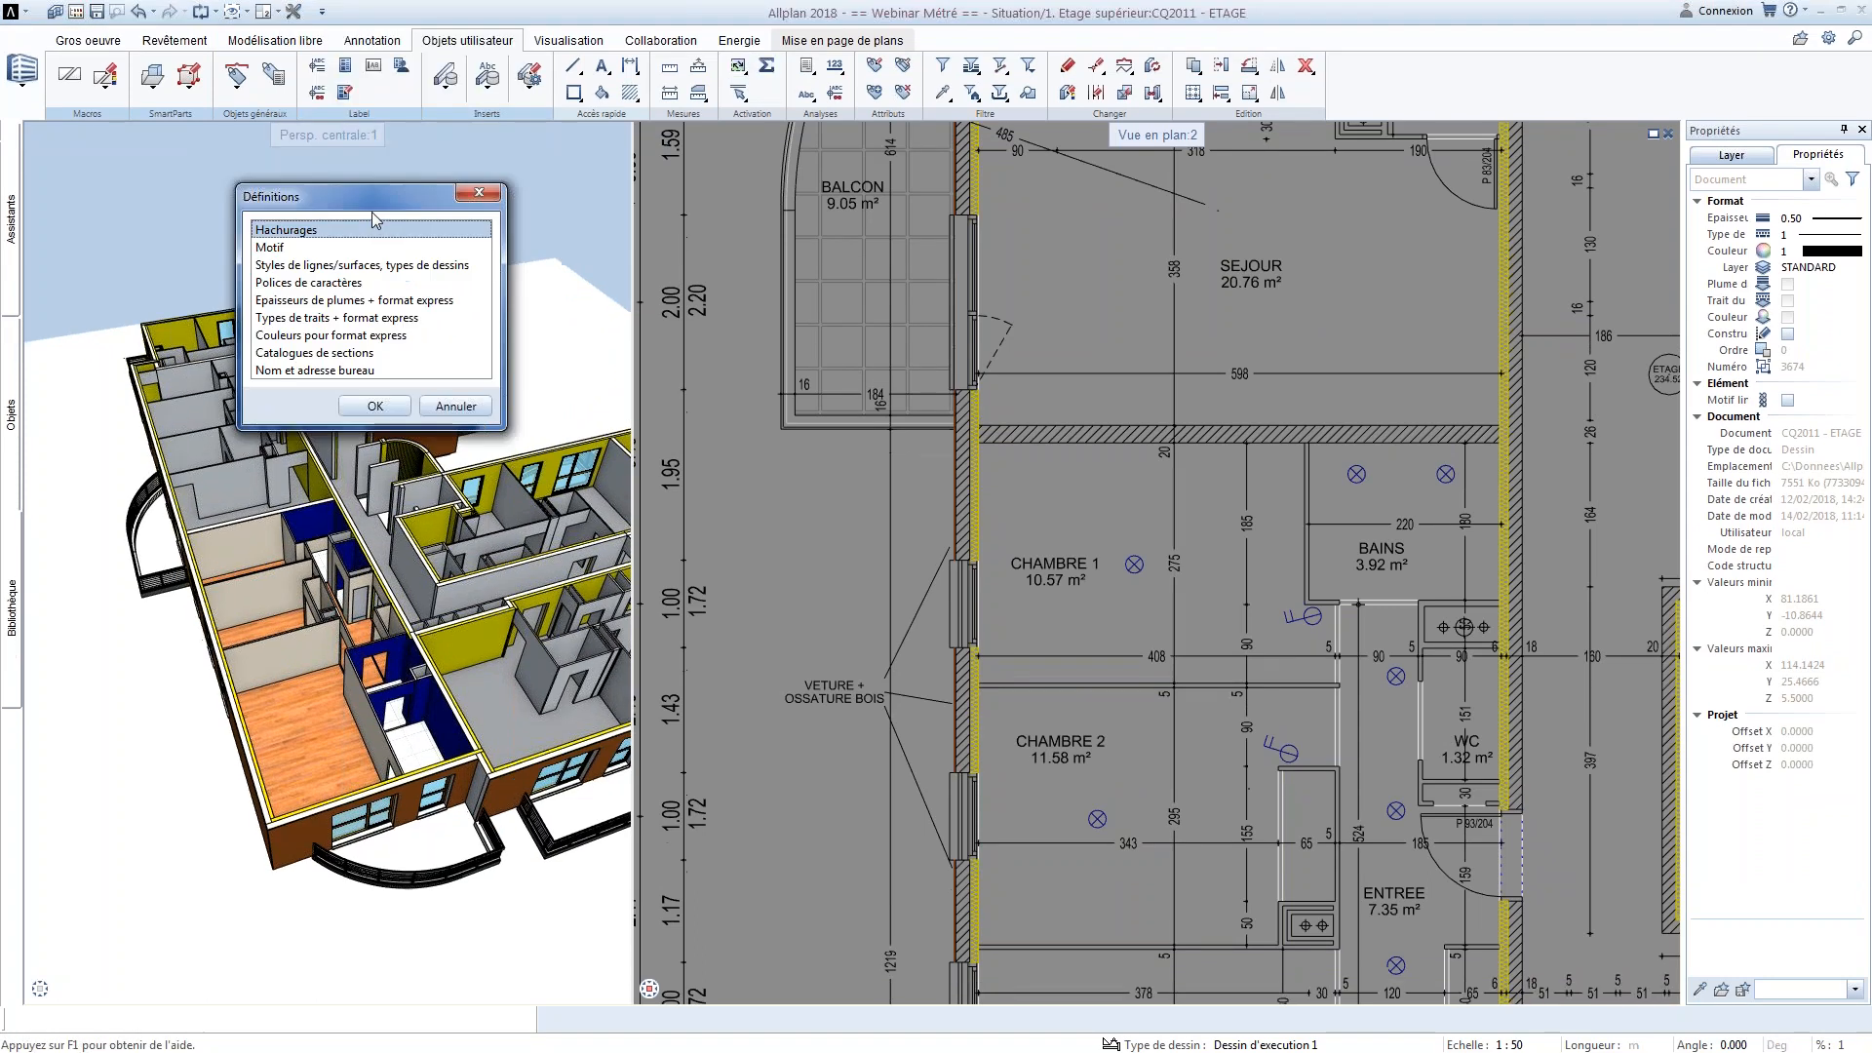
double_click(346, 372)
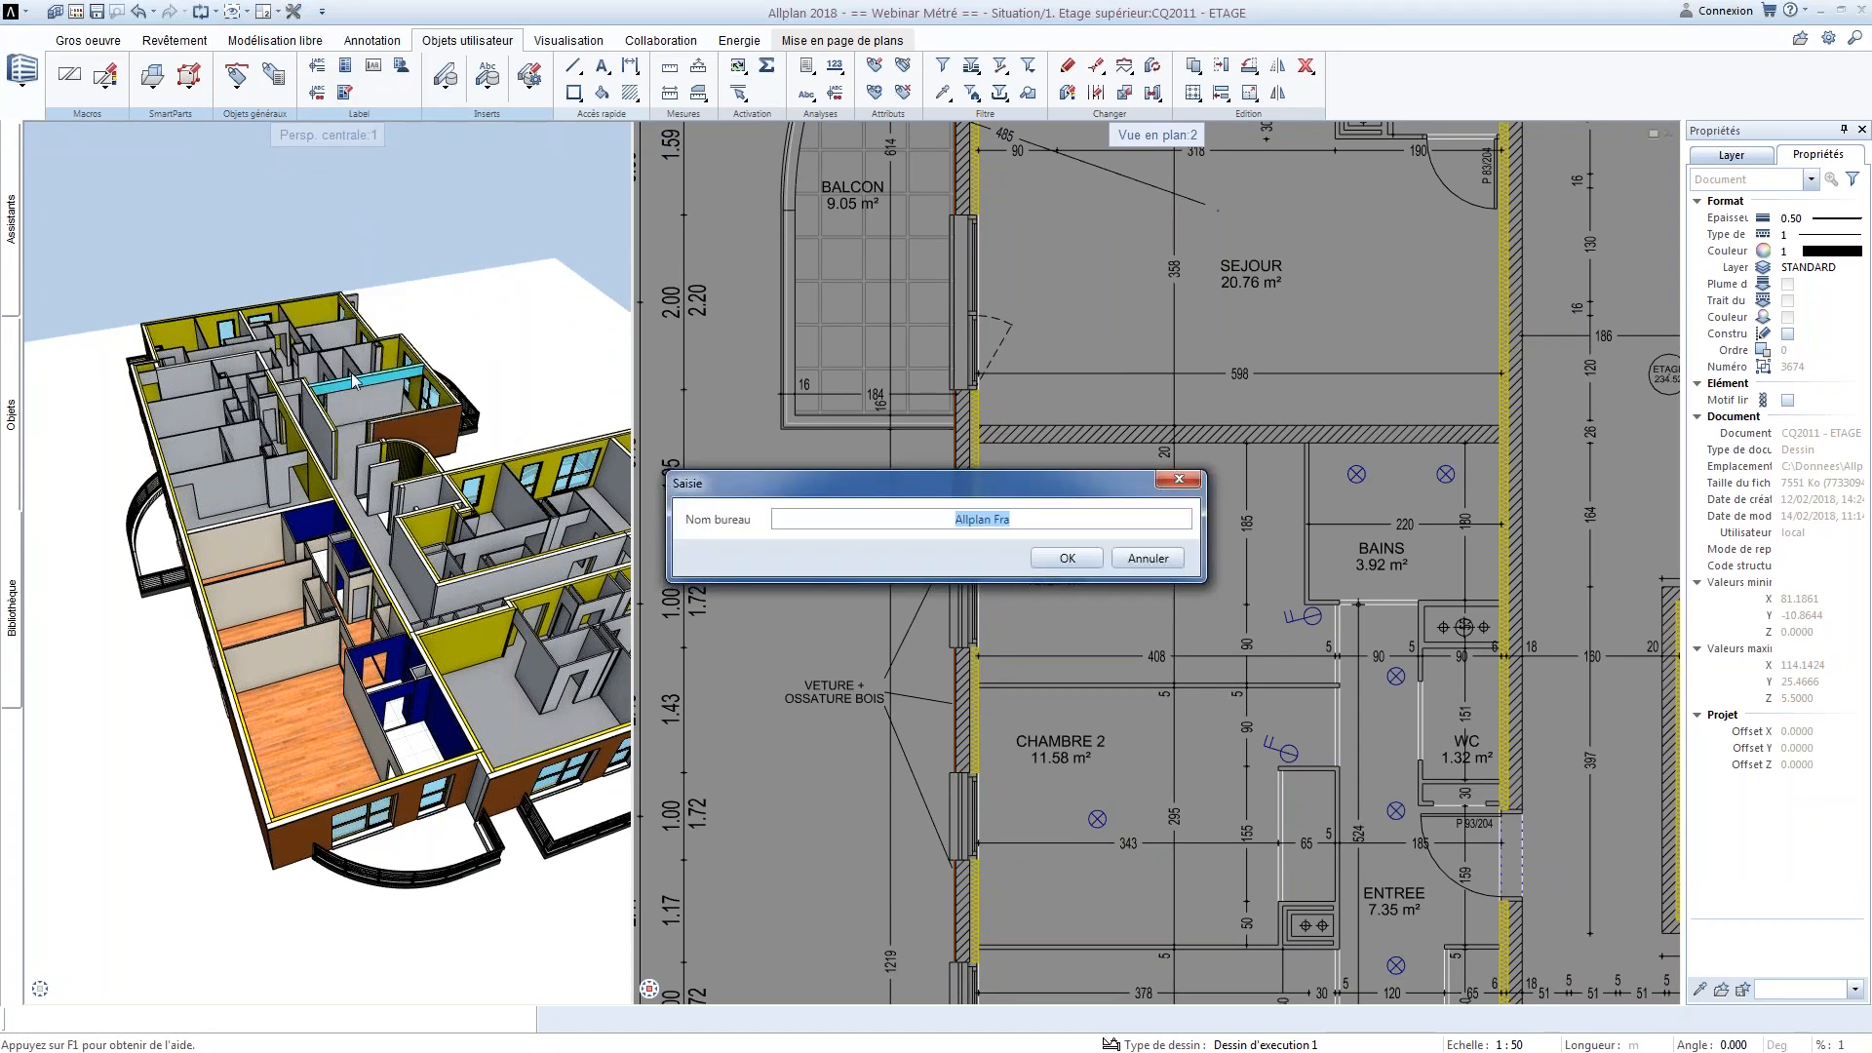
left_click_drag(916, 476, 622, 322)
left_click(788, 376)
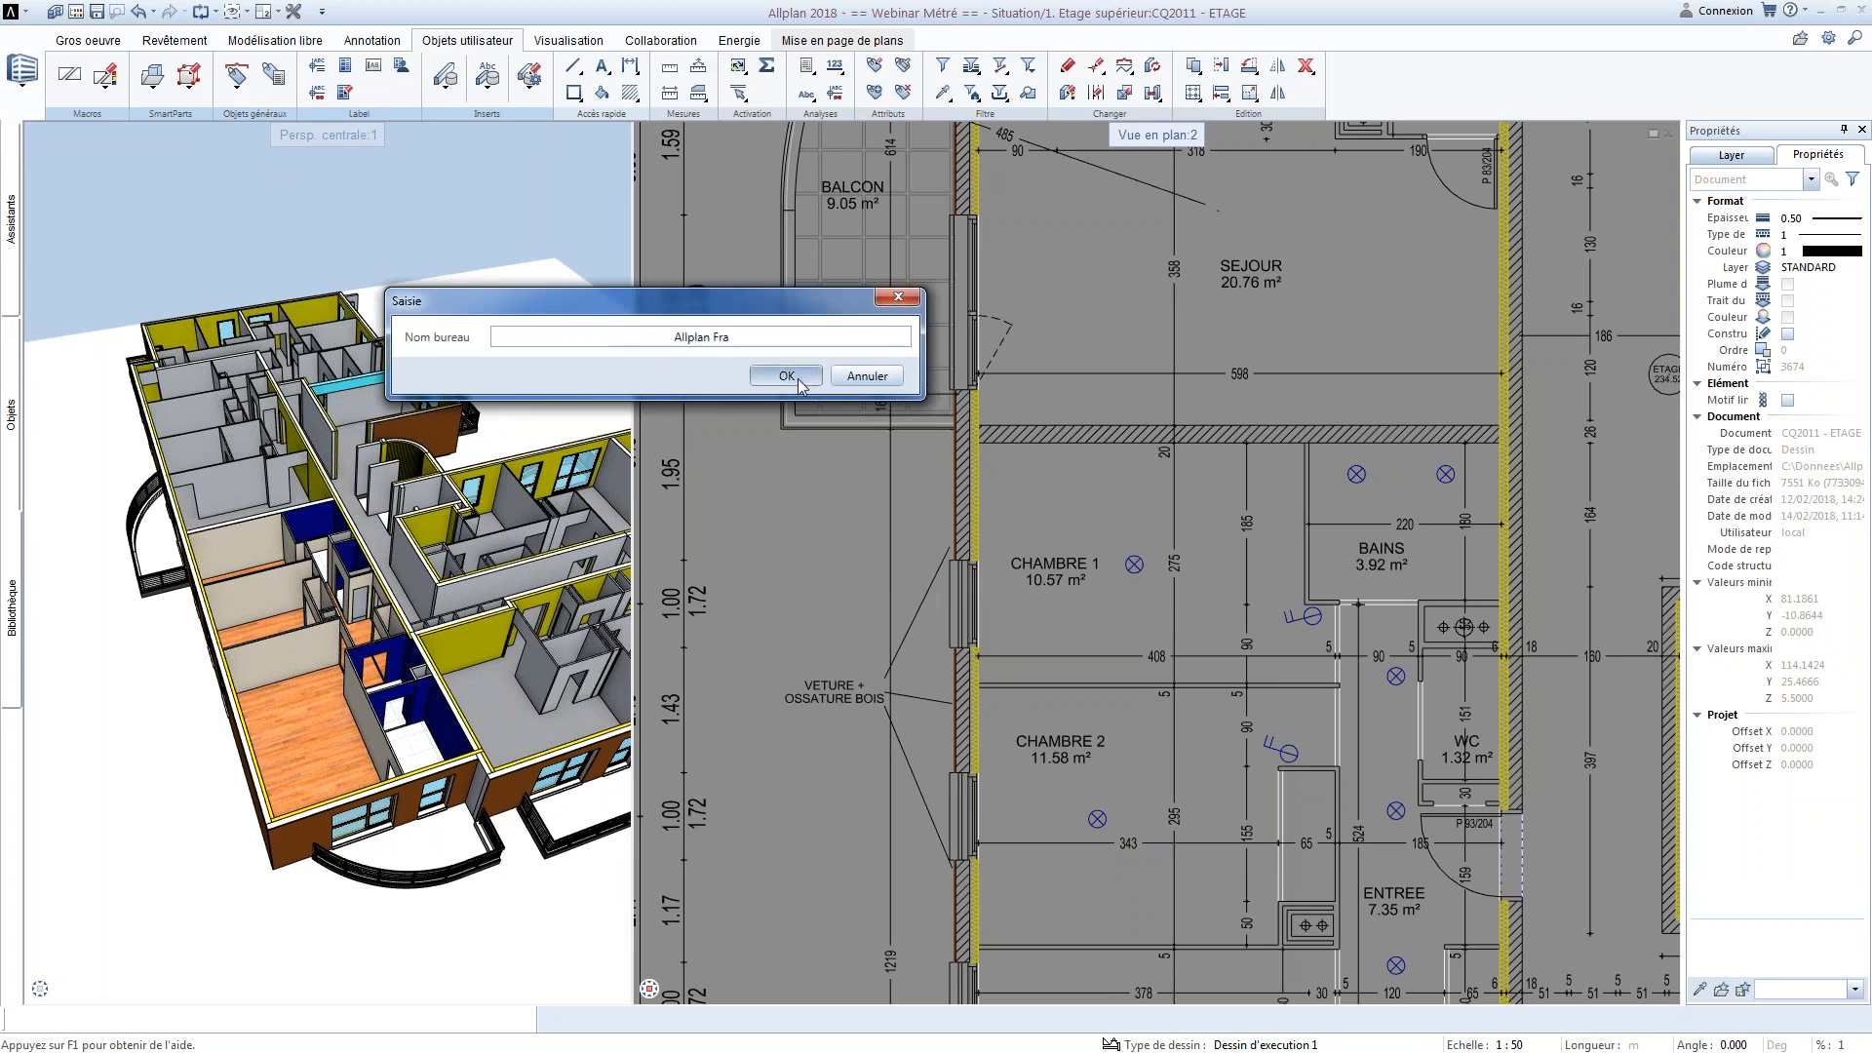
Accept the office address and remaining contact fields, and use Allplan_Logo_204_77.png as the office logo
left_click_drag(1033, 472, 655, 249)
left_click(702, 333)
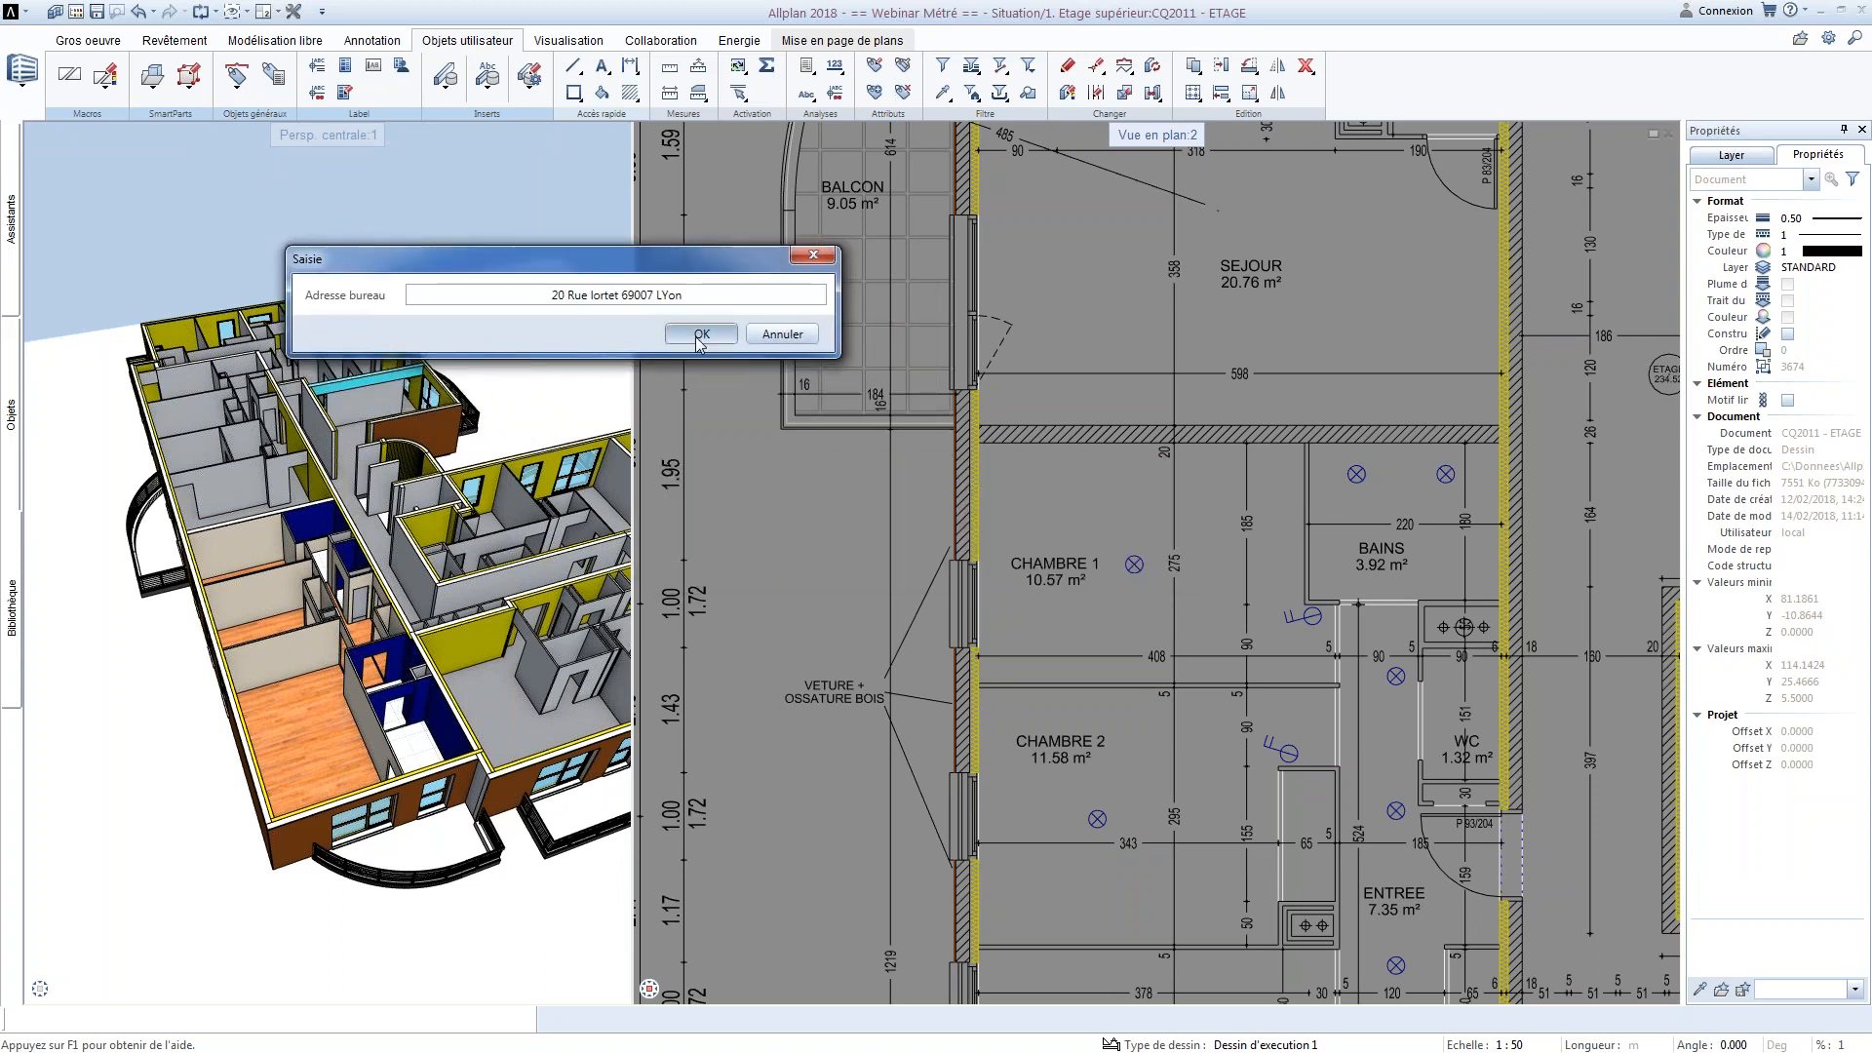
left_click_drag(892, 472, 526, 298)
left_click(708, 374)
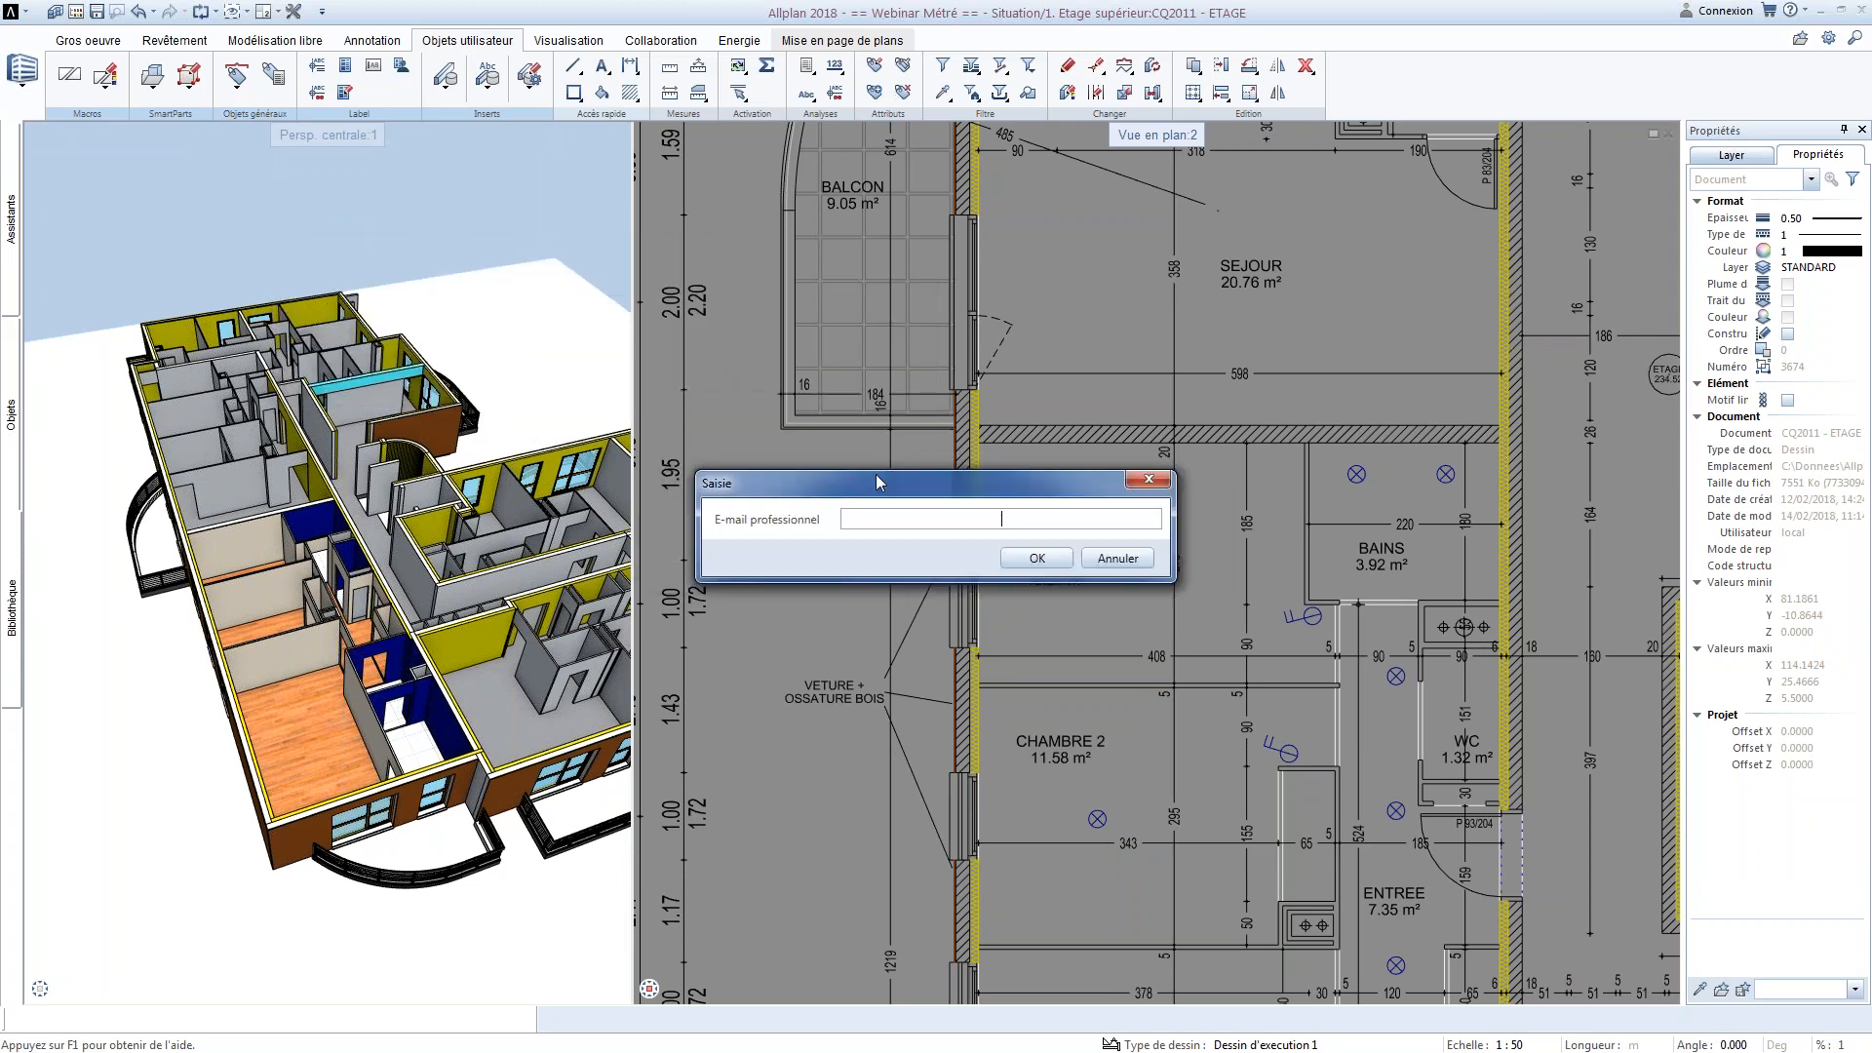
left_click(1038, 562)
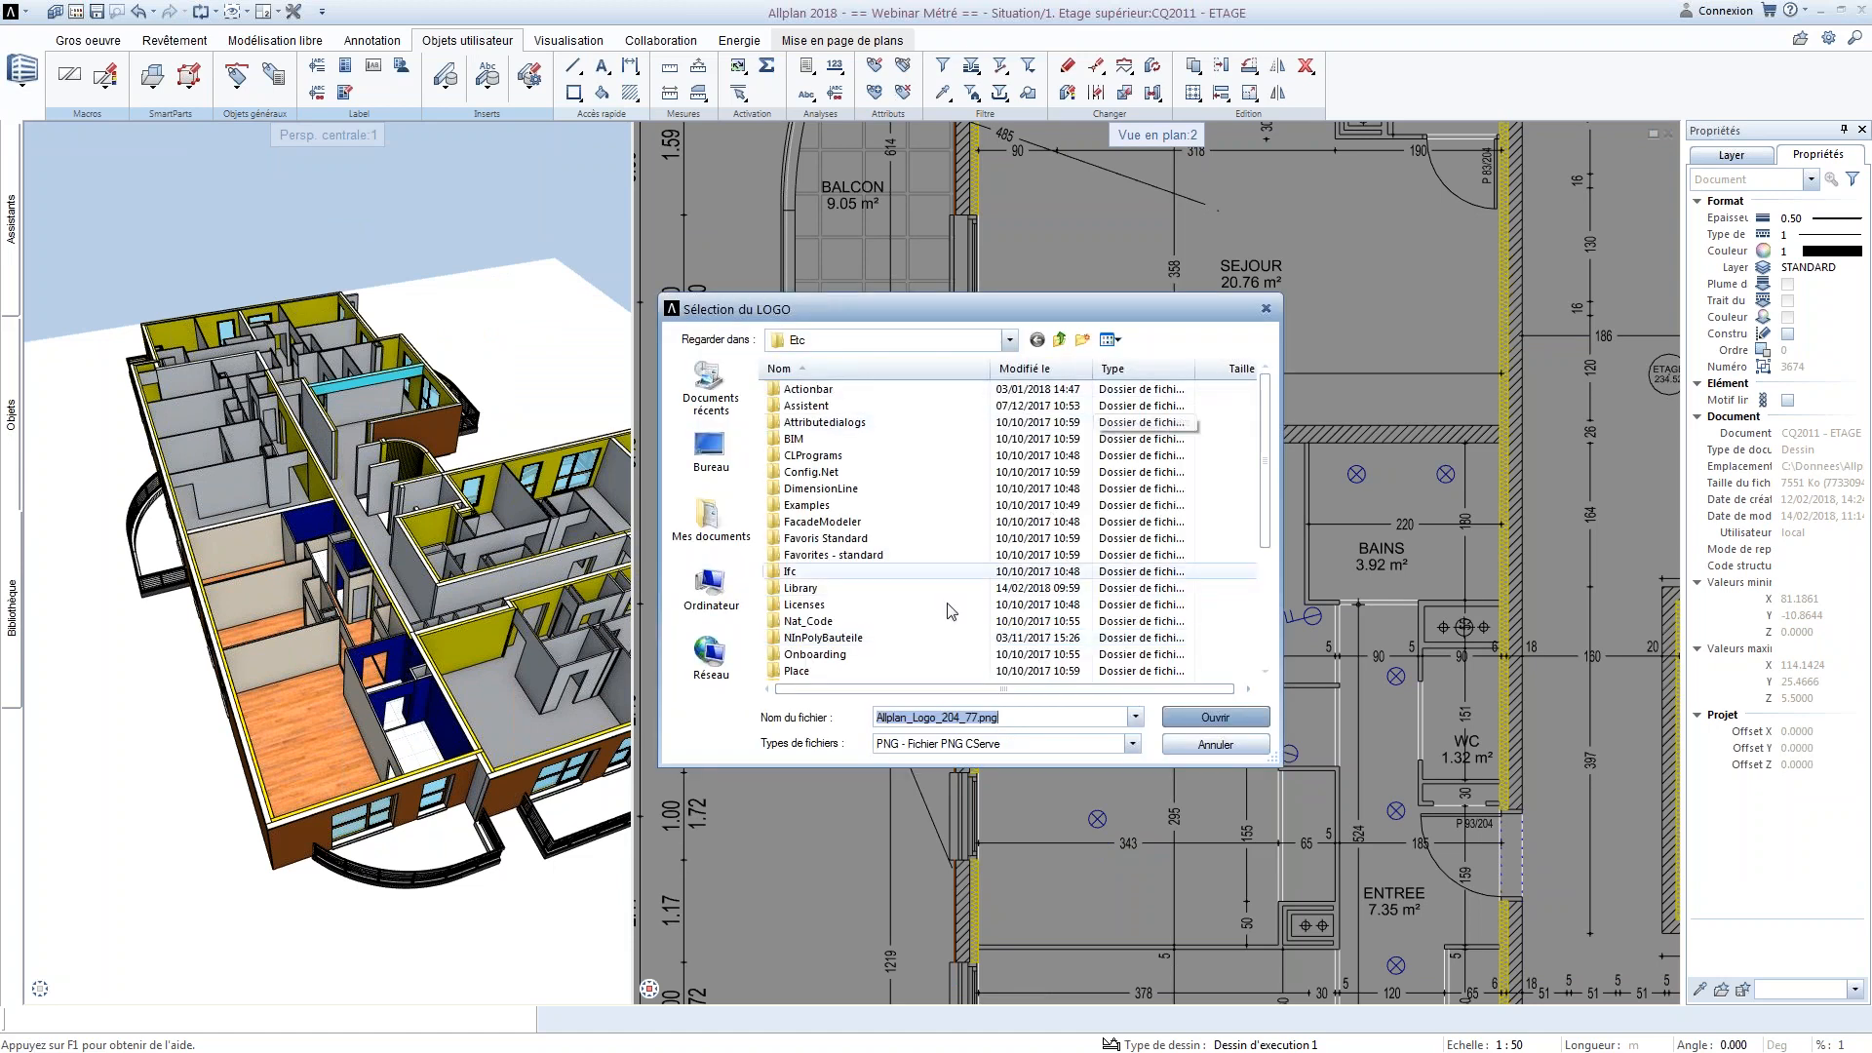
left_click(1215, 717)
Generate the Vue d'ensemble quantités.rdlc report from the standard Gros oeuvre folder for an area of the floor plan
left_click(807, 65)
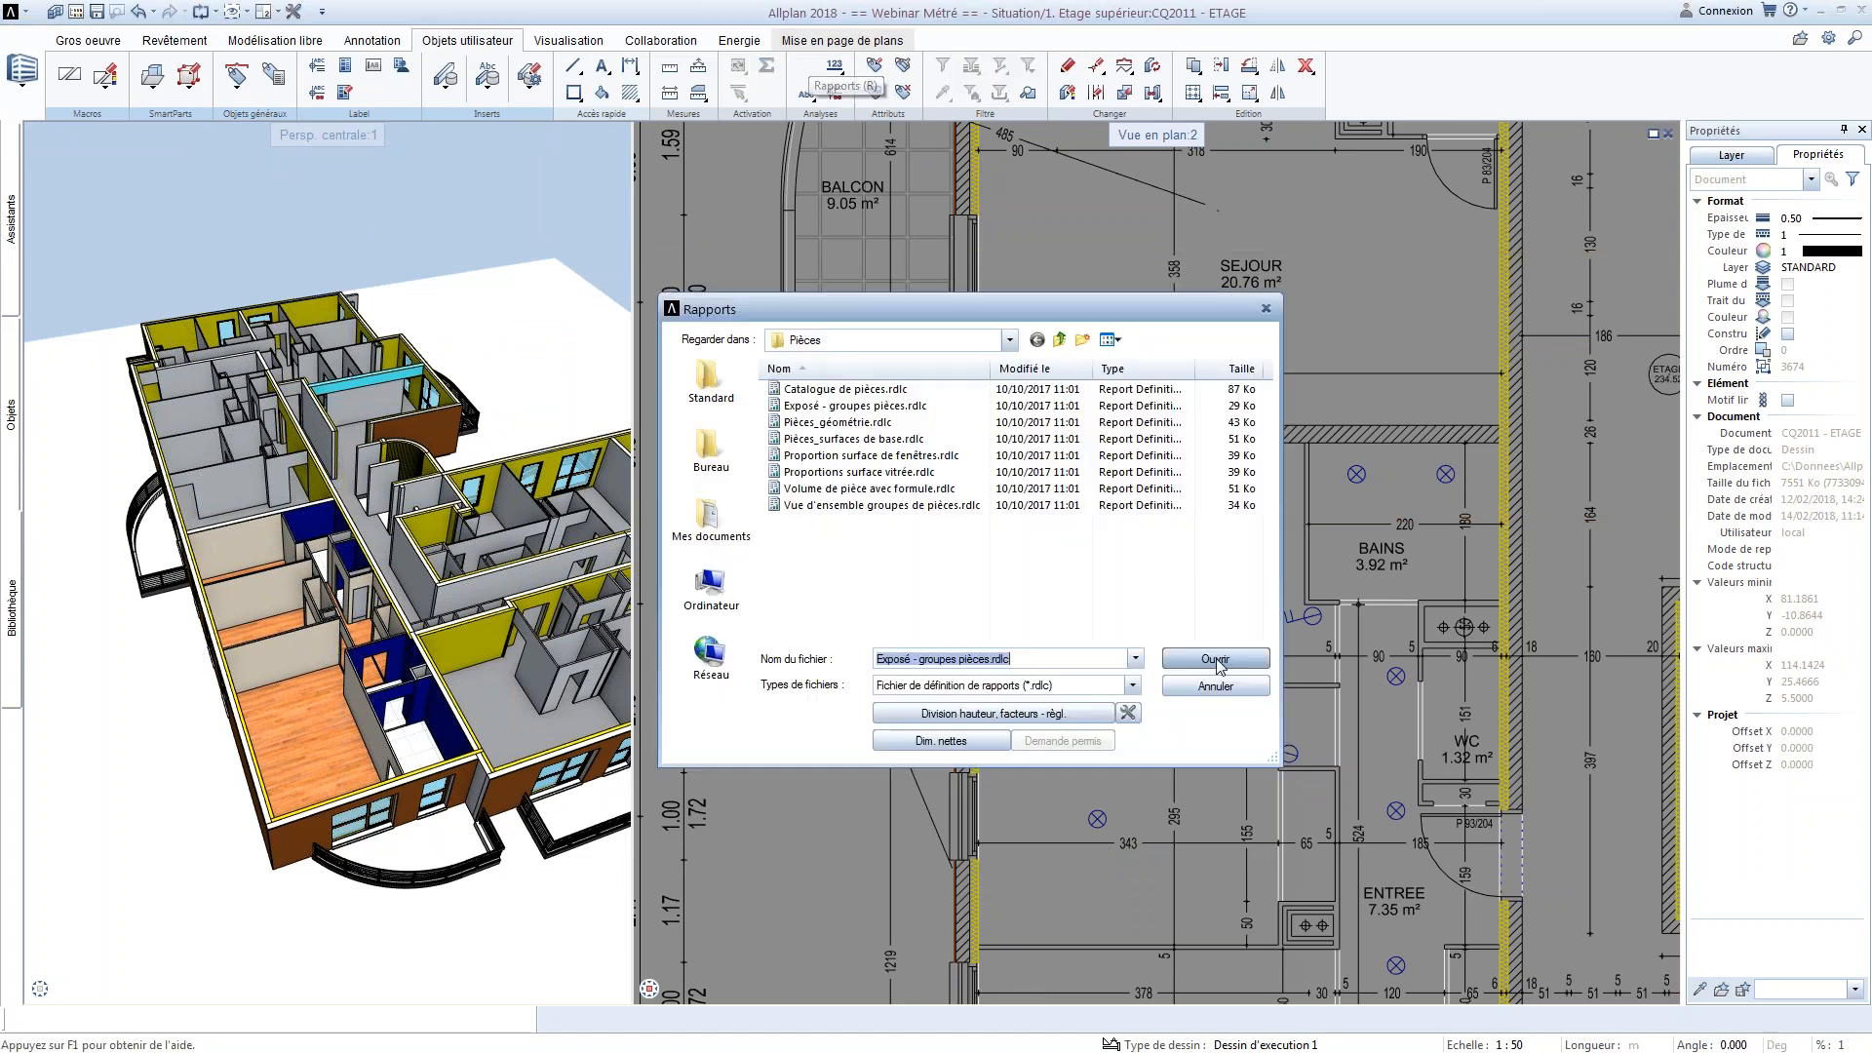
left_click(871, 507)
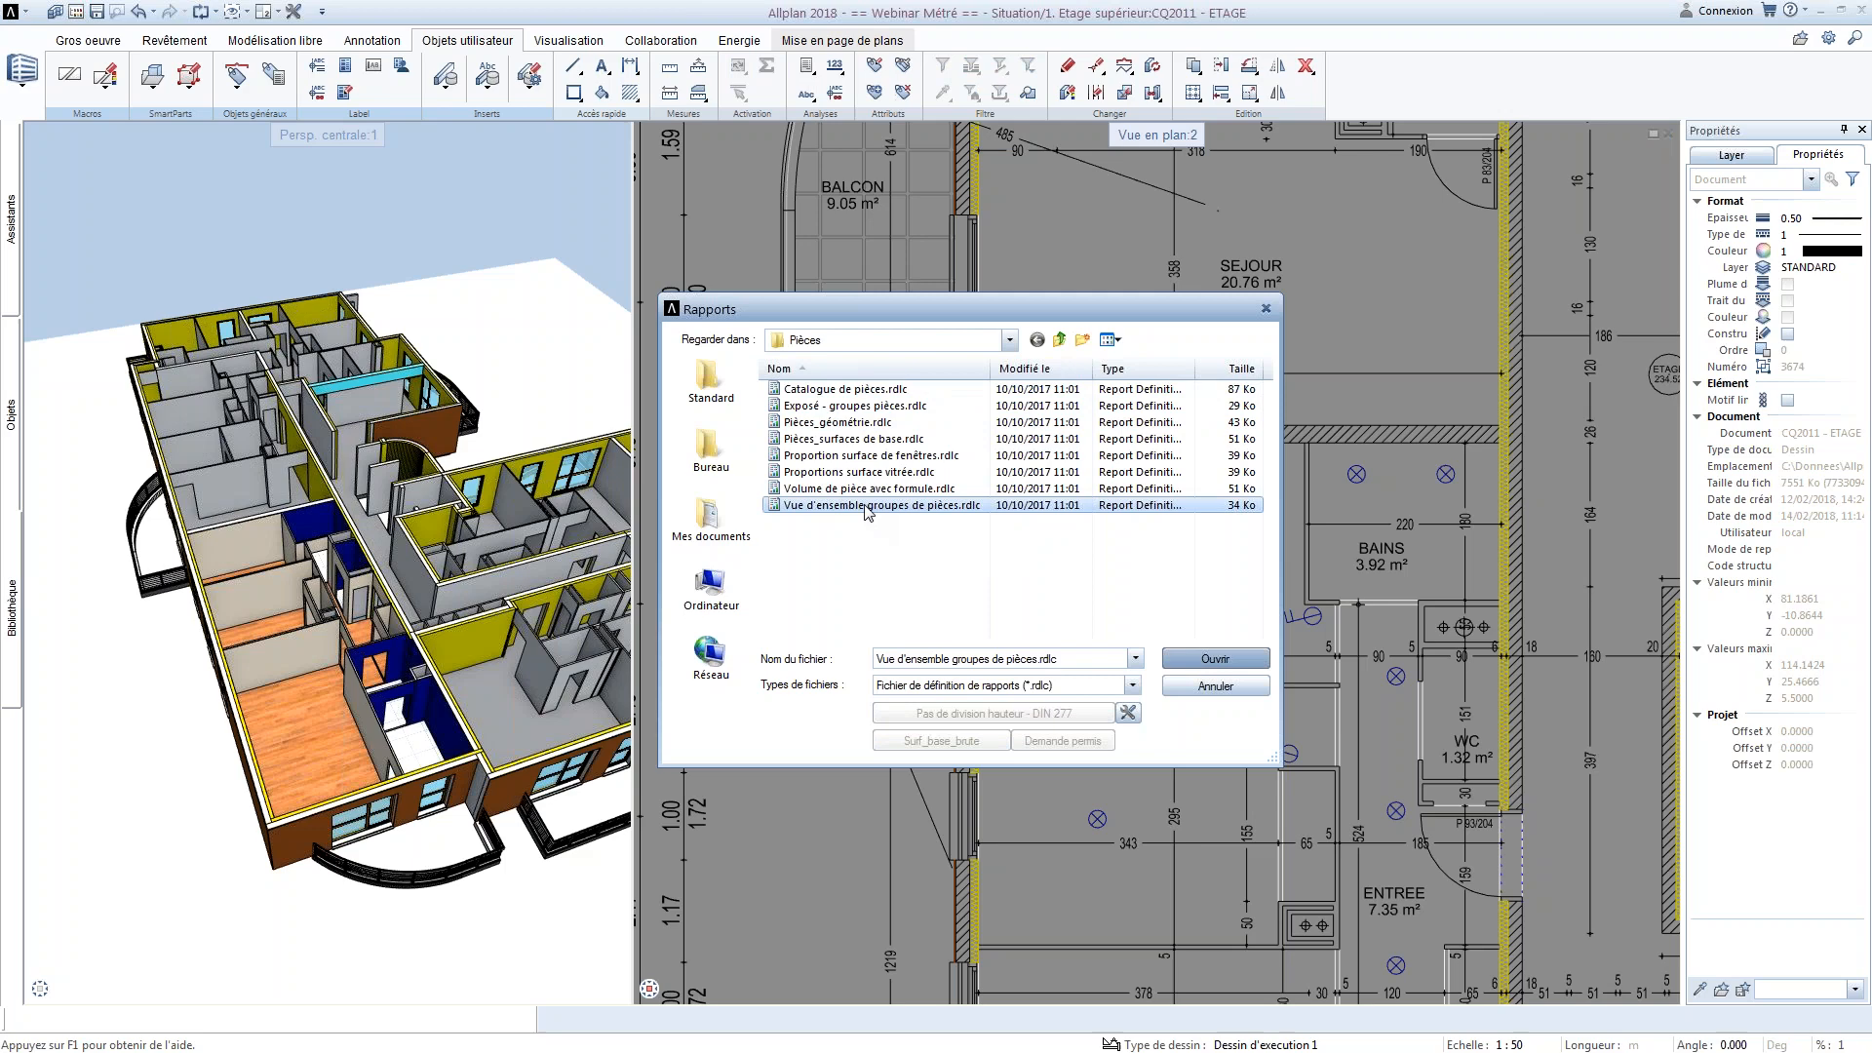
left_click(711, 385)
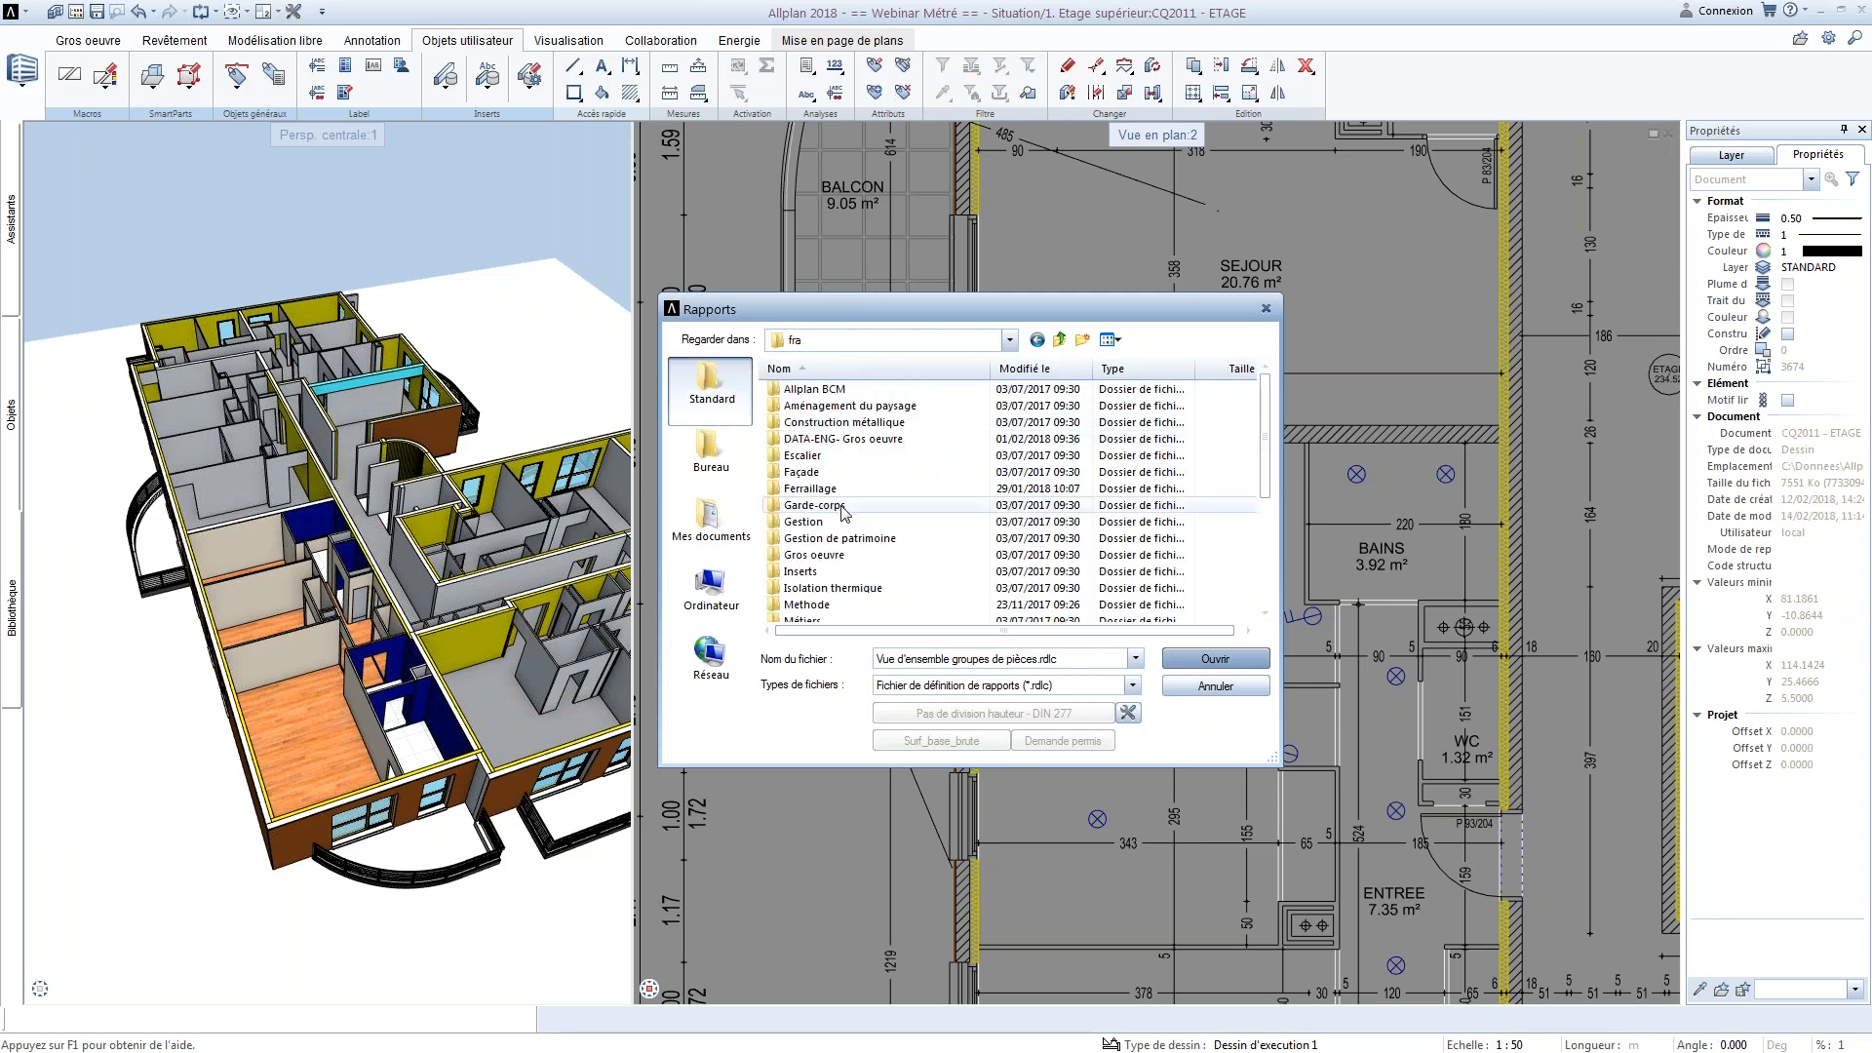
left_click(835, 440)
double_click(814, 555)
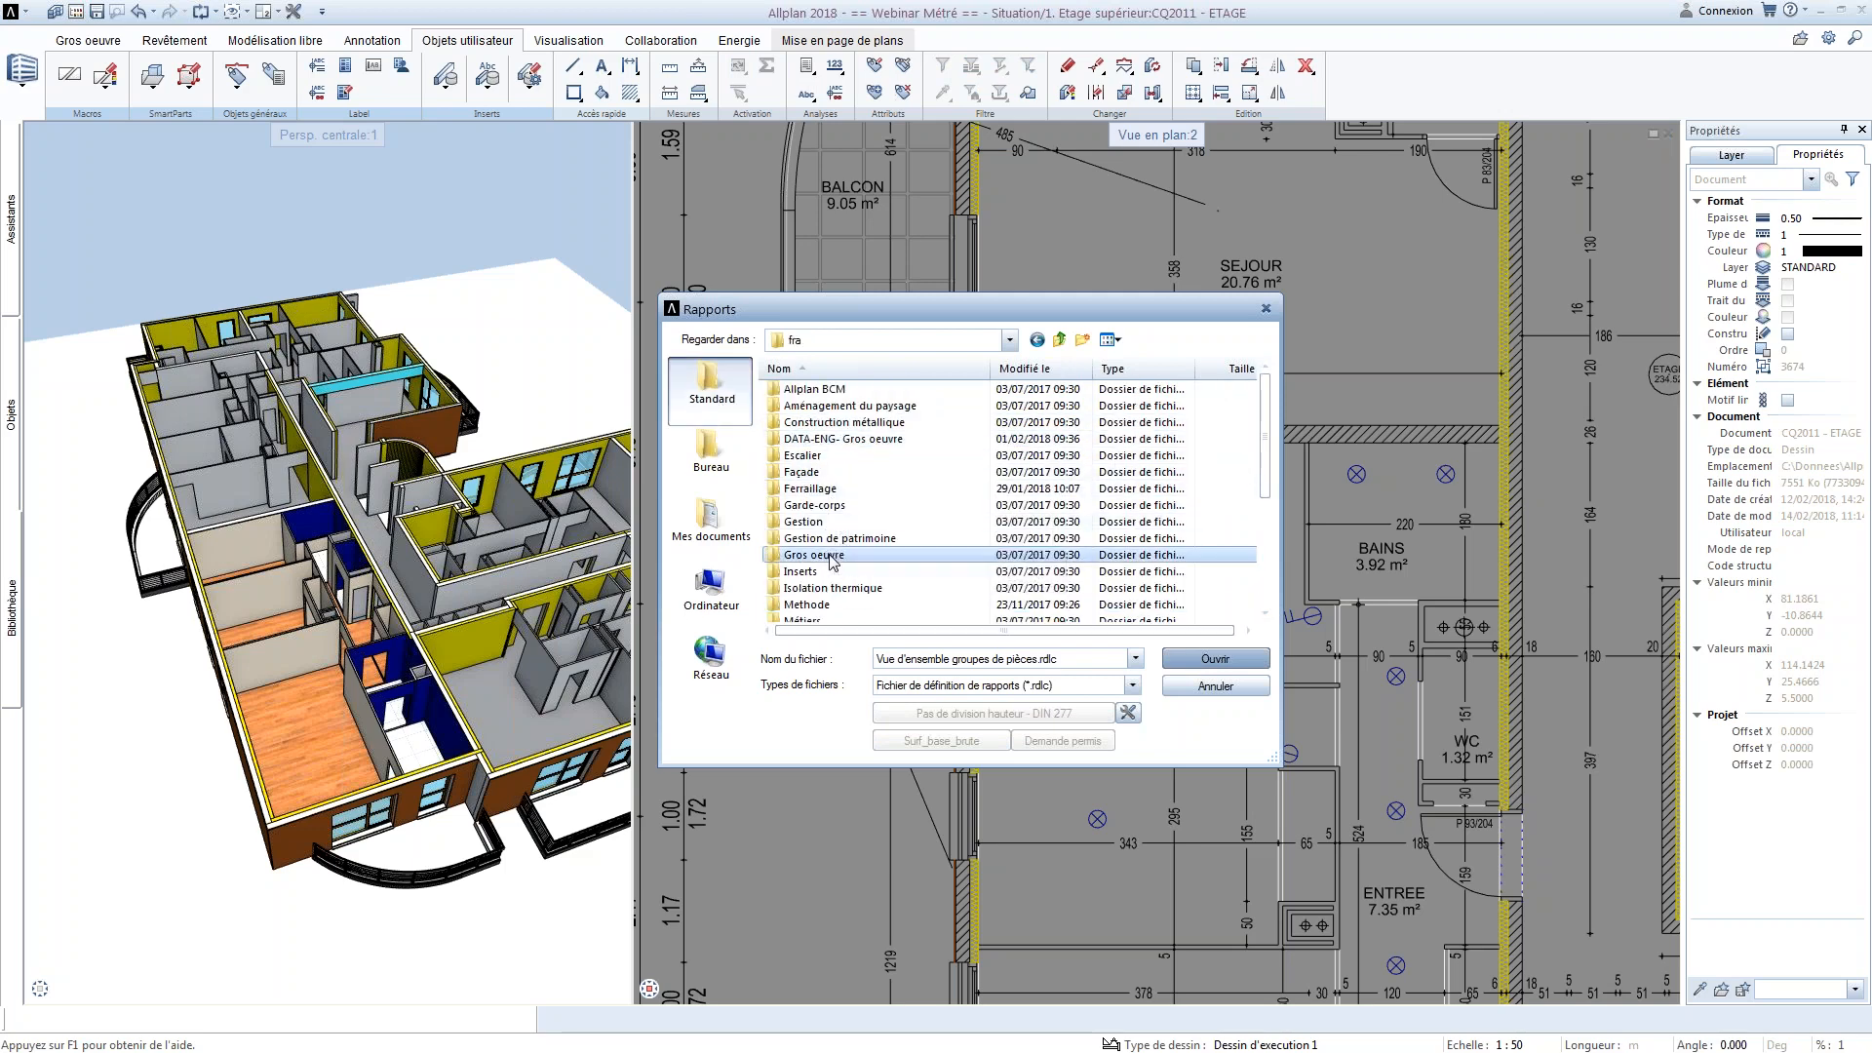
left_click(829, 588)
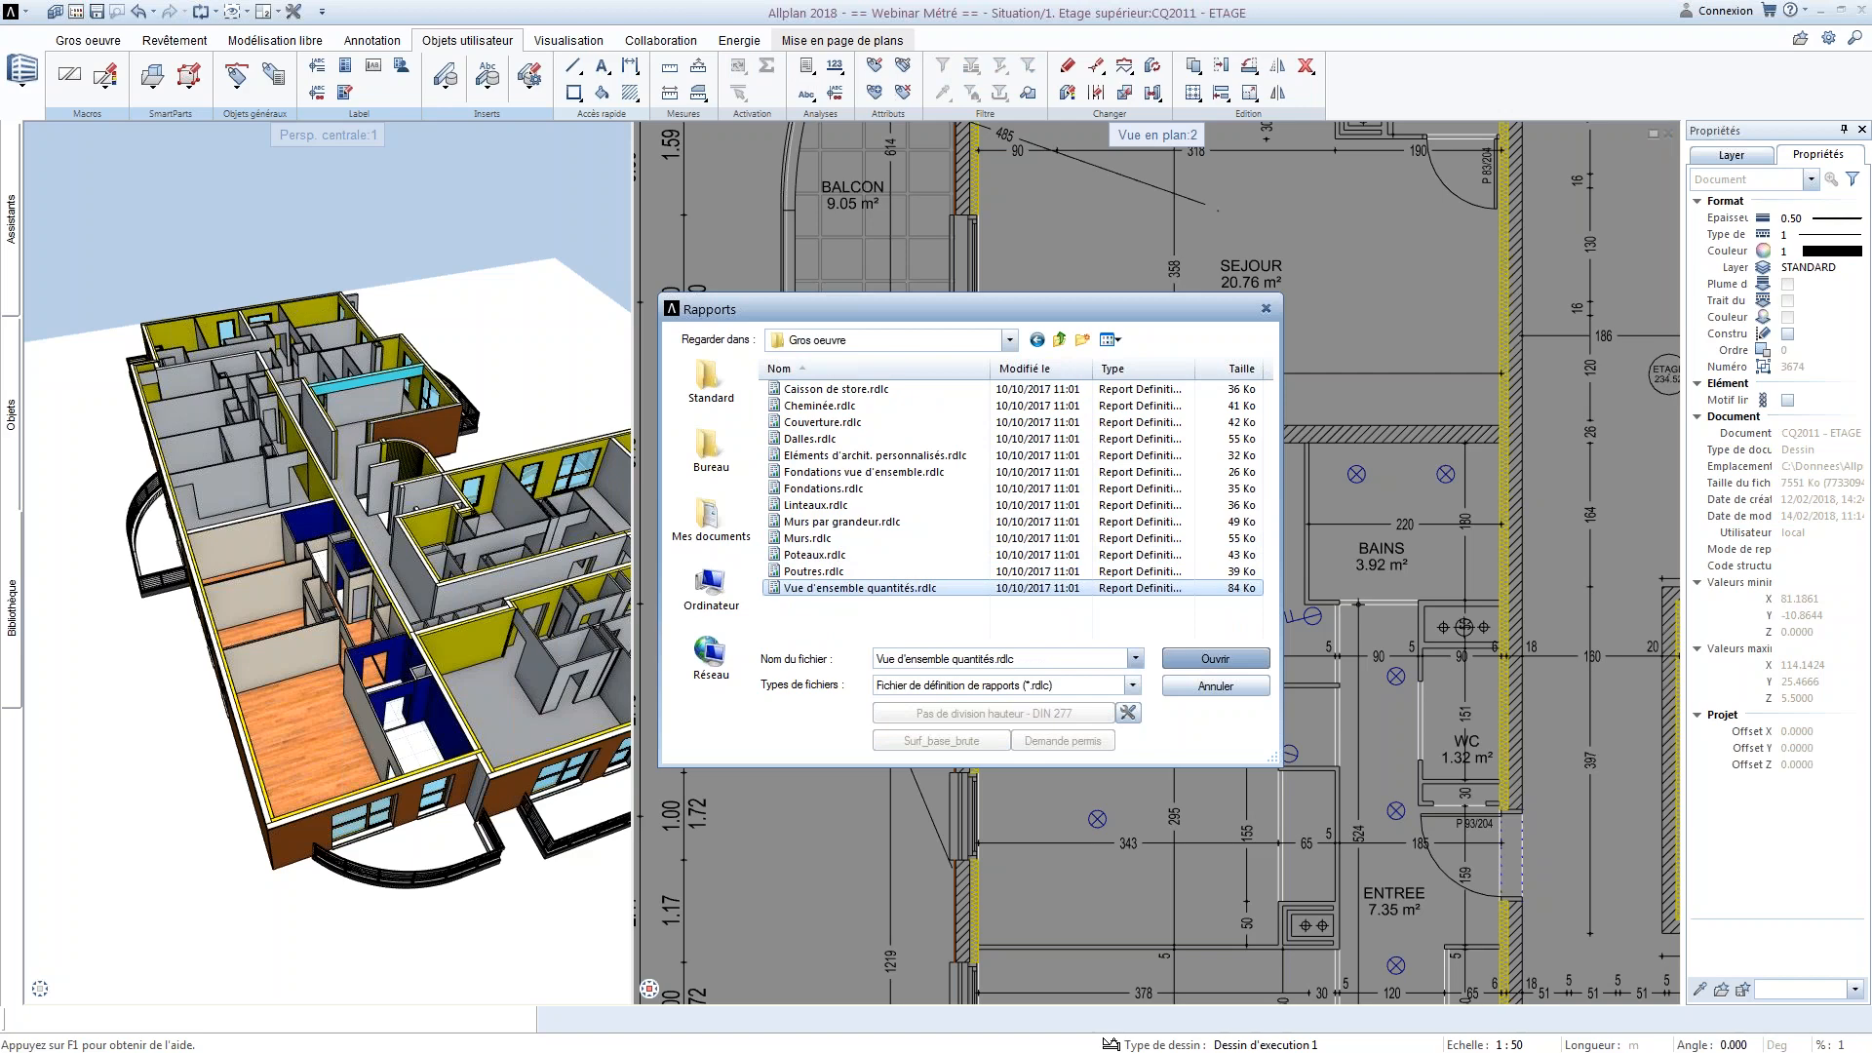
left_click(1206, 658)
scroll(1205, 657, "down", 3)
left_click_drag(1024, 488, 1504, 1004)
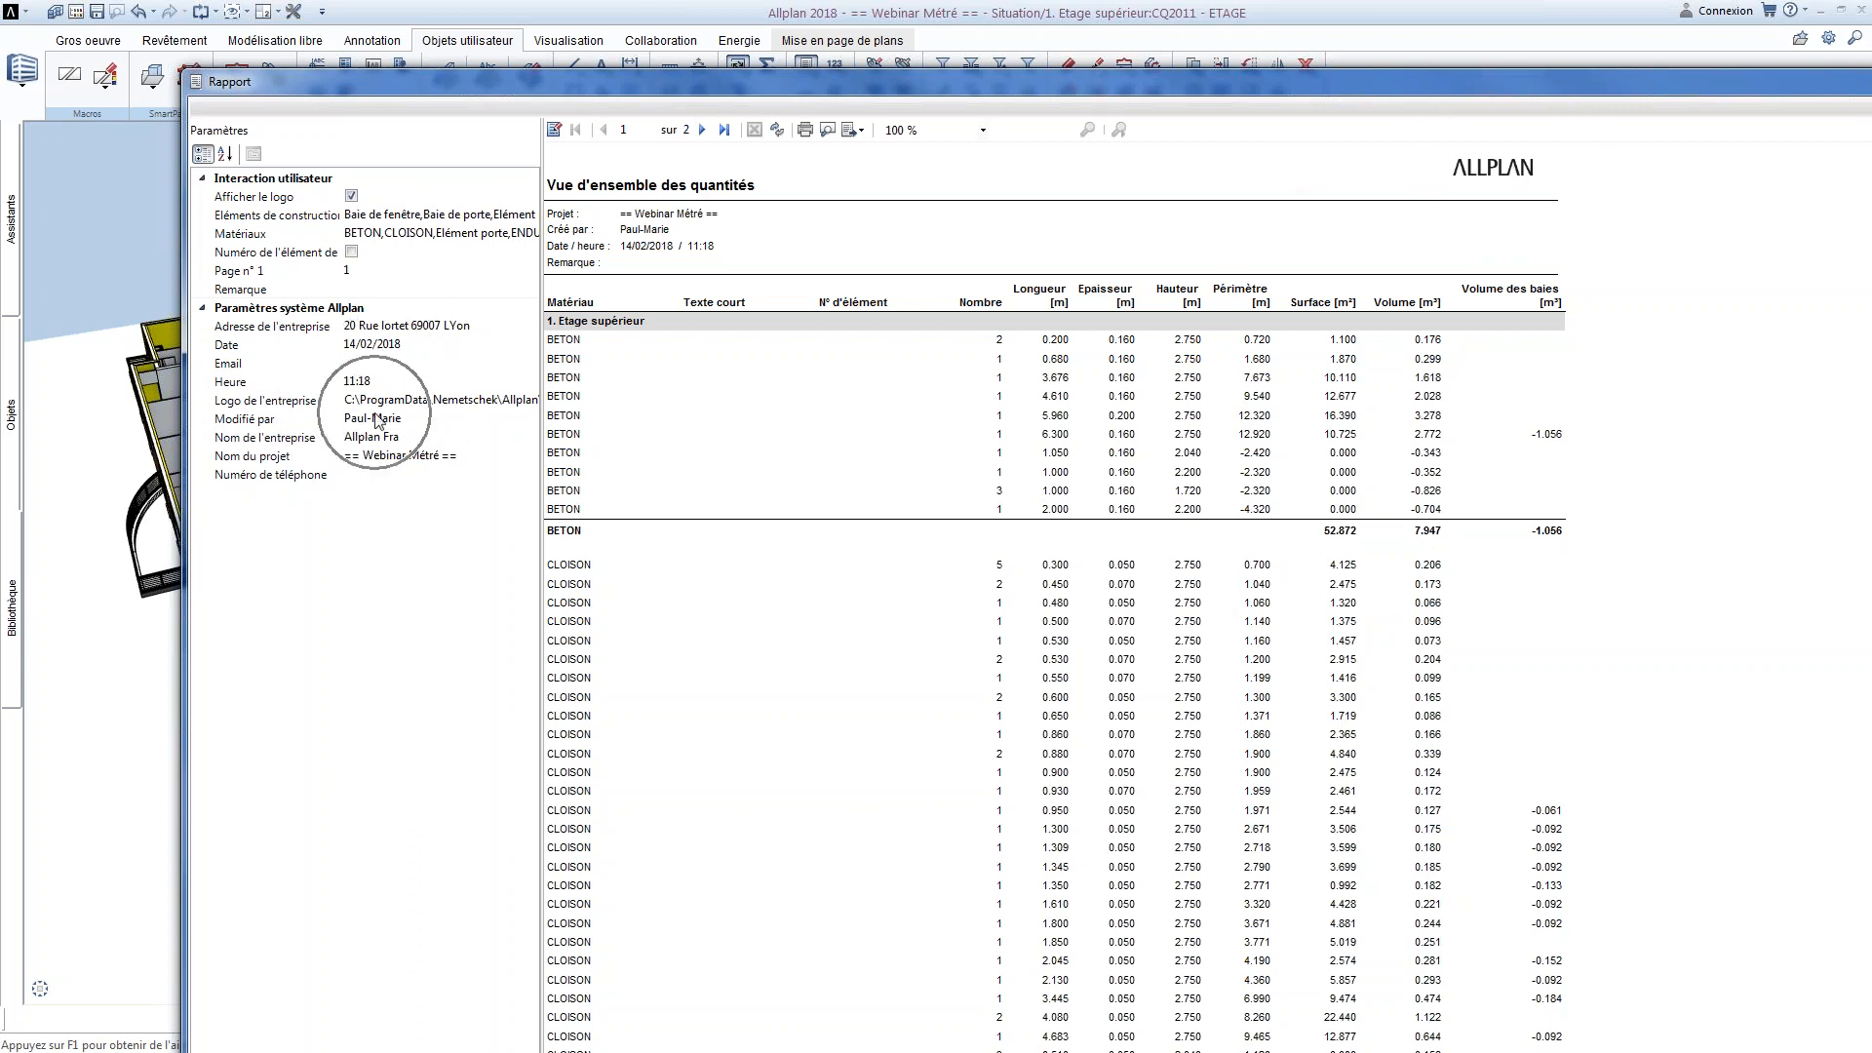
Inspect the report's company parameters, including e-mail, logo, author, project name and phone number, and close the report
key("ctrl")
key("ctrl")
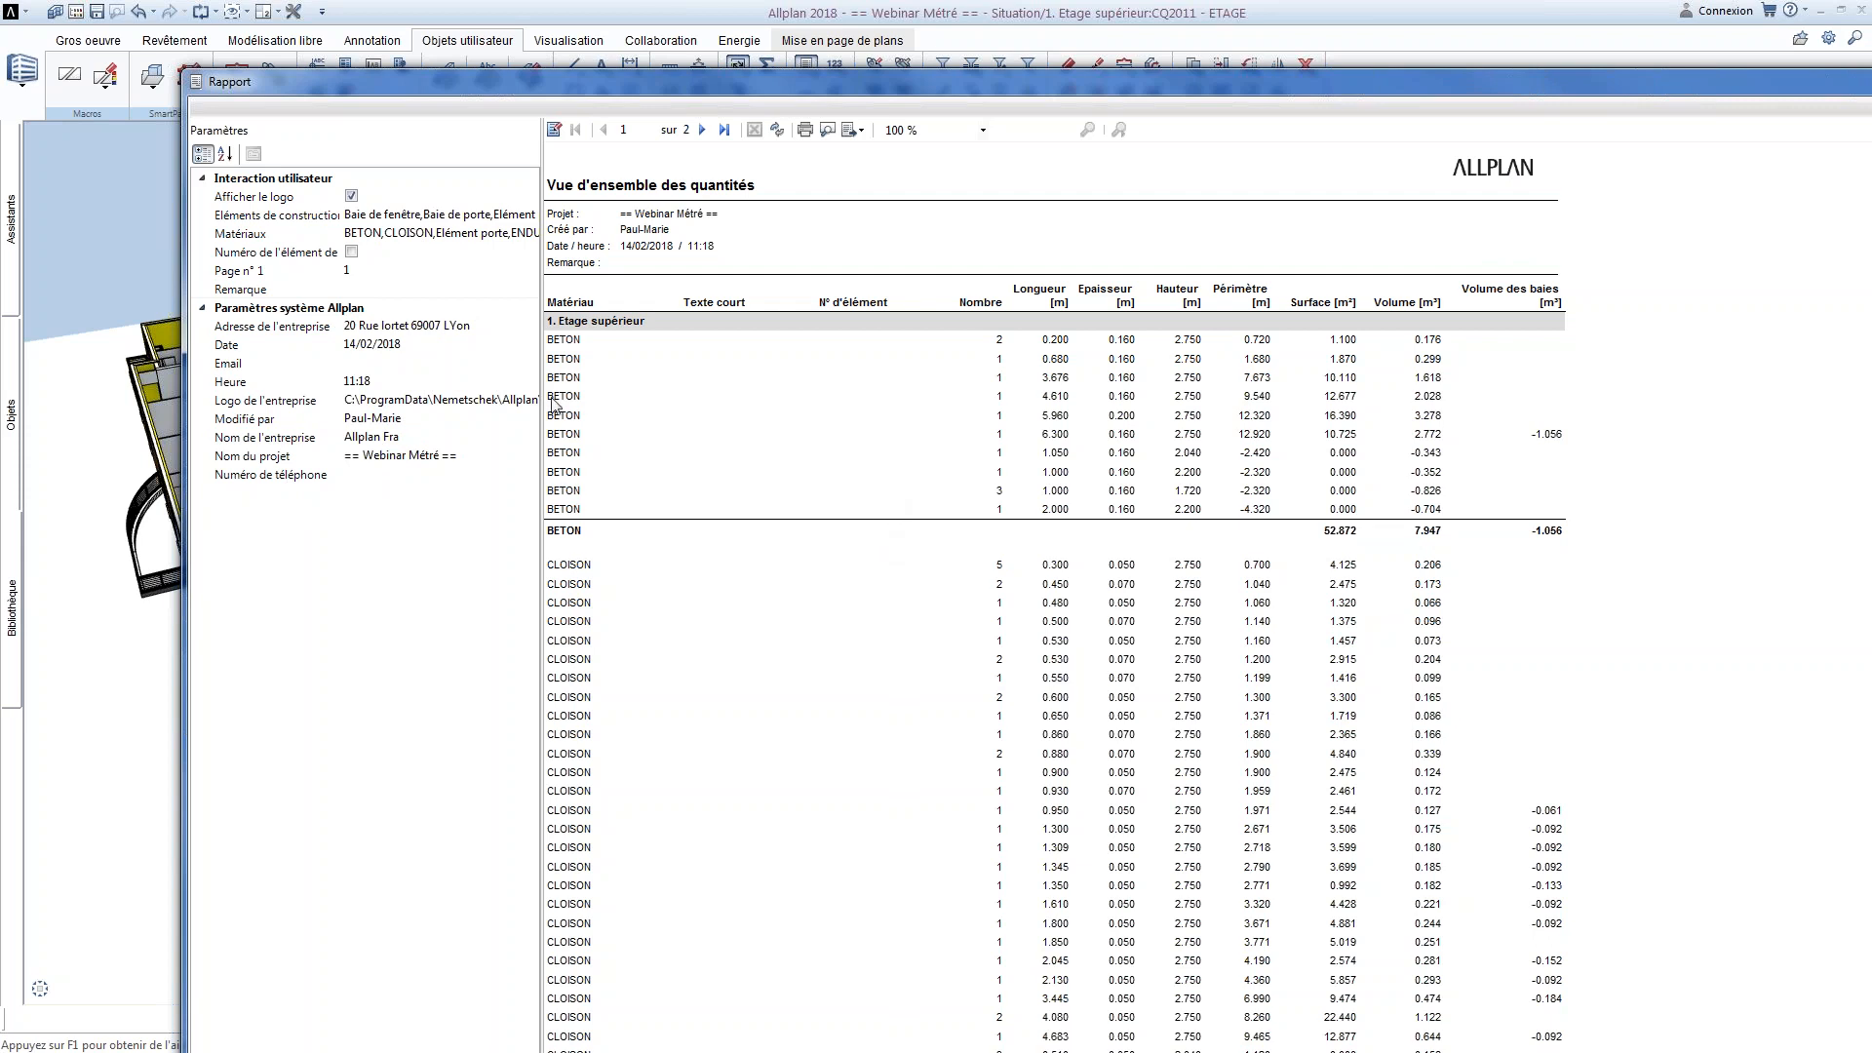
left_click(390, 363)
left_click(395, 400)
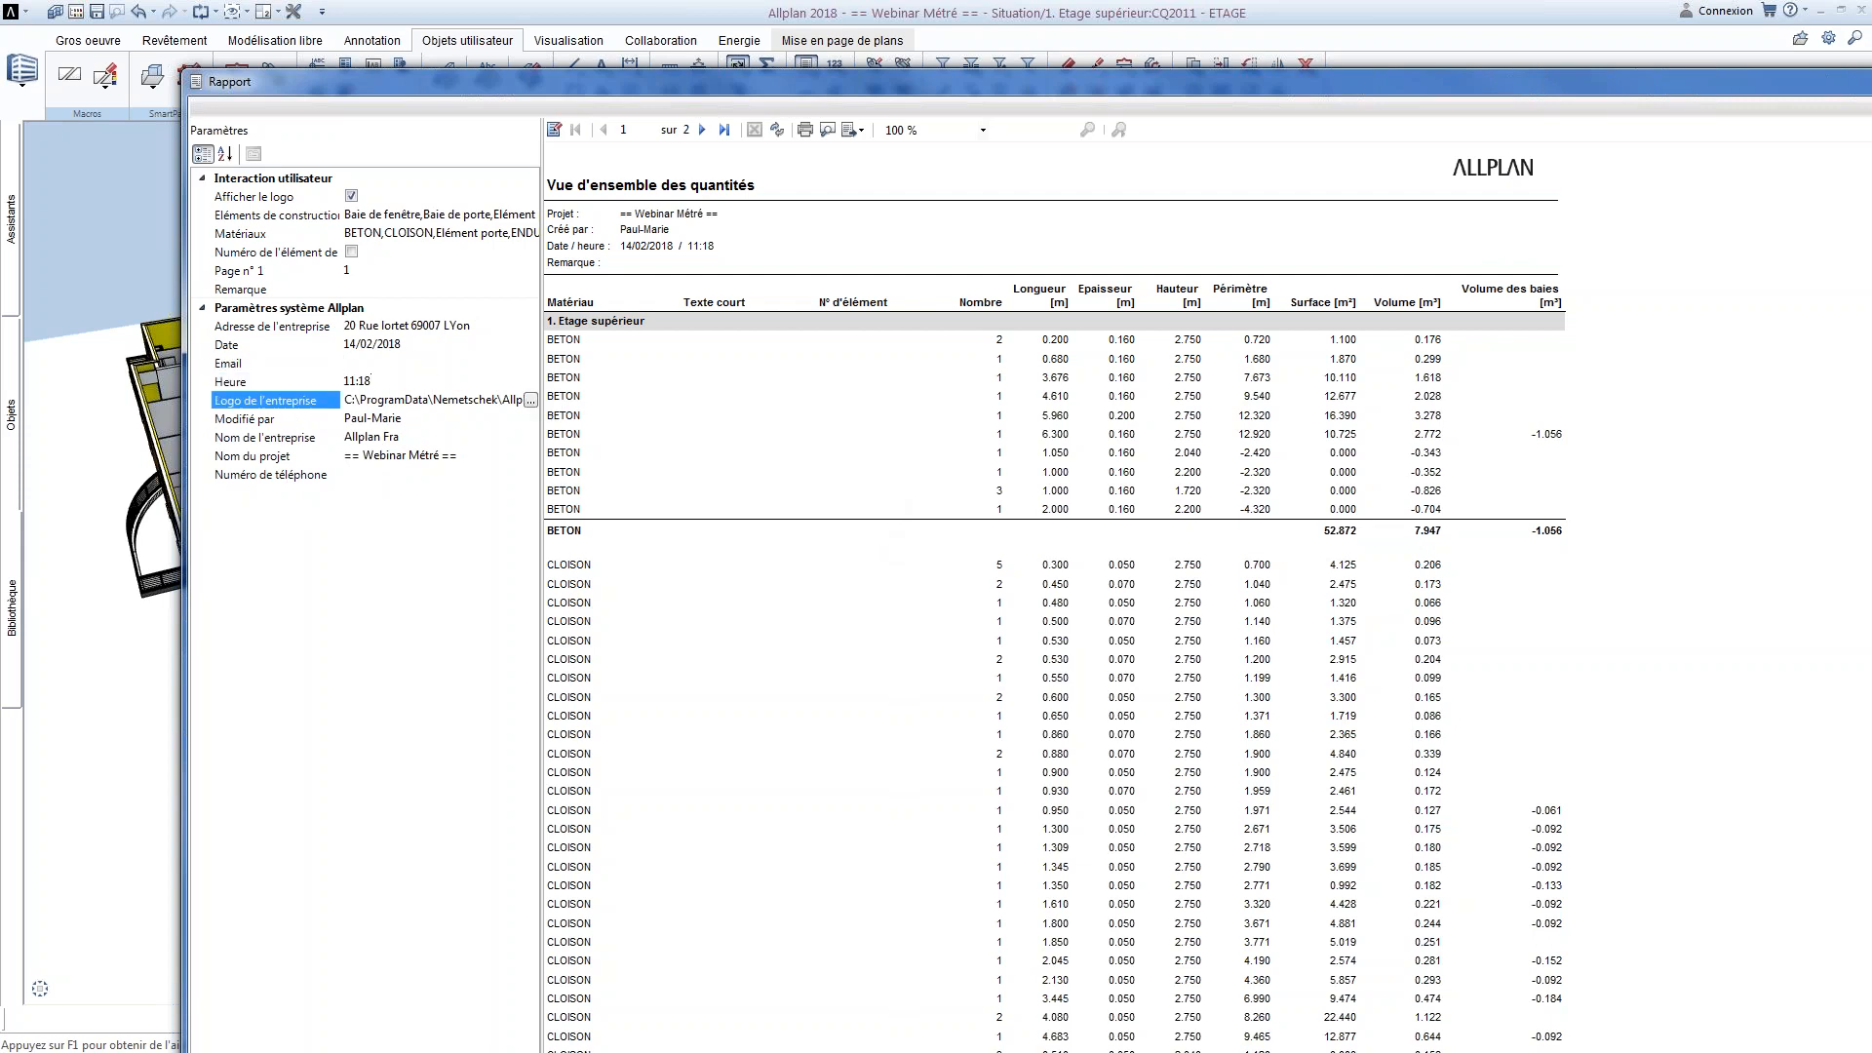
left_click(393, 419)
left_click(395, 456)
left_click(390, 474)
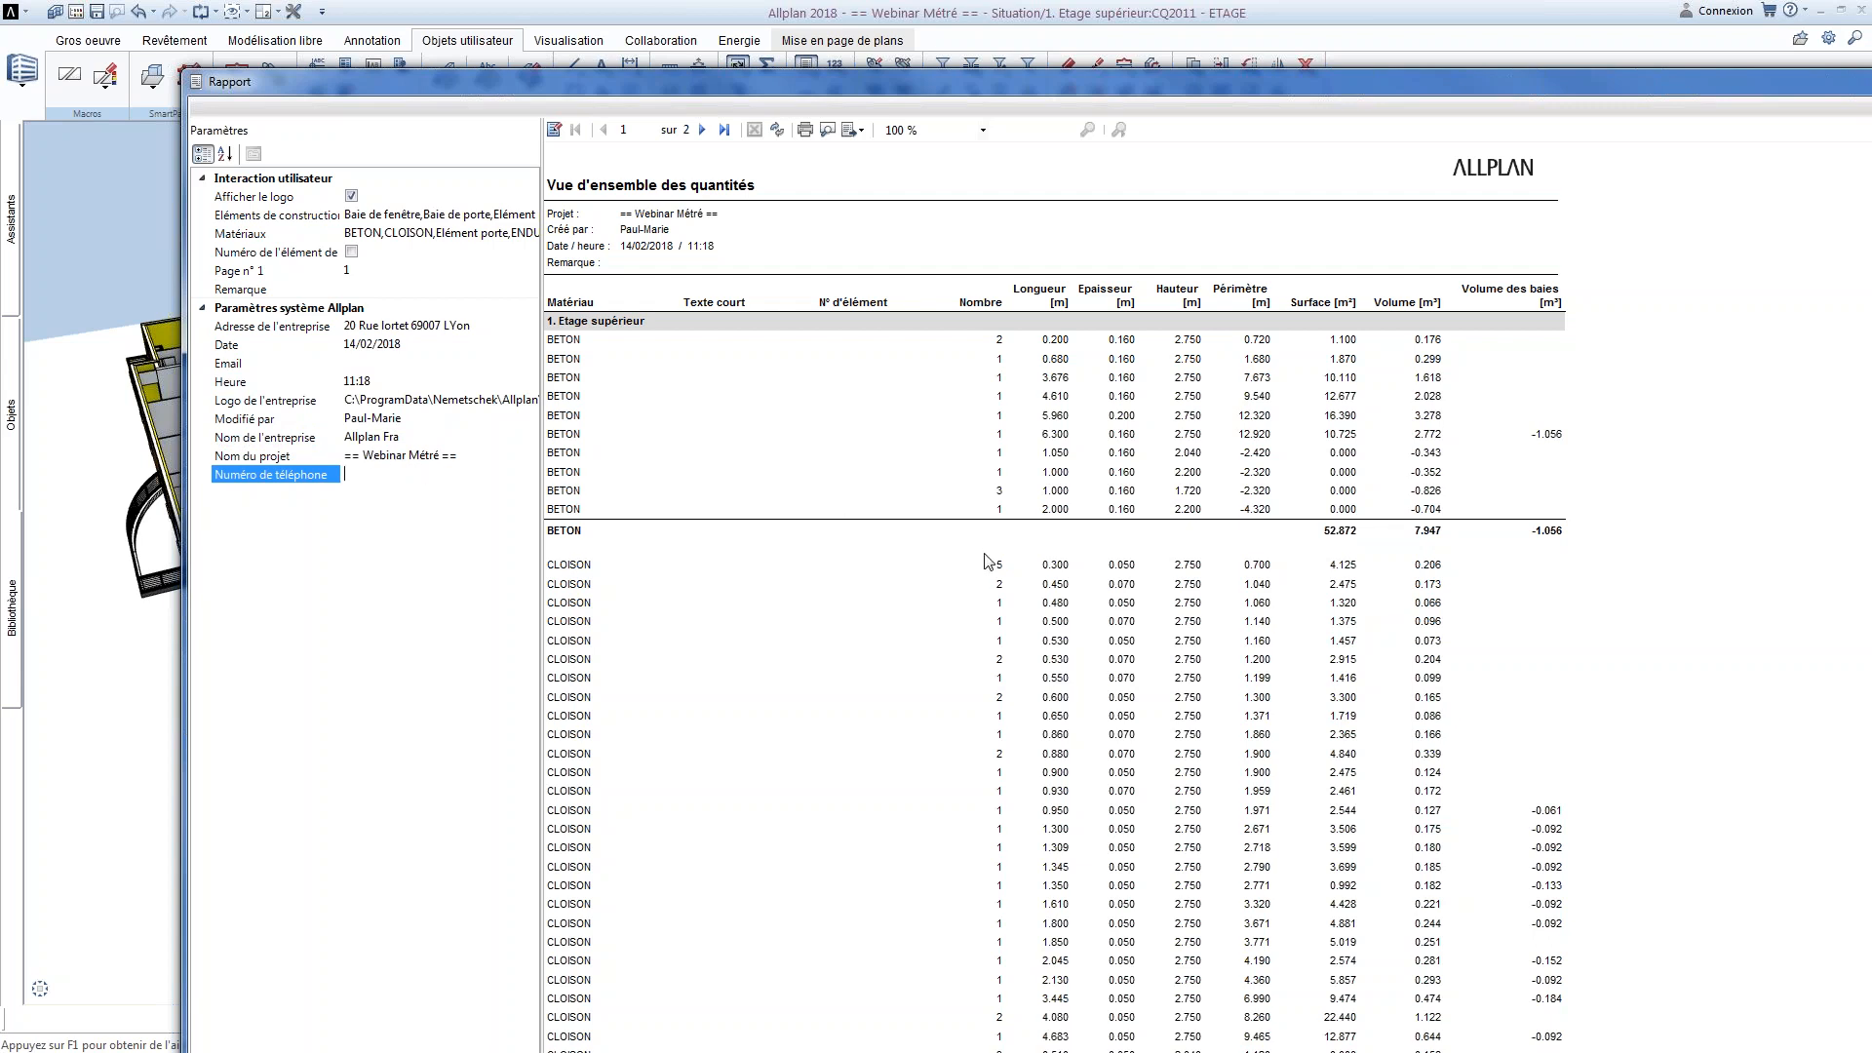
left_click_drag(1788, 86, 1505, 79)
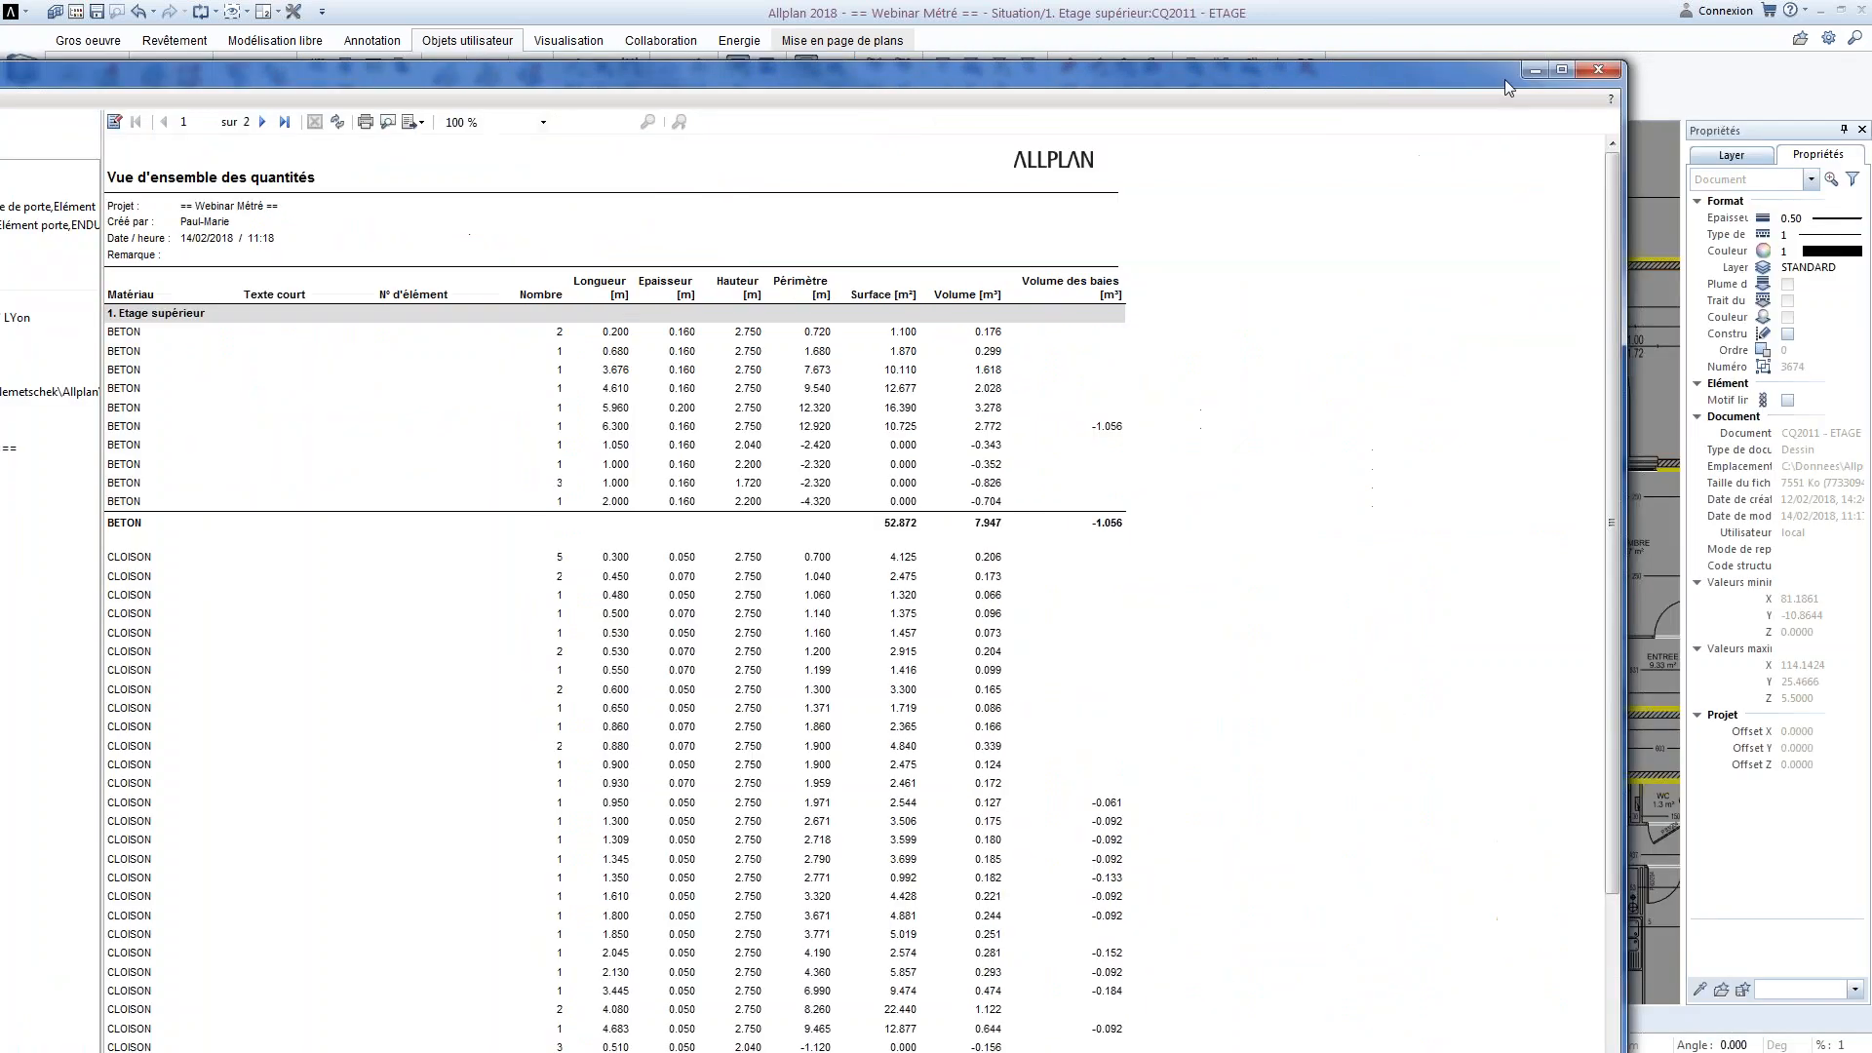
left_click(1598, 69)
Examine the room annotations around Cuisine, Sejour and Balcons in the upper-floor plan
scroll(1154, 354, "up", 5)
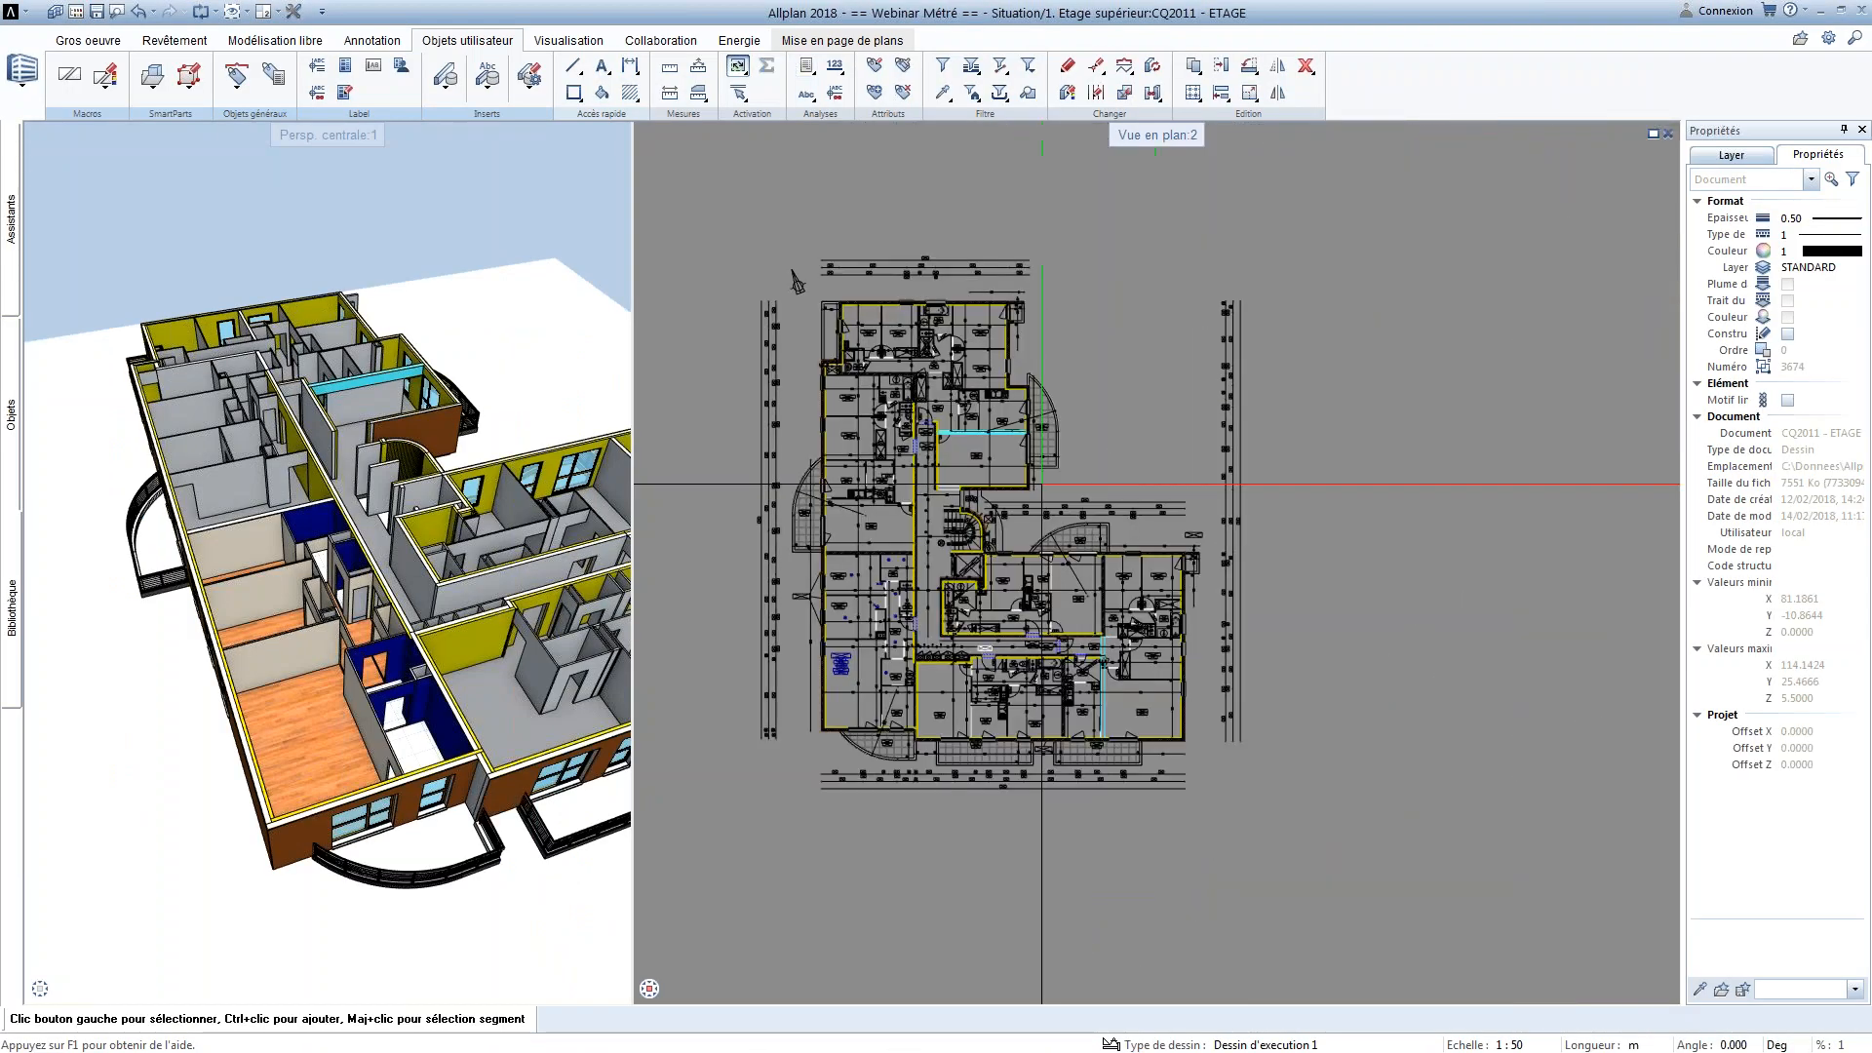
scroll(1054, 543, "up", 3)
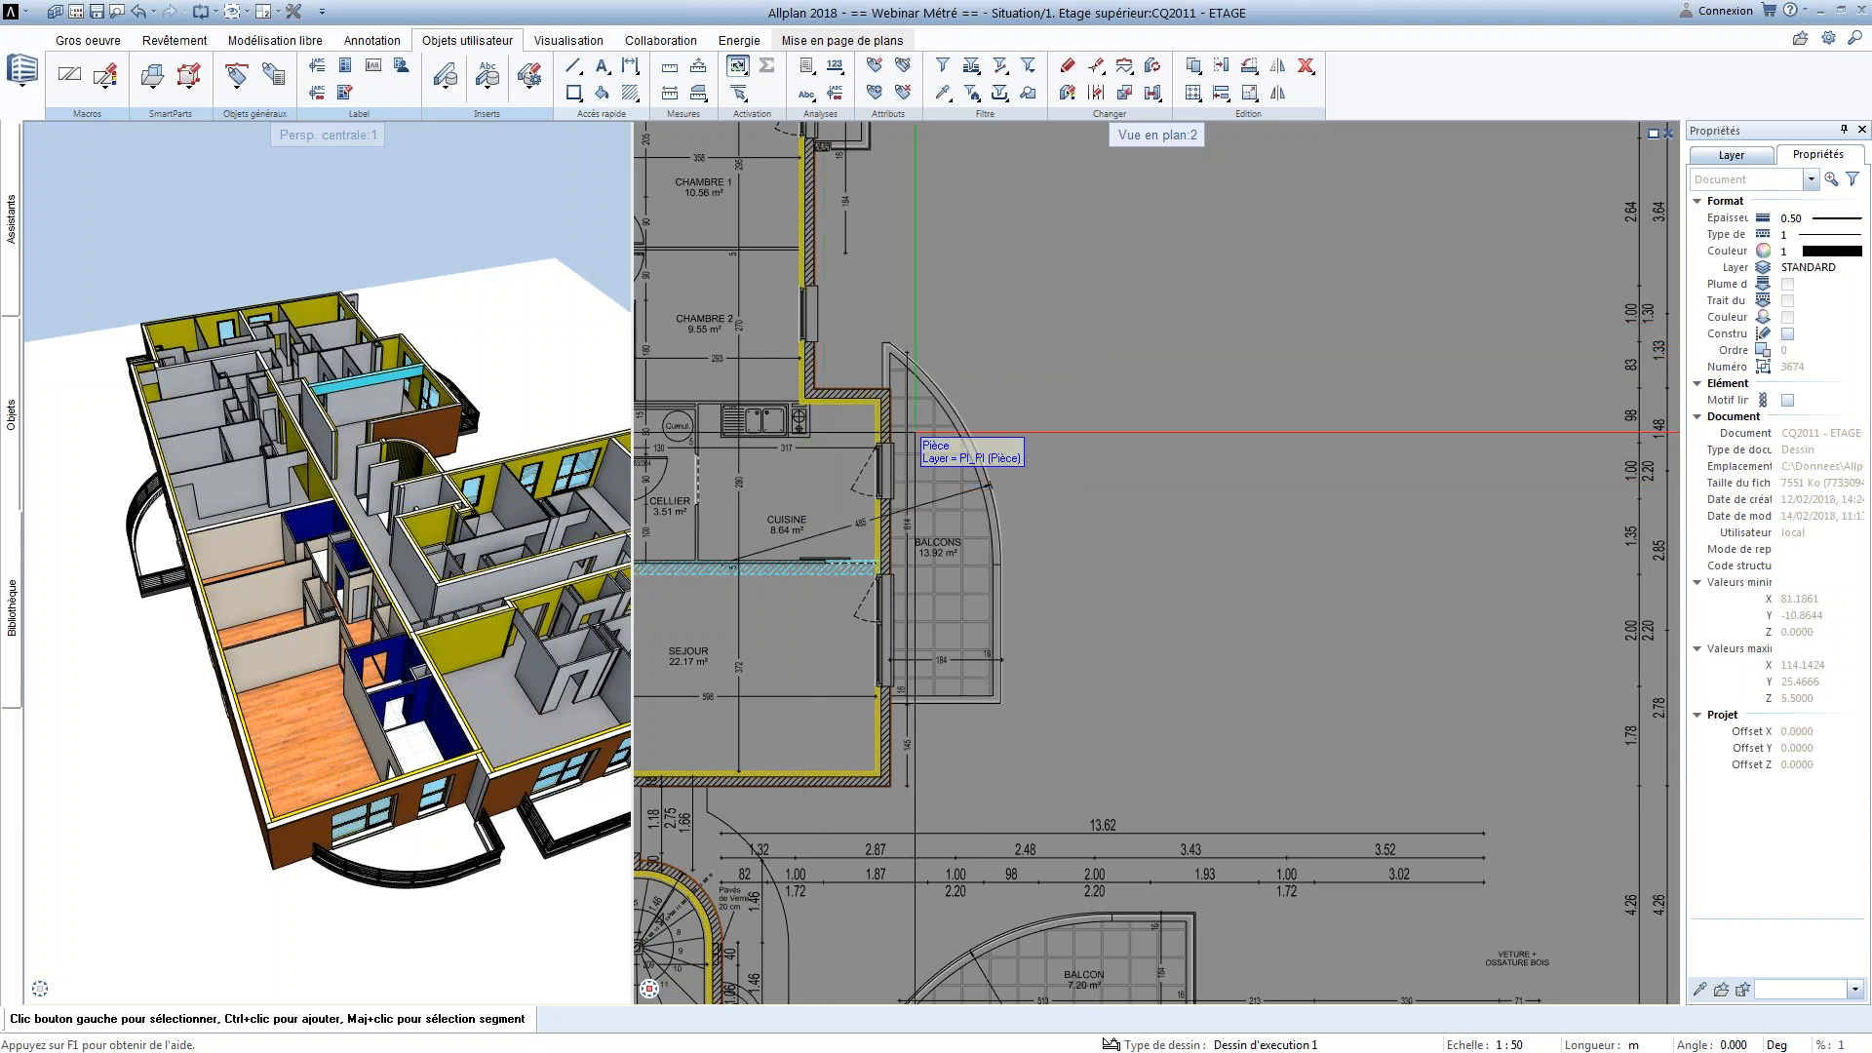
middle_click_drag(885, 339, 914, 327)
scroll(1004, 458, "up", 5)
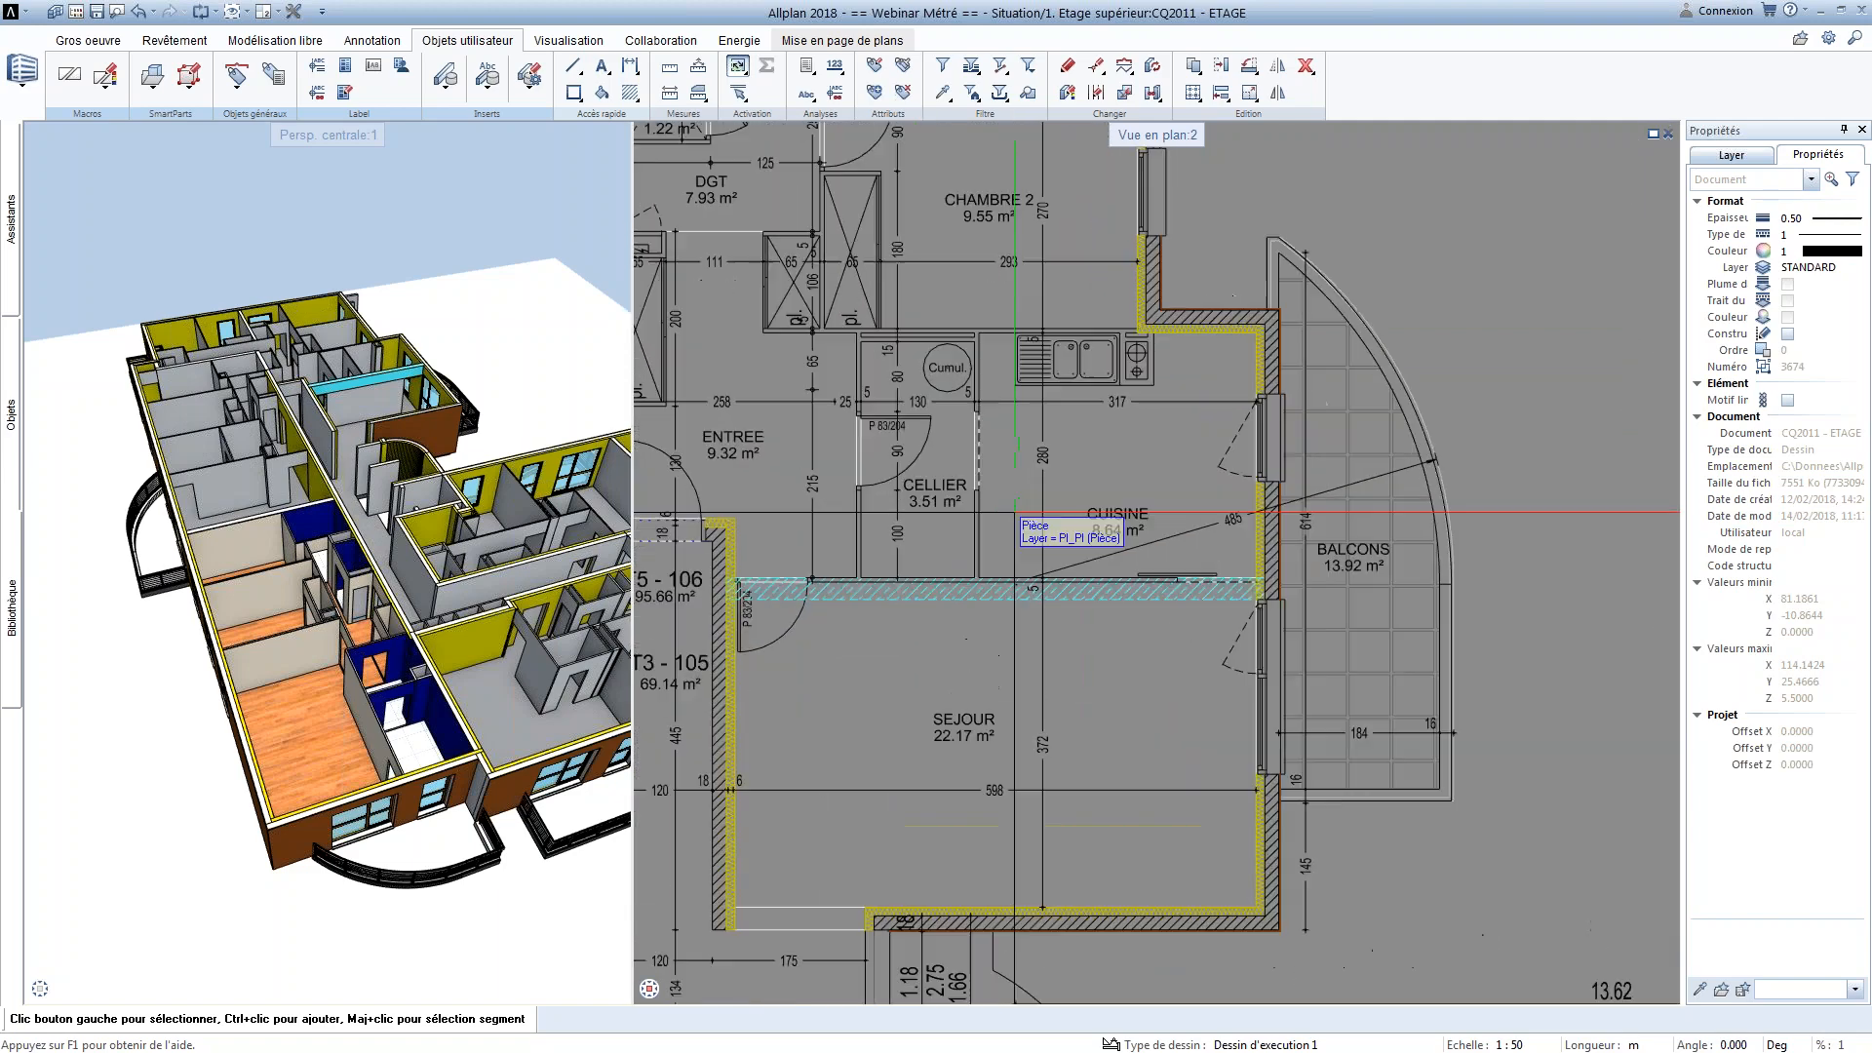
middle_click_drag(1012, 435, 1009, 452)
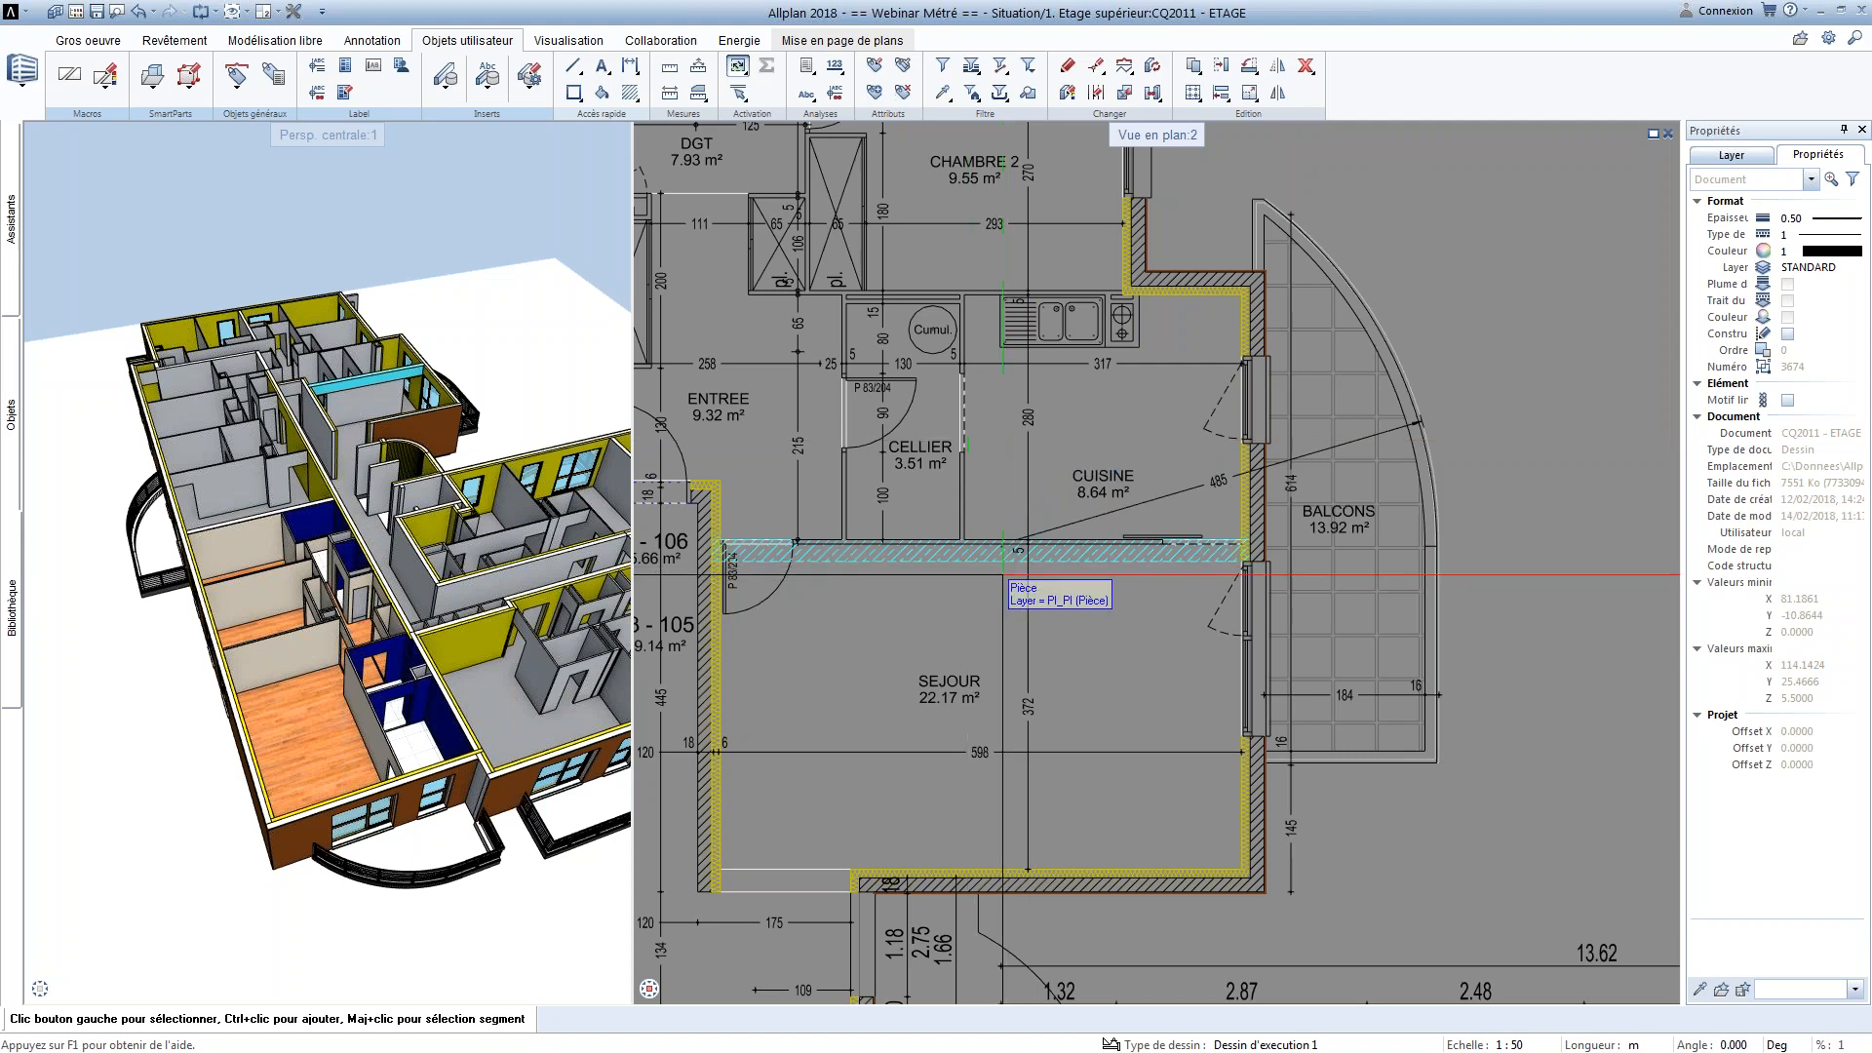
scroll(1071, 587, "down", 1)
middle_click_drag(1154, 601, 915, 581)
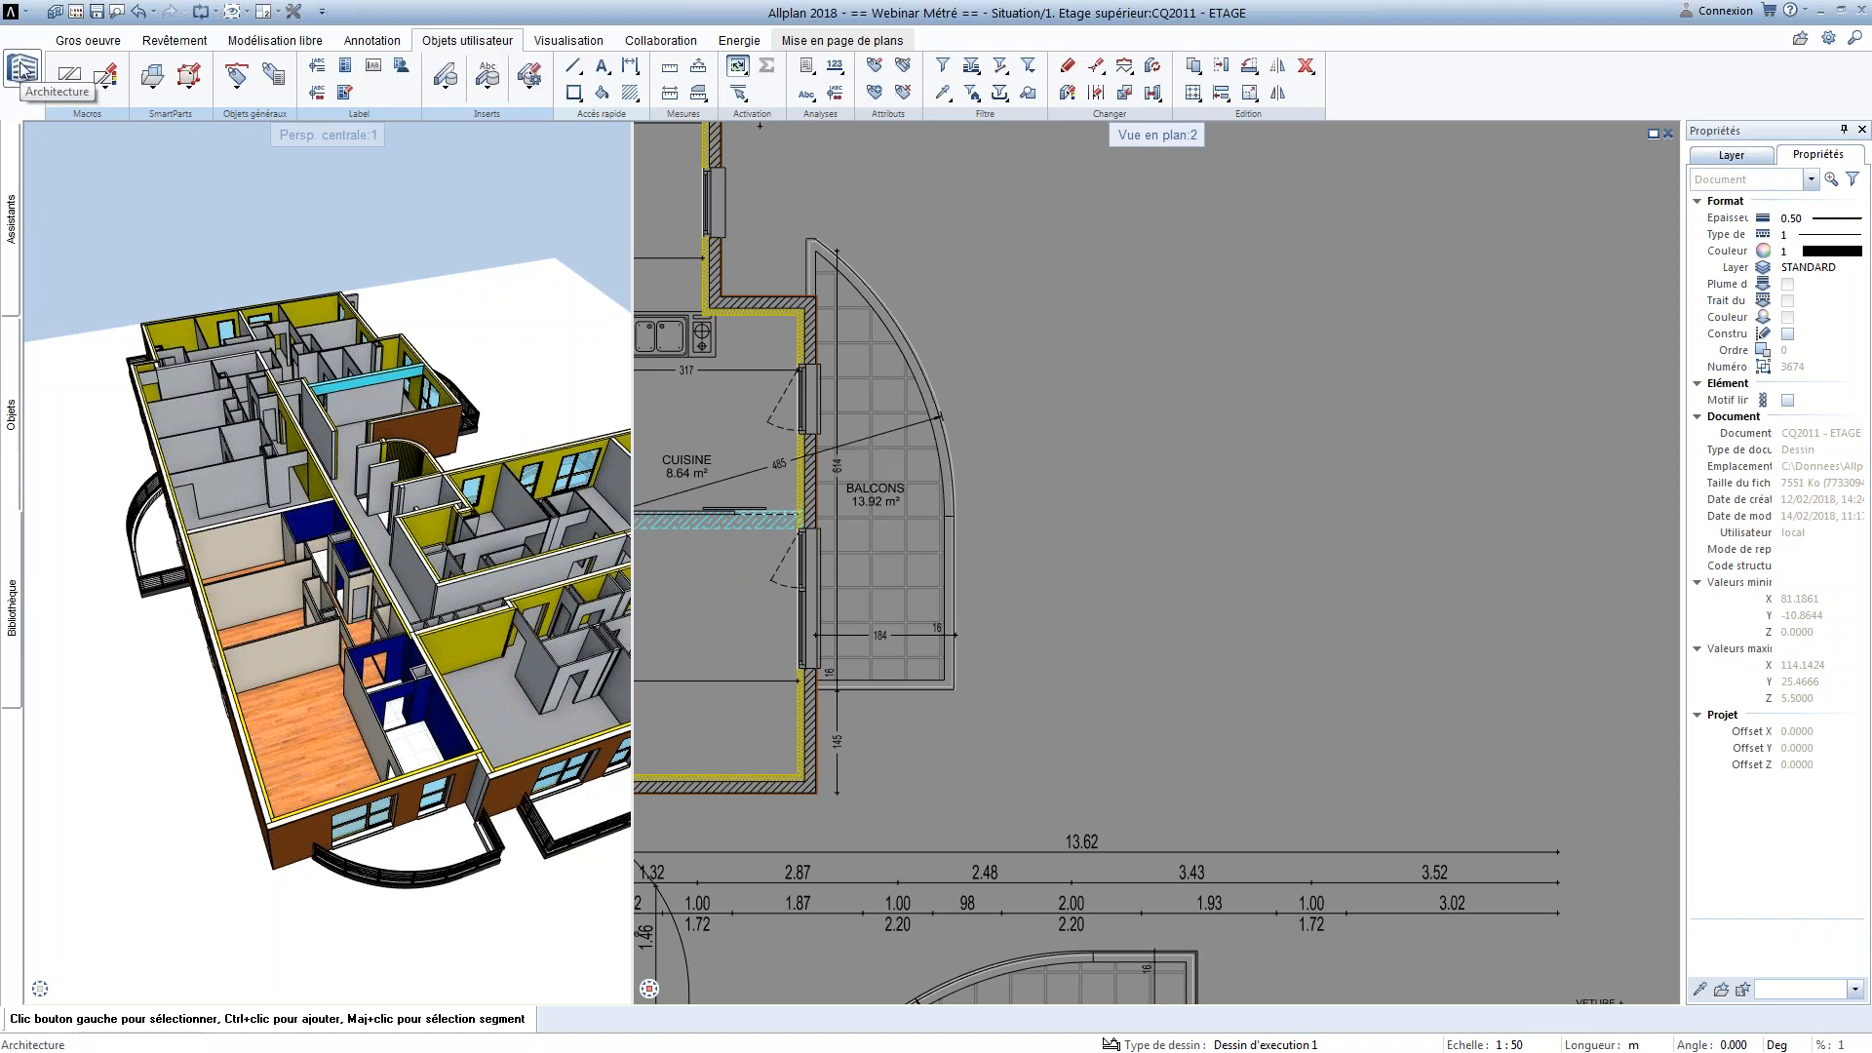
Start an annotation style and choose the Texte_court attribute from the Architecture générale group
left_click(318, 68)
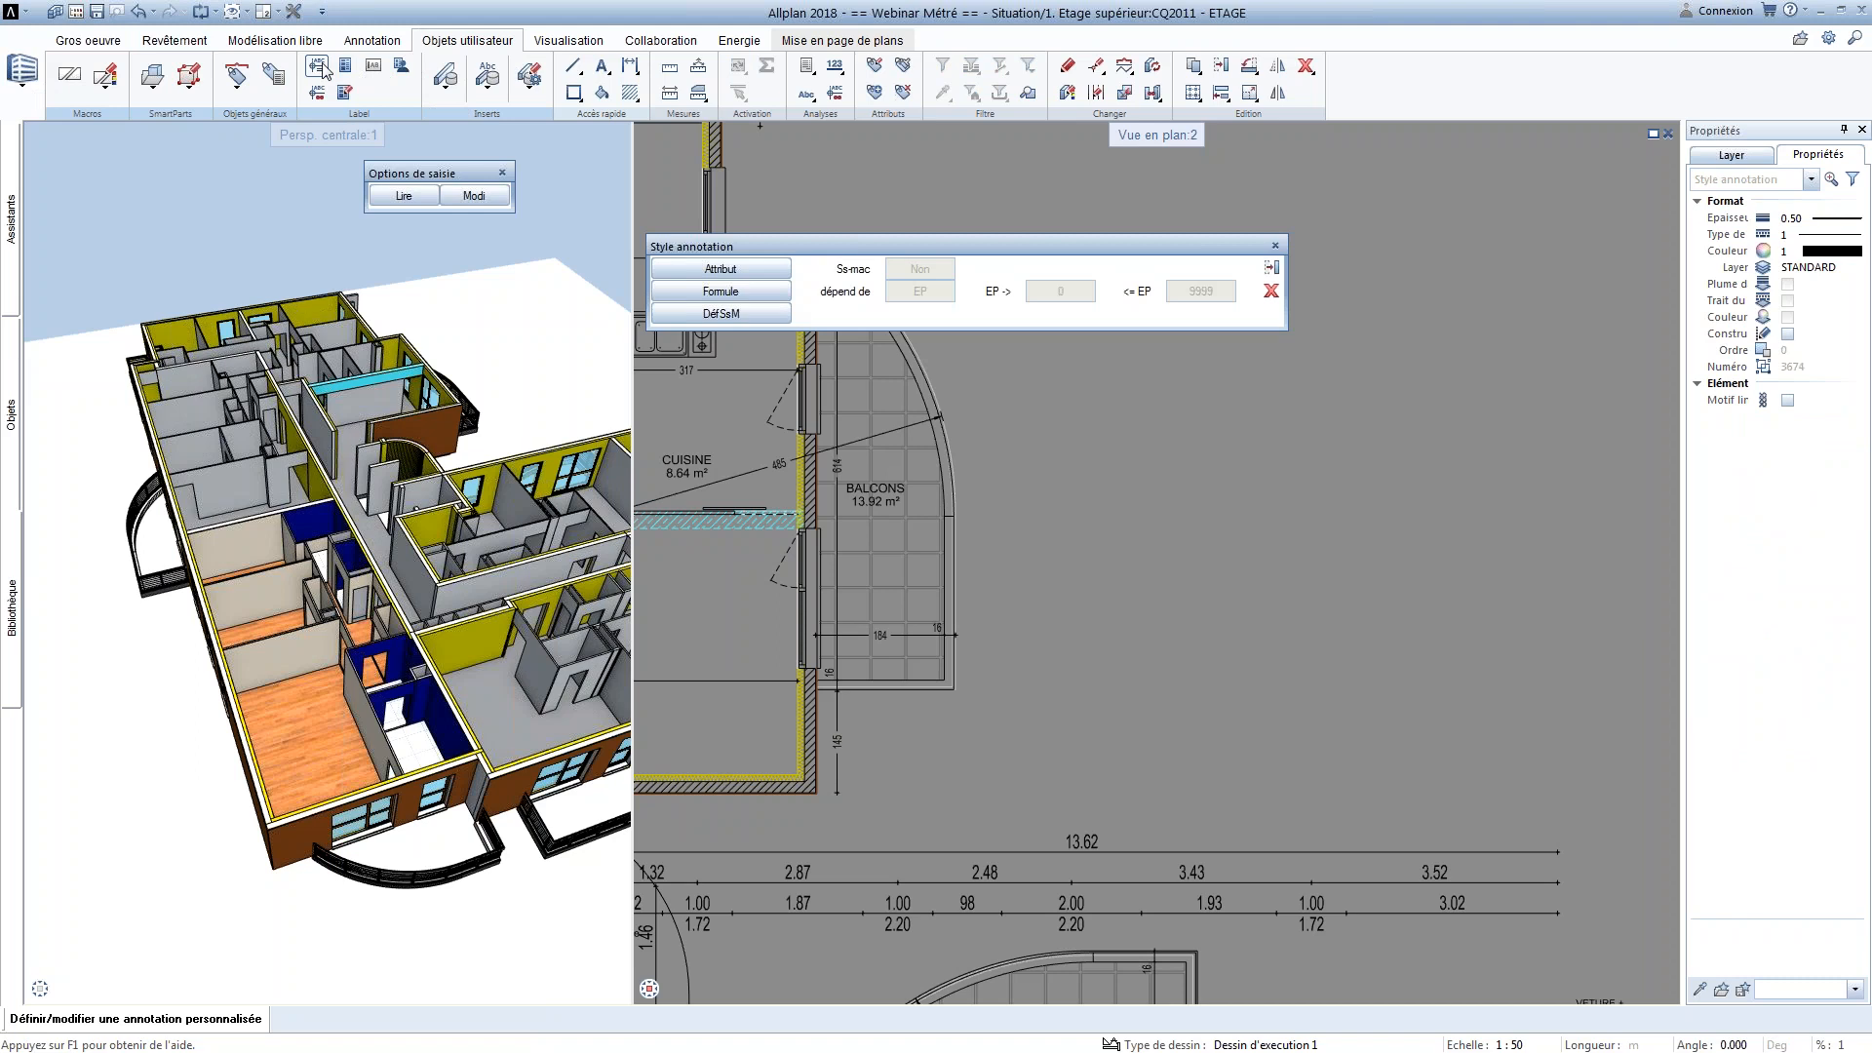
left_click_drag(729, 247, 689, 173)
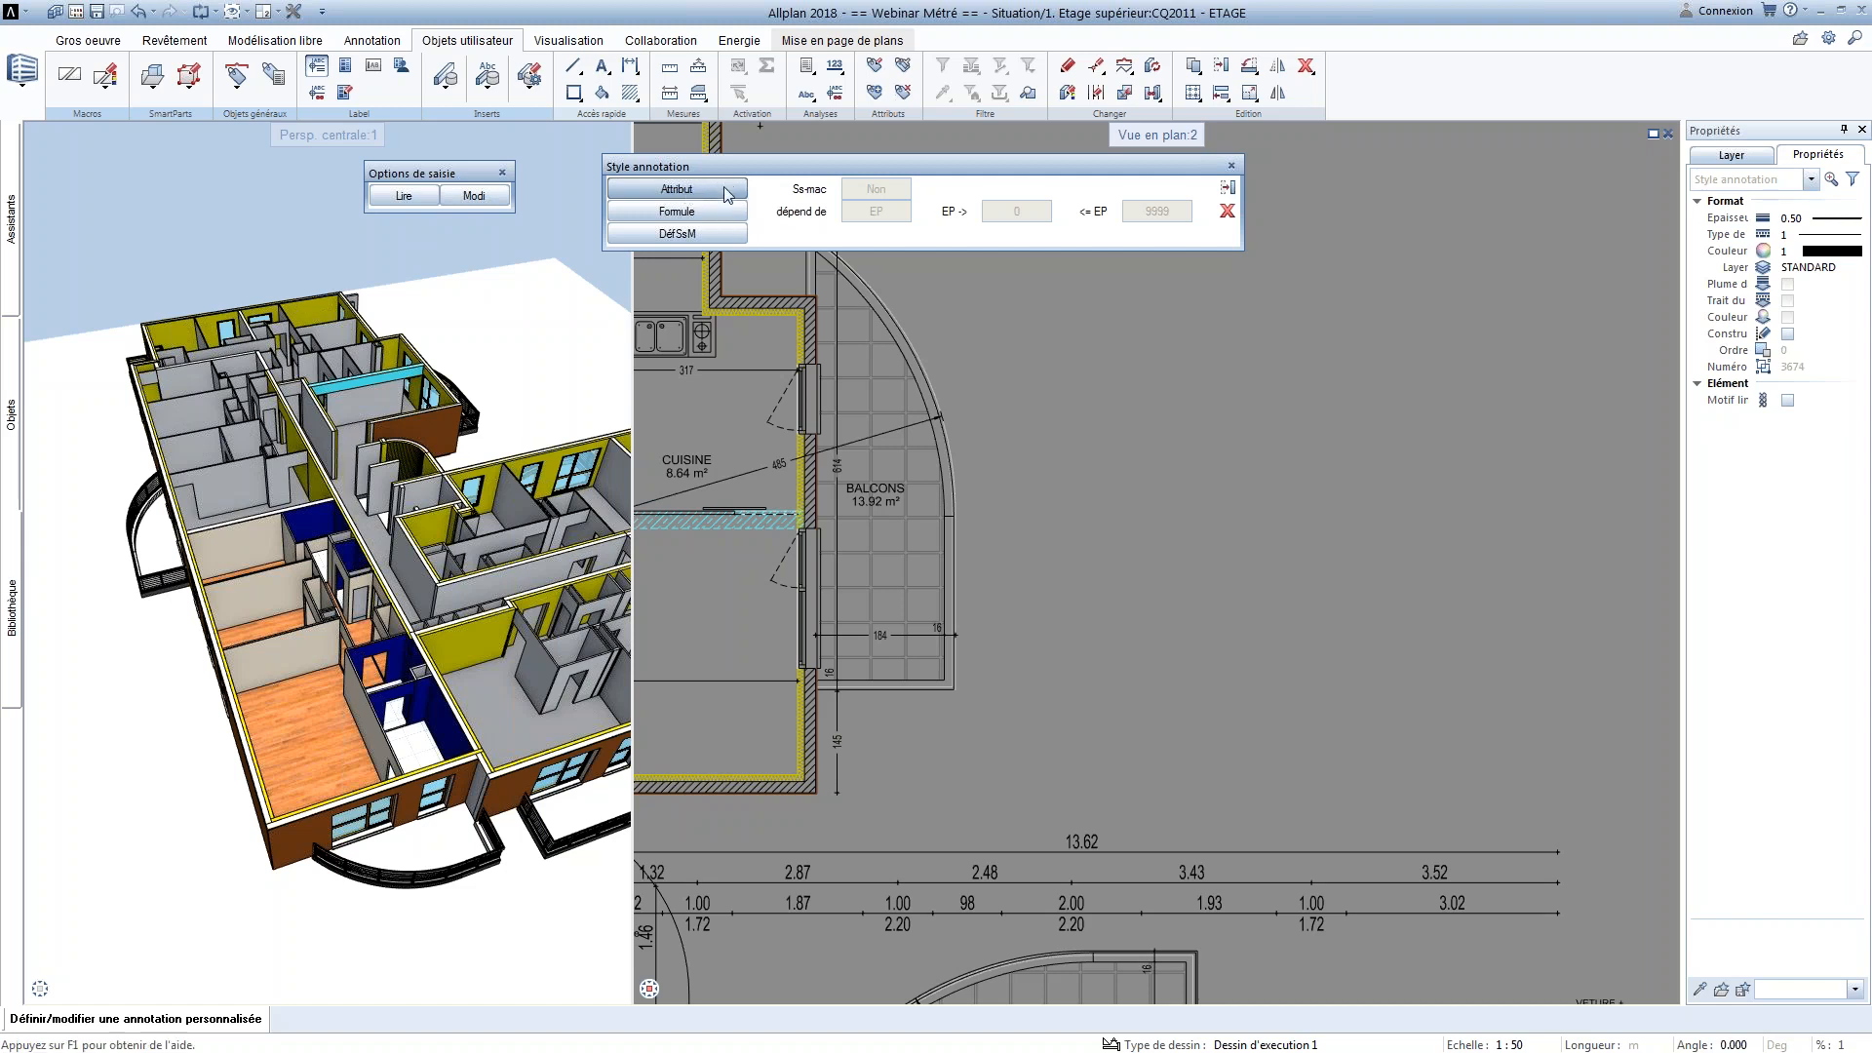
left_click(698, 192)
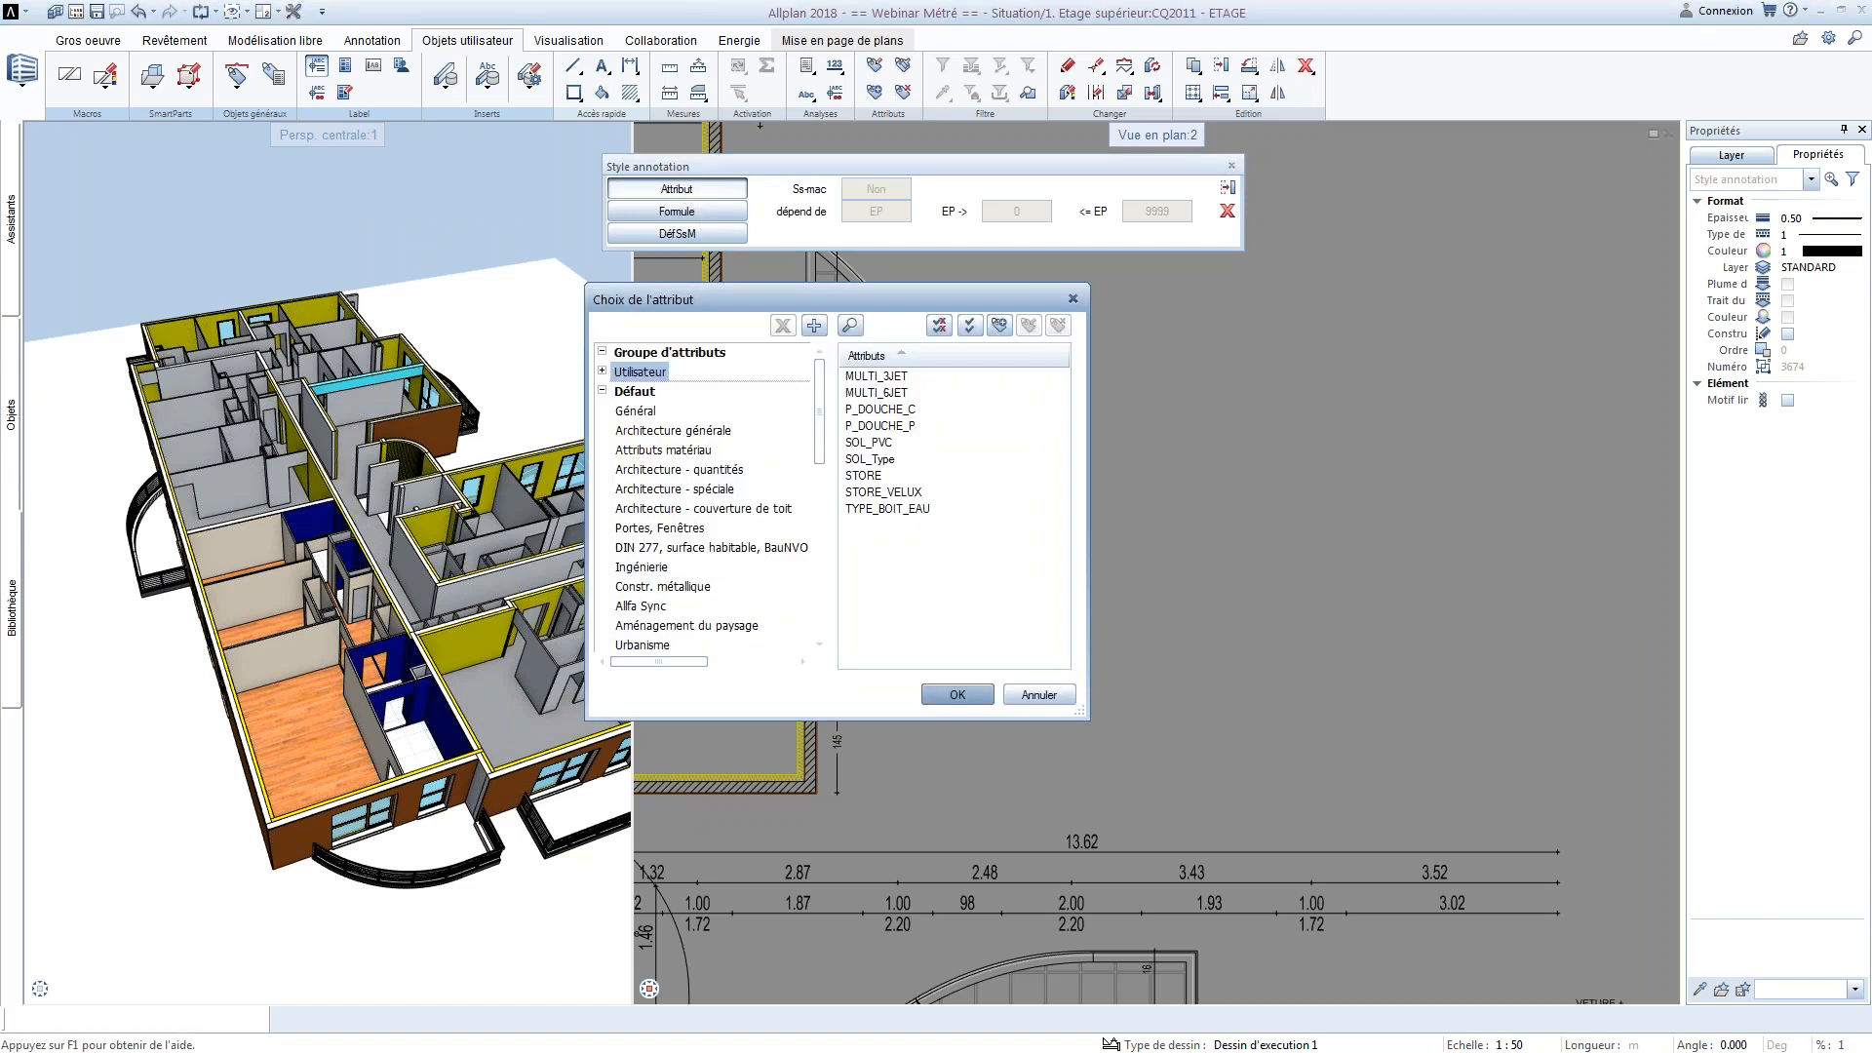
left_click(651, 430)
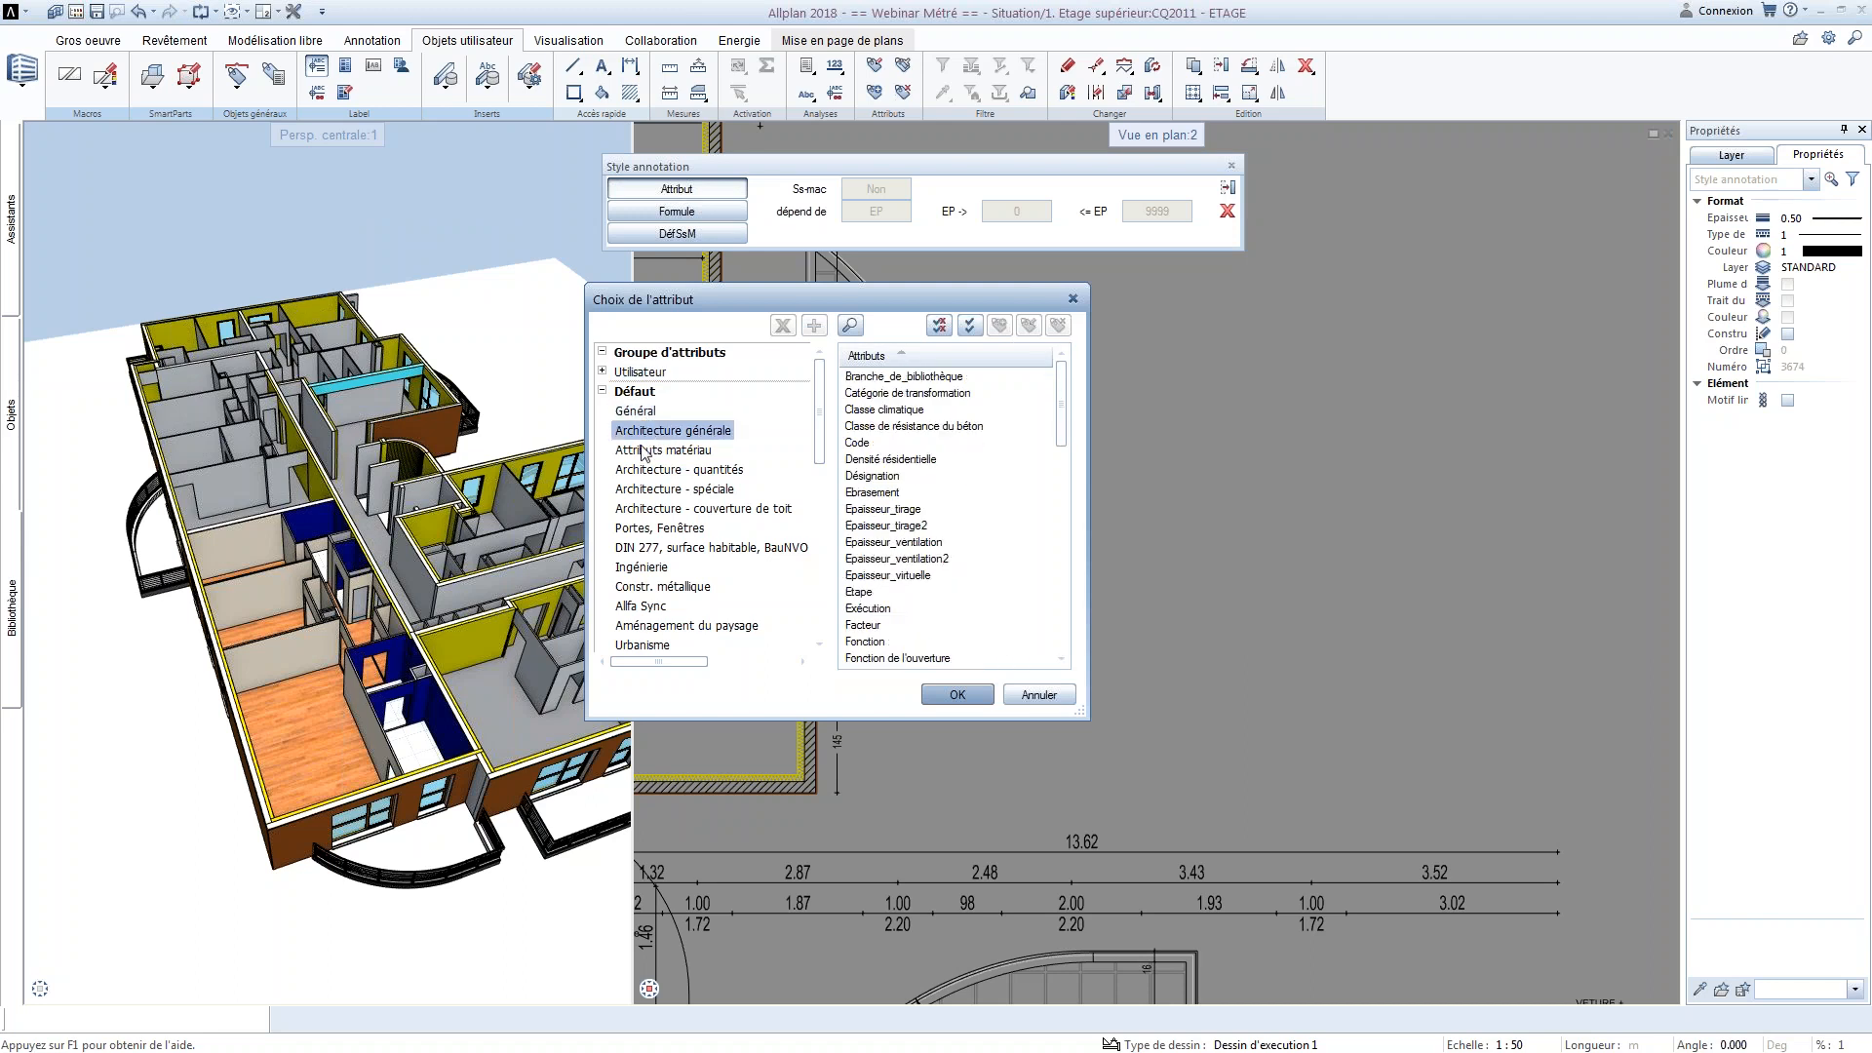
key("Up")
key("Down")
key("Down")
key("Down")
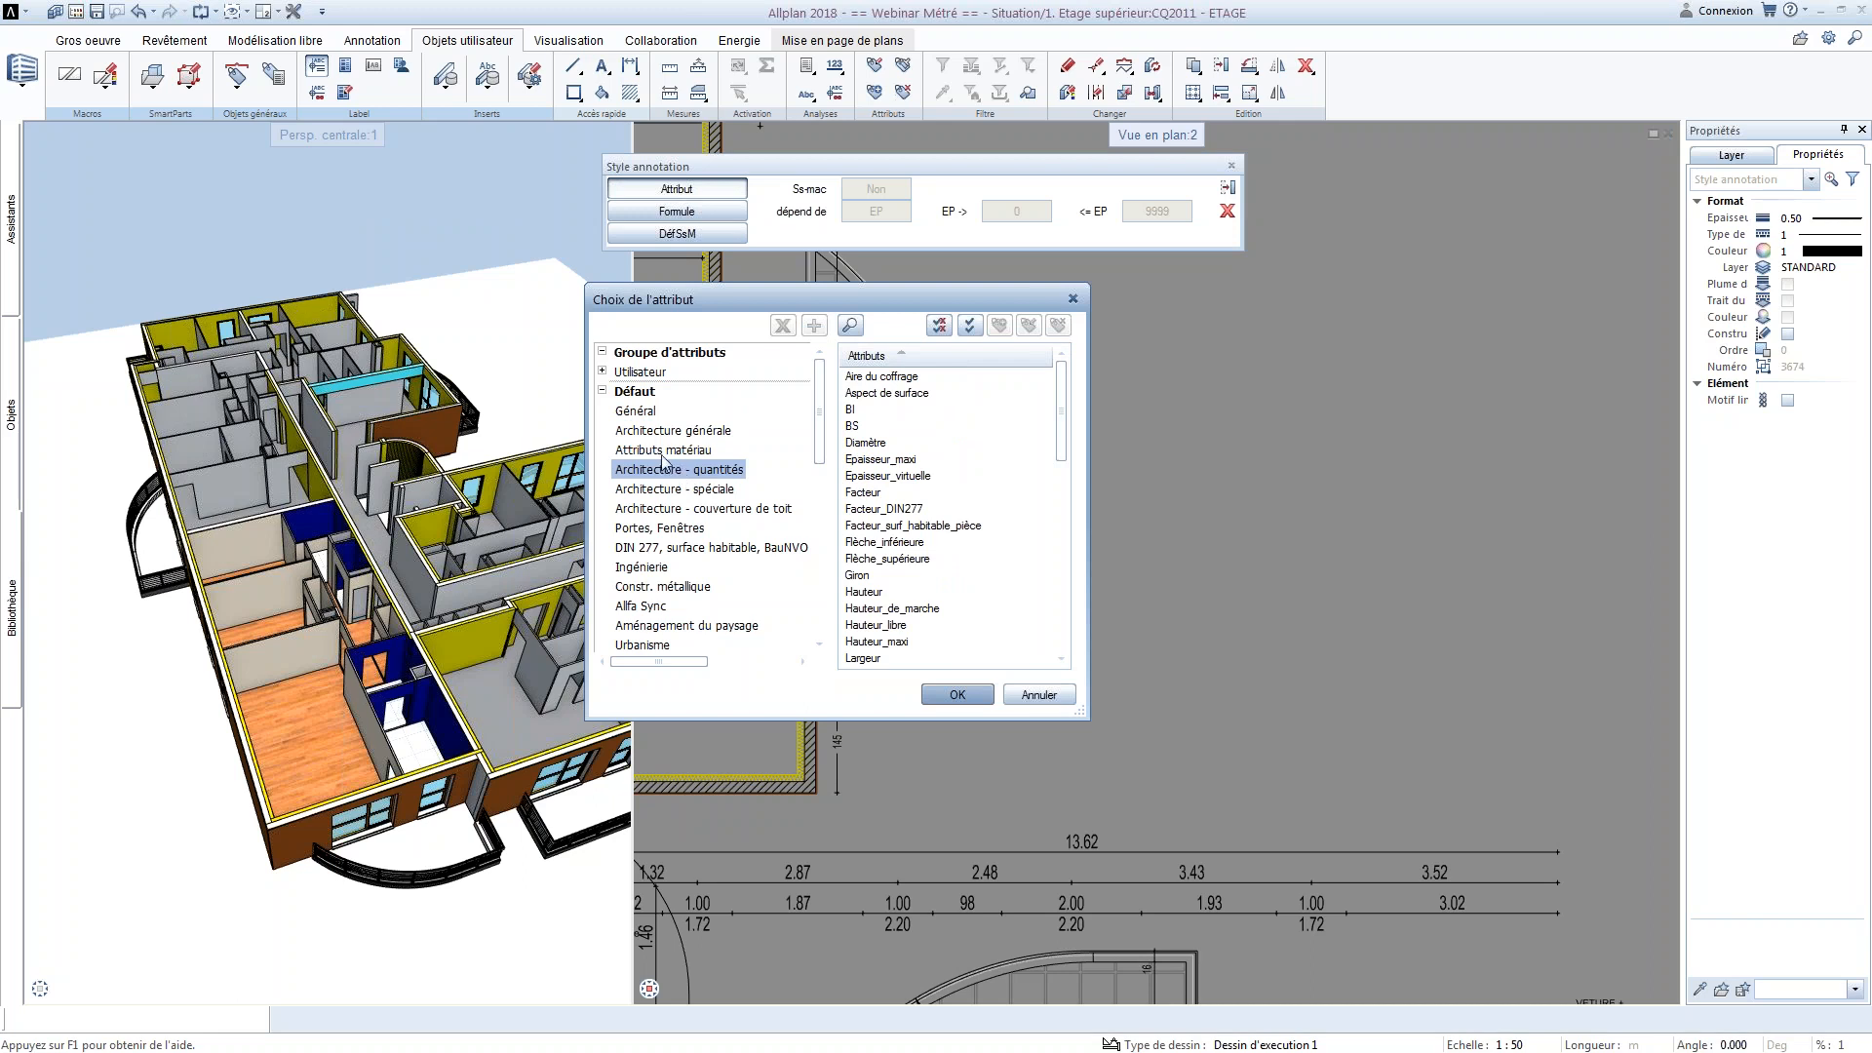
left_click(673, 432)
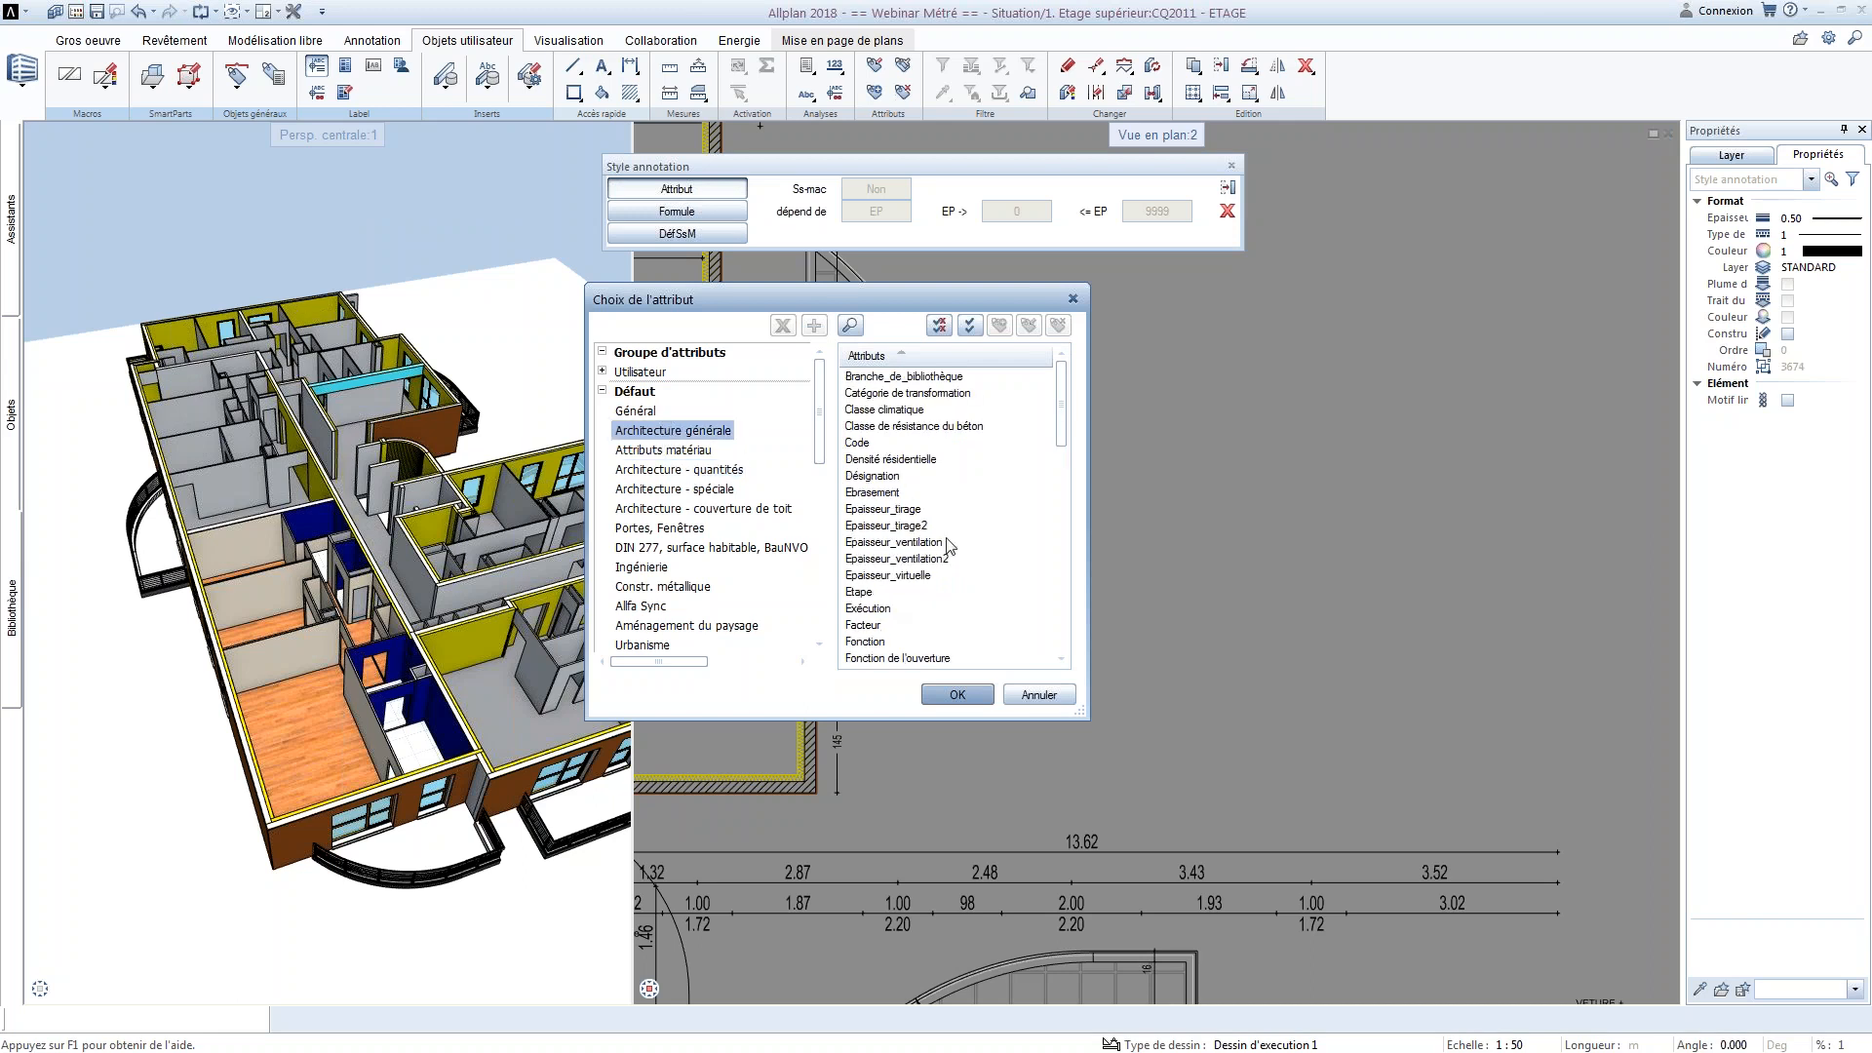
scroll(863, 531, "down", 10)
scroll(863, 534, "down", 3)
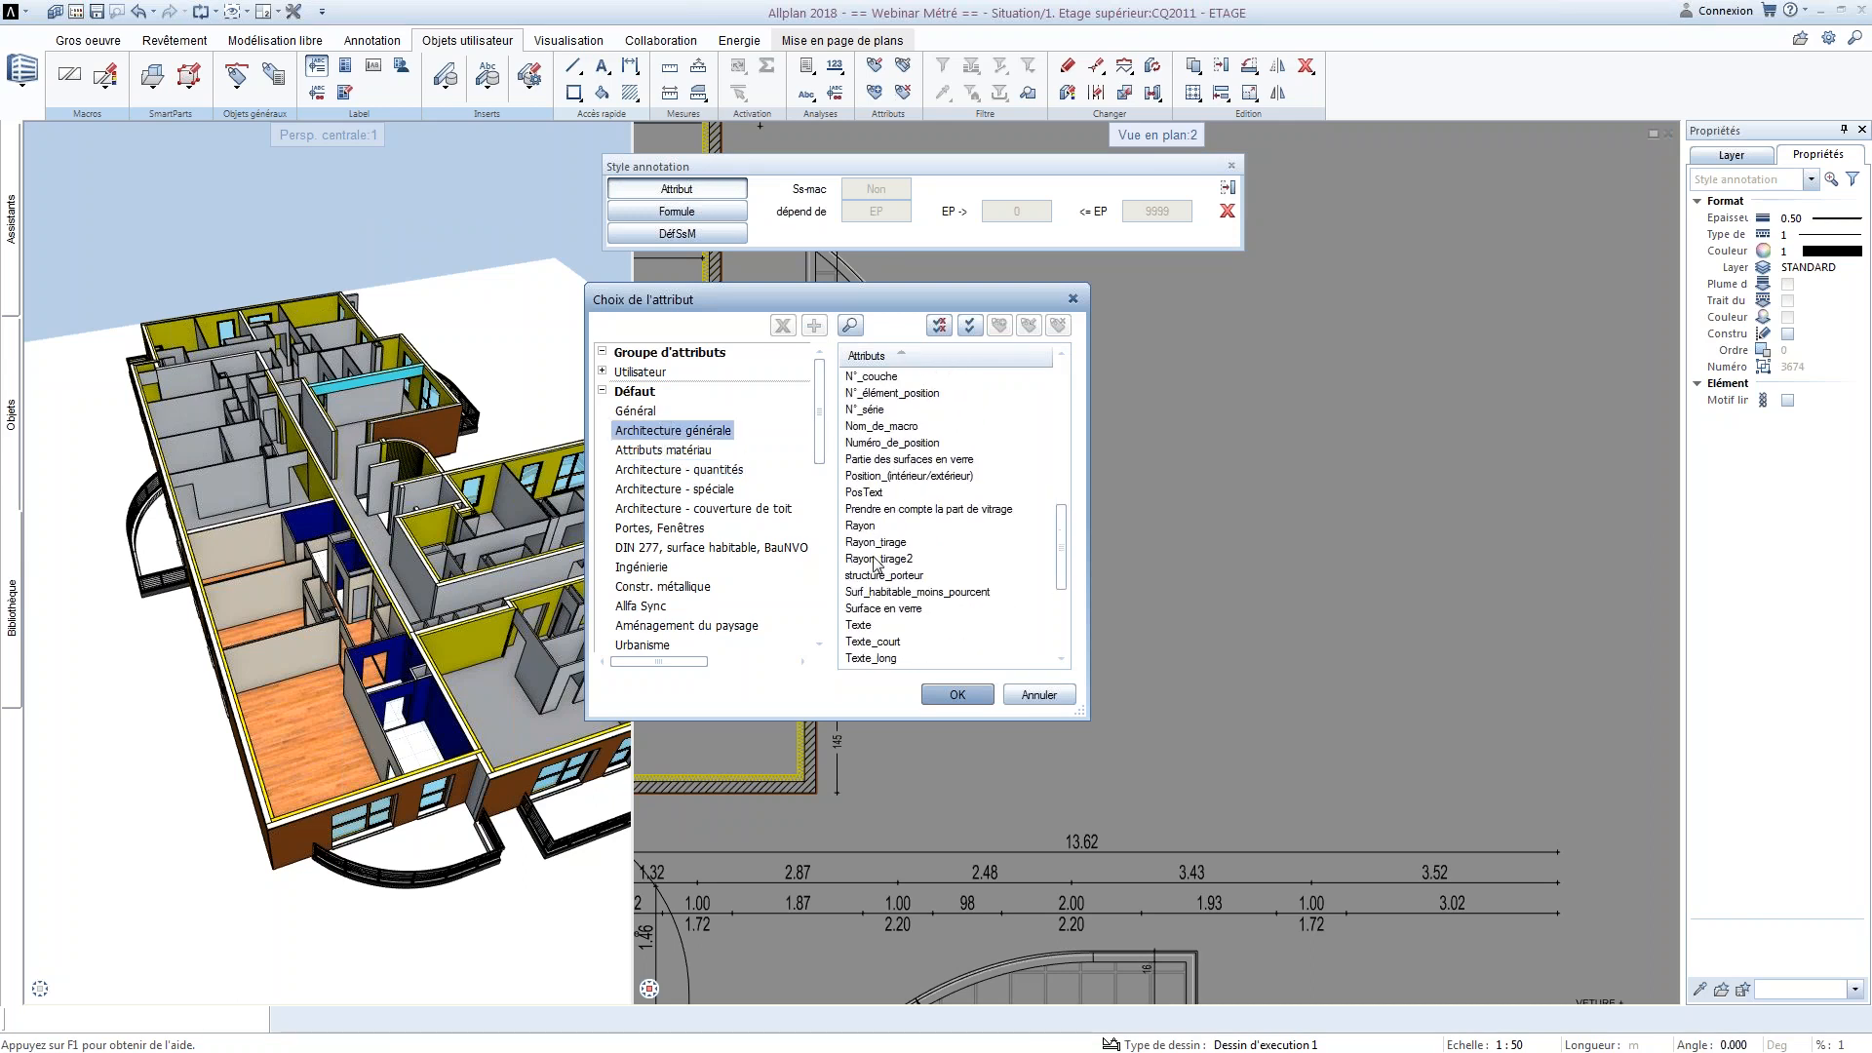
left_click(862, 593)
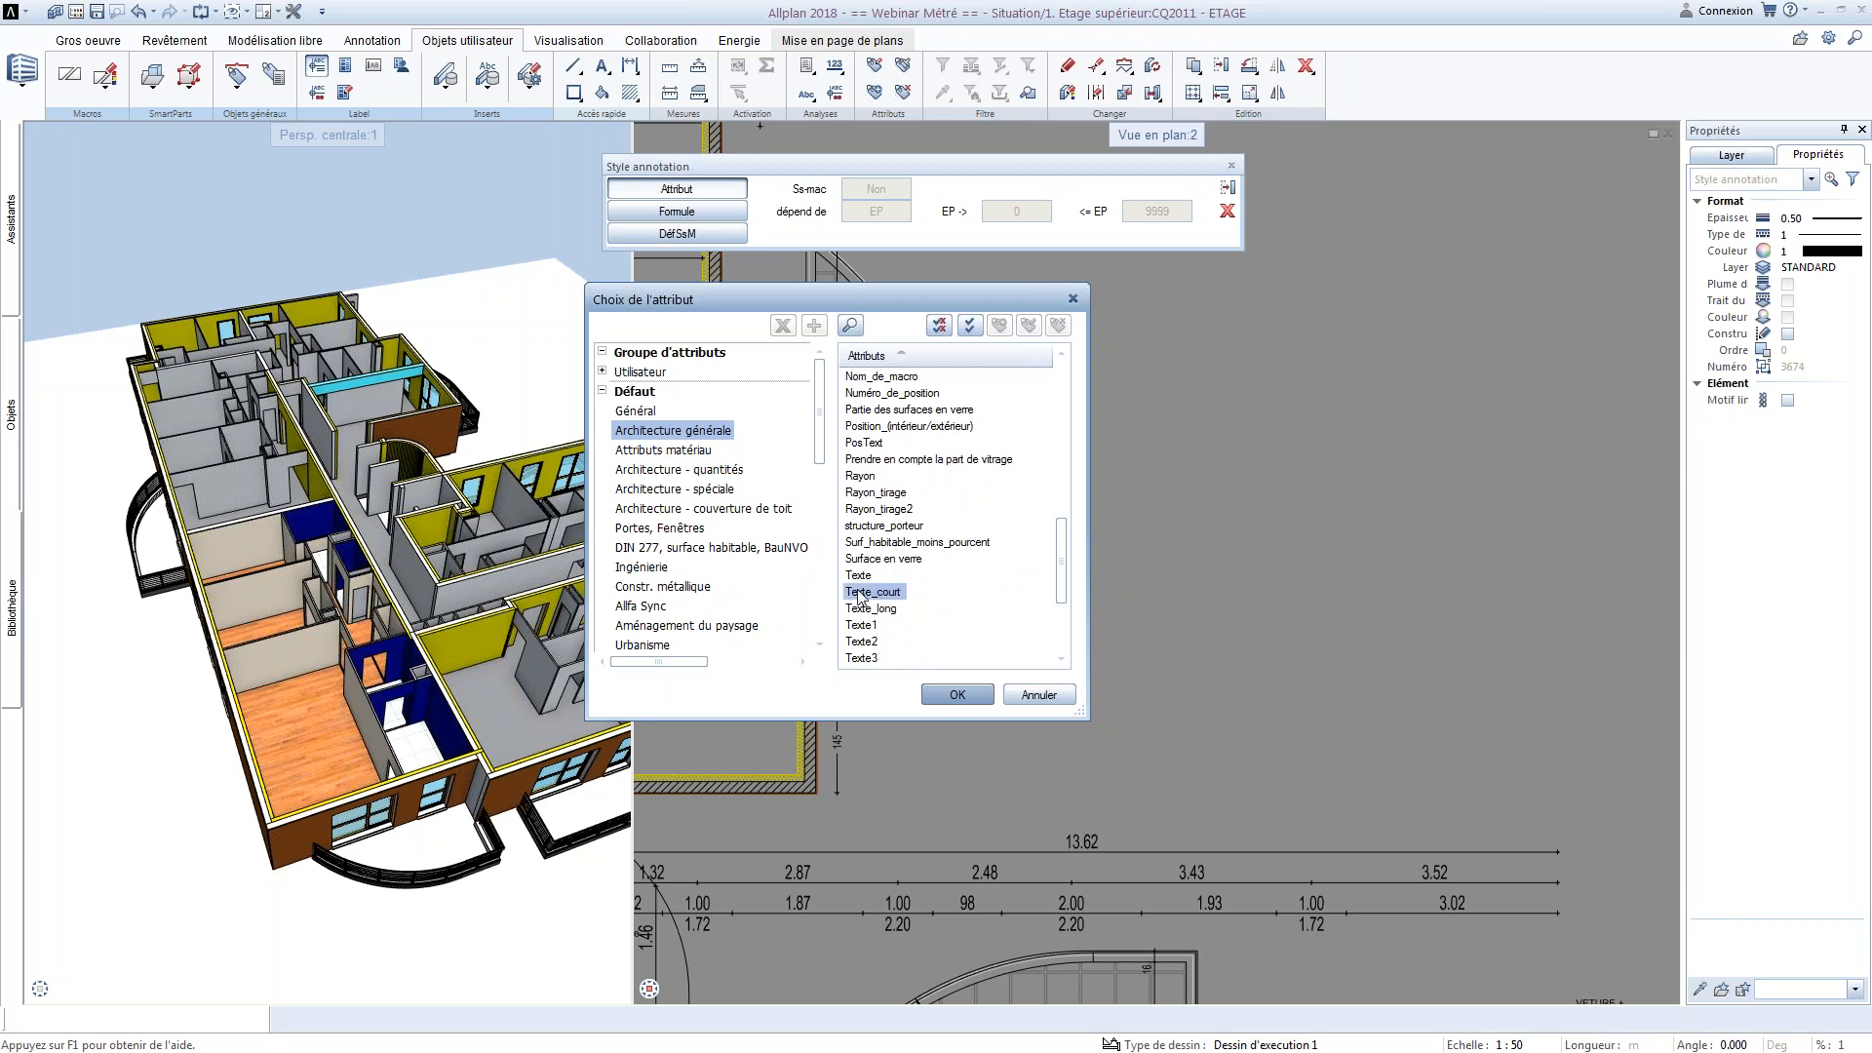
left_click(955, 694)
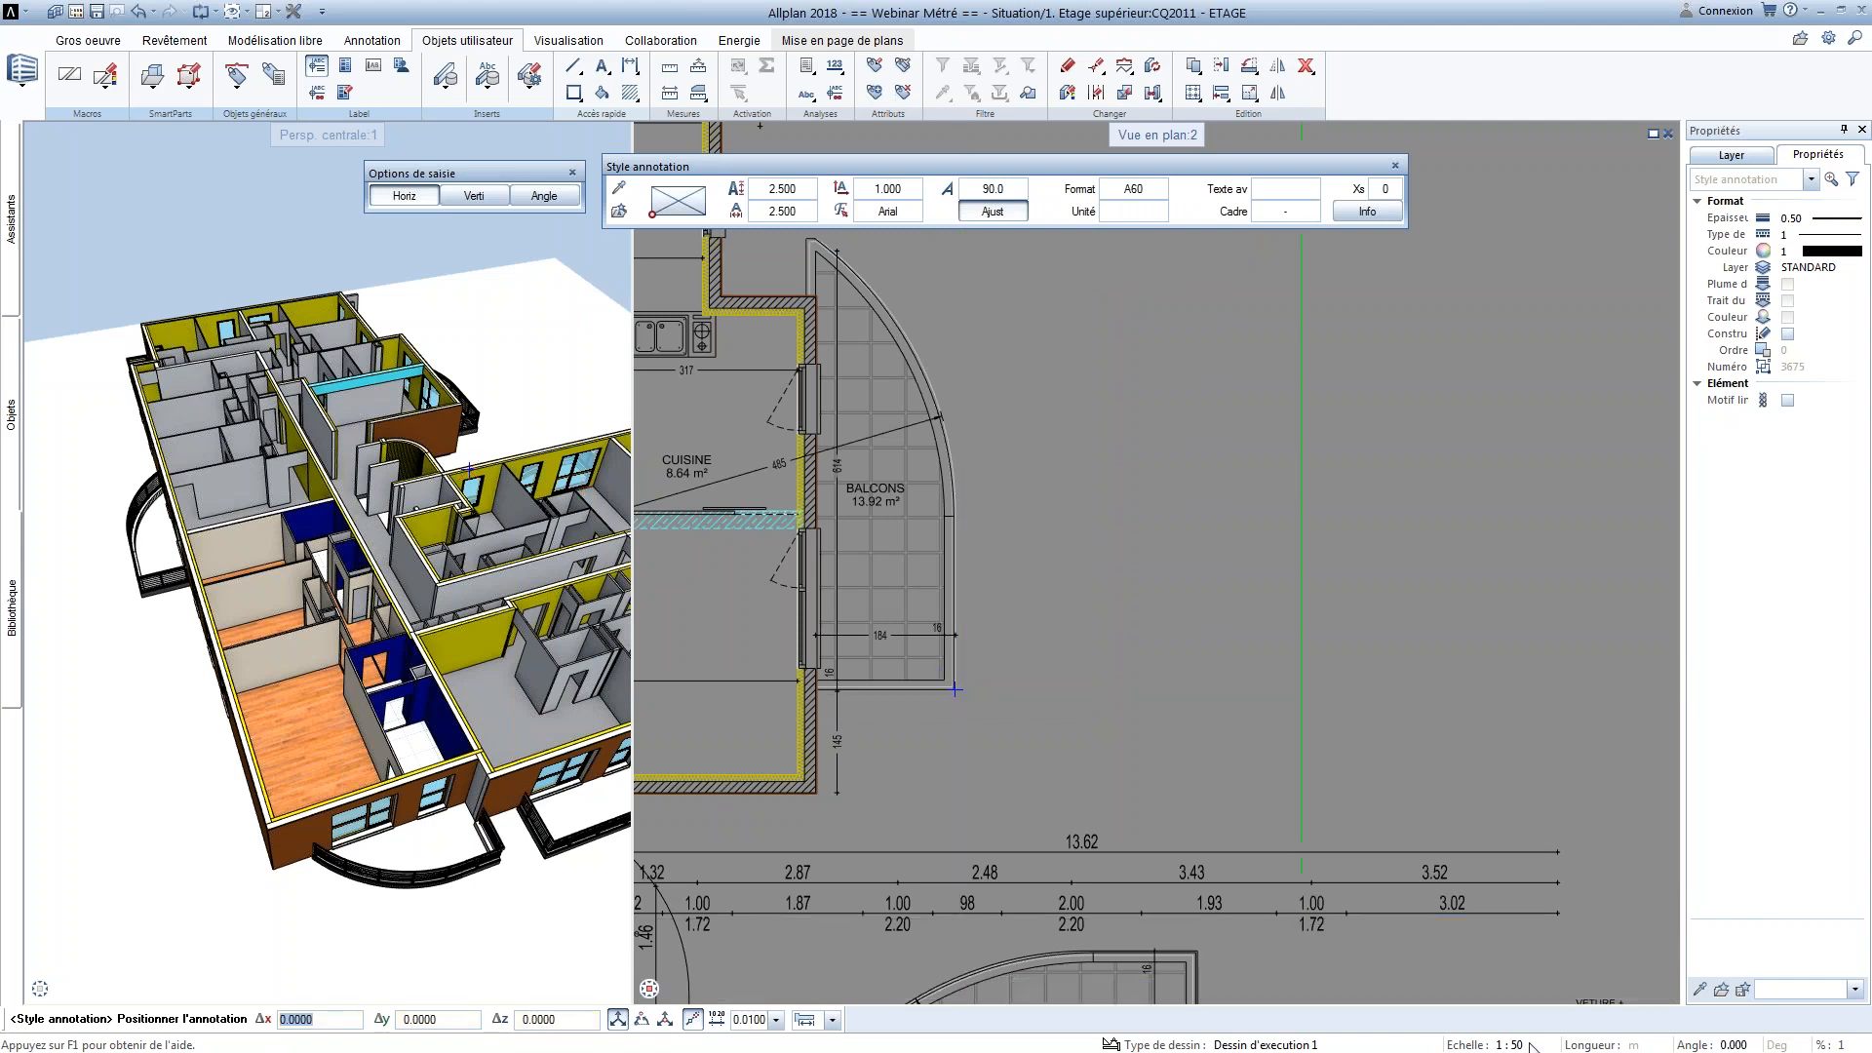
Set the drawing scale to 1:100 for positioning the annotation in the empty area beside the balcony
left_click(1524, 1043)
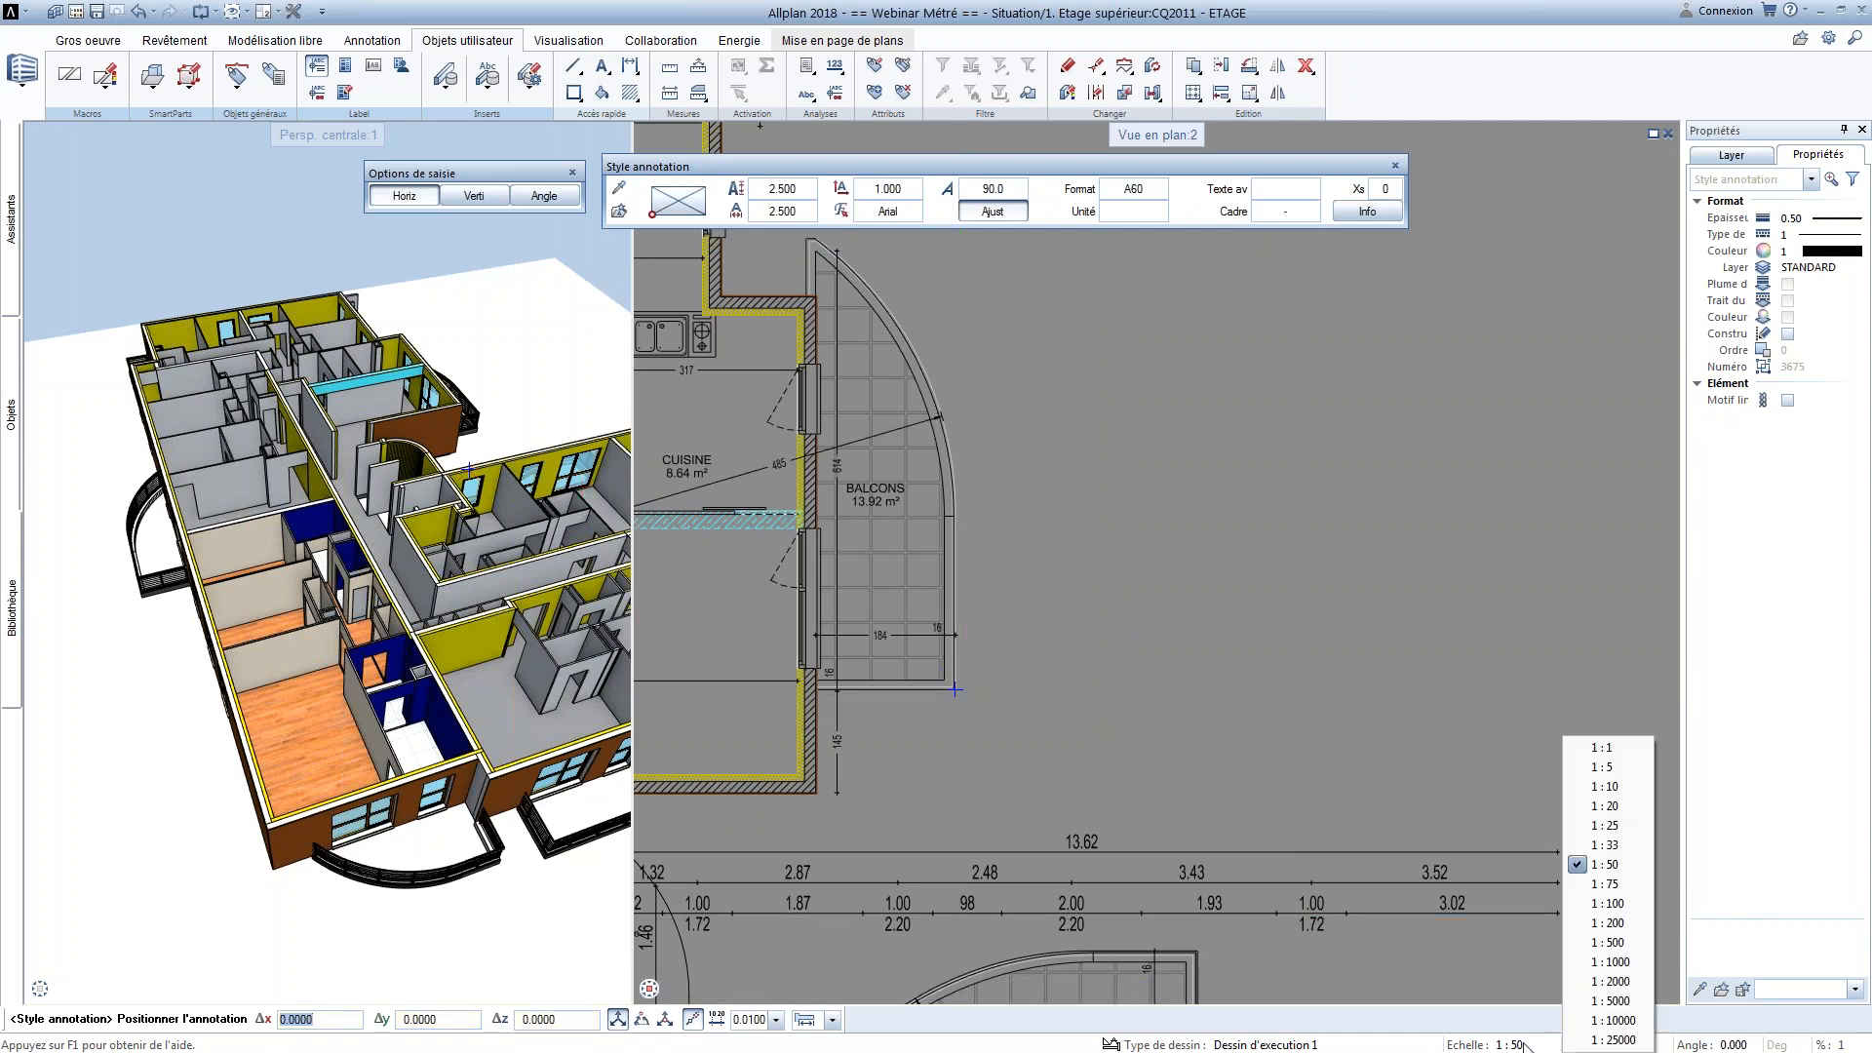
left_click(1609, 903)
mouse_move(1241, 560)
middle_mouse_down()
mouse_move(1040, 672)
mouse_move(1047, 726)
middle_mouse_up()
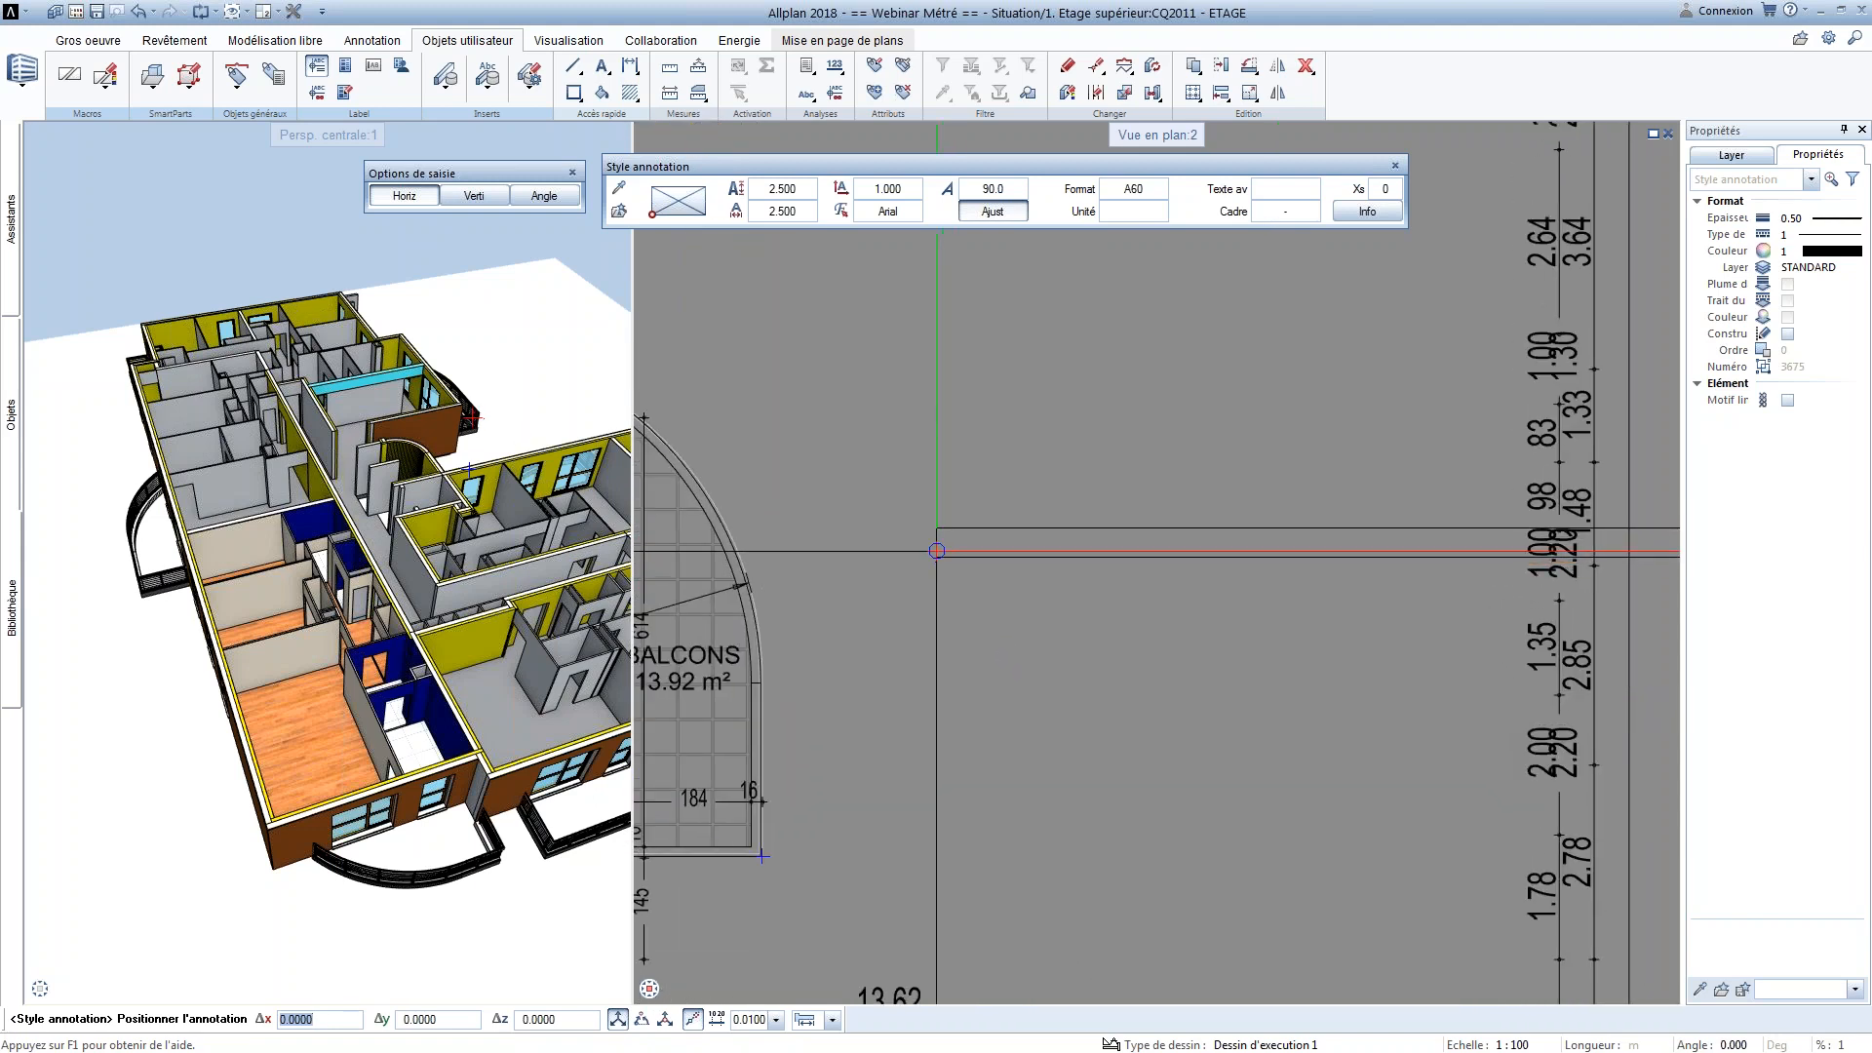
middle_click_drag(937, 551, 962, 729)
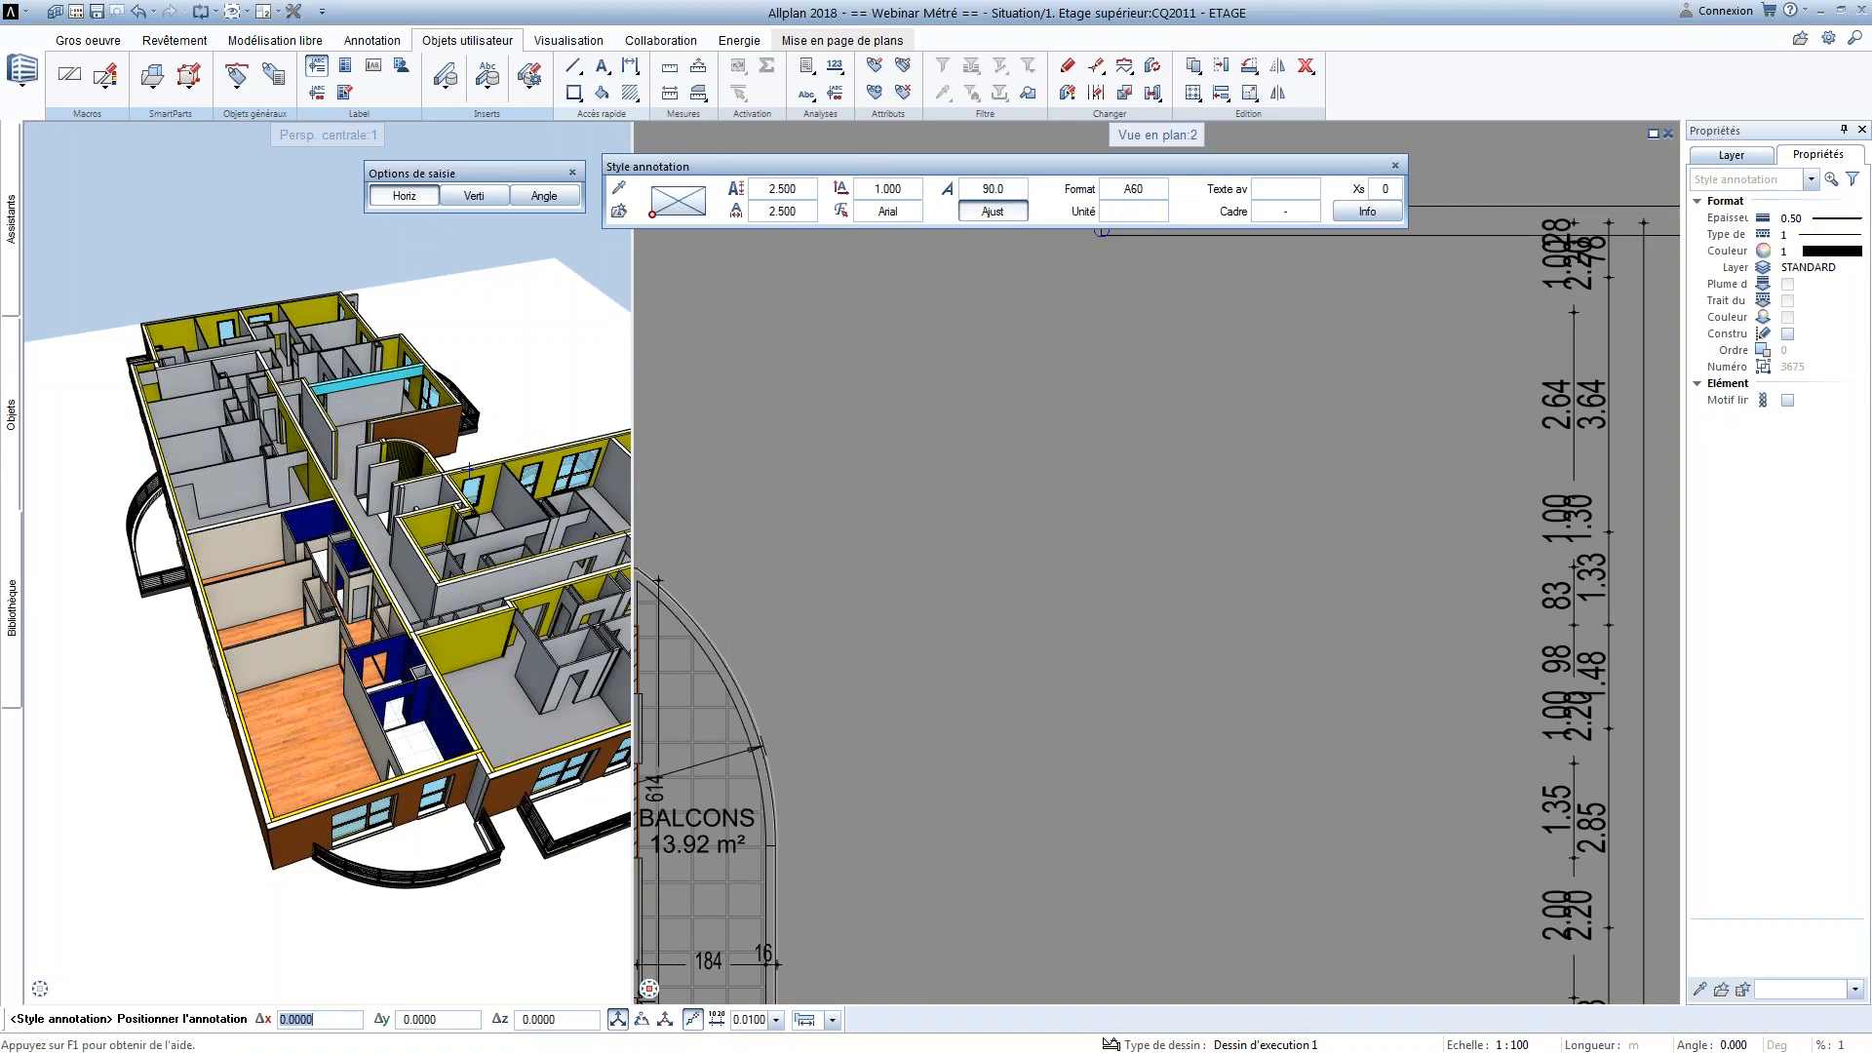
Switch to Illustration.docx in Word and review the text format code in the section on attribute and cell formats
key("alt+Tab")
scroll(521, 673, "up", 20)
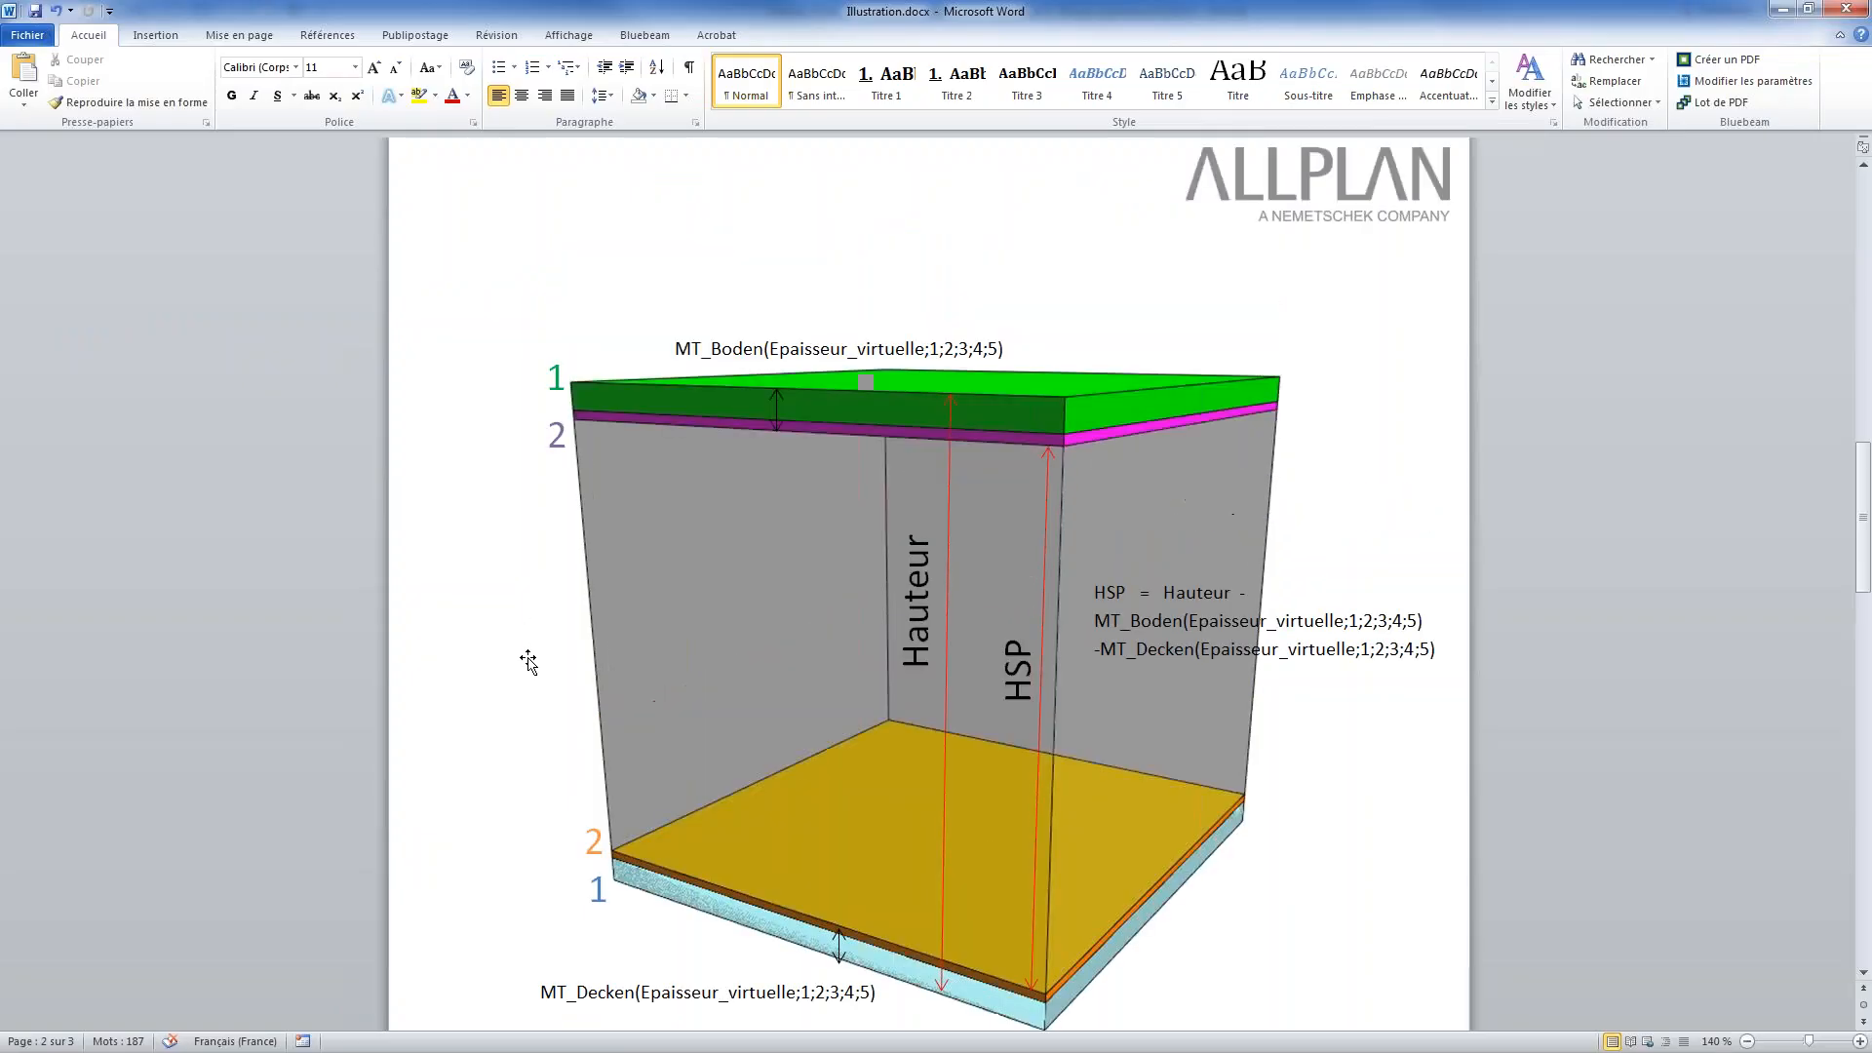
scroll(517, 685, "down", 2)
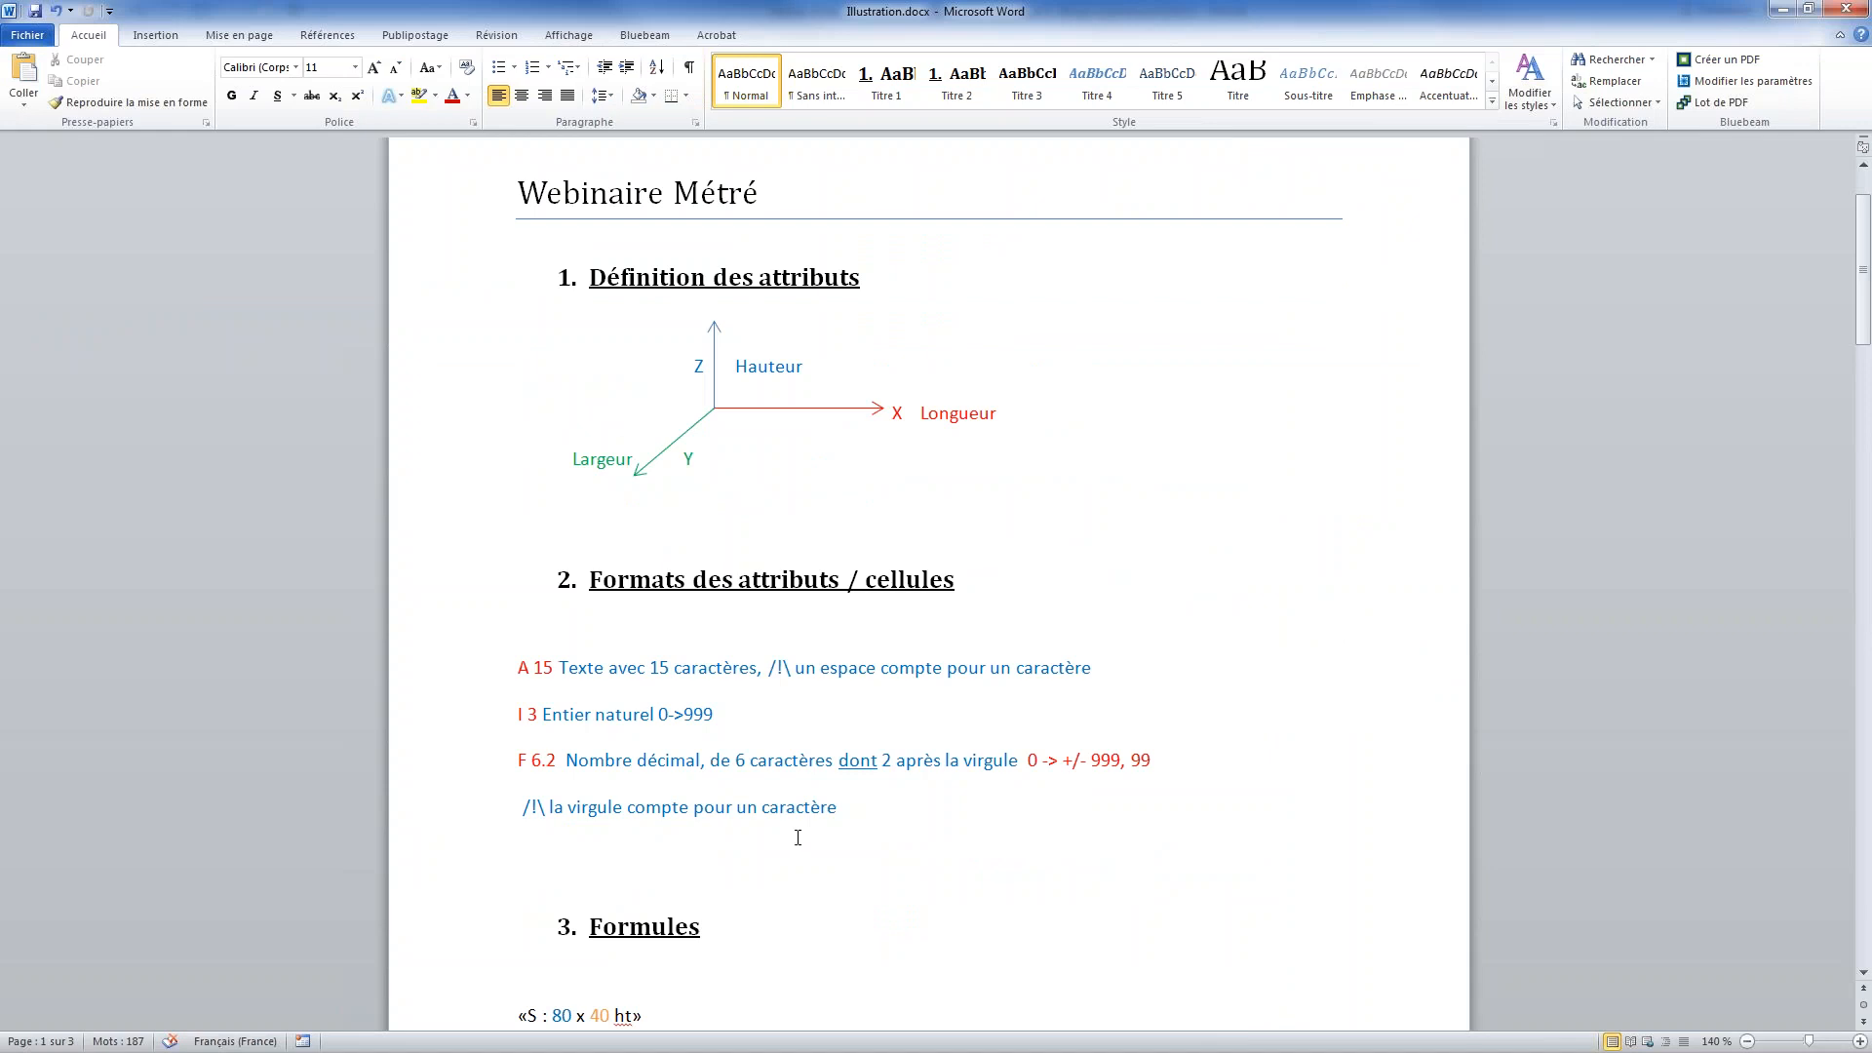
scroll(798, 837, "down", 1)
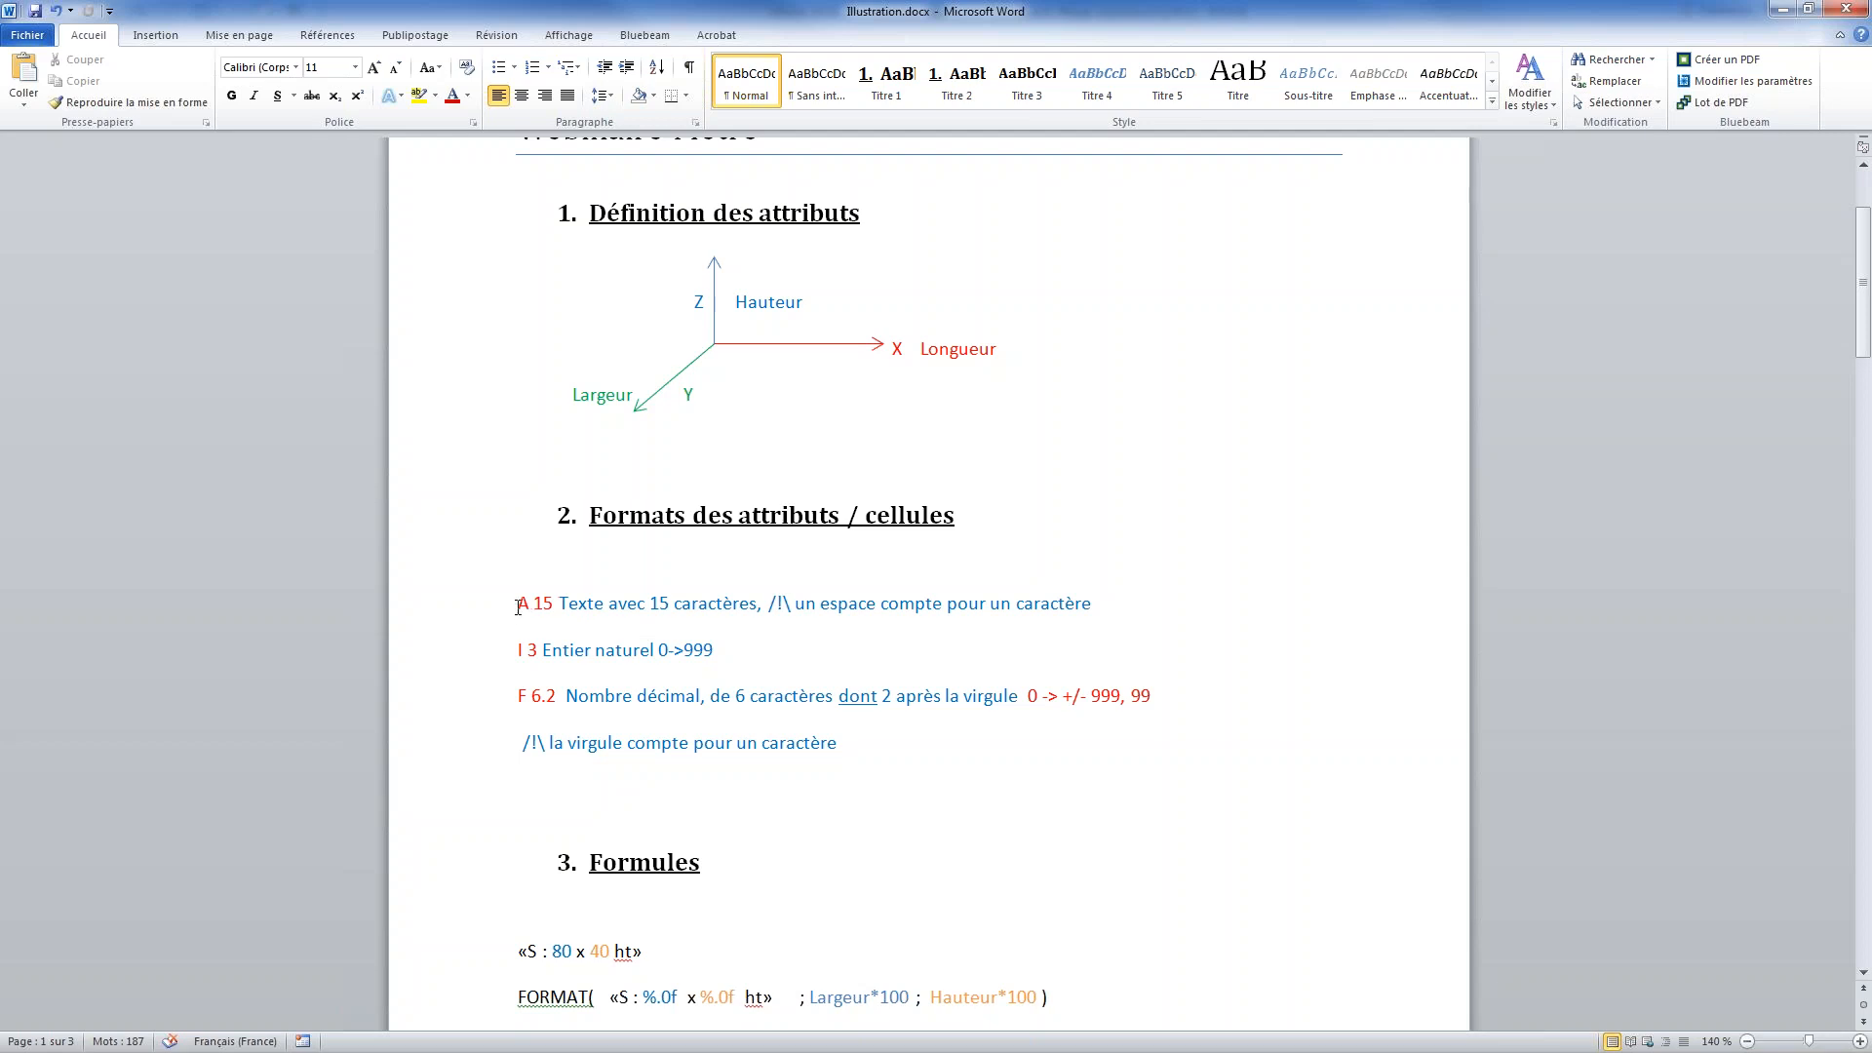
left_click_drag(518, 604, 784, 622)
left_click(763, 636)
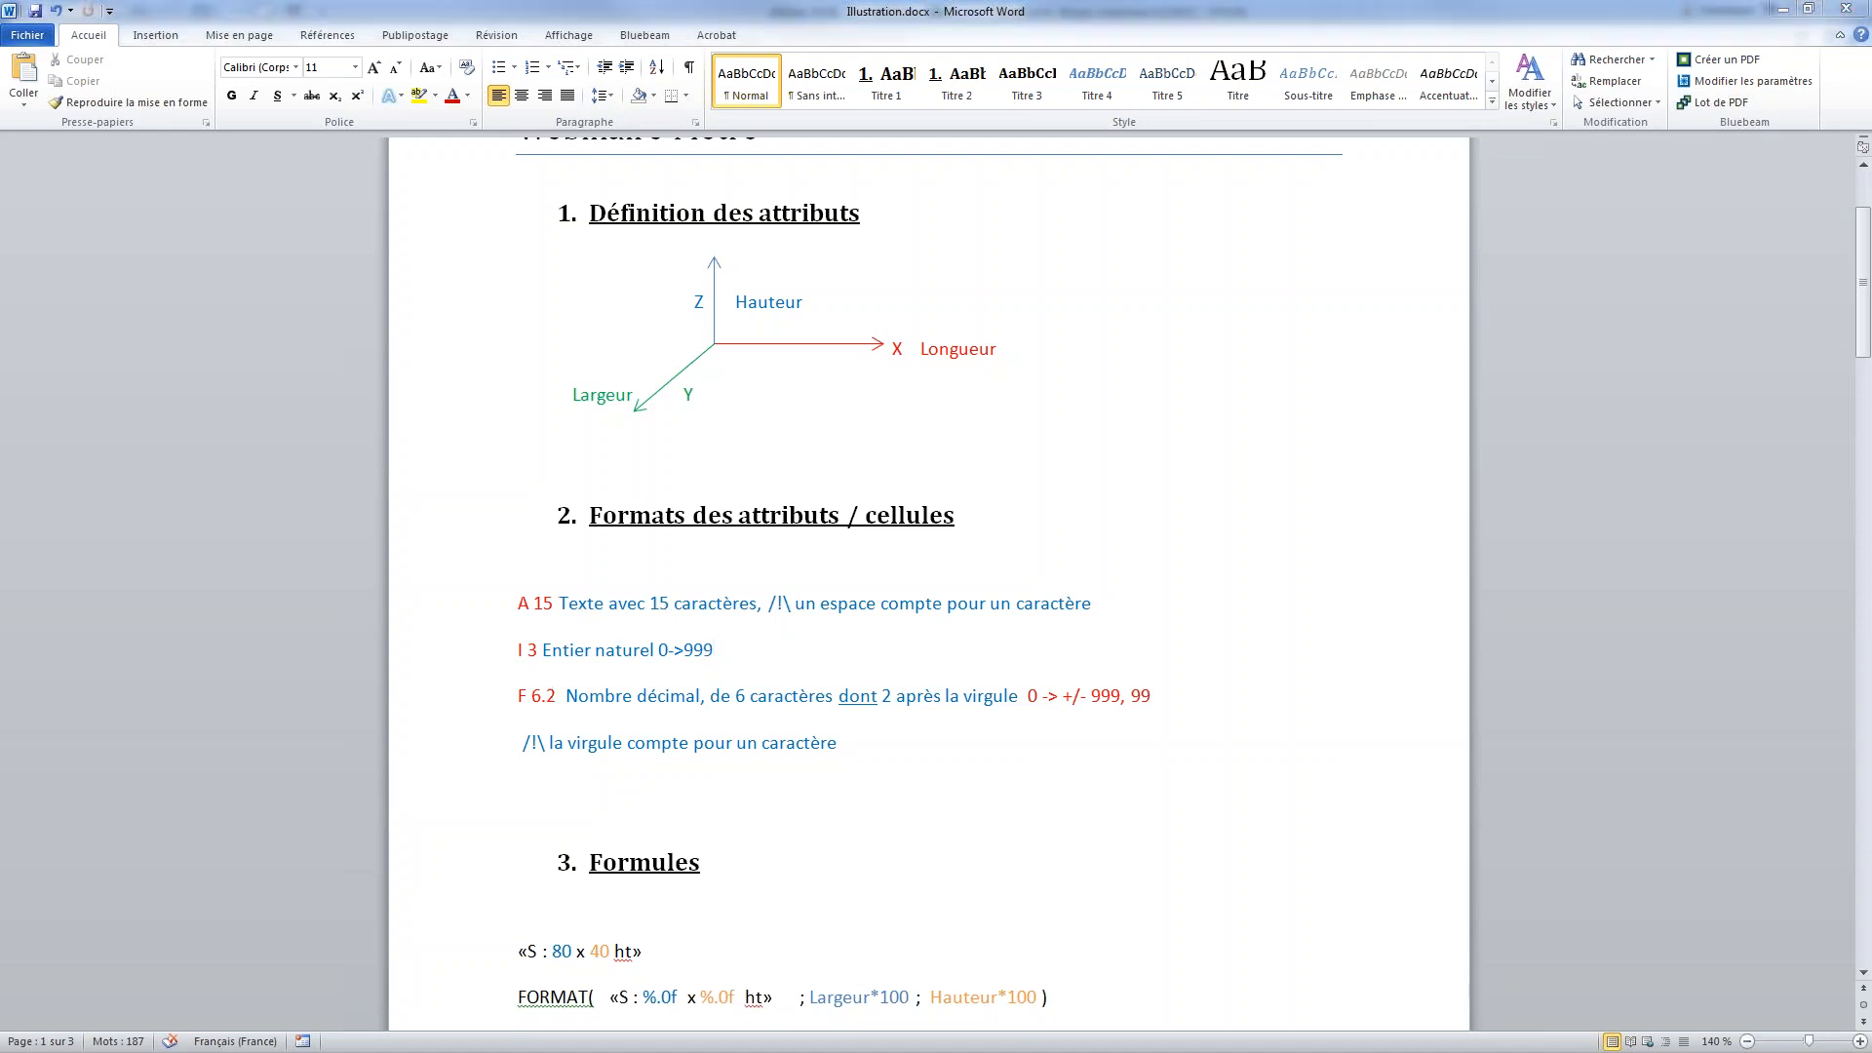
Return to Allplan and set the text annotation's format to A5
key("alt+Tab")
left_click(1155, 190)
key("shift+Left")
key("shift+Left")
type("5")
key("Return")
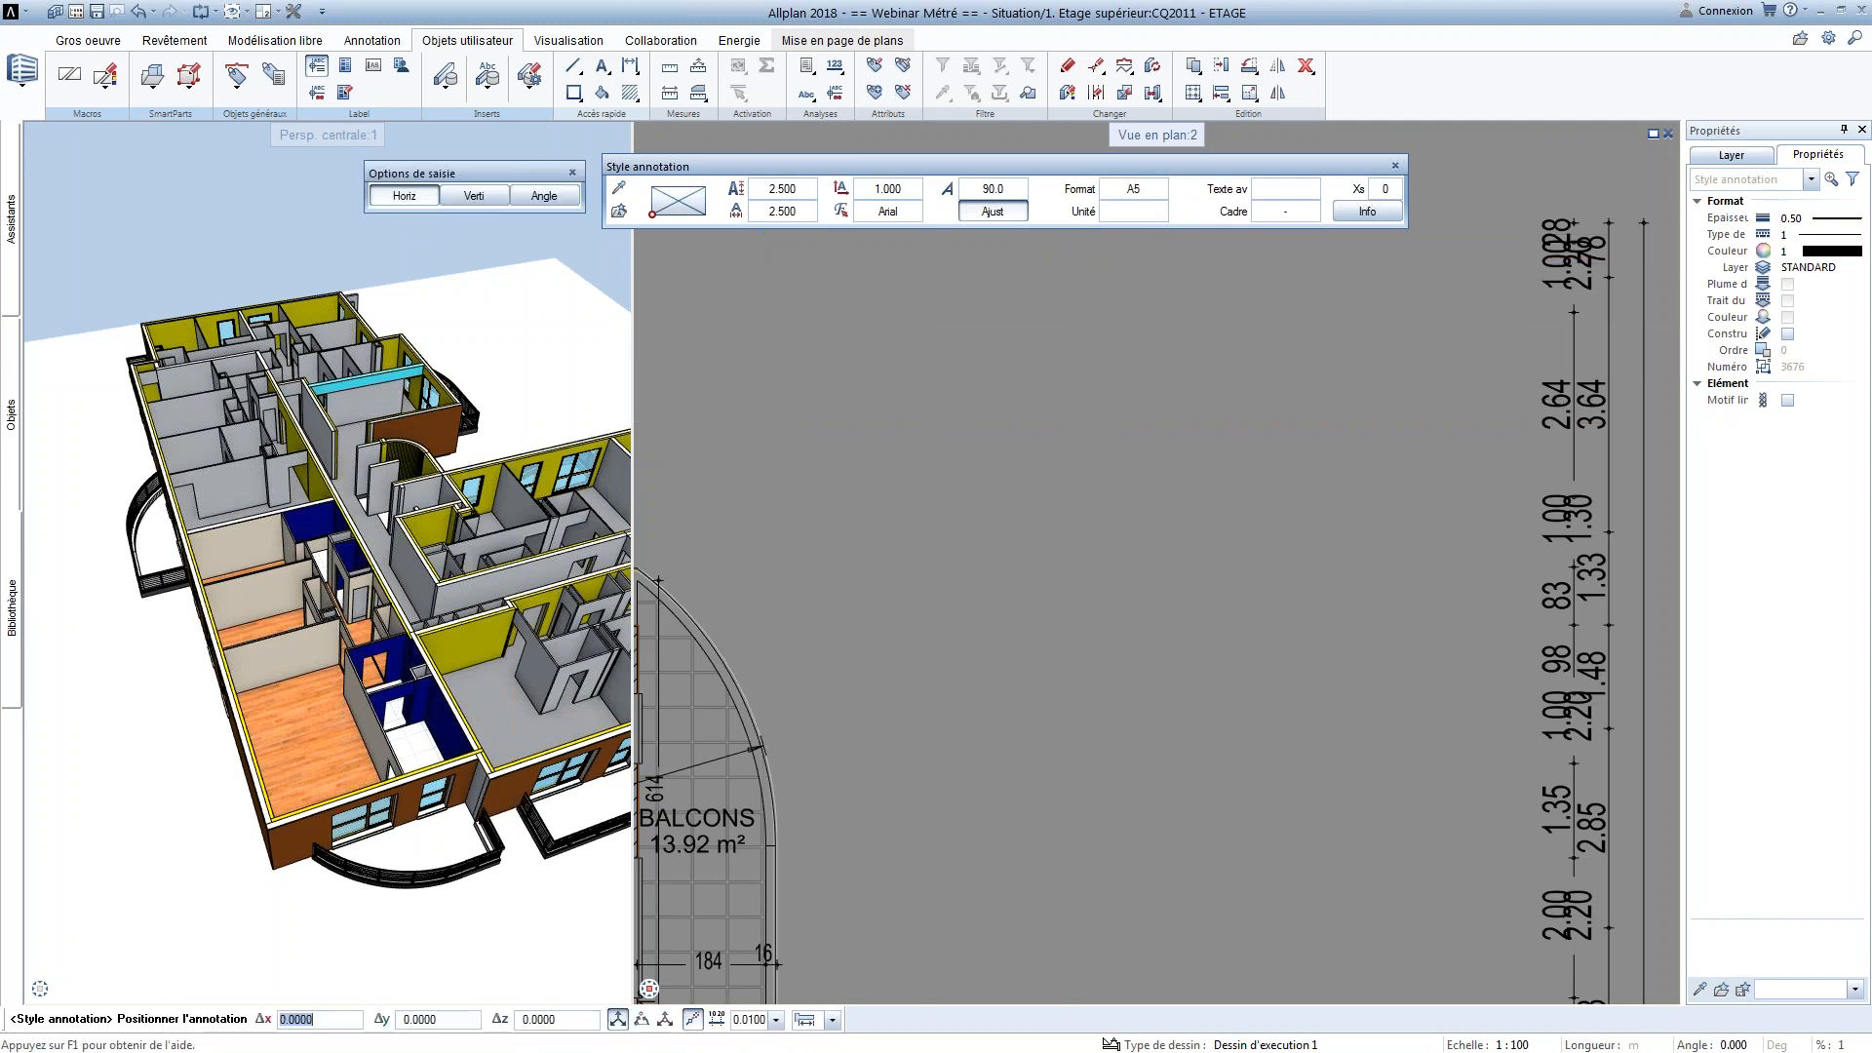
Anchor the text annotation at its lower-right corner and place it in the empty area beside the balcony
scroll(1006, 466, "up", 1)
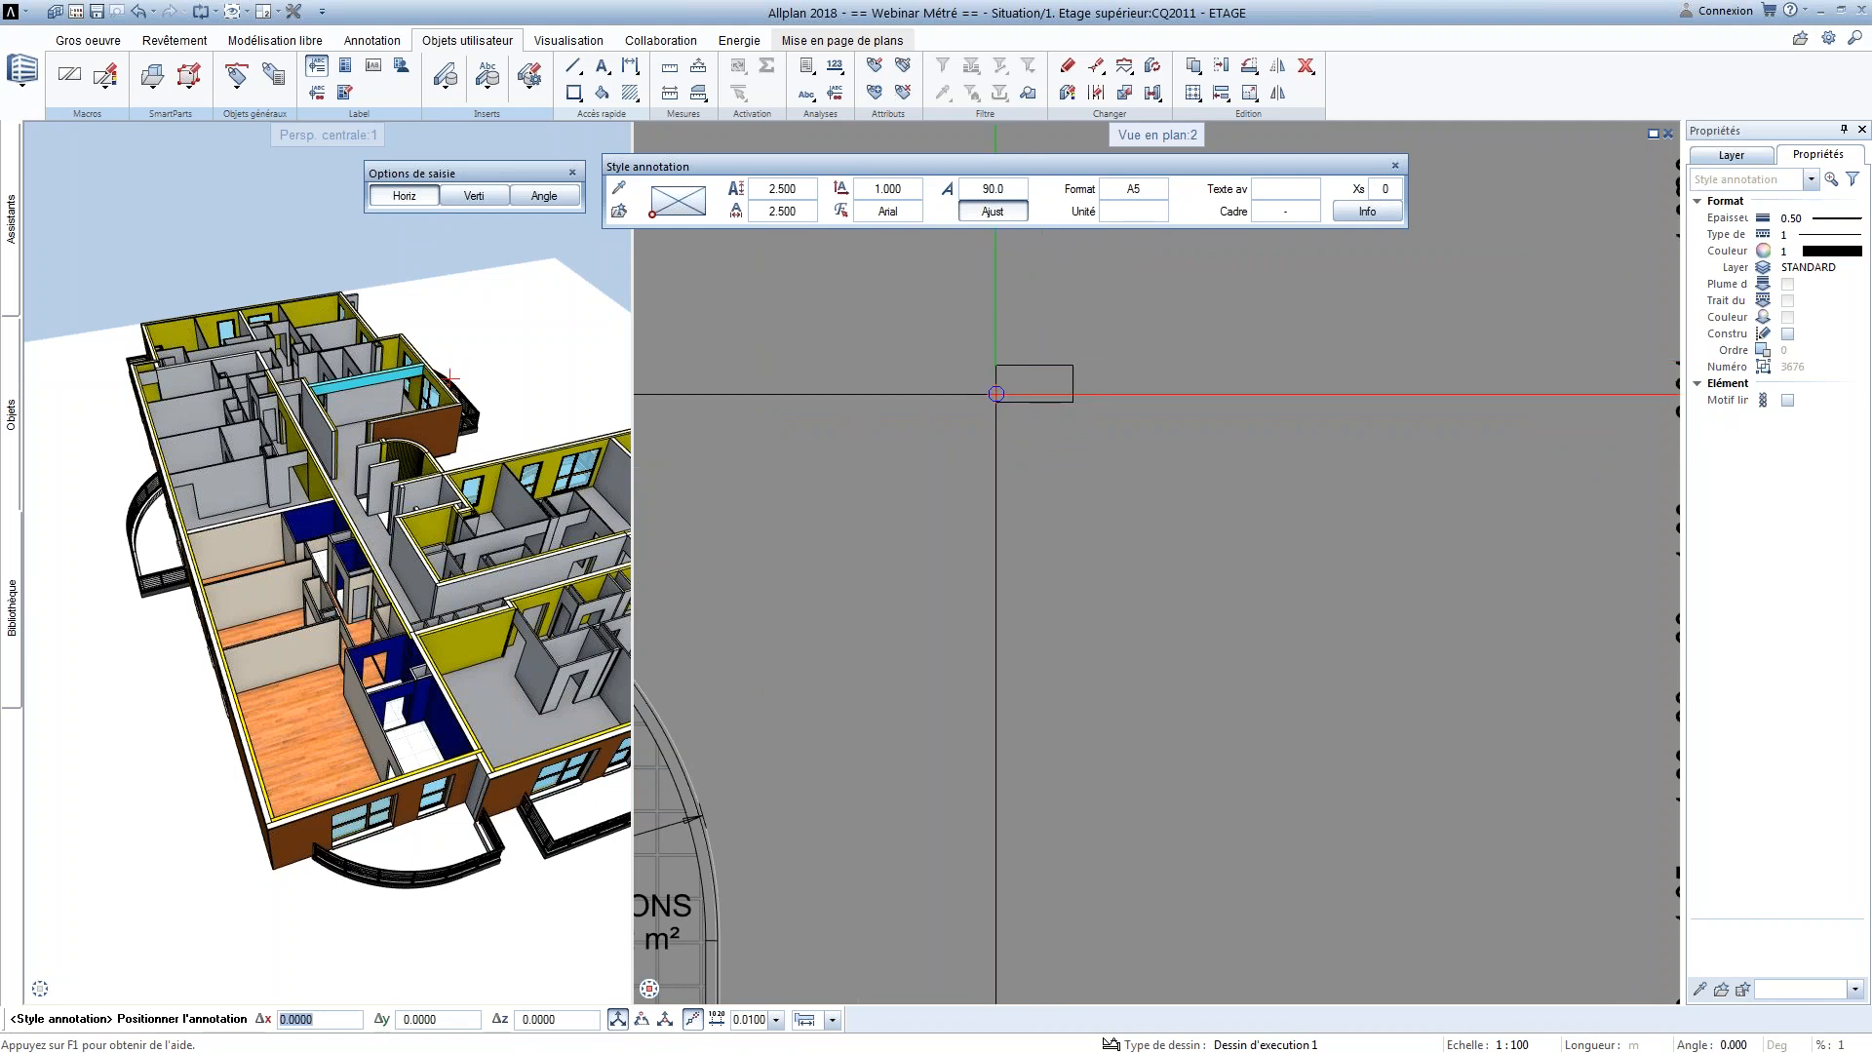
left_click(680, 217)
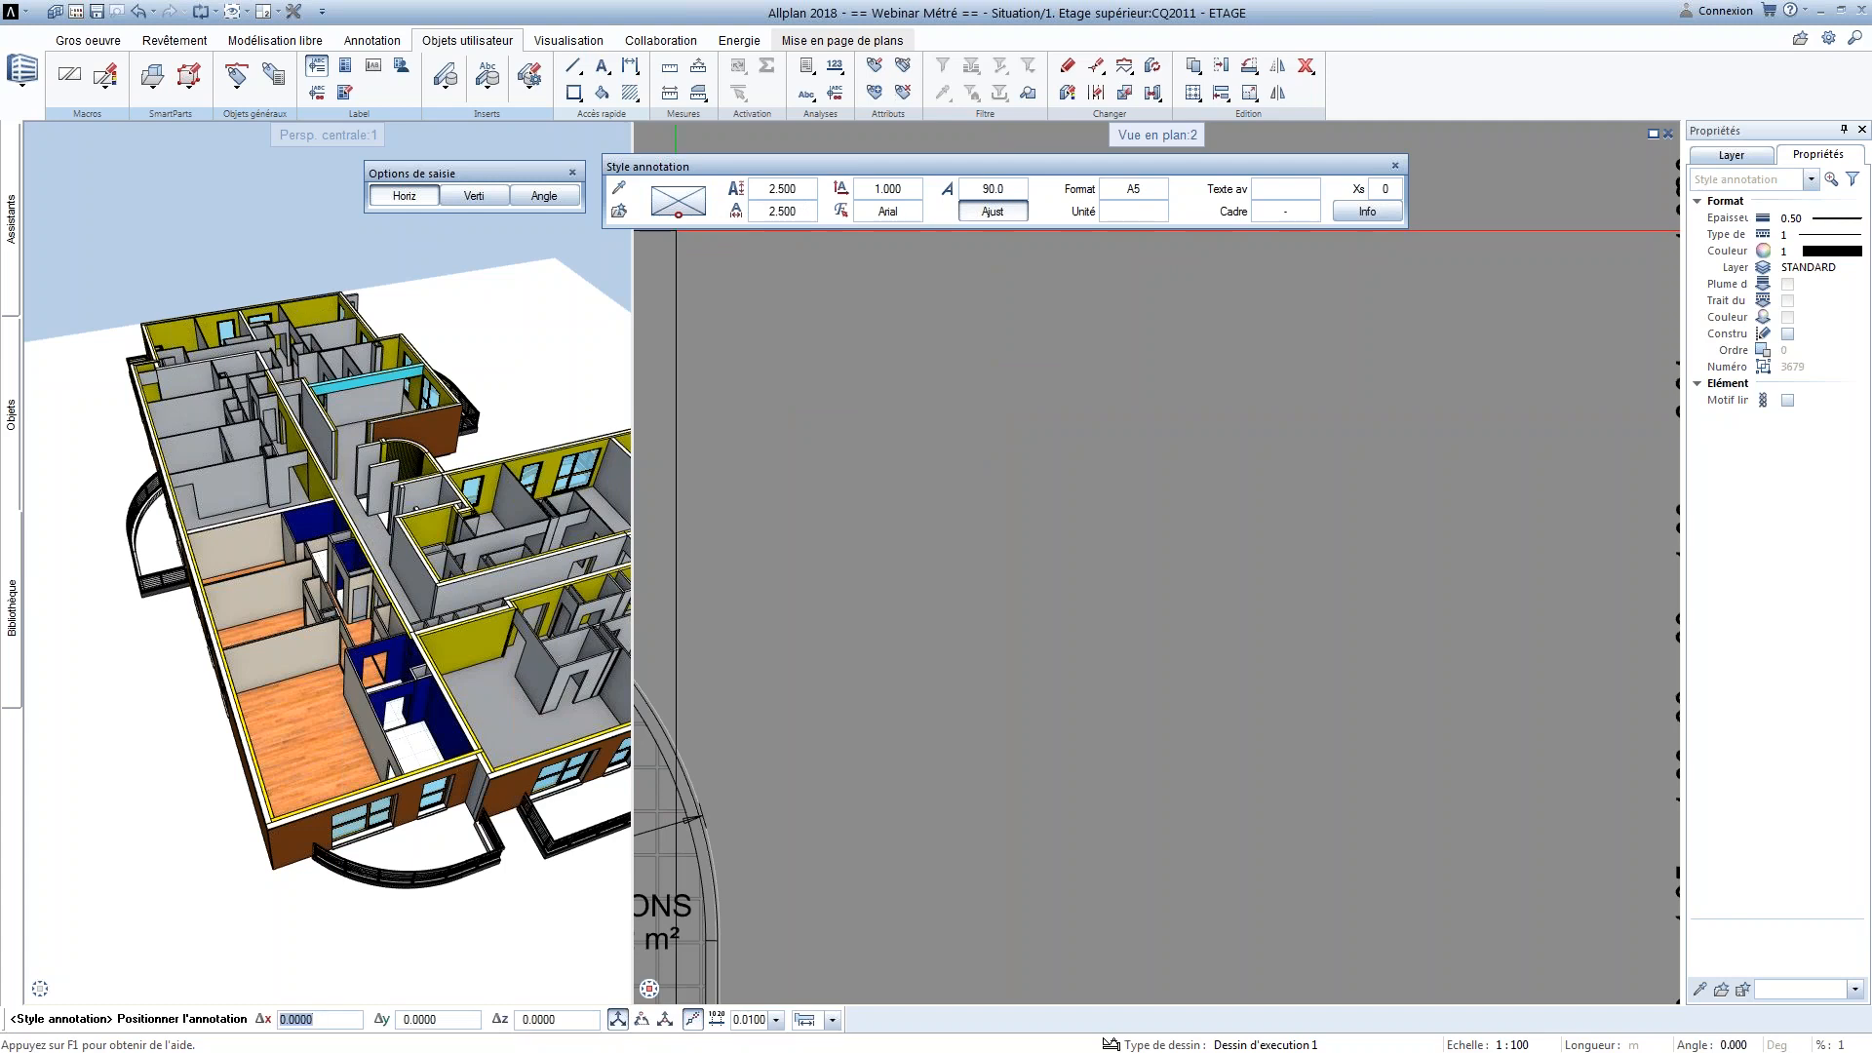
left_click(702, 214)
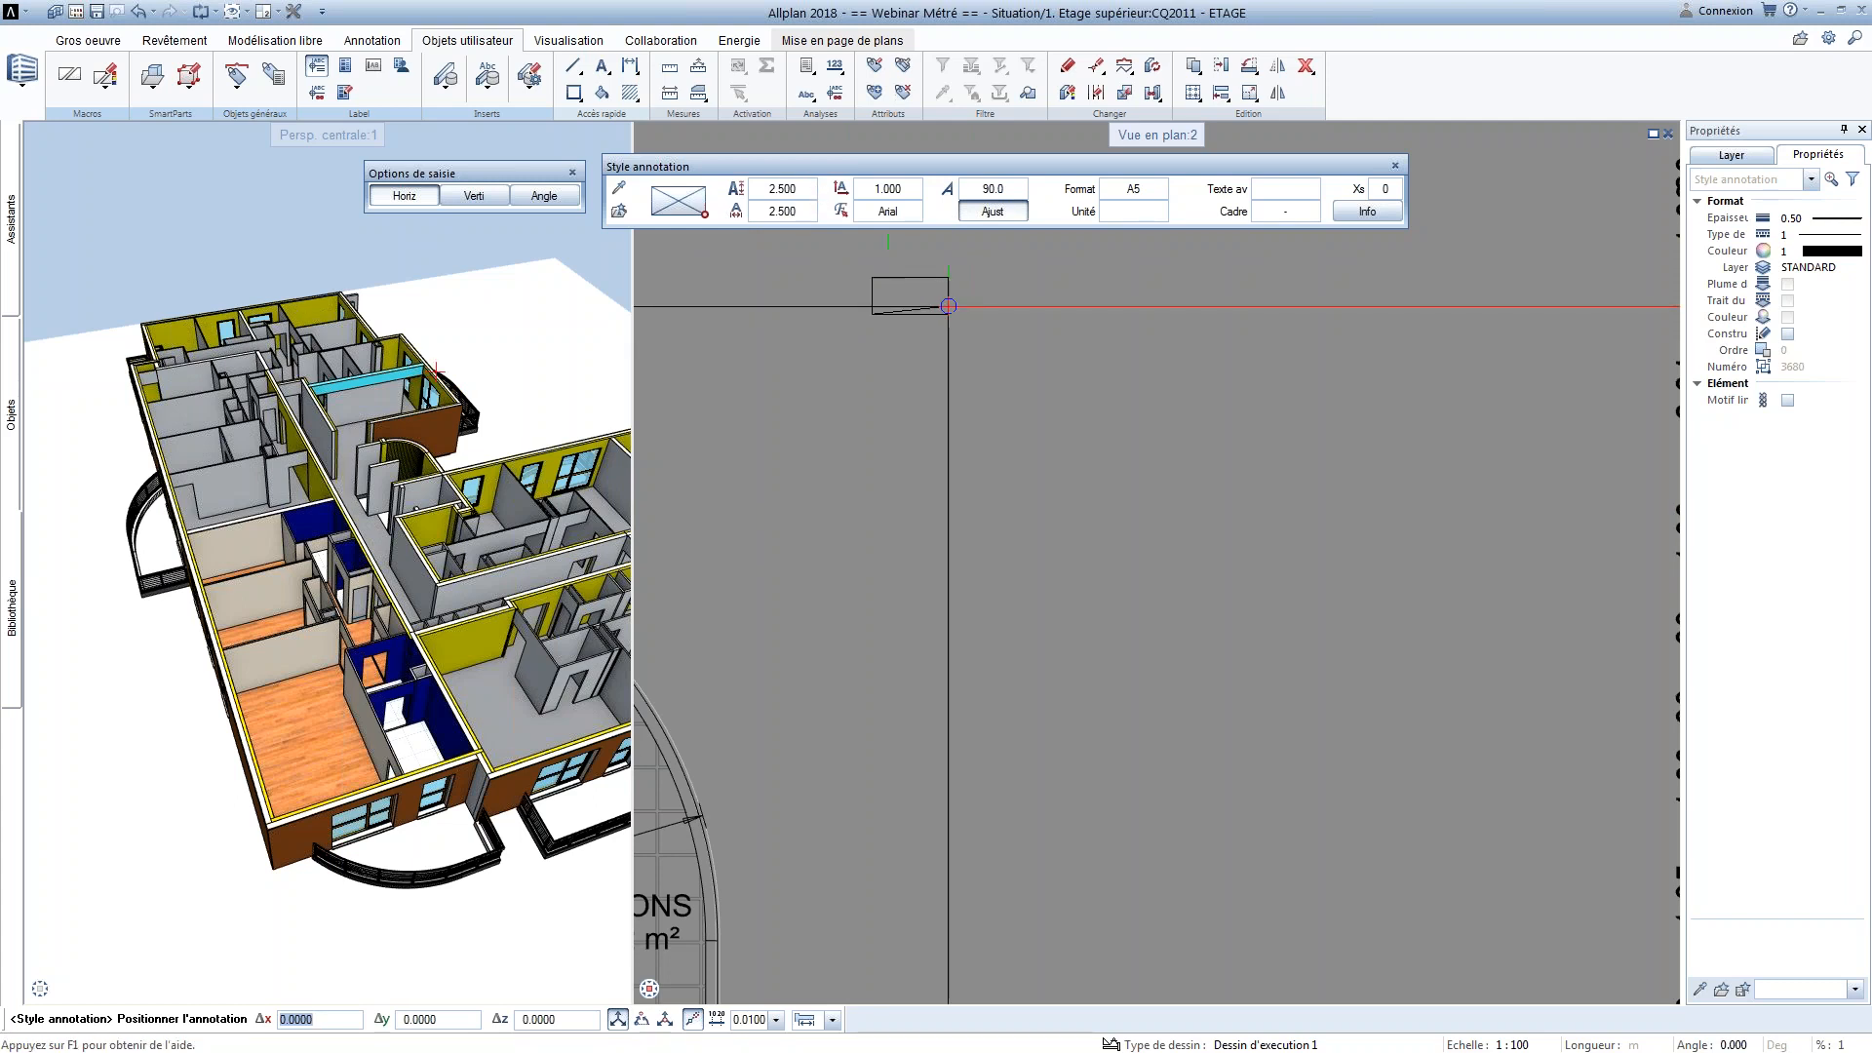
left_click(1011, 215)
left_click(1017, 452)
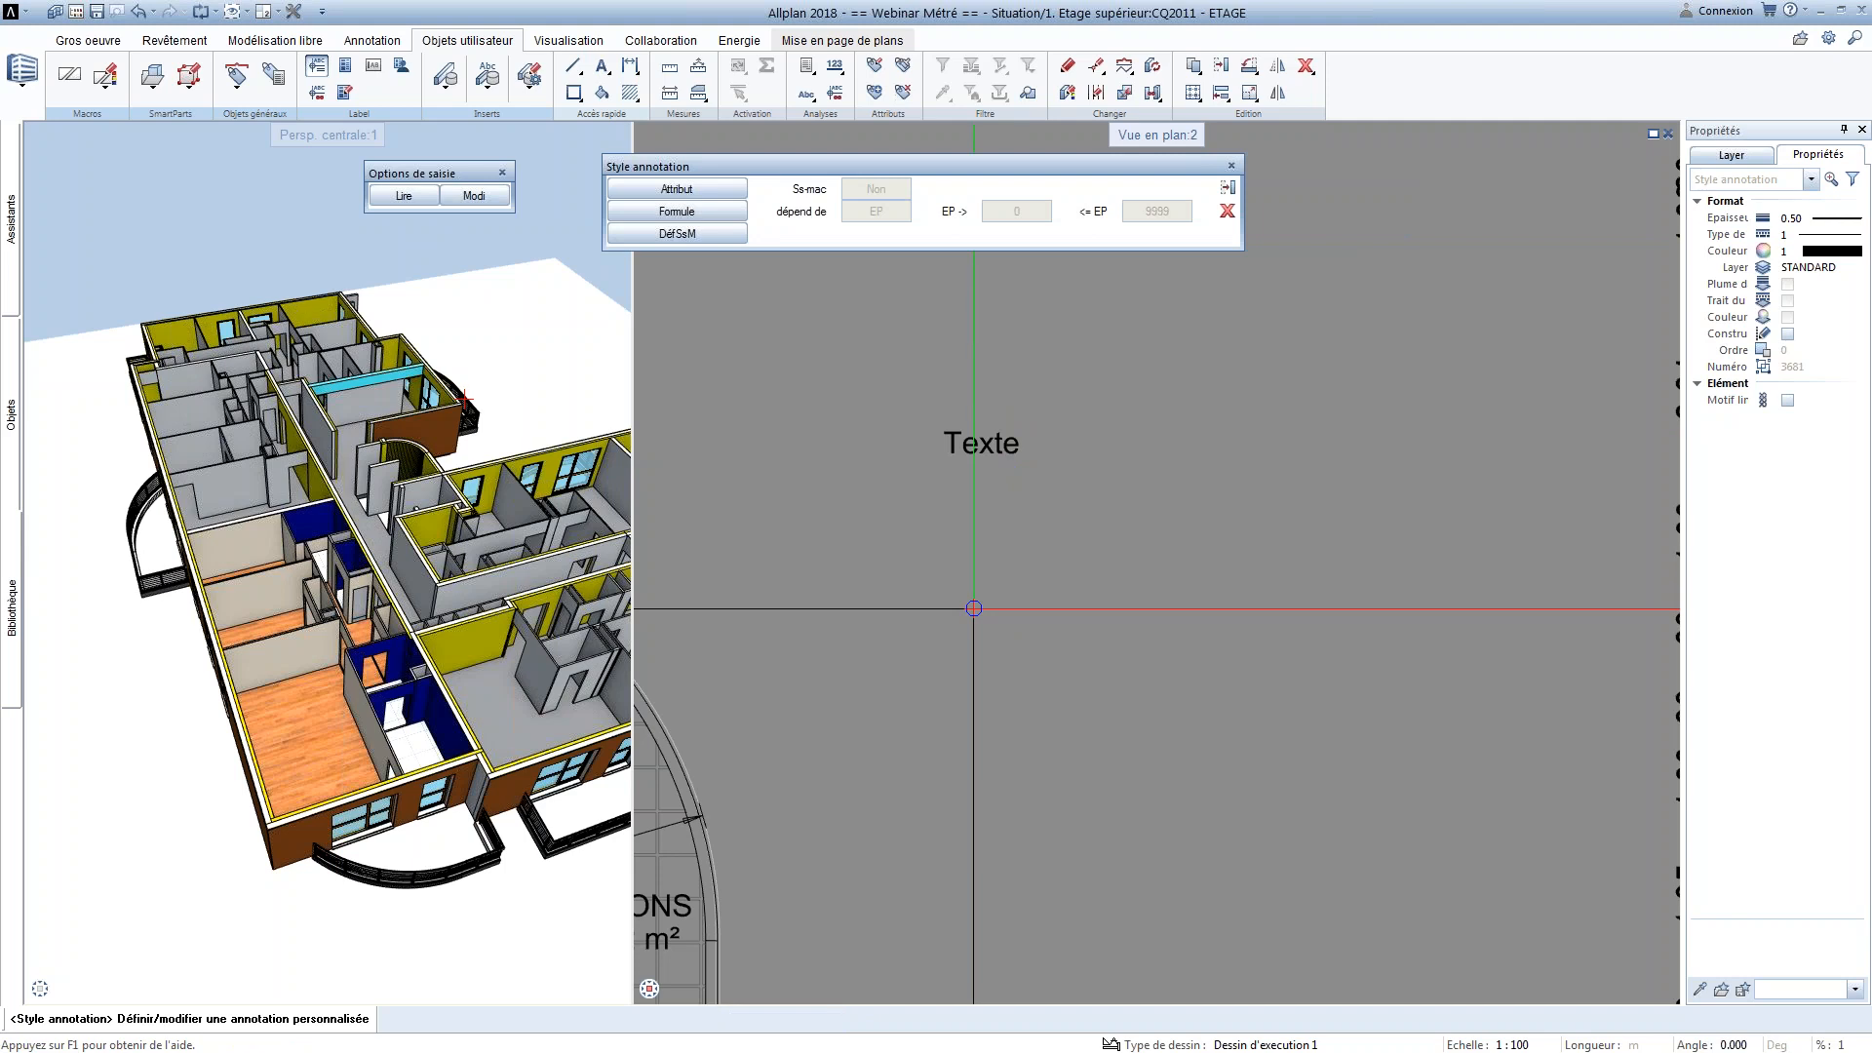
Add a second attribute to the annotation style, choosing BS from the Architecture - quantités group
left_click(682, 189)
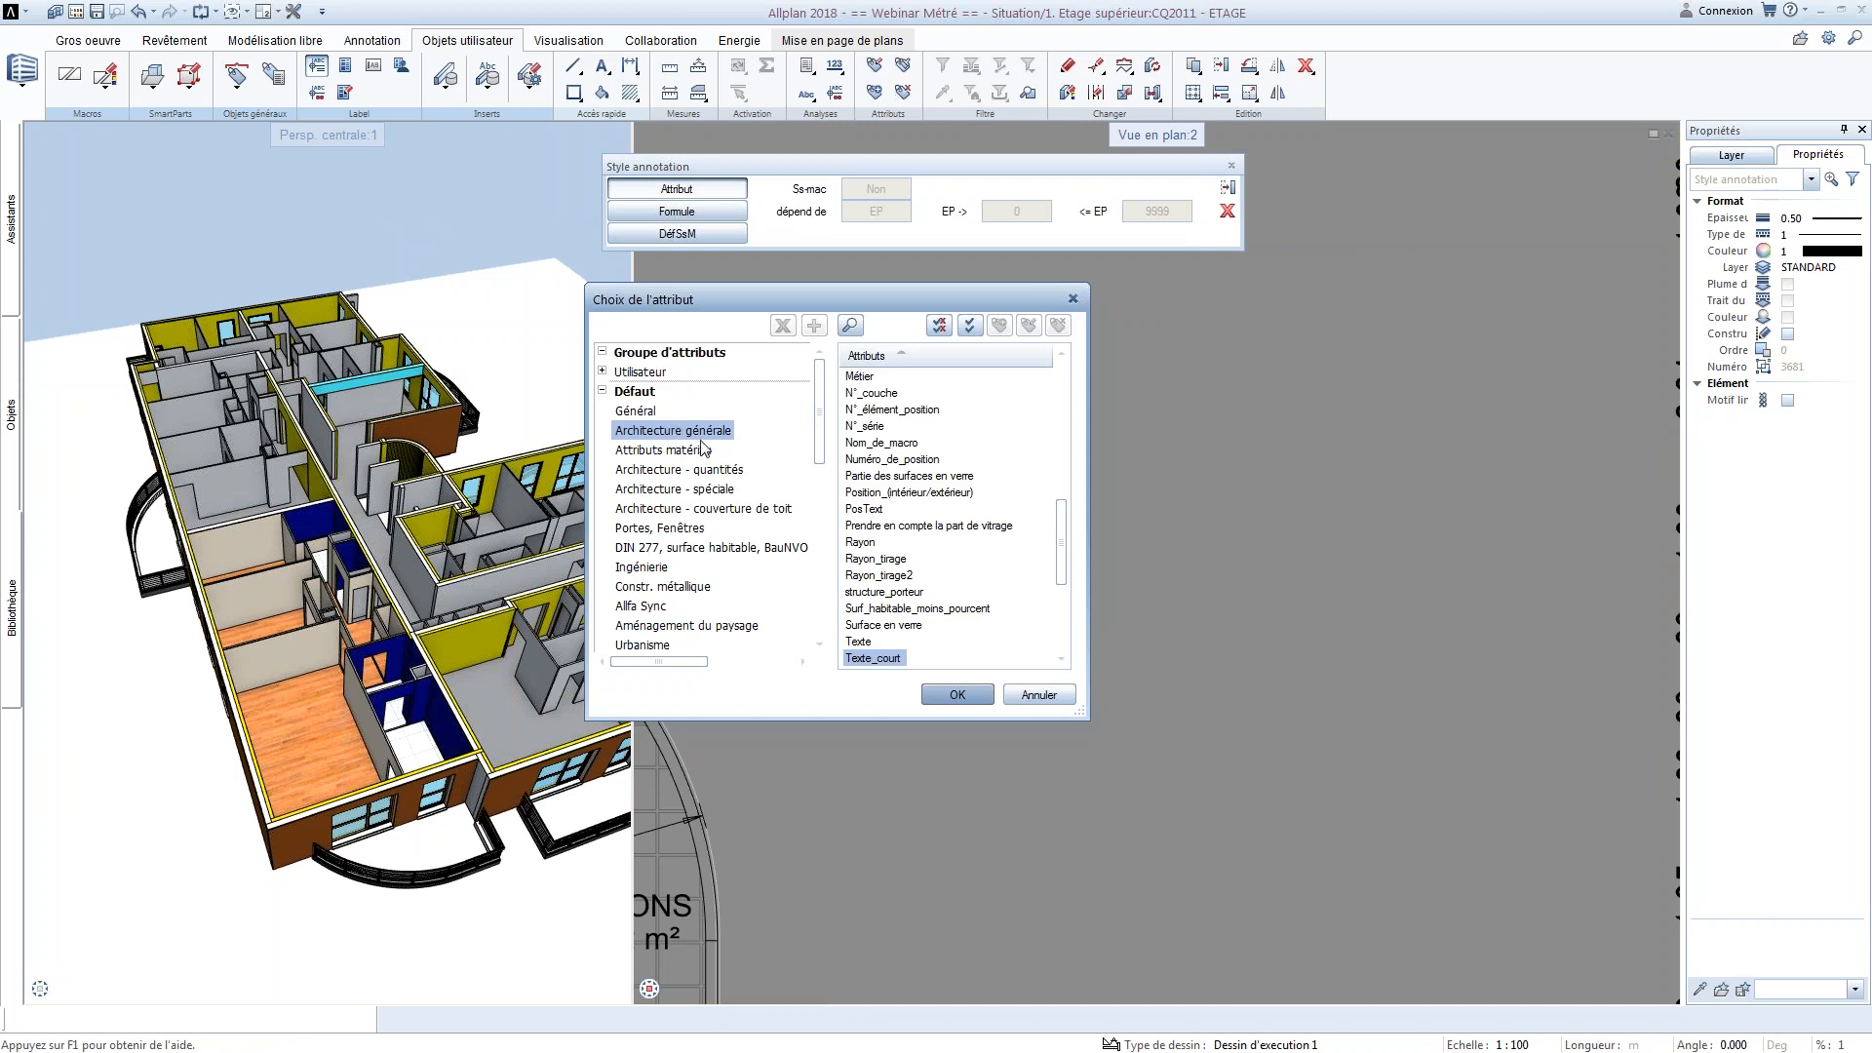
left_click(689, 453)
left_click(696, 471)
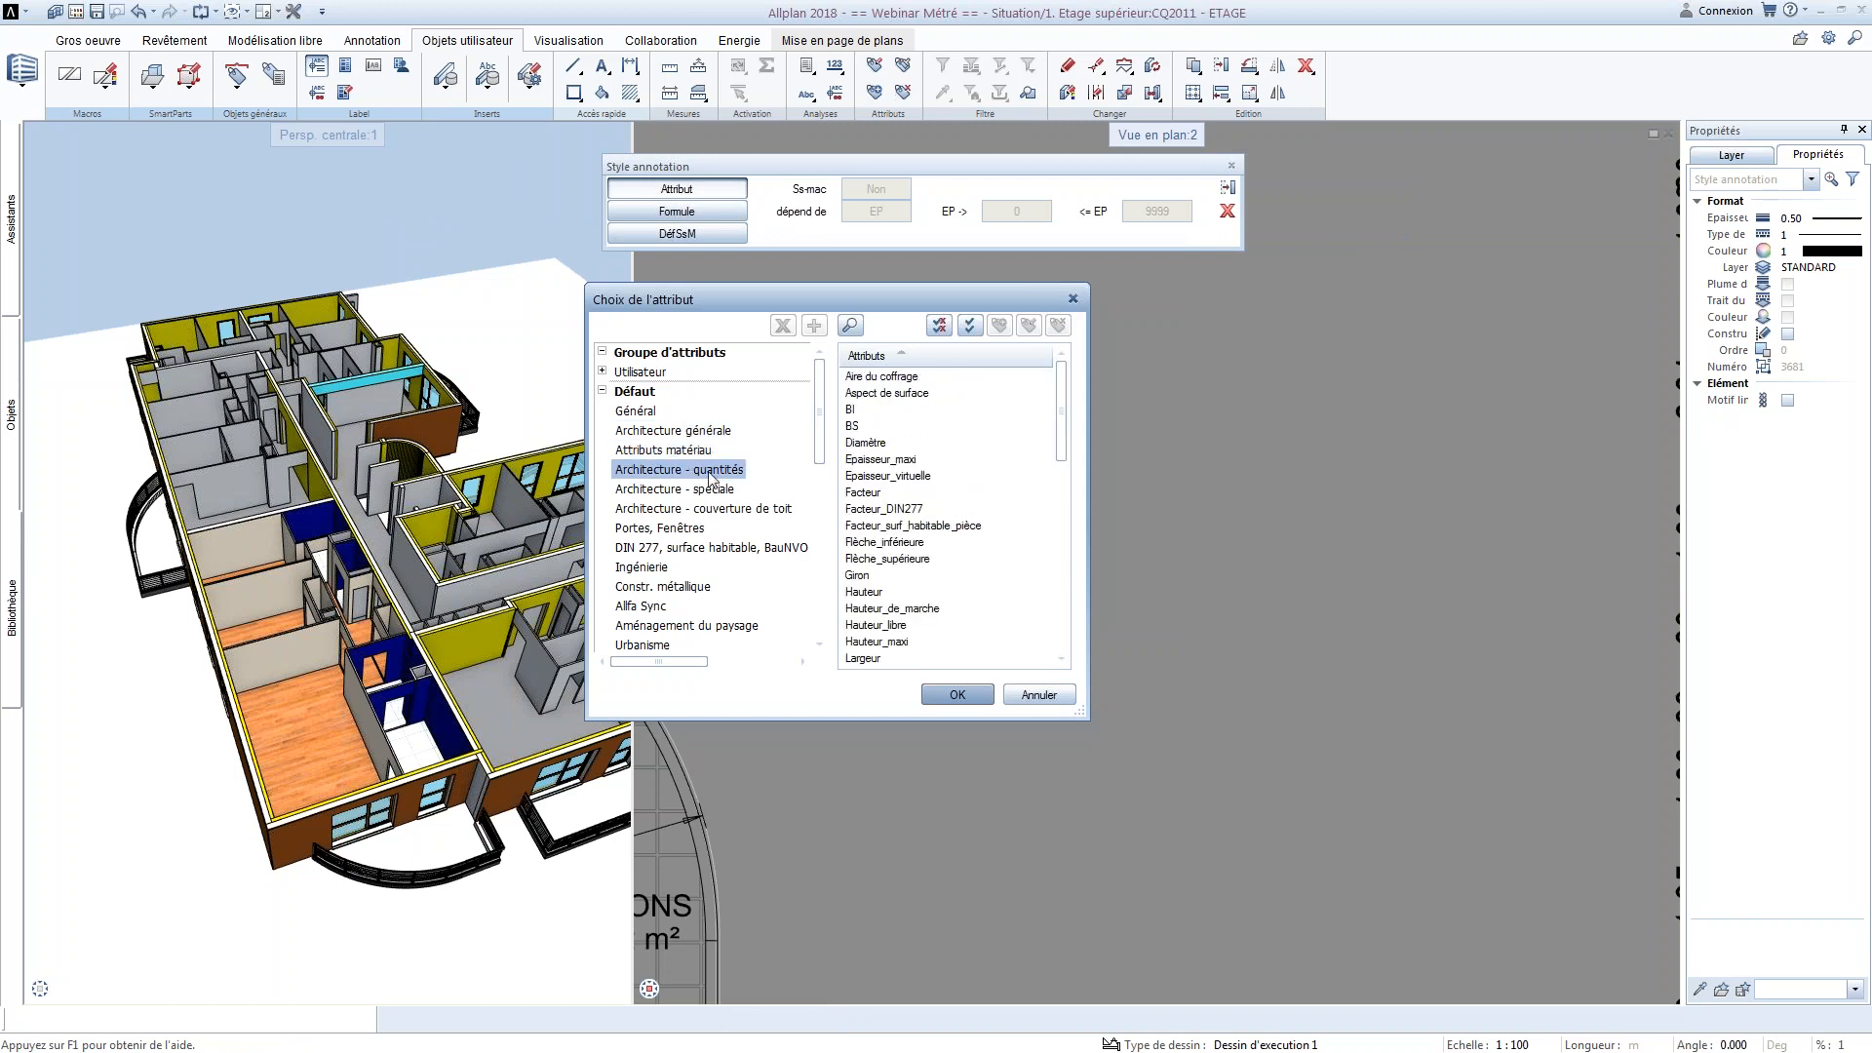
left_click(859, 427)
left_click(966, 695)
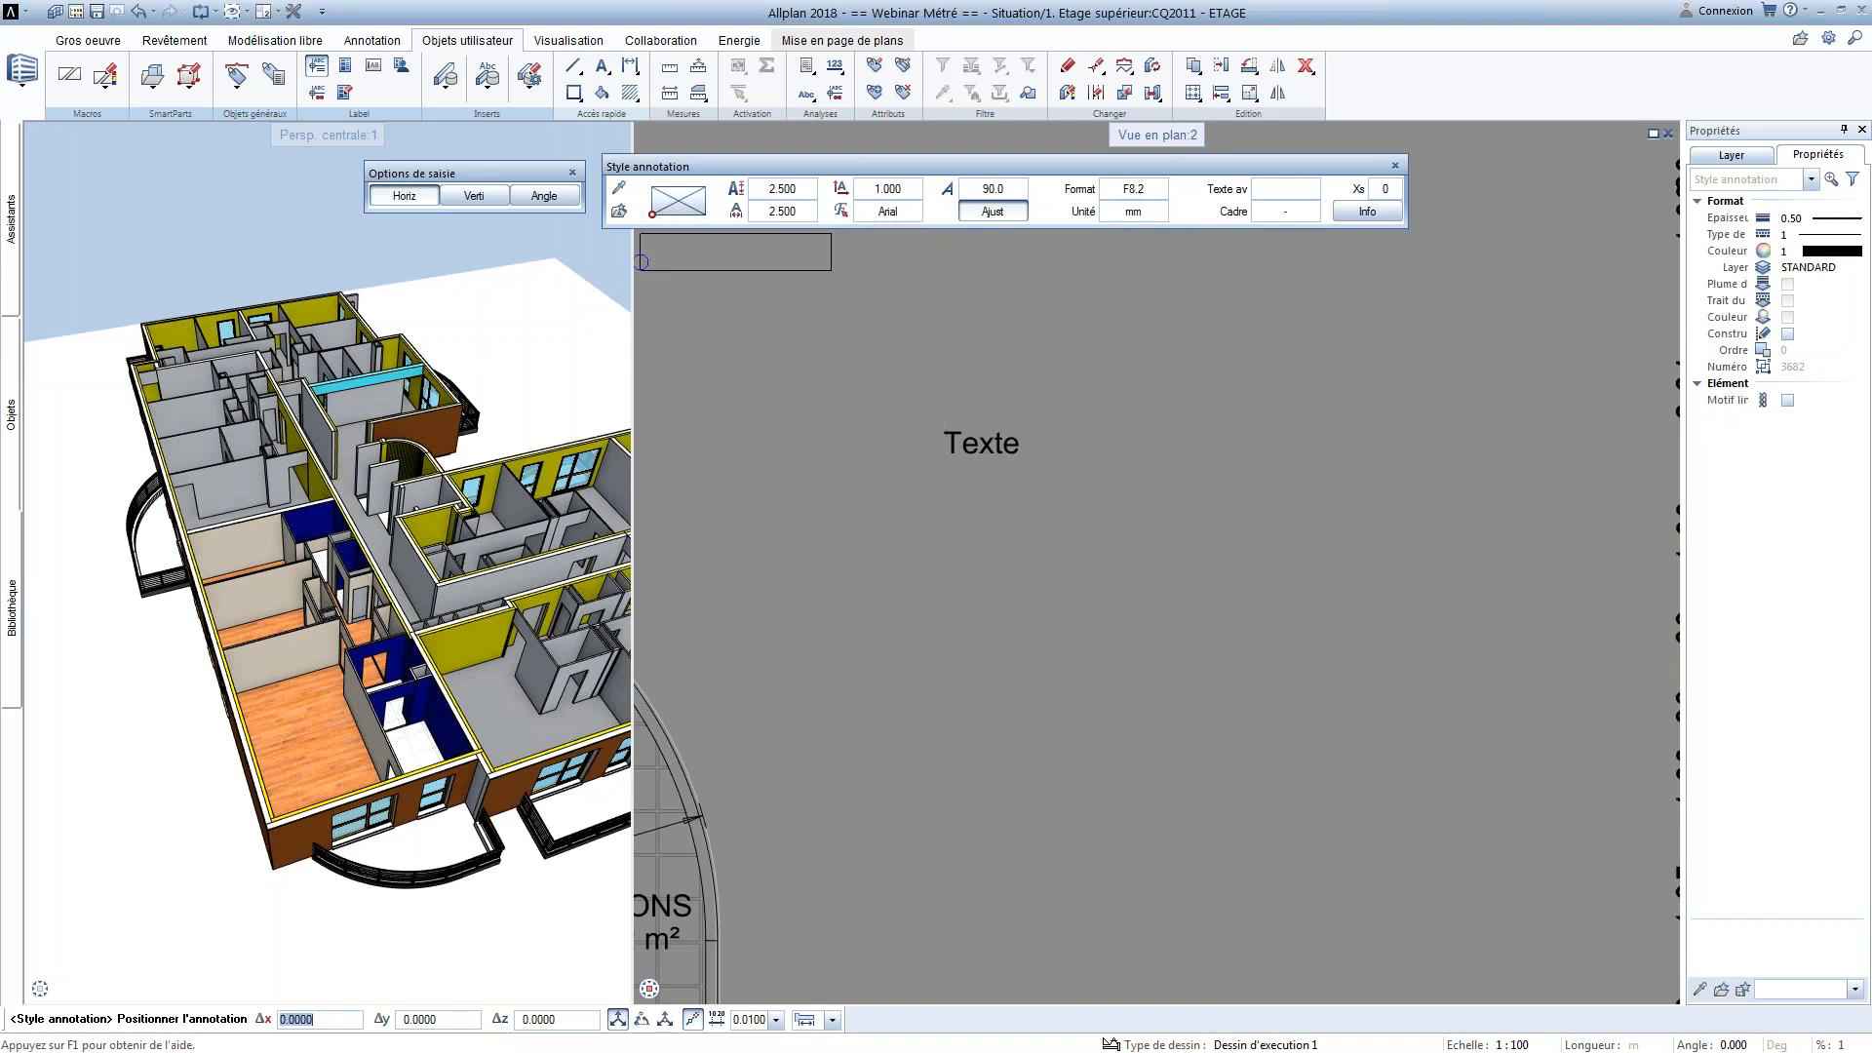
Check the decimal number format explanation in the Word document and return to Allplan
key("alt+Tab")
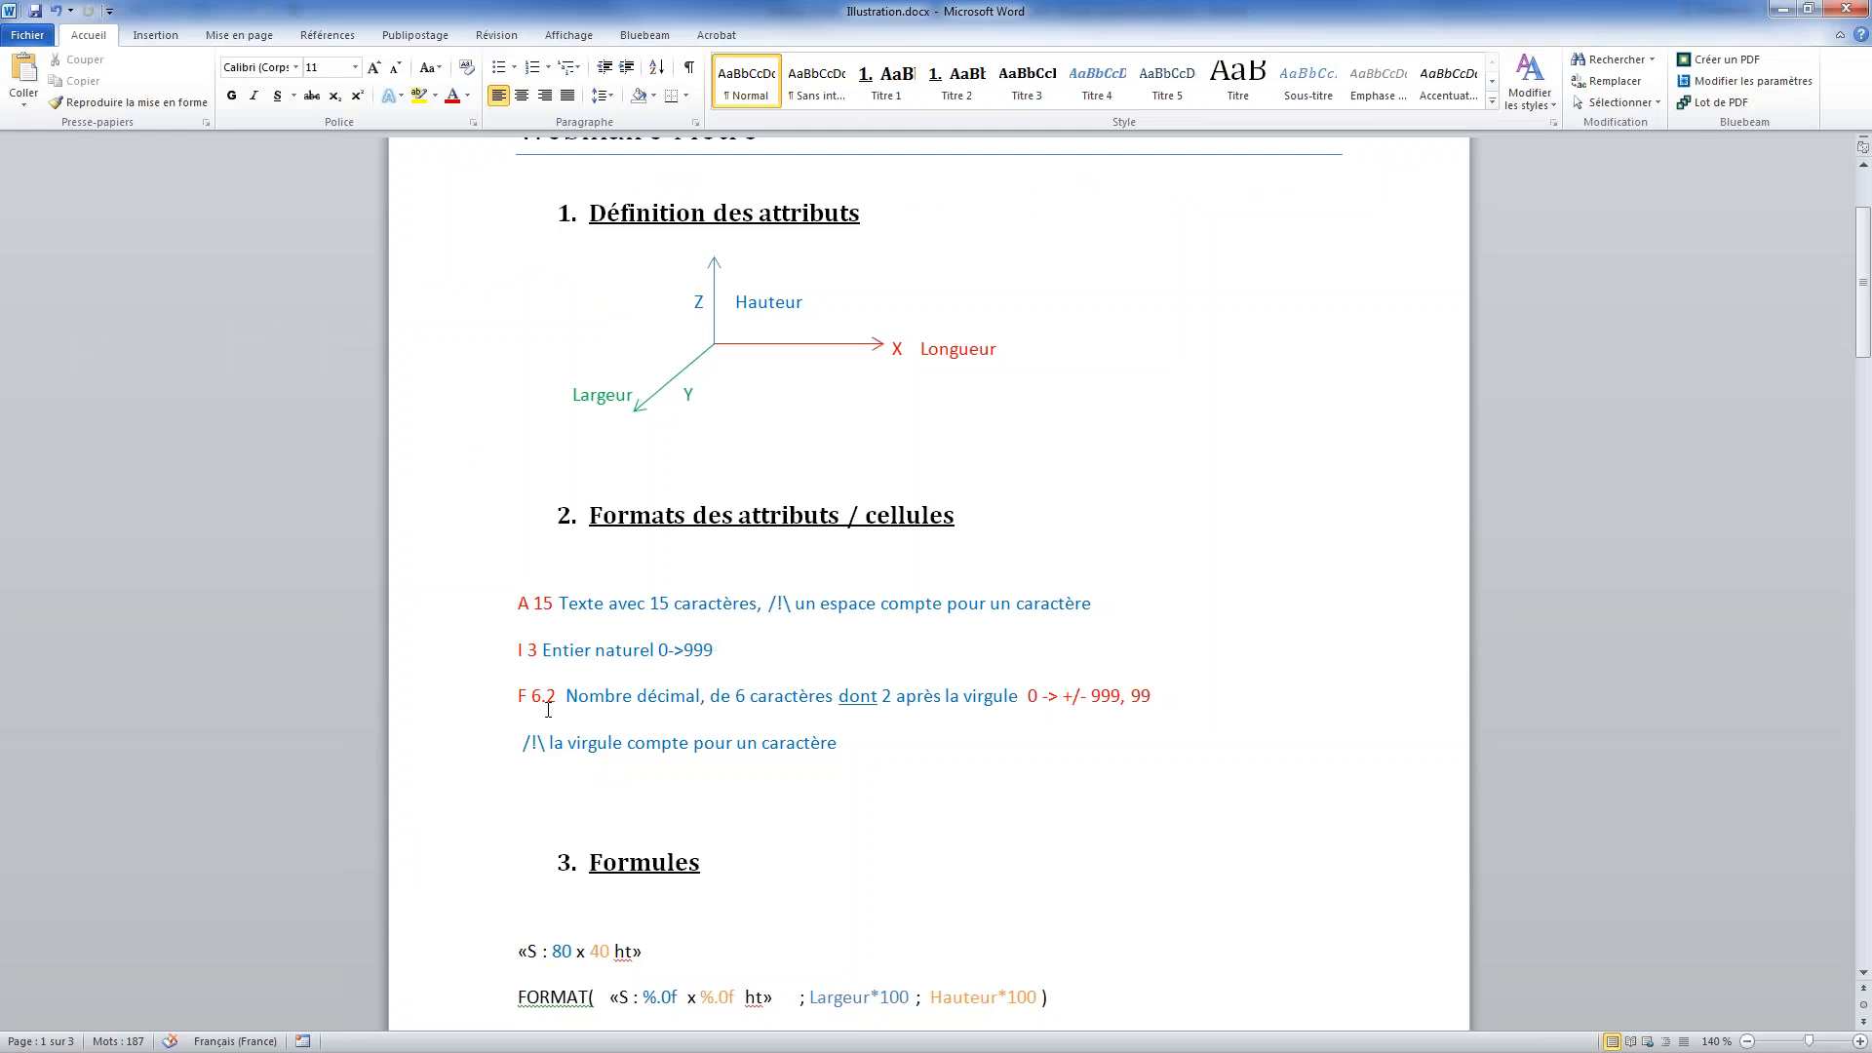
left_click(619, 781)
left_click(1781, 9)
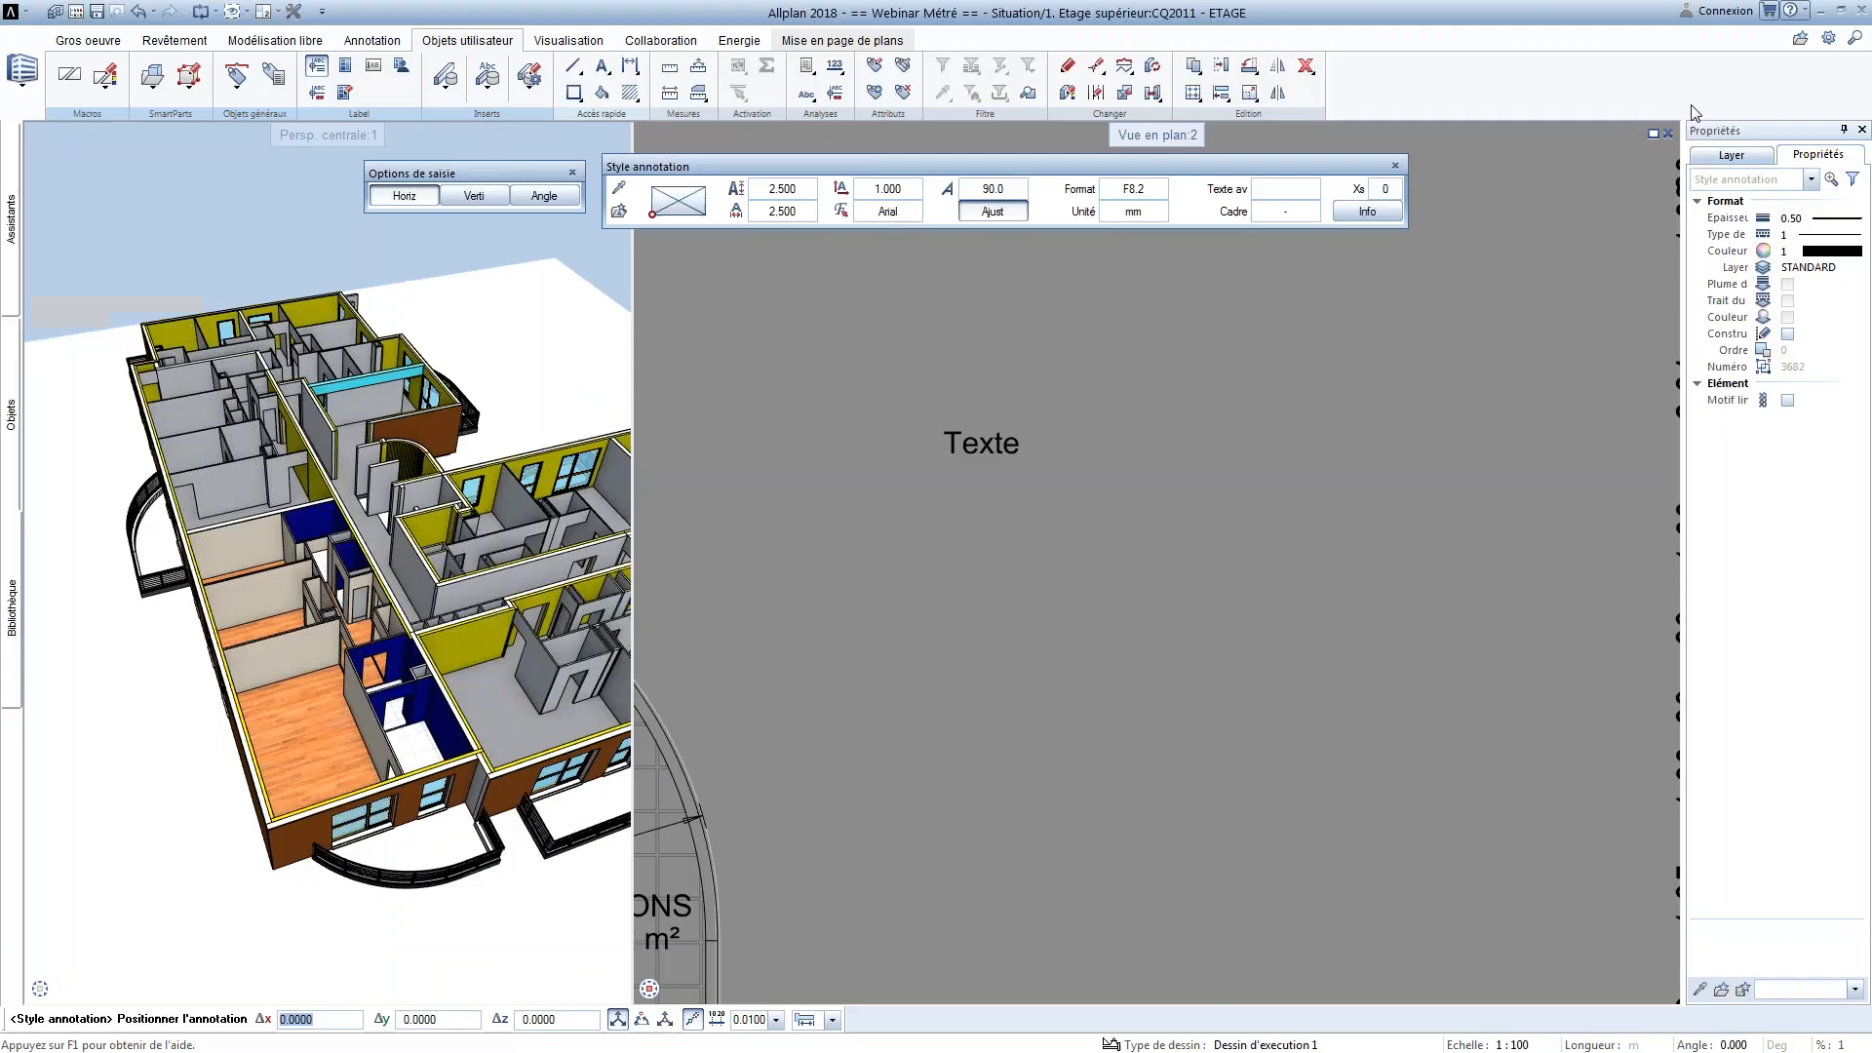
Set the BS annotation's unit to m and enable Afficher signe in its formatting
left_click(1154, 220)
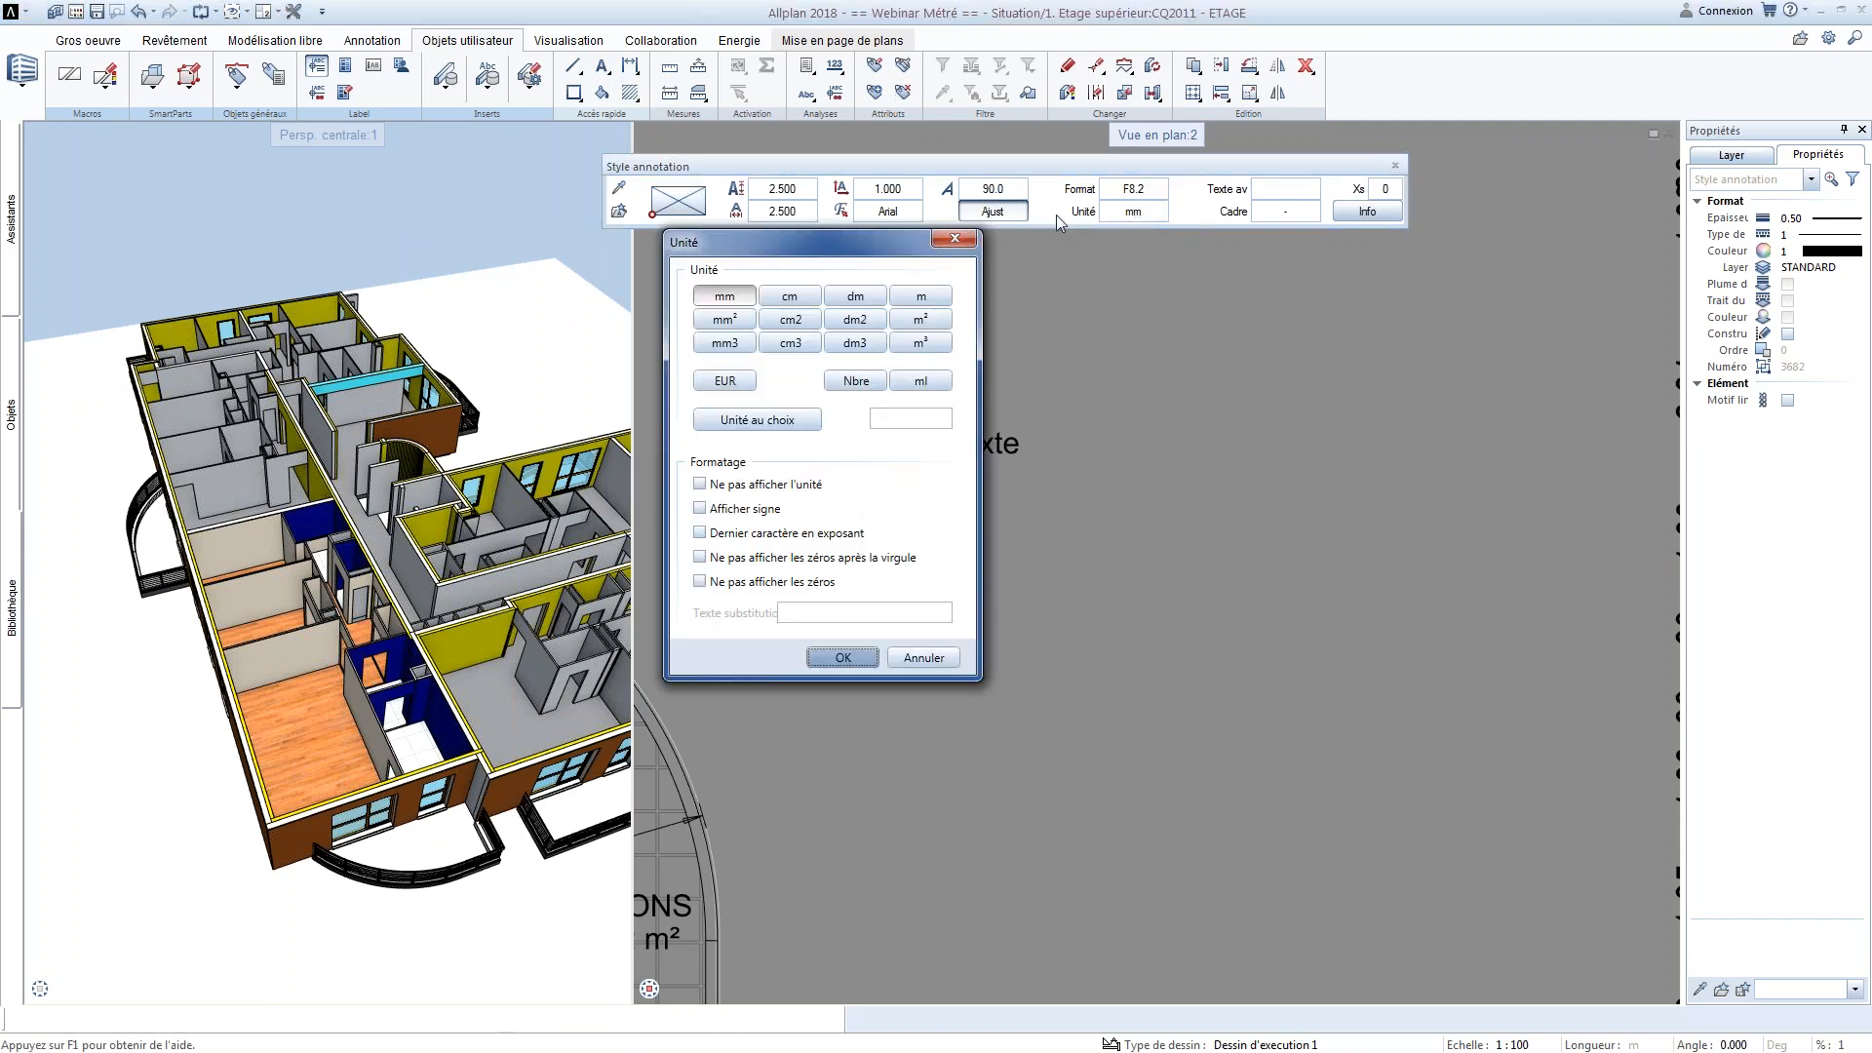
left_click(907, 299)
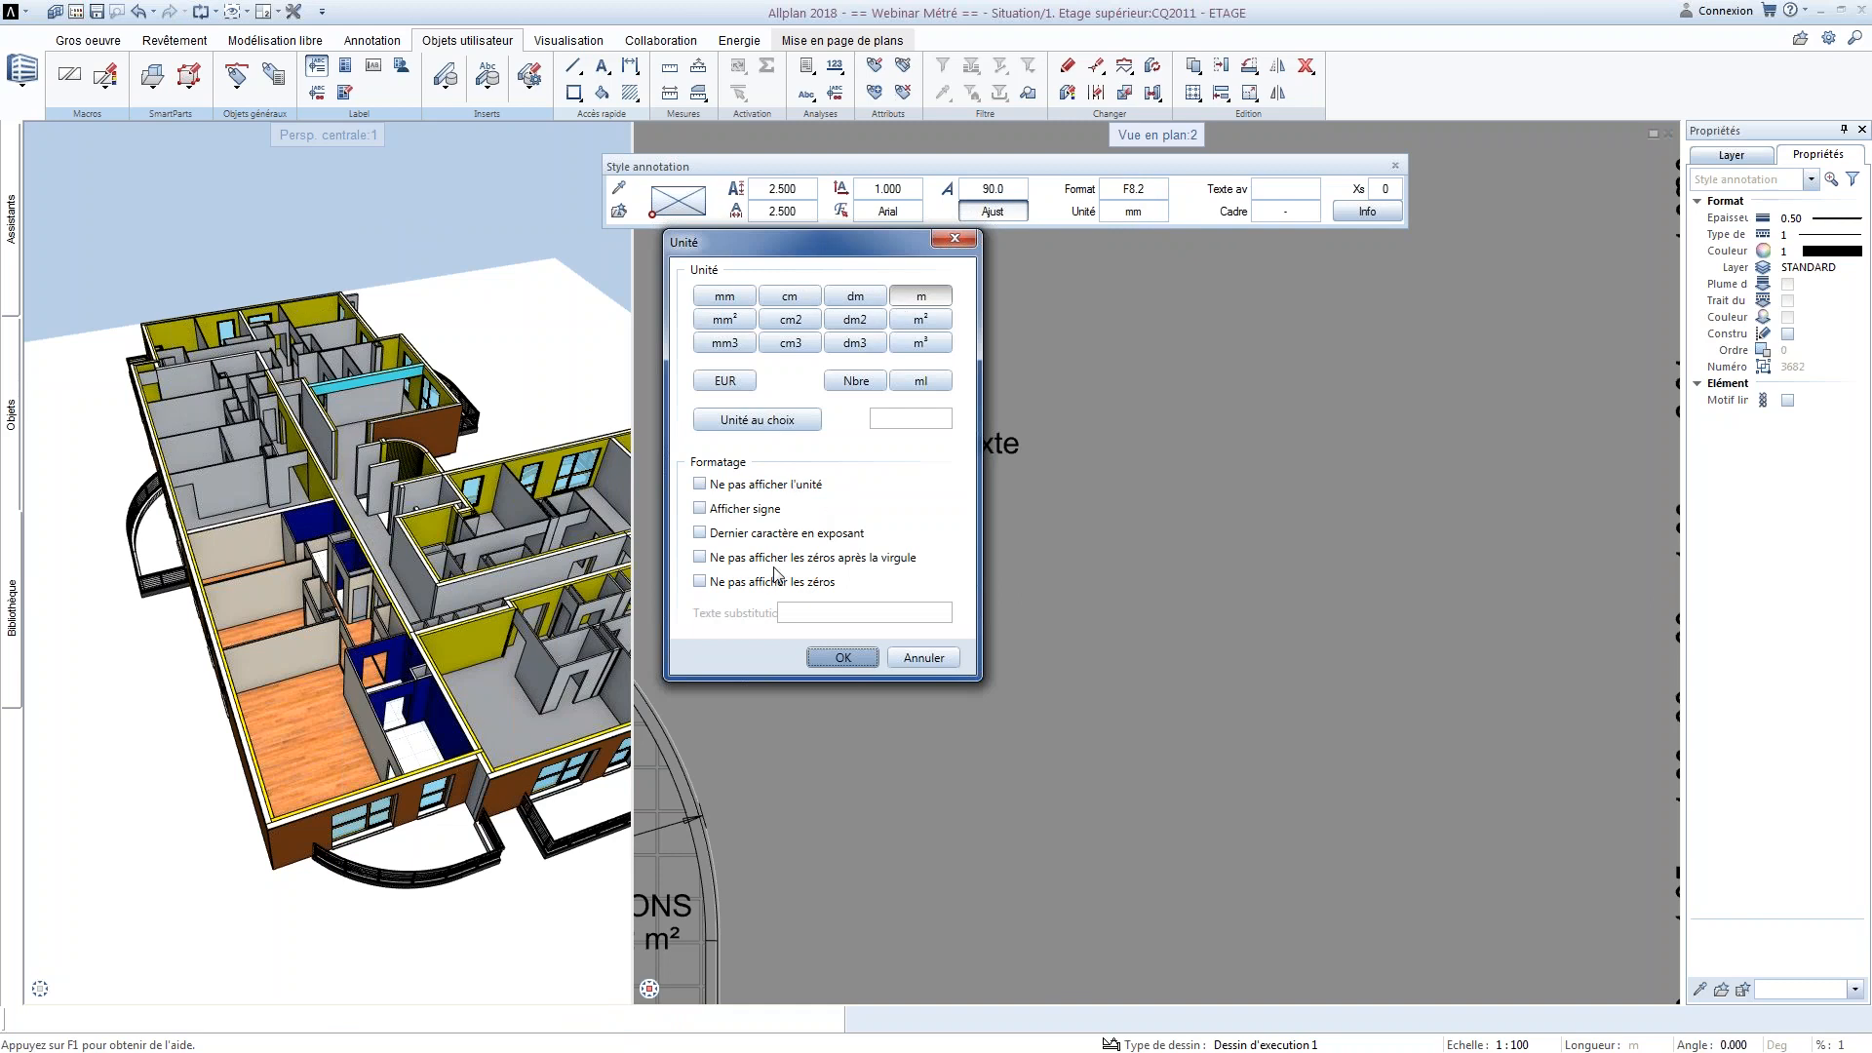
left_click(739, 509)
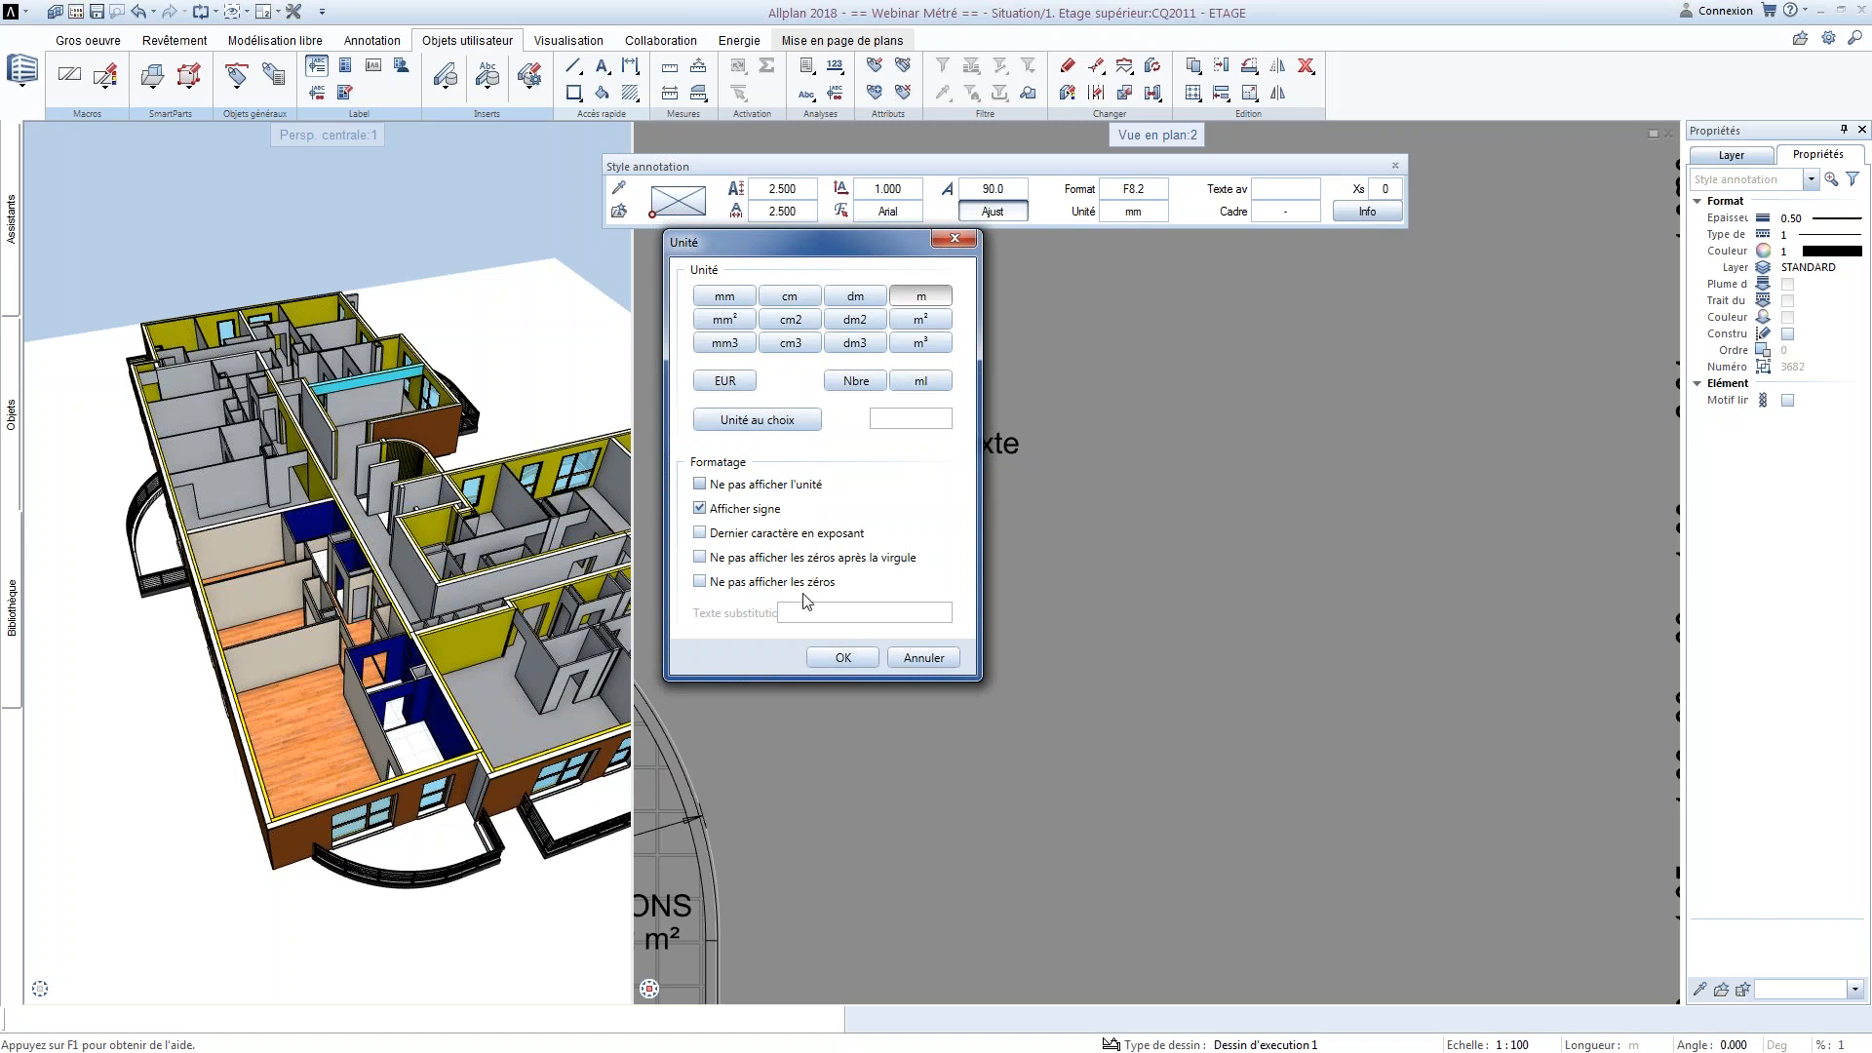
left_click(843, 658)
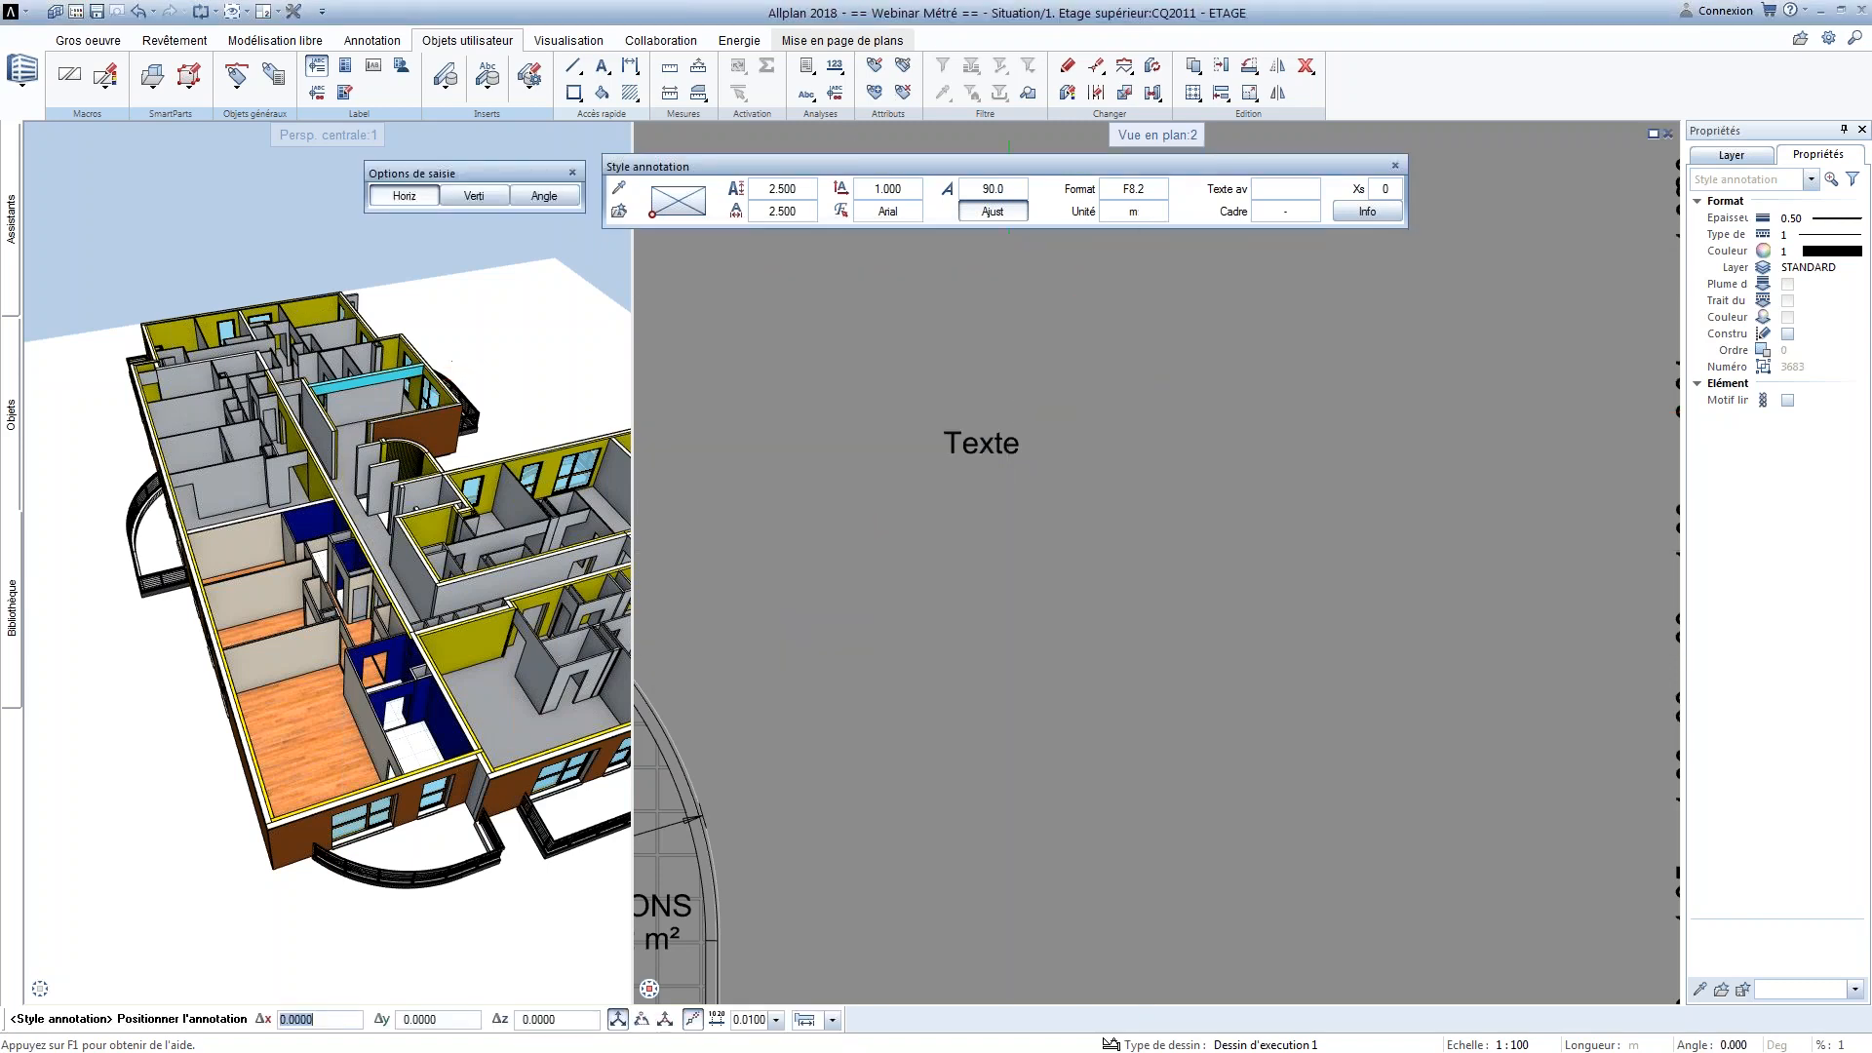
Set the attribute annotation's leading text to "Ai=" and place the annotation just below the end of the word Texte
left_click(1285, 189)
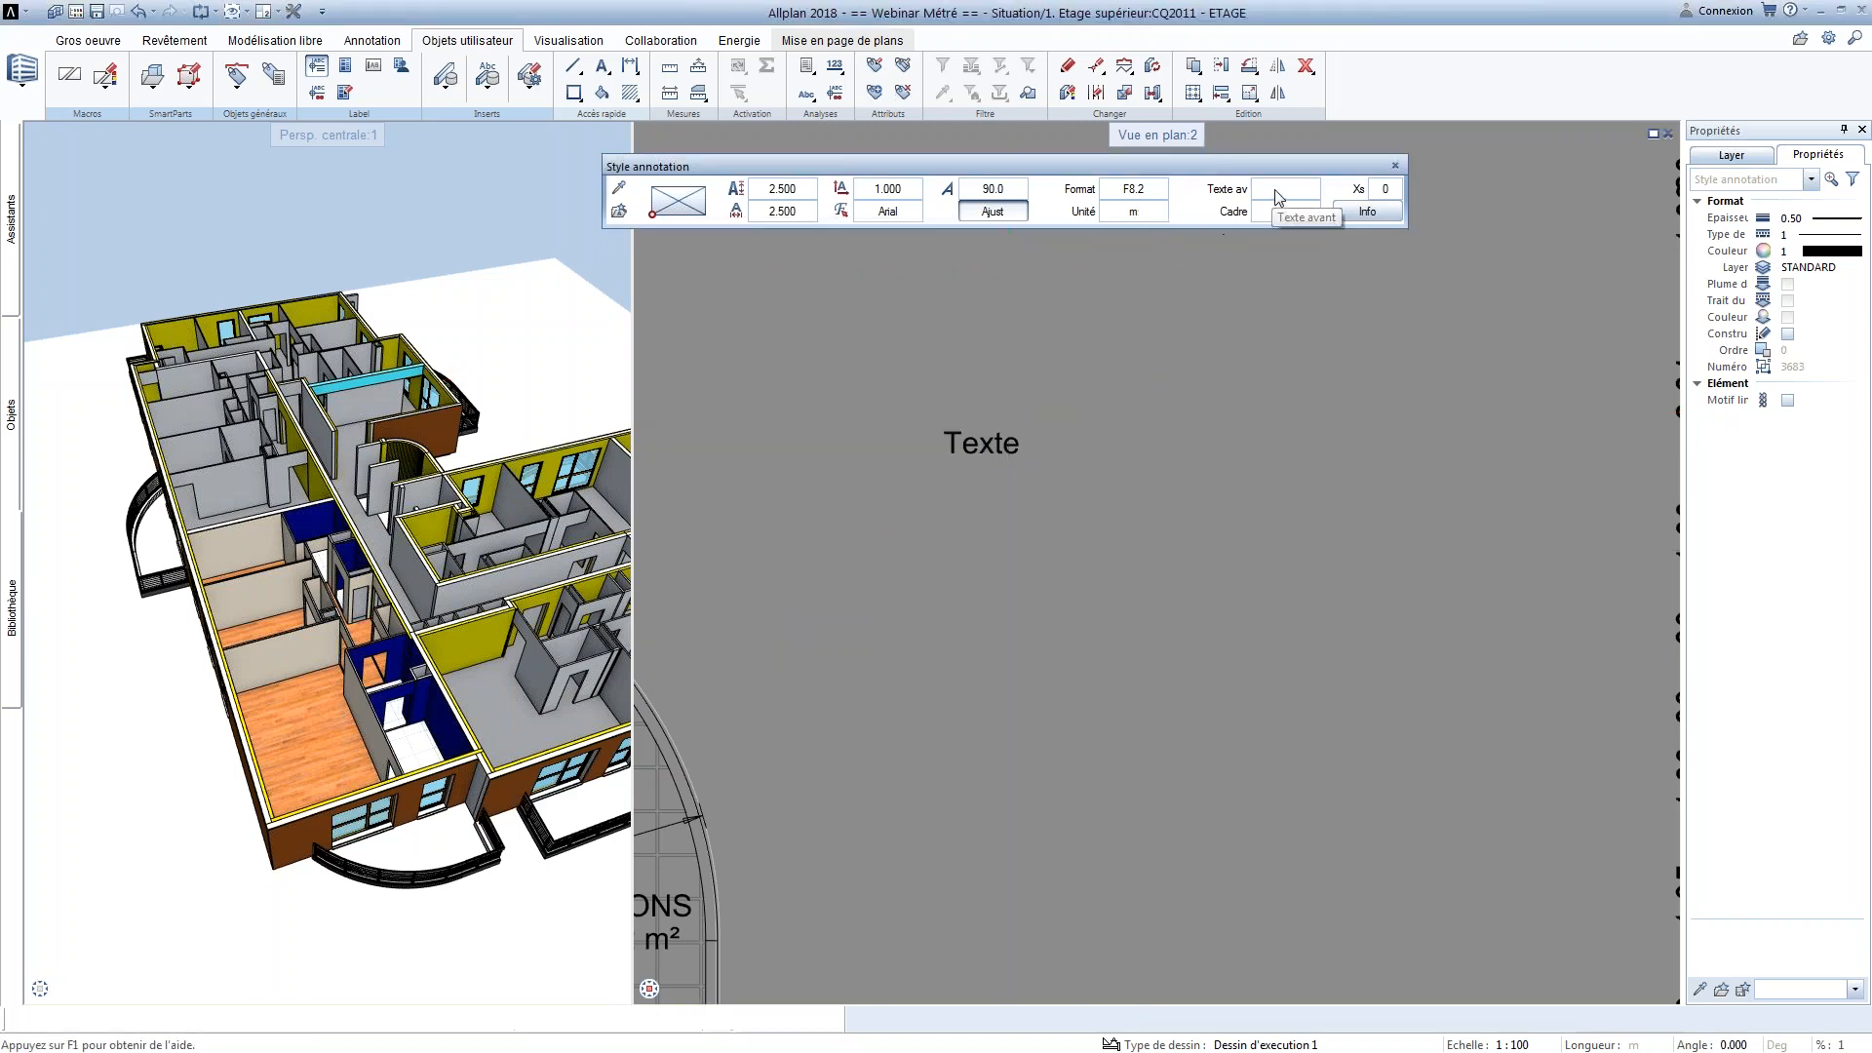
type("A=")
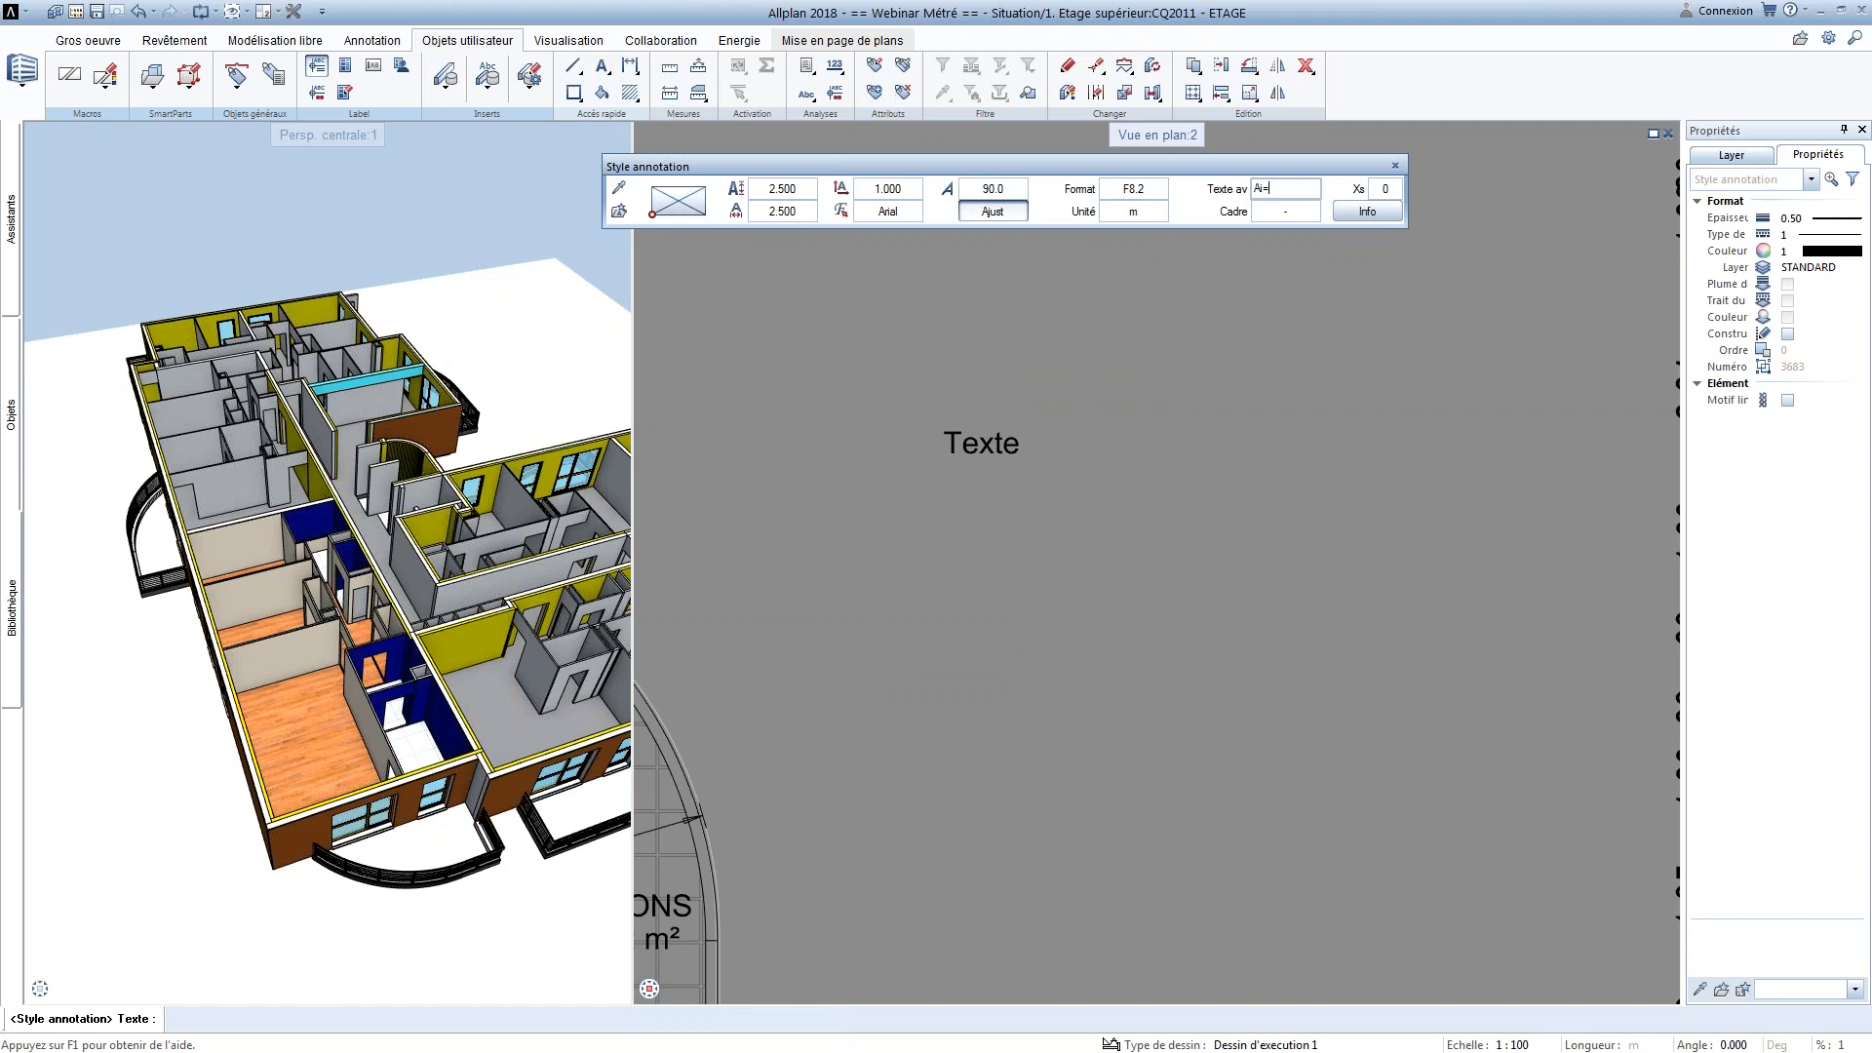
key("Return")
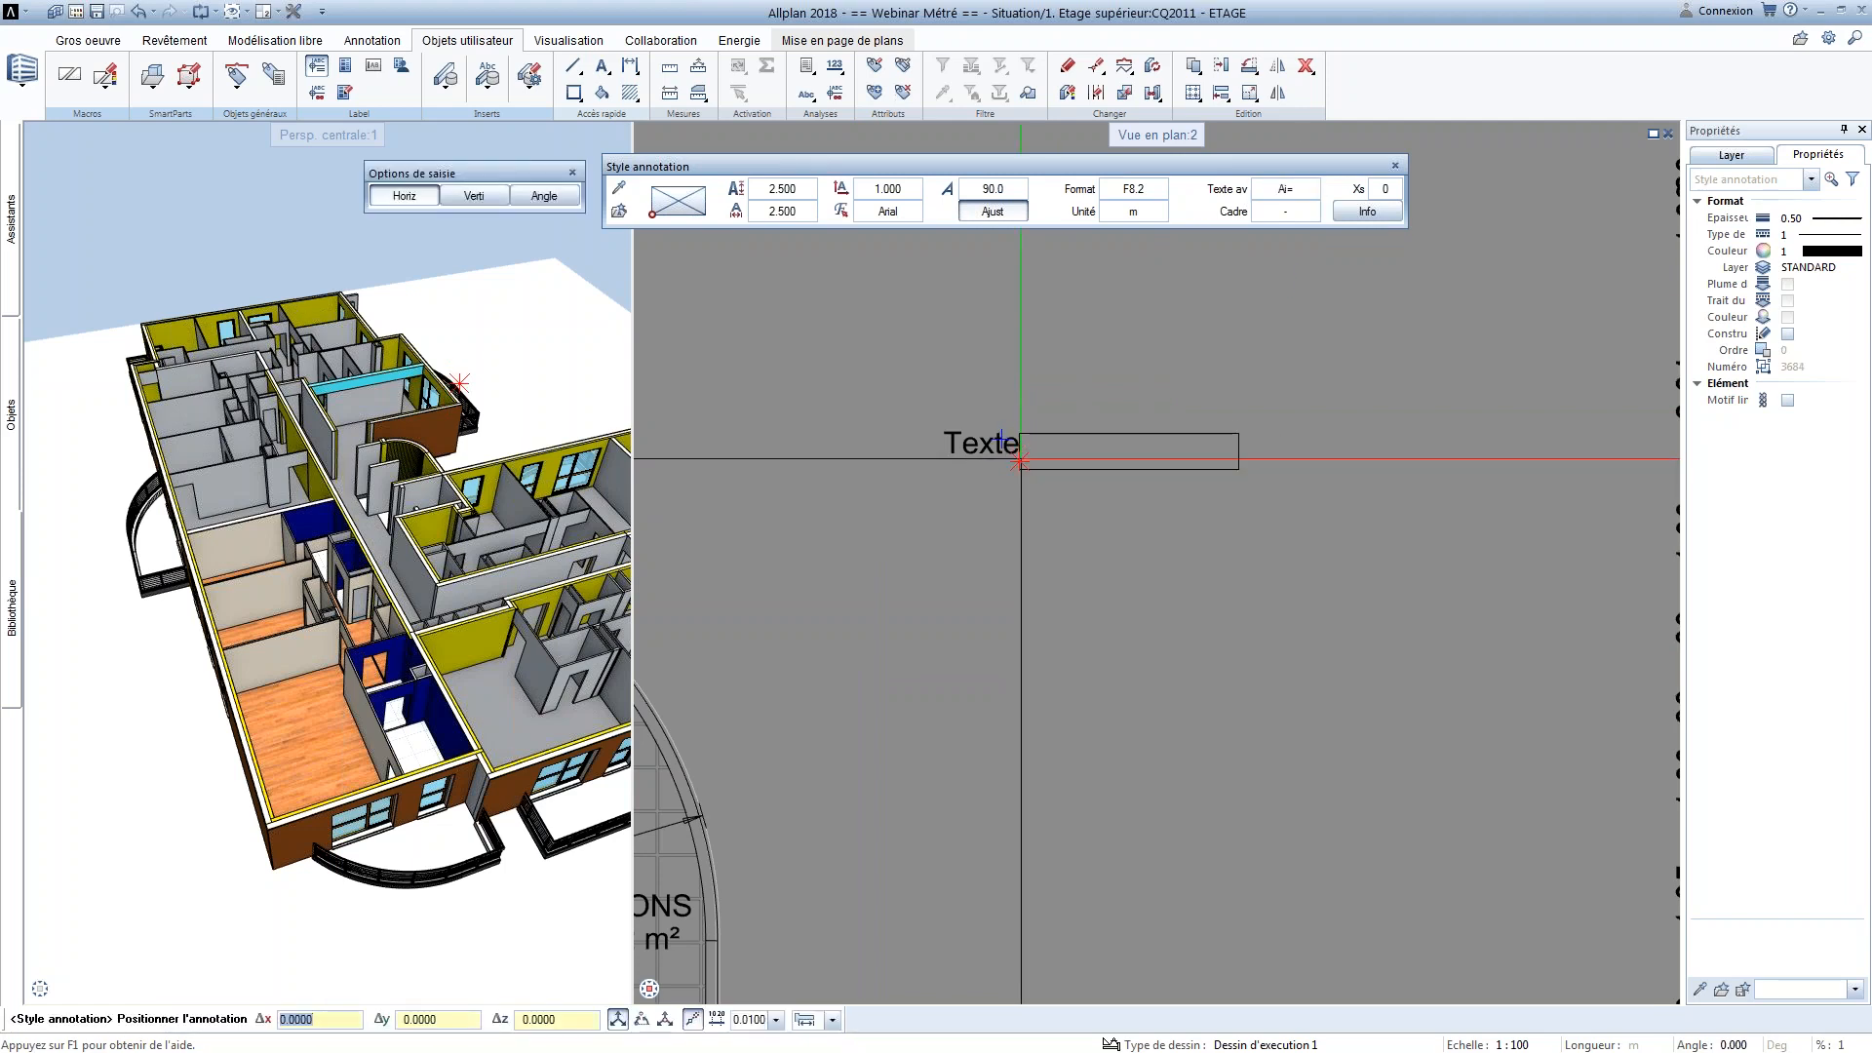
left_click(1019, 507)
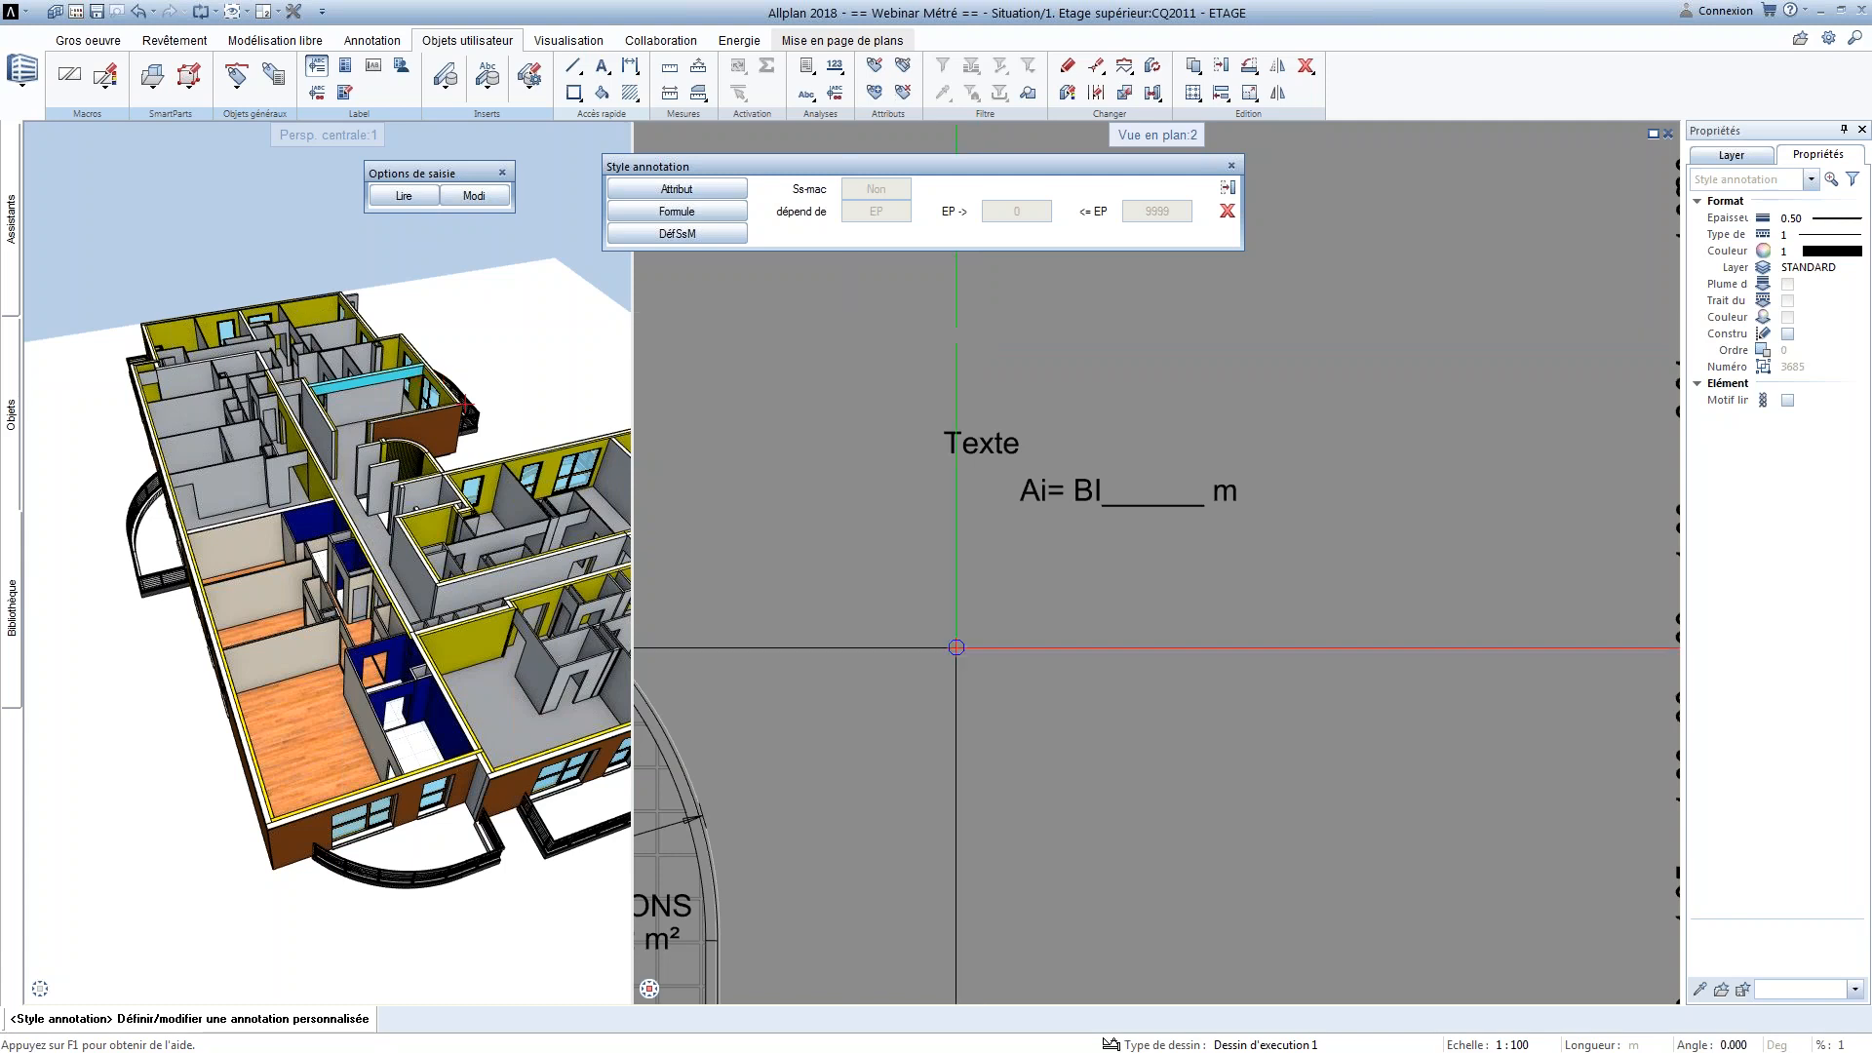
Open the formula definition for the annotation style and switch to the Word document to consult its Formules section
scroll(1048, 629, "up", 2)
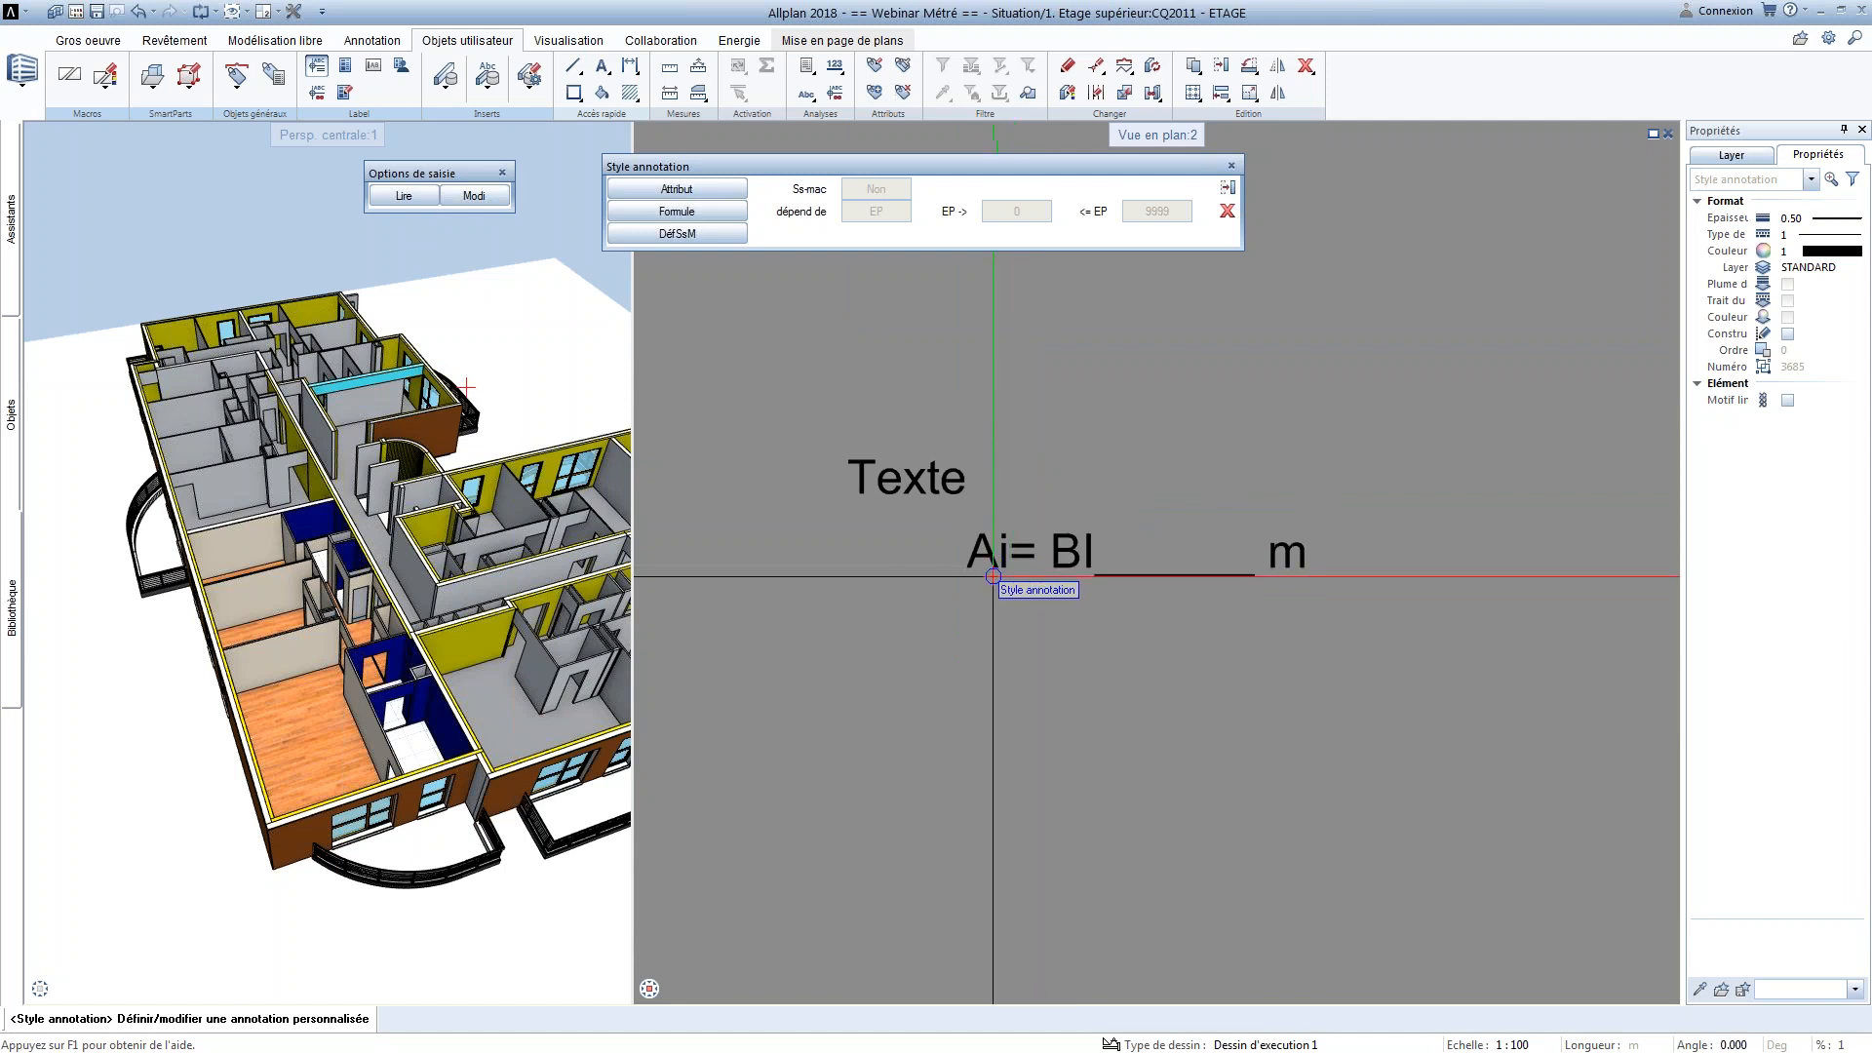
left_click(729, 220)
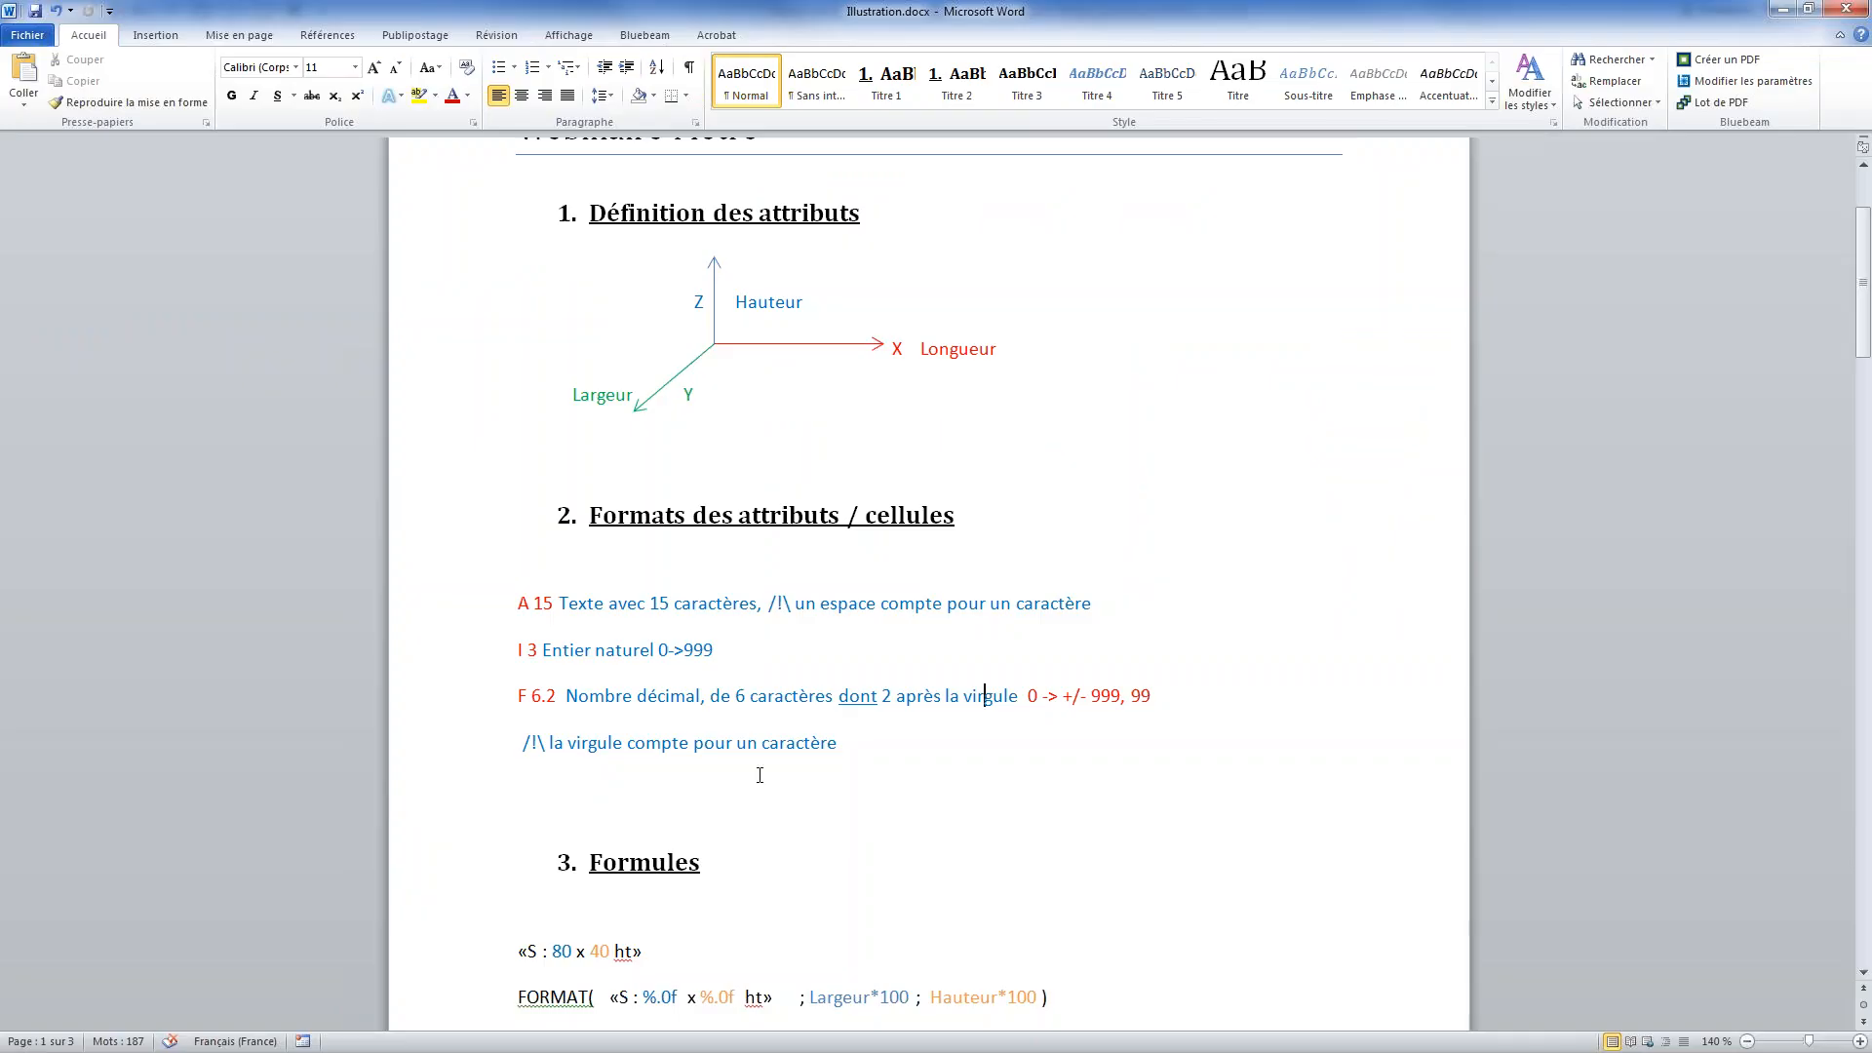
scroll(760, 775, "down", 5)
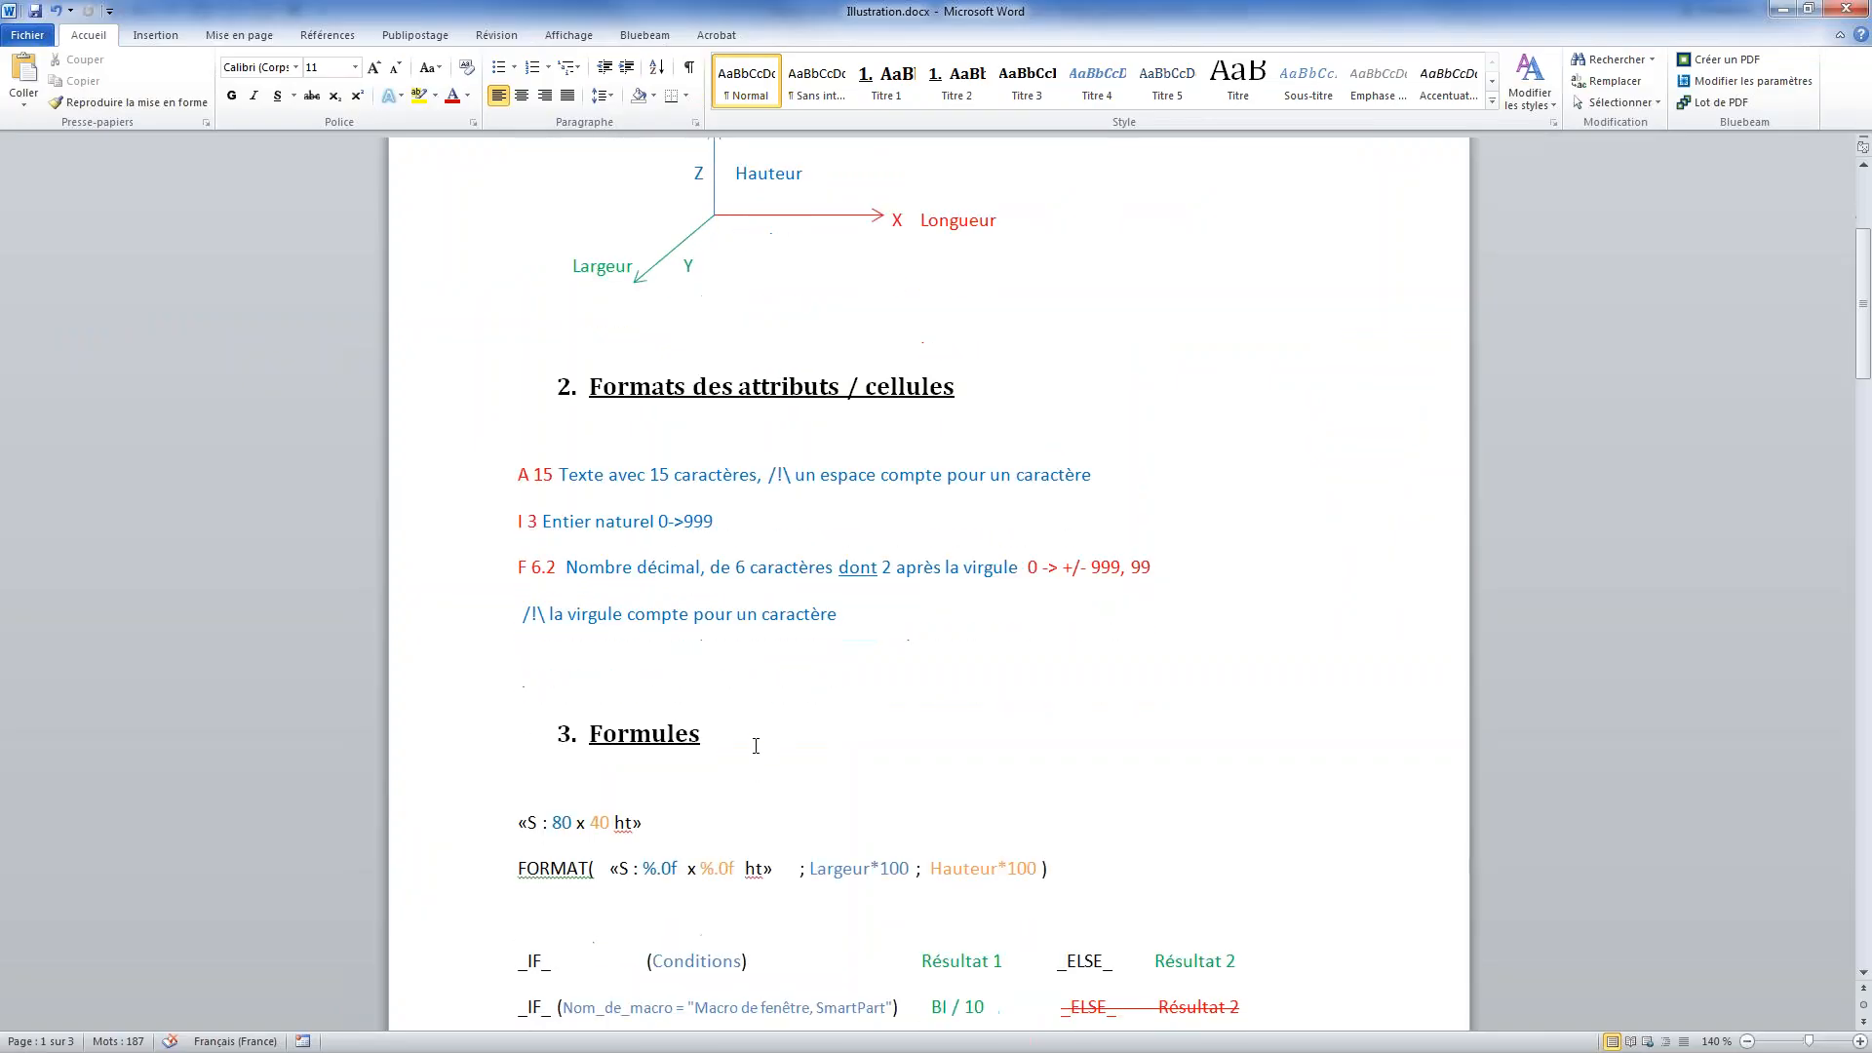
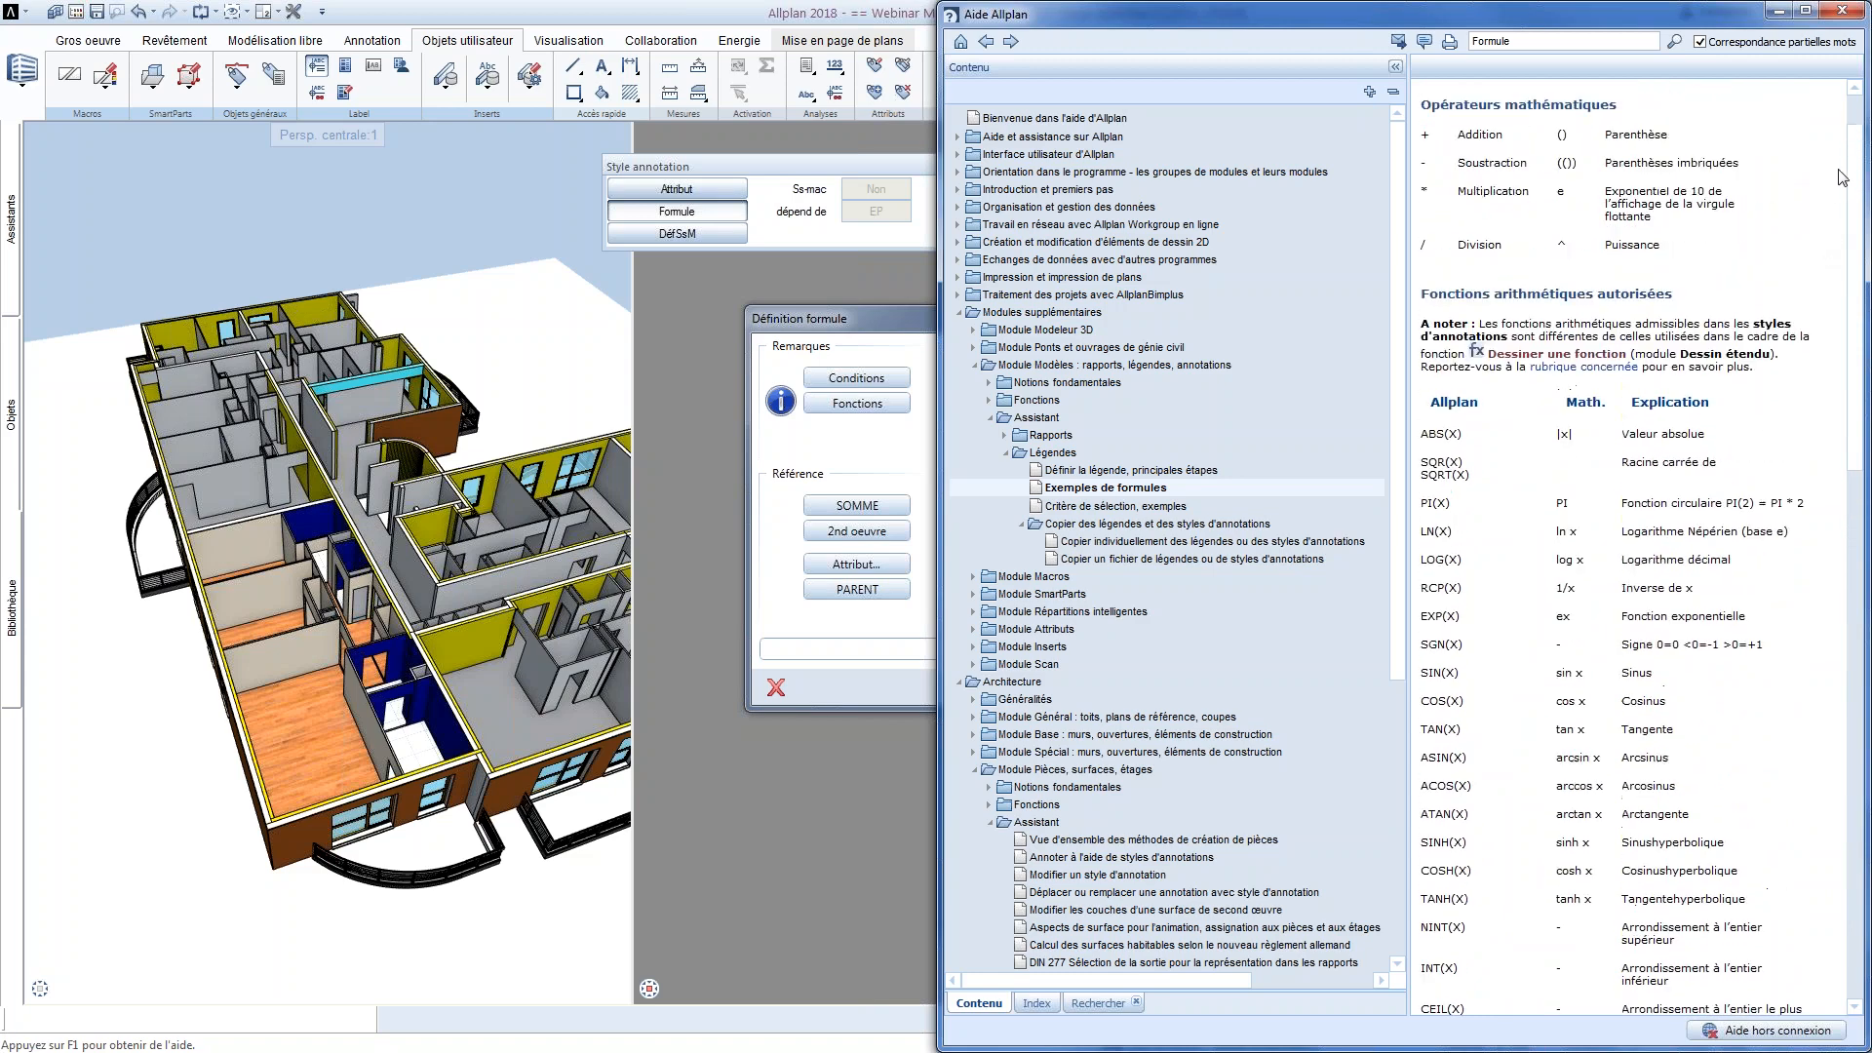
Start the annotation formula with the FORMAT function in Allplan and check the FORMAT example in the Word document
left_click(1779, 11)
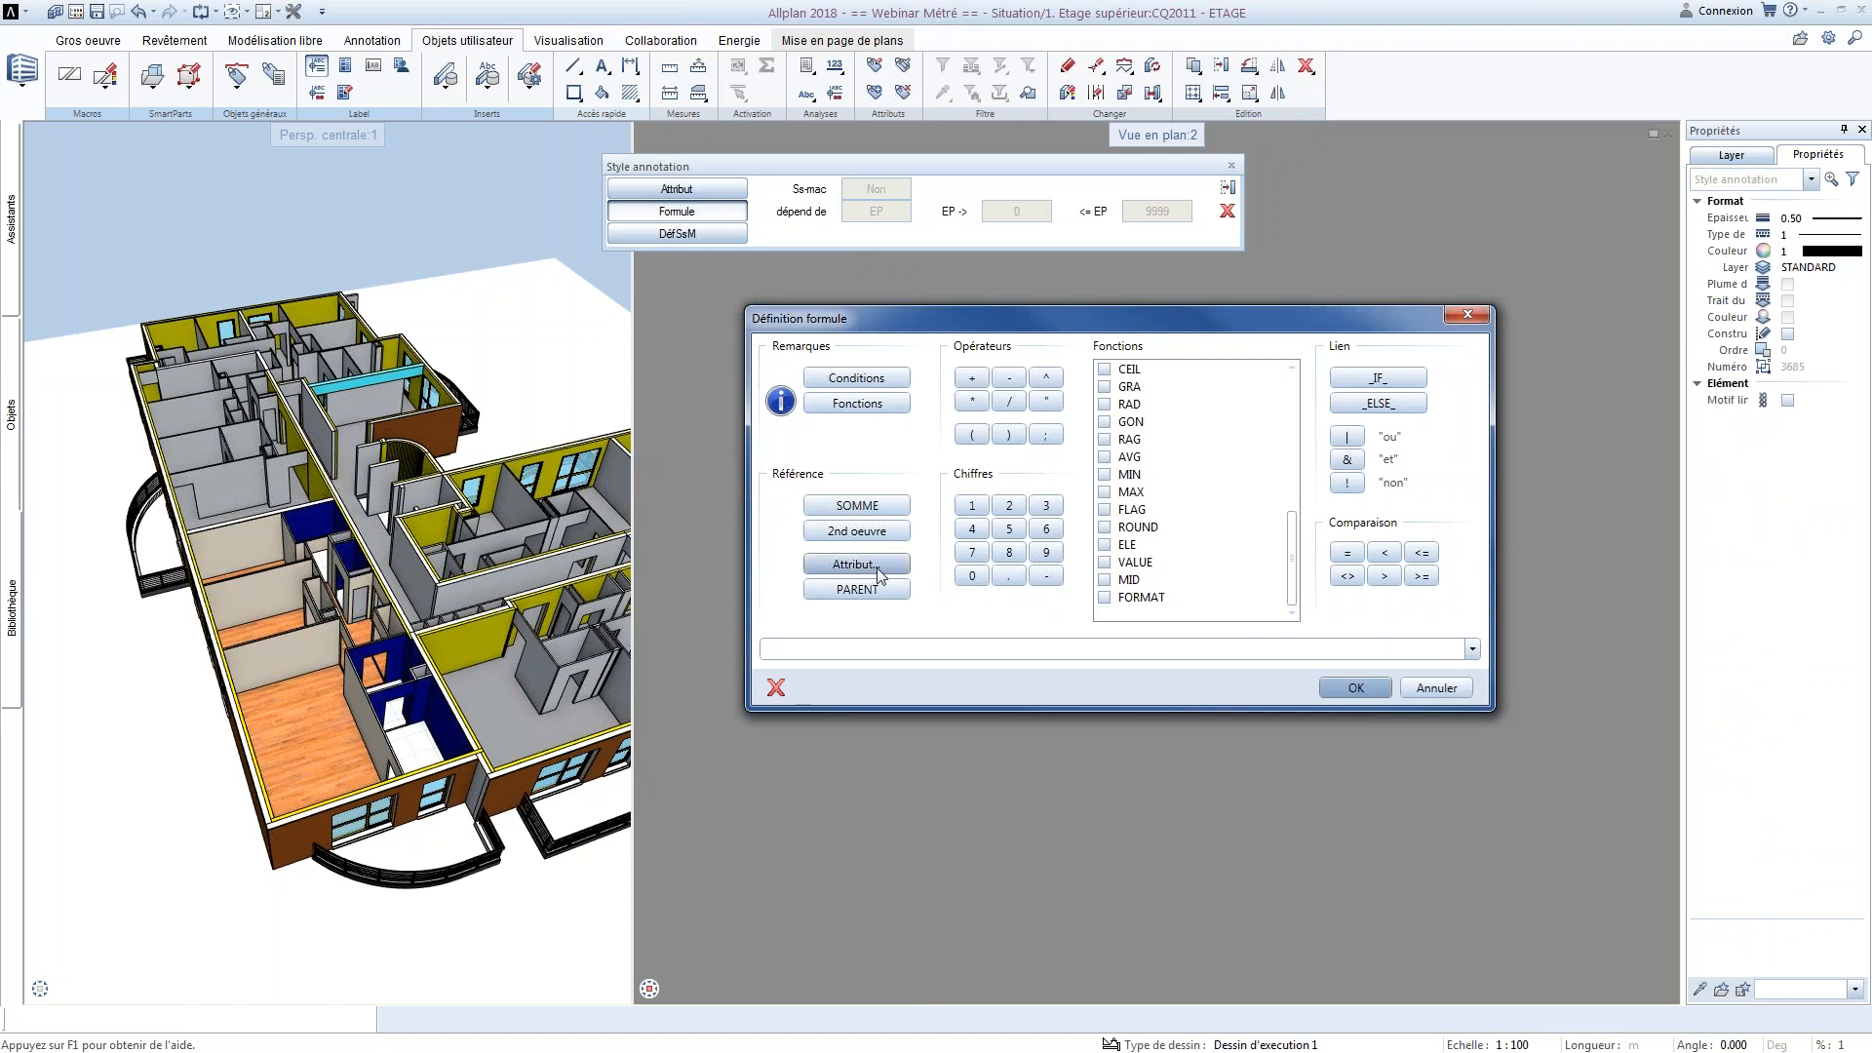
left_click(1106, 598)
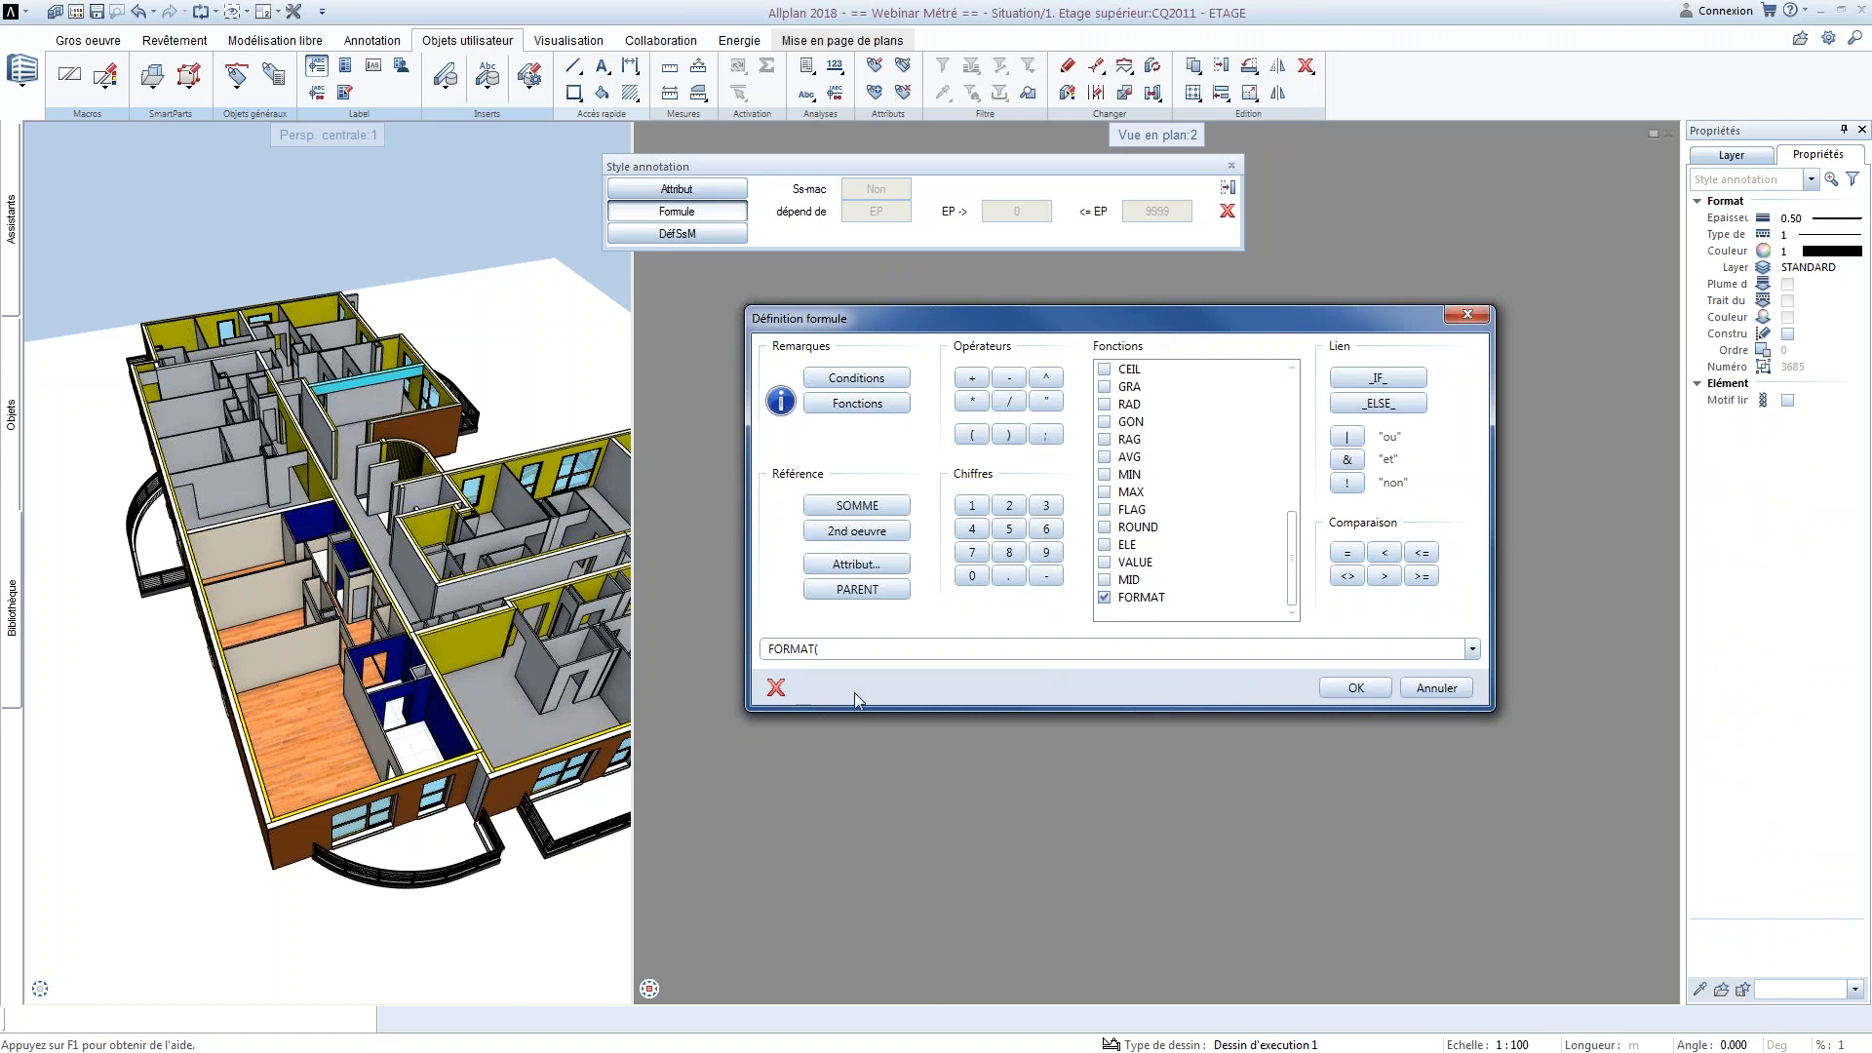
left_click(852, 649)
left_click(852, 650)
key("alt+Tab")
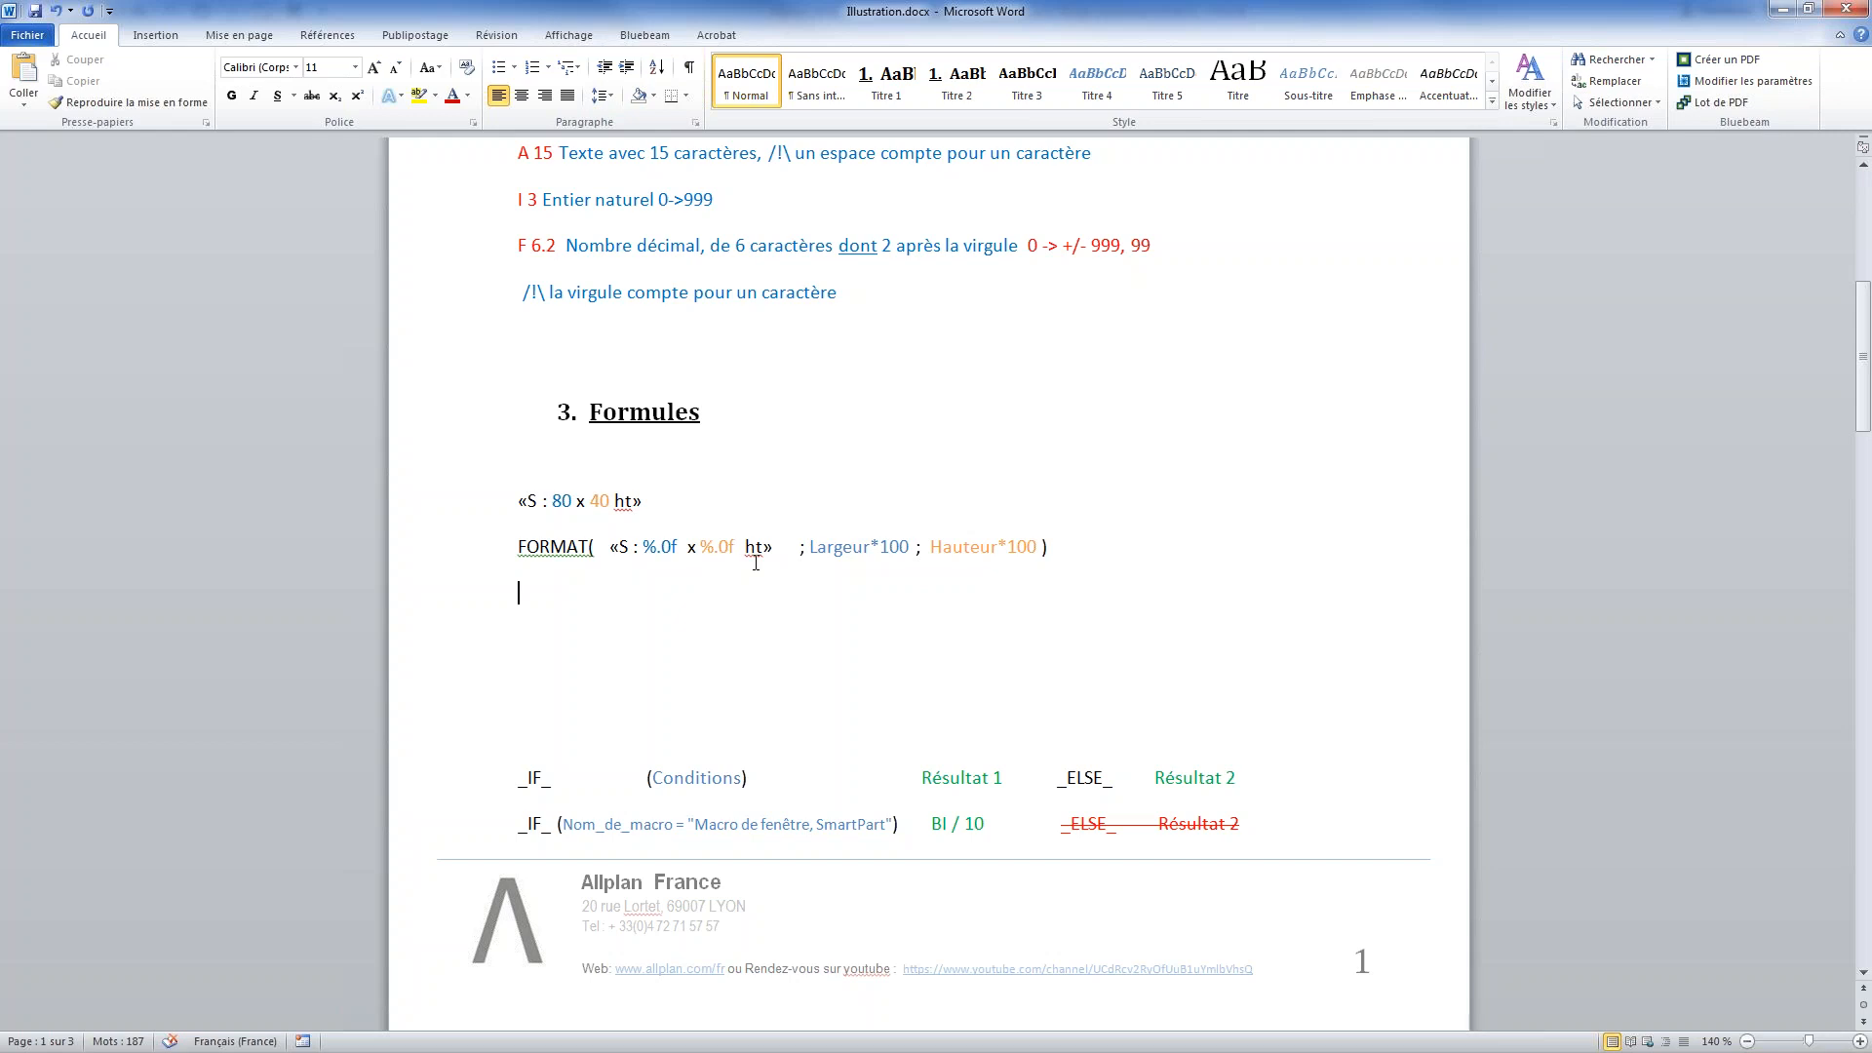
left_click(1778, 9)
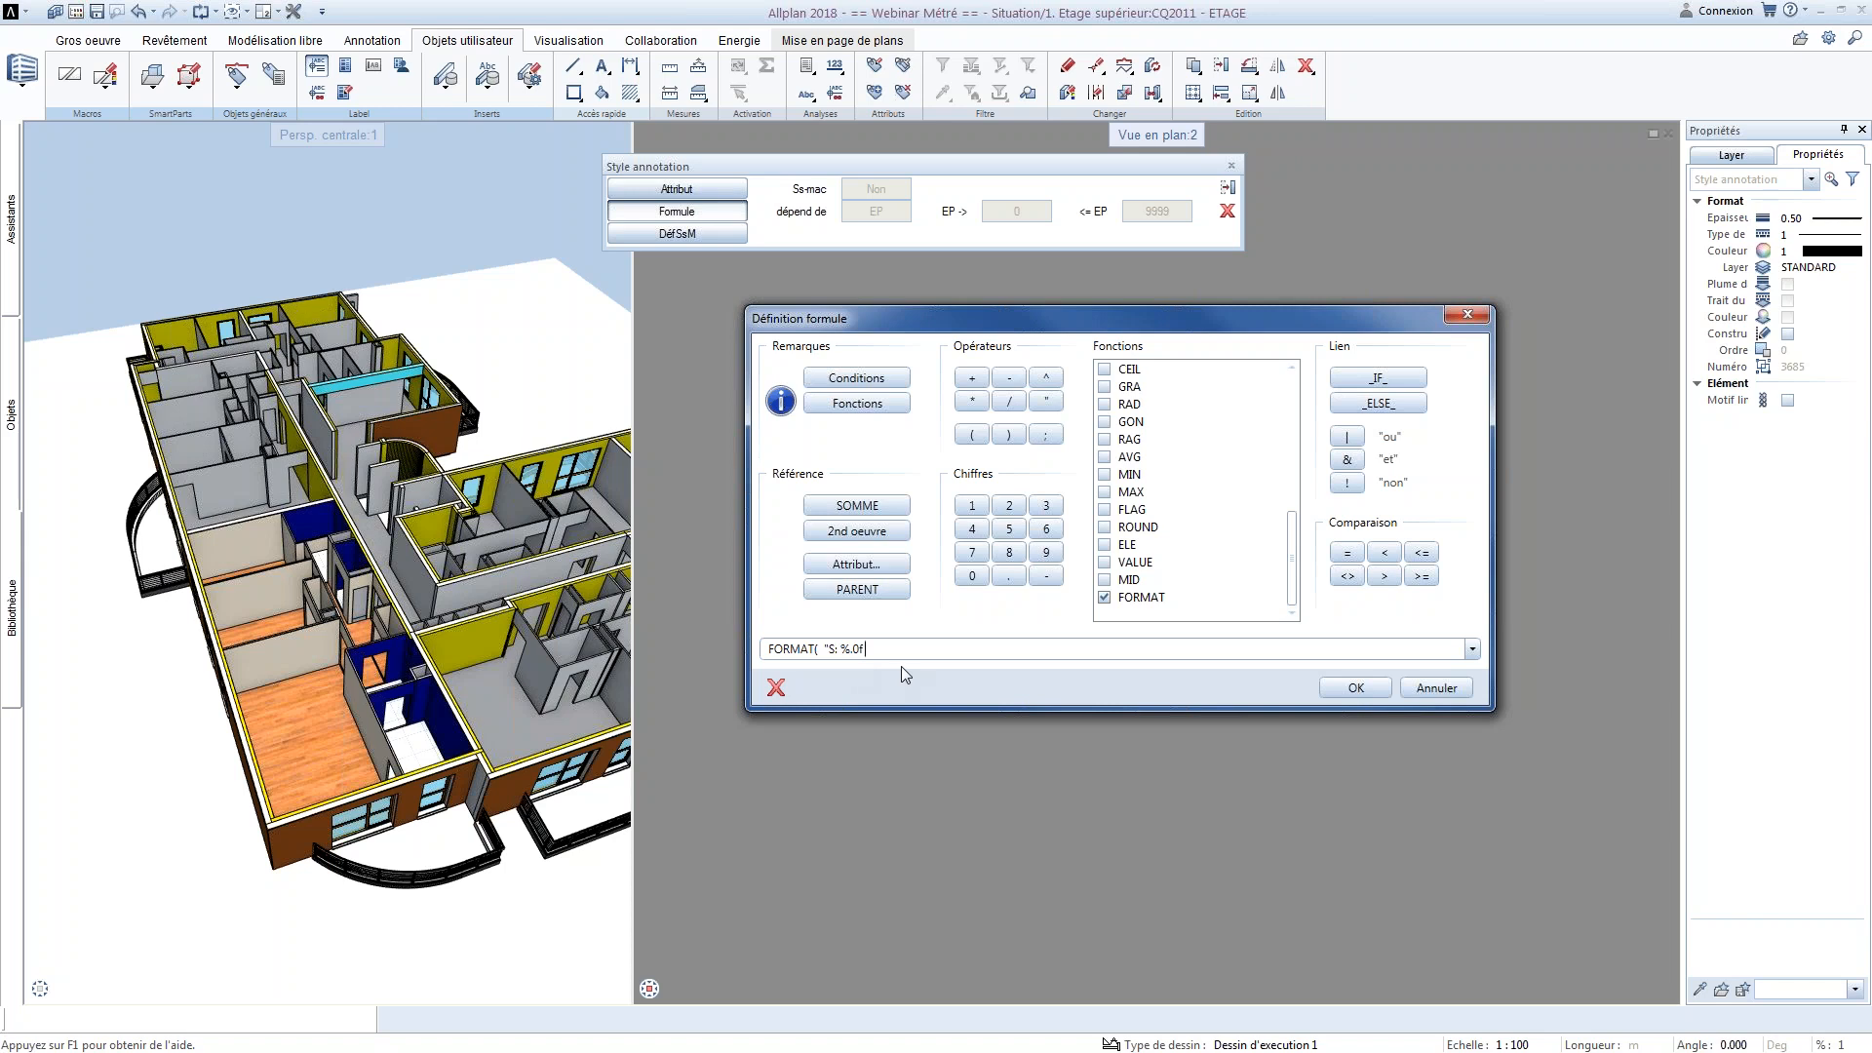
Complete the FORMAT text in the formula as "S: %.0f x %.0f" followed by a semicolon
left_click_drag(864, 649, 840, 650)
left_click(931, 659)
type("%.0f")
type("\"")
Add the Largeur attribute from Architecture - quantités to the formula, multiplied by 100 and followed by a semicolon
left_click(857, 563)
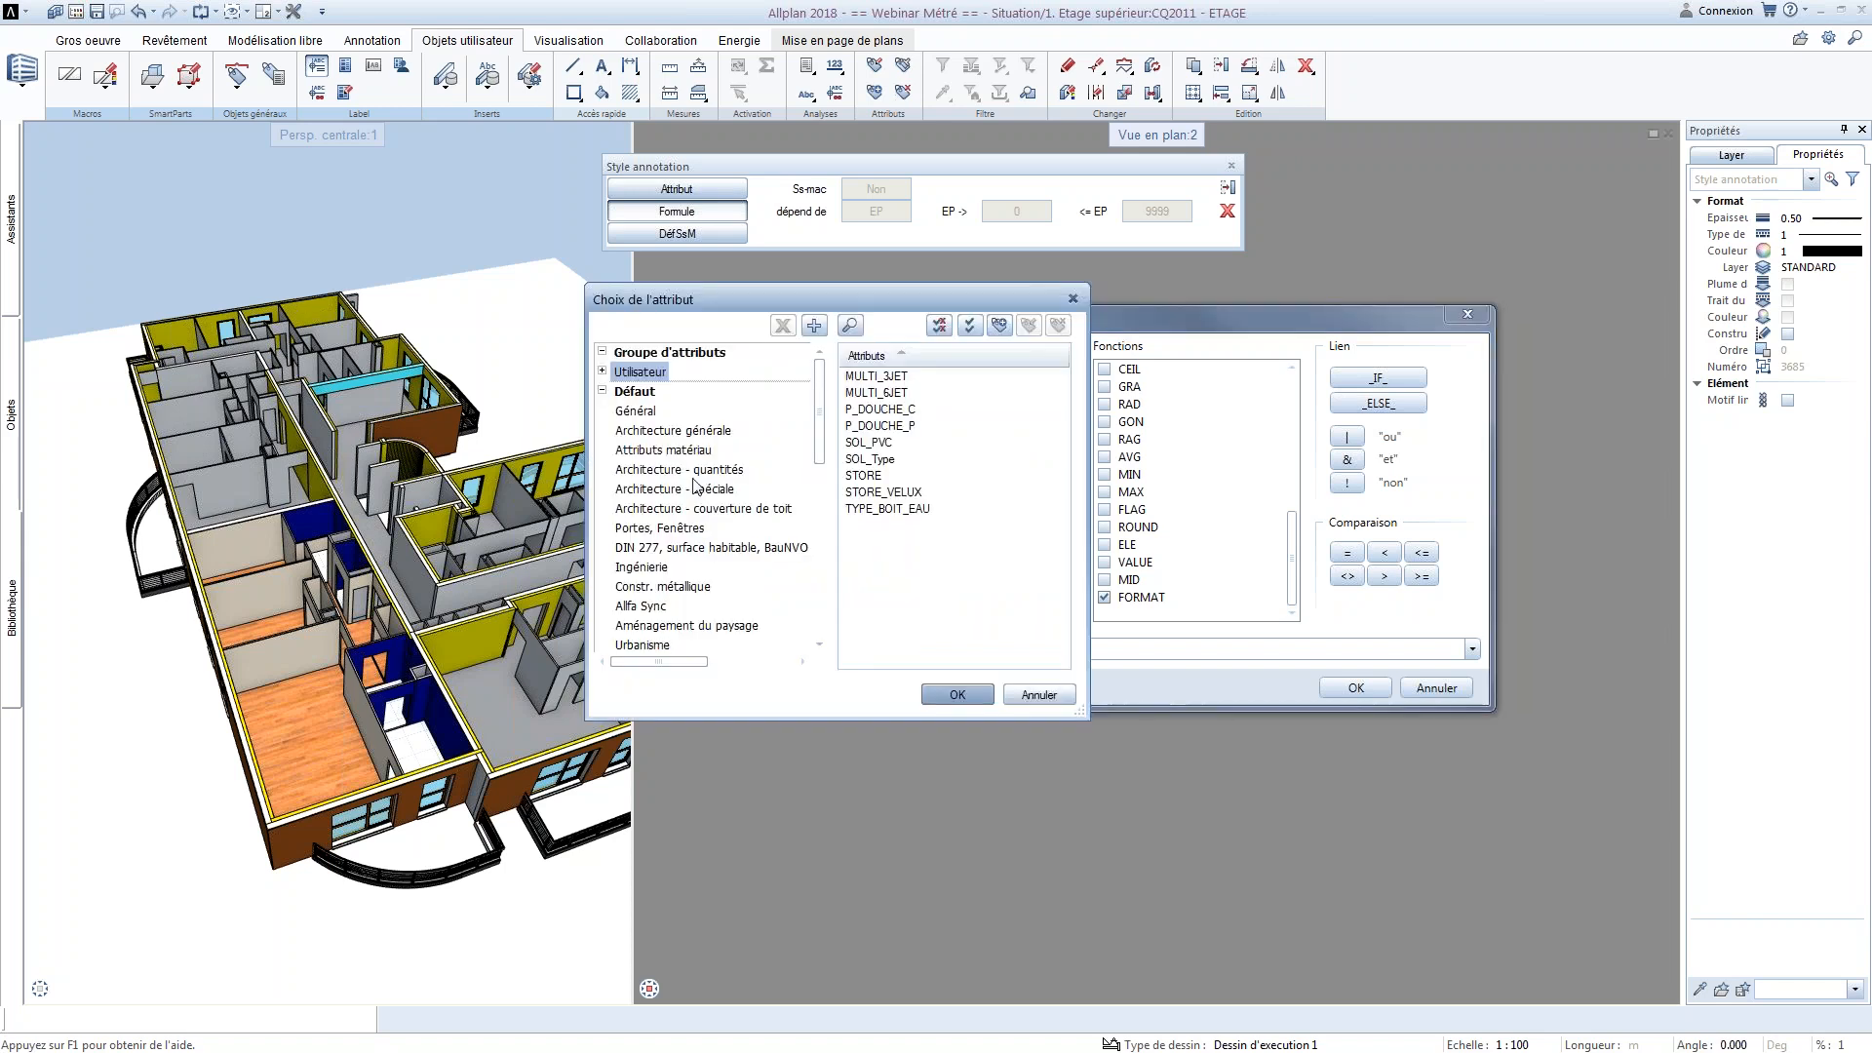
left_click(660, 432)
scroll(931, 575, "down", 5)
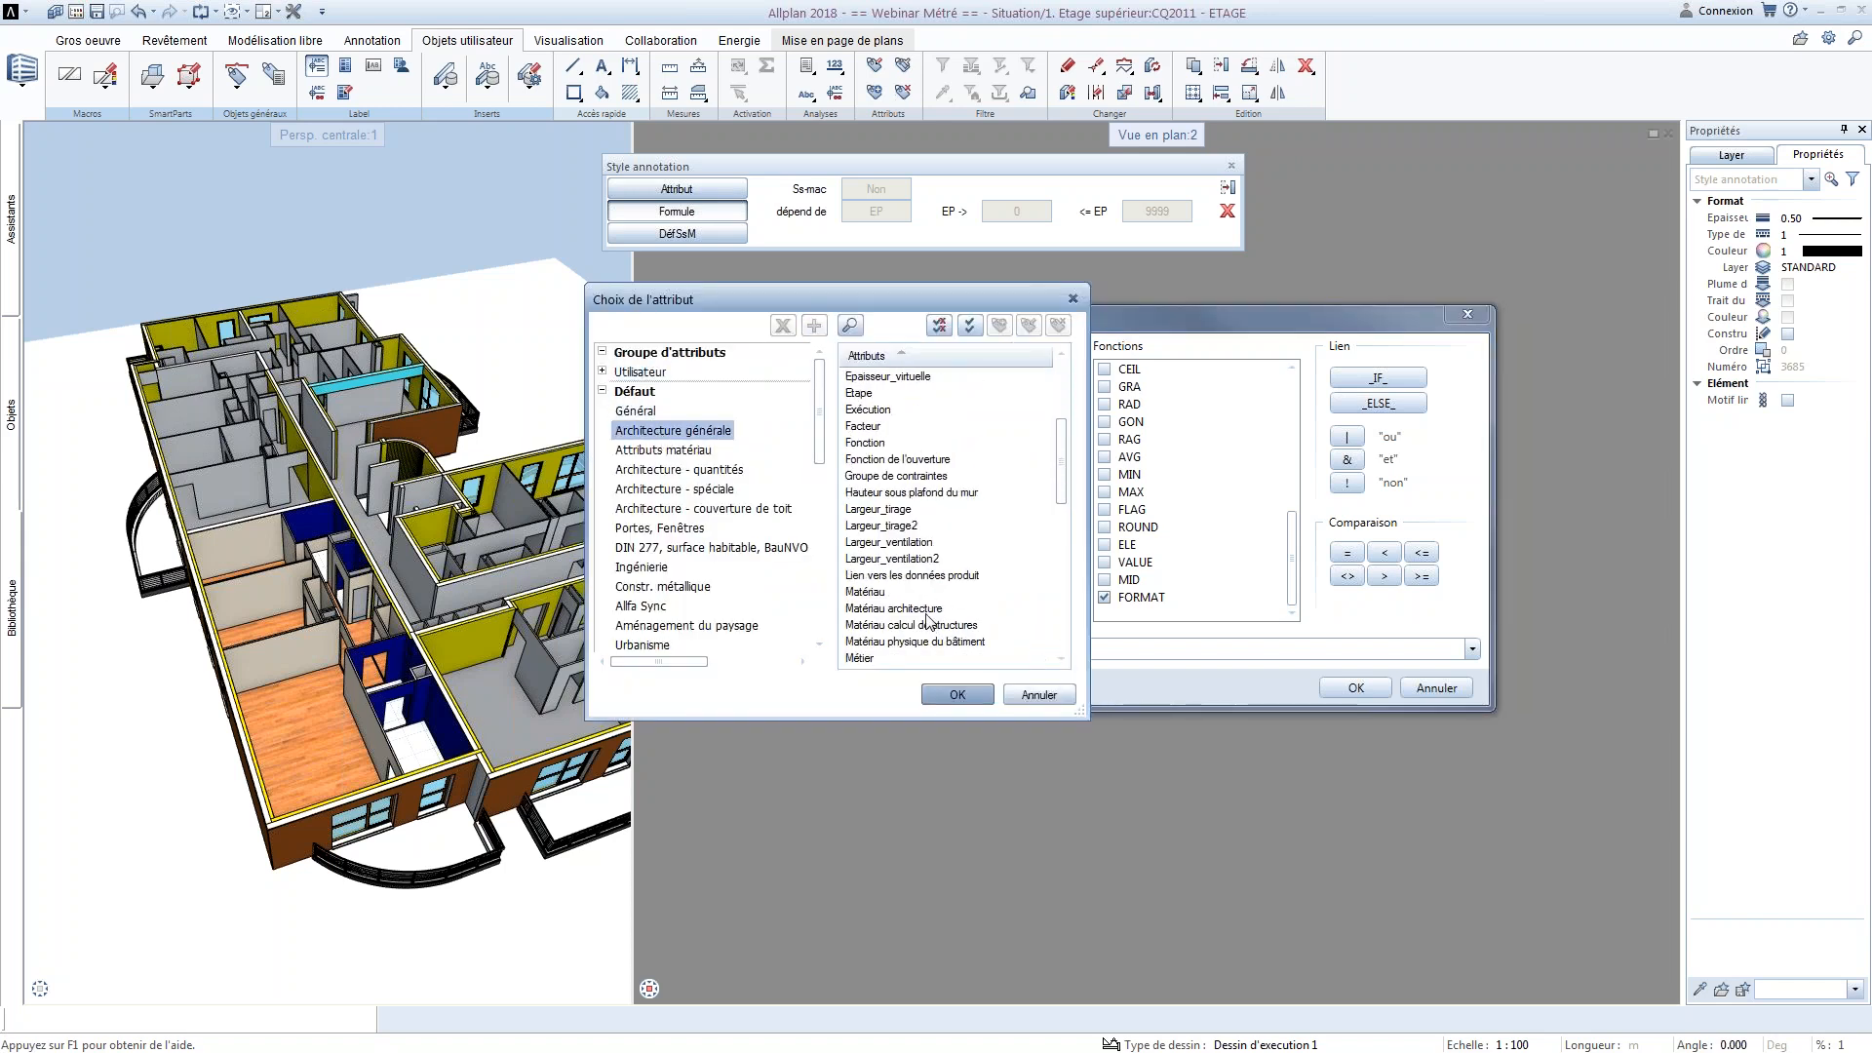
key("l")
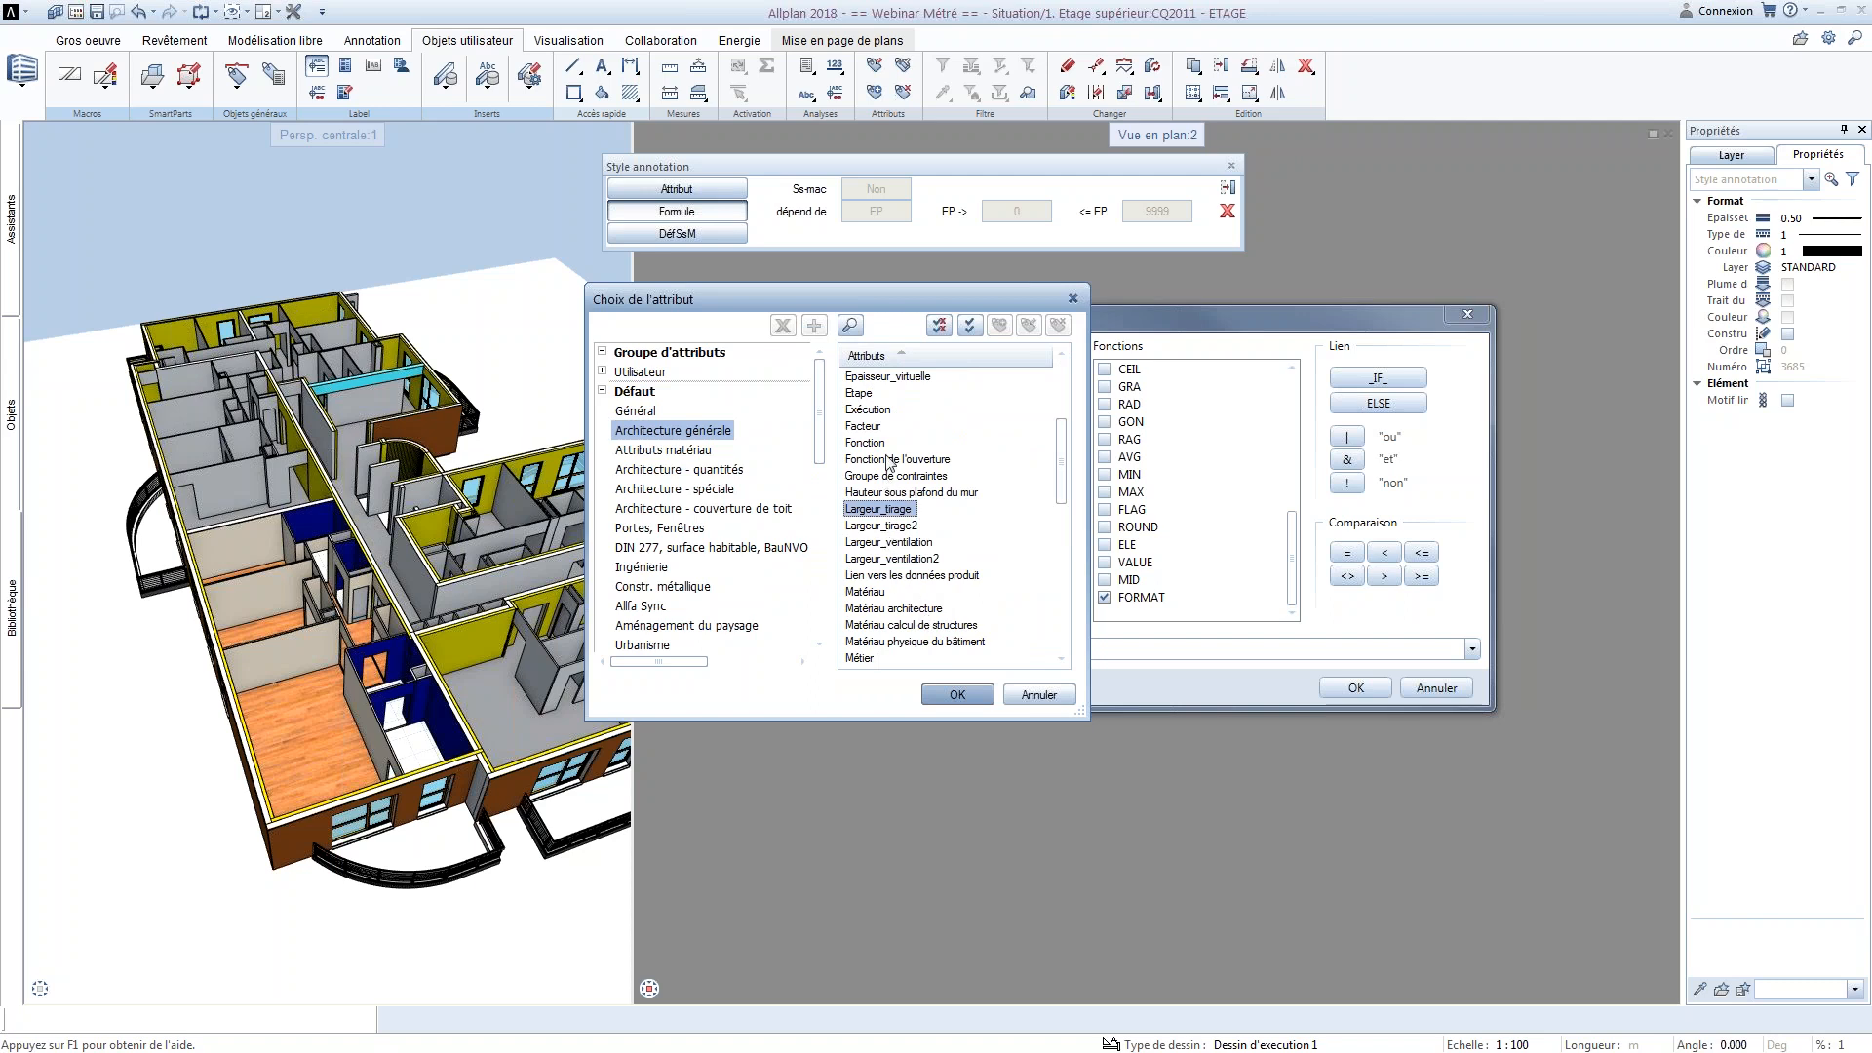
left_click(698, 471)
left_click(864, 658)
left_click(959, 695)
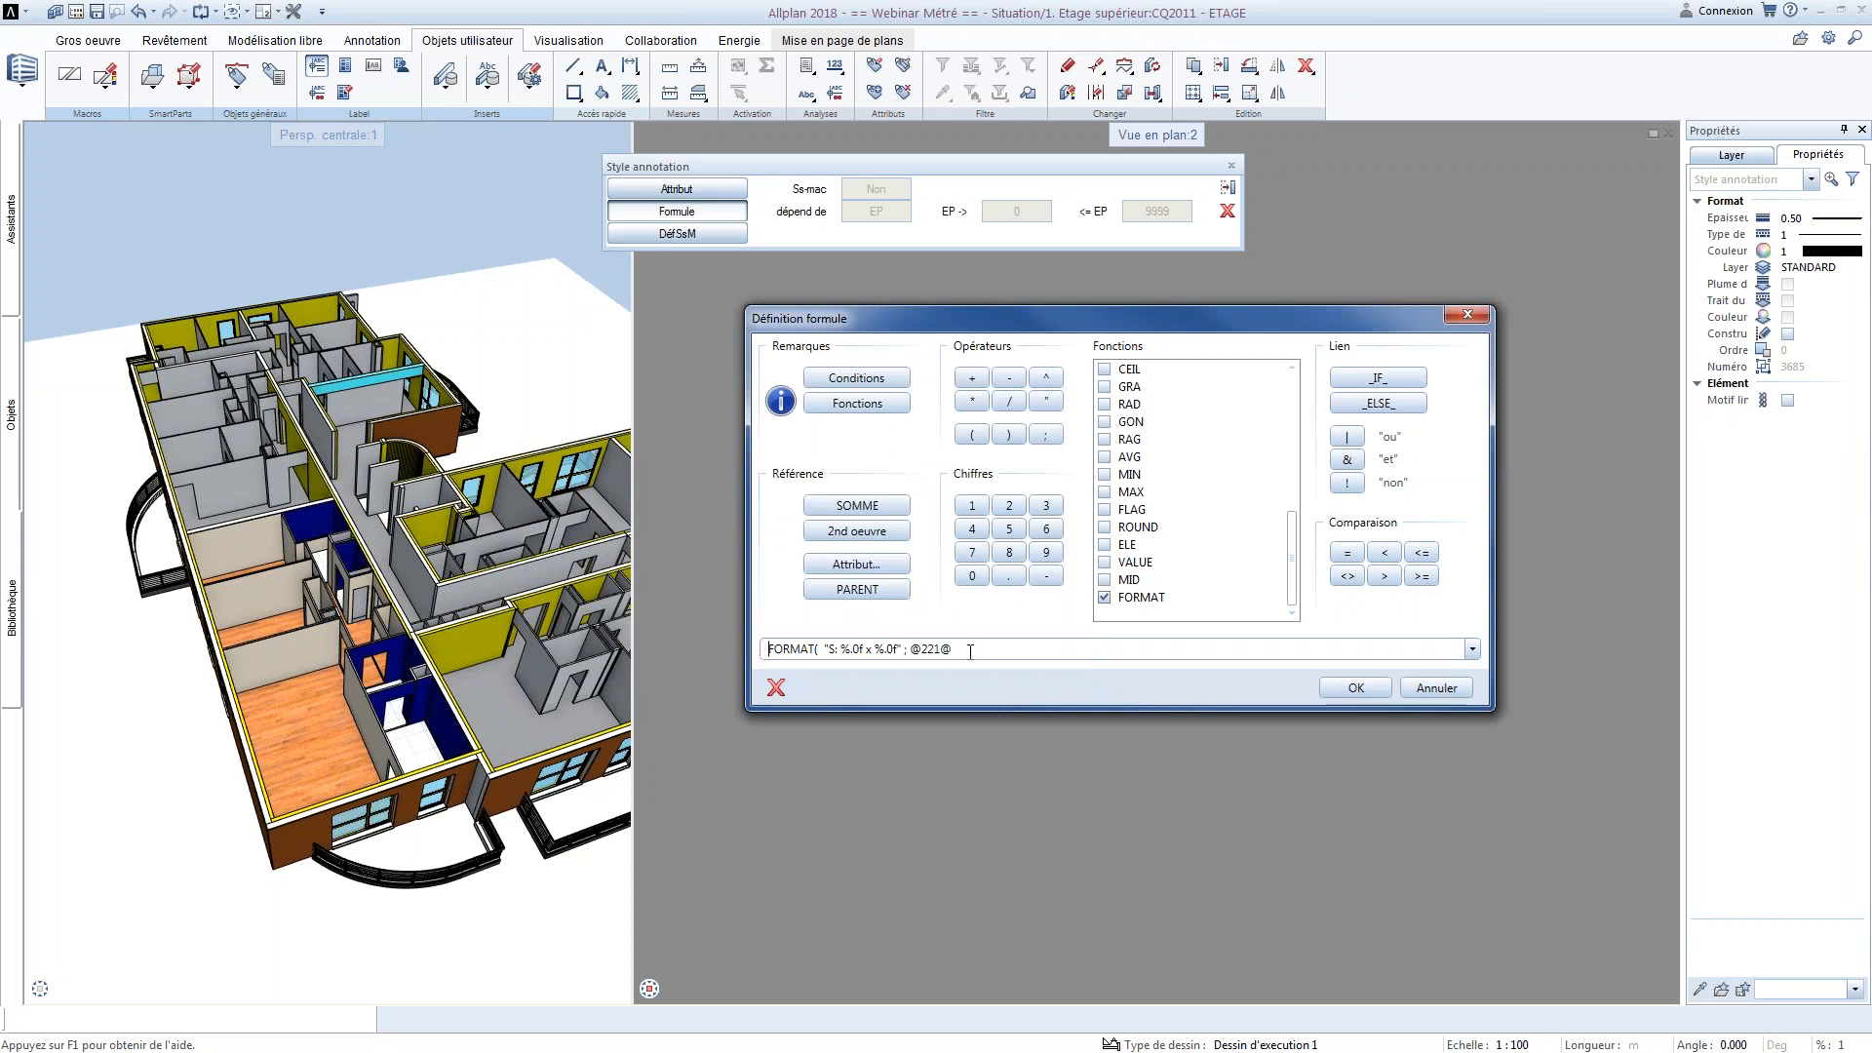
left_click(973, 402)
left_click(972, 505)
double_click(971, 575)
left_click(1047, 437)
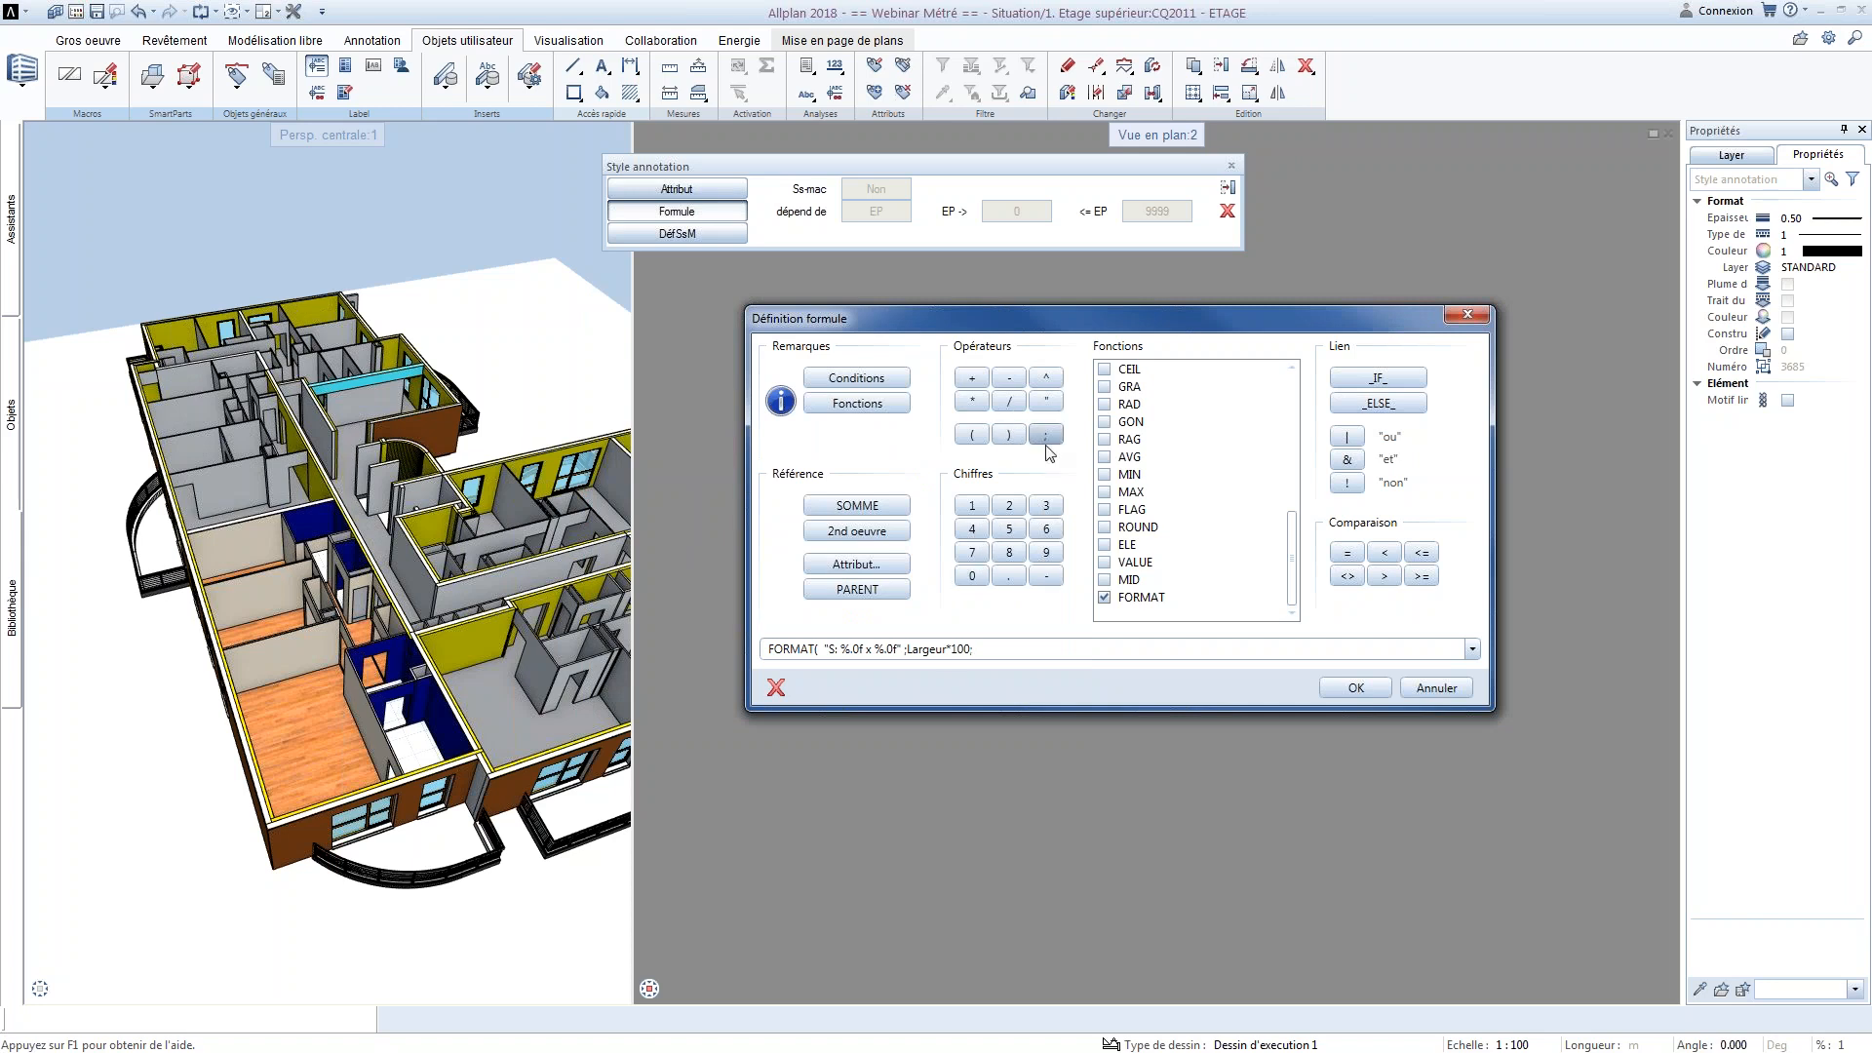
Add the Hauteur attribute multiplied by 100 to the formula and close the FORMAT parenthesis
left_click(879, 564)
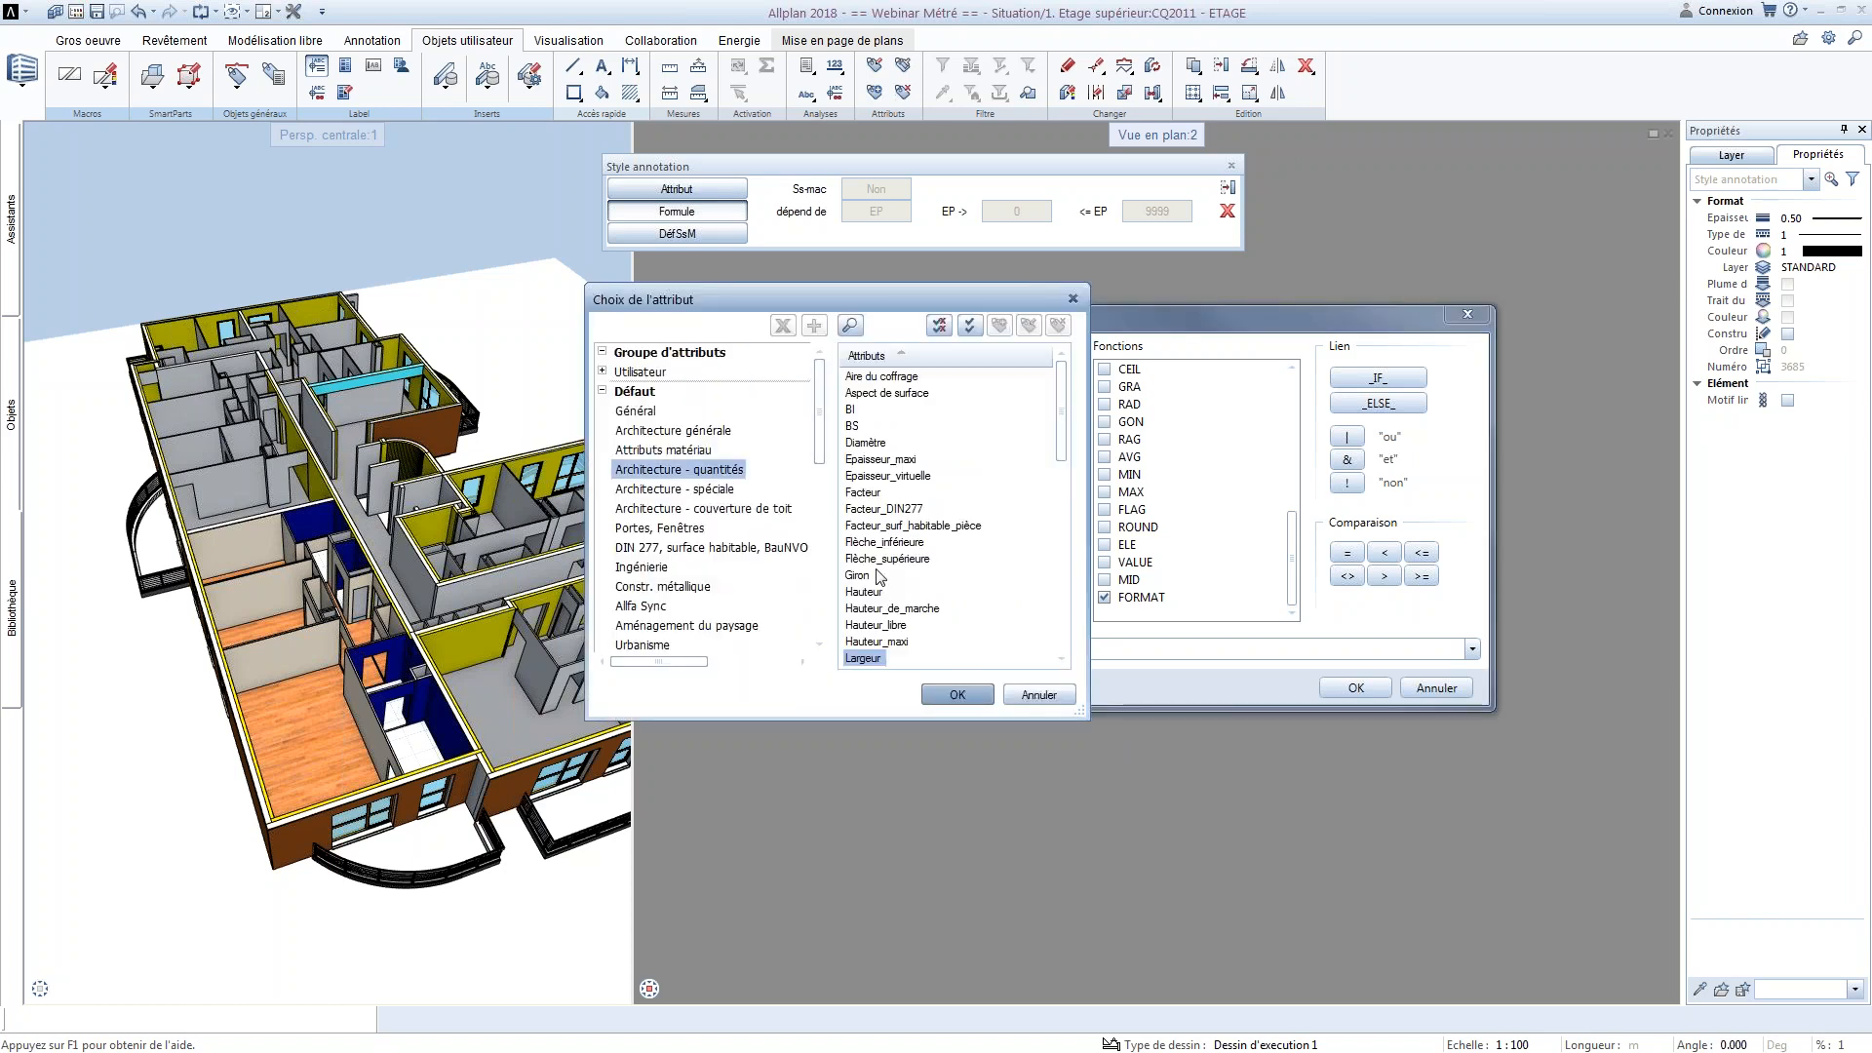
left_click(864, 592)
left_click(958, 694)
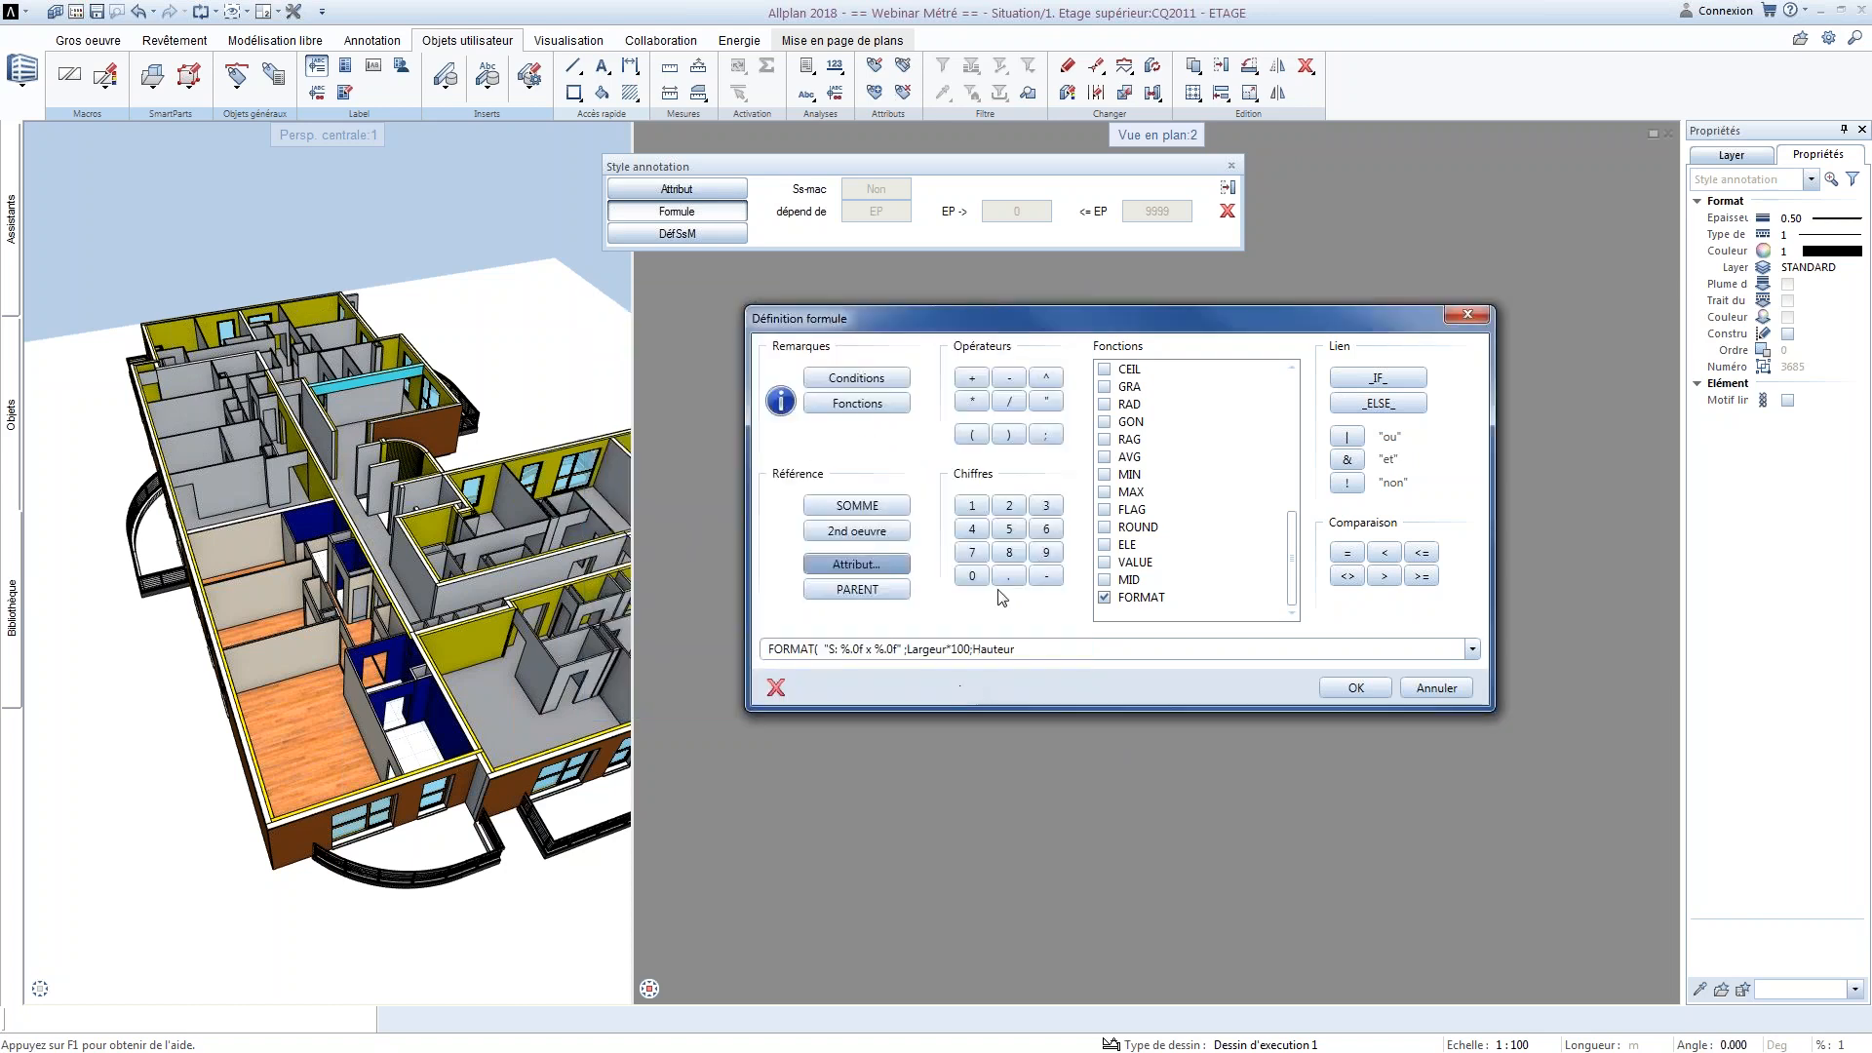
left_click(972, 401)
left_click(972, 505)
left_click(972, 577)
left_click(972, 576)
left_click(1009, 434)
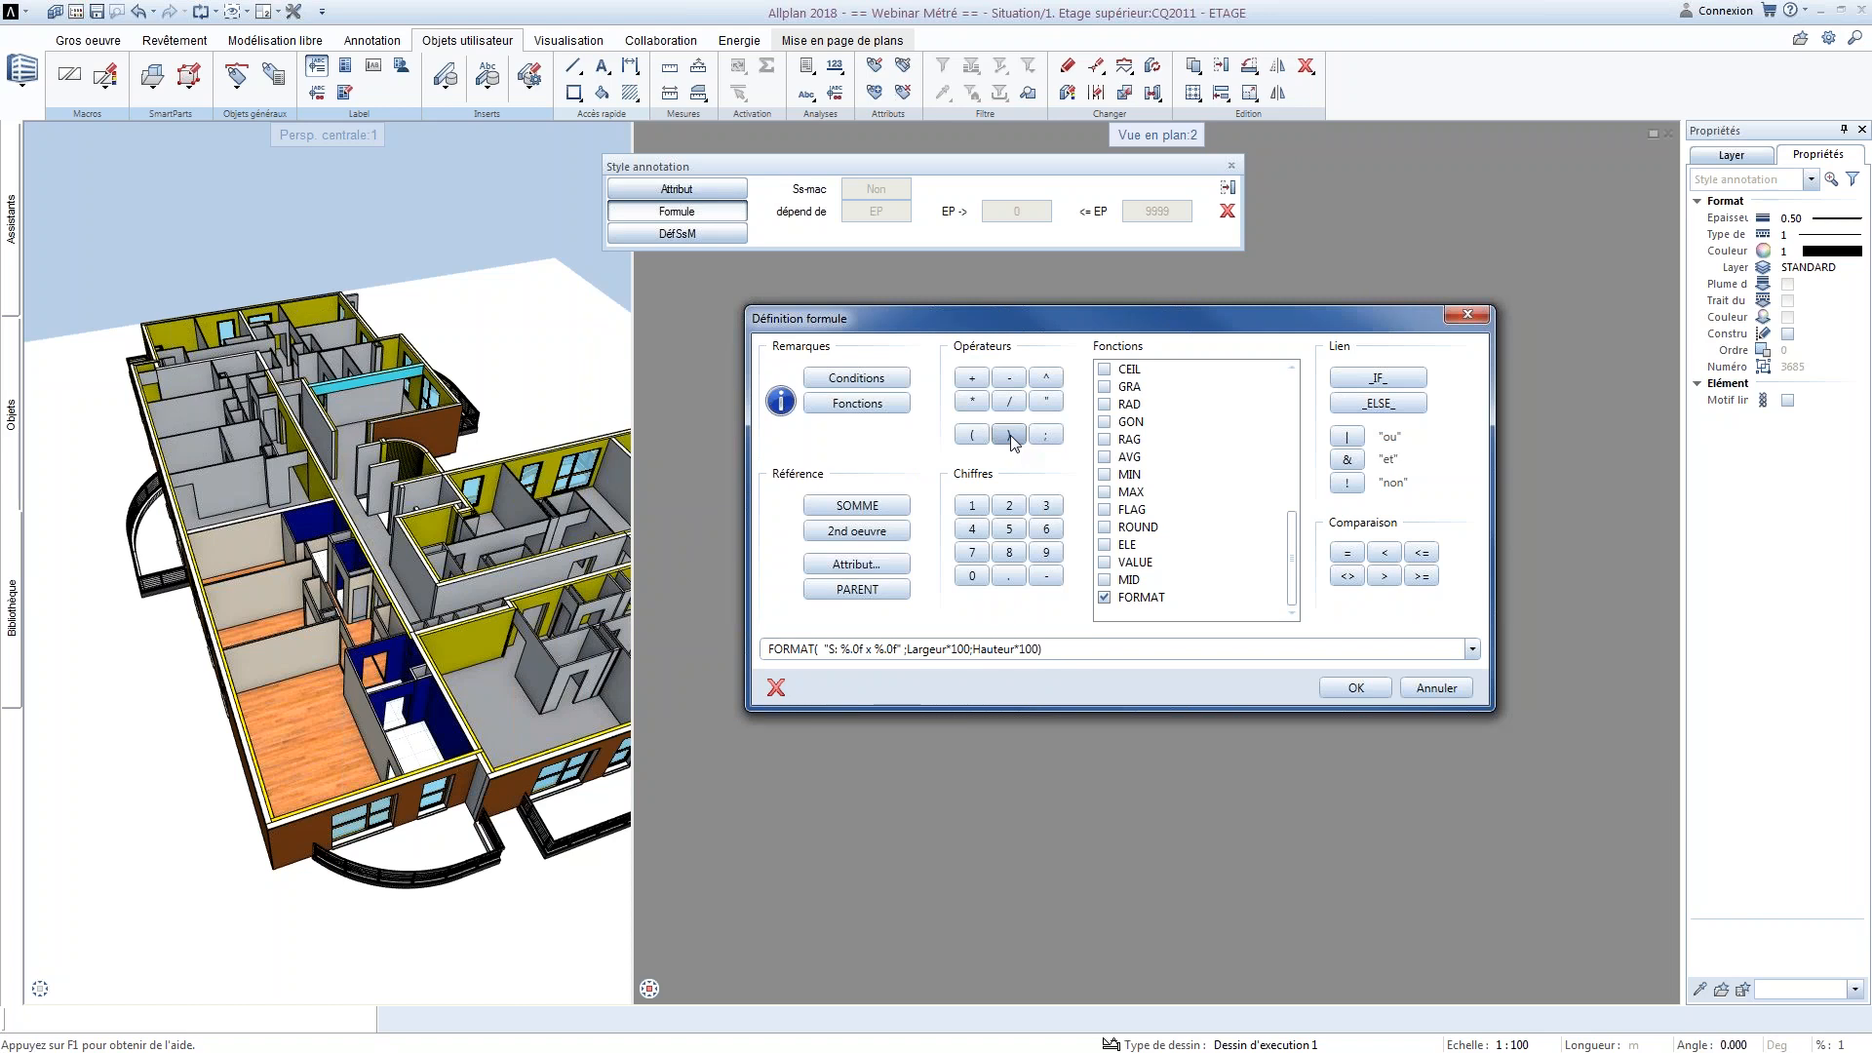
Consult the Définition des attributs axis diagram in the Word document and return to Allplan
mouse_move(1293, 565)
left_mouse_down()
mouse_move(1293, 516)
mouse_move(1296, 597)
left_mouse_up()
key("alt+Tab")
scroll(809, 502, "up", 6)
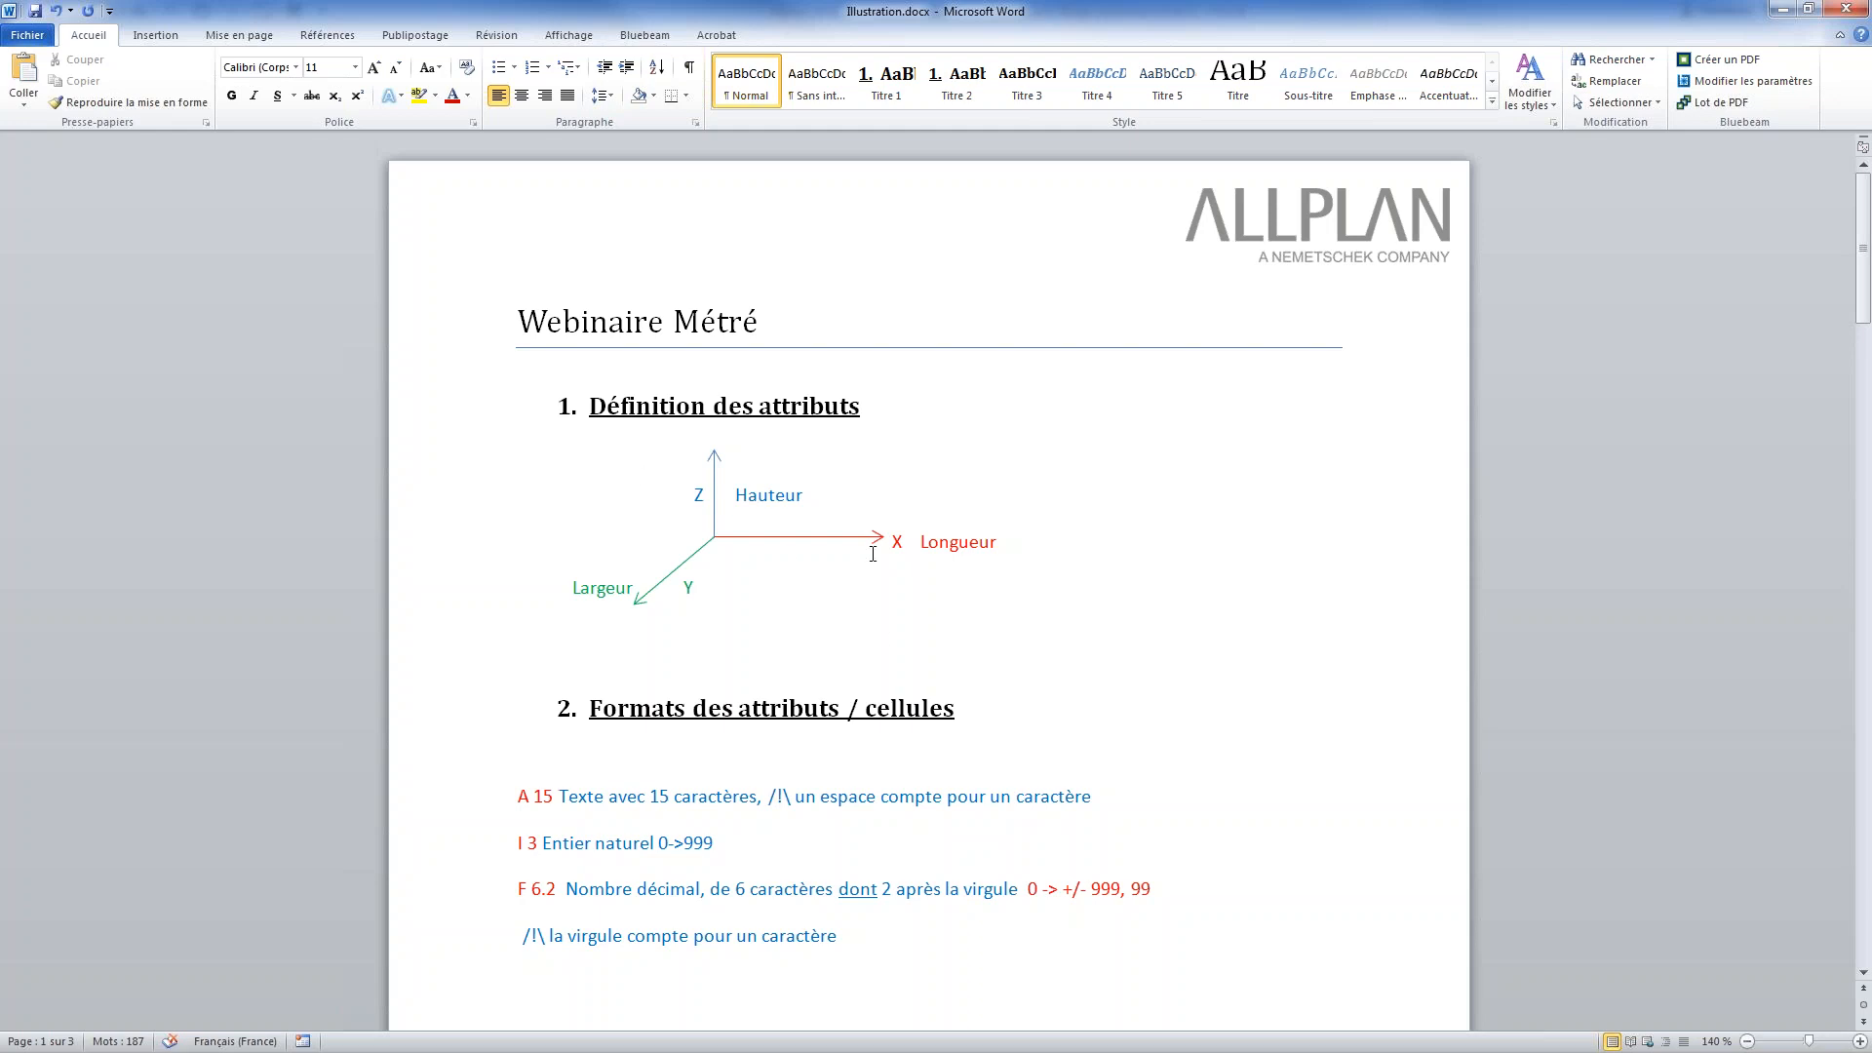
key("alt+Tab")
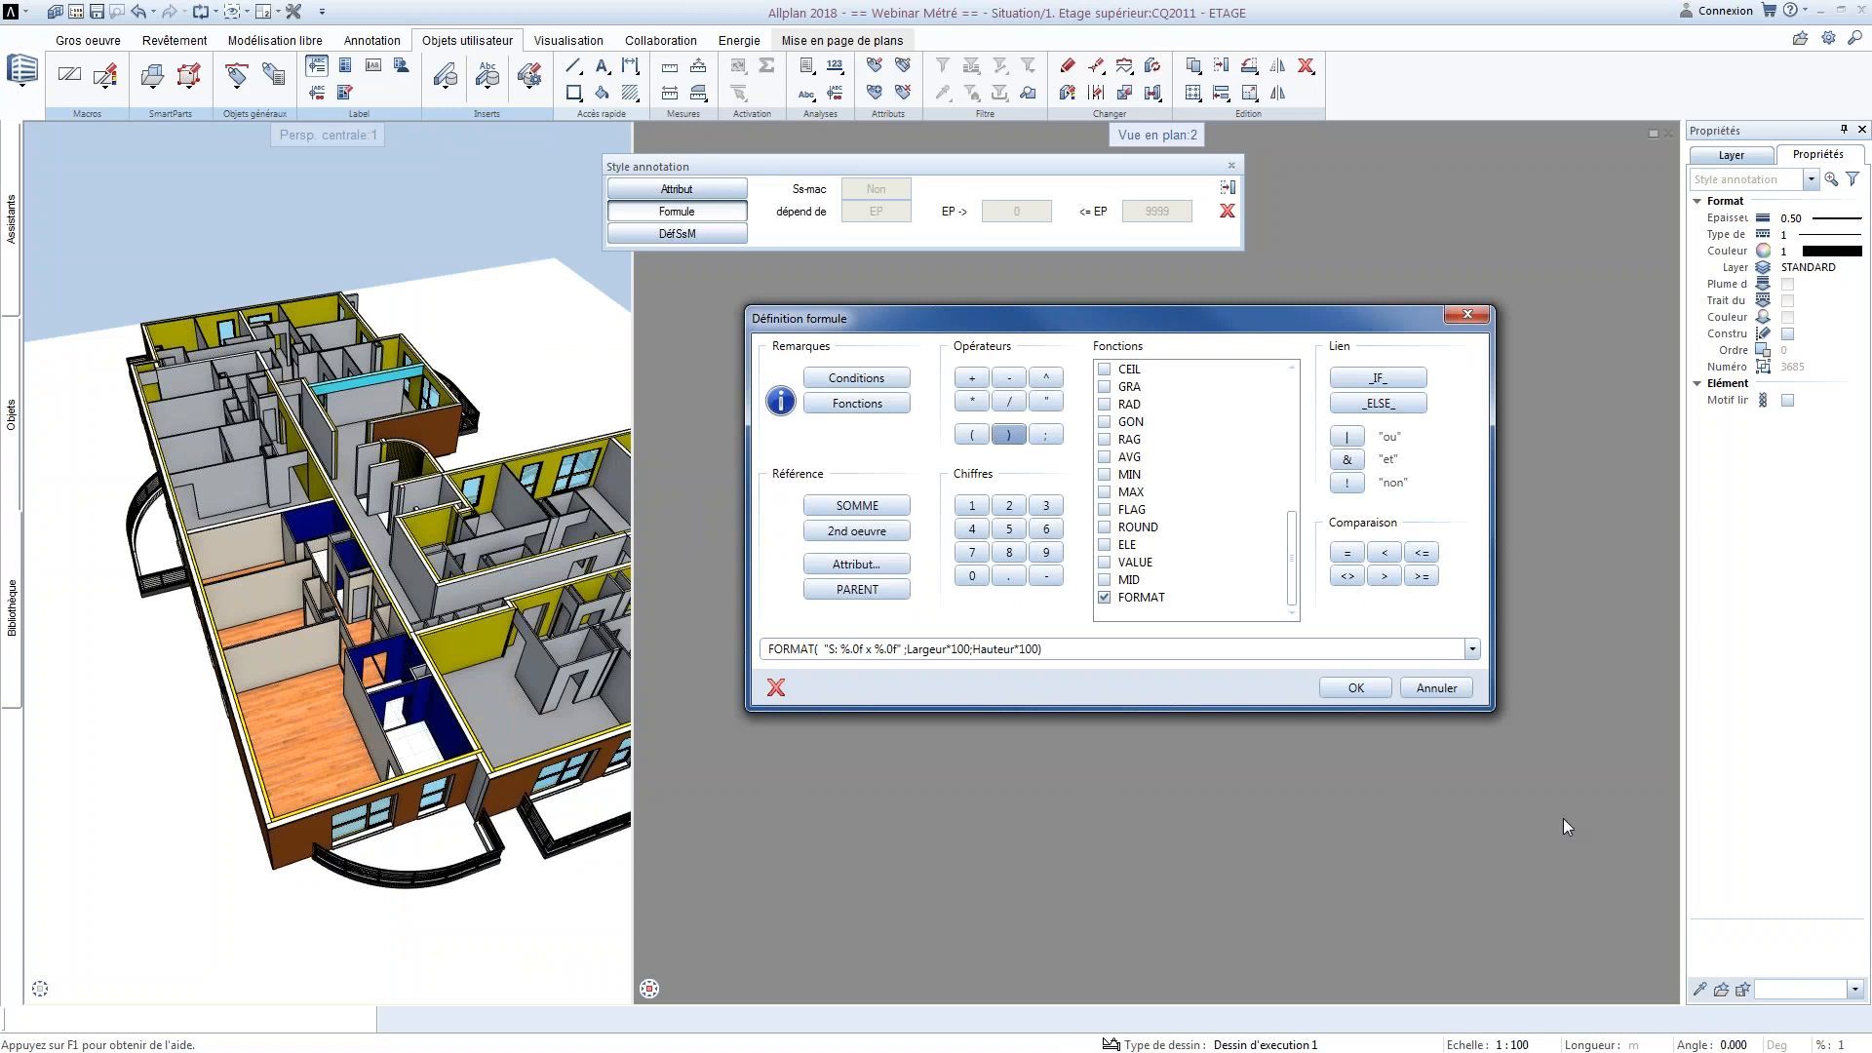
Accept the formula definition and set the formula annotation's format to A20
left_click(1357, 688)
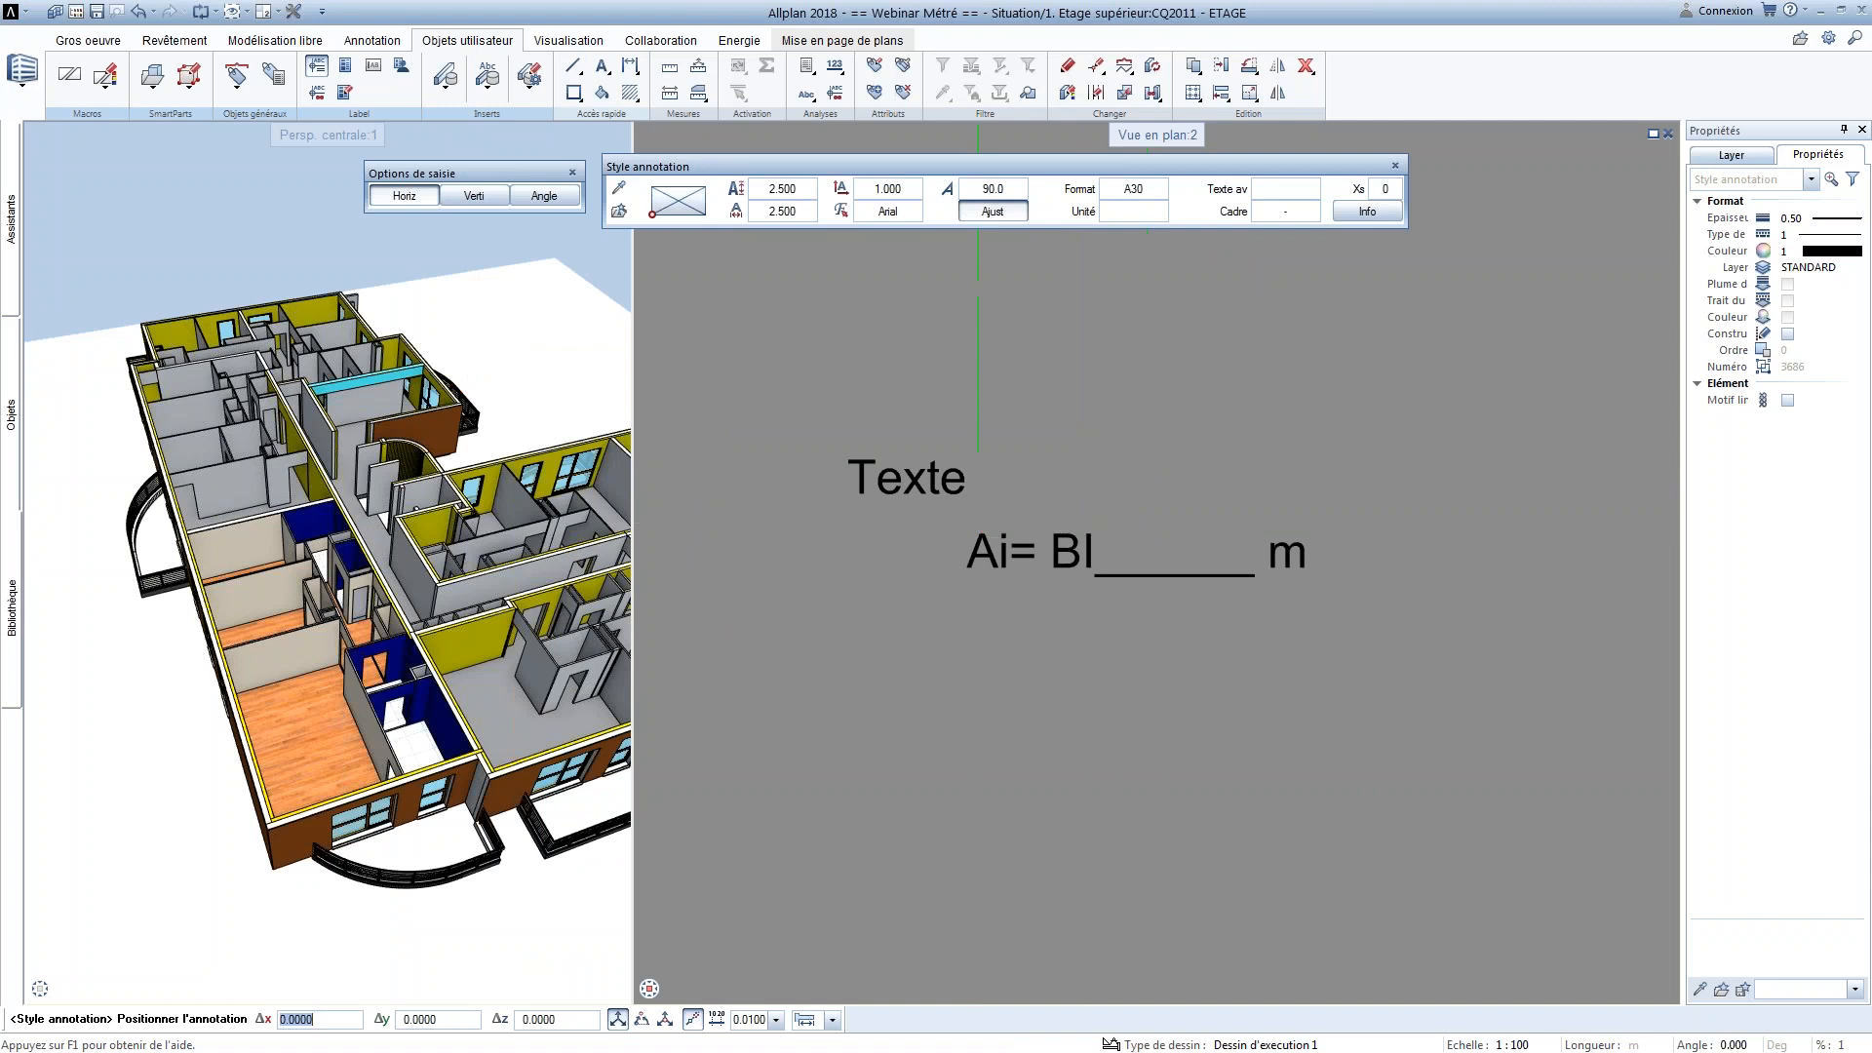
left_click(1131, 188)
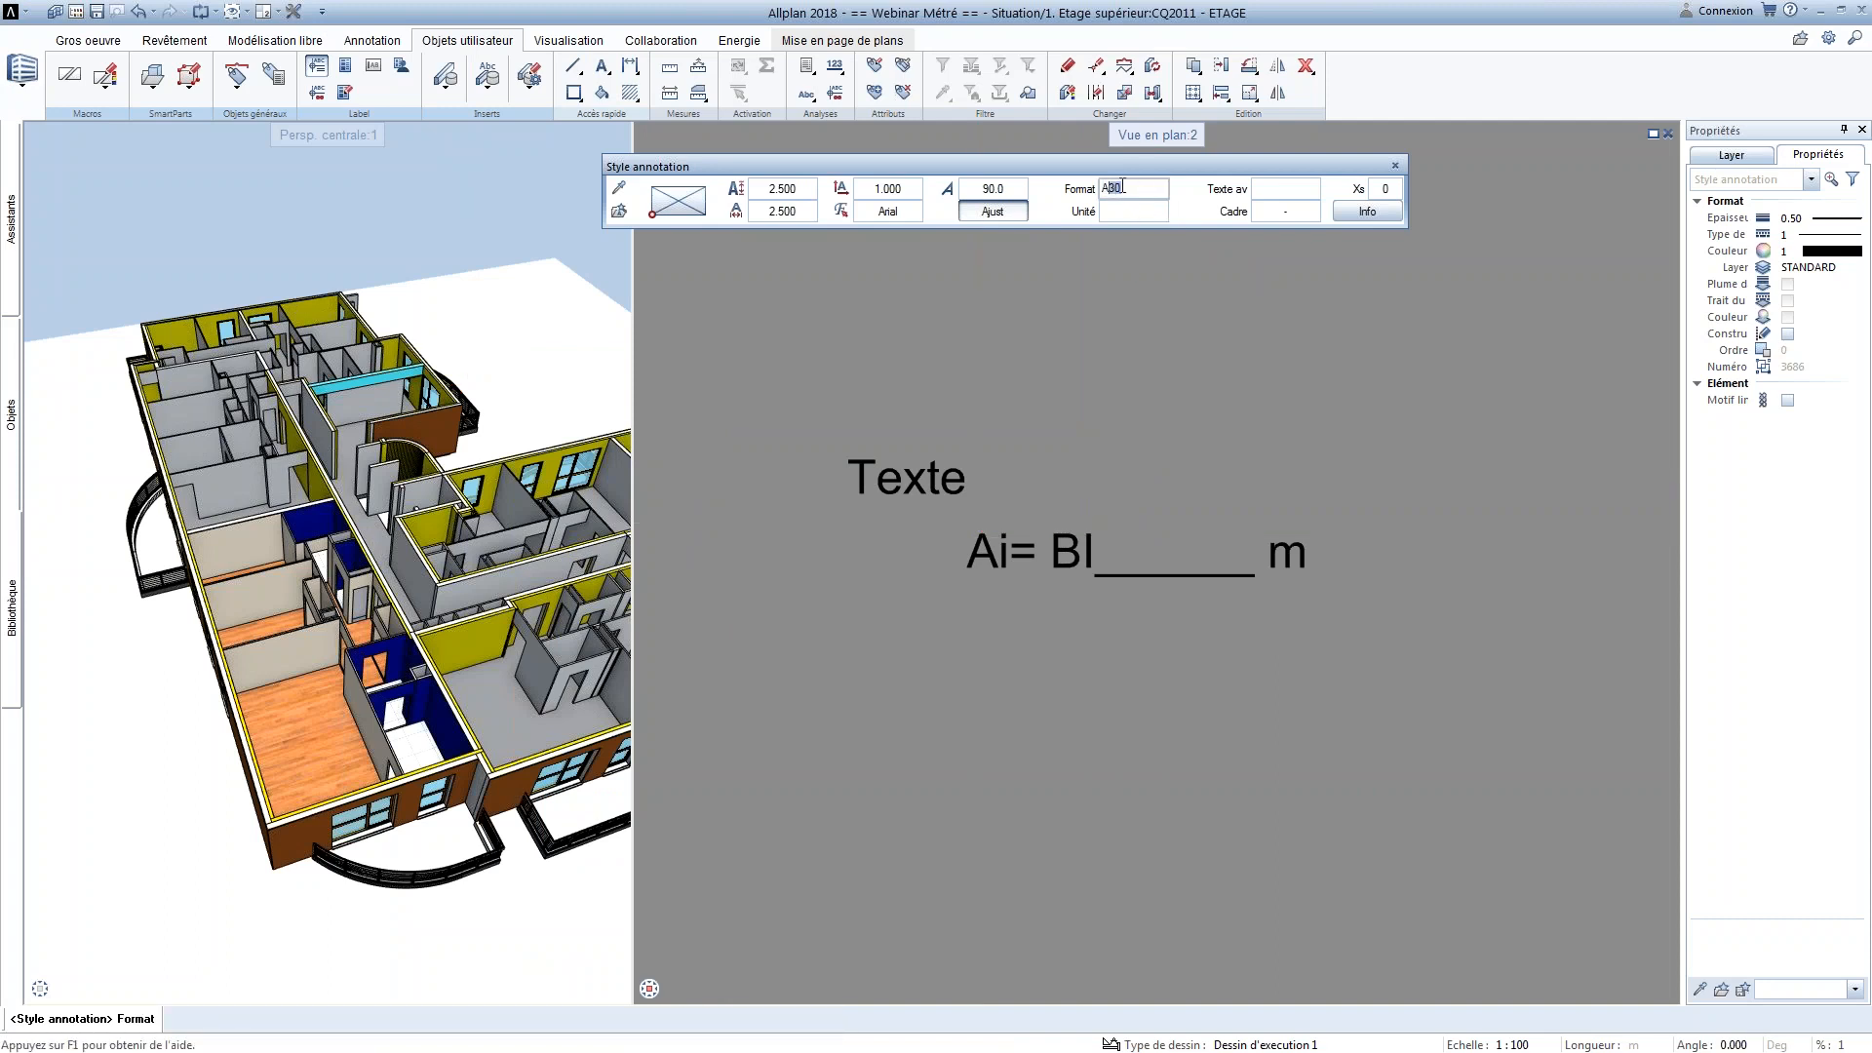
type("A15")
key("Return")
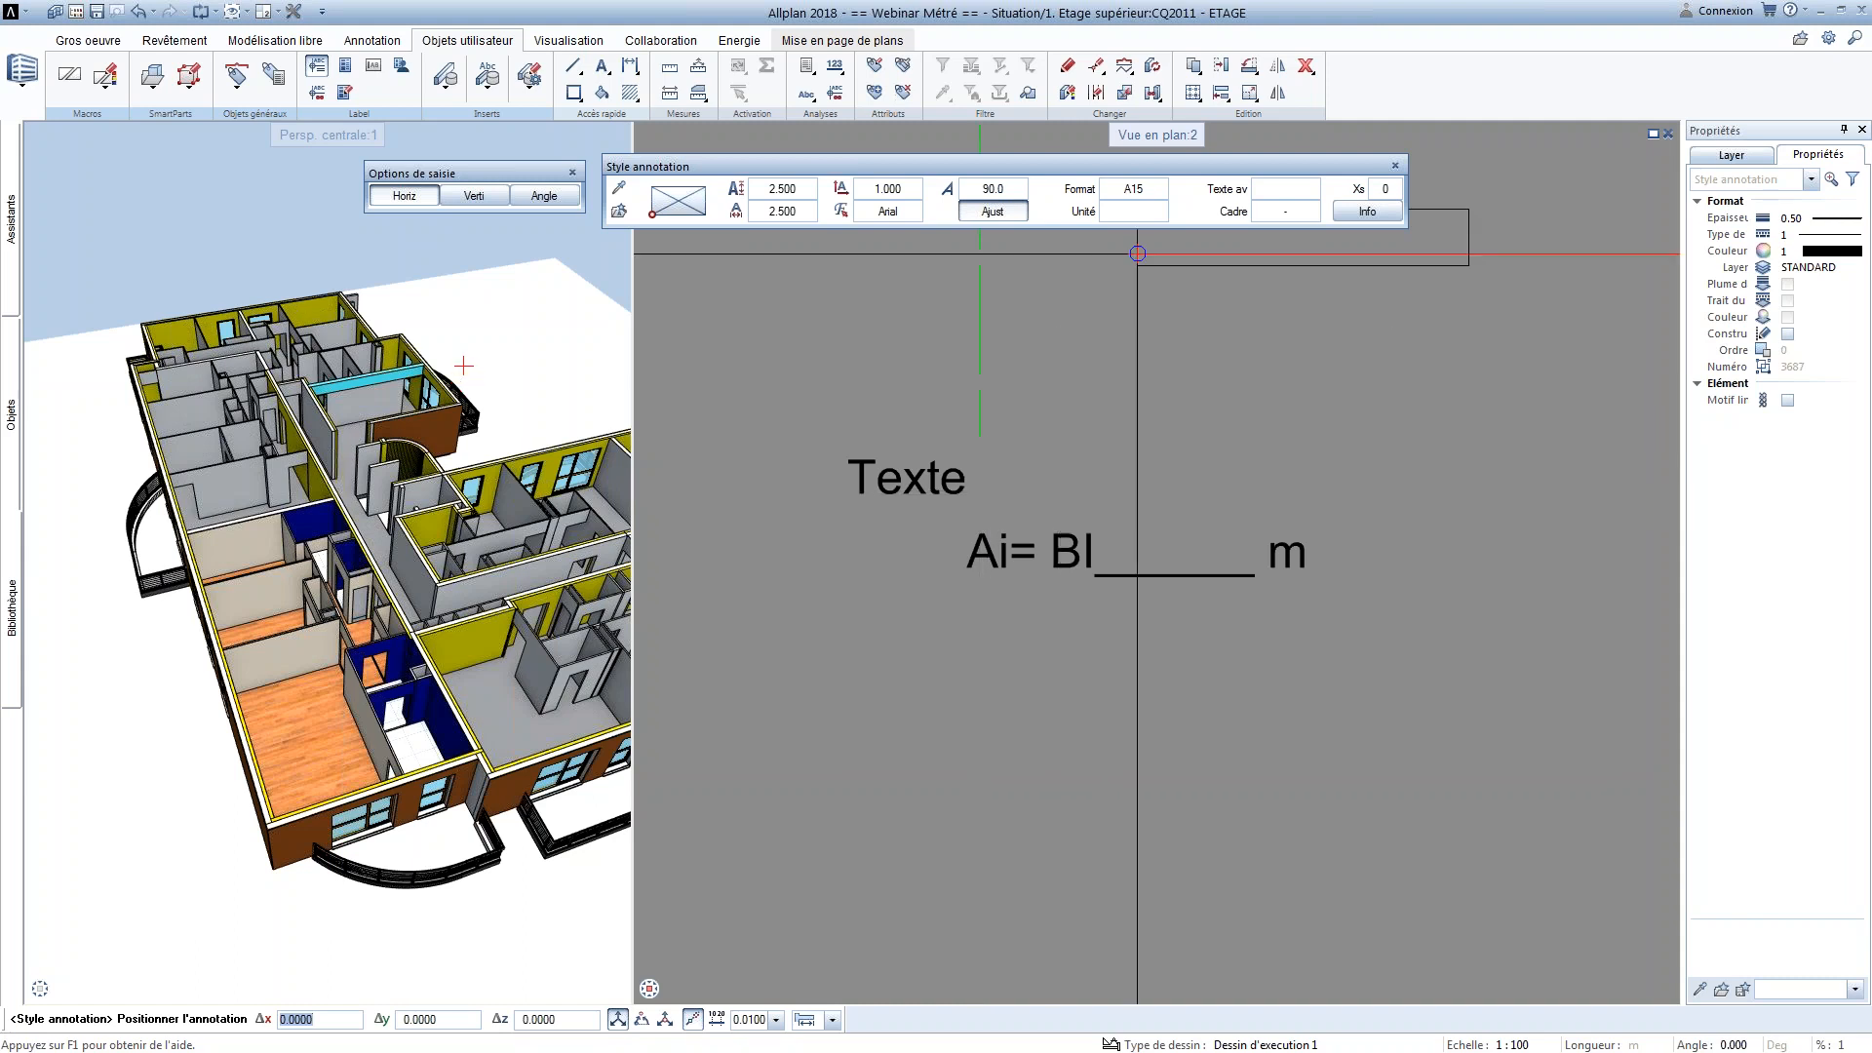
left_click(1131, 188)
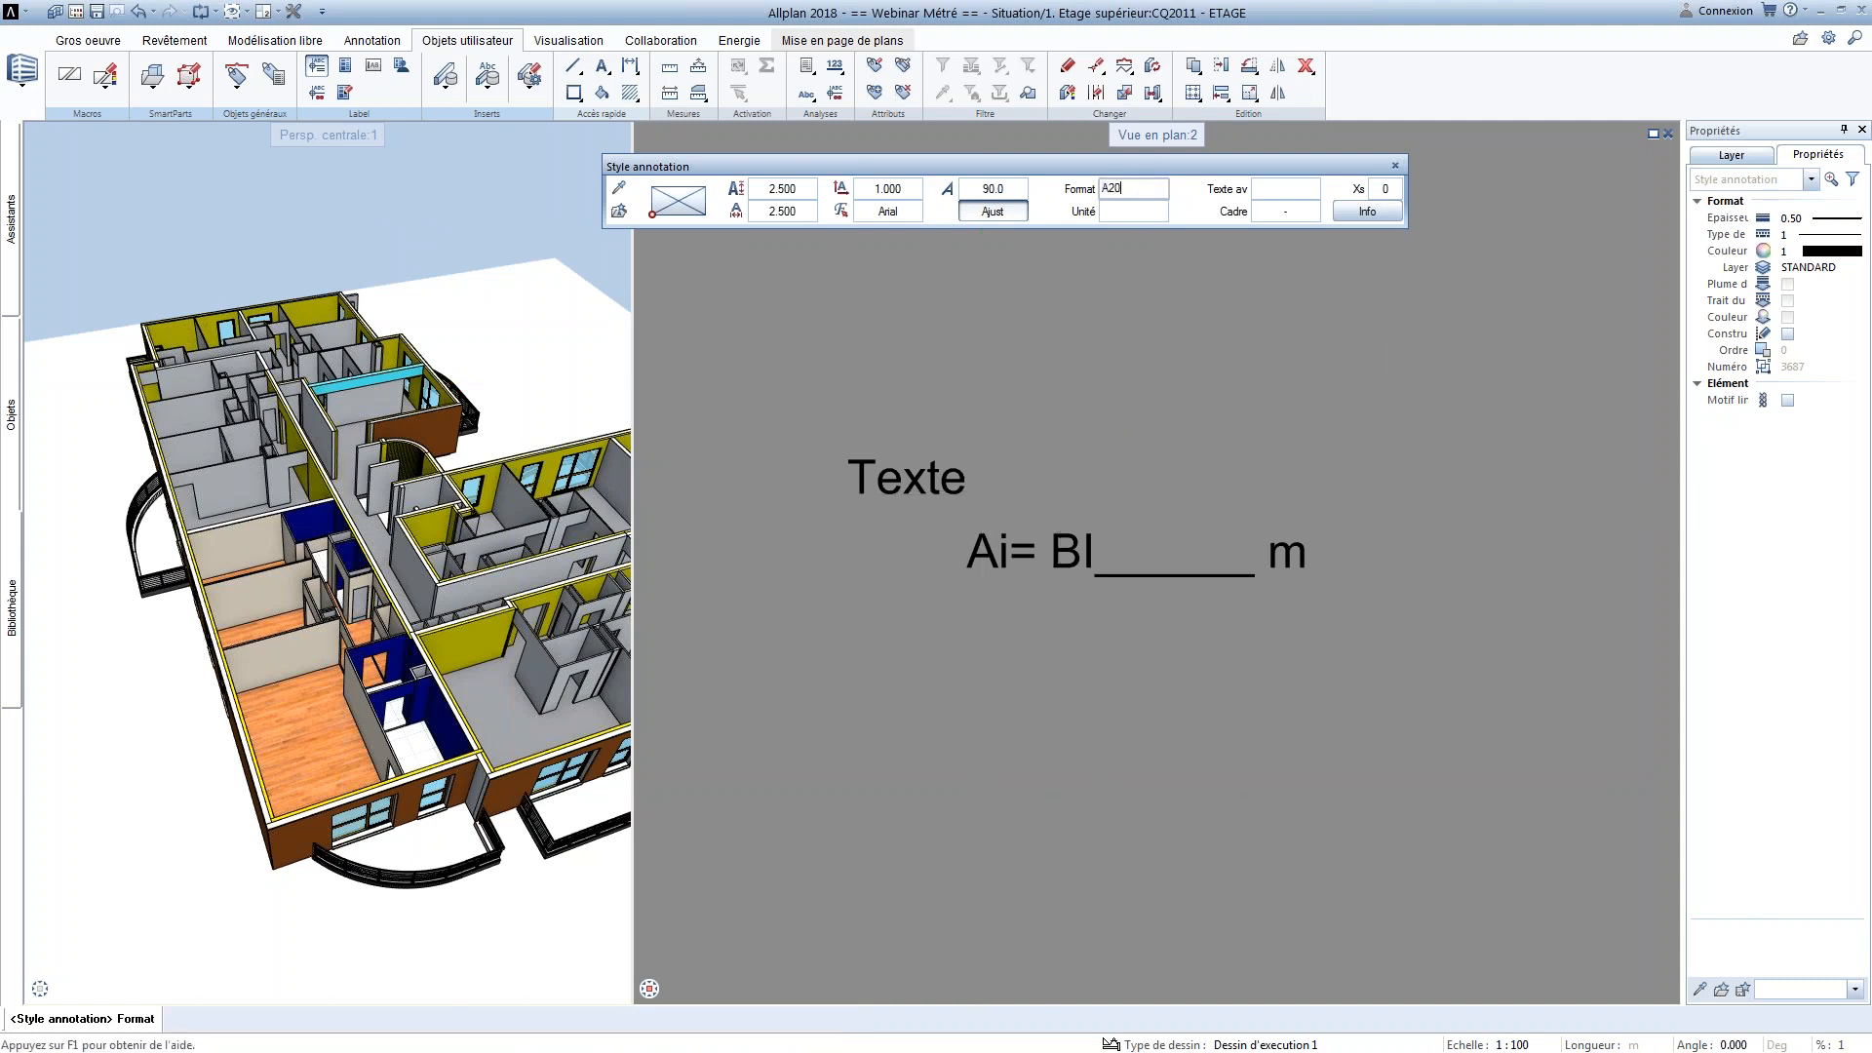
type("A20")
key("Return")
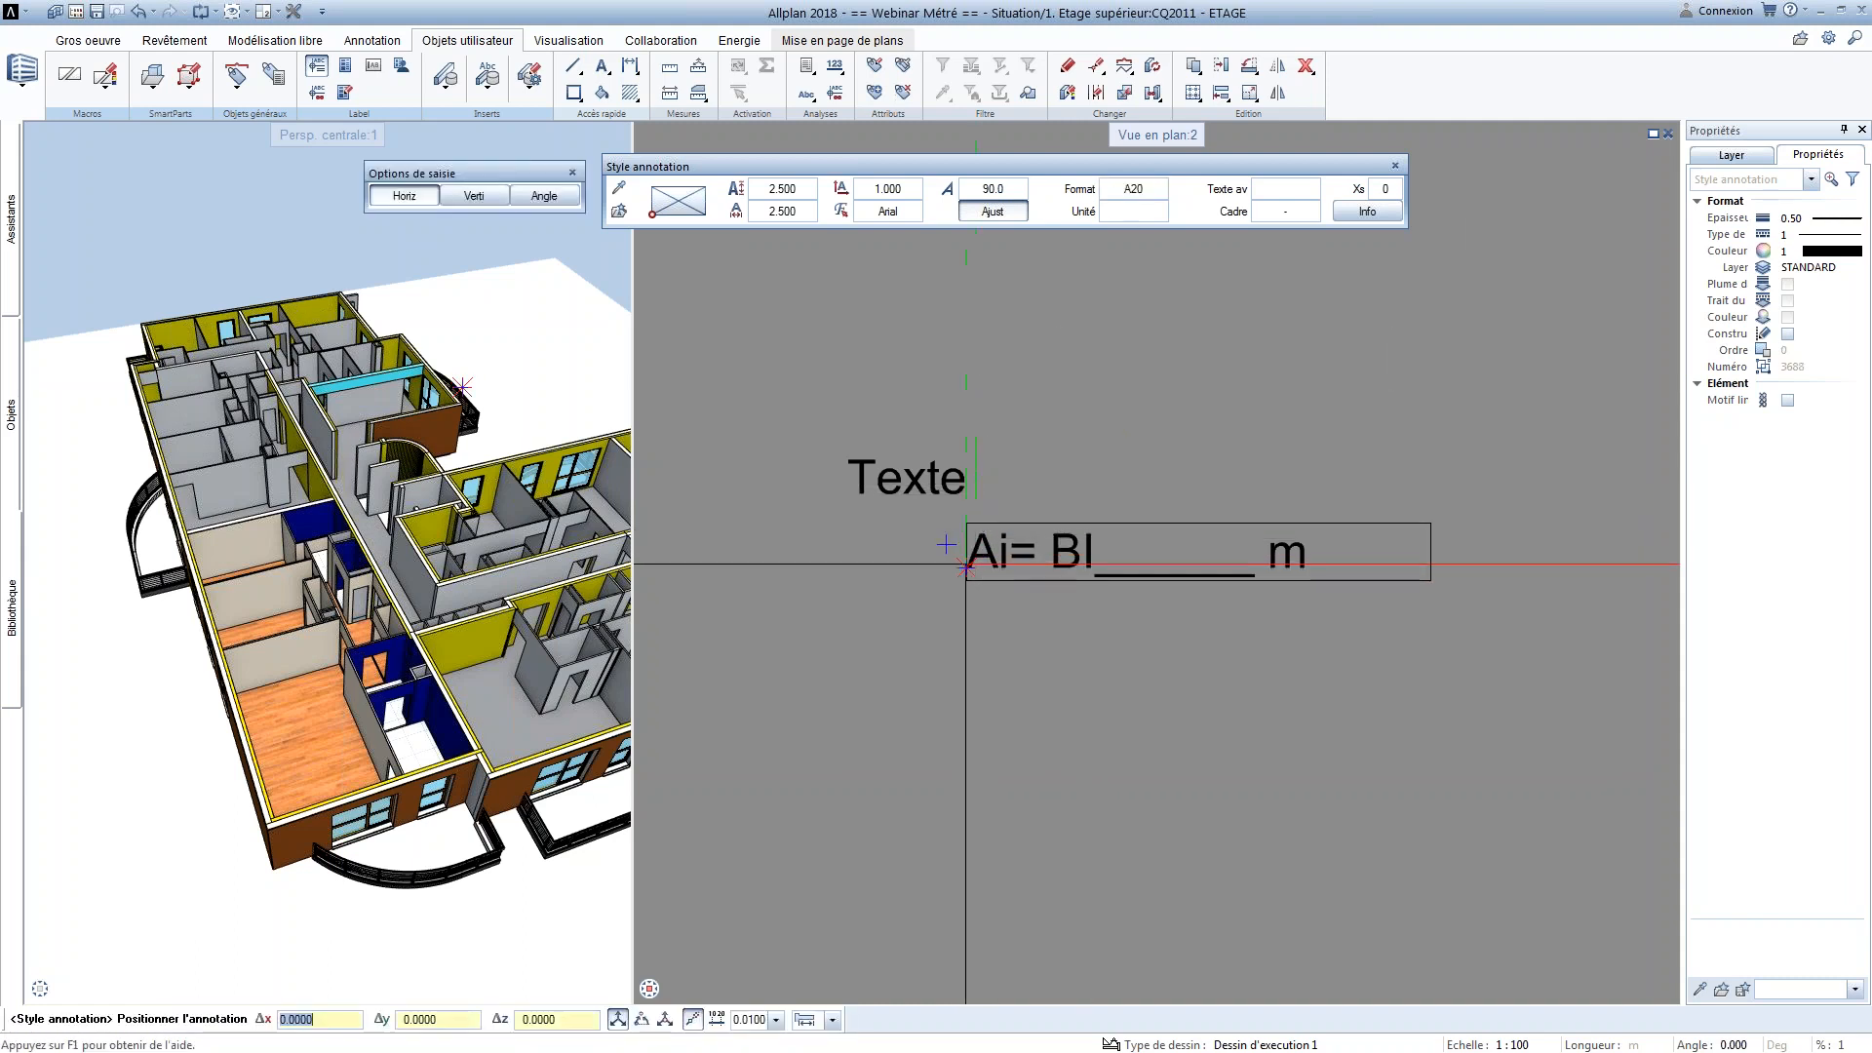
Place the formula annotation after the word Texte with its default placeholder, and shift it slightly to leave a gap
left_click(966, 497)
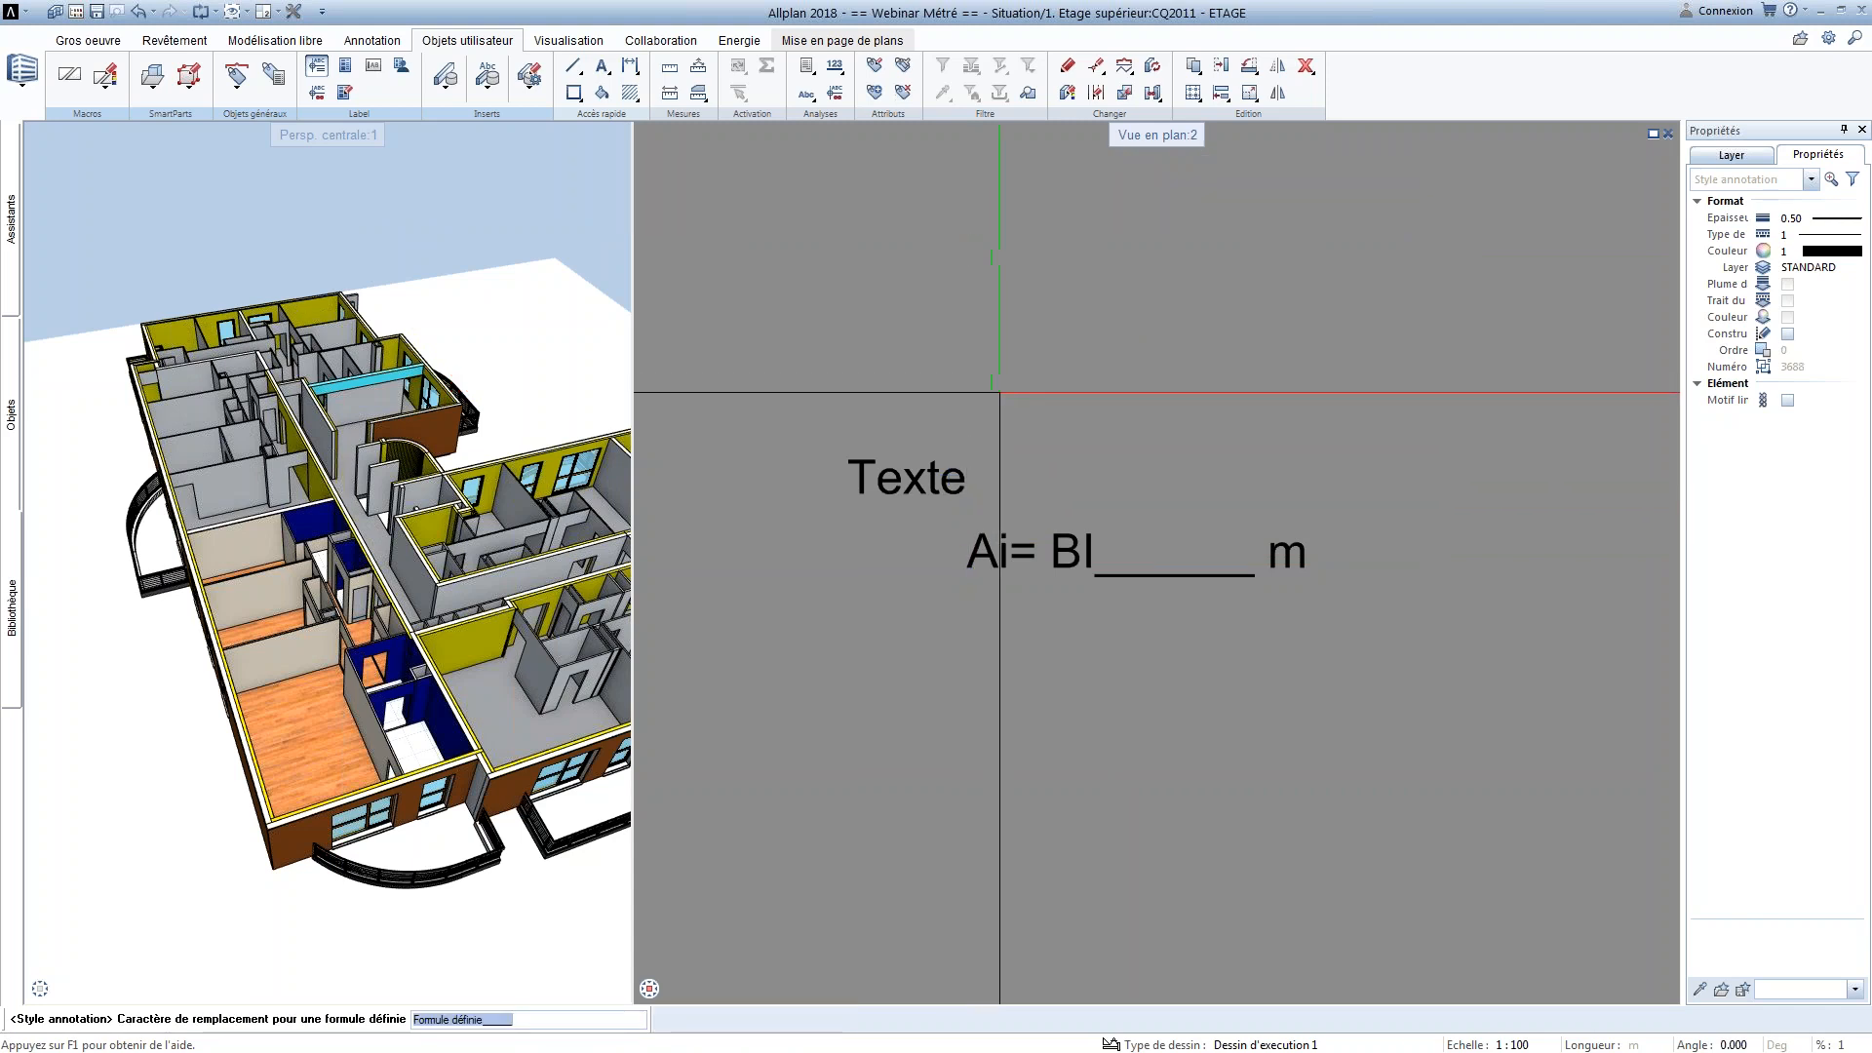
key("Return")
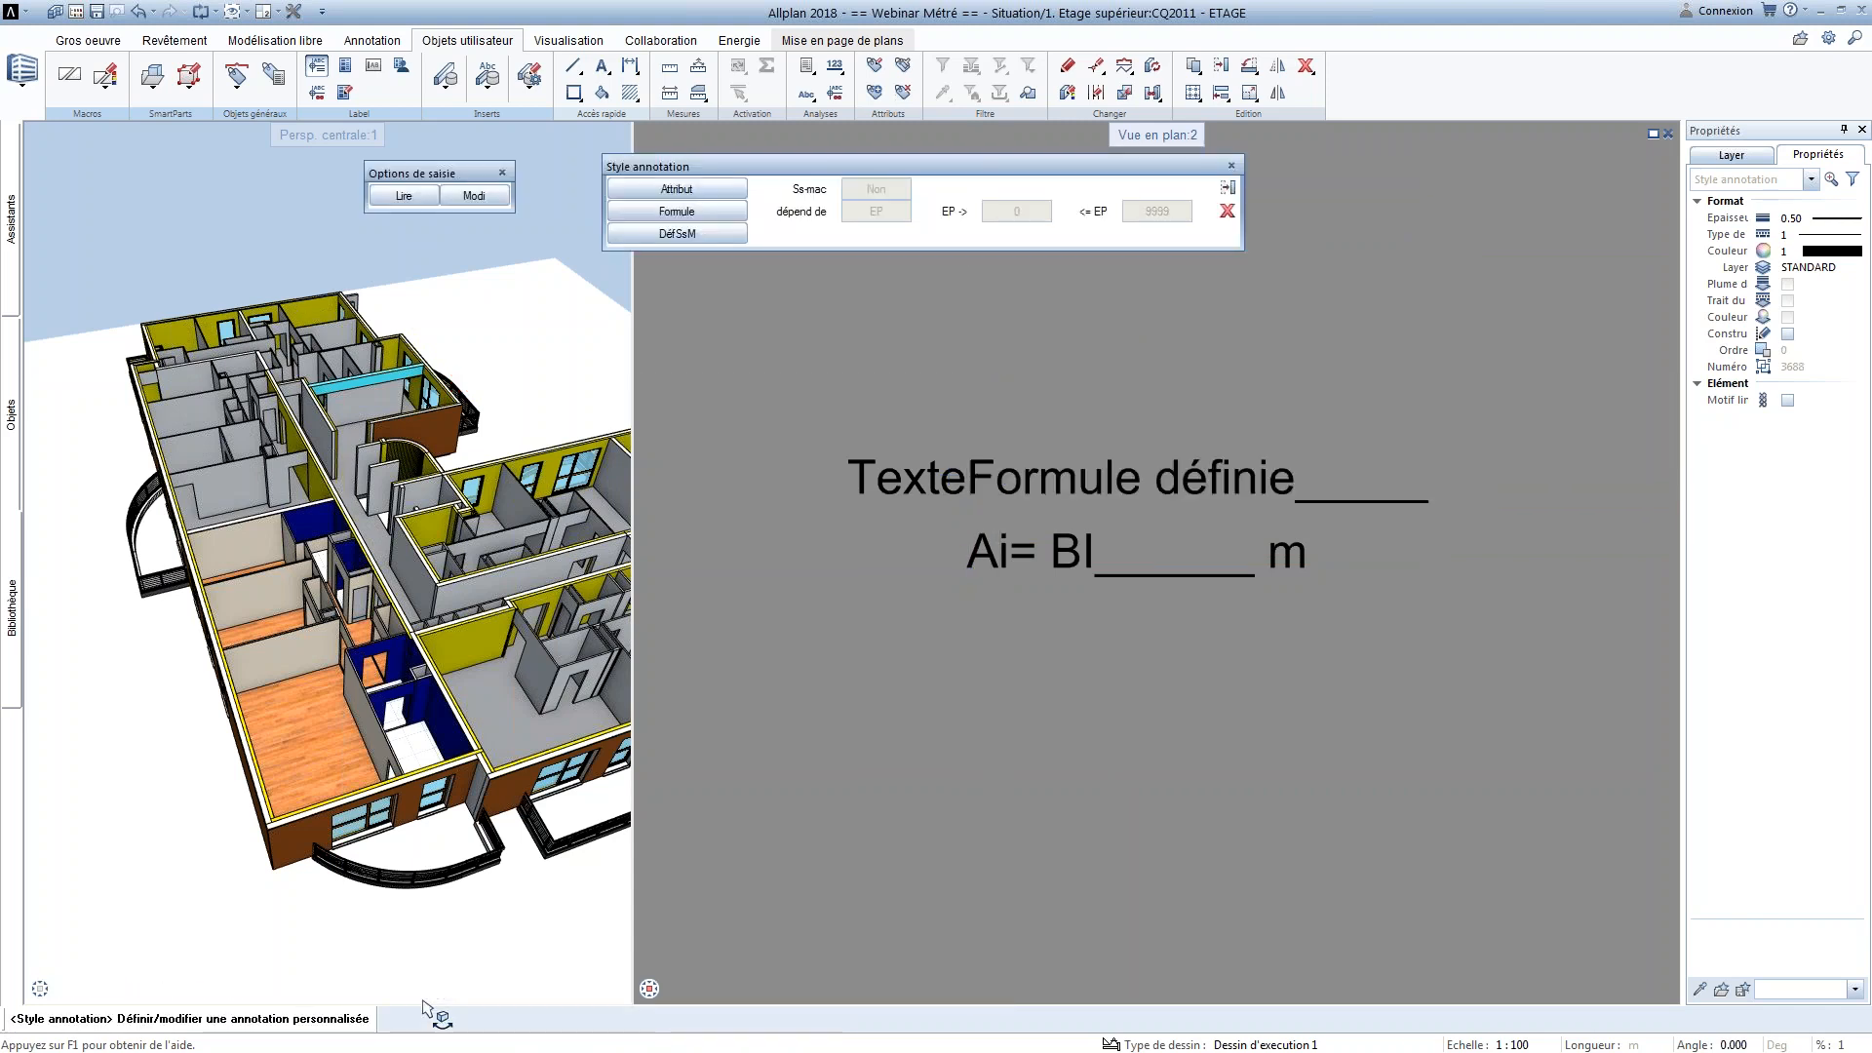
key("Escape")
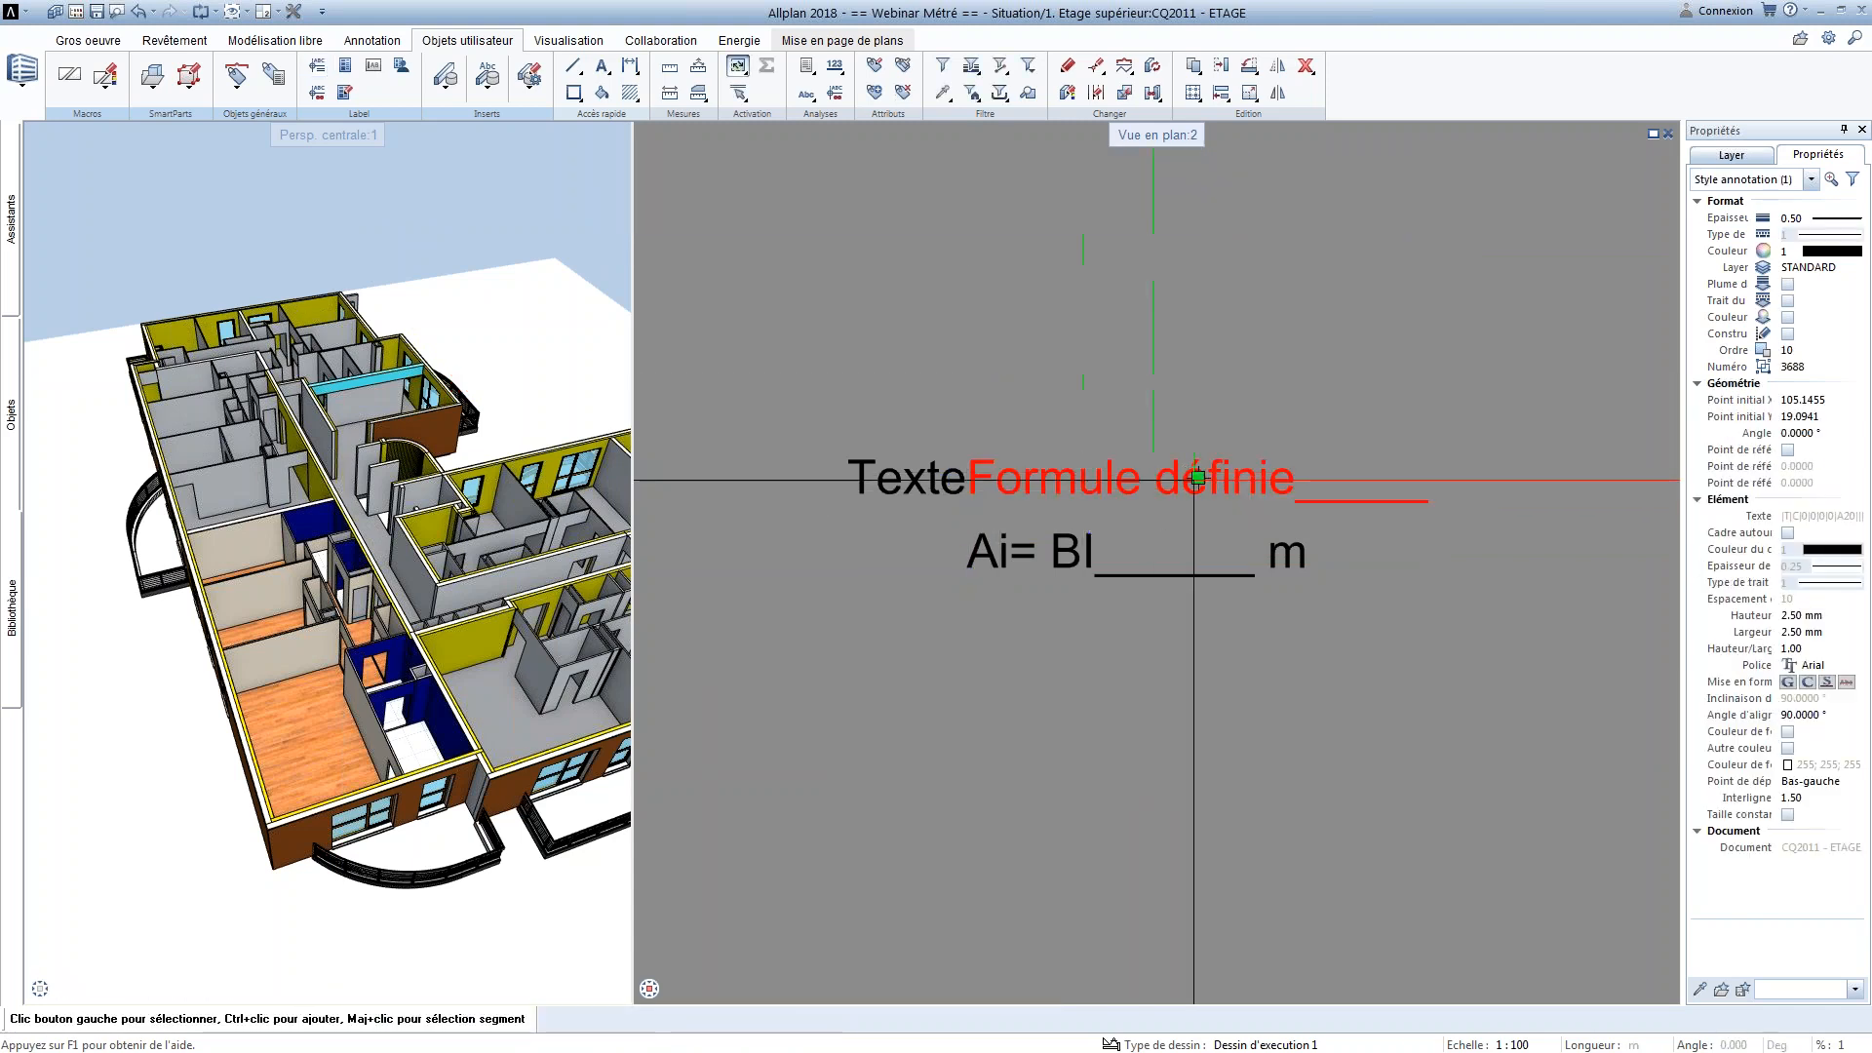
left_click(1196, 477)
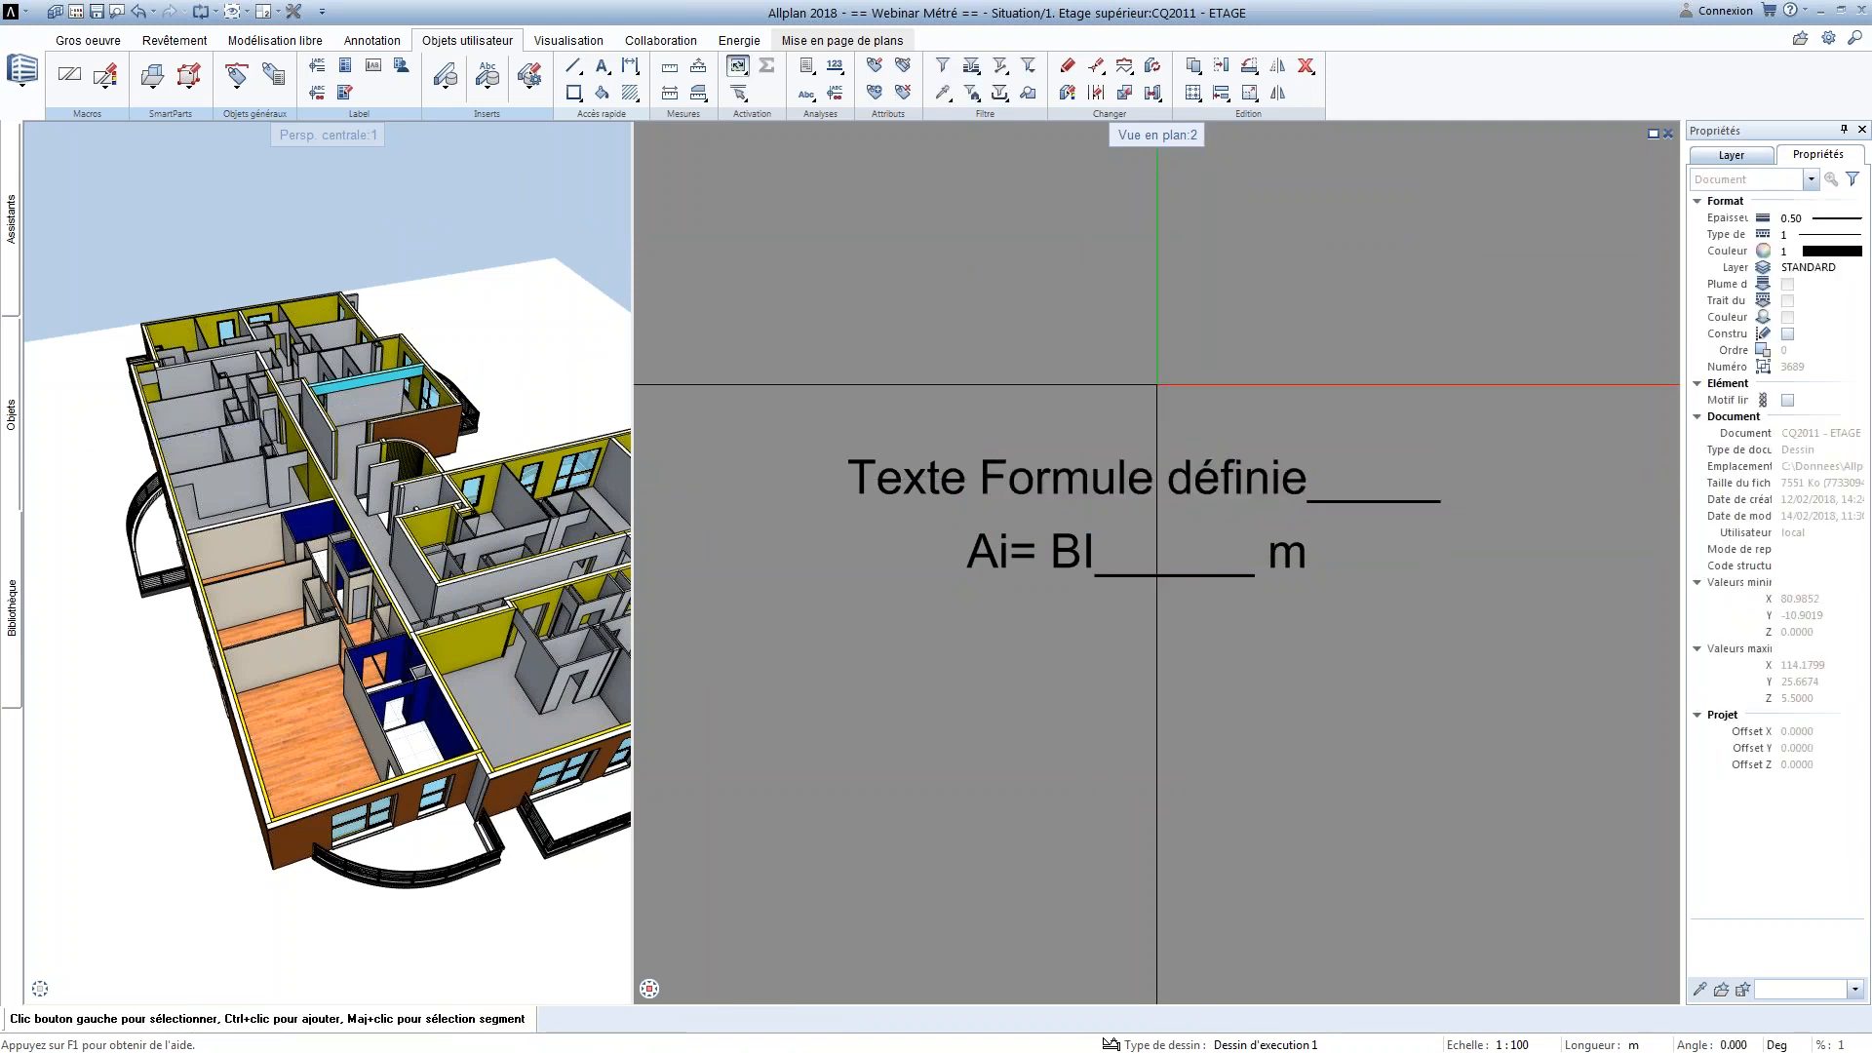
Draw a rectangle framing both lines of the annotation style
left_click(573, 92)
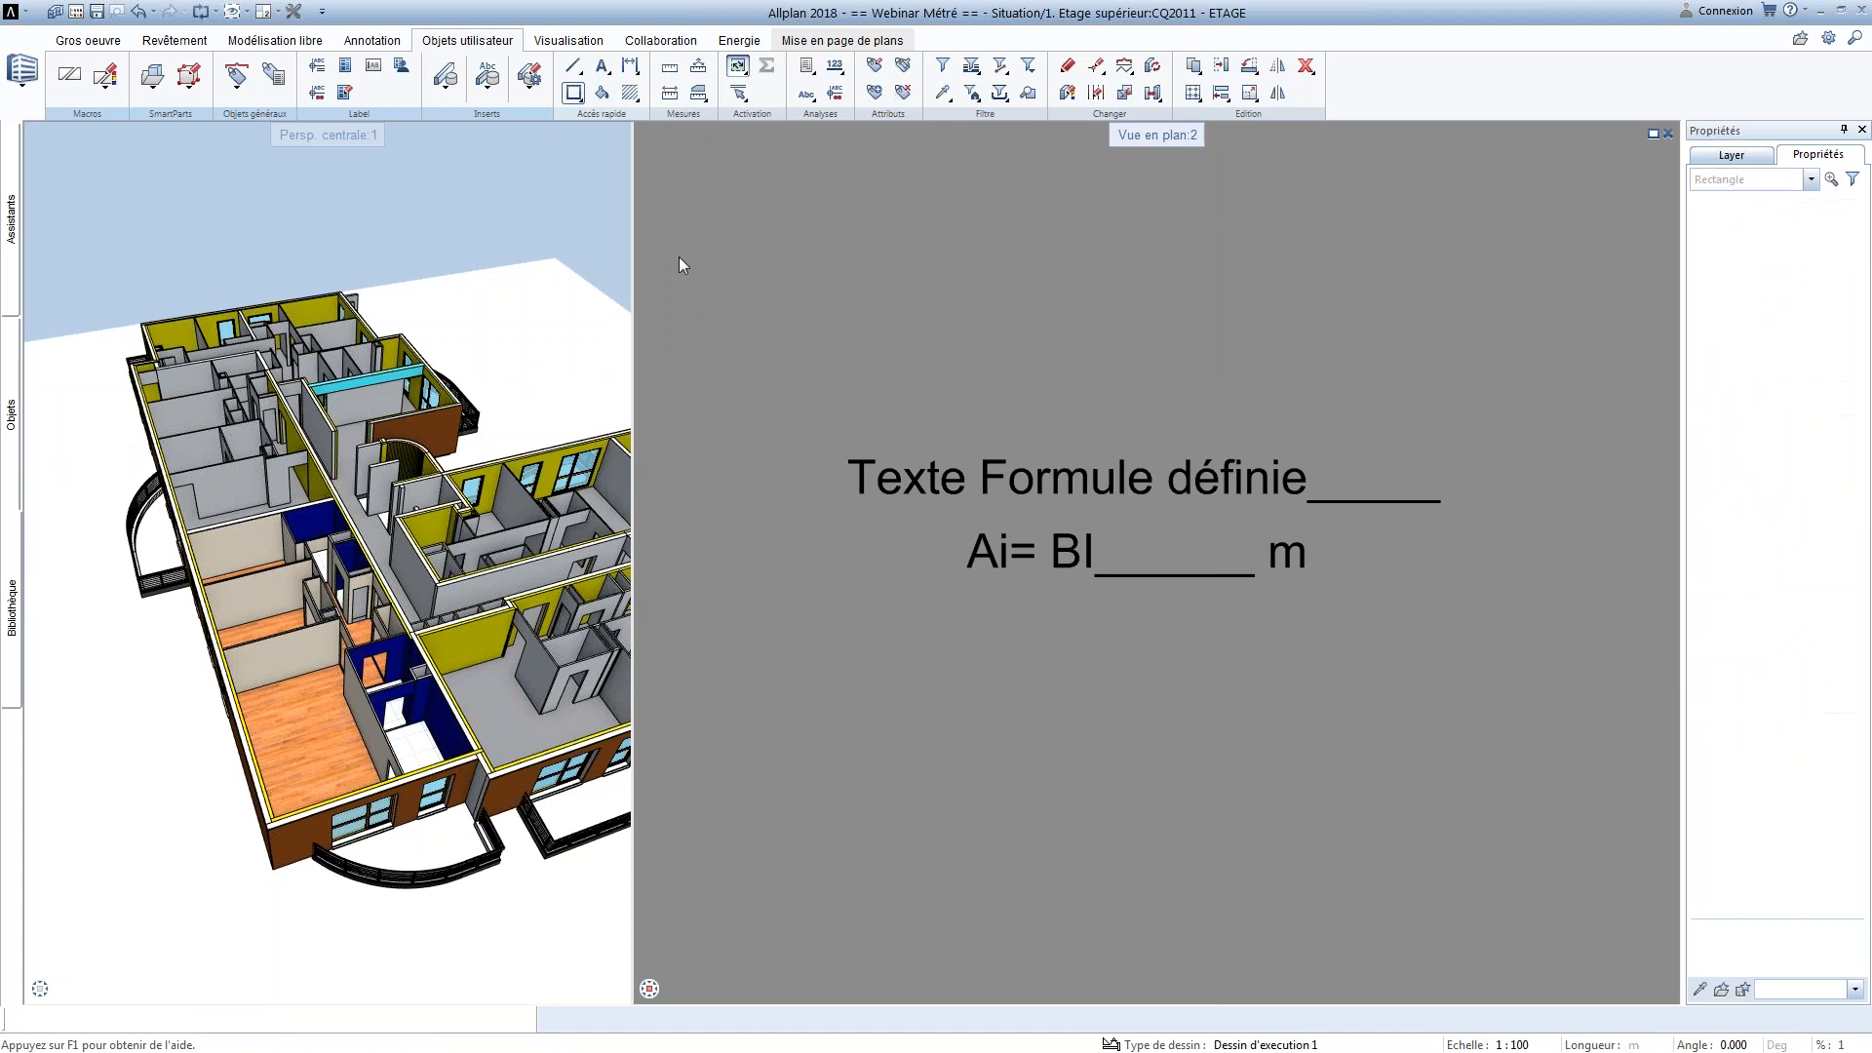
left_click(833, 436)
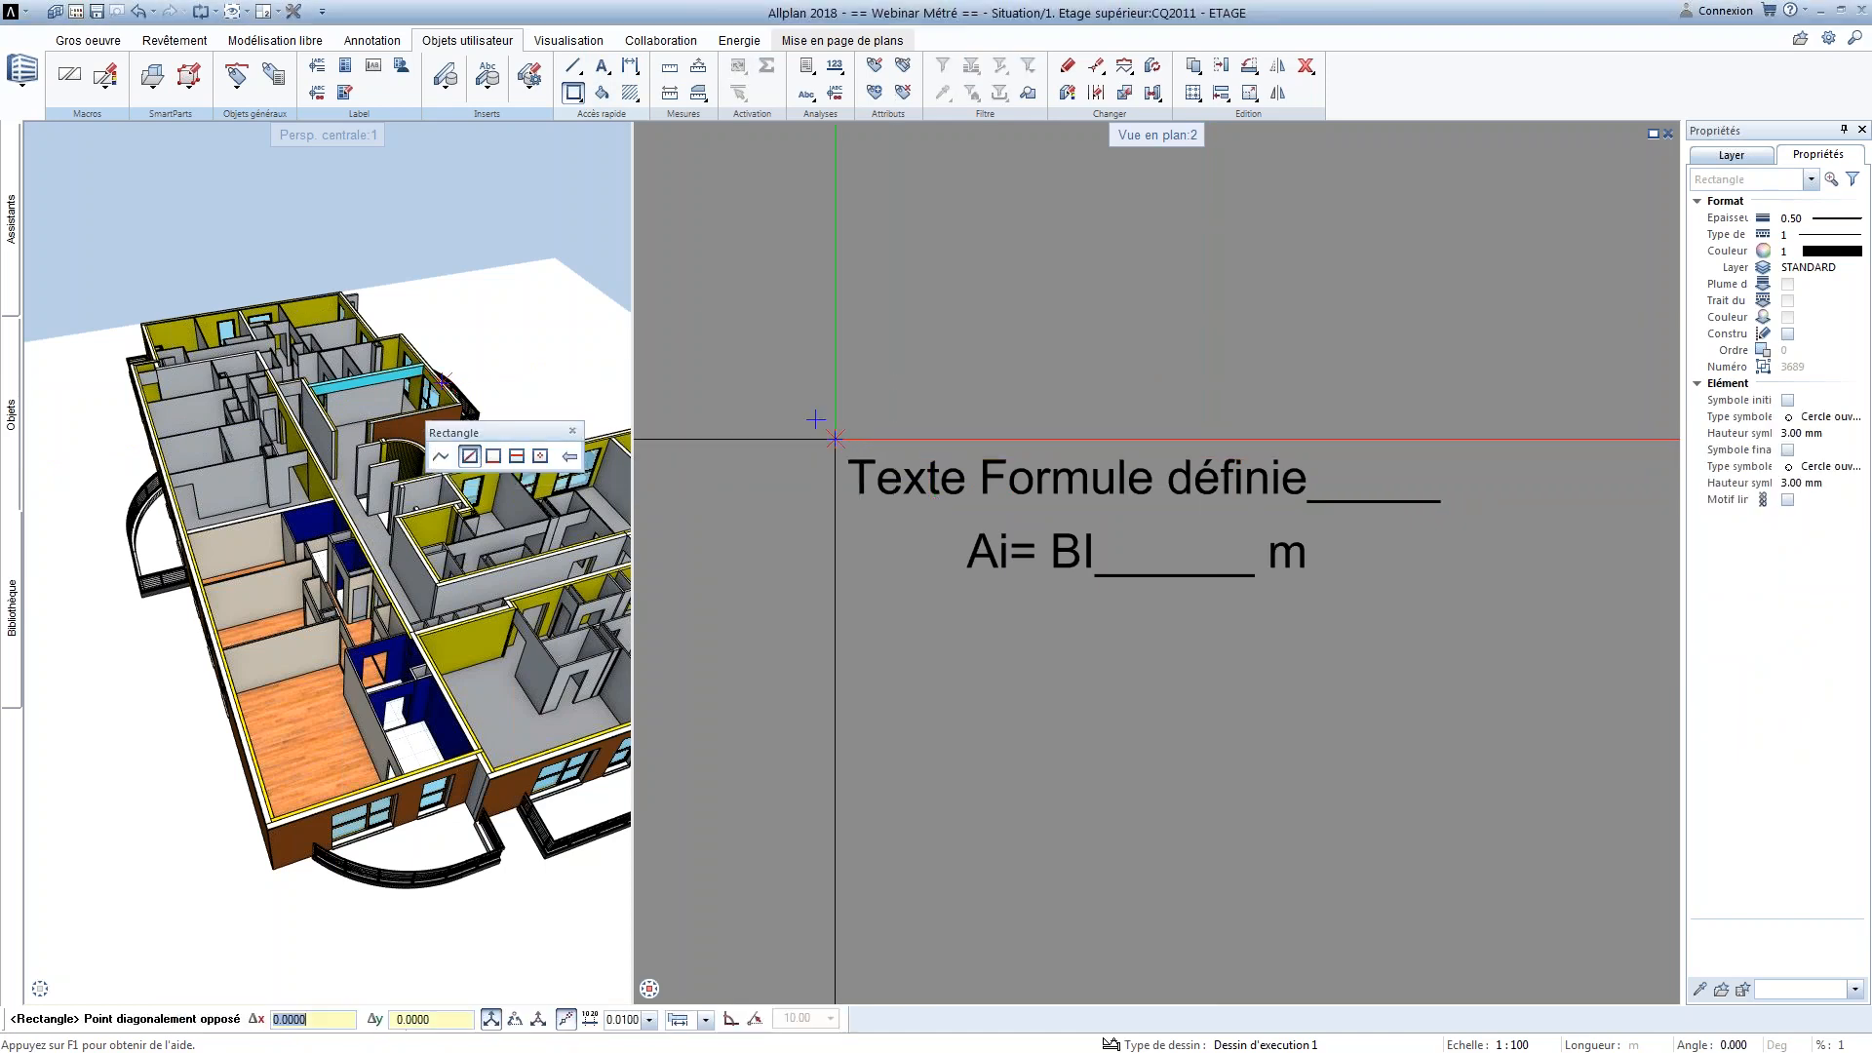
left_click(1455, 594)
key("Escape")
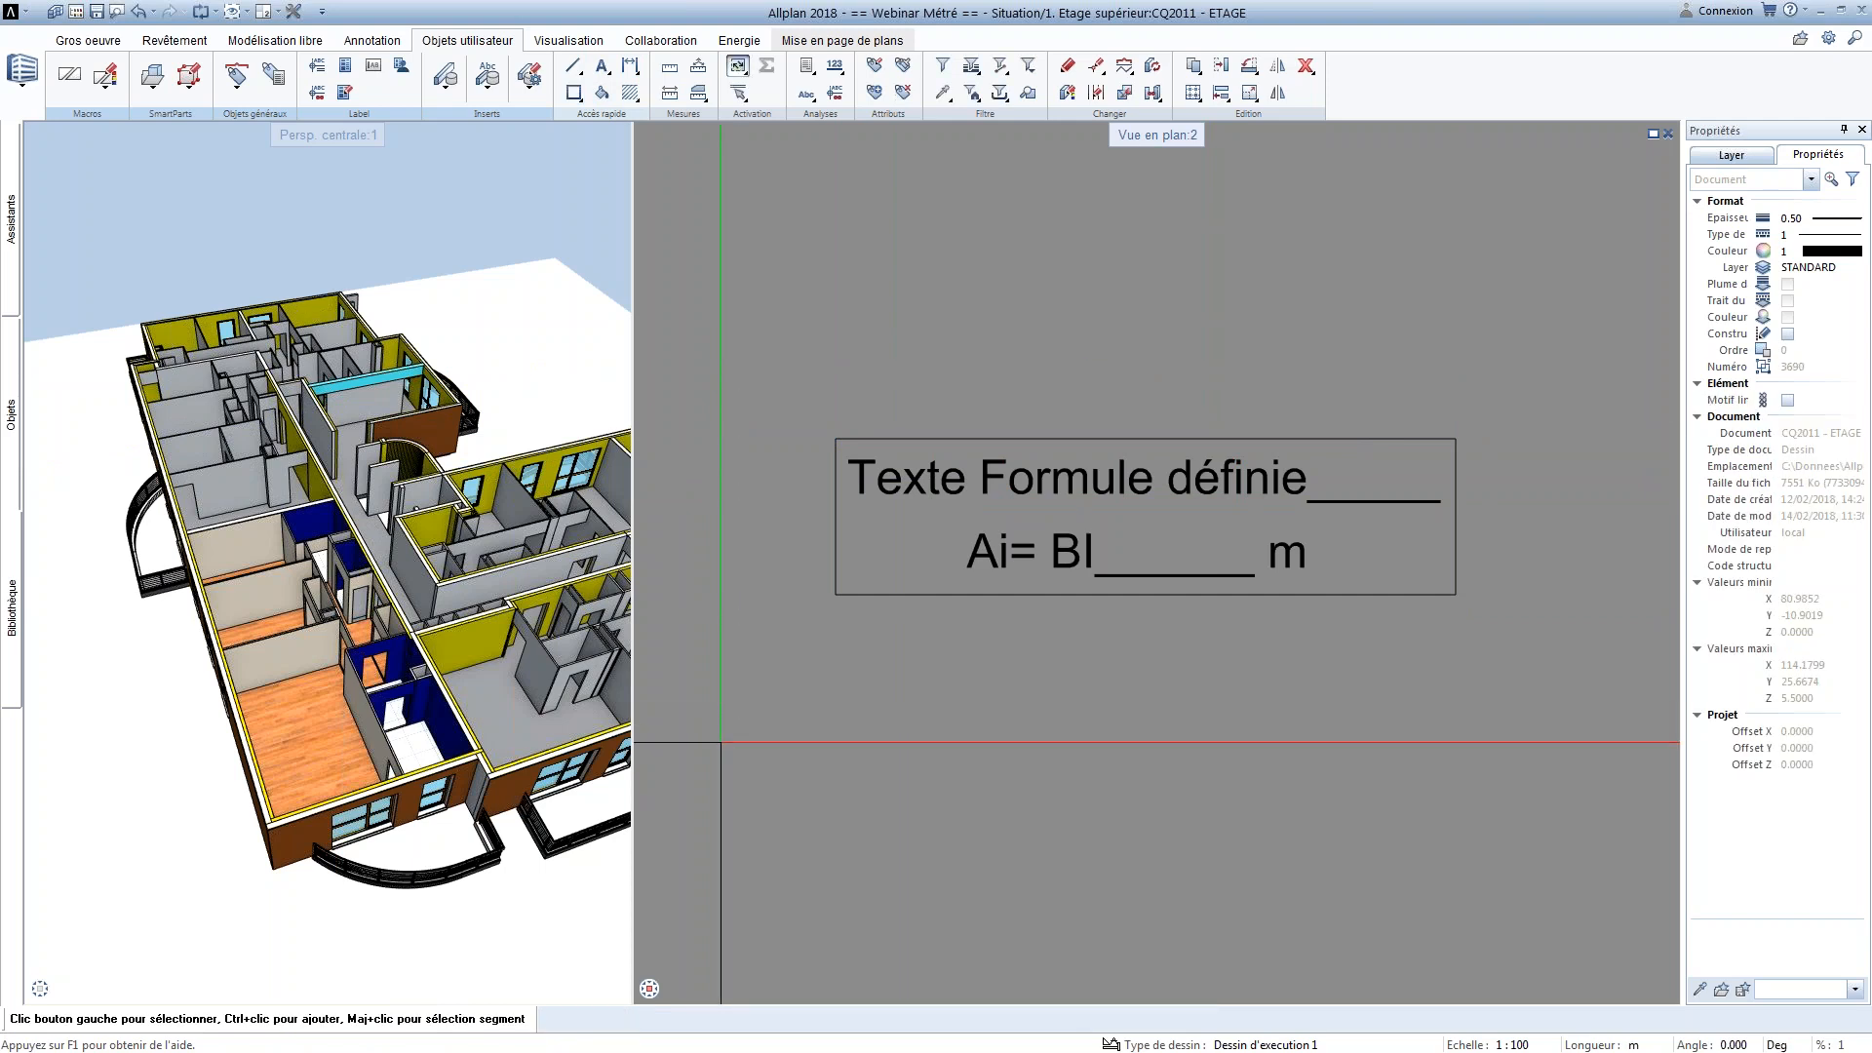
Toggle the scale-dependent size adjustment (Ajust) of the Texte annotation
scroll(902, 697, "down", 5)
middle_click_drag(910, 695, 950, 658)
scroll(944, 634, "up", 3)
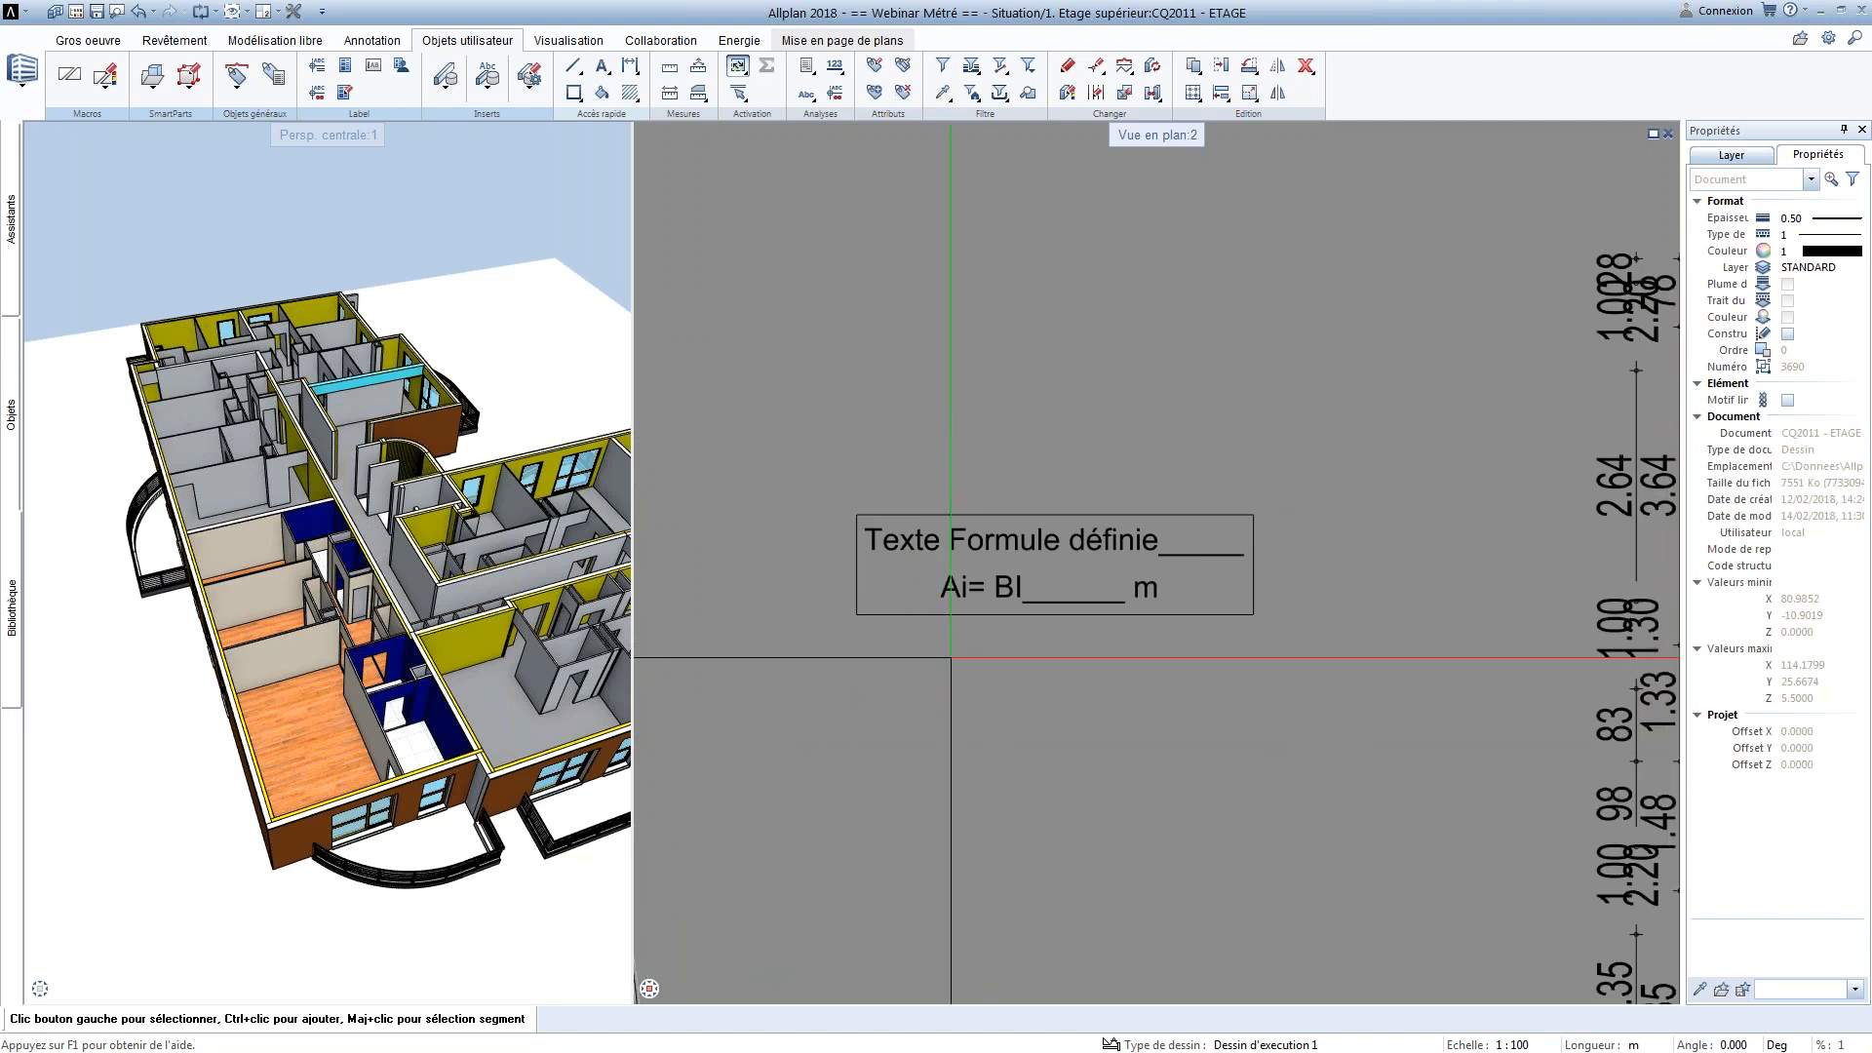
scroll(936, 516, "up", 2)
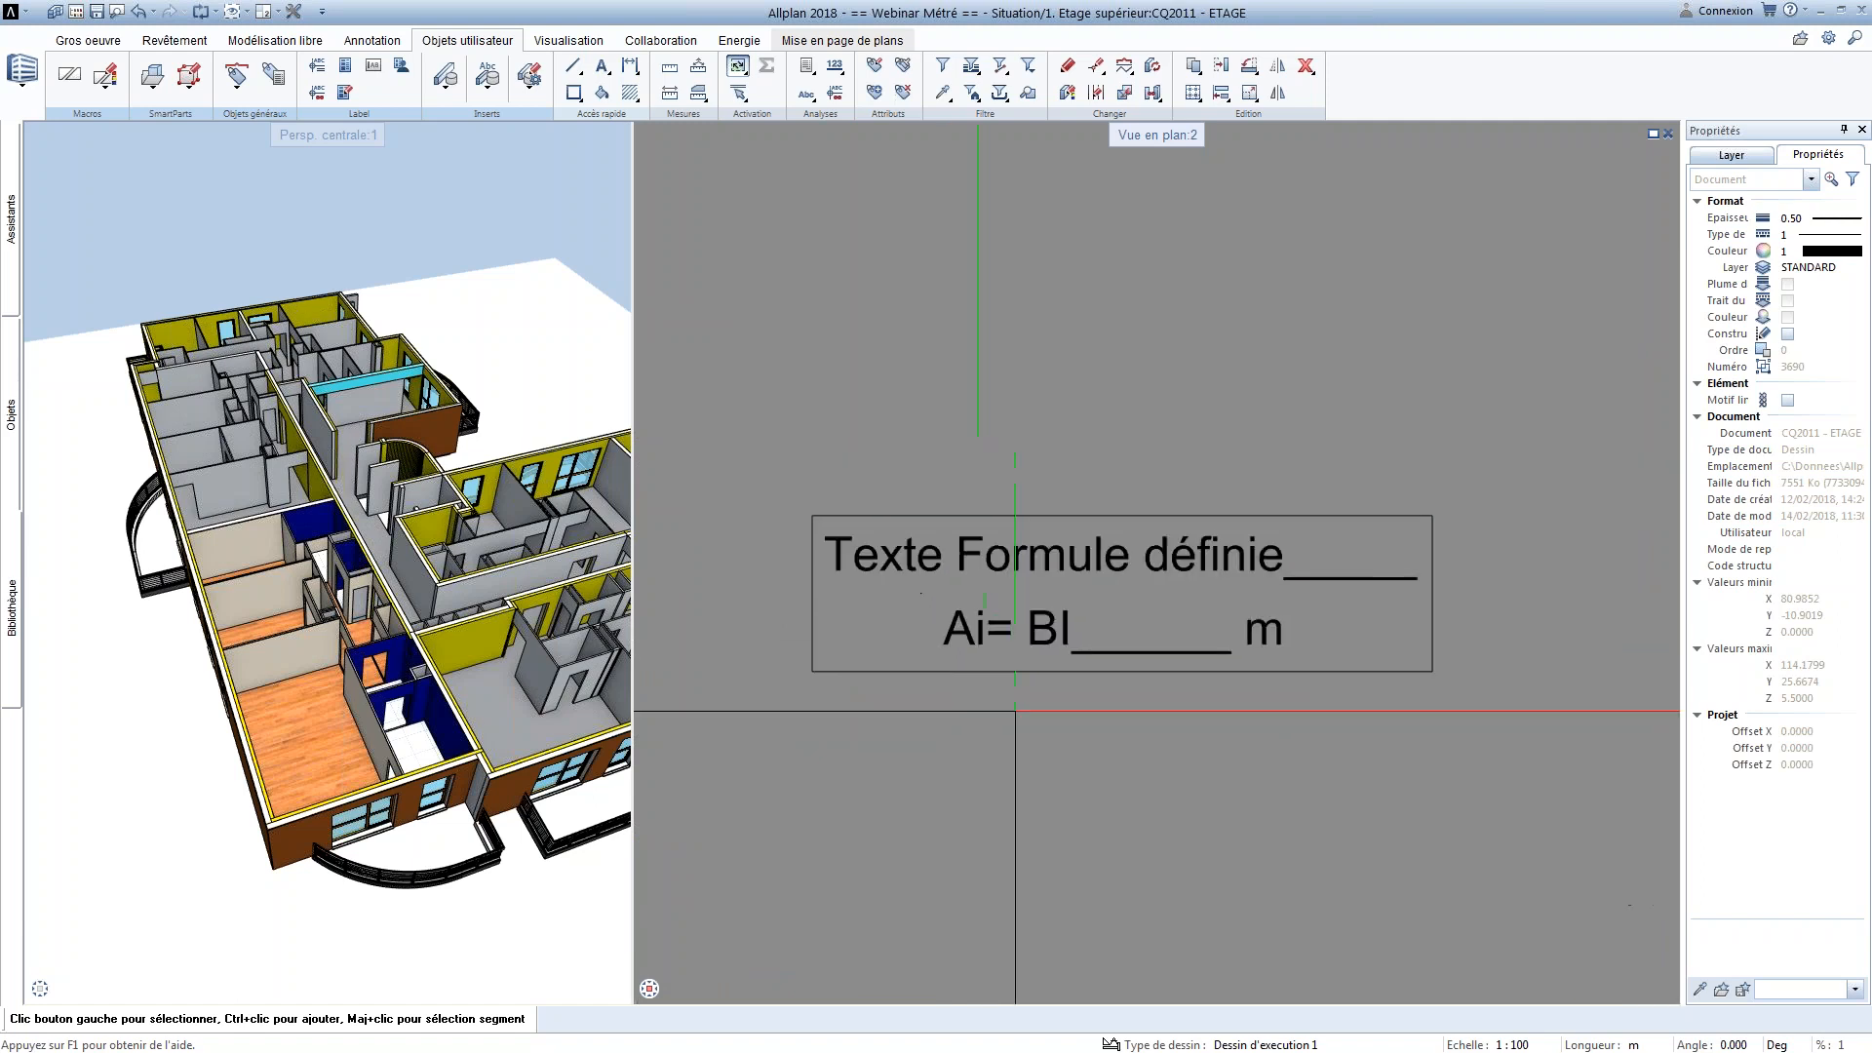
left_click(909, 563)
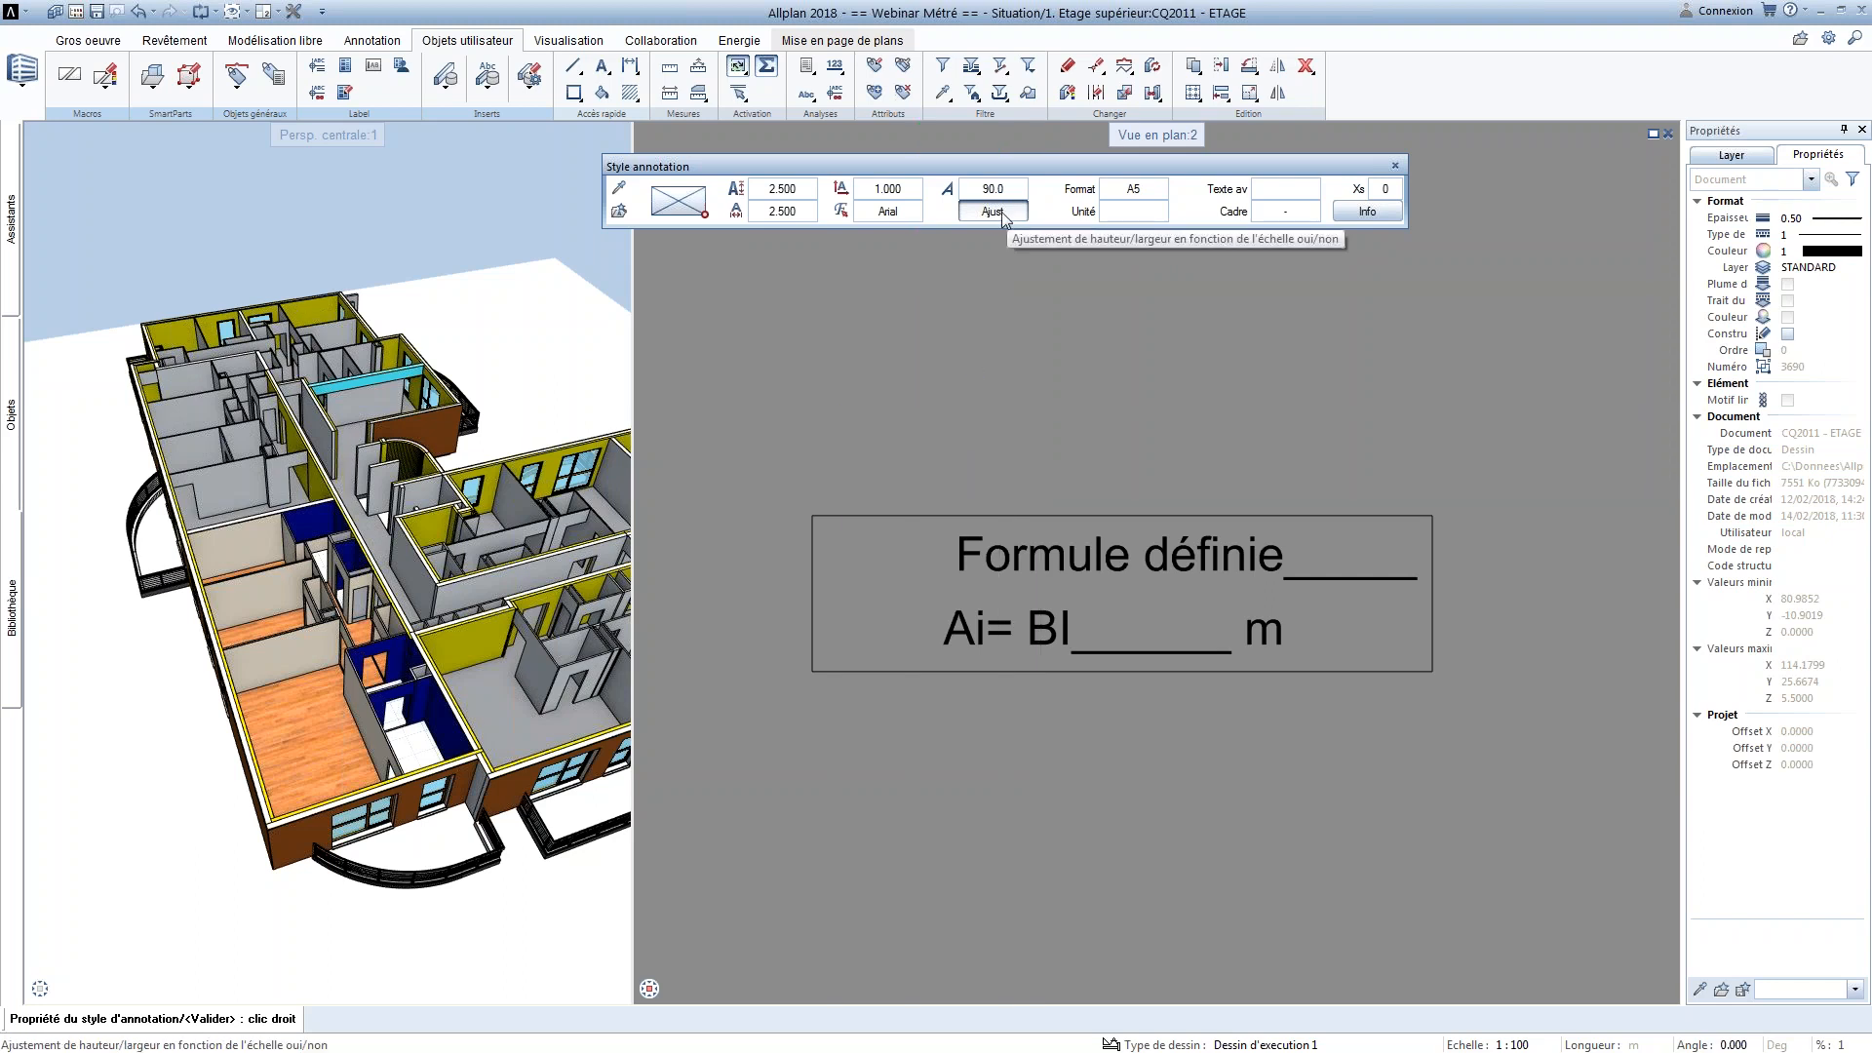
right_click(1011, 295)
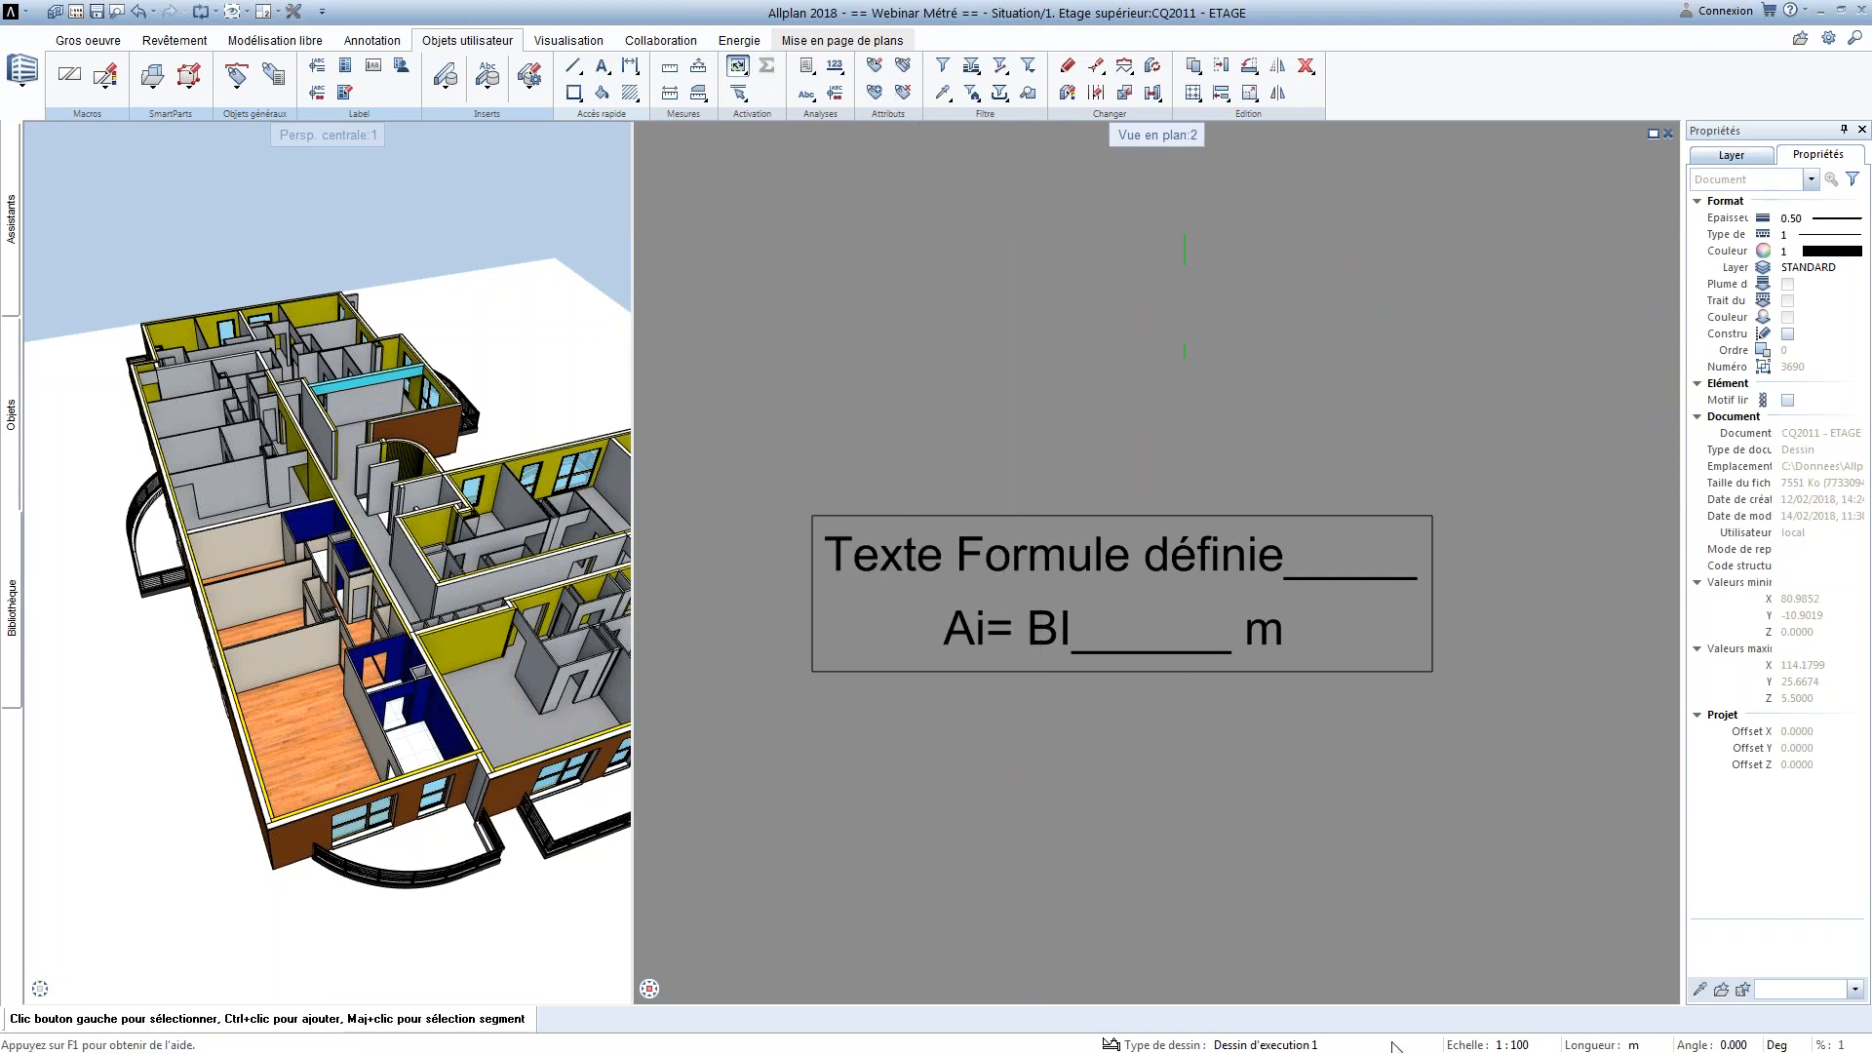
Switch the drawing scale to 1:50 to compare the annotation text sizes, and restore it to 1:100
left_click(1521, 1043)
left_click(1606, 872)
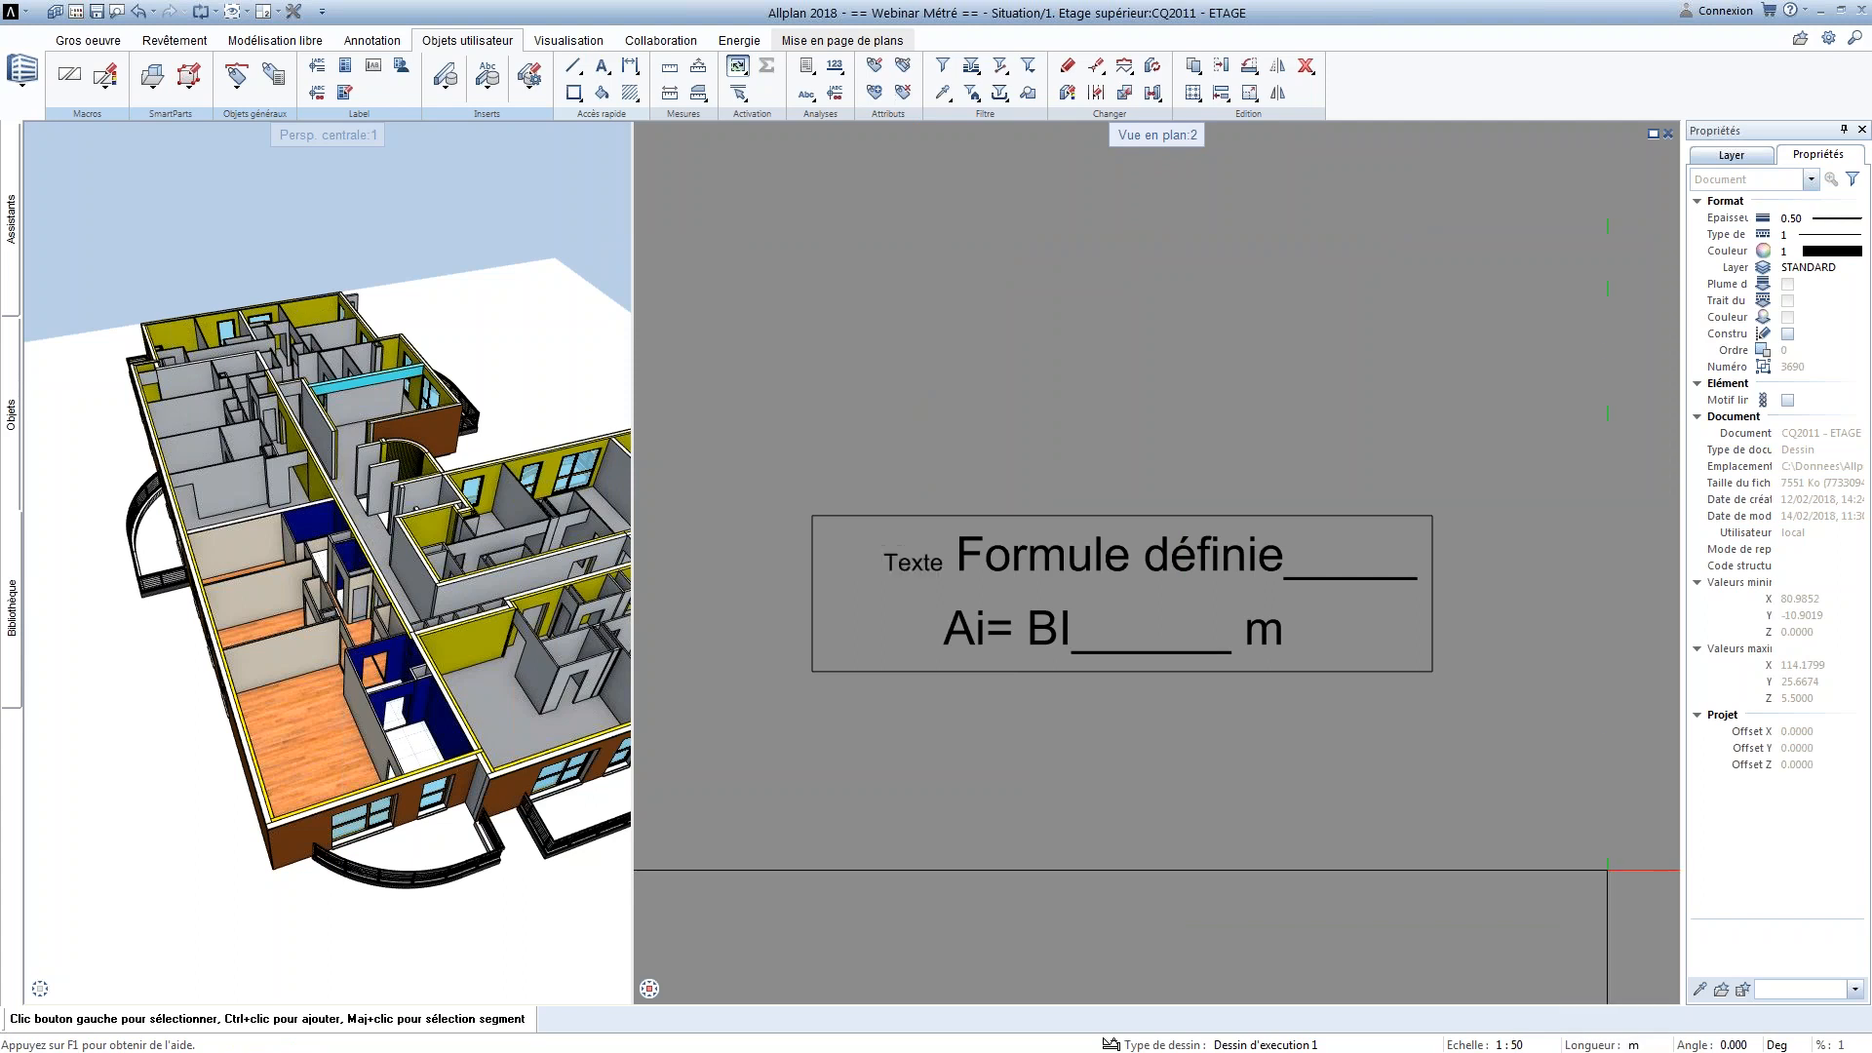
left_click(1533, 1047)
left_click(1604, 903)
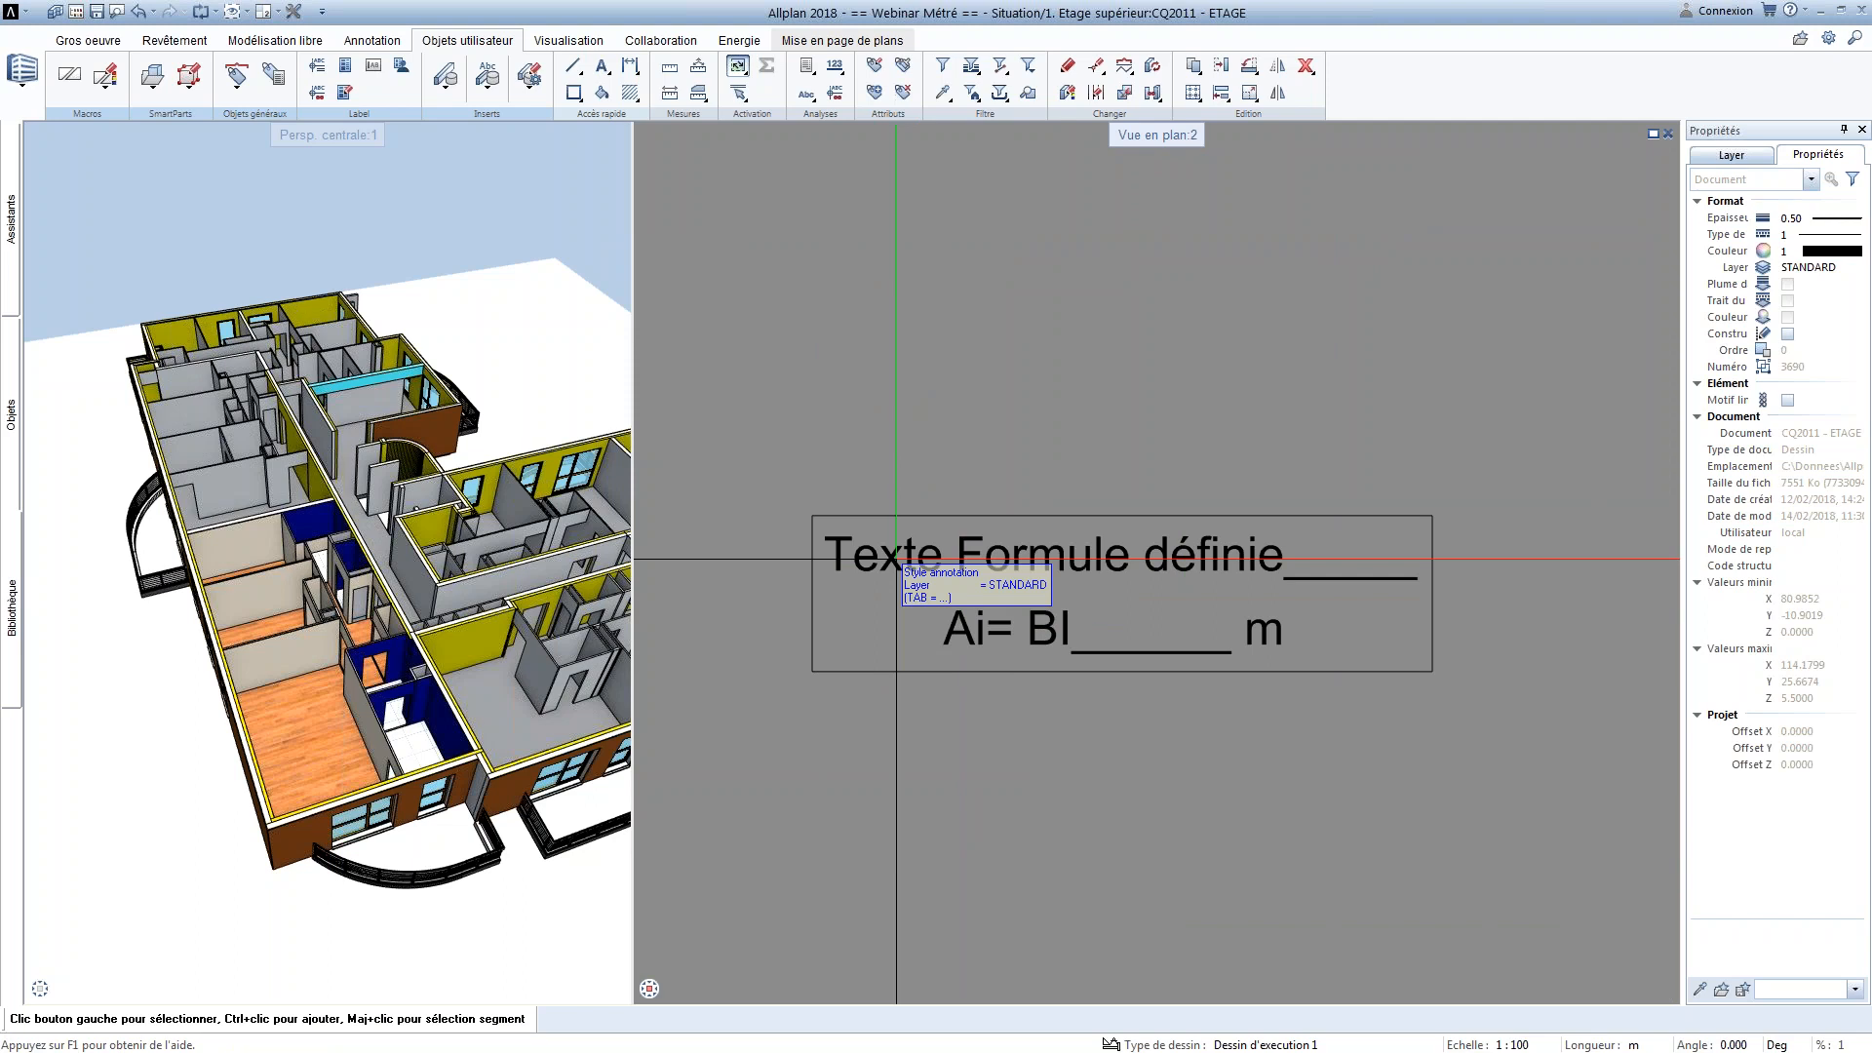
Restore the Texte annotation's original Ajust setting
left_click(893, 557)
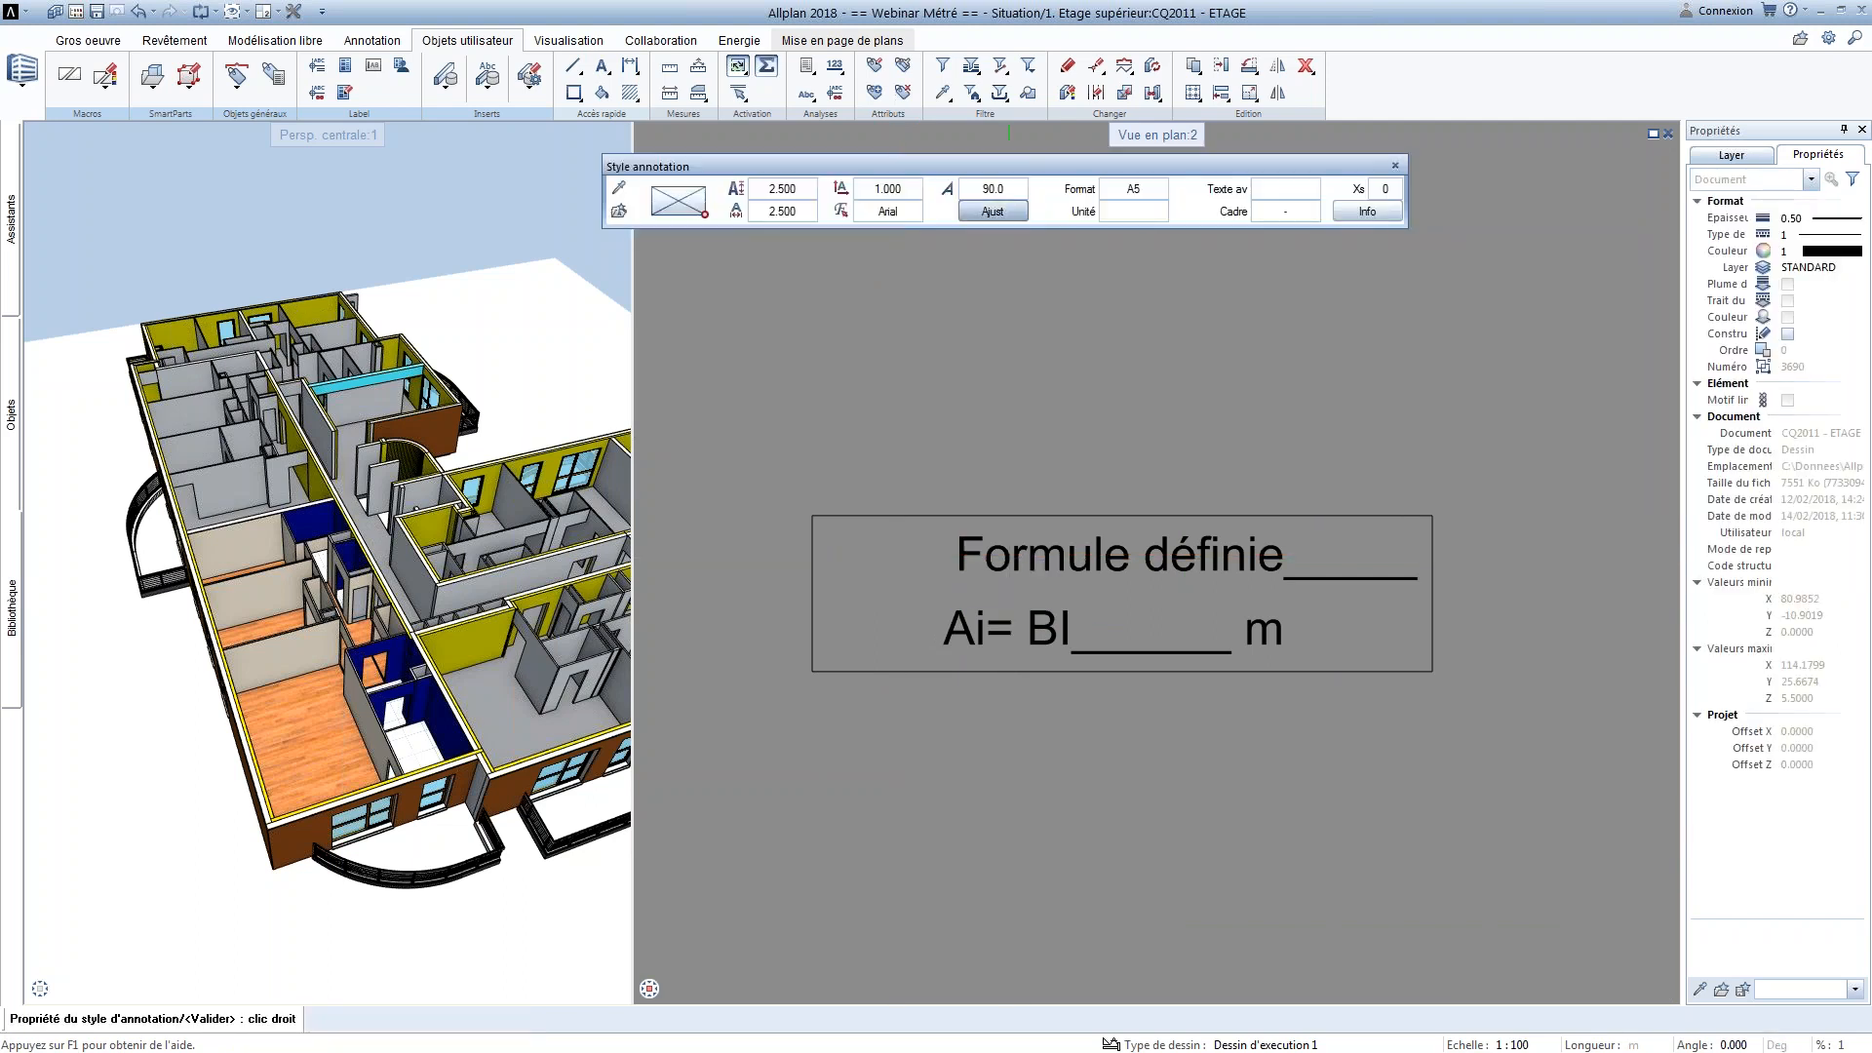
right_click(1016, 287)
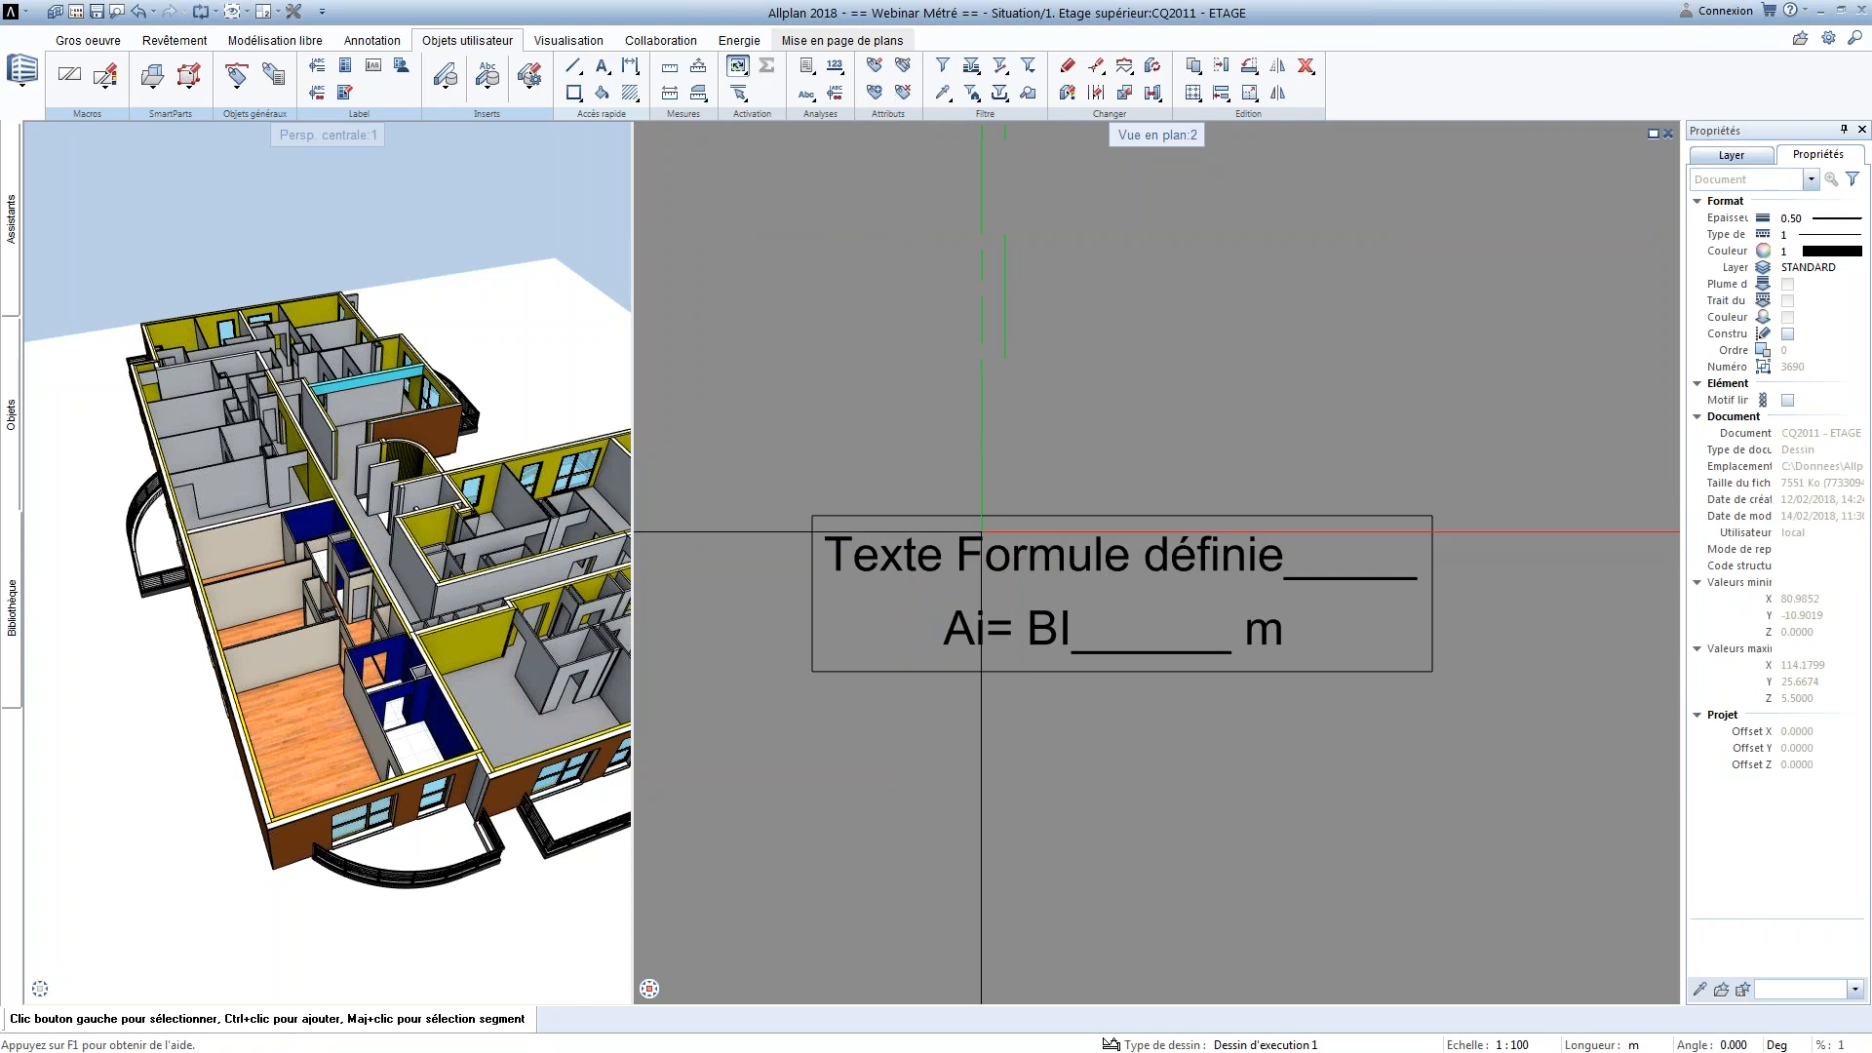
Copy the framed two-line annotation text and paste the duplicate directly below the original, aligned with its frame
left_click_drag(729, 439, 1490, 724)
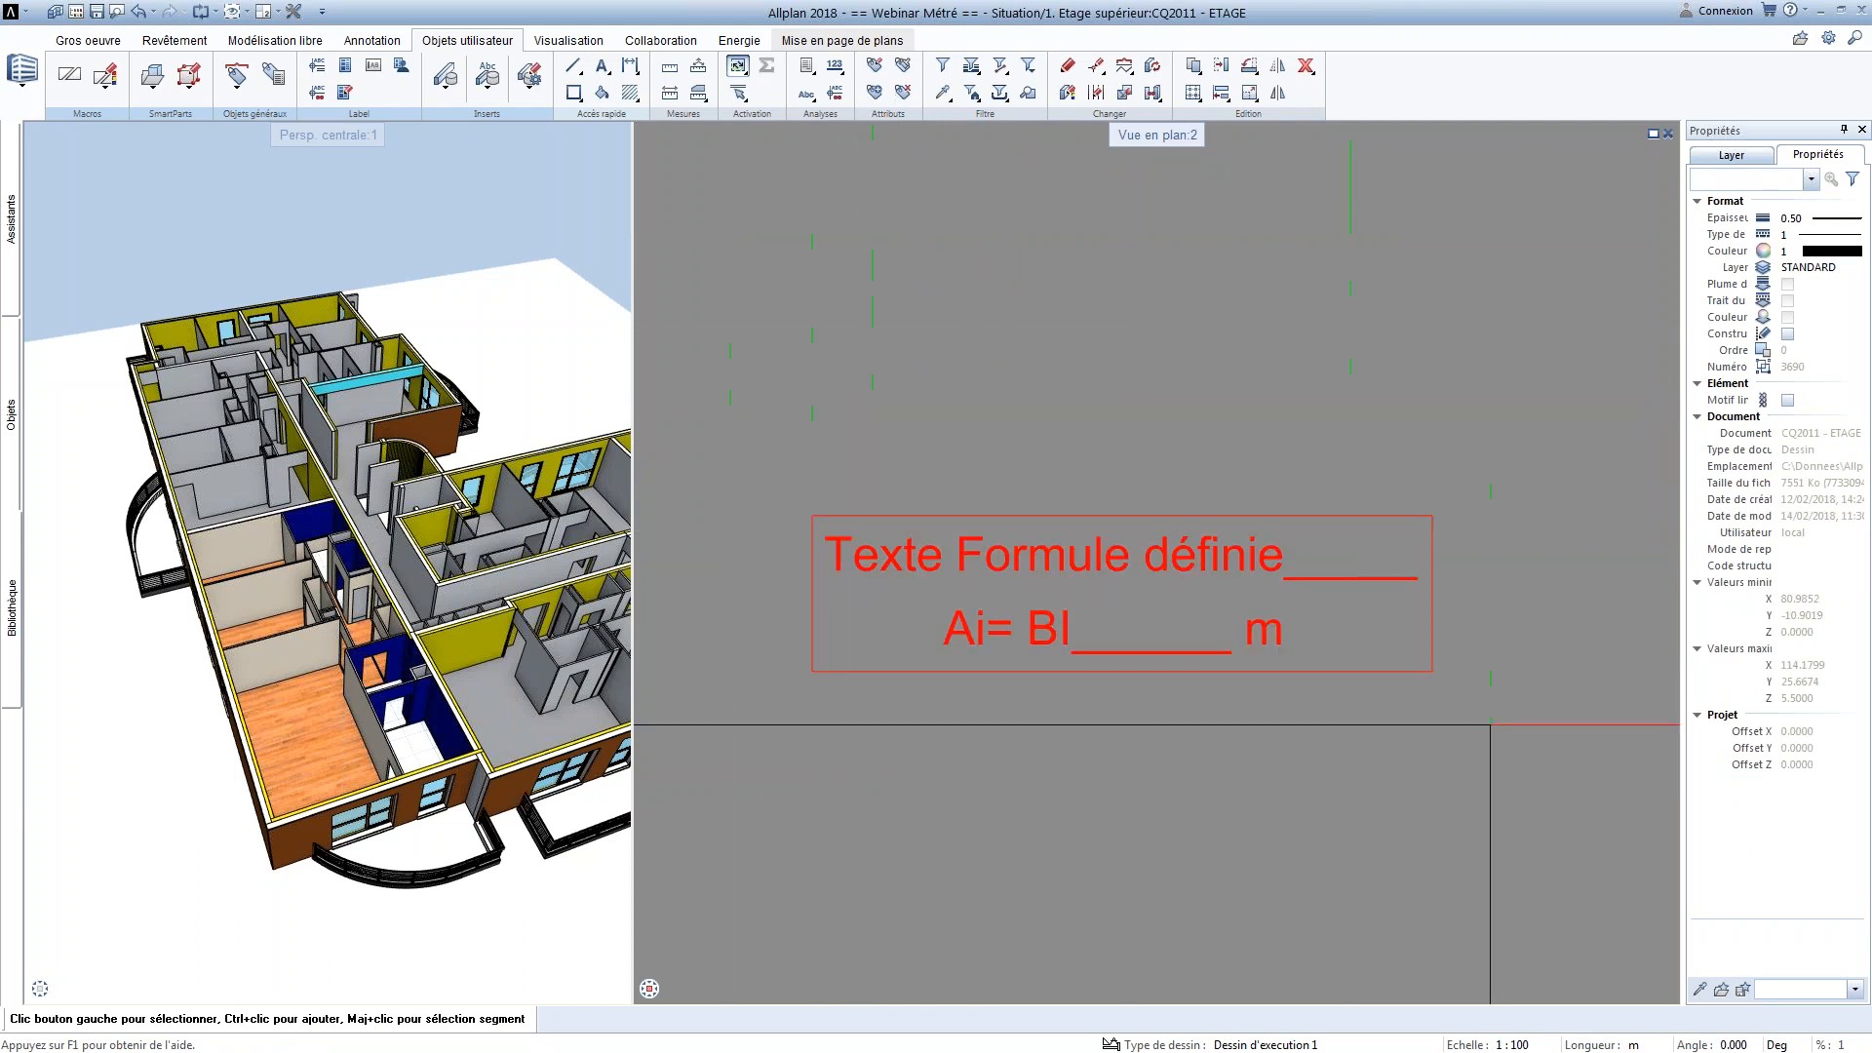
key("ctrl+c")
key("ctrl+v")
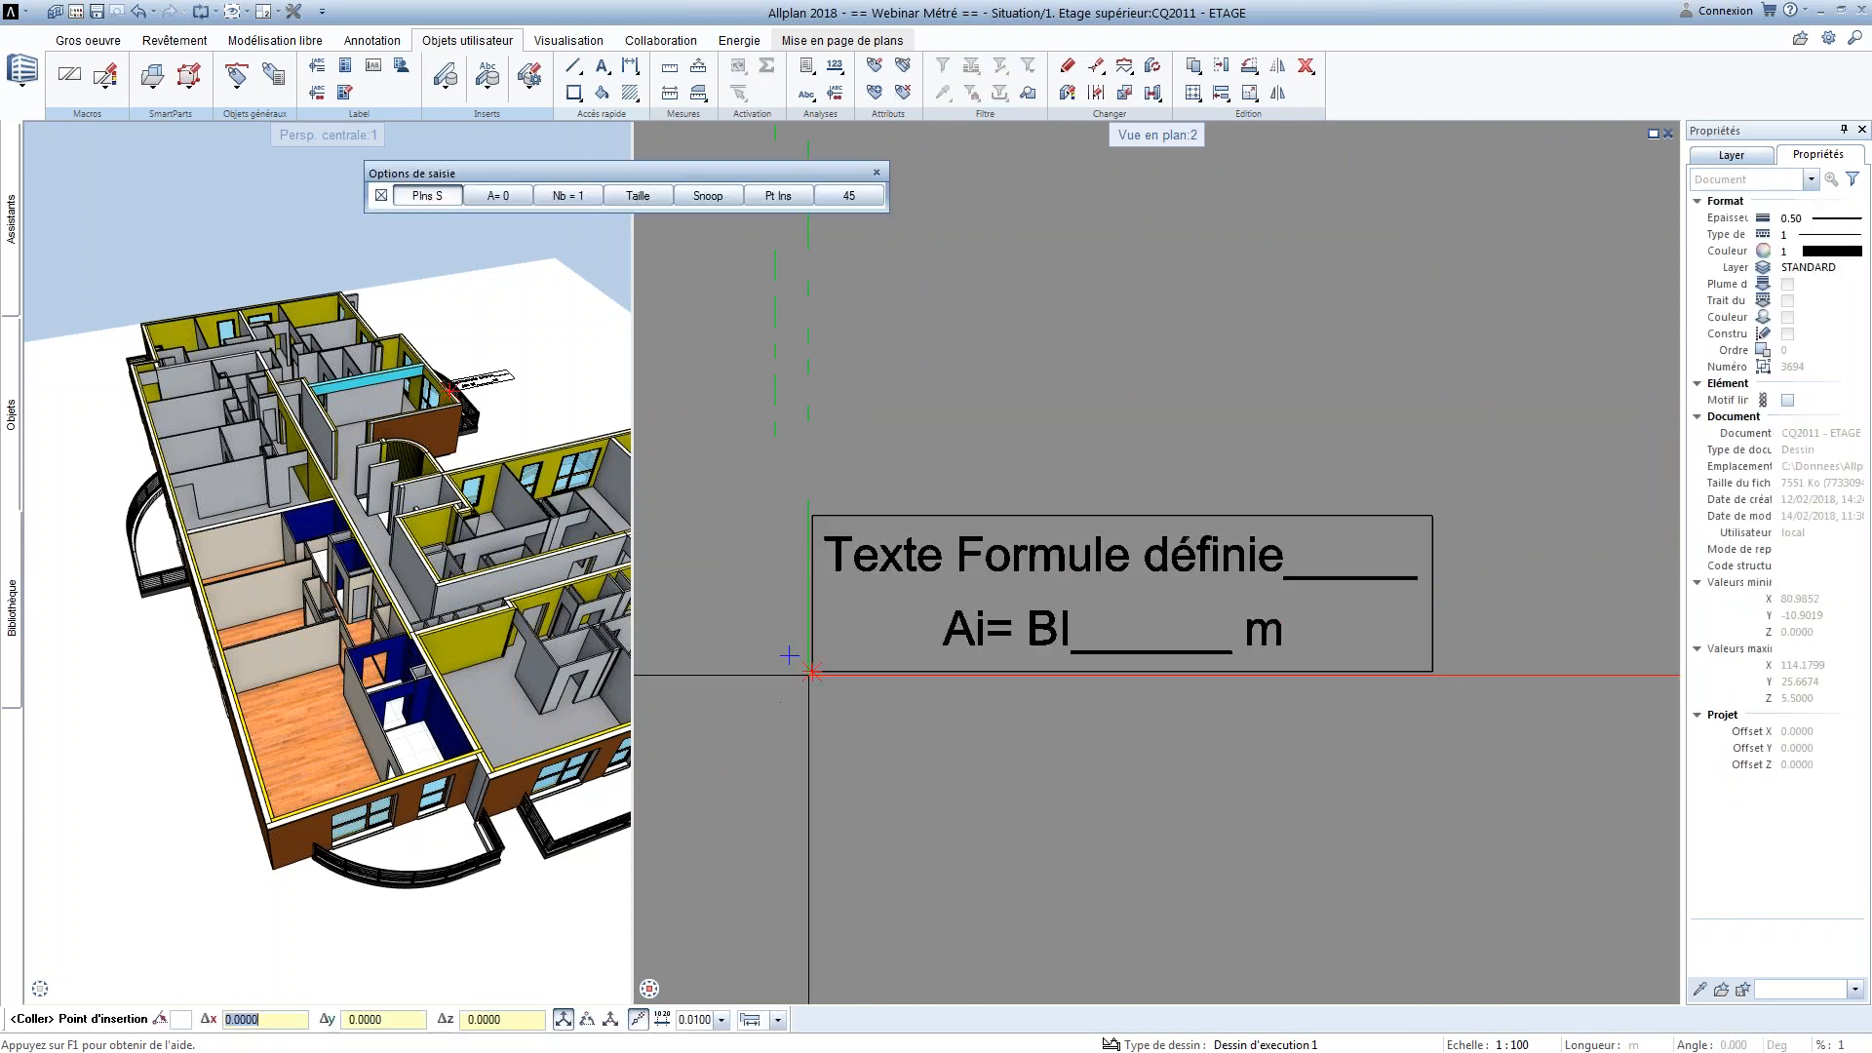
left_click(811, 908)
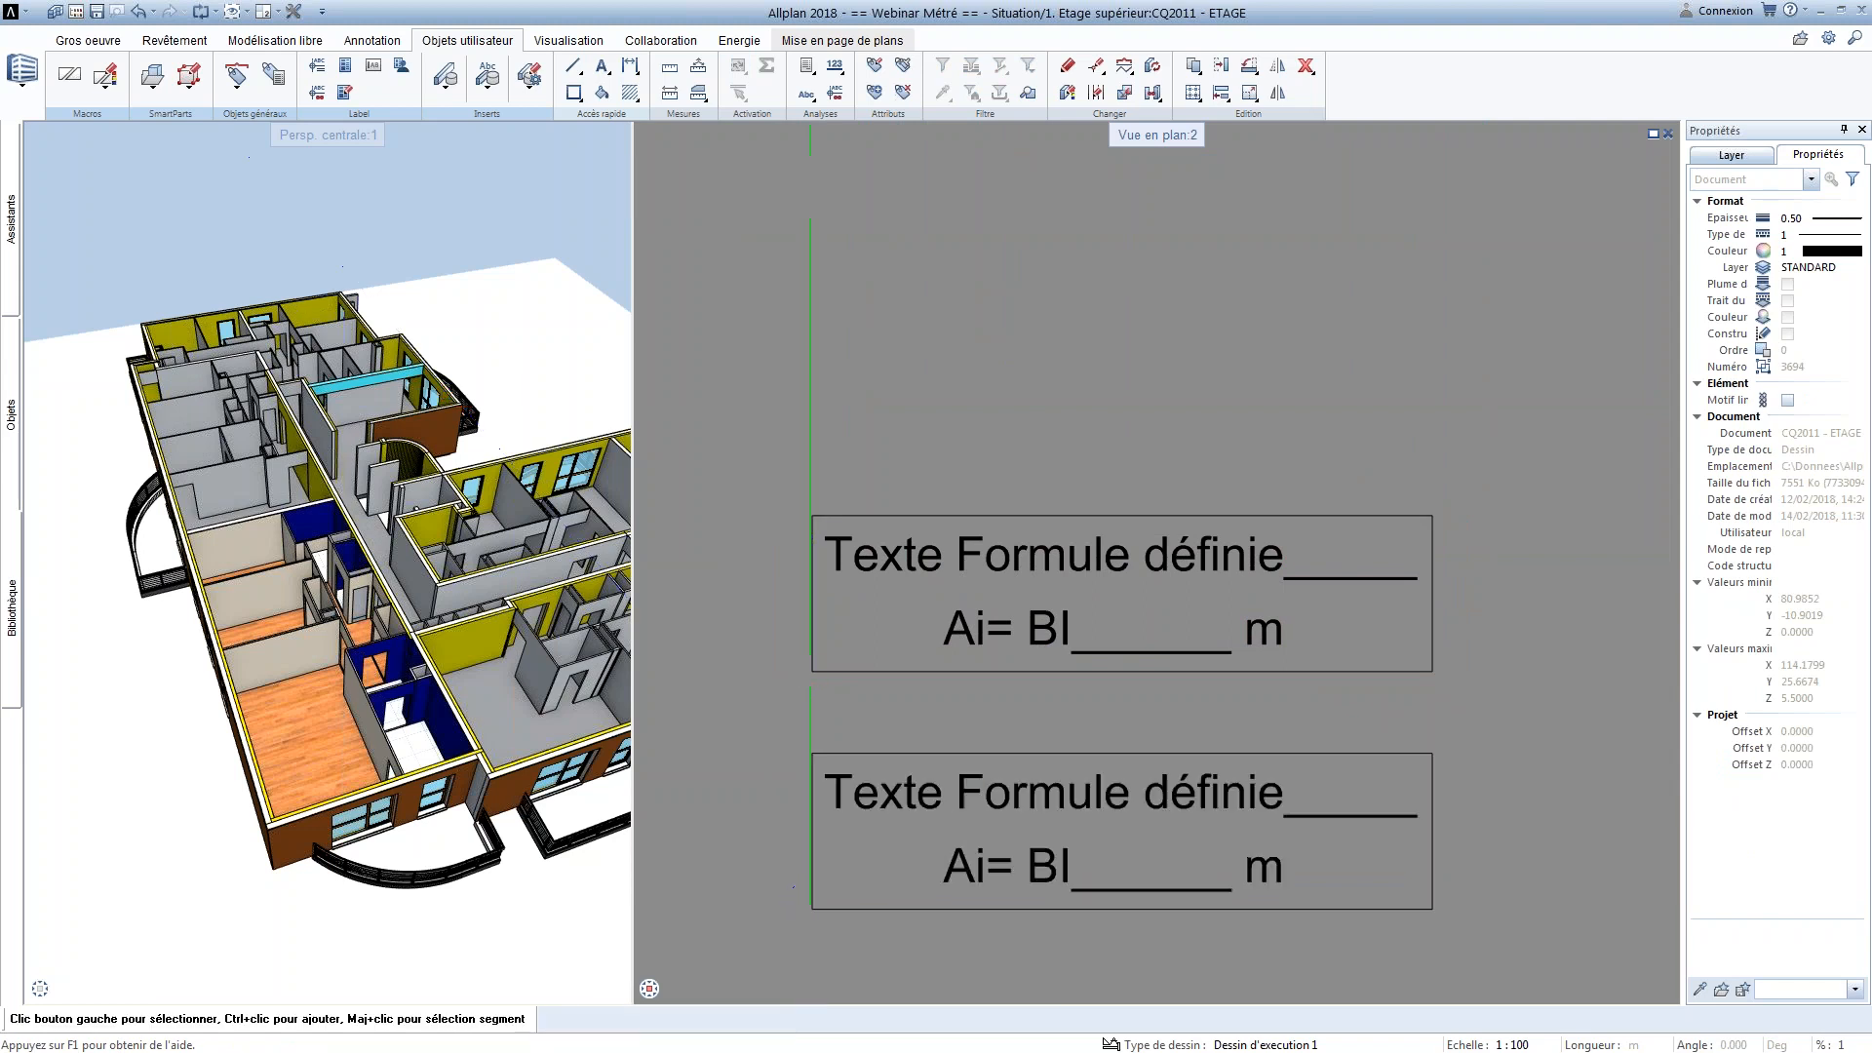
Resize the lower copy of the framed text by a factor of 0.5 about its frame's upper-left corner
left_click(1249, 93)
left_click_drag(777, 728, 1563, 954)
left_click(813, 751)
type("2")
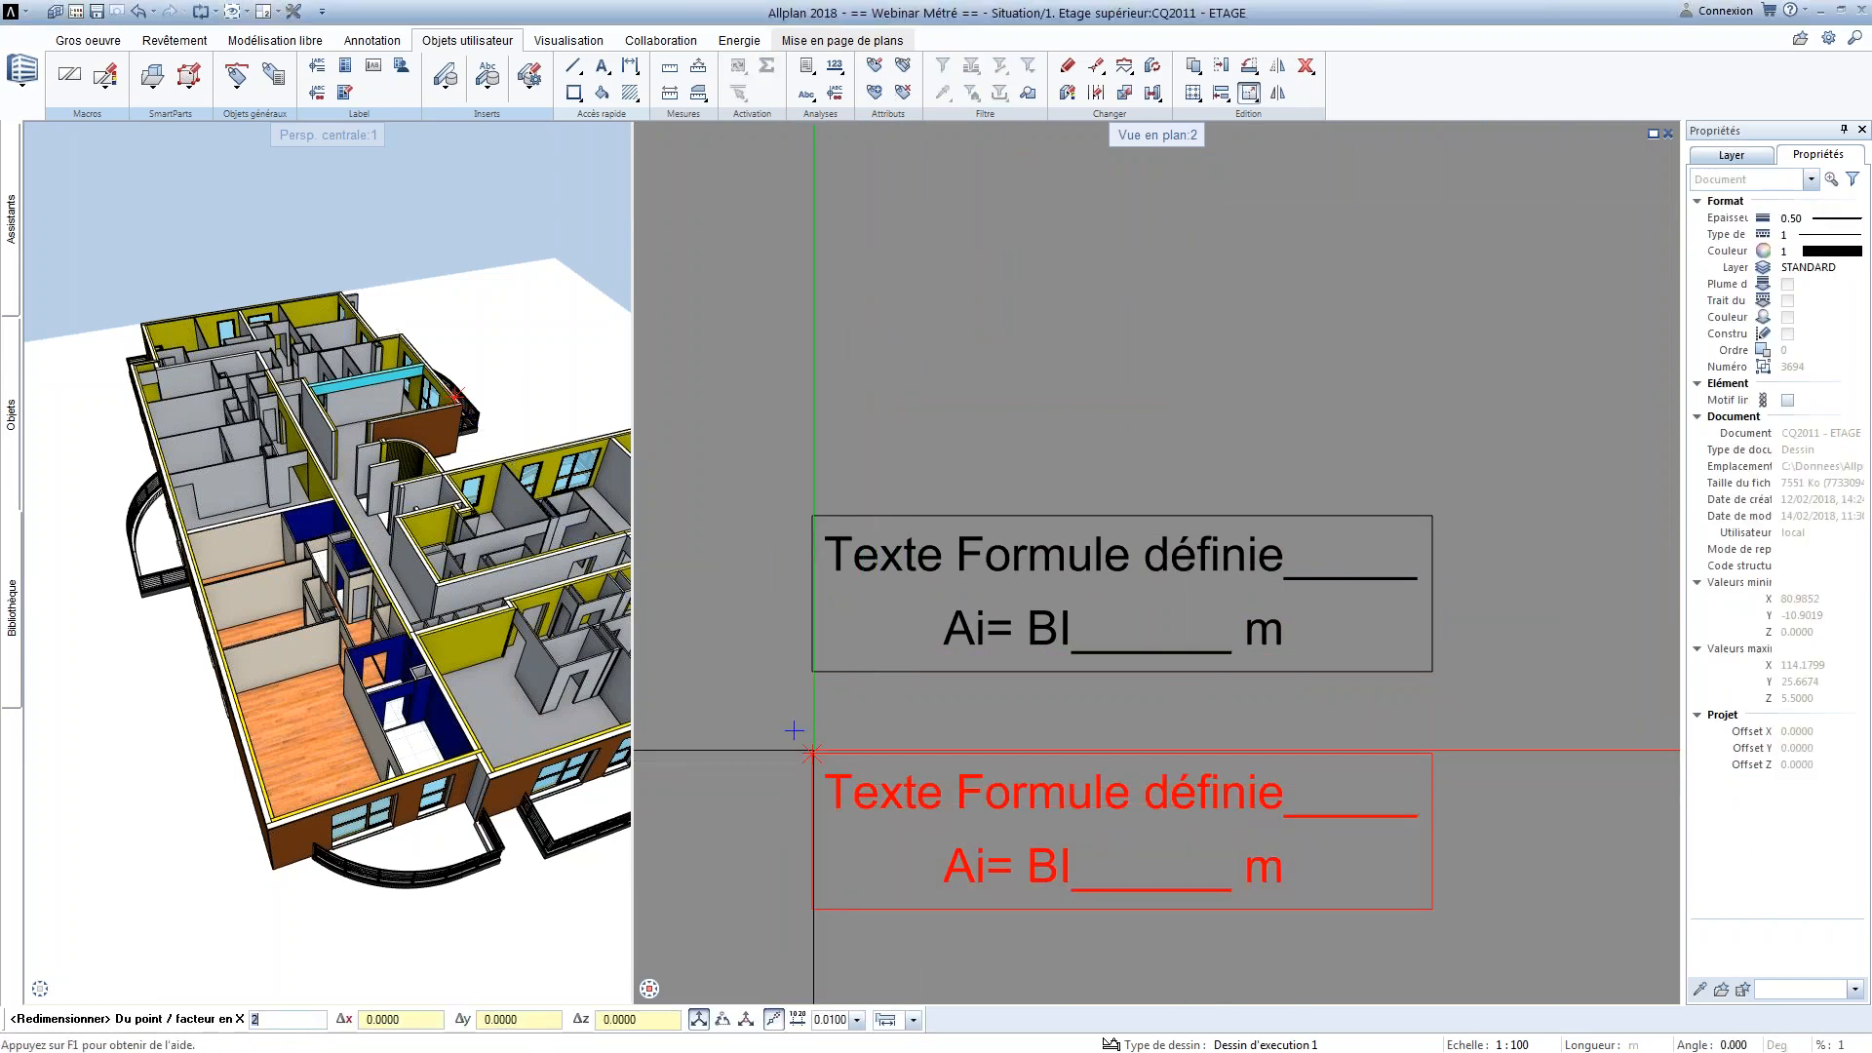
type("0.5")
key("Return")
key("Return")
key("Return")
key("Escape")
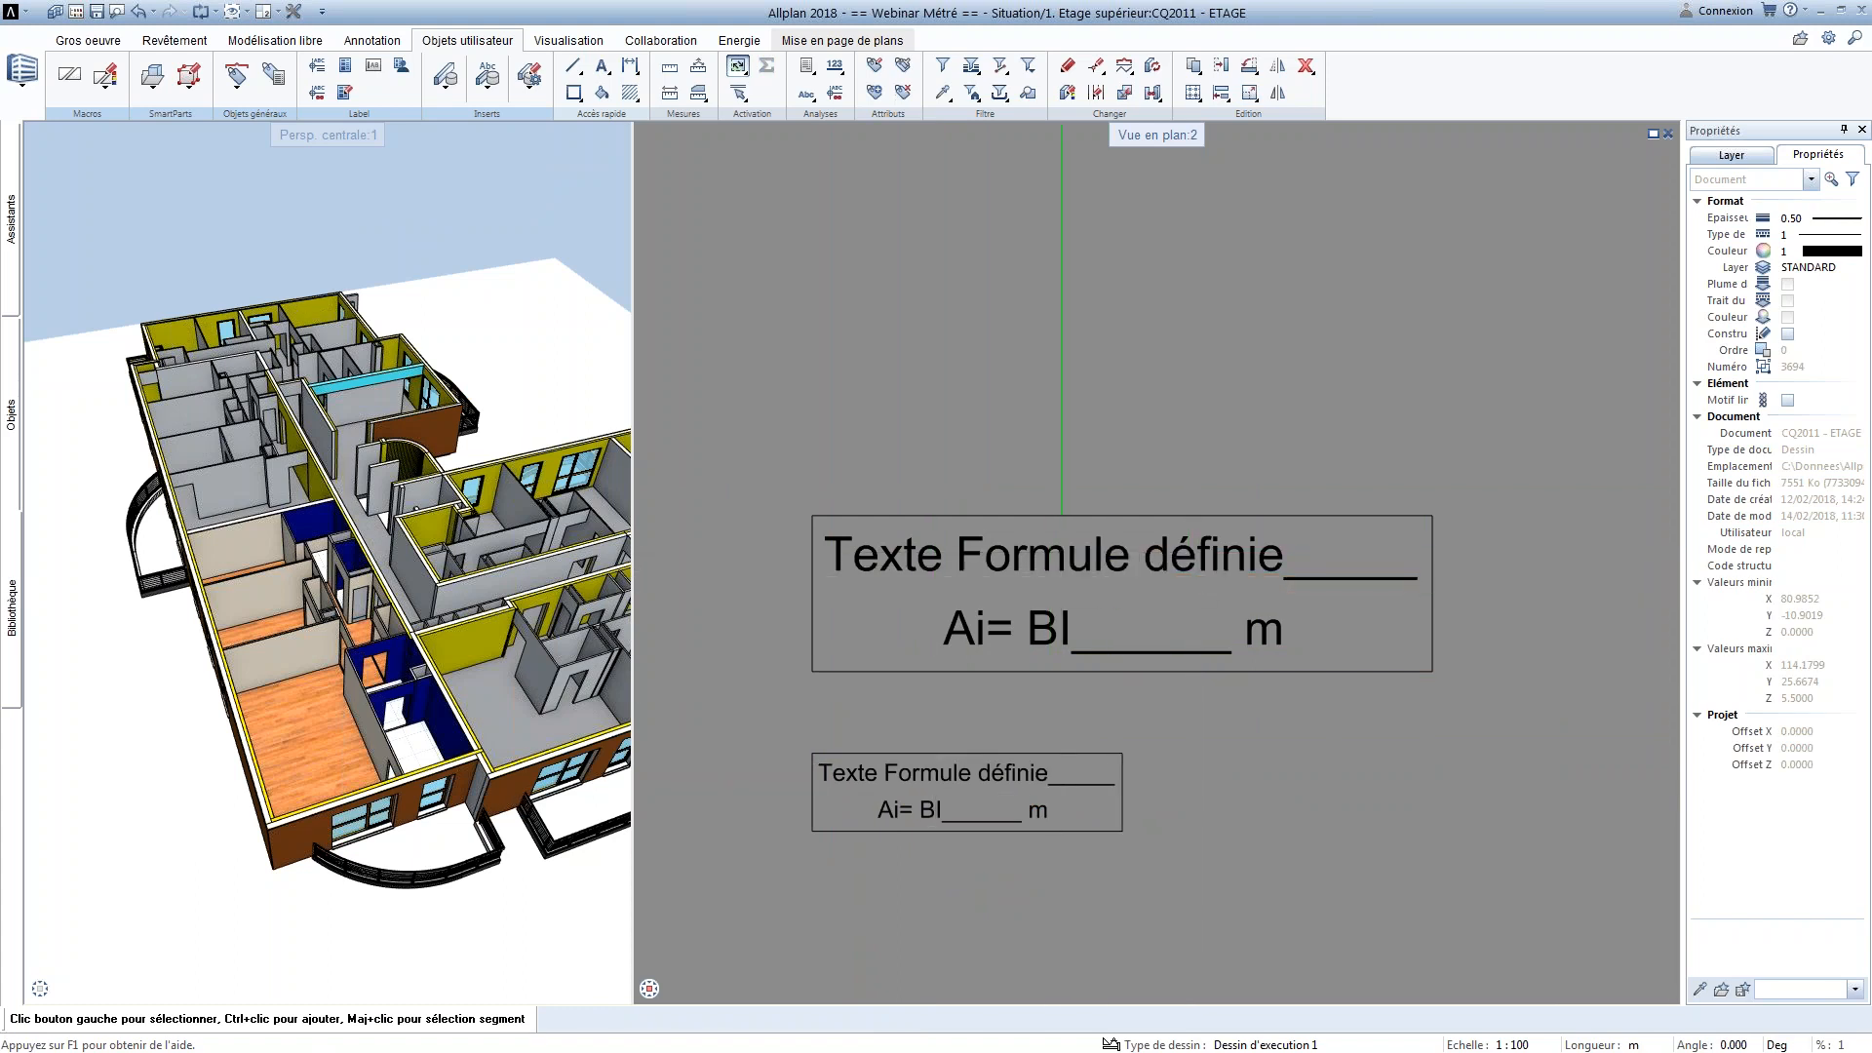
Define the annotation style's first sub-macro from the small framed text for plan scales 0 to 50, referenced at its upper-left corner
left_click(317, 65)
left_click(669, 233)
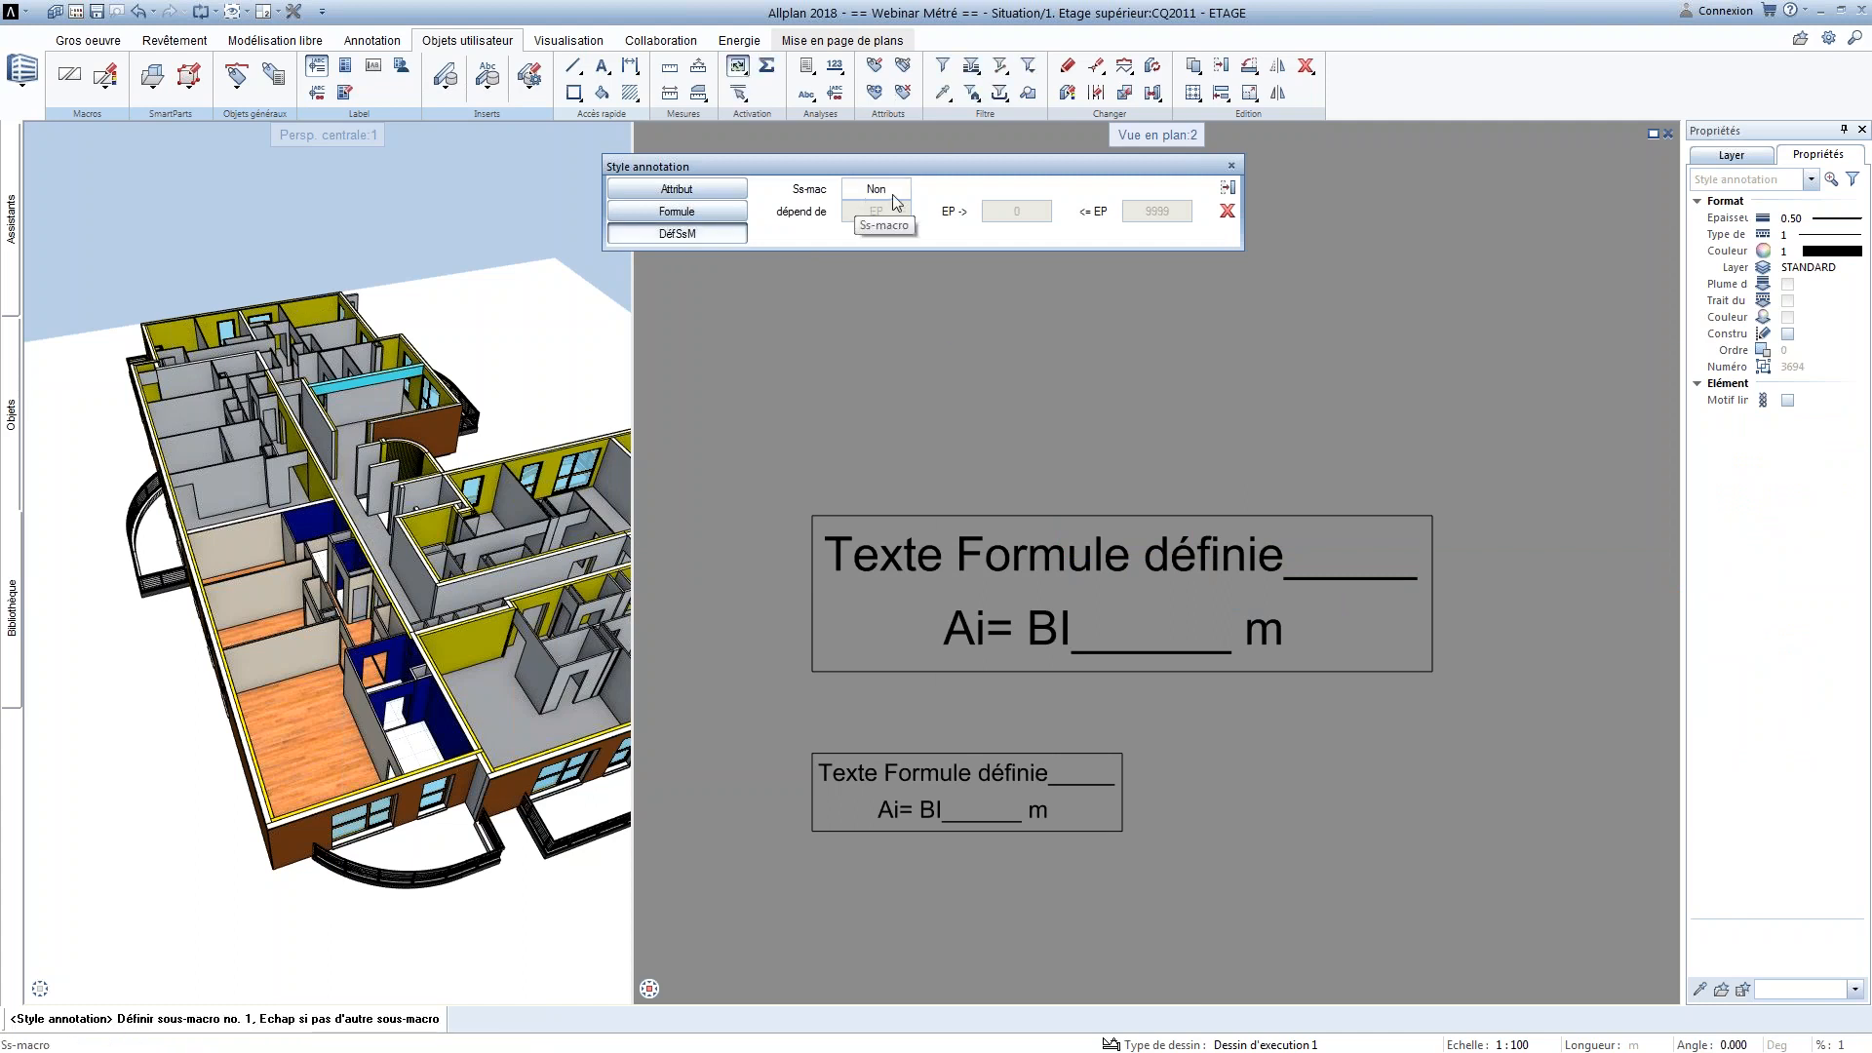
left_click(892, 195)
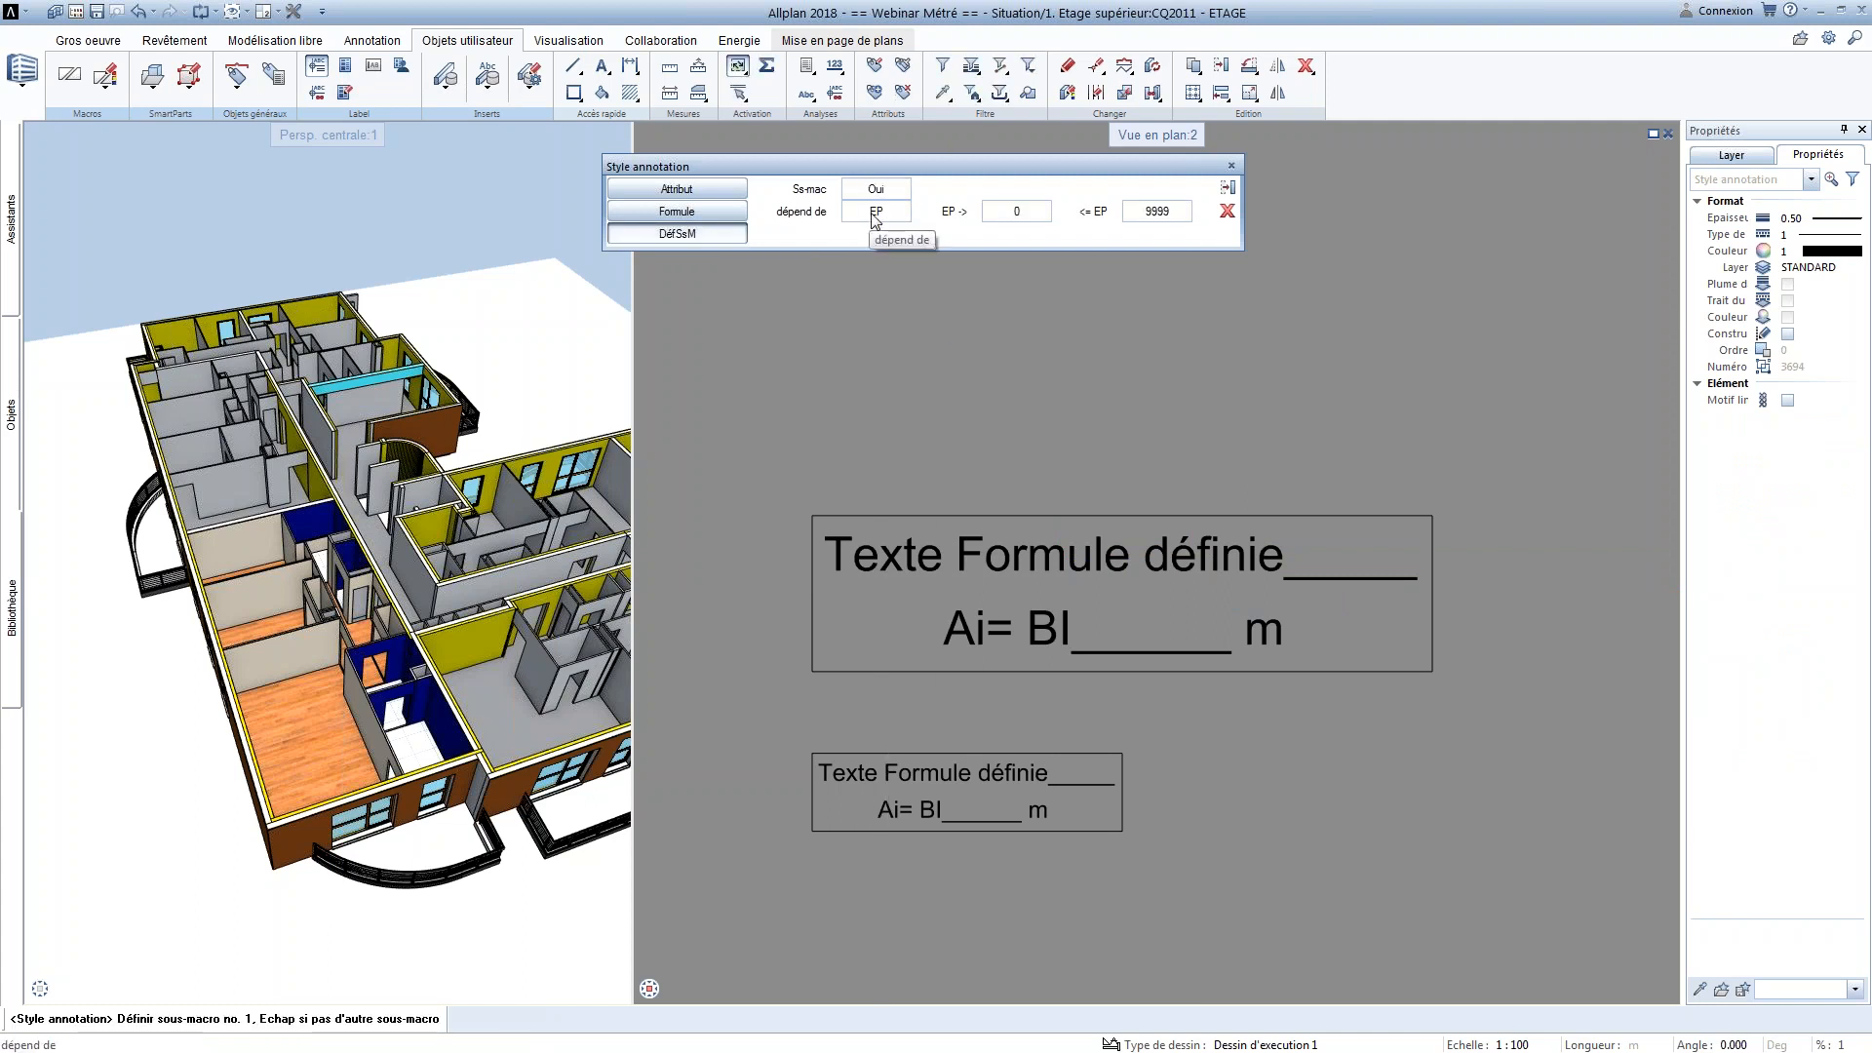
left_click(873, 213)
left_click(874, 213)
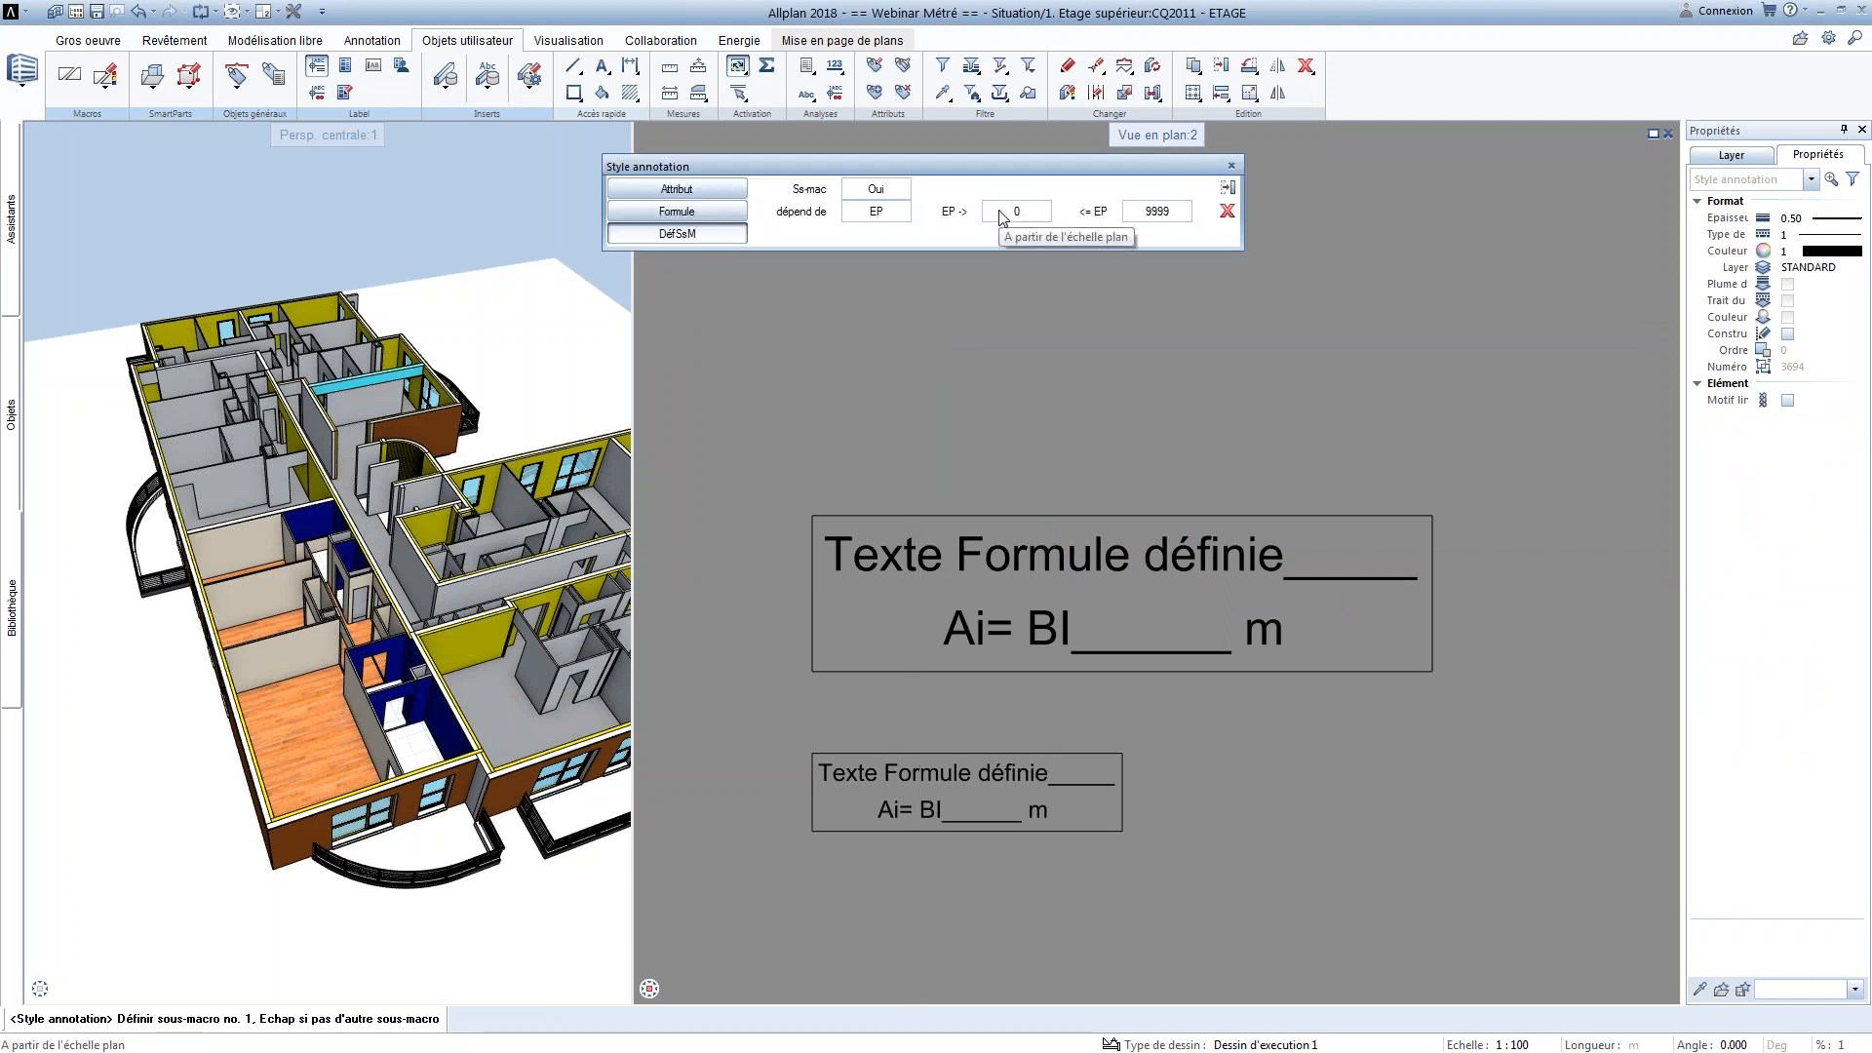
left_click(1158, 212)
type("50")
left_click(738, 65)
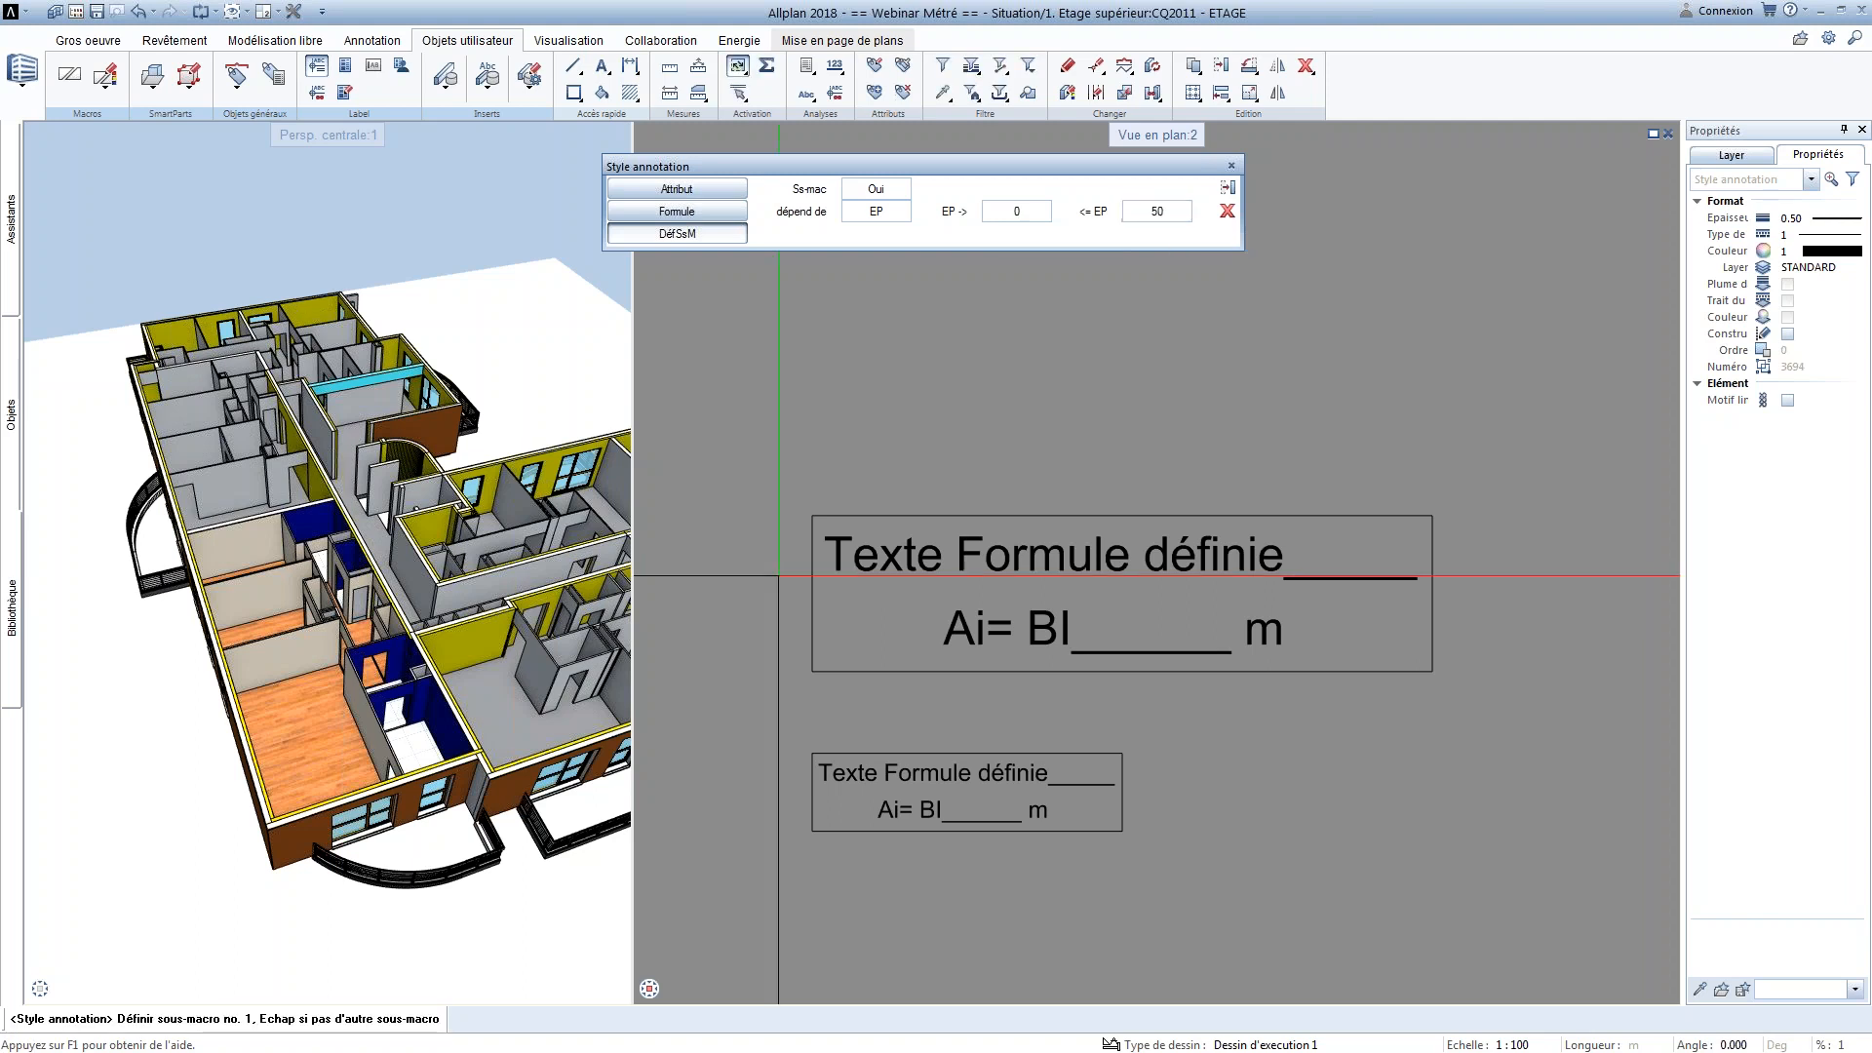
left_click(837, 807)
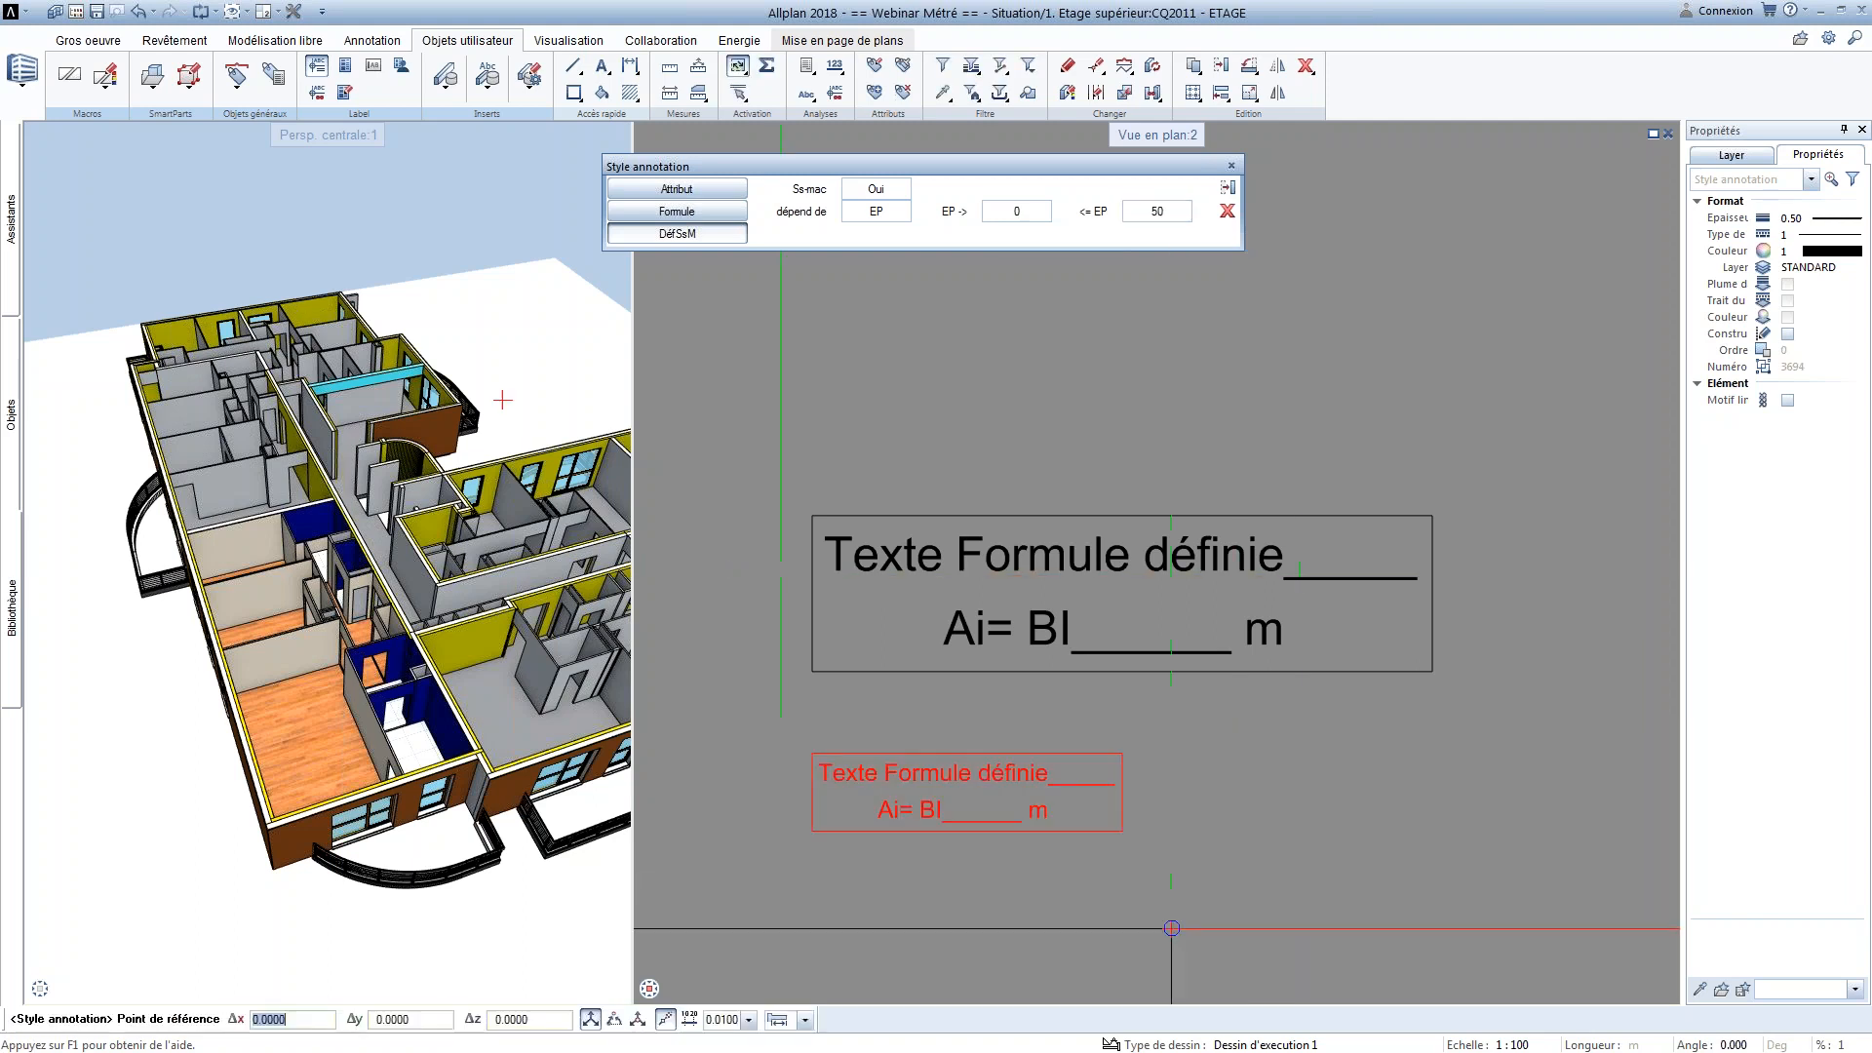
left_click(812, 753)
key("Escape")
Define the second sub-macro from the large framed text for plan scales 50 to 100, referenced at its upper-left corner, without separate activation
key("Return")
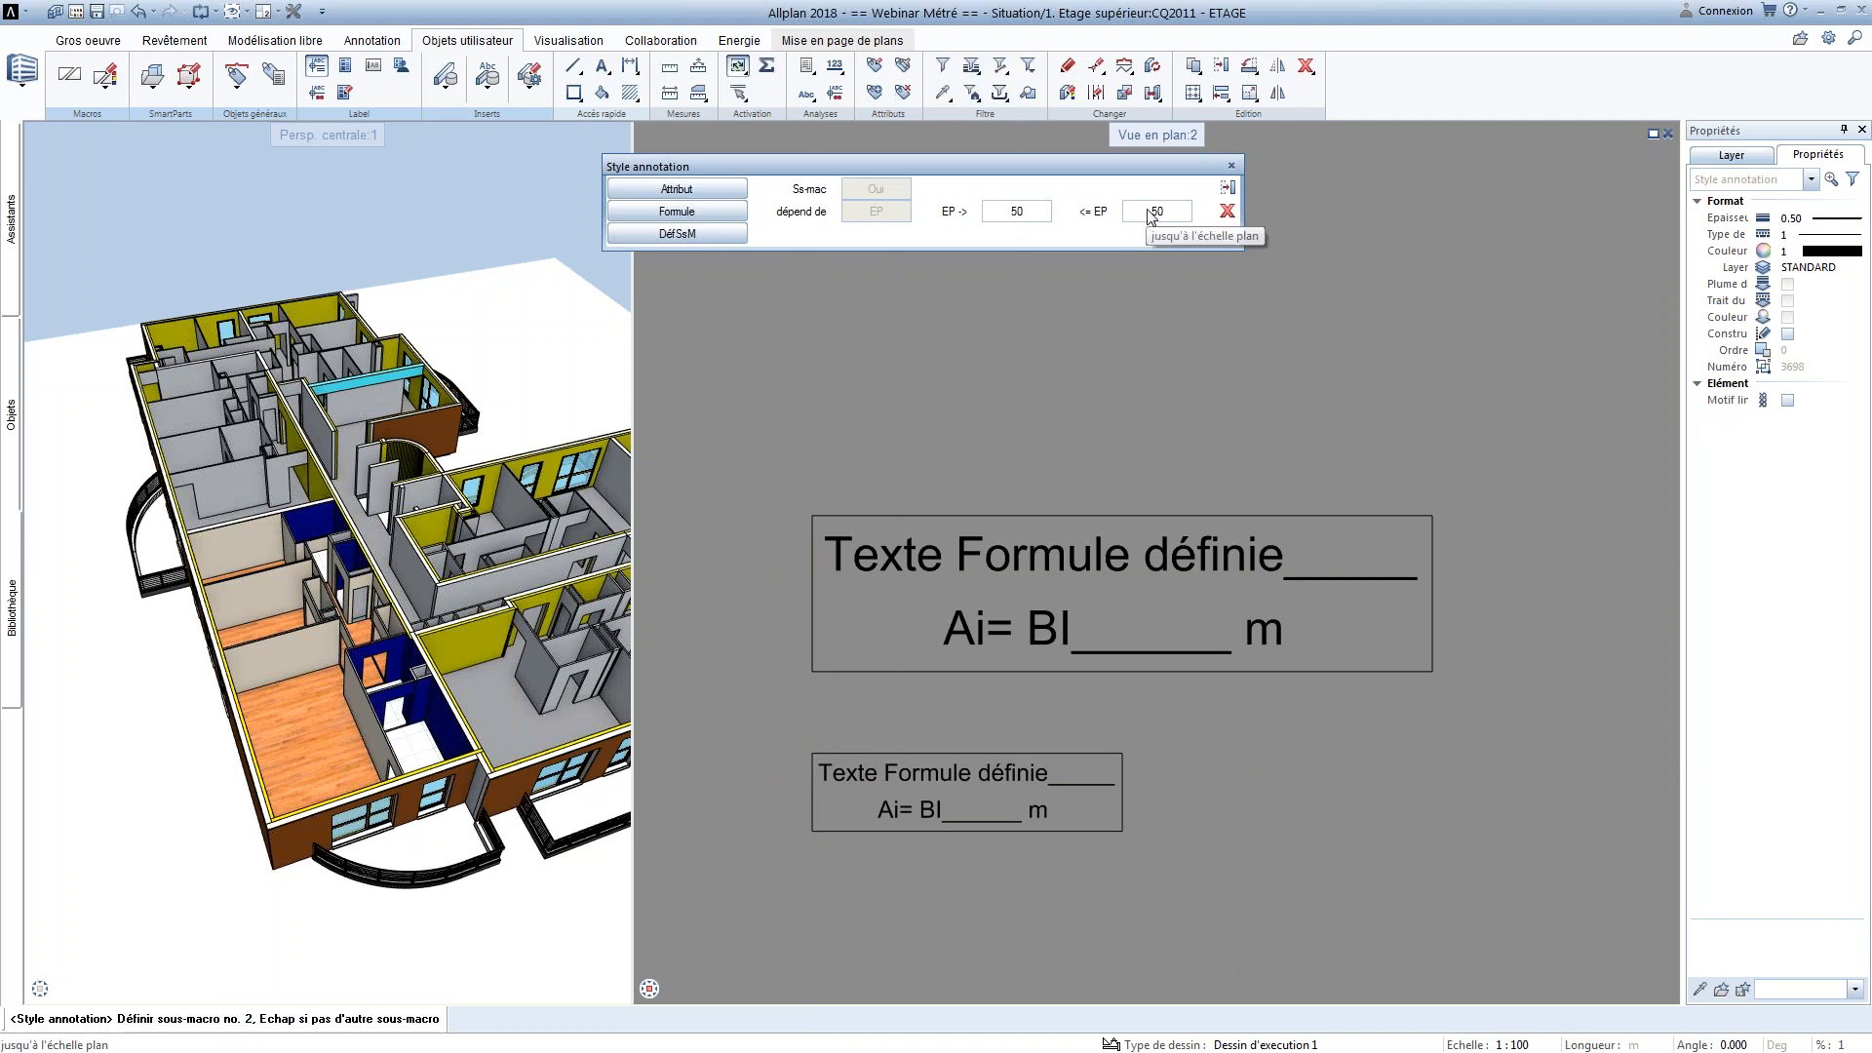
key("Return")
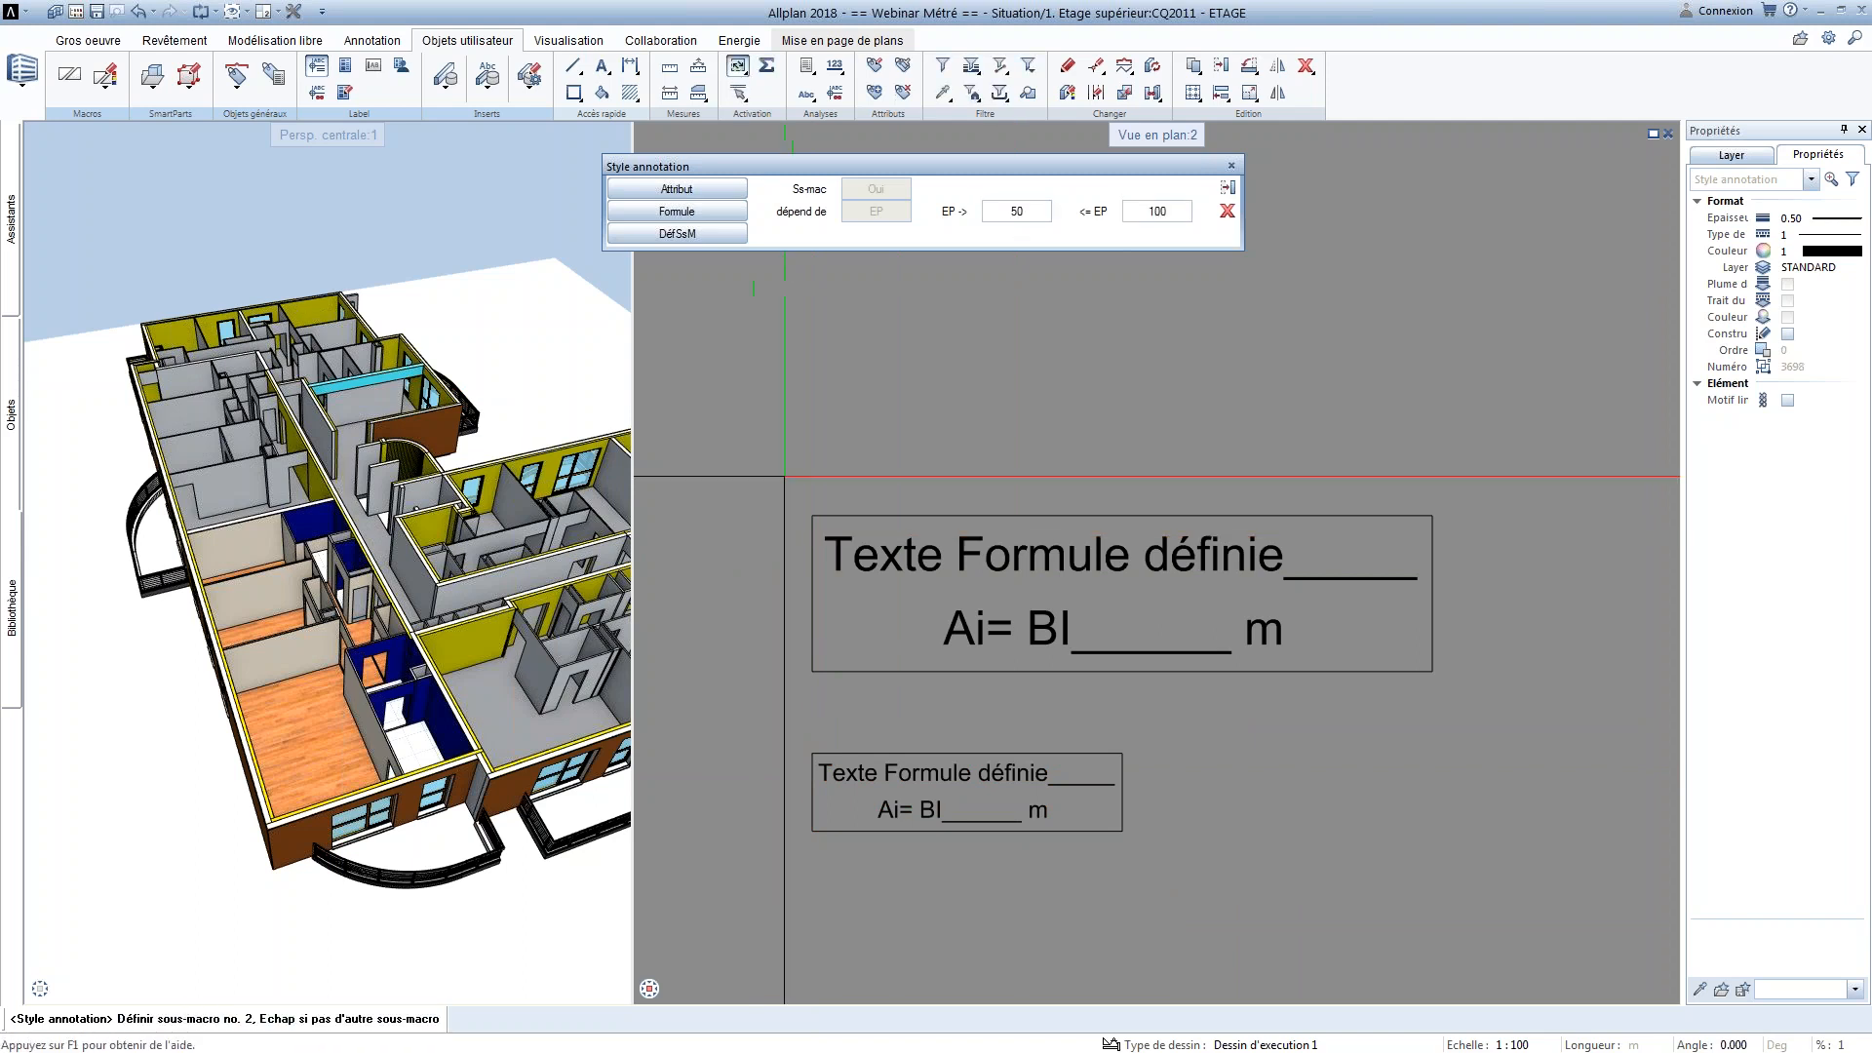
left_click(856, 532)
left_click(811, 514)
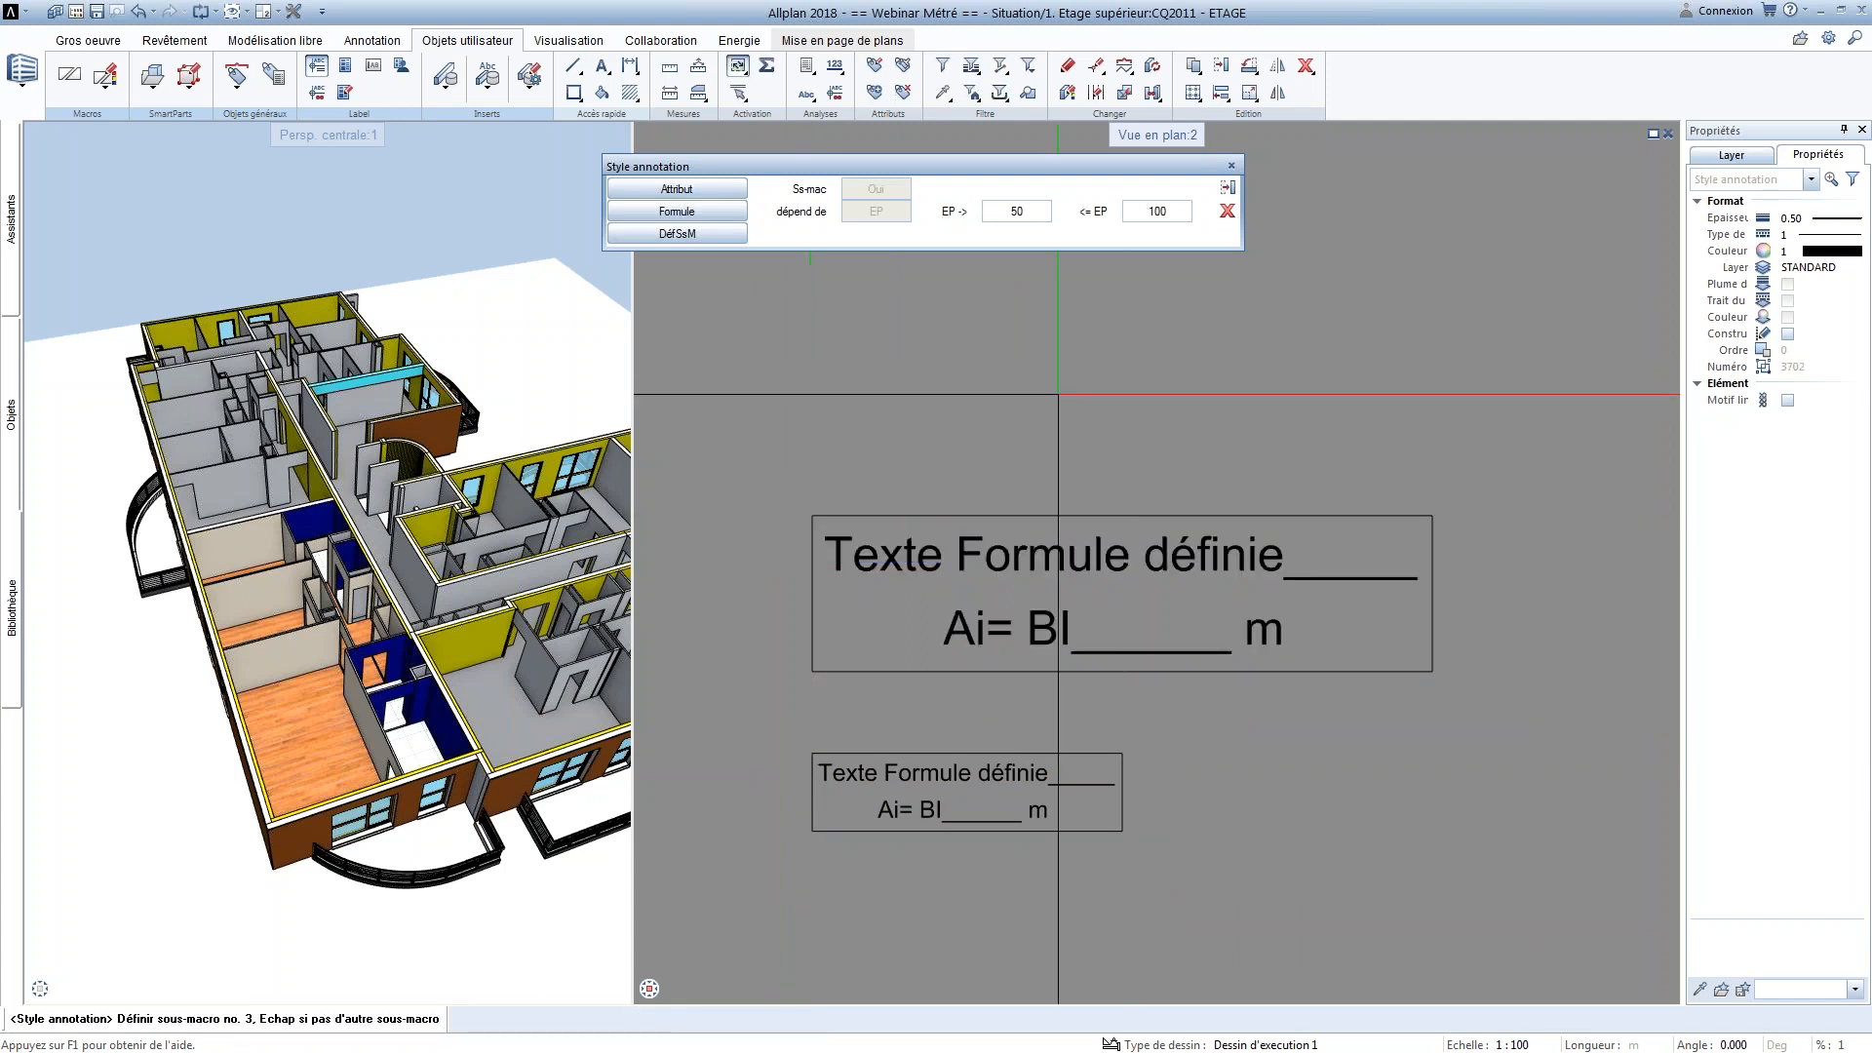
key("Escape")
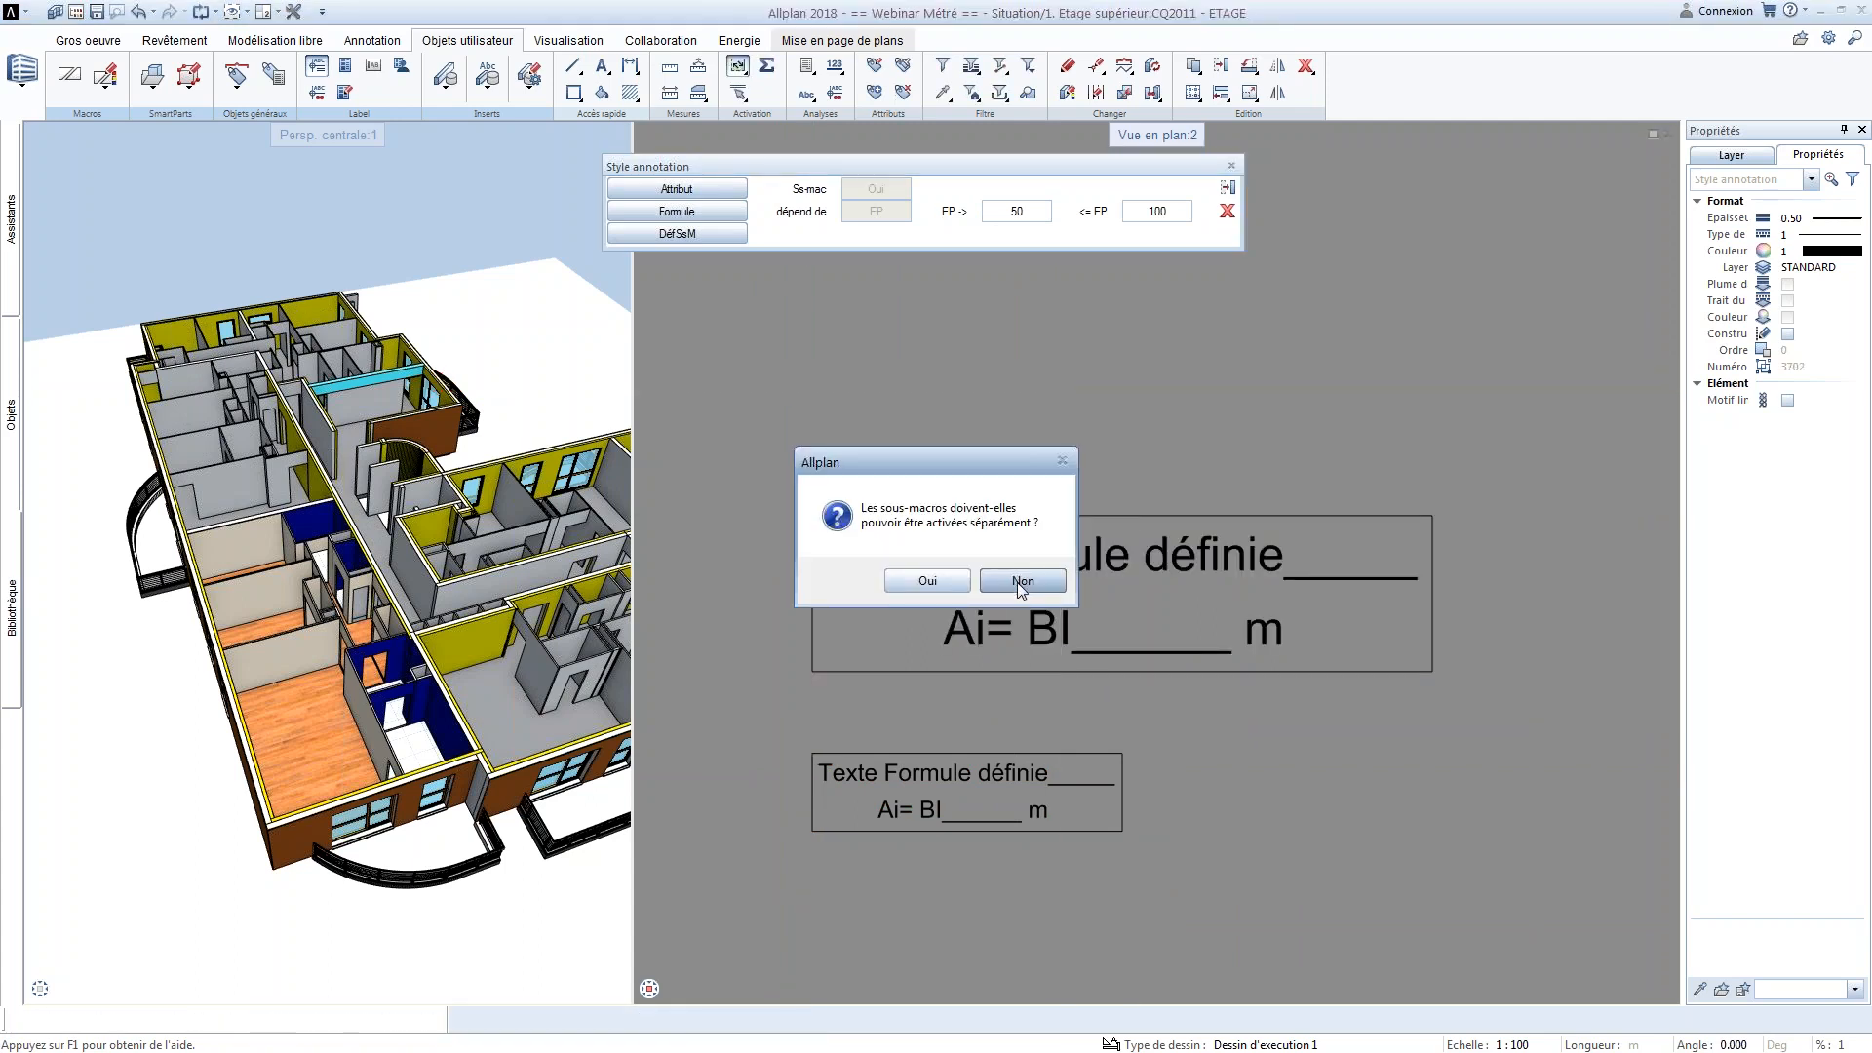
left_click(1021, 583)
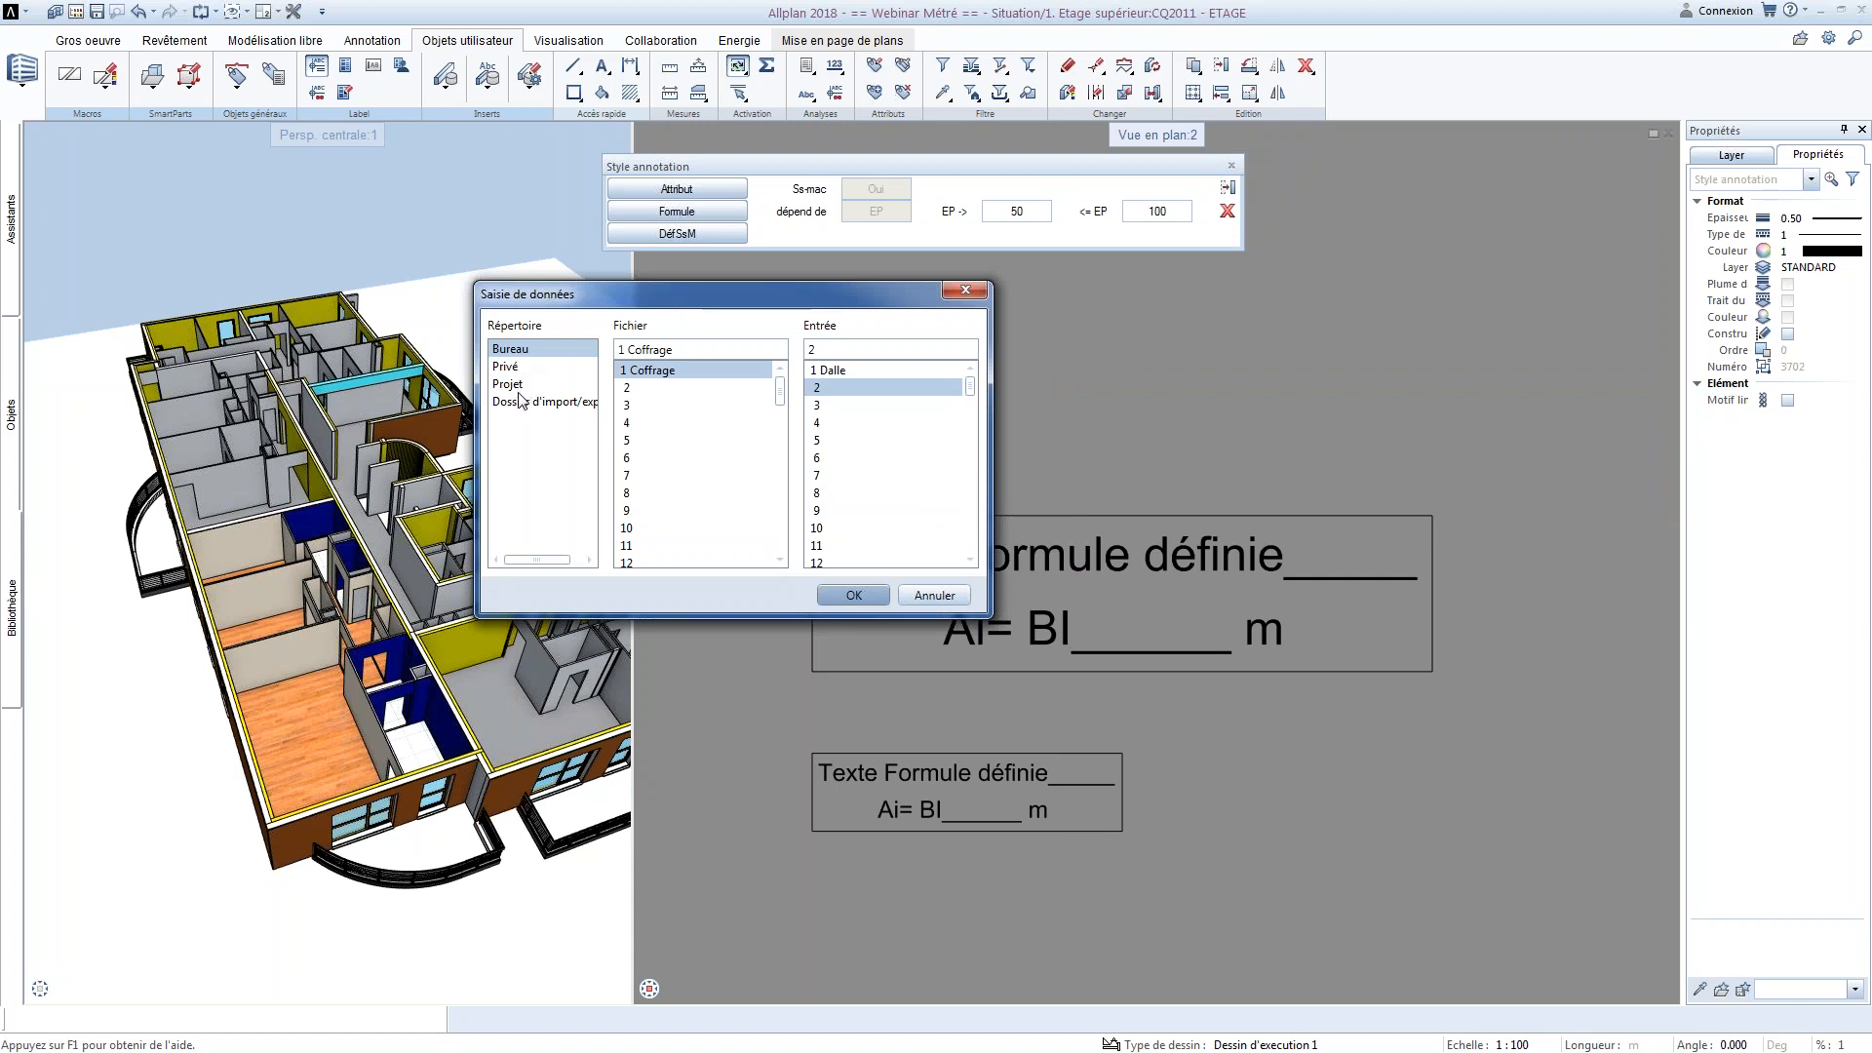
Save the annotation style in the Projet directory as entry 1 Poutre of a new file 3 named Coffrage
left_click(509, 384)
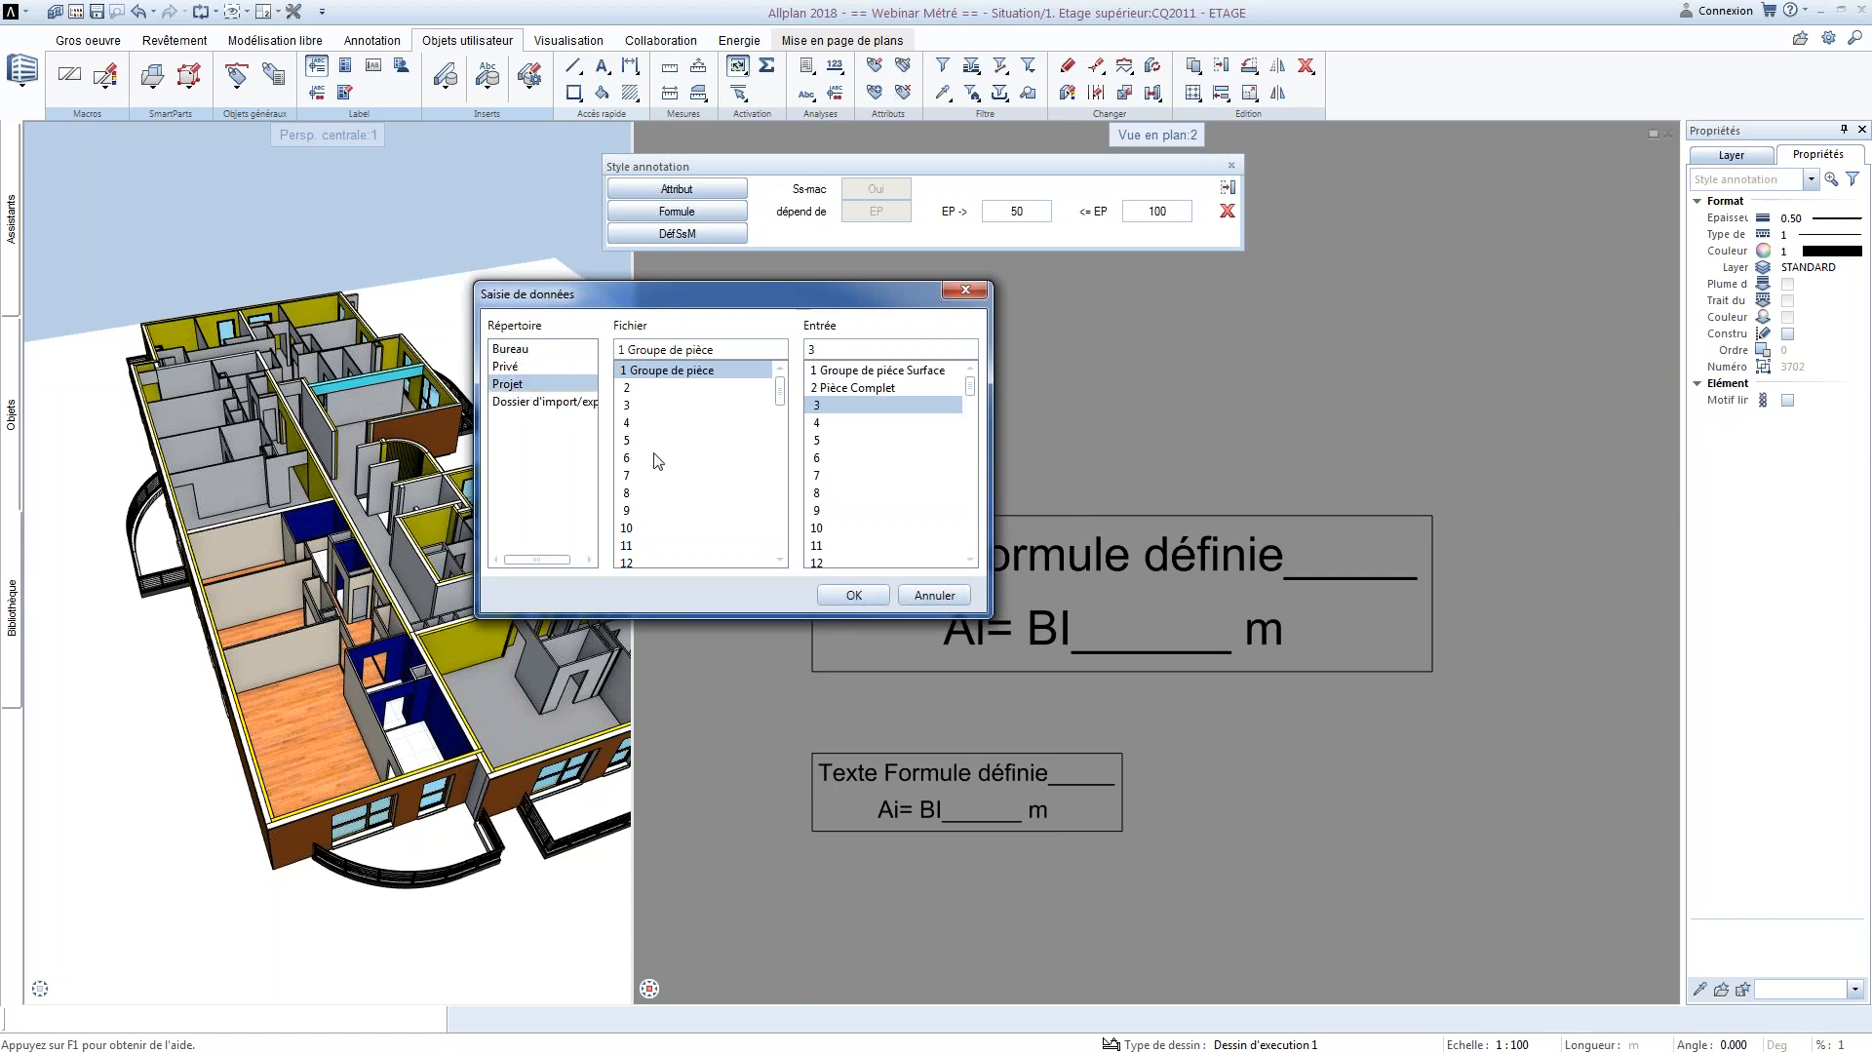
left_click(641, 404)
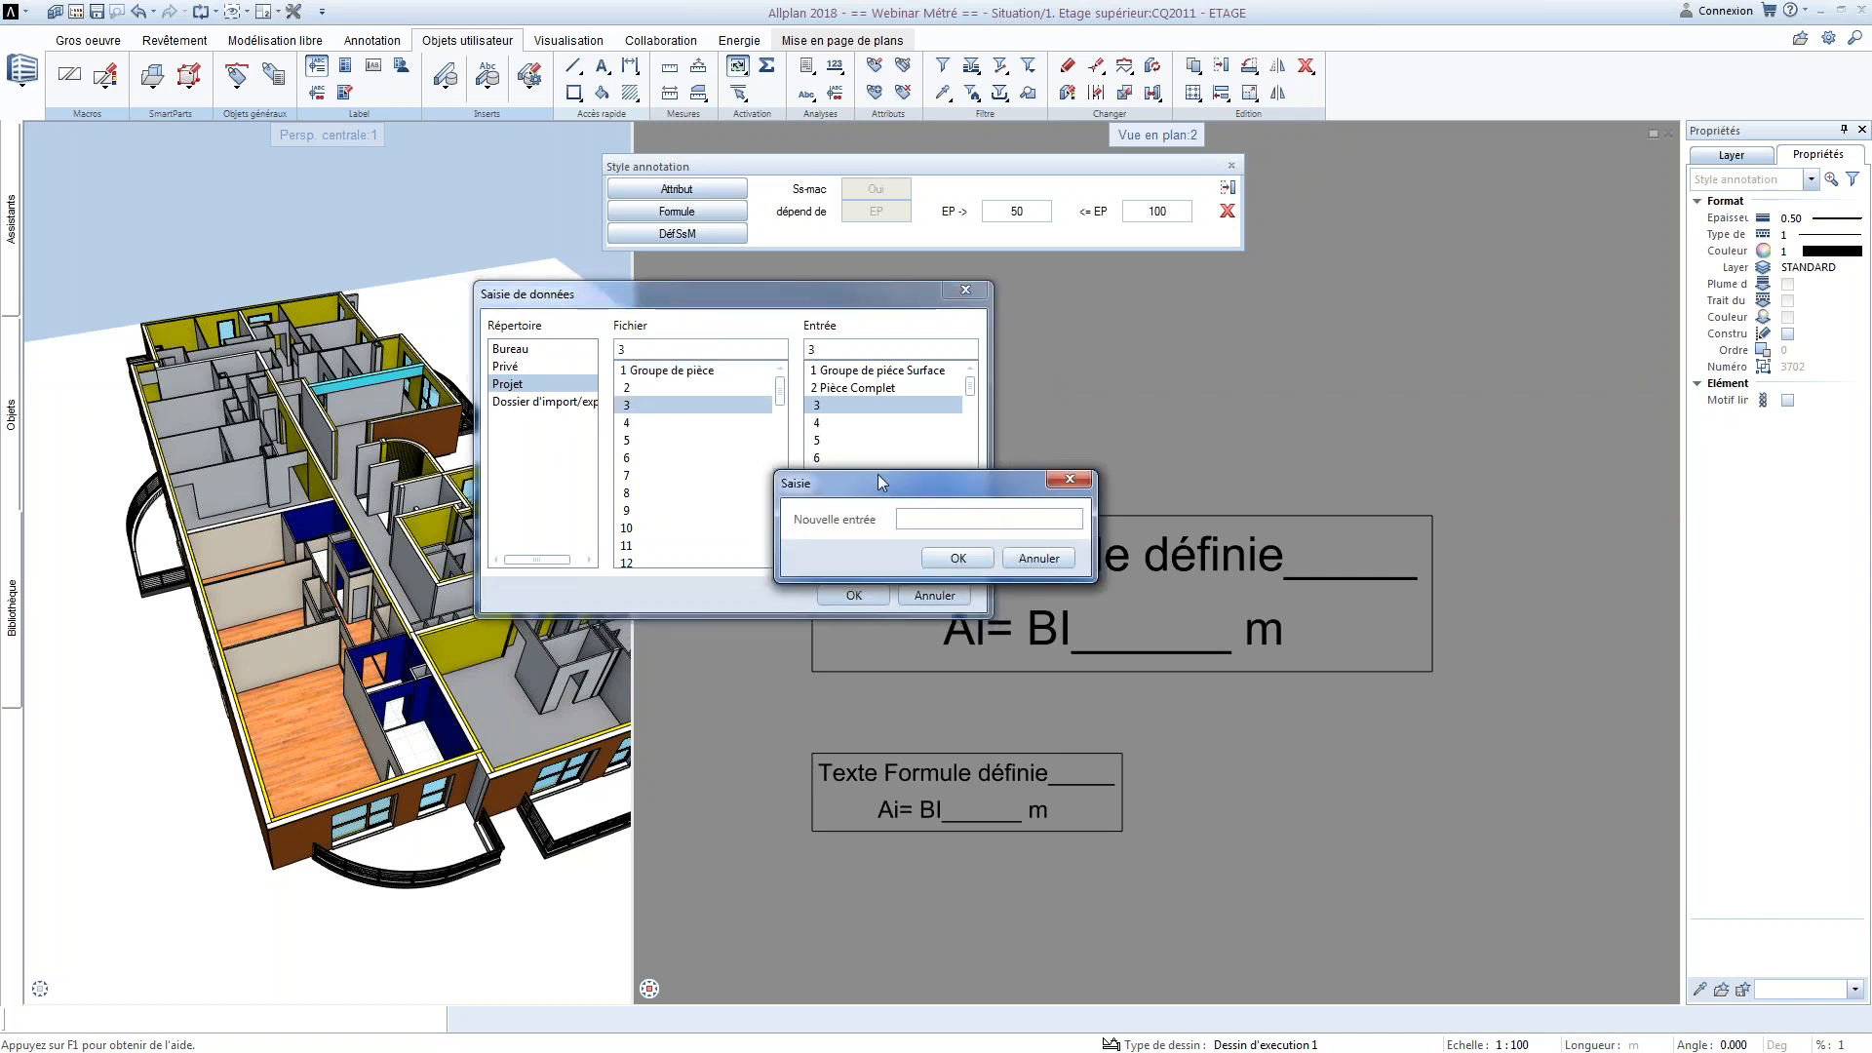
left_click_drag(877, 474, 769, 440)
type("Coffrage")
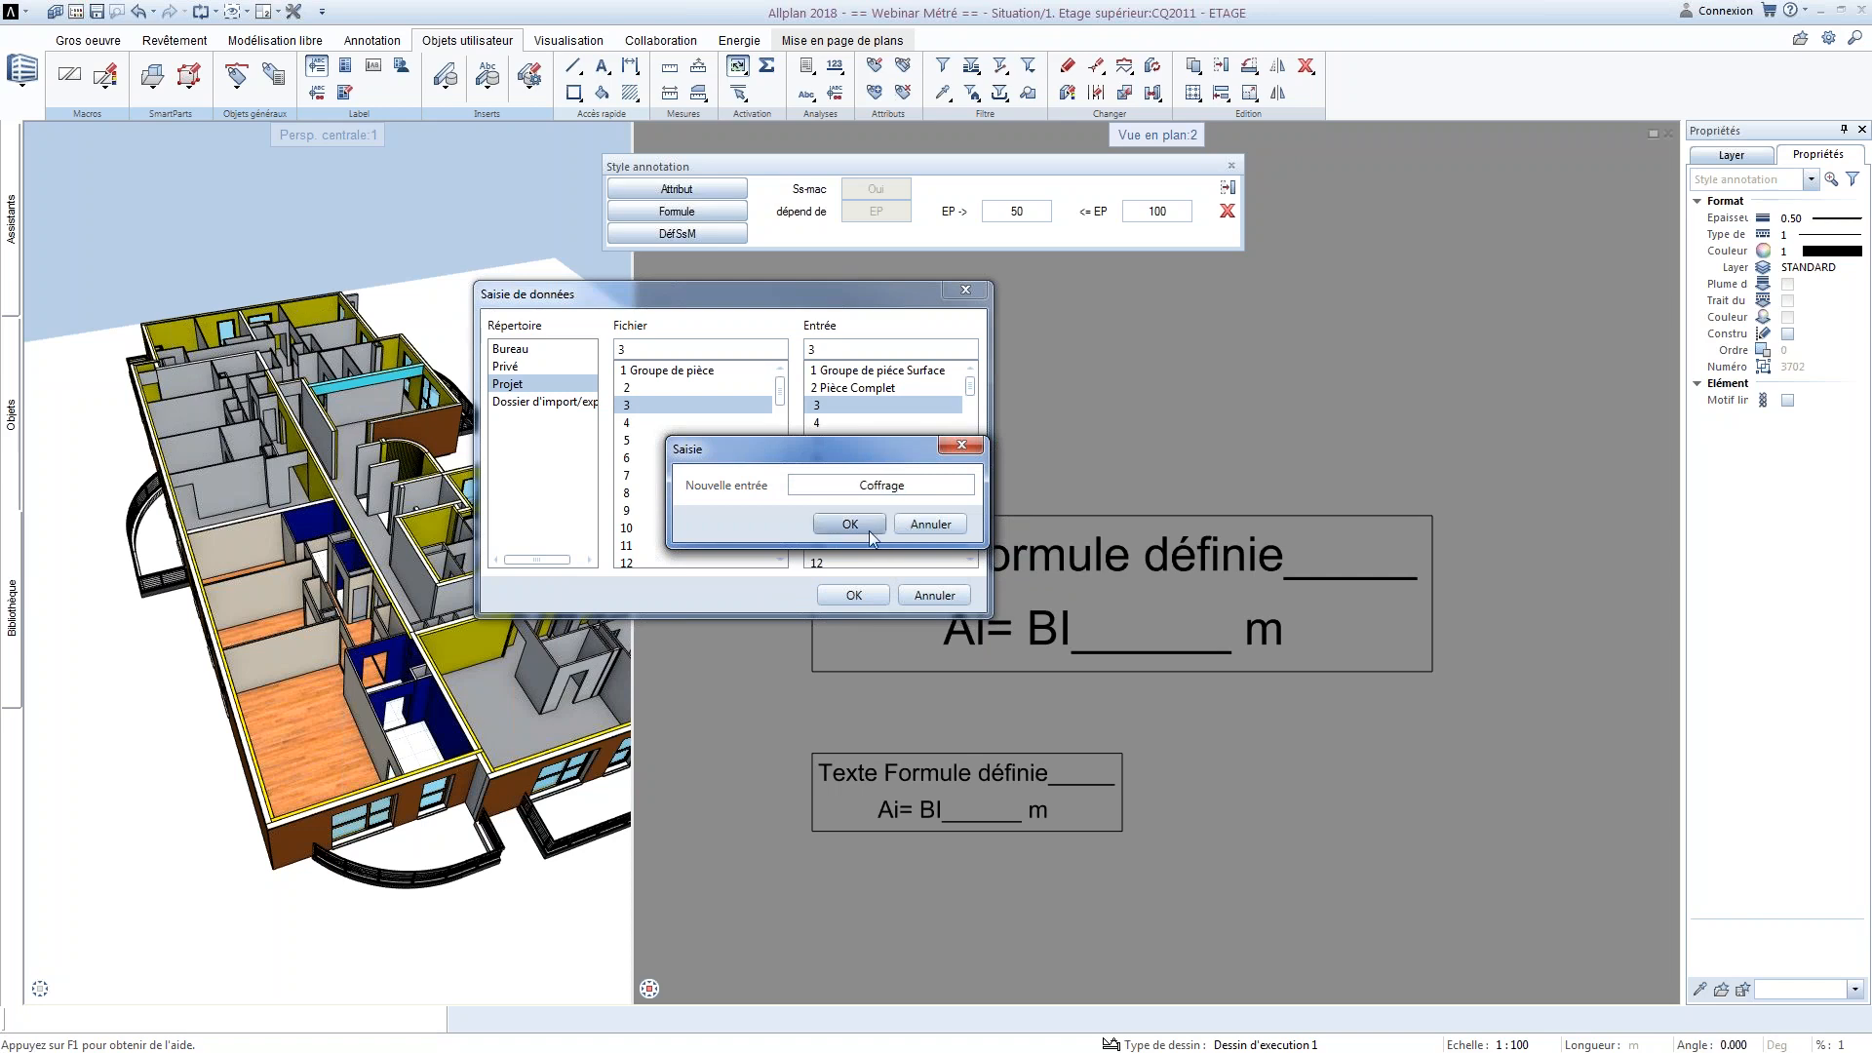
left_click(869, 528)
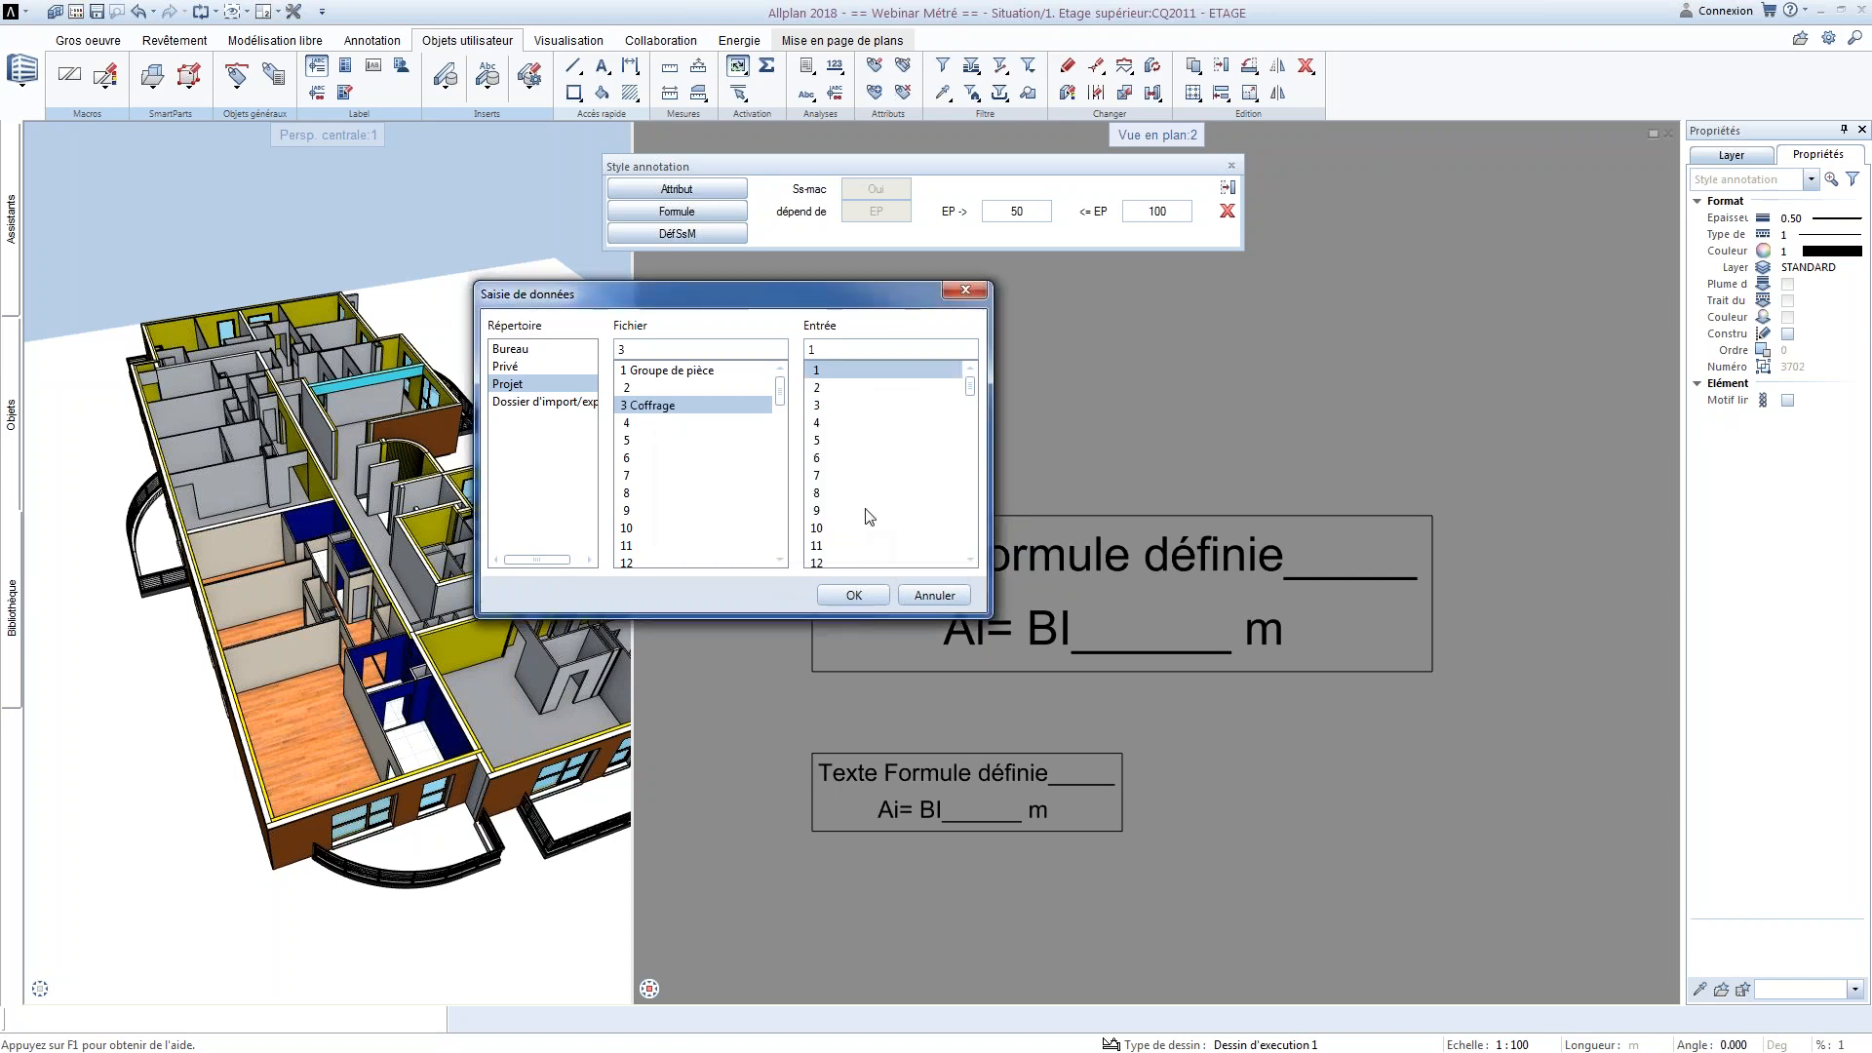
left_click(856, 372)
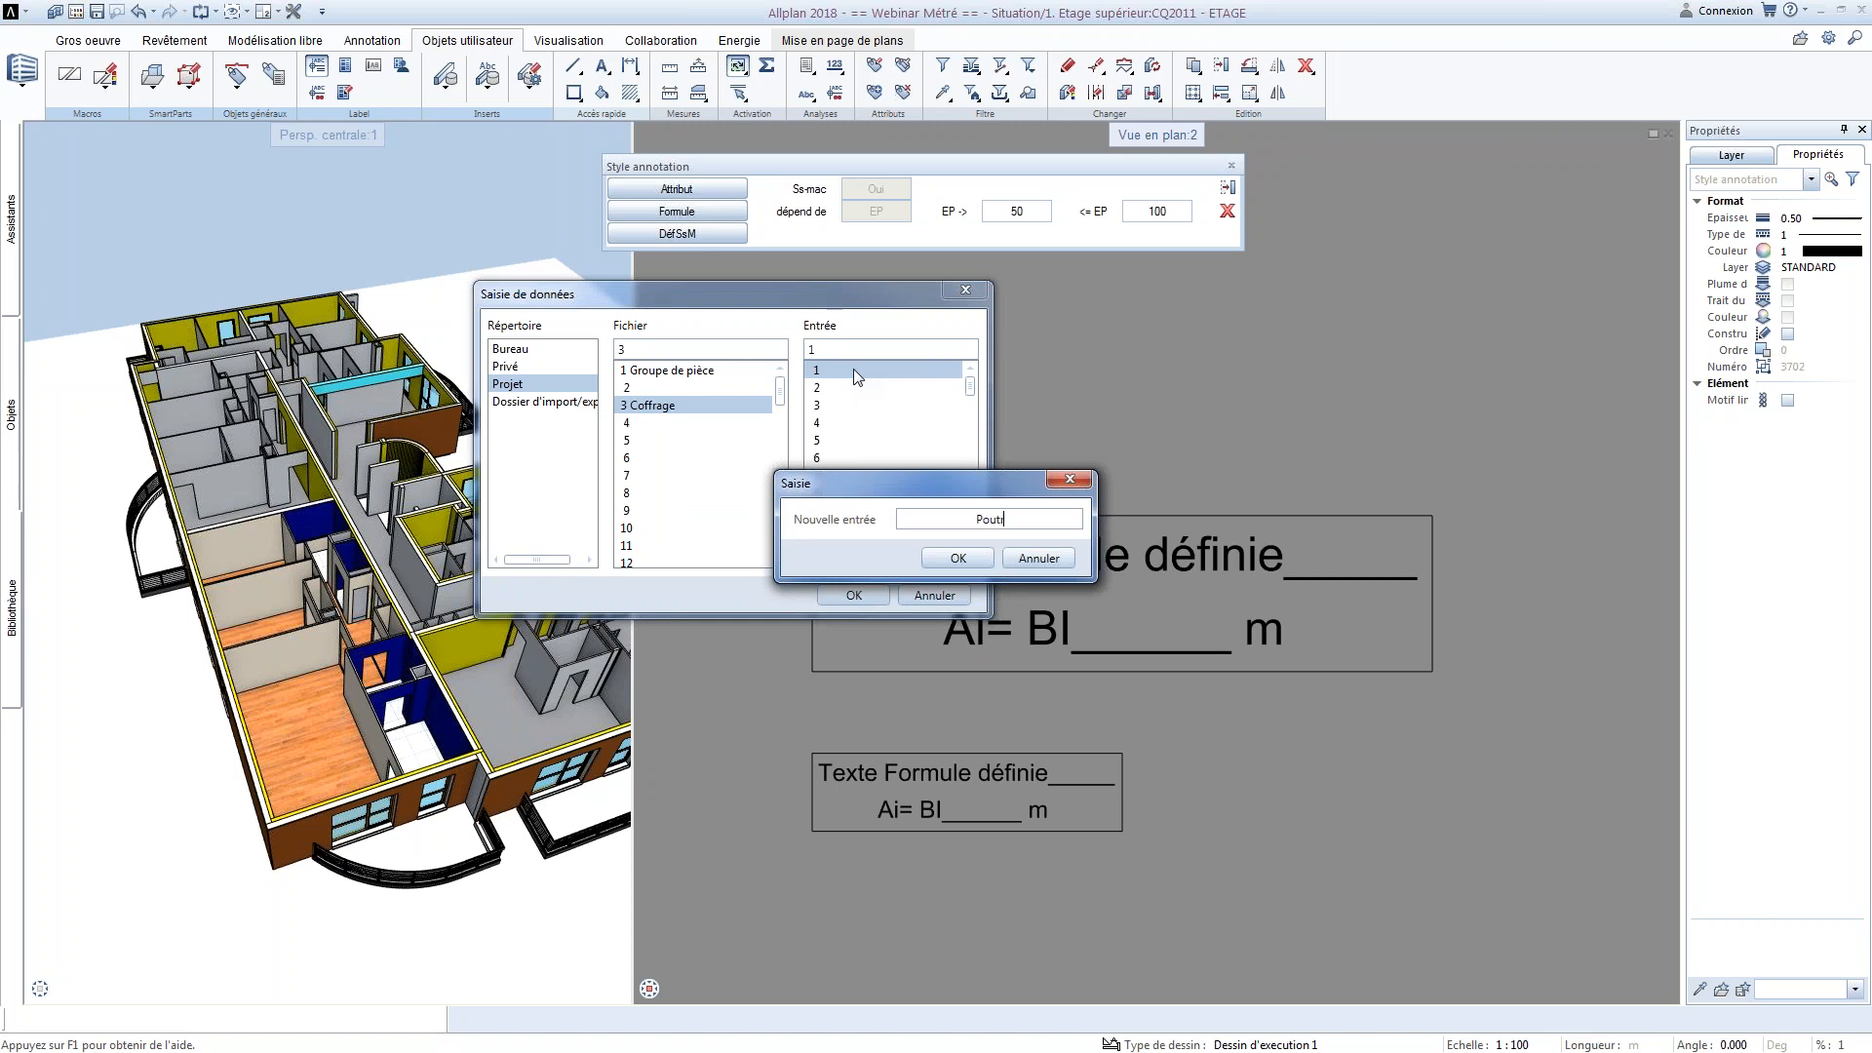
left_click(959, 559)
left_click(853, 595)
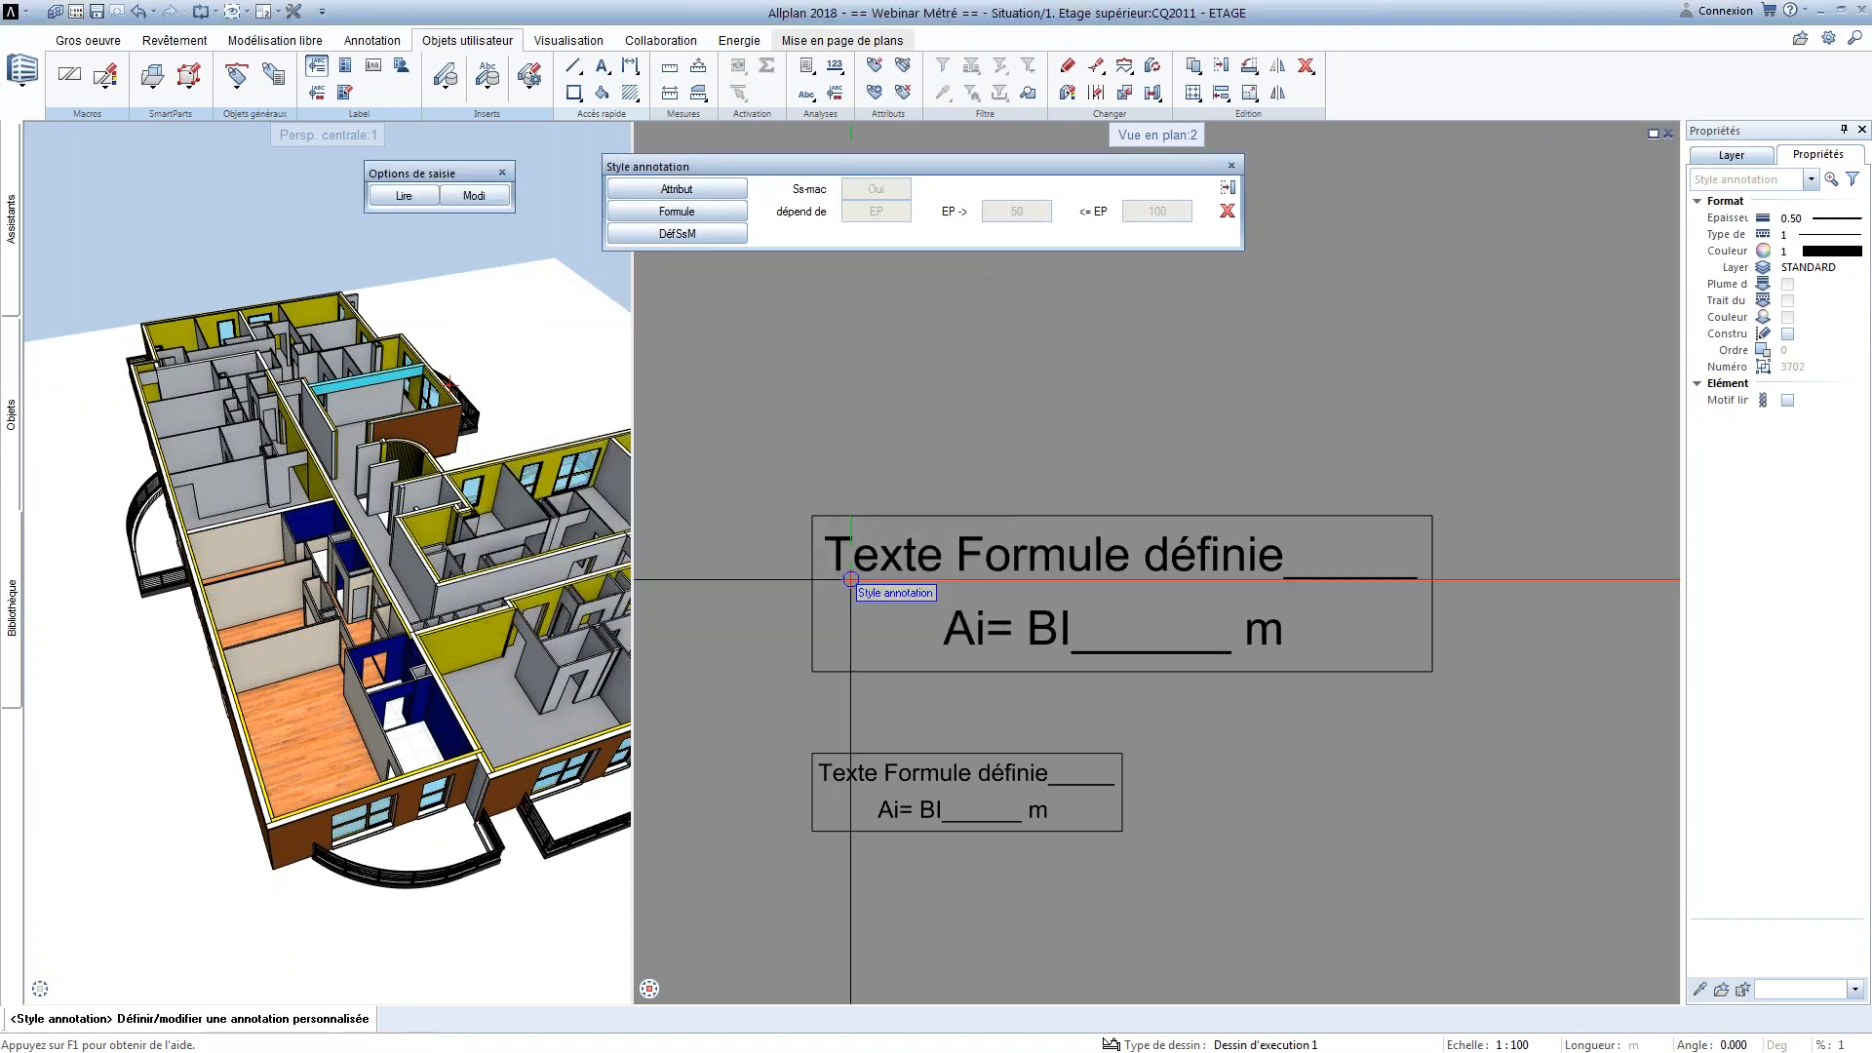
key("Escape")
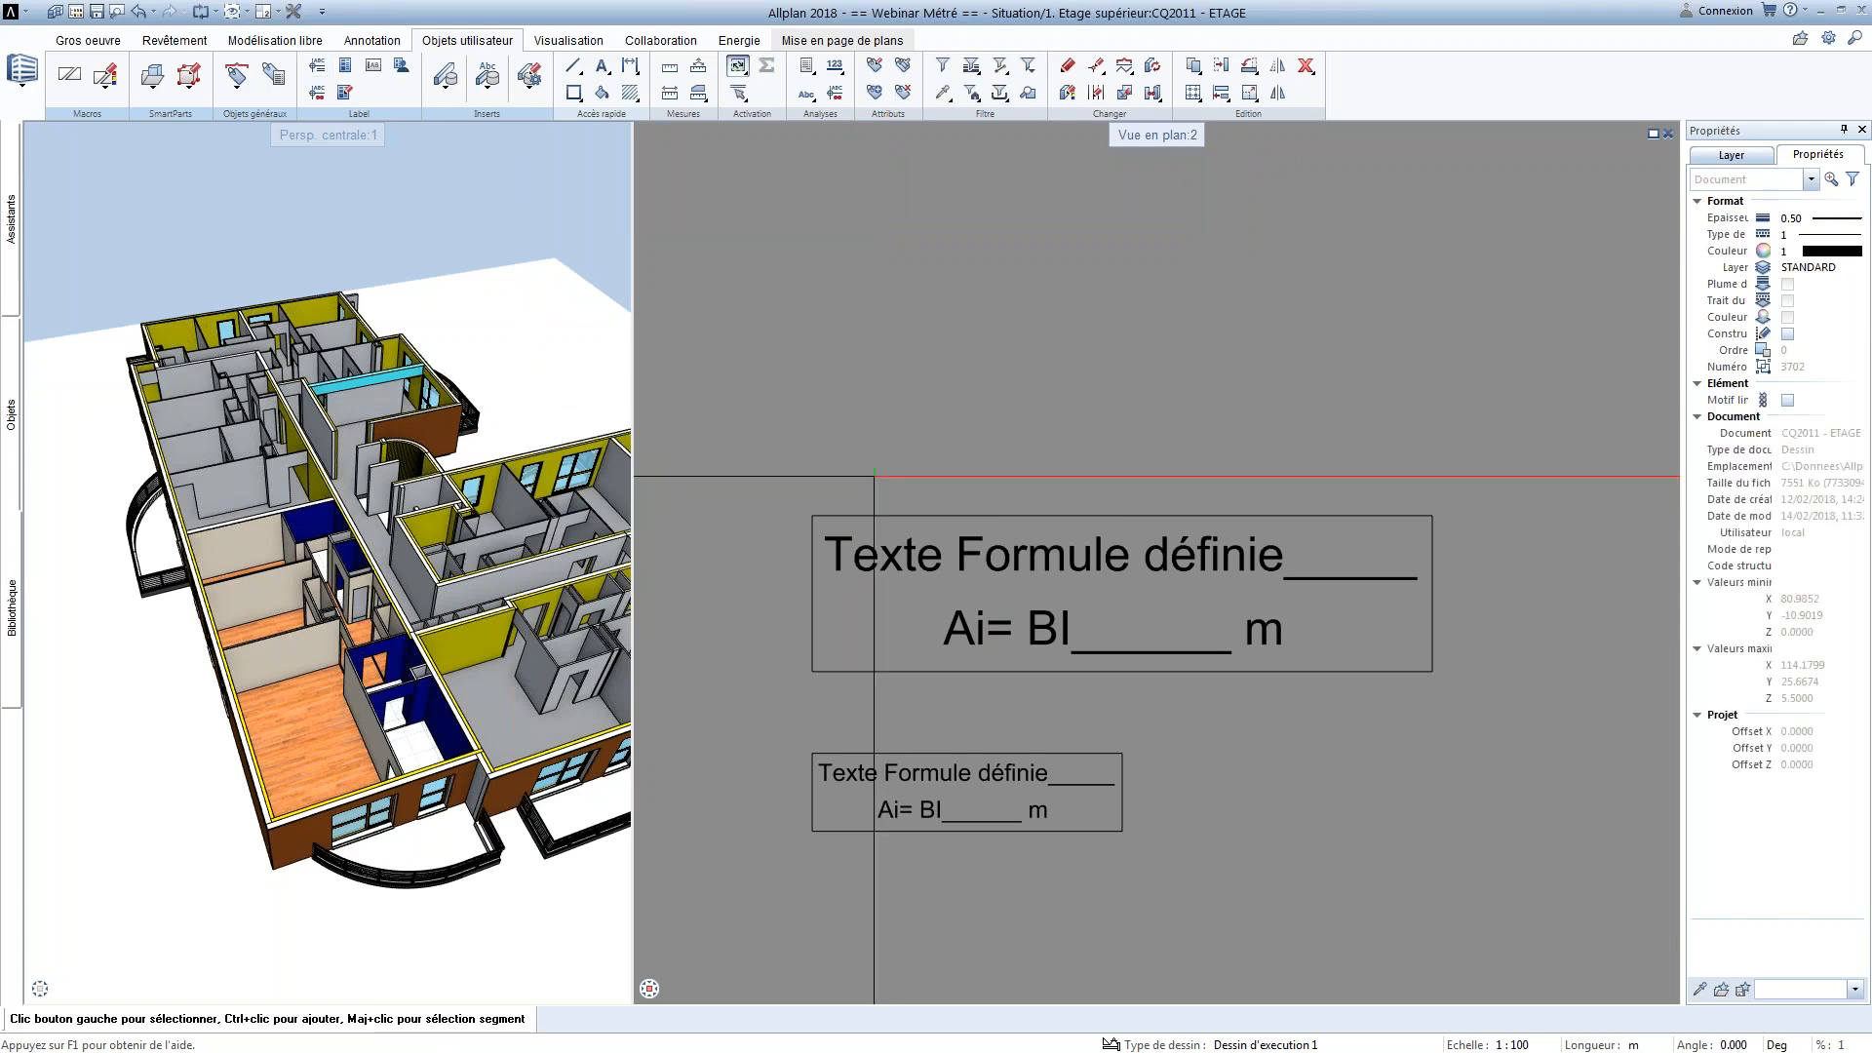
Change the drawing scale to 1:75 and on to 1:50
scroll(880, 512, "down", 2)
middle_click_drag(775, 634, 1179, 359)
scroll(1180, 361, "down", 3)
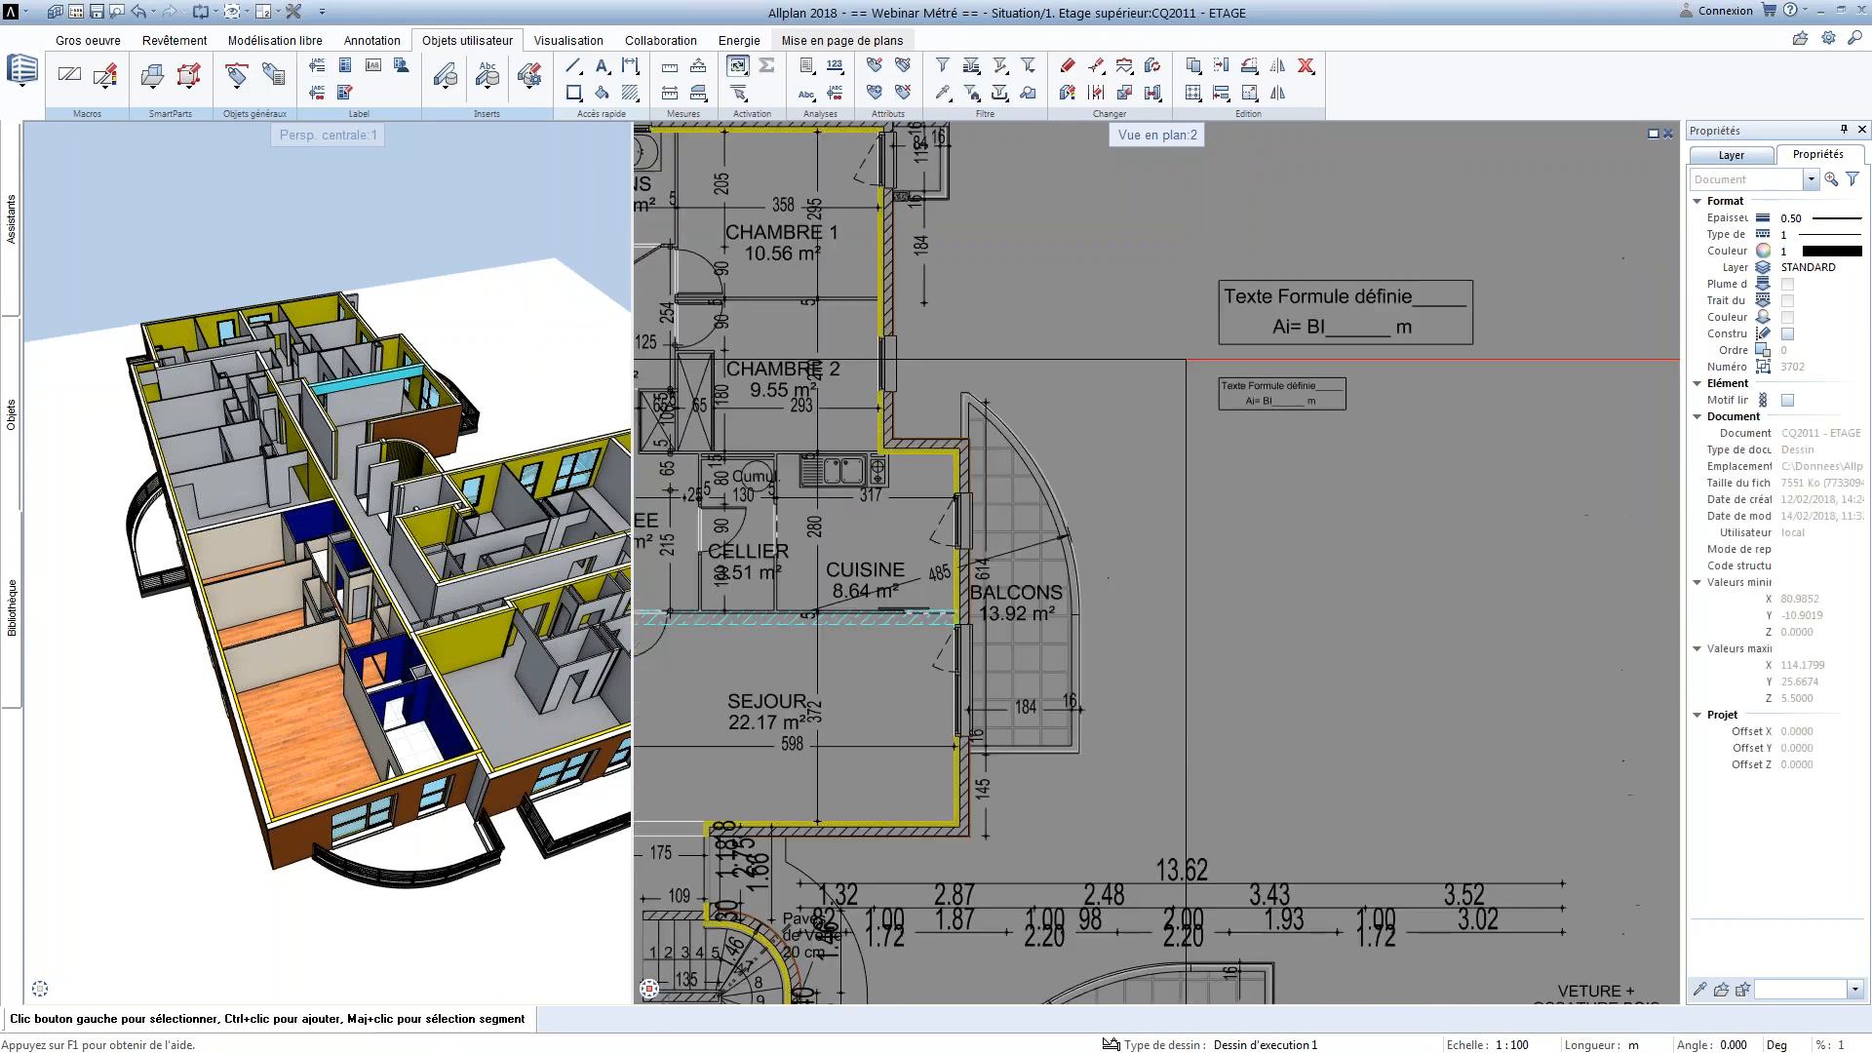
left_click(1512, 1045)
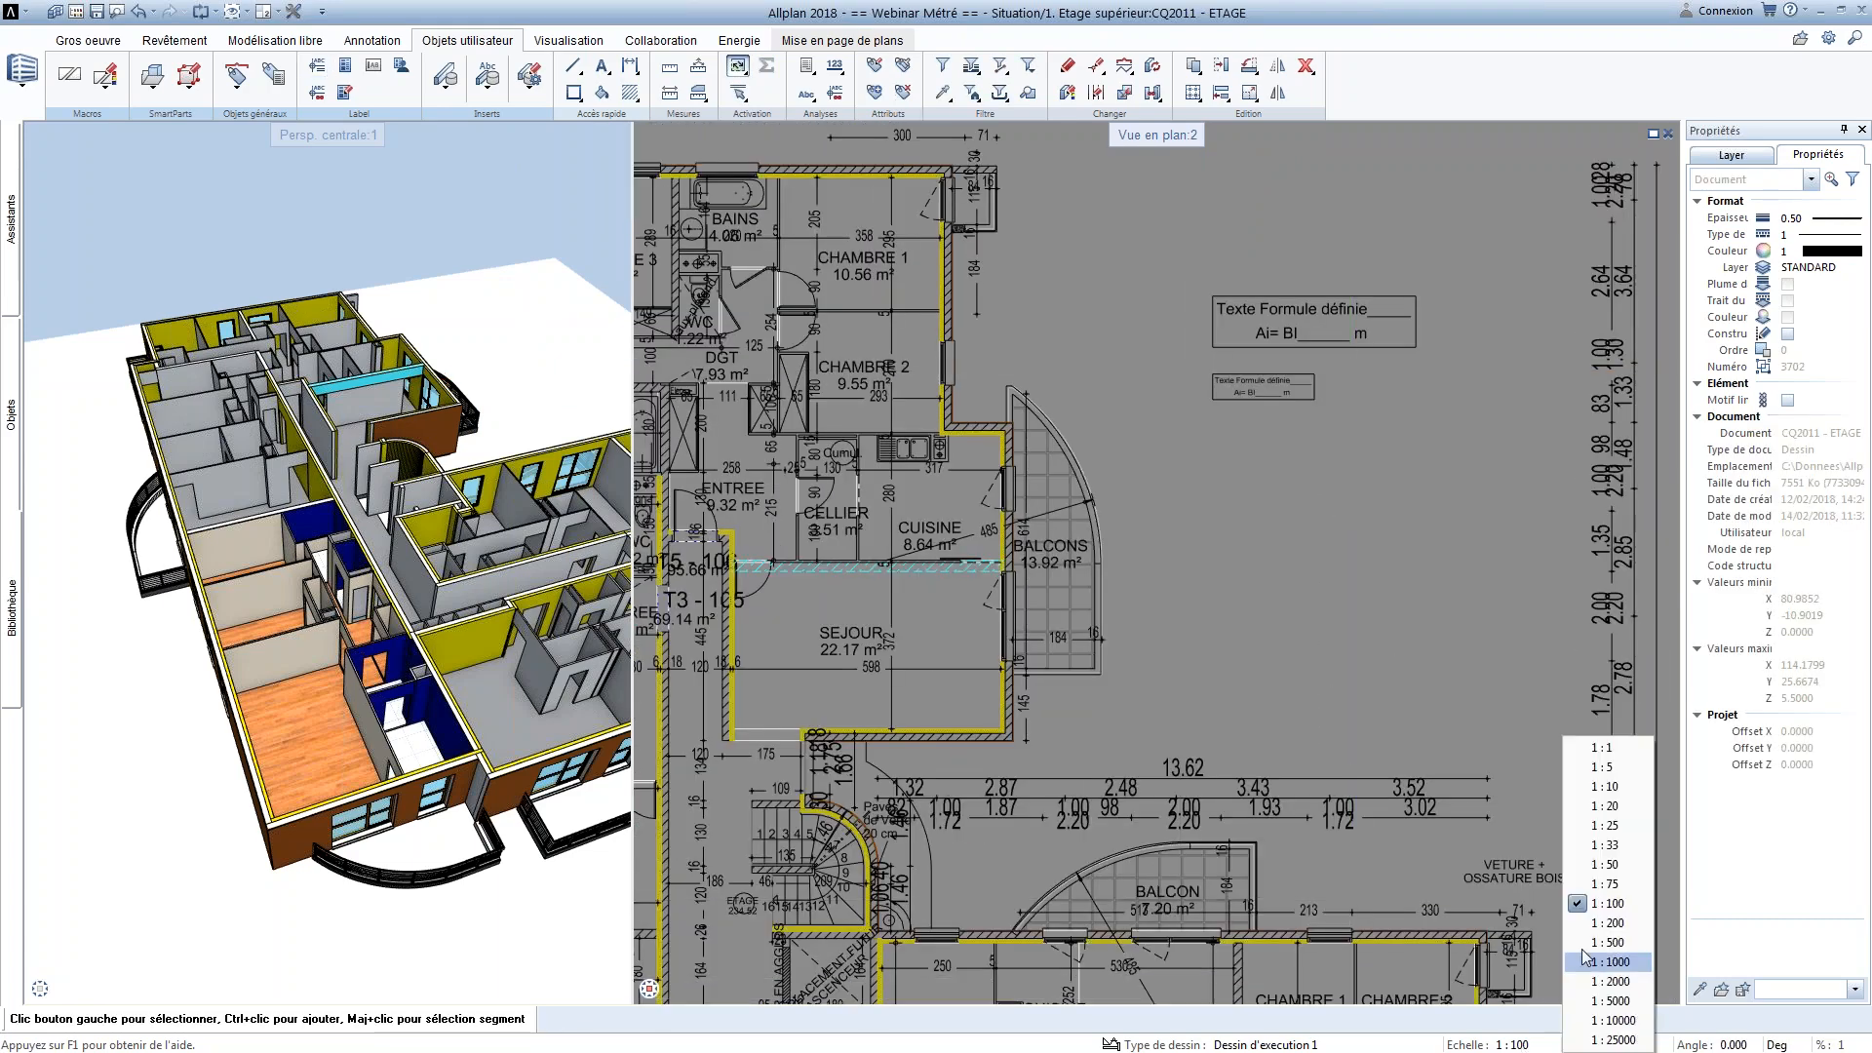
left_click(1603, 883)
left_click(1512, 1044)
left_click(1604, 864)
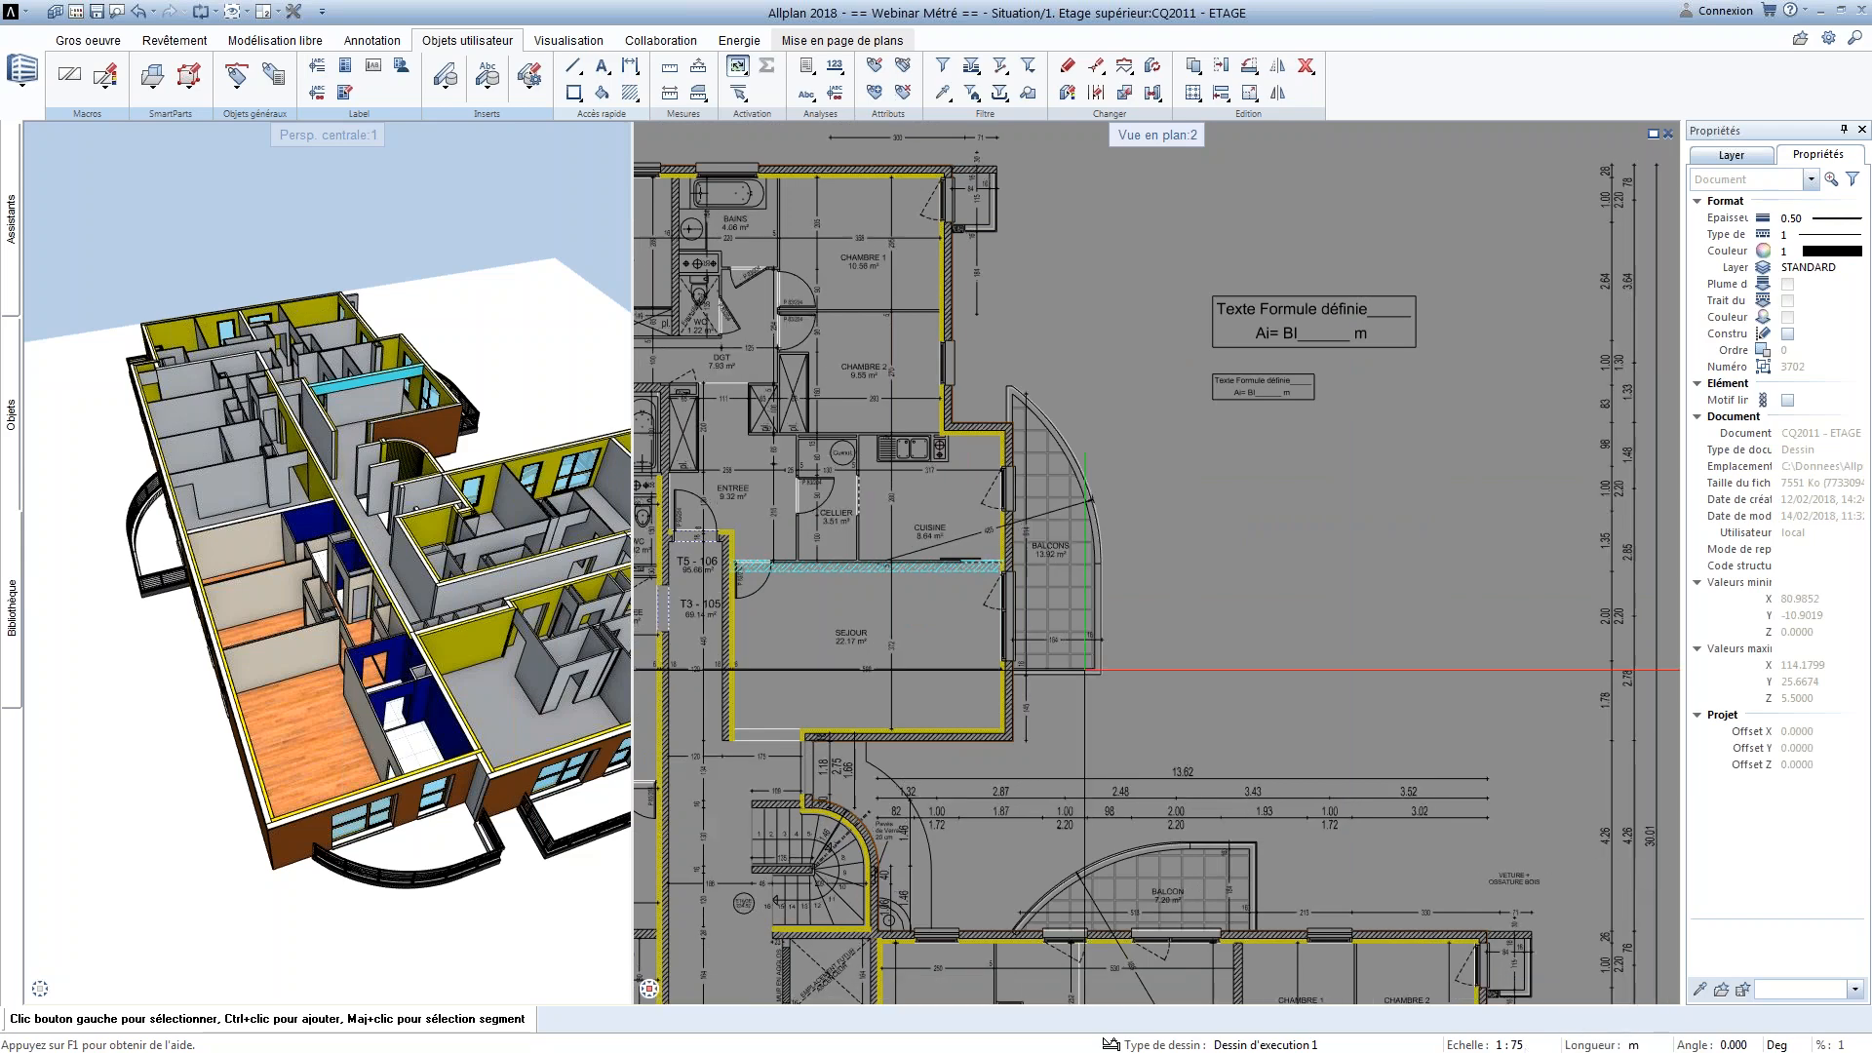
Annotate the beam between the kitchen and SEJOUR with the Projet style 1 Poutre from the Coffrage file
scroll(808, 572, "up", 3)
right_click(807, 573)
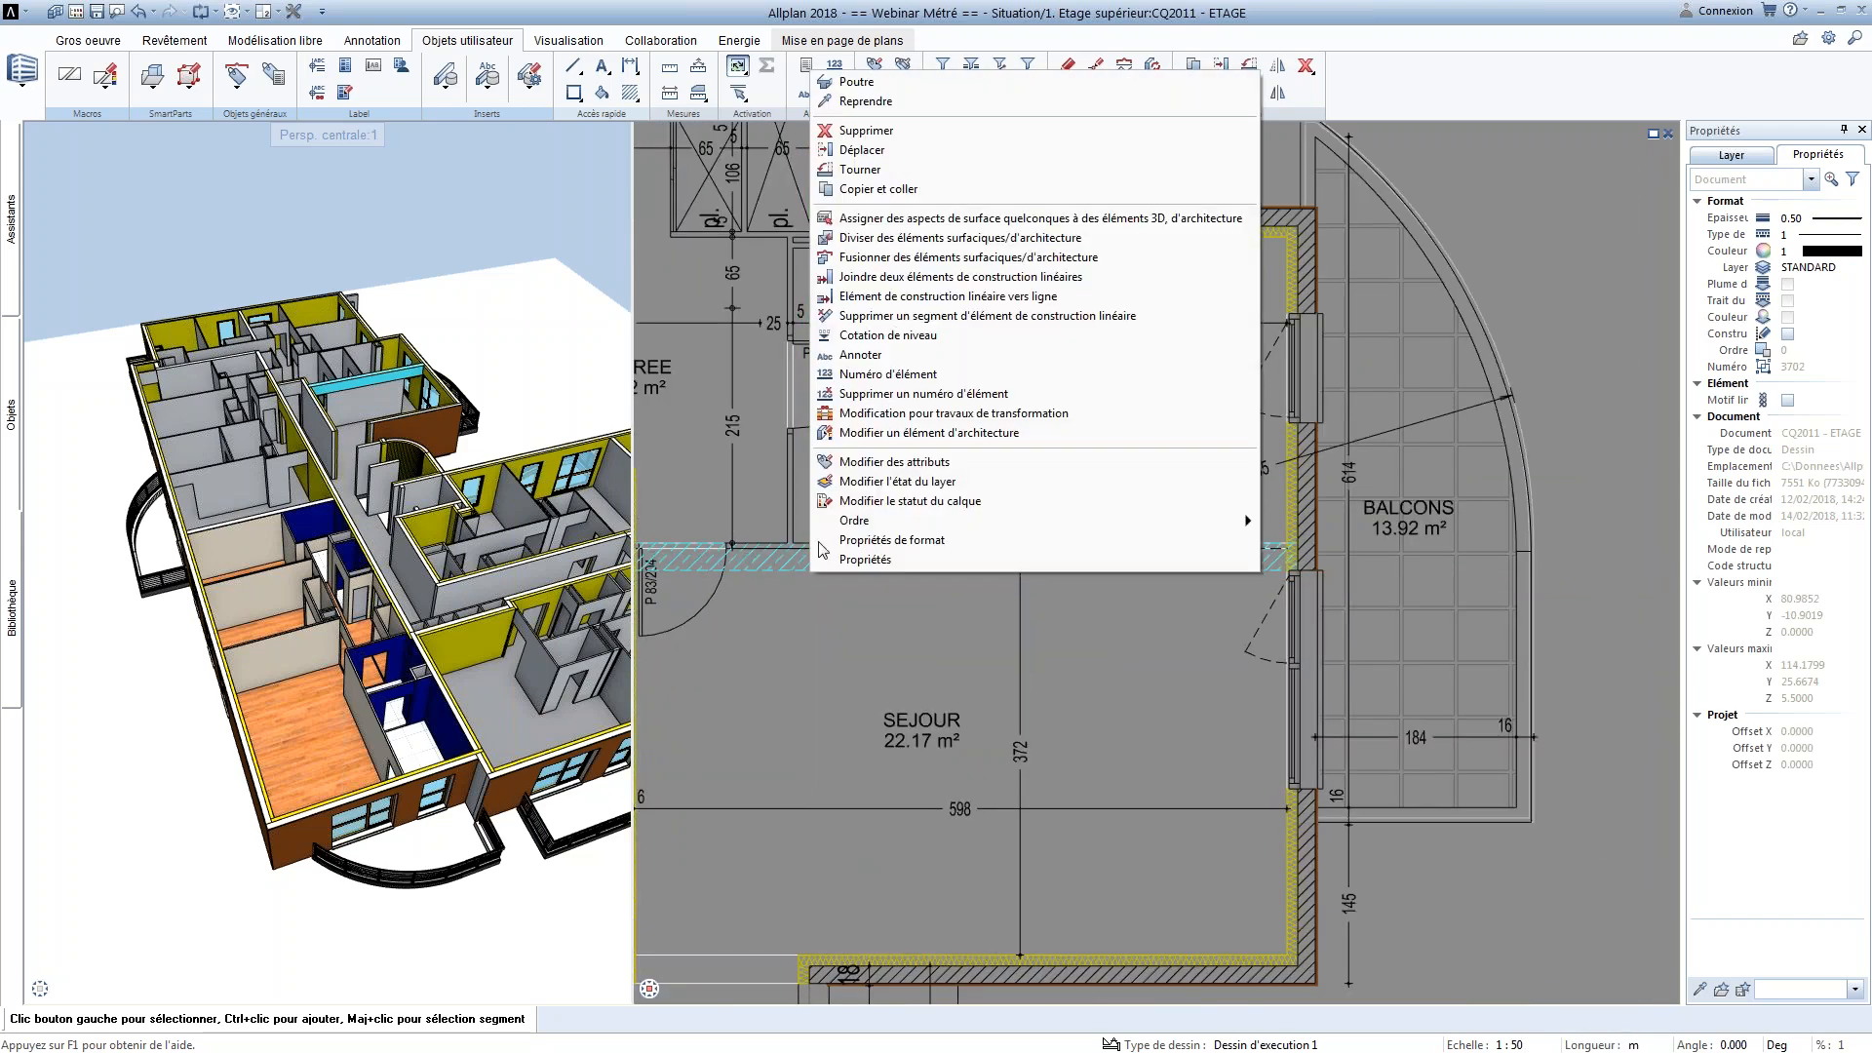
left_click(853, 355)
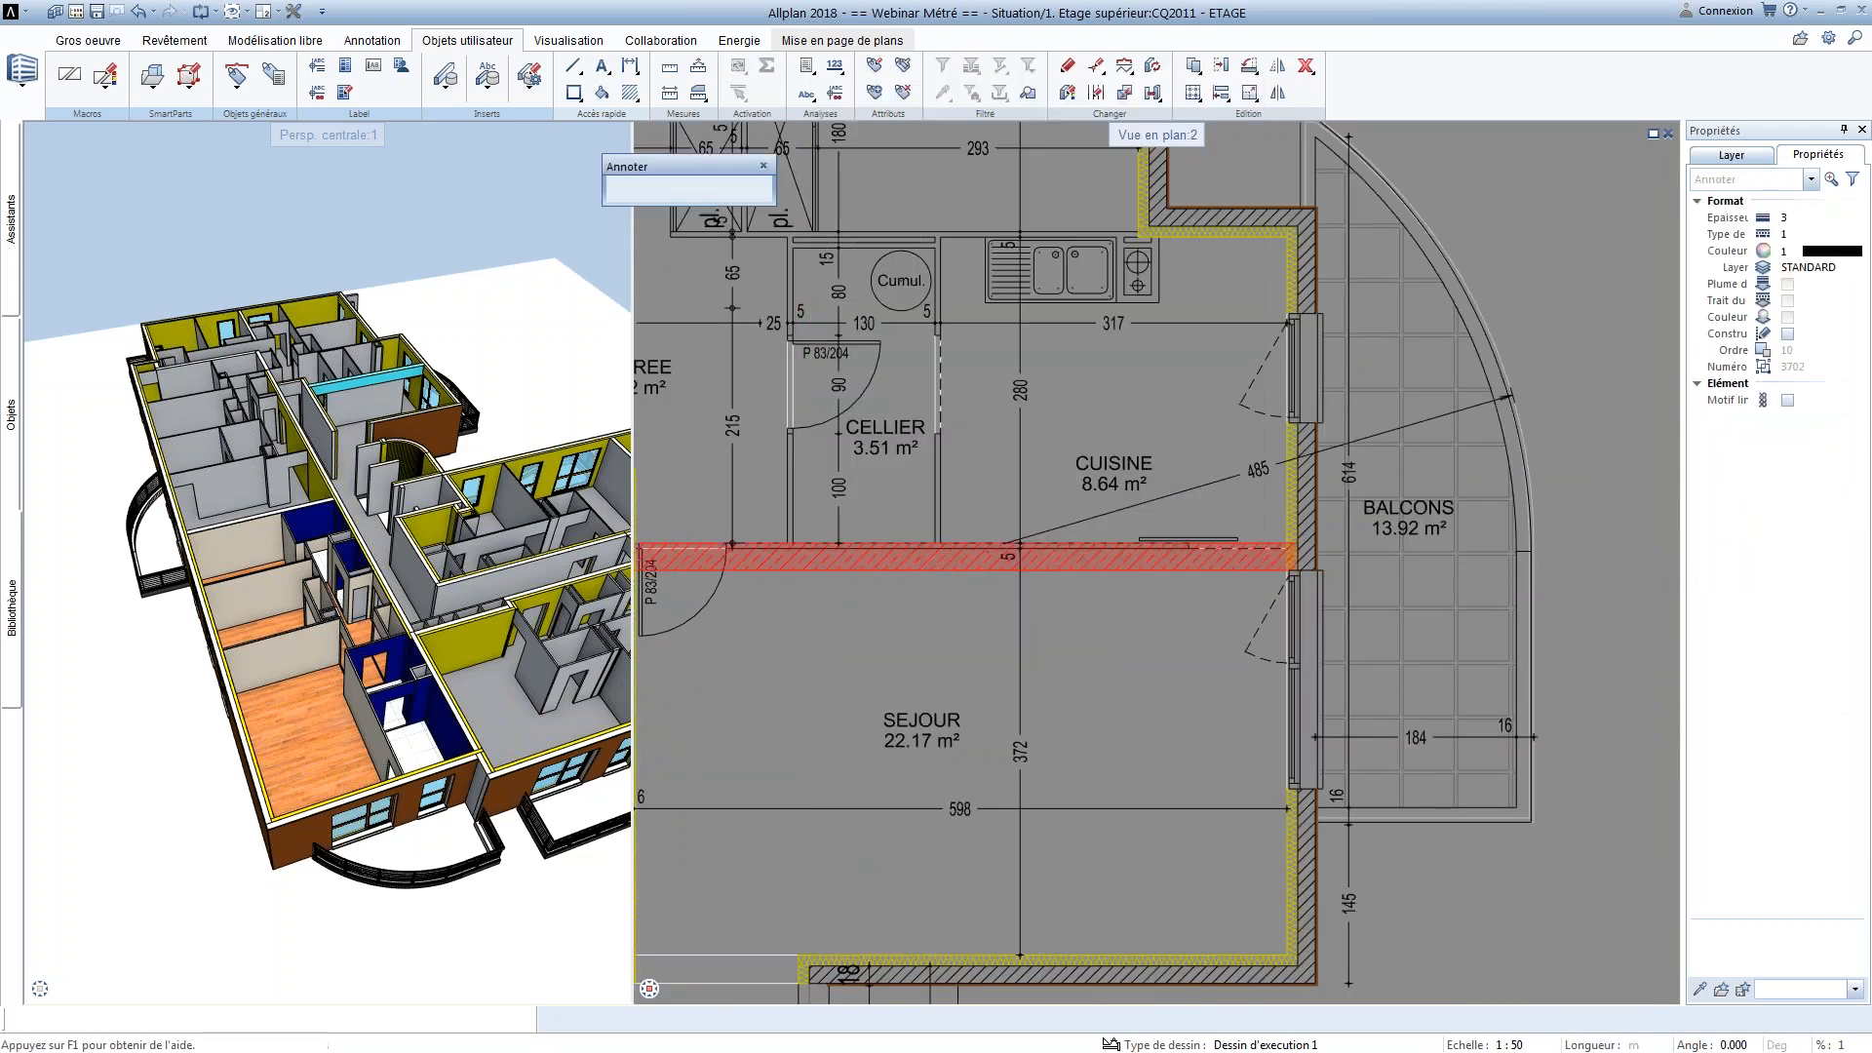
left_click(880, 263)
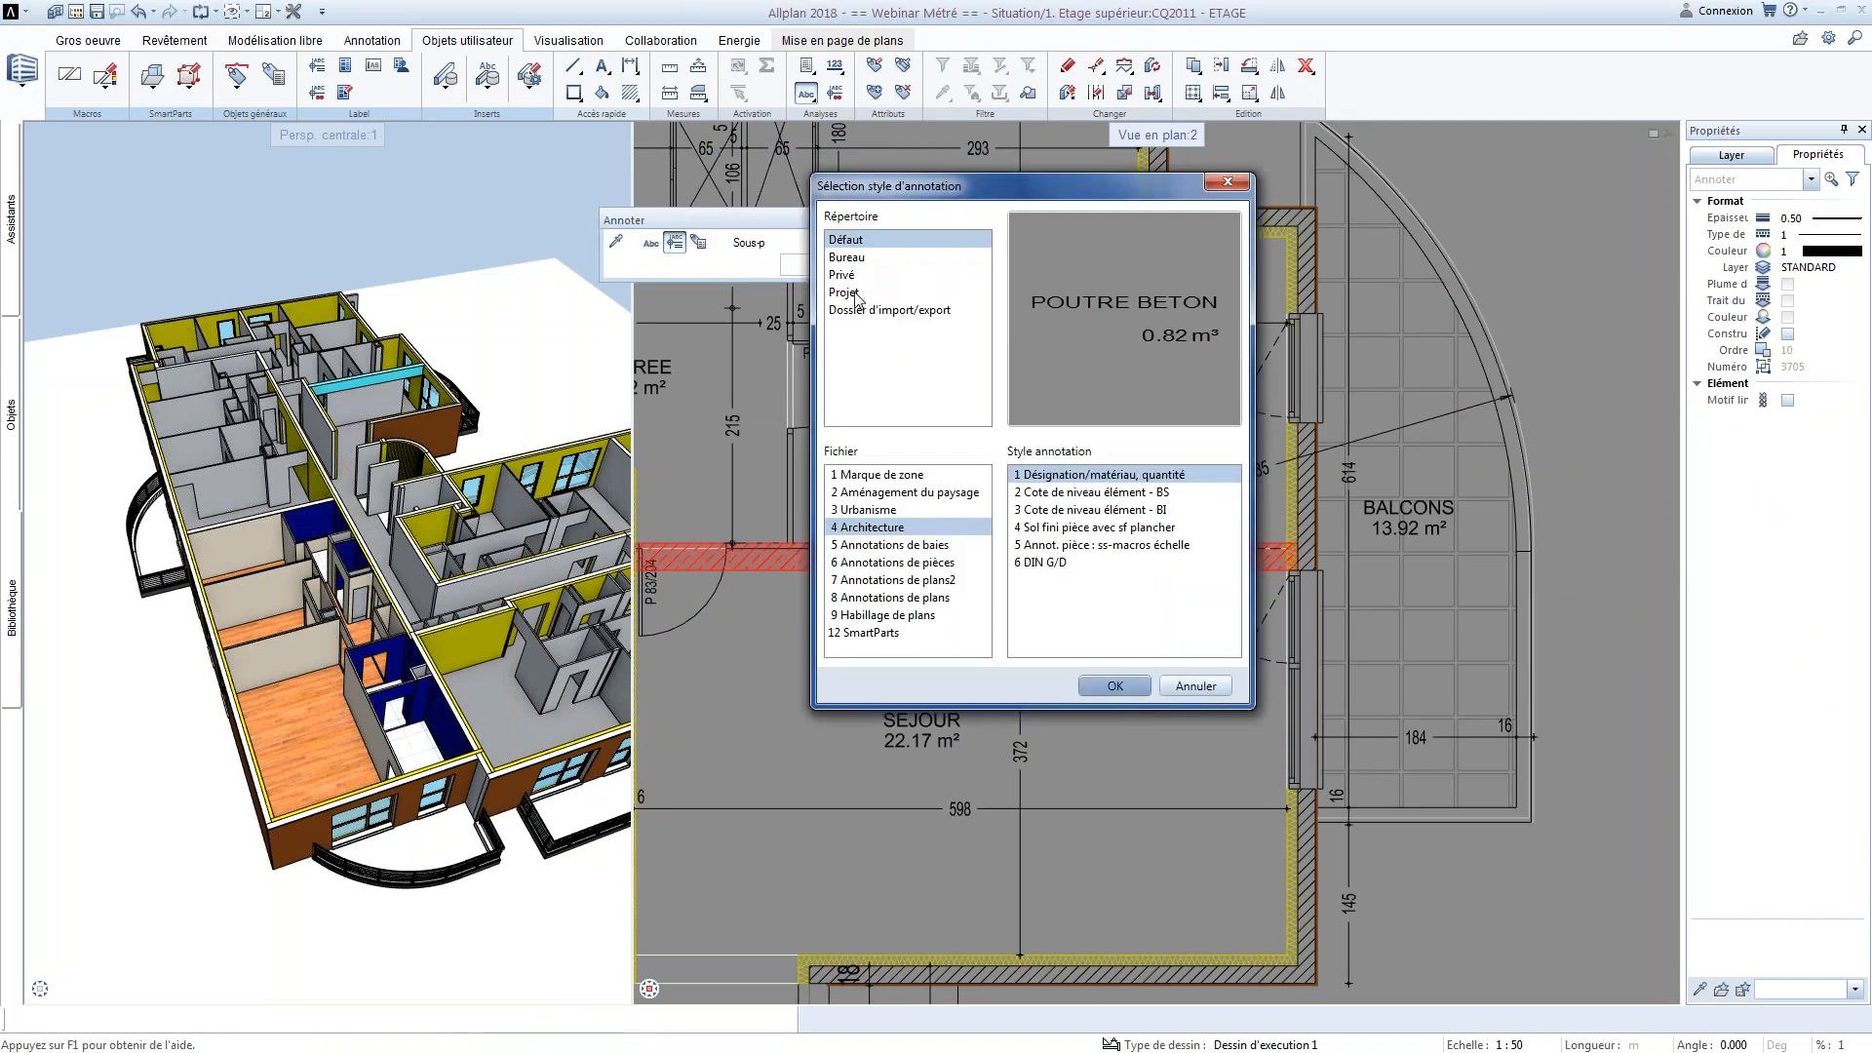
left_click(844, 293)
left_click(898, 494)
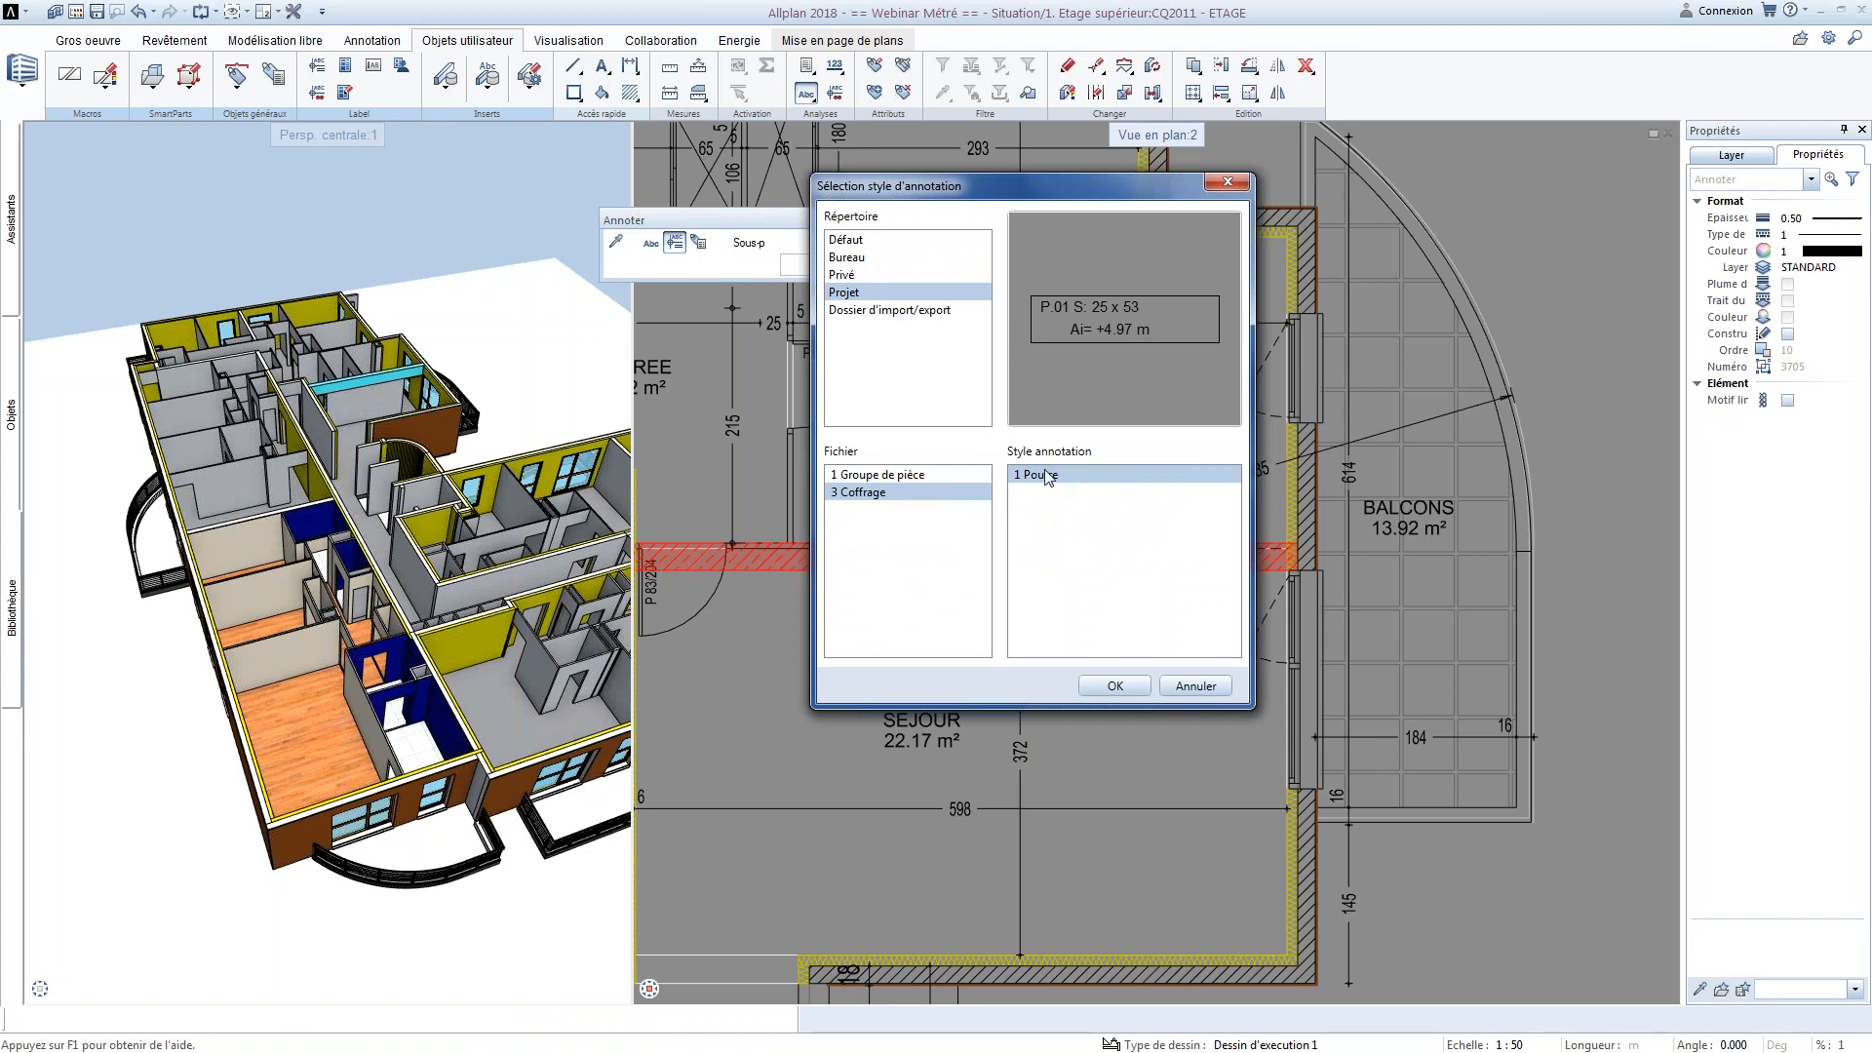
left_click(1114, 686)
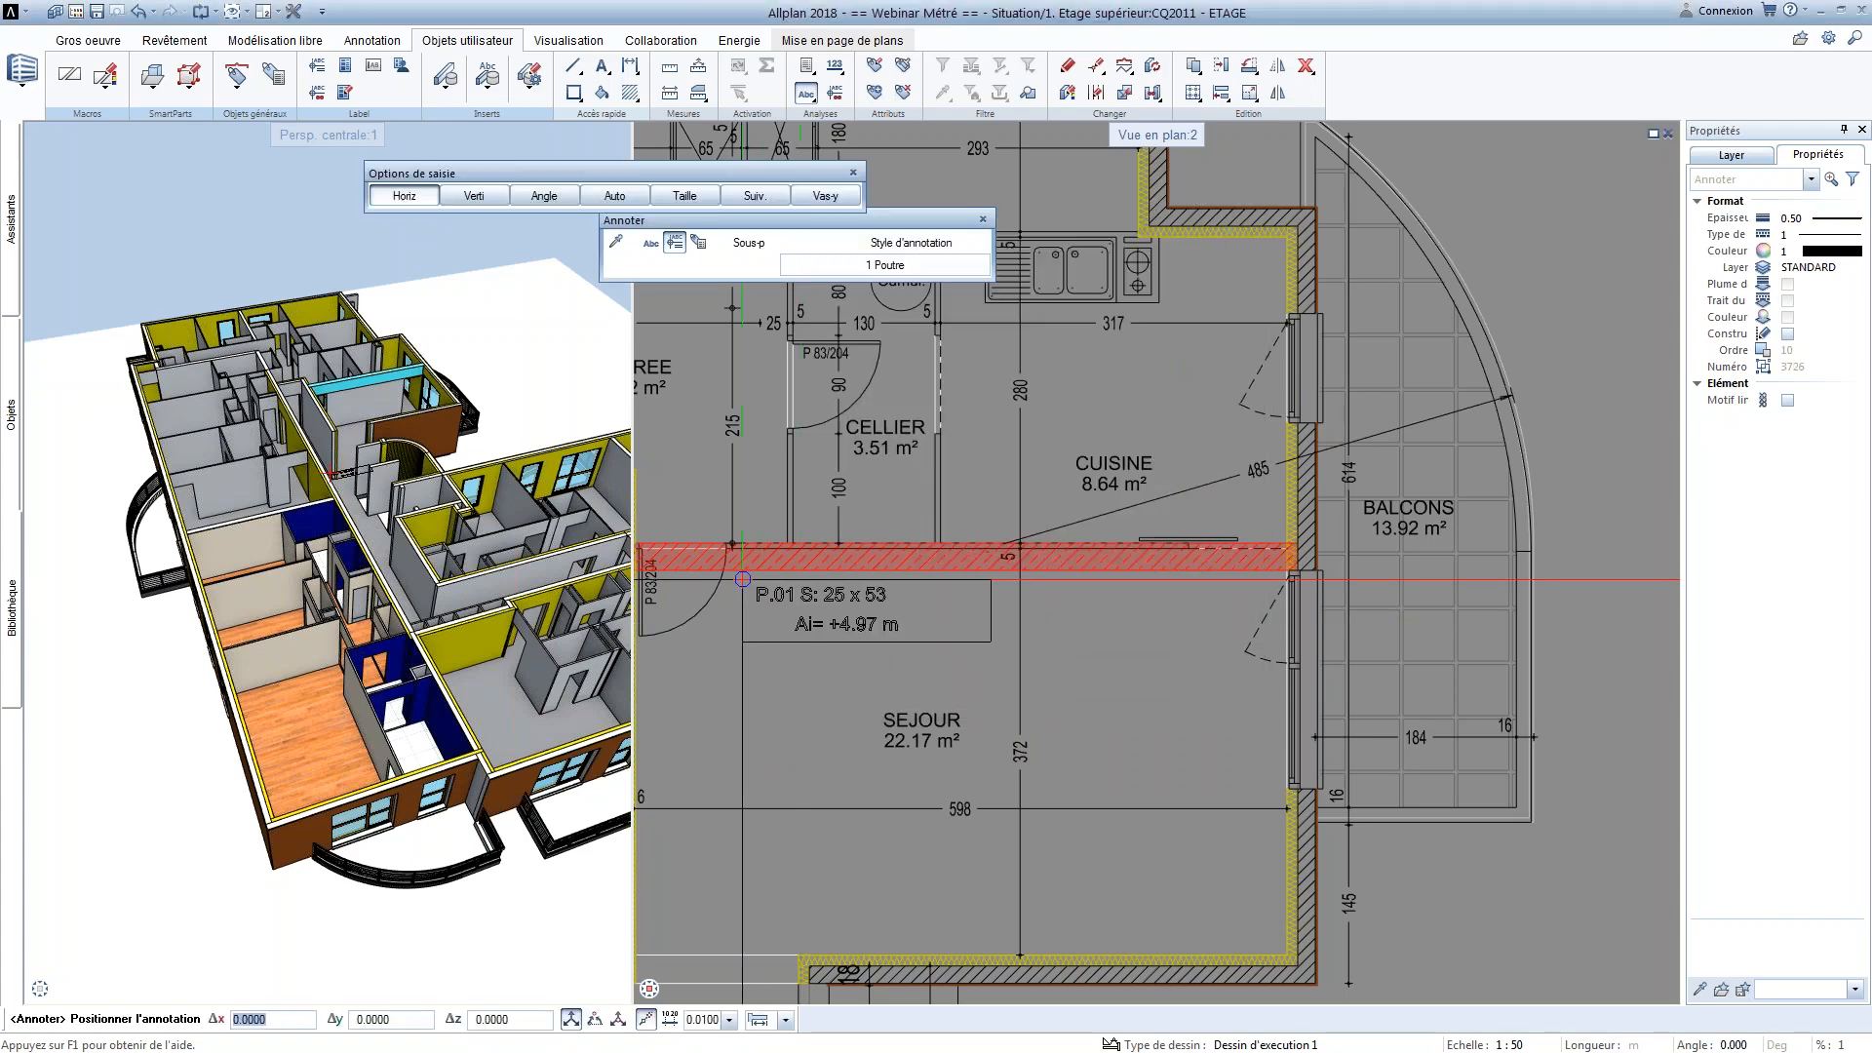
Place the annotation horizontally just below the beam, above the SEJOUR room label
left_click(755, 601)
scroll(752, 602, "up", 4)
key("Escape")
middle_click_drag(853, 777, 956, 748)
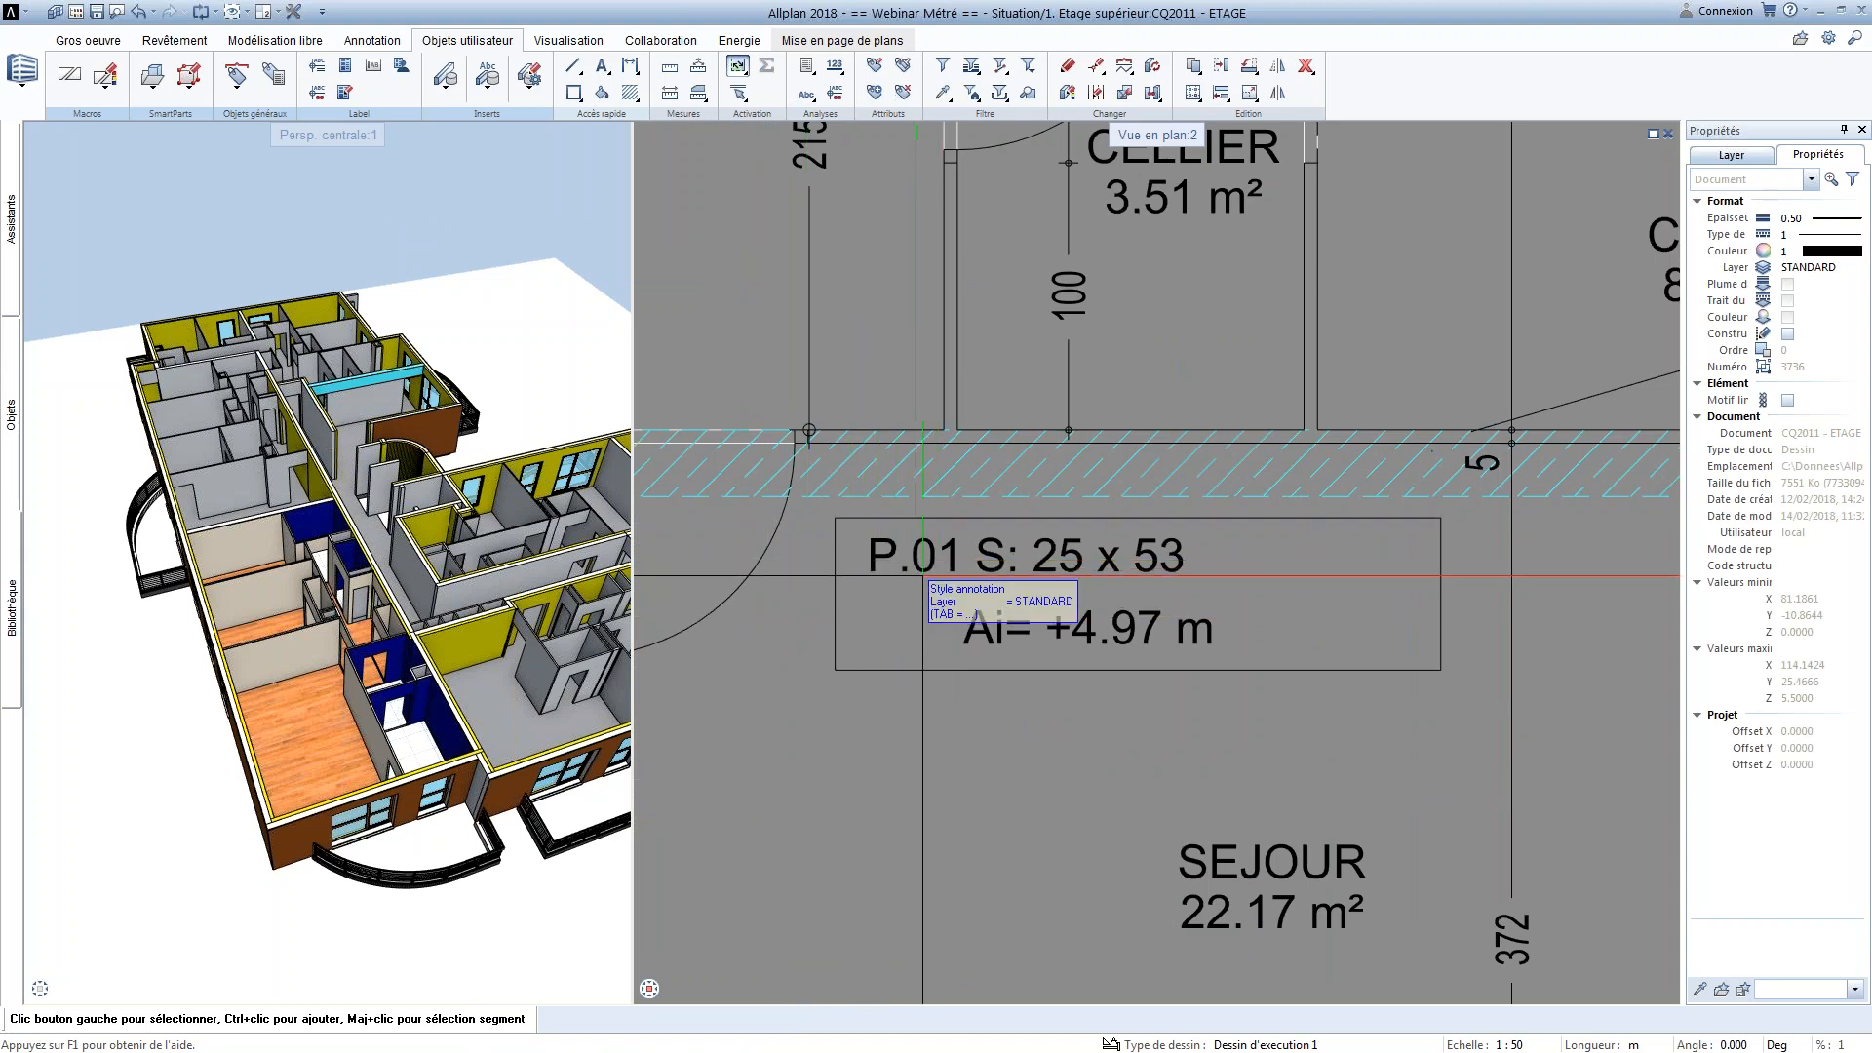
middle_click_drag(1020, 574, 993, 560)
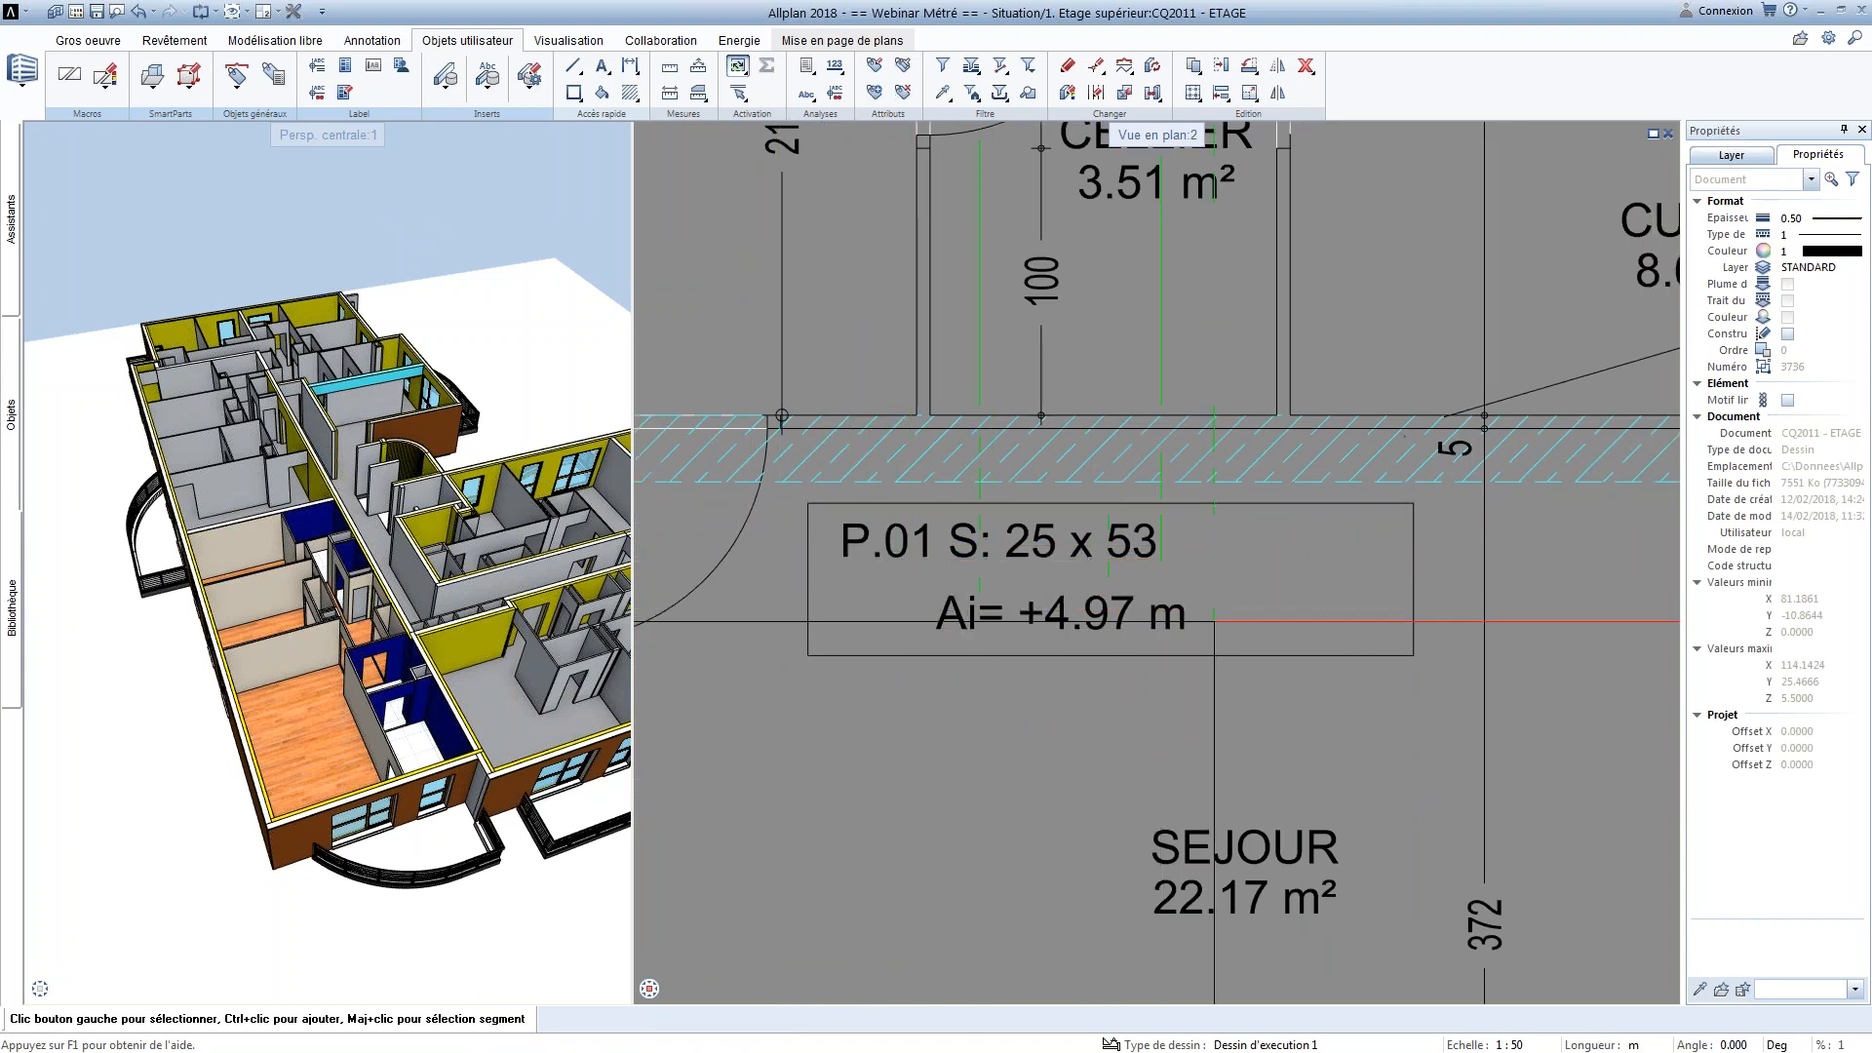
Raise the beam's top edge to 5.60 m and set the beam height to 0.65 m
double_click(1074, 478)
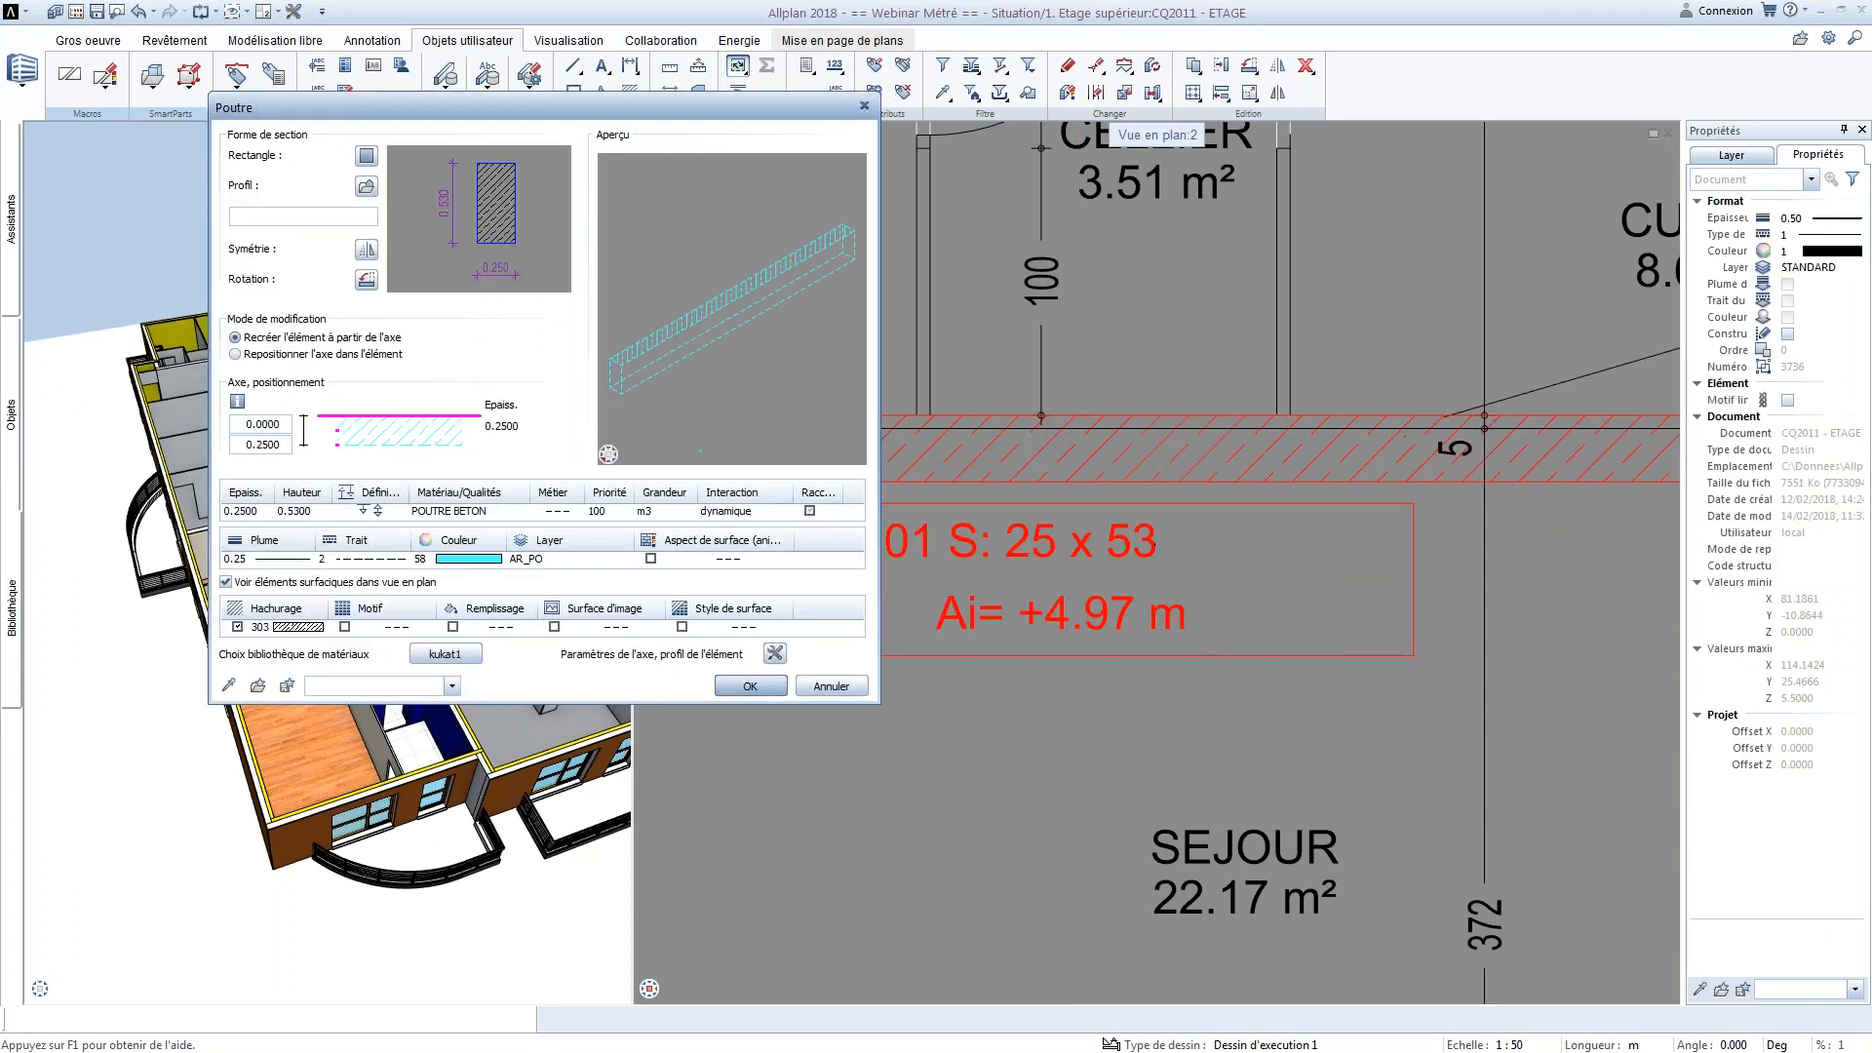
left_click(377, 512)
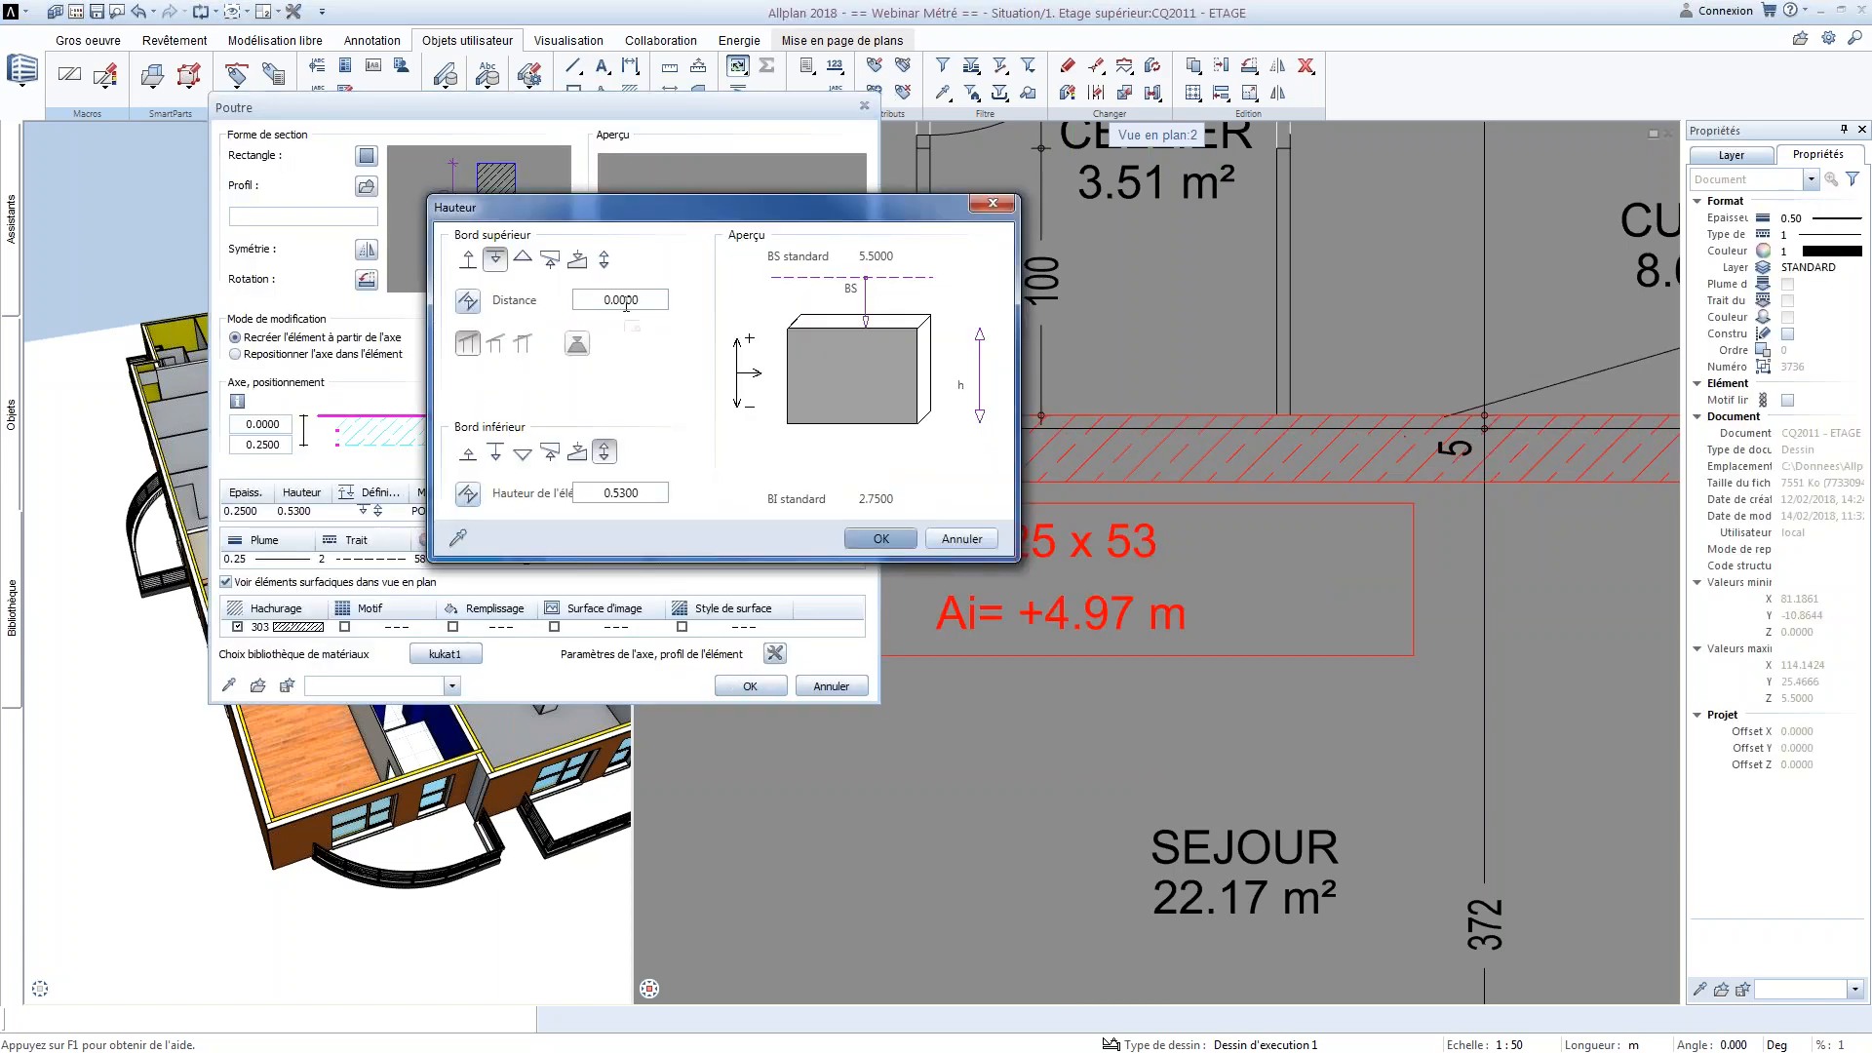
double_click(625, 301)
double_click(616, 492)
left_click(875, 540)
left_click(750, 685)
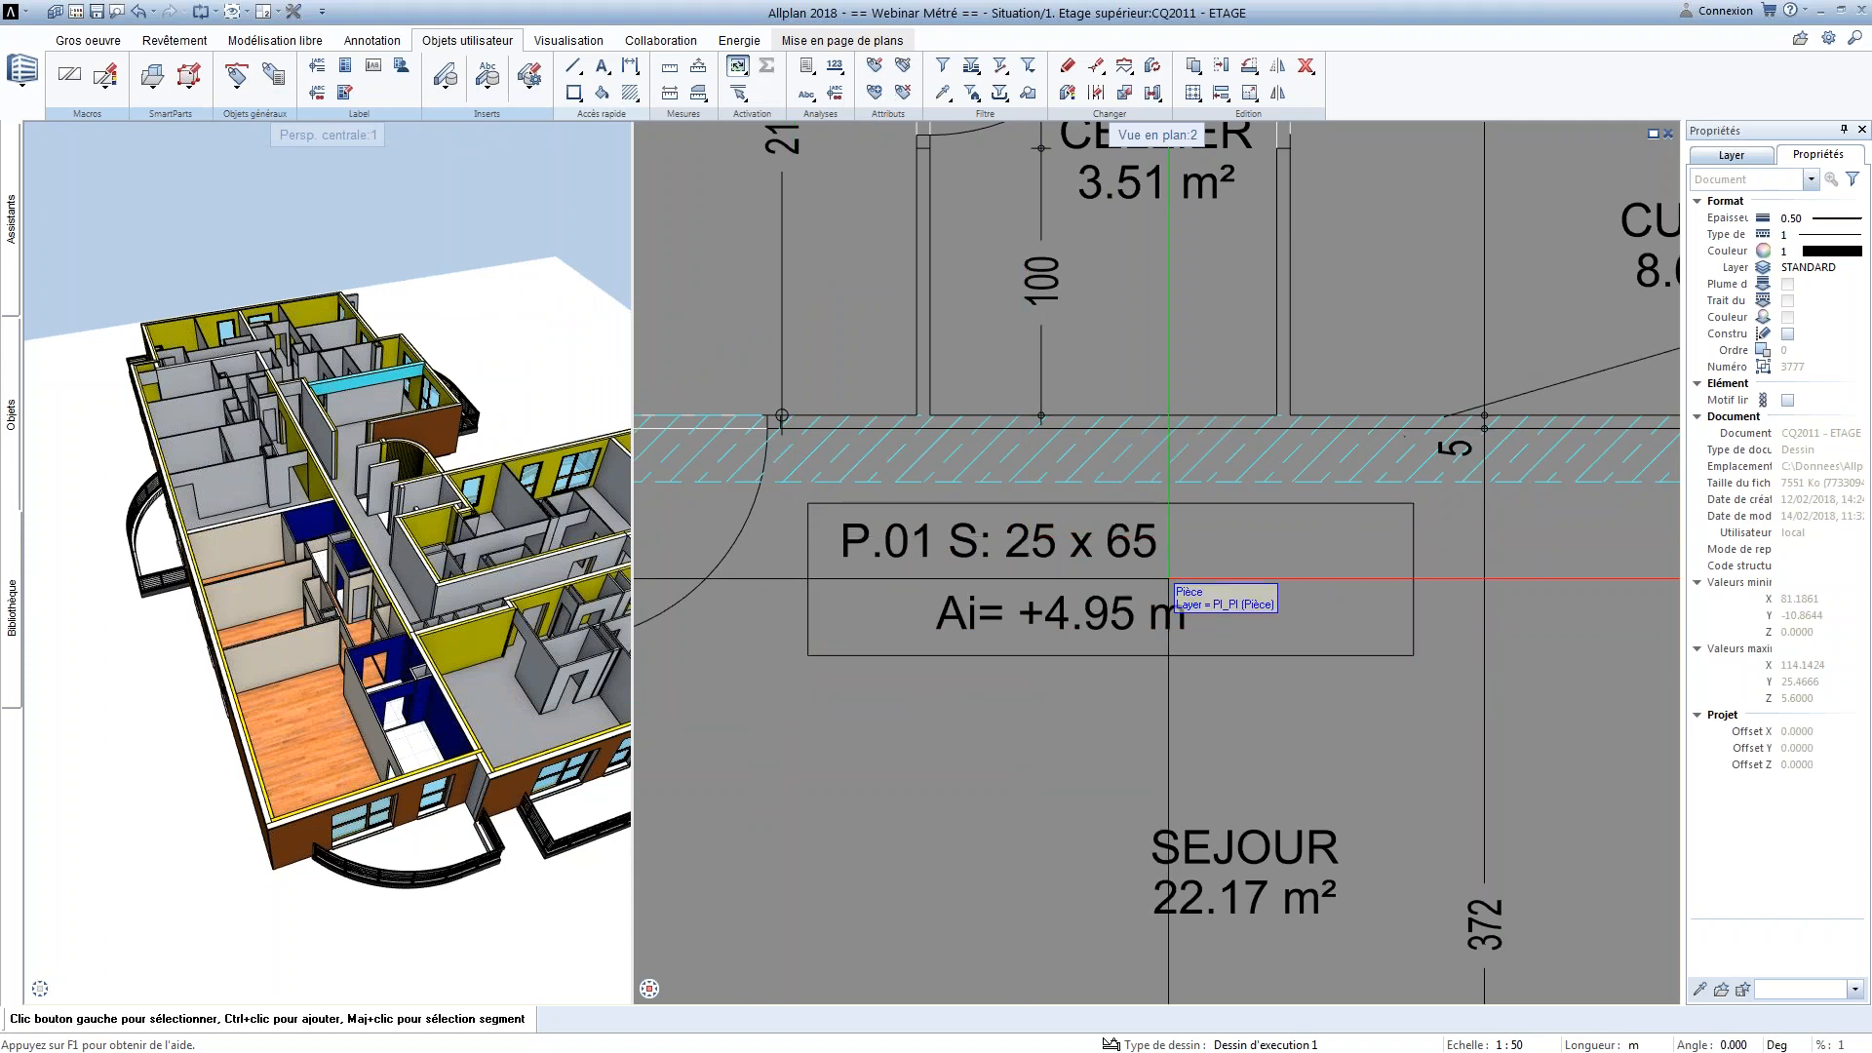
Change the drawing scale to 1:100 and move the beam annotation outside the plan, below the two template frames beside the balcony
left_click(1520, 1043)
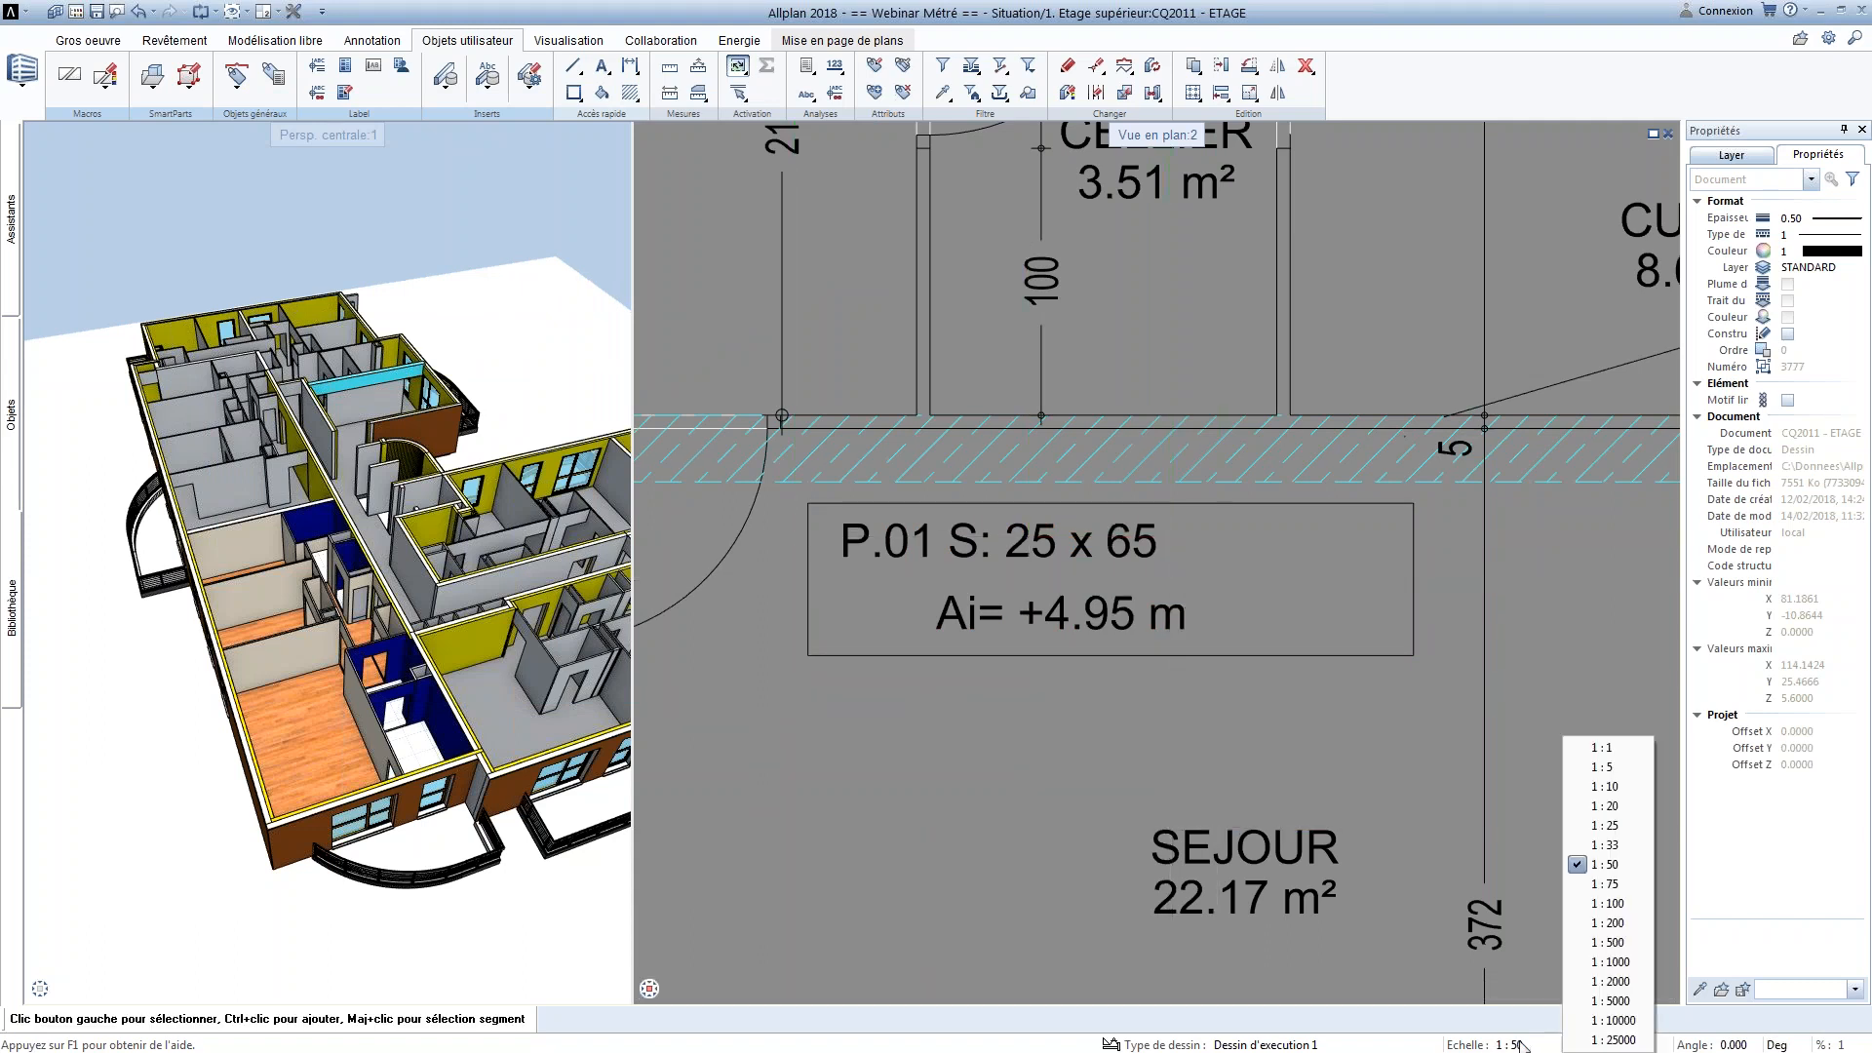
left_click(1608, 905)
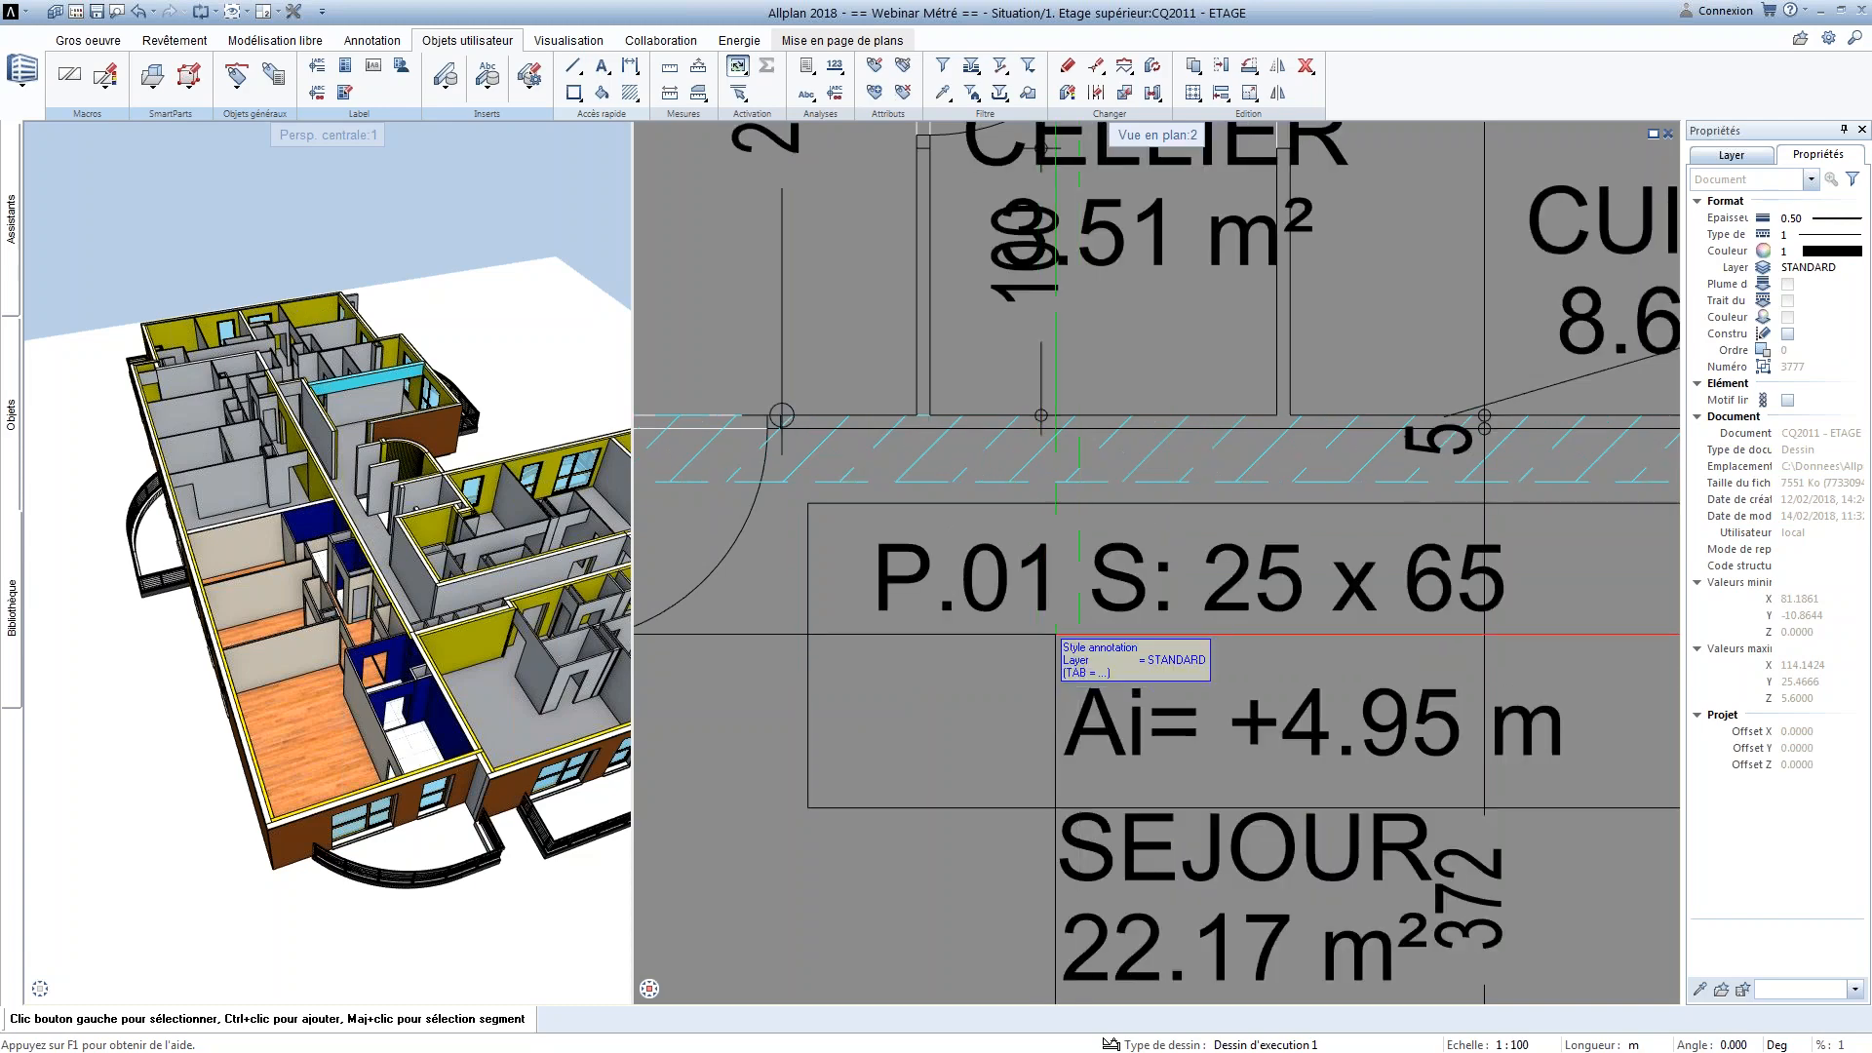
left_click(1019, 558)
scroll(1206, 629, "down", 2)
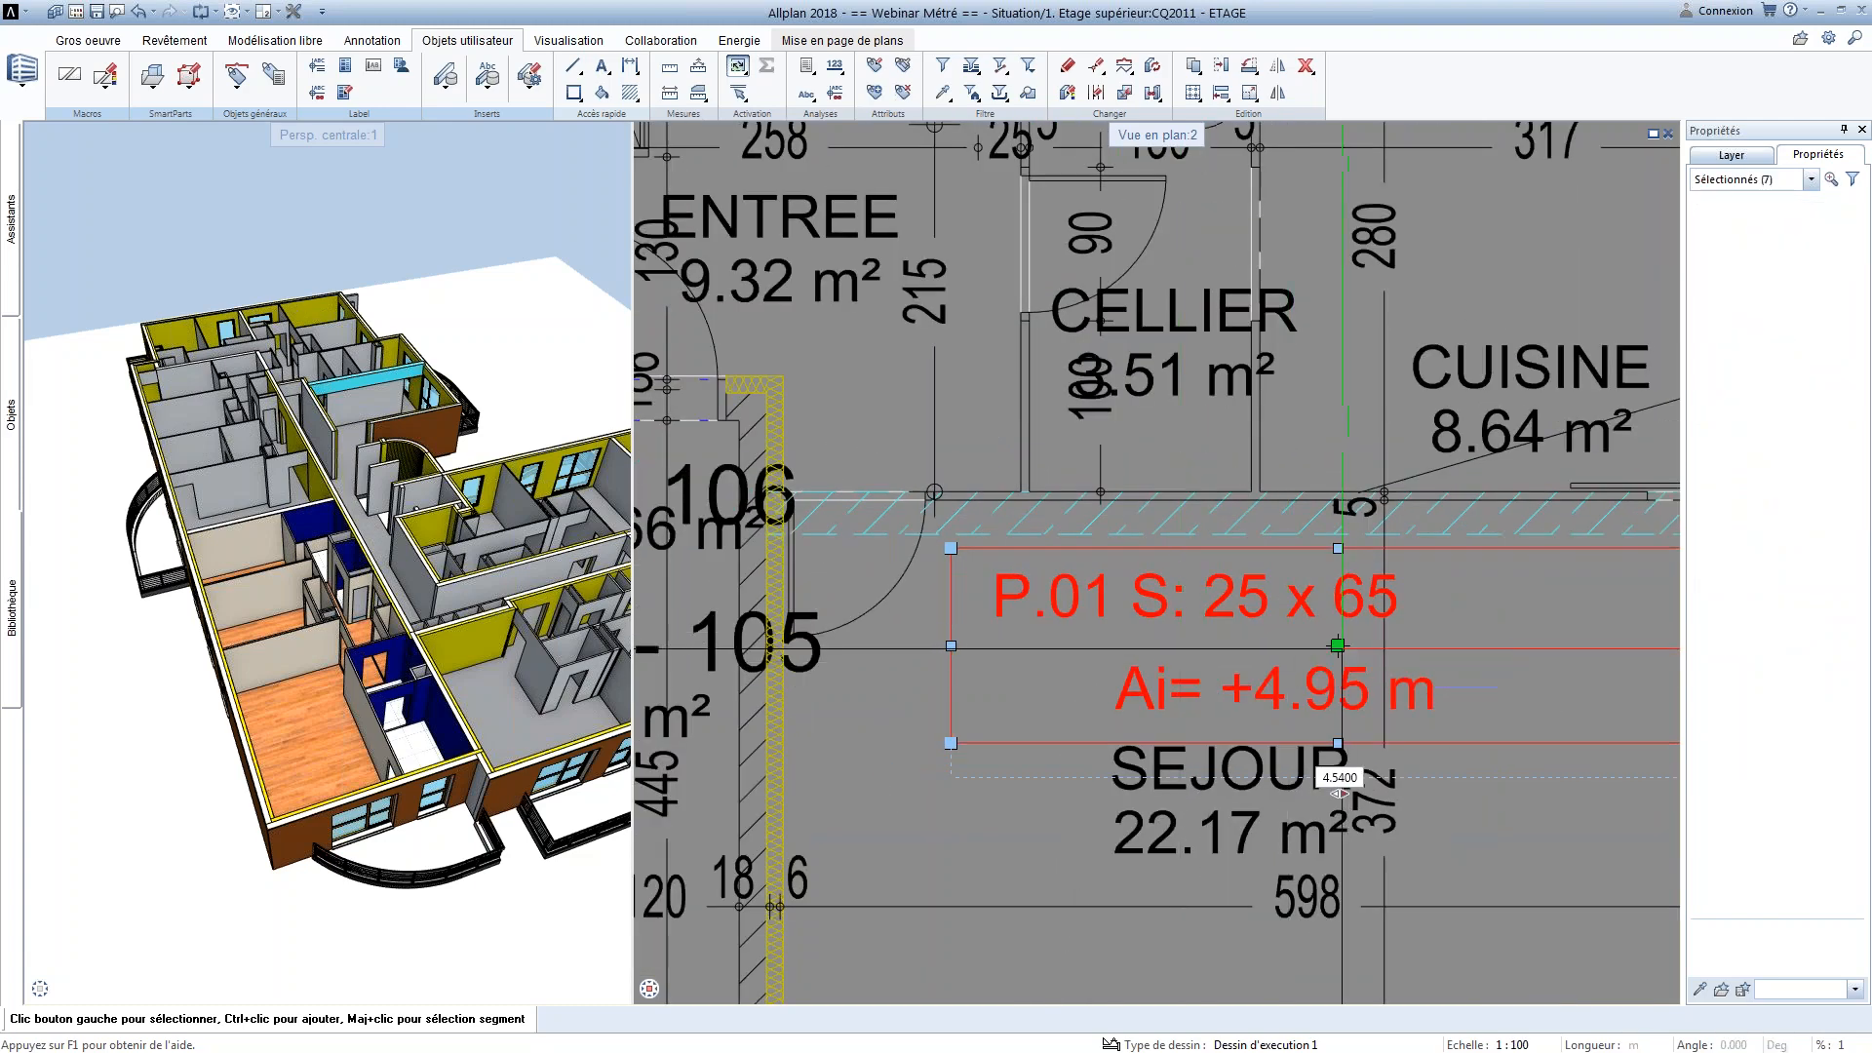
left_click(1342, 649)
scroll(1342, 649, "down", 5)
middle_click_drag(1370, 640, 864, 704)
left_click(1381, 610)
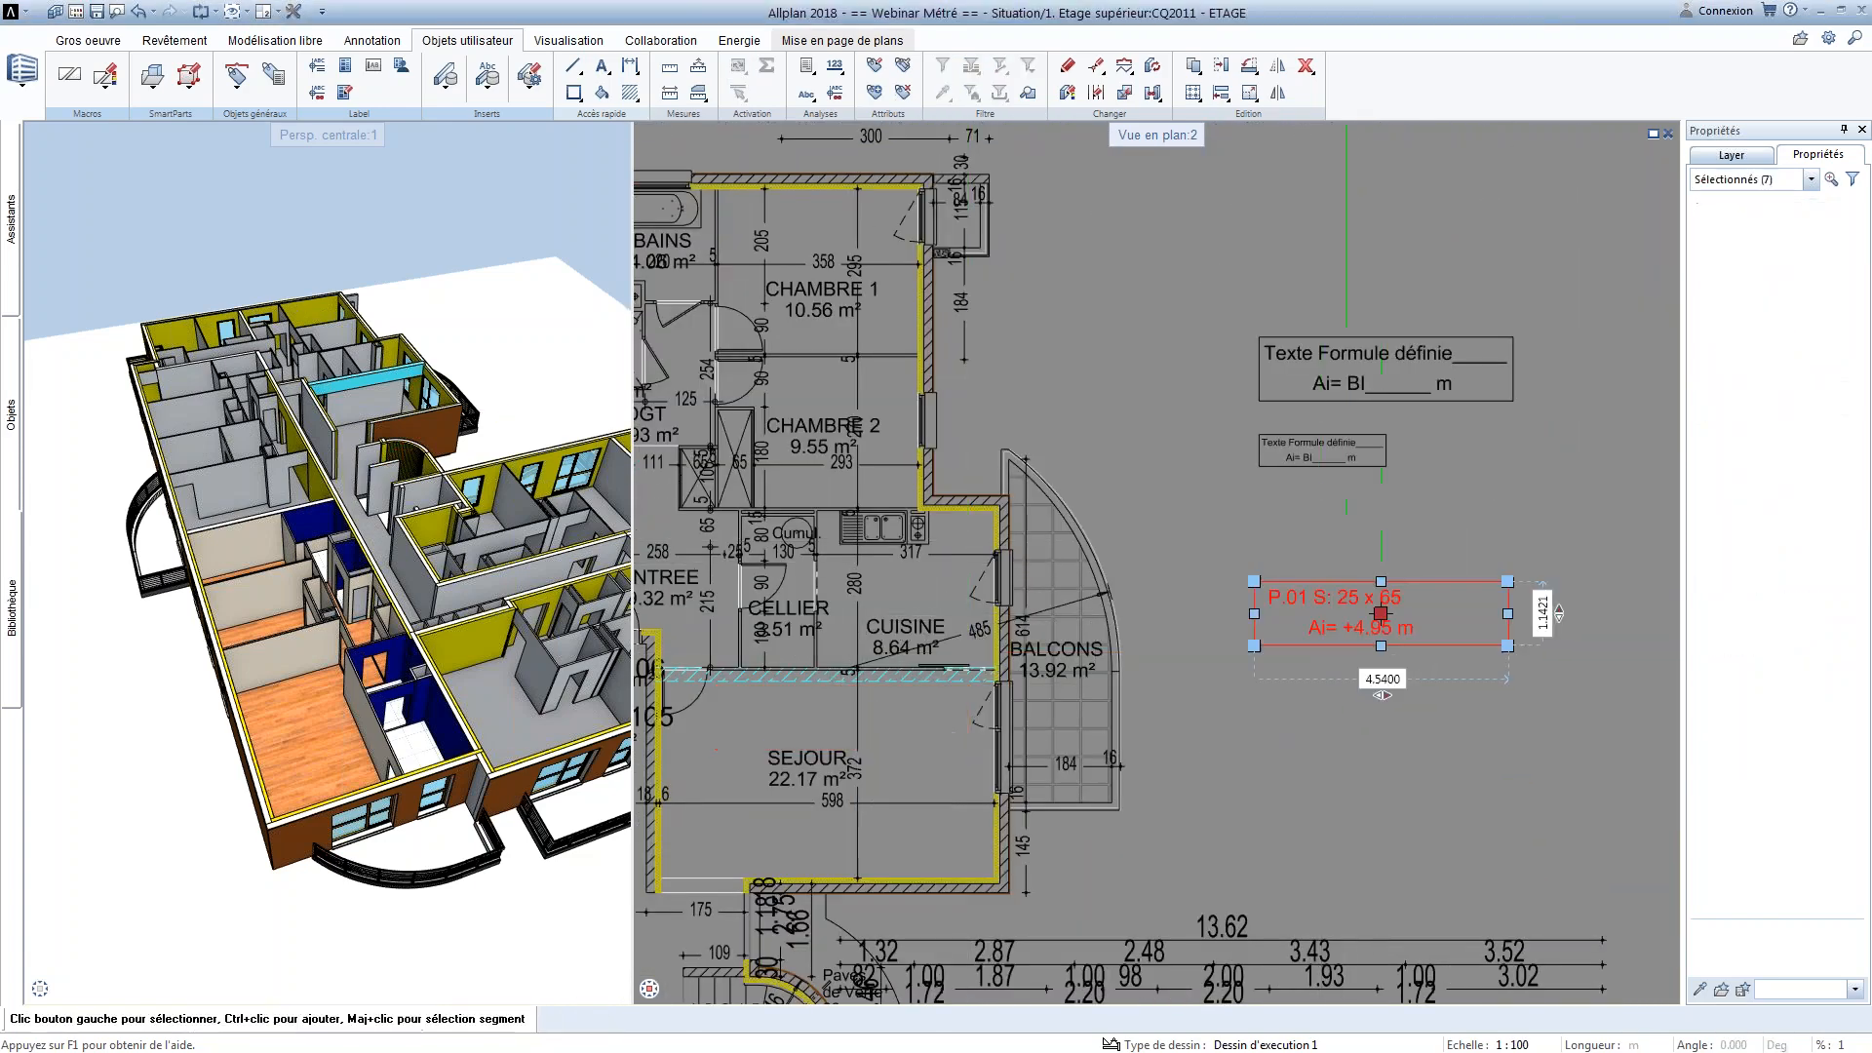
scroll(1445, 714, "up", 2)
scroll(1444, 714, "up", 2)
key("Escape")
middle_click_drag(1433, 647, 1310, 698)
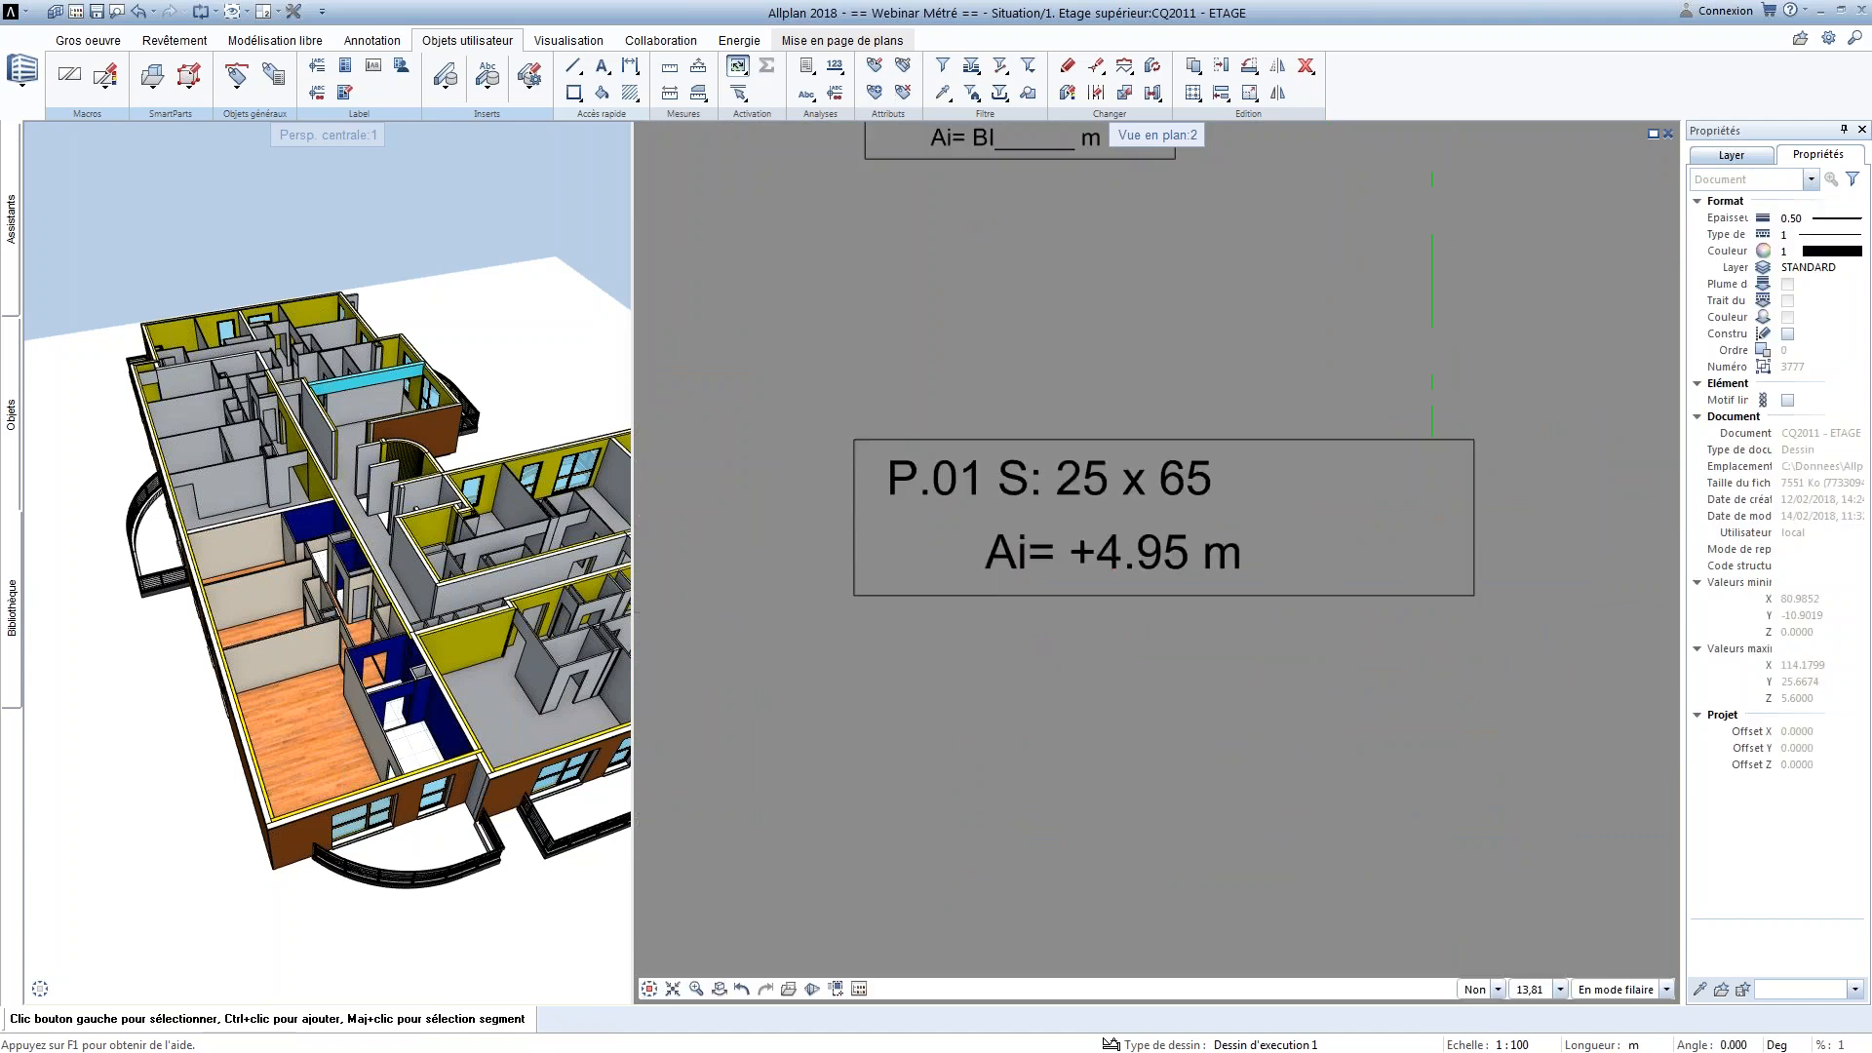
Change the drawing scale to 1:50 and delete the P.01 beam annotation beside the balcony
left_click(1547, 1044)
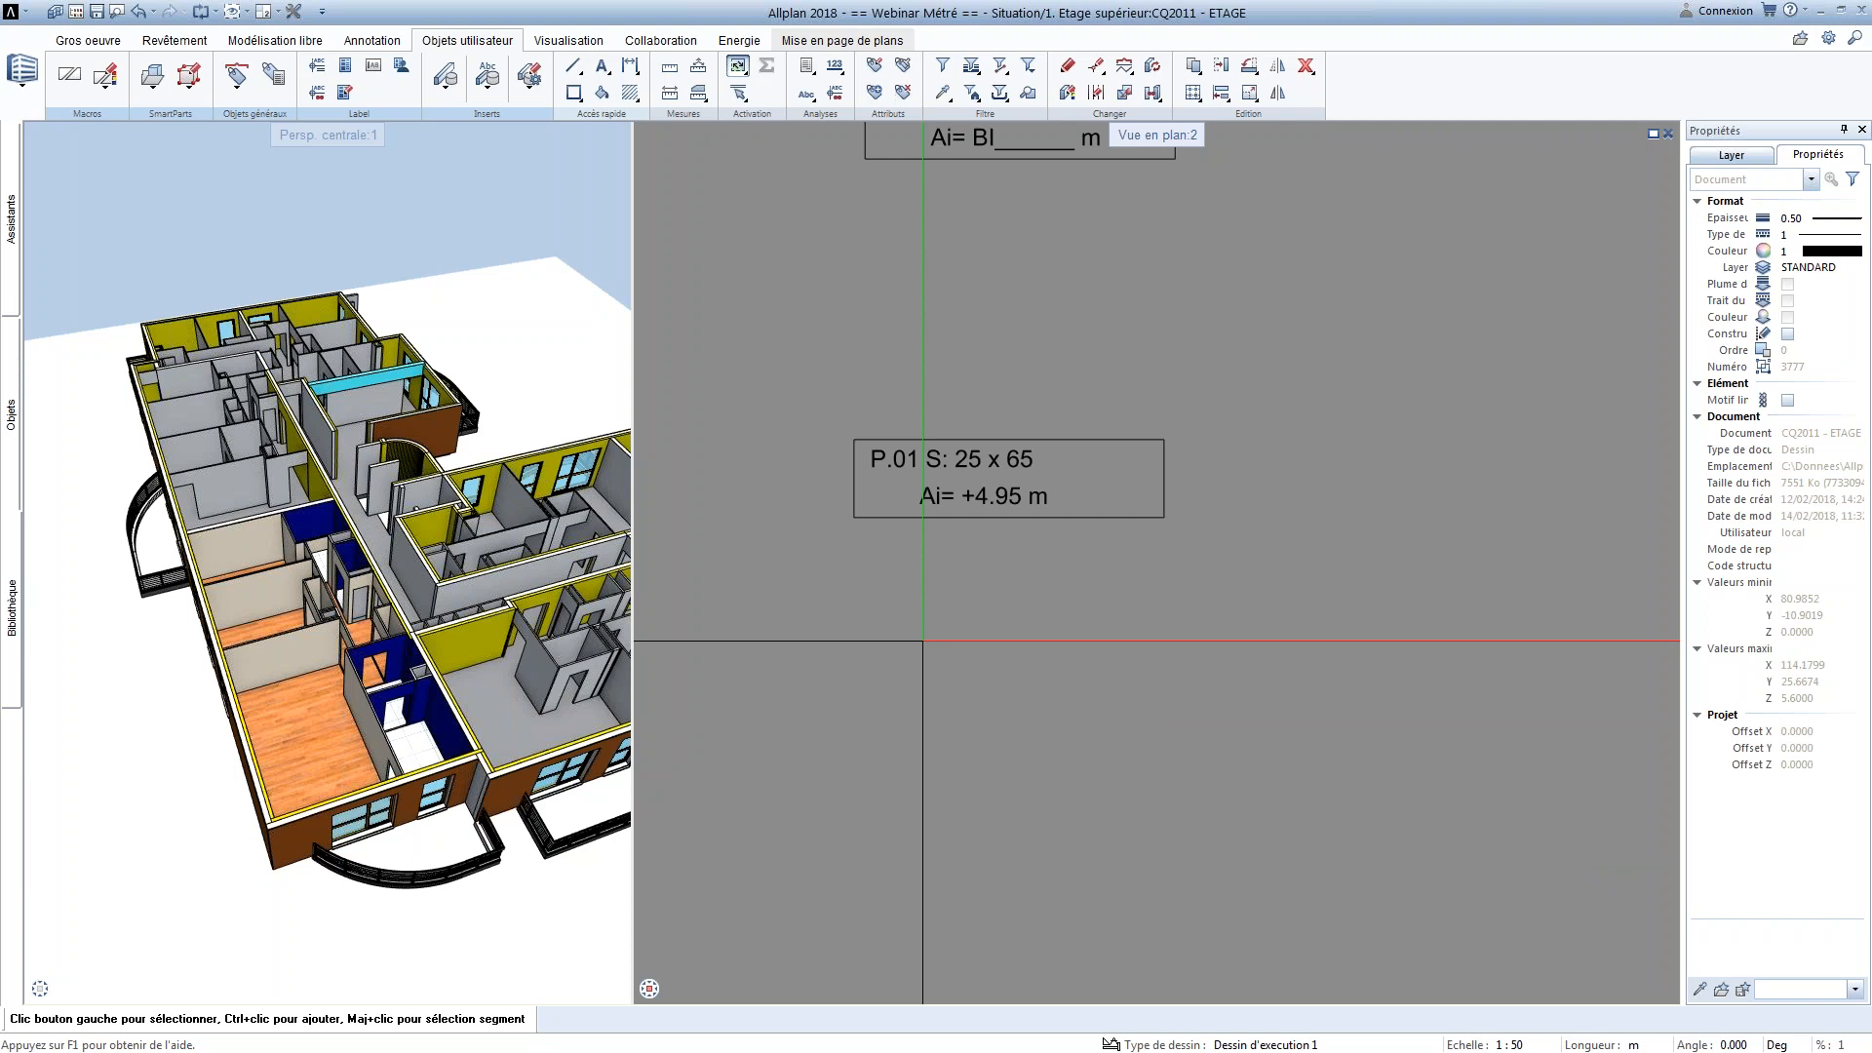
scroll(1121, 749, "down", 3)
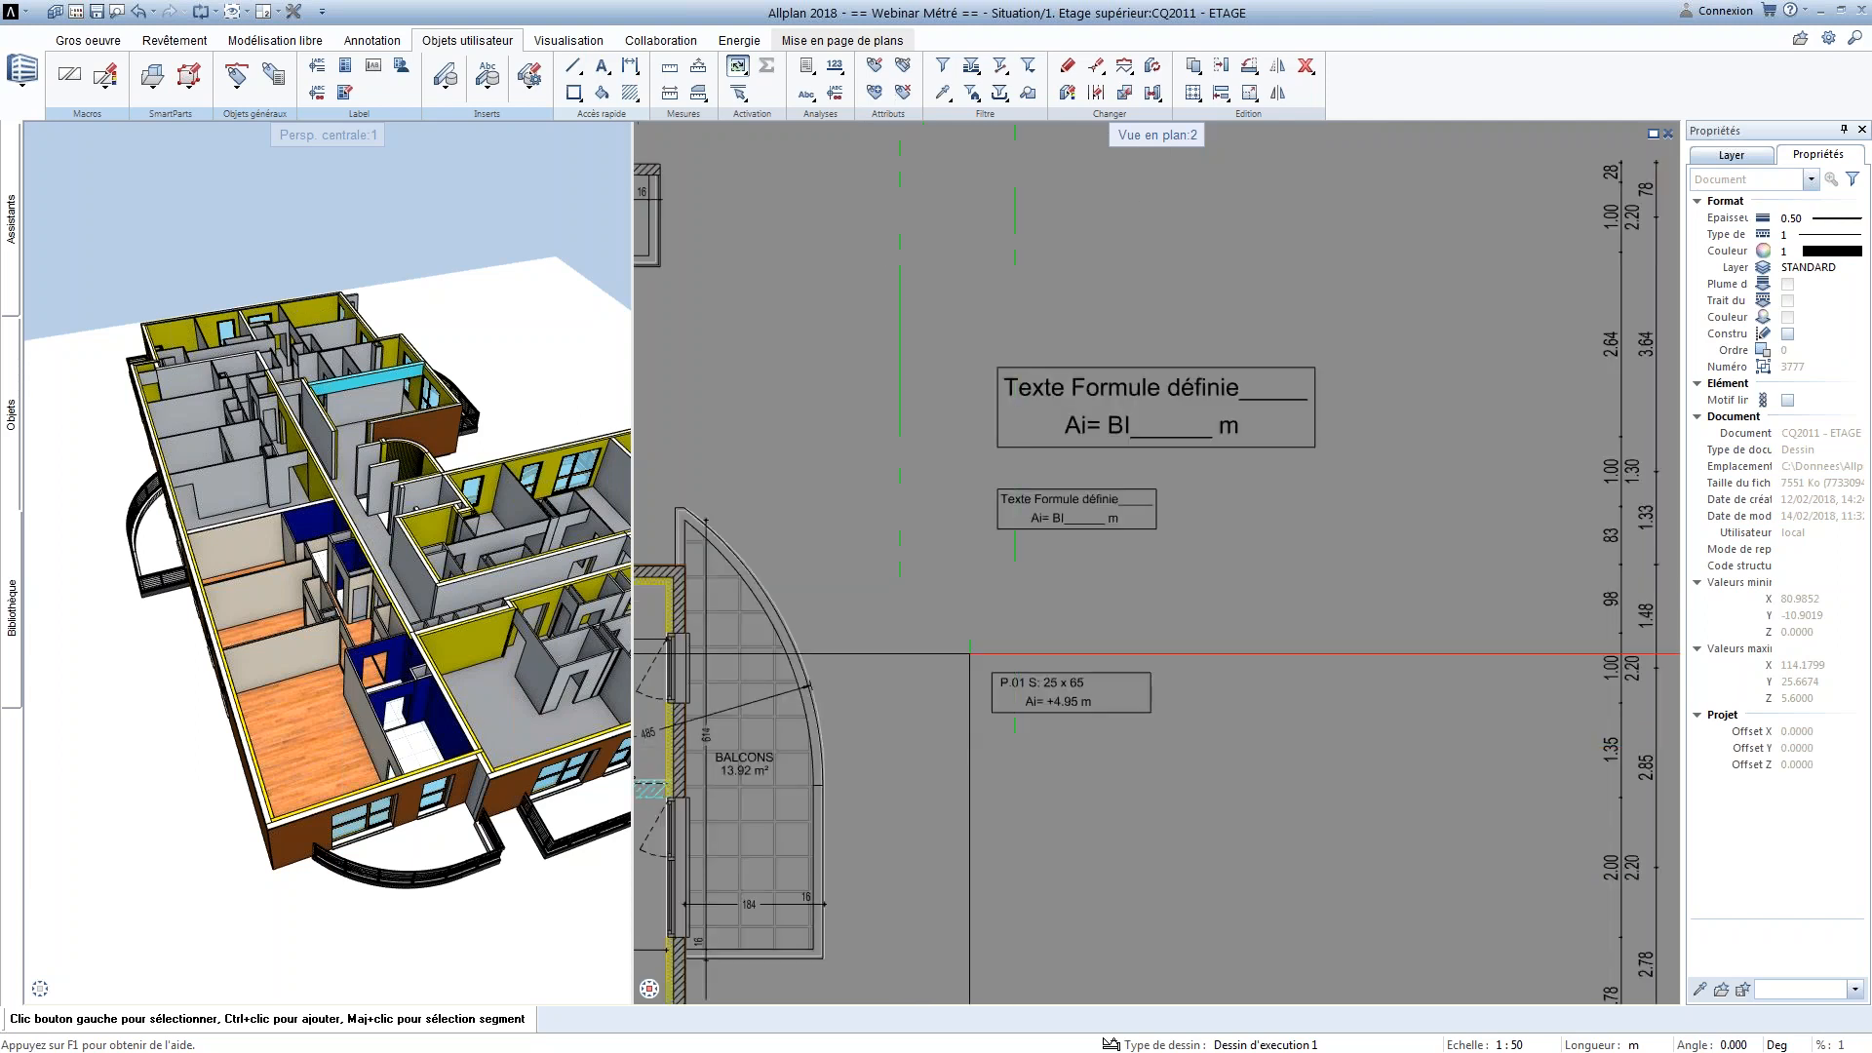
left_click(1053, 694)
key("Delete")
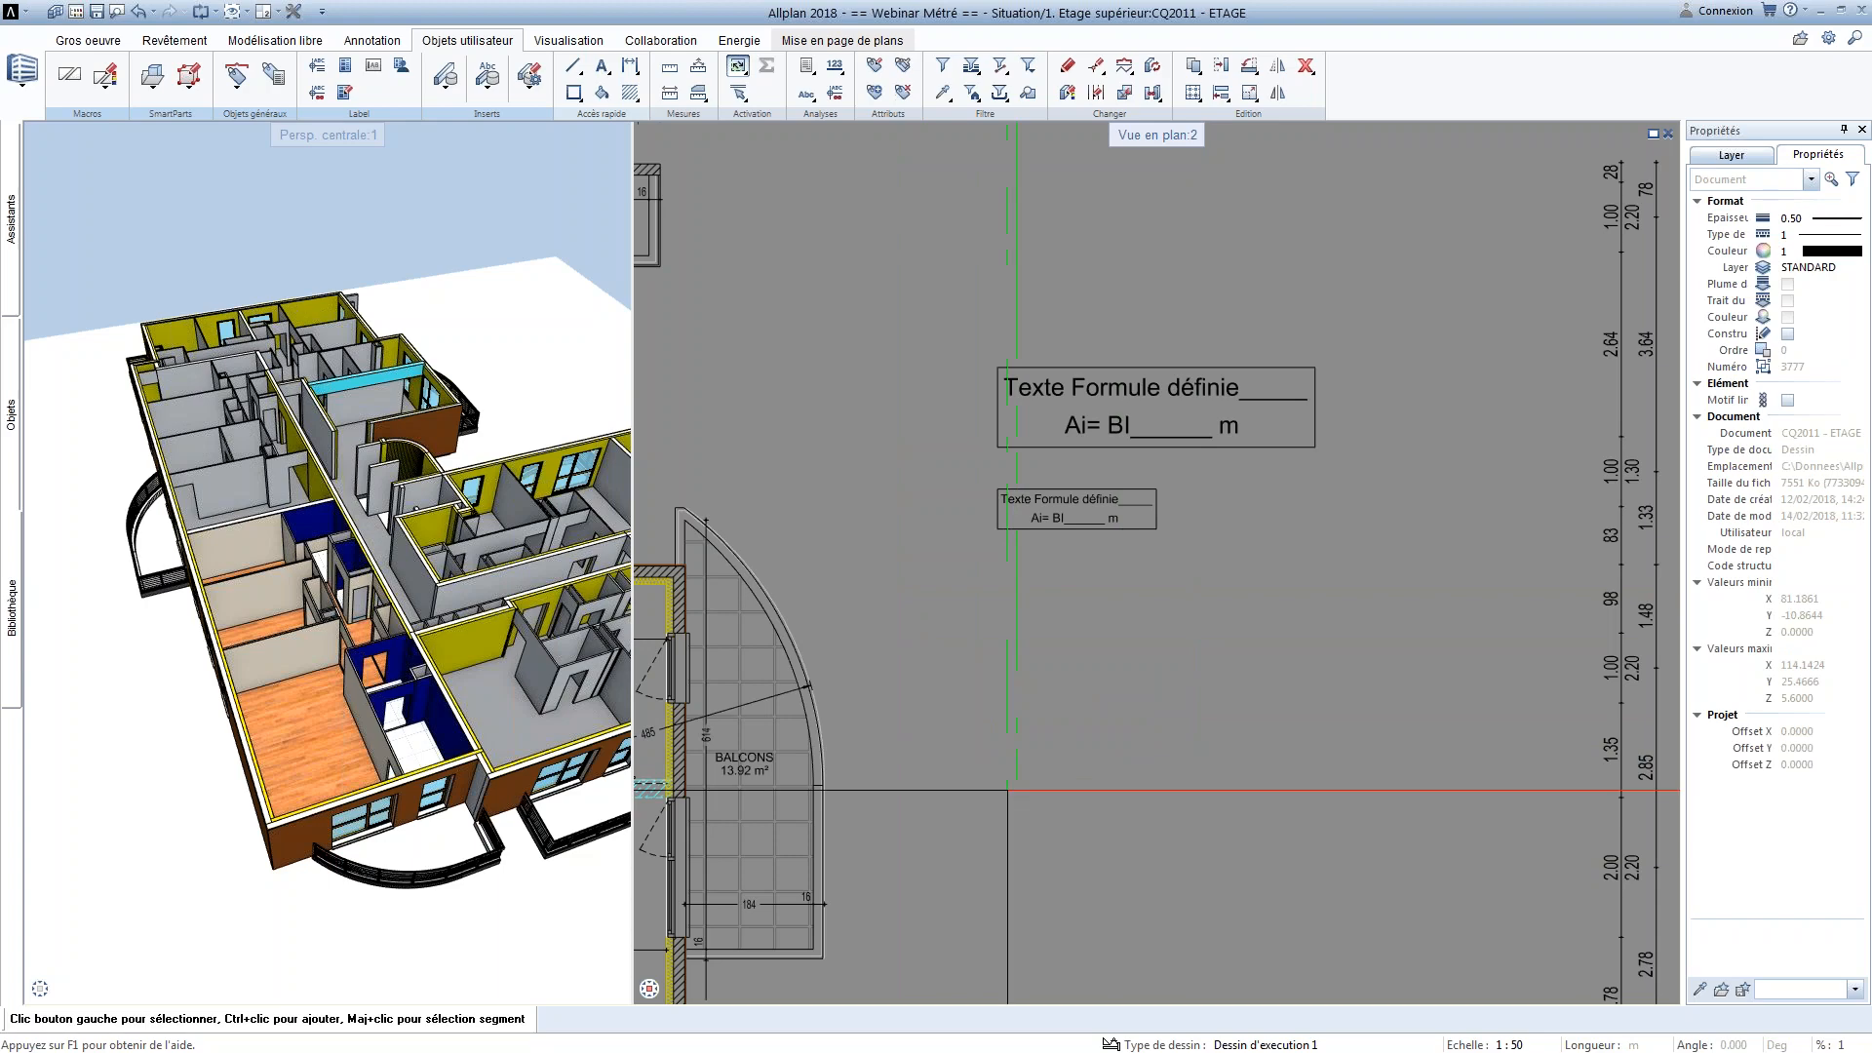
Examine the blue SEJOUR room annotation with its floor covering, area, levels, height and perimeter in the lower apartment
scroll(833, 812, "up", 5)
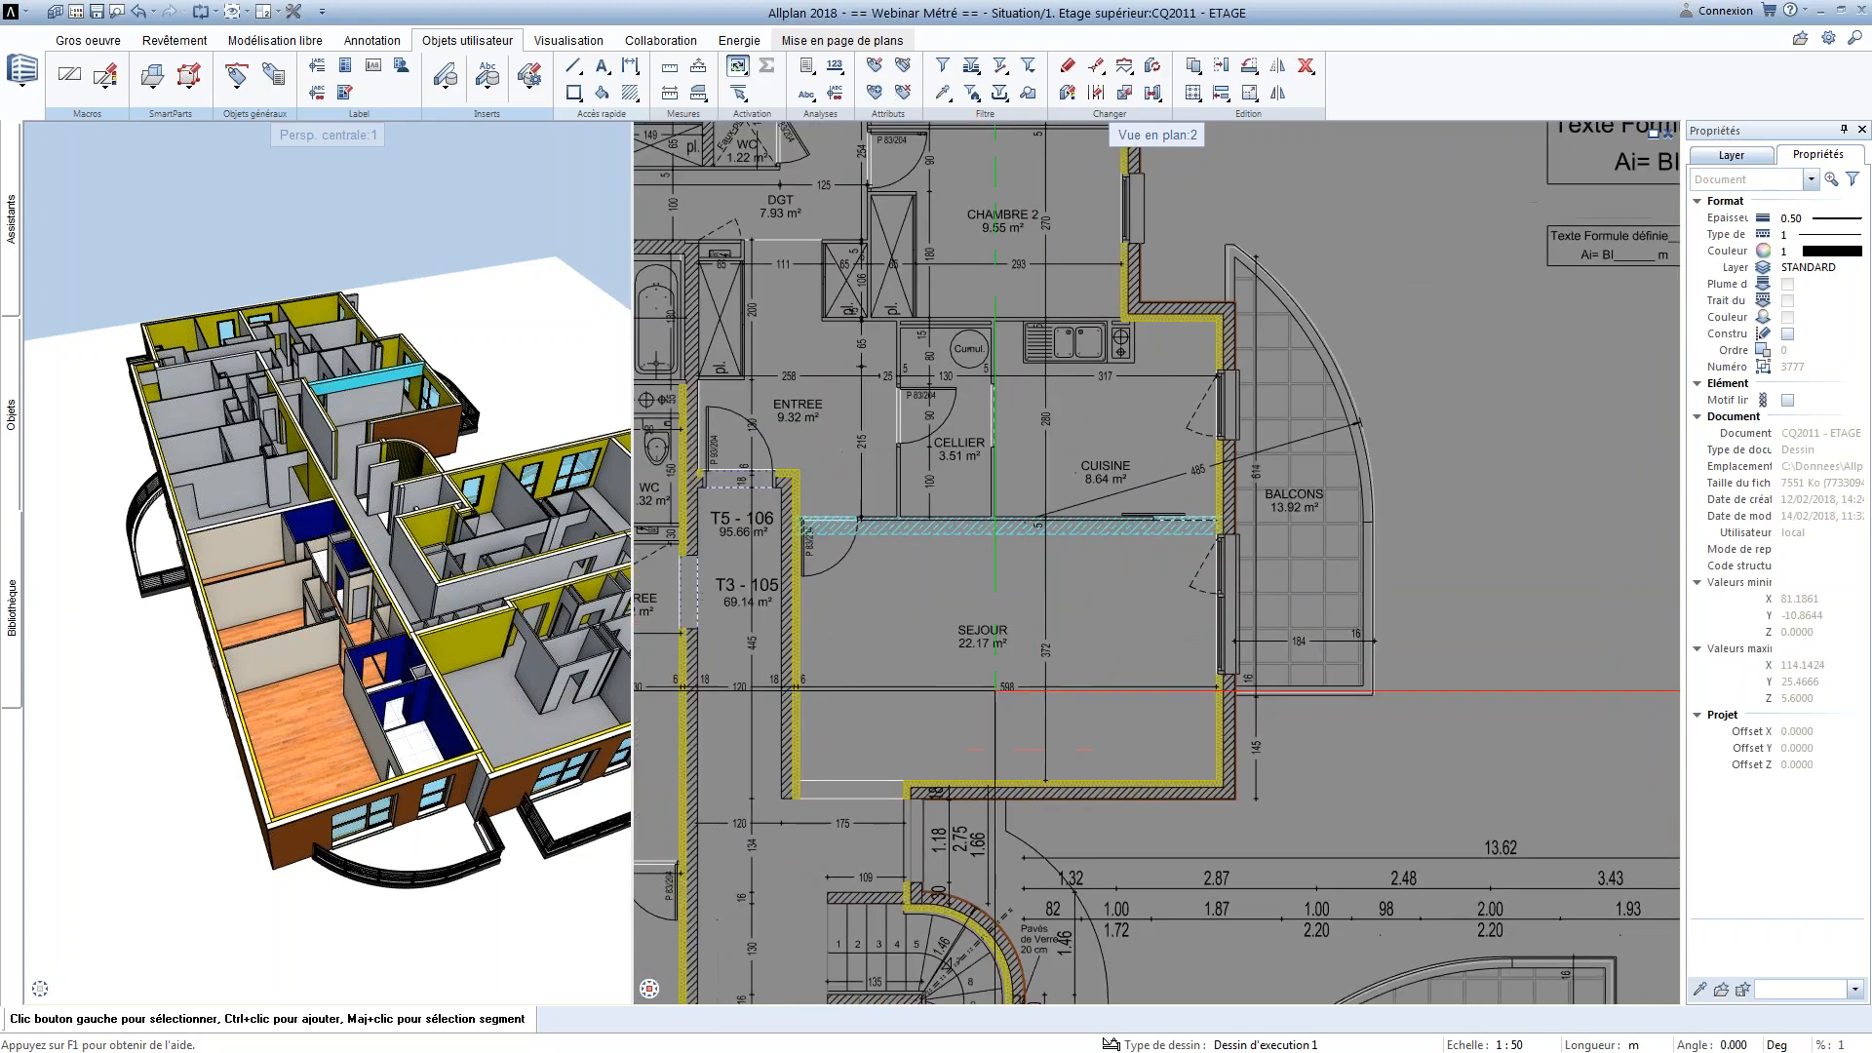
scroll(390, 566, "up", 3)
scroll(376, 322, "down", 3)
scroll(1019, 661, "down", 3)
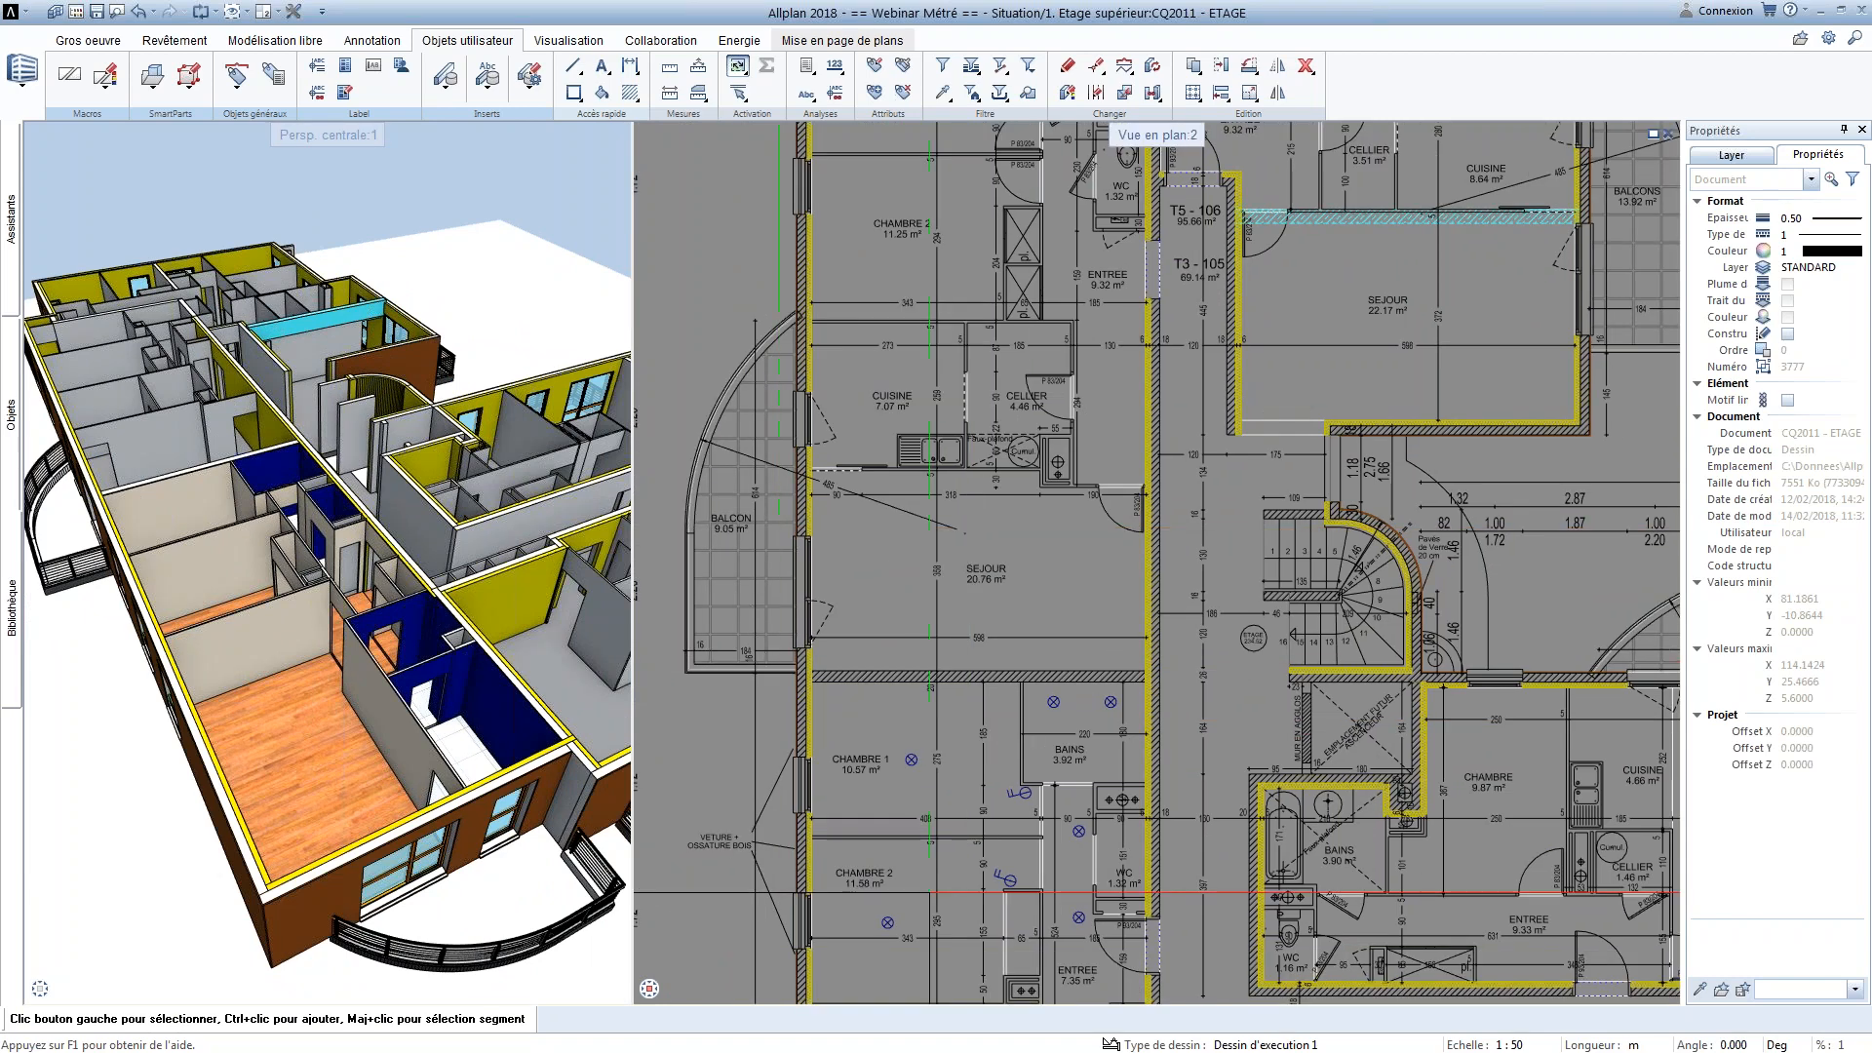
scroll(1019, 661, "down", 5, "ctrl")
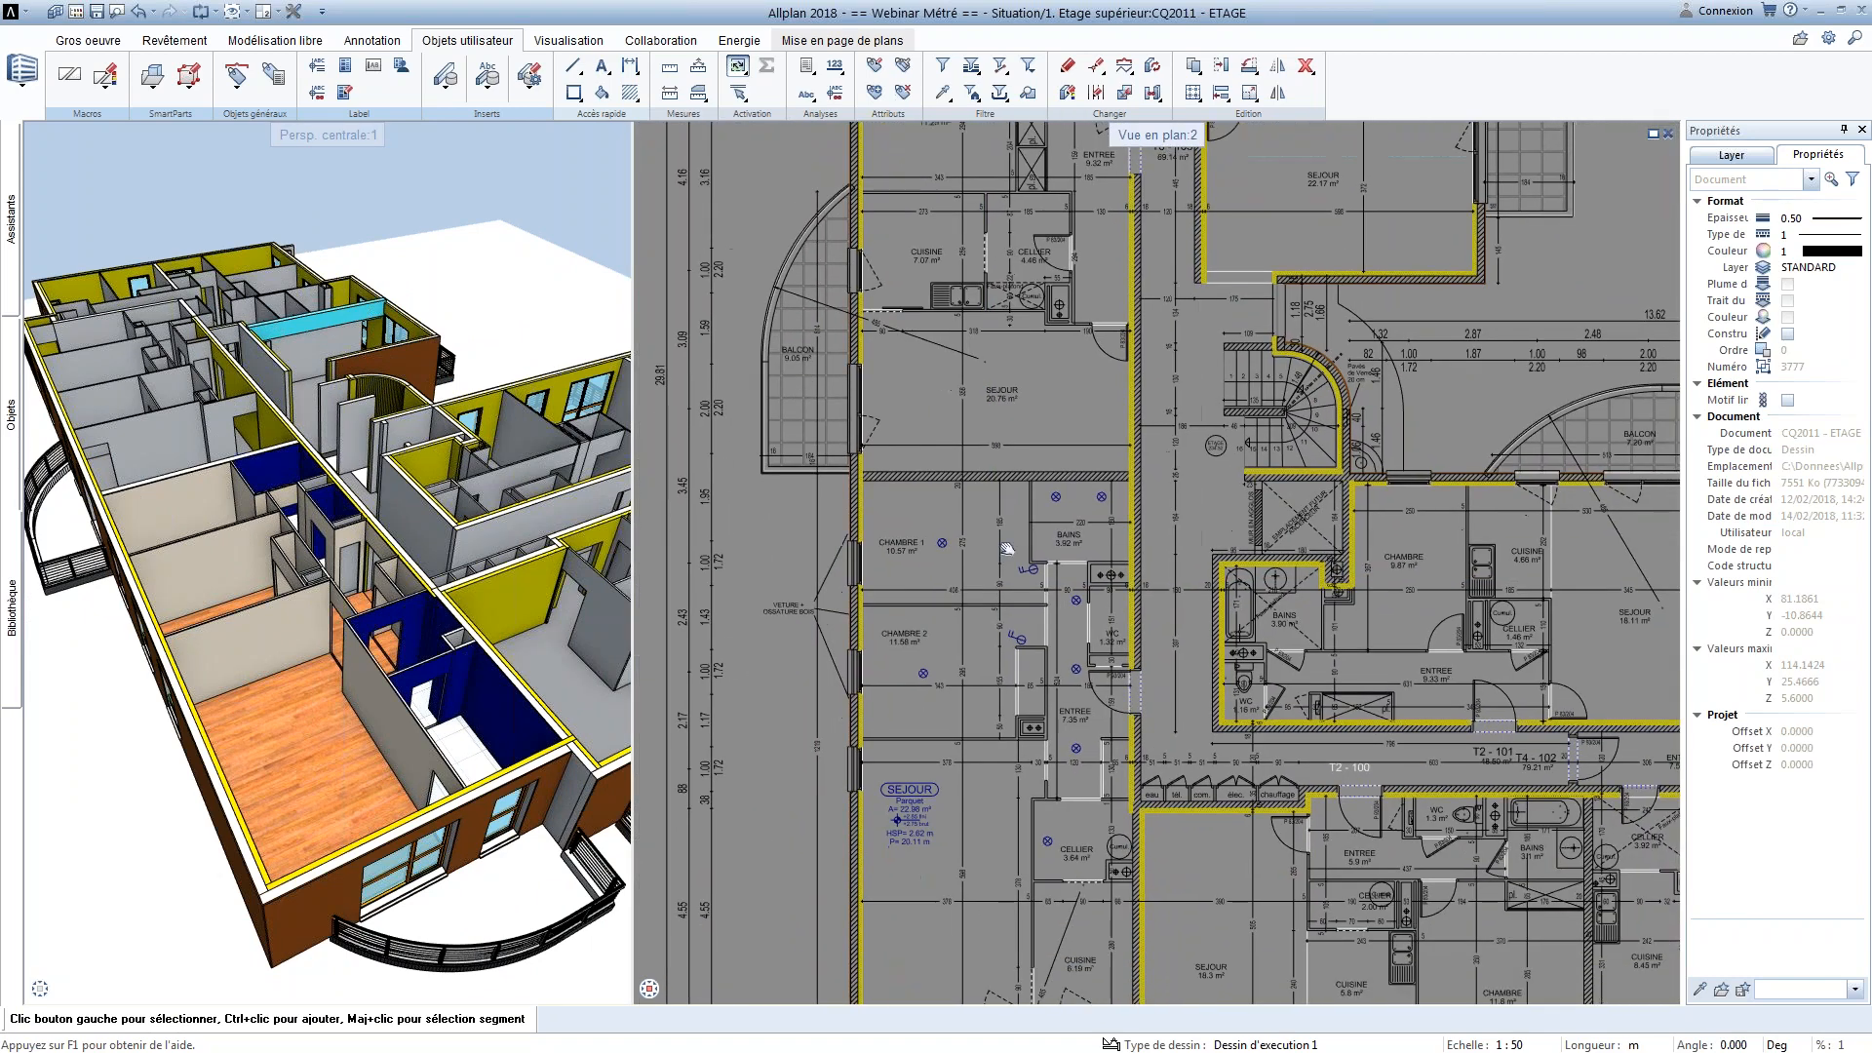
scroll(878, 634, "up", 4)
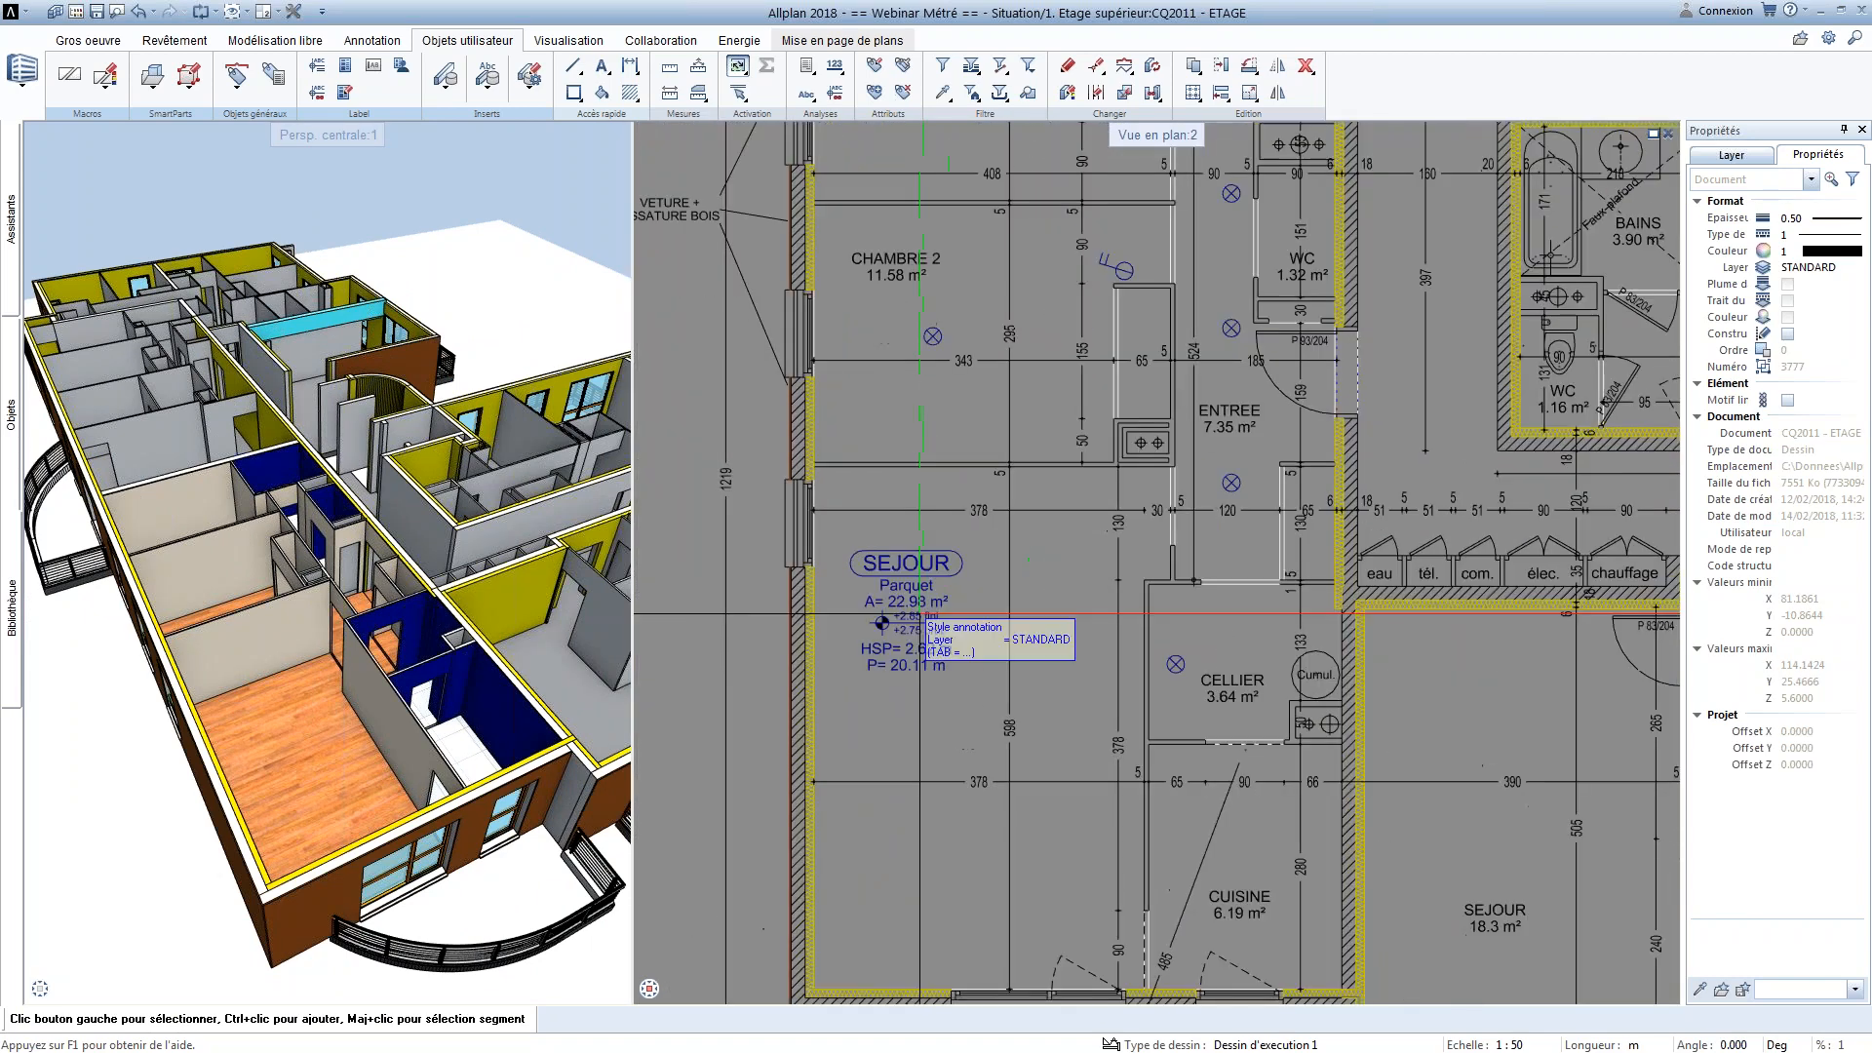
scroll(855, 618, "down", 2)
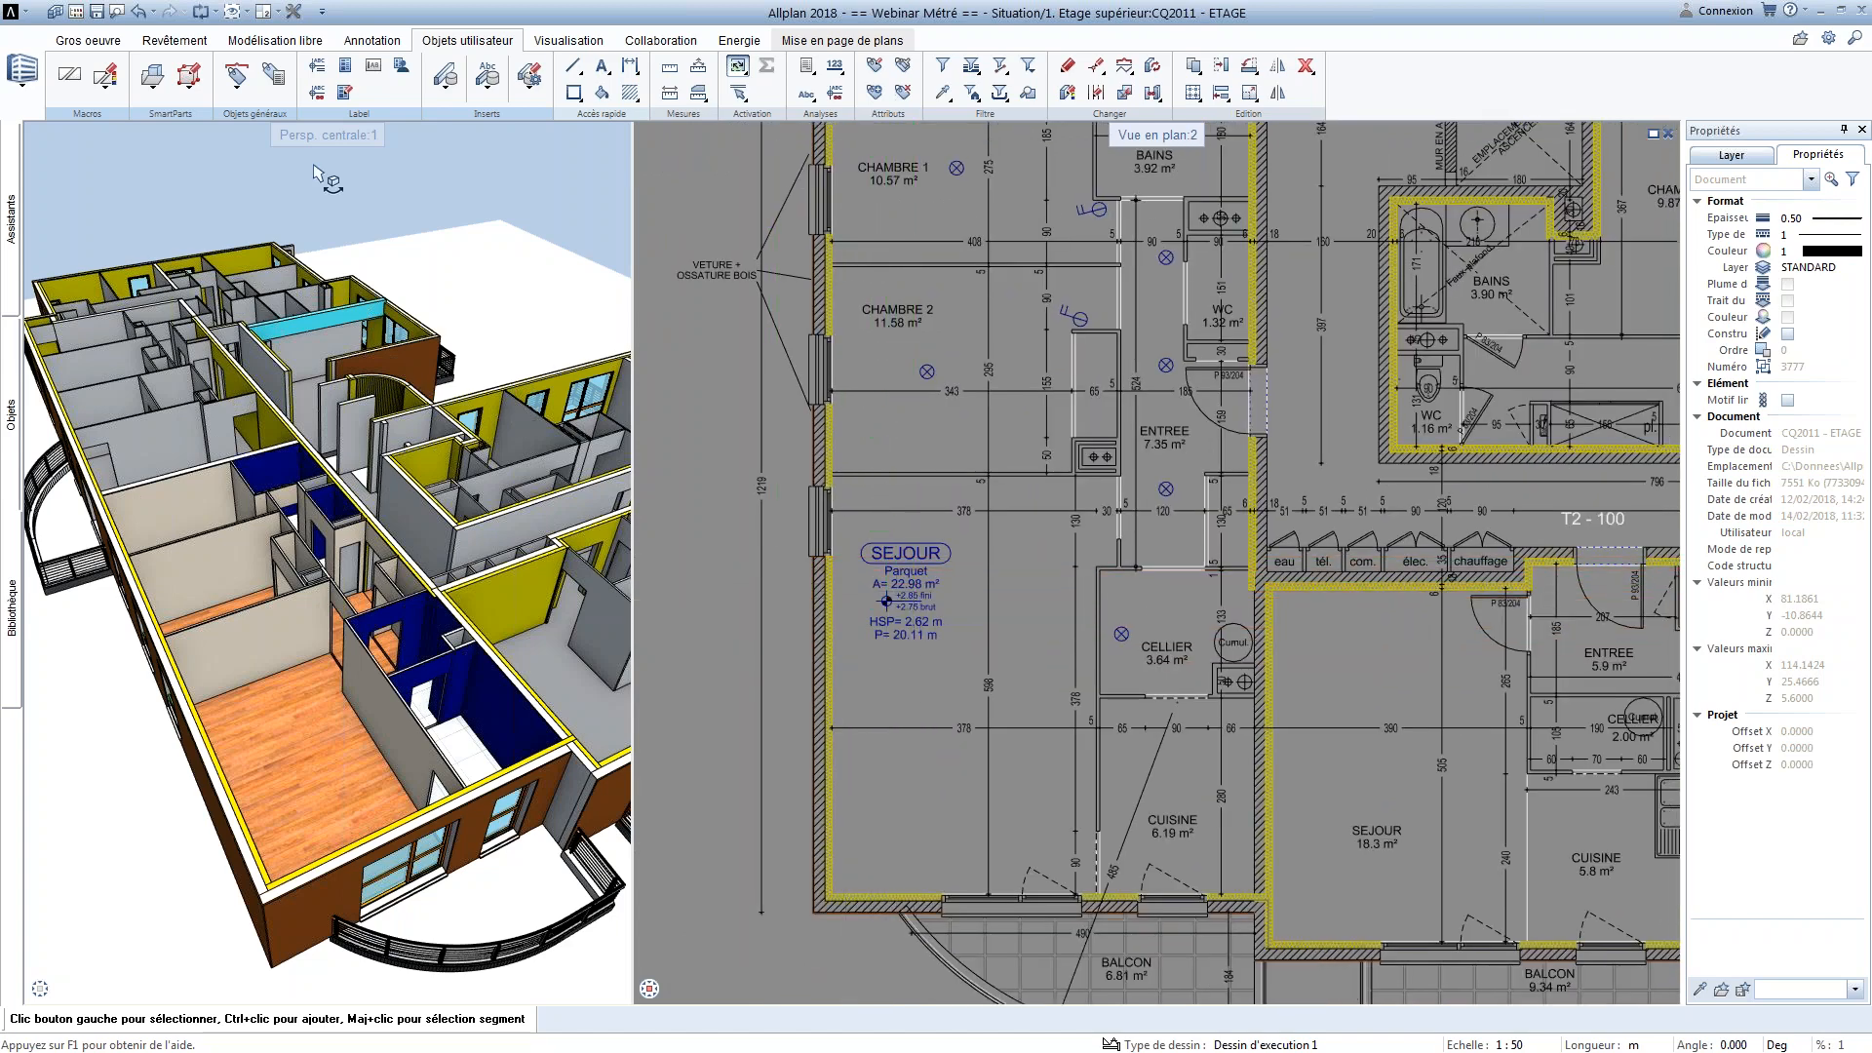
Load the default style 6 Pièce 1:50/1:100, HP, P, H 2oeu from the Annotations de pièces file for editing
left_click(317, 68)
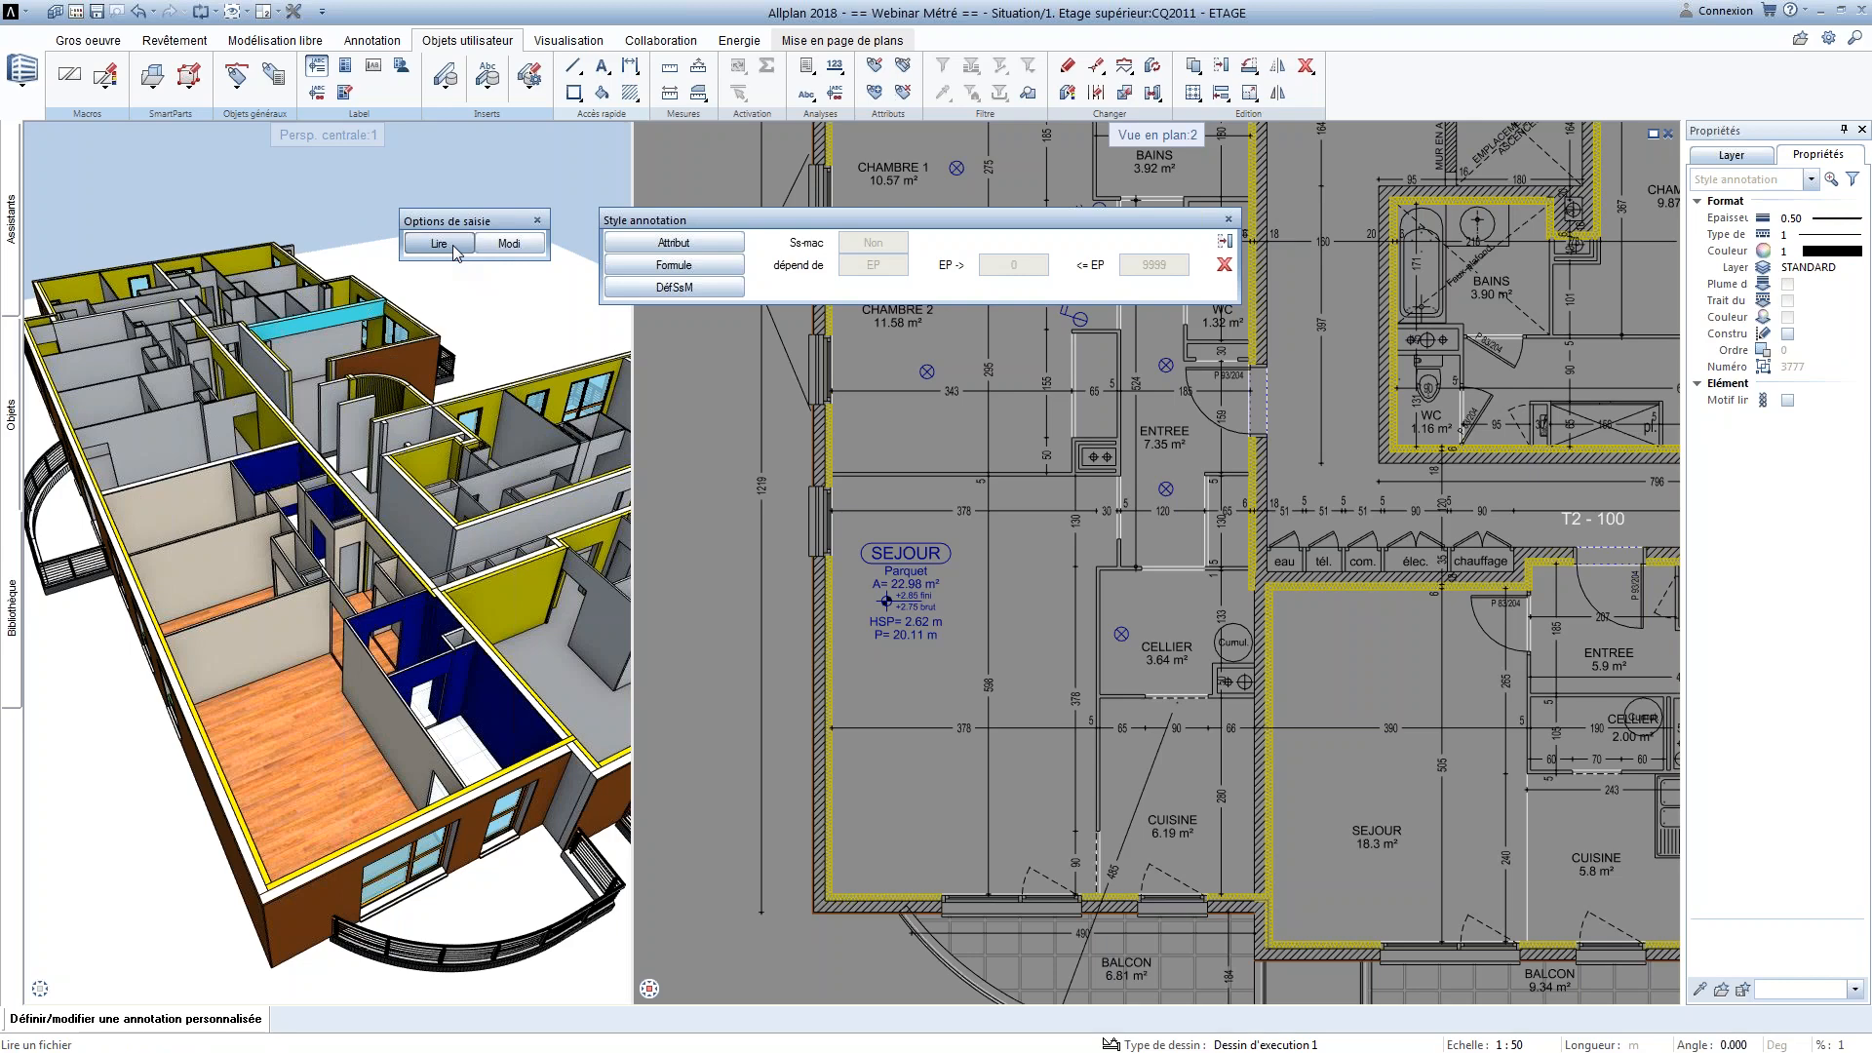
left_click(455, 248)
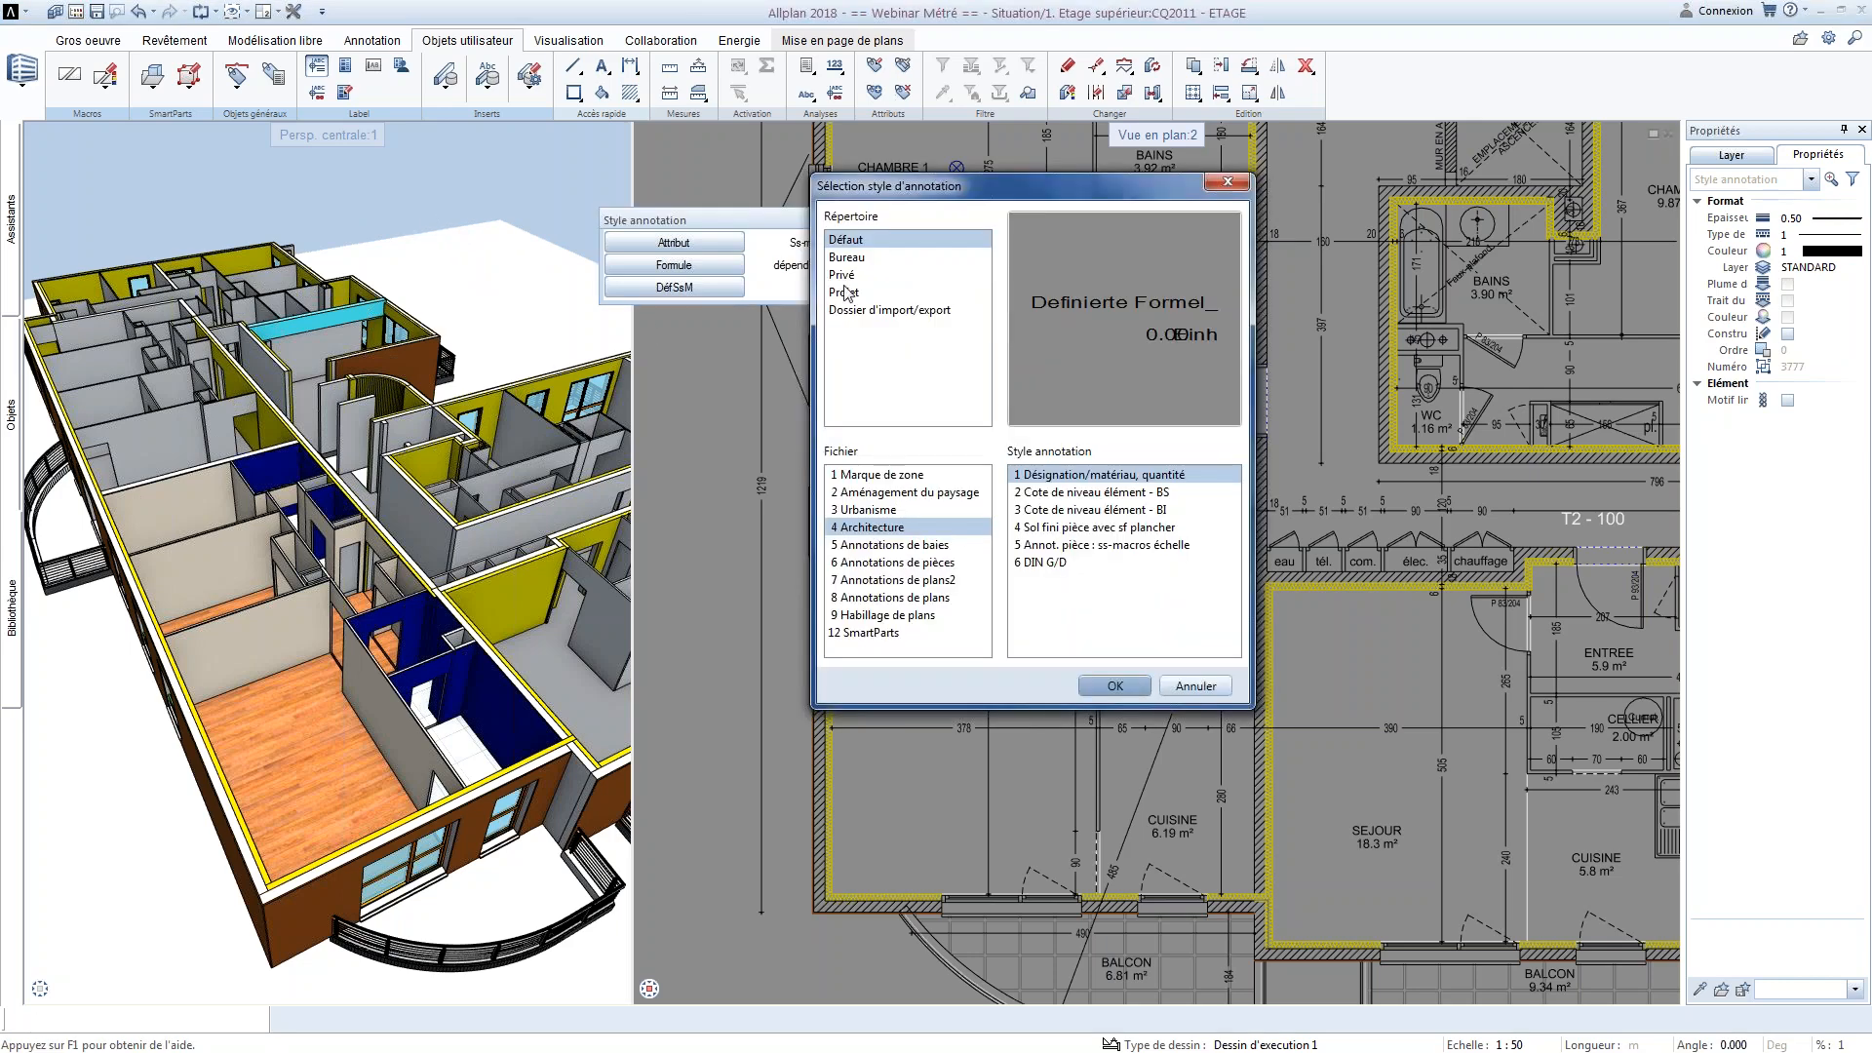
left_click(865, 566)
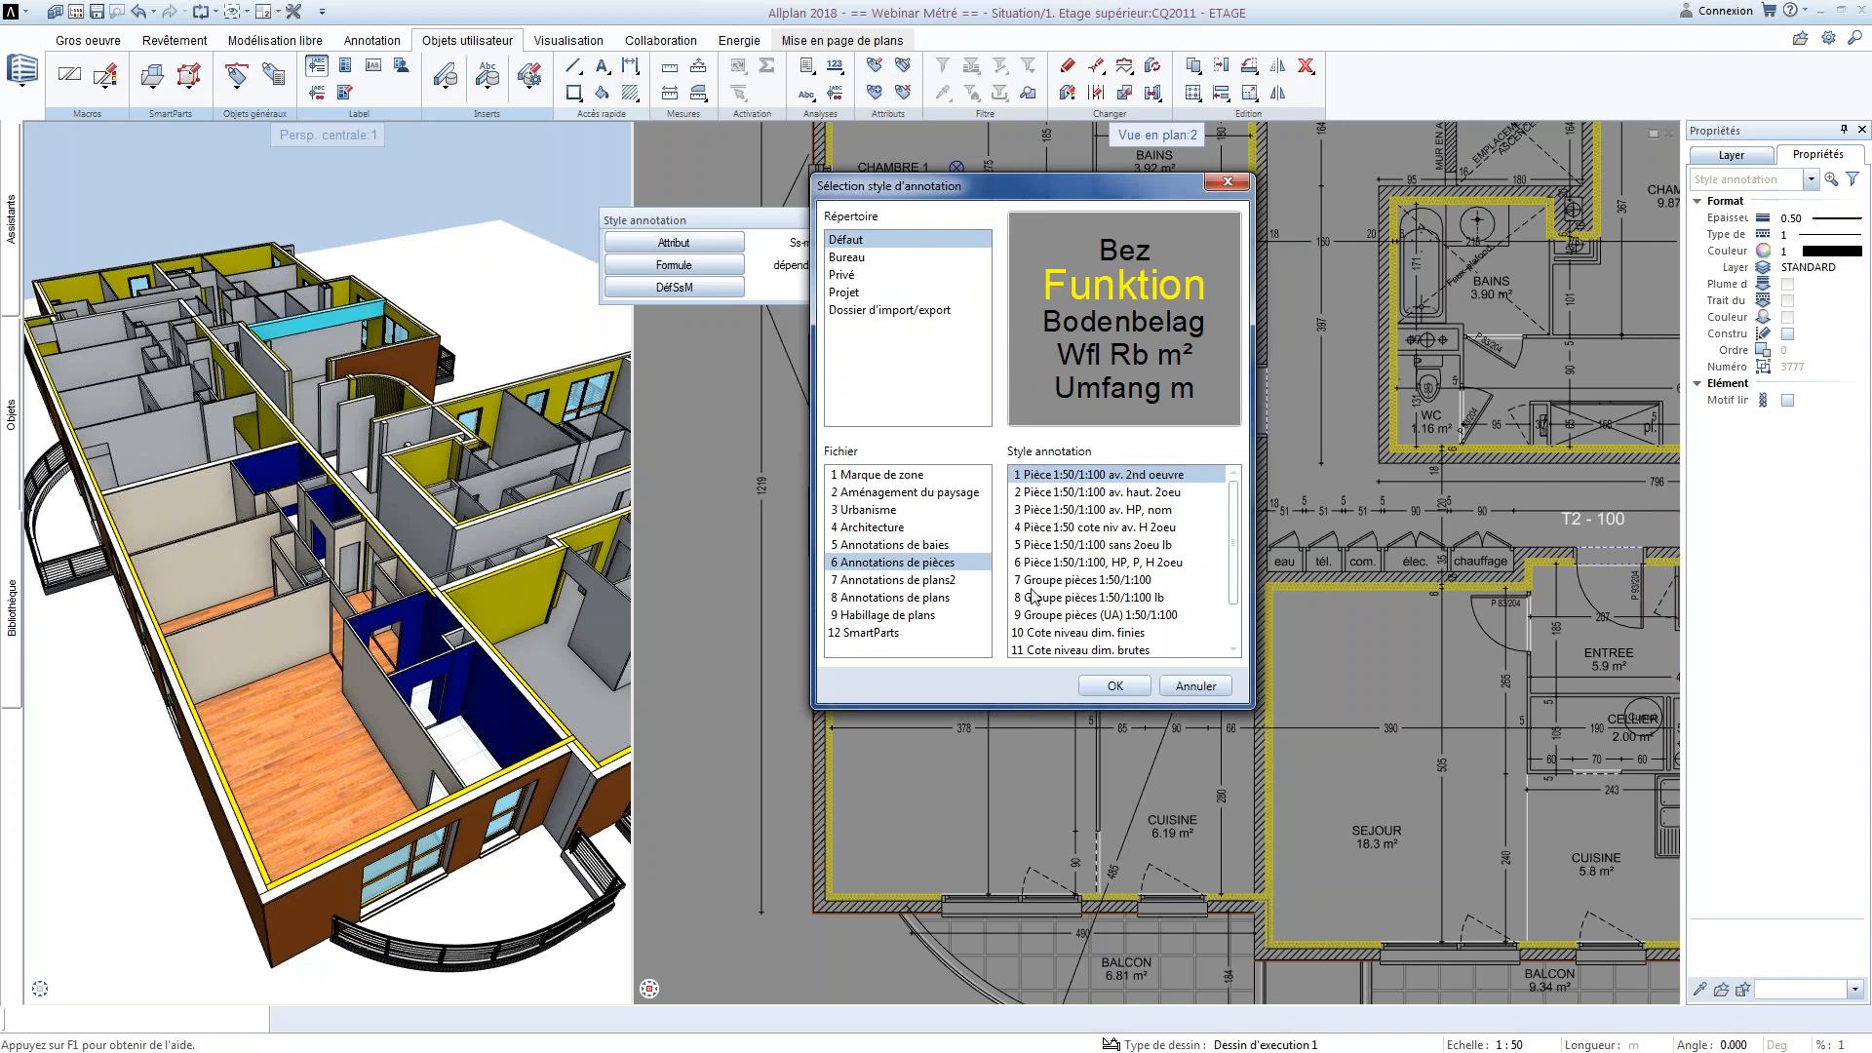
left_click(1039, 596)
left_click(1044, 582)
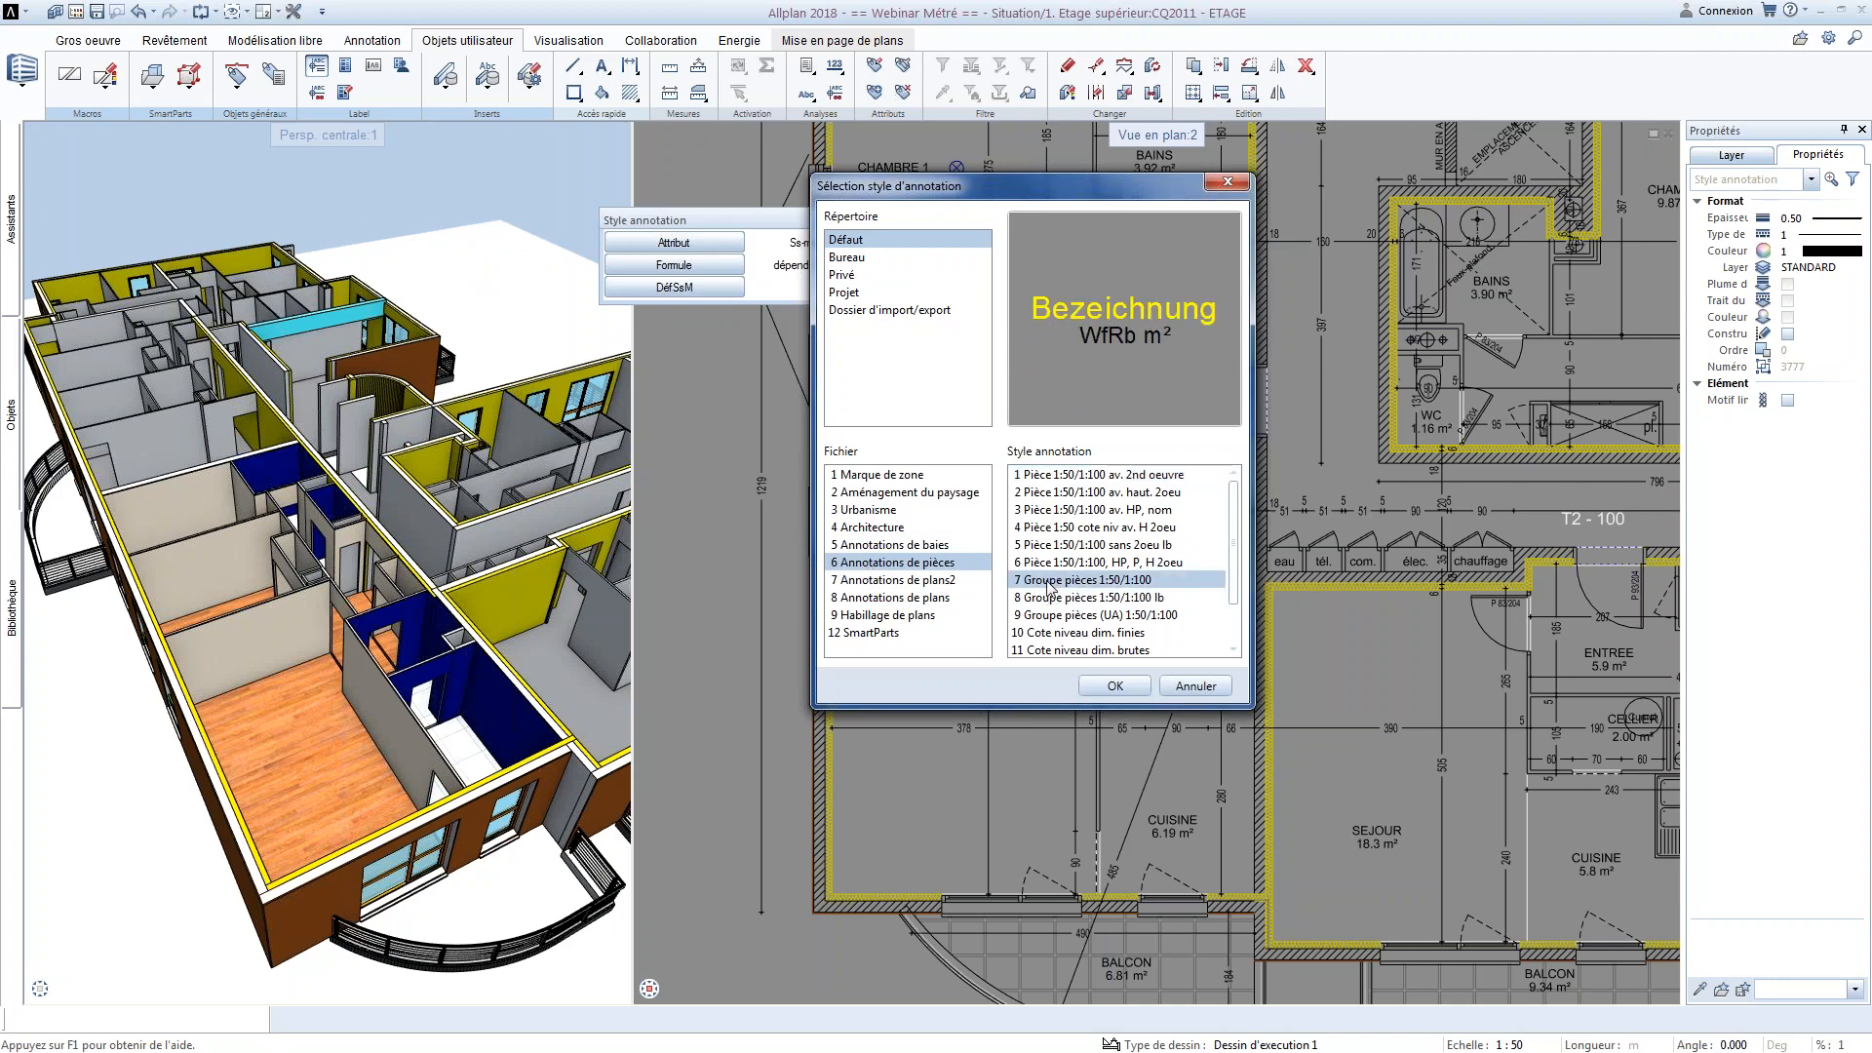
left_click(1073, 600)
left_click(1080, 617)
left_click(1088, 562)
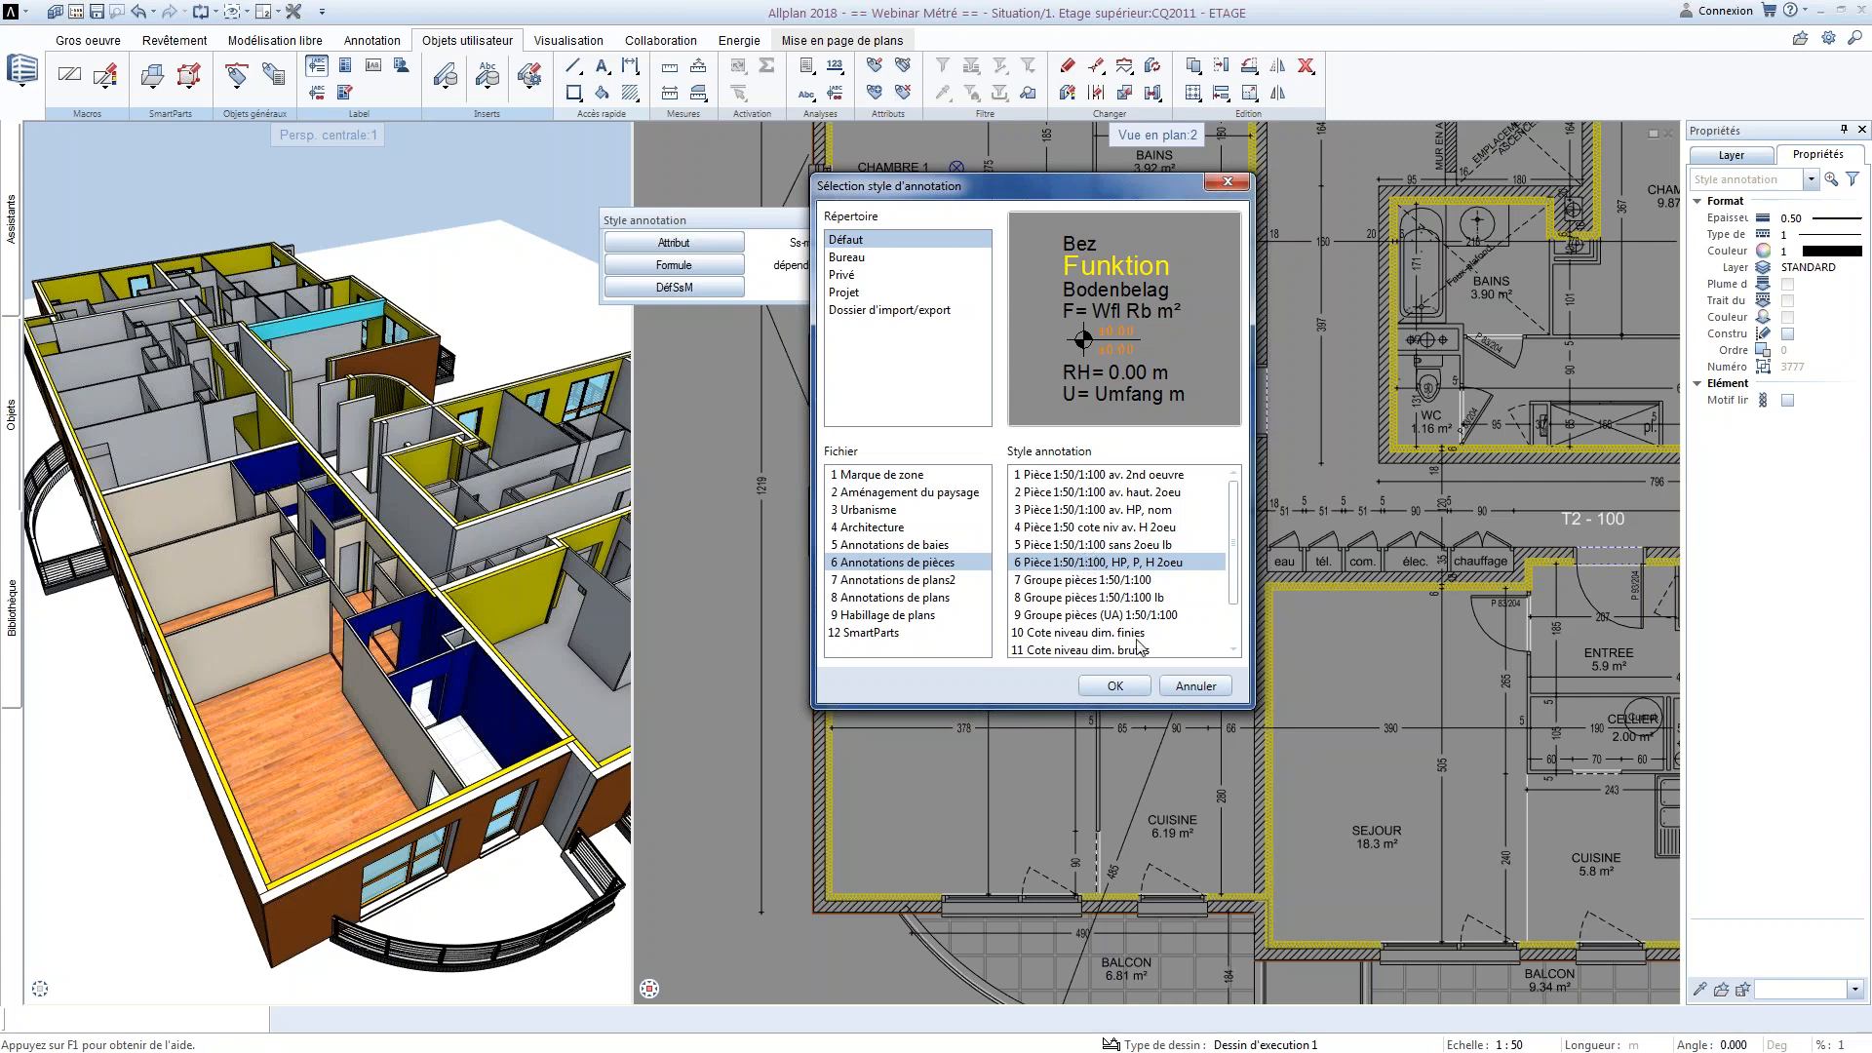
left_click(1115, 685)
Place the loaded room annotation template in the blank area outside the building's corner, beside the SEJOUR apartment's balcony
scroll(970, 698, "down", 3)
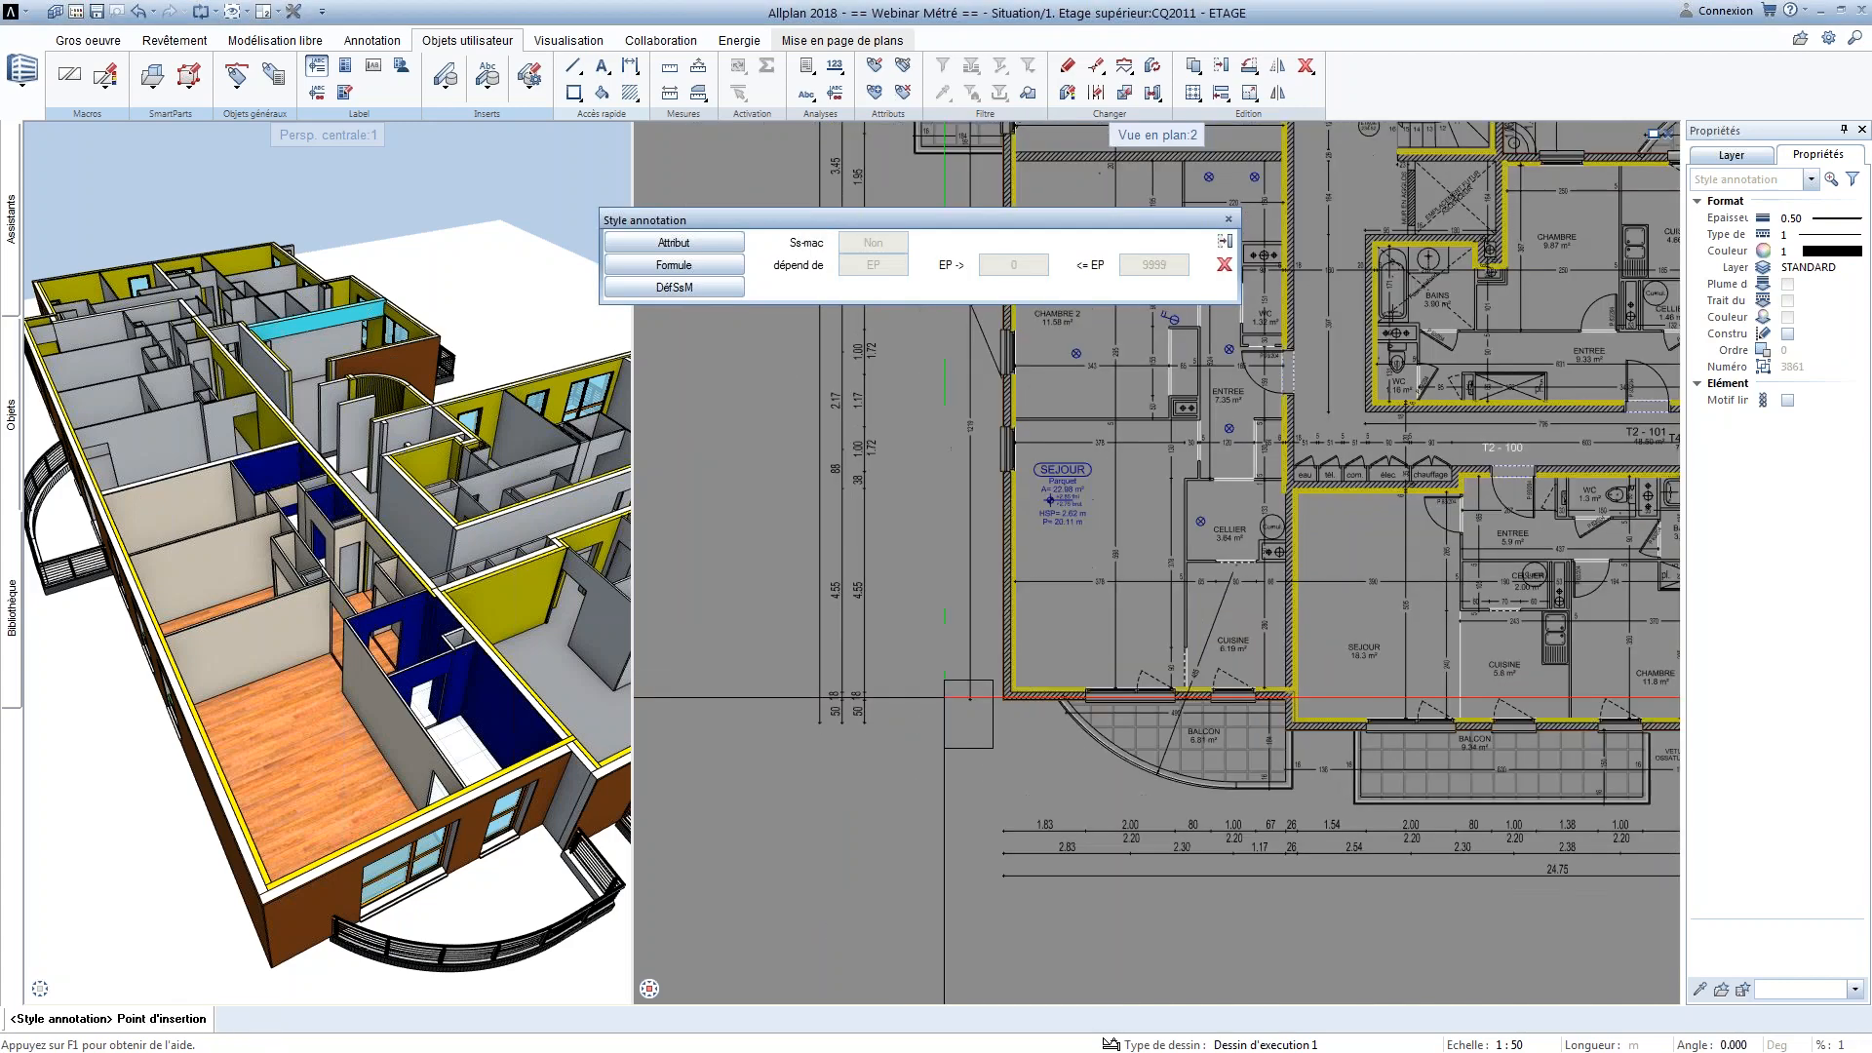
left_click(908, 755)
scroll(921, 802, "up", 2)
key("Escape")
key("Escape")
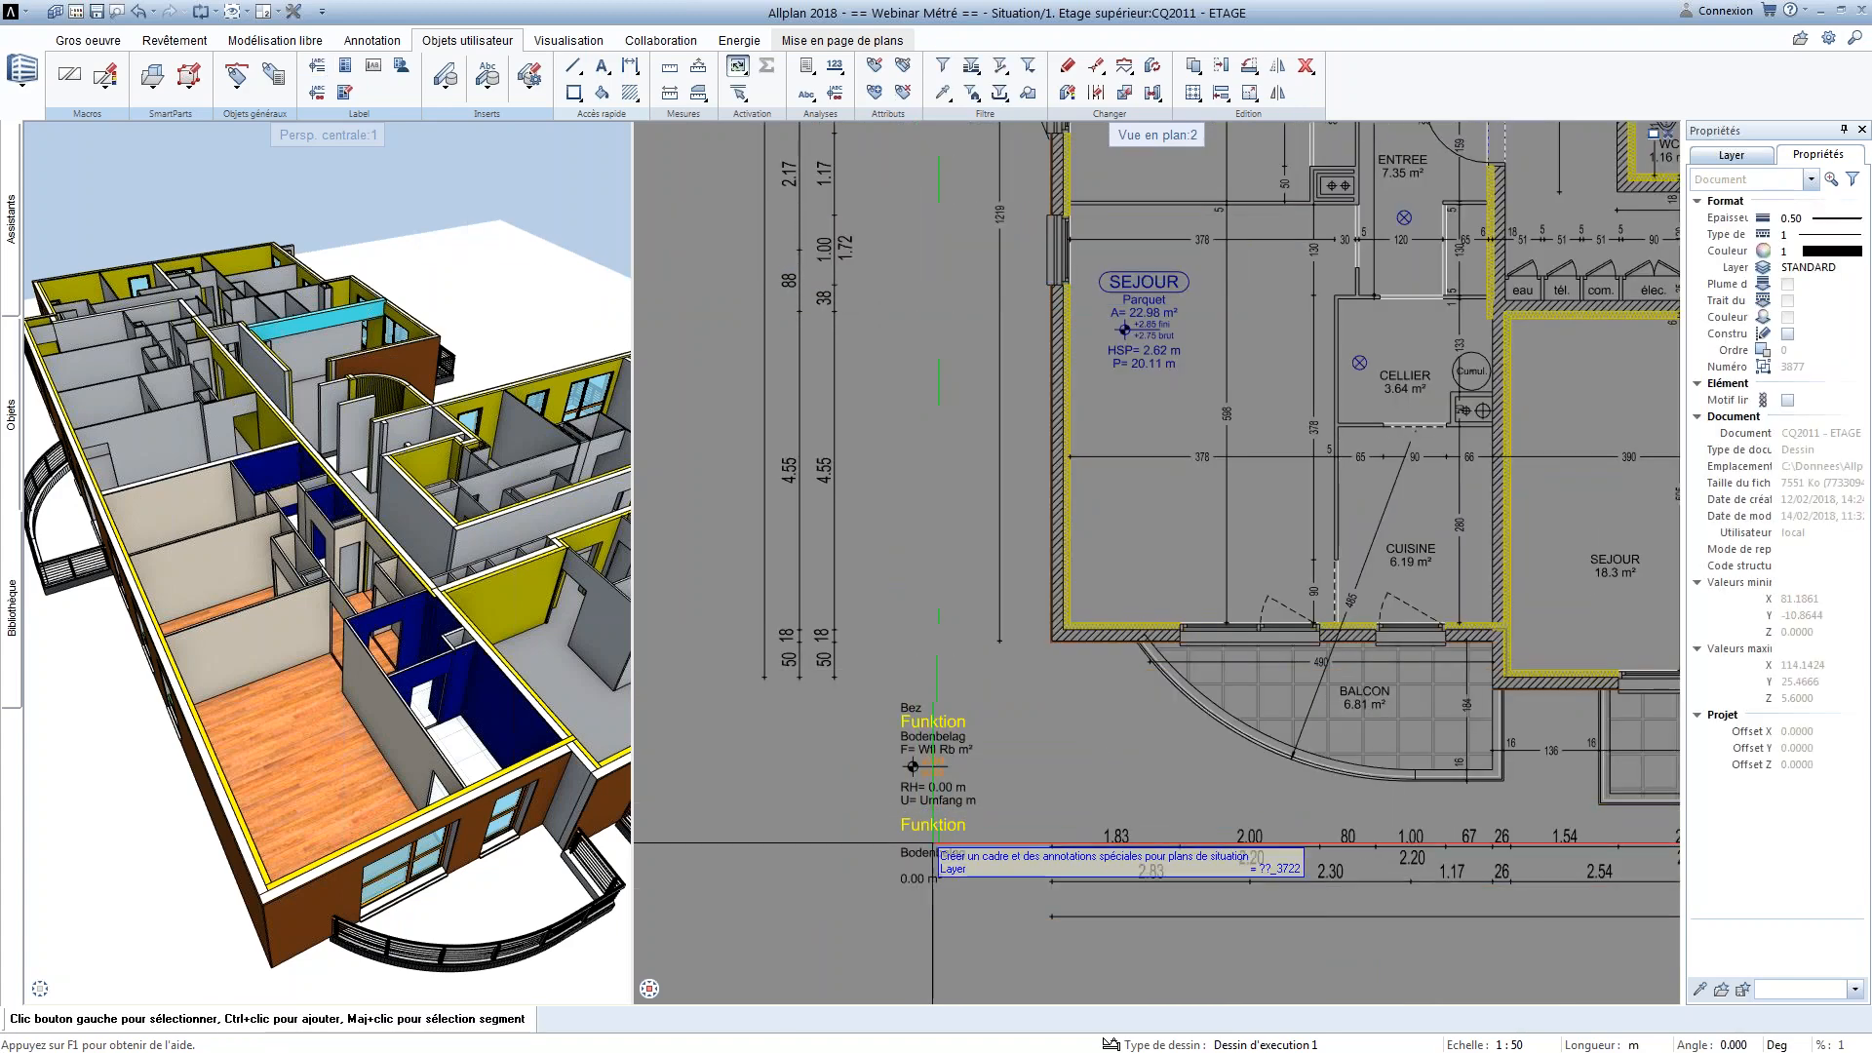
Delete the template's lower variant and the Bez text above Funktion in the upper variant
left_click_drag(961, 916, 887, 818)
key("Delete")
scroll(920, 782, "up", 2)
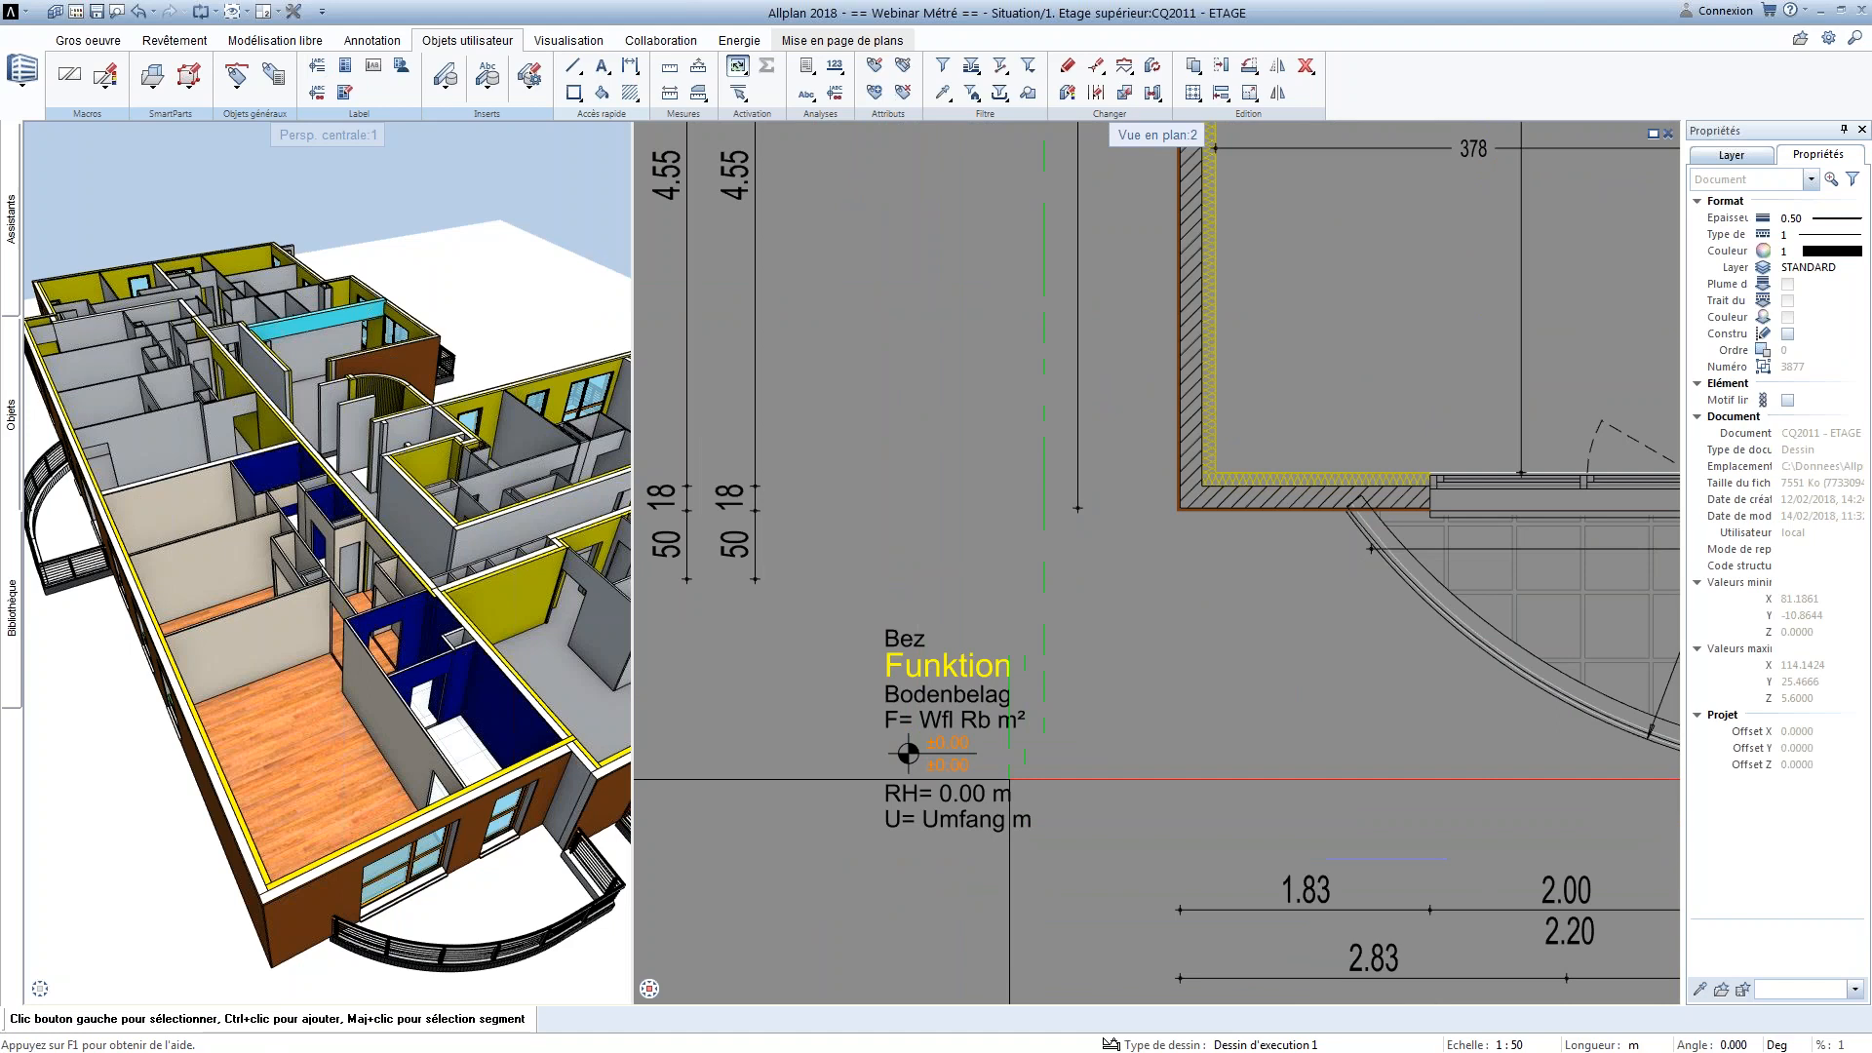
middle_click_drag(1009, 779, 952, 719)
double_click(847, 582)
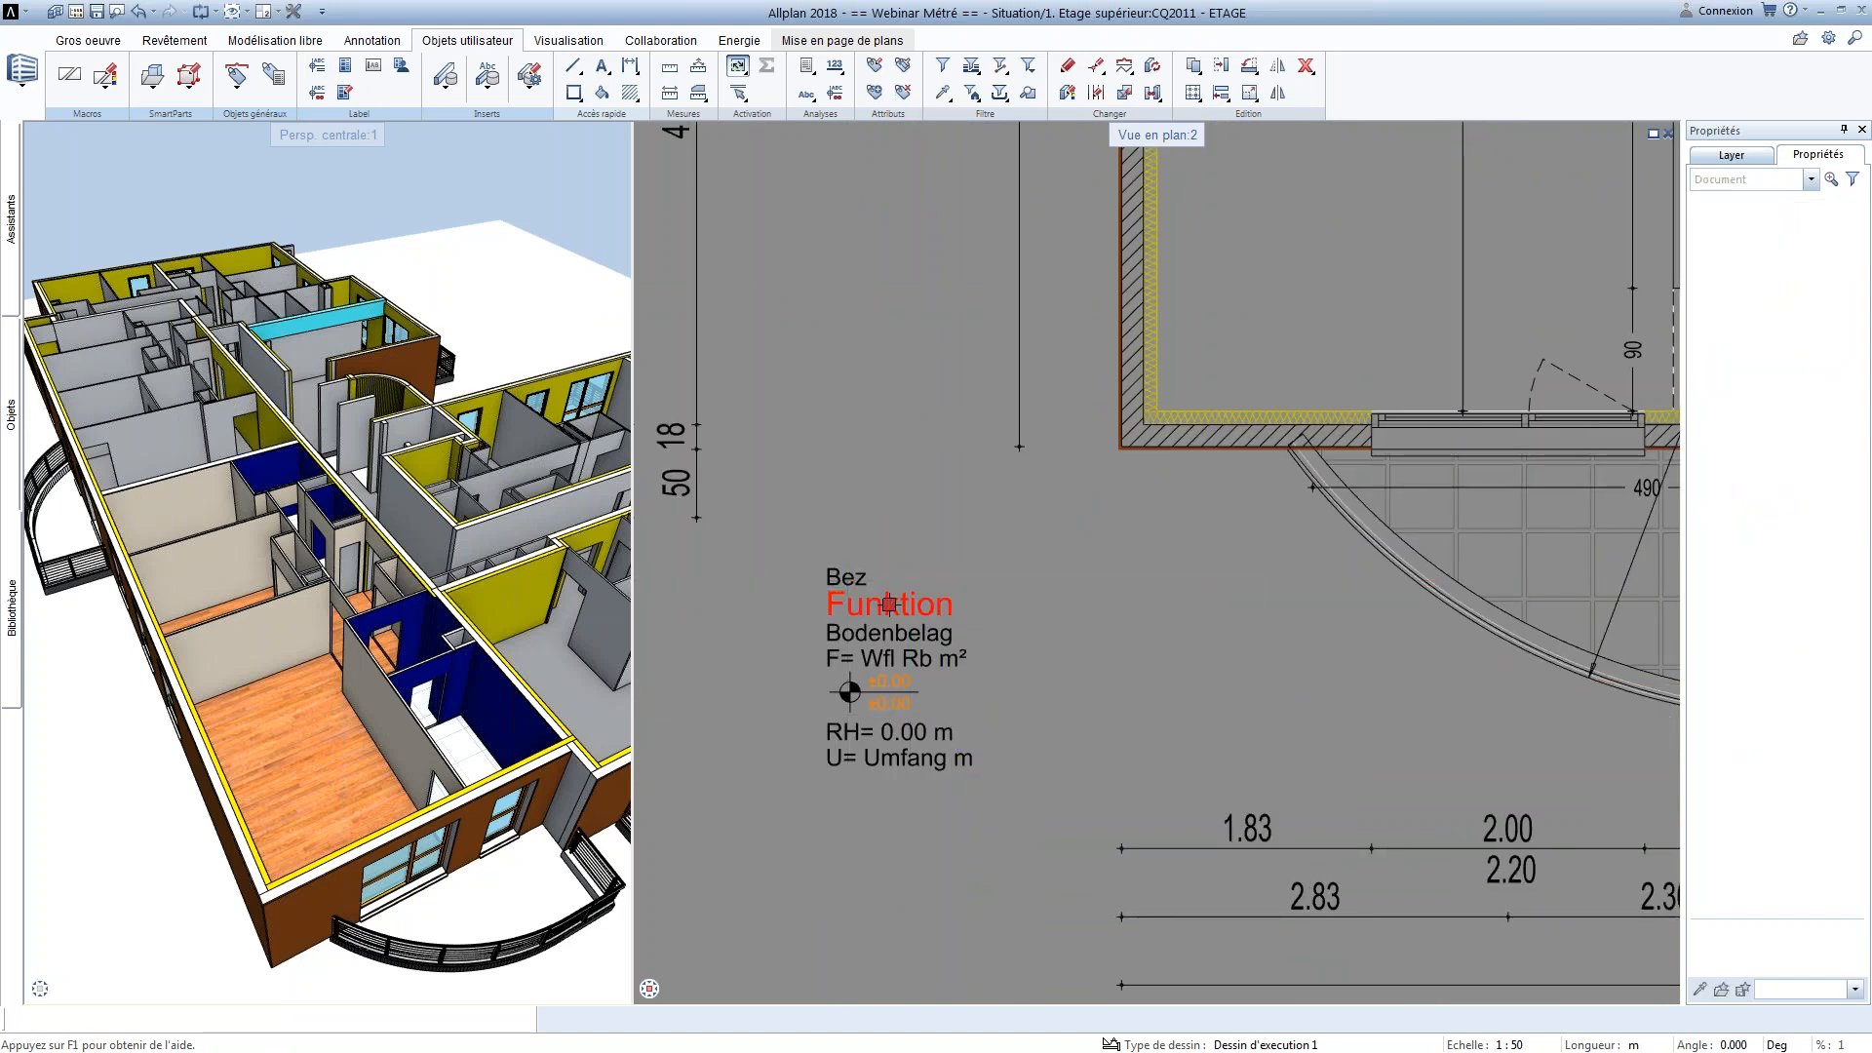
key("Escape")
left_click(853, 571)
key("Delete")
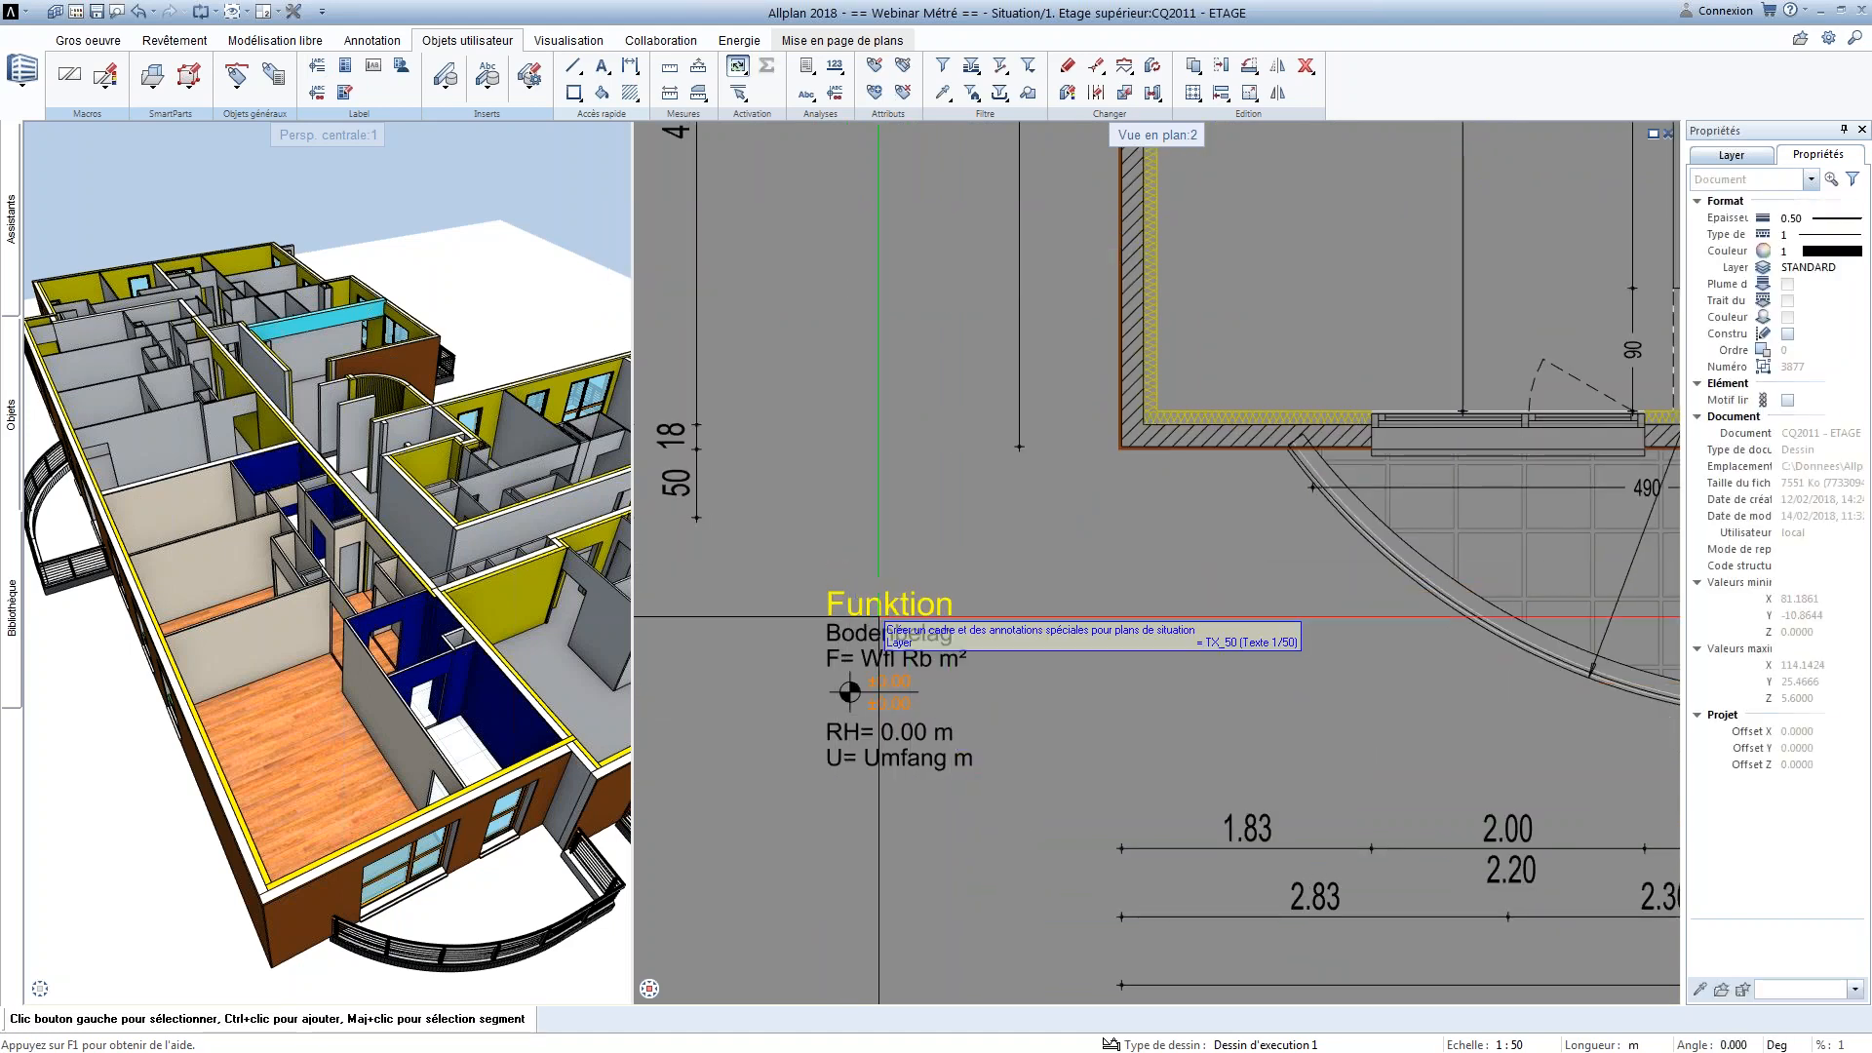
Set the leading text of the template's area line to "A="
left_click(884, 667)
double_click(884, 667)
key("Escape")
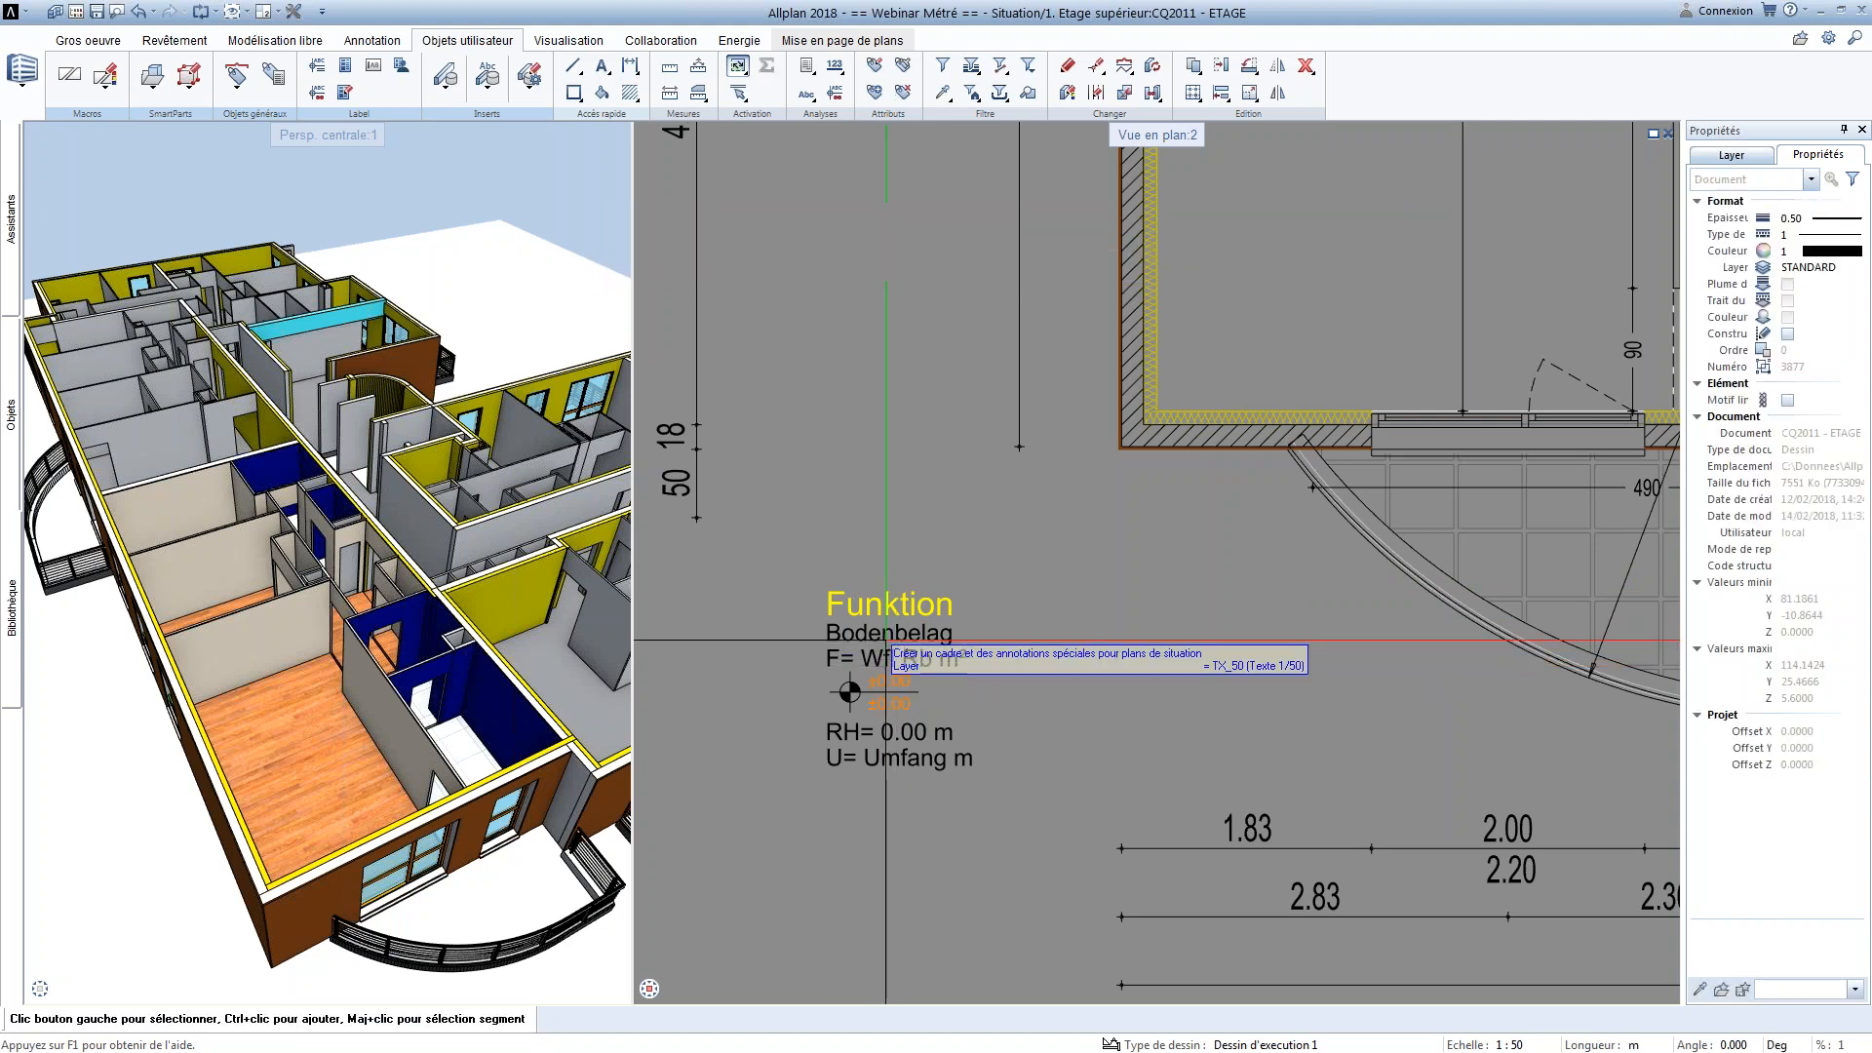
double_click(876, 656)
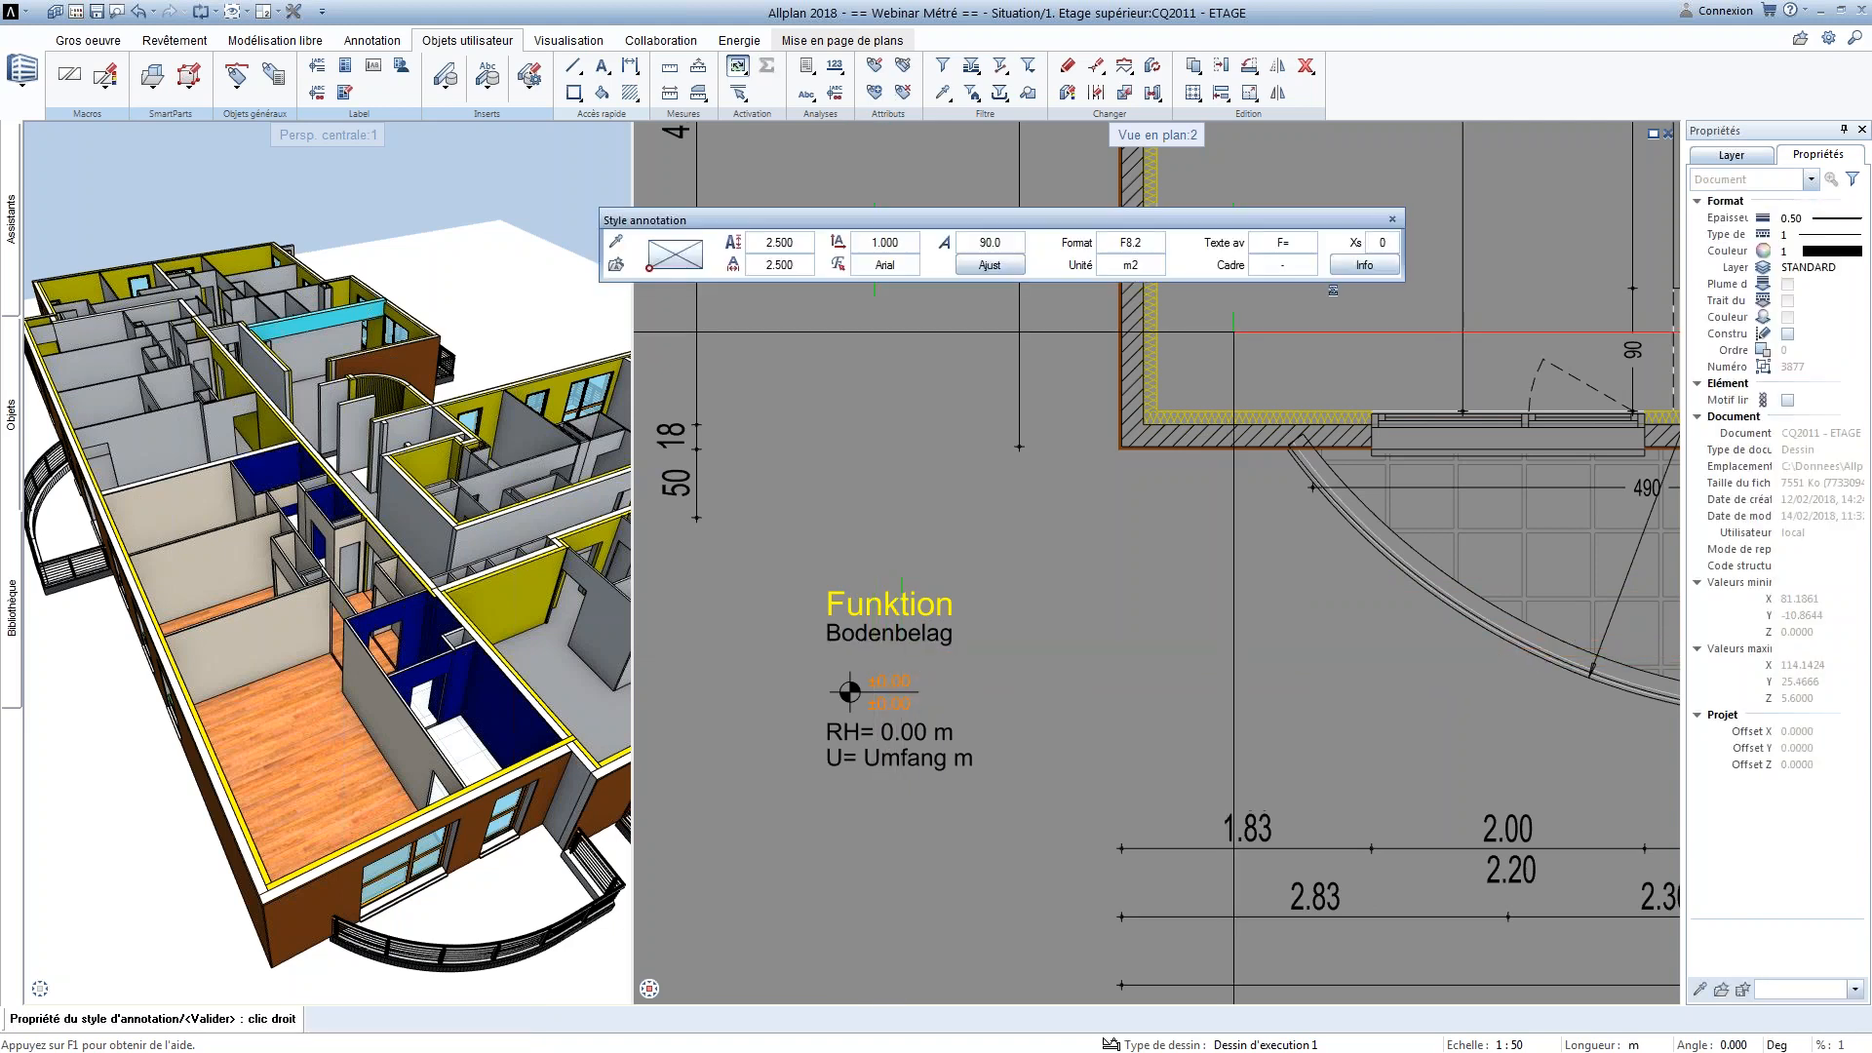
left_click(1261, 244)
left_click_drag(1247, 243, 1254, 244)
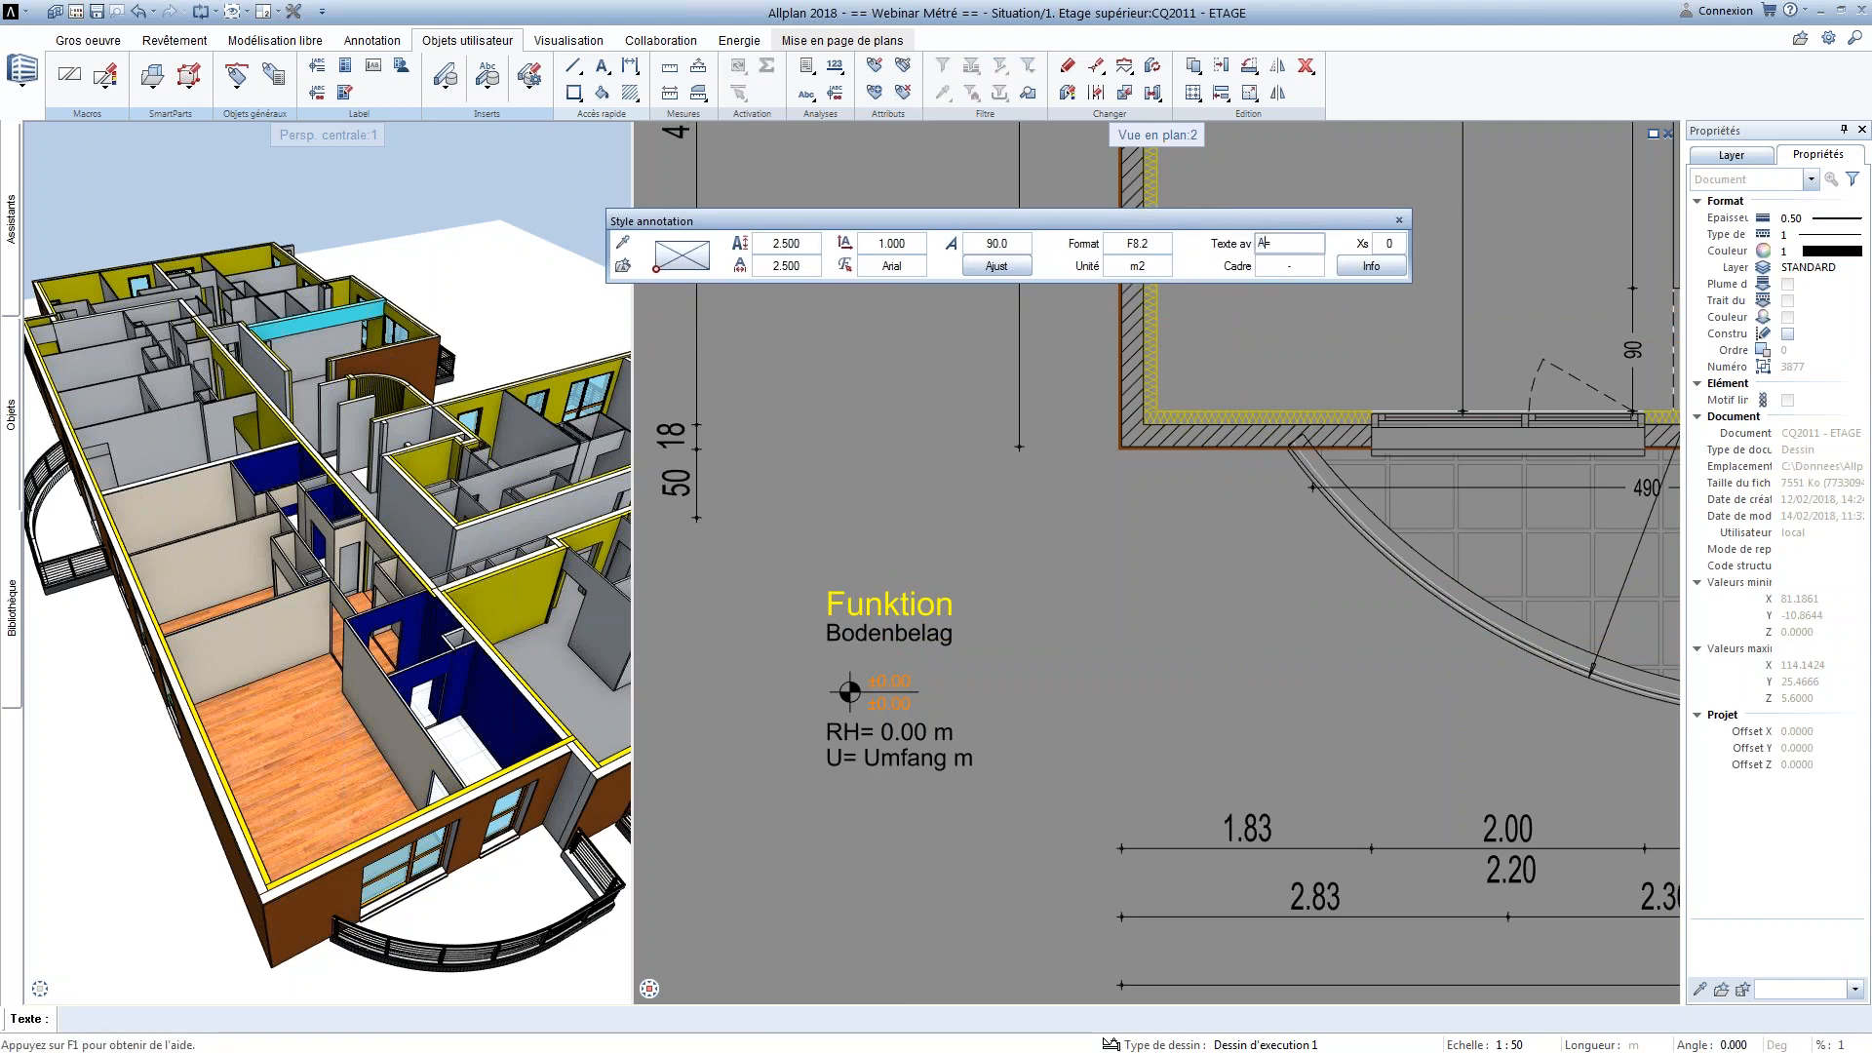
key("Return")
Assign the Surface_brute attribute from the Architecture - quantités group to the area line
left_click(1362, 269)
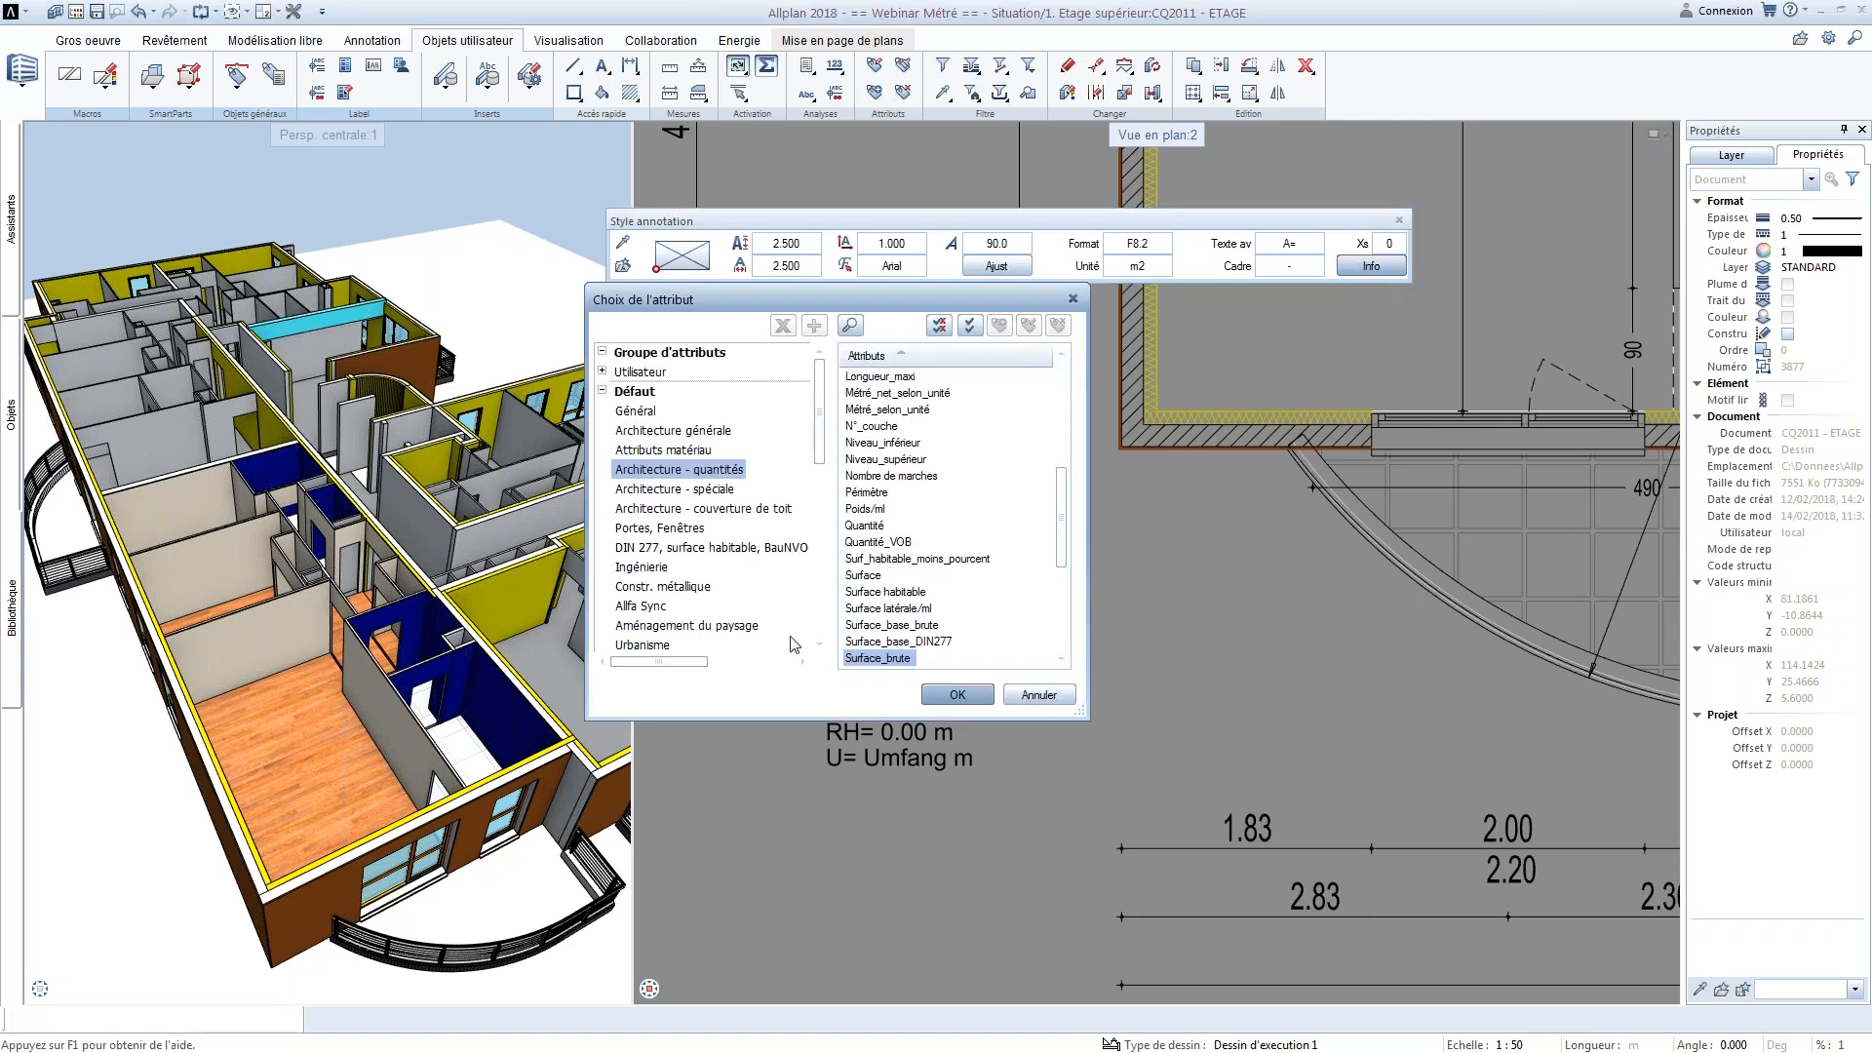
left_click(958, 694)
key("Escape")
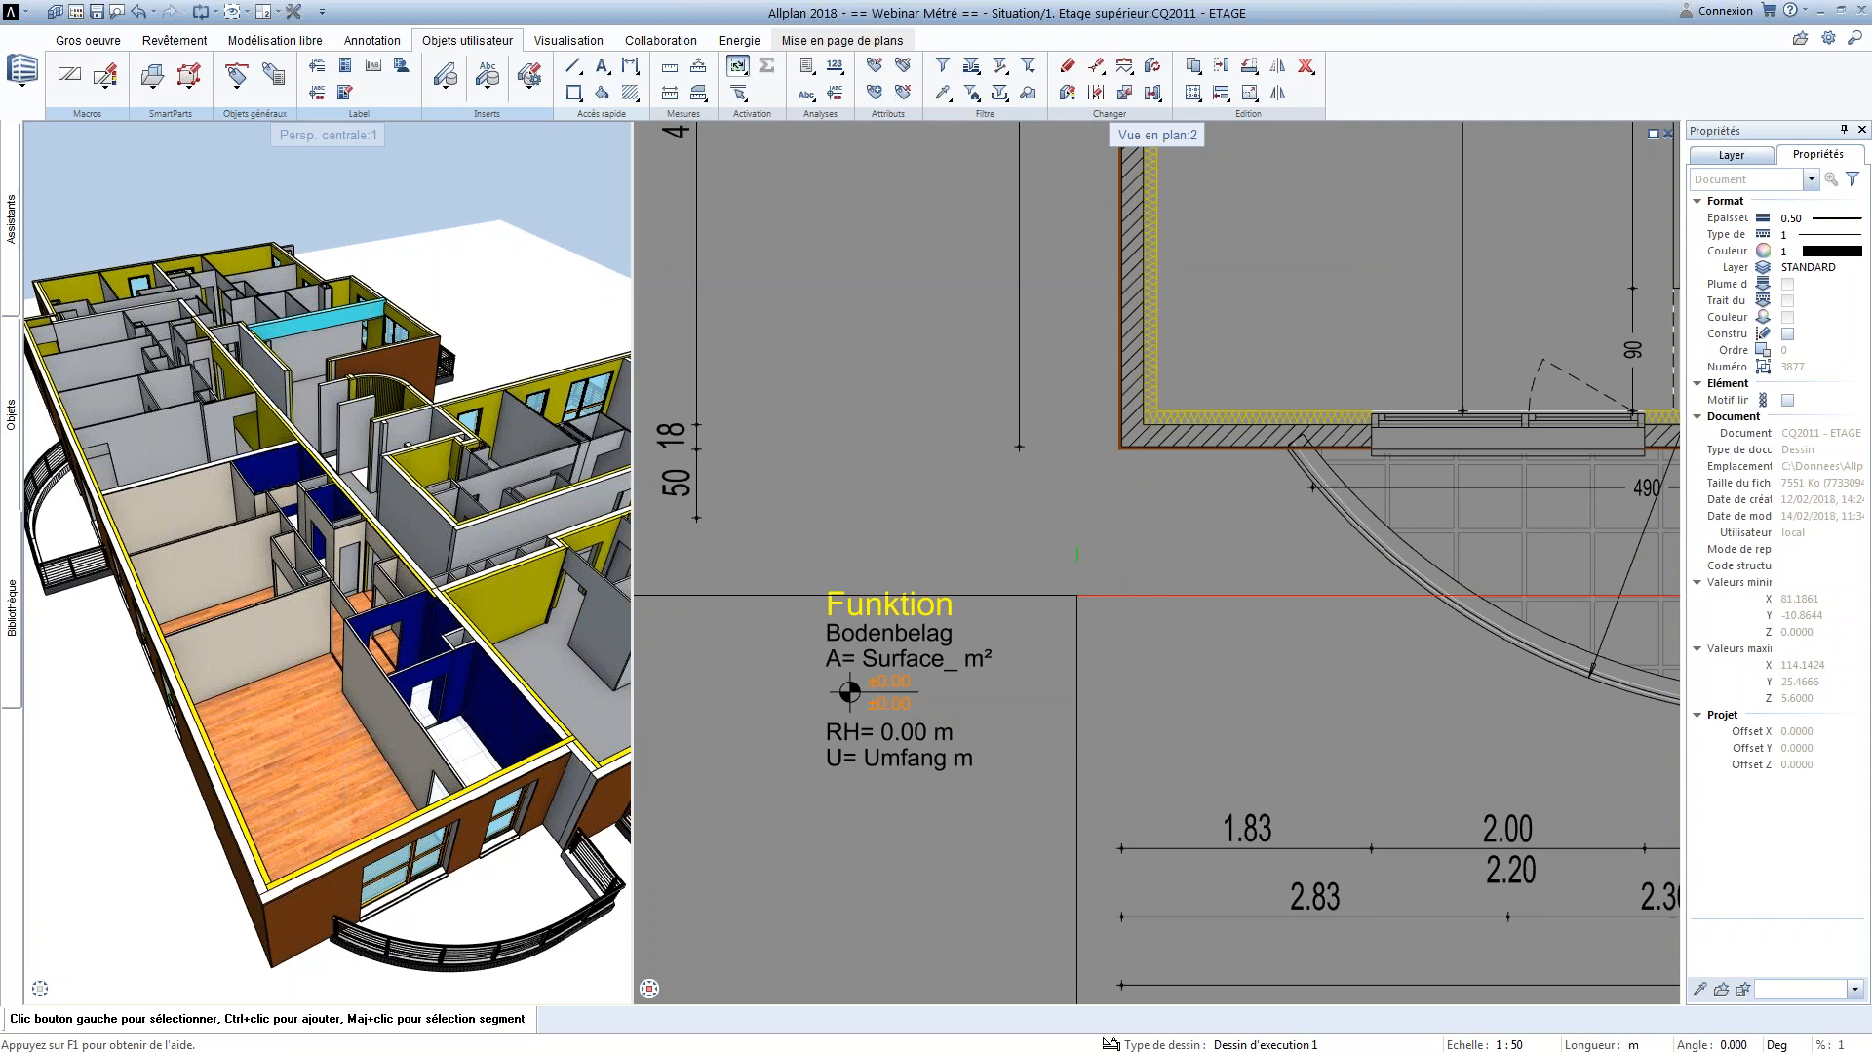
Review the formula of the upper ±0.00 level value and set its custom unit to "fini"
scroll(926, 697, "up", 1)
left_click(898, 668)
double_click(898, 668)
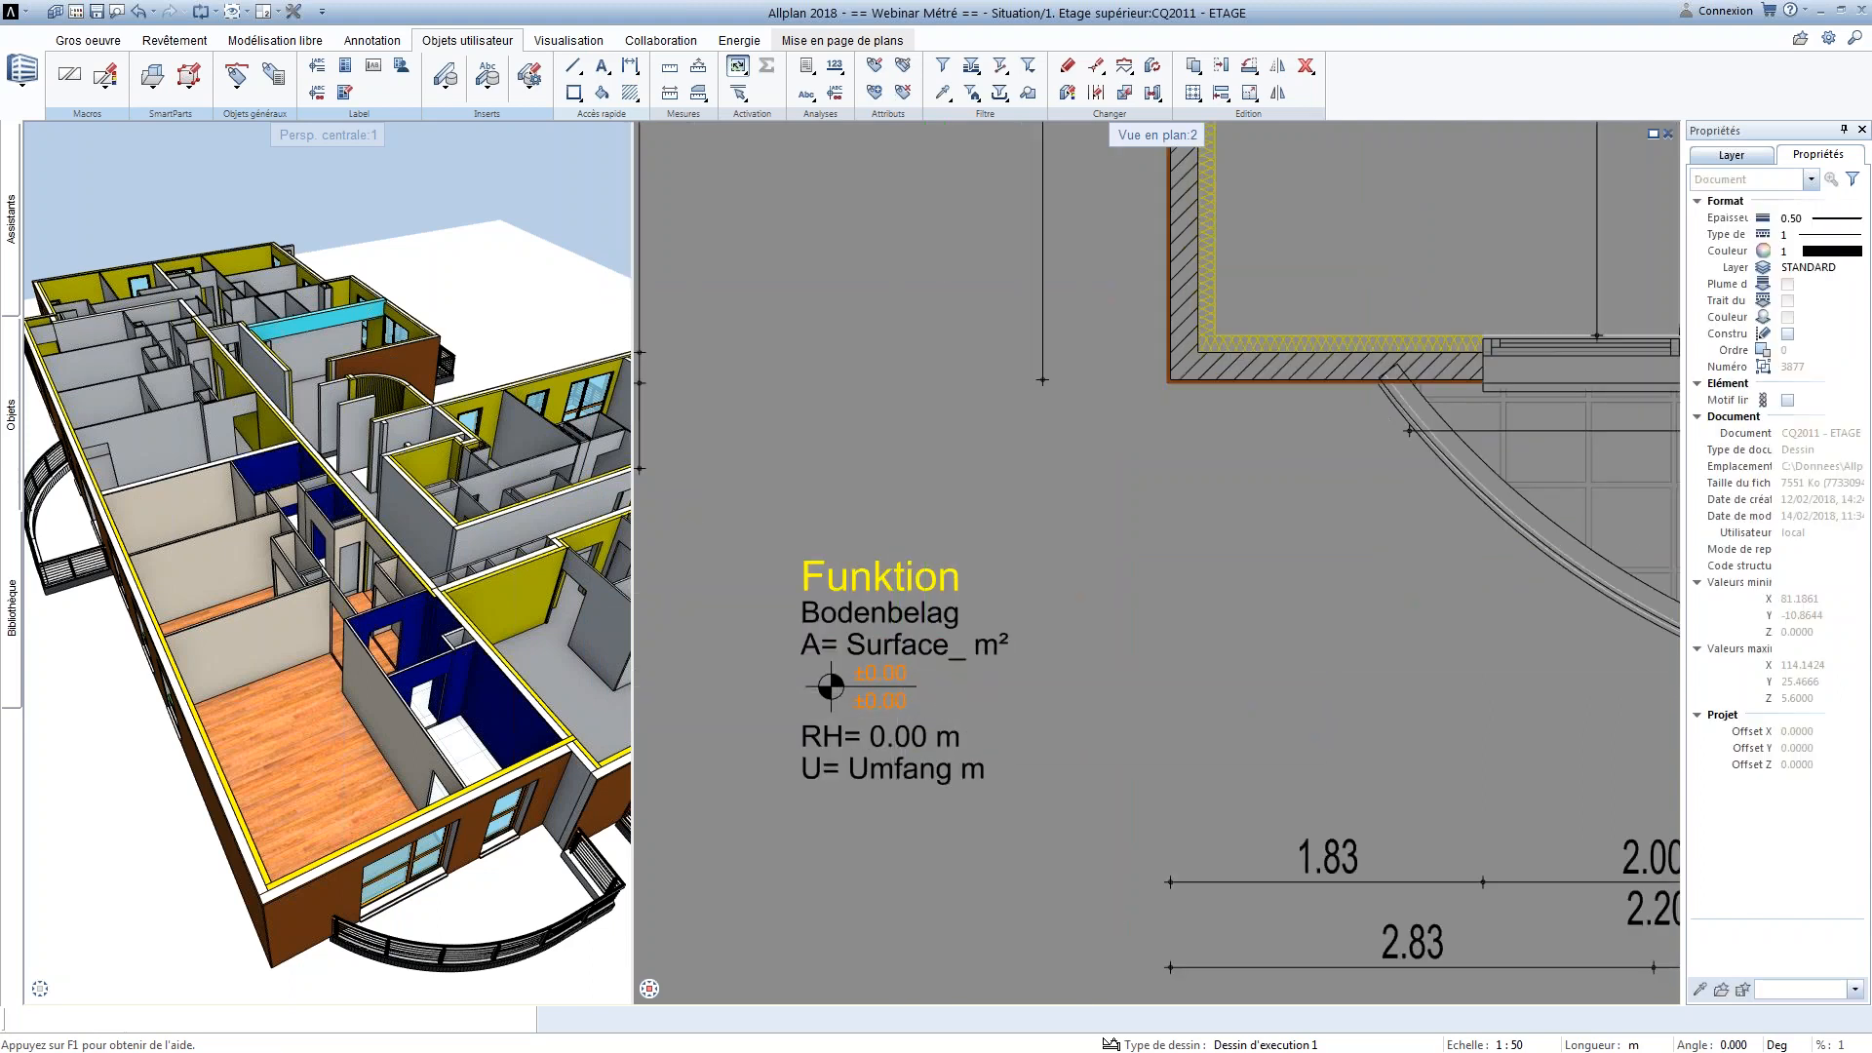
key("Escape")
scroll(894, 680, "up", 3)
left_click(895, 671)
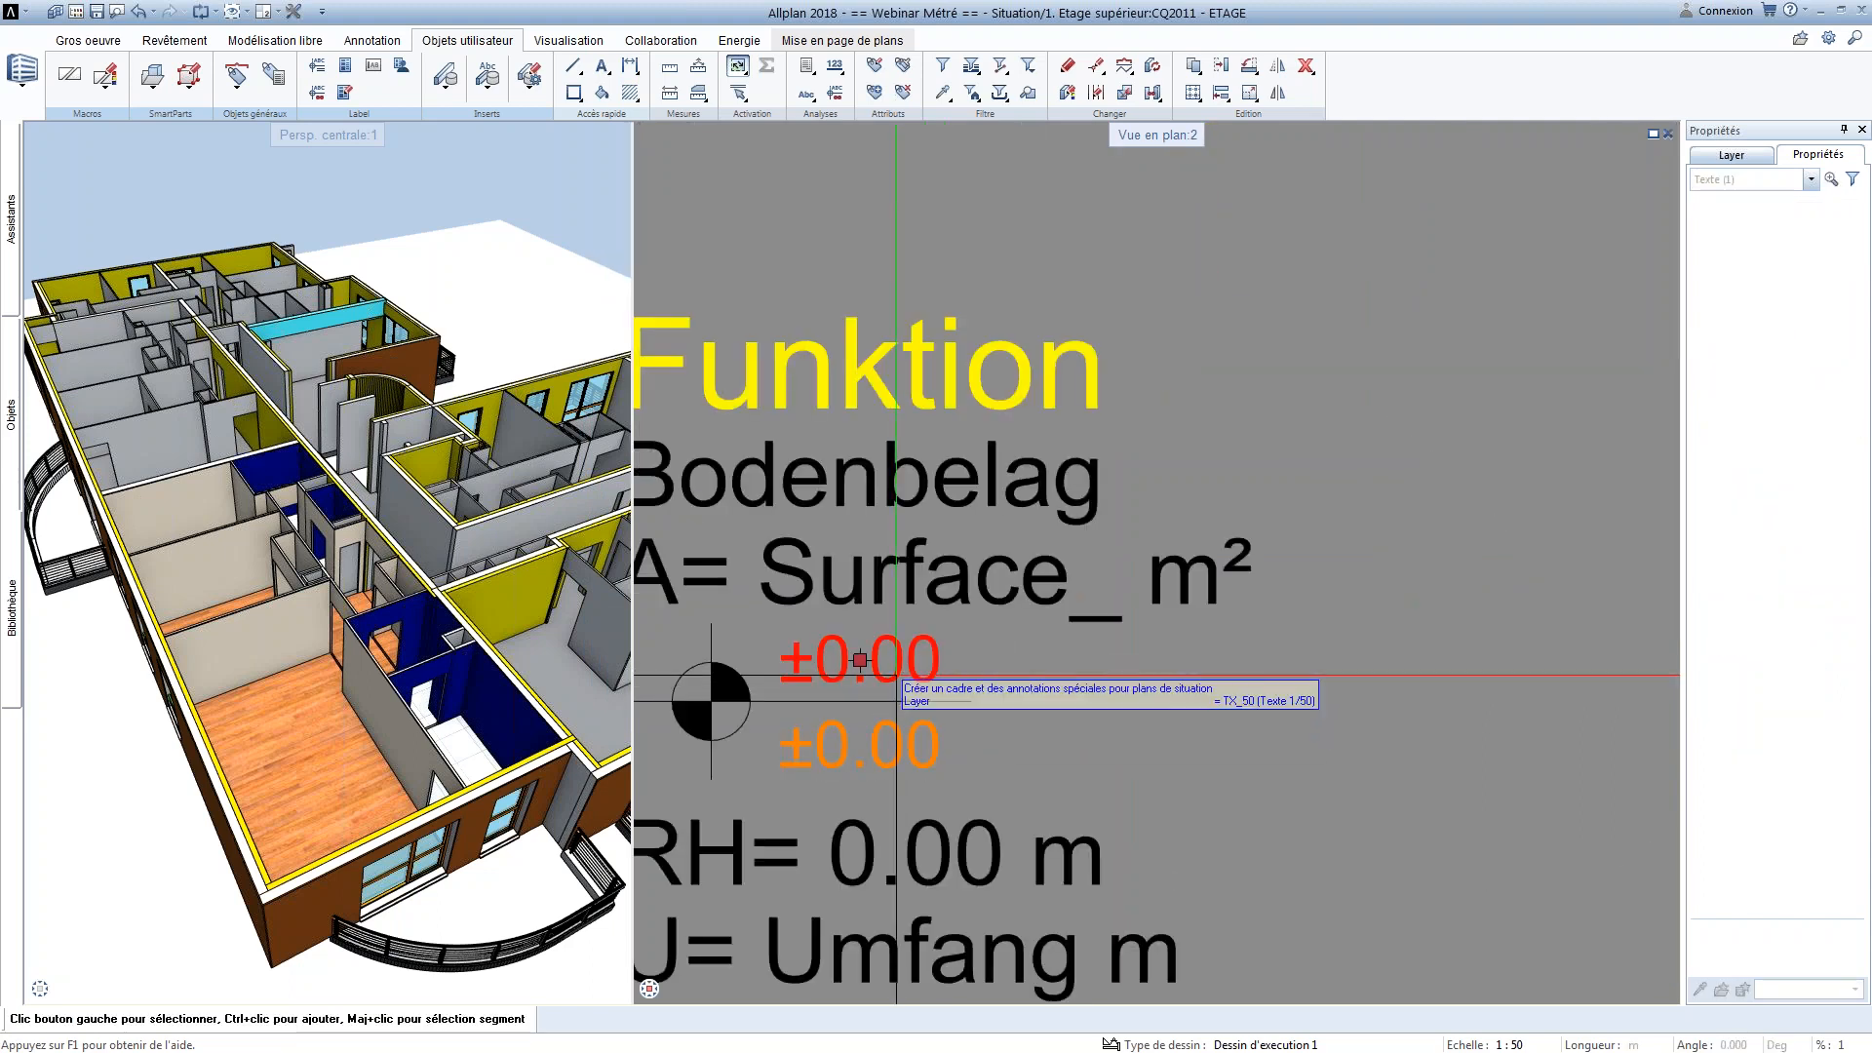
double_click(859, 660)
left_click(1371, 266)
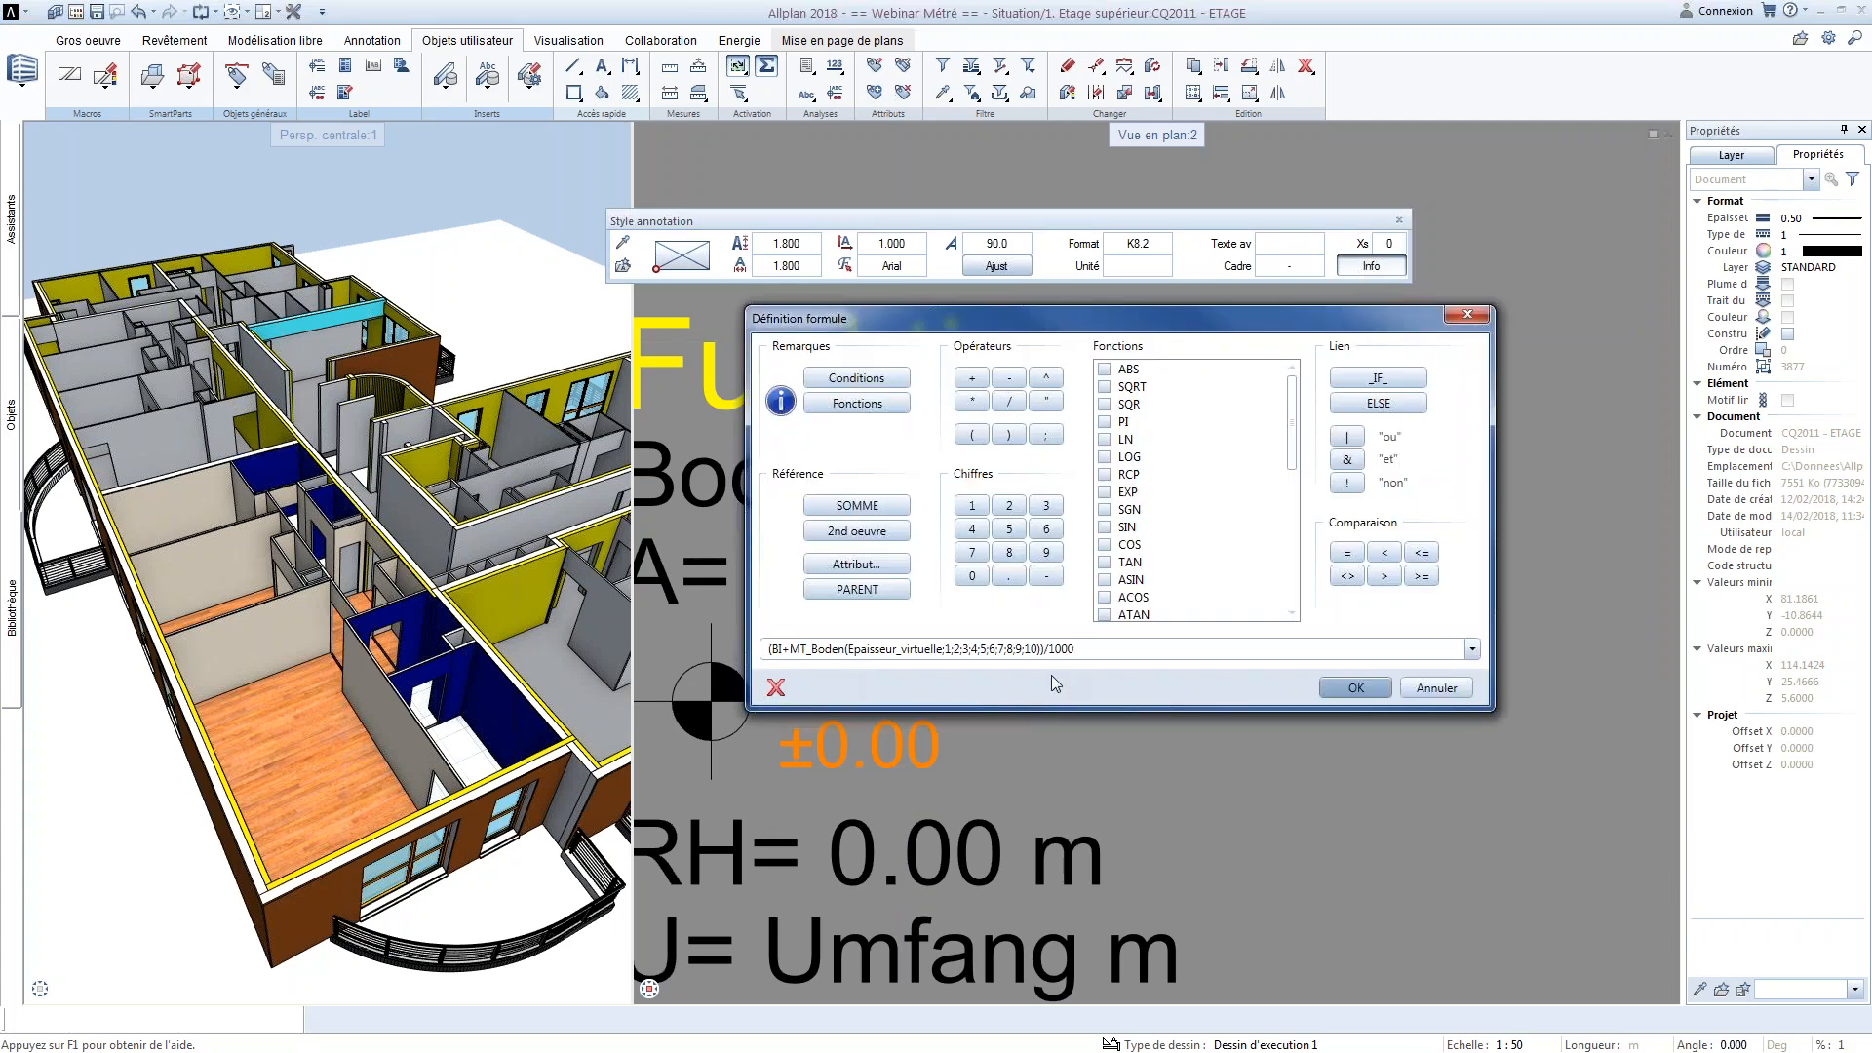
left_click(1356, 688)
left_click(1152, 267)
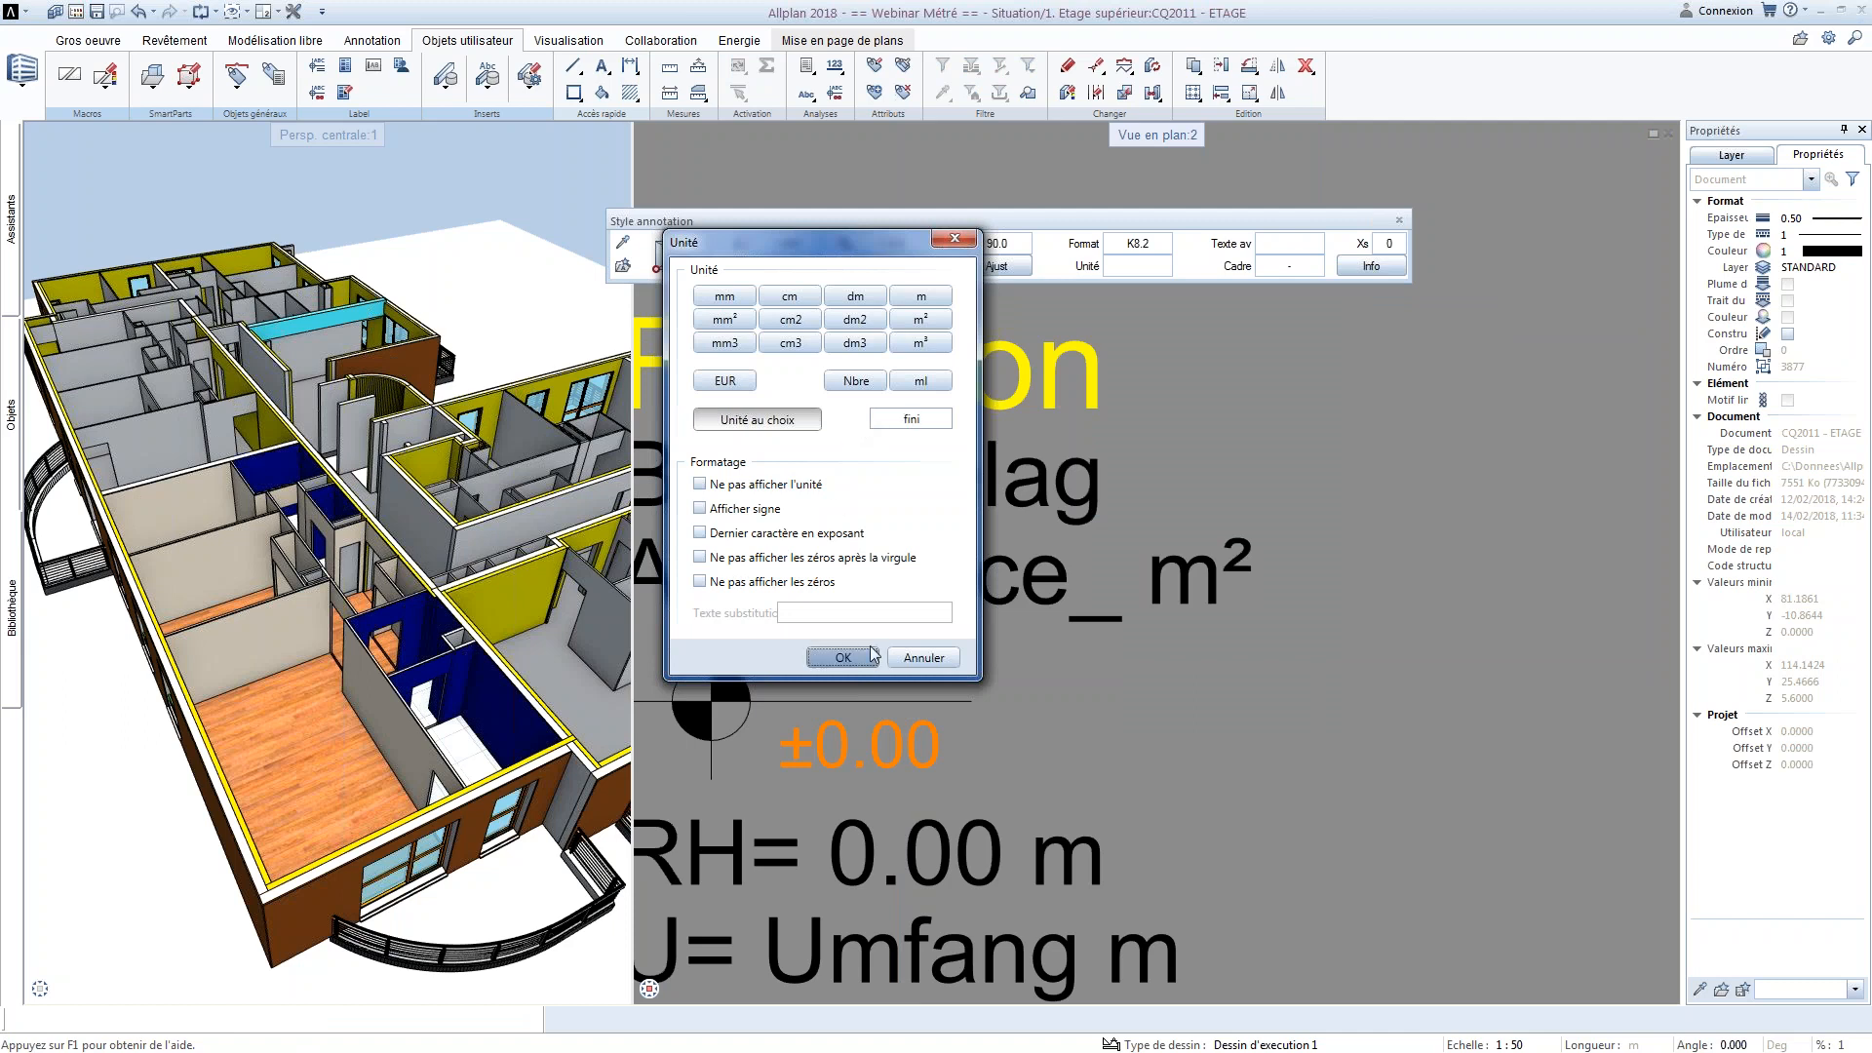
left_click(843, 658)
Set the custom unit of the template's lower ±0.00 level value to "brut"
scroll(894, 710, "down", 2)
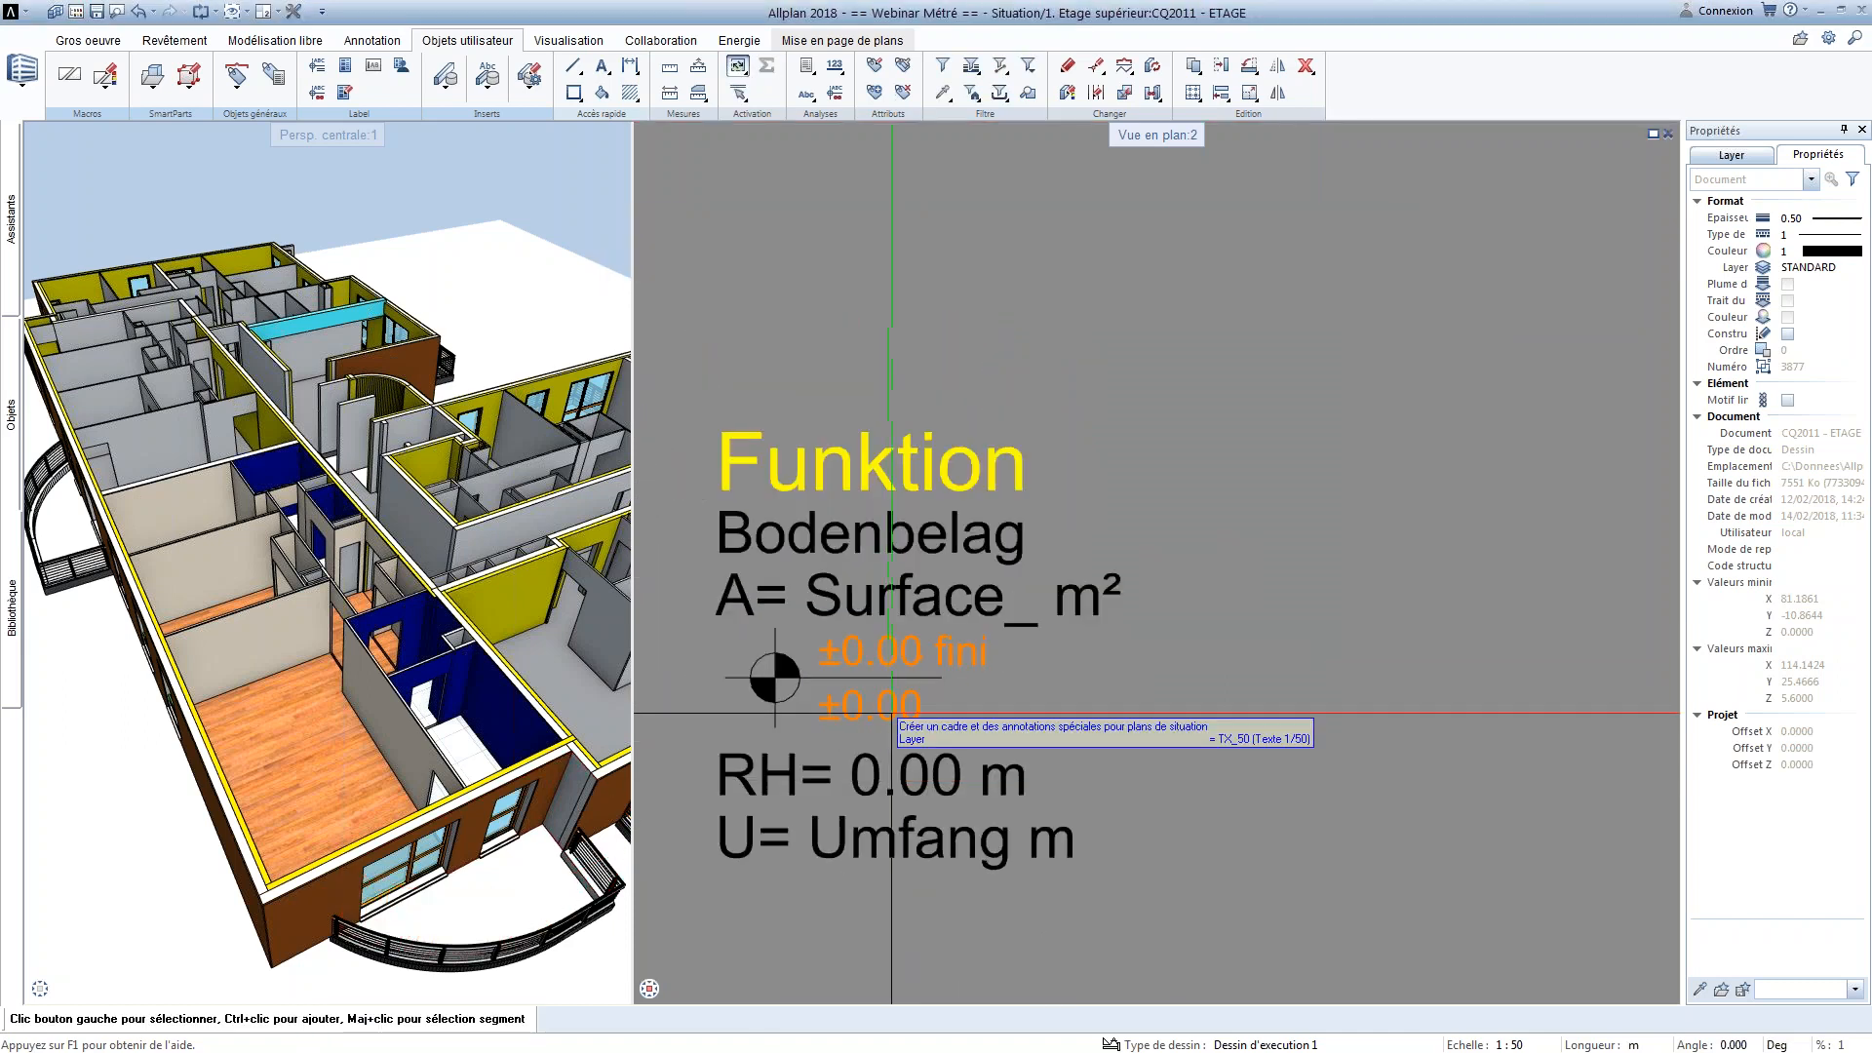
left_click(894, 710)
double_click(894, 710)
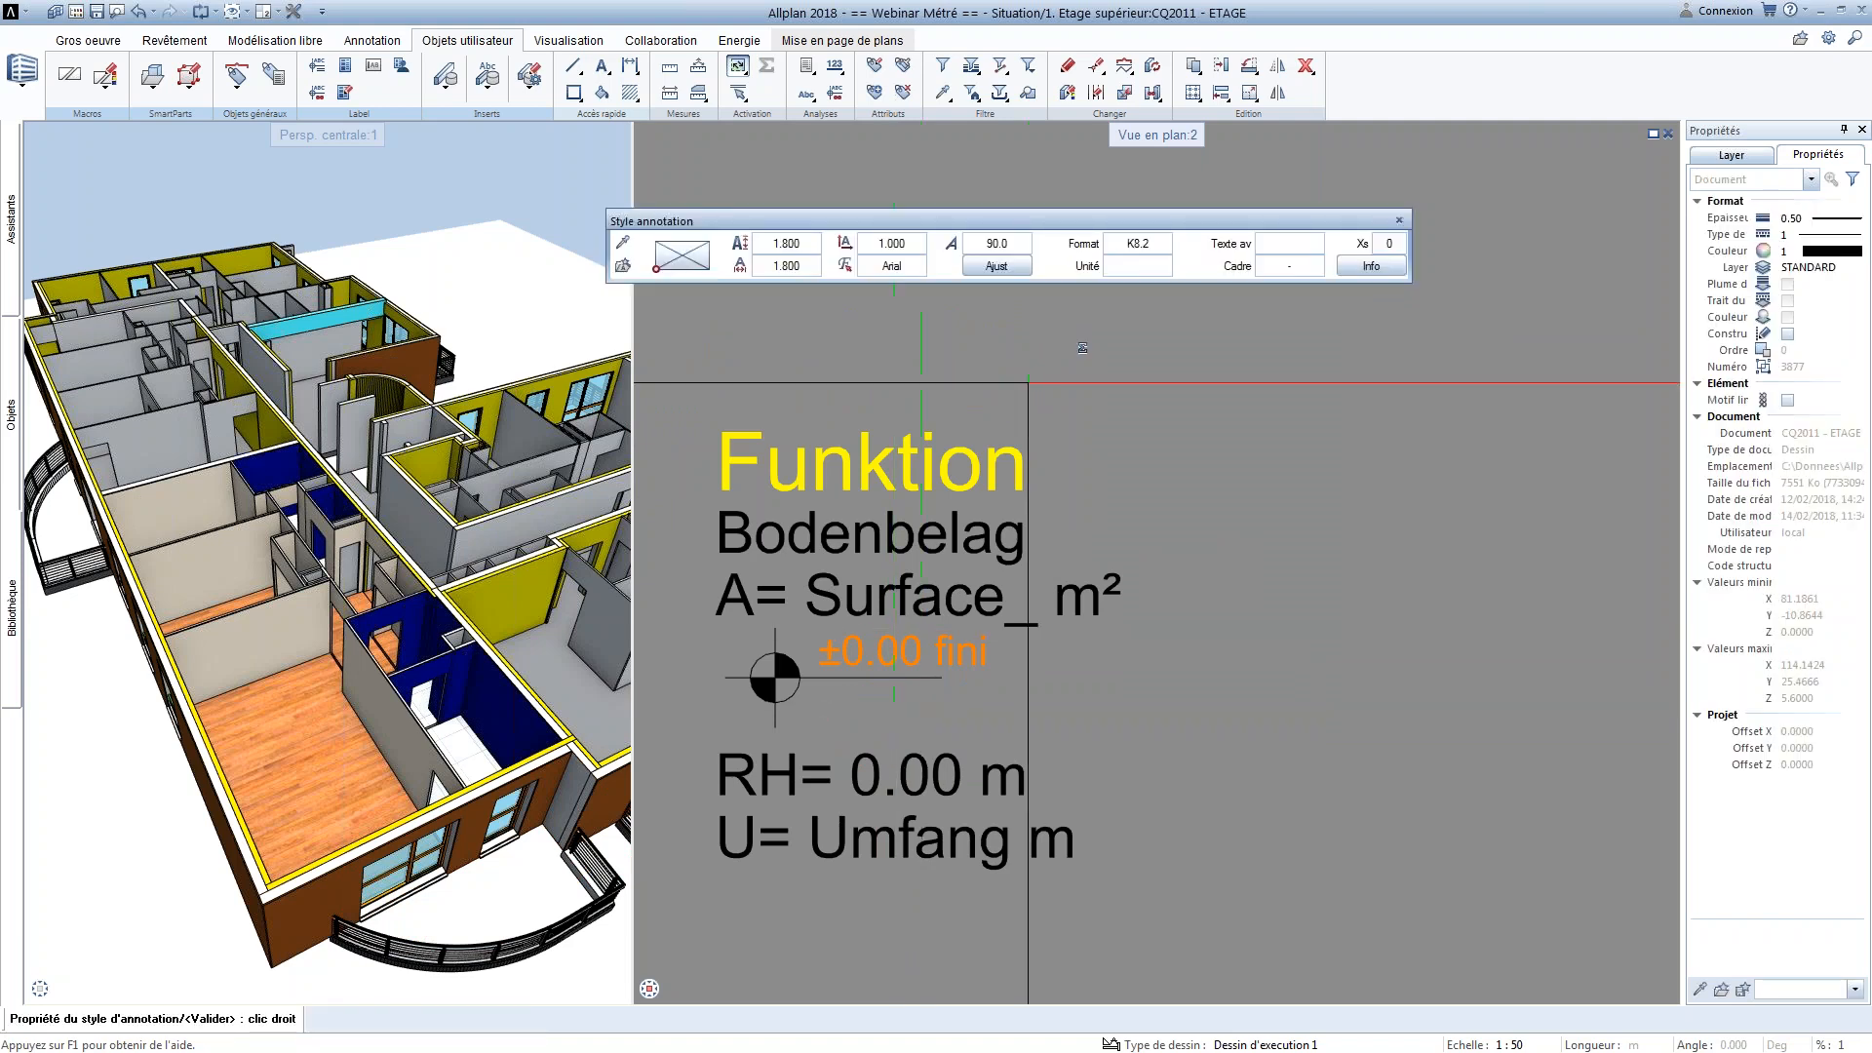
left_click(1152, 268)
left_click(901, 422)
type("brut")
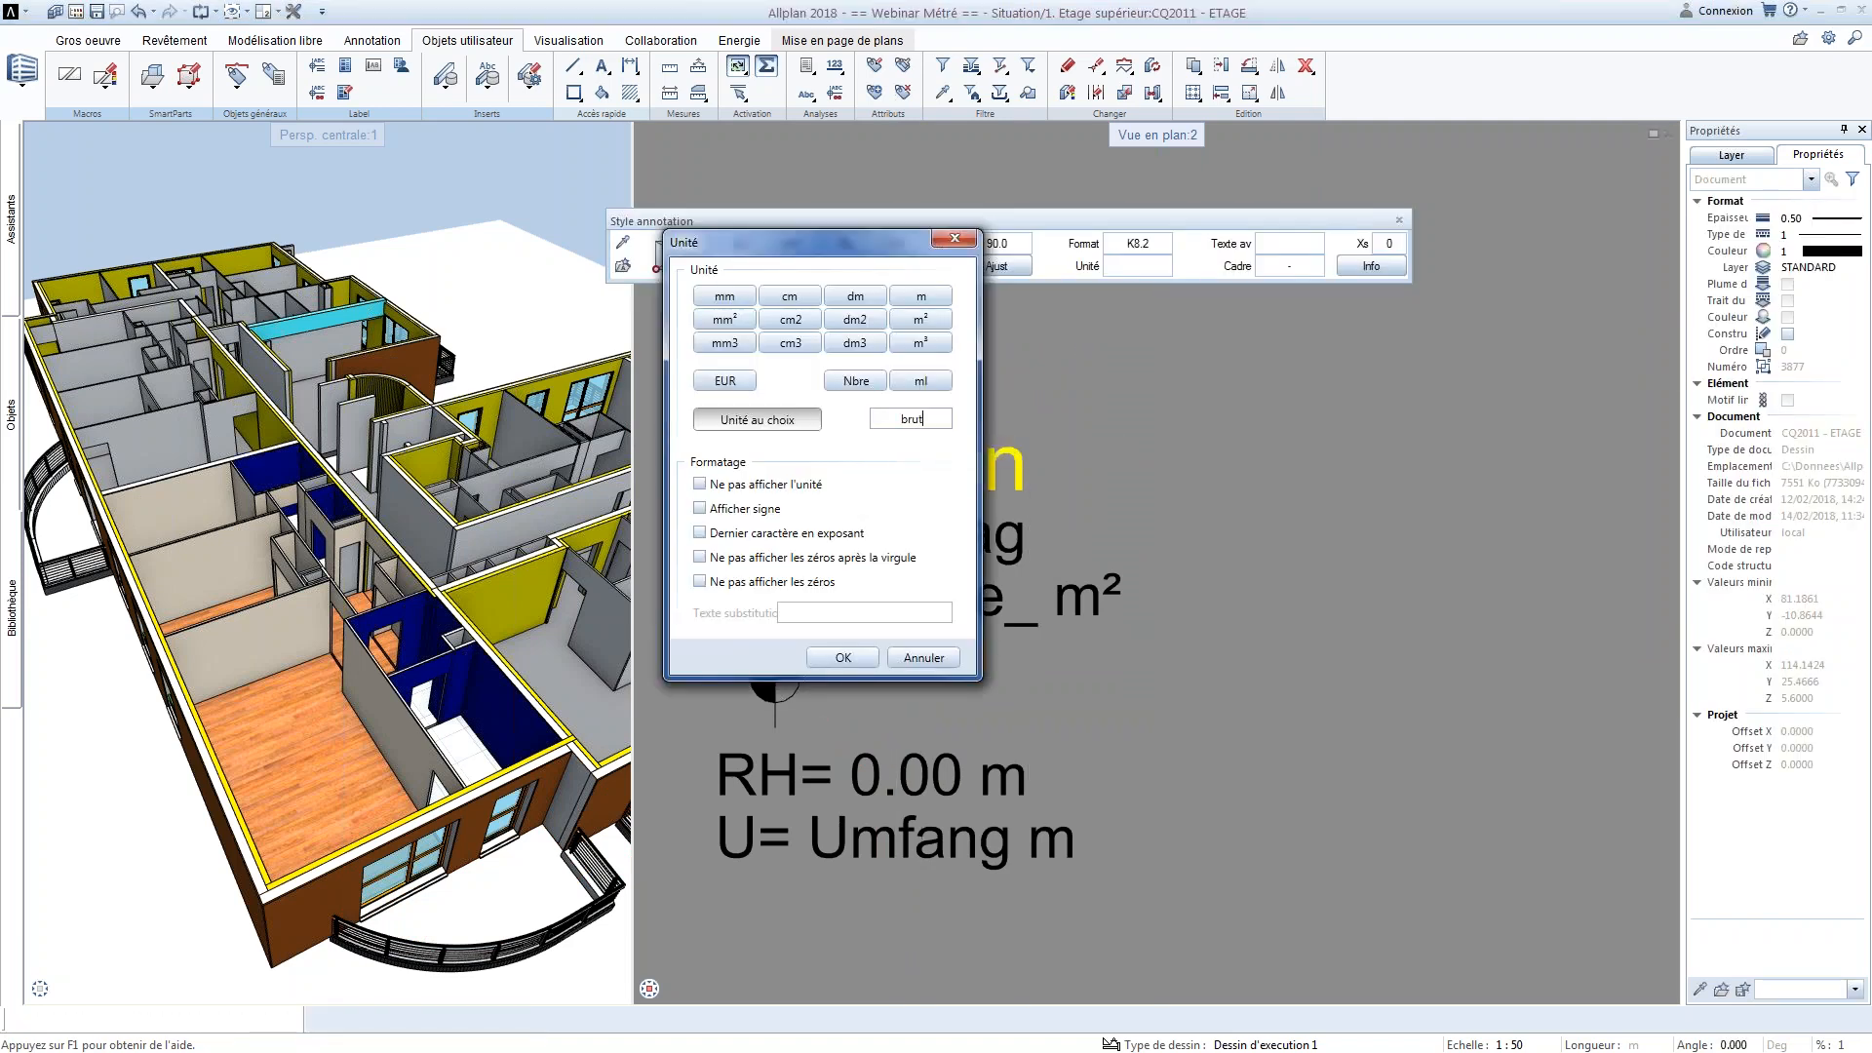
left_click(844, 658)
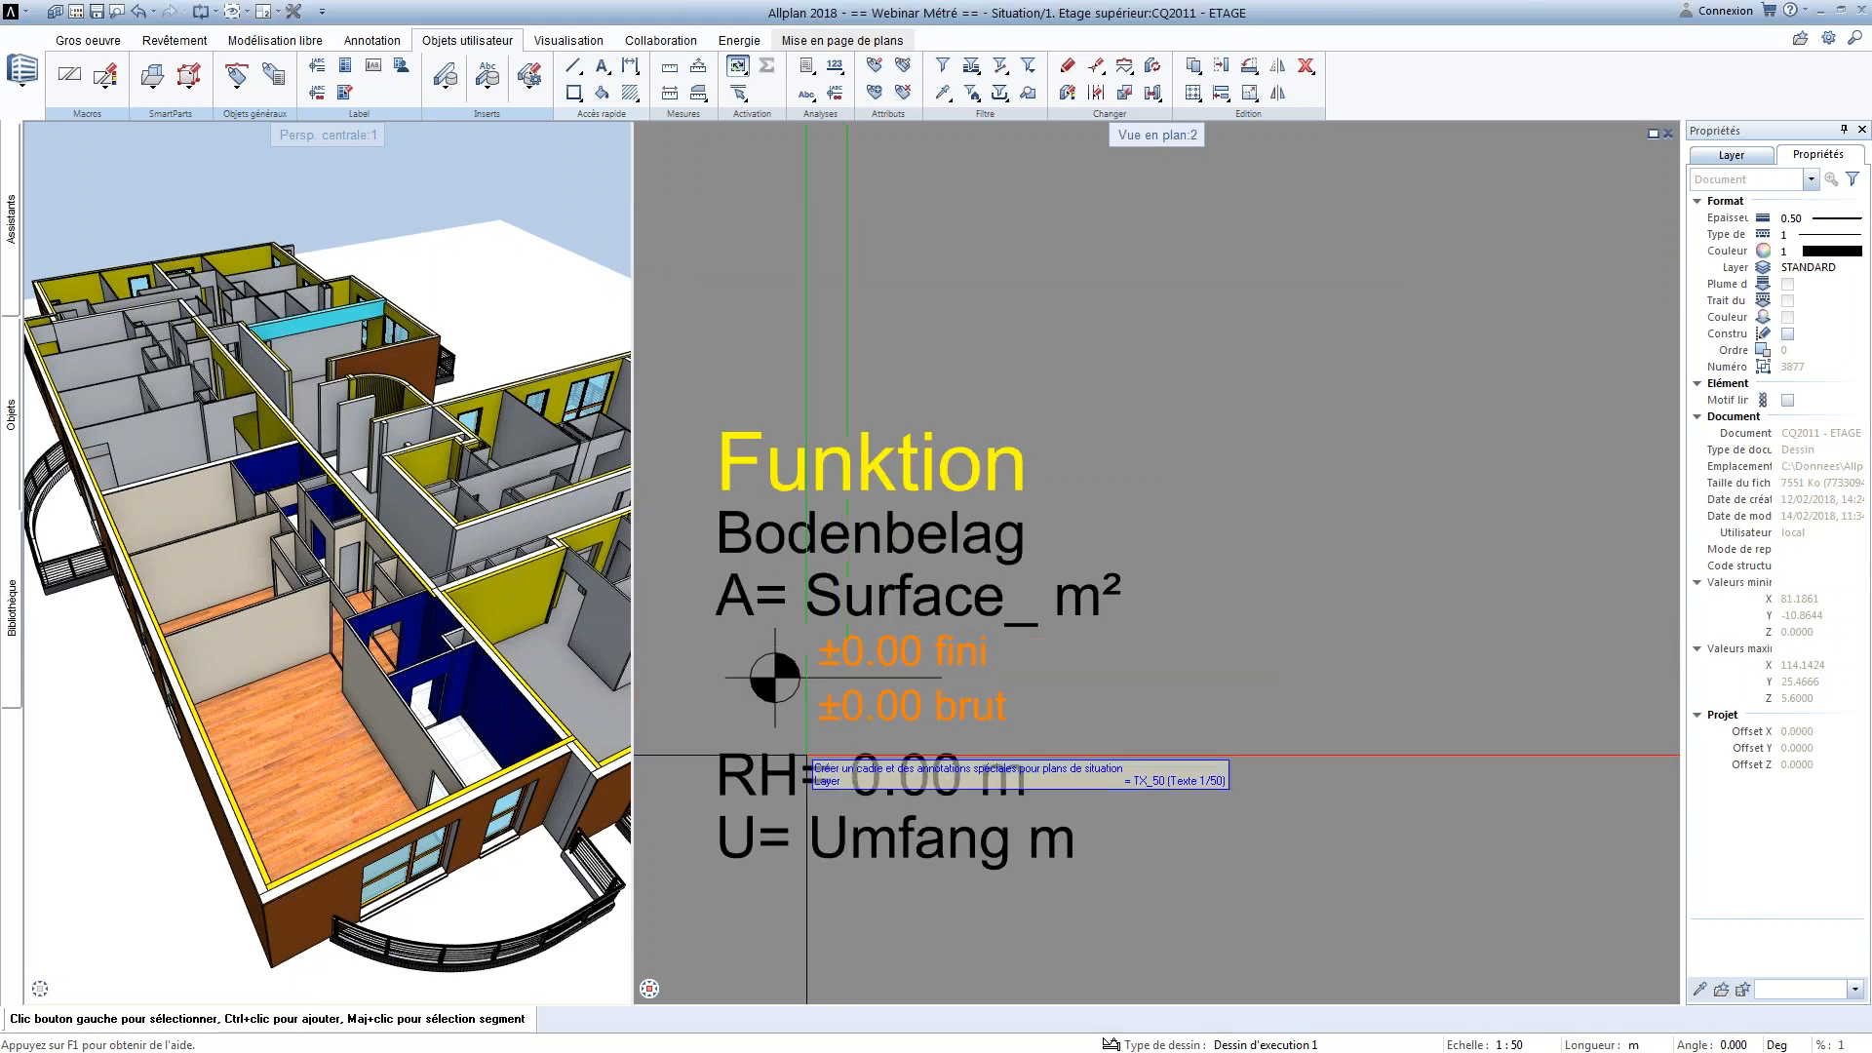
Review the formula of the template's RH height line and set its leading text to "HSP="
middle_click_drag(967, 721, 1020, 622)
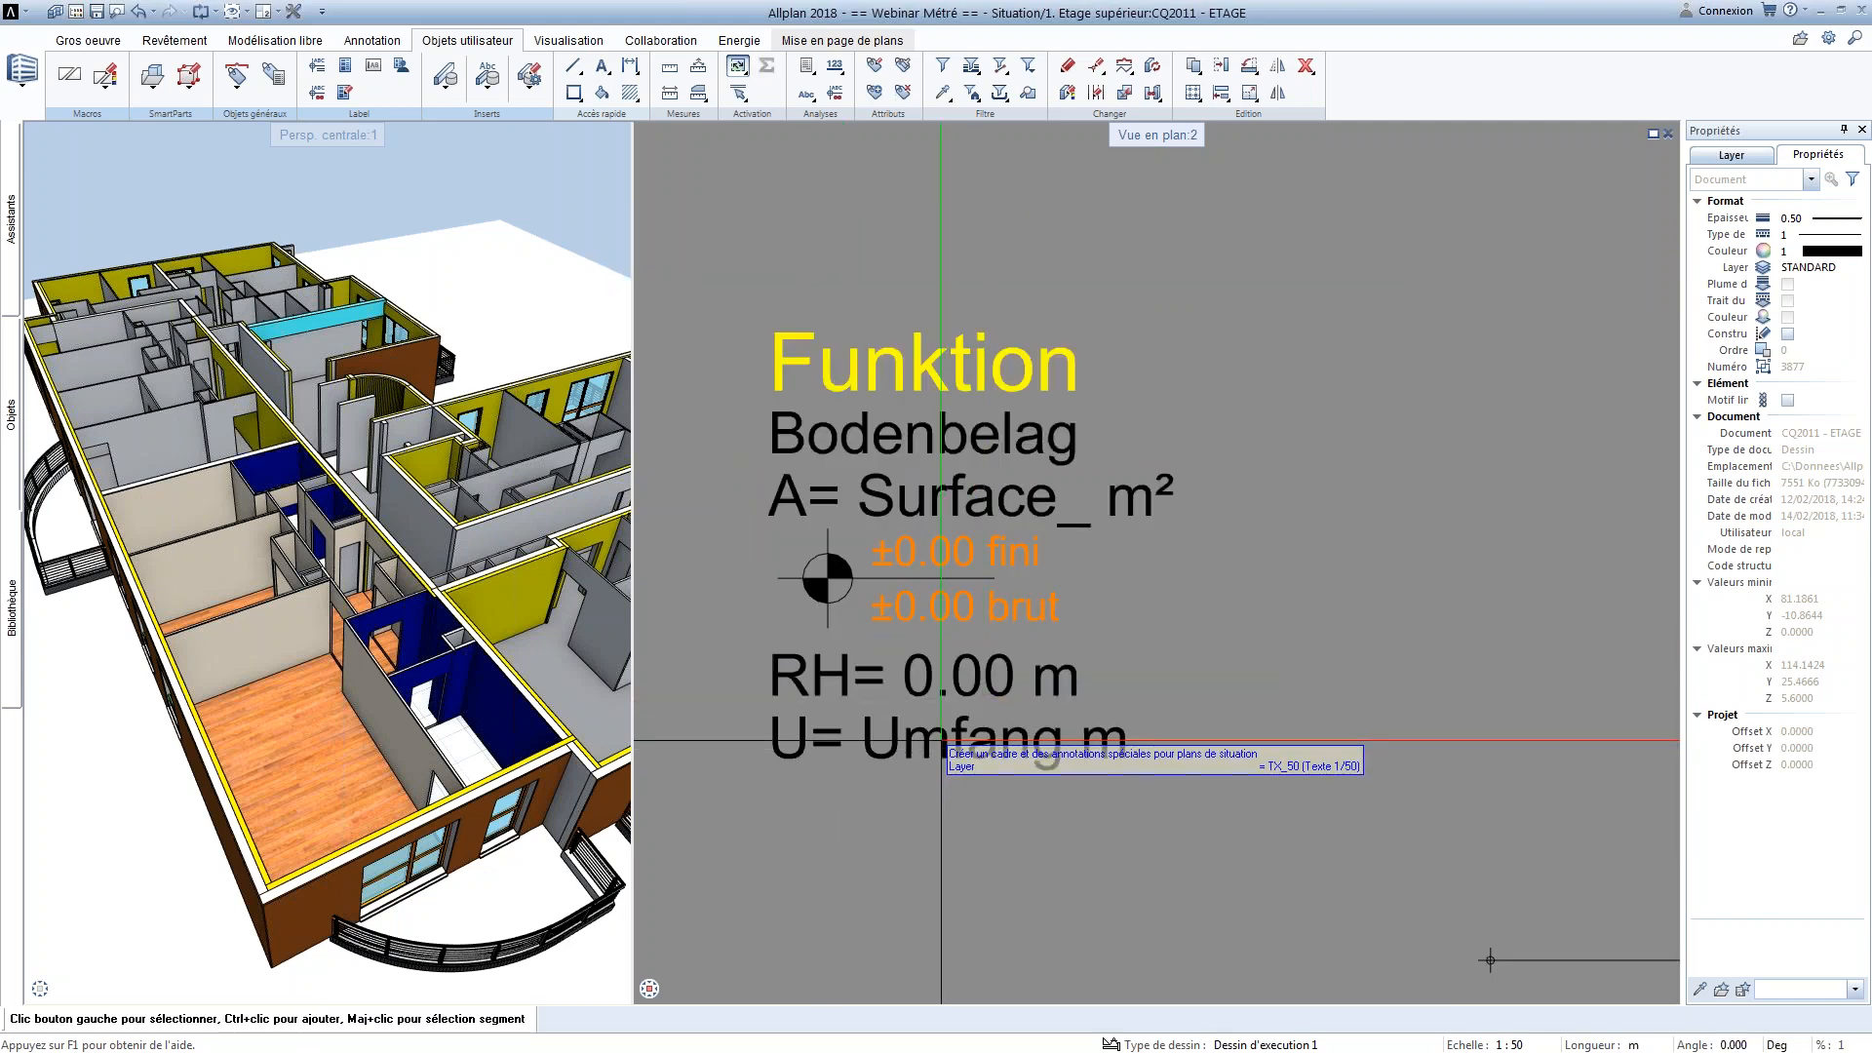
left_click(827, 680)
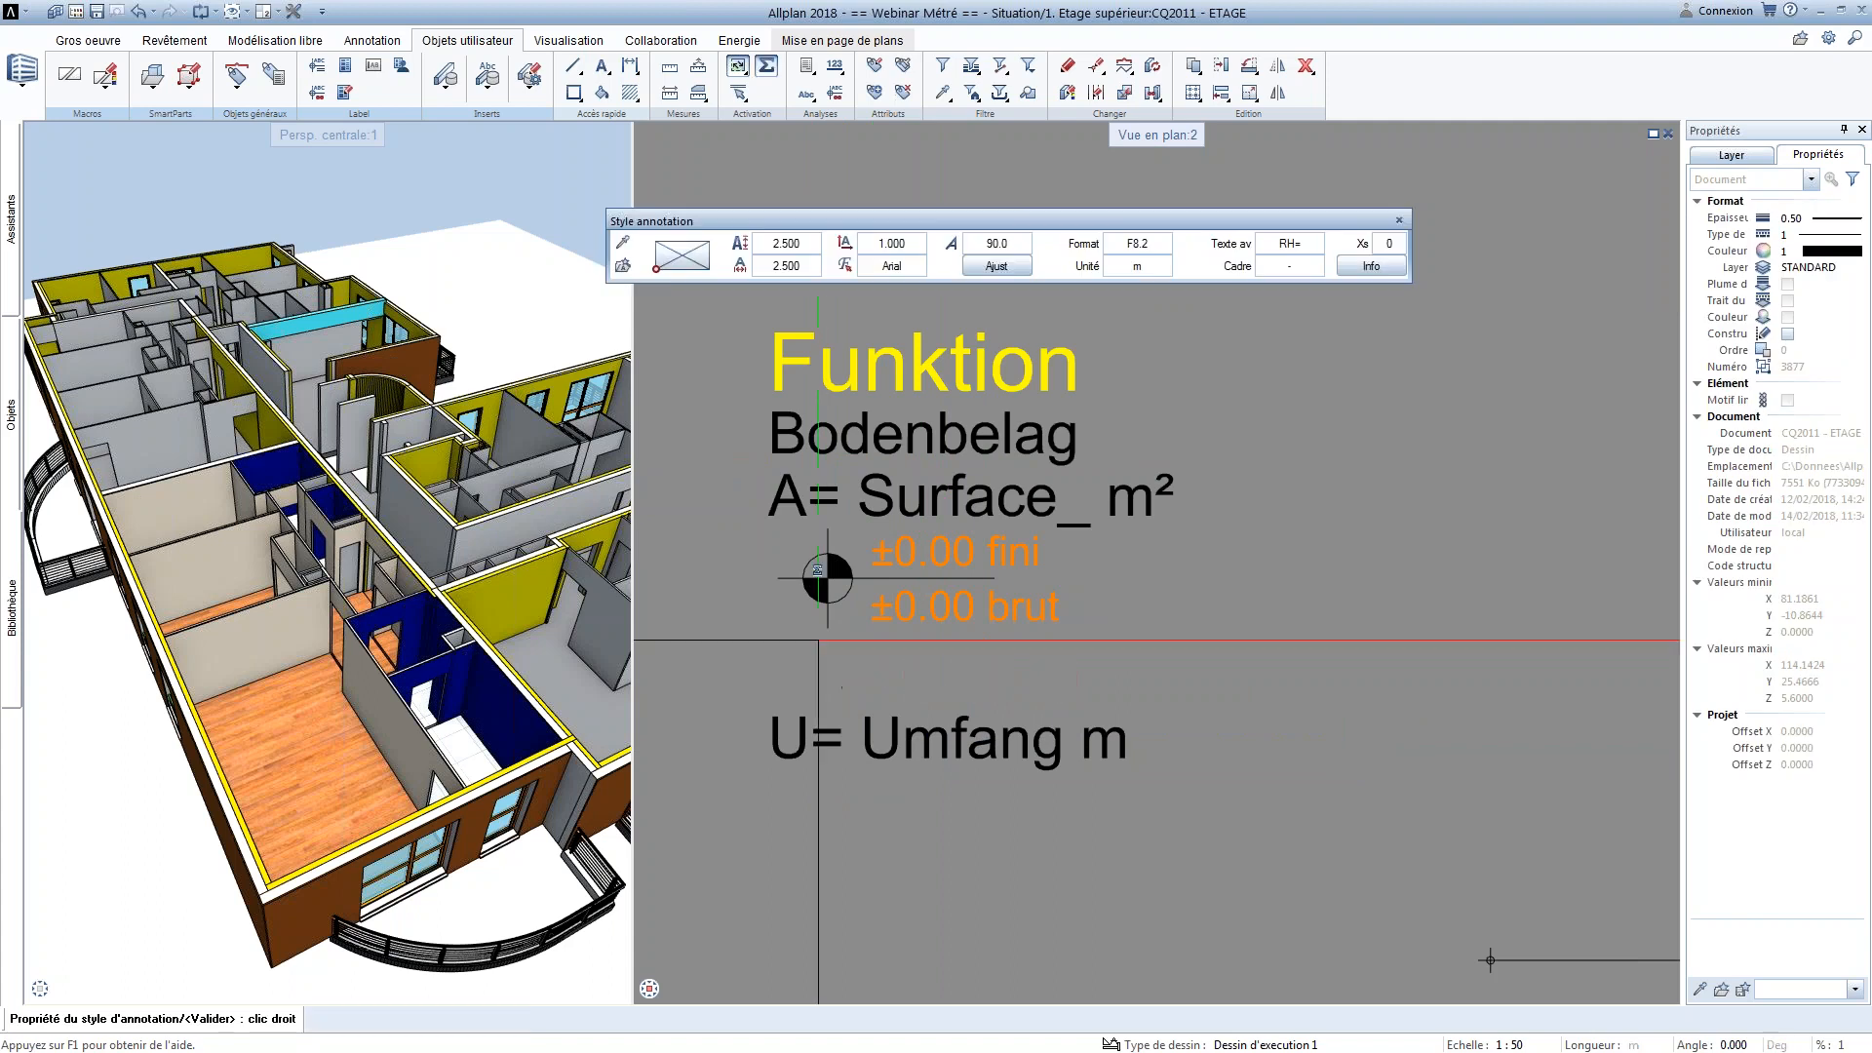
left_click(1387, 273)
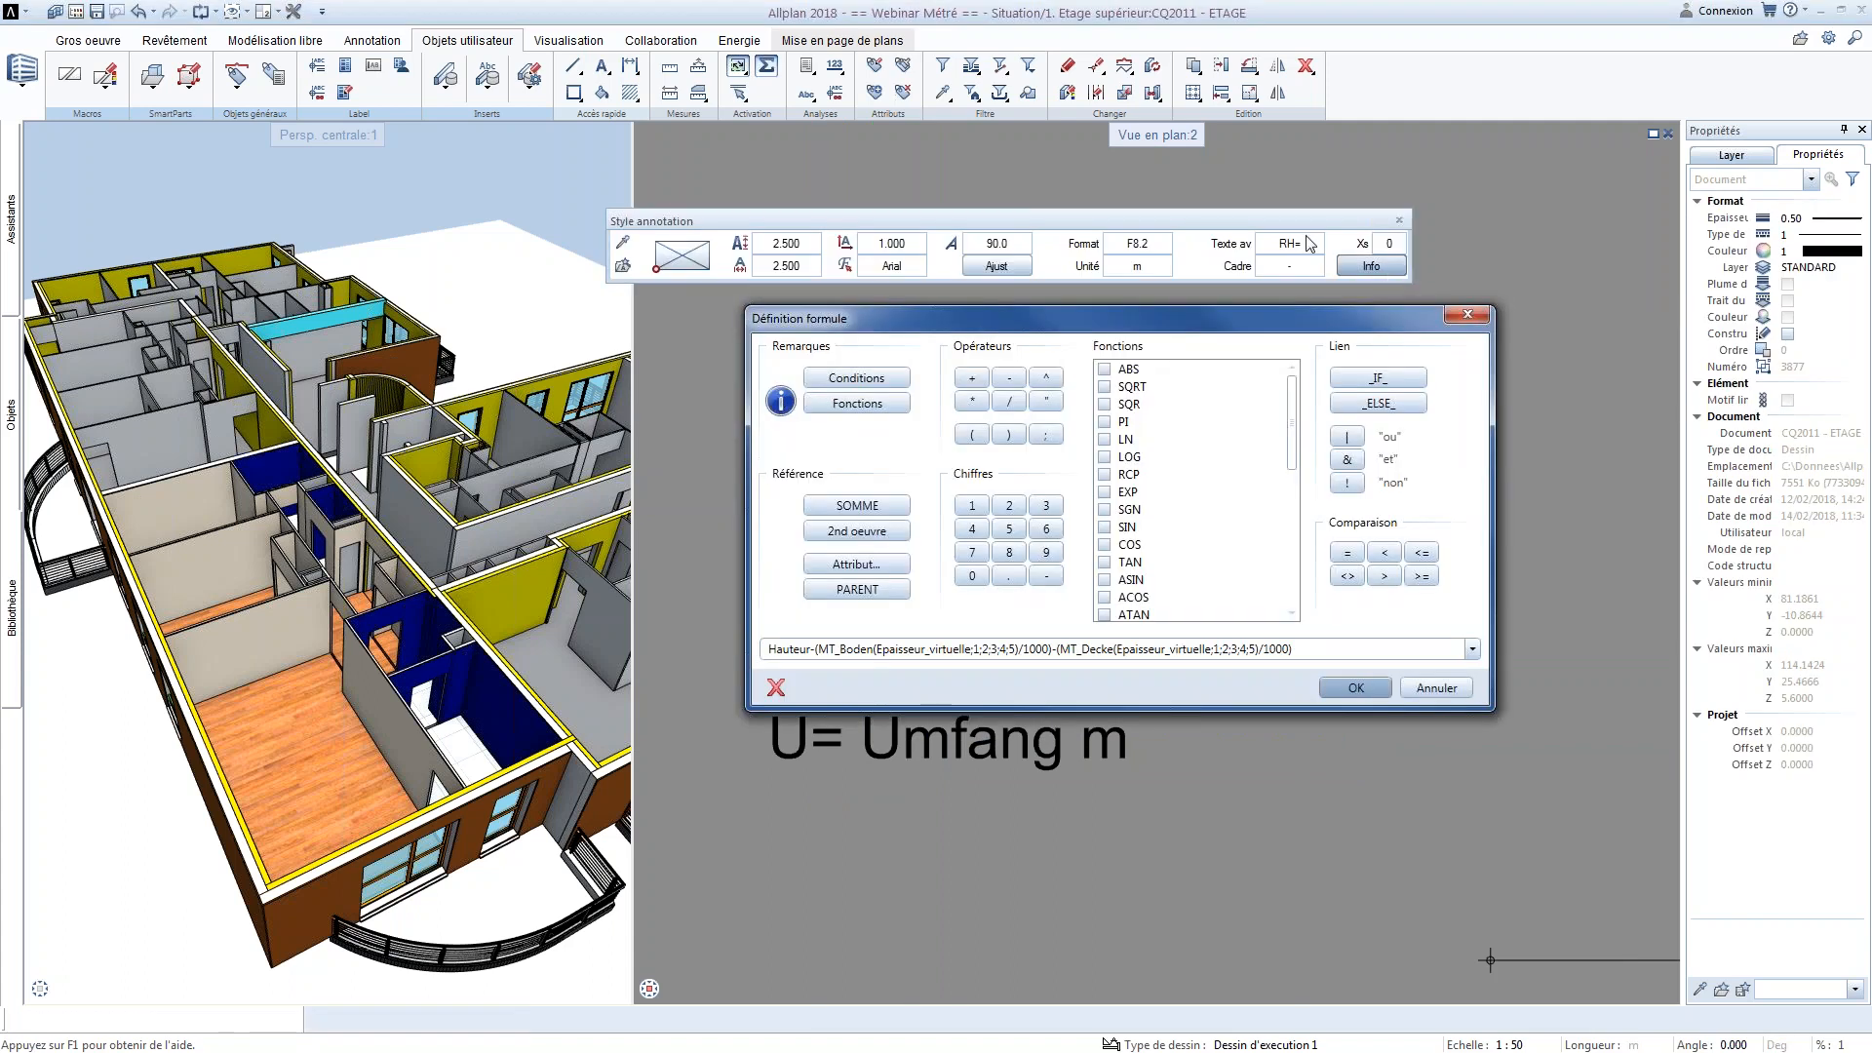
left_click(1282, 242)
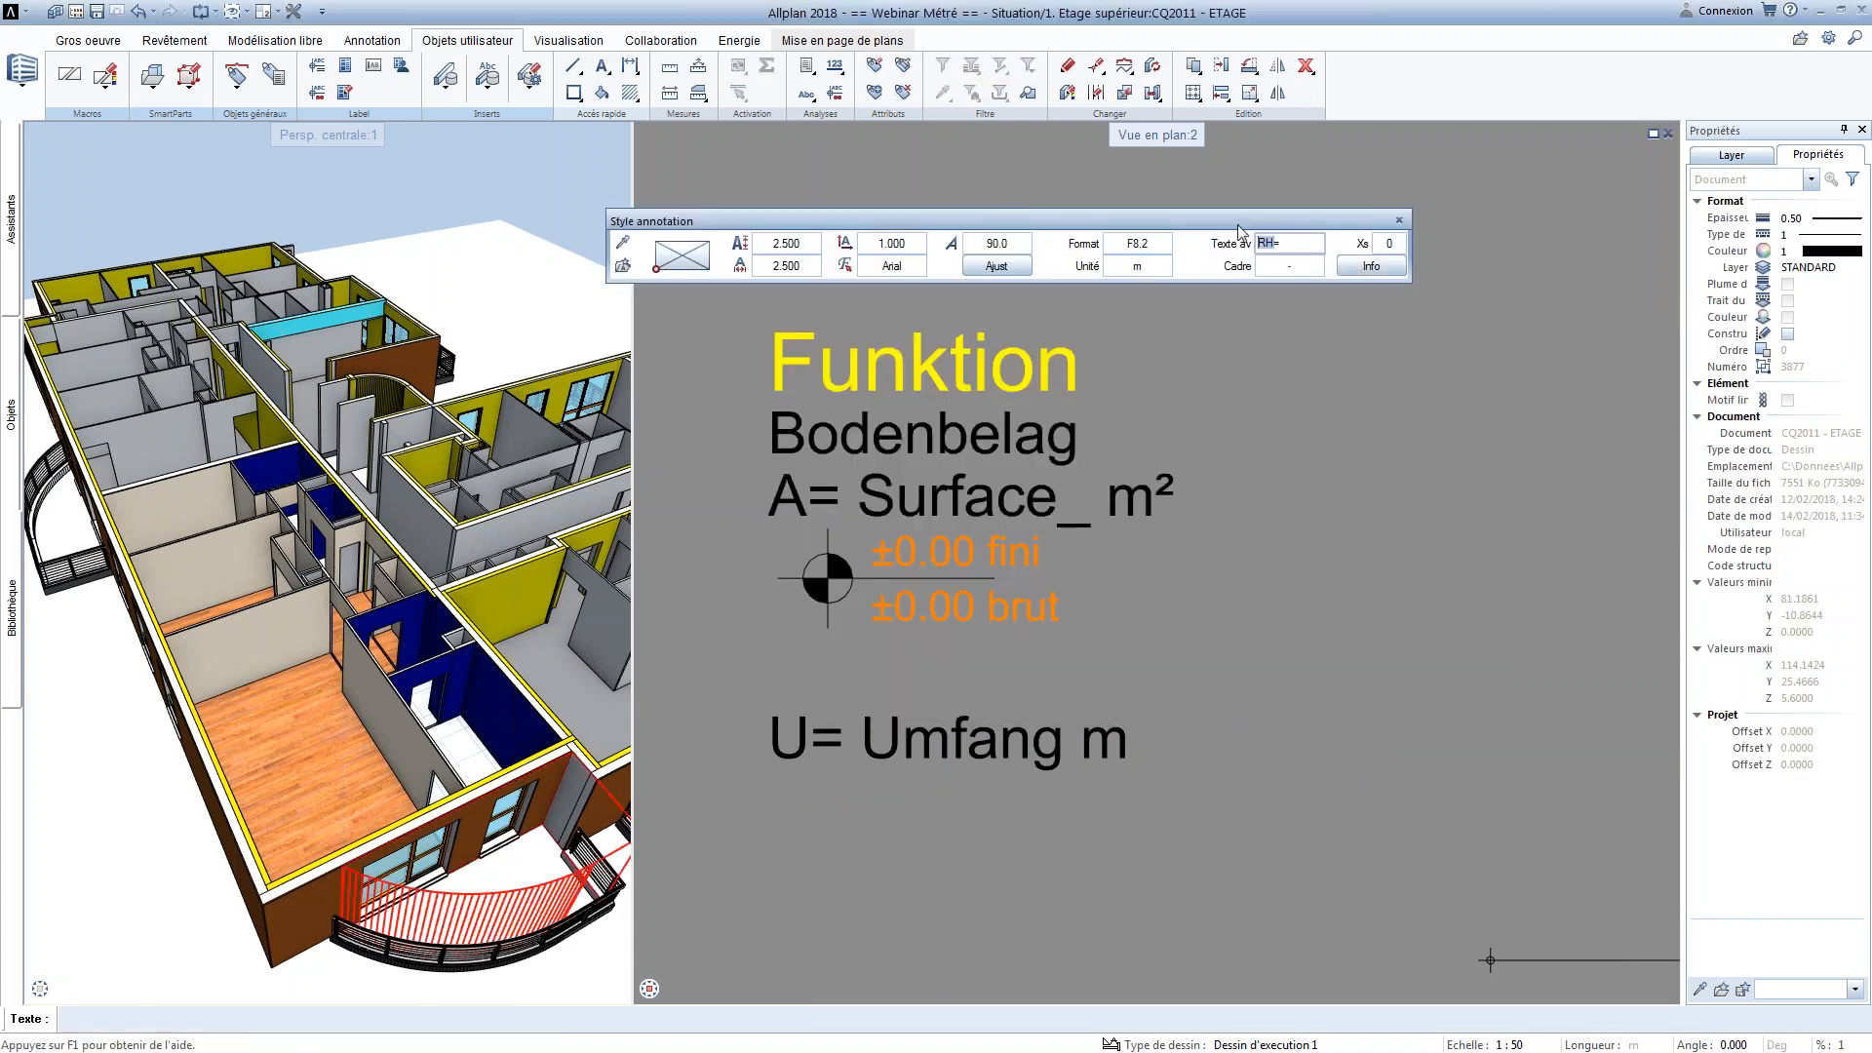
type("A=")
type("=")
key("Return")
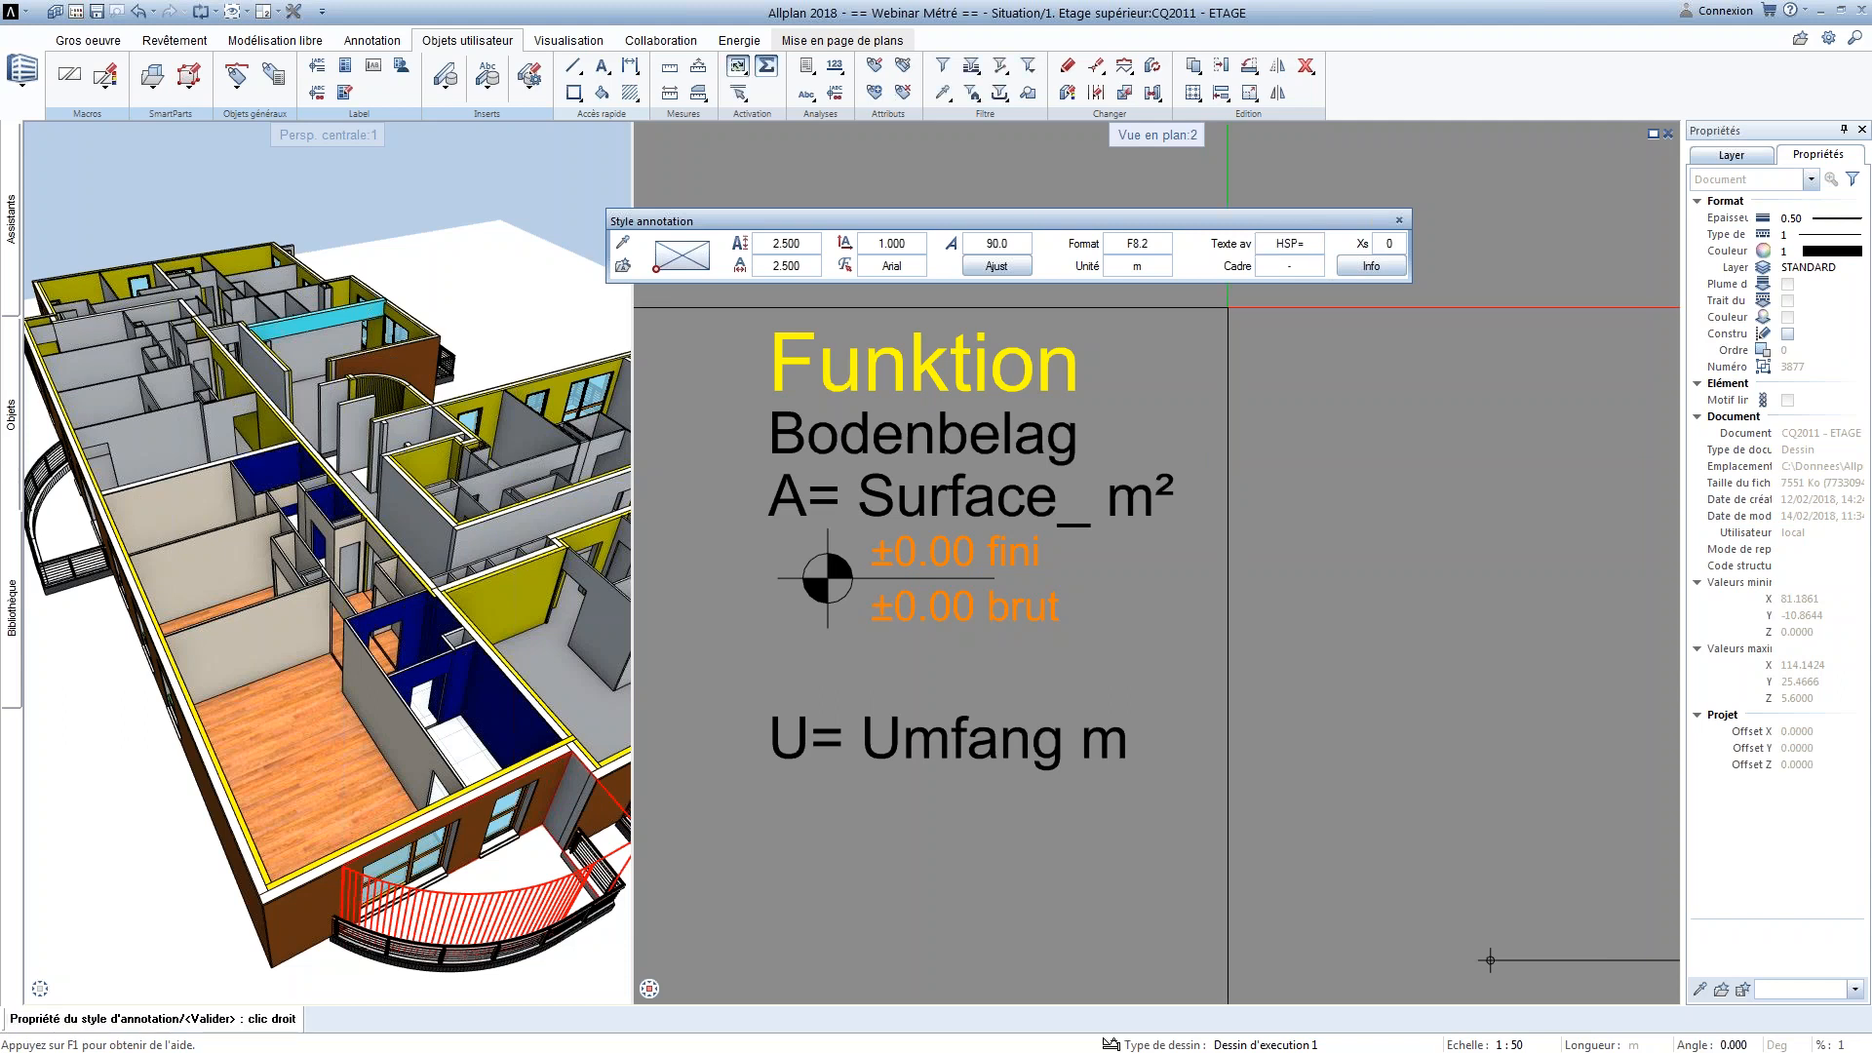
key("Escape")
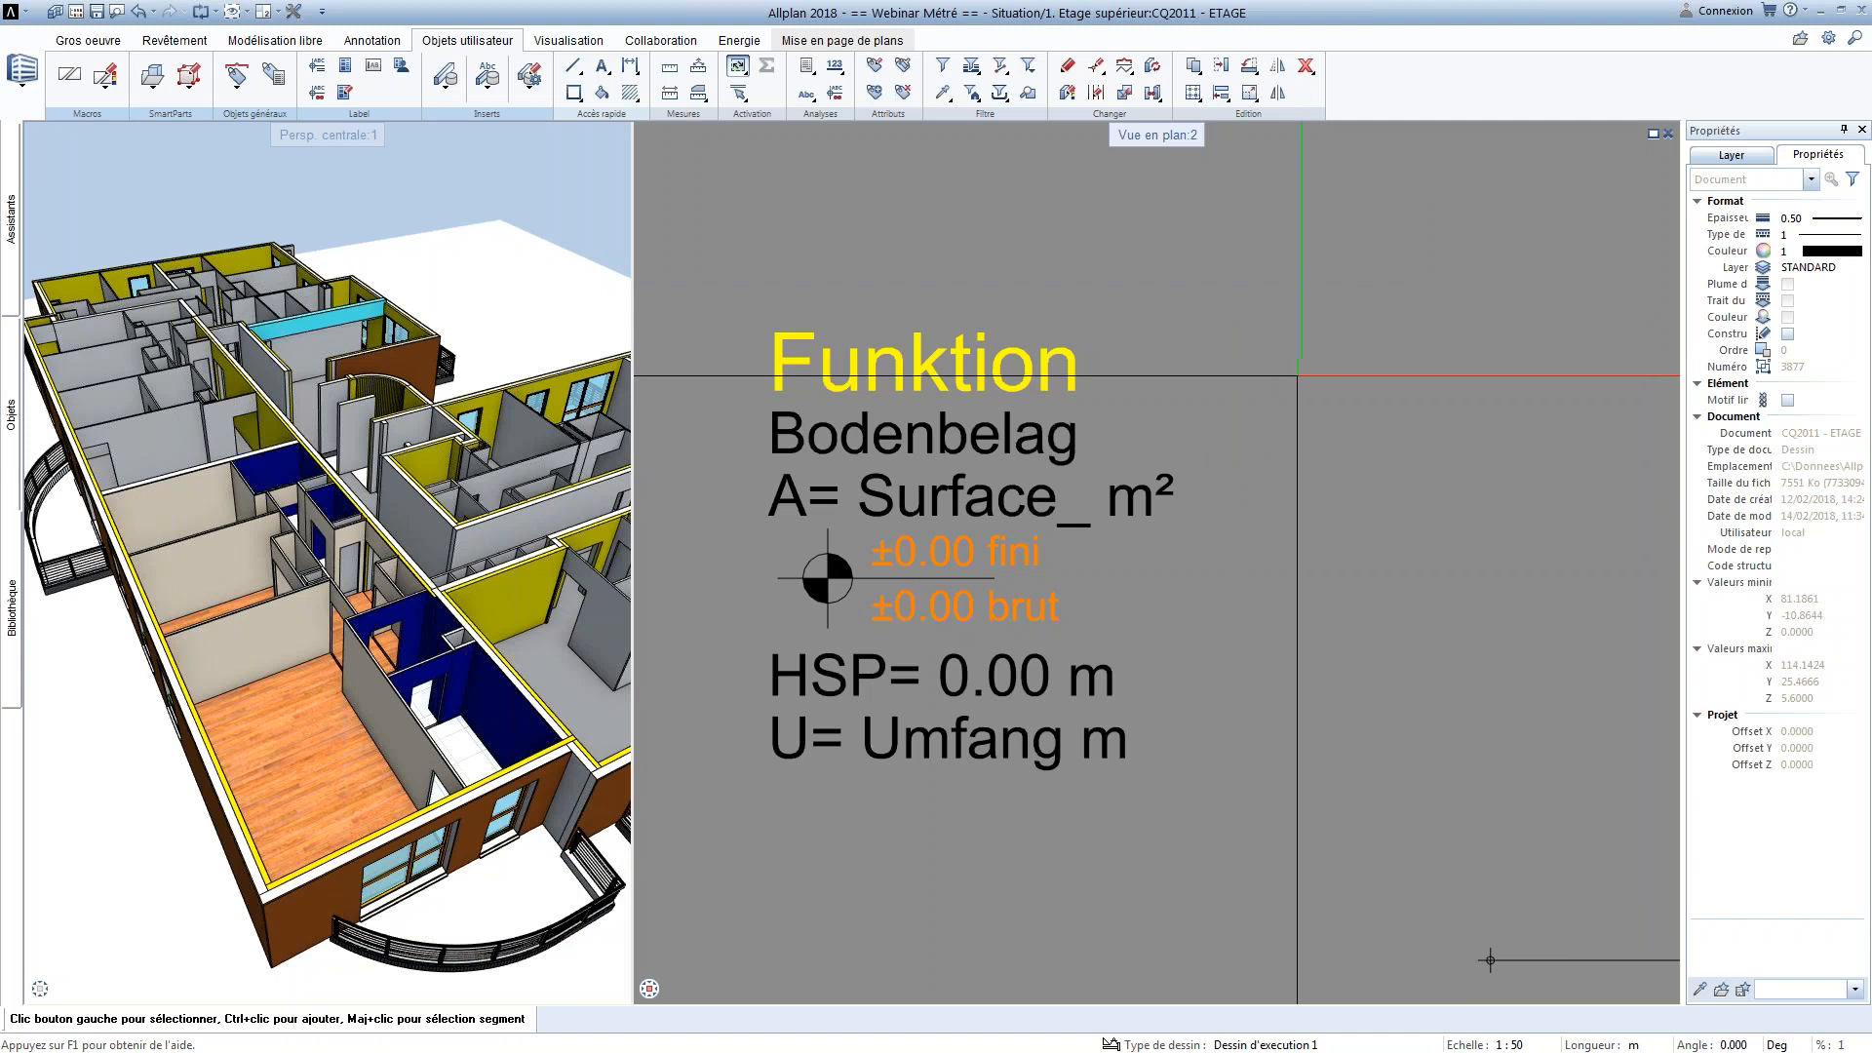
Set the leading text of the template's Umfang perimeter line to "P="
left_click(947, 739)
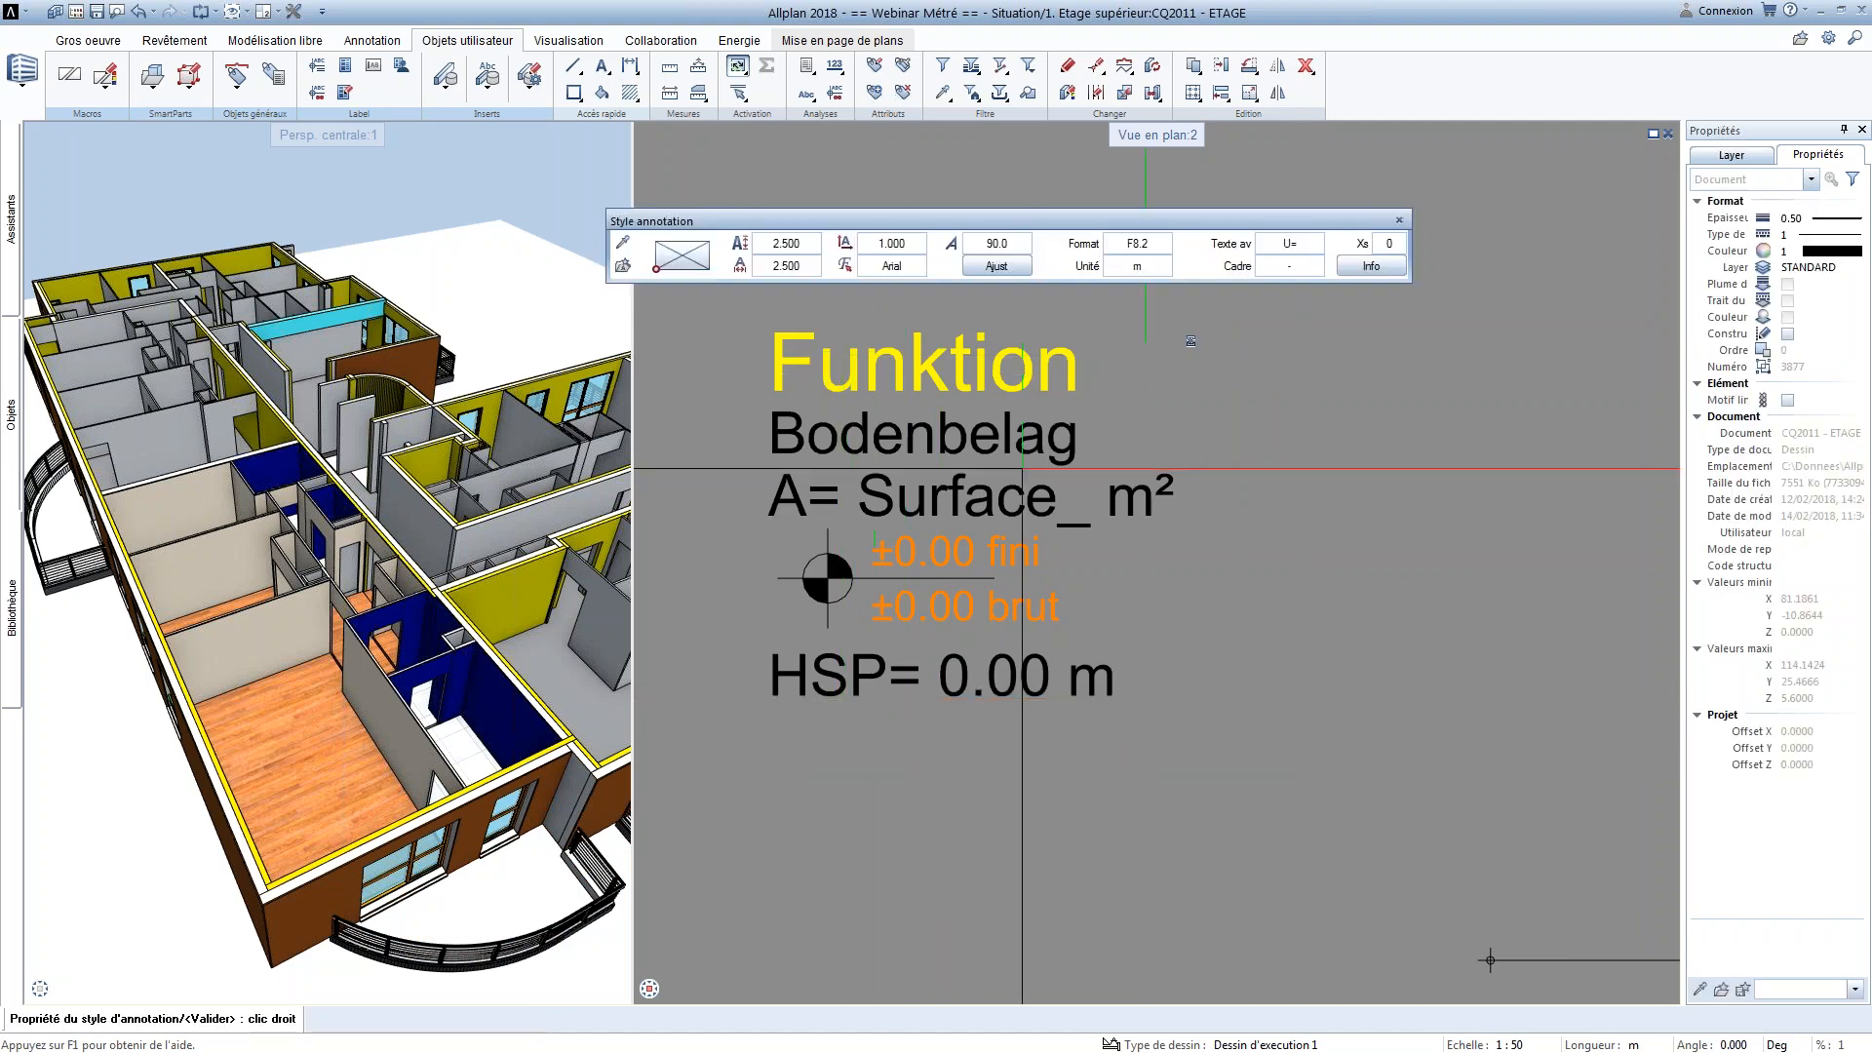
left_click(1258, 244)
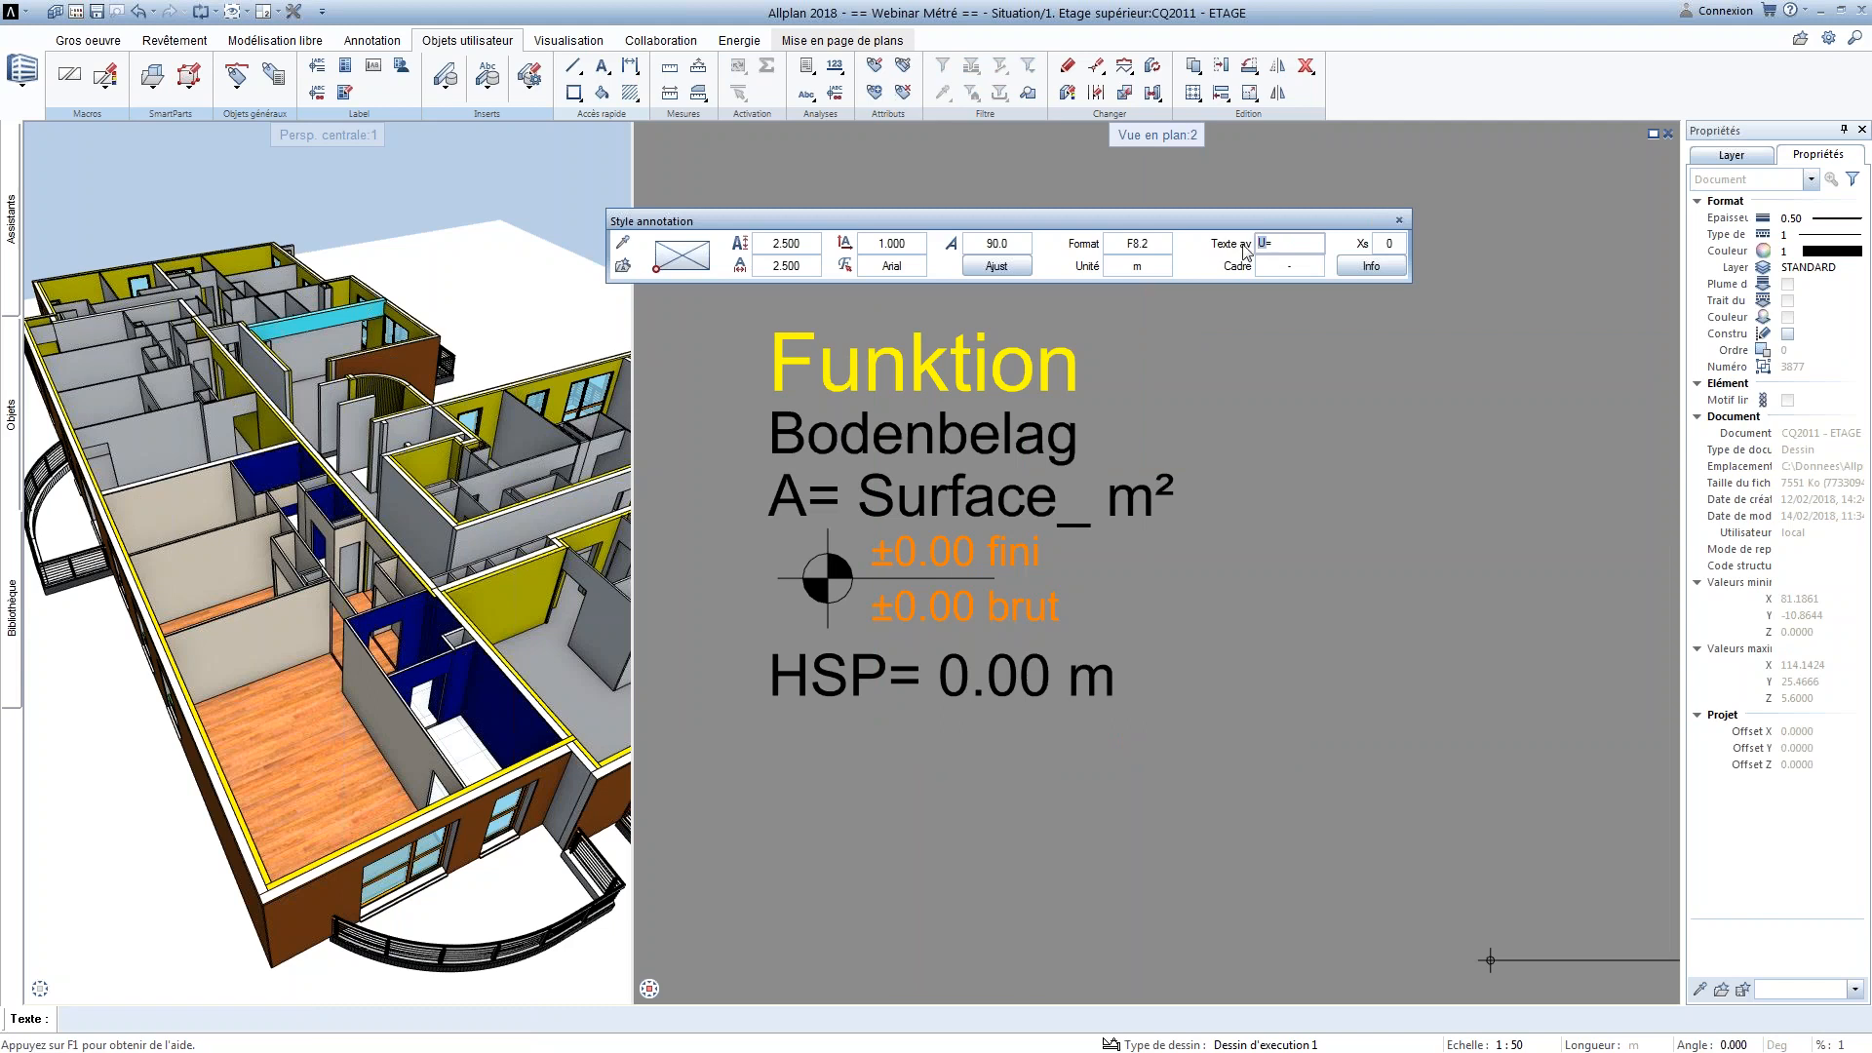
type("P")
key("Return")
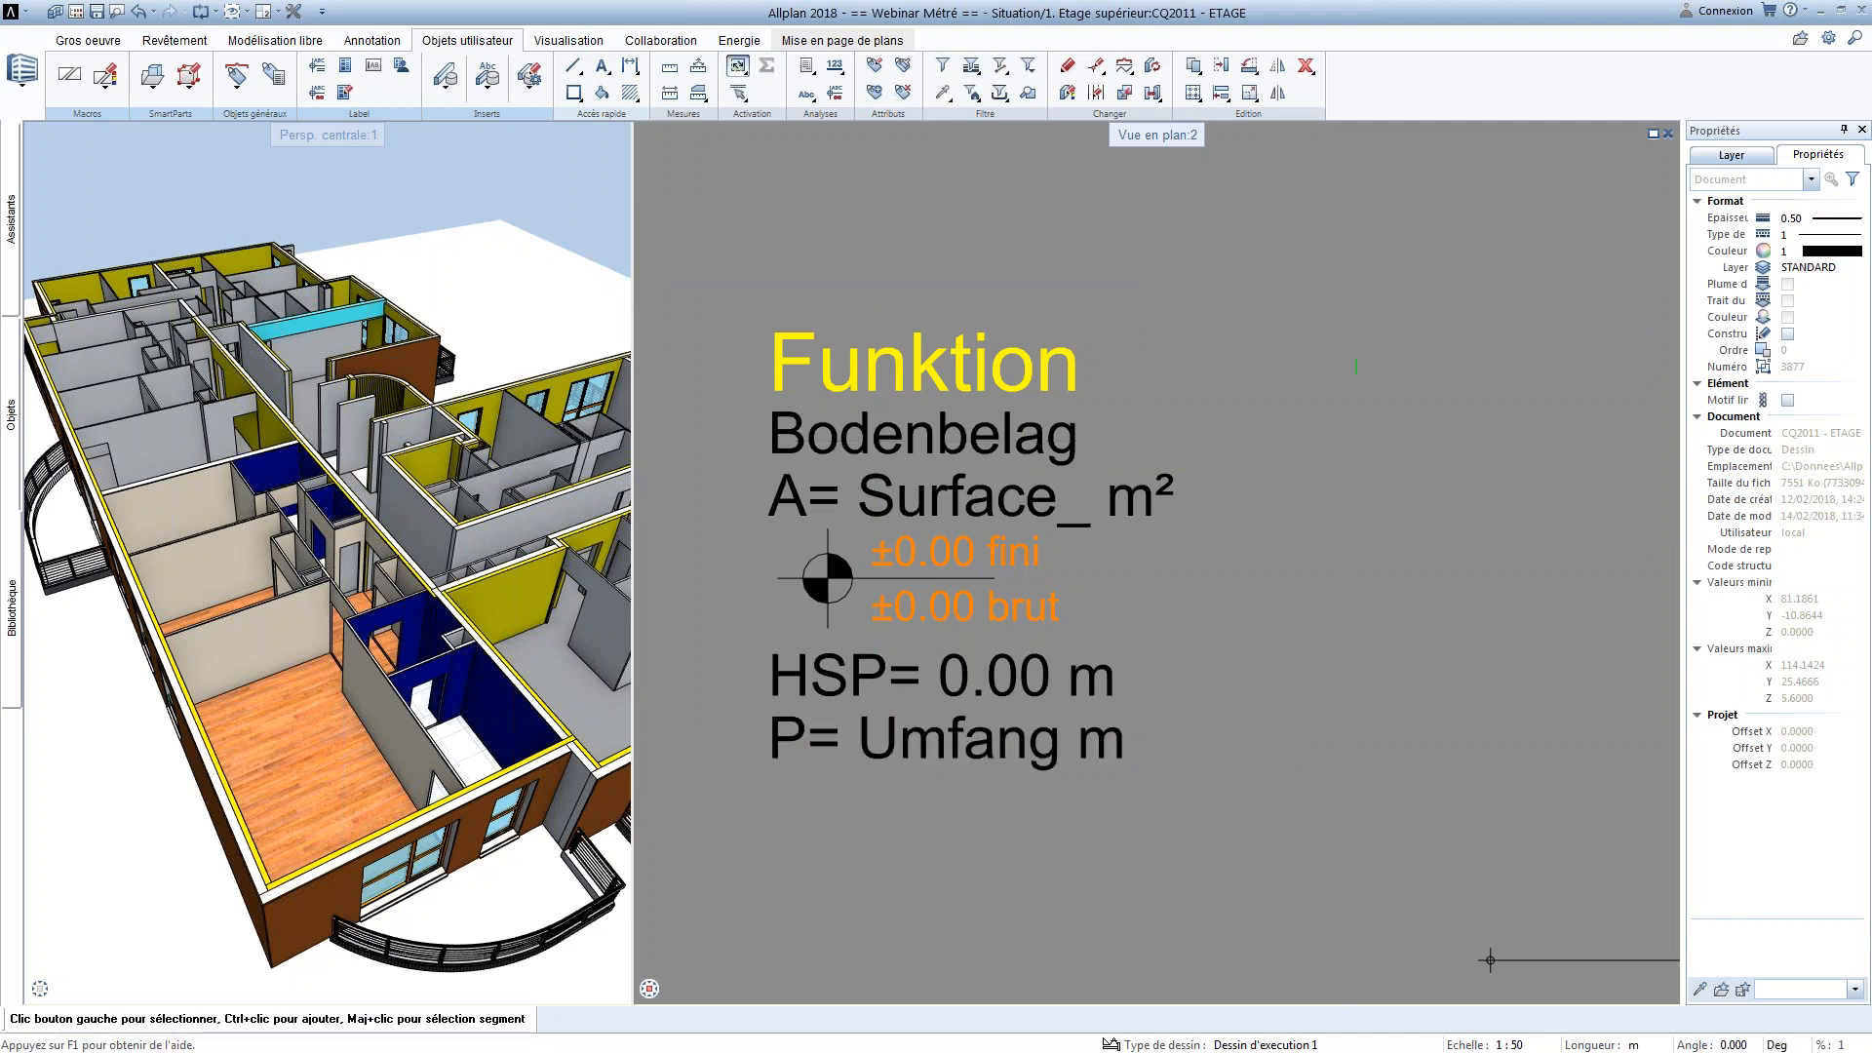
Assign the Fonction attribute from the Architecture générale group to the yellow title line of the template
left_click(962, 368)
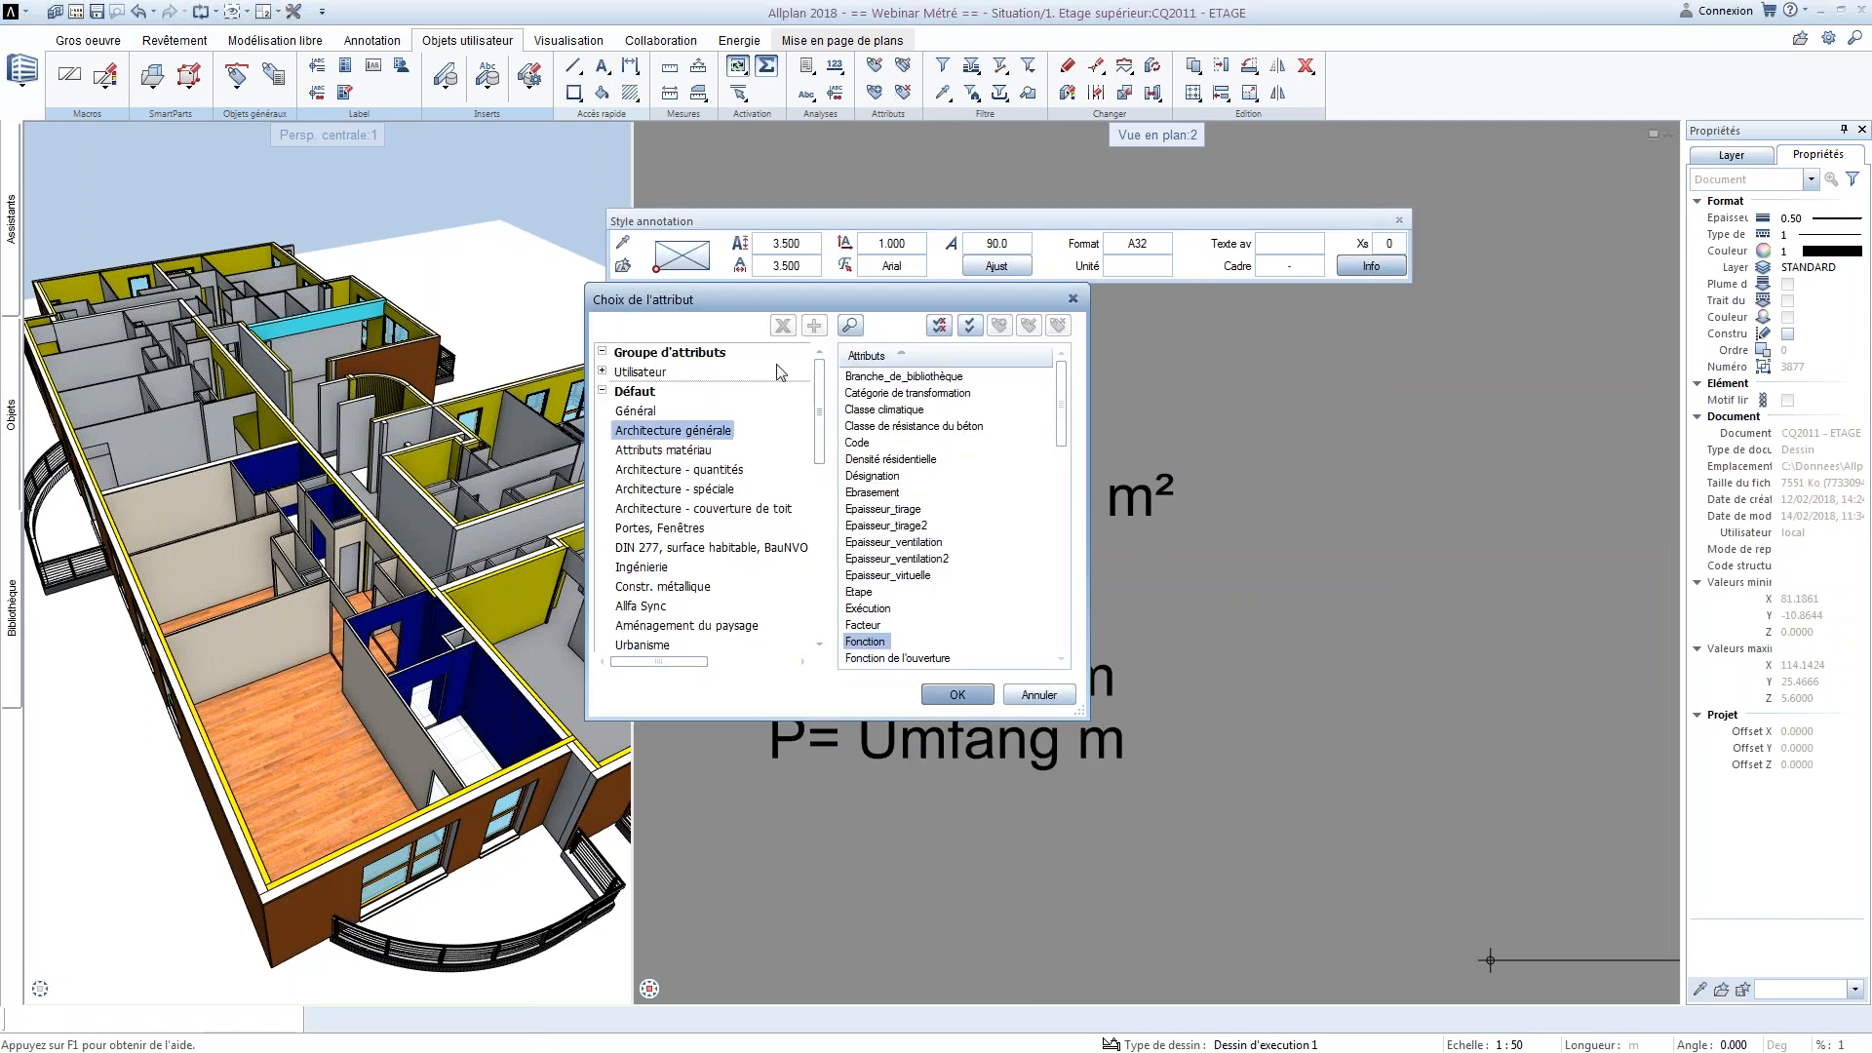
left_click(957, 694)
right_click(984, 629)
scroll(1113, 609, "down", 3)
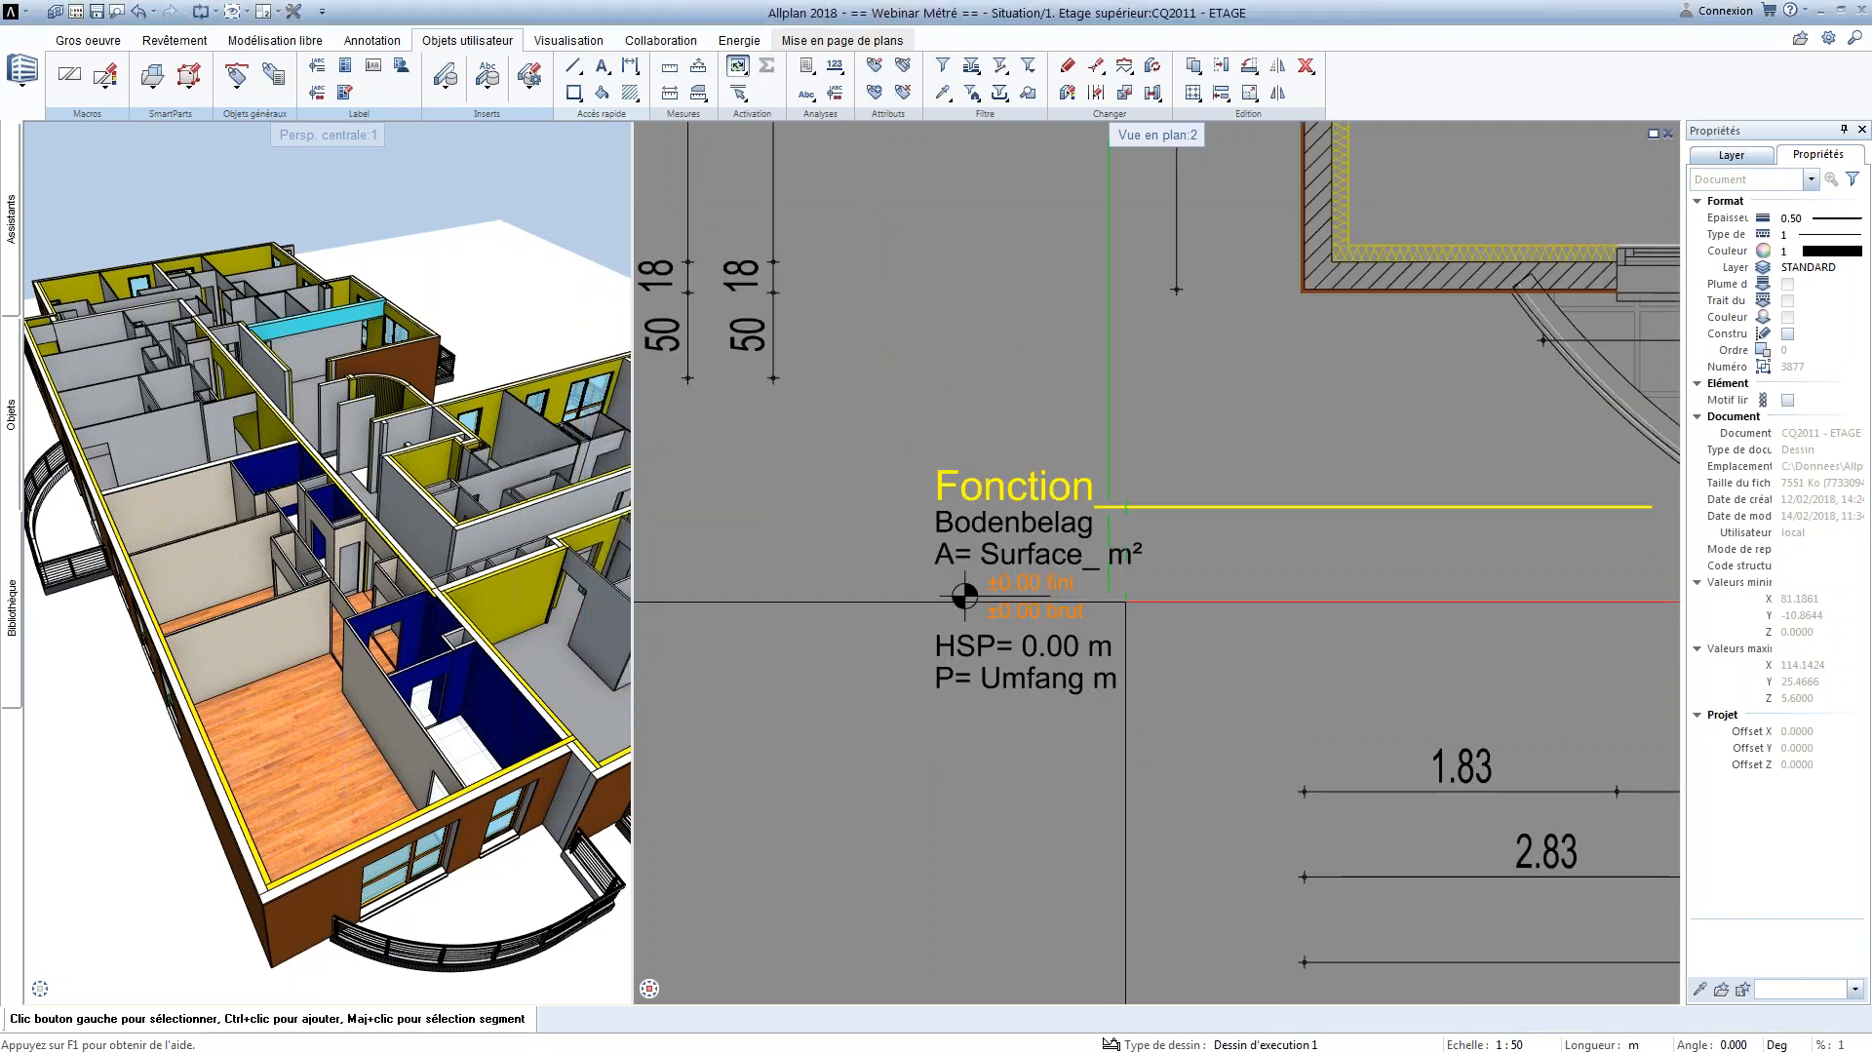
scroll(1112, 608, "up", 1)
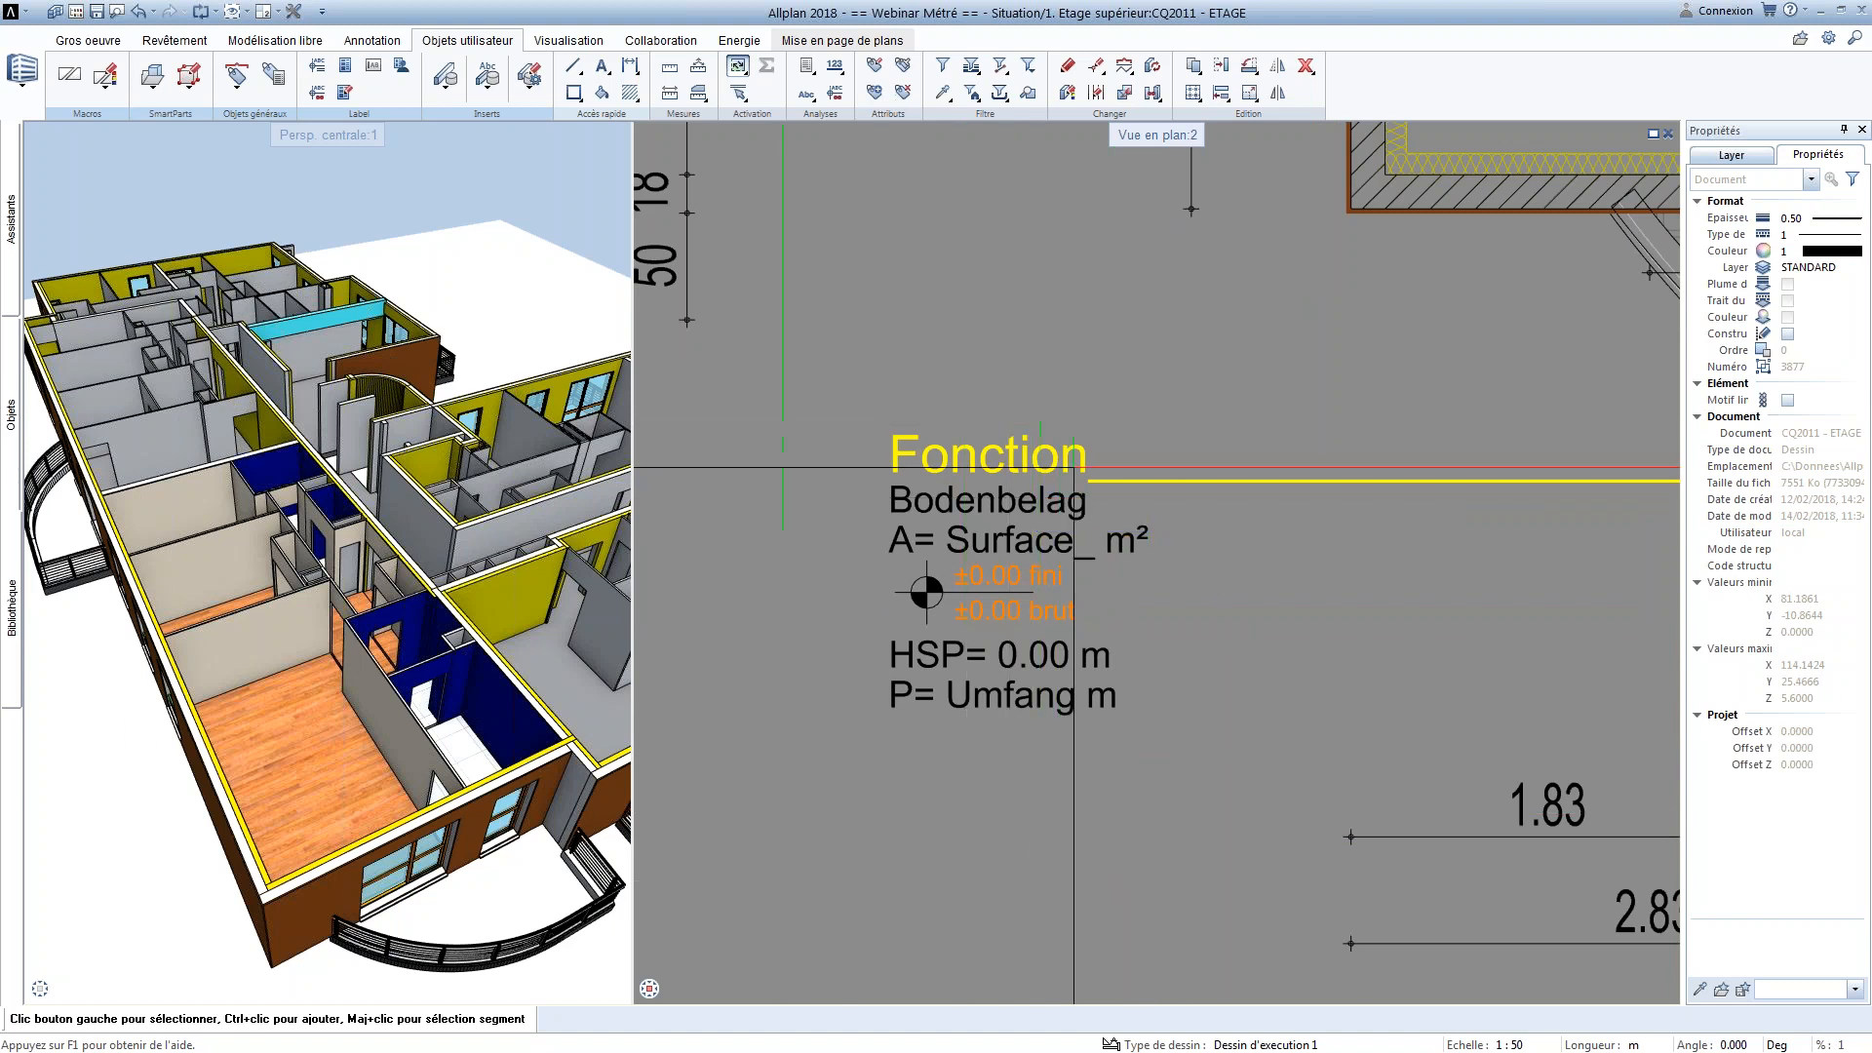
Delete the finished annotation template from the plan and inspect the SEJOUR room's annotation
left_click_drag(1400, 744, 866, 367)
scroll(993, 380, "down", 6)
key("Delete")
middle_click_drag(1145, 309, 990, 640)
scroll(999, 429, "up", 5)
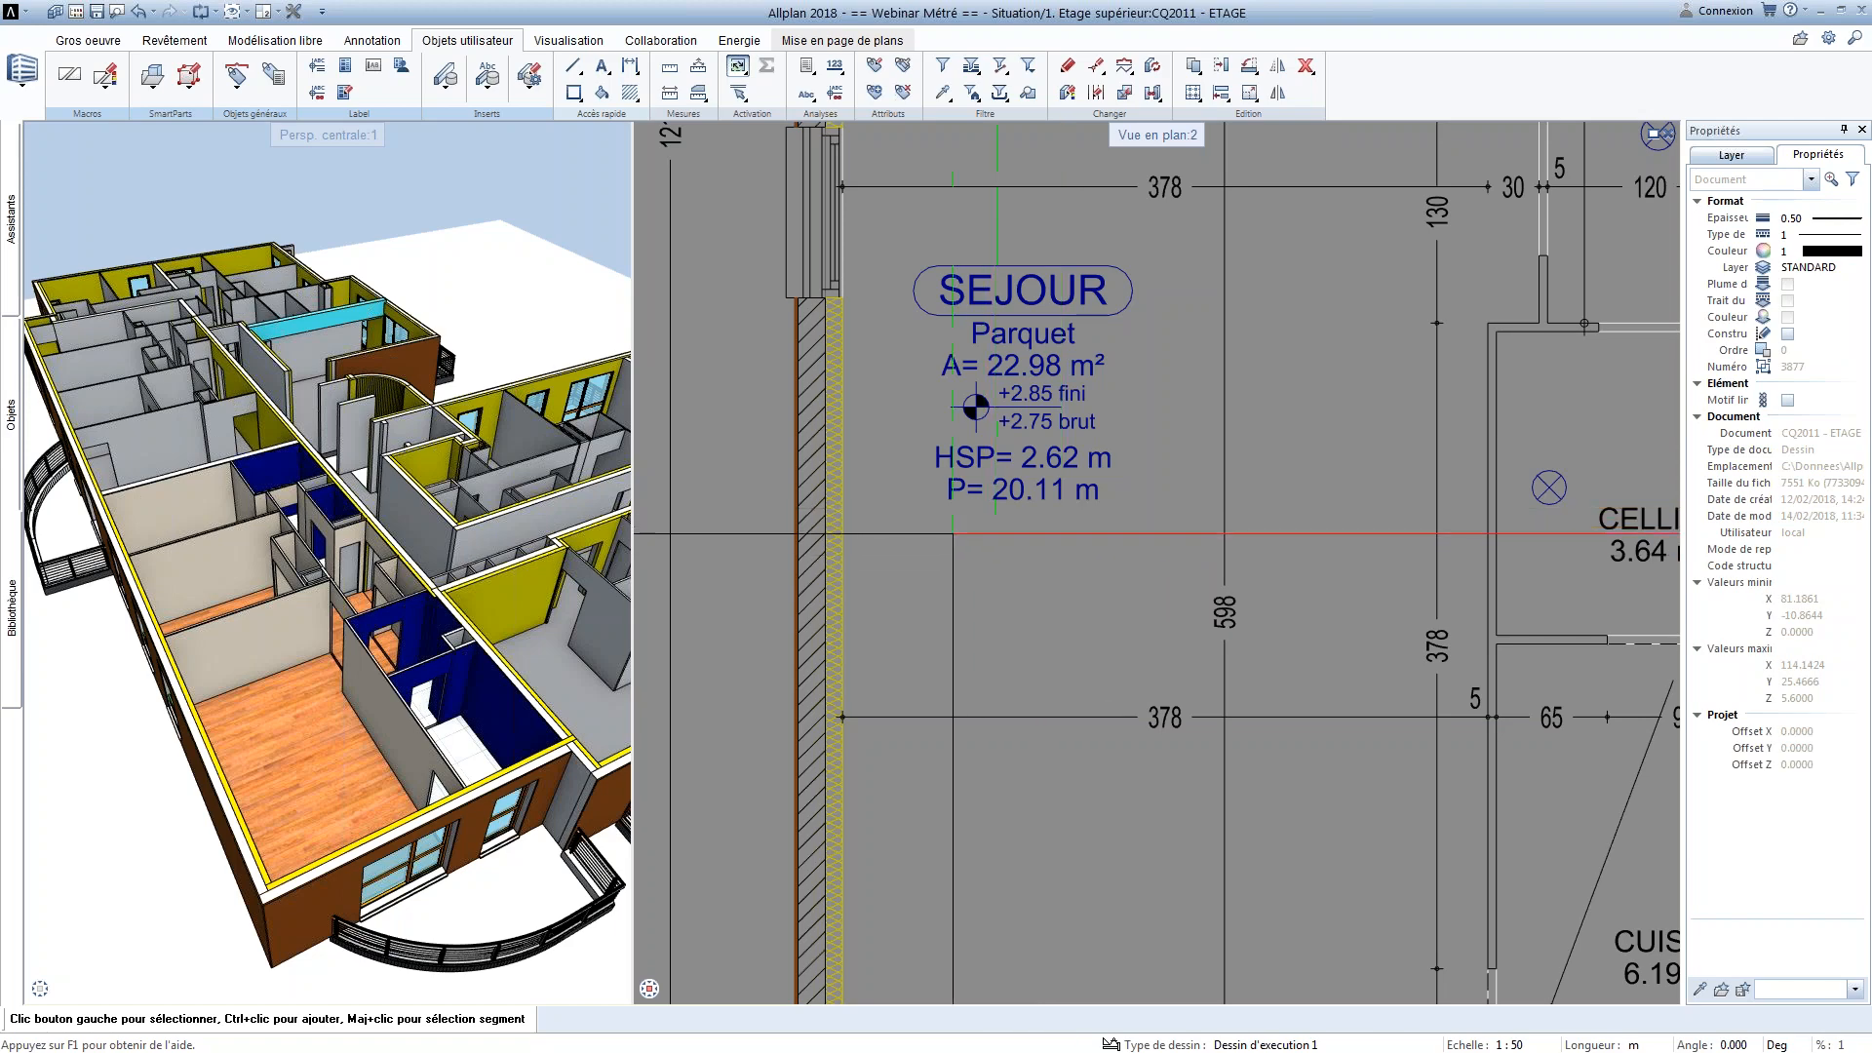
scroll(702, 419, "down", 4)
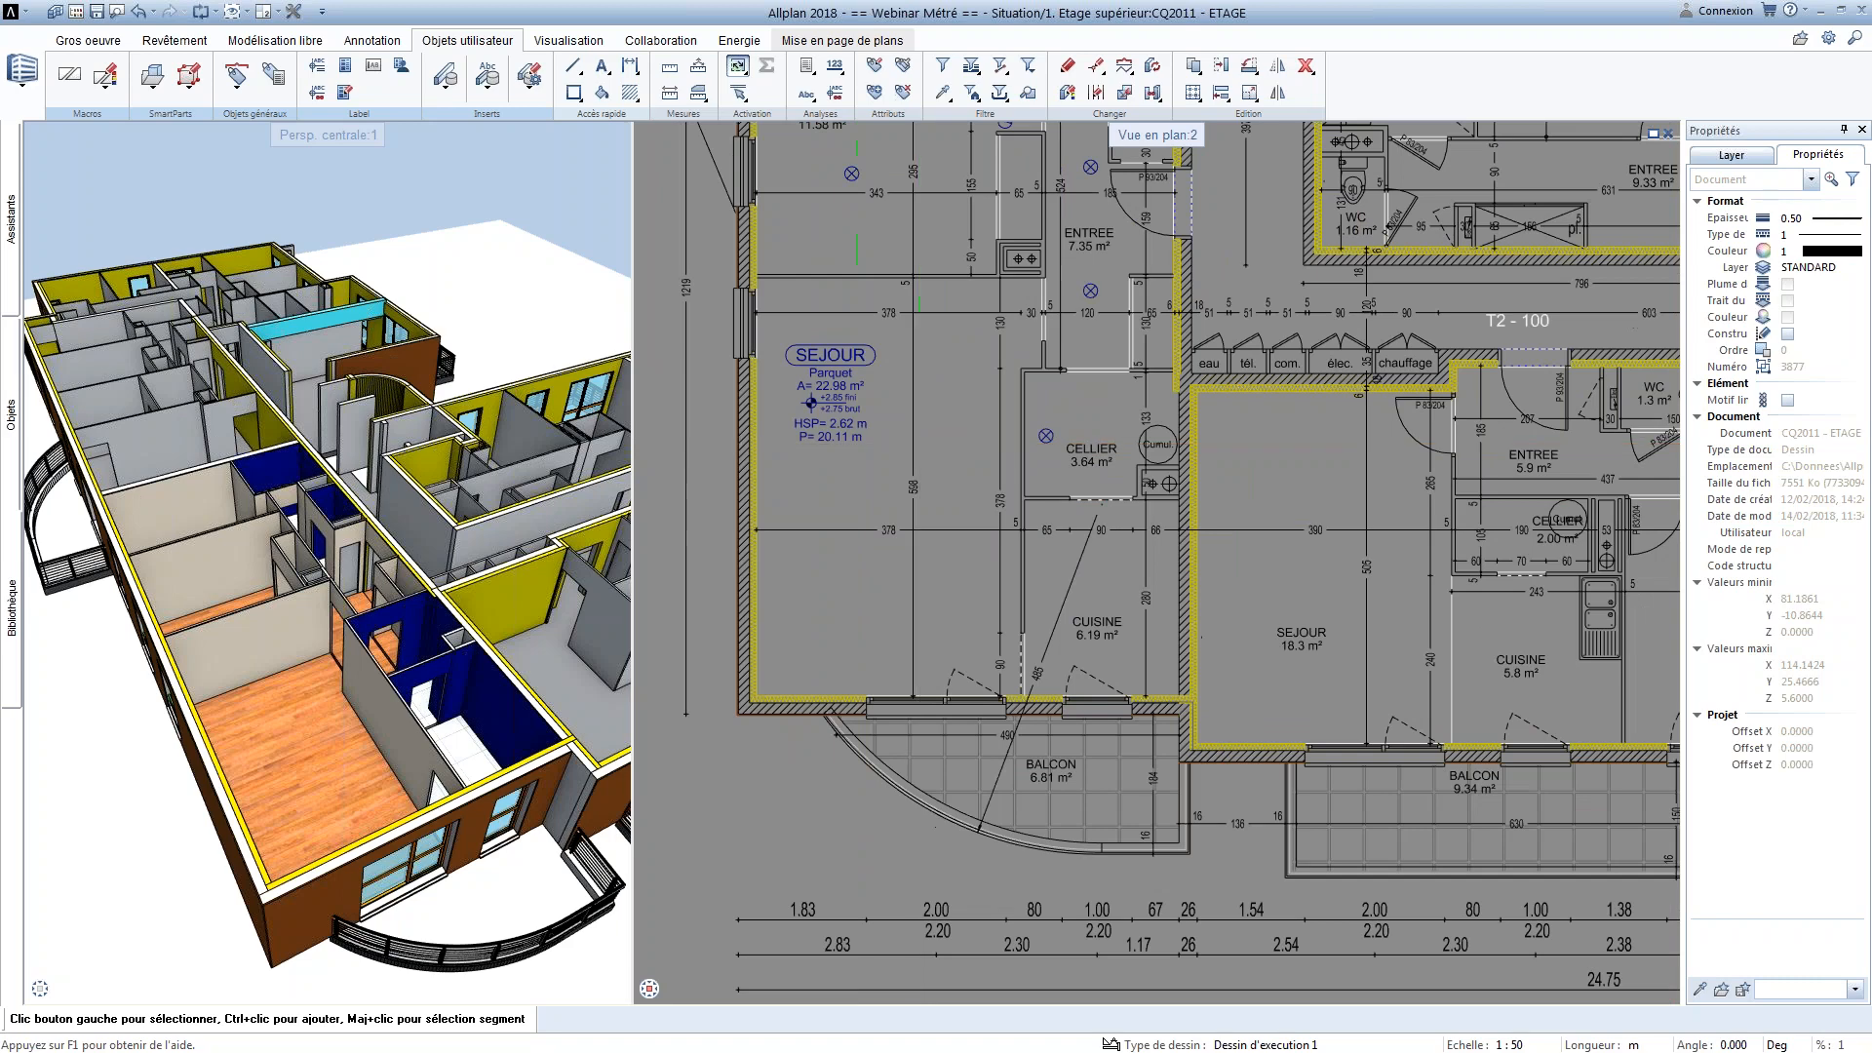
Open the SEJOUR room's properties and show its Second oeuvre wall, ceiling and floor finishes beside the plan
left_click(174, 40)
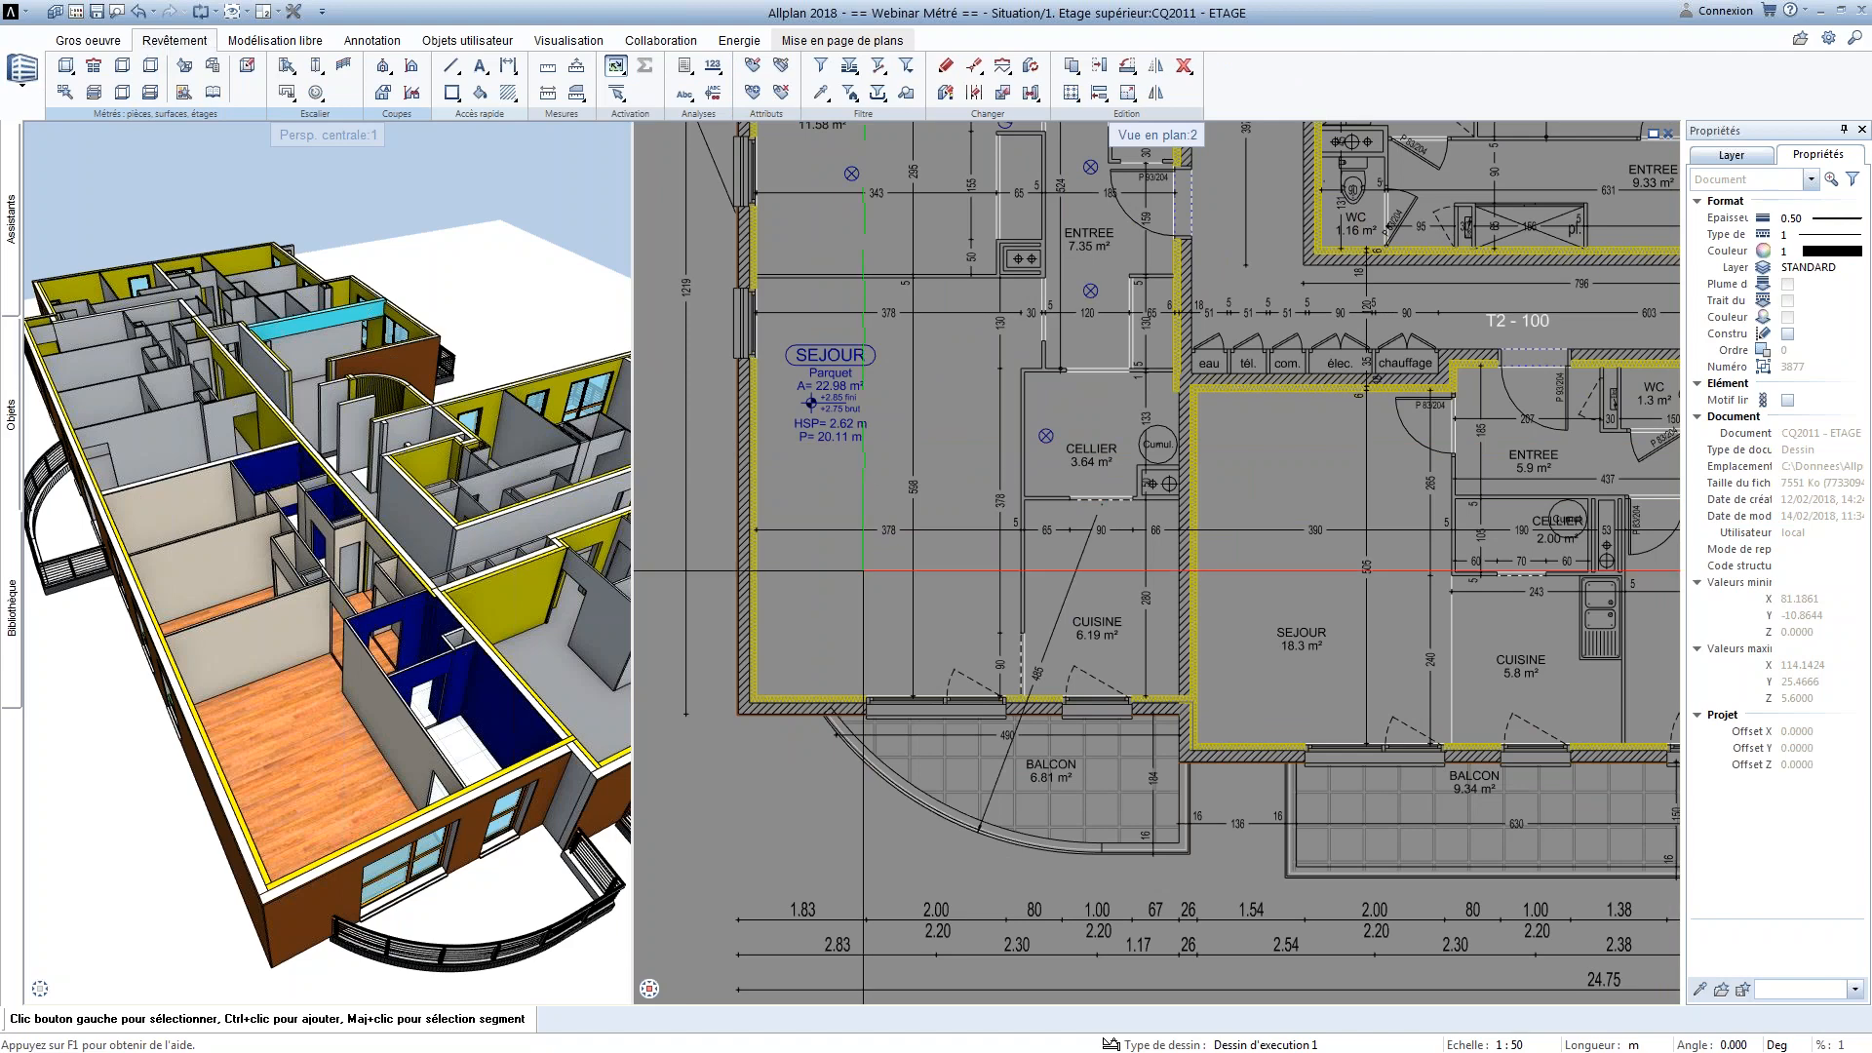
scroll(386, 756, "up", 2)
middle_click_drag(387, 756, 377, 741)
scroll(376, 741, "up", 3)
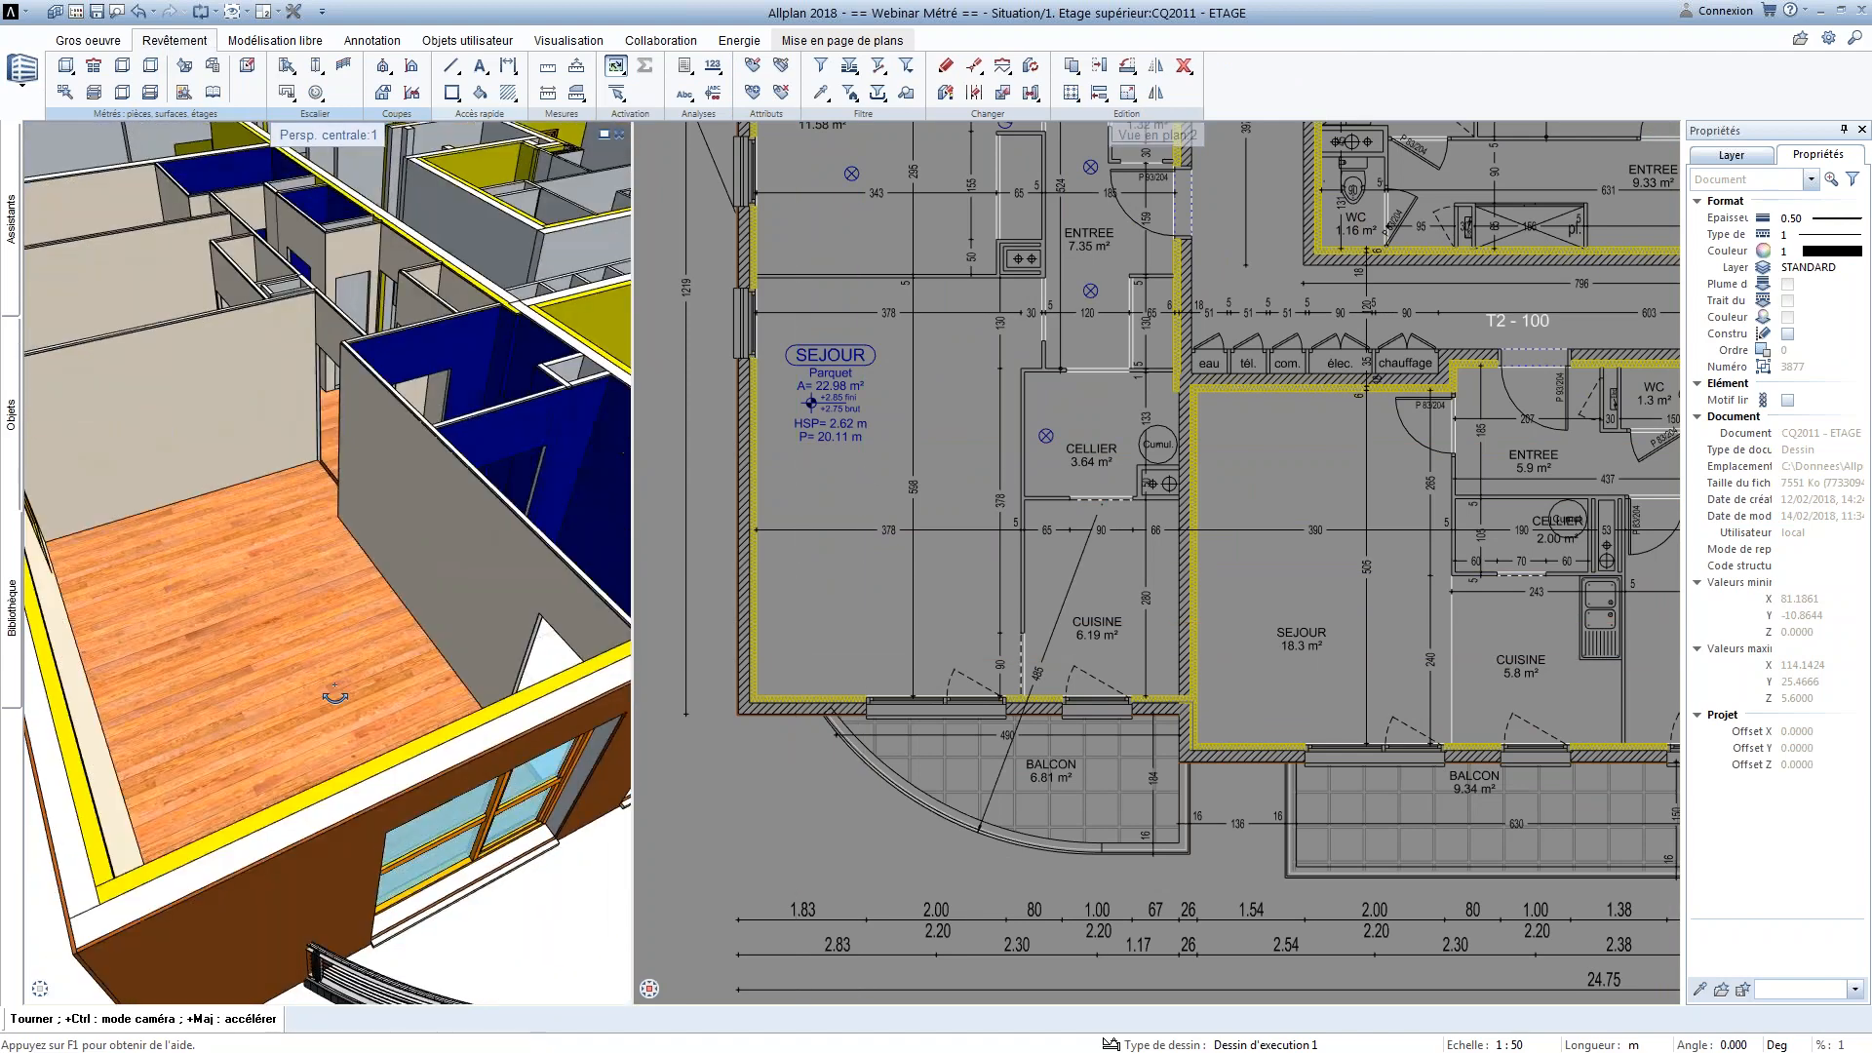
double_click(855, 616)
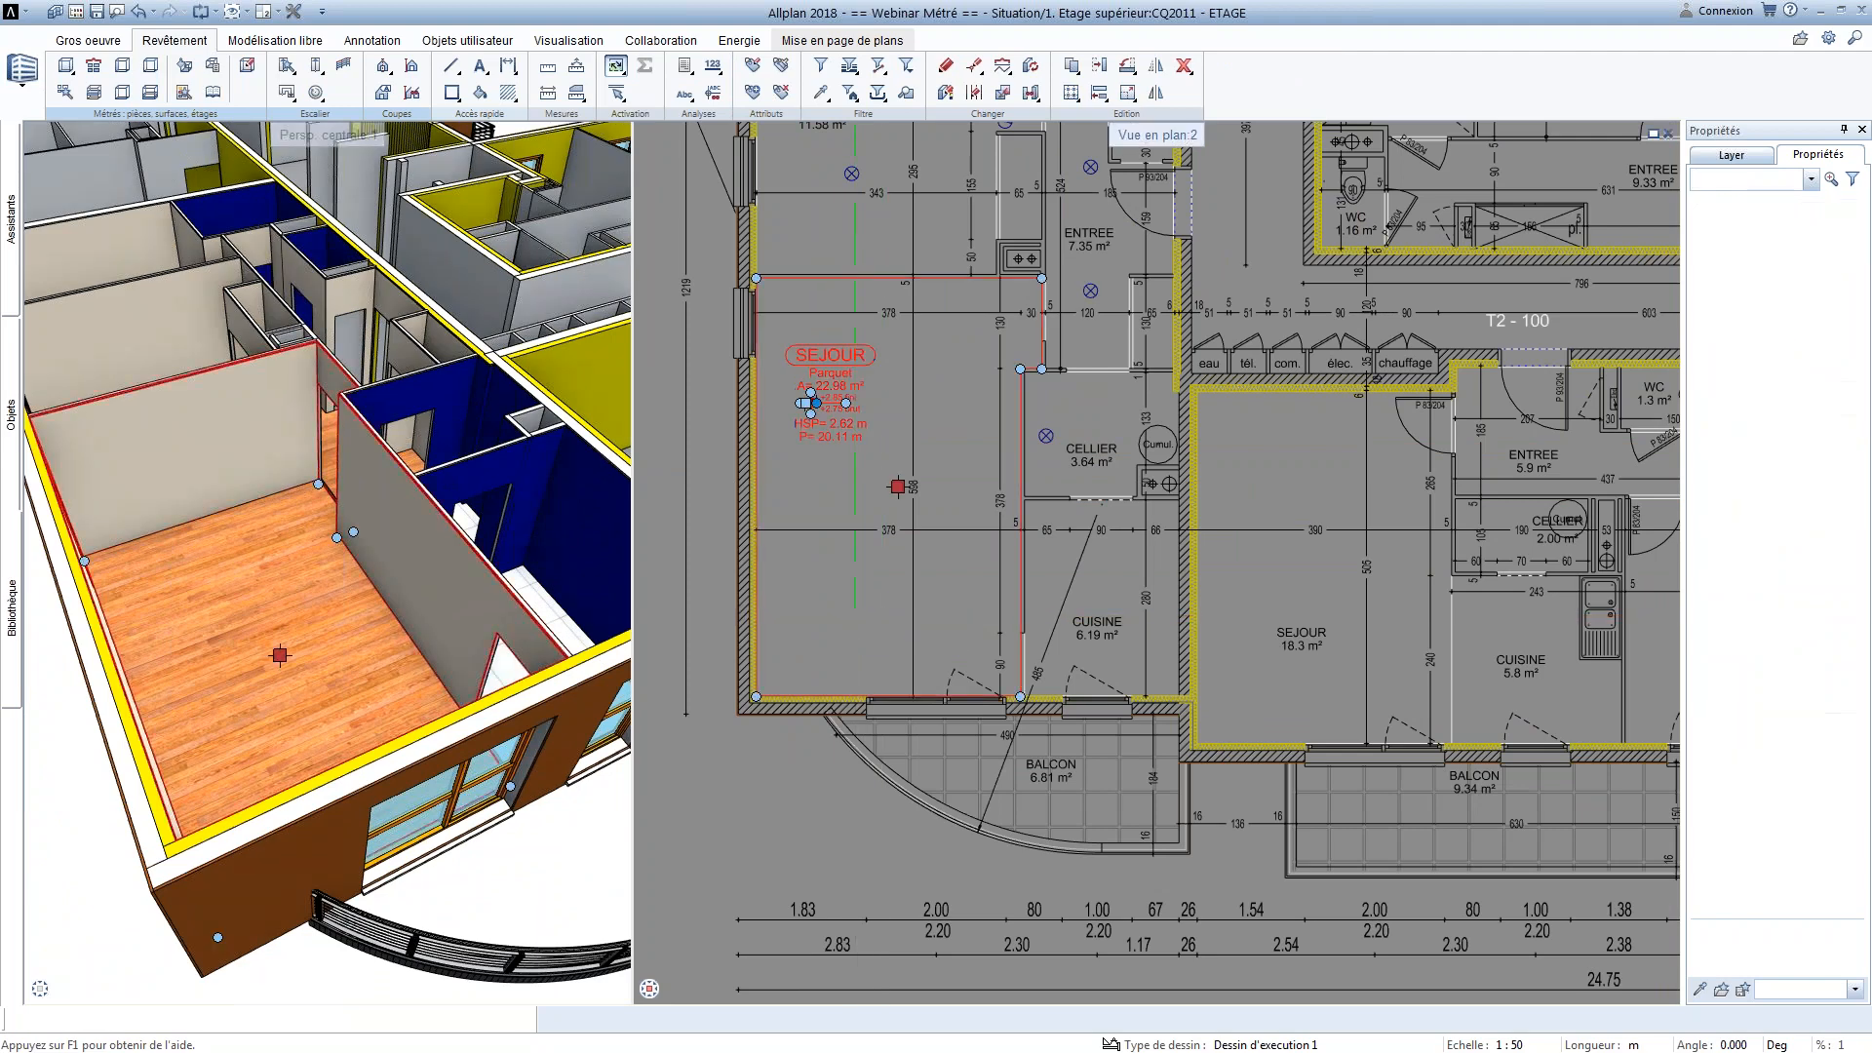
left_click_drag(745, 125, 998, 133)
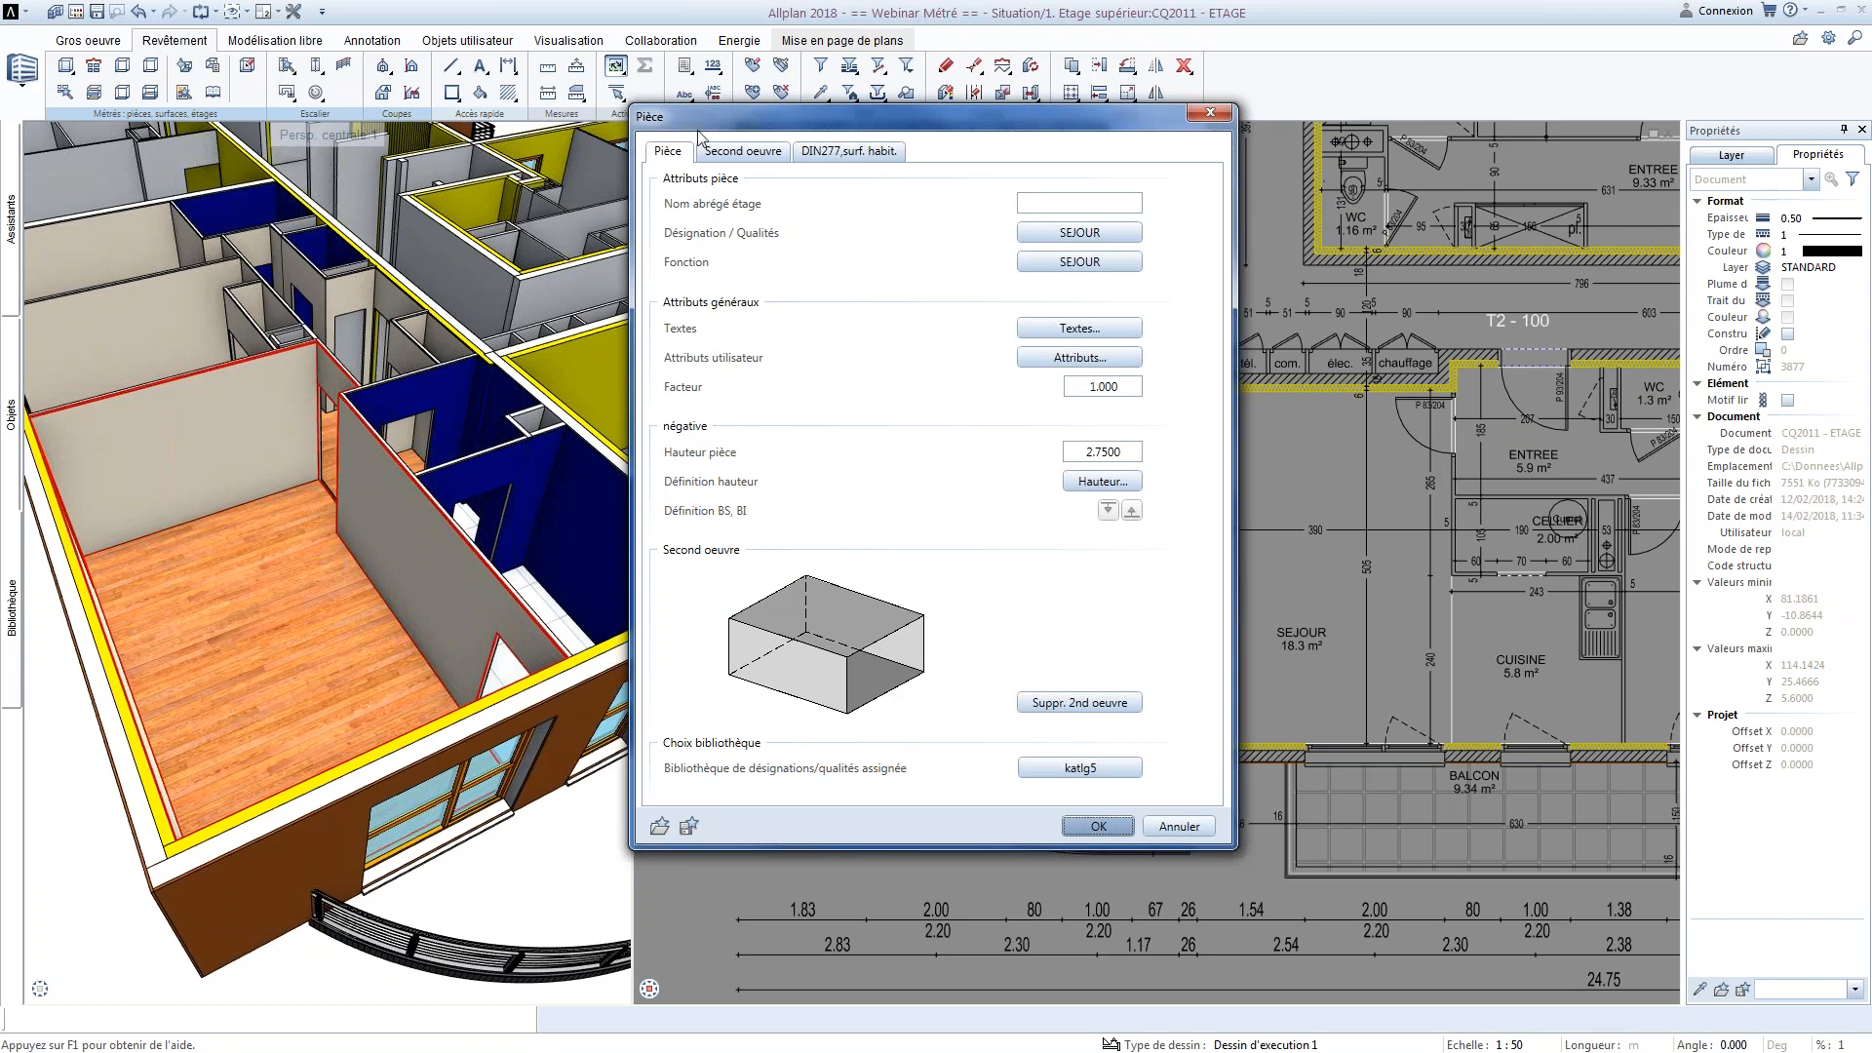
left_click(733, 158)
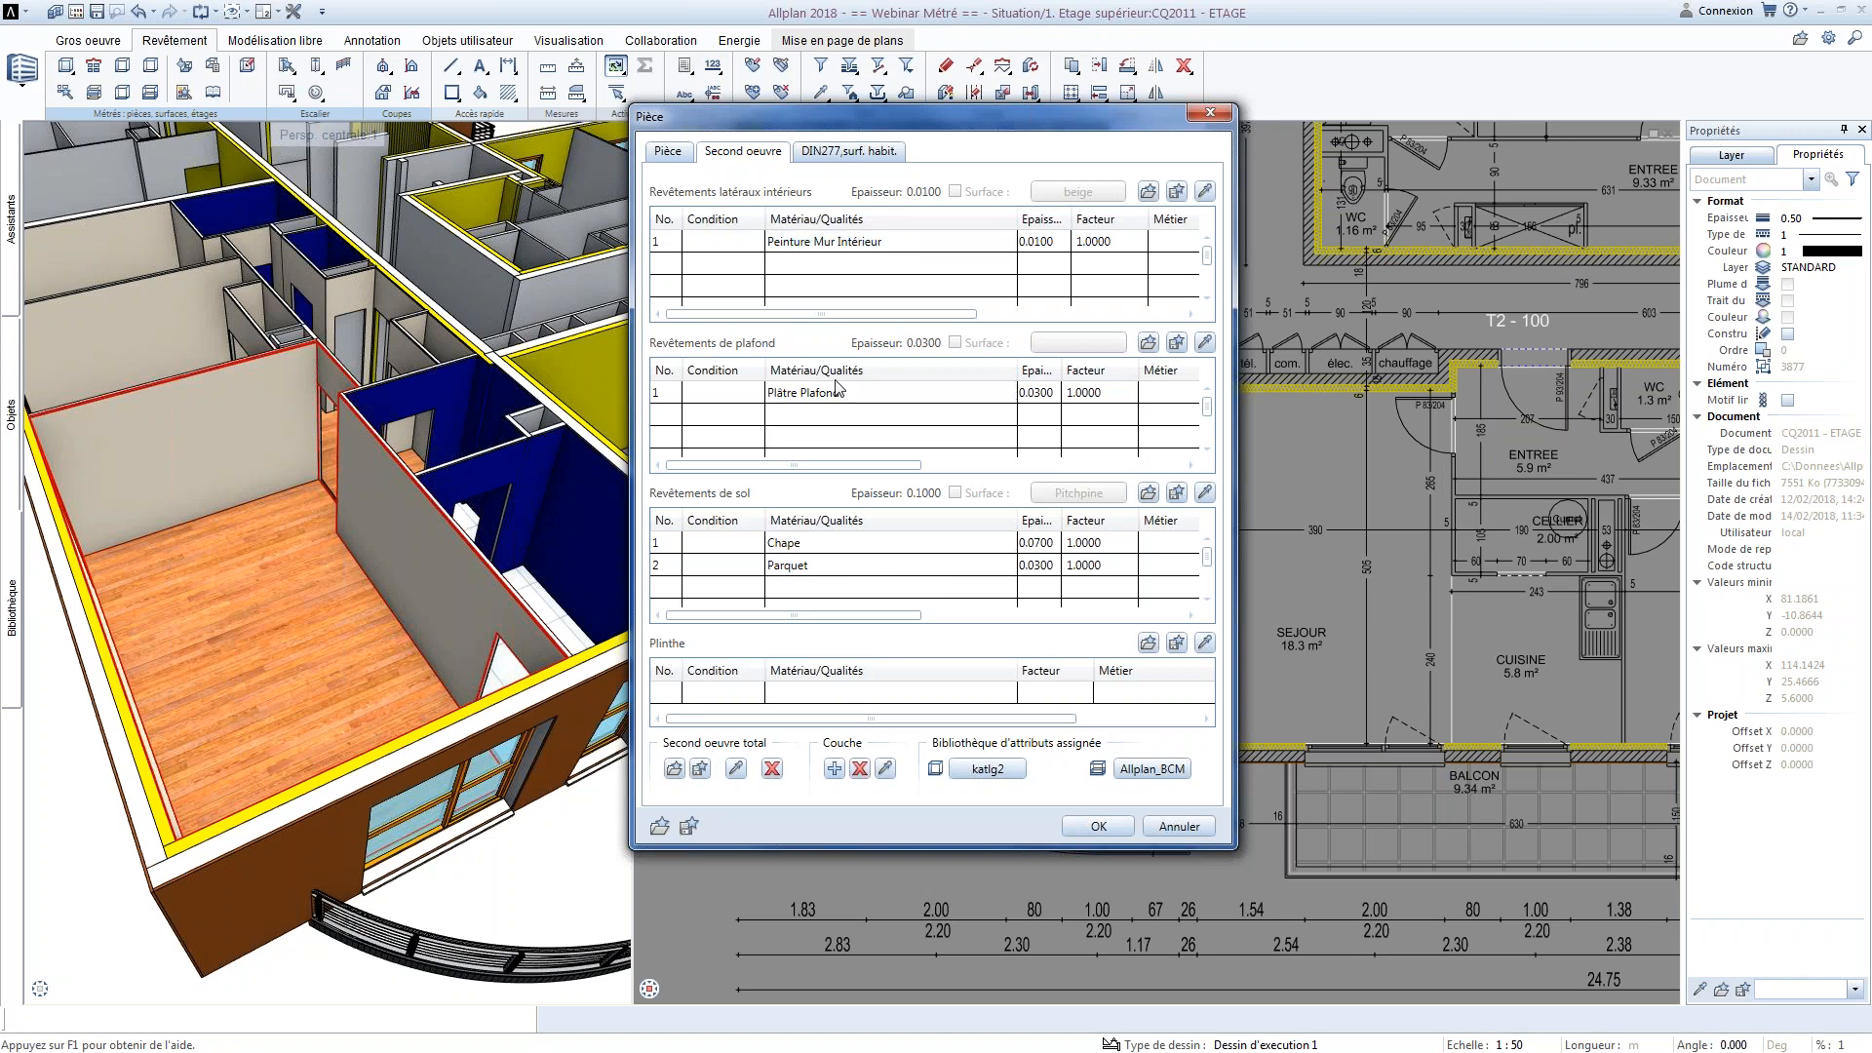
left_click_drag(883, 134, 461, 133)
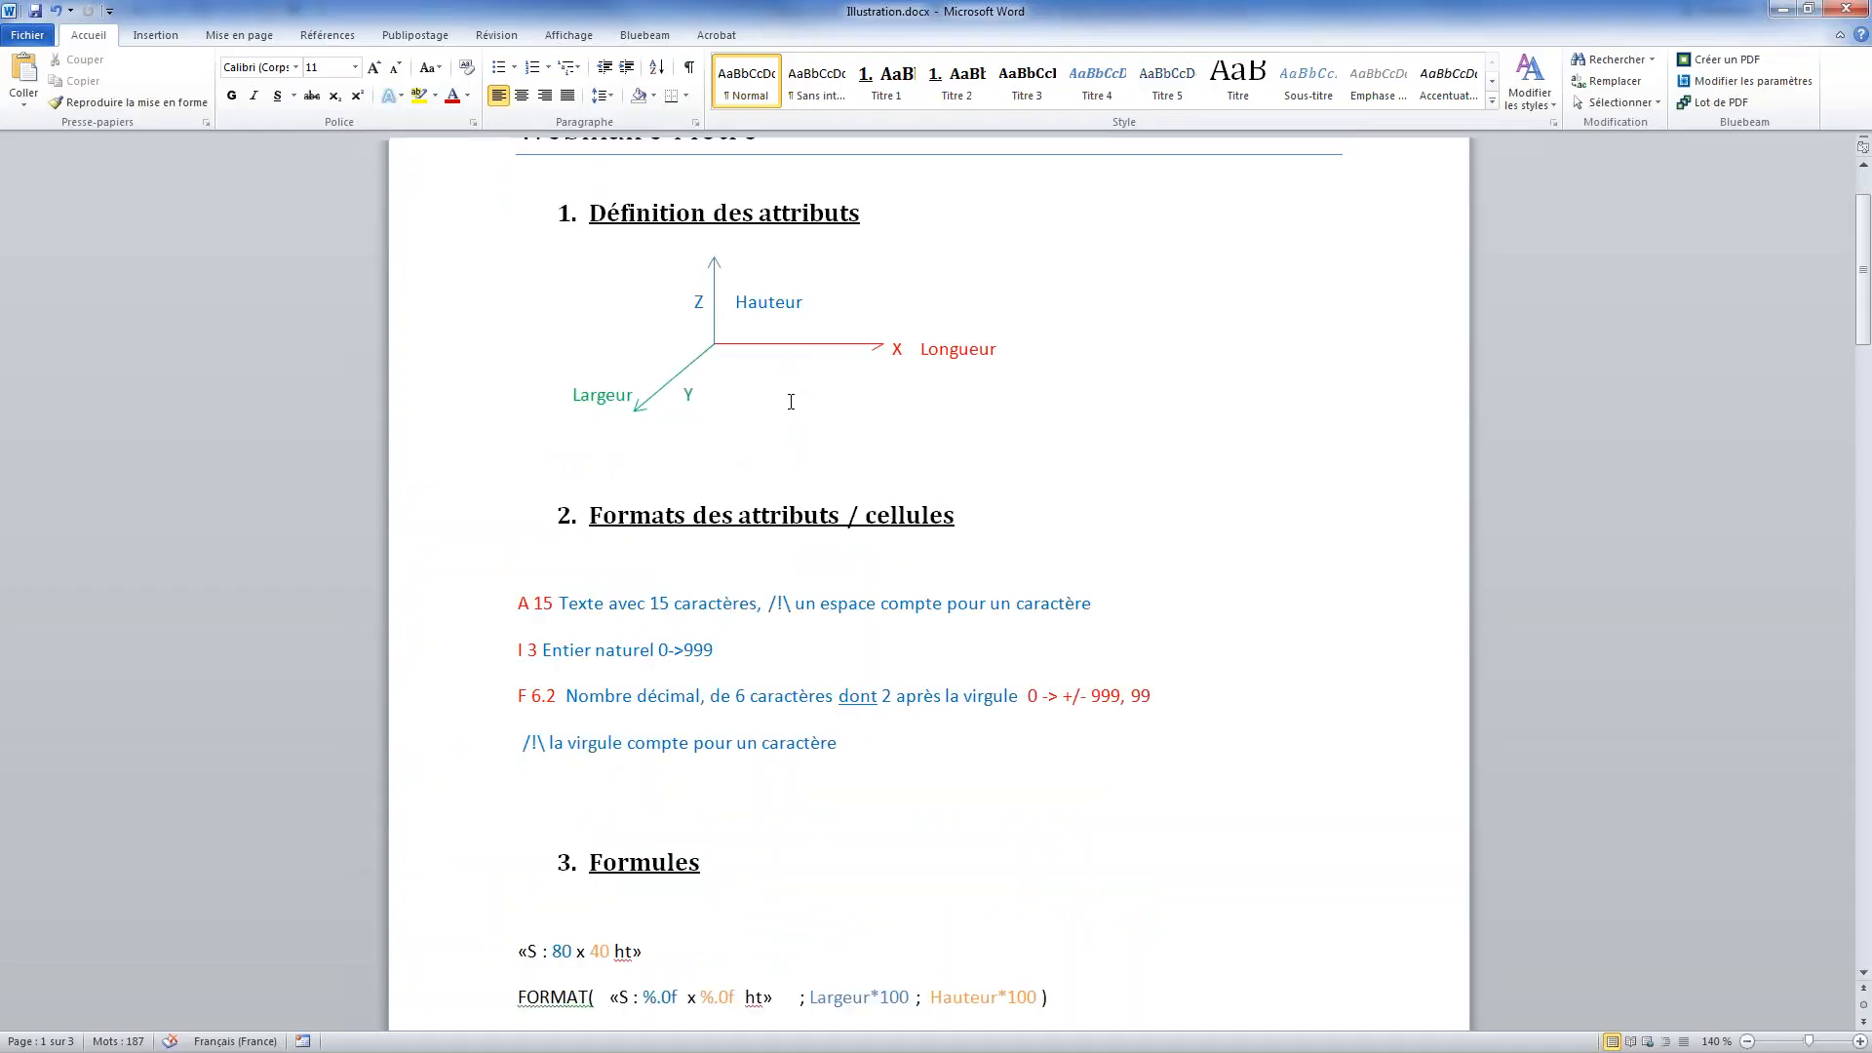
Switch to Illustration.docx in Word and examine the room diagram explaining the HSP formula
scroll(791, 402, "down", 3)
left_click_drag(745, 13, 1870, 58)
scroll(1276, 562, "down", 20)
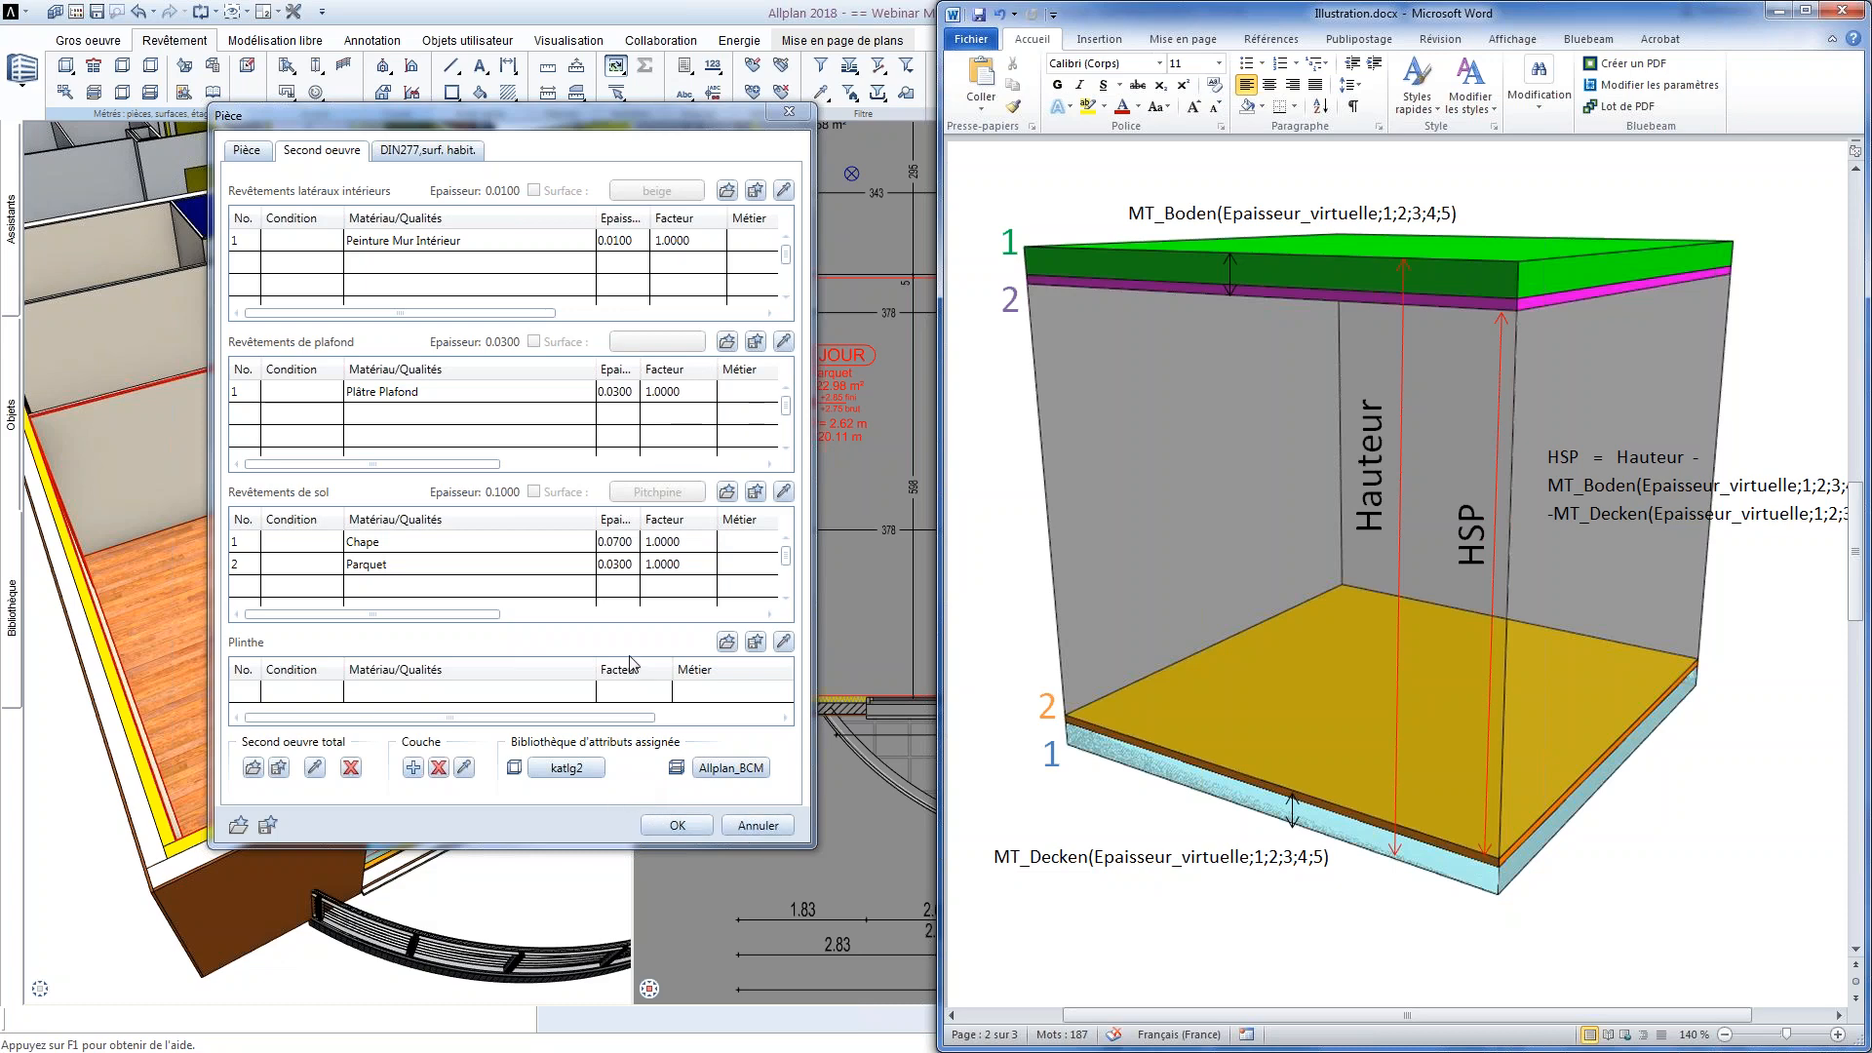
Set the Chape floor layer's thickness to 0.15 in the SEJOUR room, apply it and check the room's annotation
left_click(604, 565)
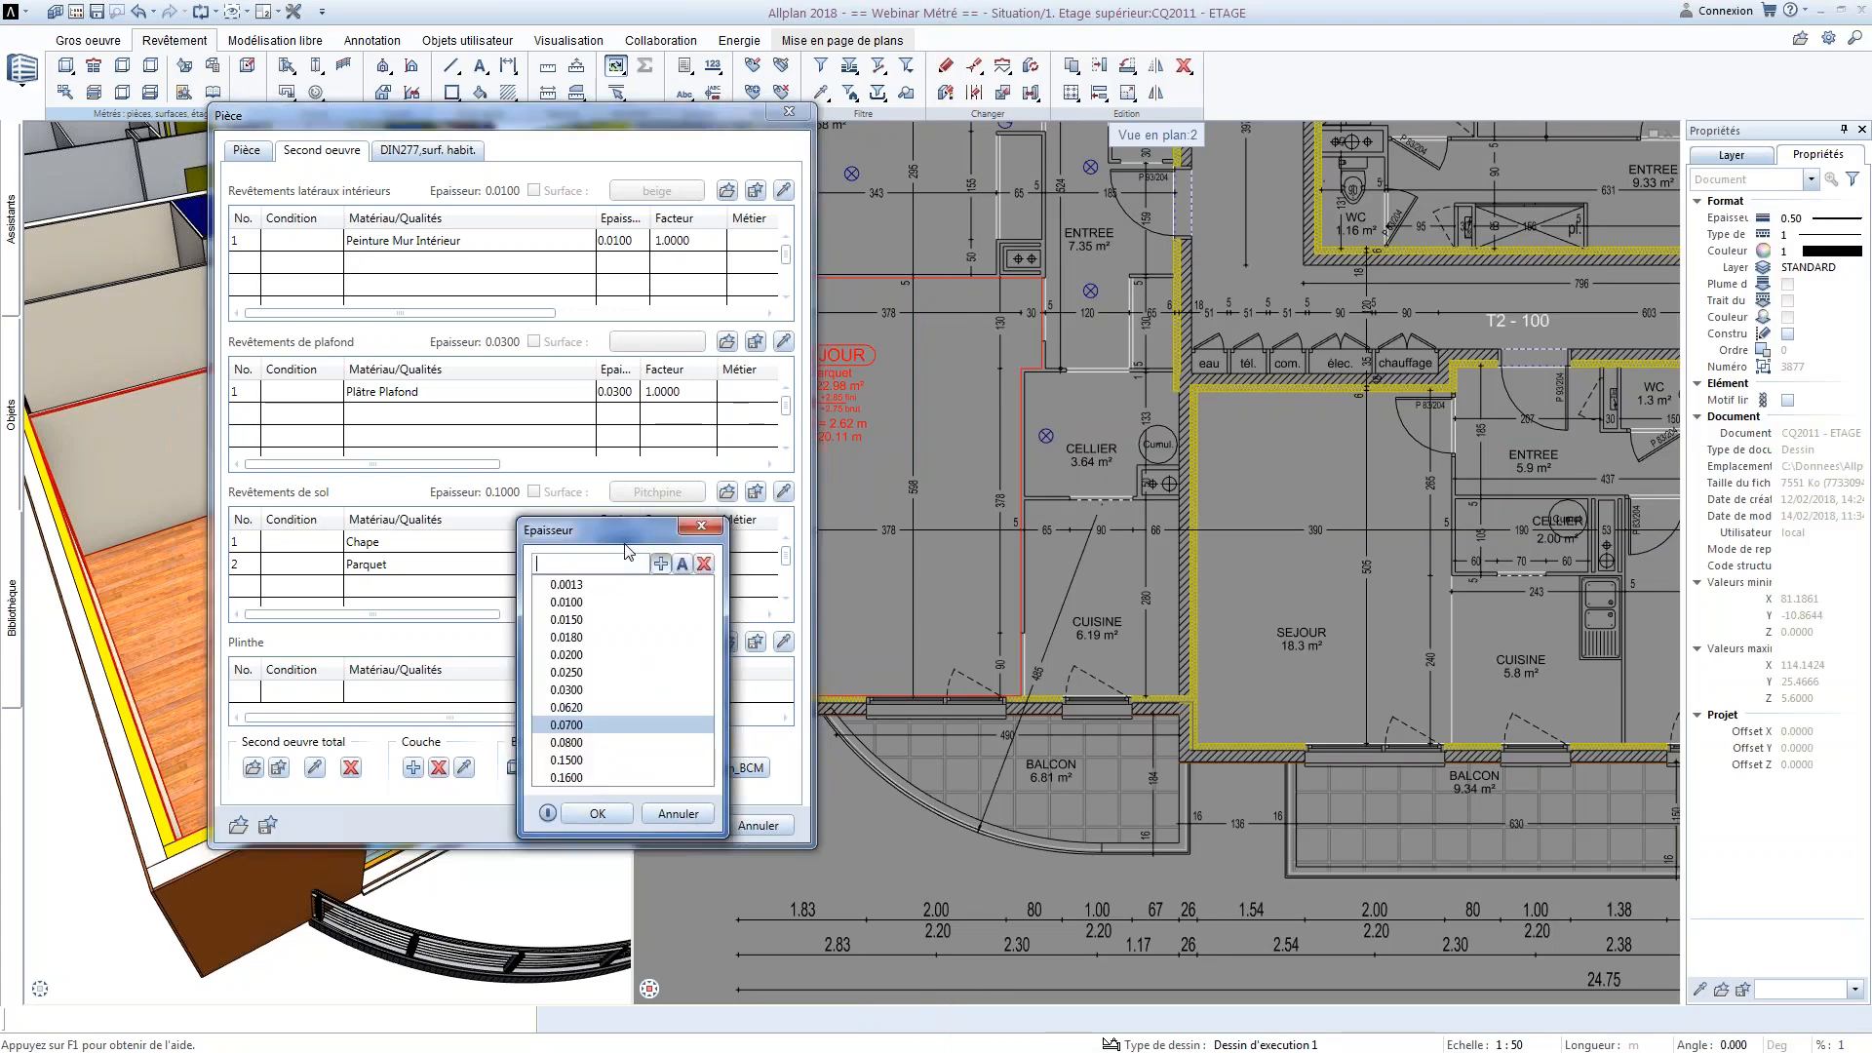
type("0.15")
key("Return")
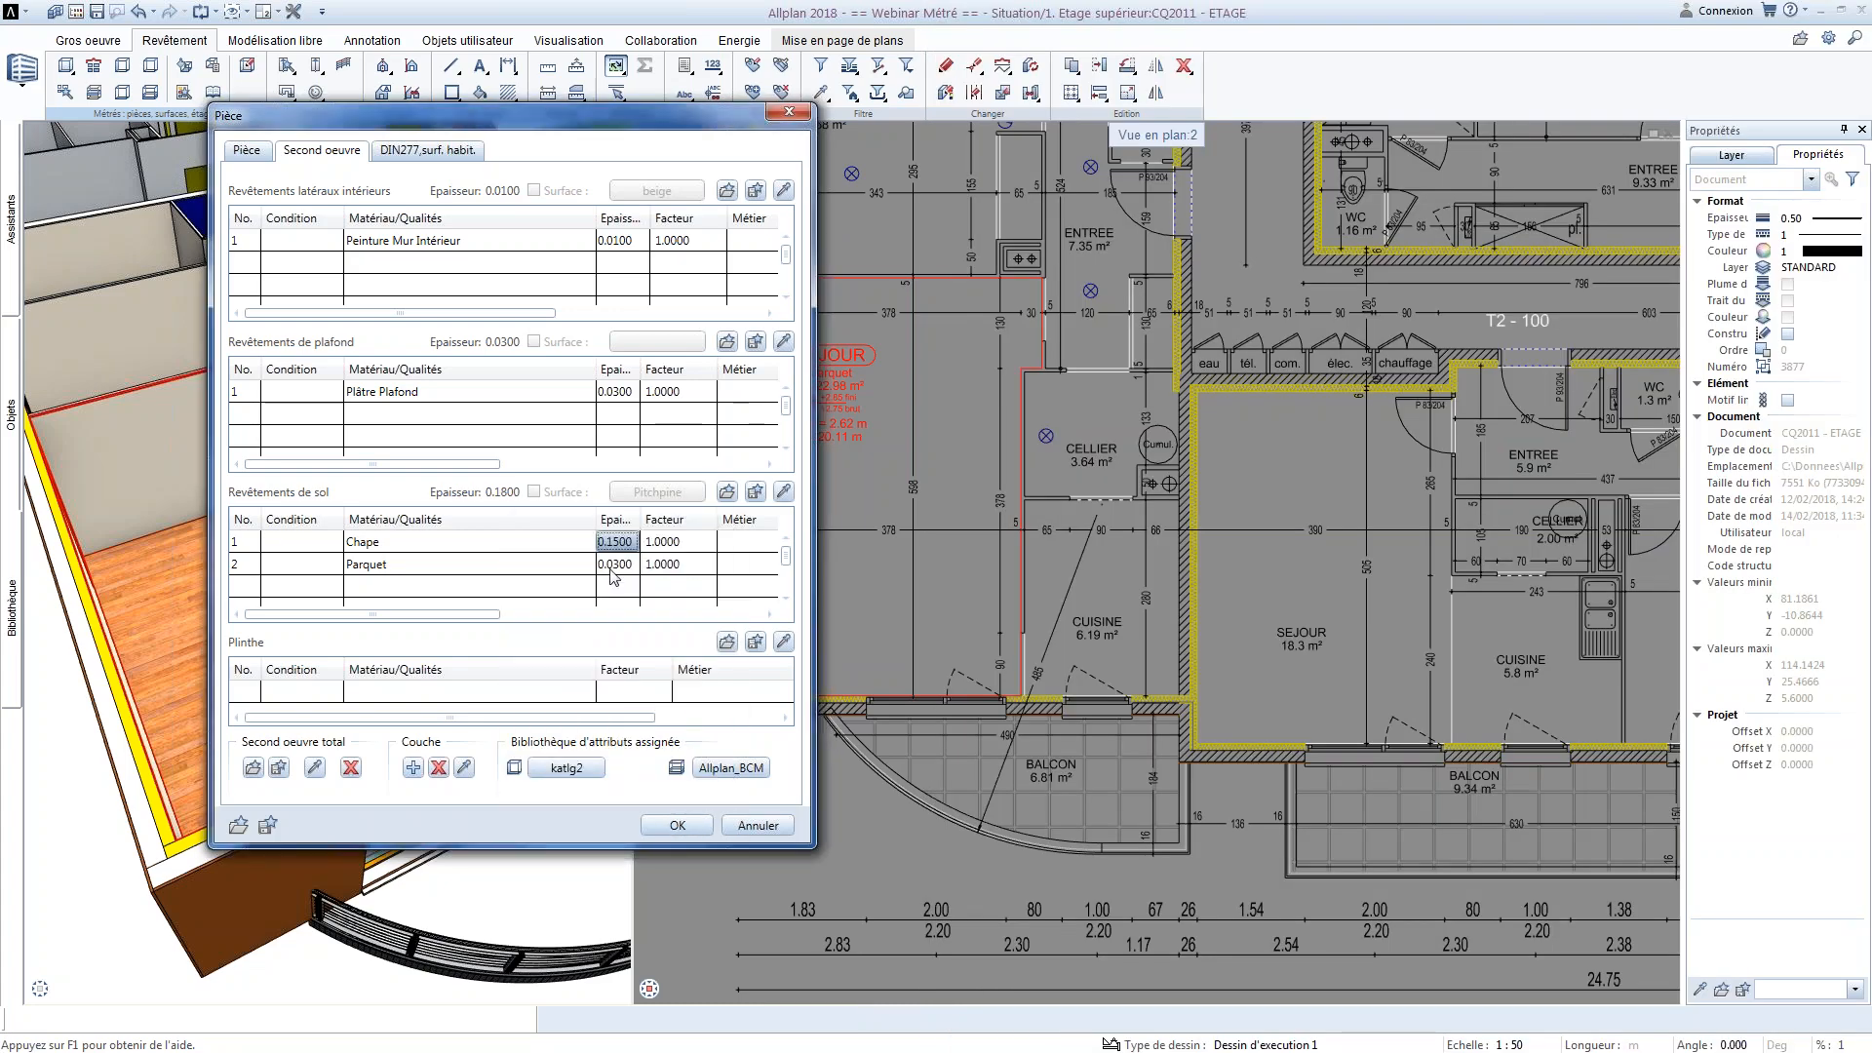
left_click(685, 829)
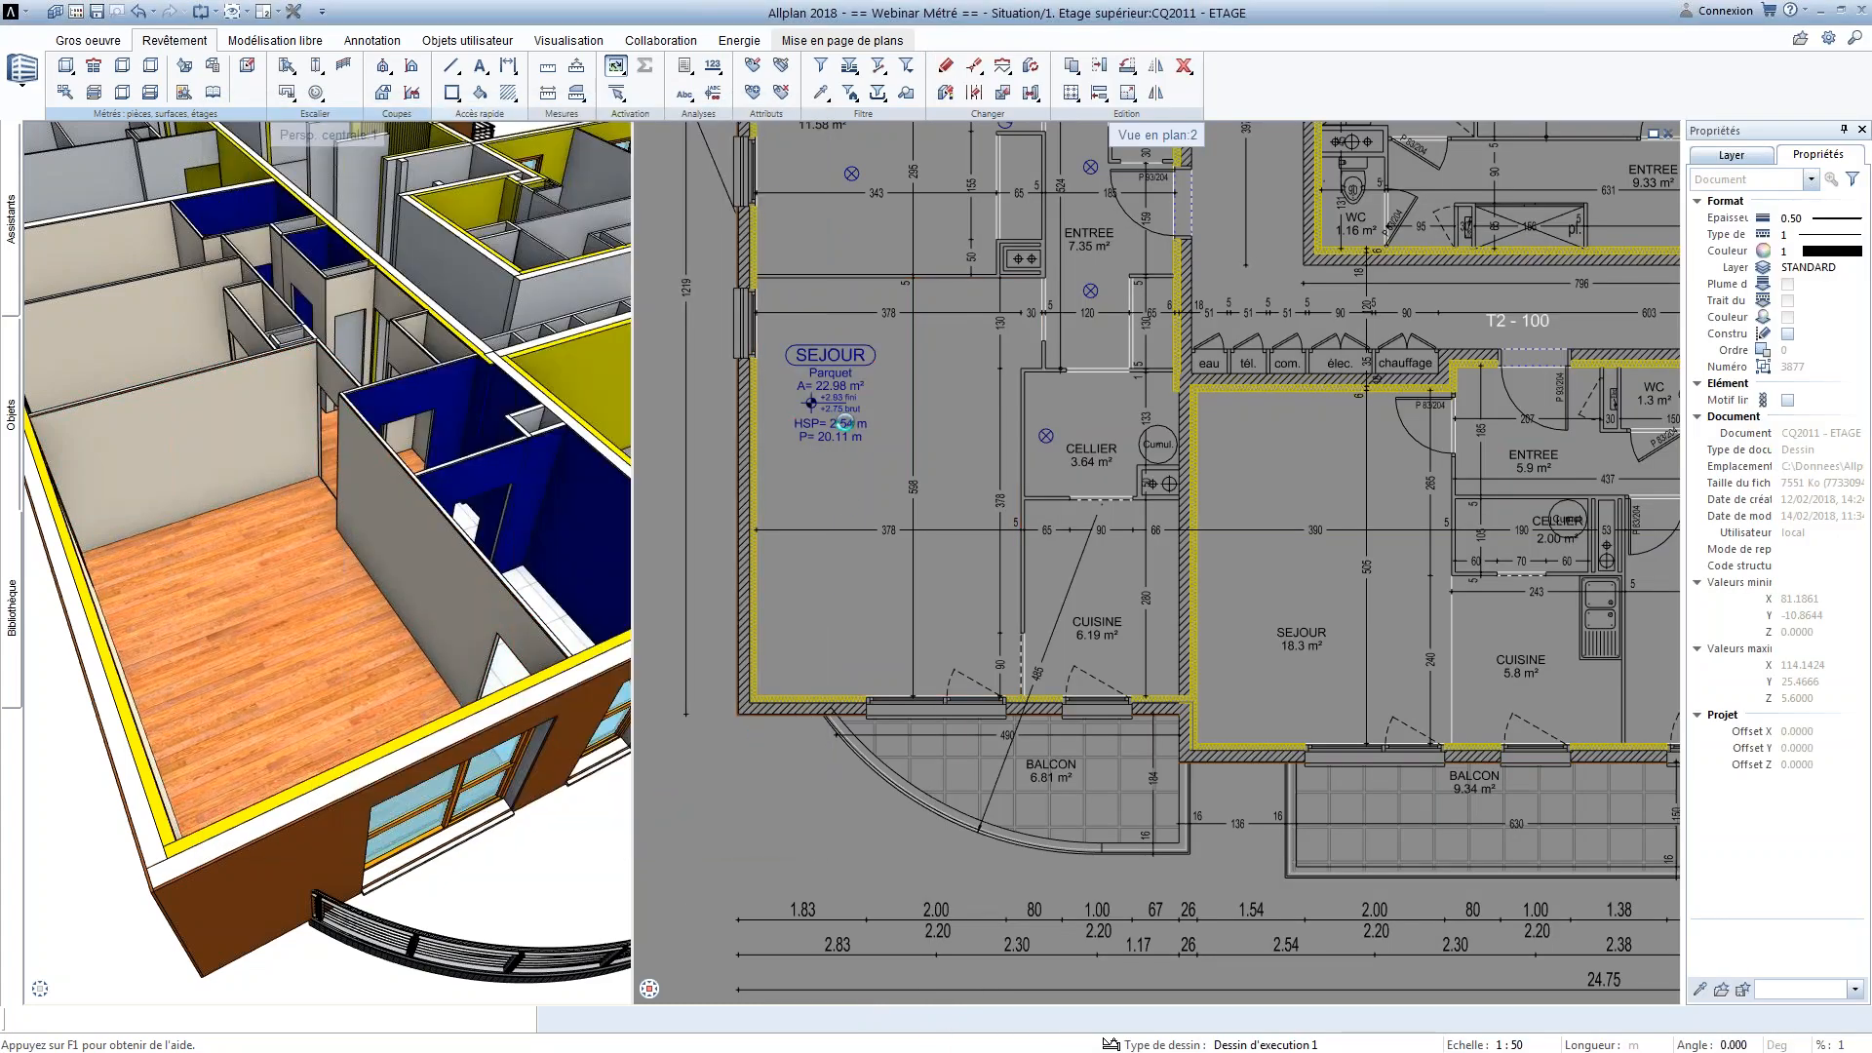
scroll(817, 429, "up", 3)
scroll(858, 439, "up", 3)
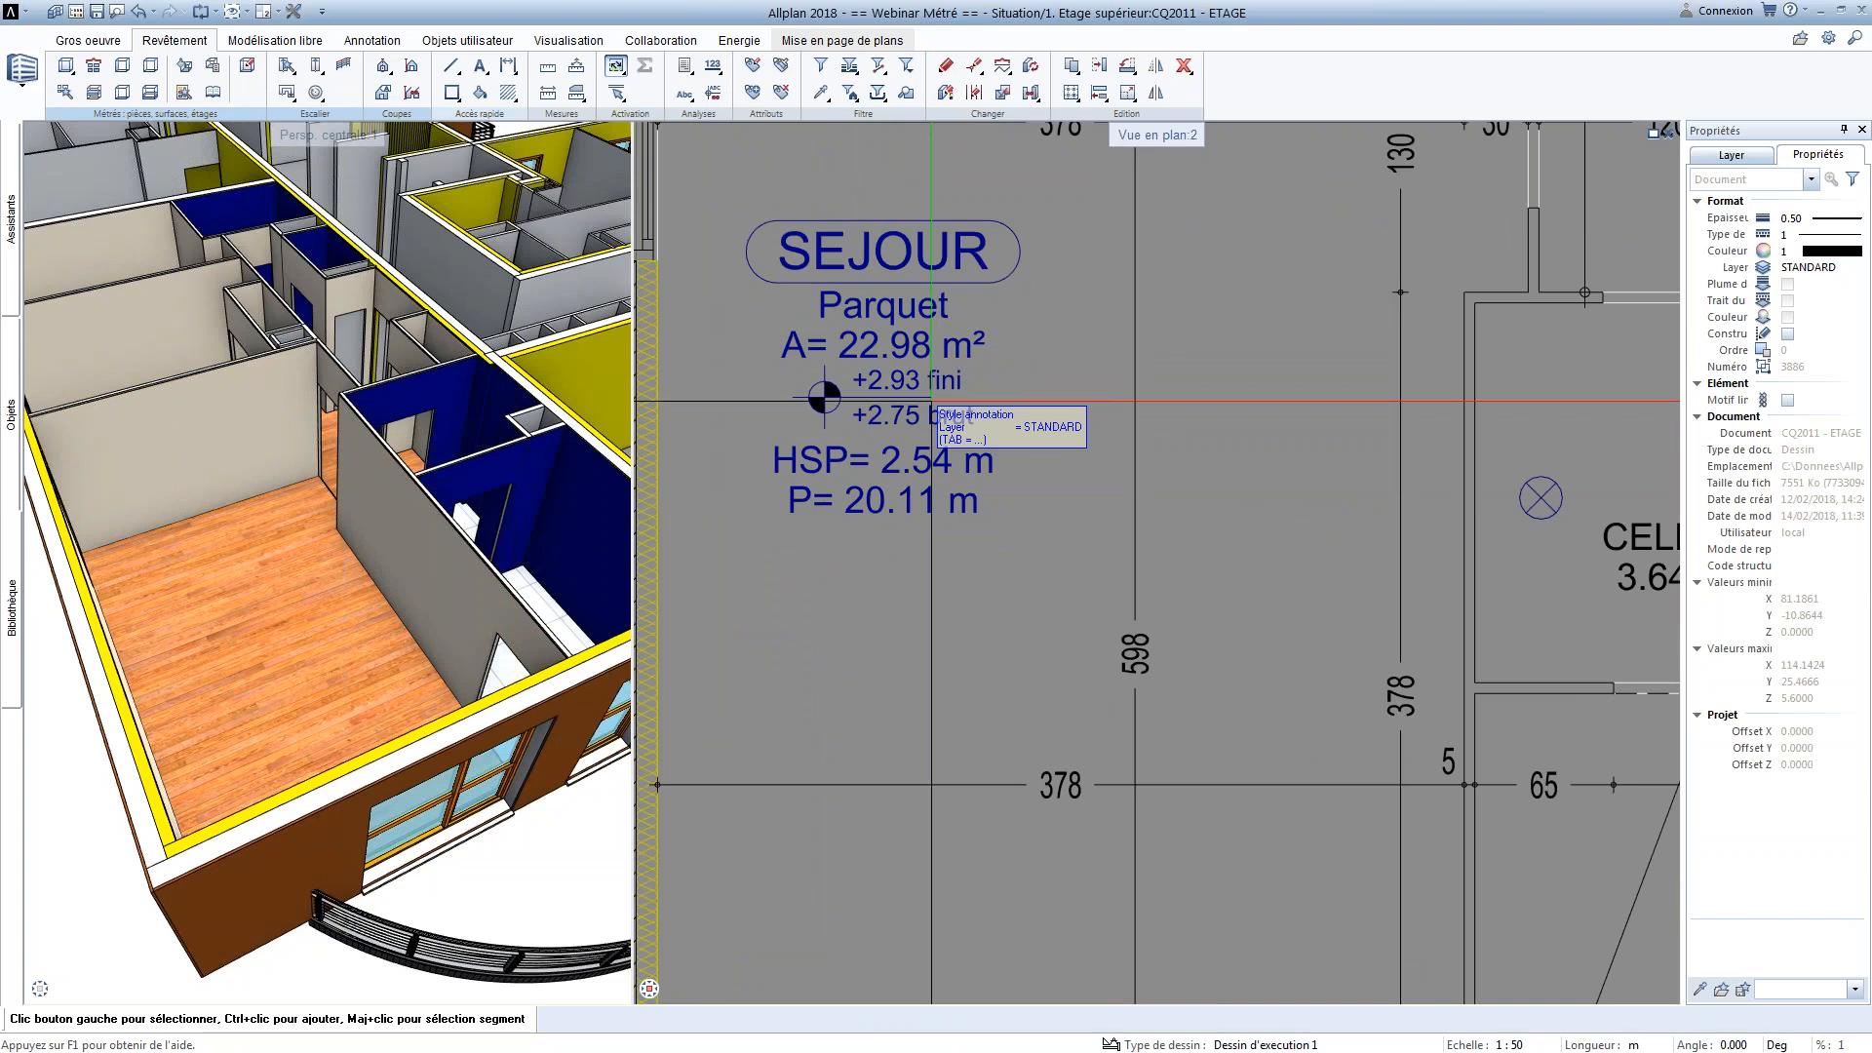
Set up a new room group with the designation T2 - App 1 and fill colour 63
scroll(931, 400, "down", 5)
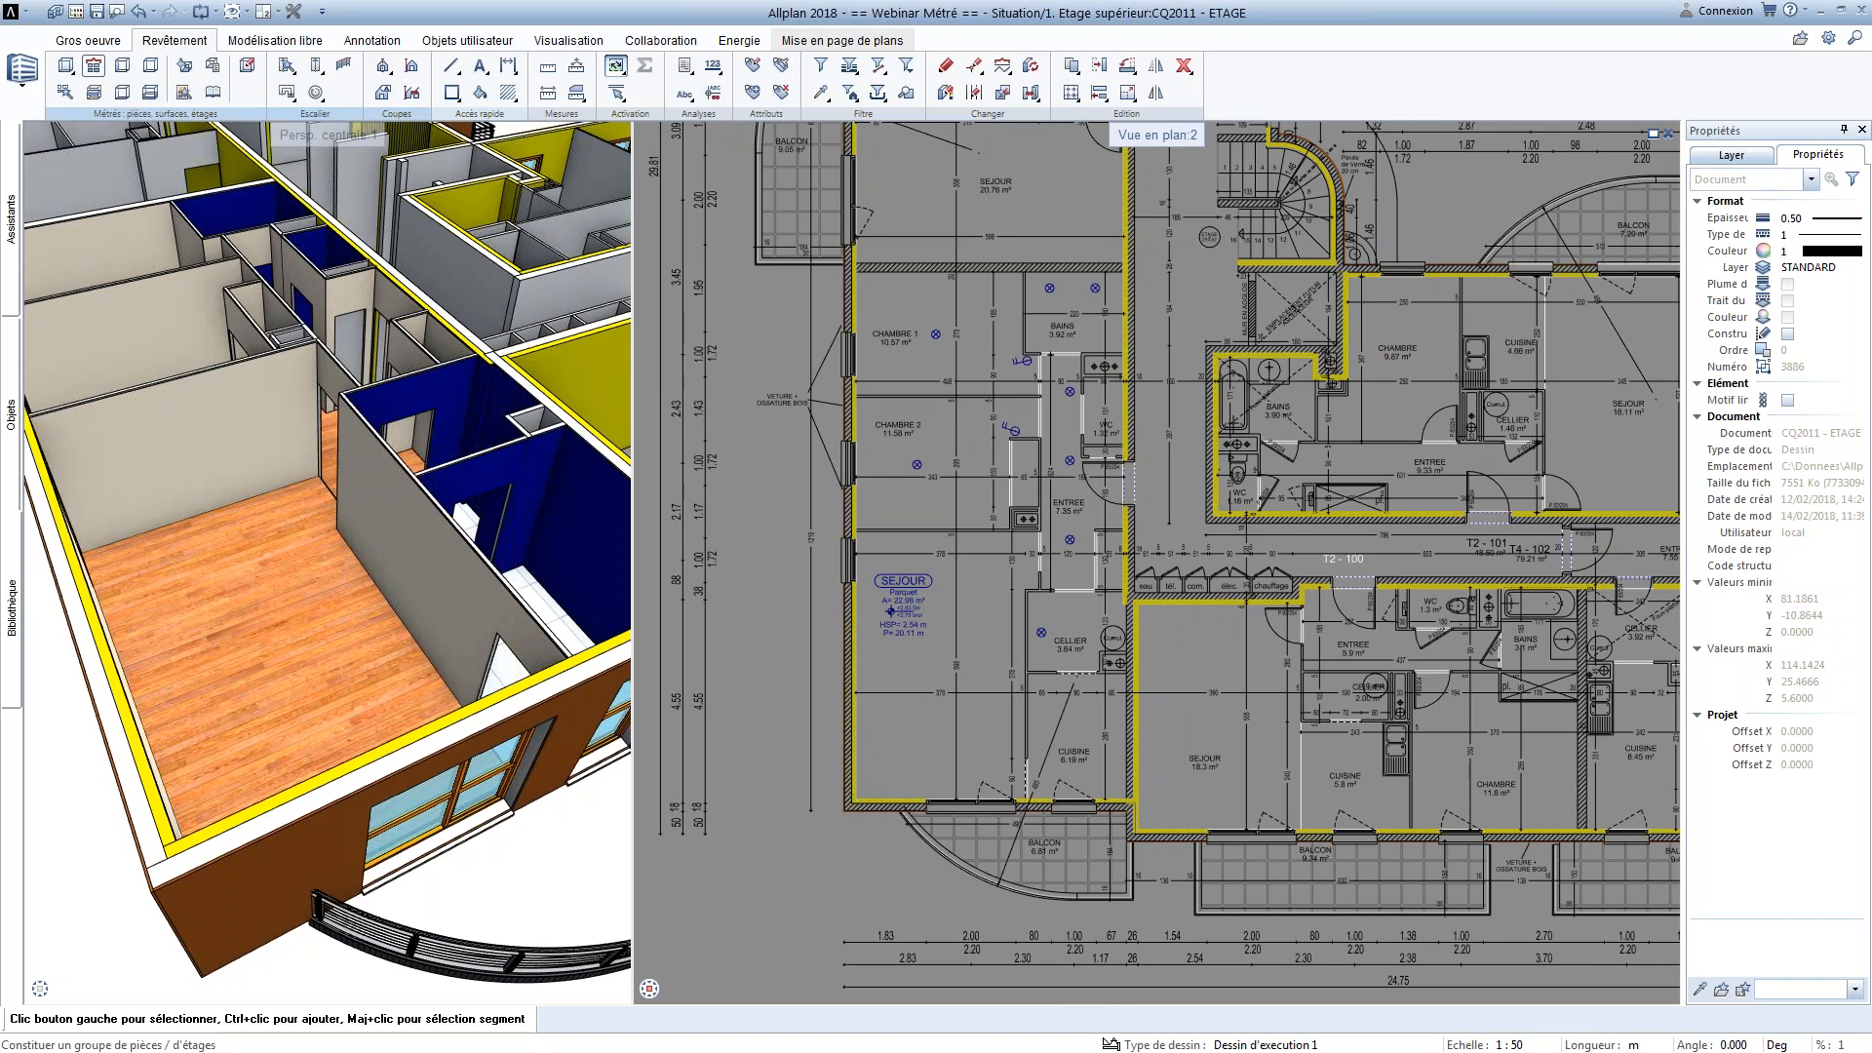
left_click(94, 66)
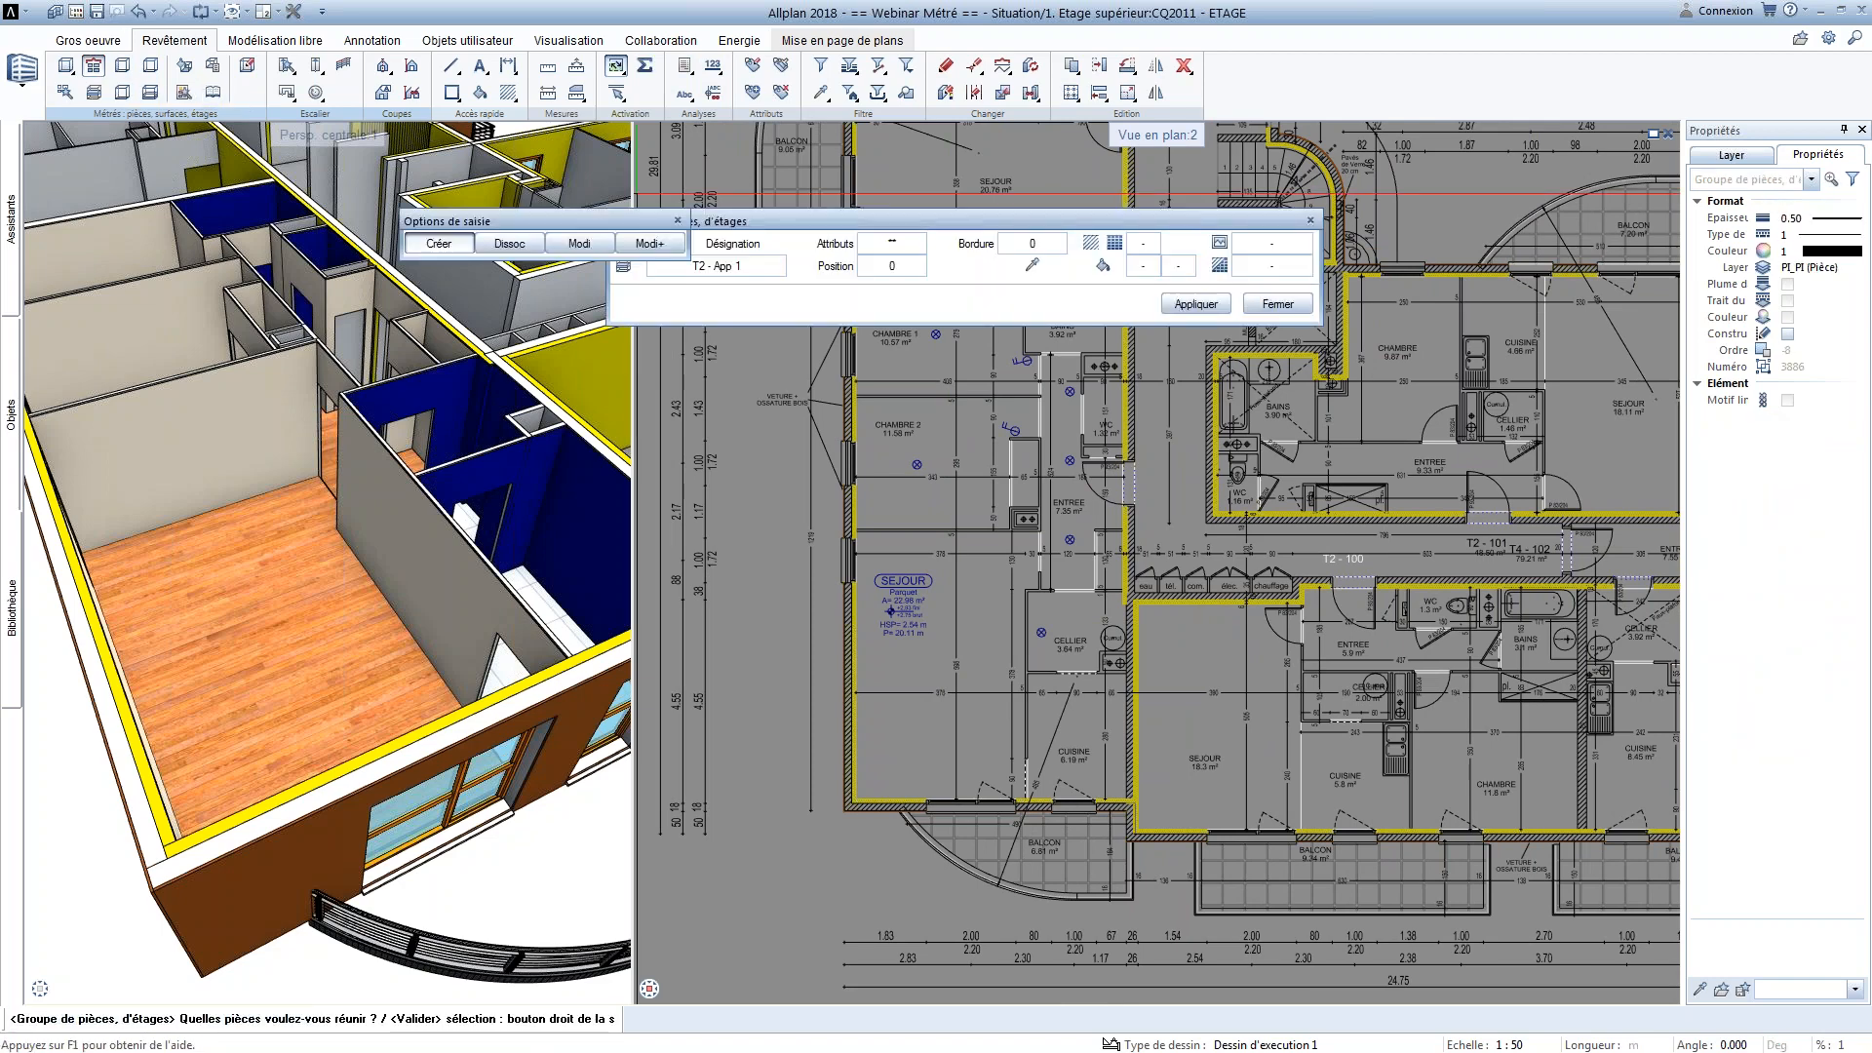
left_click_drag(625, 223, 529, 171)
left_click(717, 269)
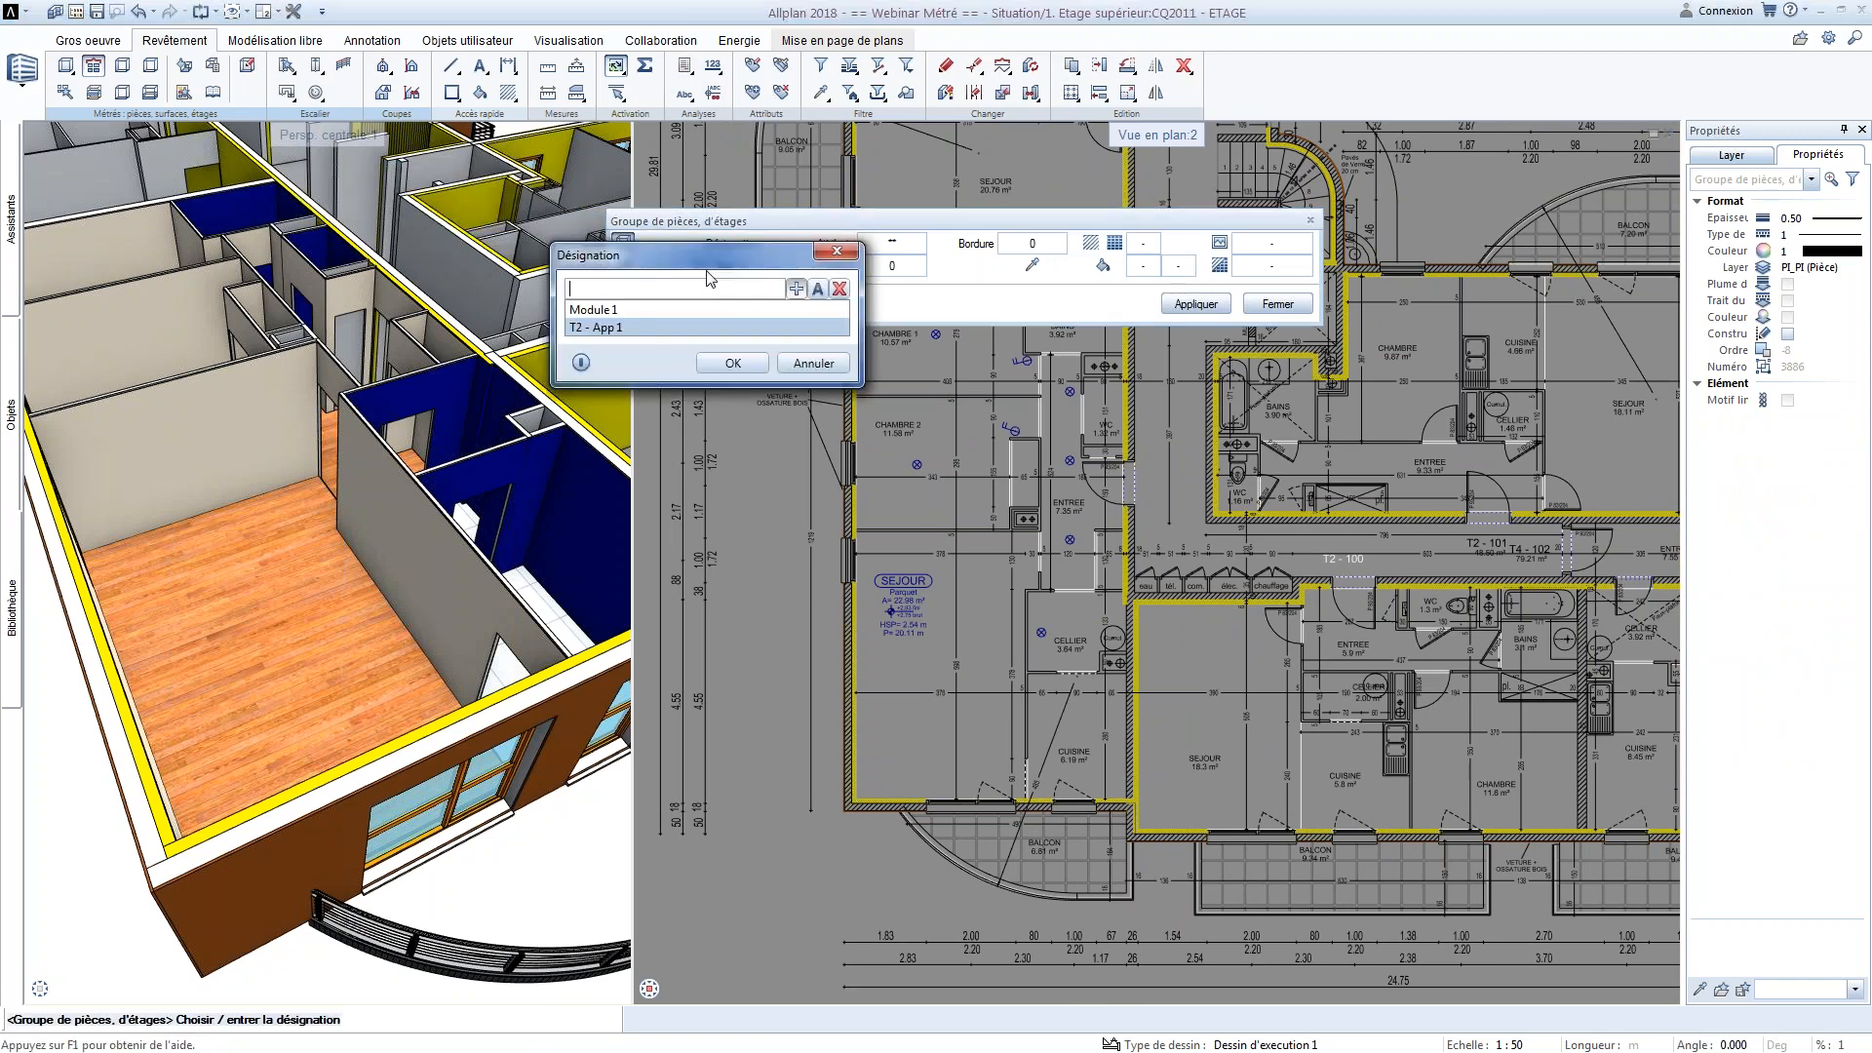
left_click(733, 363)
left_click(1149, 268)
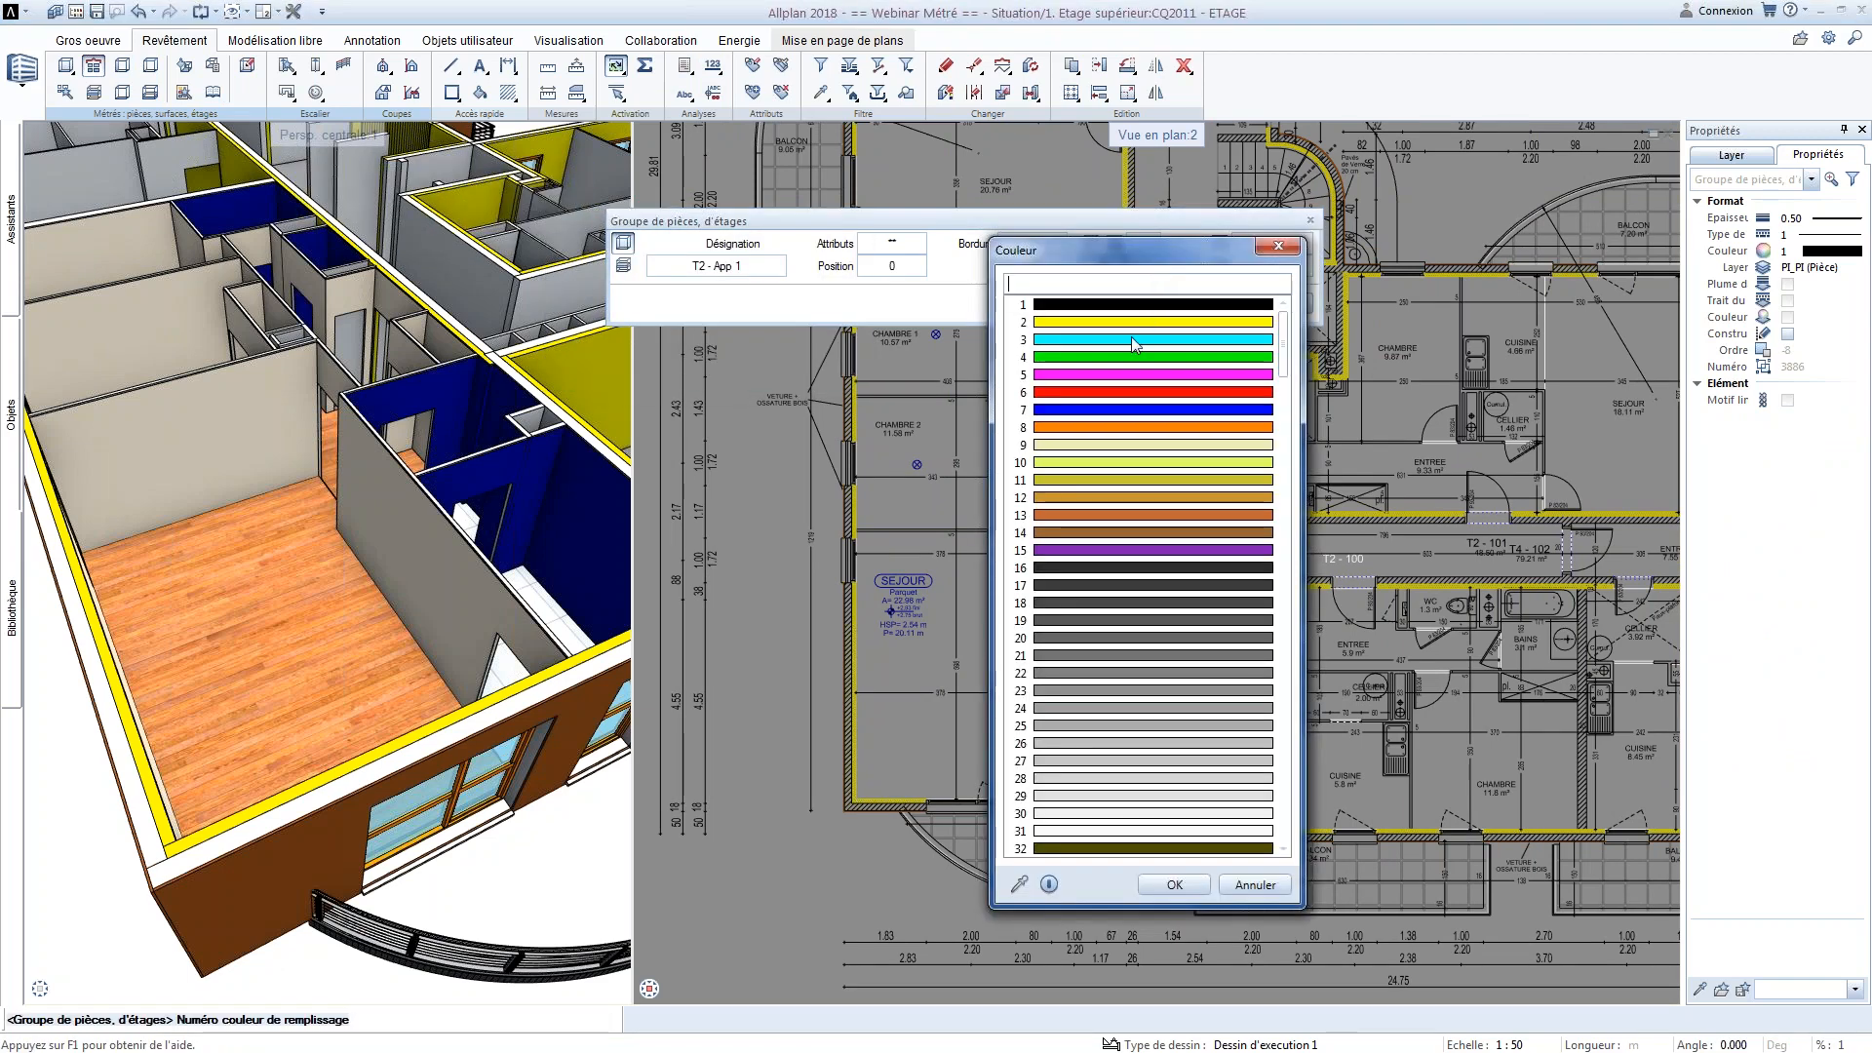
scroll(1131, 585, "down", 16)
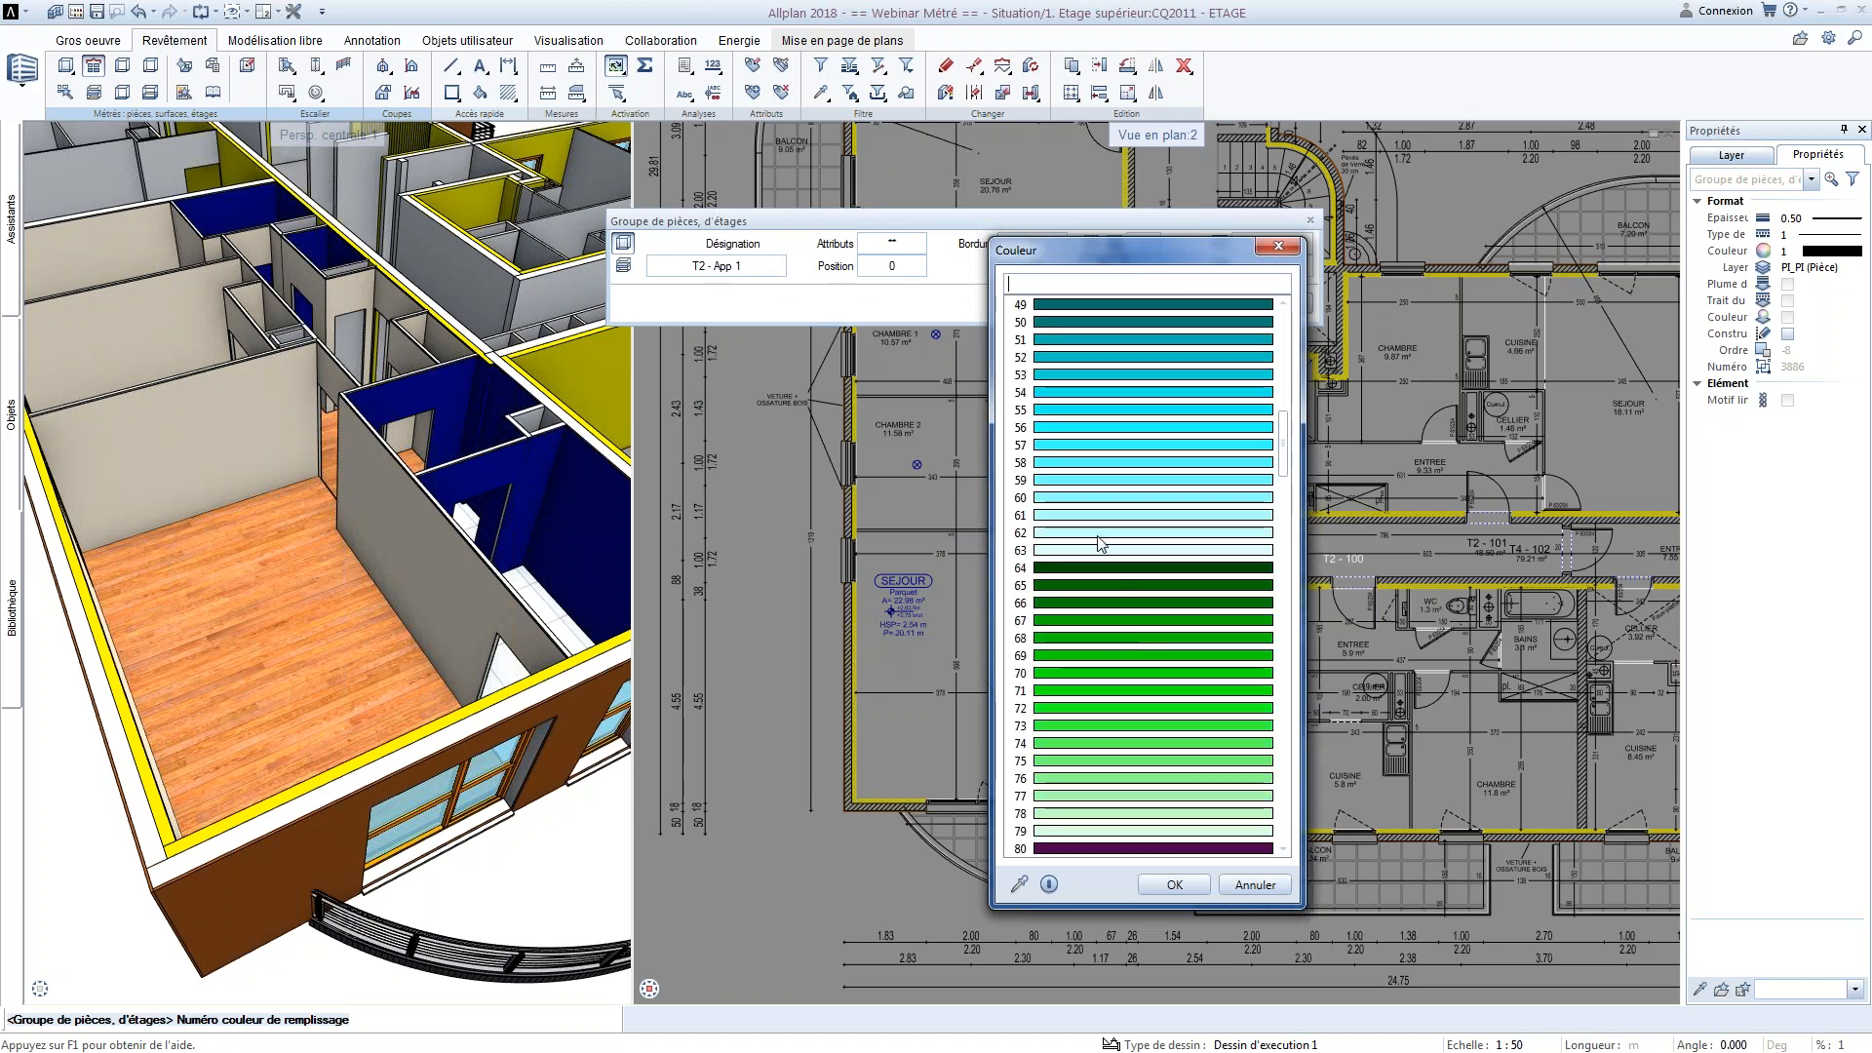
double_click(1100, 550)
scroll(1012, 458, "down", 1)
middle_click_drag(1012, 459, 995, 566)
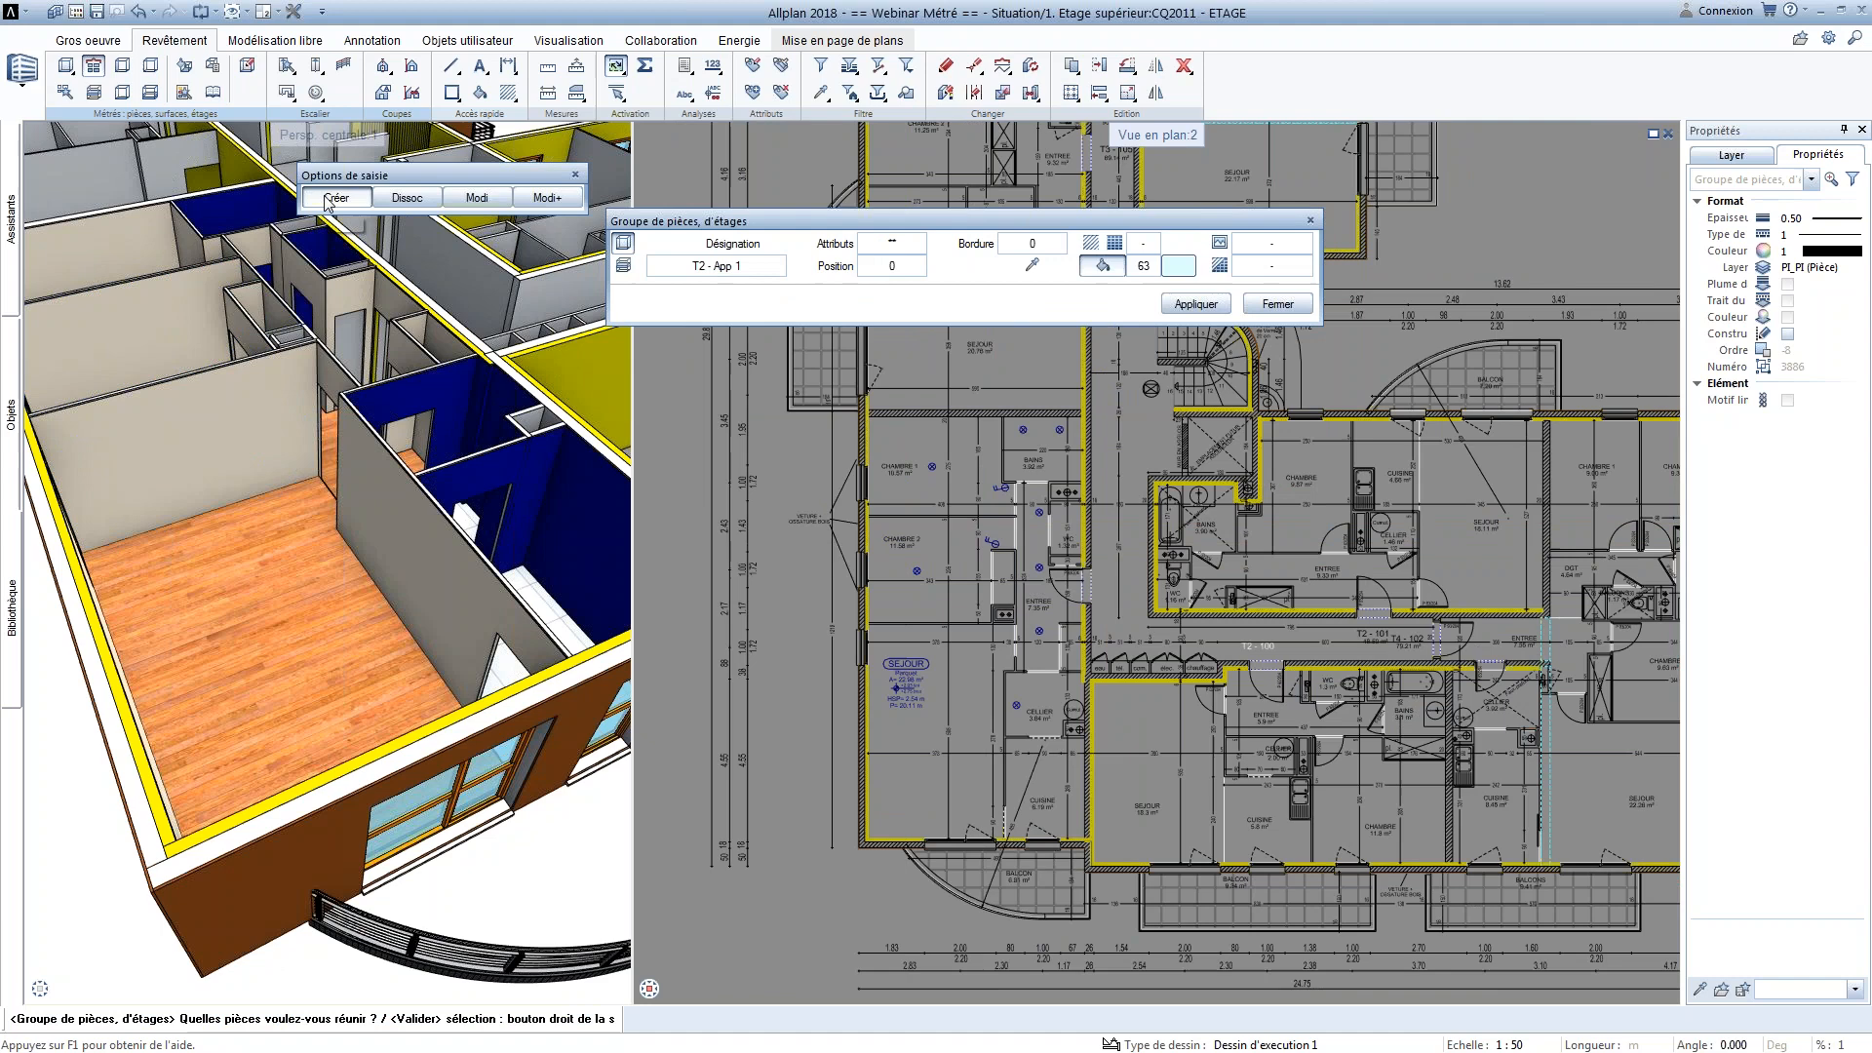
Assign all rooms of the lower-left apartment to group T2 - App 1 and place its annotation outside the facade
left_click_drag(849, 393, 1097, 856)
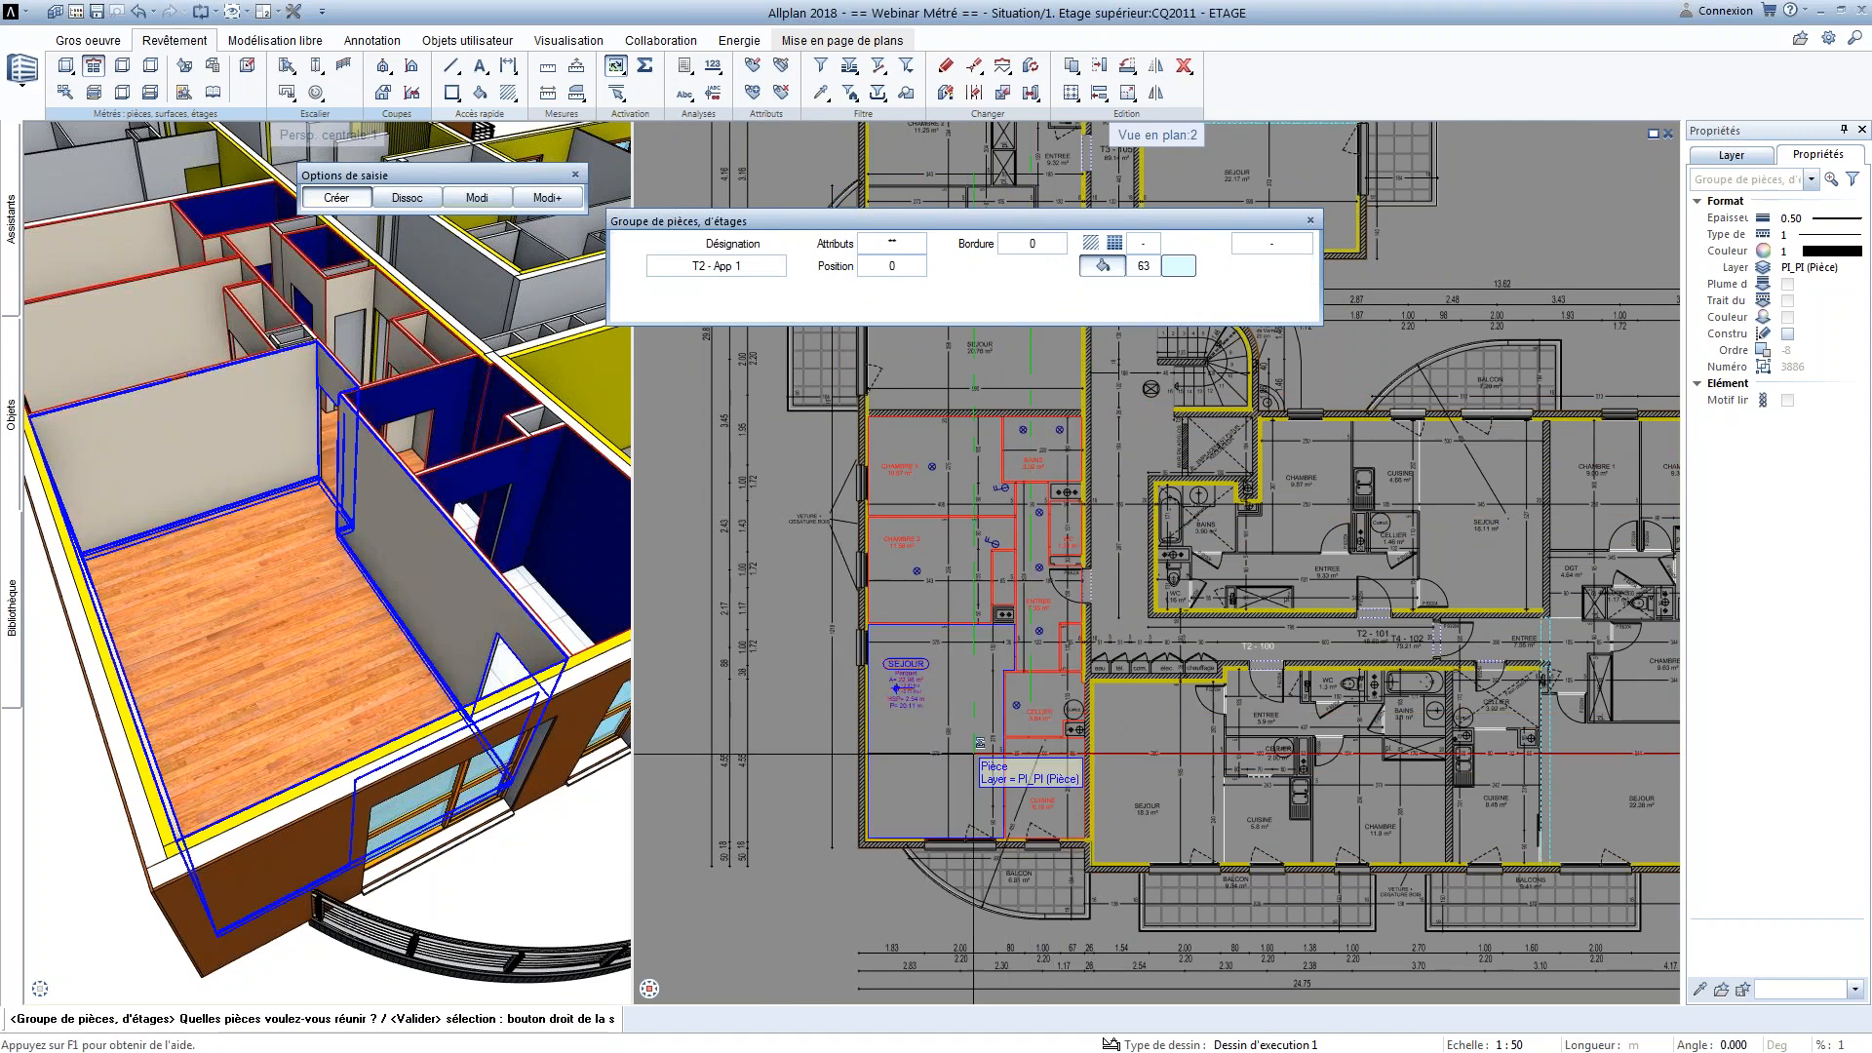
right_click(811, 652)
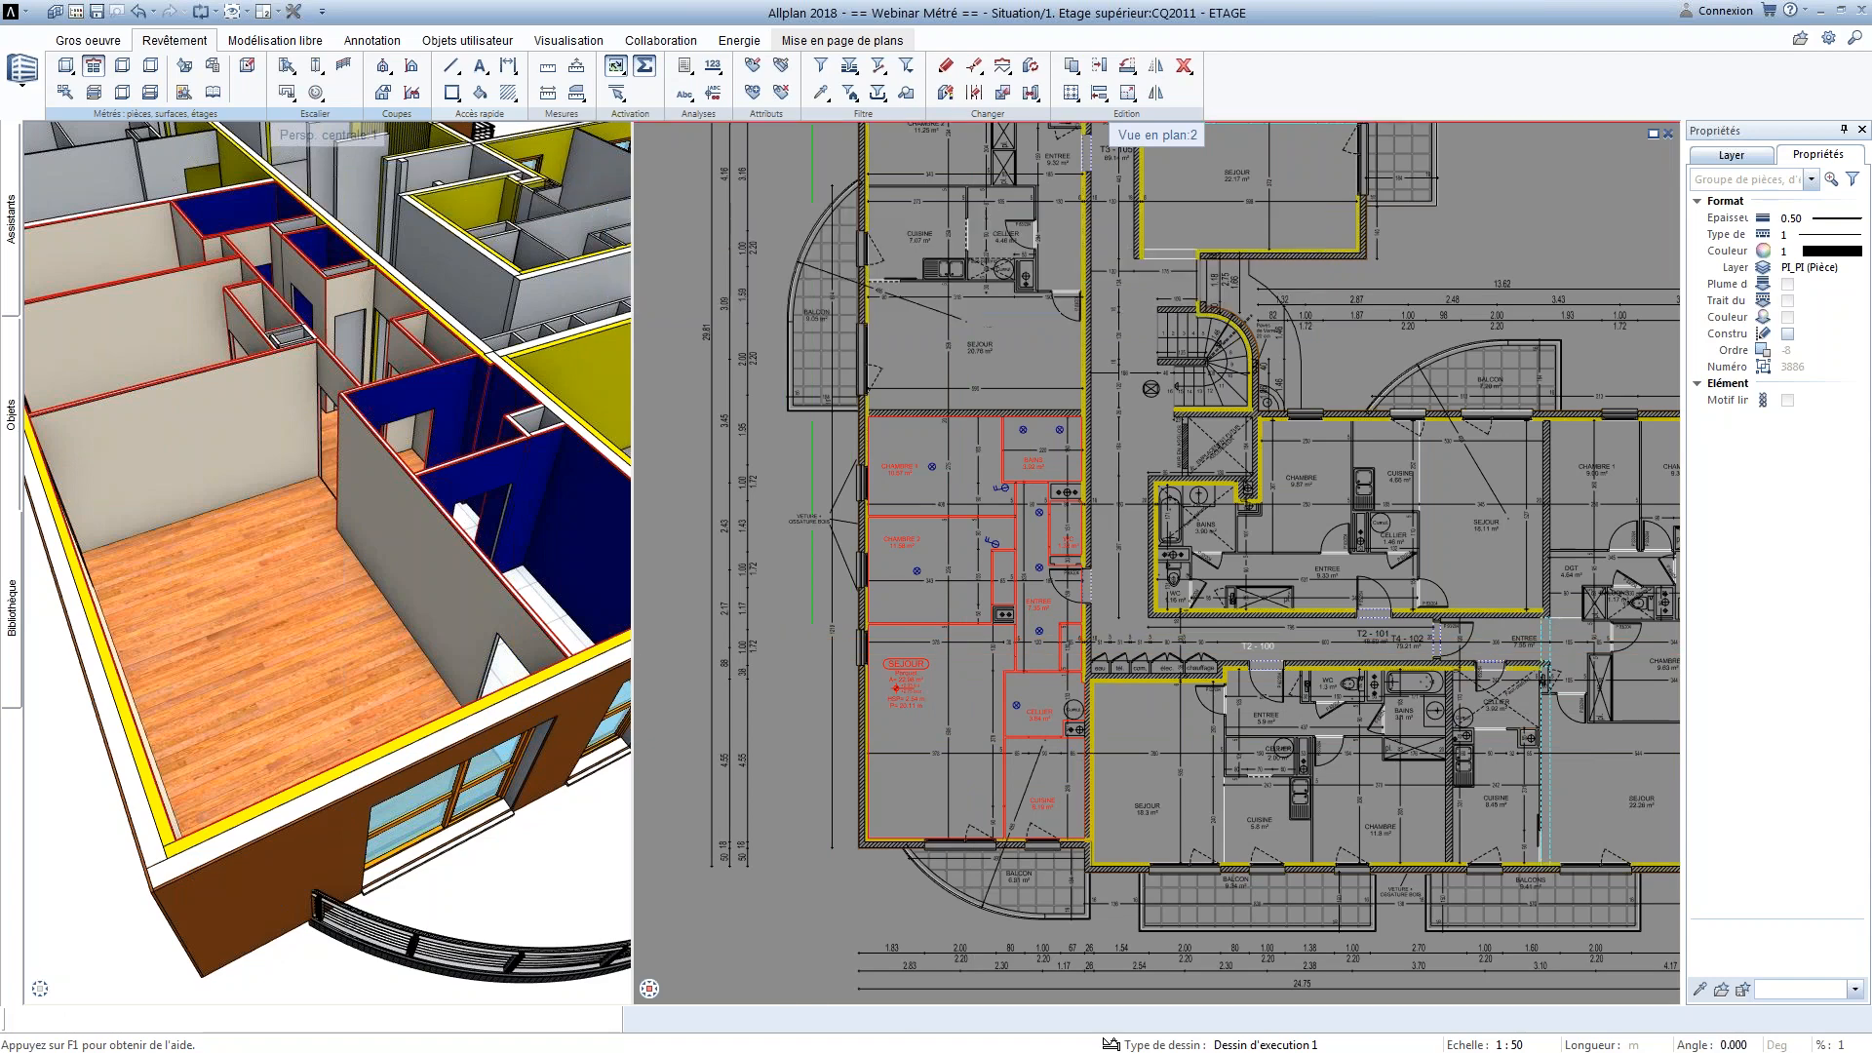
scroll(795, 643, "up", 2)
scroll(827, 990, "up", 2)
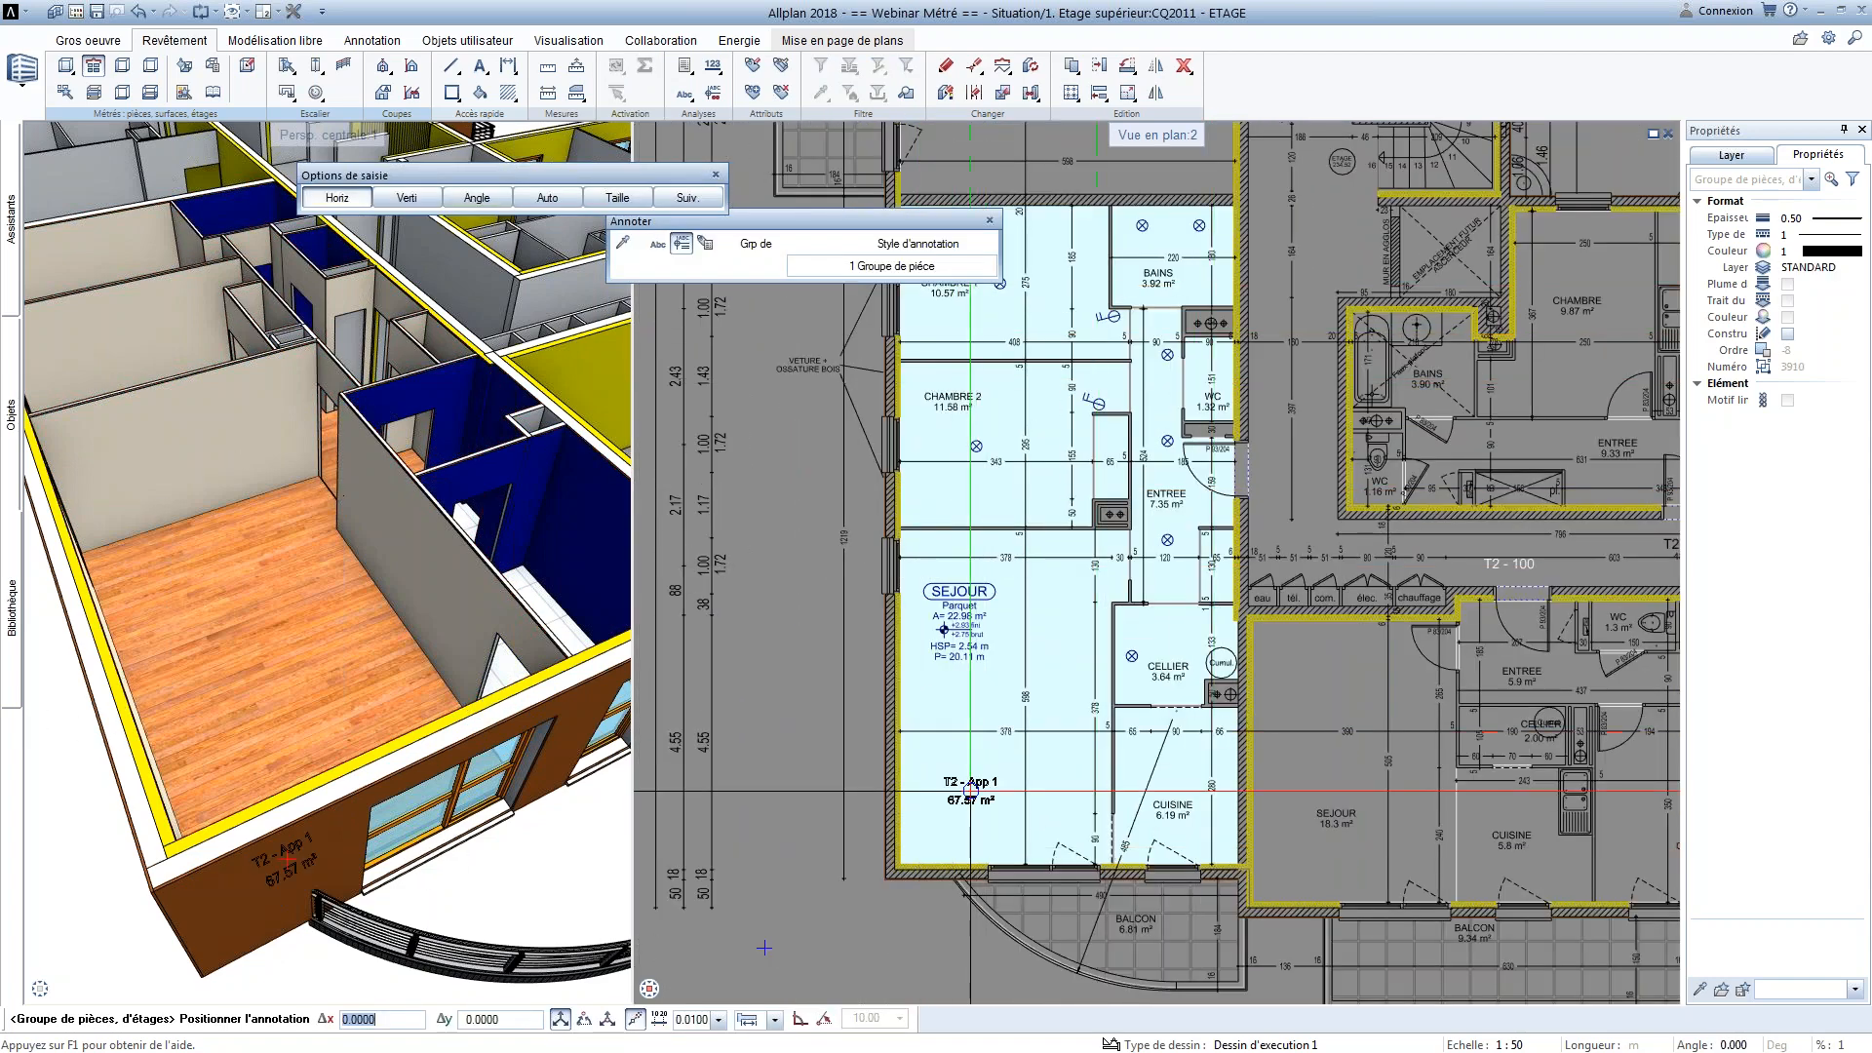
scroll(829, 528, "up", 2)
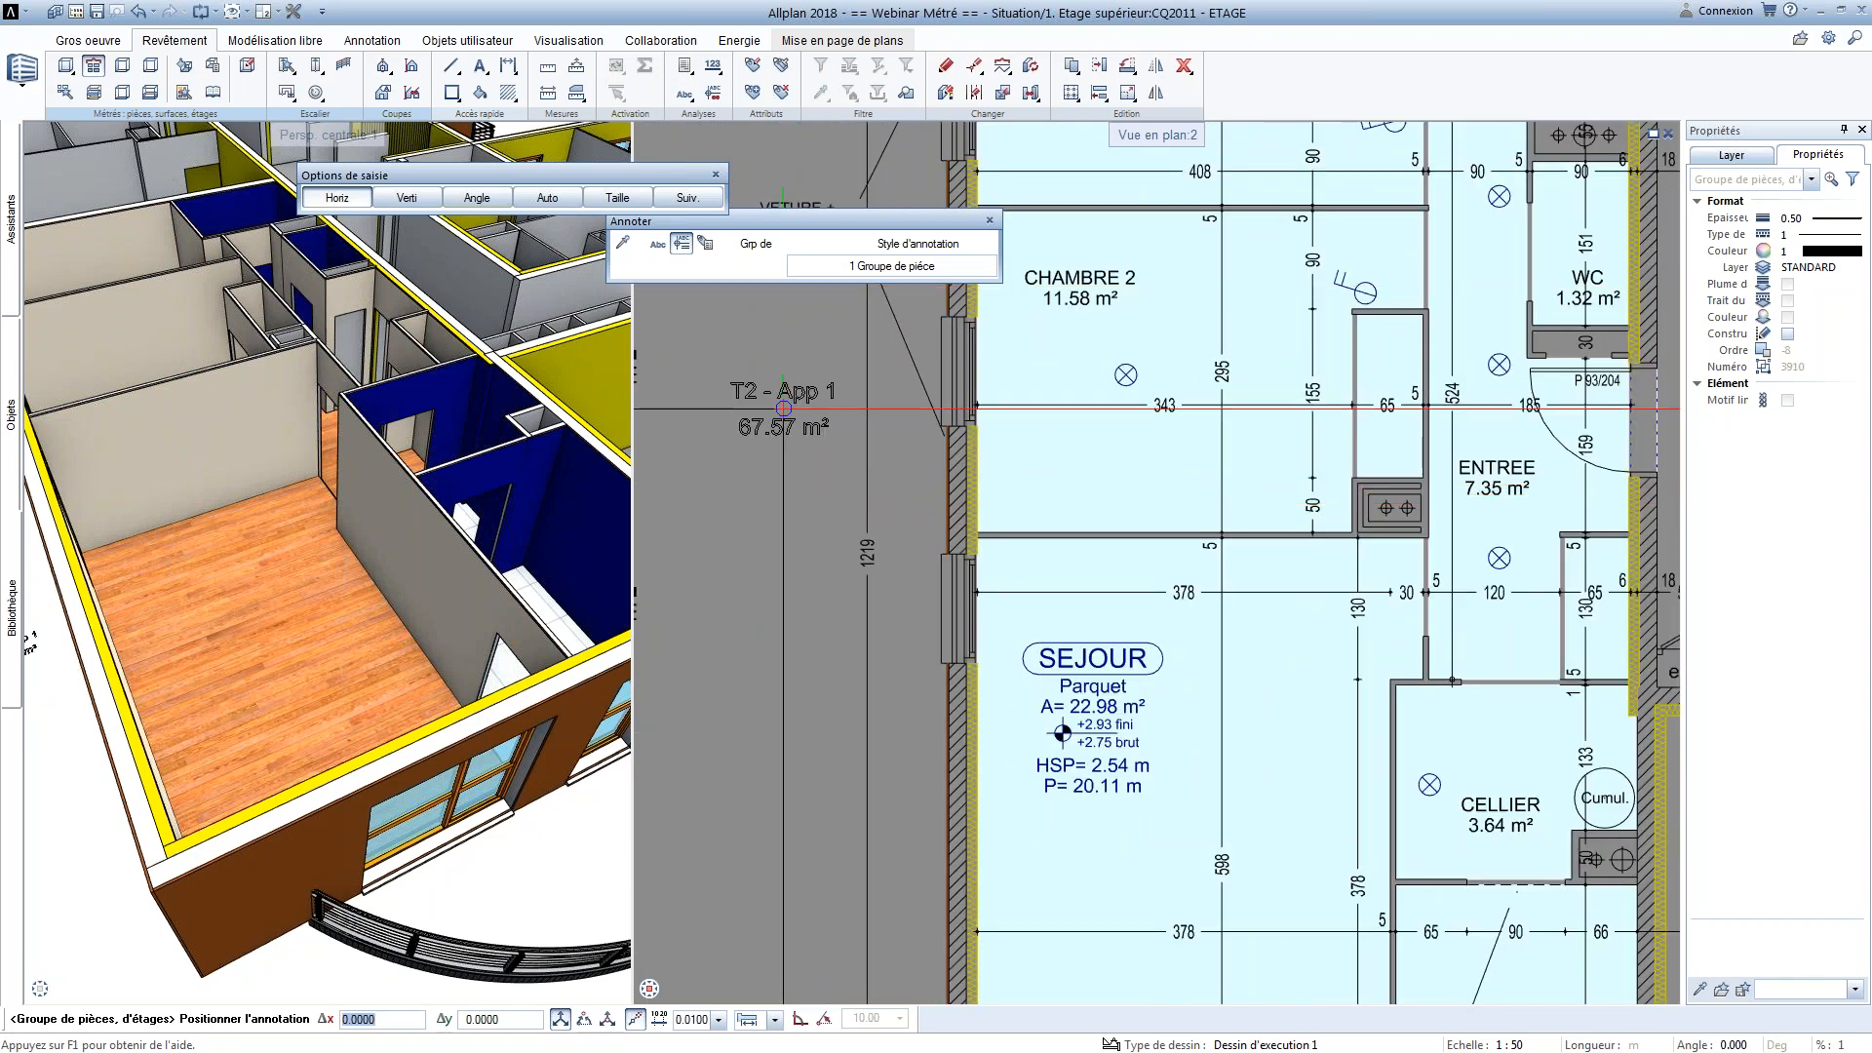
left_click(783, 466)
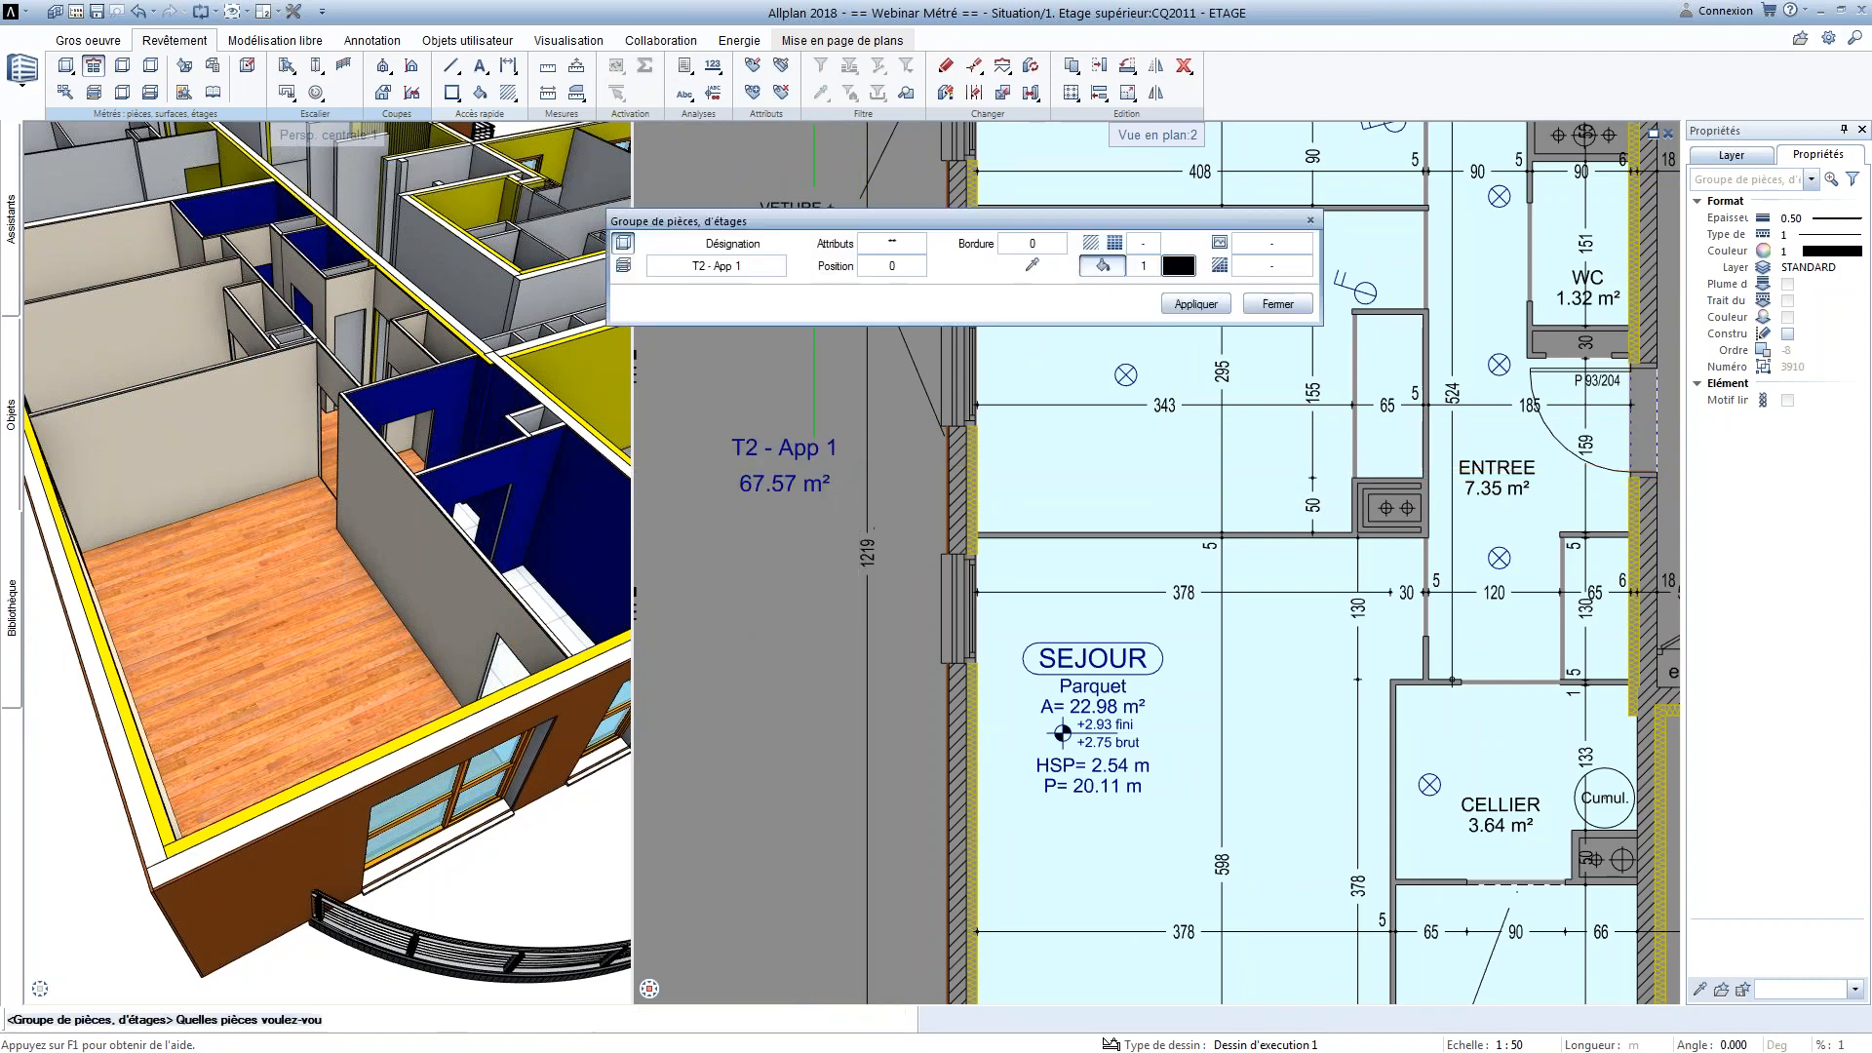
key("Escape")
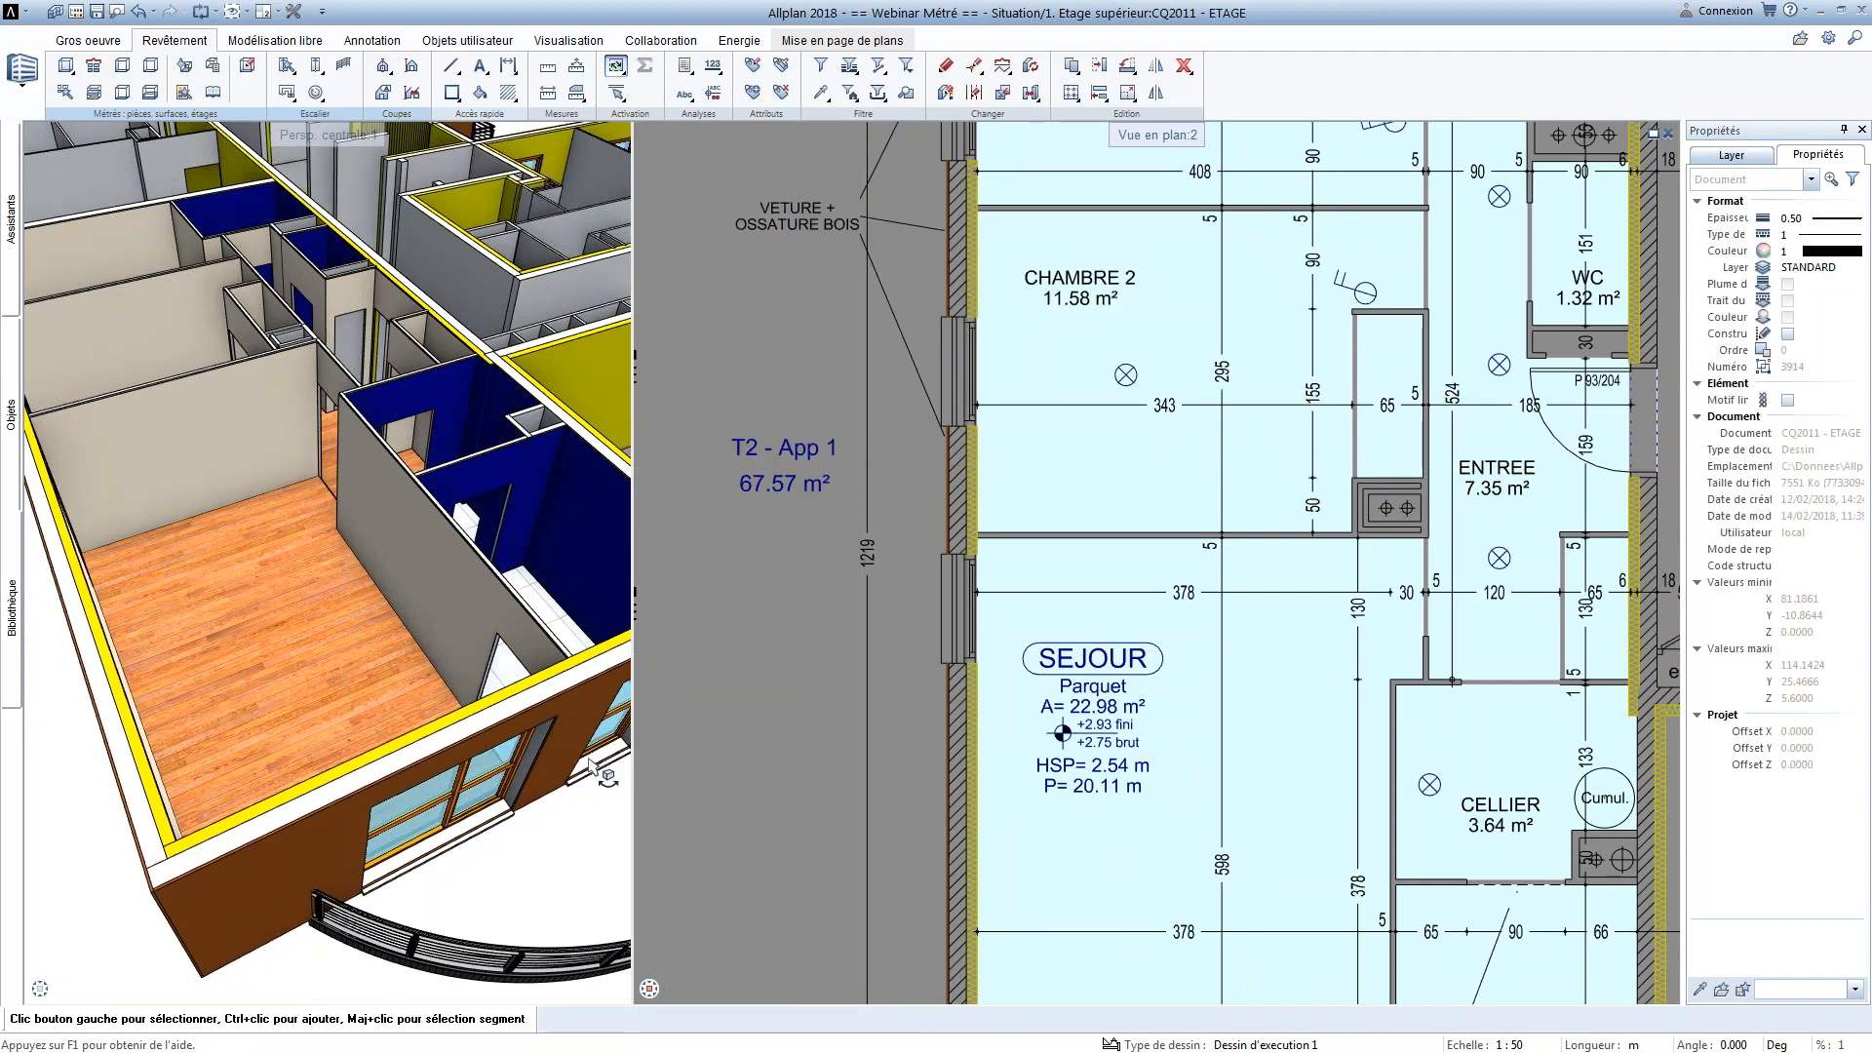
Insert the associative legend Pièce_surfaces_habitables beside the floor plan and check the T2 - App 1 entries
left_click(686, 68)
left_click(725, 109)
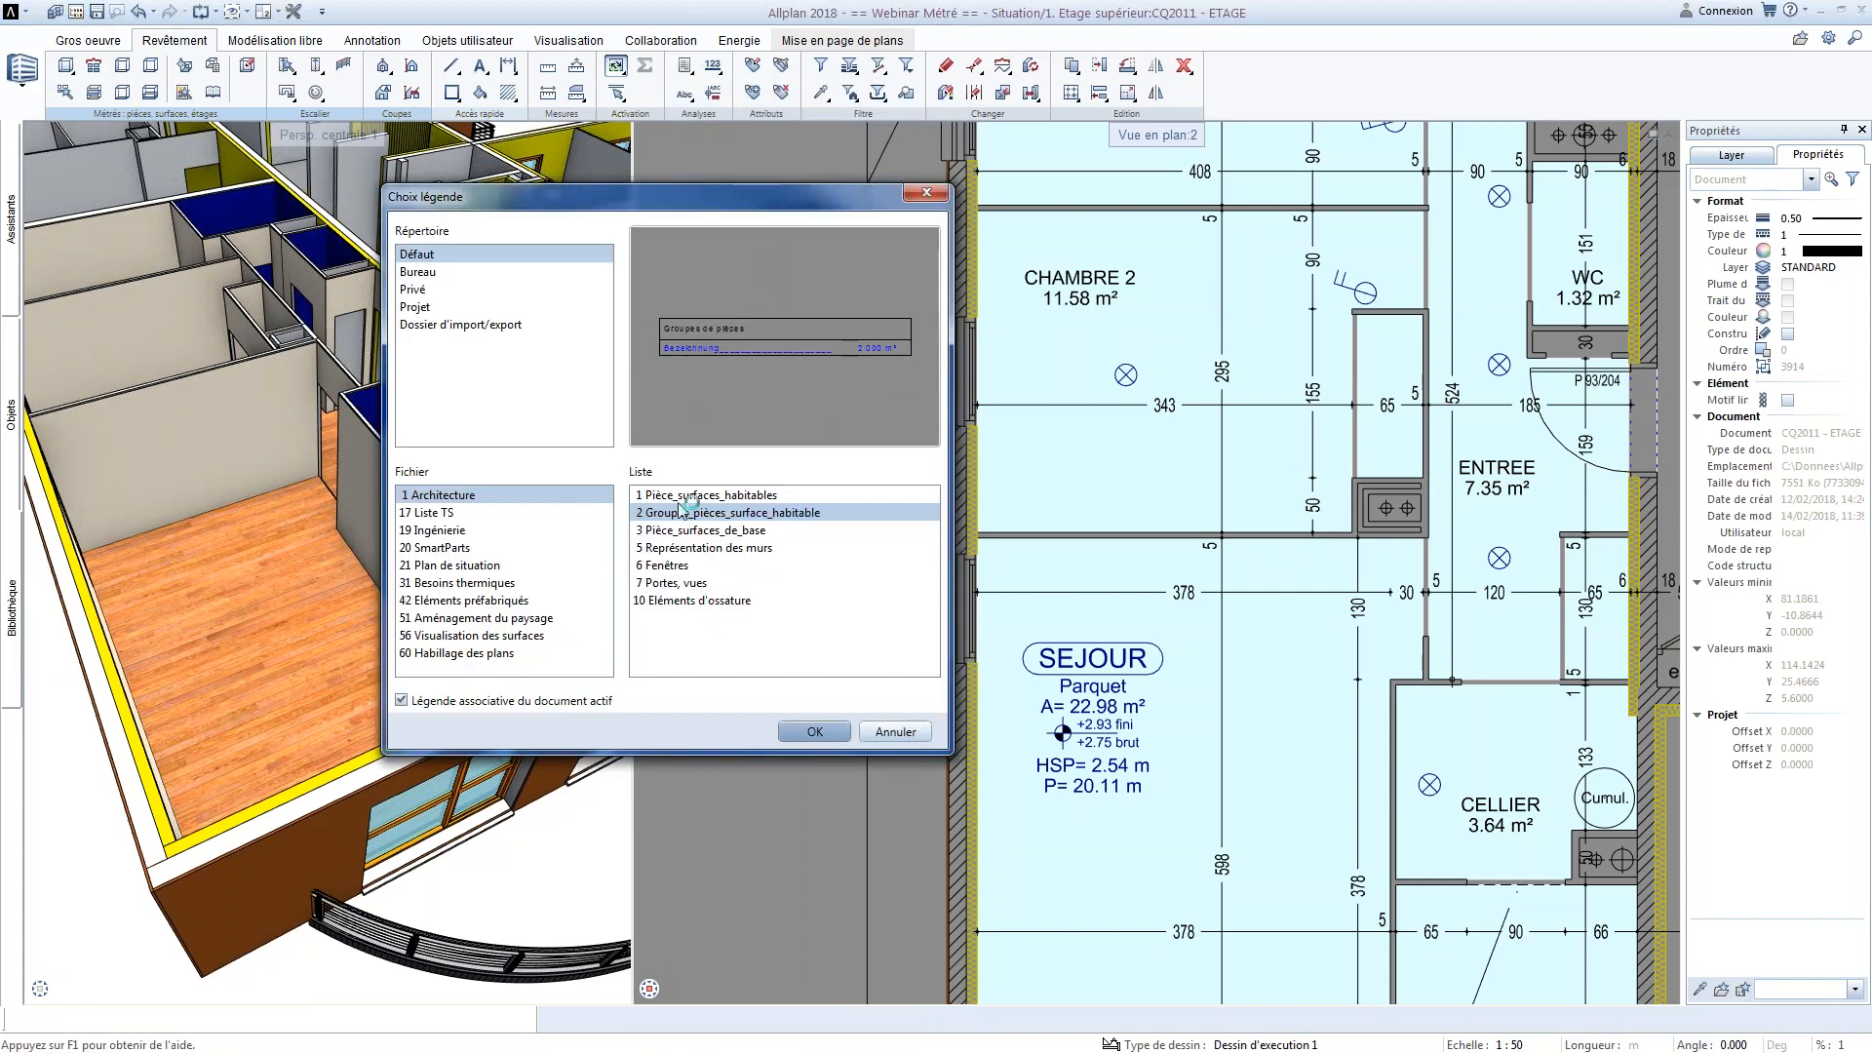
left_click(712, 495)
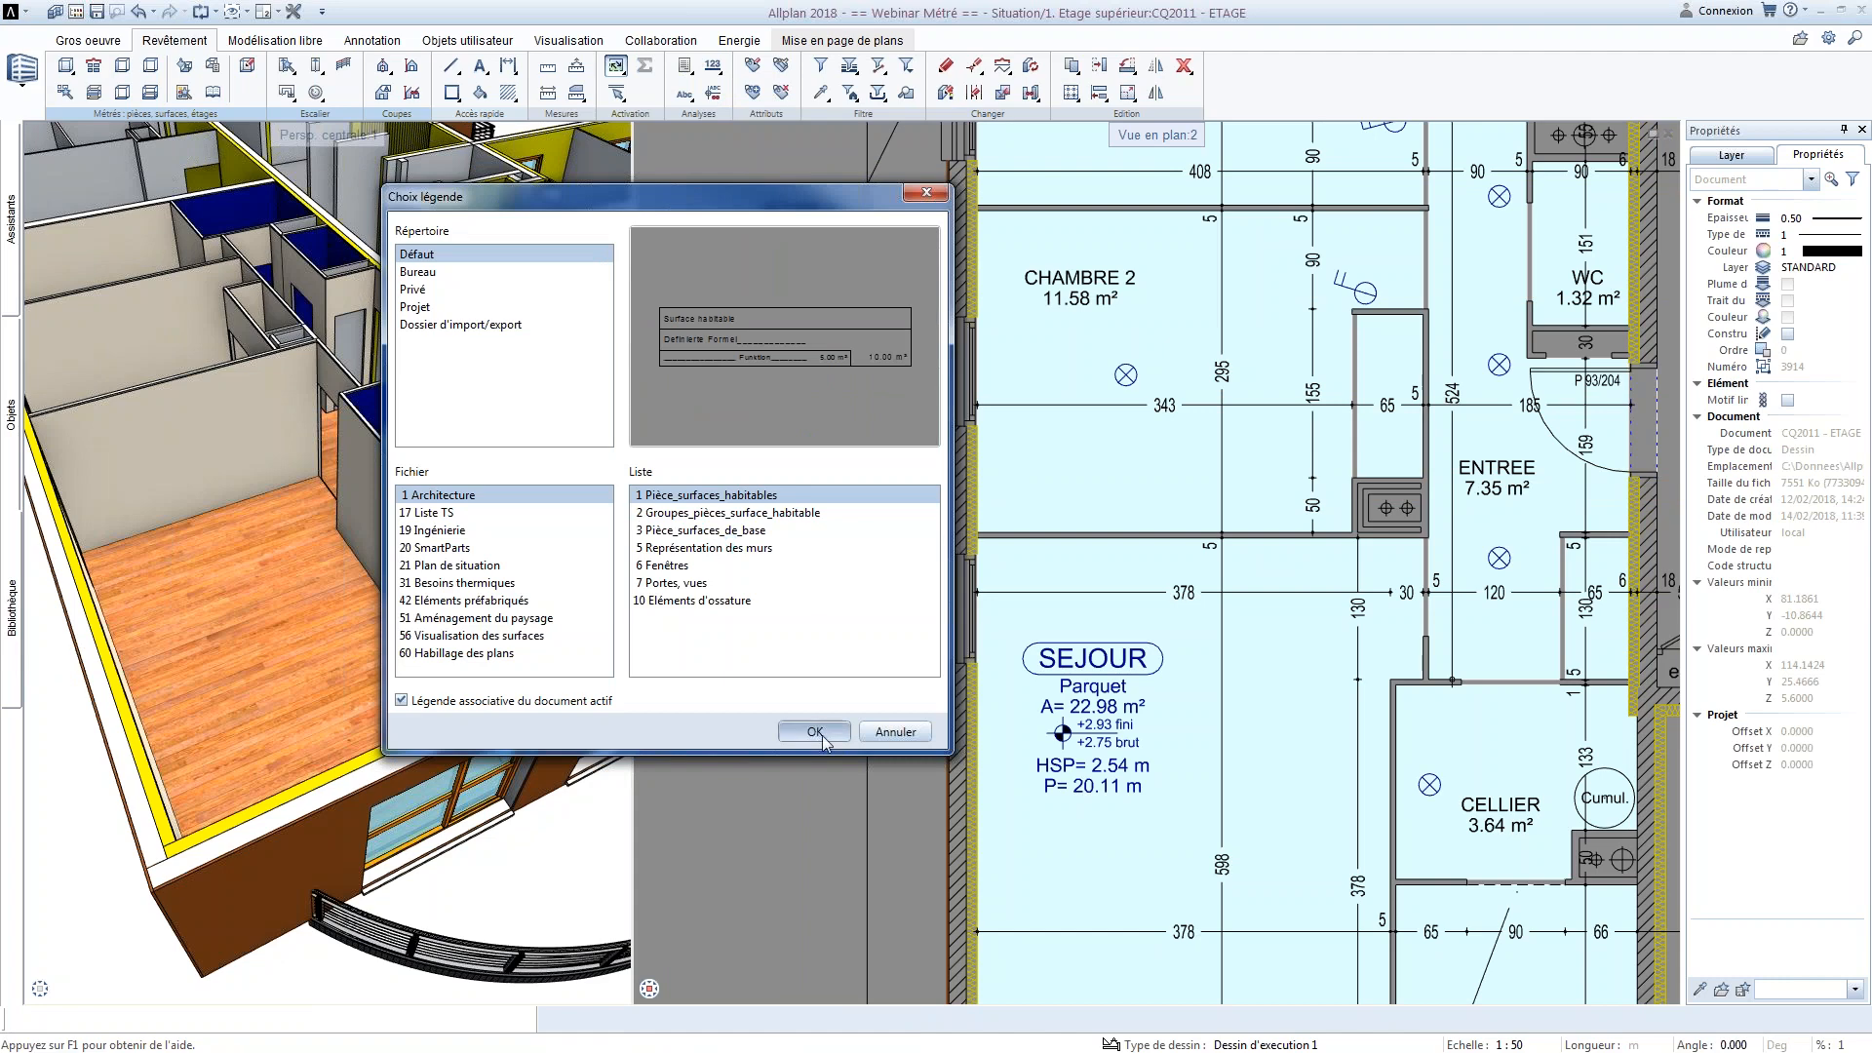
left_click(814, 731)
scroll(788, 685, "down", 8)
middle_click_drag(788, 685, 1098, 675)
left_click(897, 763)
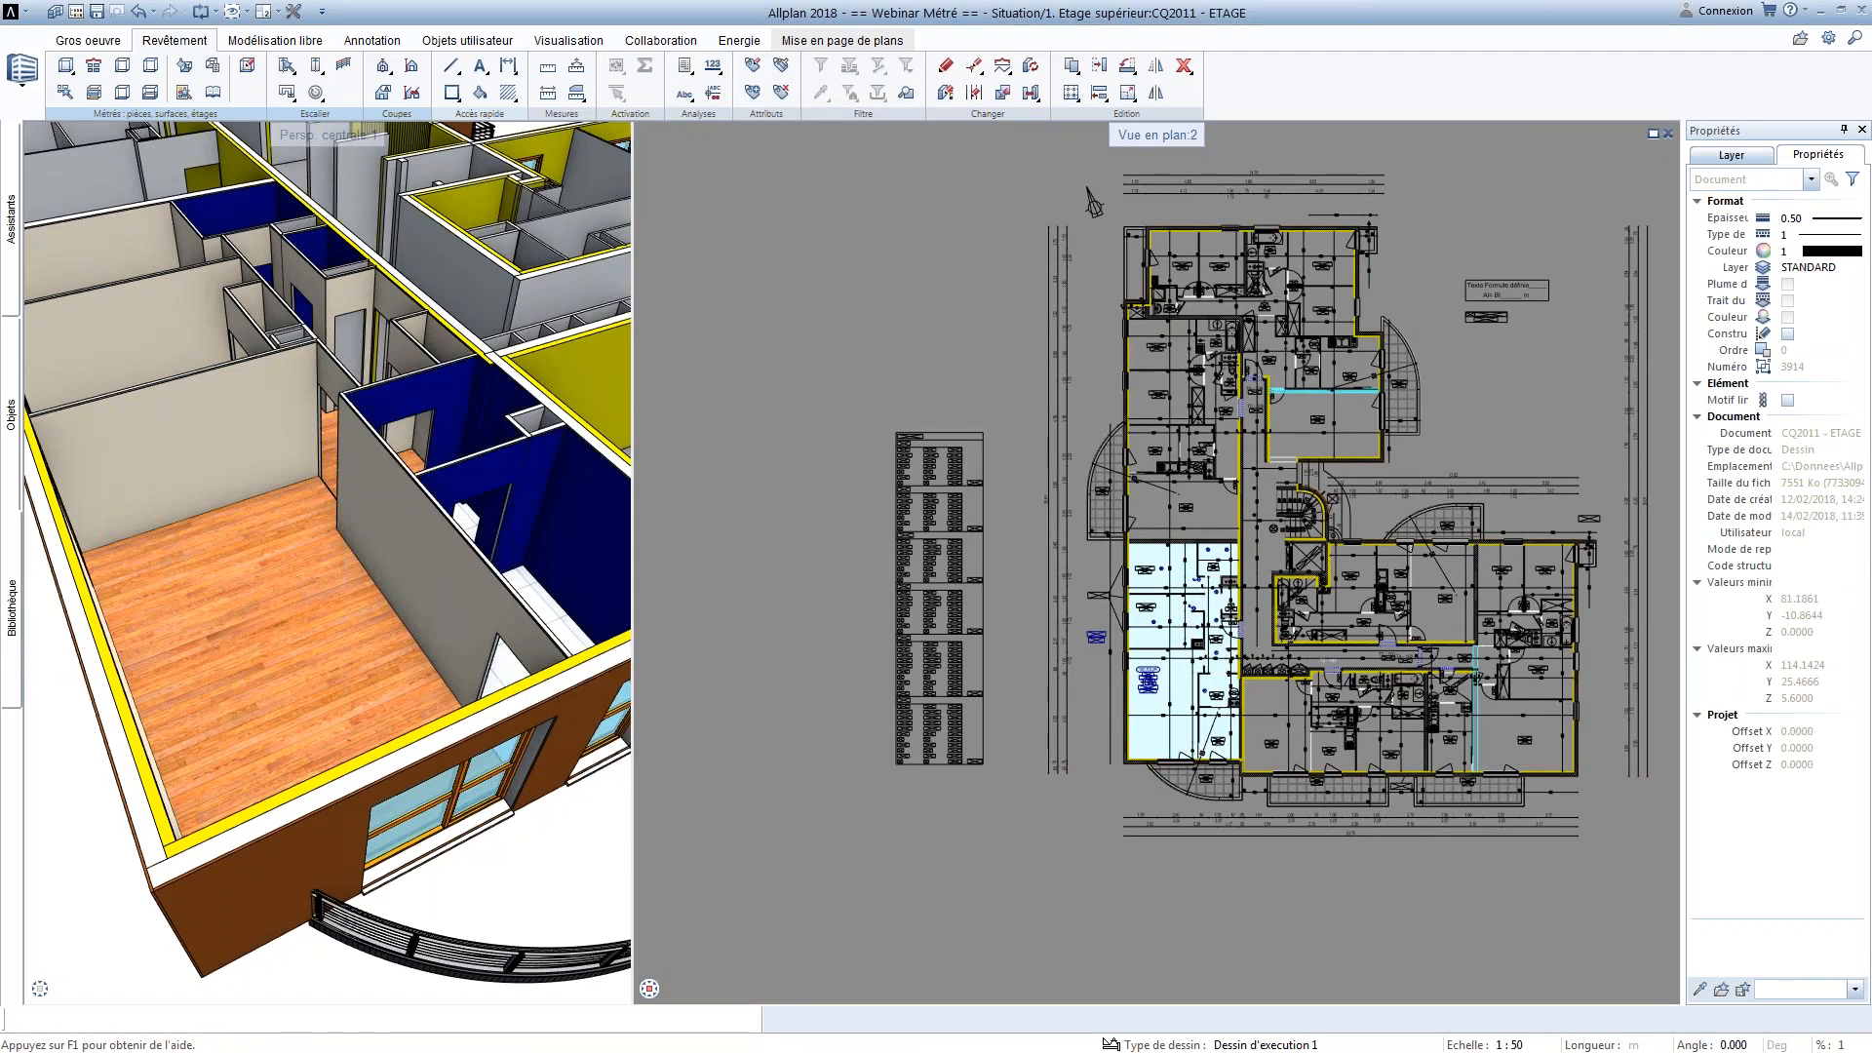
scroll(941, 613, "up", 10)
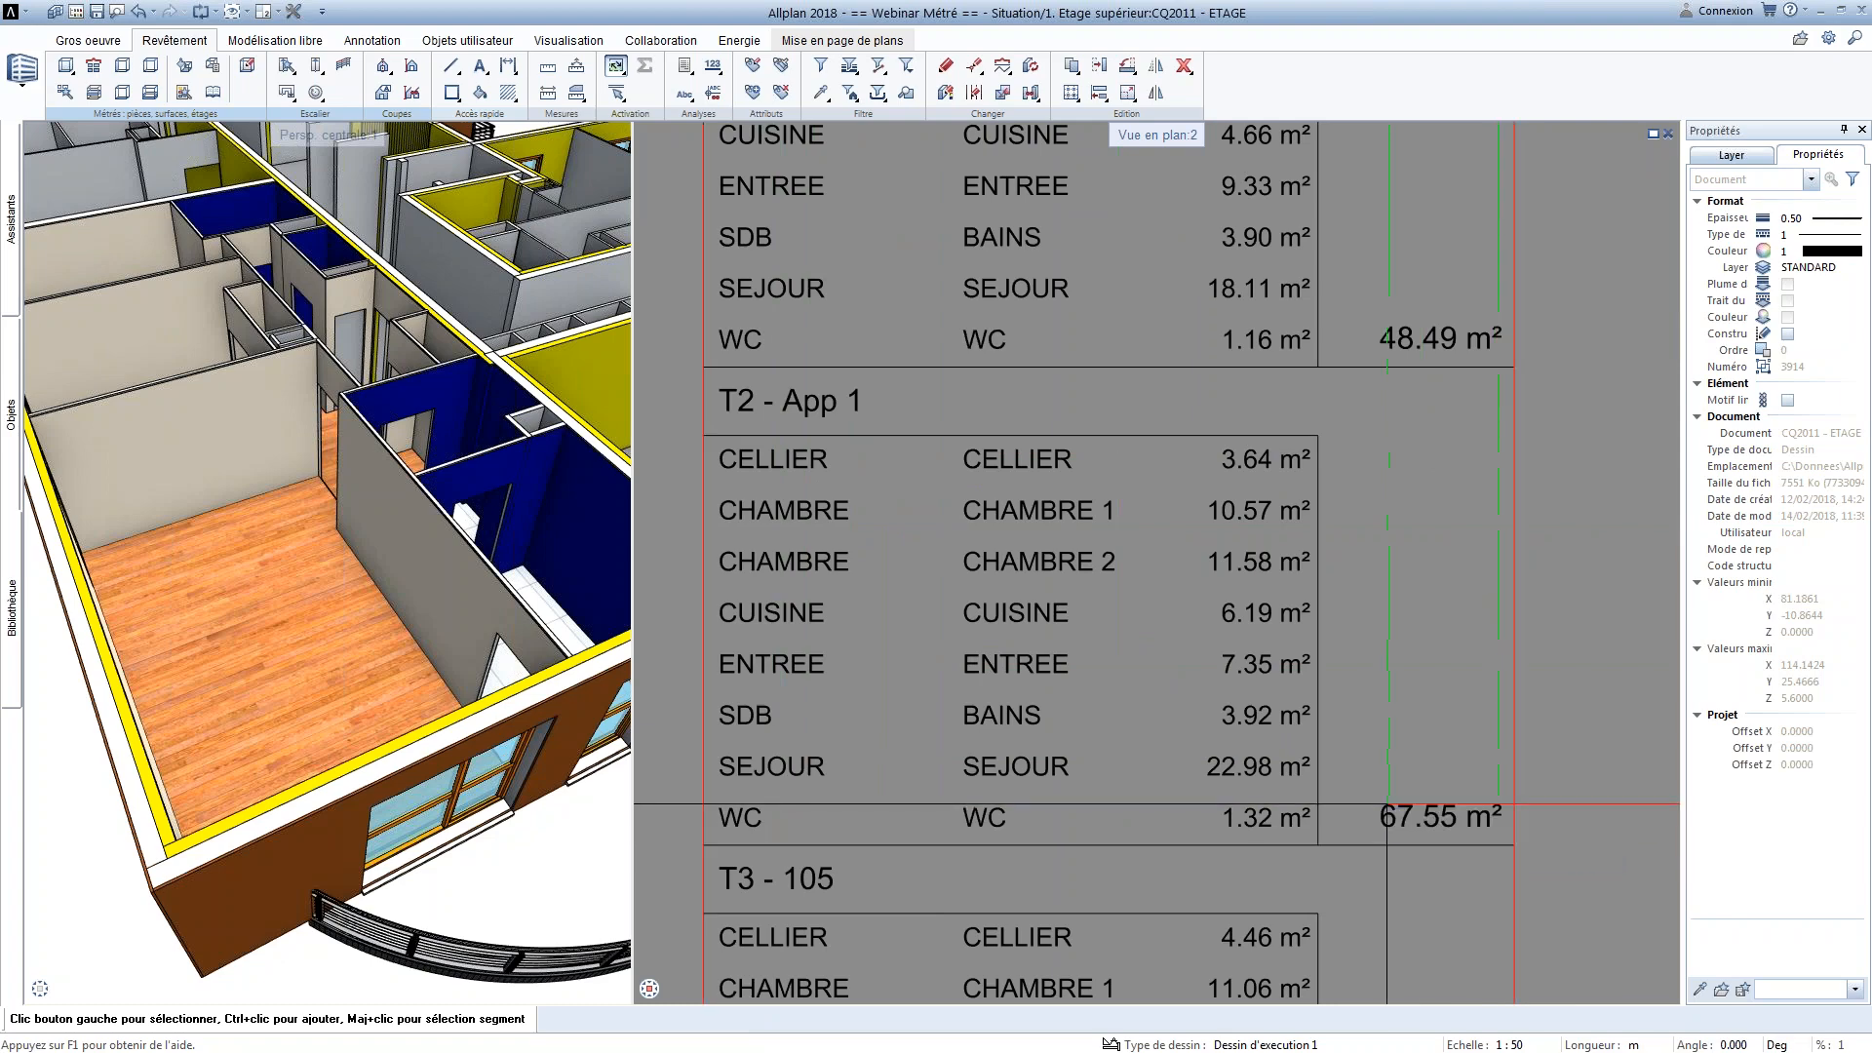
Browse the standard report definitions under Pièces, surfaces, étages to the Pièces folder
scroll(953, 551, "down", 5)
middle_click_drag(953, 551, 794, 503)
left_click(684, 67)
left_click(710, 385)
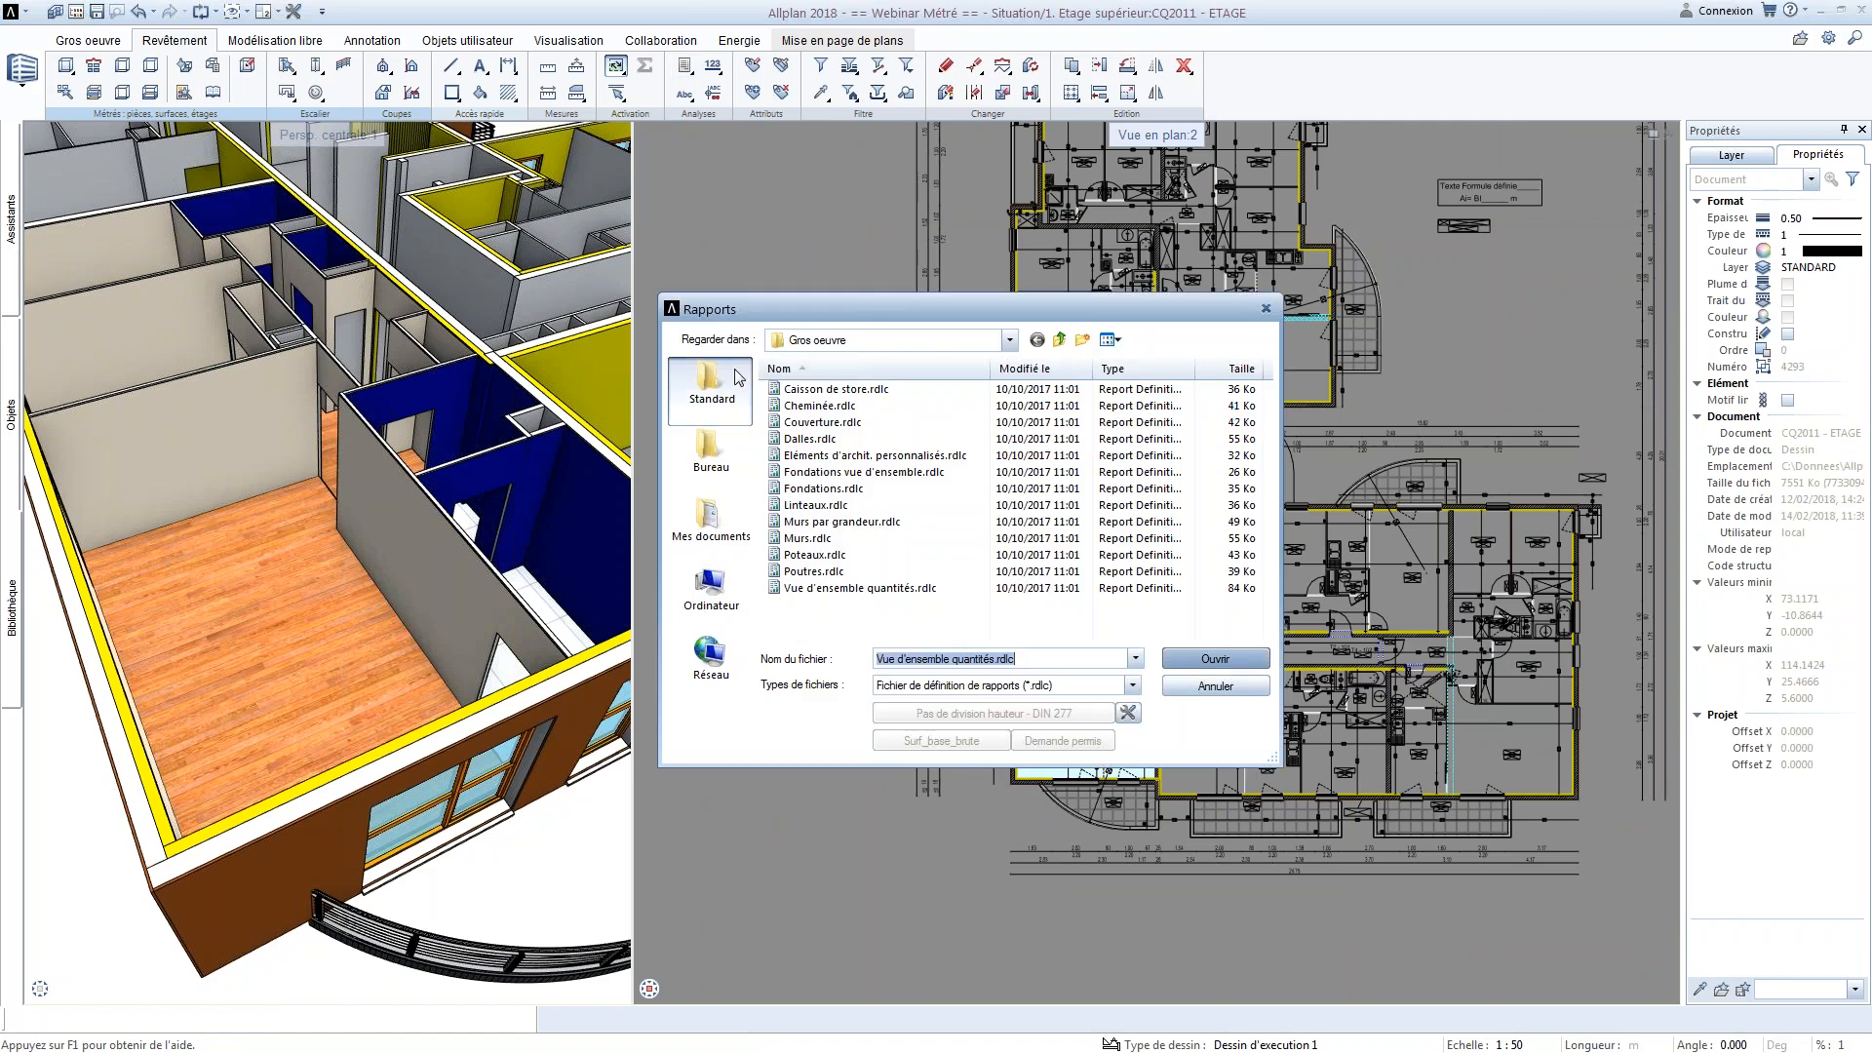
scroll(837, 587, "down", 1)
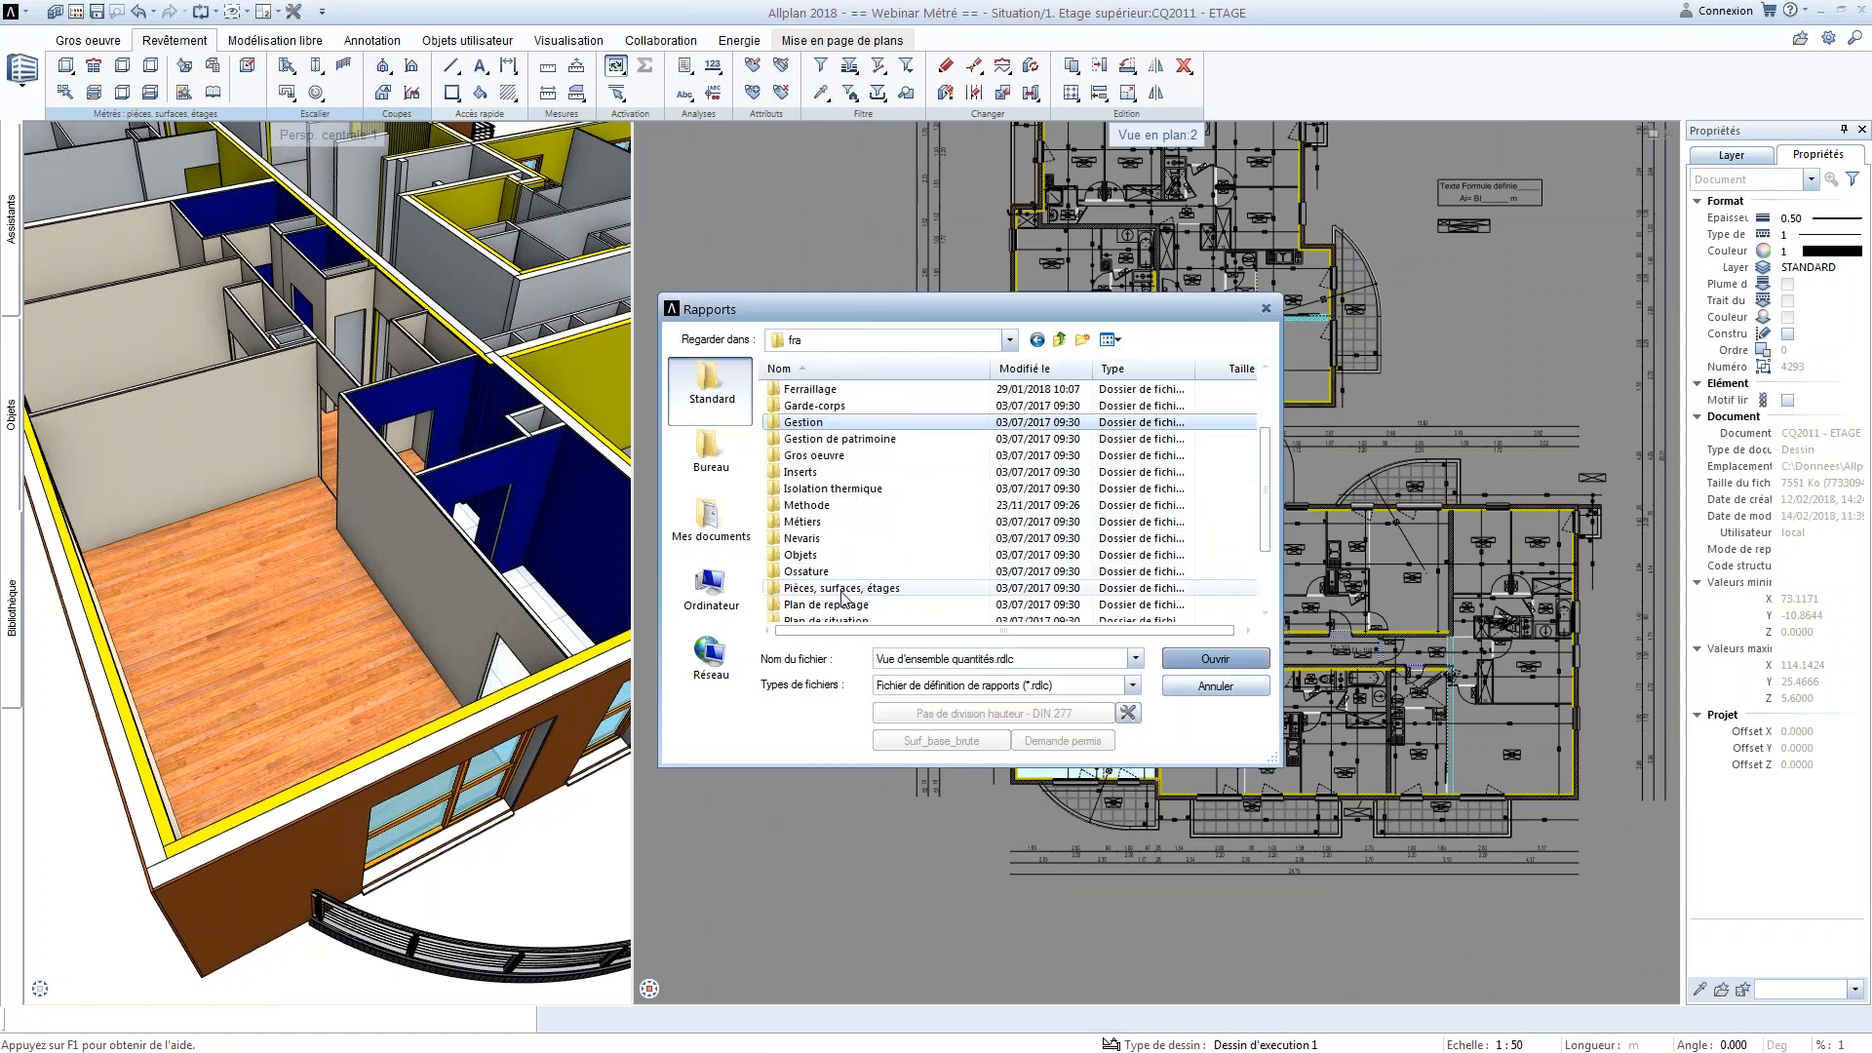
double_click(836, 588)
double_click(834, 456)
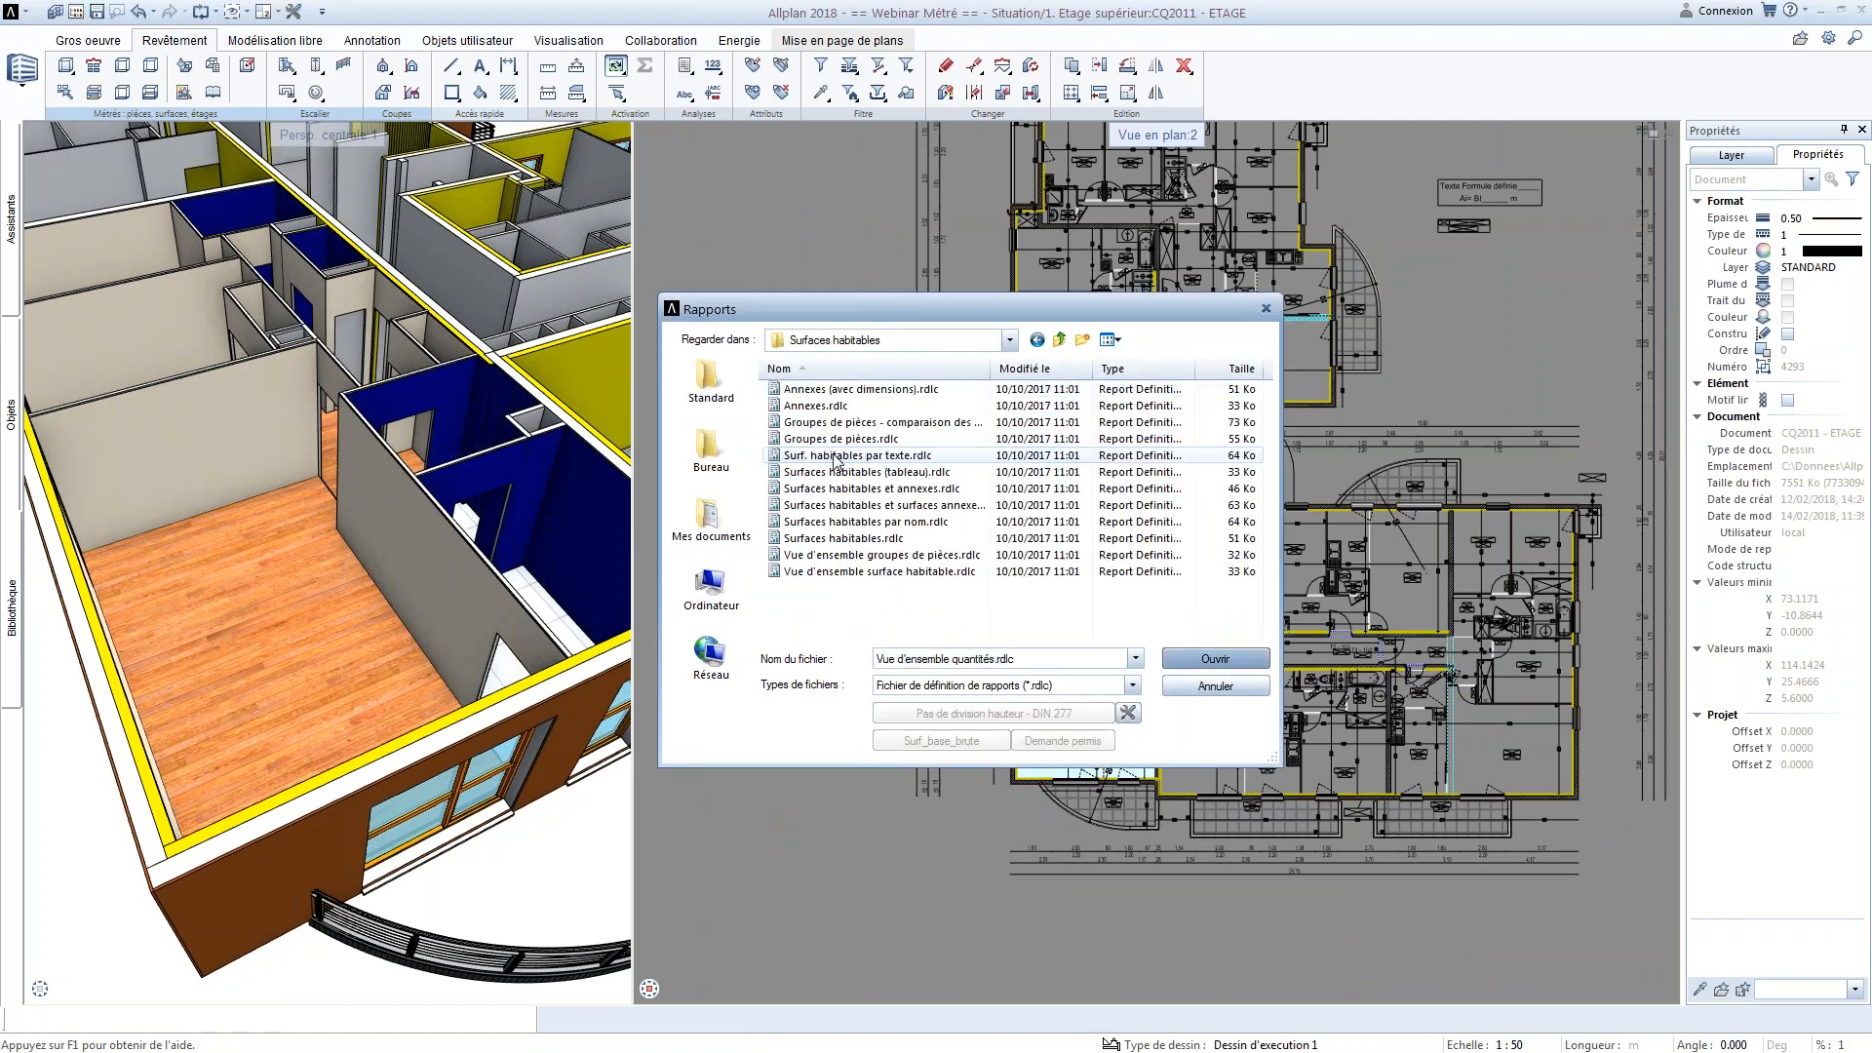
key("BackSpace")
double_click(848, 439)
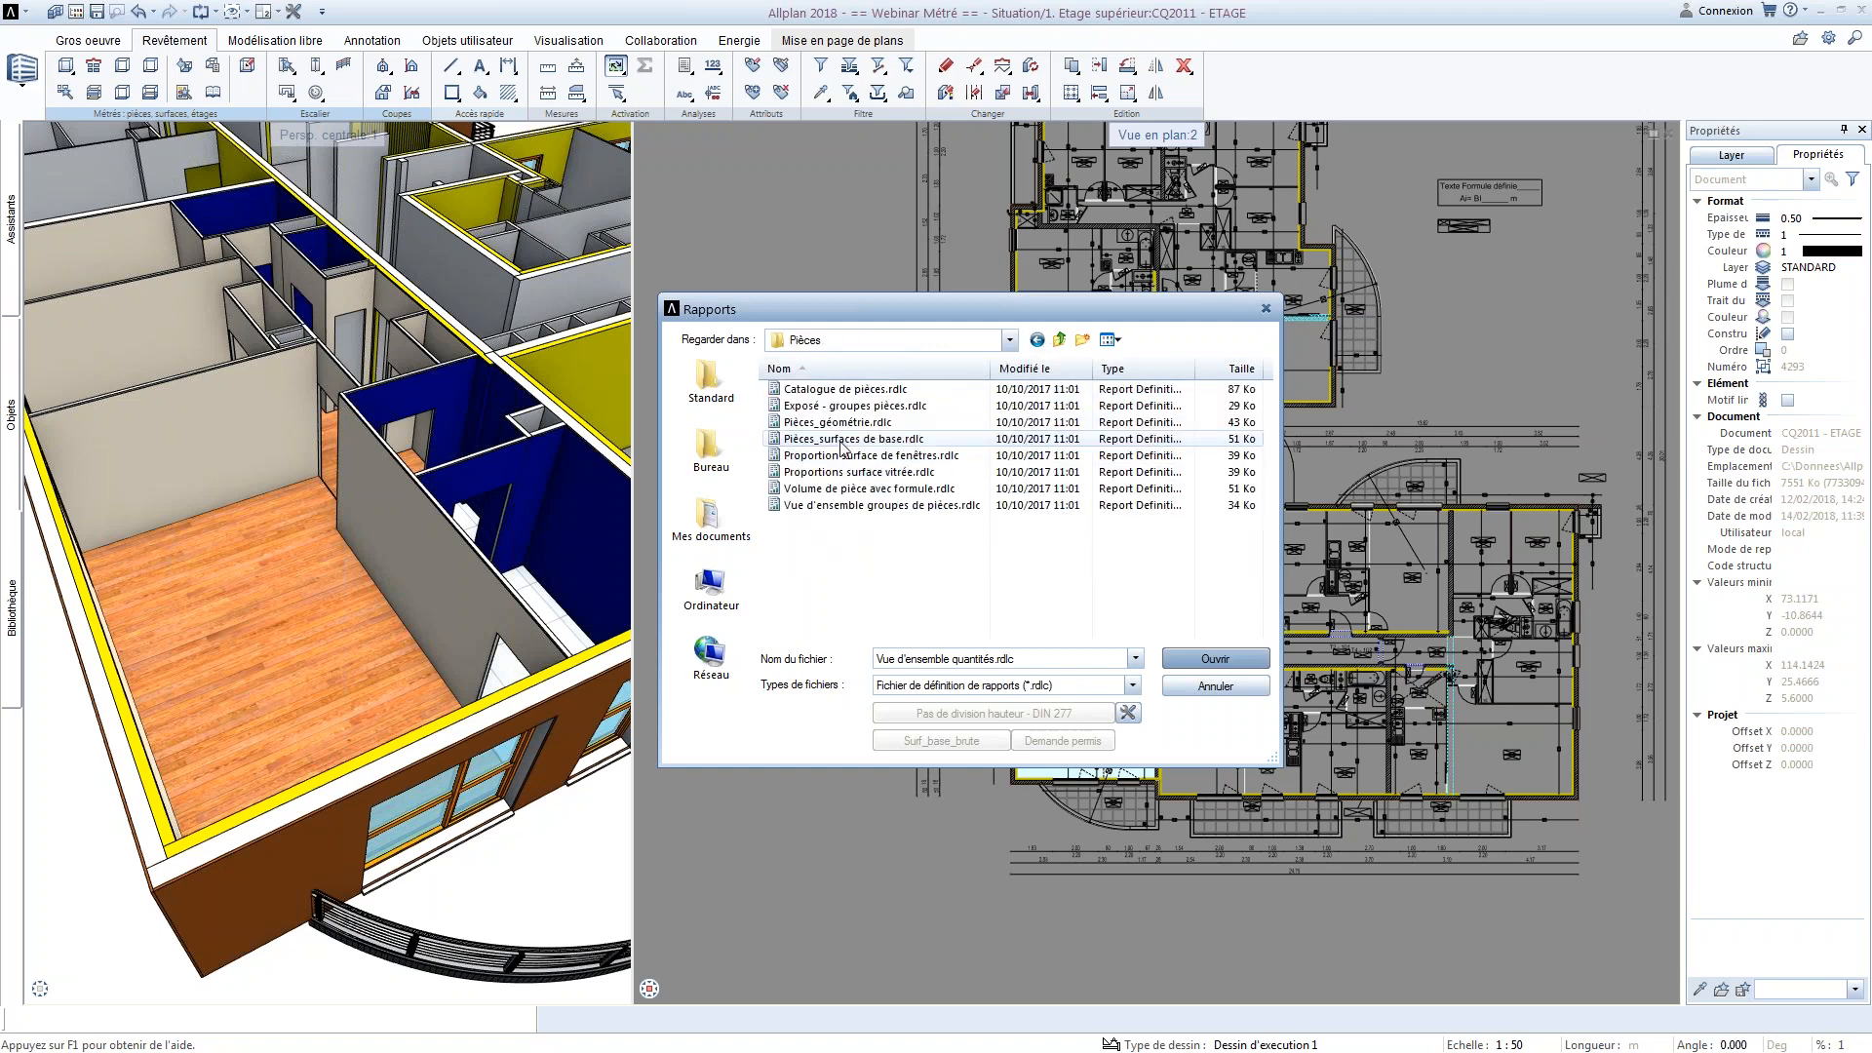
Generate the Exposé - groupes pièces report for the T2 - App 1 group, review its room areas and close it
left_click(858, 406)
left_click(1215, 660)
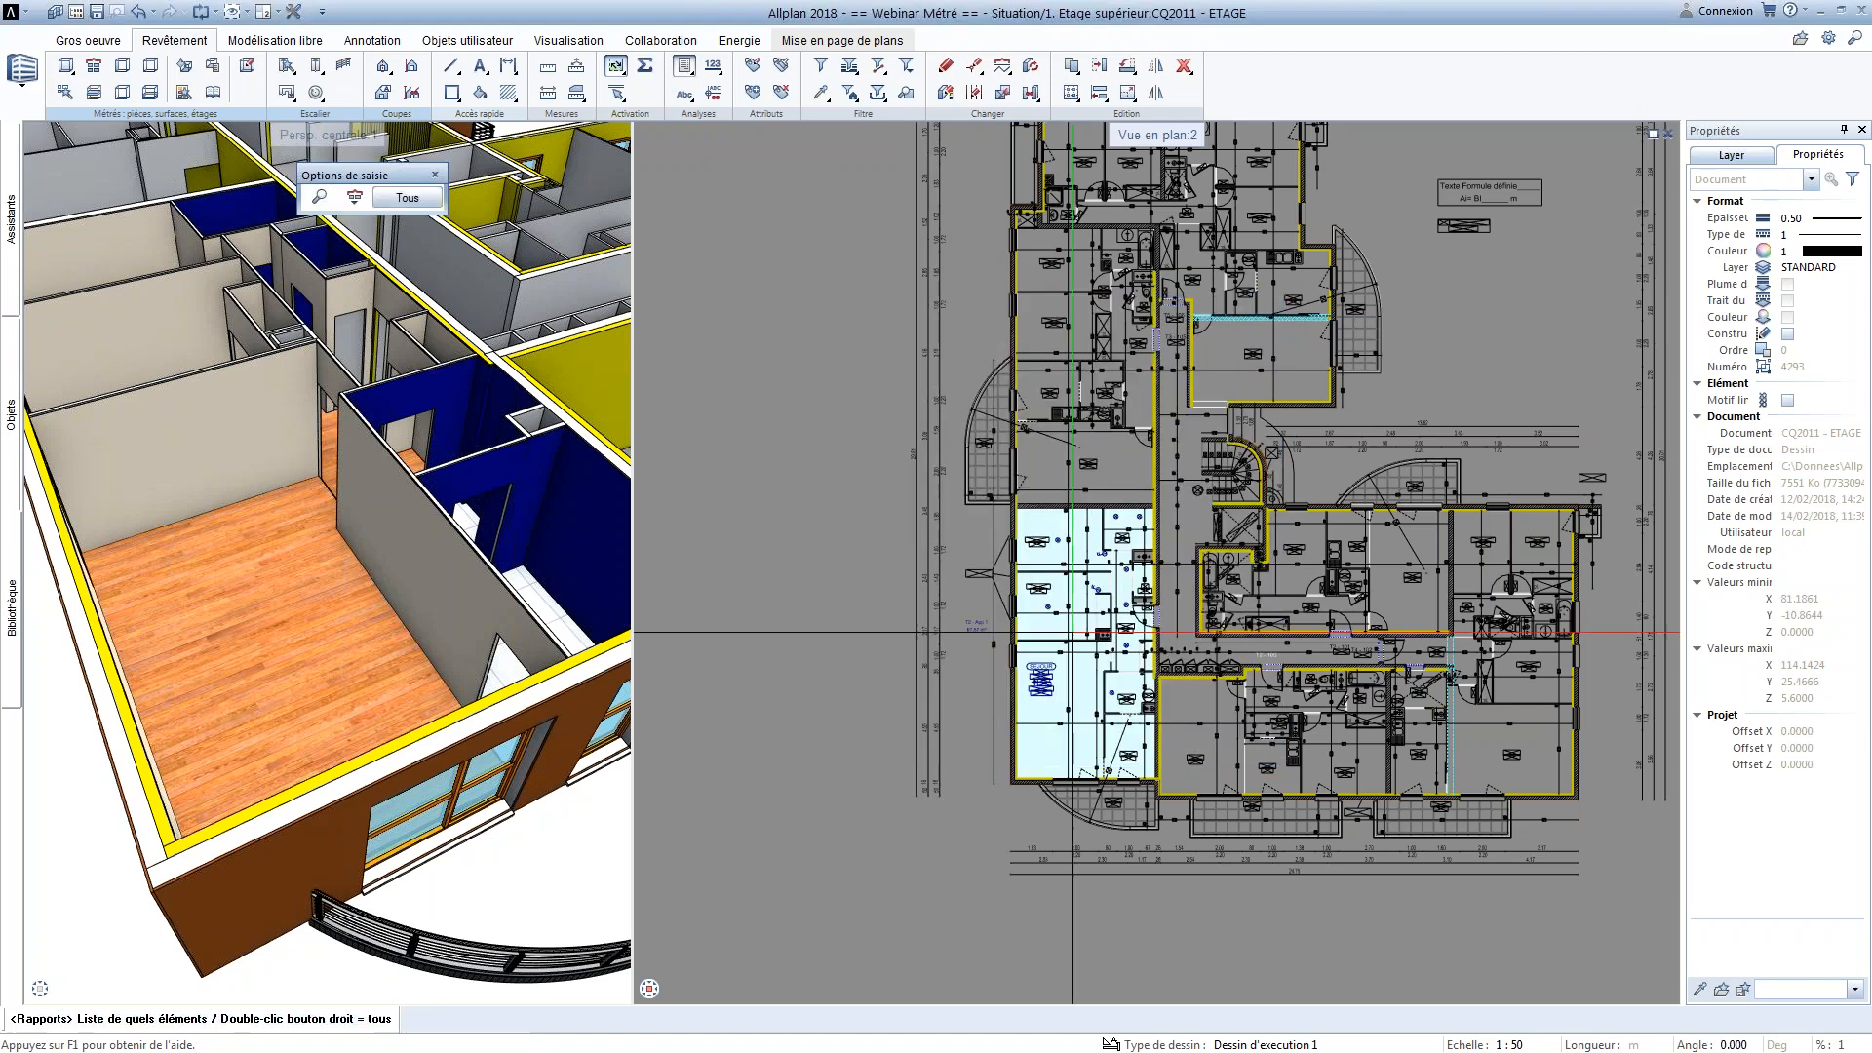
left_click(1040, 625)
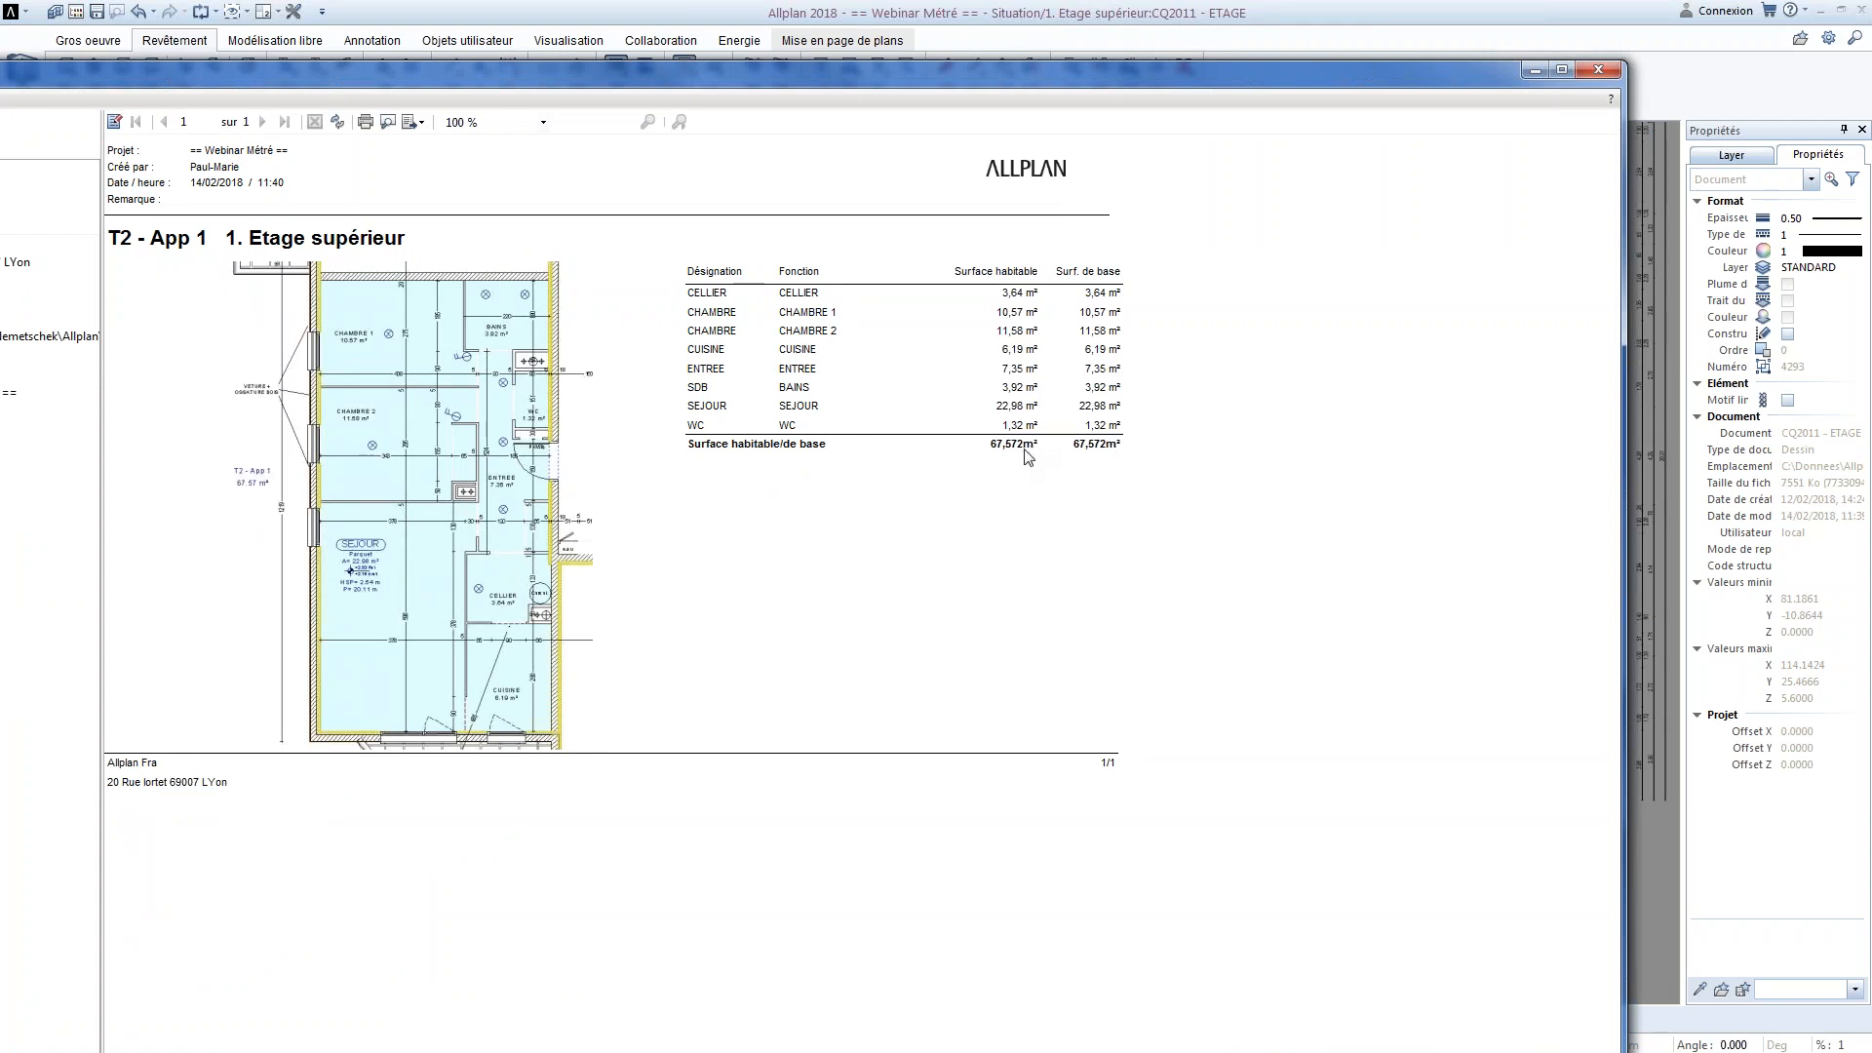
left_click(1599, 70)
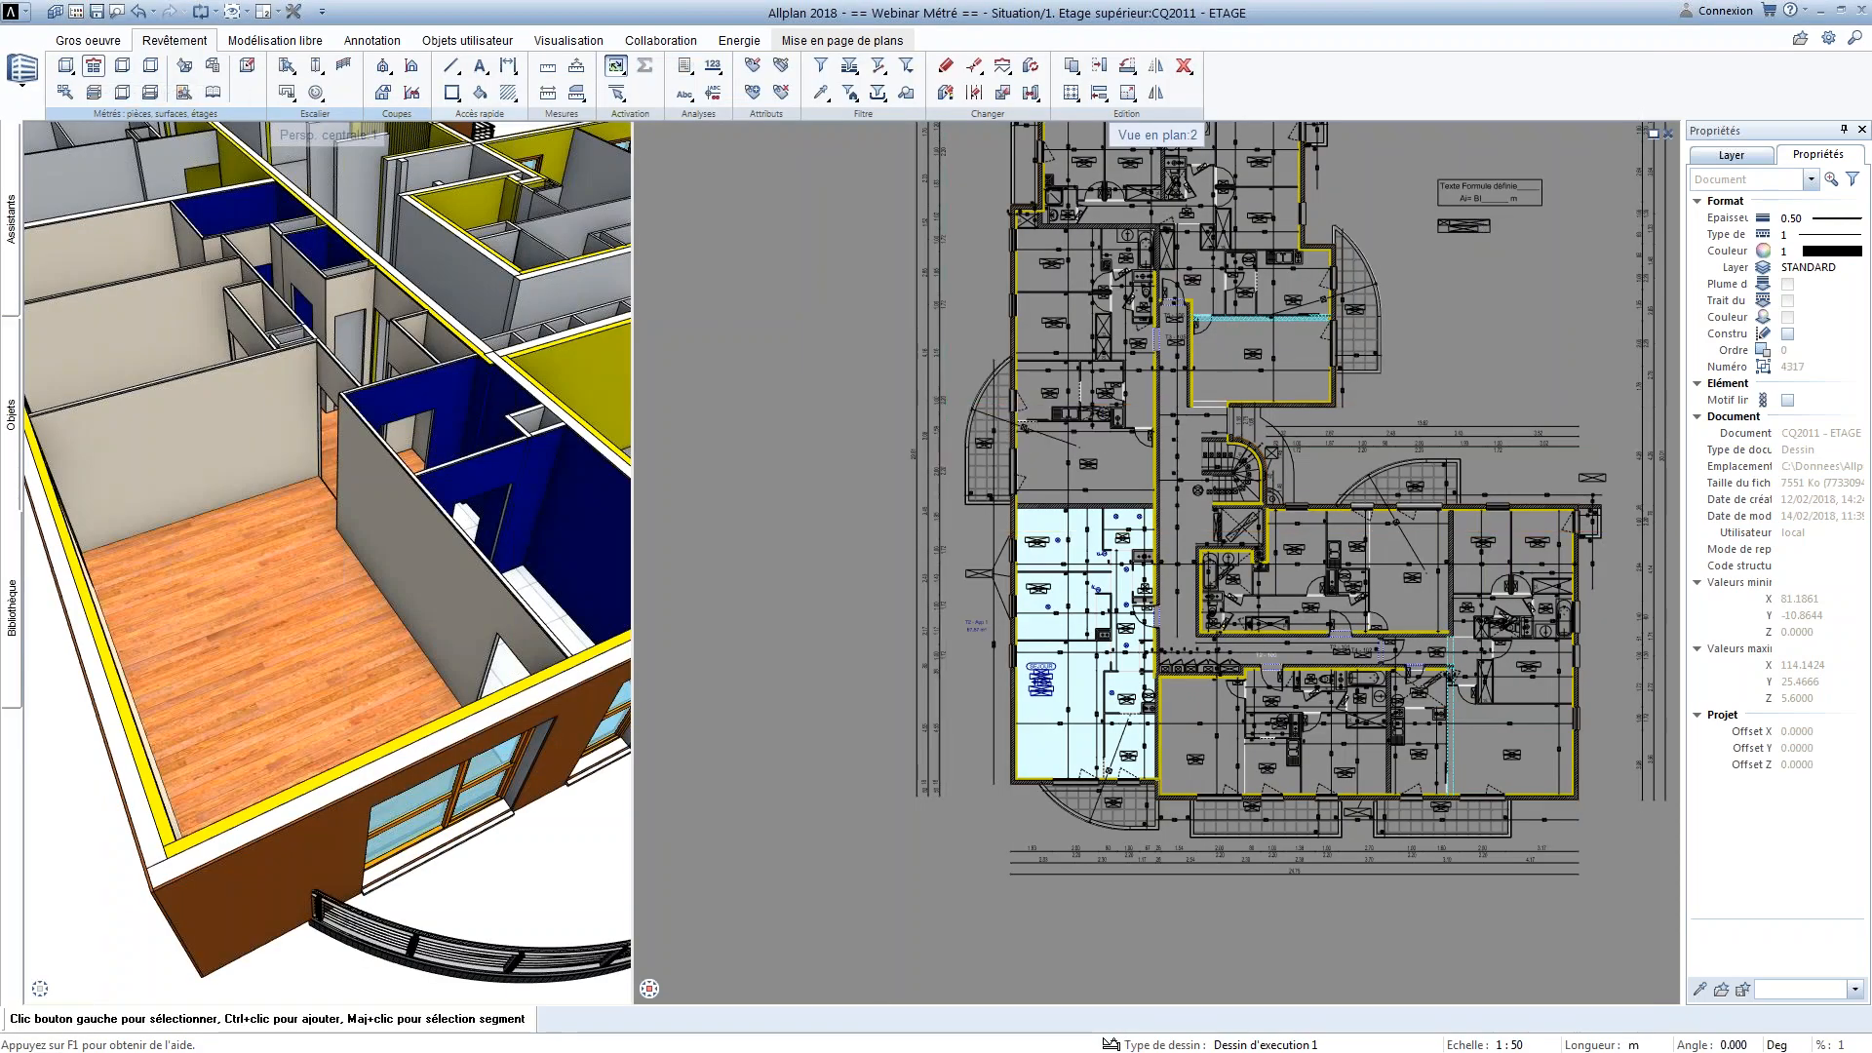
left_click(95, 66)
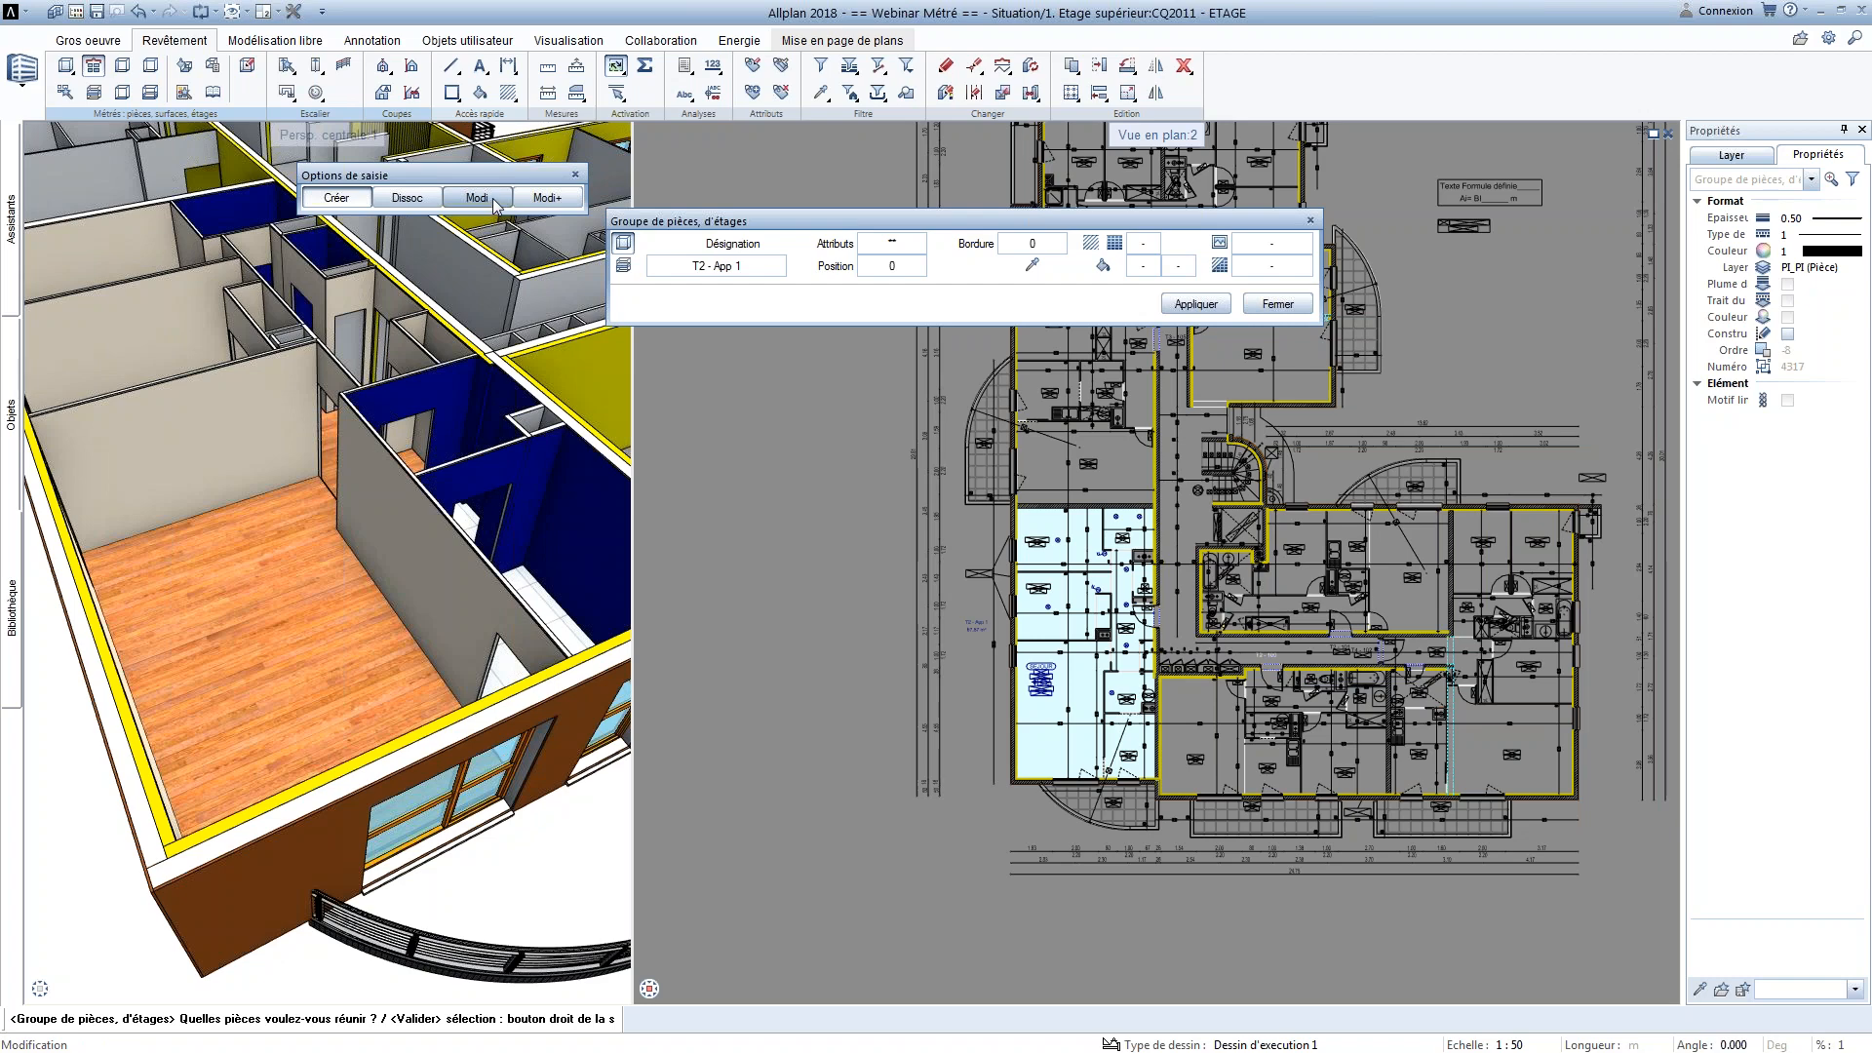
key("Escape")
middle_click_drag(928, 653, 841, 562)
middle_click_drag(917, 629, 859, 647)
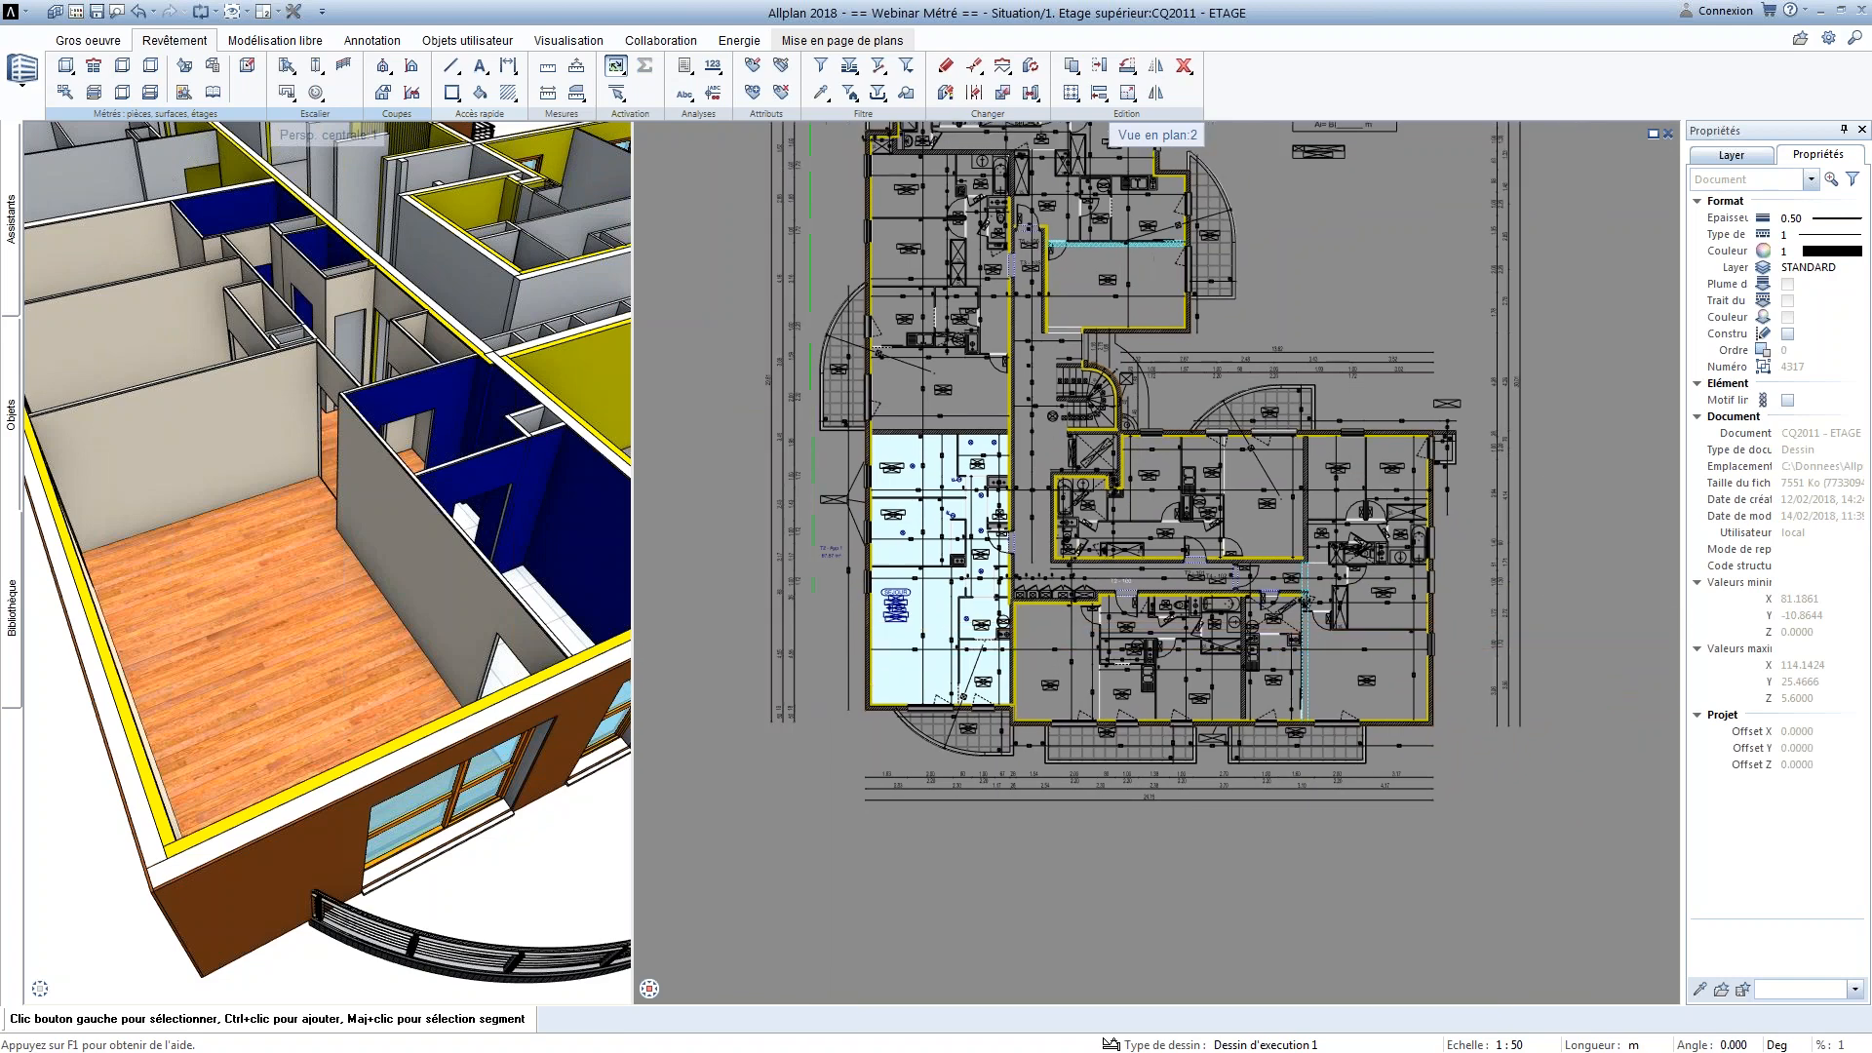
Generate the Catalogue de pièces report for CHAMBRE 2, review its inventory and finishes, and close it
scroll(863, 600, "up", 4)
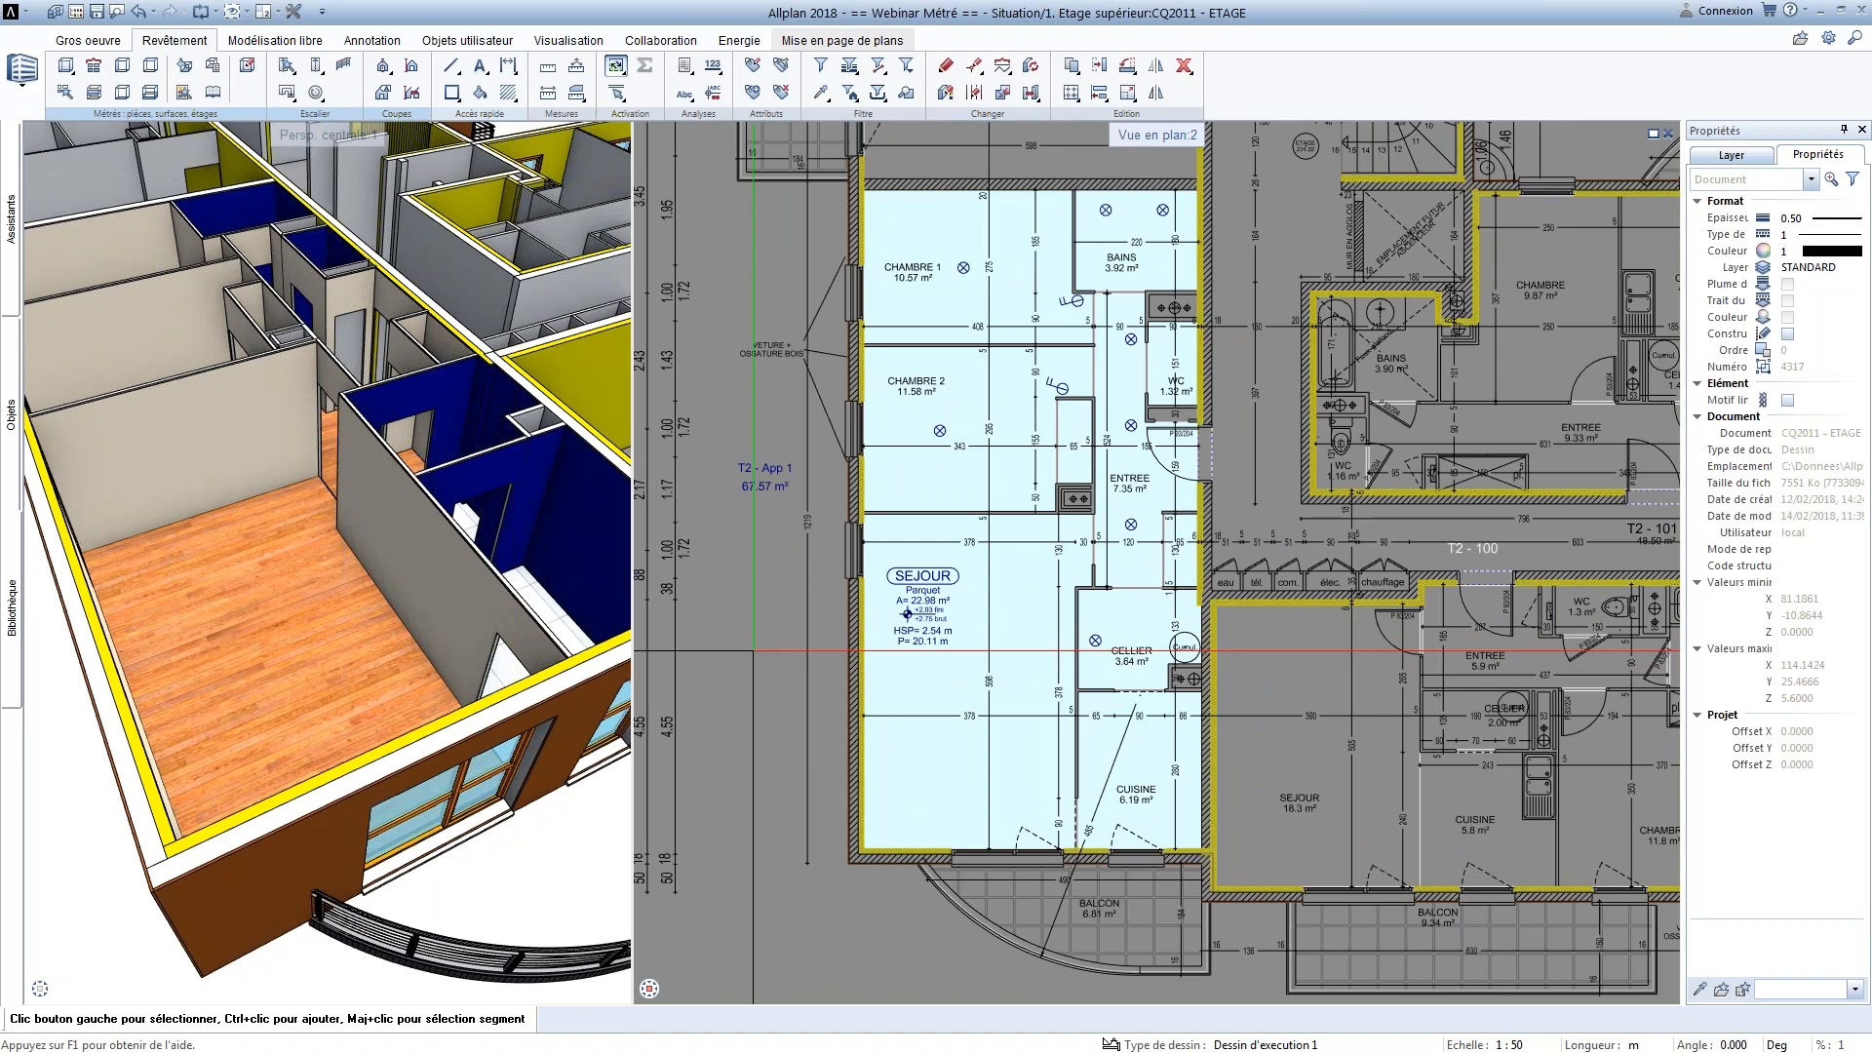
left_click(686, 66)
left_click(698, 89)
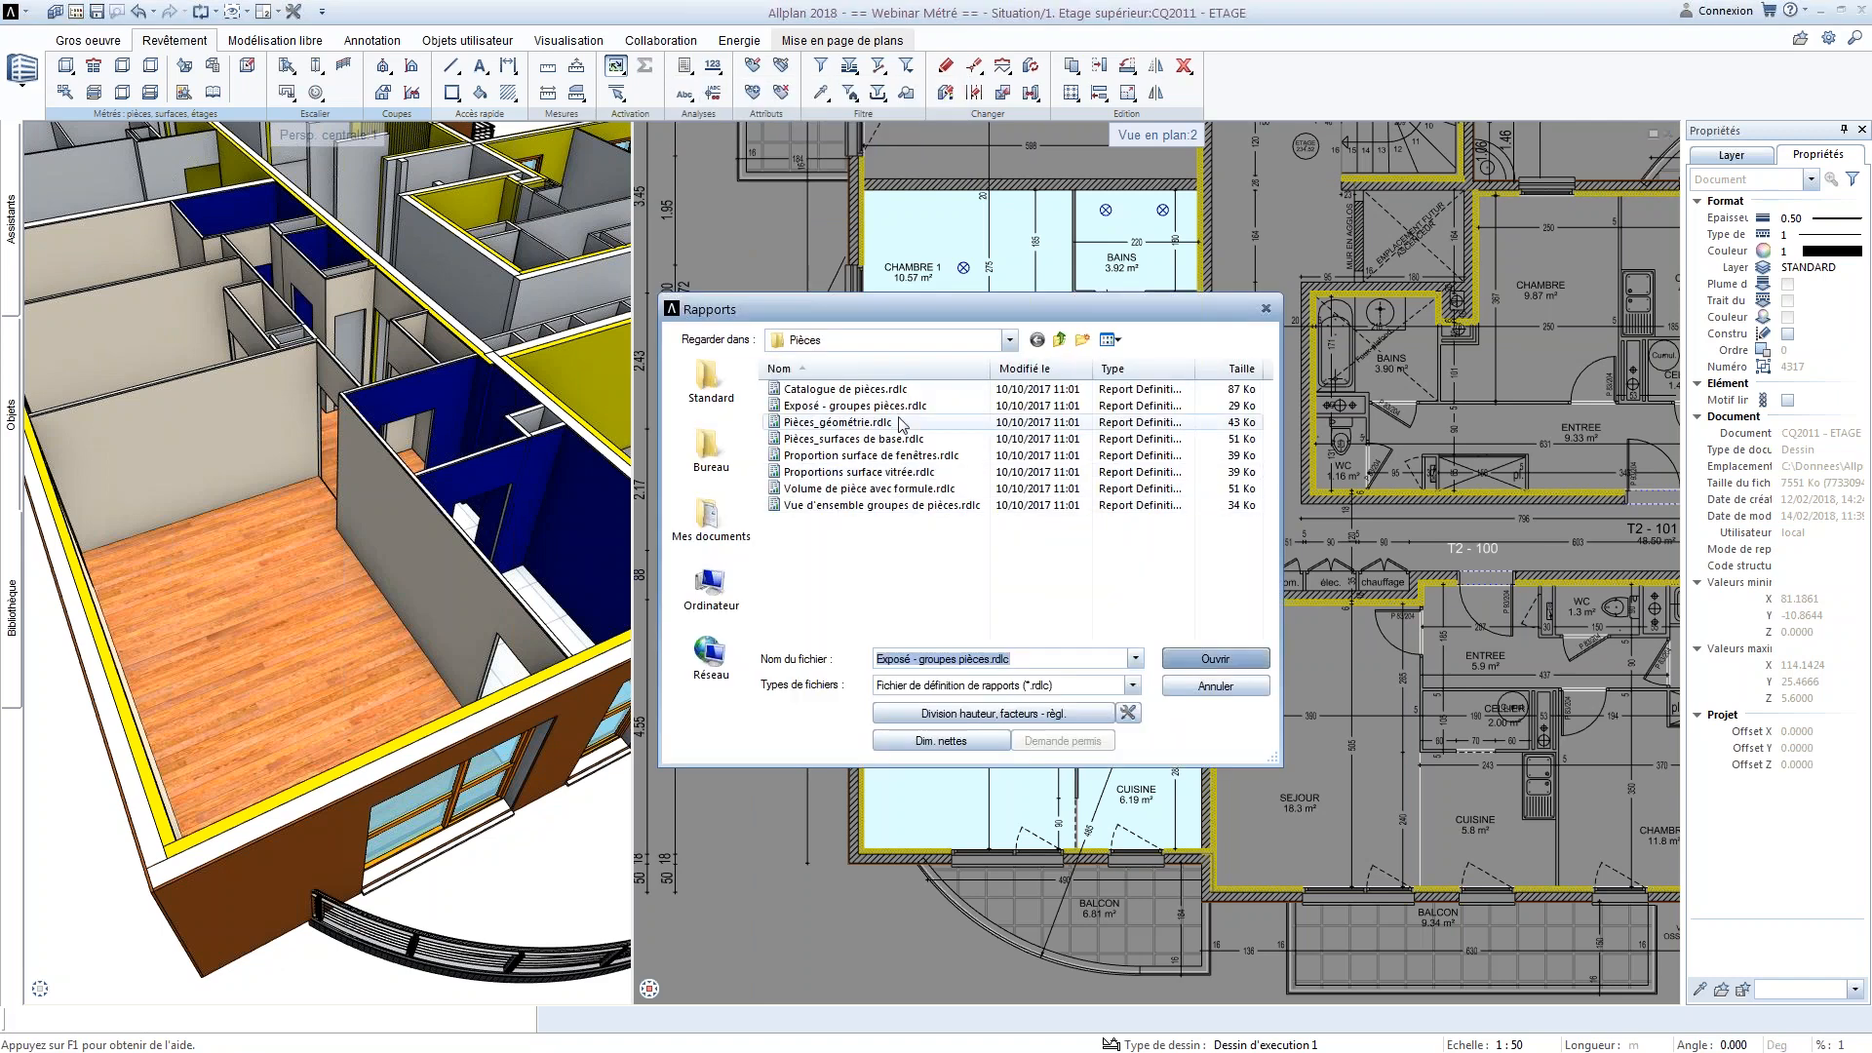
double_click(891, 391)
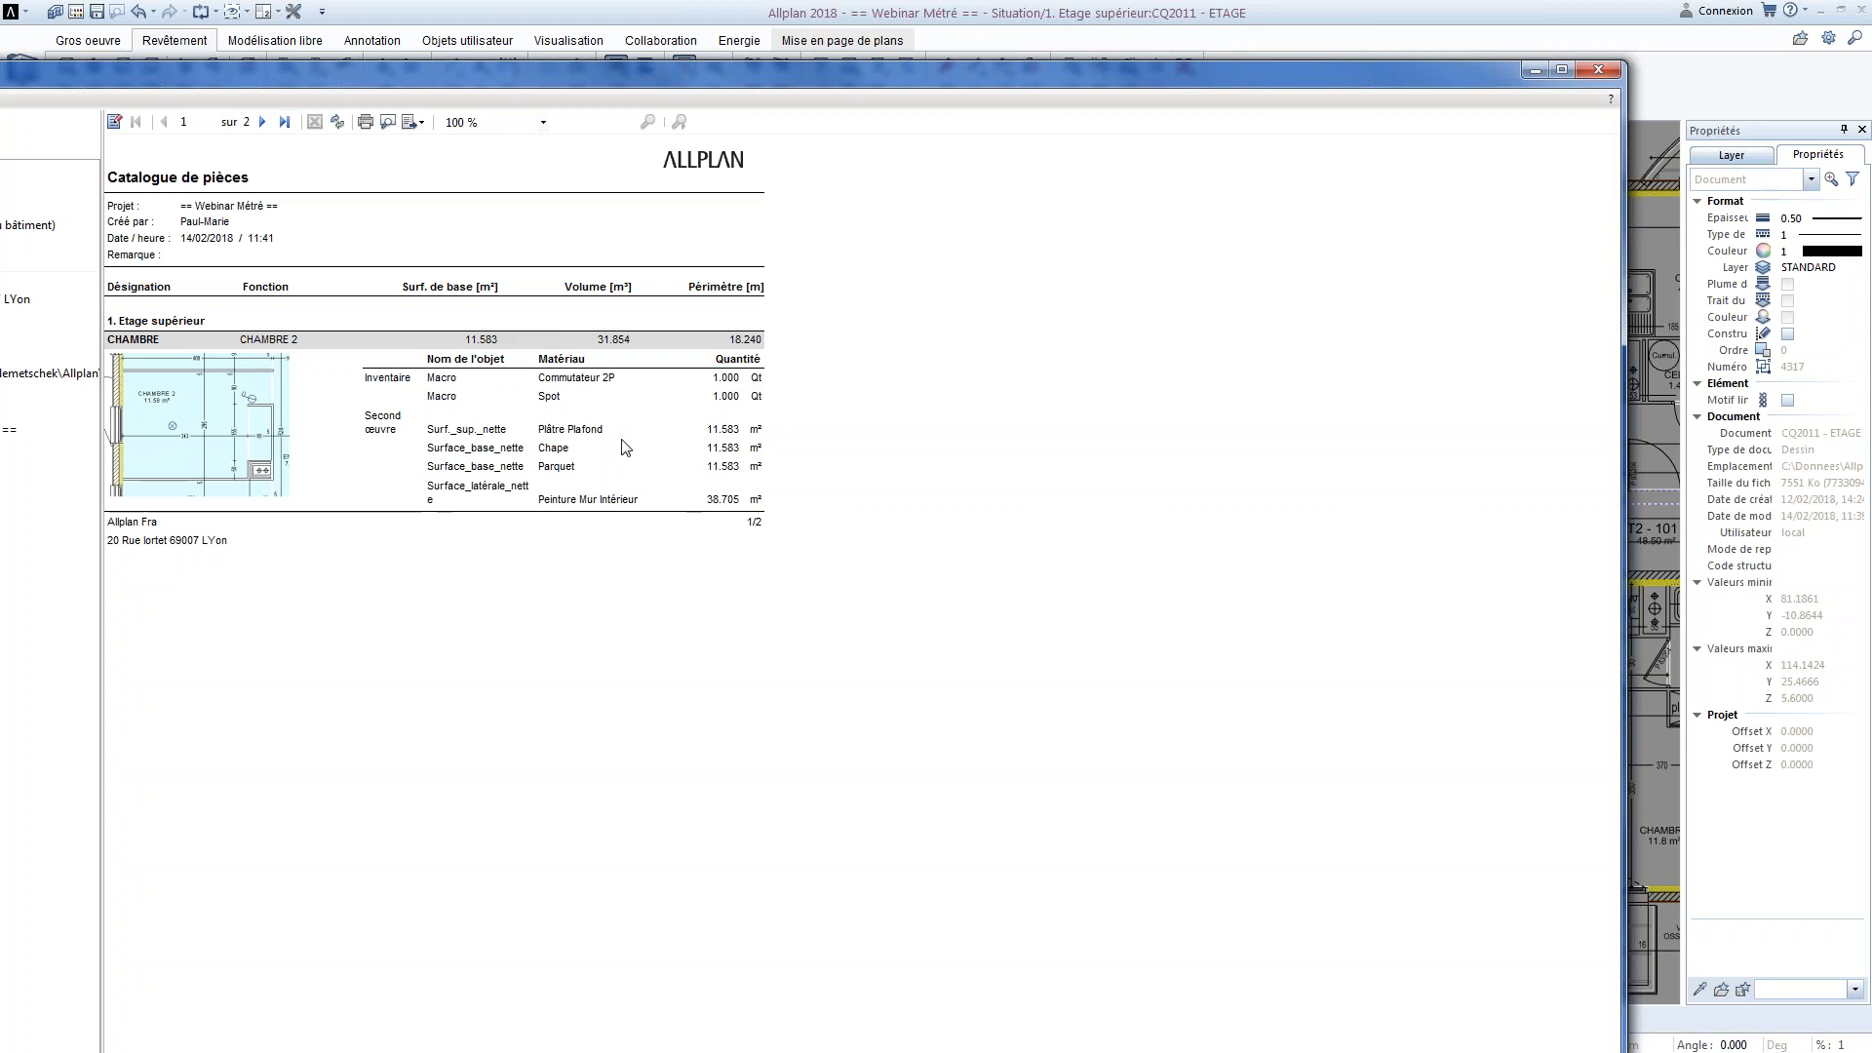
left_click(1597, 73)
Draw a circle with a radius of 0.1 in the empty area below and left of the apartment
middle_click_drag(757, 912, 959, 637)
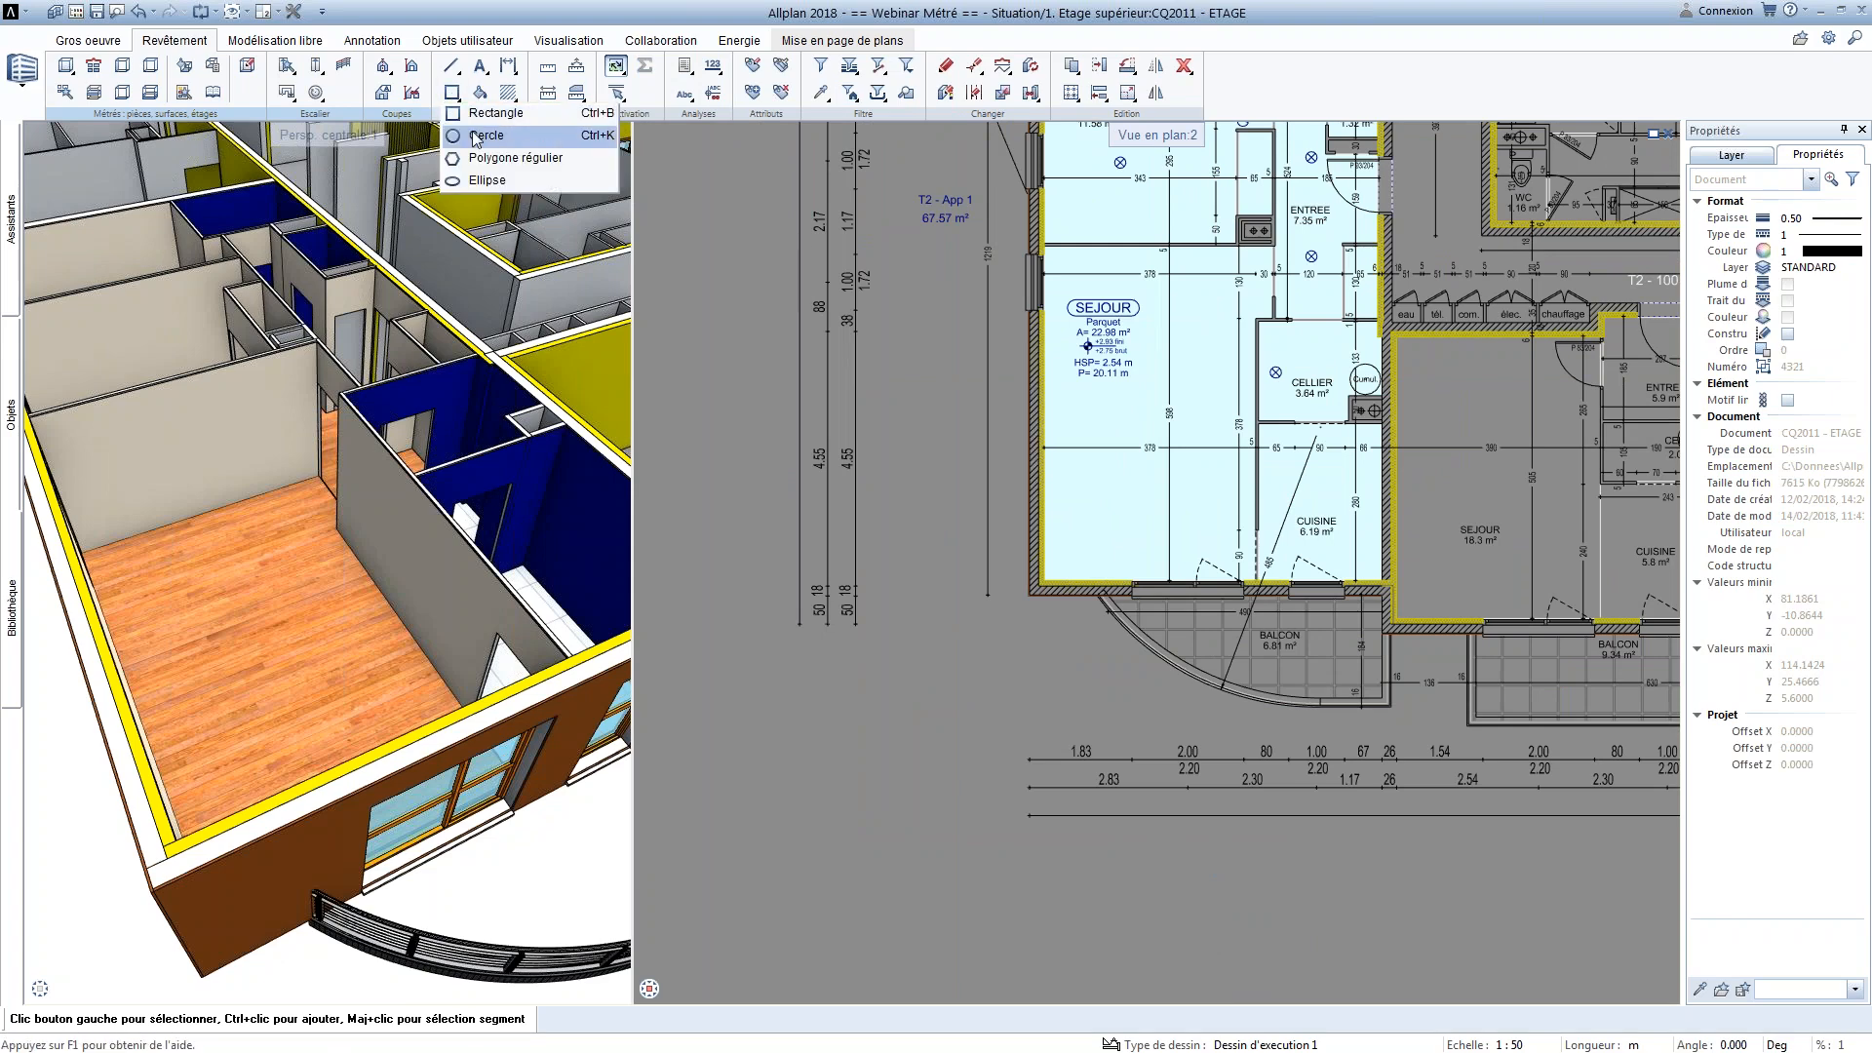
left_click(882, 721)
scroll(892, 713, "up", 2)
type("0.1")
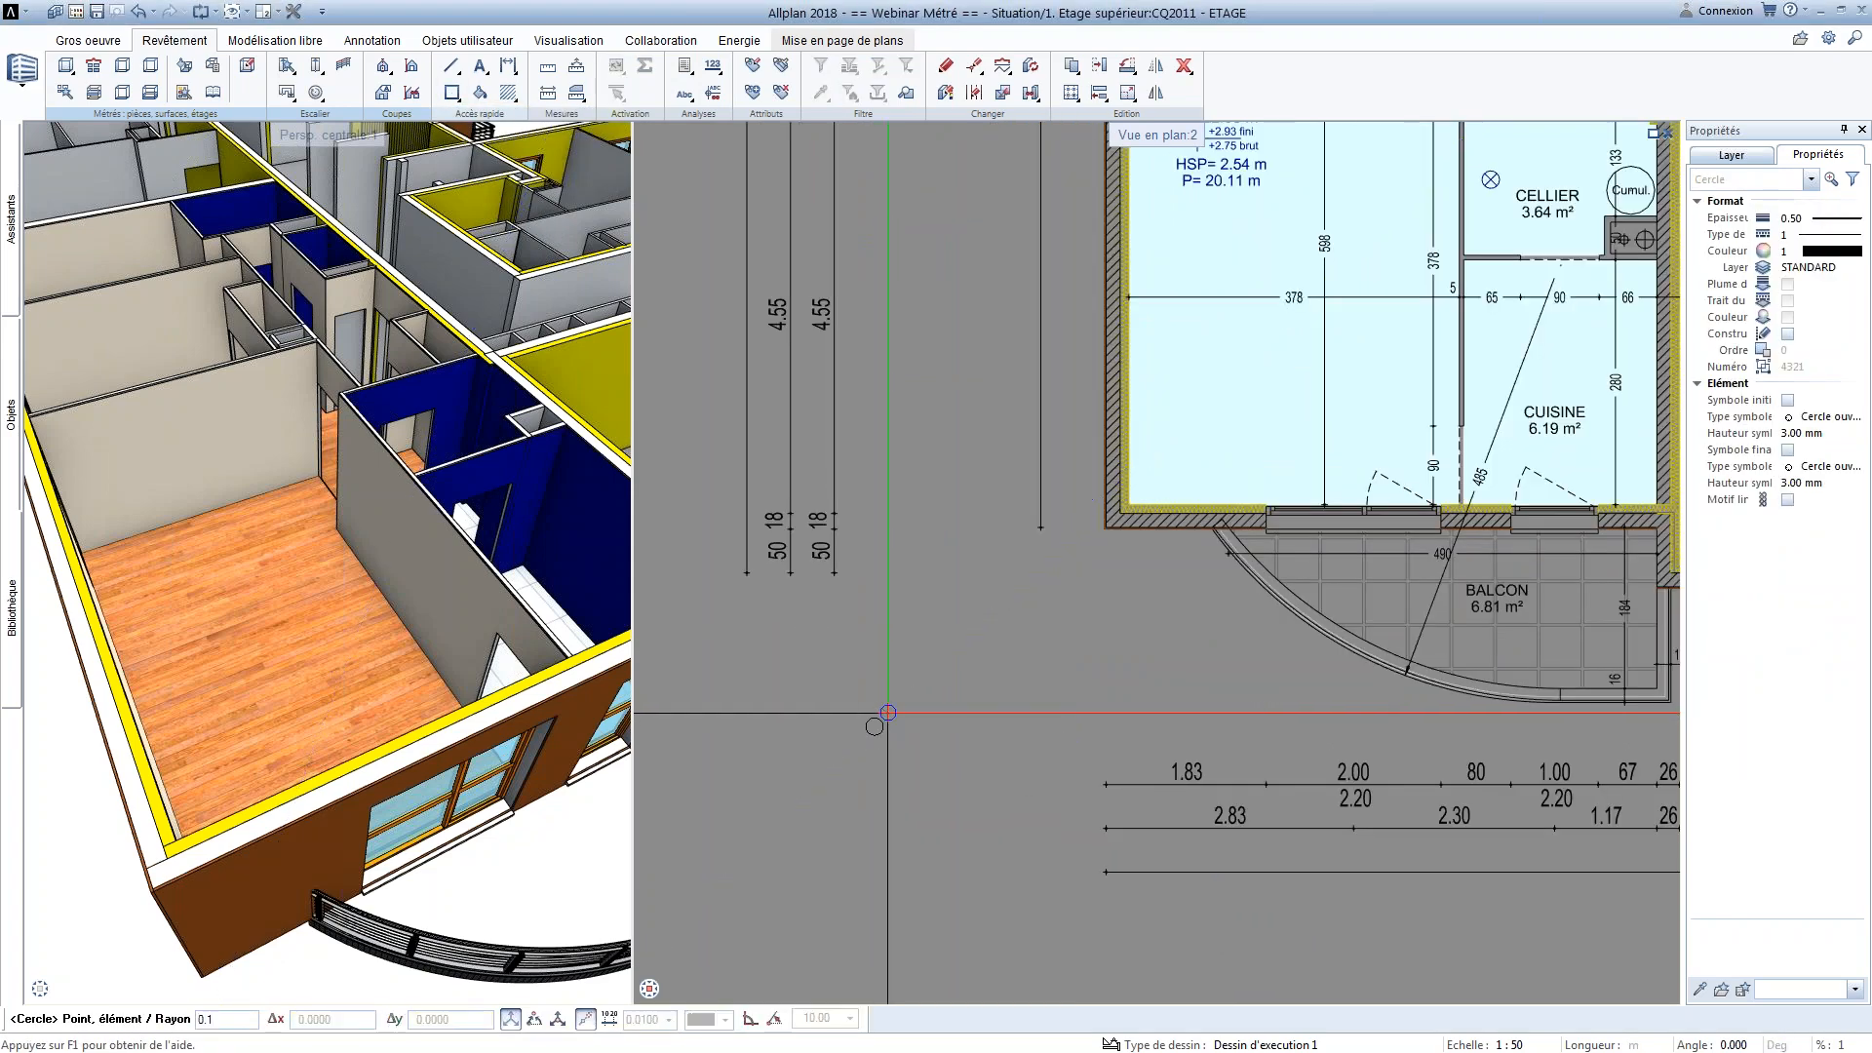
key("Return")
key("Escape")
scroll(870, 712, "up", 2)
scroll(856, 669, "up", 1)
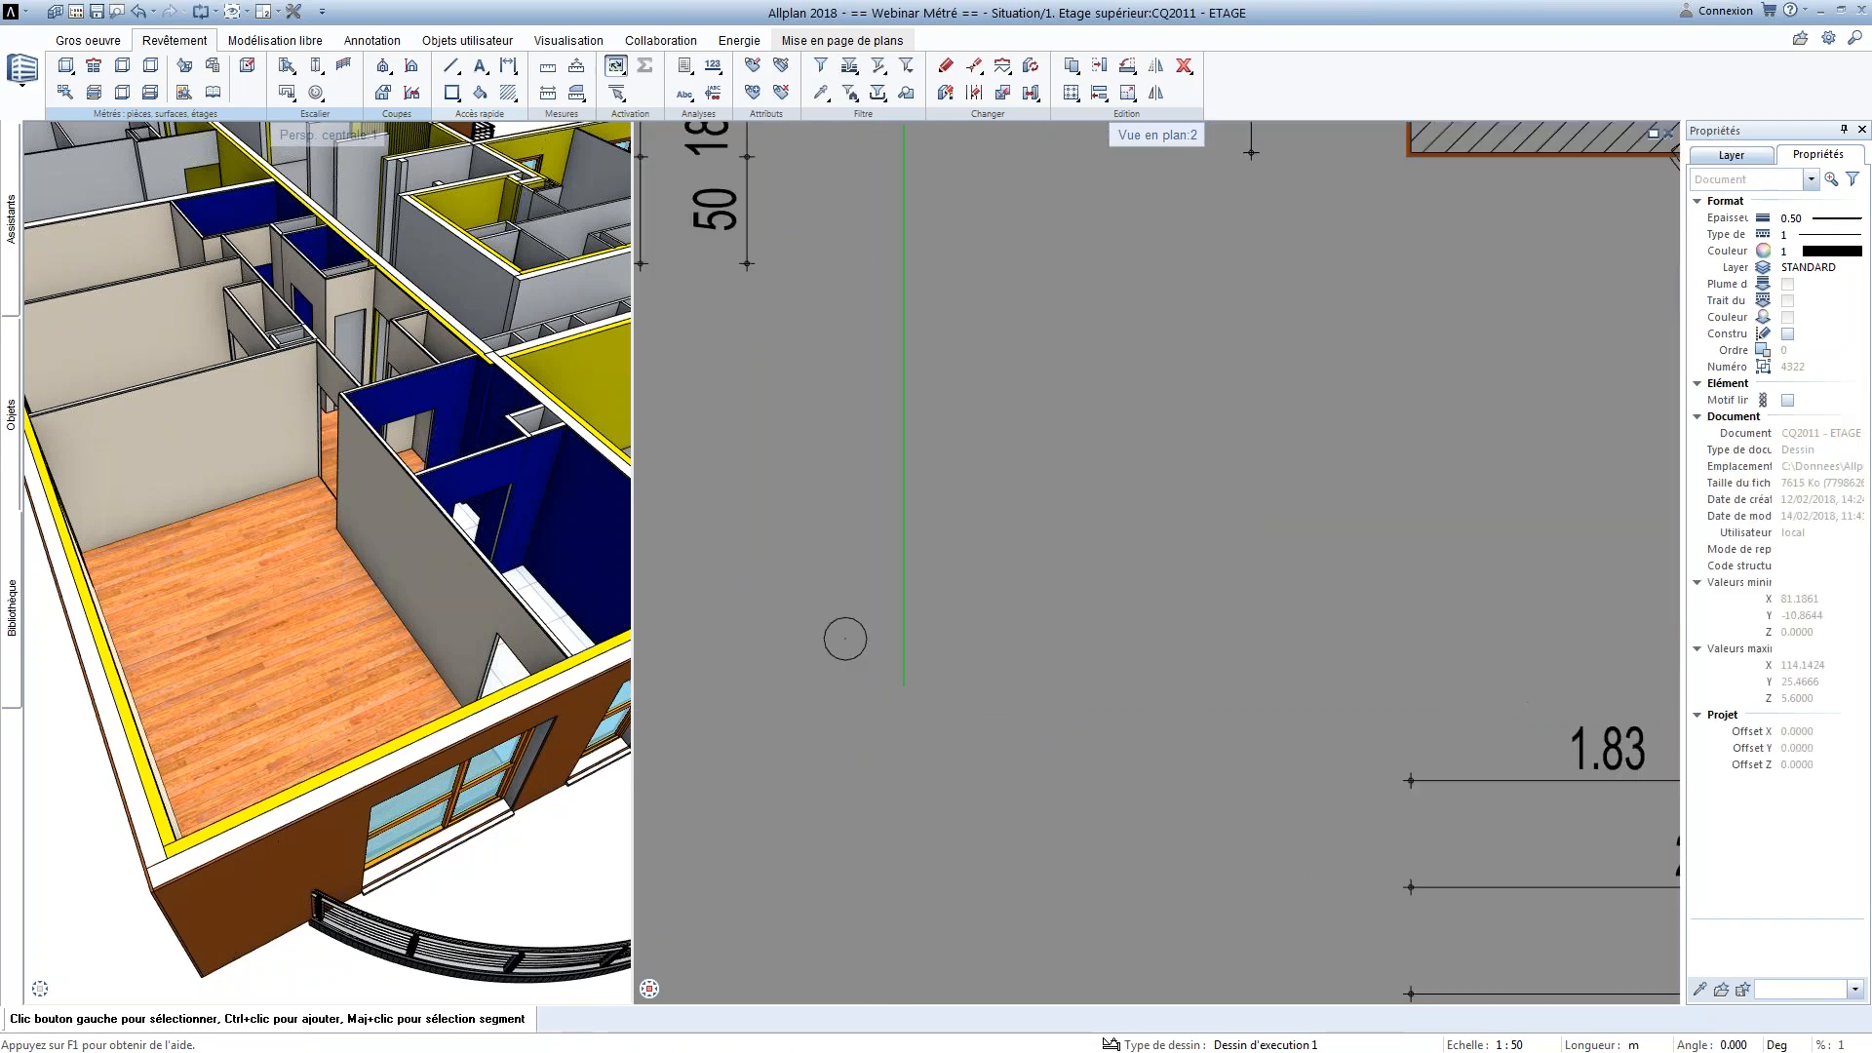
Draw a slanted line from the circle's centre up to the right, ending in a short perpendicular tick about 0.09 long
left_click(451, 65)
left_click(846, 639)
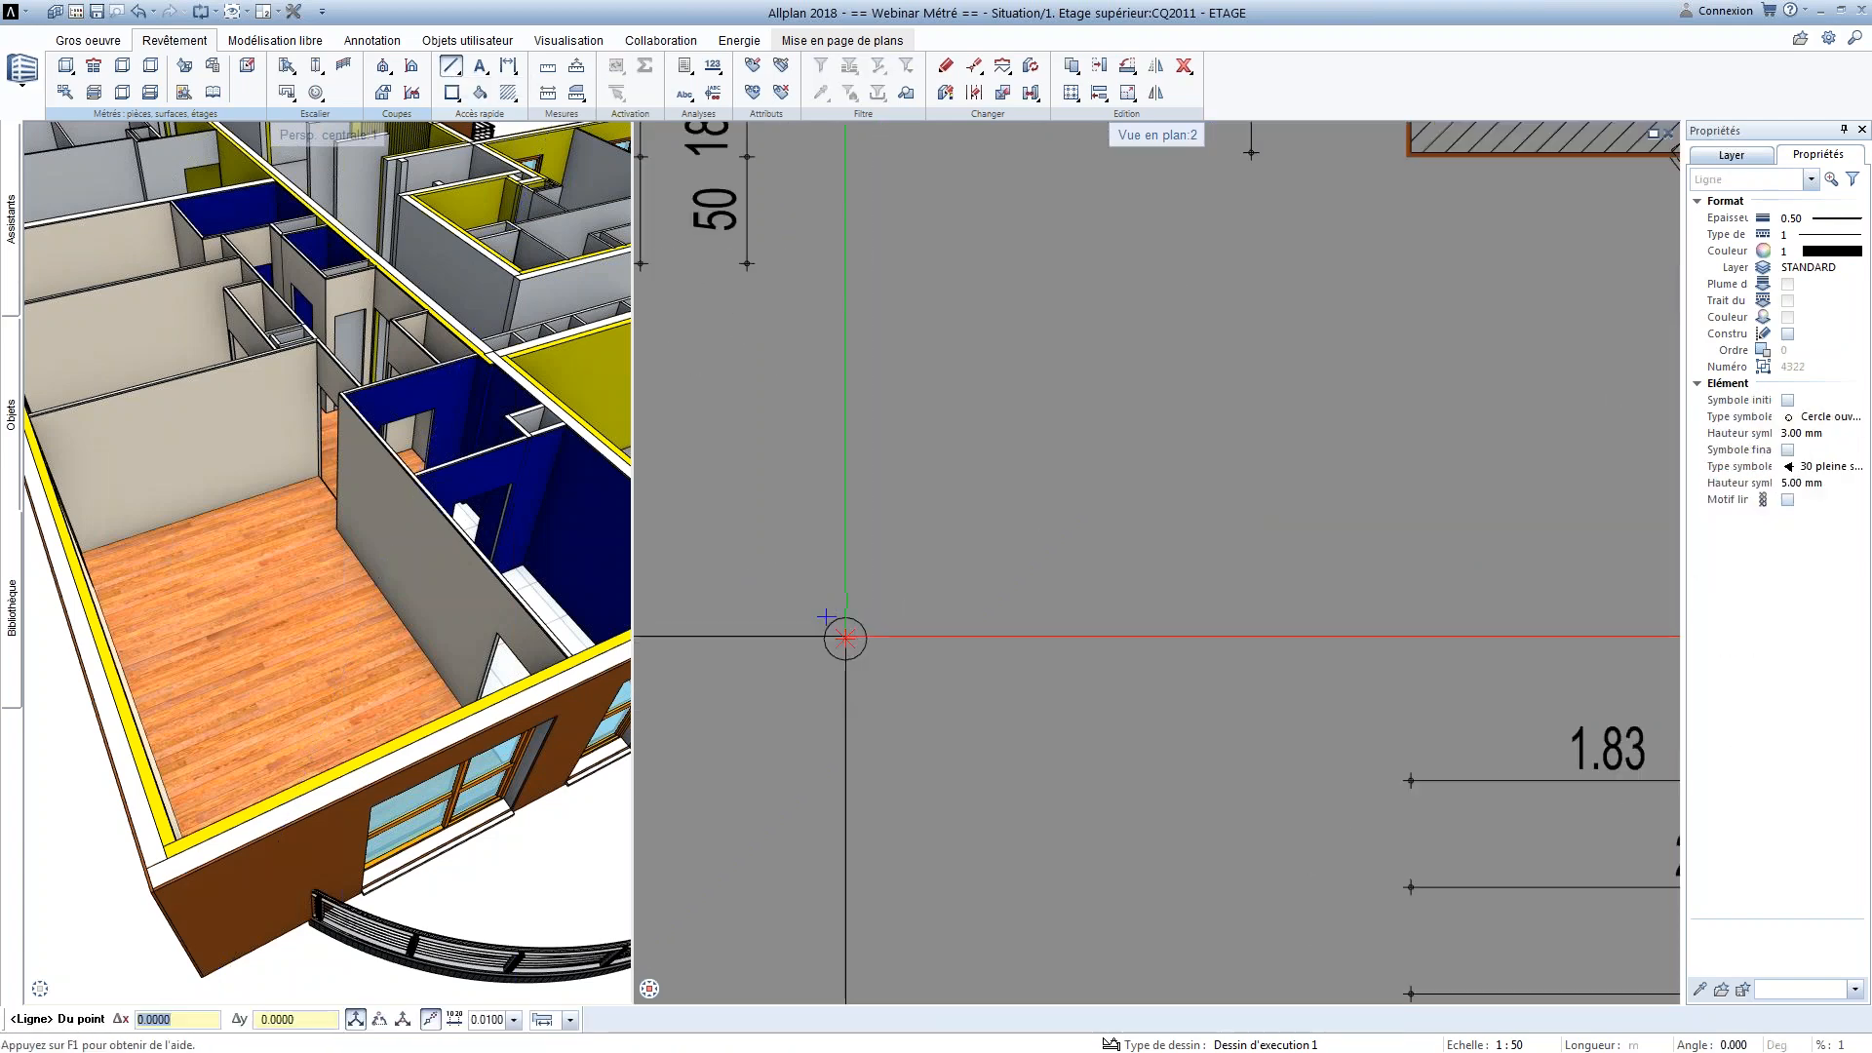
left_click(882, 563)
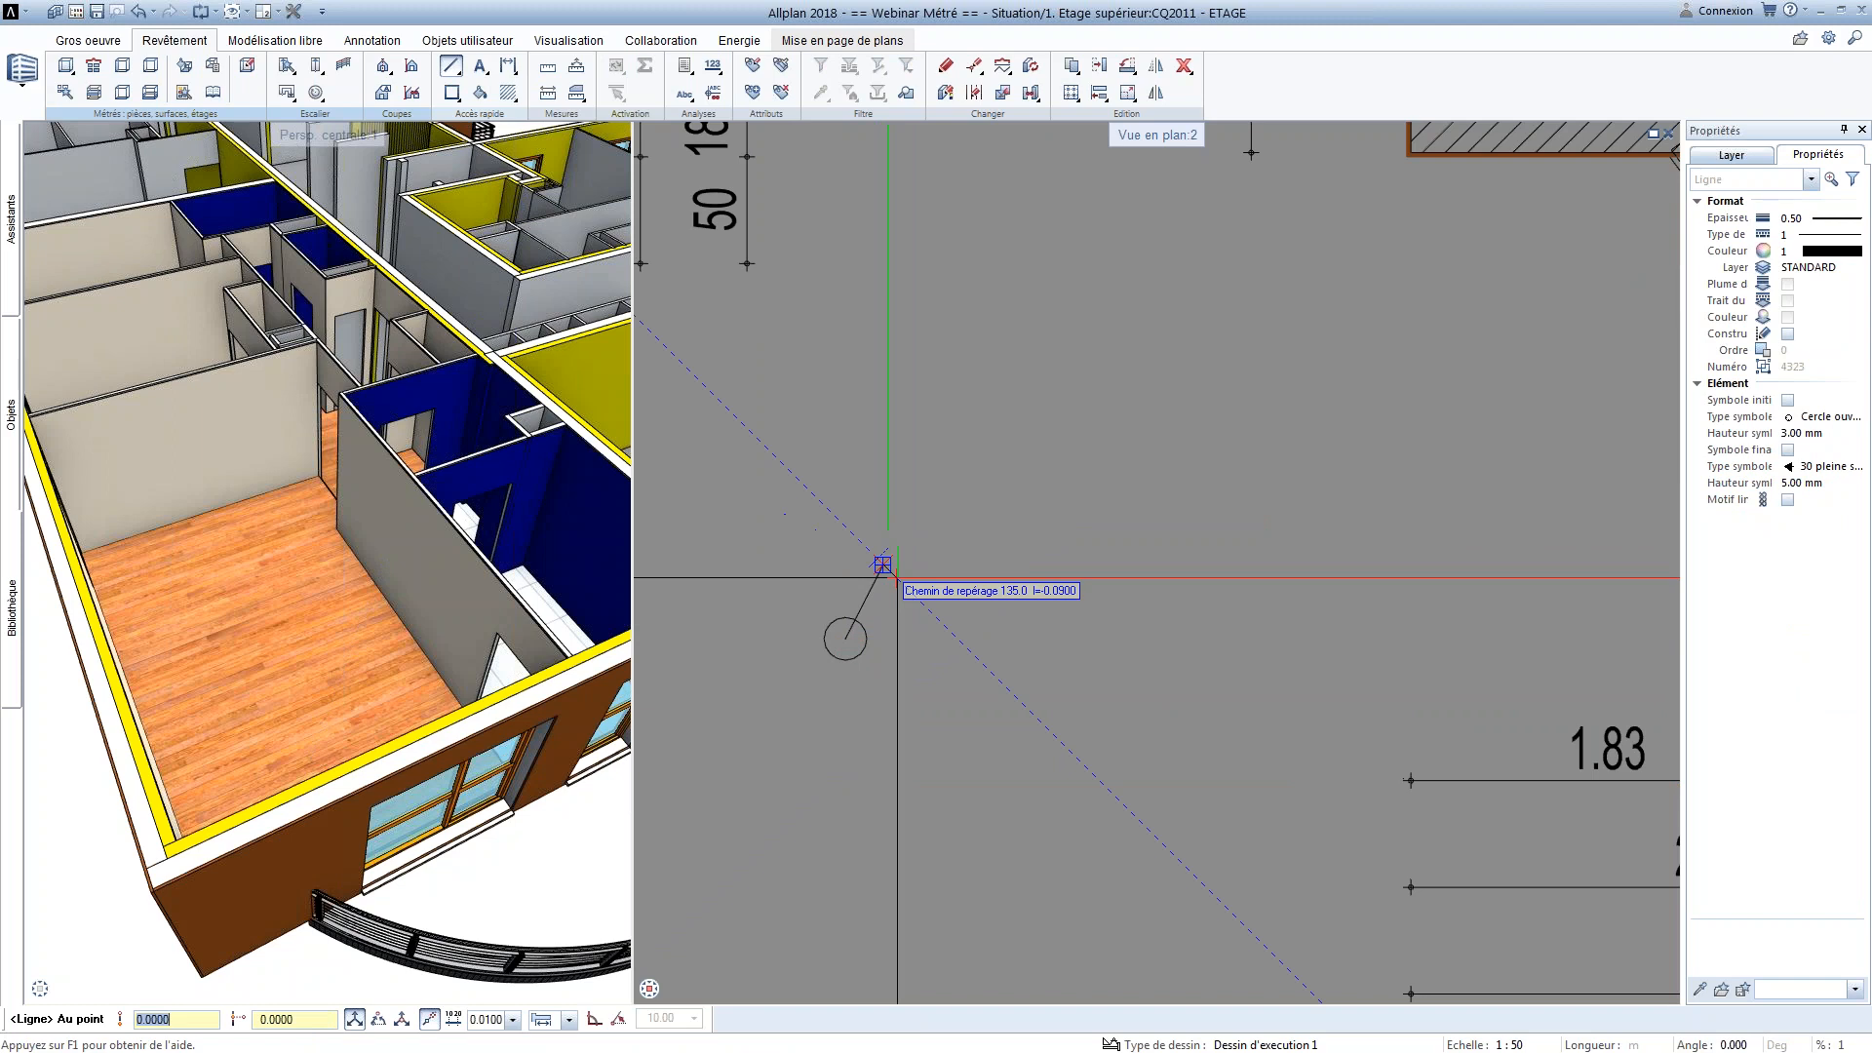
left_click(901, 576)
key("Escape")
key("Escape")
Extend the slanted line's lower end from the circle's centre to the opposite side of the circle
scroll(872, 617, "up", 3)
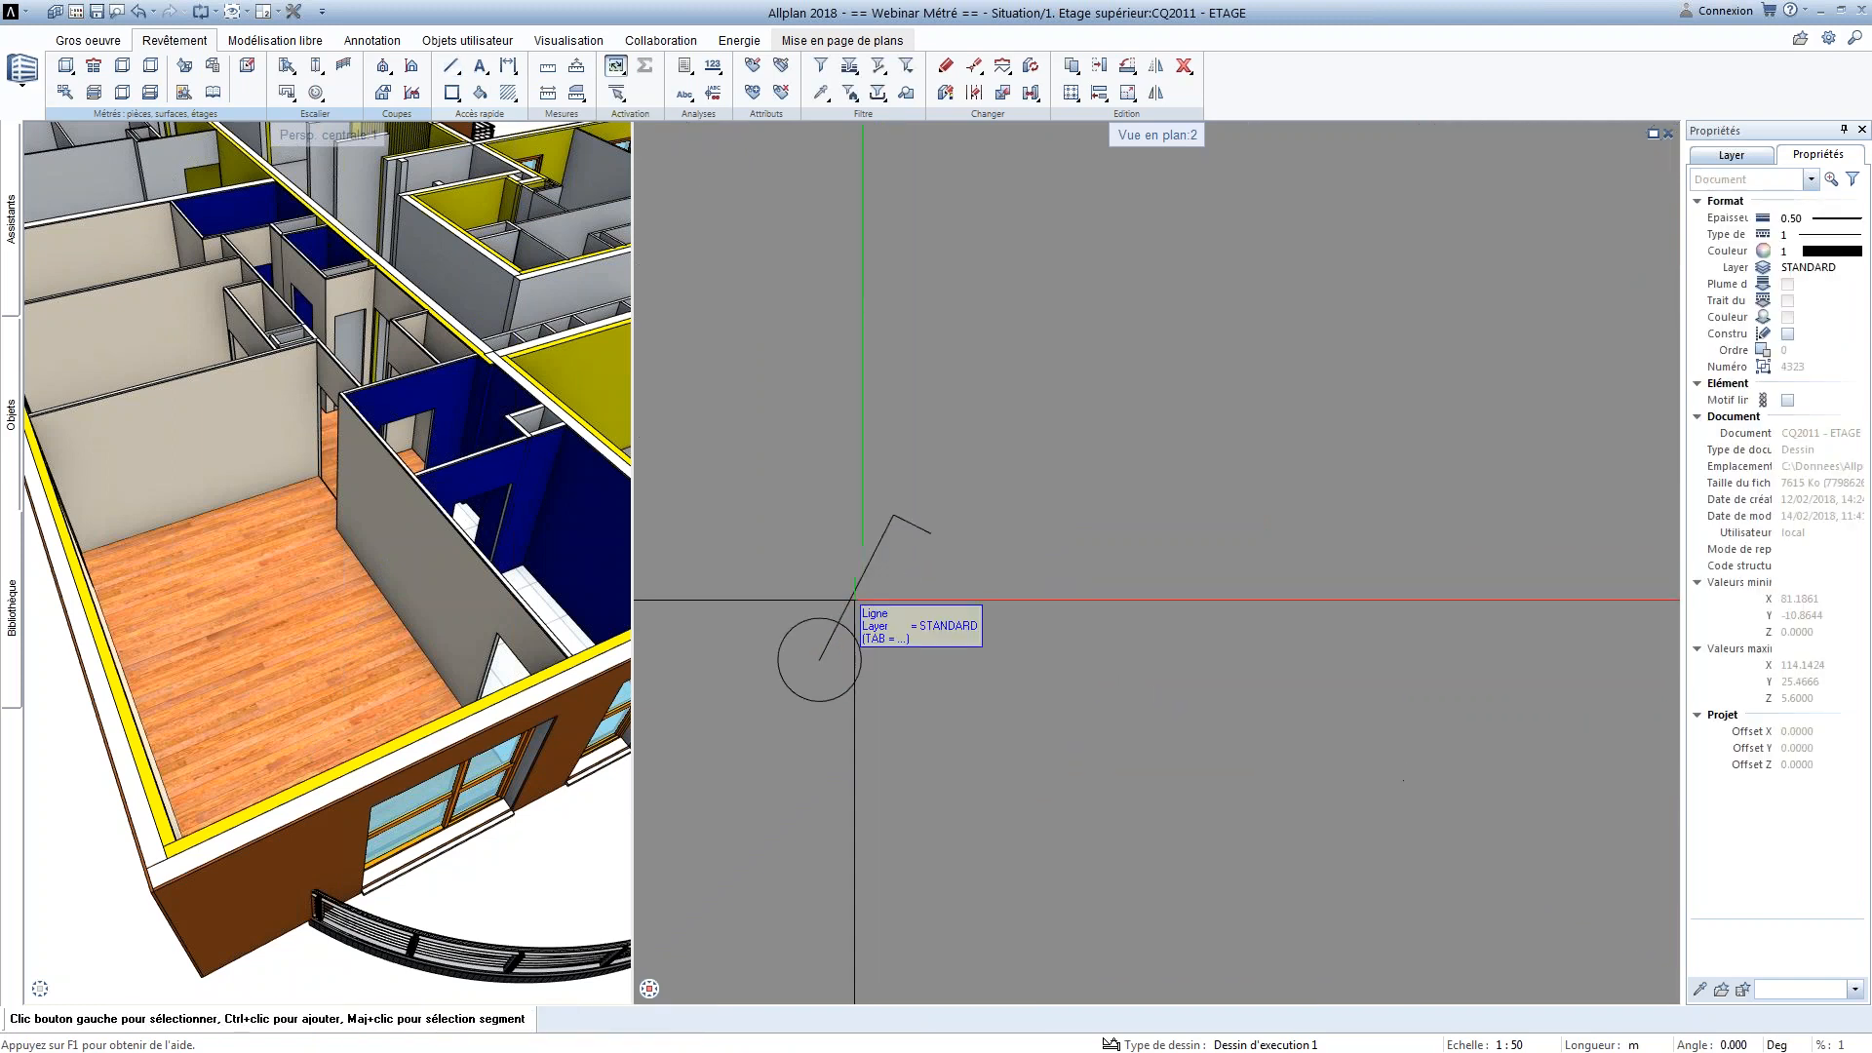
left_click(856, 595)
key("Escape")
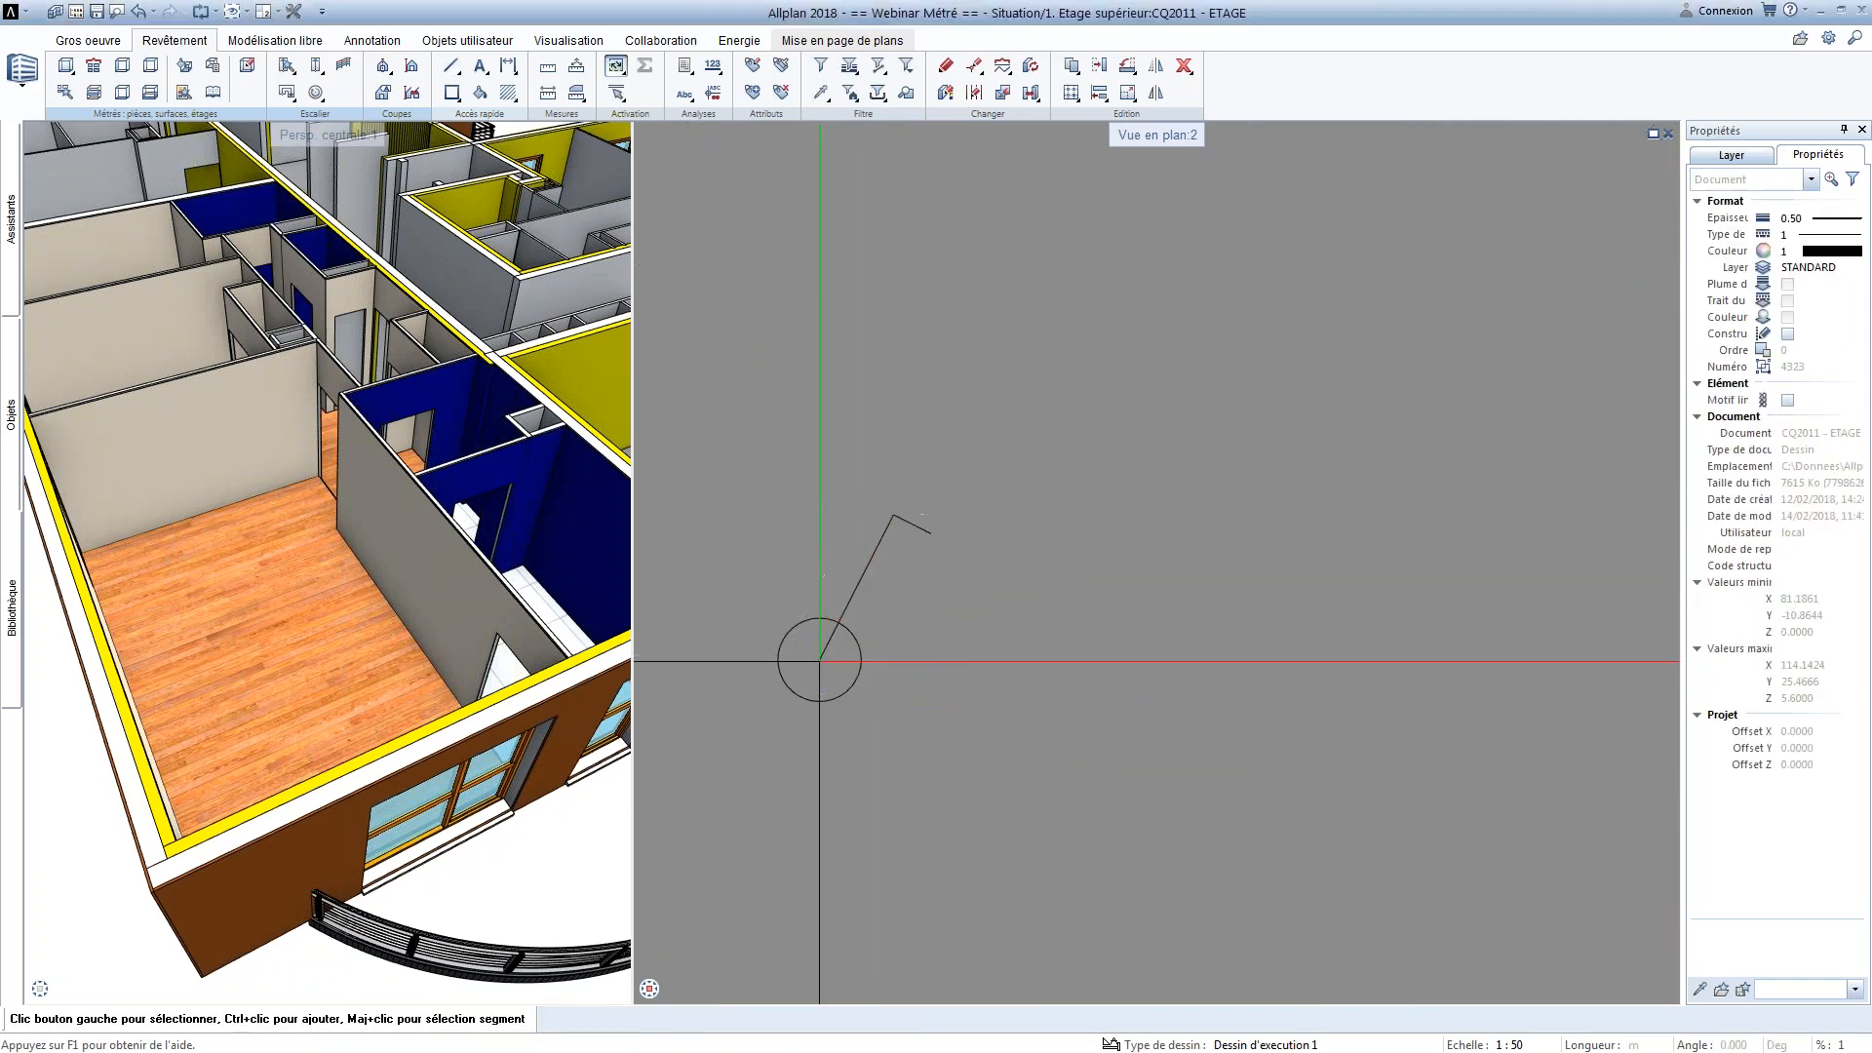
left_click(801, 696)
key("Escape")
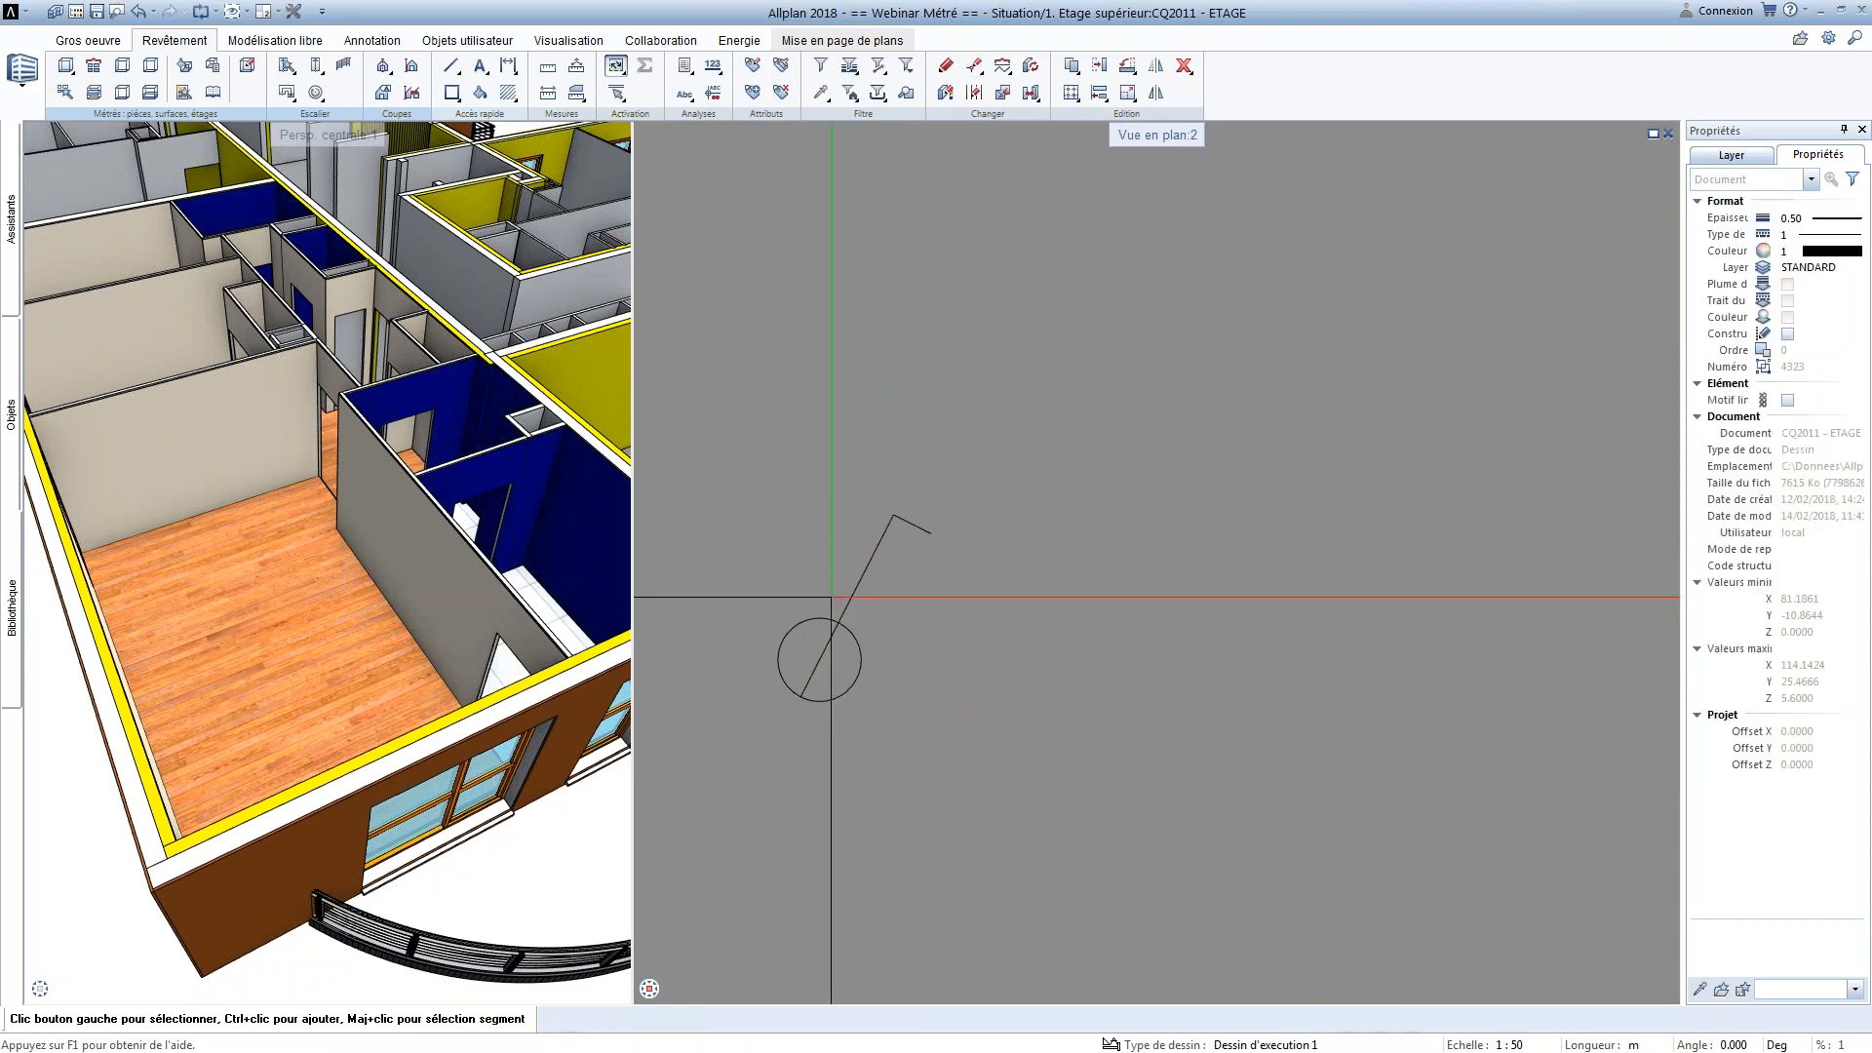
Start a new macro definition to store in the Electricité folder of the == Webinar Métré == project library
middle_click_drag(832, 547, 985, 509)
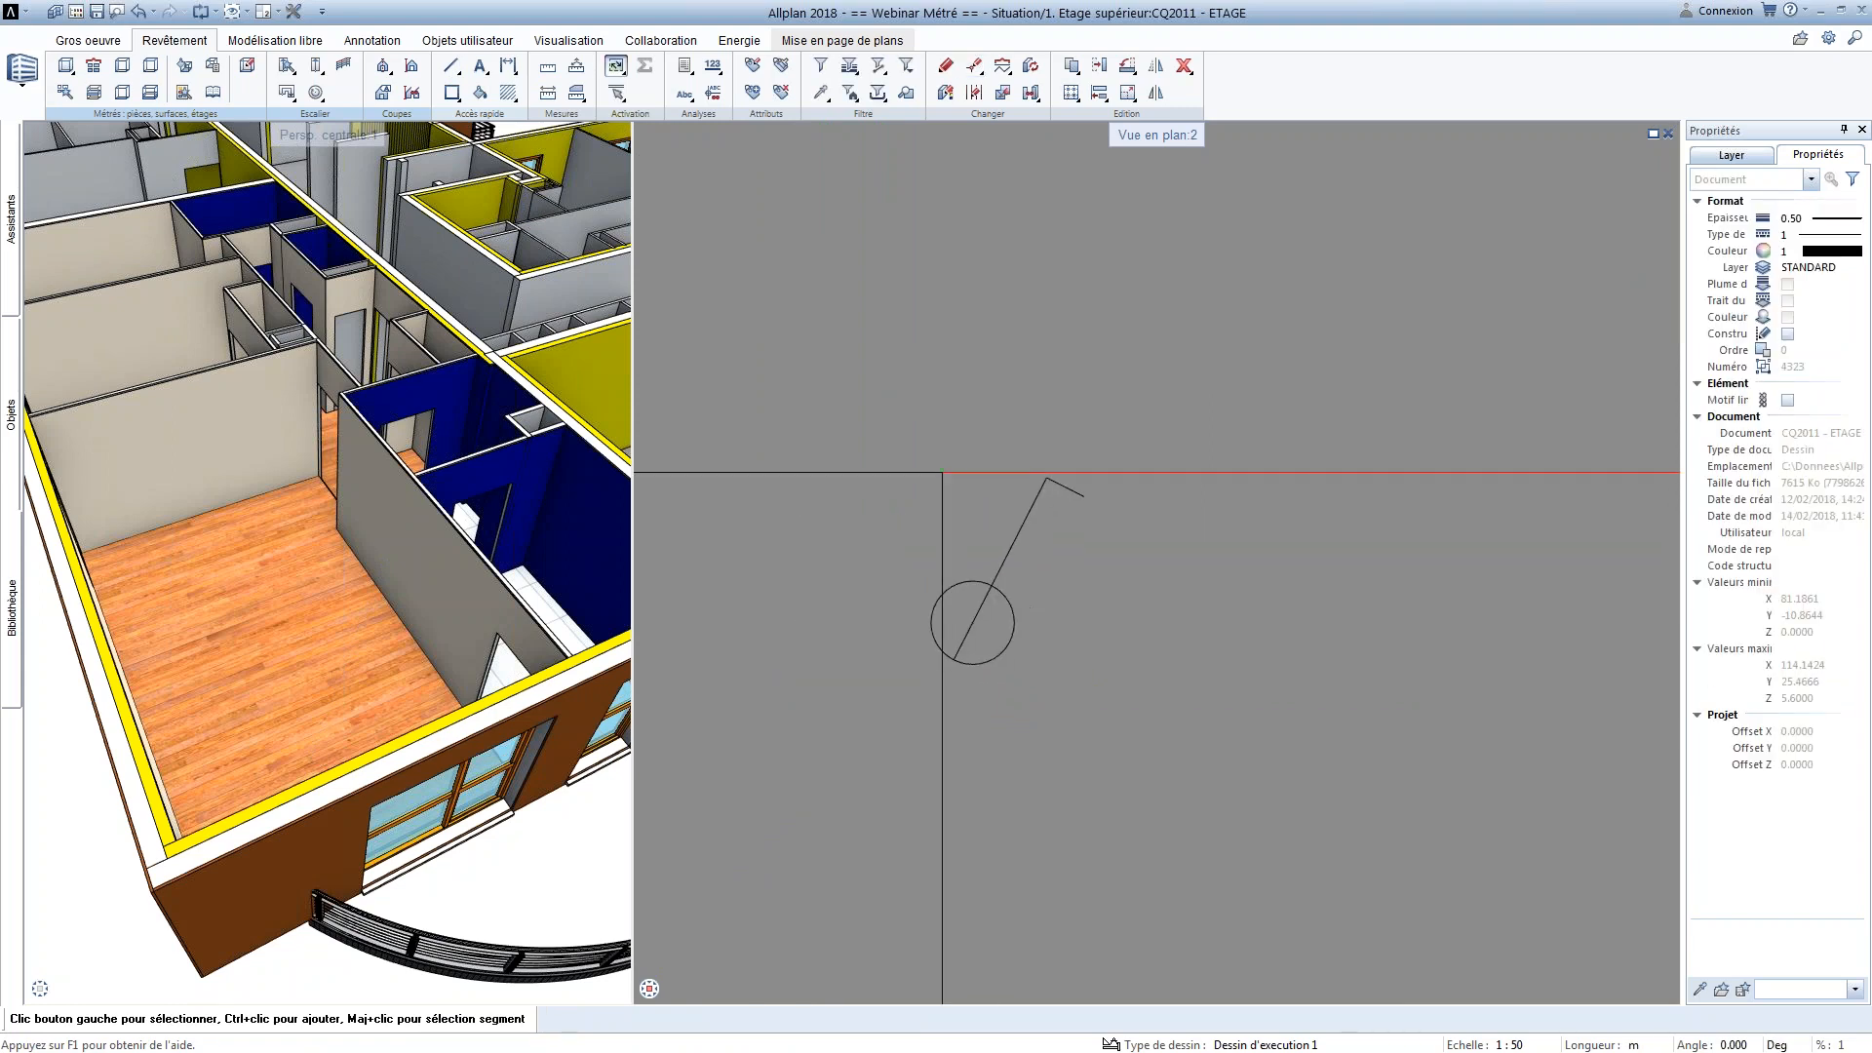
left_click(478, 41)
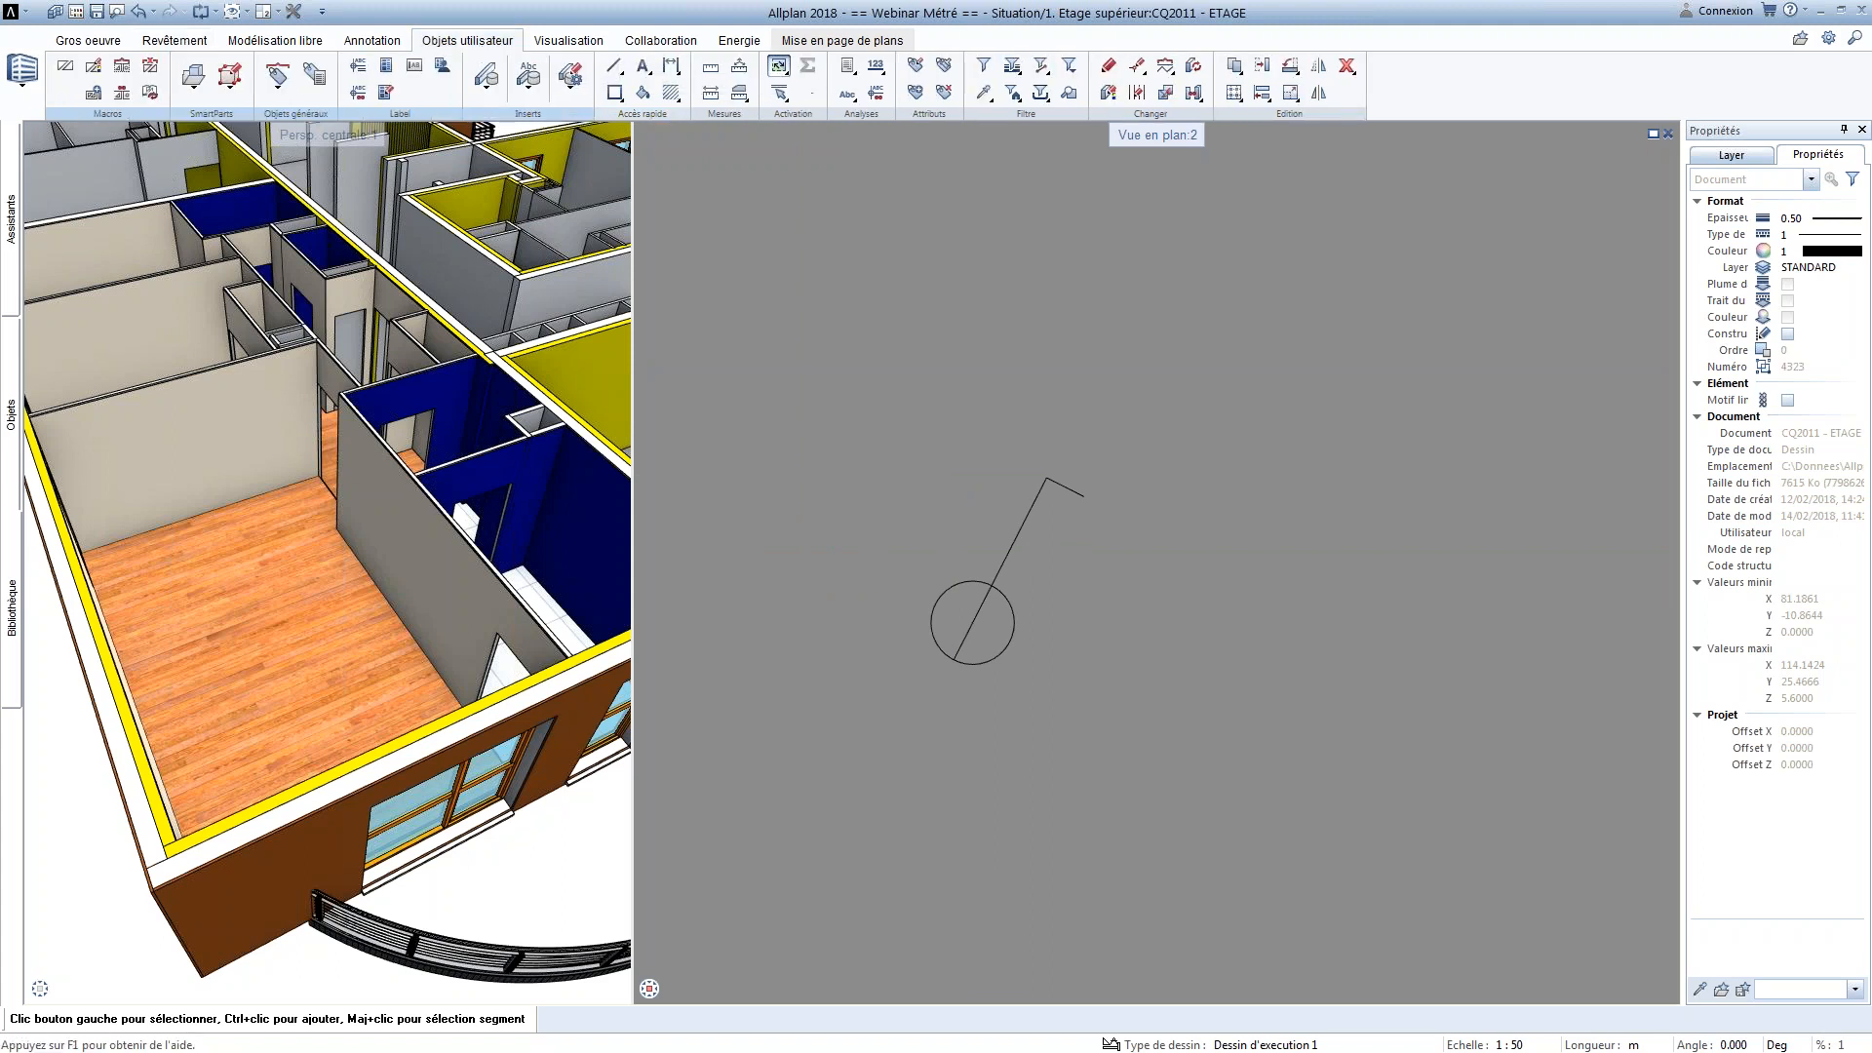
left_click(65, 65)
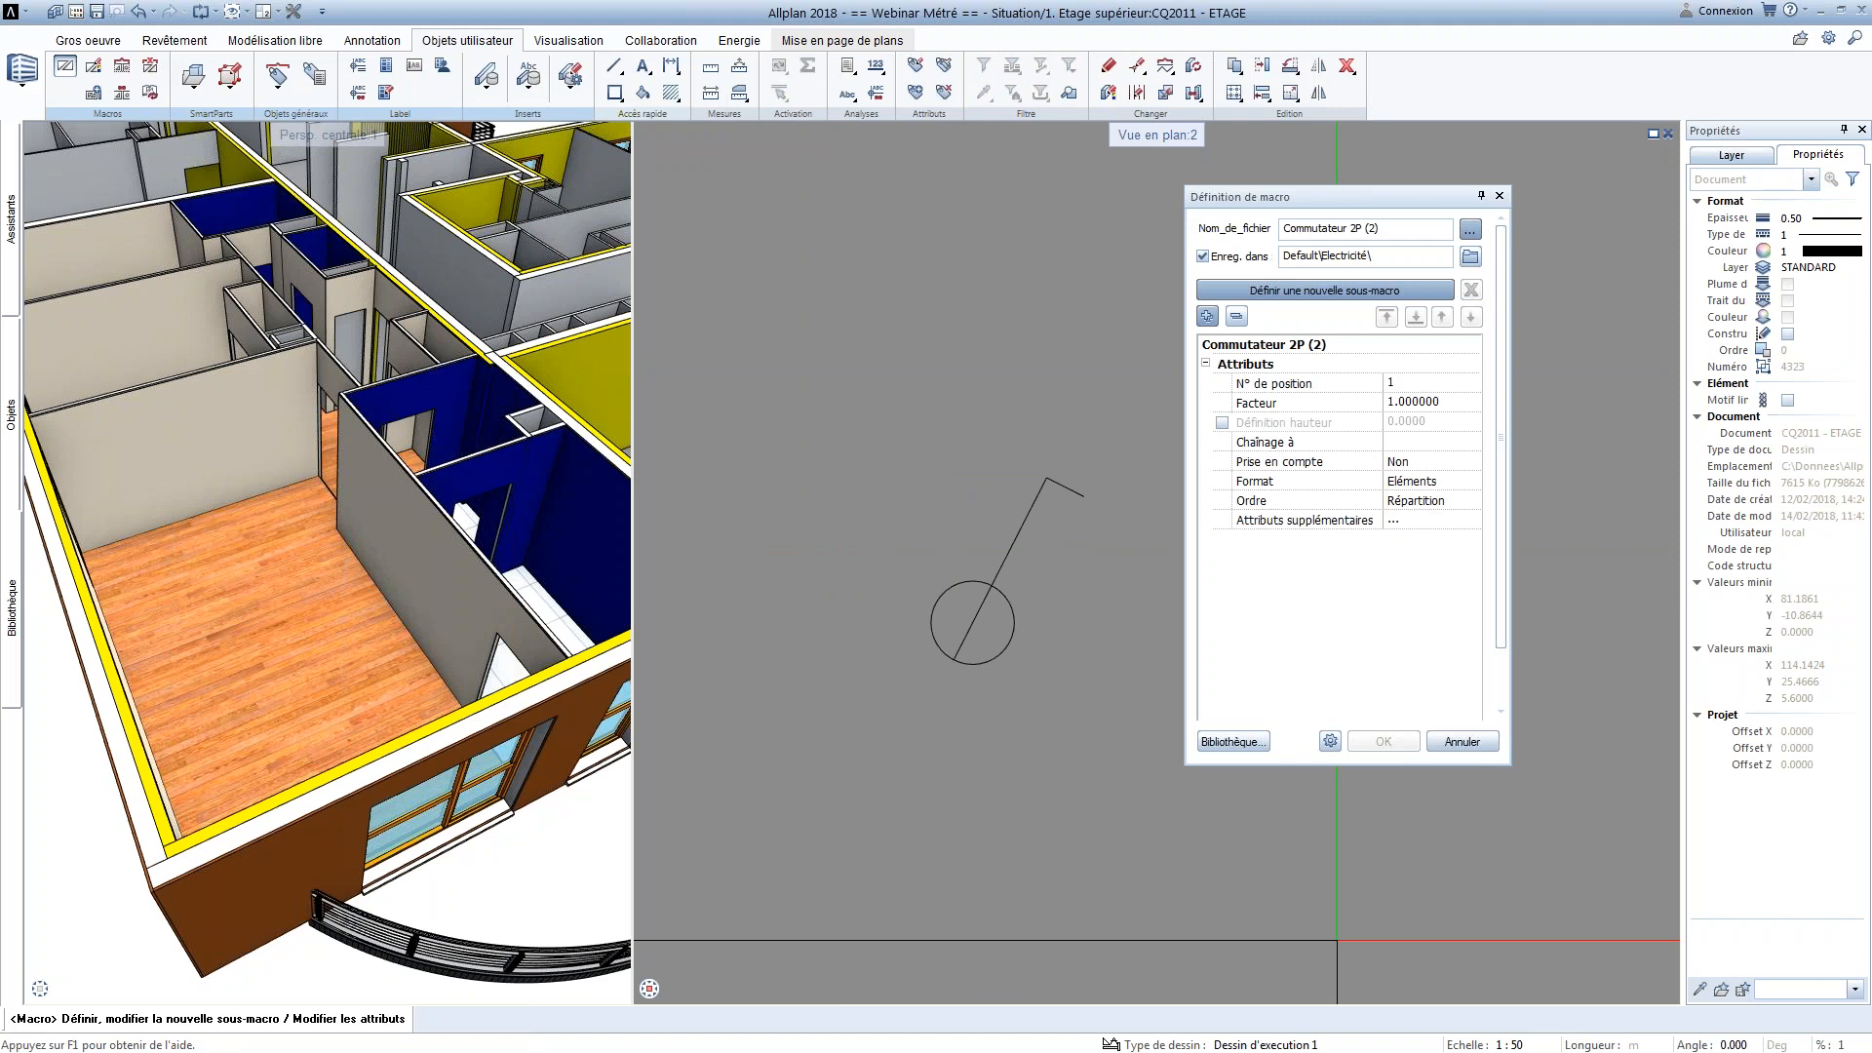
left_click(1471, 257)
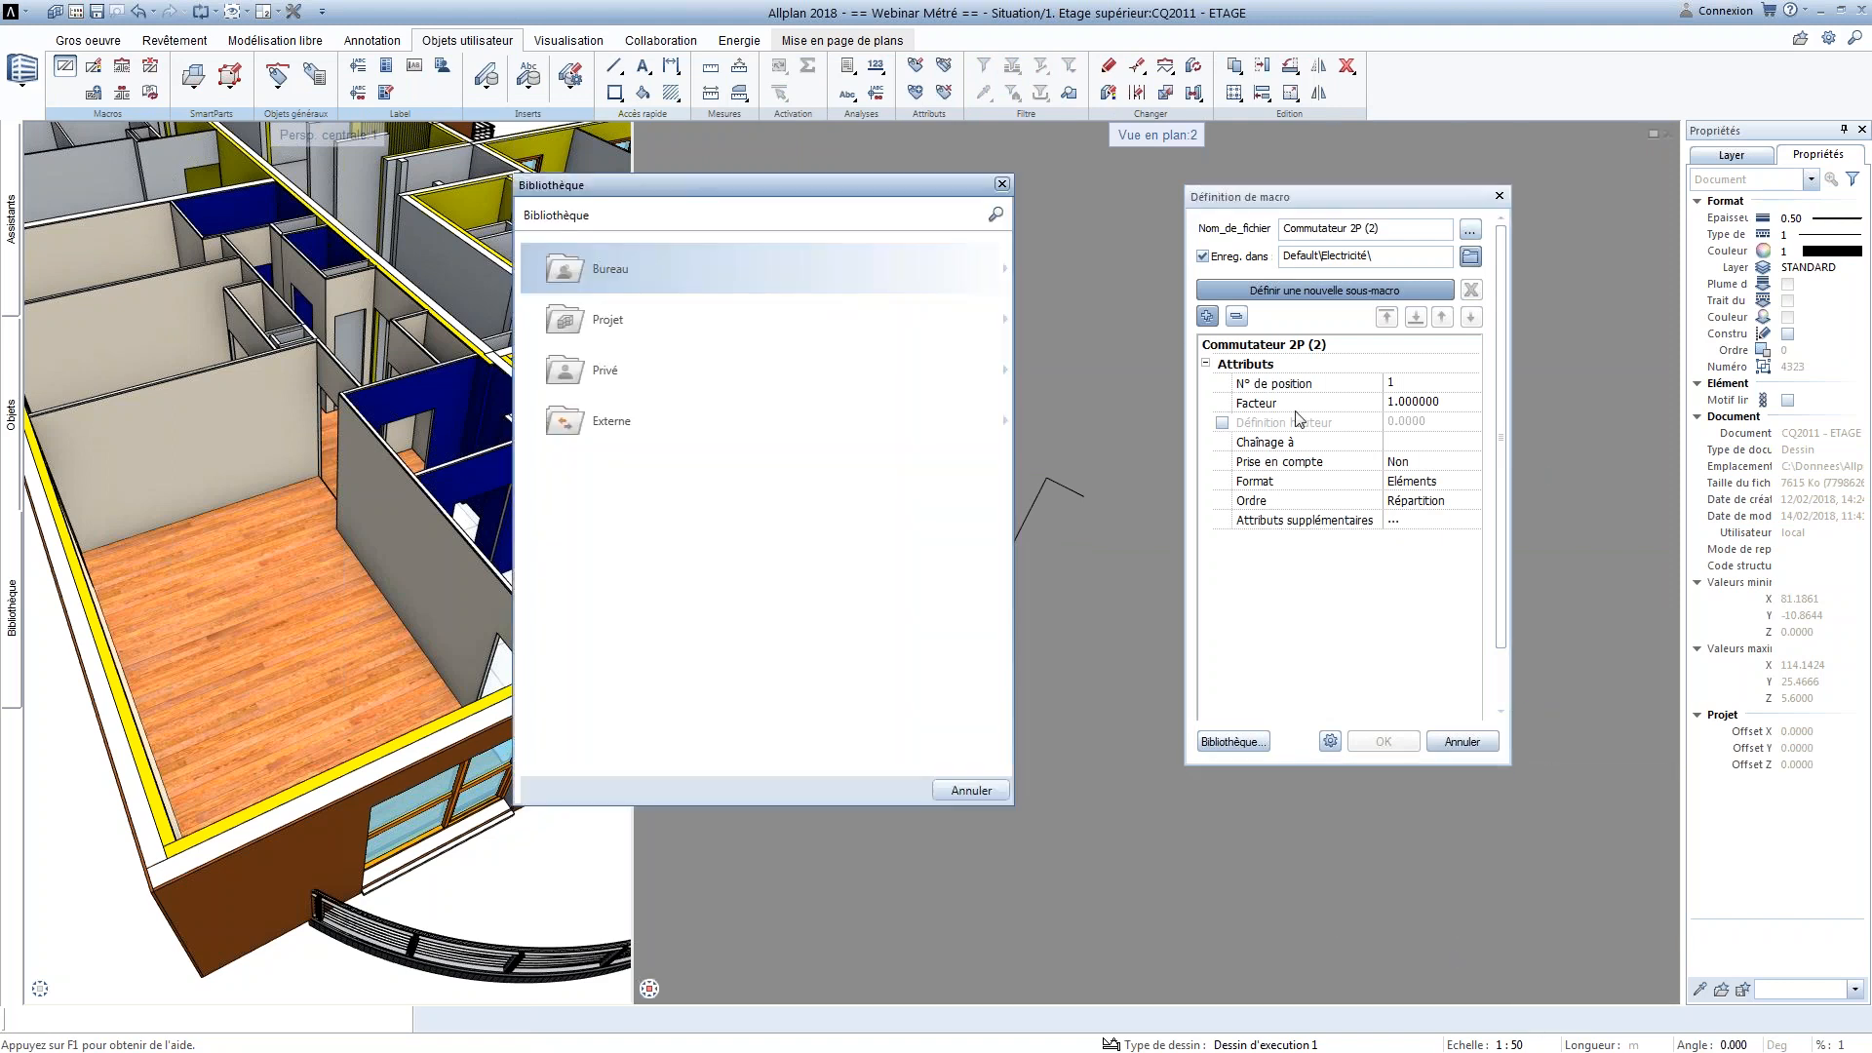
left_click(625, 332)
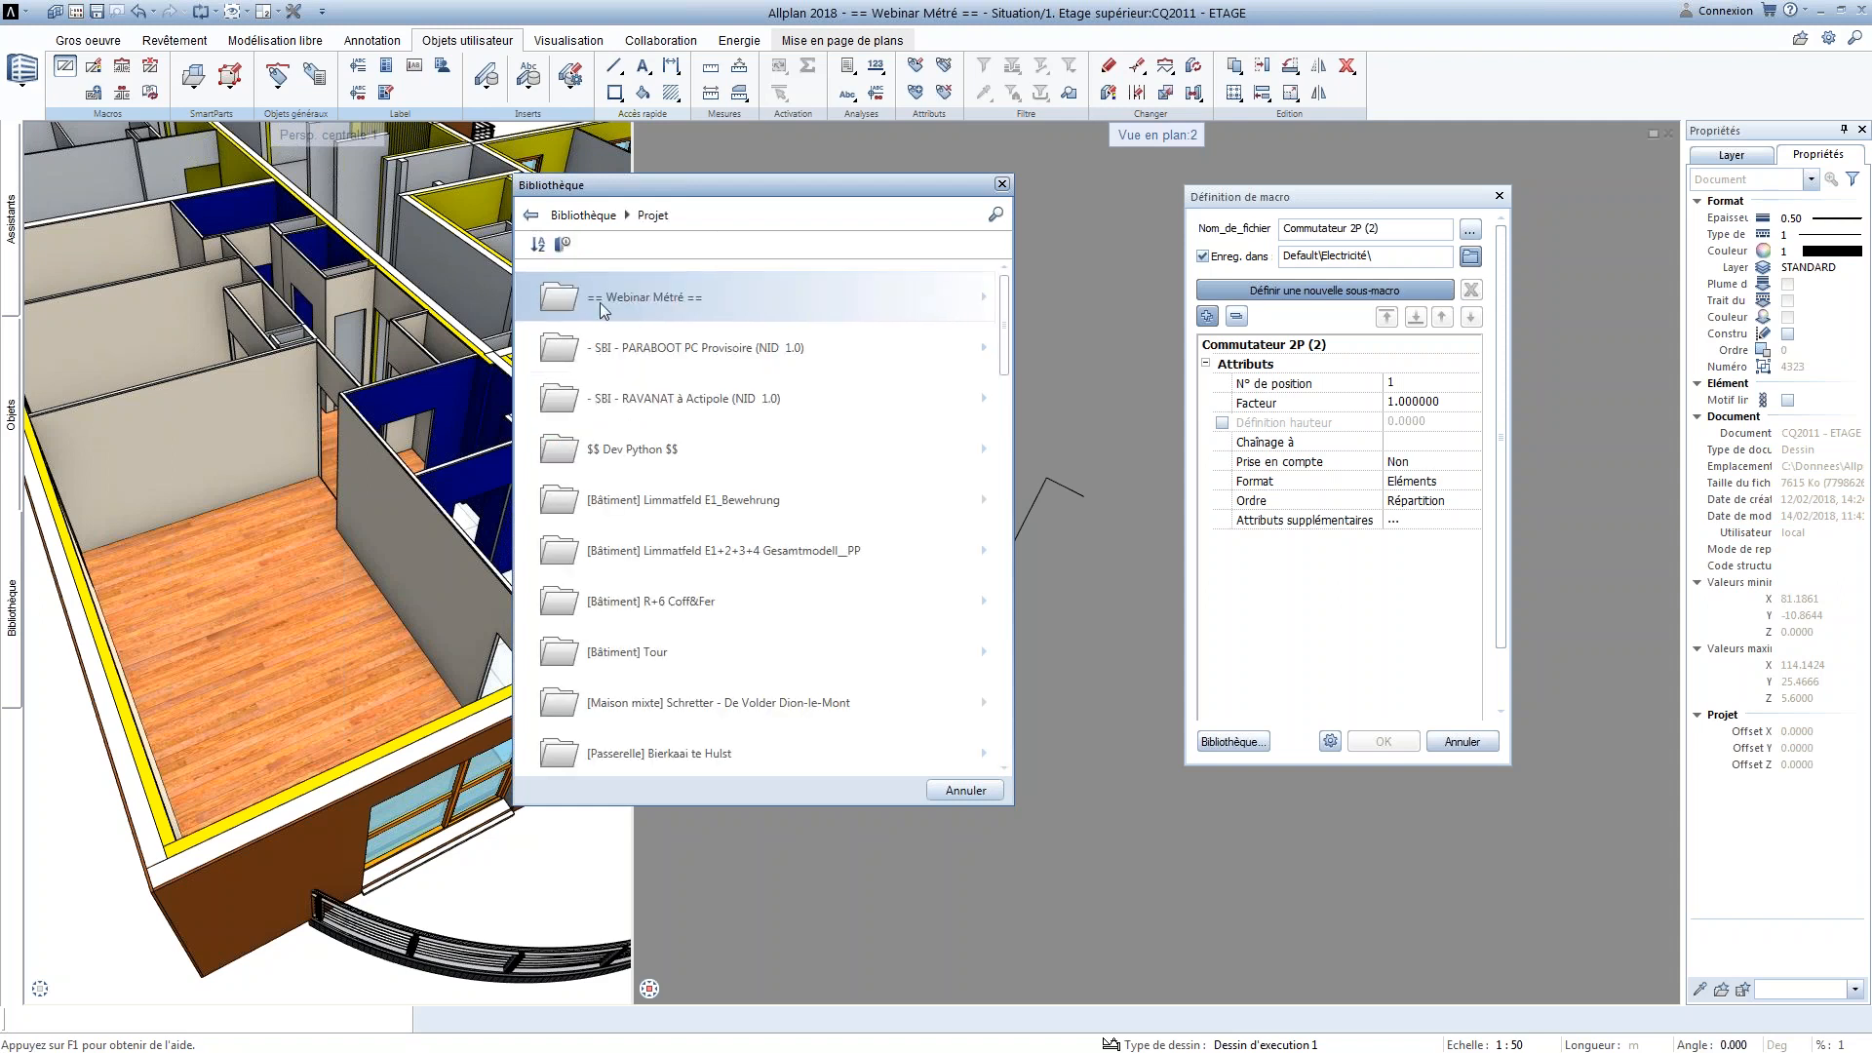
left_click(646, 306)
left_click(637, 302)
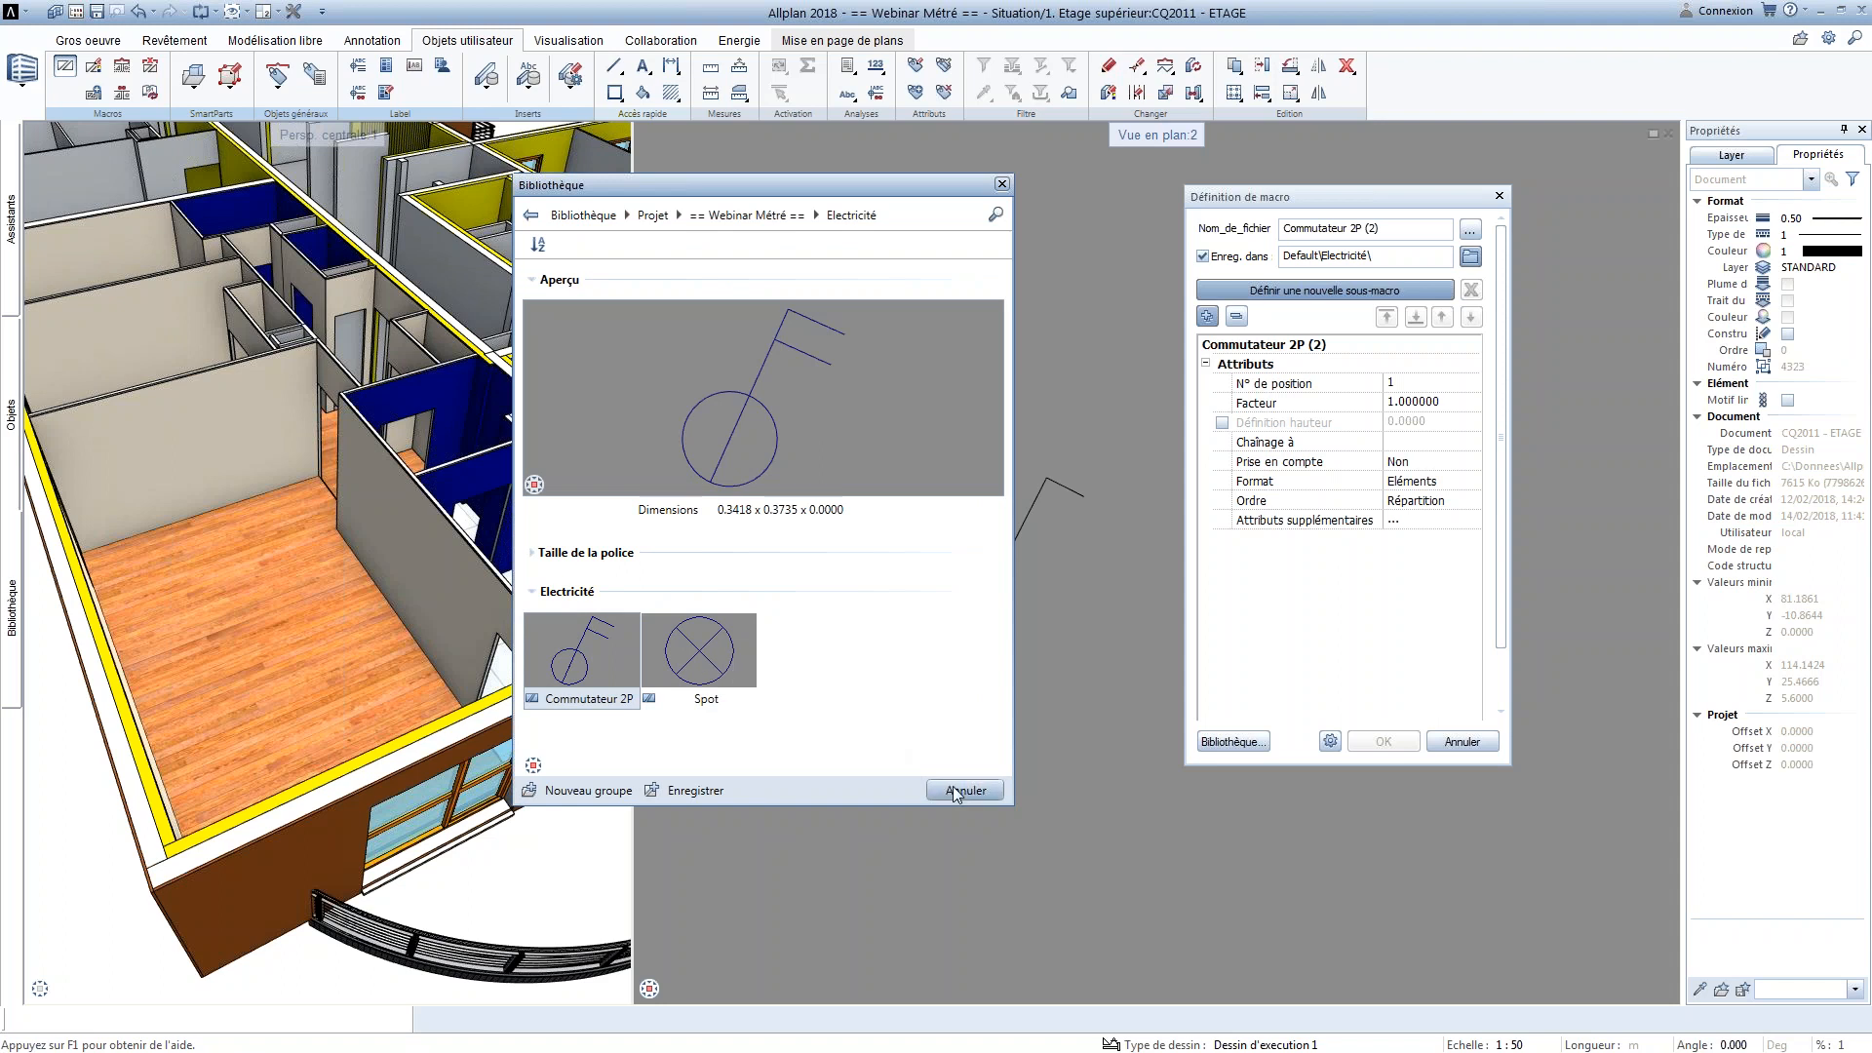
left_click(689, 790)
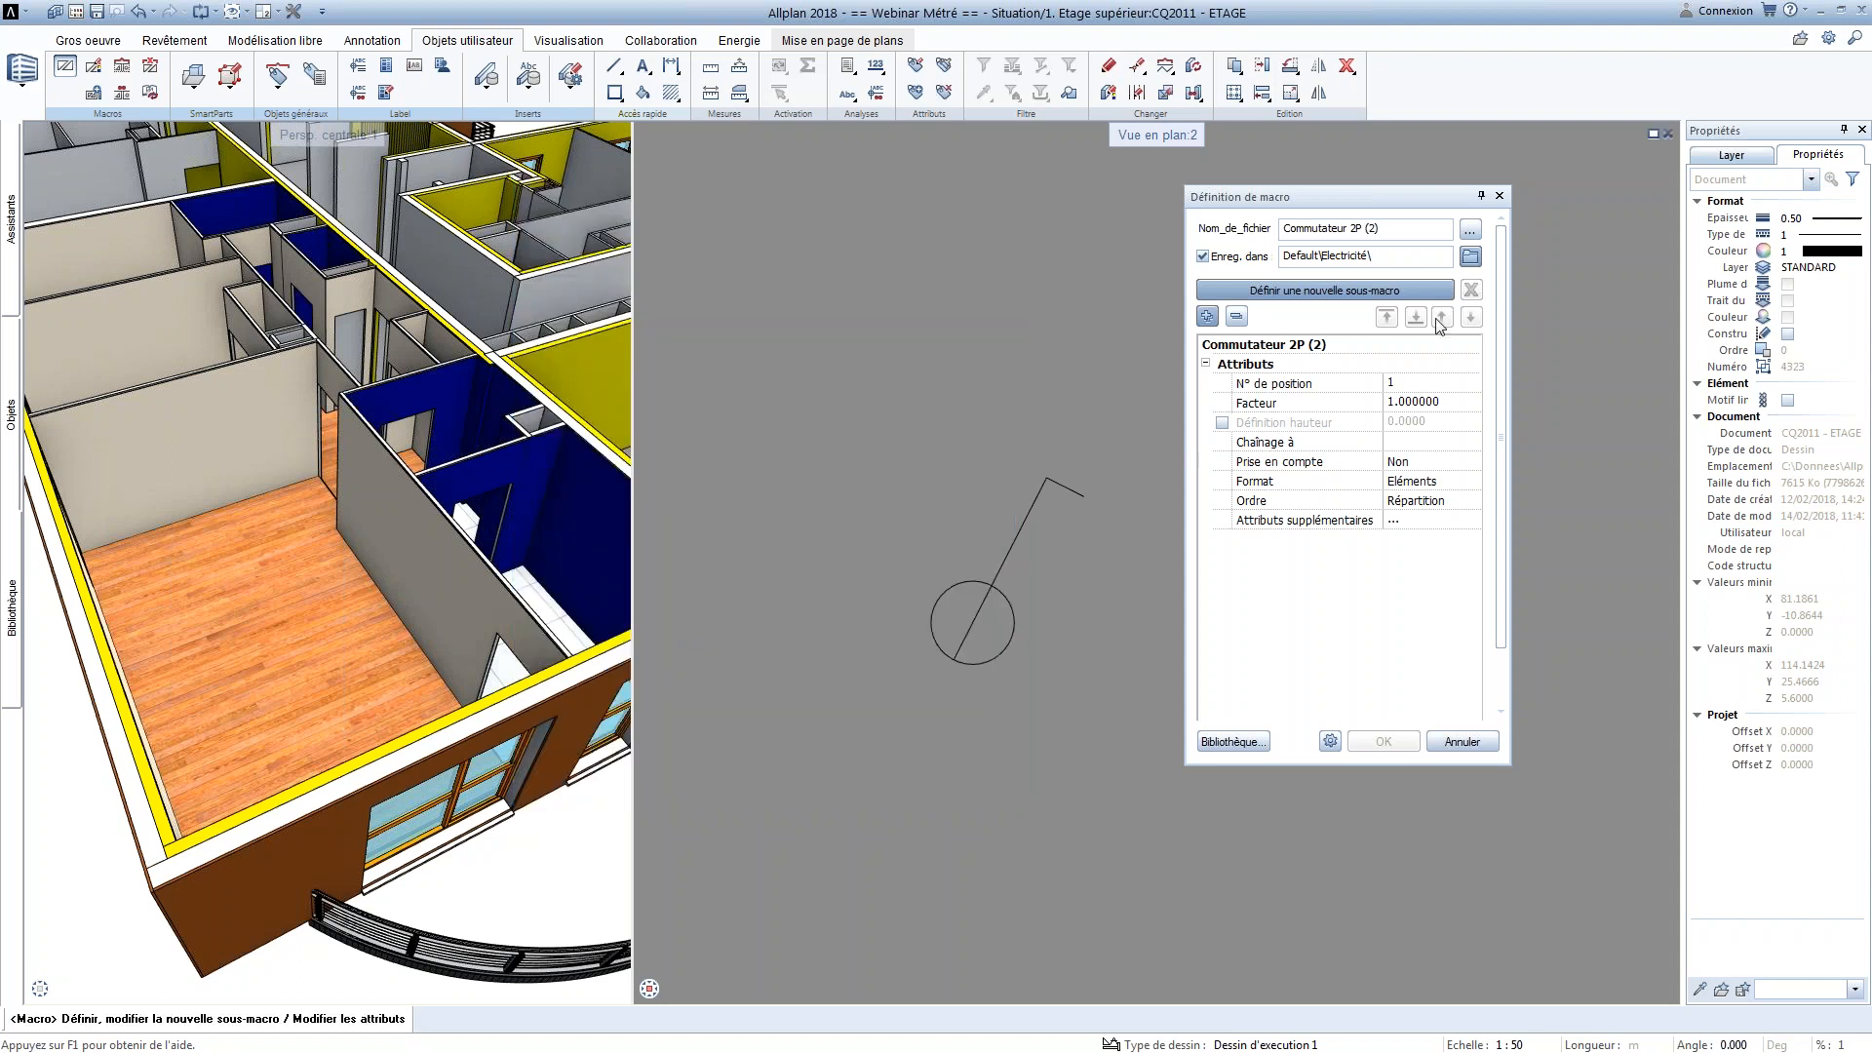
Name the macro Commutateur 1P and link it to Pièce
left_click_drag(1384, 228, 1353, 228)
type("1P")
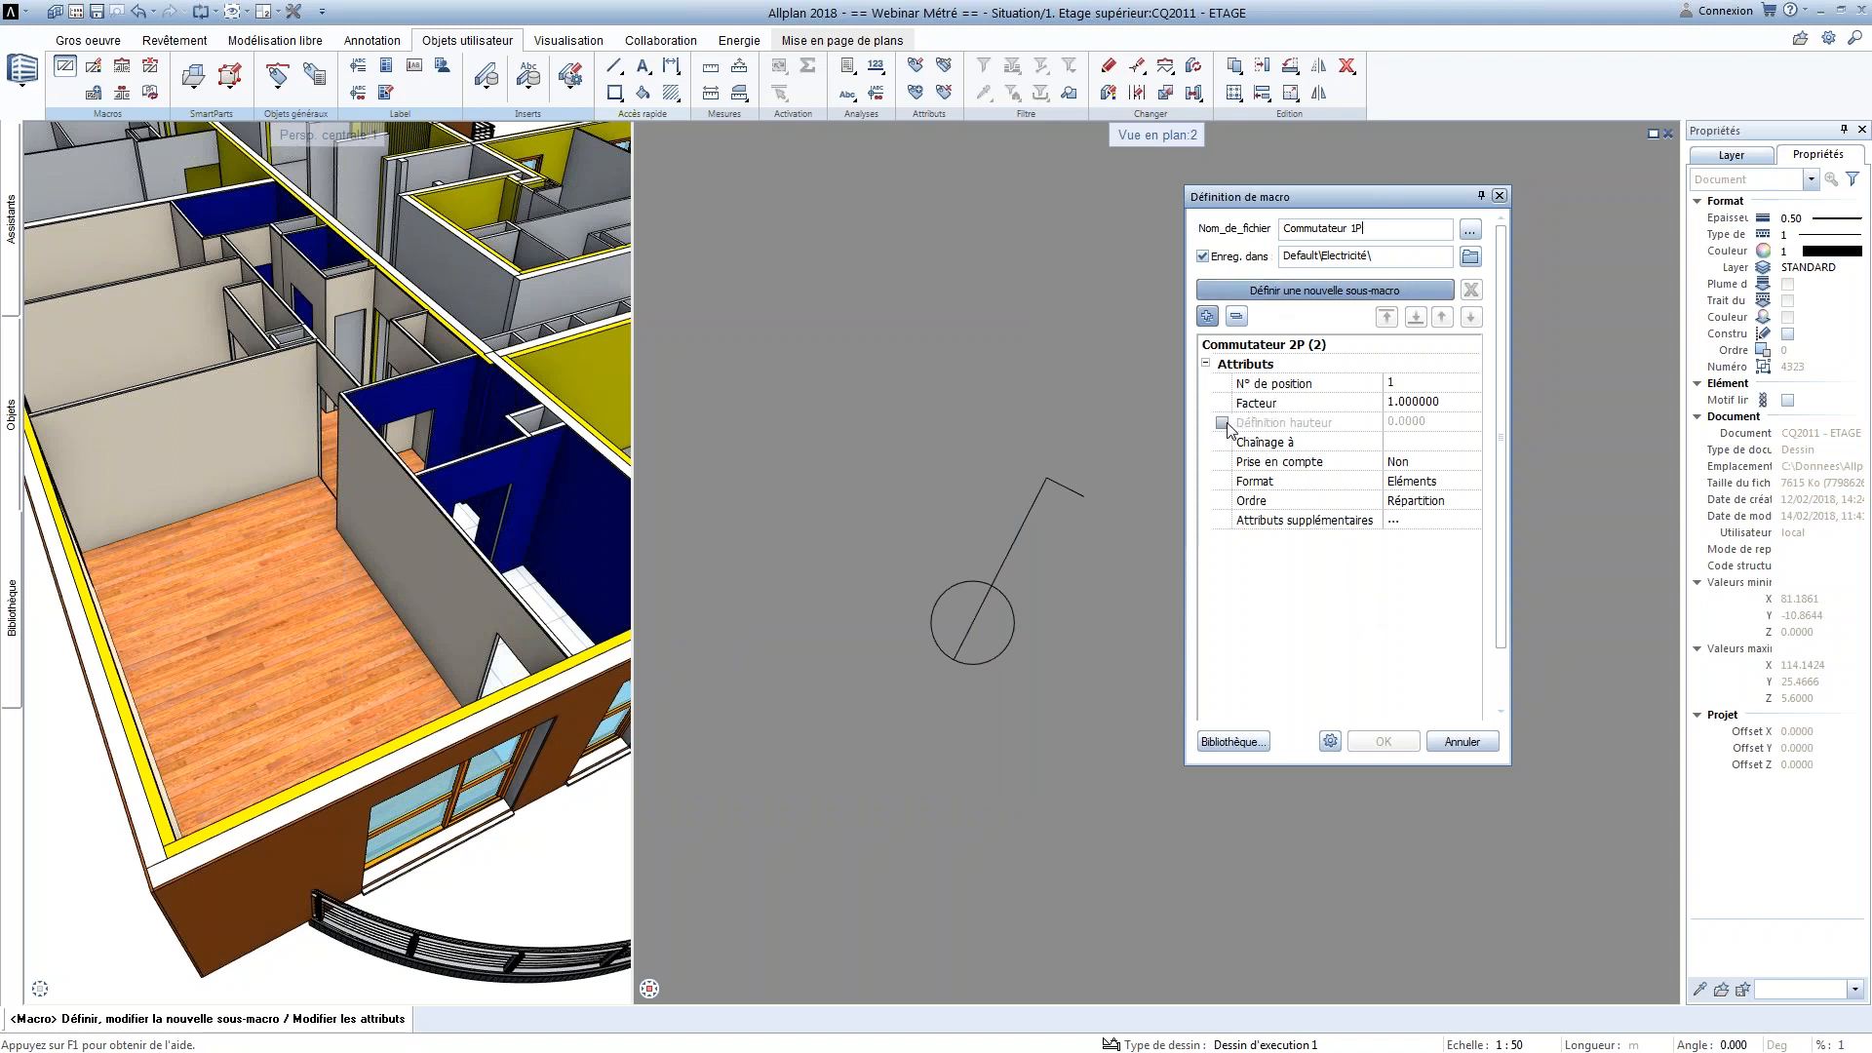
left_click(1253, 443)
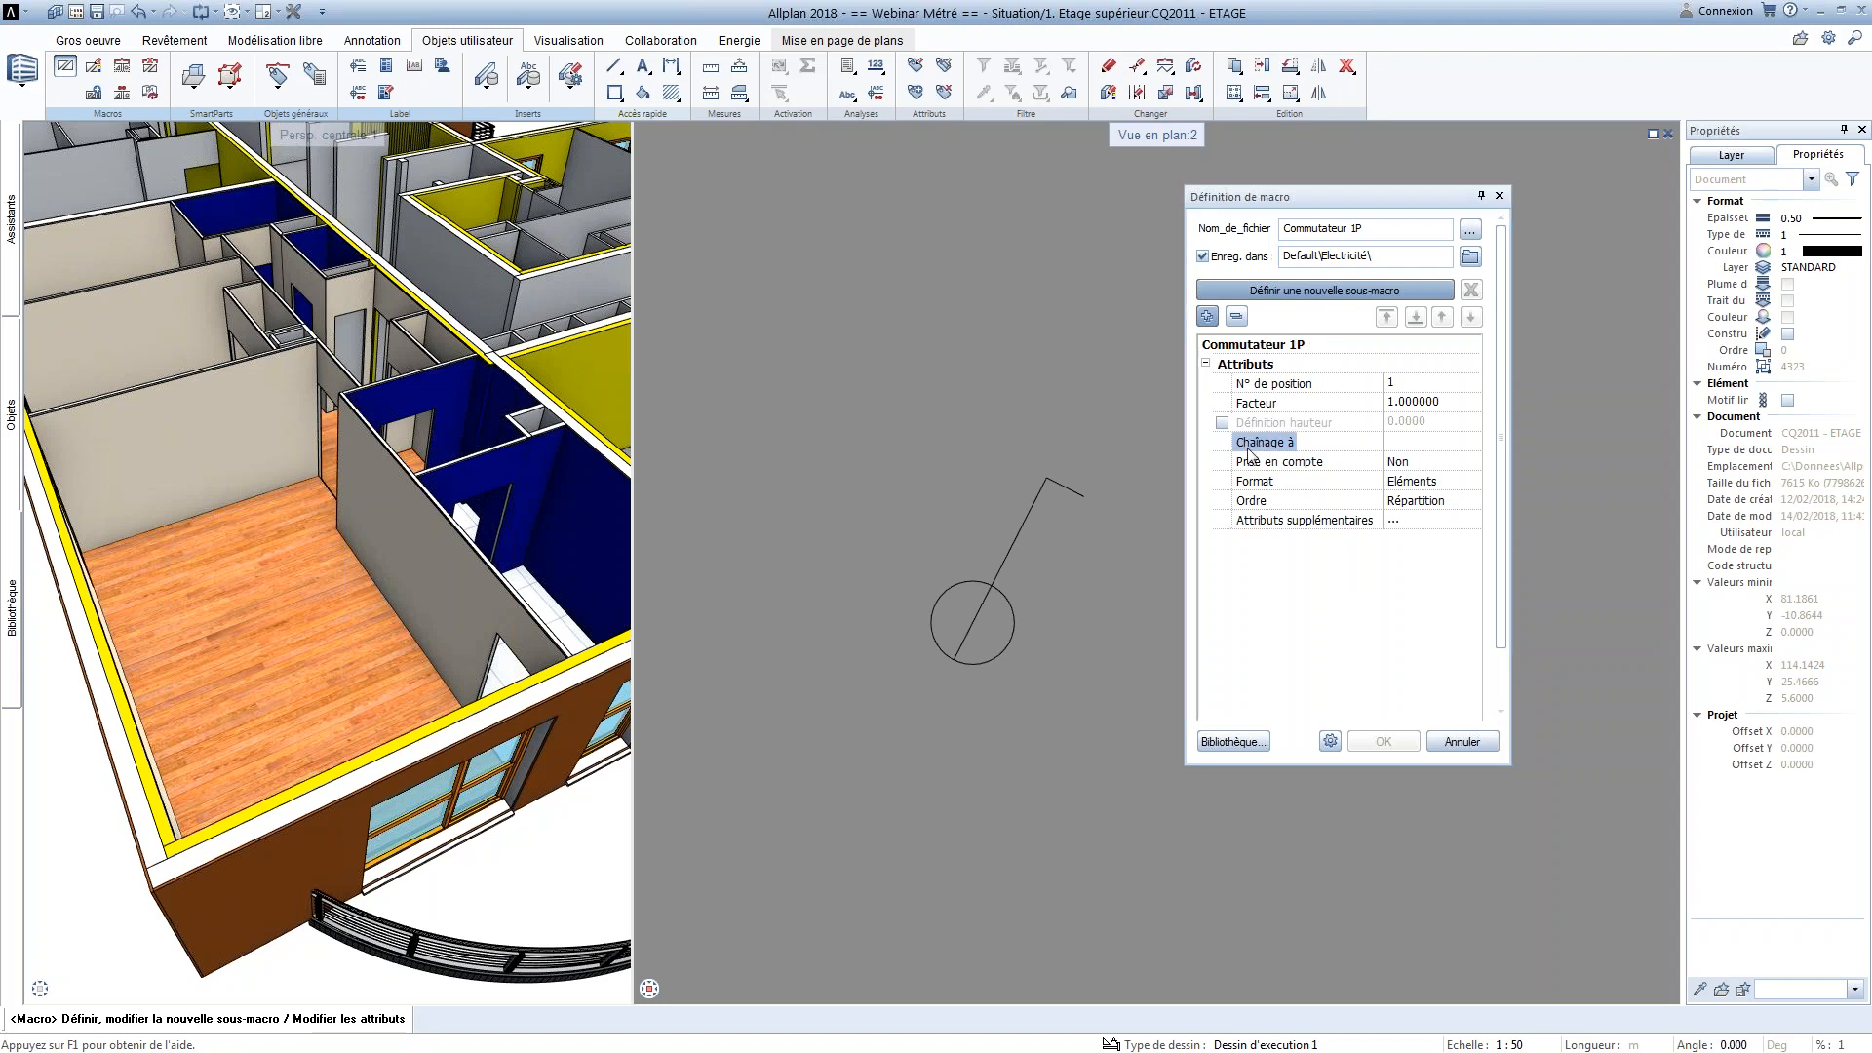
left_click(1251, 451)
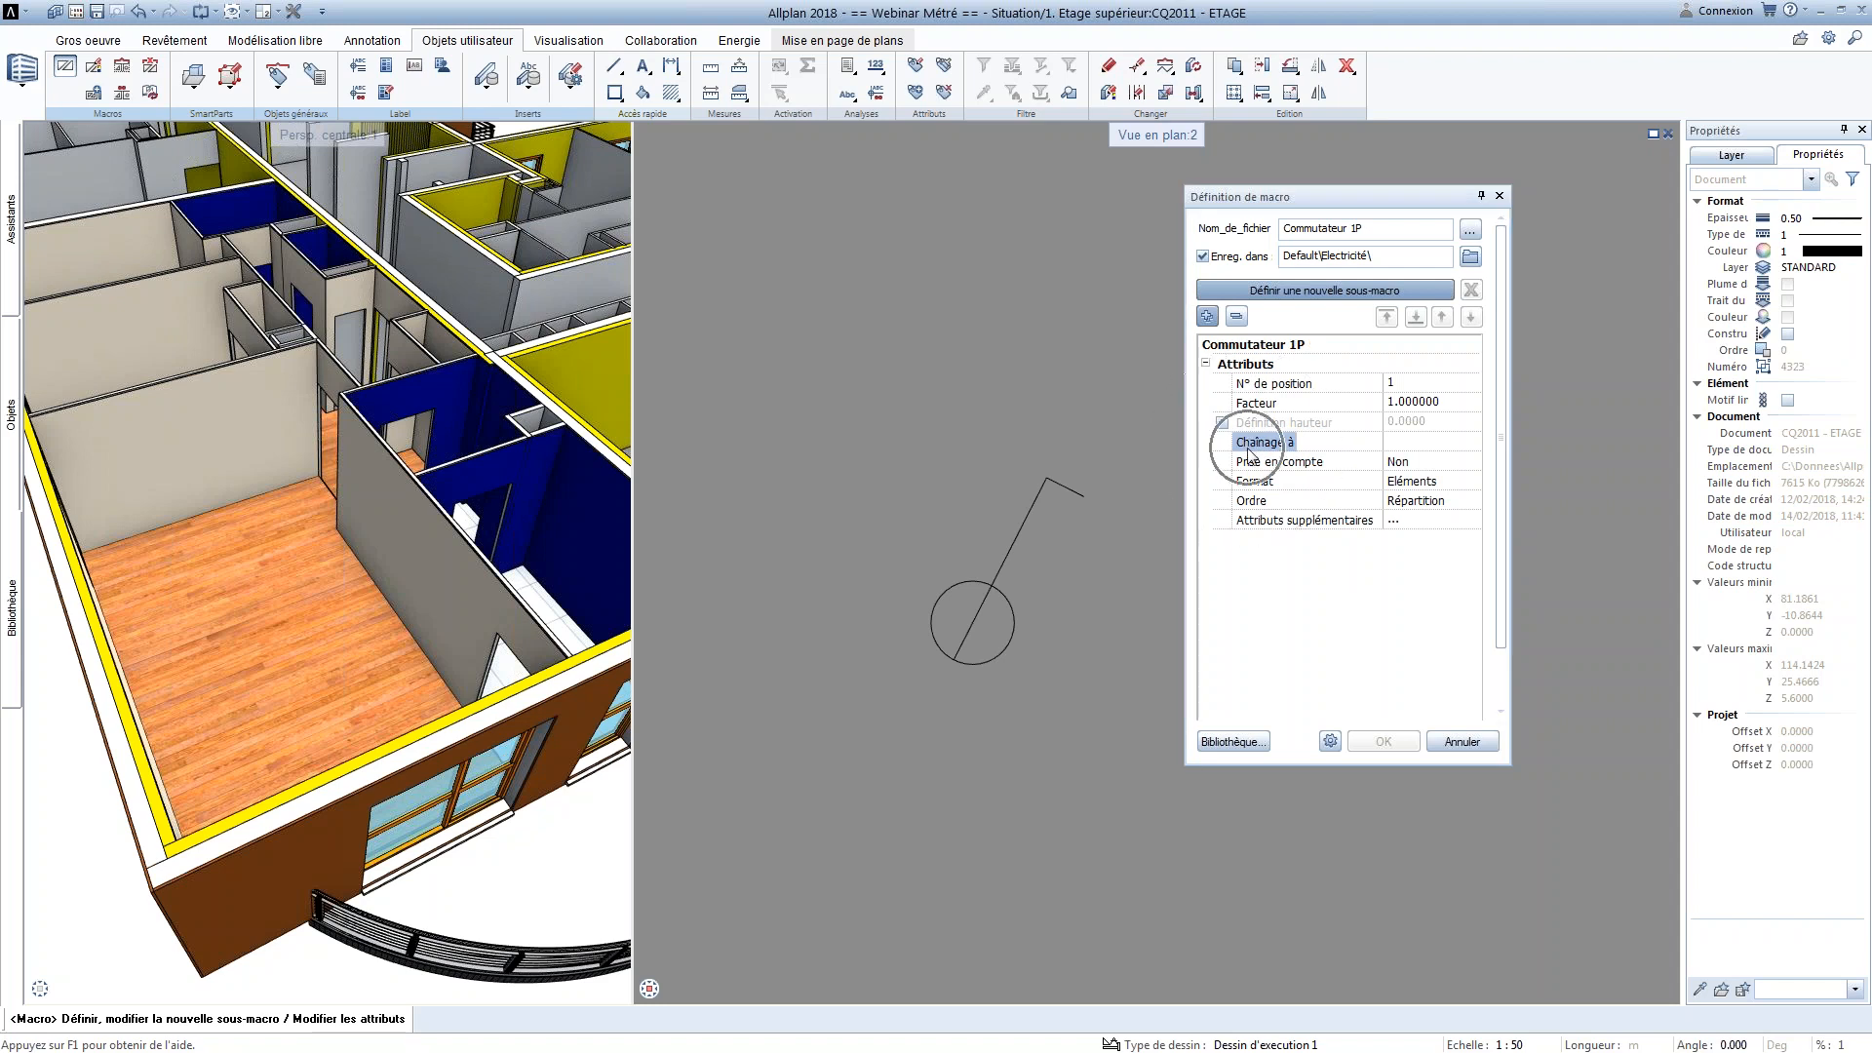
left_click(1414, 447)
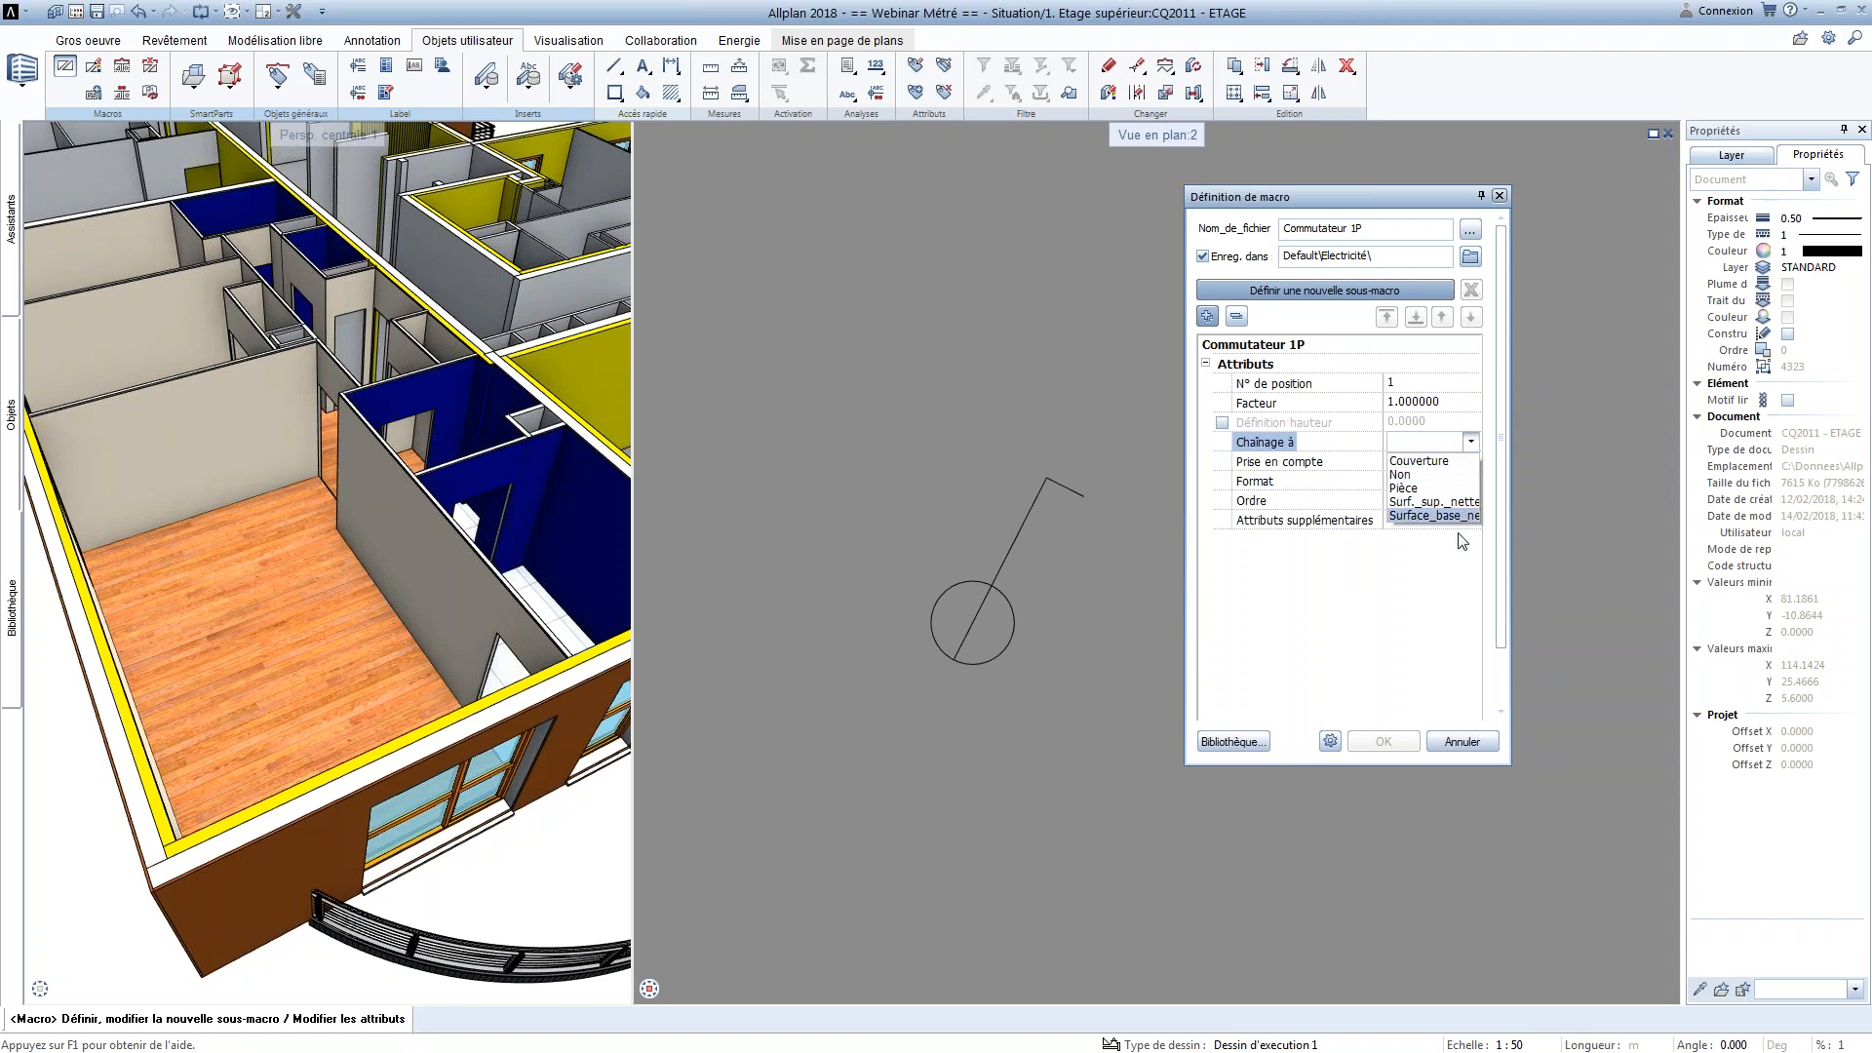
left_click(1430, 488)
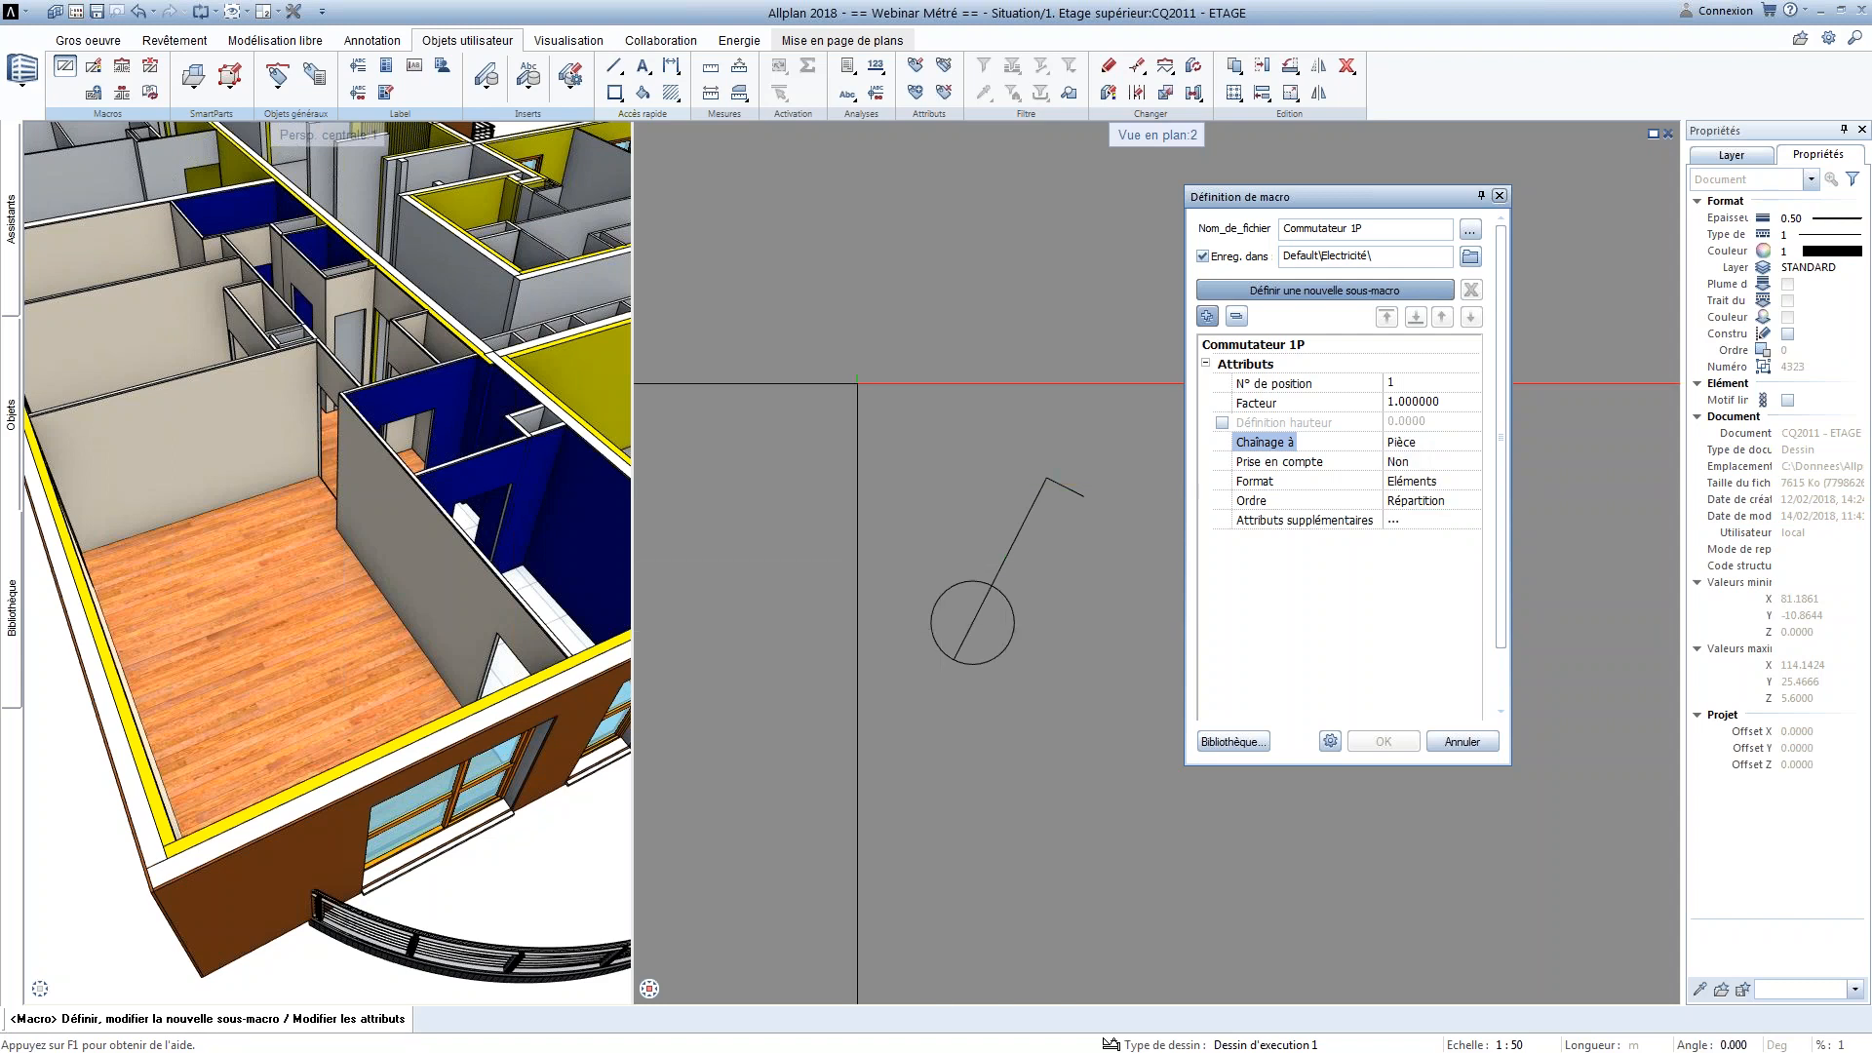
Define a sub-macro from the drawn switch symbol with its reference point at the circle's centre, and save the macro
left_click(1302, 291)
left_click(847, 399)
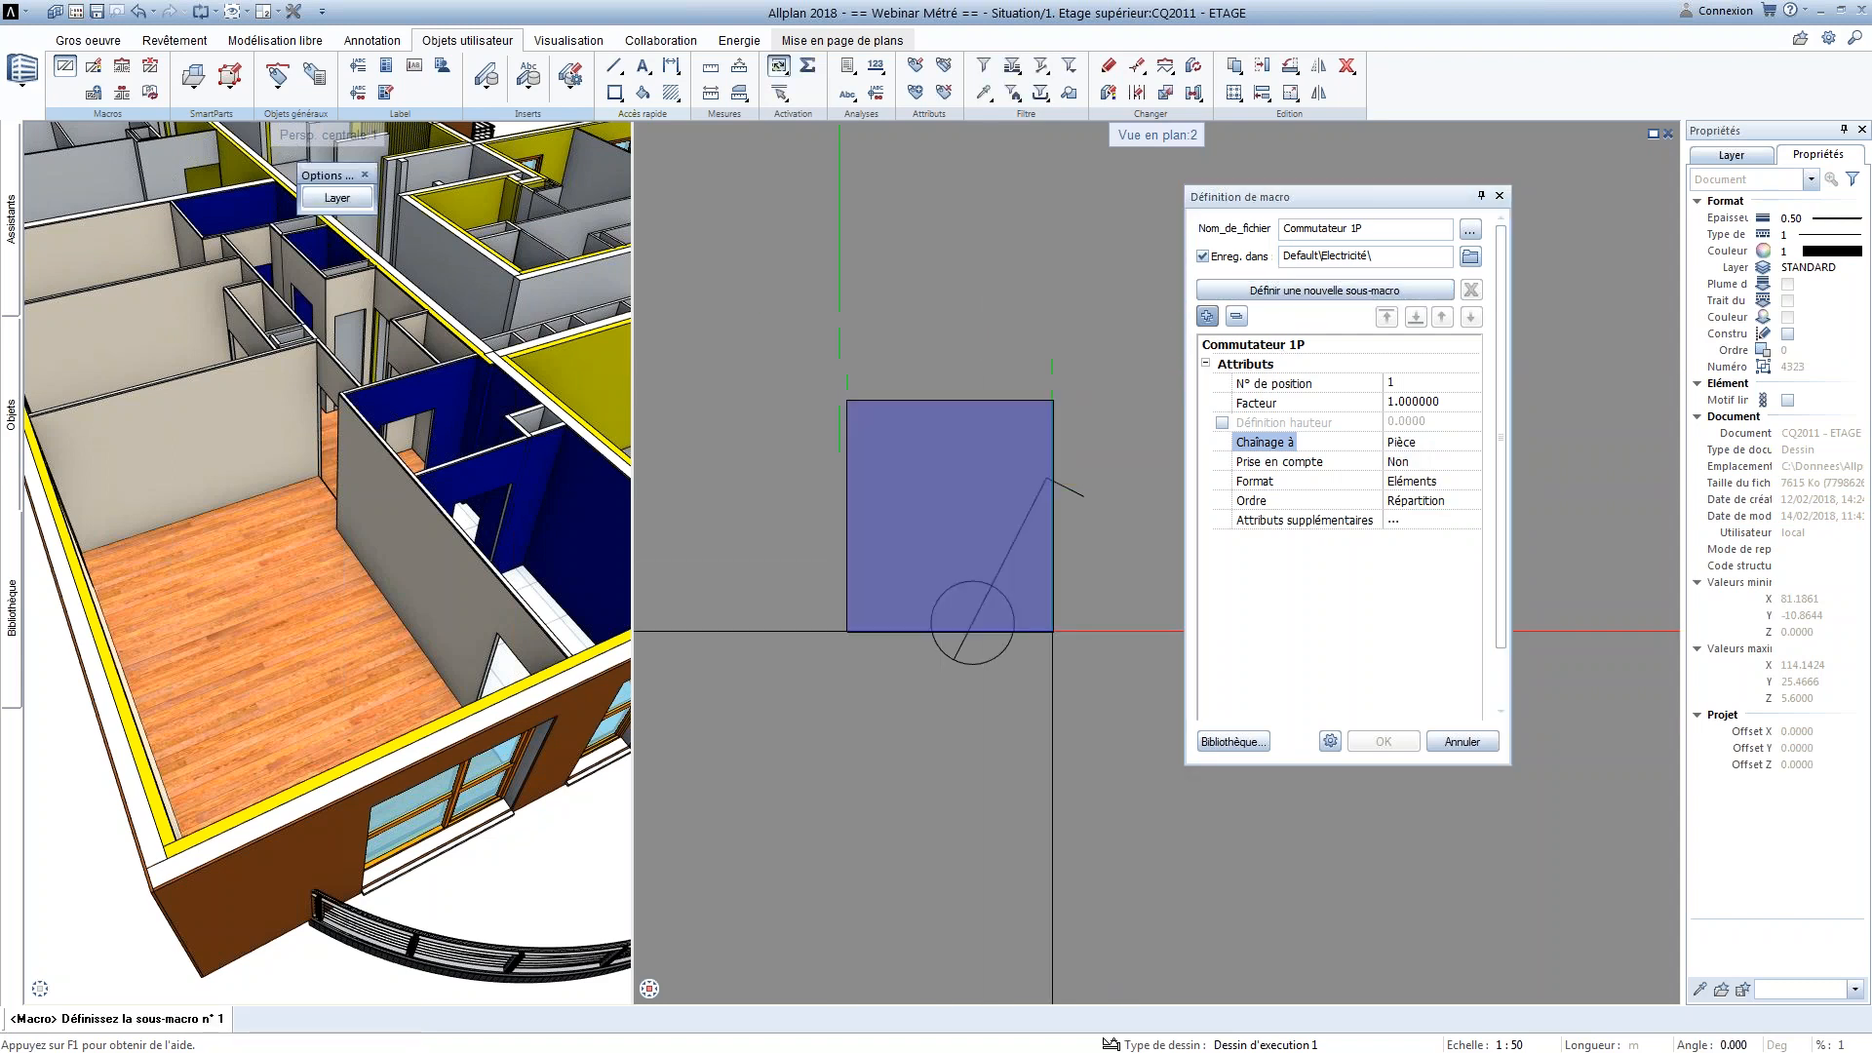
left_click(1134, 780)
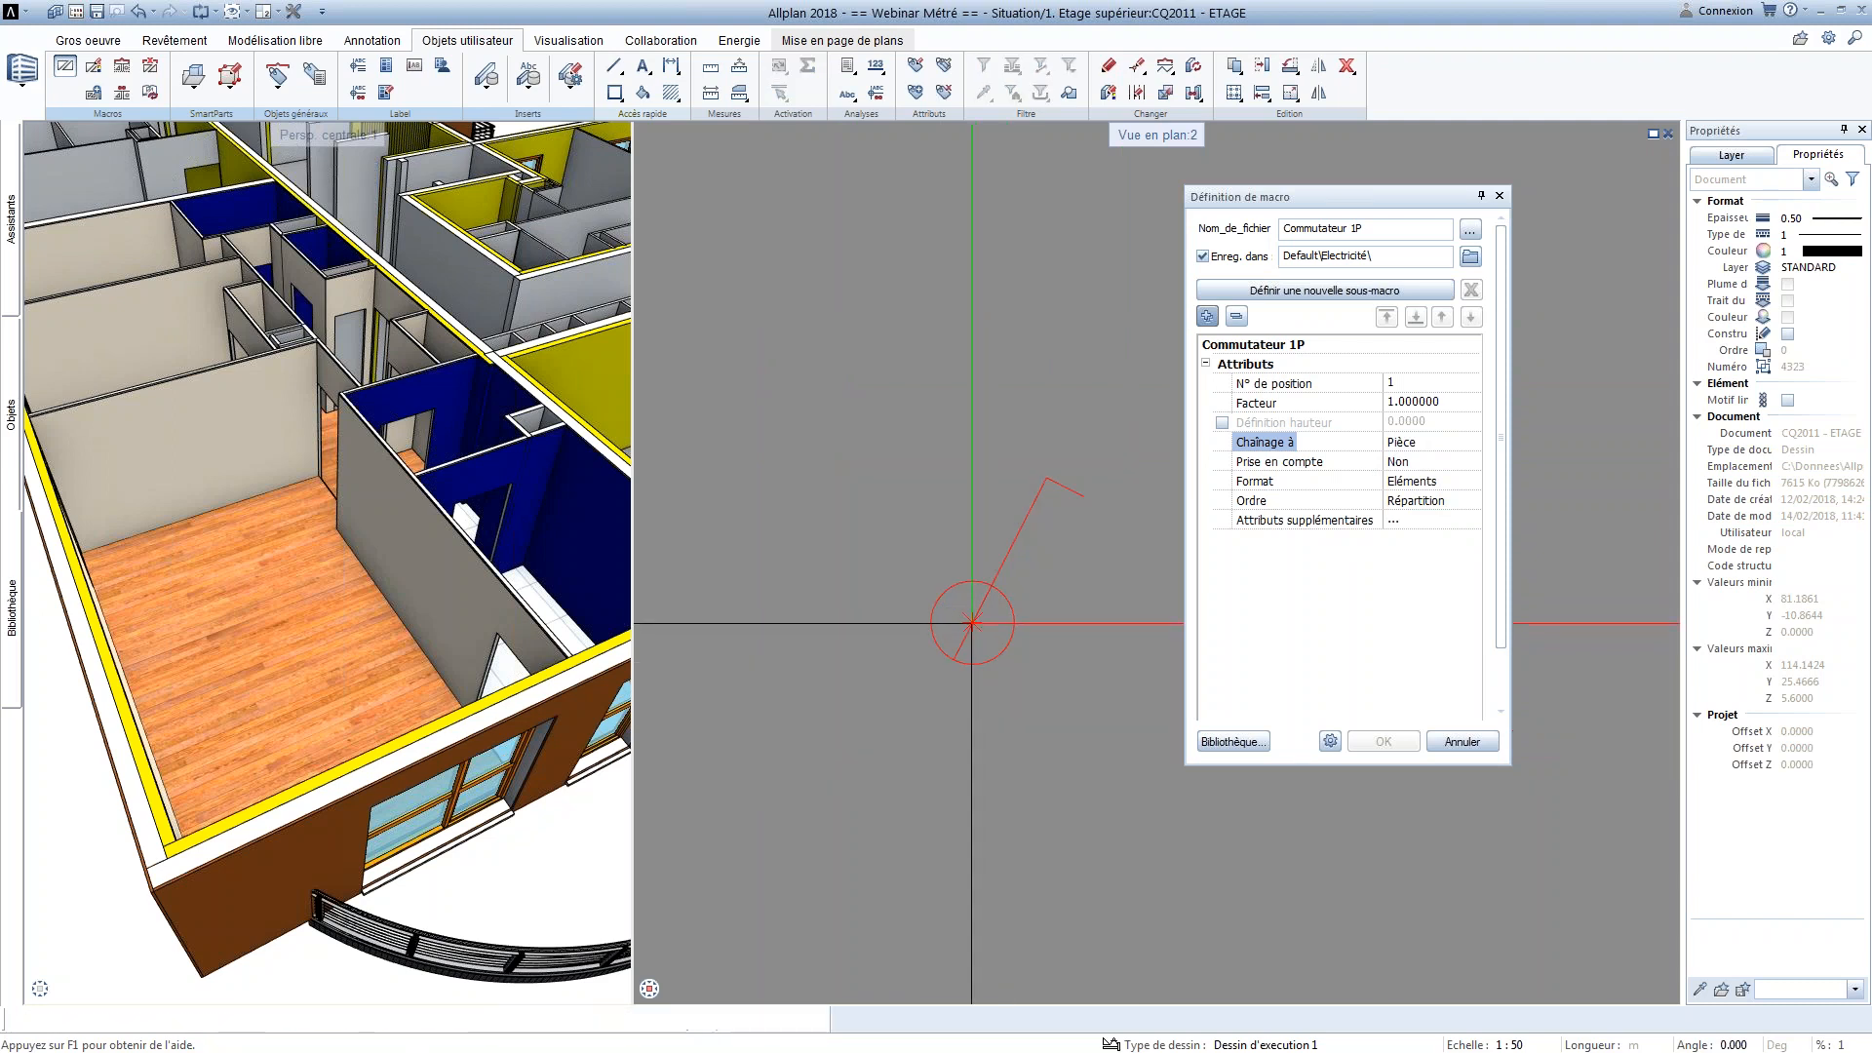
left_click(971, 622)
left_click(1383, 742)
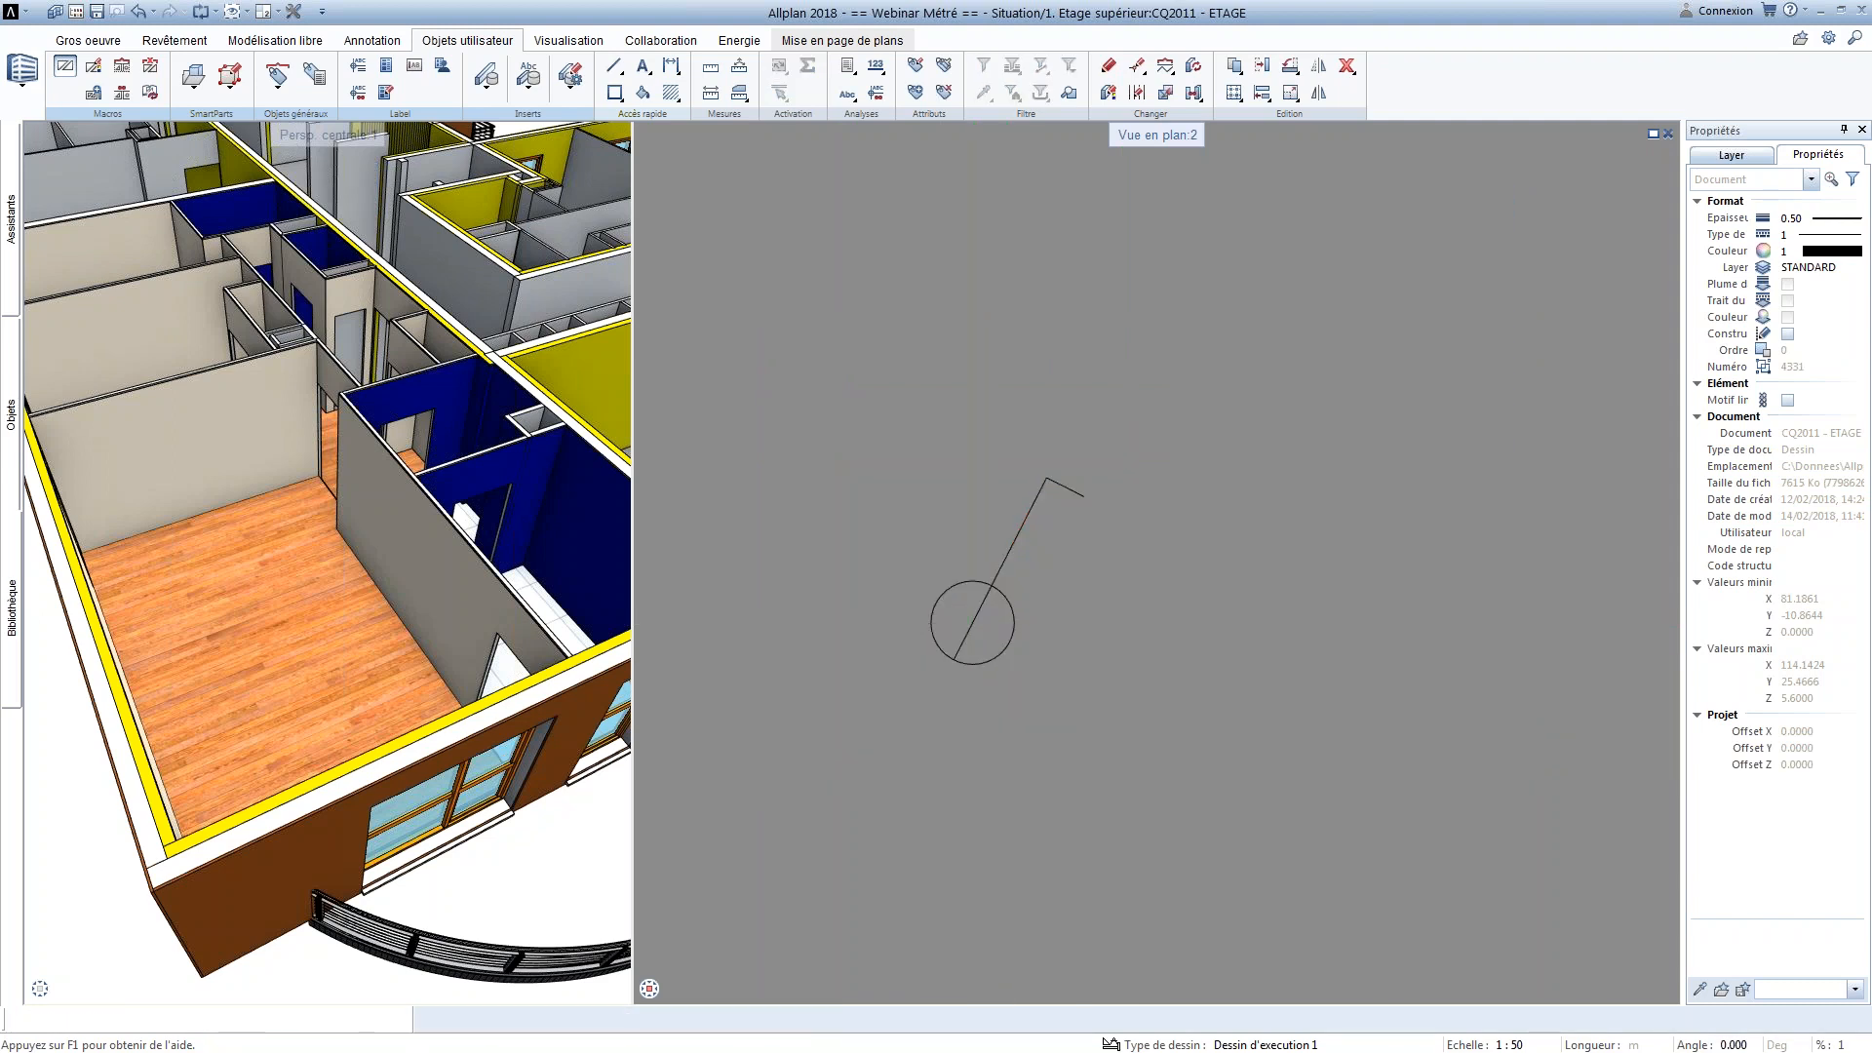
Place the new switch macro in SEJOUR beside the wall corner near CELLIER, rotated about 84°
scroll(1077, 464, "down", 3)
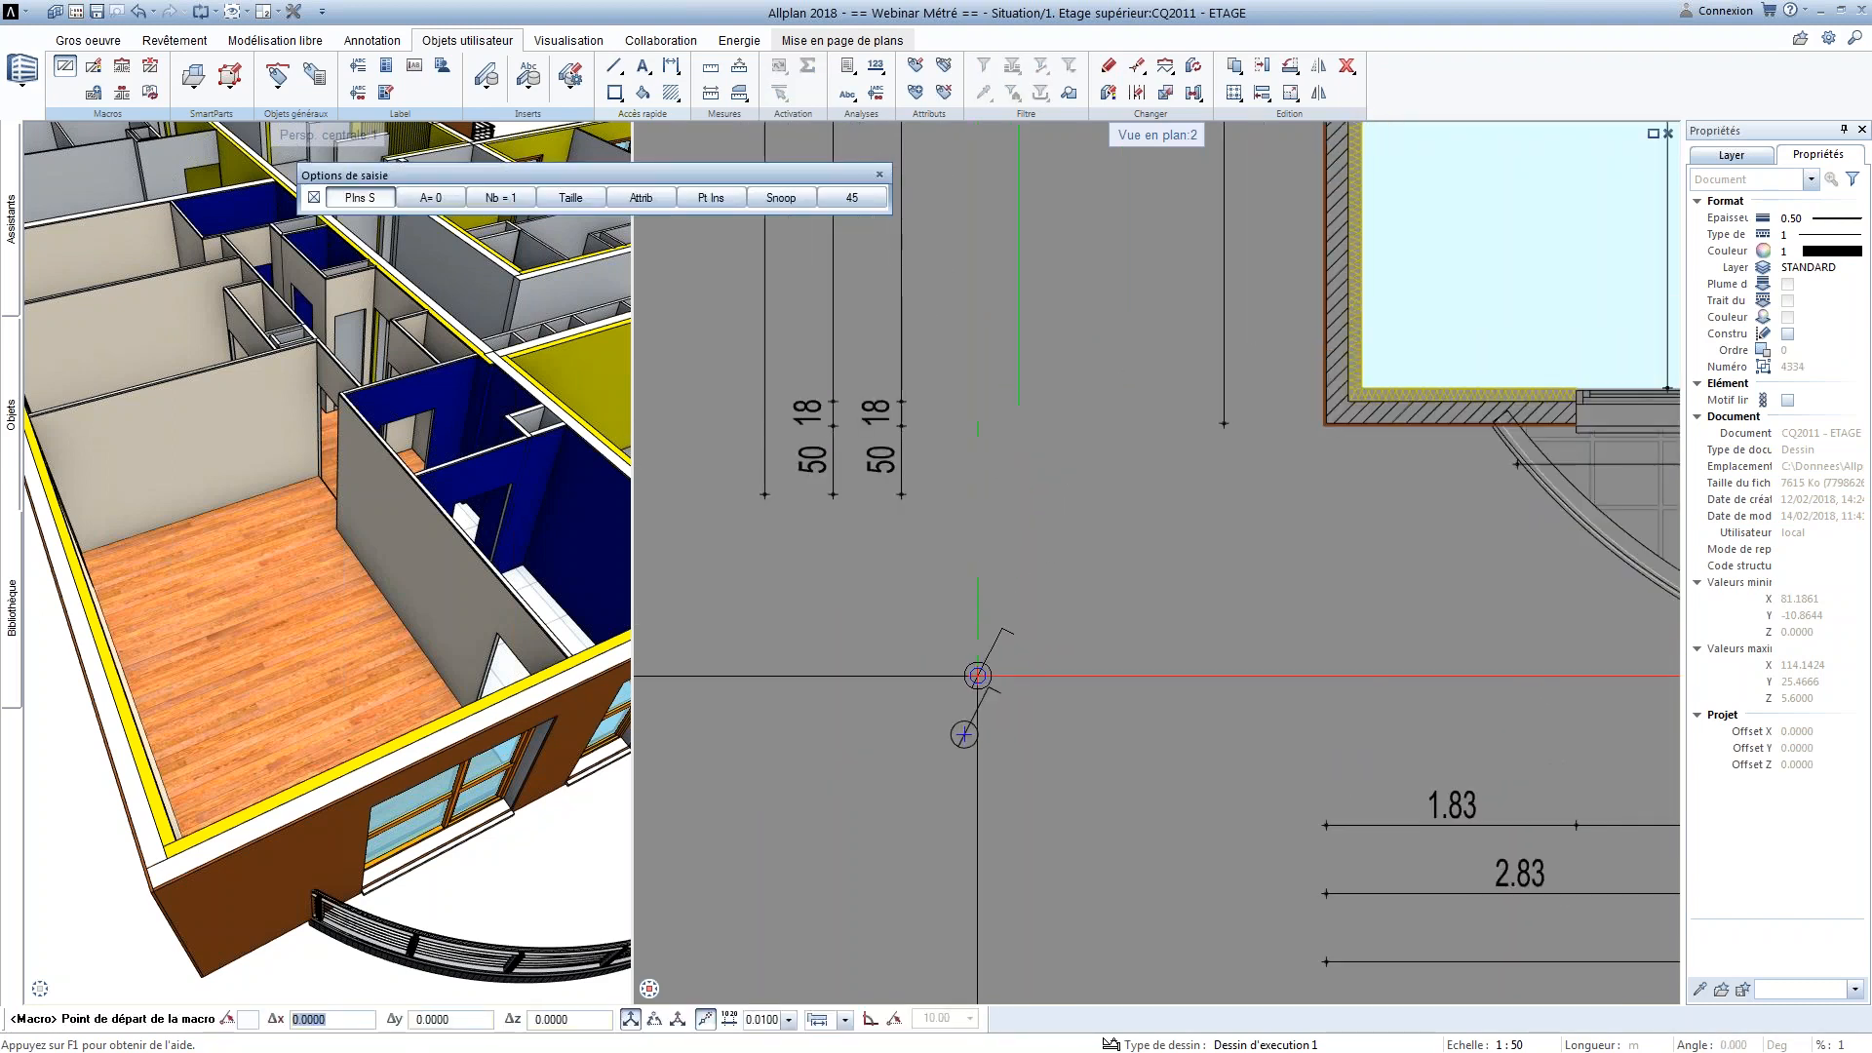
scroll(978, 675, "down", 1)
middle_click_drag(1220, 521, 1086, 700)
scroll(1253, 297, "up", 2)
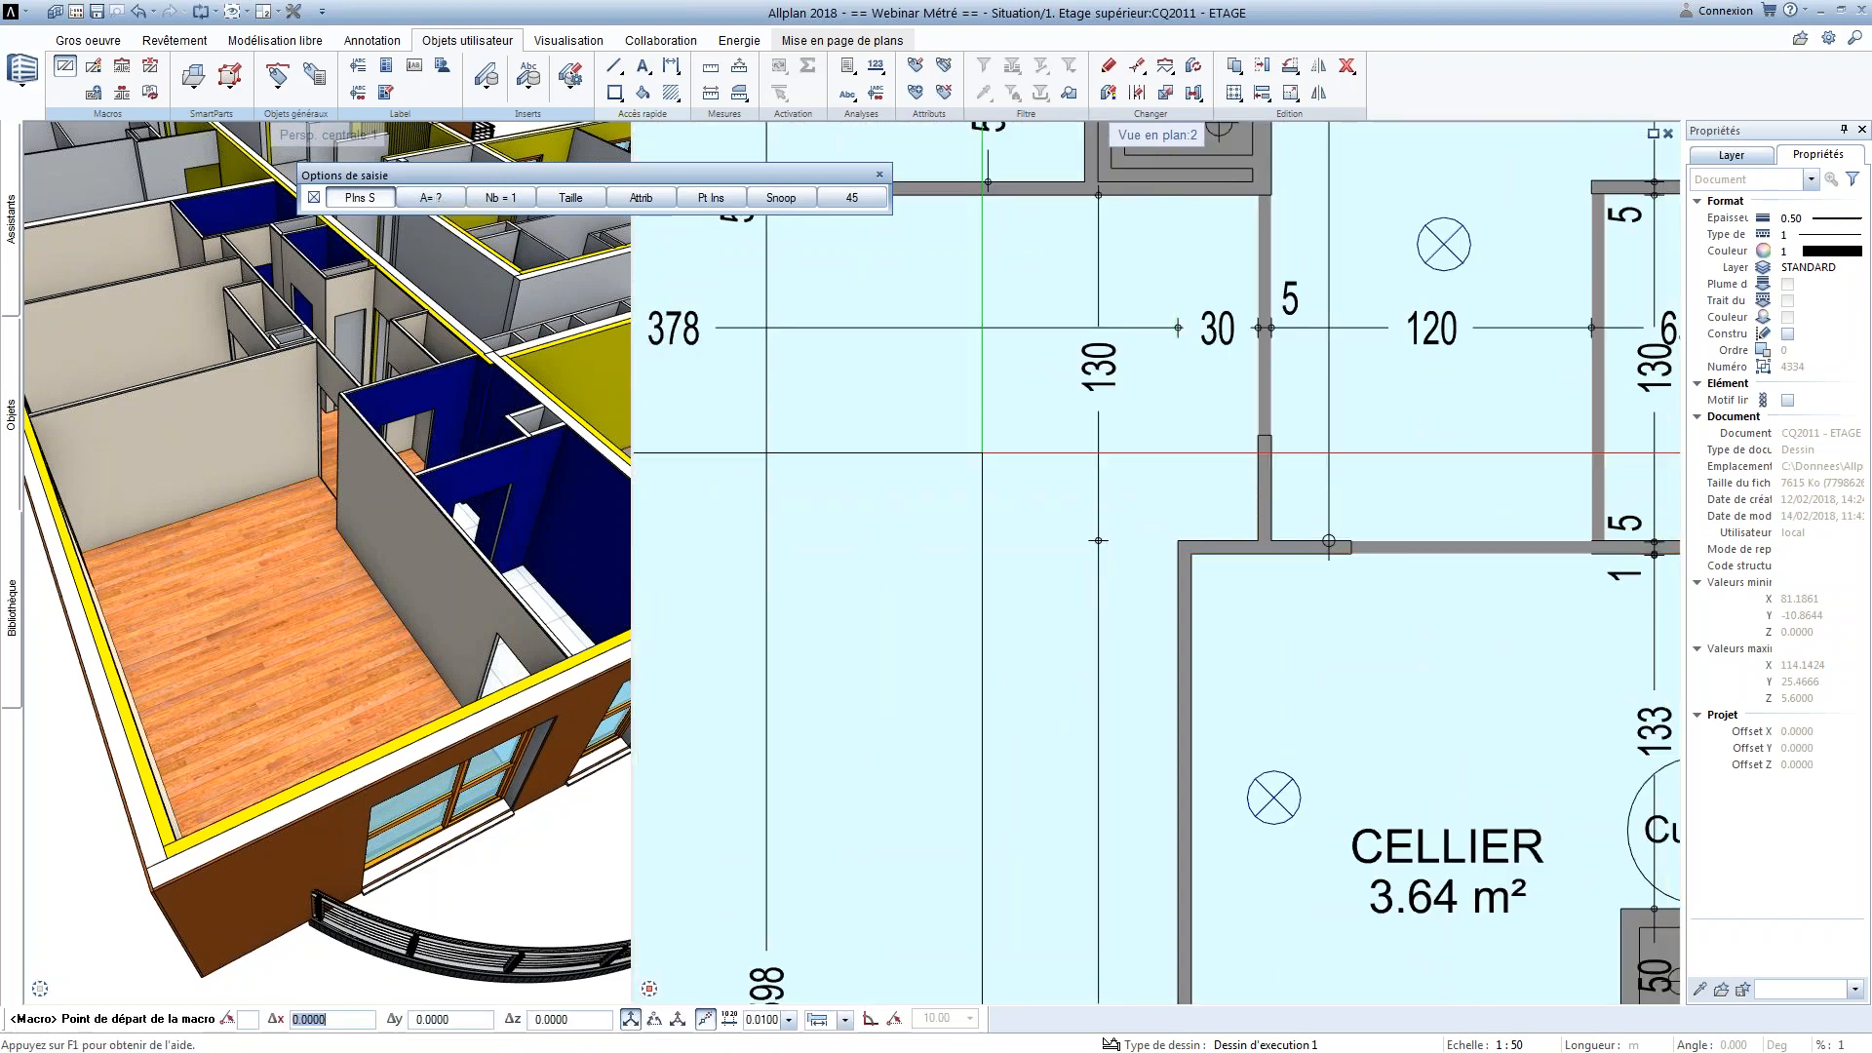
left_click(1209, 508)
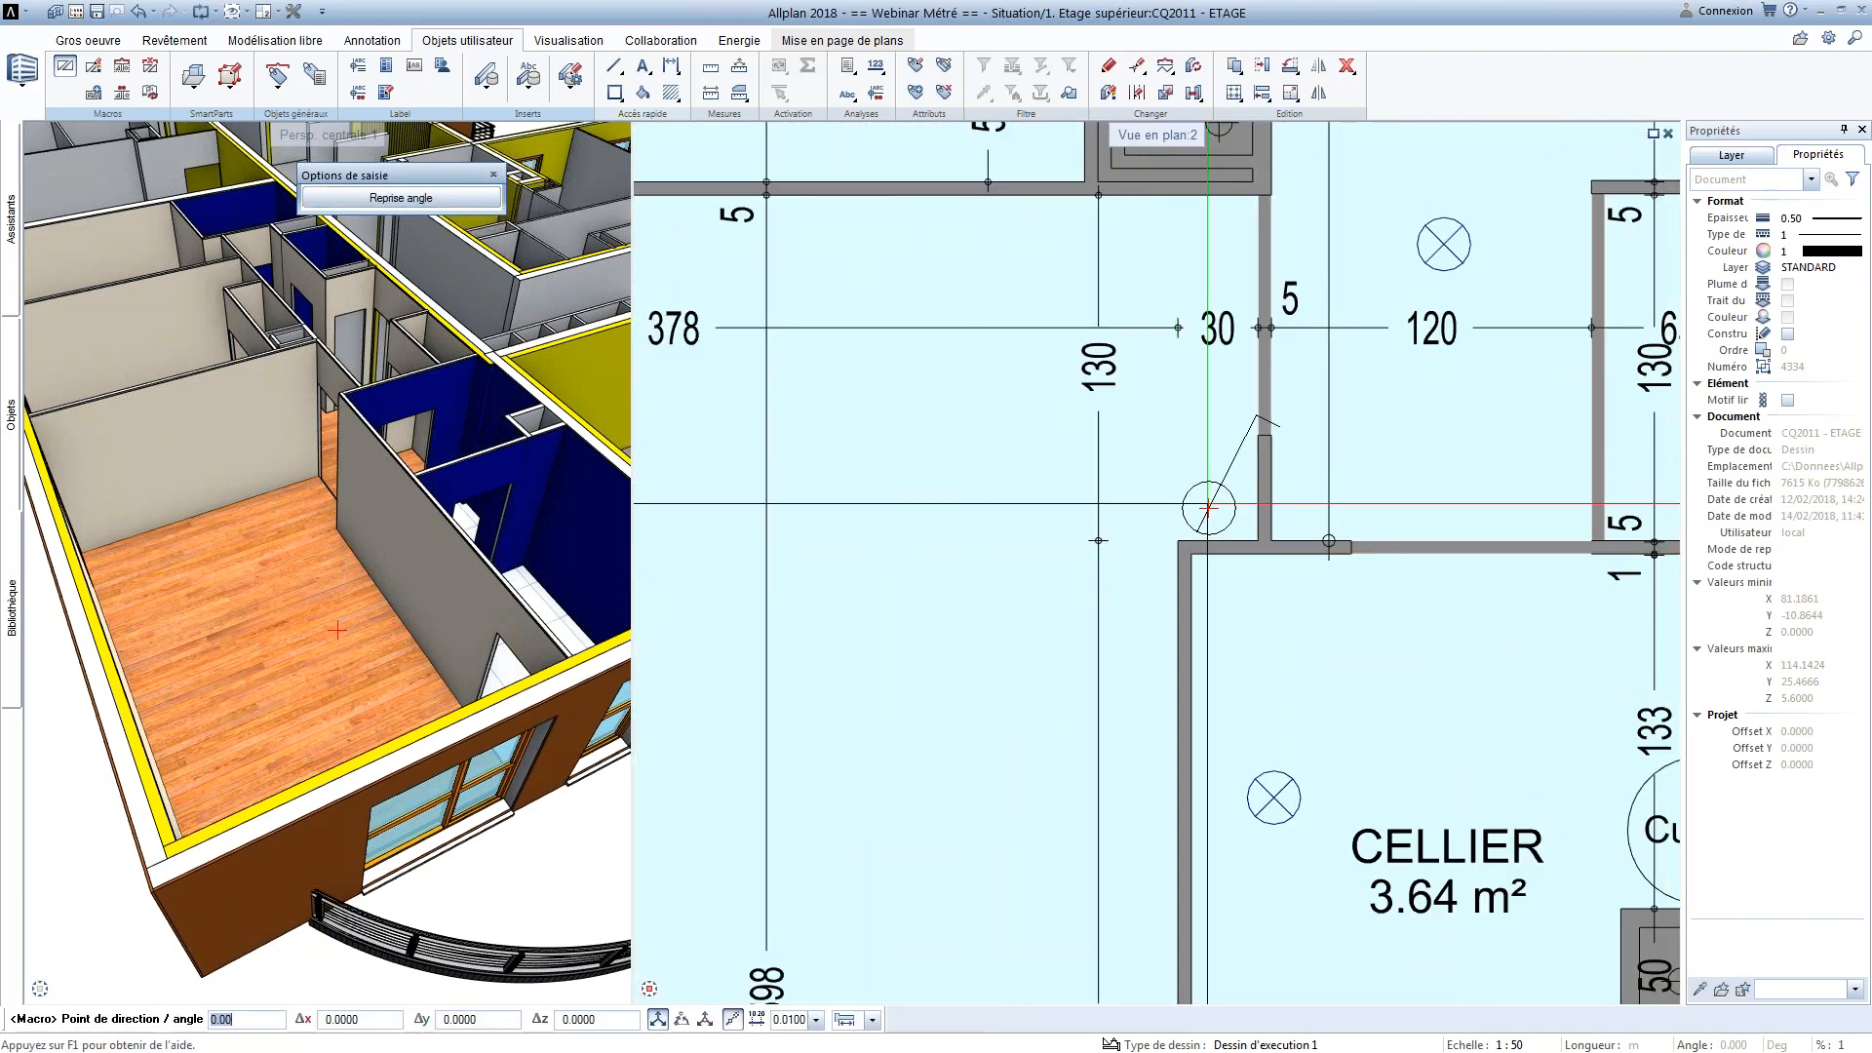
left_click(1218, 460)
key("Escape")
Generate the Catalogue de pièces report for SEJOUR, review its inventory and finishes, and close it
scroll(1051, 680, "down", 4)
middle_click_drag(972, 794, 1237, 372)
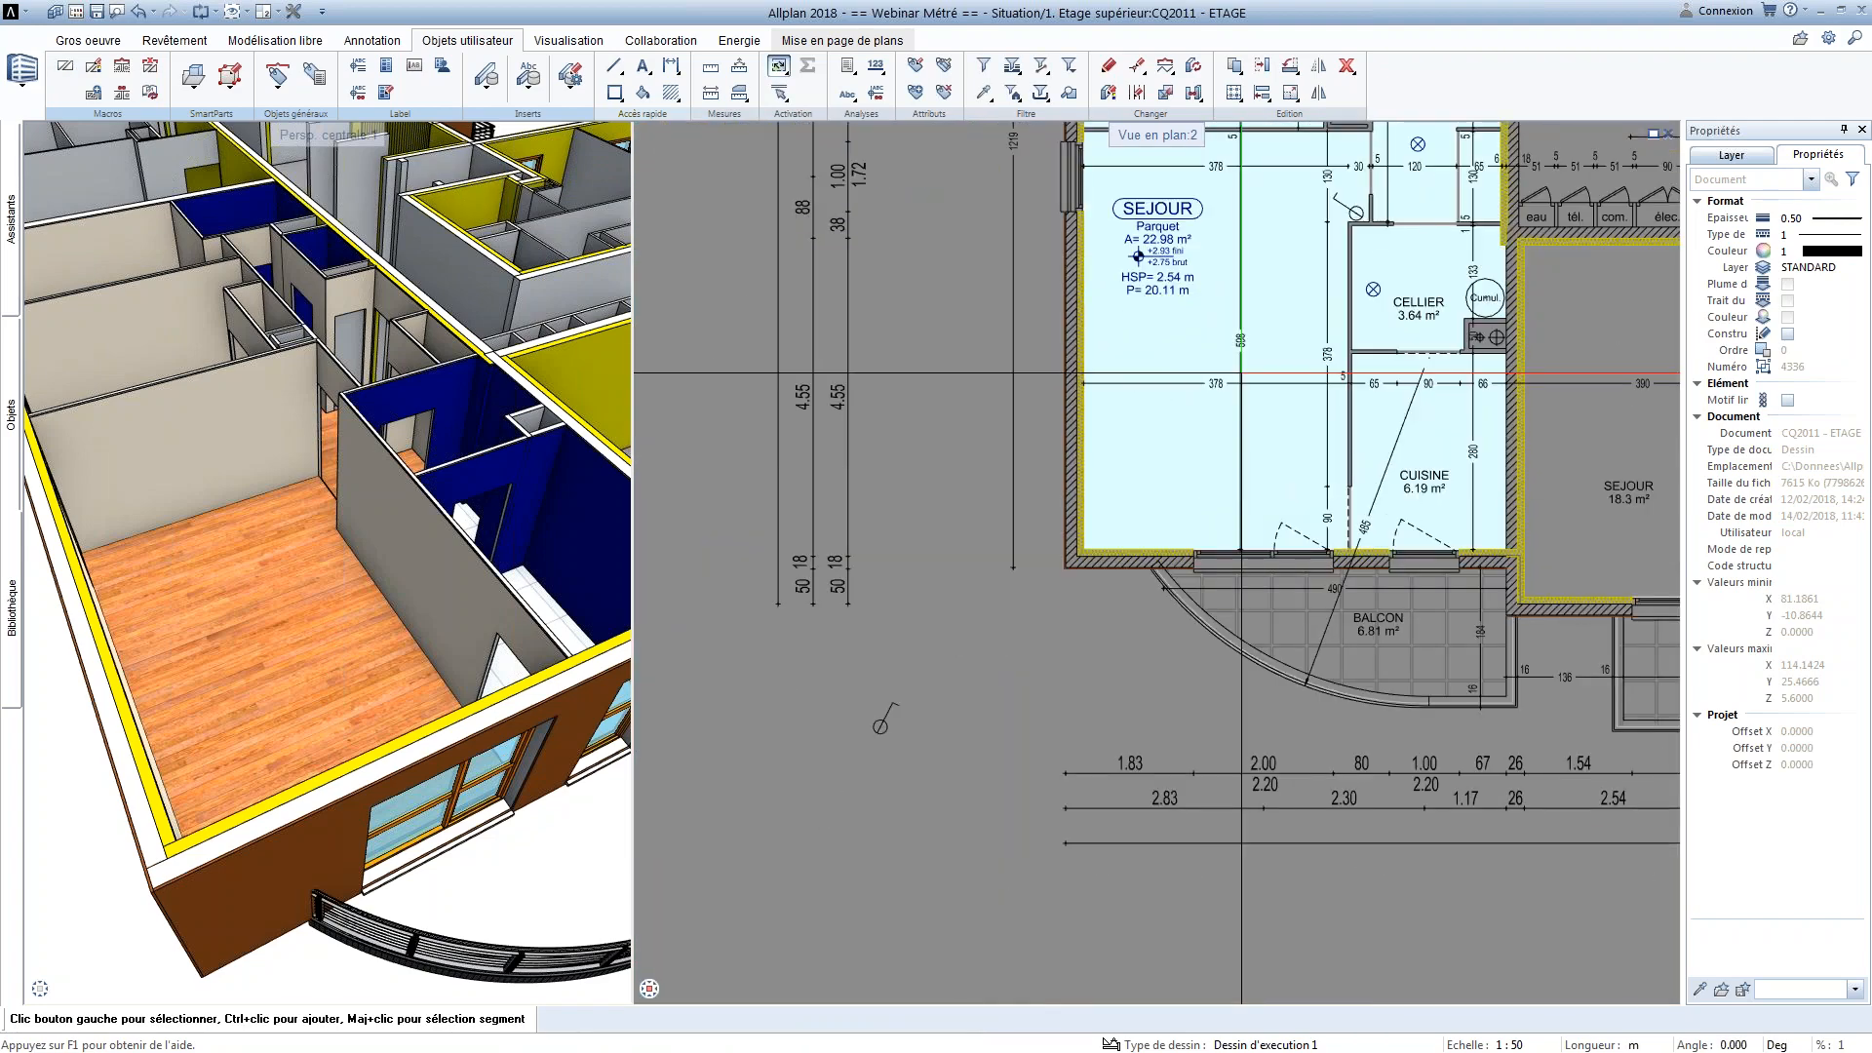
left_click(846, 70)
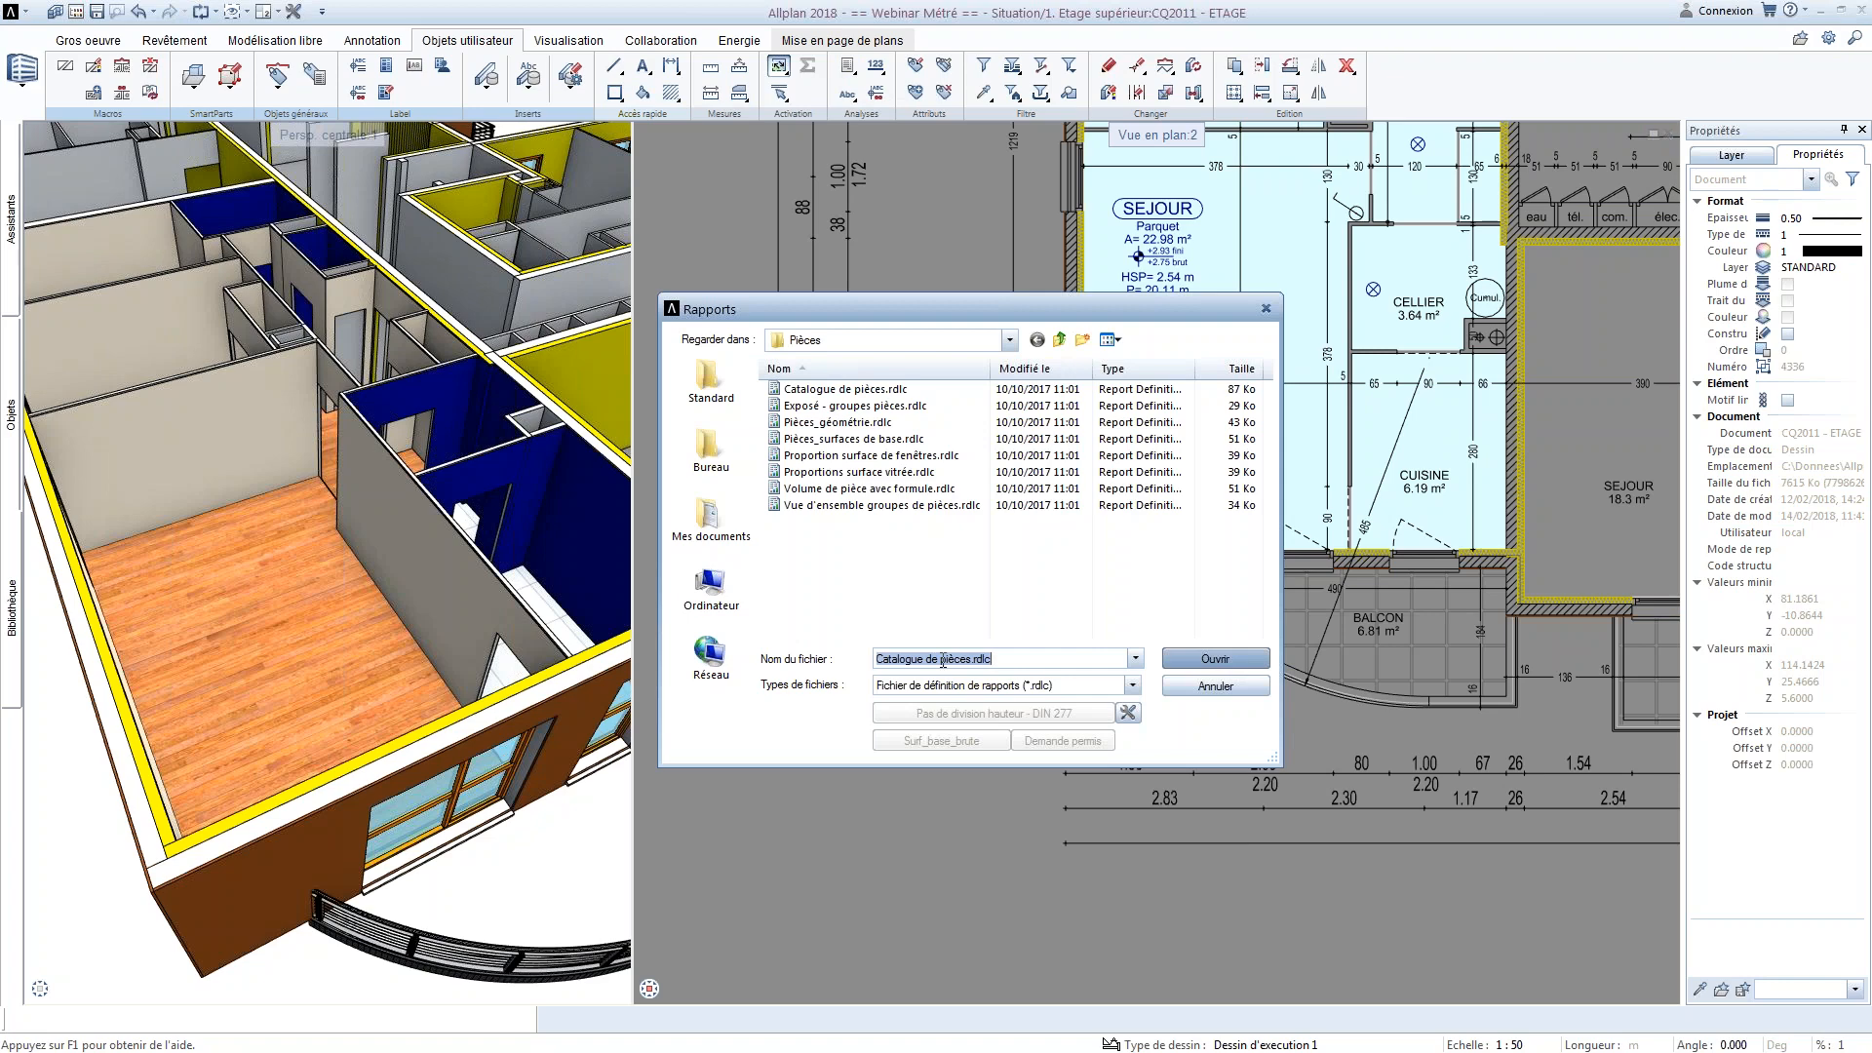
left_click(1182, 666)
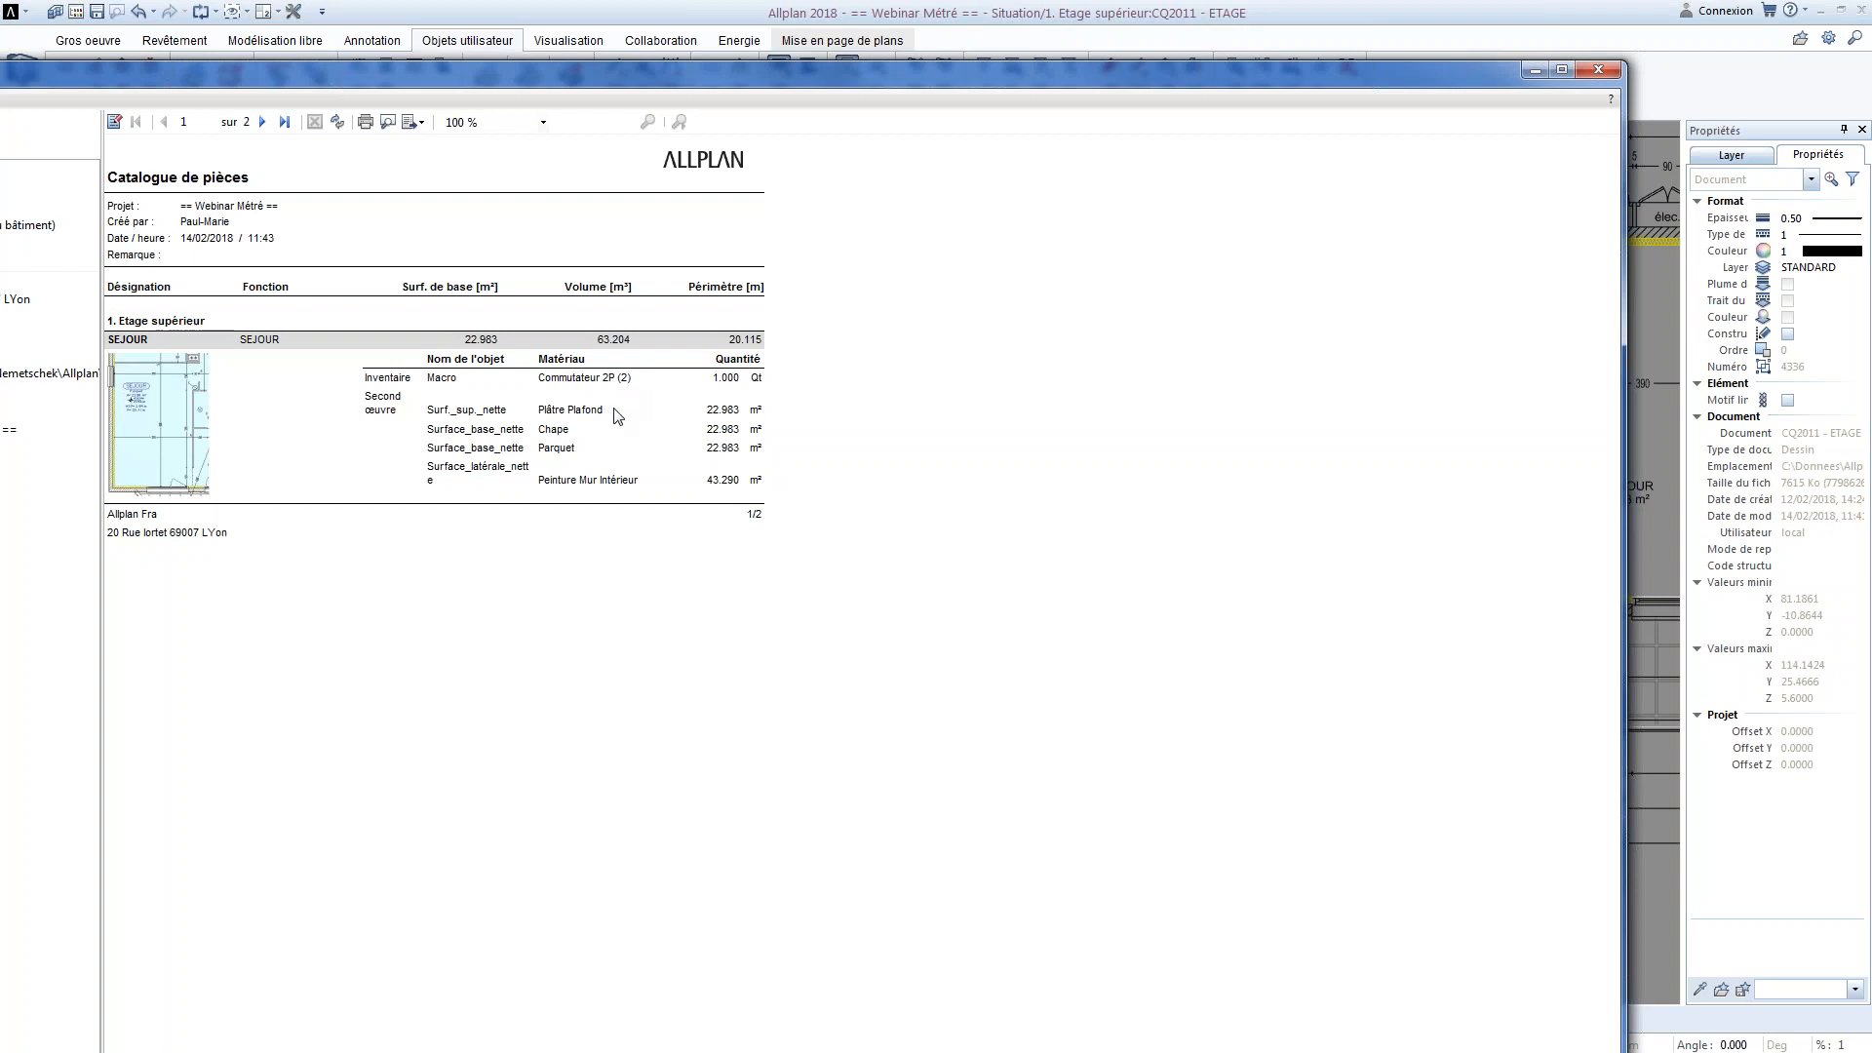
left_click_drag(1624, 183, 1153, 239)
left_click_drag(917, 75, 1226, 78)
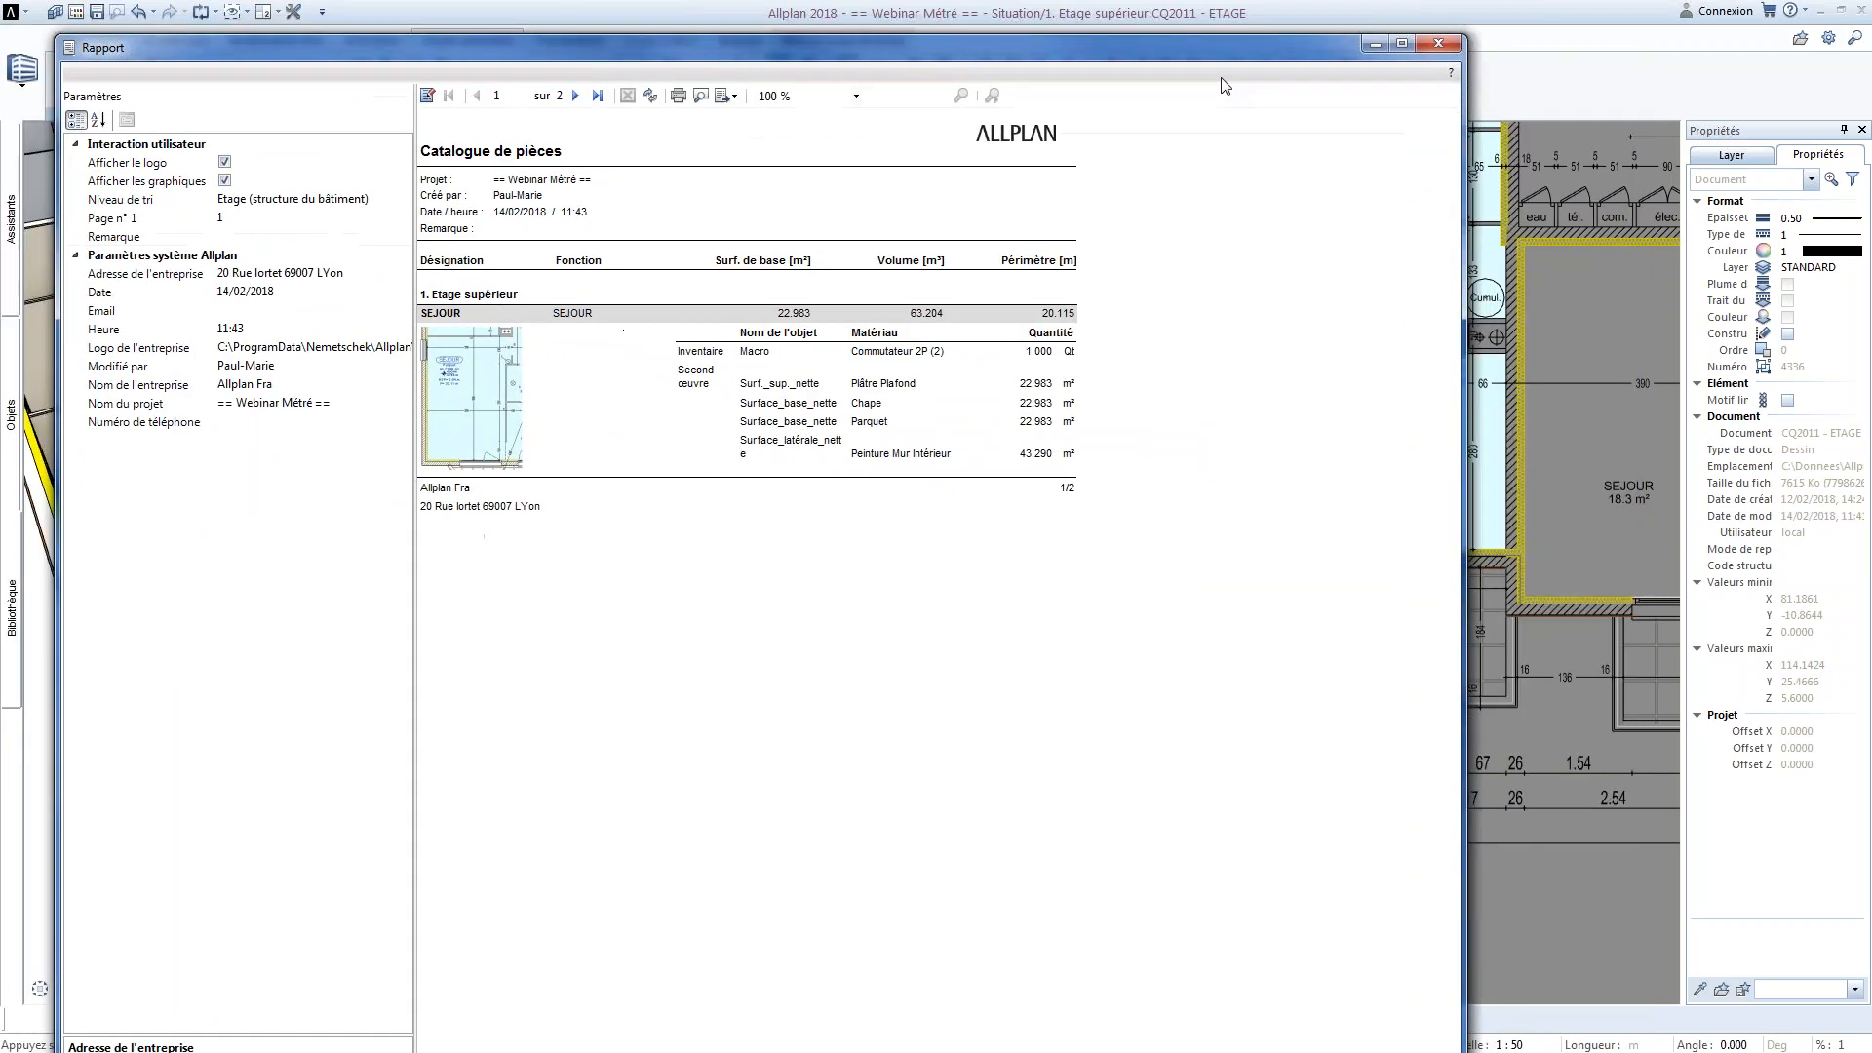
left_click(1449, 45)
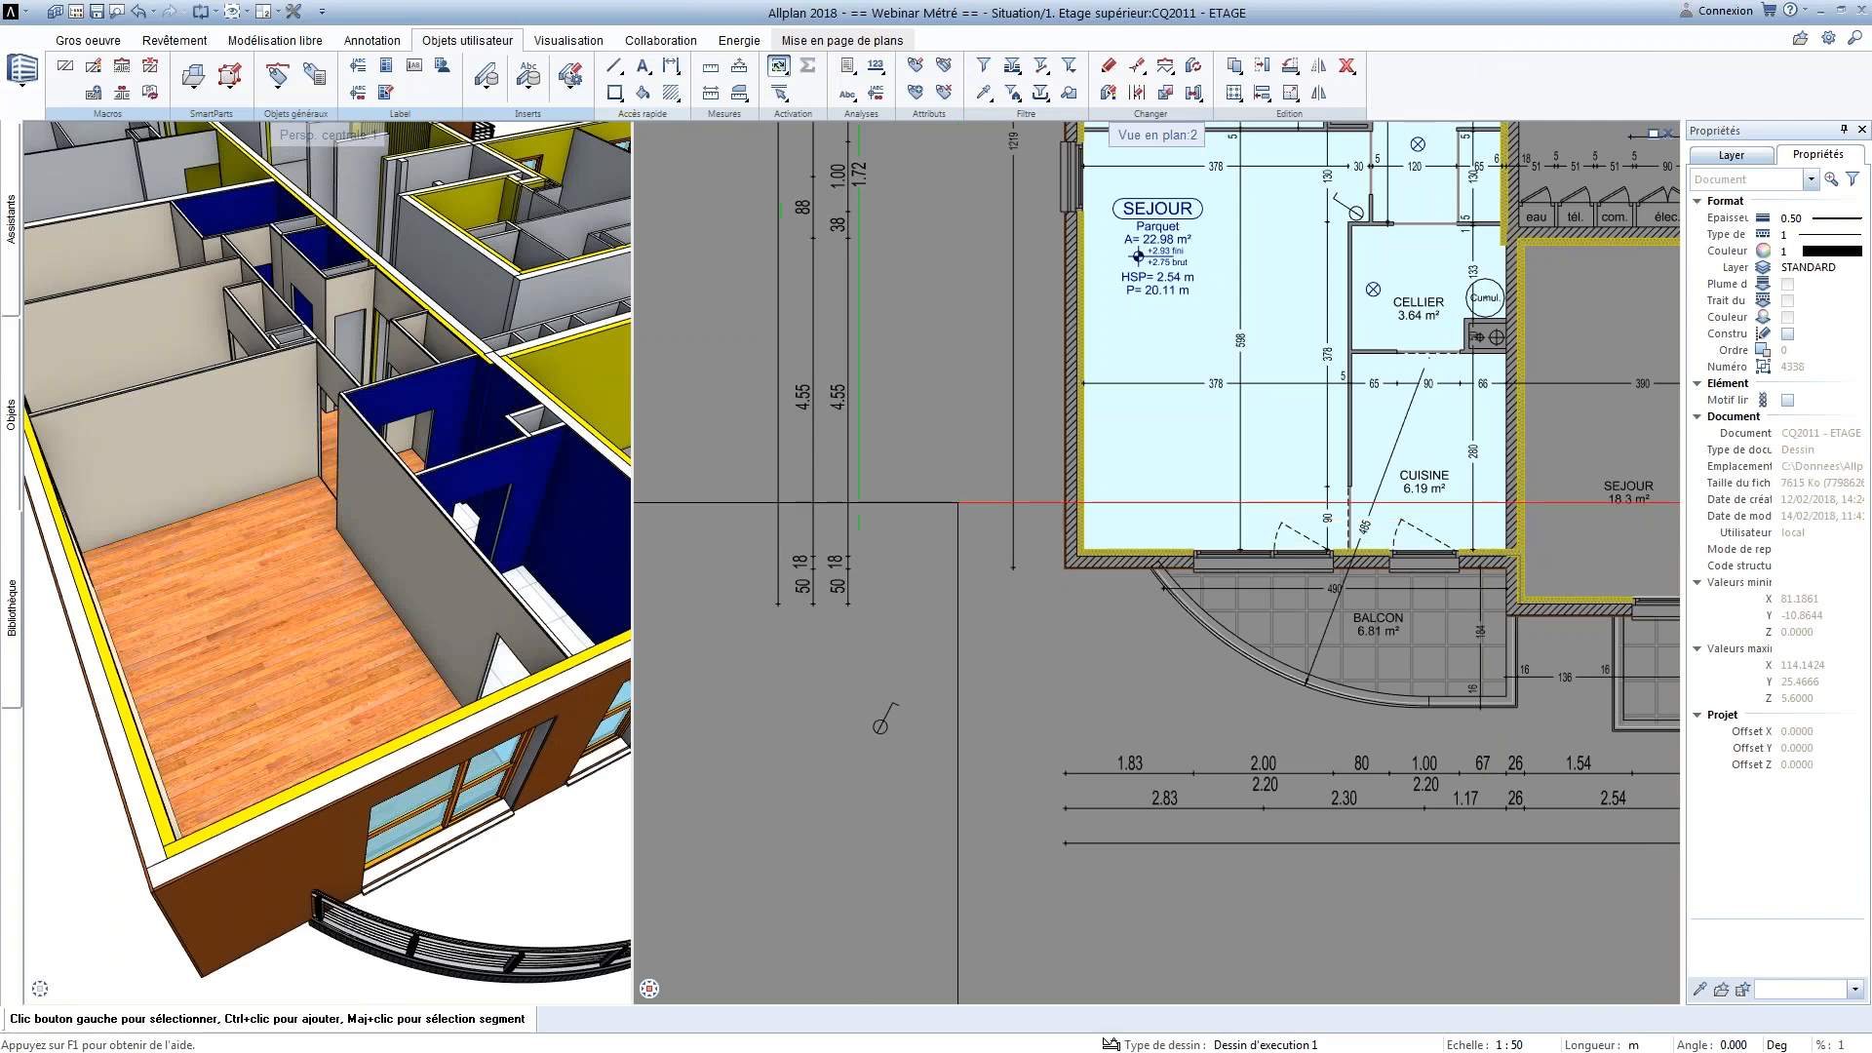
Examine the properties of the switch macro placed in SEJOUR, including its name and room link
scroll(844, 726, "up", 2)
scroll(842, 724, "up", 2)
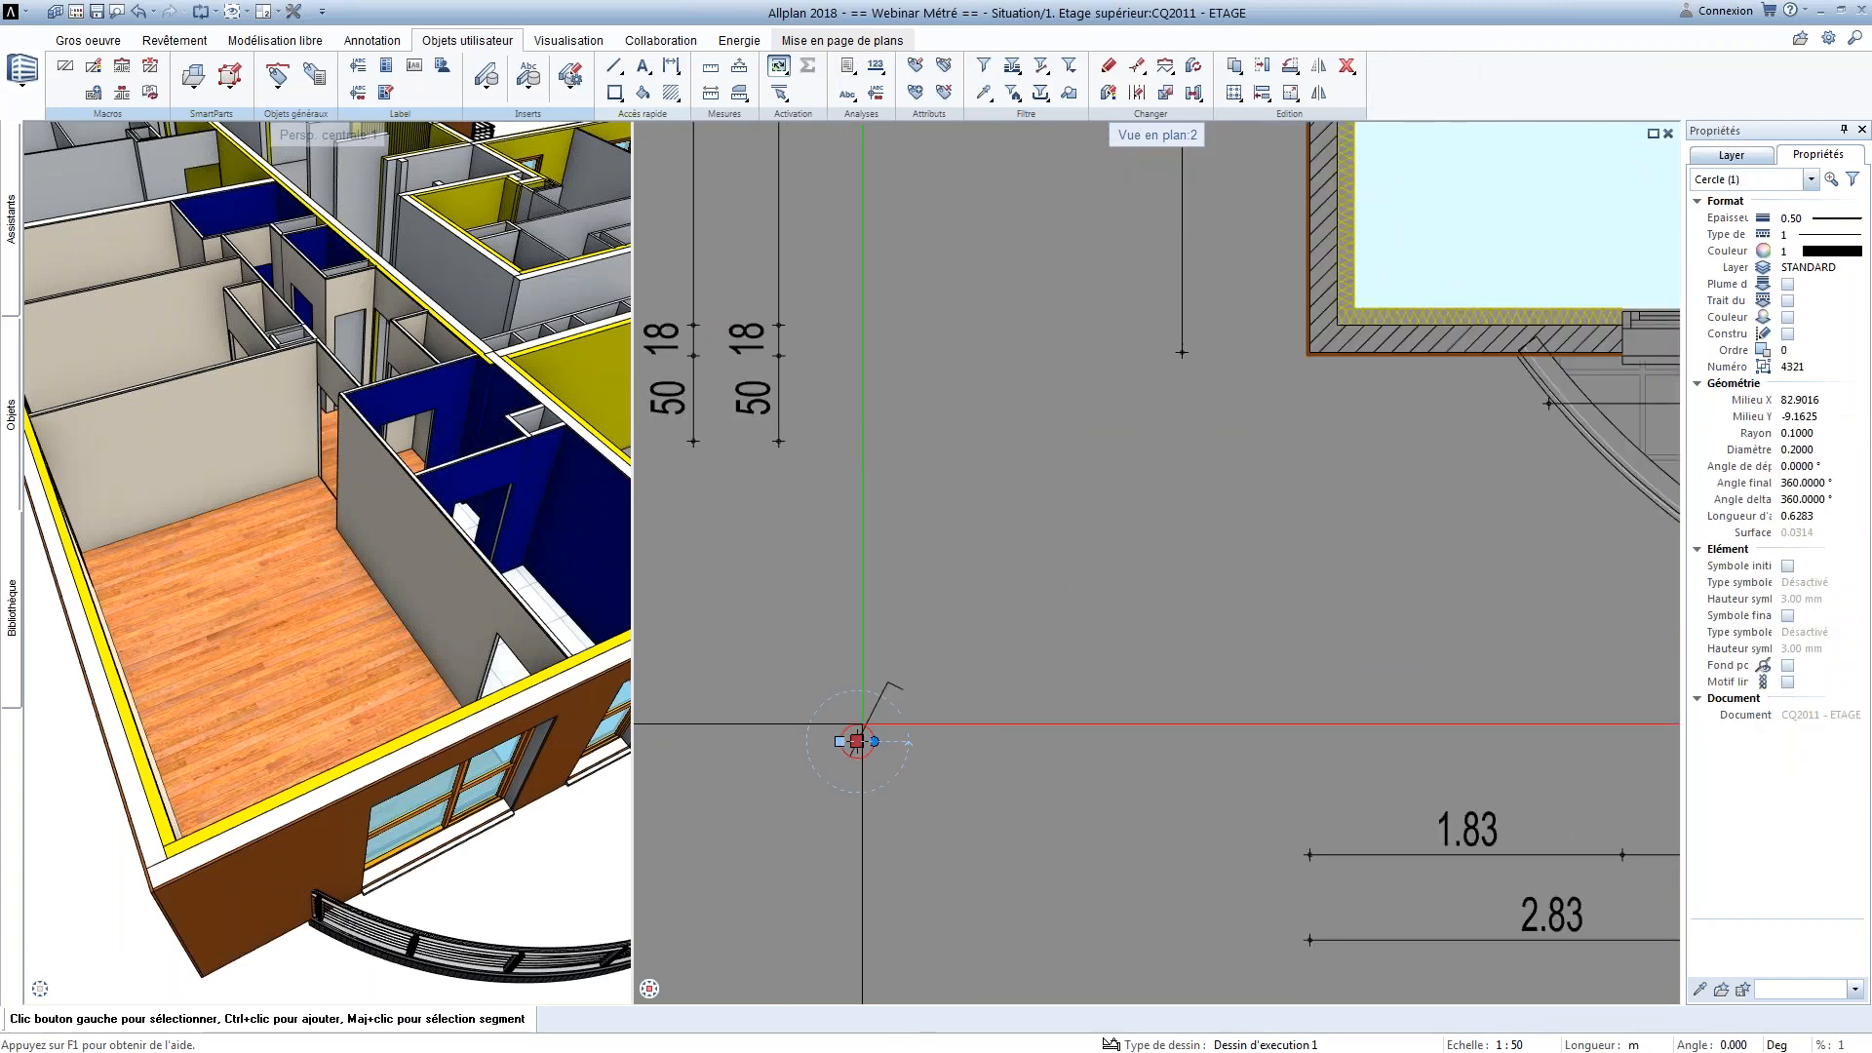
scroll(857, 741, "down", 3)
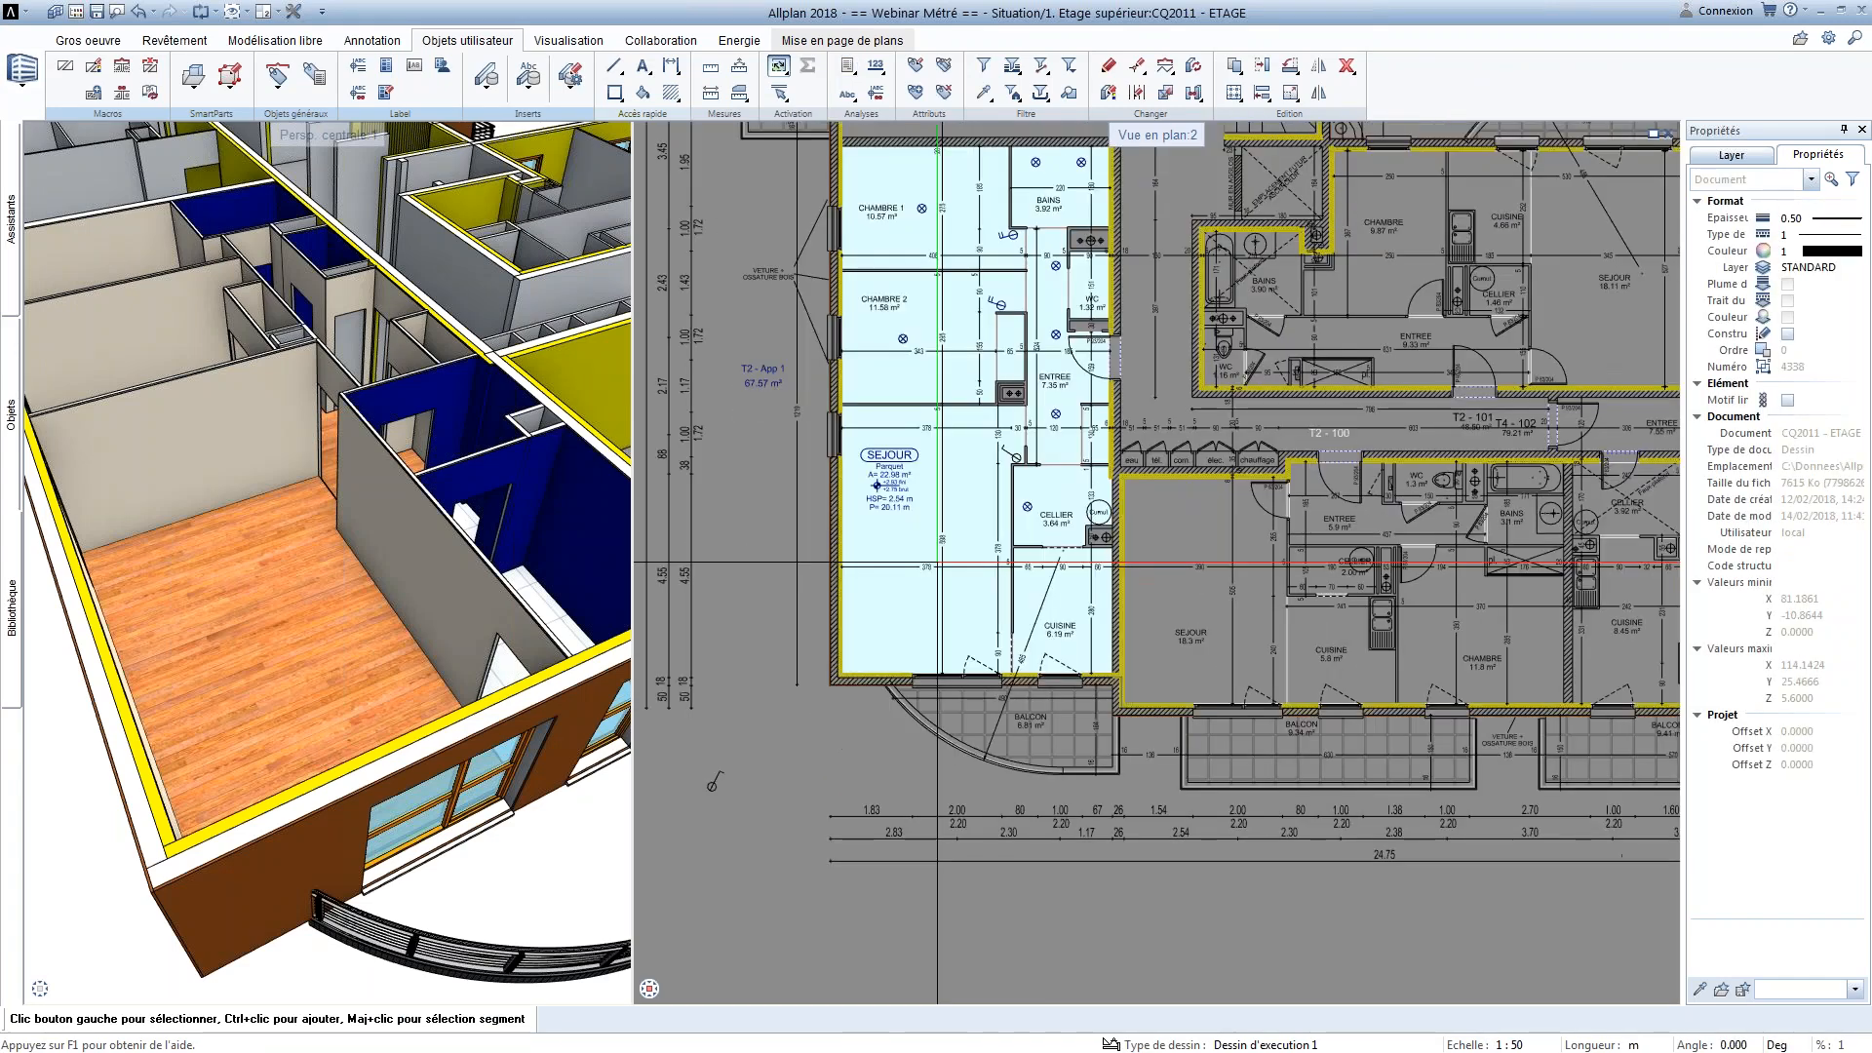
scroll(1094, 379, "up", 3)
left_click(1092, 376)
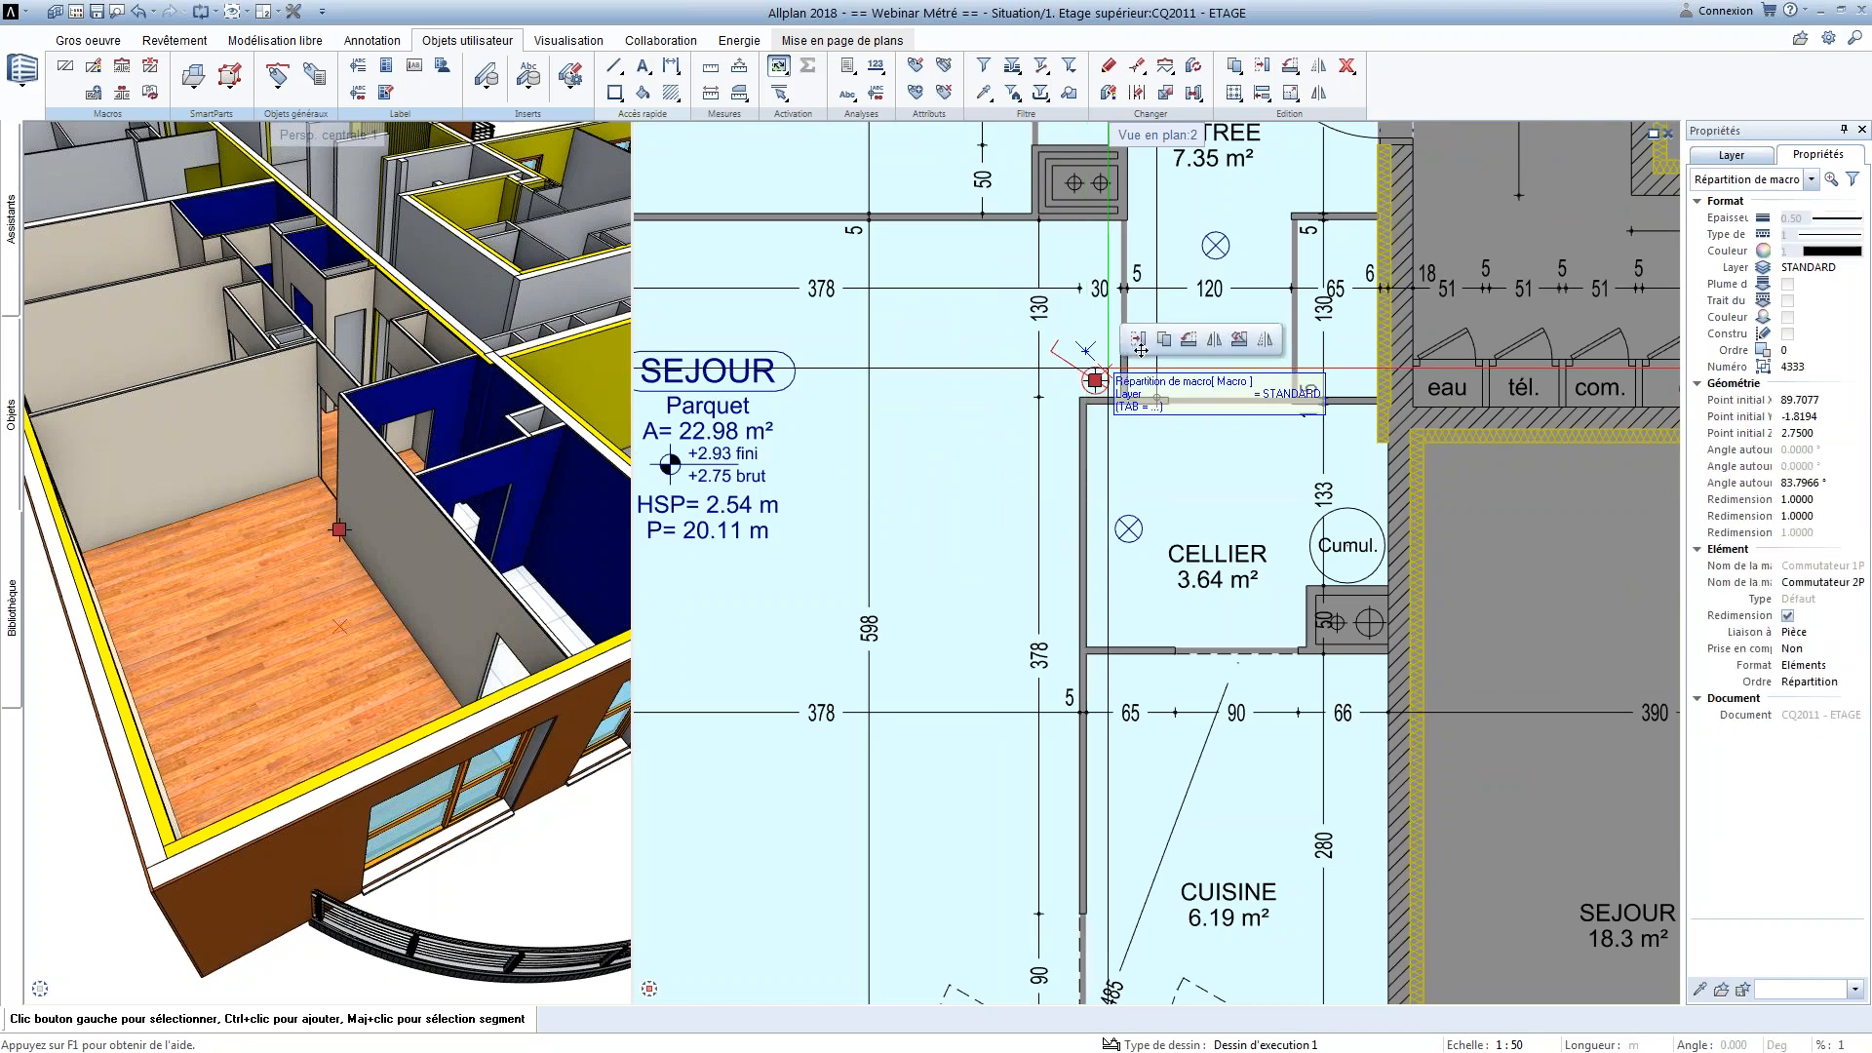
key("Escape")
scroll(874, 644, "down", 5)
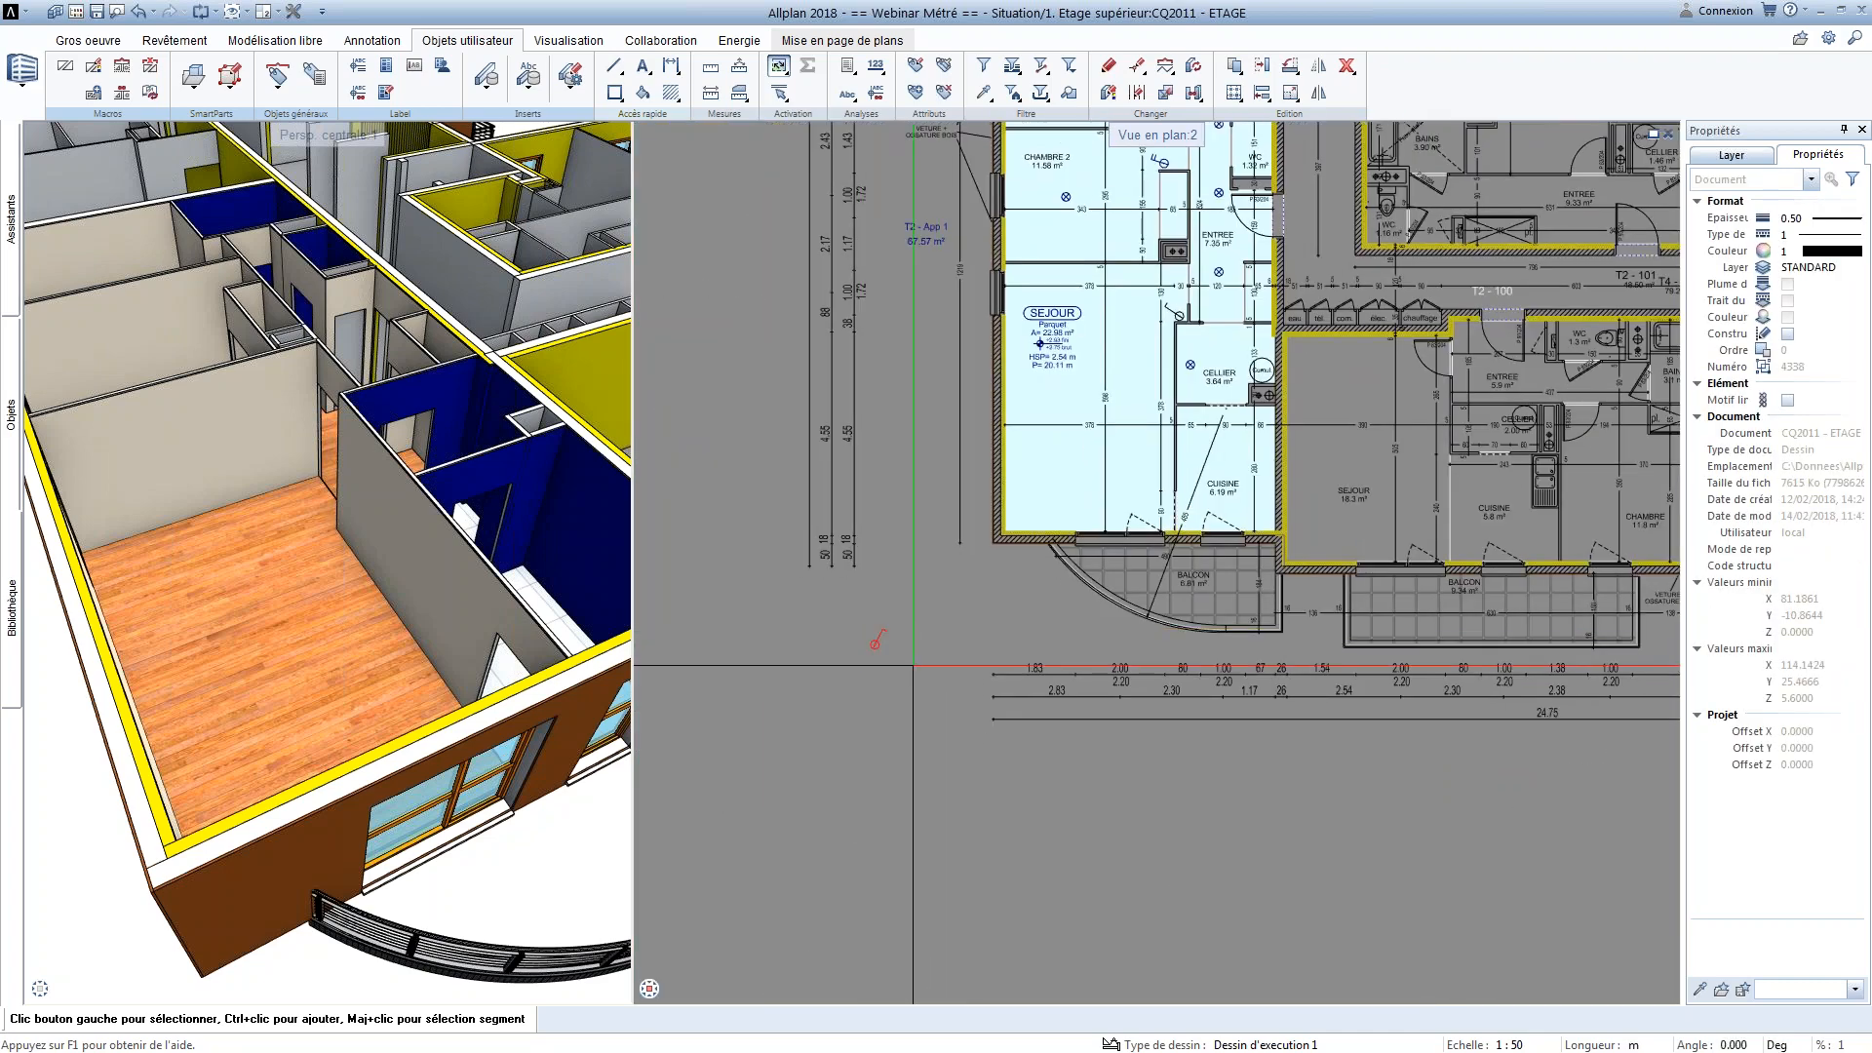
scroll(956, 624, "up", 4)
middle_click_drag(1035, 511, 992, 512)
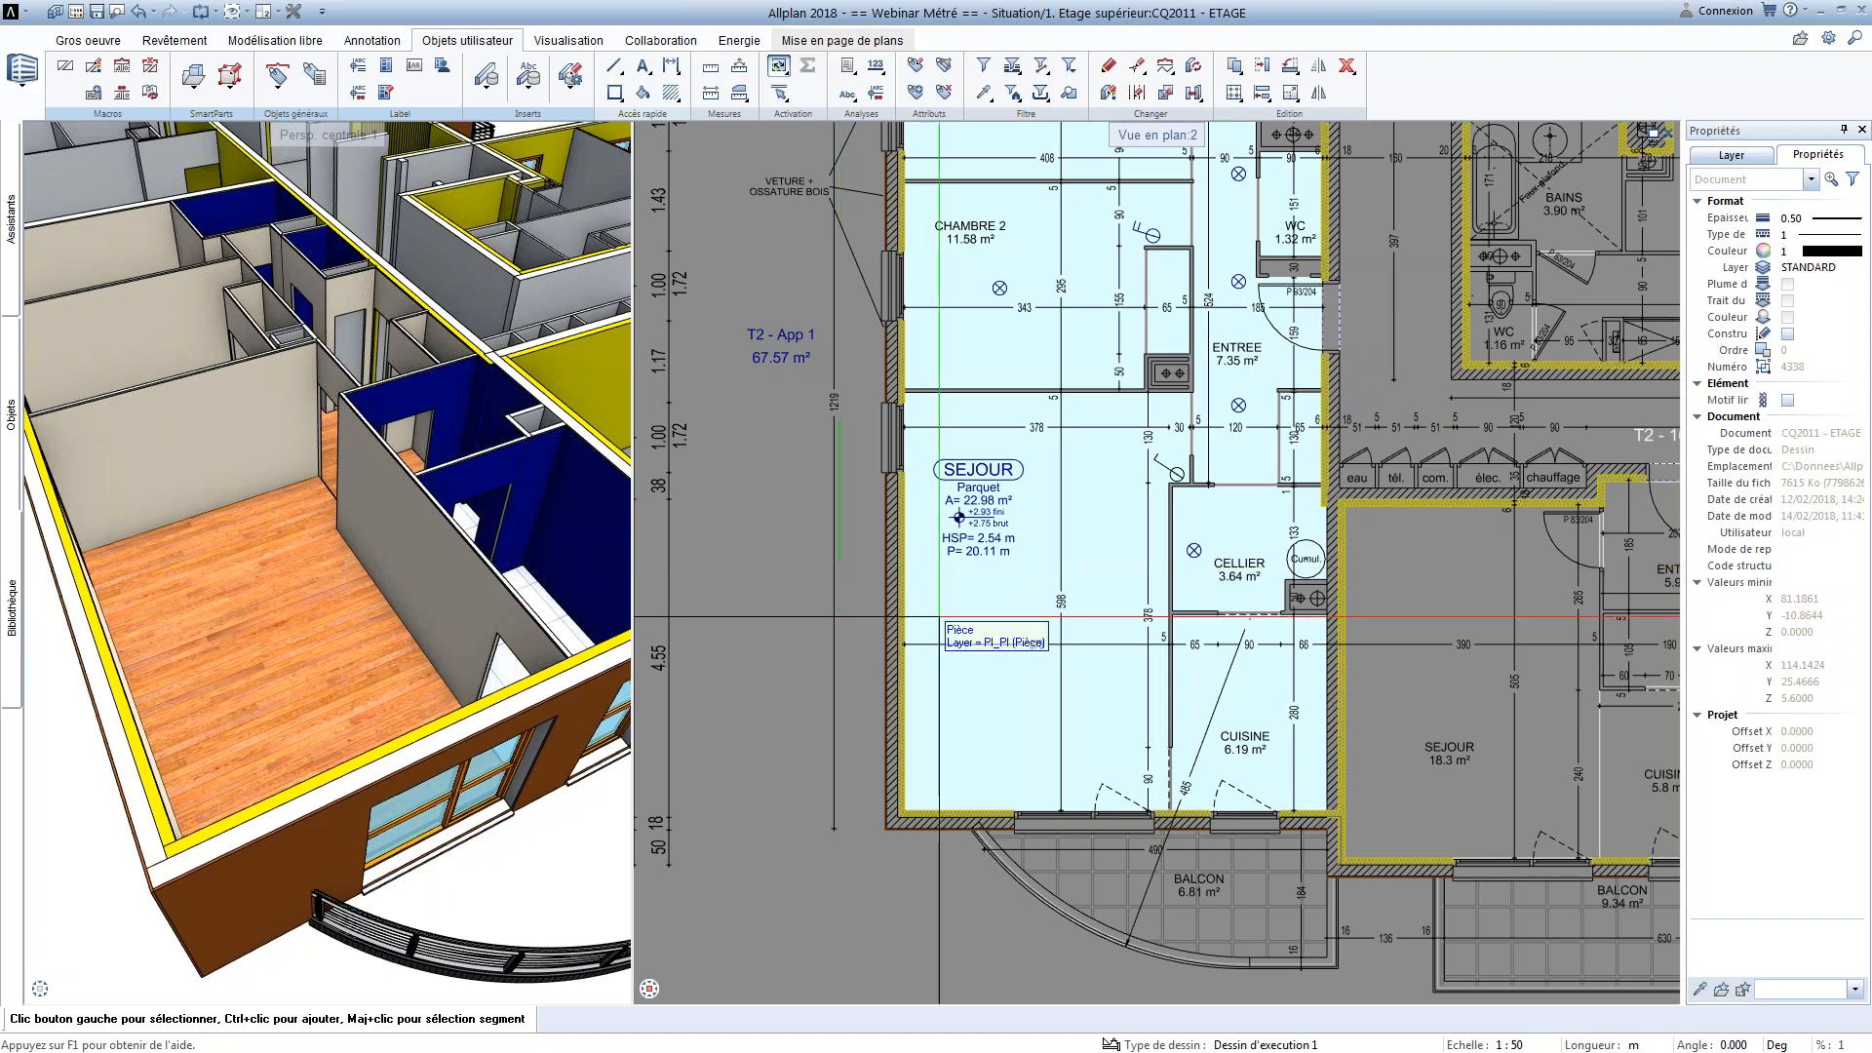
Open drawing CQ2012 - Annotaions / Légndes and bring the Fenêtres & Portes legend tables into view
scroll(1316, 468, "down", 3)
middle_click_drag(1145, 602, 914, 515)
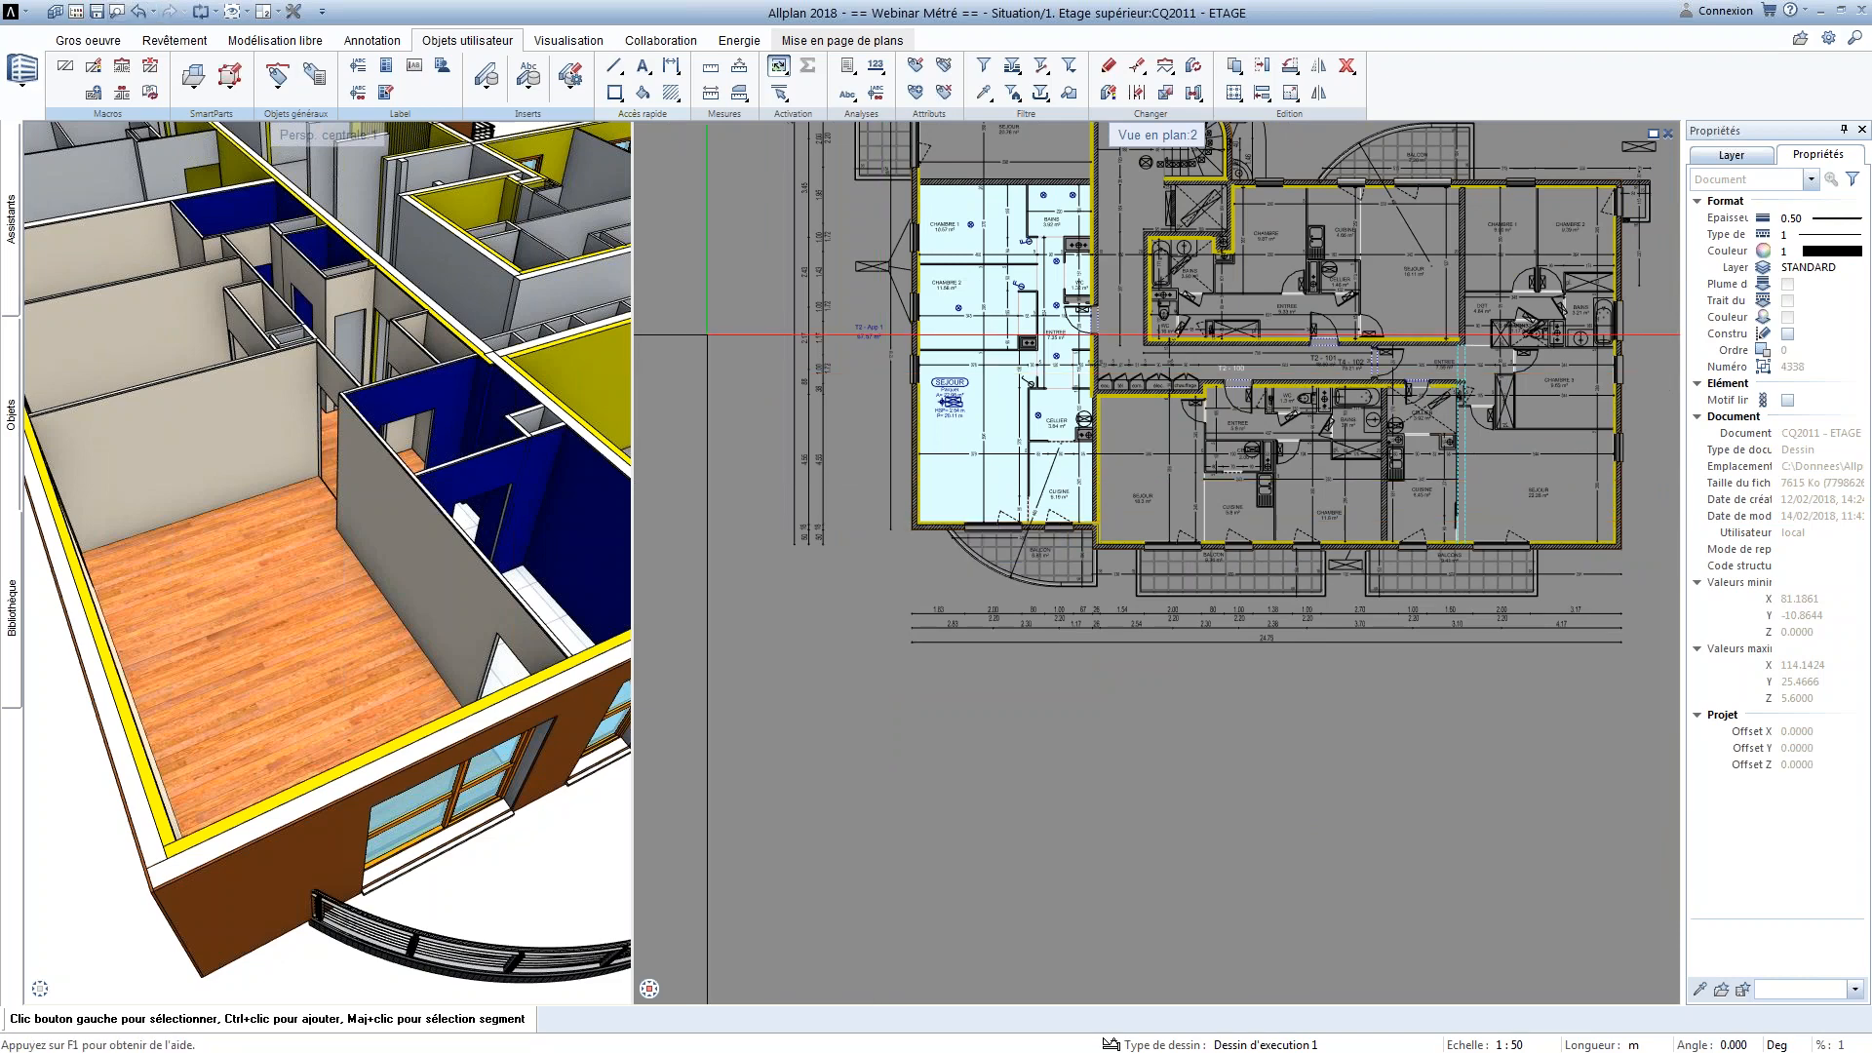
left_click(76, 12)
double_click(258, 397)
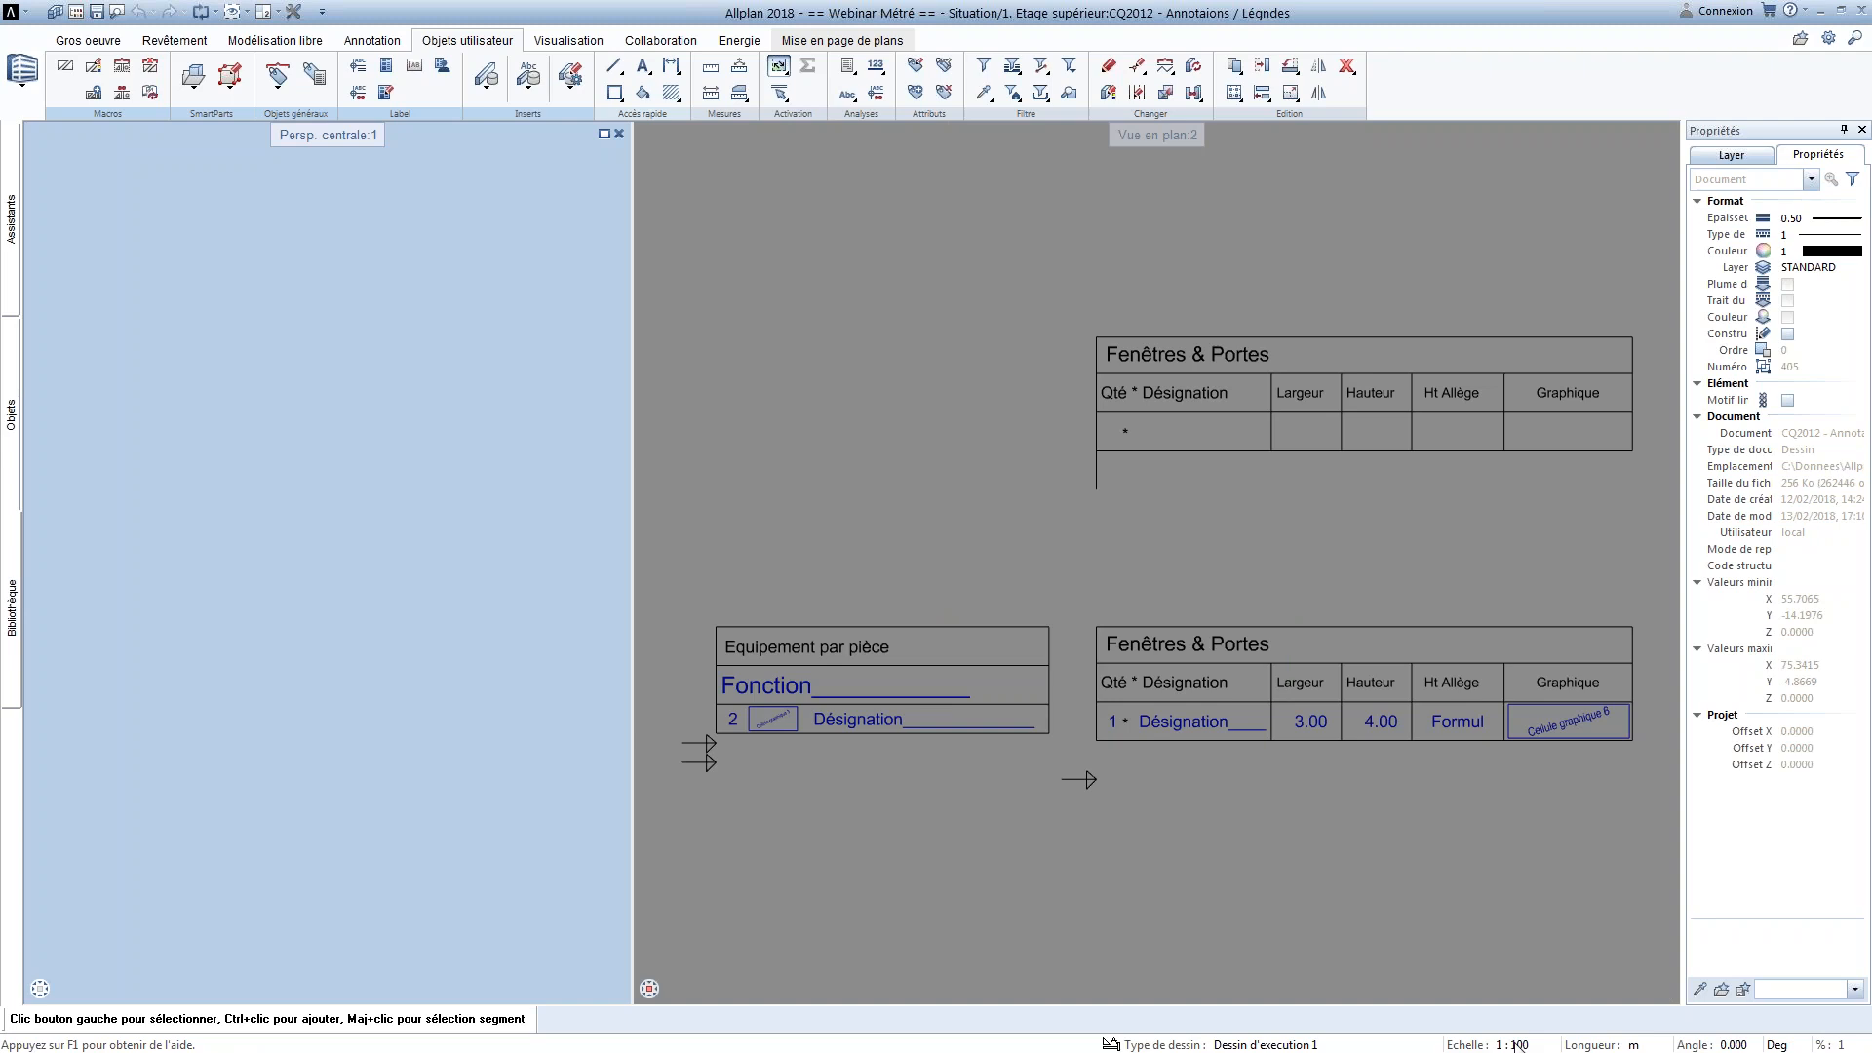
middle_click_drag(1282, 670, 1029, 783)
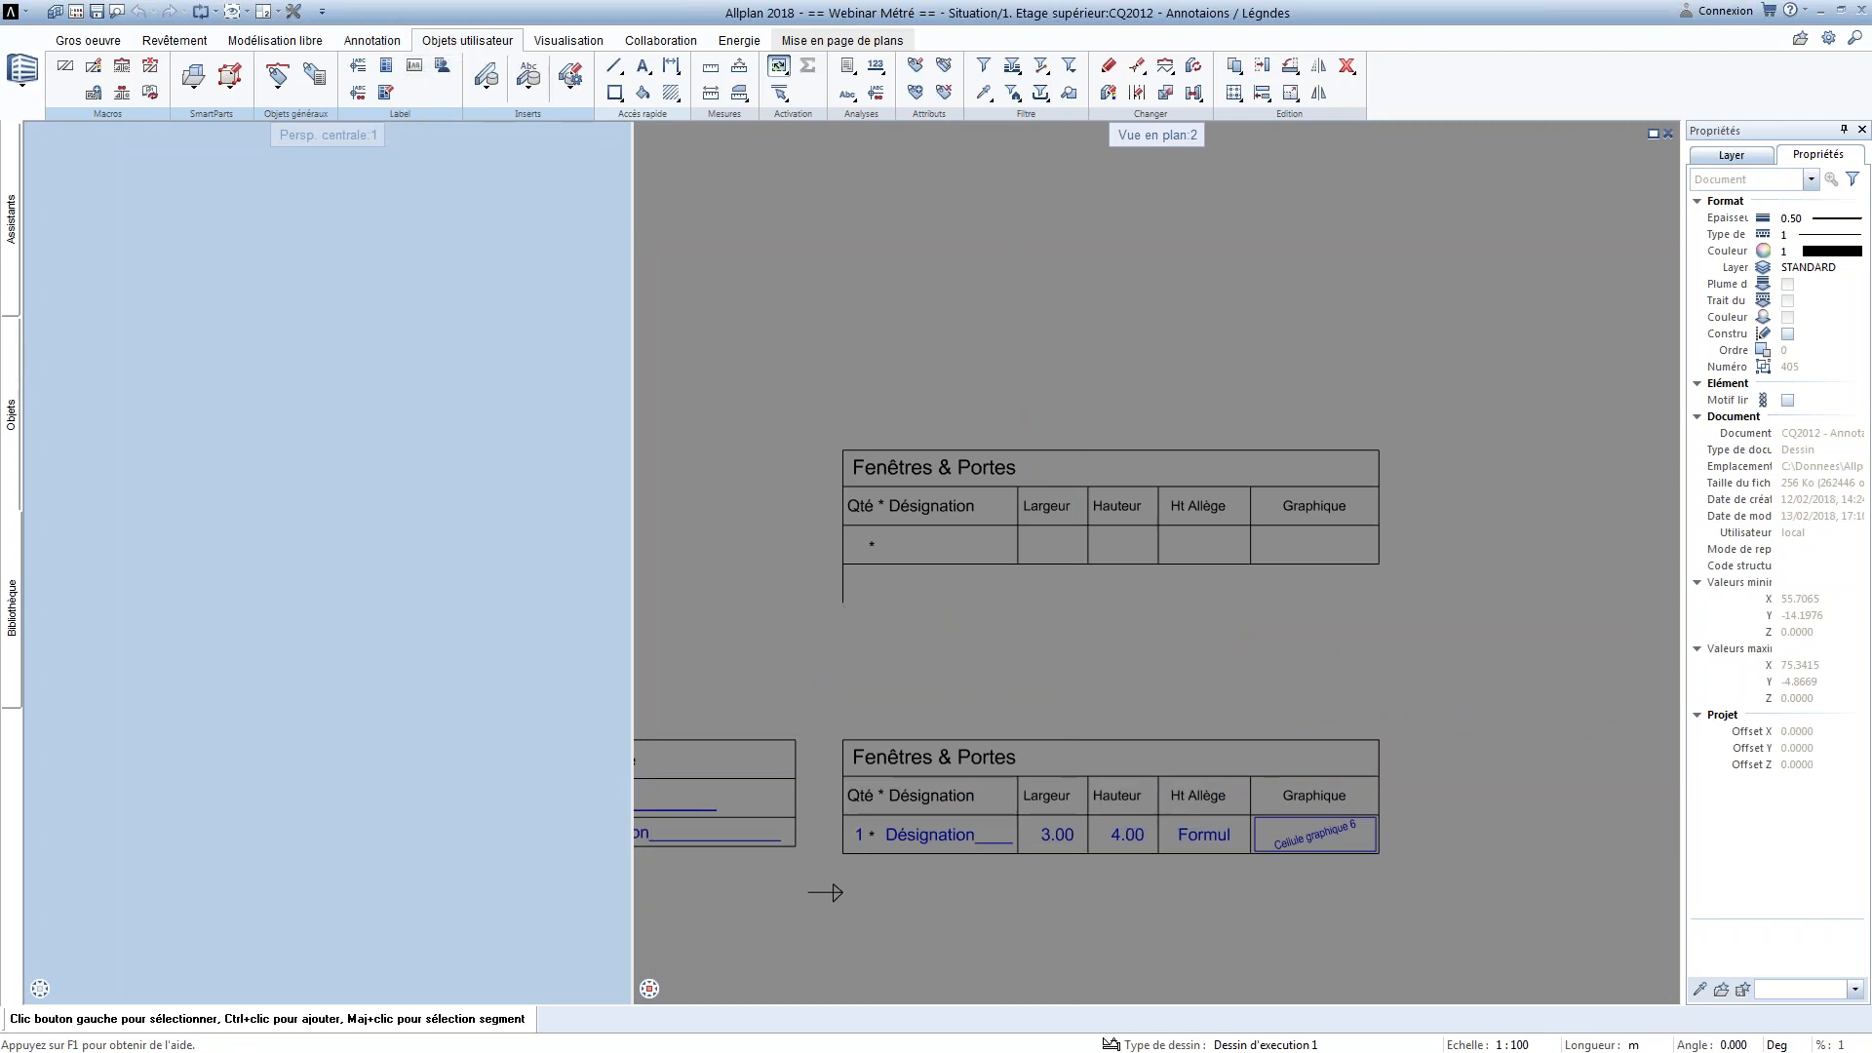
Define legend cell 1 with a quantity attribute from Architecture - quantités, anchored at its lower-right corner, before the asterisk in the empty Fenêtres & Portes row
left_click(386, 75)
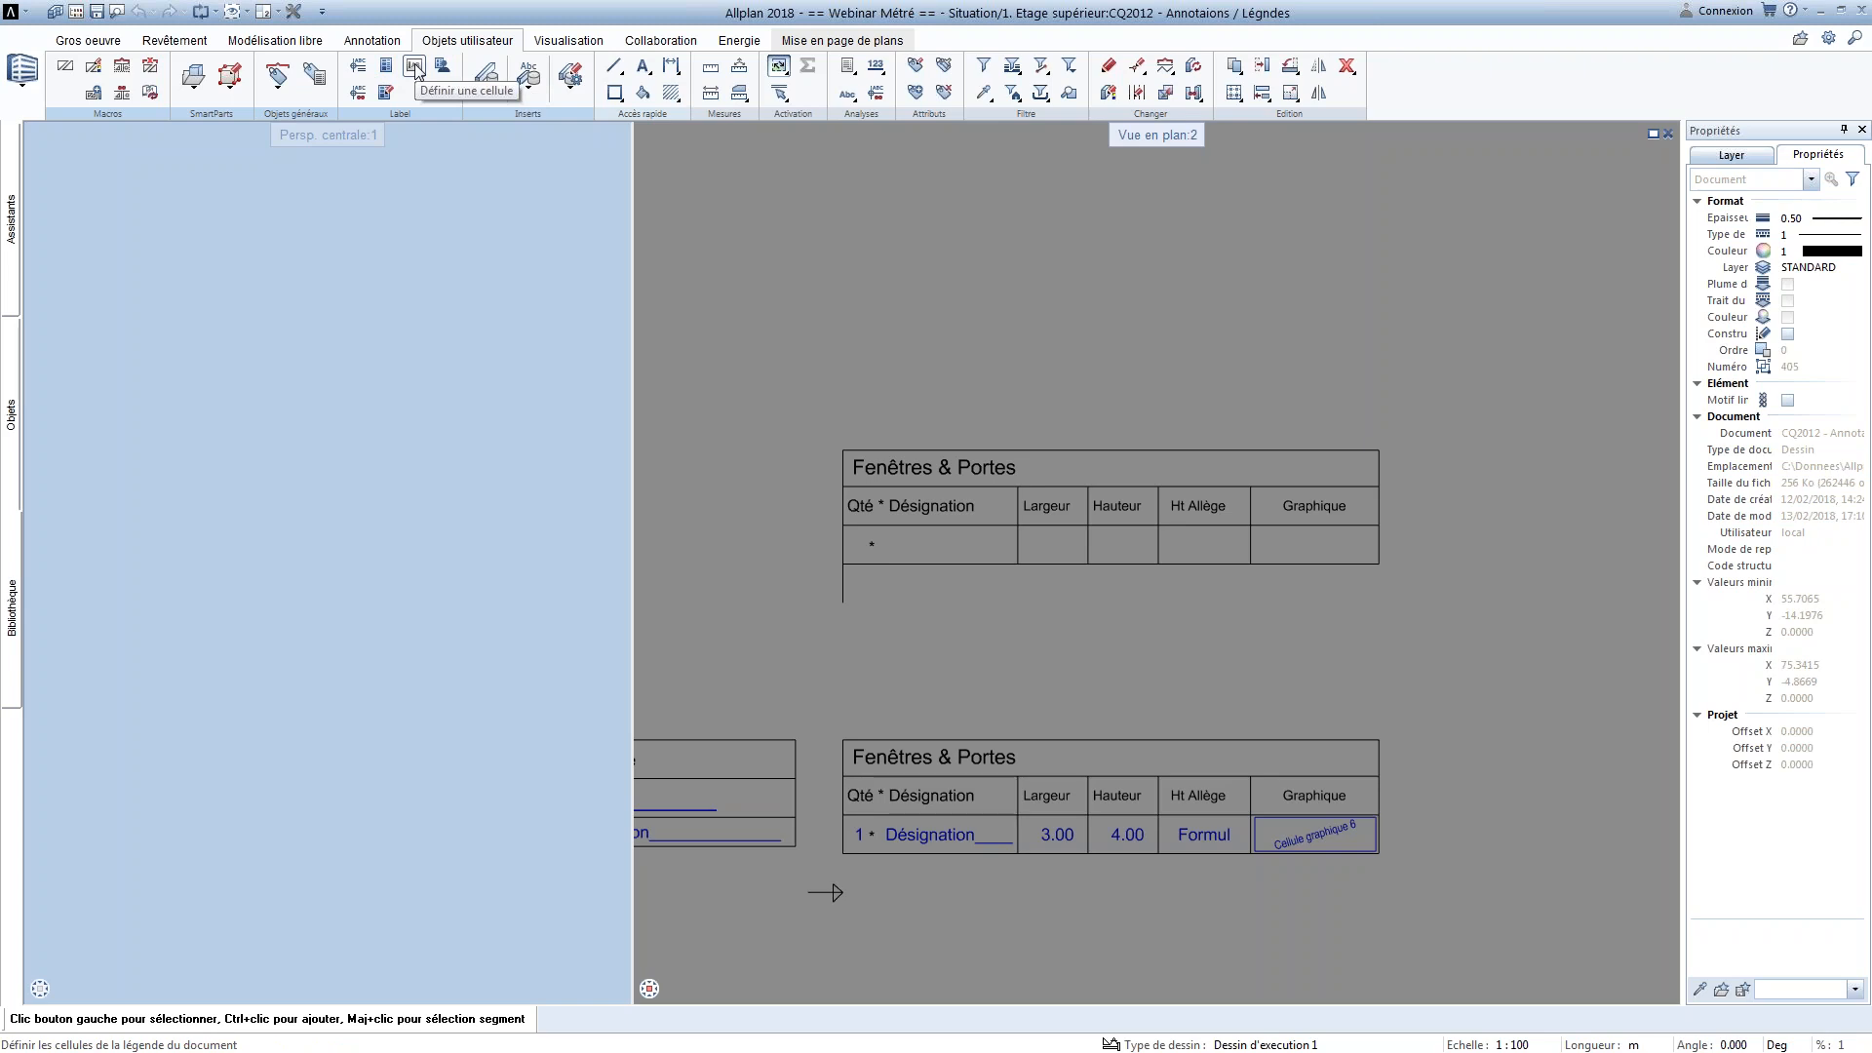
left_click(416, 71)
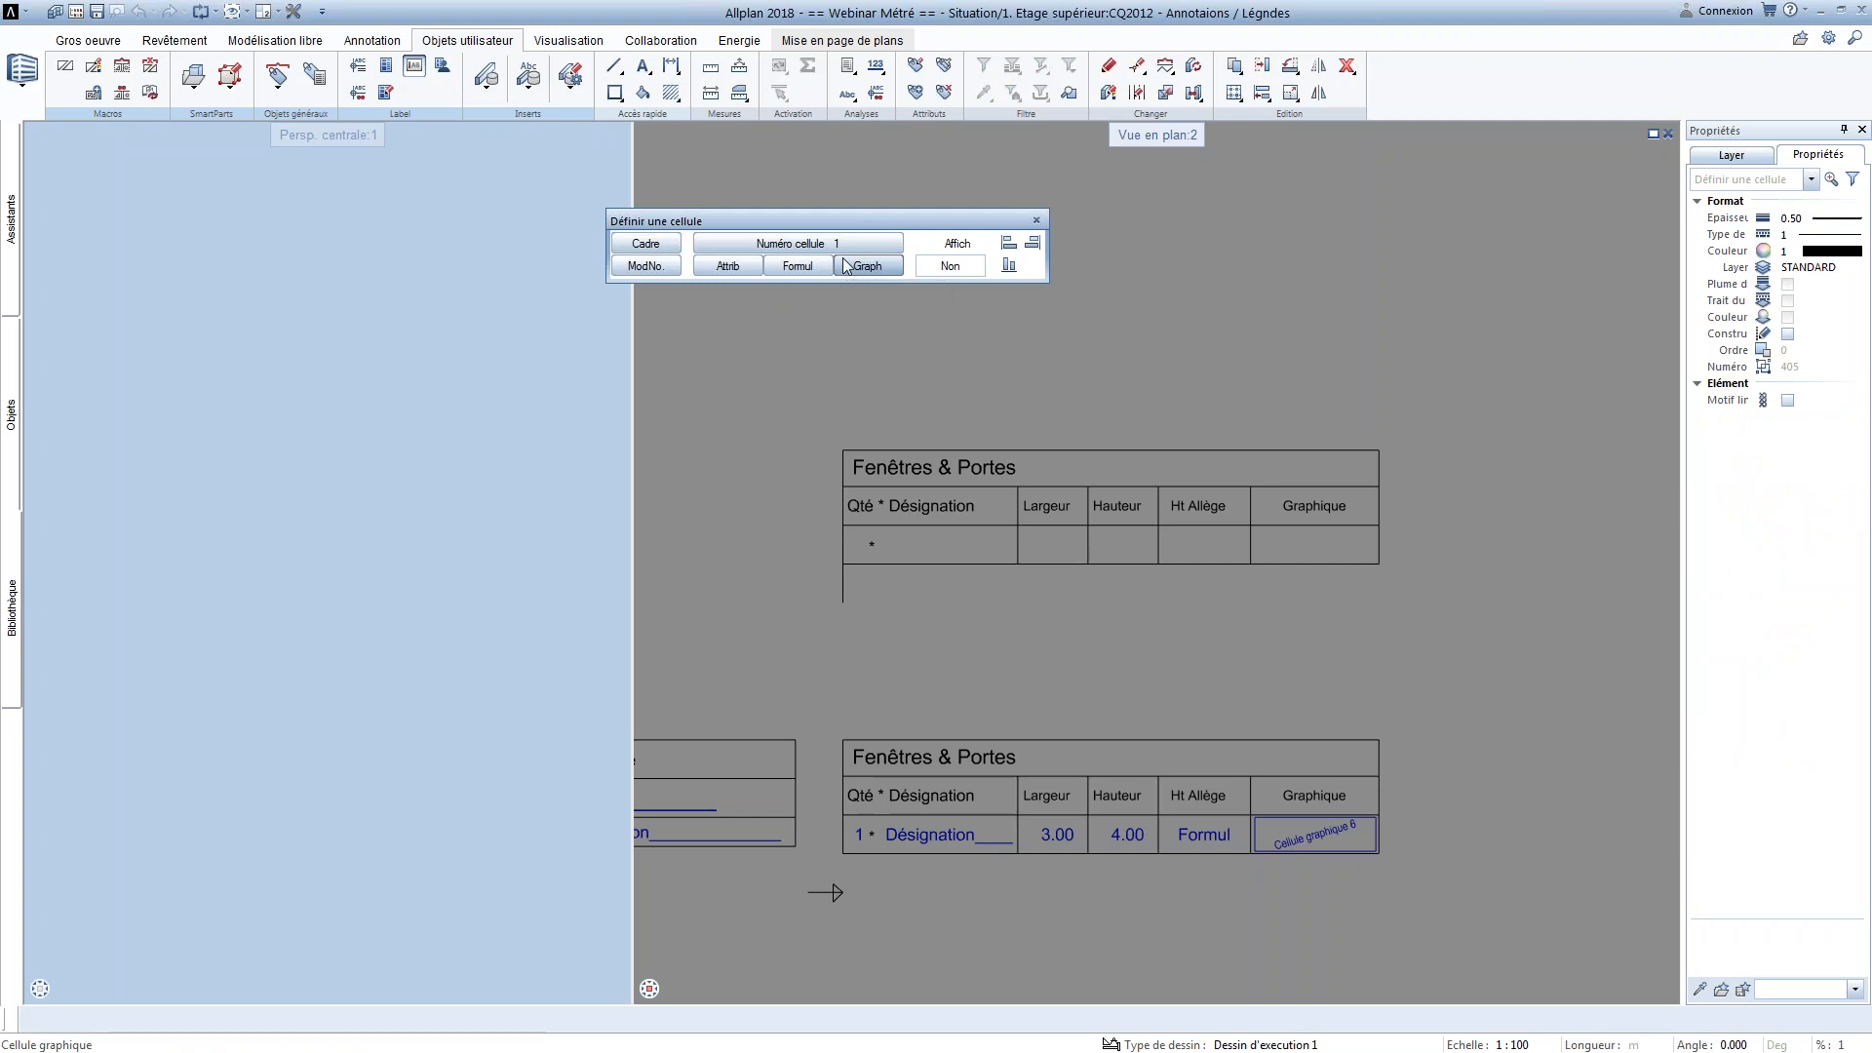
left_click(754, 270)
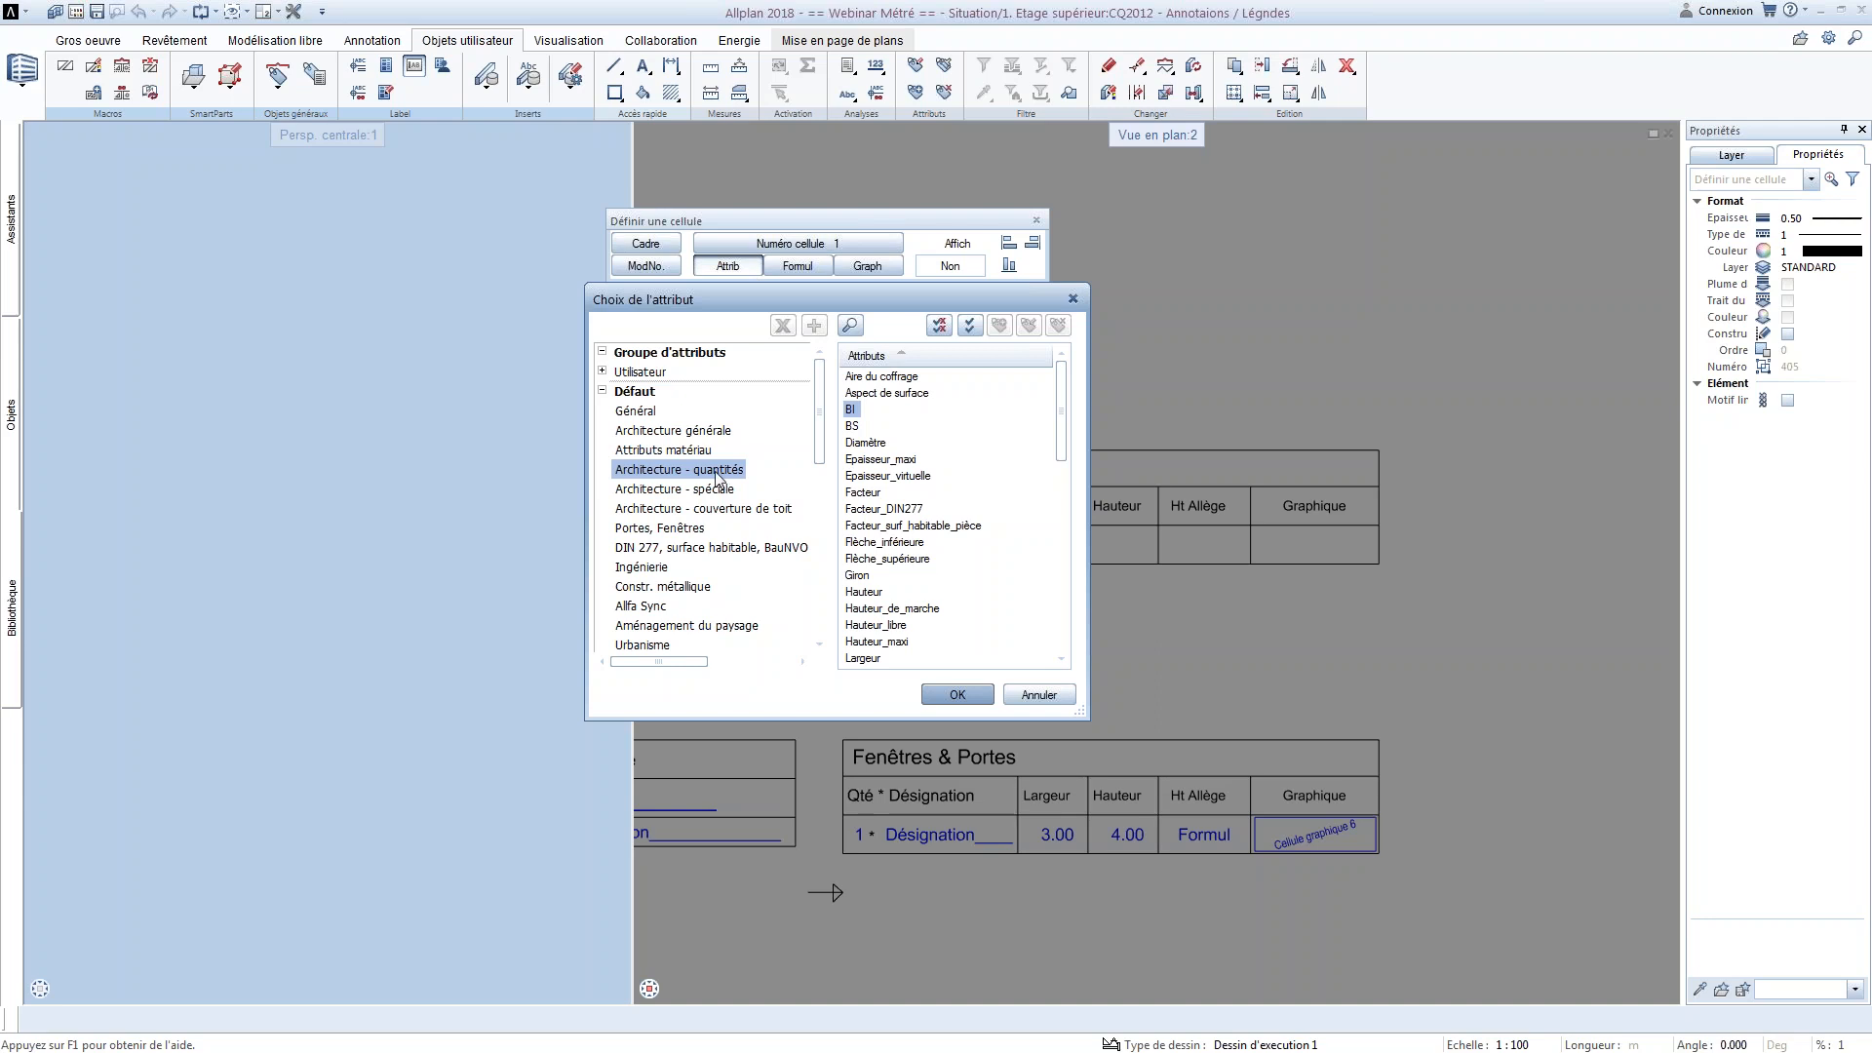
left_click(921, 527)
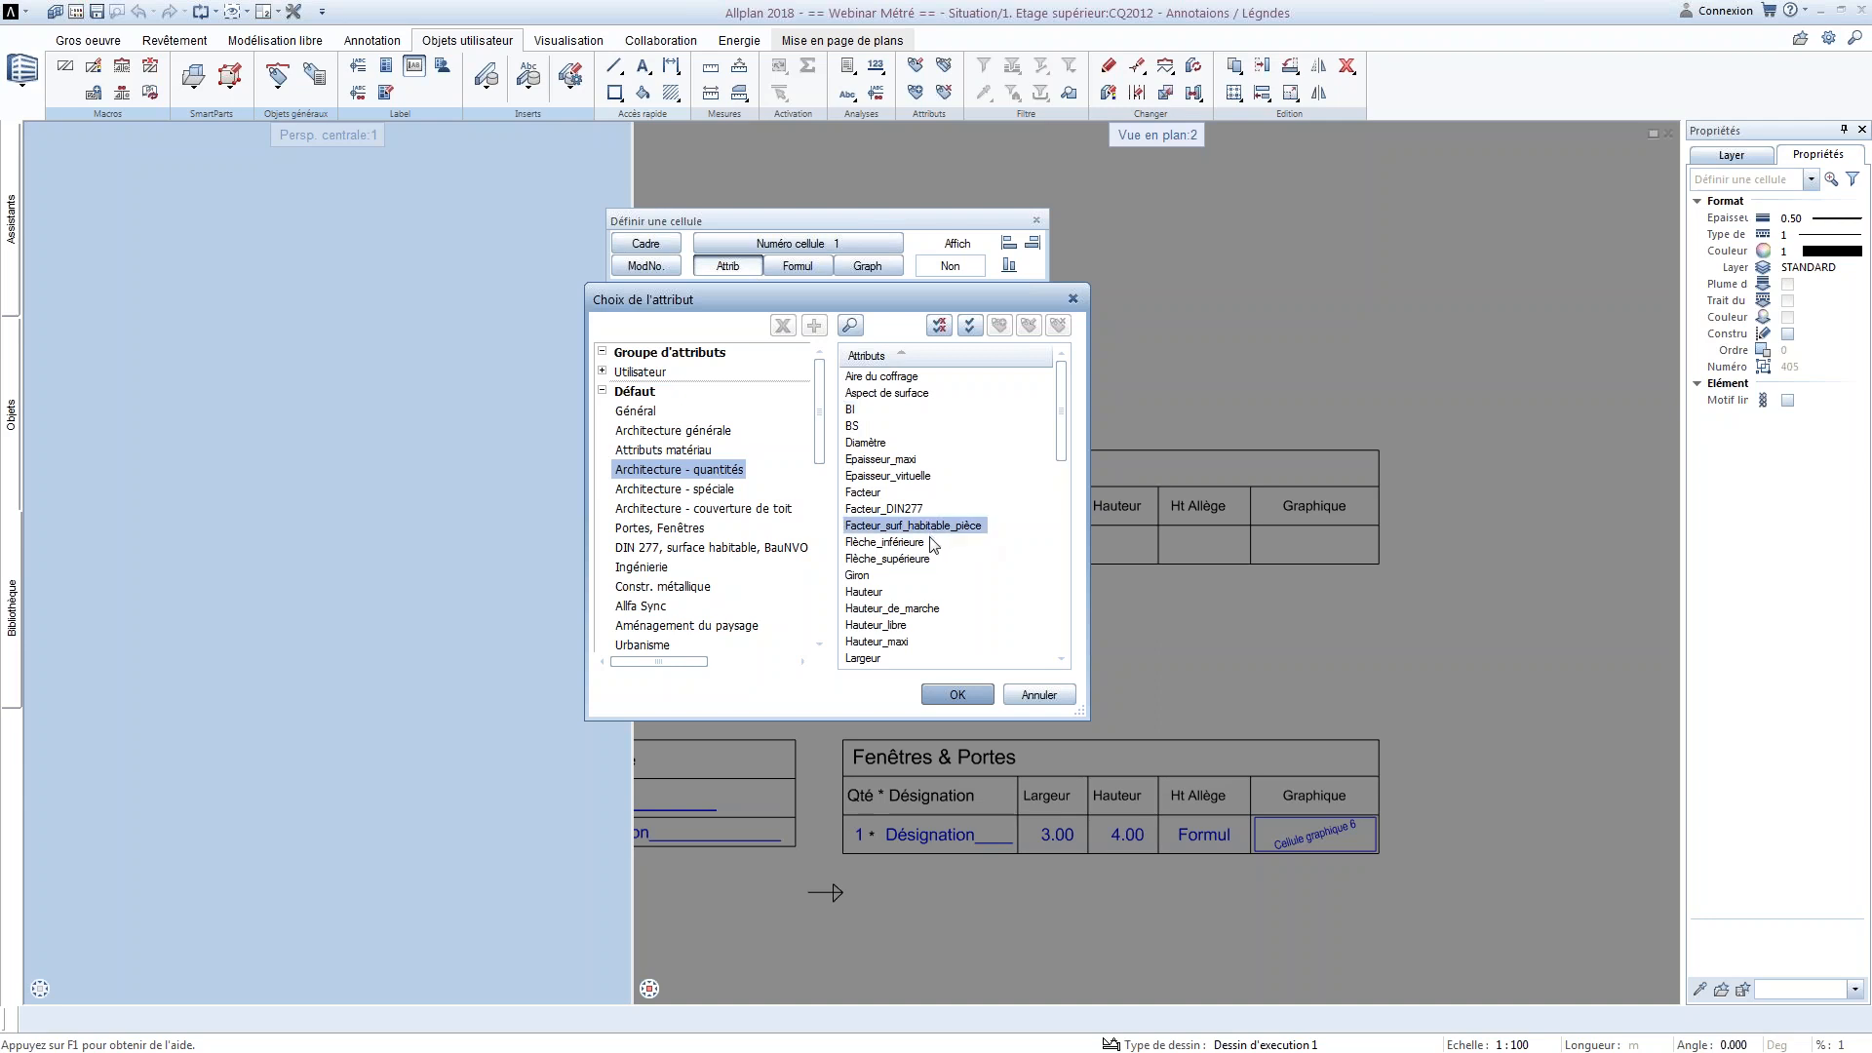
scroll(933, 544, "down", 3)
double_click(860, 378)
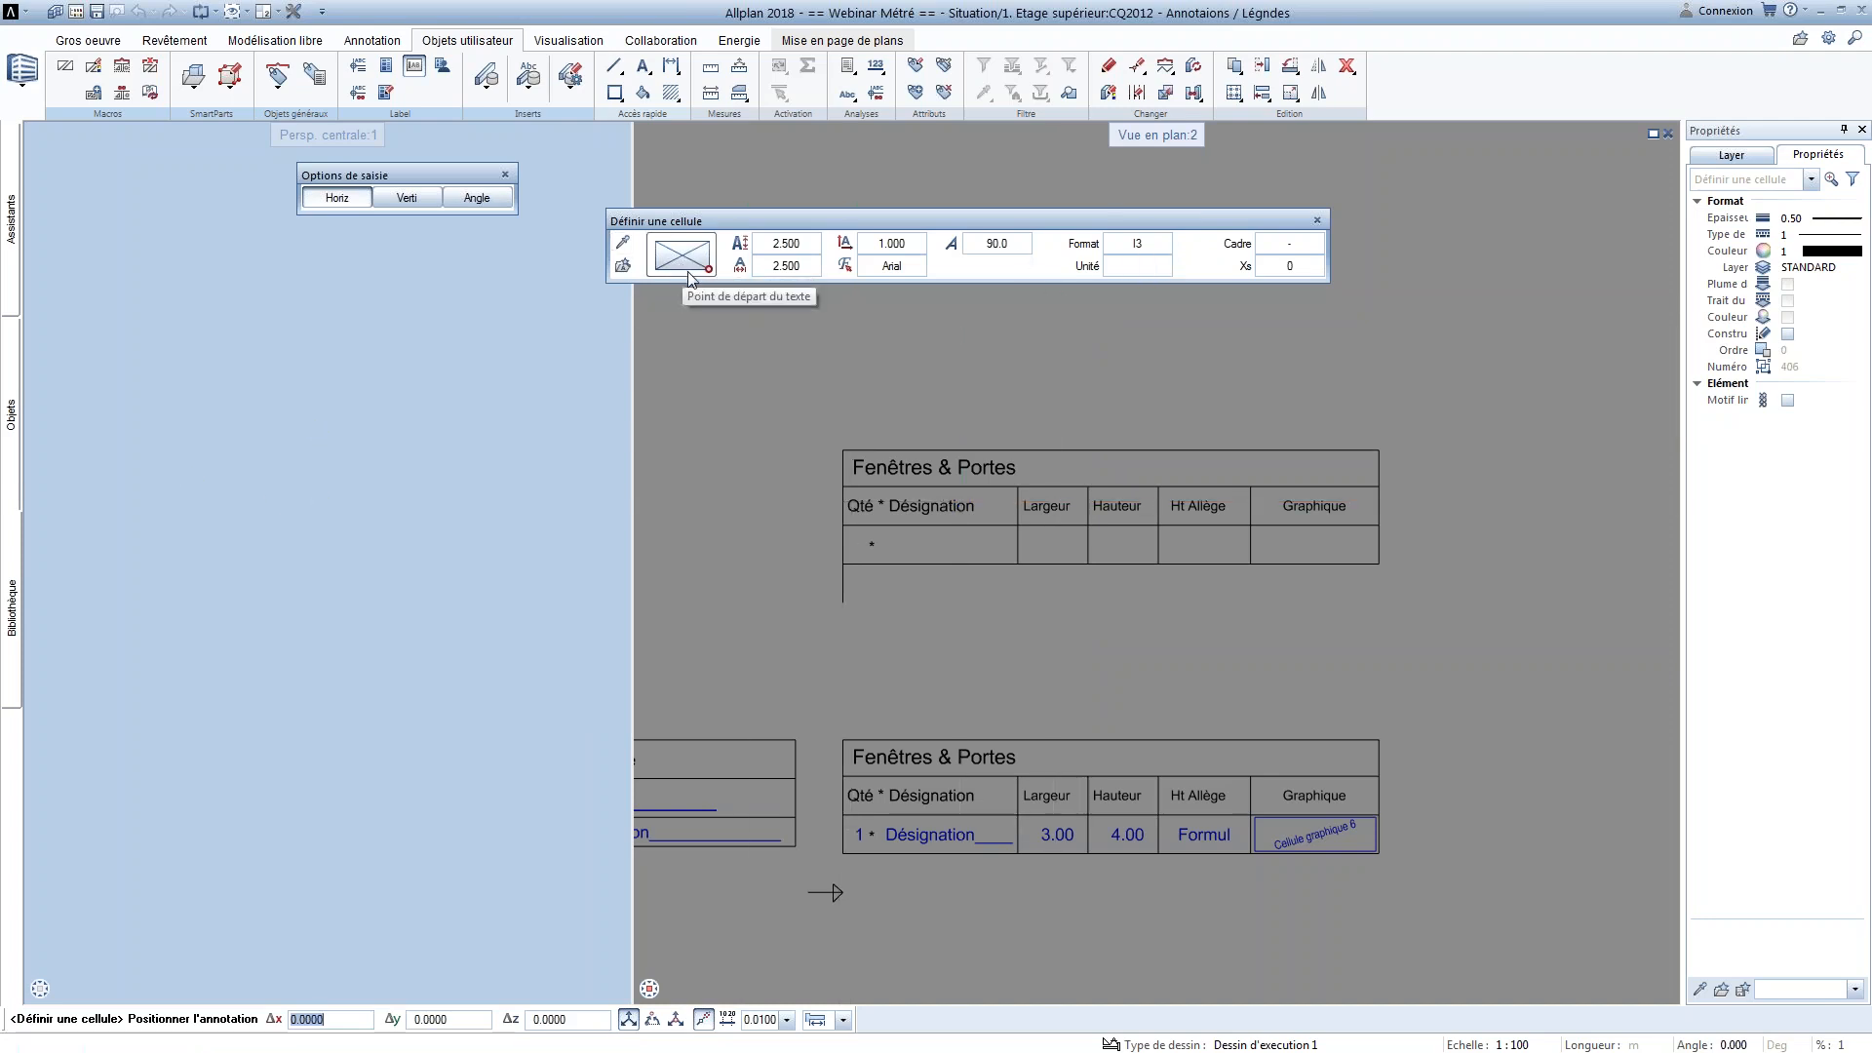
scroll(844, 546, "up", 4)
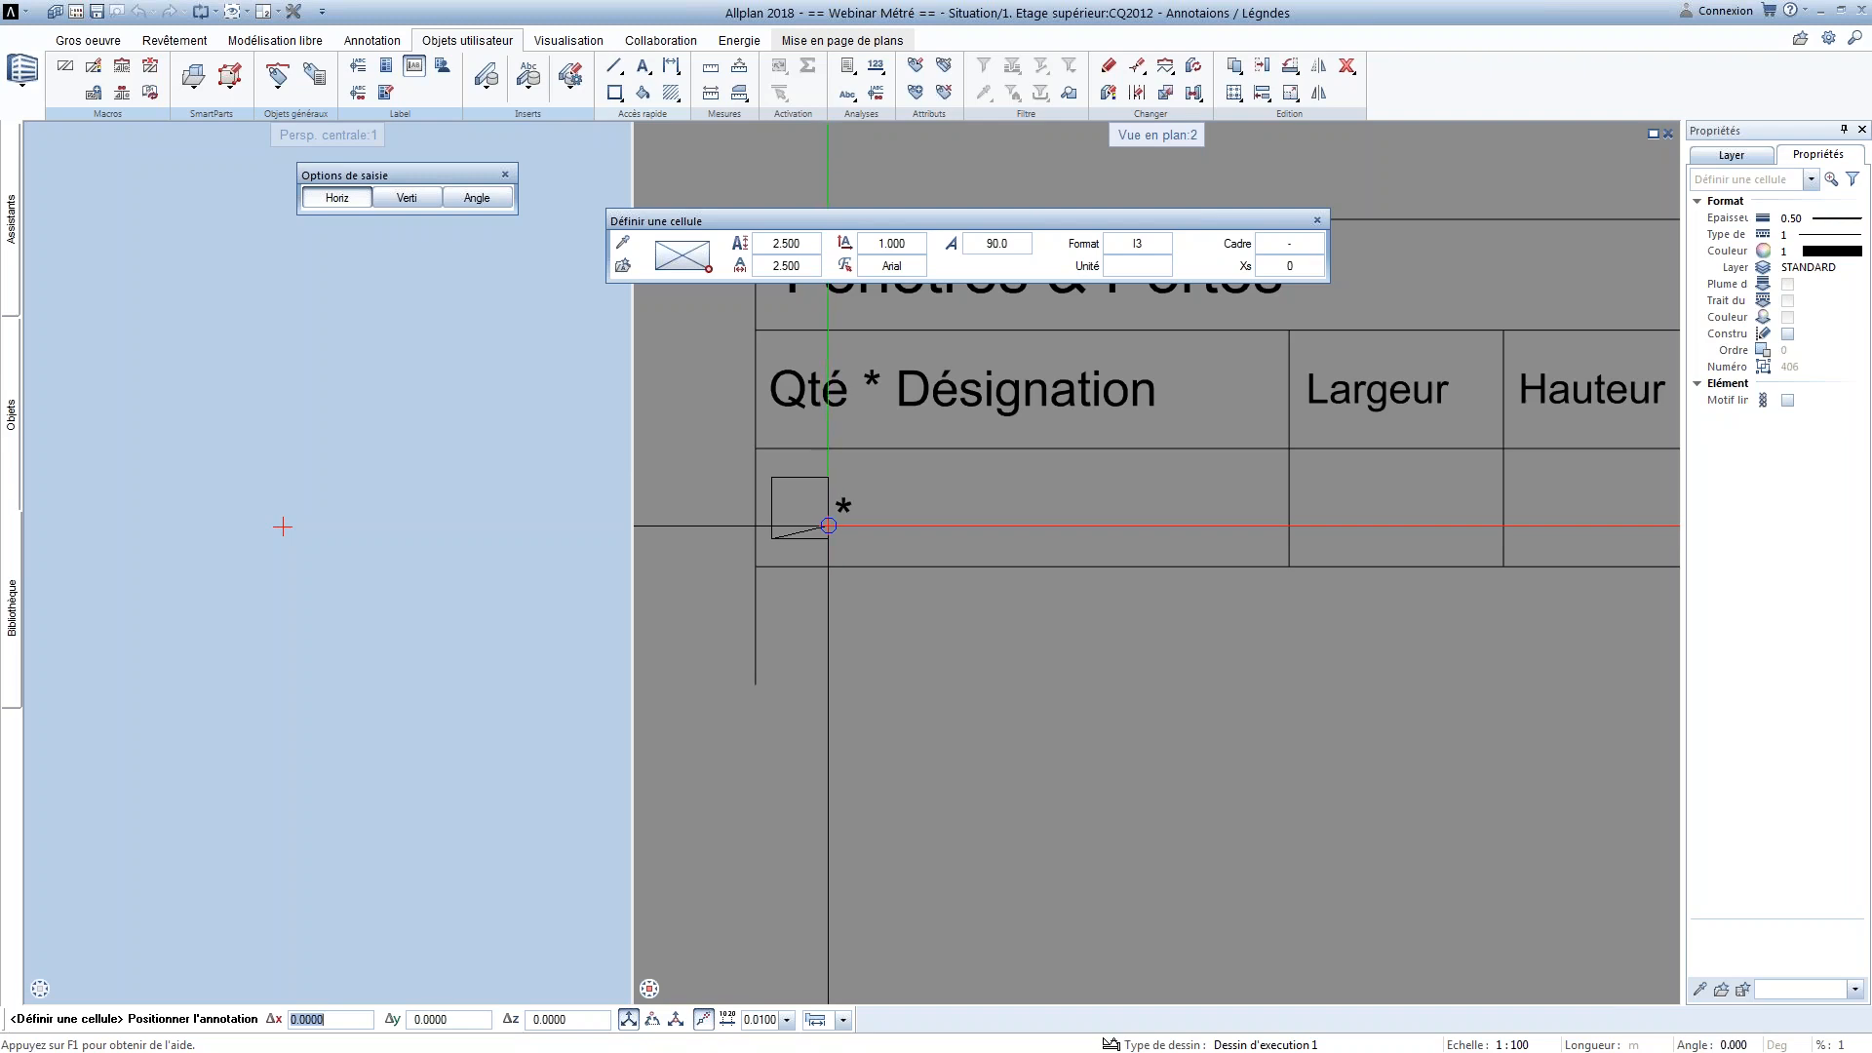
left_click(827, 526)
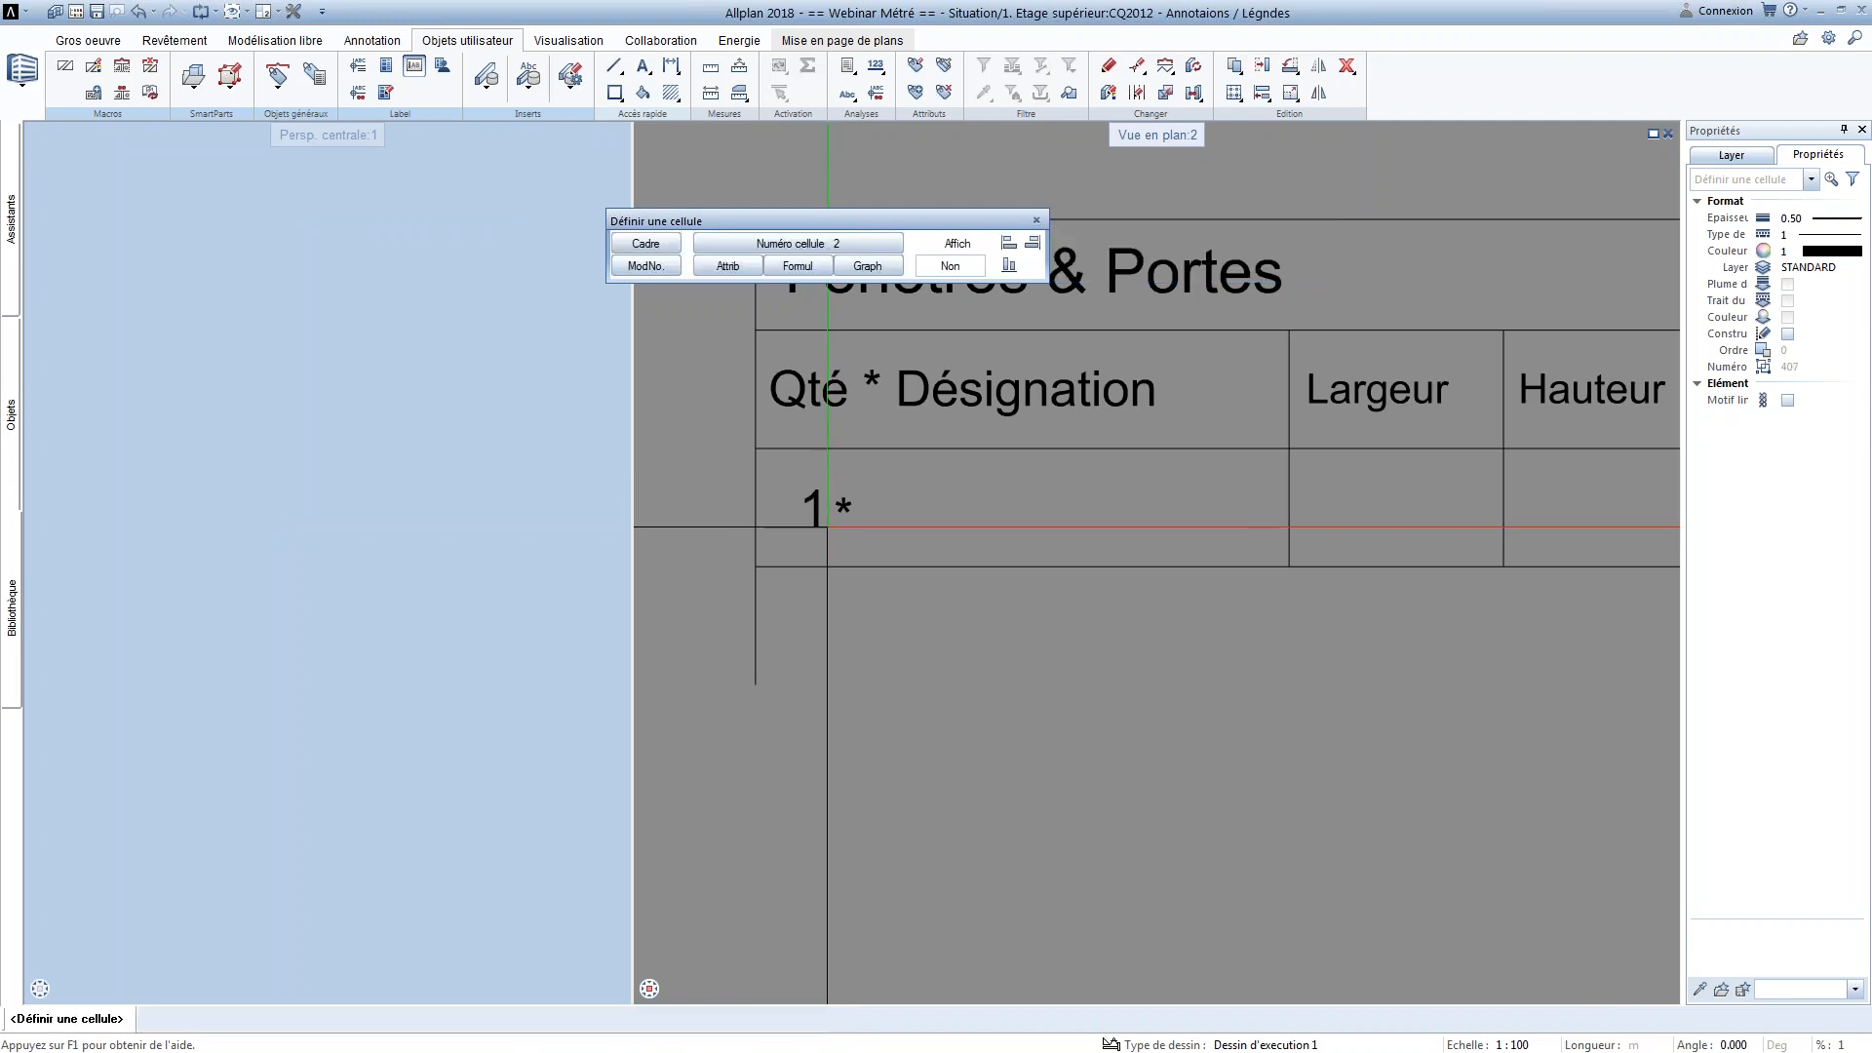
Assign the Désignation attribute from the Architecture générale group to legend cell 2
left_click(740, 267)
left_click(698, 432)
left_click(882, 475)
left_click(968, 692)
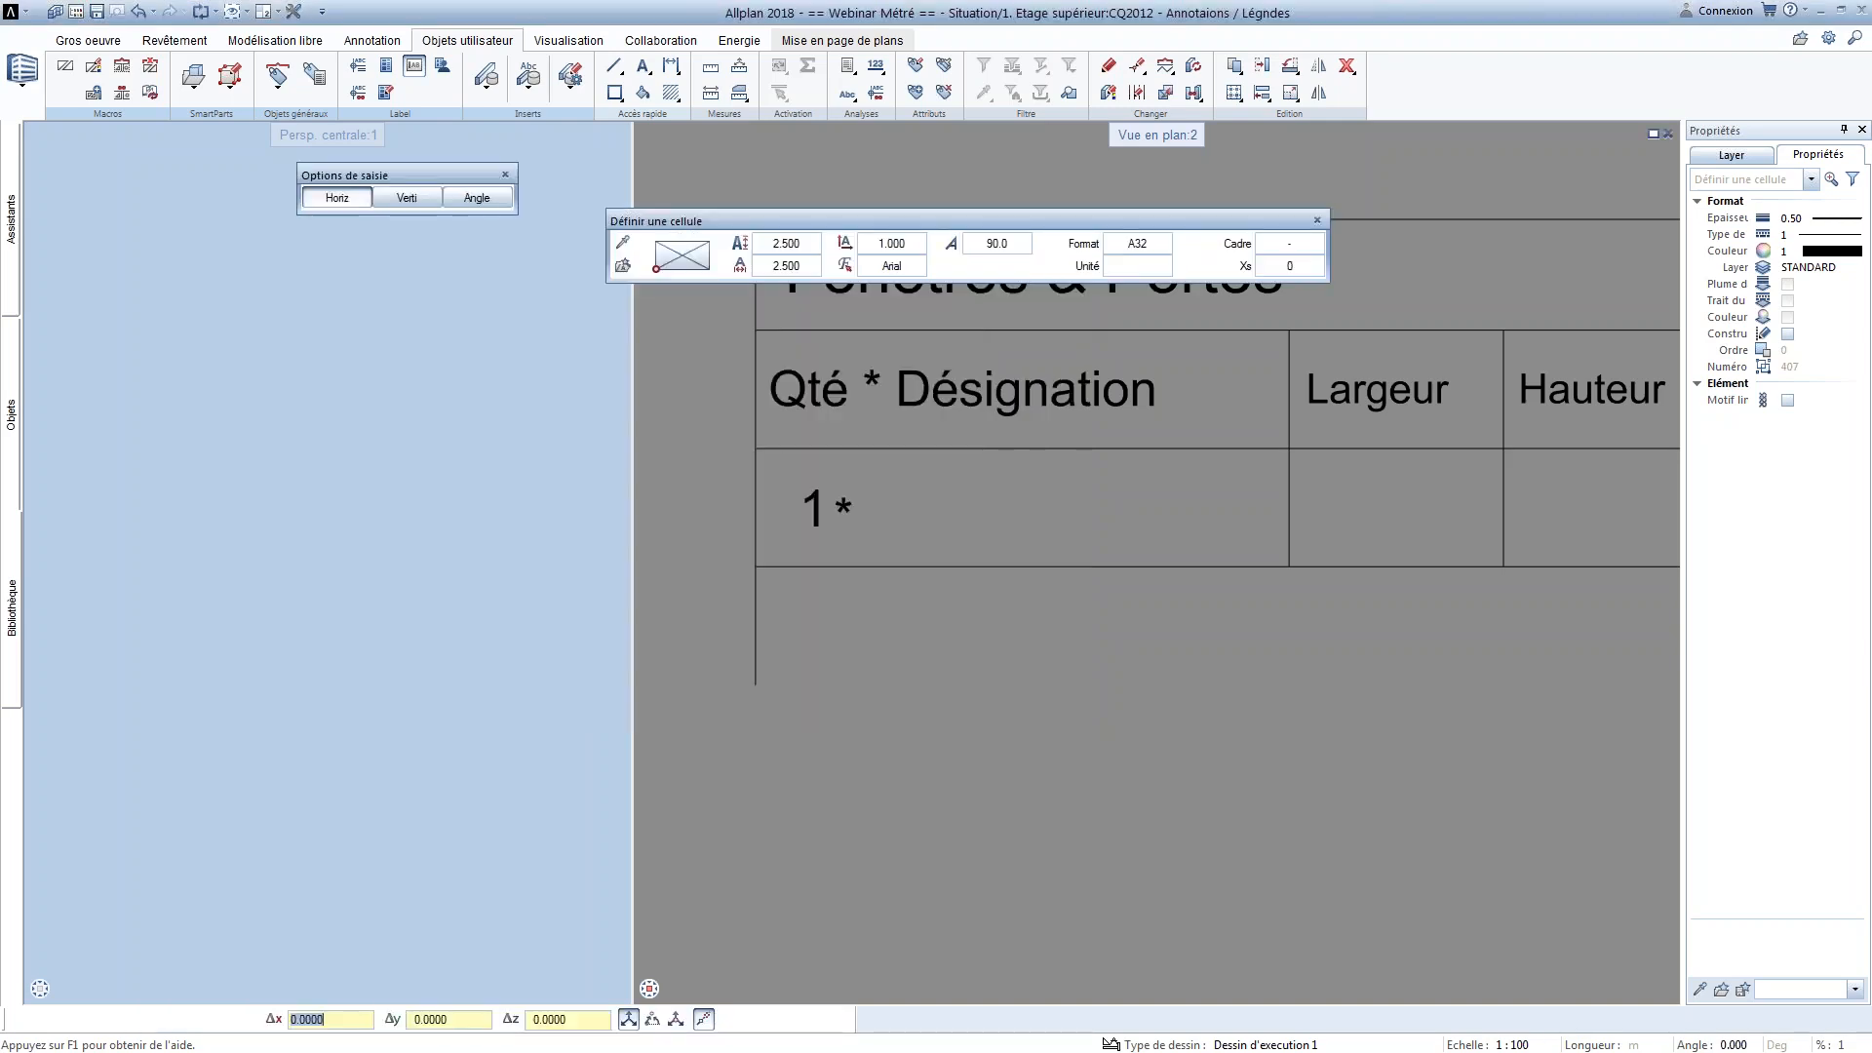
Set the Désignation cell's format to A15 and place it just after the asterisk in the table row
left_click(1137, 242)
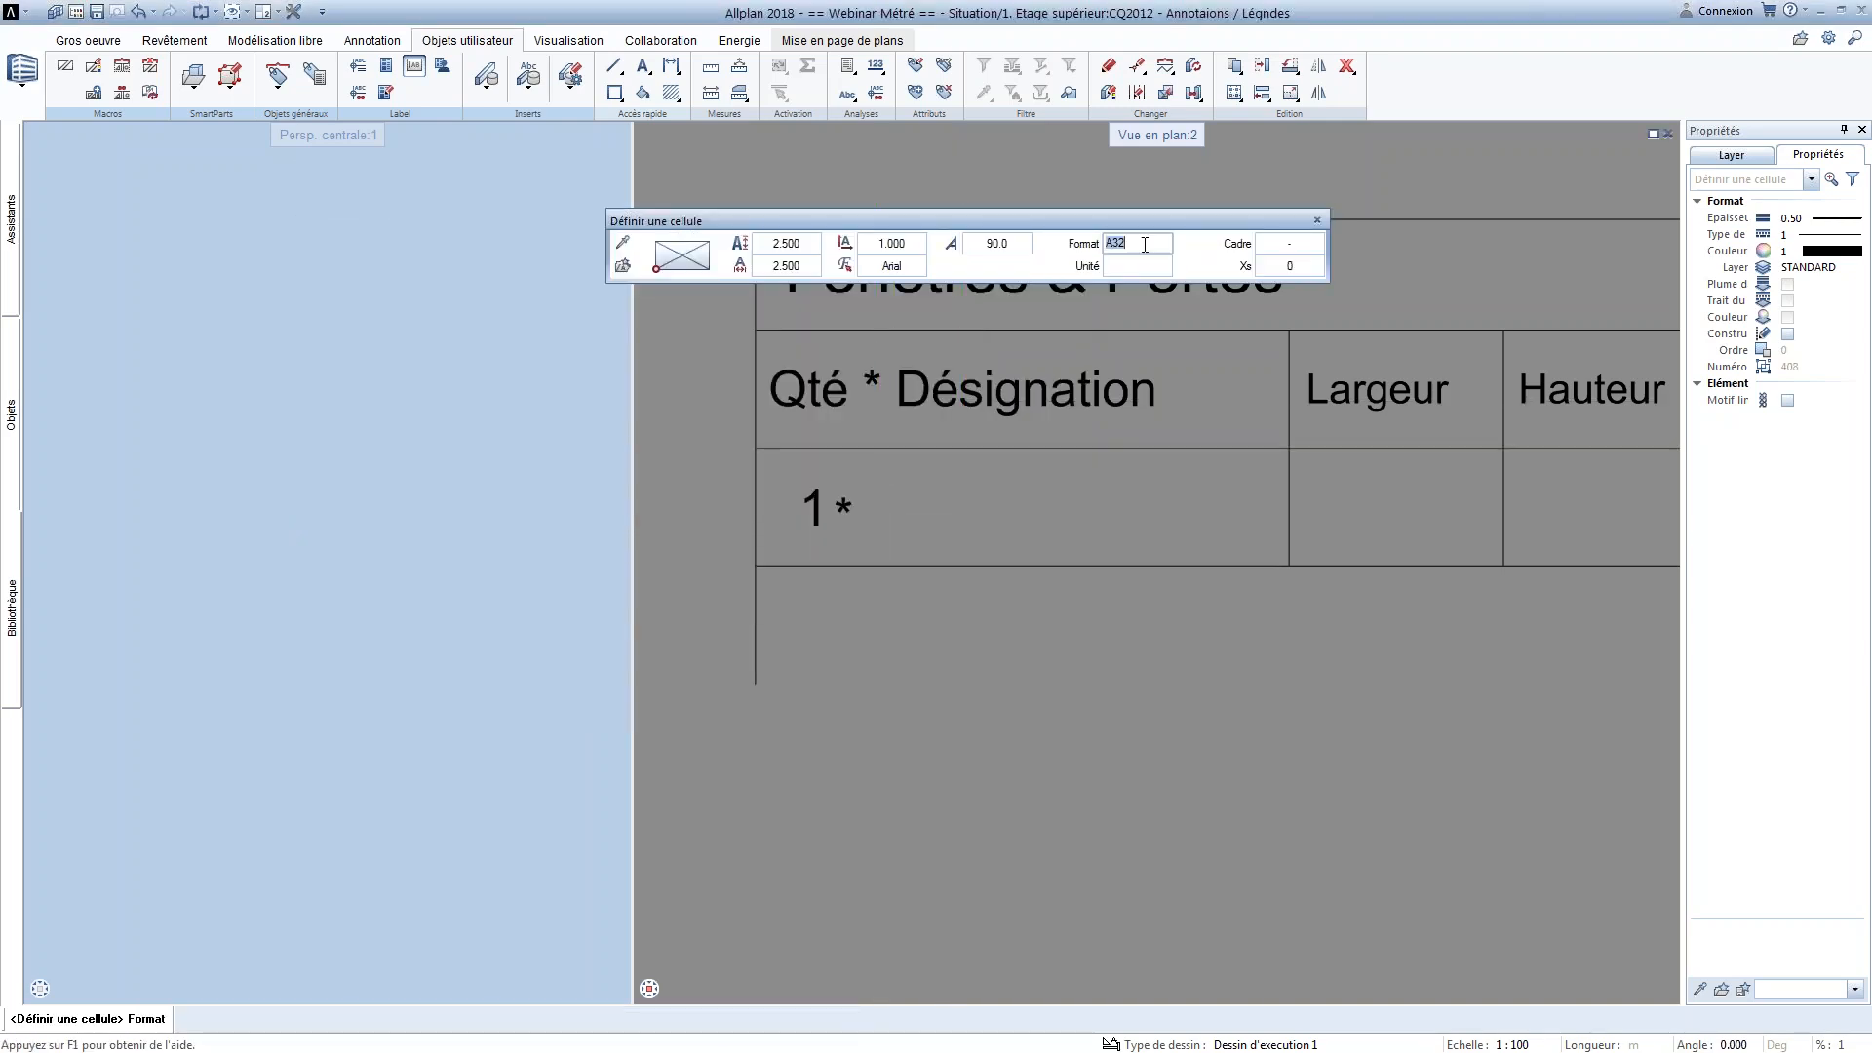
type("A20")
key("Return")
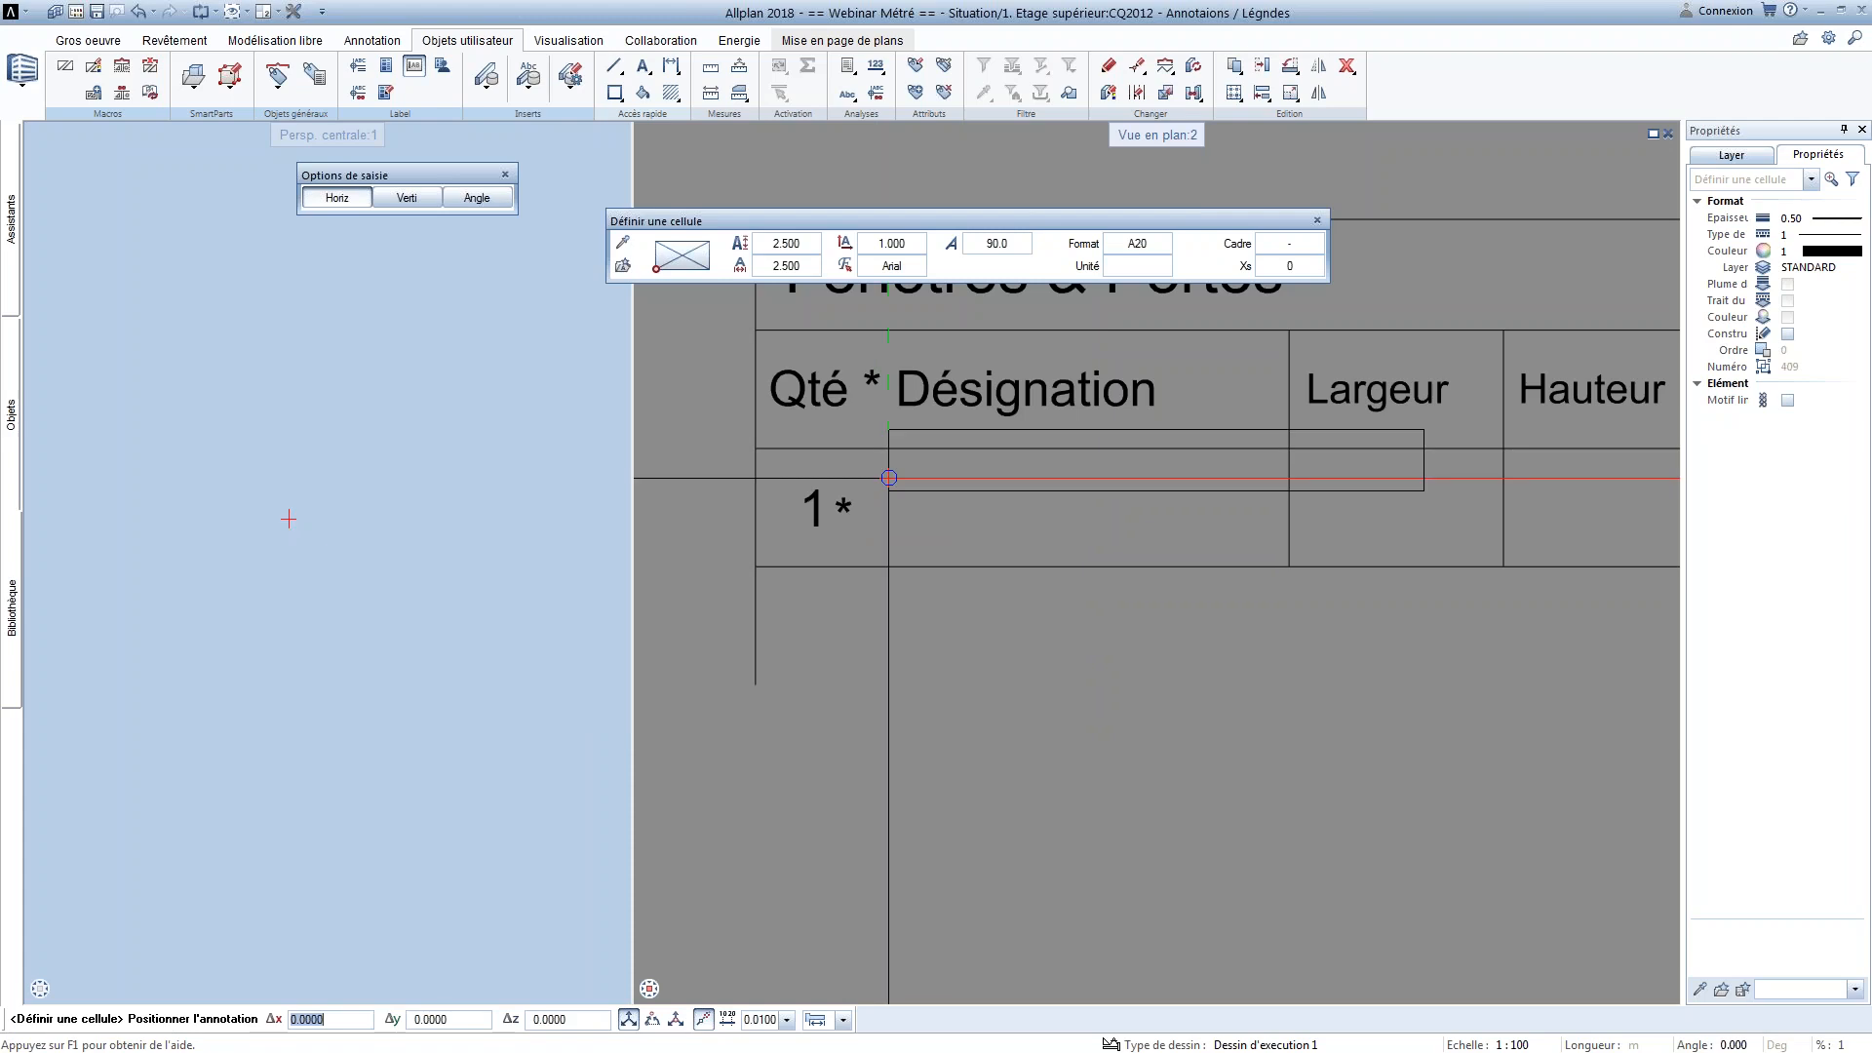
left_click(1157, 245)
type("A15")
key("Return")
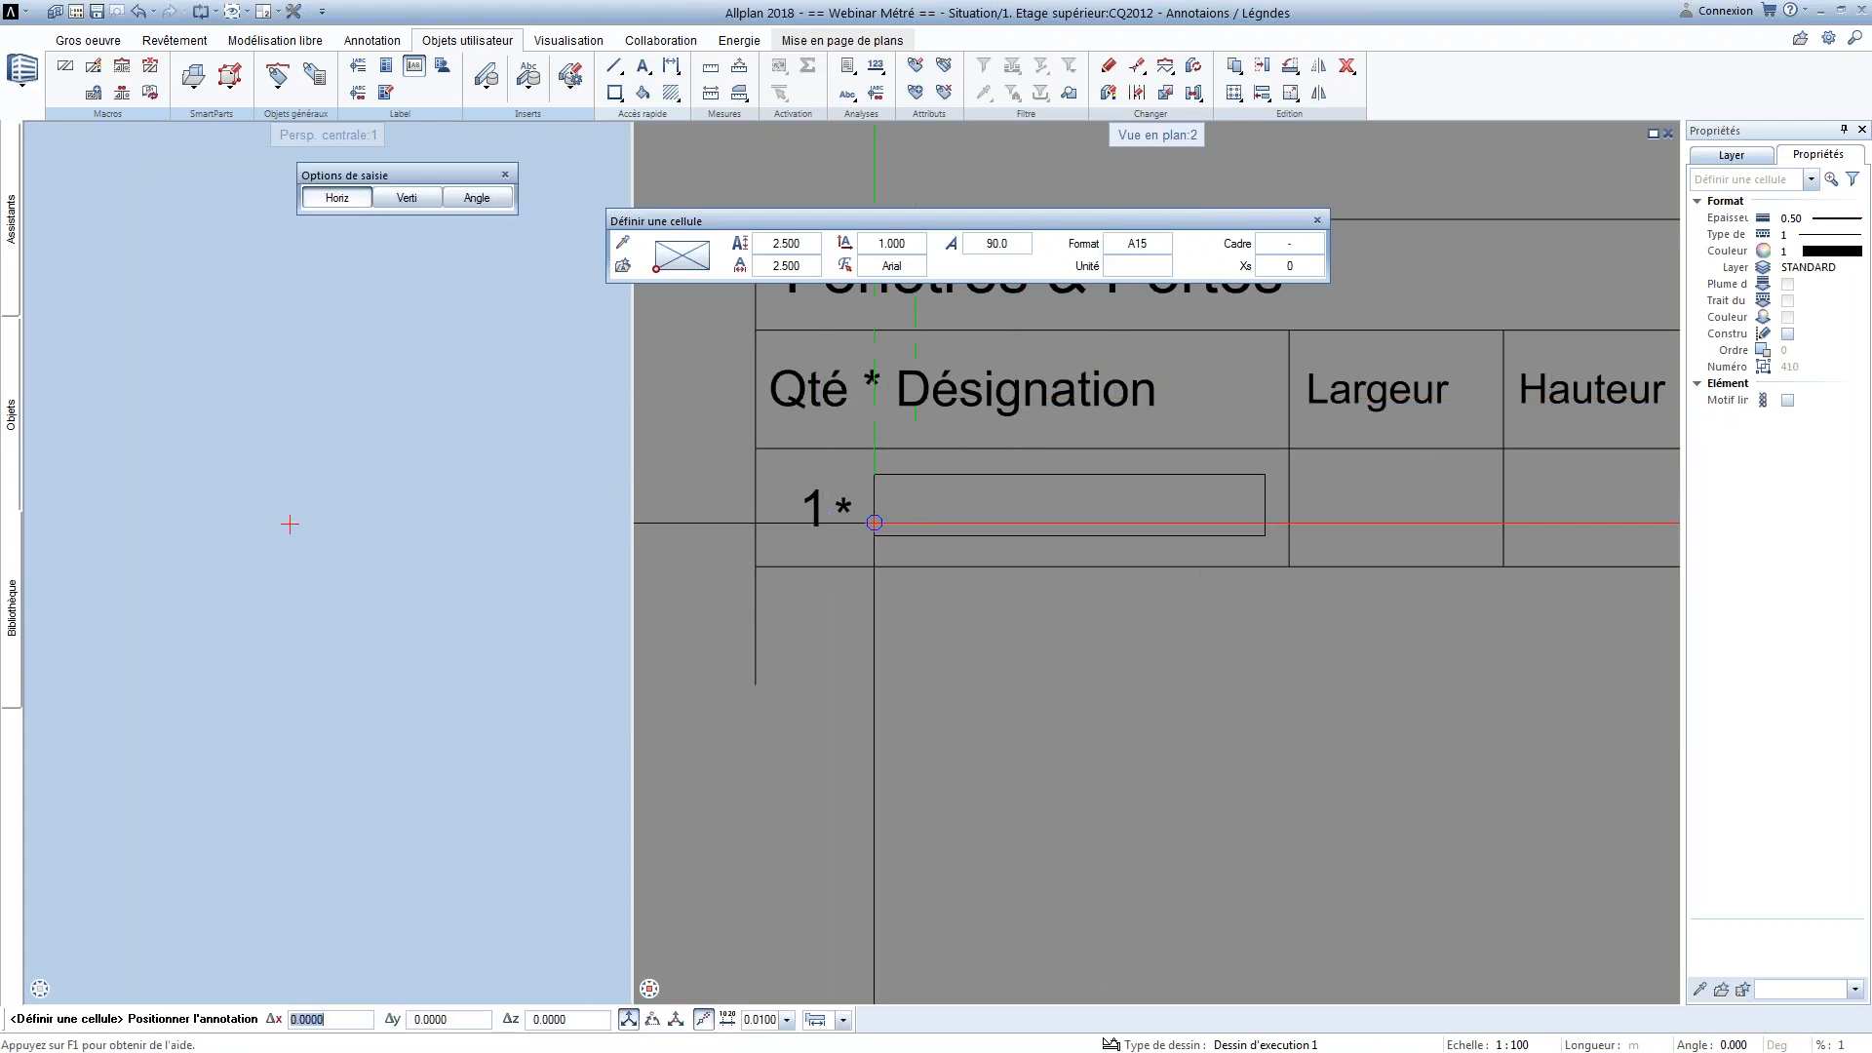
left_click(878, 517)
Assign the Largeur attribute from the Architecture - quantités group to legend cell 3
scroll(857, 585, "down", 3)
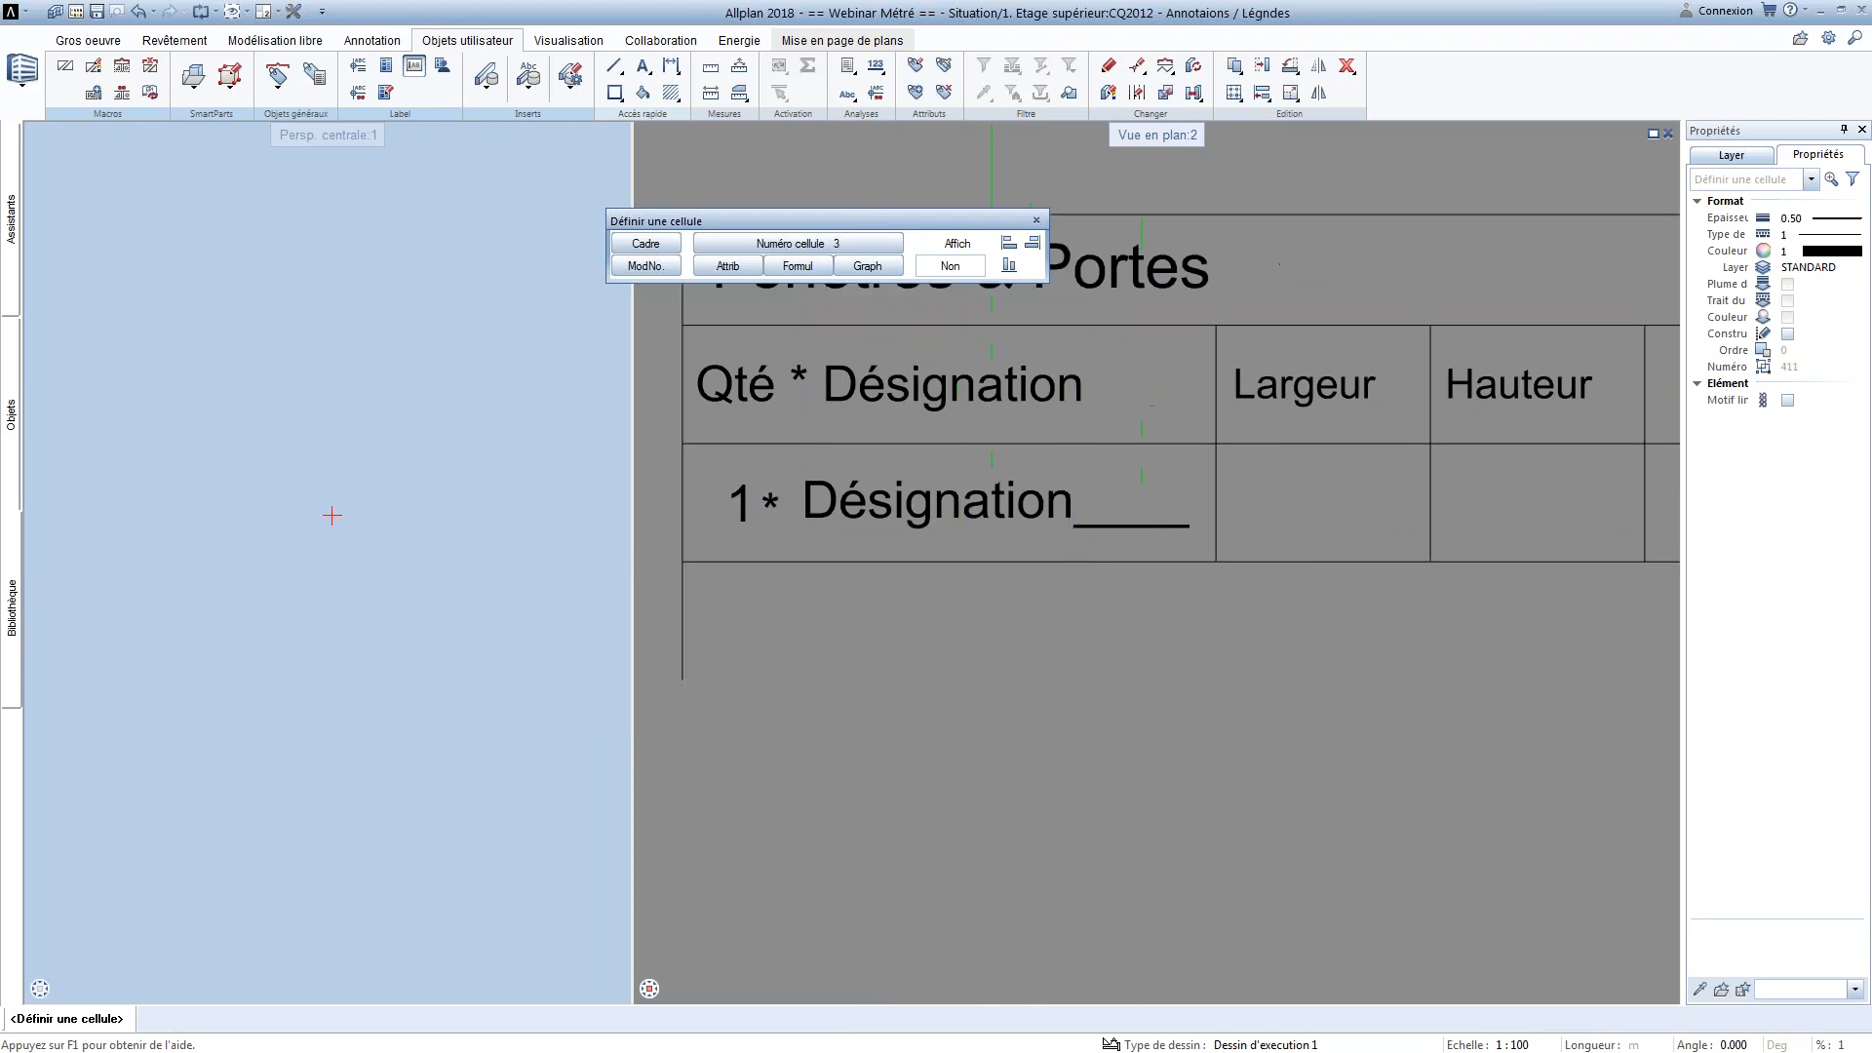
left_click(728, 265)
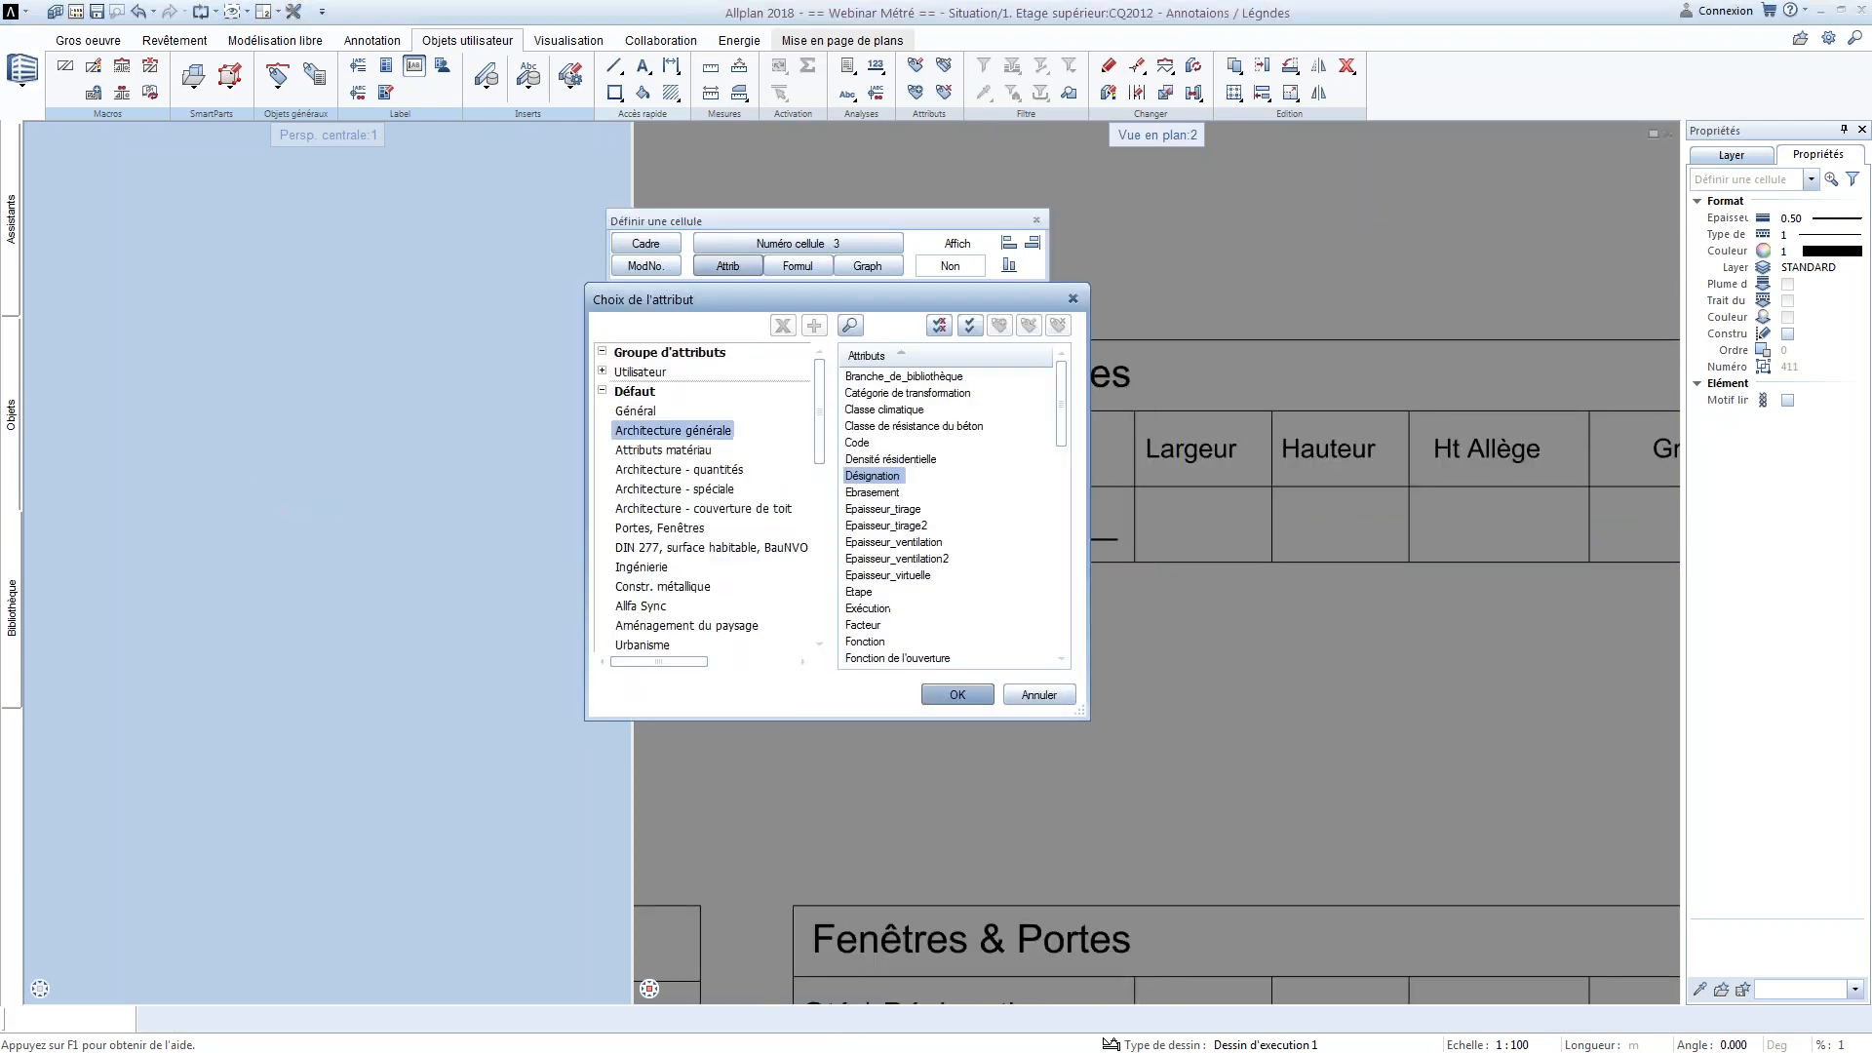
left_click(718, 472)
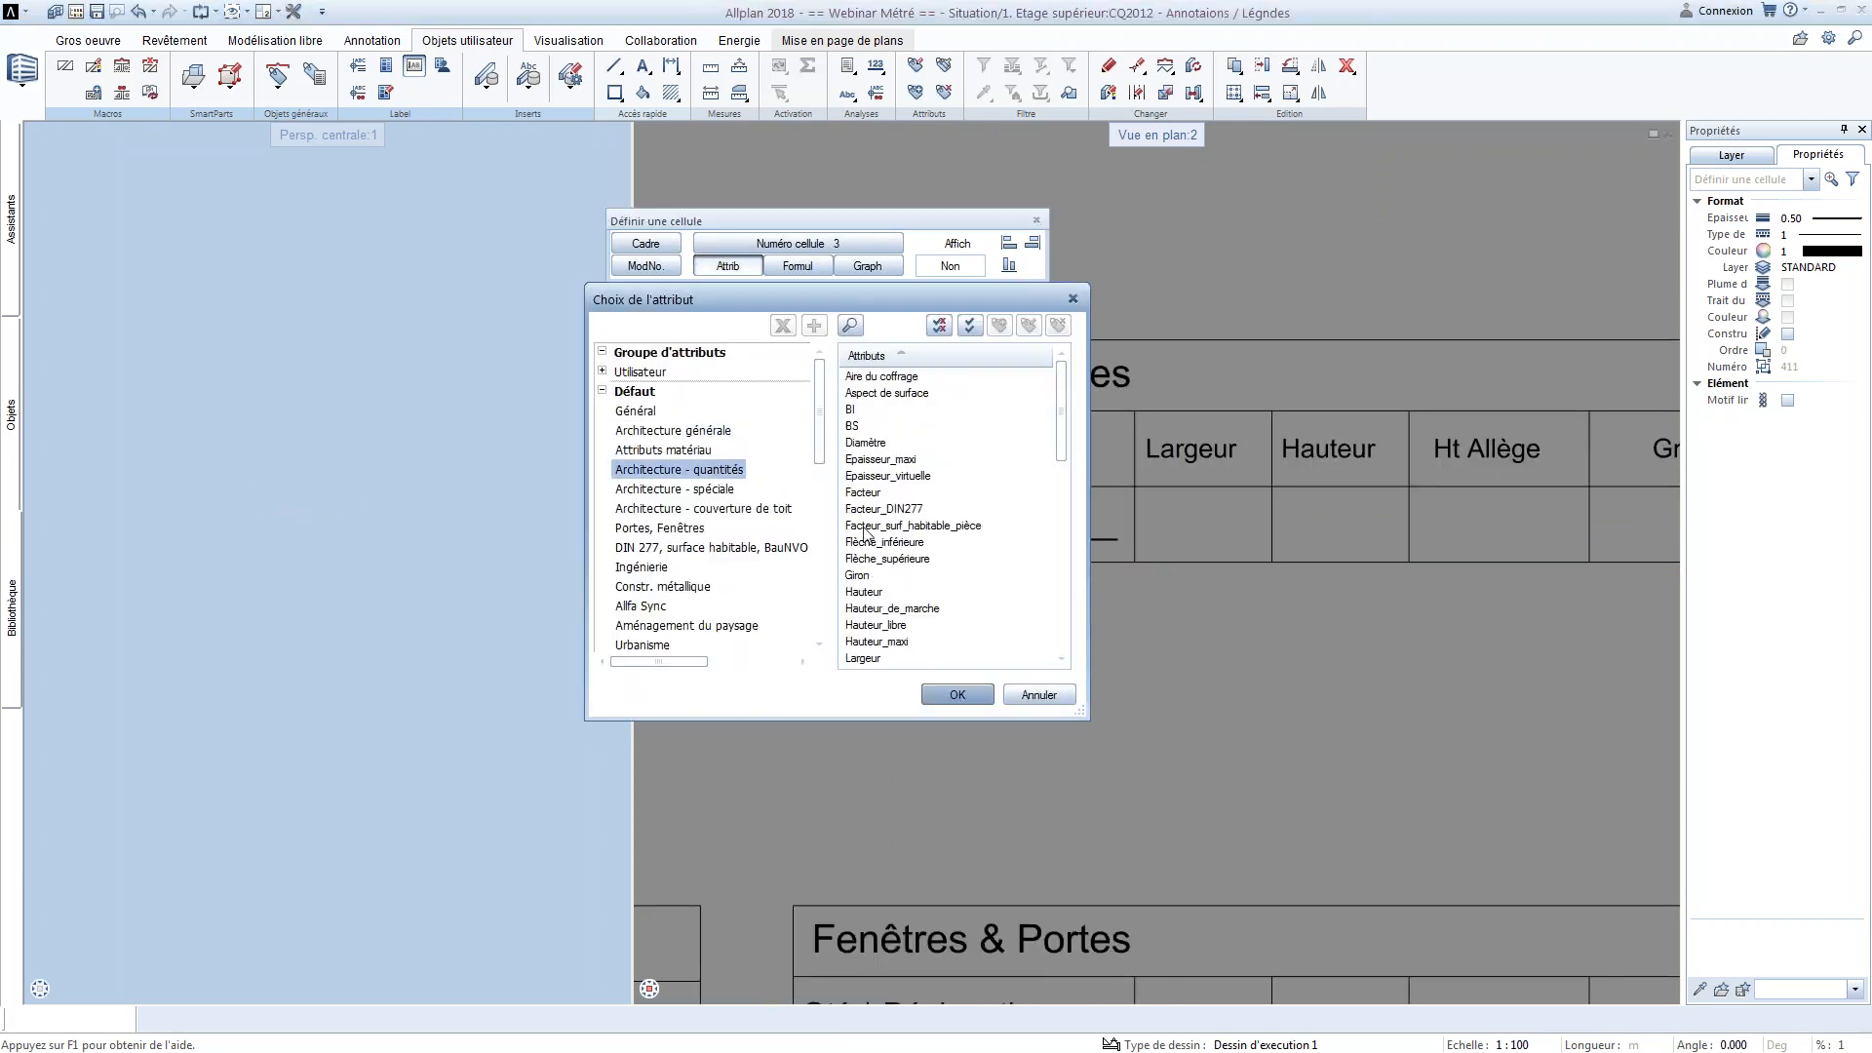
left_click(895, 527)
key("l")
left_click_drag(948, 288, 617, 260)
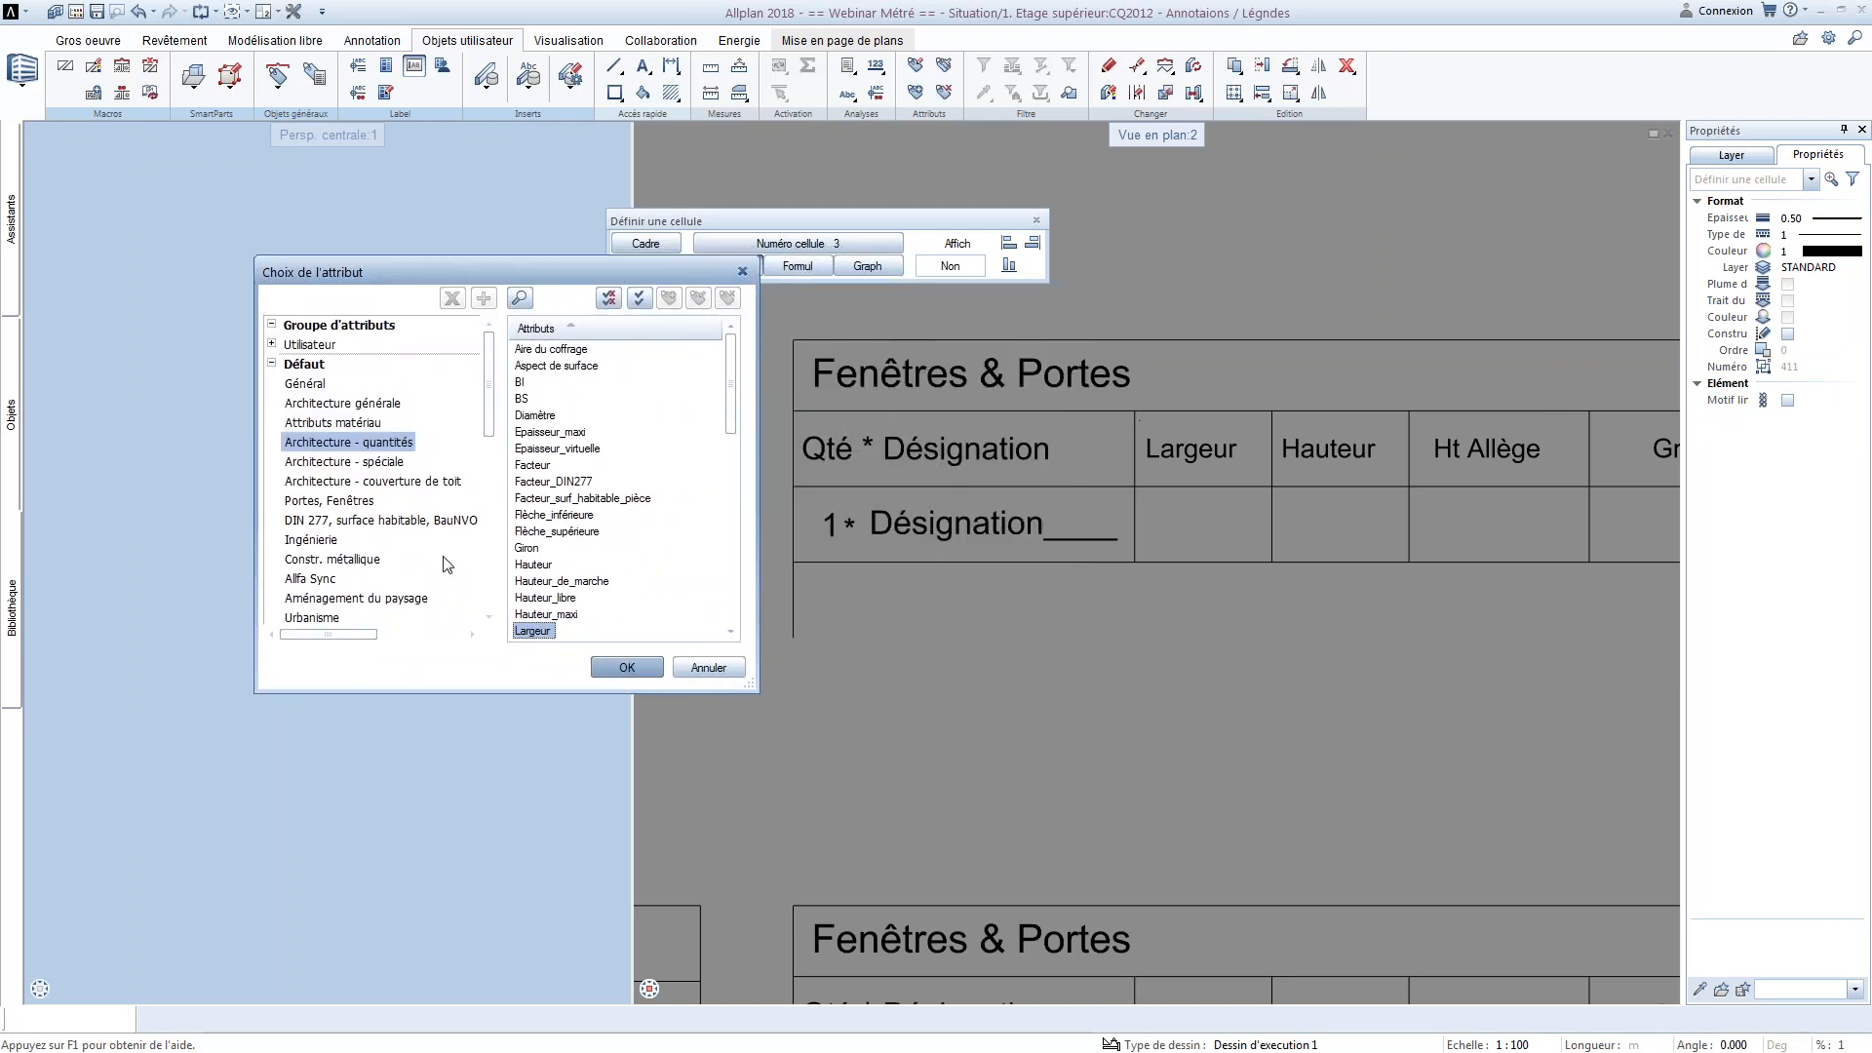
left_click_drag(733, 424, 732, 463)
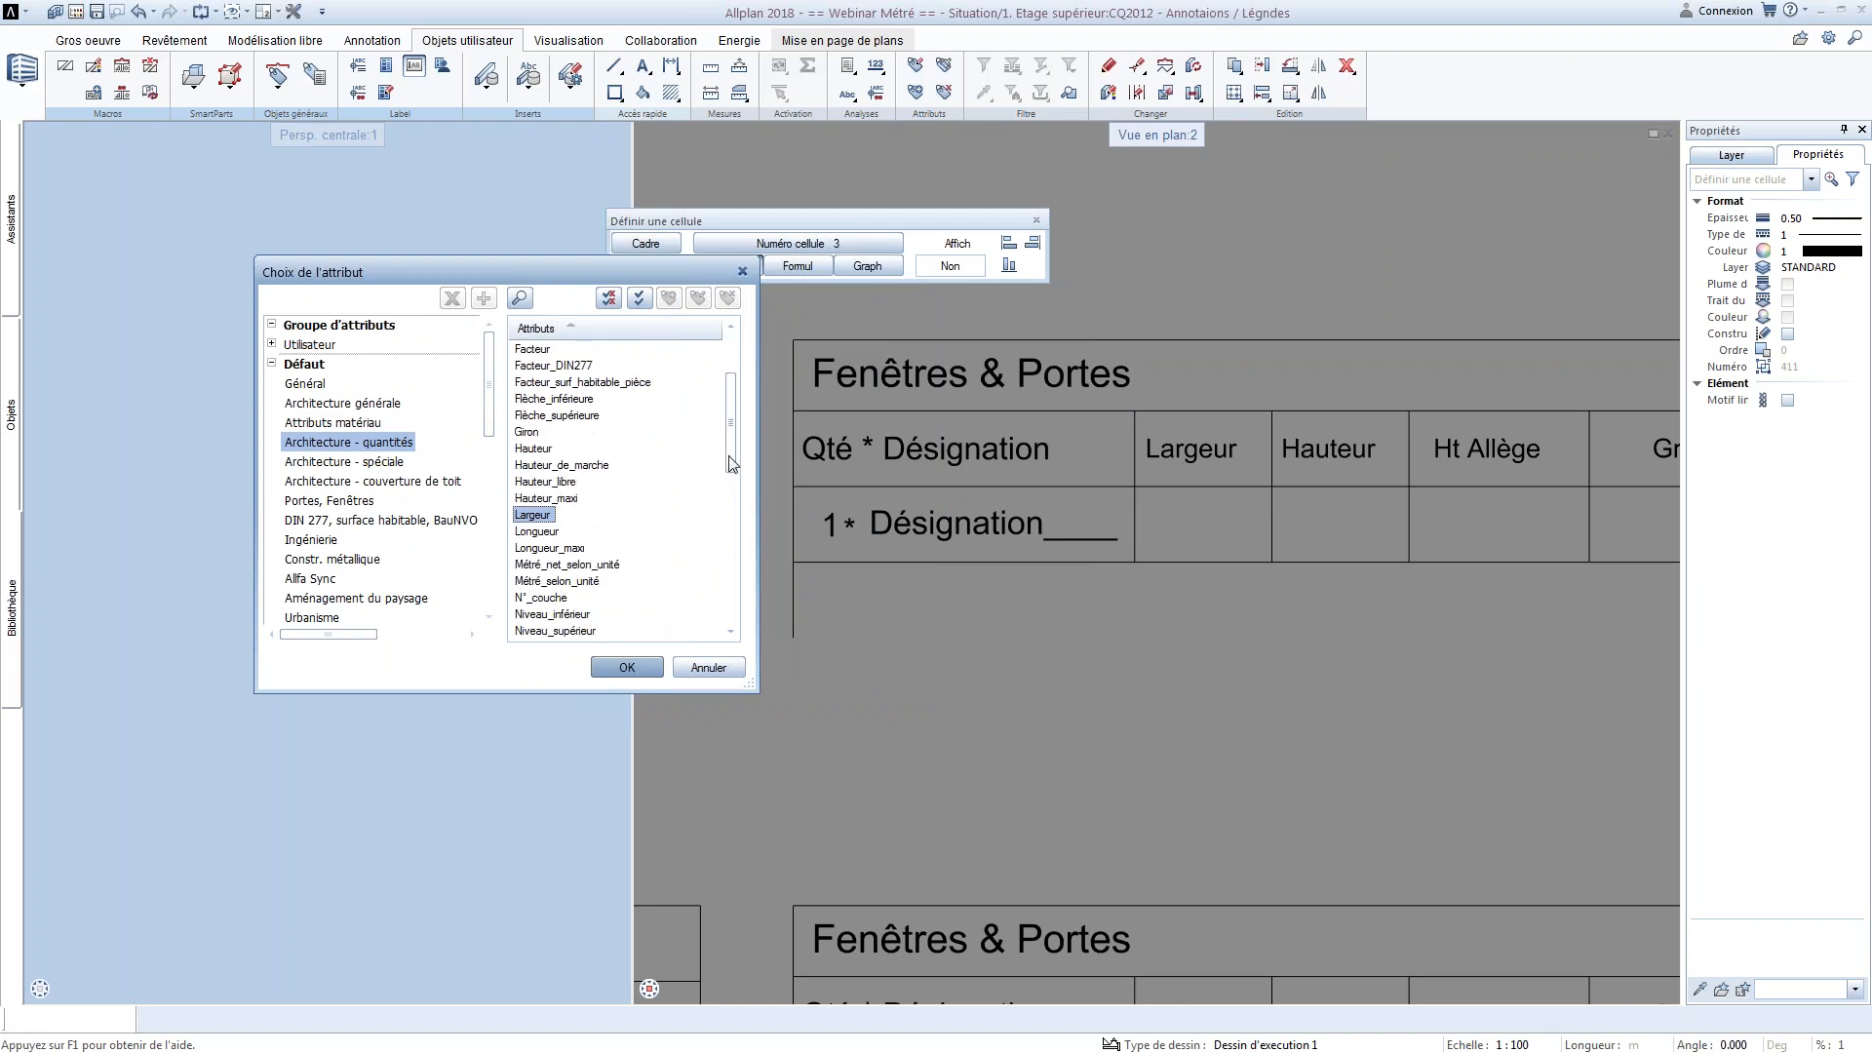
left_click(536, 514)
left_click(627, 667)
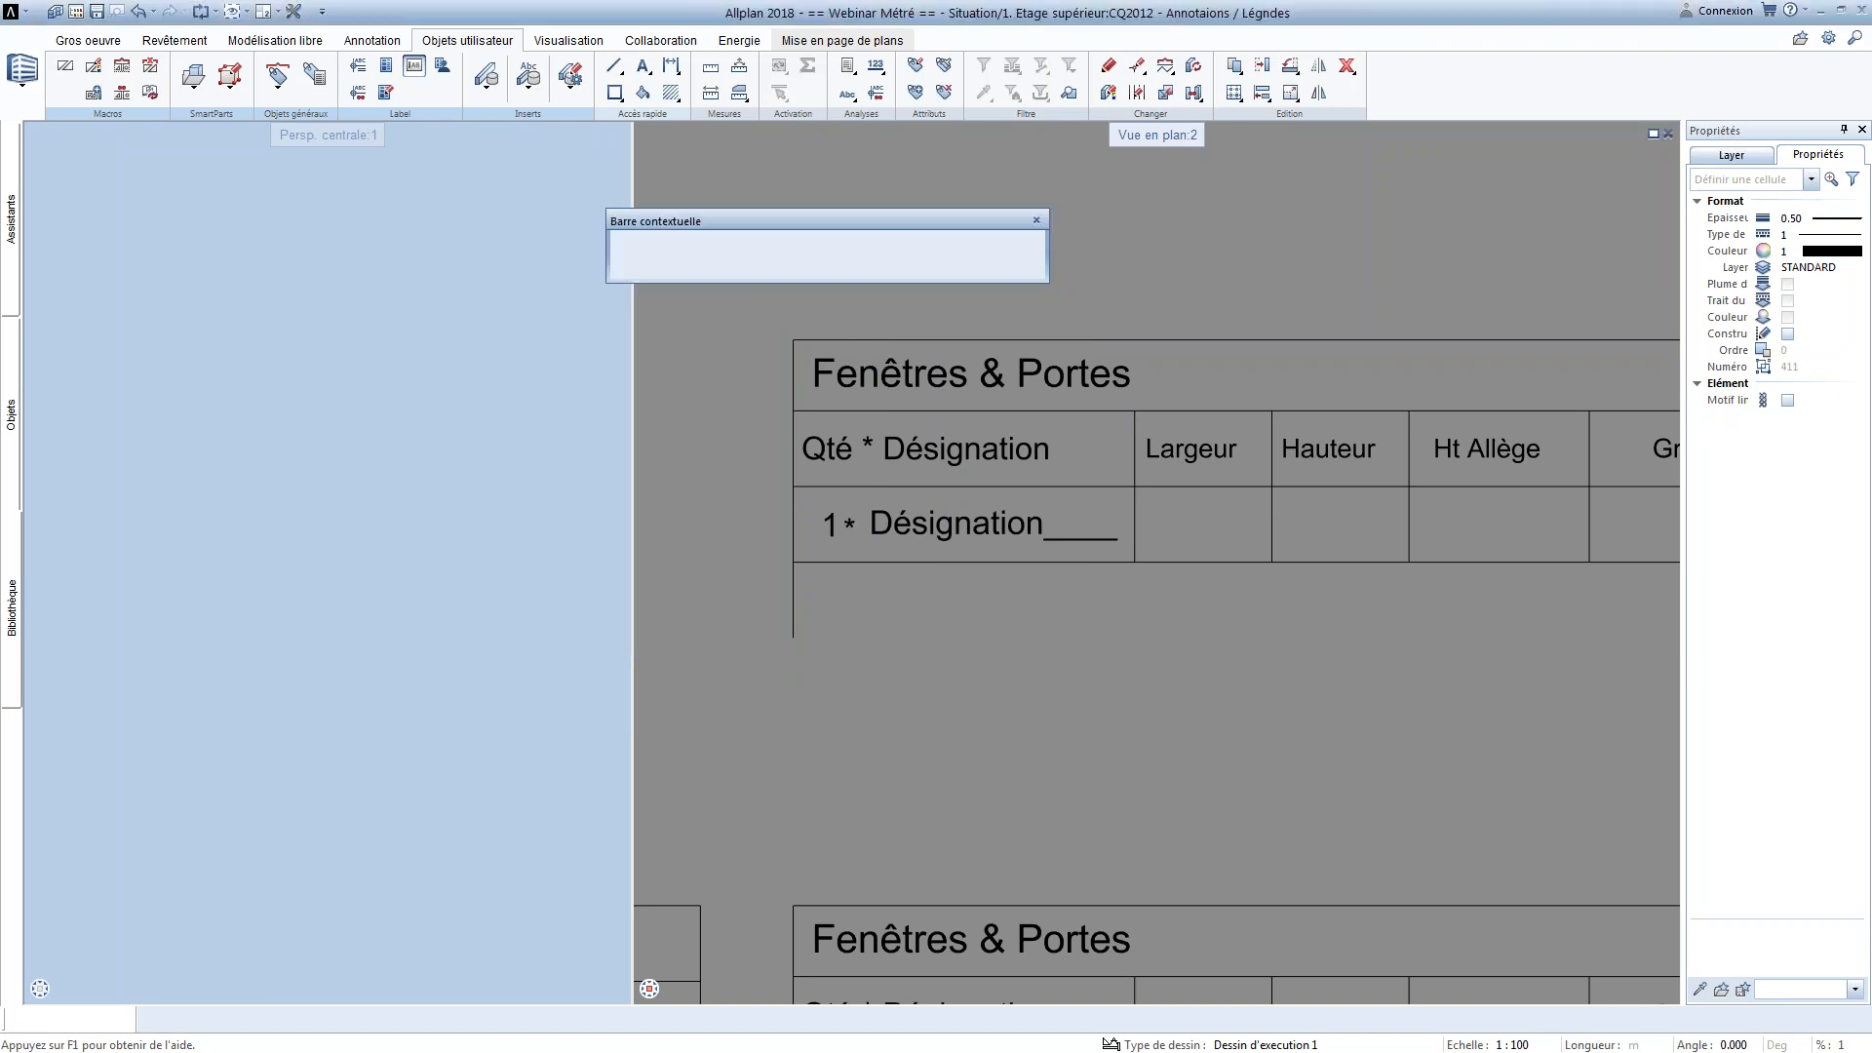
Anchor the Largeur text at its centre and place it at the midpoint of the empty box under the Largeur heading
middle_click_drag(1203, 522, 1021, 540)
left_click(683, 257)
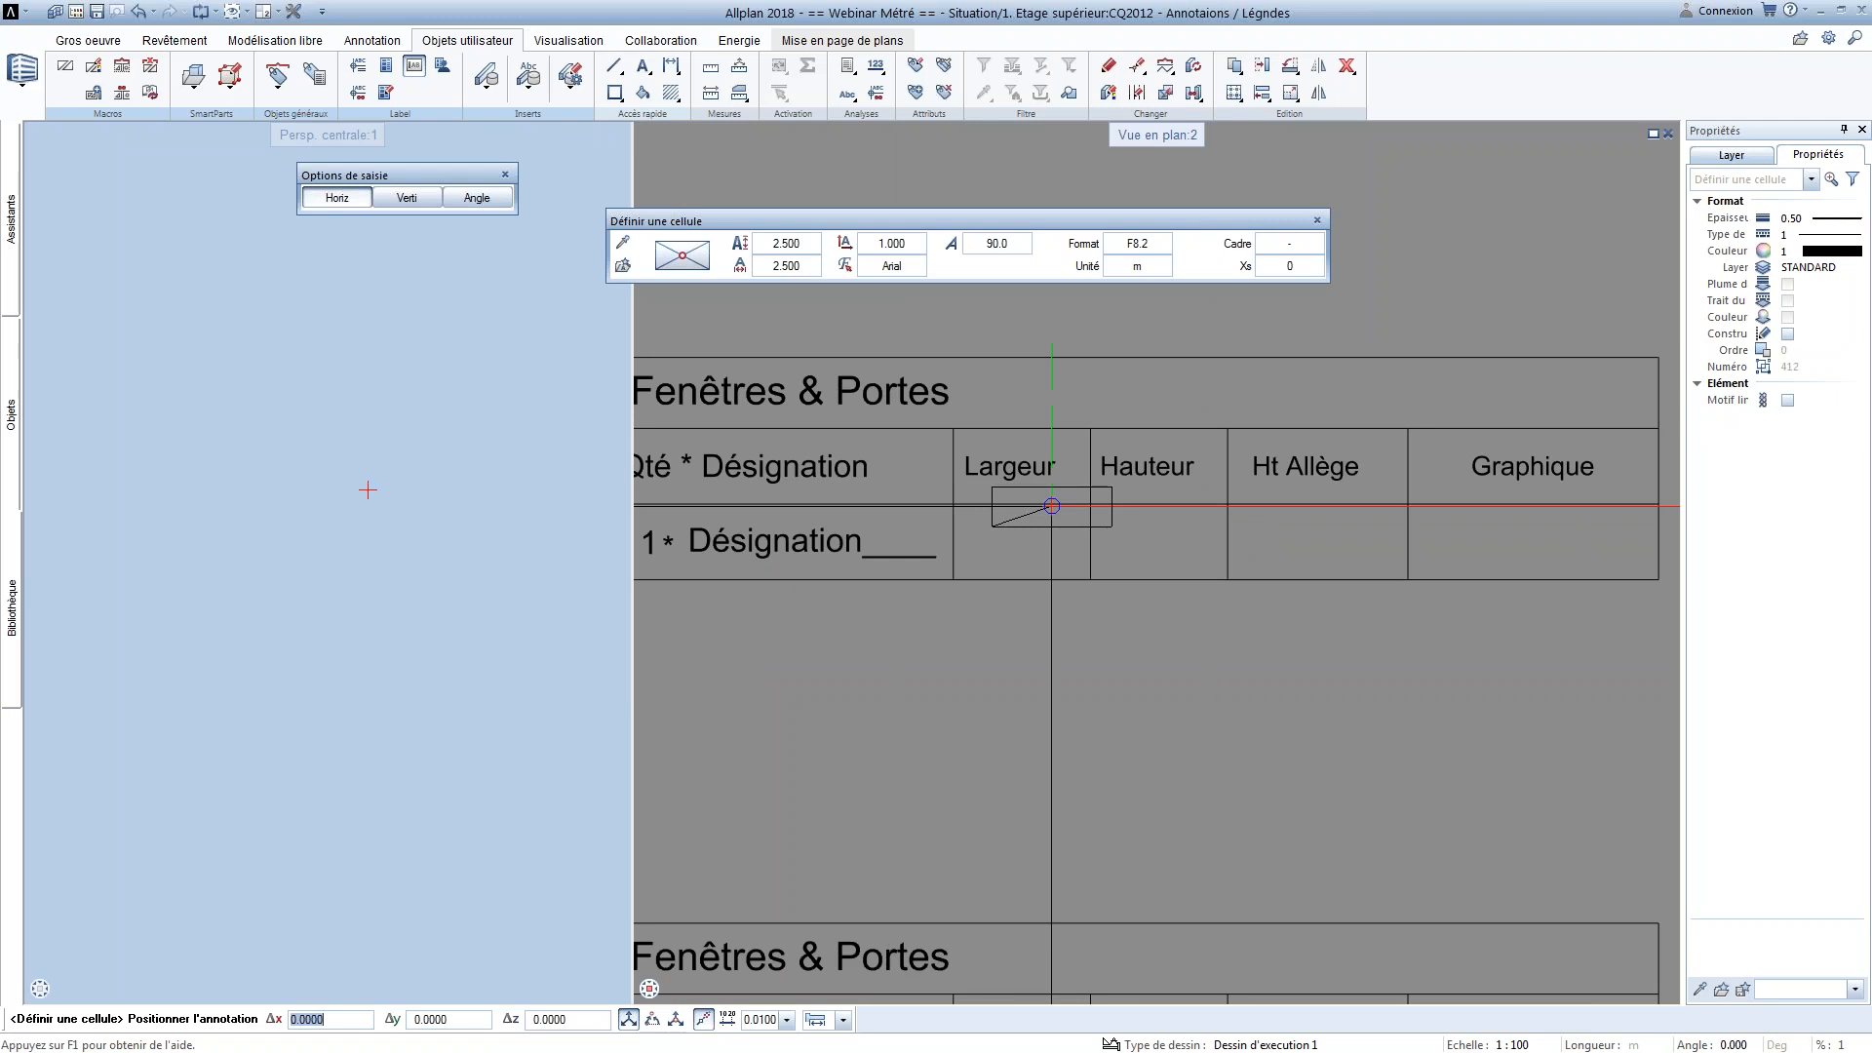
right_click(955, 578)
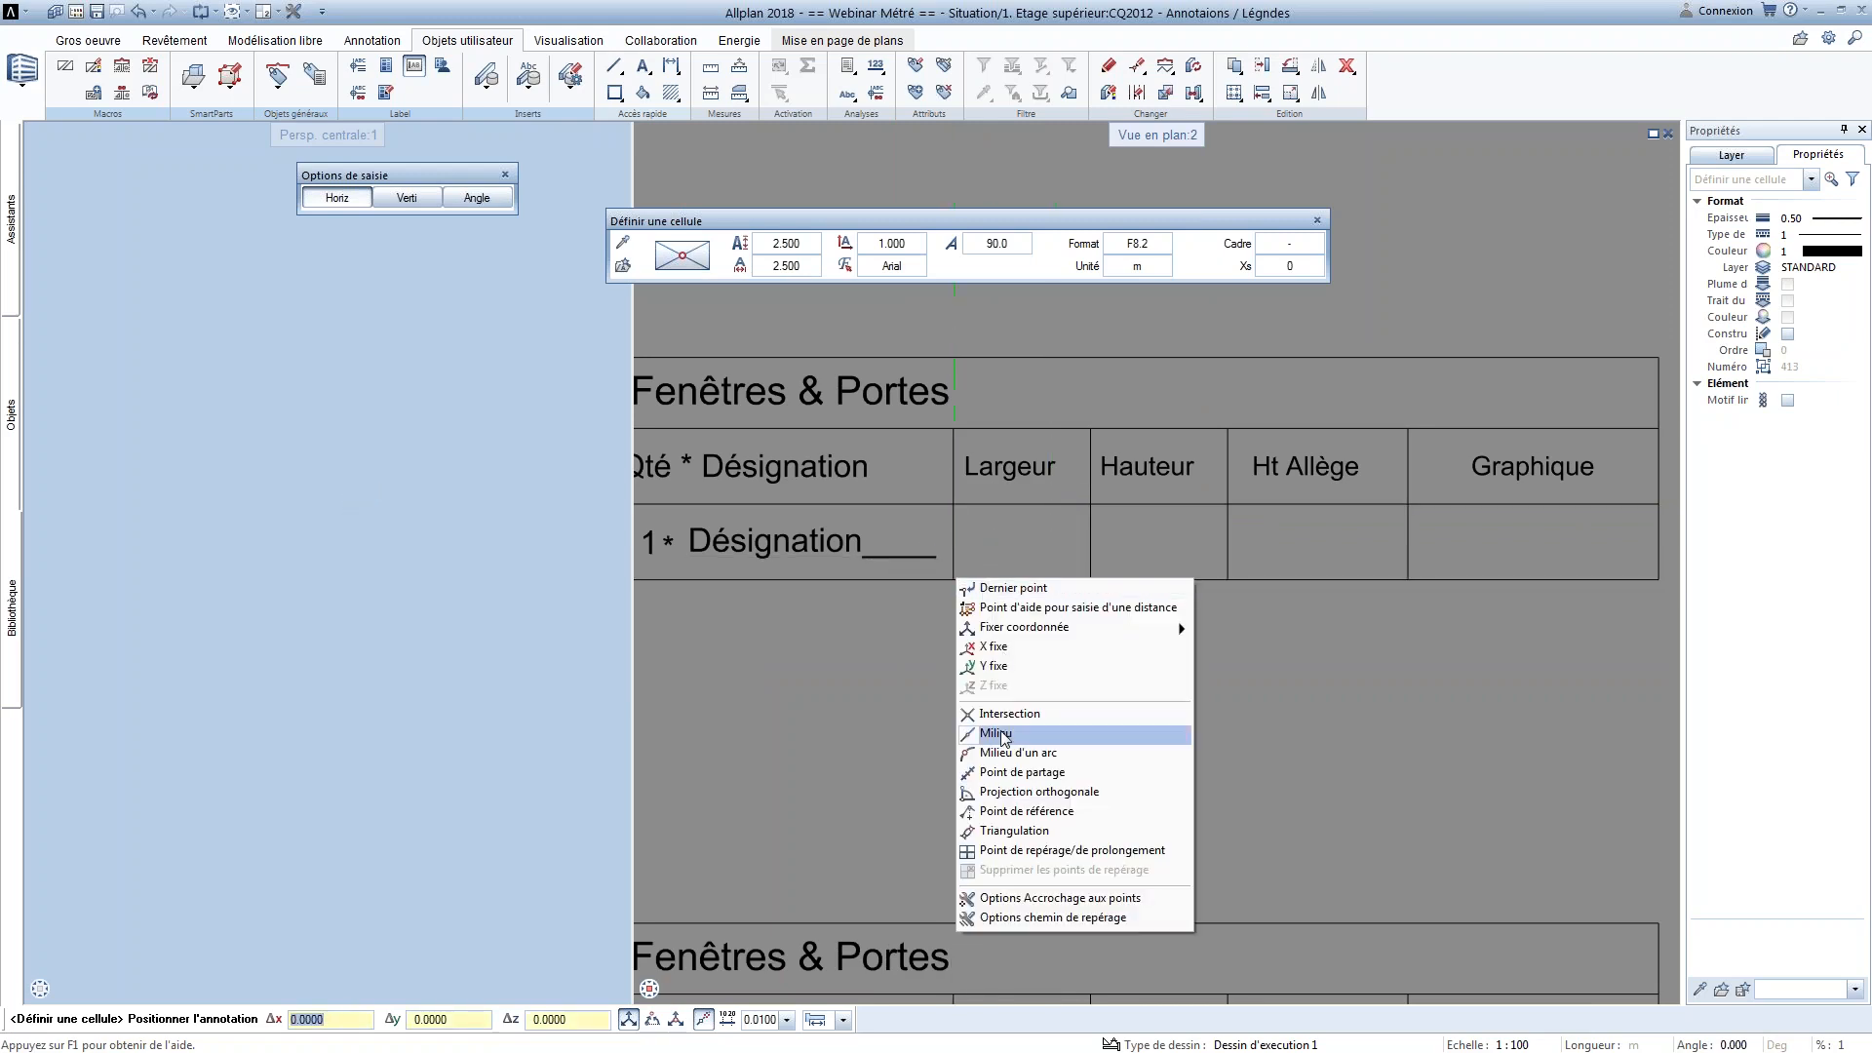
left_click(1002, 734)
left_click(1024, 538)
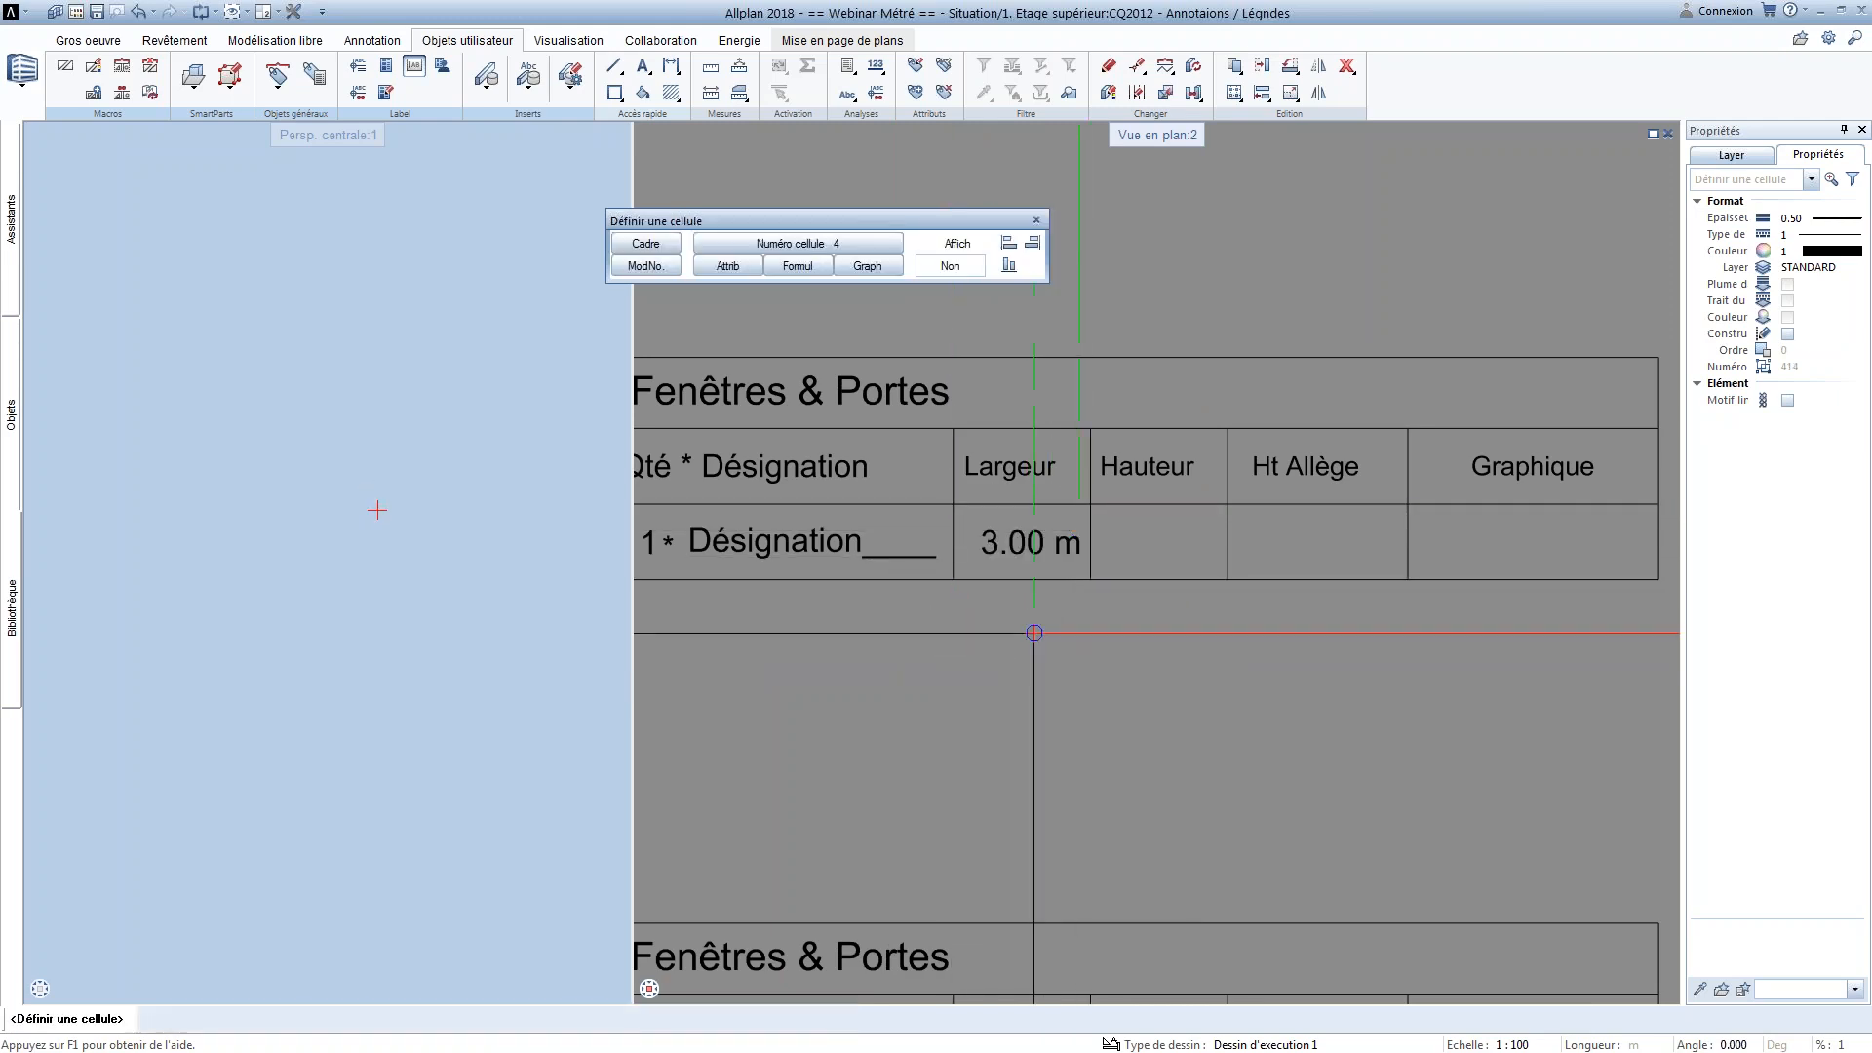
Define legend cell 4 with the Hauteur attribute and place it at the midpoint of the empty box under the Hauteur heading
left_click(727, 265)
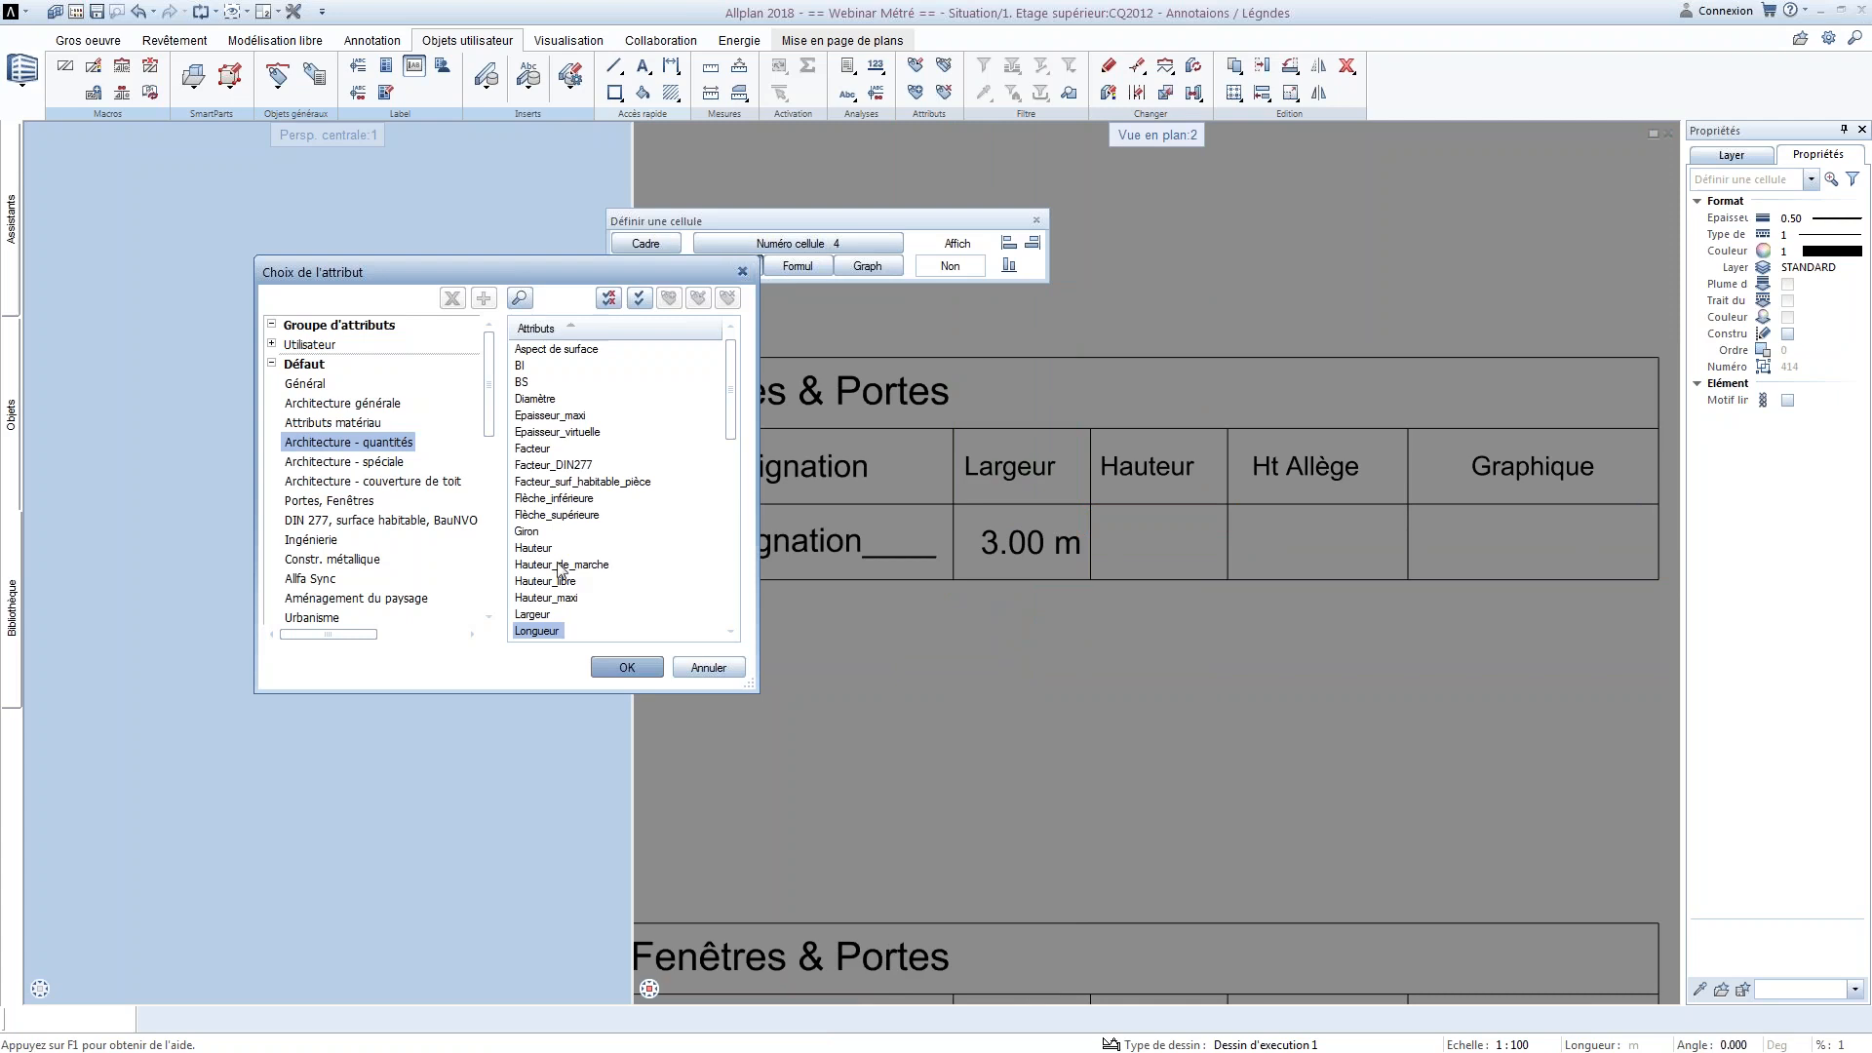
left_click(557, 598)
scroll(561, 602, "down", 2)
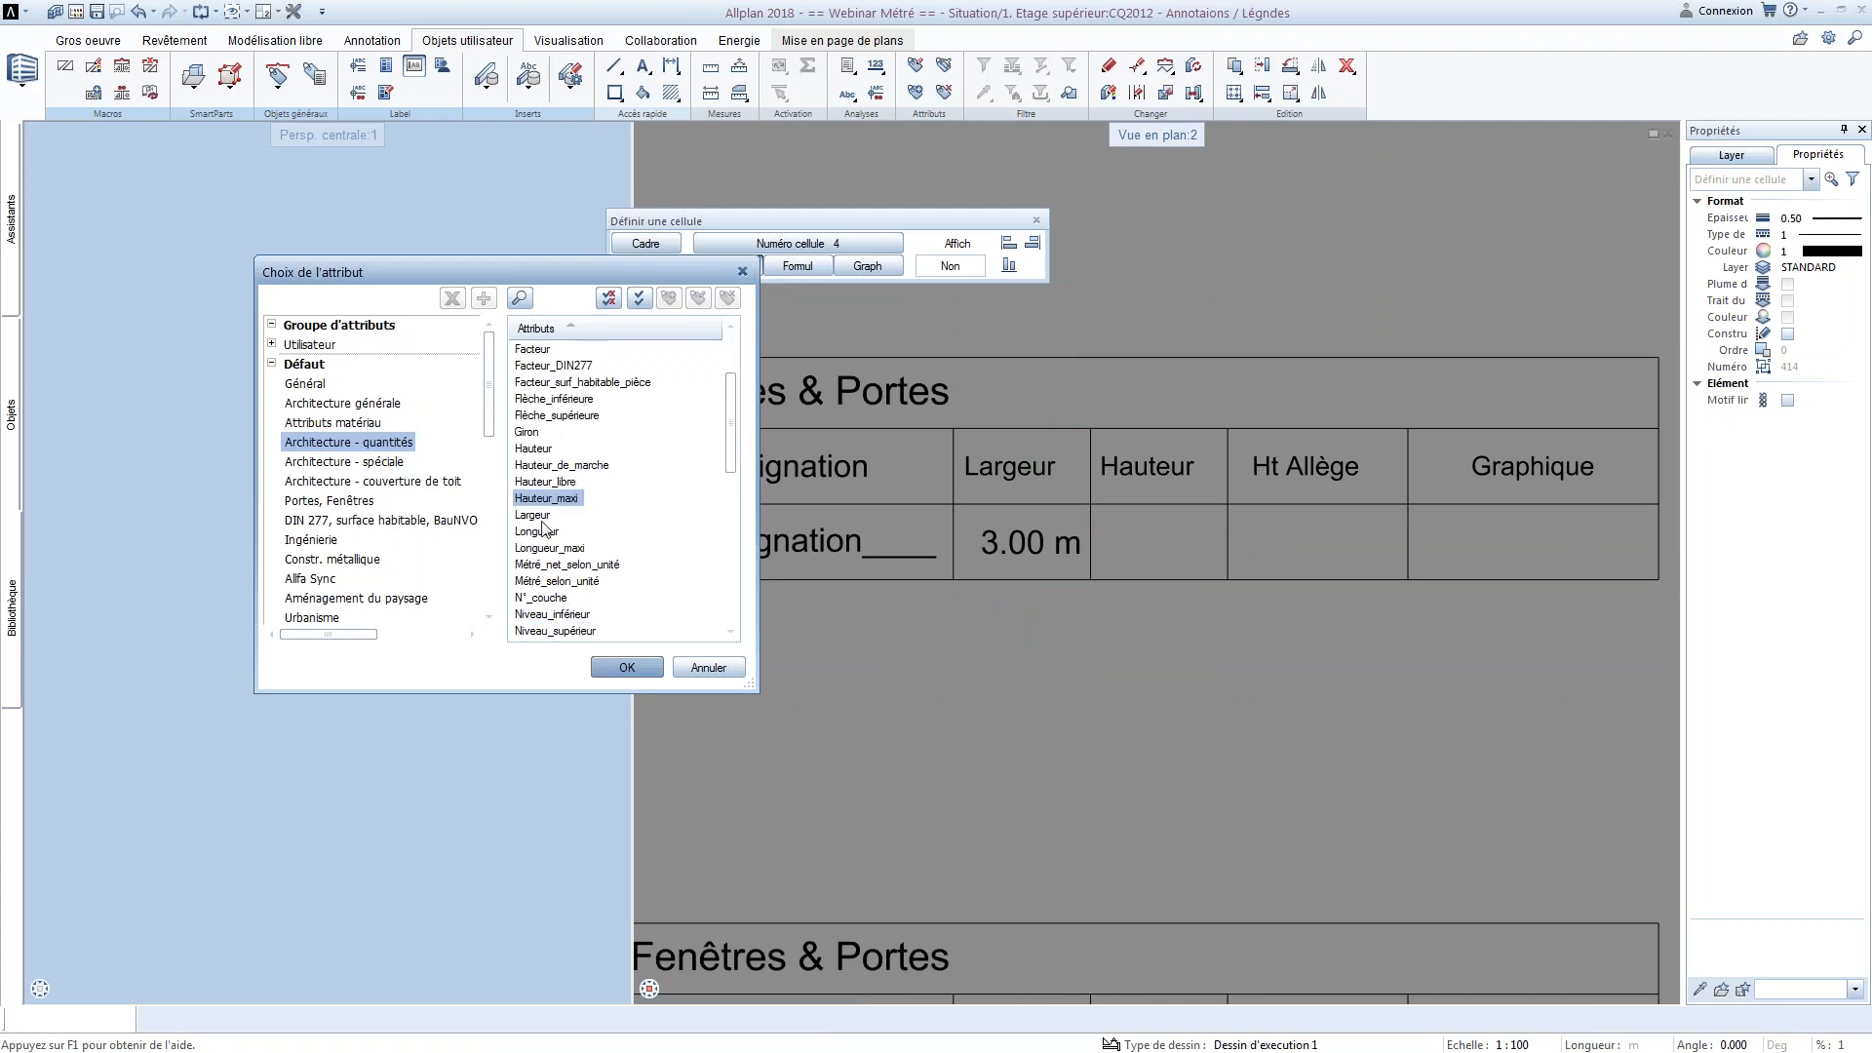
left_click(534, 449)
left_click(627, 667)
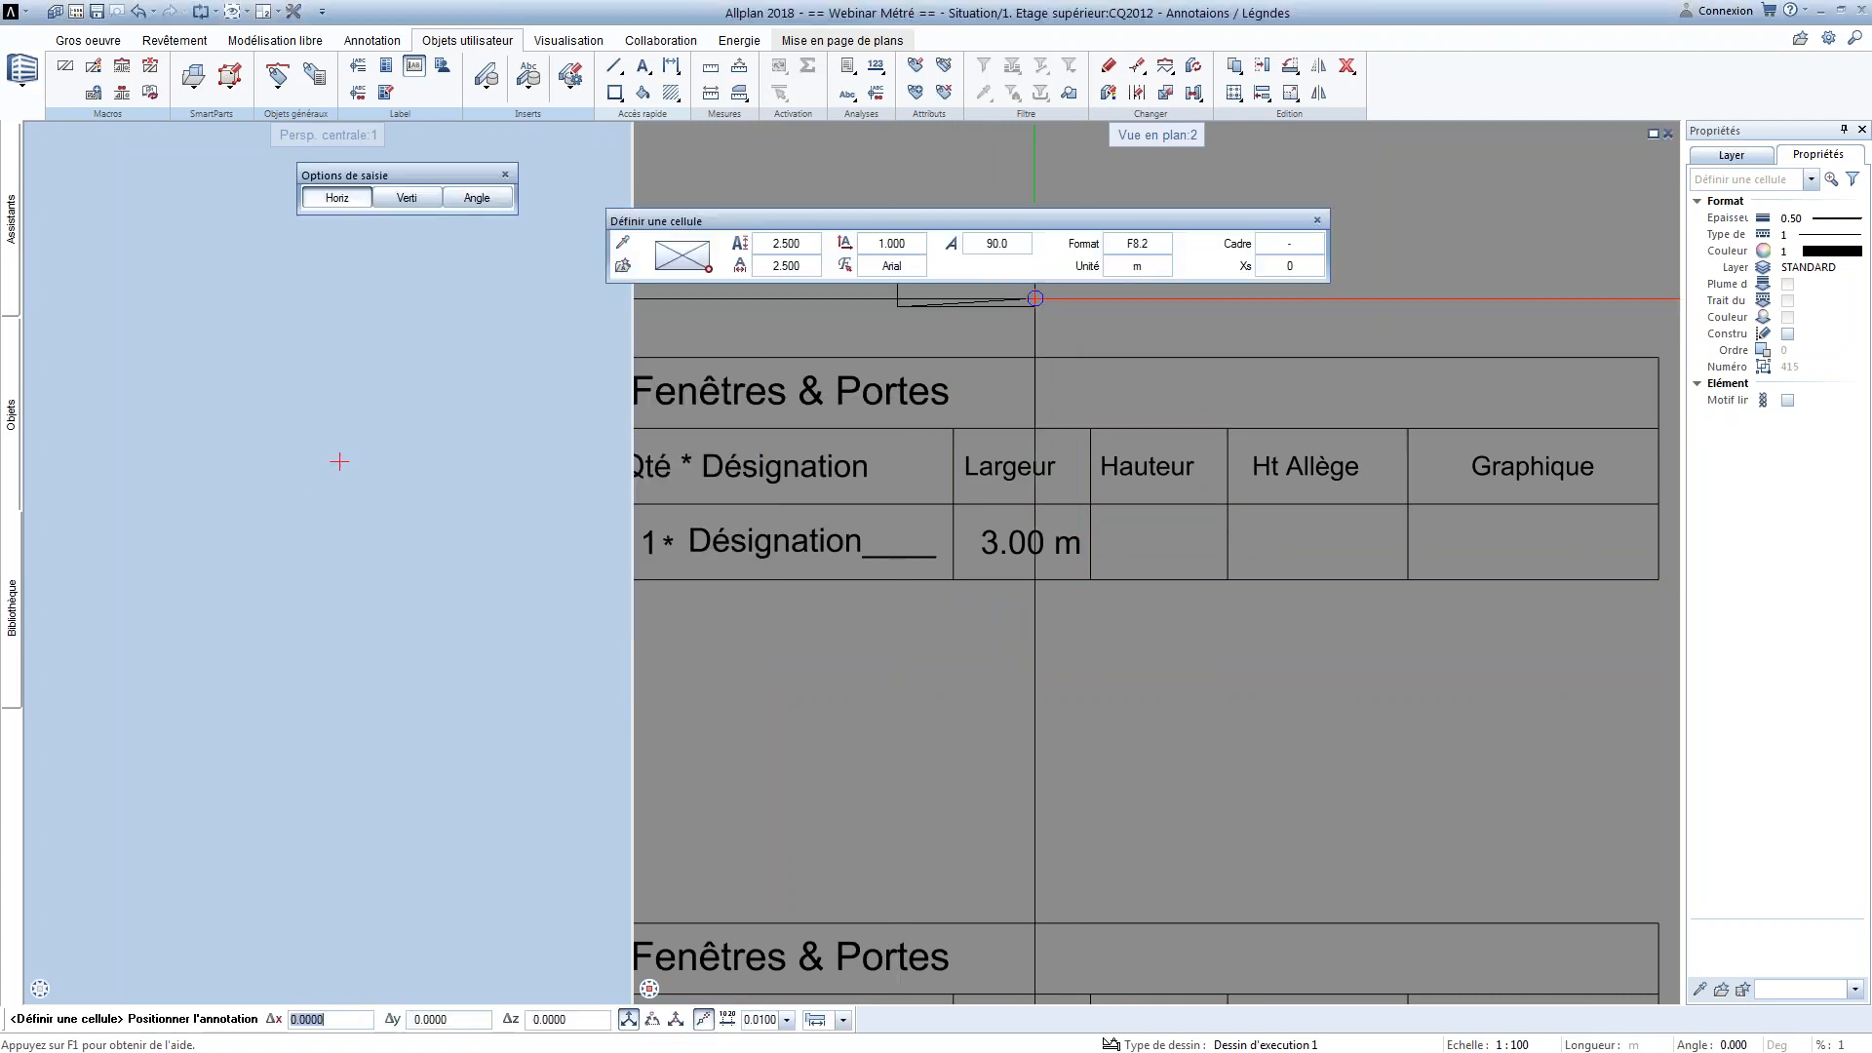
right_click(1090, 583)
left_click(1142, 741)
left_click(1228, 505)
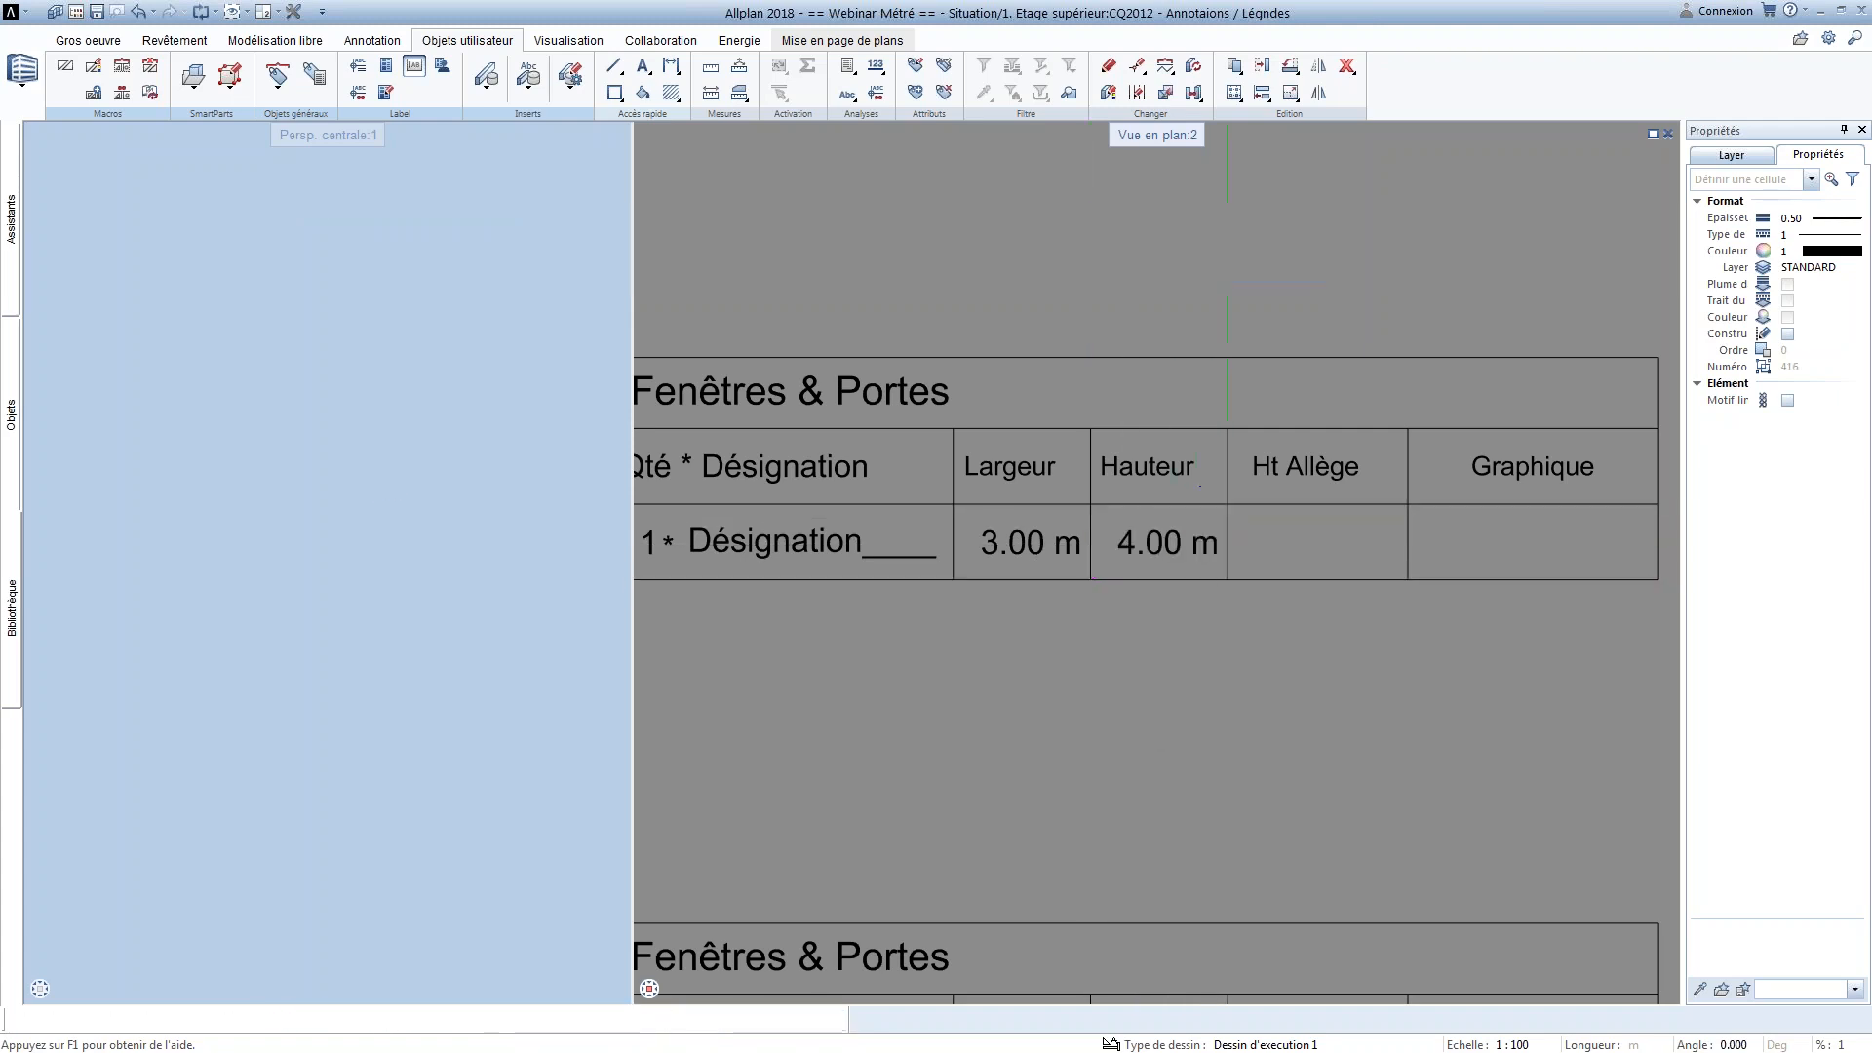
Start a formula for legend cell 5, consult the syntax help on conditions, and begin the expression with _IF_(
middle_click_drag(1312, 534, 1139, 528)
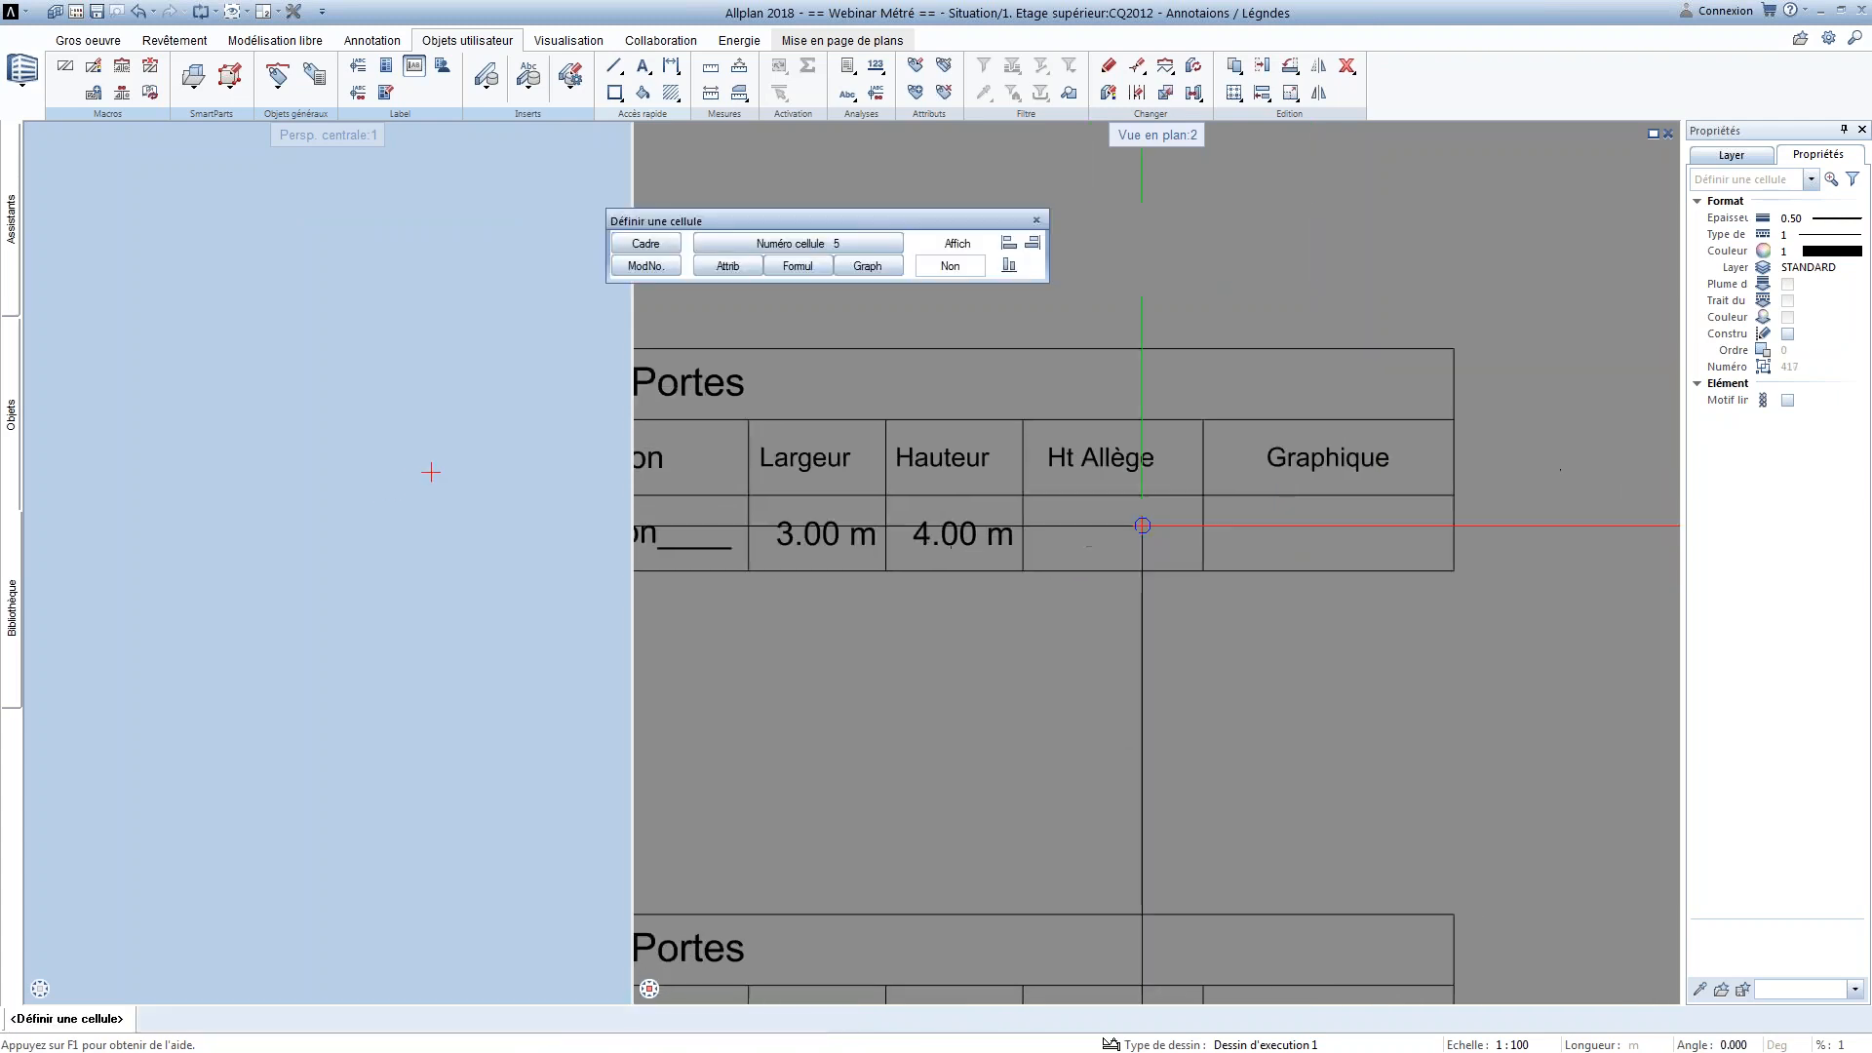
middle_click_drag(917, 620, 1018, 510)
scroll(1036, 527, "up", 2)
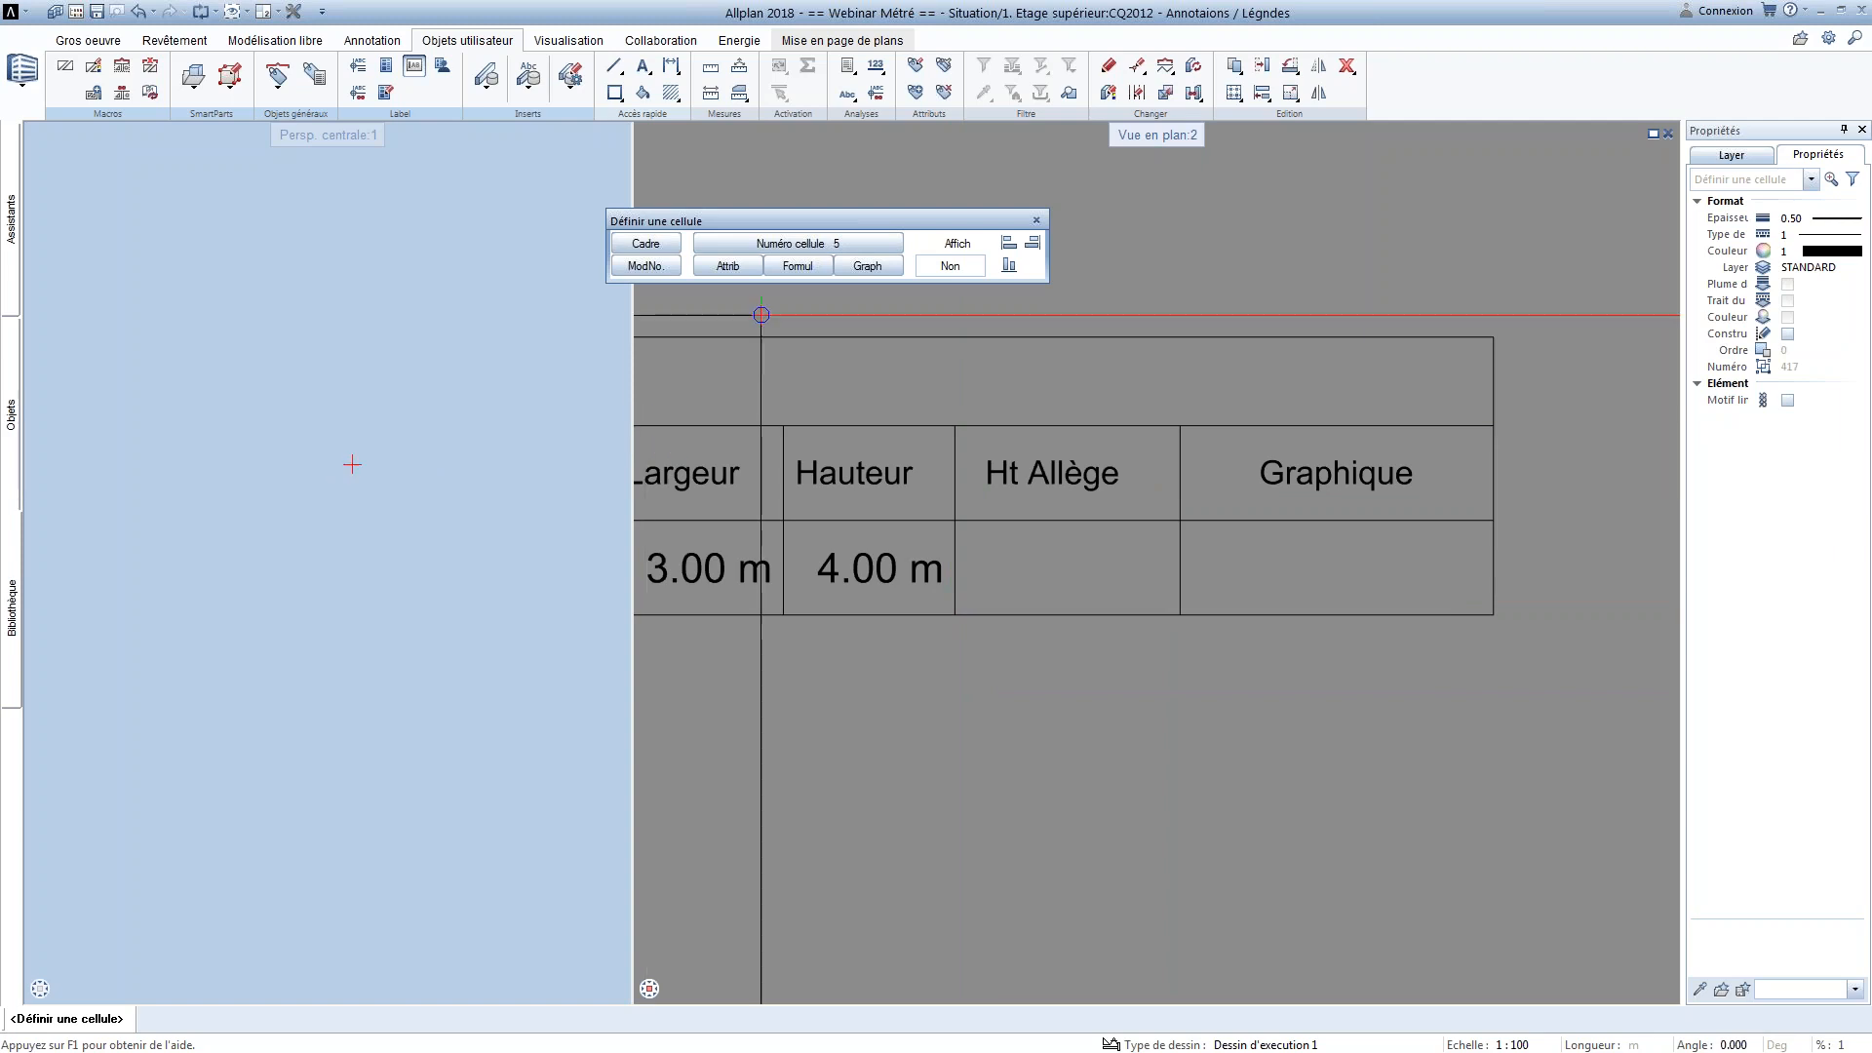
left_click(798, 266)
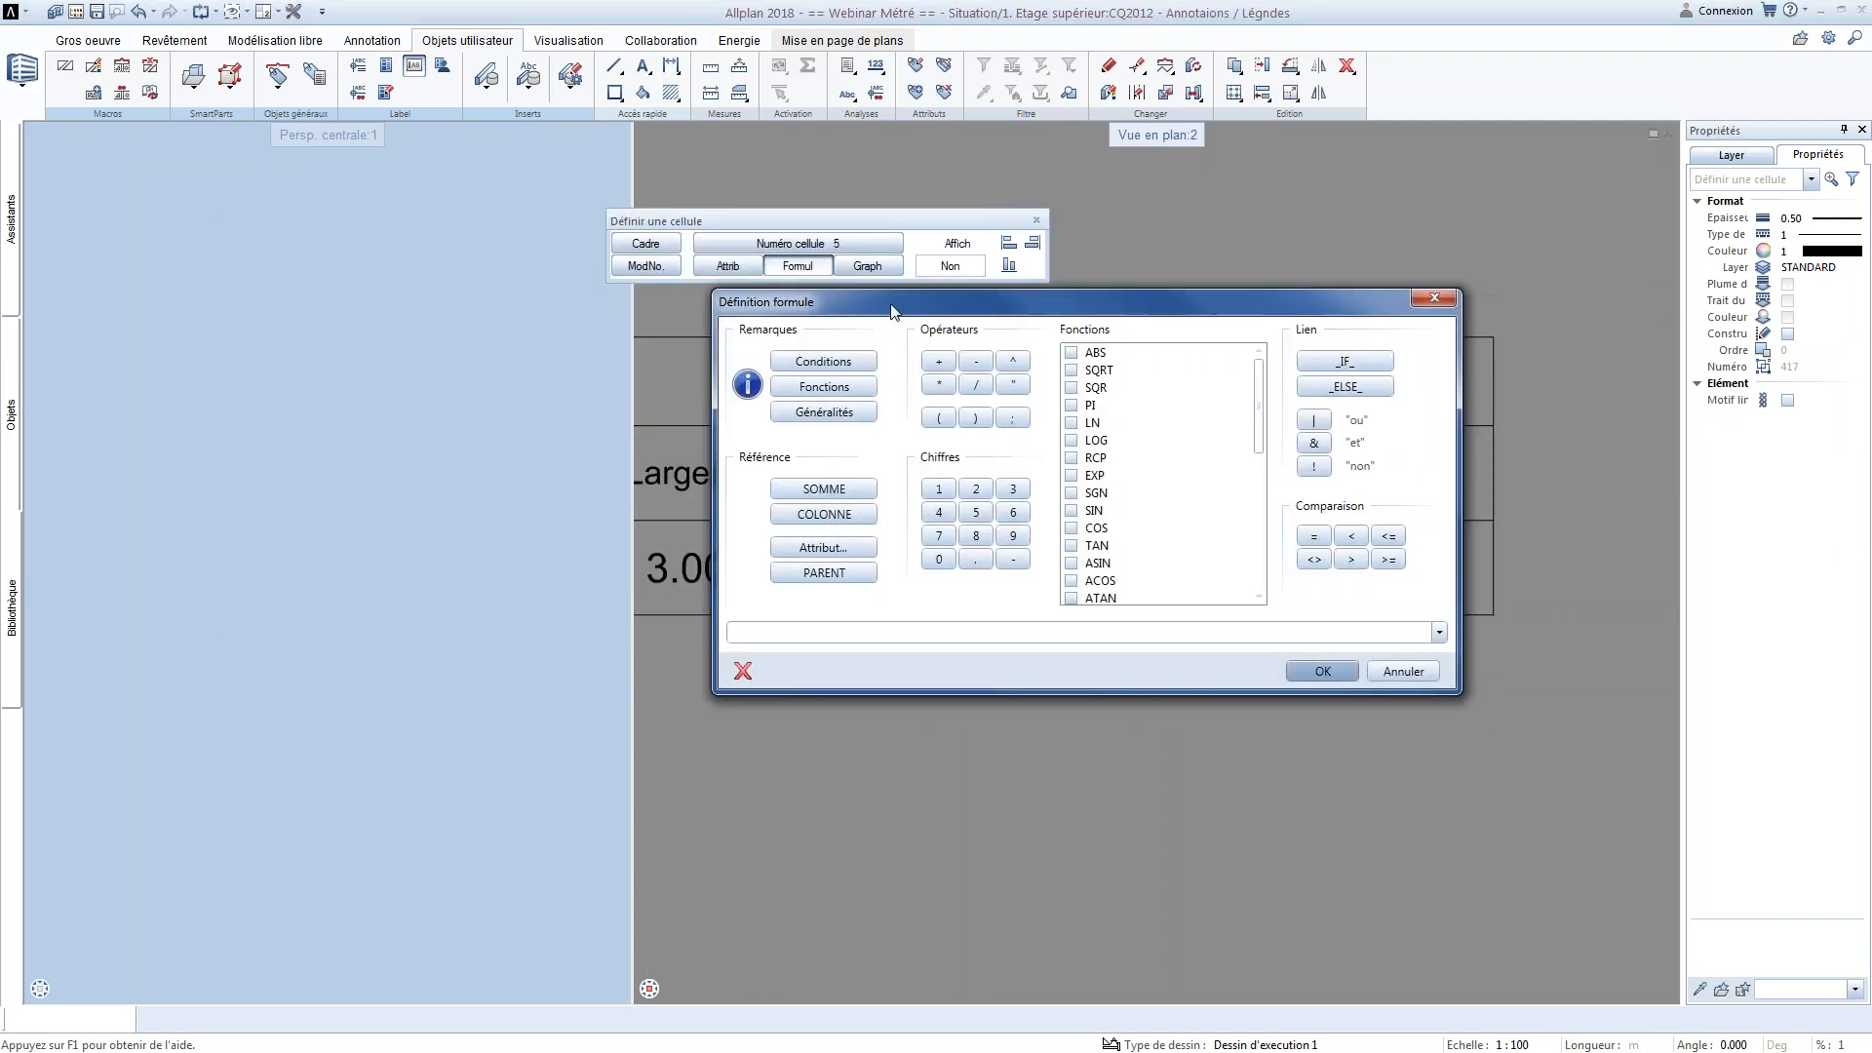
left_click(809, 365)
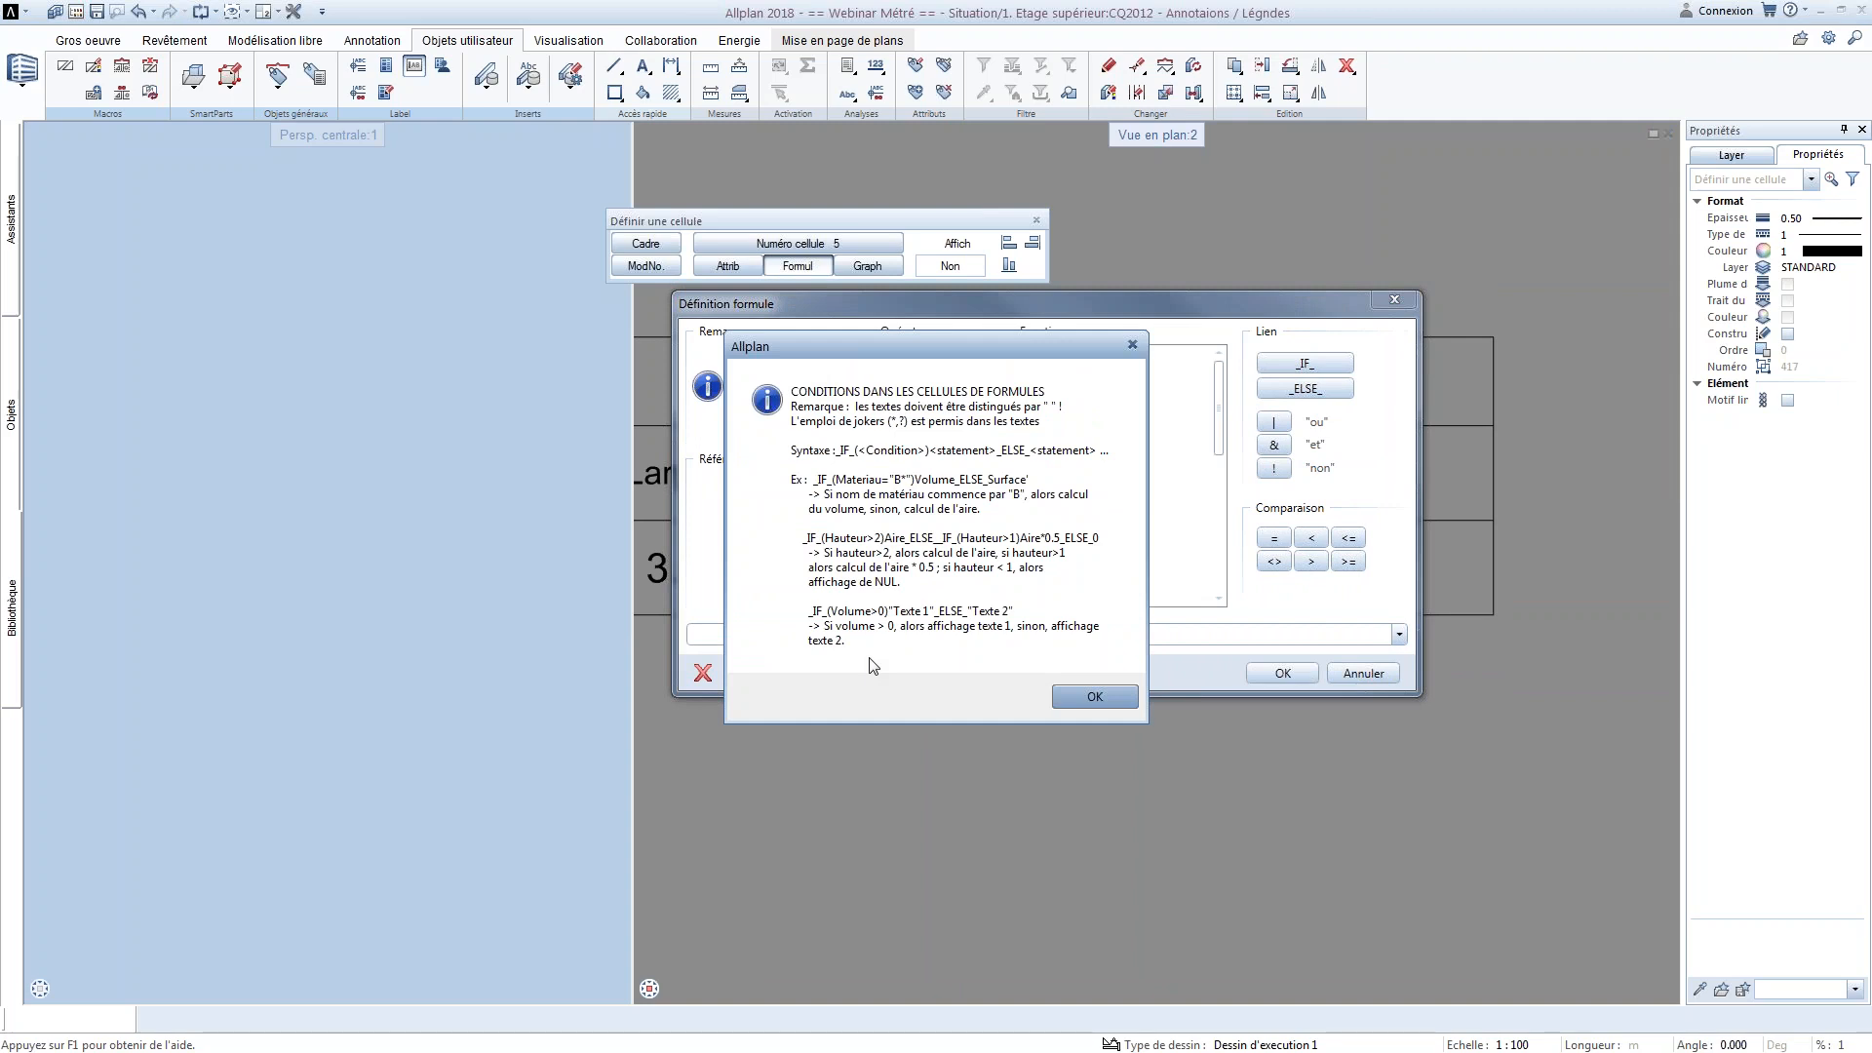
left_click(1132, 344)
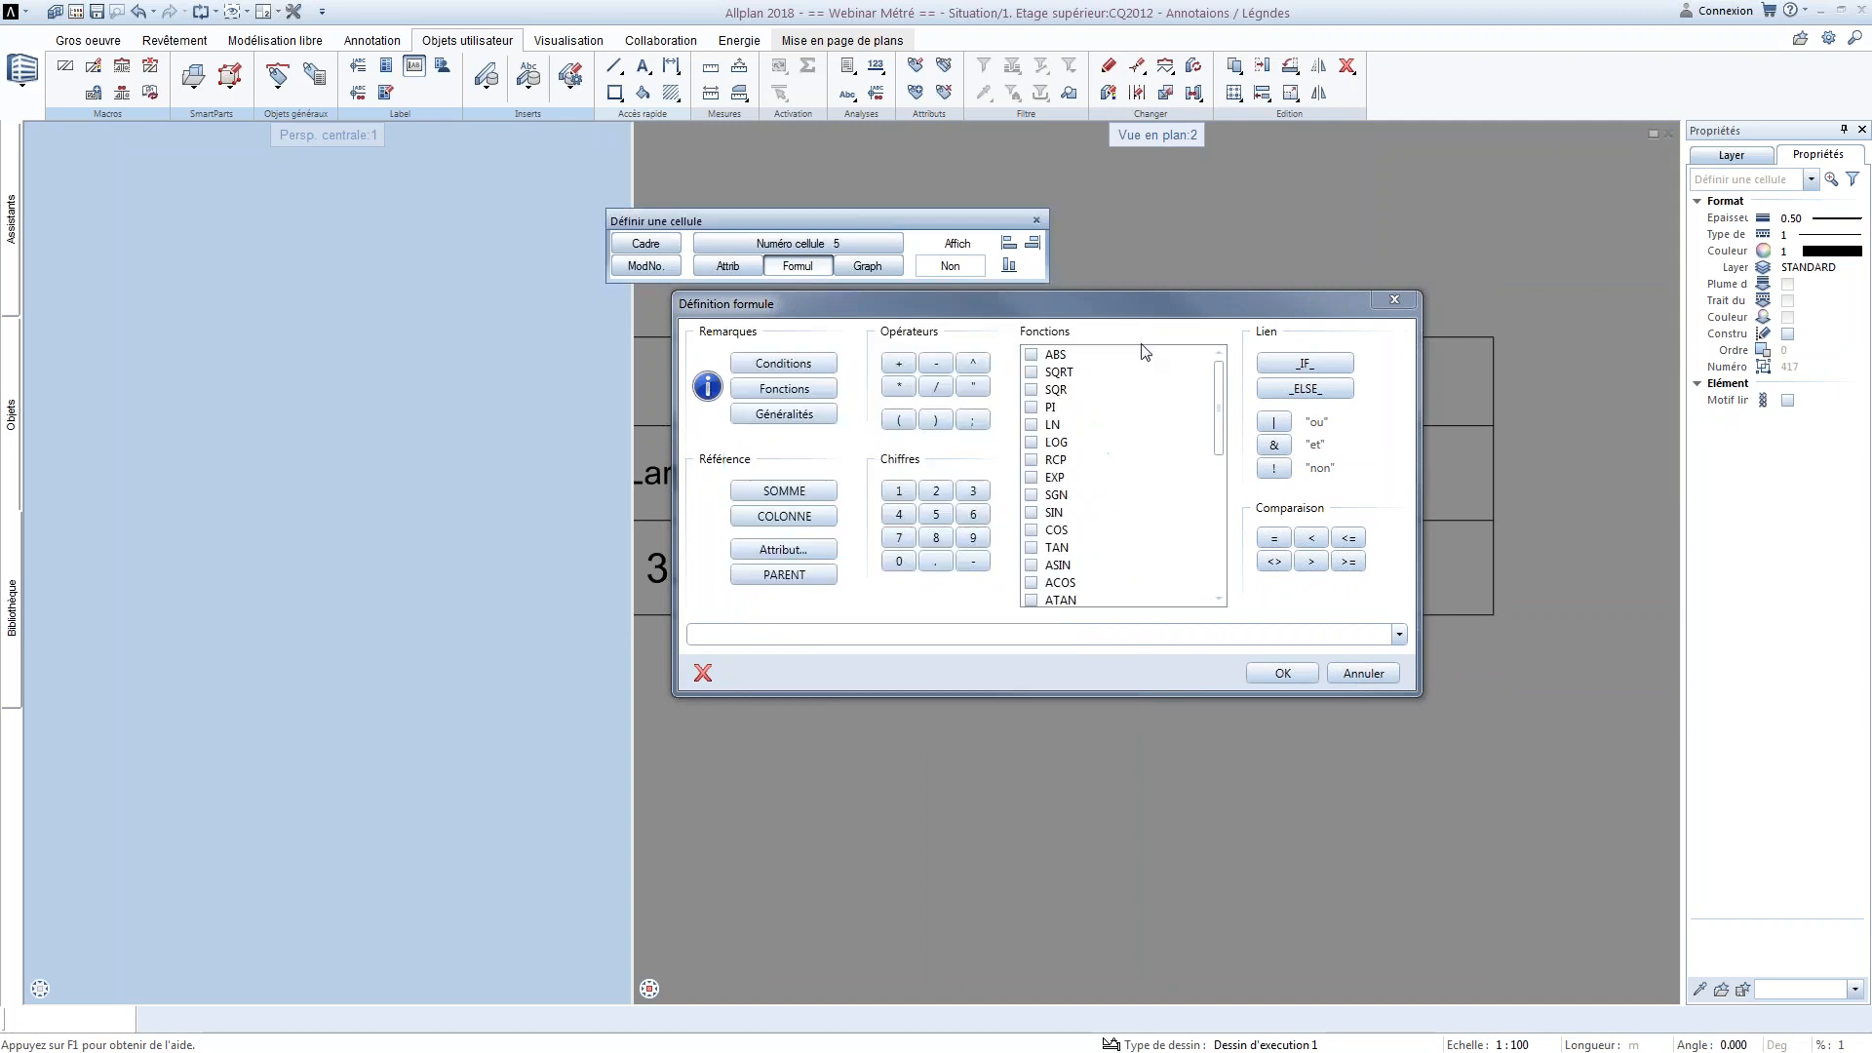
left_click(1276, 365)
left_click(898, 419)
Switch to Illustration.docx in Word, remove the blank lines above the _IF_ / _ELSE_ example, and review its condition syntax
key("alt+Tab")
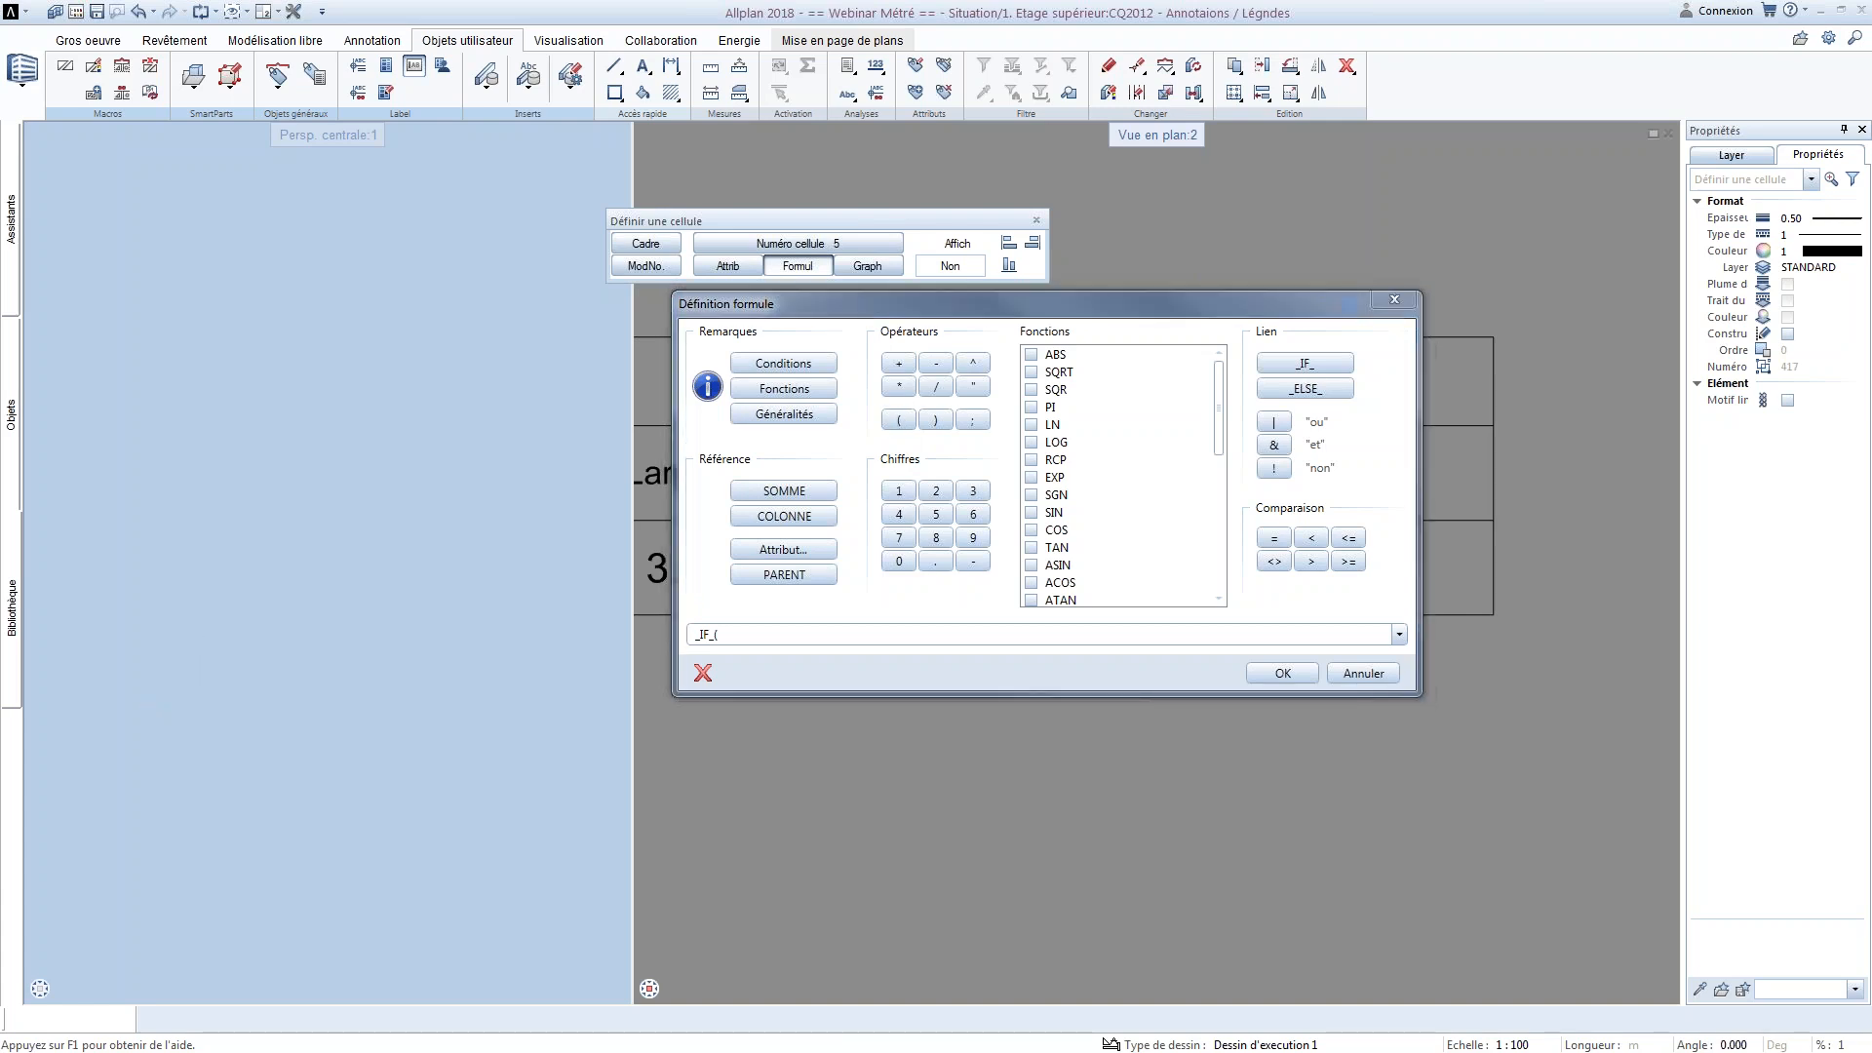
scroll(1295, 481, "up", 10)
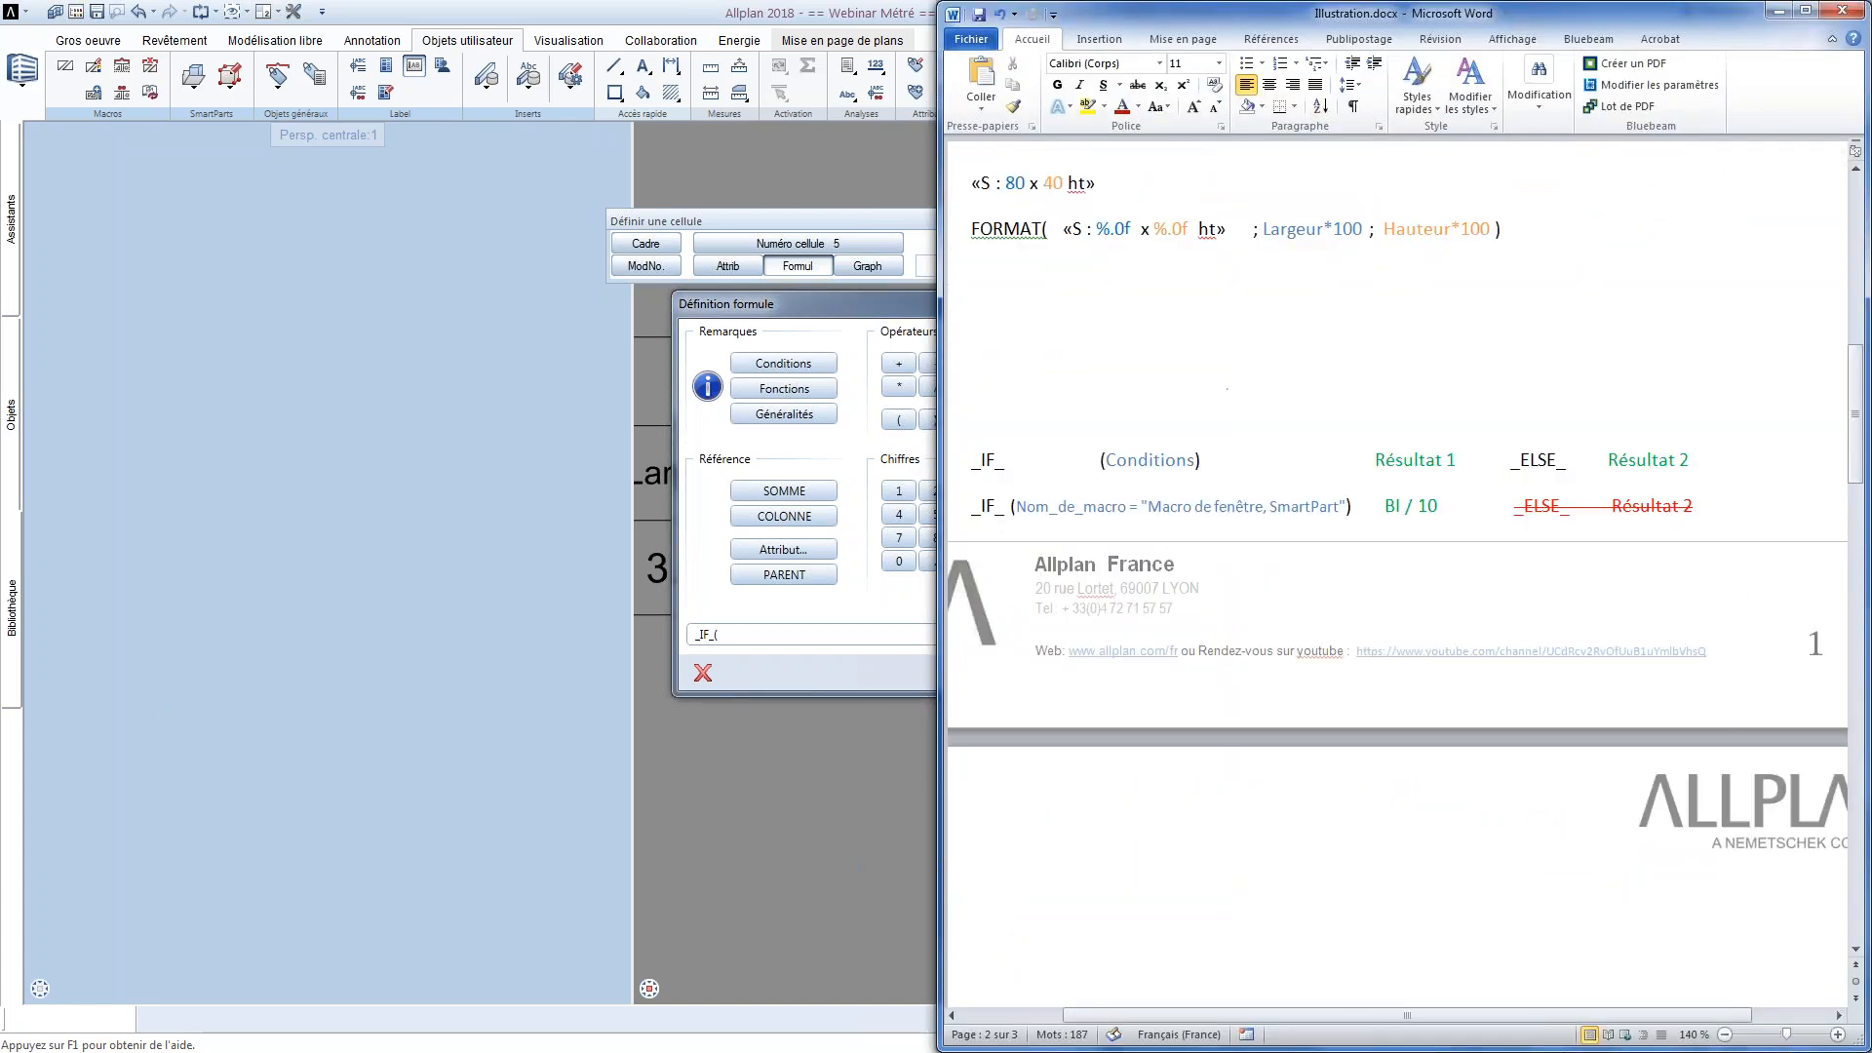
key("Delete")
key("Delete")
key("Delete")
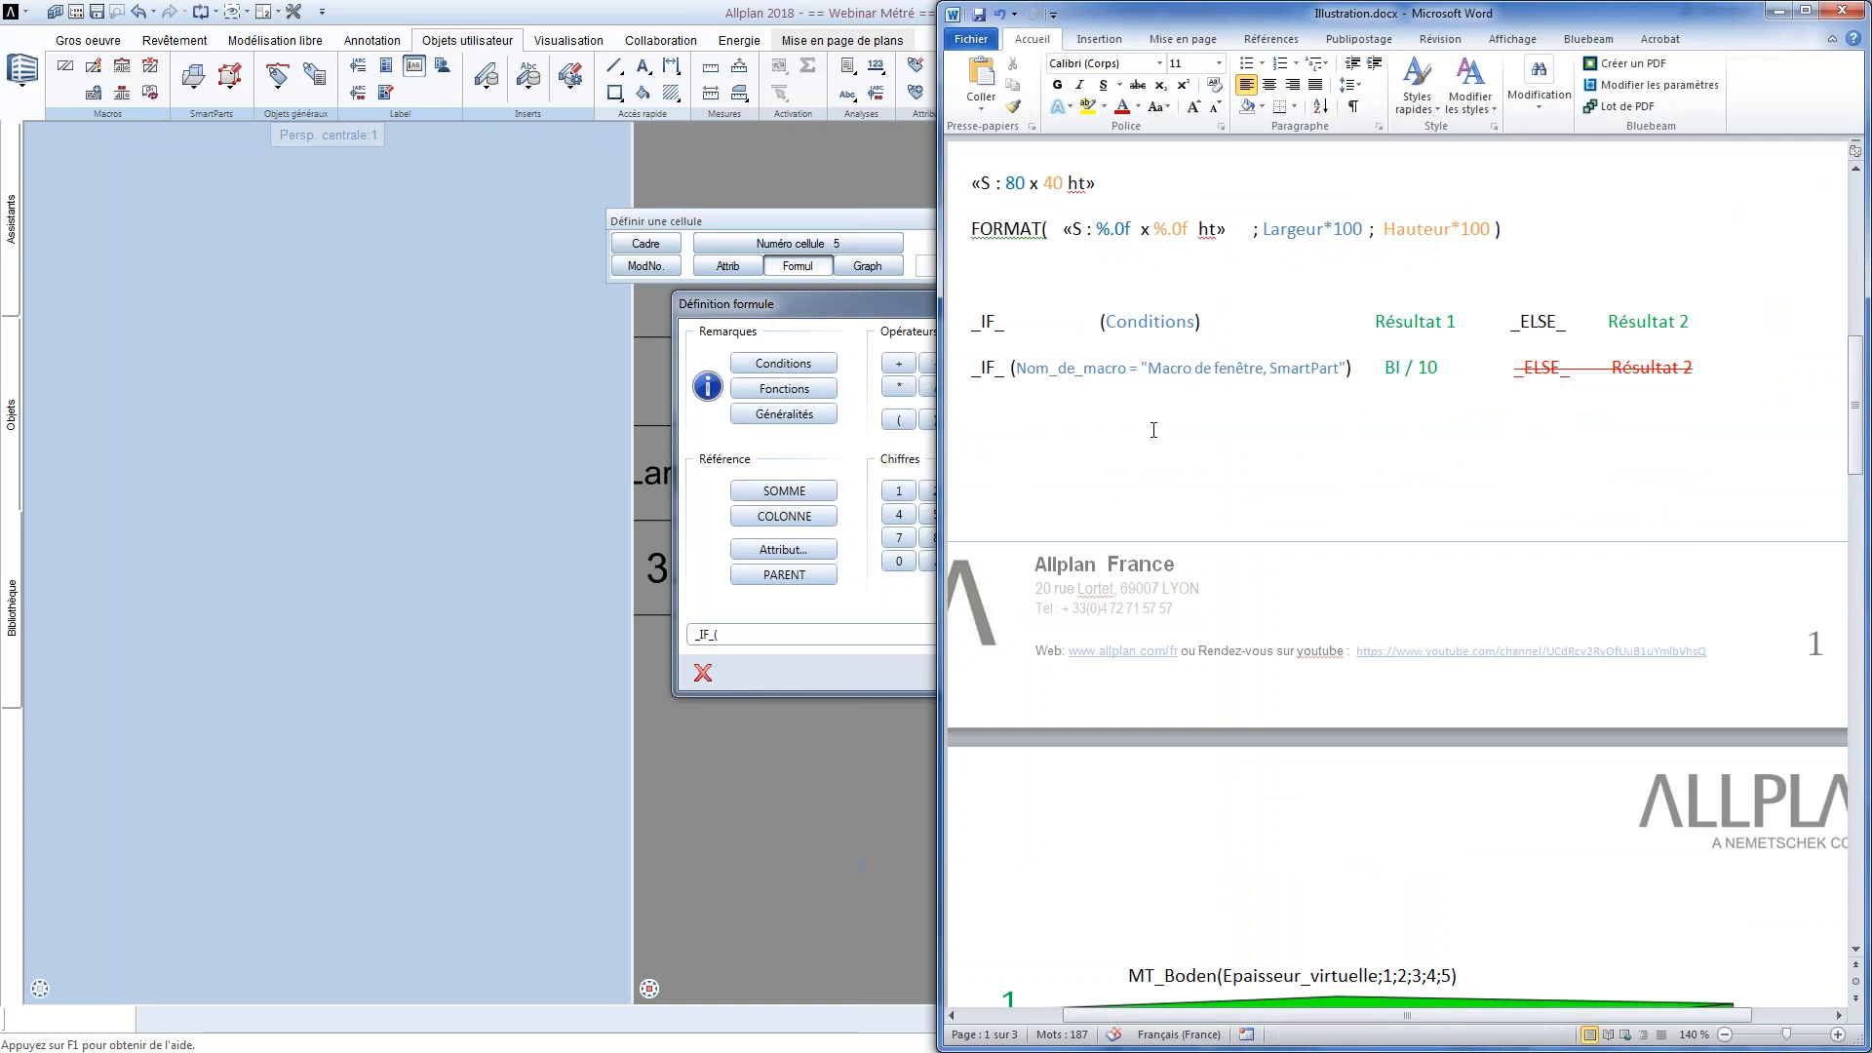
left_click_drag(978, 326, 1702, 329)
left_click(1639, 388)
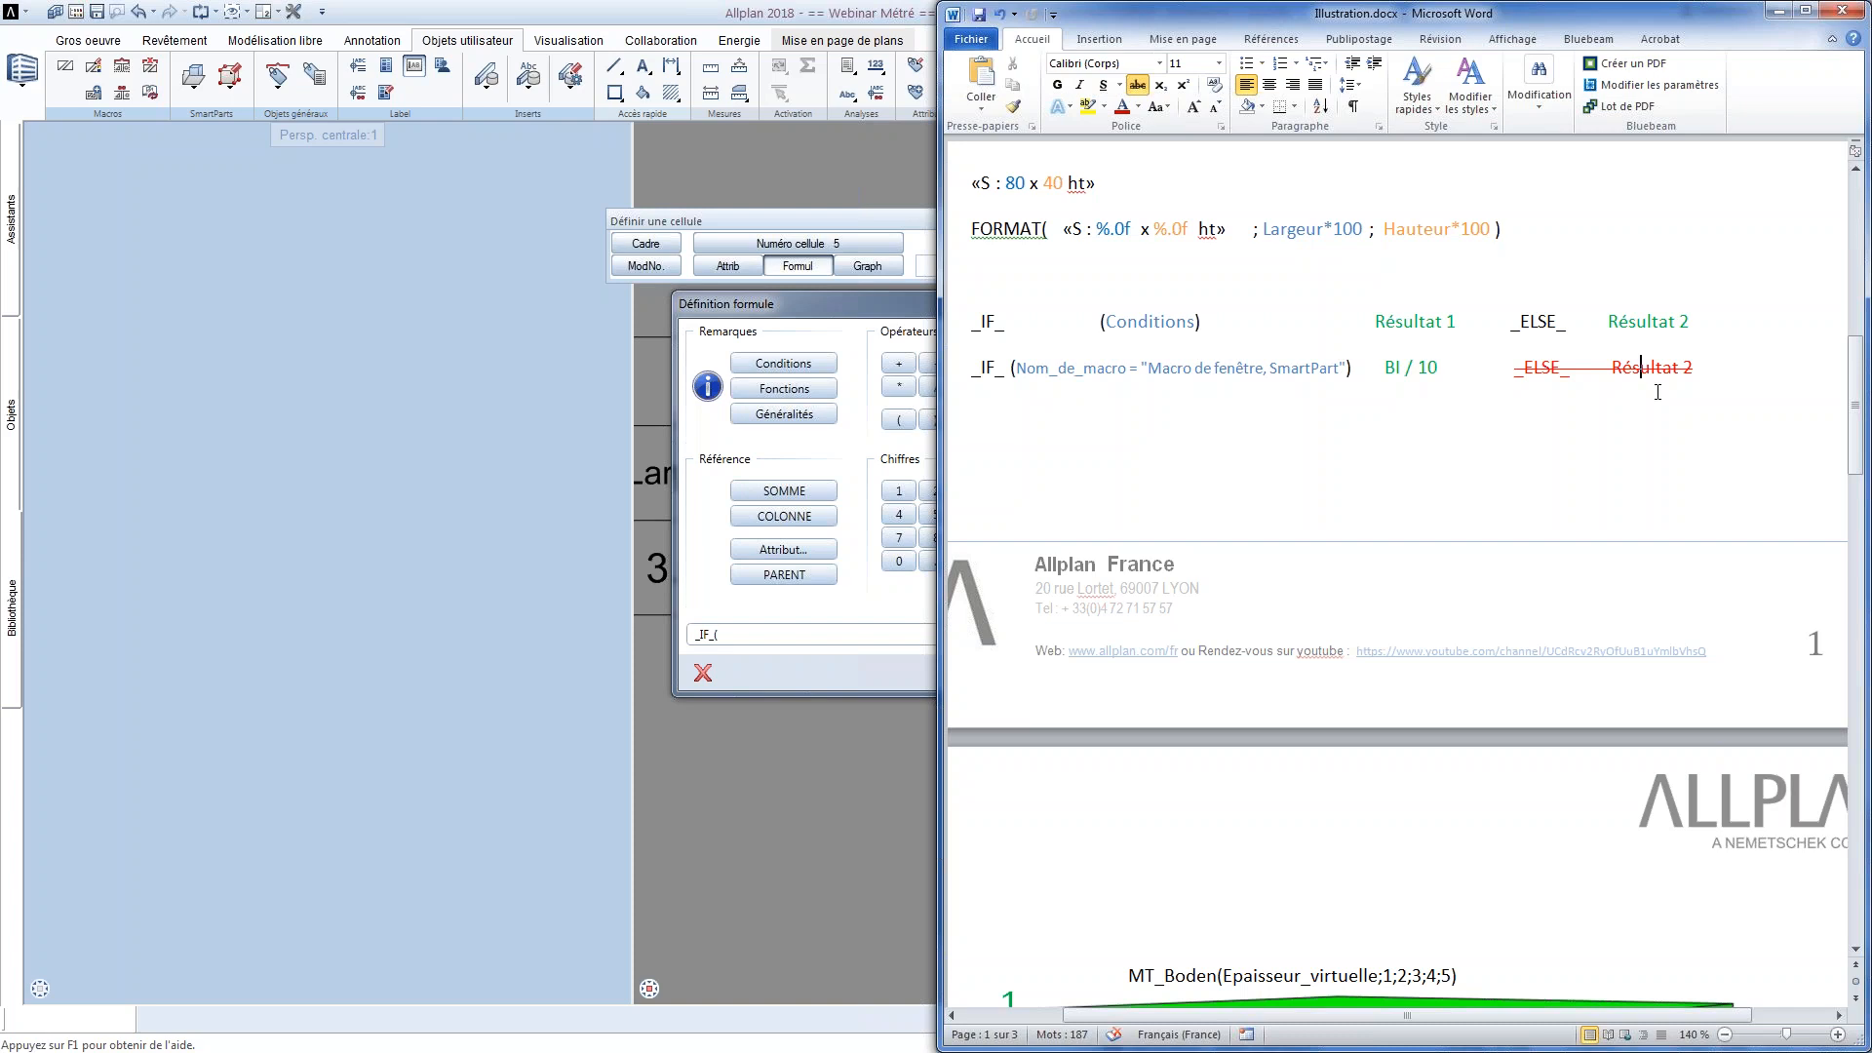
Copy the Nom_de_macro = "Macro de fenêtre, SmartPart" condition from Word and paste it after _IF_( in Allplan's cell 5 formula
left_click_drag(1348, 369, 1010, 368)
key("ctrl+c")
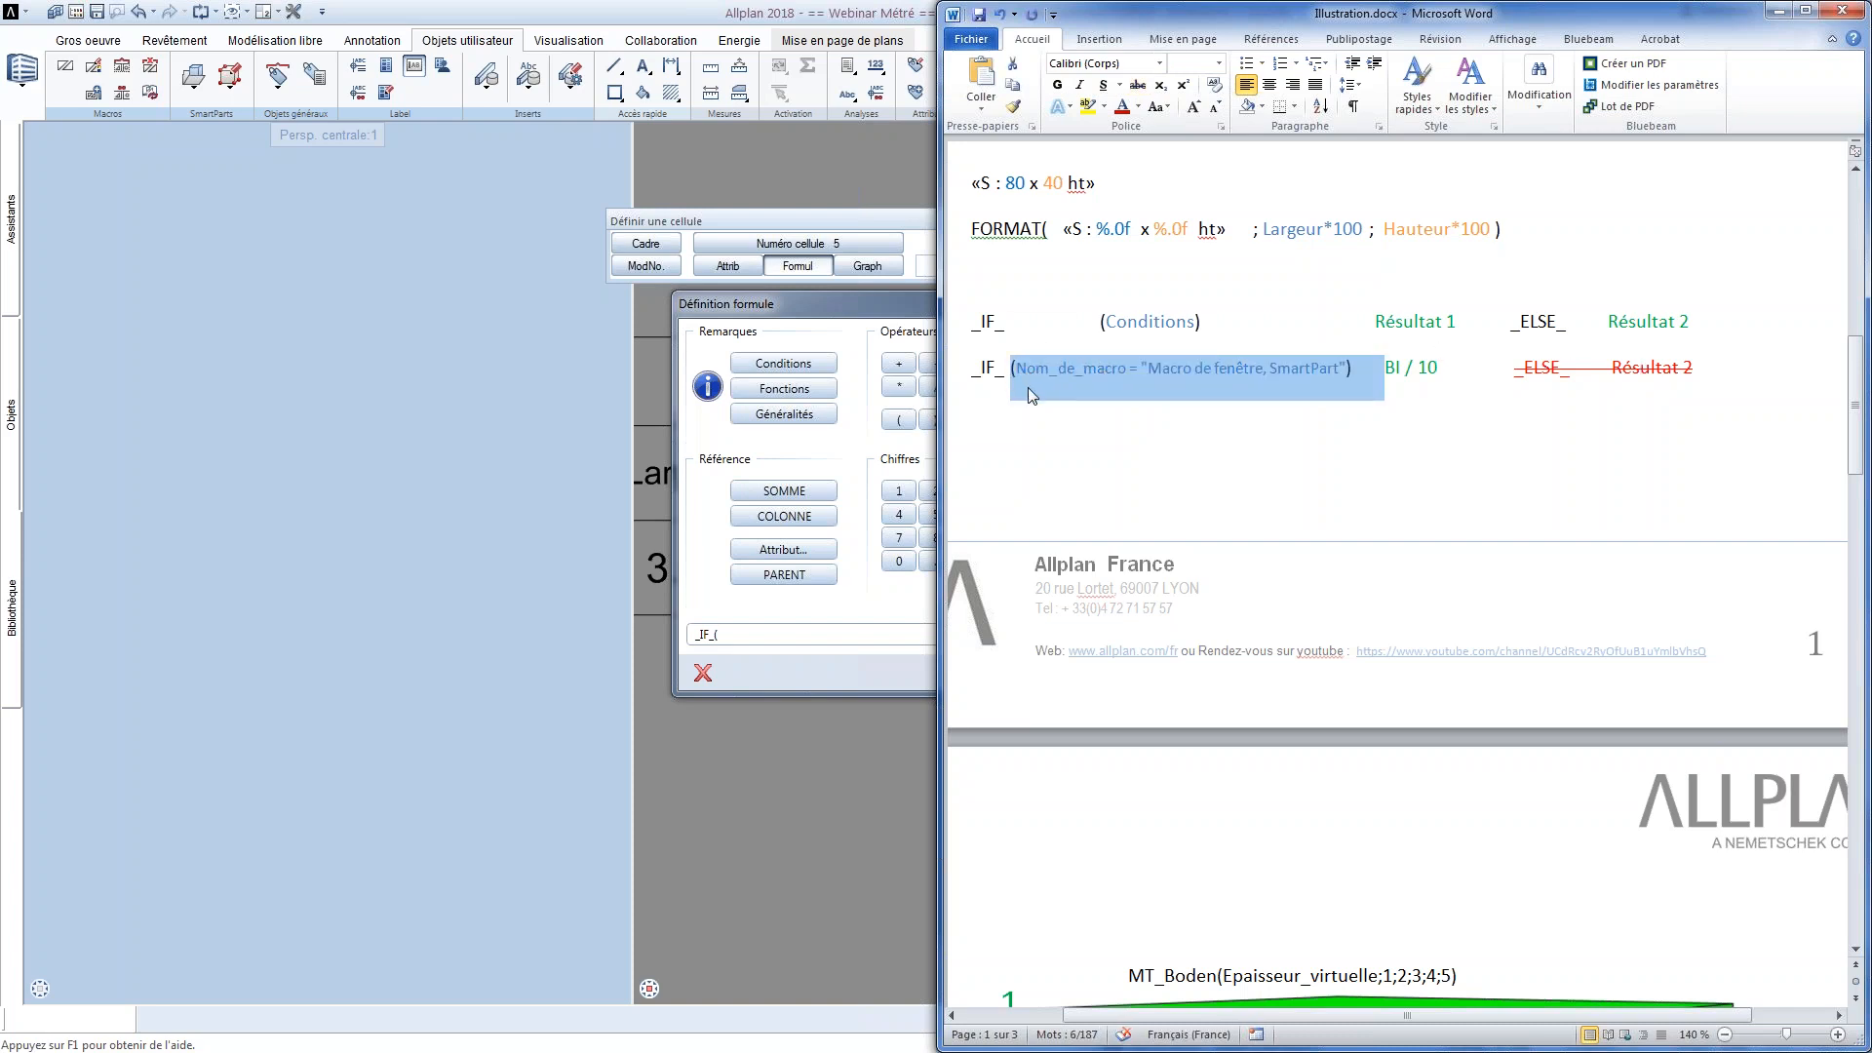
left_click(1184, 409)
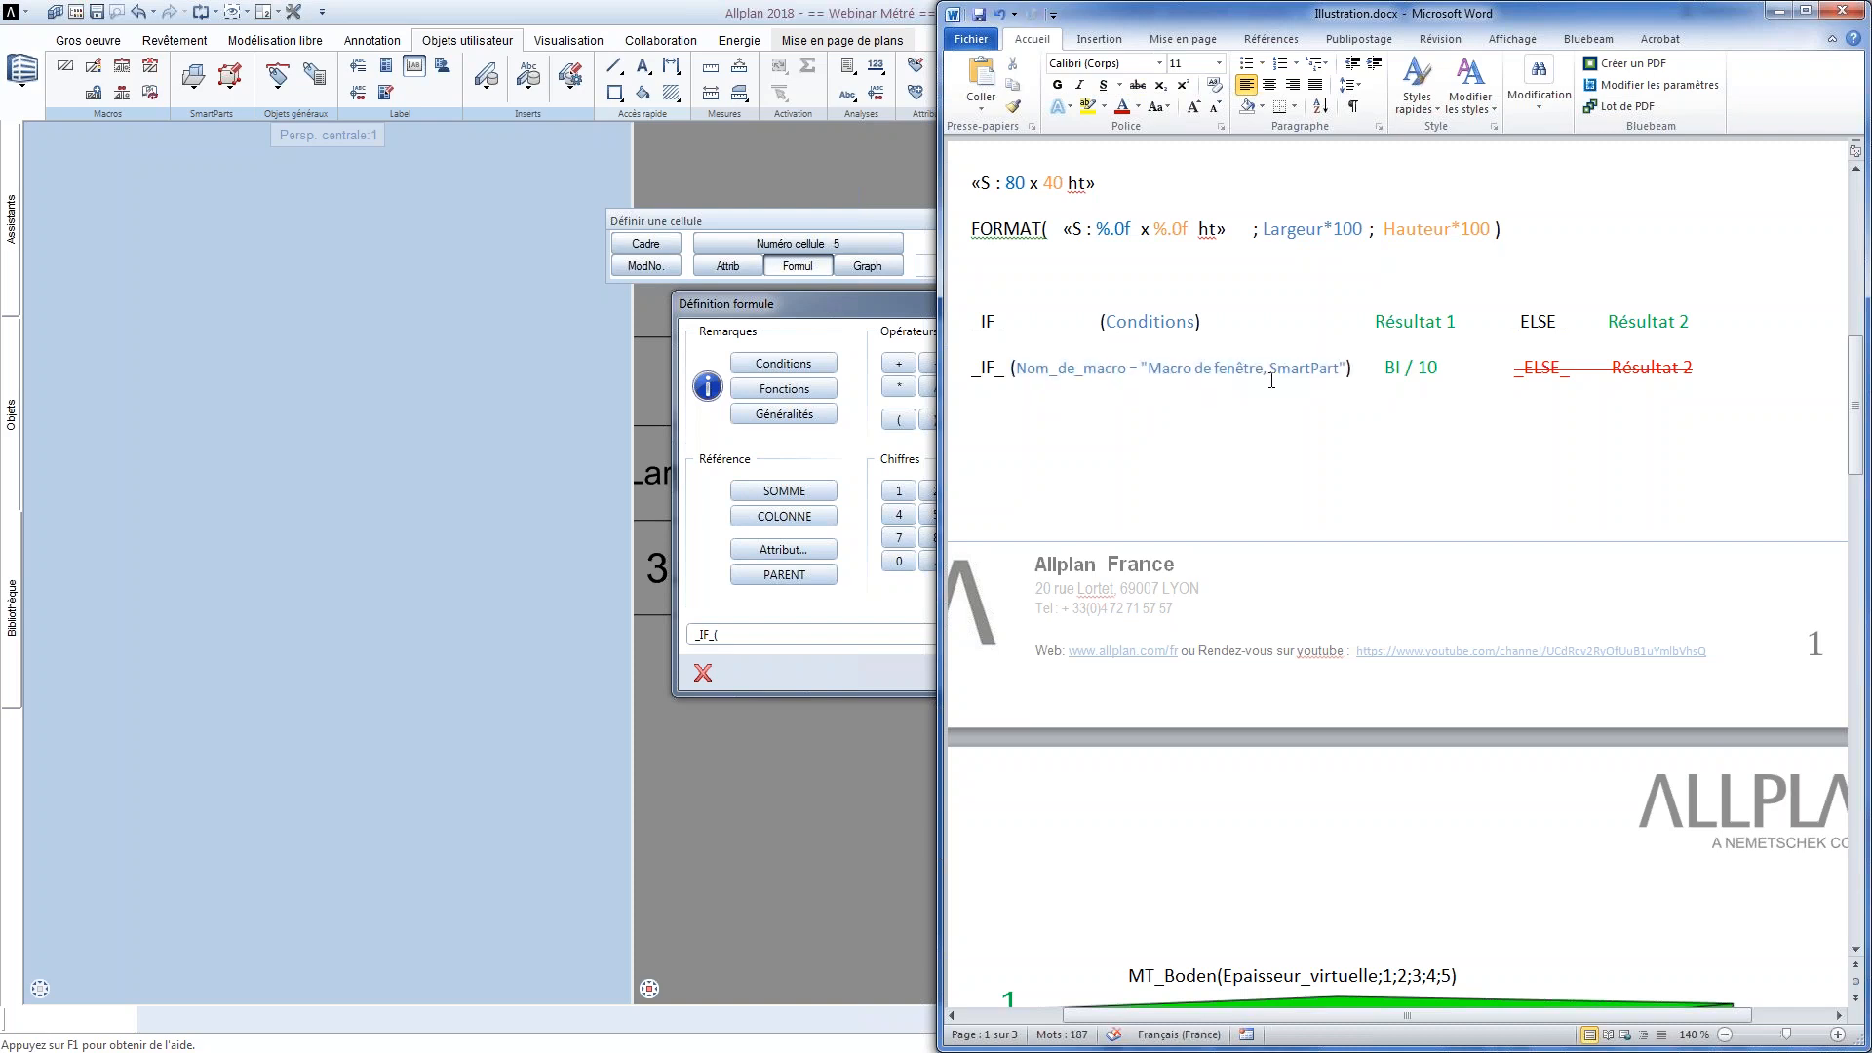
key("alt+Tab")
key("ctrl+v")
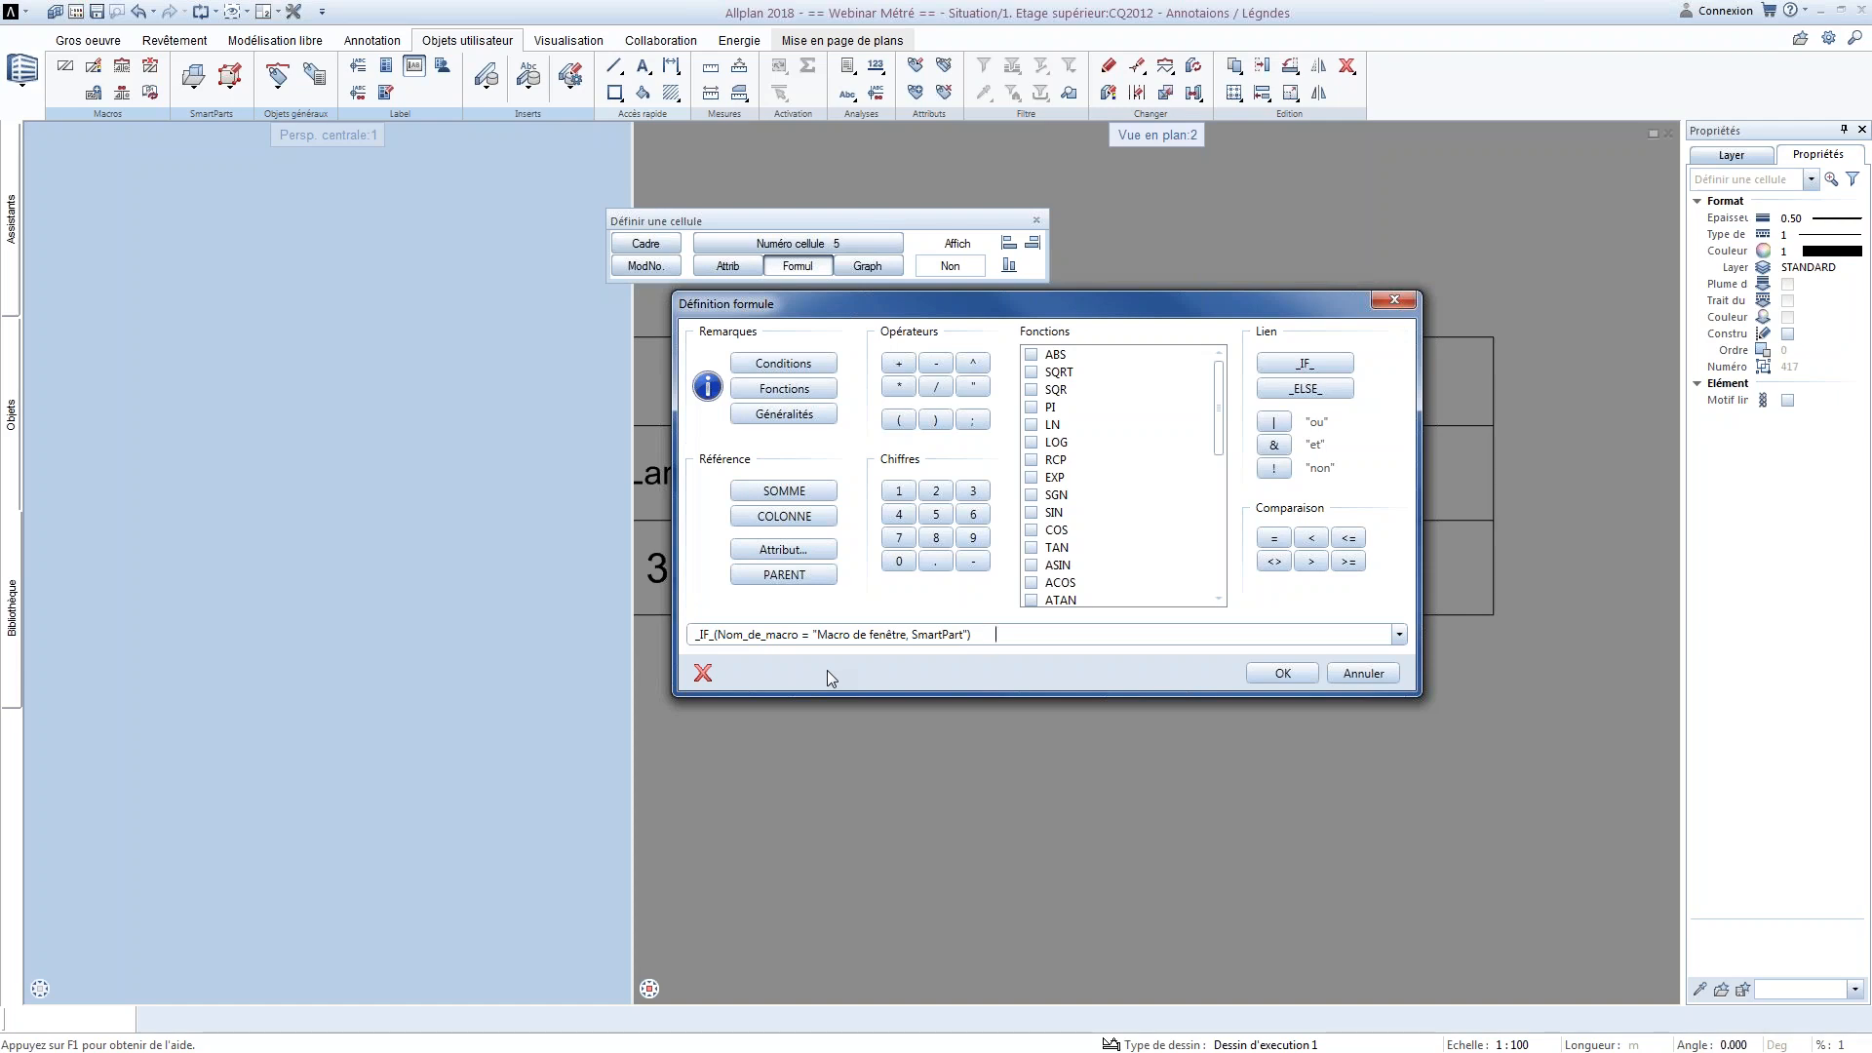
Add the BI attribute from Architecture - quantités divided by 10 after the condition, and try to validate the formula
left_click(750, 549)
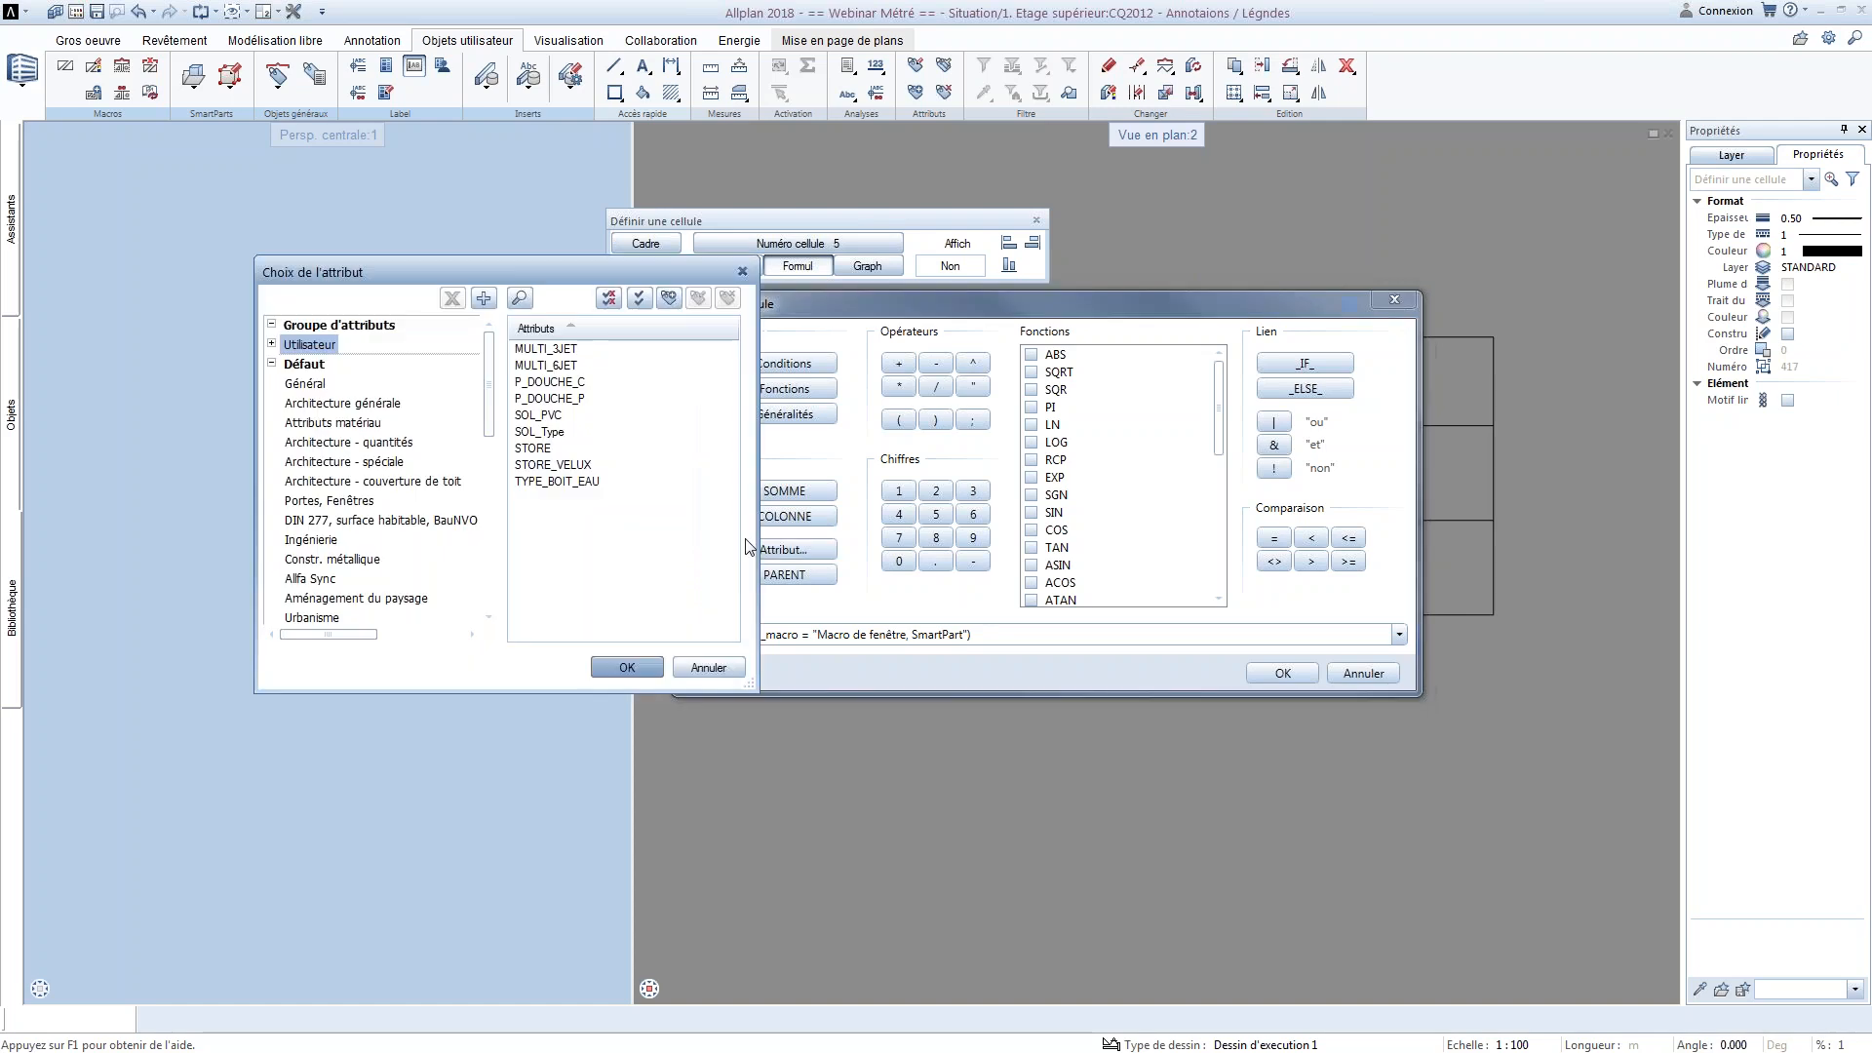
left_click(321, 403)
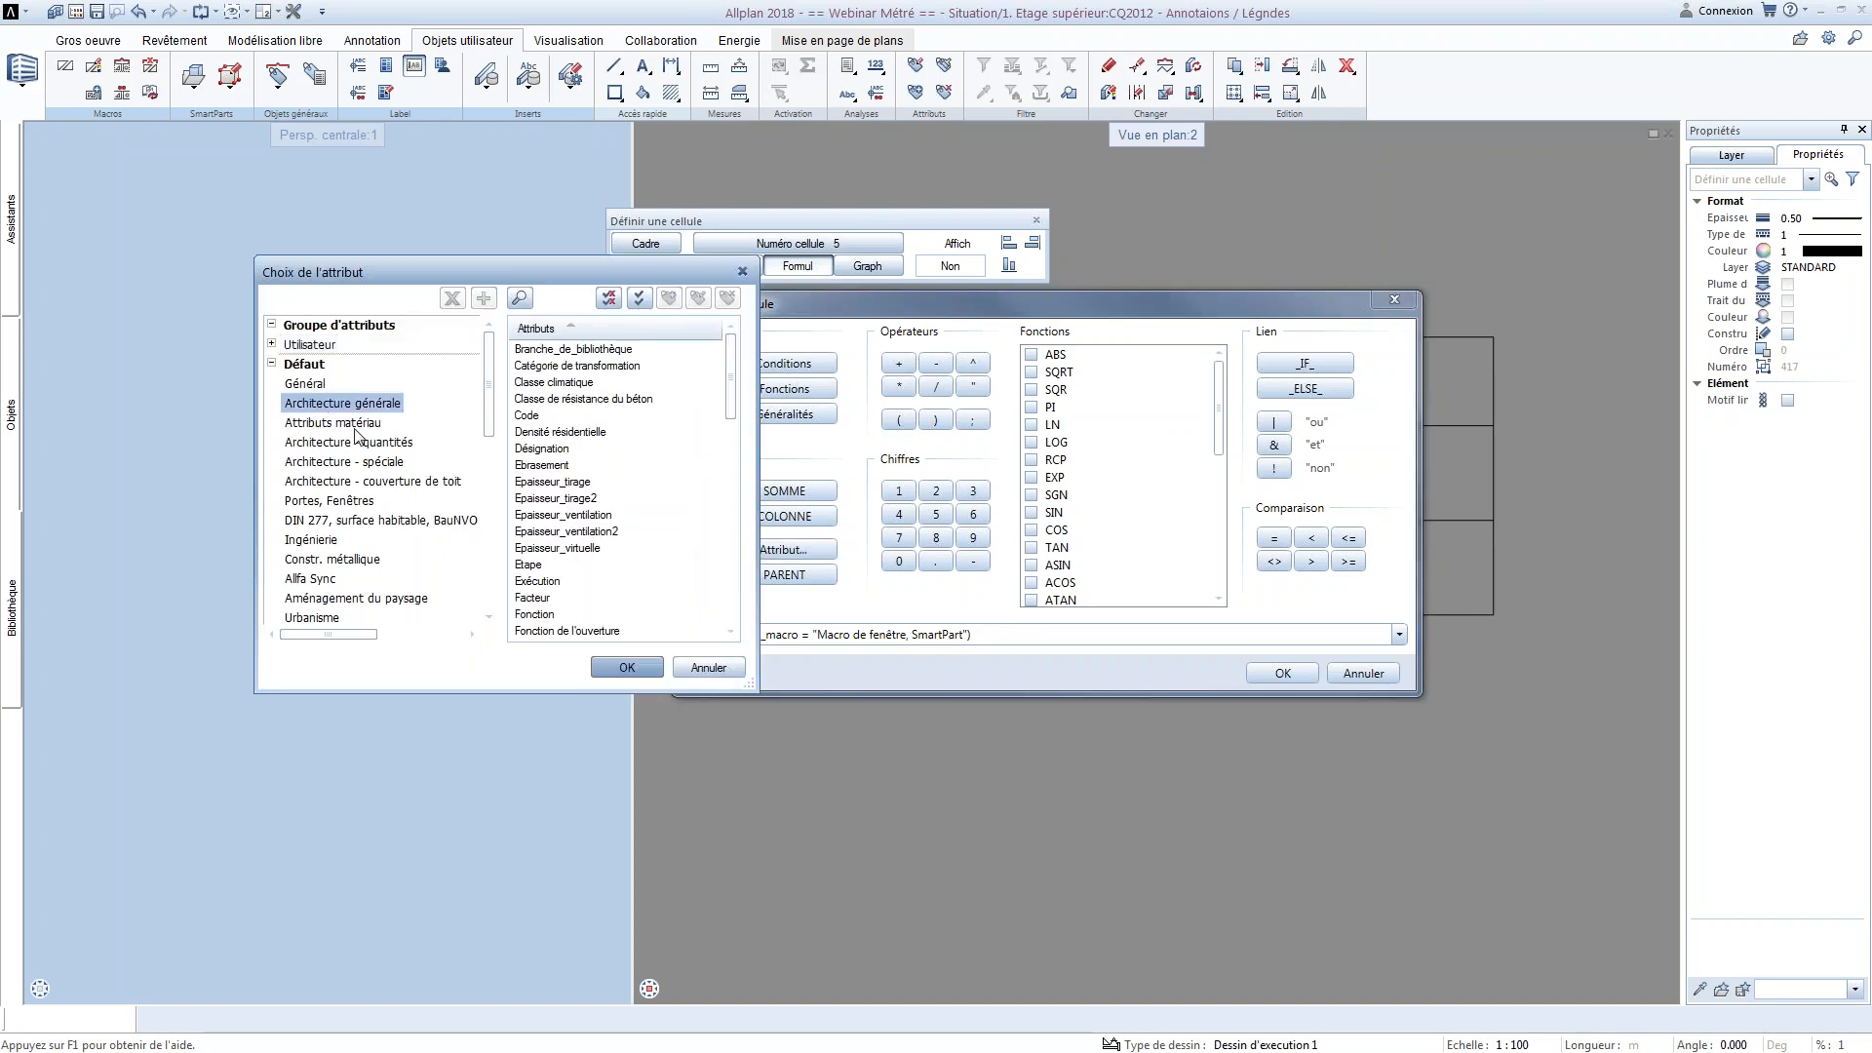
left_click(365, 444)
left_click(369, 403)
left_click(369, 424)
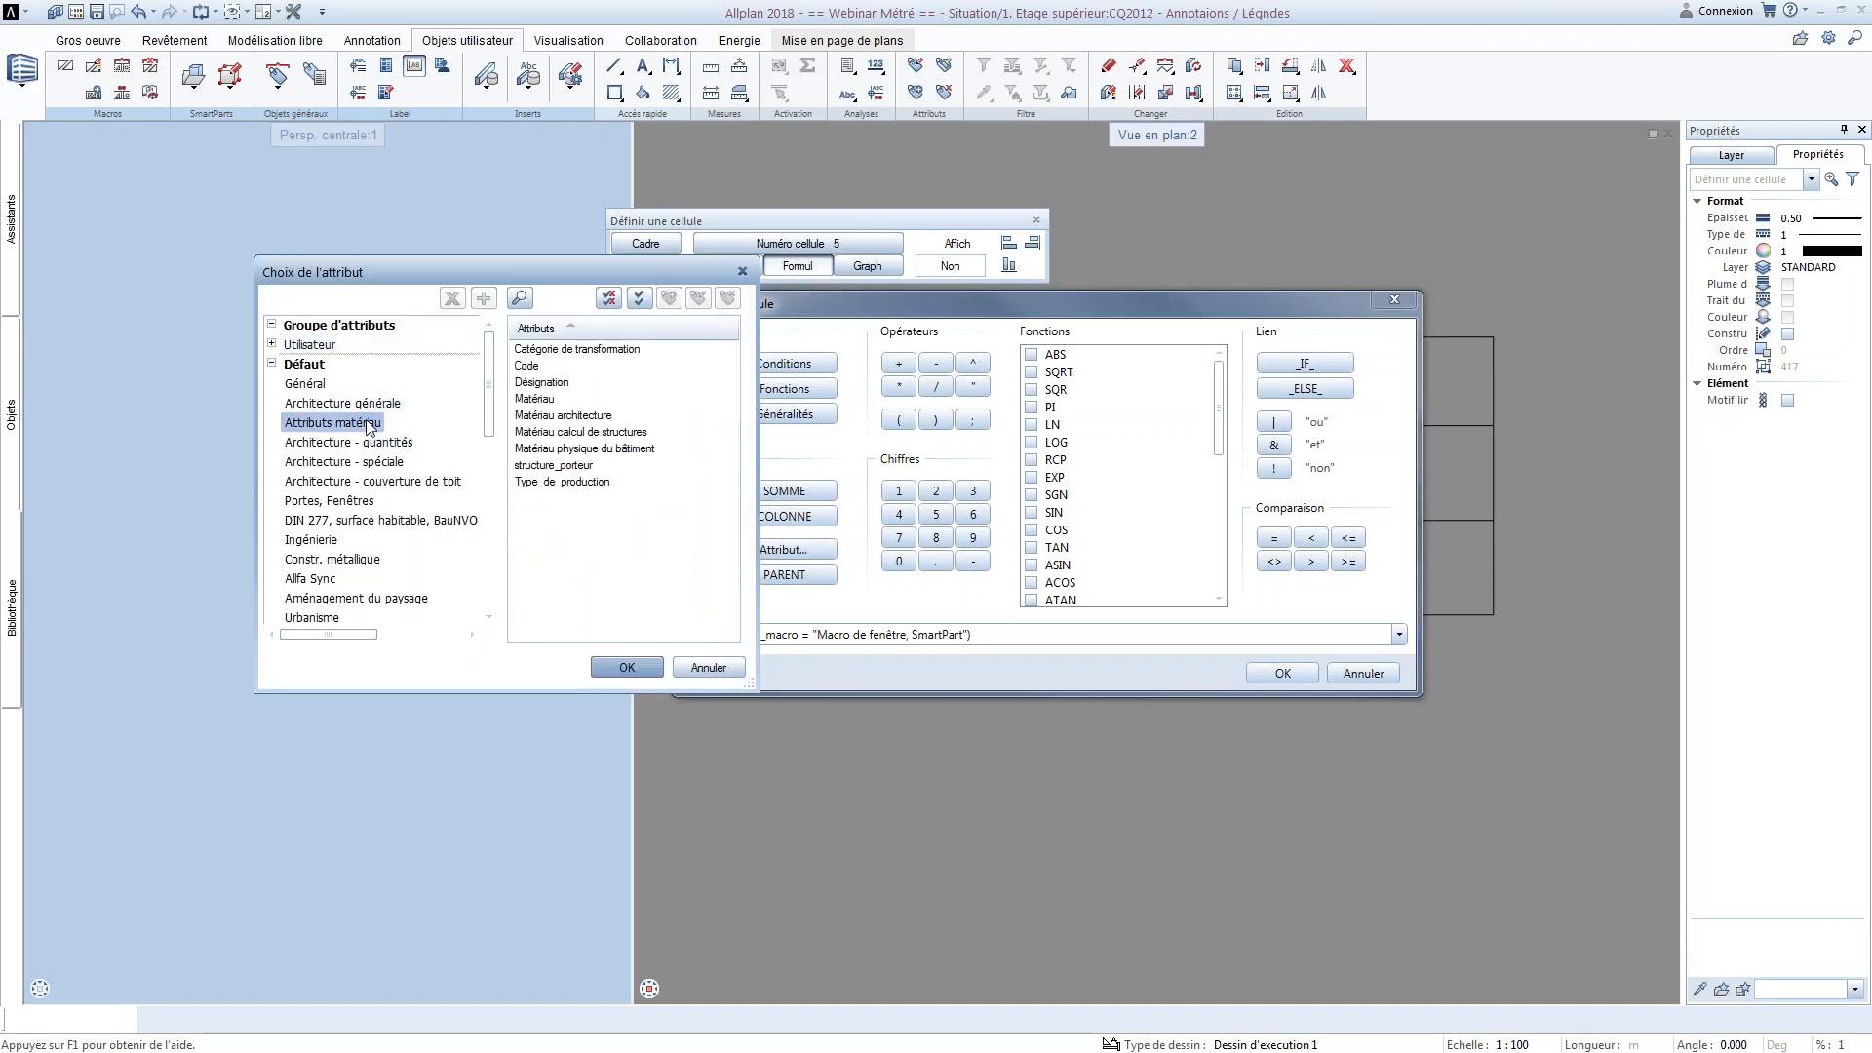
left_click(375, 443)
left_click(524, 385)
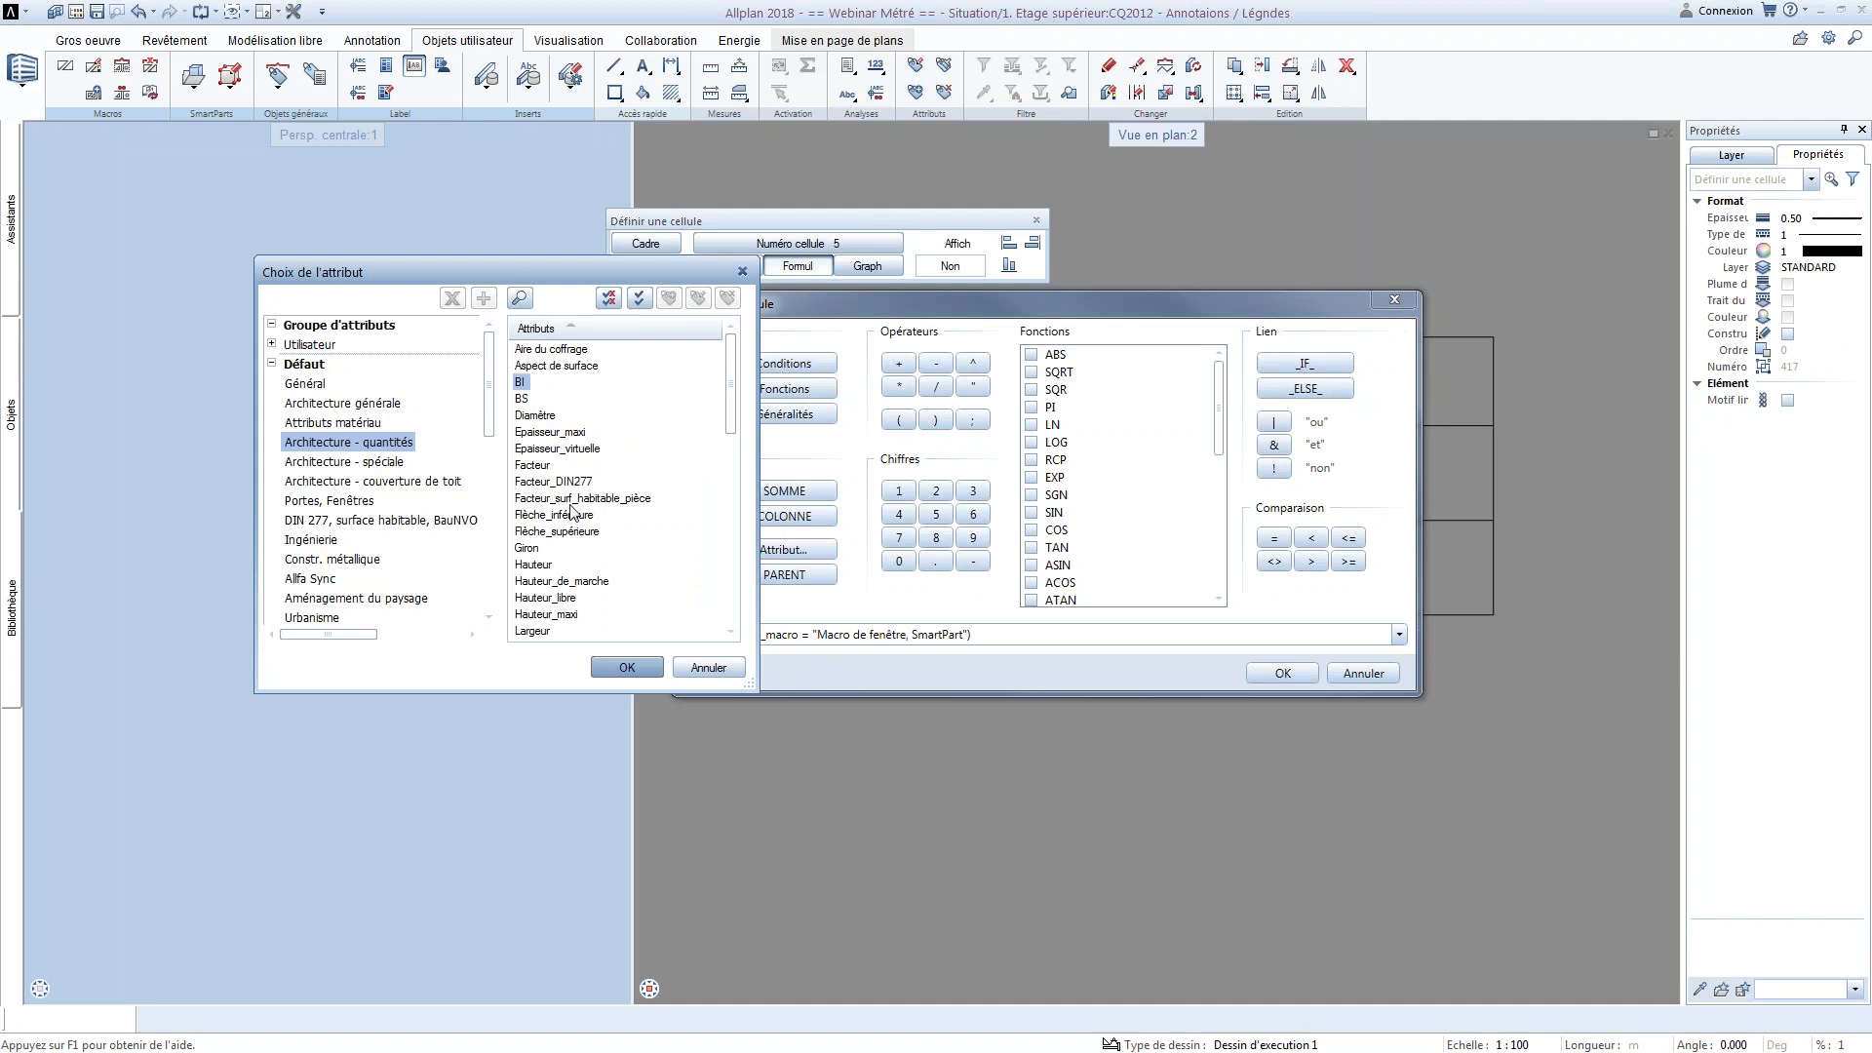
left_click(627, 667)
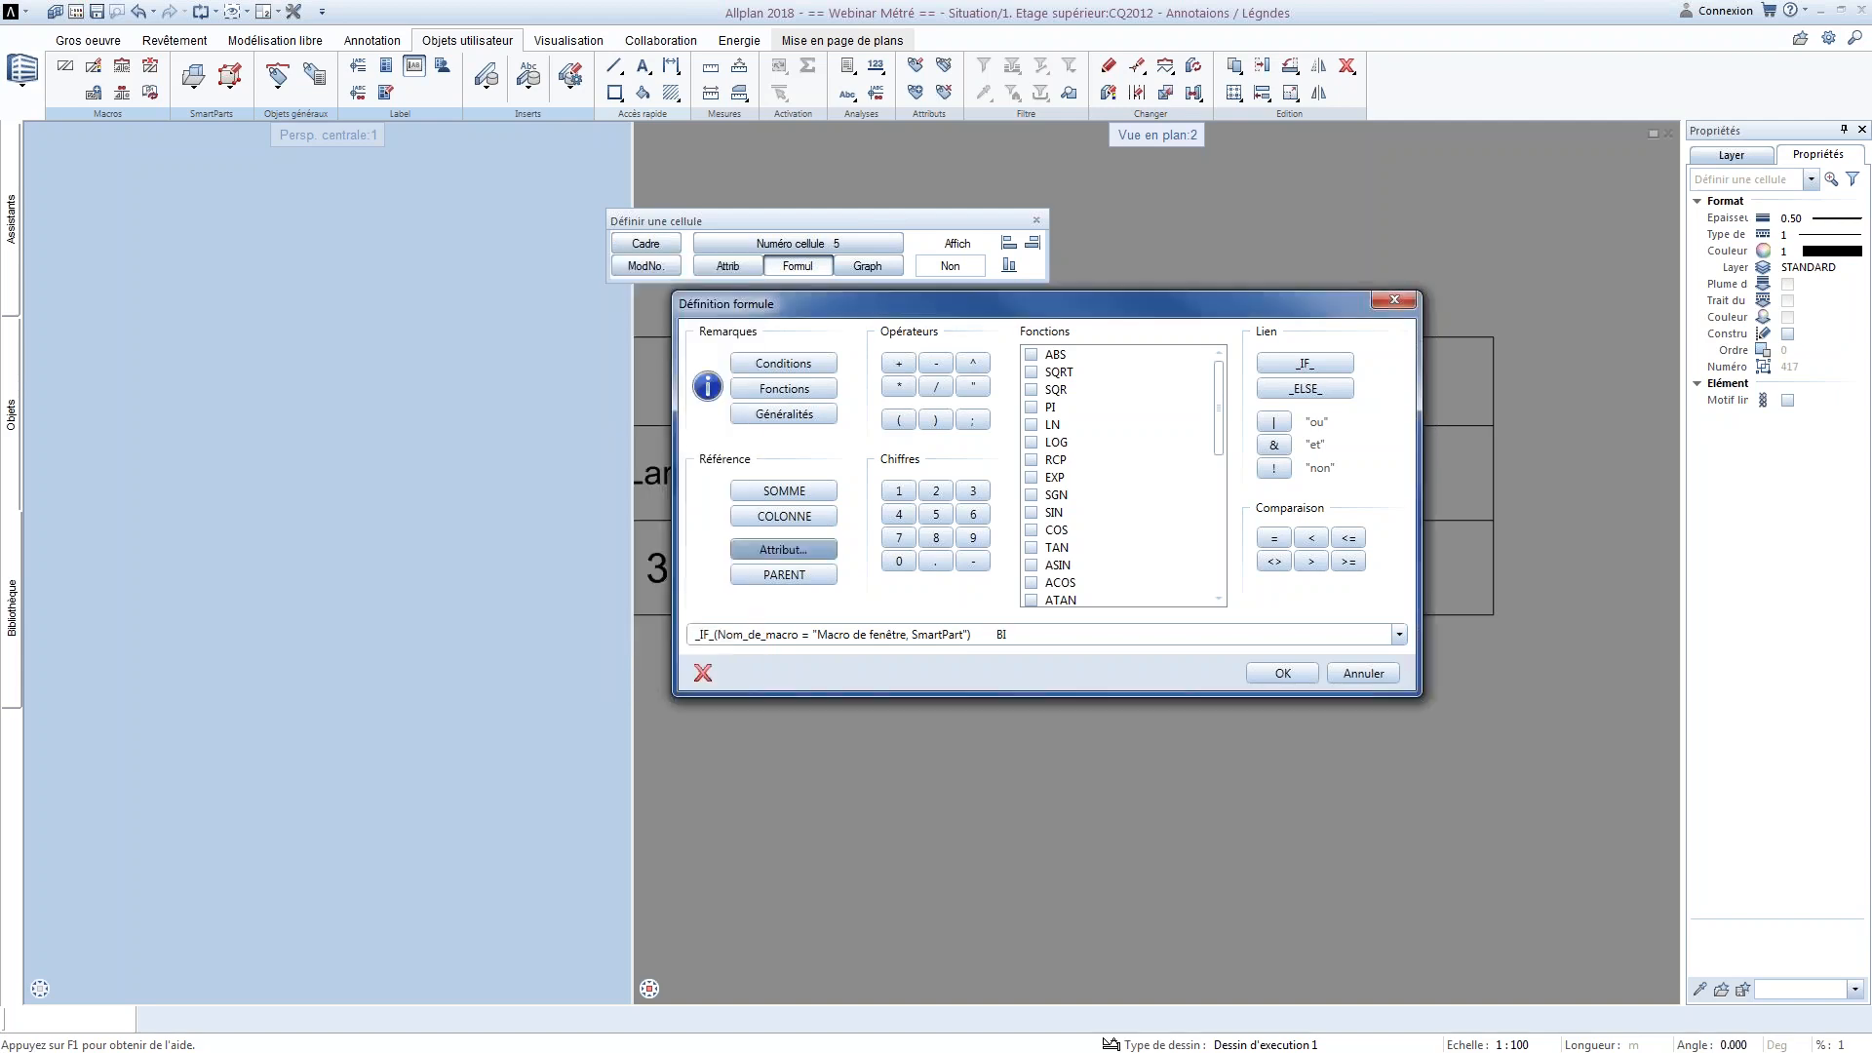
left_click(1044, 638)
type("/ 10")
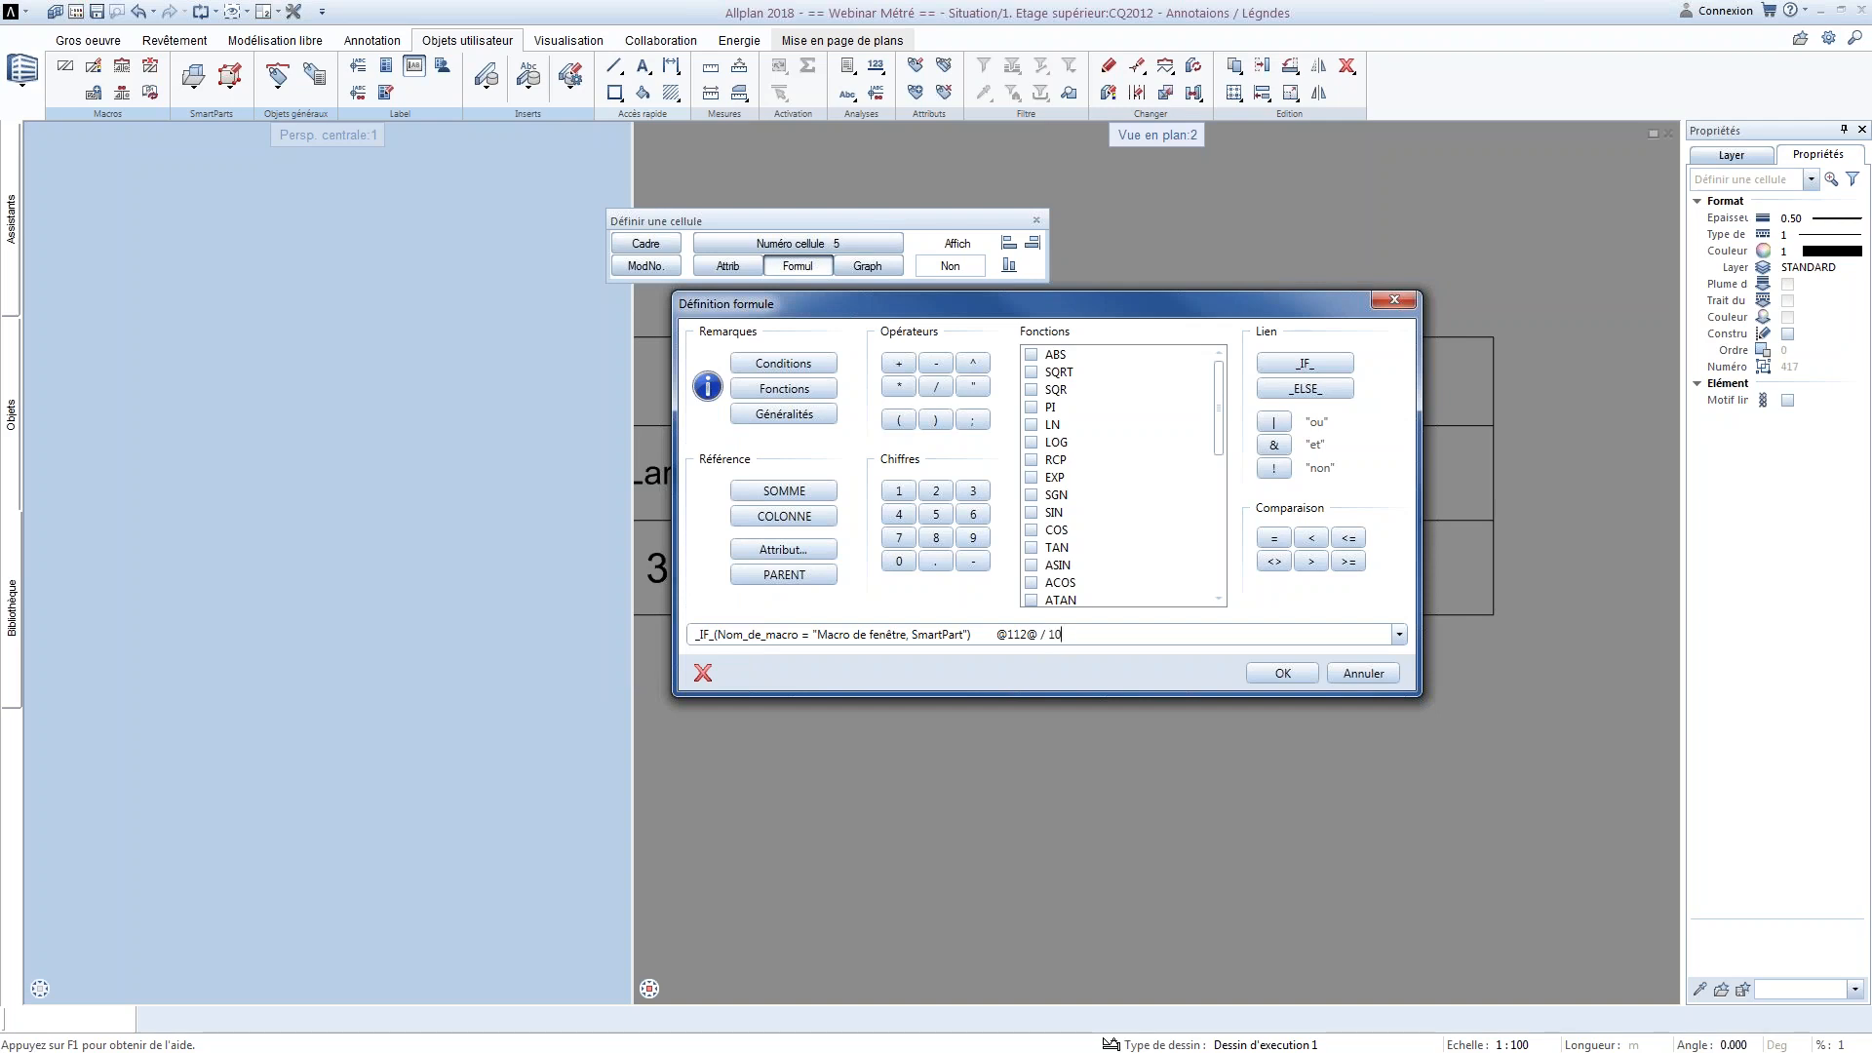
key("Return")
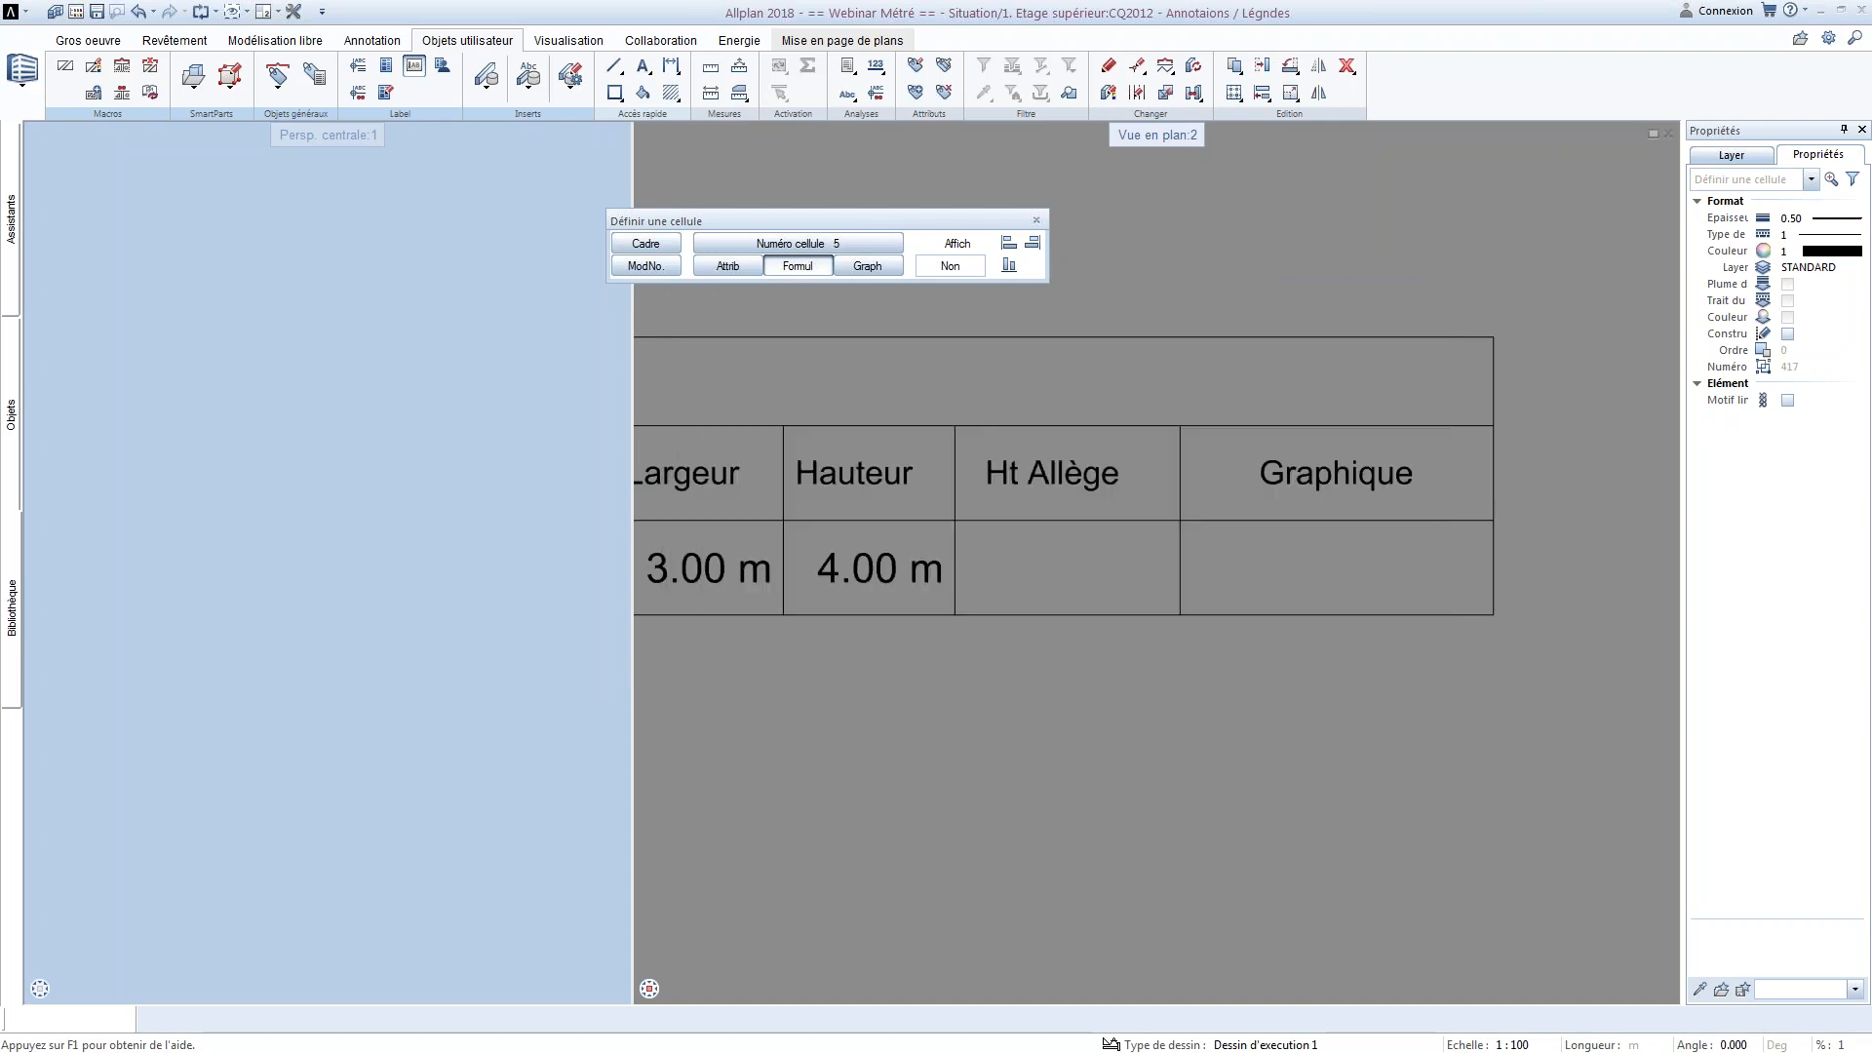
Rewrite the formula's division as /10 without spaces and try to validate it again
left_click(933, 553)
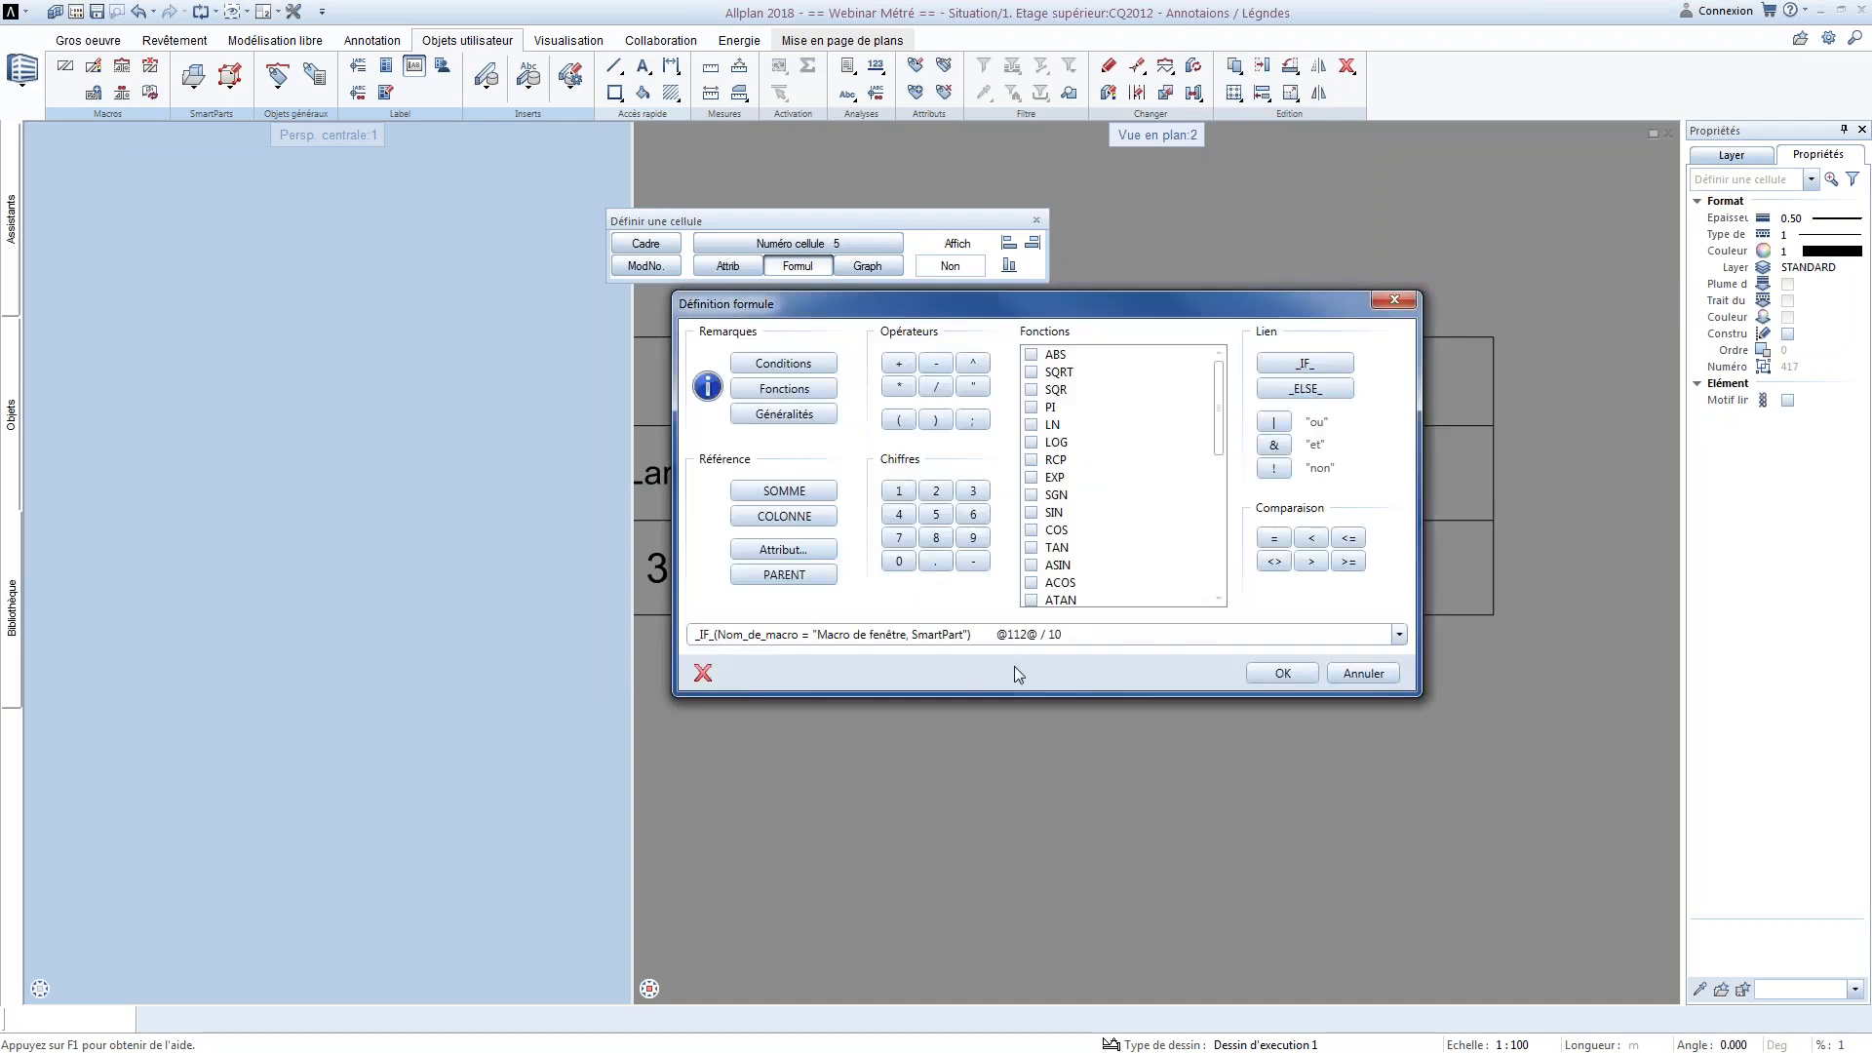
left_click(1045, 634)
key("BackSpace")
left_click_drag(1059, 634, 1039, 634)
key("BackSpace")
type("/1")
key("Return")
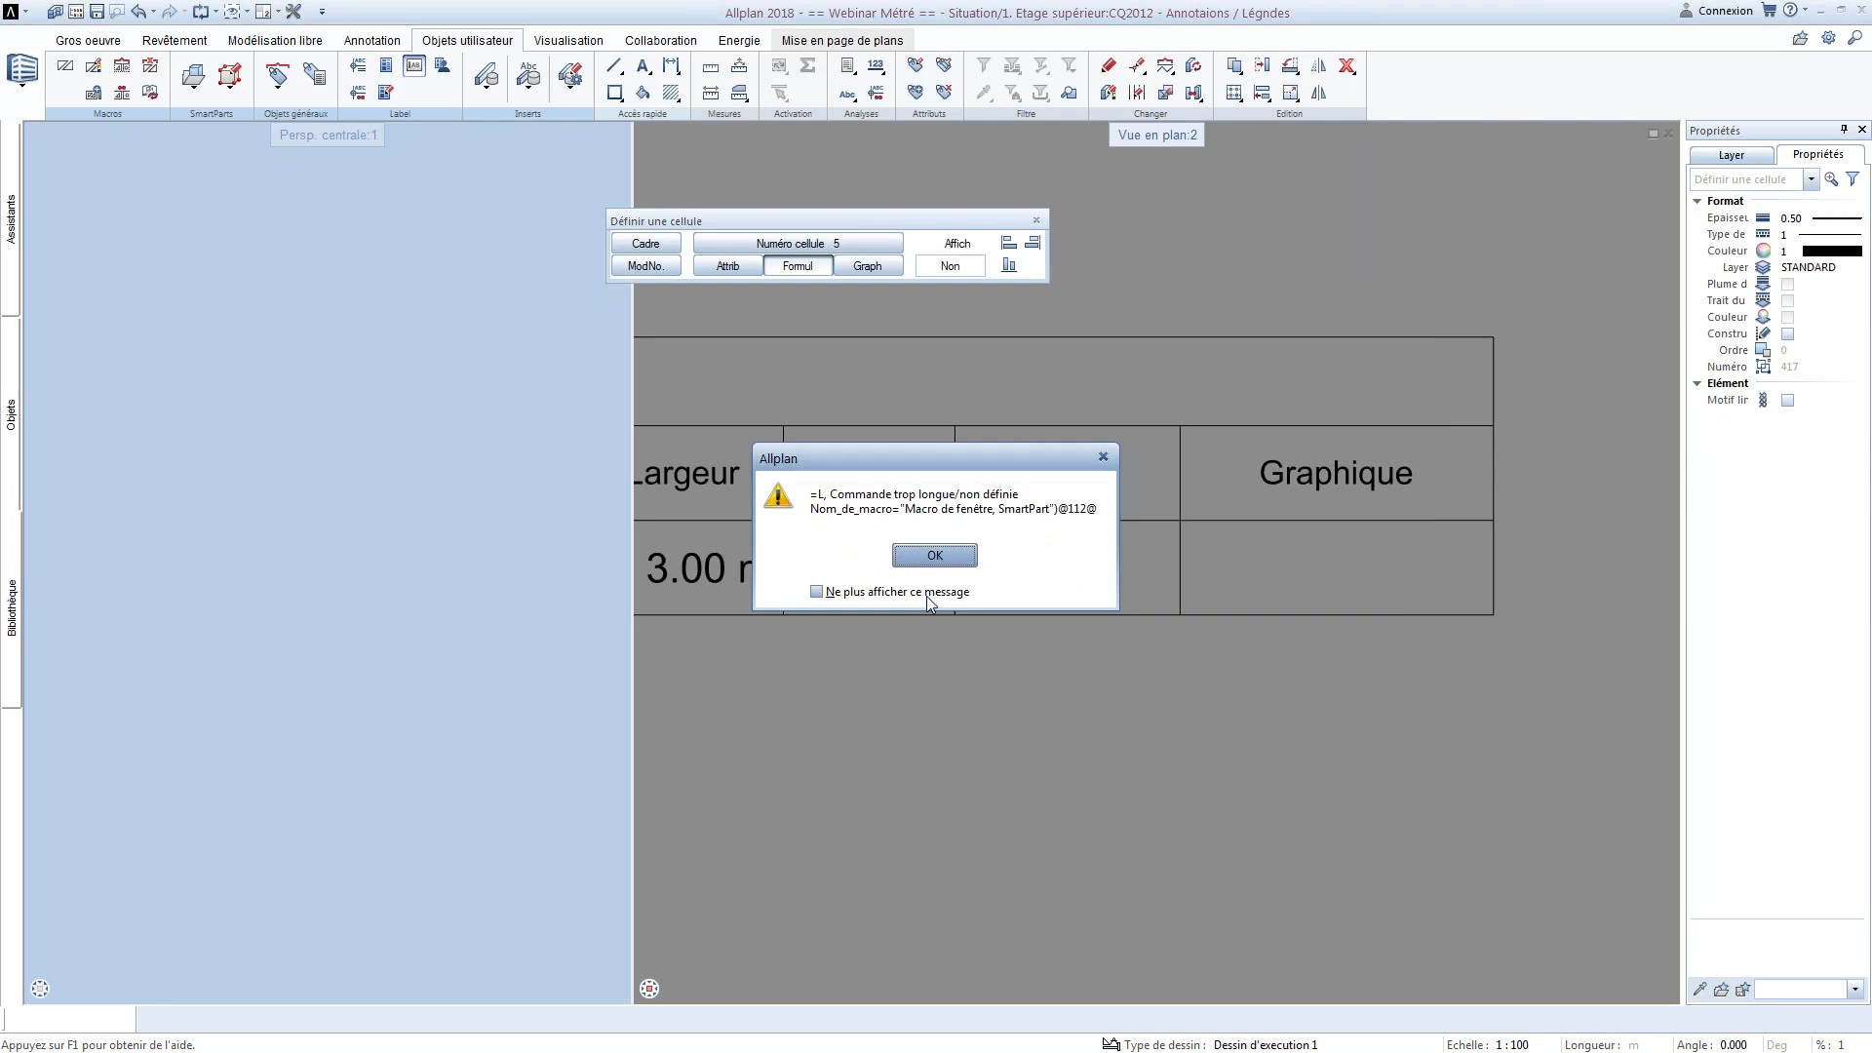
left_click(934, 555)
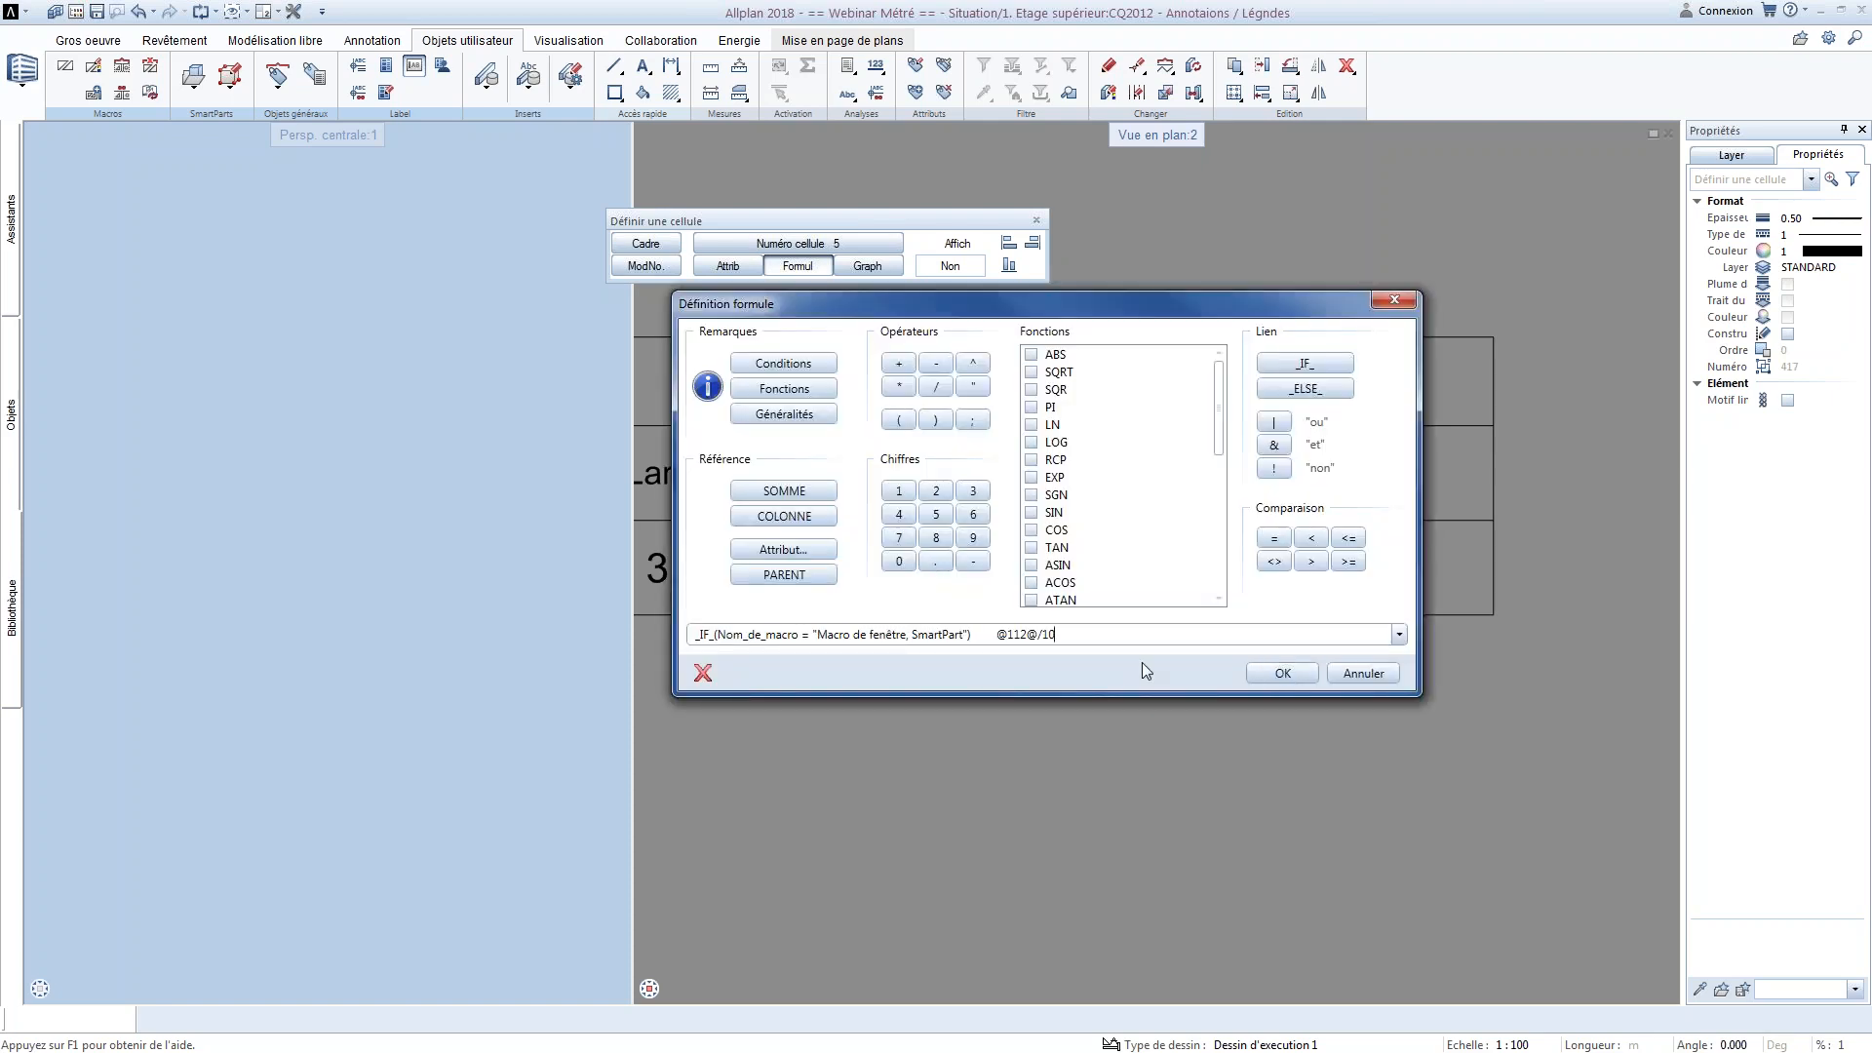
Remove the spaces between the condition's closing bracket and the BI attribute, and try to validate the formula
left_click_drag(993, 633, 973, 642)
key("Delete")
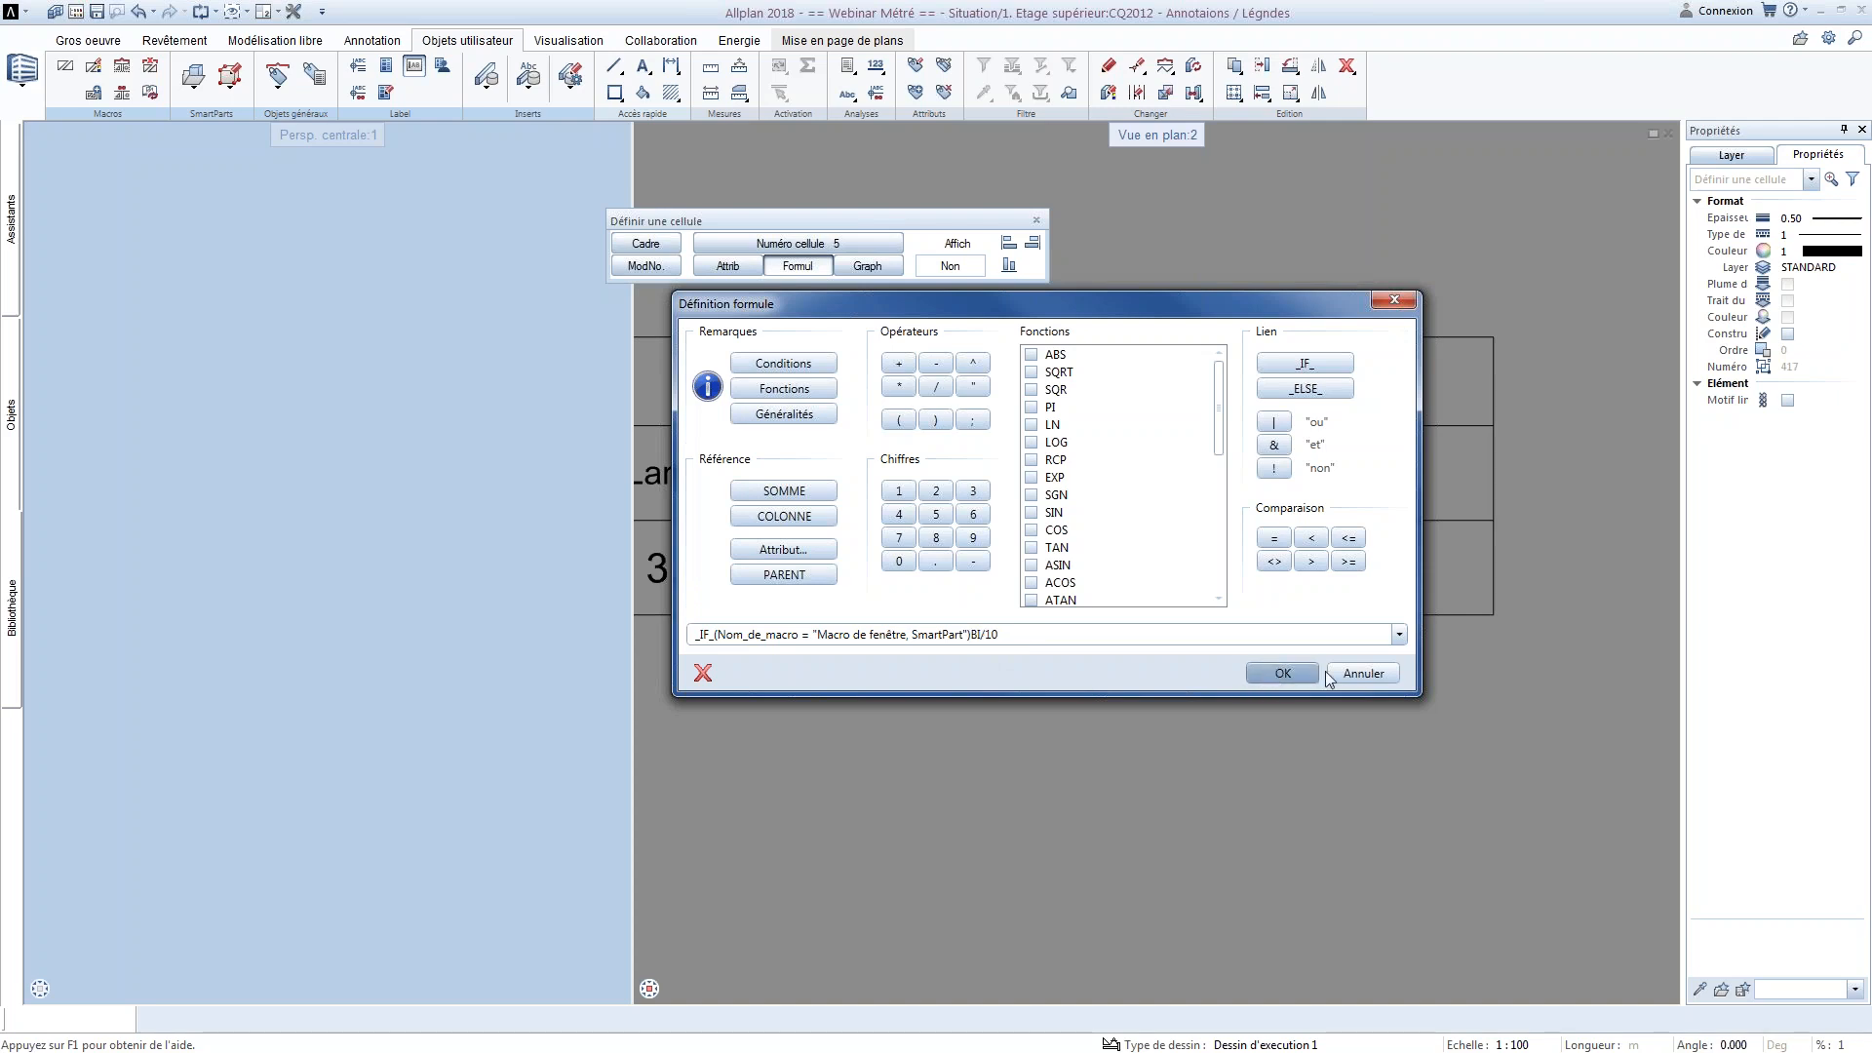
left_click(1306, 672)
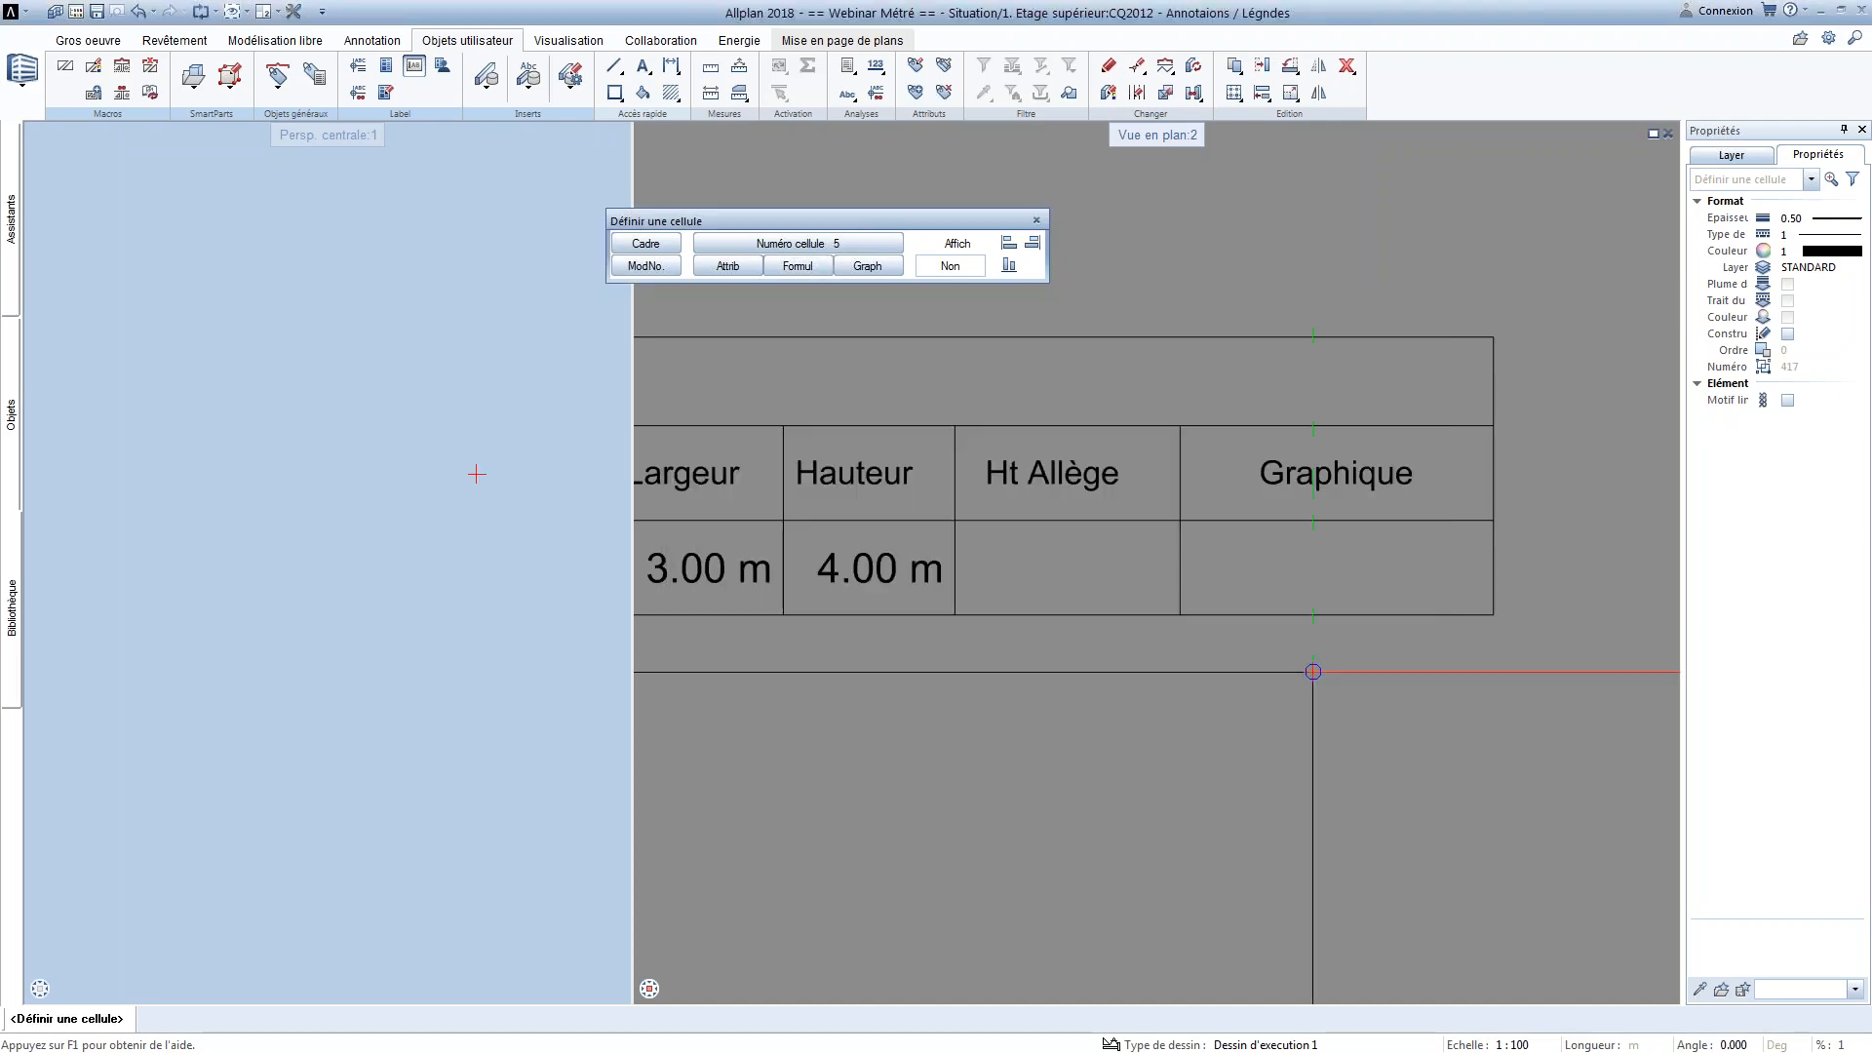
left_click(813, 269)
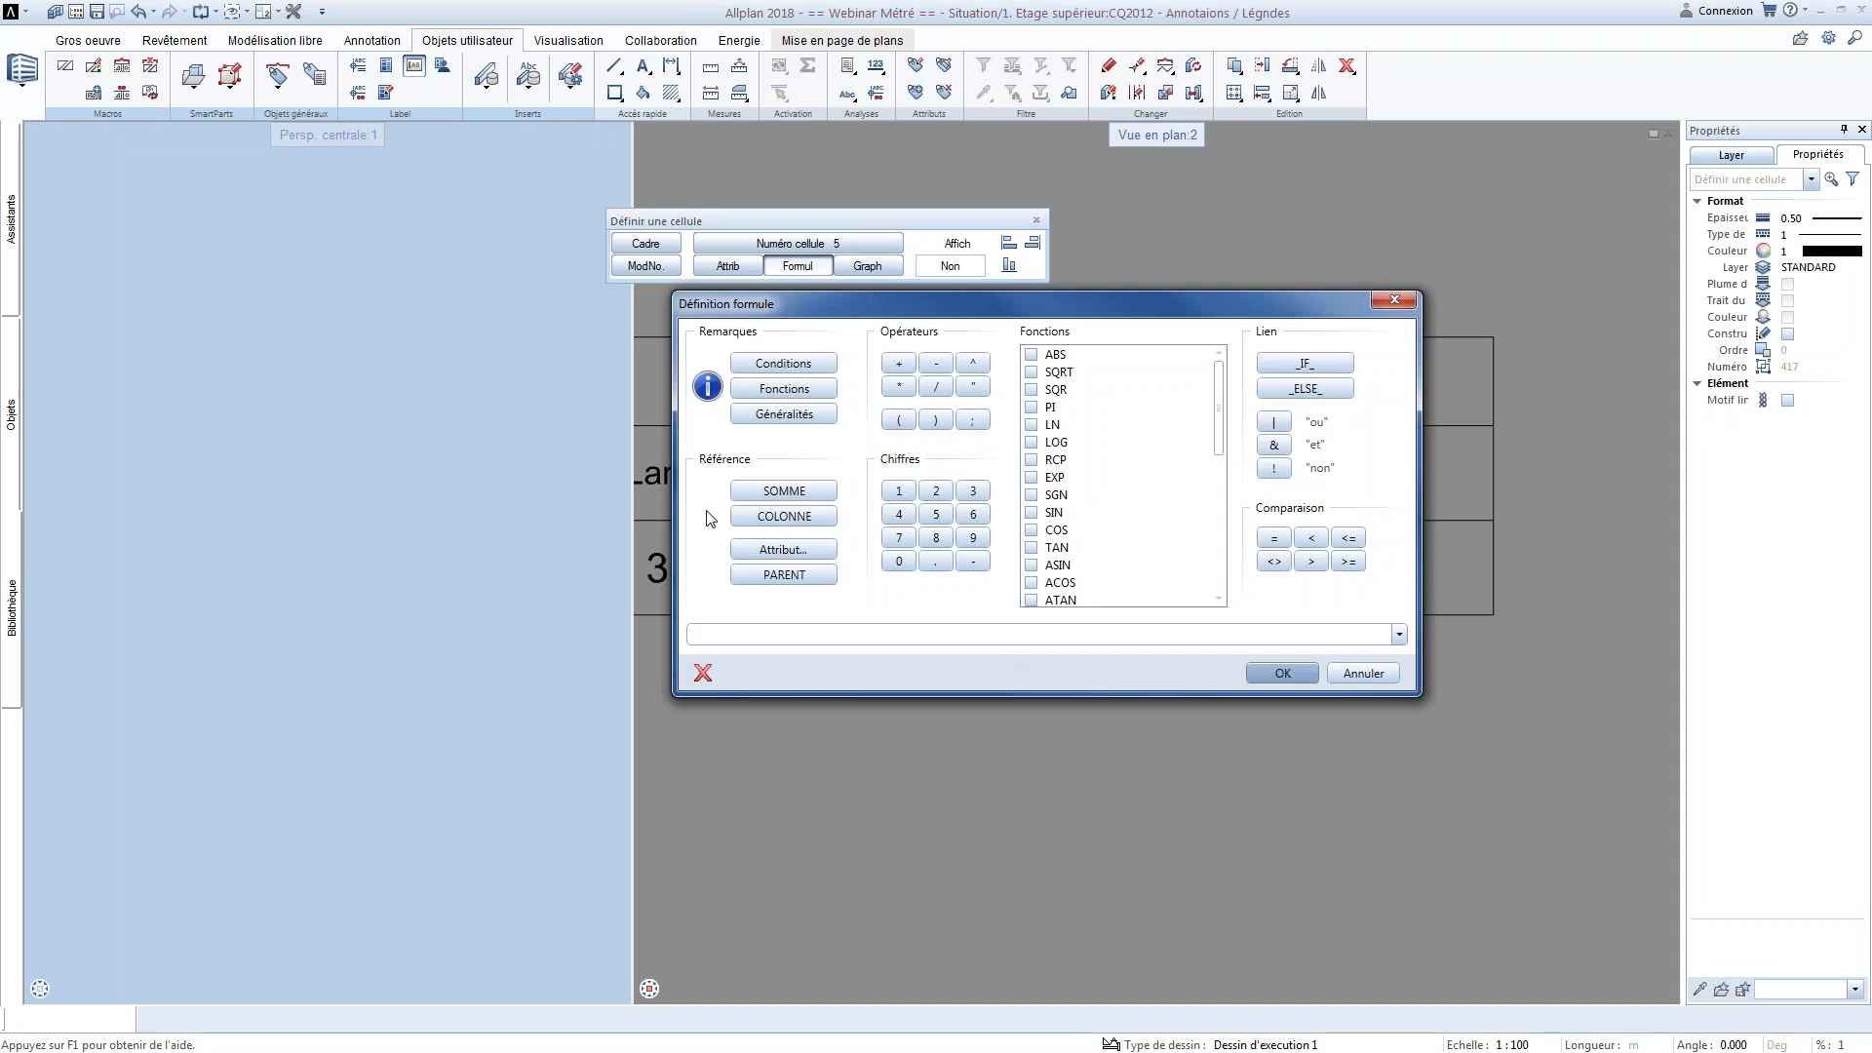
key("alt+Tab")
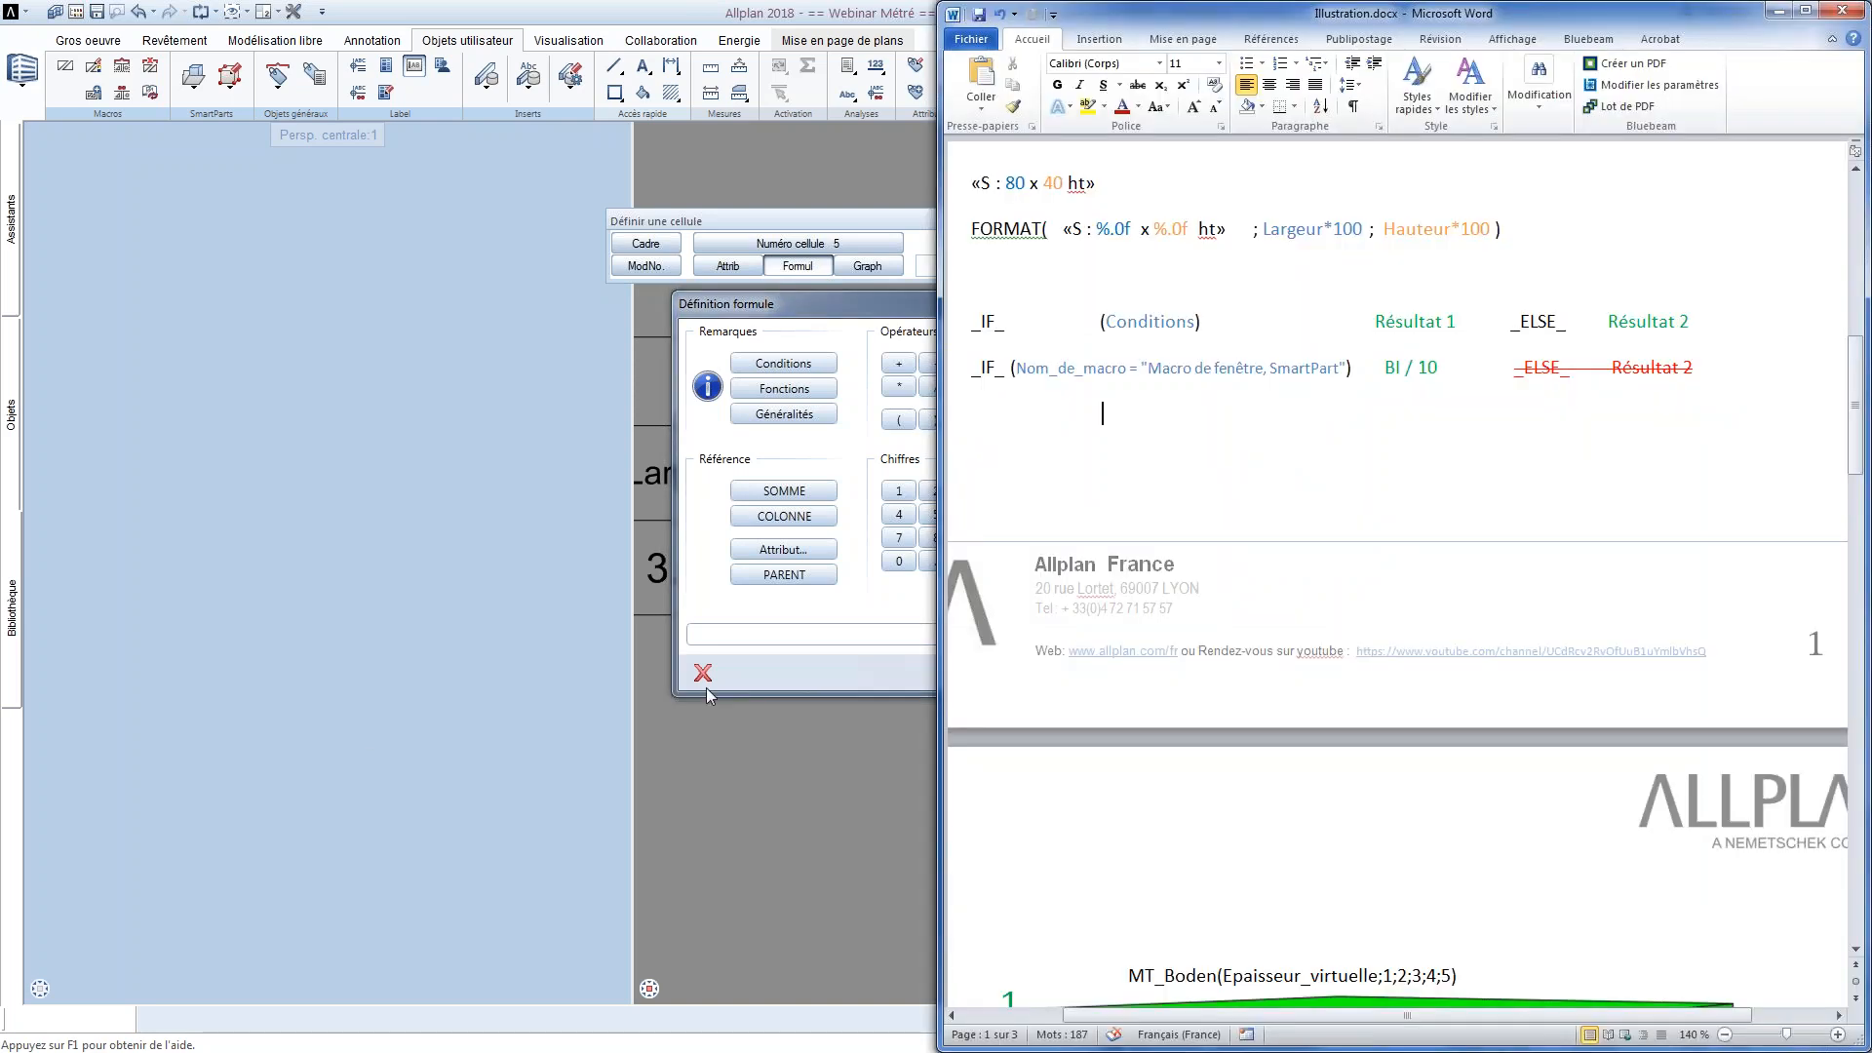
left_click_drag(1428, 368, 981, 371)
left_click(1098, 370)
left_click_drag(1457, 372, 955, 375)
key("ctrl+c")
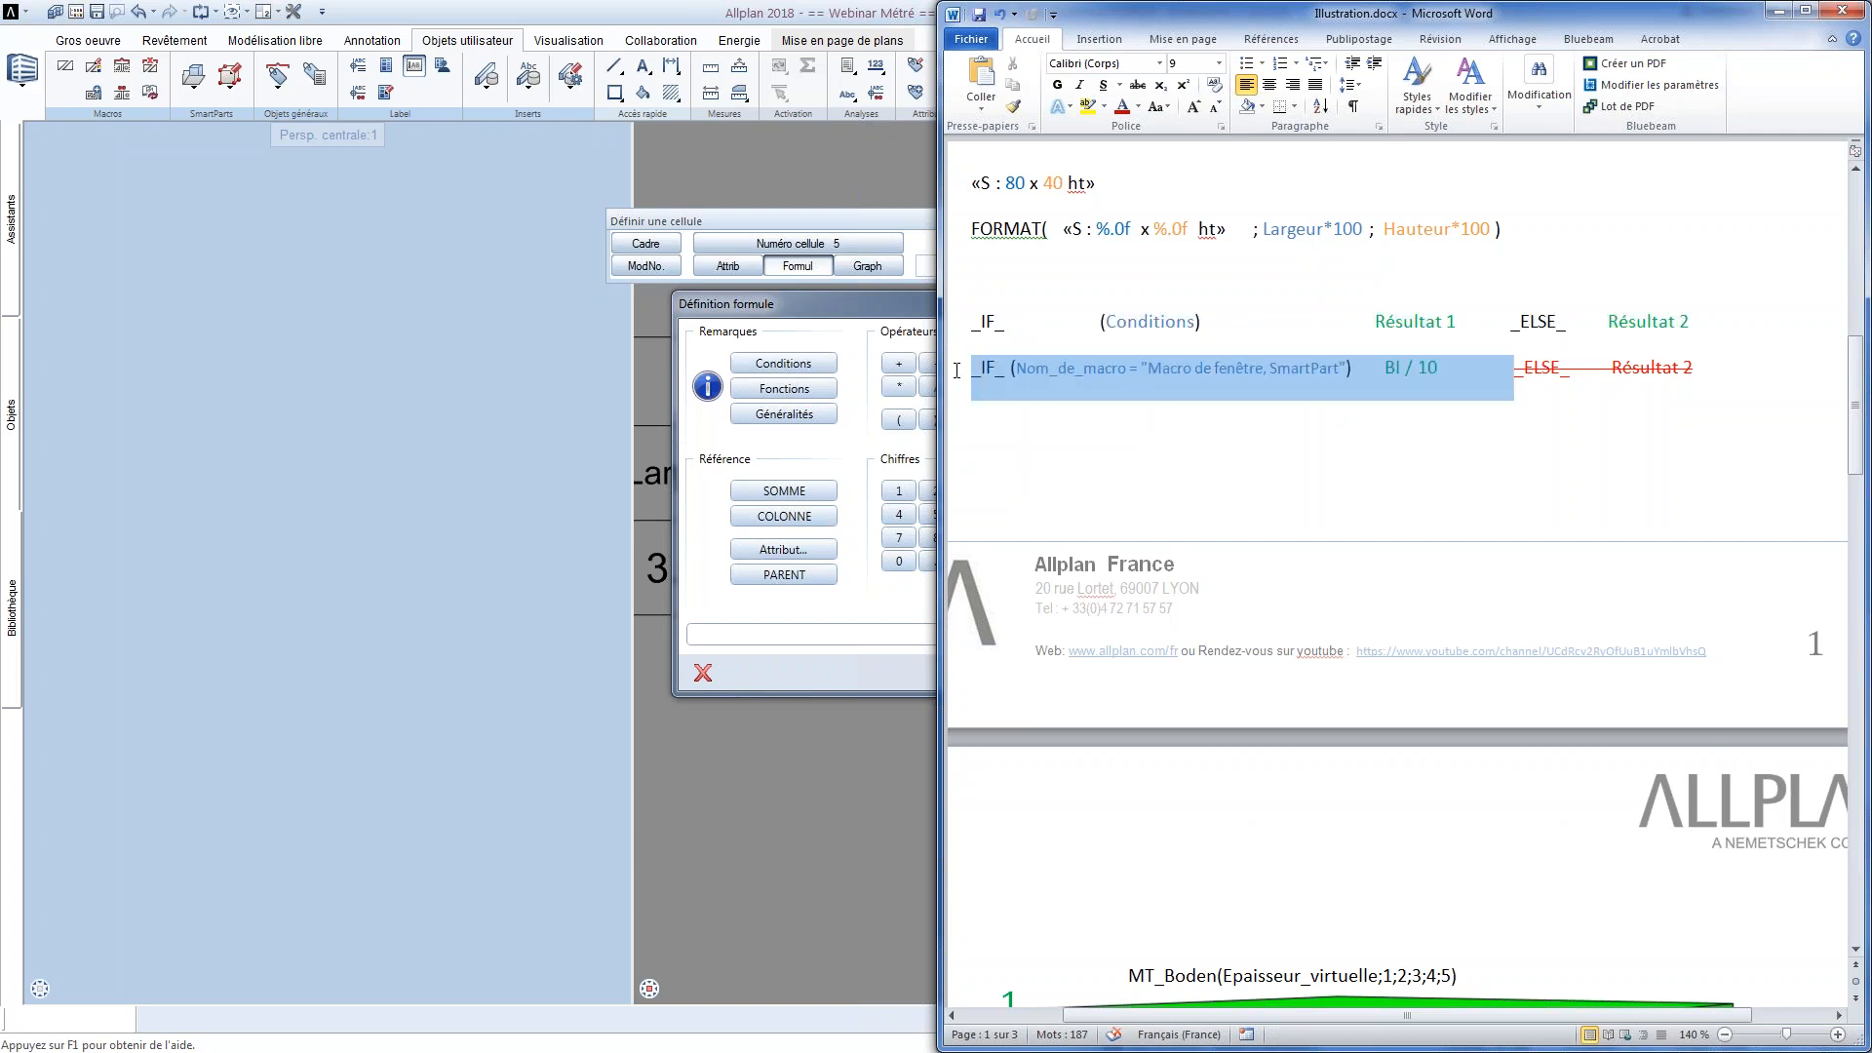
left_click(781, 620)
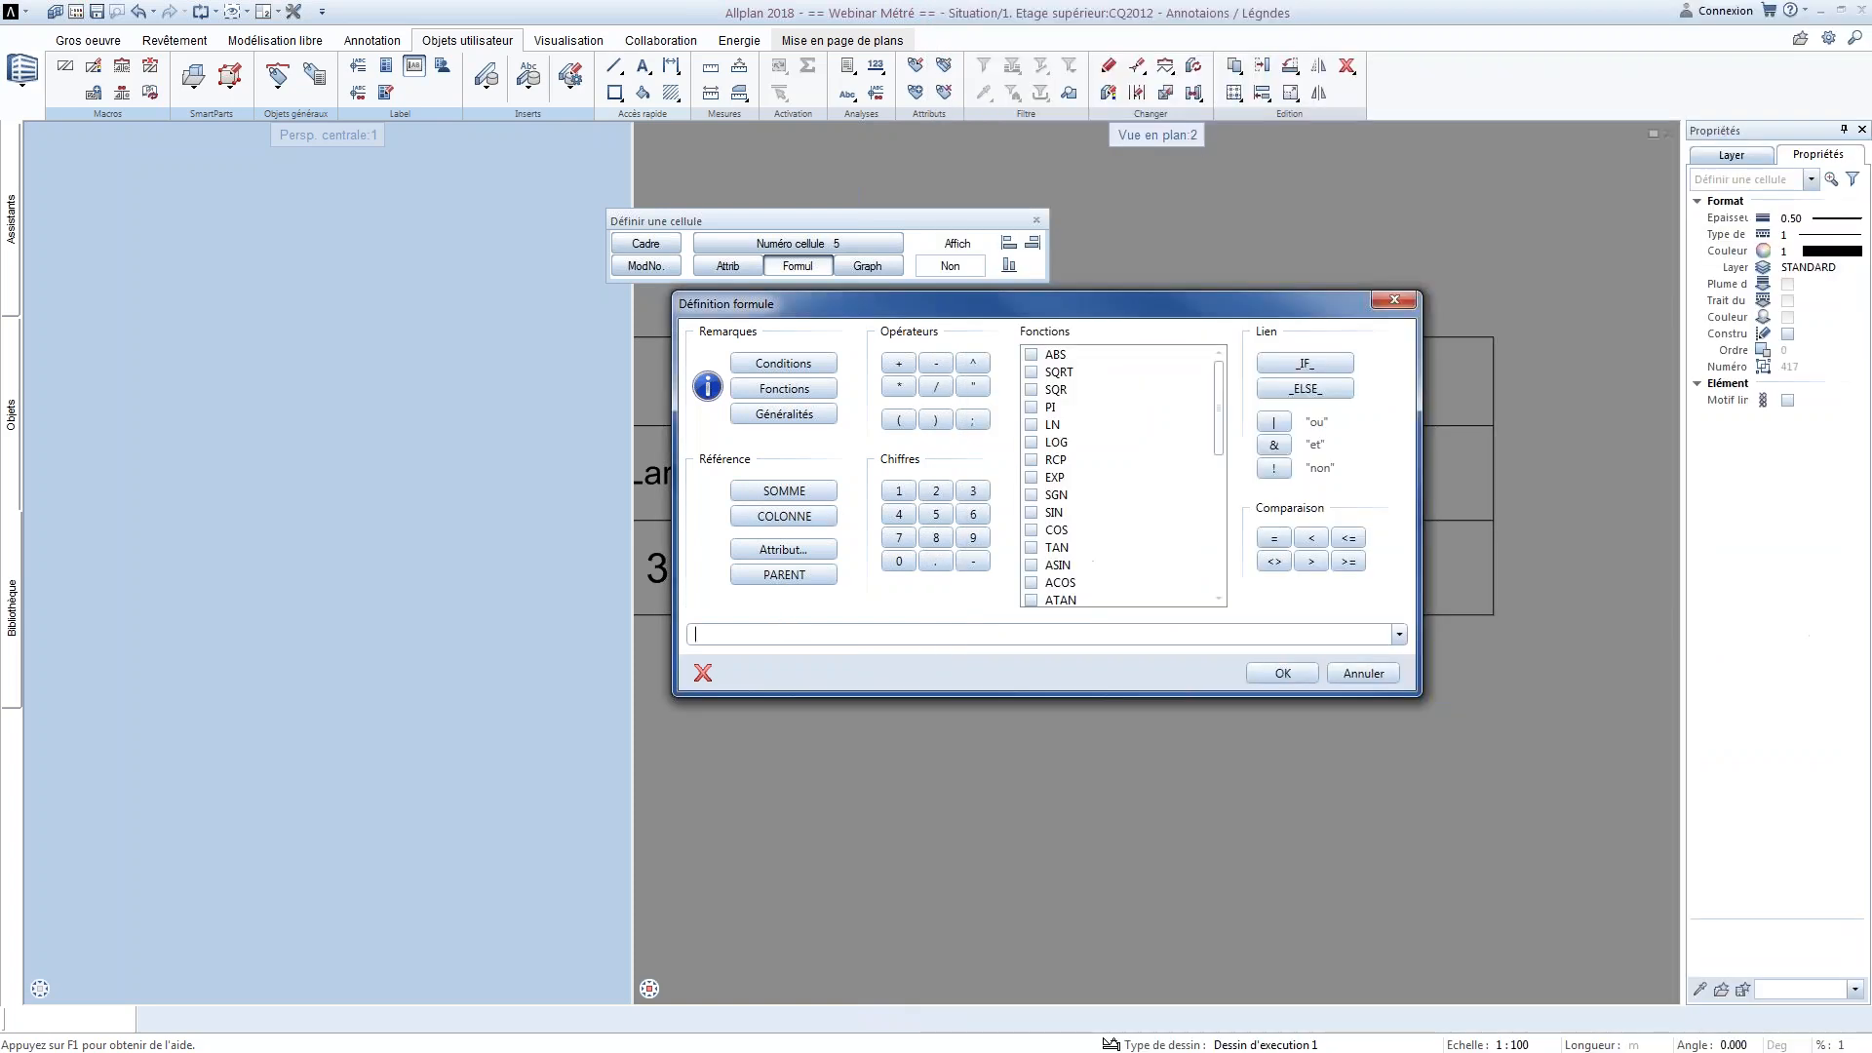
key("ctrl+v")
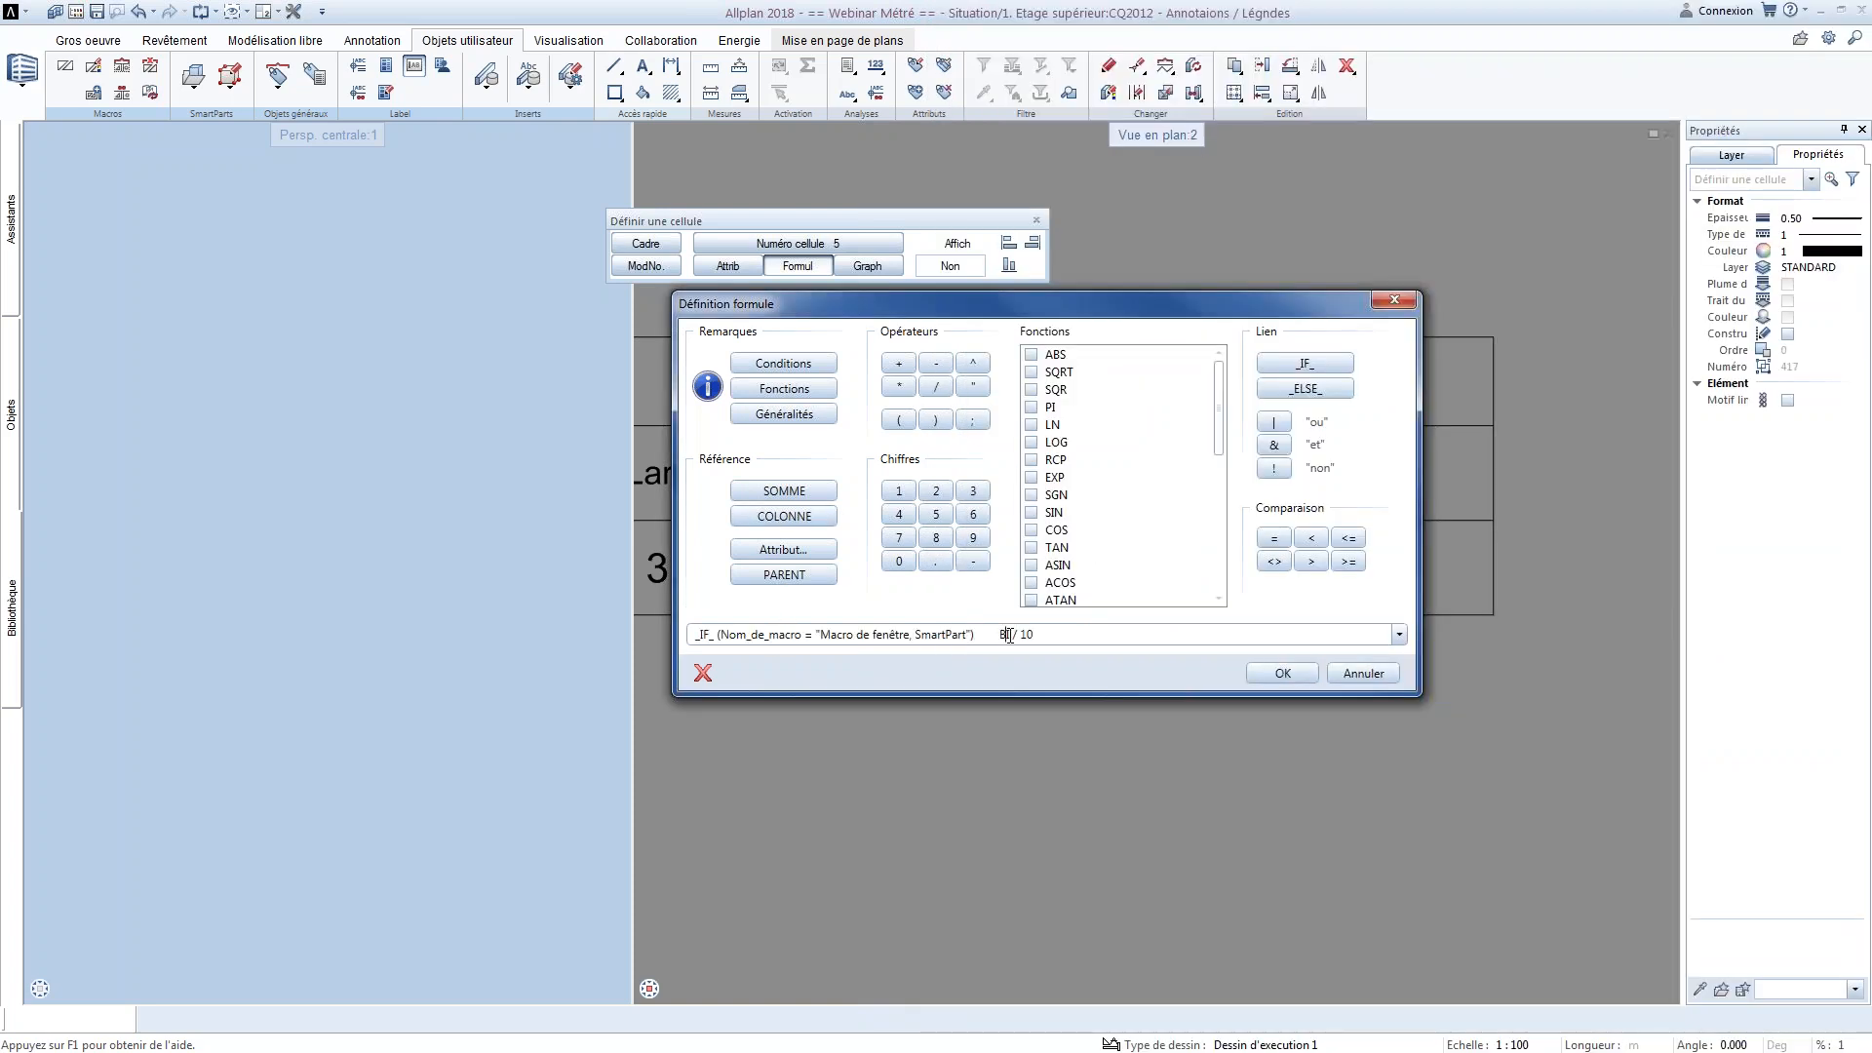
type("@112@")
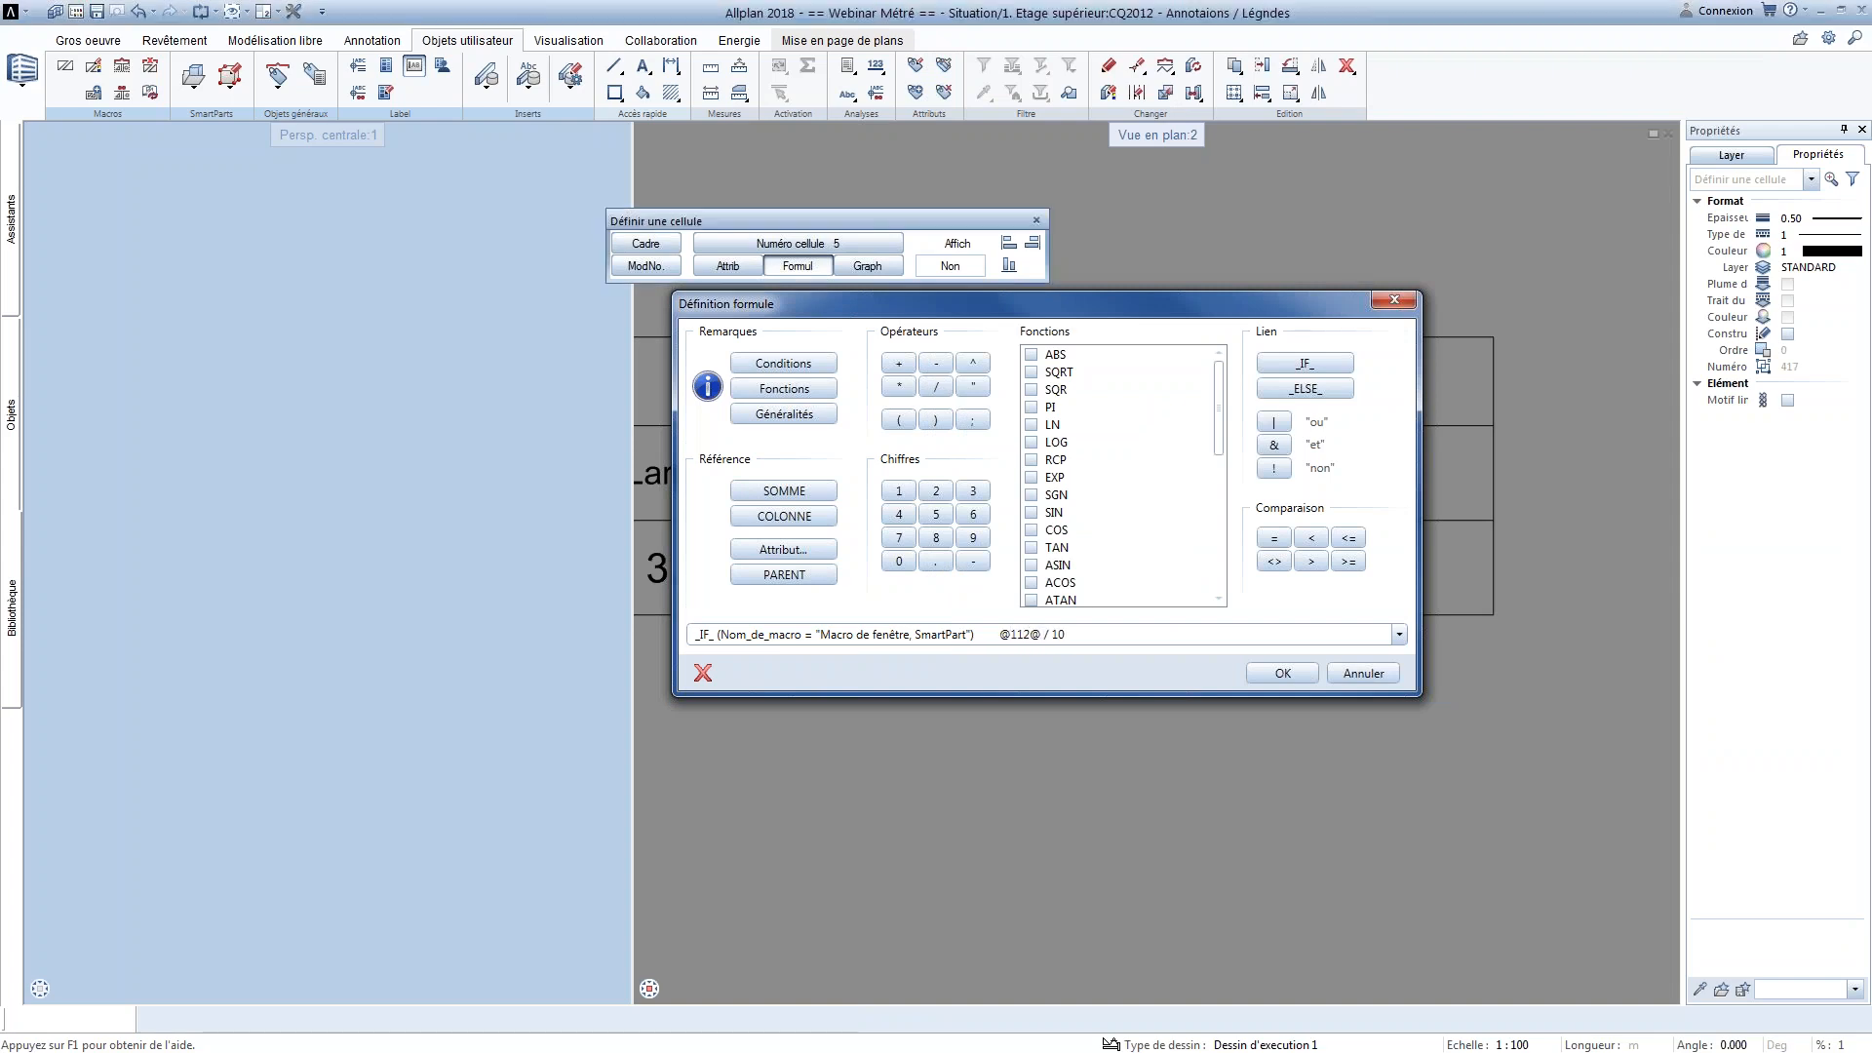
left_click(1286, 678)
left_click(963, 640)
left_click_drag(979, 635, 995, 634)
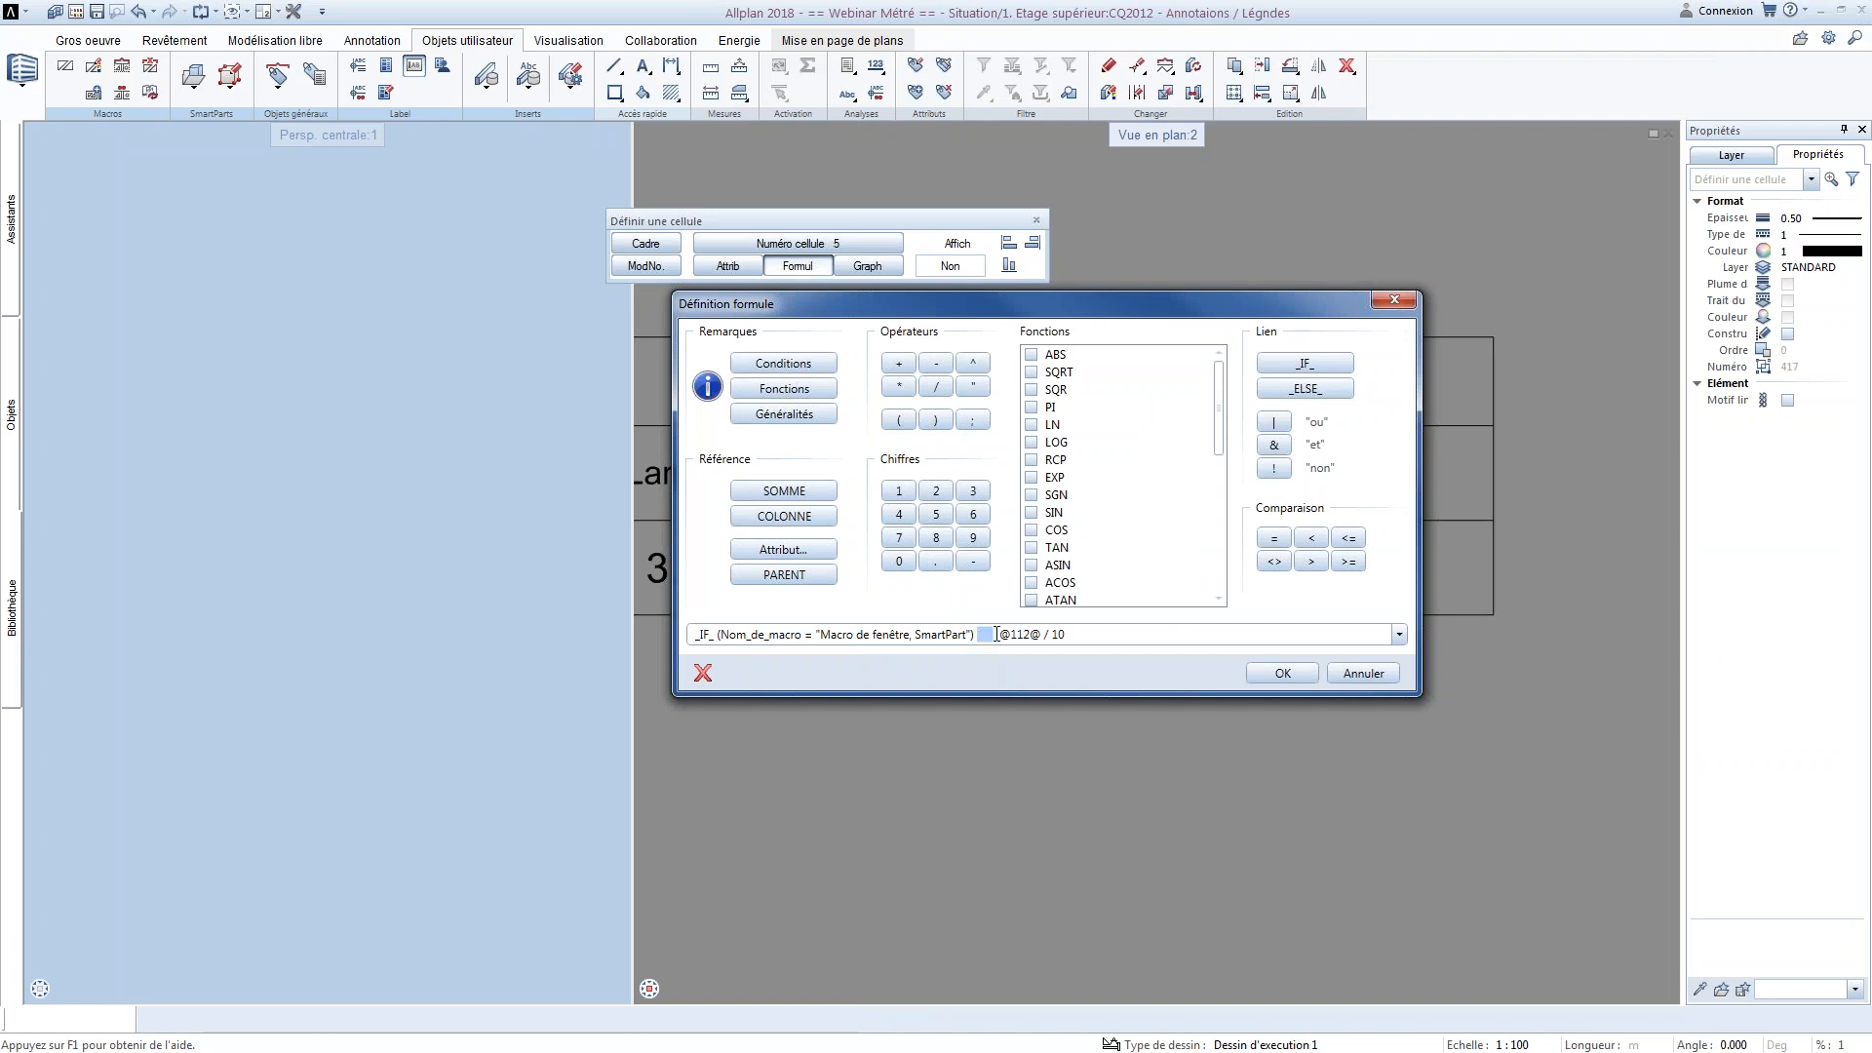
key("Delete")
left_click(1278, 673)
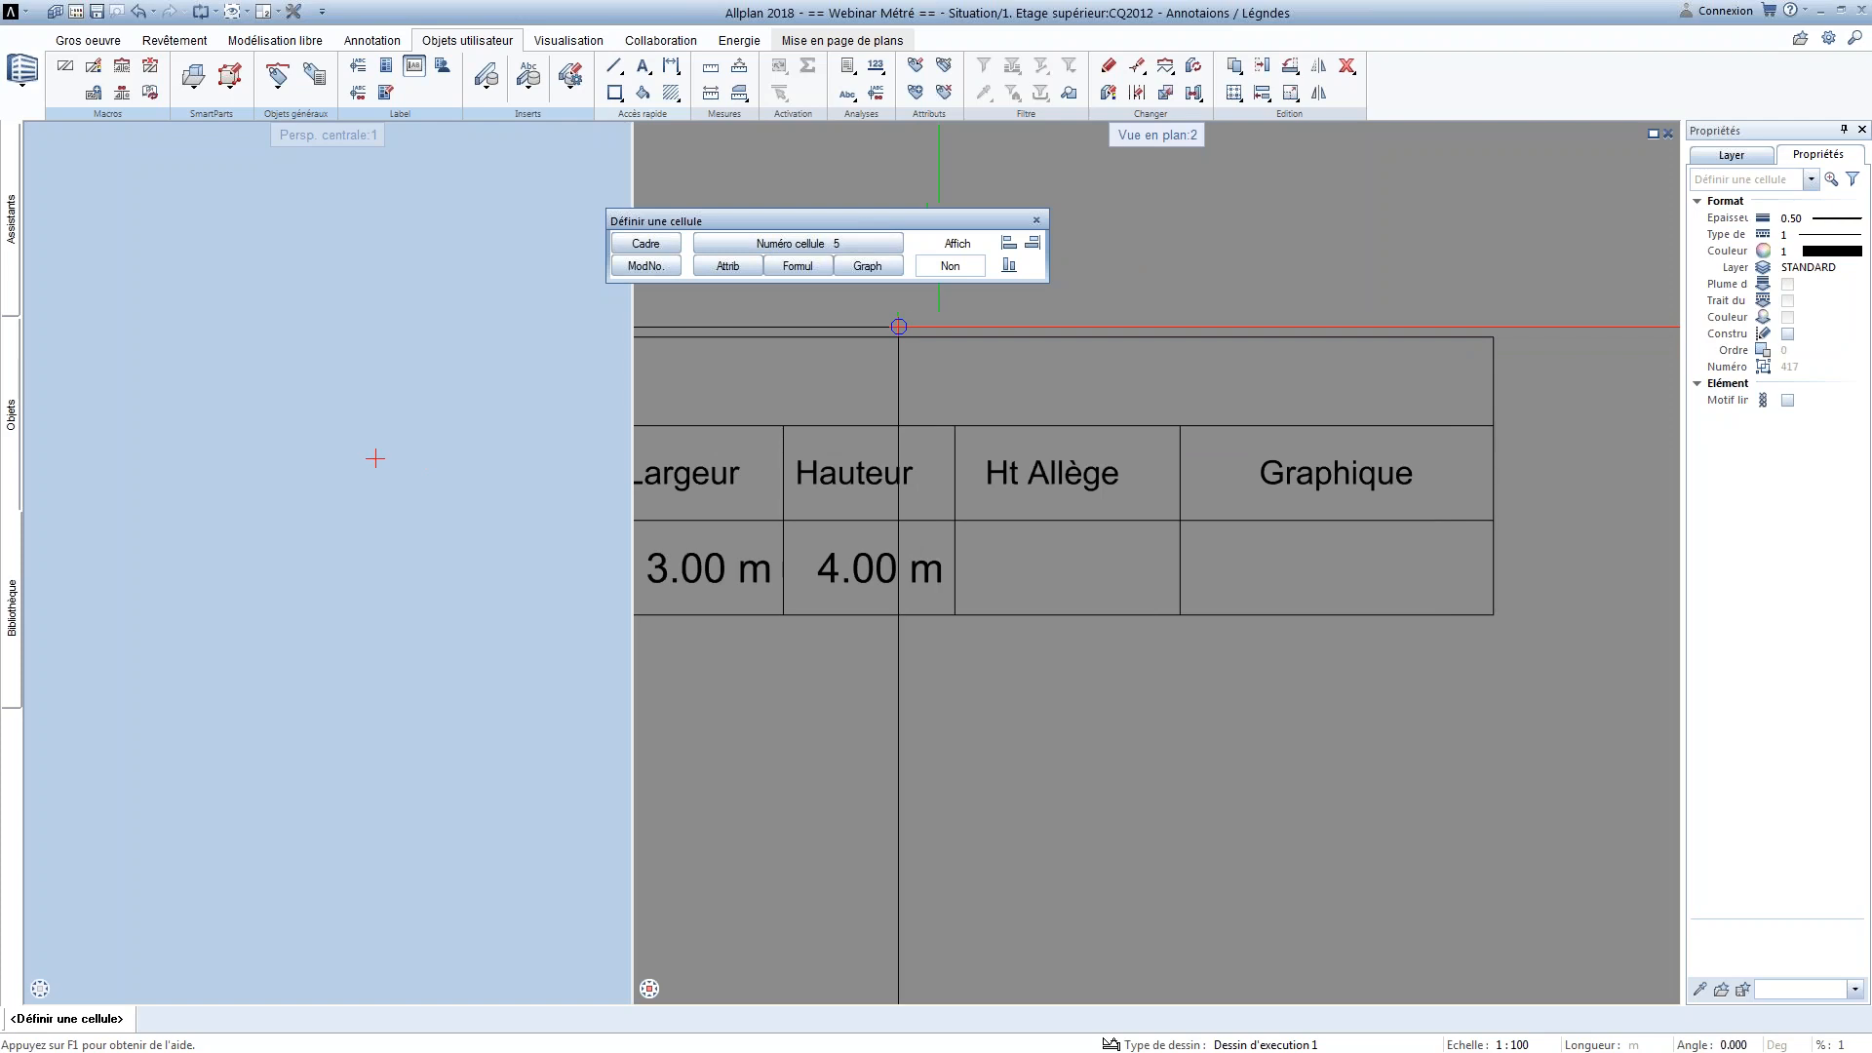
Define cell 5 as a graphic cell generating an image from the CAO data, with the image centred
middle_click_drag(1160, 495, 891, 501)
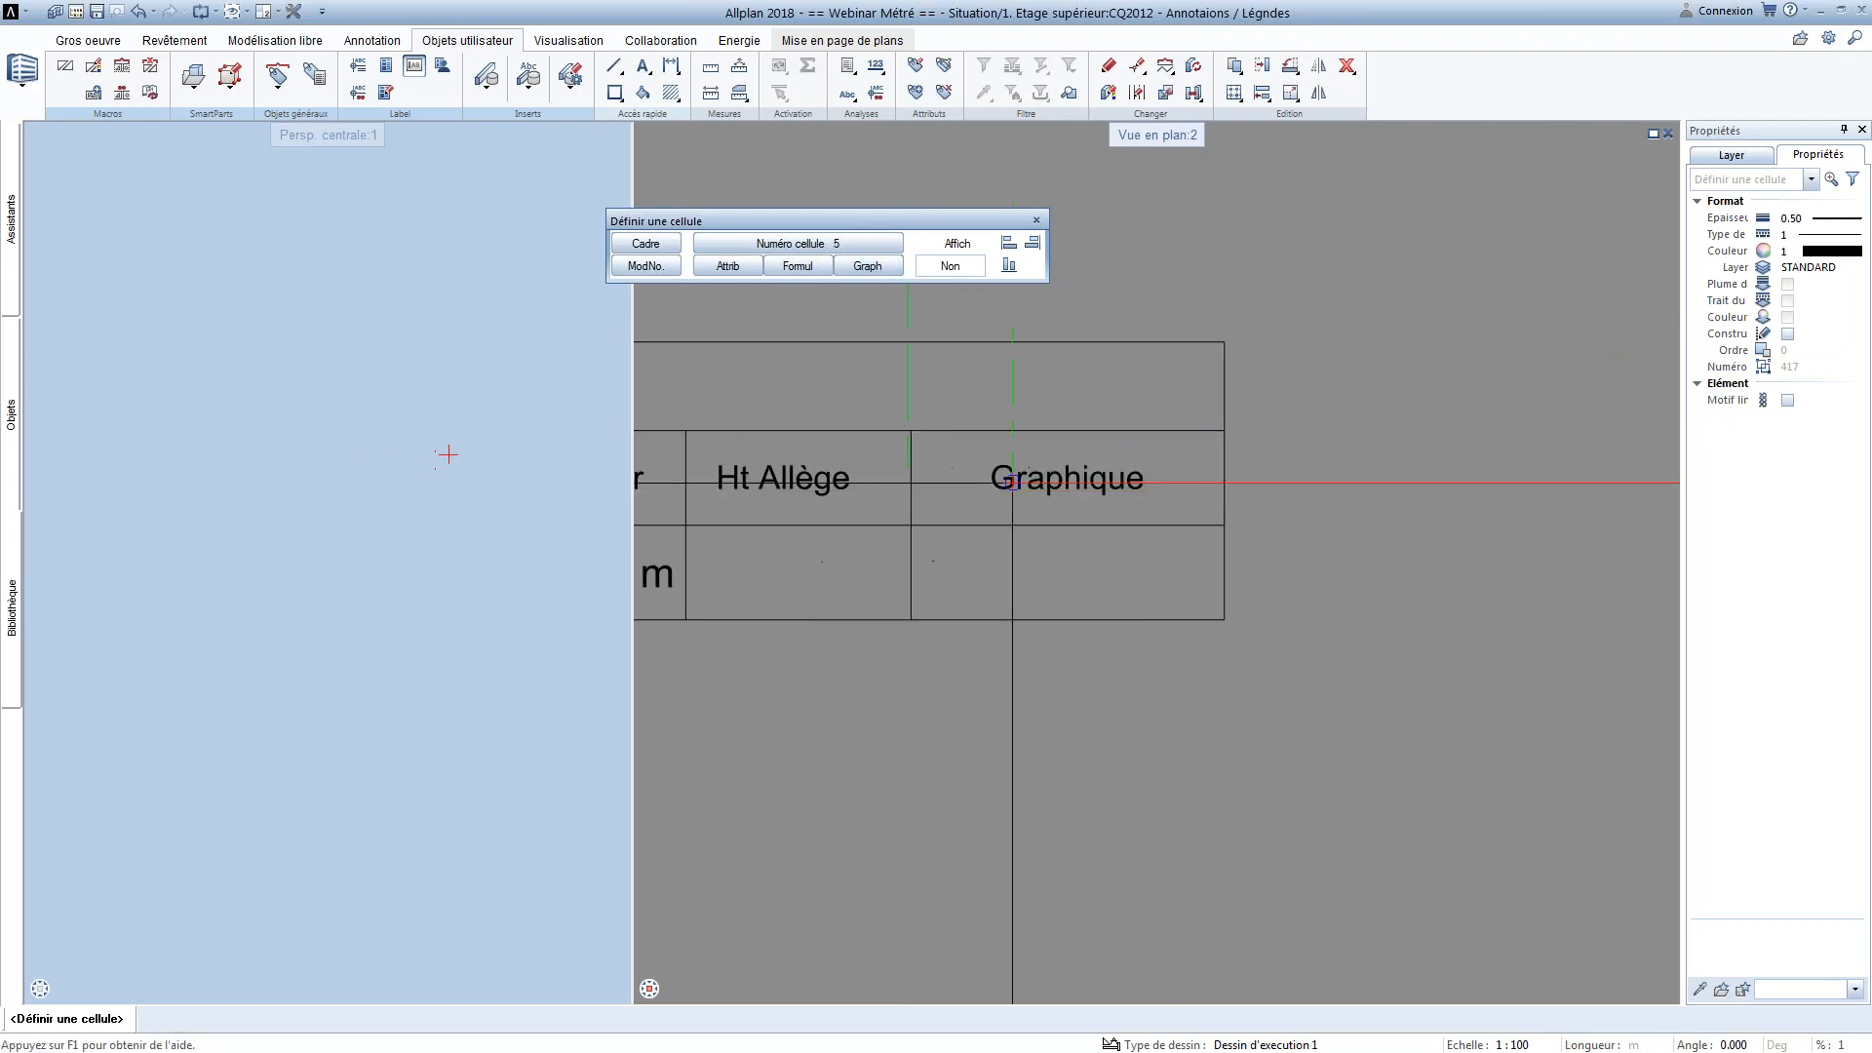
left_click(869, 266)
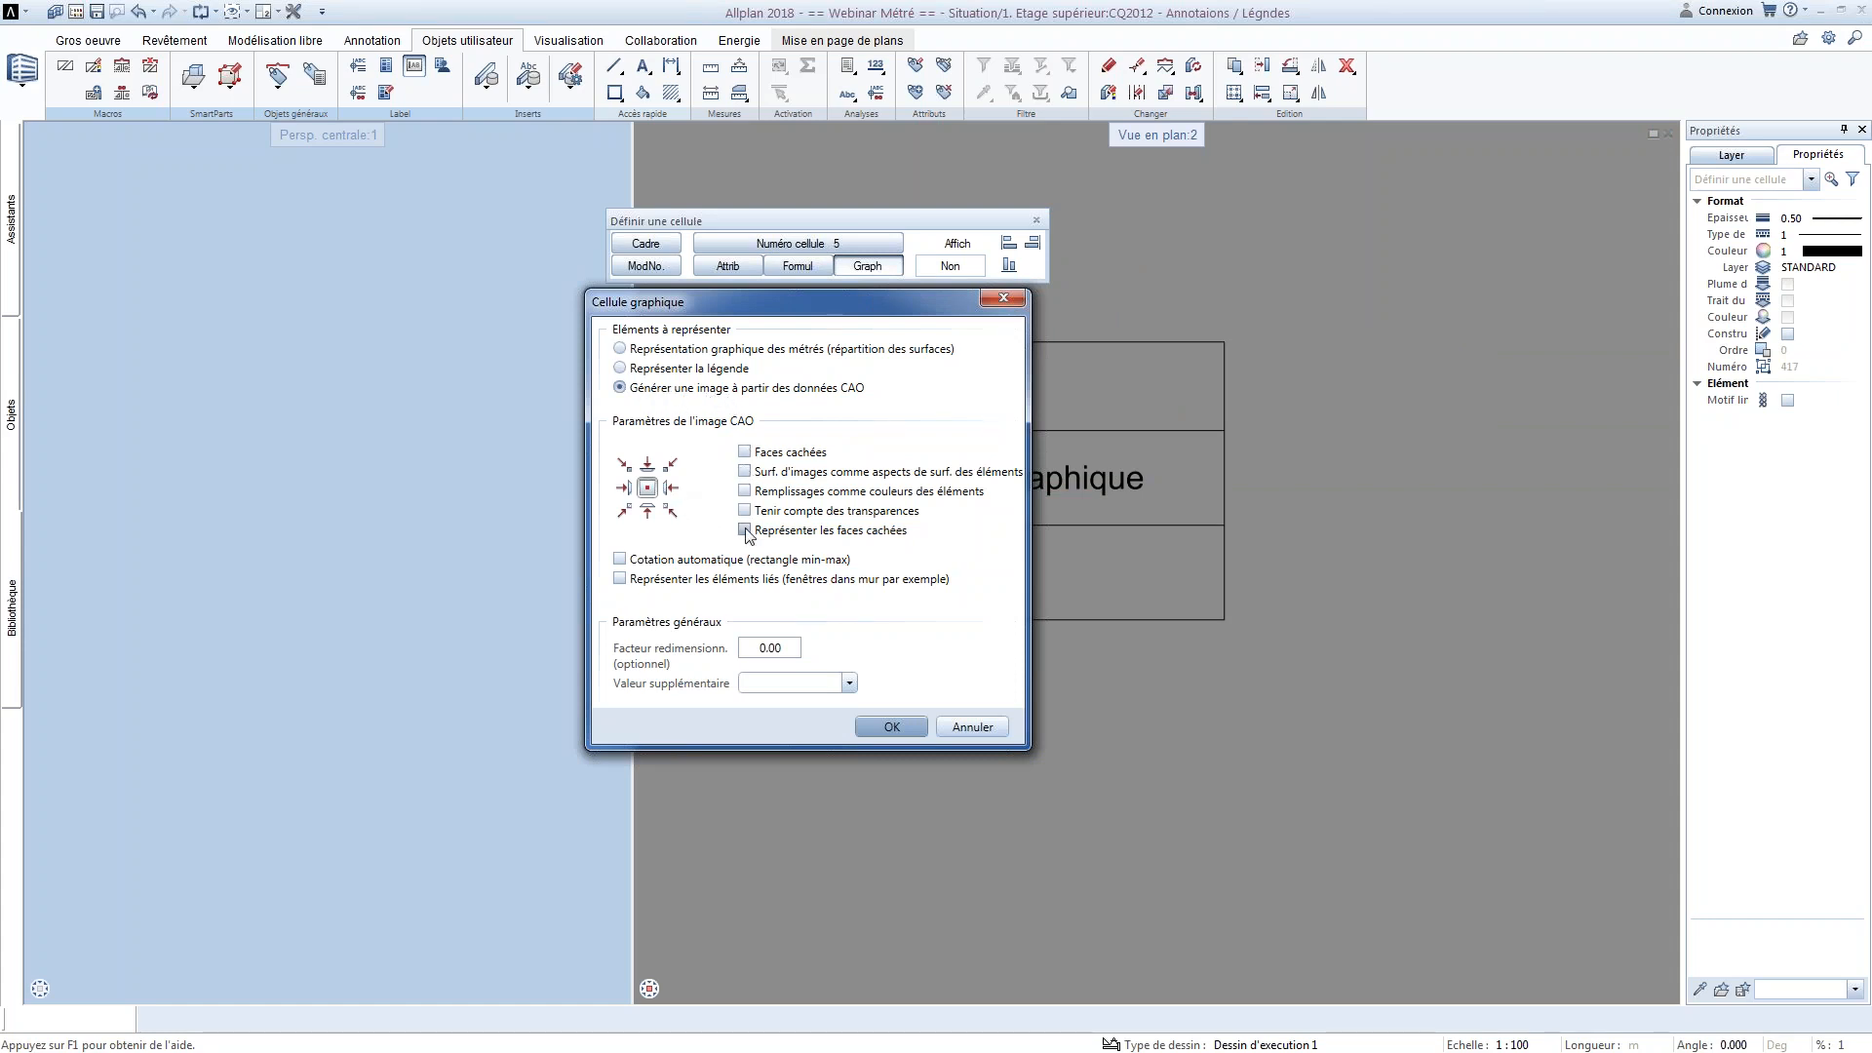
left_click(623, 464)
left_click(670, 466)
left_click(649, 489)
left_click(893, 726)
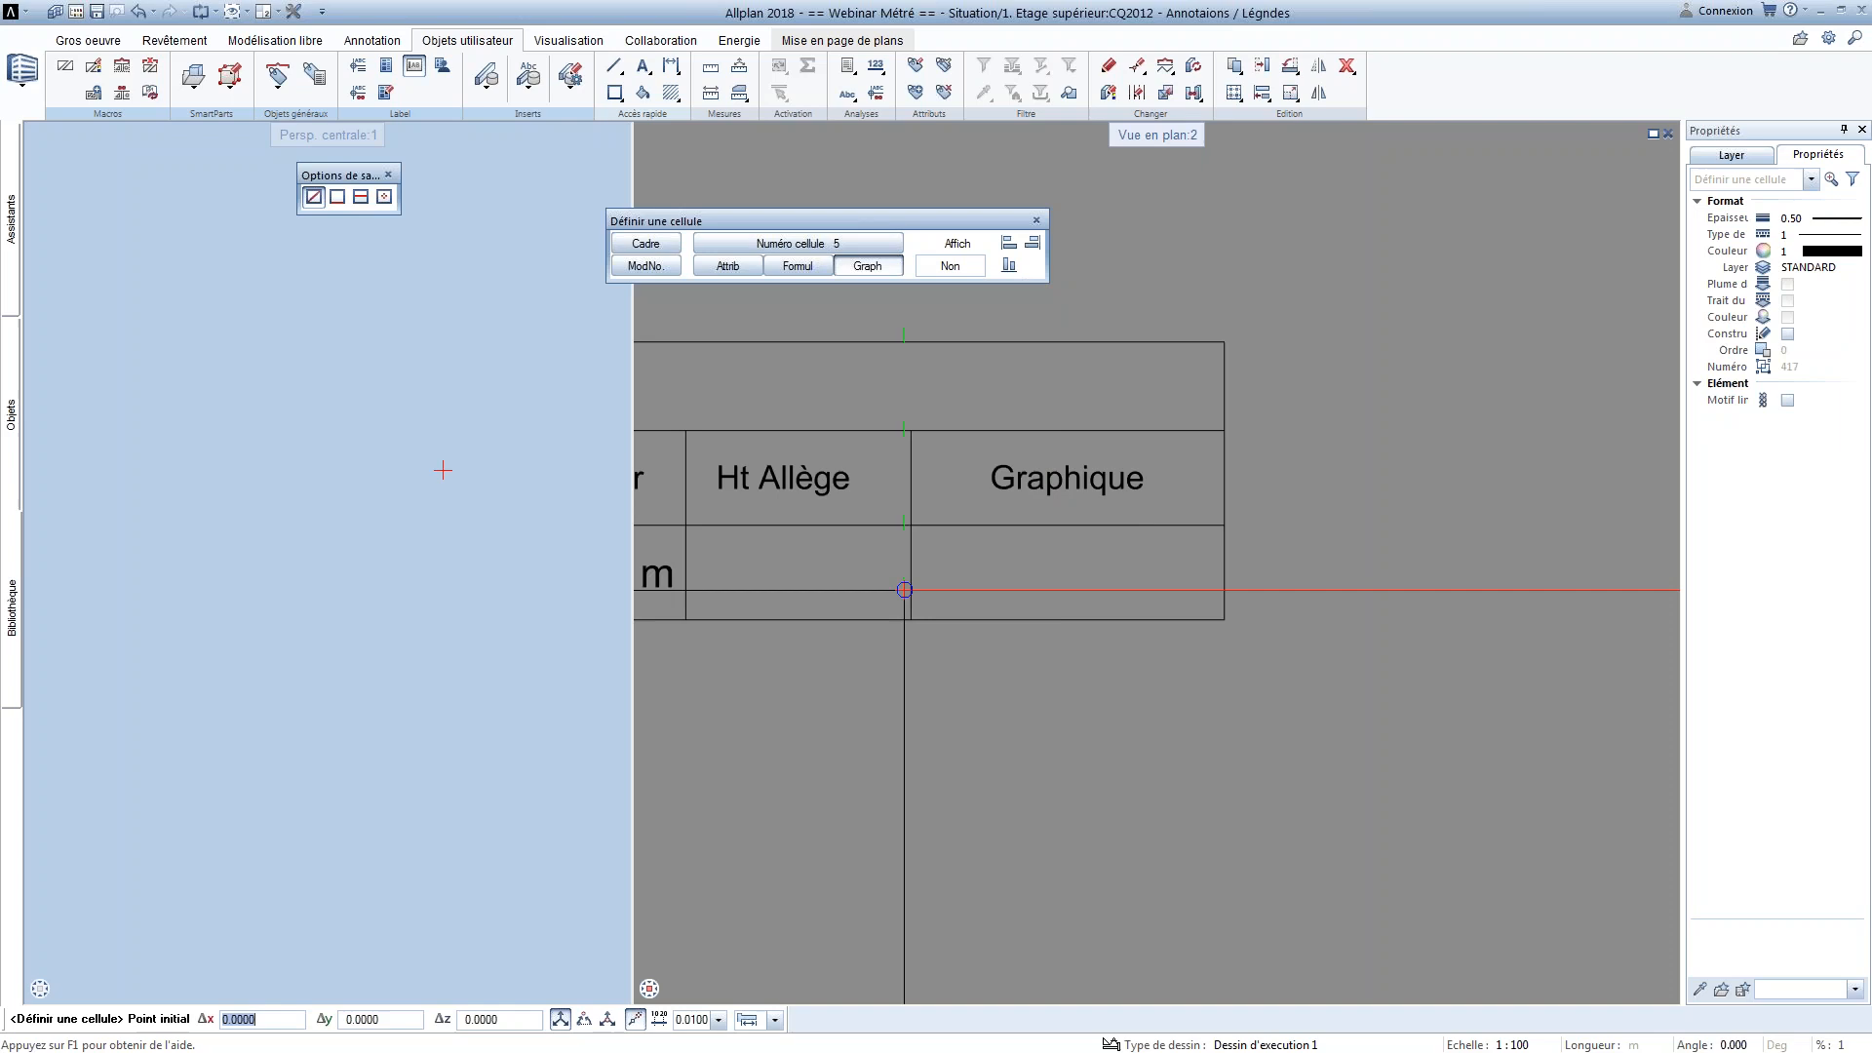
Draw the graphic cell's rectangle just inside the empty box under the Graphique heading
scroll(1106, 397, "down", 3)
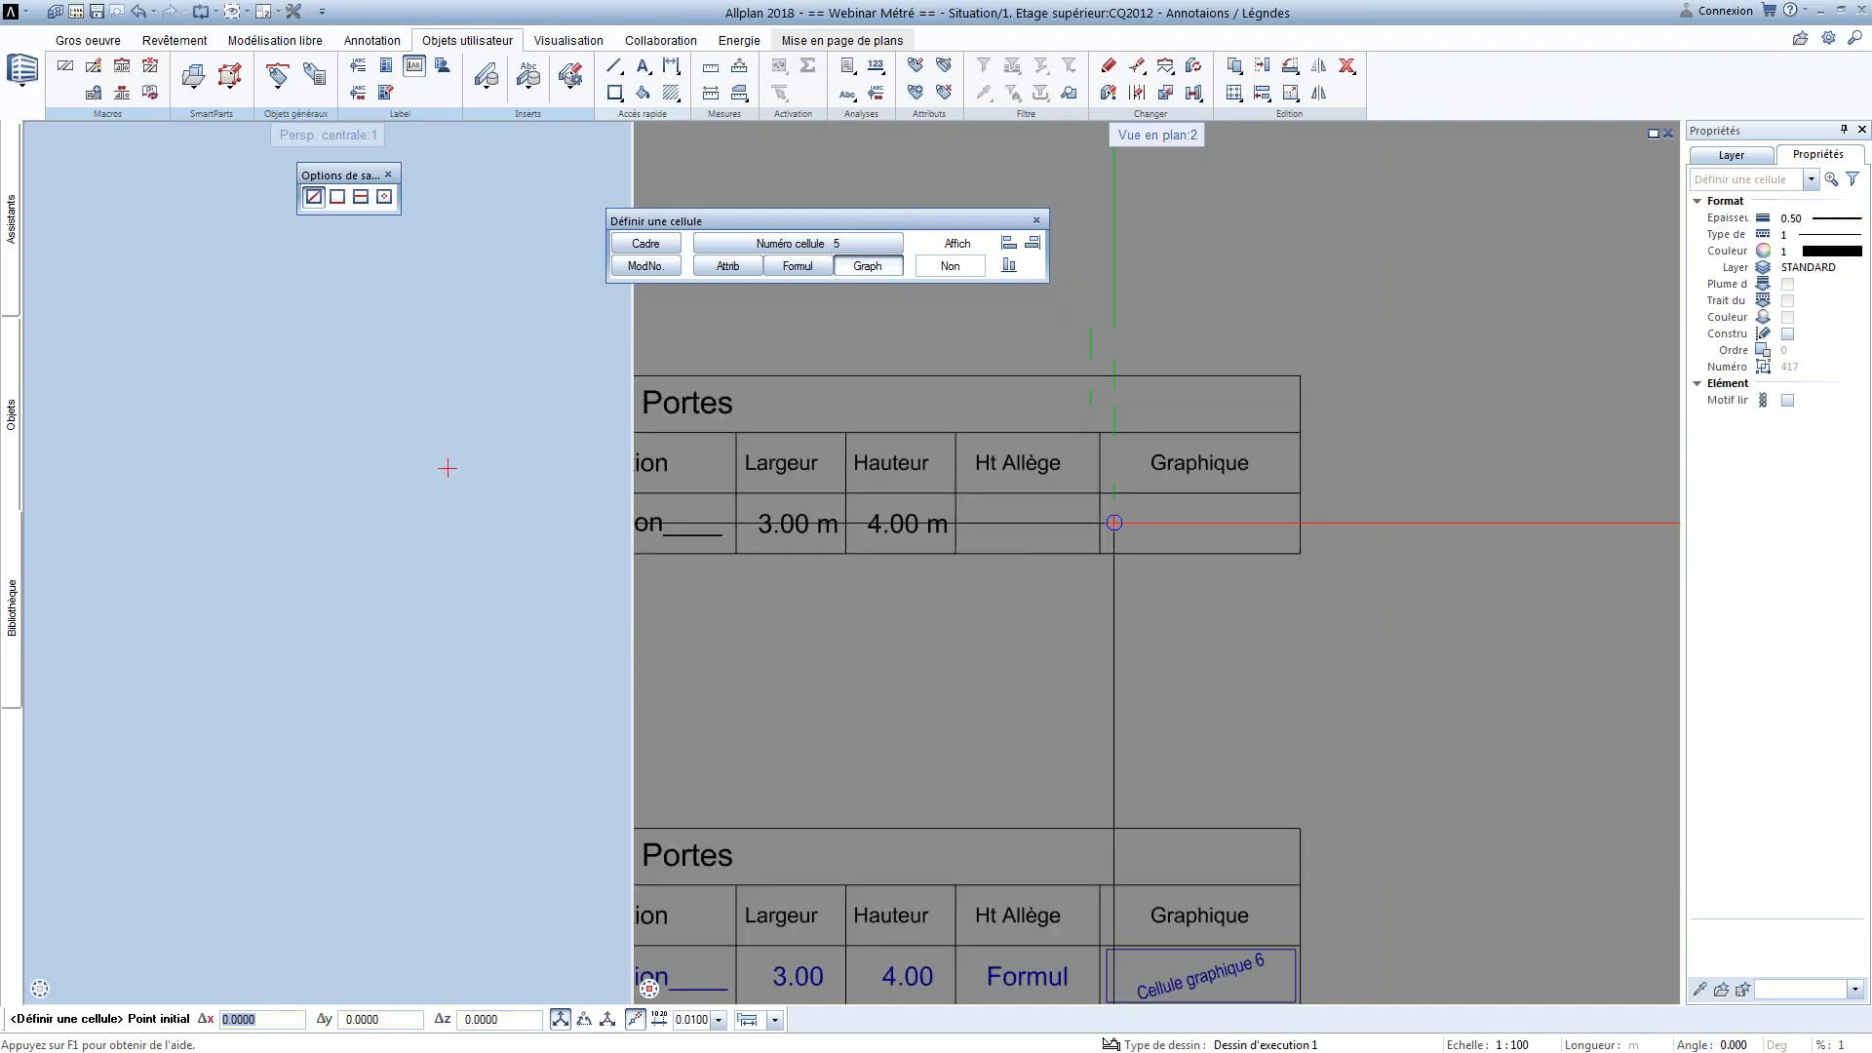
scroll(1112, 516, "up", 3)
middle_click_drag(1121, 538, 876, 509)
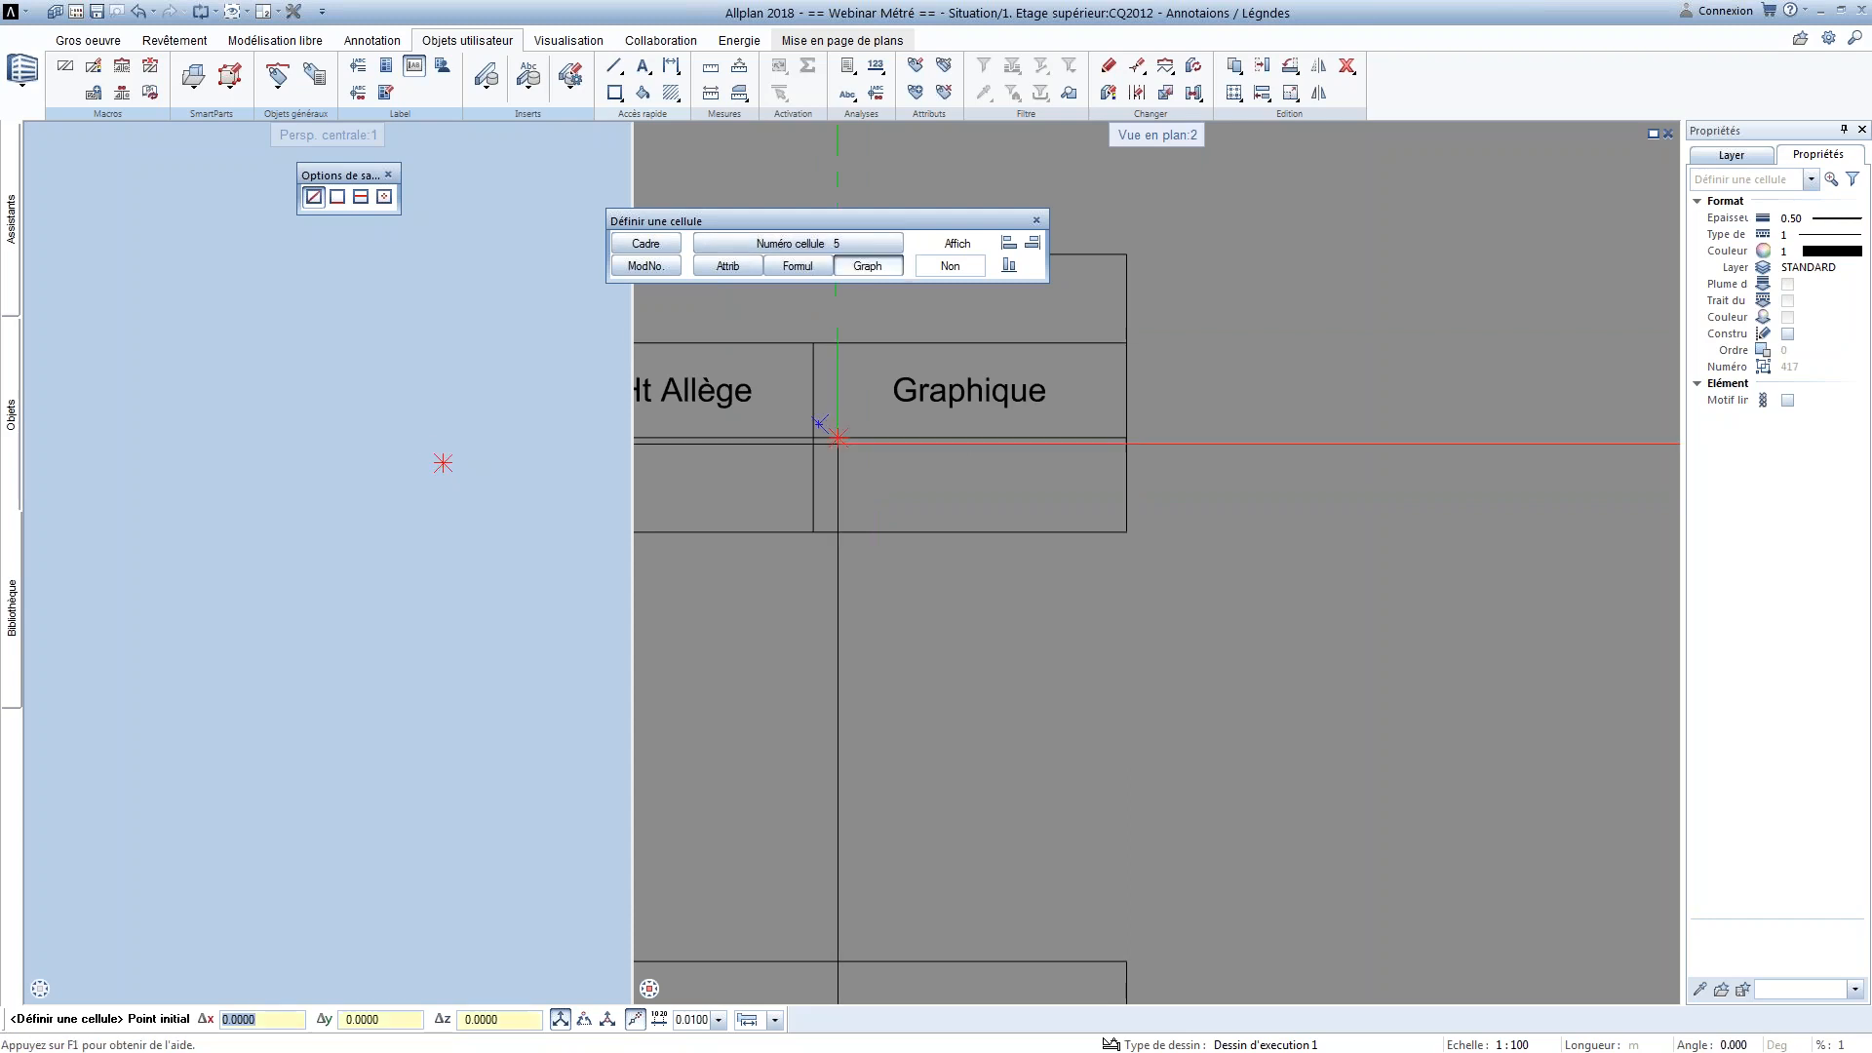
left_click(825, 520)
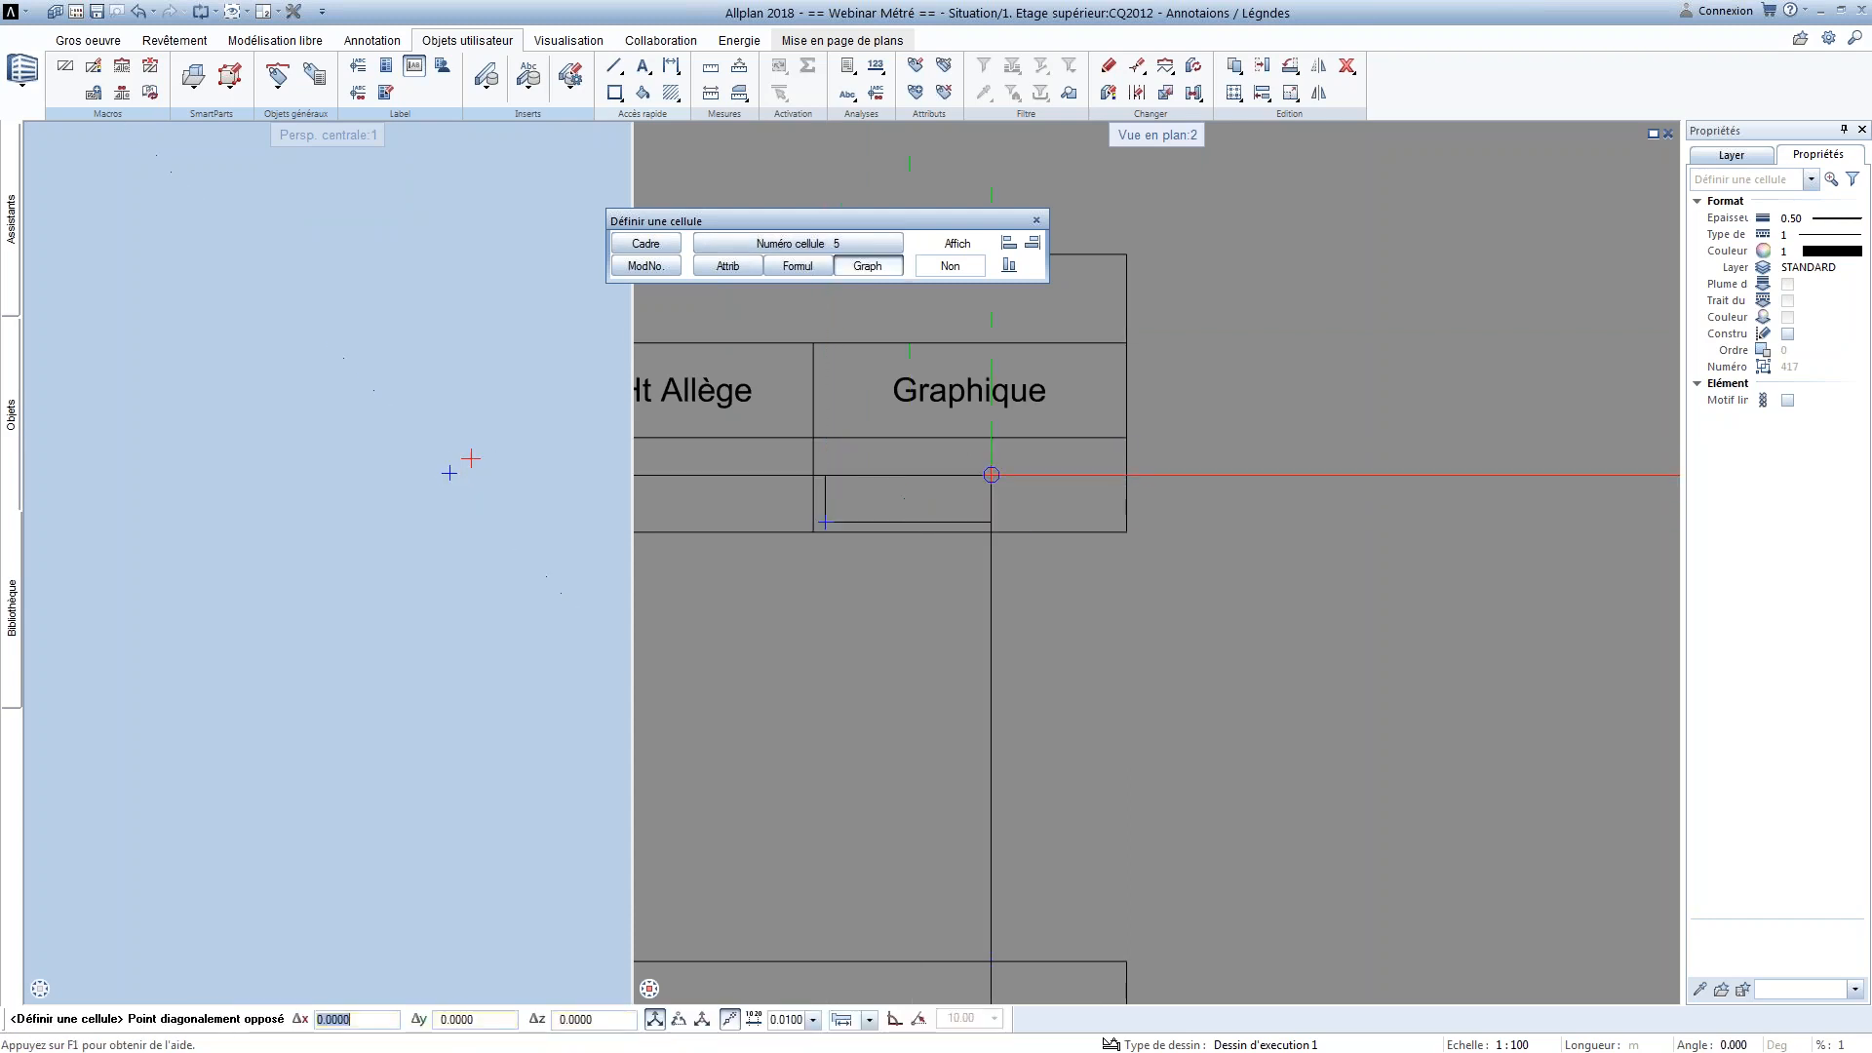
left_click(1110, 445)
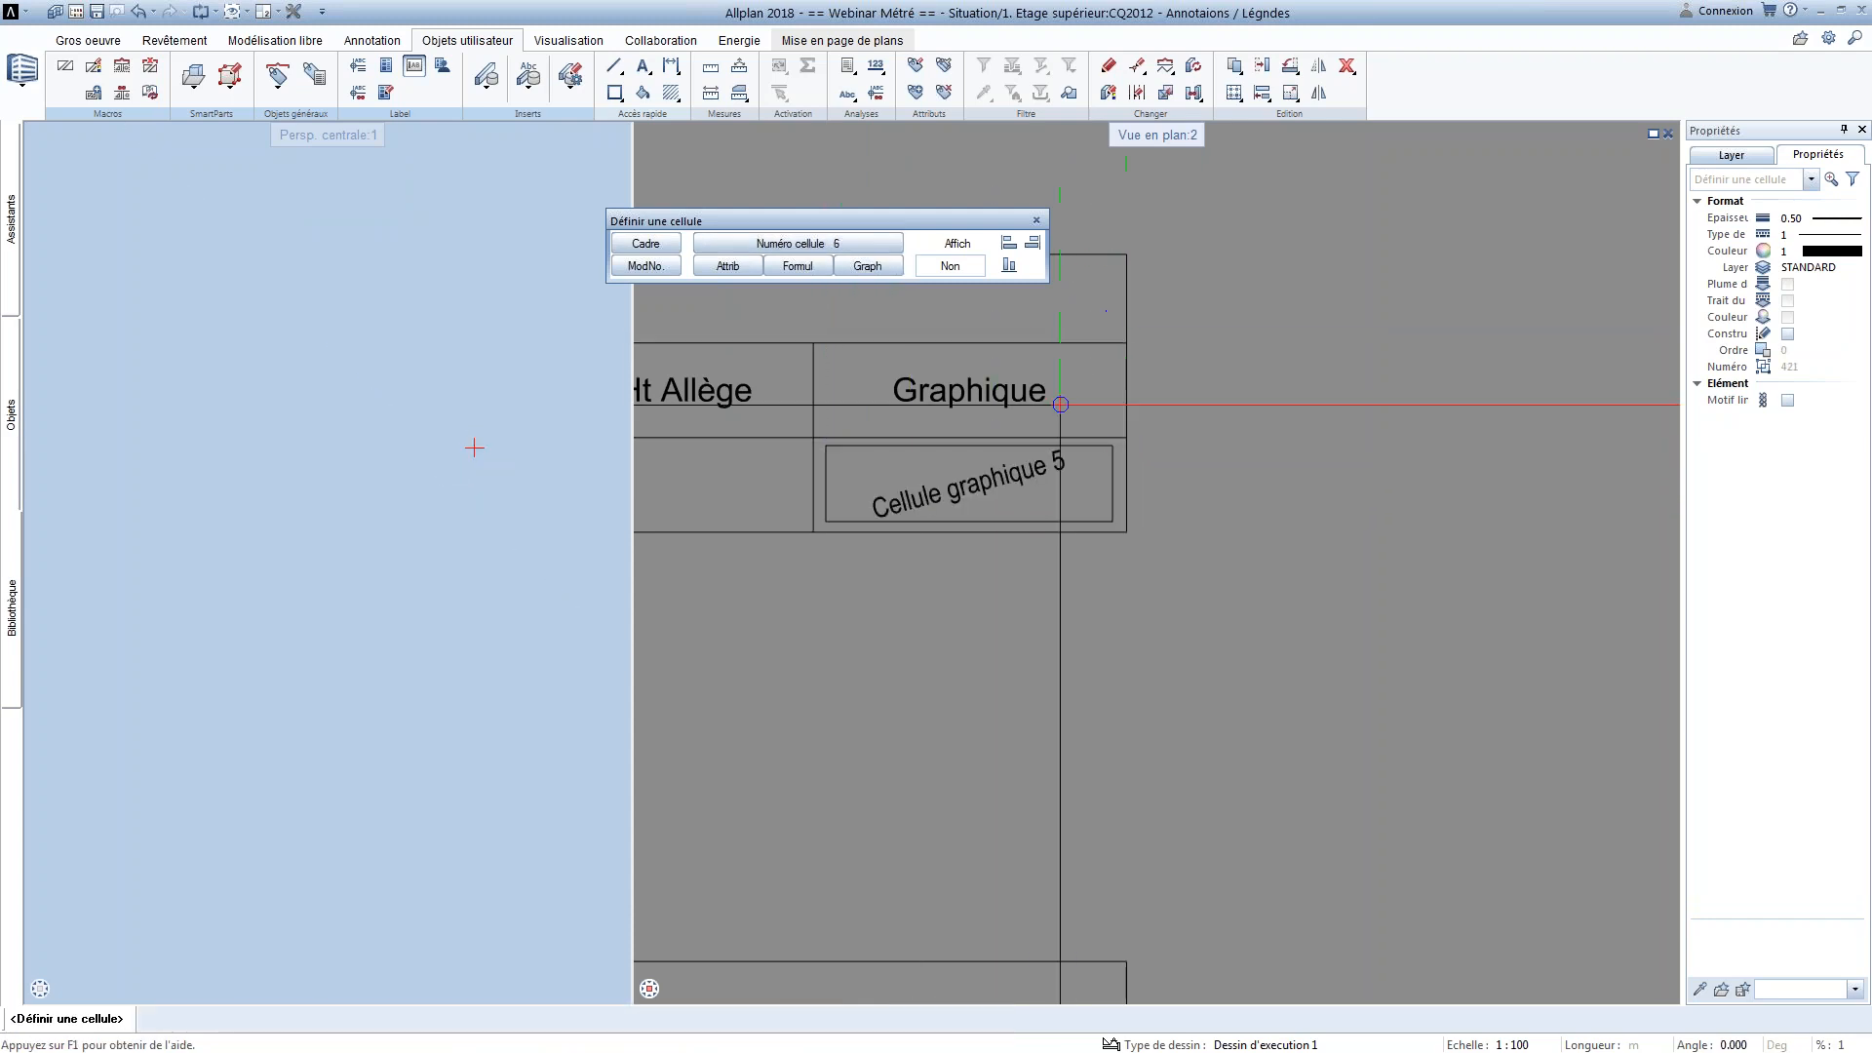
Leave the cell definition, open the reference legend's Ht Allège formula, and copy its full expression
scroll(900, 548, "down", 2)
middle_click_drag(900, 548, 1036, 354)
key("Escape")
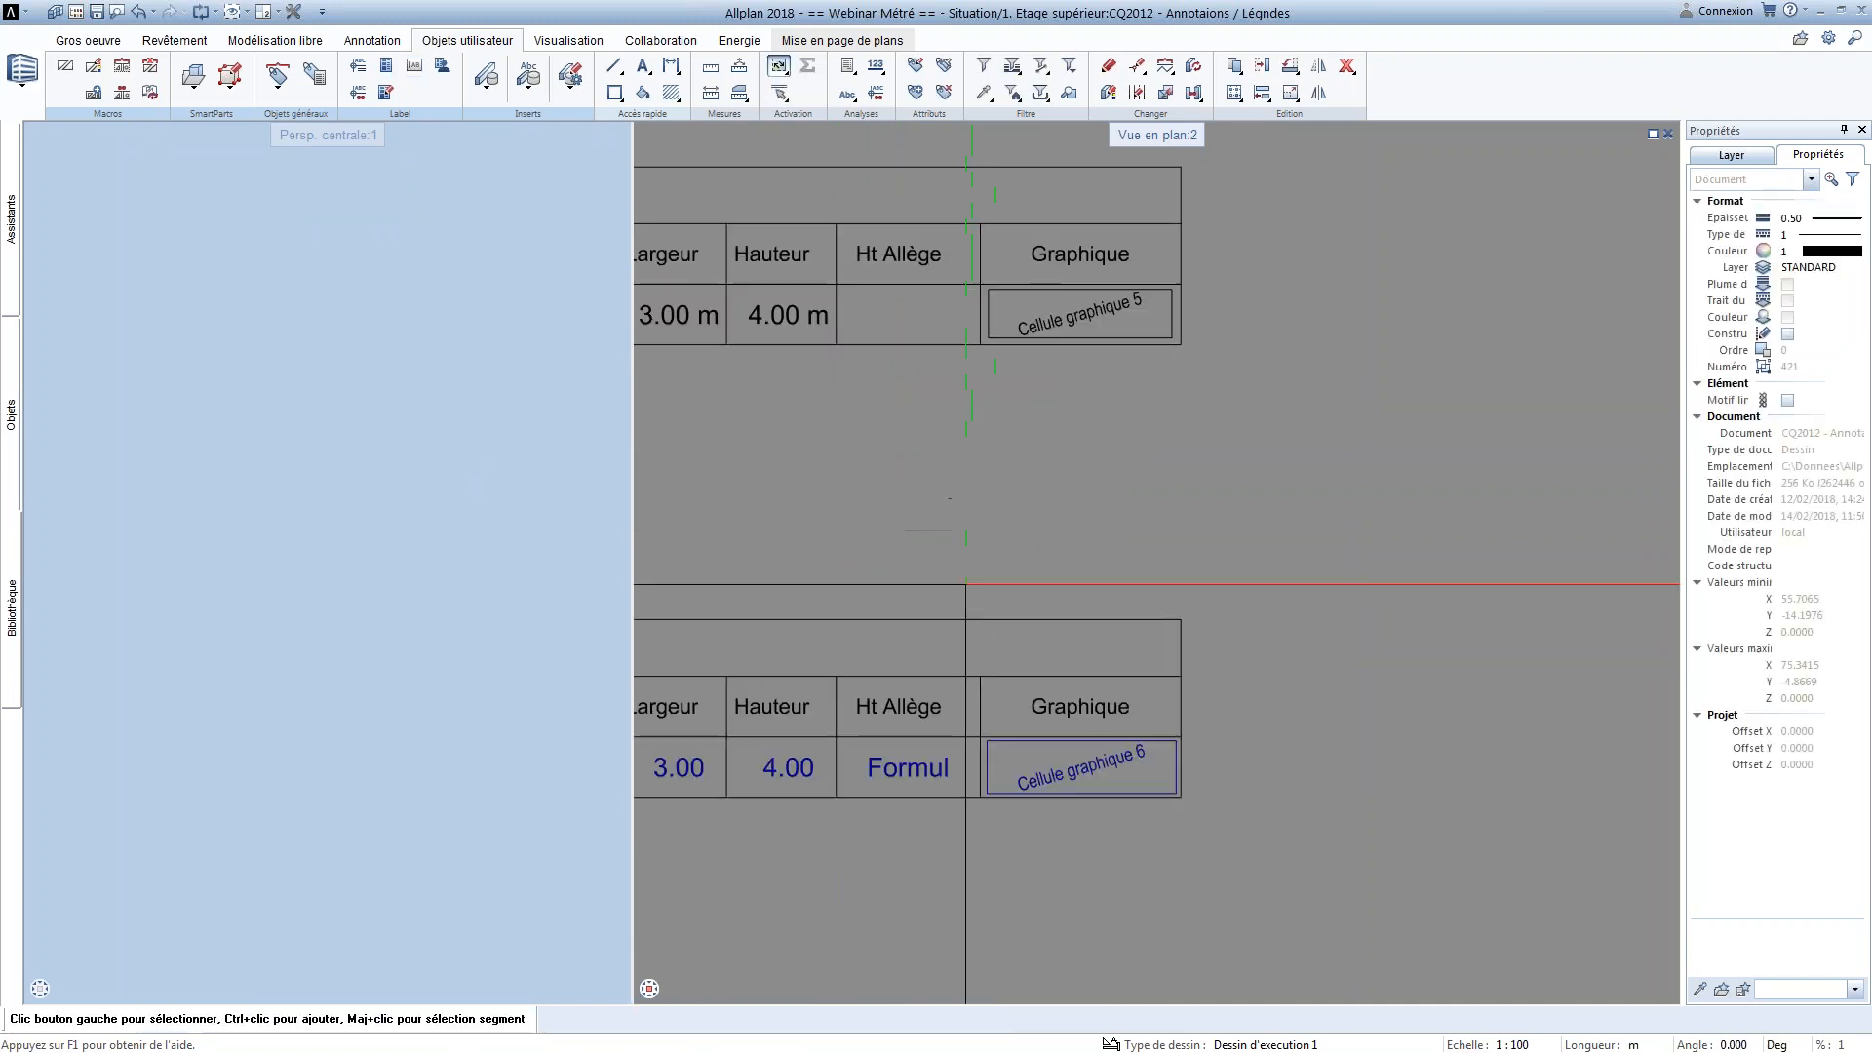
left_click(907, 767)
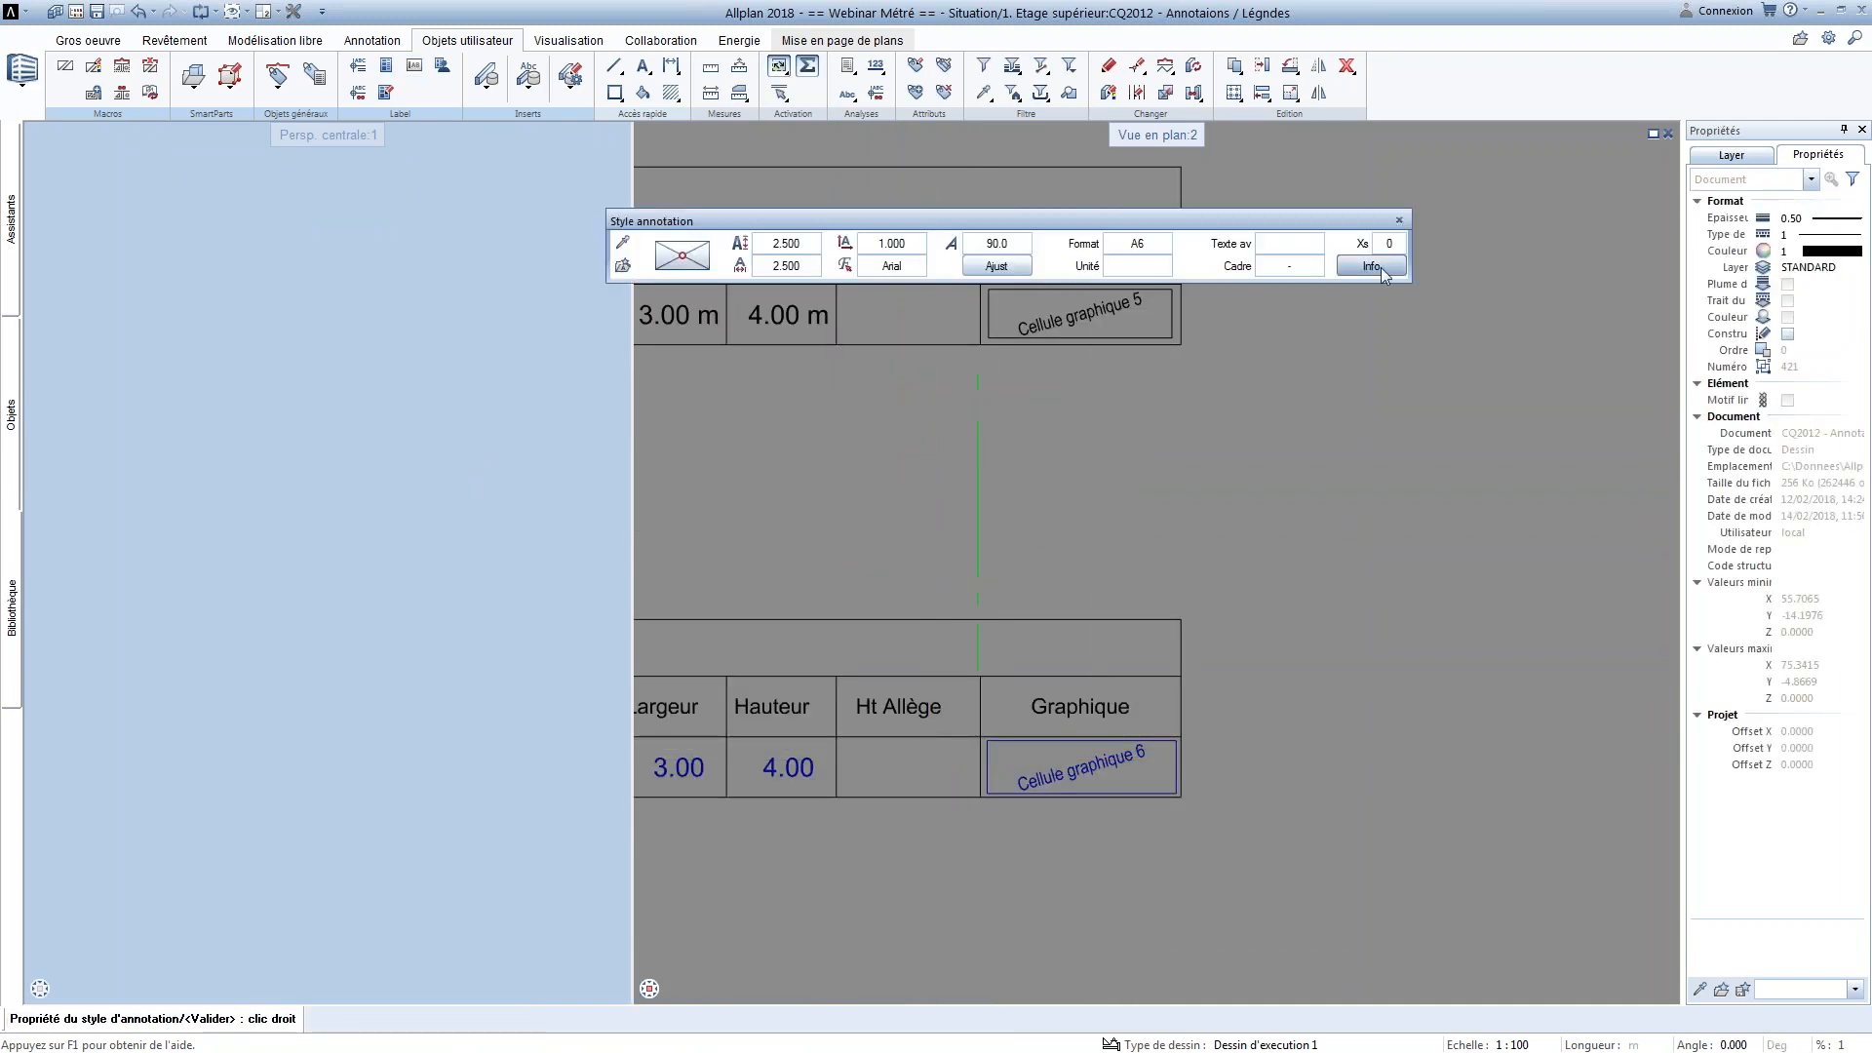
left_click(1377, 266)
left_click_drag(996, 633, 676, 632)
key("ctrl+c")
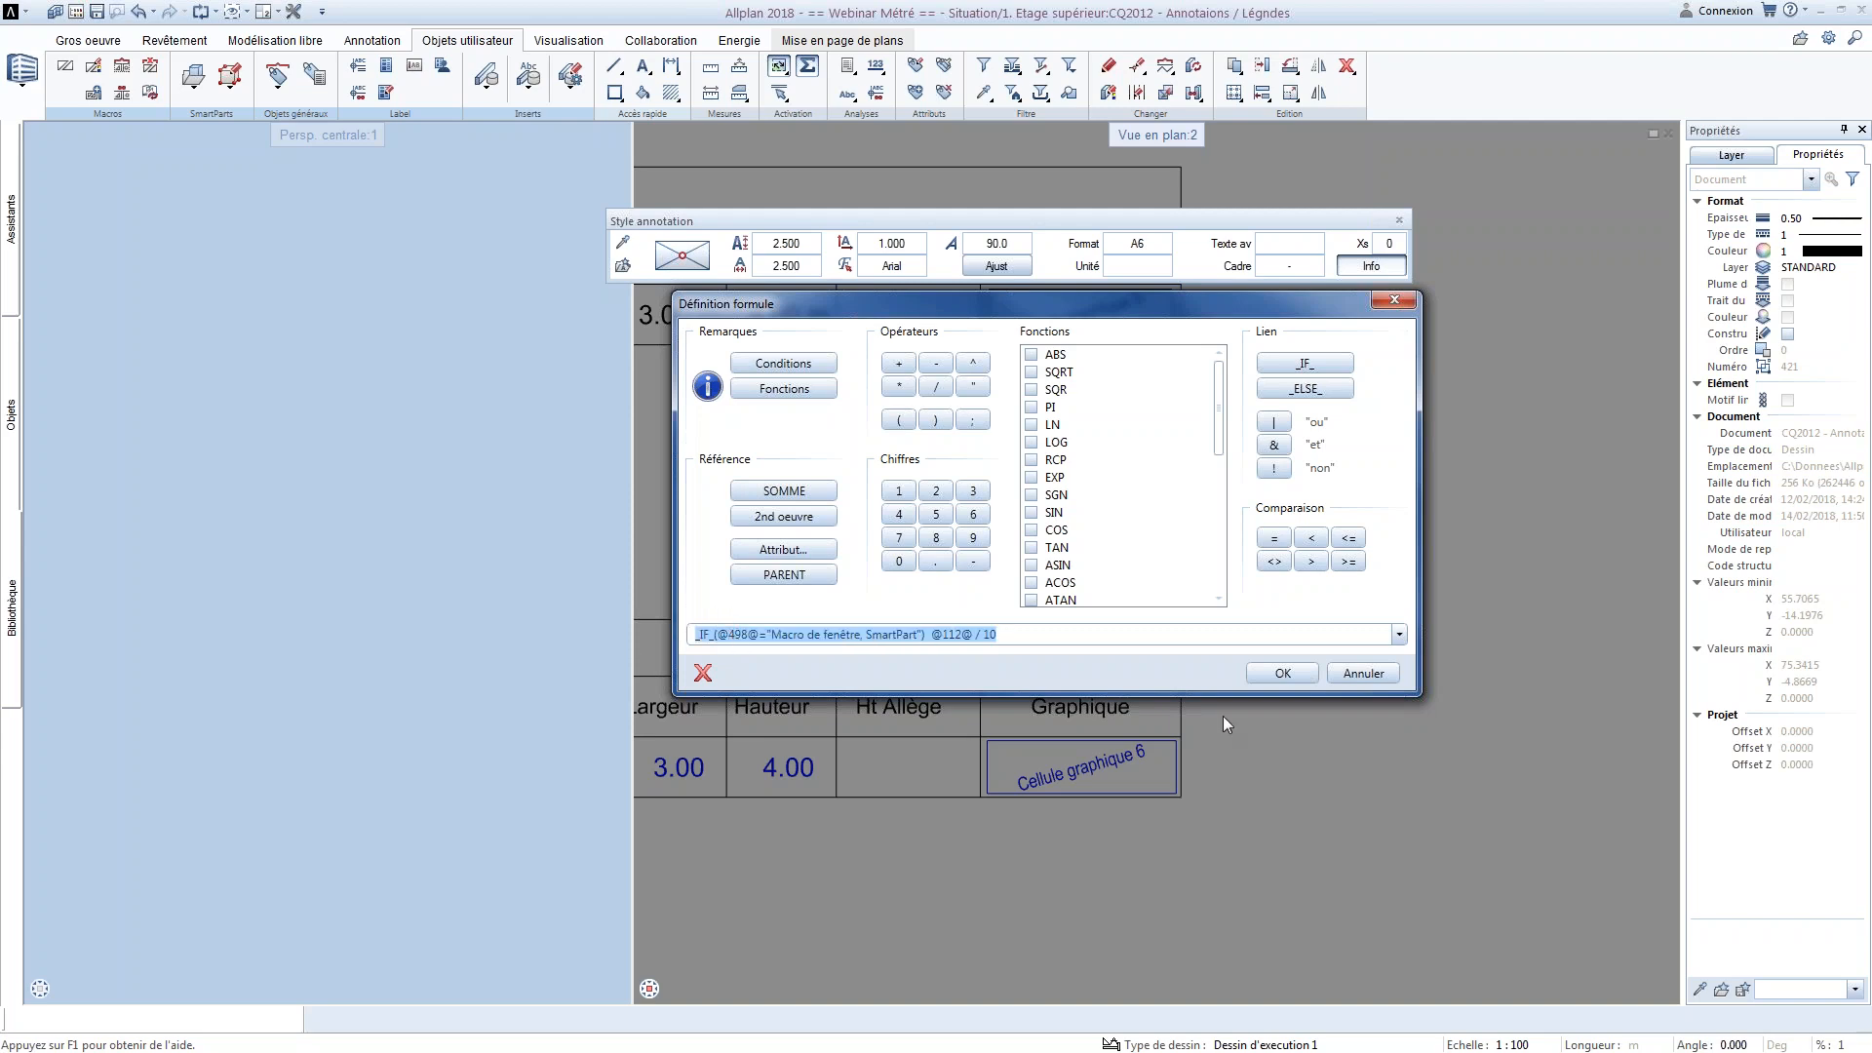
left_click(1315, 680)
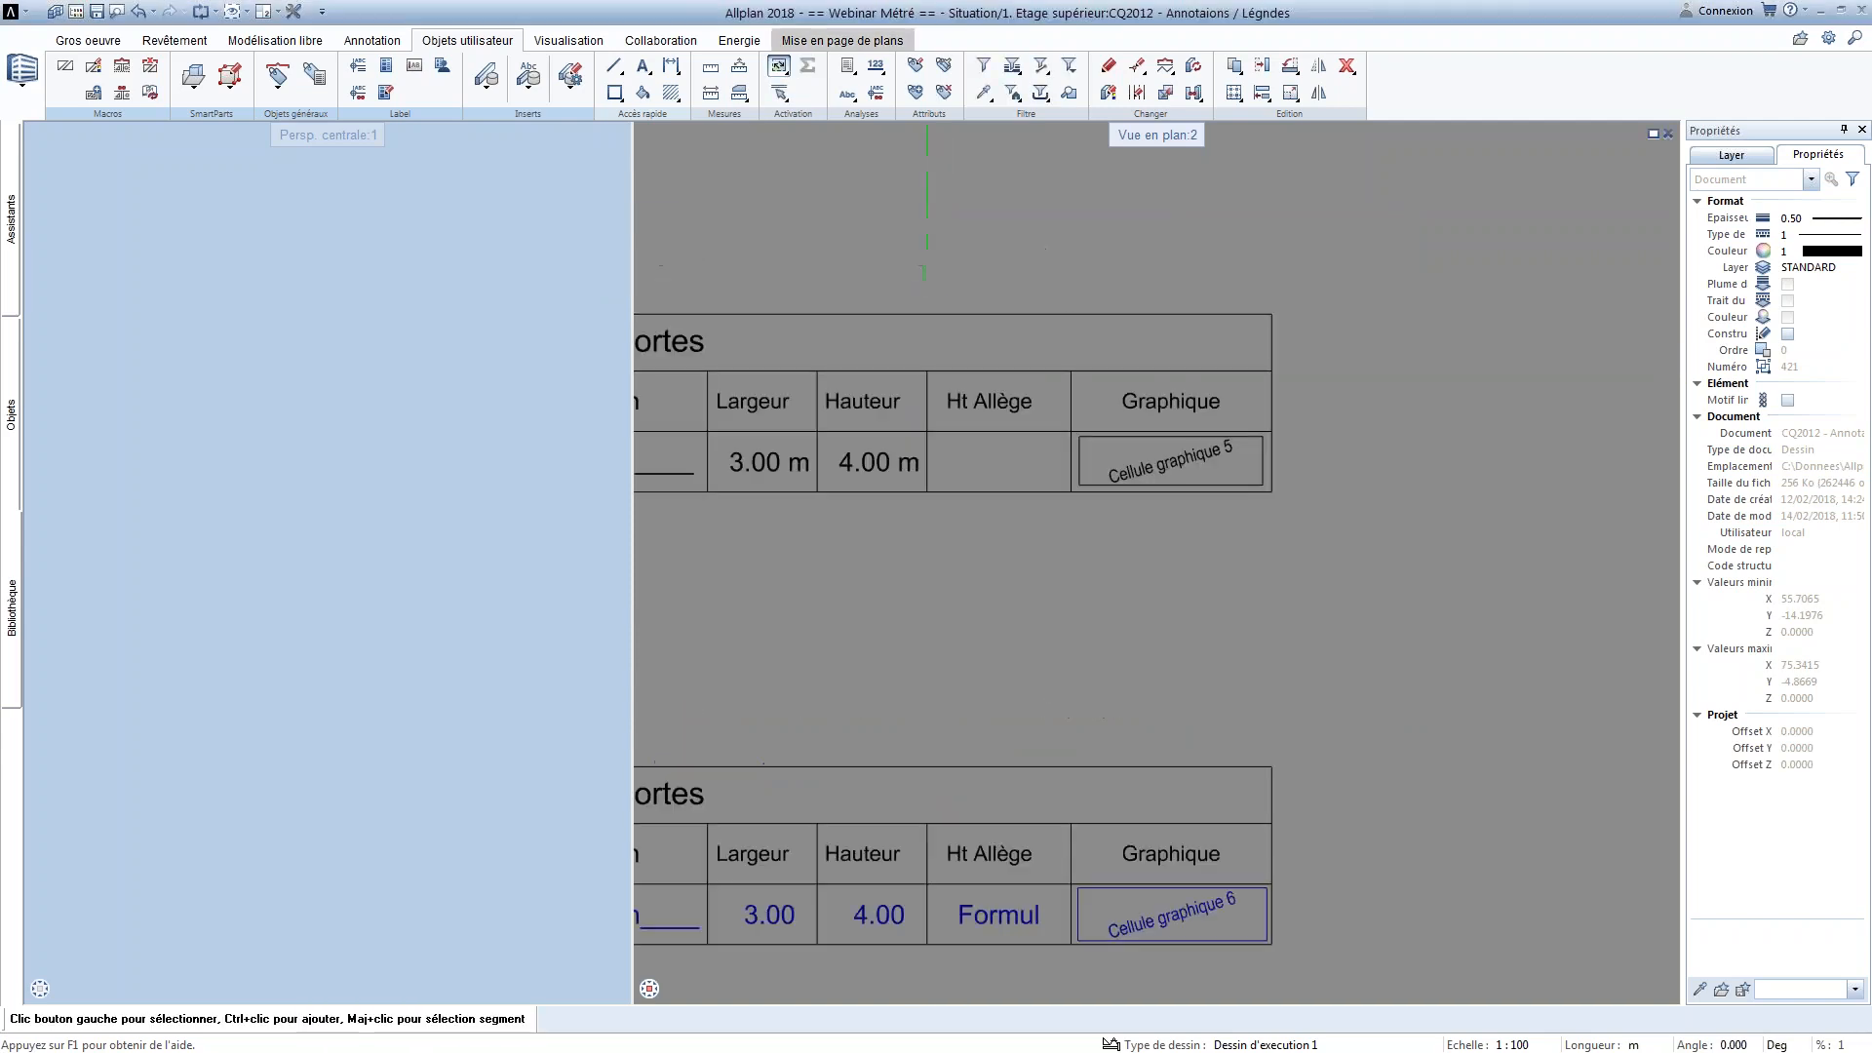
Define cell 6 as a formula cell using the copied Ht Allège expression
left_click(414, 66)
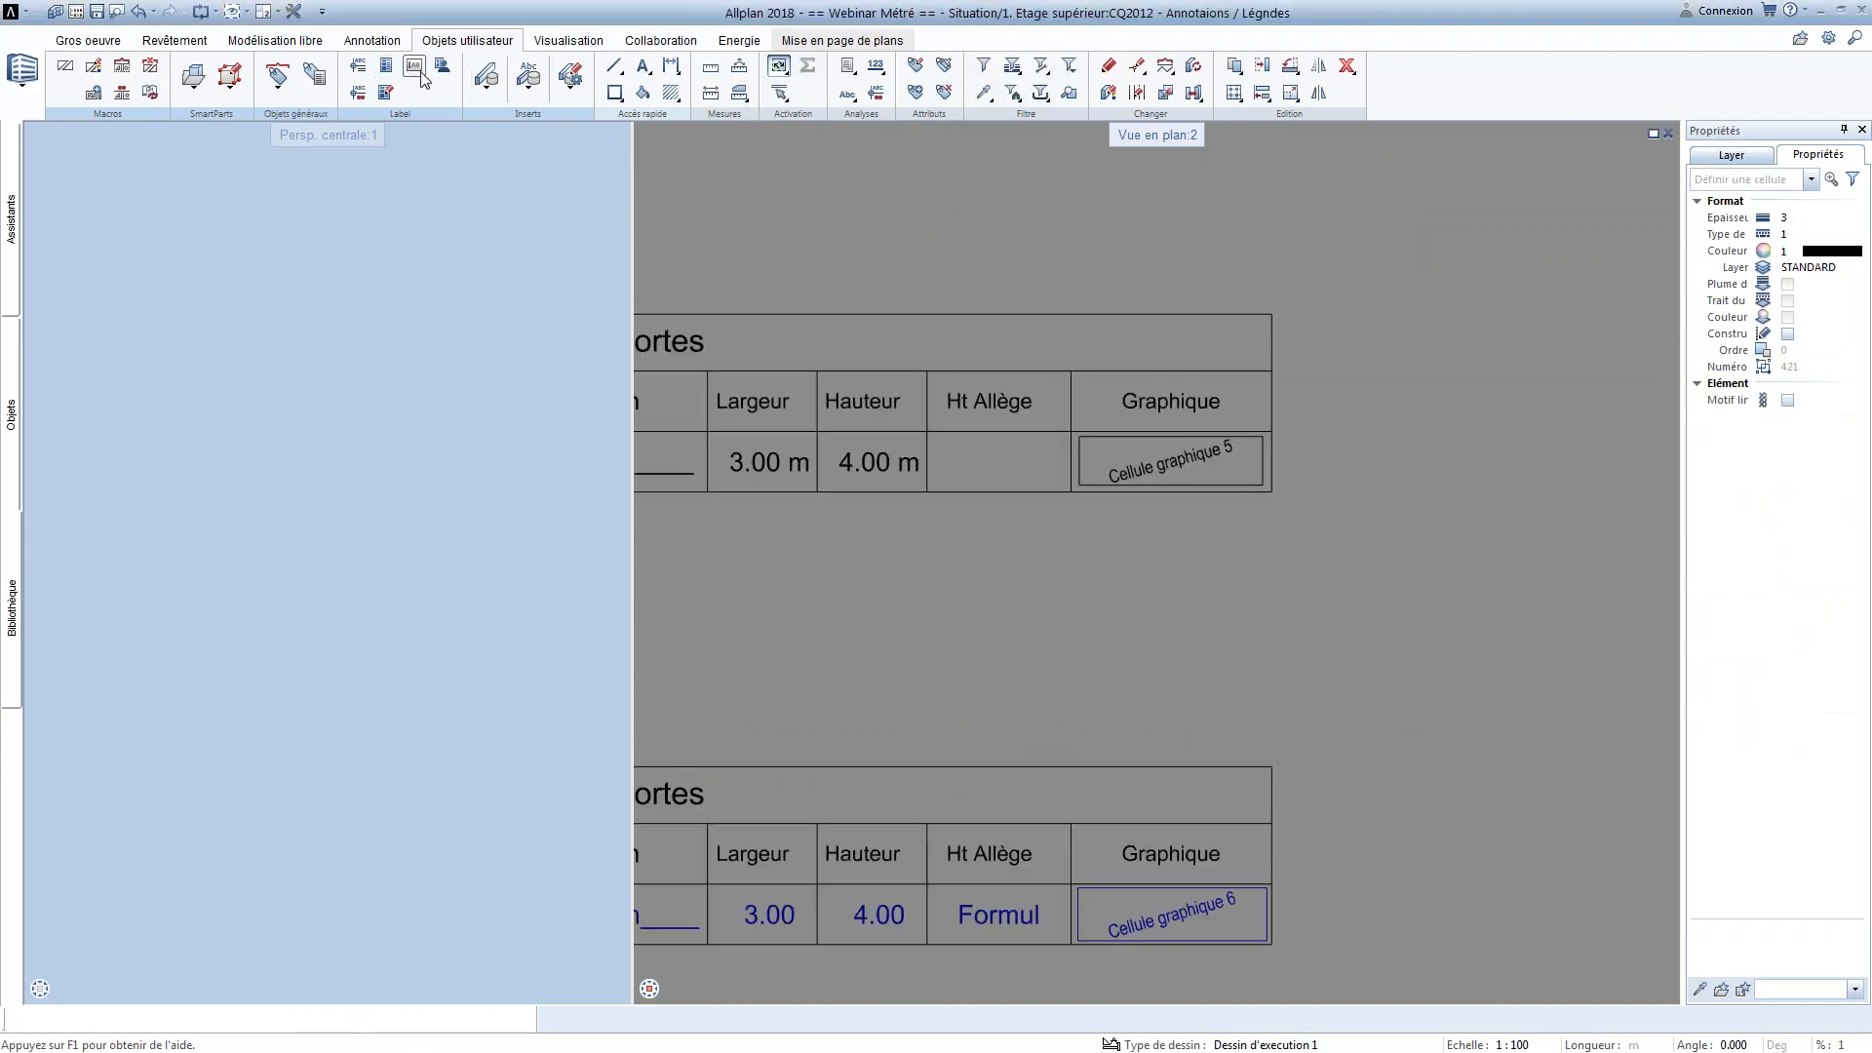
left_click(797, 266)
left_click(909, 635)
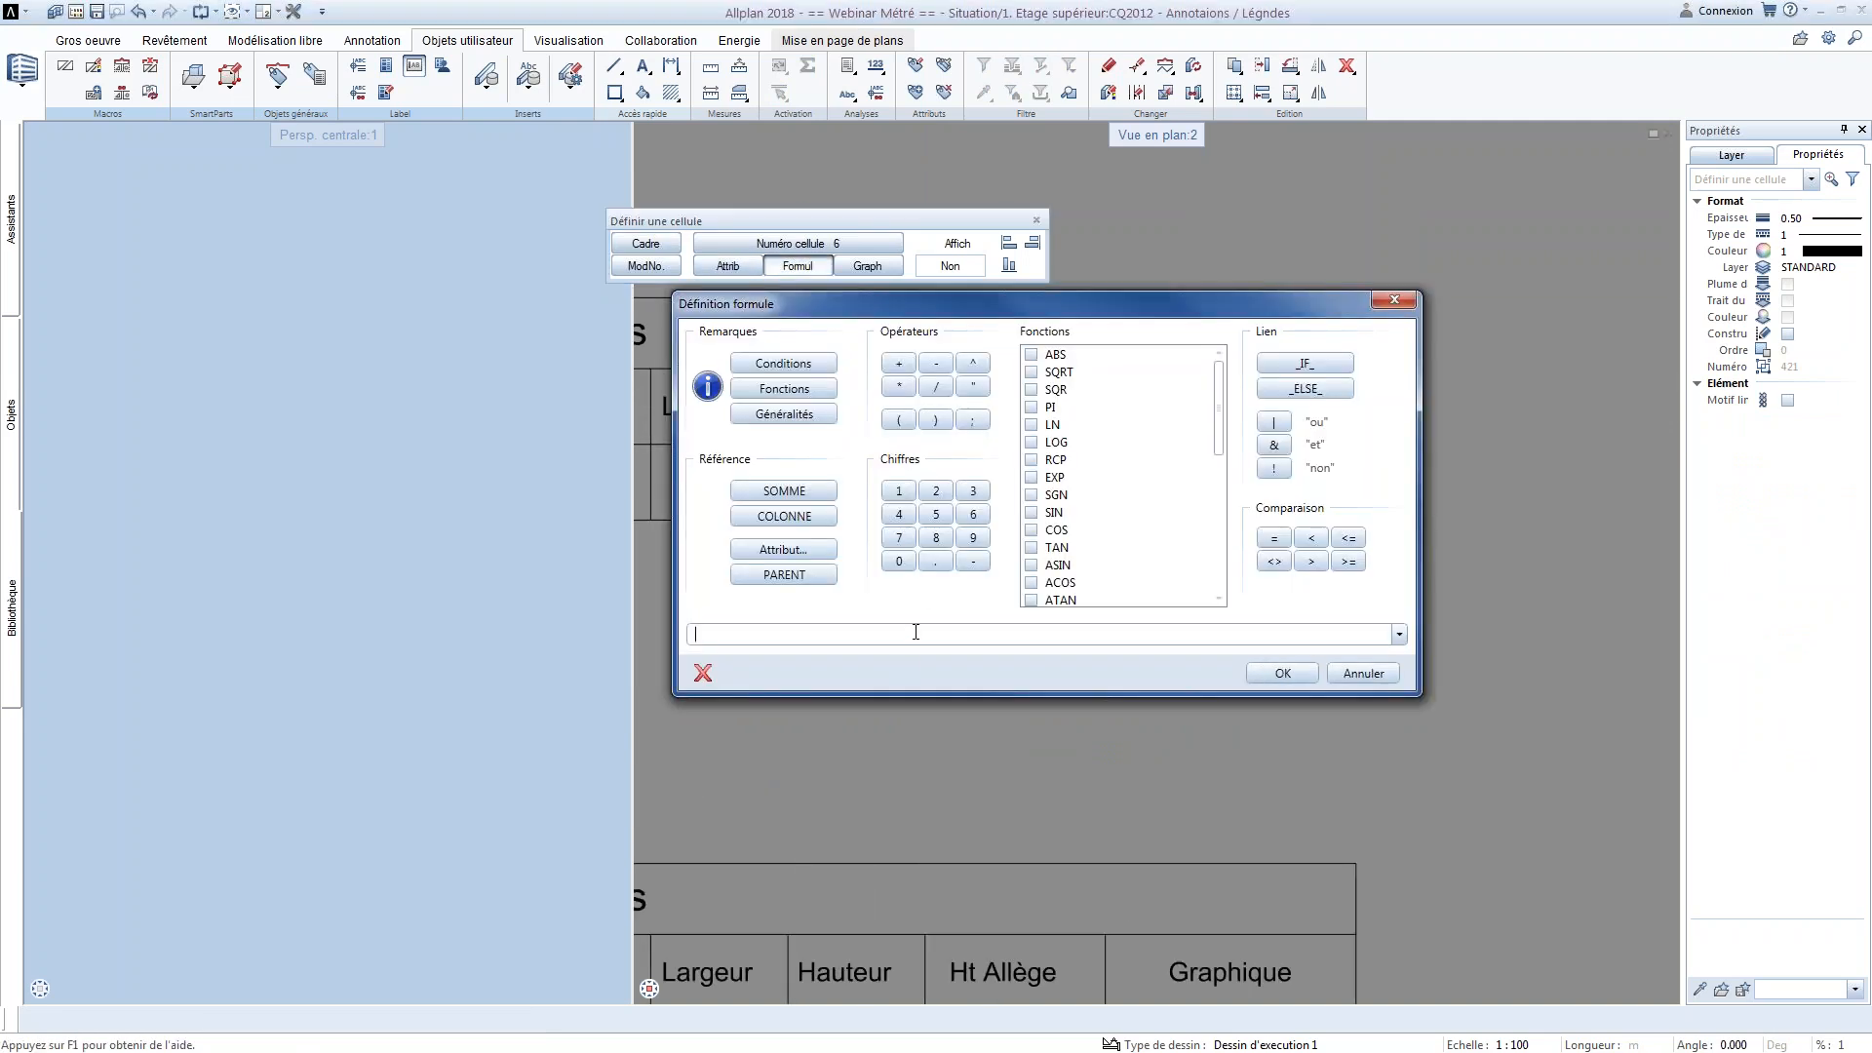
key("ctrl+v")
left_click(1283, 673)
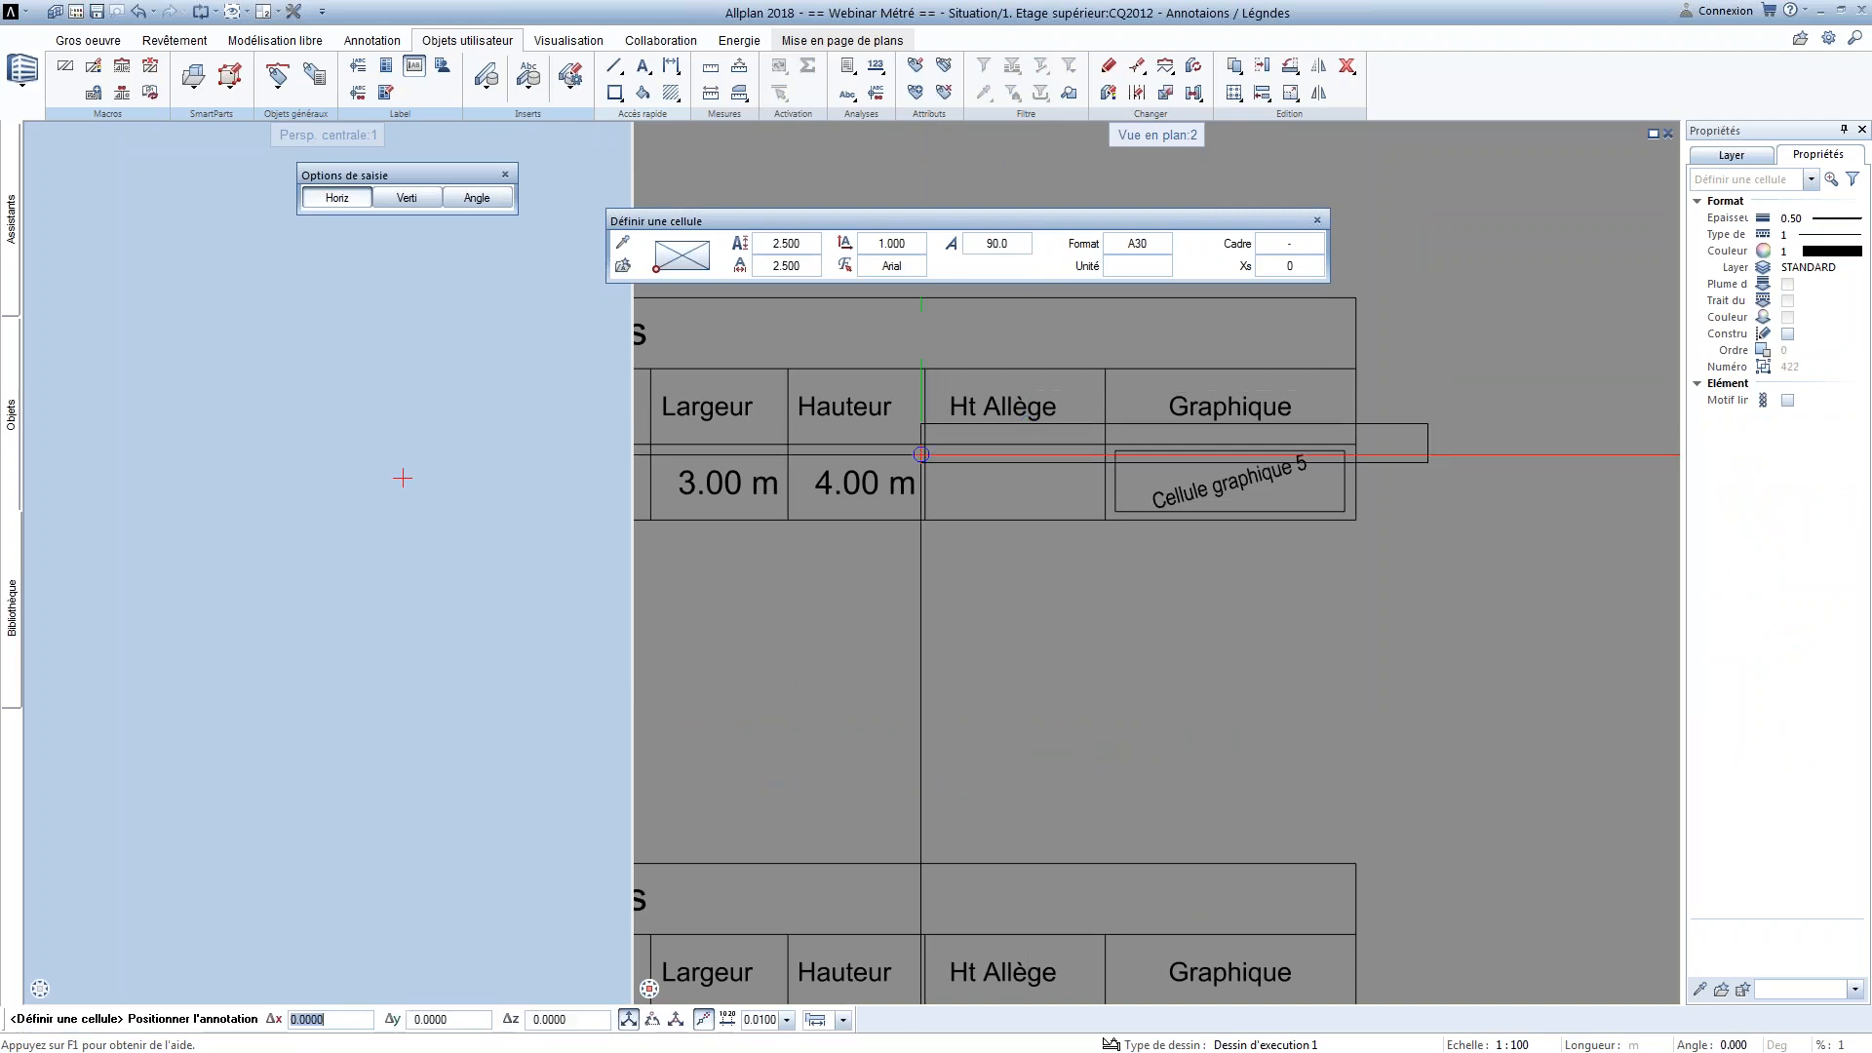
Set the formula cell's format to A10 with a centred anchor and place it at the middle of the empty Ht Allège box
left_click(1116, 241)
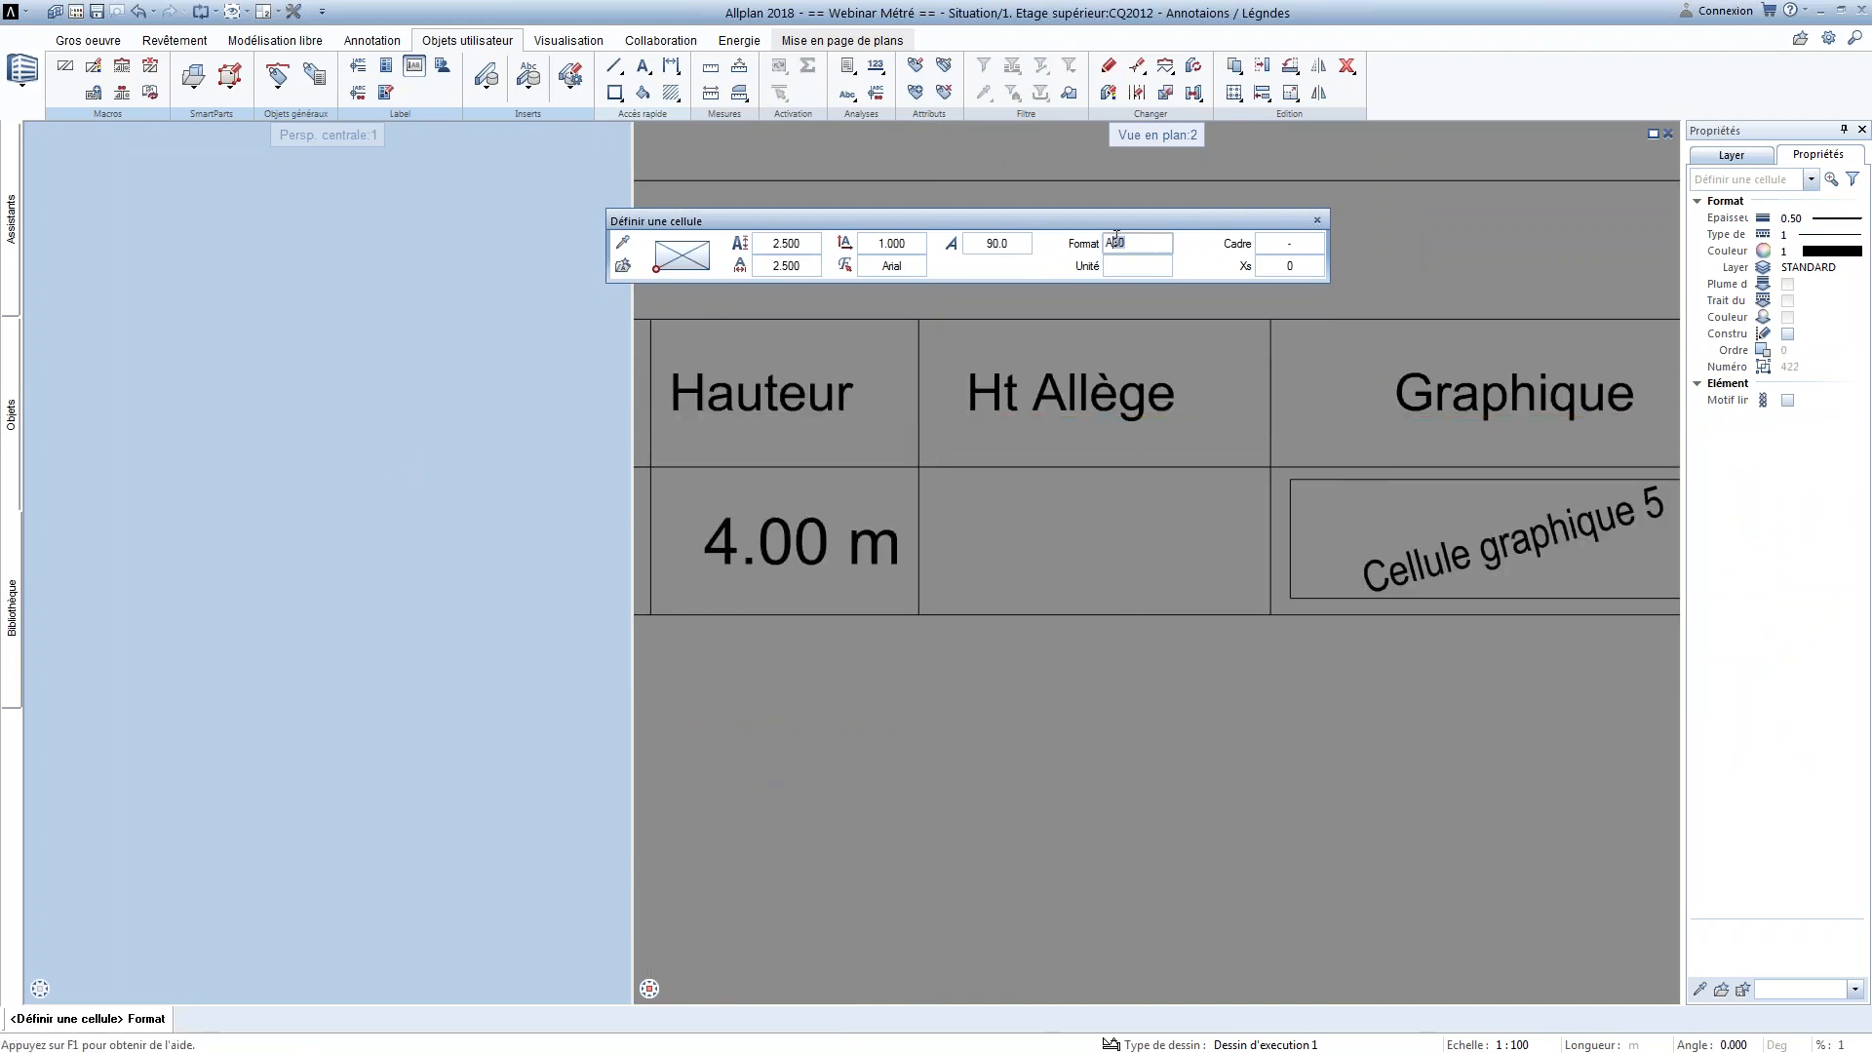
key("Return")
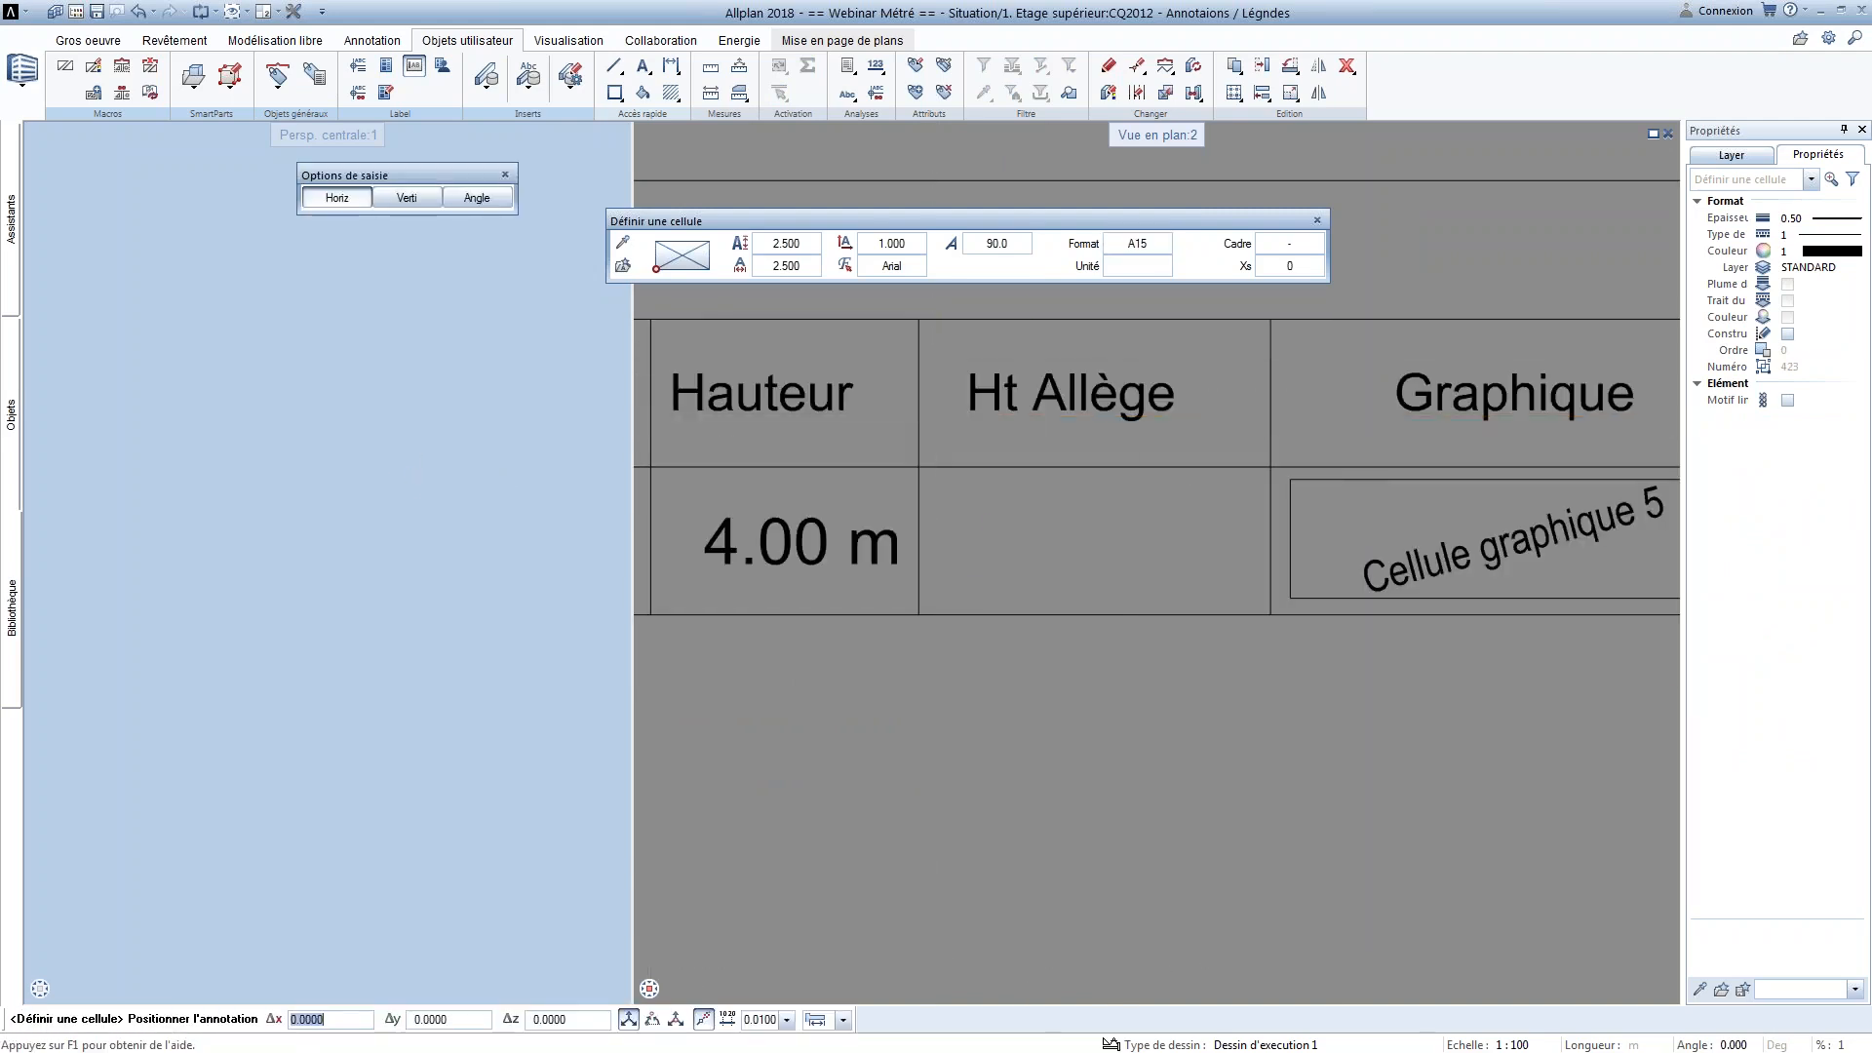
left_click(1126, 241)
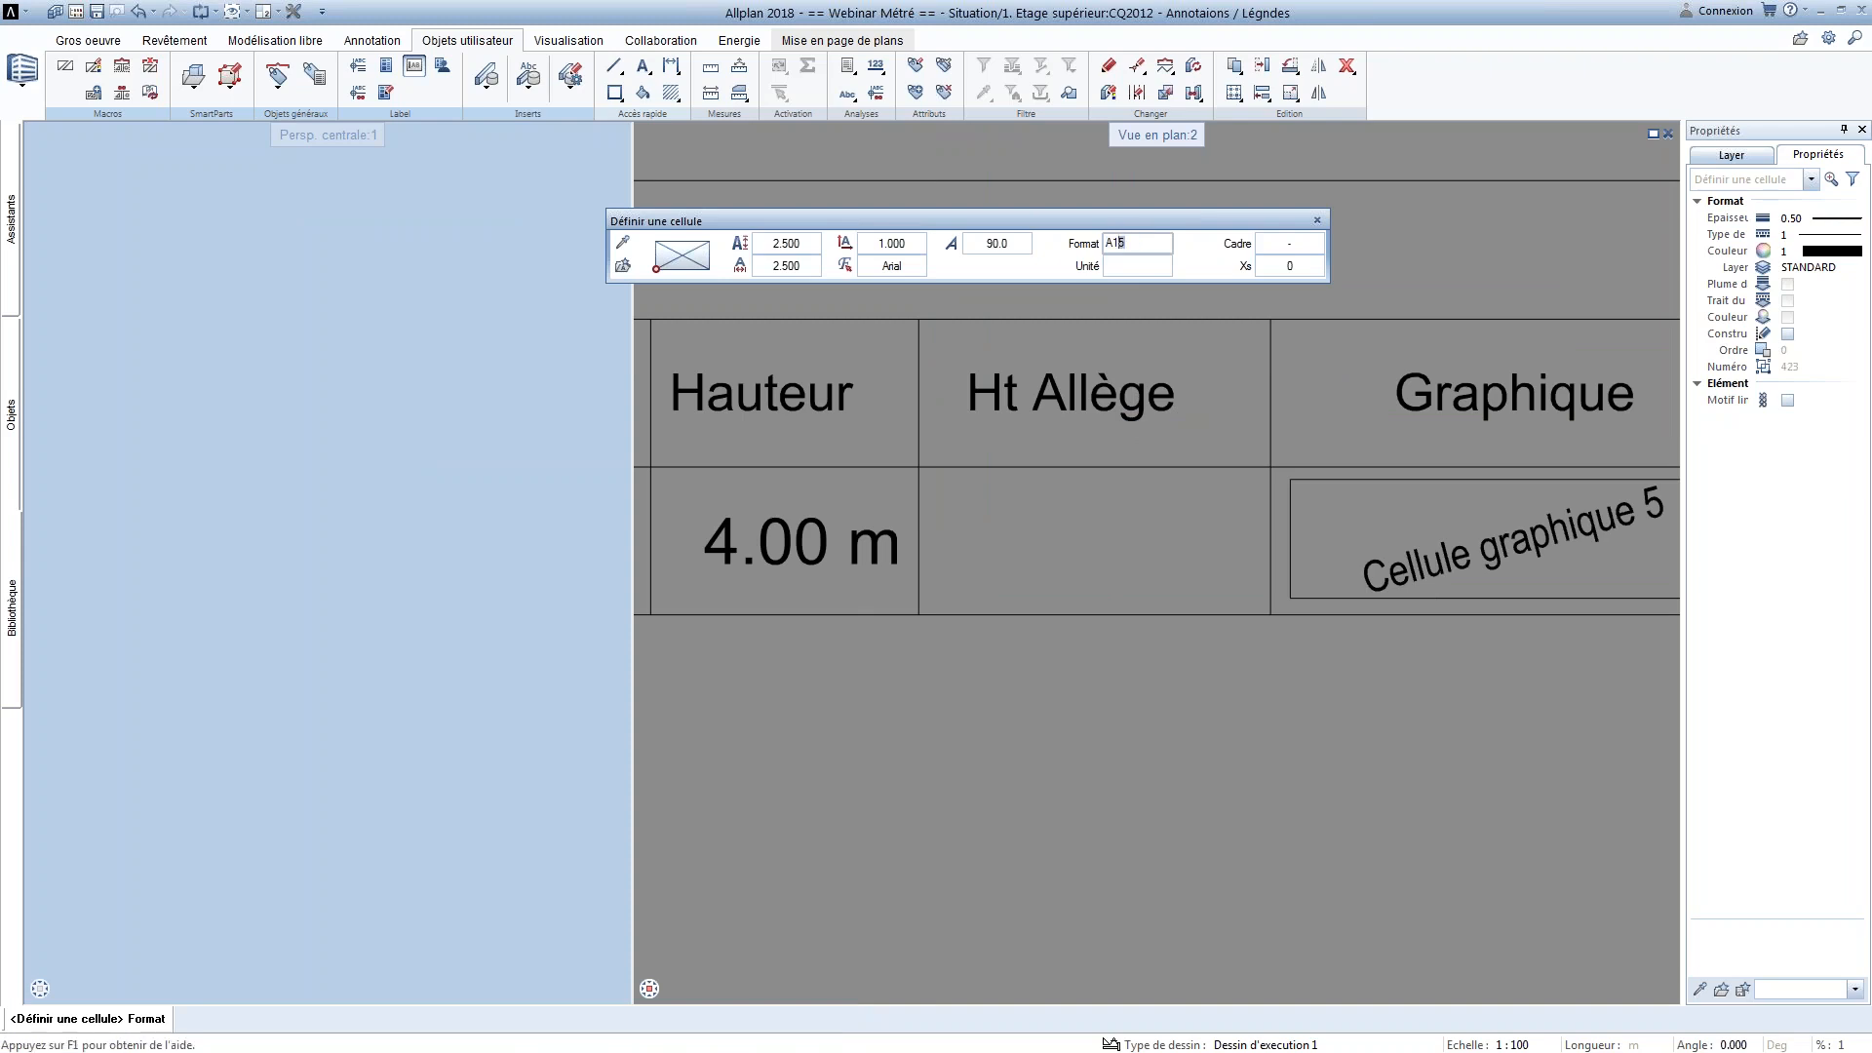
key("Return")
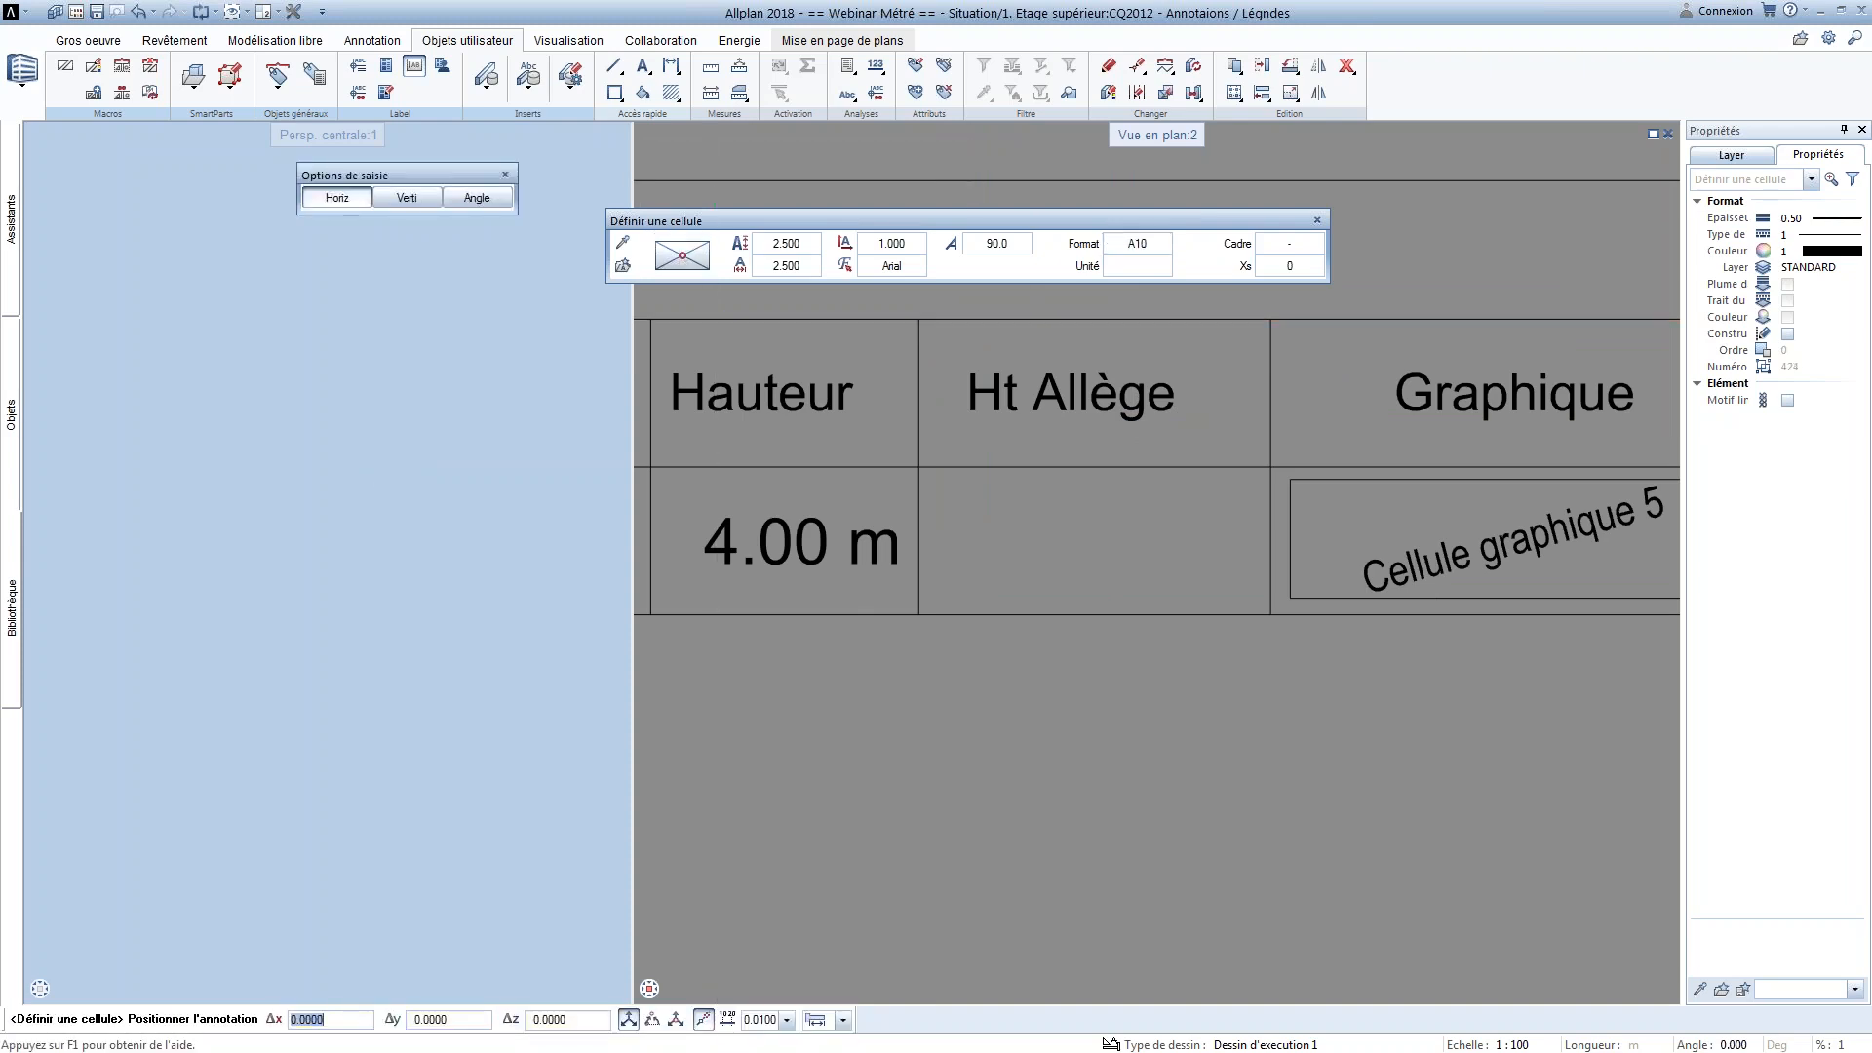
right_click(920, 612)
left_click(951, 777)
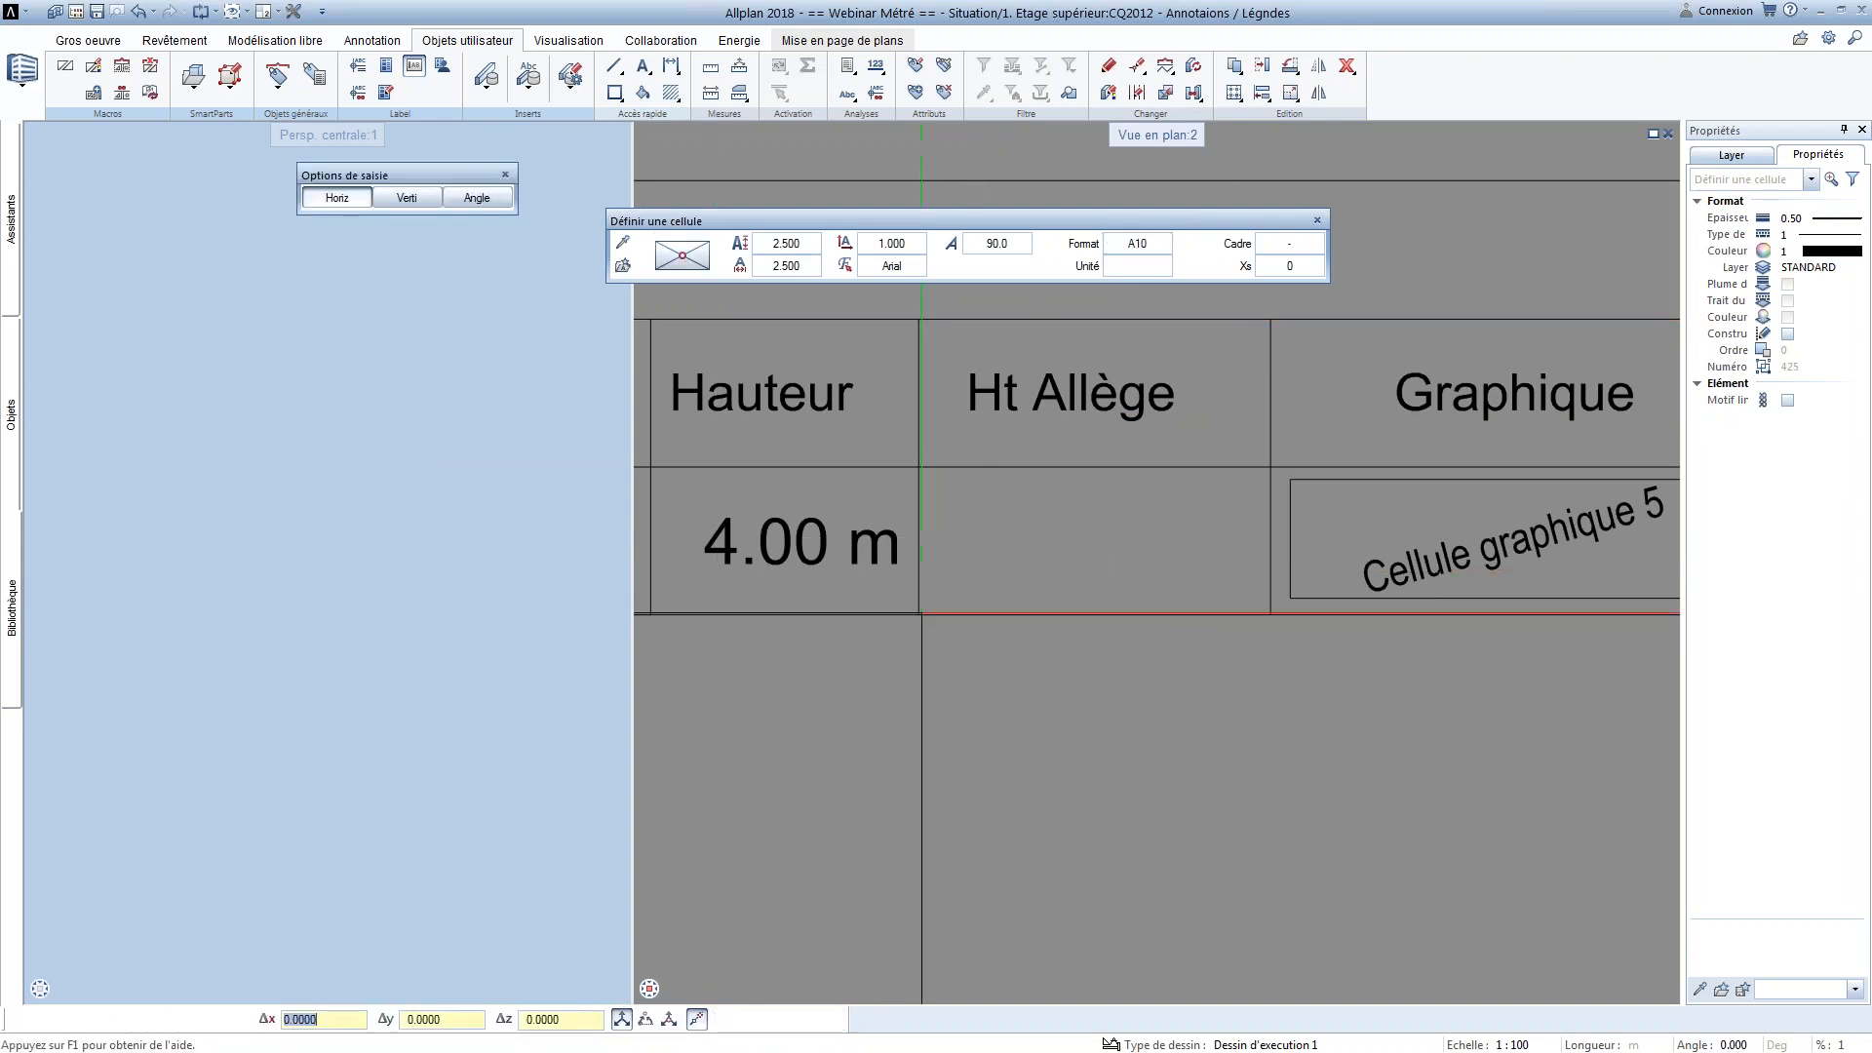
left_click(1271, 470)
scroll(1095, 527, "down", 4)
key("Escape")
Begin defining an architecture legend and open its selection criterion for editing
scroll(757, 600, "down", 1)
middle_click_drag(757, 601, 960, 514)
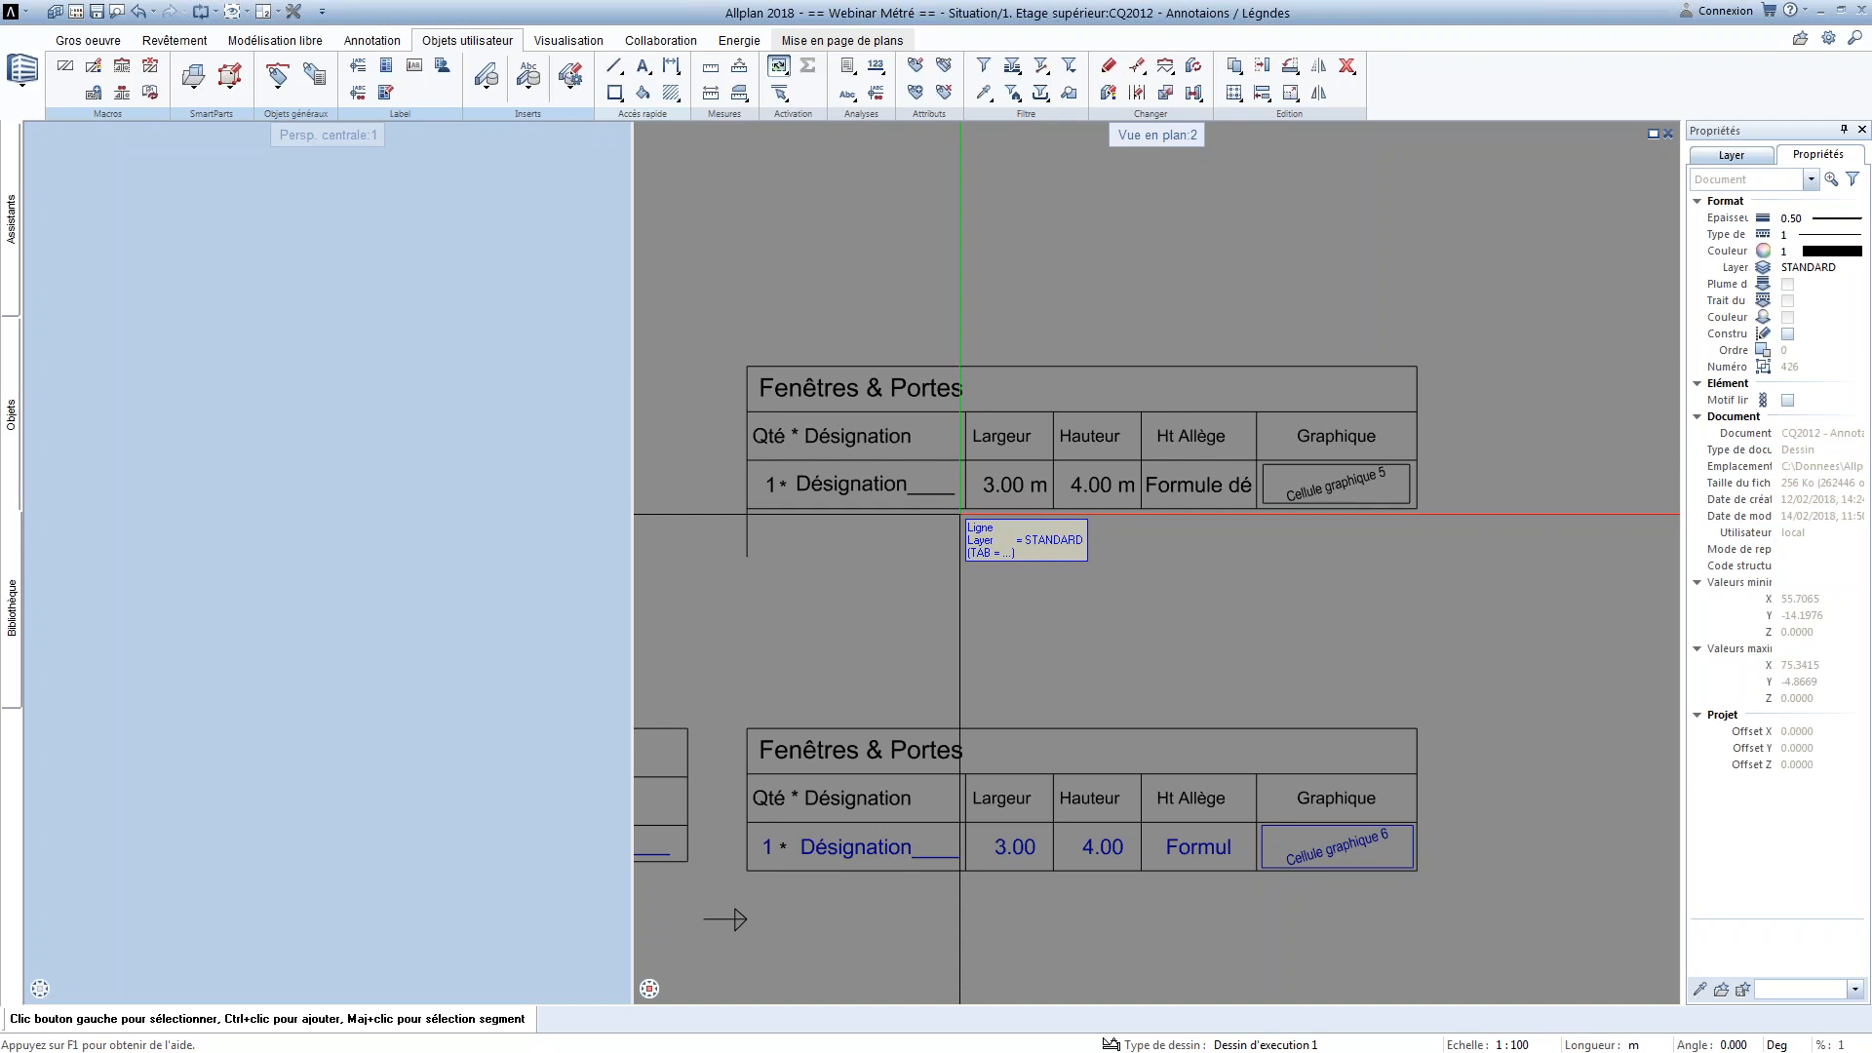
middle_click_drag(927, 764, 938, 635)
middle_click_drag(952, 836, 973, 623)
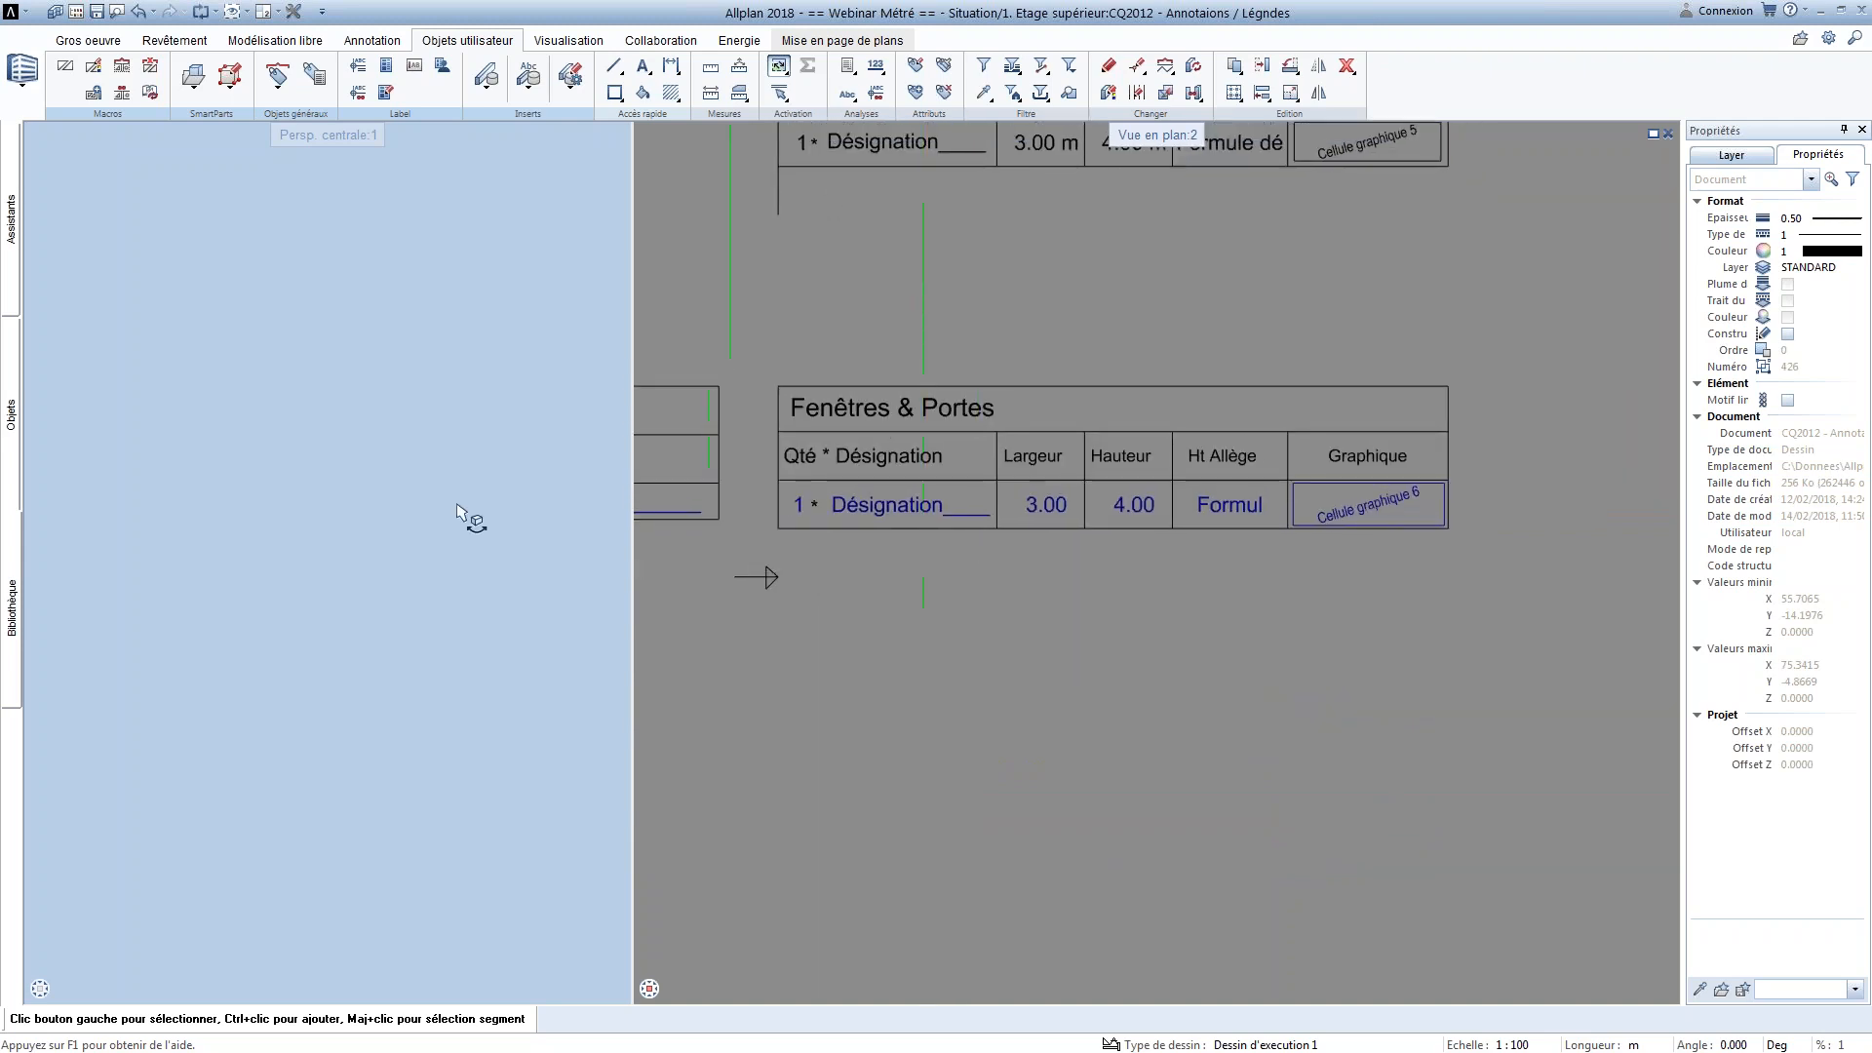
left_click(386, 67)
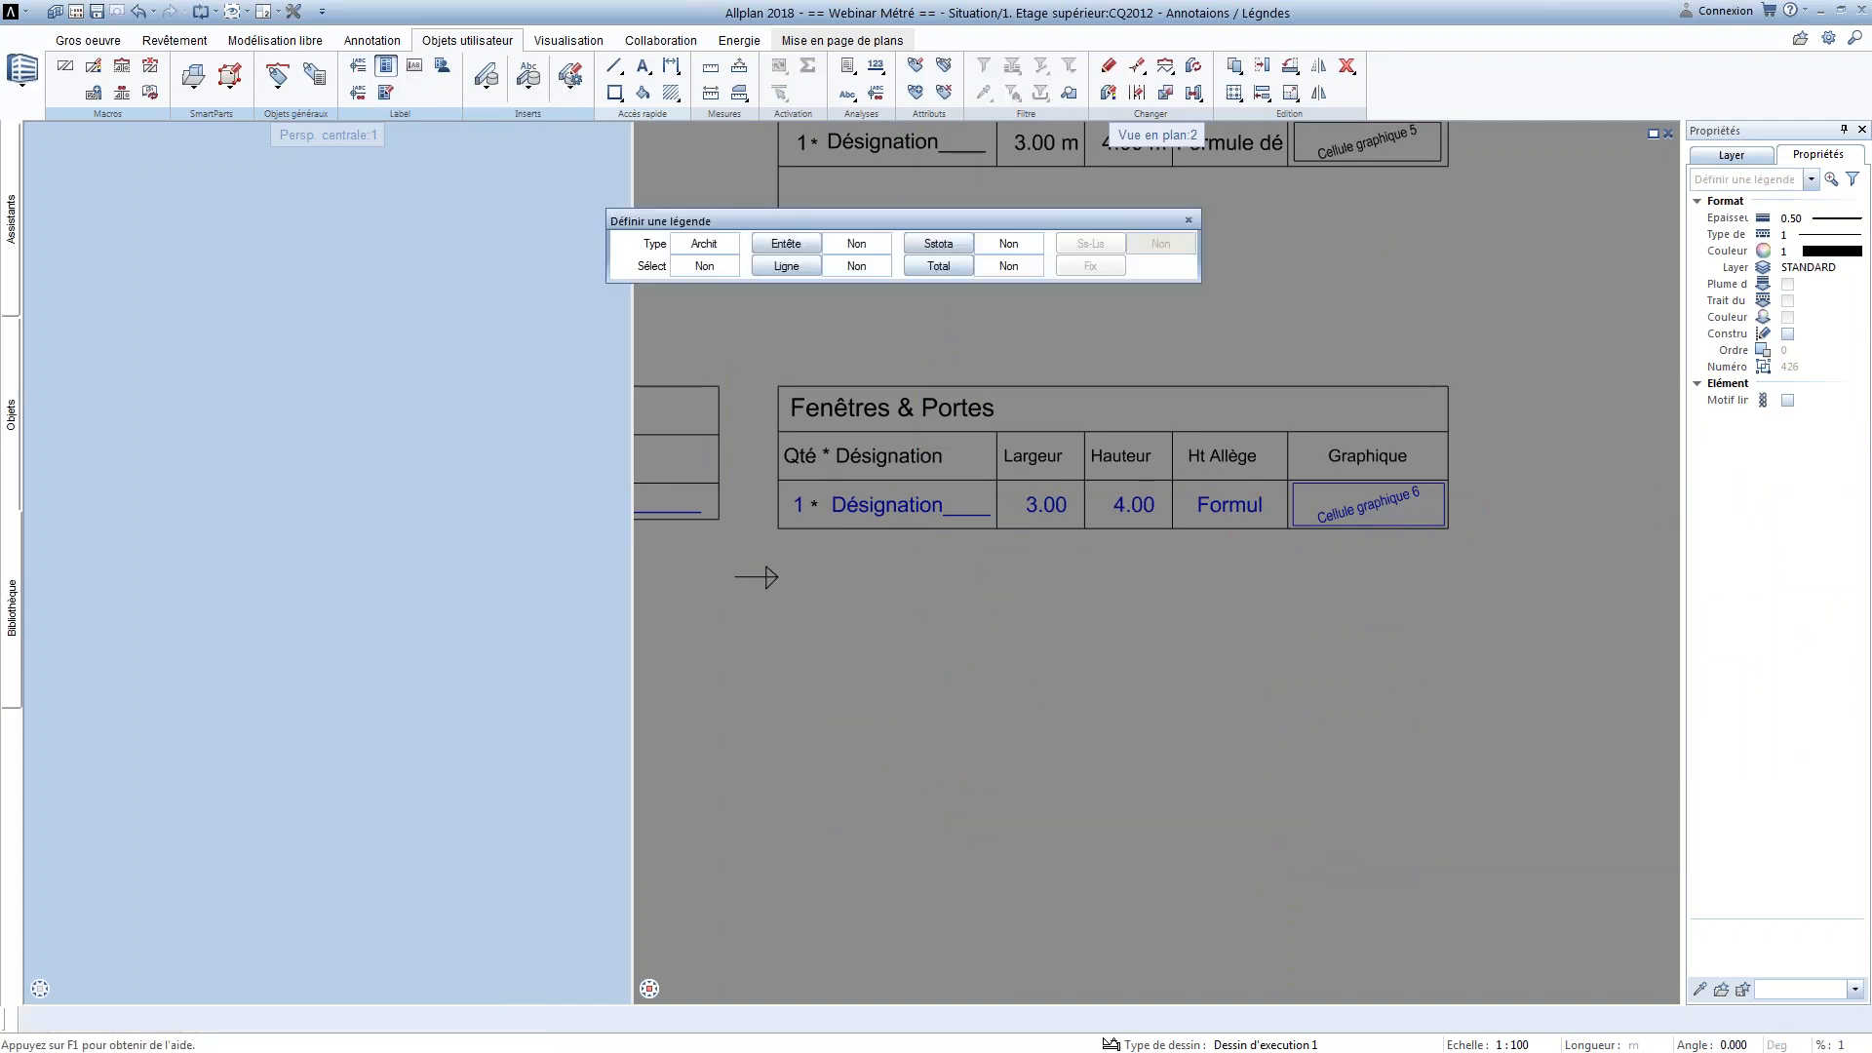
left_click_drag(691, 224, 641, 226)
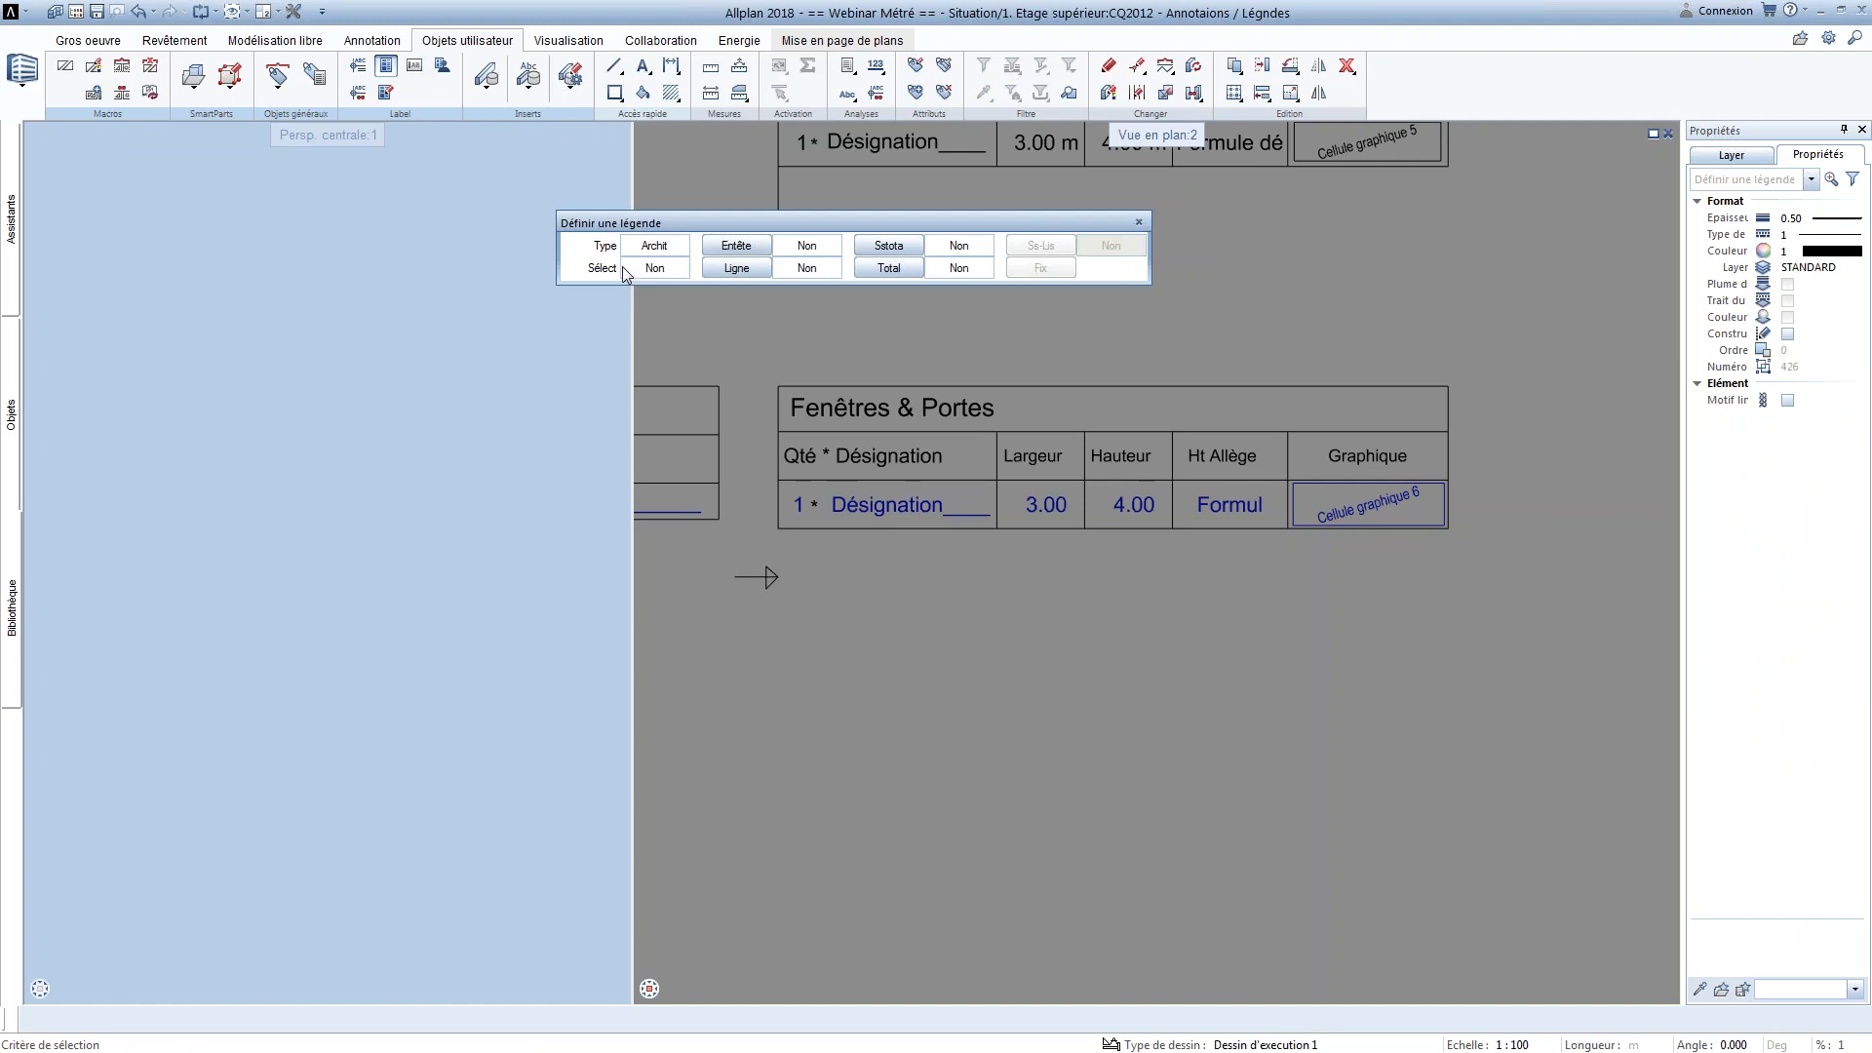
left_click(654, 268)
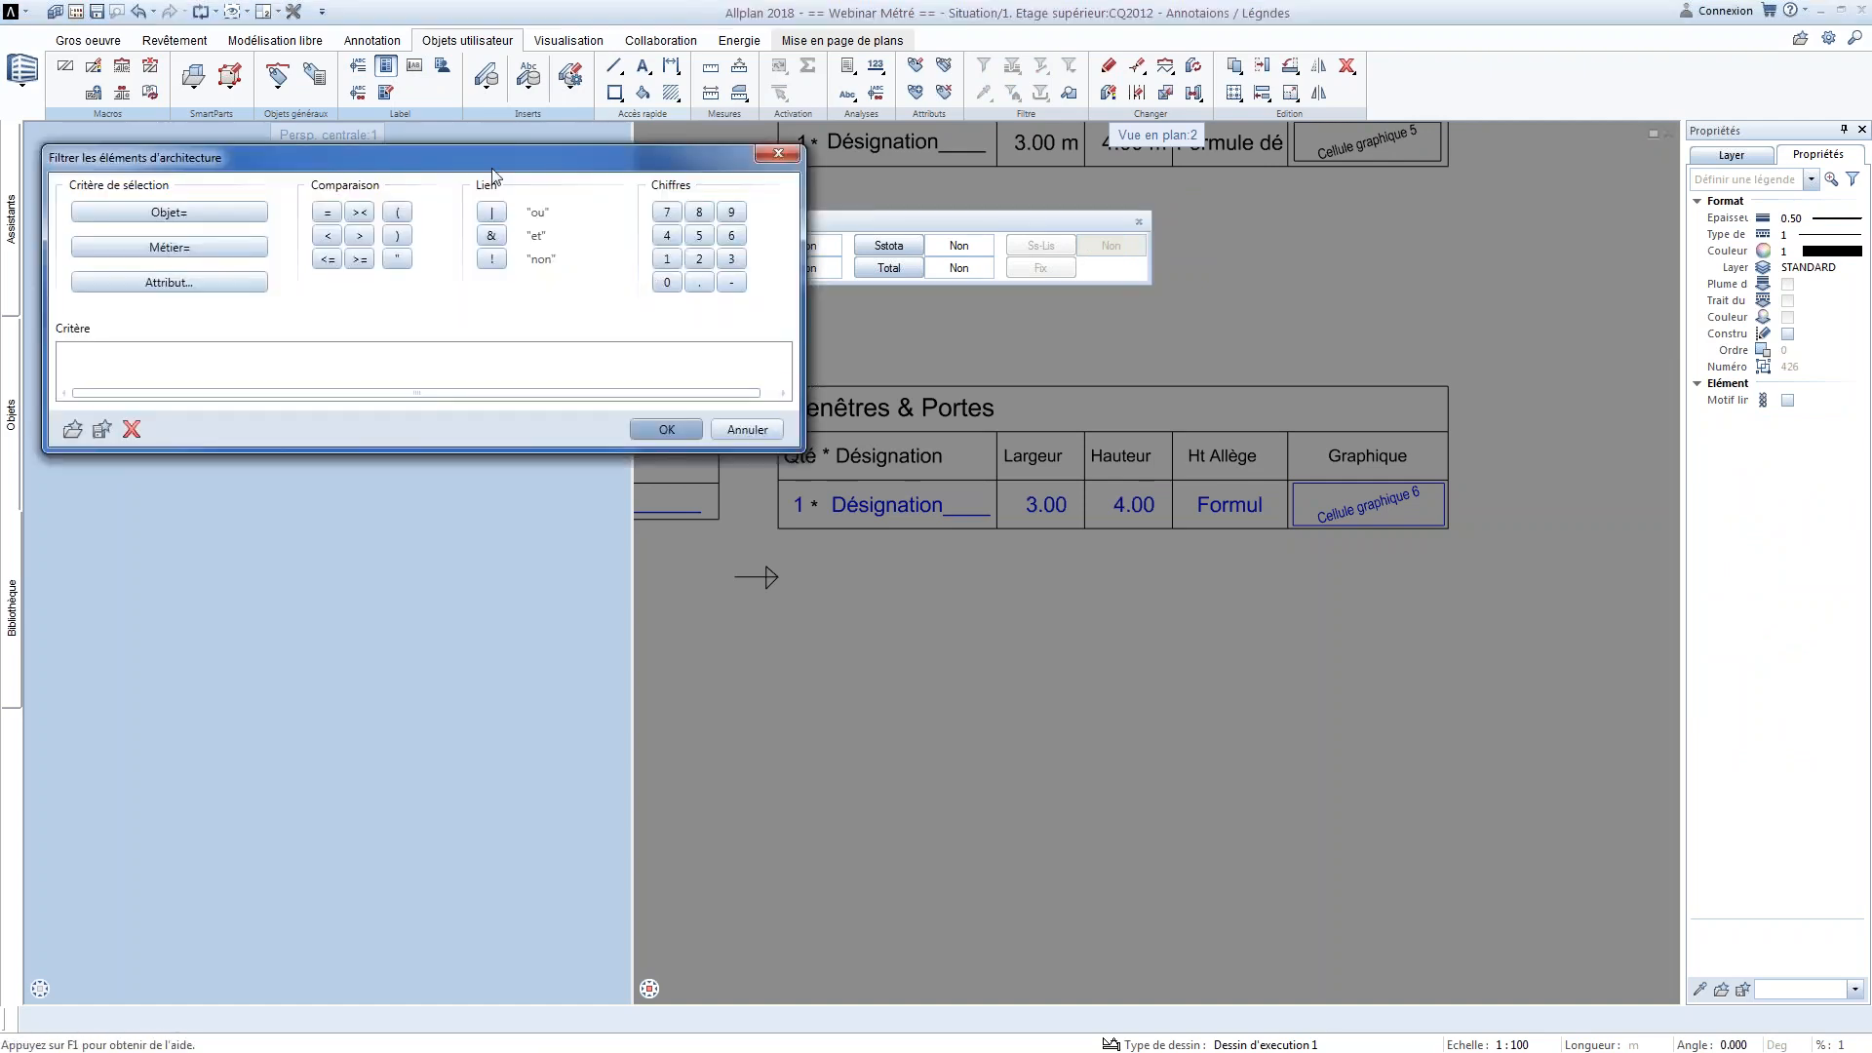
Filter the legend's elements by the architecture object Macro de fenêtre, SmartPart
left_click_drag(494, 172, 786, 315)
left_click(459, 359)
left_click_drag(424, 312, 677, 318)
left_click(639, 494)
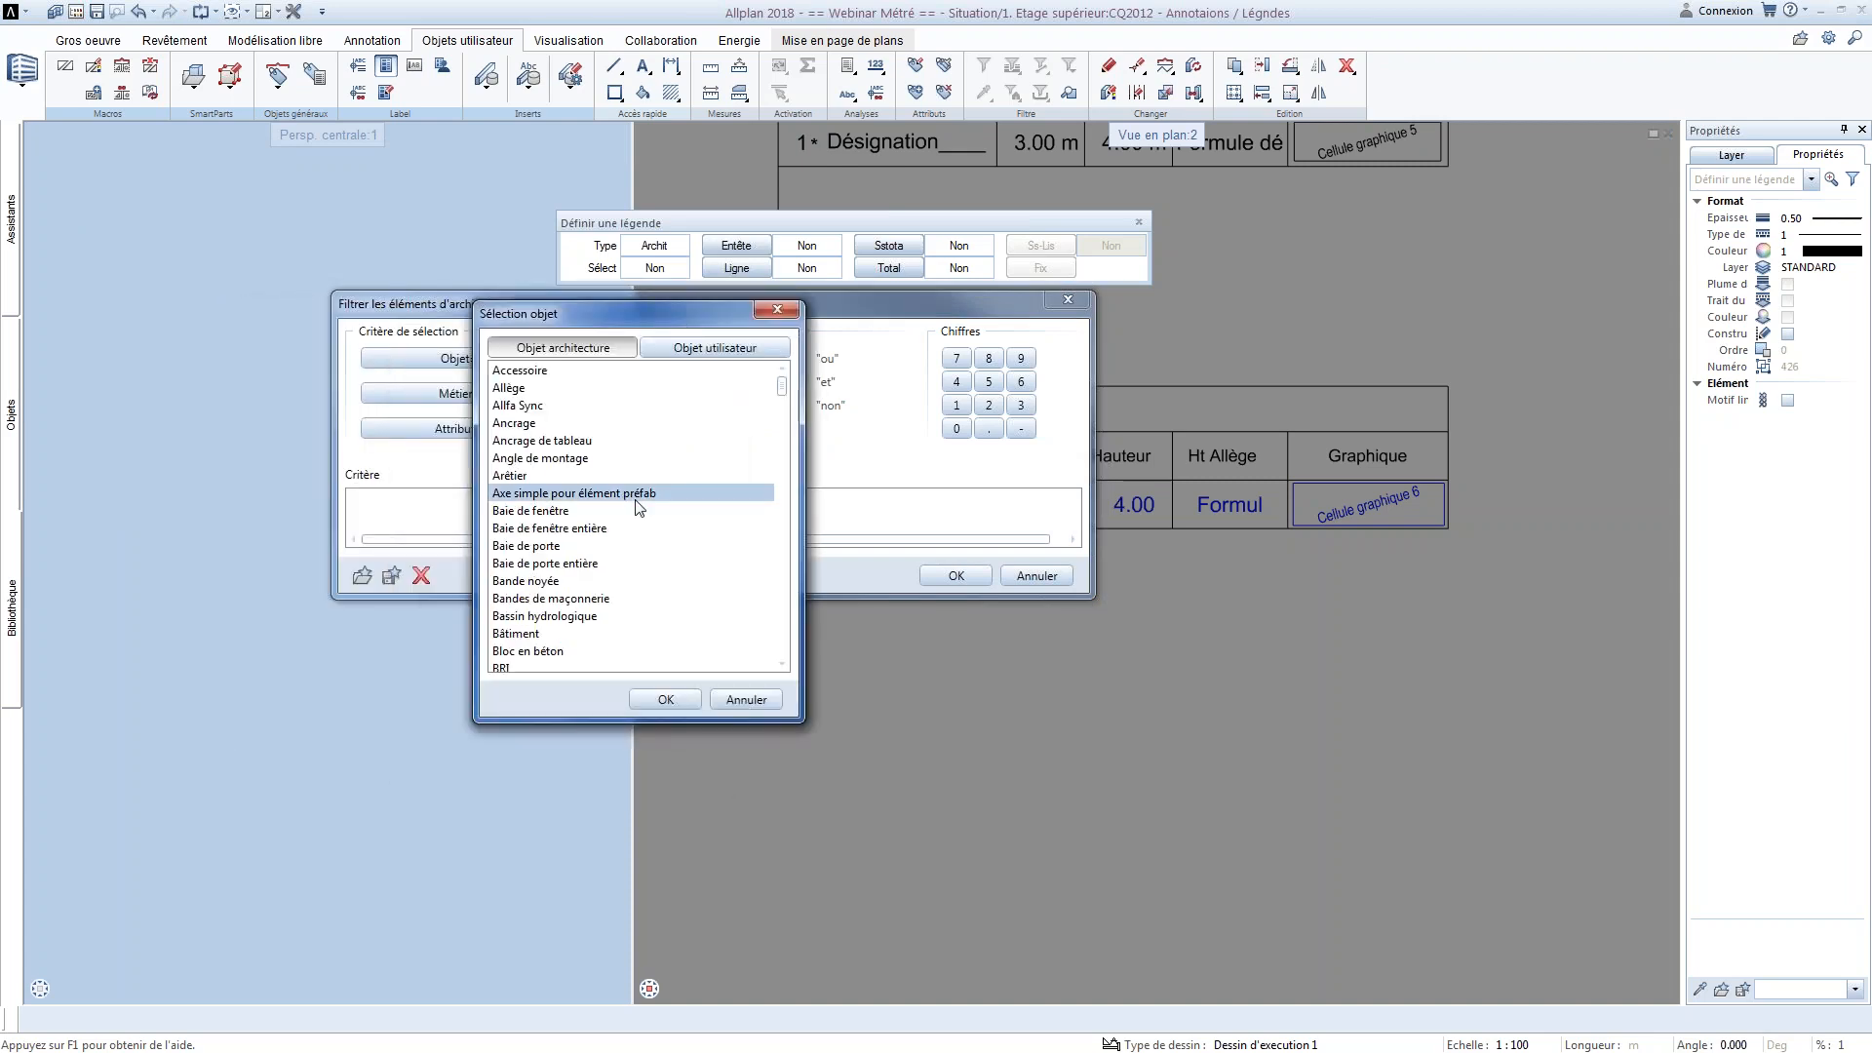
key("m")
key("Down")
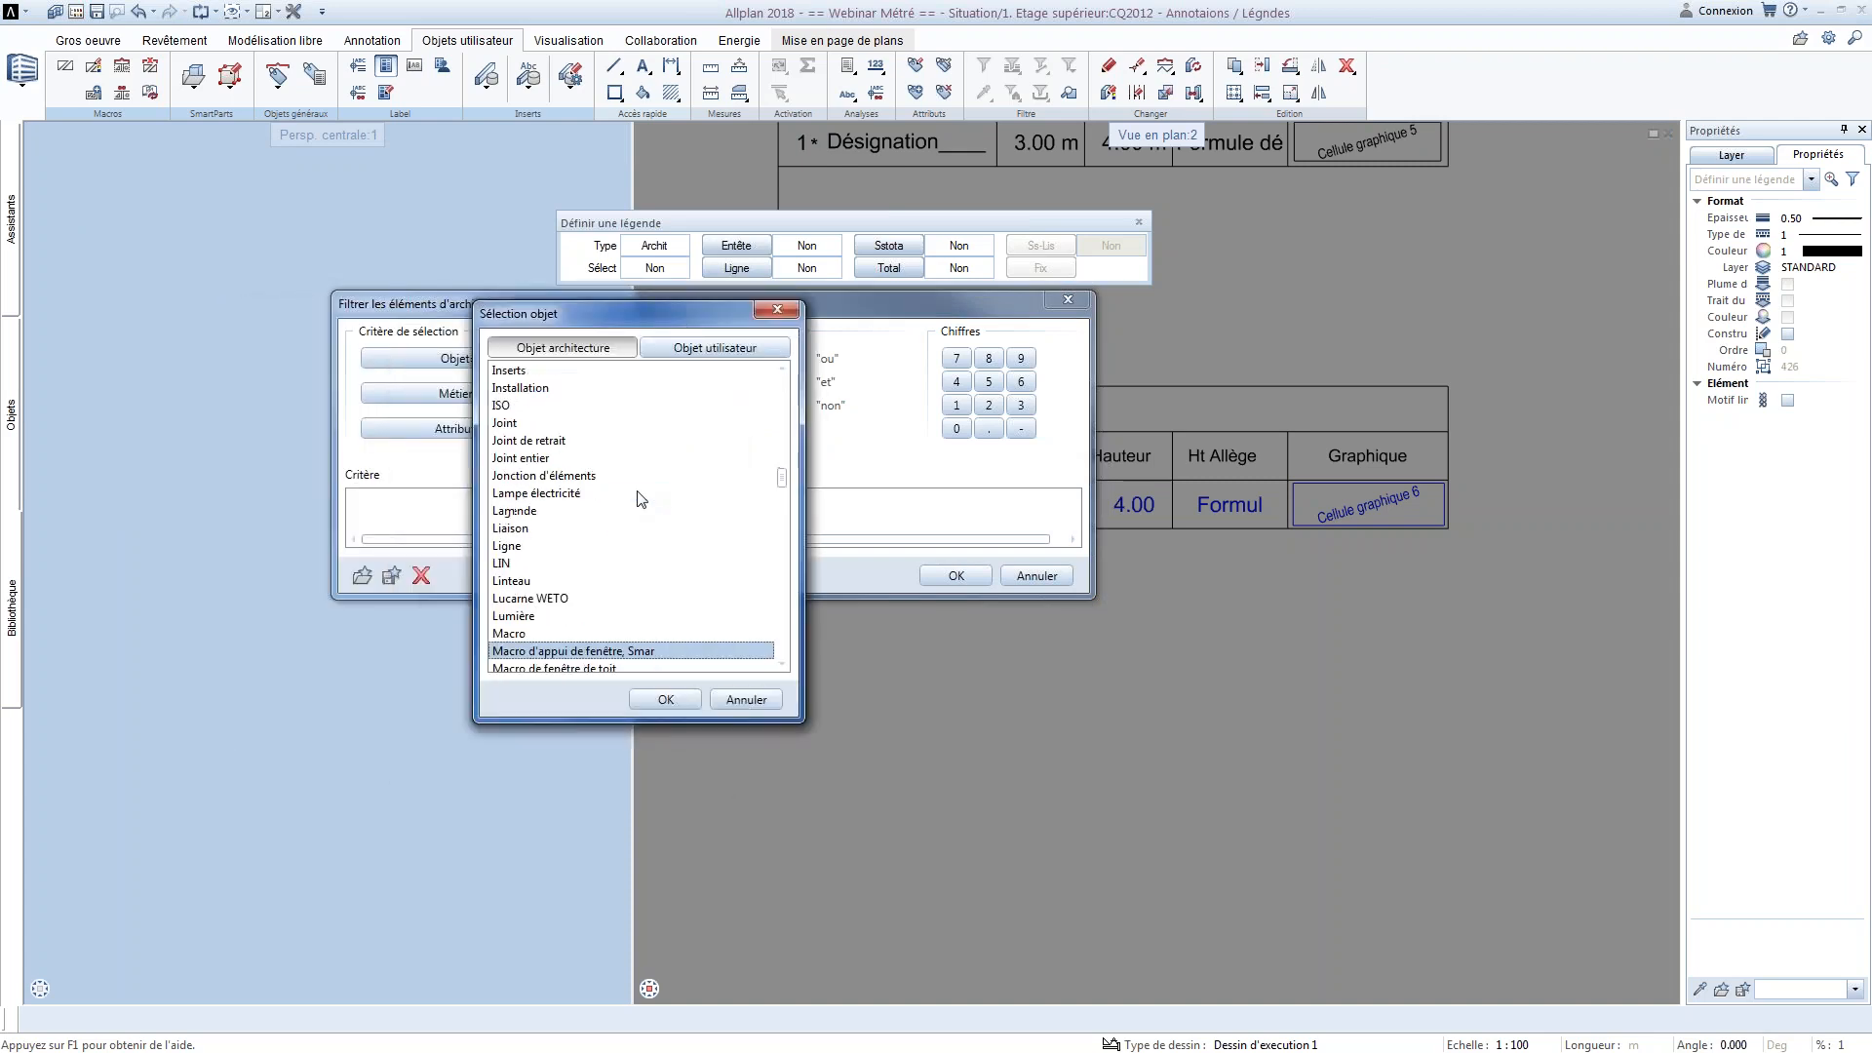
key("Down")
key("Down")
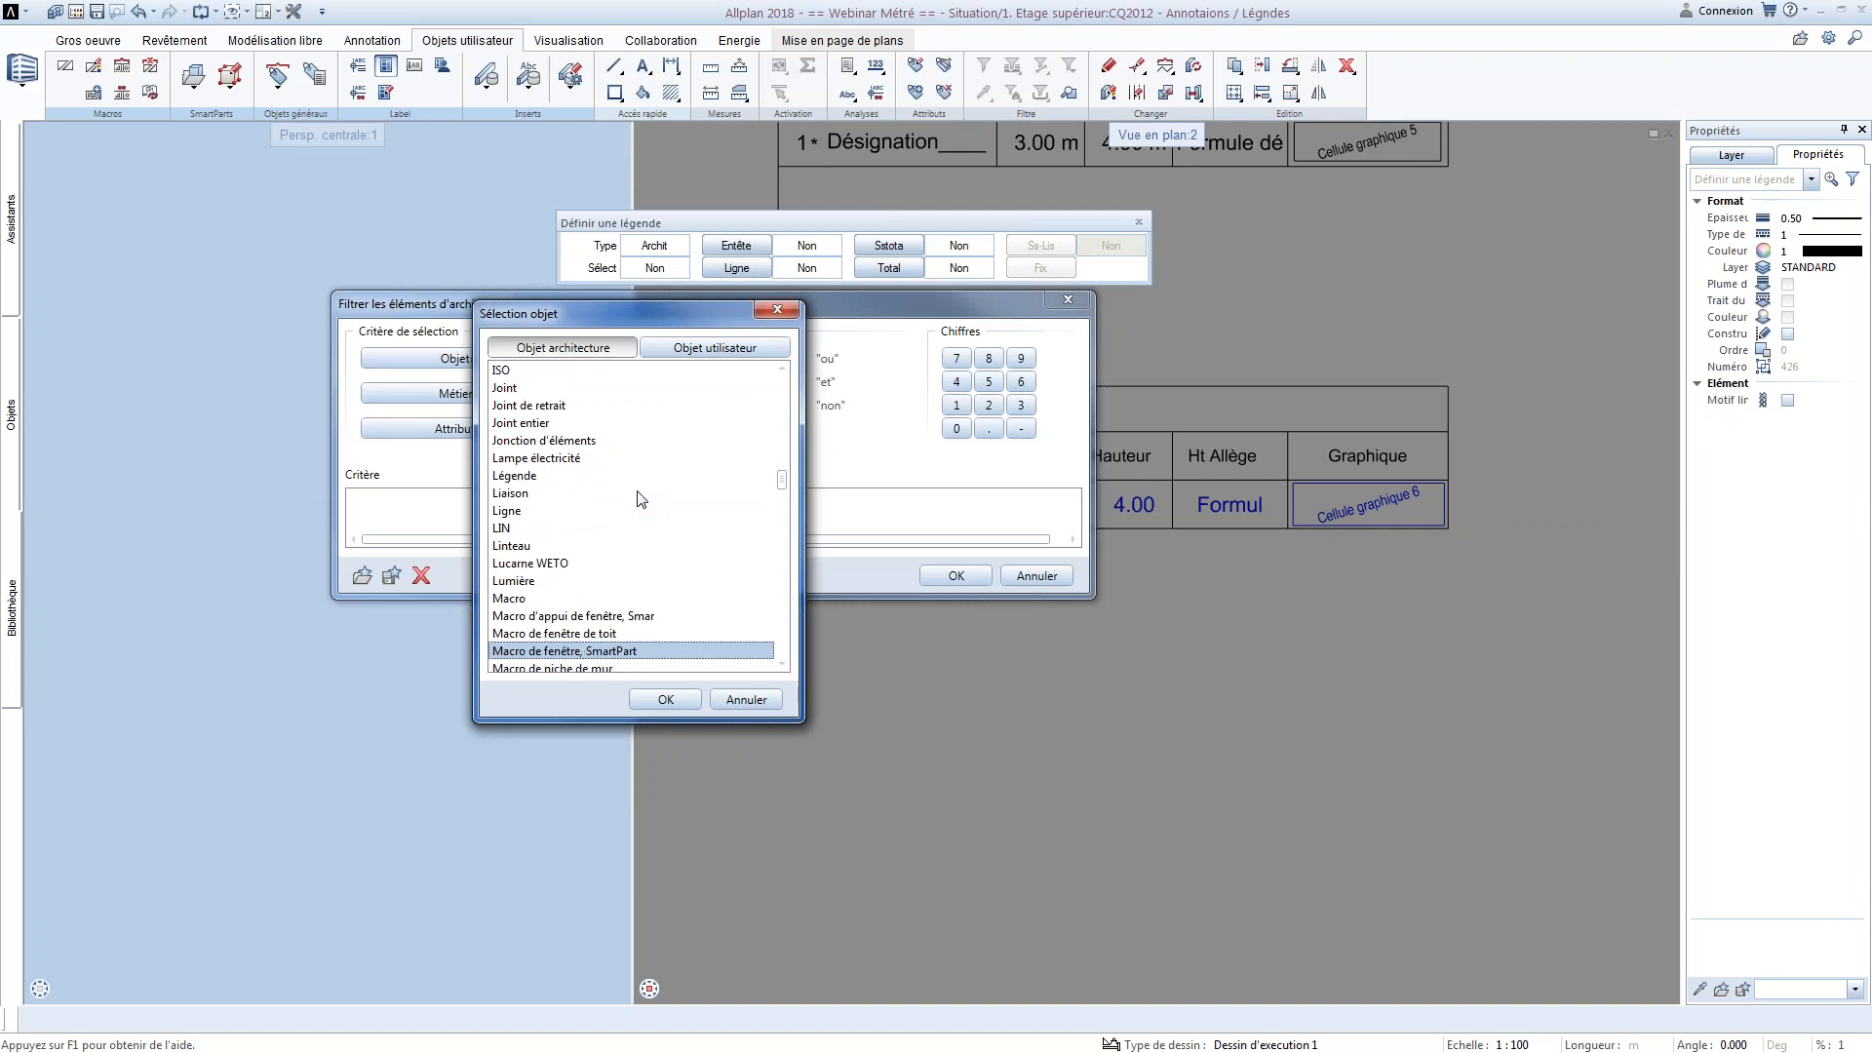
key("Return")
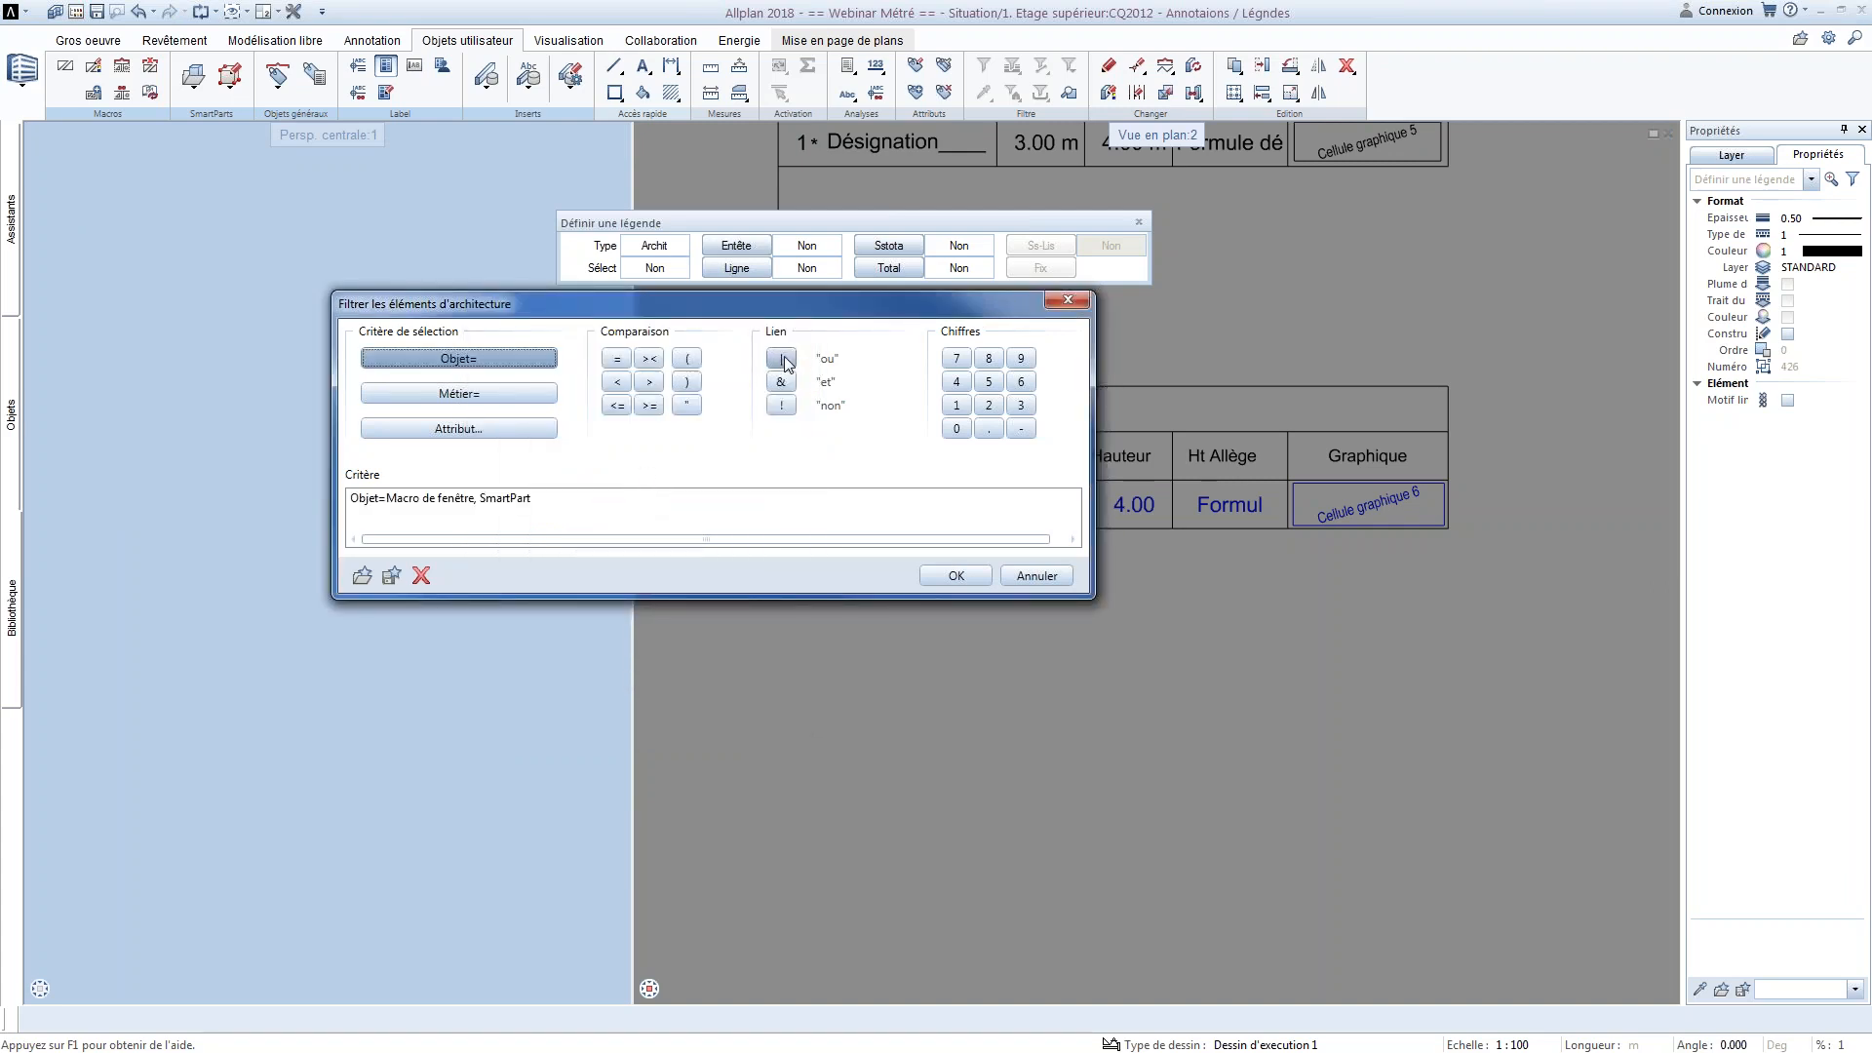
Extend the filter with an "ou" condition for the object Macro de porte, SmartPart, and validate the criterion
left_click(782, 363)
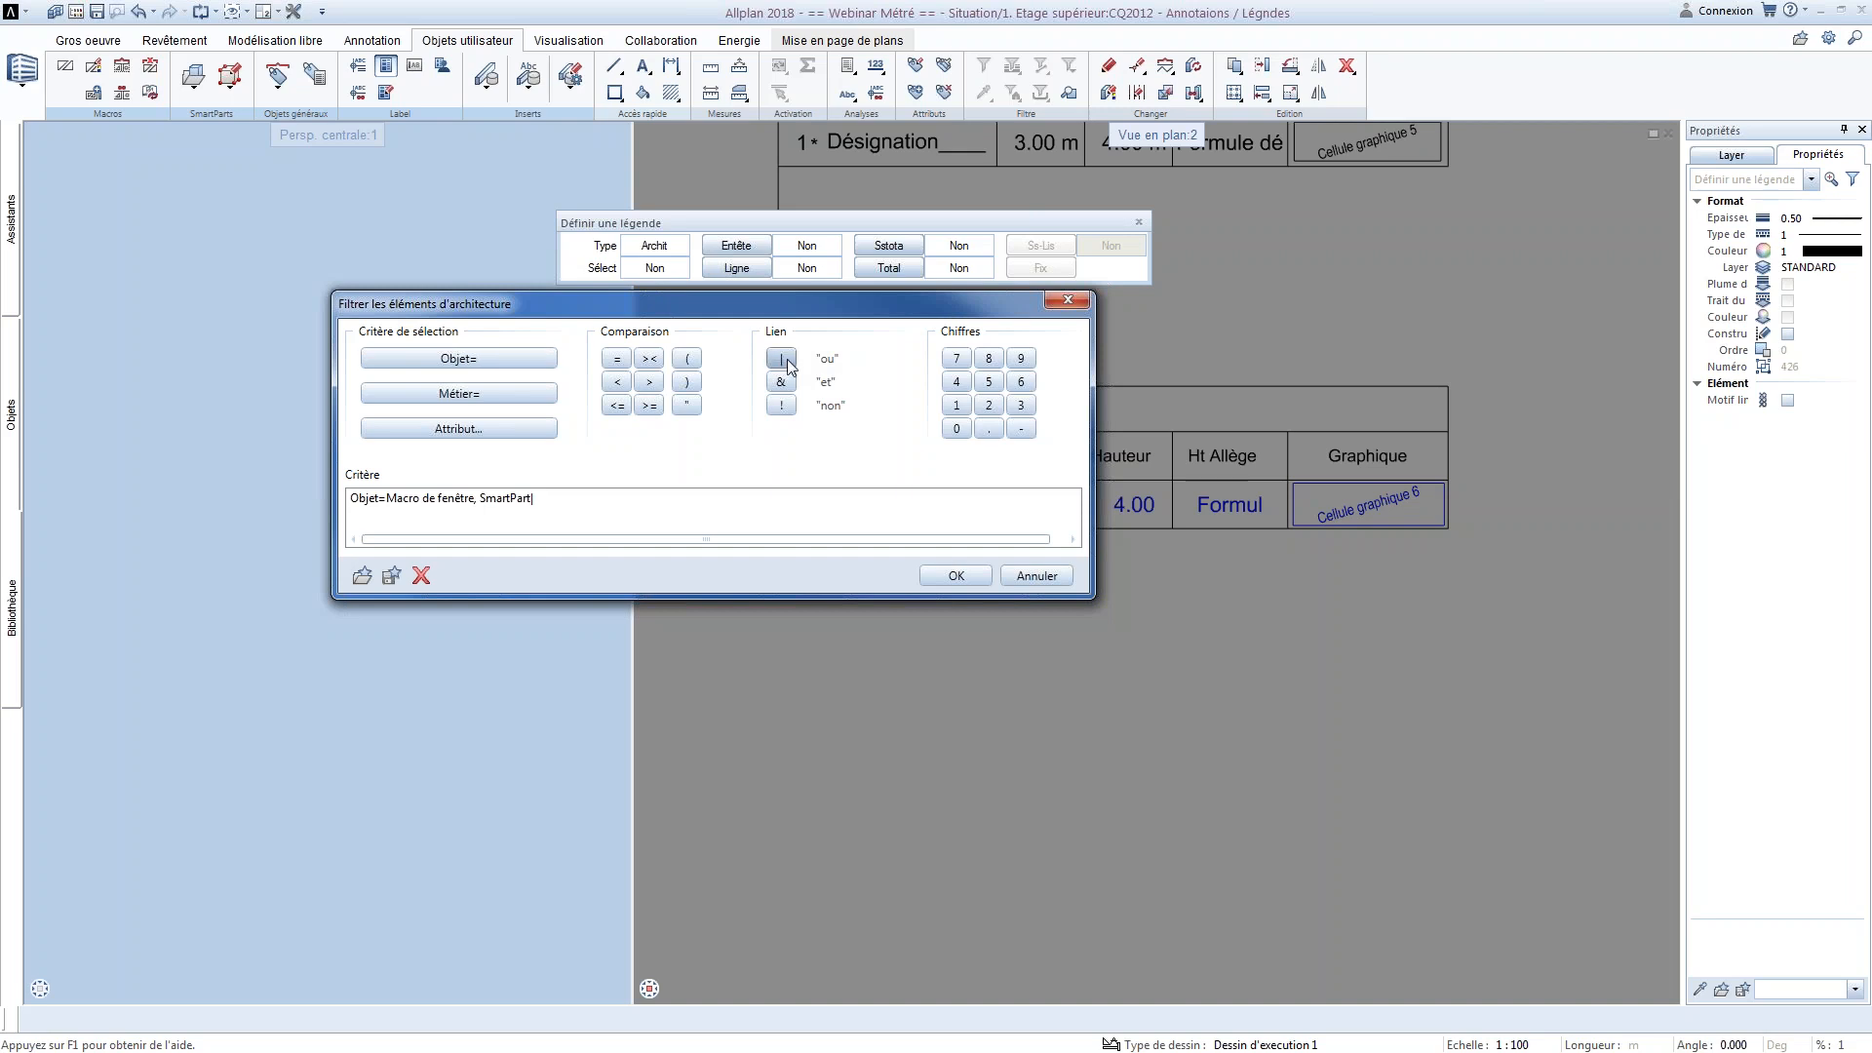
left_click(482, 362)
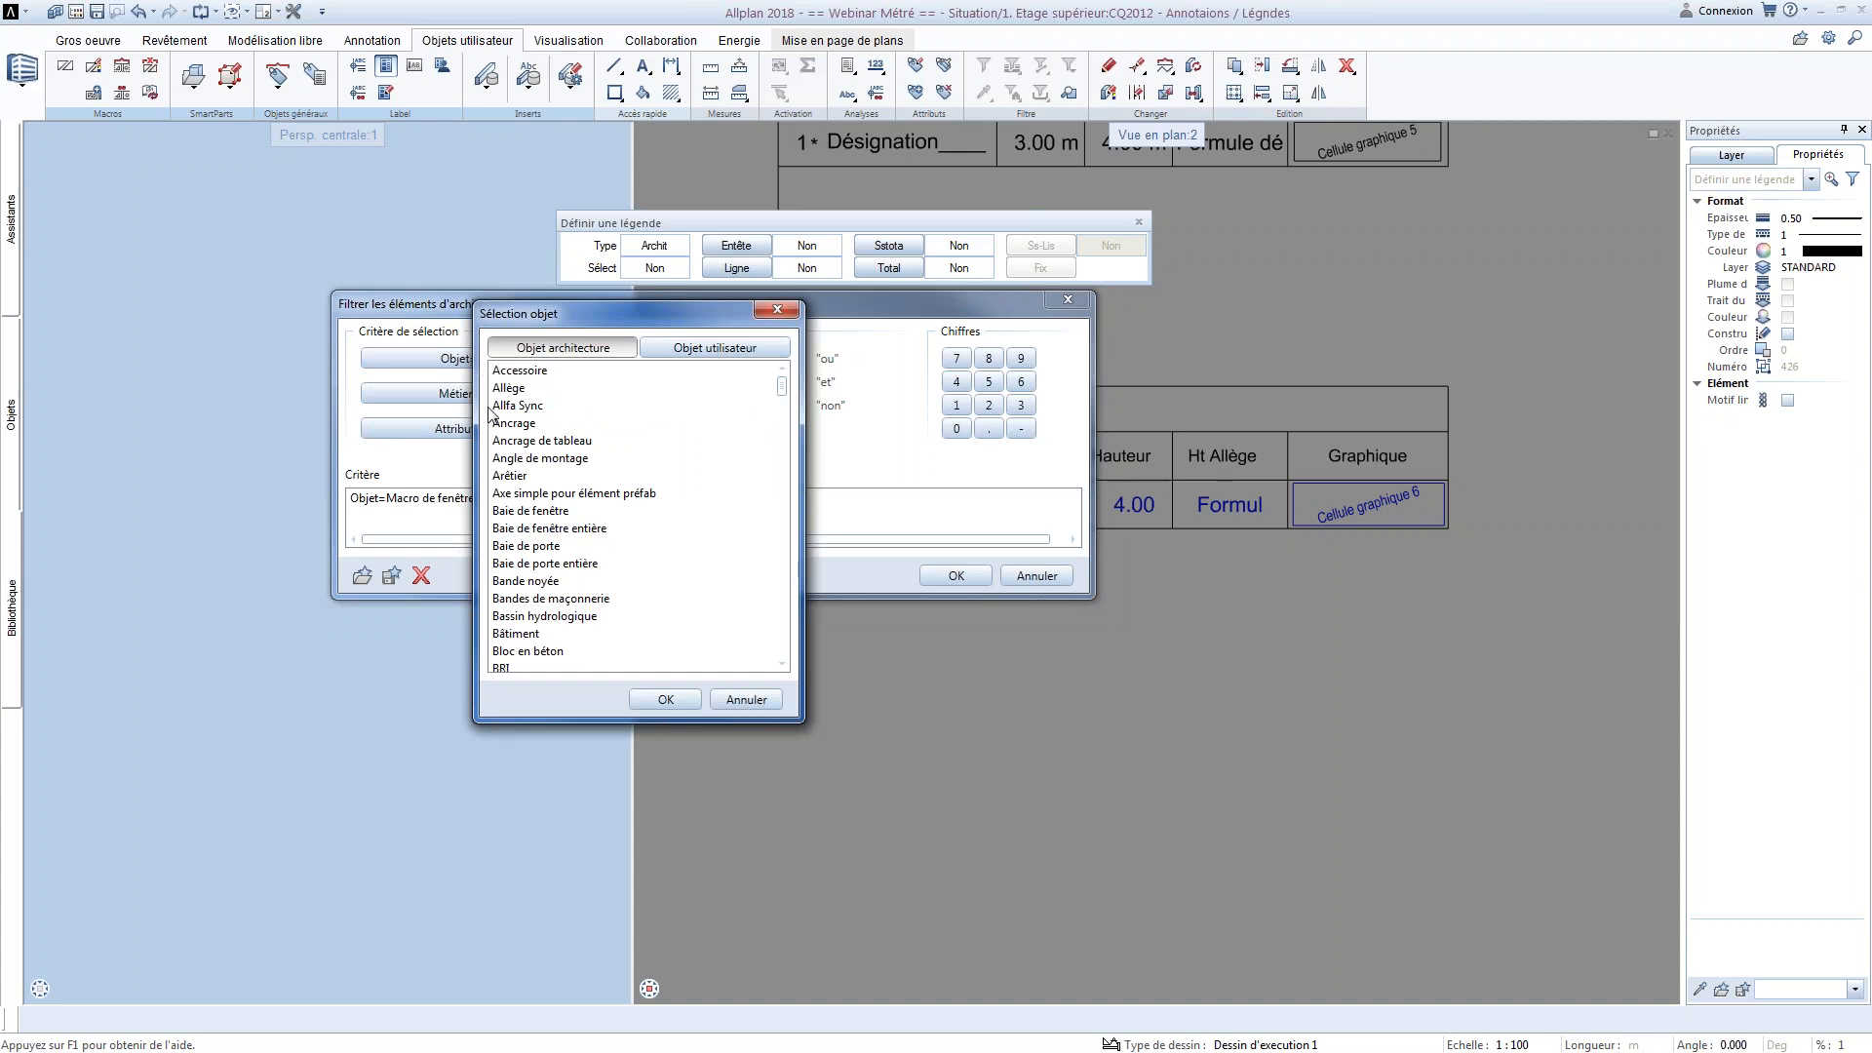
left_click(581, 506)
key("m")
key("Down")
key("Down")
key("Down")
key("Down")
key("Down")
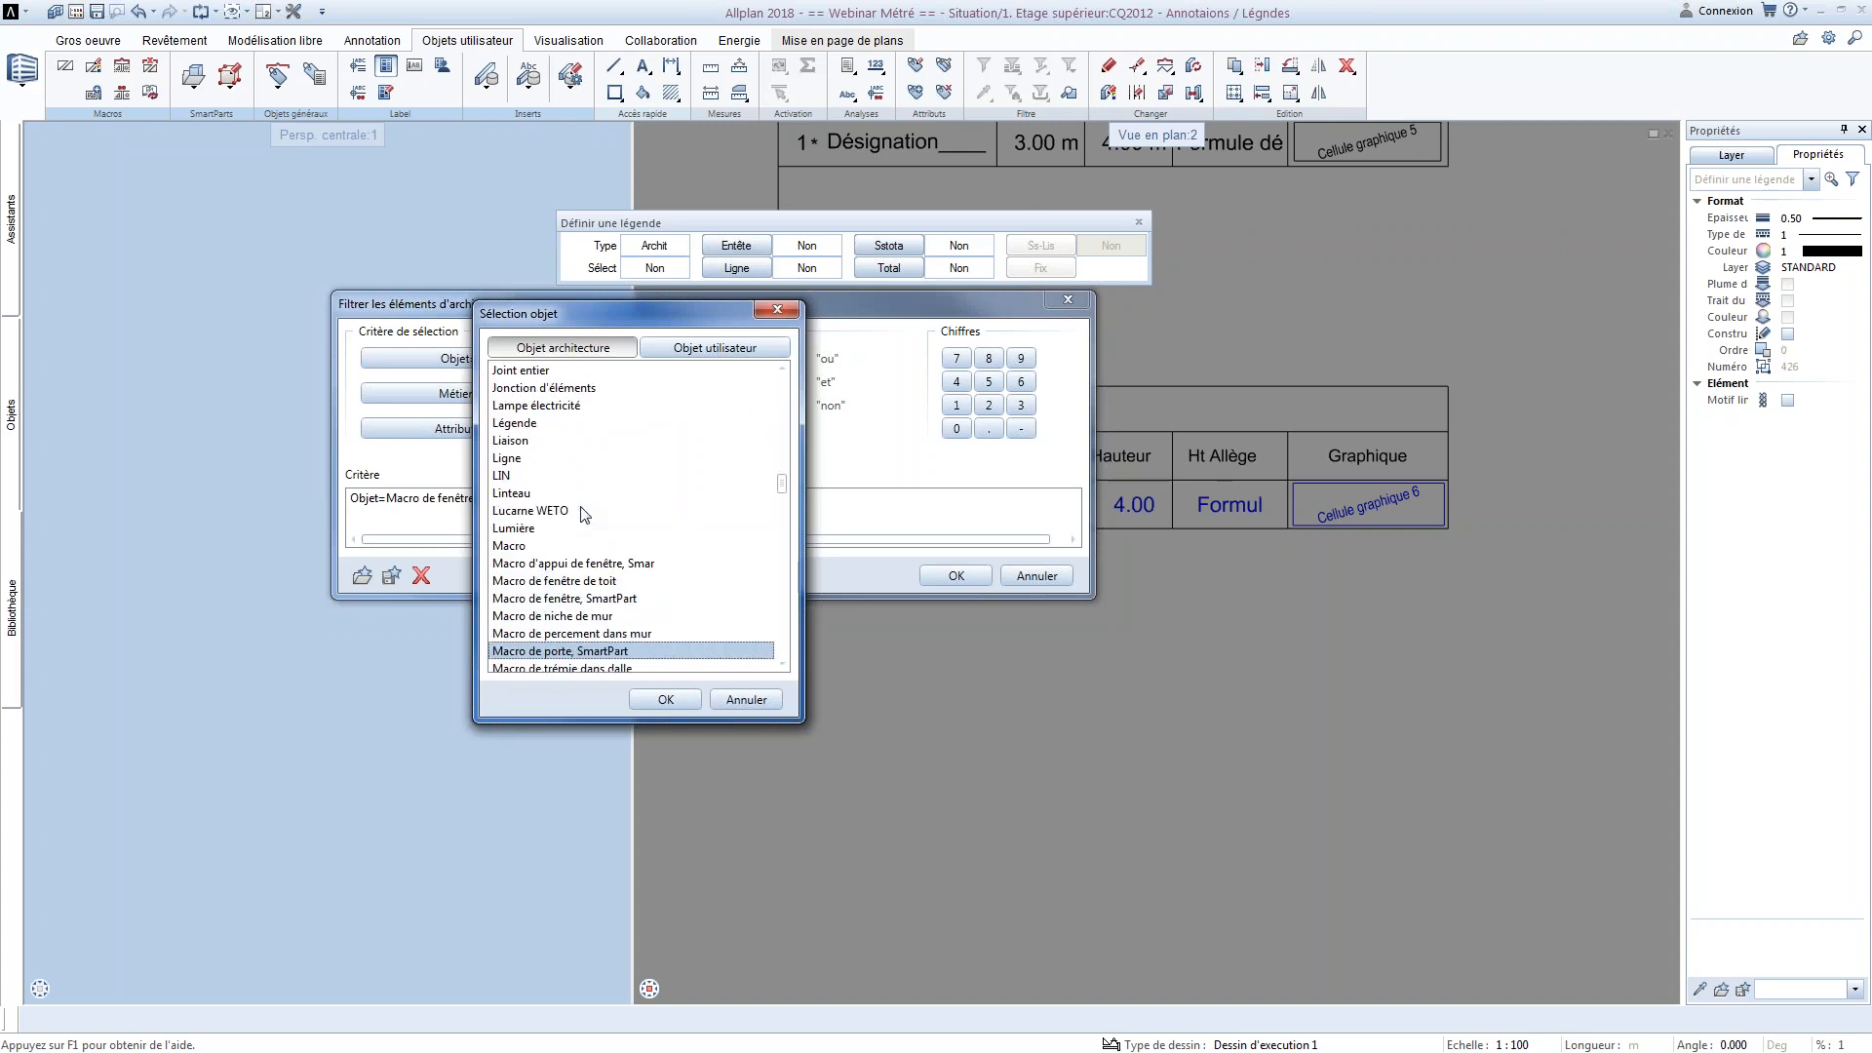
key("Down")
key("Return")
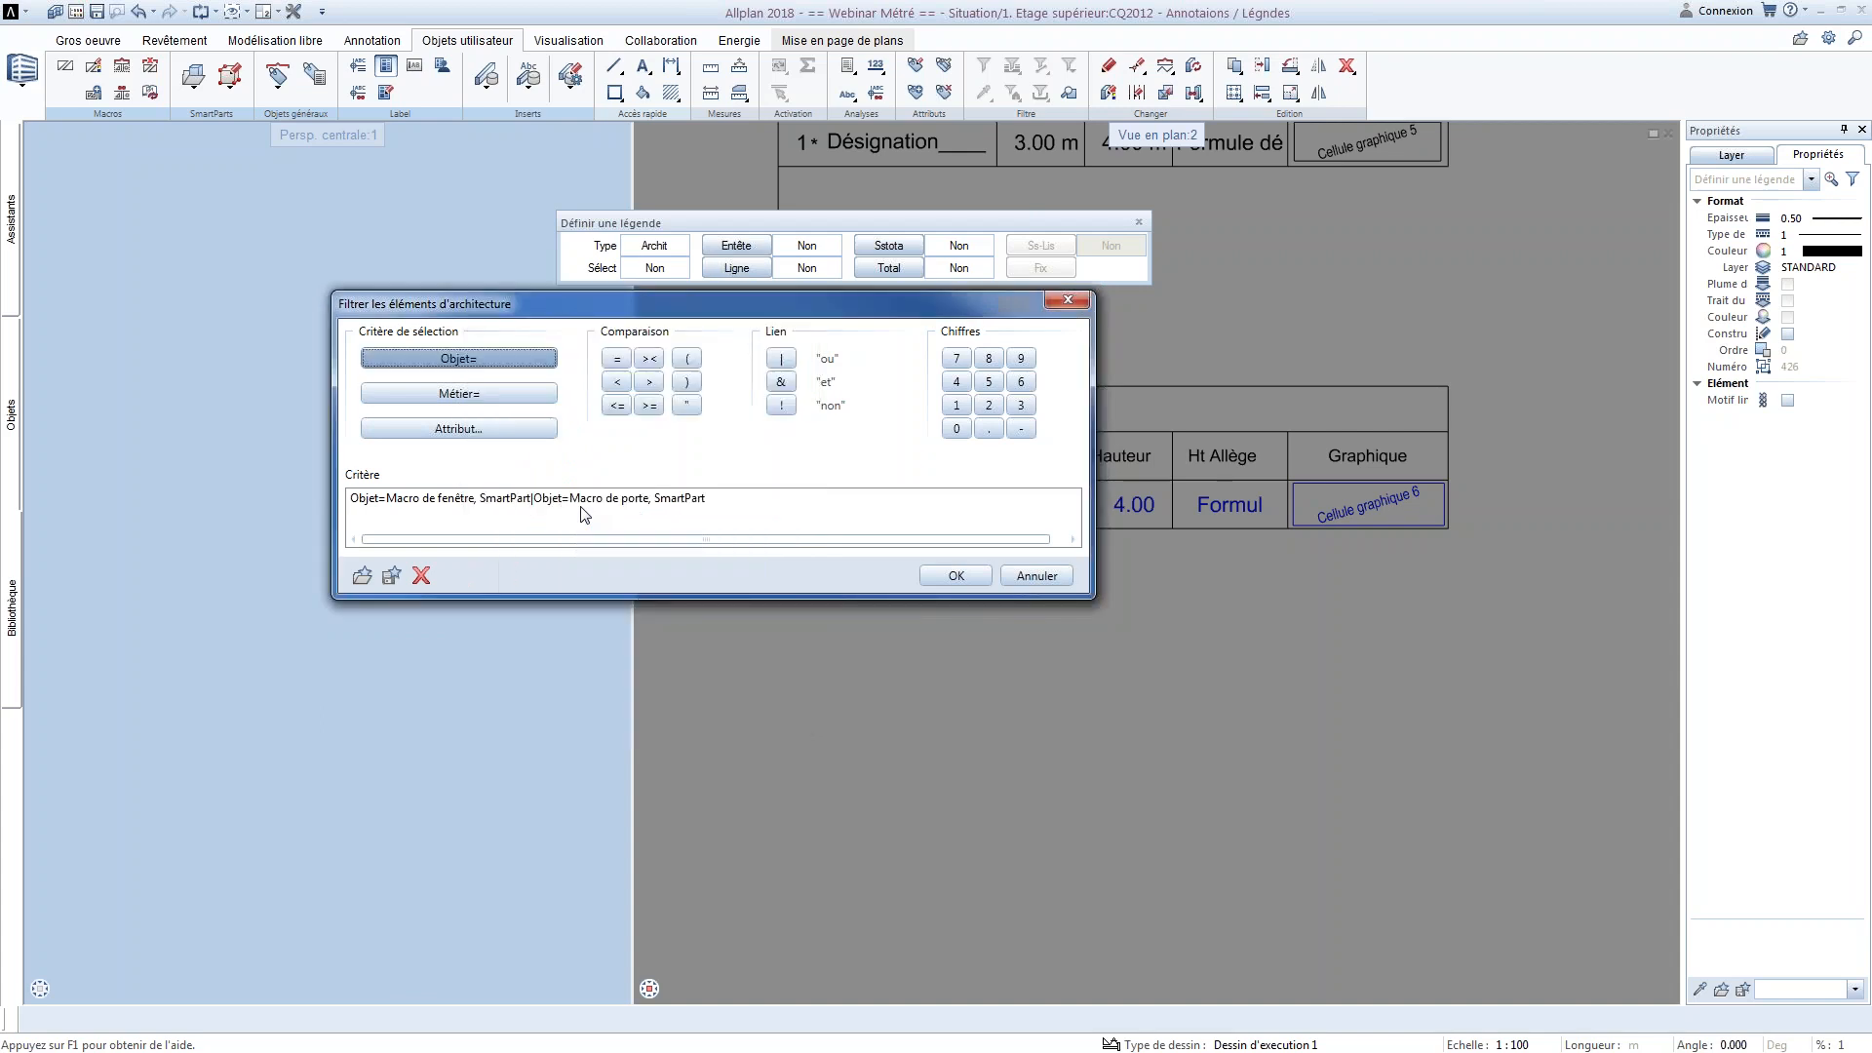
left_click(956, 575)
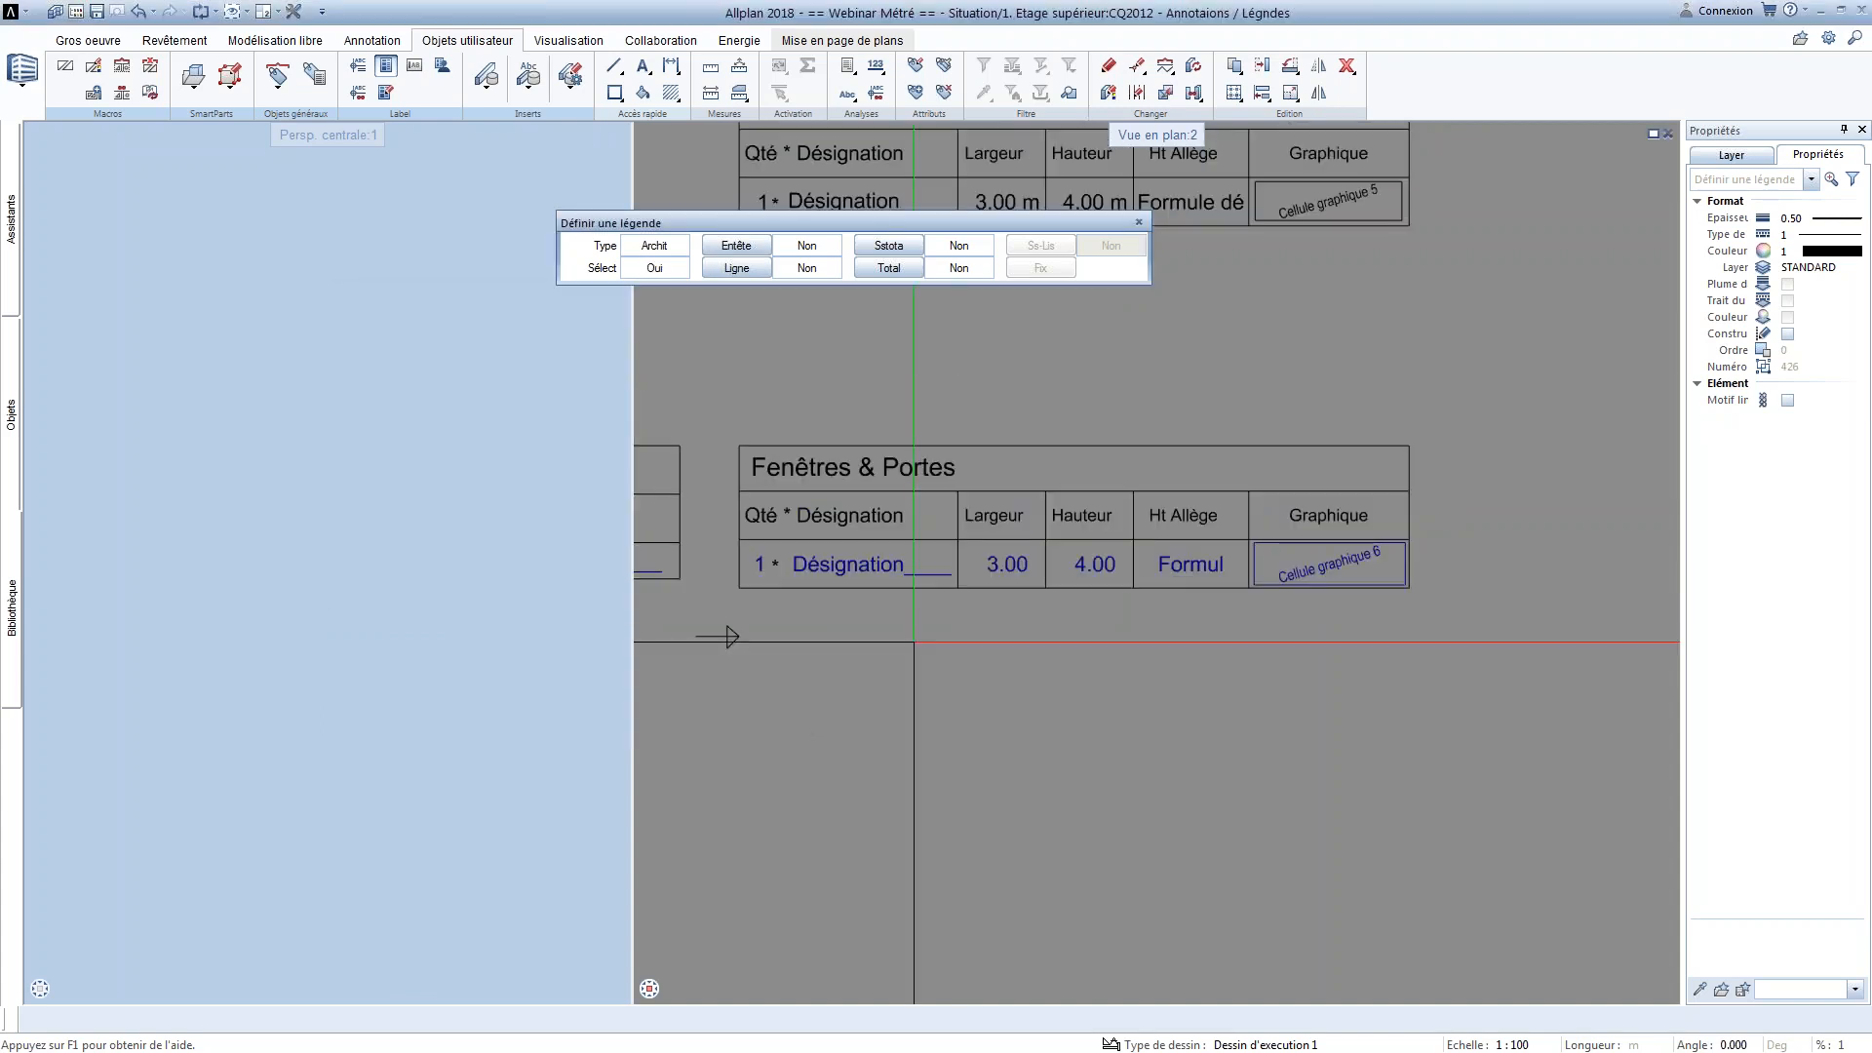
Define the Fenêtres & Portes title row and the column heading row as the legend's header
left_click(752, 248)
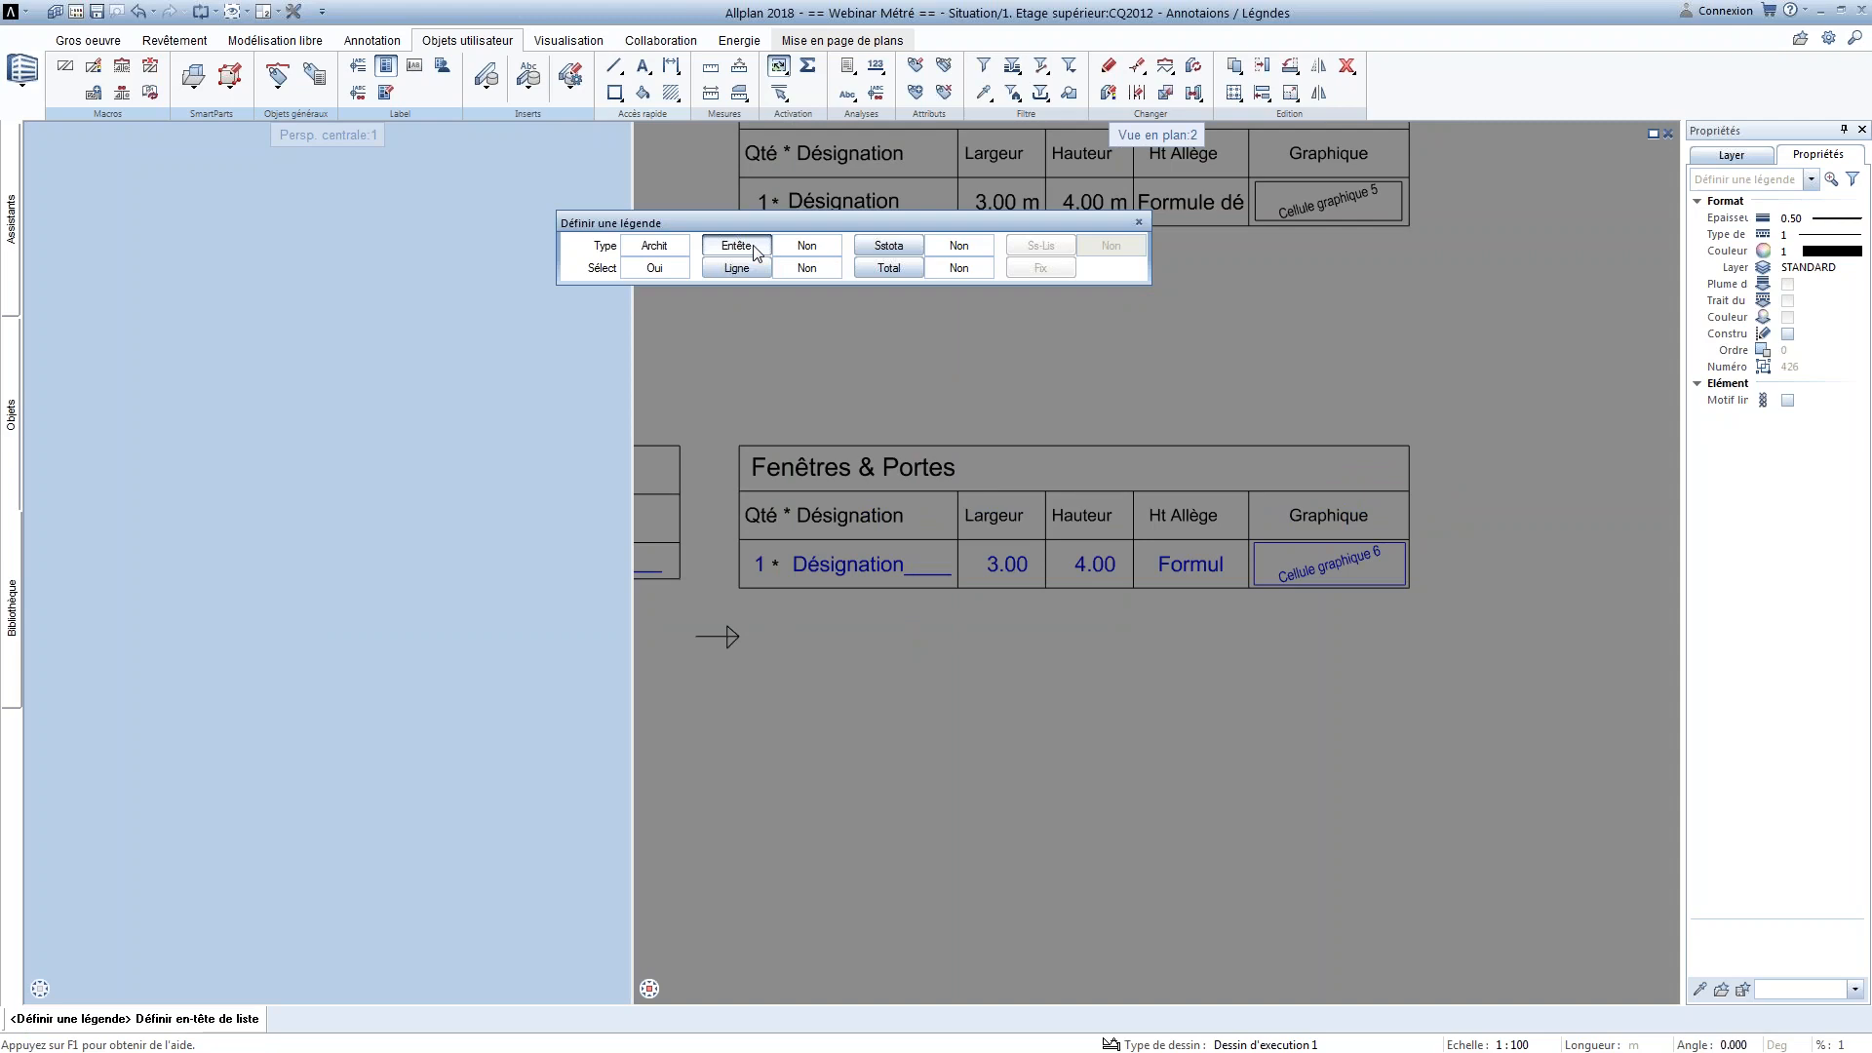
mouse_move(711, 432)
left_mouse_down()
mouse_move(1442, 483)
mouse_move(1139, 427)
mouse_move(713, 409)
mouse_move(1237, 523)
mouse_move(1428, 529)
mouse_move(706, 457)
left_mouse_up()
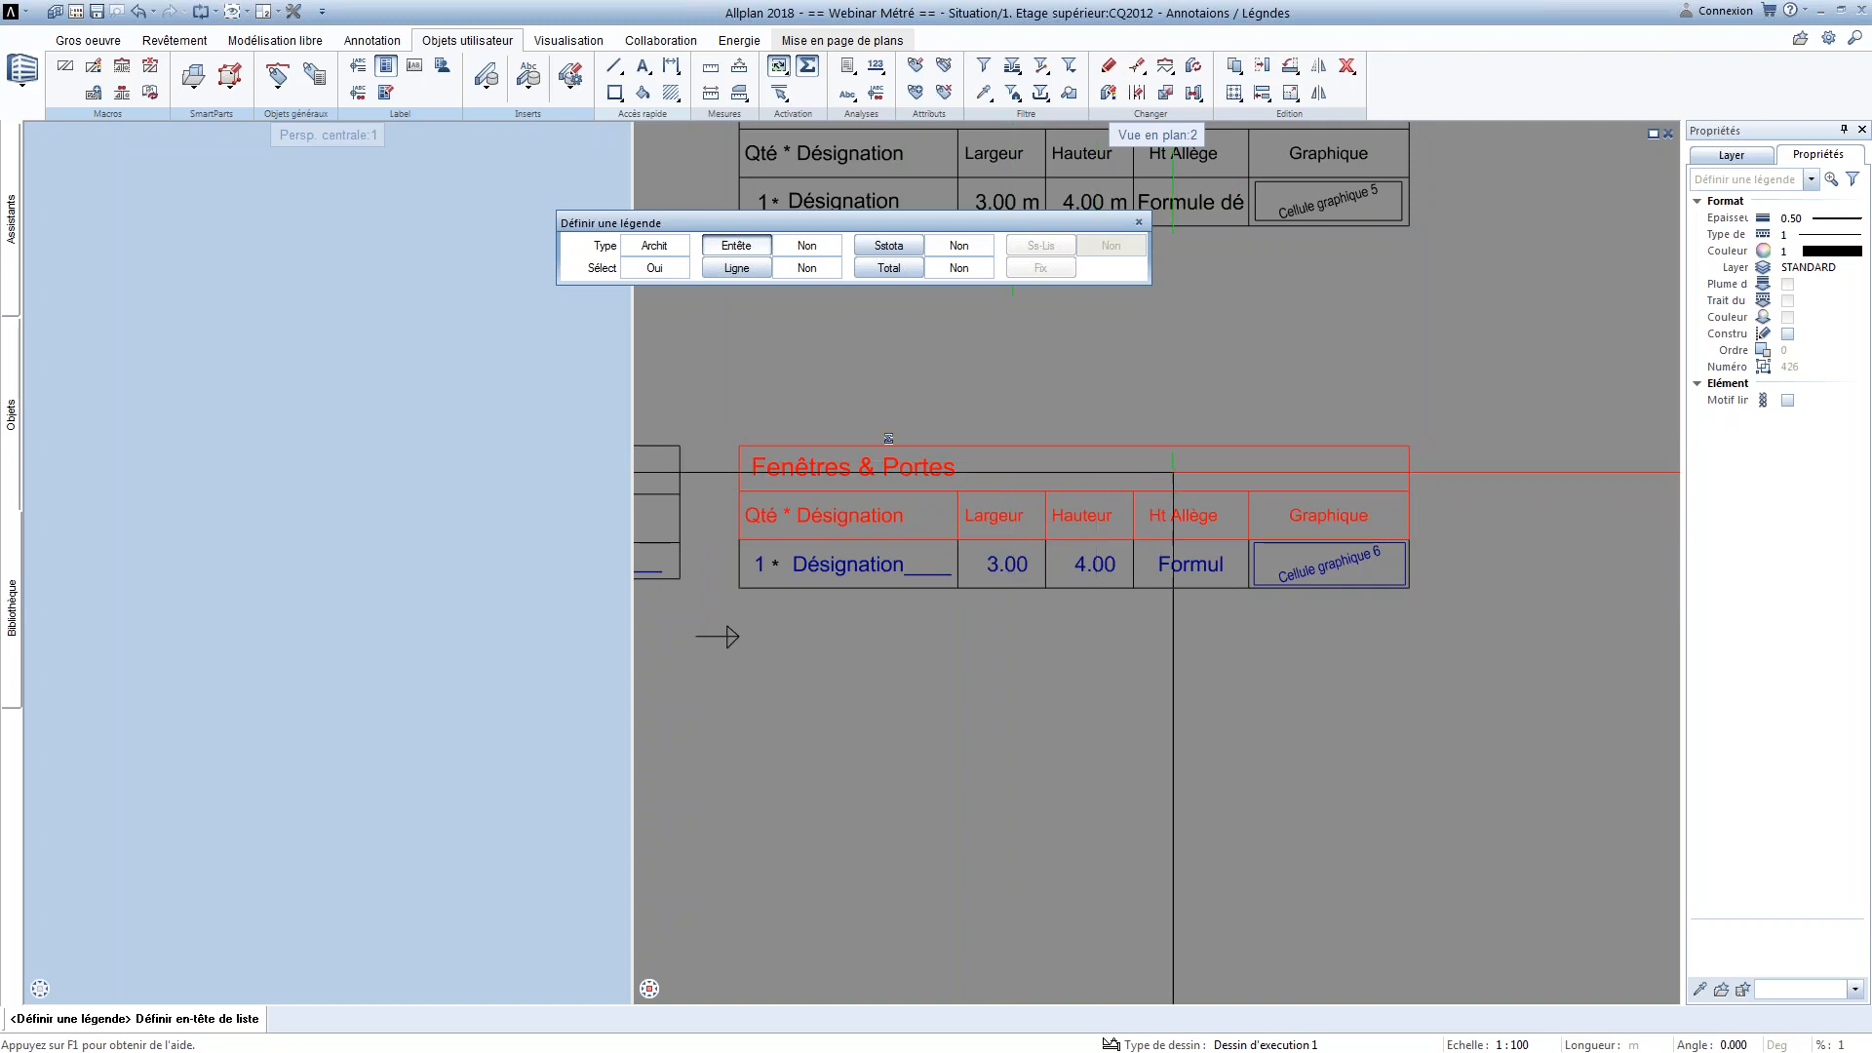
right_click(960, 396)
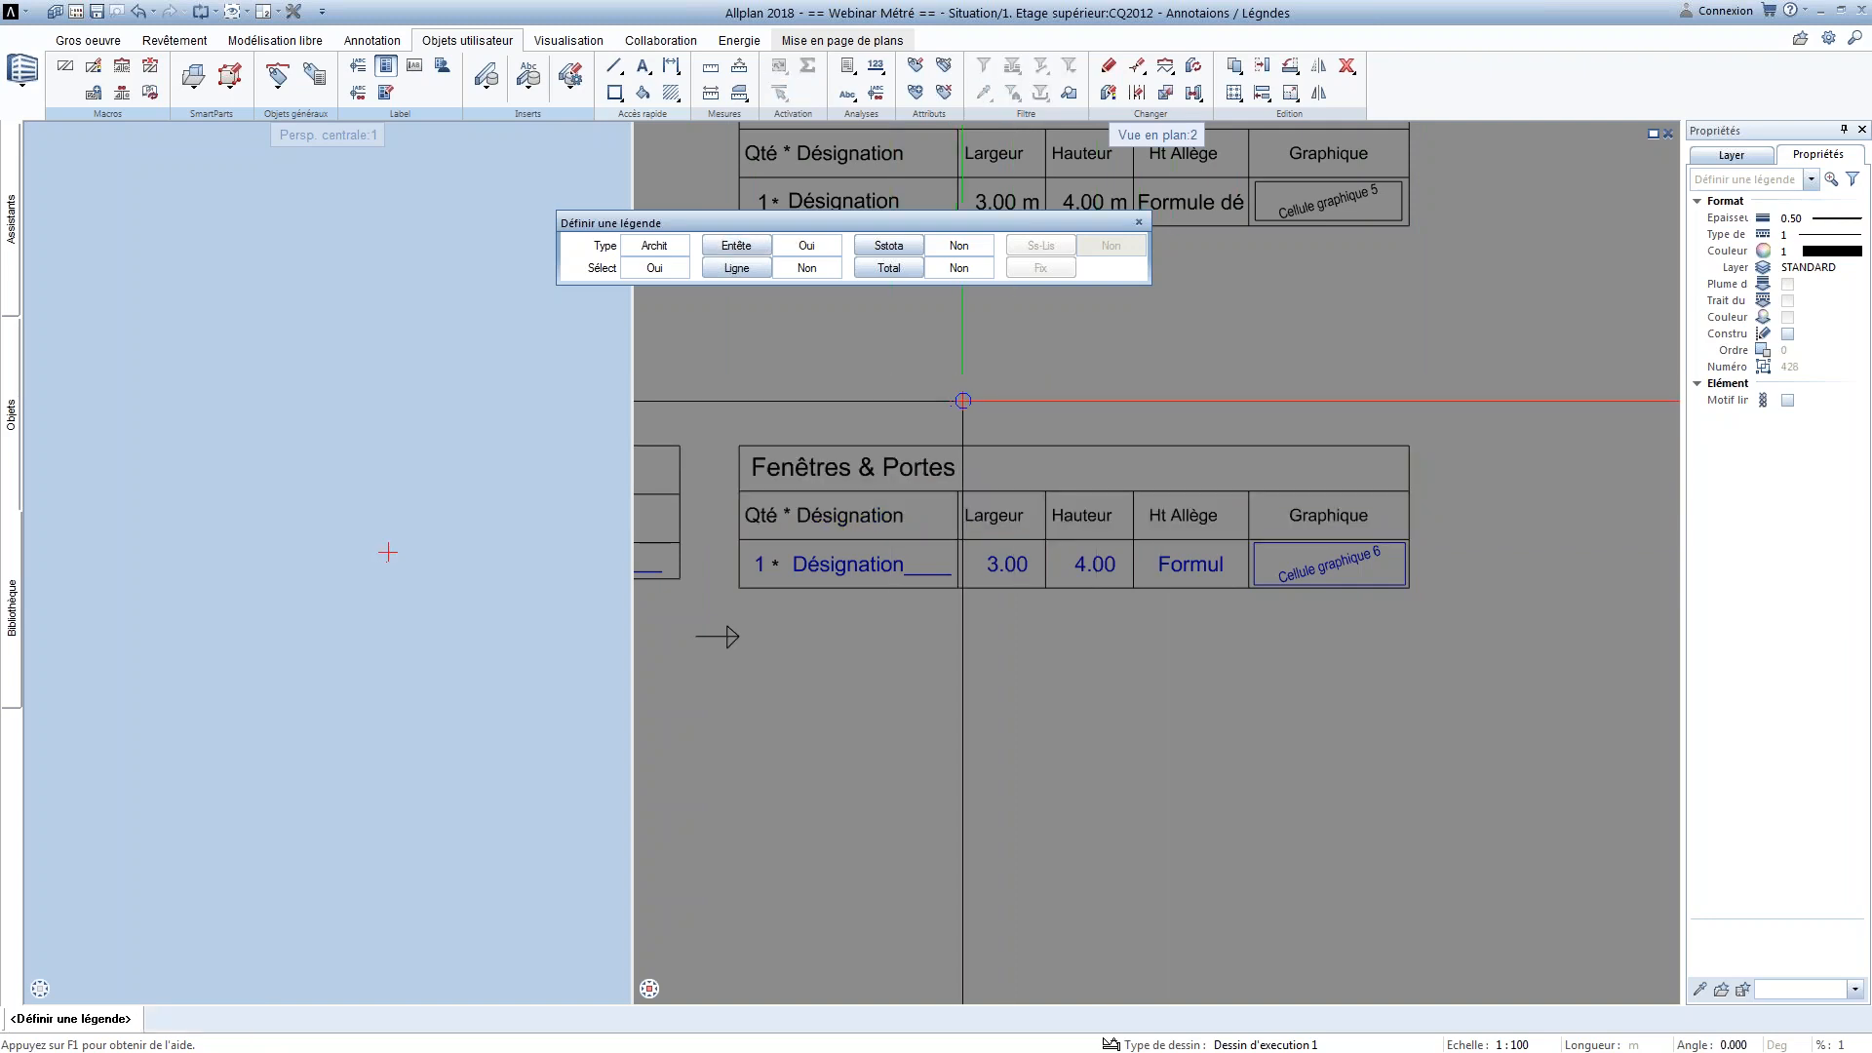
Define the row of attribute, formula and graphic cells as the list line, setting its spacing at the arrow tip below the table
left_click(751, 267)
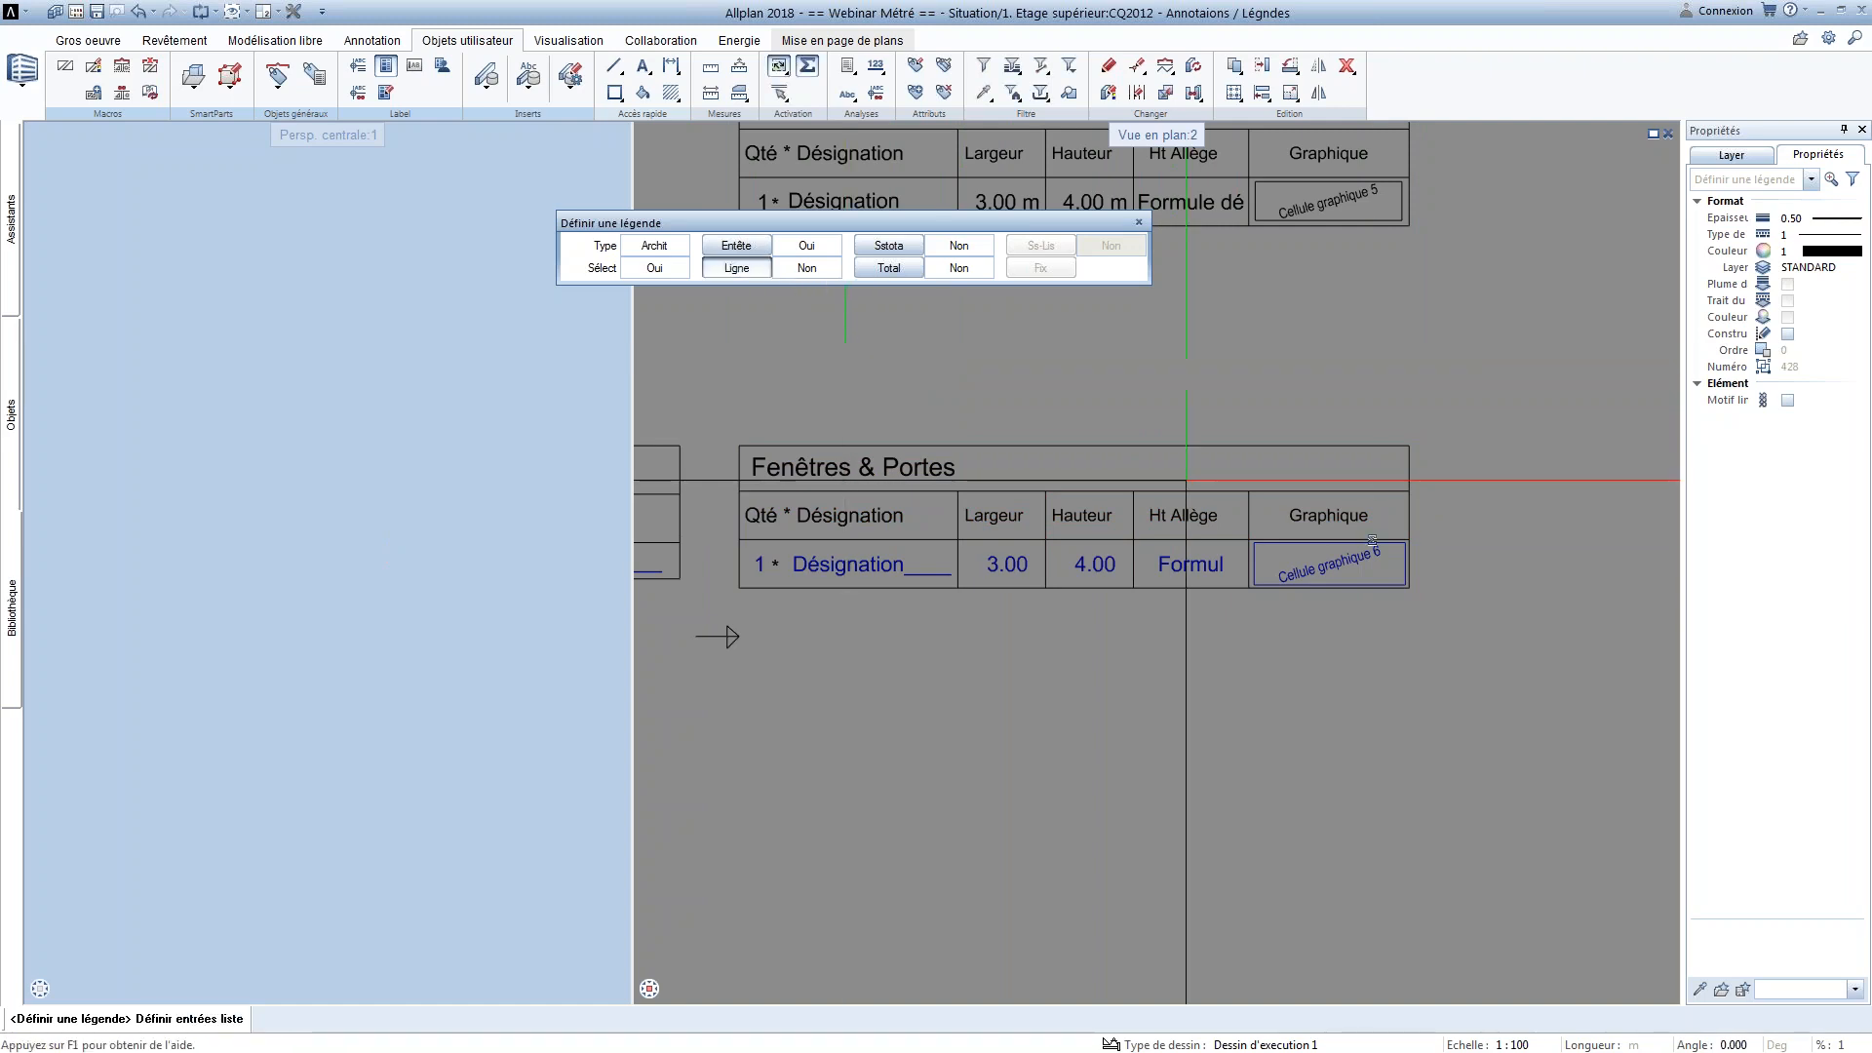
left_click_drag(1445, 574, 713, 552)
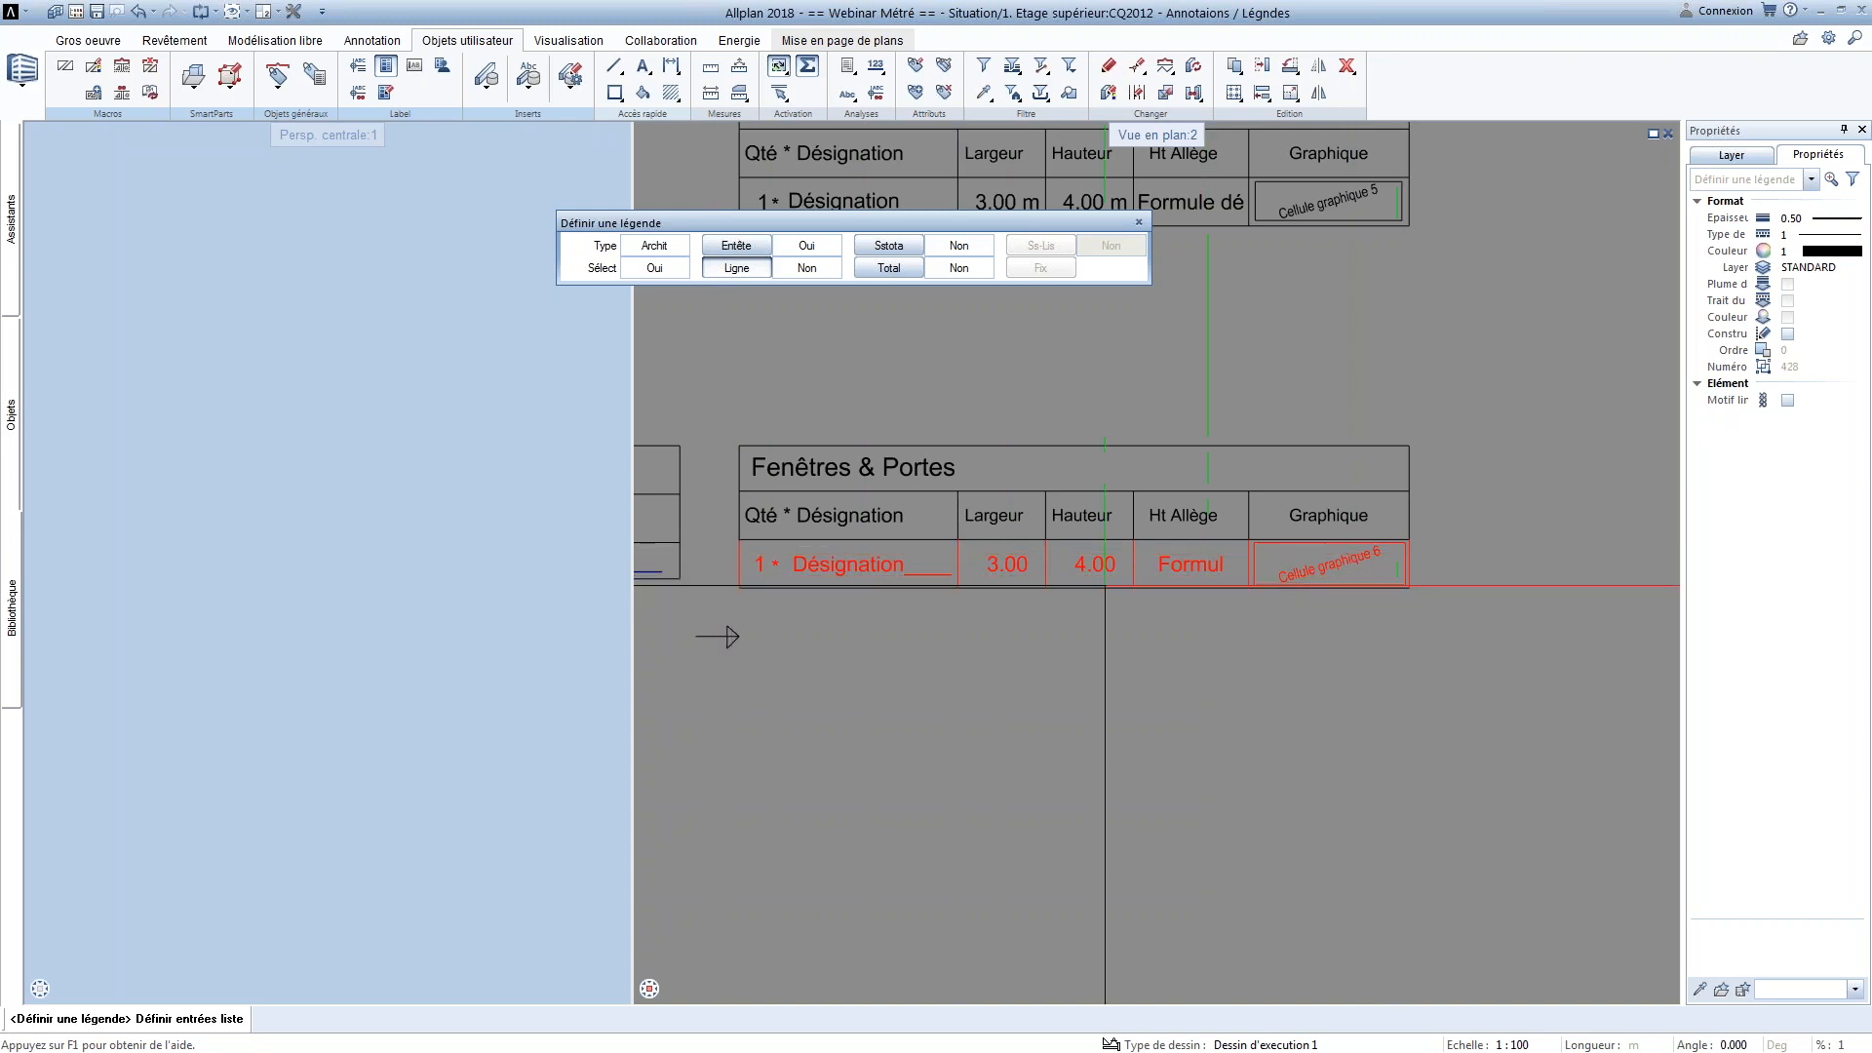
right_click(973, 611)
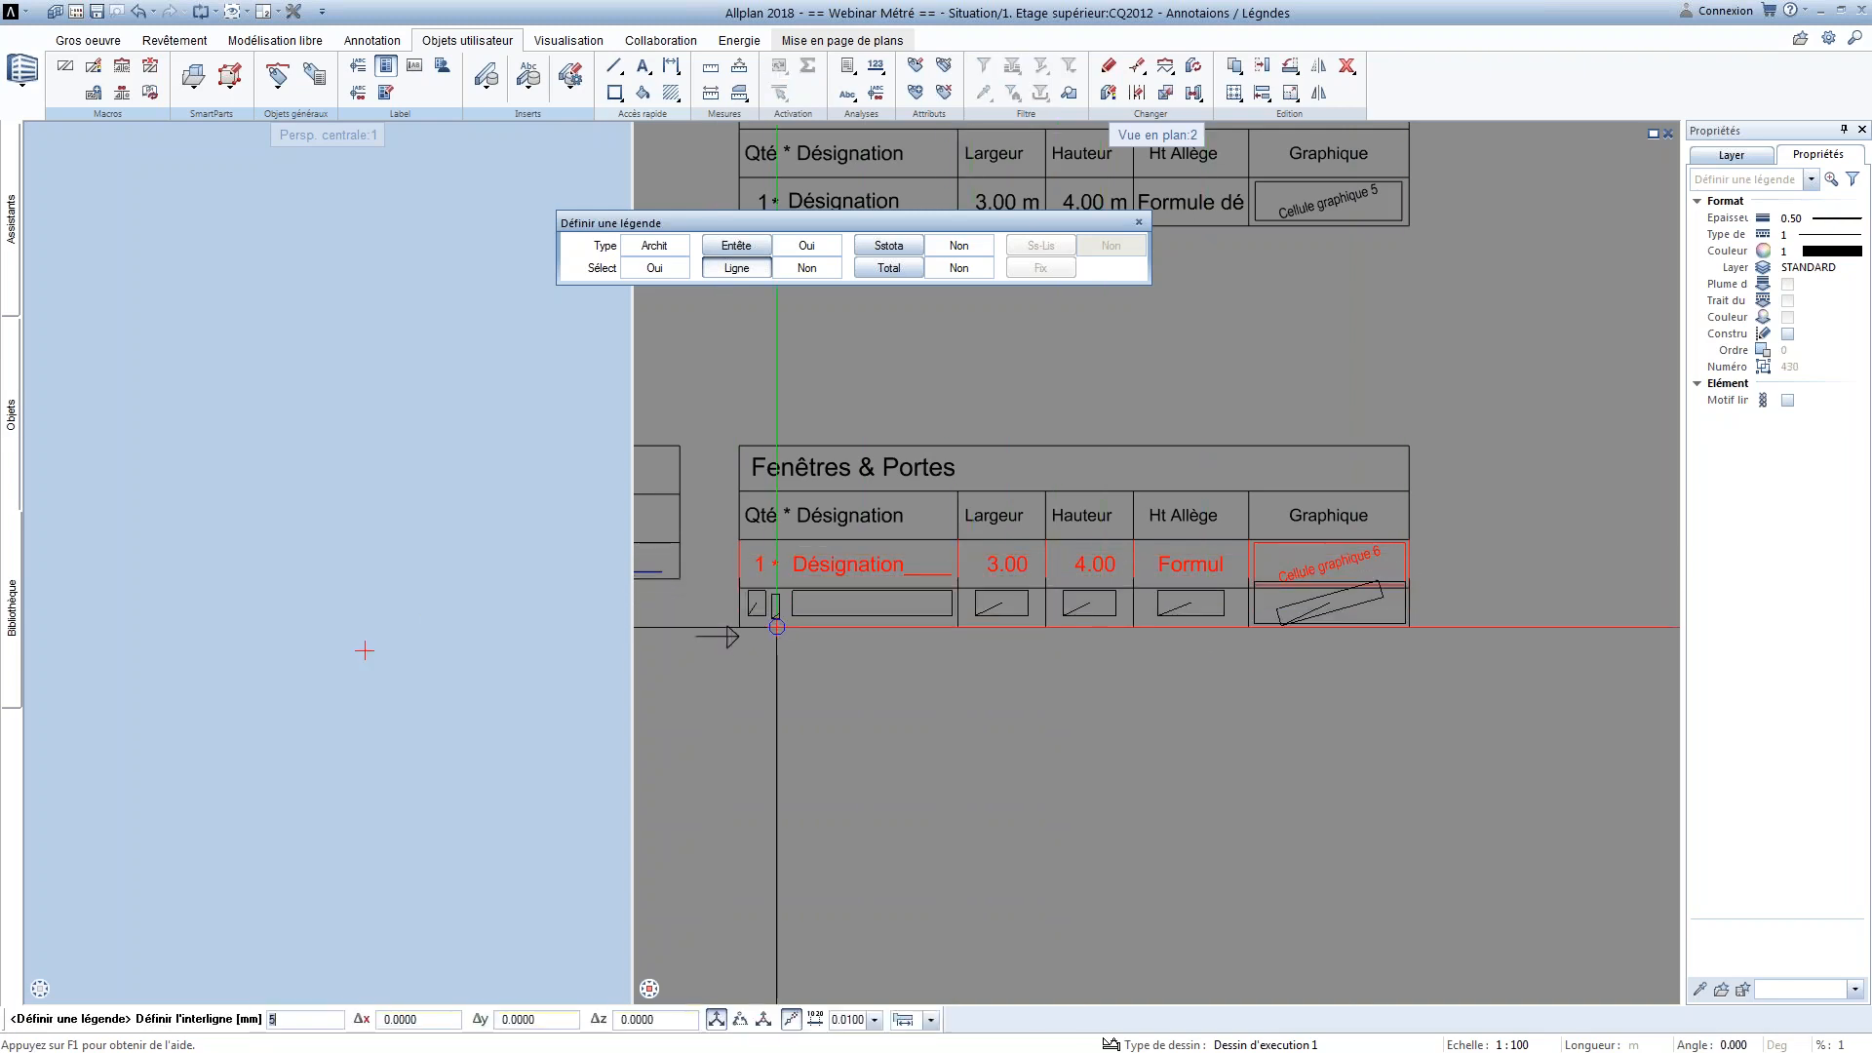
left_click(741, 638)
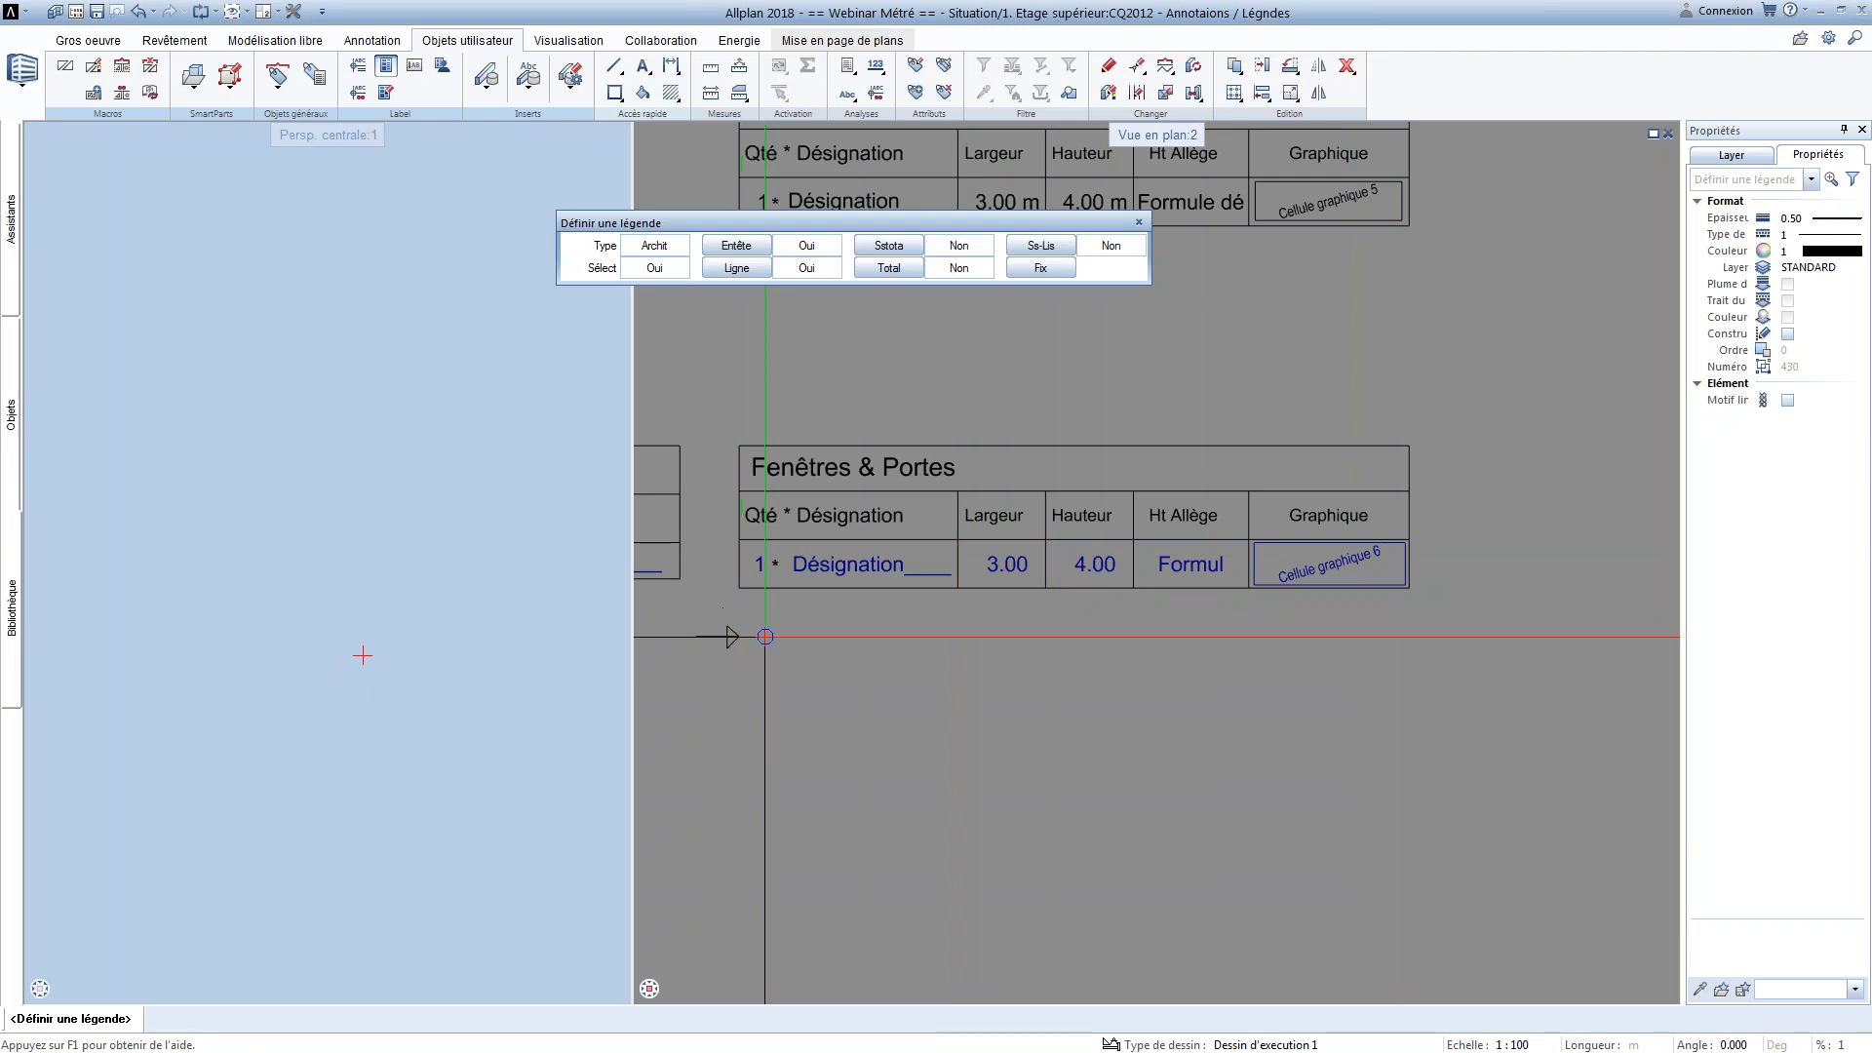
Define the table's bottom border line as the legend's total section
scroll(765, 636, "up", 1)
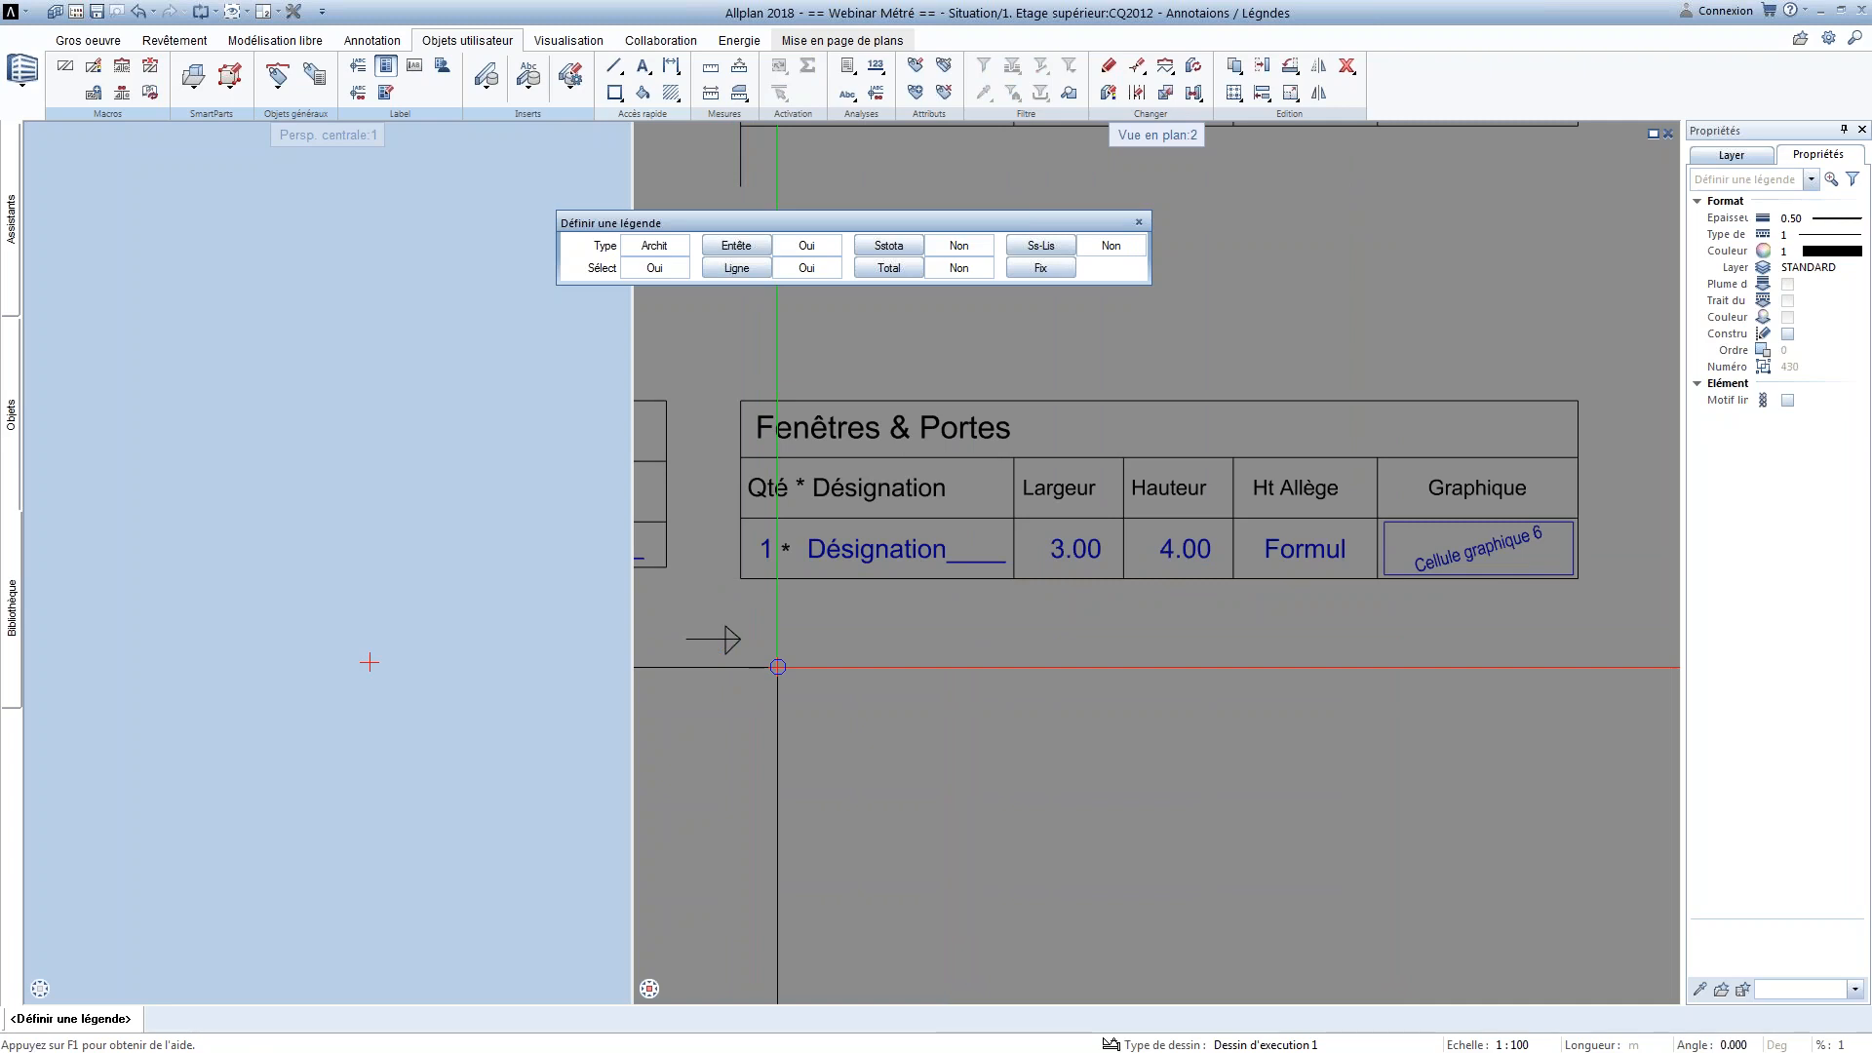
left_click(893, 271)
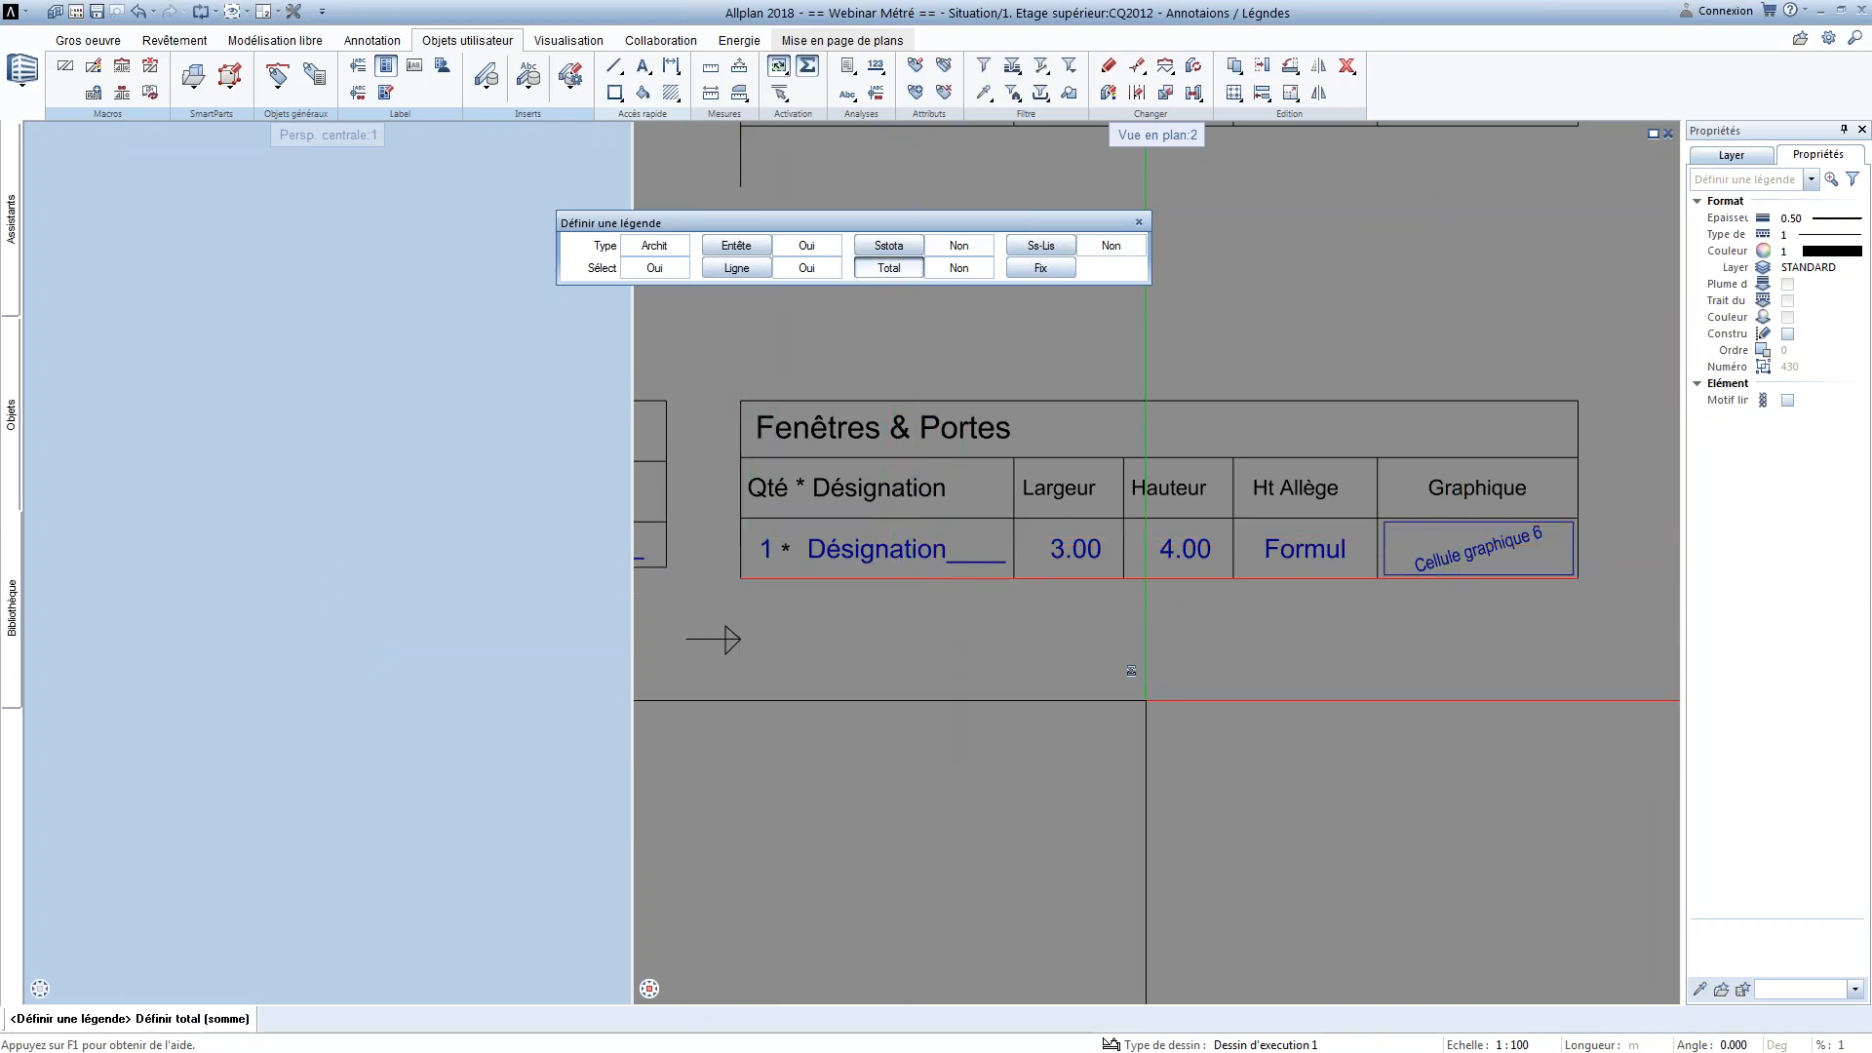
left_click(1084, 718)
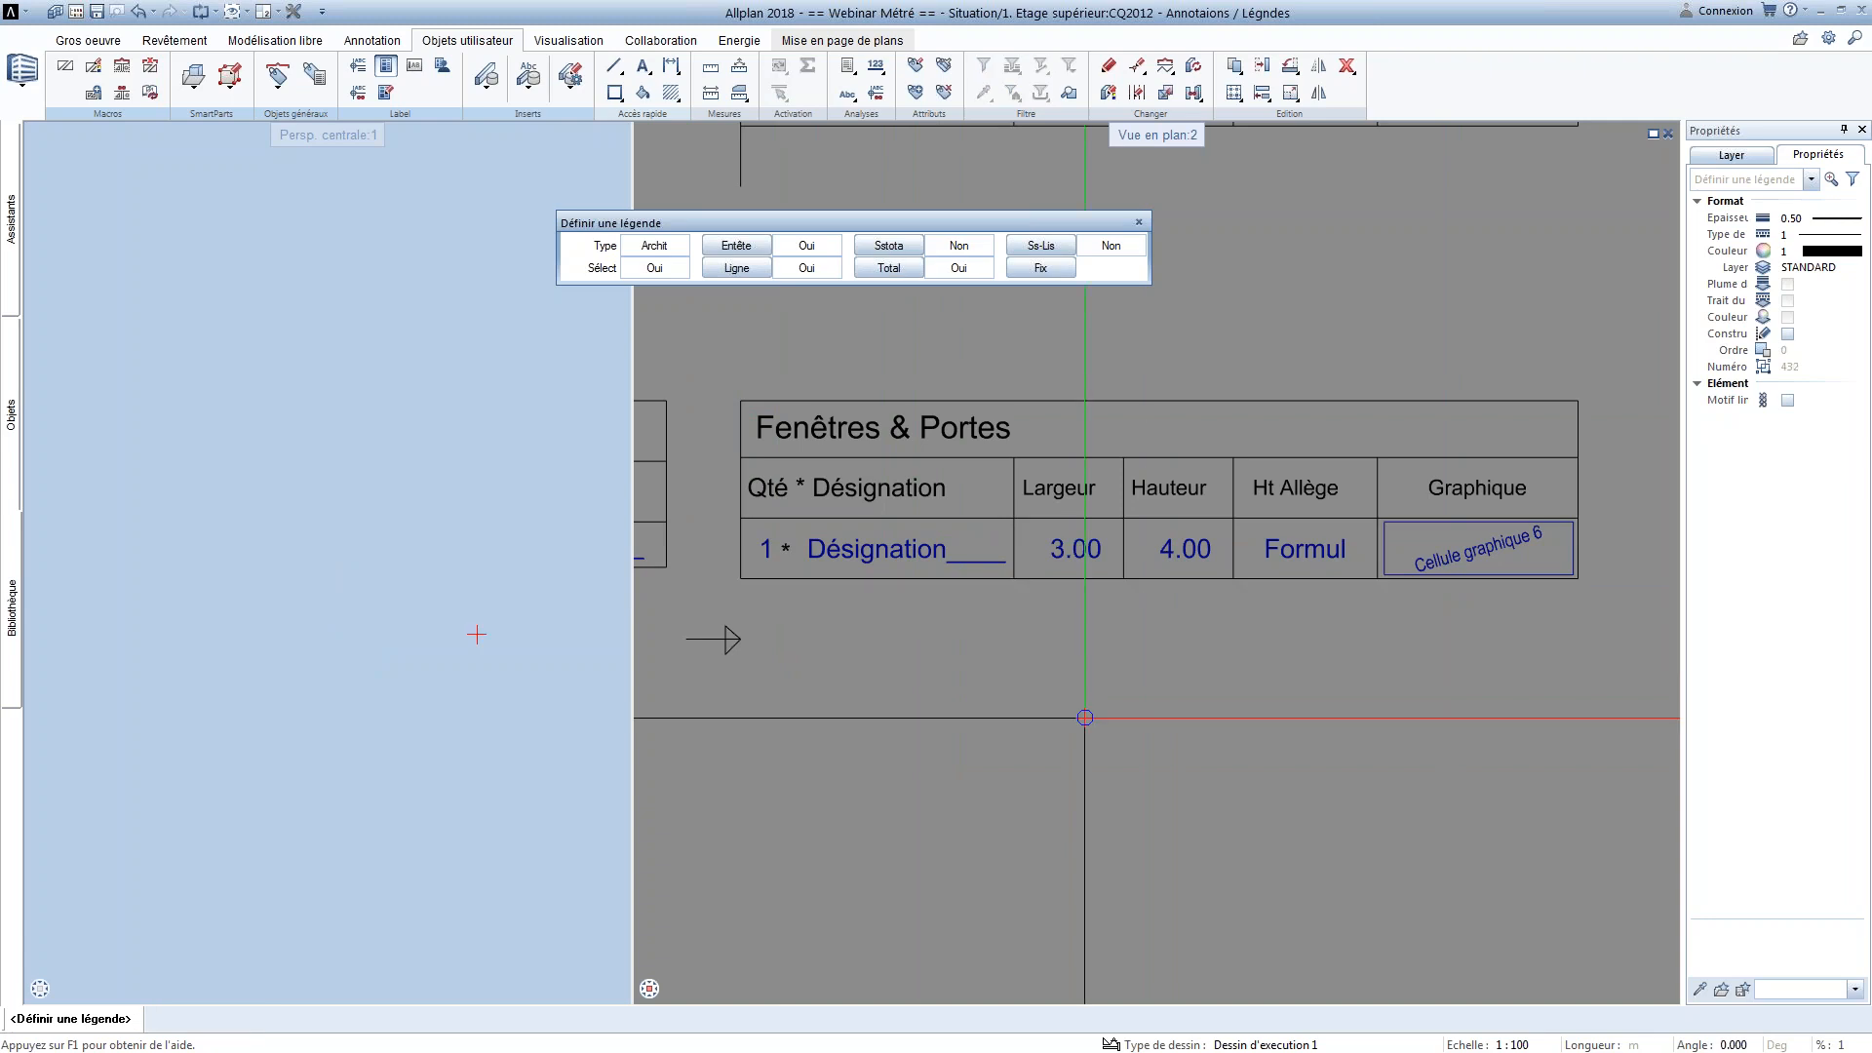
Finish the legend definition and save it as list entry 8, Fen/POr, in the Bureau file WEBINAIRE
left_click(1050, 269)
left_click(536, 360)
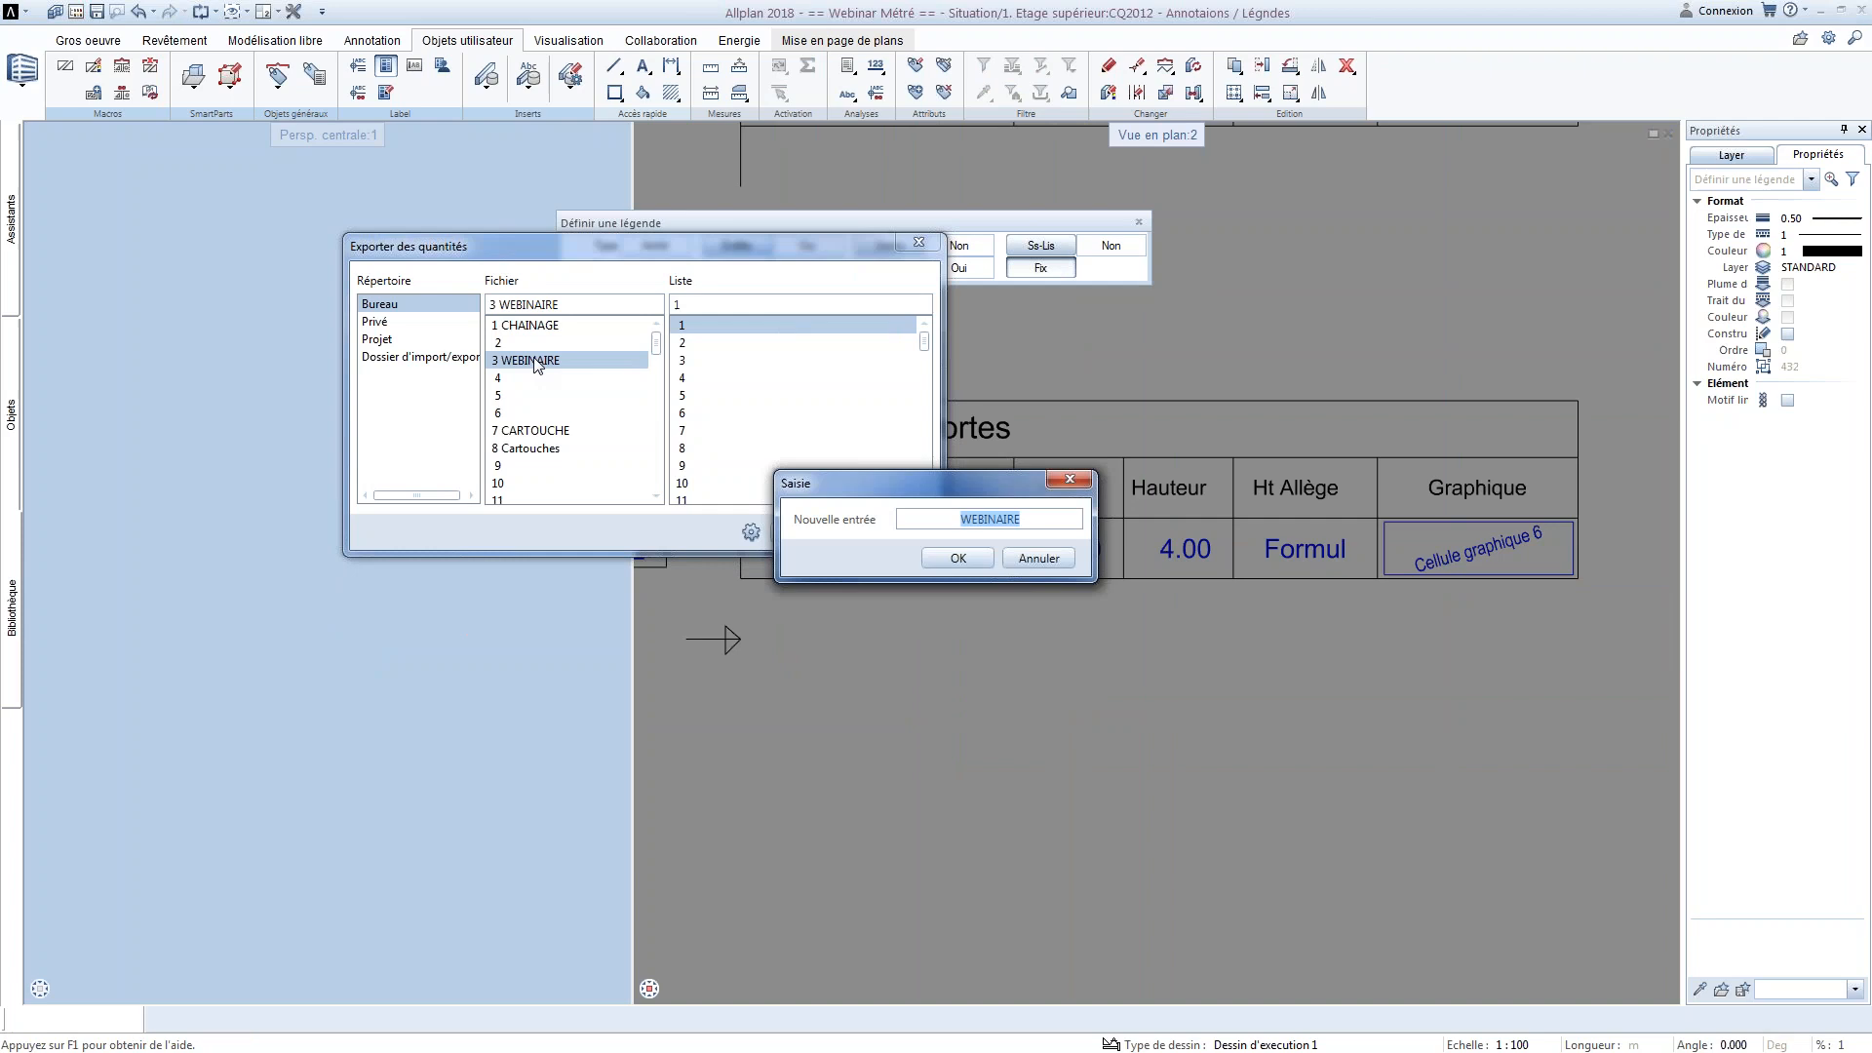
left_click(1029, 561)
left_click(699, 450)
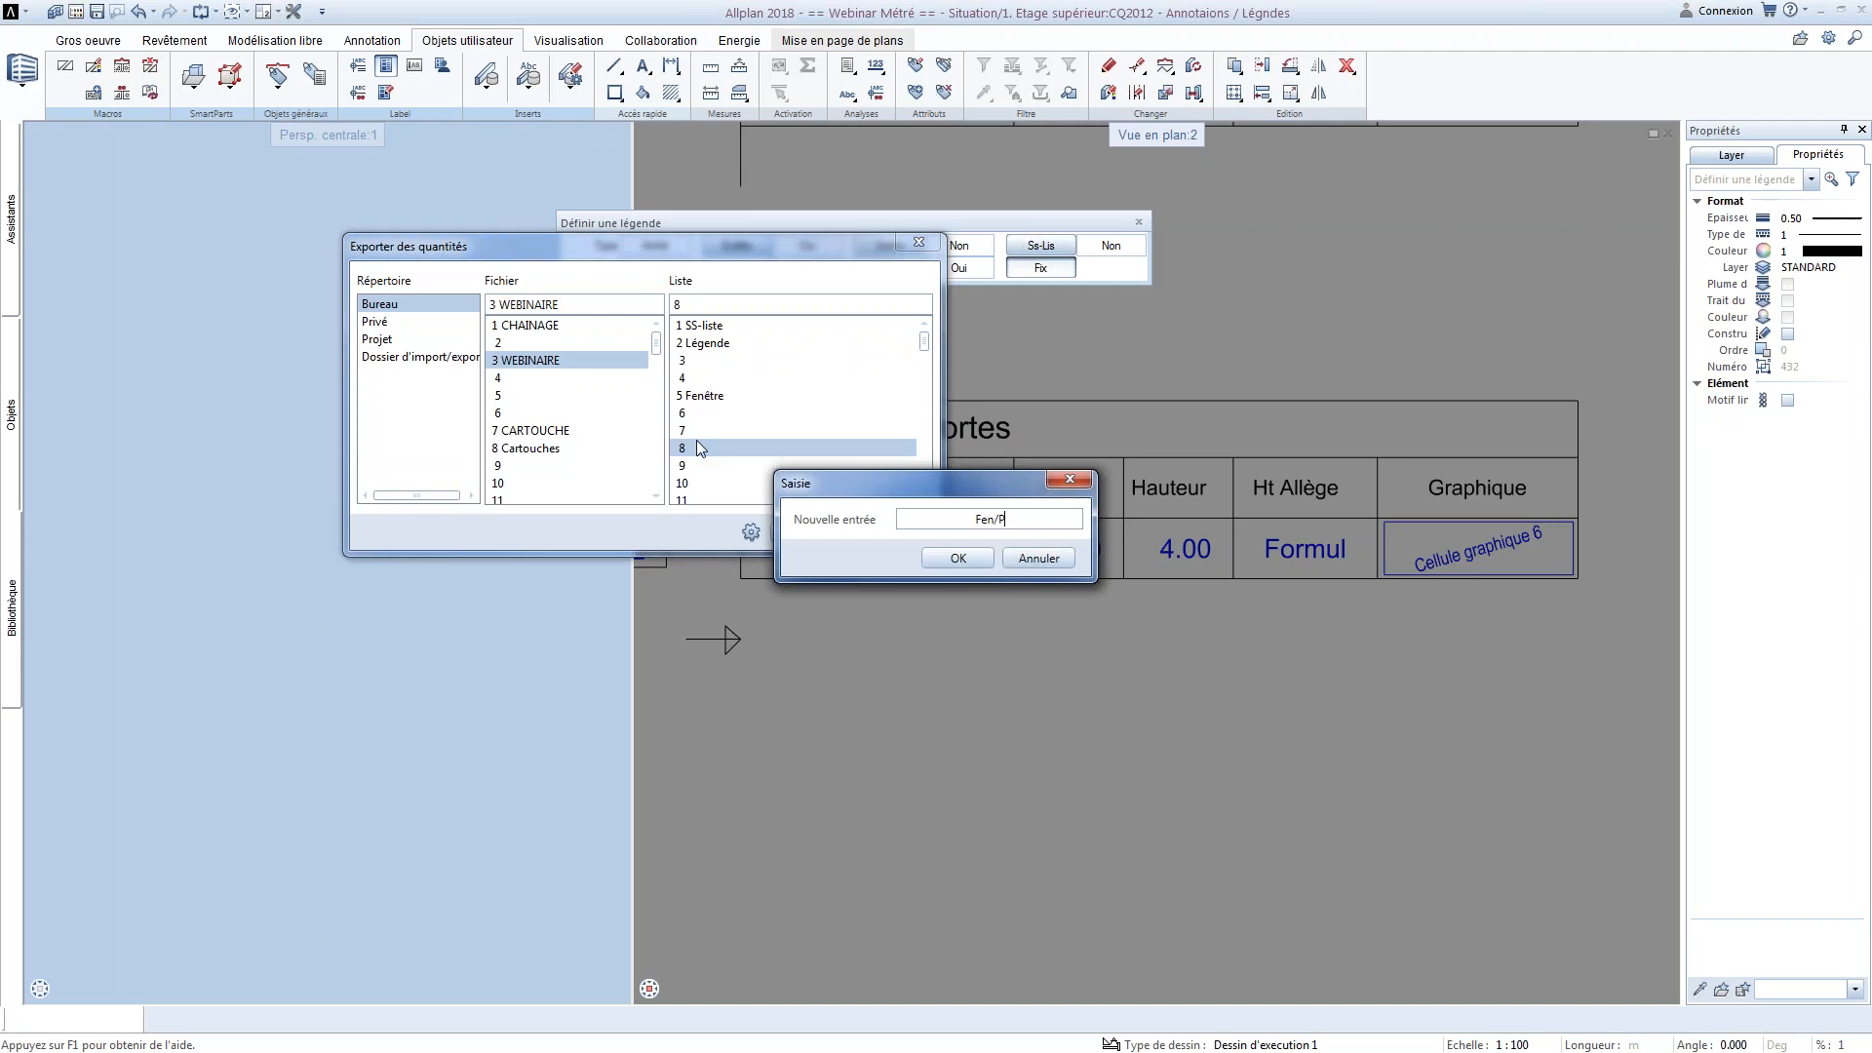
left_click(958, 558)
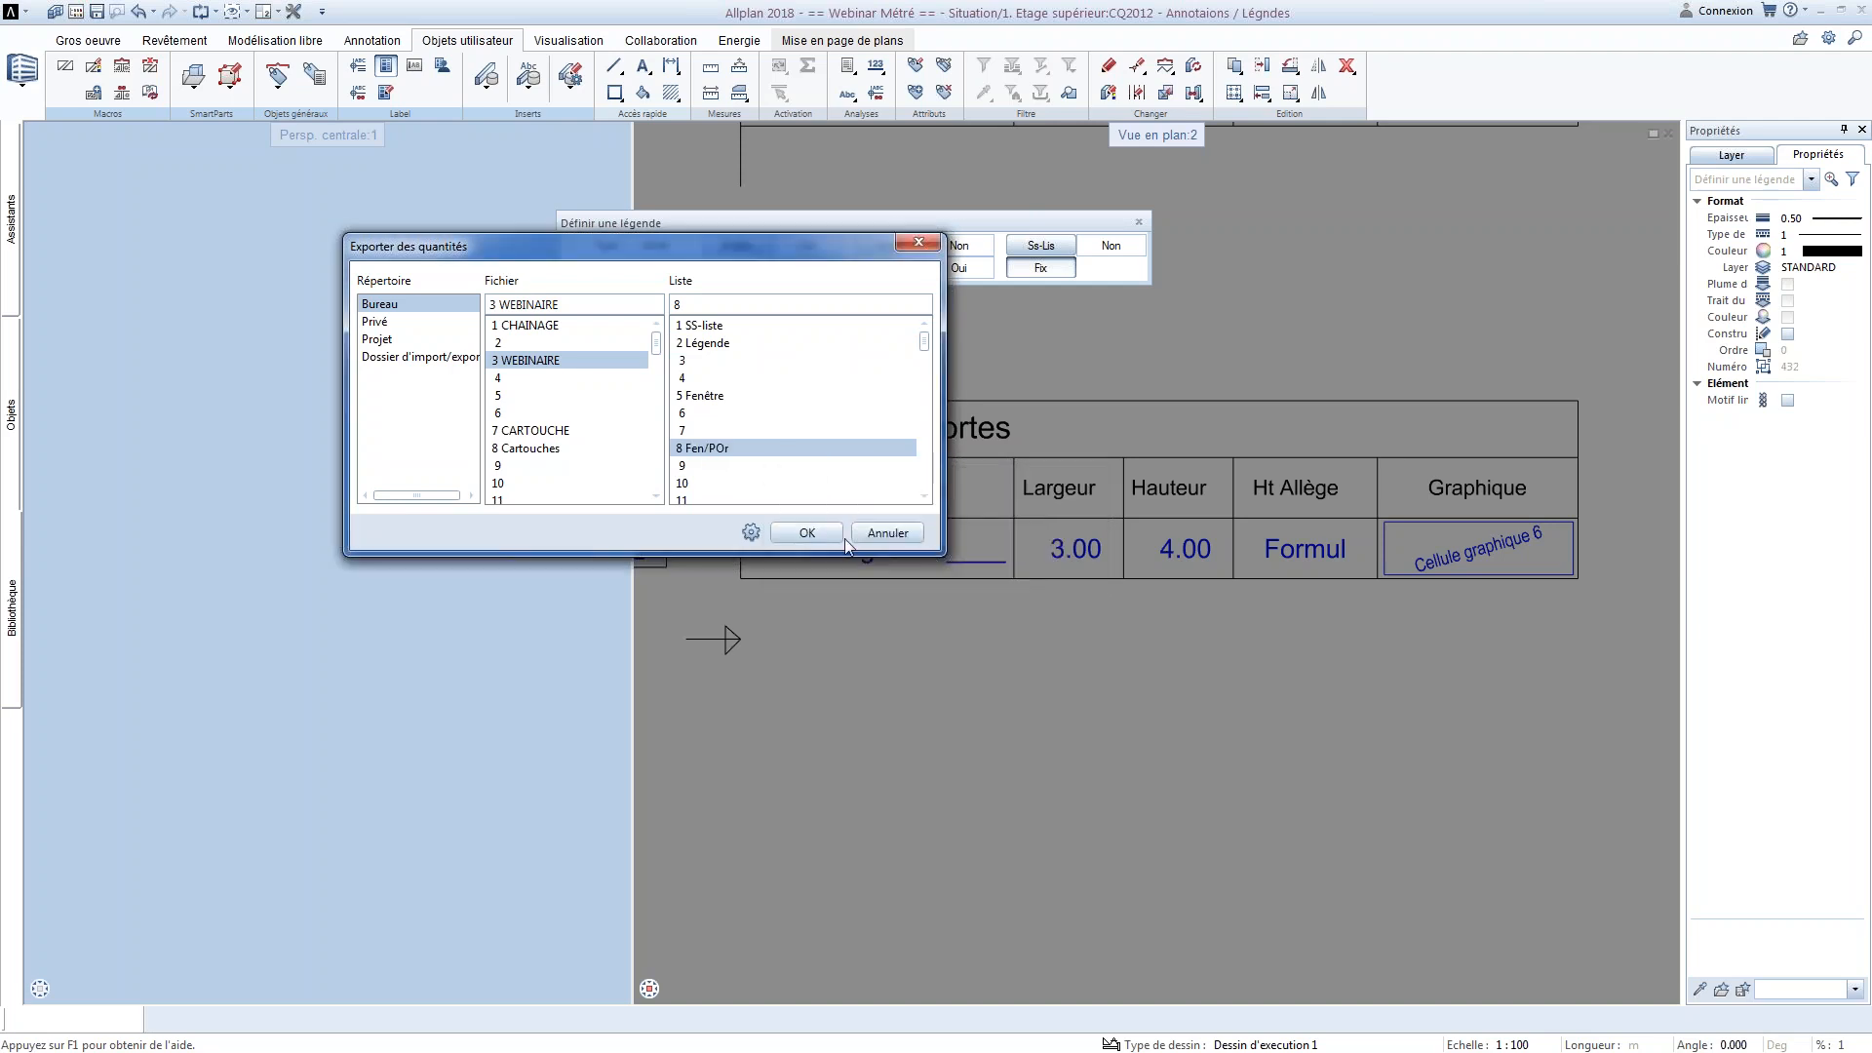
left_click(846, 544)
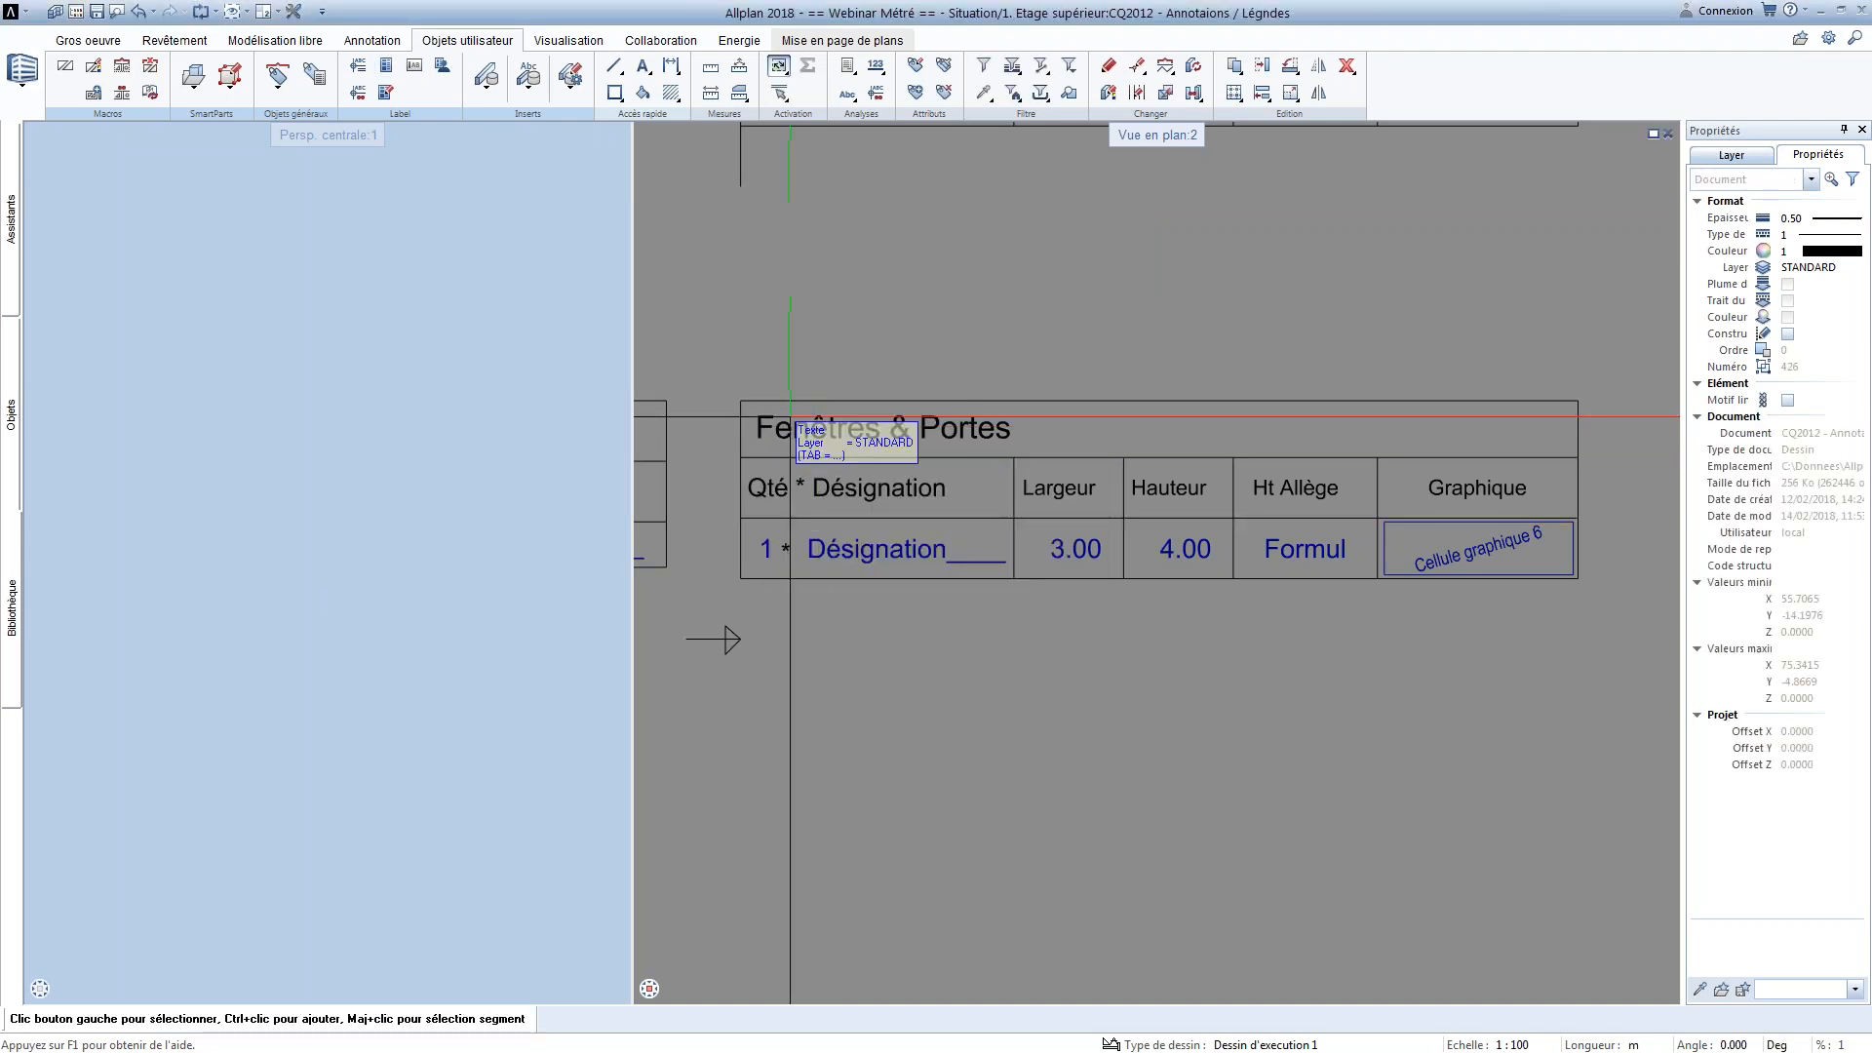
Make drawing file 2011 ETAGE the current one, keeping 2012 with the annotations and legends partially active
scroll(892, 569, "down", 3)
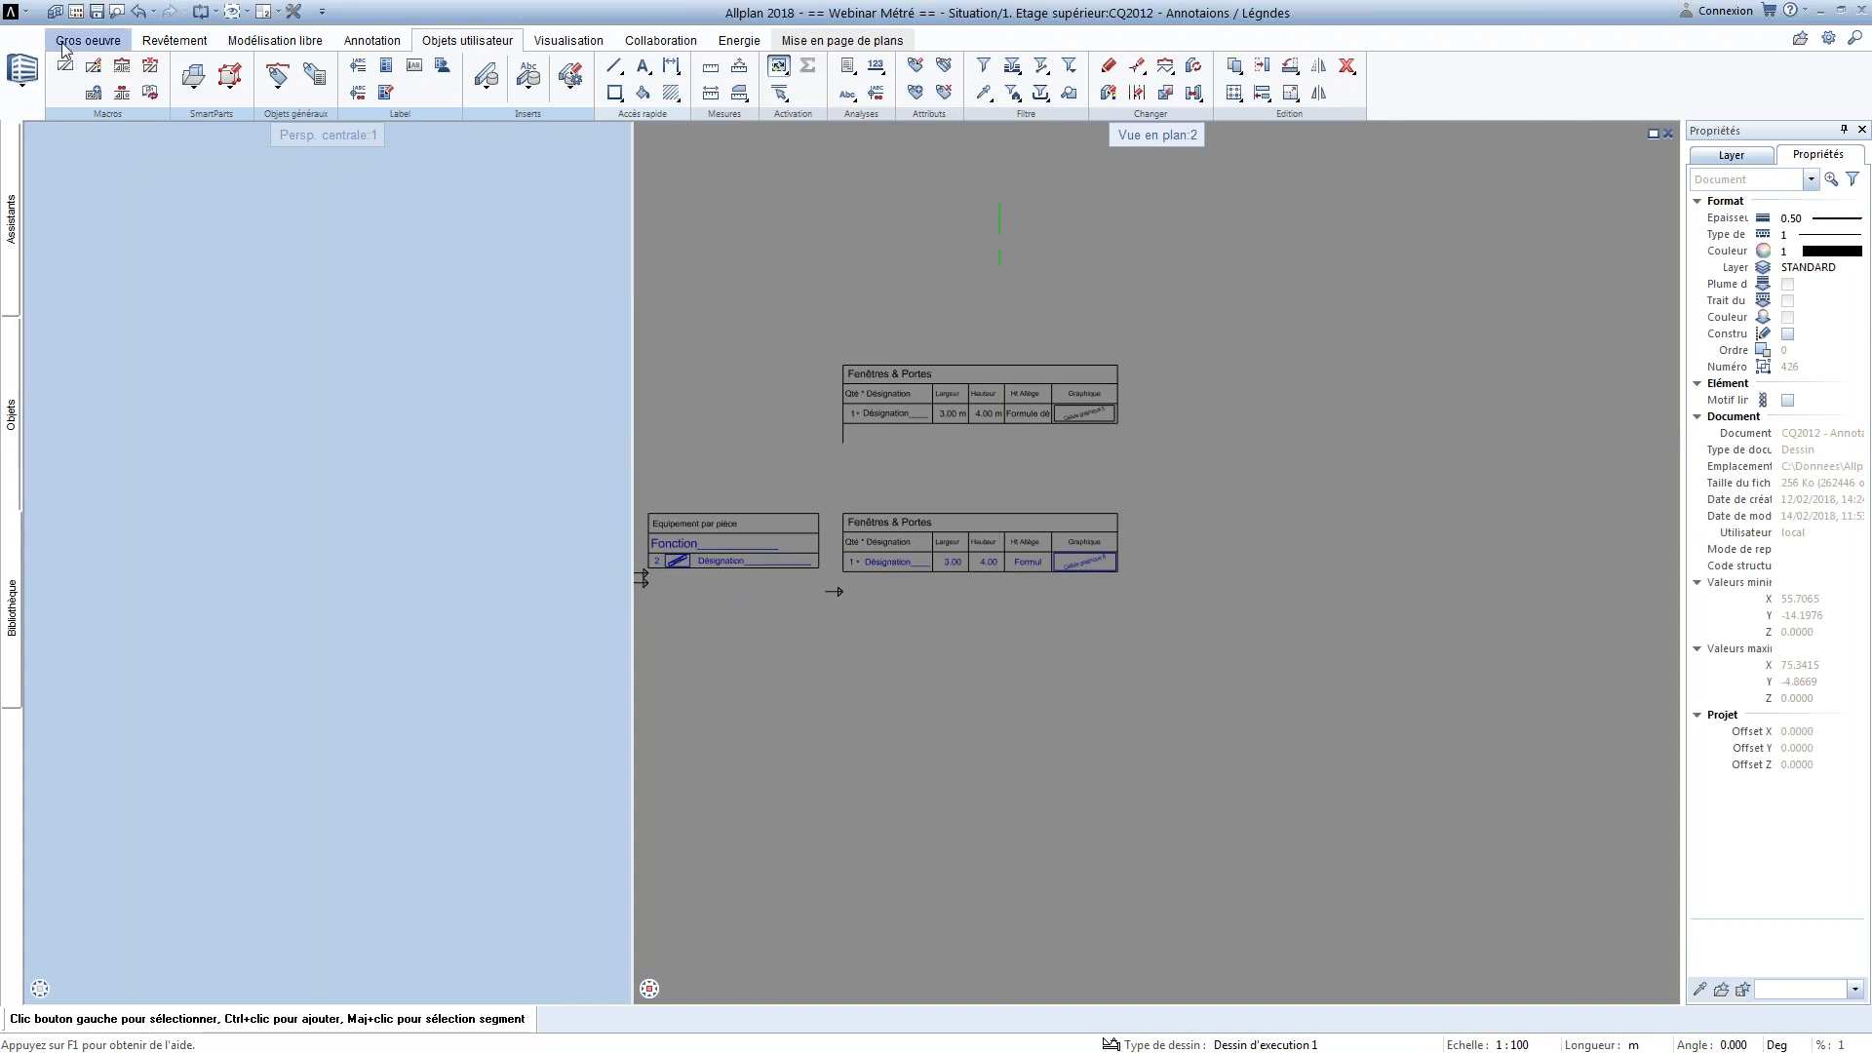
left_click(76, 12)
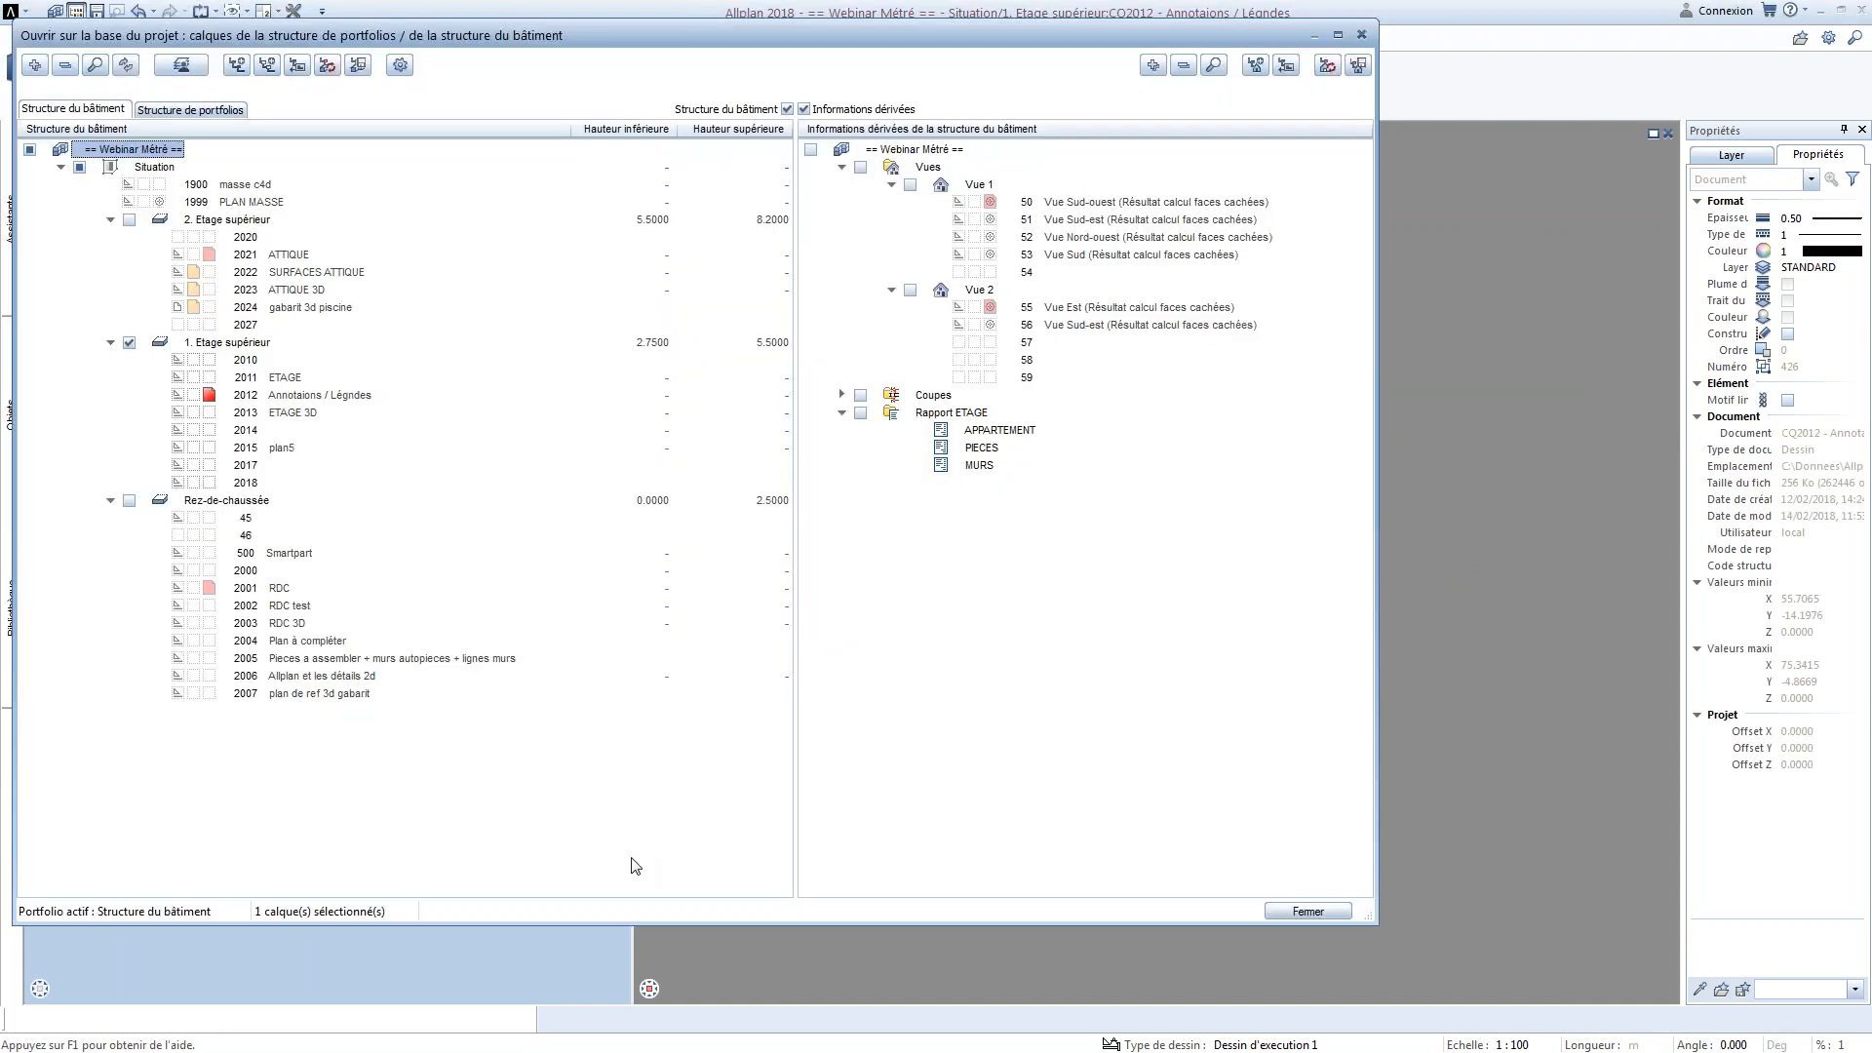
double_click(230, 382)
left_click(1345, 911)
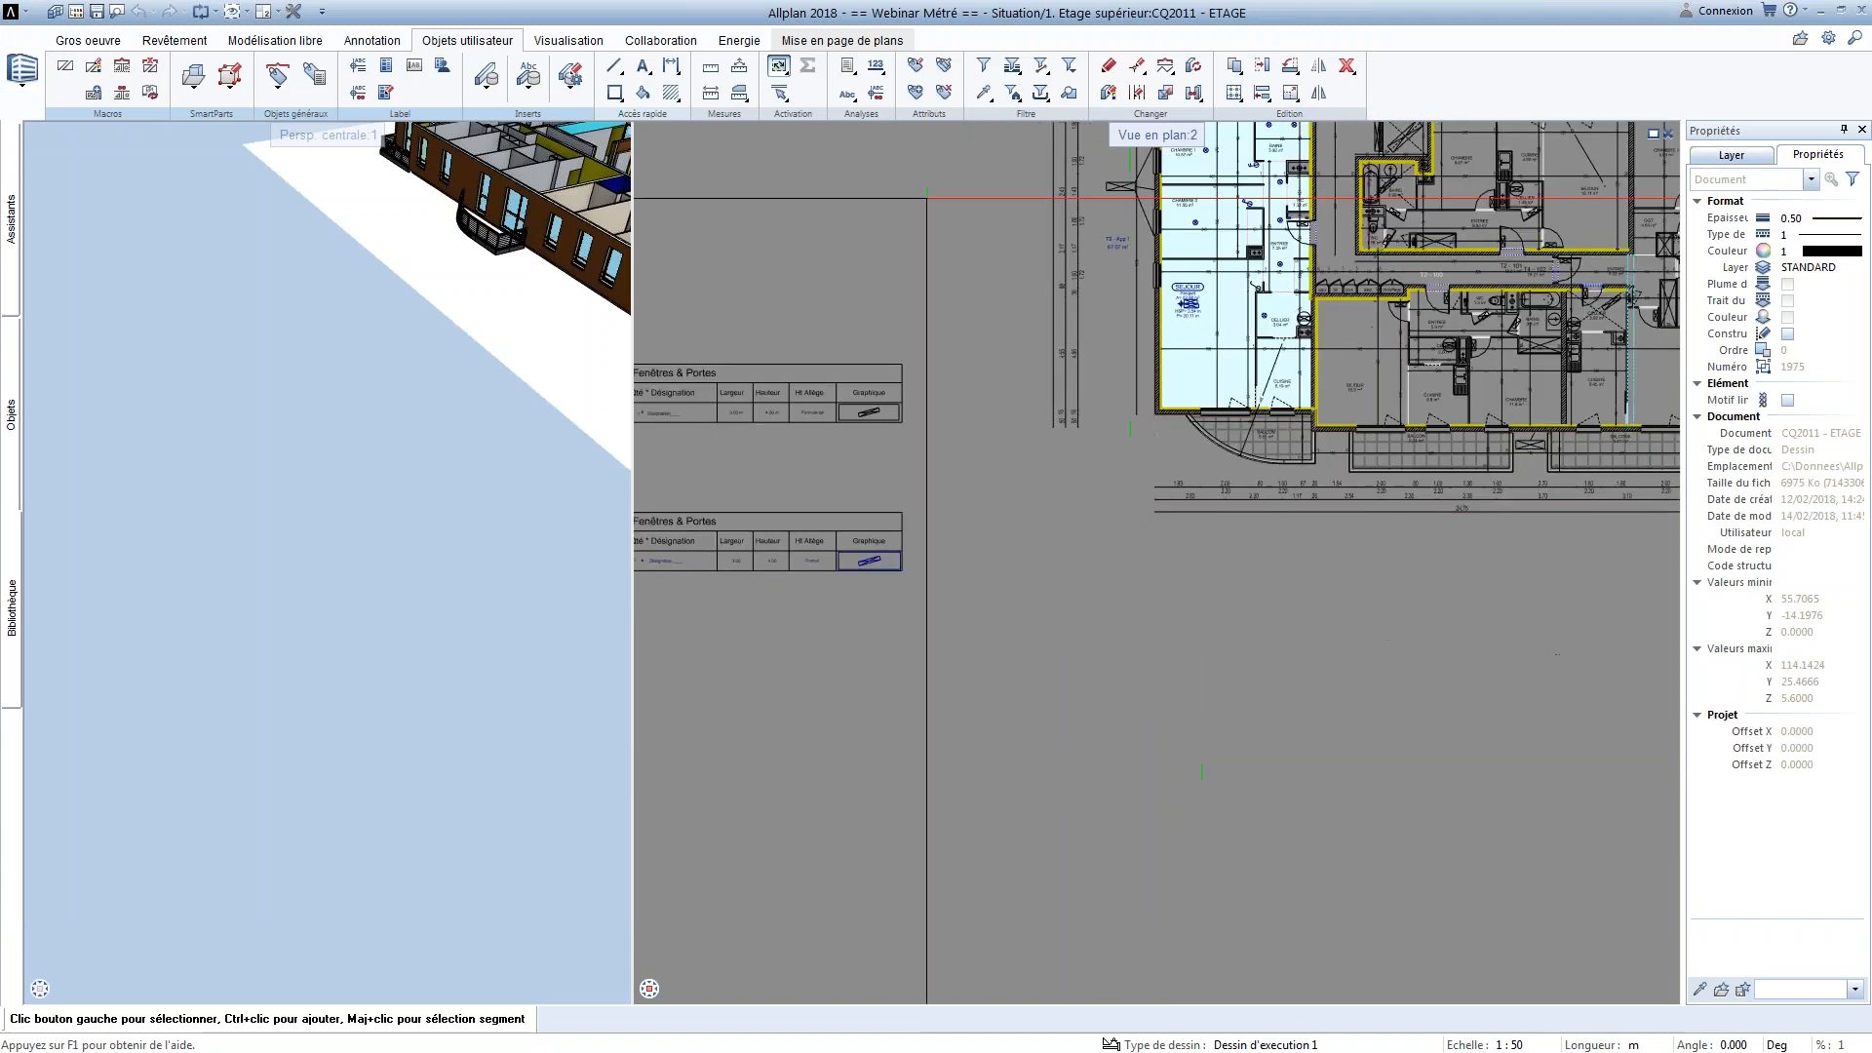
Place the Fen/POr legend from the Bureau file WEBINAIRE as an associative legend below the floor plan
left_click(848, 65)
left_click(883, 108)
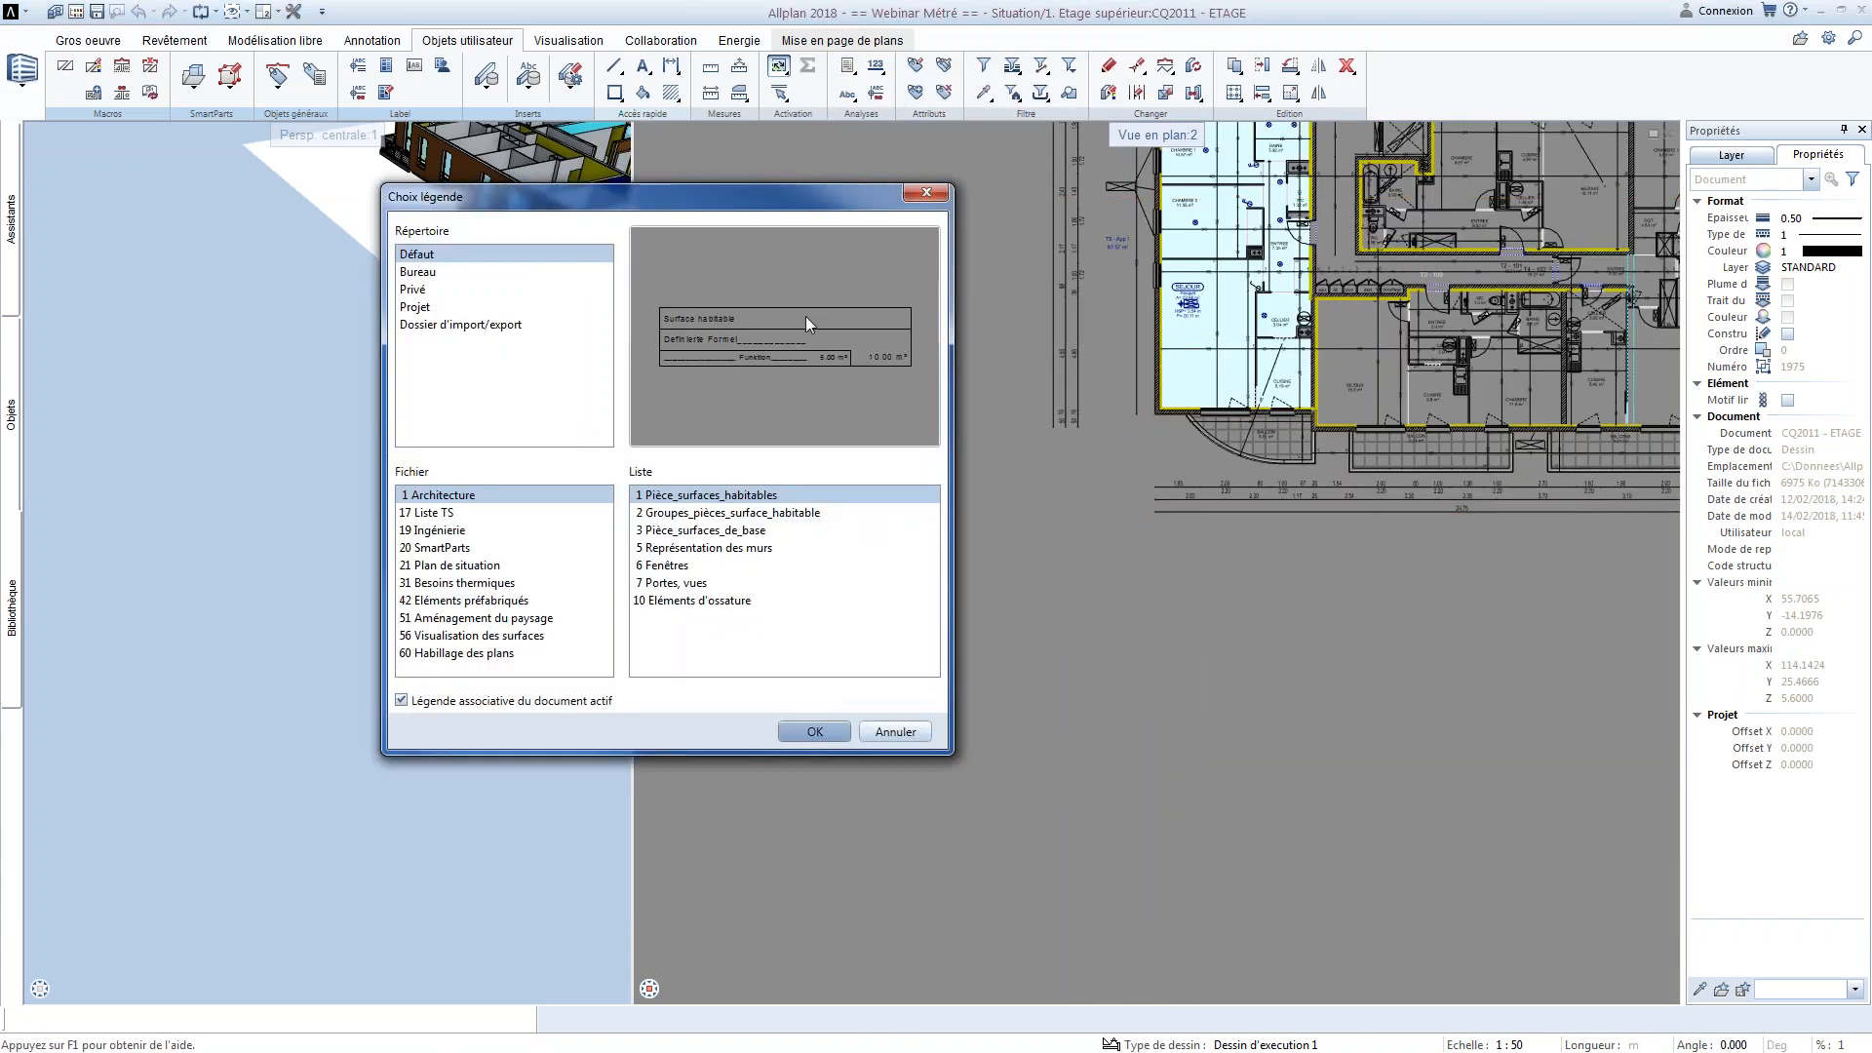
left_click(423, 274)
left_click(455, 514)
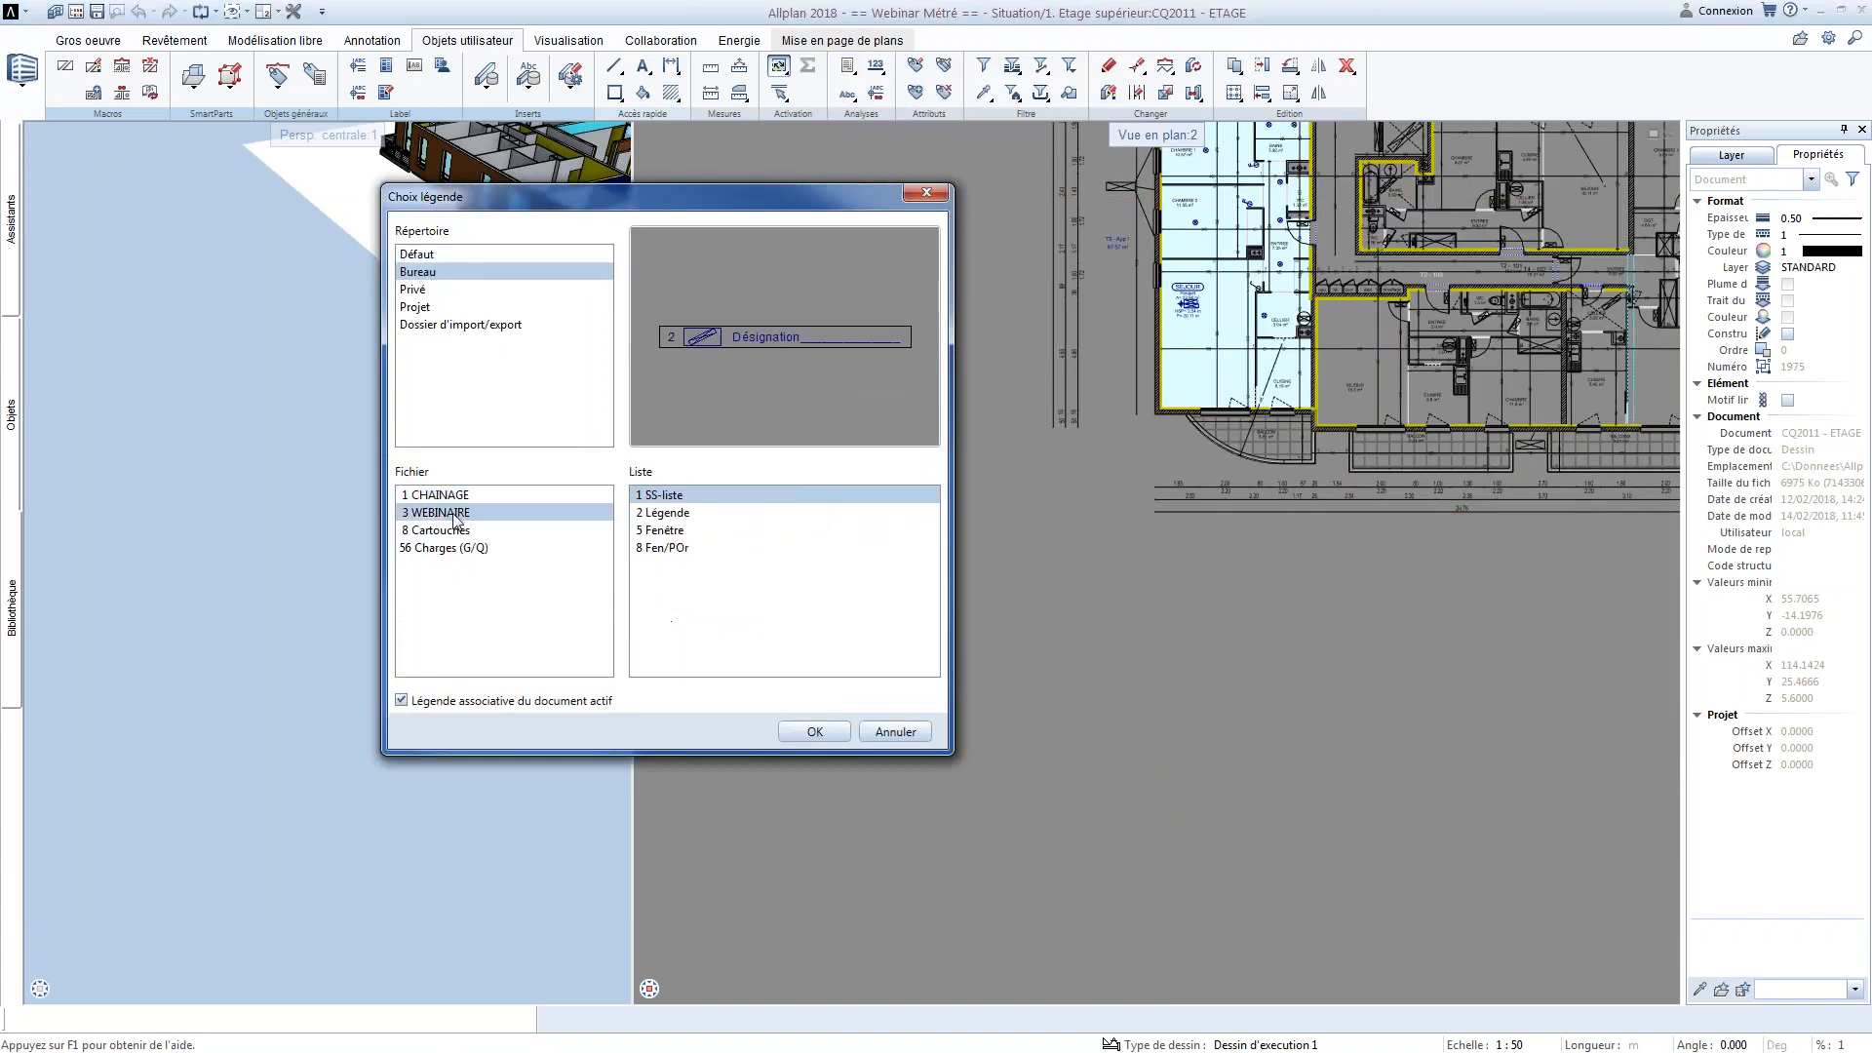
left_click(675, 549)
left_click(829, 732)
scroll(1058, 873, "down", 3)
middle_click_drag(1057, 872, 1067, 768)
scroll(1067, 768, "up", 1)
left_click(1069, 769)
Examine the placed legend's rows of windows and doors, checking quantities, dimensions, sill heights and graphics down to the last line
scroll(1120, 656, "up", 1)
scroll(1117, 624, "up", 4)
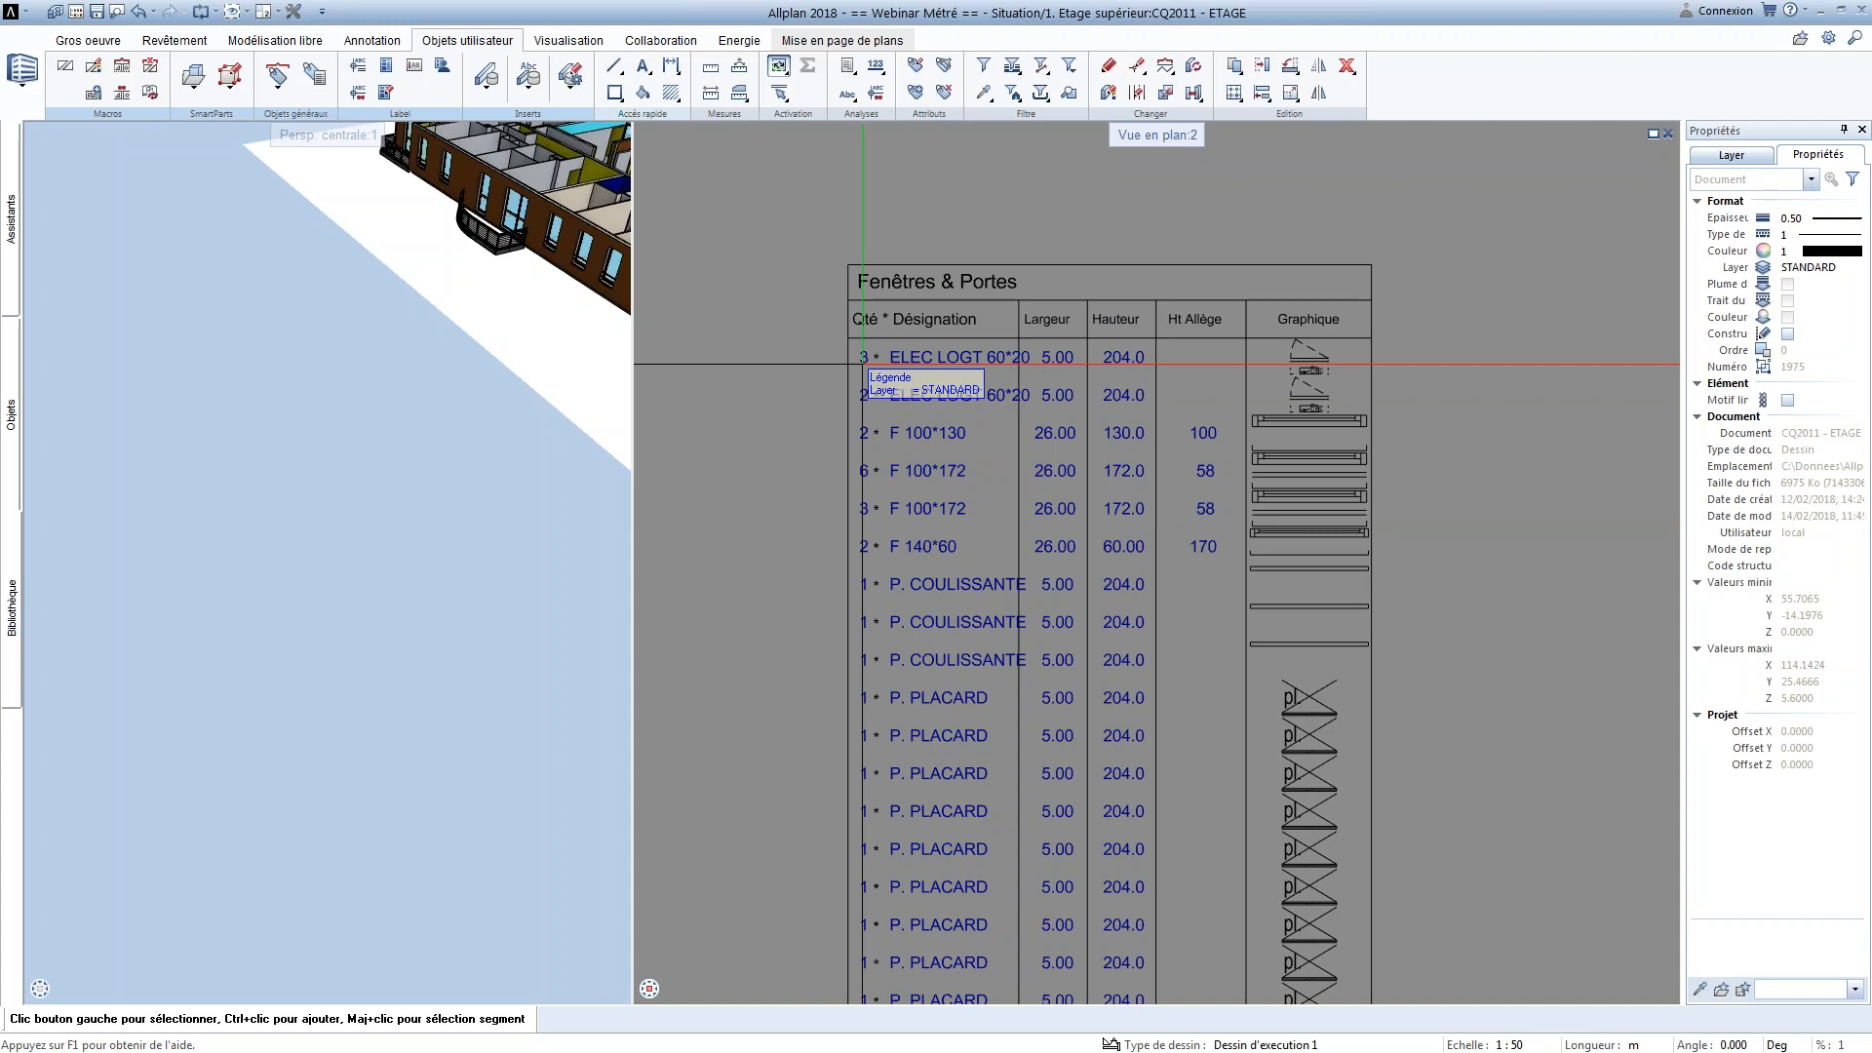
scroll(1076, 364, "up", 1)
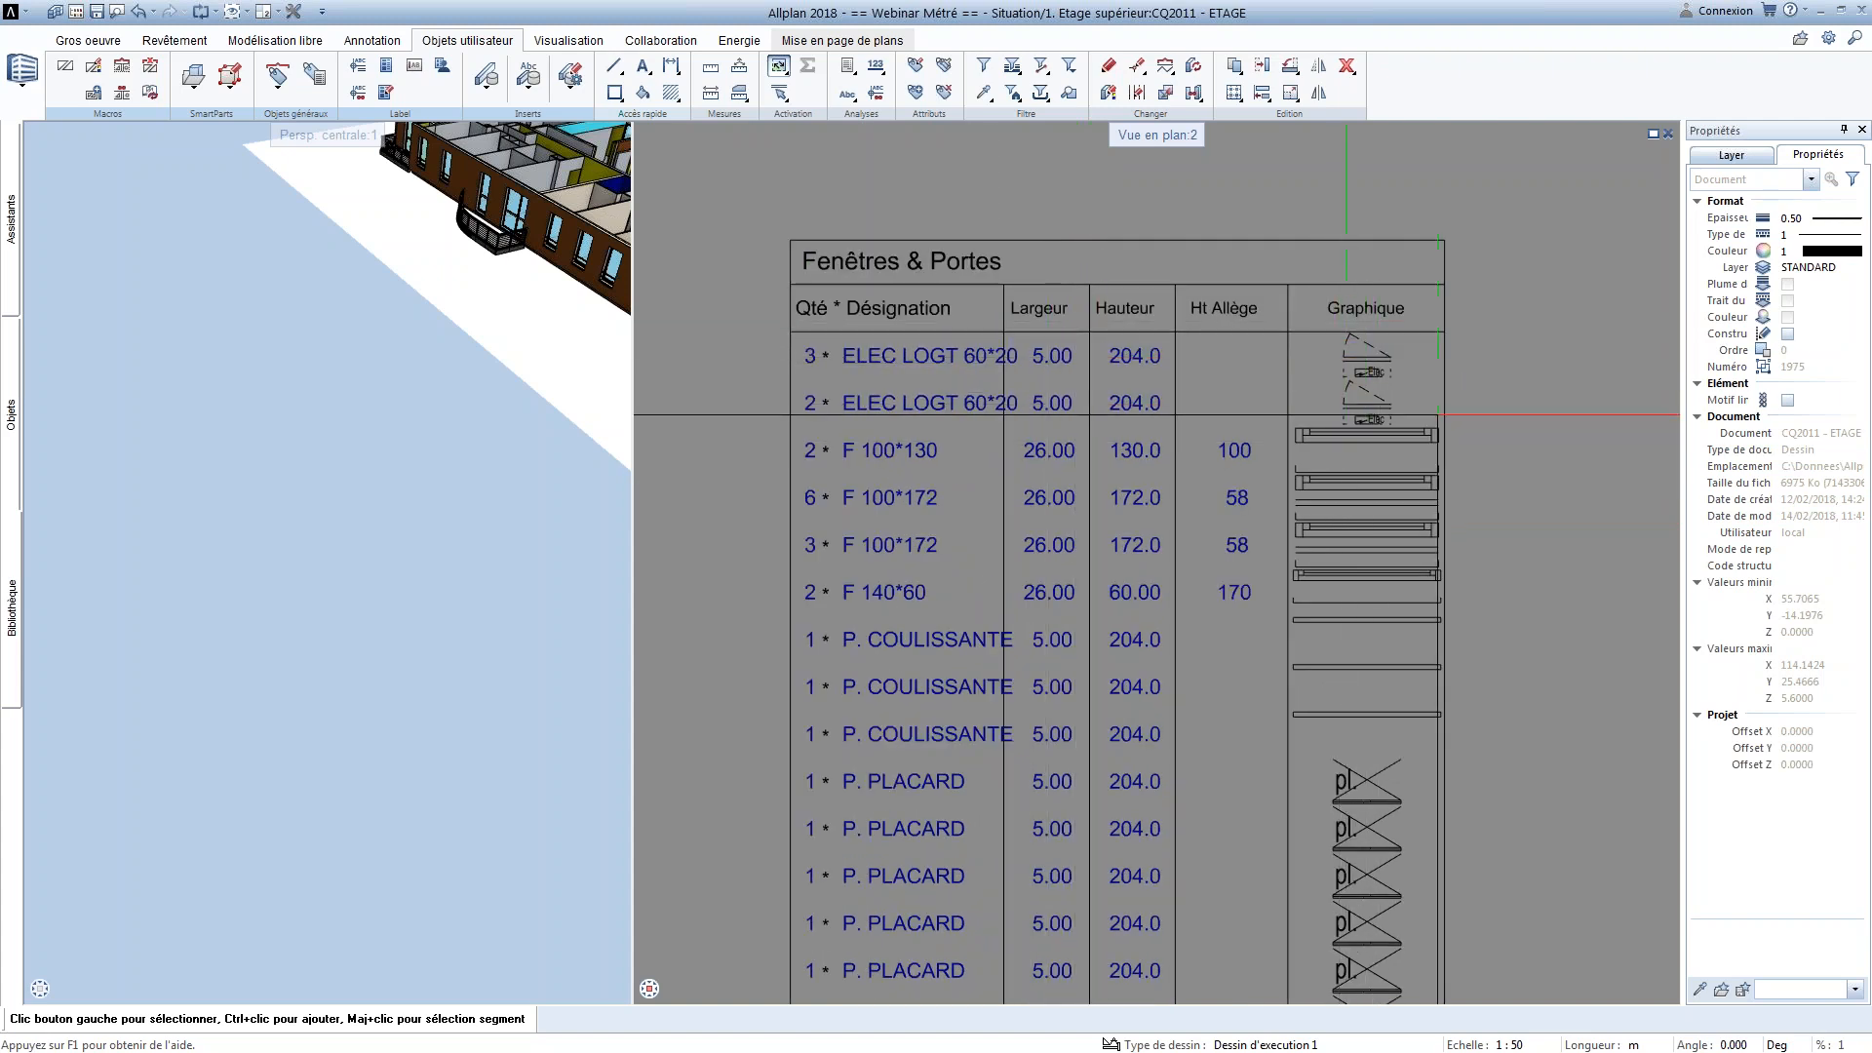
scroll(1335, 560, "down", 1)
middle_click_drag(1338, 901, 1274, 539)
middle_click_drag(1125, 934, 1136, 623)
scroll(1116, 629, "up", 3)
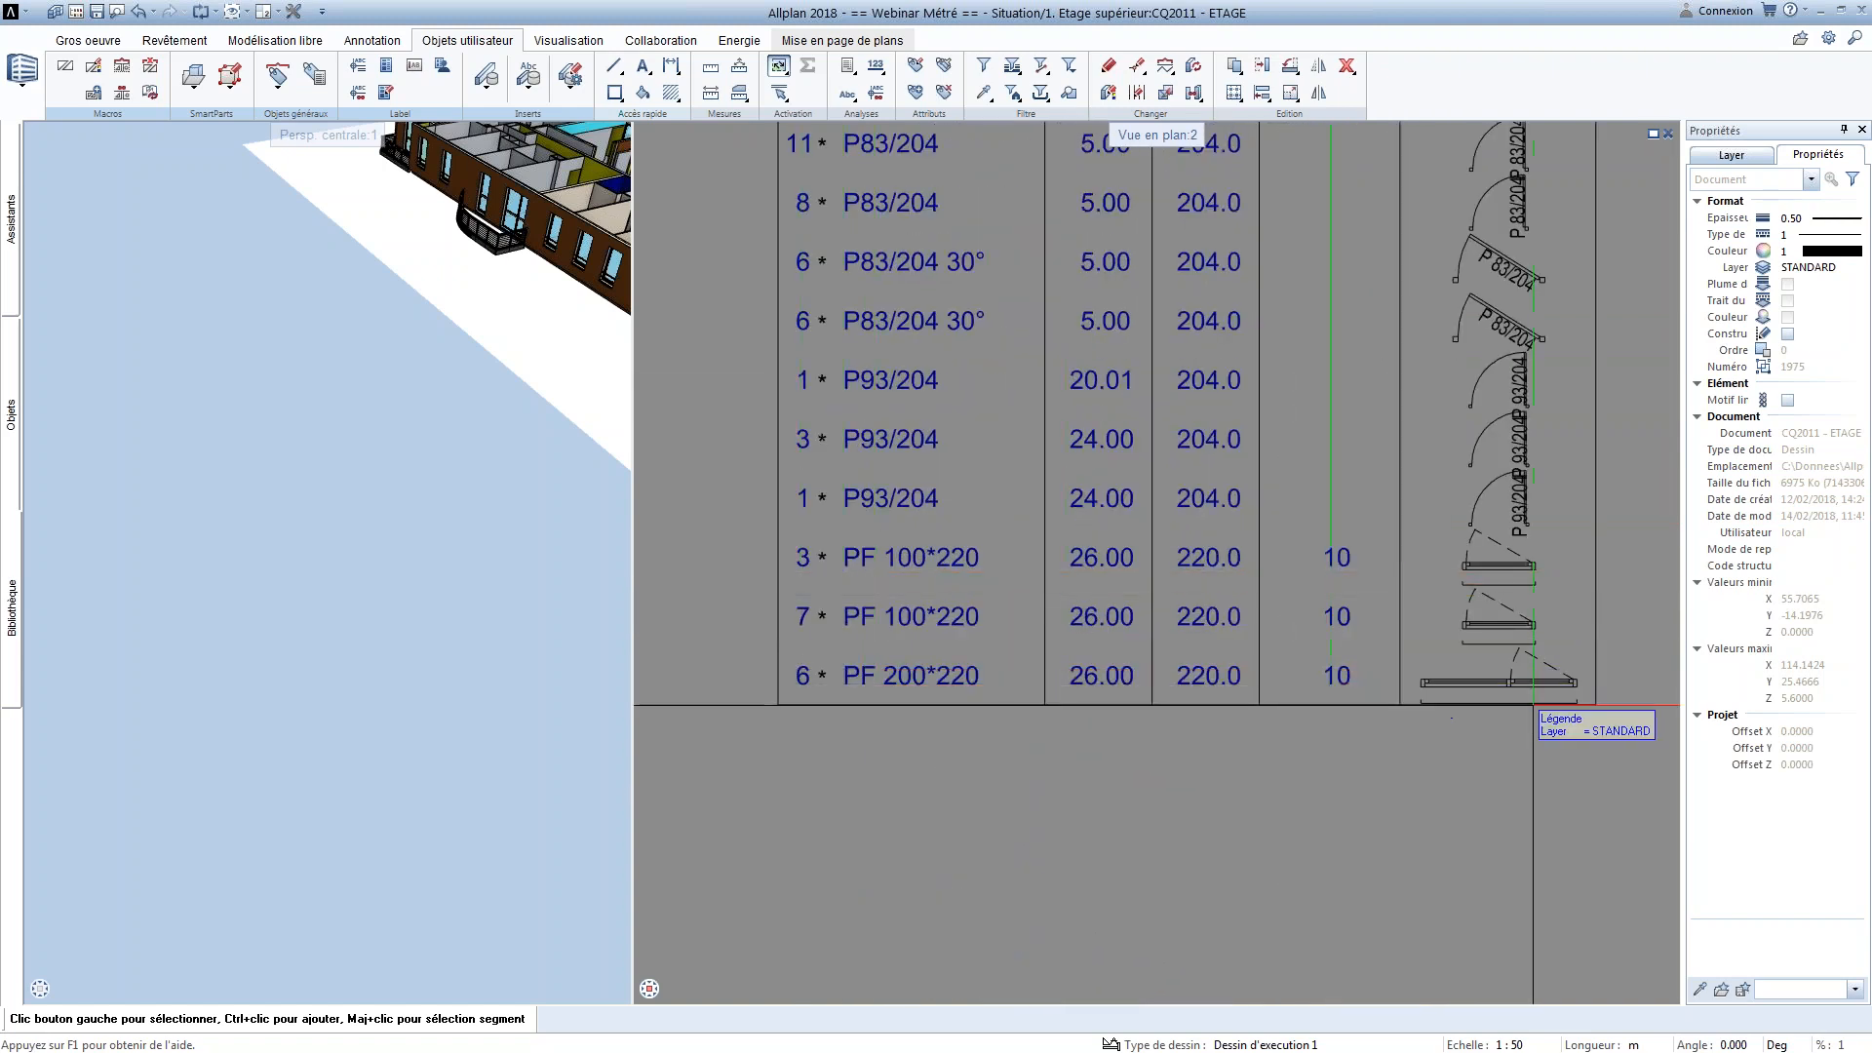
middle_click_drag(1502, 675, 1409, 784)
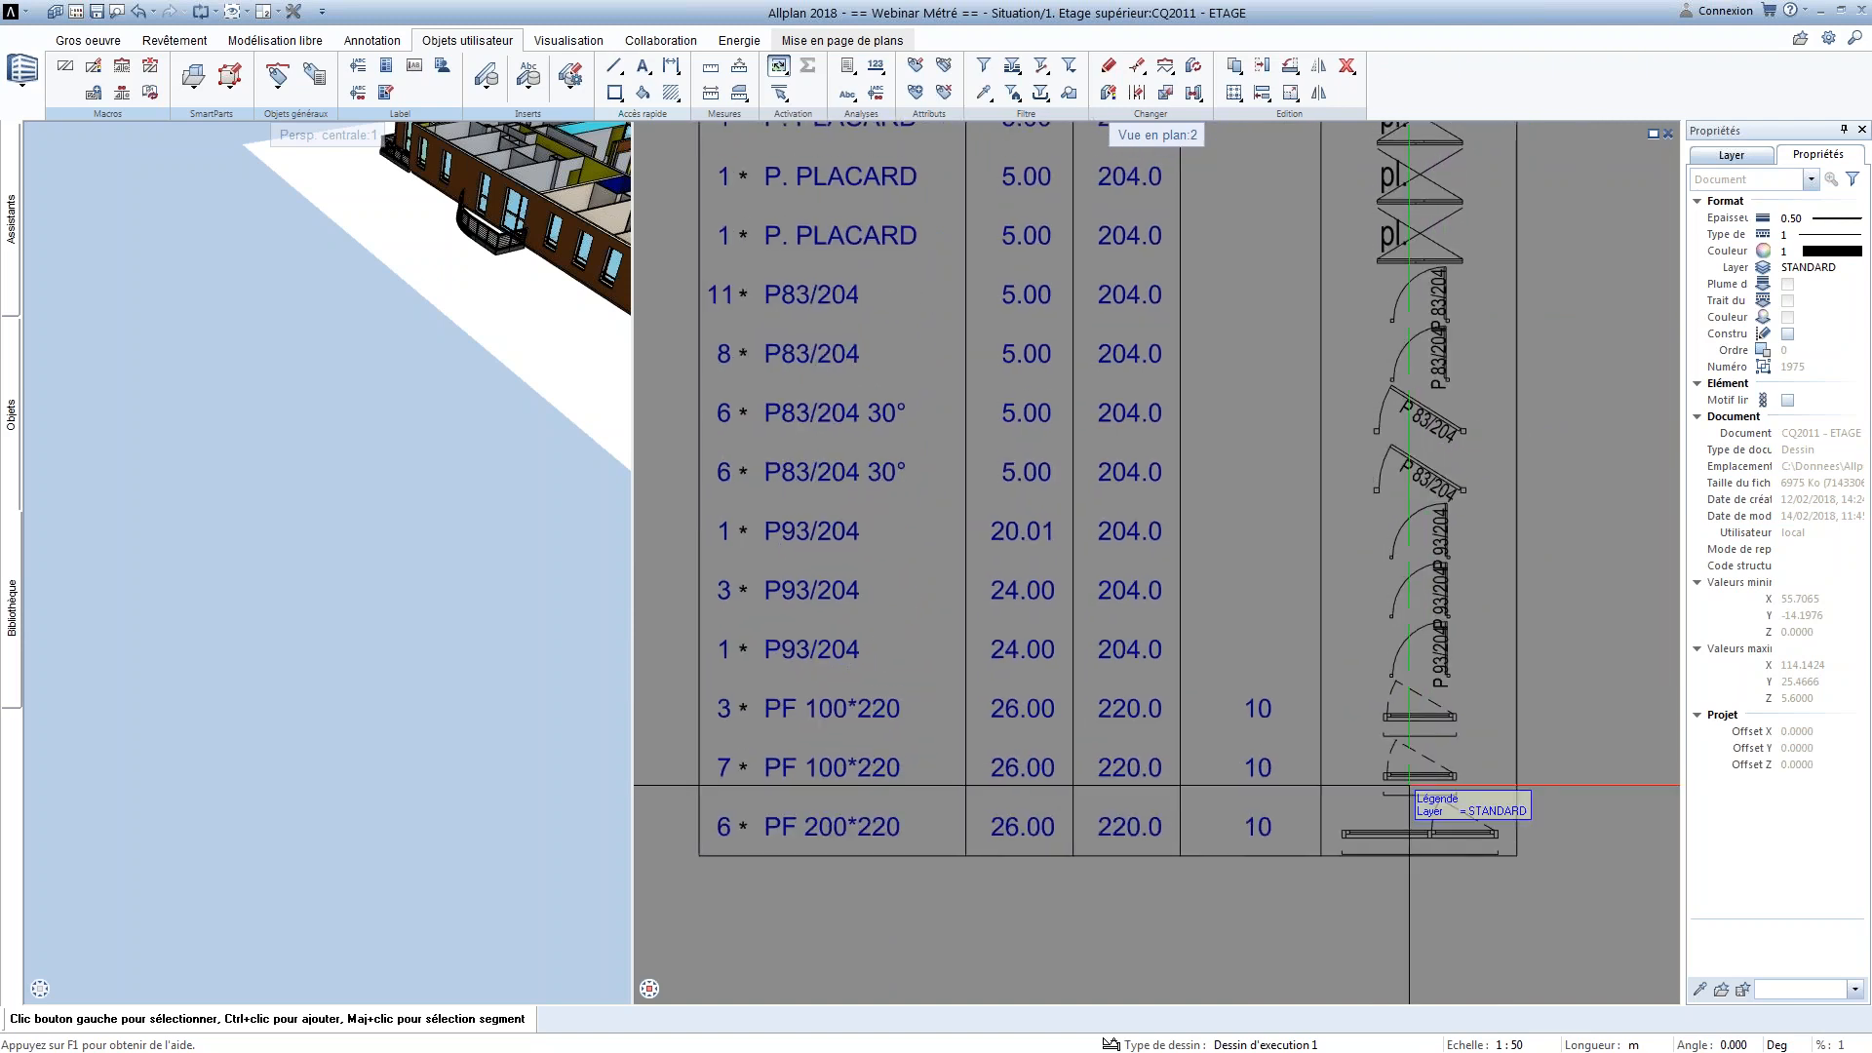
scroll(1229, 916, "down", 5)
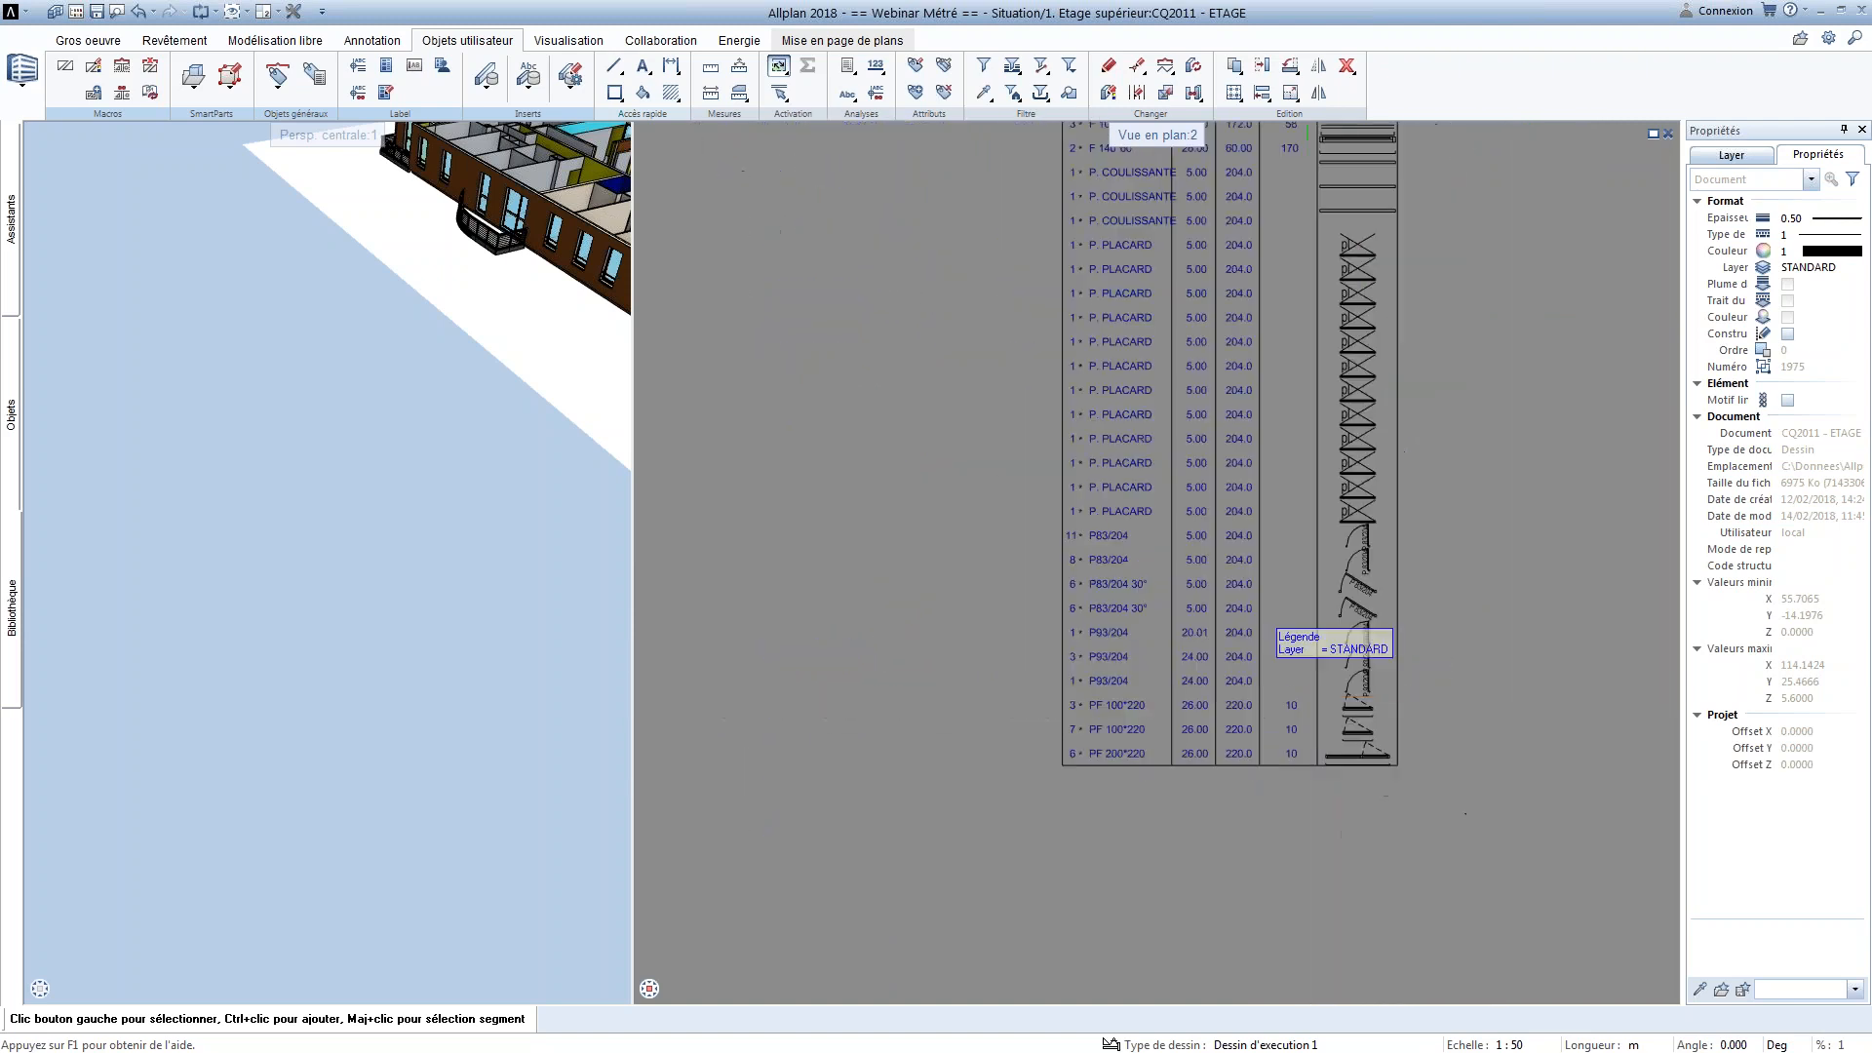
Delete the placed Fenêtres & Portes legend and return to the legend template tables
scroll(1209, 614, "up", 3)
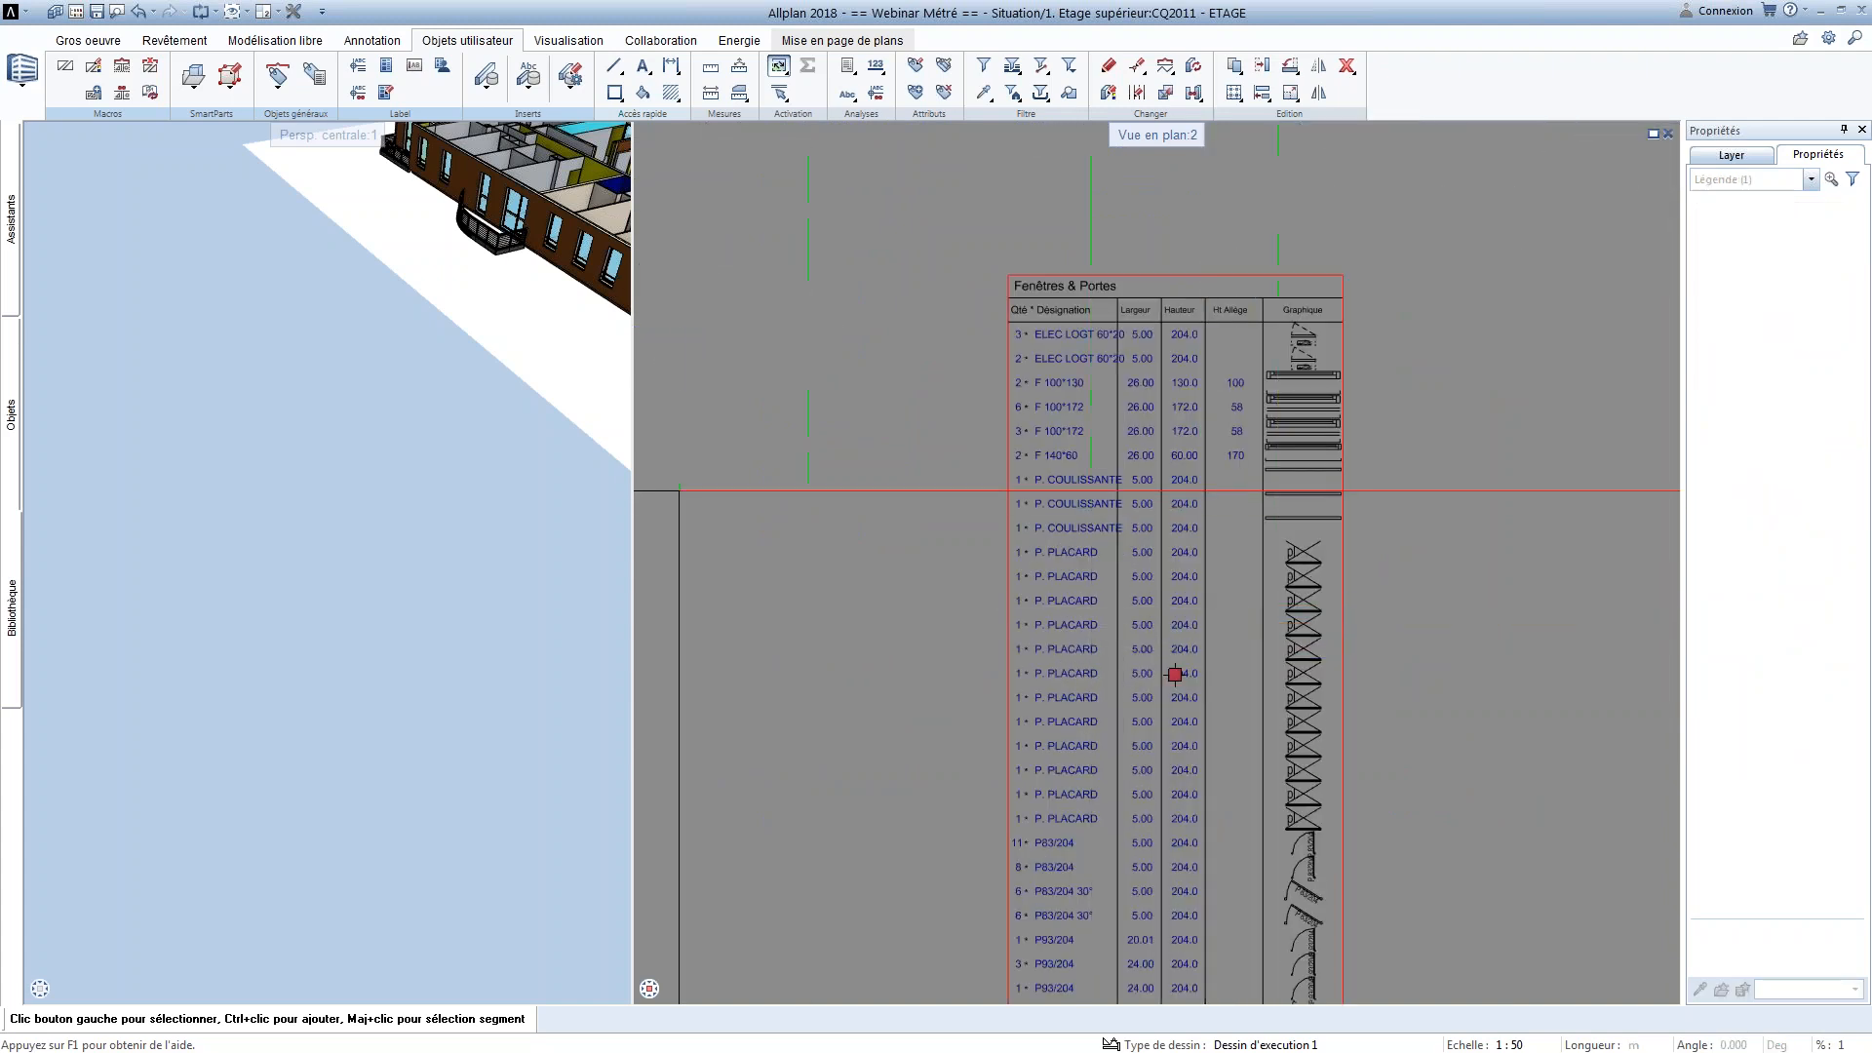
middle_click_drag(527, 253, 361, 370)
scroll(592, 439, "up", 3)
middle_click_drag(593, 458, 556, 593)
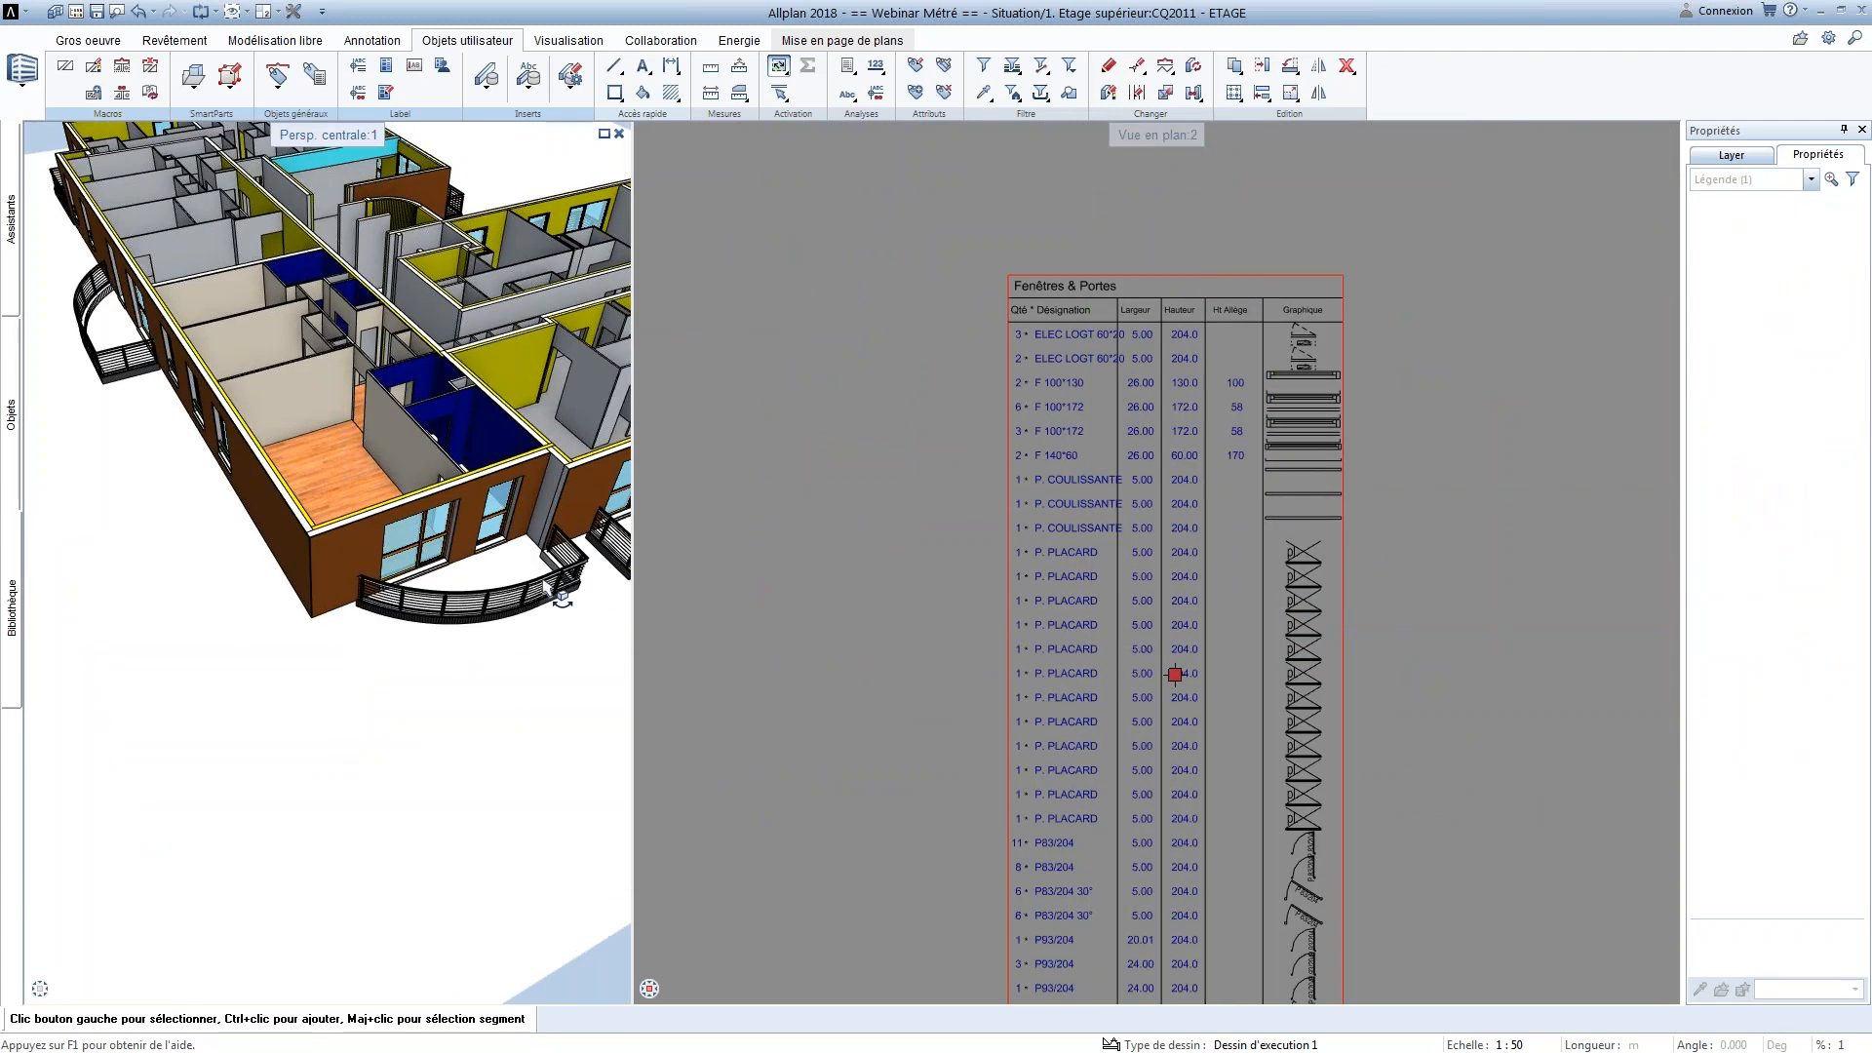
key("Delete")
scroll(967, 634, "down", 3)
middle_click_drag(907, 456, 1243, 580)
scroll(1096, 575, "up", 1)
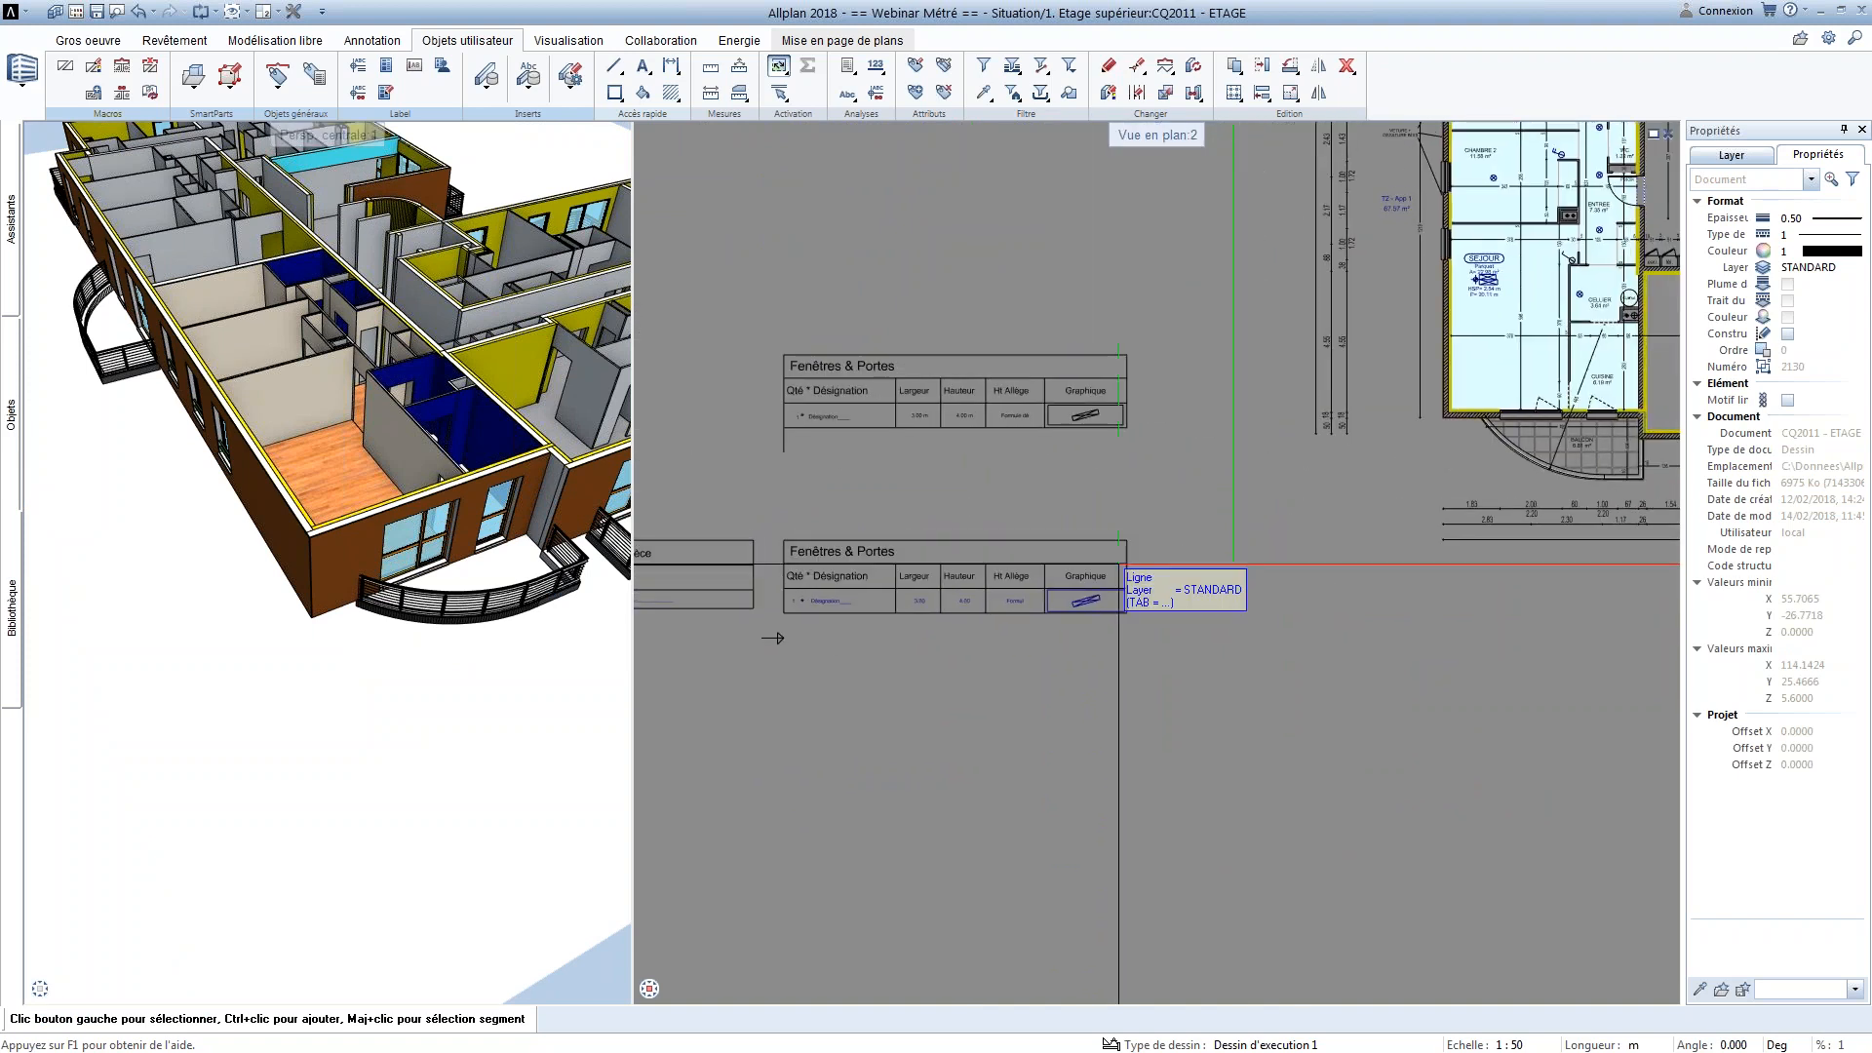
middle_click_drag(1063, 540, 1262, 501)
scroll(1231, 528, "up", 2)
scroll(1255, 514, "up", 1)
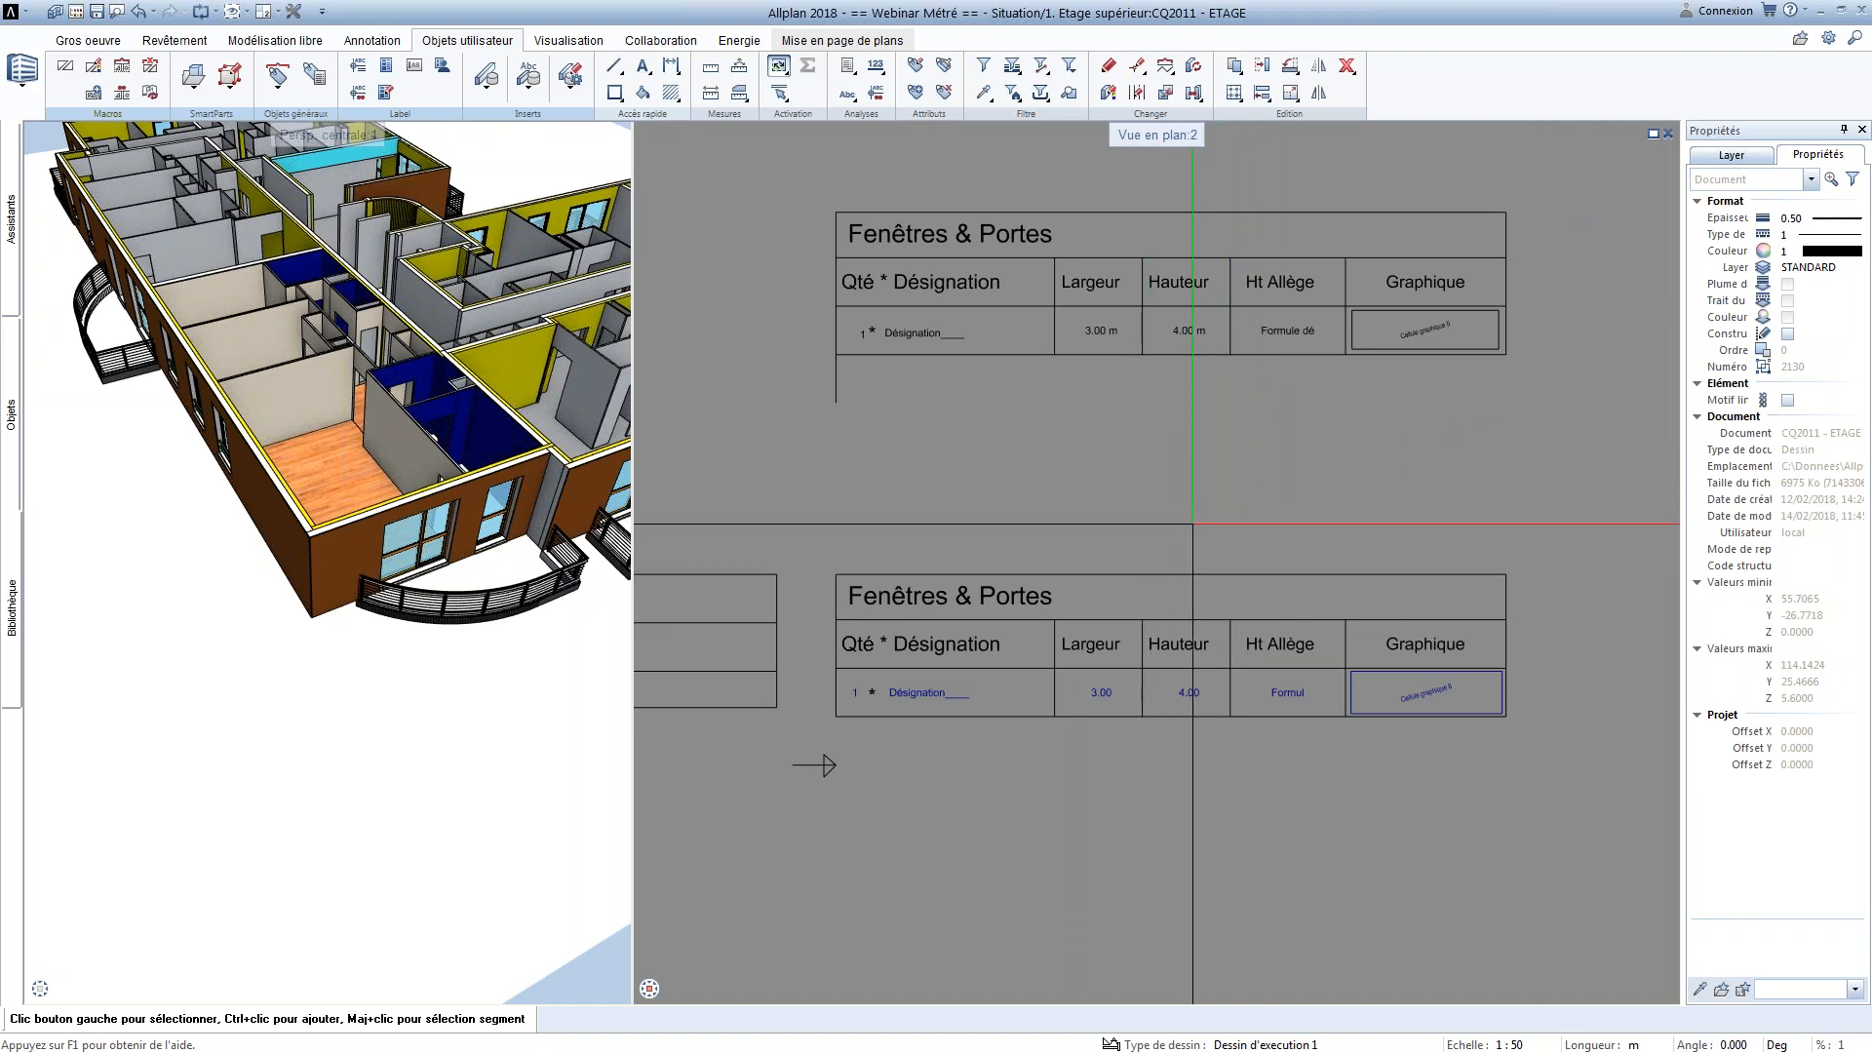
Make drawing file 2012, containing the annotations and legends, the only active drawing file
left_click(76, 12)
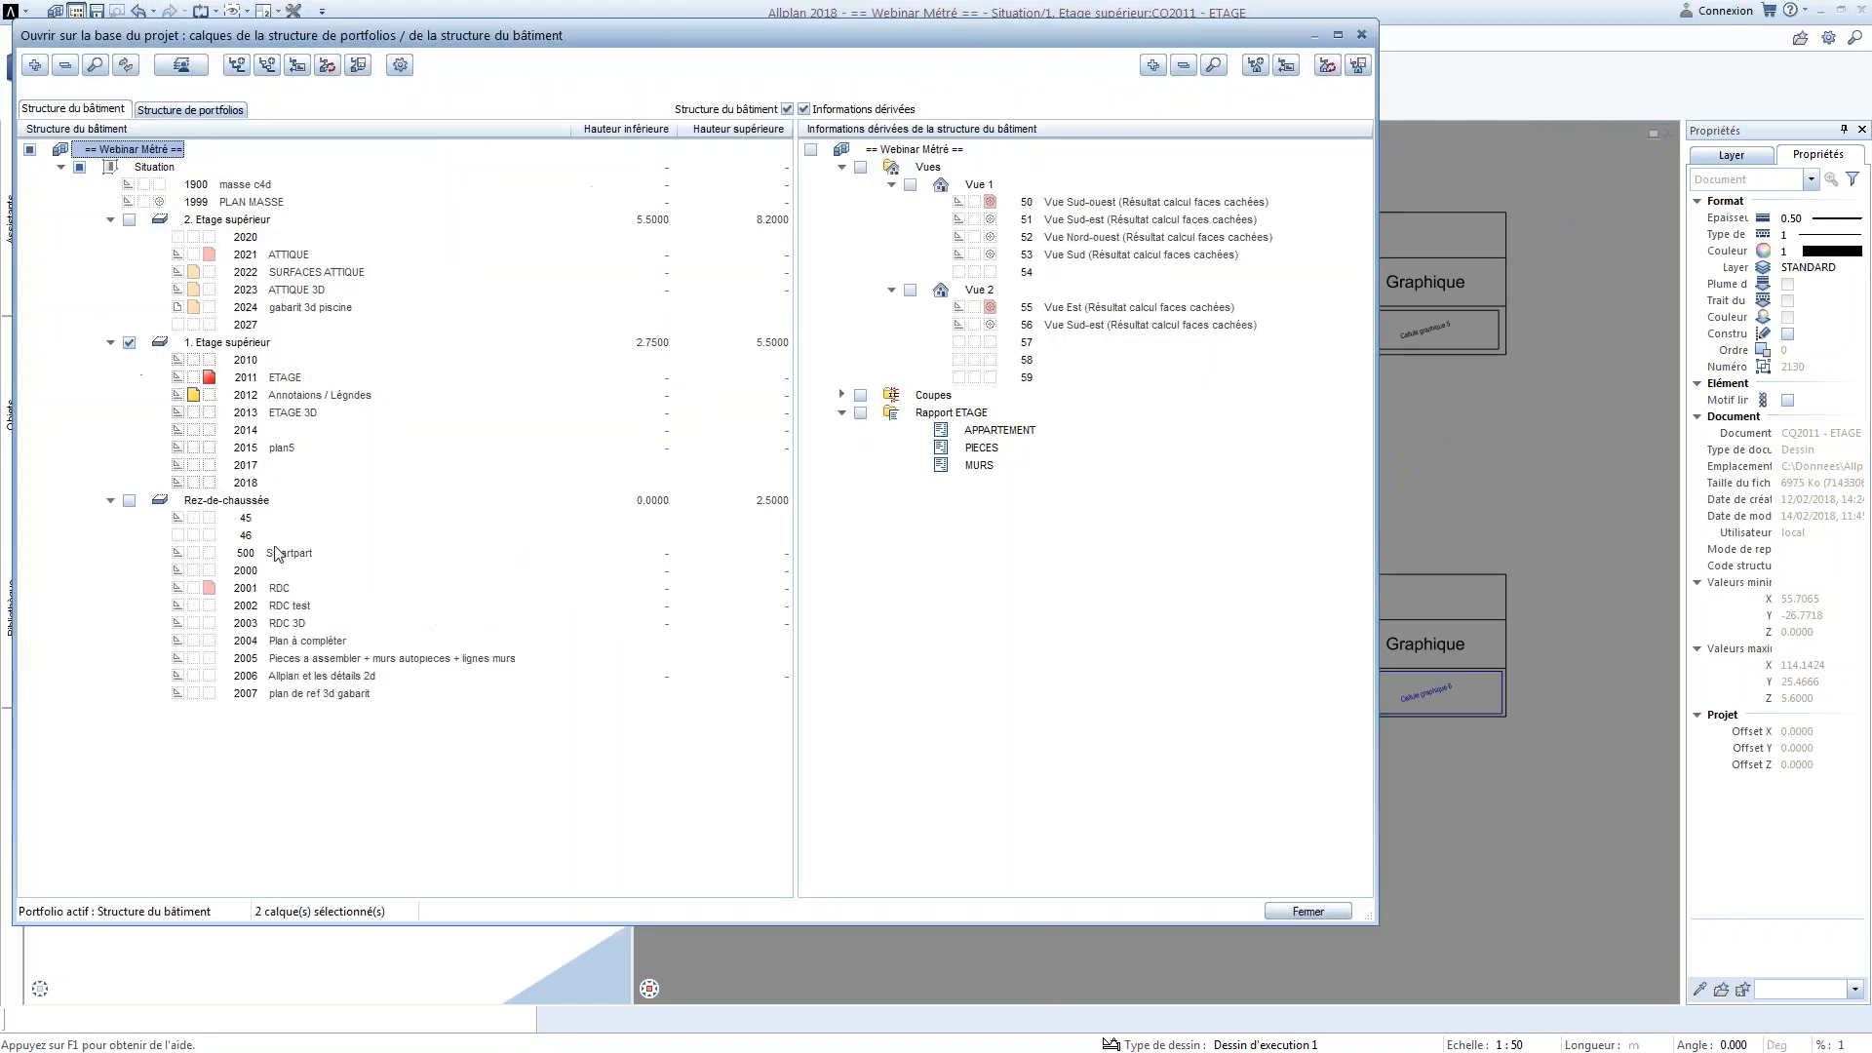
left_click(209, 394)
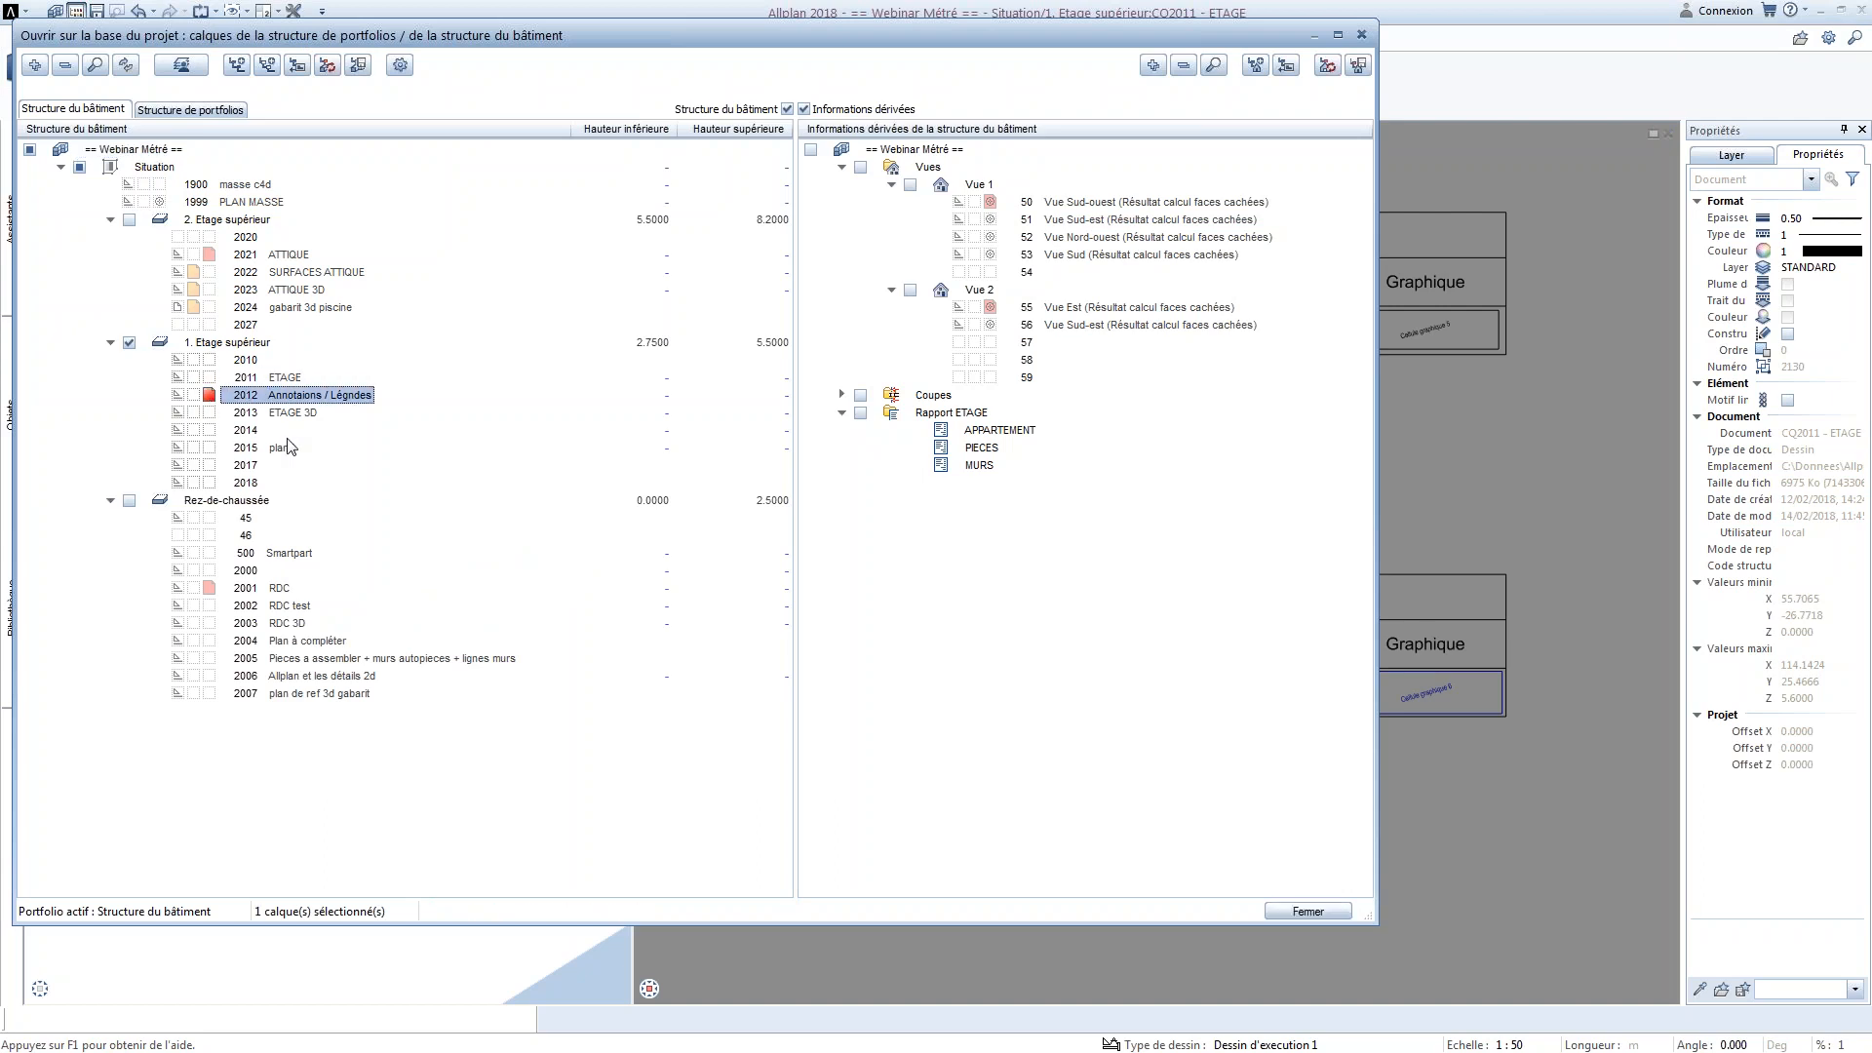
left_click(1307, 911)
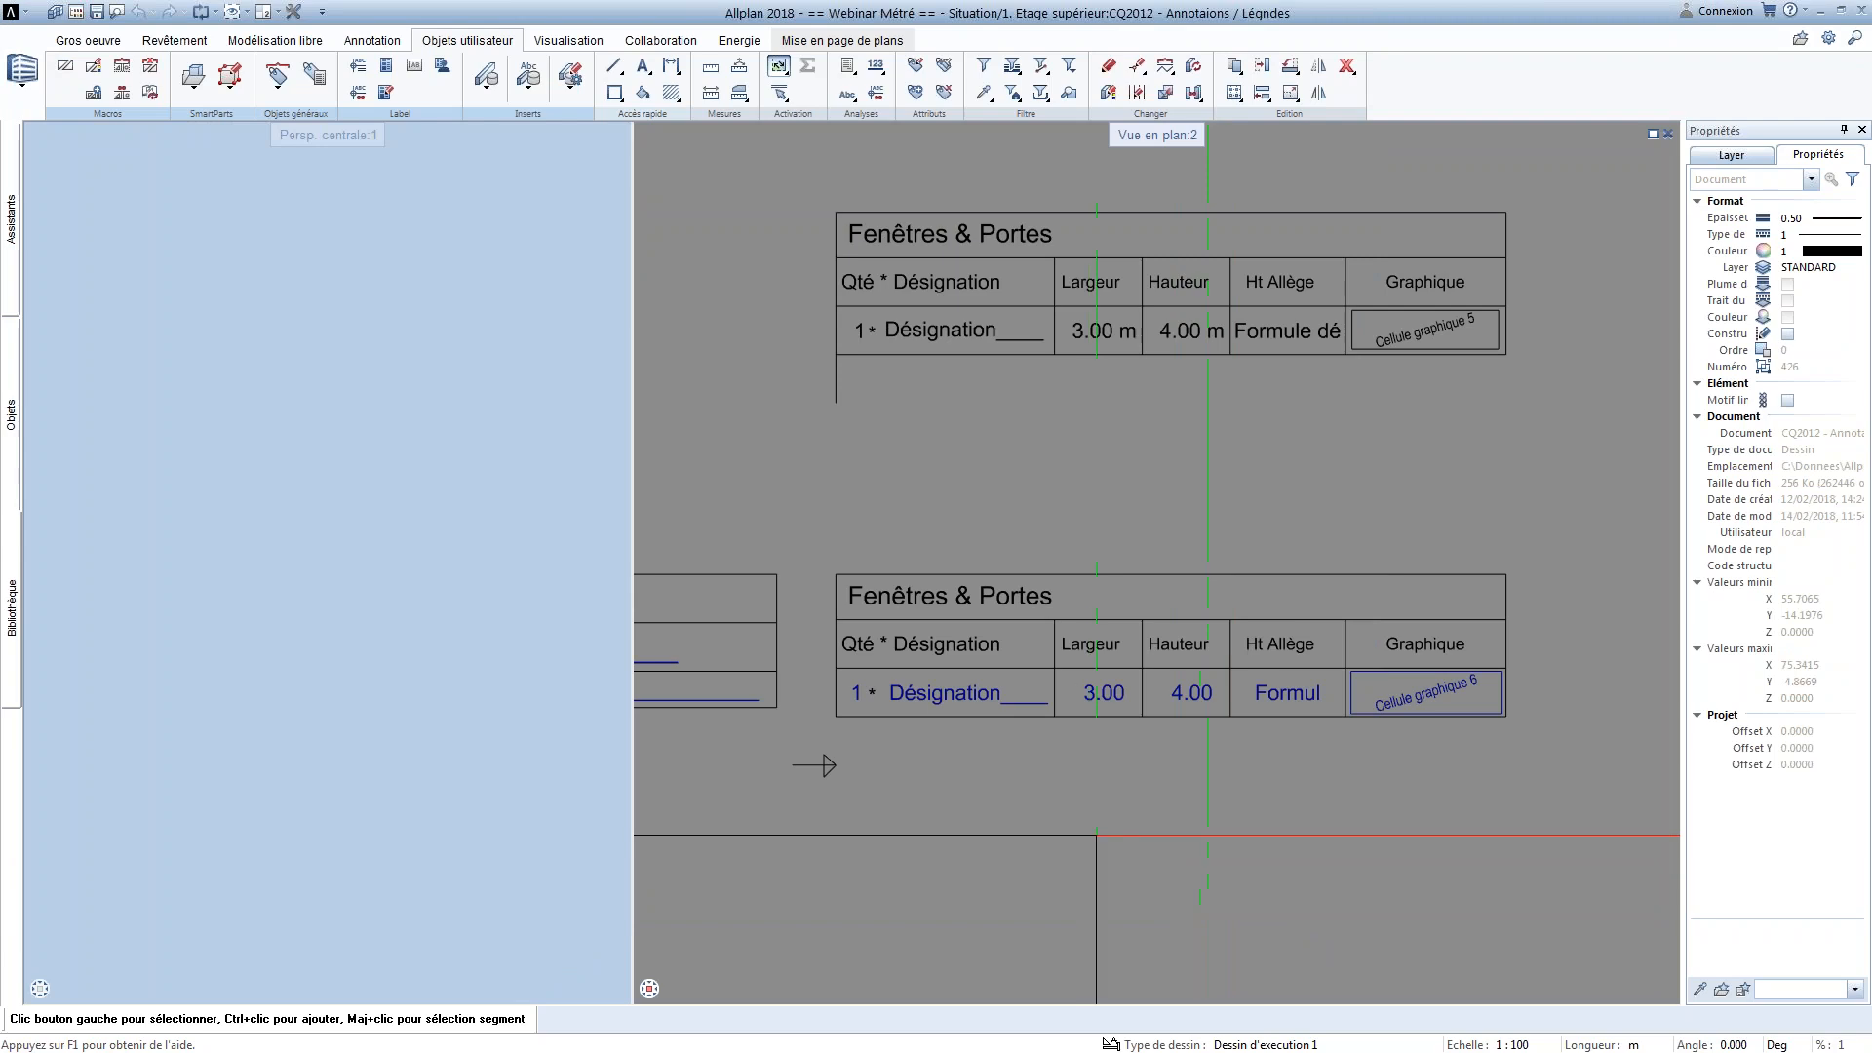
scroll(1065, 716, "up", 3)
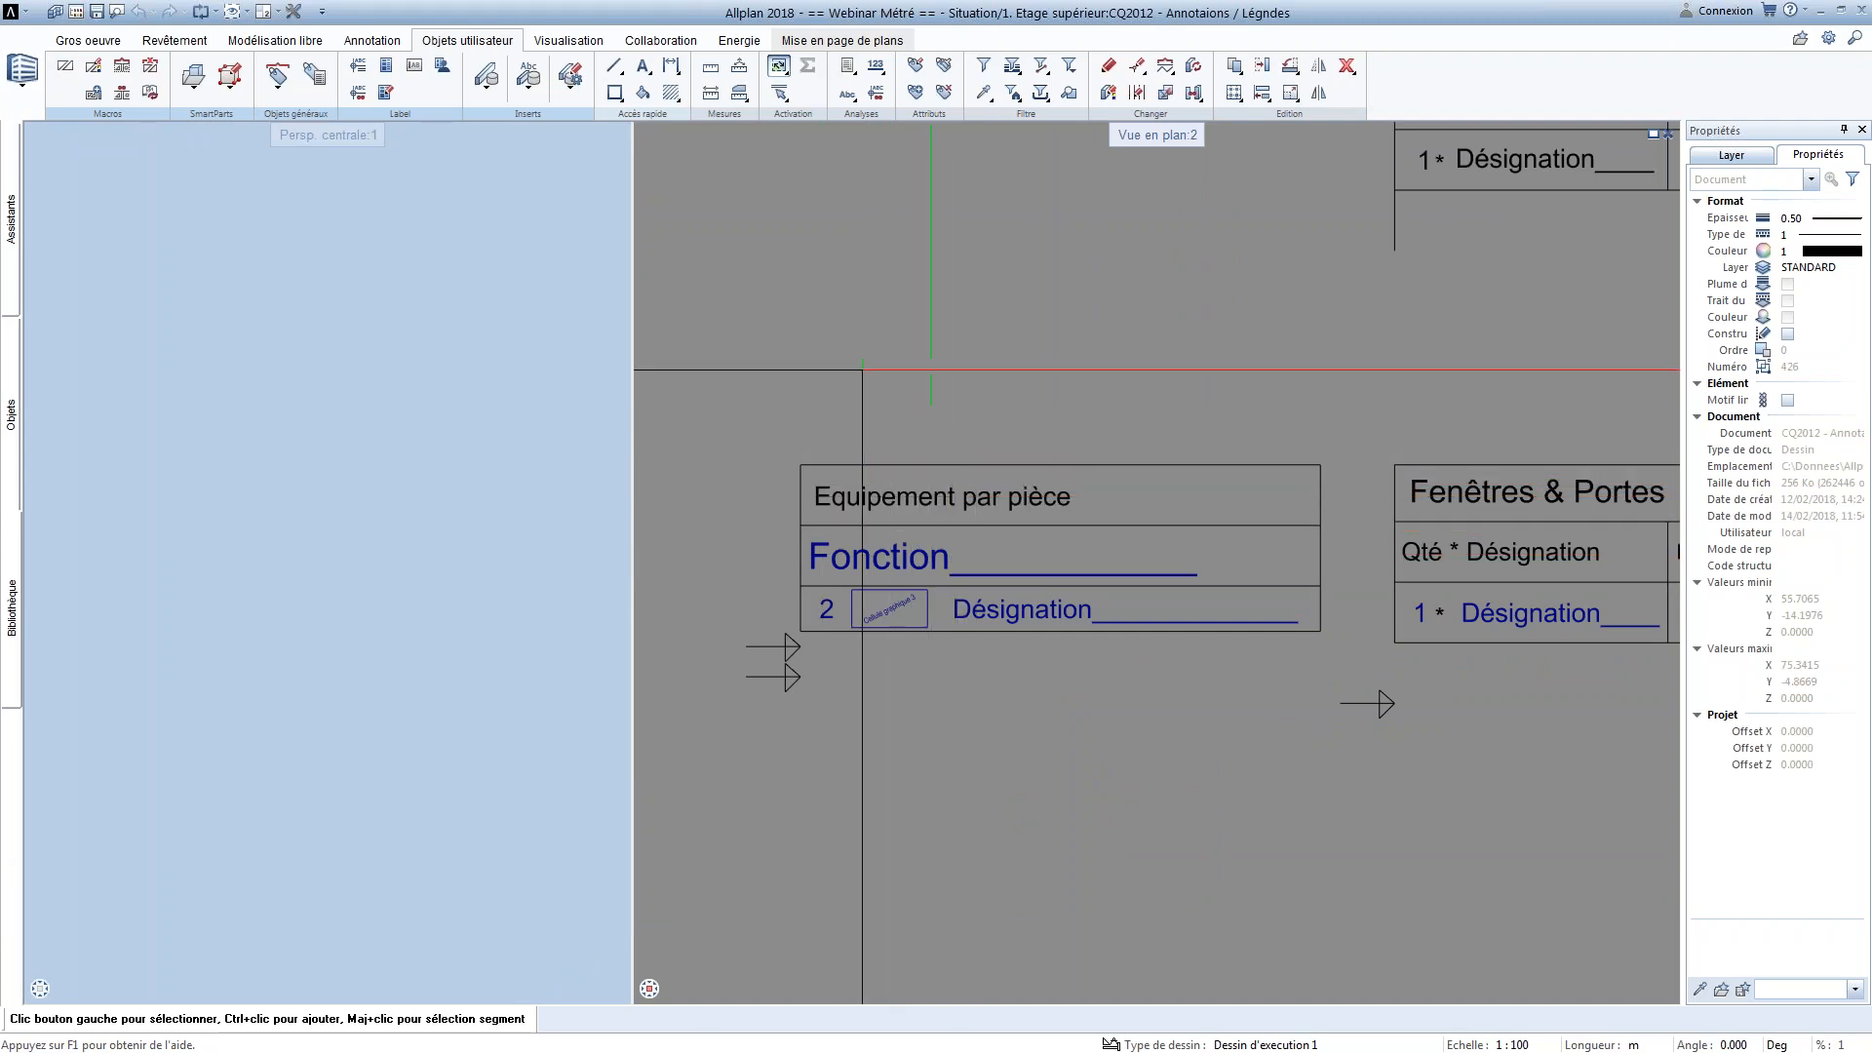
middle_click_drag(888, 458, 834, 407)
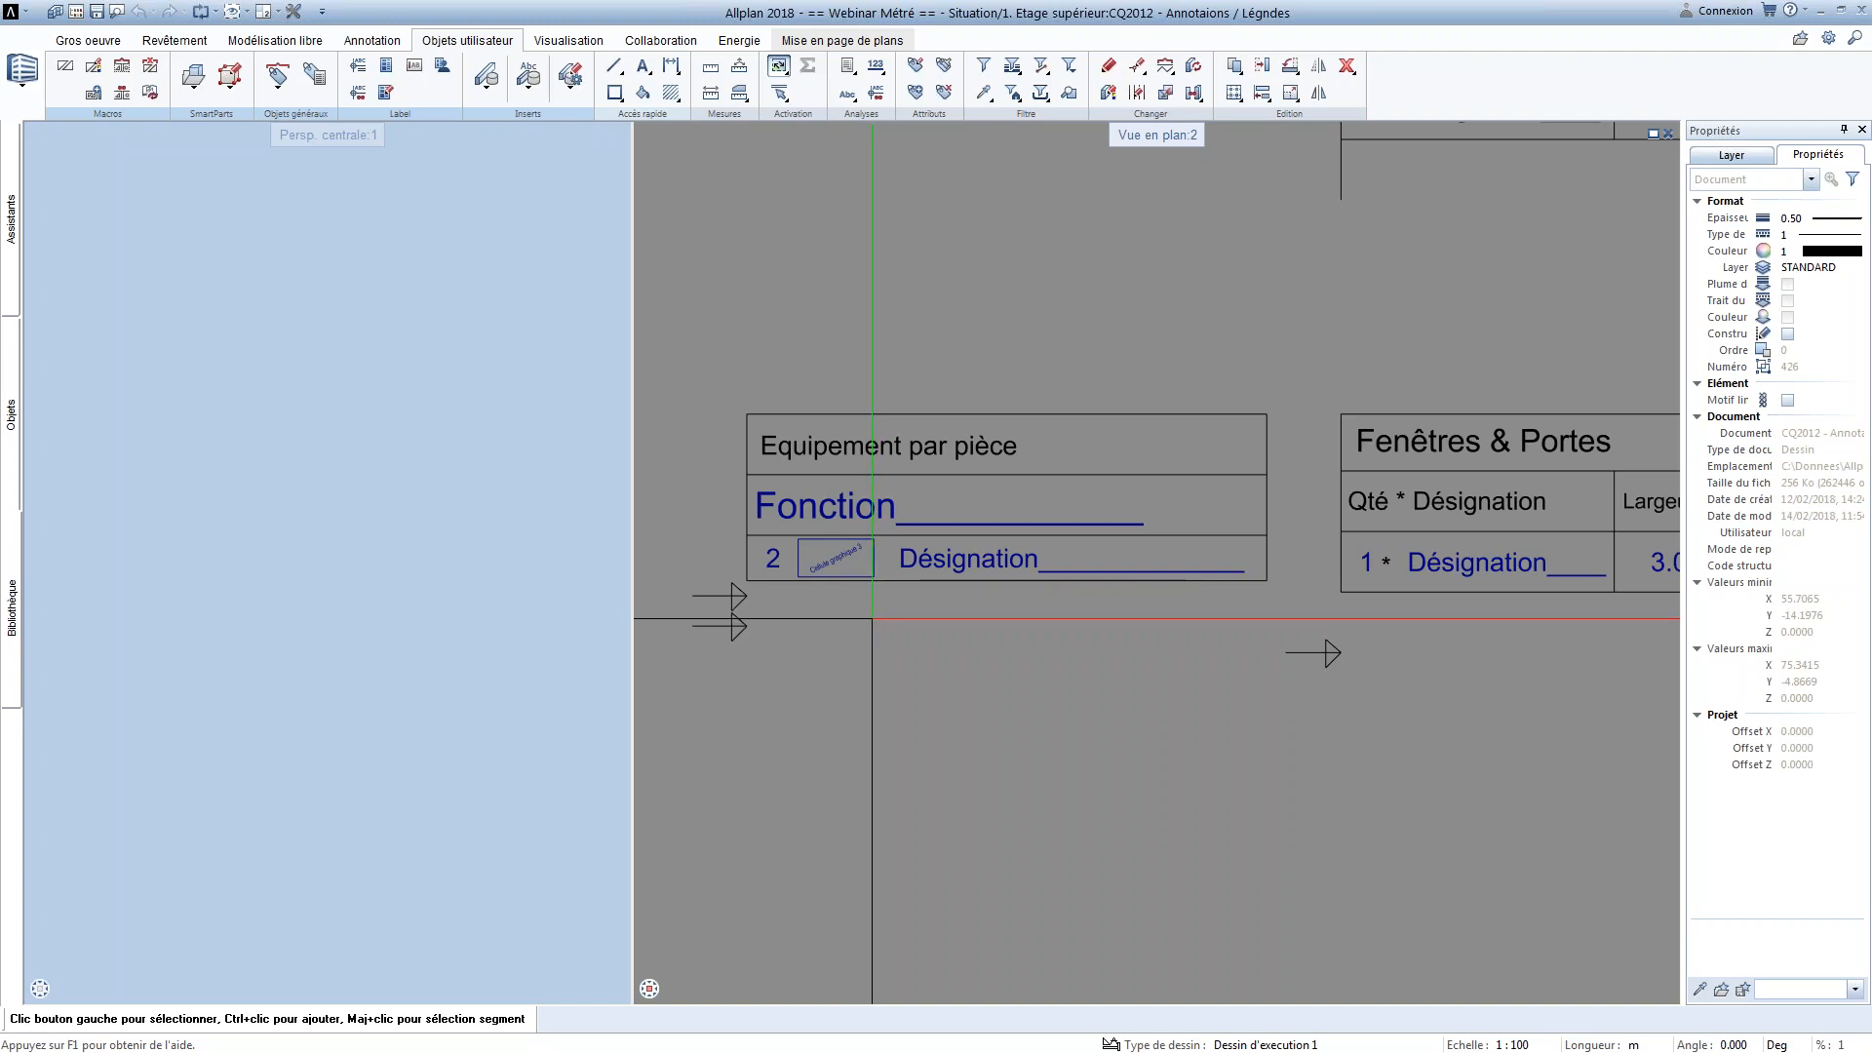
double_click(840, 552)
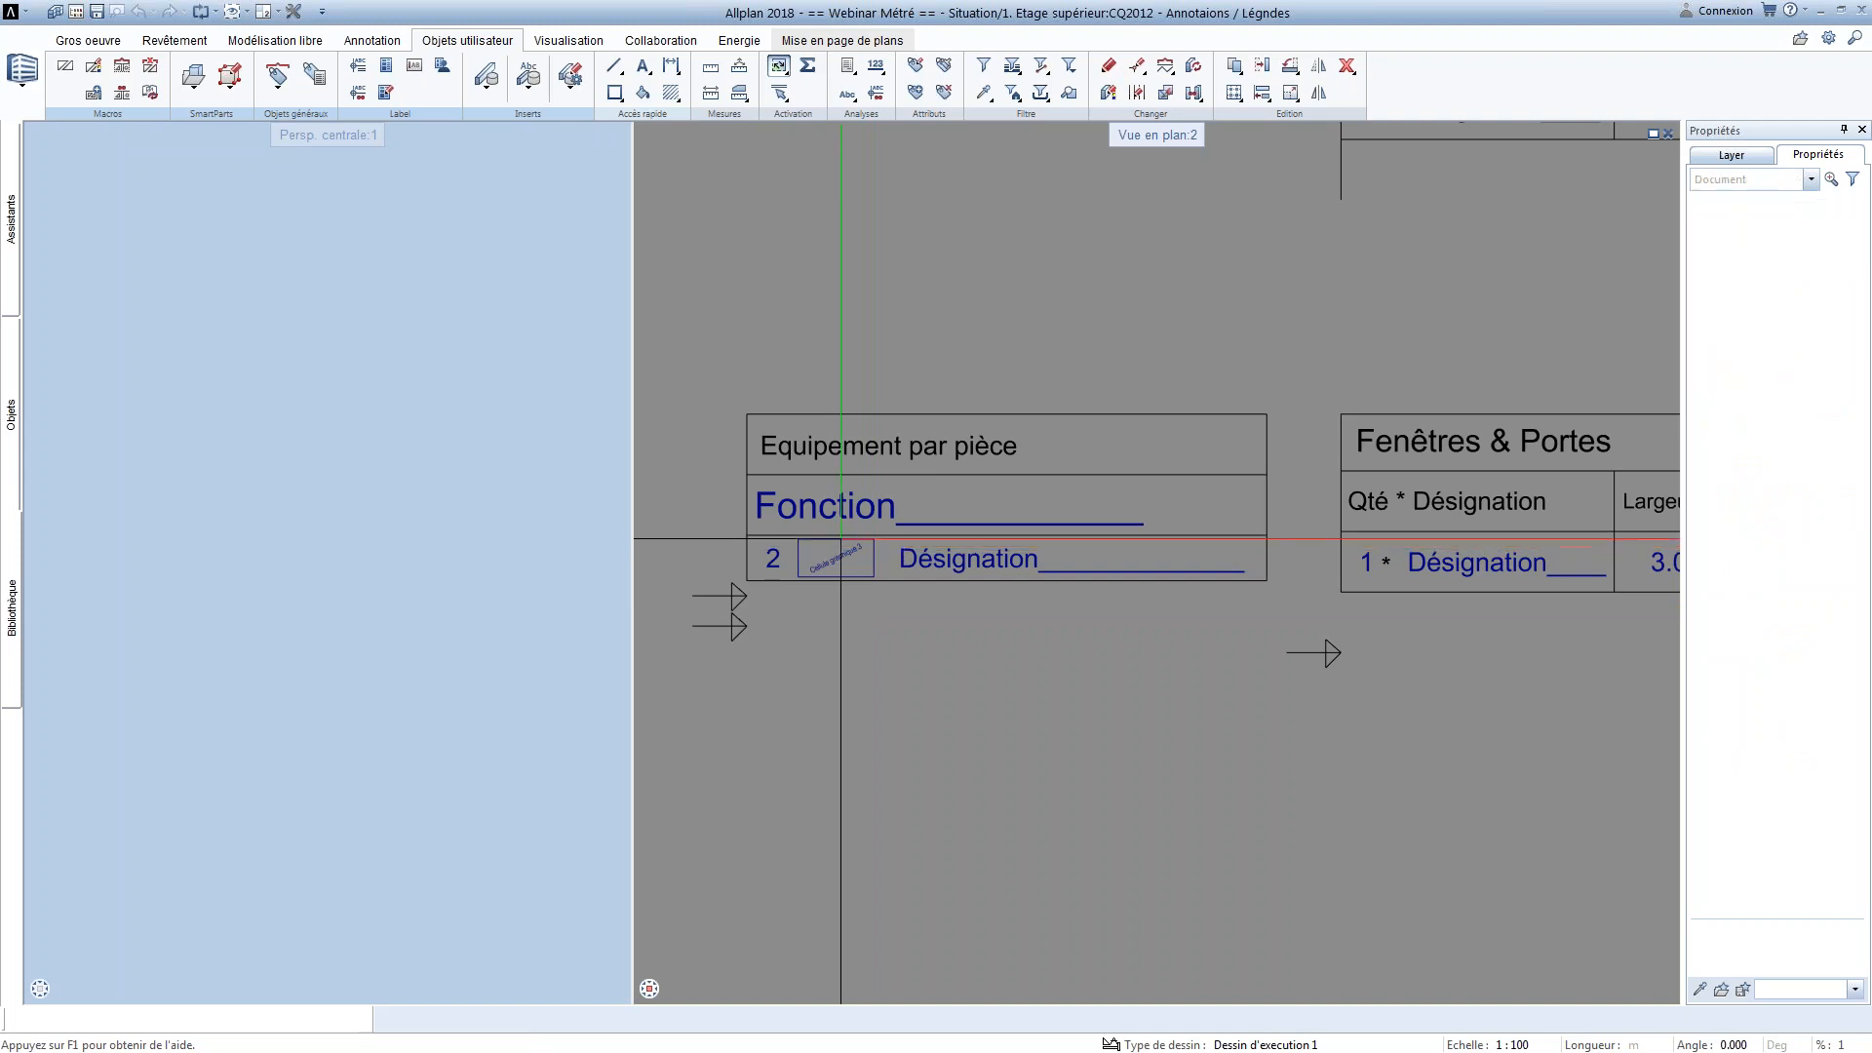
double_click(833, 544)
key("Escape")
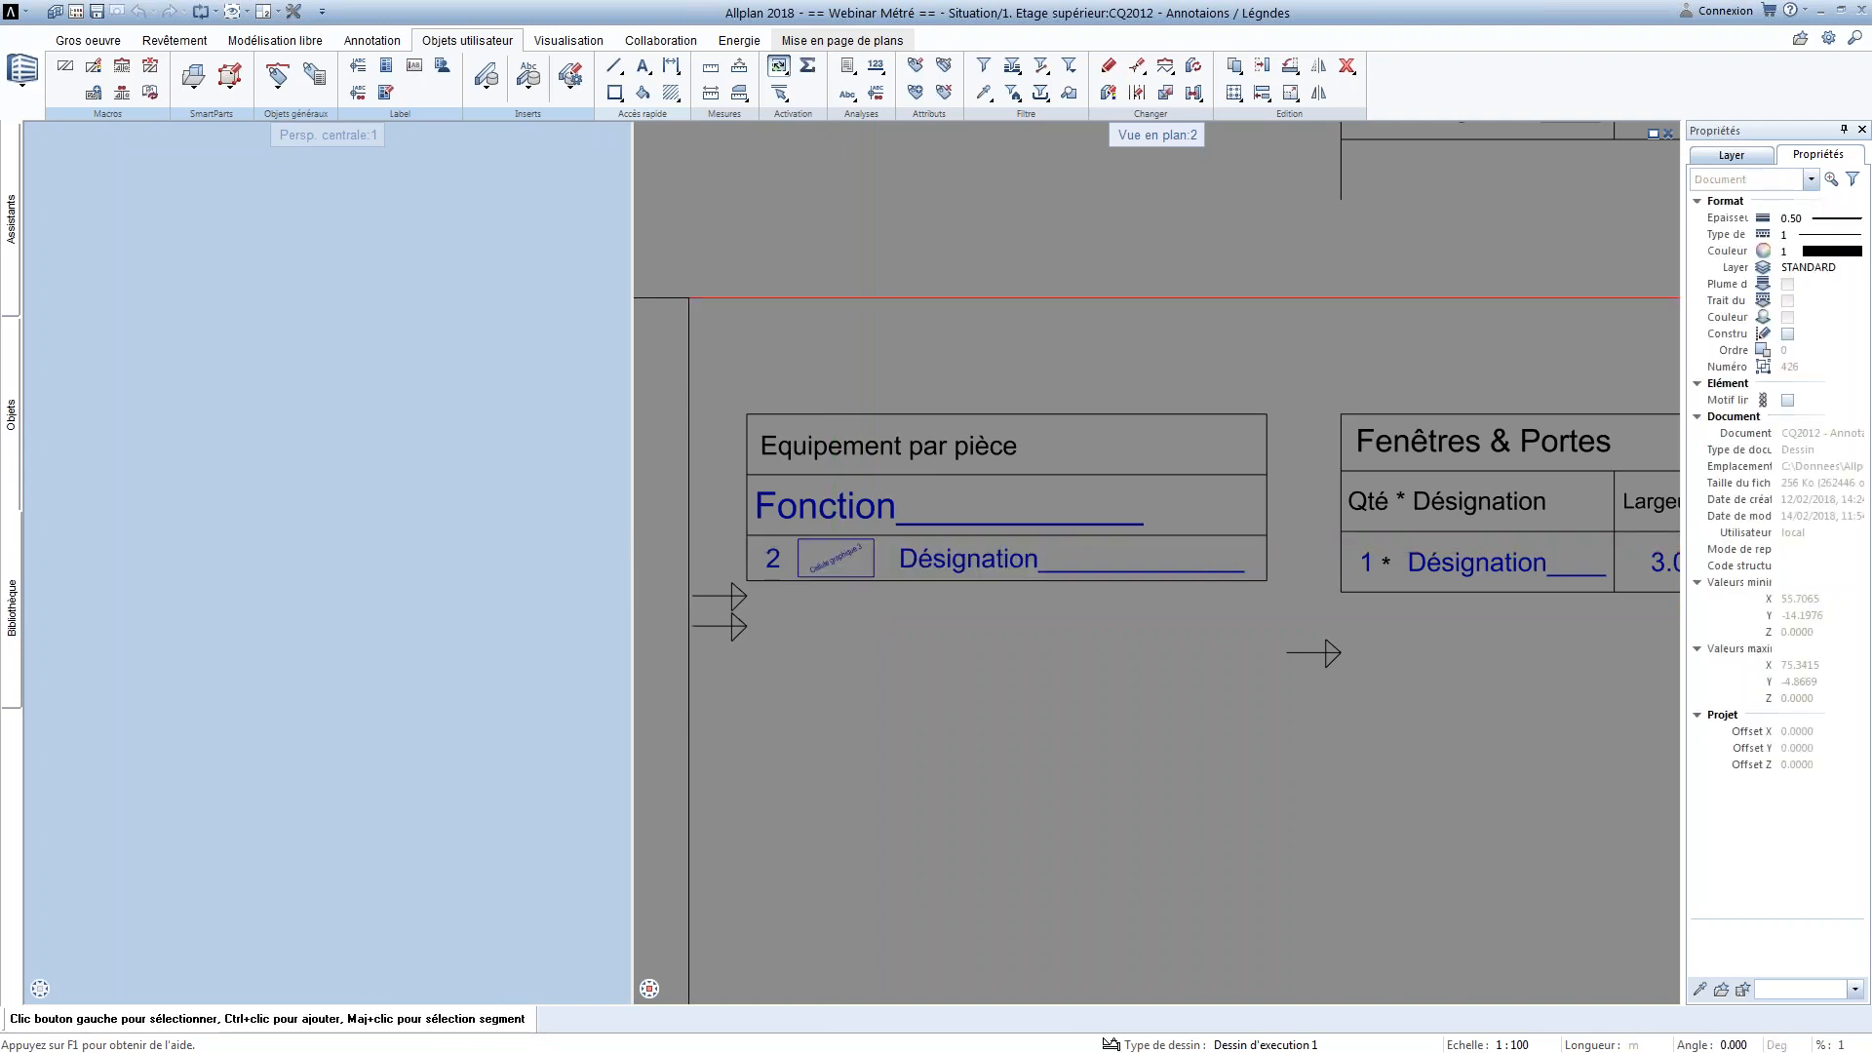
Try to define a graphic cell generated from the CAO data with the Valeur supplémentaire BS
left_click(817, 269)
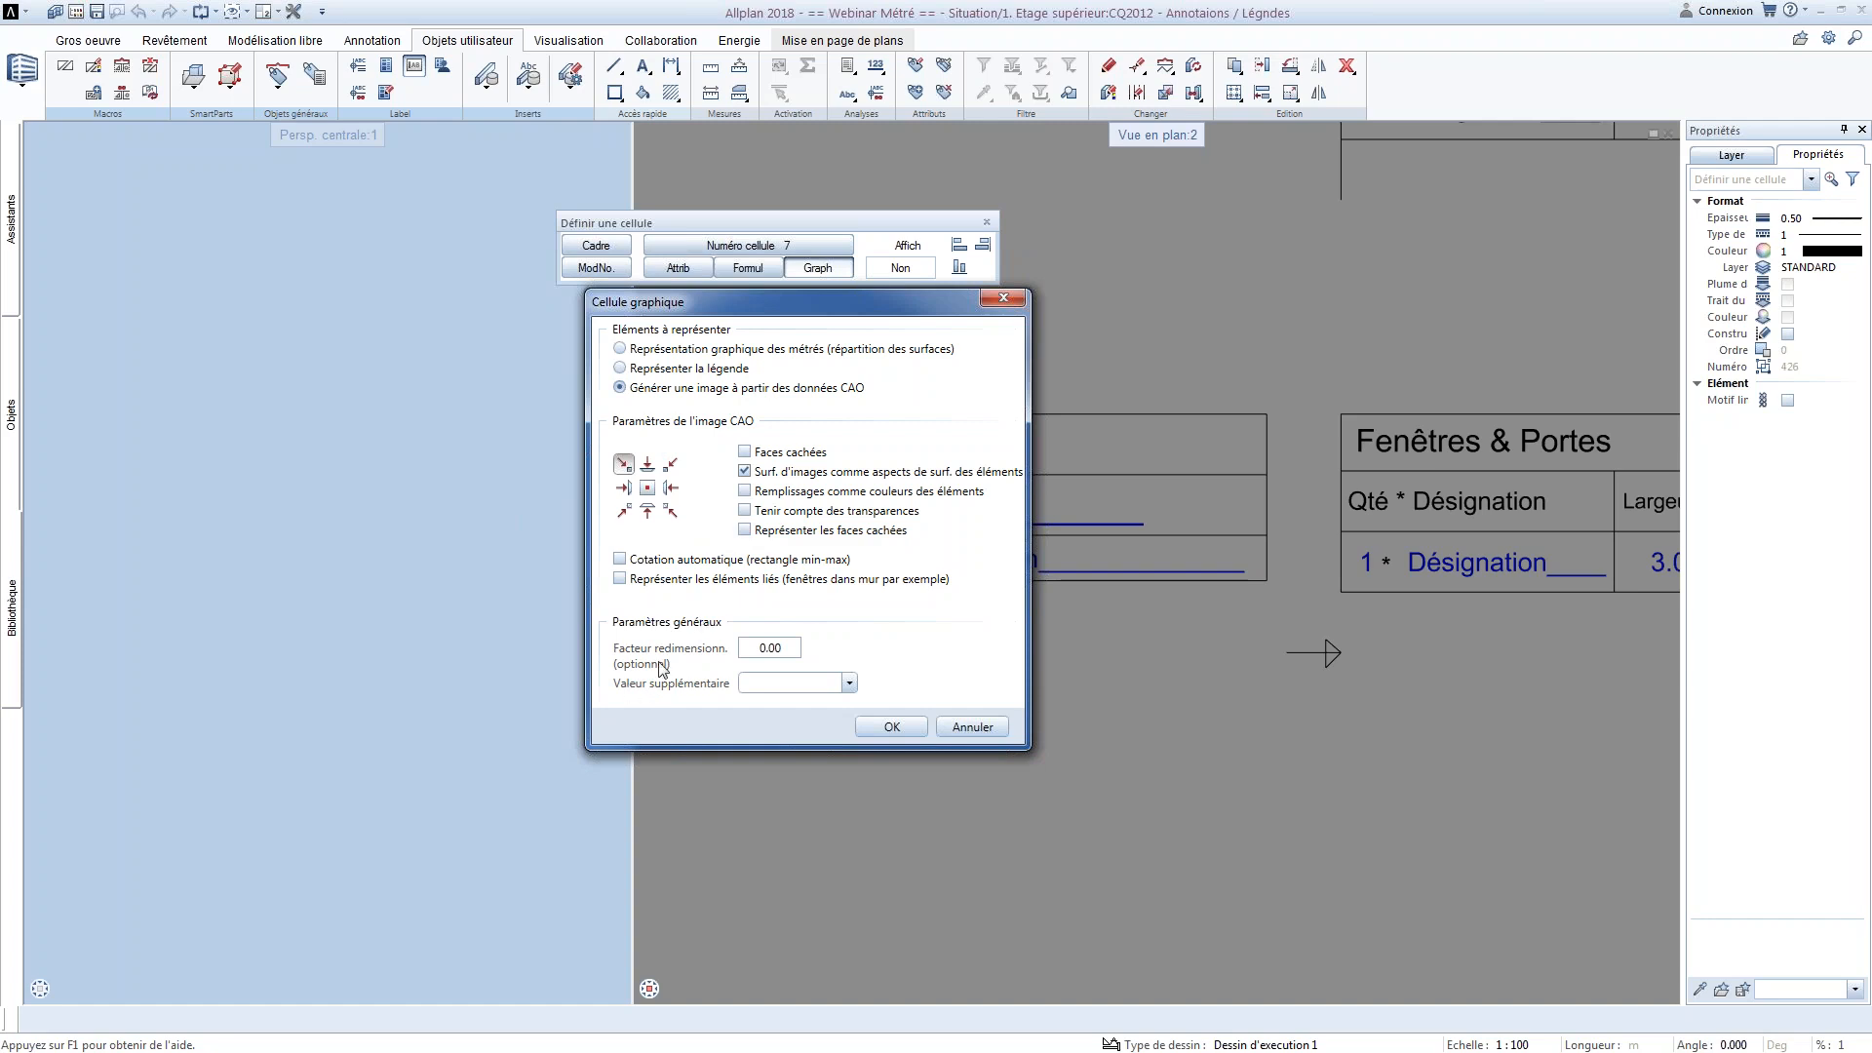
left_click(850, 683)
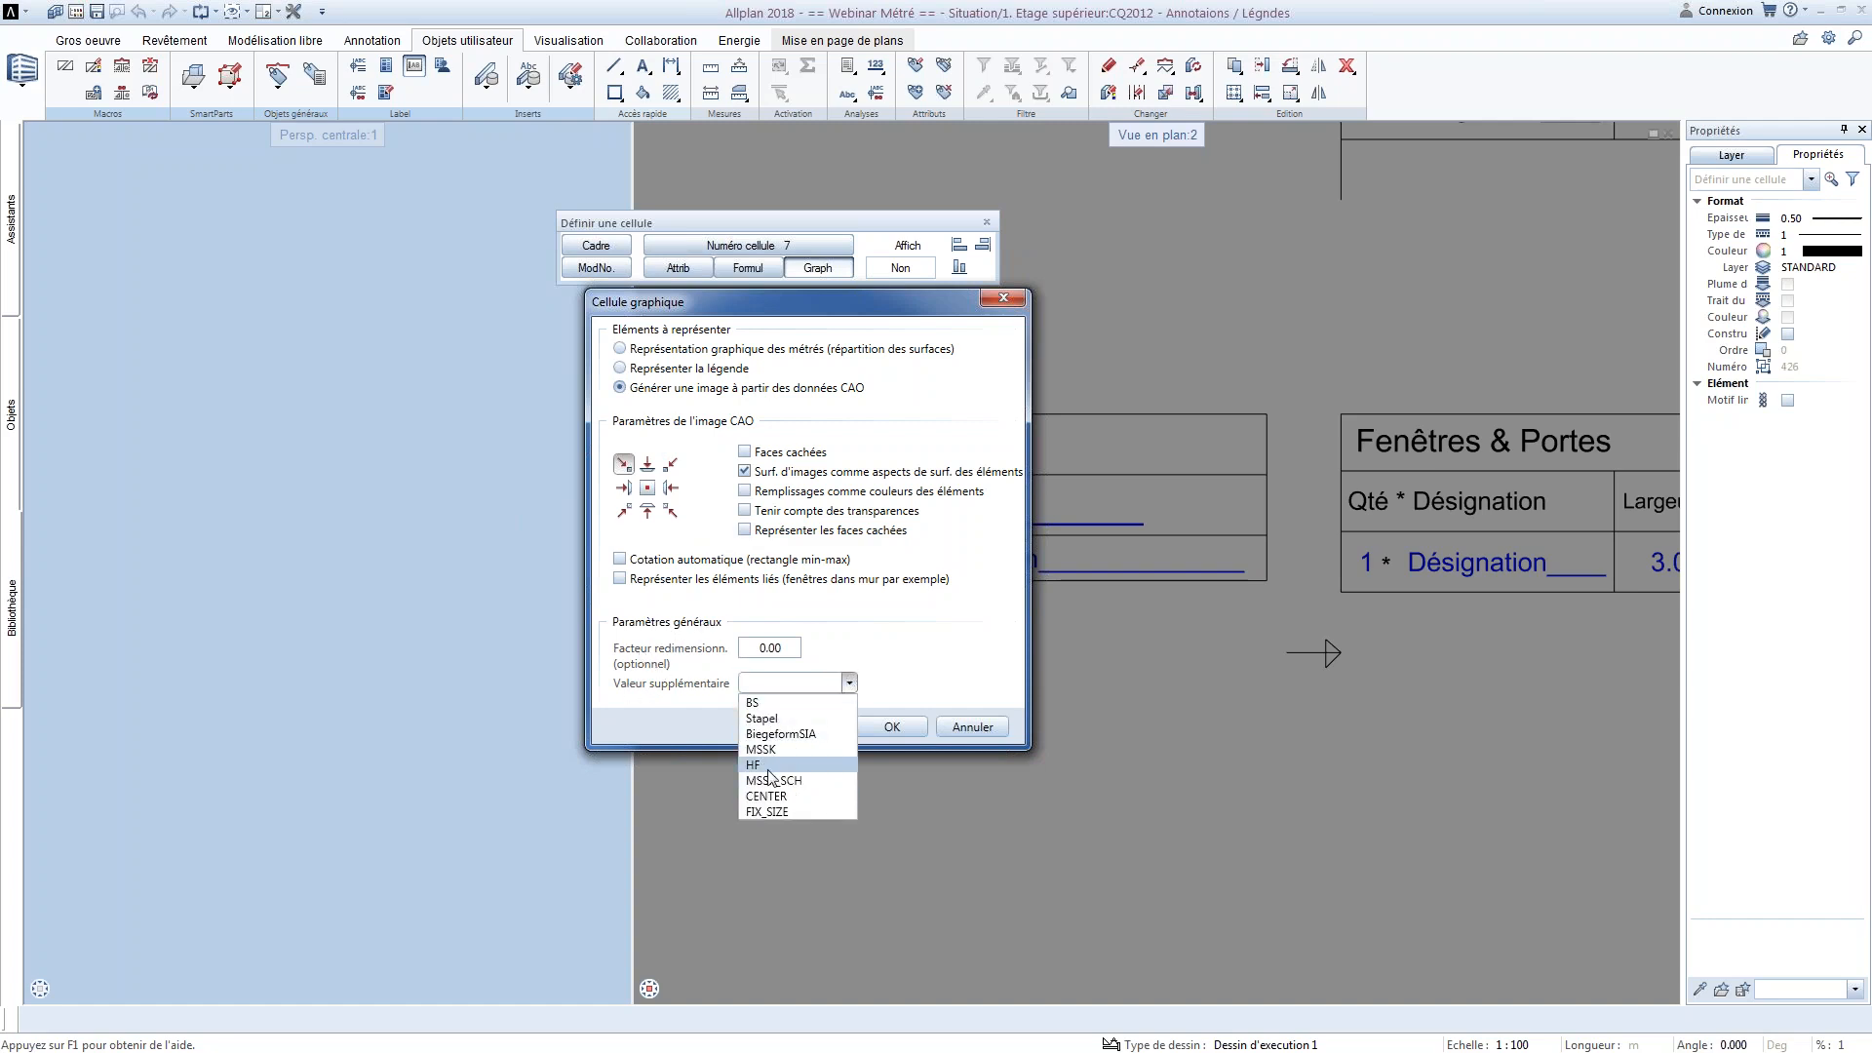
left_click(764, 704)
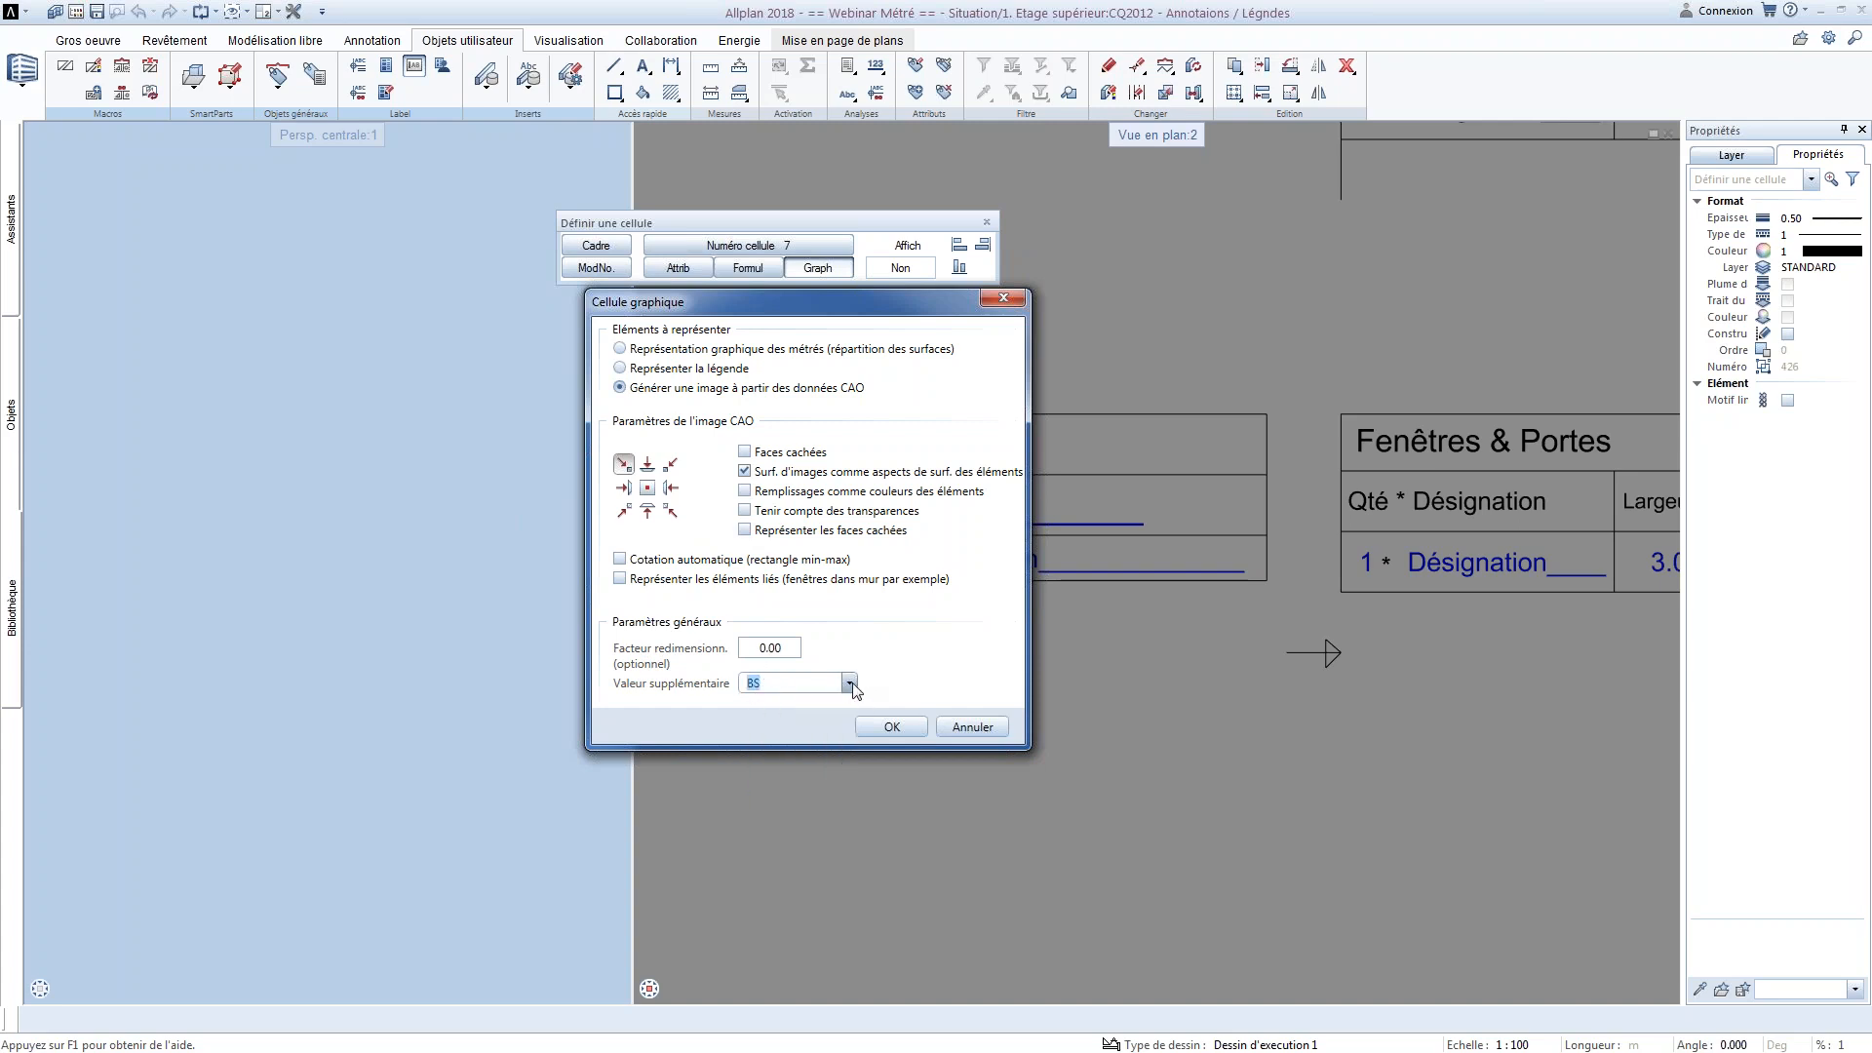
left_click(944, 731)
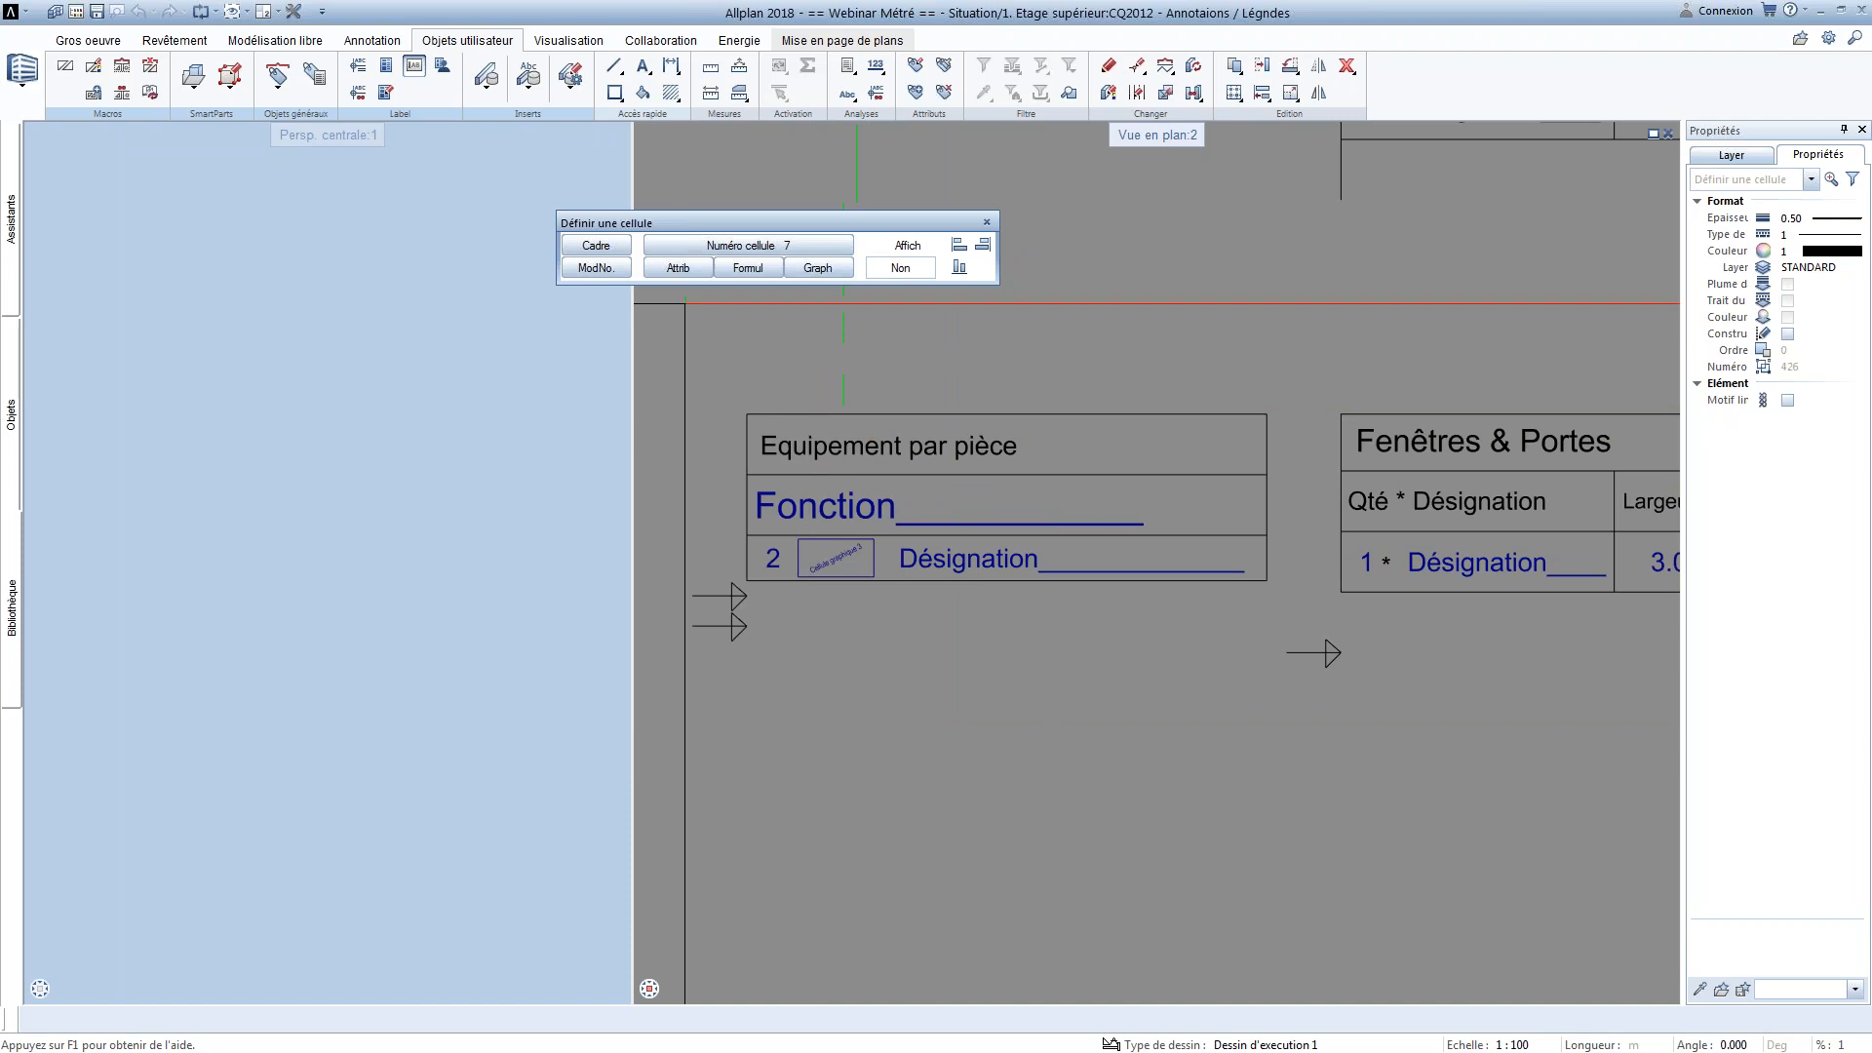
key("Escape")
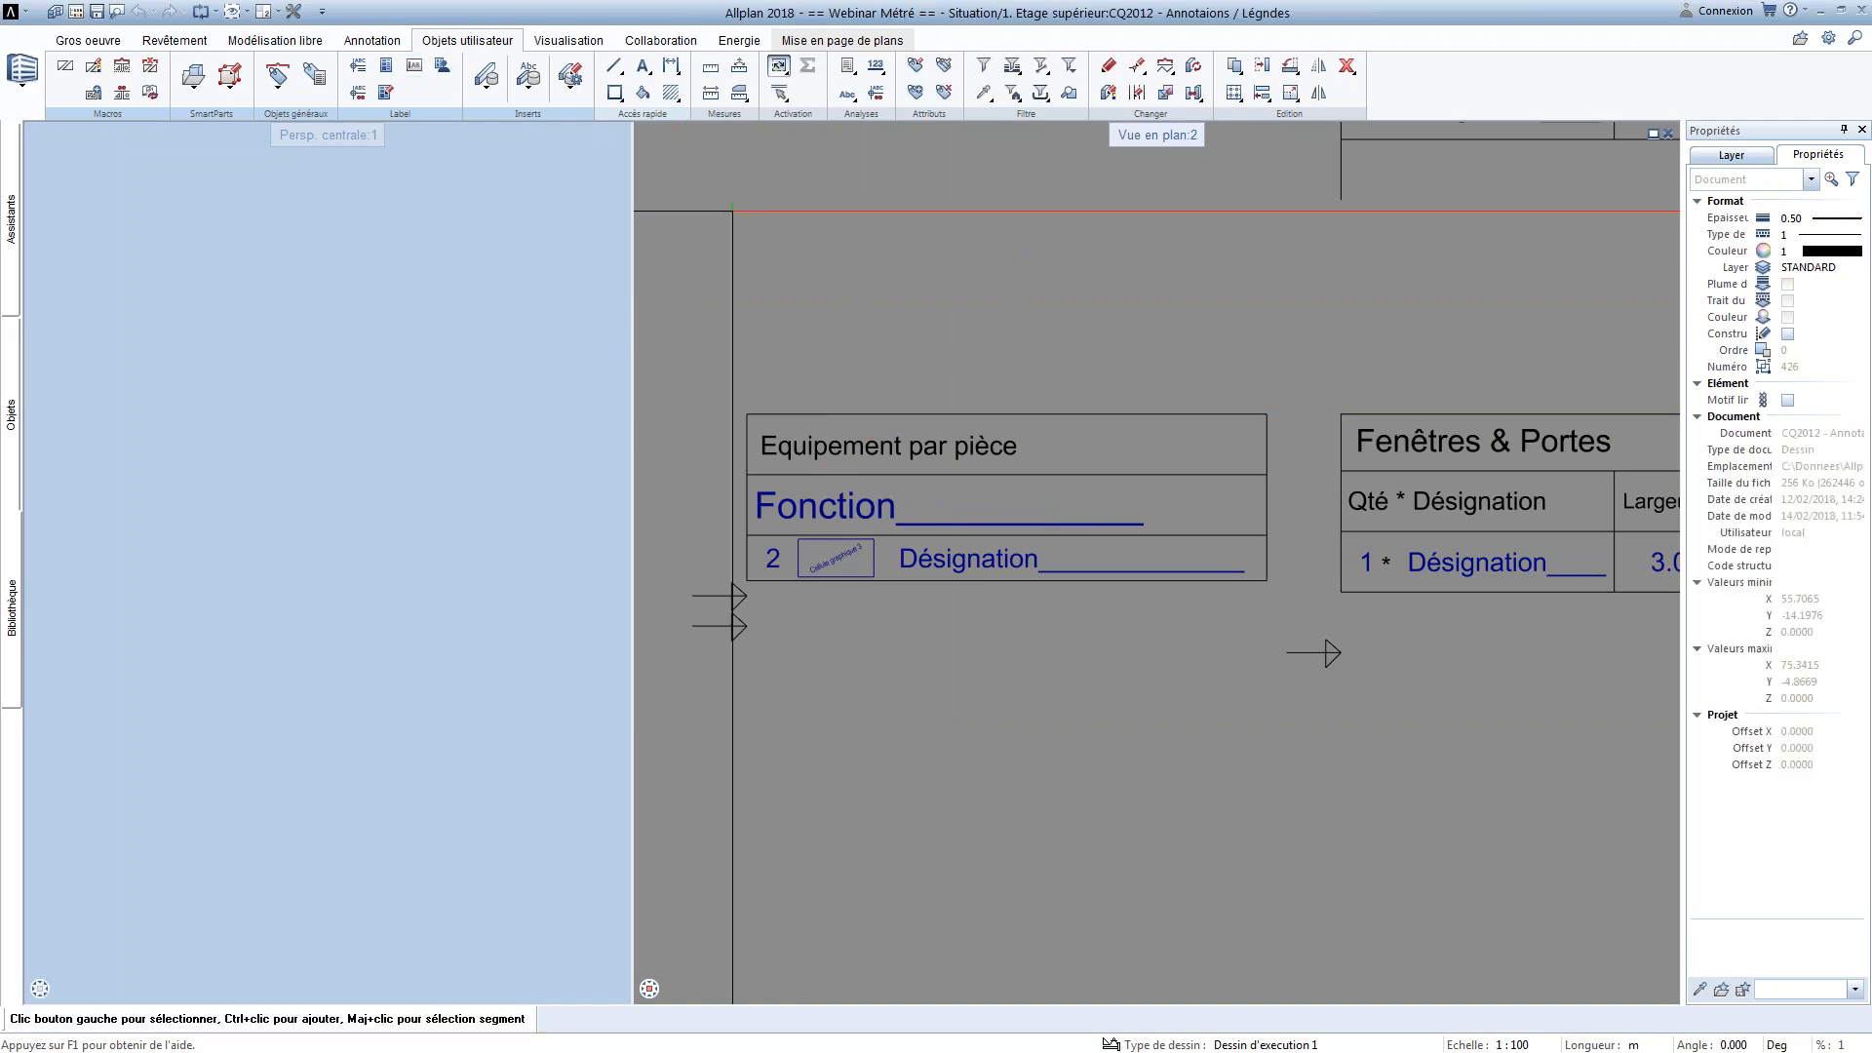
Start a new architecture legend definition and filter its elements with the criterion Objet=Macro
left_click(390, 65)
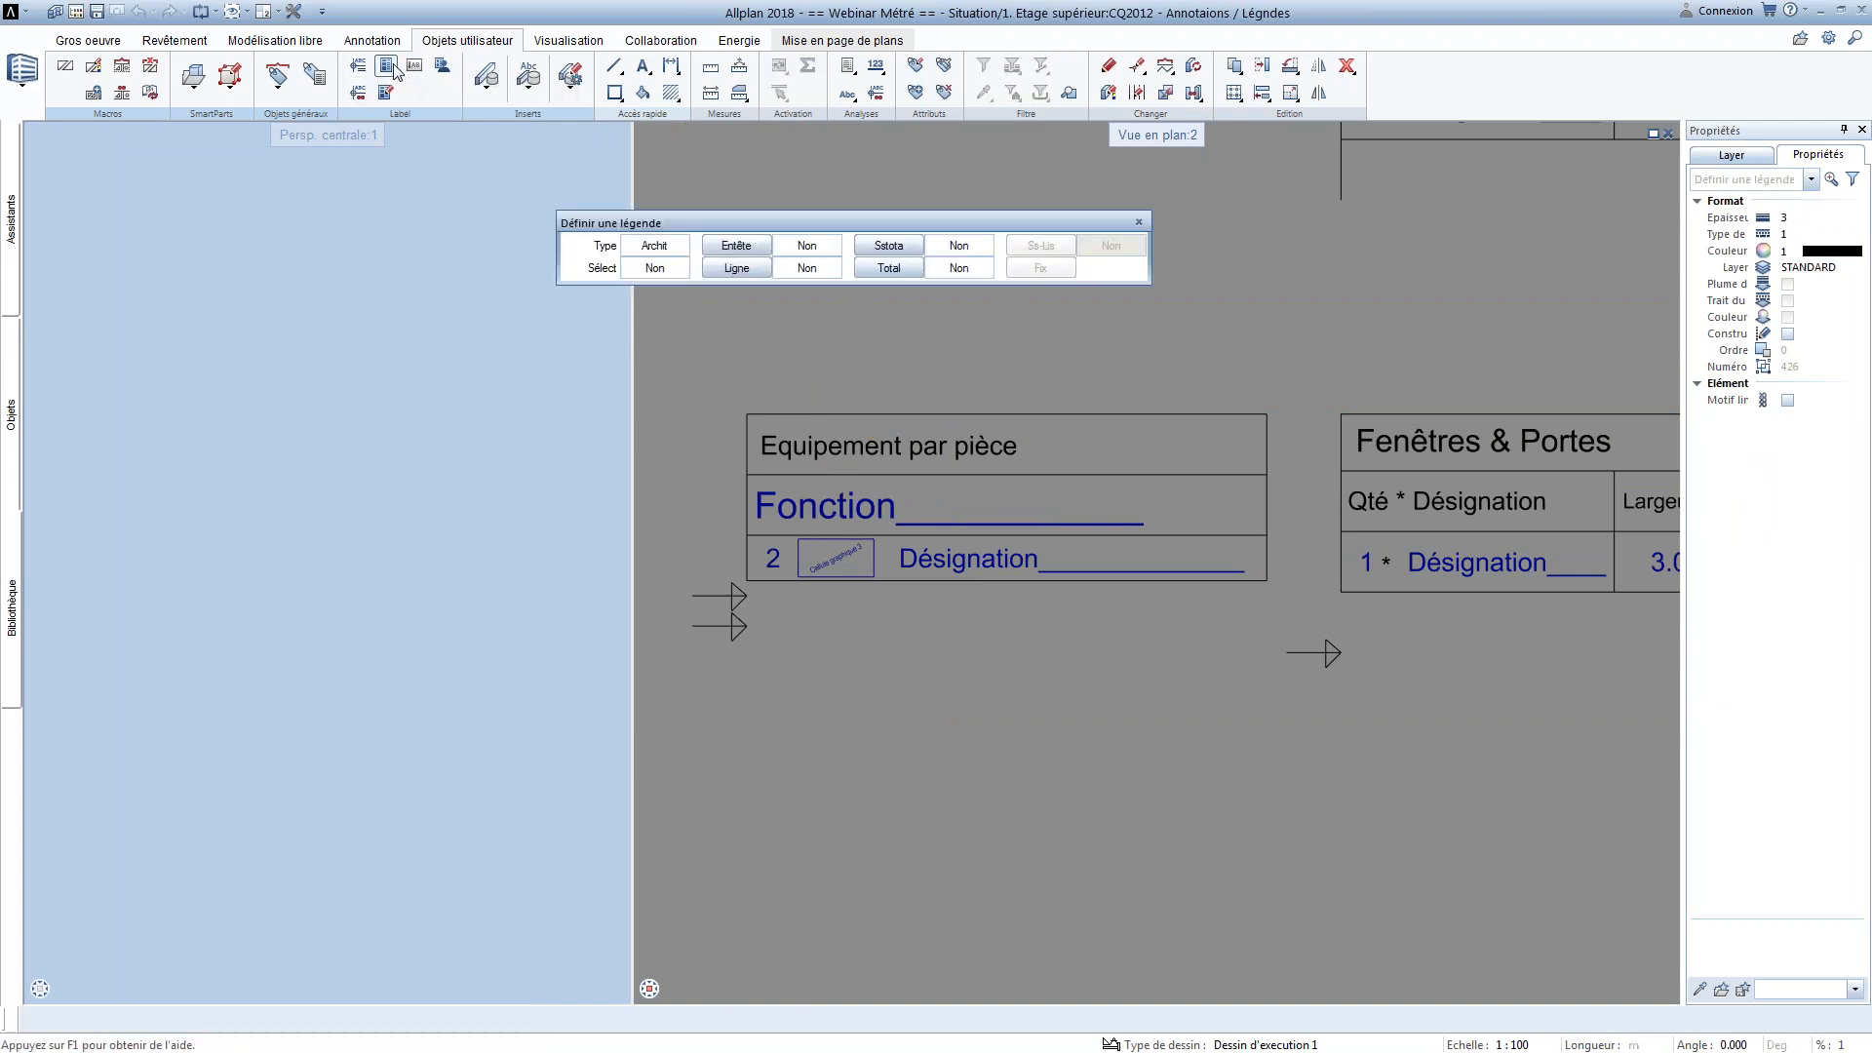
left_click(651, 269)
left_click(501, 359)
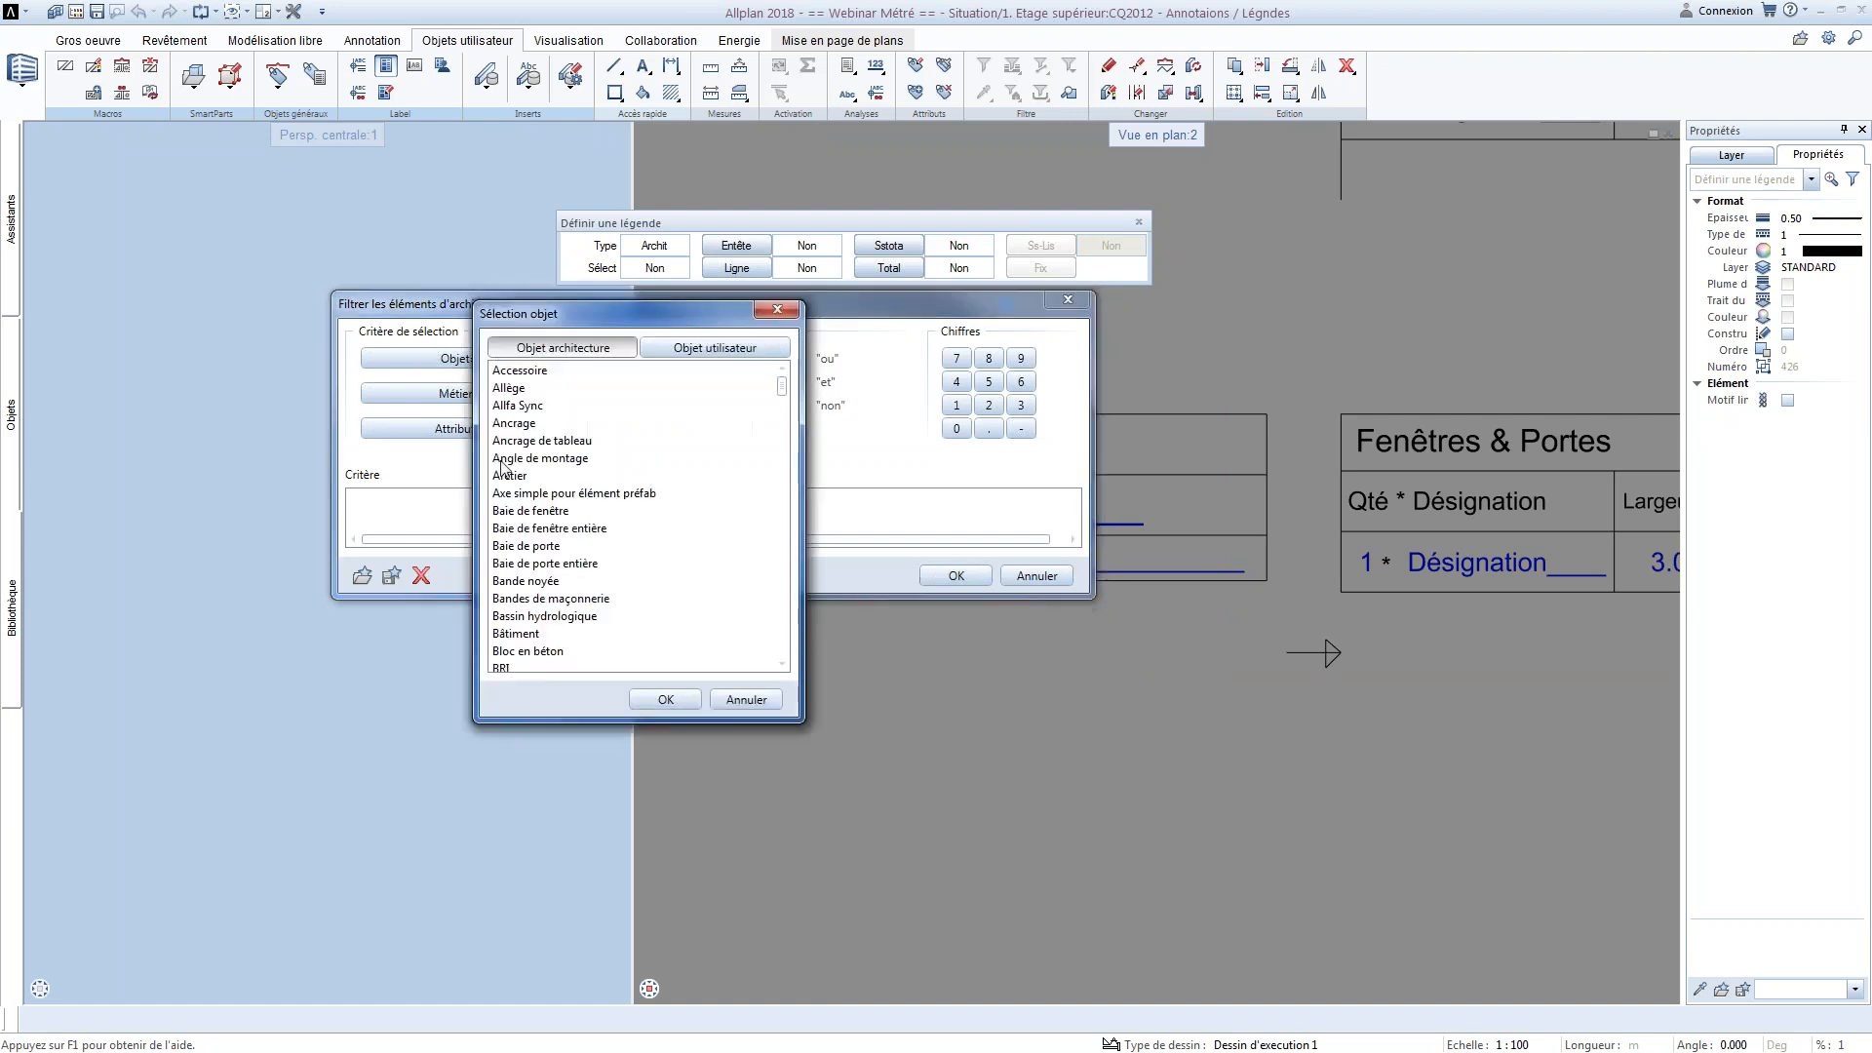
key("m")
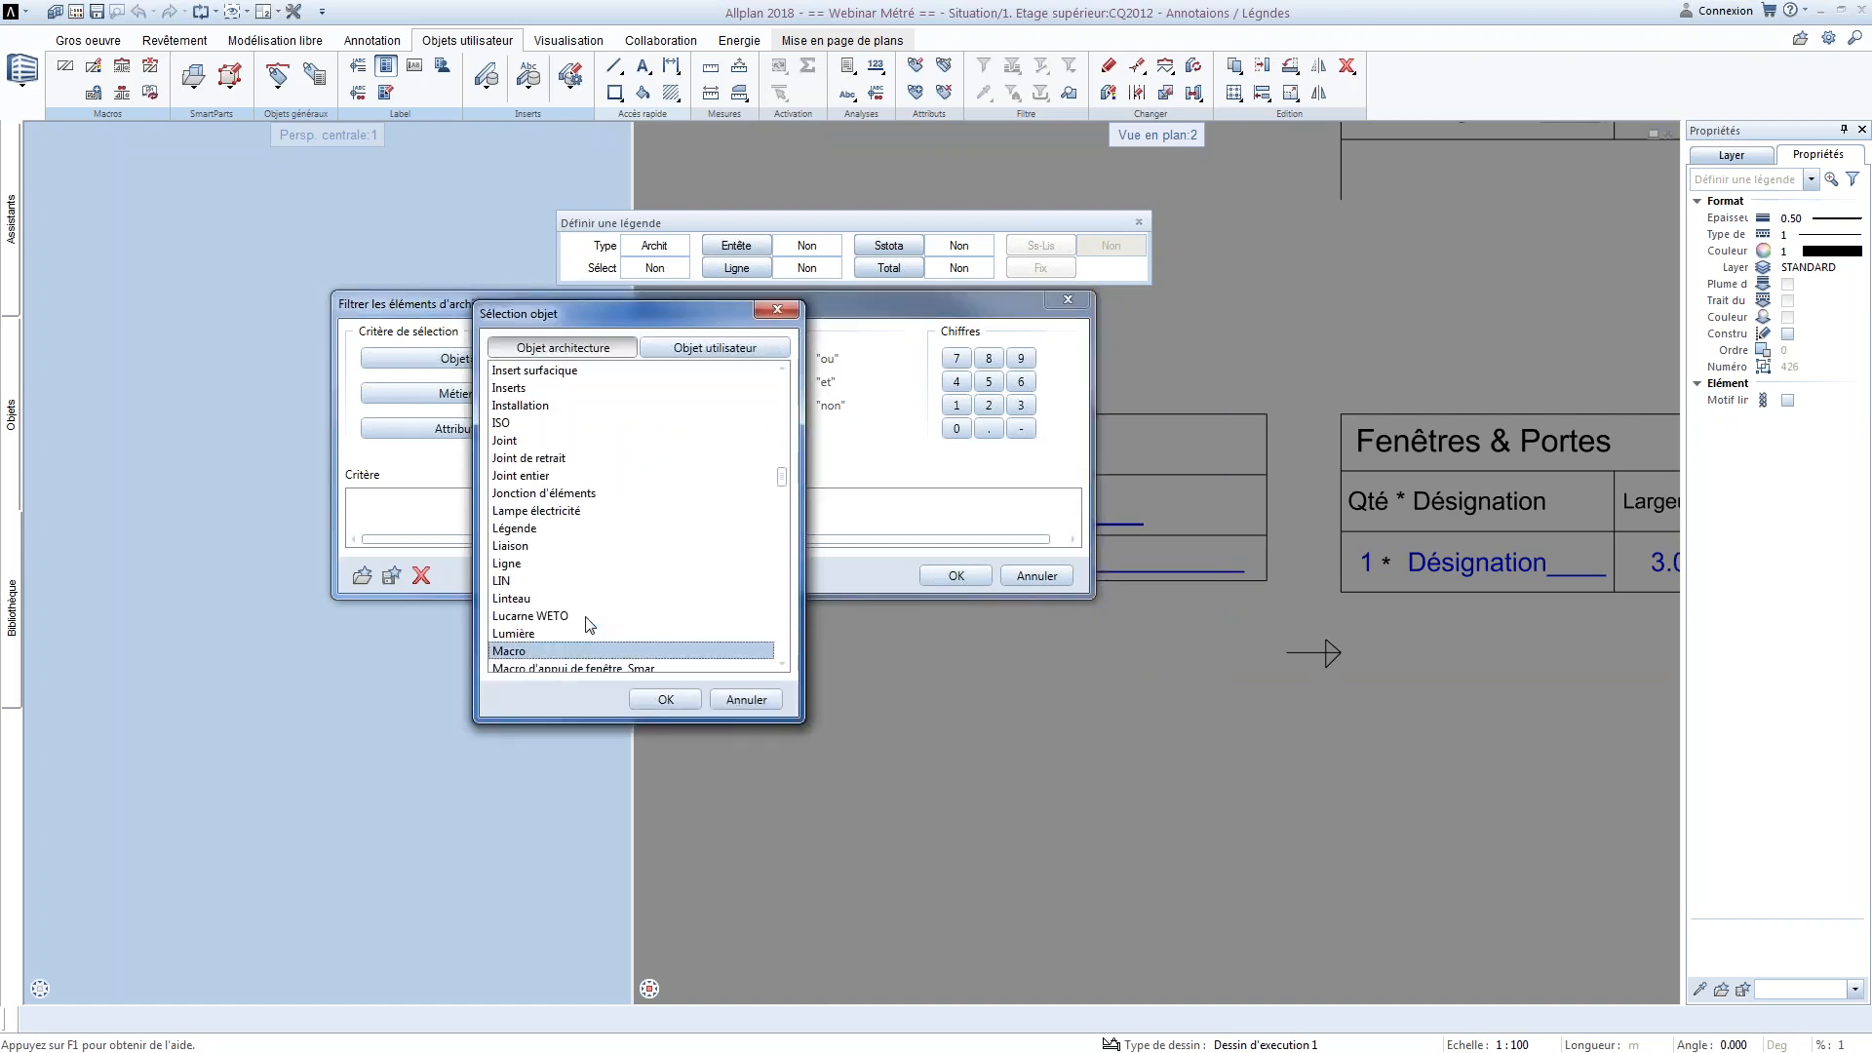
key("Return")
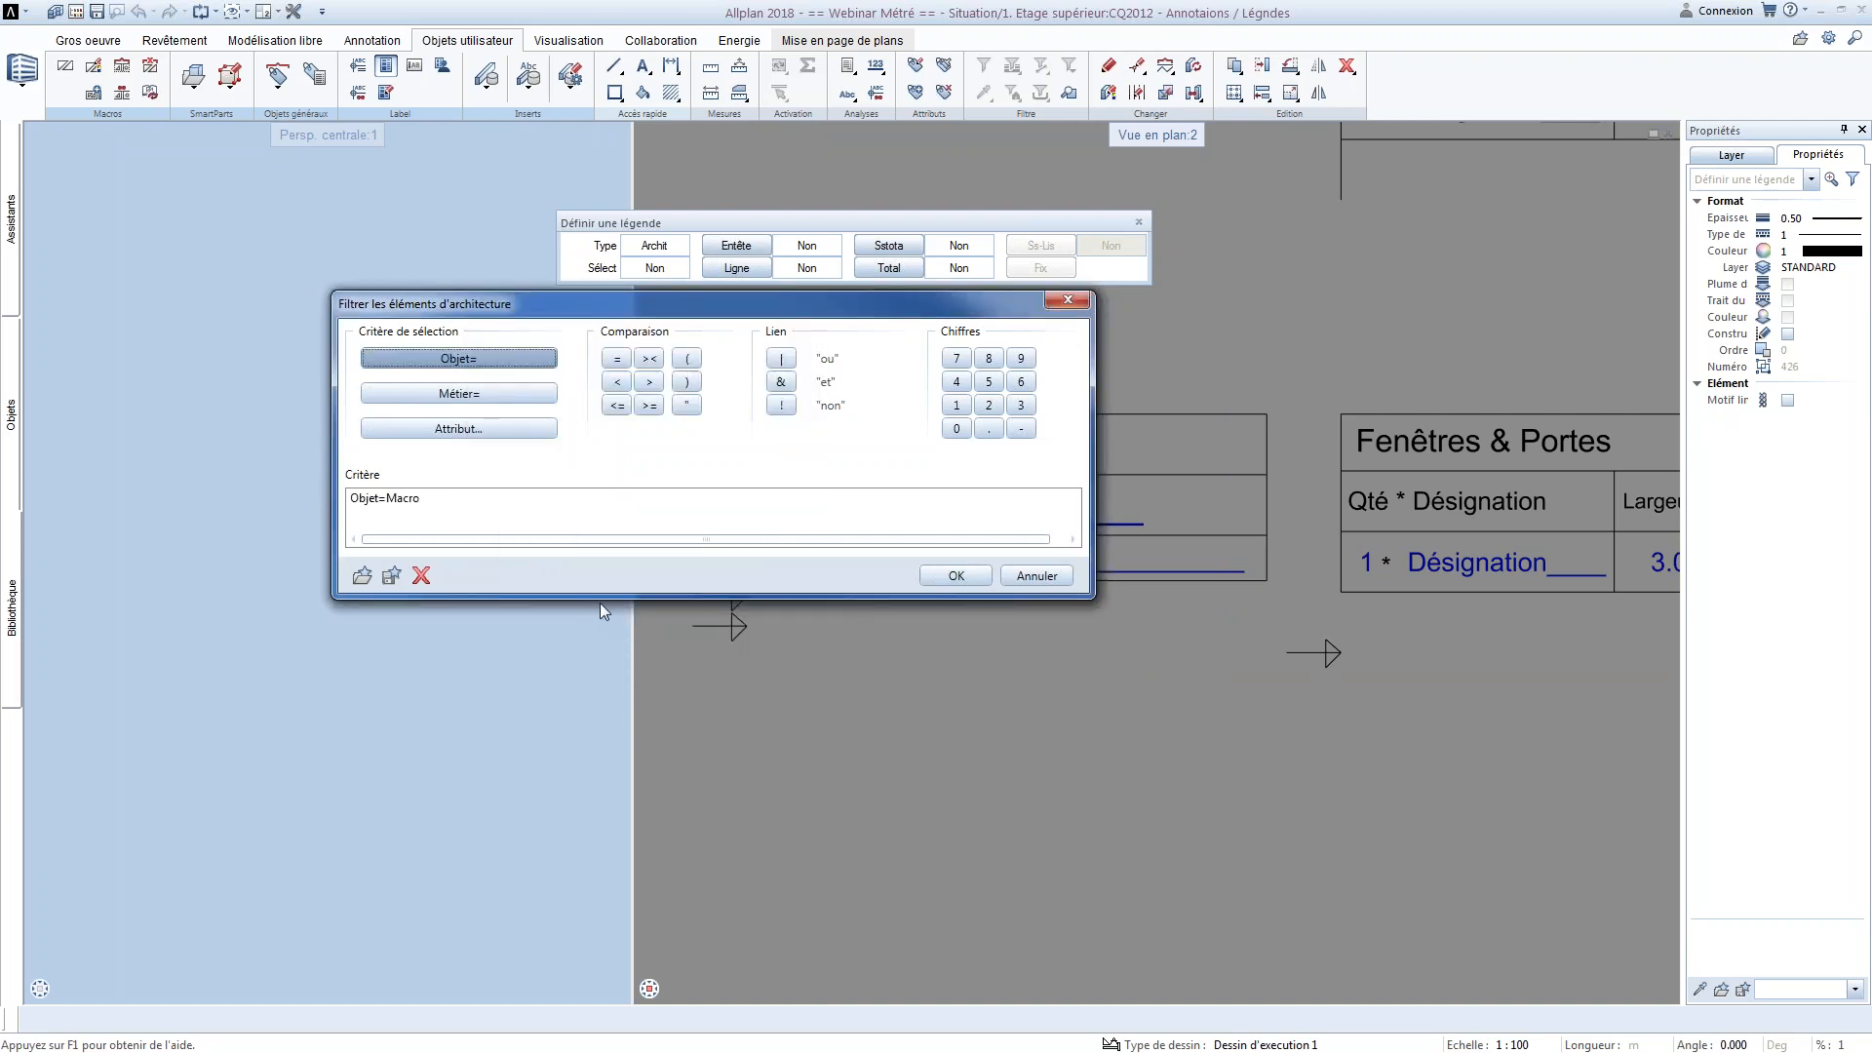
left_click(956, 576)
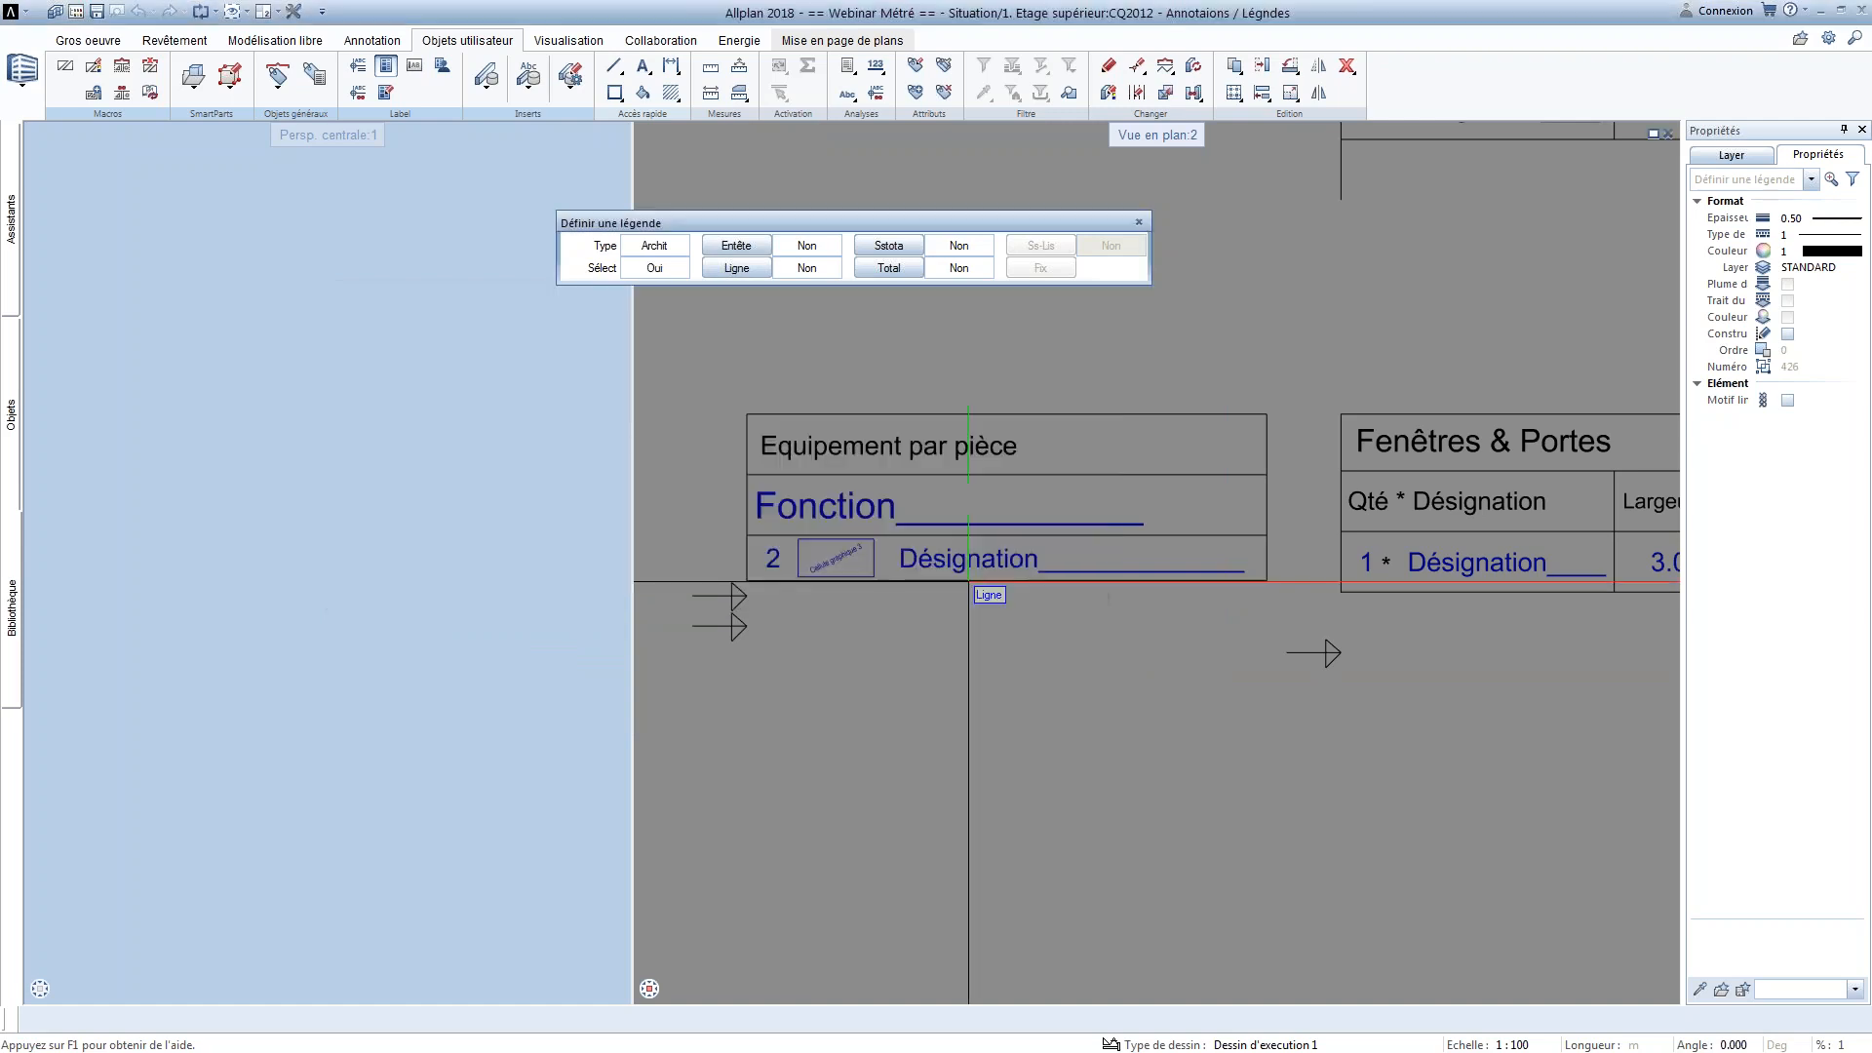
Define an empty header for the Macro legend and use the Désignation row with its graphic cell as its line, with 5 mm line spacing
right_click(1054, 539)
left_click(1058, 537)
right_click(853, 655)
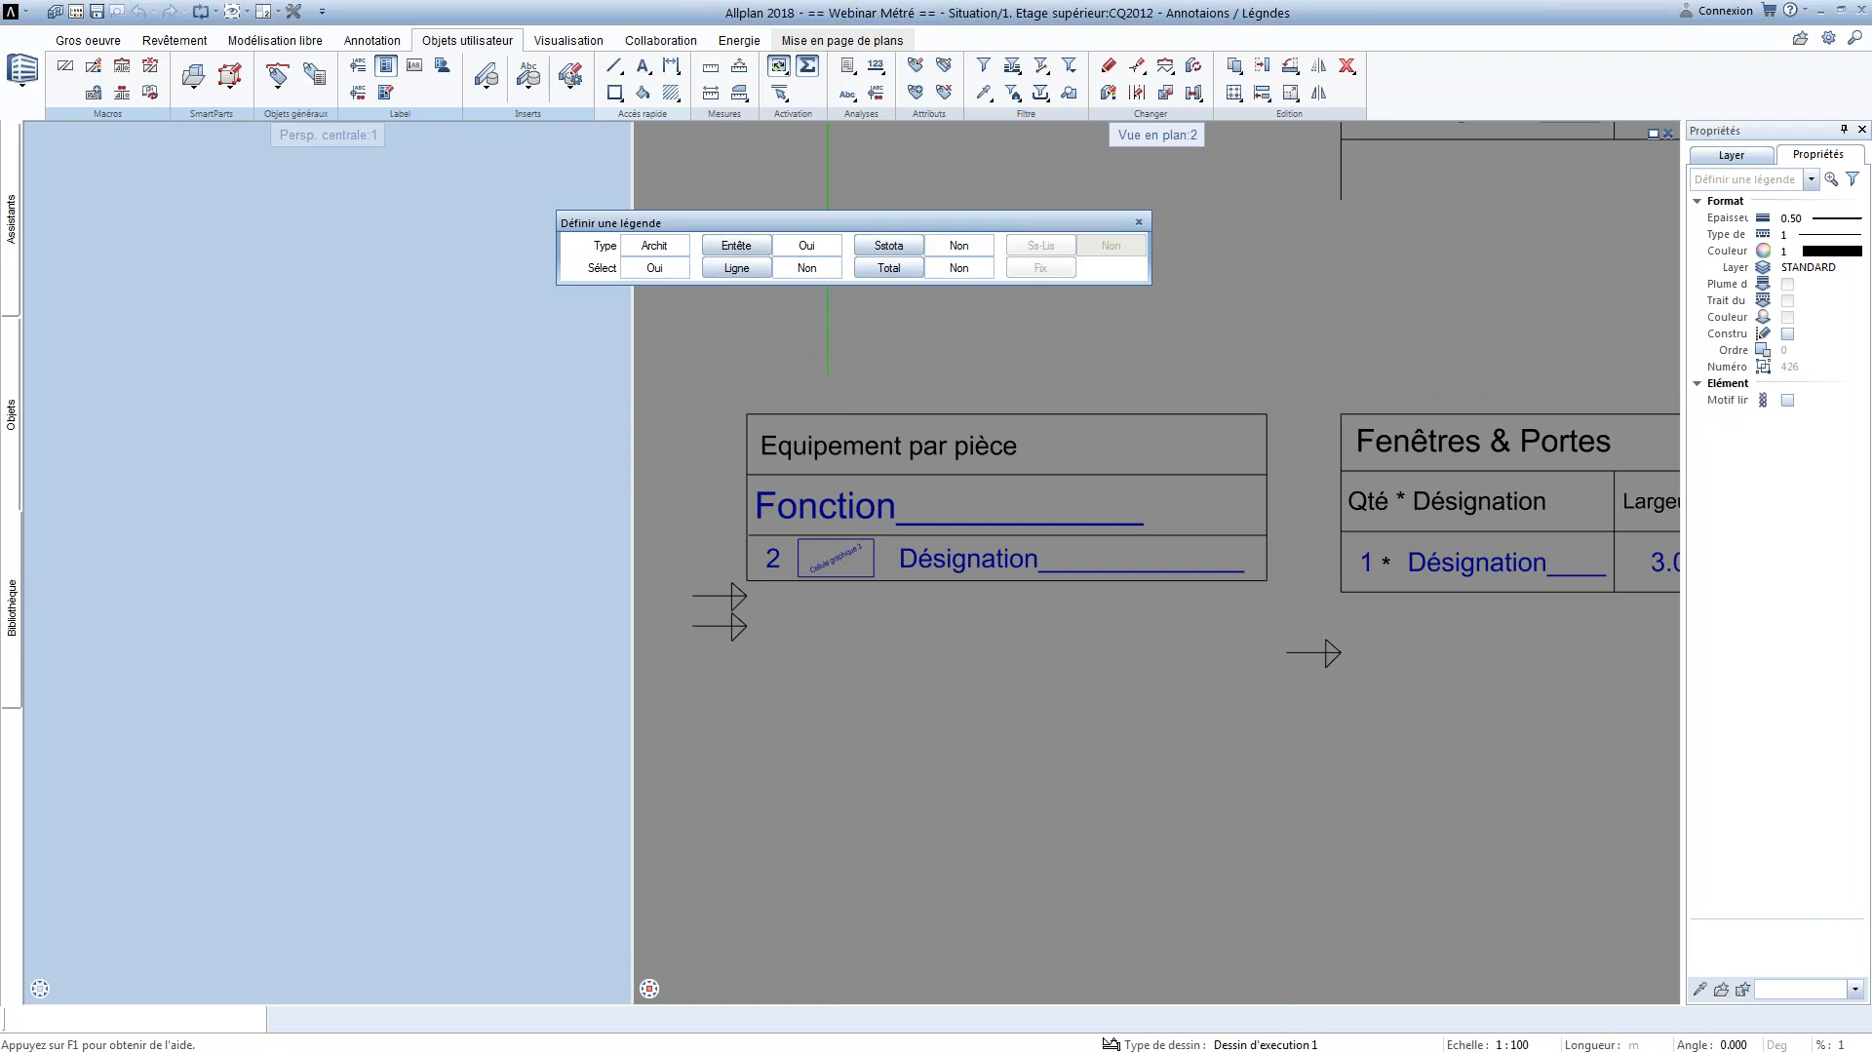
left_click(757, 272)
right_click(1276, 565)
left_click_drag(1275, 571, 722, 539)
right_click(720, 538)
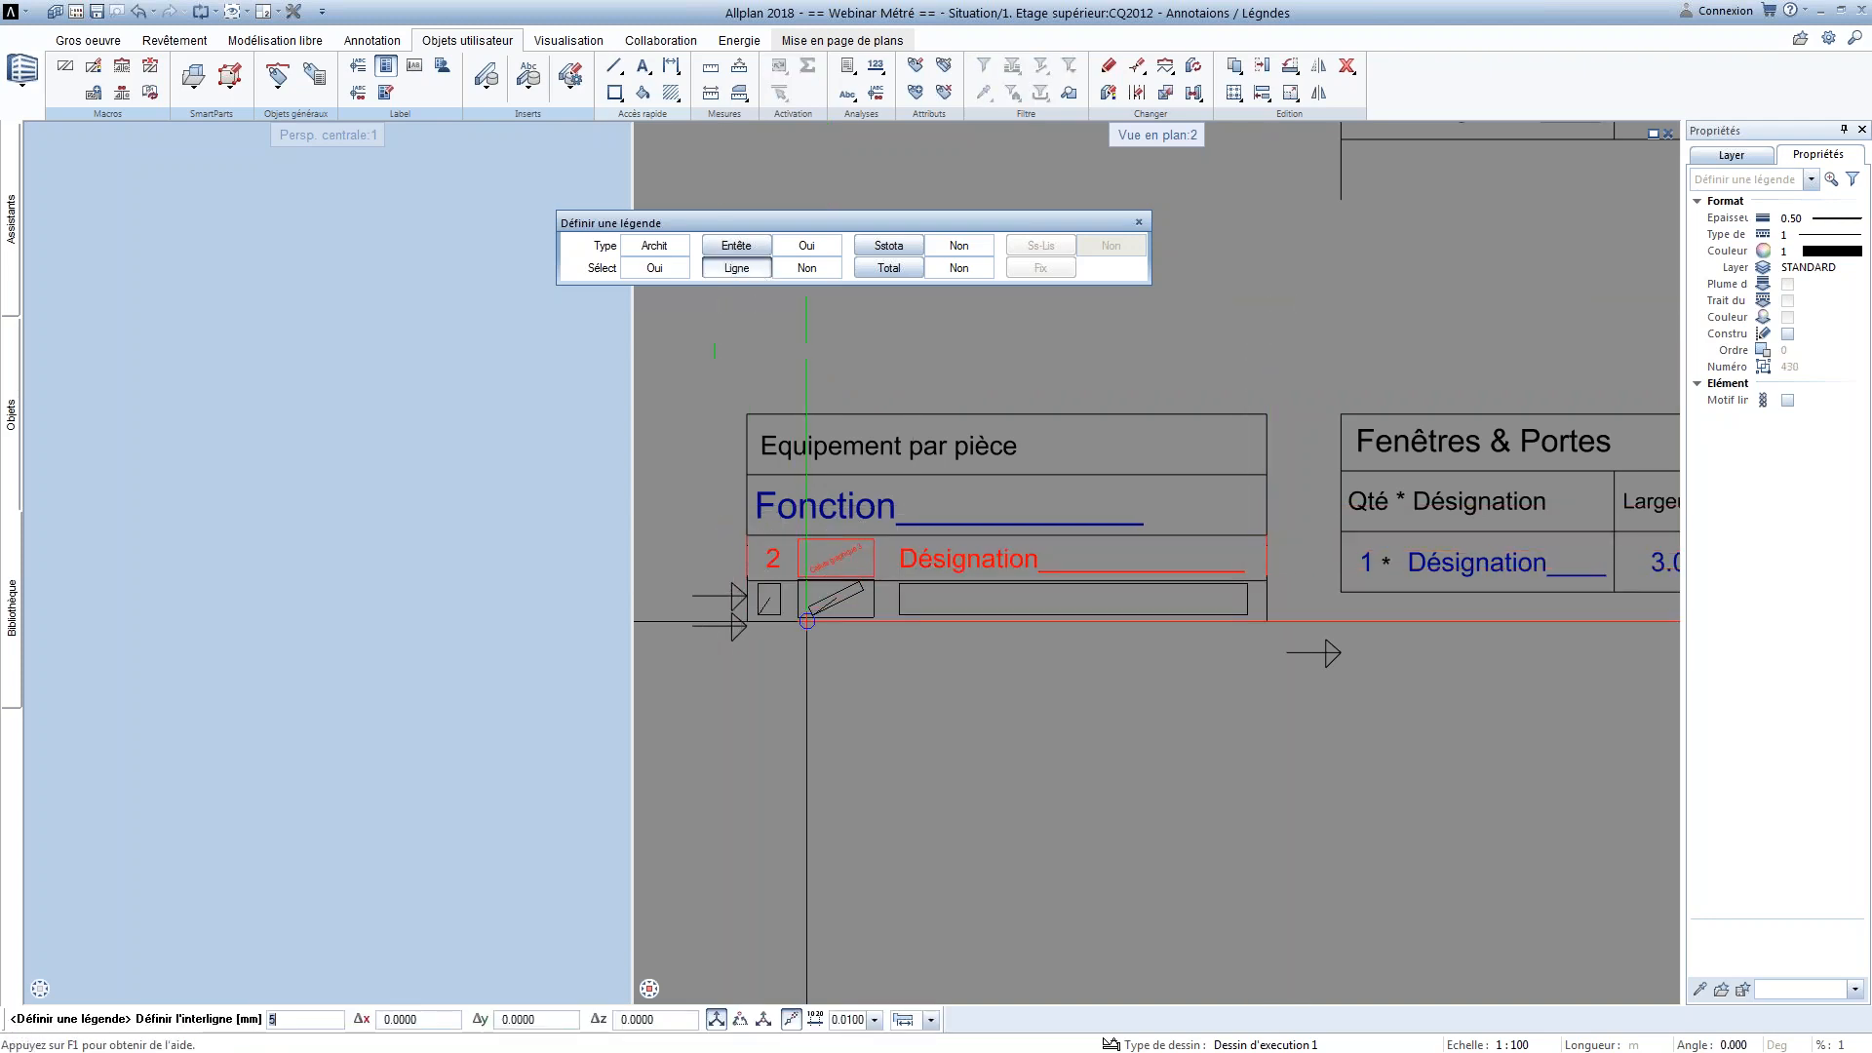
key("Return")
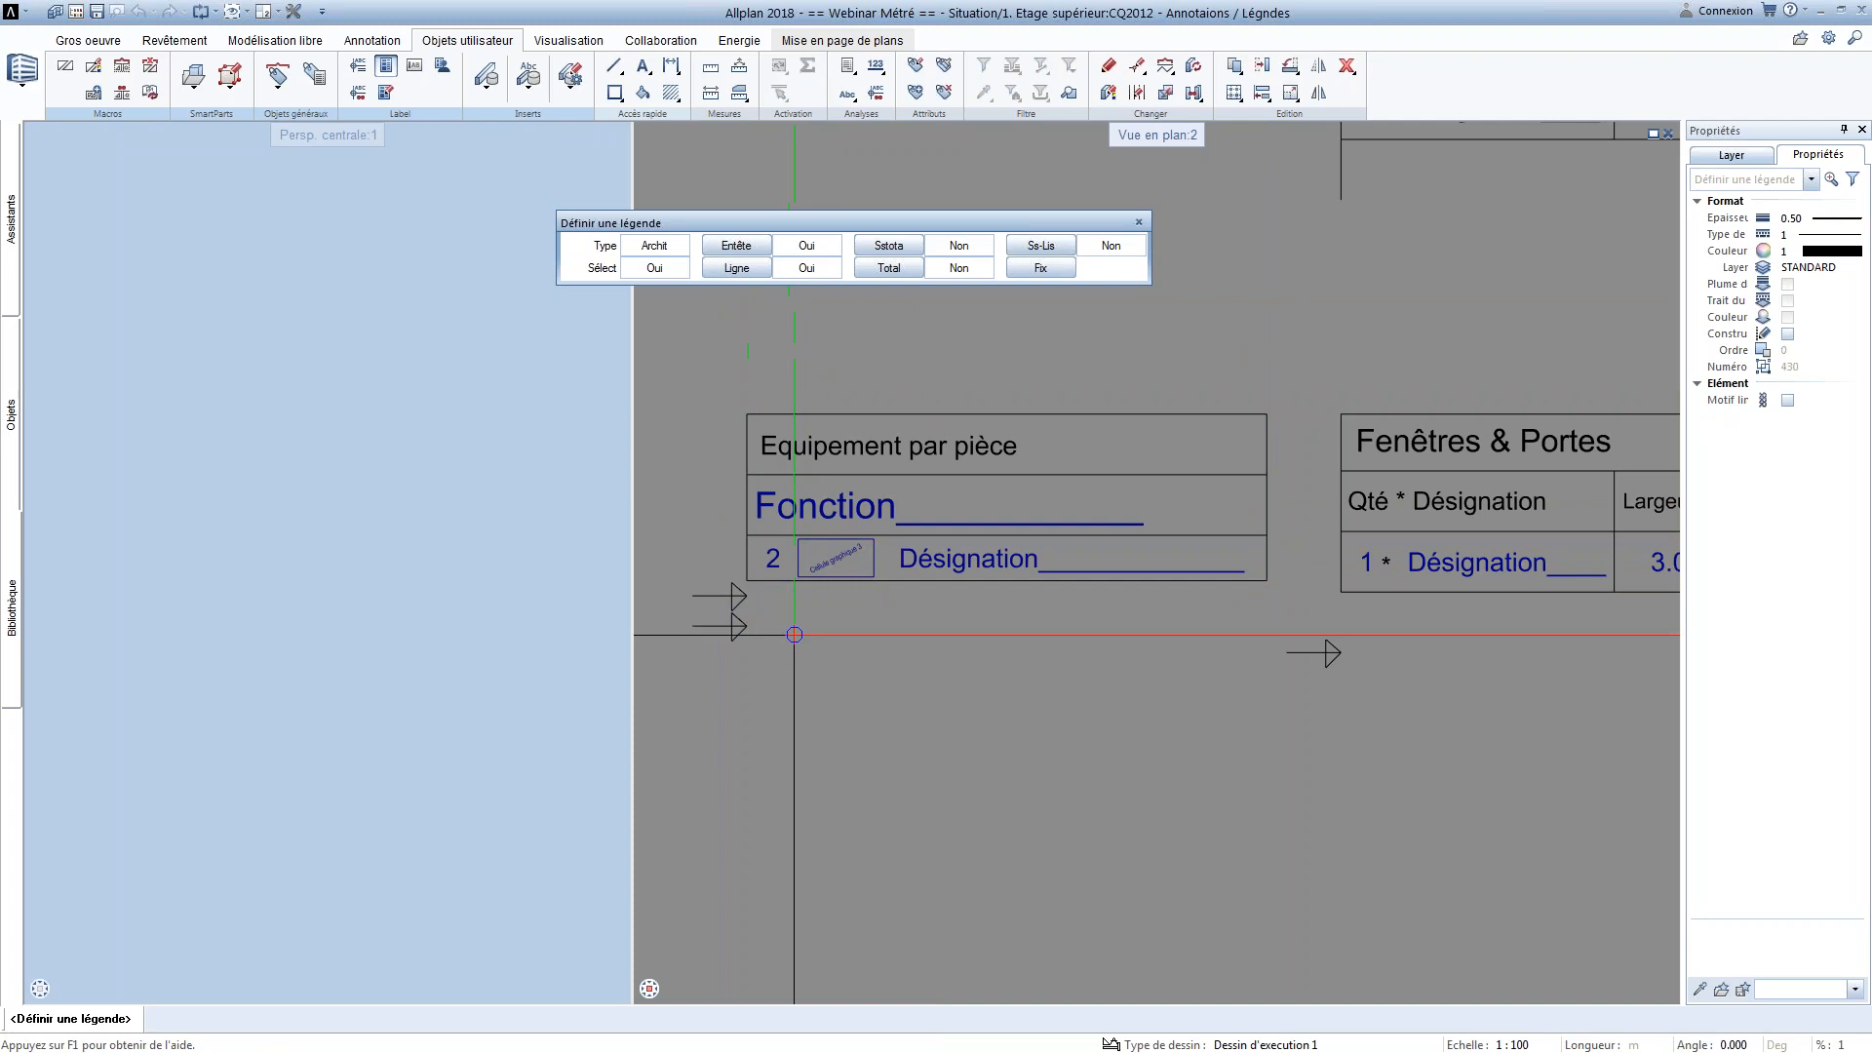
Define the Macro legend's total and save the definition as SS-liste 2 in entry 10 of office file 3 WEBINAIRE
left_click(888, 269)
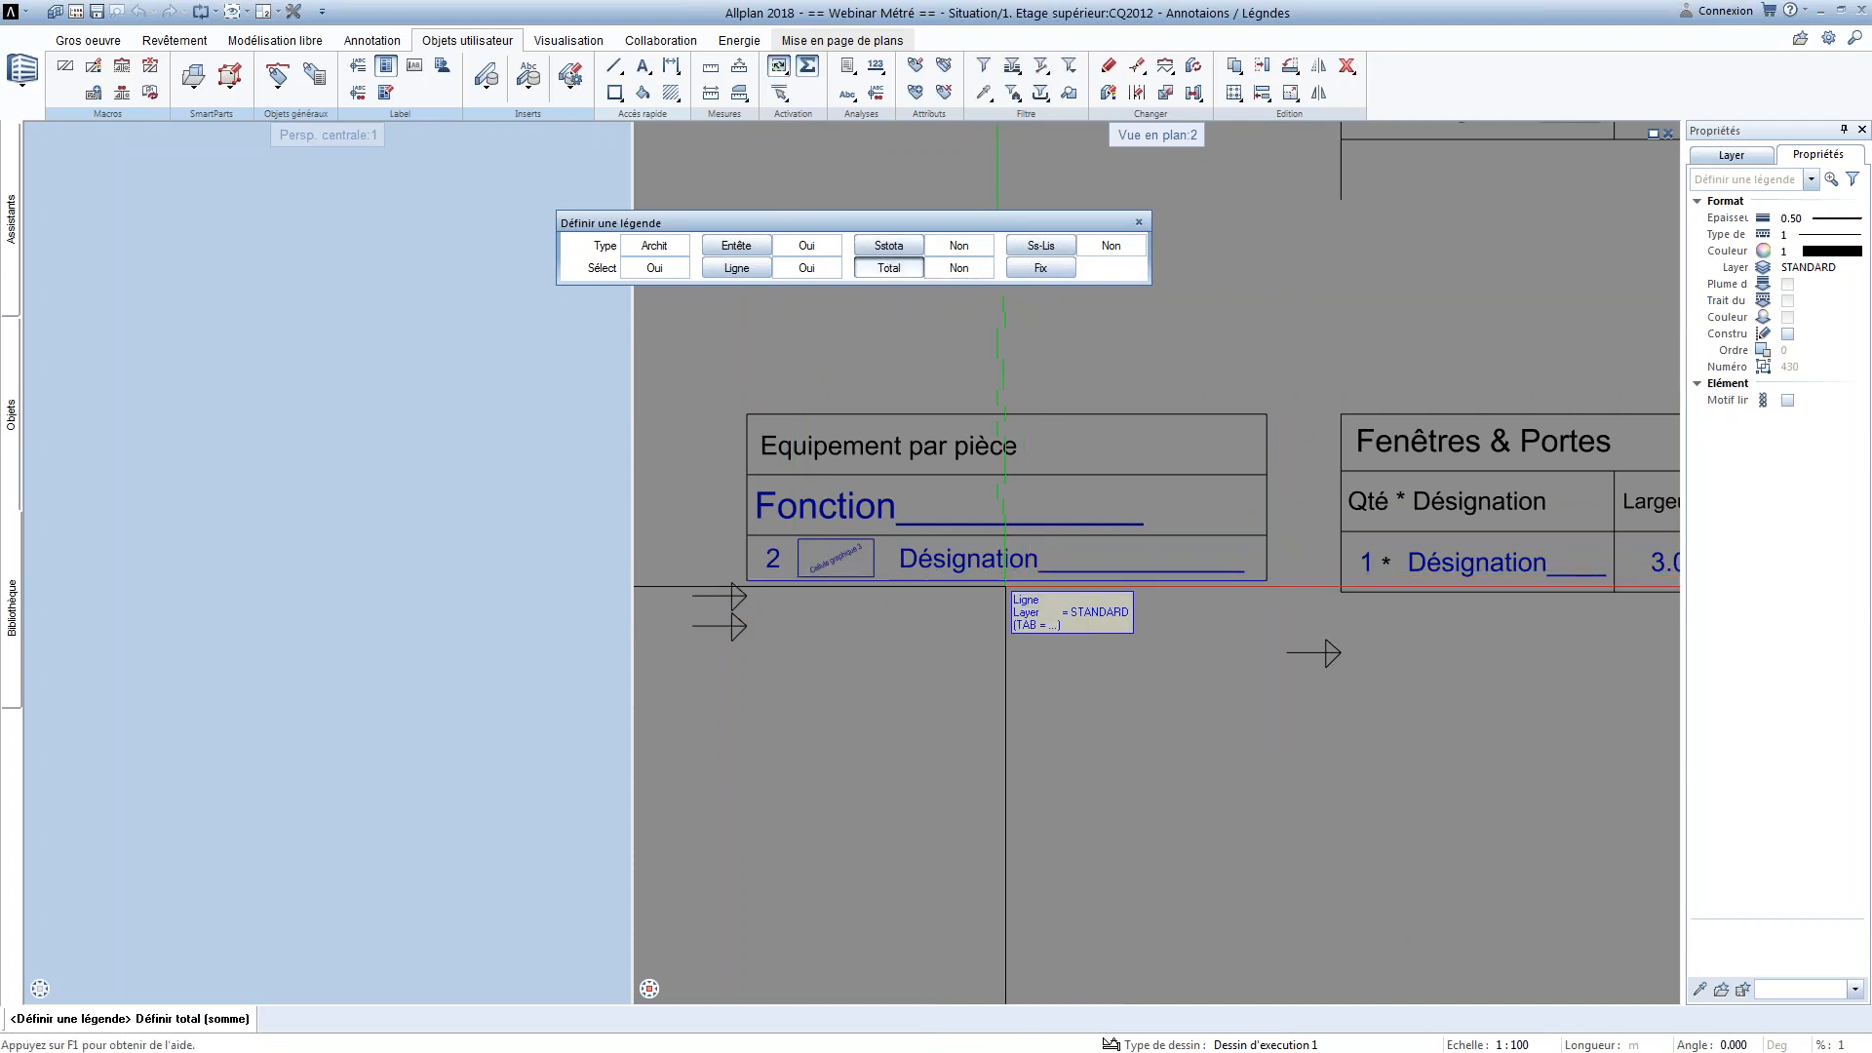
left_click(1042, 397)
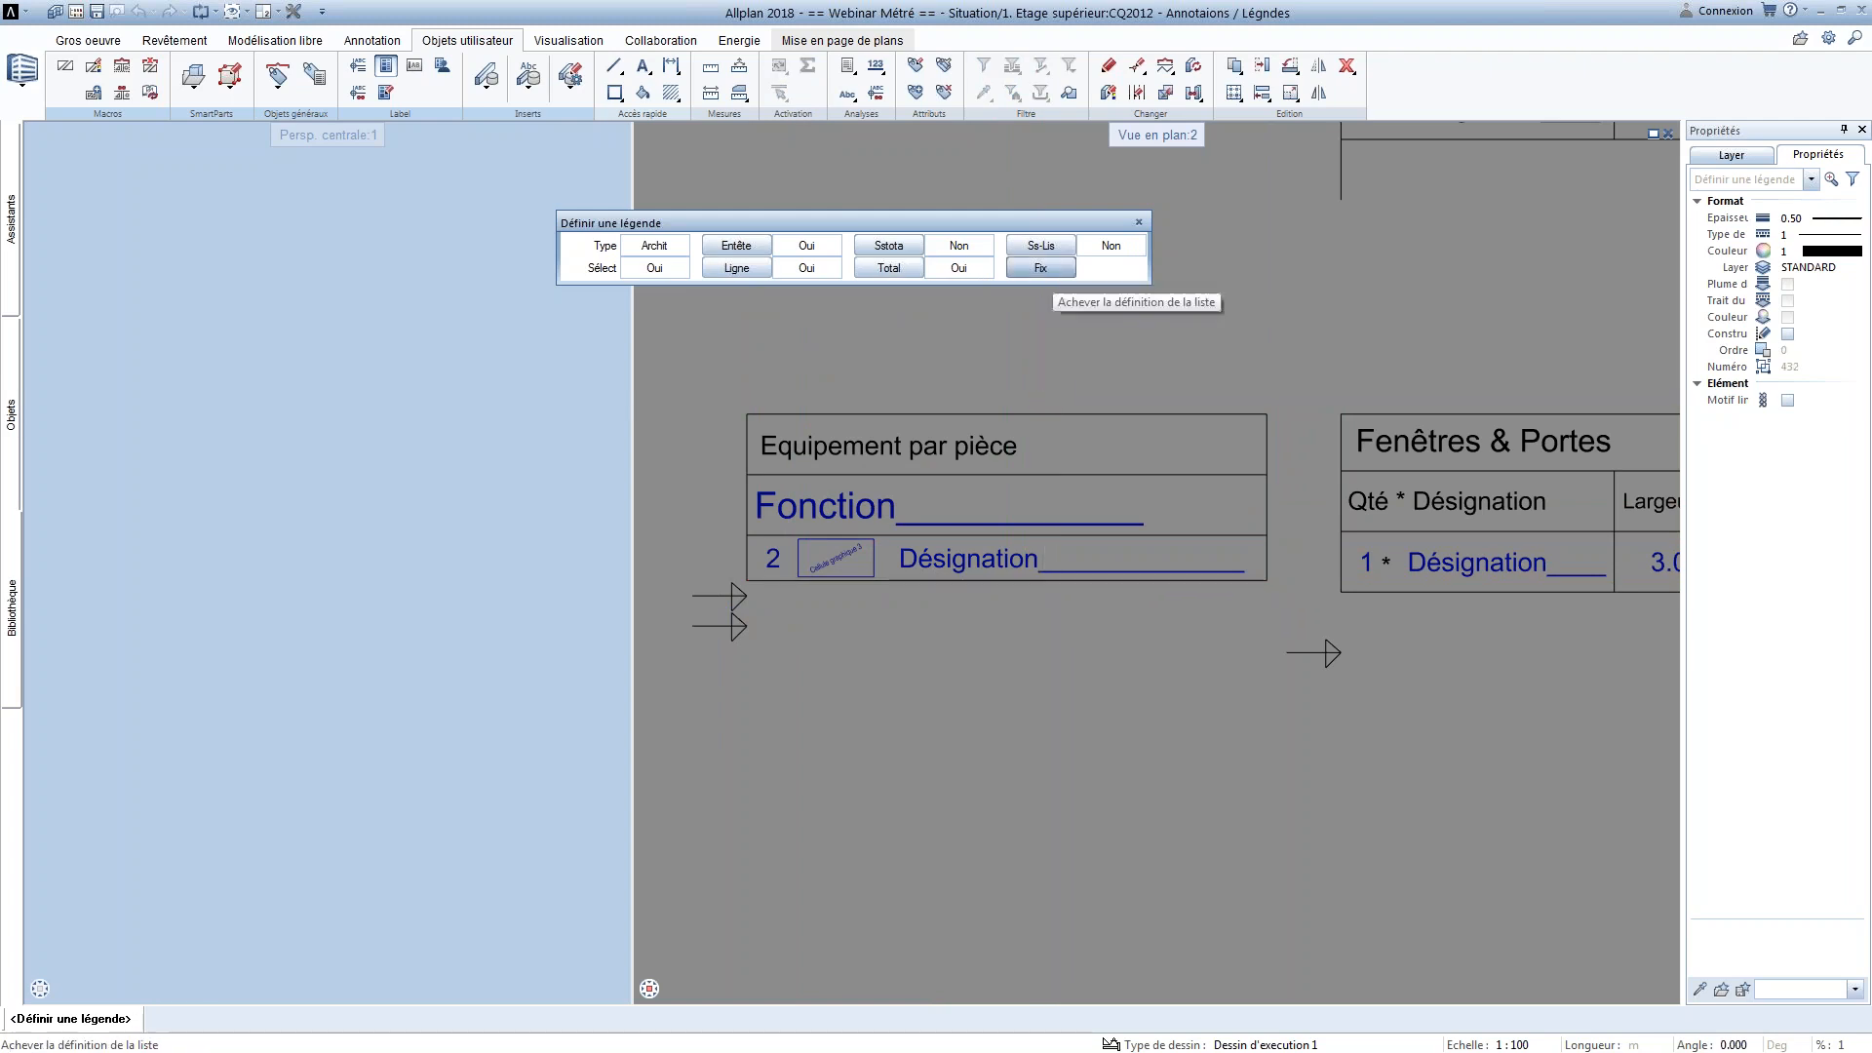
left_click(1043, 269)
double_click(551, 360)
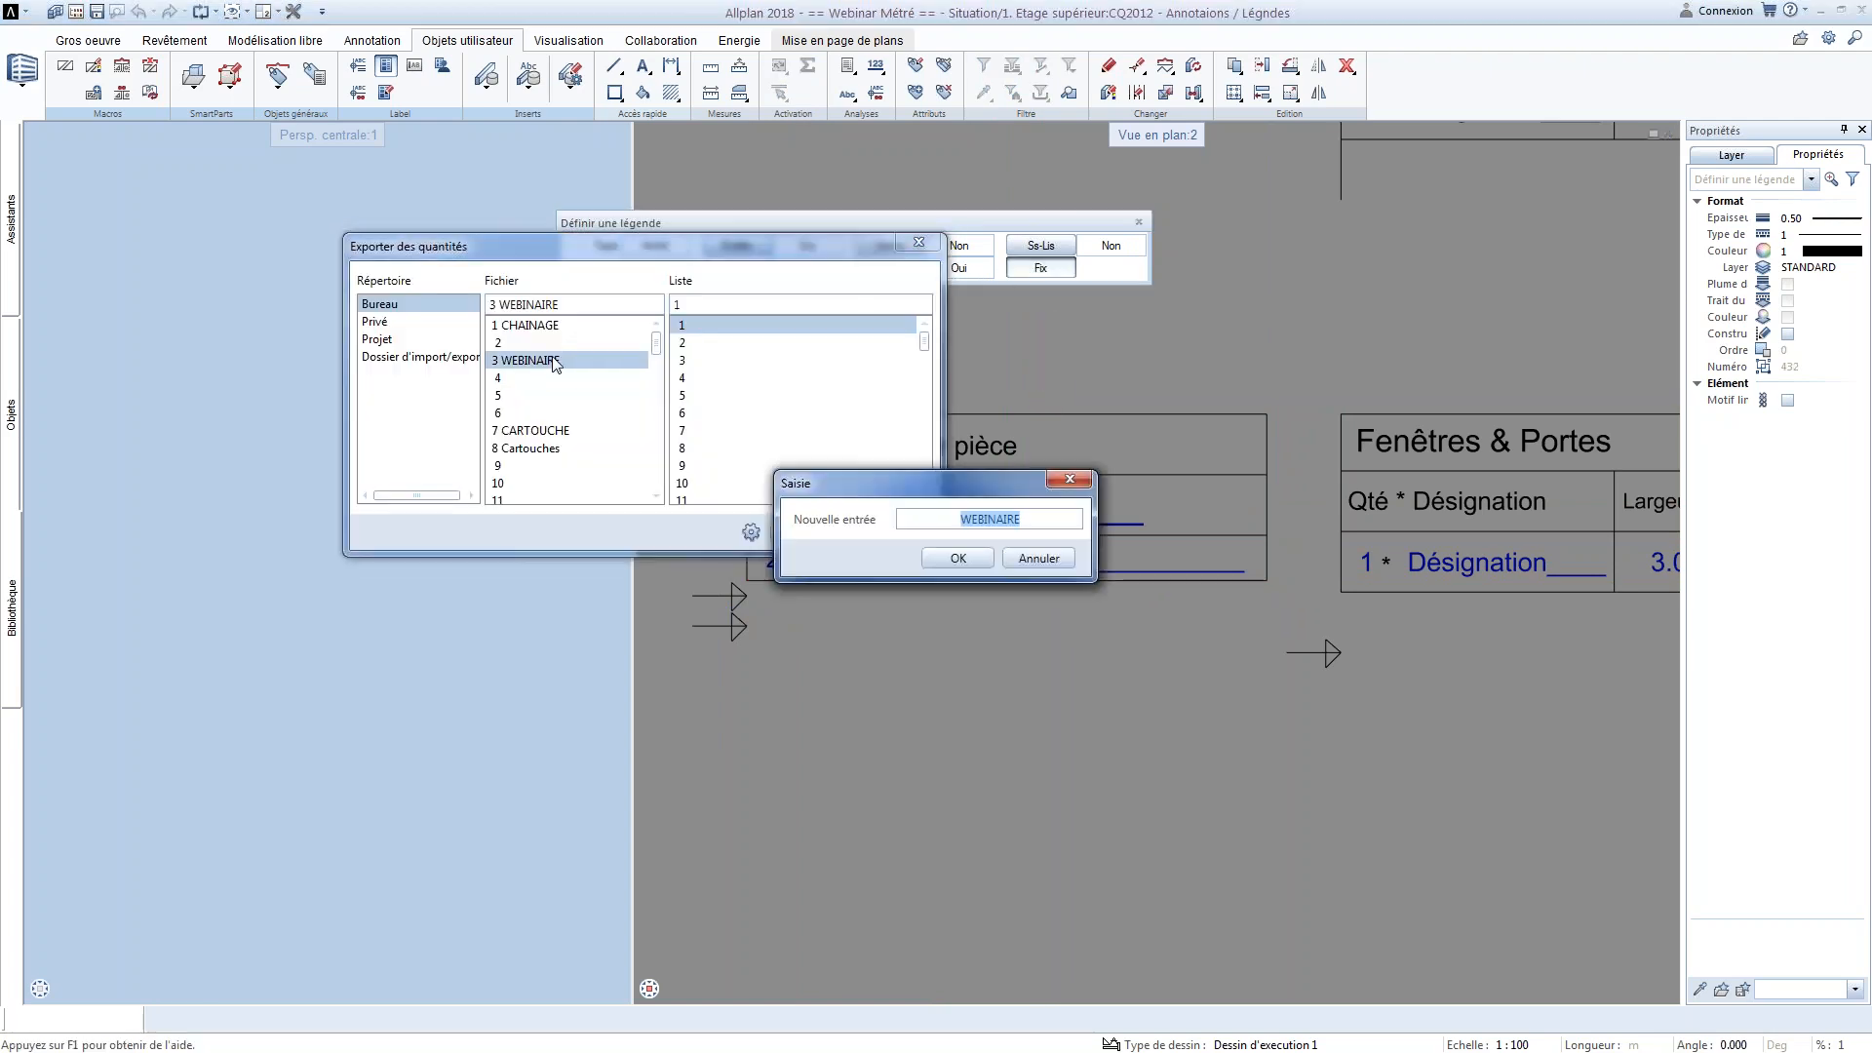
left_click(953, 560)
double_click(718, 481)
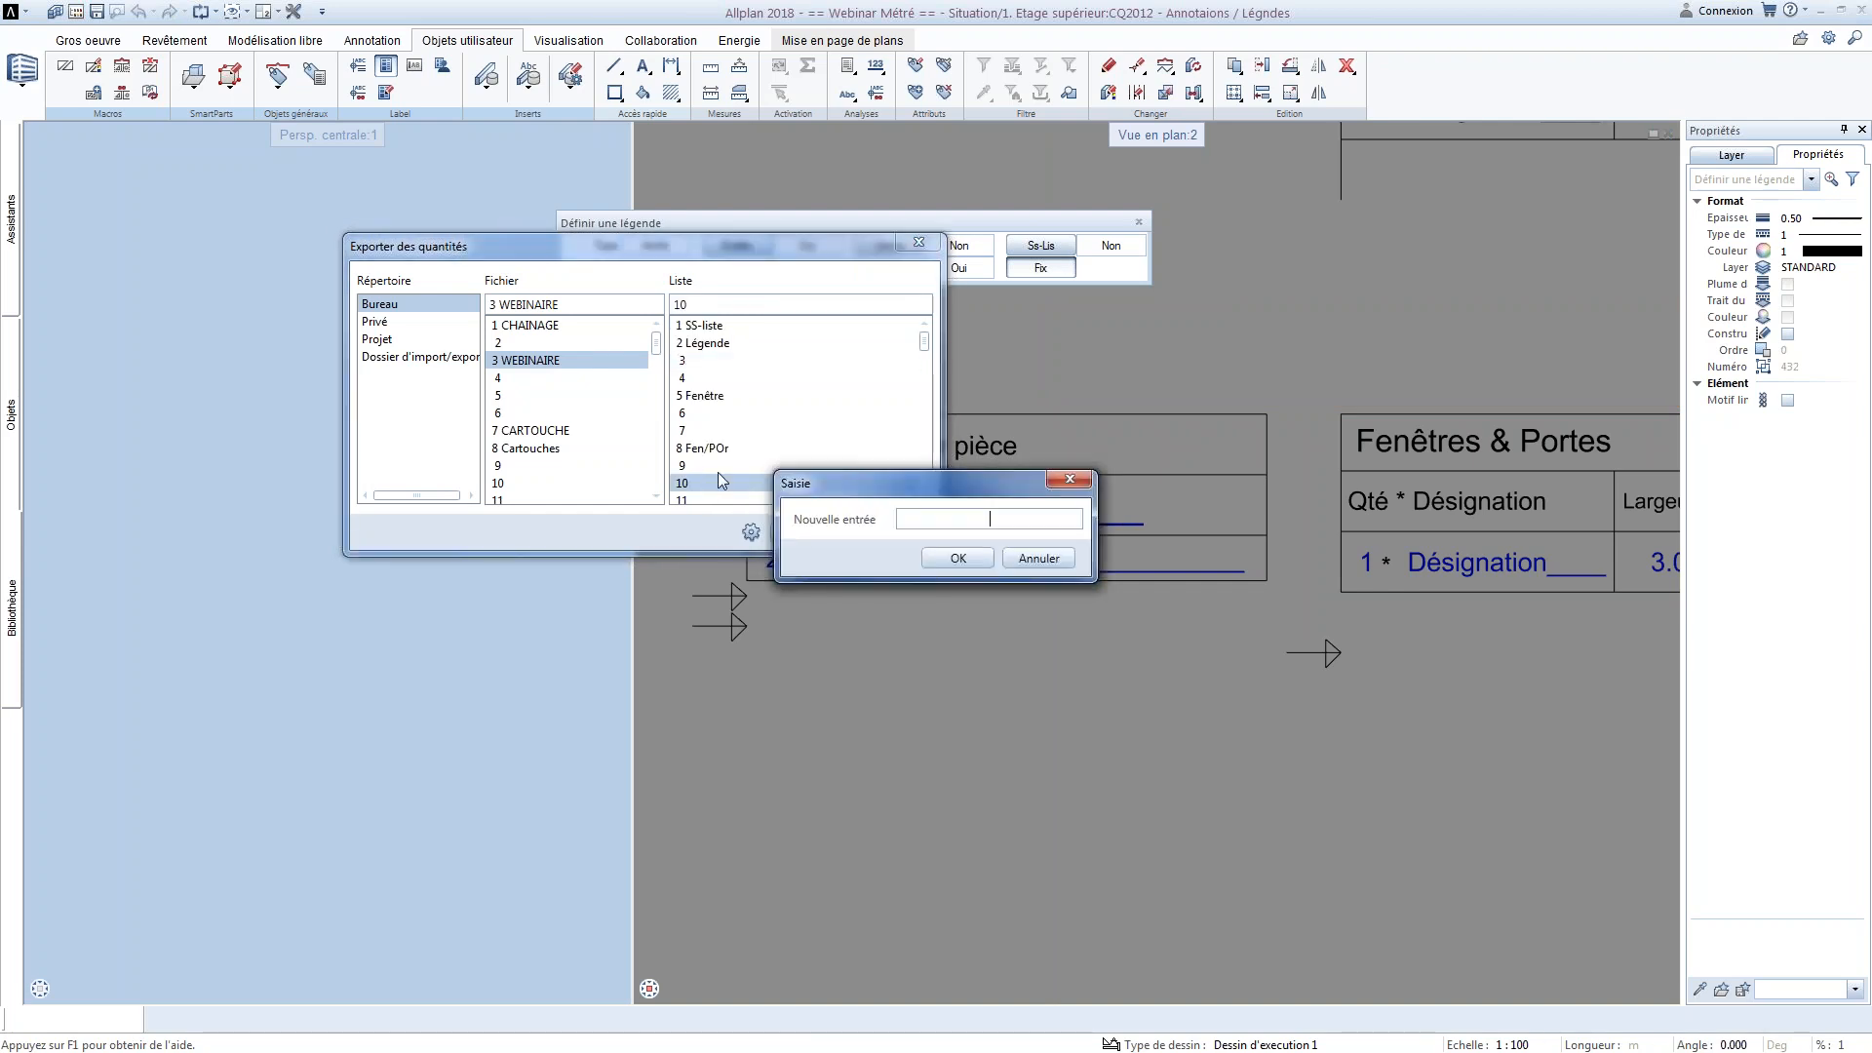
type("SS-liste 2")
left_click(956, 566)
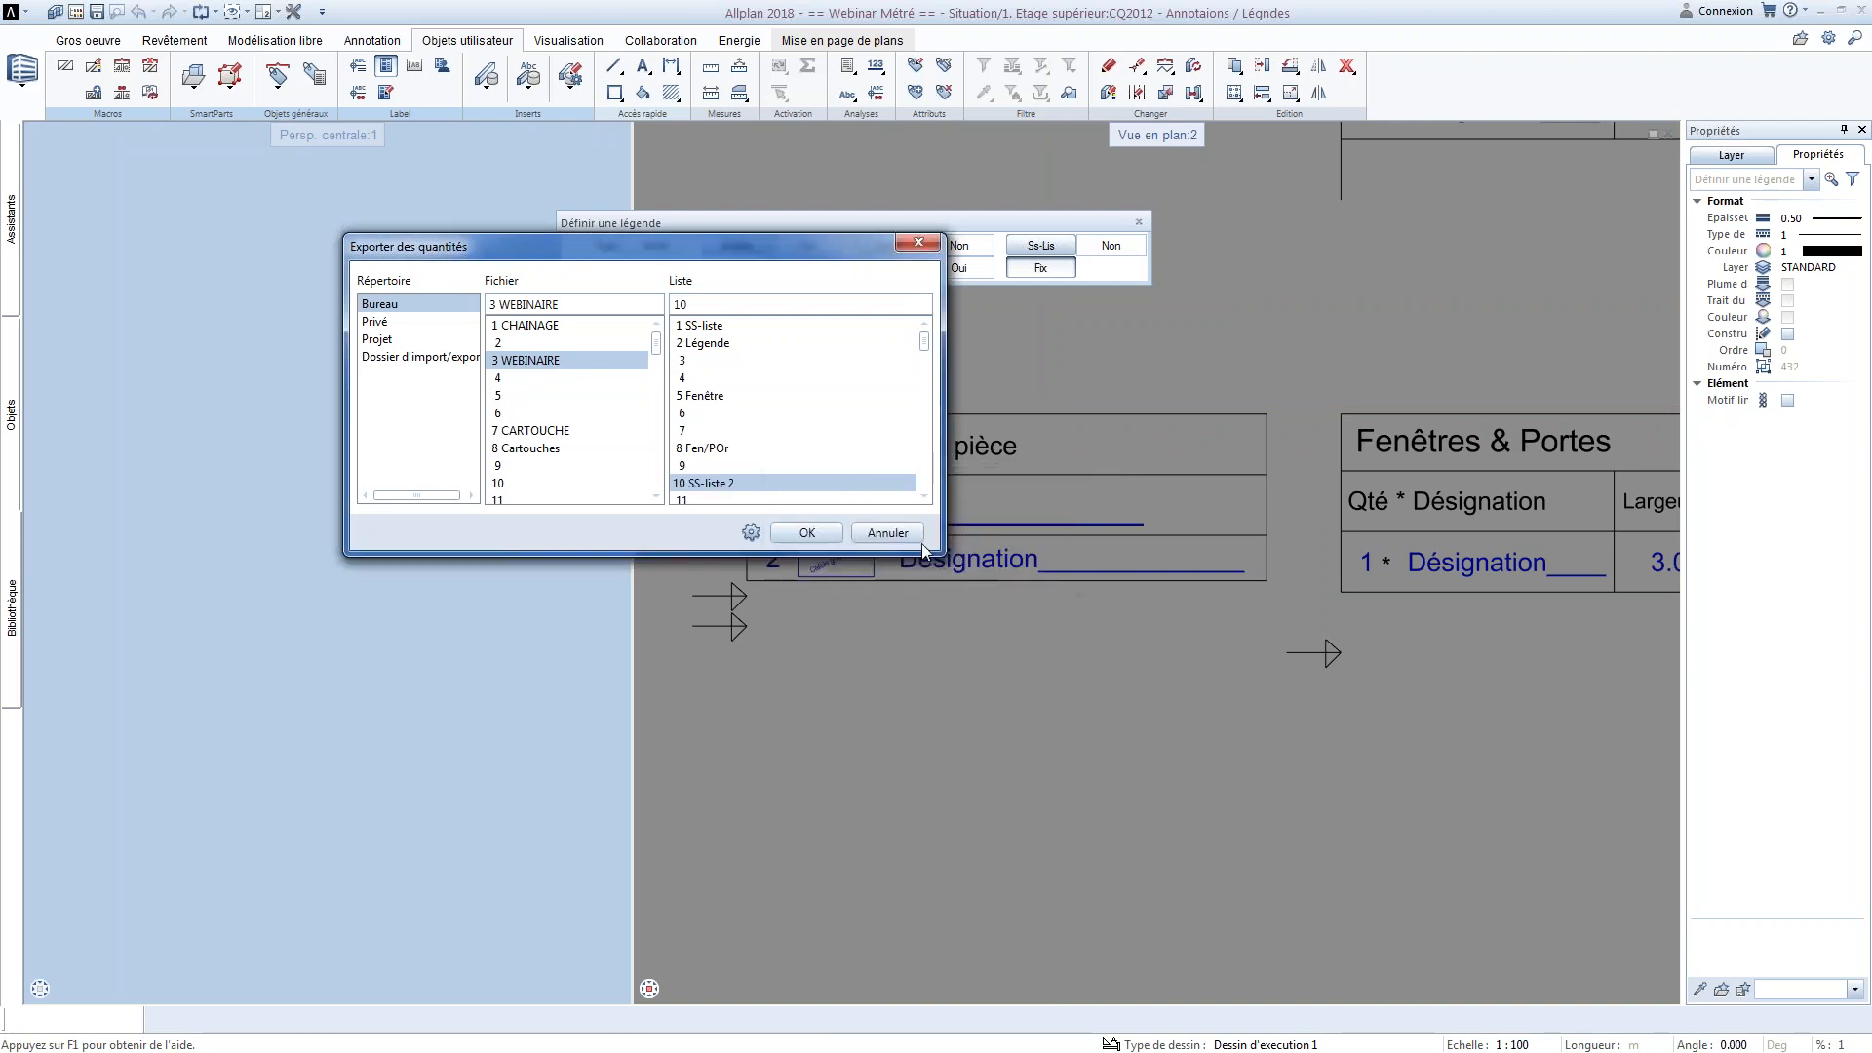
left_click(807, 533)
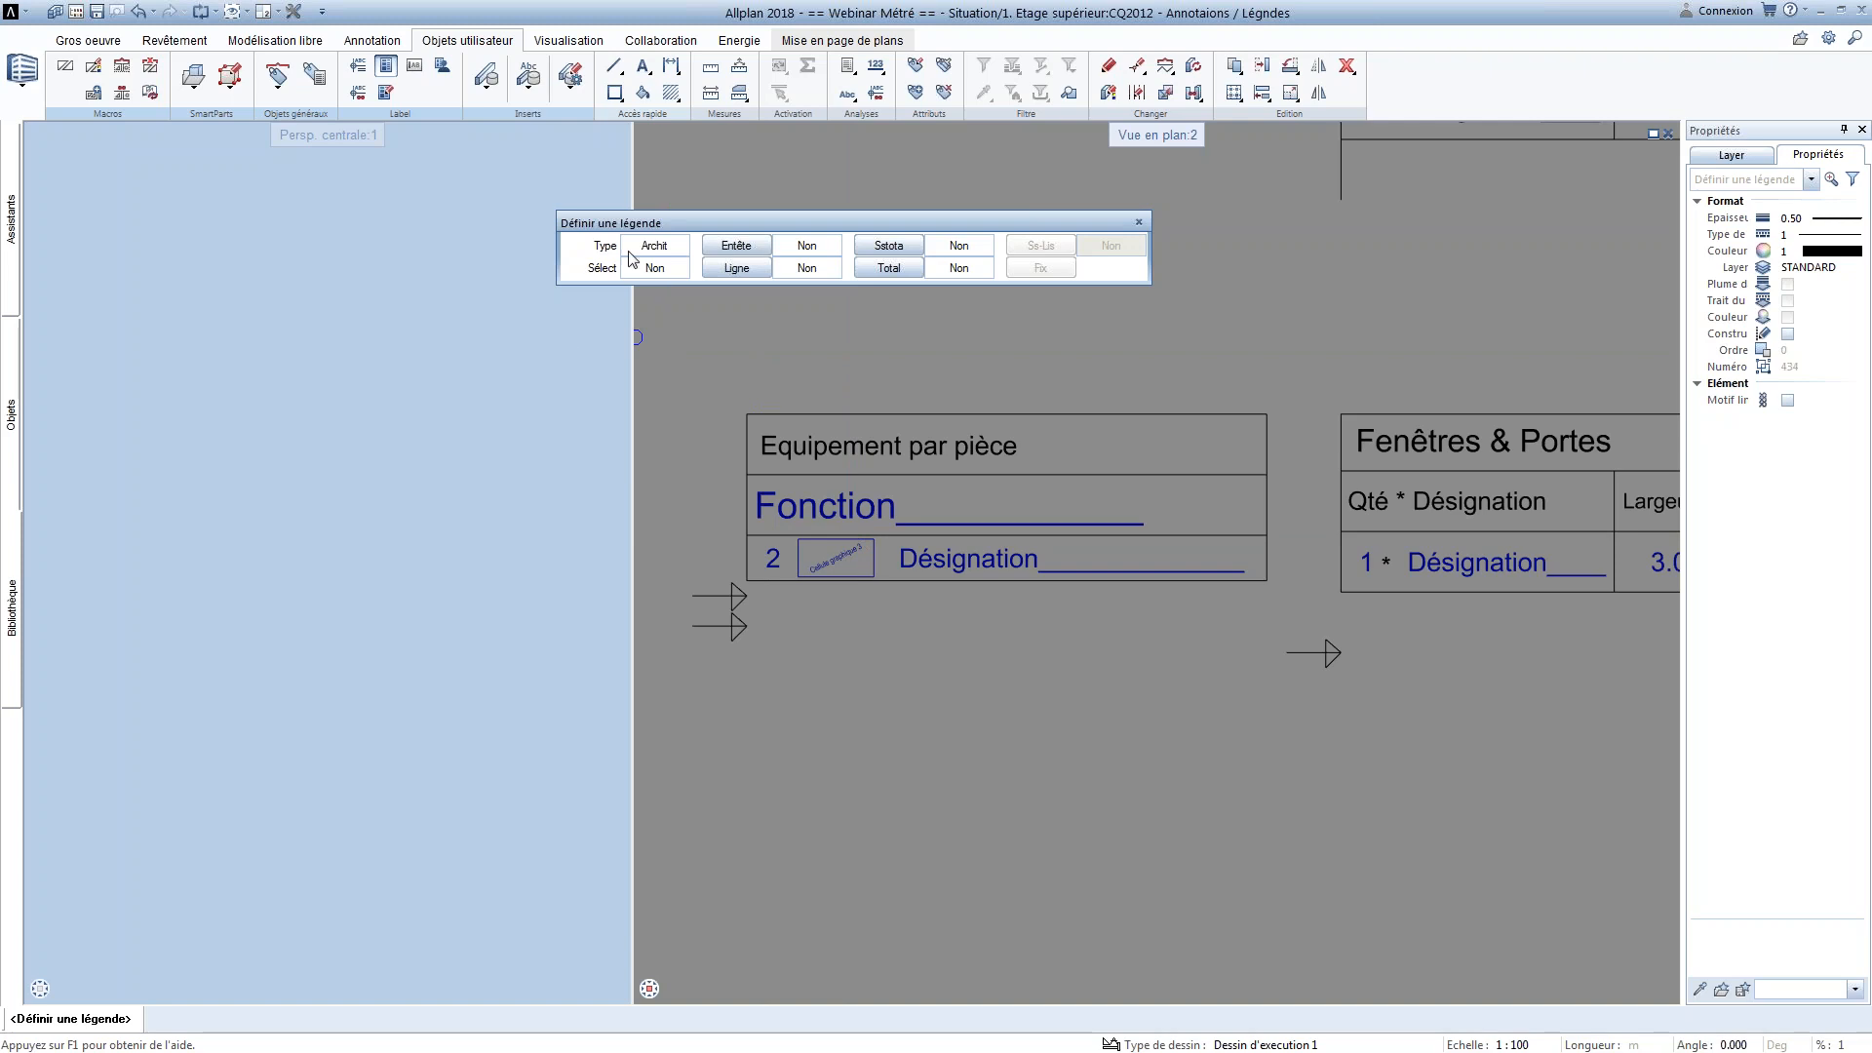
Filter the elements of a new architecture legend definition with the criterion Objet=Pièce
left_click(660, 273)
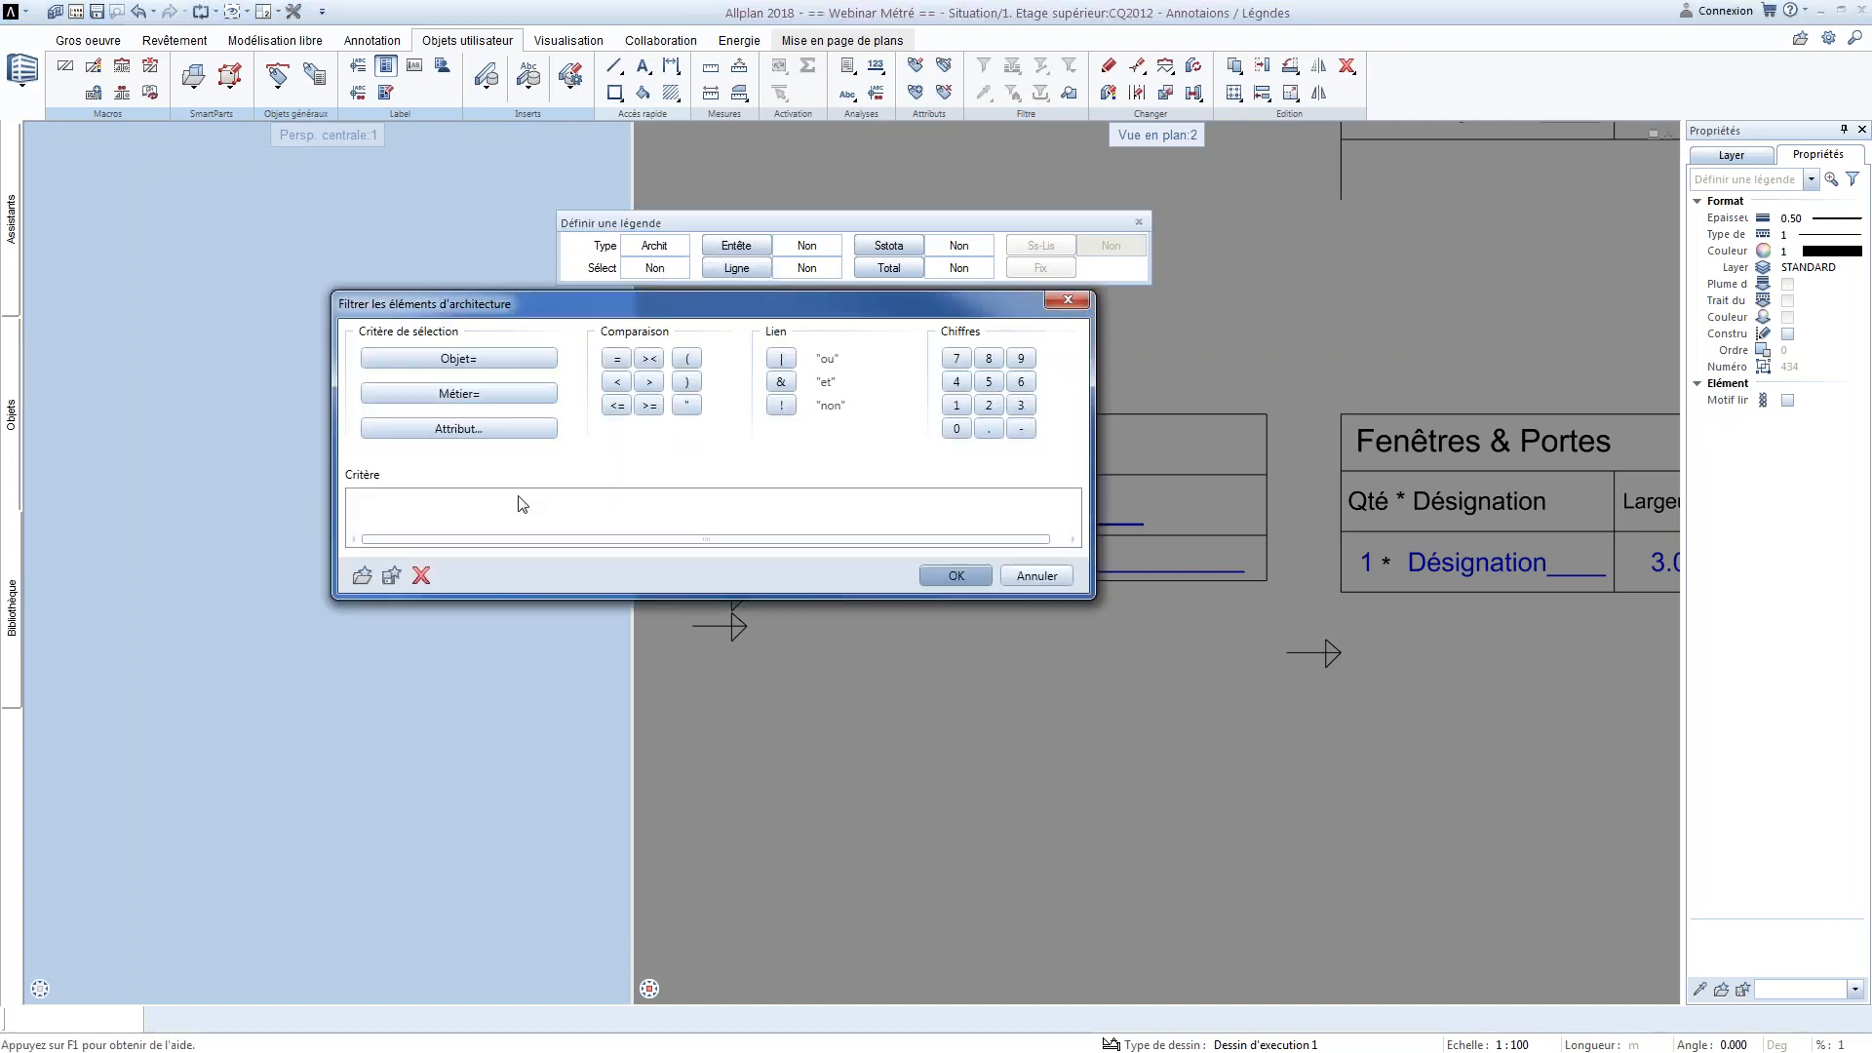
left_click(507, 355)
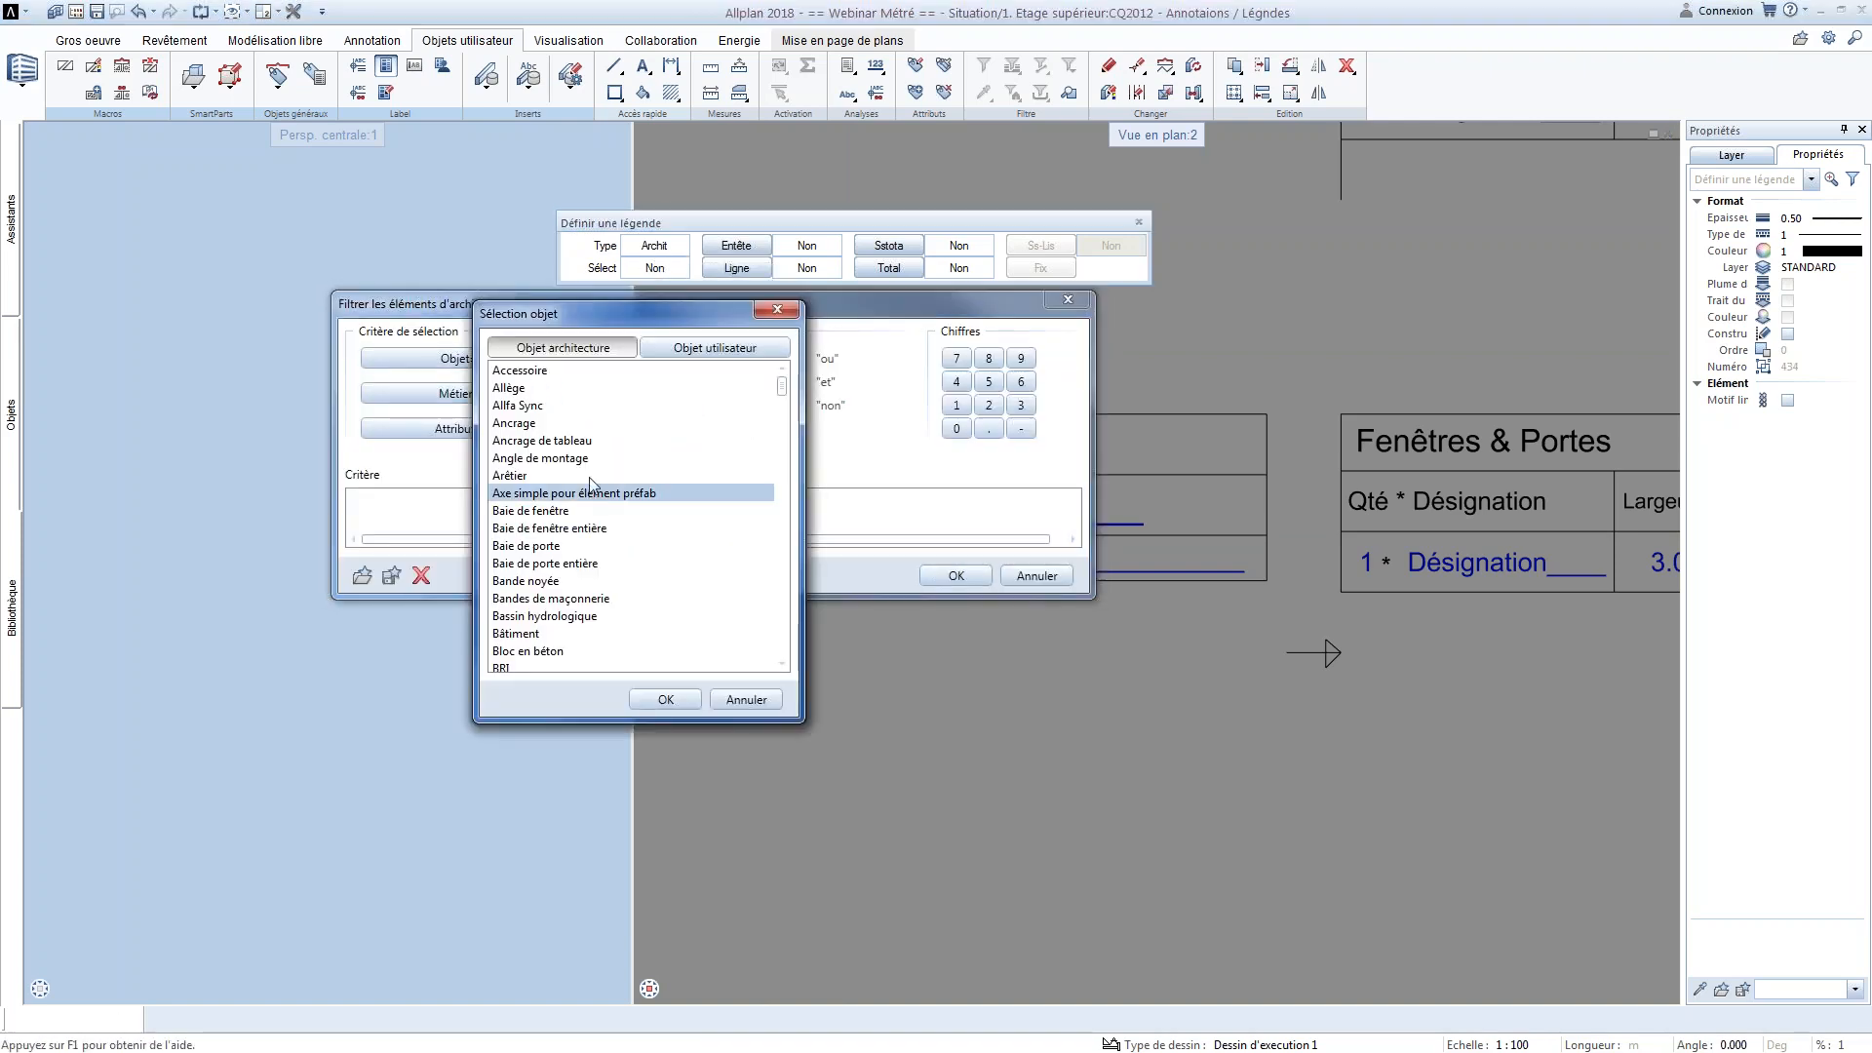
key("p")
key("i")
key("e")
key("s")
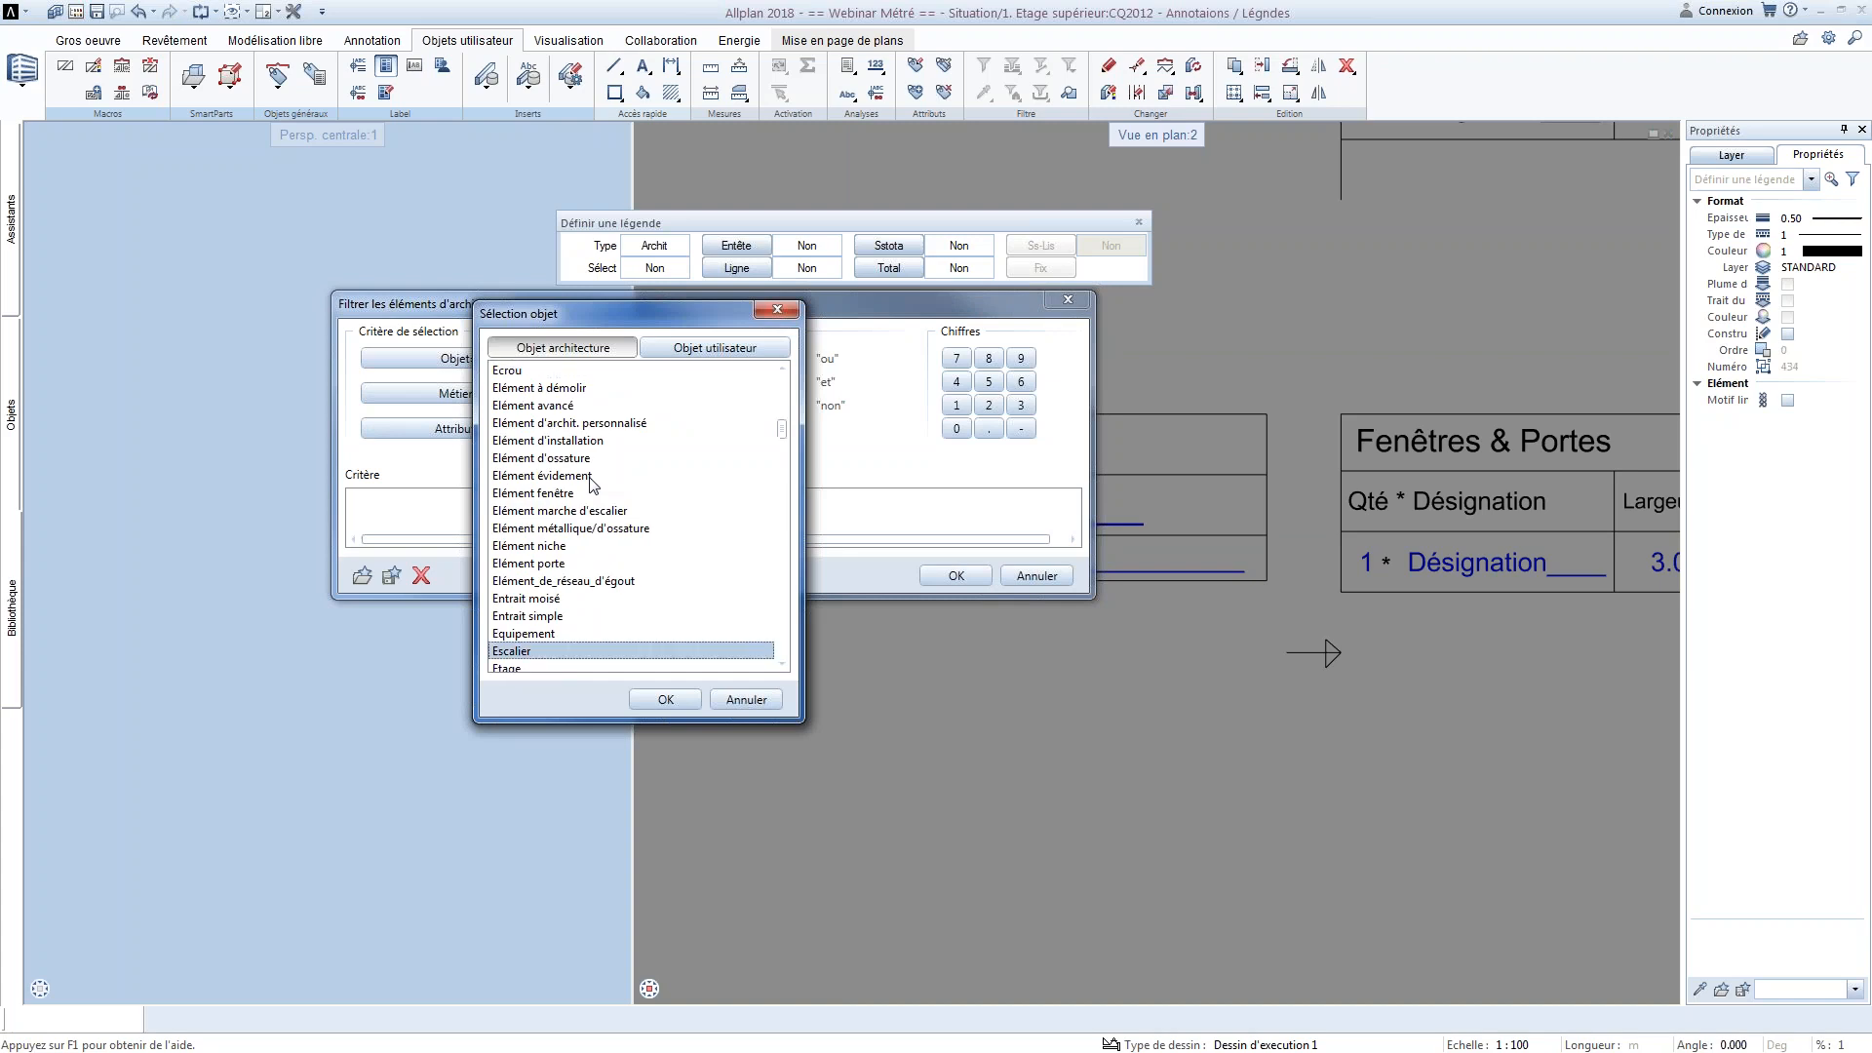
key("p")
key("i")
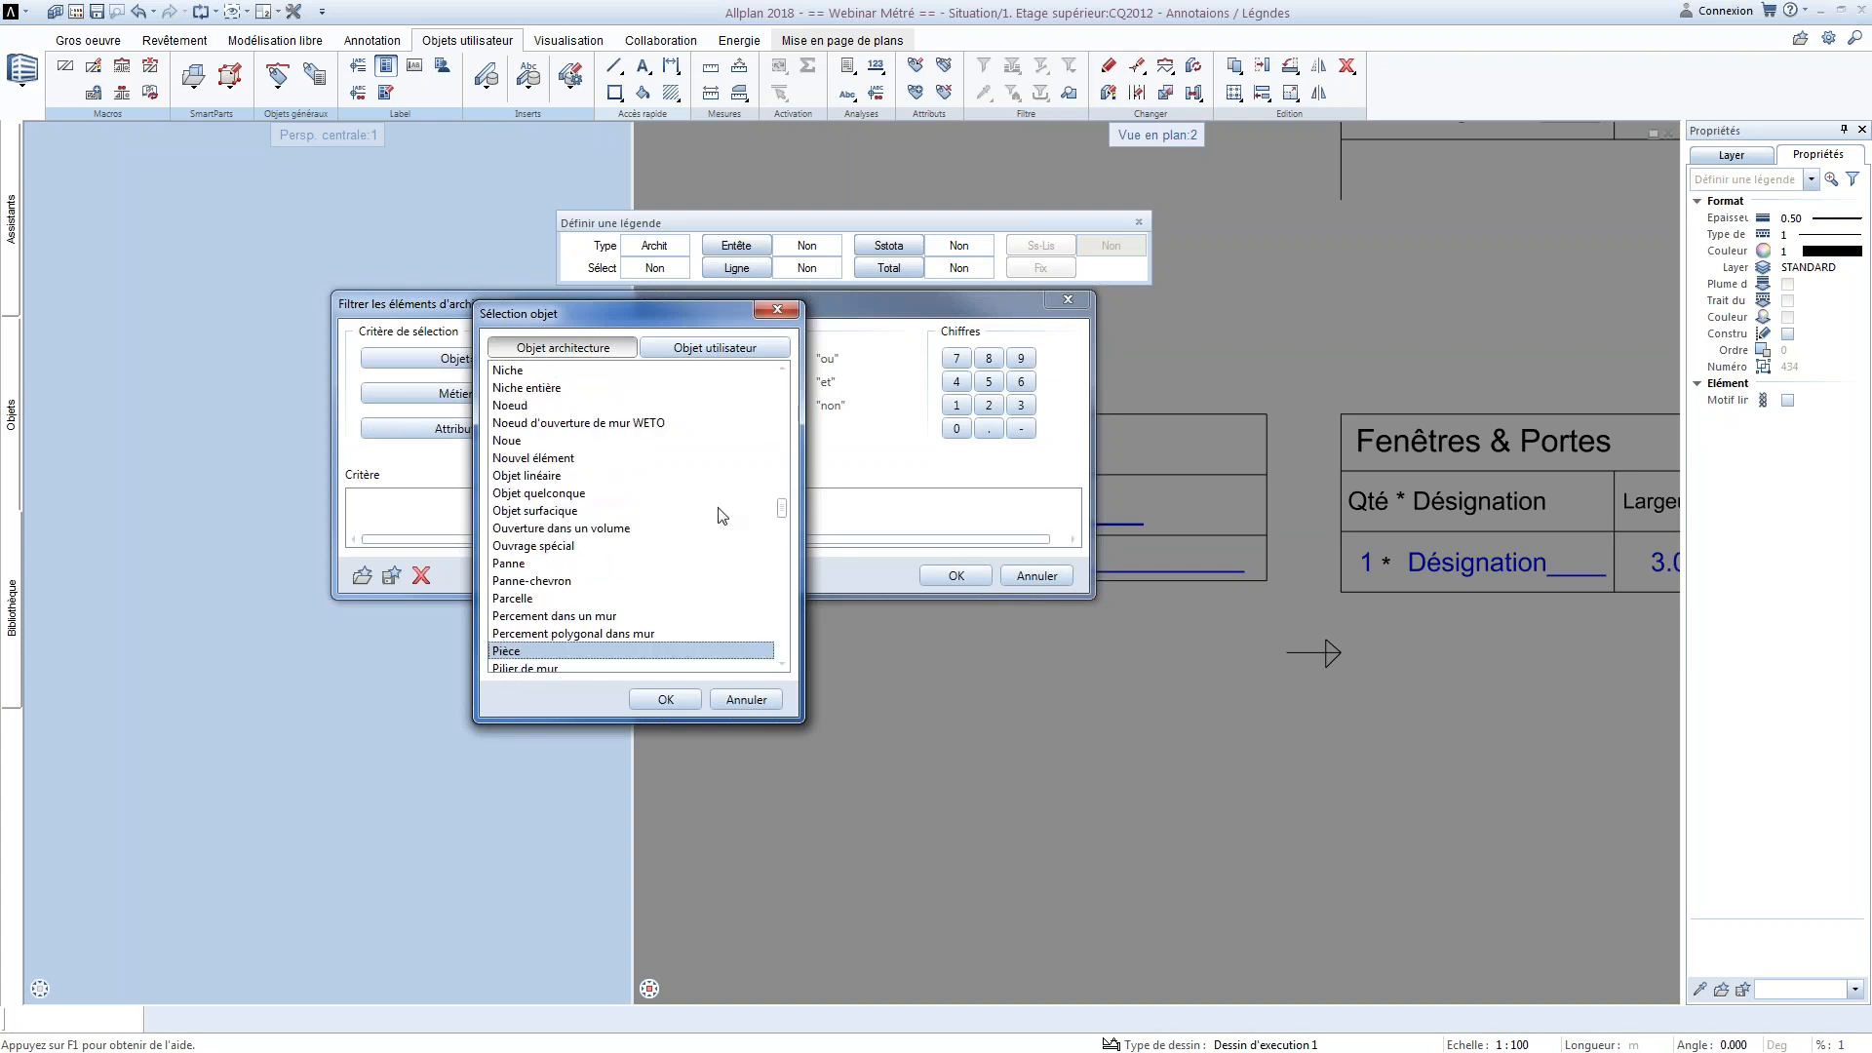
key("Return")
left_click(944, 581)
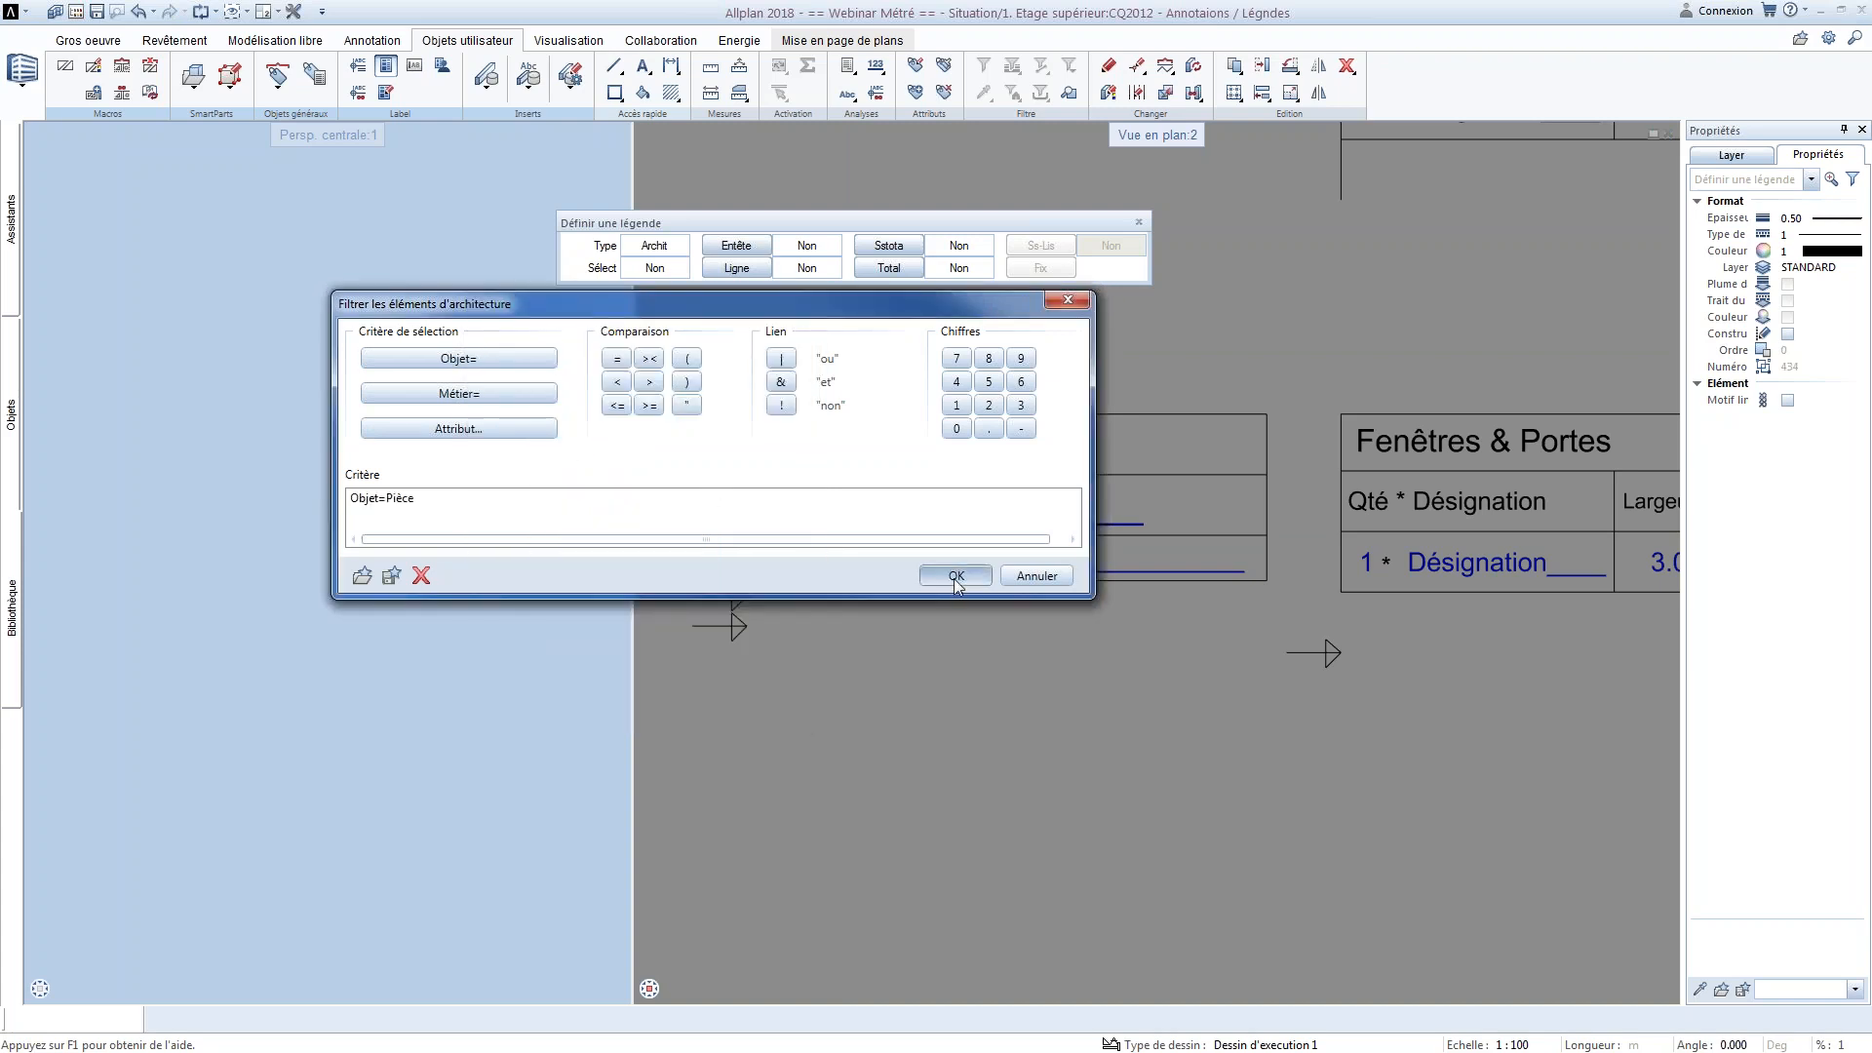
Define the Equipement par pièce title row as the legend's header and the Fonction row as its line, picking the line spacing in the drawing
right_click(725, 389)
left_click_drag(726, 389, 1284, 480)
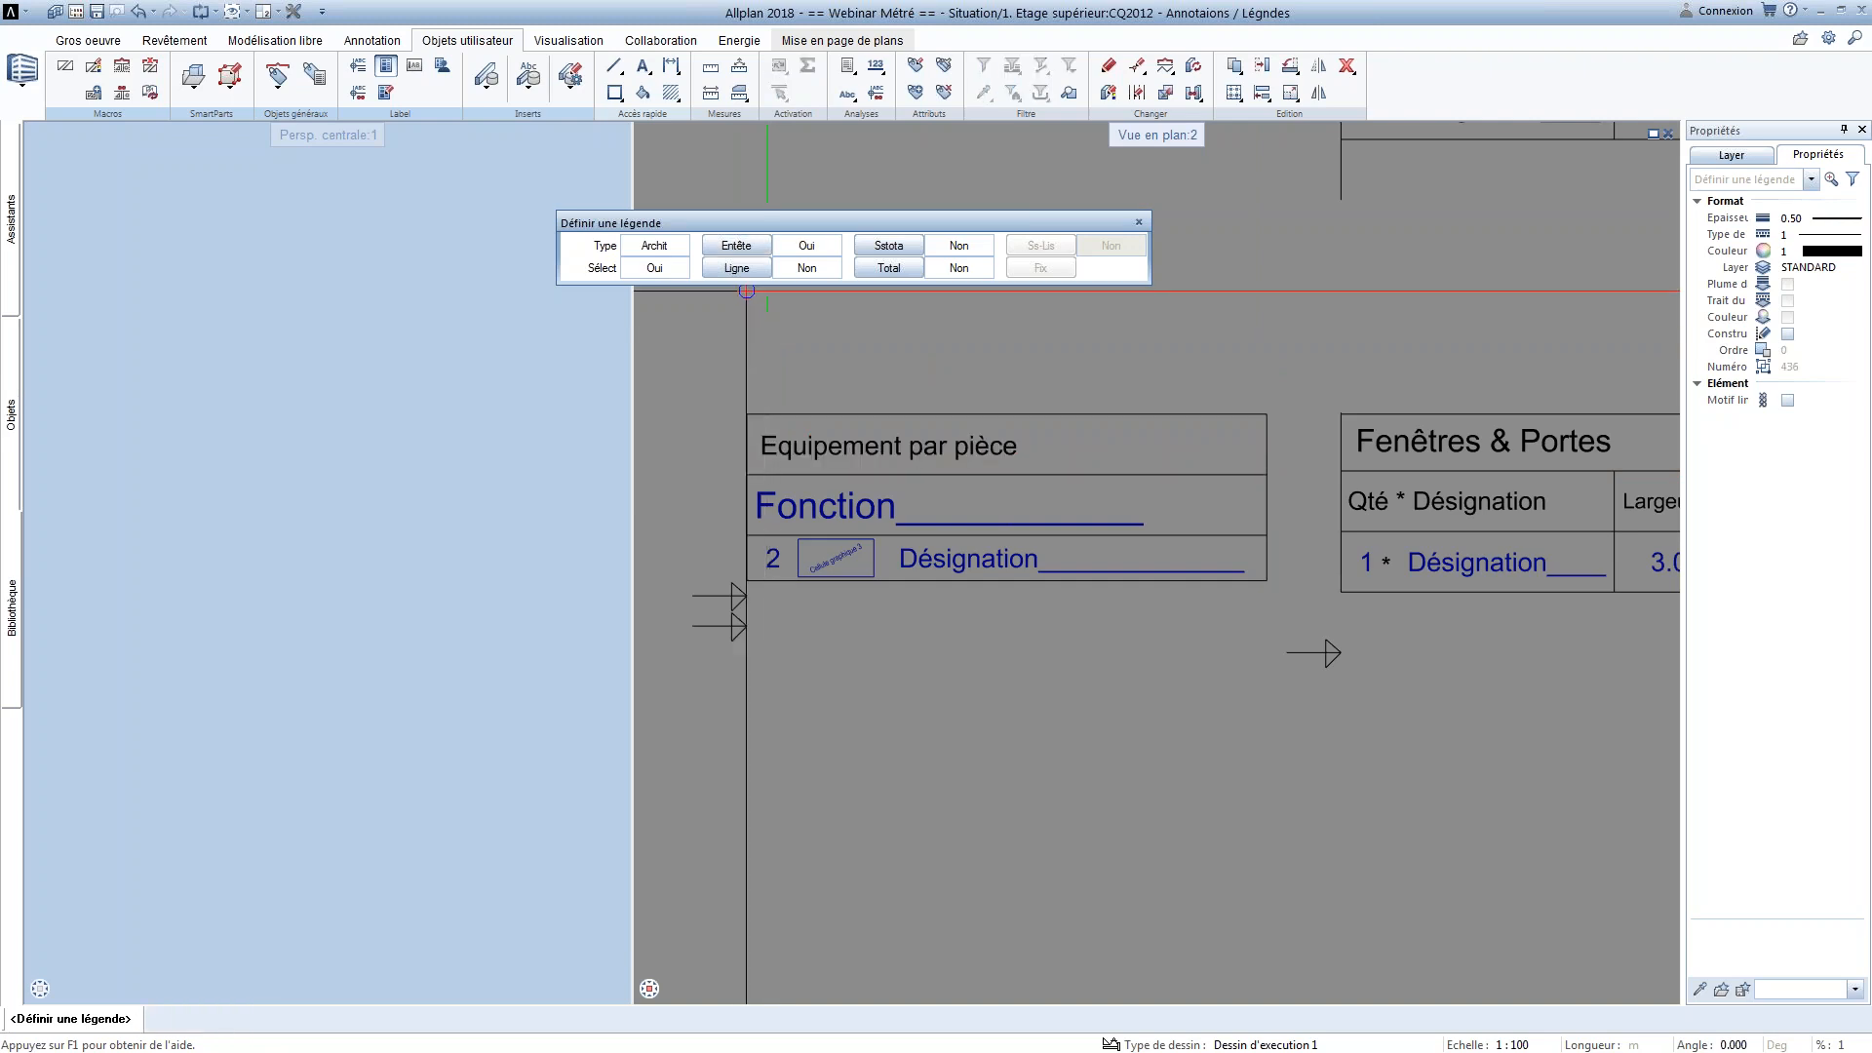
left_click(737, 267)
left_click_drag(1299, 525, 711, 484)
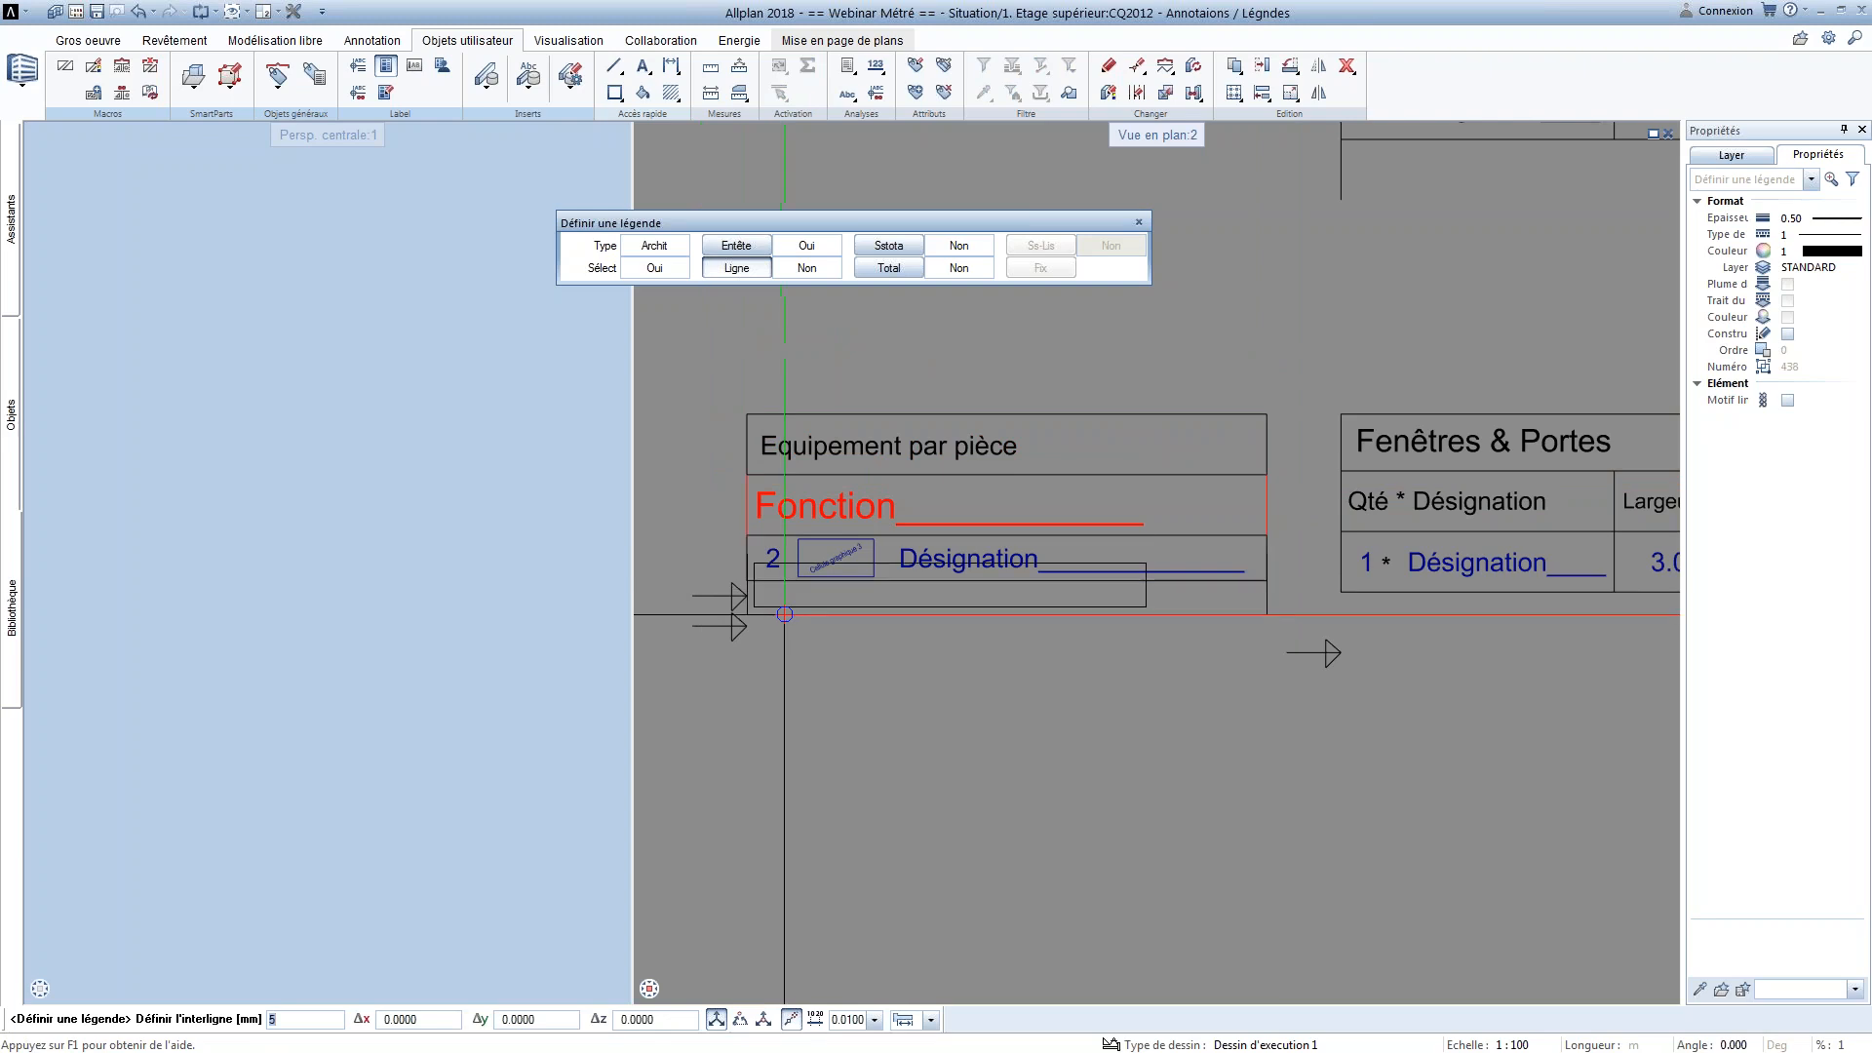
left_click(742, 591)
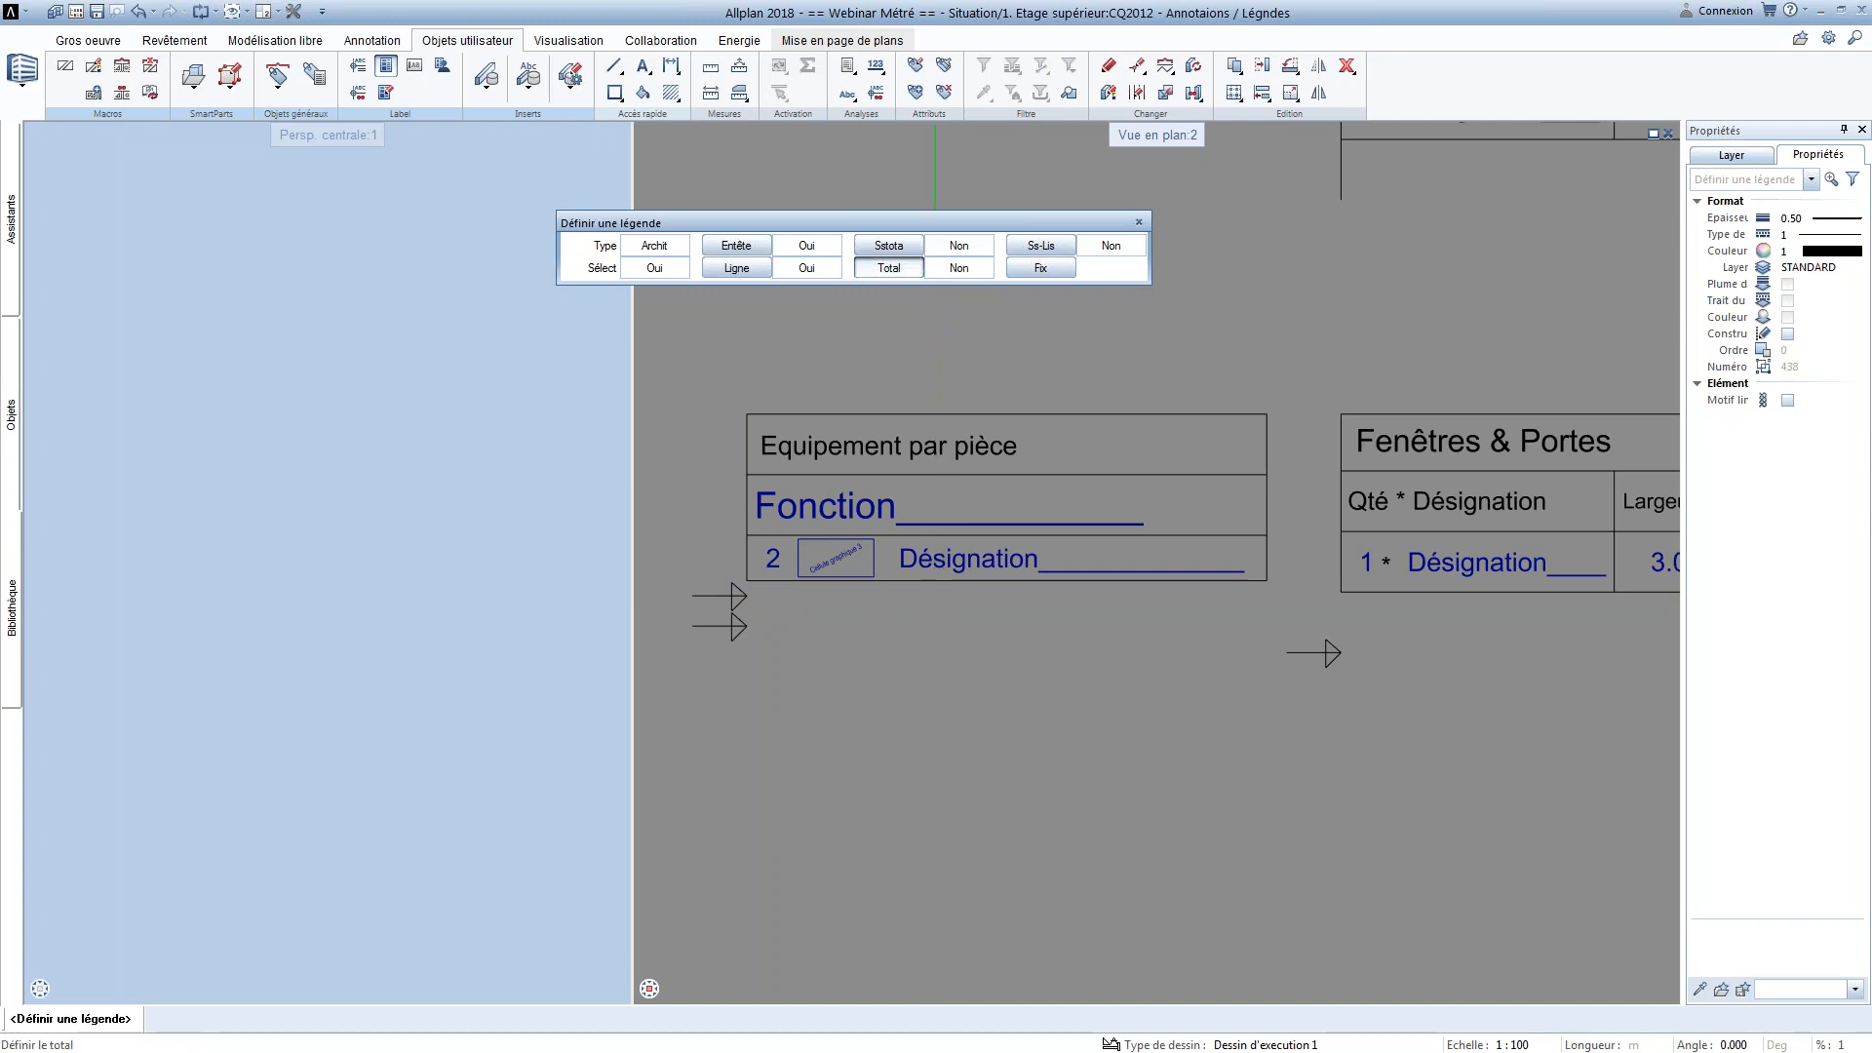
Define the room legend's total and include sub-list 10 SS-liste 2 from file 3 WEBINAIRE at the lower-left corner of the Désignation row
left_click(888, 268)
left_click(1209, 558)
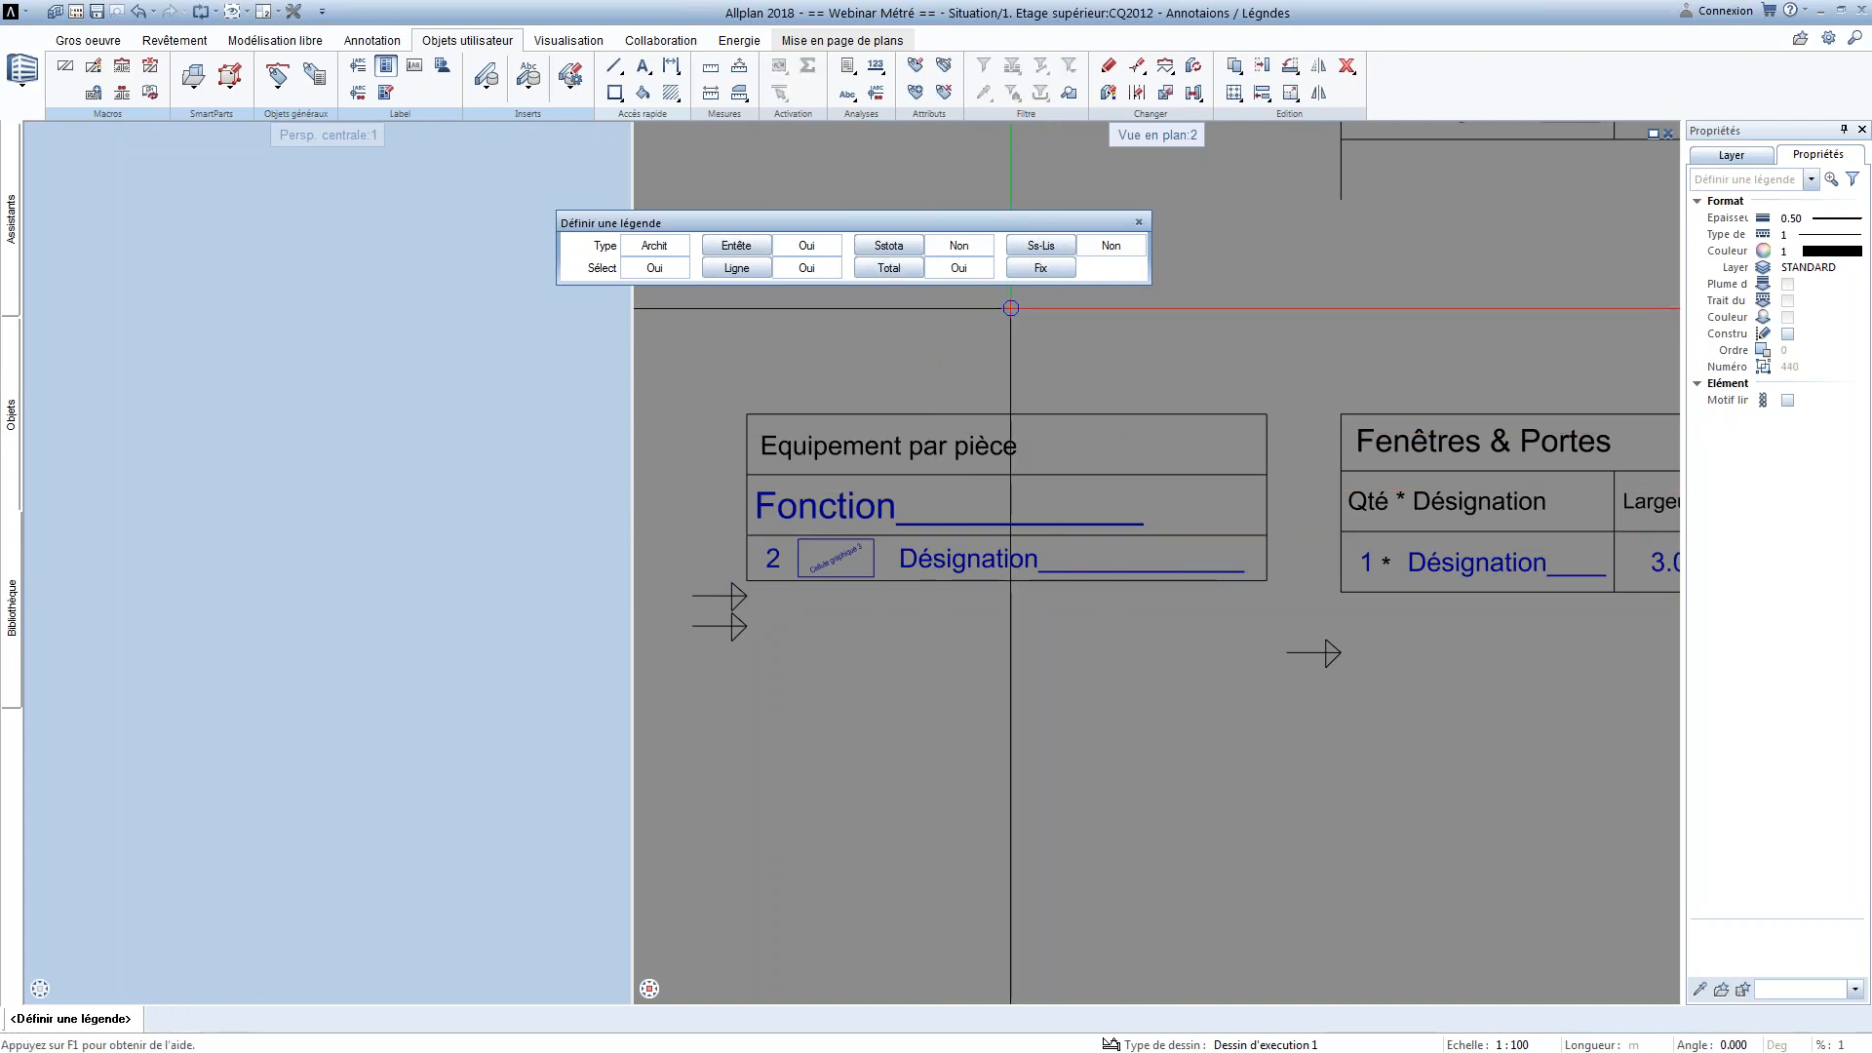
middle_click_drag(1472, 476, 1434, 469)
left_click(1041, 246)
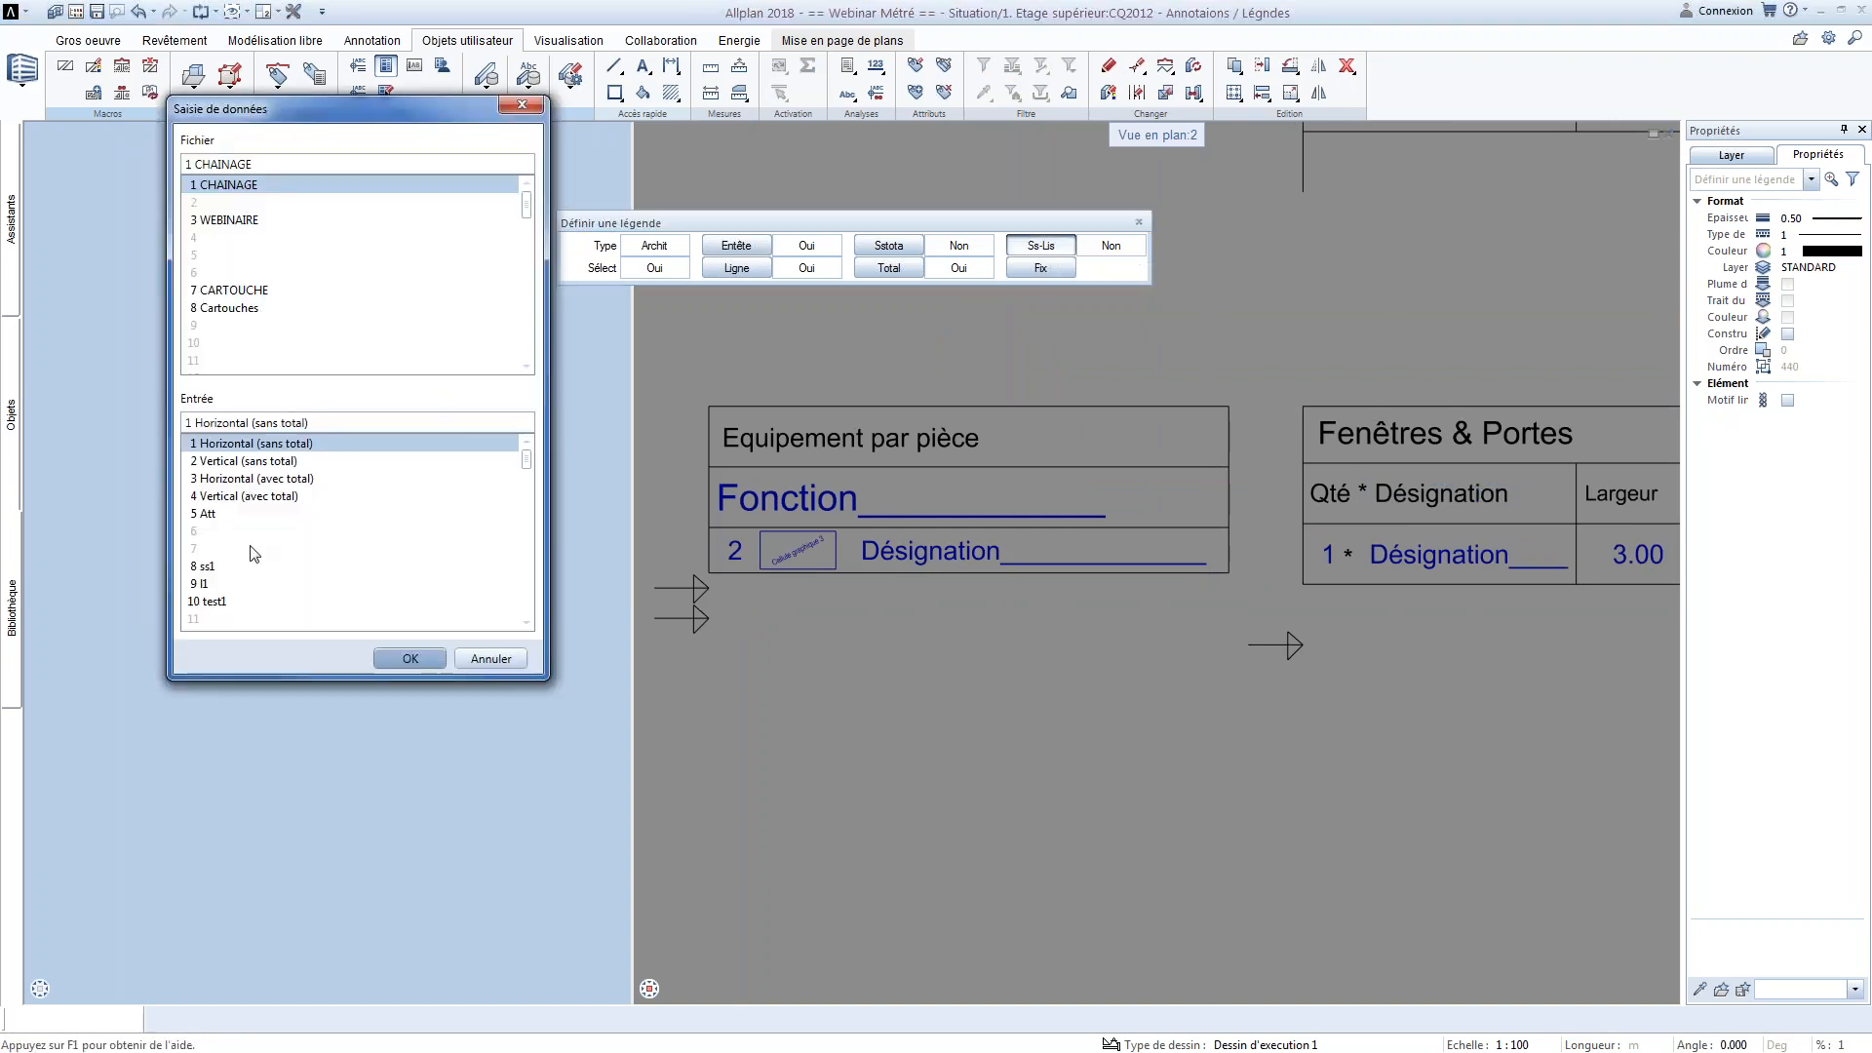
left_click(245, 226)
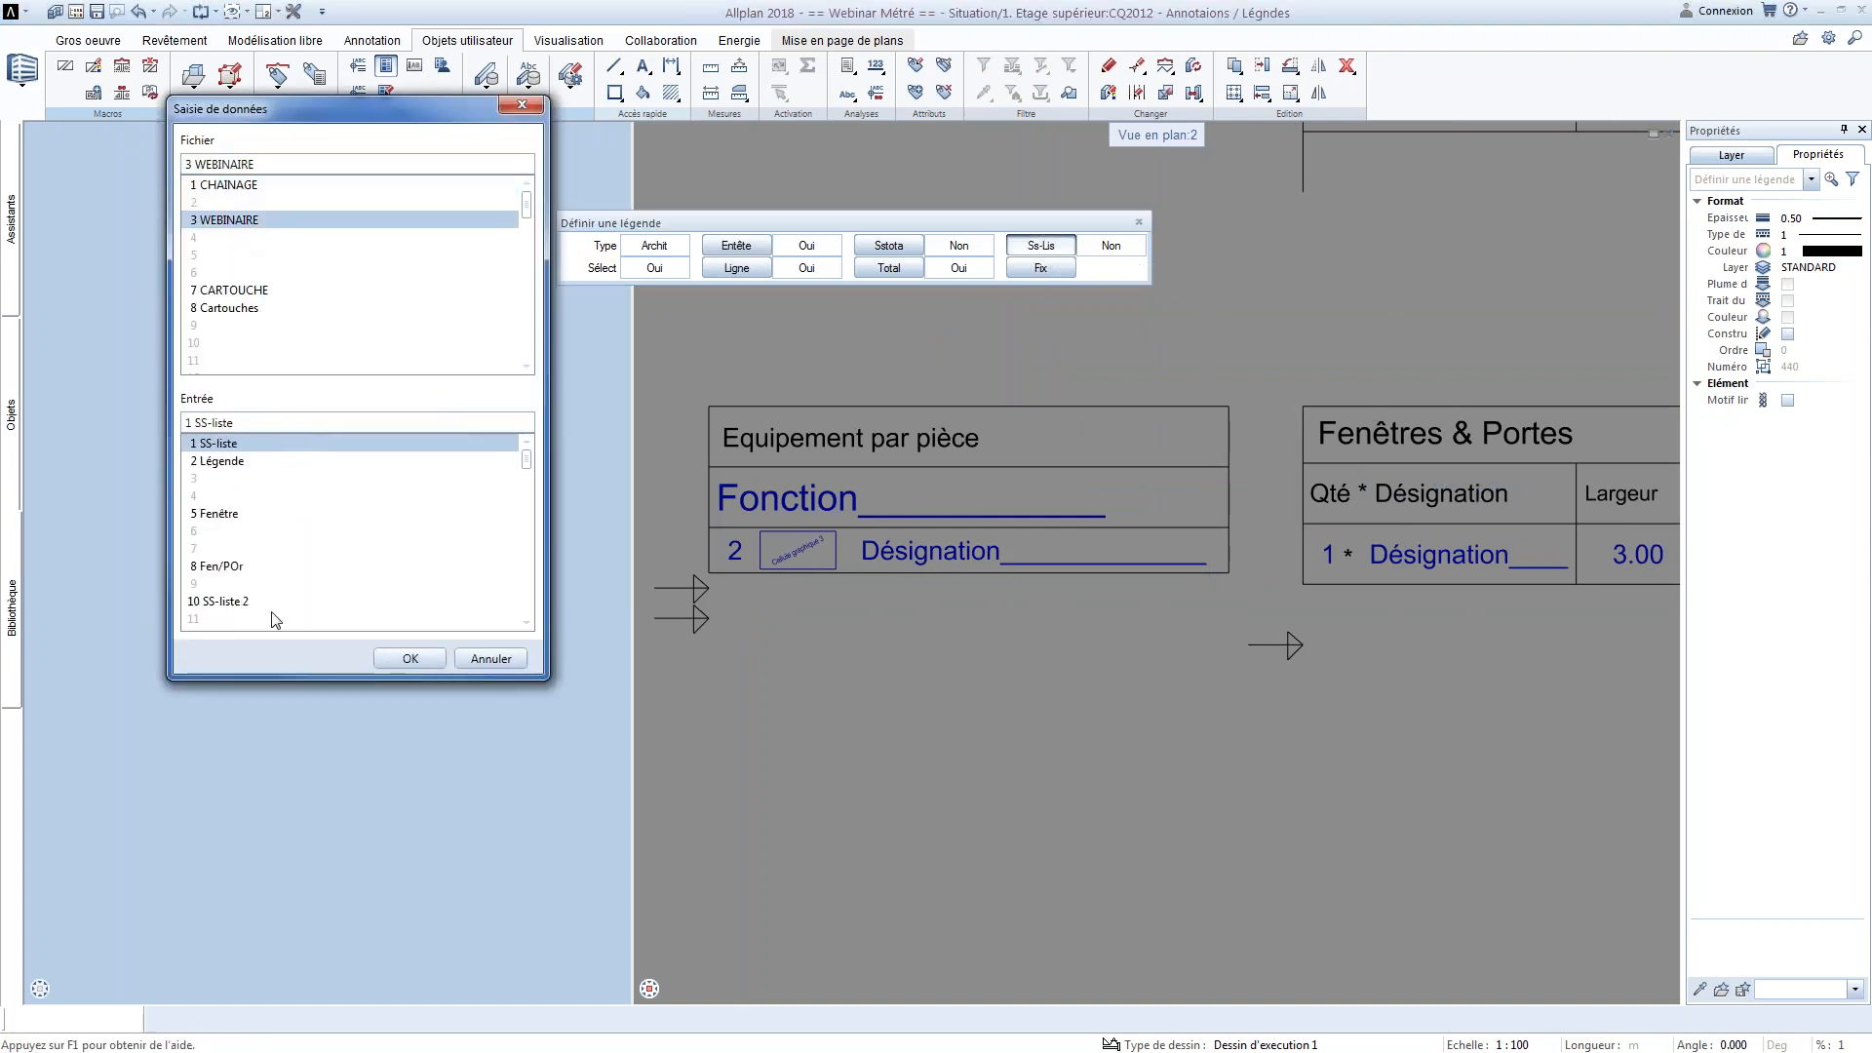
left_click(265, 602)
left_click(381, 656)
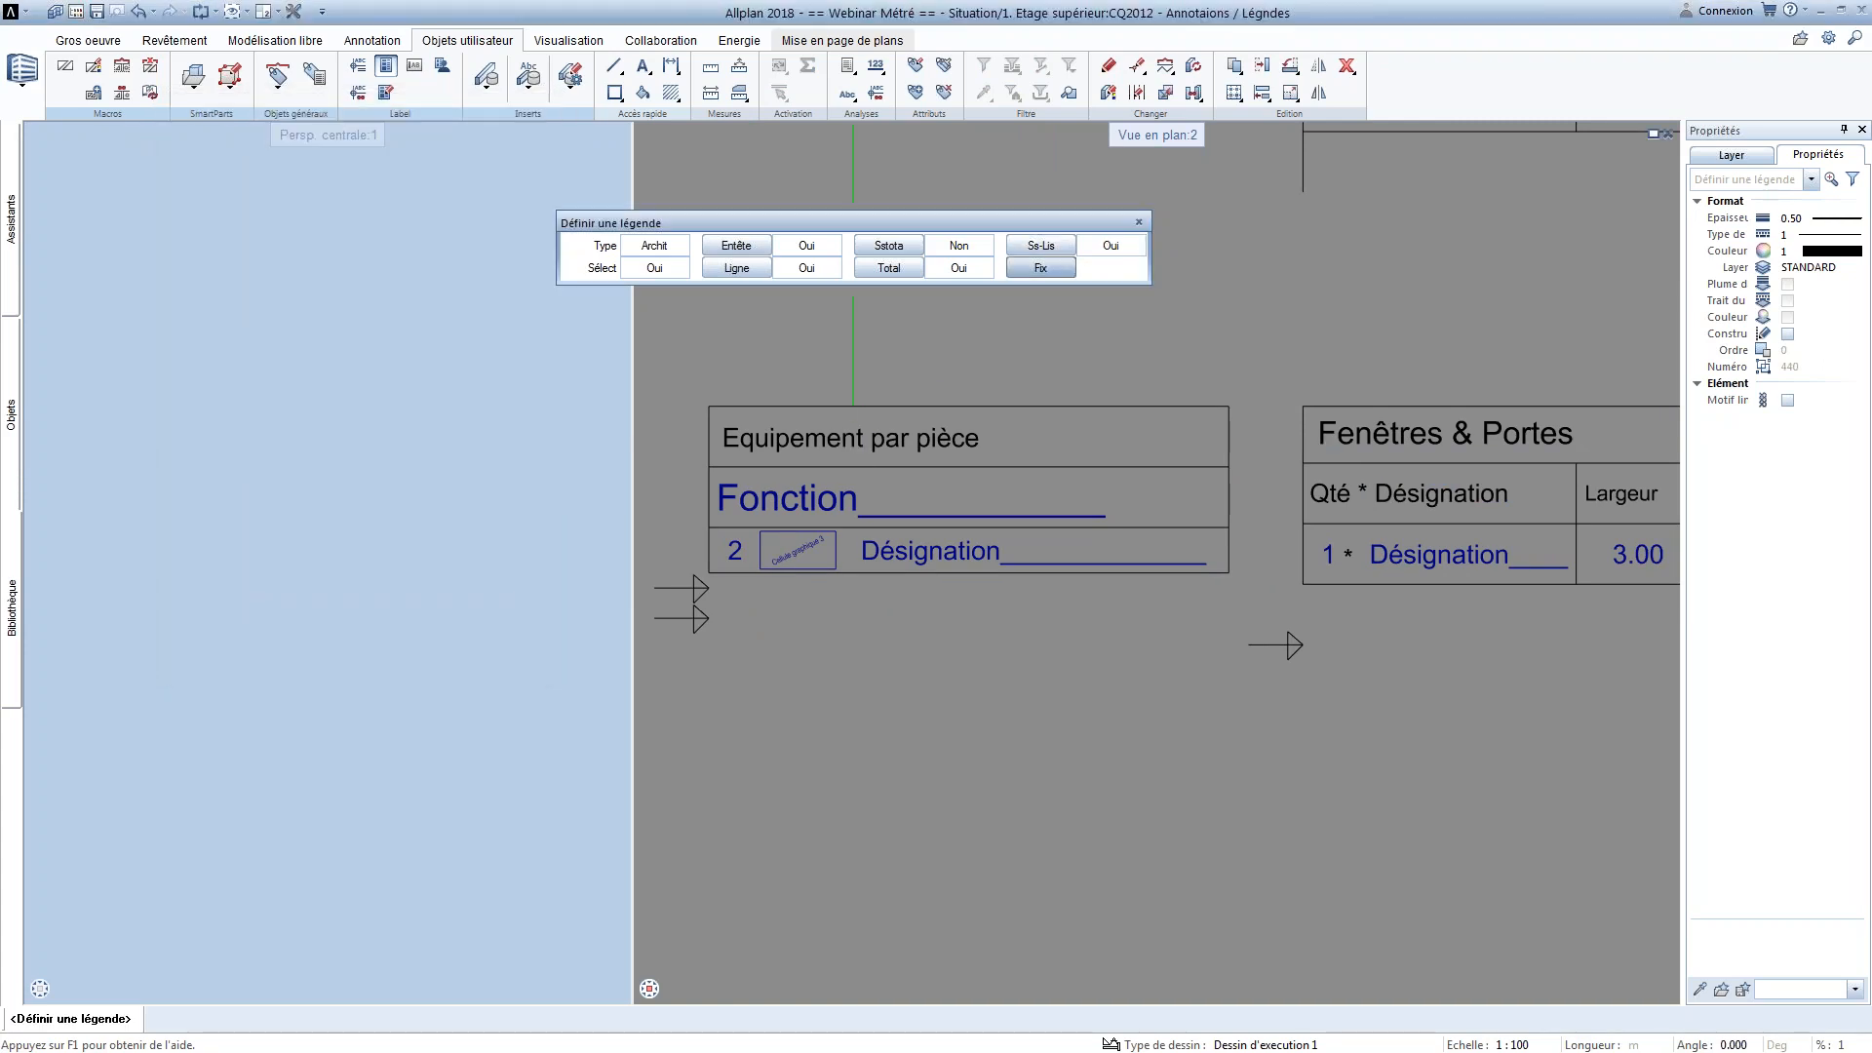
left_click(715, 570)
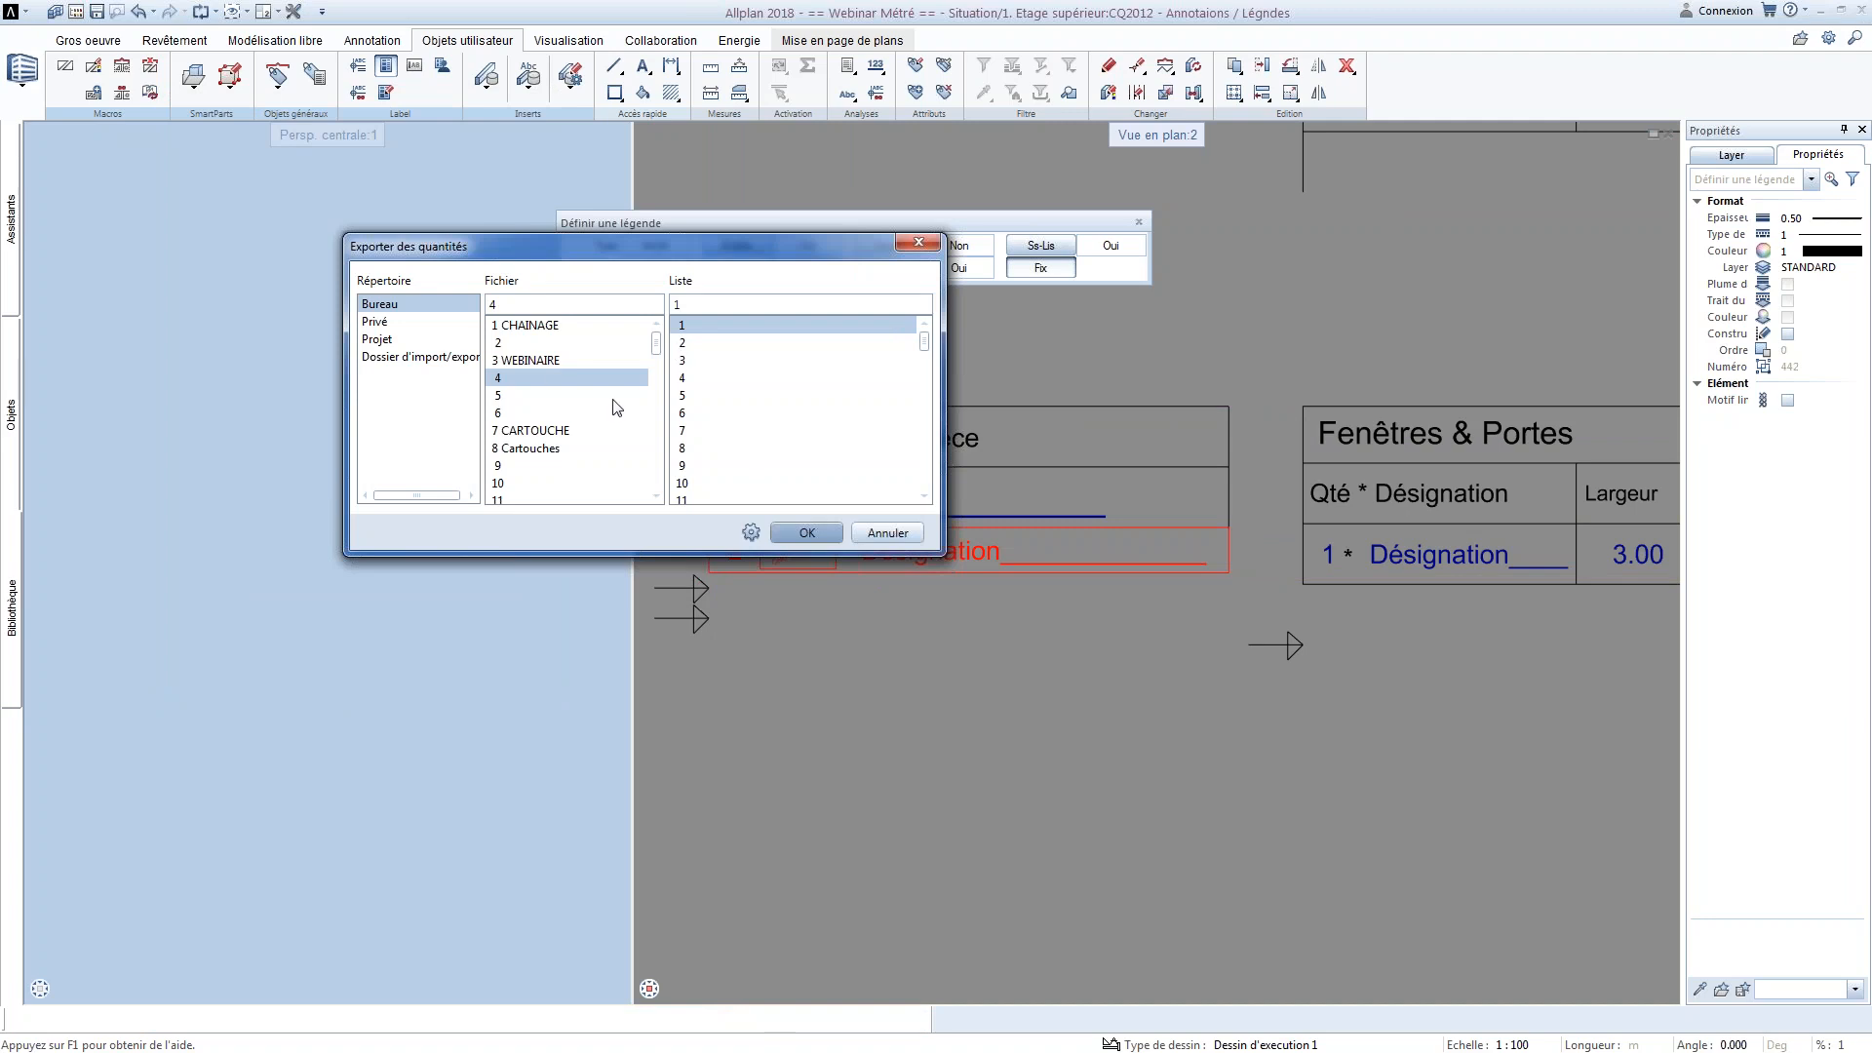
Save the room legend as global in entry 11 of office file 3 WEBINAIRE and leave the legend definition
left_click(532, 358)
left_click(958, 558)
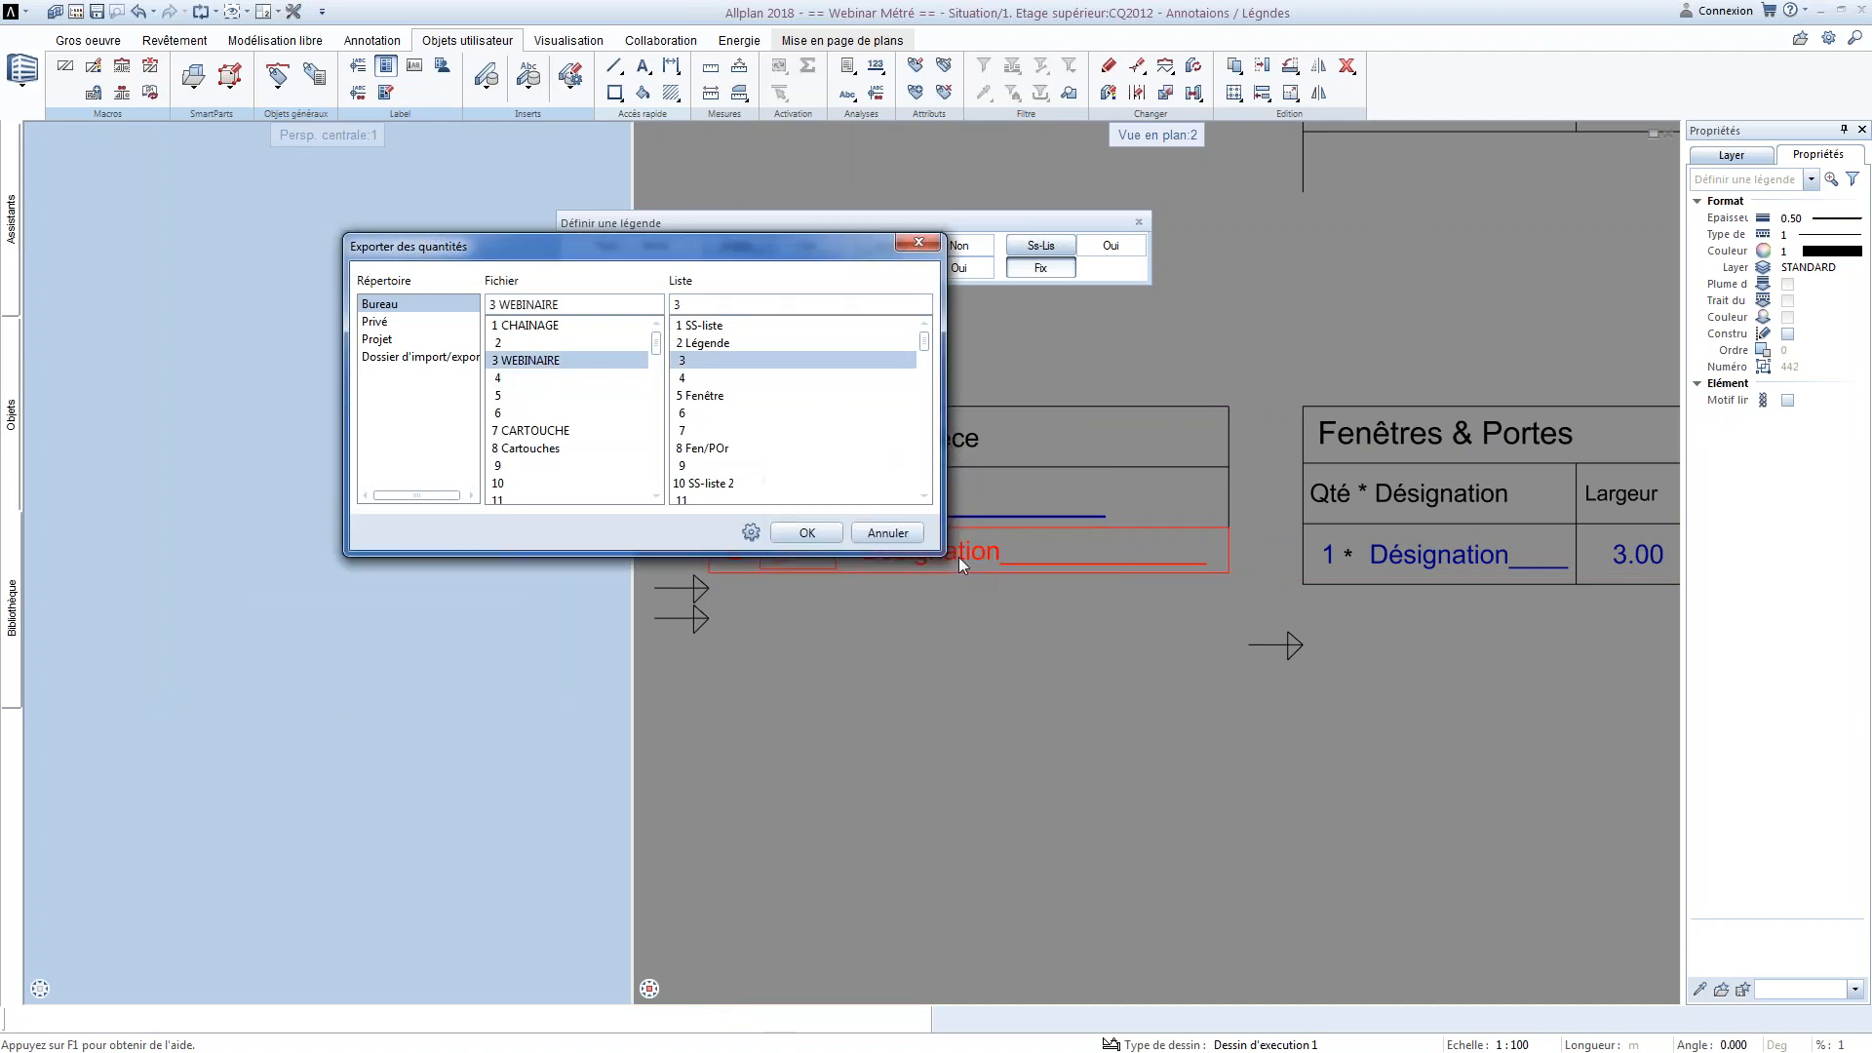
left_click(703, 498)
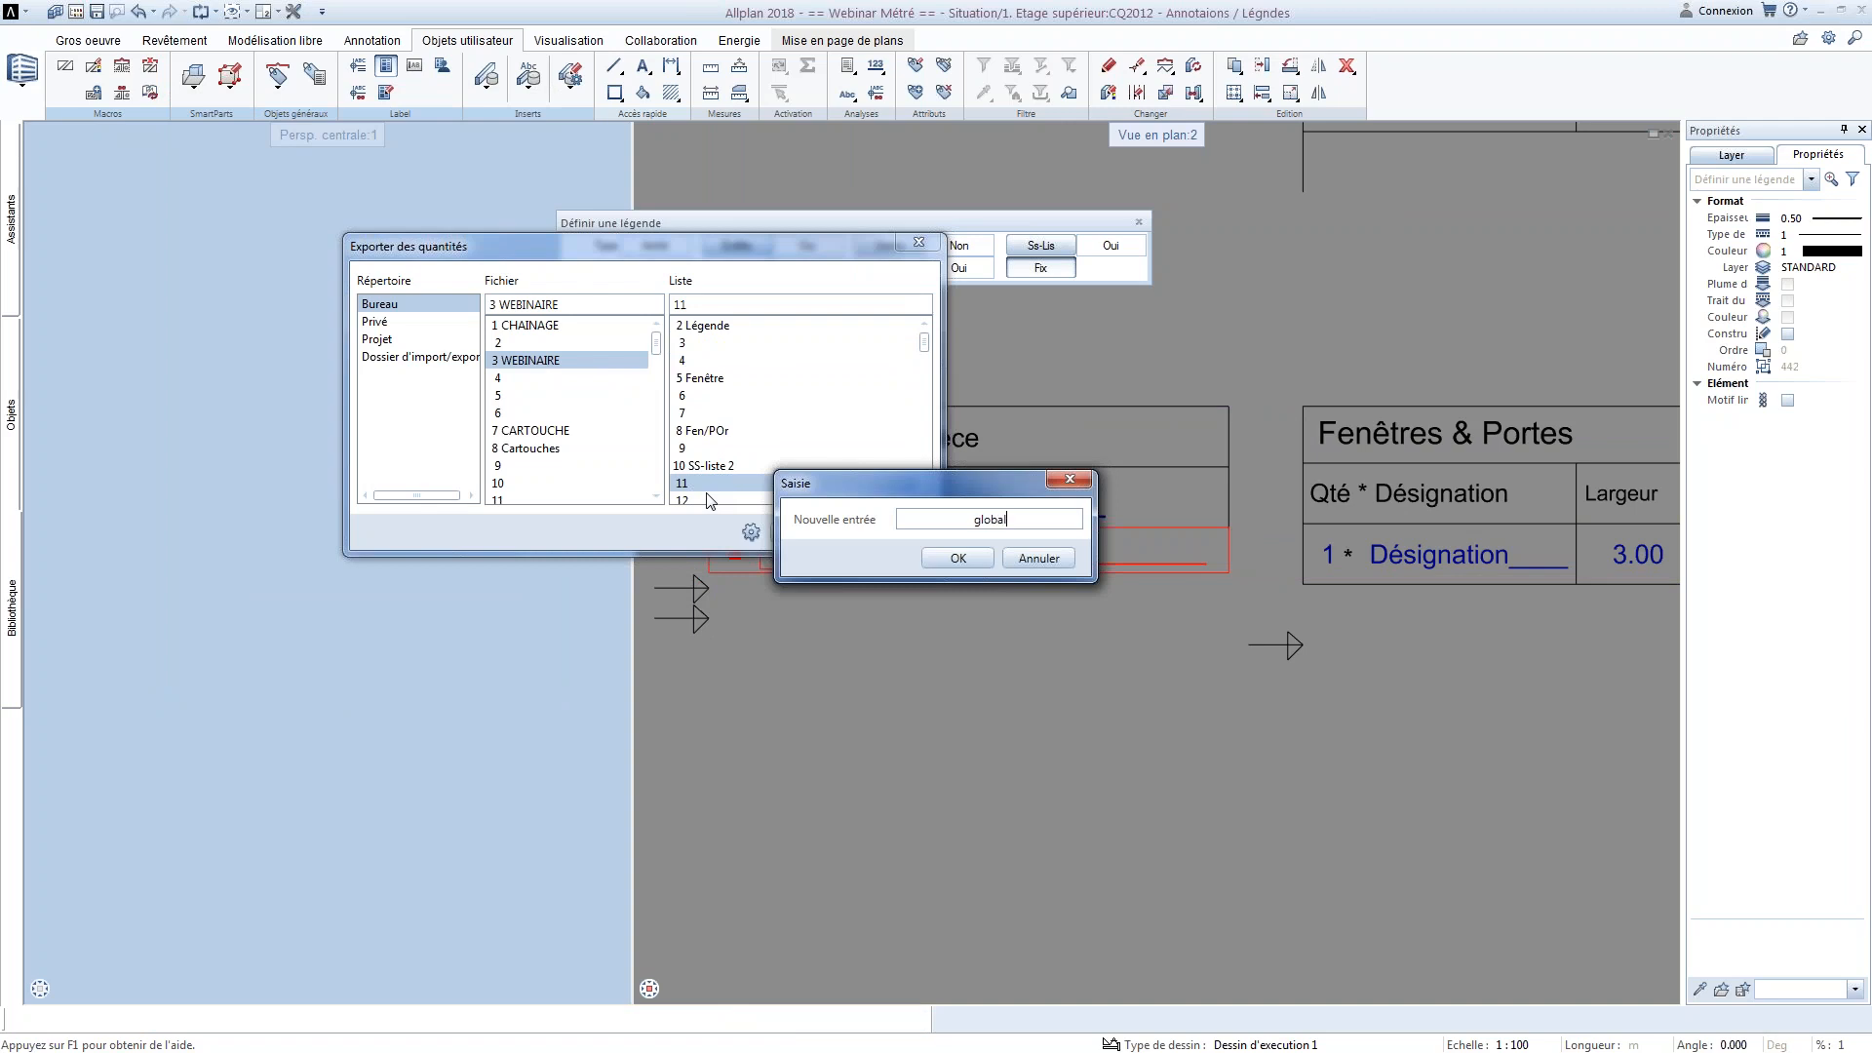
left_click(959, 562)
left_click(823, 534)
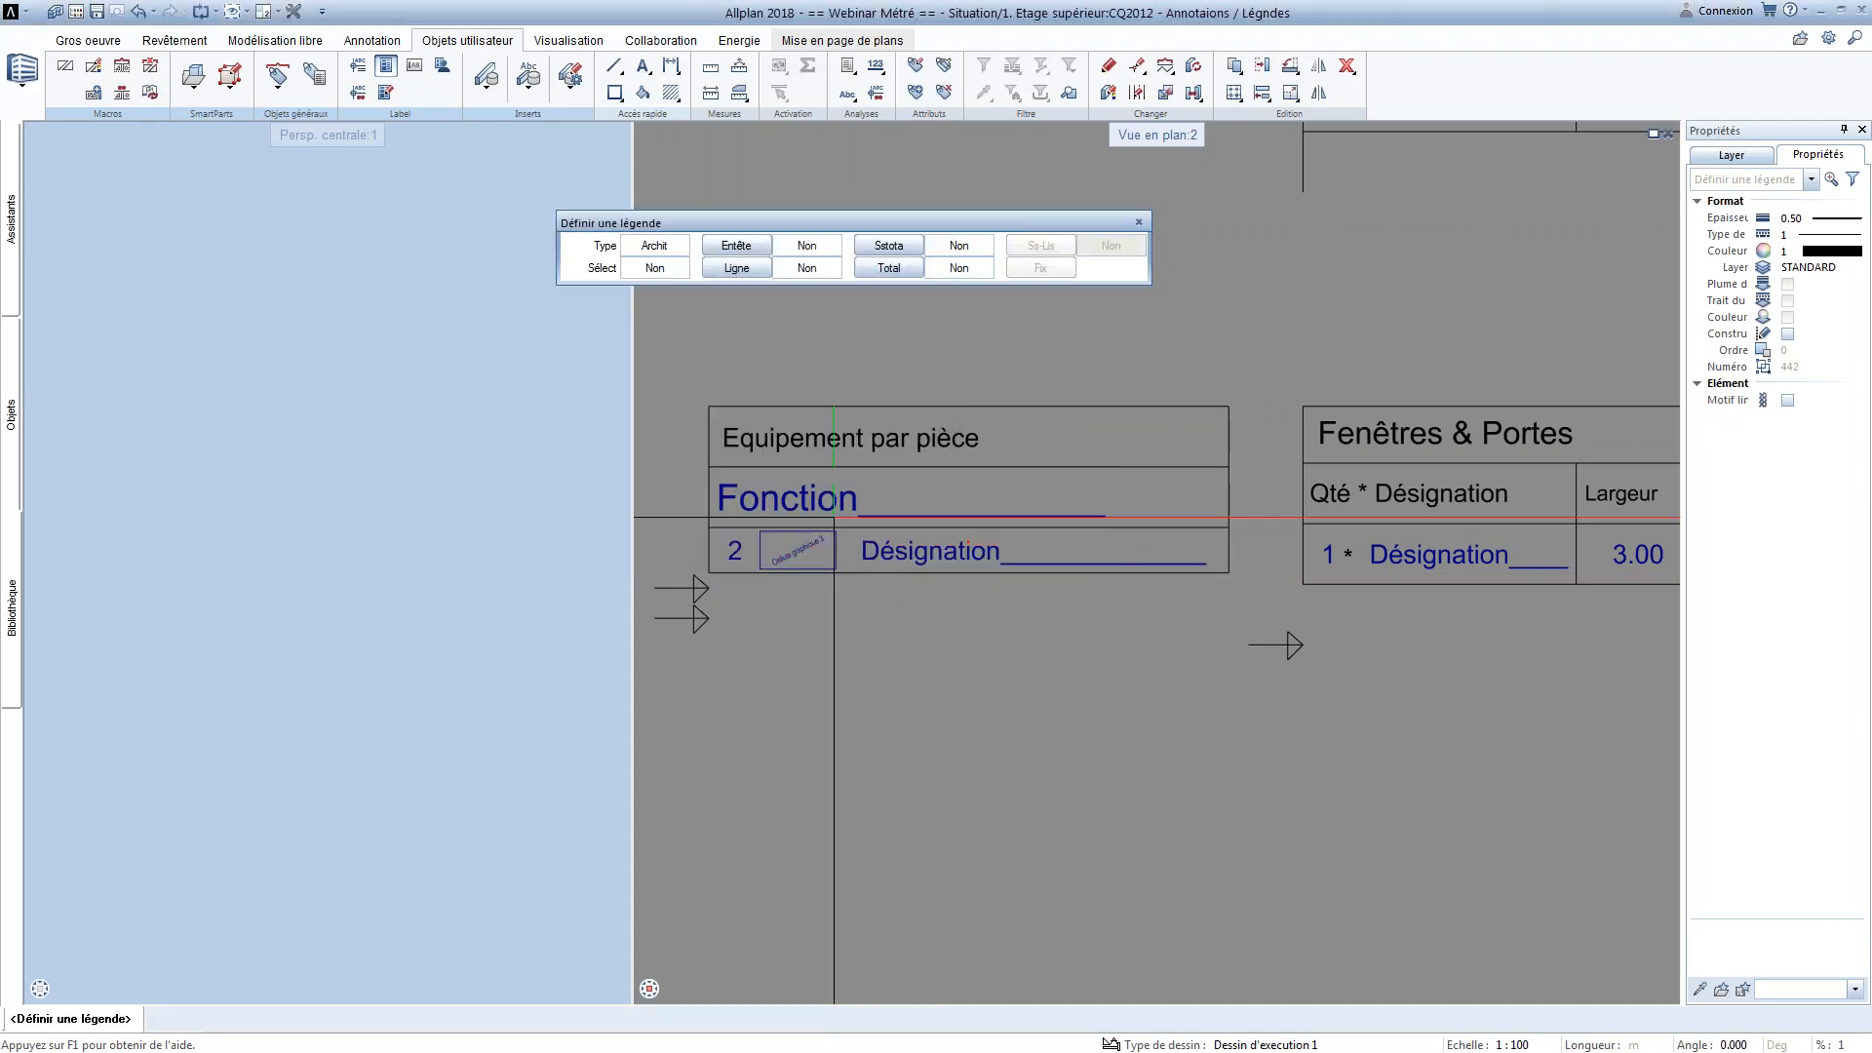
key("Escape")
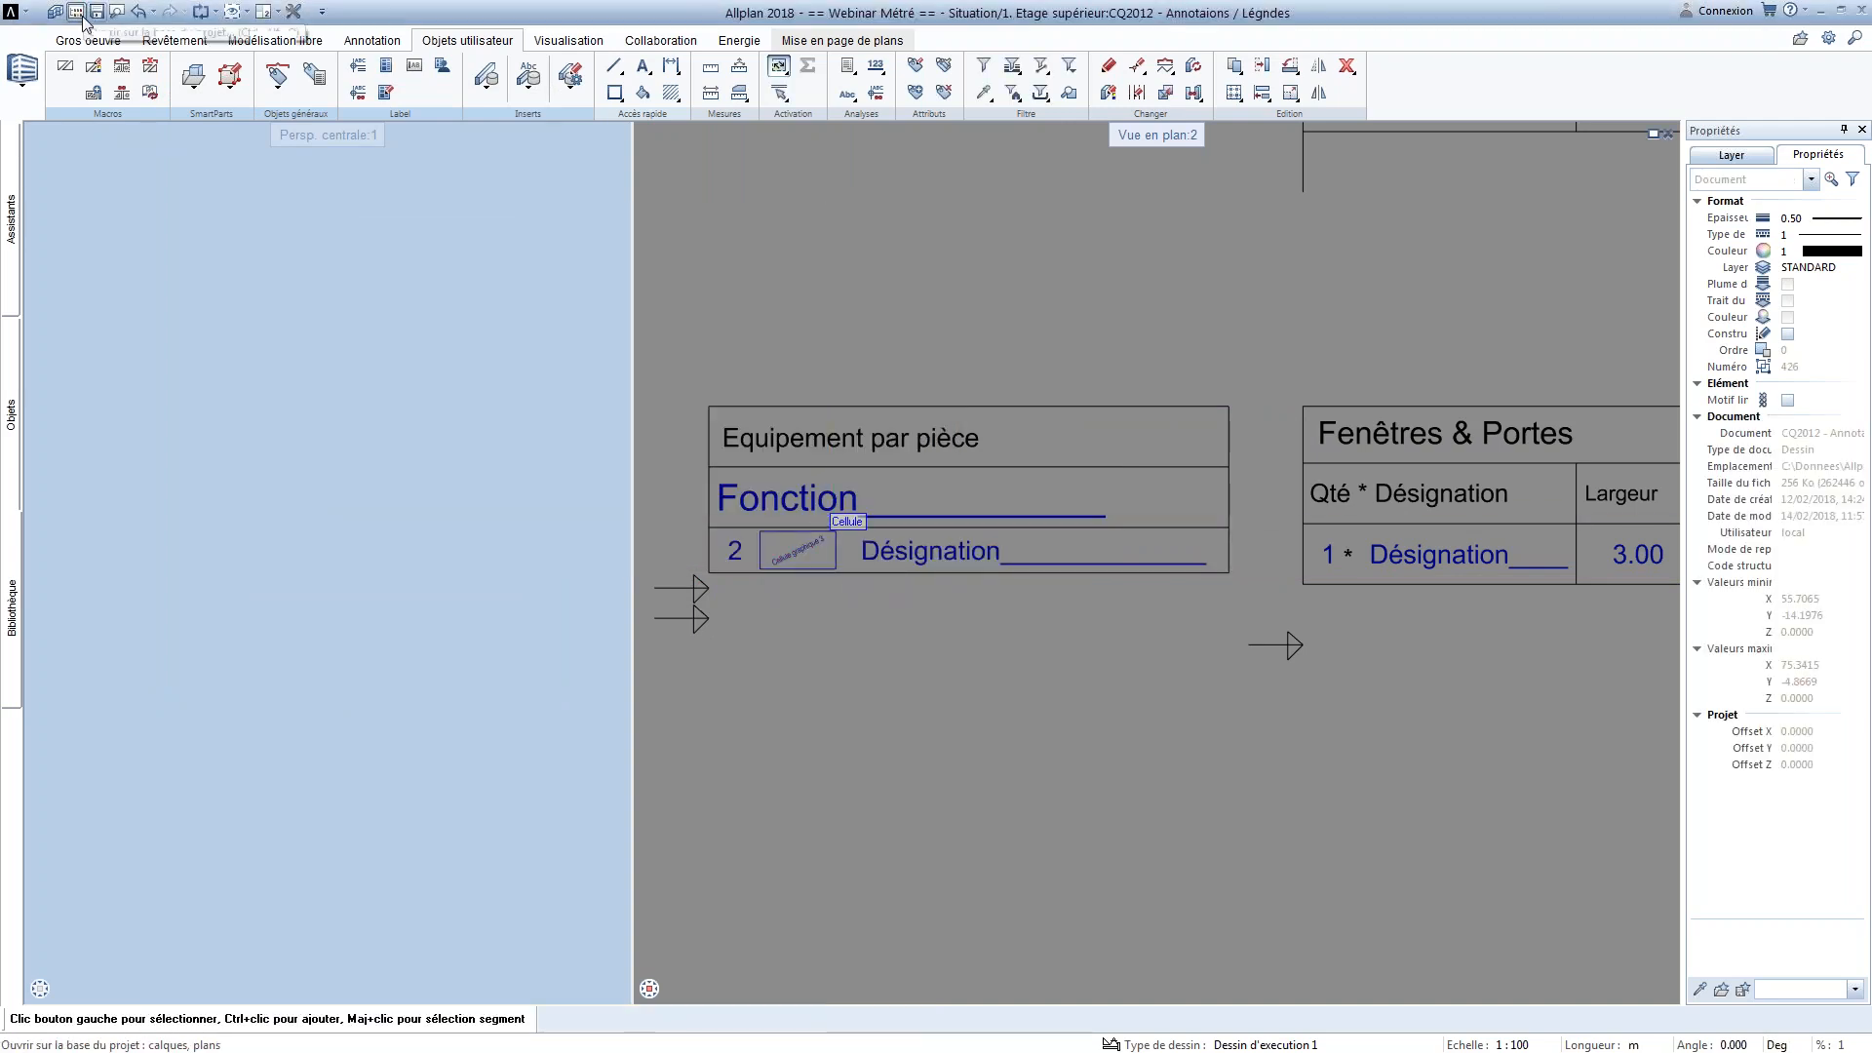
Make drawing file 2011 ETAGE the active drawing file and make room beside the floor plan
left_click(76, 12)
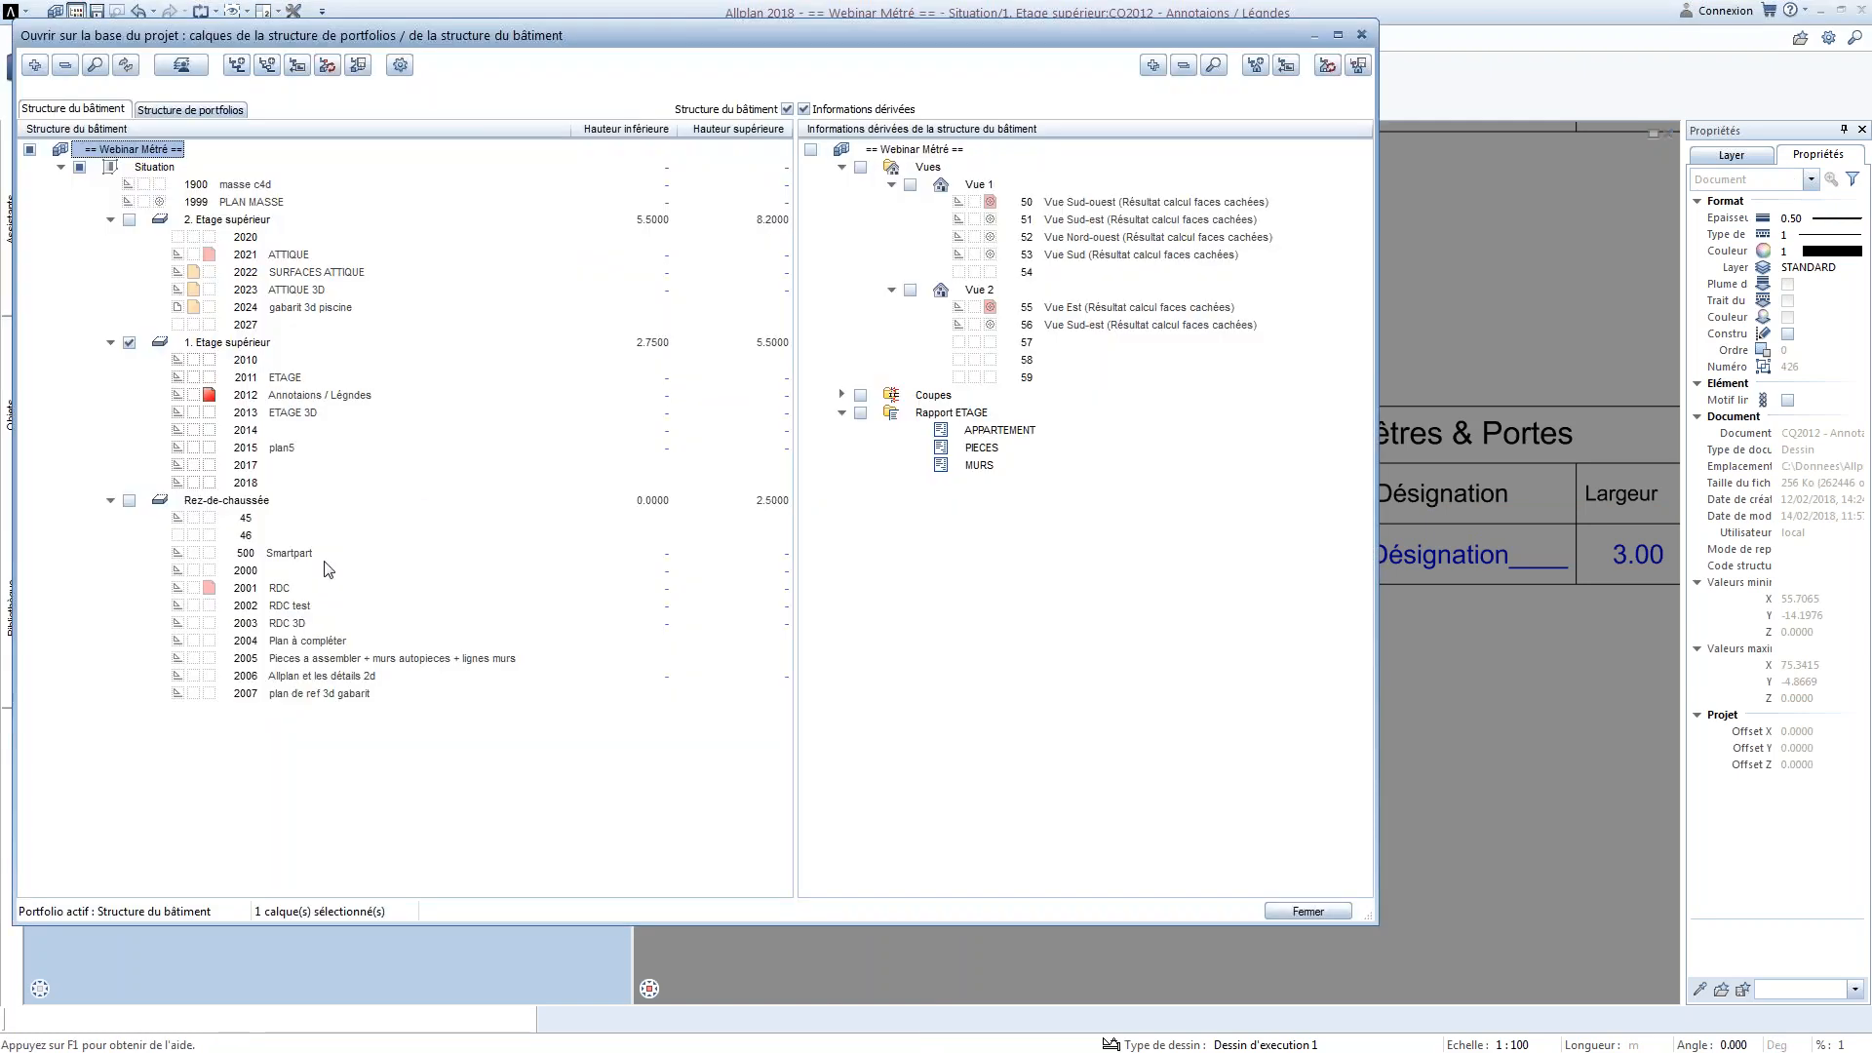
double_click(258, 380)
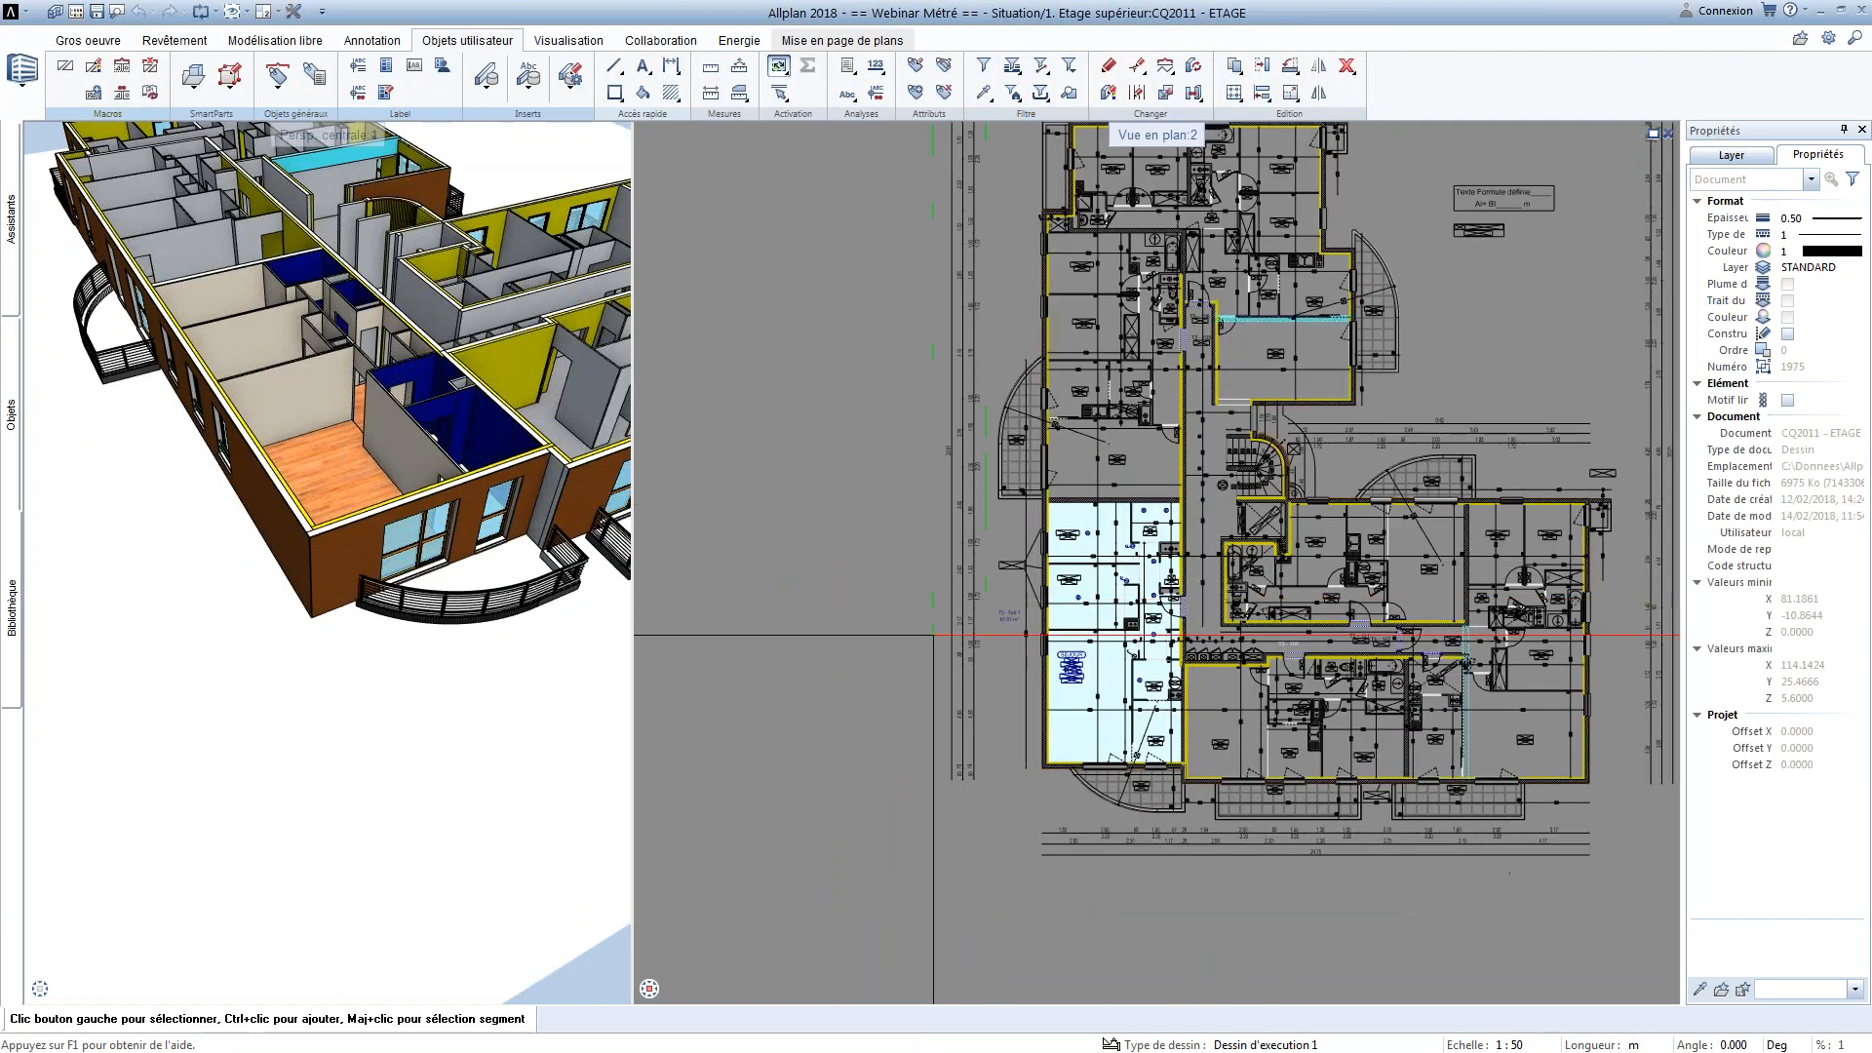
middle_click_drag(905, 634, 1007, 568)
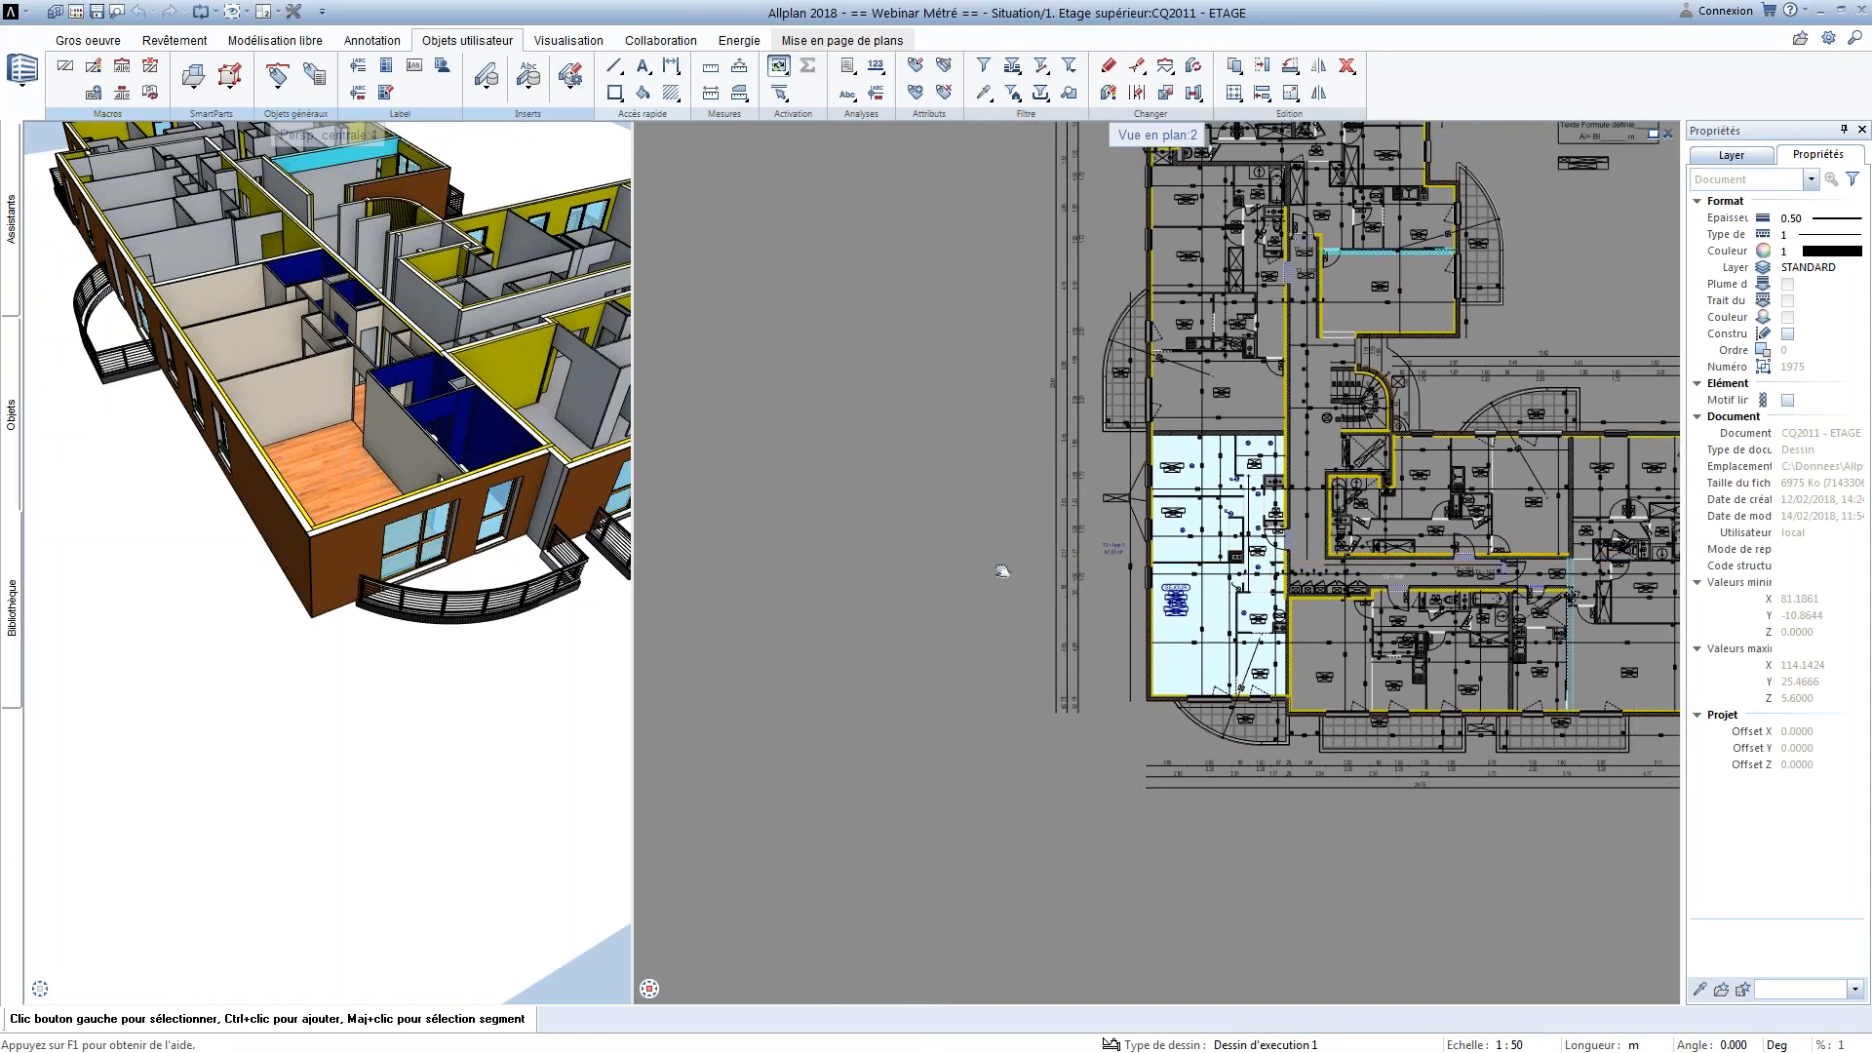
Open legend 11 global from office file 3 WEBINAIRE for modification to review its layout, then close it with the Enregistrer option
left_click(388, 92)
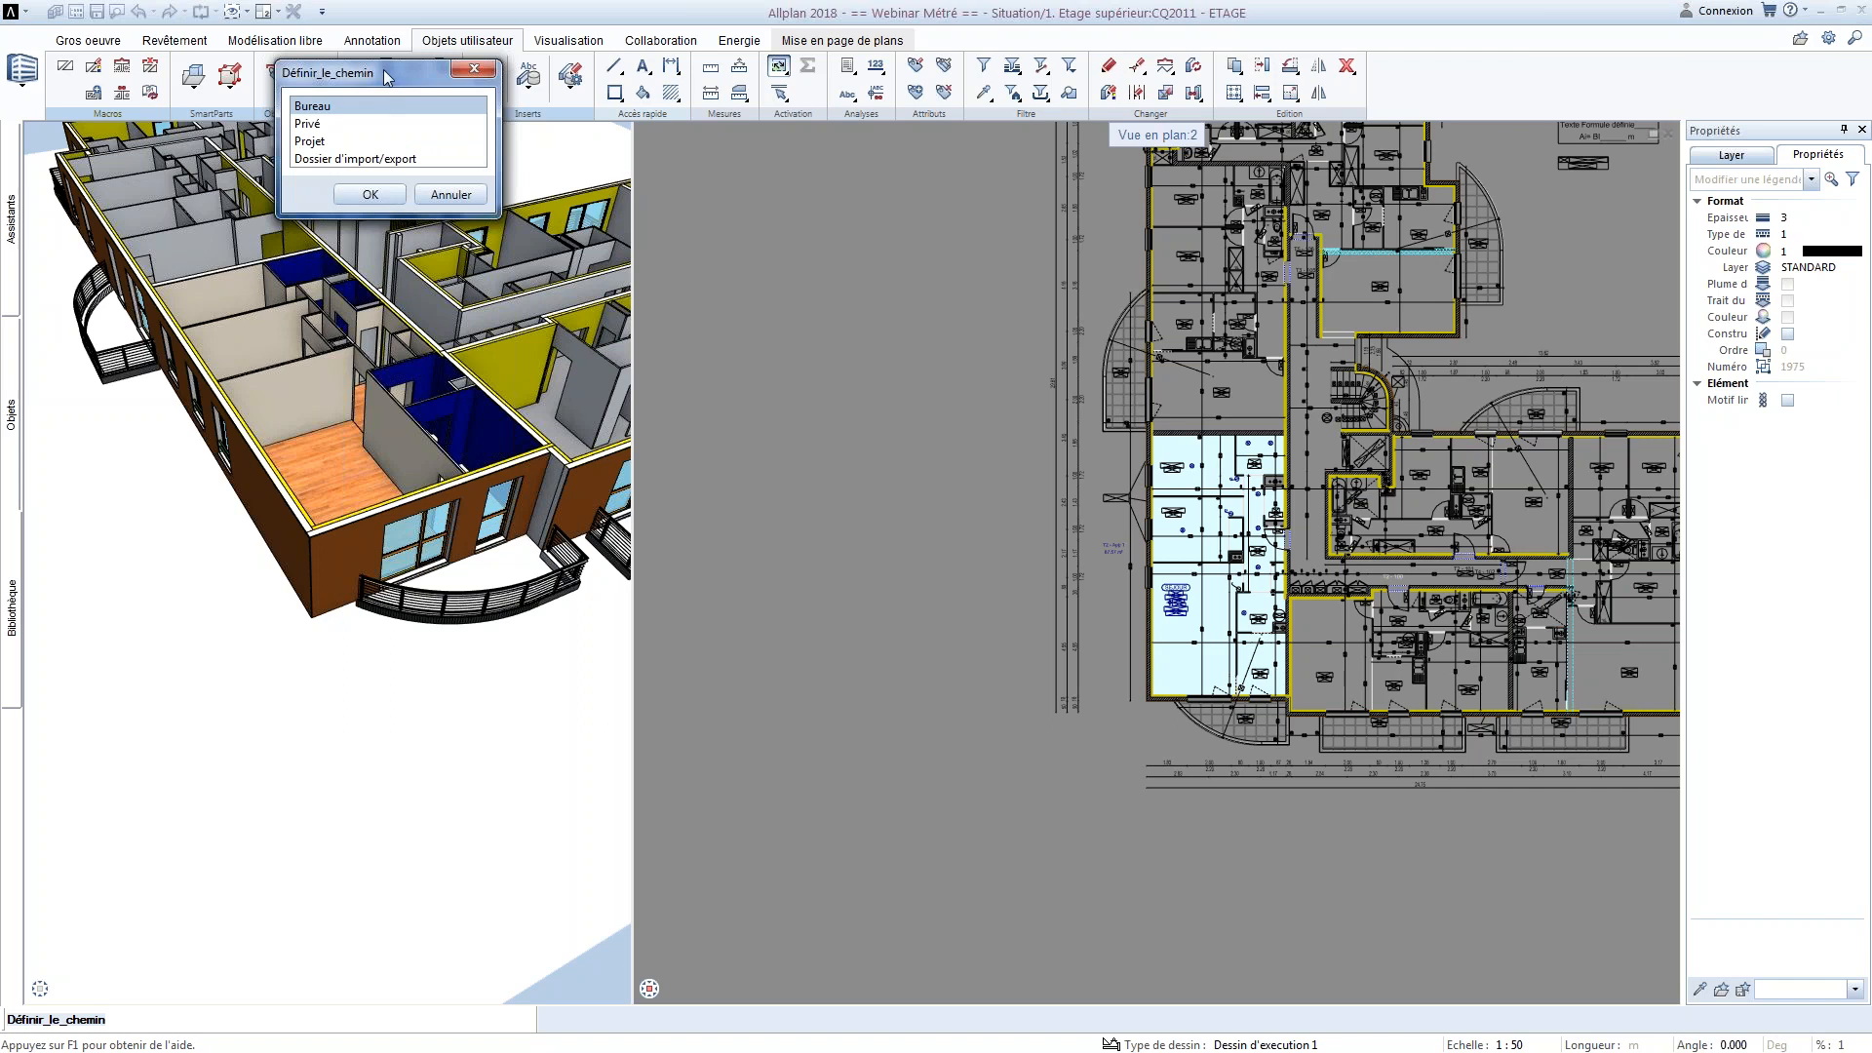
left_click_drag(387, 77, 393, 166)
key("Return")
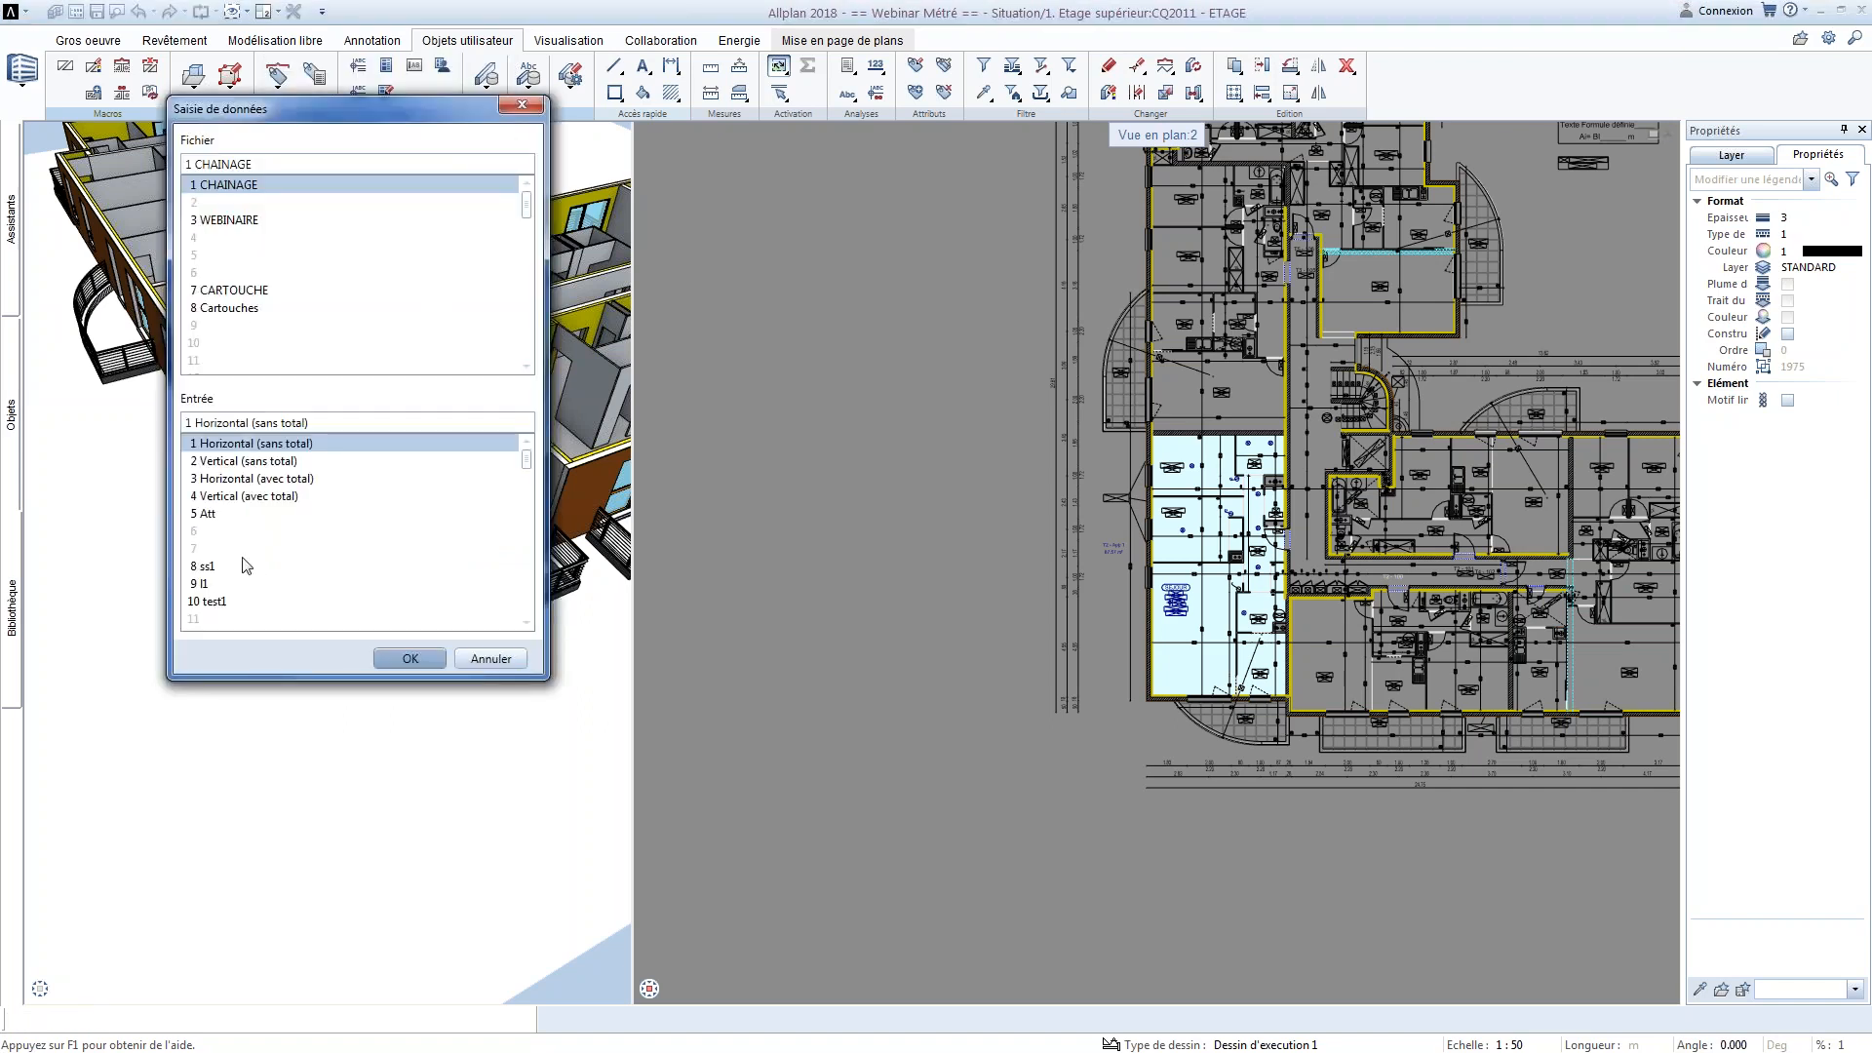
left_click(219, 220)
left_click(237, 620)
left_click(410, 658)
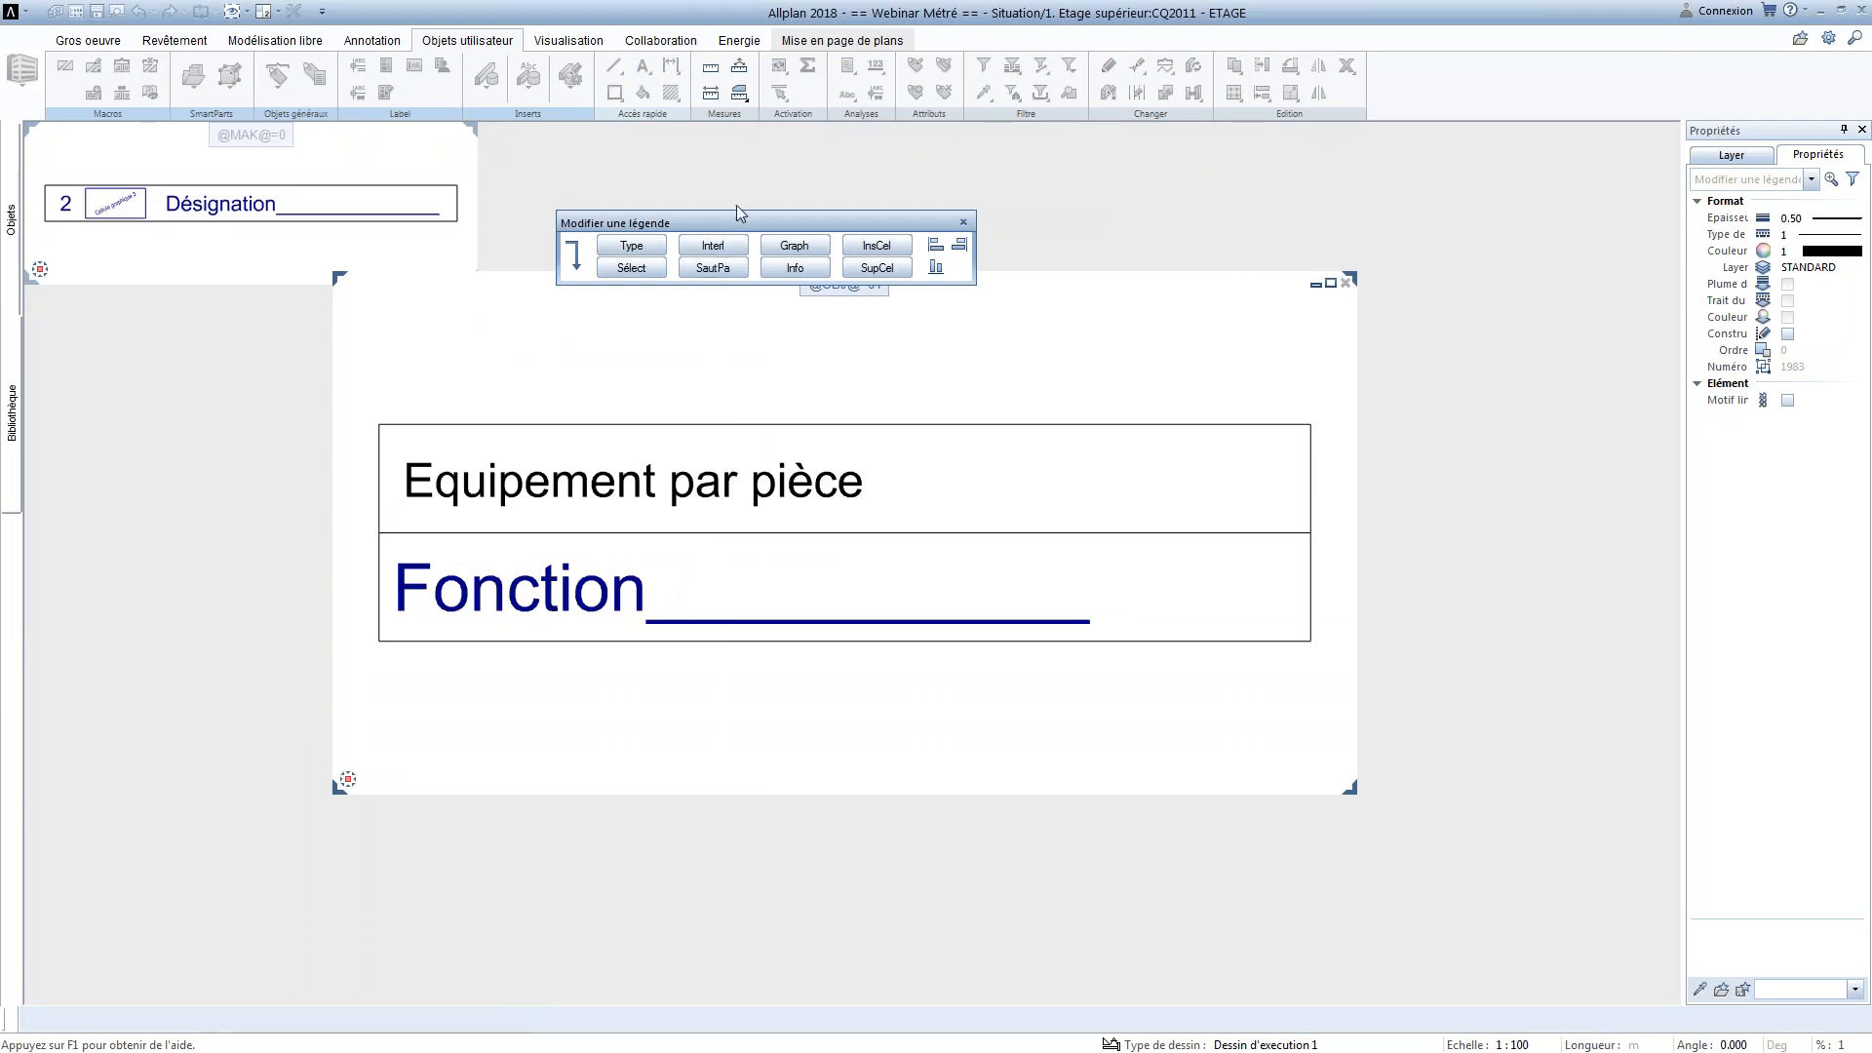
key("Escape")
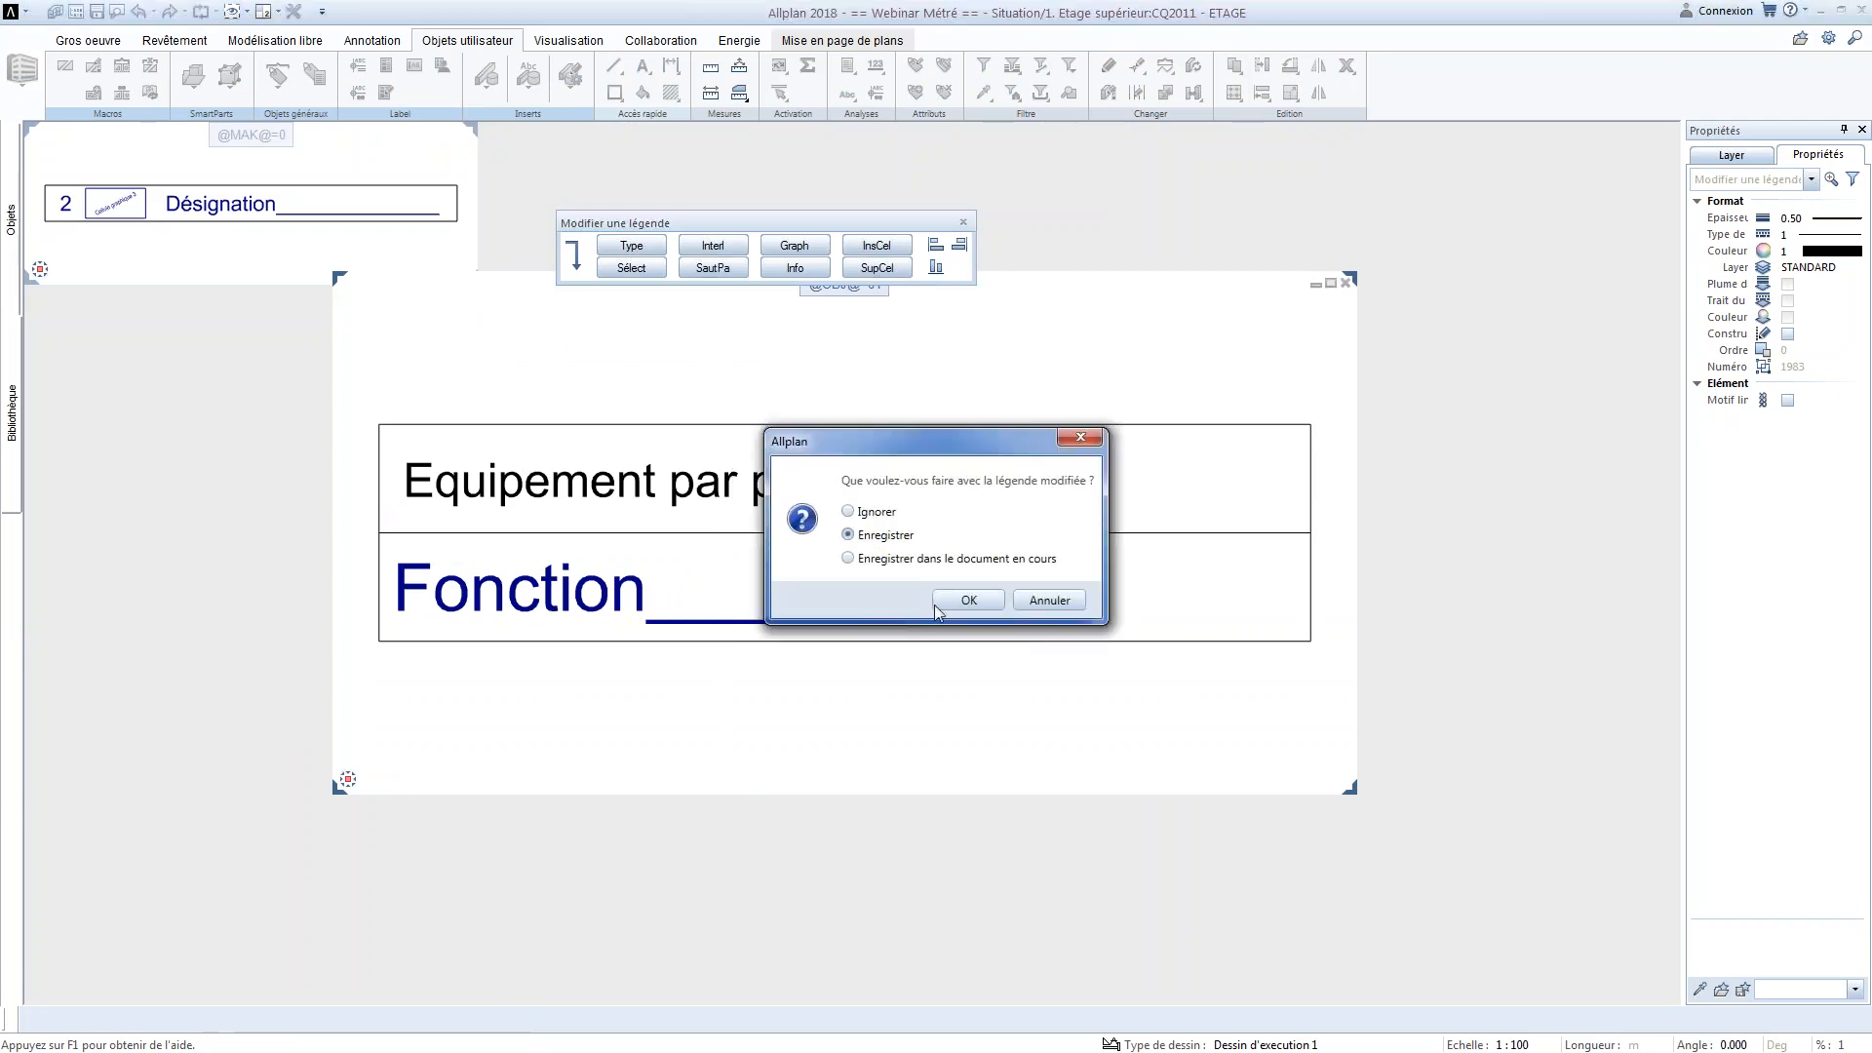
left_click(973, 599)
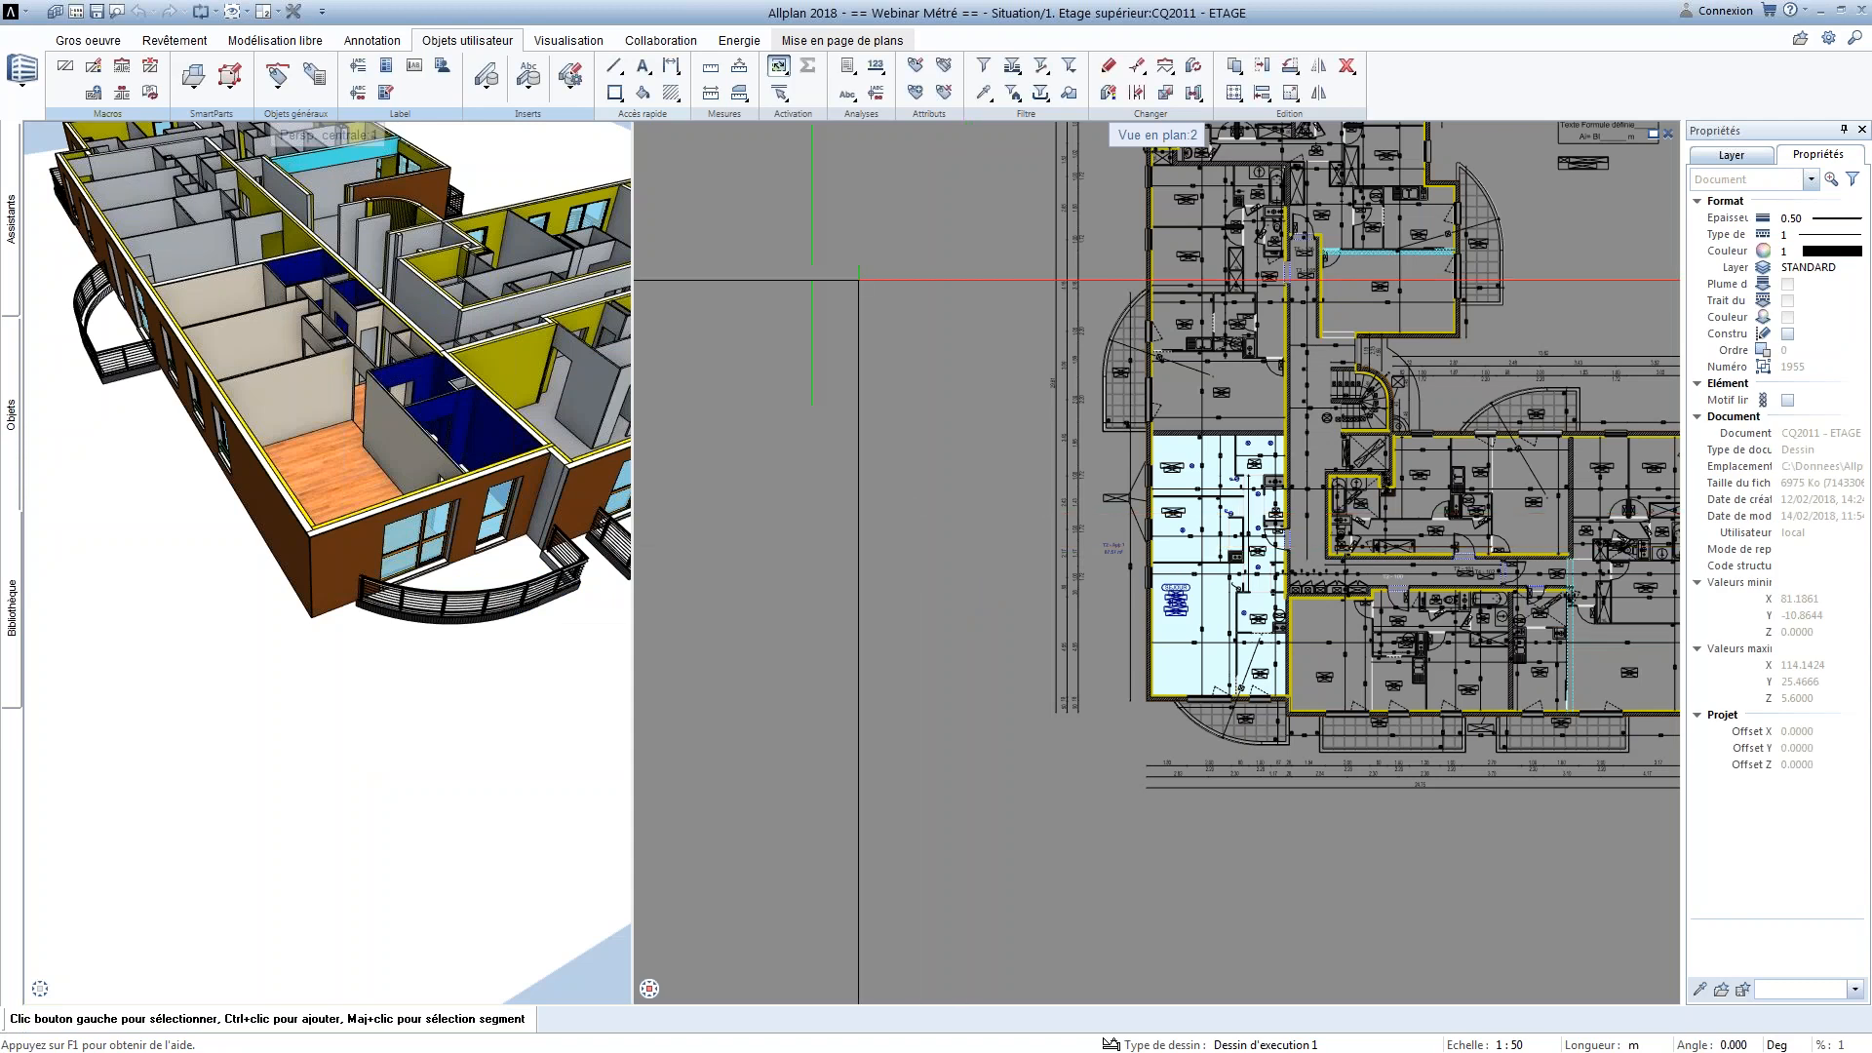
Place legend 11 global from office file 3 WEBINAIRE beside the floor plan, associative with the active document, and review its room entries
left_click(849, 69)
left_click(876, 113)
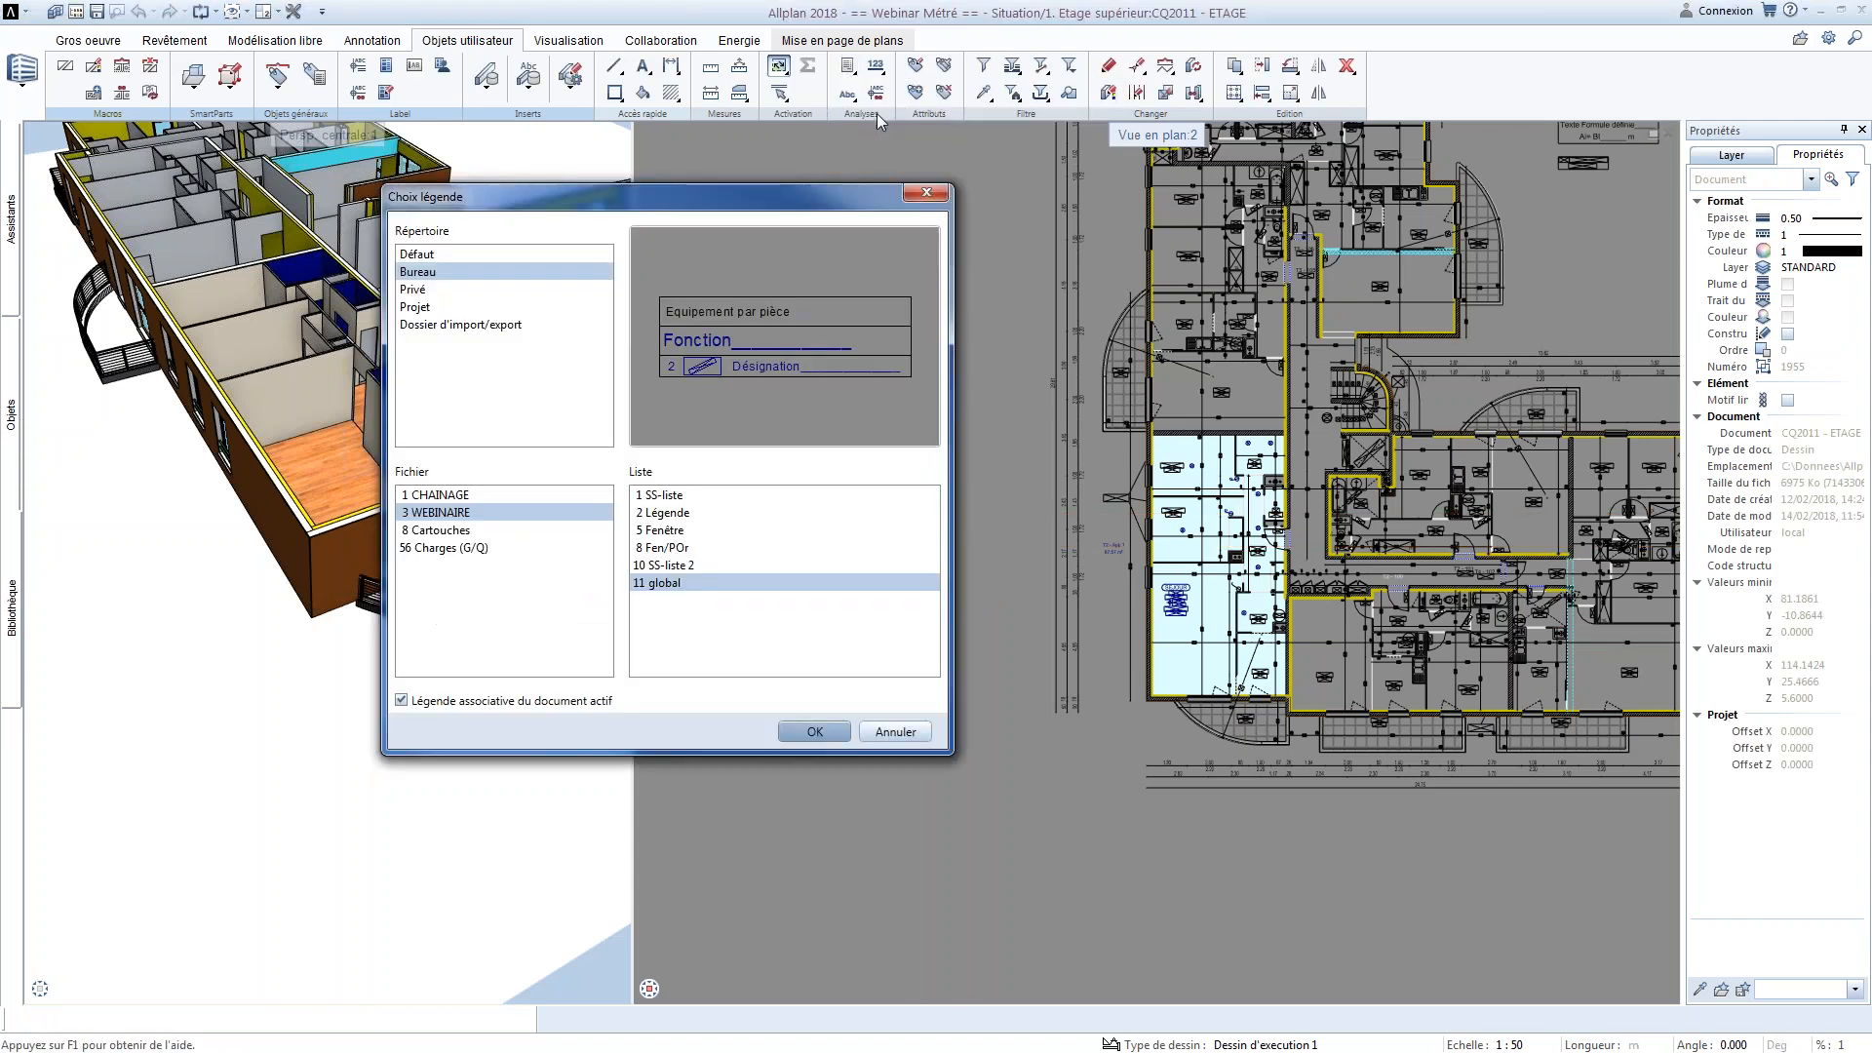
left_click(814, 731)
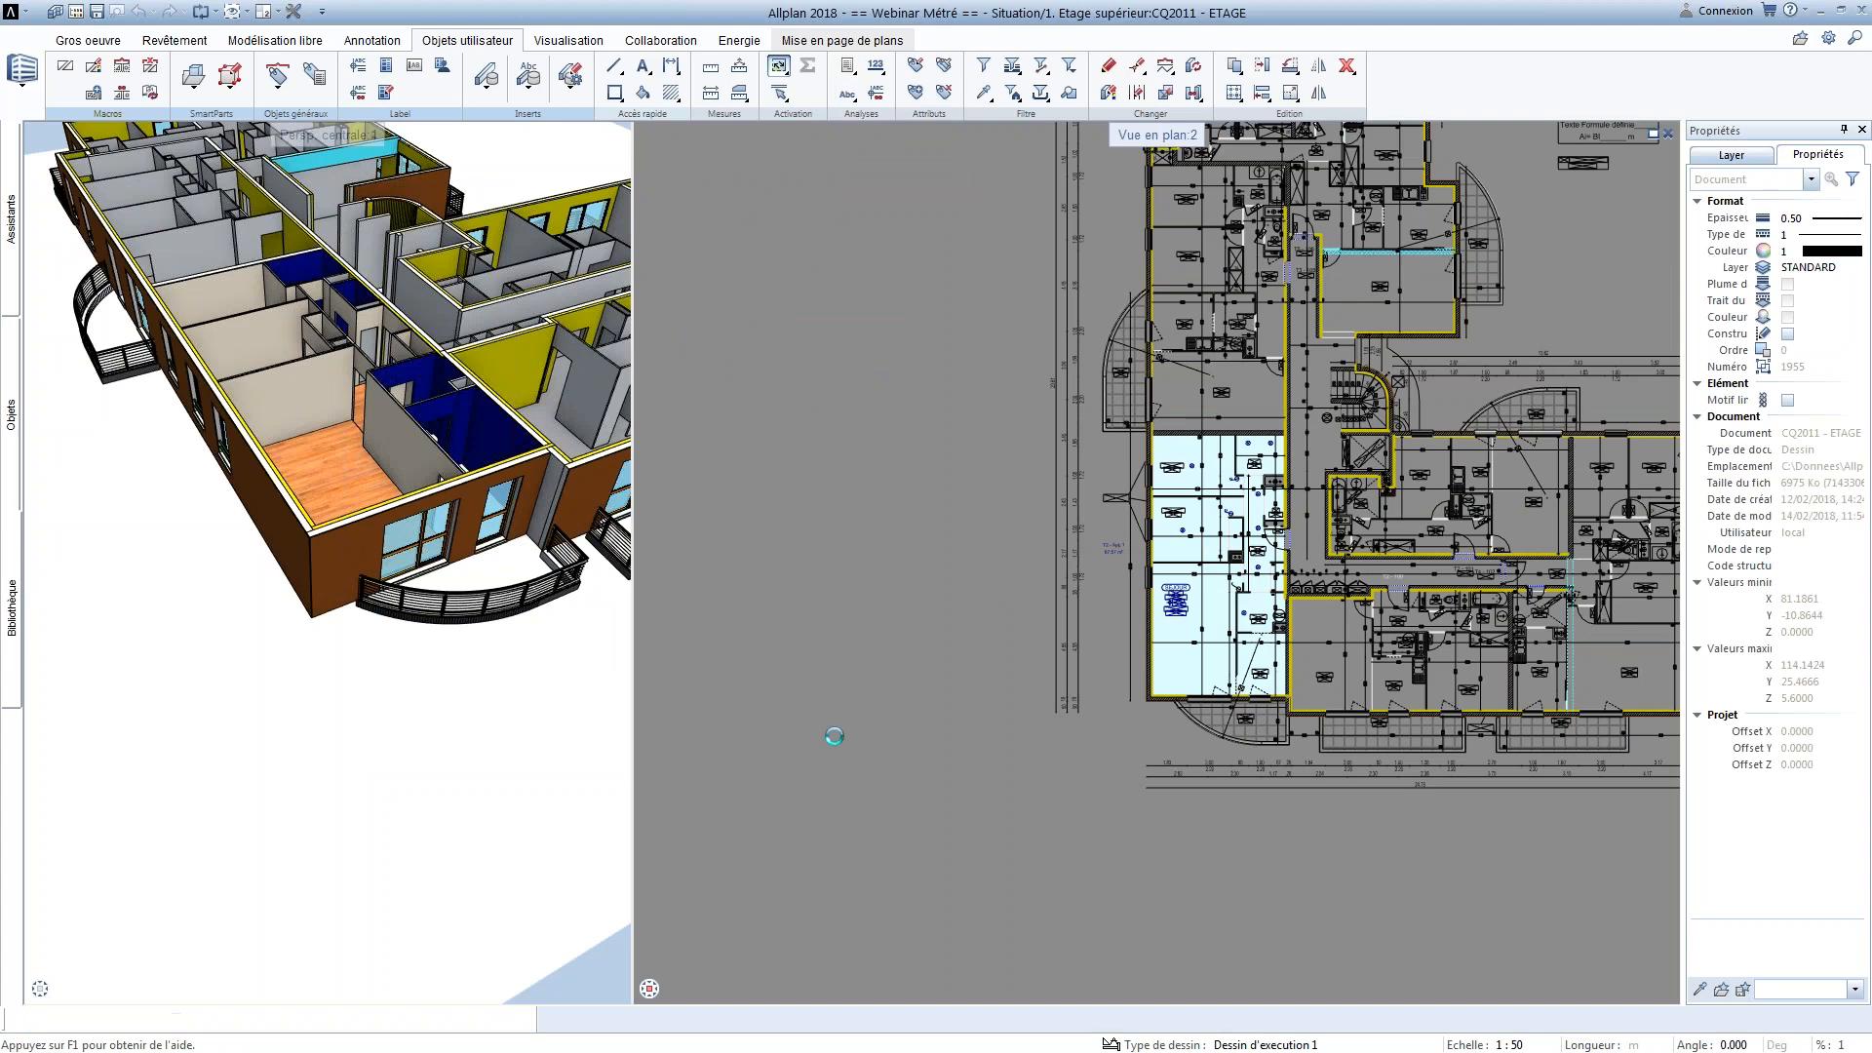
left_click(851, 751)
scroll(882, 458, "up", 4)
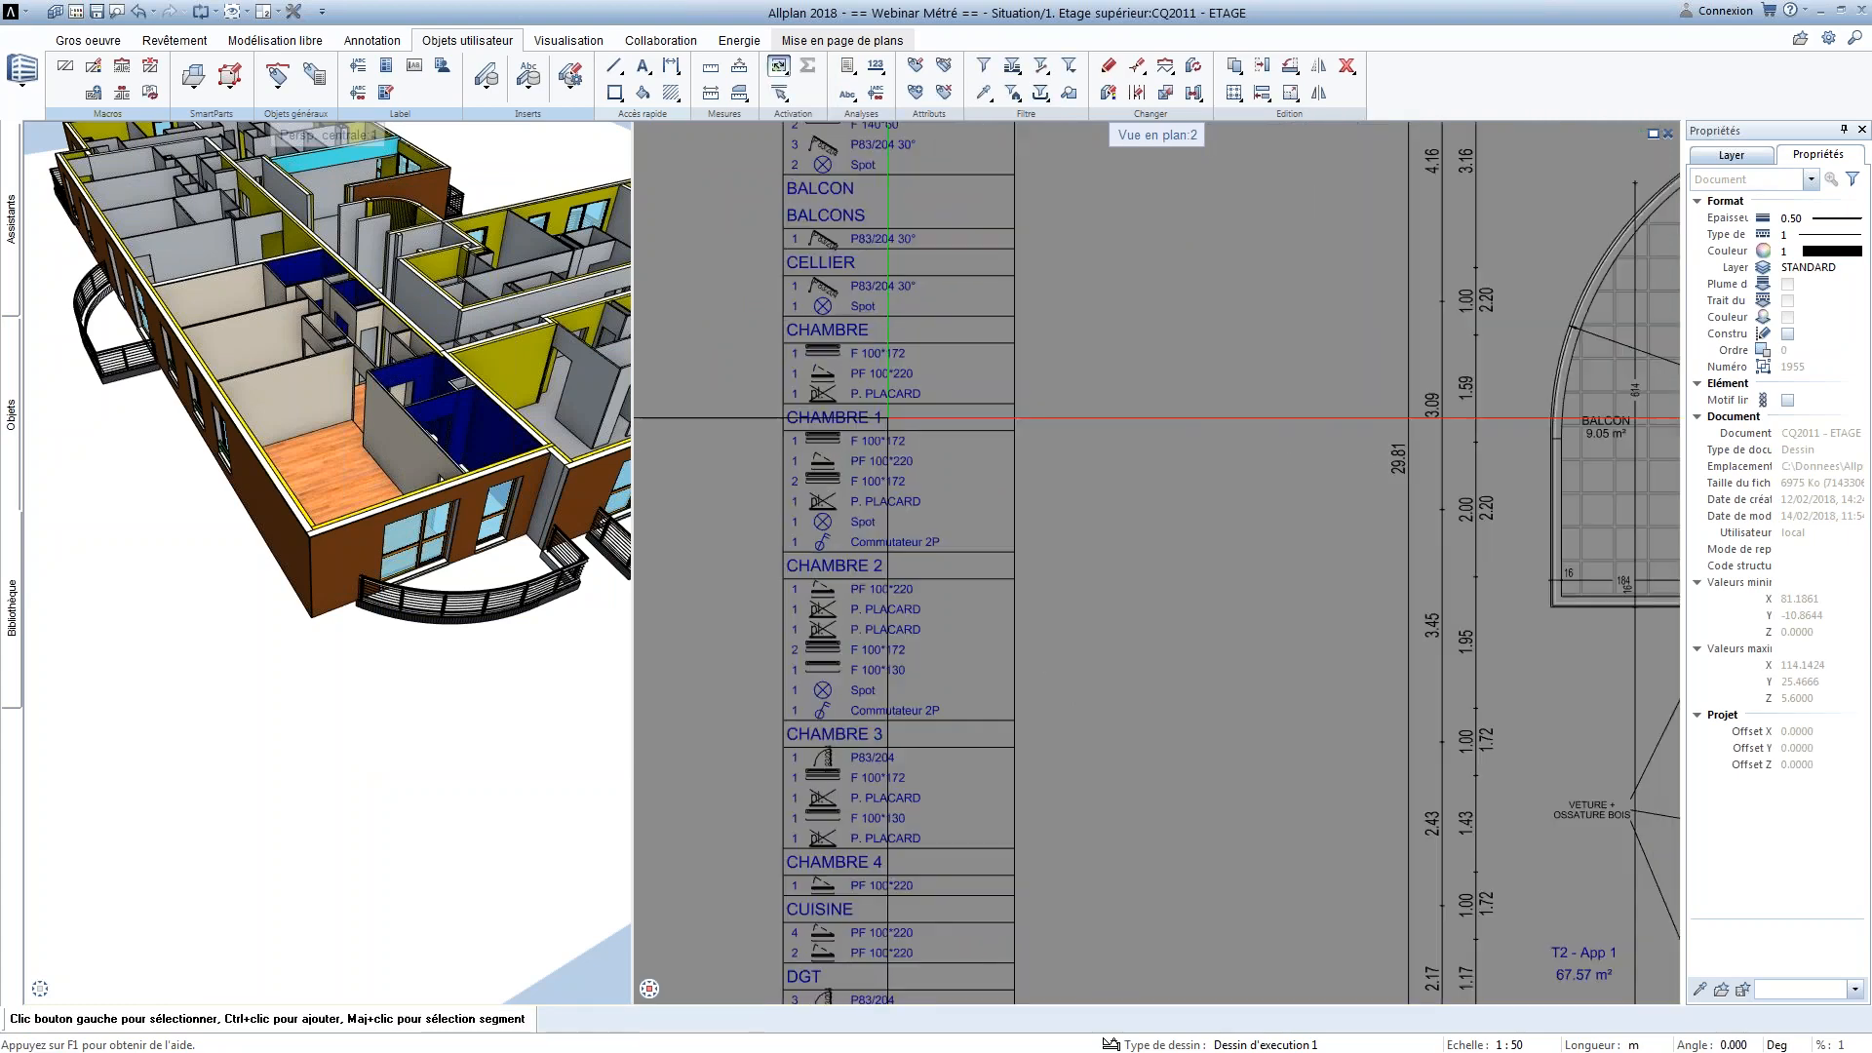
middle_click_drag(903, 873, 906, 762)
middle_click_drag(921, 571, 950, 446)
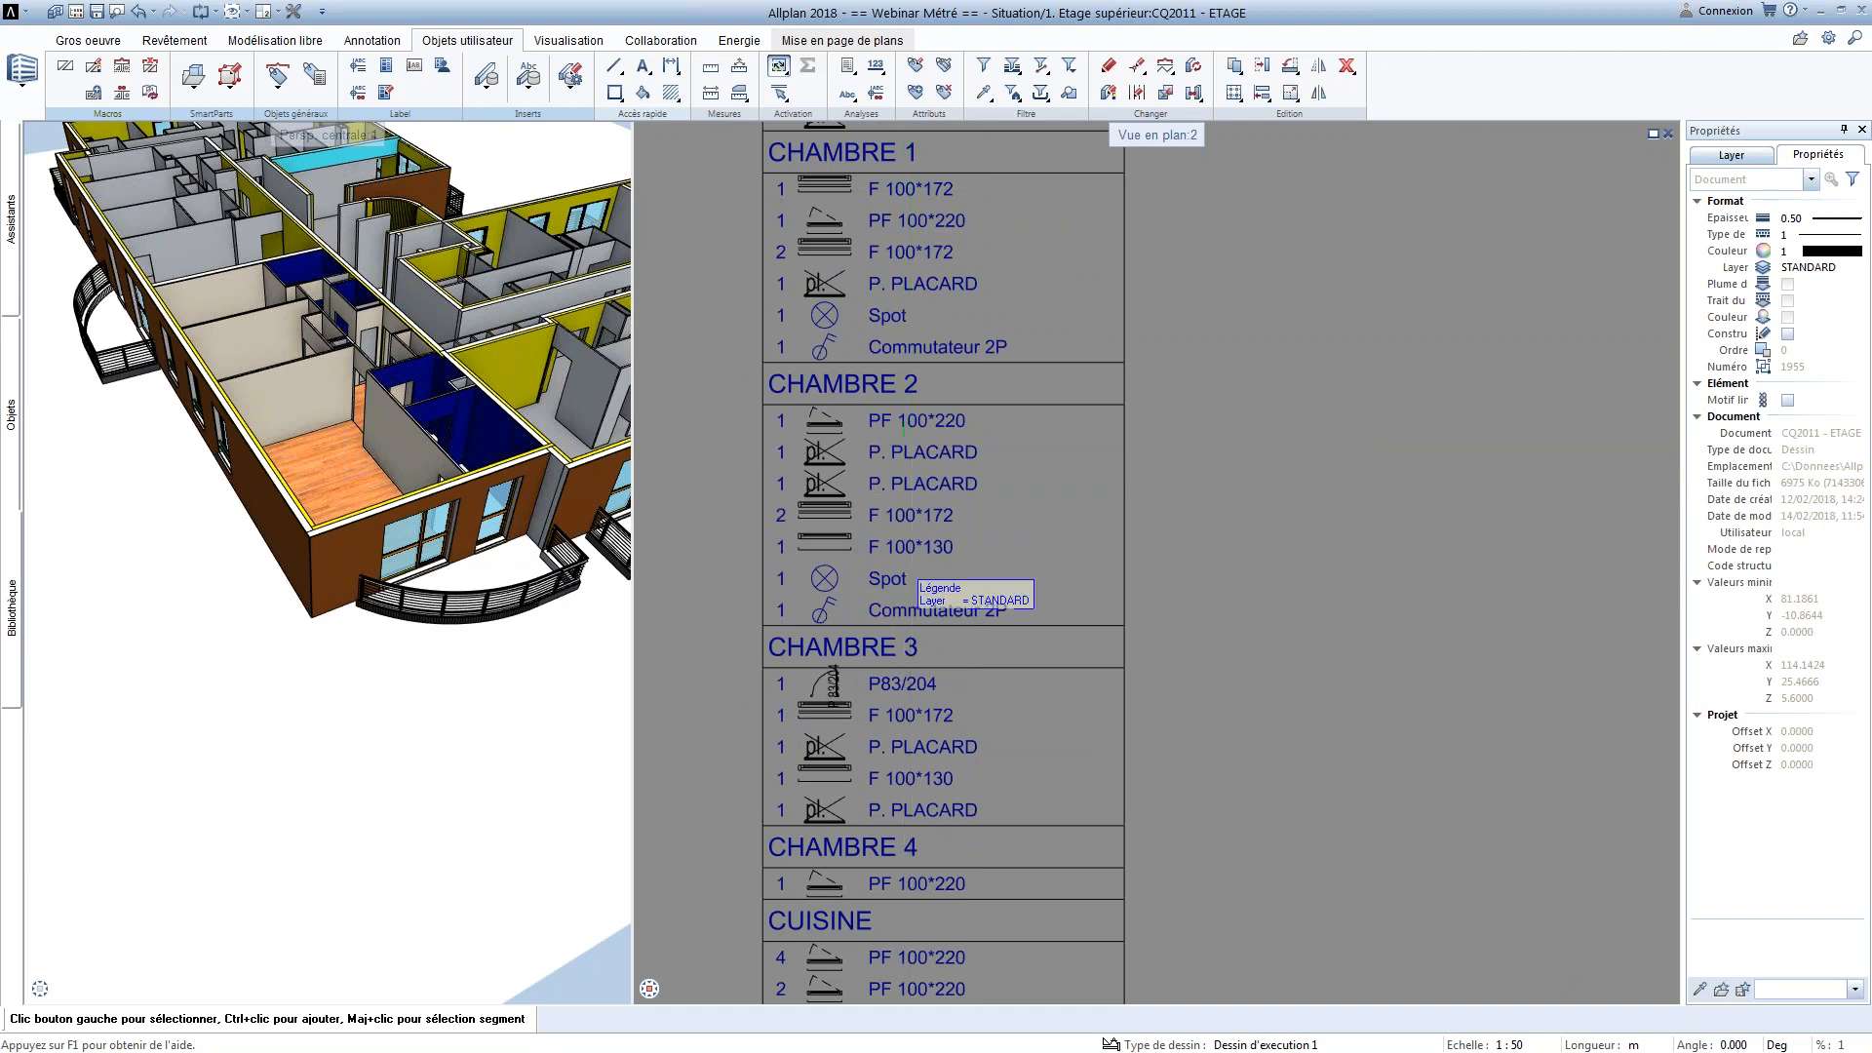
middle_click_drag(871, 552, 853, 437)
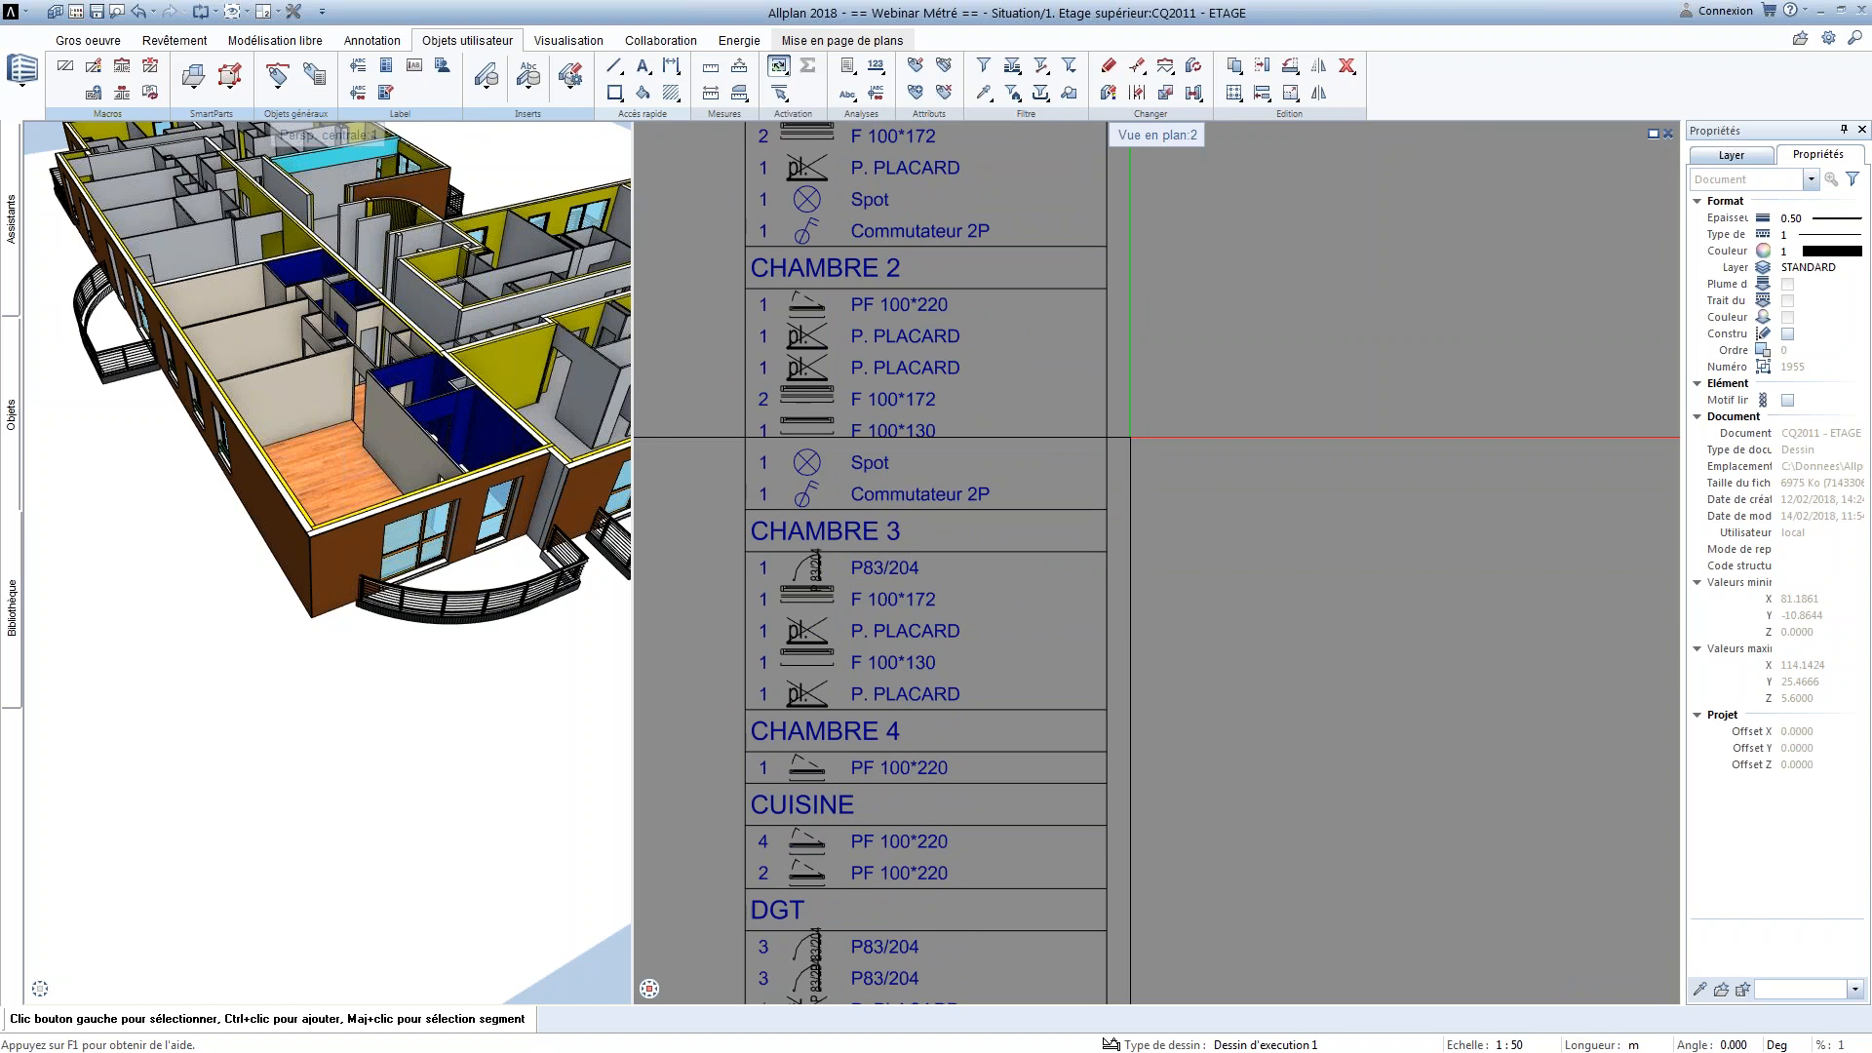
scroll(749, 476, "down", 5)
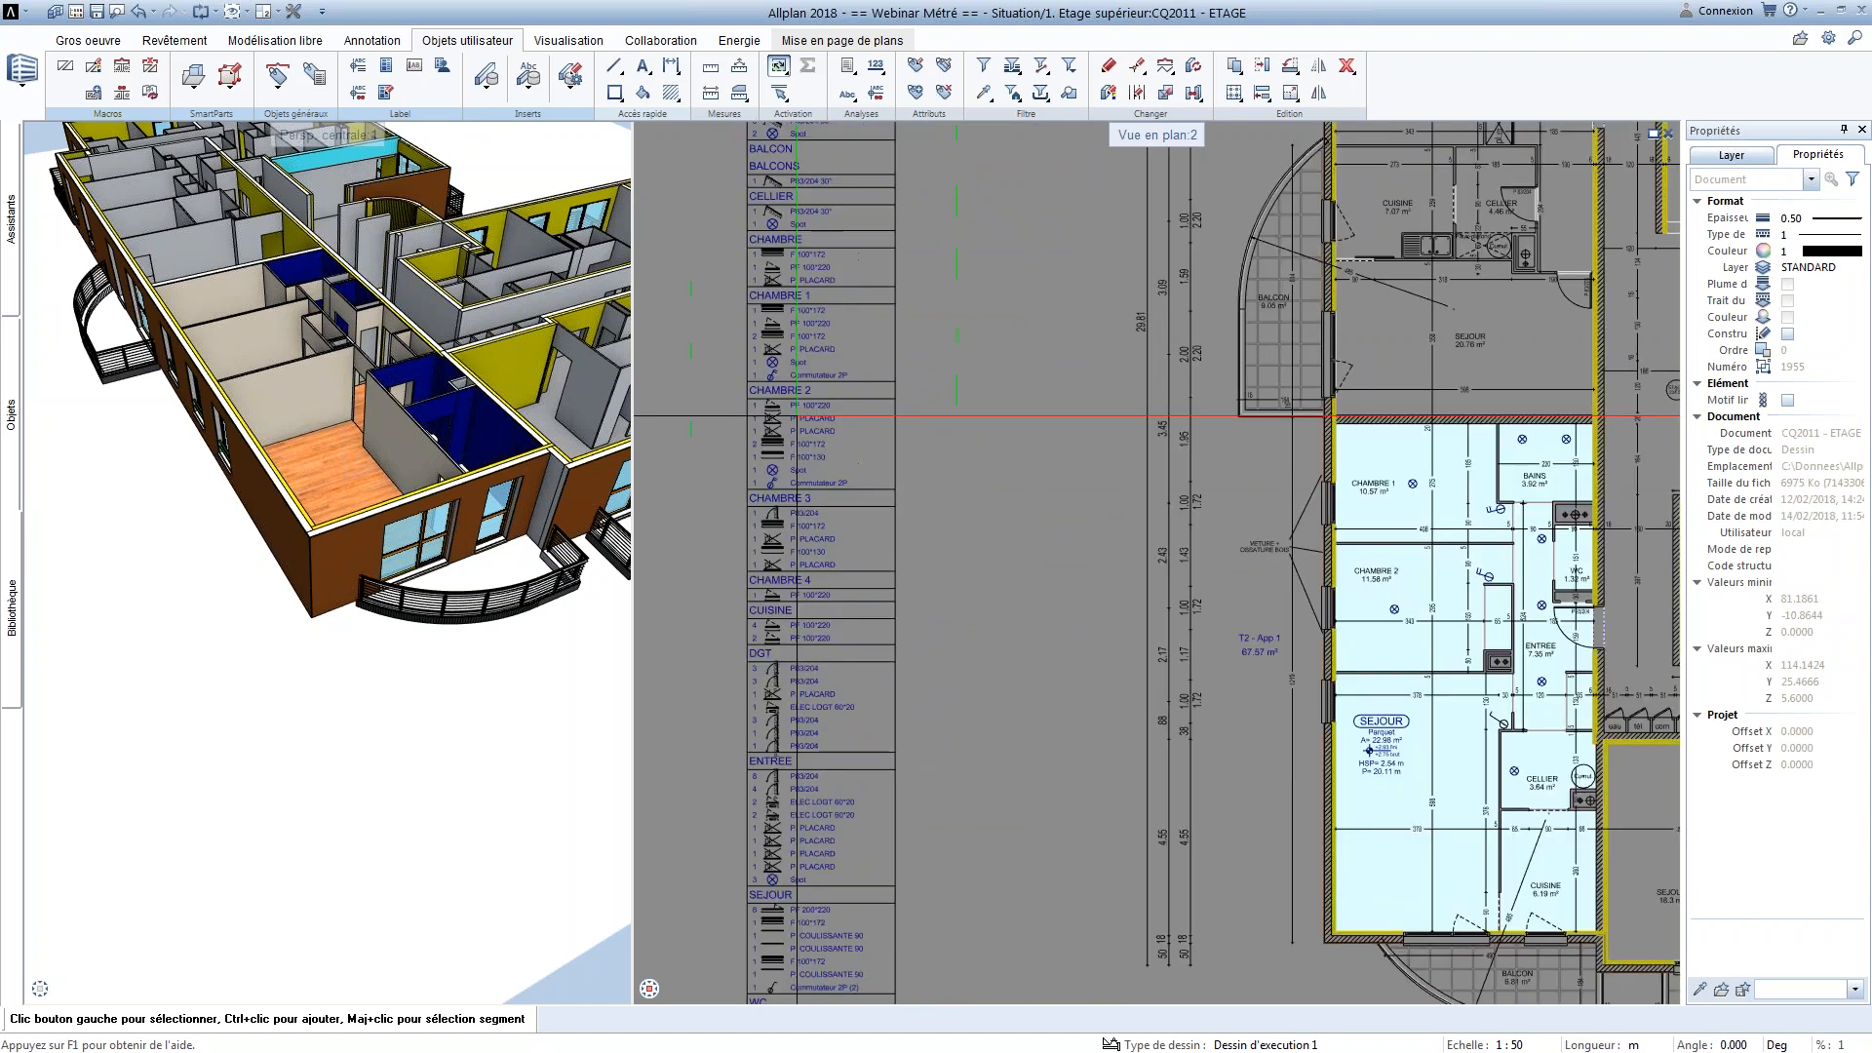
Place legend 11 global beside the plan without document association, listing only the elements of apartment T2 - App 1
left_click(848, 68)
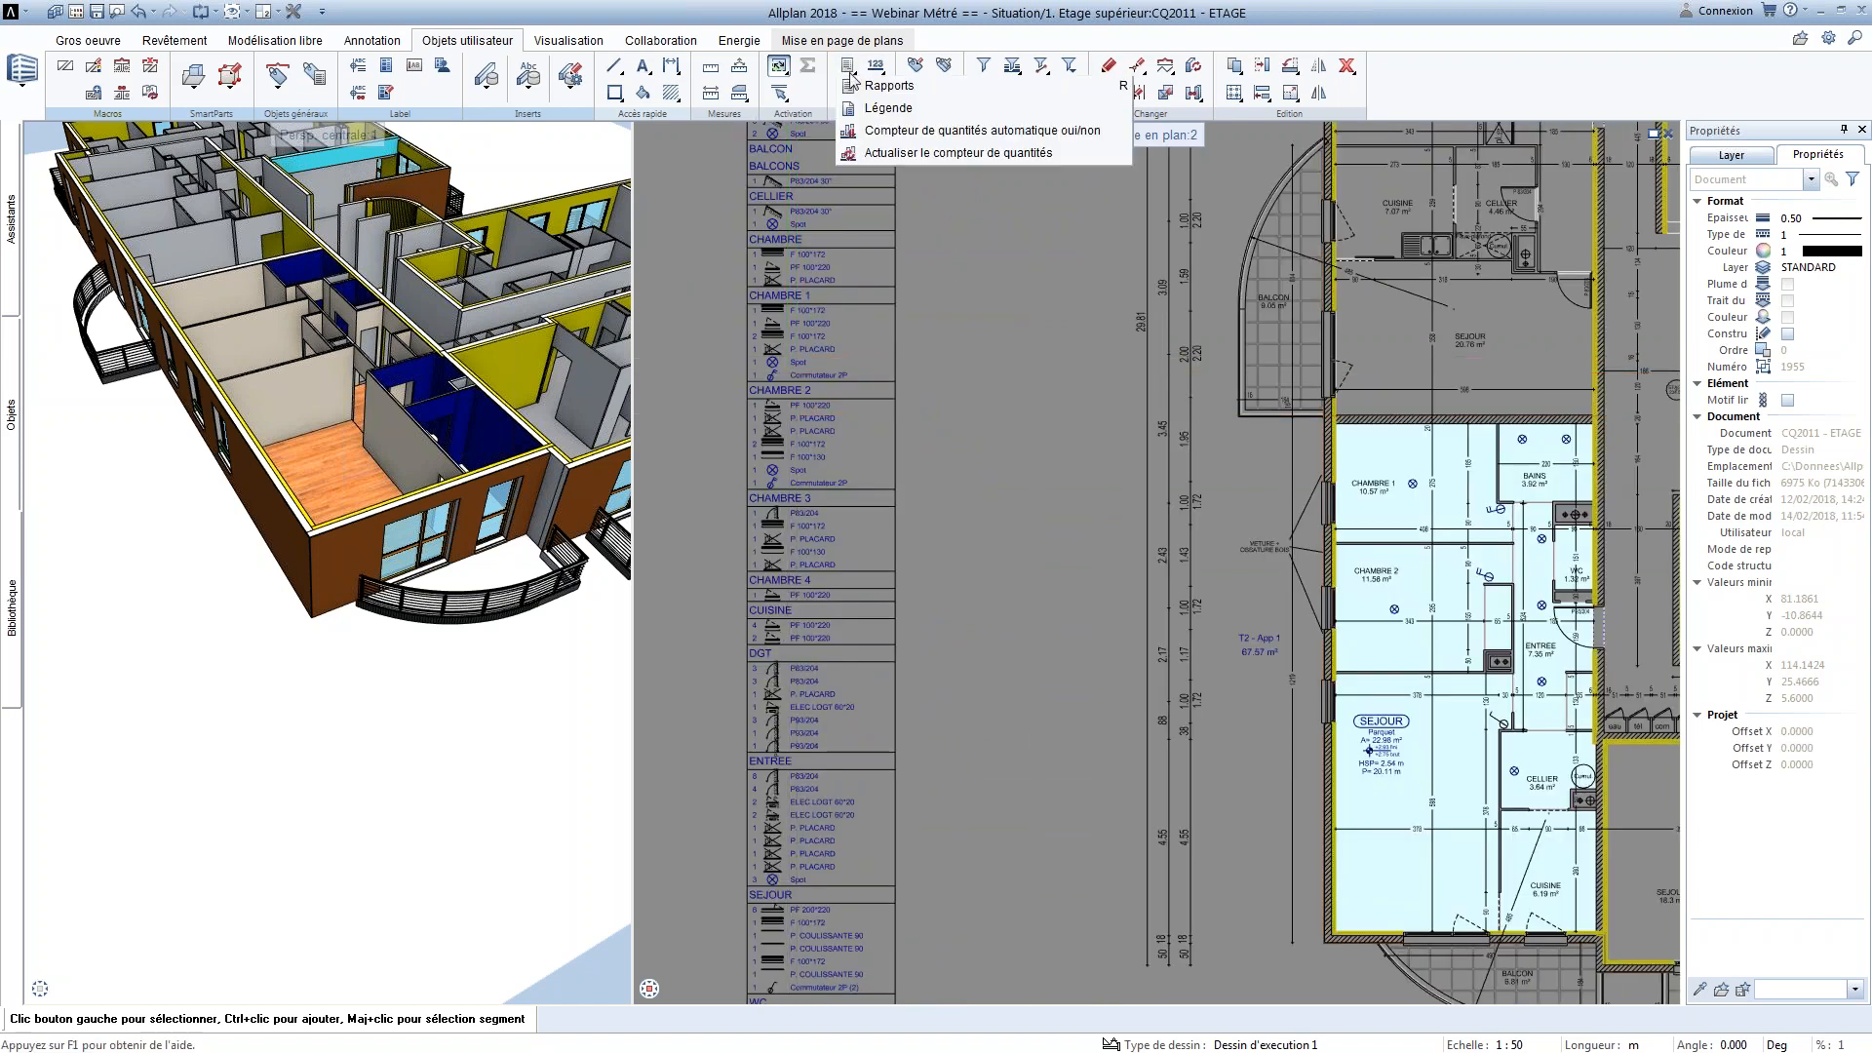
left_click(877, 103)
left_click(429, 702)
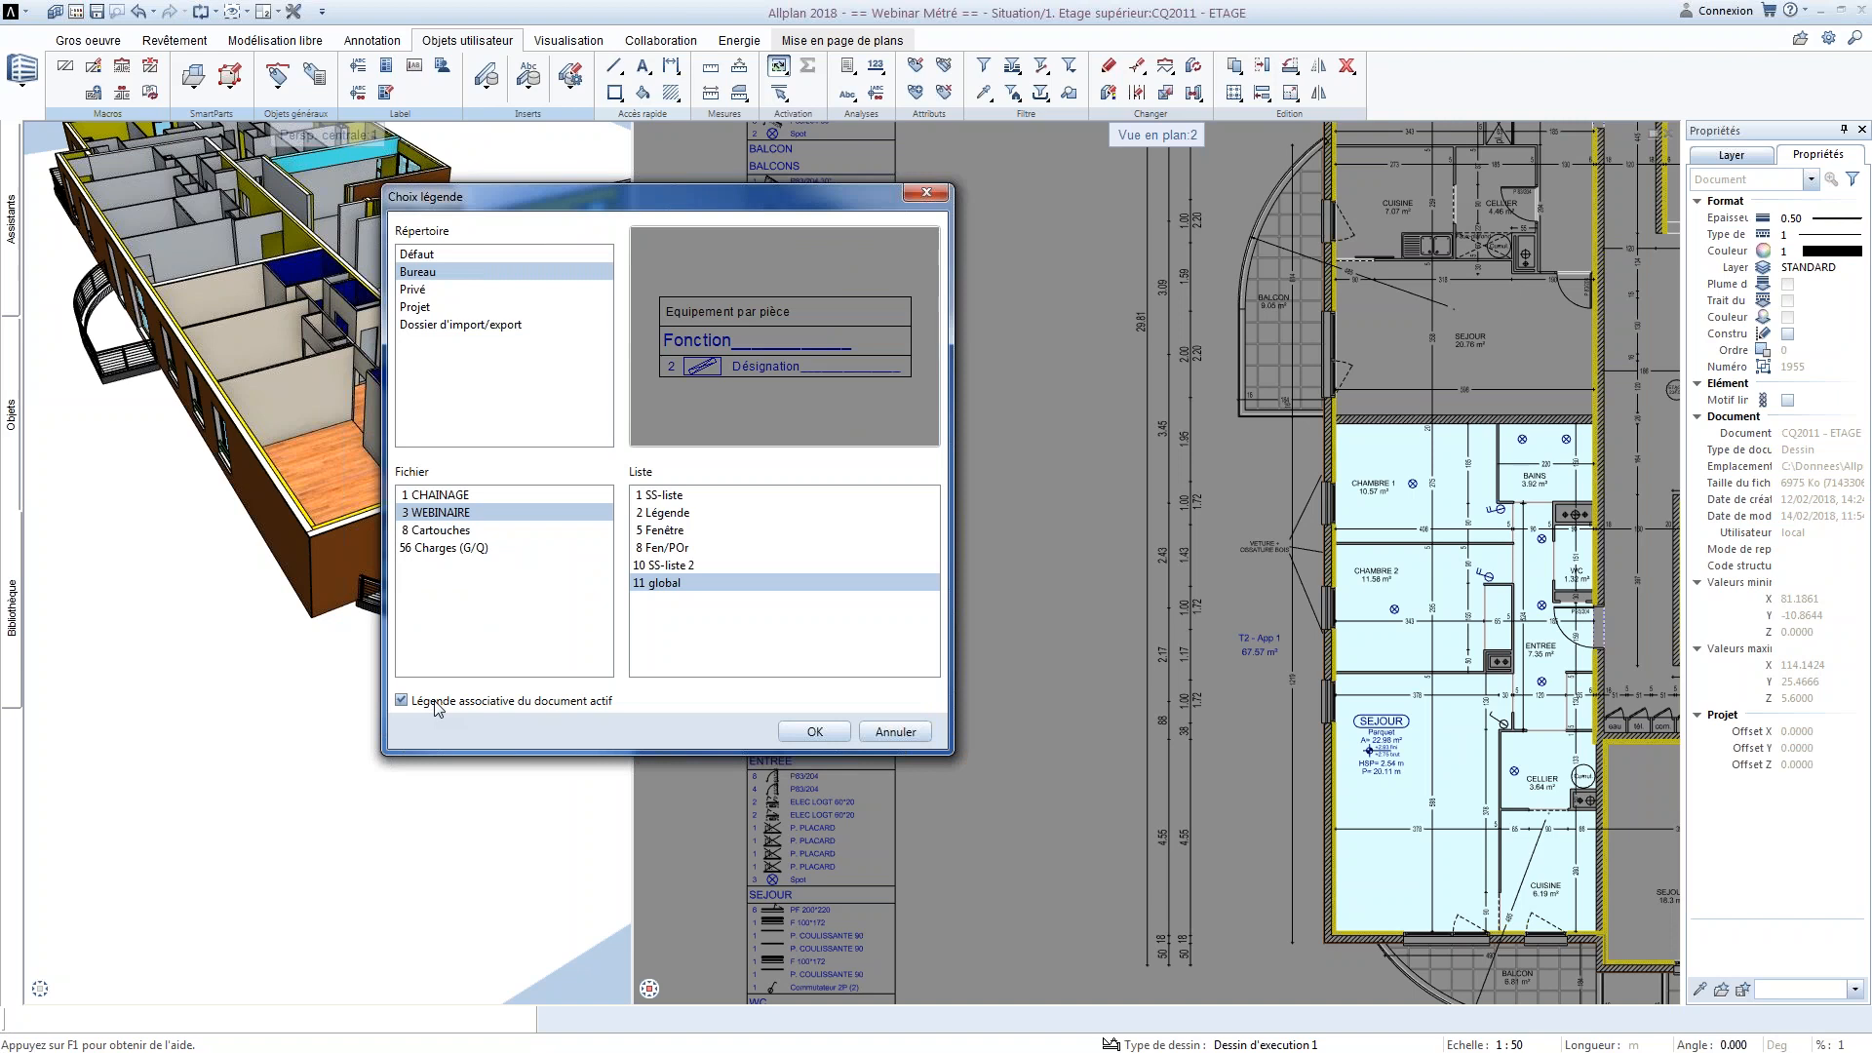
left_click(801, 734)
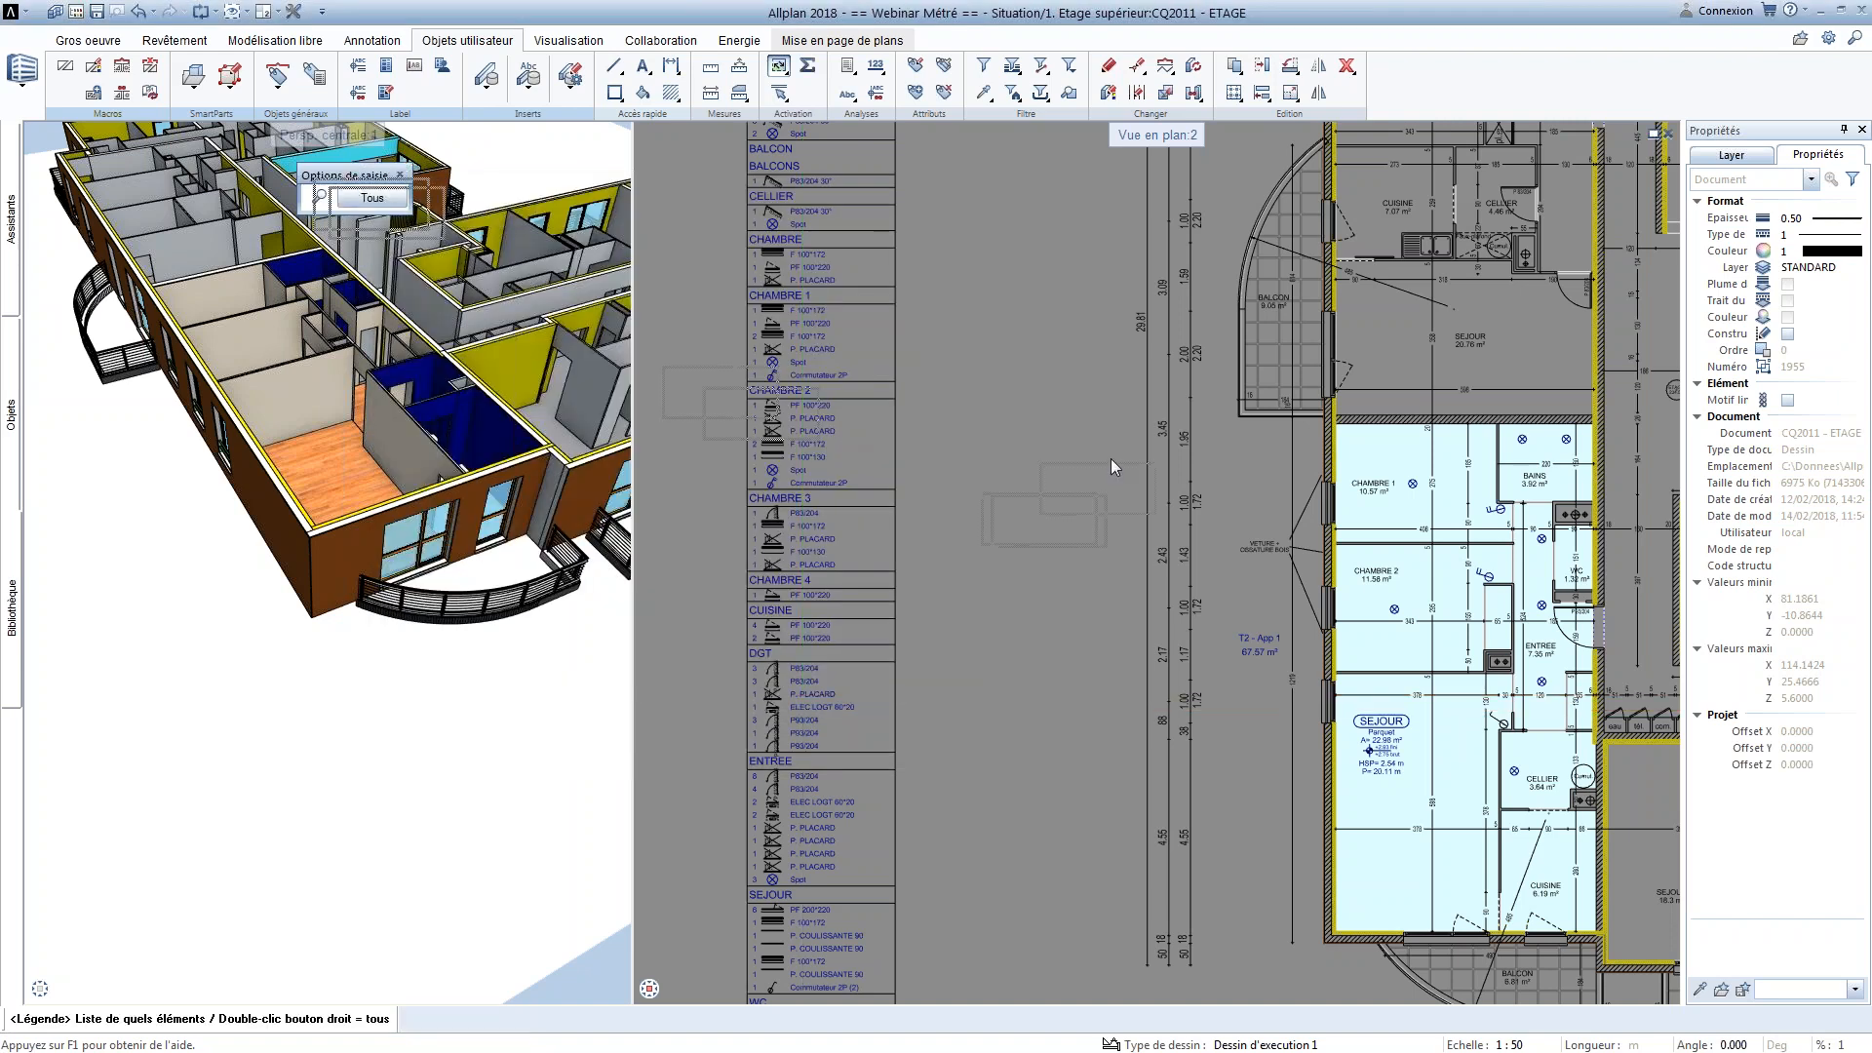
middle_click_drag(1289, 516, 1242, 394)
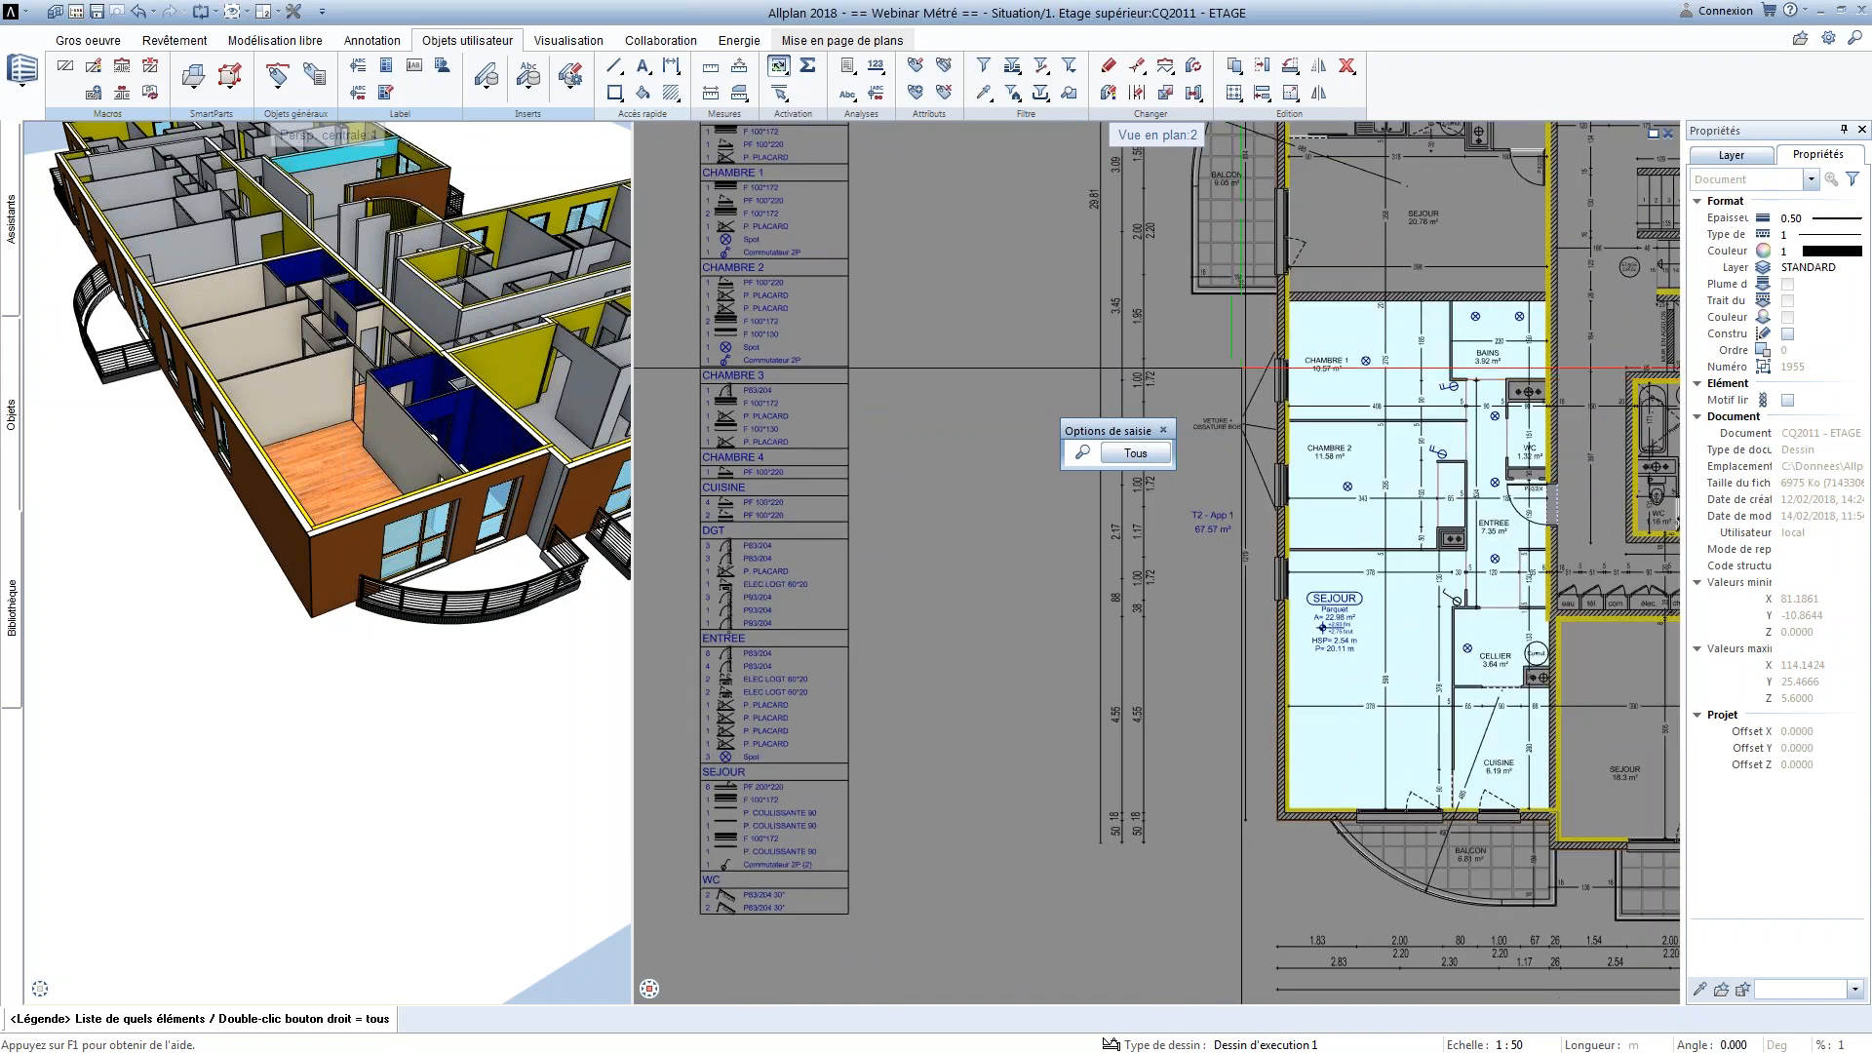
left_click_drag(1228, 274, 1577, 869)
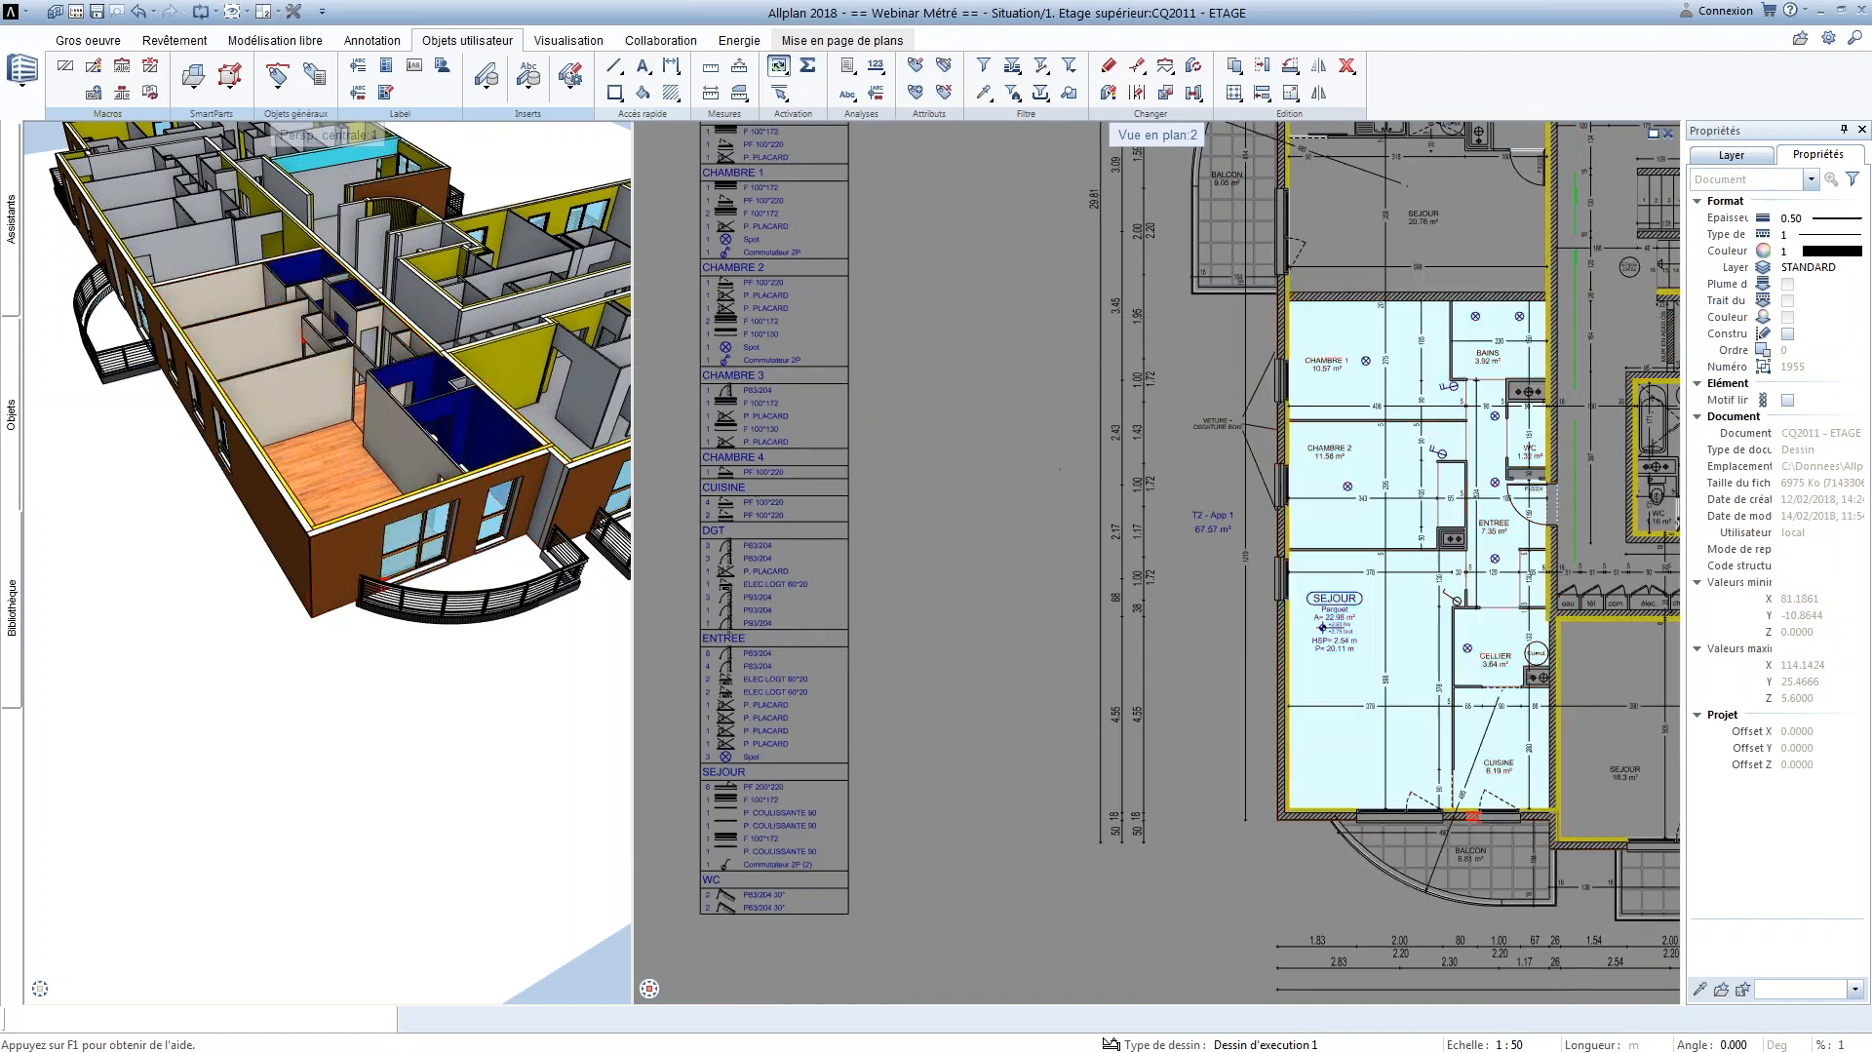
left_click(932, 710)
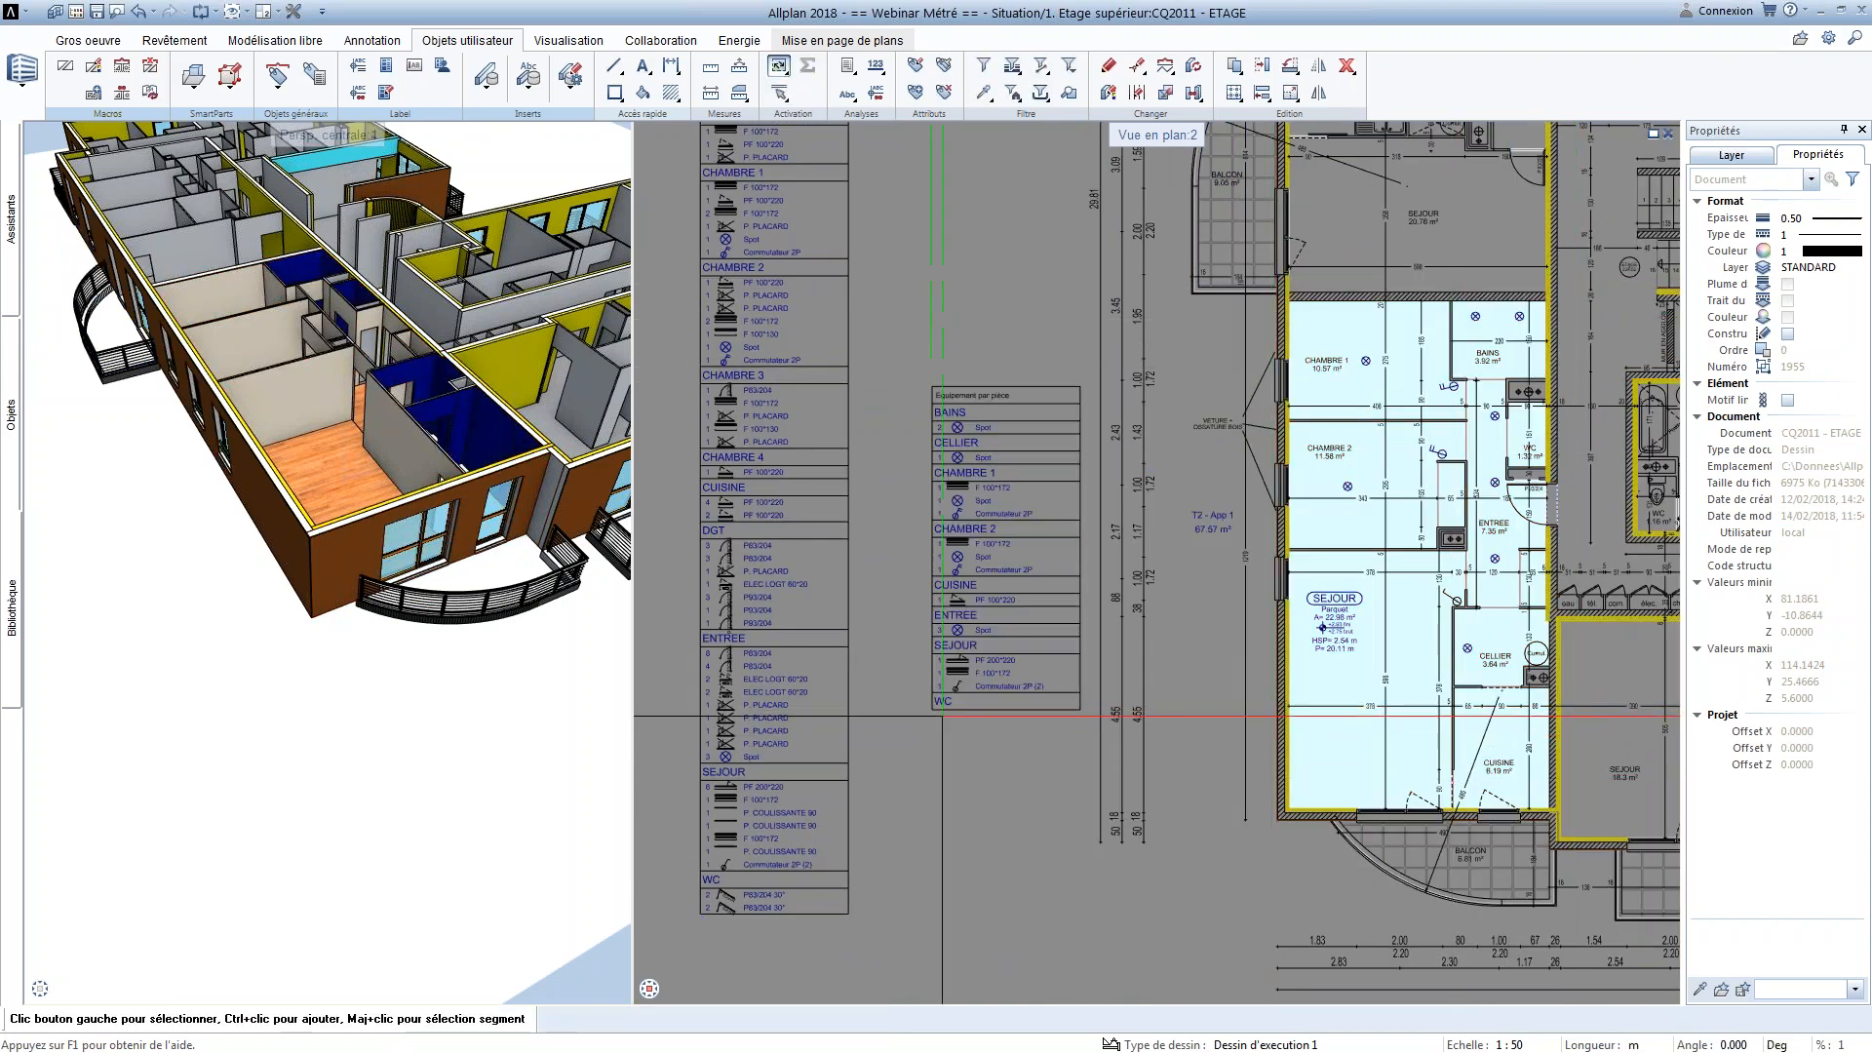
scroll(1399, 527, "up", 3)
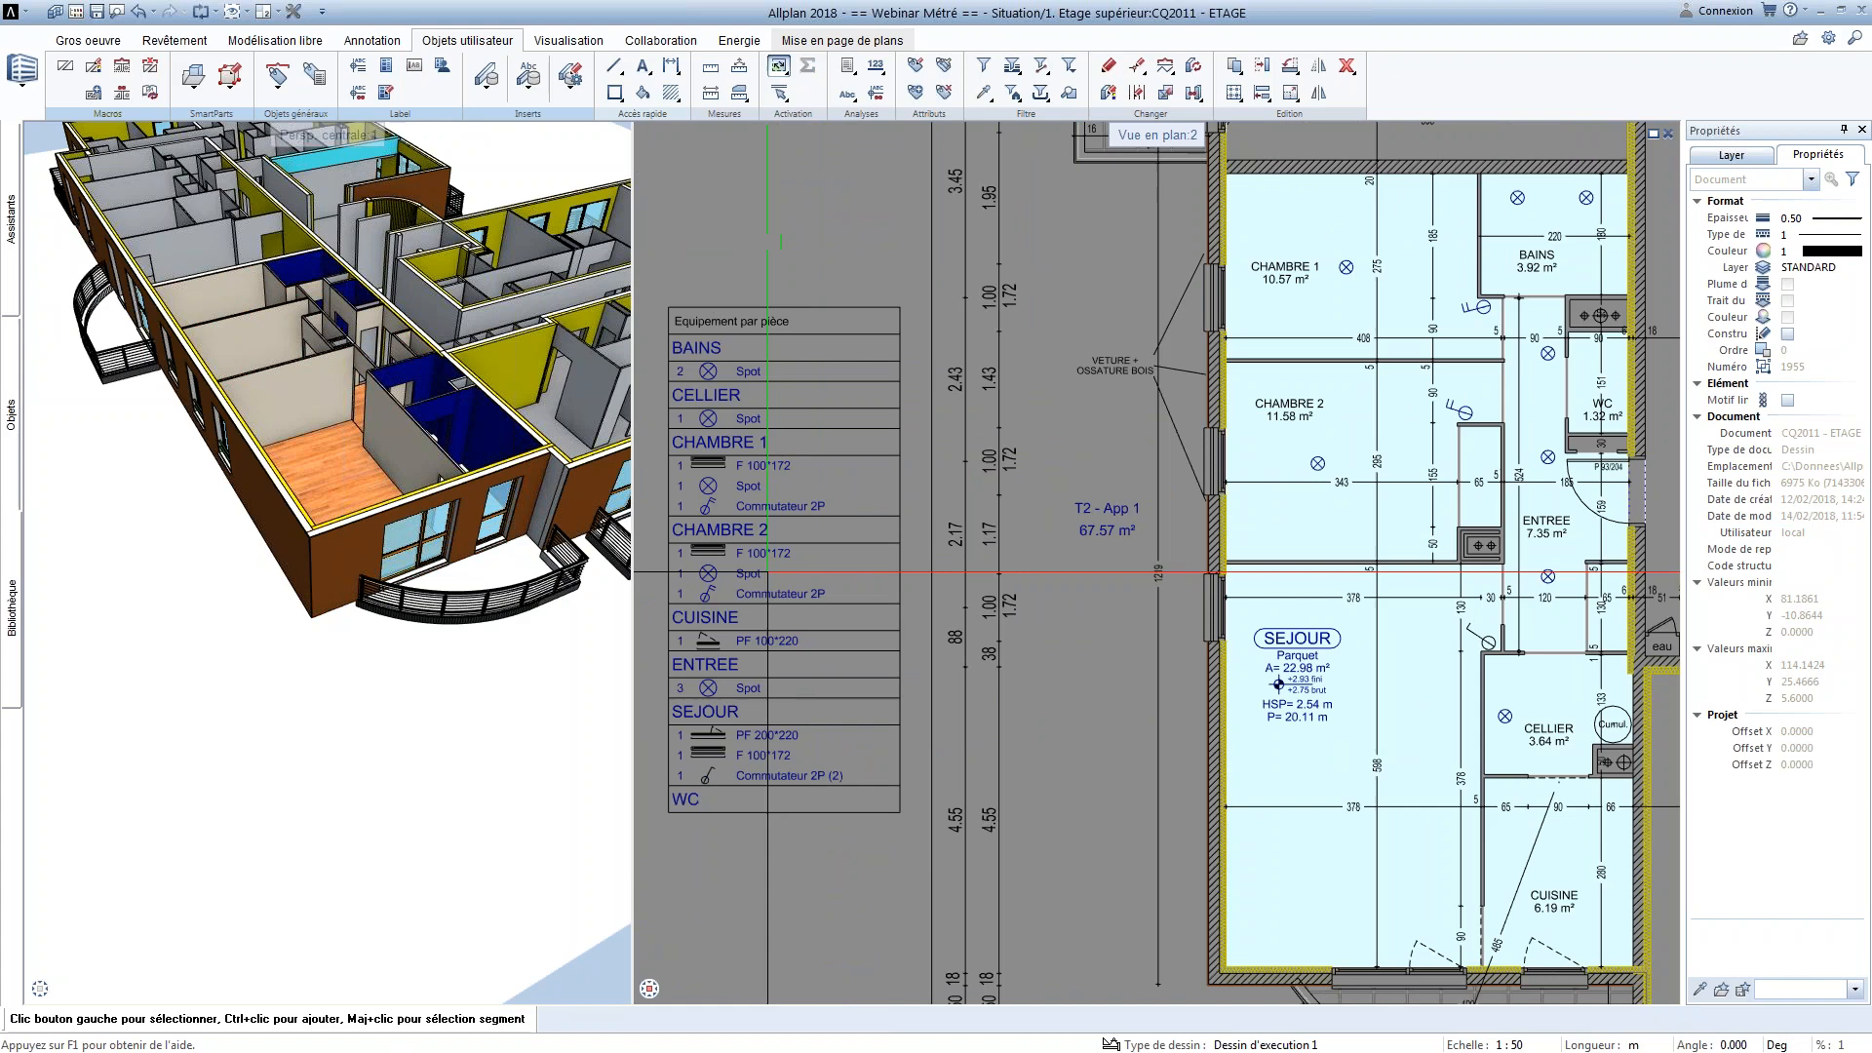
Check the apartment's legend against the plan and remove the longer whole-floor legend beside it
left_click(757, 563)
left_click(780, 593)
key("Escape")
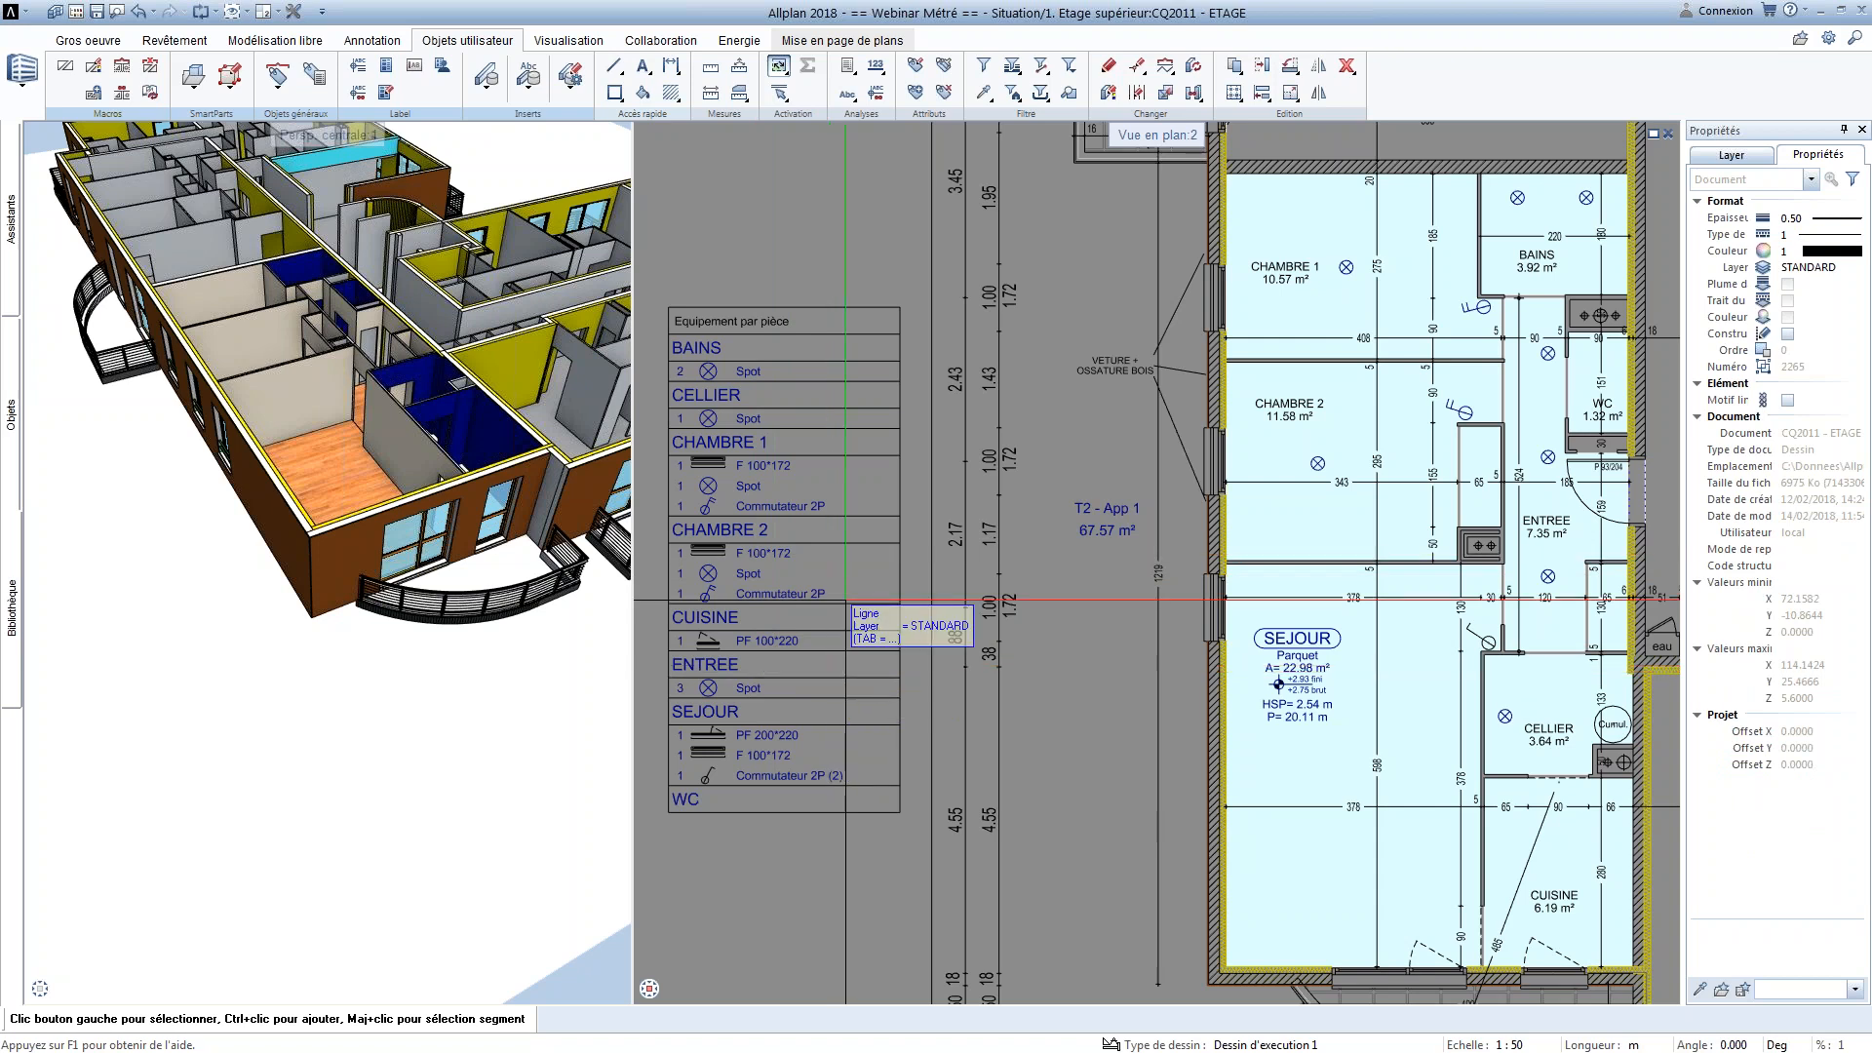
scroll(844, 600, "down", 5)
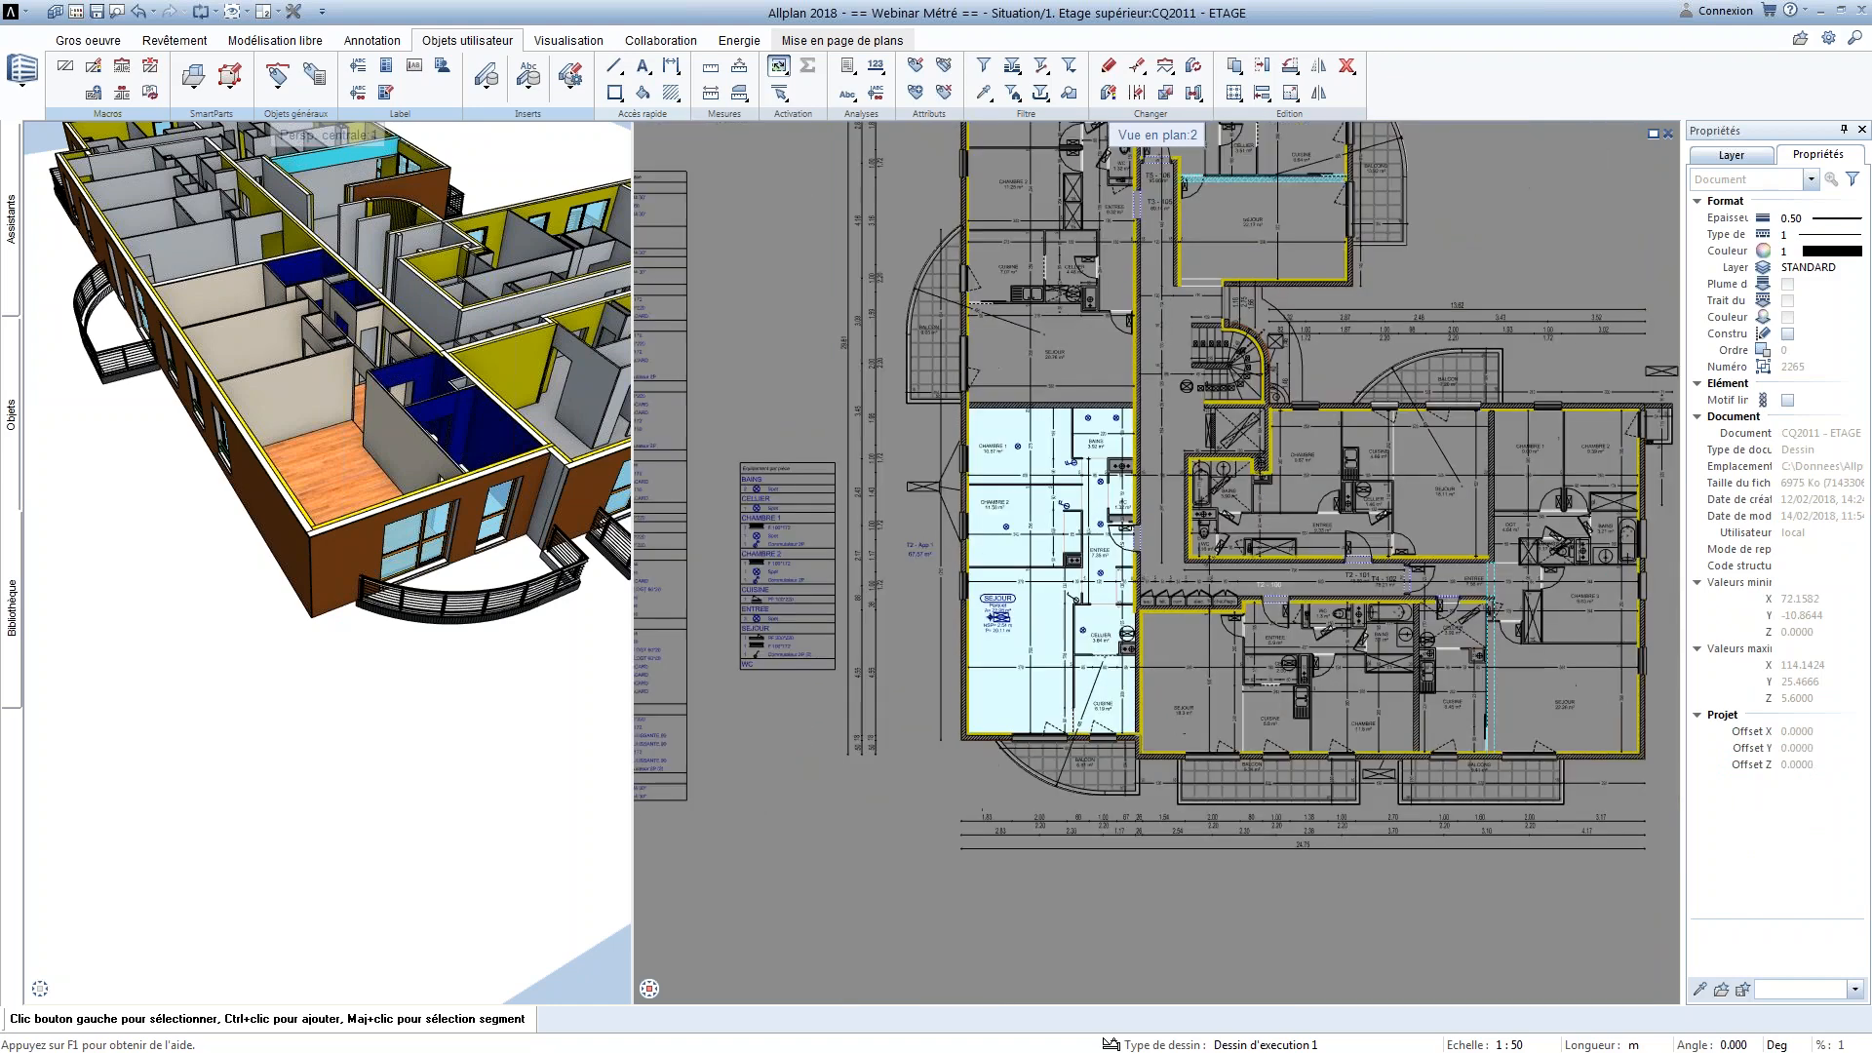
key("Escape")
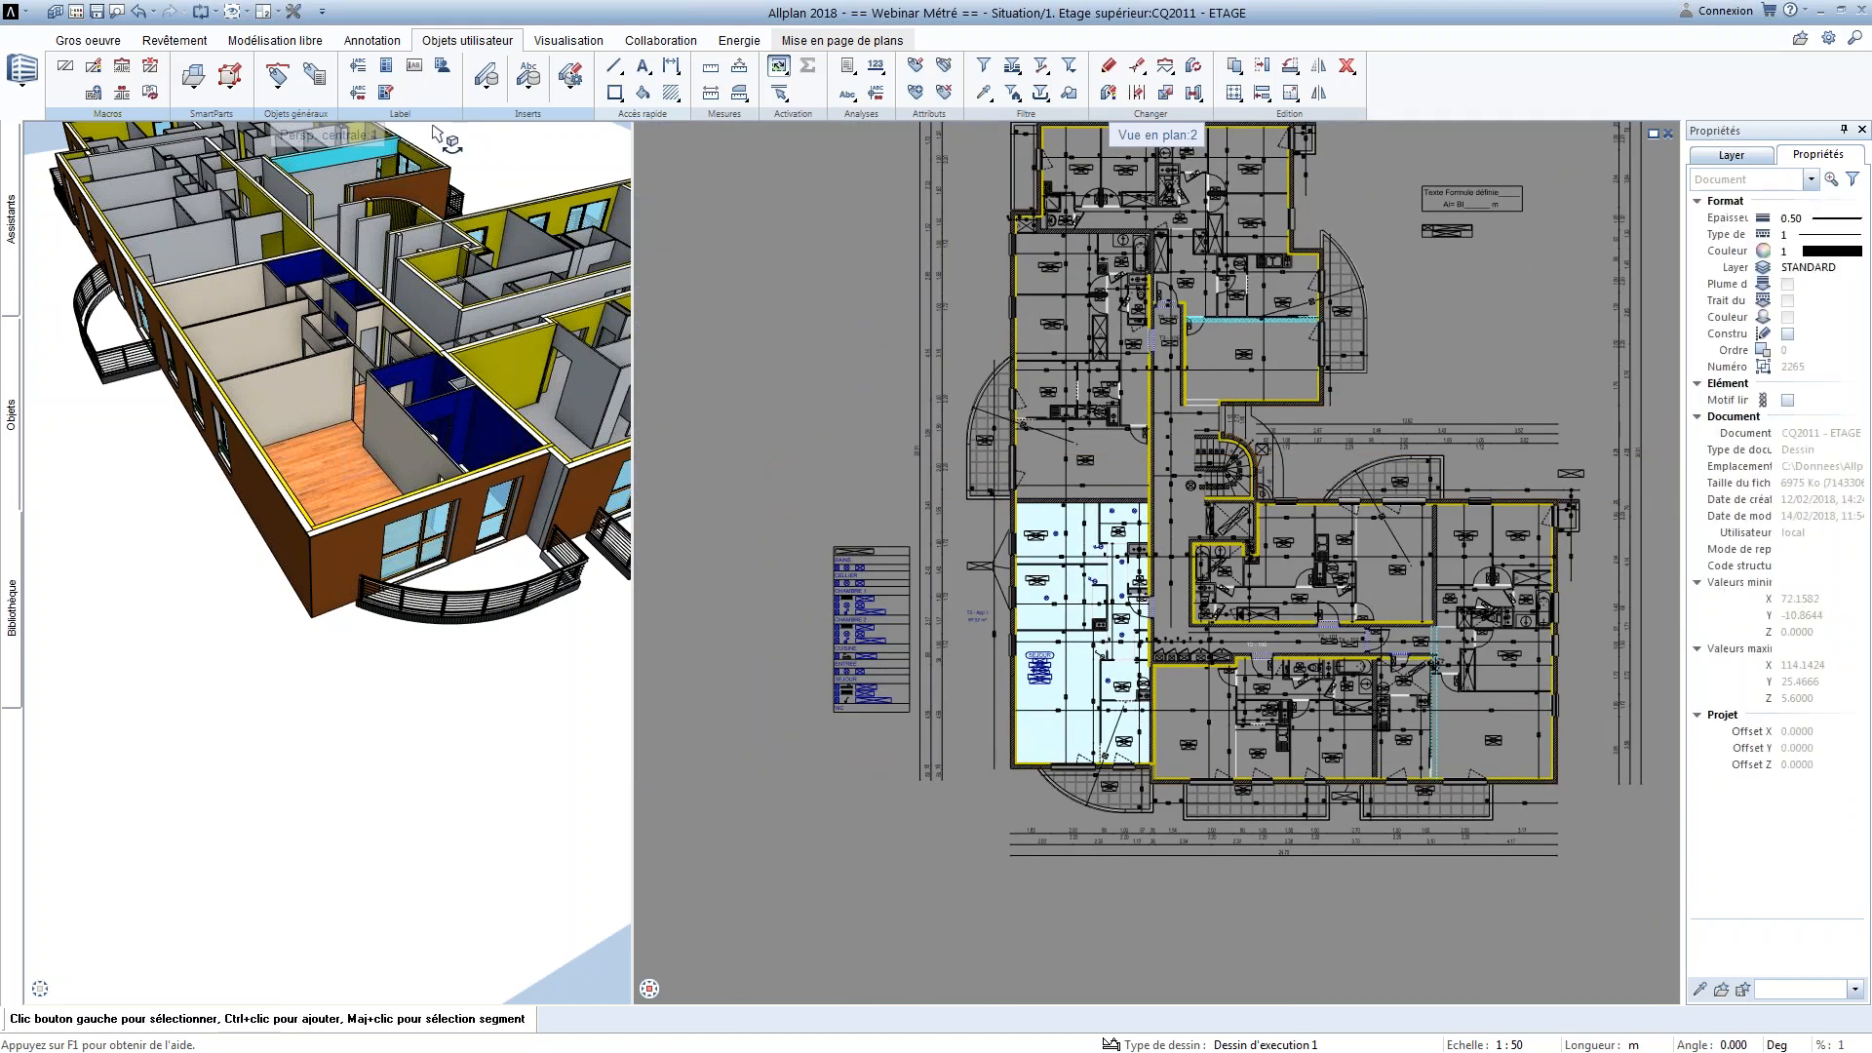
Start Visualisation des surfaces and dismiss the inaccessible-layers warning with Ne plus afficher ce message enabled
left_click(184, 45)
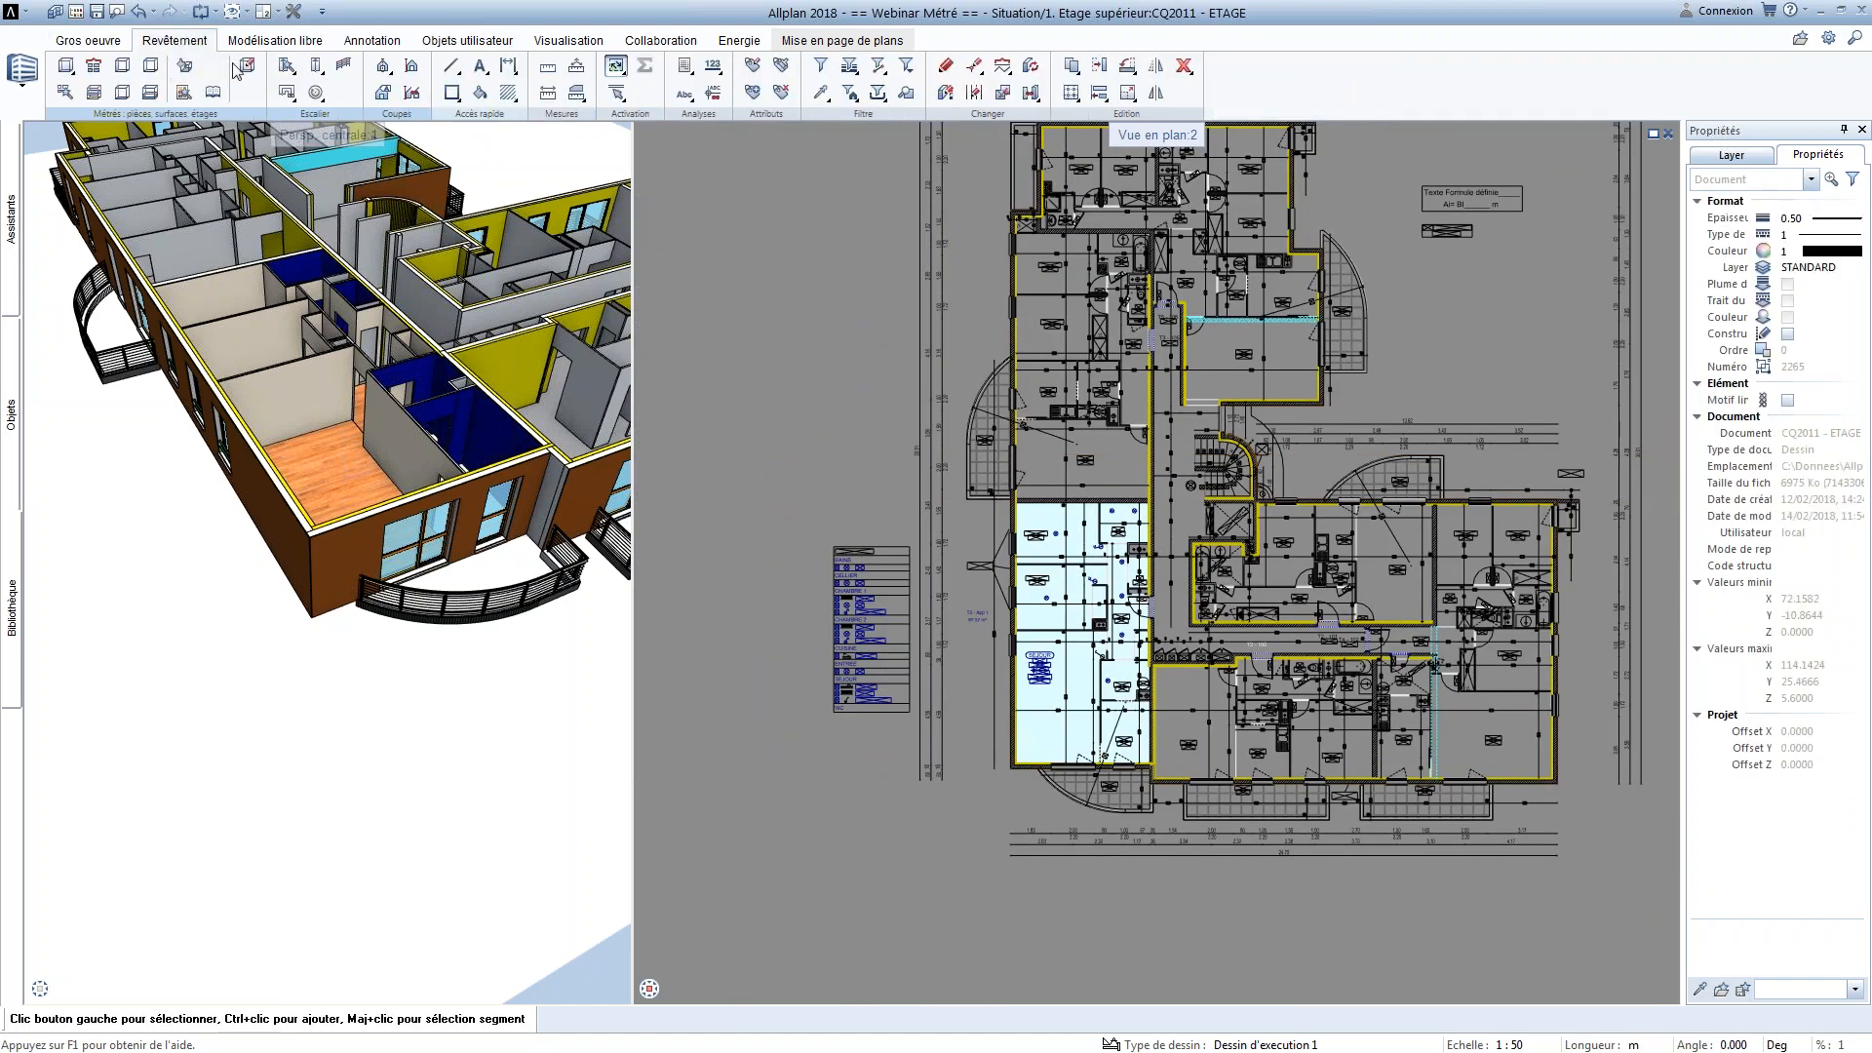
left_click(185, 93)
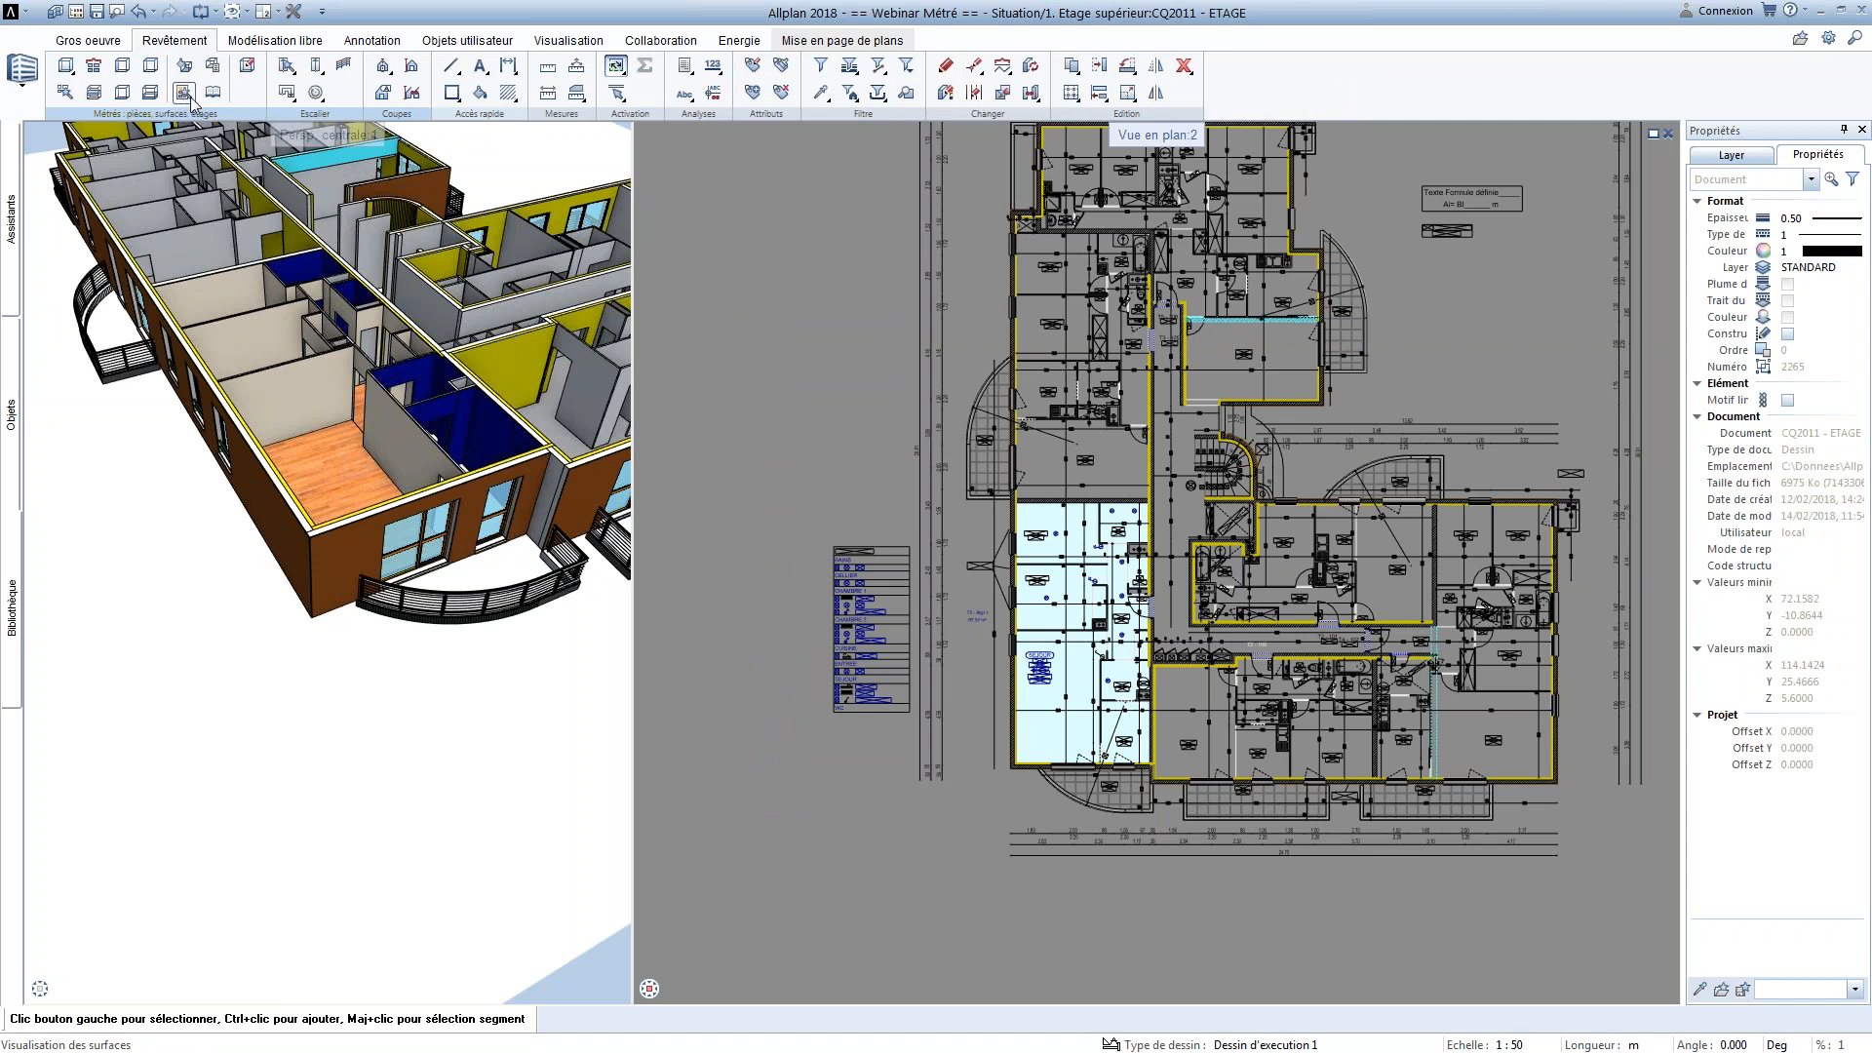
left_click(817, 591)
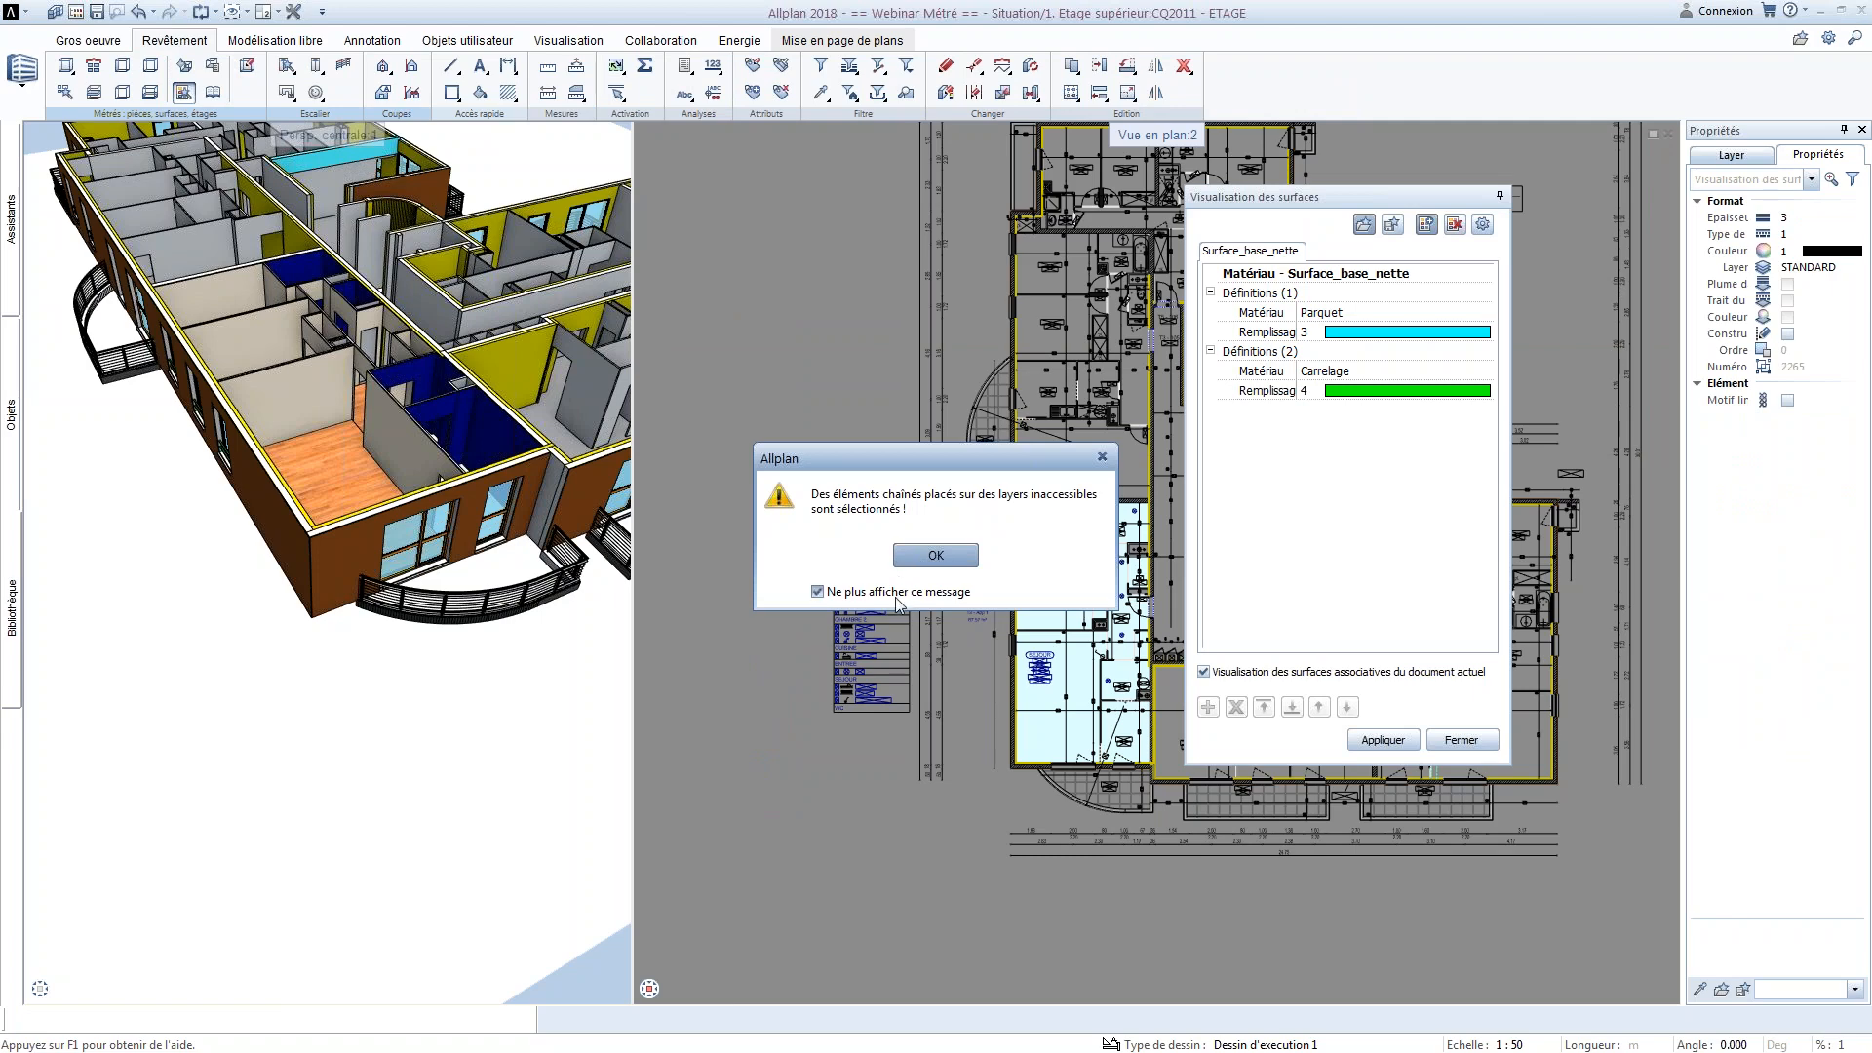
left_click(934, 554)
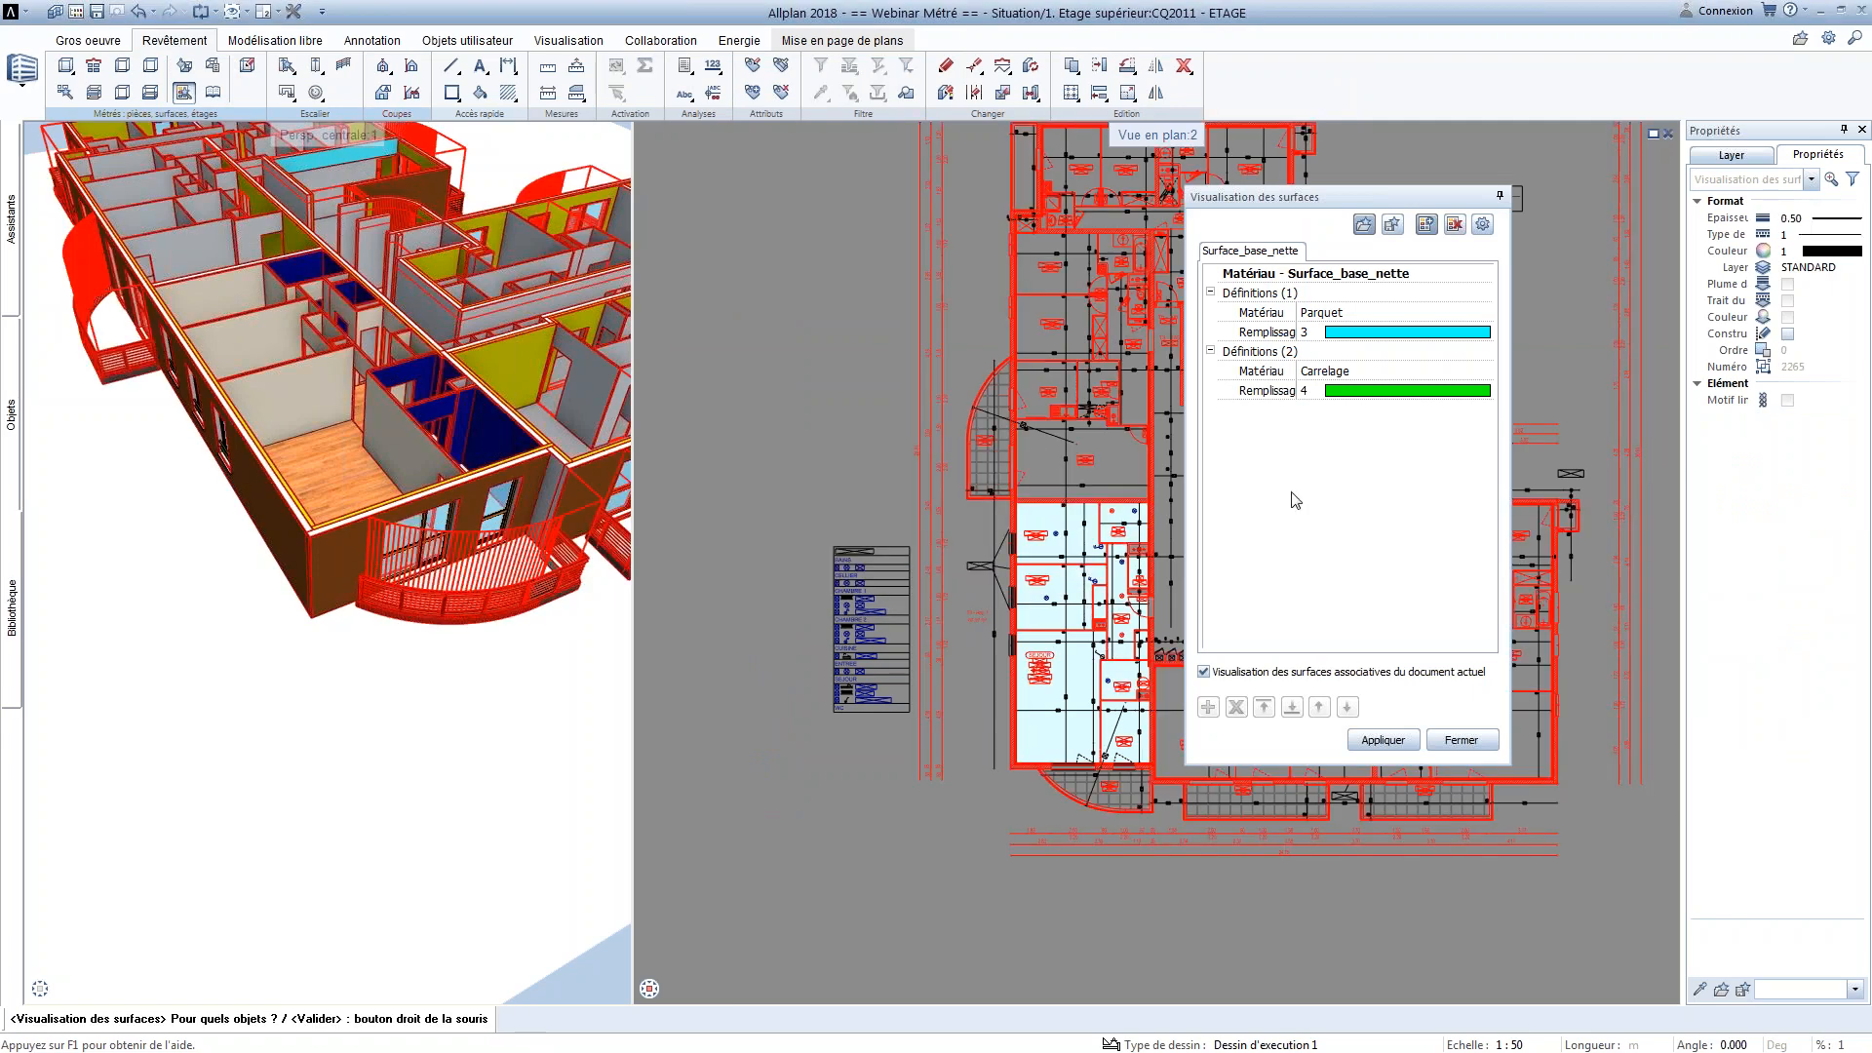
Clear the existing surface definitions and create new ones for Surface_base_nette based on the Matériau attribute
left_click(1454, 225)
left_click(1426, 225)
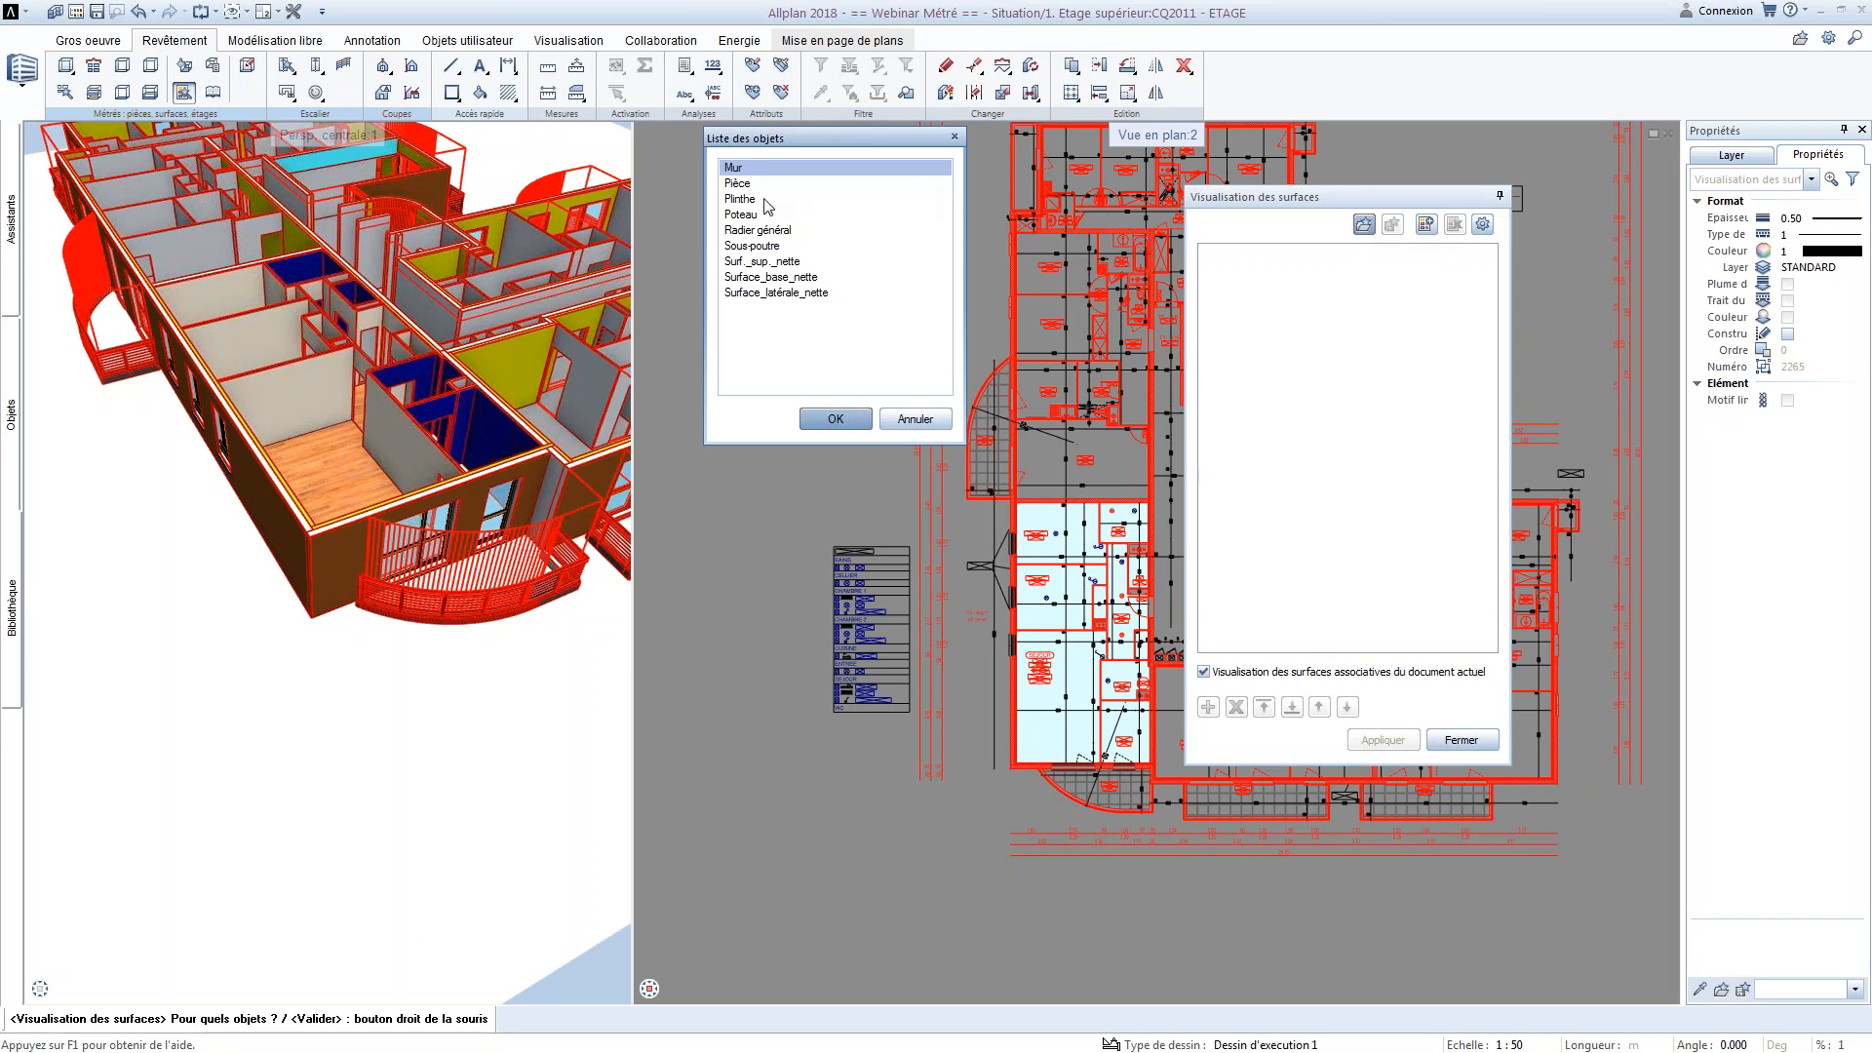
left_click(760, 280)
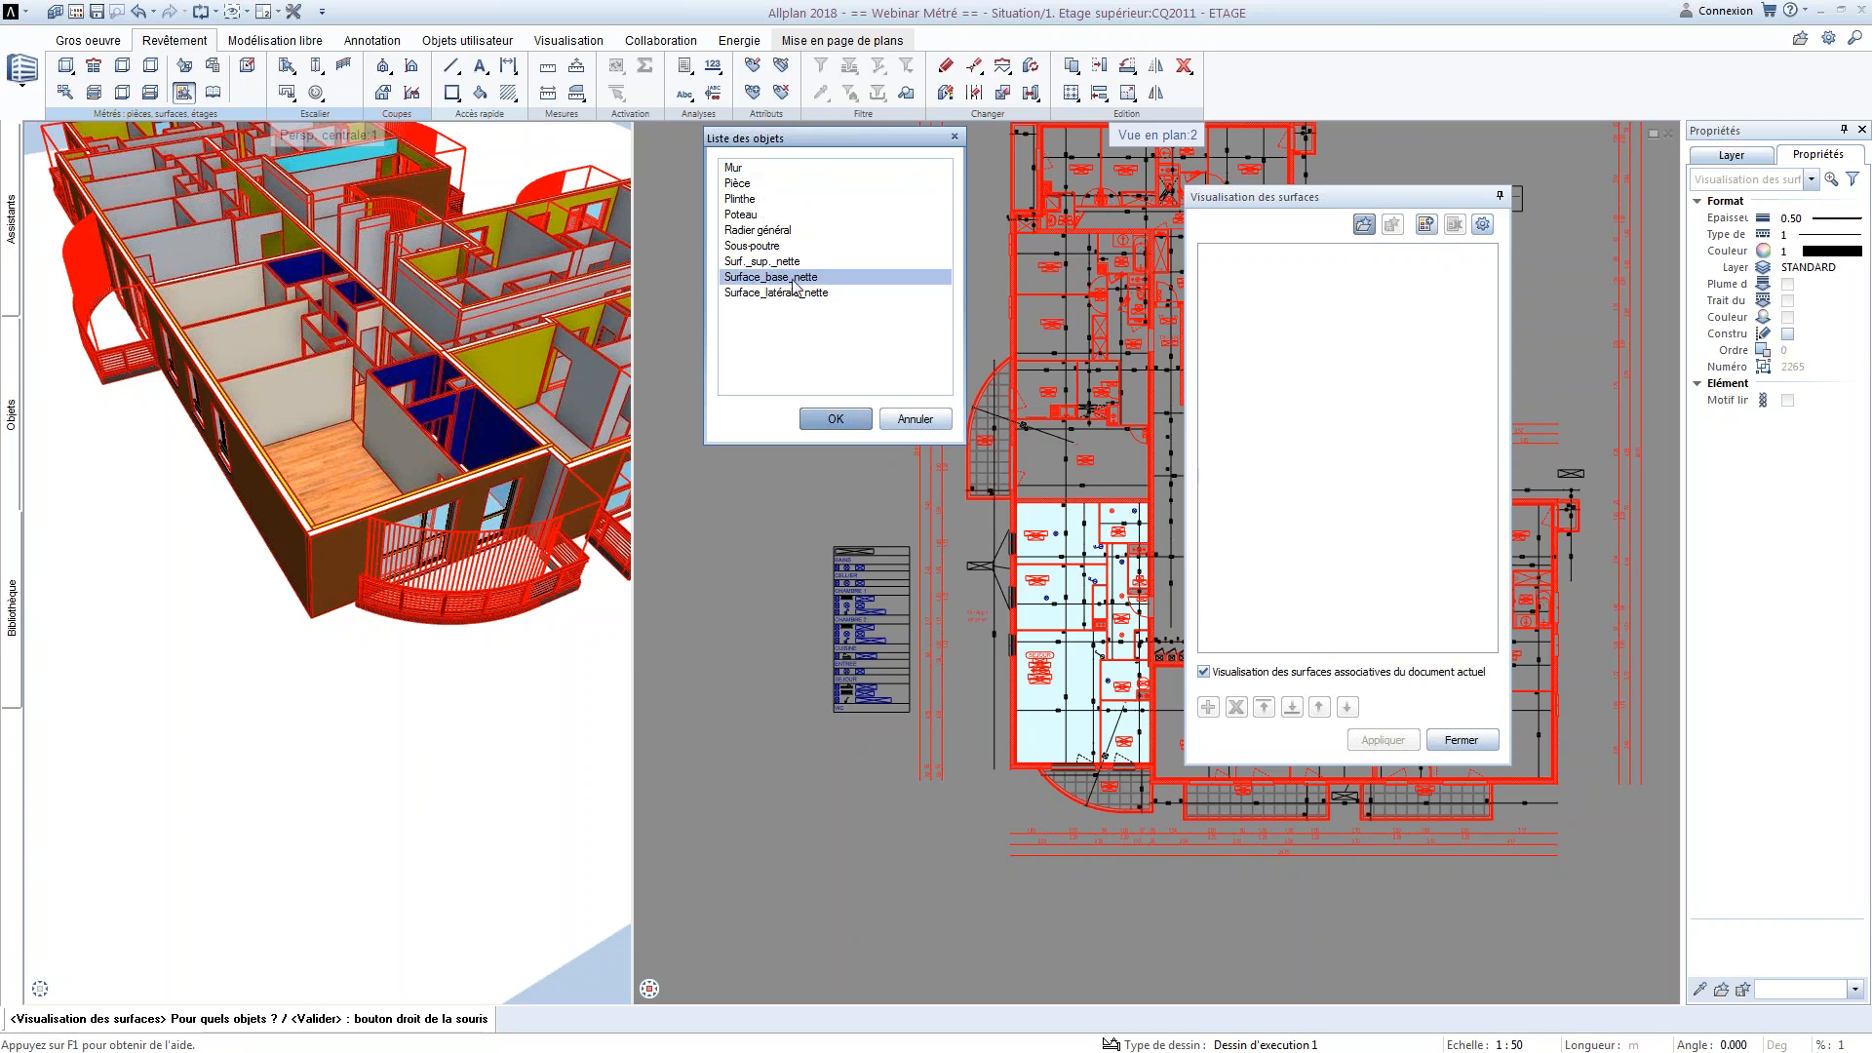
left_click(835, 419)
left_click_drag(1315, 318, 1243, 283)
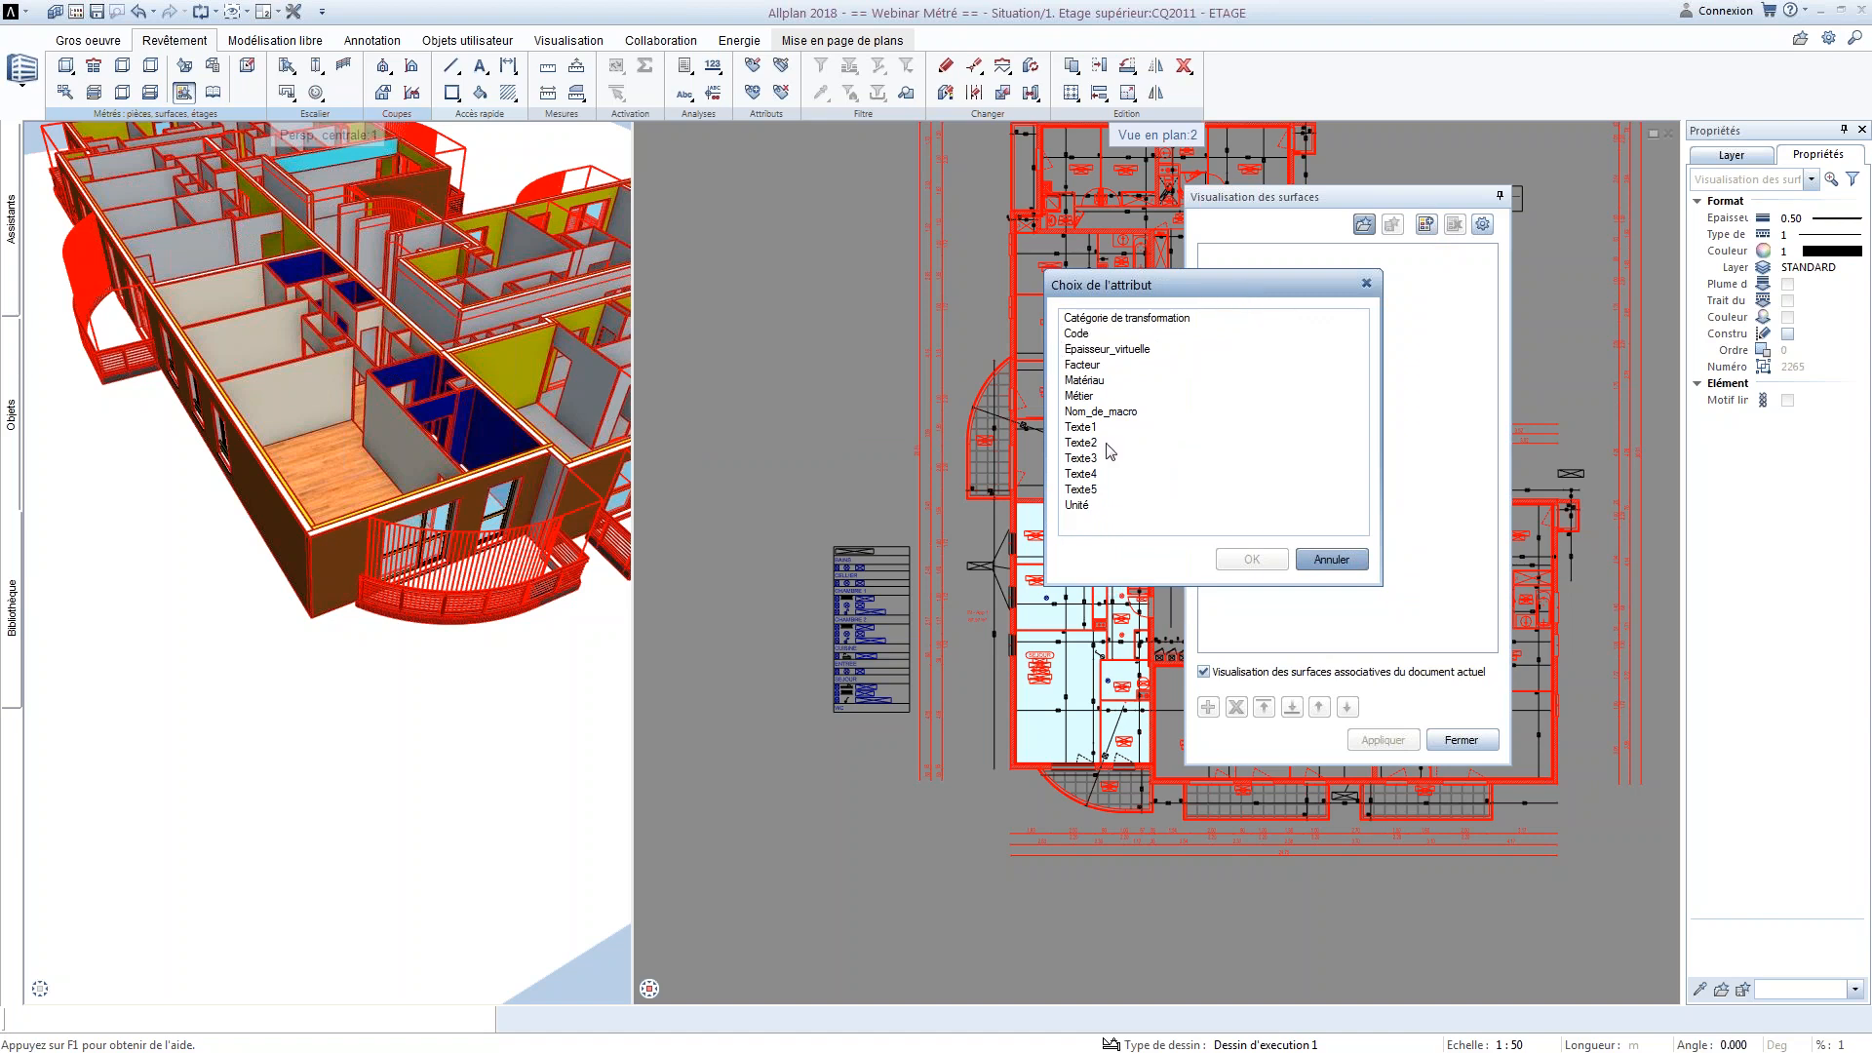
left_click(1089, 382)
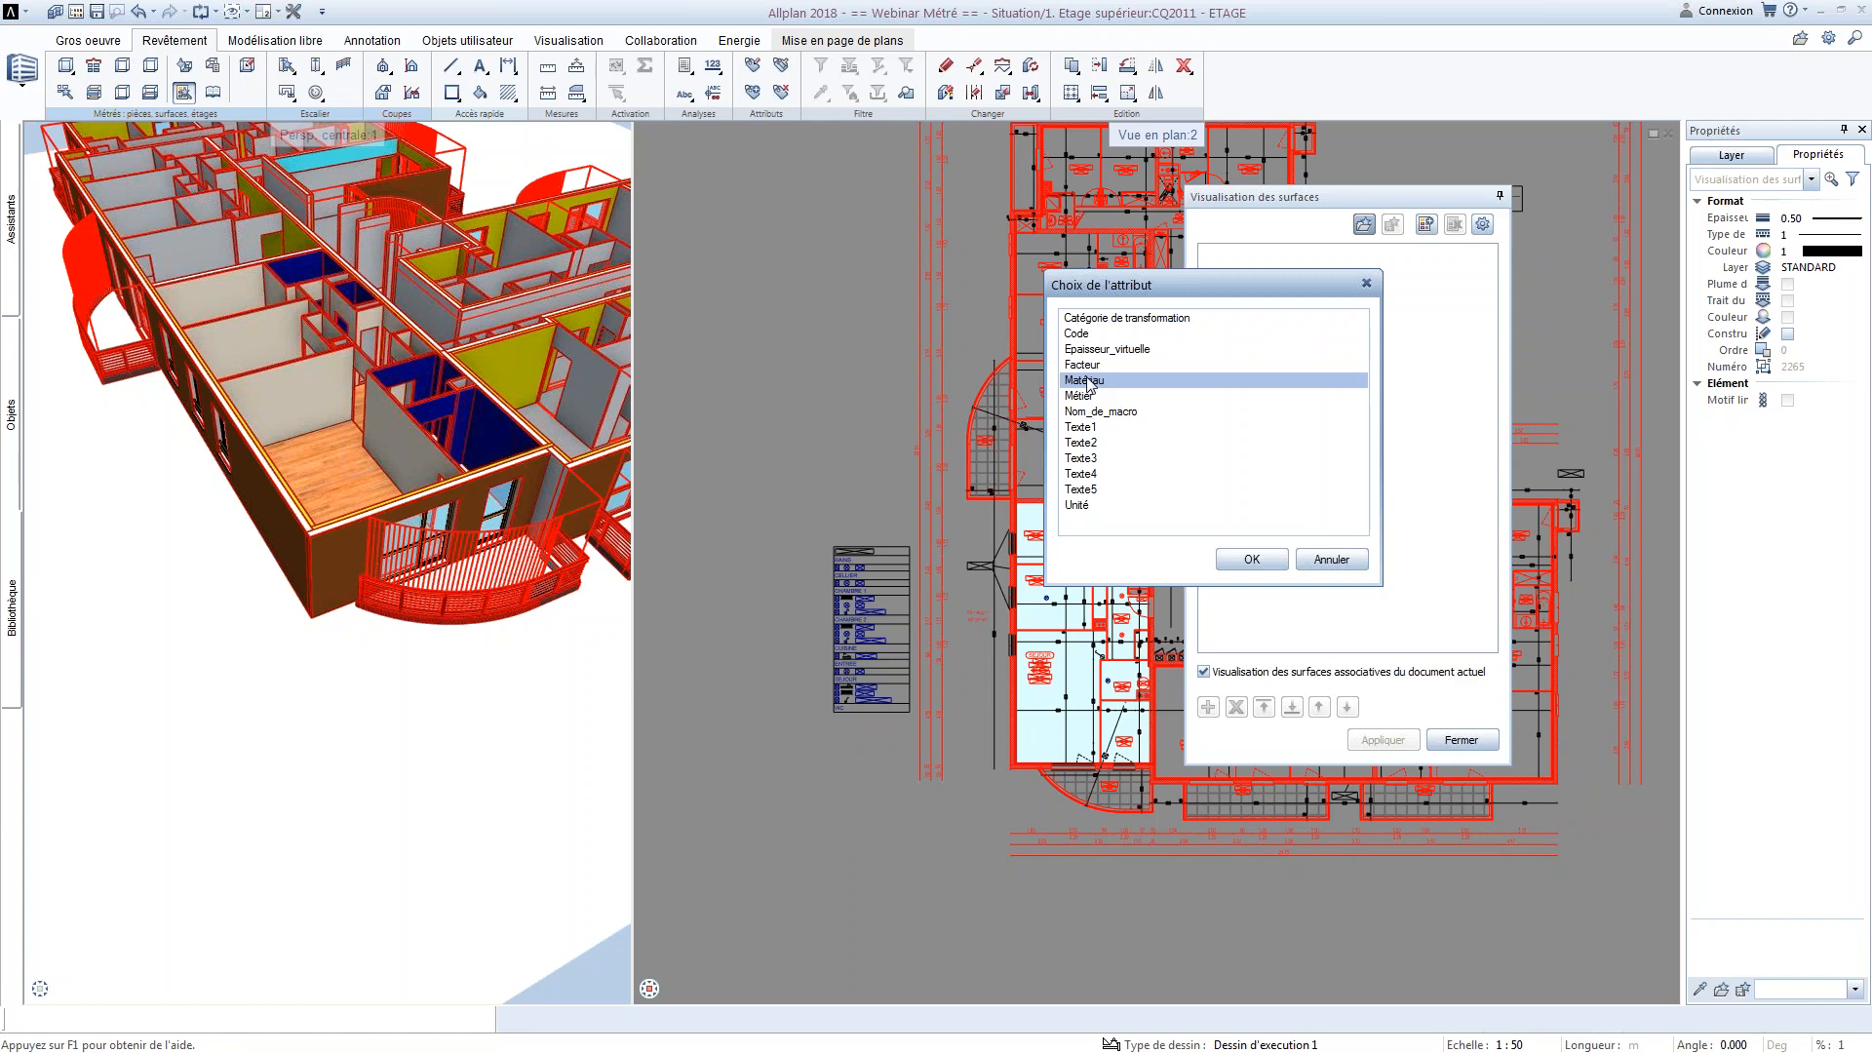
left_click(1252, 559)
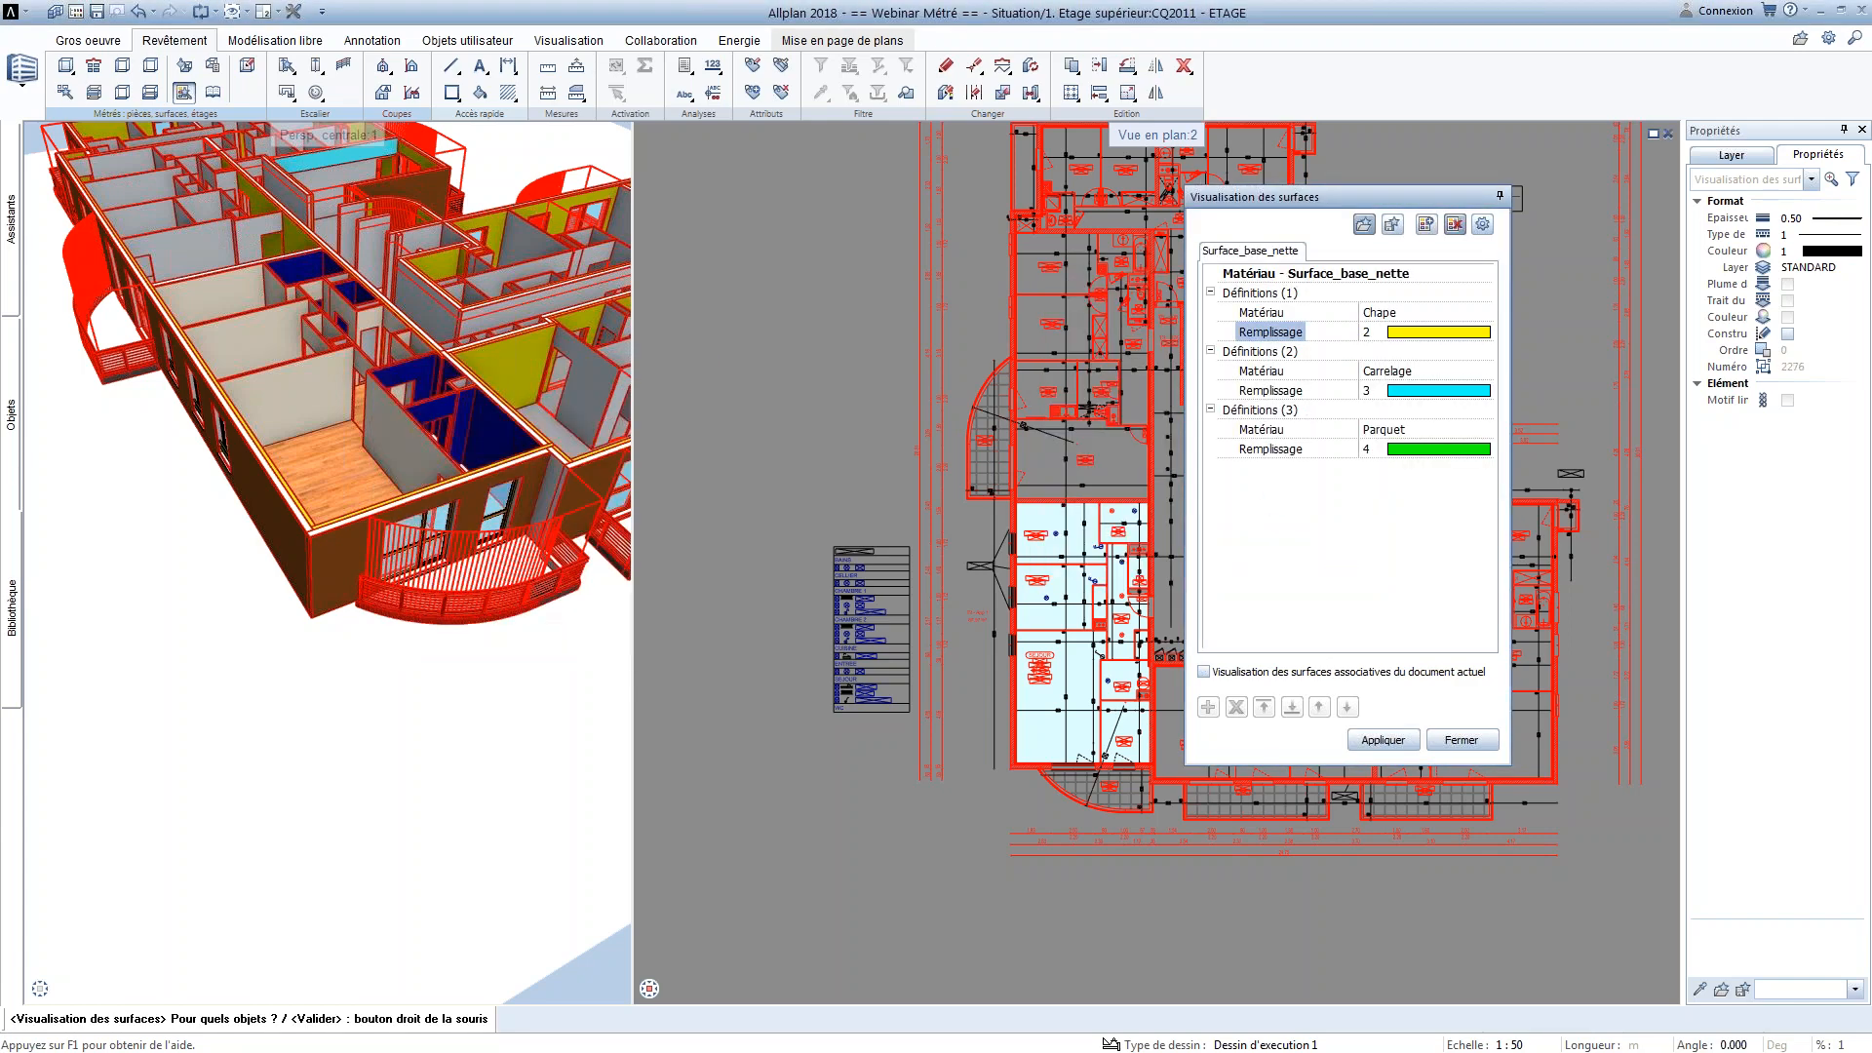
Delete the Chape definition, make the surface visualisation associative with the current document, and apply the Carrelage and Parquet fills
left_click(1262, 294)
left_click(1237, 707)
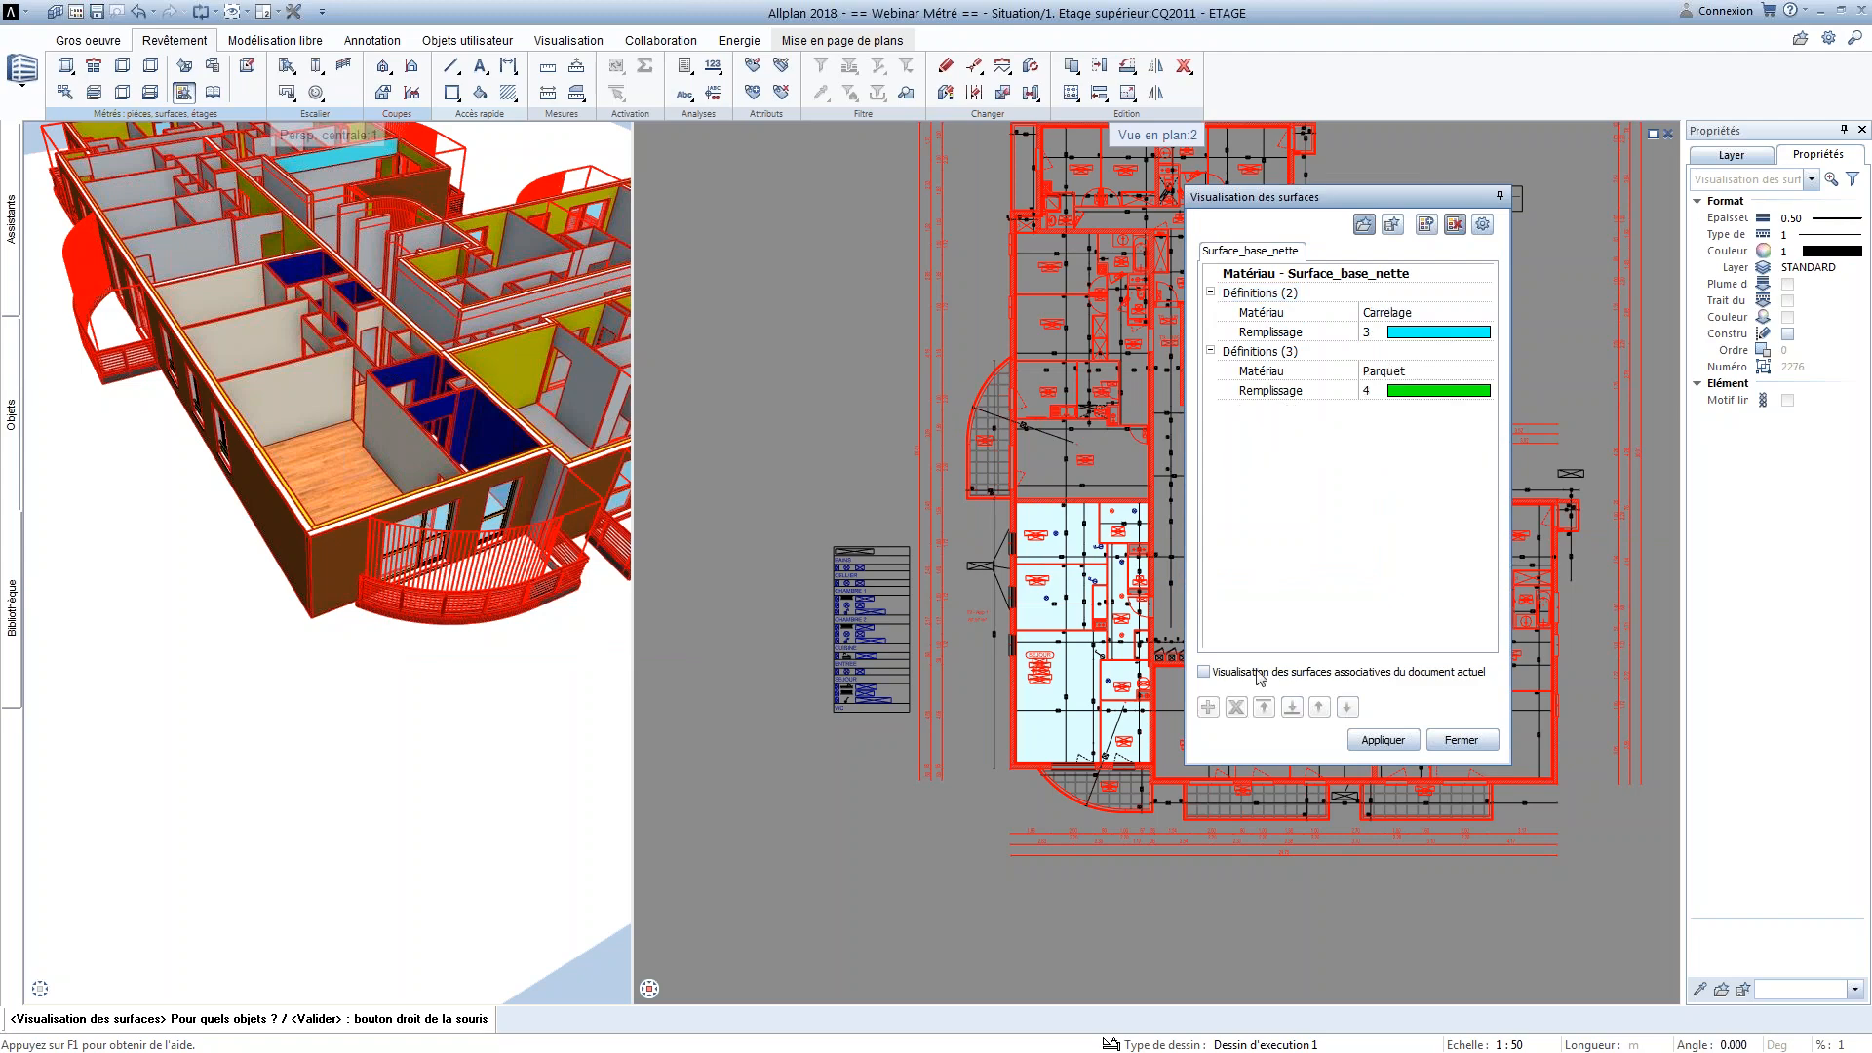
left_click(1205, 671)
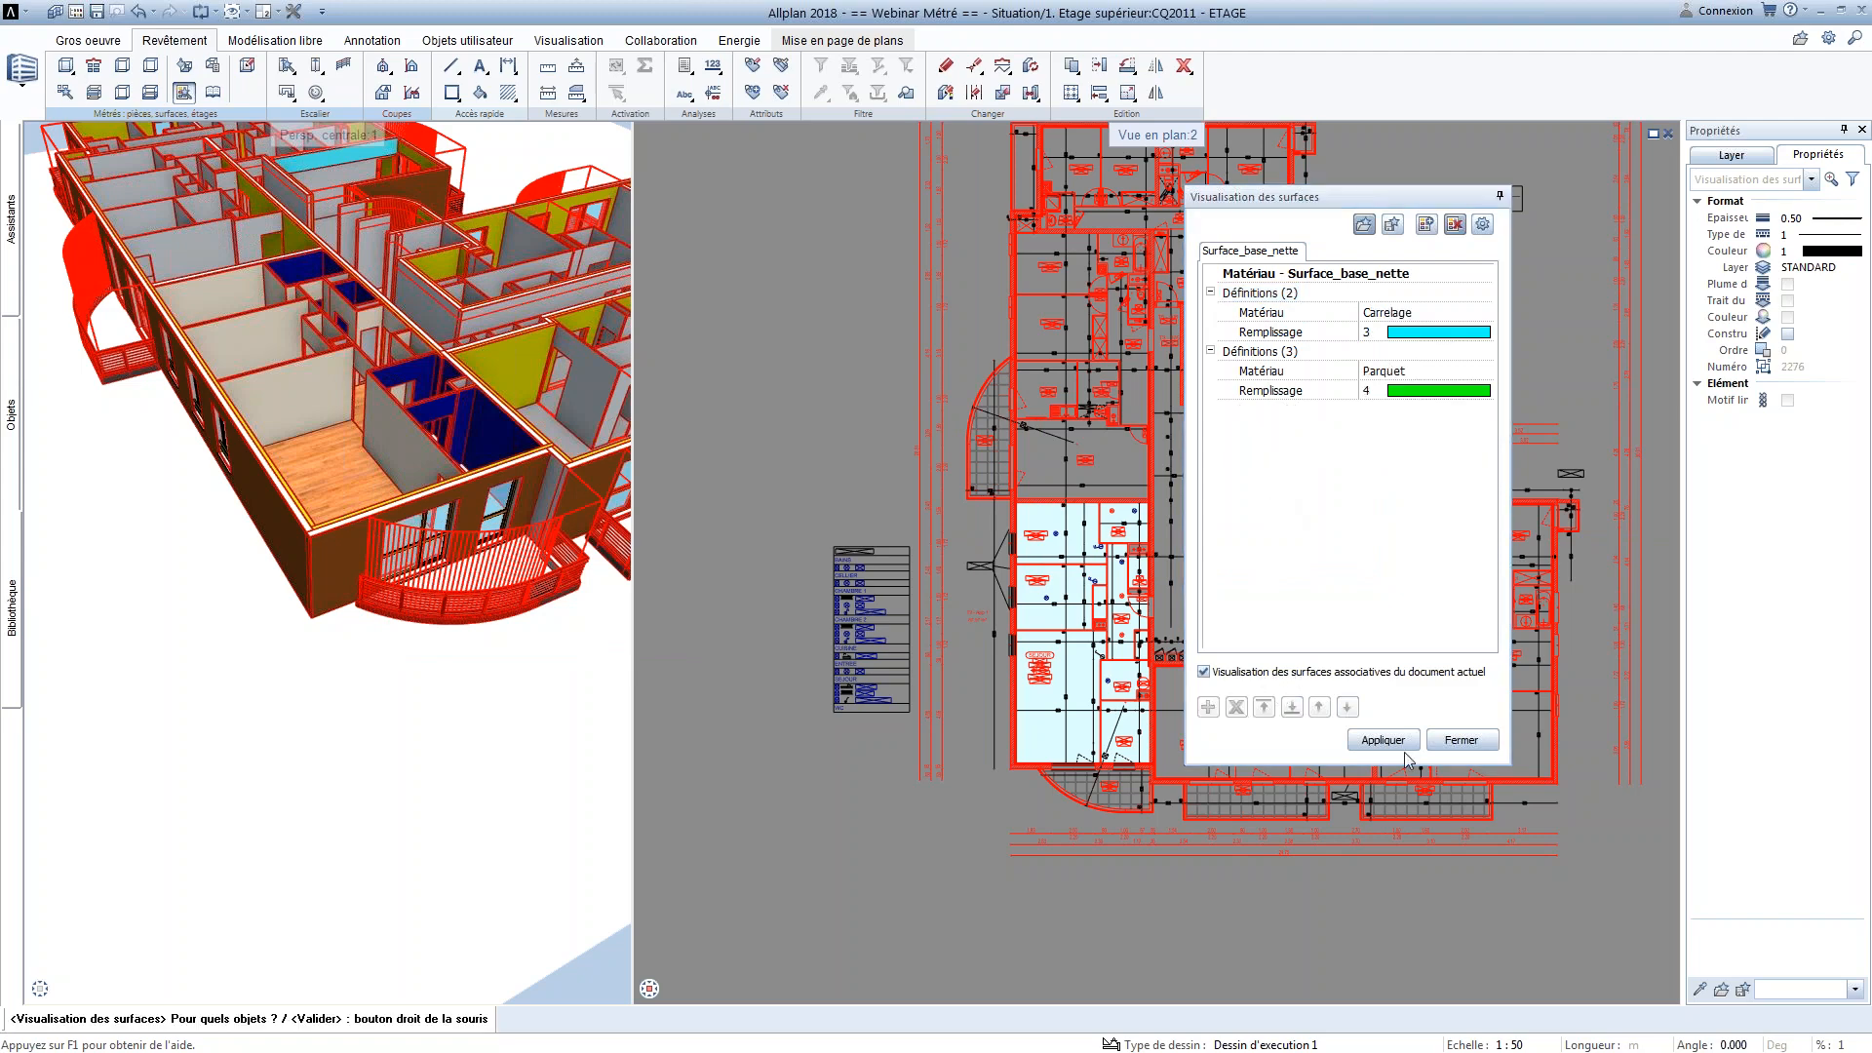
left_click(1383, 740)
scroll(1109, 756, "up", 4)
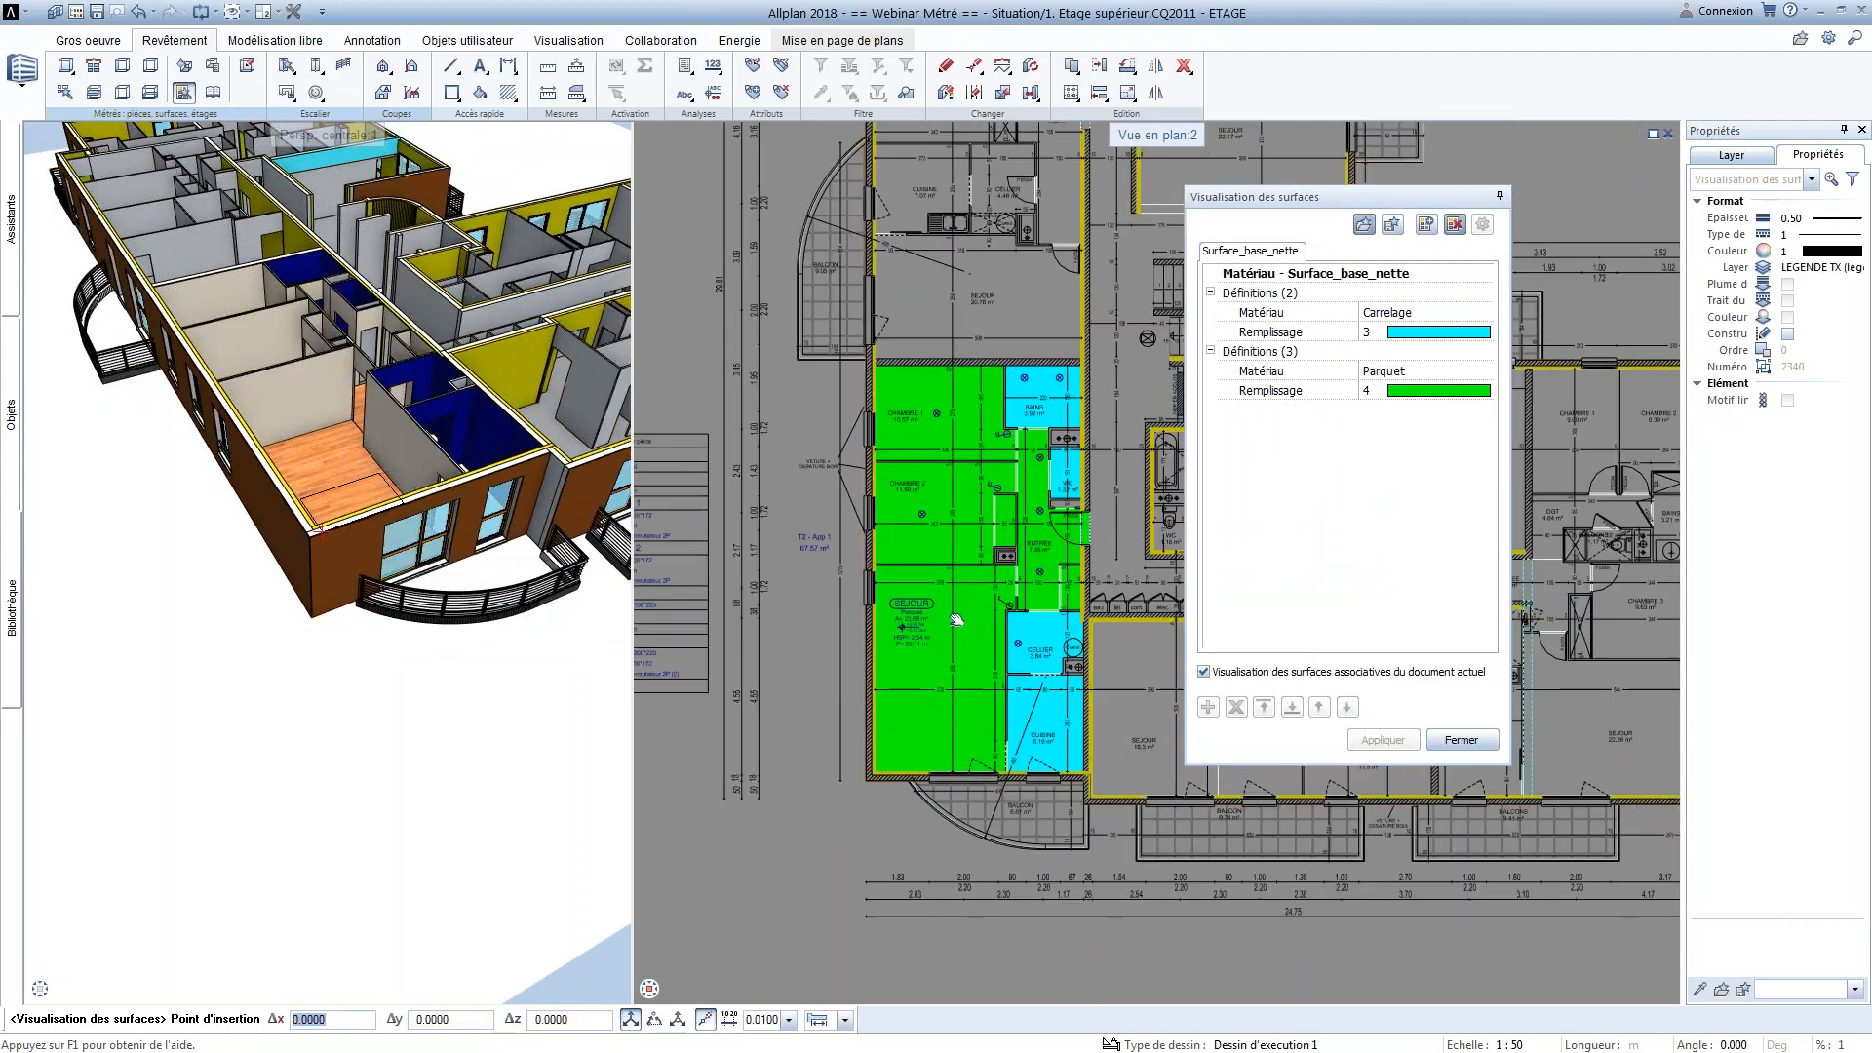
Place the surface visualisation's legend below the apartment, left of the balcony, and leave the command
middle_click_drag(663, 770, 741, 648)
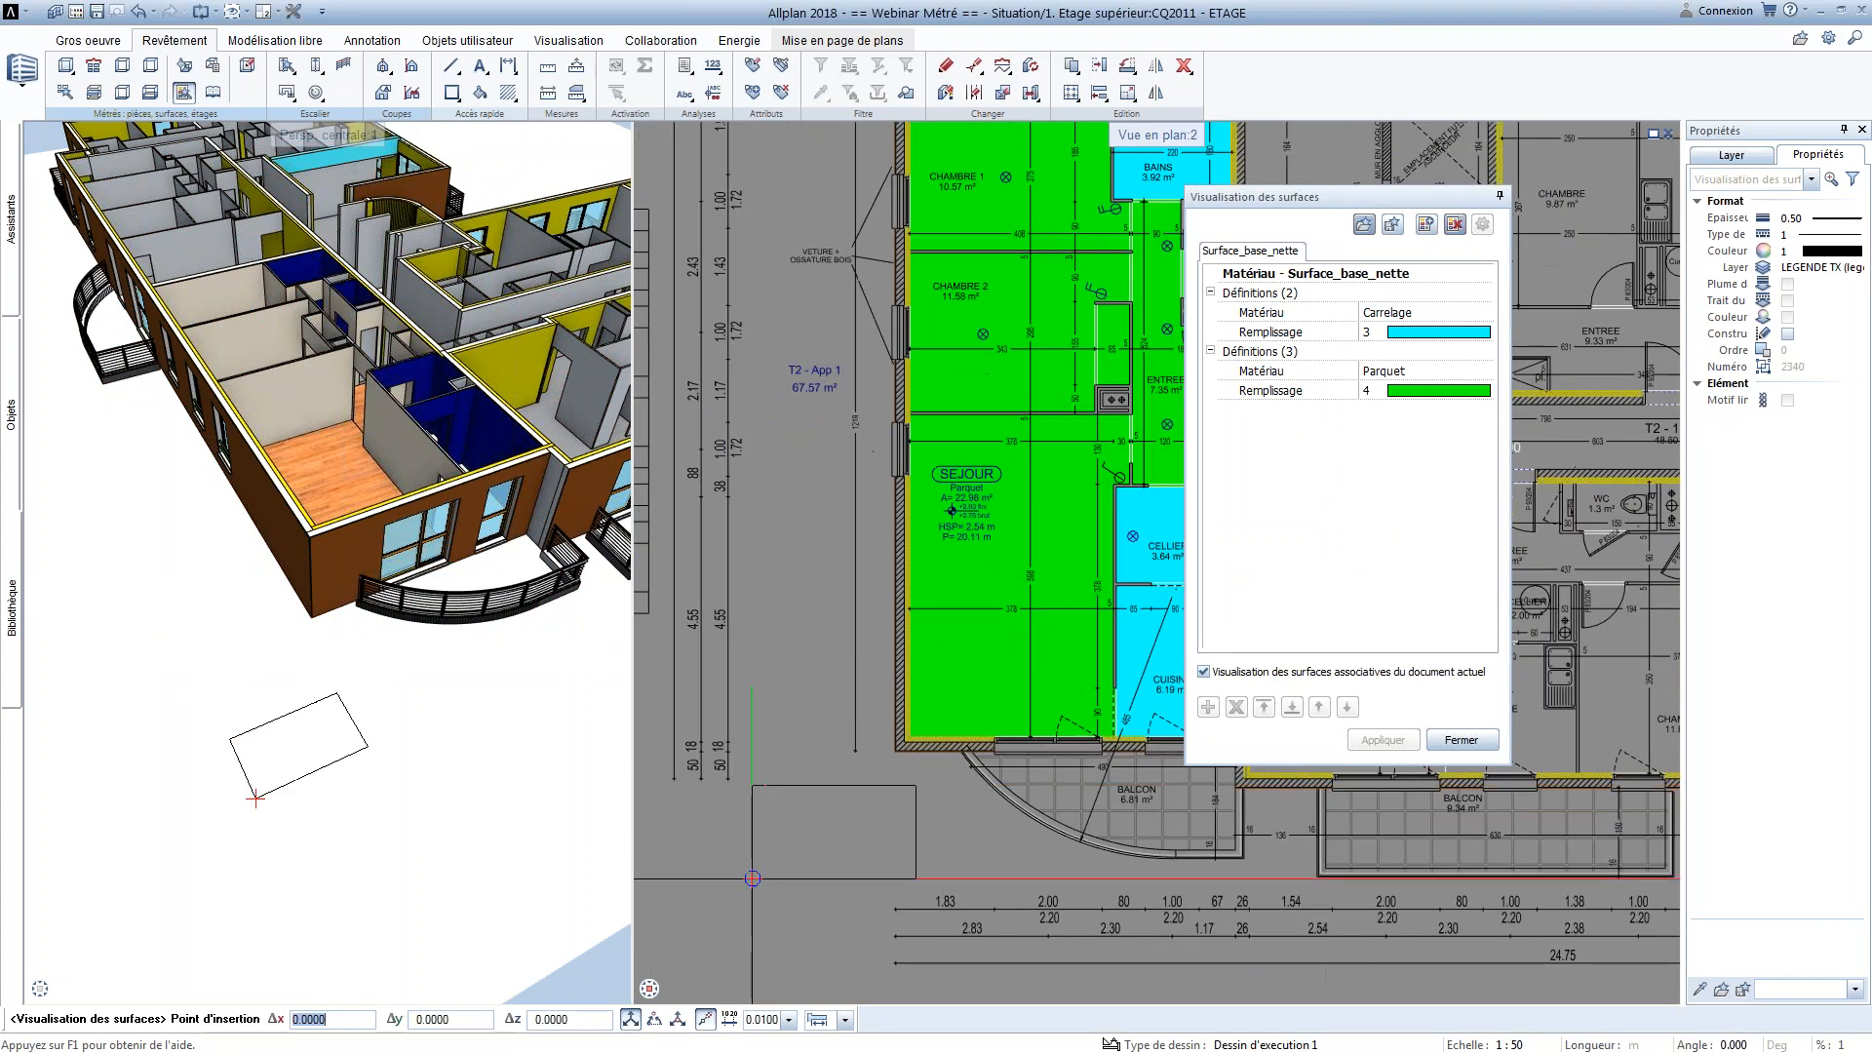
left_click(766, 874)
middle_click_drag(923, 844, 829, 801)
key("Escape")
scroll(780, 814, "up", 2)
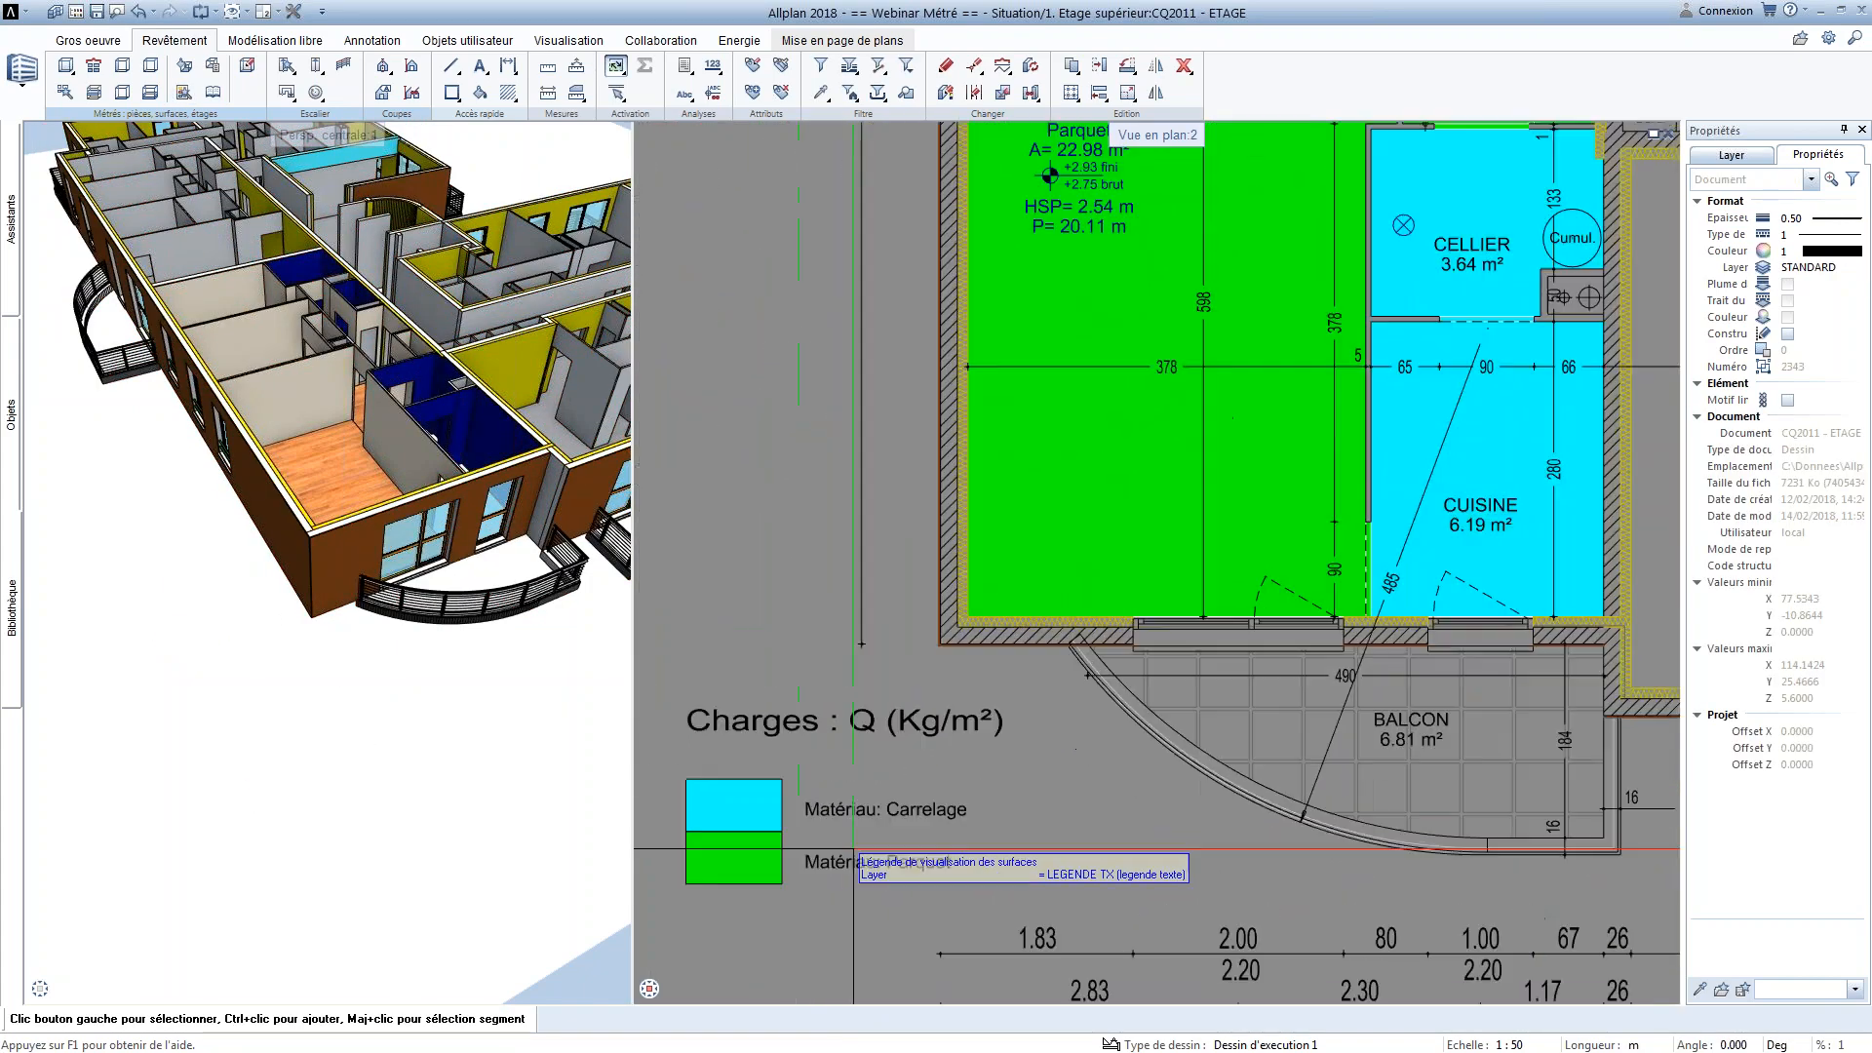
scroll(931, 841, "down", 2)
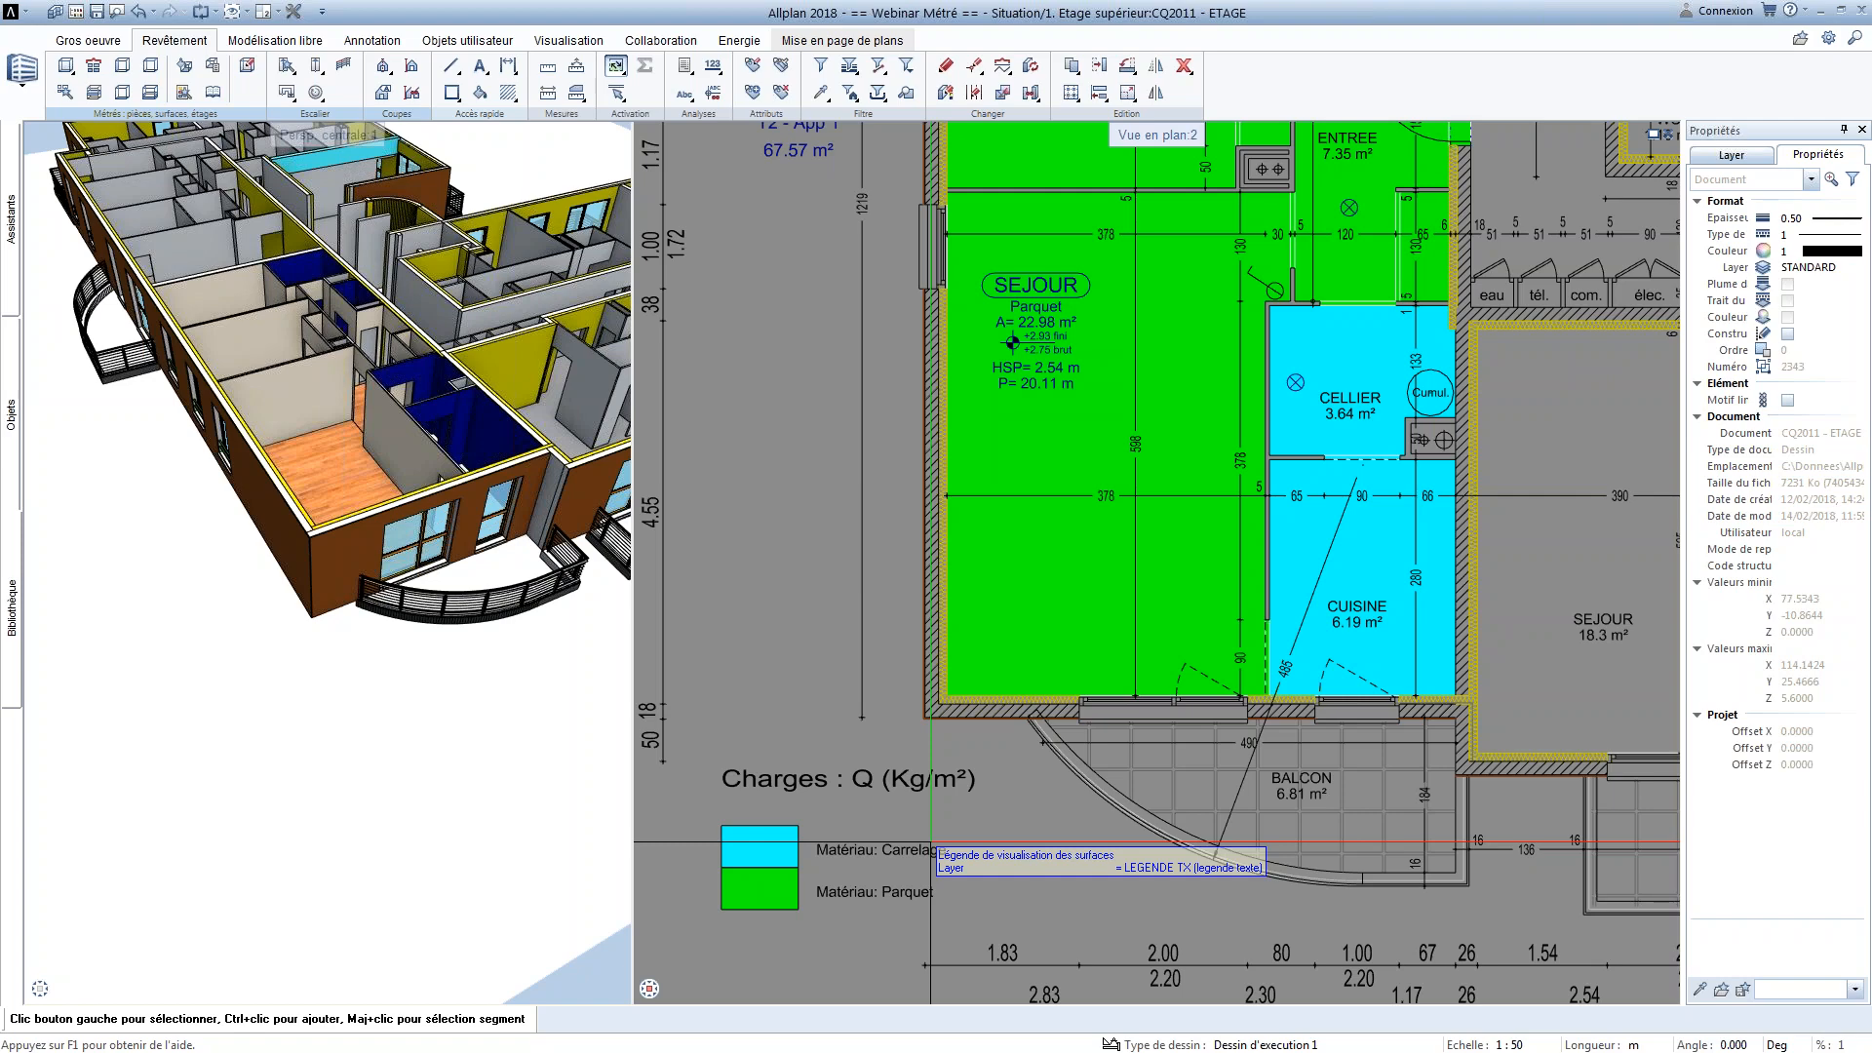
Delete the Carrelage/Parquet surface legend and the Equipement par pièce legend beside the plan
left_click(931, 842)
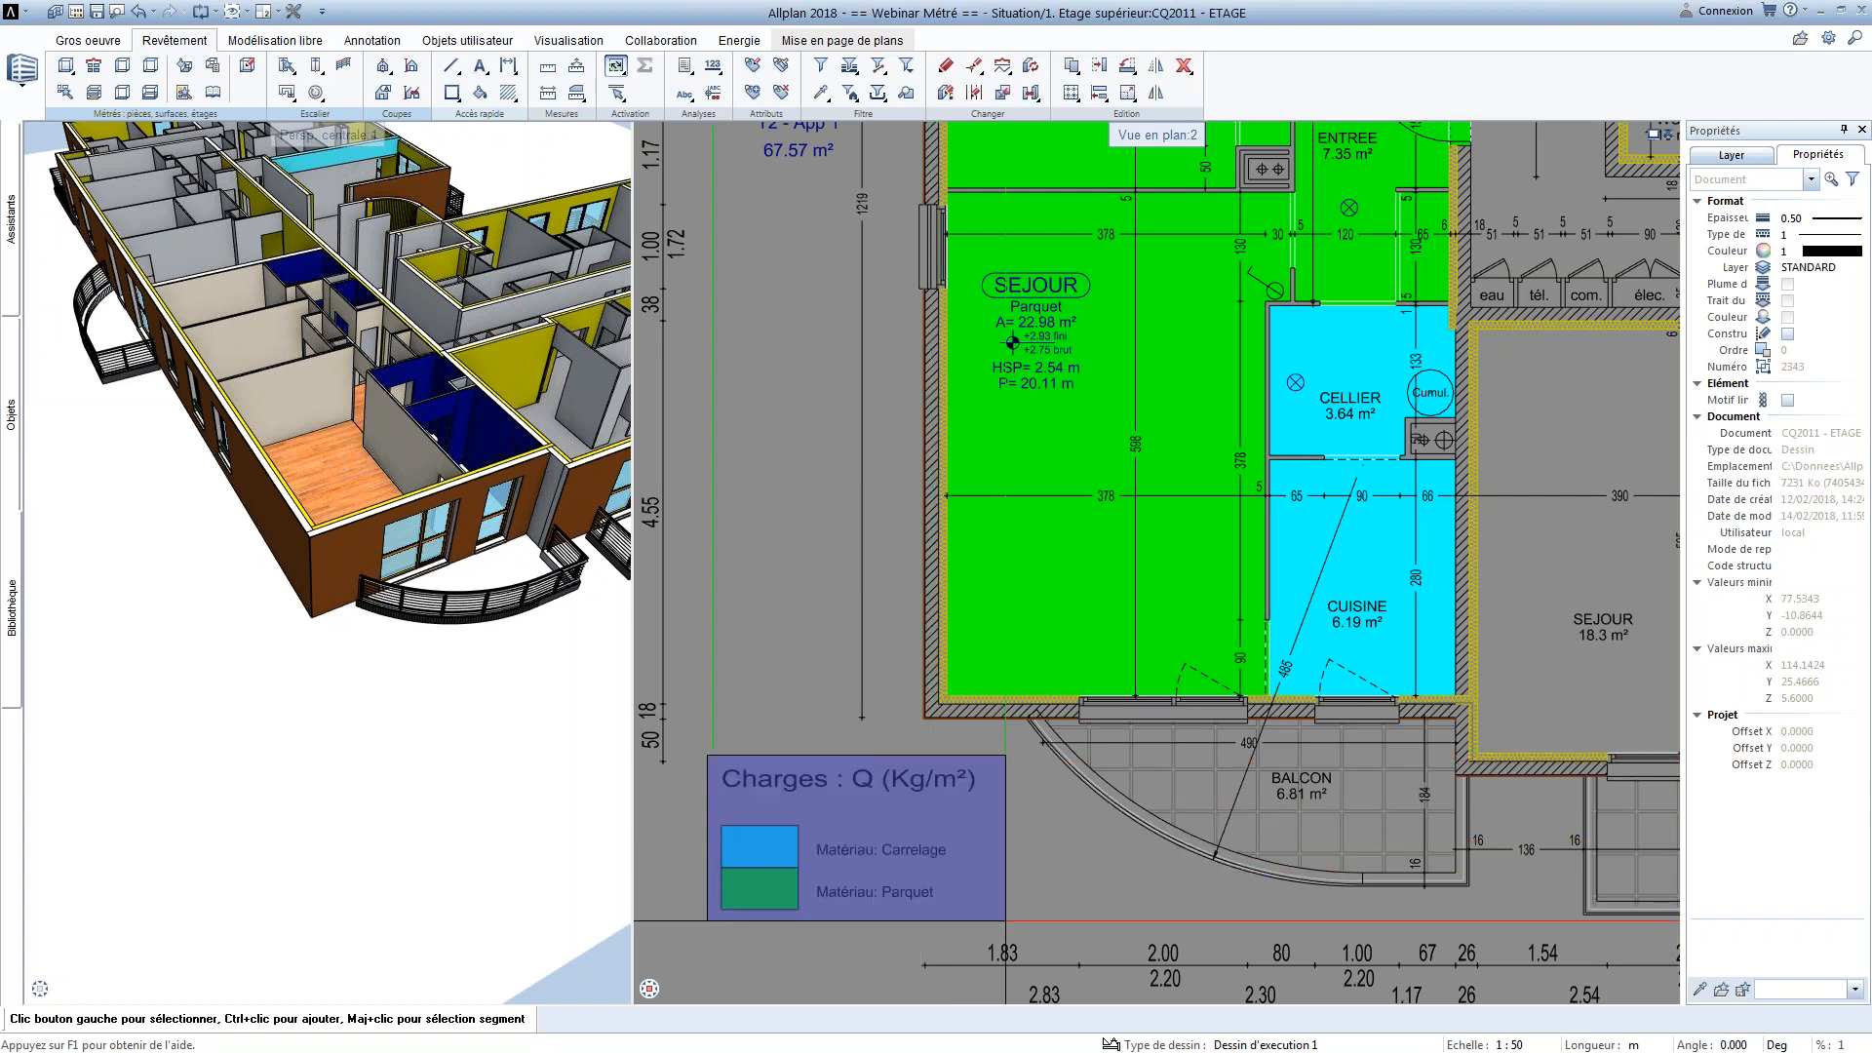
key("Delete")
scroll(967, 889, "down", 4)
middle_click_drag(967, 886, 1122, 901)
left_click_drag(818, 430, 981, 722)
key("Delete")
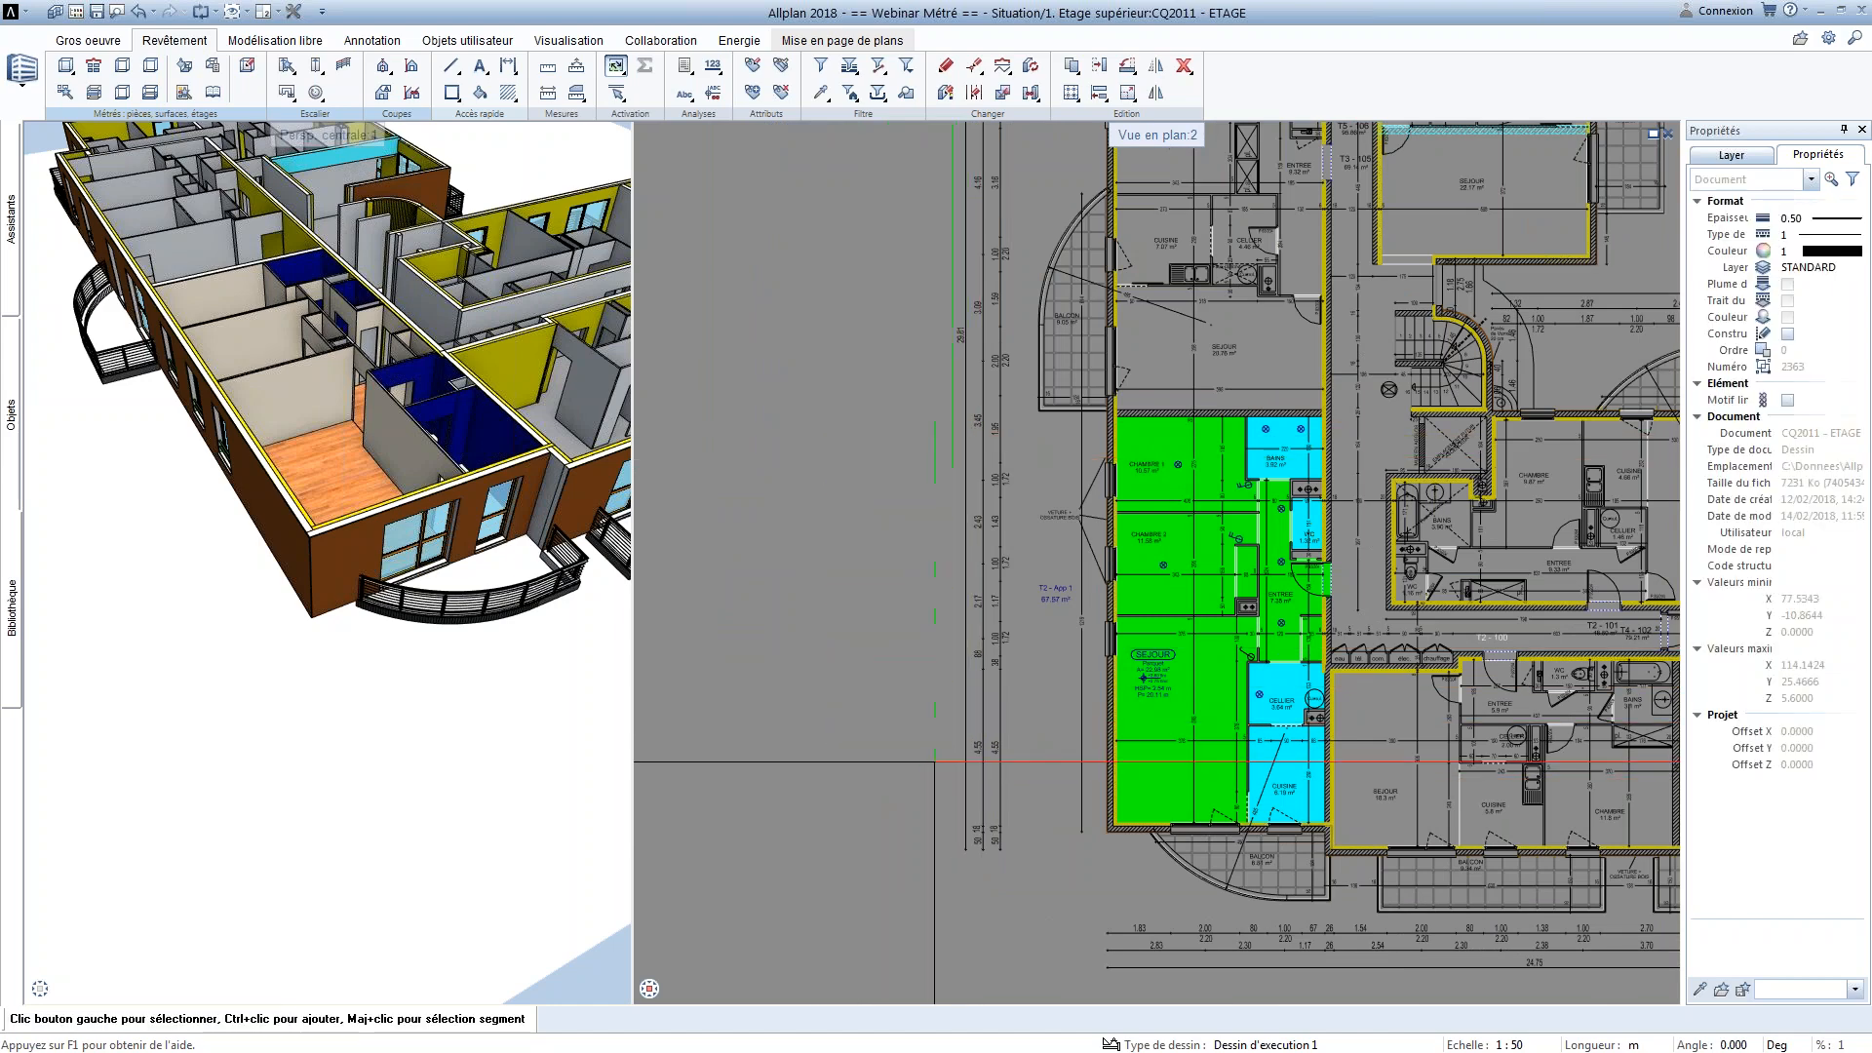
scroll(994, 656, "down", 4)
middle_click_drag(1084, 633, 1007, 654)
scroll(1014, 663, "up", 2)
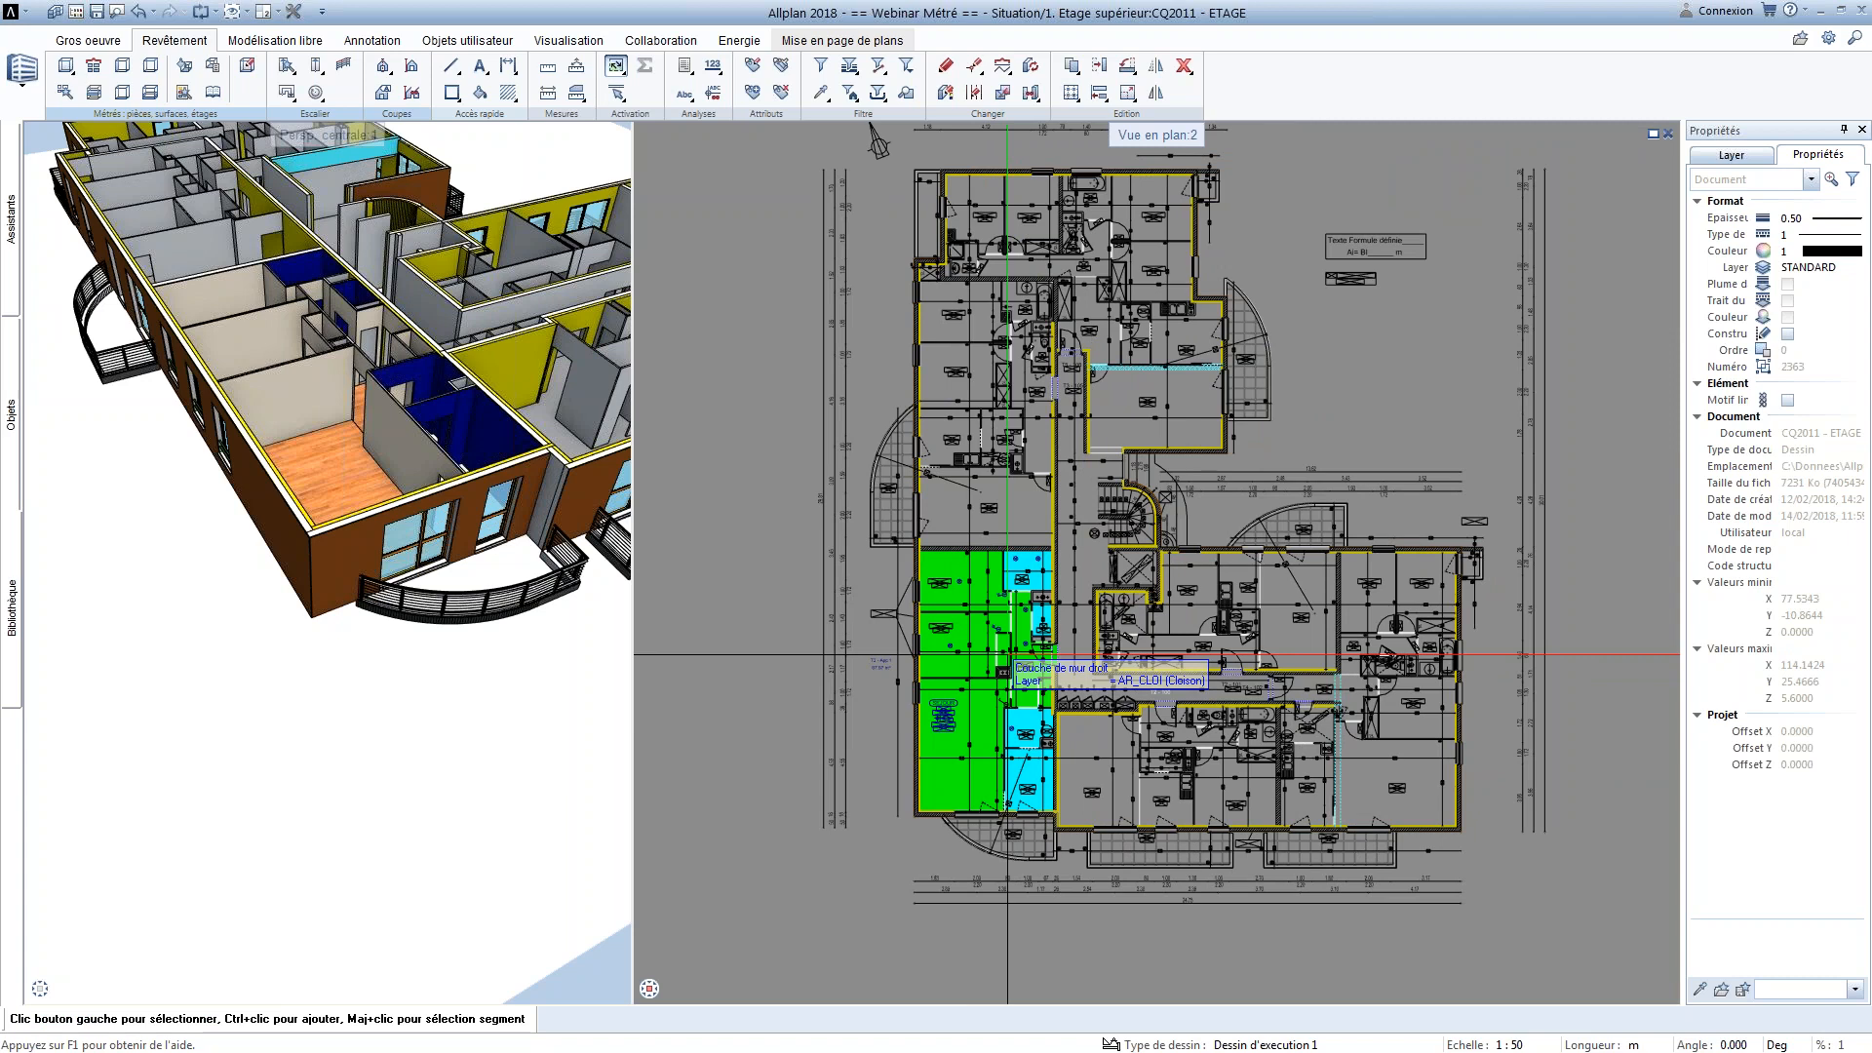
Run the Webinaire_rapport_1.rdlc report from the desktop's Webinaire Métré folder on elements selected in the floor plan
left_click(692, 68)
left_click(710, 99)
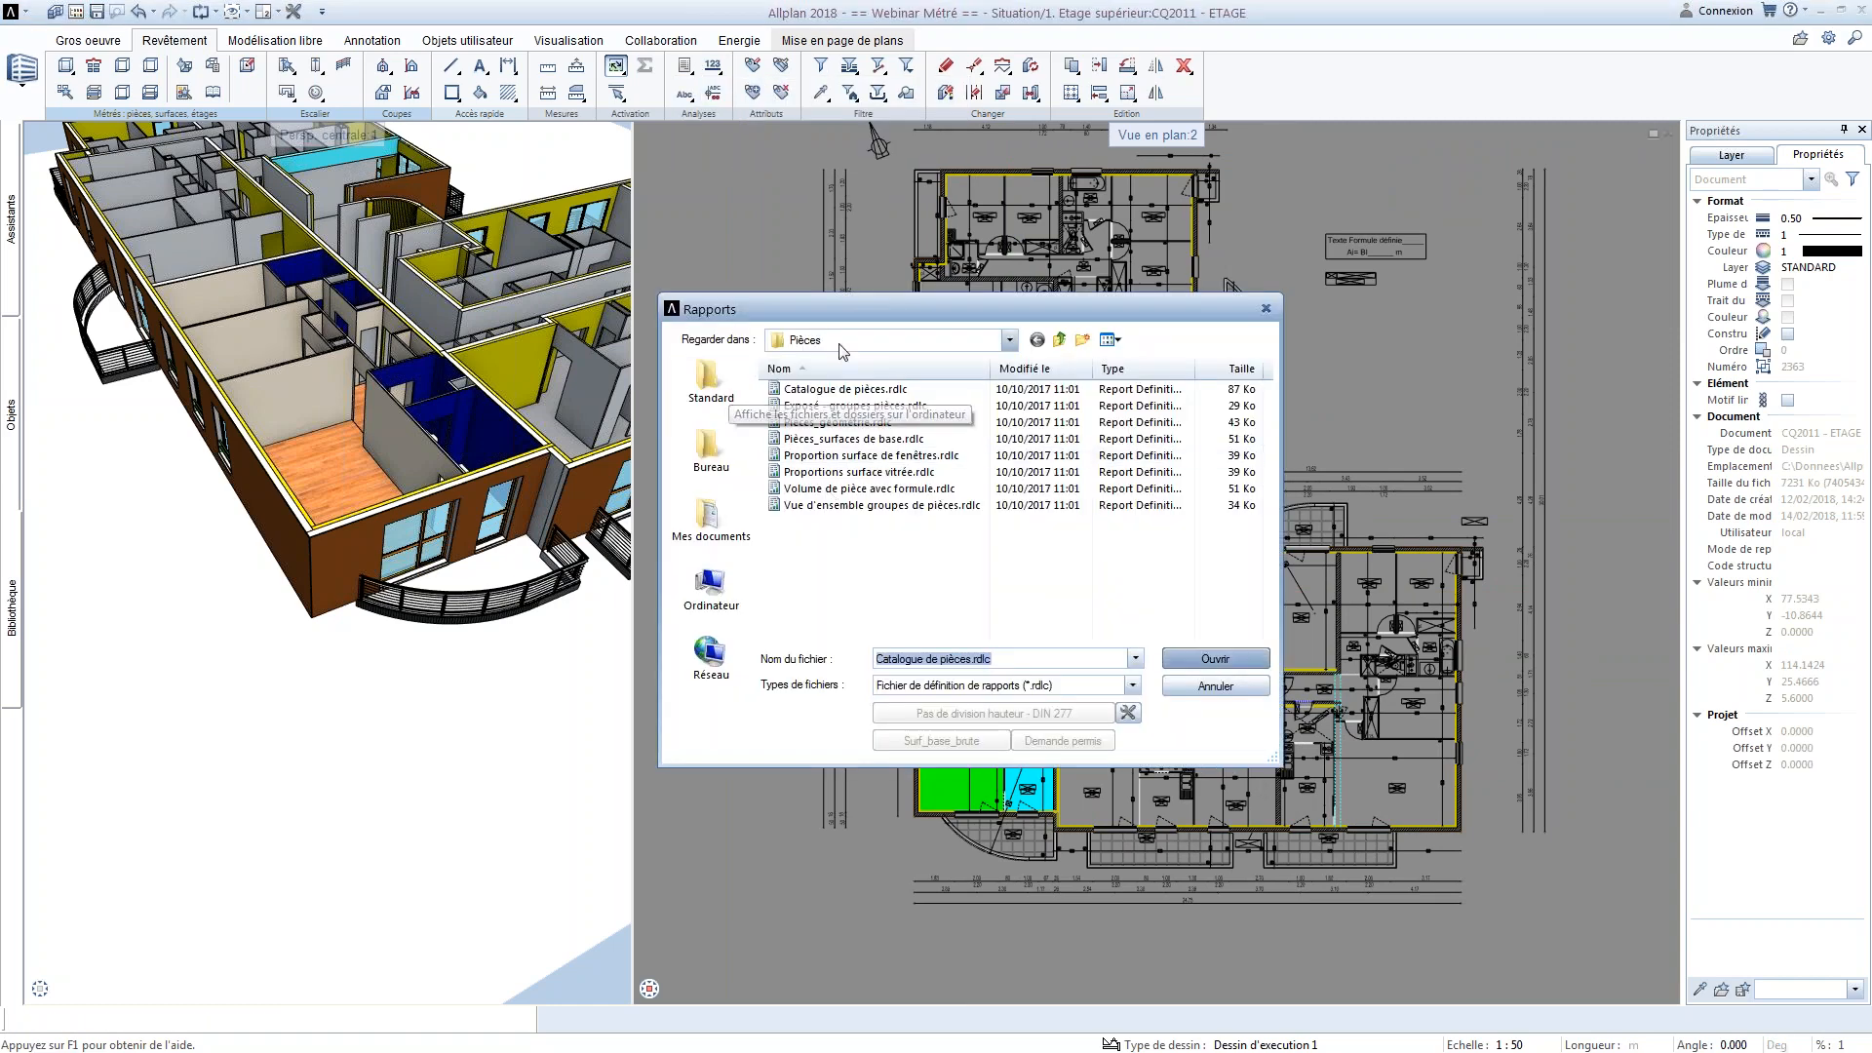
left_click(1009, 340)
scroll(858, 413, "up", 5)
left_click(812, 388)
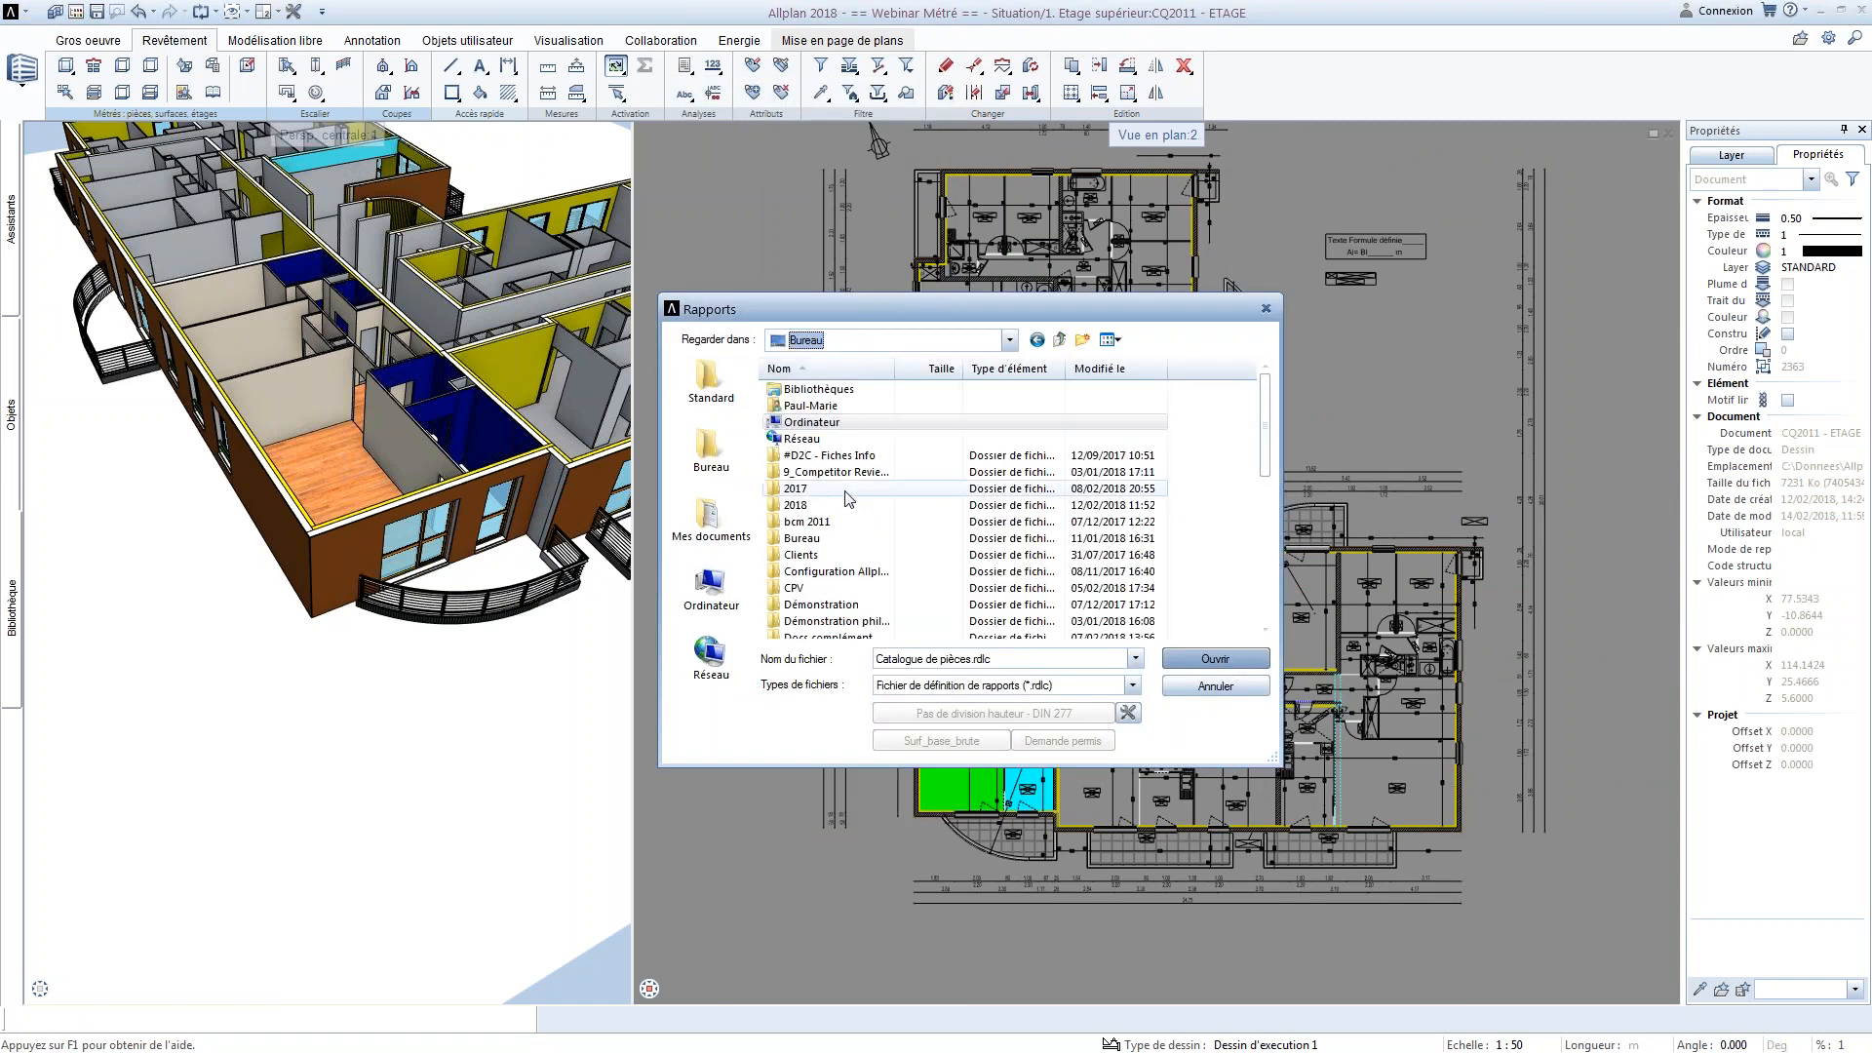
scroll(827, 500, "down", 8)
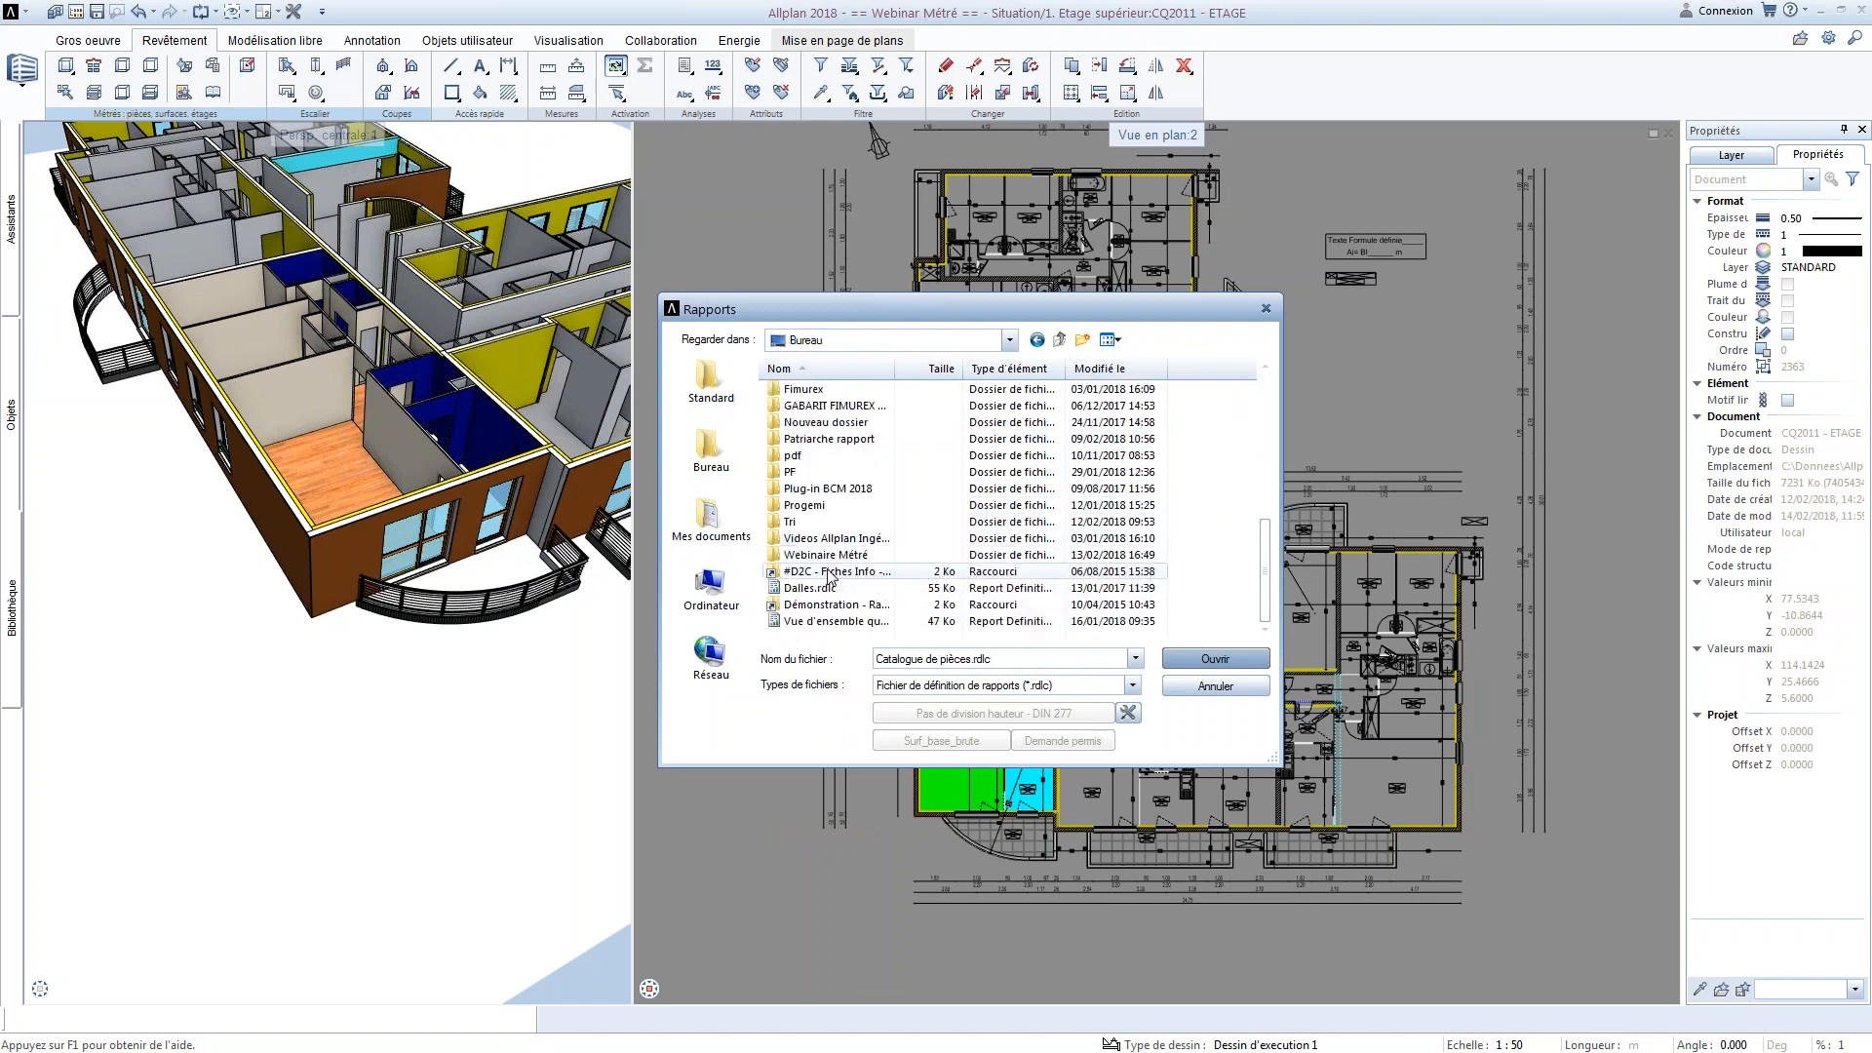
double_click(829, 556)
left_click(837, 406)
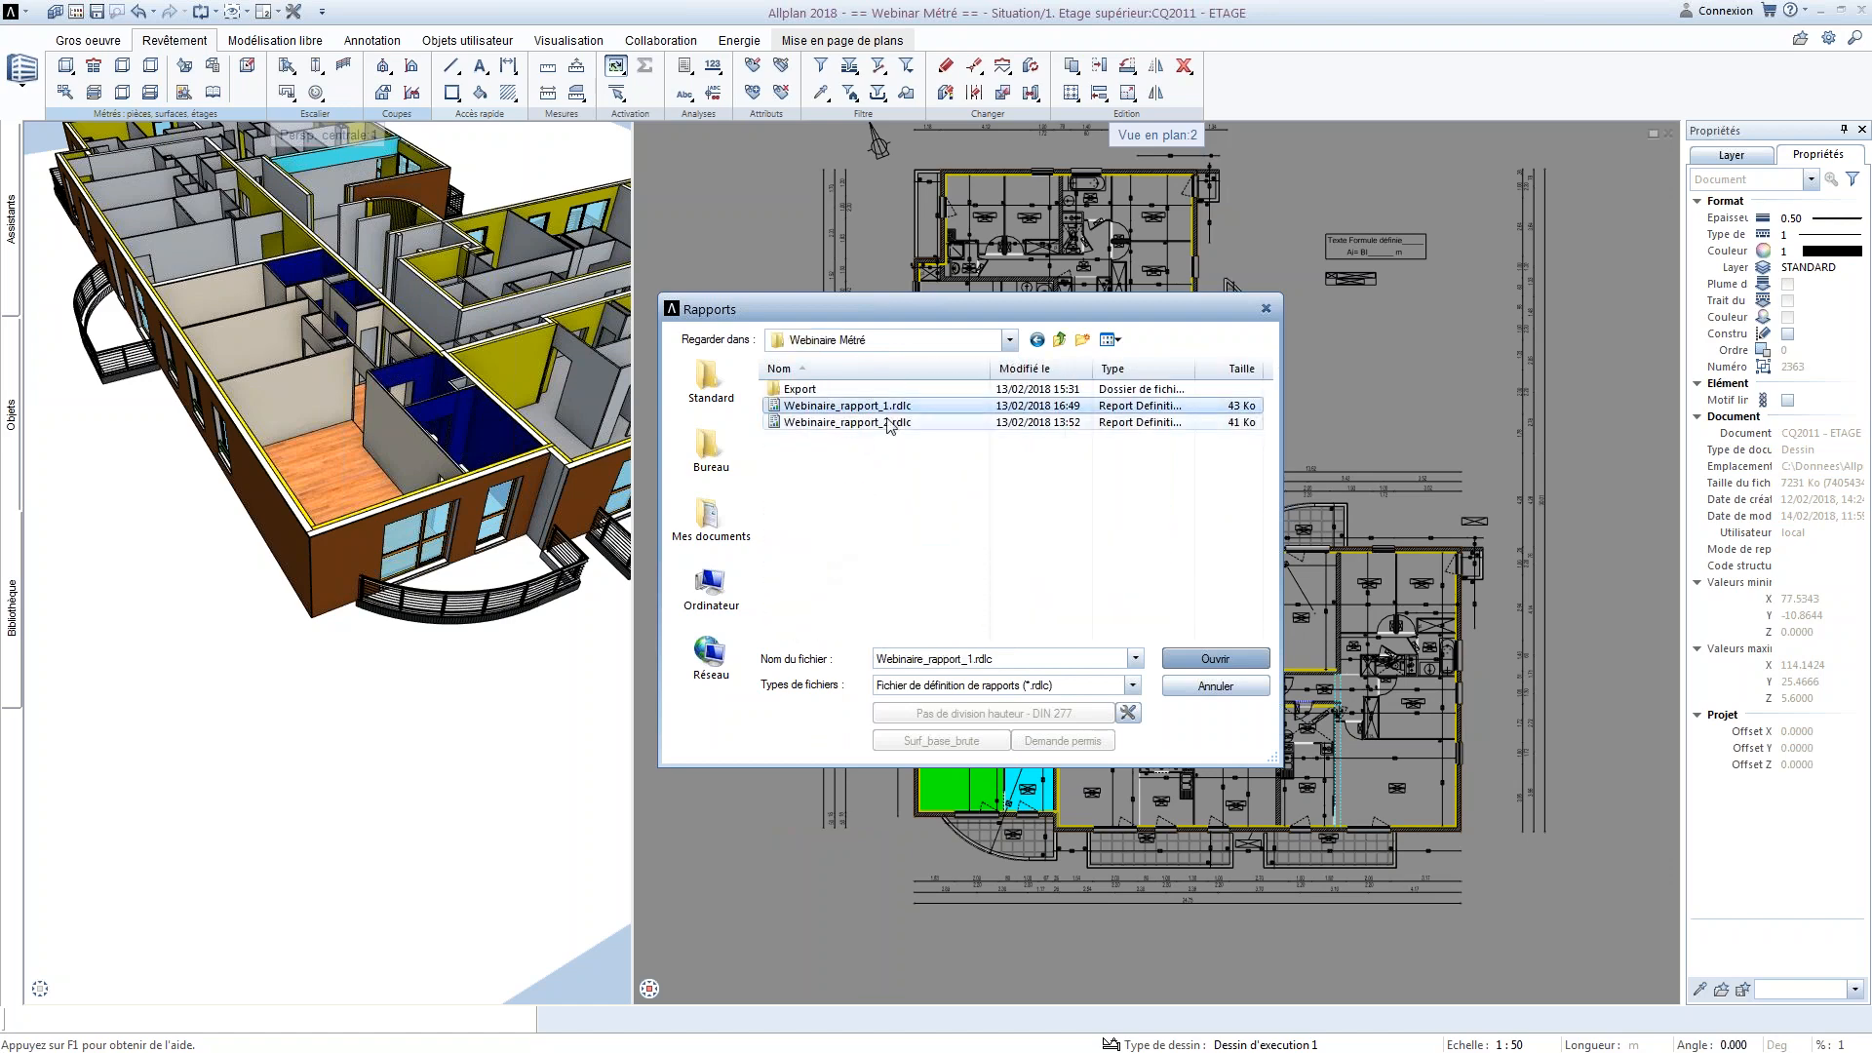
left_click(1215, 659)
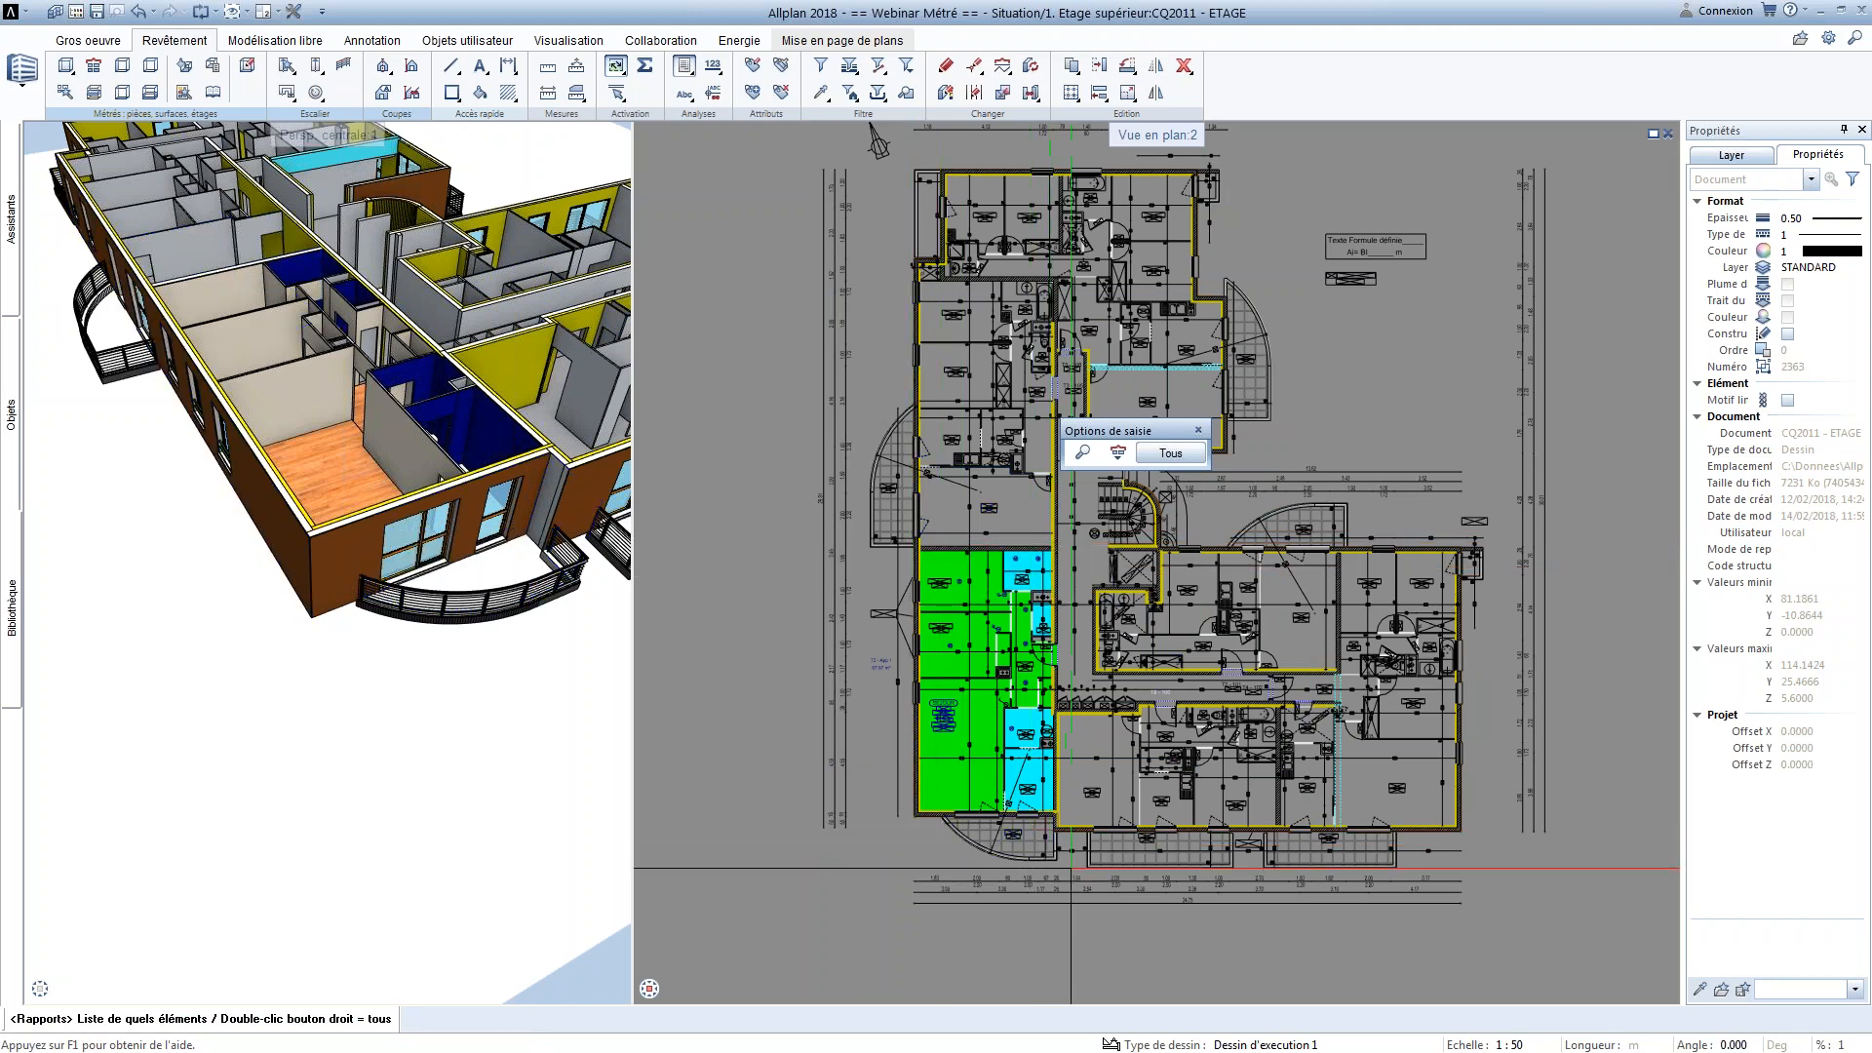
left_click_drag(968, 706, 883, 535)
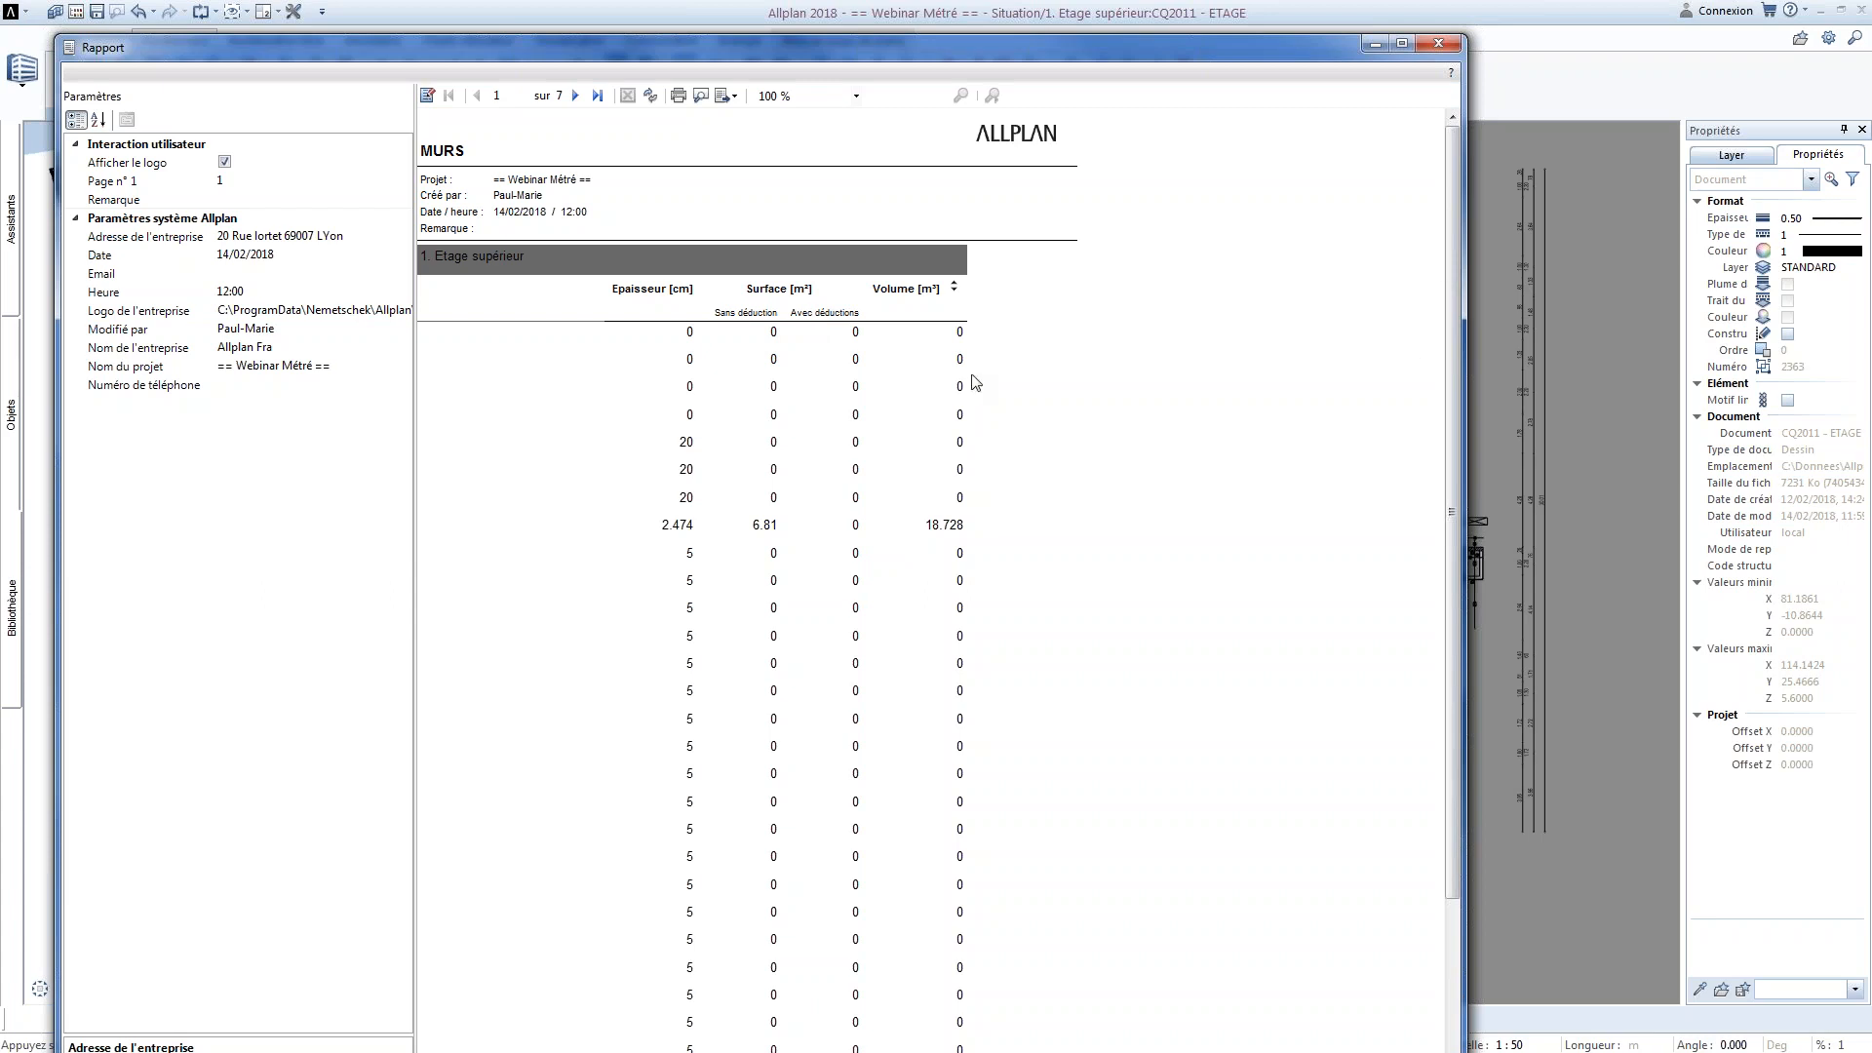
Page through the MURS wall report to page 5 to examine its thickness, surface and volume columns, and close it
left_click(576, 97)
left_click(577, 96)
left_click(576, 97)
left_click(576, 96)
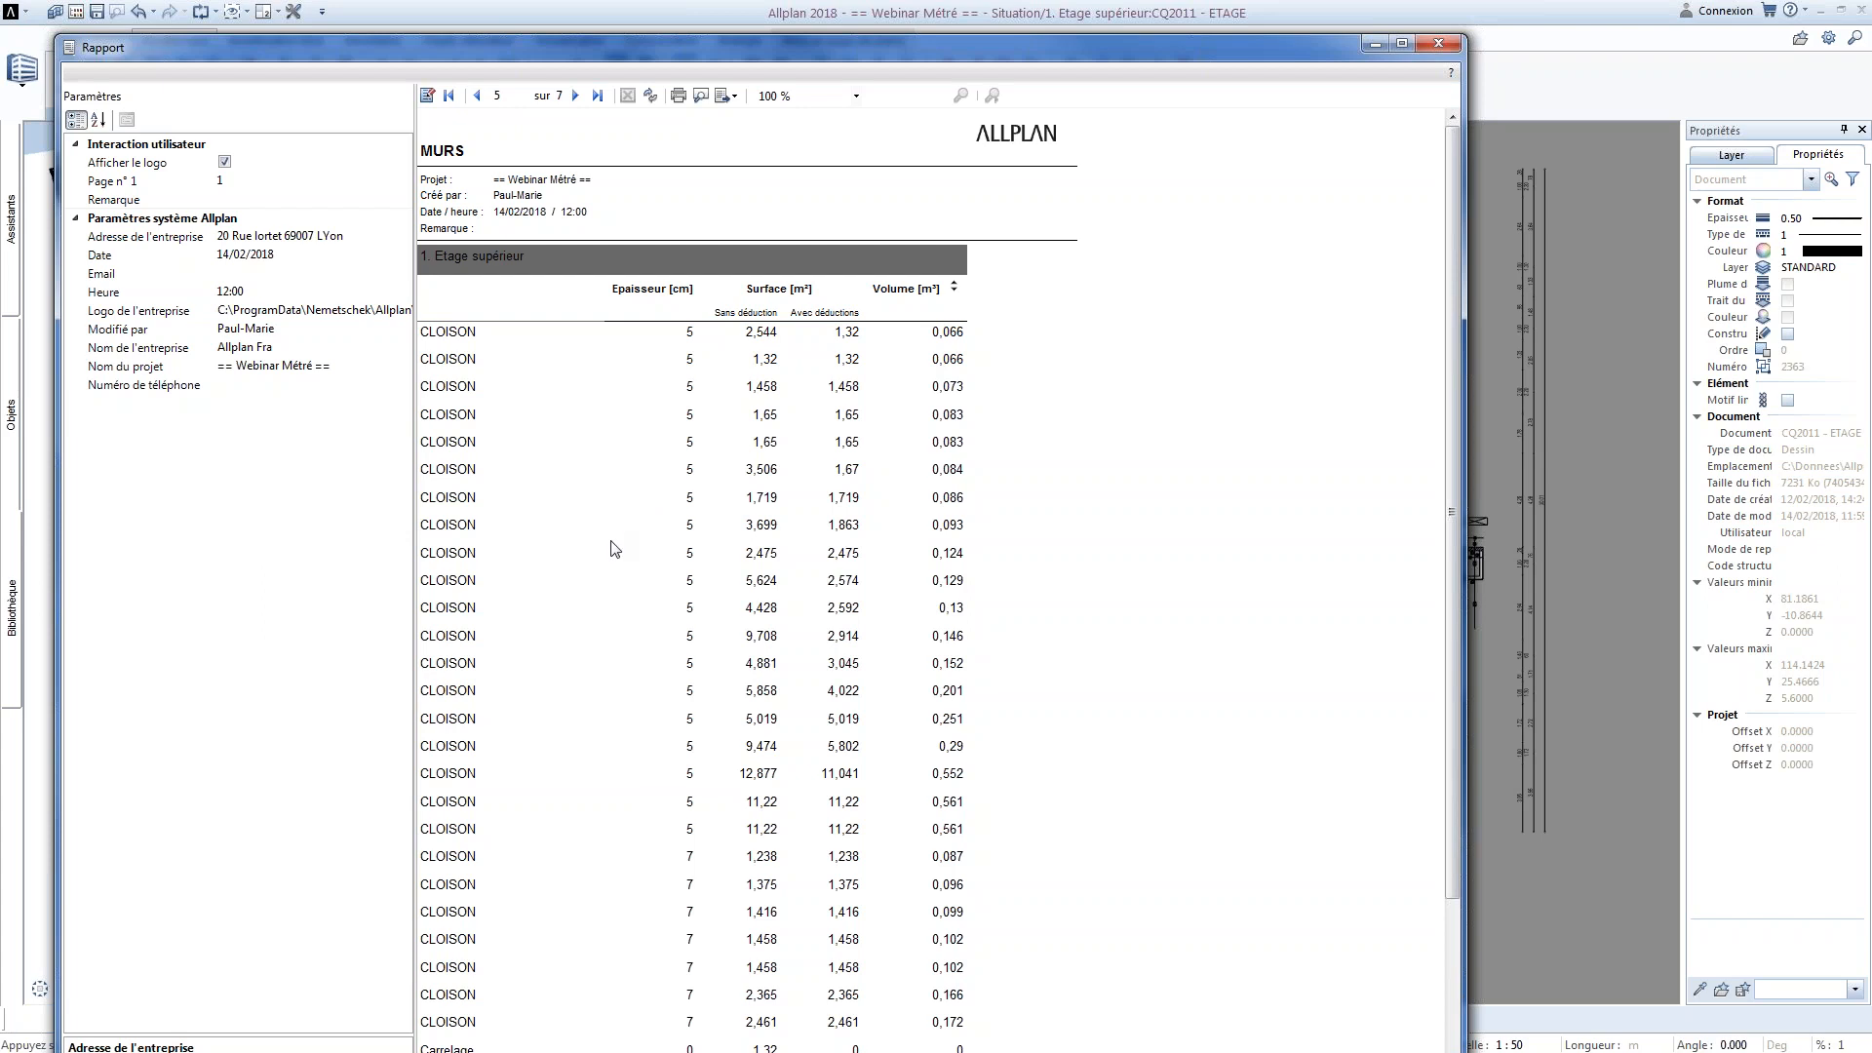
left_click(1436, 44)
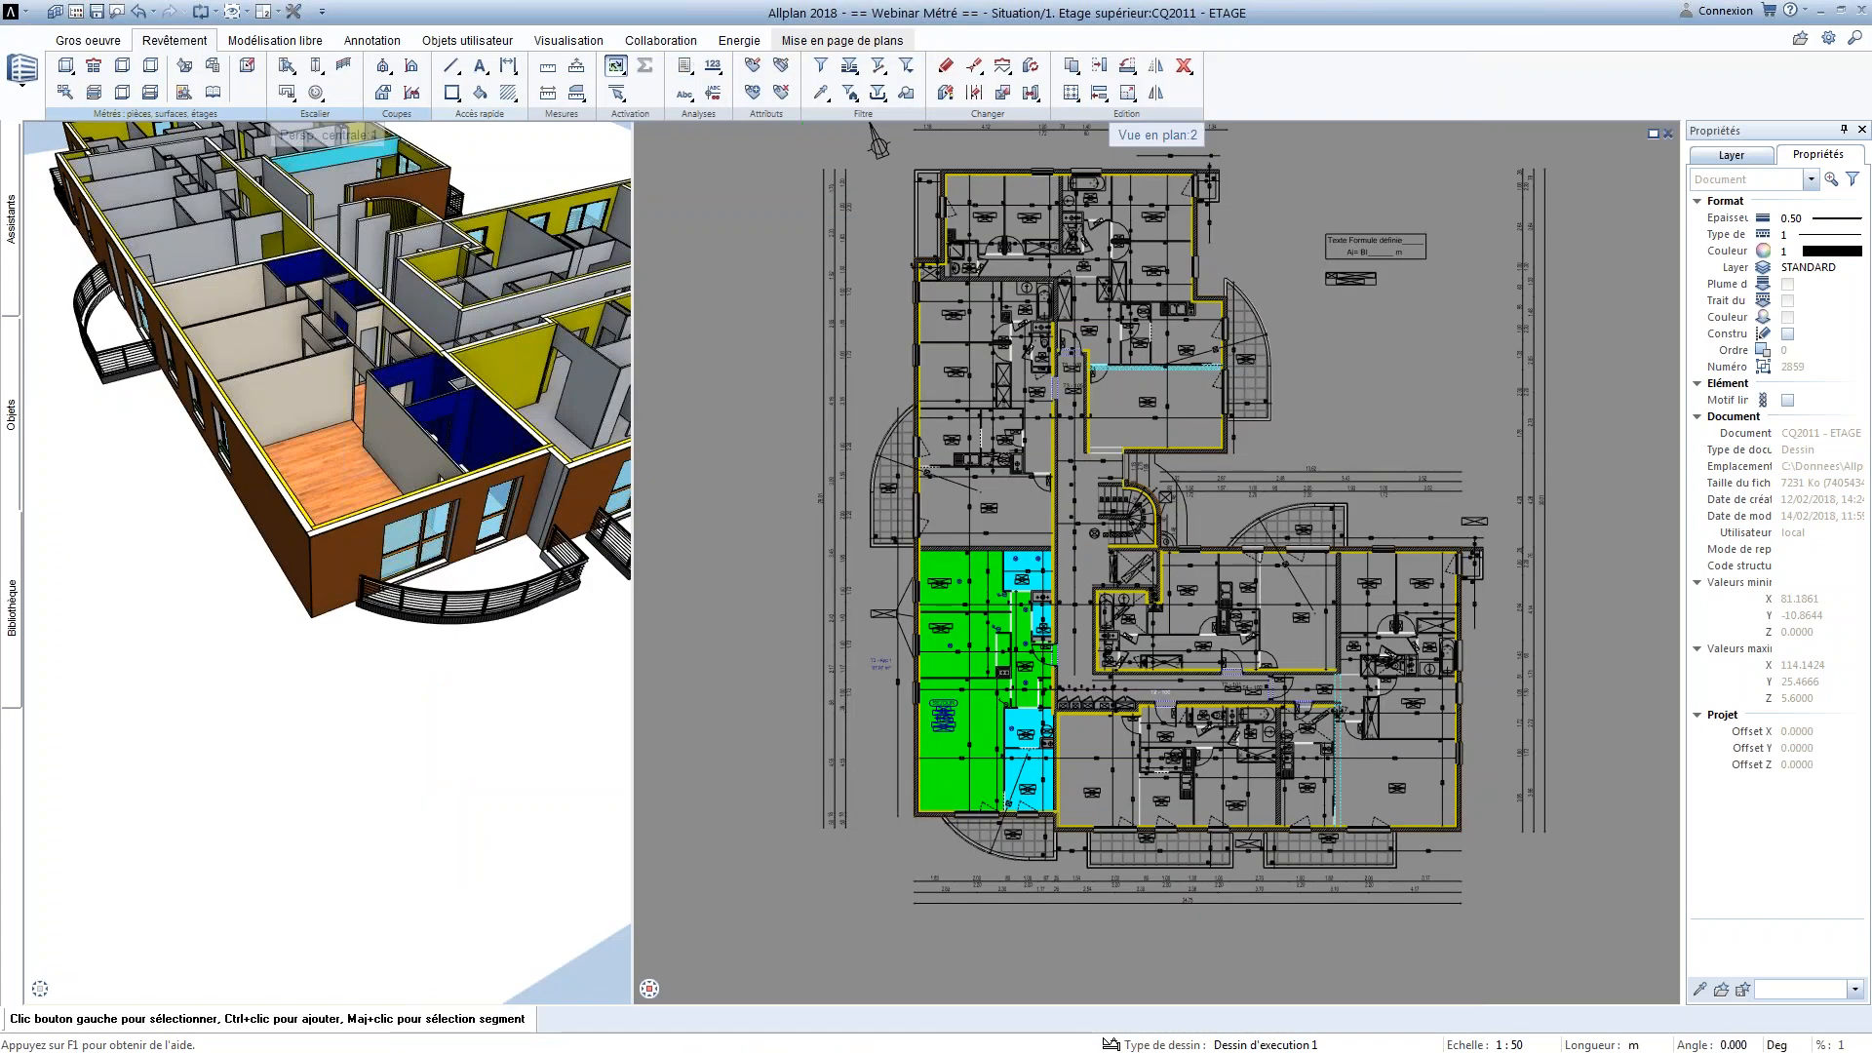
Switch to the Illustration.docx document in Word, find the report workflow diagram on page 3, and widen the window to fit it
key("alt+Tab")
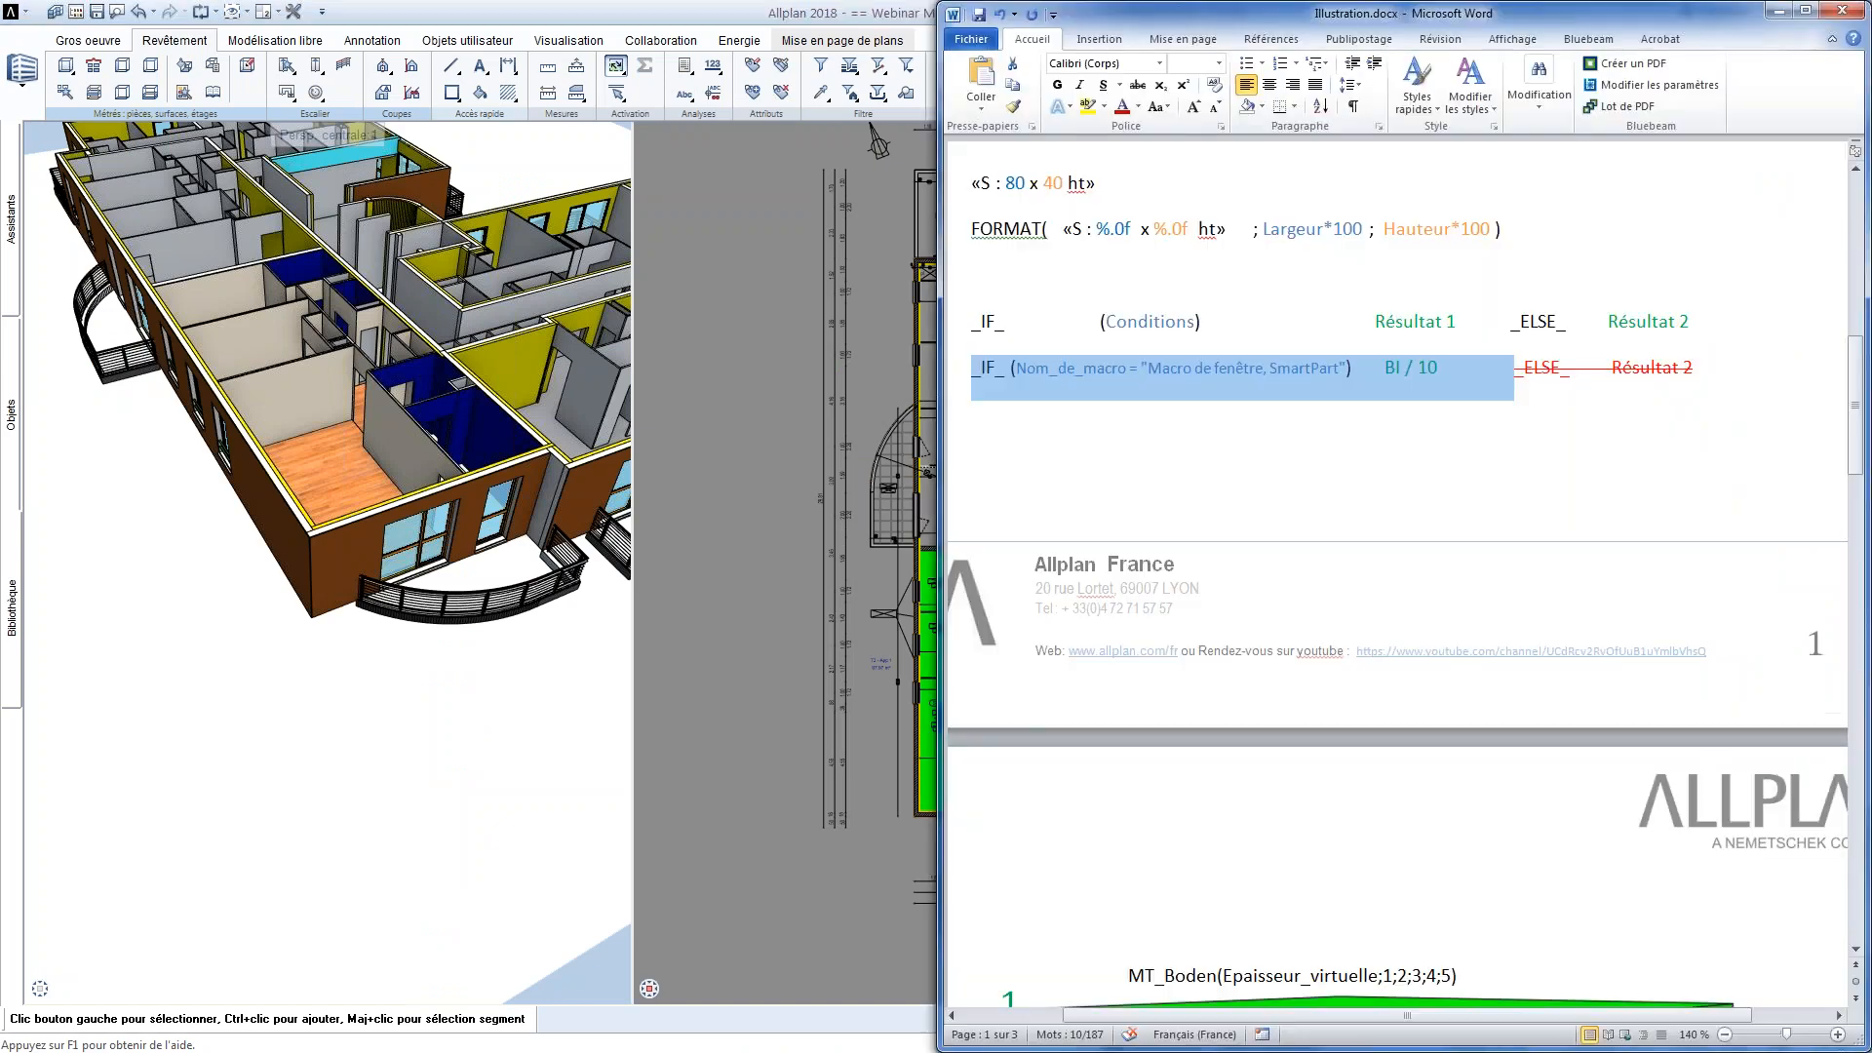
left_click(1126, 437)
scroll(1113, 502, "down", 6)
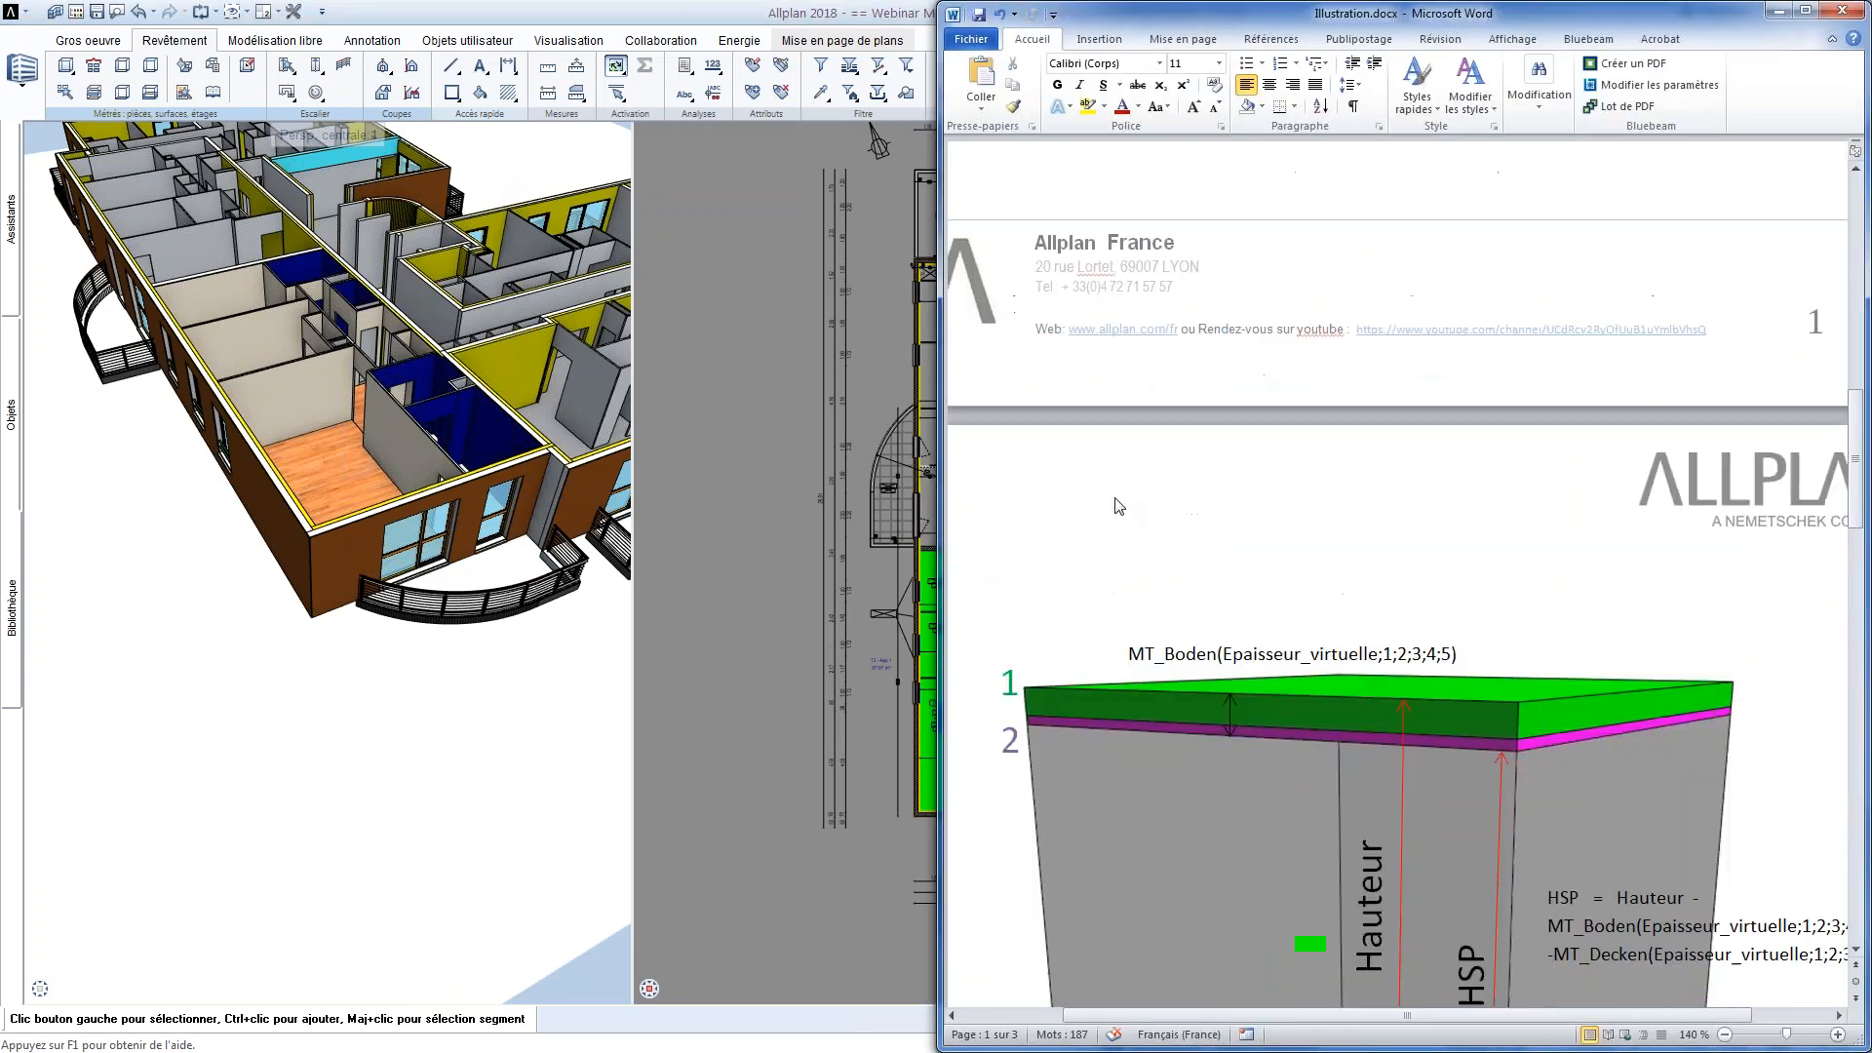
scroll(987, 483, "down", 15)
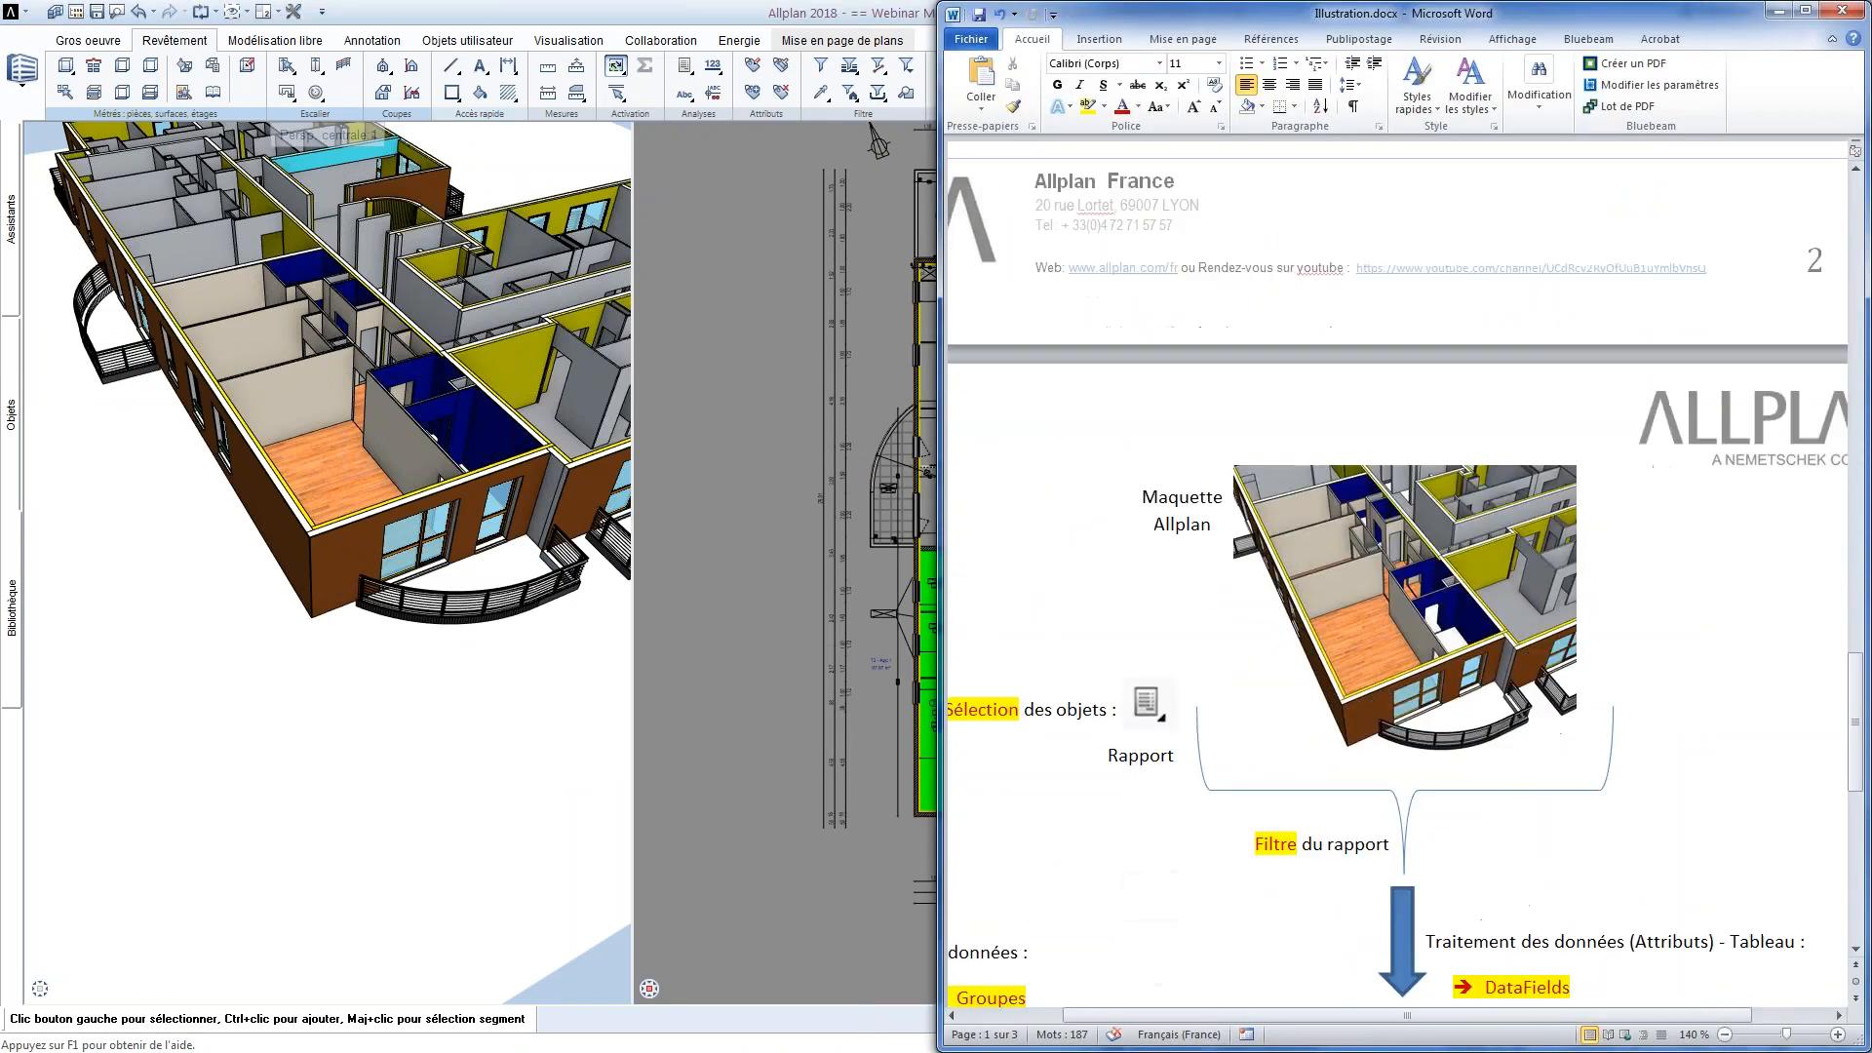
left_click_drag(939, 475, 772, 474)
left_click(934, 524)
left_click_drag(1073, 1015, 1035, 1015)
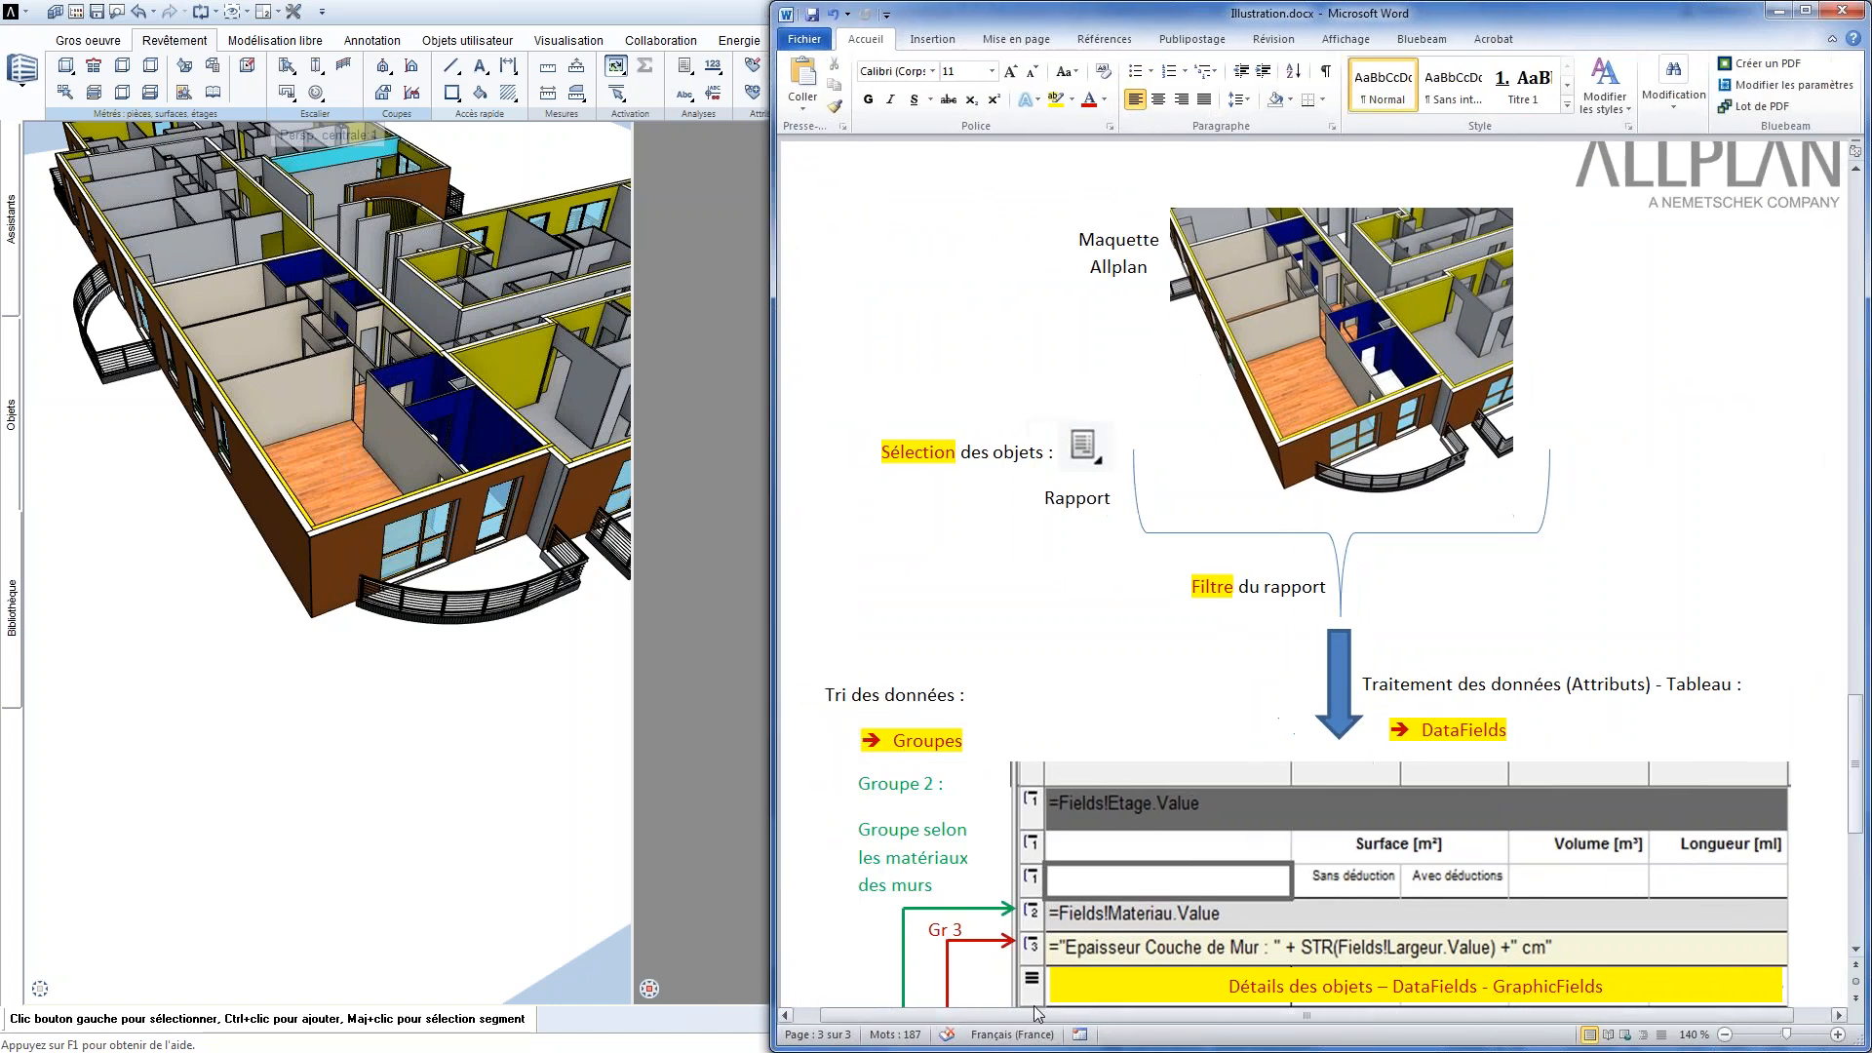
Examine the diagram's report stages from object selection through the filter to groups and DataFields, and return to Allplan
scroll(1068, 617, "up", 1)
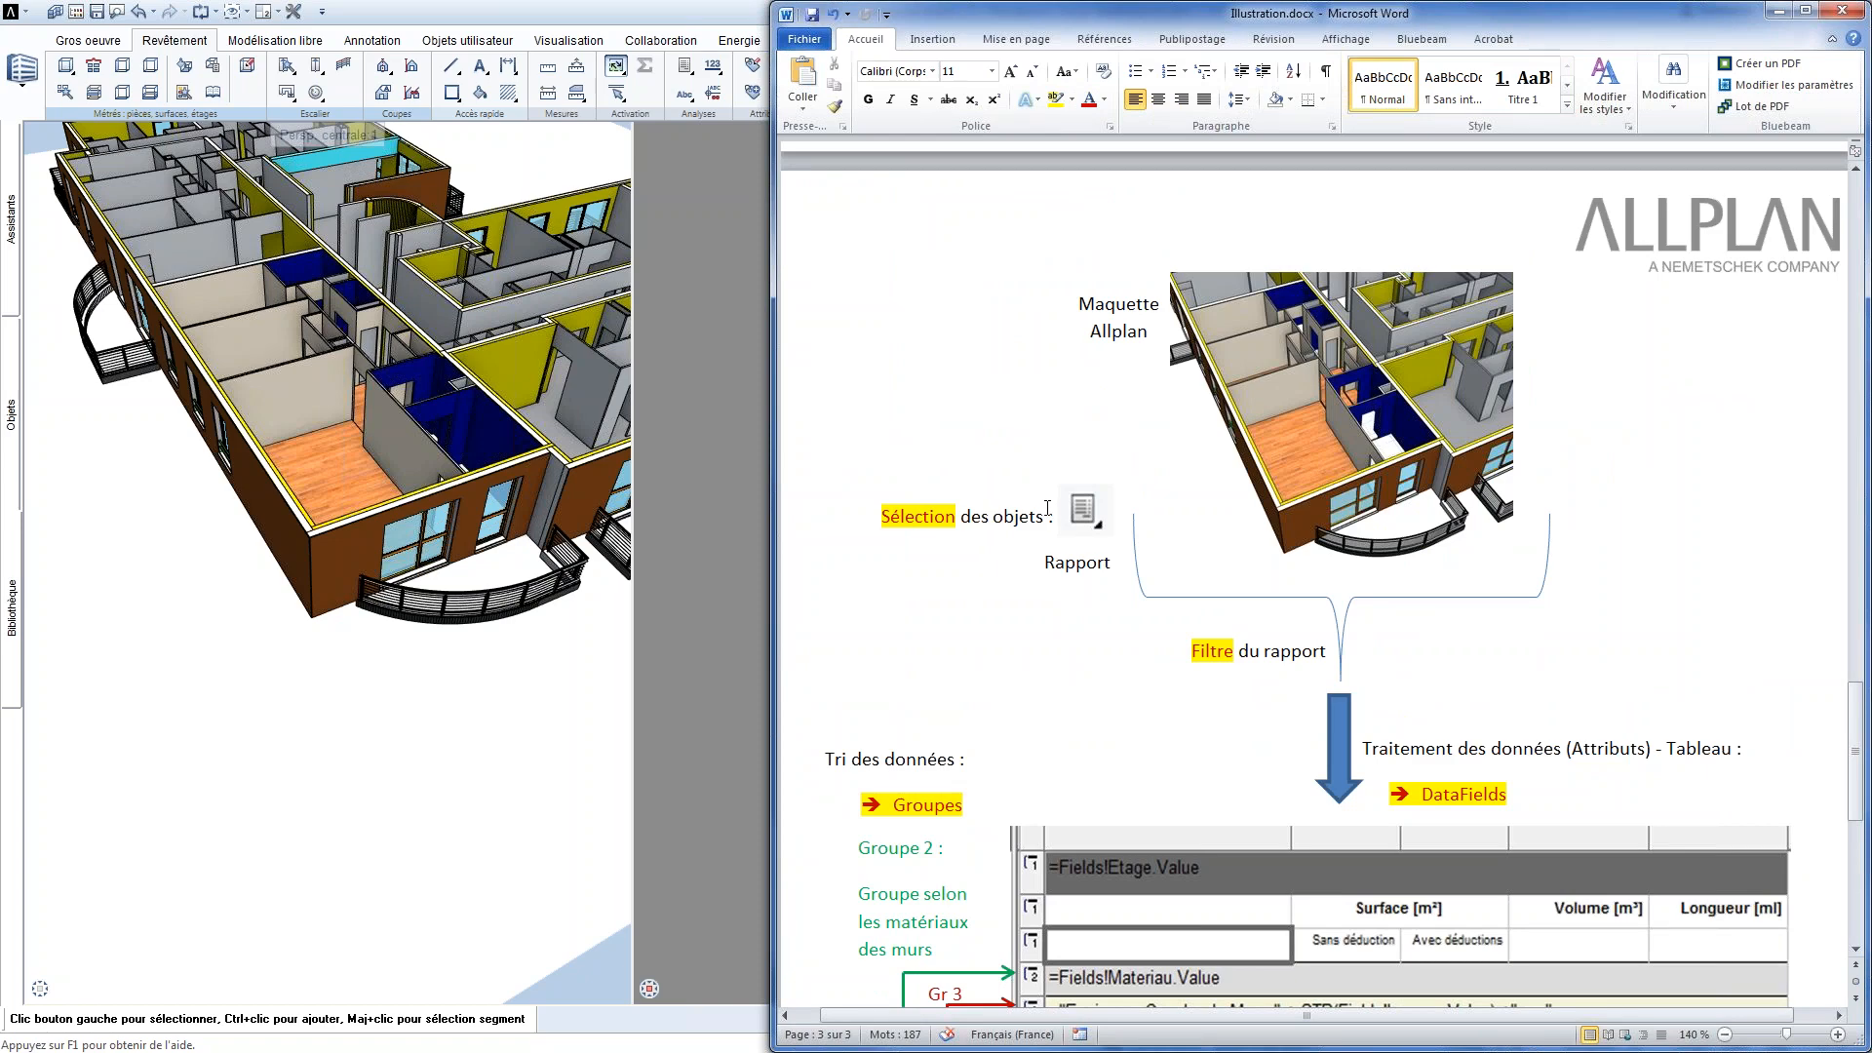
left_click(1227, 652)
left_click(1266, 749)
scroll(1479, 830, "up", 1)
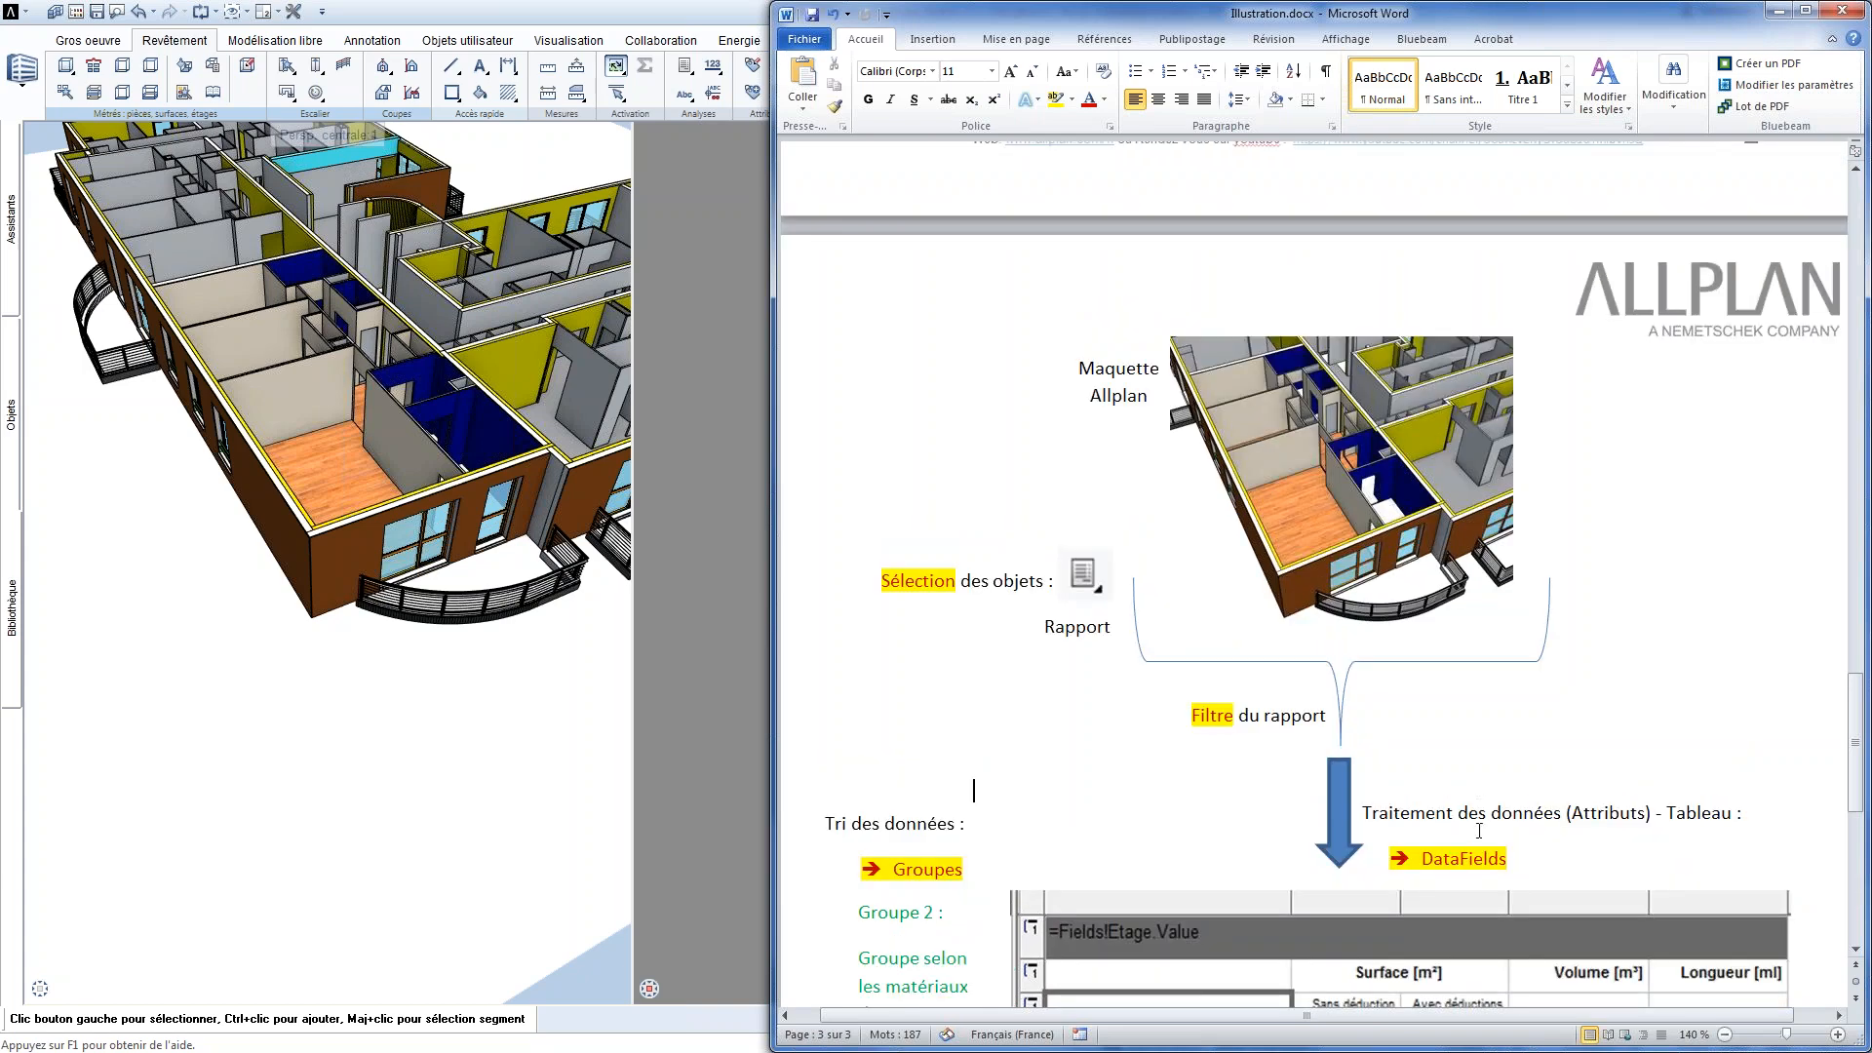
scroll(1480, 831, "down", 2)
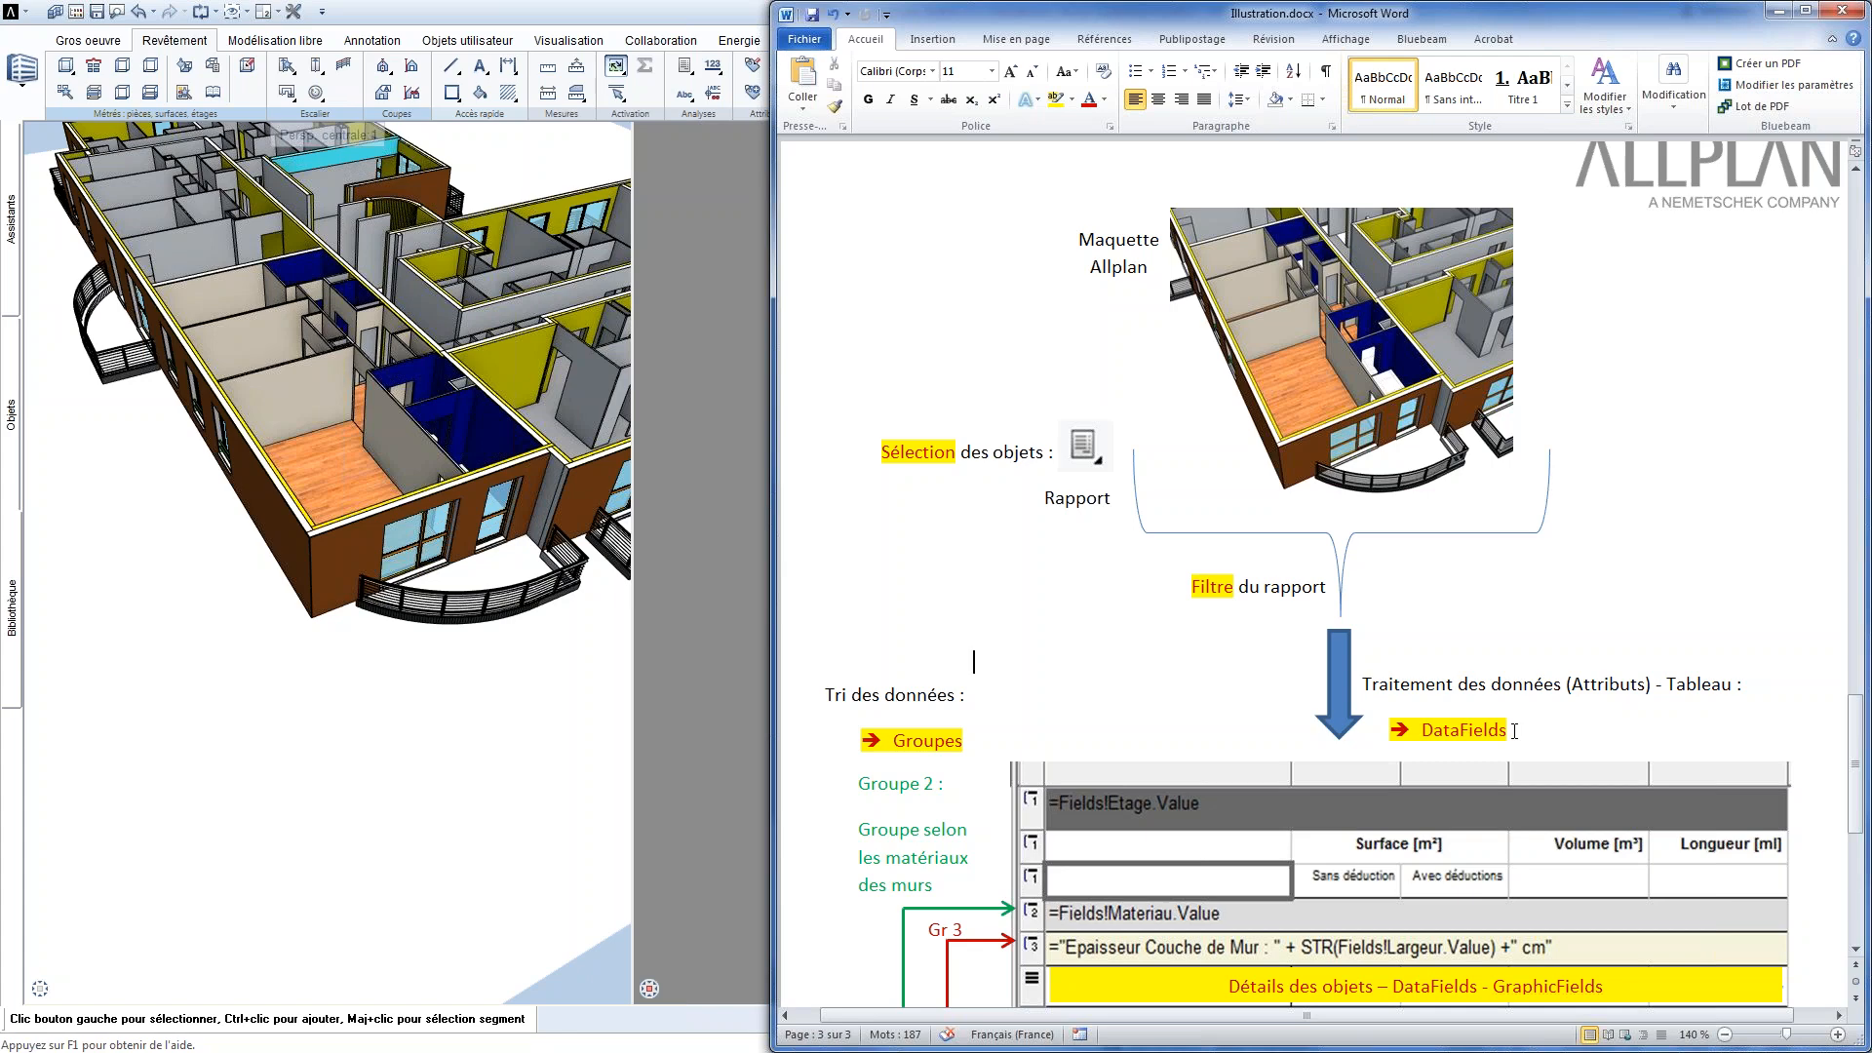
left_click(730, 516)
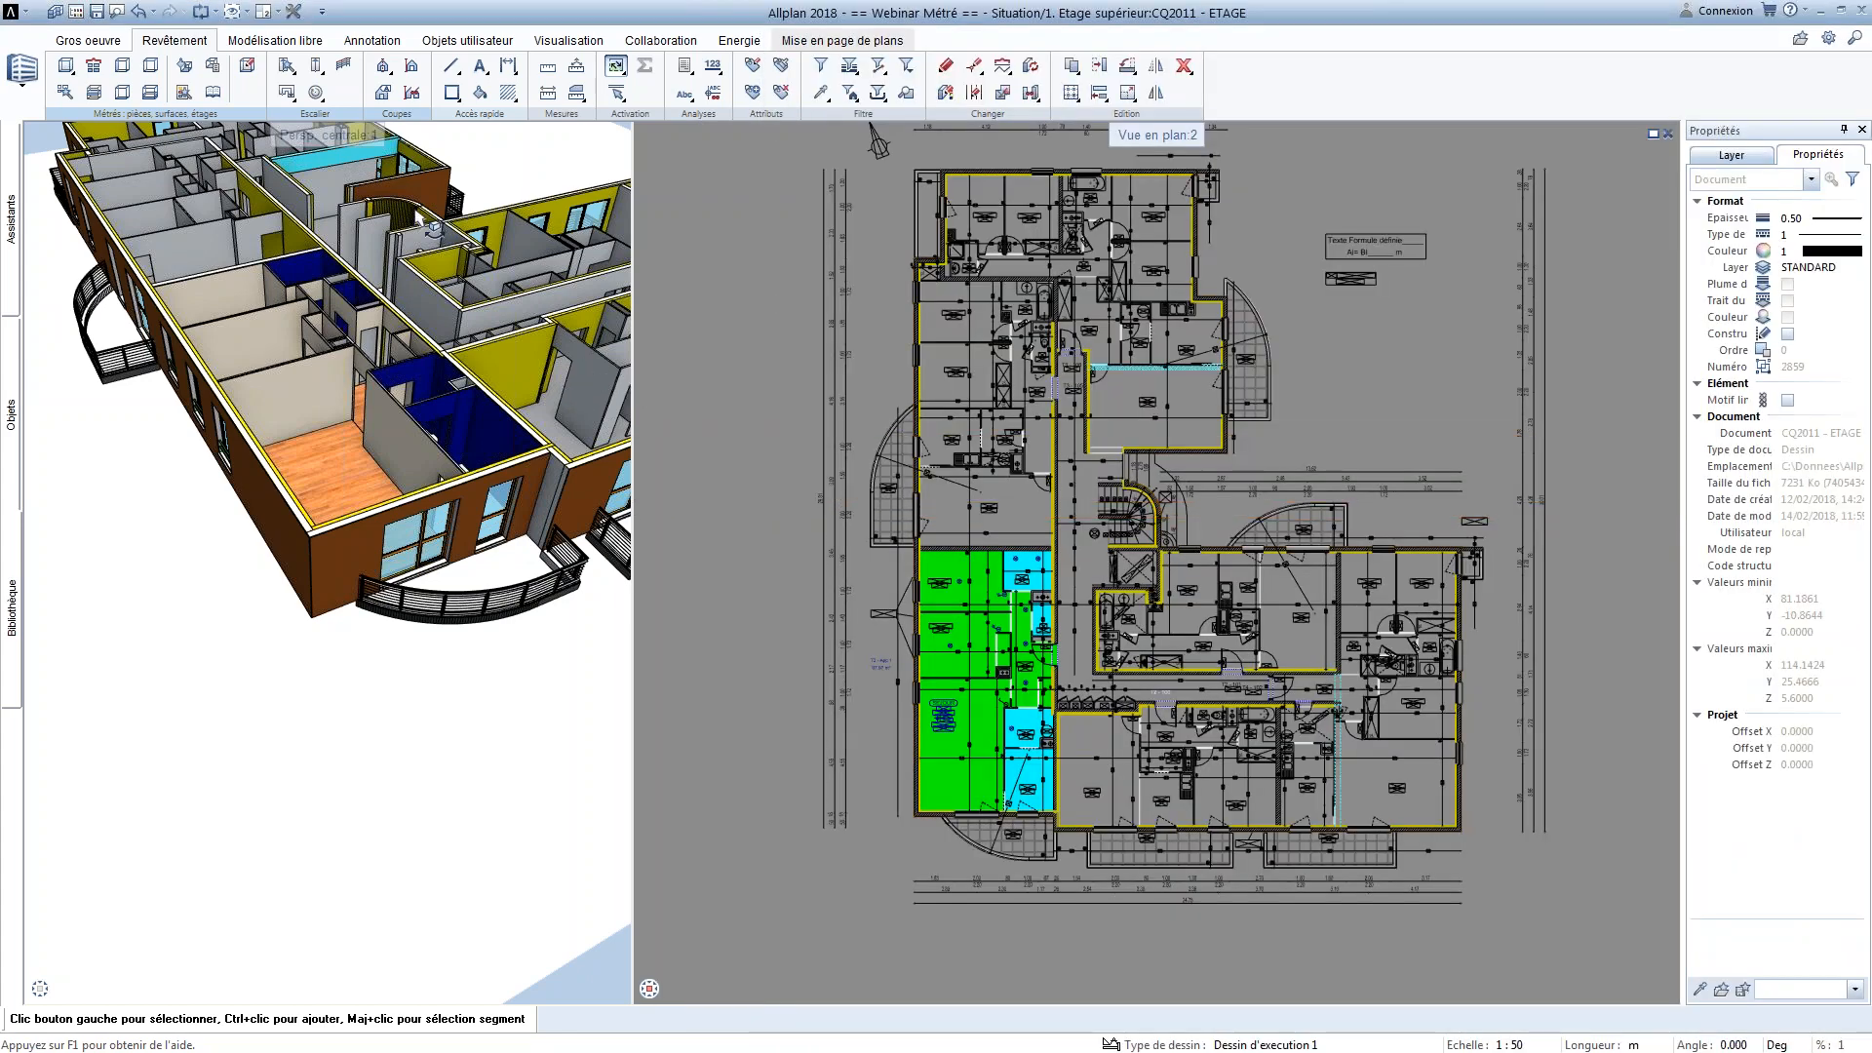
Switch the Actionbar to the Ingénierie 2 configuration, open Webinaire_rapport_1.rdlc for modification, and reposition the report designer window
left_click(487, 48)
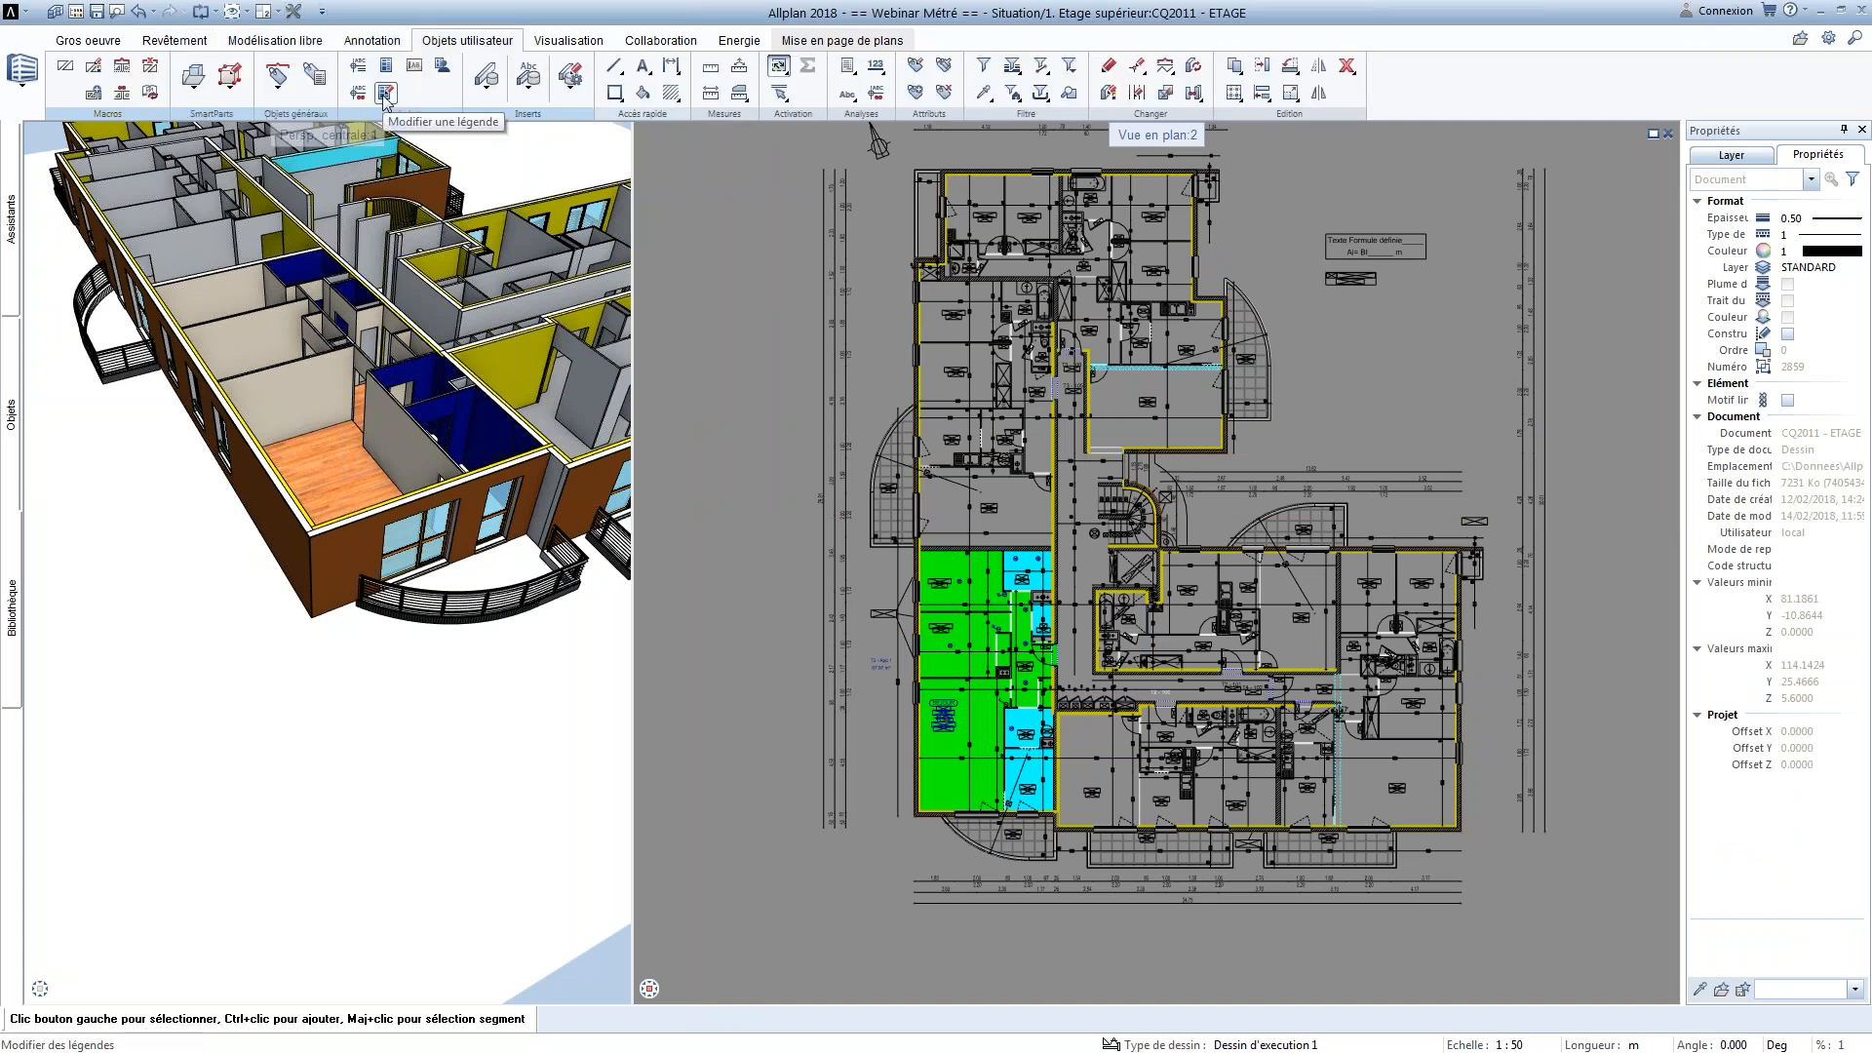
left_click(1800, 41)
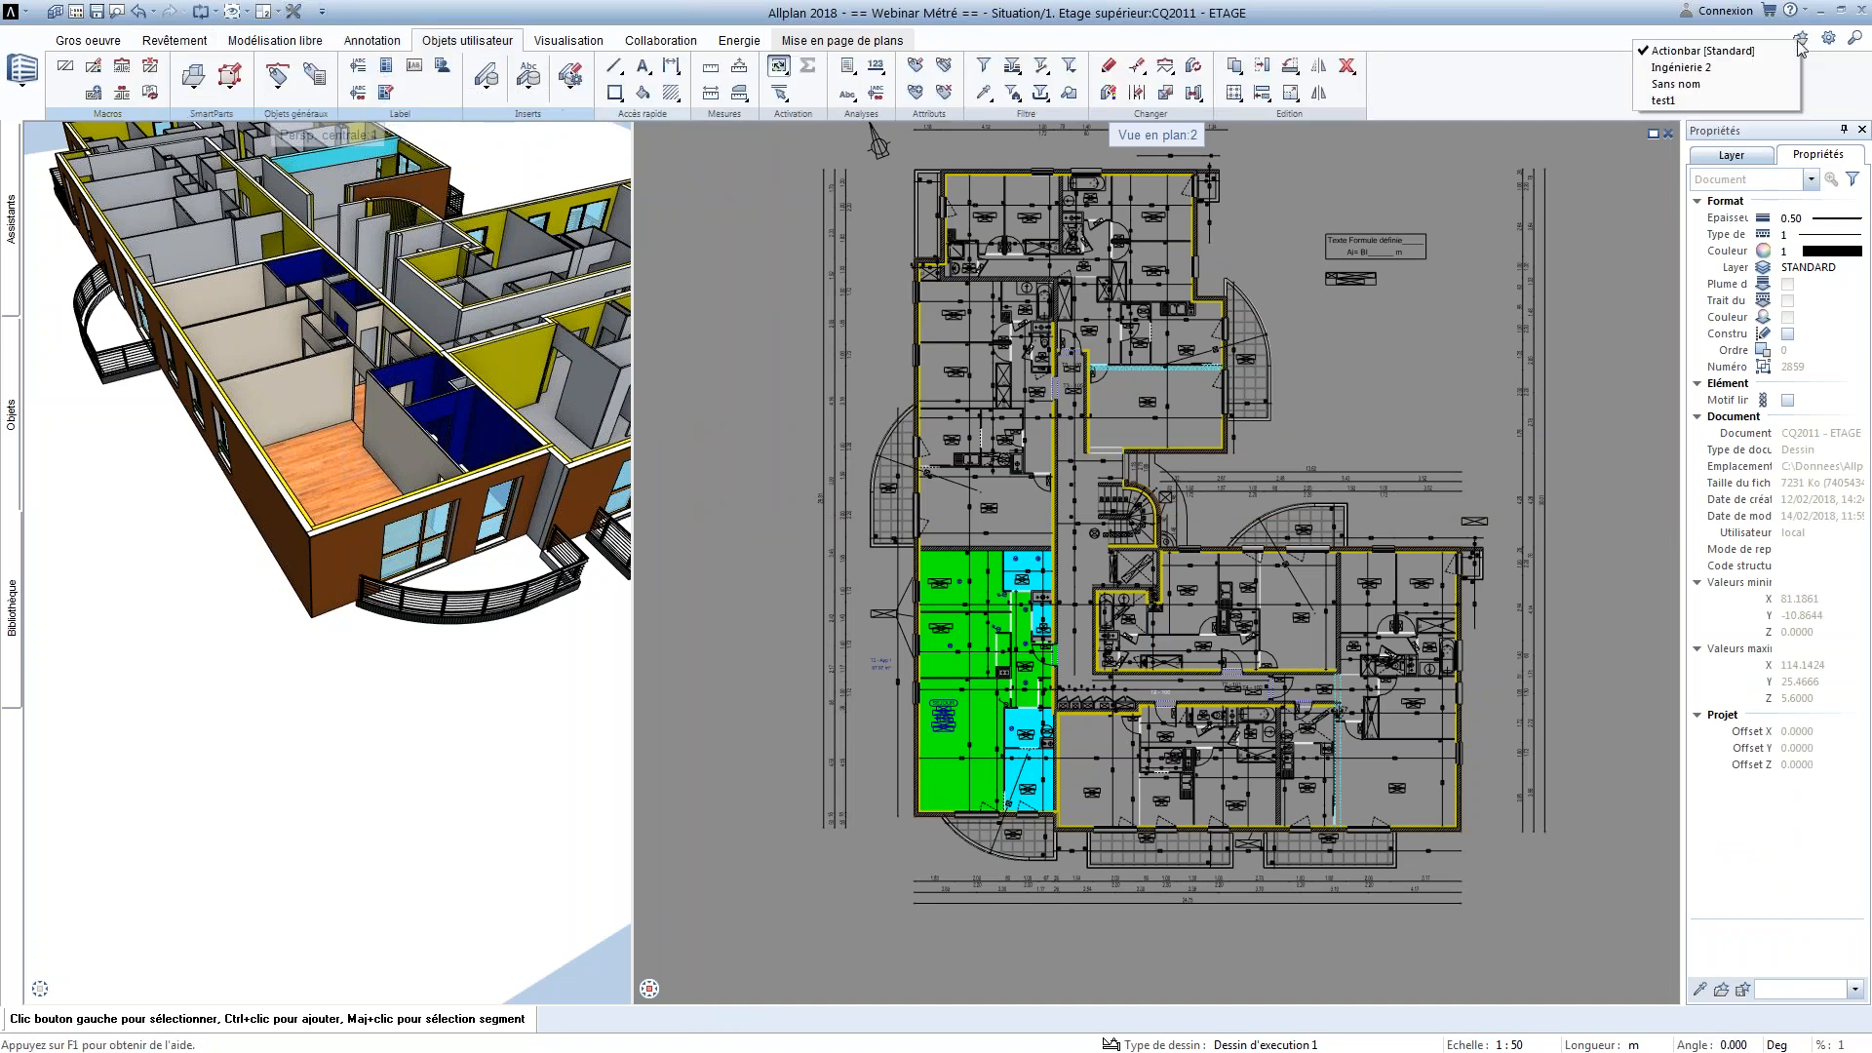
left_click(1687, 68)
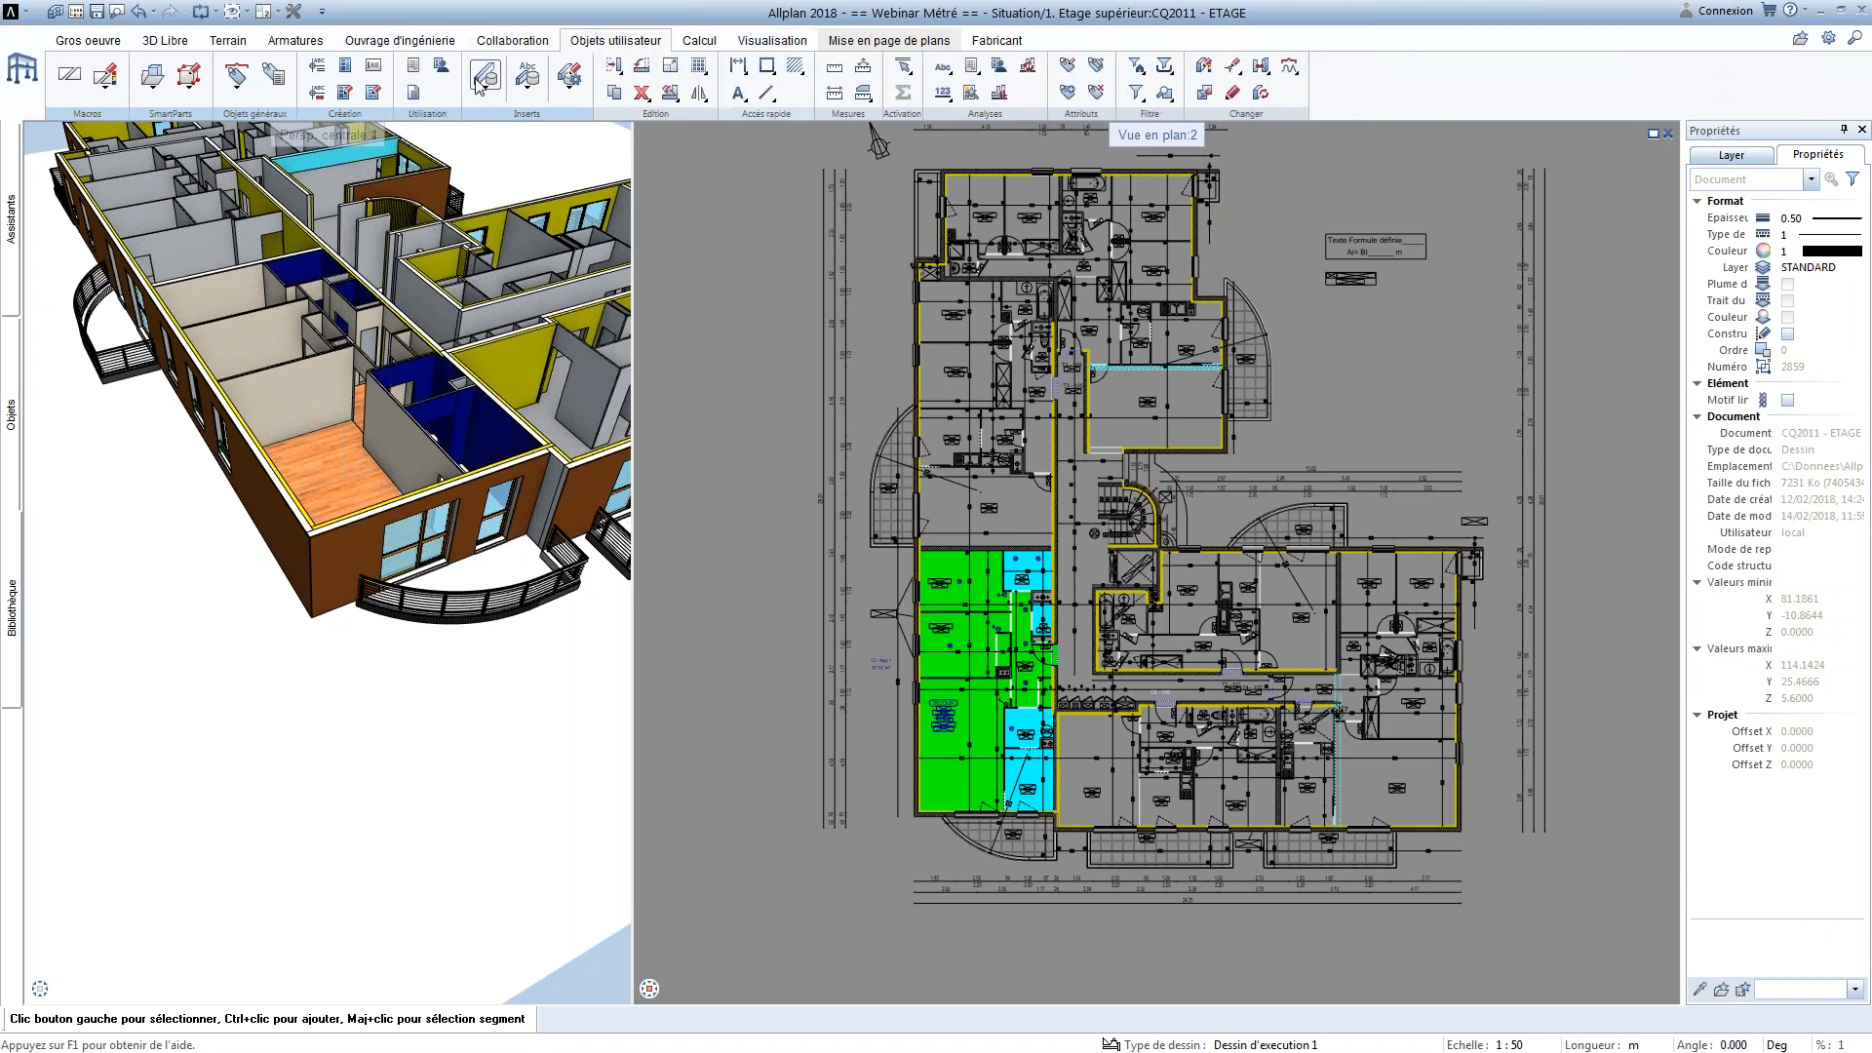
left_click(376, 98)
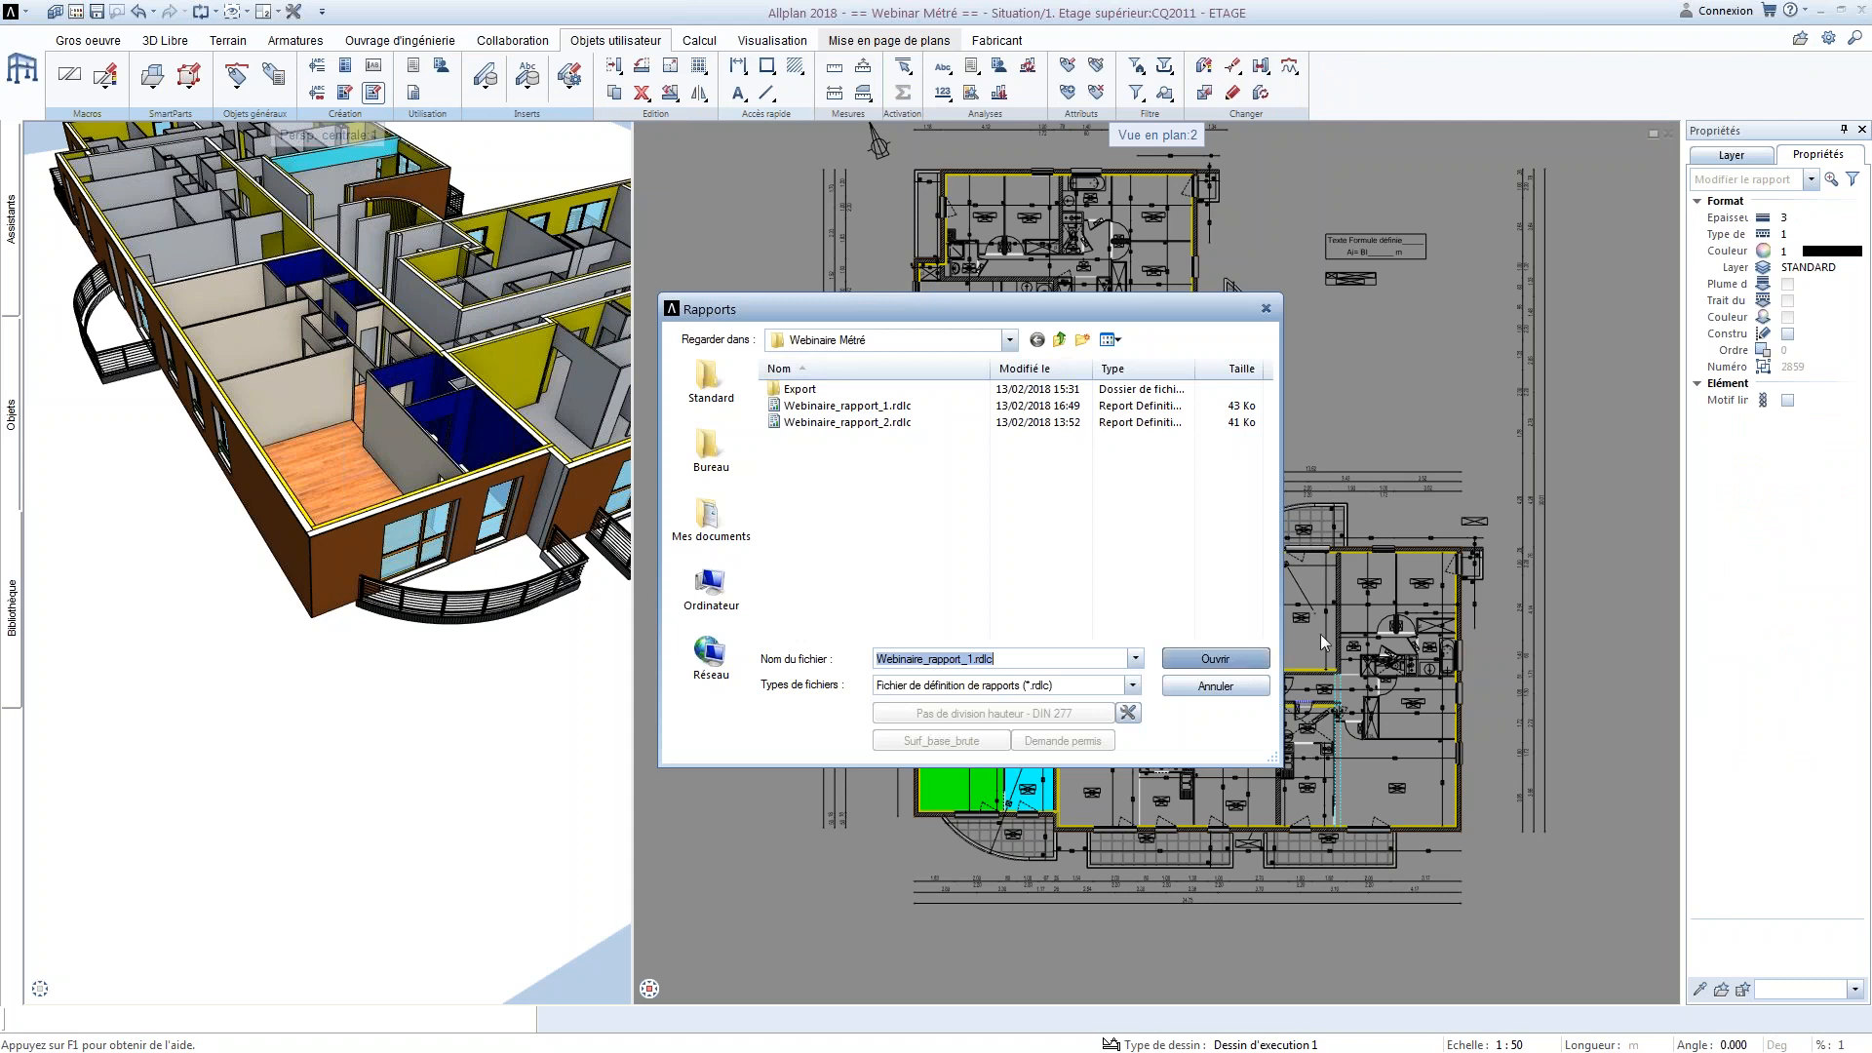
left_click(895, 408)
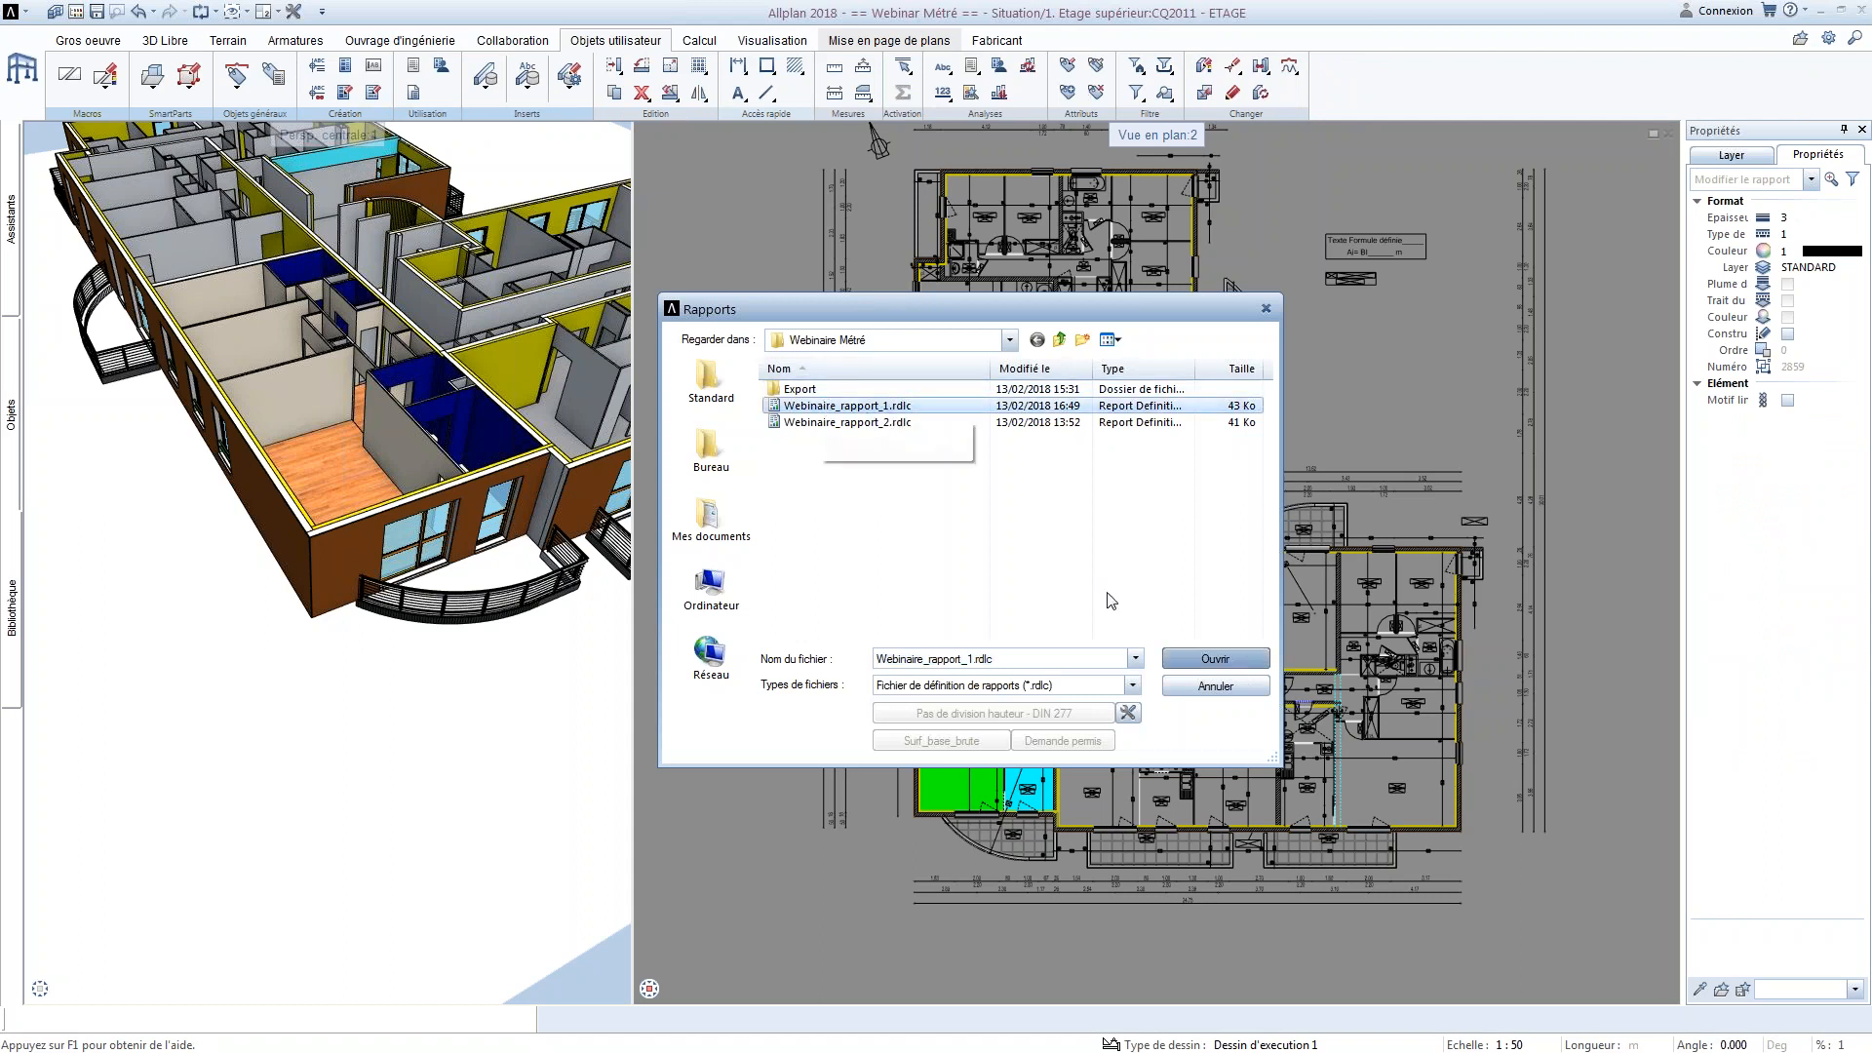
left_click(1263, 661)
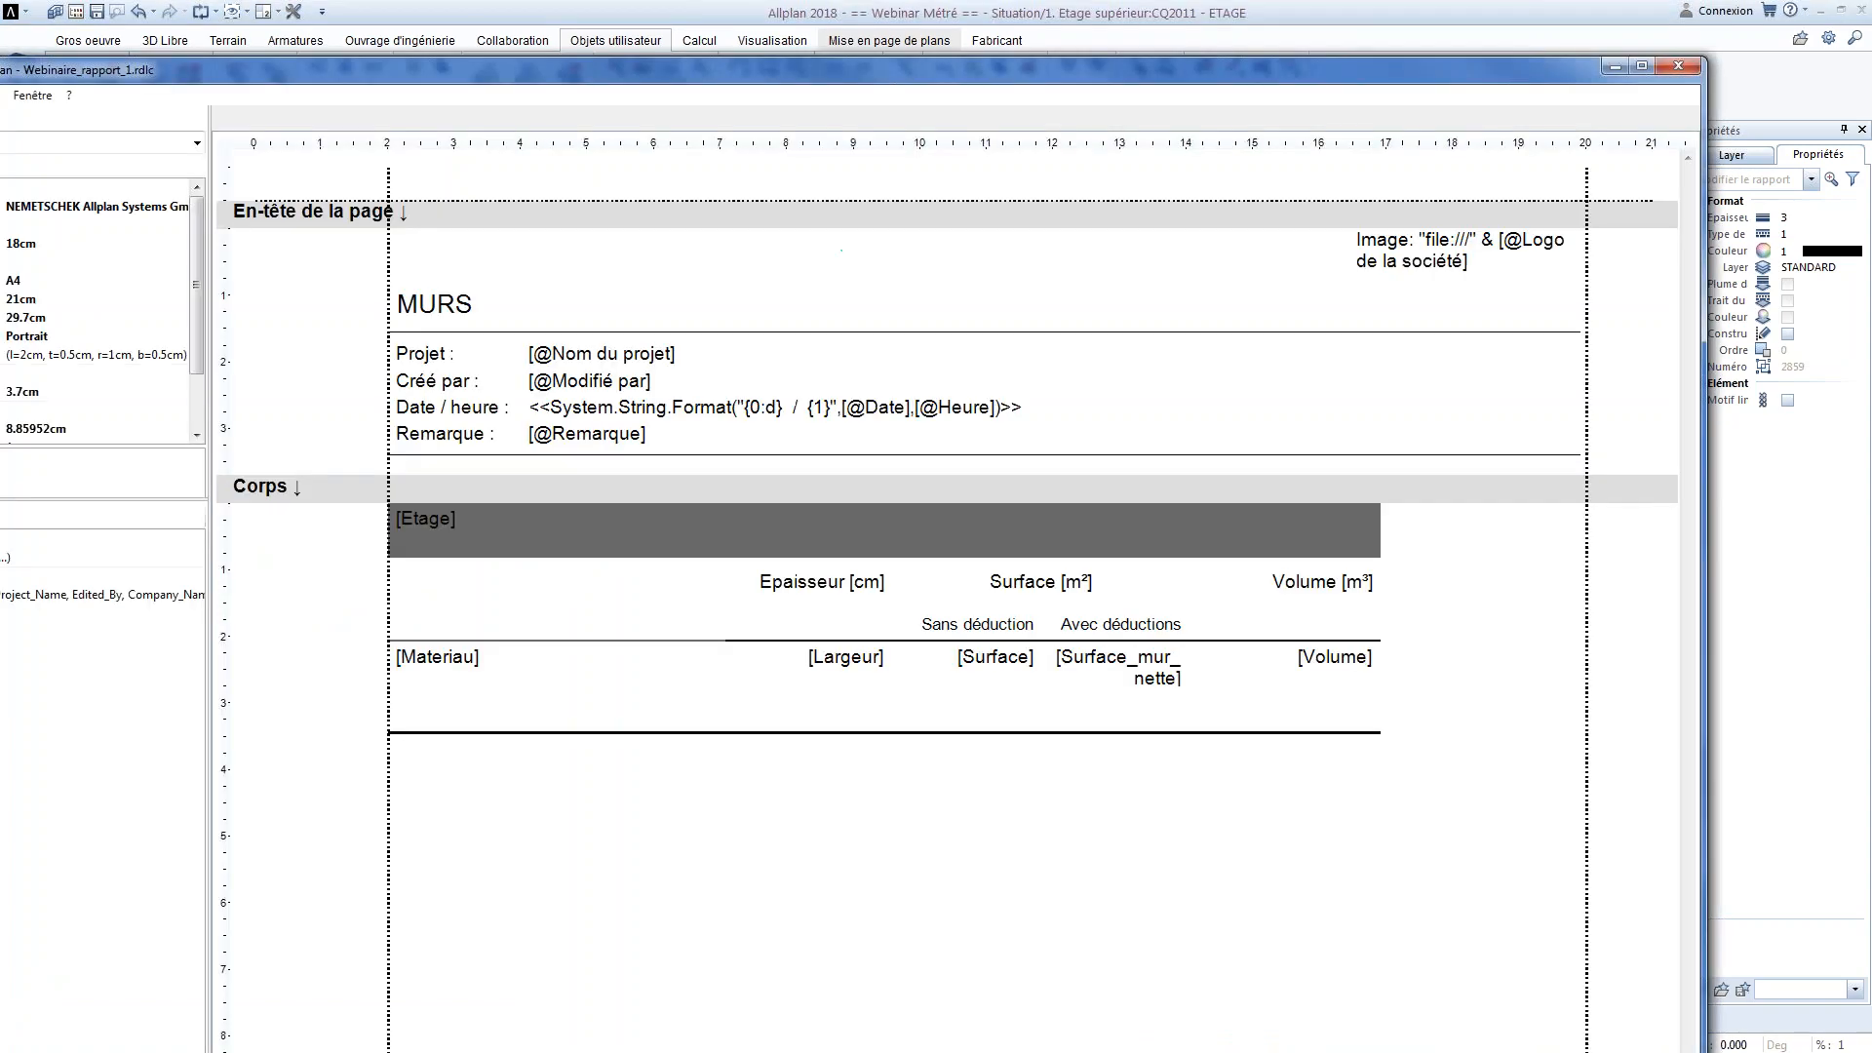
left_click_drag(1059, 80, 1243, 13)
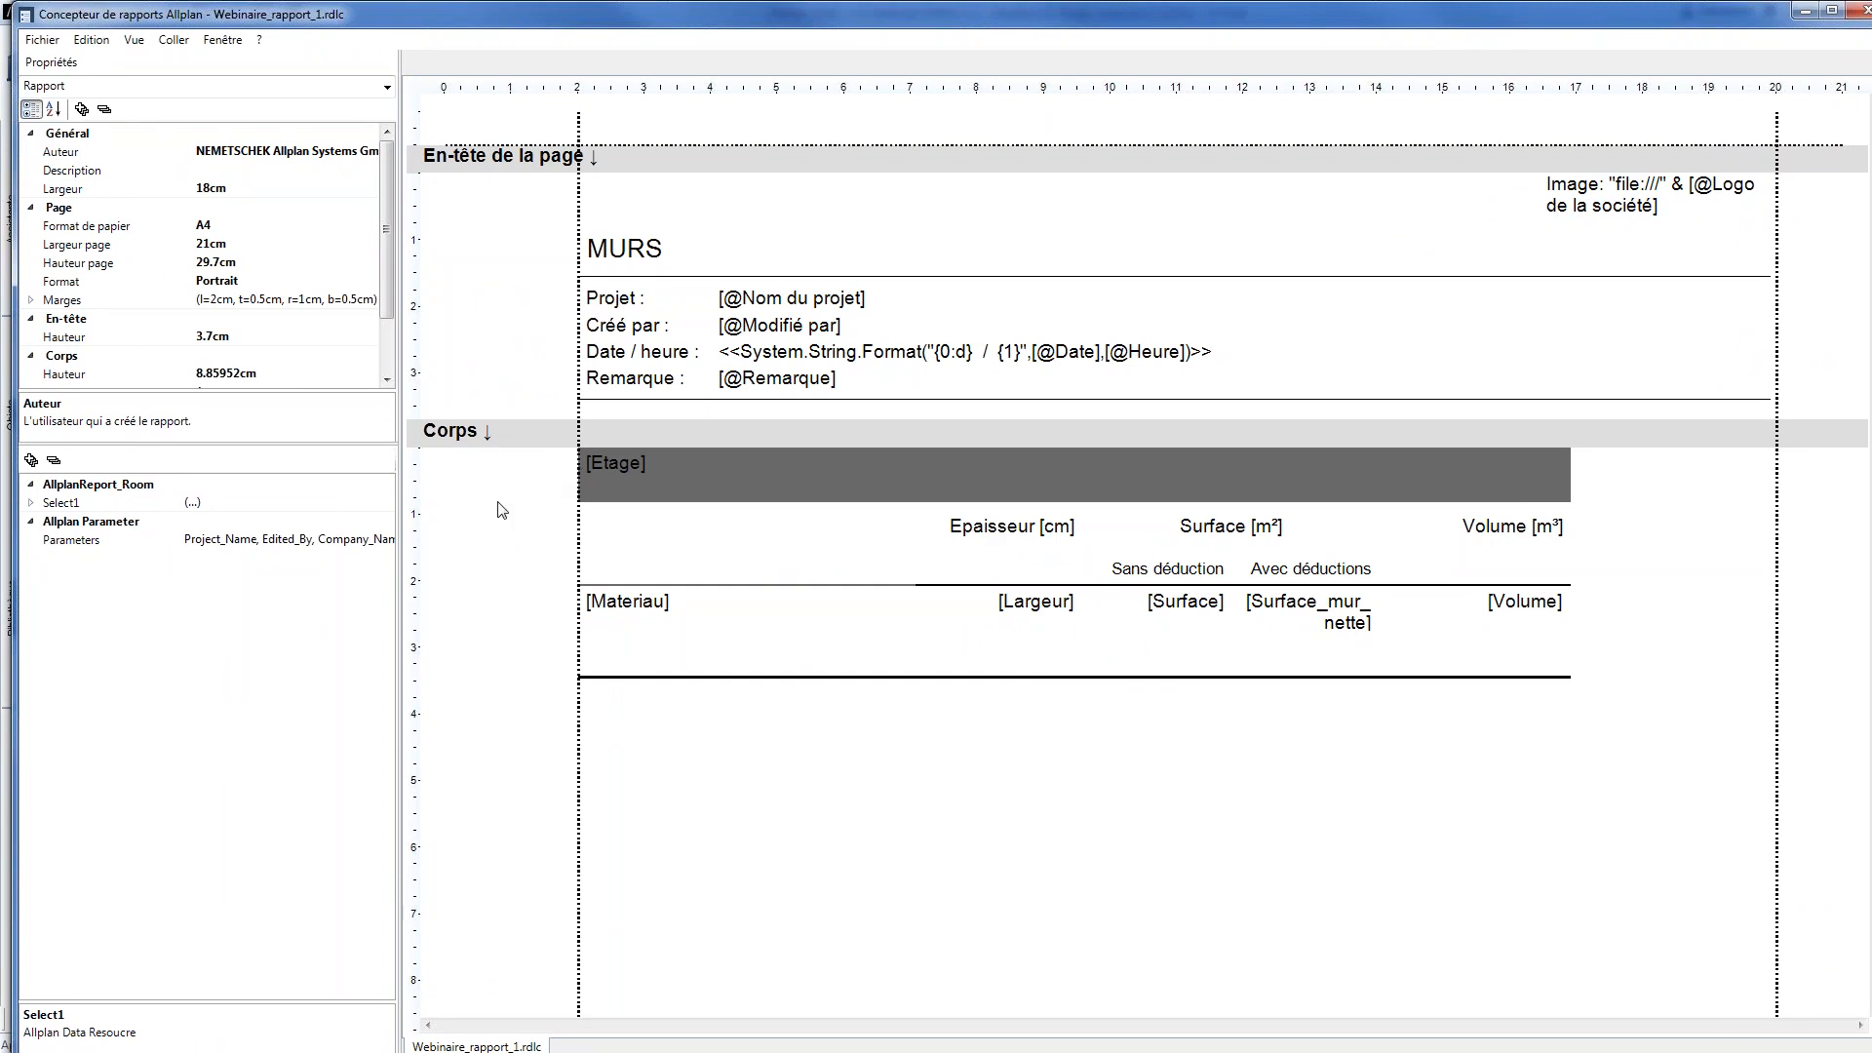
Insert a new column after the Volume [m³] column in the MURS report table
left_click_drag(55, 509, 757, 807)
left_click(773, 627)
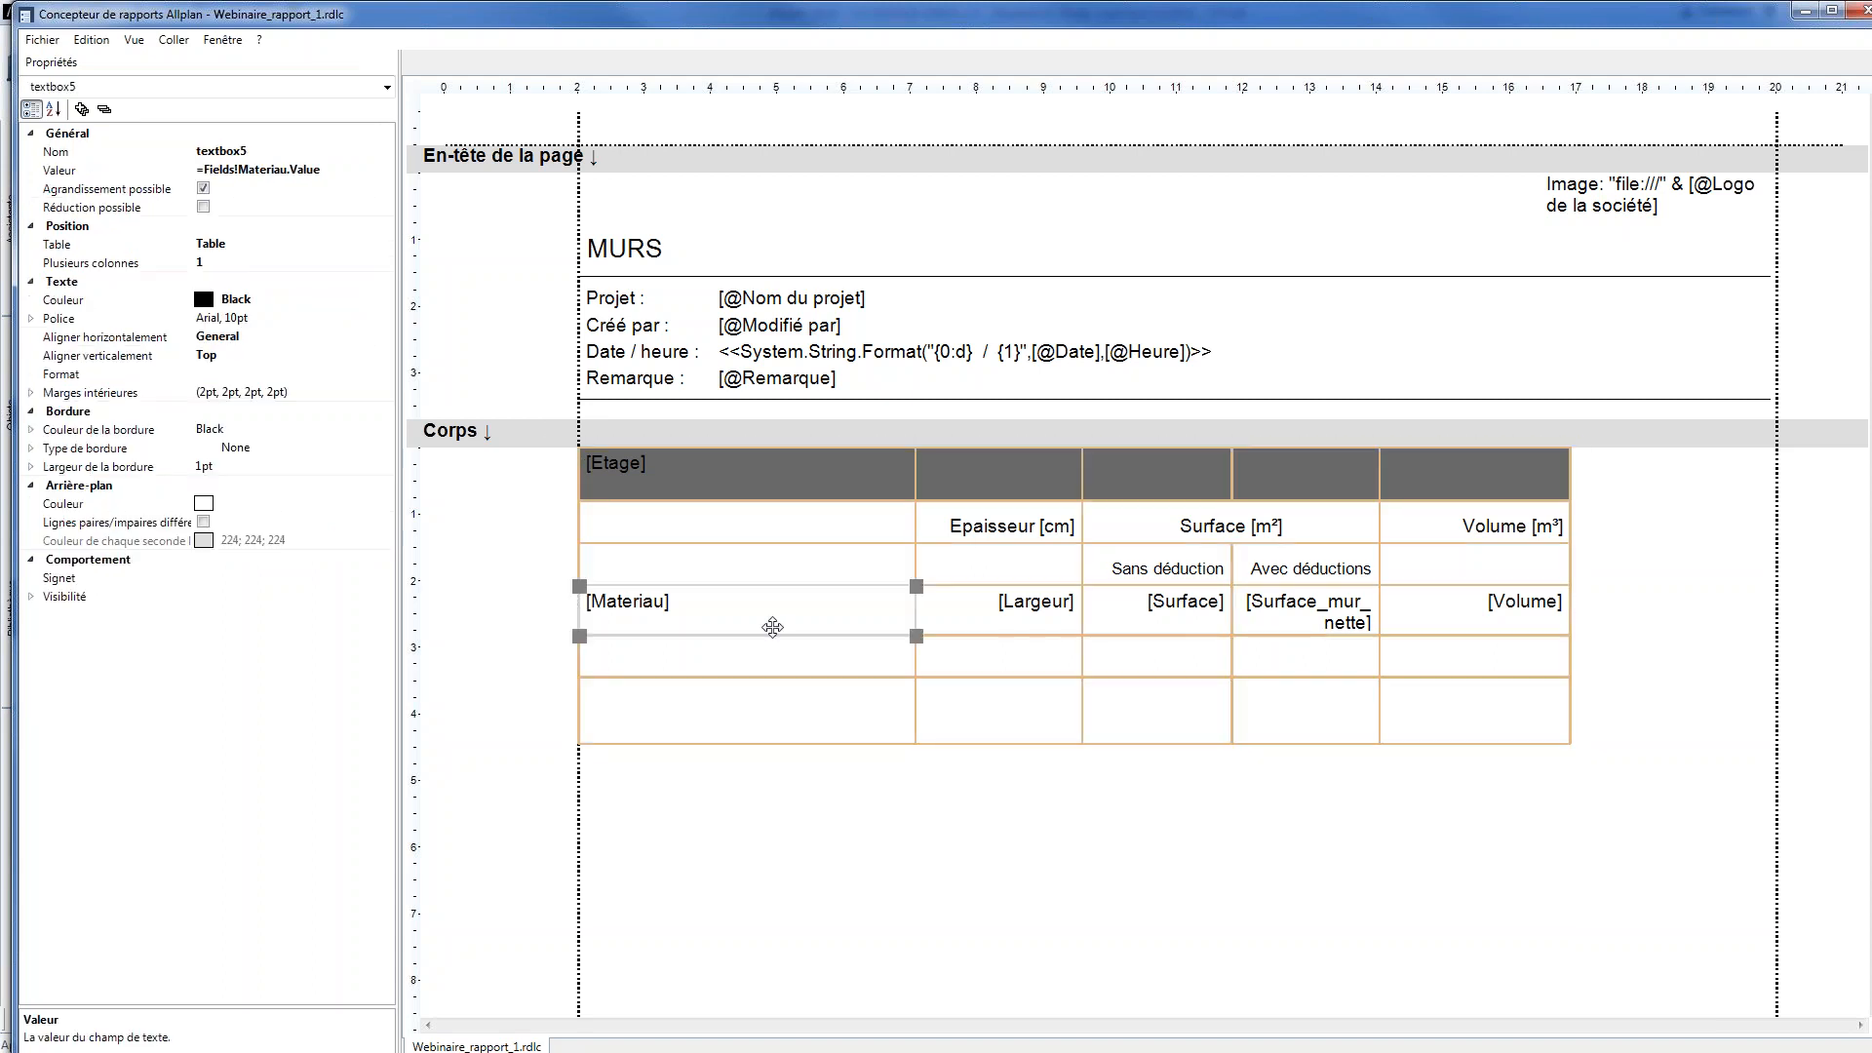
left_click(1475, 537)
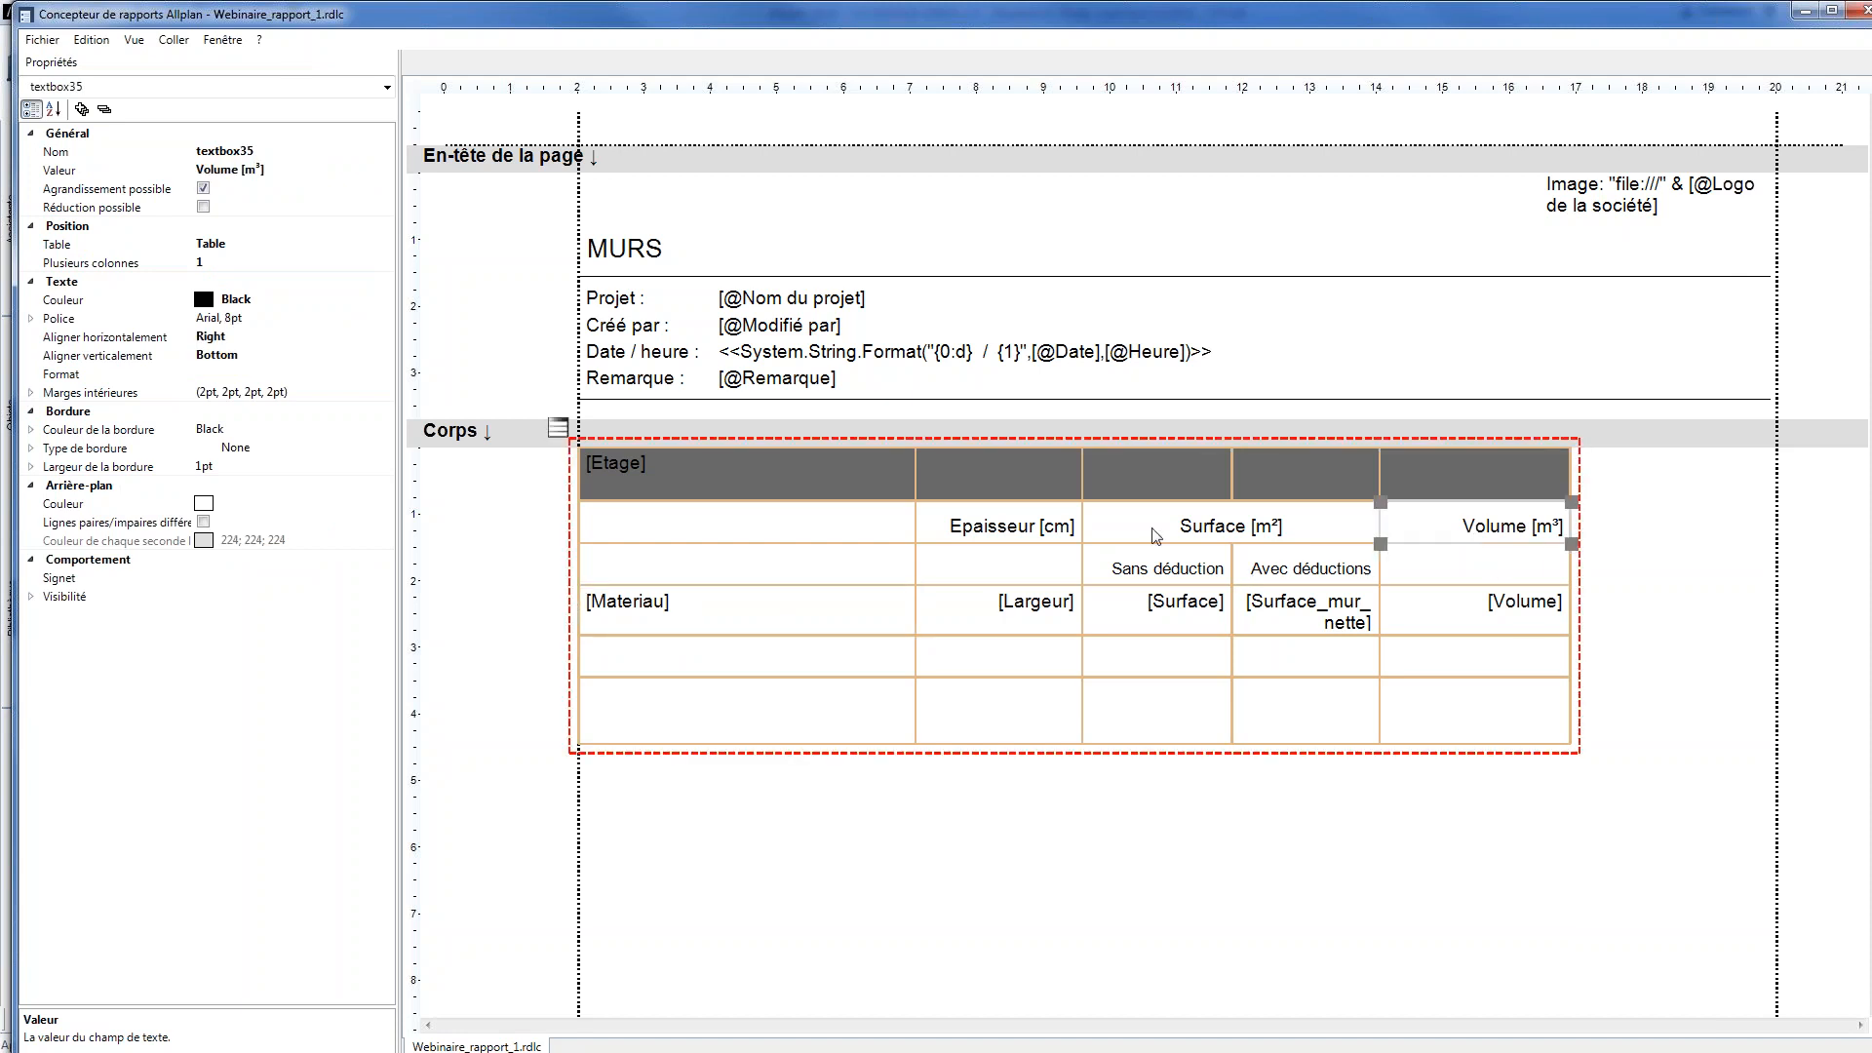
right_click(1436, 525)
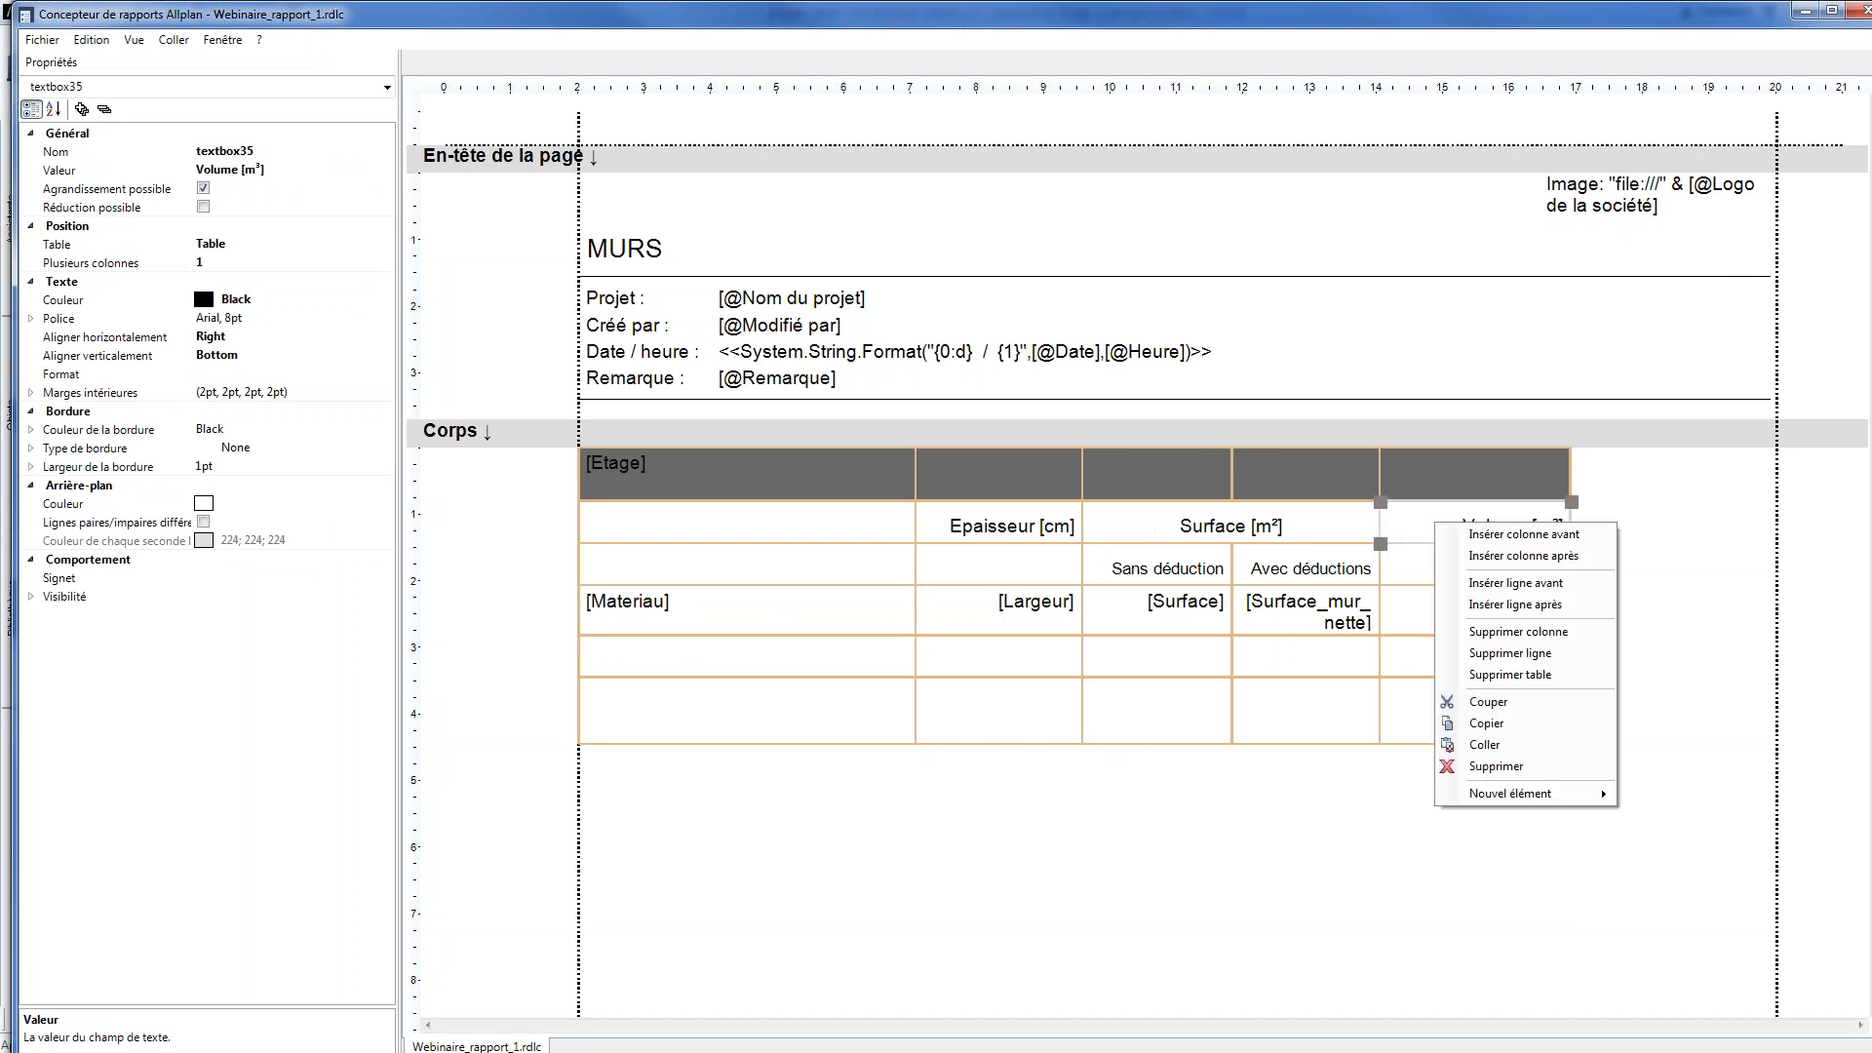
left_click(1481, 556)
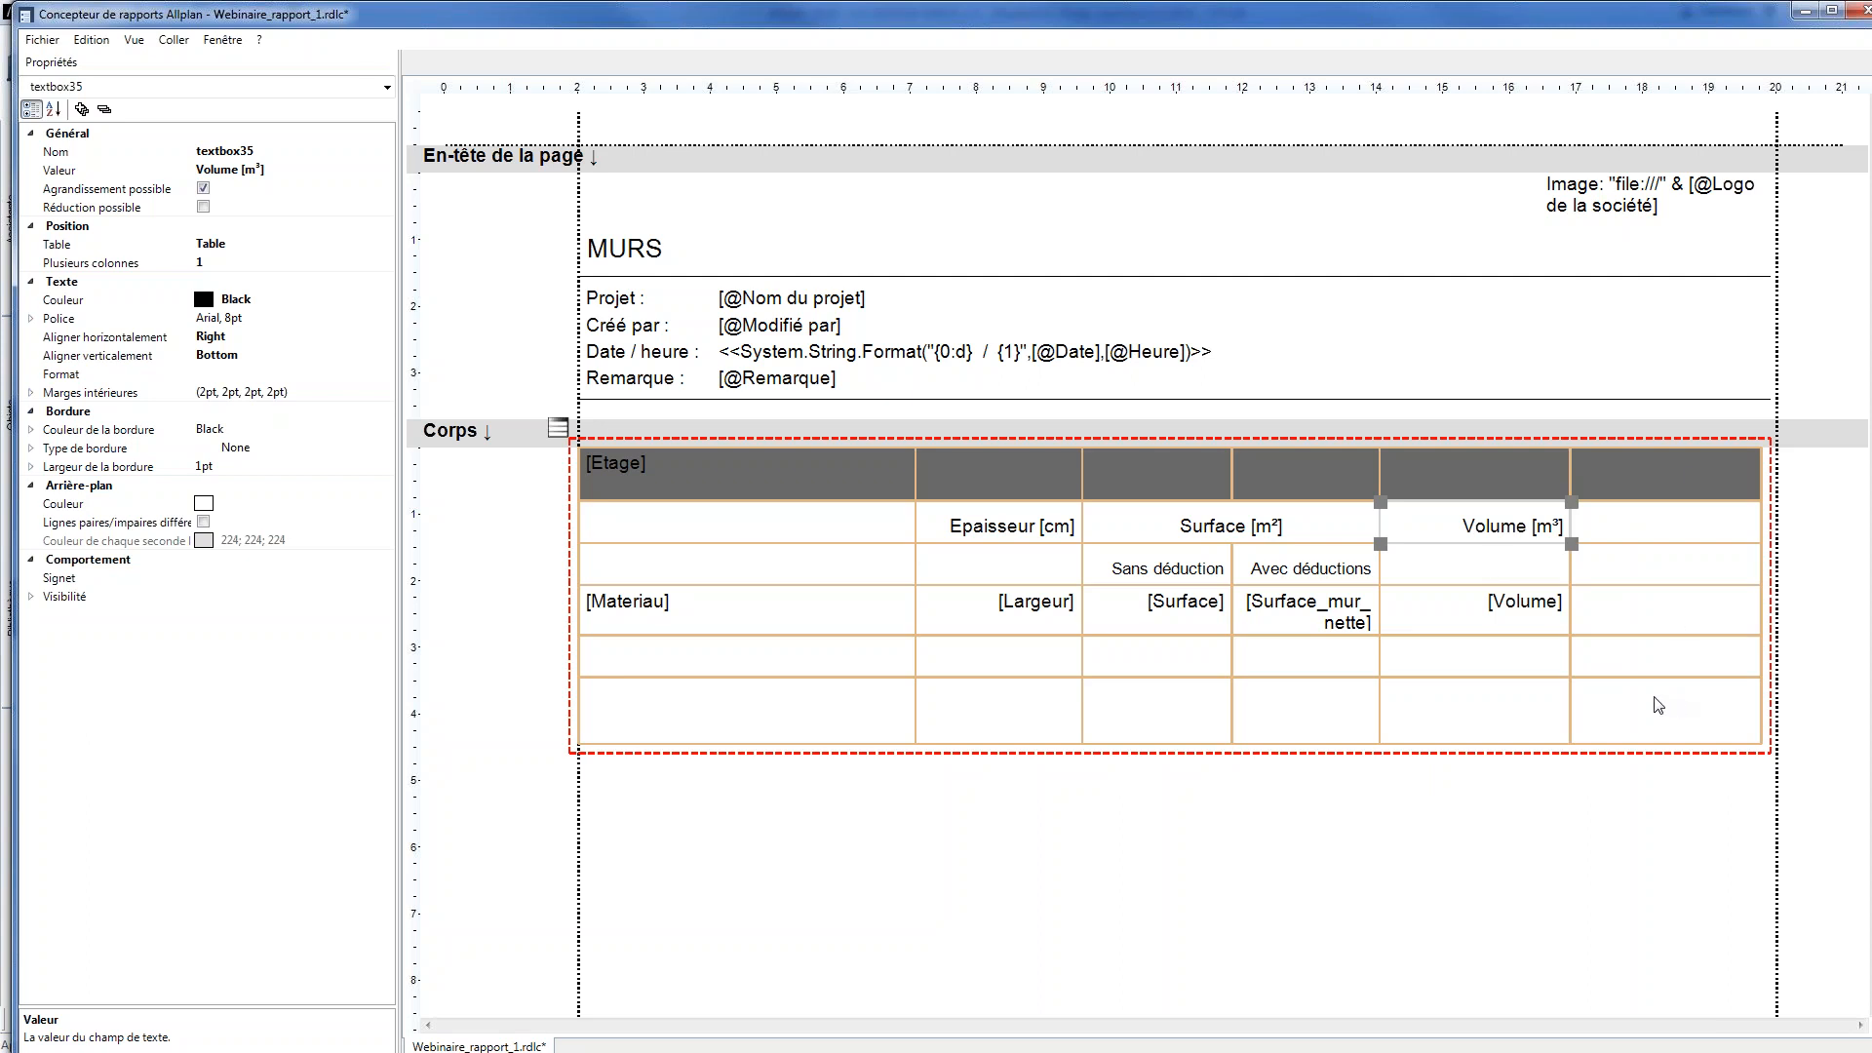
Set the new column's header cell value to "Longueur [ml]"
left_click(1638, 536)
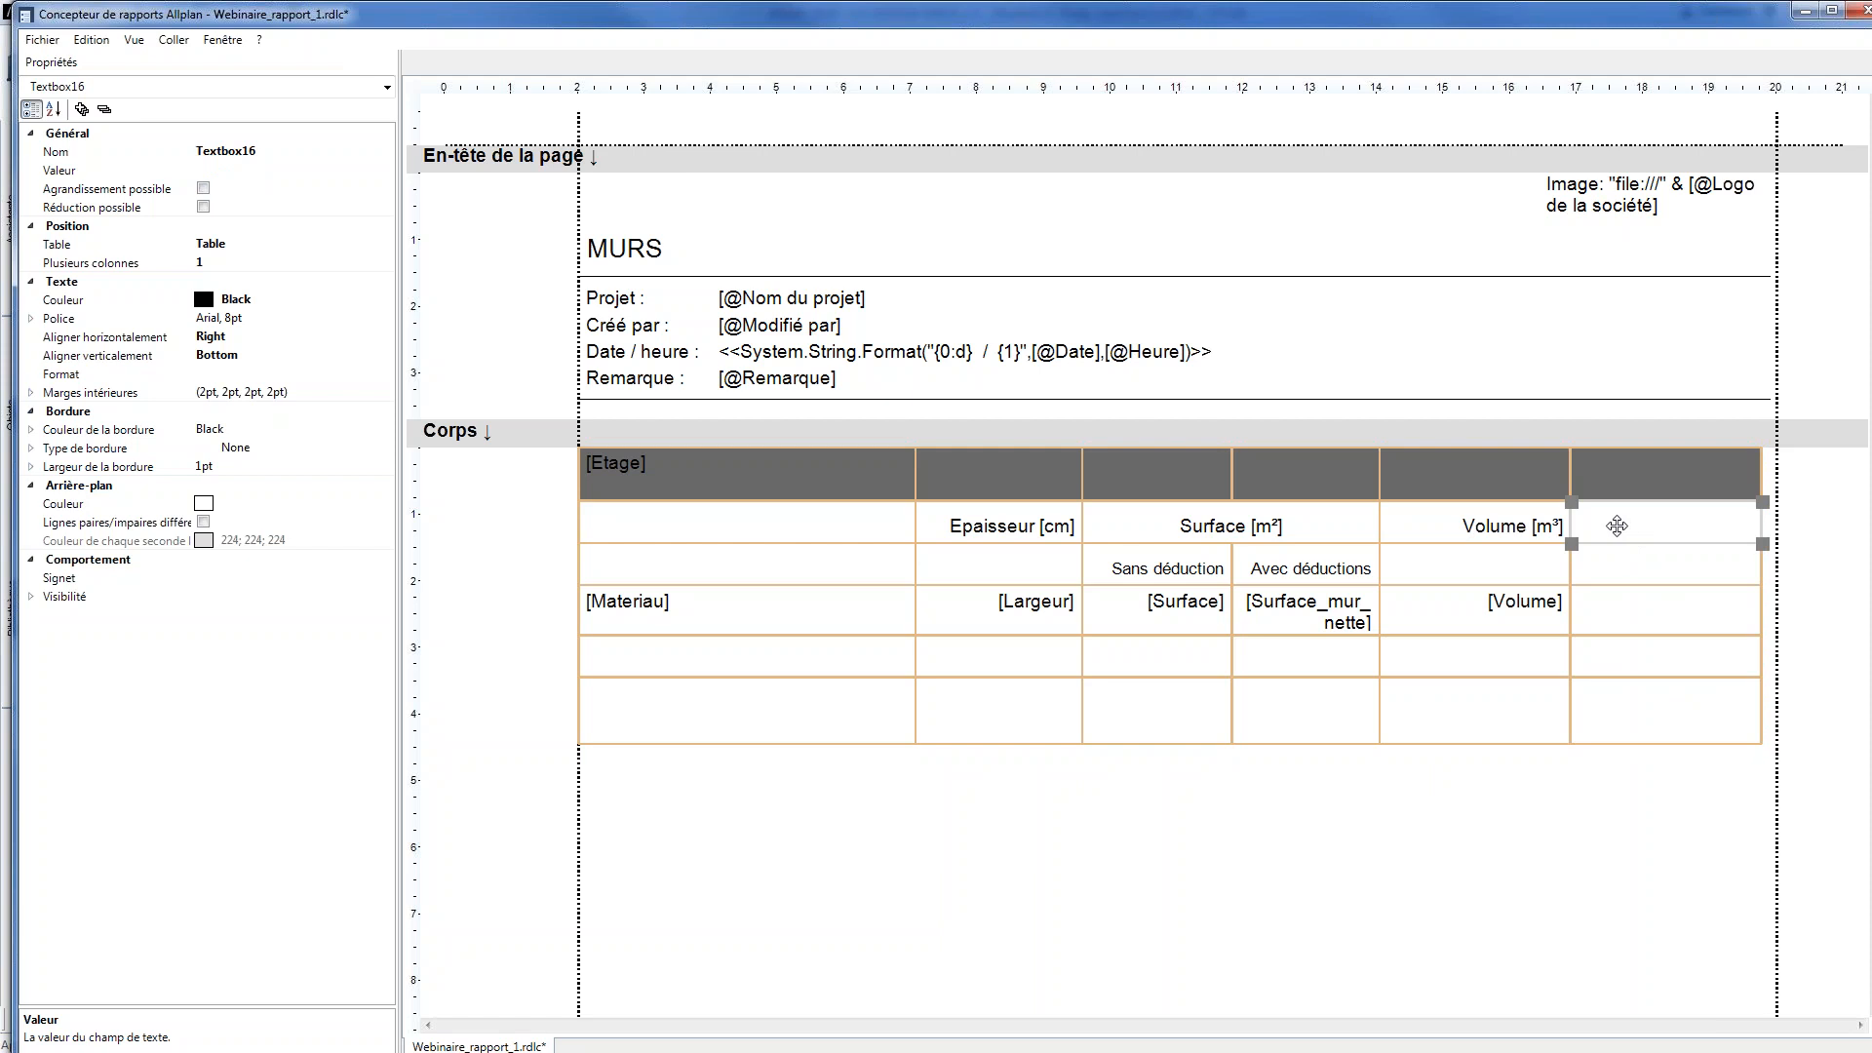
left_click(273, 169)
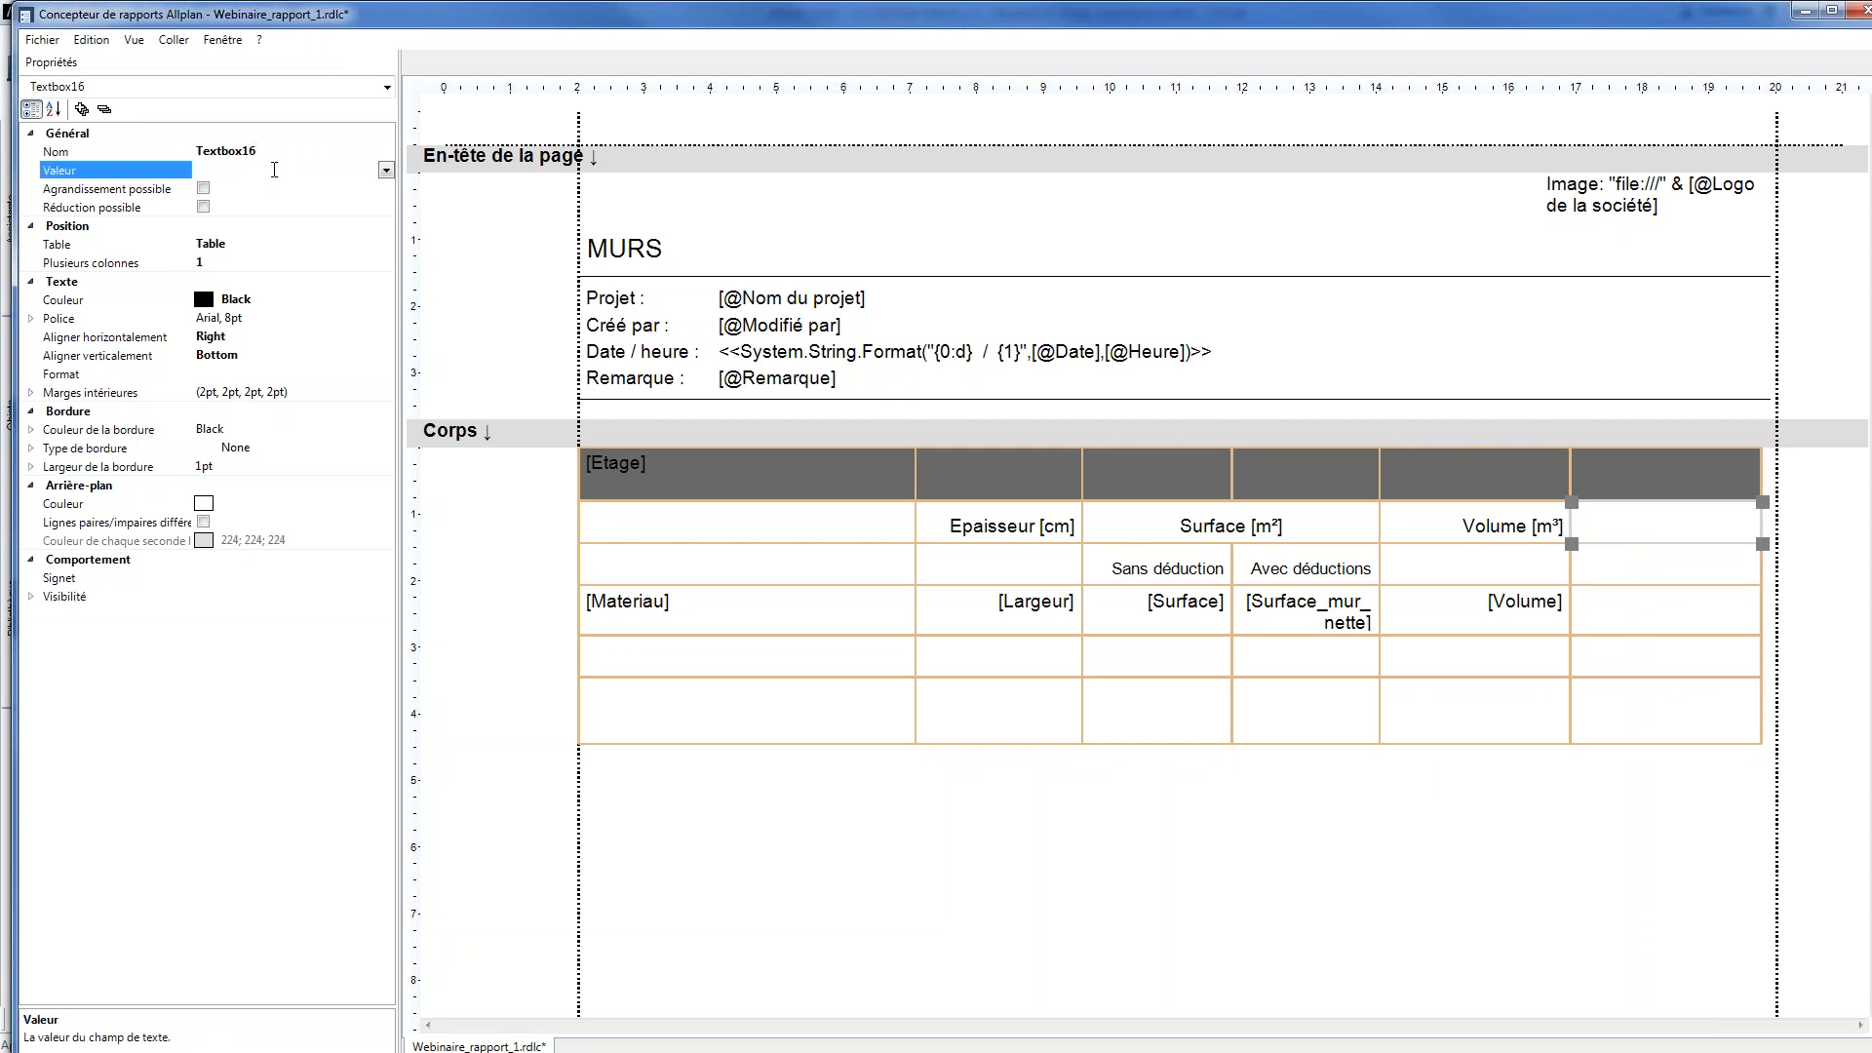
type("Longueur [ml]")
key("Return")
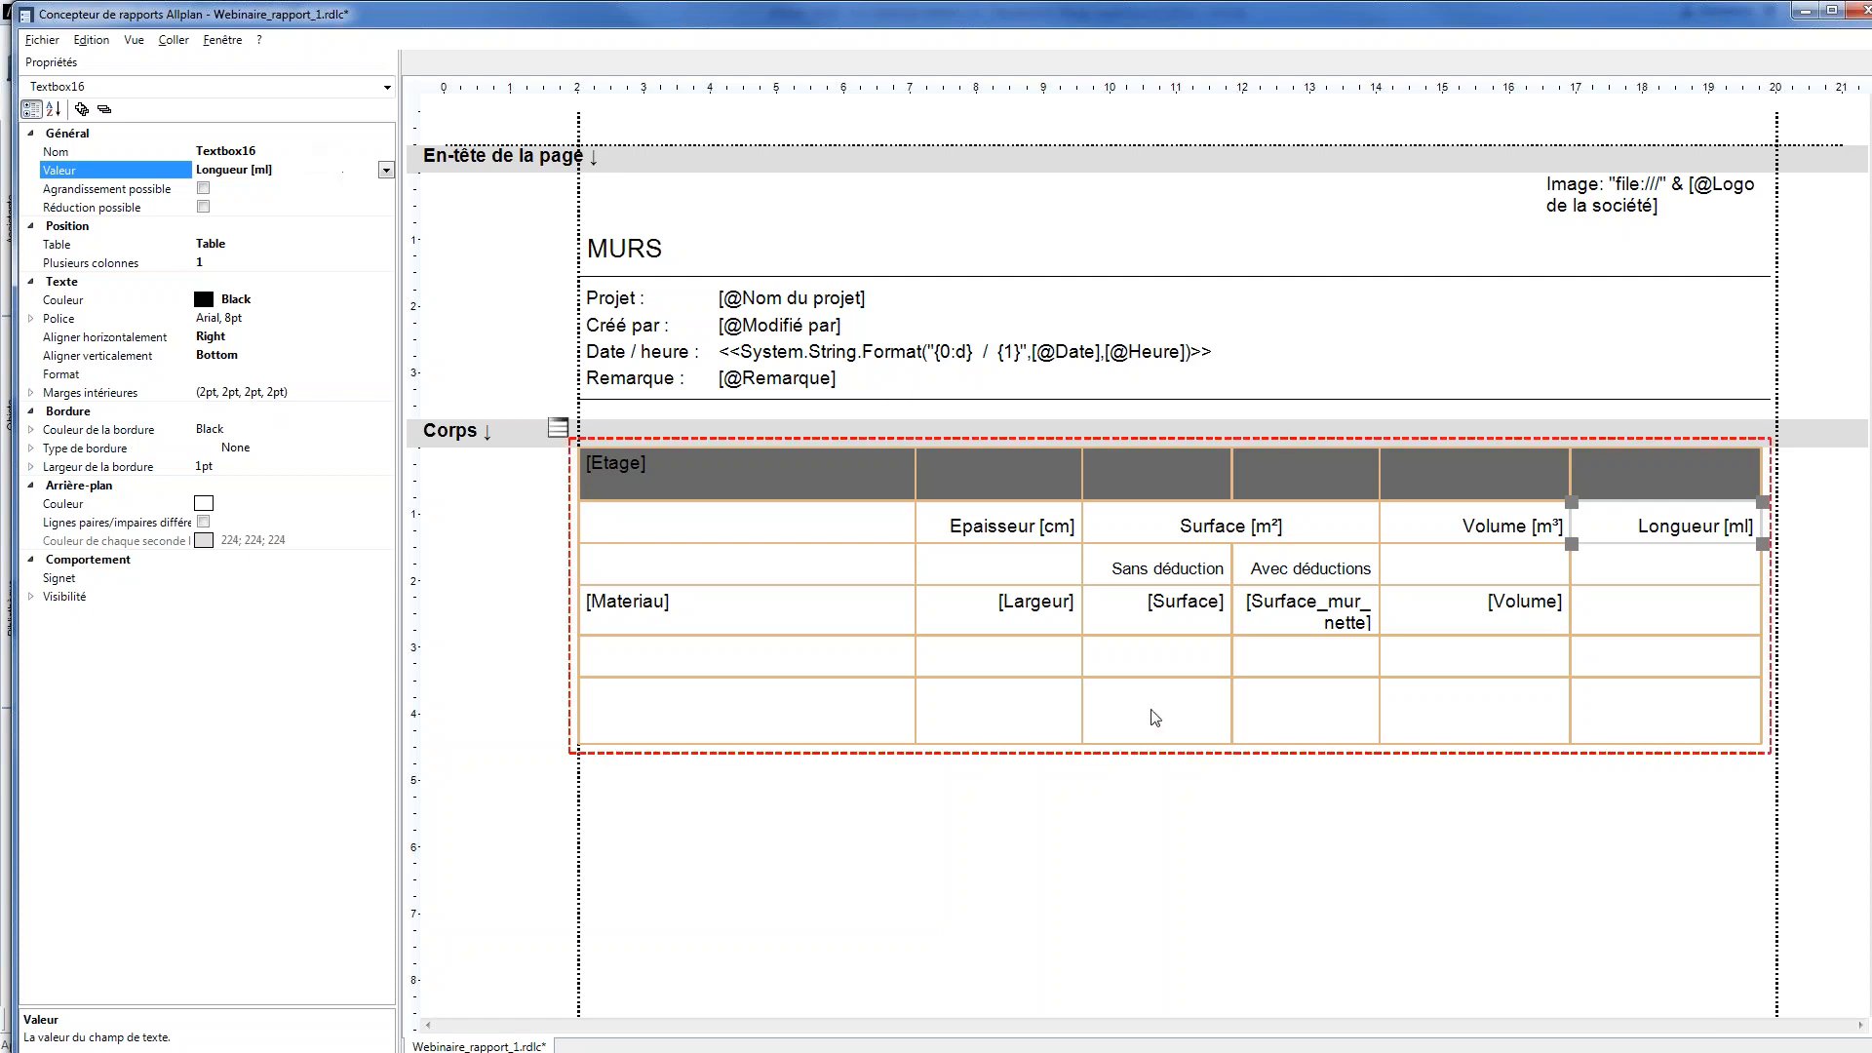
Insert a new DataField after Surface_dalle_nette in the report's Select1 data source
left_click(1639, 624)
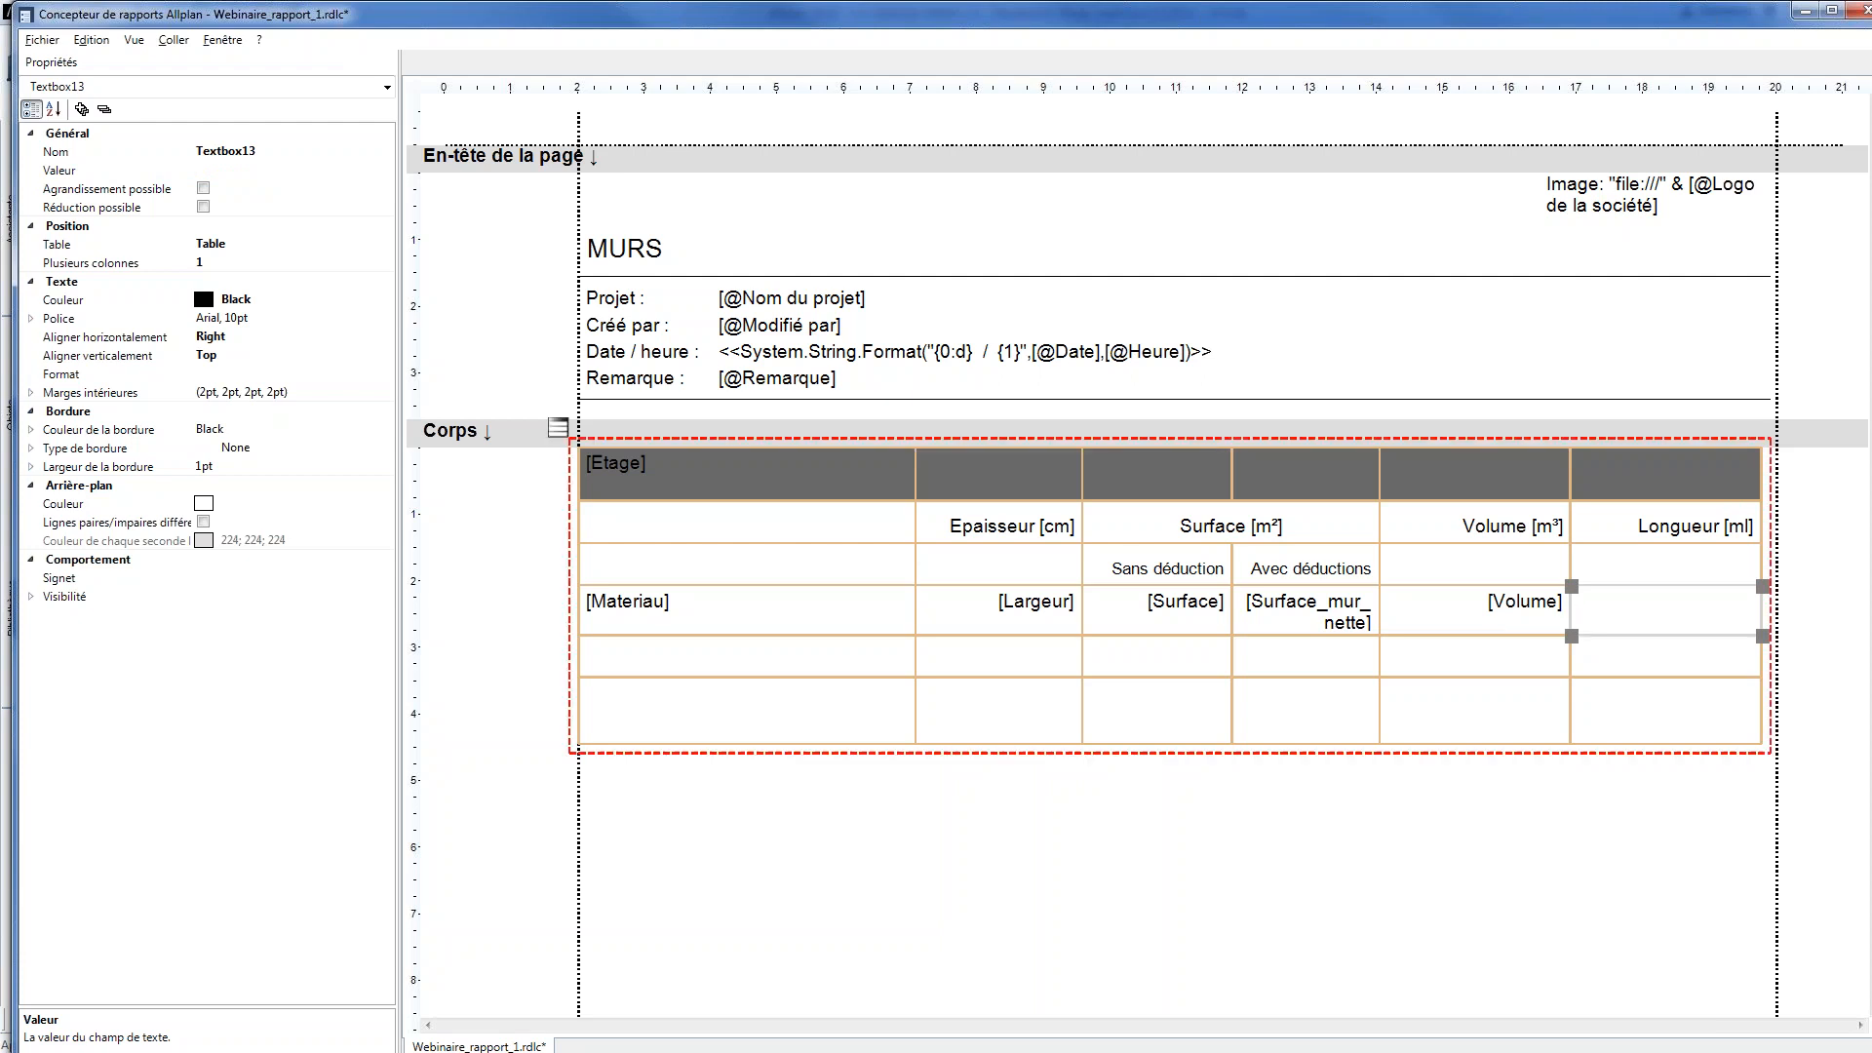
left_click(1434, 828)
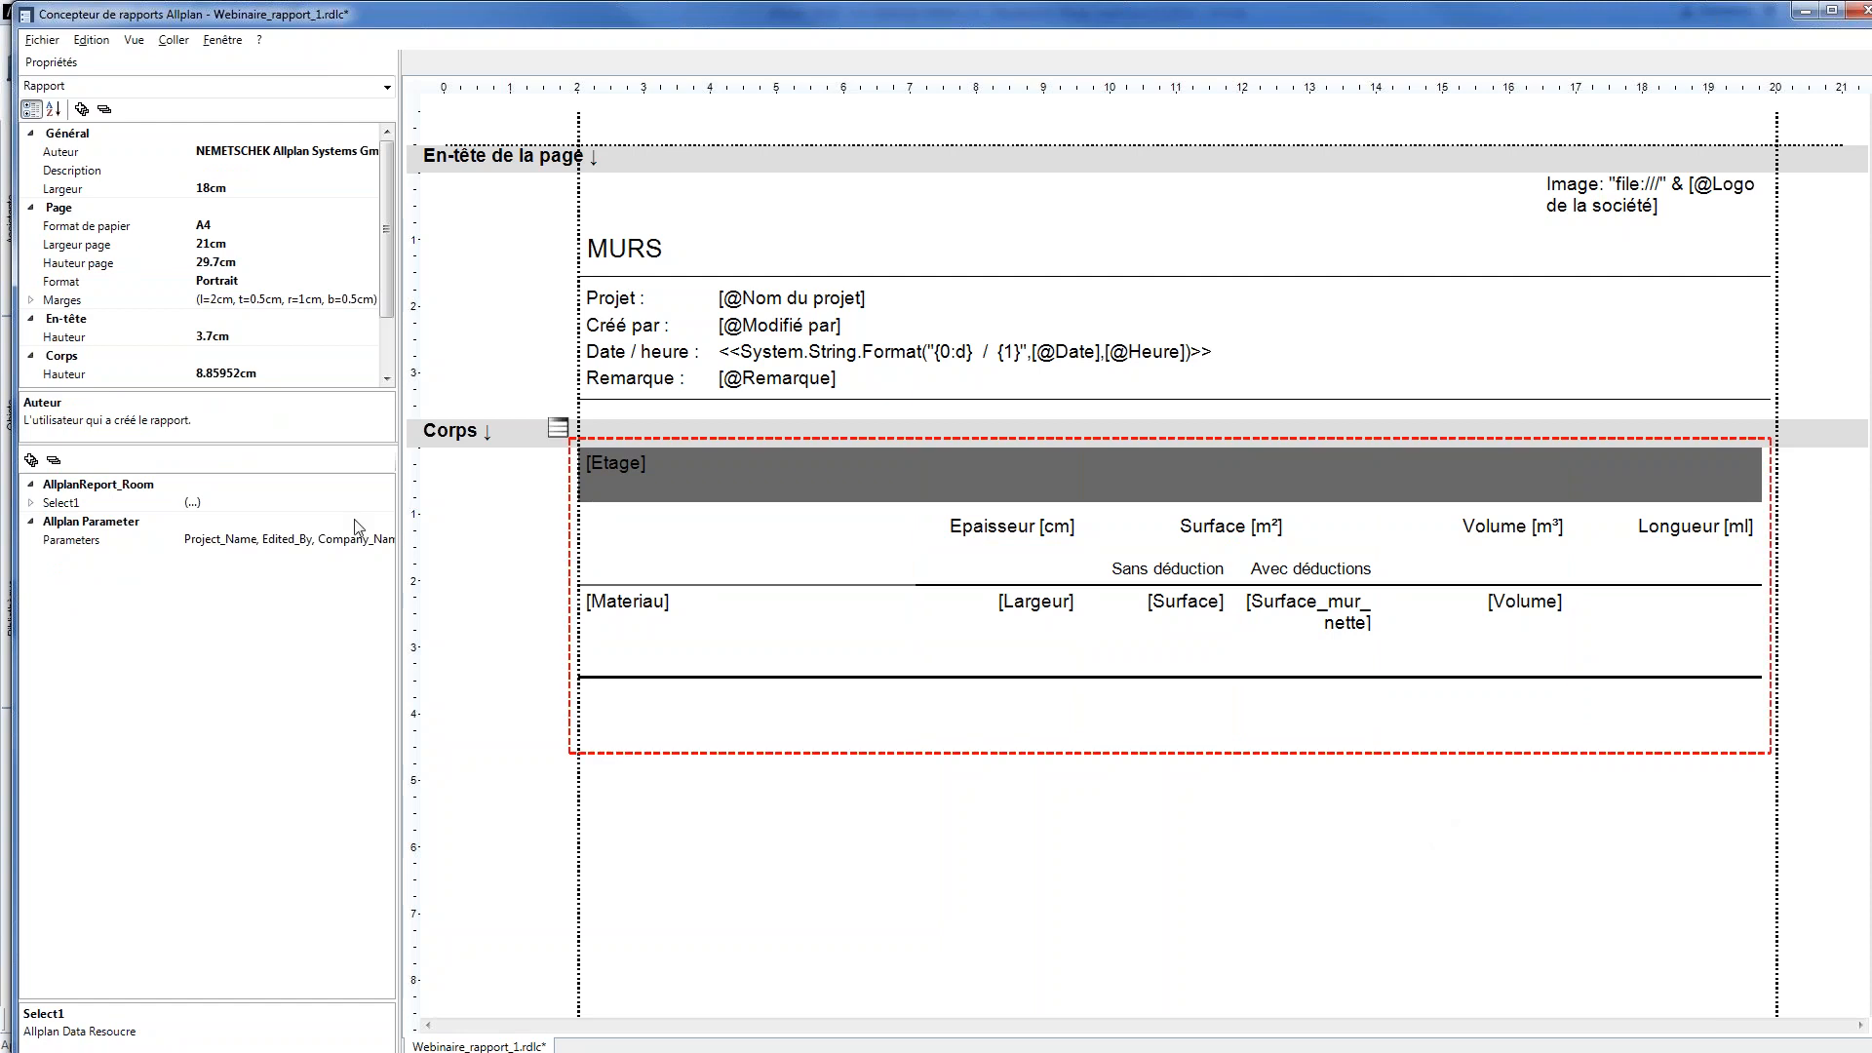
left_click(32, 504)
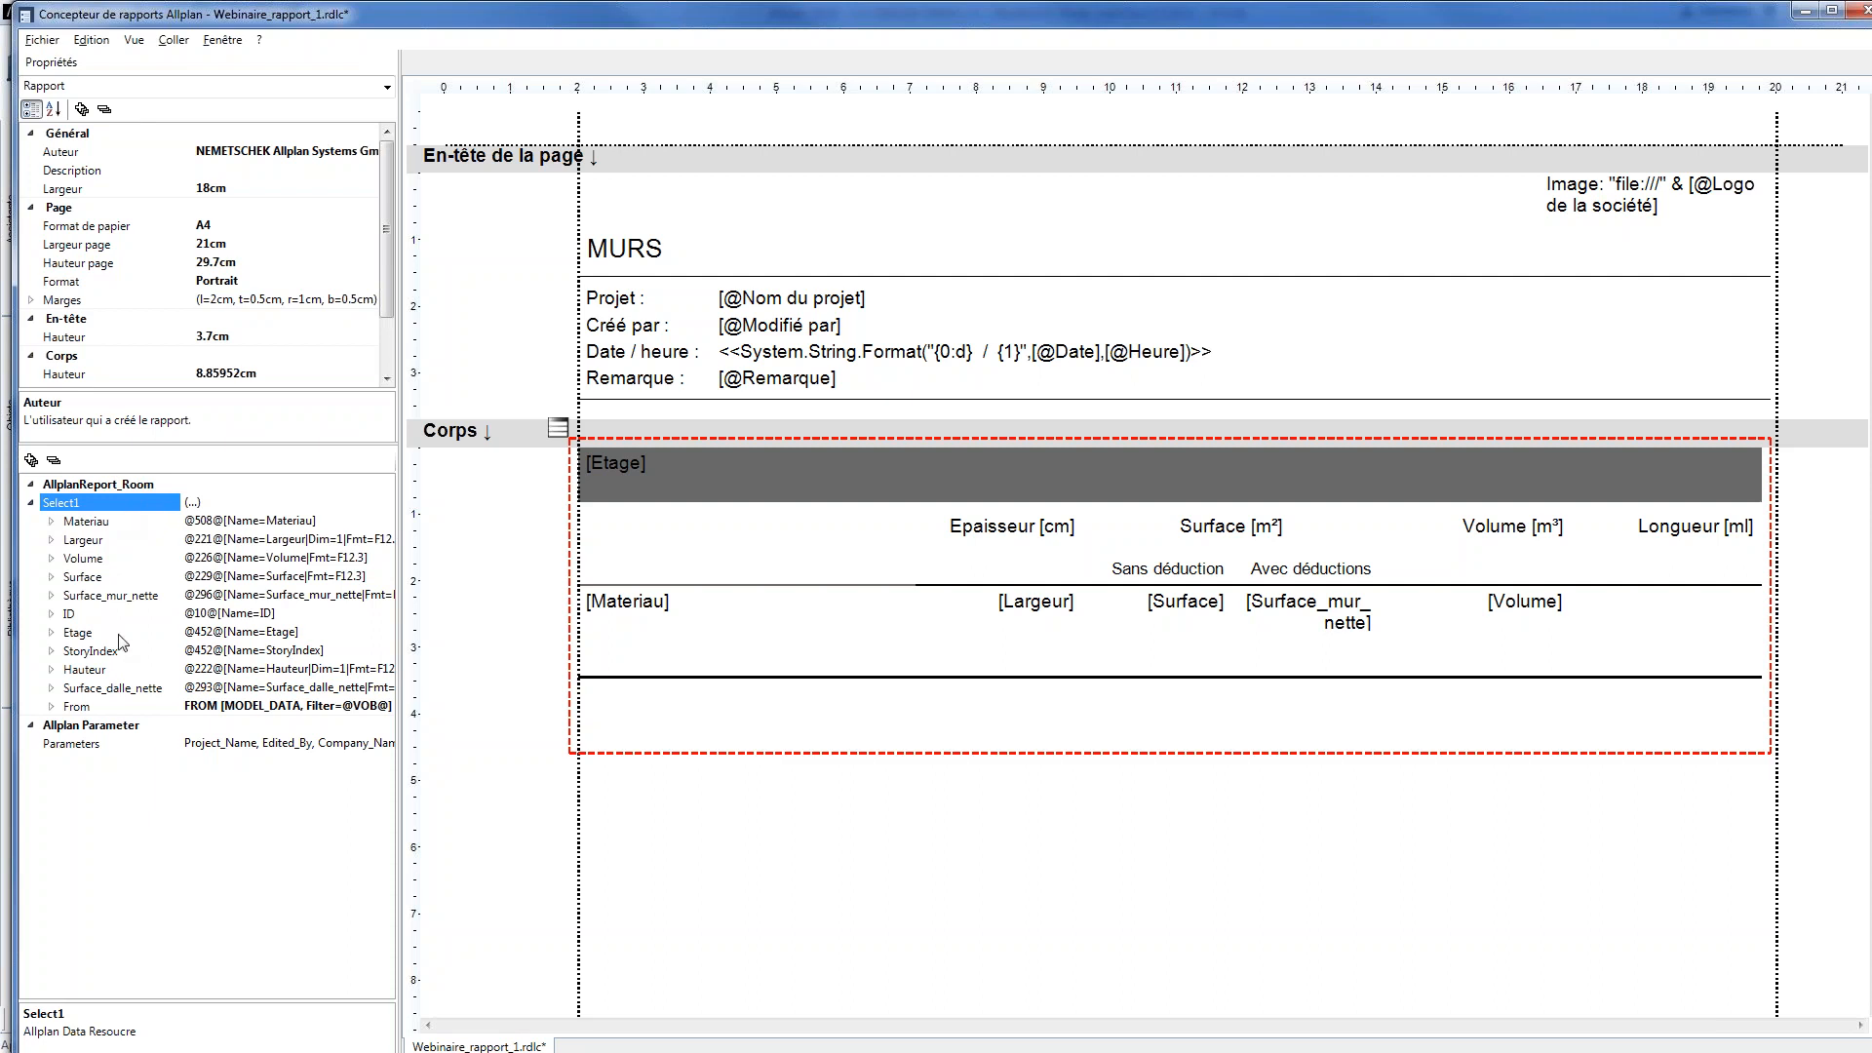
right_click(86, 690)
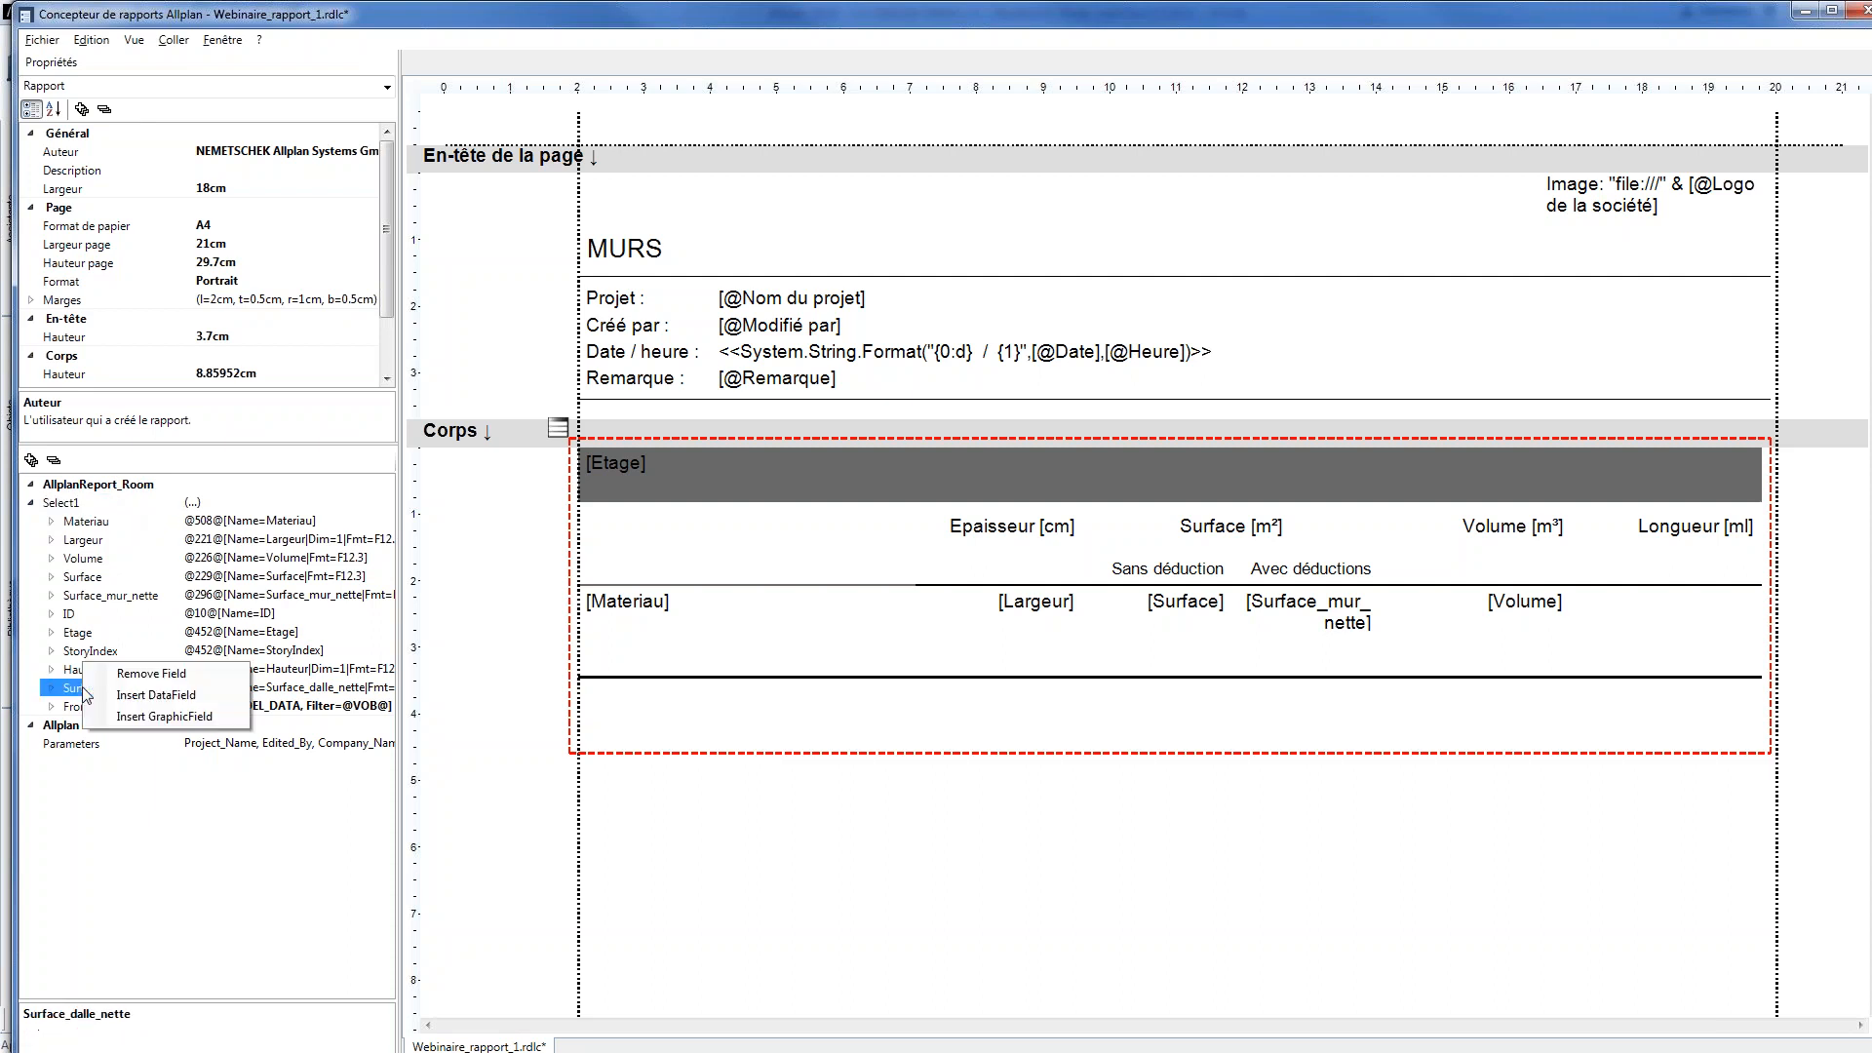
left_click(156, 695)
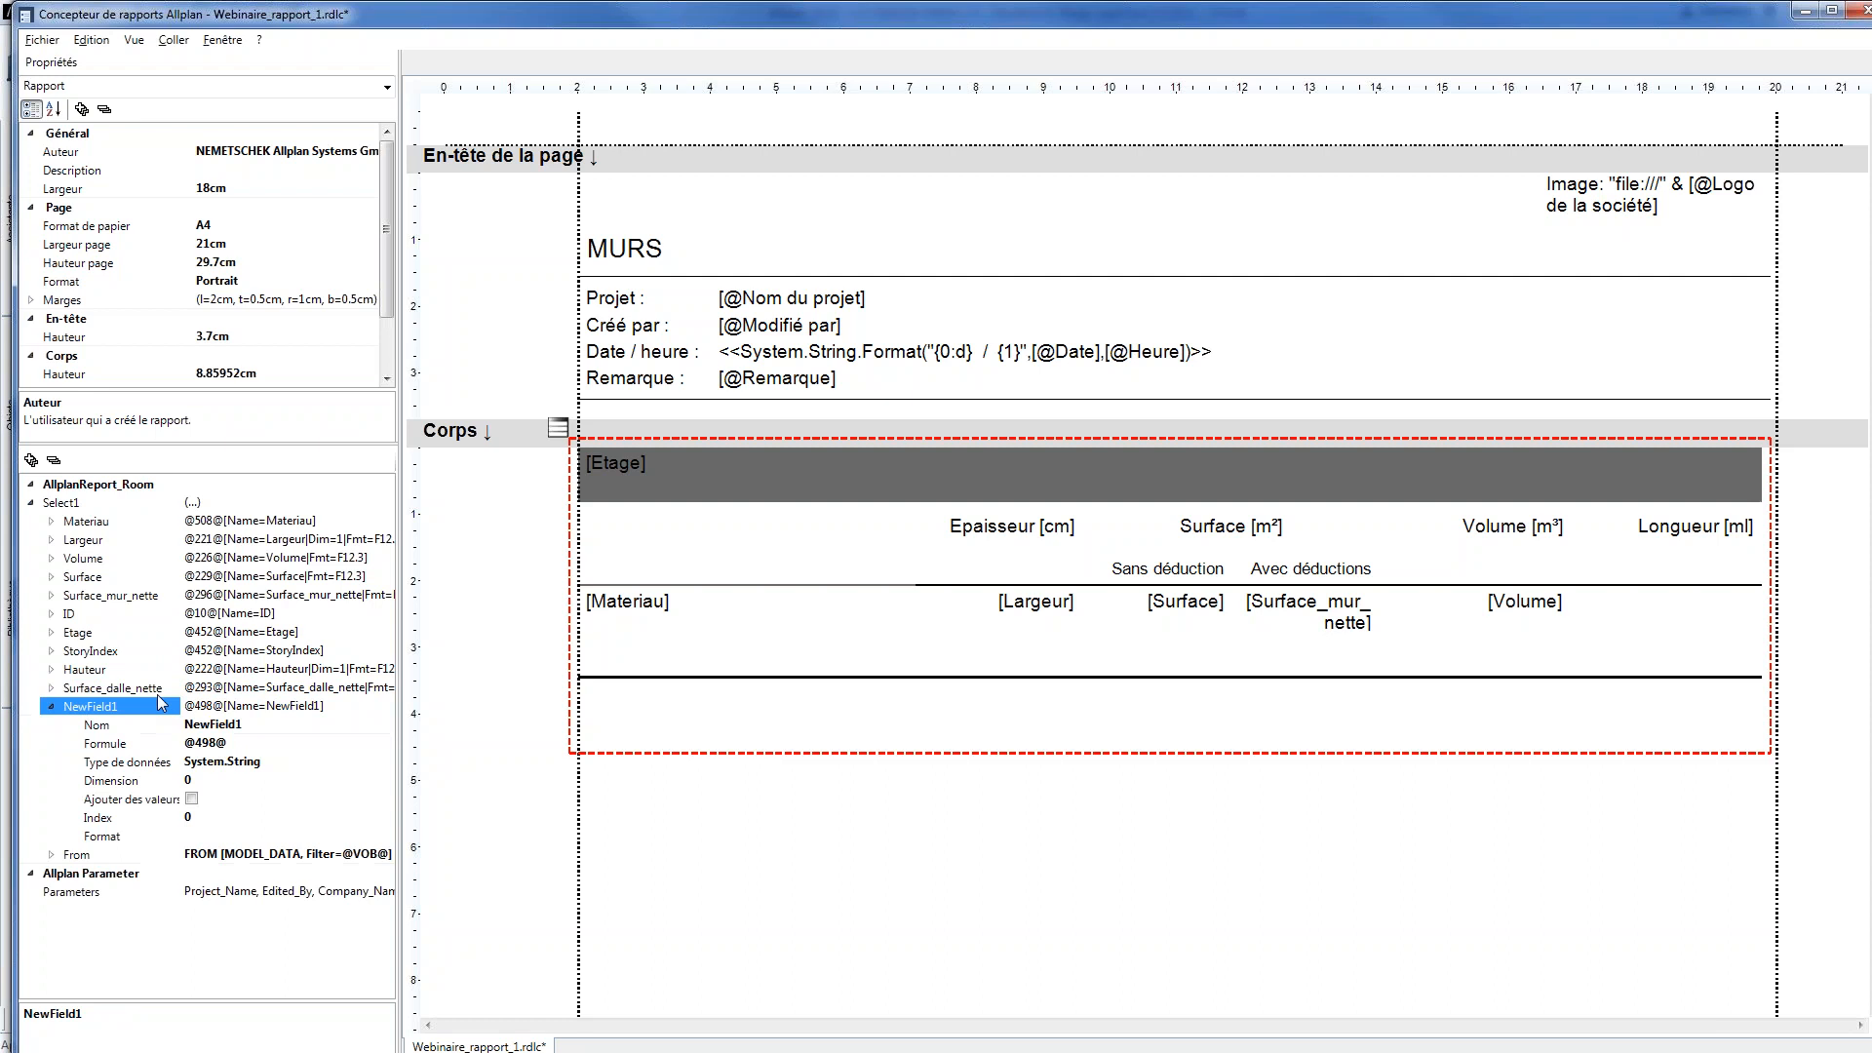
Name the new DataField Longueur and set its formula to the Longueur attribute from the Architecture - quantités zone
left_click(111, 723)
type("Longueur")
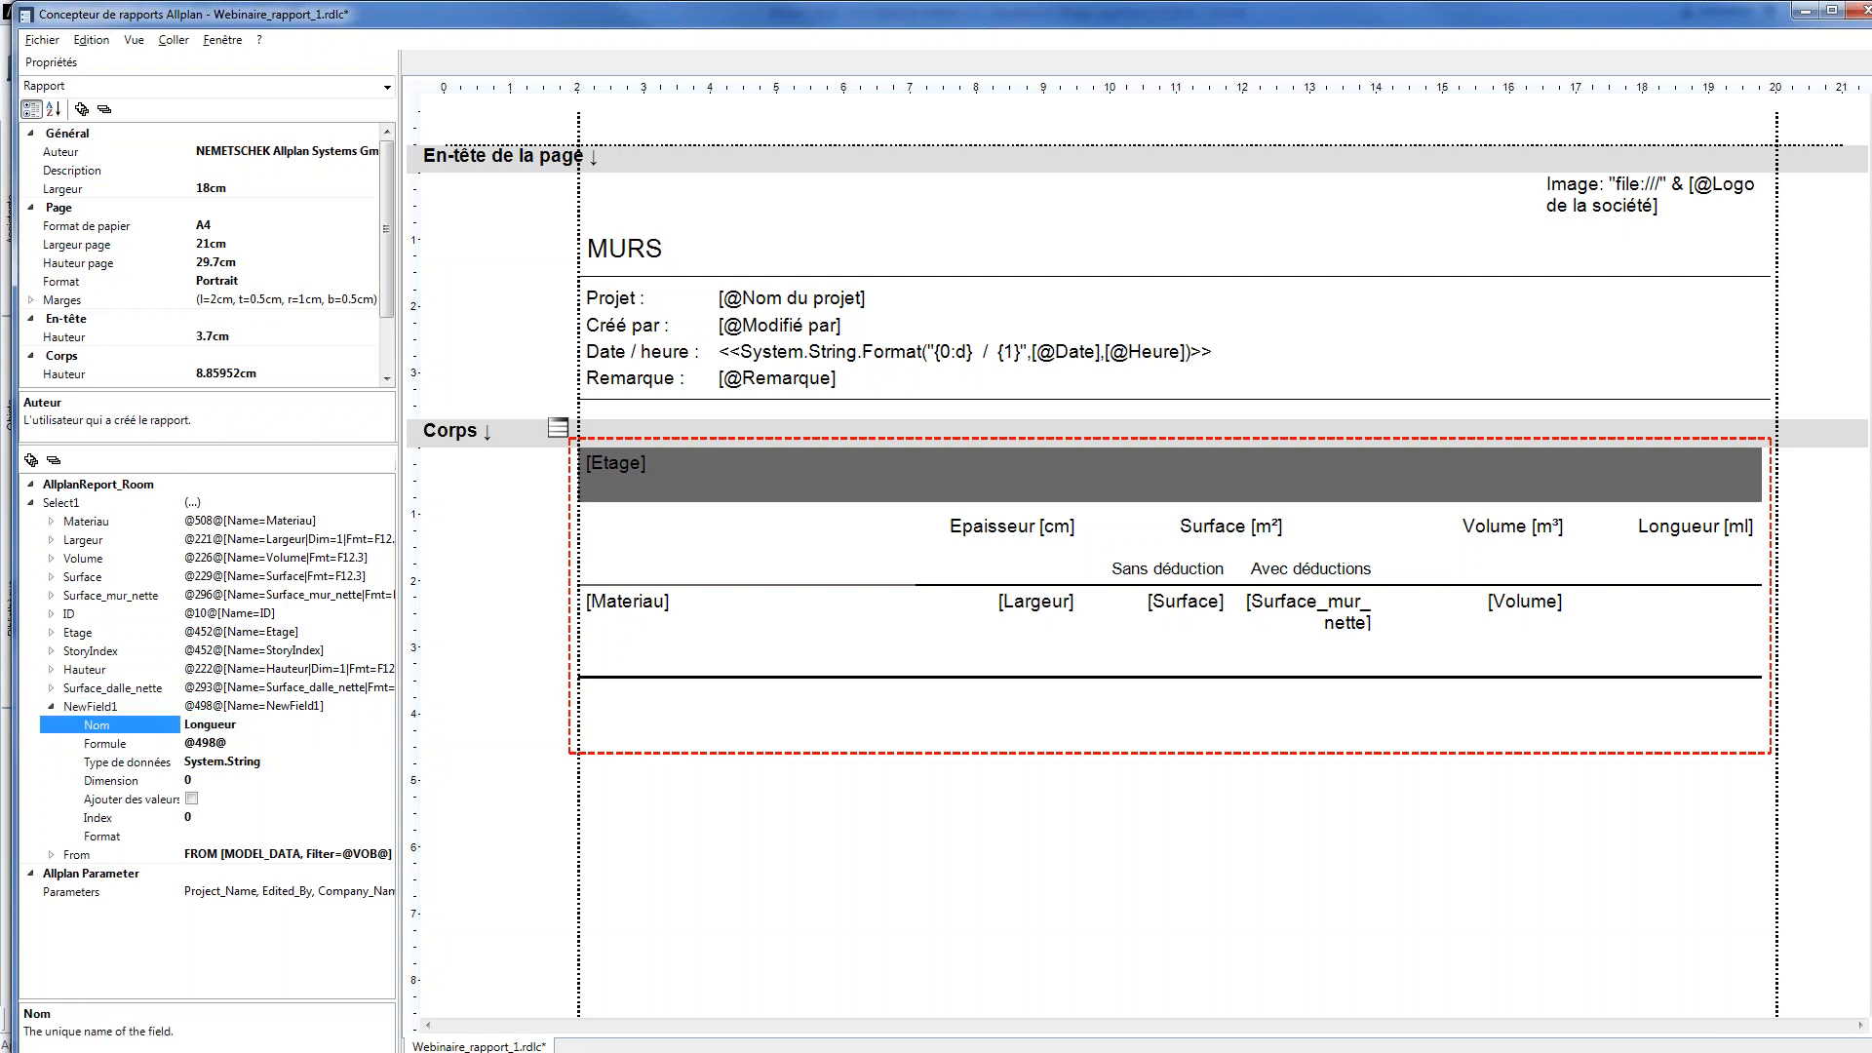
left_click(234, 746)
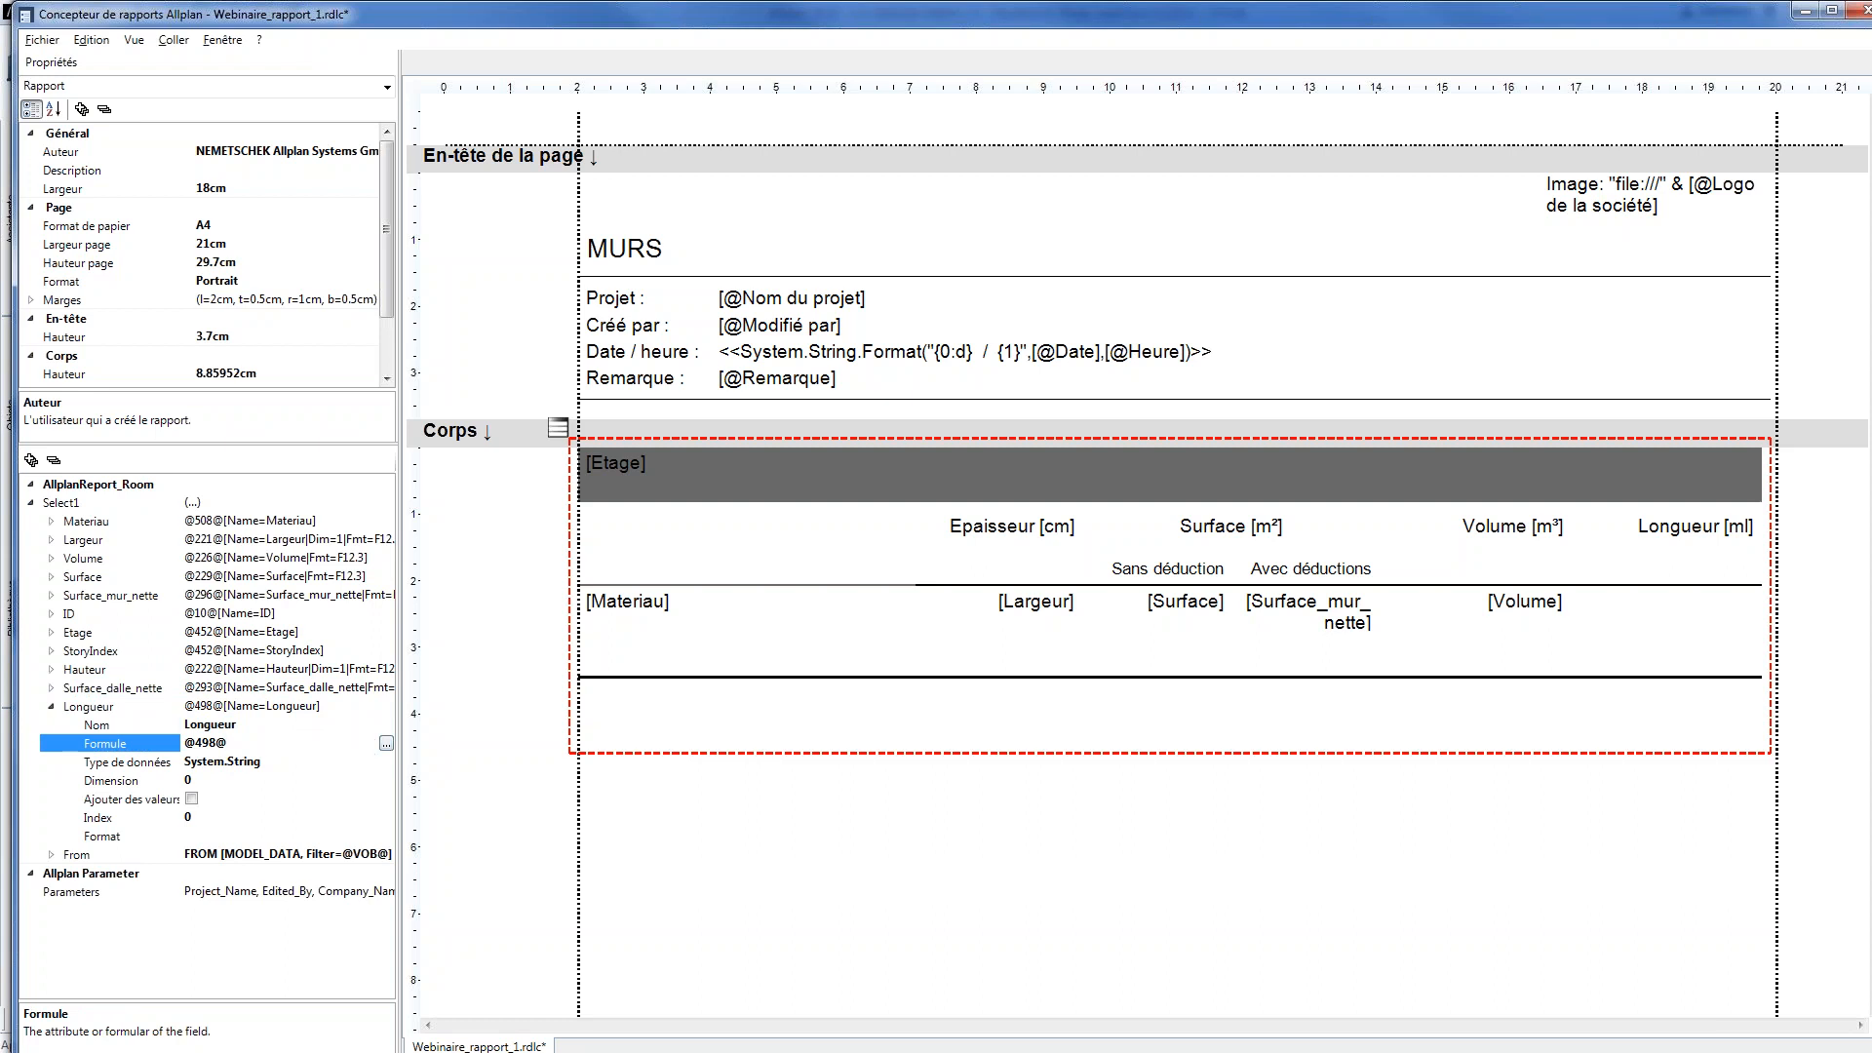
left_click(387, 745)
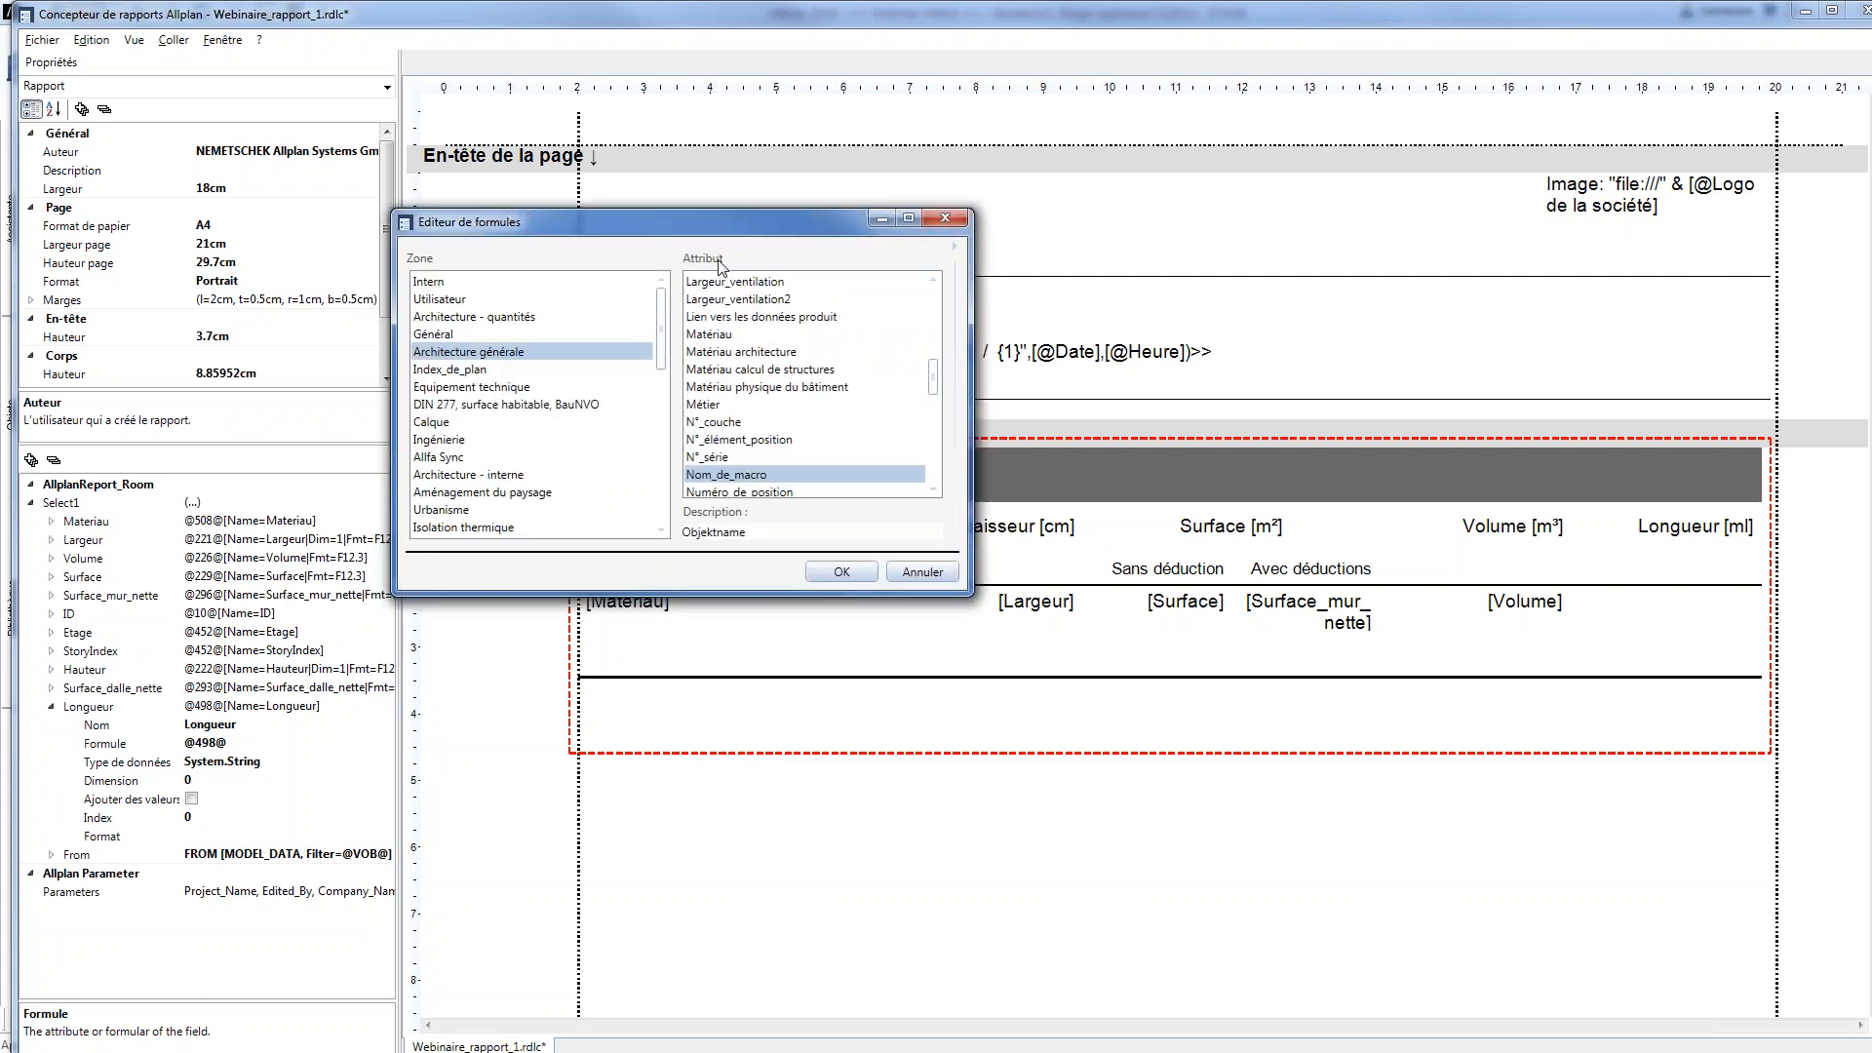
left_click(501, 321)
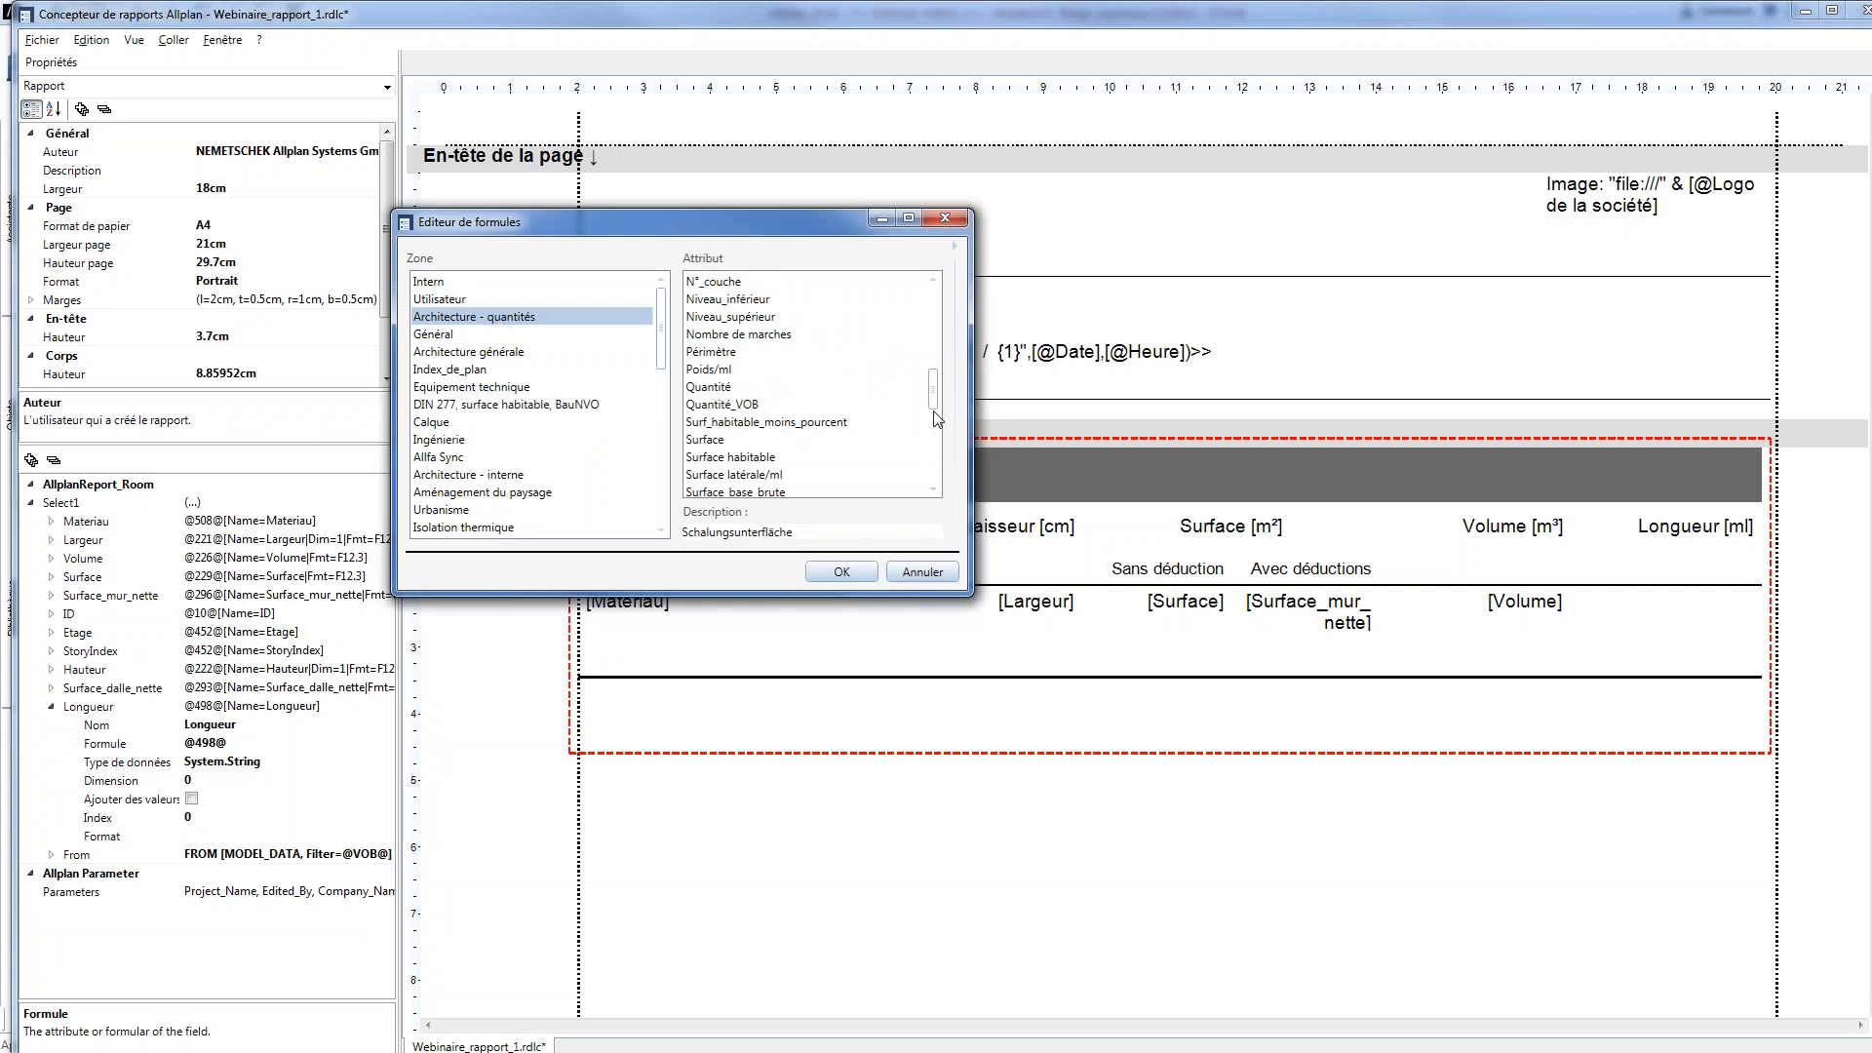
left_click(821, 369)
scroll(814, 380, "down", 5)
scroll(788, 419, "up", 7)
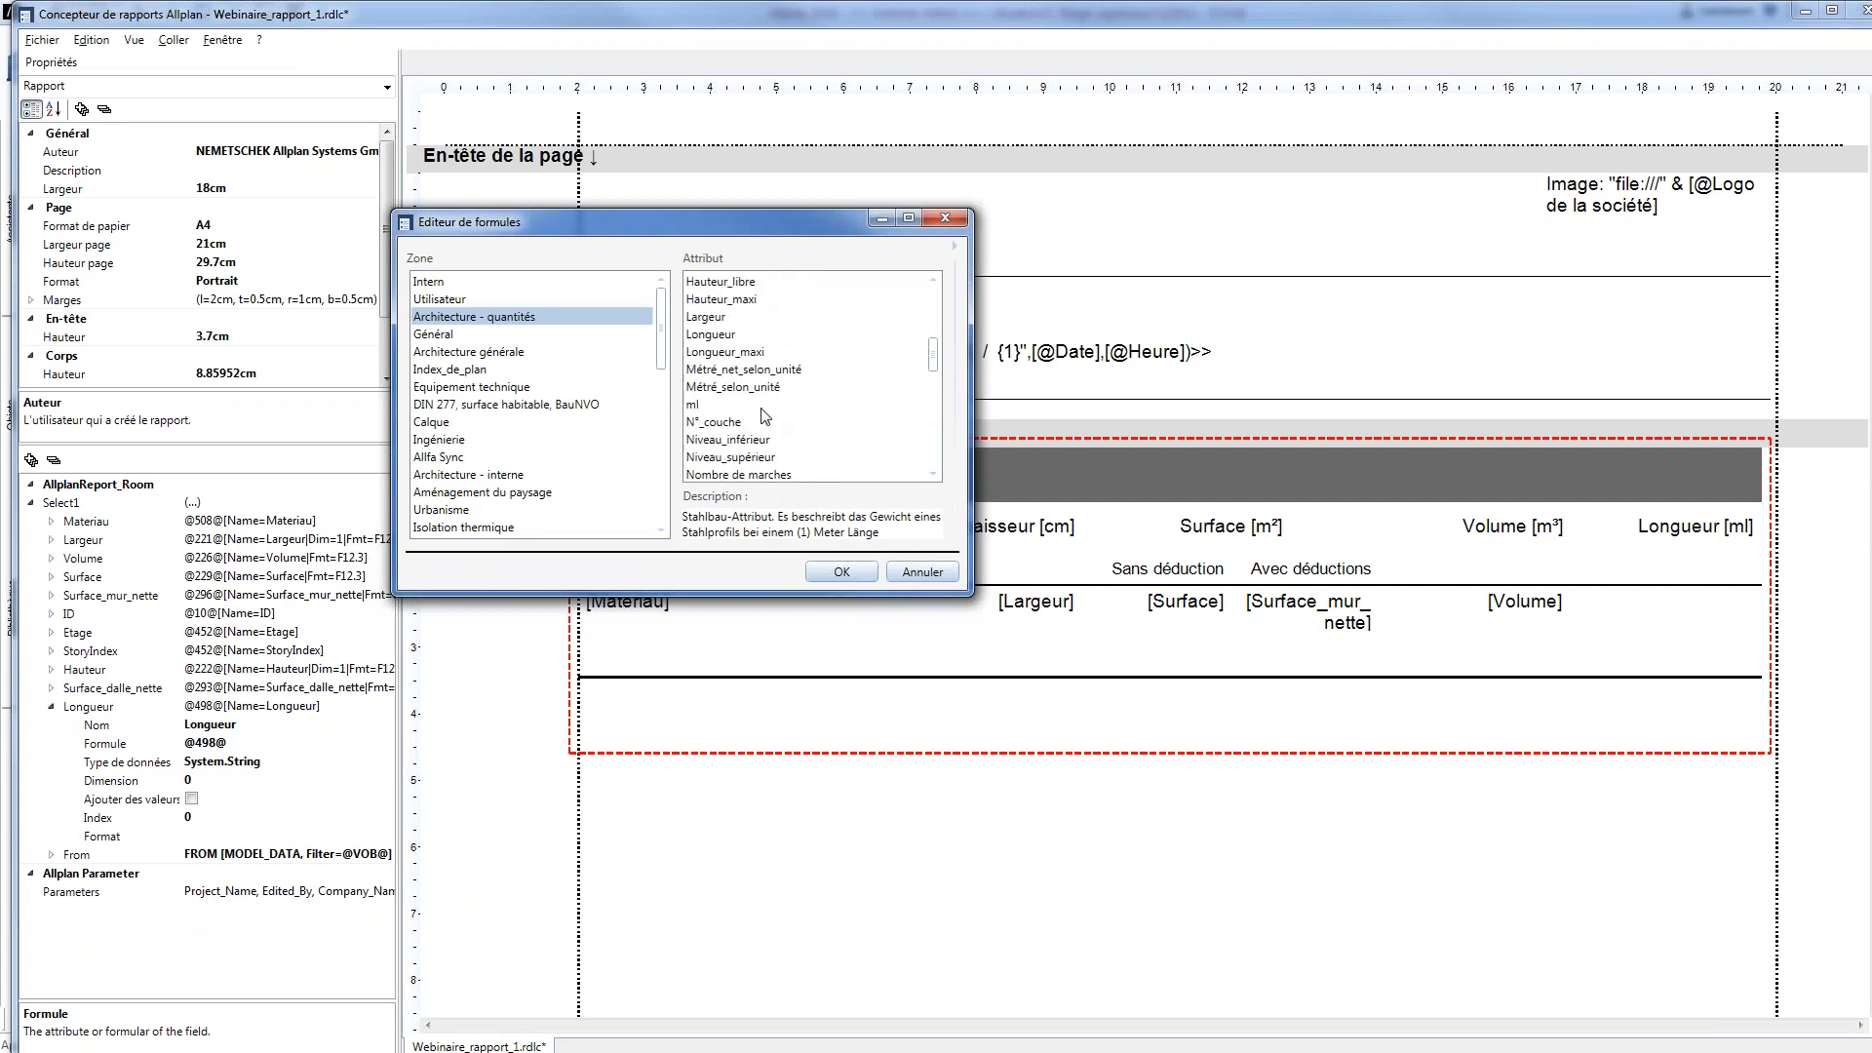
left_click(701, 335)
double_click(722, 335)
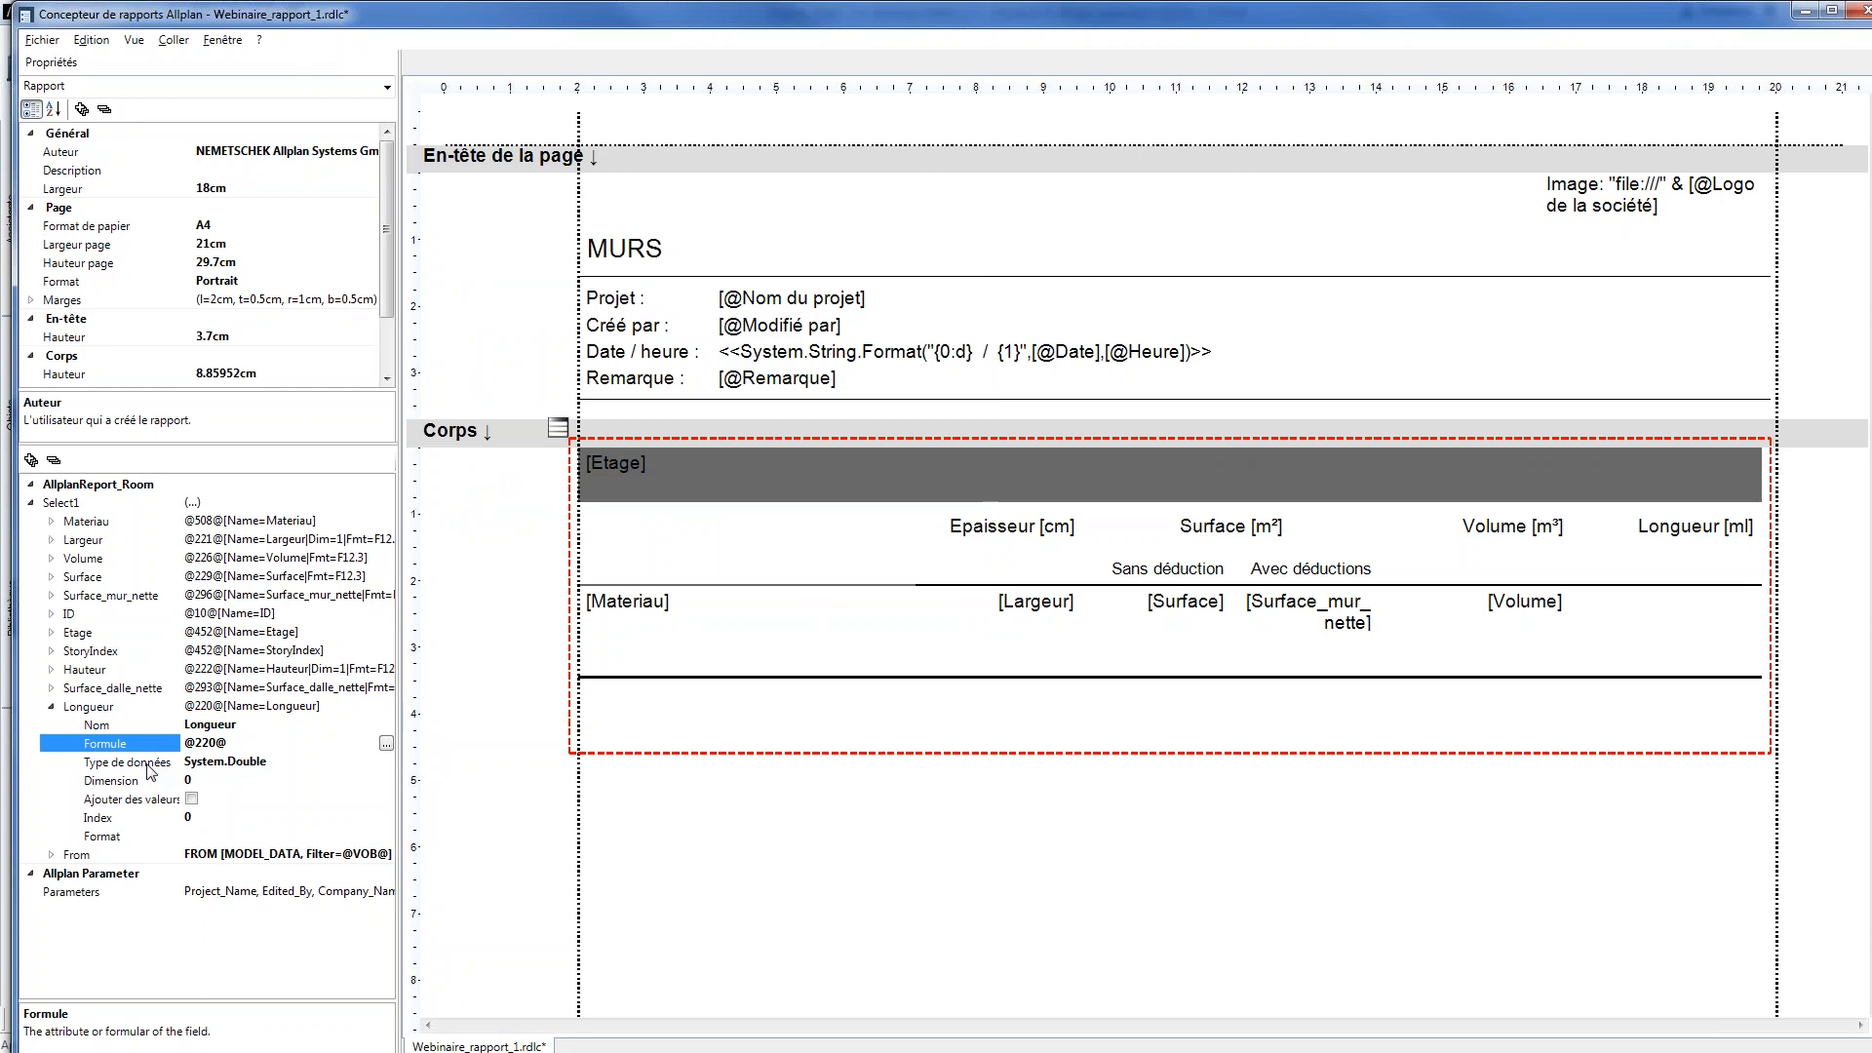
left_click(51, 709)
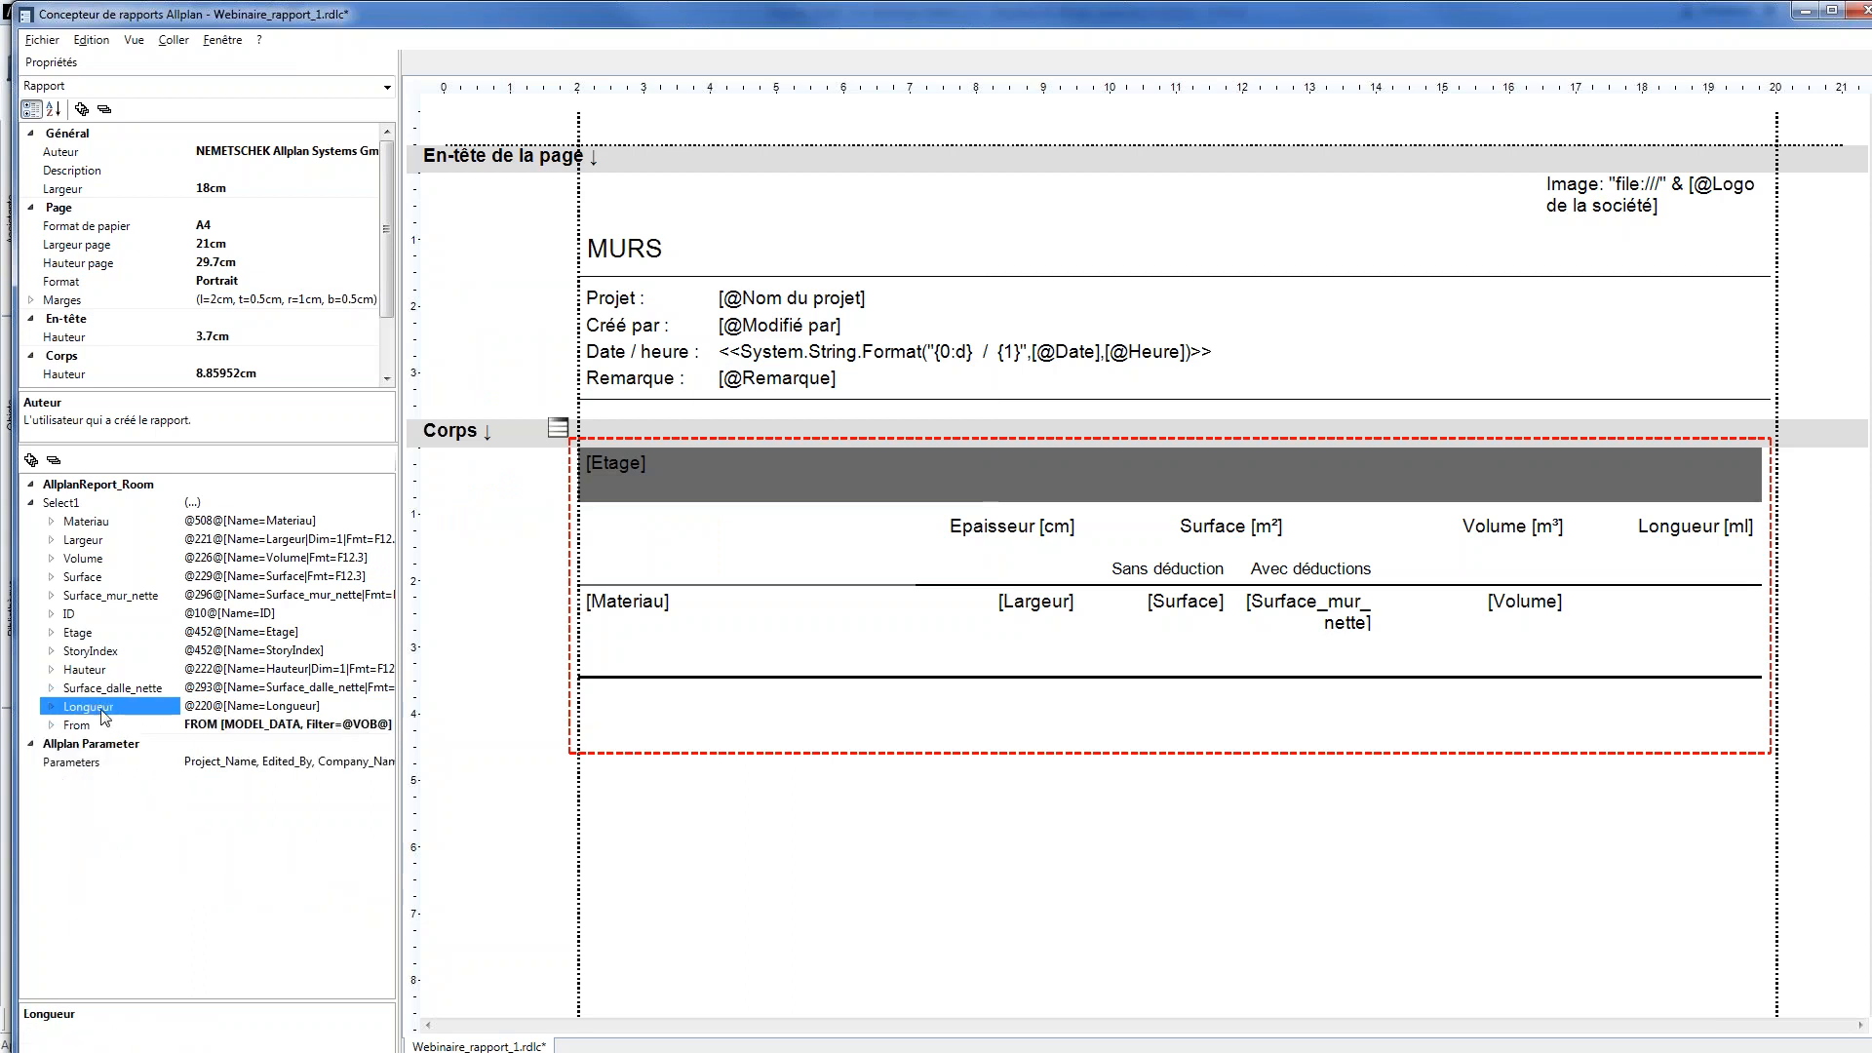
Expand the data source's From settings and review the filter and DataFields parts of the report diagram in Word's Illustration.docx
left_click(56, 728)
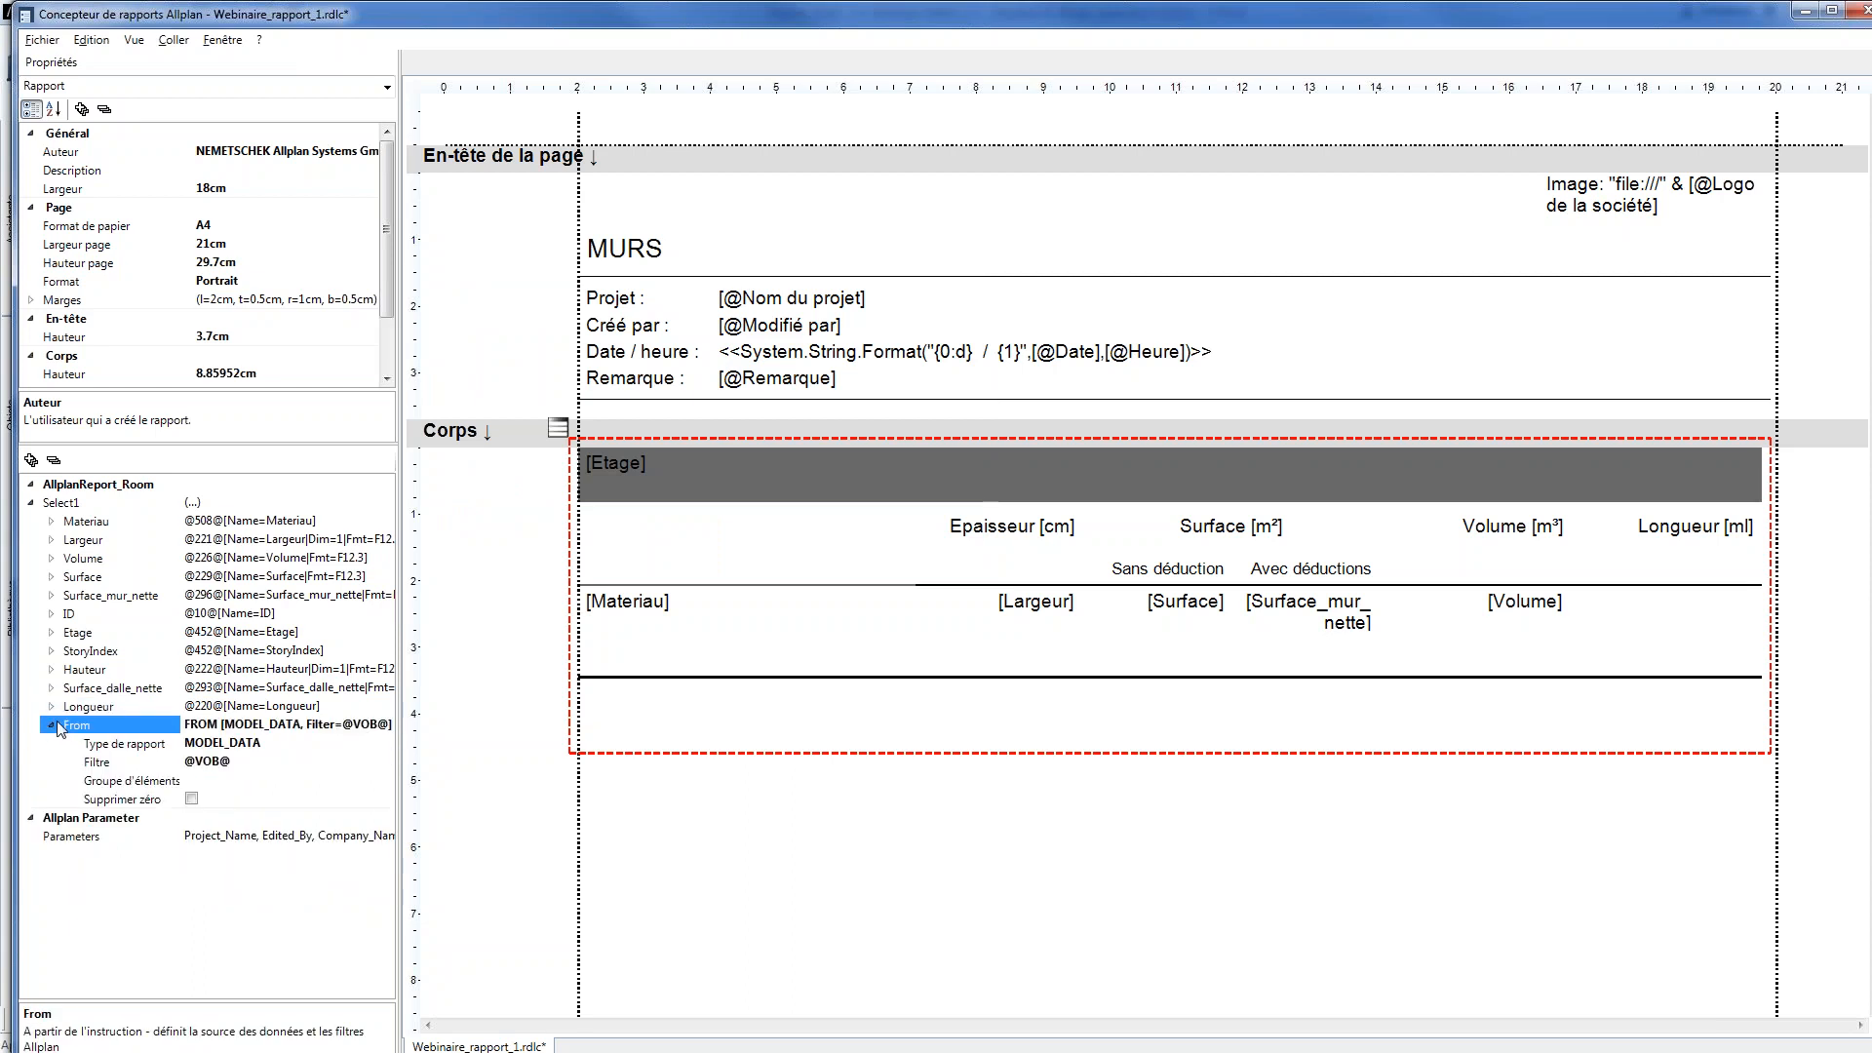
key("alt+Tab")
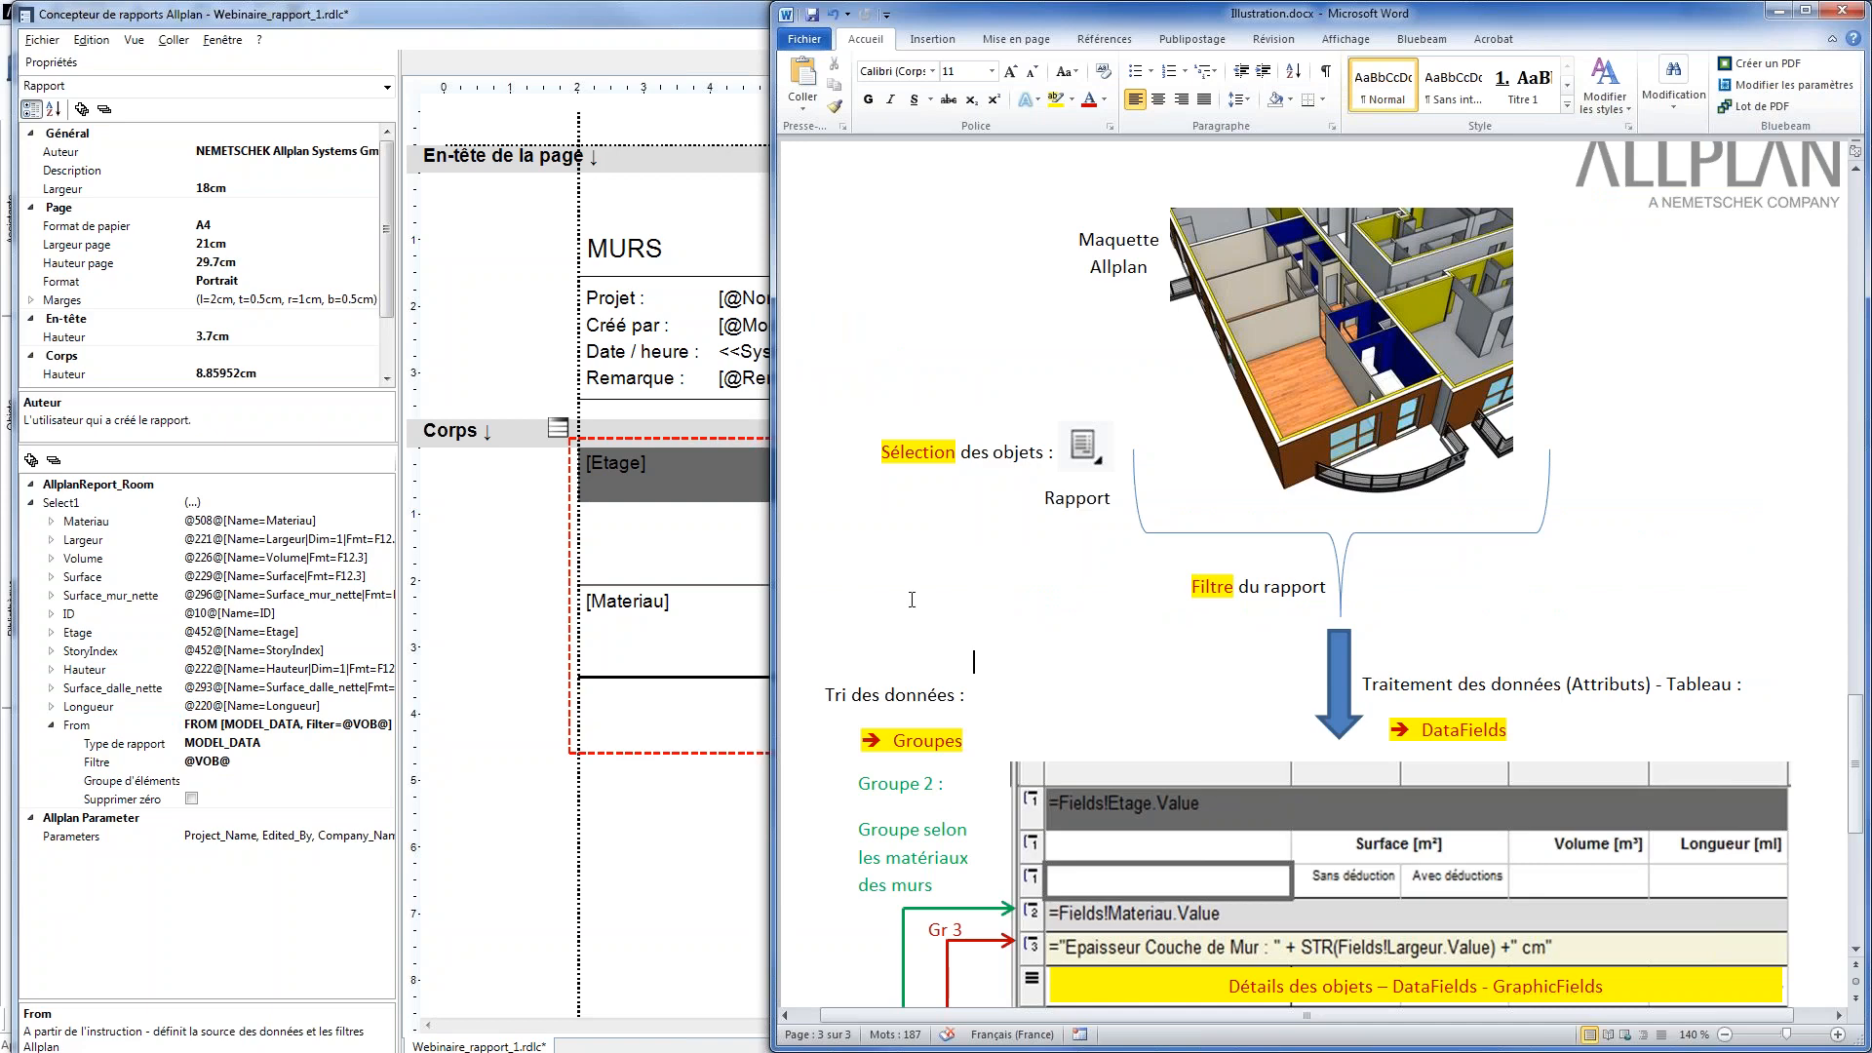
scroll(1073, 565, "down", 1)
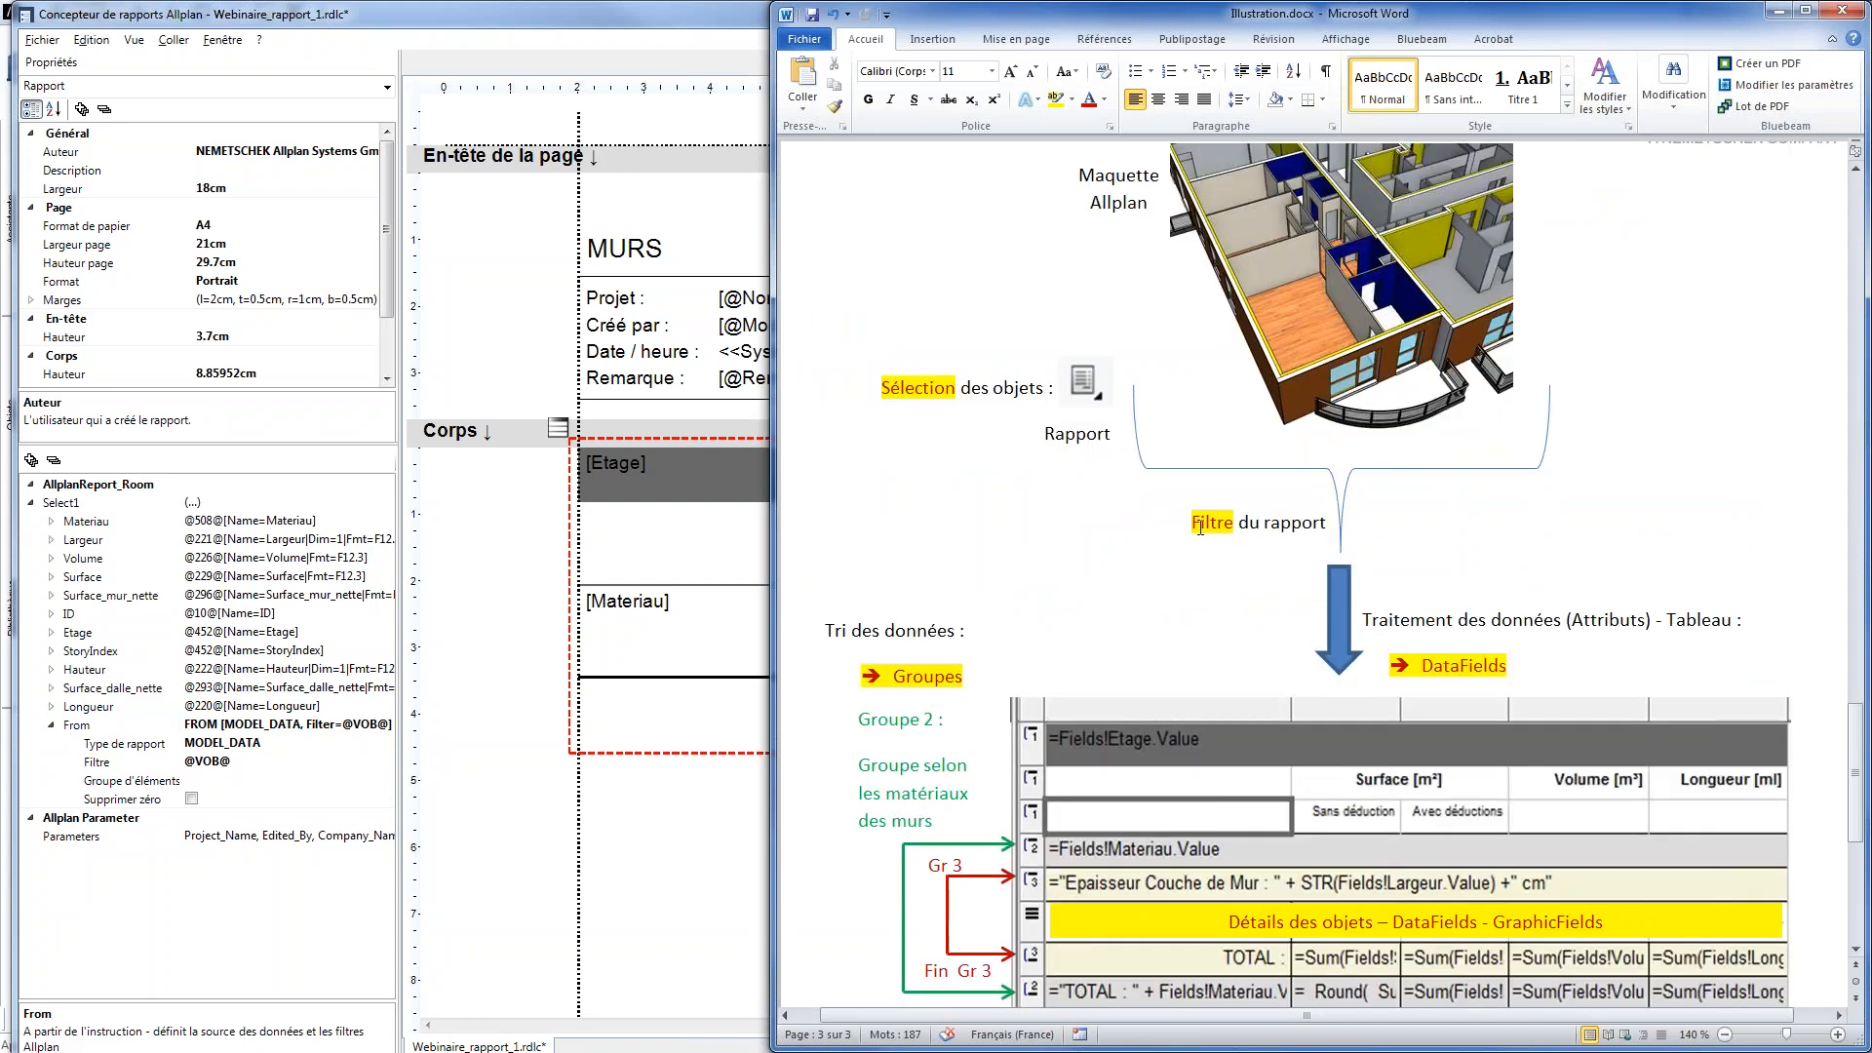
scroll(1180, 570, "down", 1)
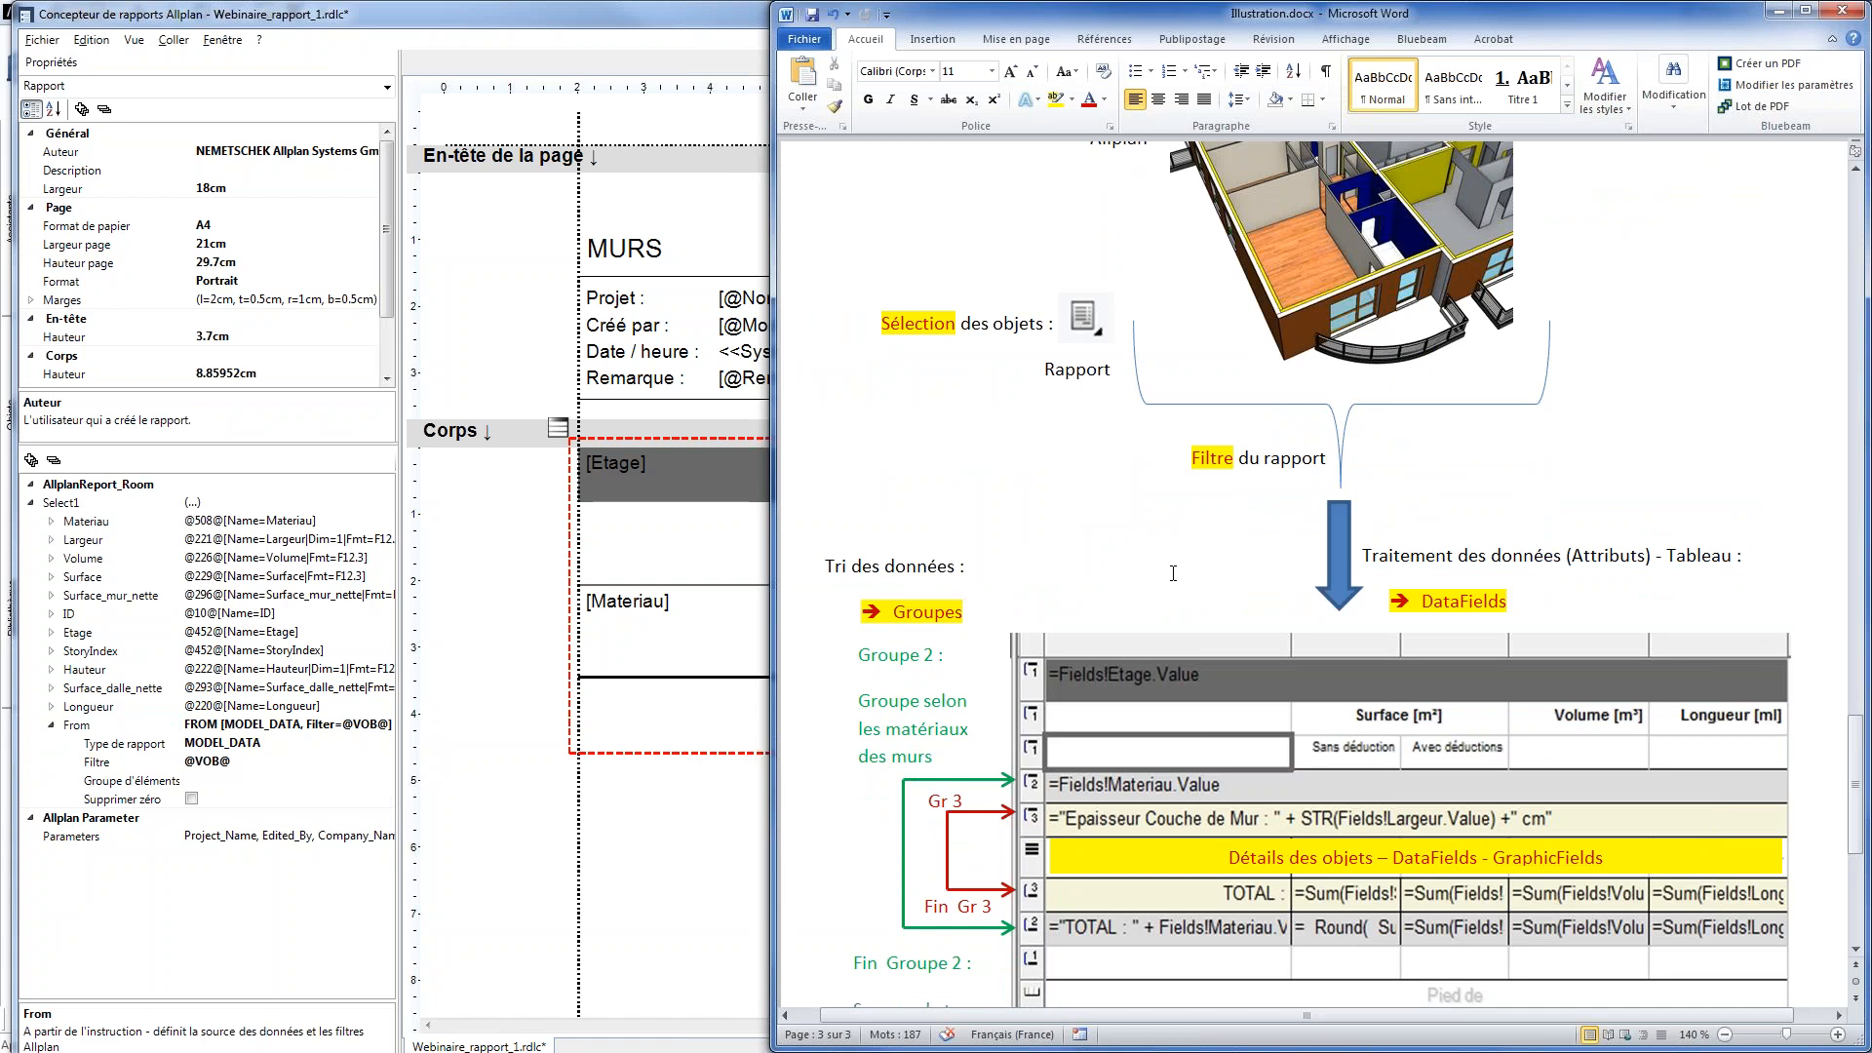
left_click(1443, 601)
left_click(1174, 459)
left_click(265, 761)
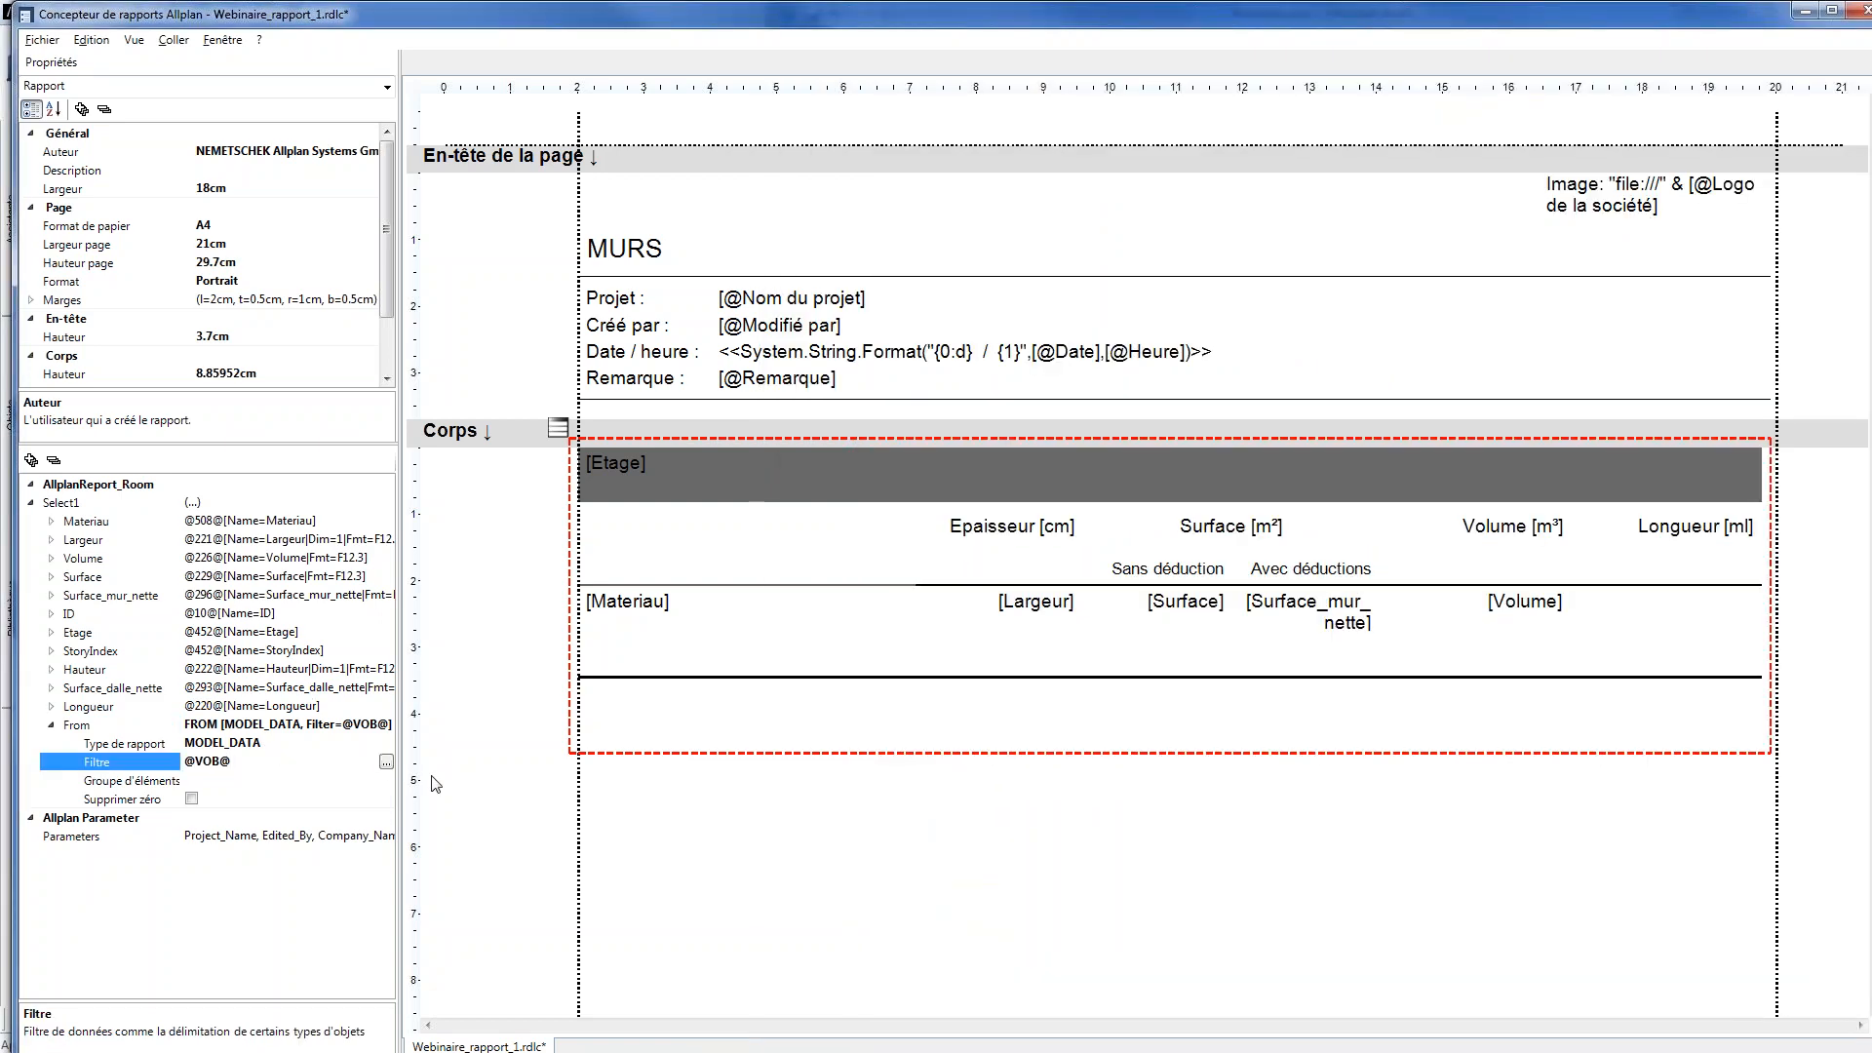
left_click(387, 763)
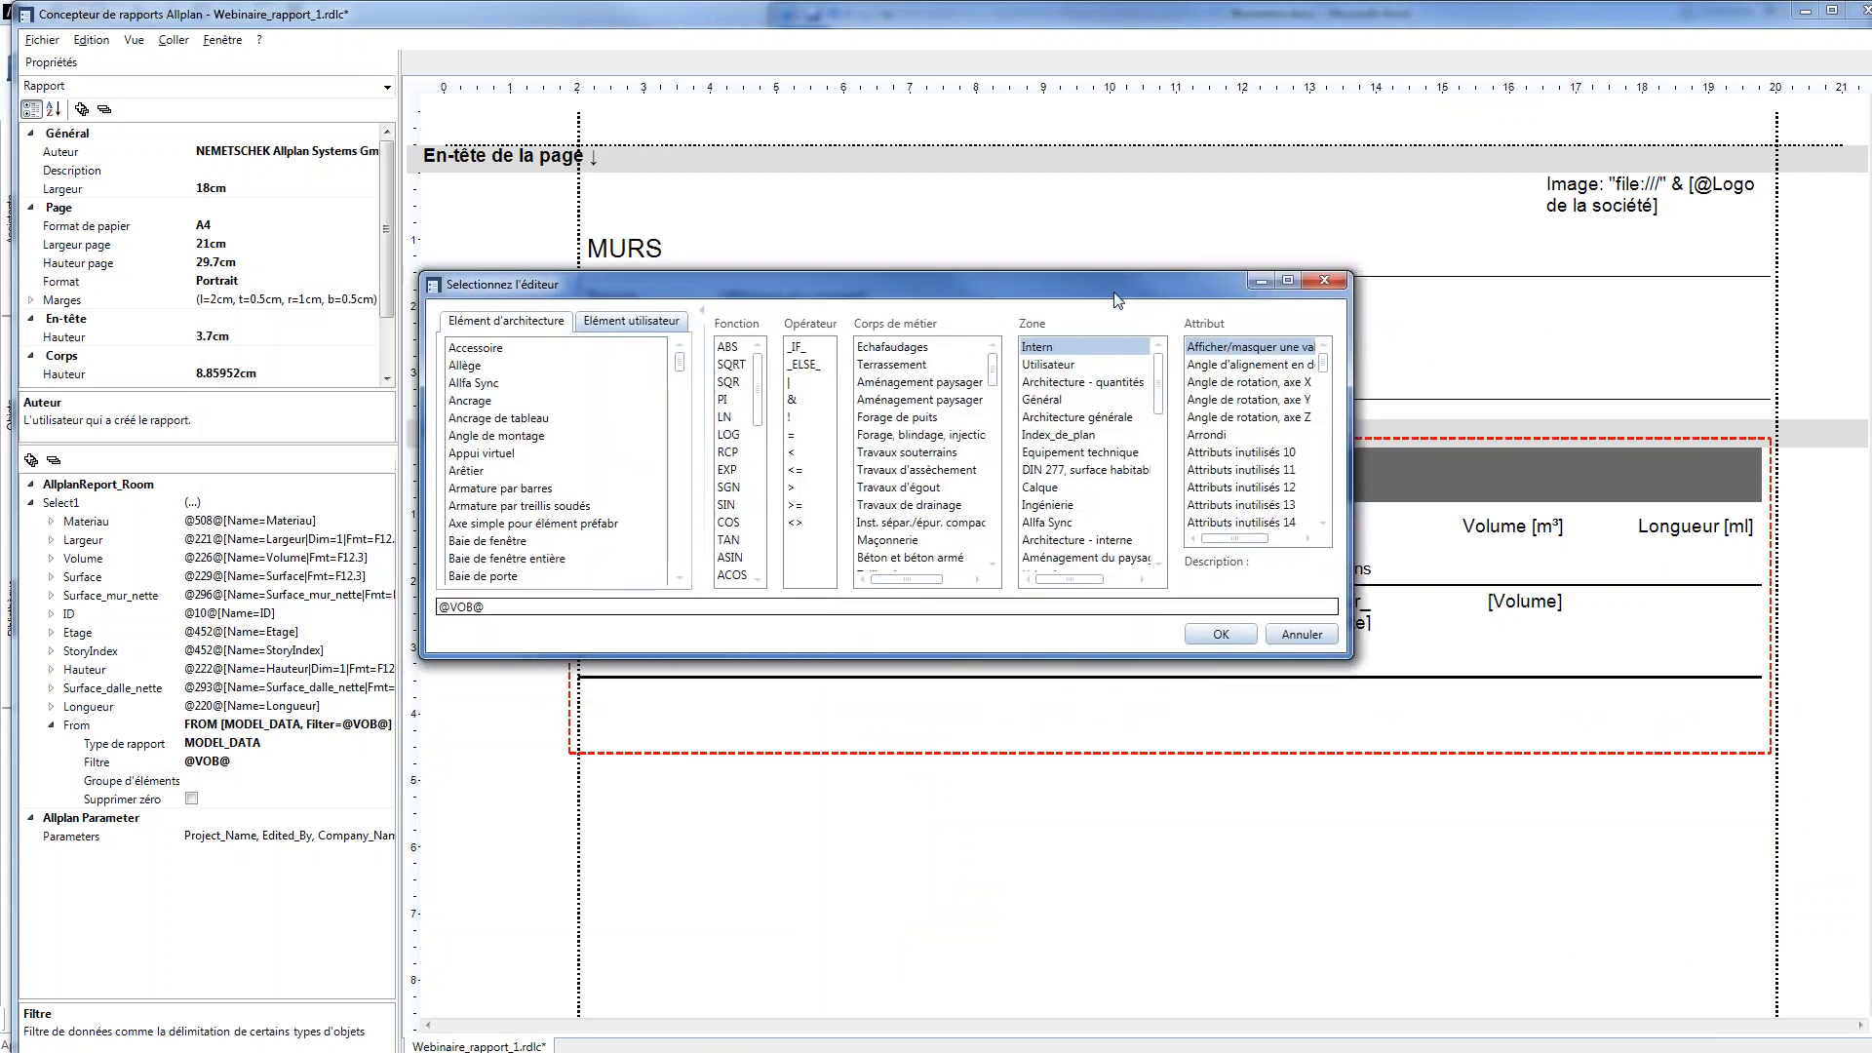
left_click_drag(497, 607, 390, 606)
key("BackSpace")
left_click_drag(680, 363, 680, 455)
left_click(575, 489)
double_click(477, 505)
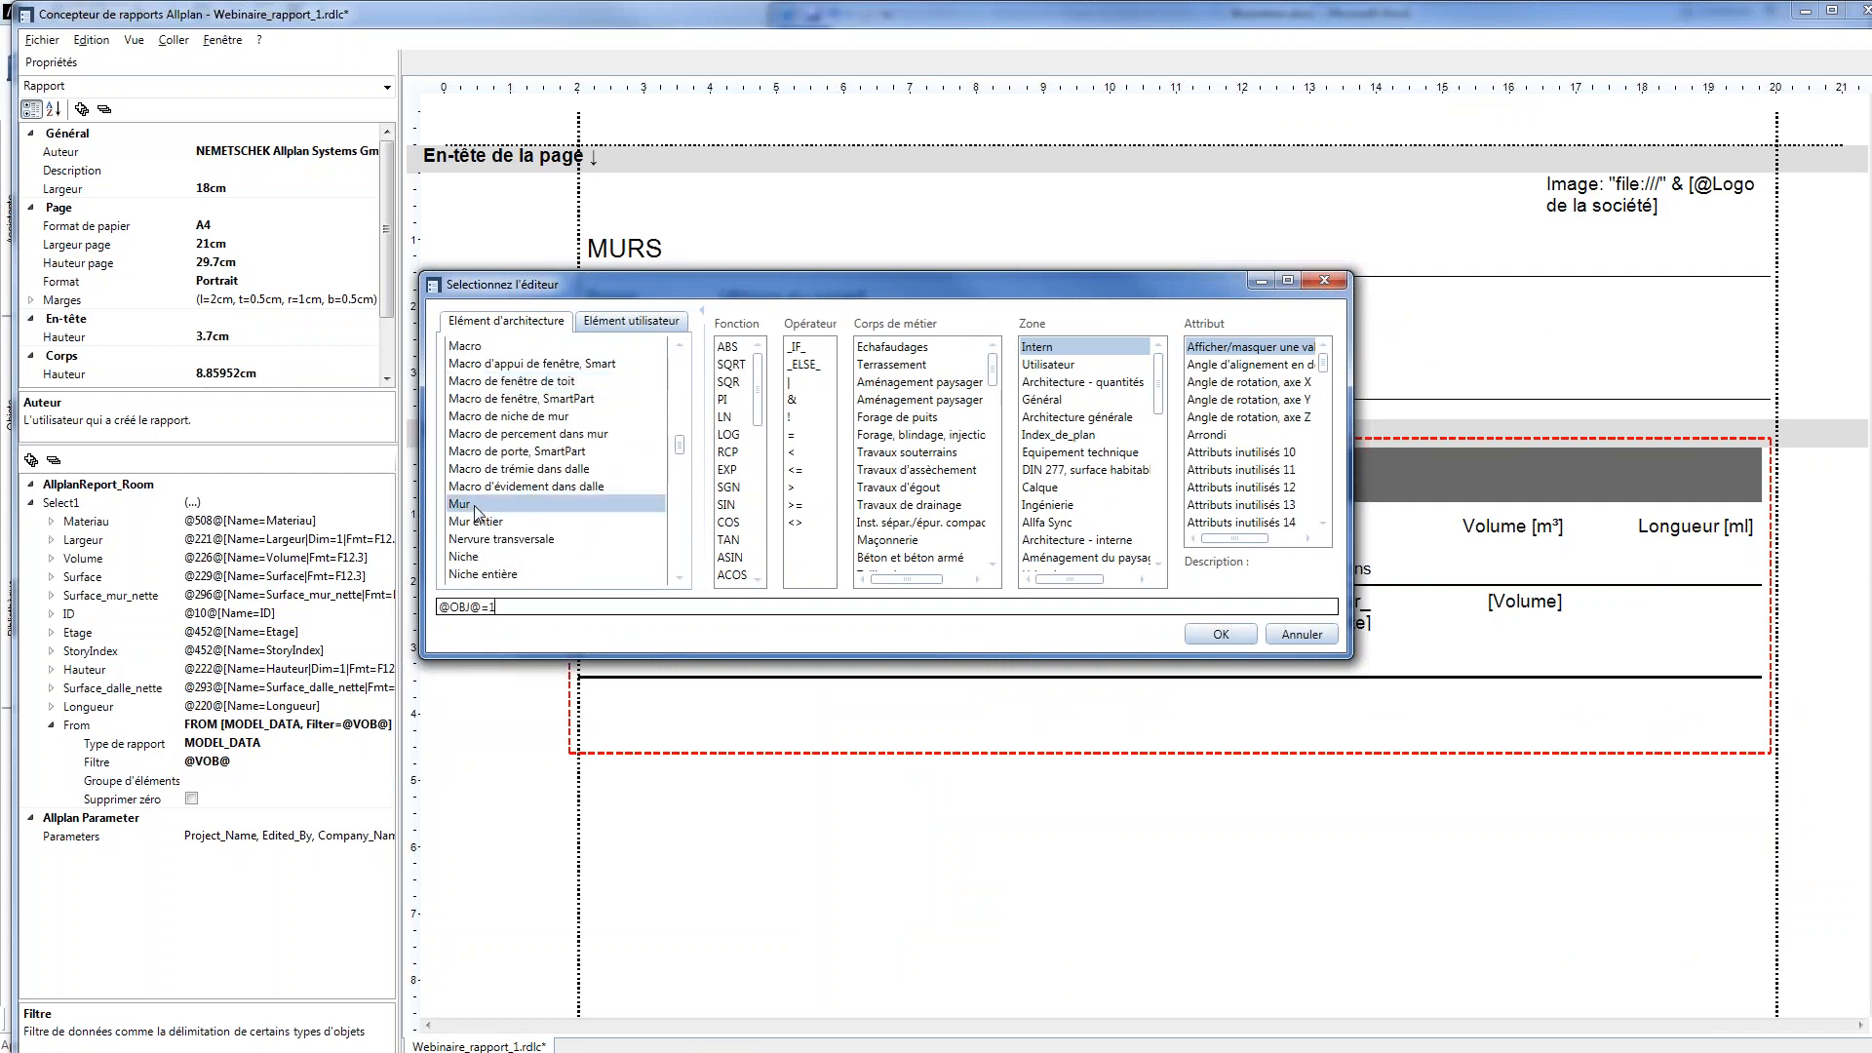
left_click(1221, 635)
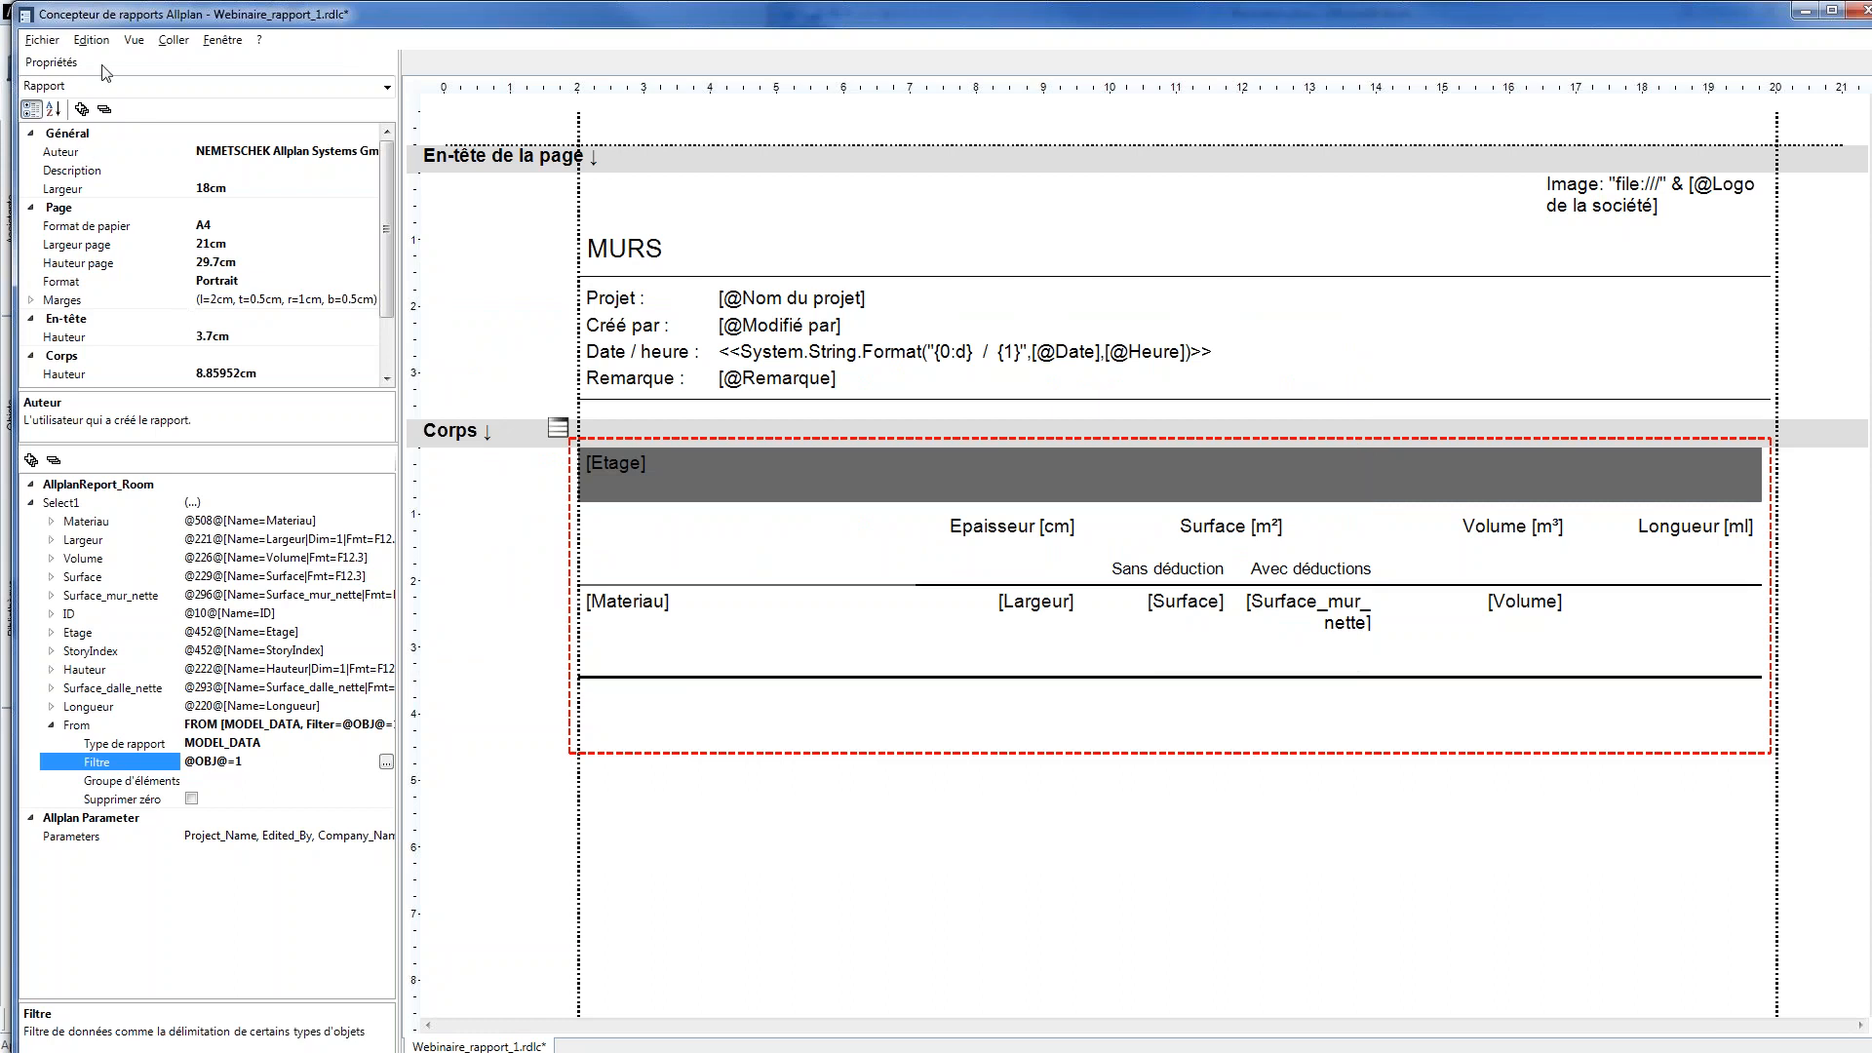
Save the modified report under the new name Webinaire_rapport_3.rdlc in the Webinaire Métré folder
left_click(44, 41)
left_click(74, 133)
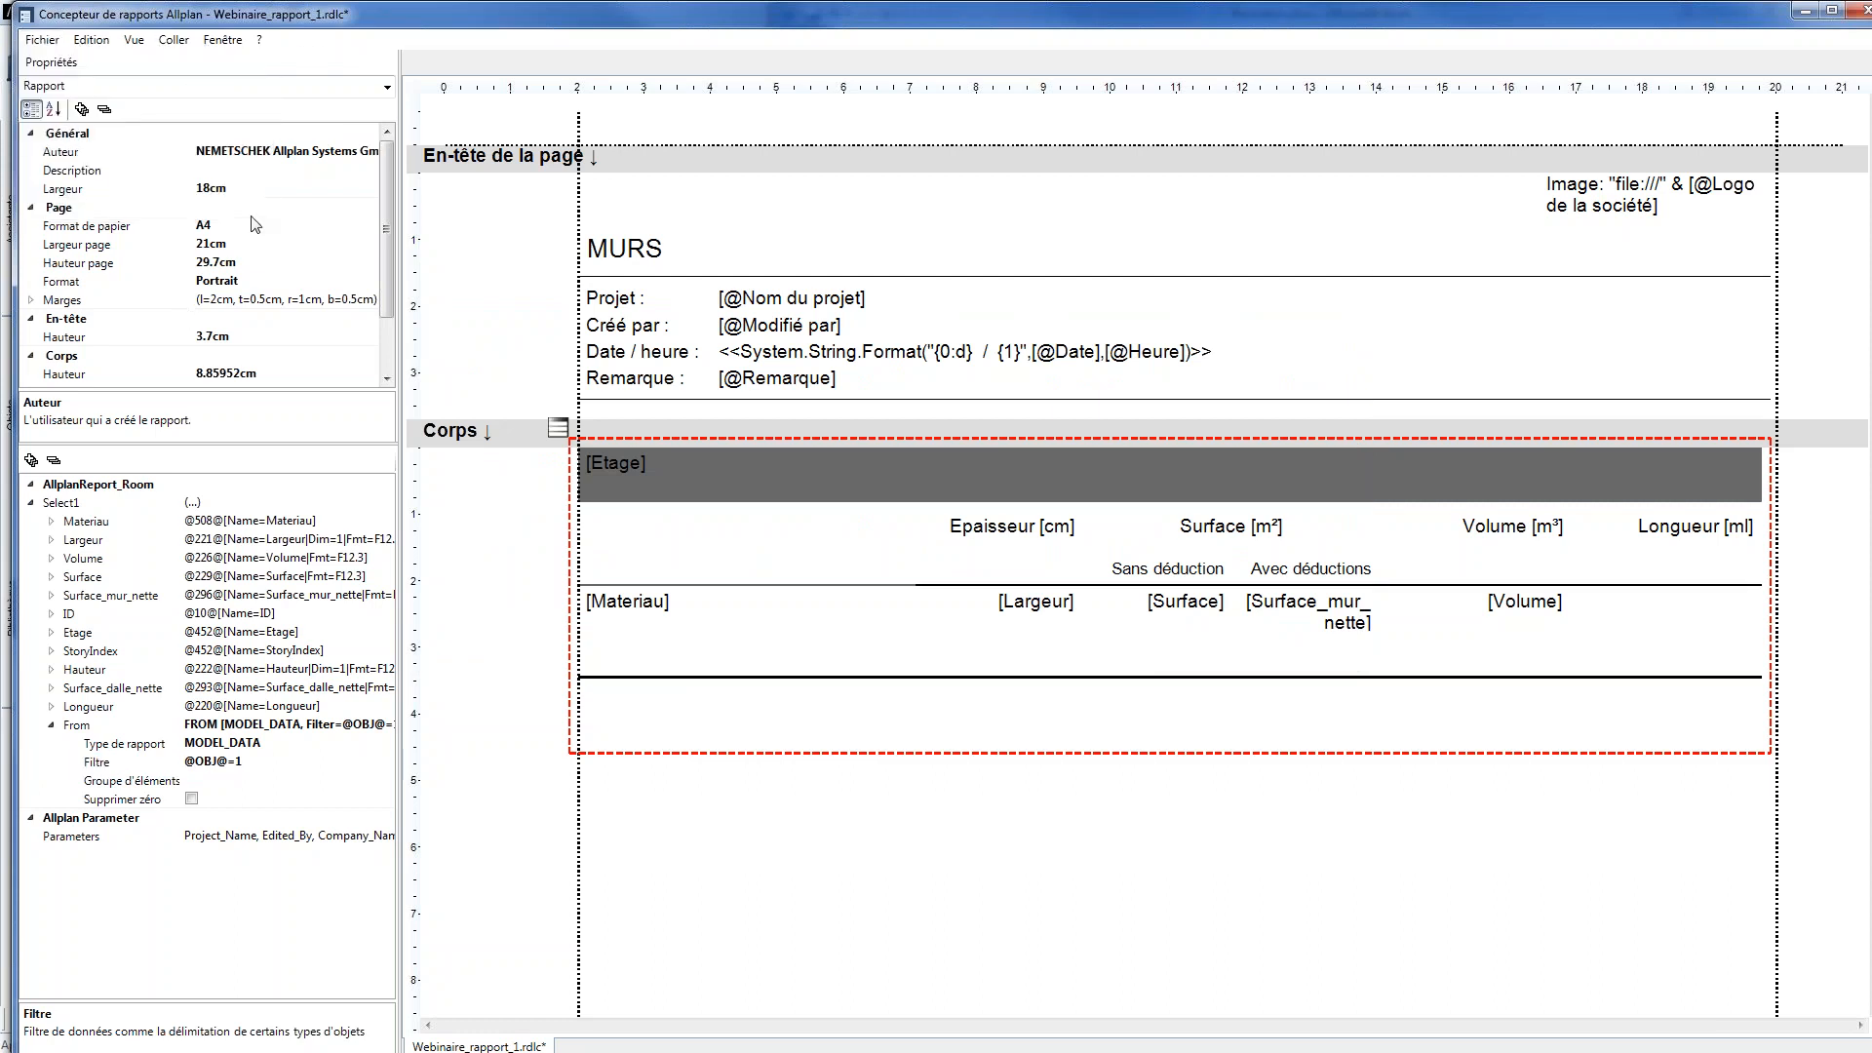
left_click(989, 688)
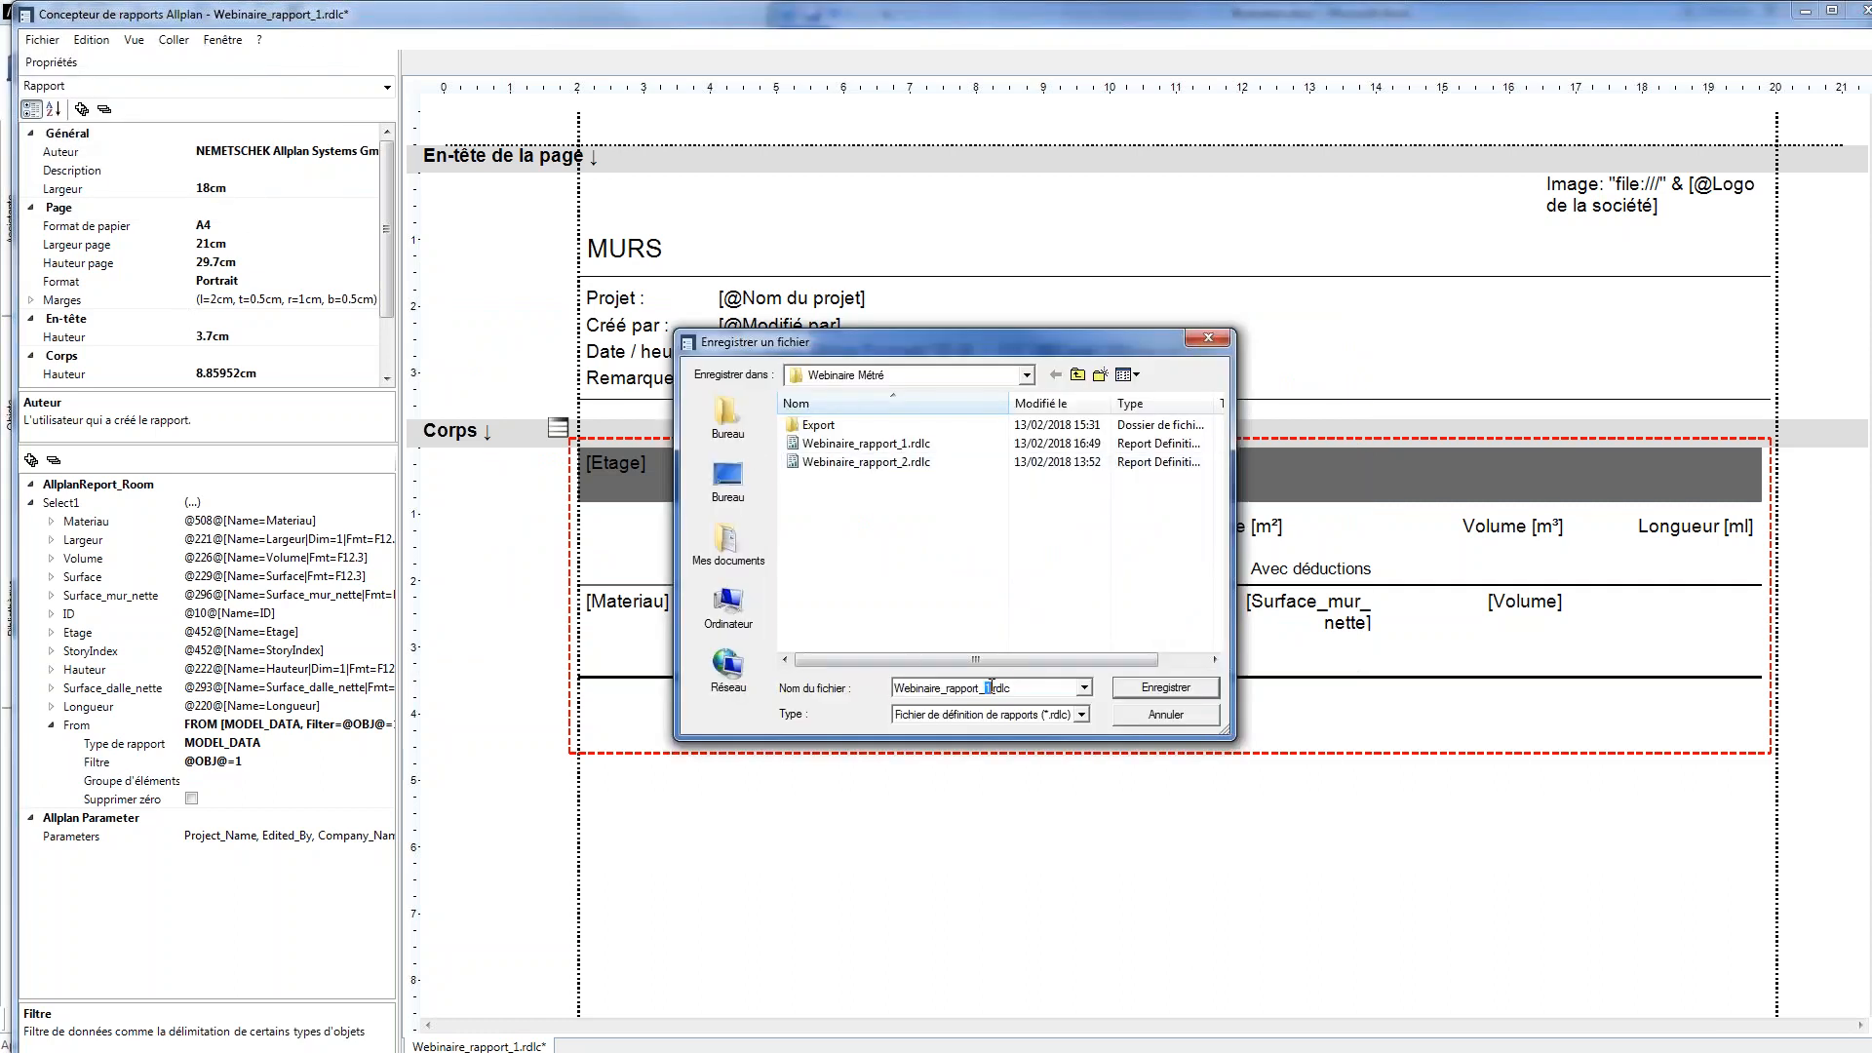
type("3")
left_click(1141, 690)
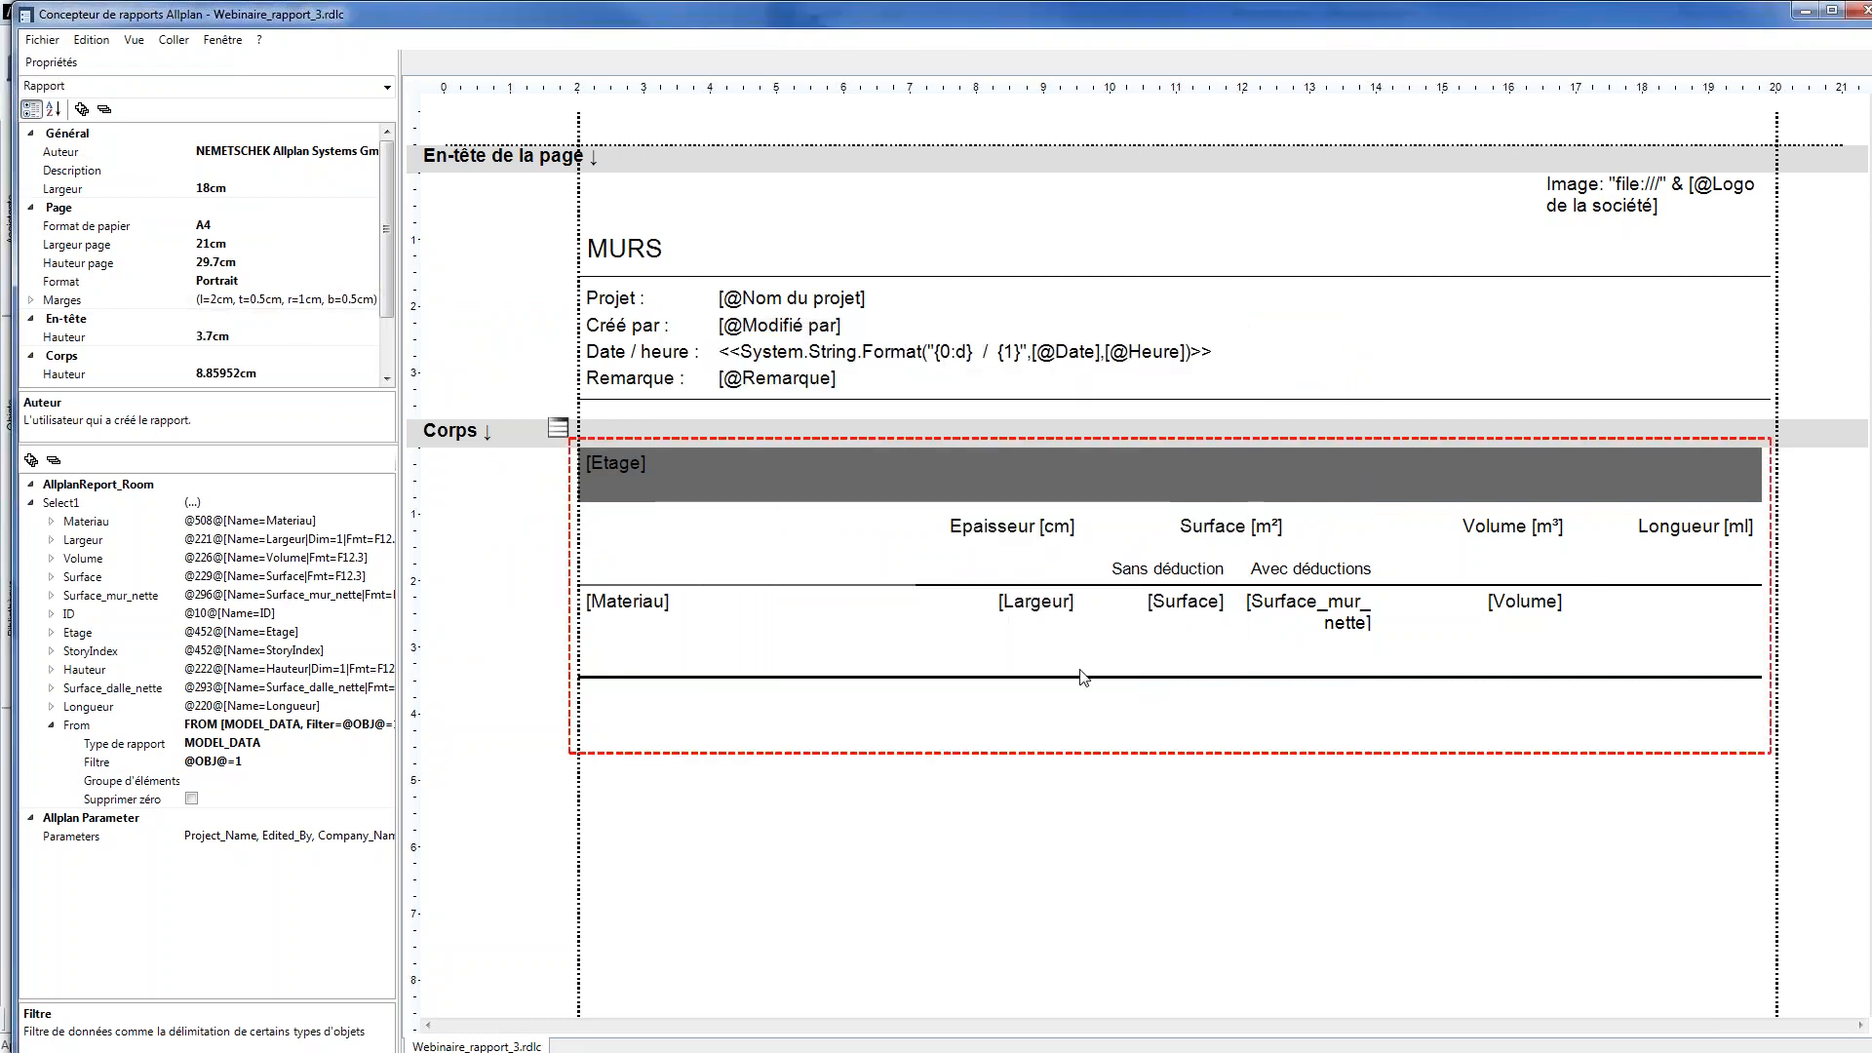
Assign the Longueur field to the detail-row cell of the Longueur [ml] column, and close the report designer saving the changes
left_click(1597, 612)
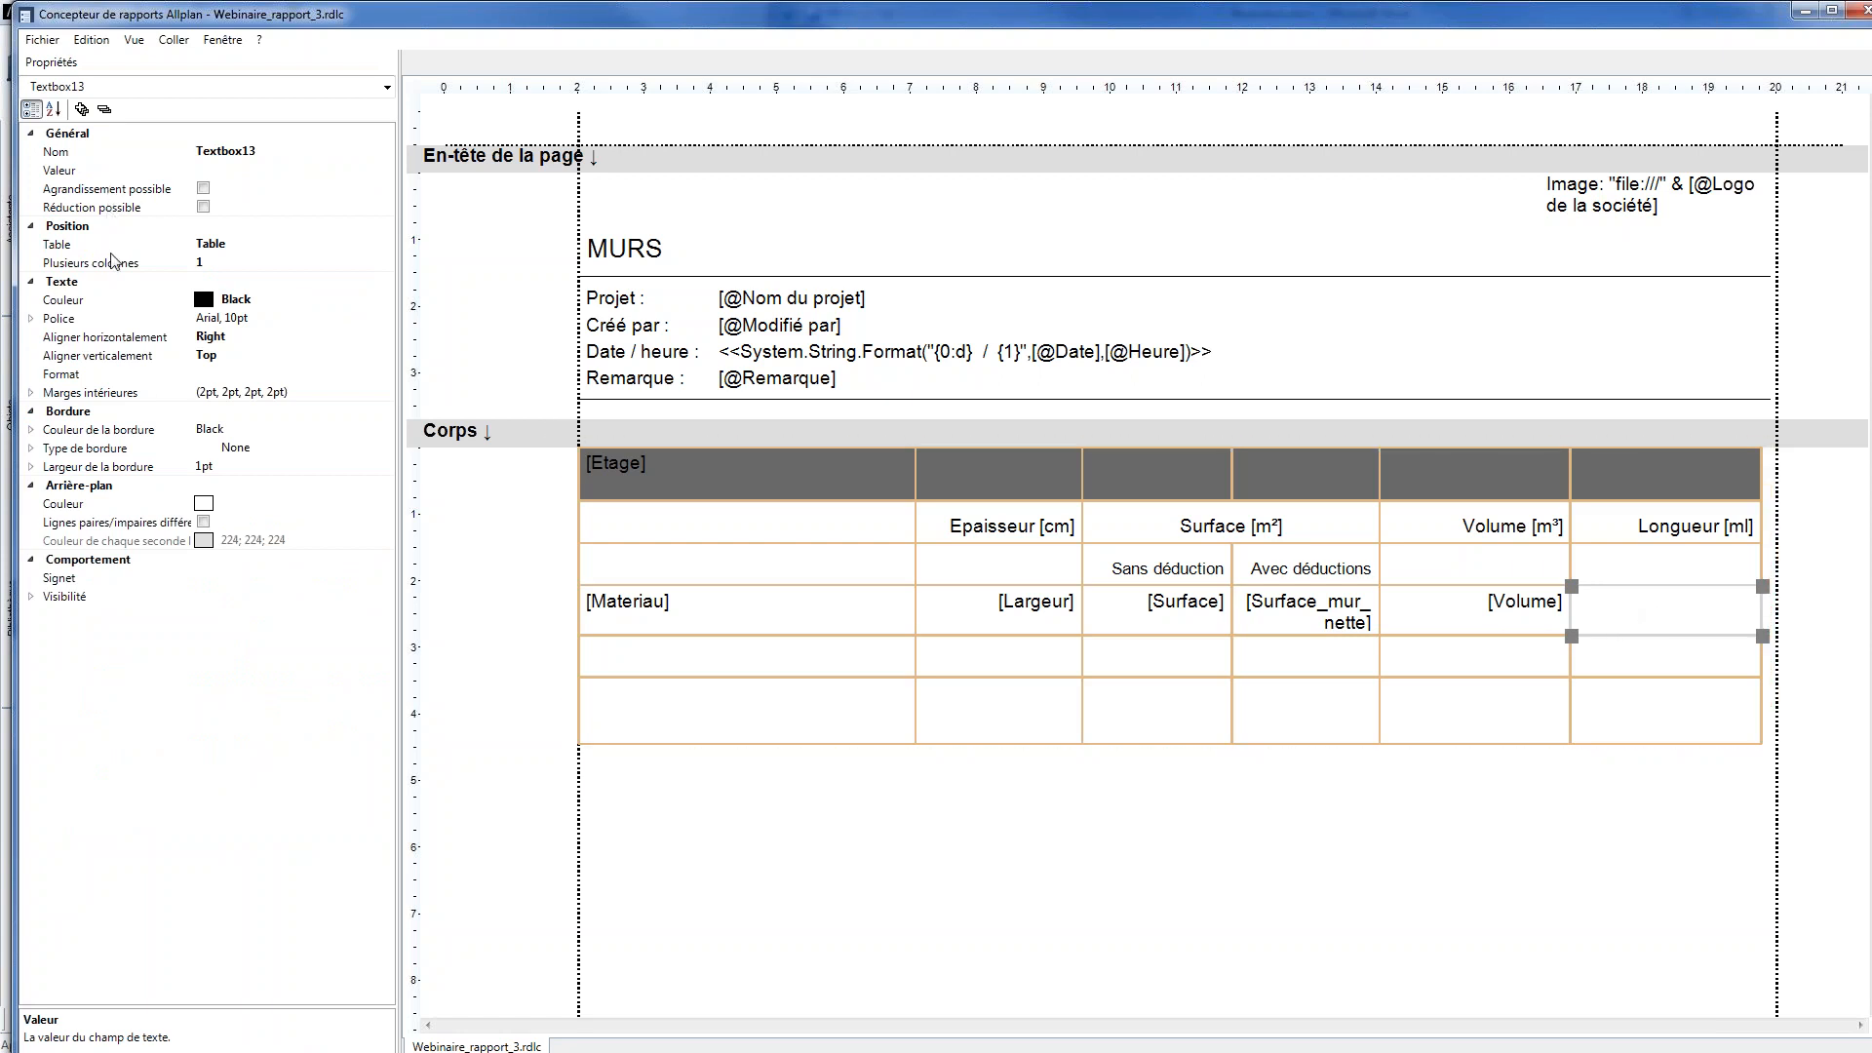
left_click(229, 172)
left_click(386, 170)
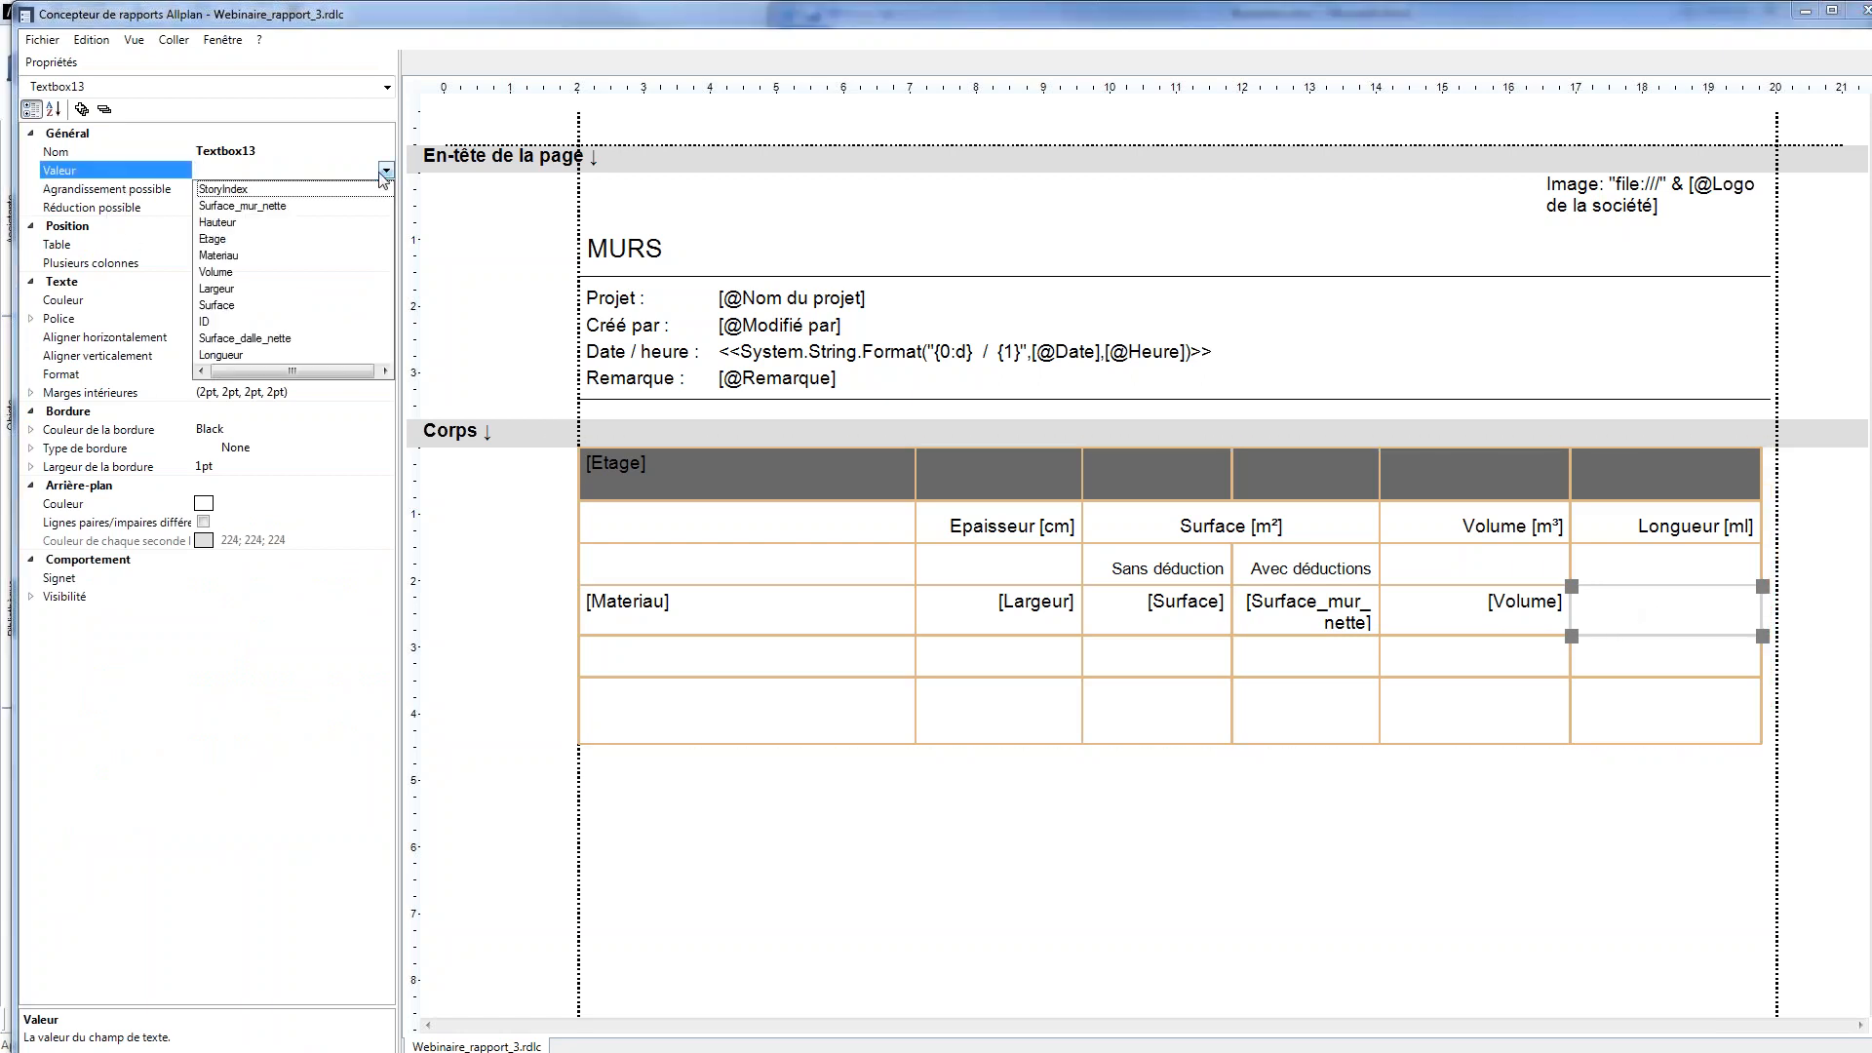
left_click(232, 355)
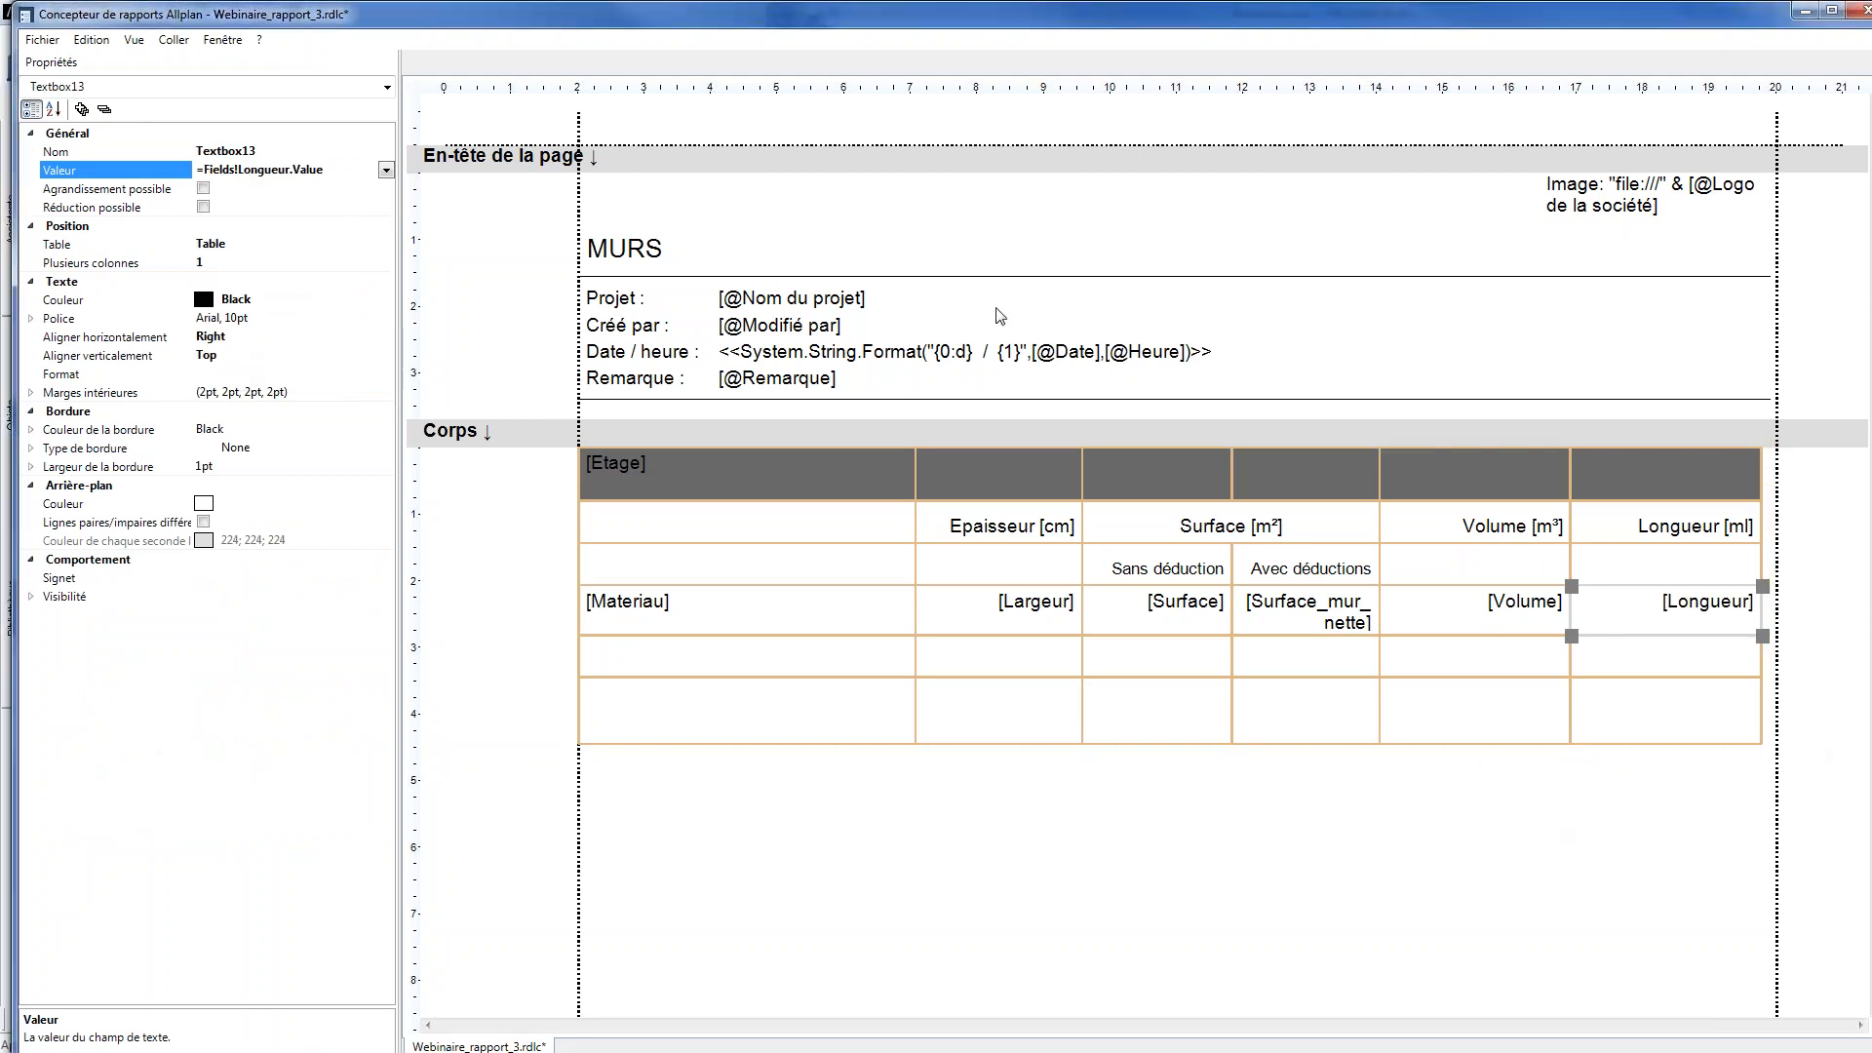
left_click(1851, 9)
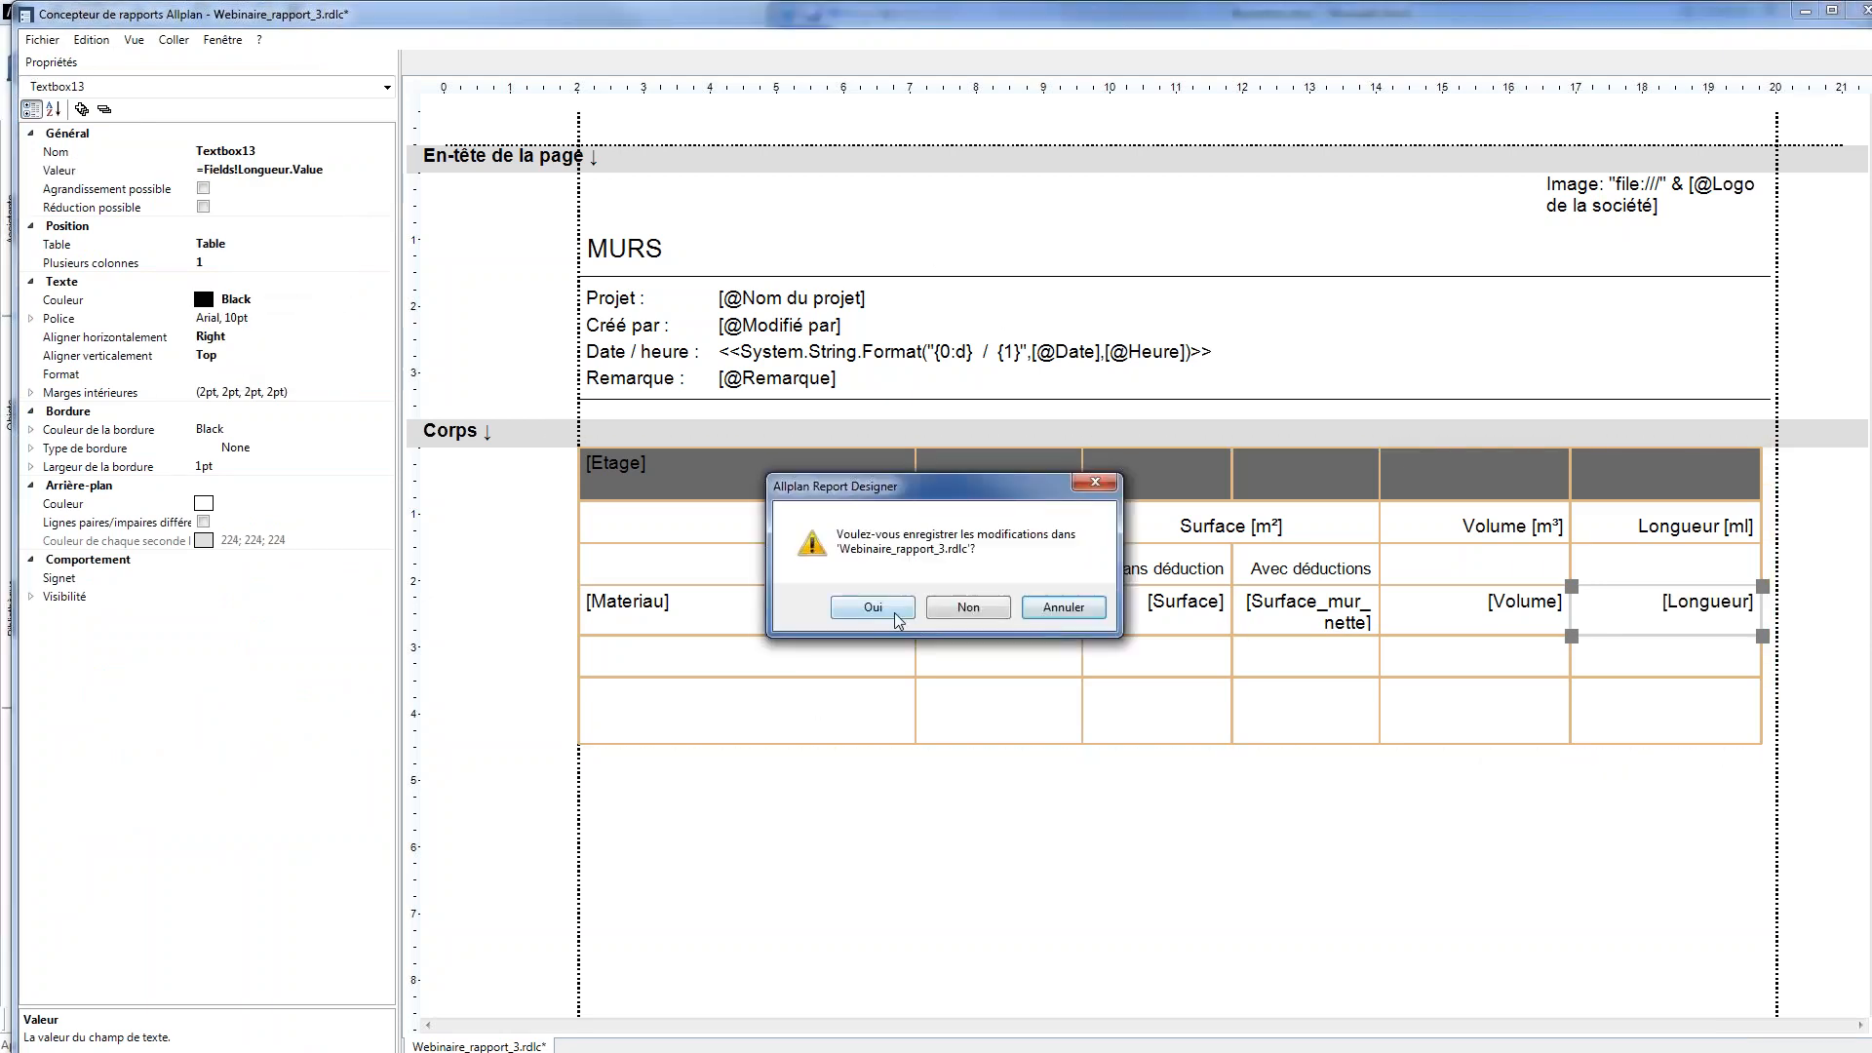
left_click(893, 616)
left_click(706, 429)
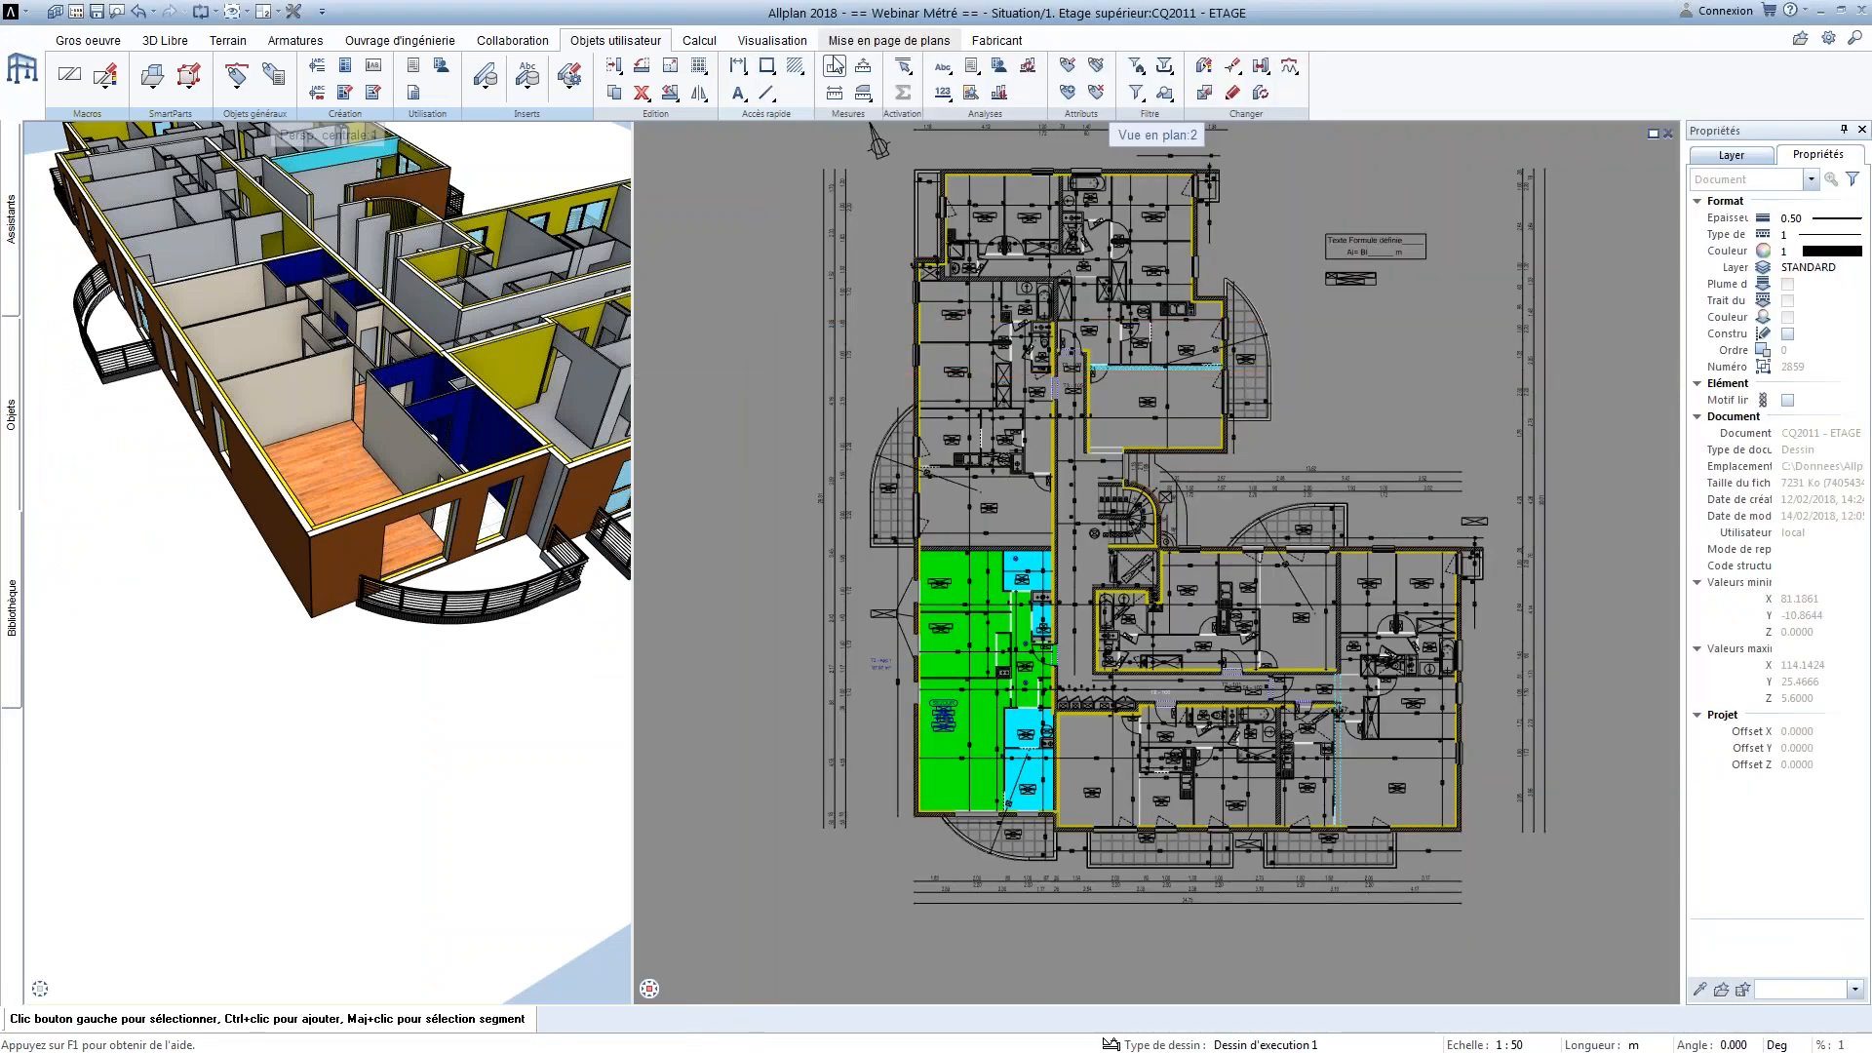
Generate the MURS report in Allplan from Webinaire_rapport_3.rdlc and review the wall lengths listed
left_click(971, 68)
left_click(908, 440)
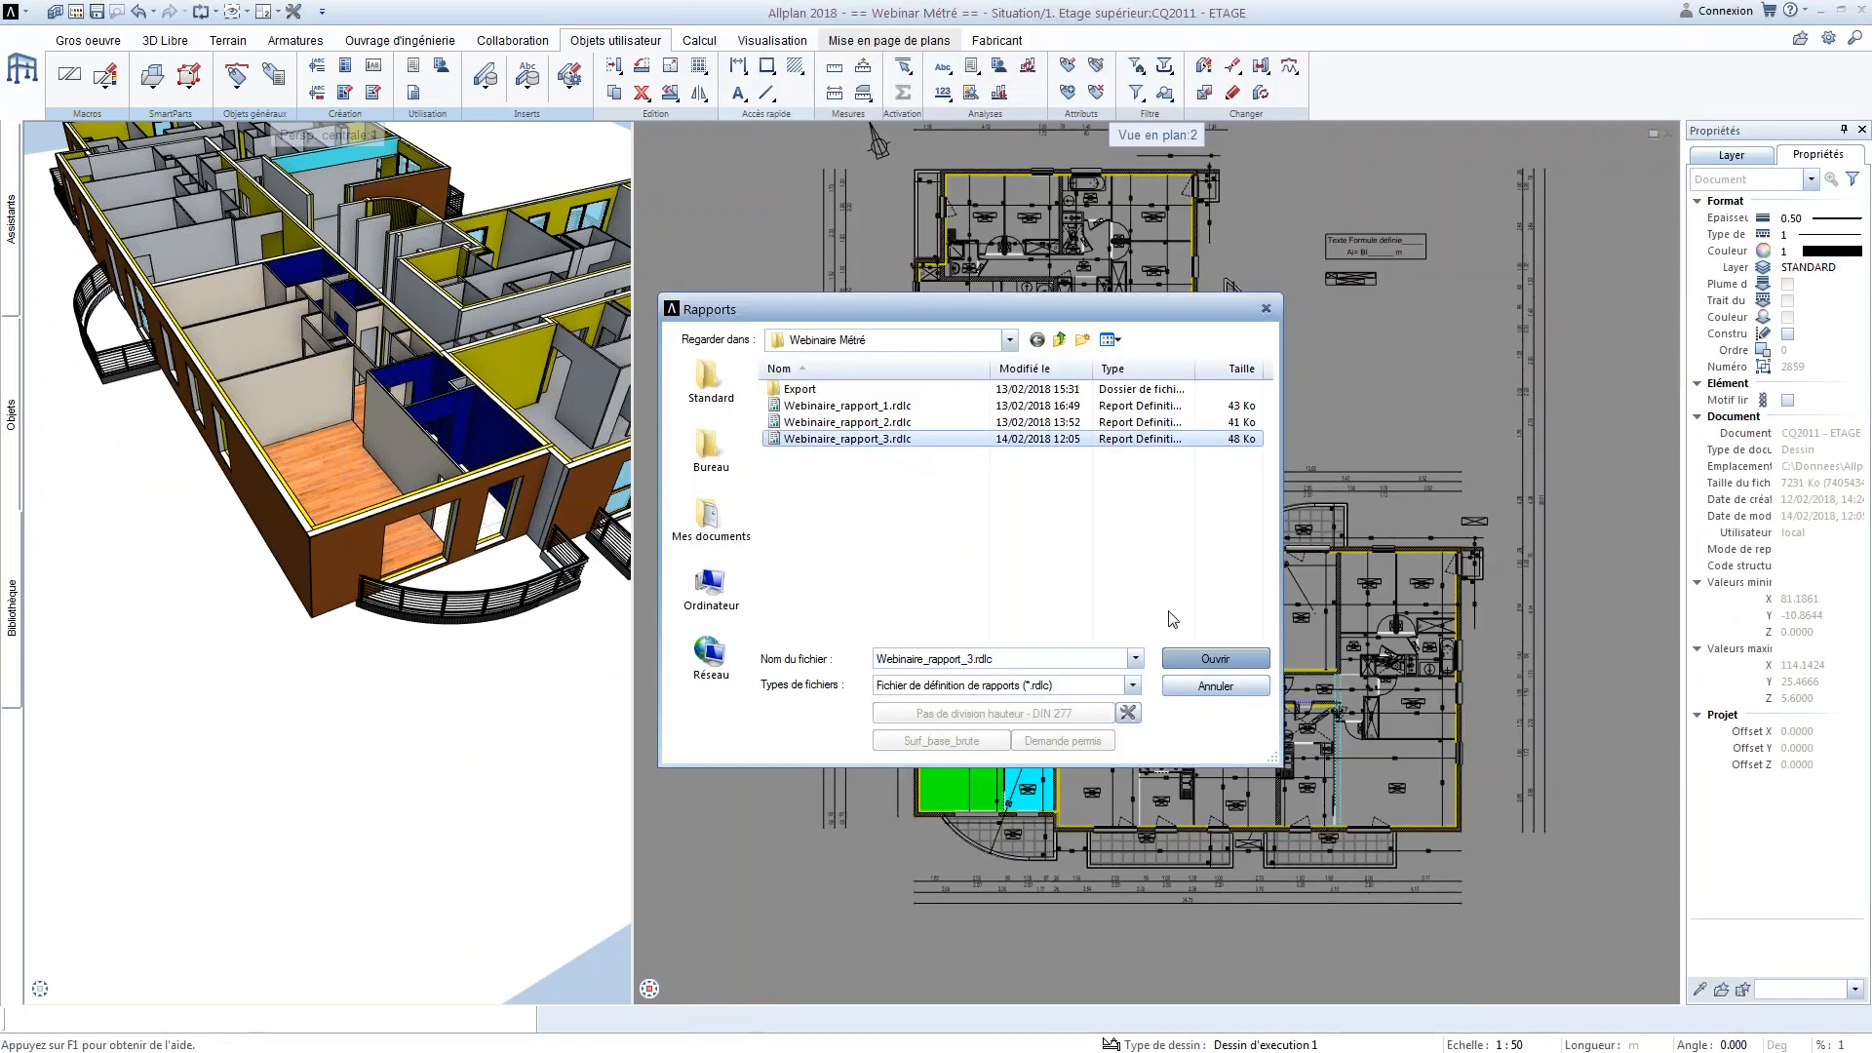
left_click(1215, 659)
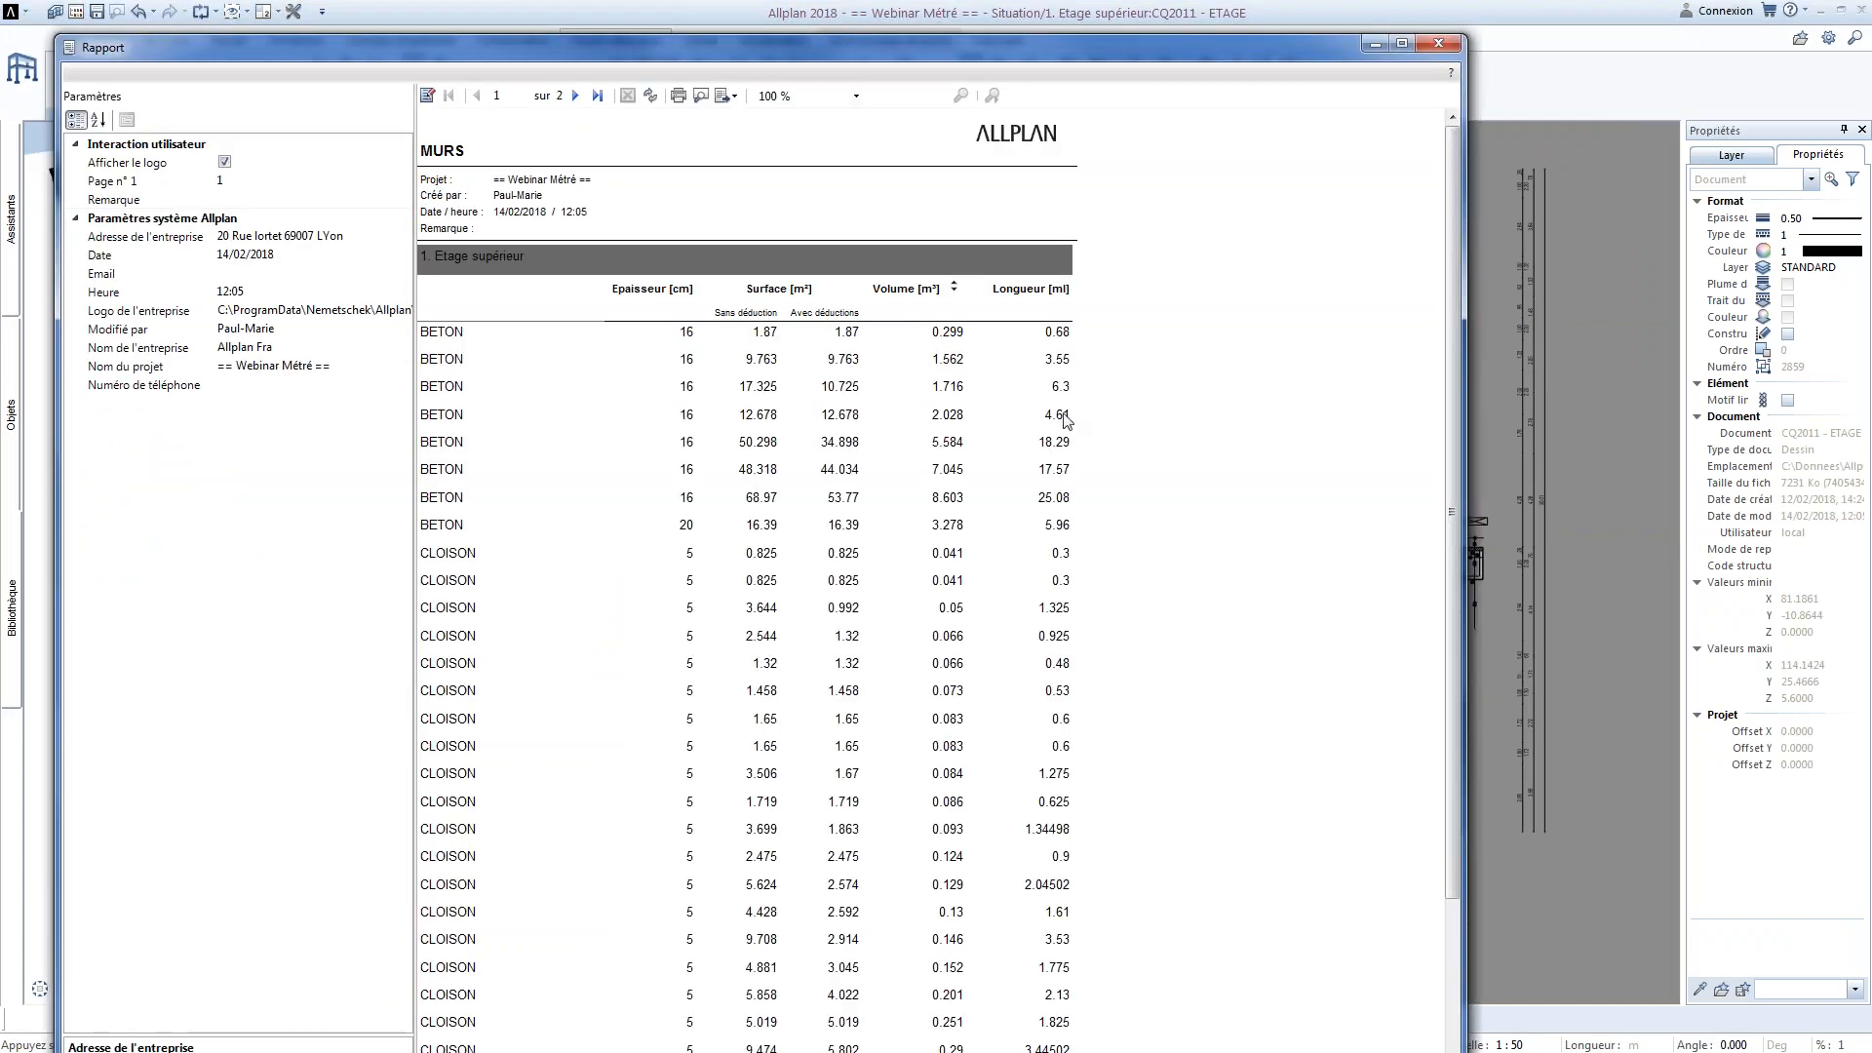
scroll(1033, 599, "down", 4)
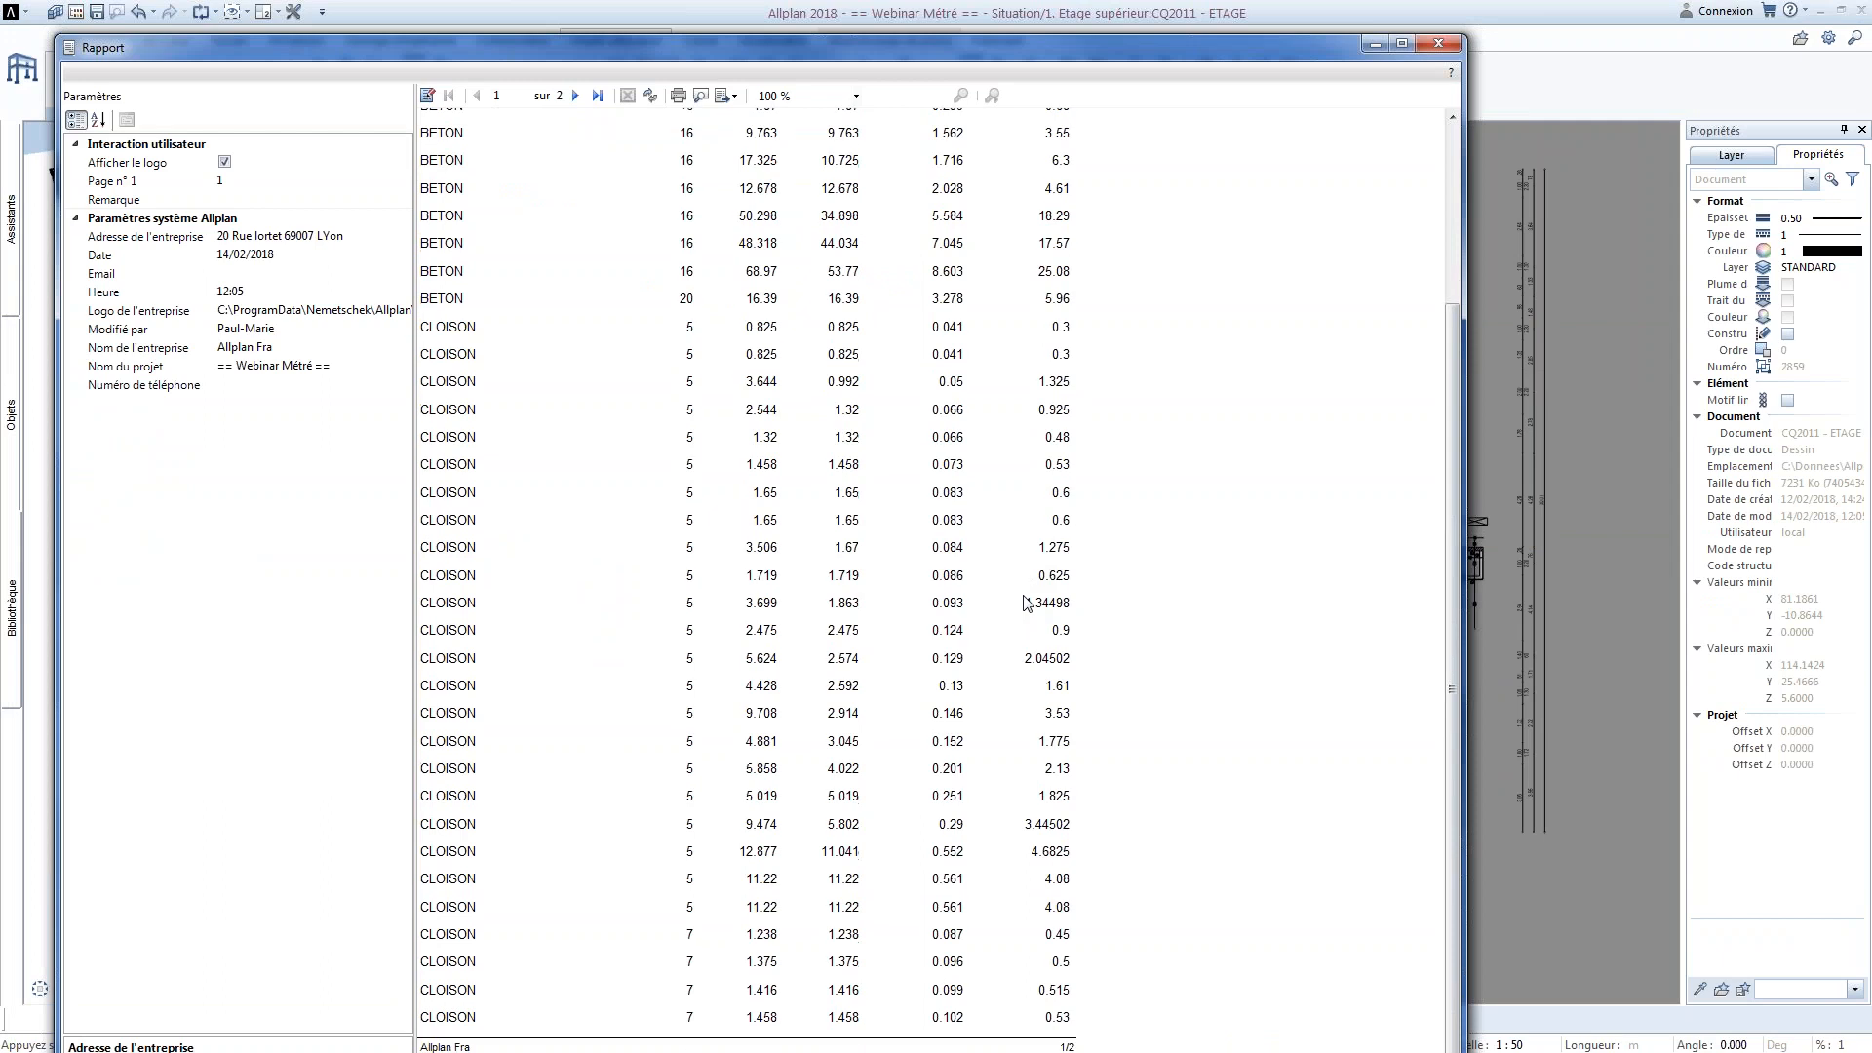
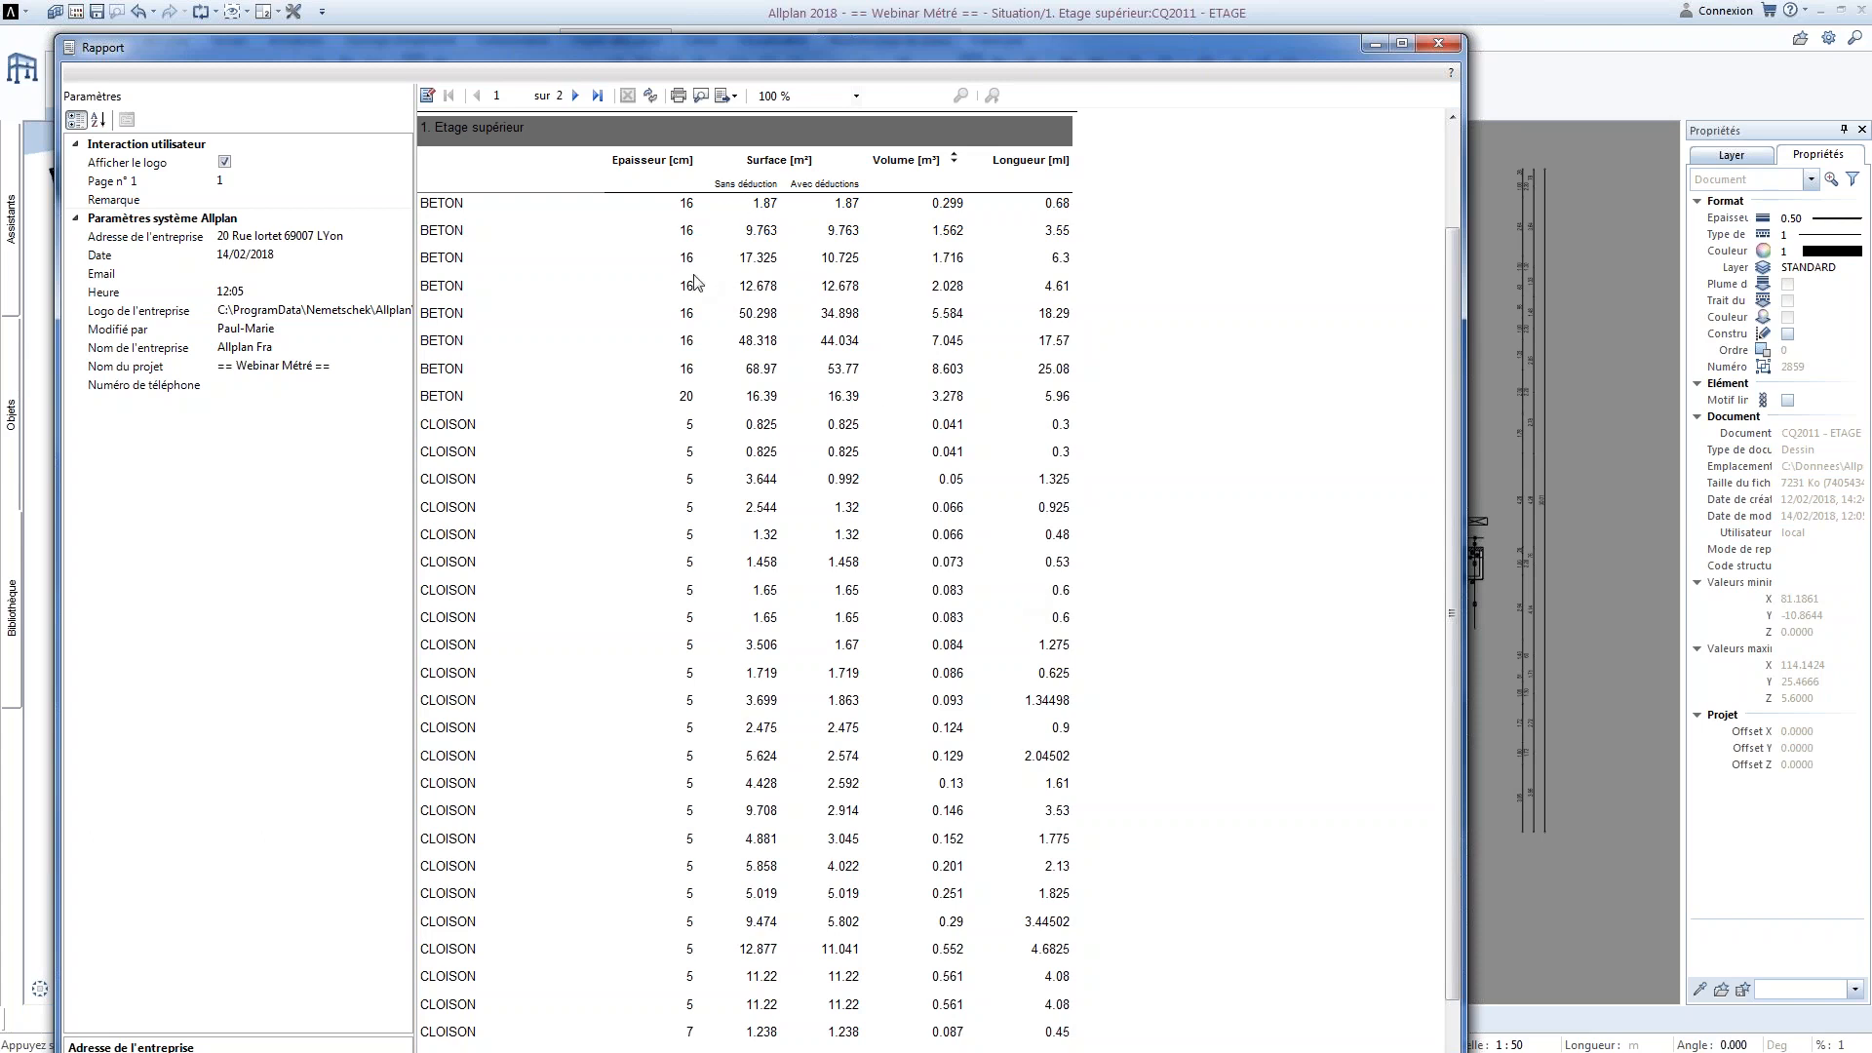
Close the report preview, minimise Allplan, and open Webinaire_rapport_3.rdlc from the Webinaire Métré folder in Visual Web Developer
left_click(1441, 48)
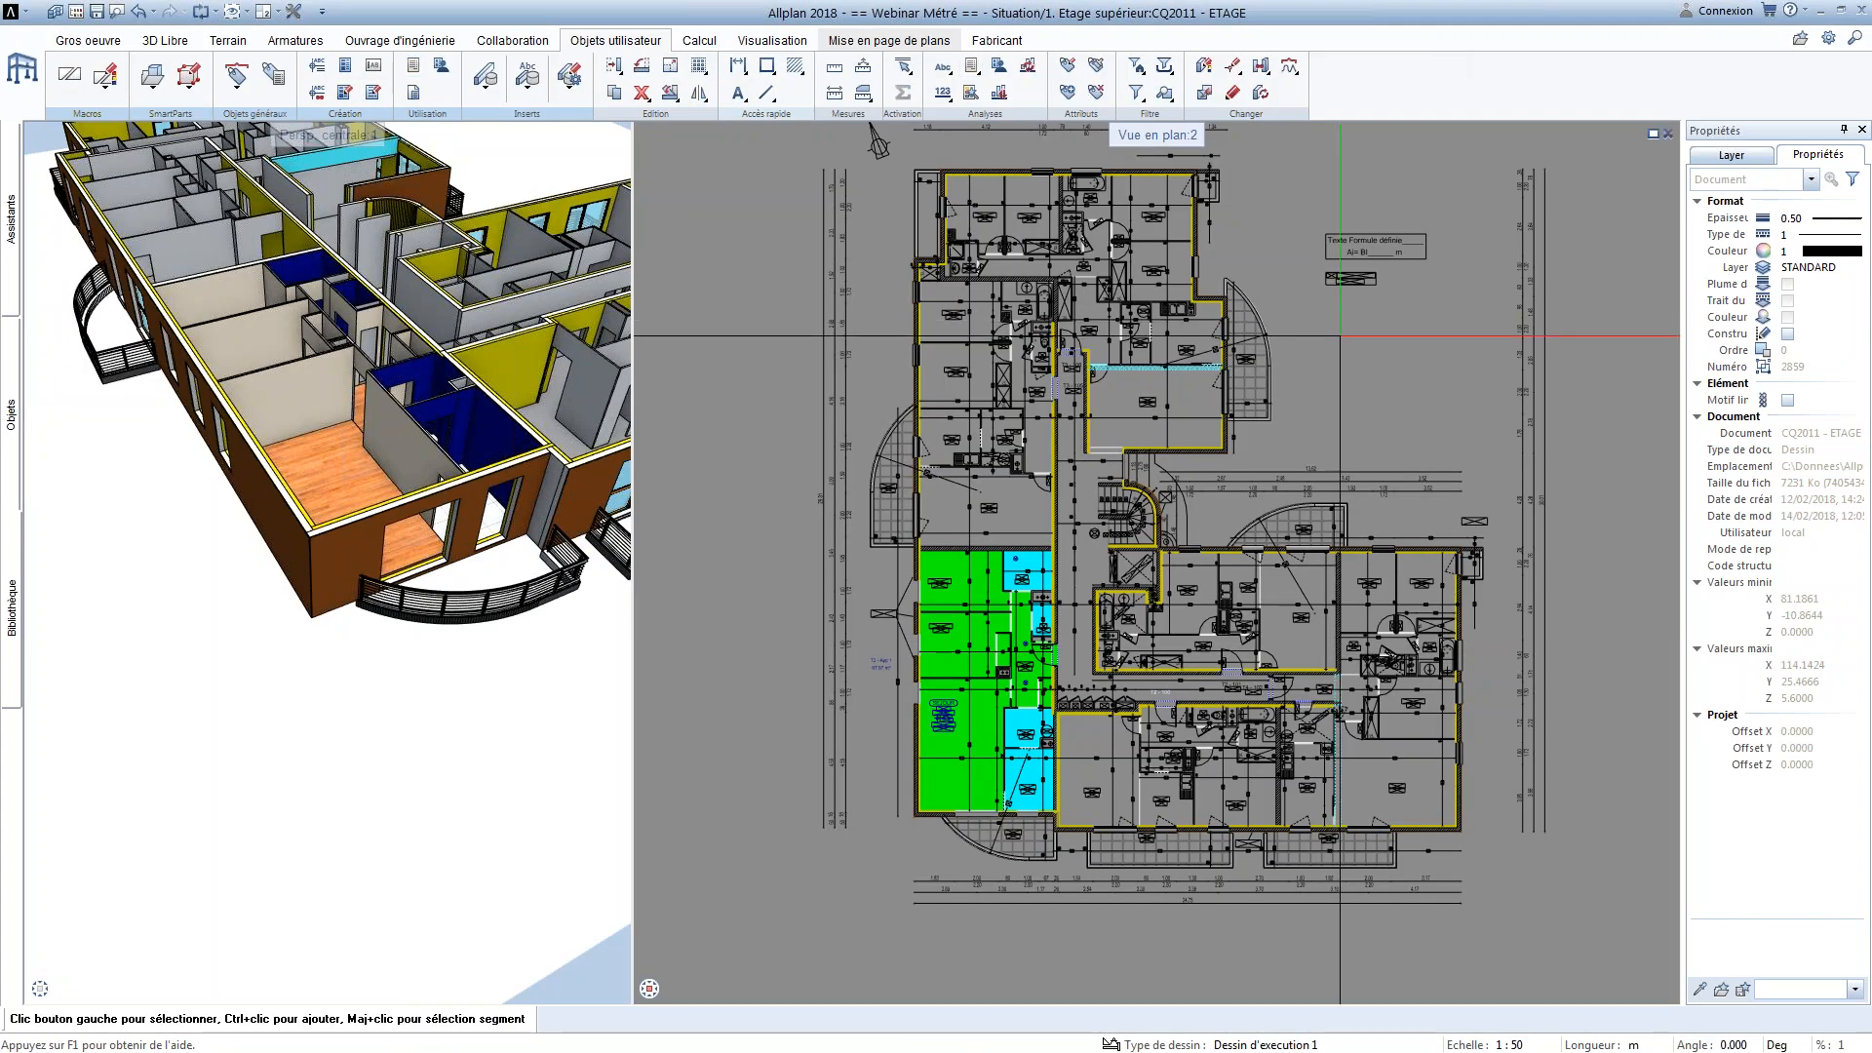
left_click(1821, 10)
left_click(1779, 11)
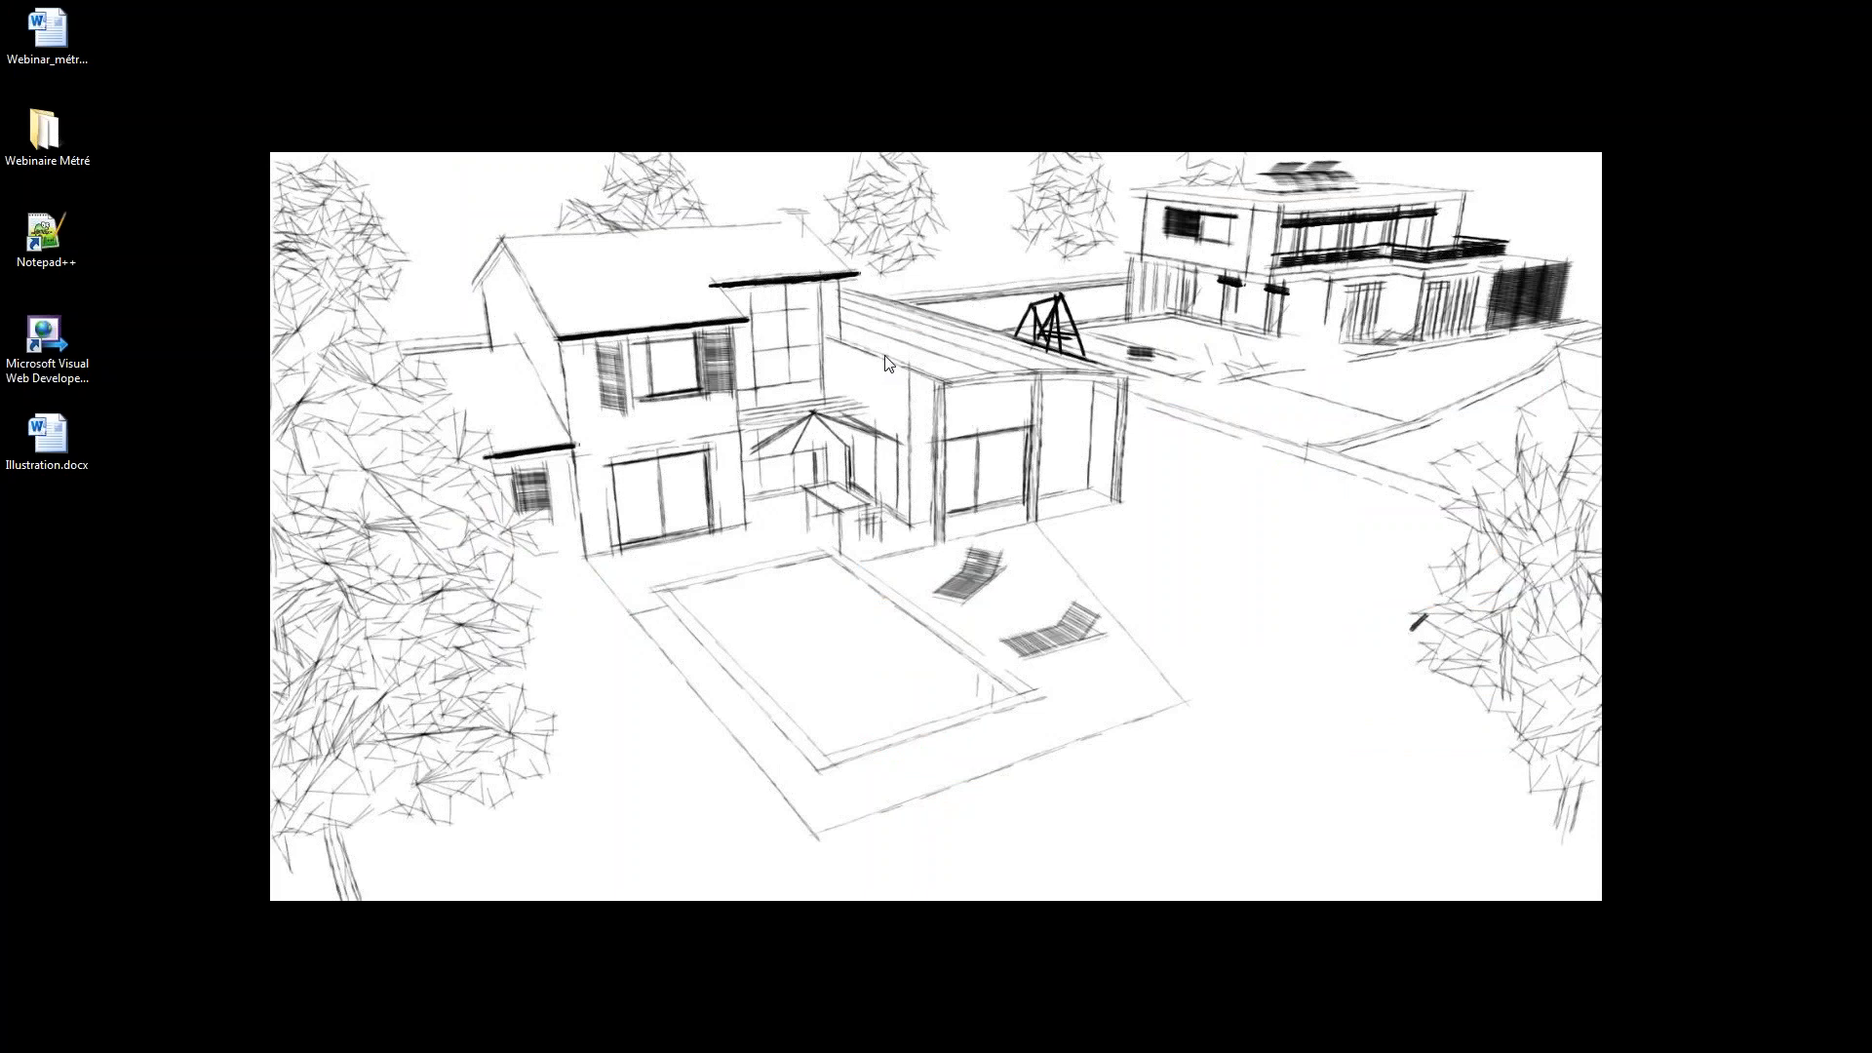
left_click(84, 355)
double_click(62, 148)
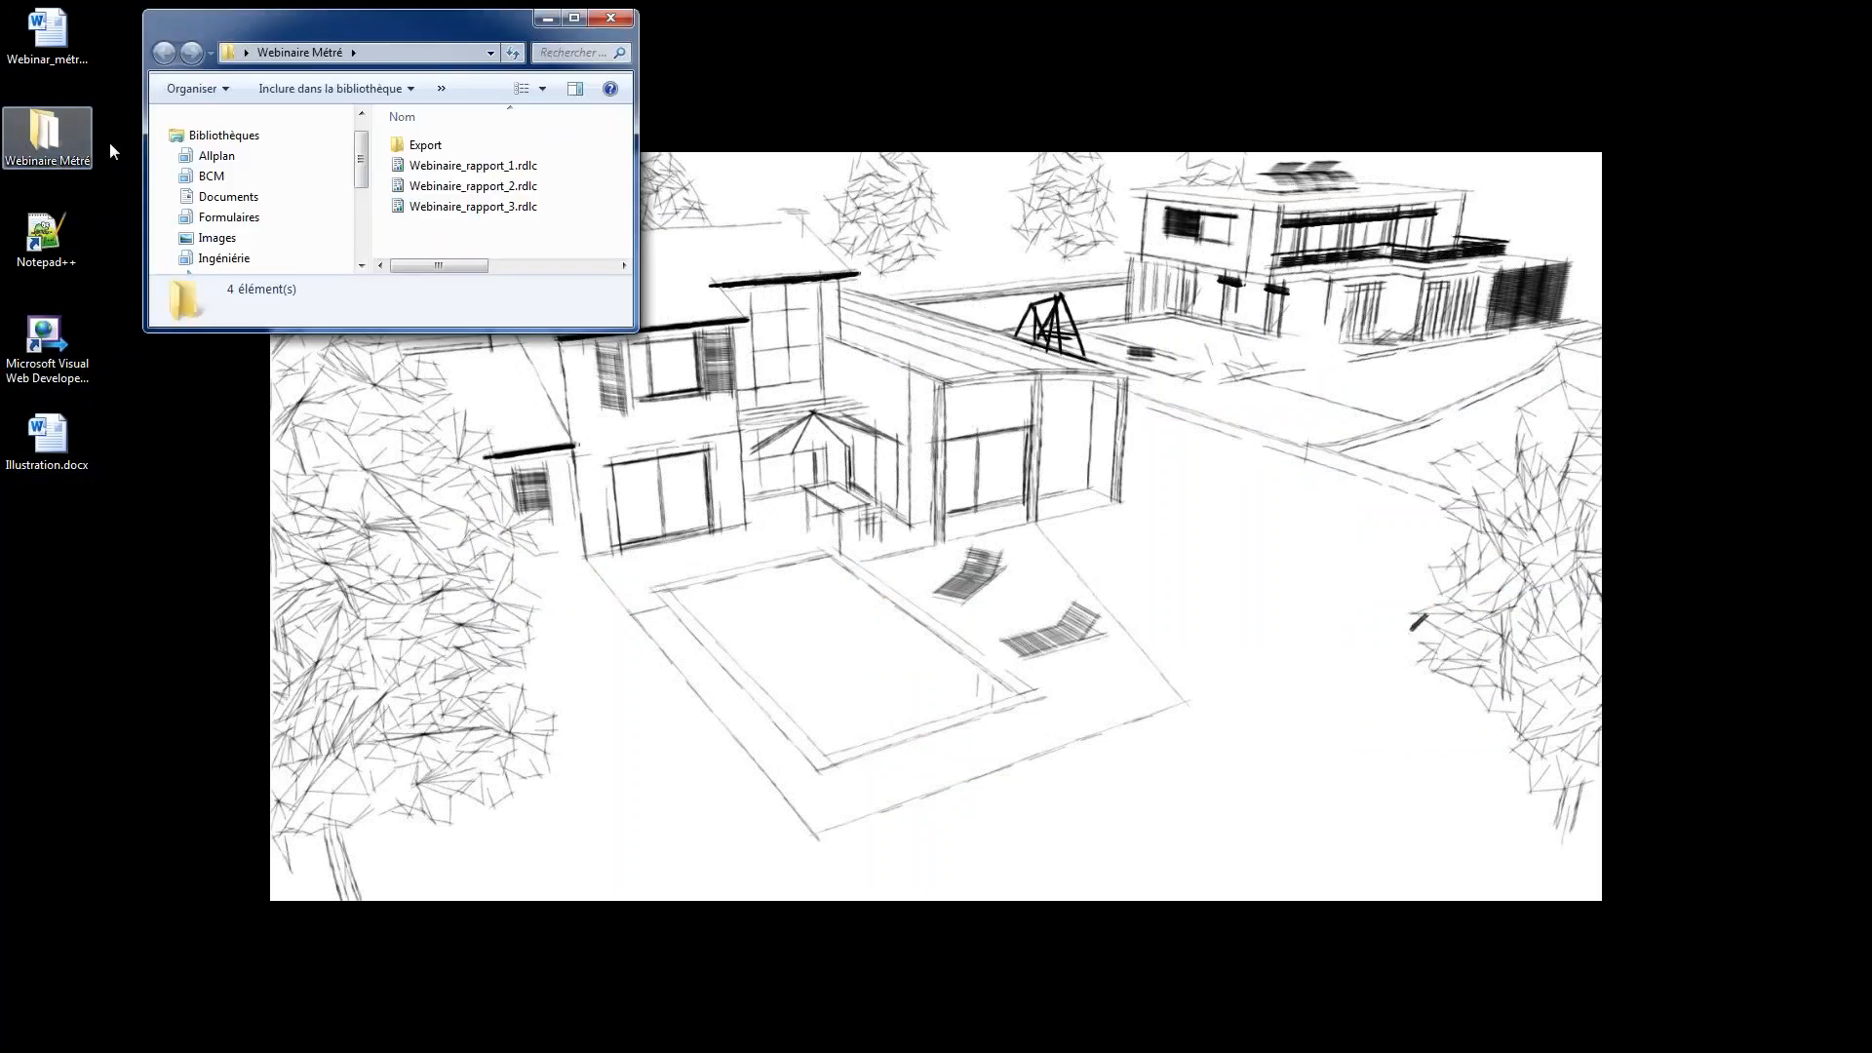
left_click_drag(468, 205, 54, 341)
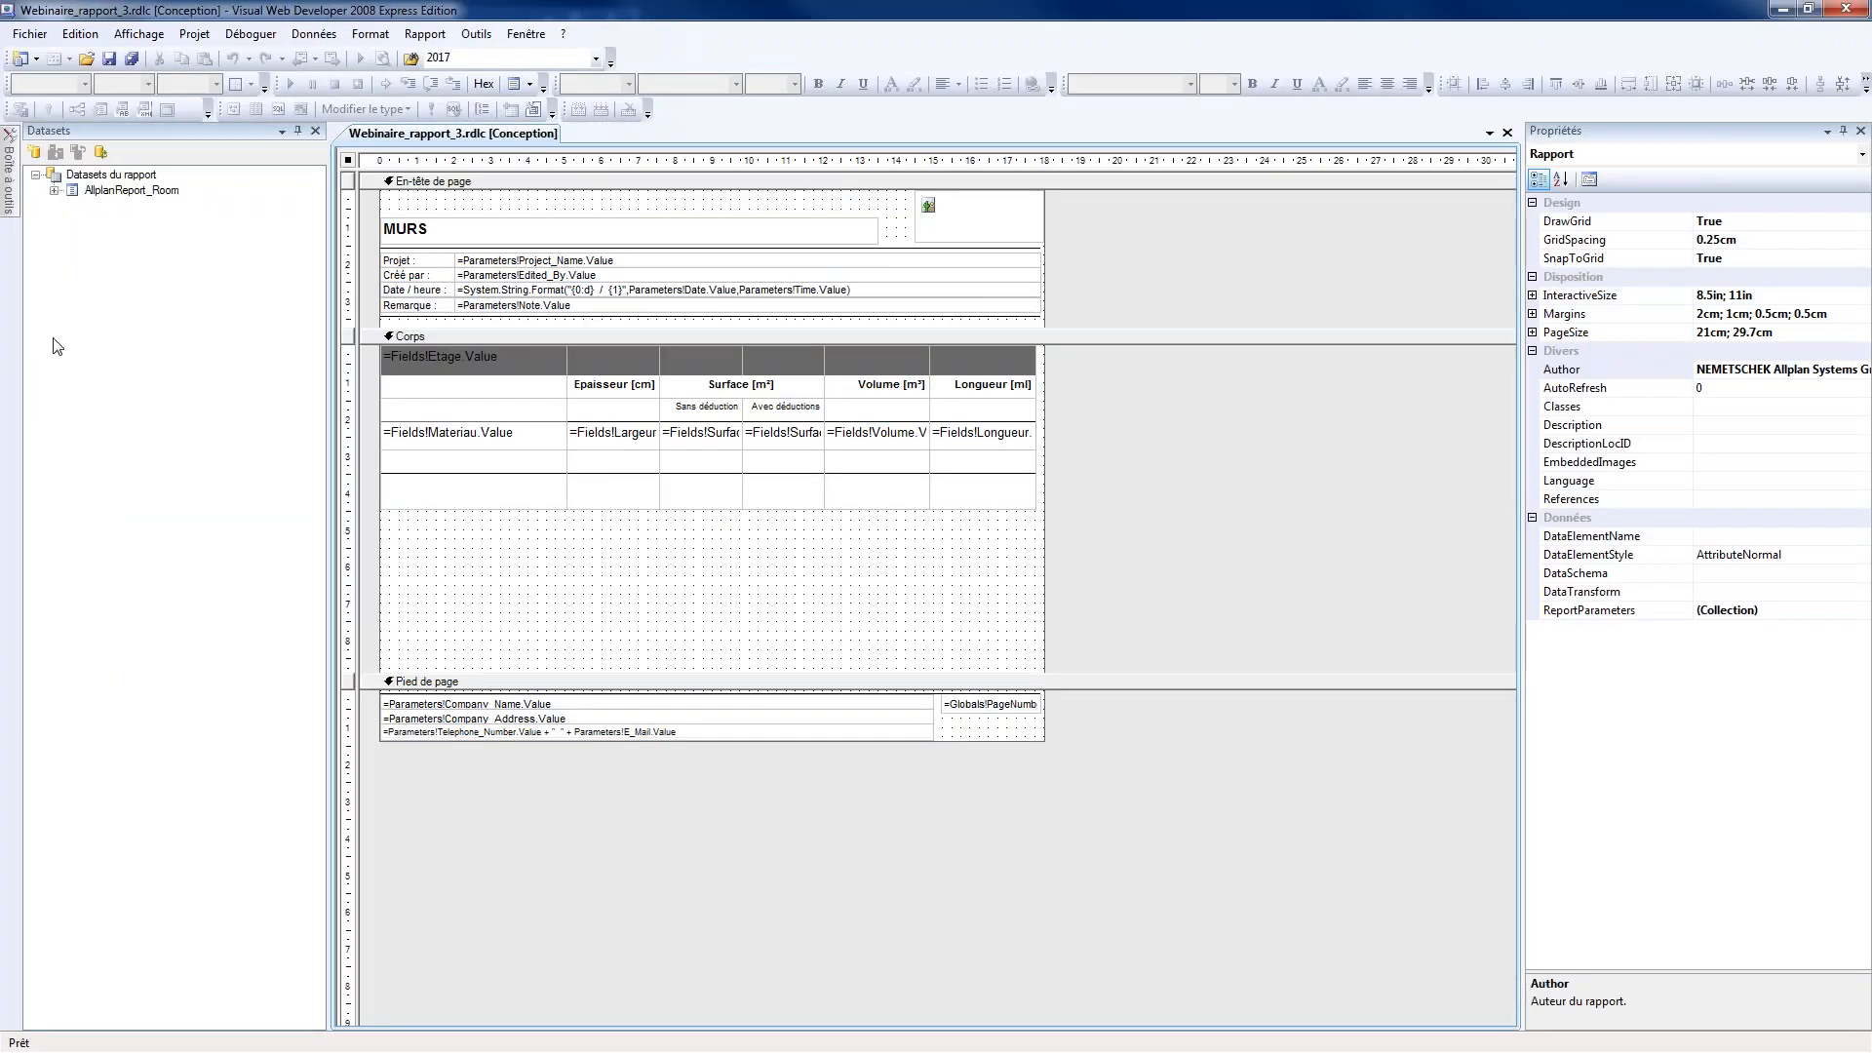
Expand the AllplanReport_Room dataset to list the fields available for the report table
left_click(488, 462)
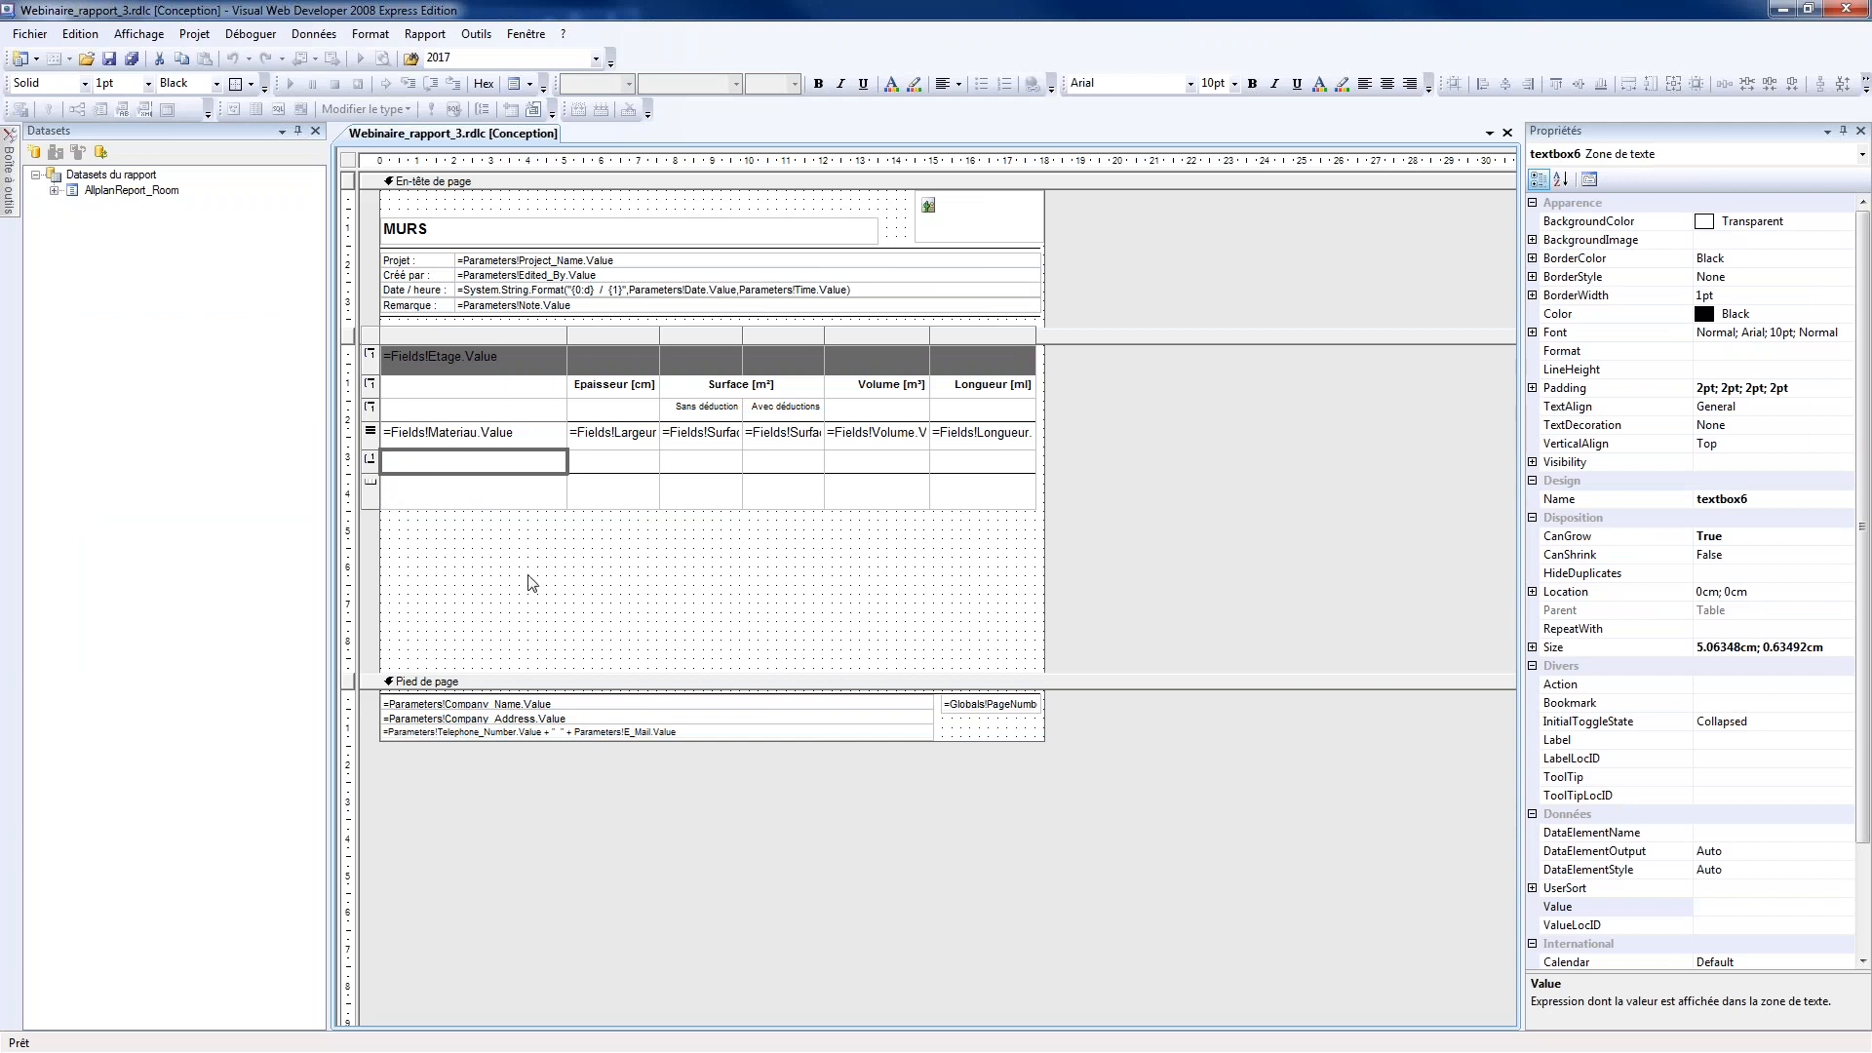
left_click(55, 193)
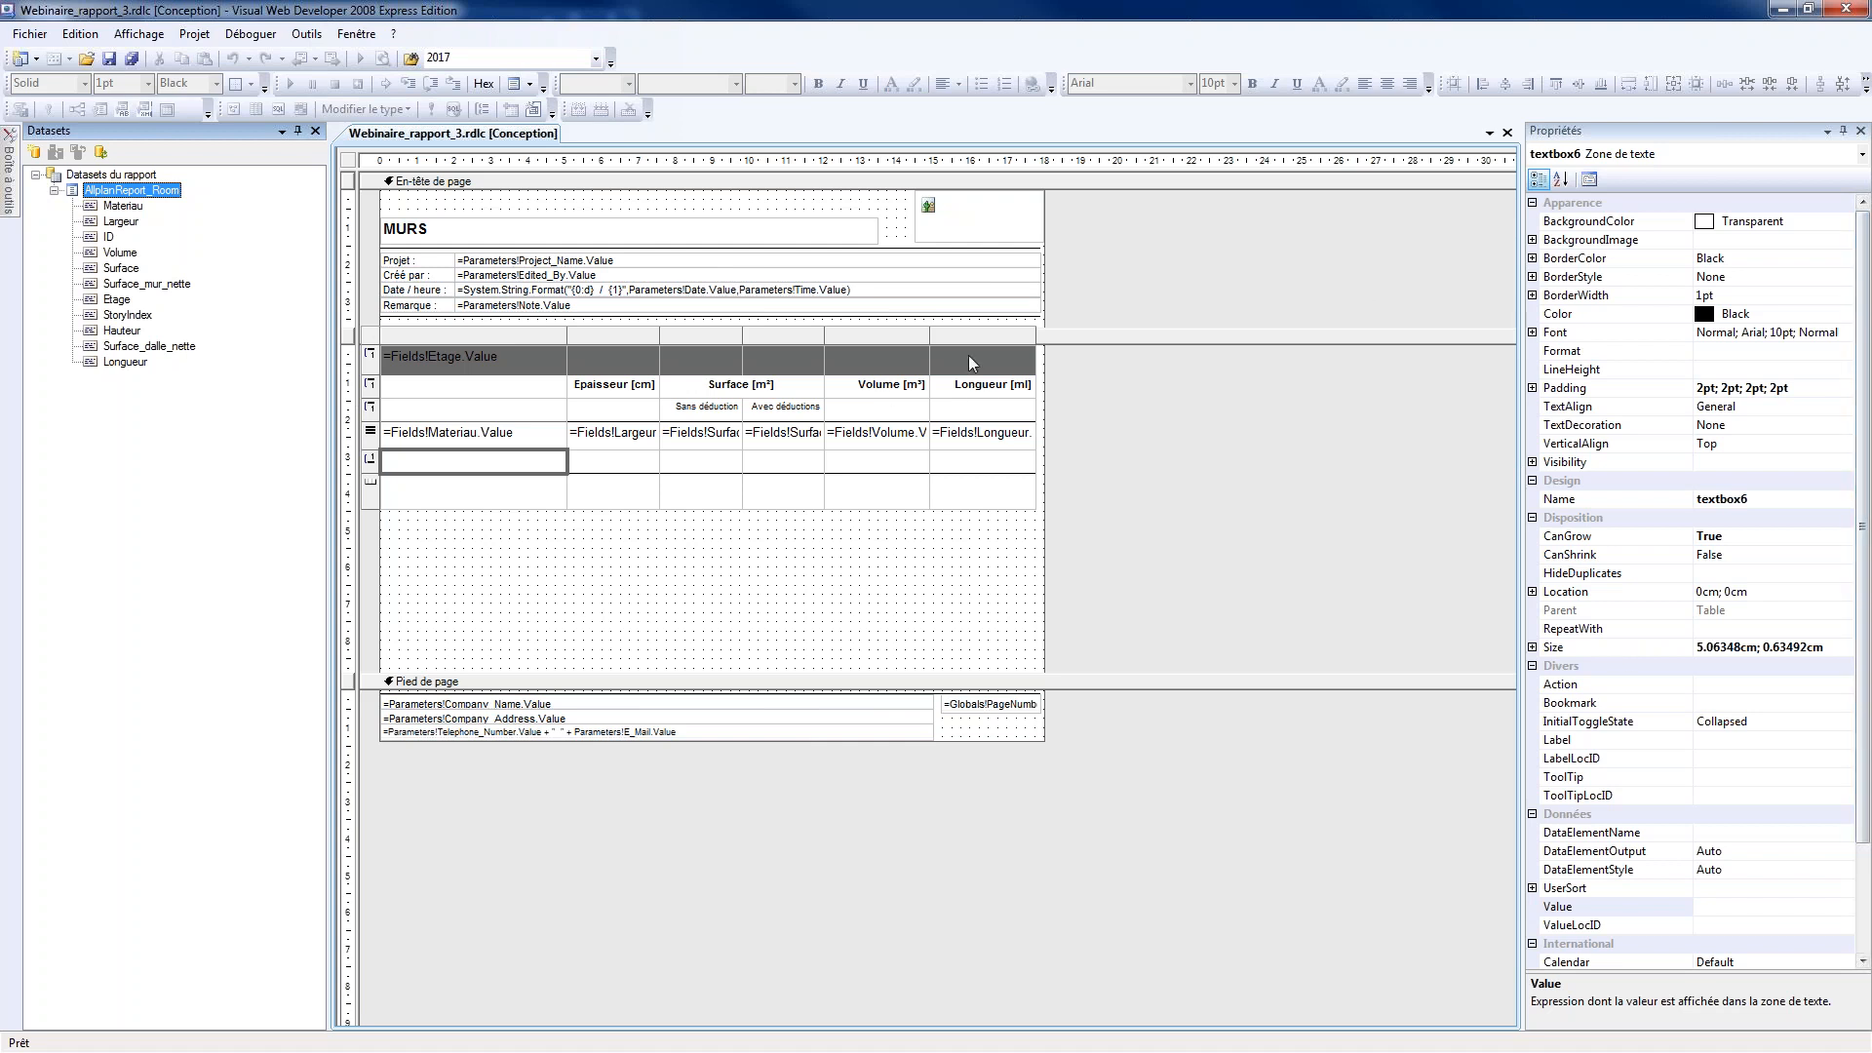
left_click(726, 598)
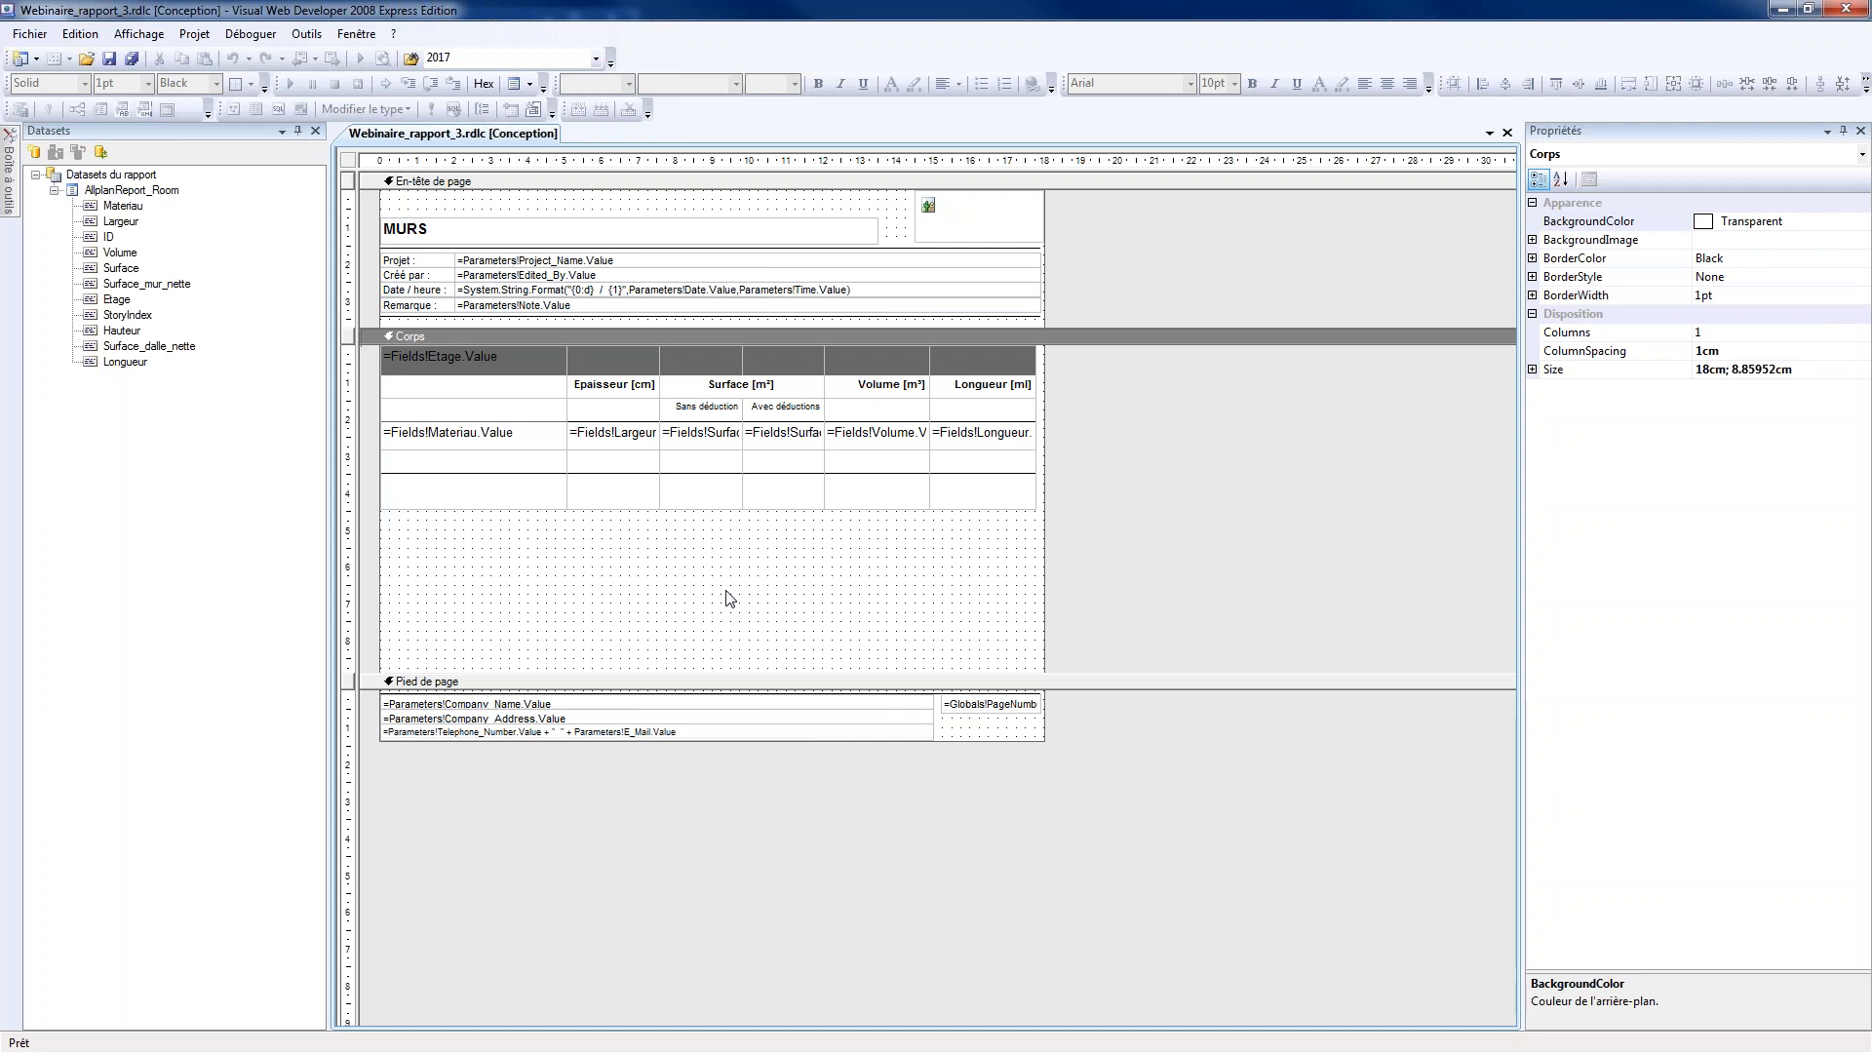
left_click(726, 597)
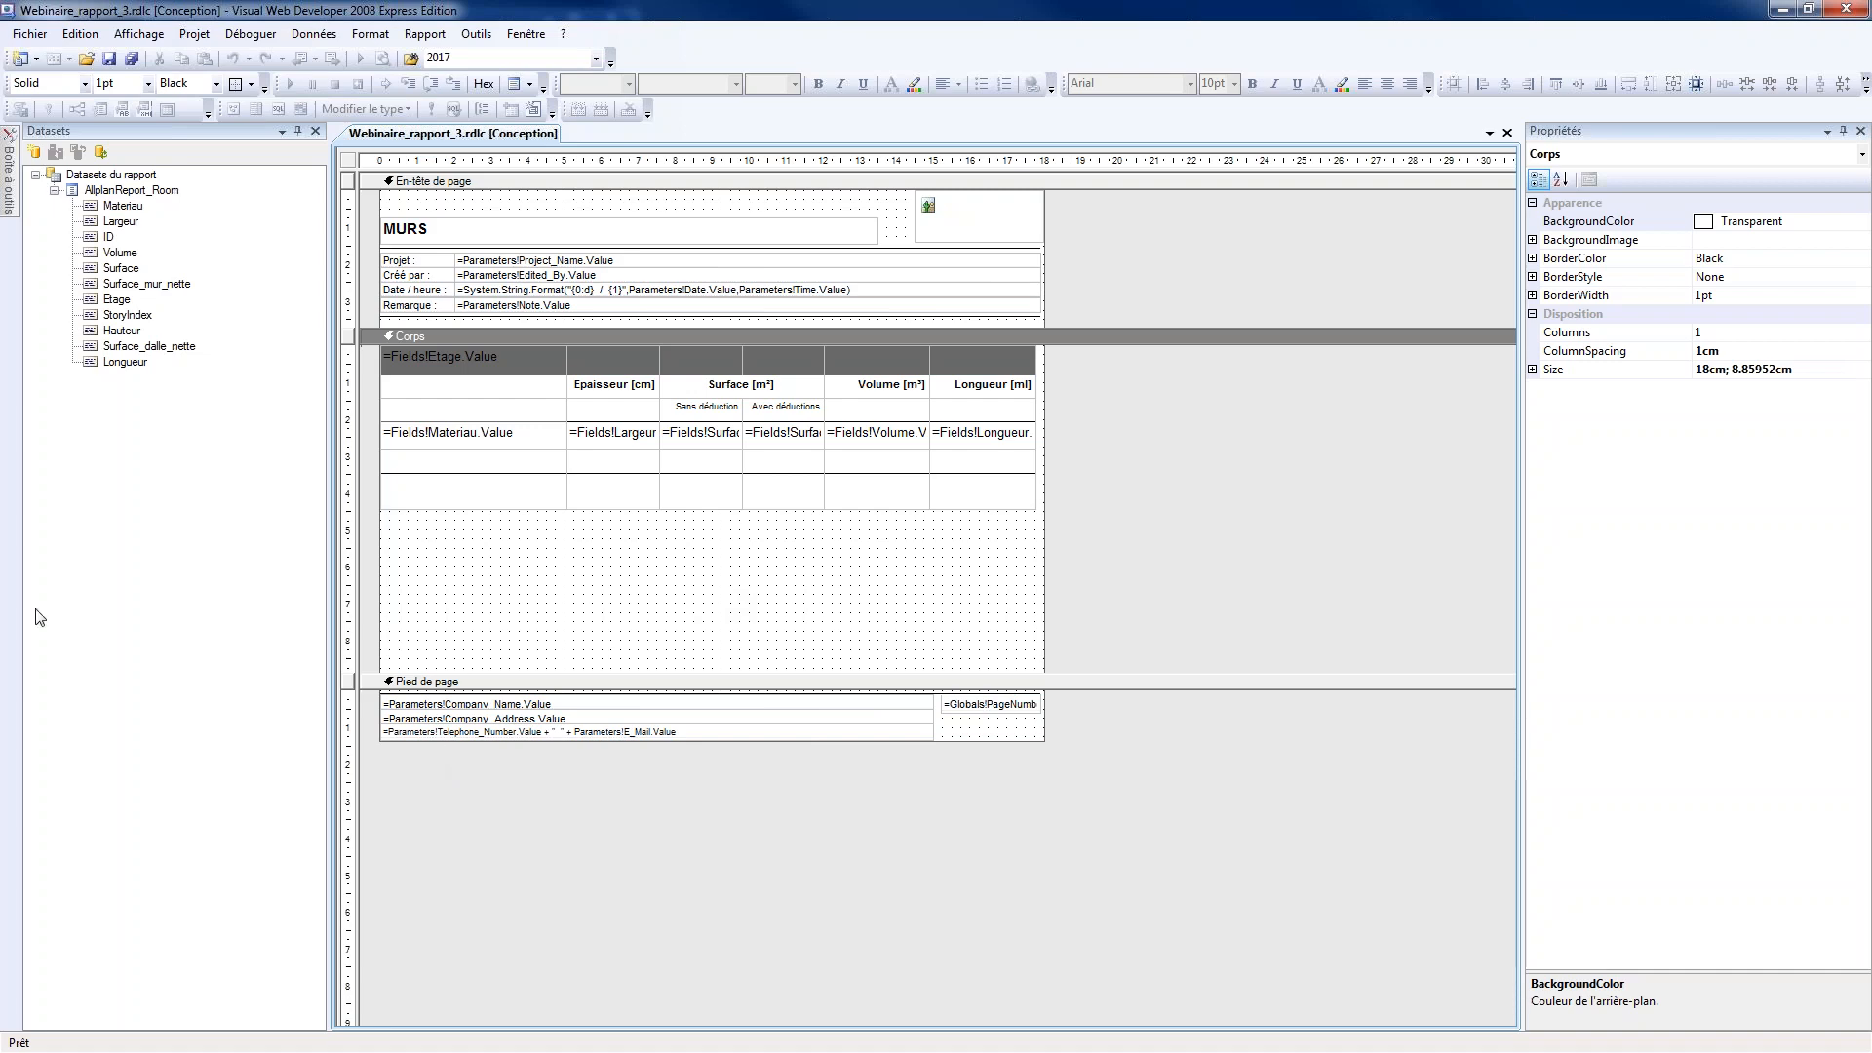
Examine the diagram of report groups in the Word document Illustration.docx, and return to the report designer
key("alt+Tab")
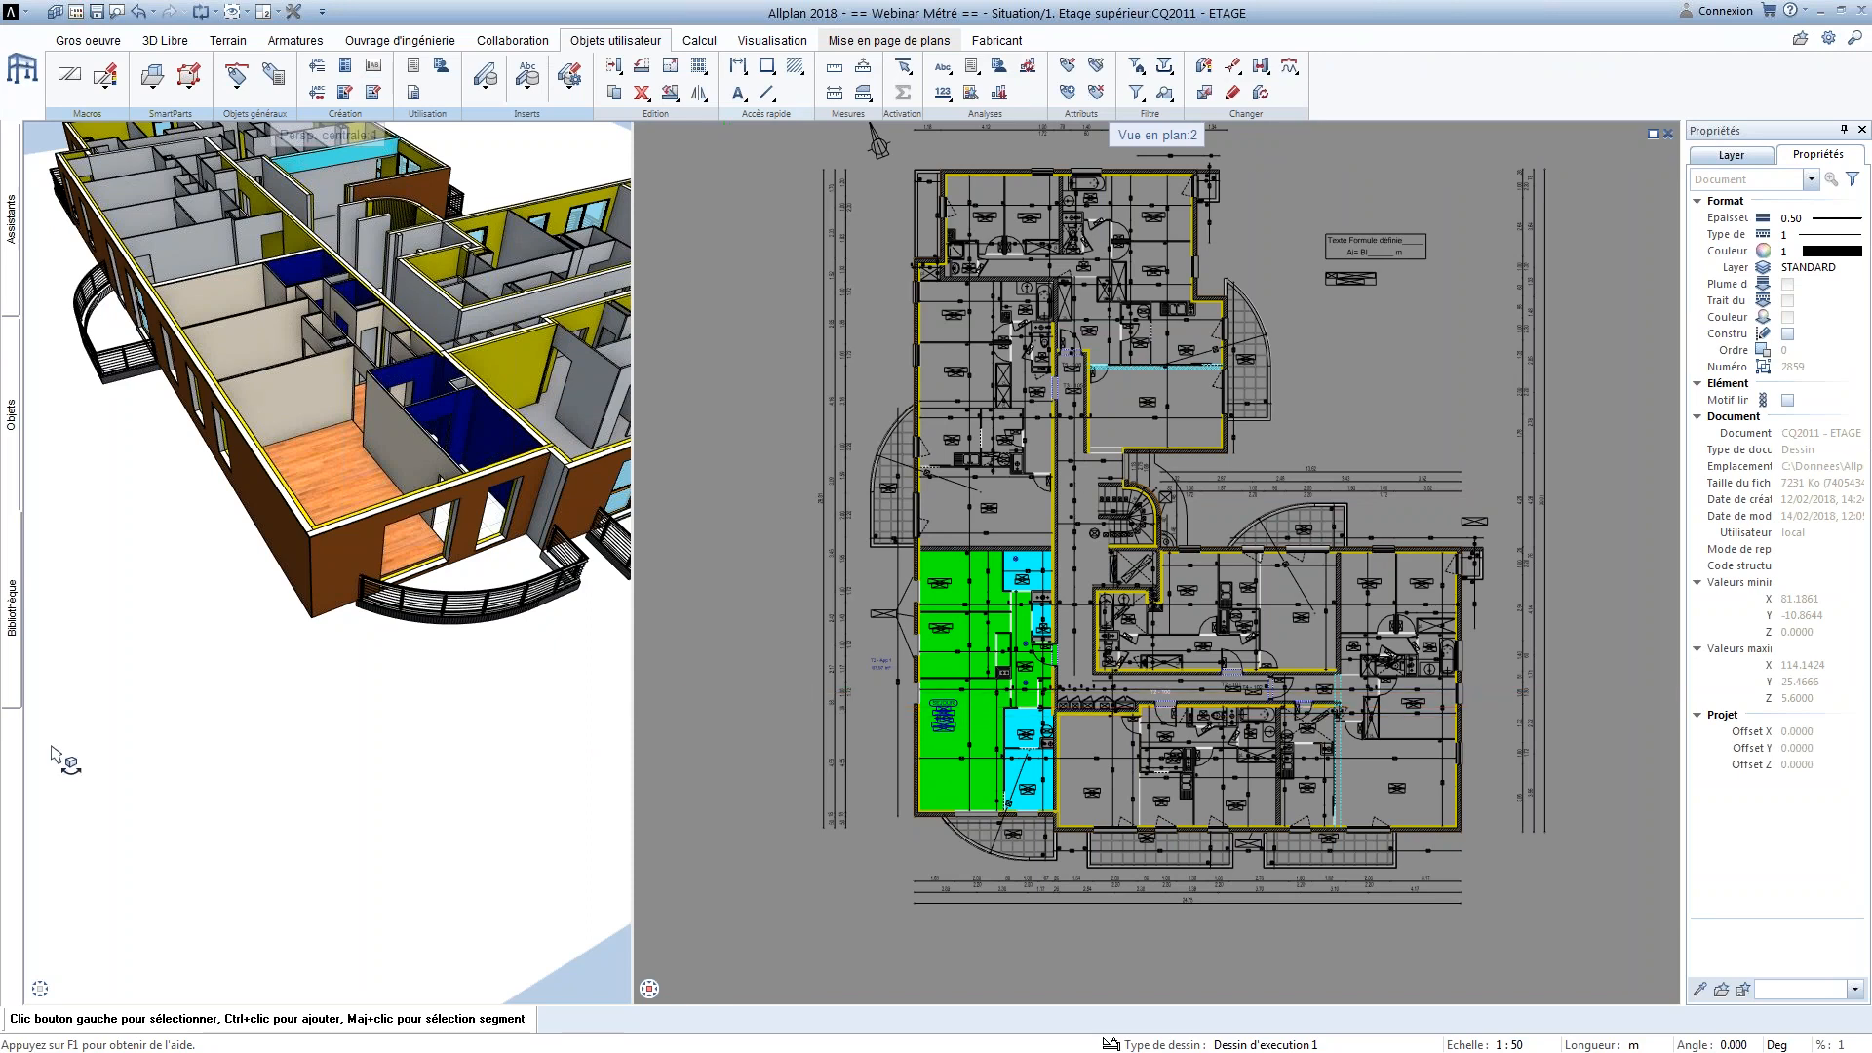
key("alt+Tab")
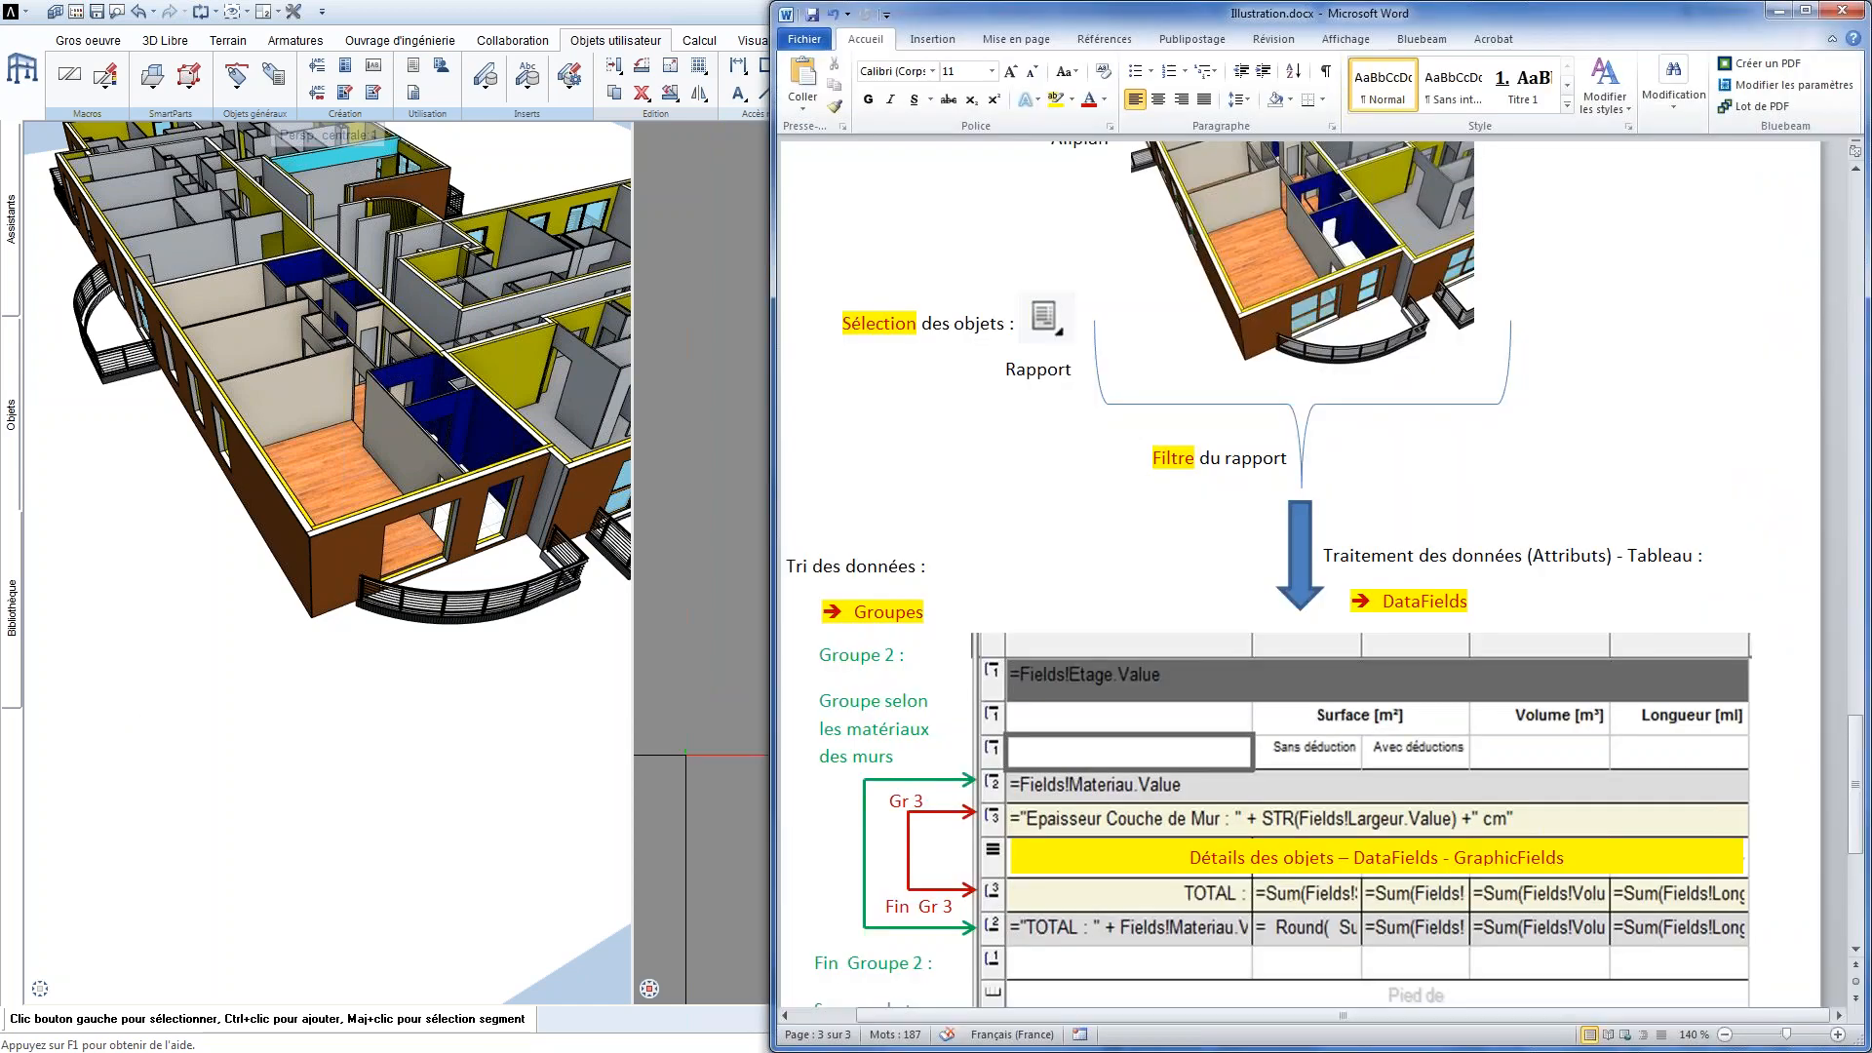
scroll(1078, 564, "down", 1)
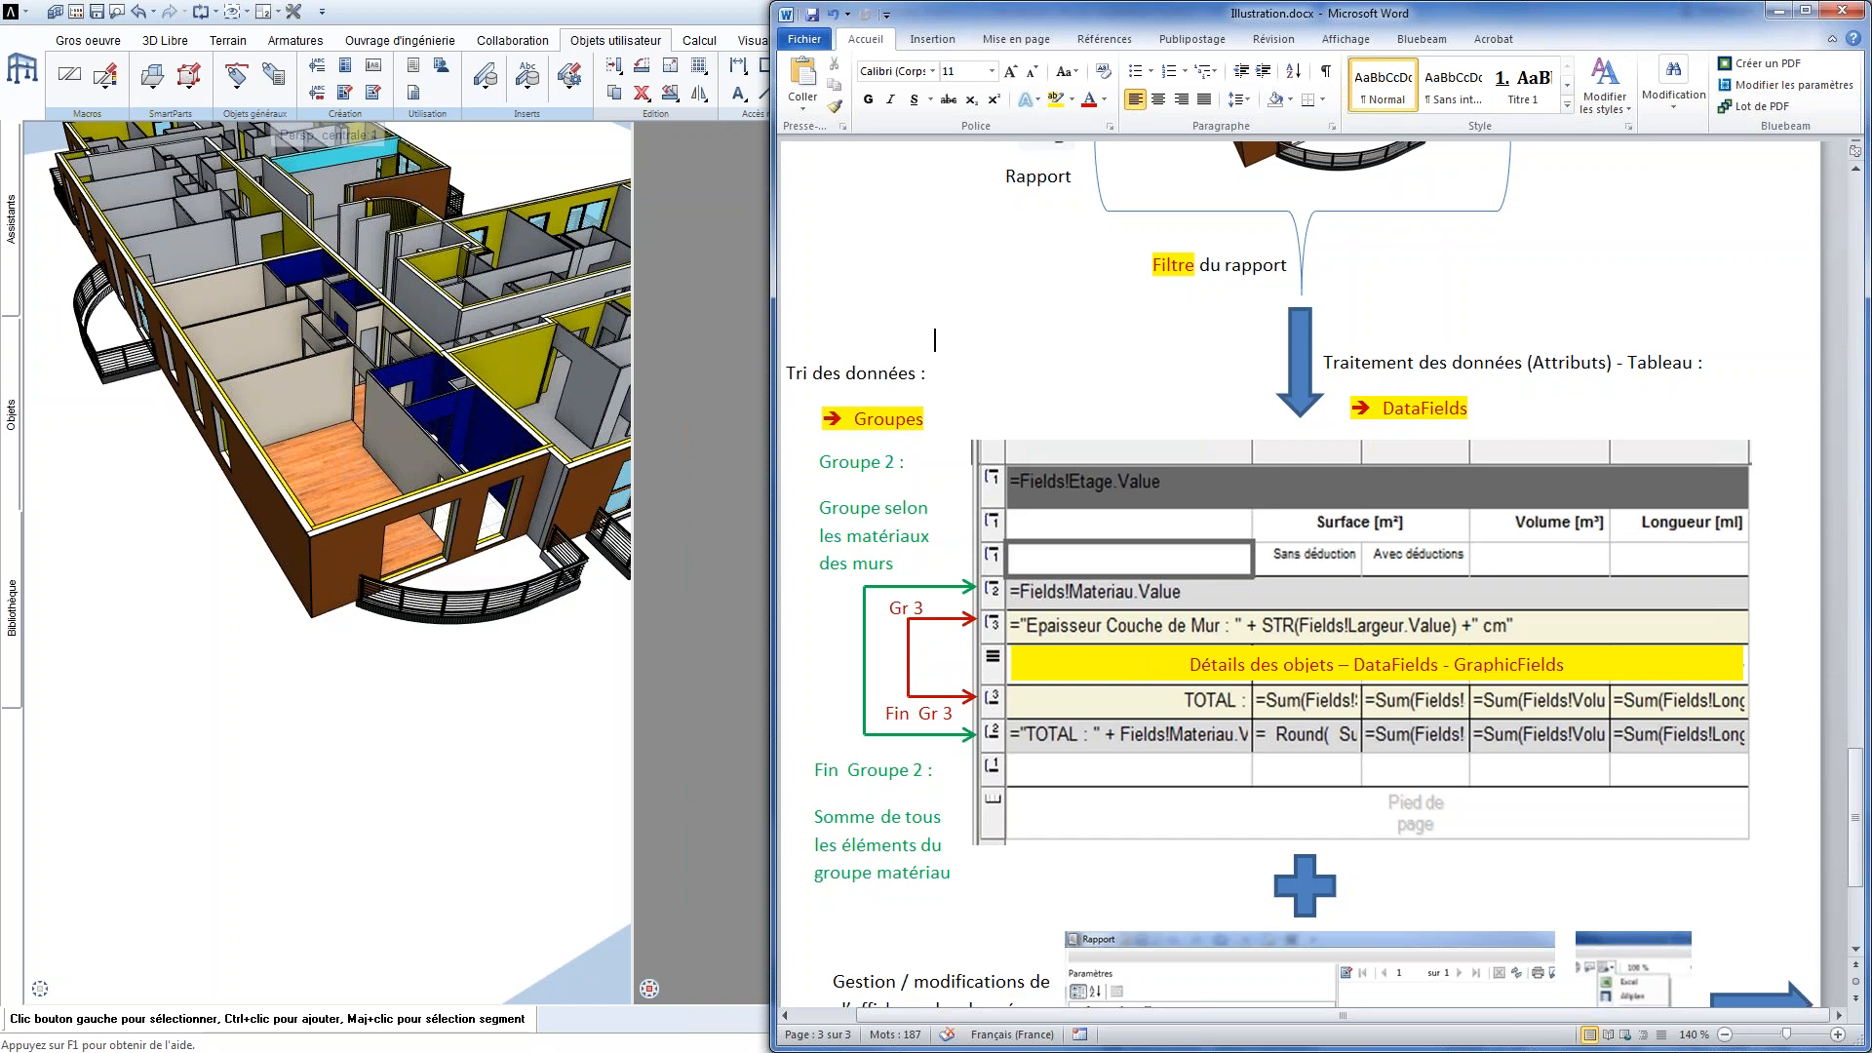
left_click(709, 573)
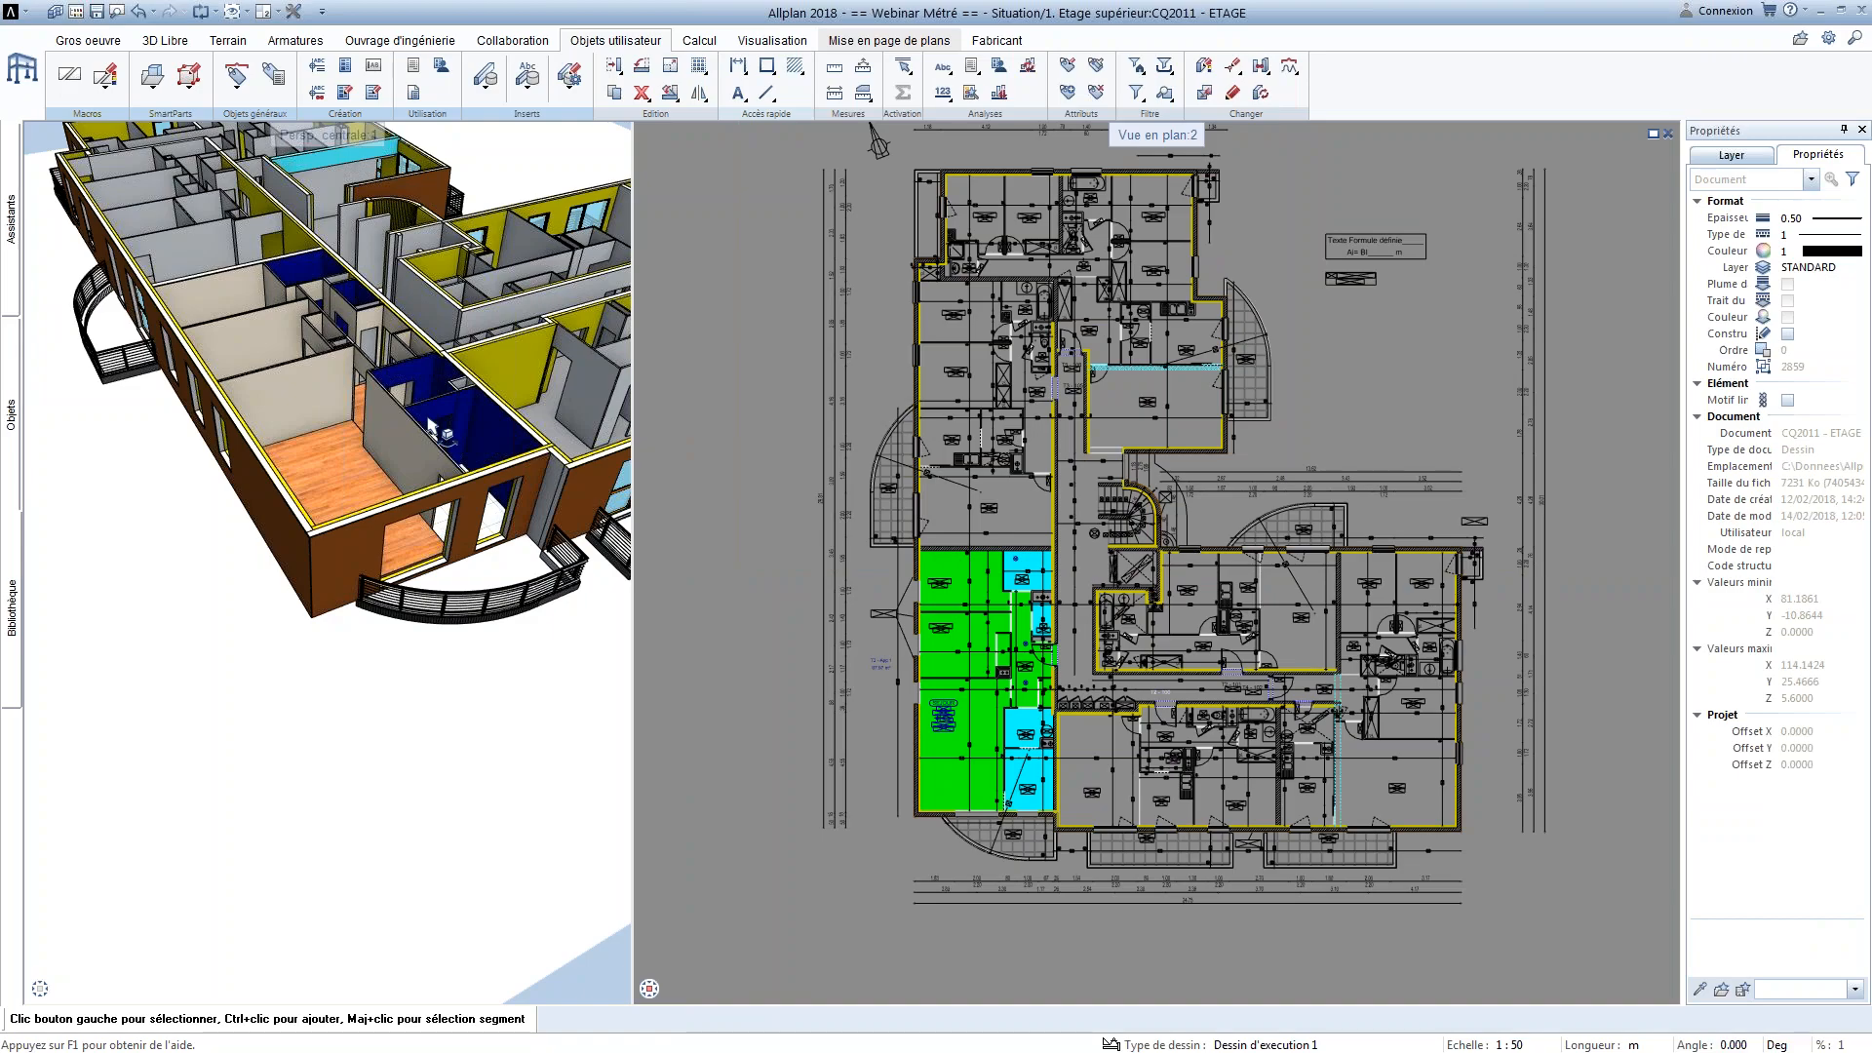
key("alt+Tab")
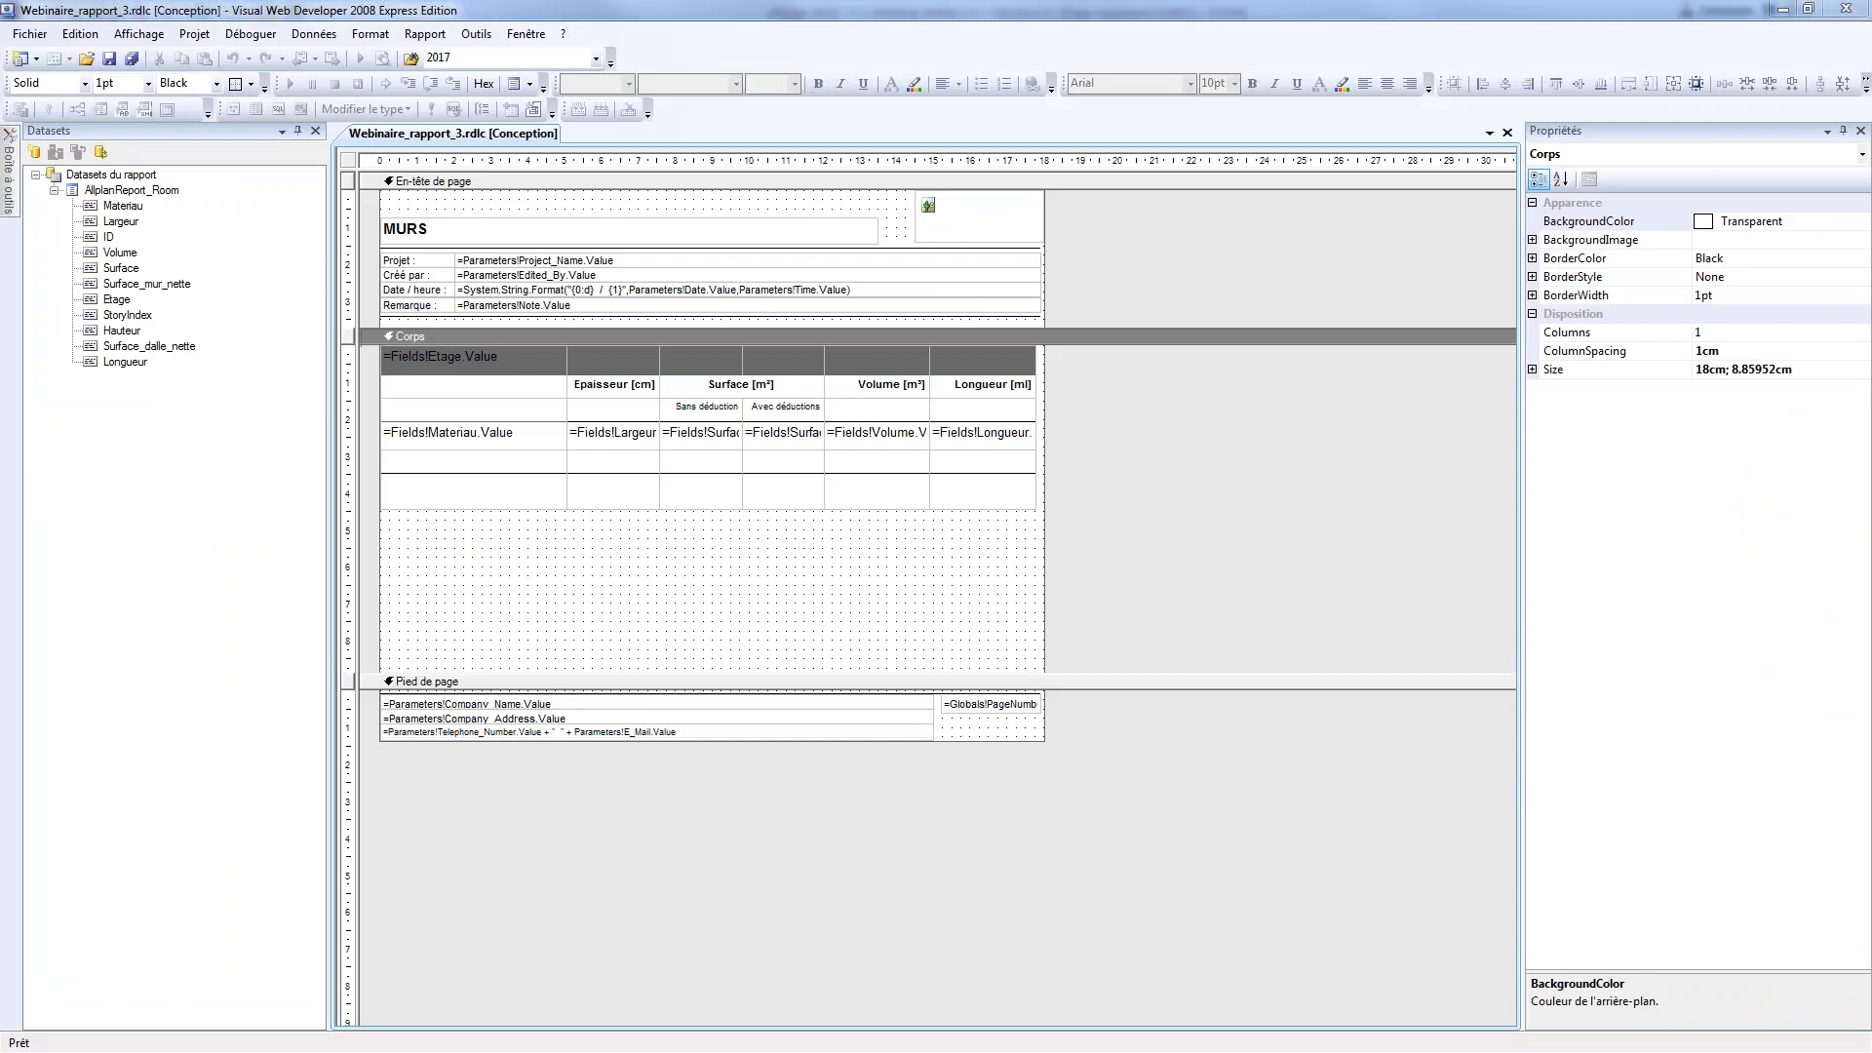
Insert a group around the table's detail row and name it Groupe_Mat
left_click(468, 461)
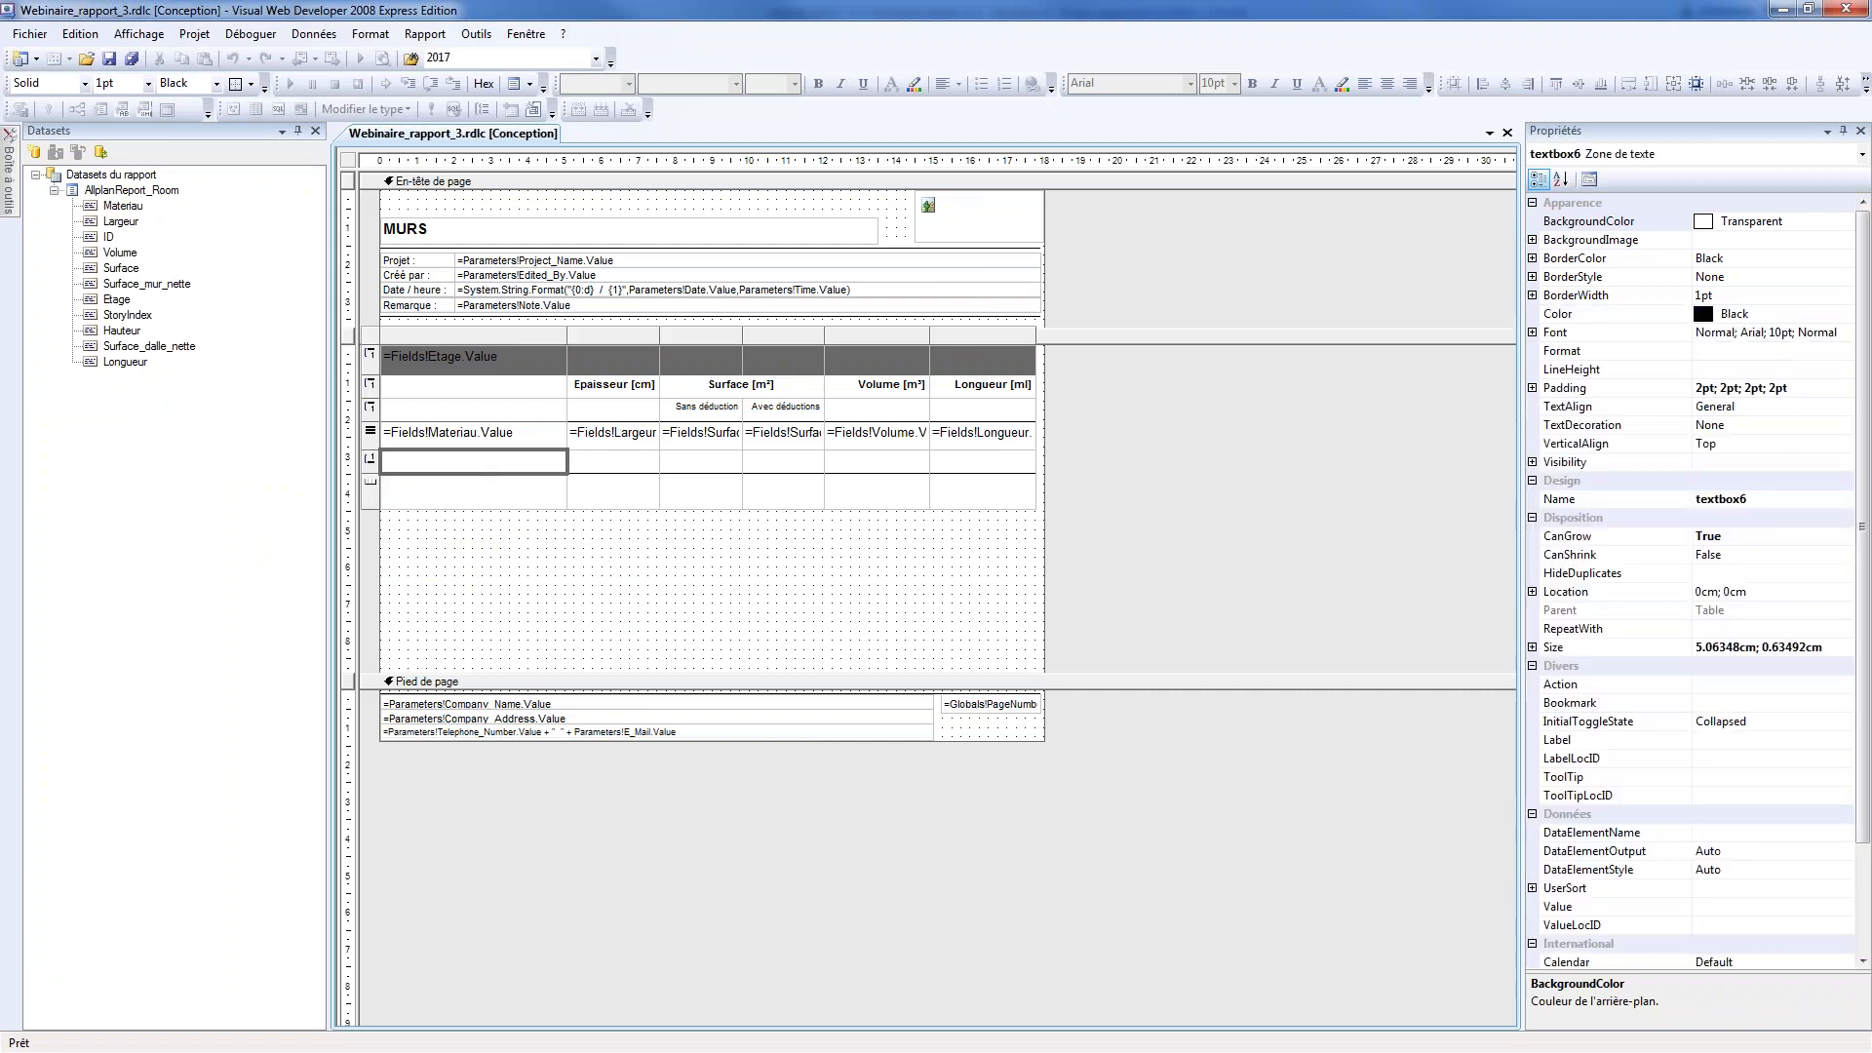
left_click(372, 432)
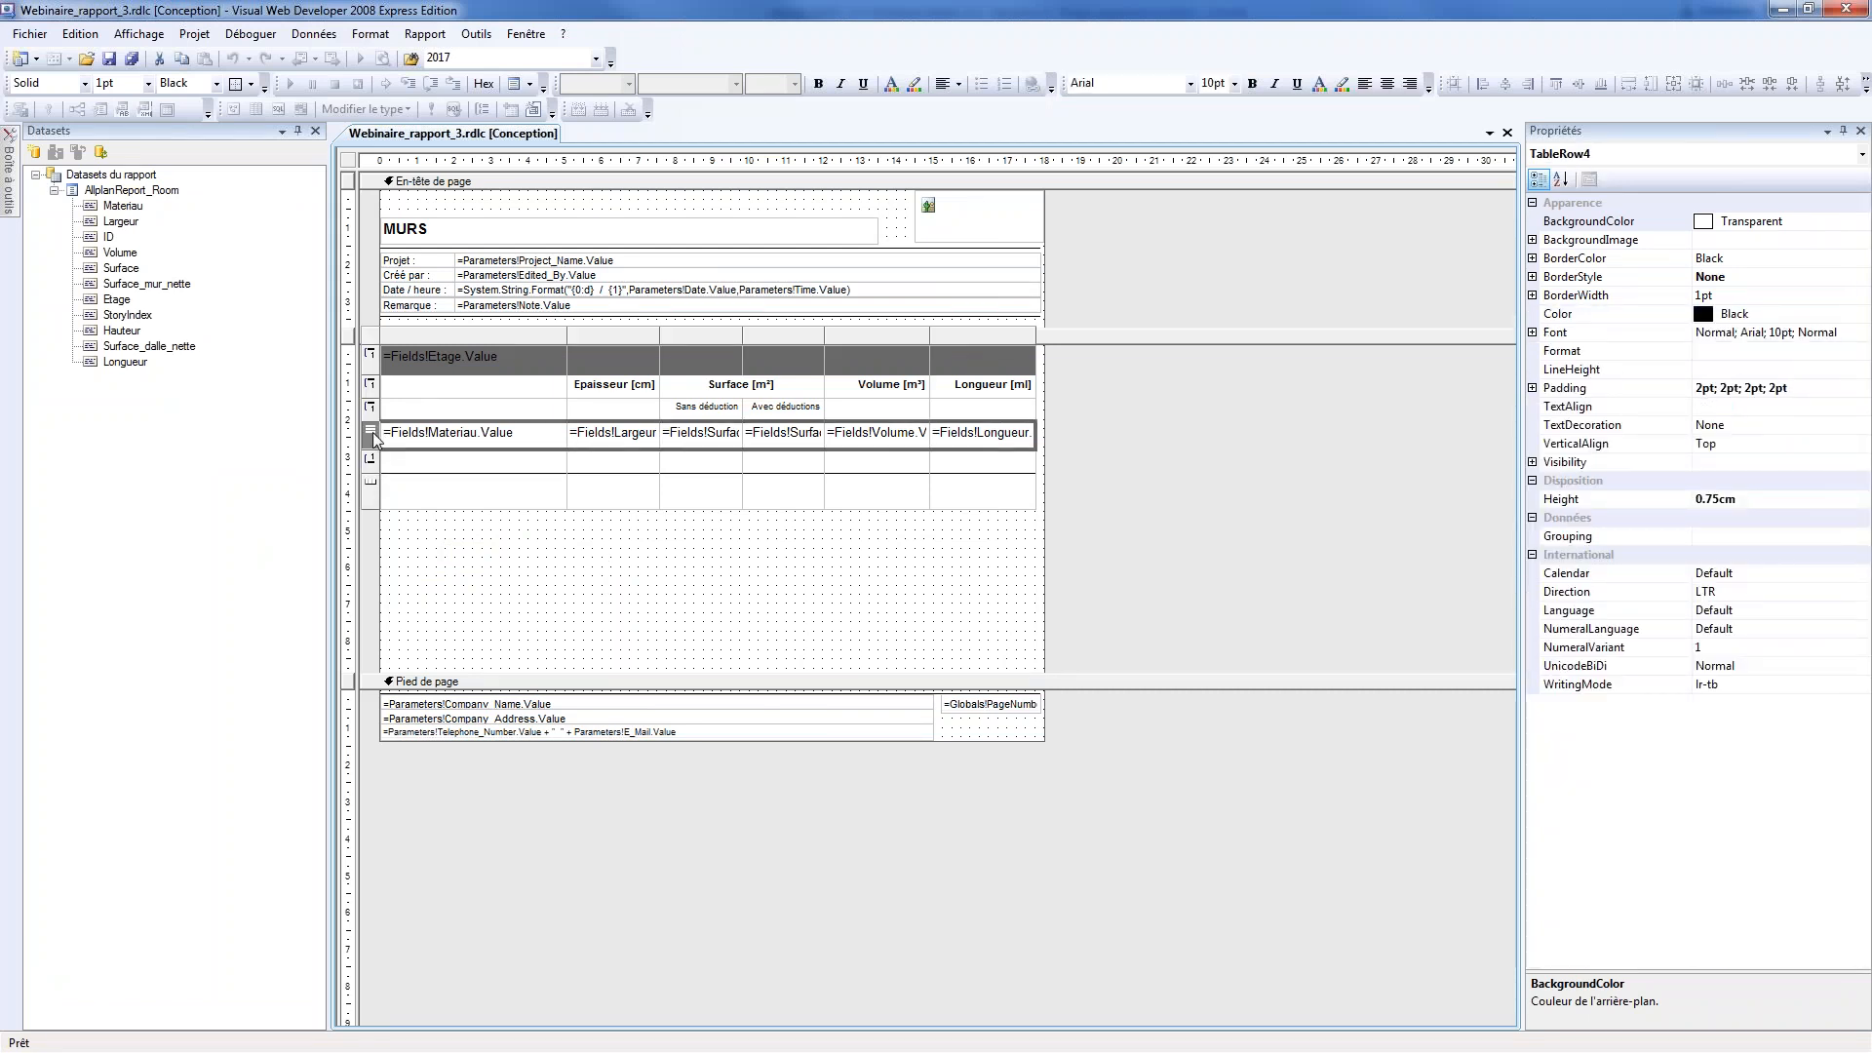
right_click(372, 431)
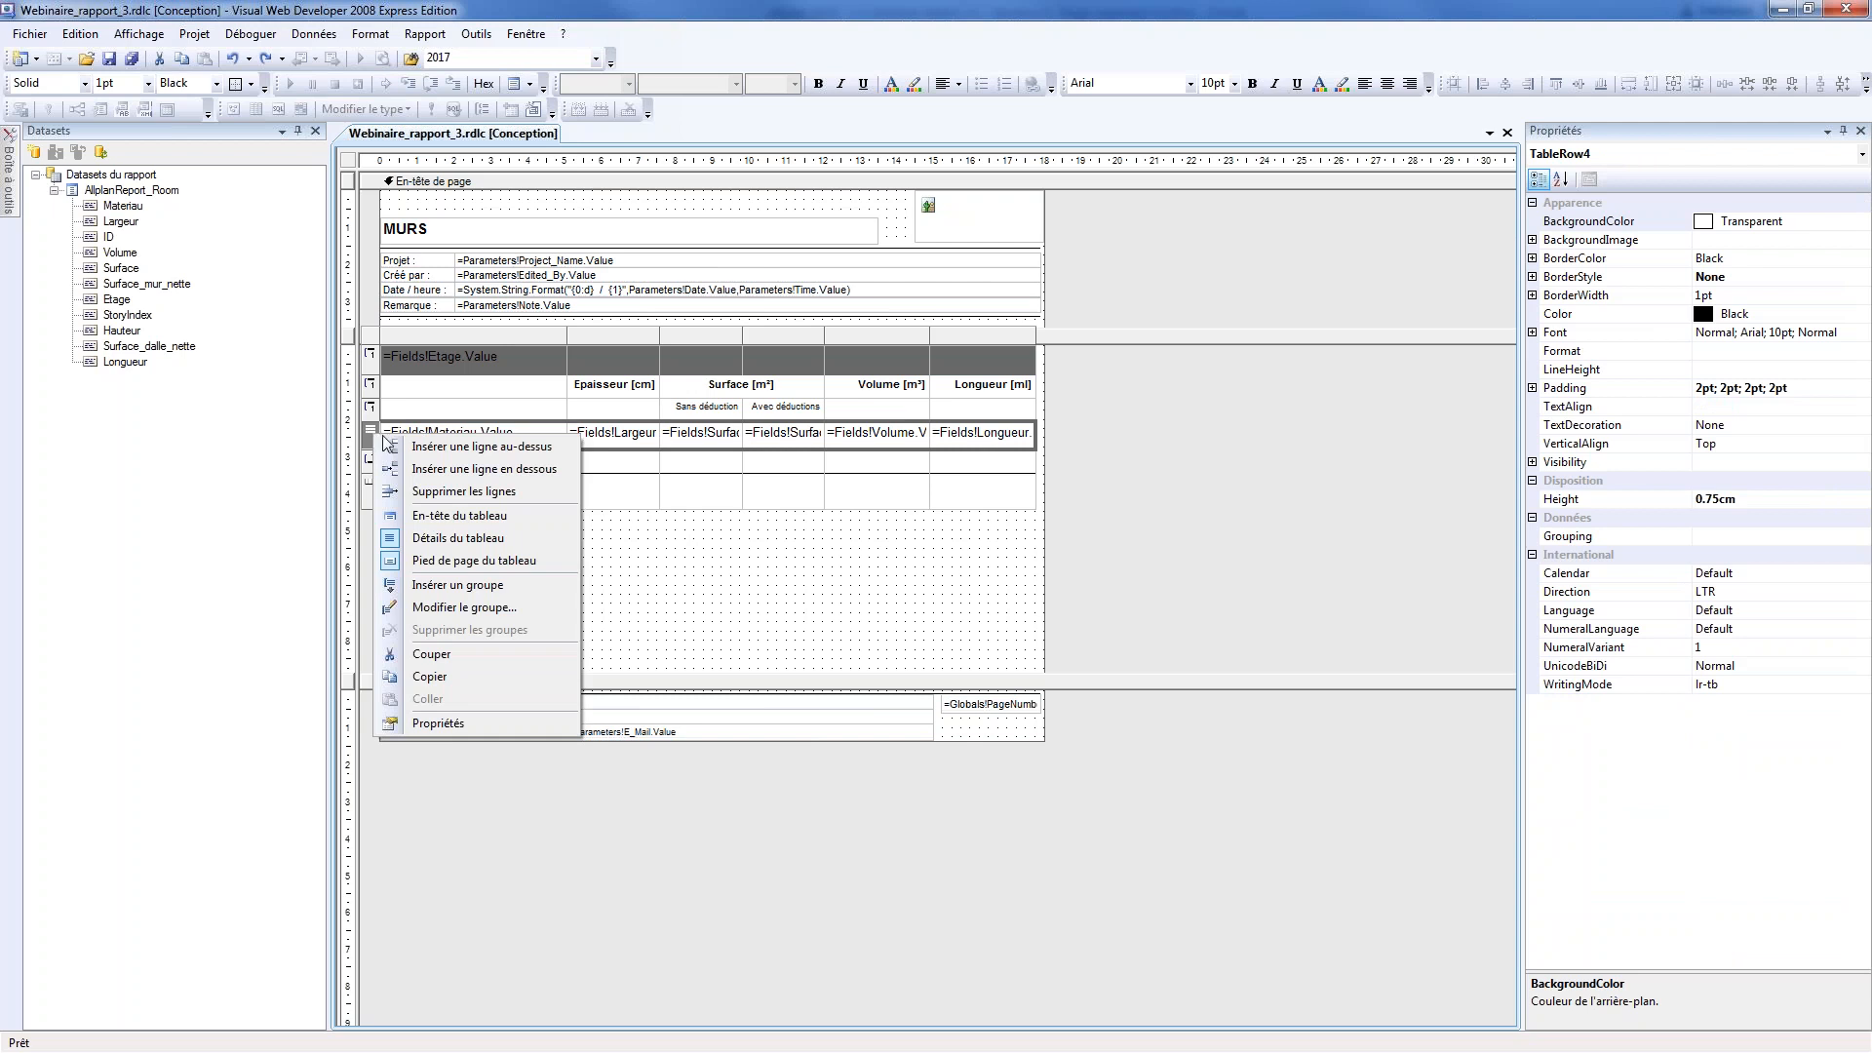
left_click(460, 584)
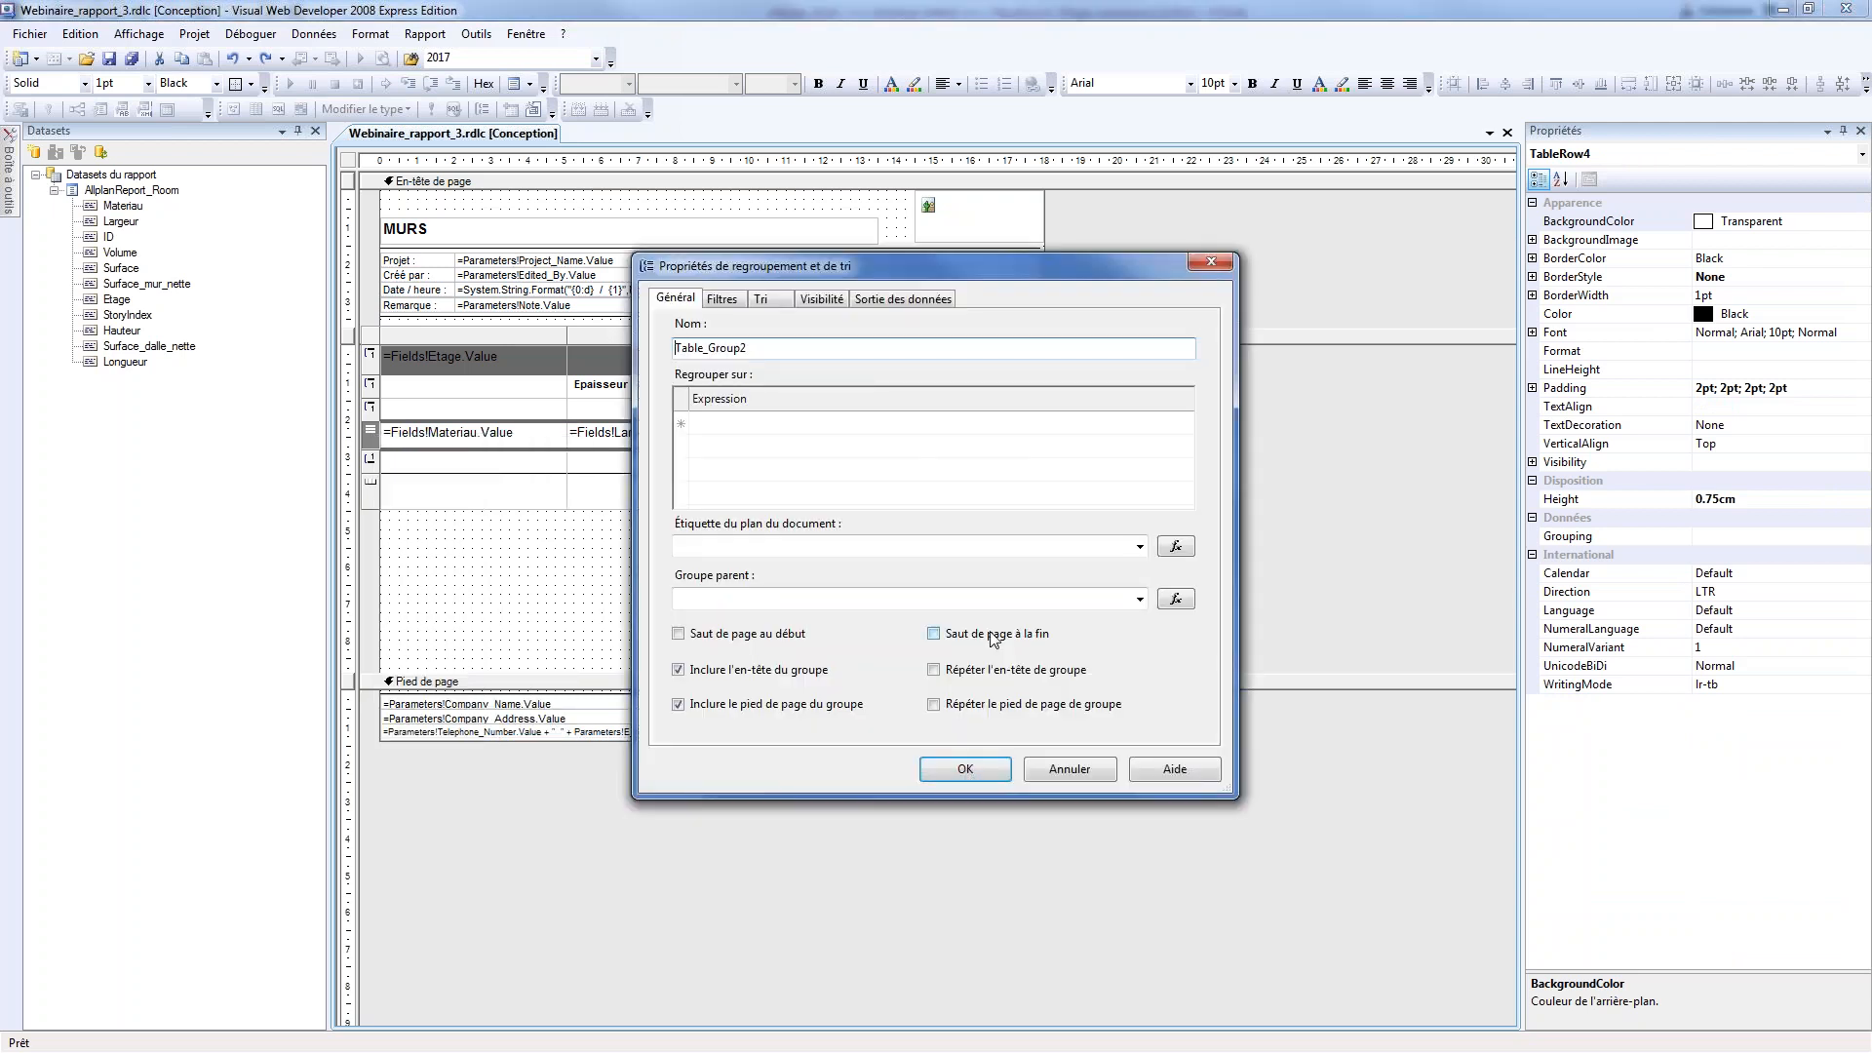
left_click_drag(750, 348, 650, 337)
type("Groupe_Mat")
key("Return")
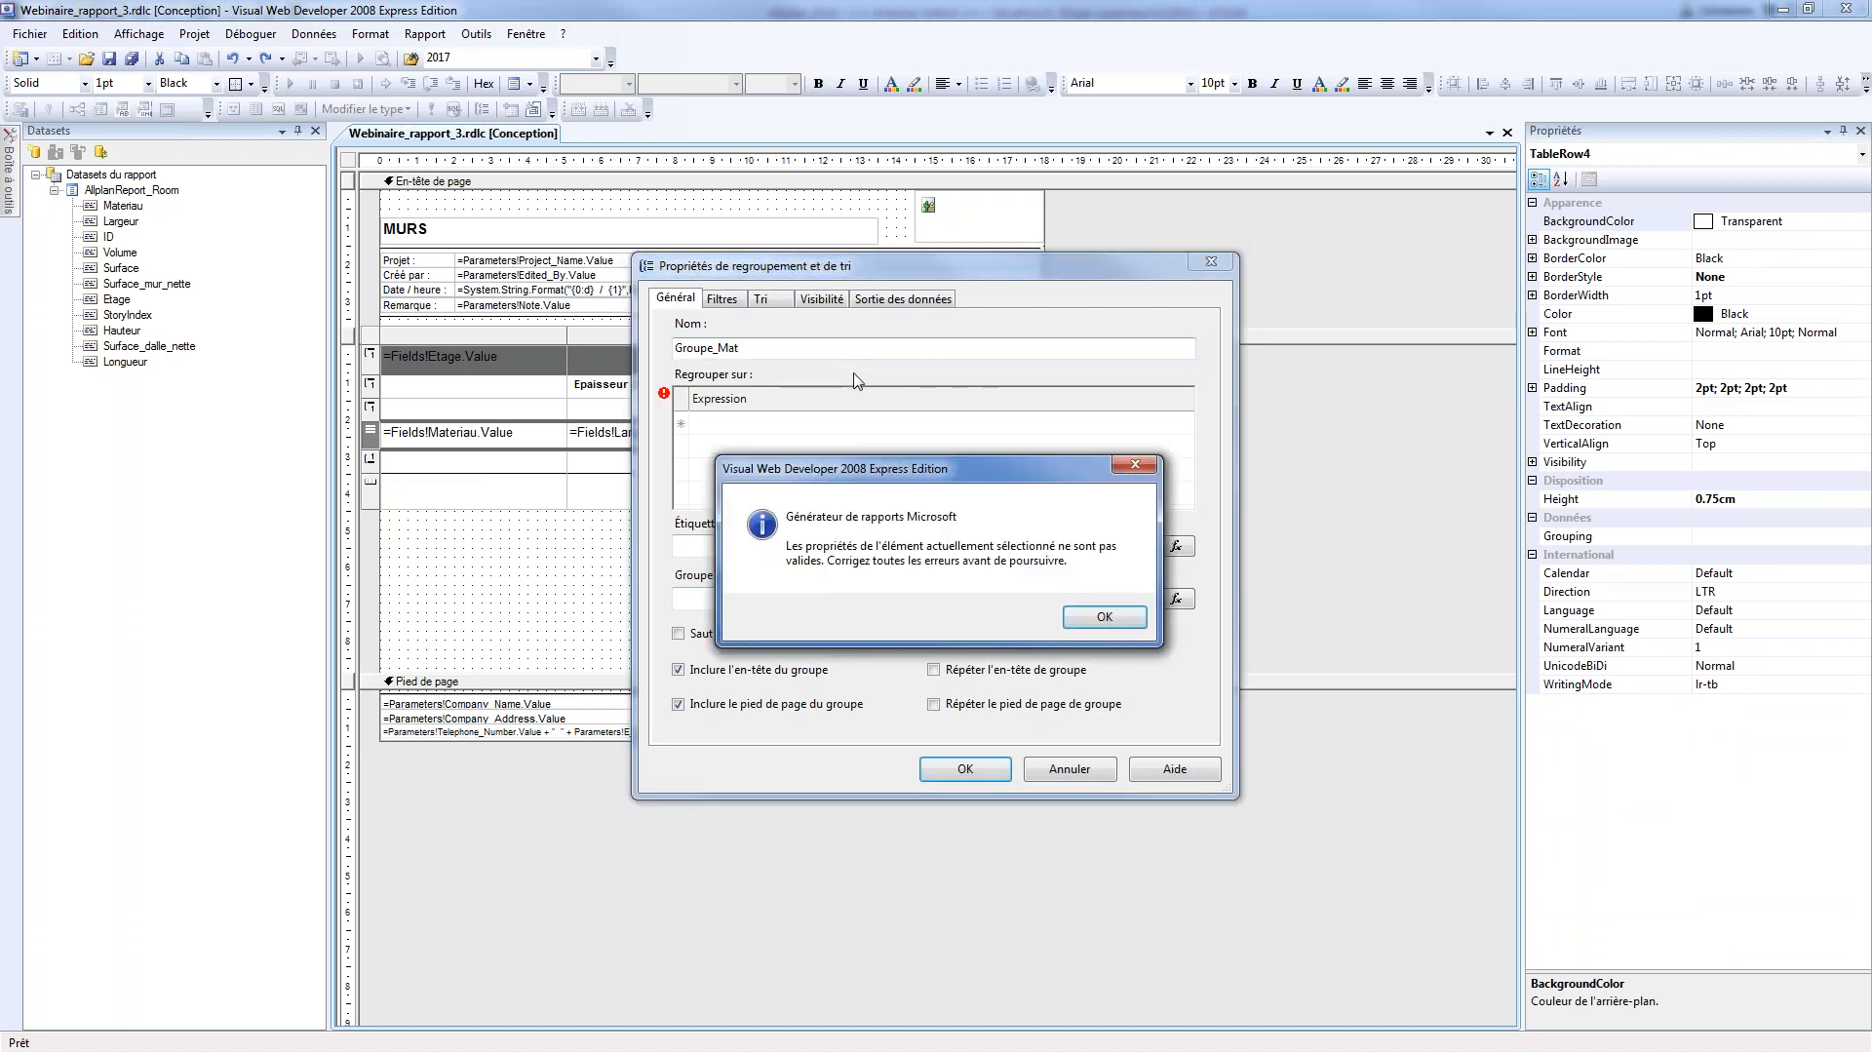
left_click(1113, 615)
Set the Groupe_Mat grouping expression to =Fields!Materiau.Value and apply the group with its header and footer
left_click(823, 425)
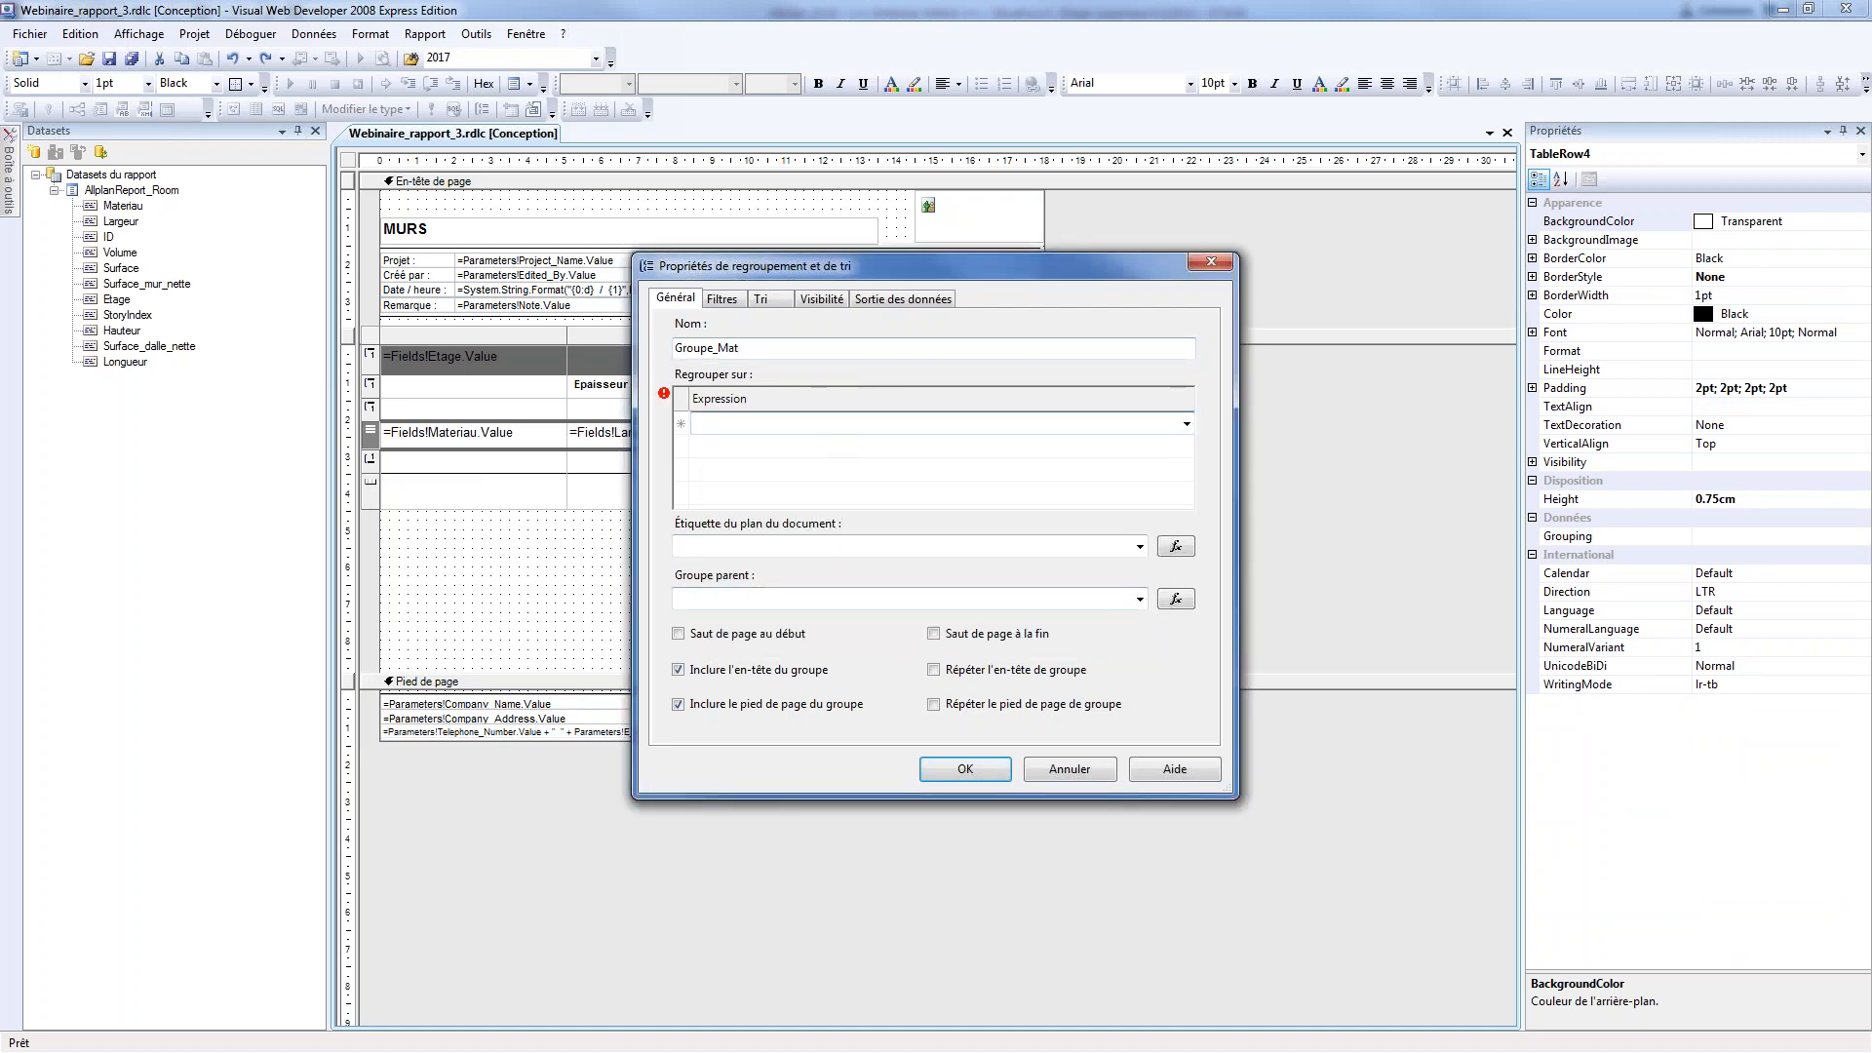
left_click(1187, 424)
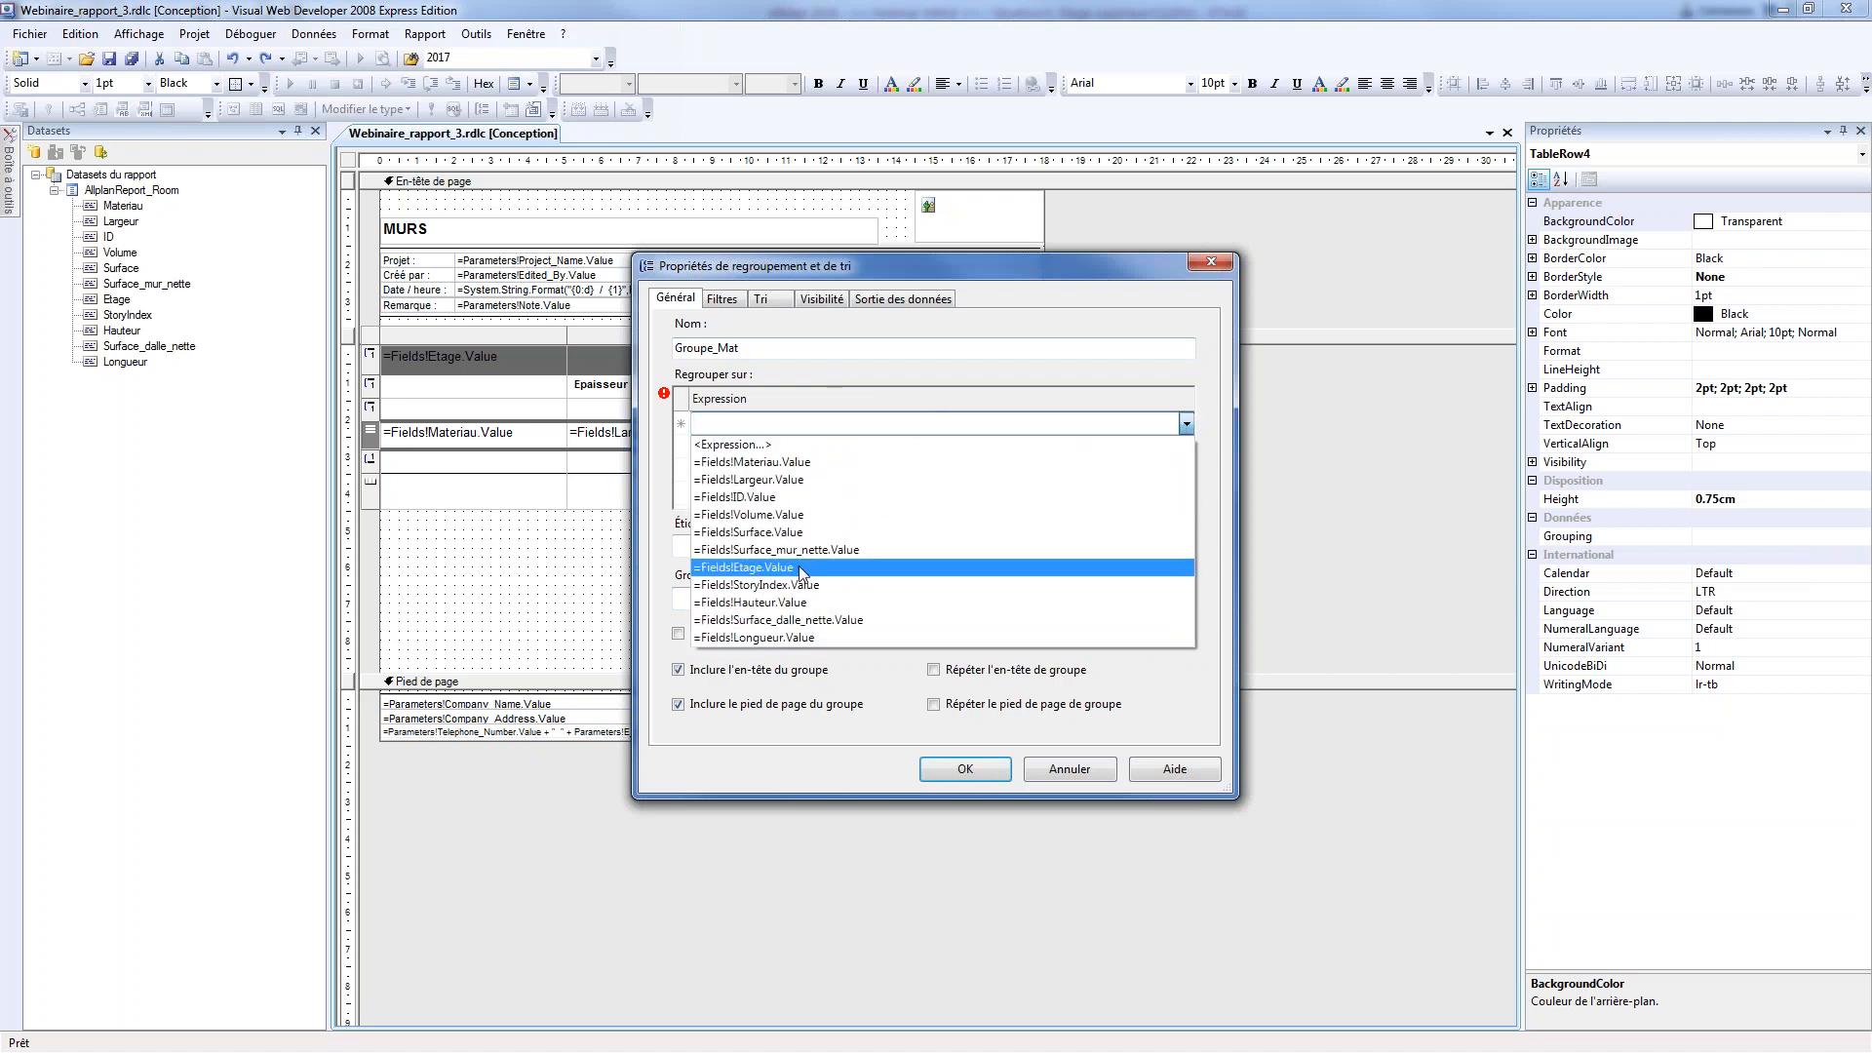
left_click(788, 463)
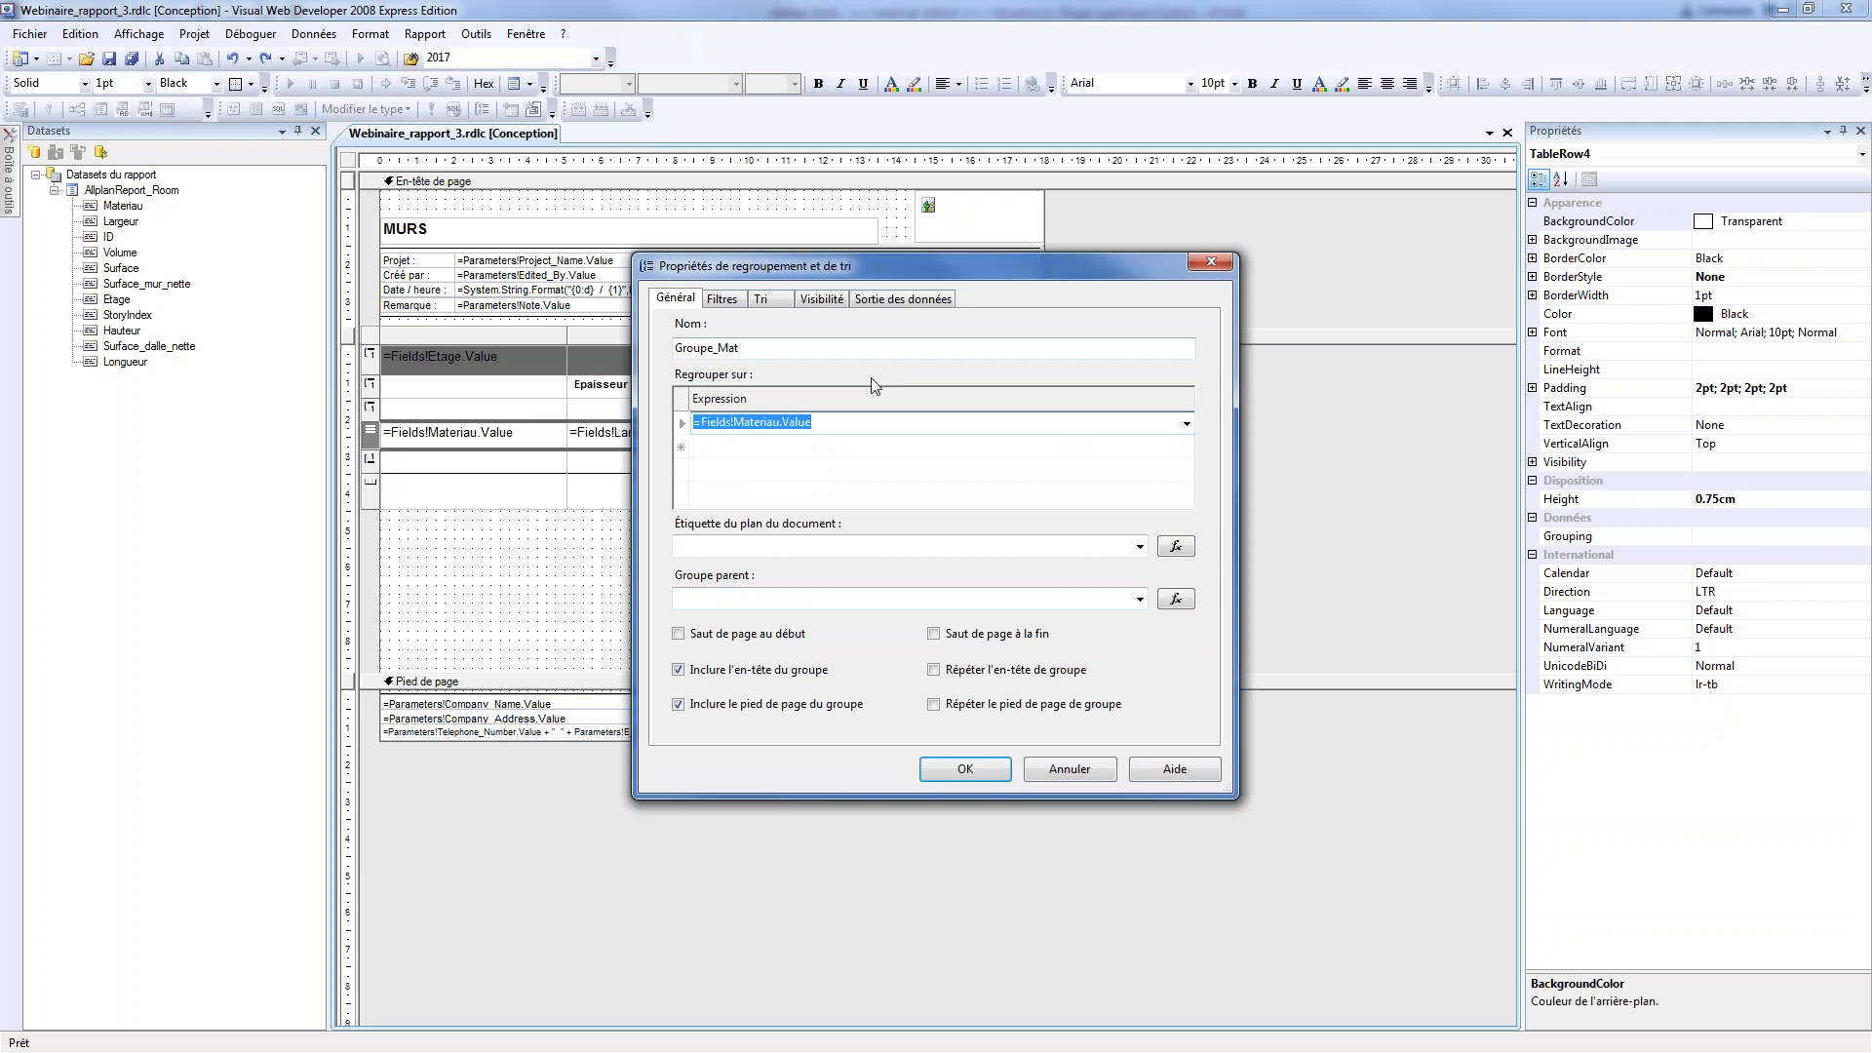
left_click(968, 770)
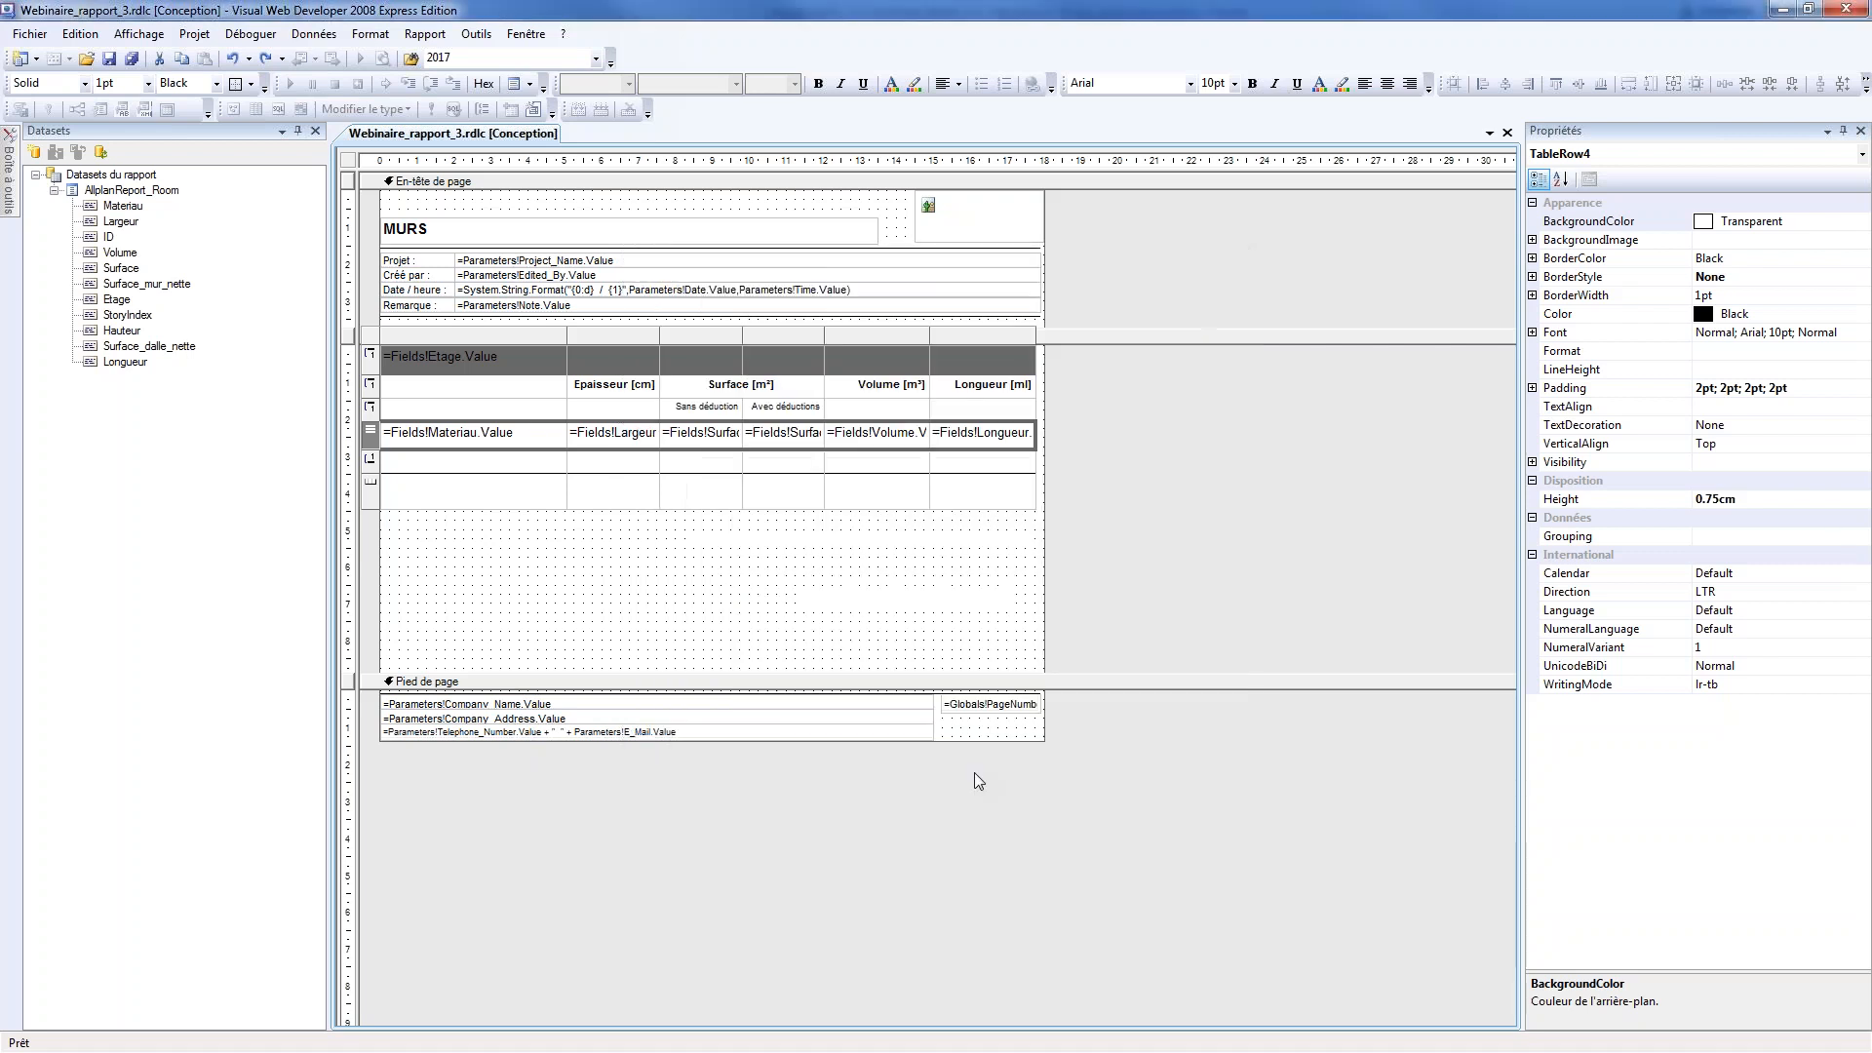
Remove the Materiau field from the detail row and place it in the first cell of the material group's header row
left_click(527, 470)
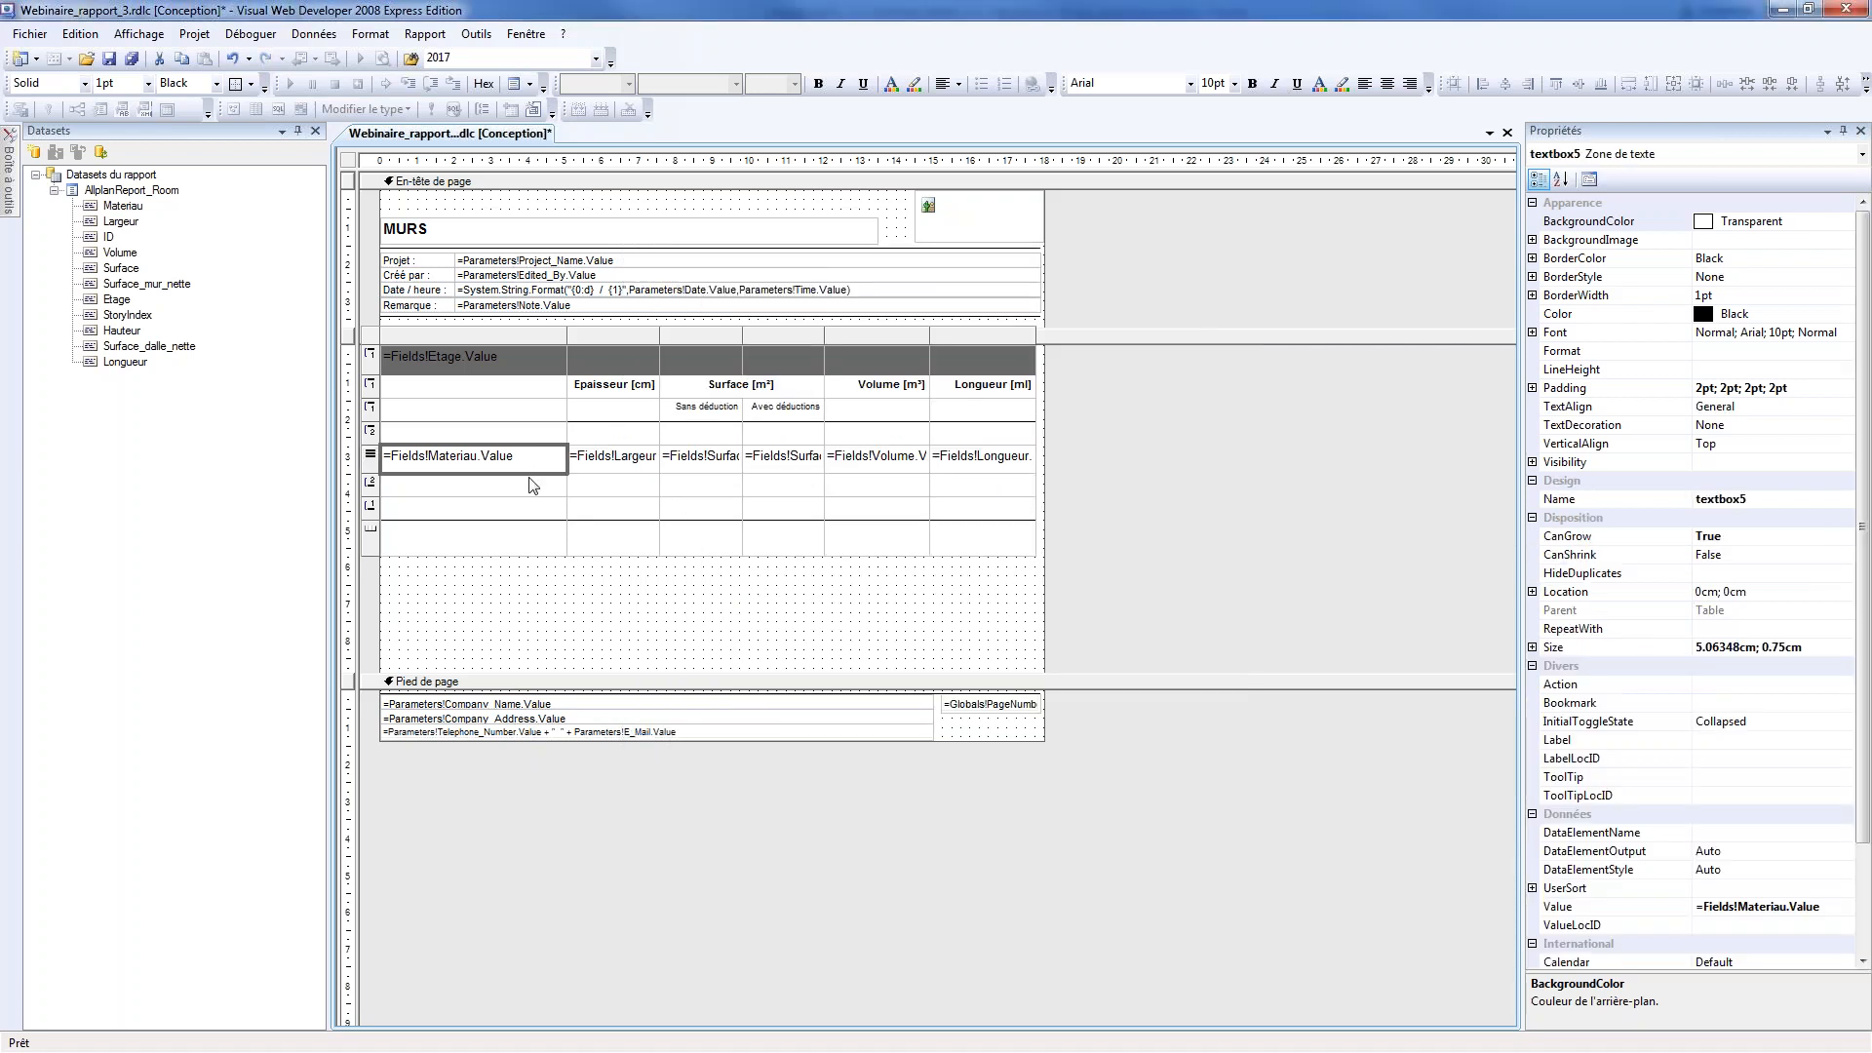
left_click(457, 455)
key("ctrl+a")
key("Delete")
left_click(522, 608)
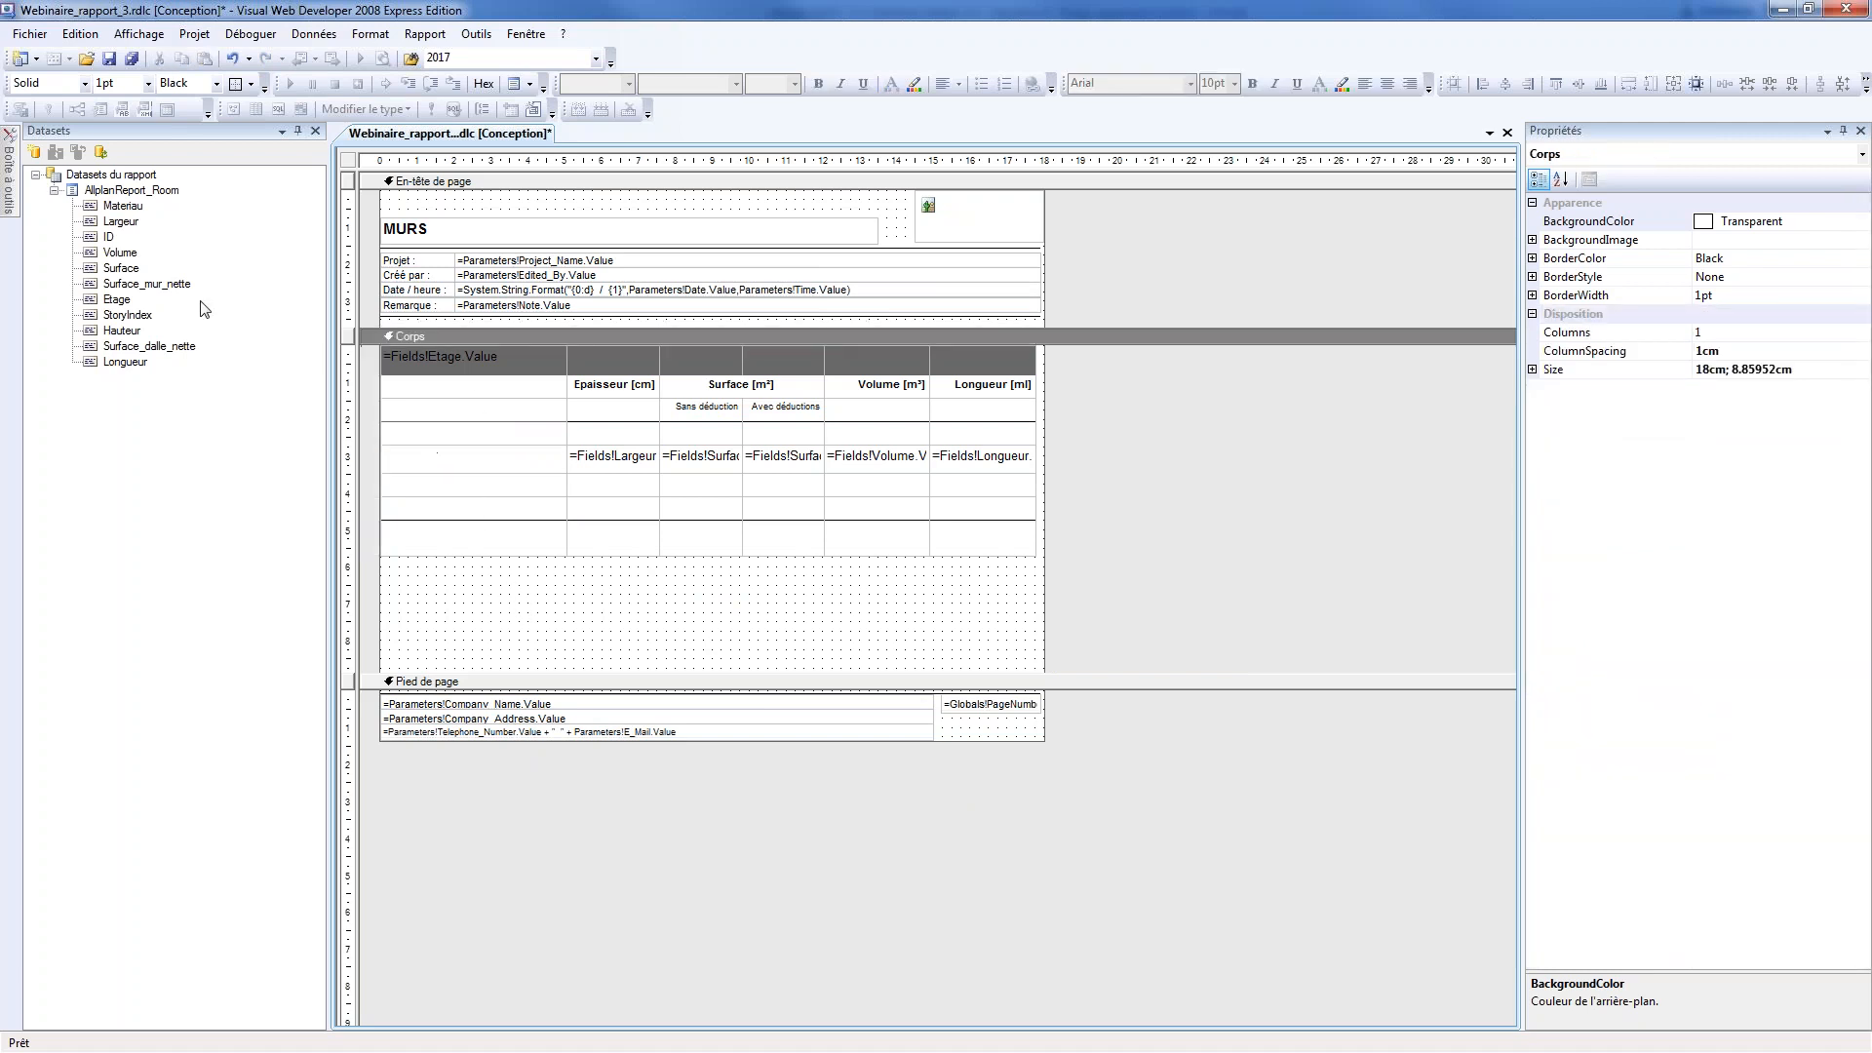
left_click_drag(133, 214, 466, 445)
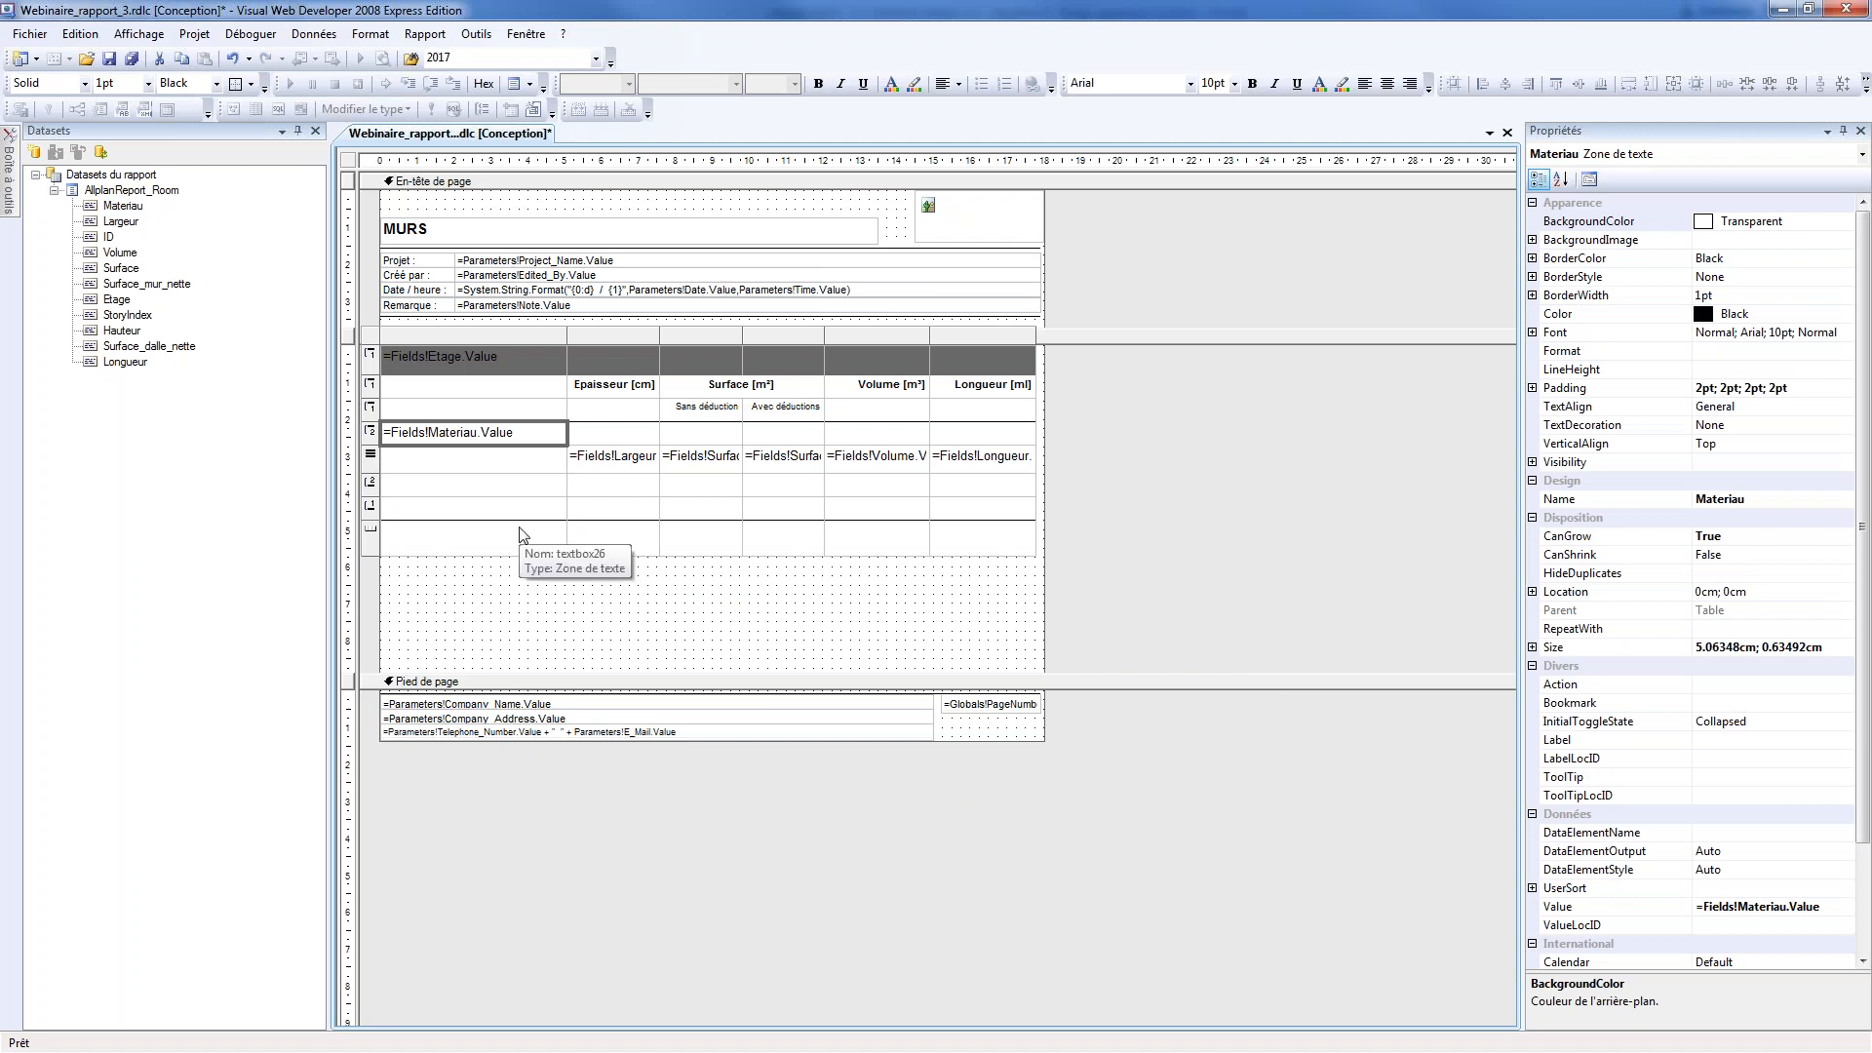
left_click(548, 612)
Merge all cells of the material group's header row into a single cell
left_click(541, 437)
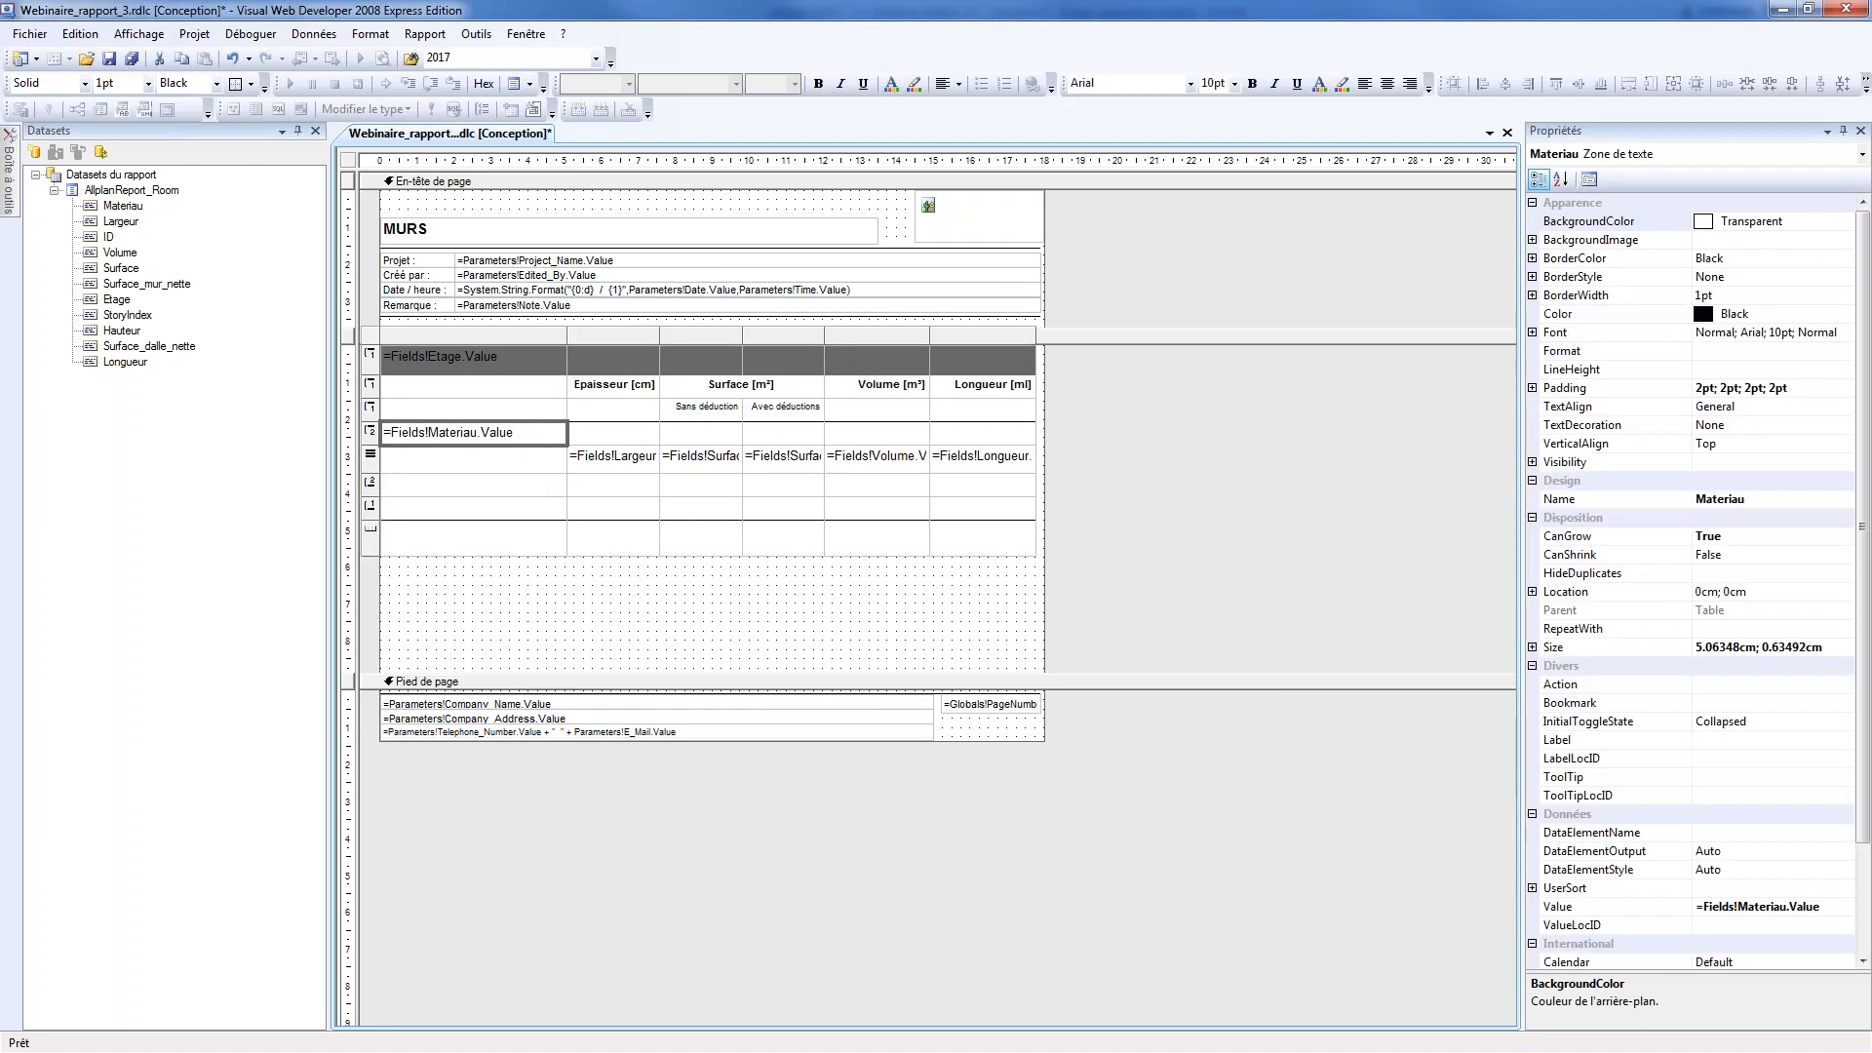
left_click_drag(568, 436, 985, 437)
right_click(985, 437)
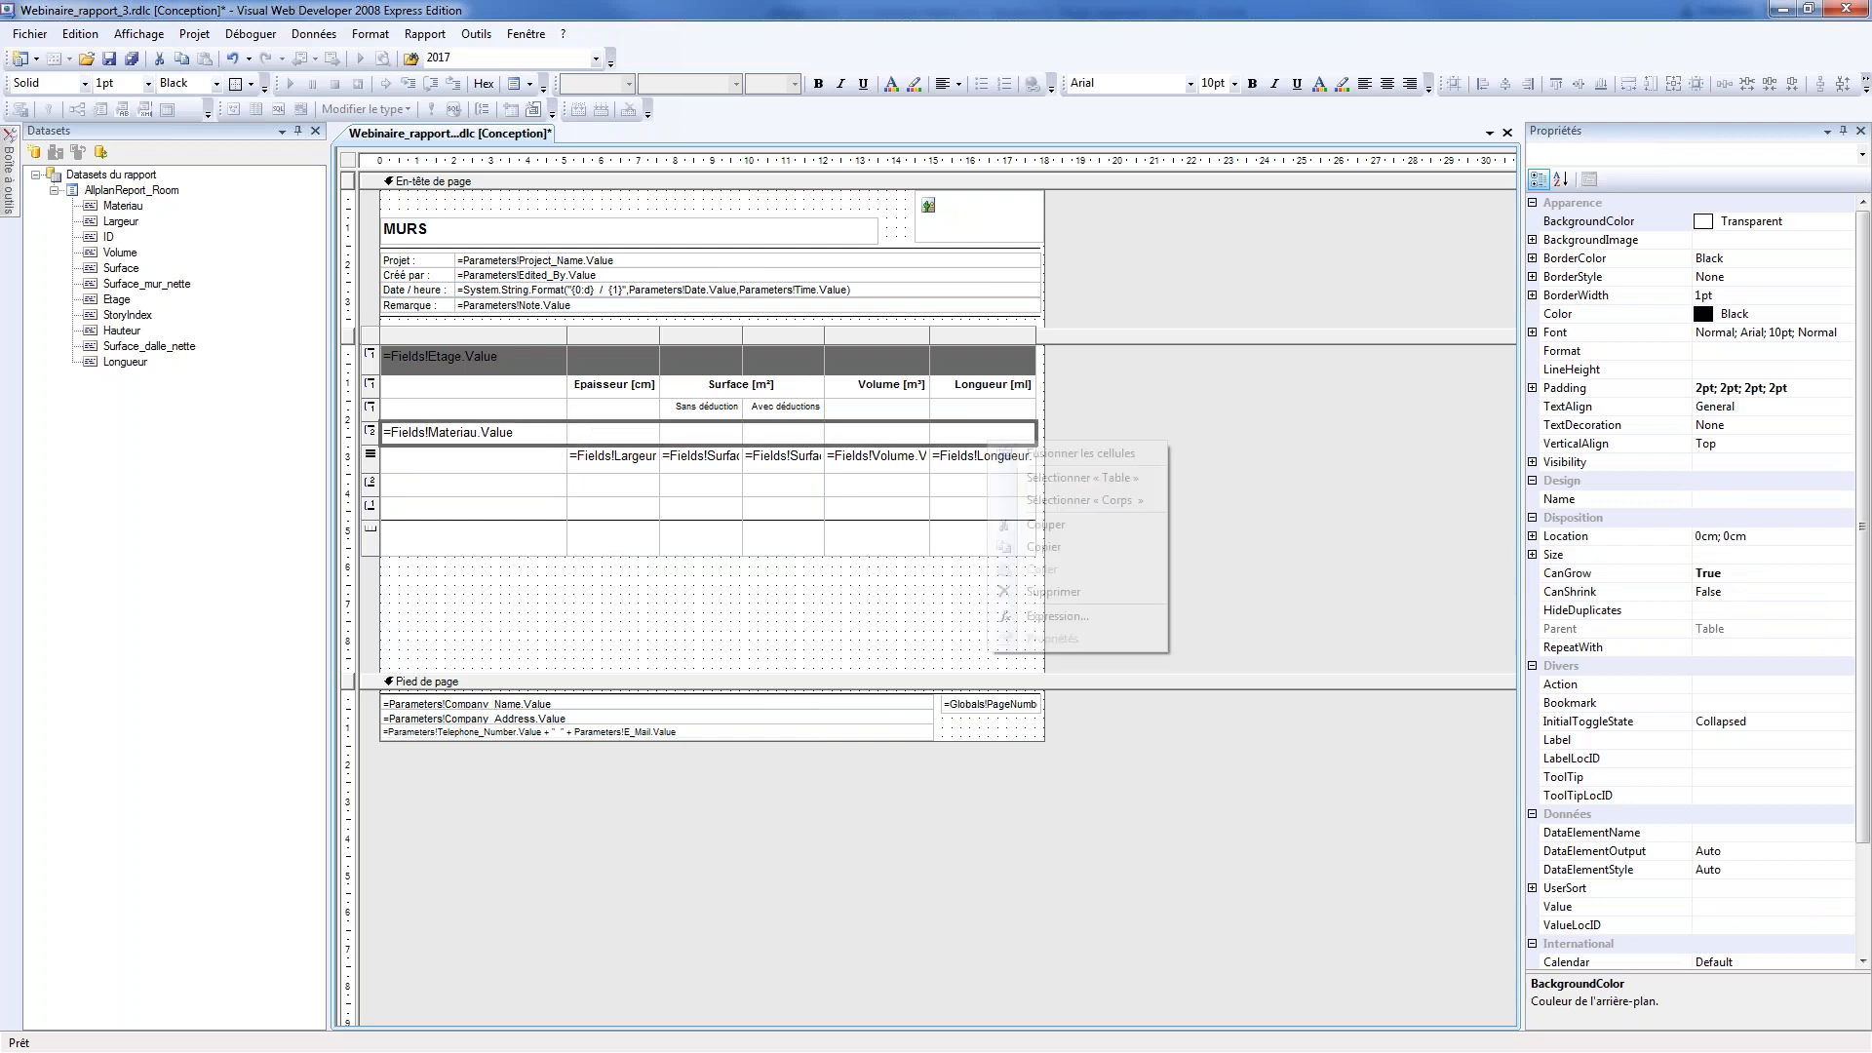
left_click(1028, 456)
left_click(790, 610)
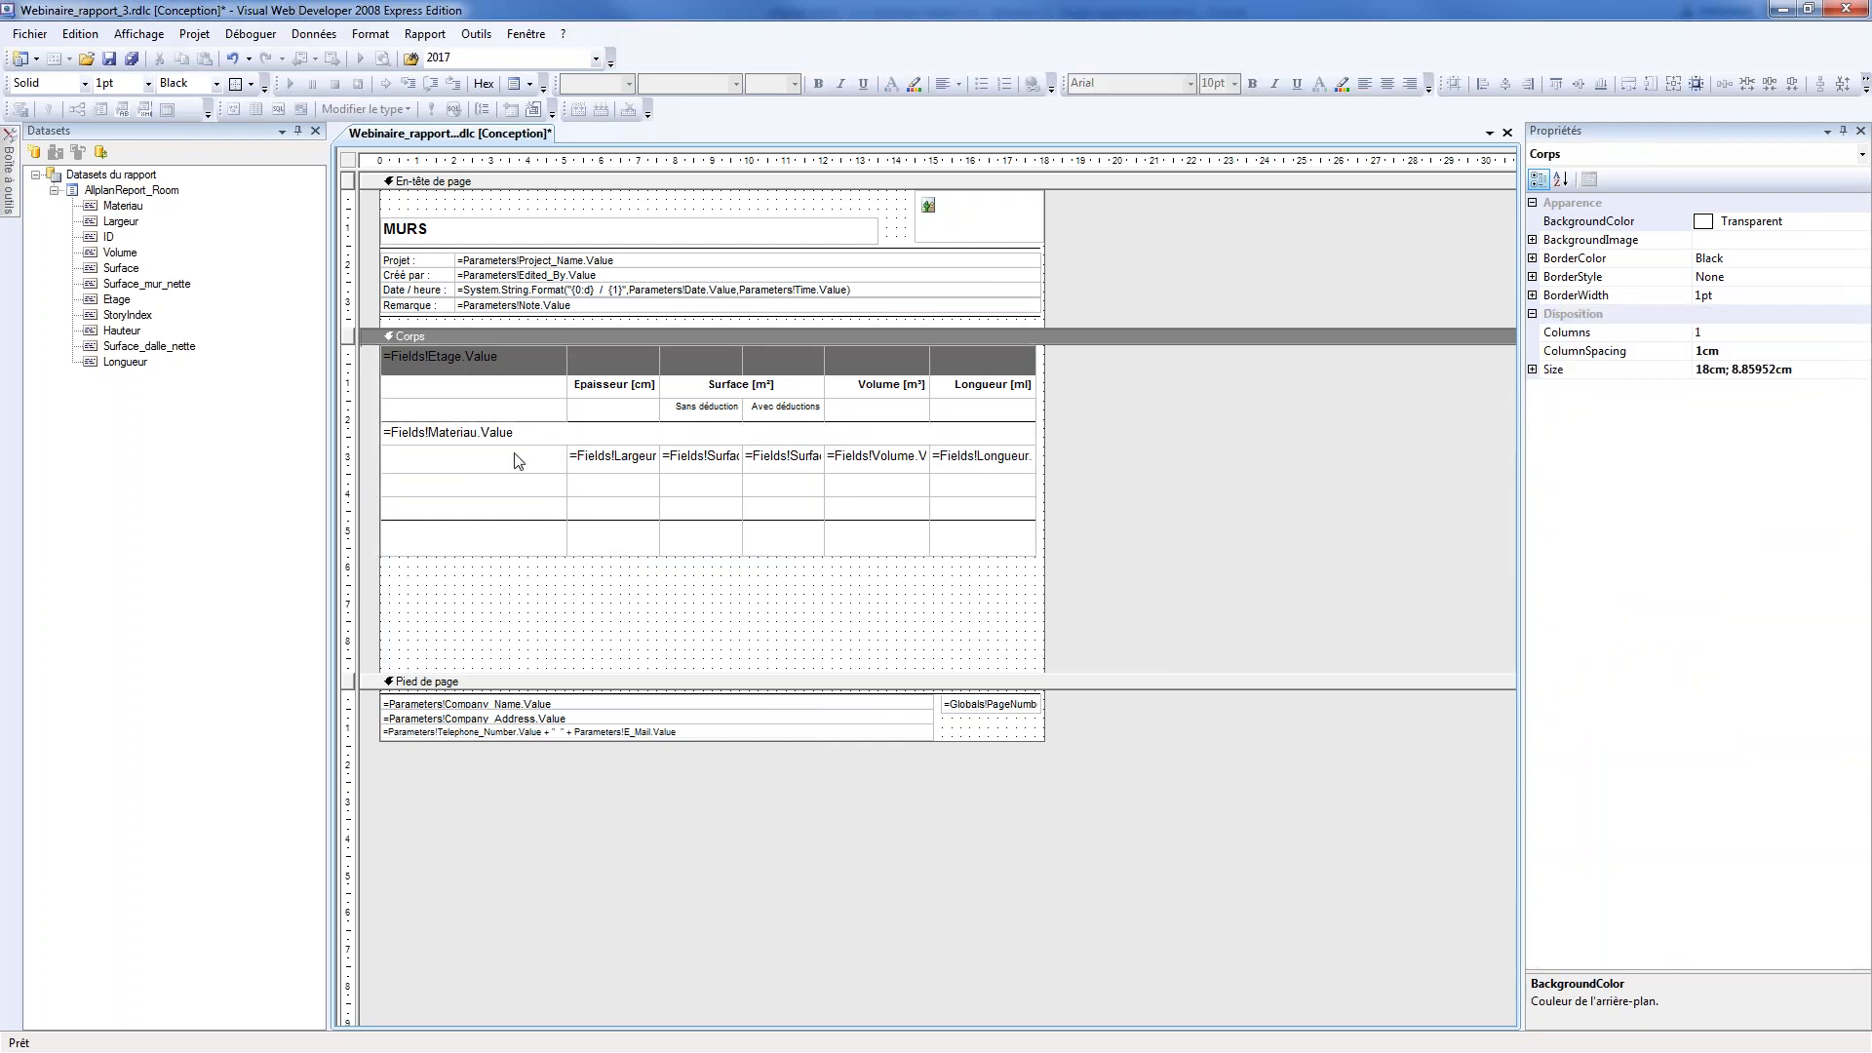
left_click(629, 516)
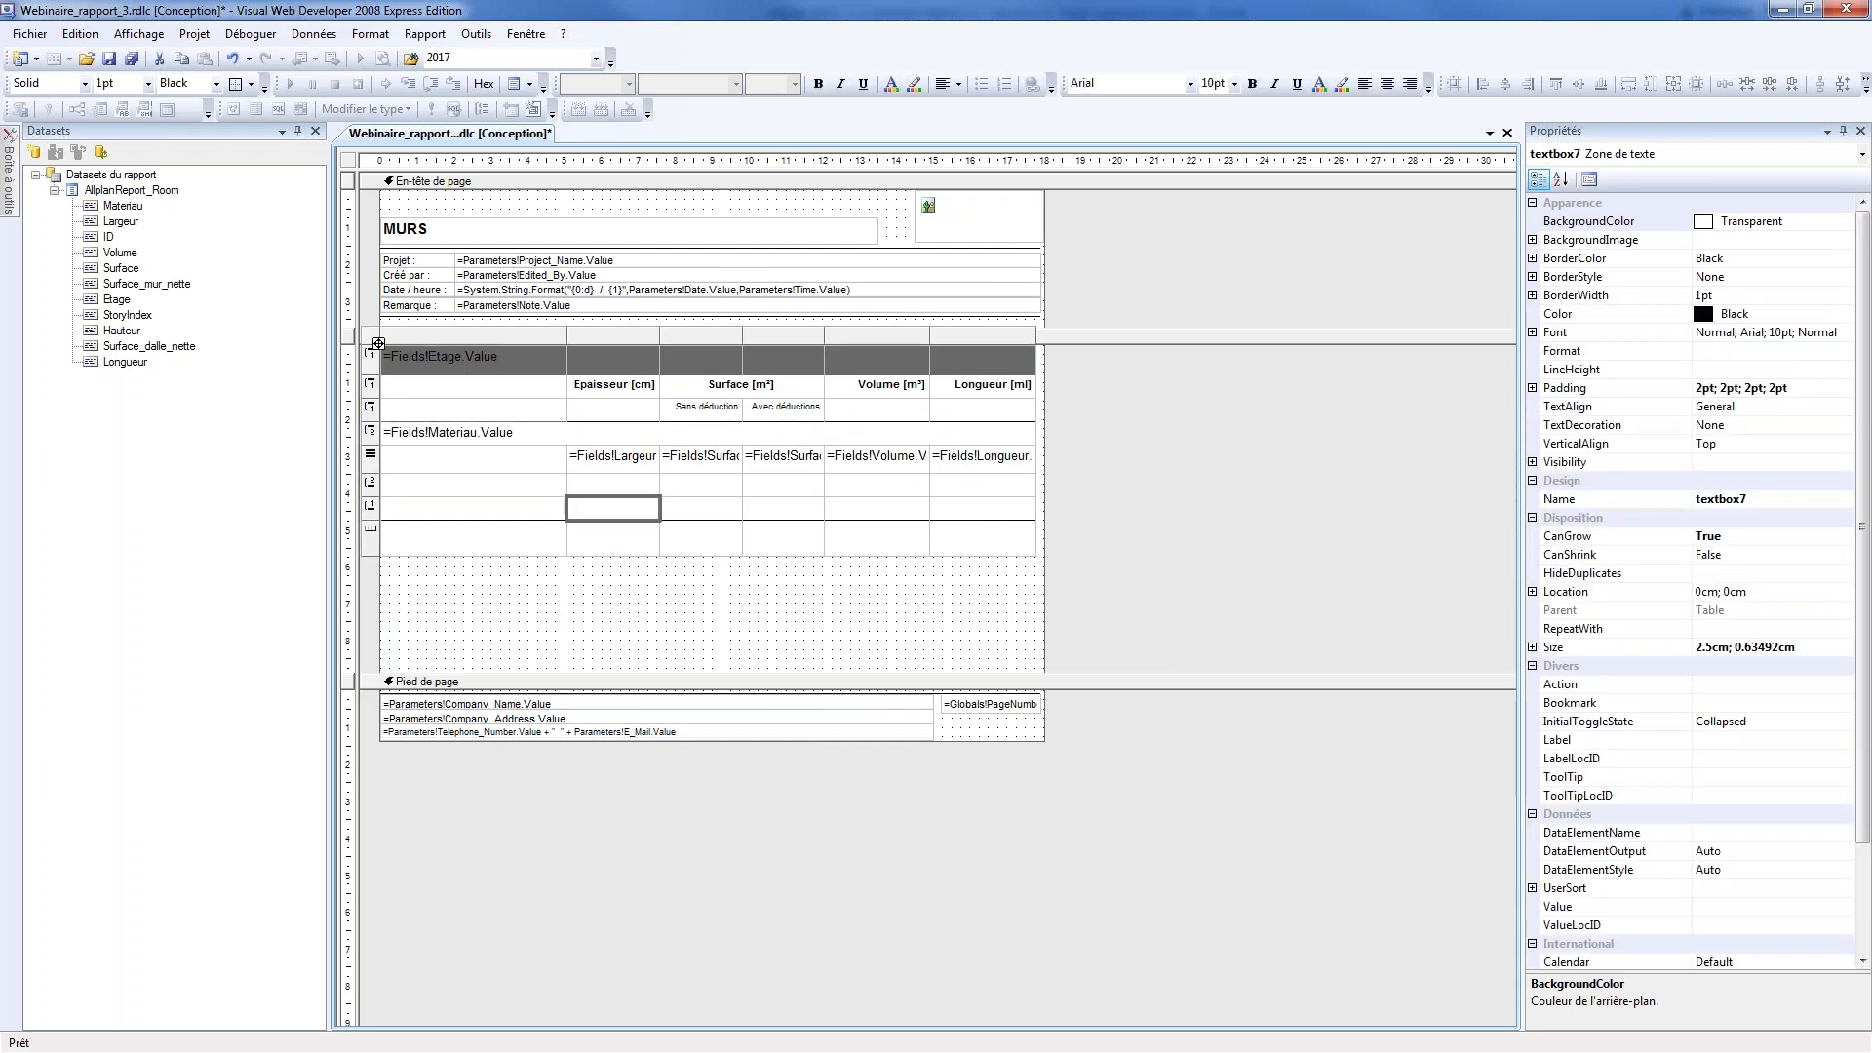
right_click(549, 431)
left_click(618, 444)
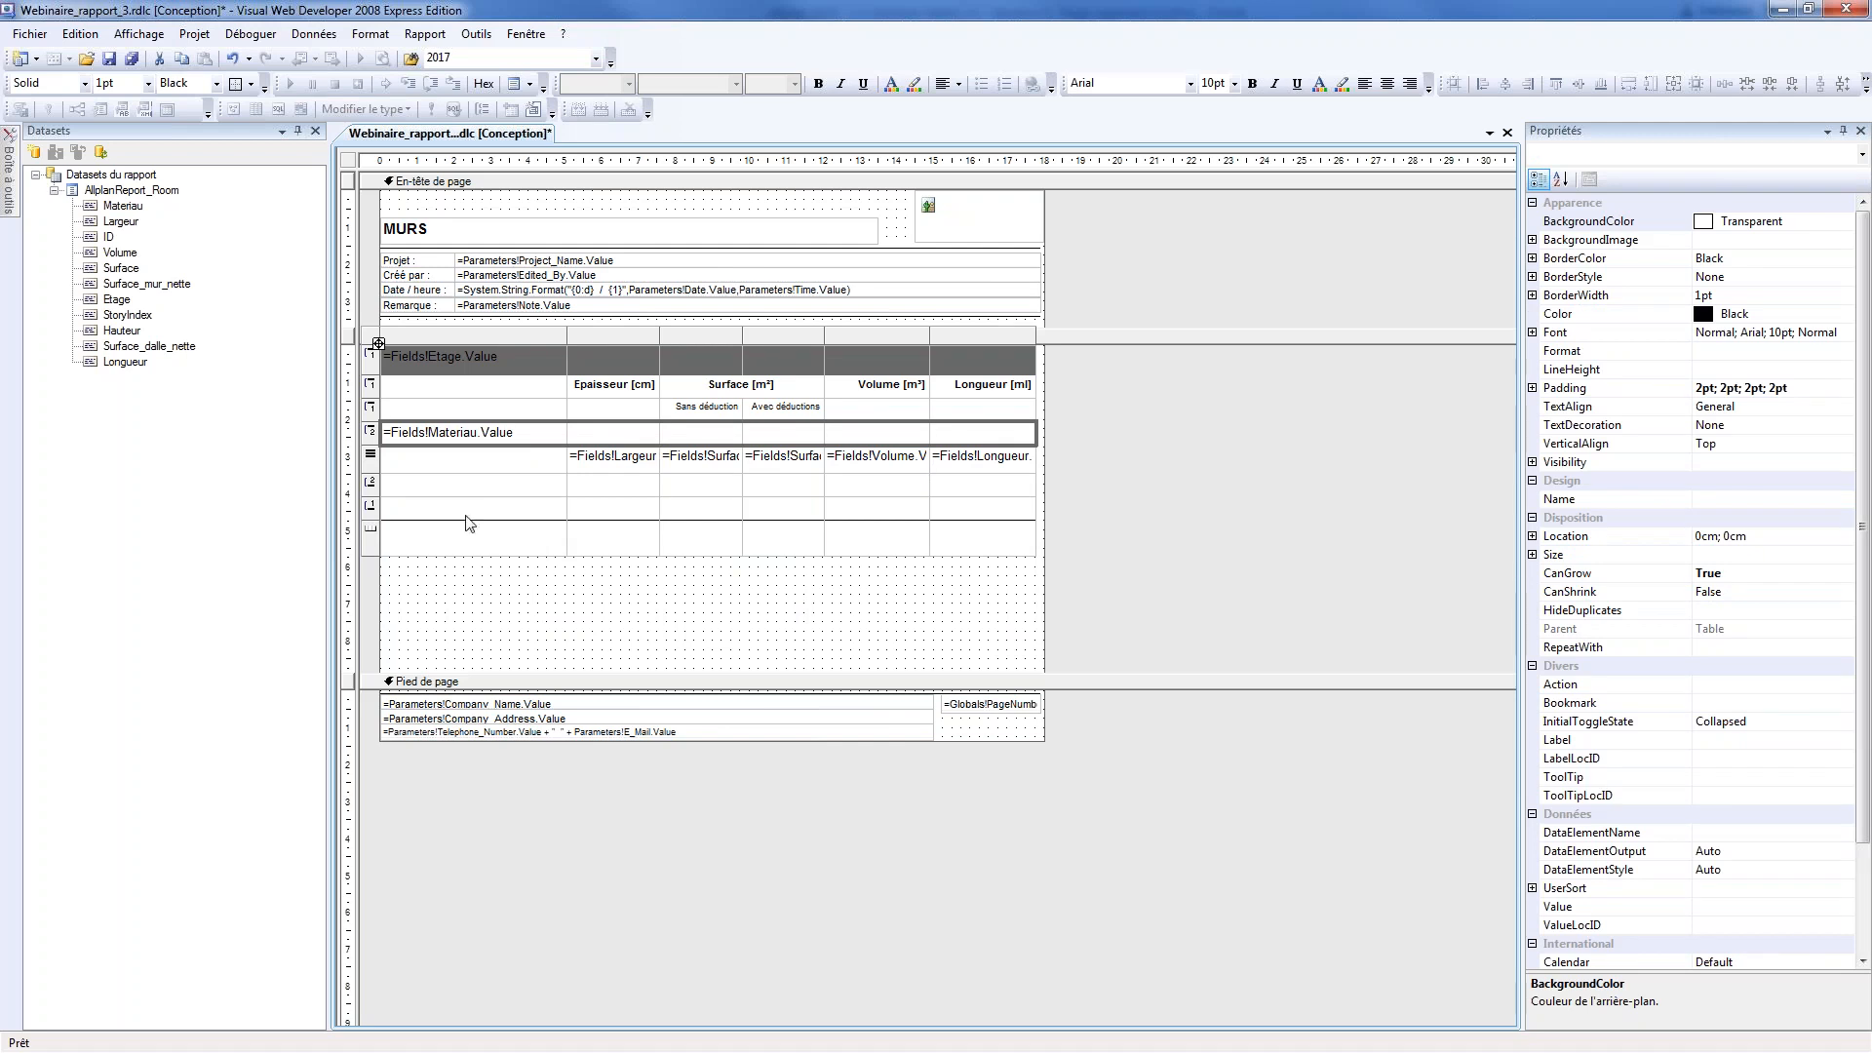
Add a second group around the detail row, named Groupe_largeur and grouped on =Fields!Largeur.Value
right_click(371, 457)
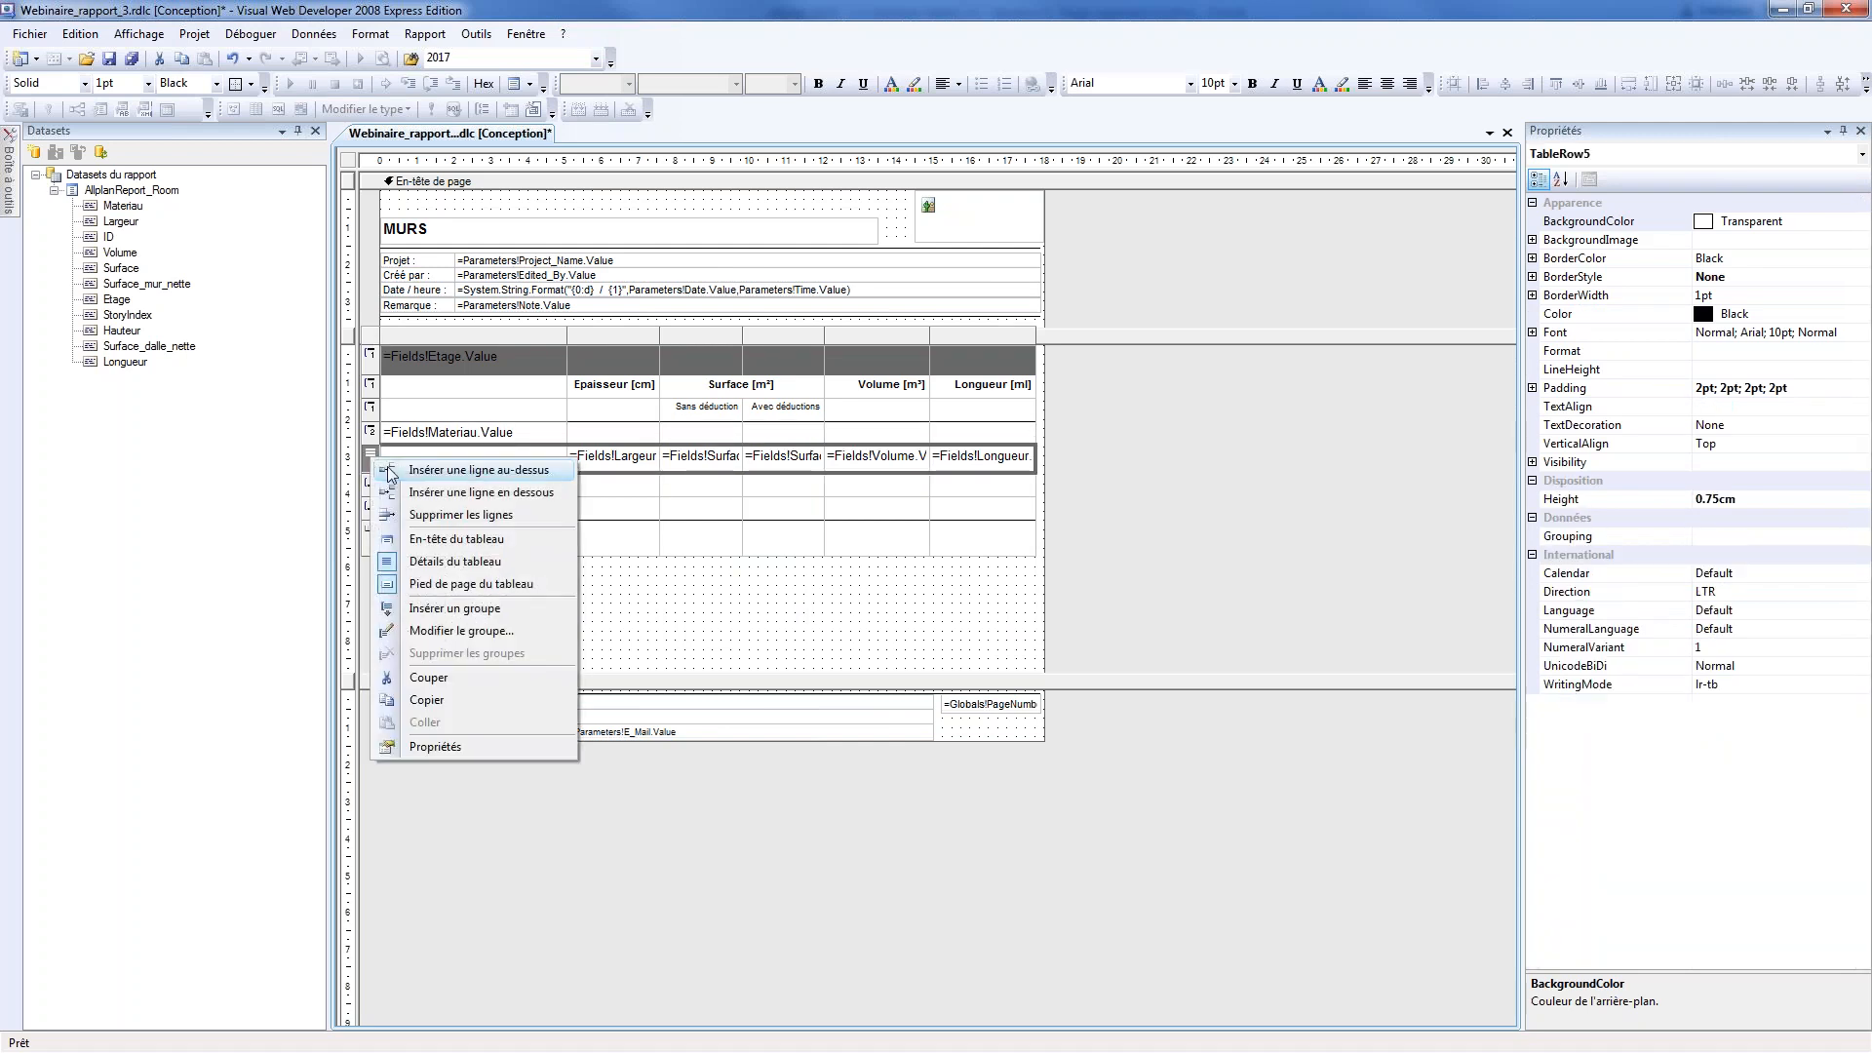
left_click(451, 630)
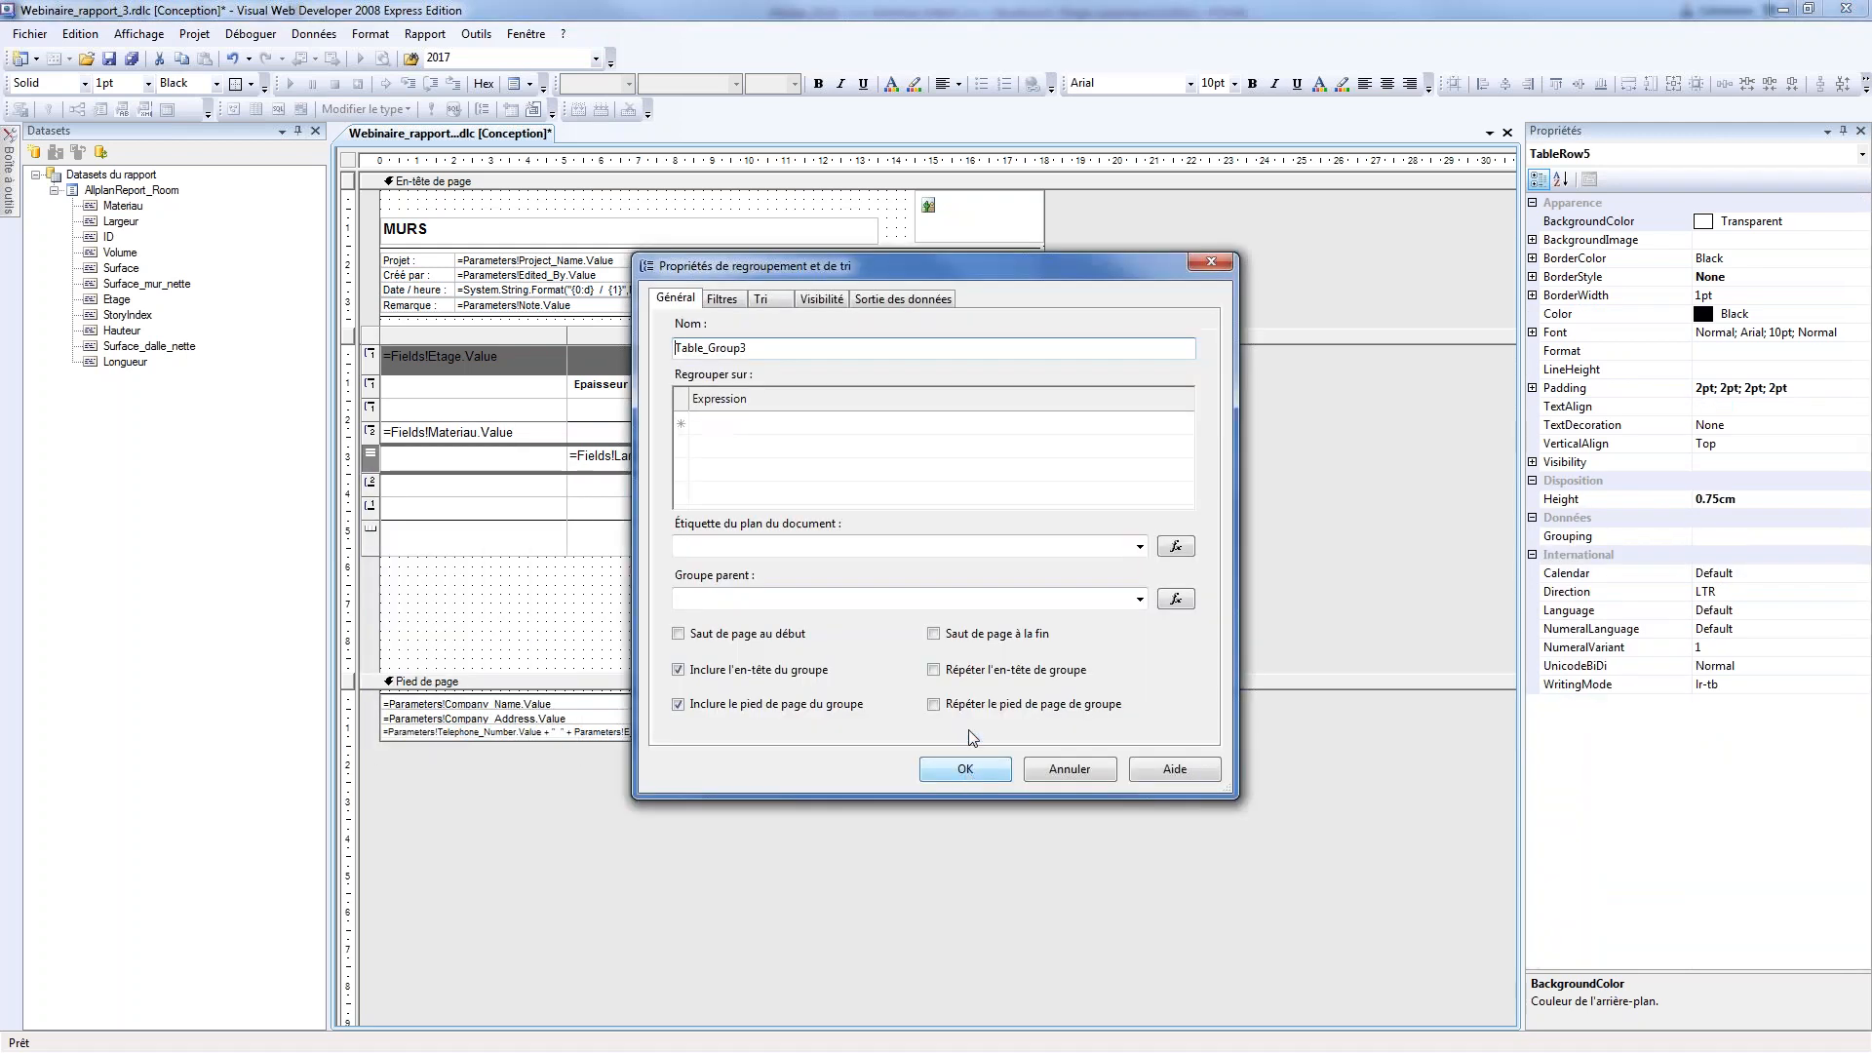
type("Grou")
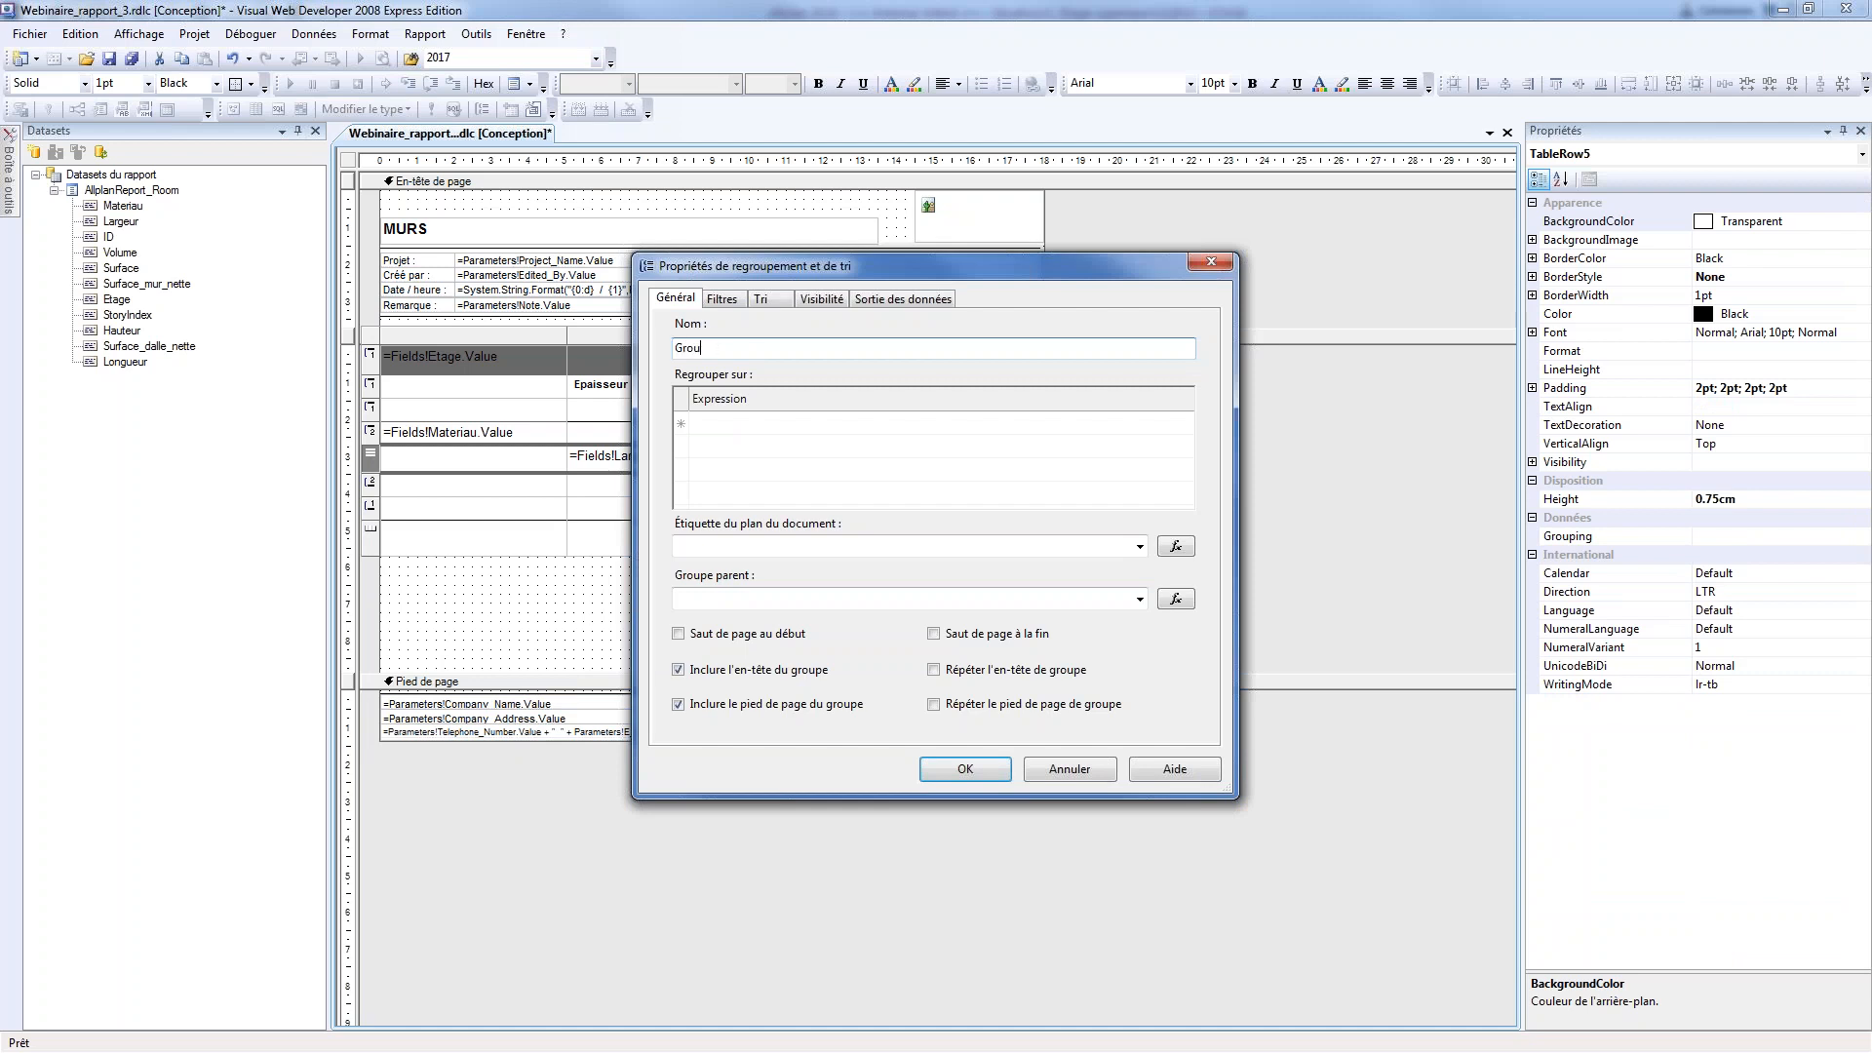
type("pe_largeur")
left_click(731, 423)
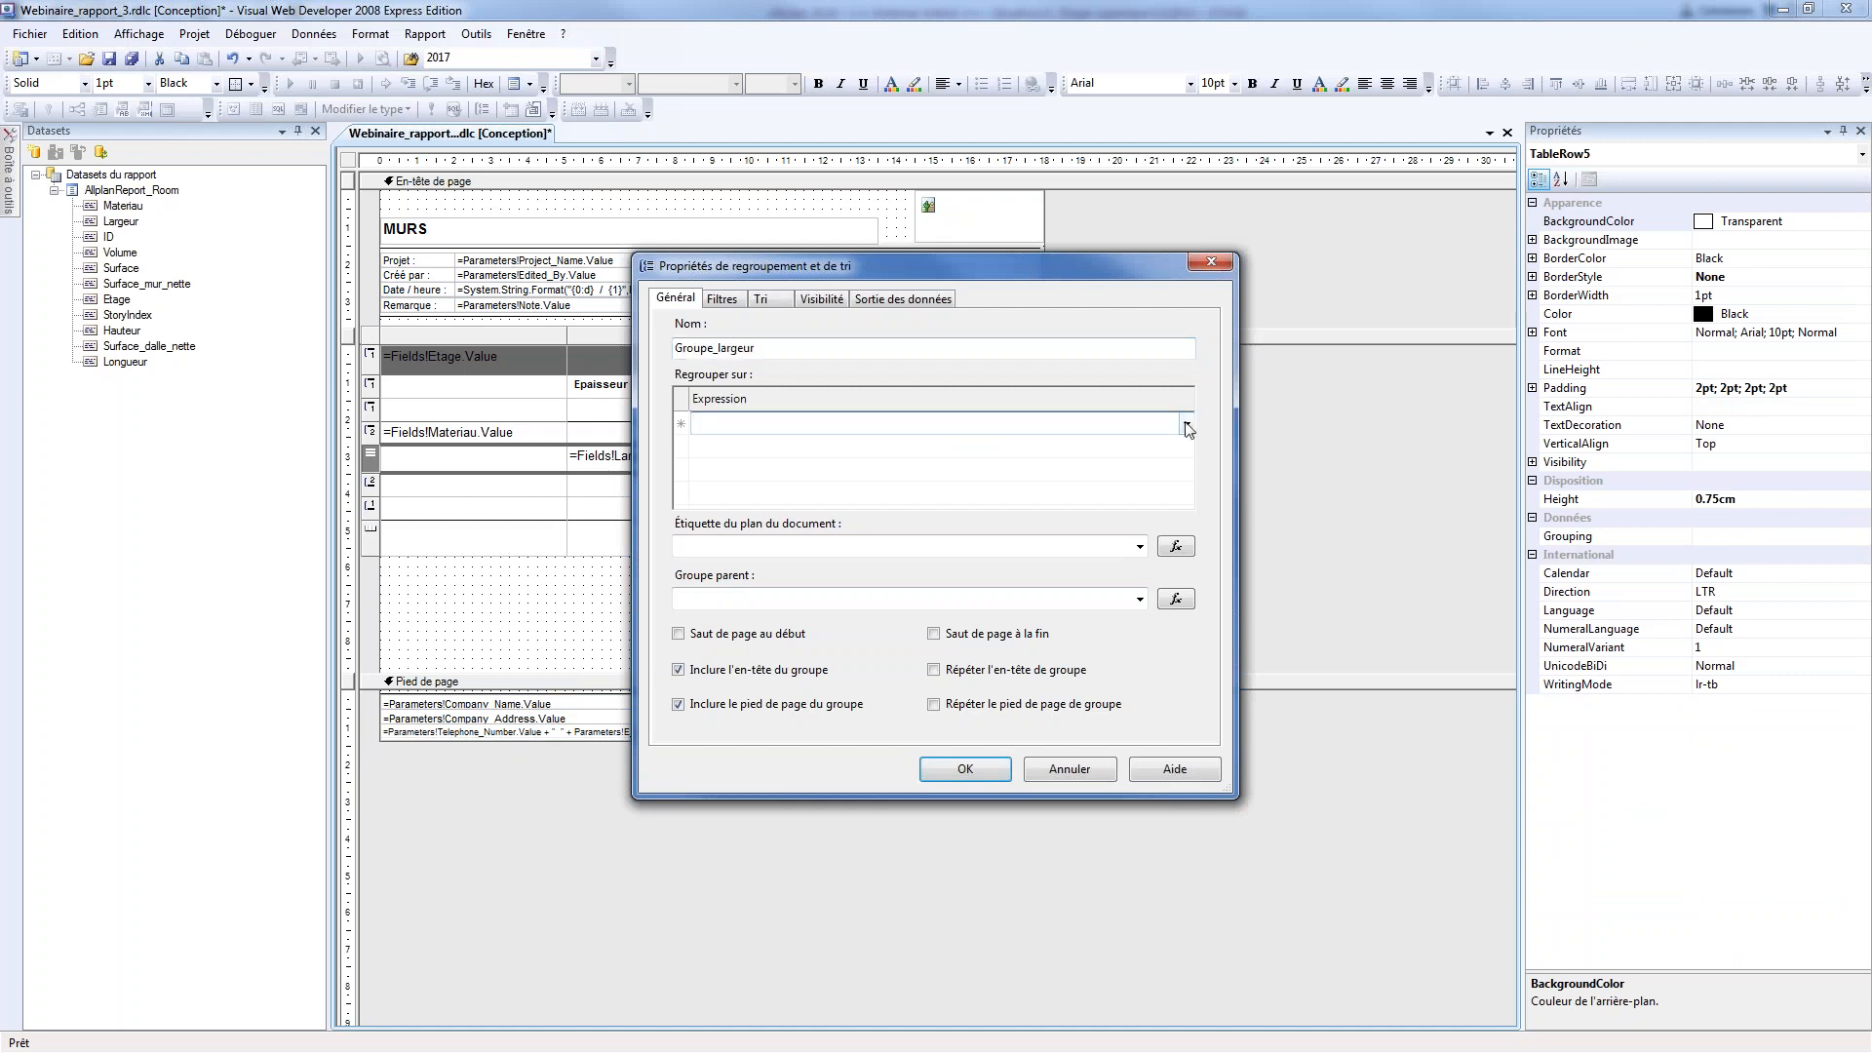
left_click(1185, 423)
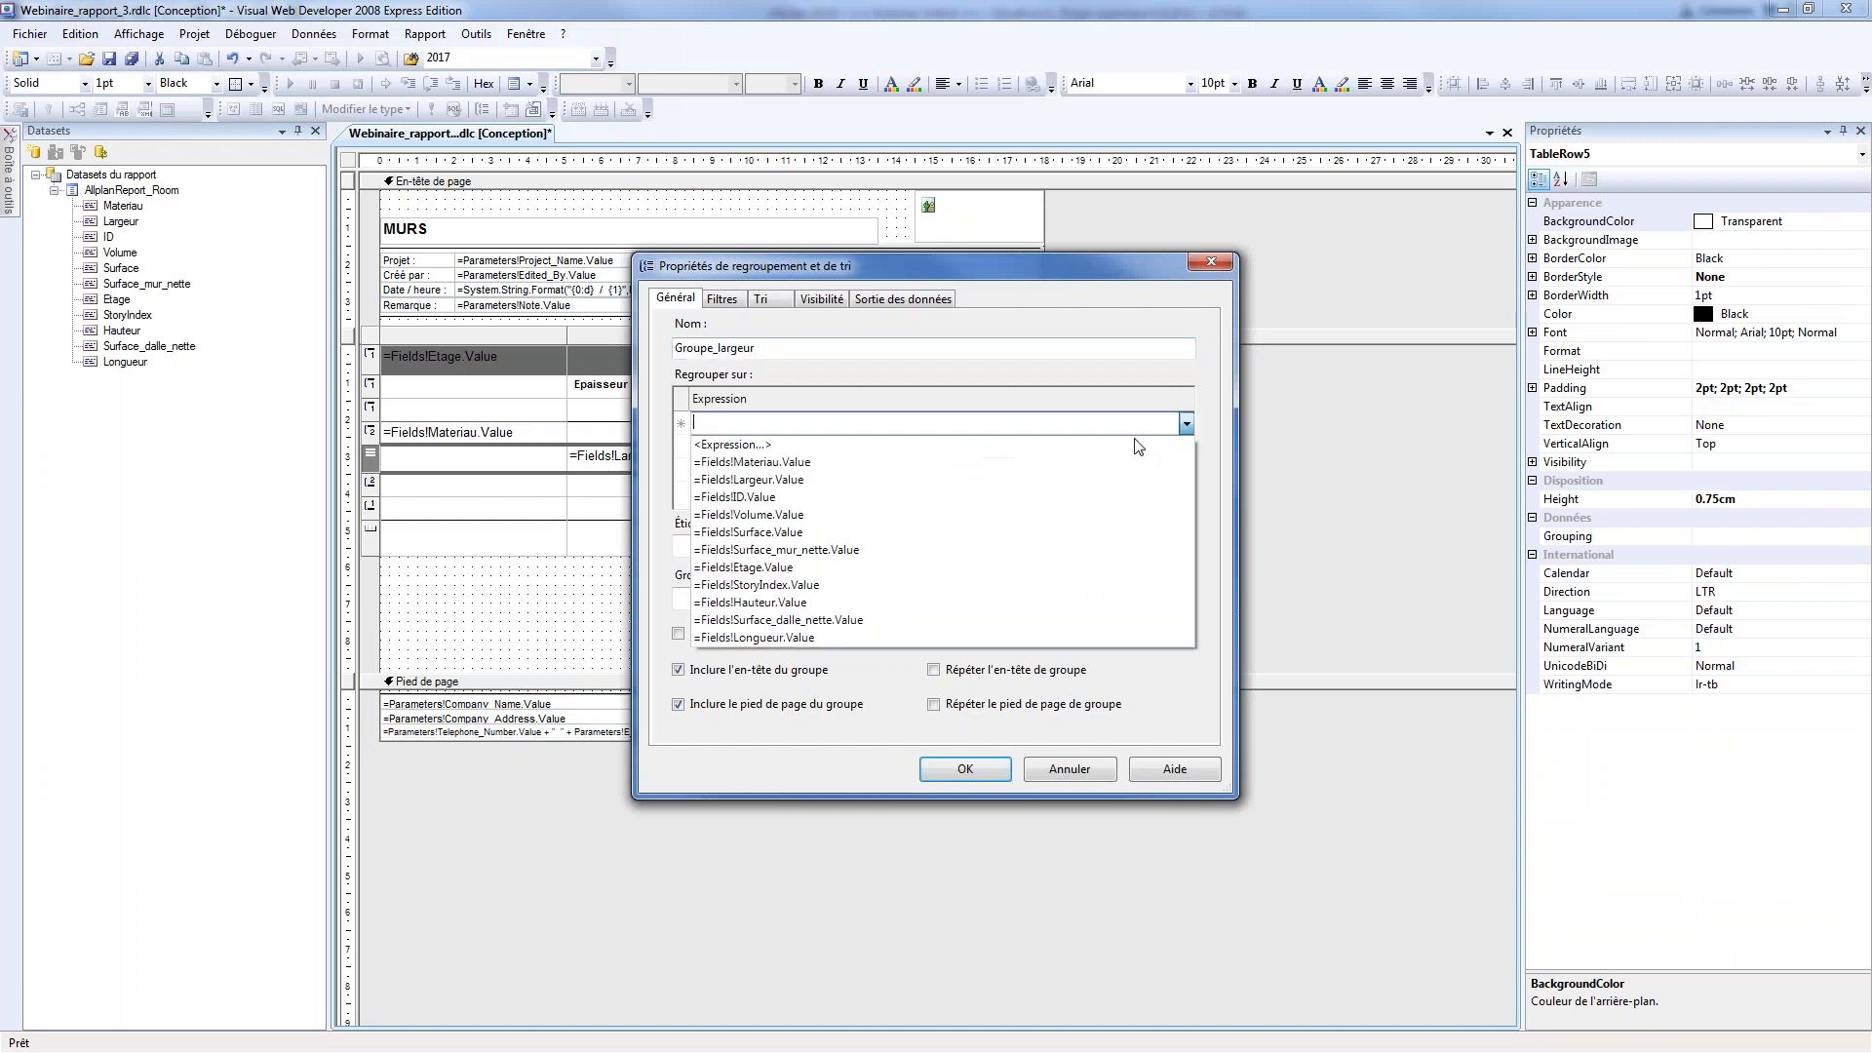
left_click(802, 480)
left_click(979, 766)
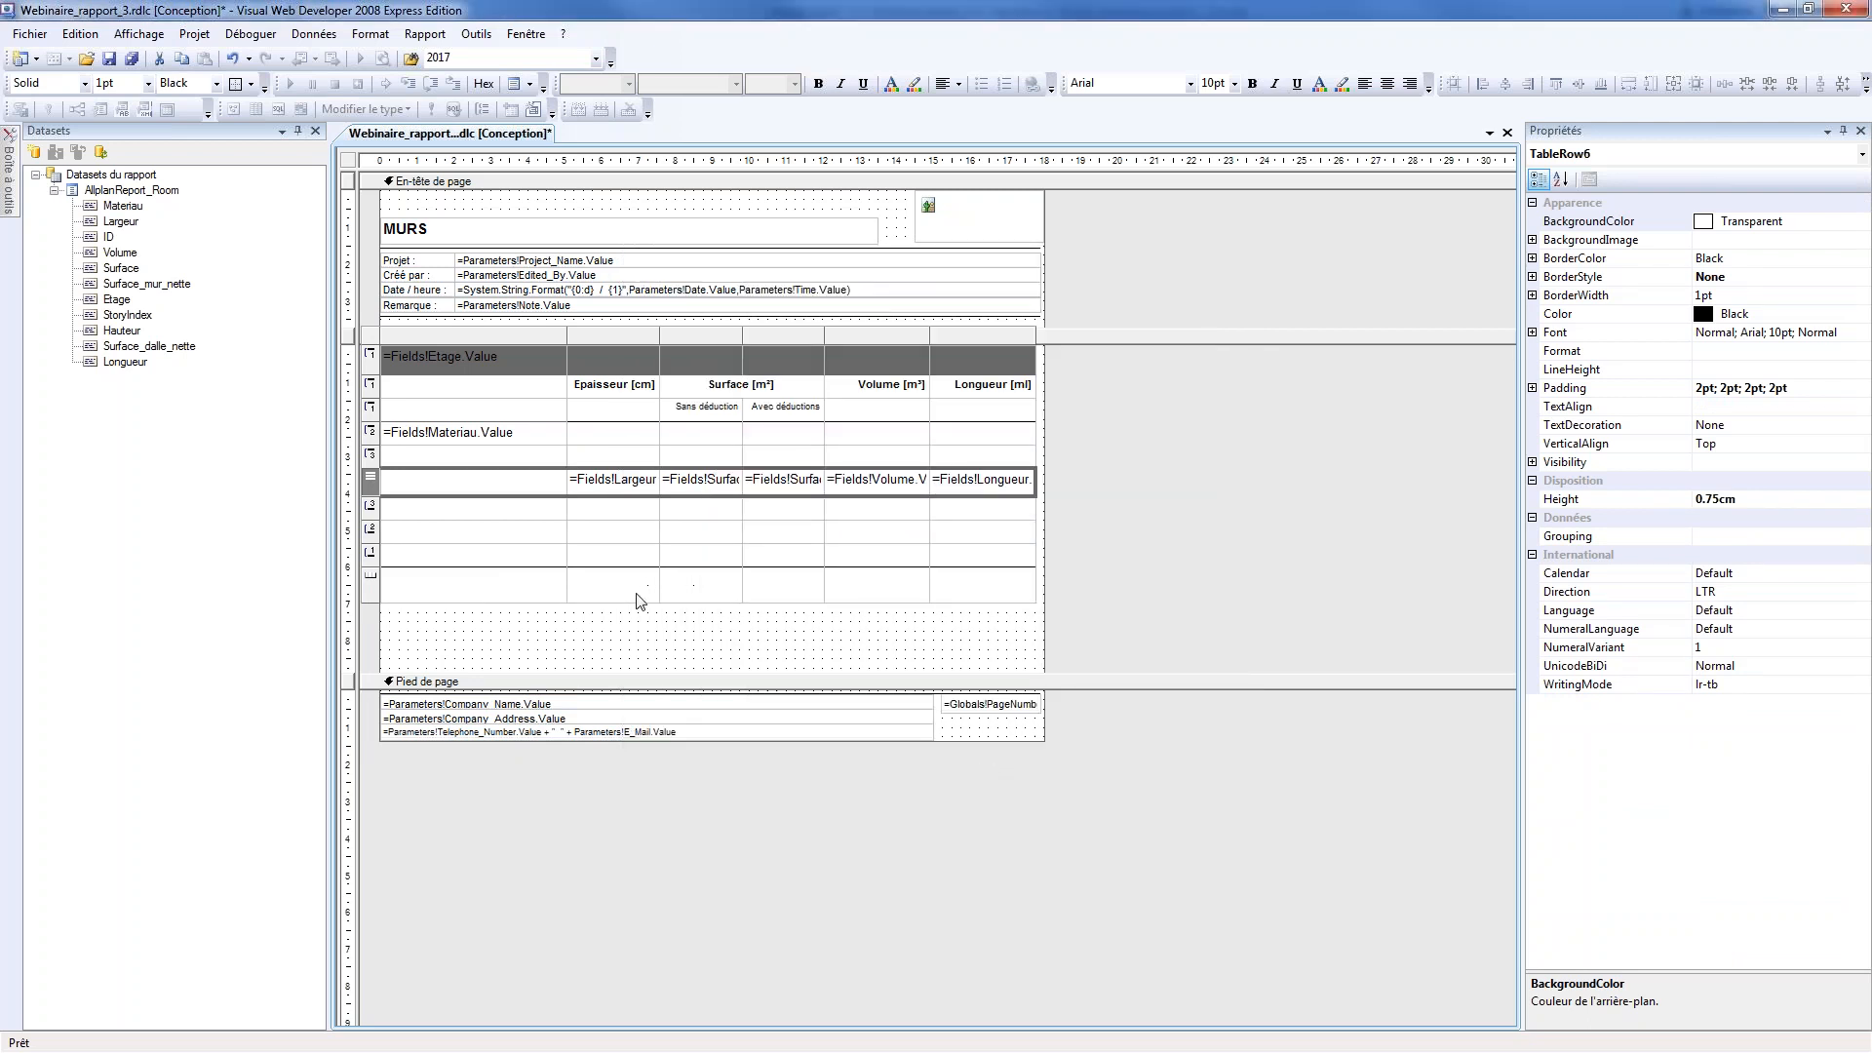
Delete the Epaisseur [cm] column from the wall table
left_click(628, 336)
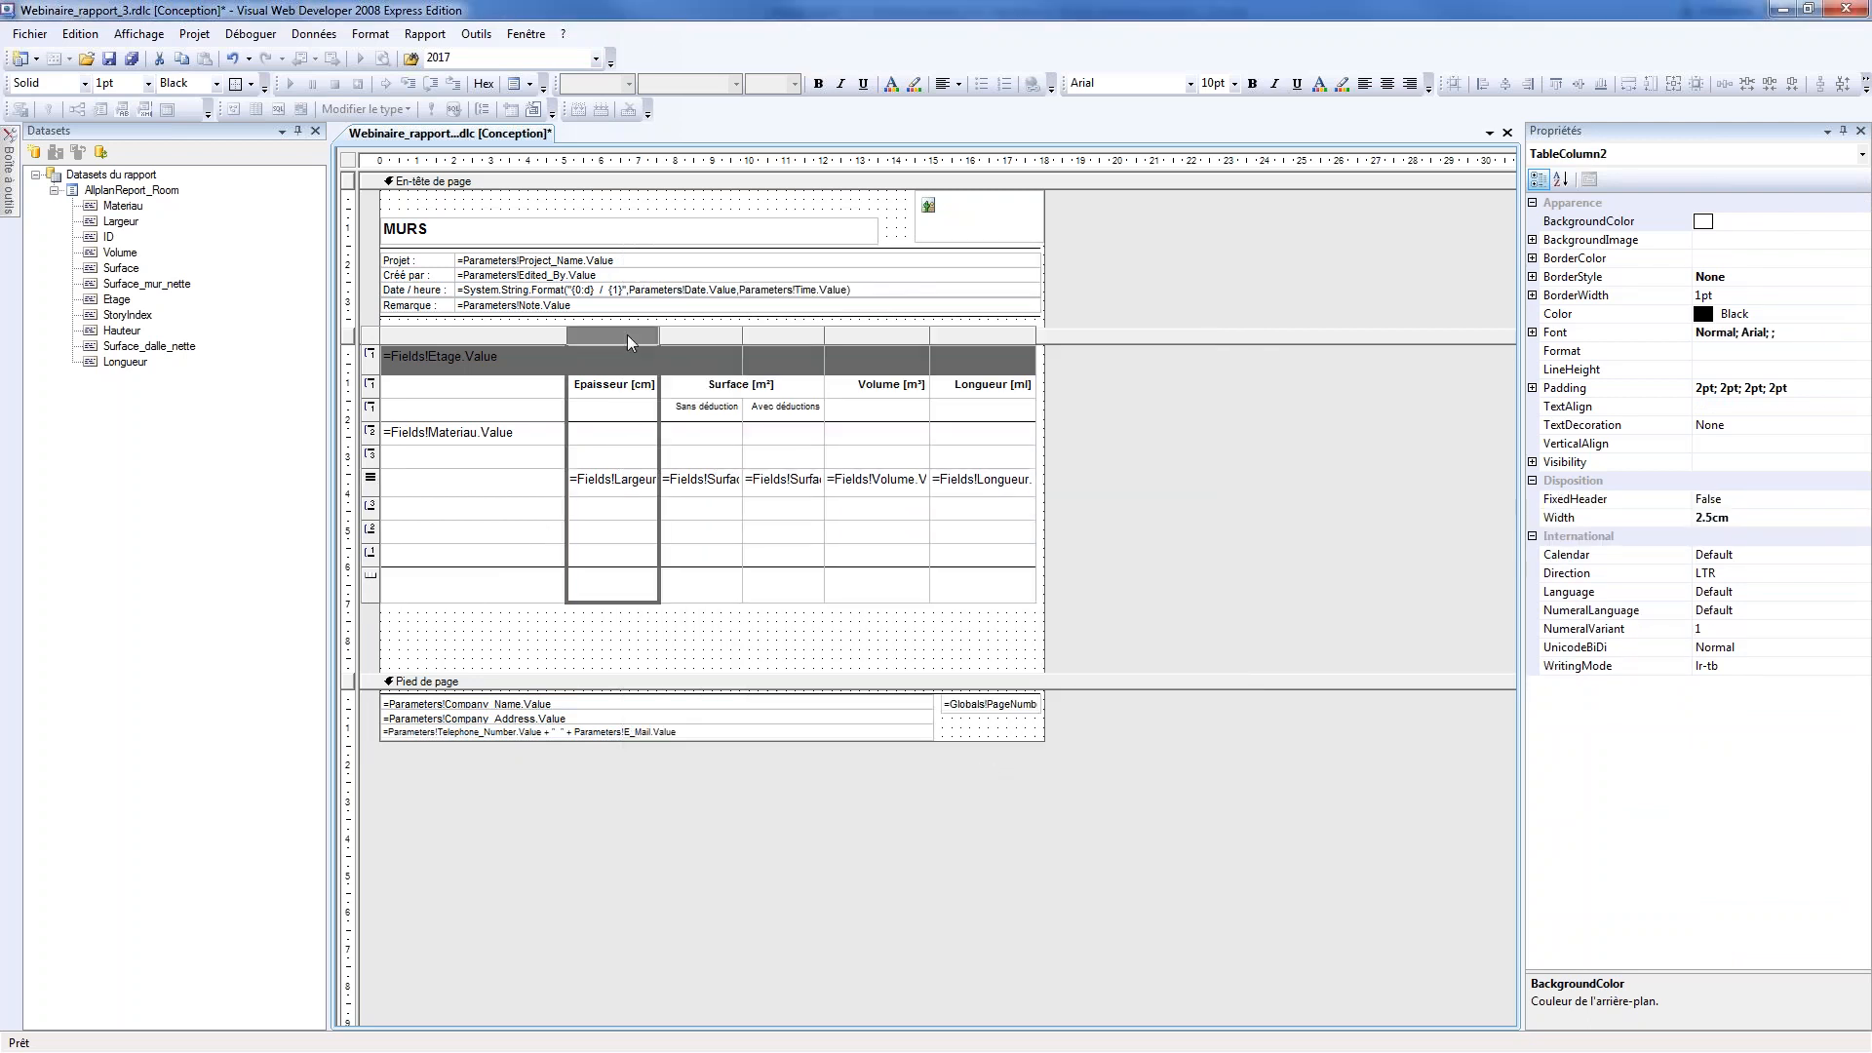
right_click(628, 335)
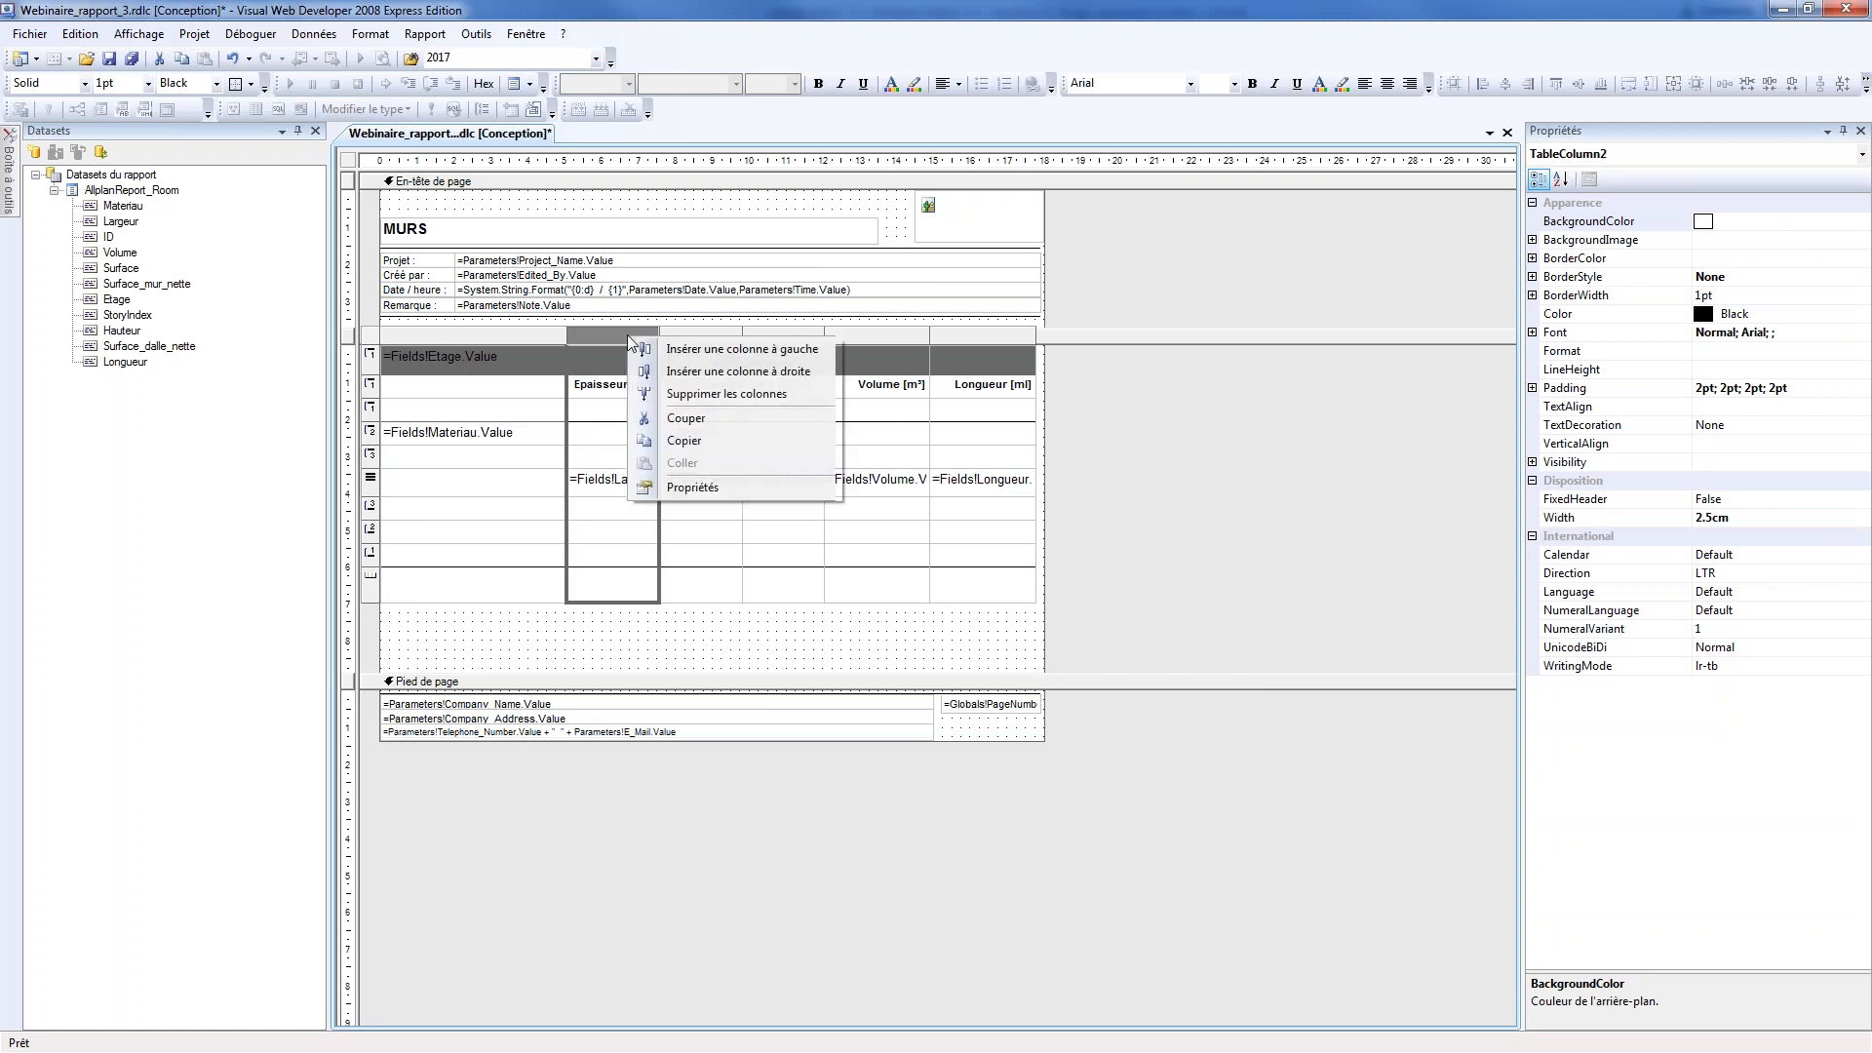
left_click(698, 394)
left_click(630, 646)
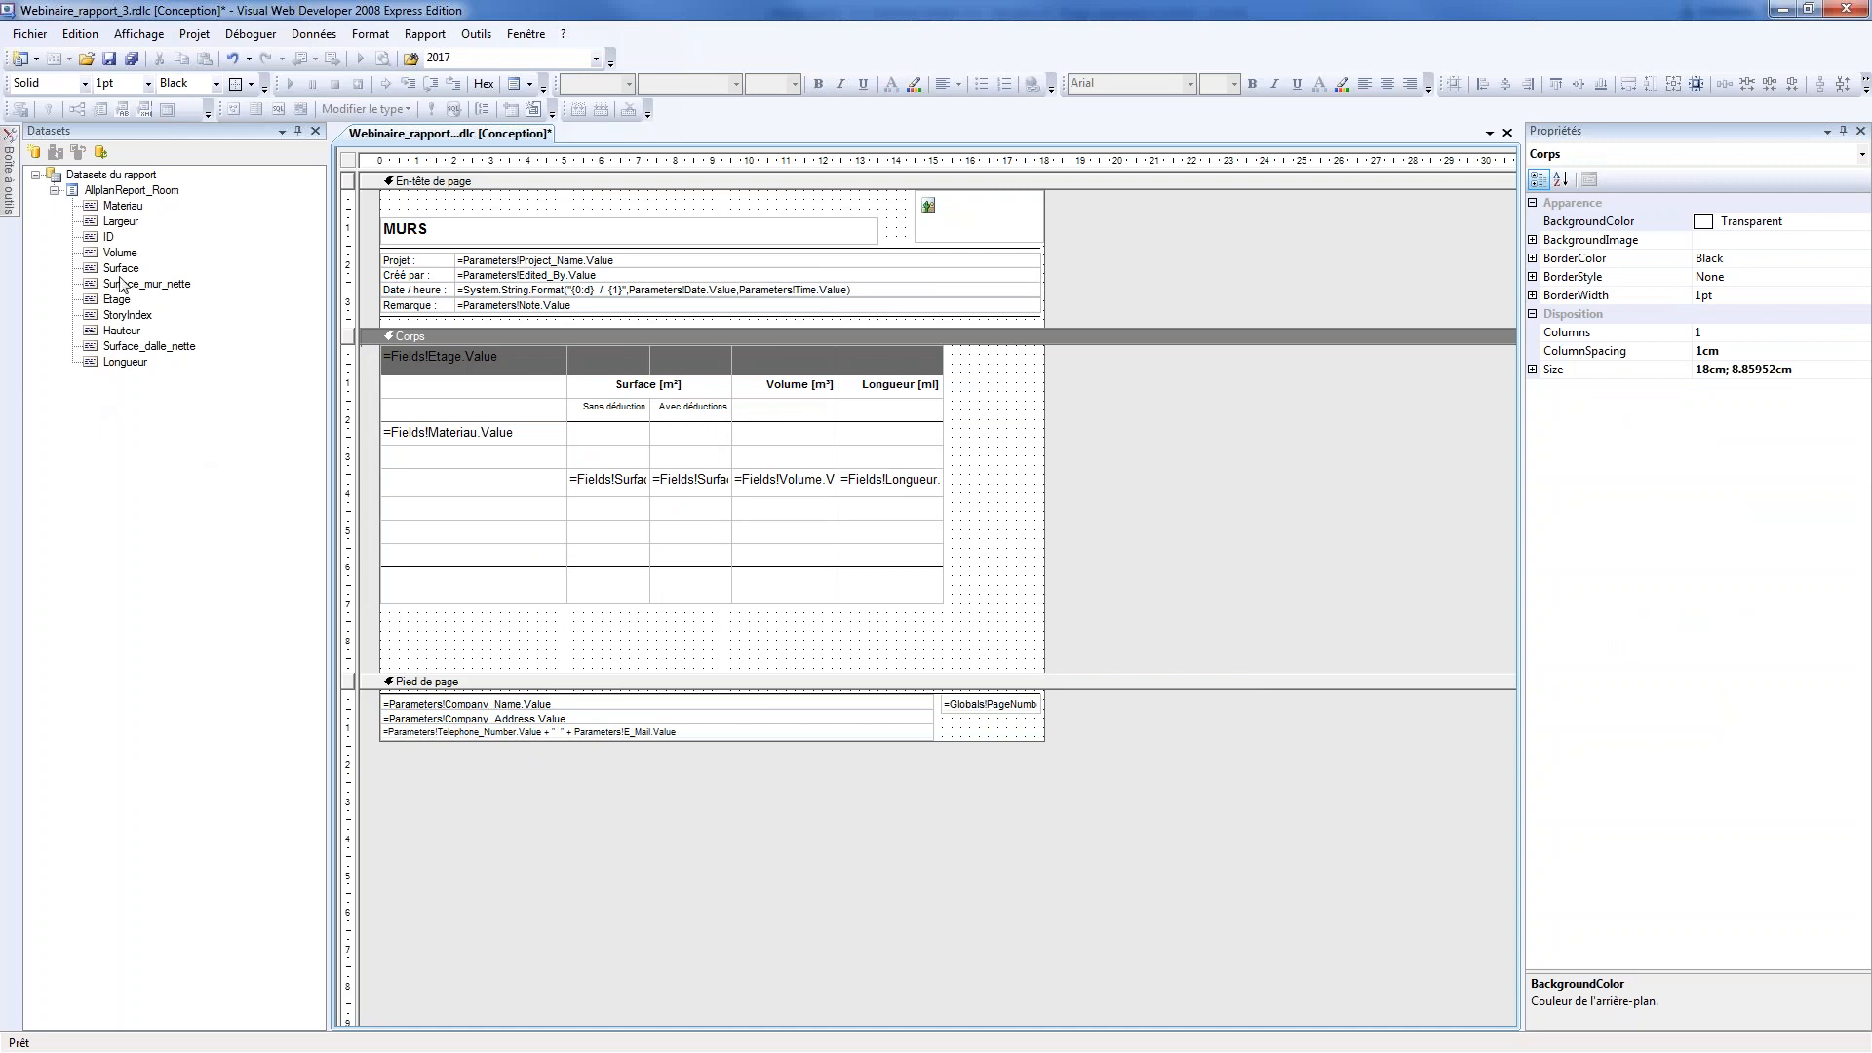
Place the Largeur field in the first cell of the thickness group's header row and merge that row's cells
left_click_drag(121, 222, 858, 457)
left_click(558, 671)
right_click(854, 453)
left_click(897, 468)
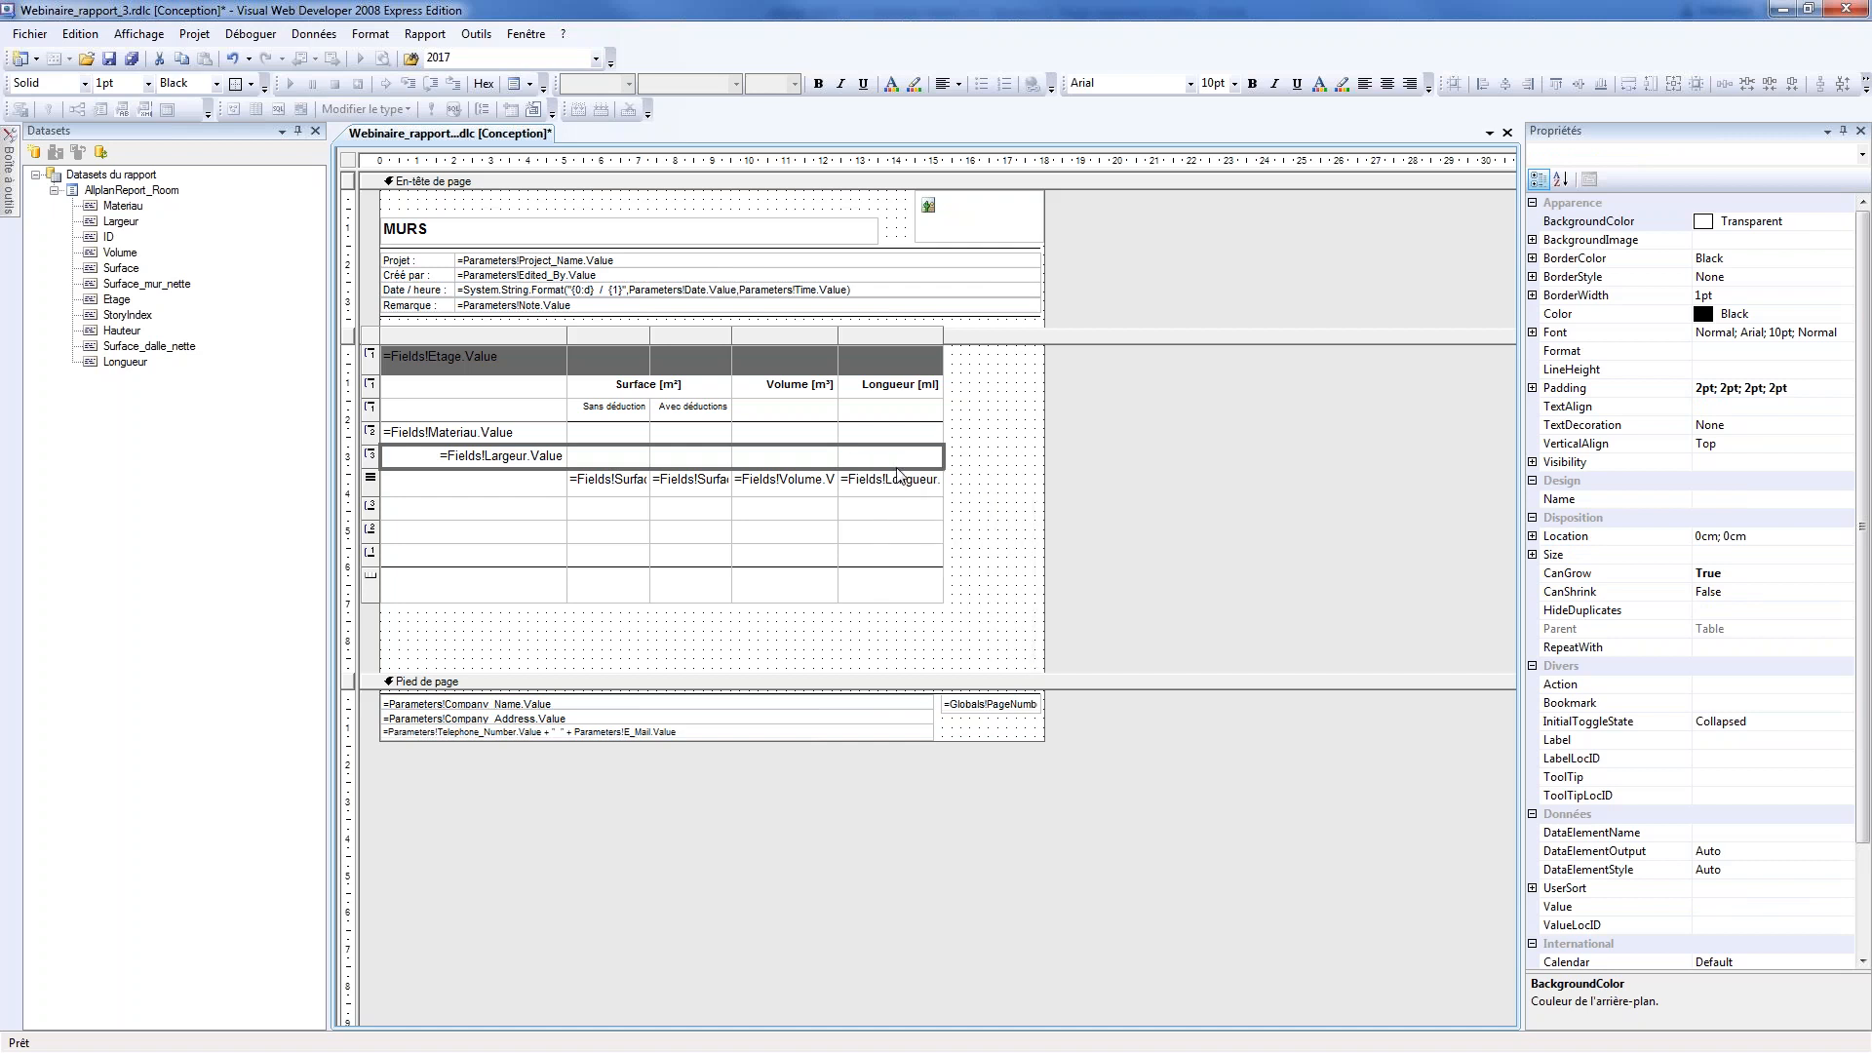
Merge all cells of the Materiau group's header row into one cell and save the report
left_click(514, 443)
left_click_drag(514, 442, 871, 436)
right_click(872, 436)
left_click(914, 451)
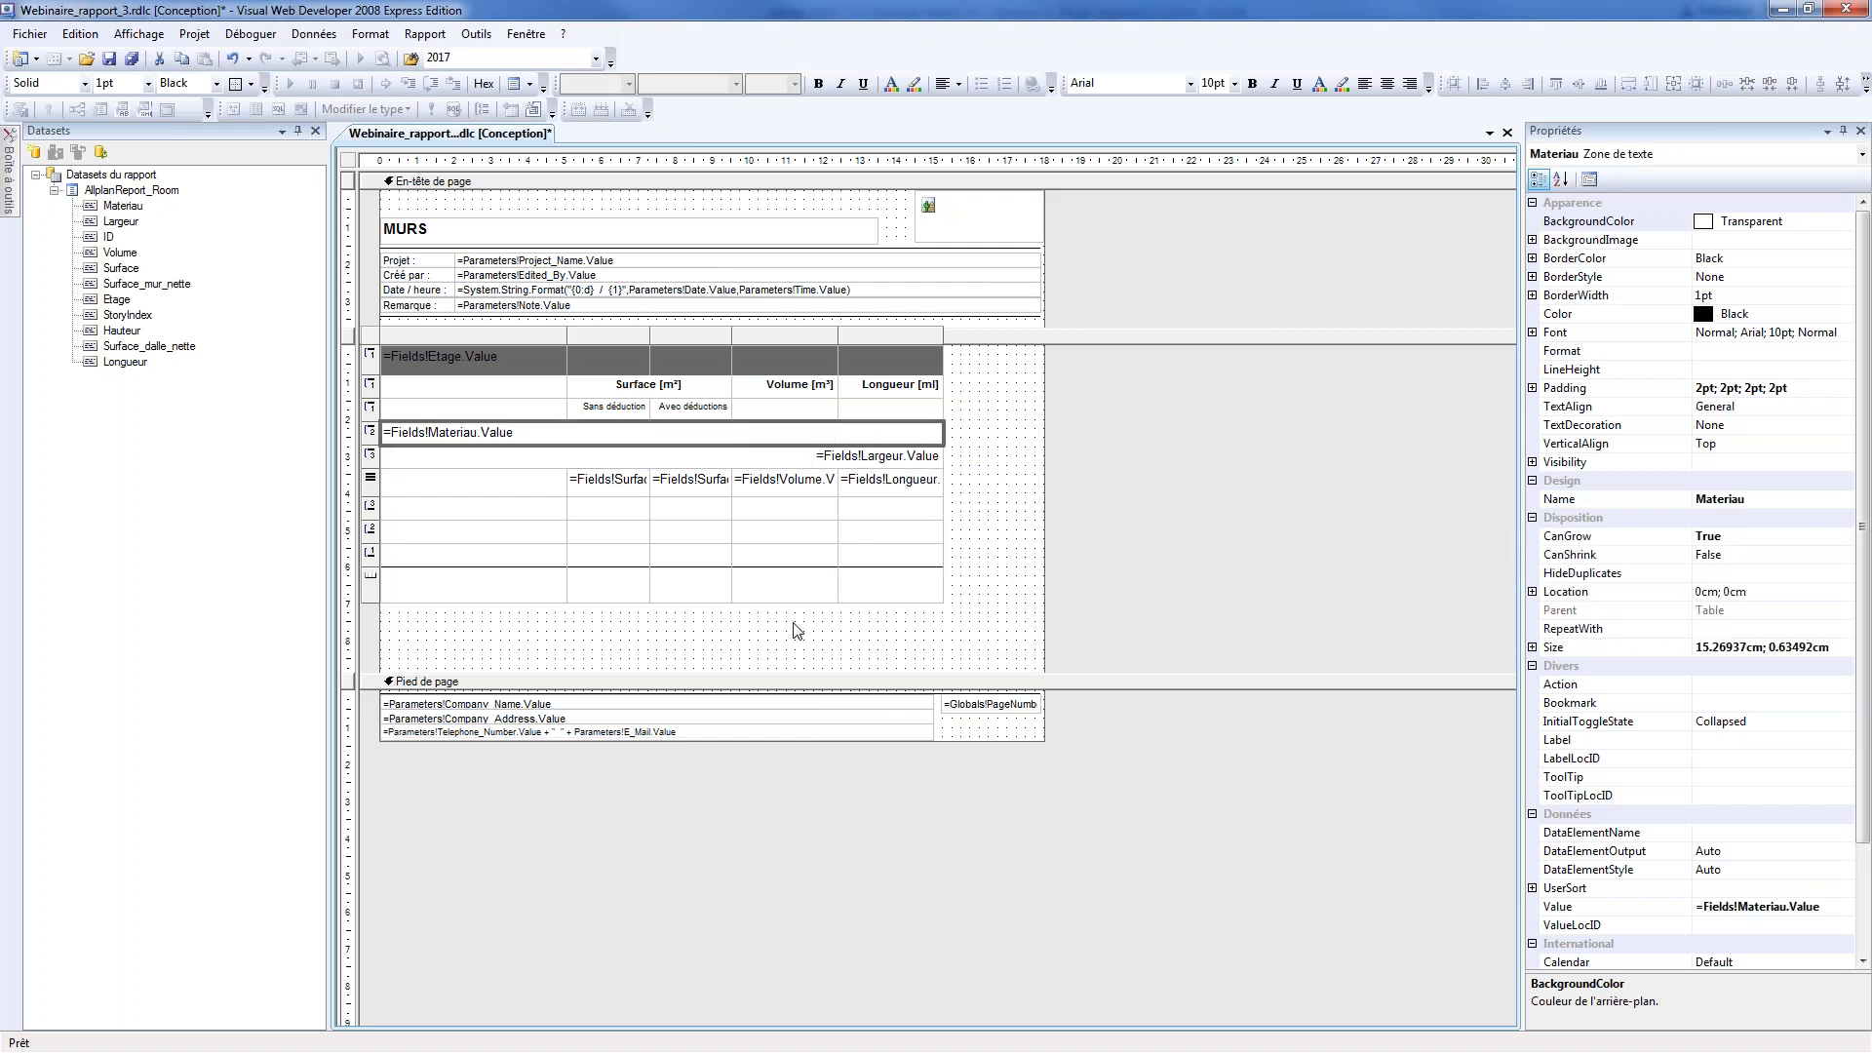
left_click(771, 646)
left_click(131, 59)
Switch to Allplan and generate the MURS report for the coloured apartment area to check the grouping, closing the preview after review
key("alt+Tab")
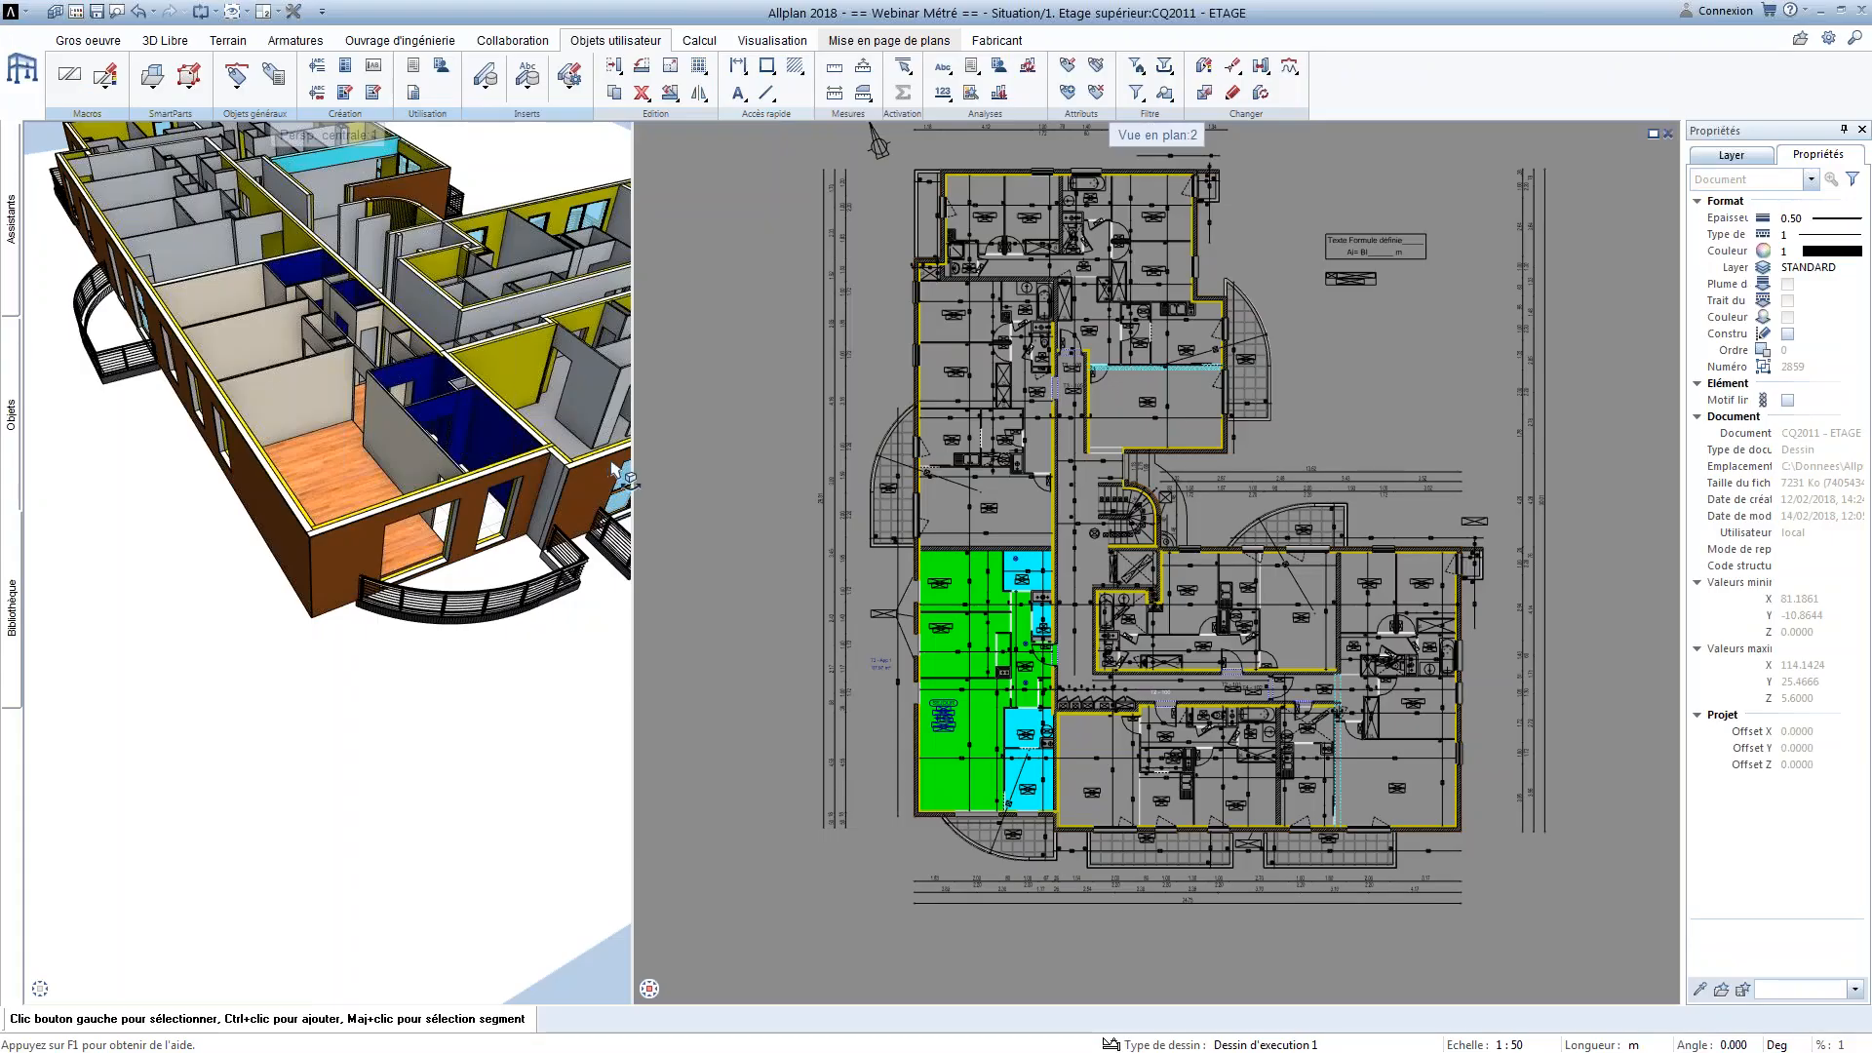
left_click(970, 65)
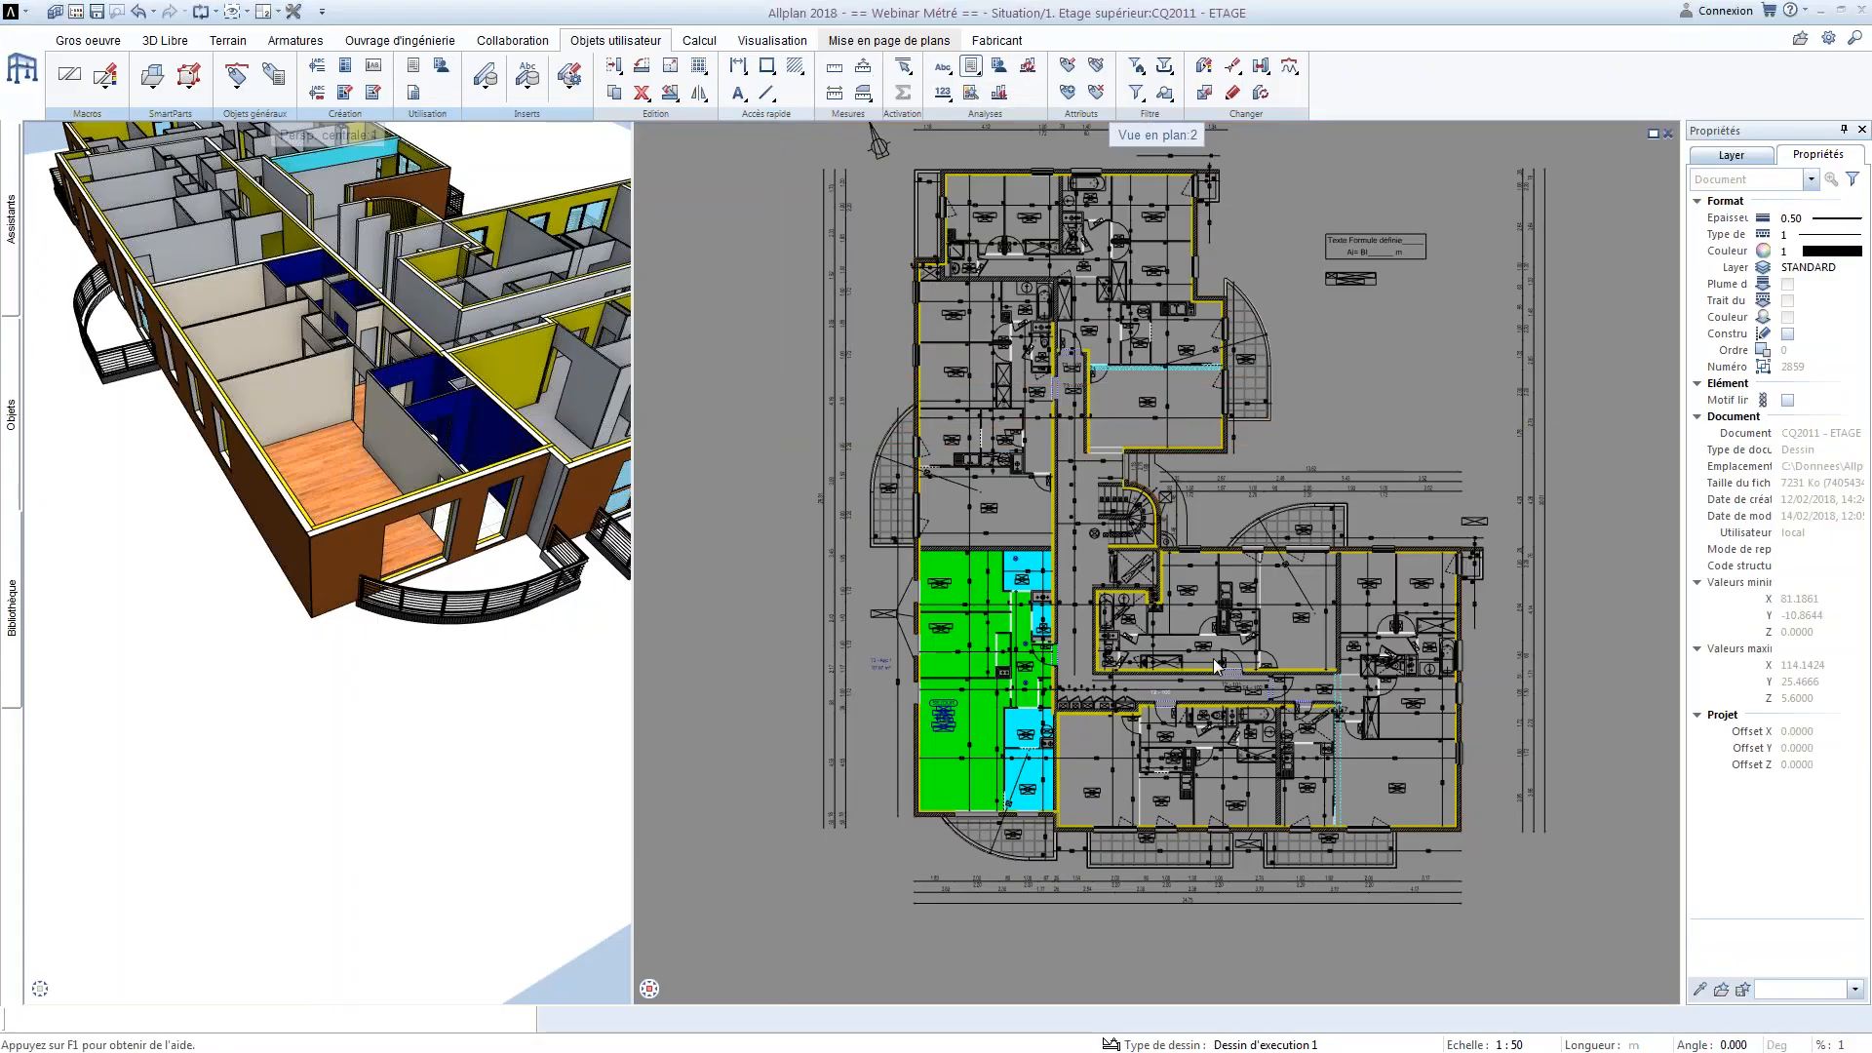
left_click(1207, 656)
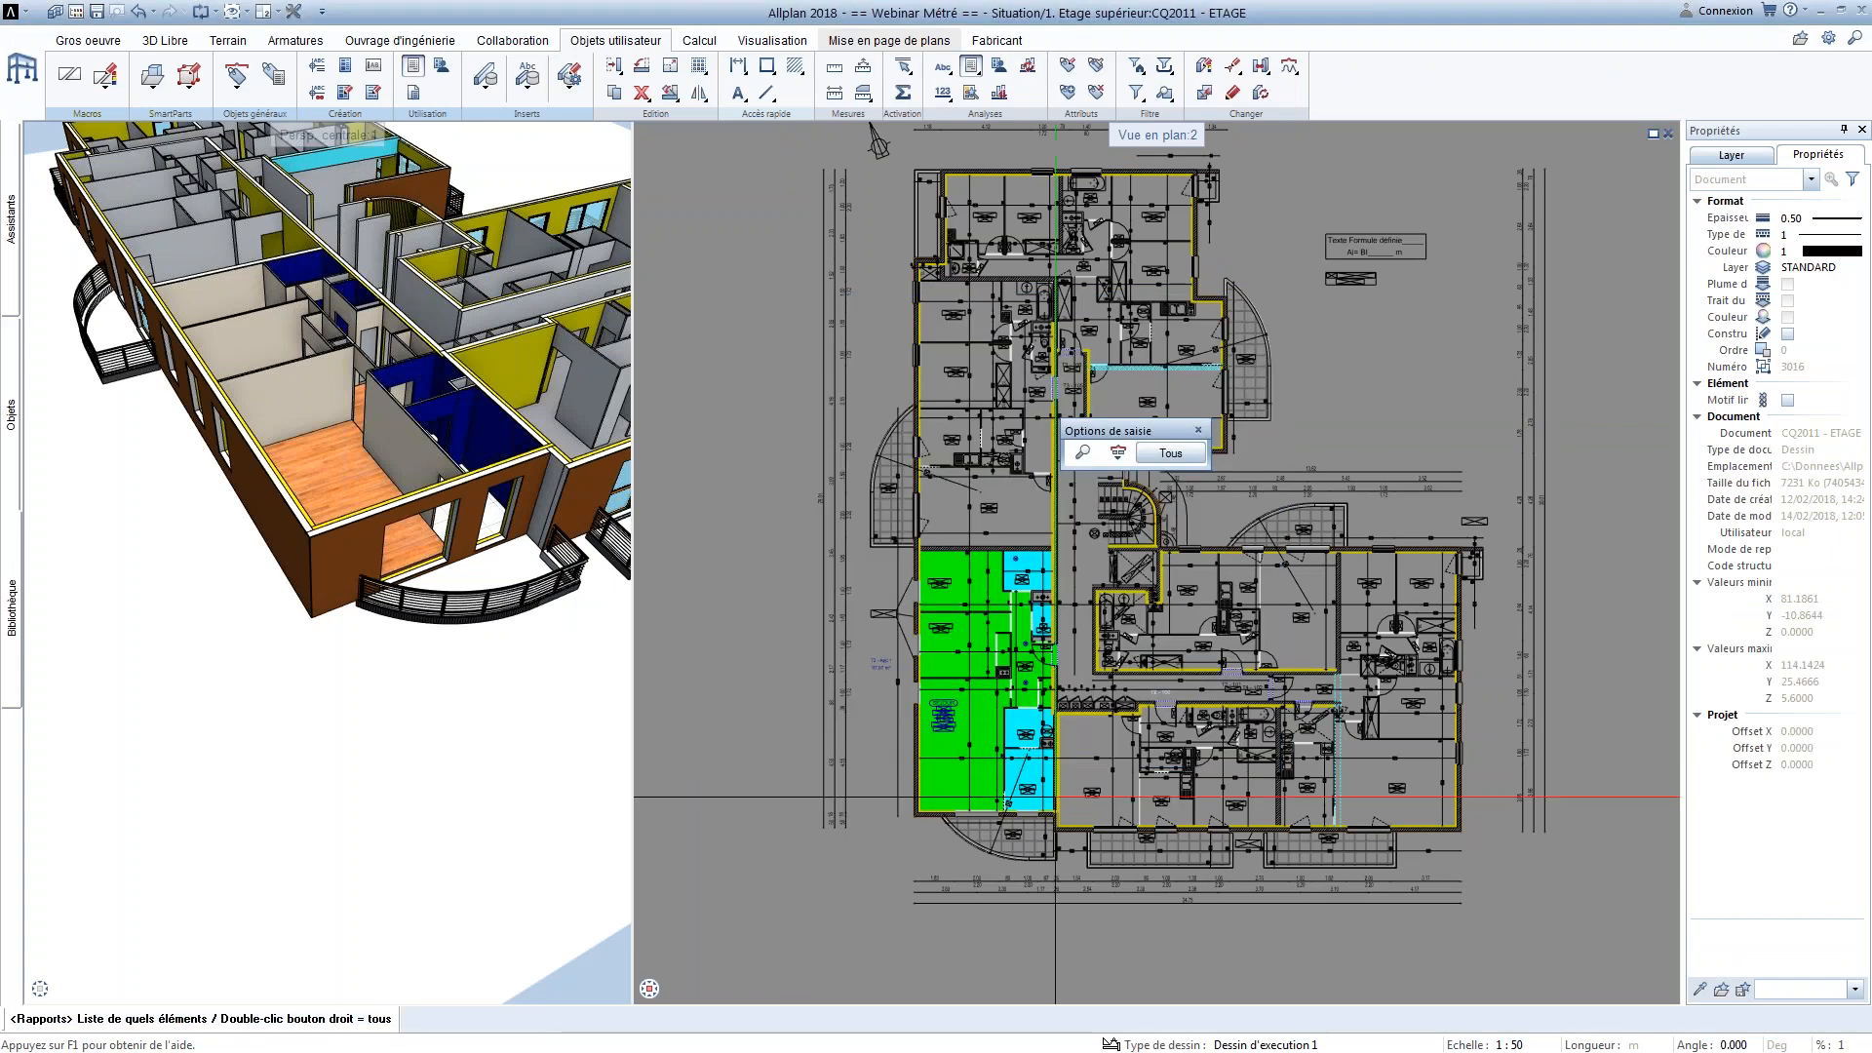
left_click_drag(1072, 852, 880, 532)
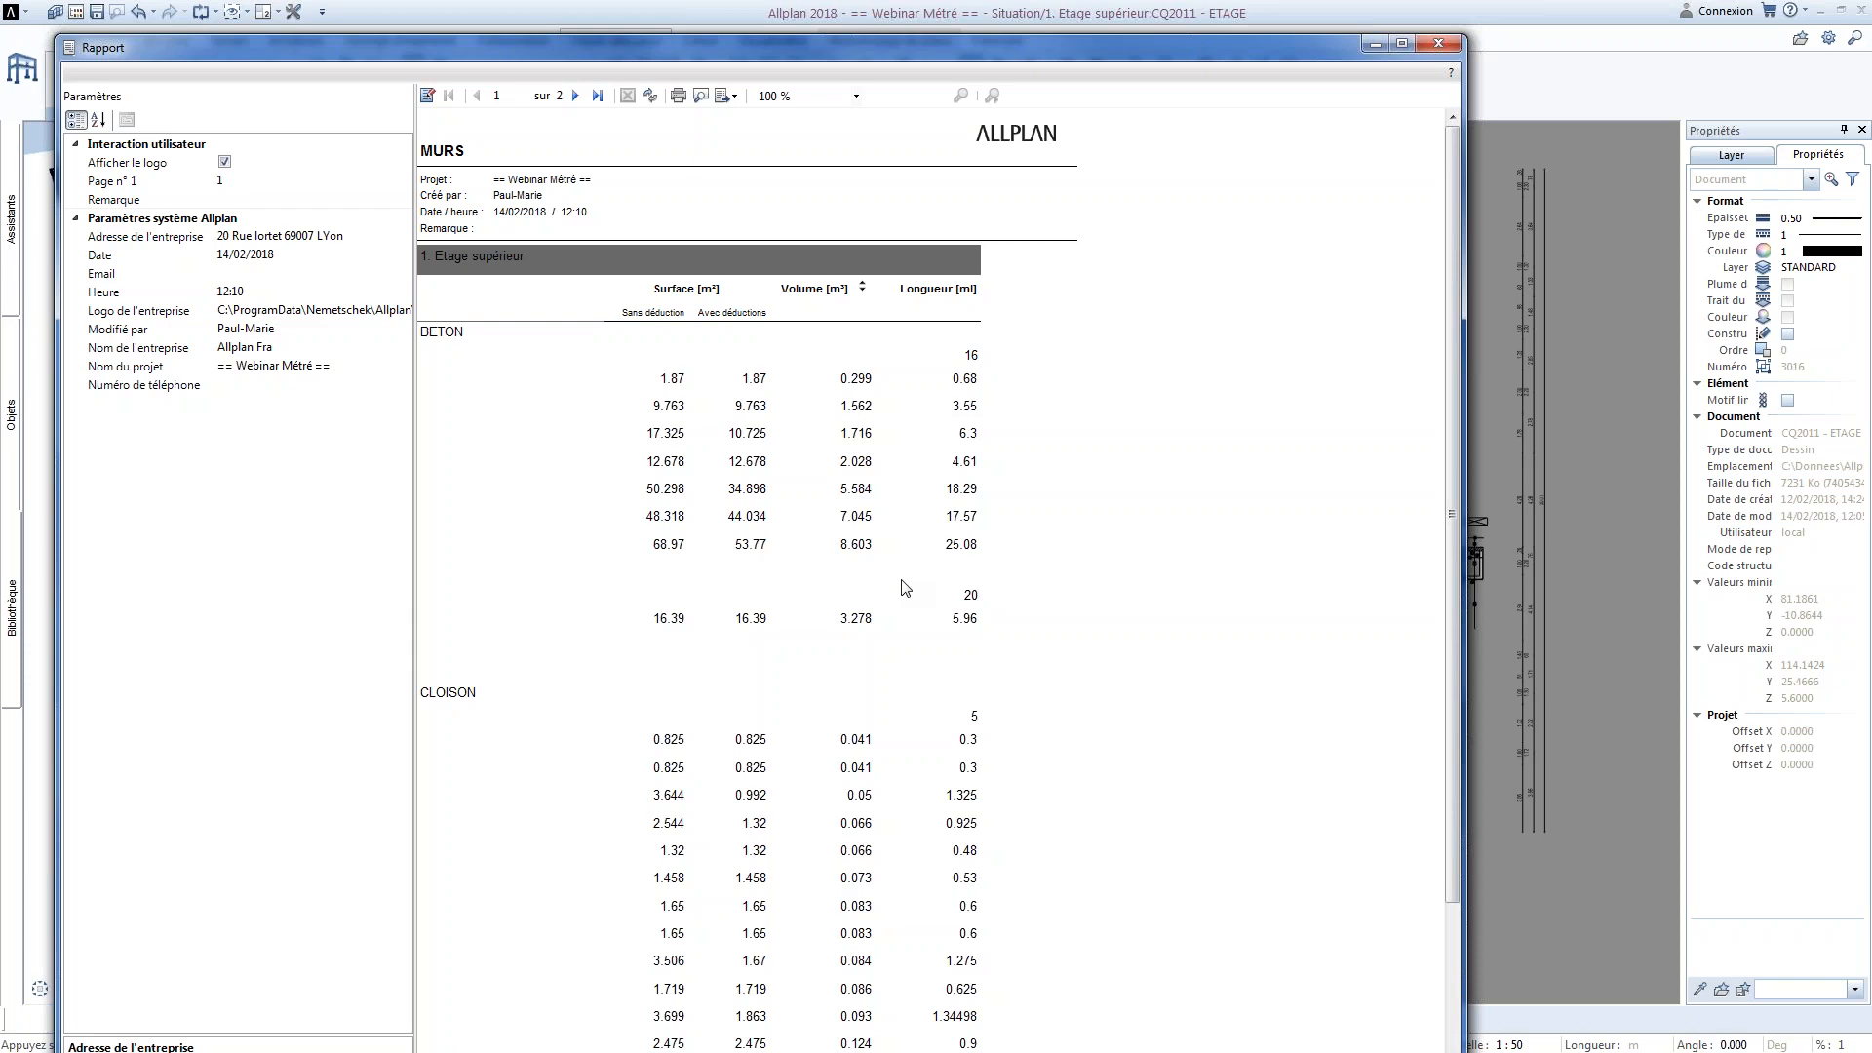
left_click(1437, 44)
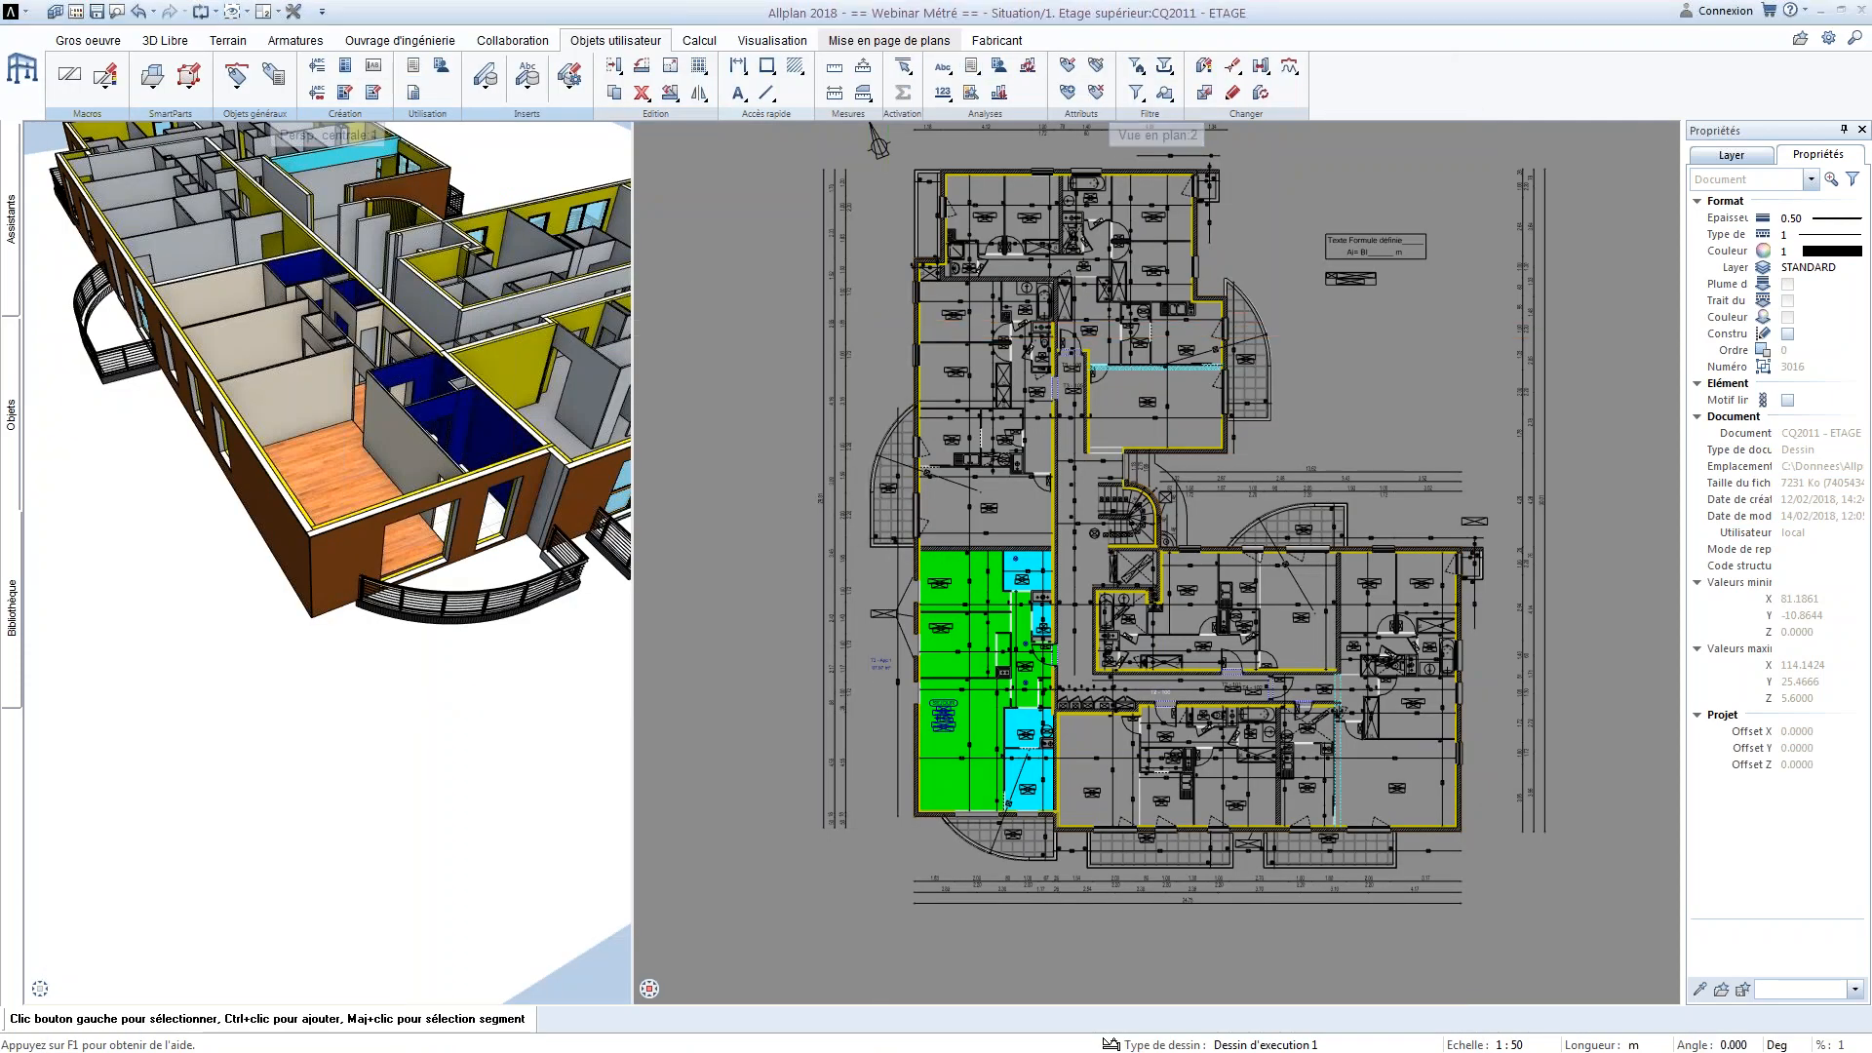
Return to Visual Web Developer and set the Materiau header row's background colour to LightCoral
key("alt+Tab")
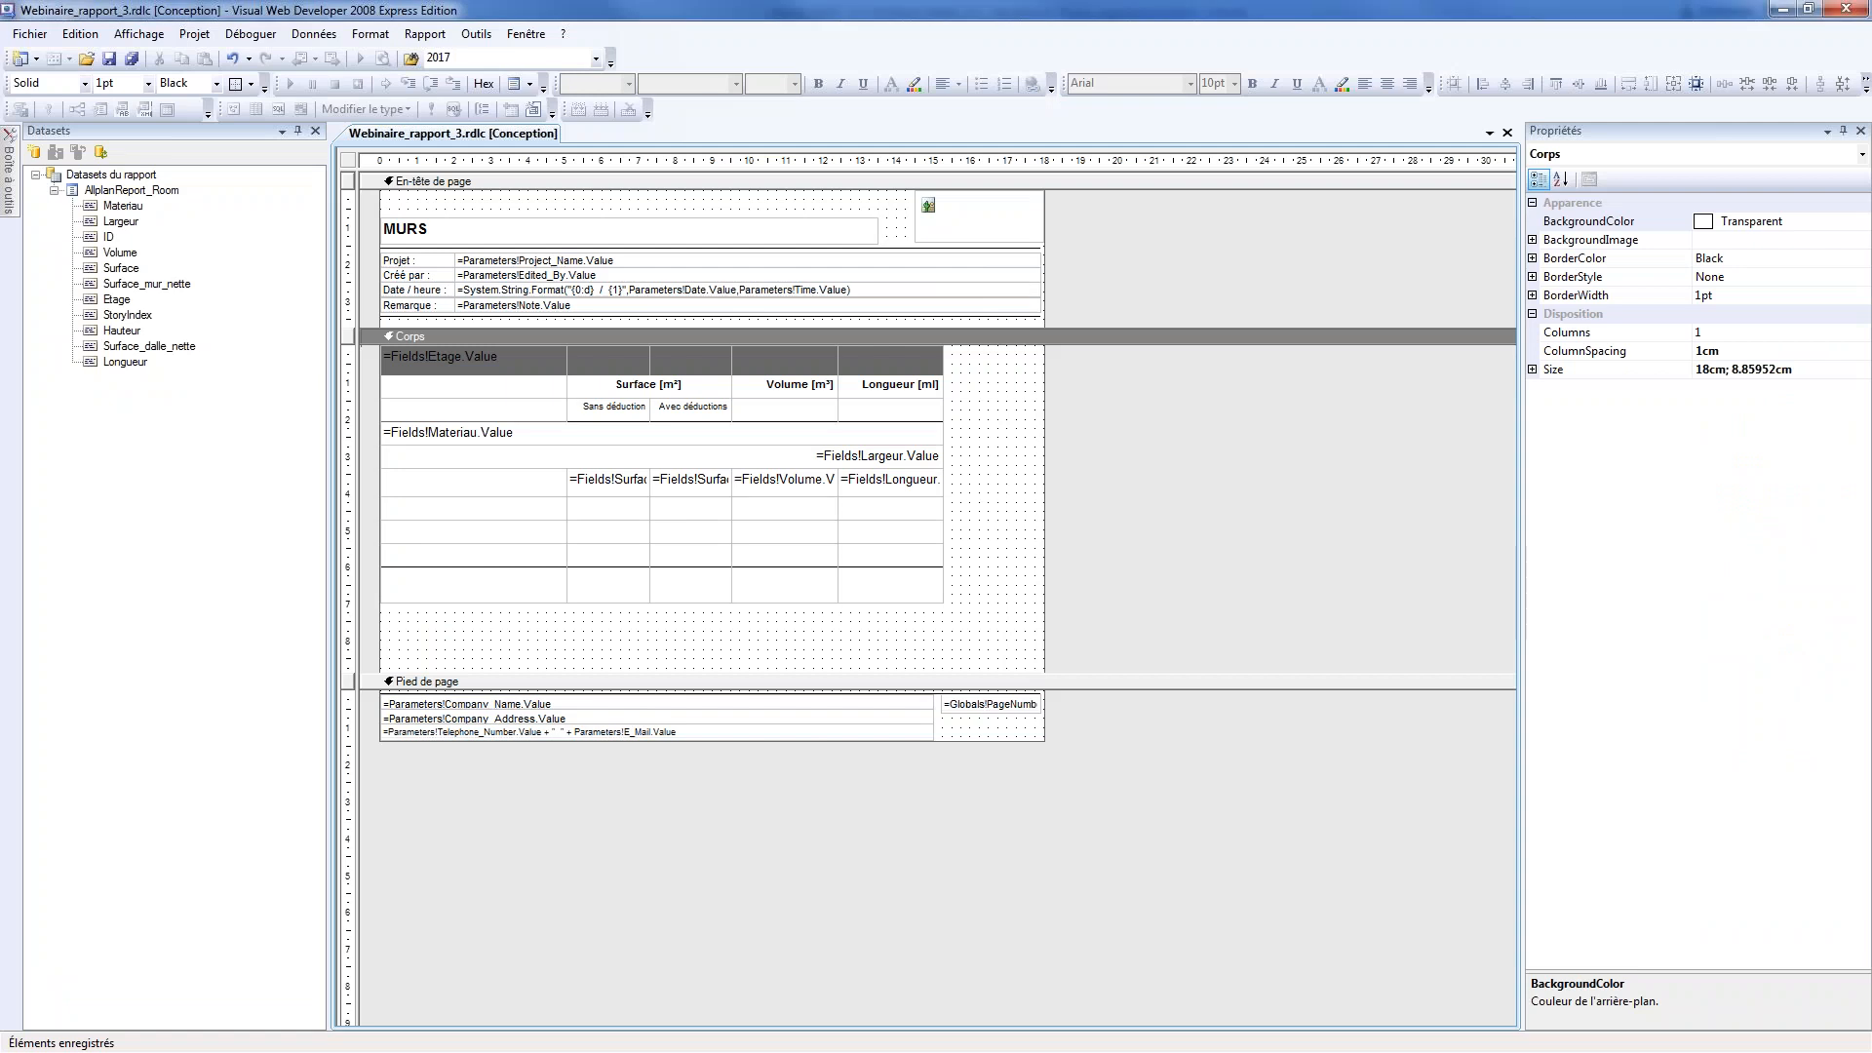
left_click(516, 534)
left_click(508, 438)
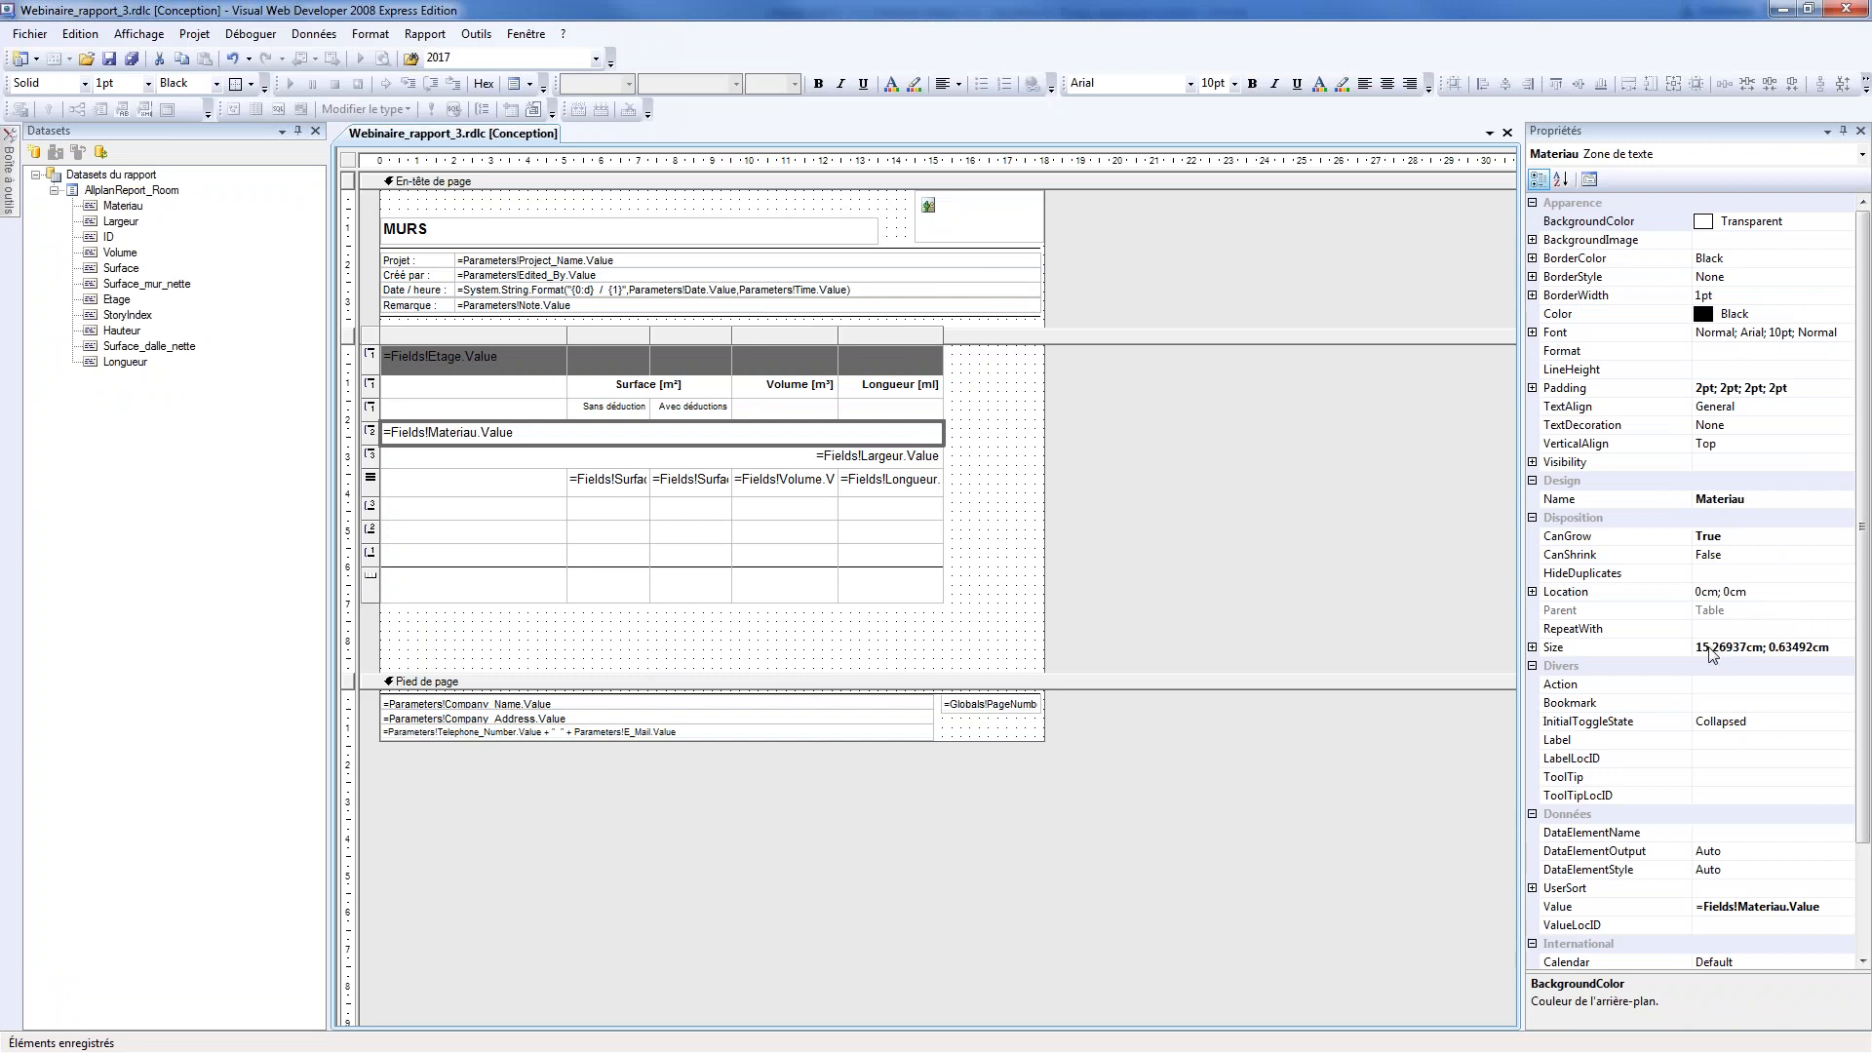
left_click(1768, 222)
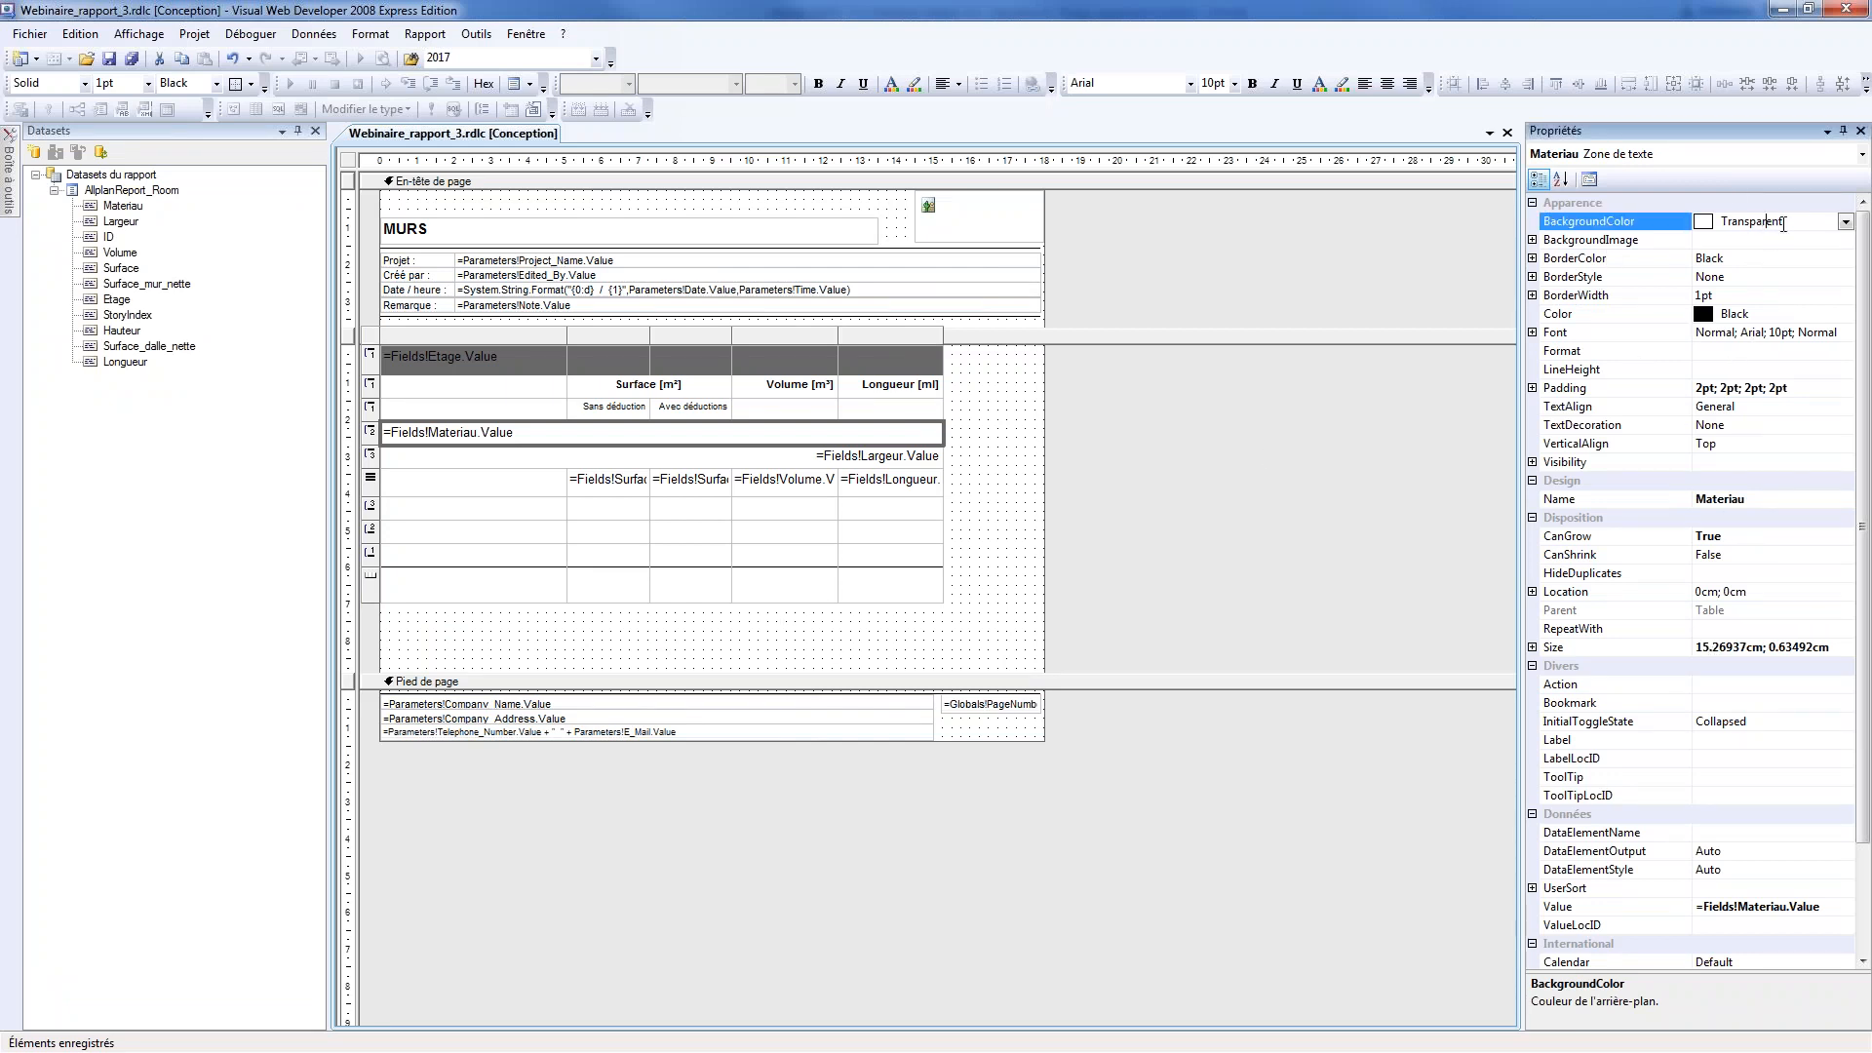
left_click(1845, 222)
scroll(1725, 359, "down", 1)
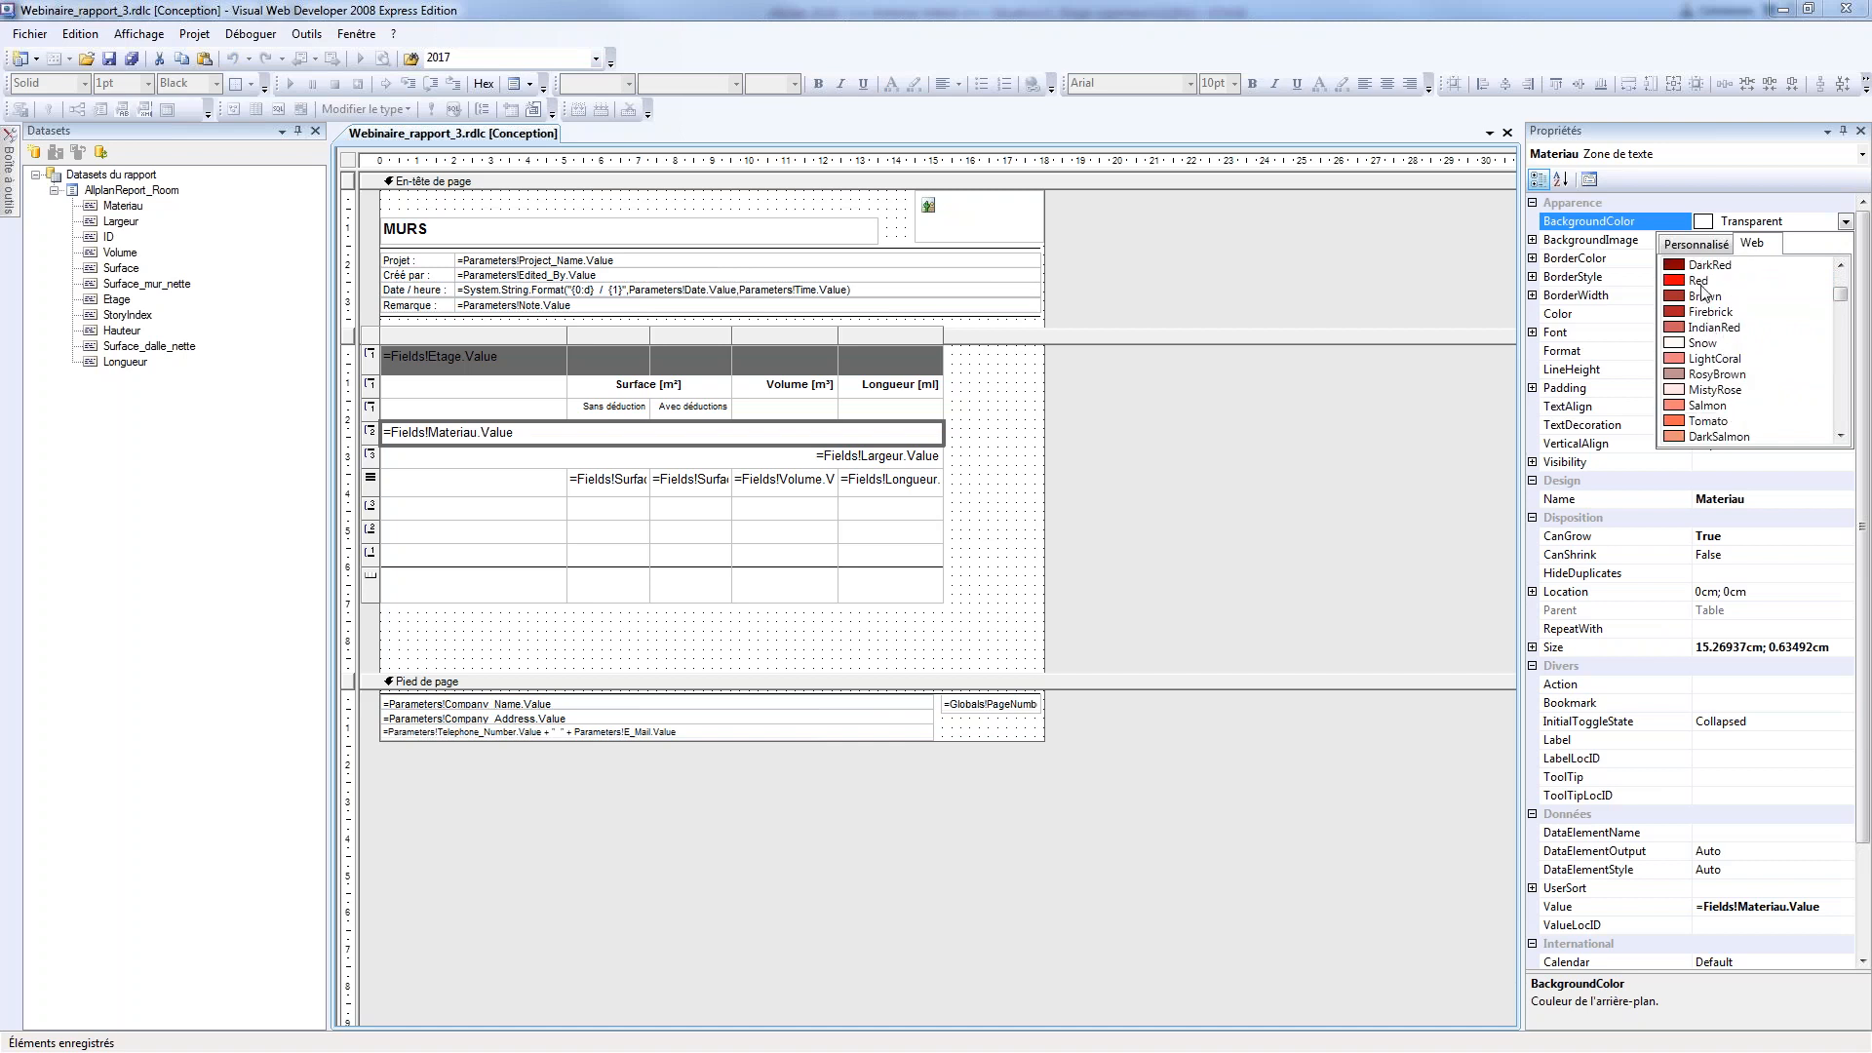
left_click(1699, 363)
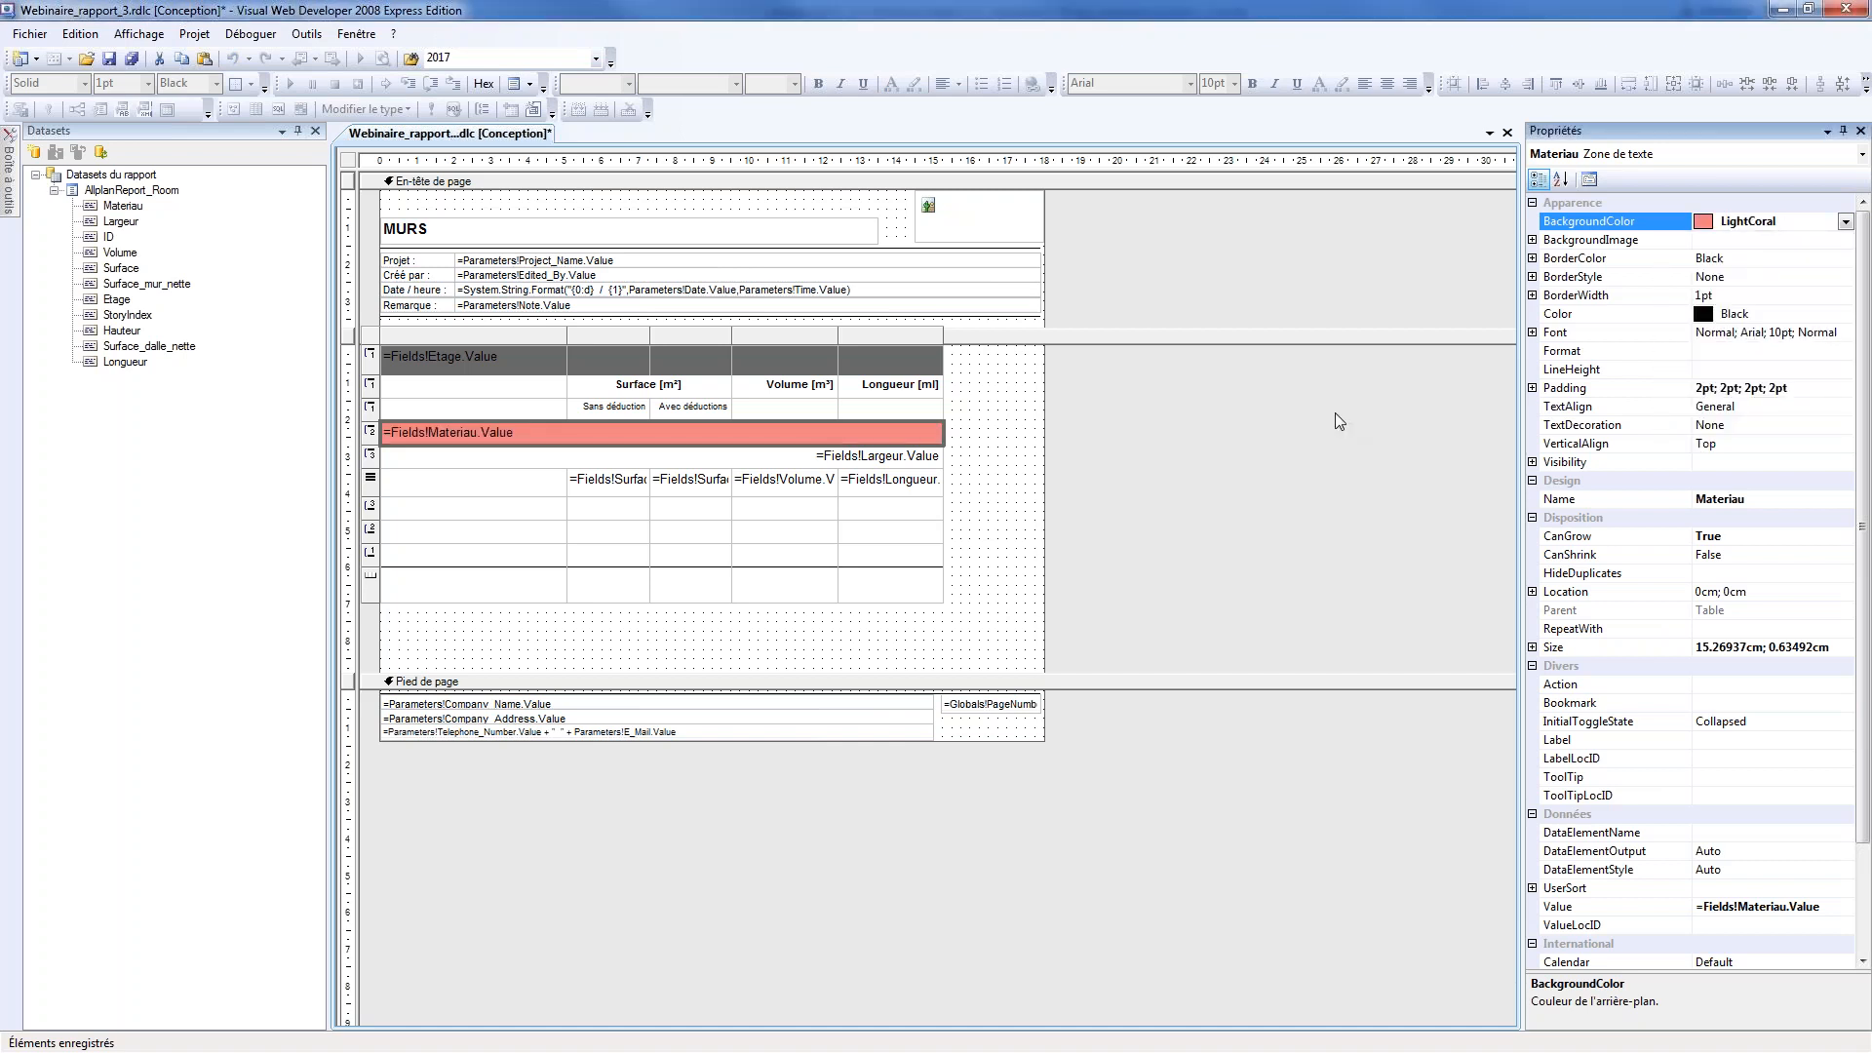
Set the background colour of the Largeur group's header row to Gainsboro
left_click(815, 460)
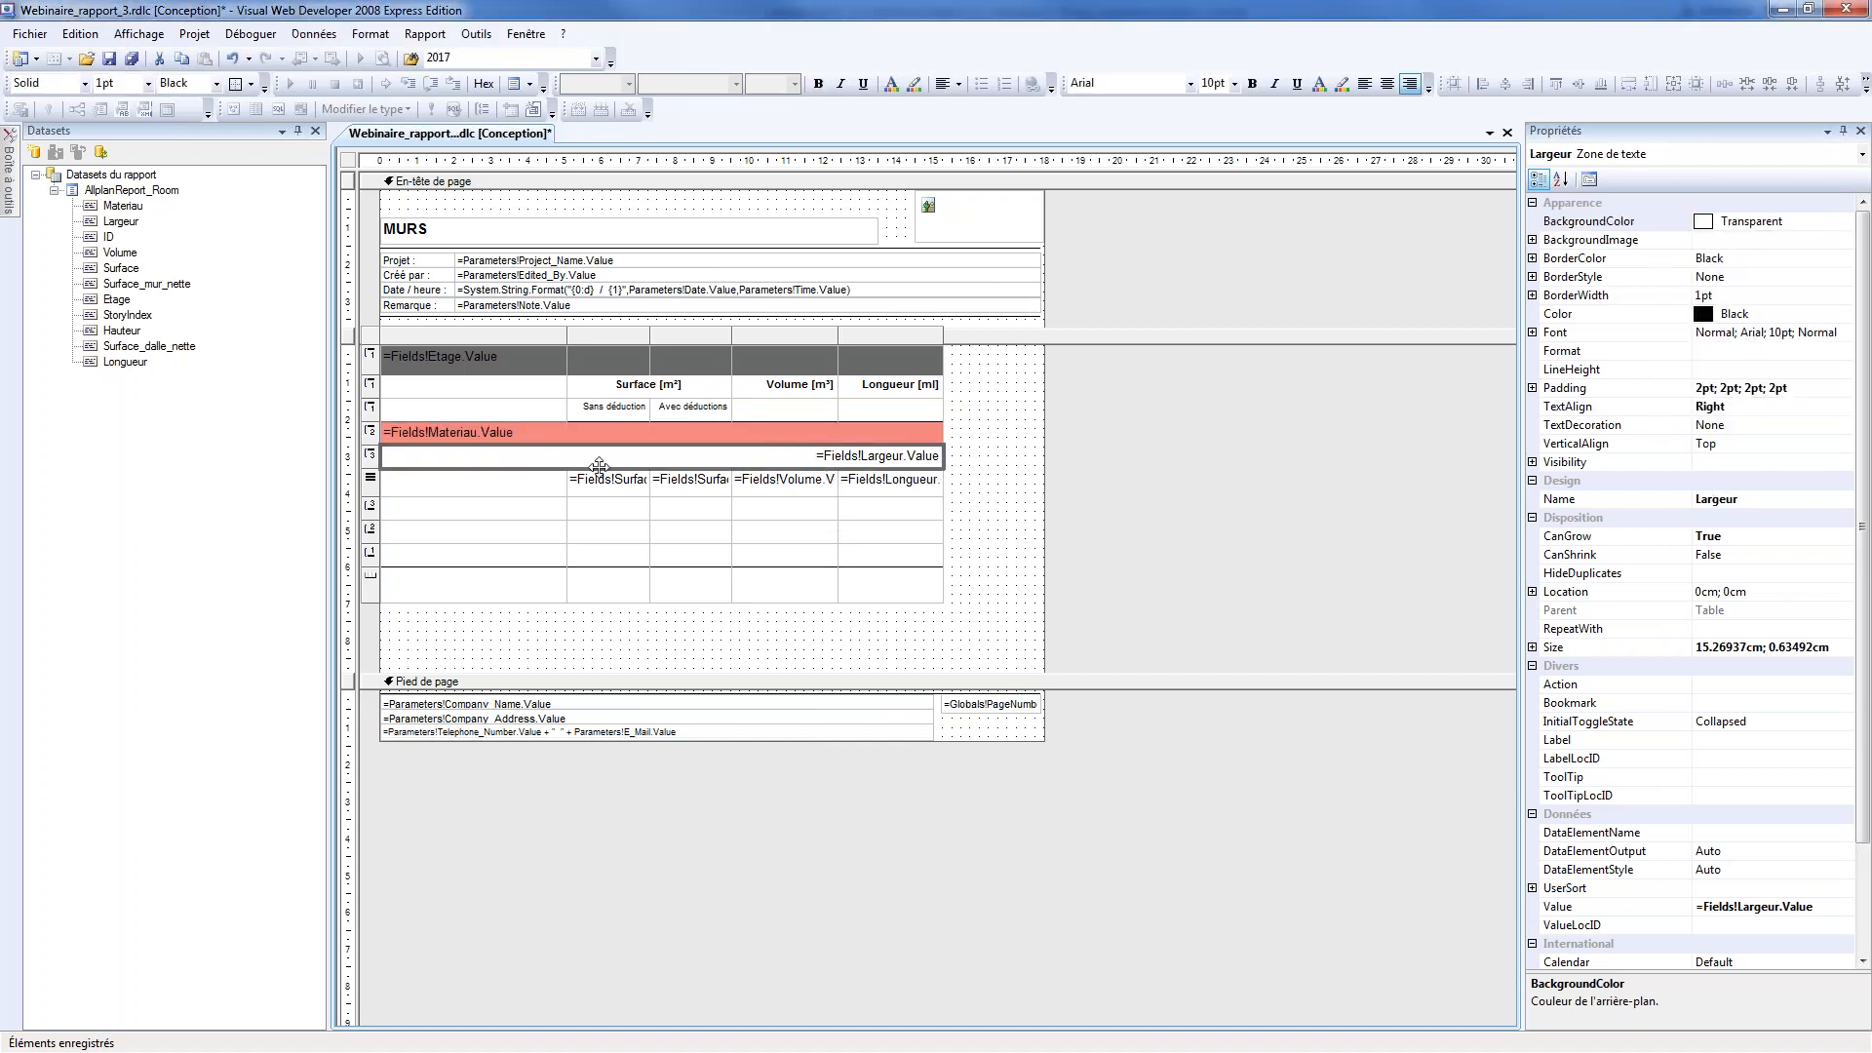
left_click(1799, 226)
left_click(1845, 222)
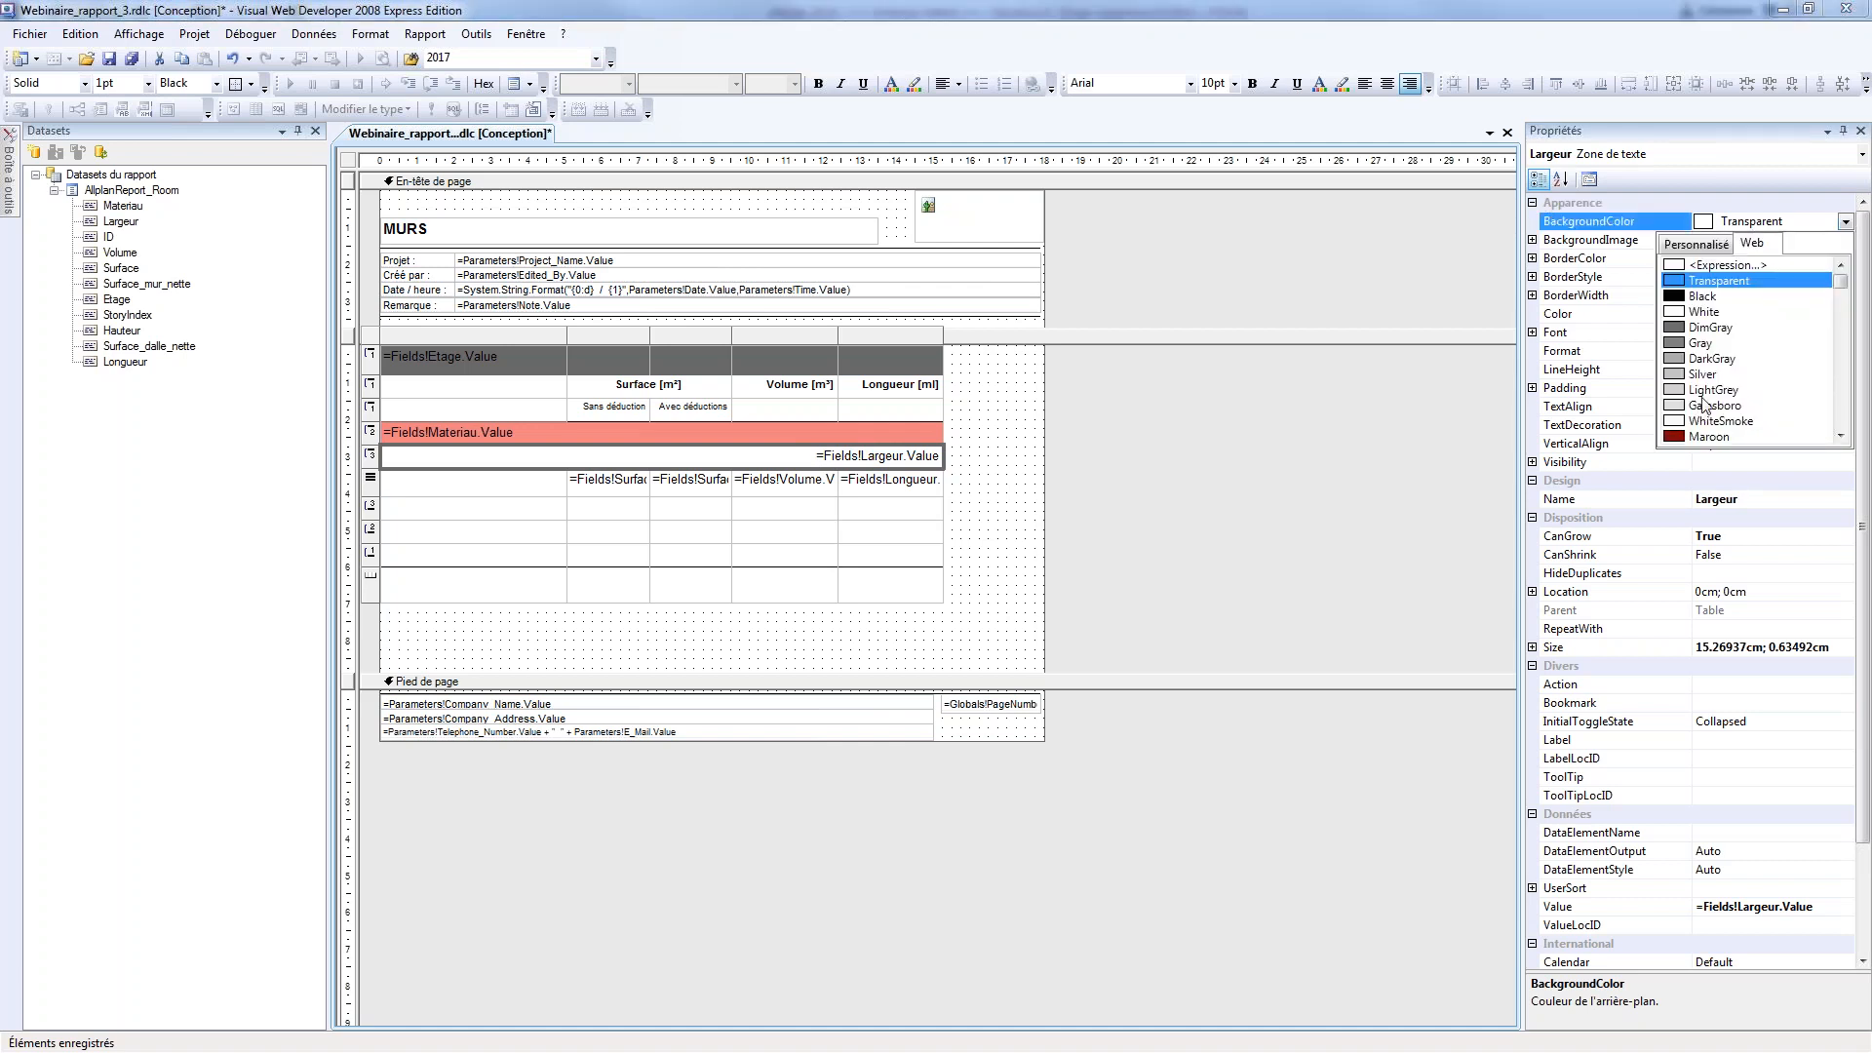
scroll(1702, 409, "down", 6)
scroll(1706, 390, "up", 6)
left_click(1702, 404)
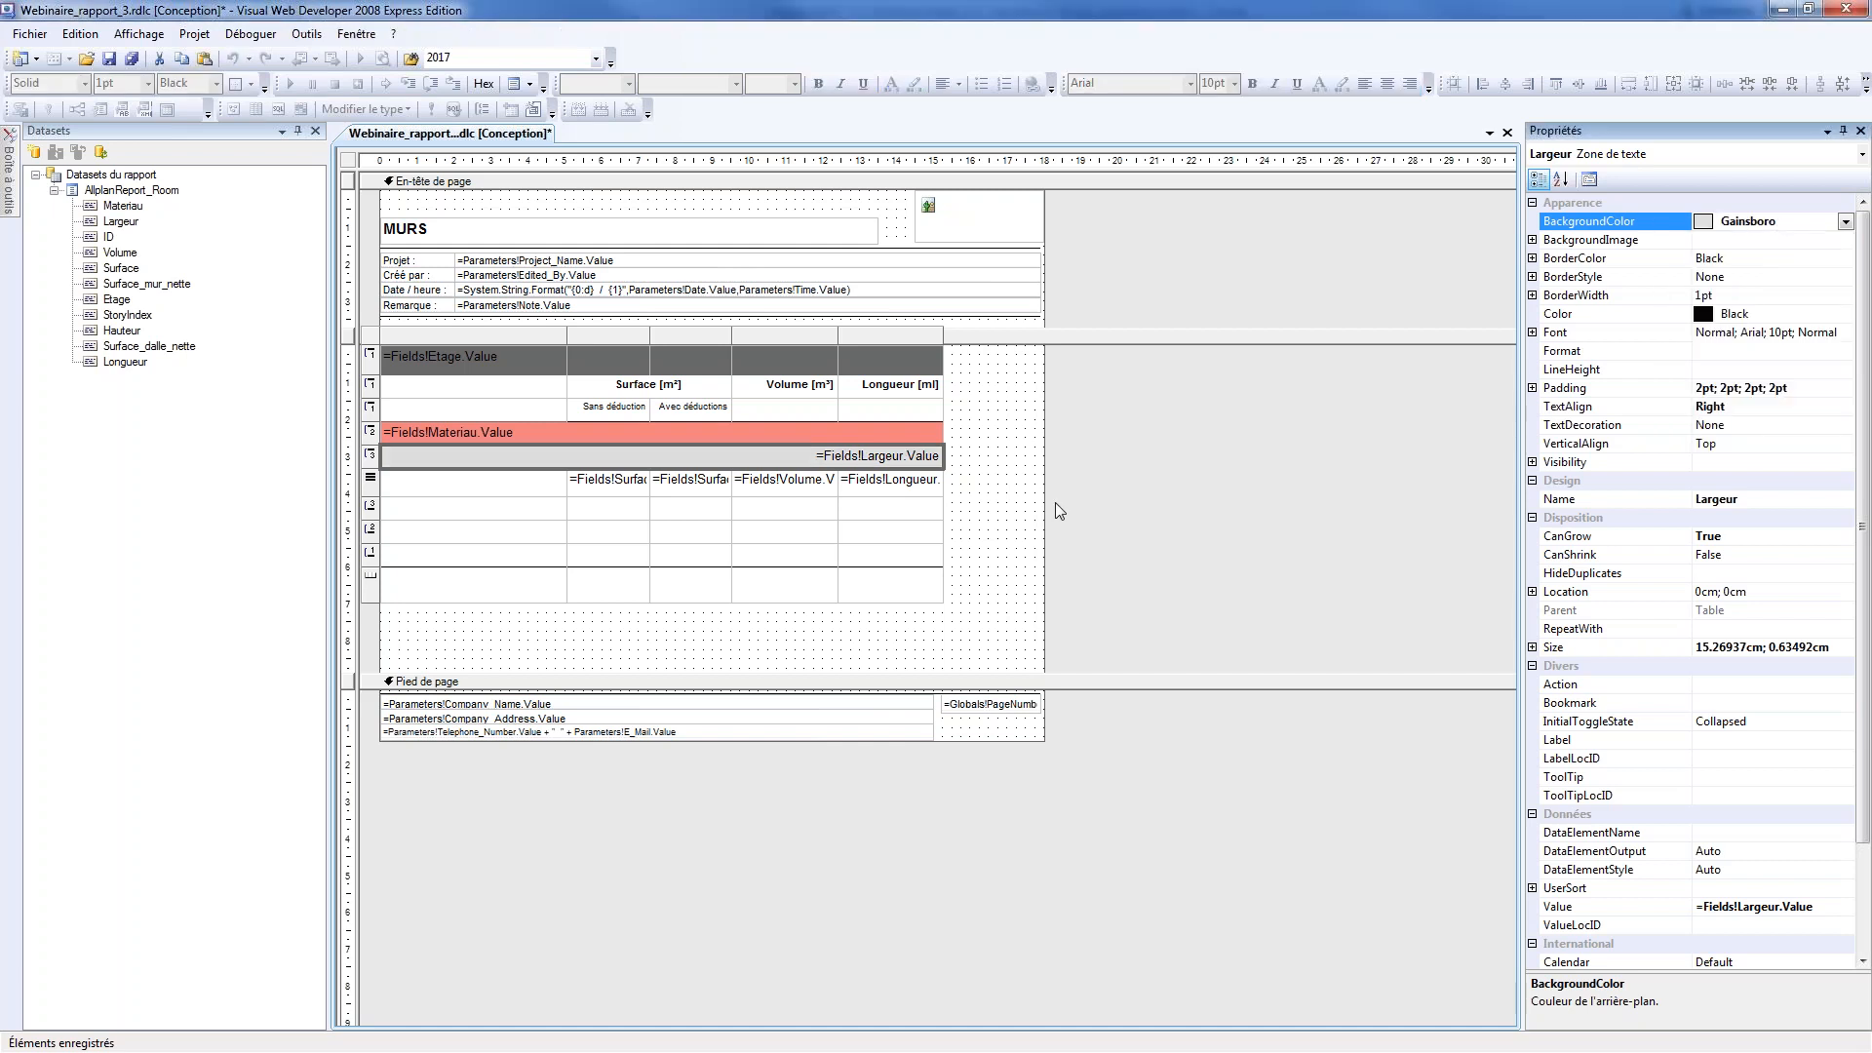
left_click(1017, 488)
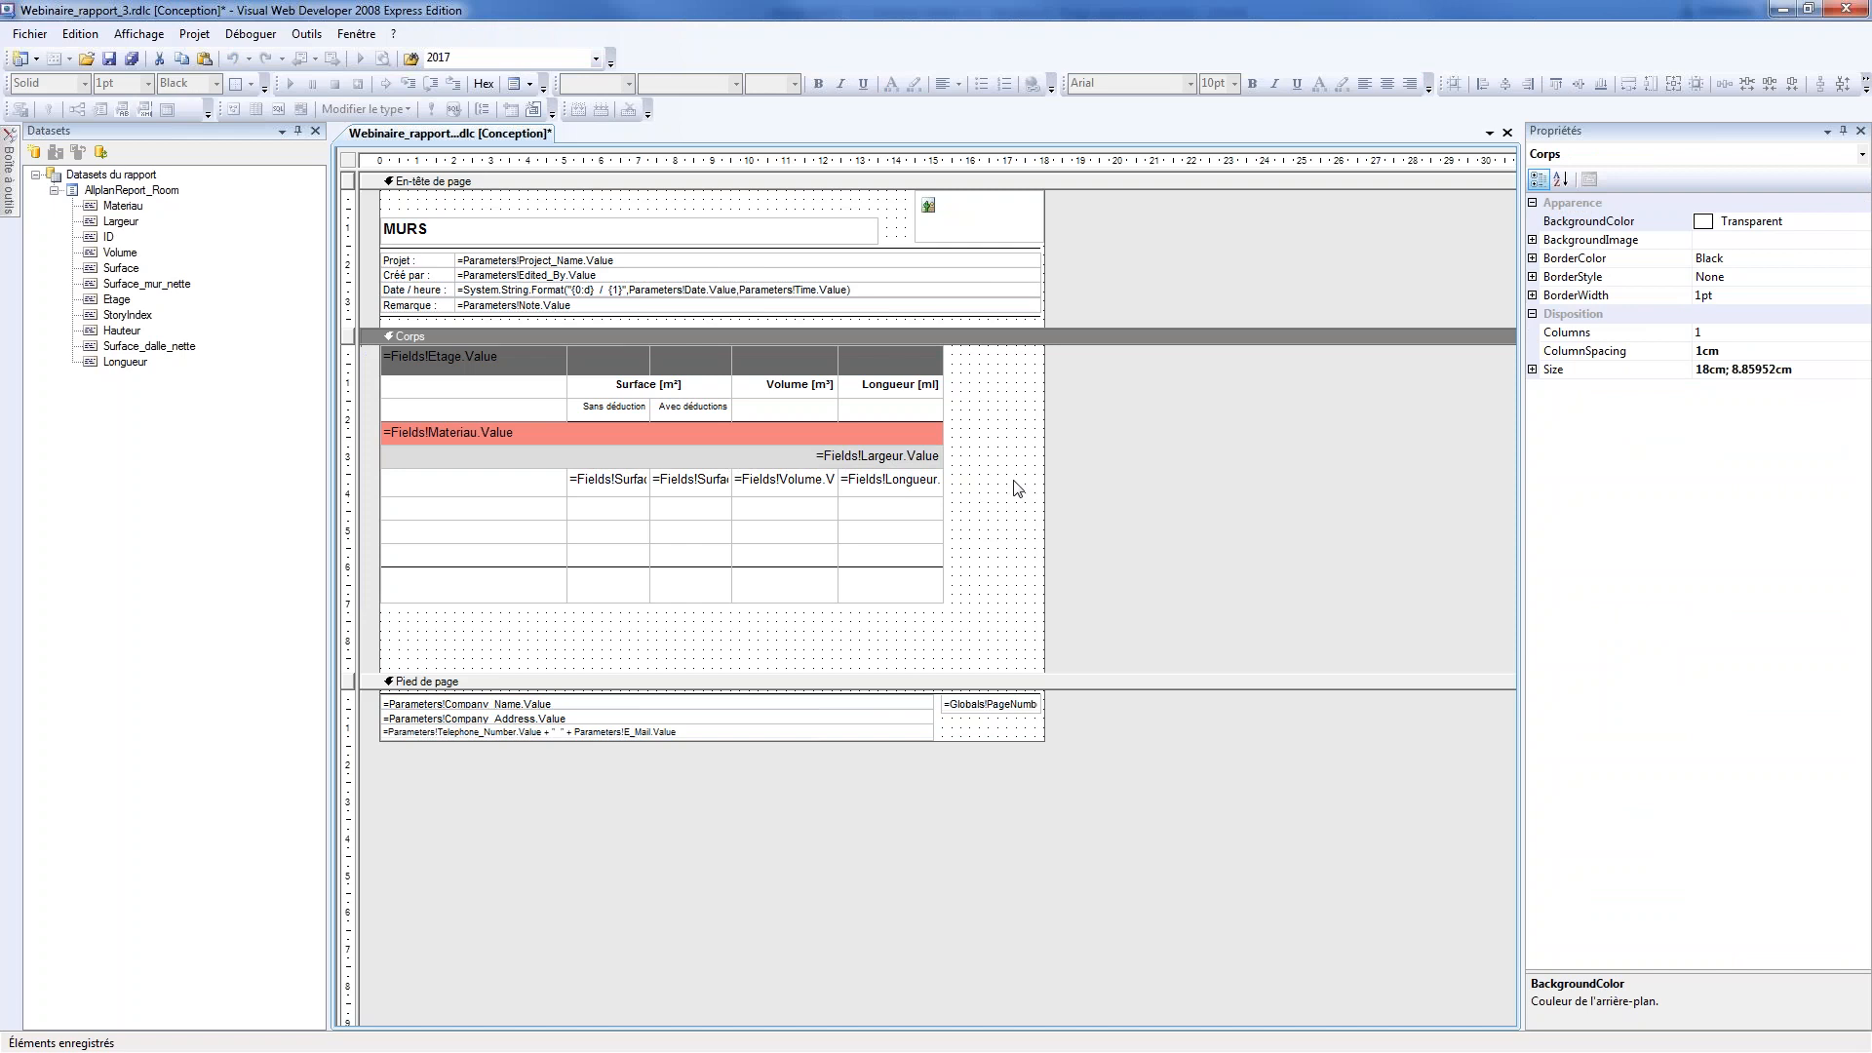
Open the Largeur header cell's expression for editing and look through the available operators and common functions
left_click(877, 456)
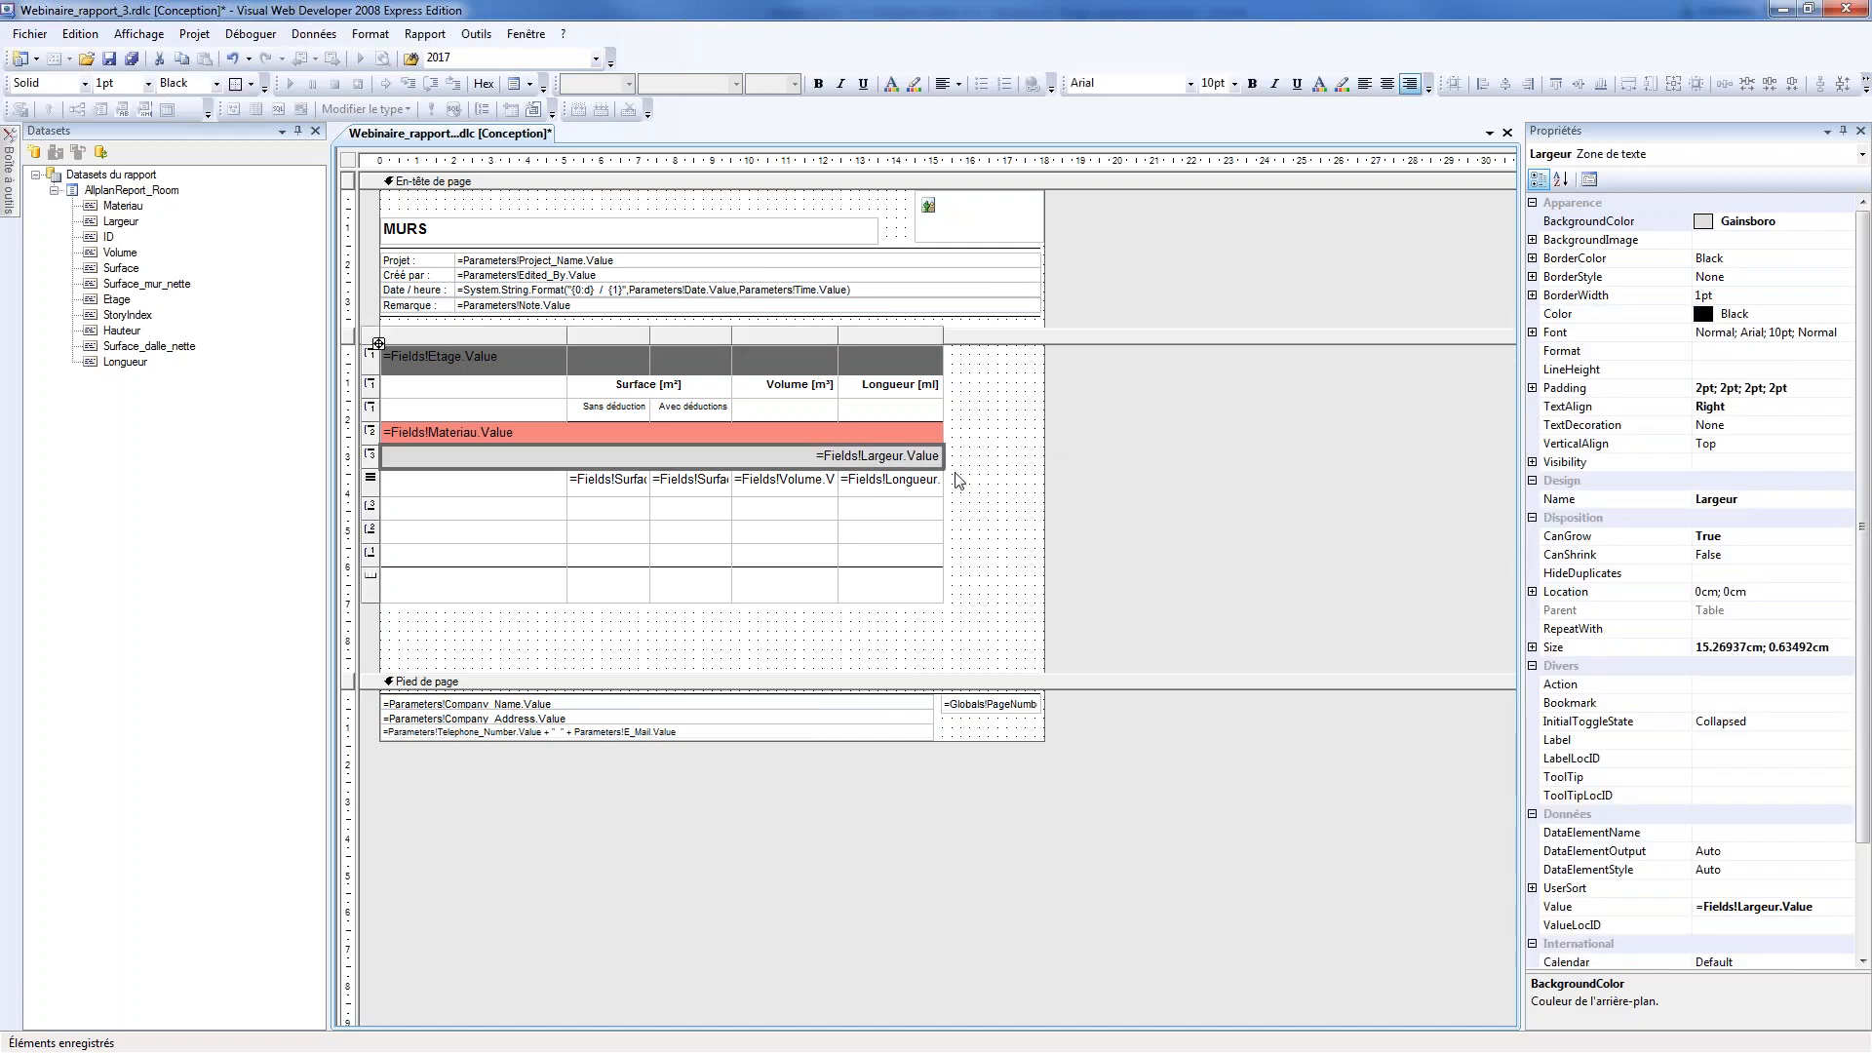
right_click(928, 458)
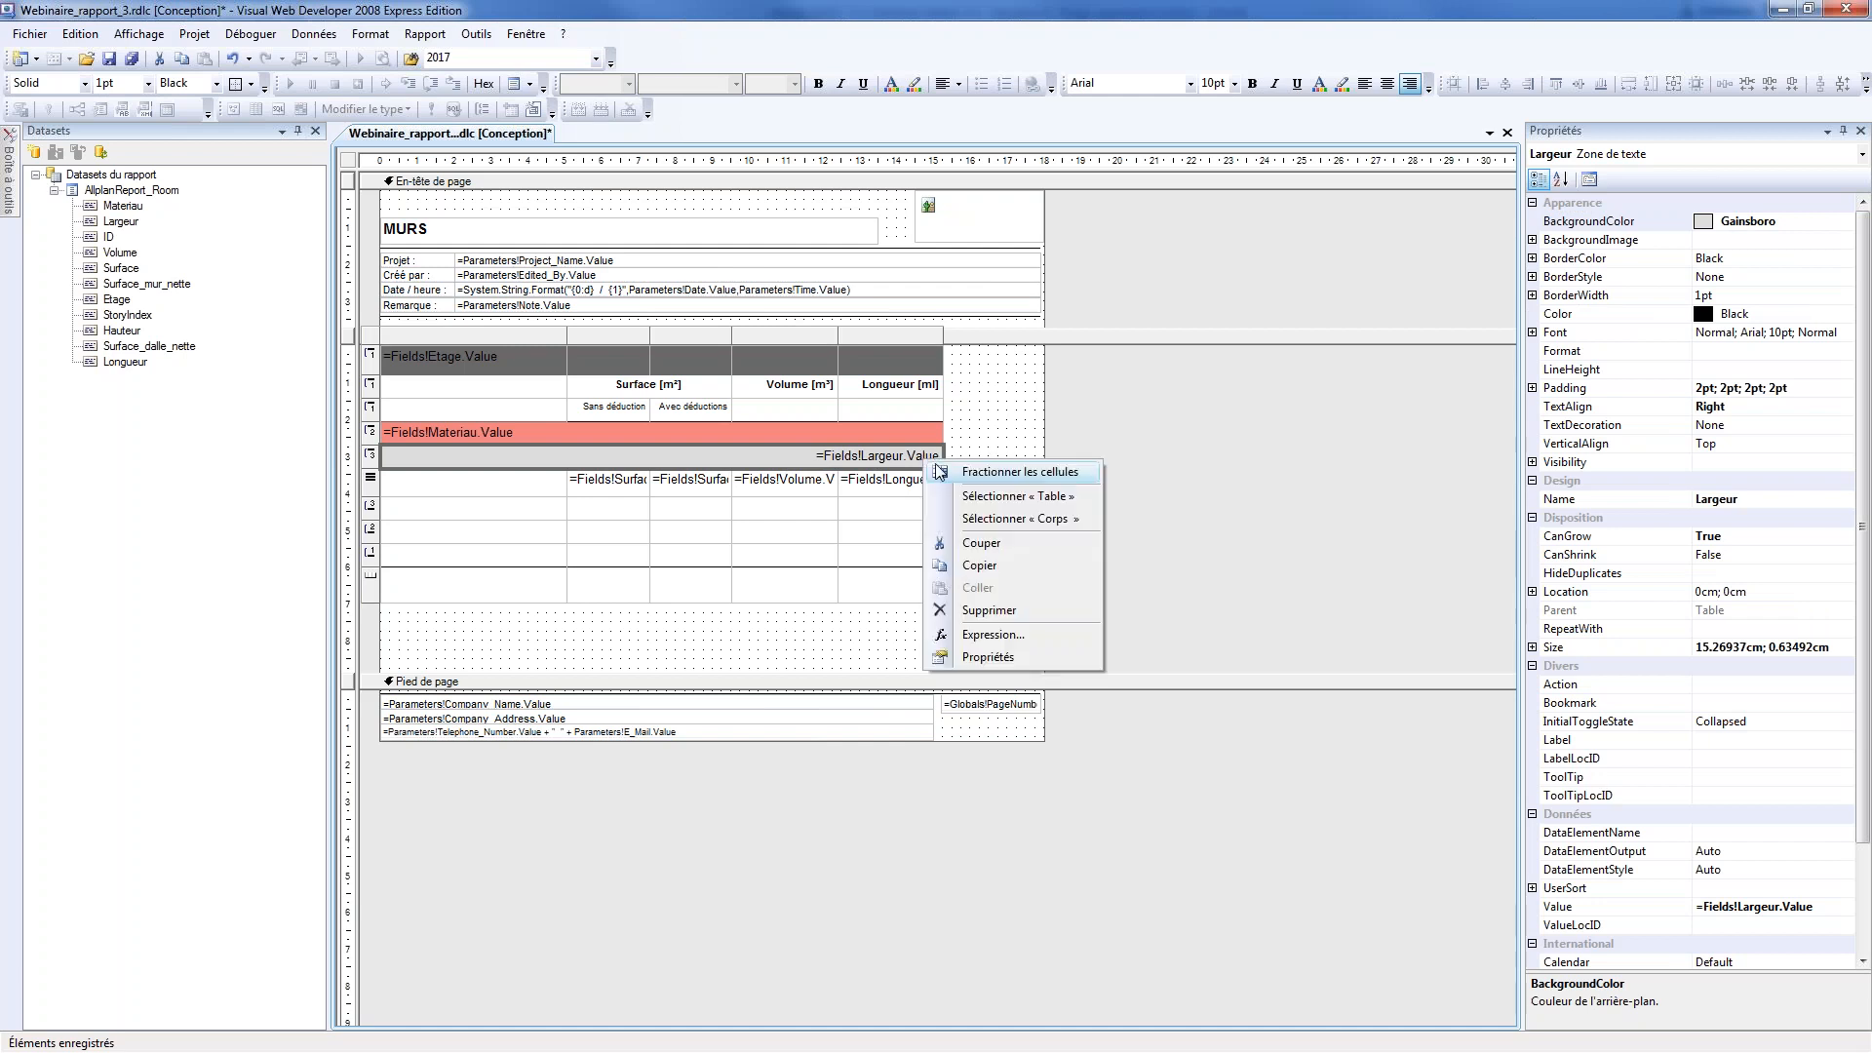
left_click(980, 635)
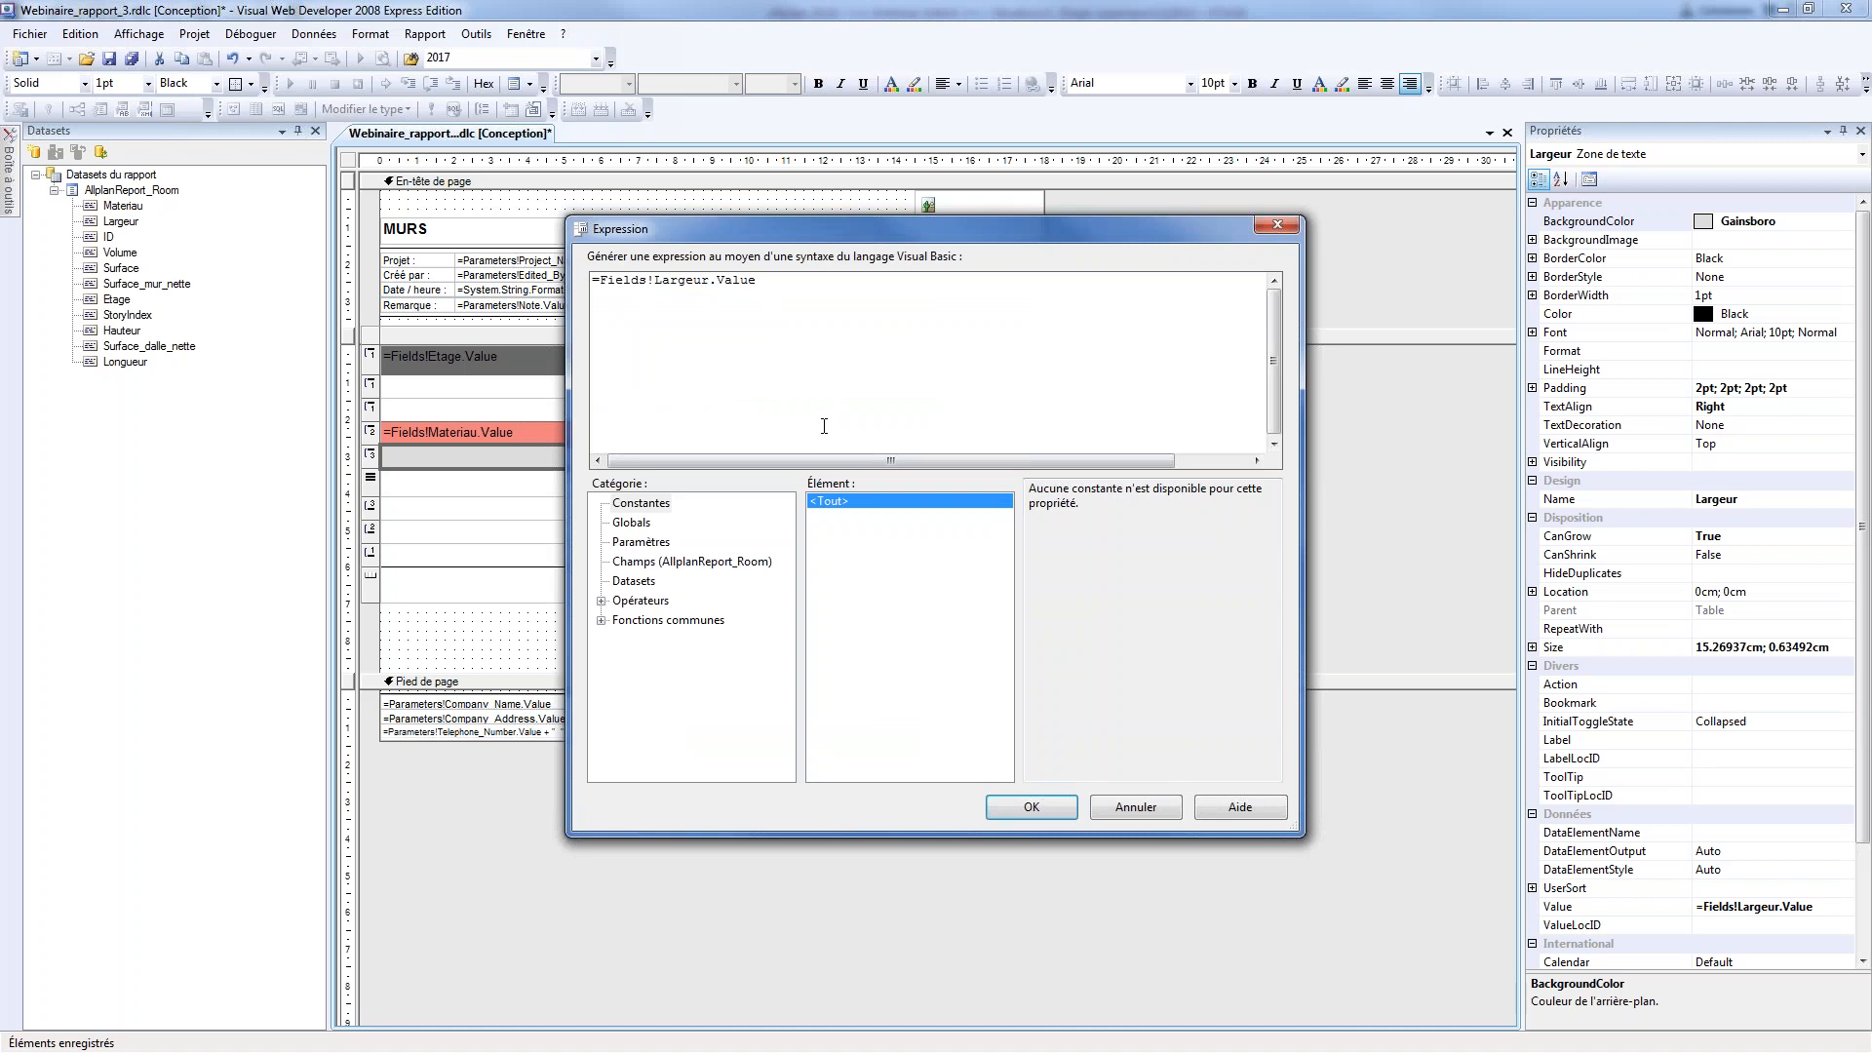
left_click(601, 620)
left_click(601, 563)
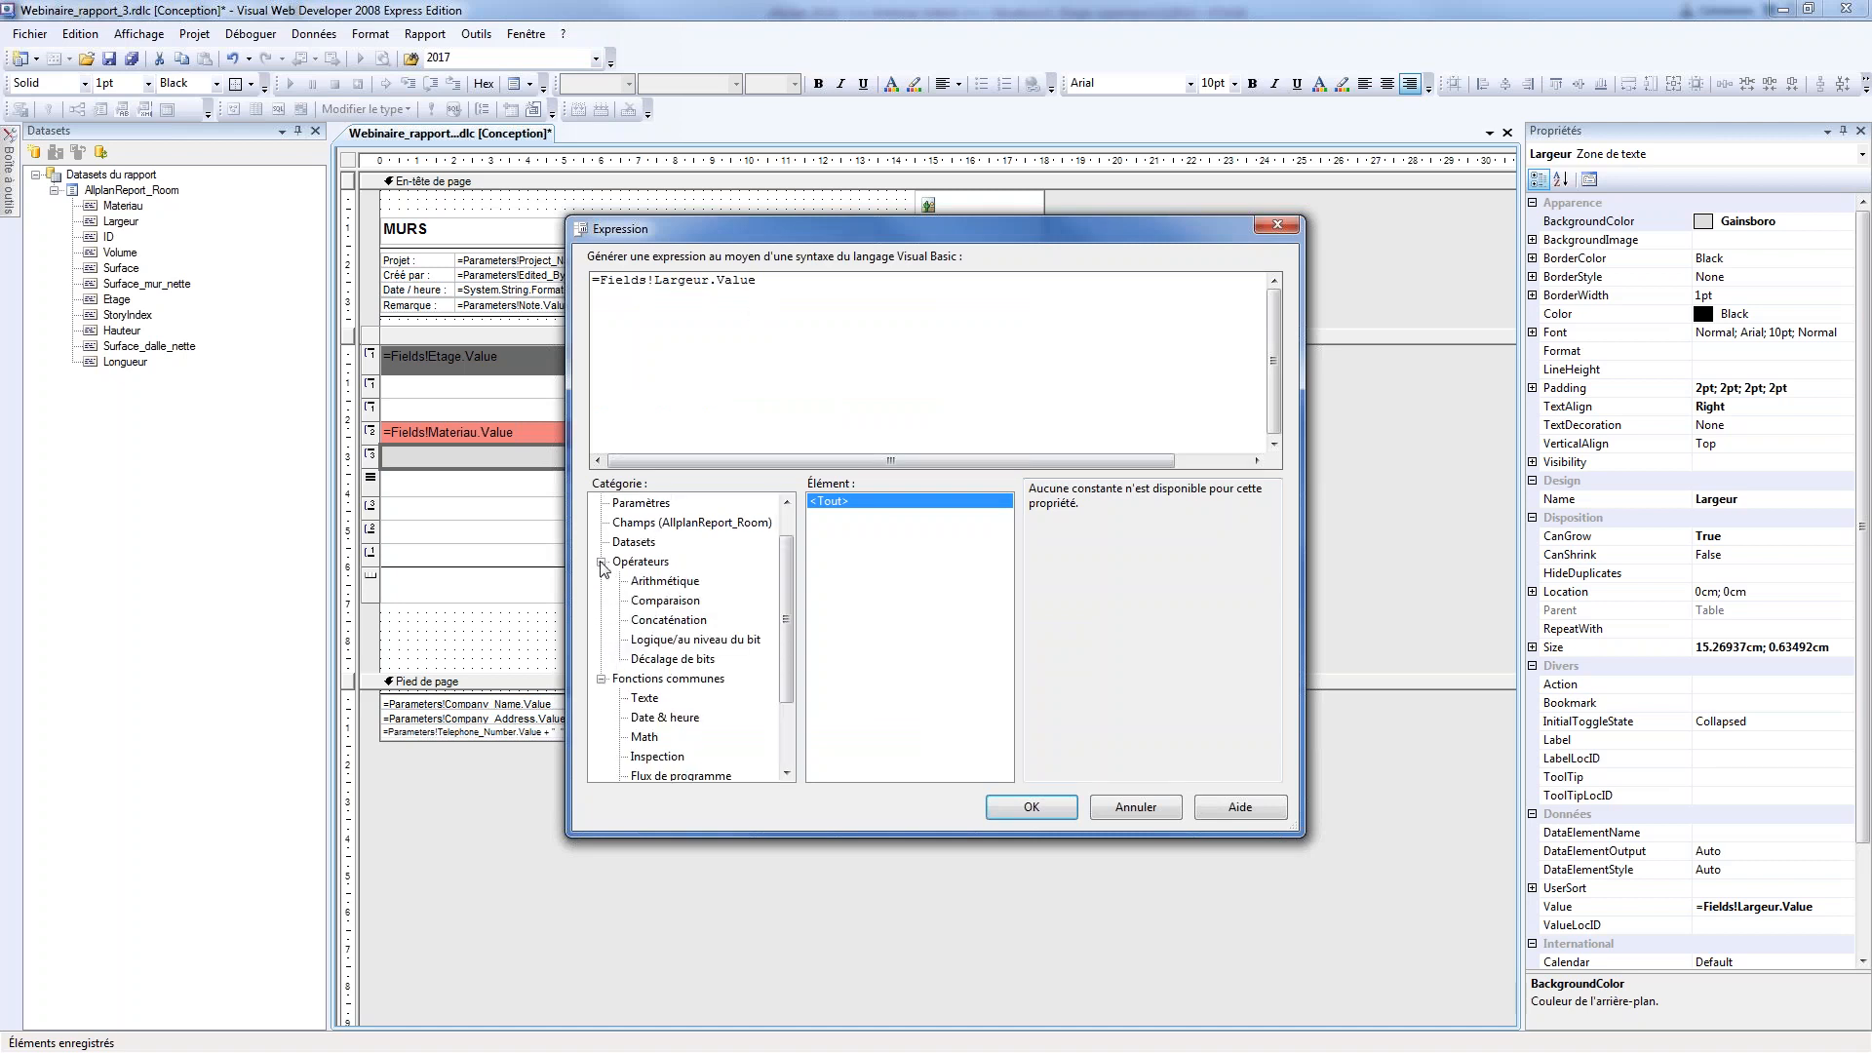
left_click(602, 562)
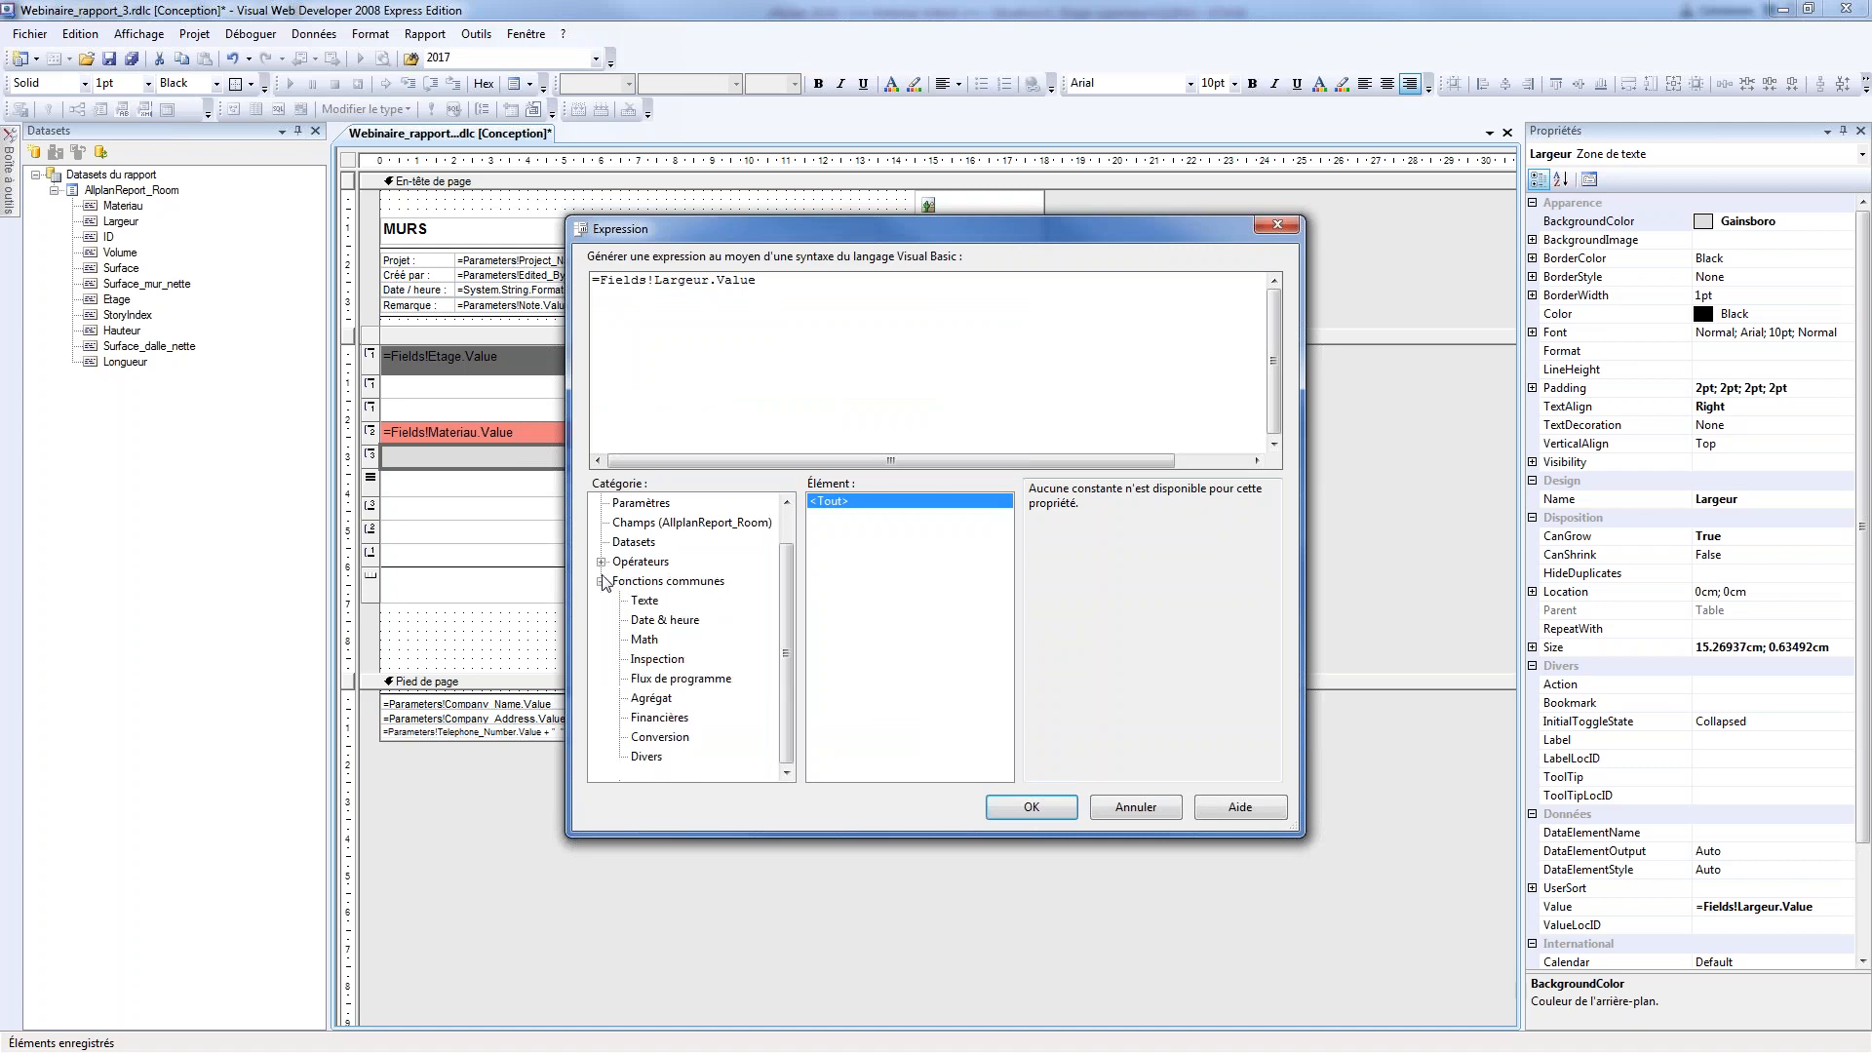
left_click(602, 582)
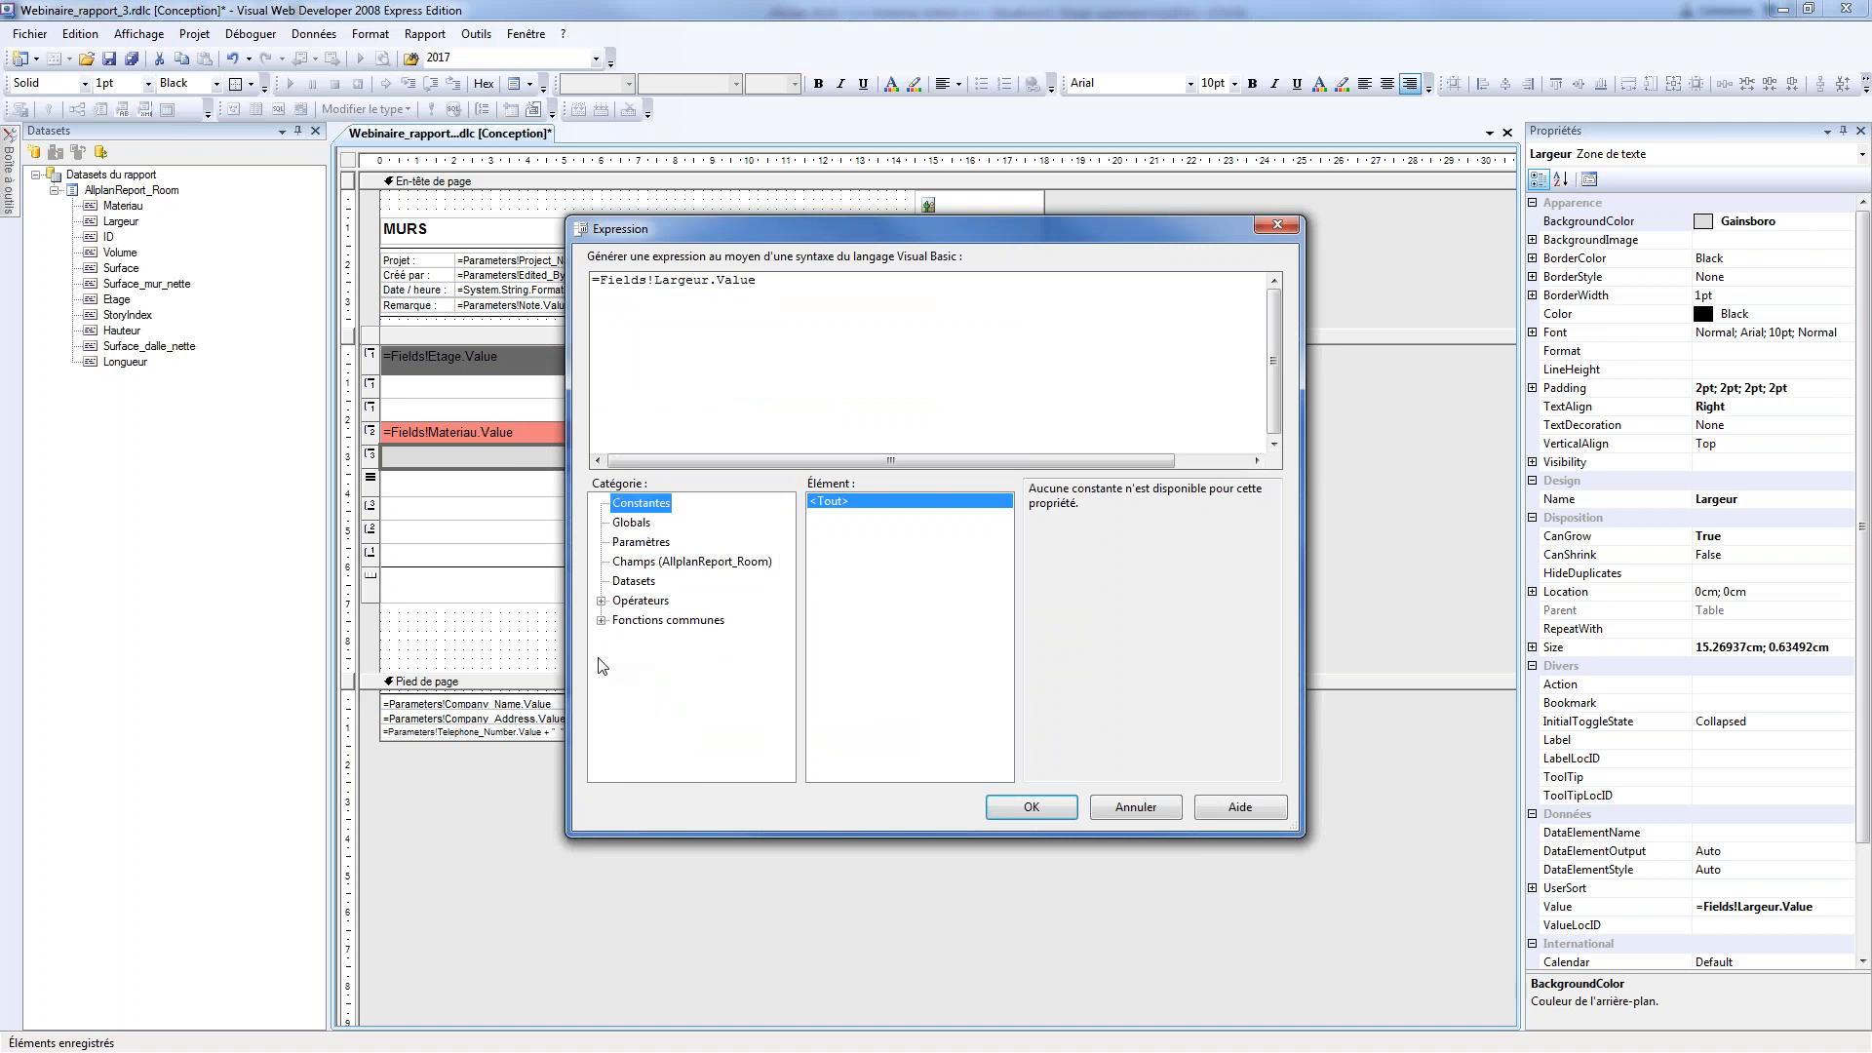
Replace the Largeur cell's expression with ="Epaisseur Couche de Mur : " + Fields!Largeur.Value + " cm"
left_click_drag(762, 281, 600, 280)
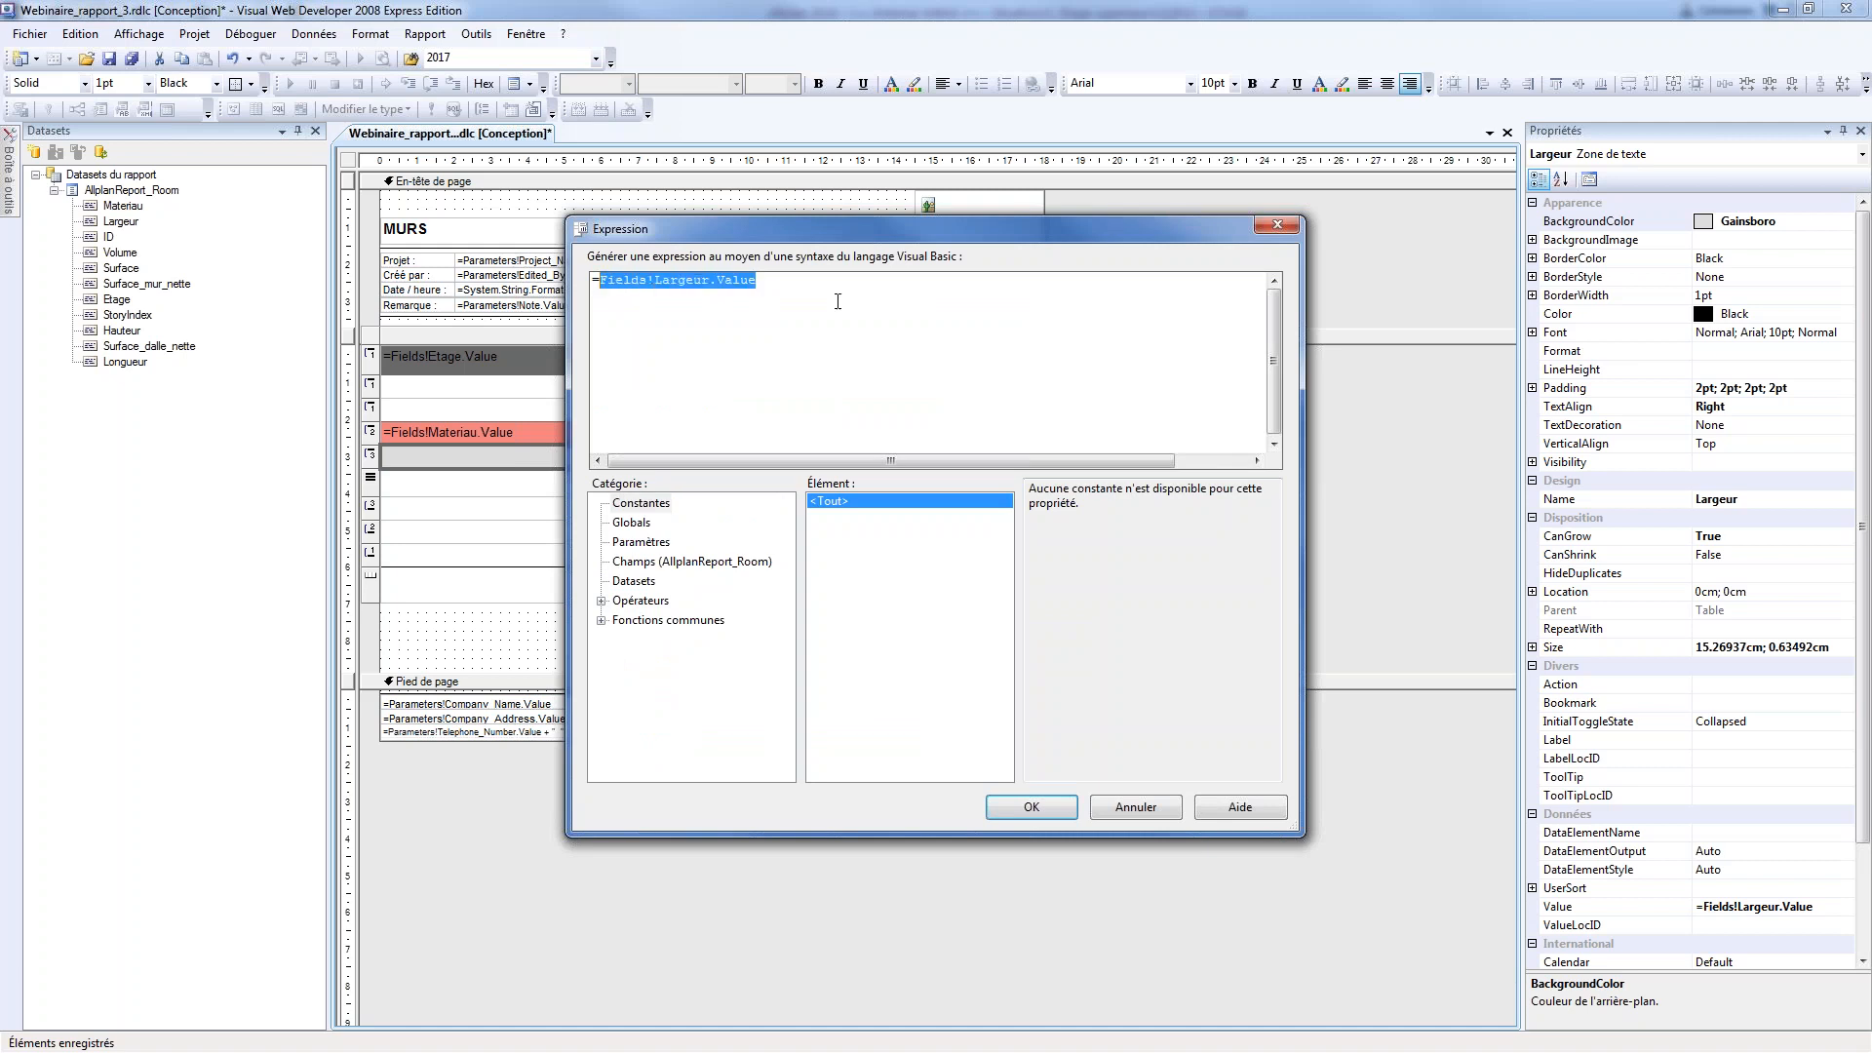
type("\"F")
type("paisseur")
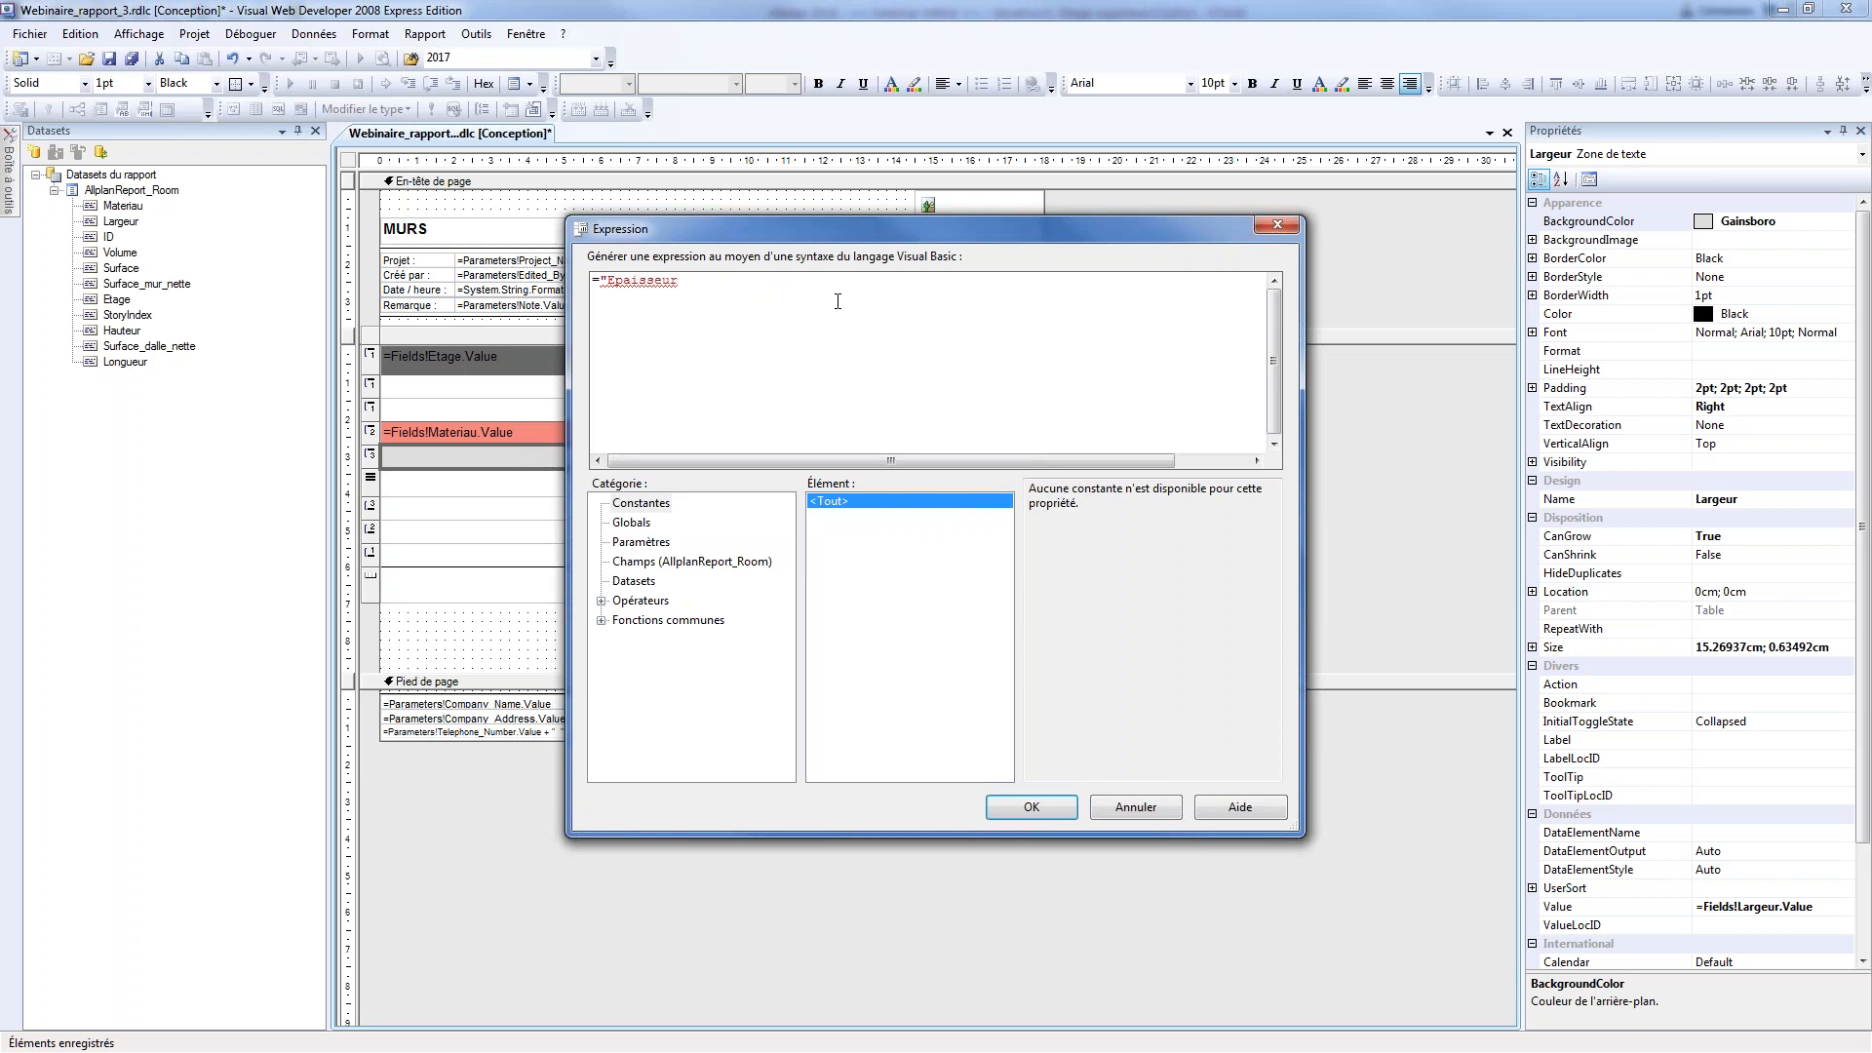
type(" \"Couche de Mur :")
left_click(686, 561)
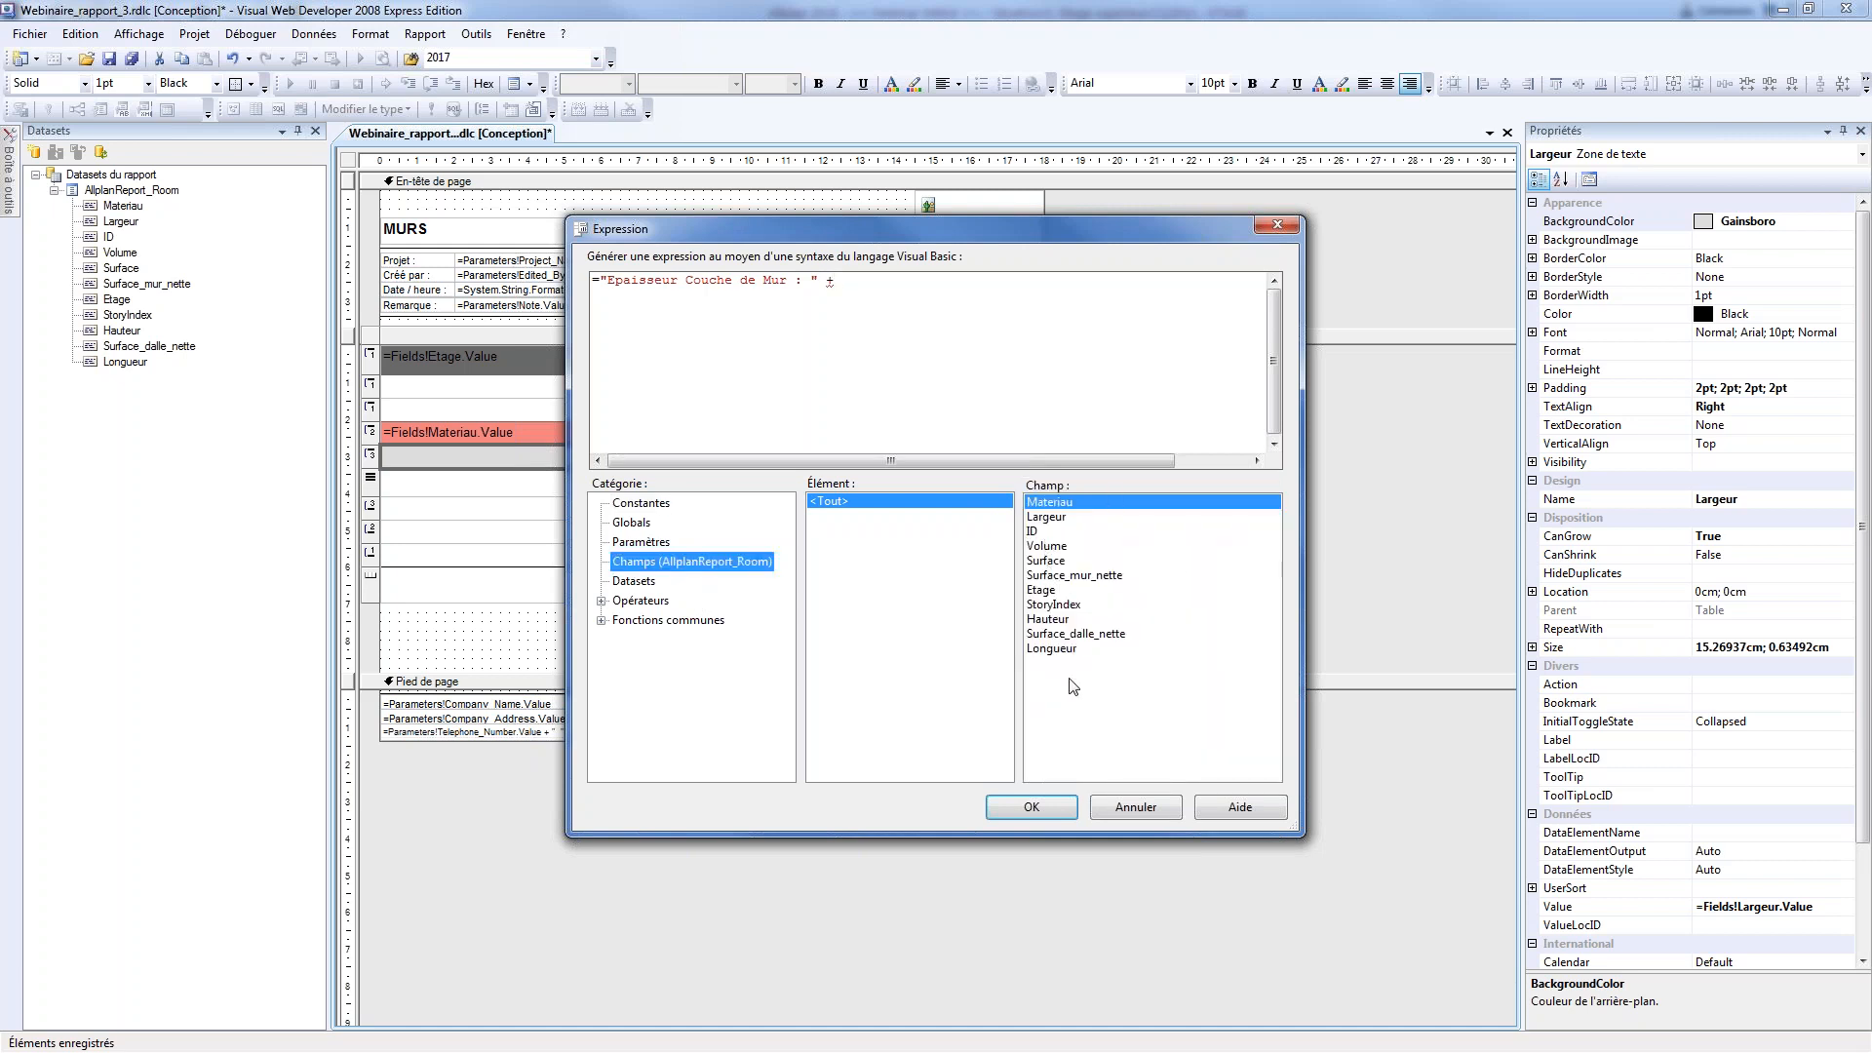
double_click(1048, 517)
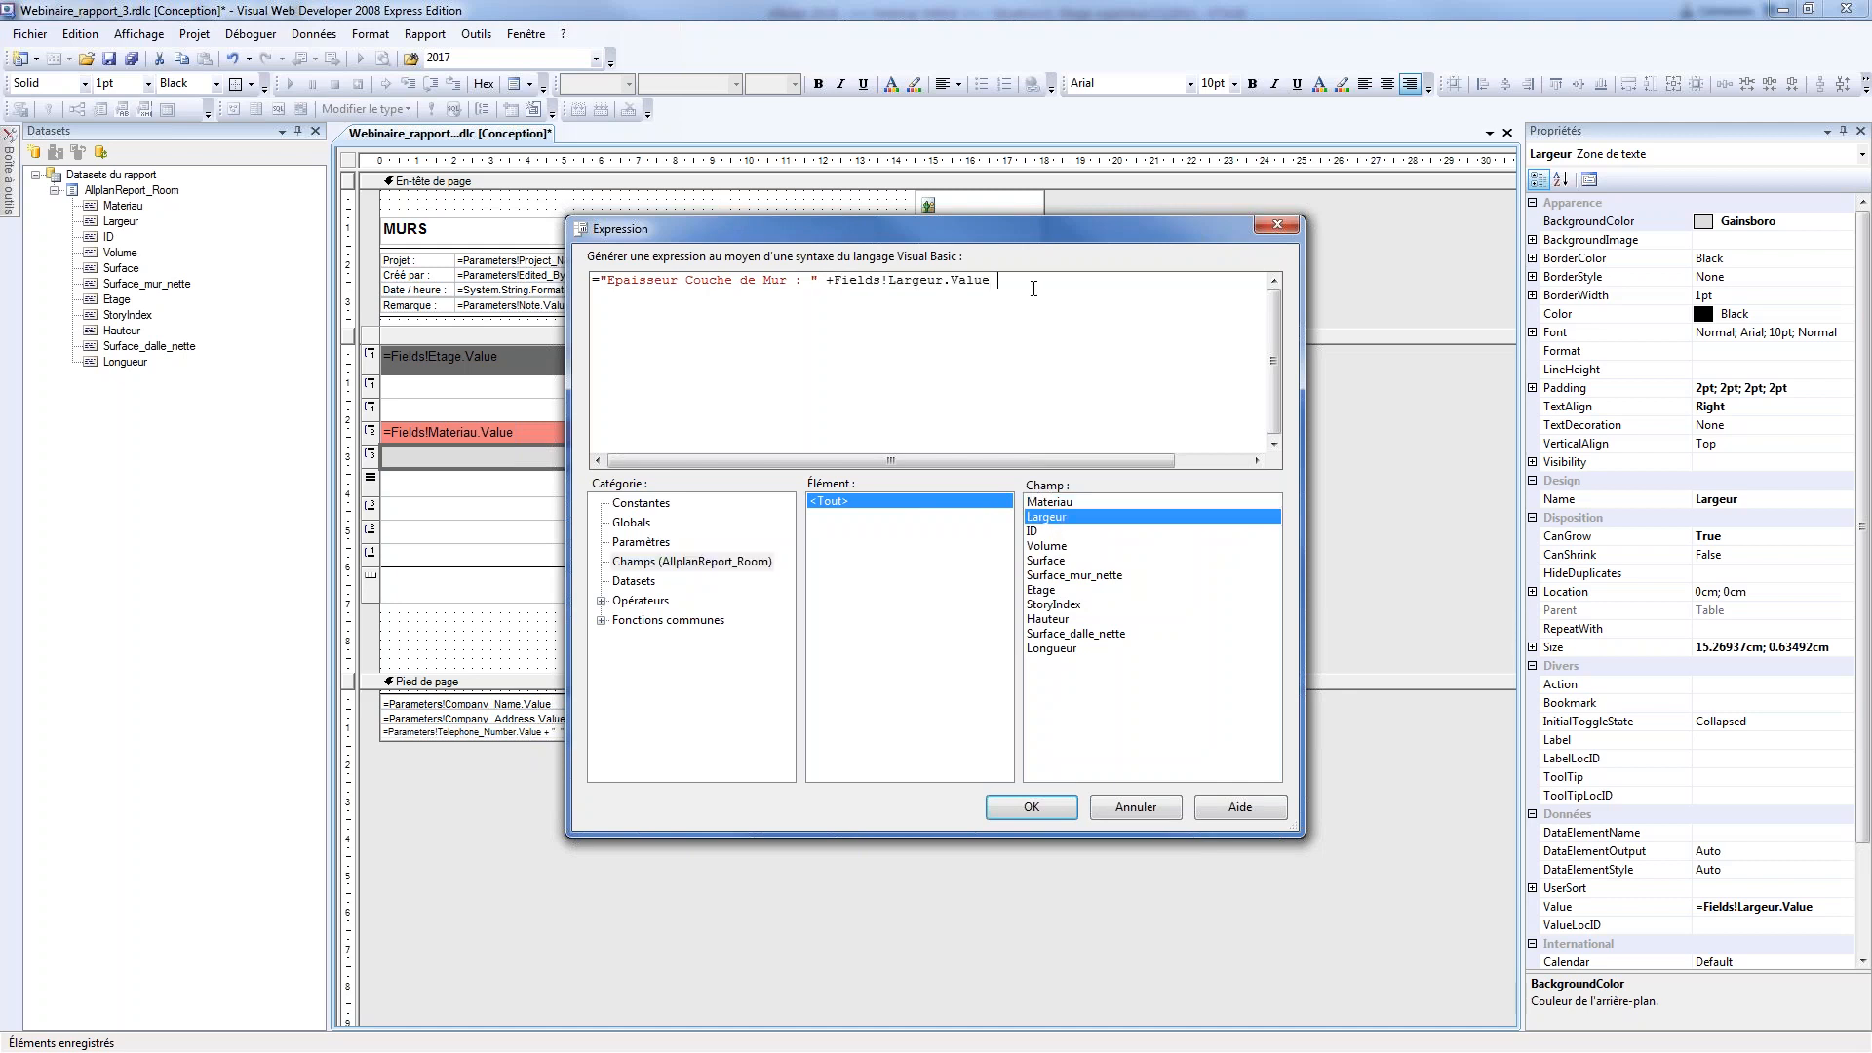
type("+ \" cm")
Wrap Fields!Largeur.Value in the STR() conversion function and apply the expression
left_click(601, 620)
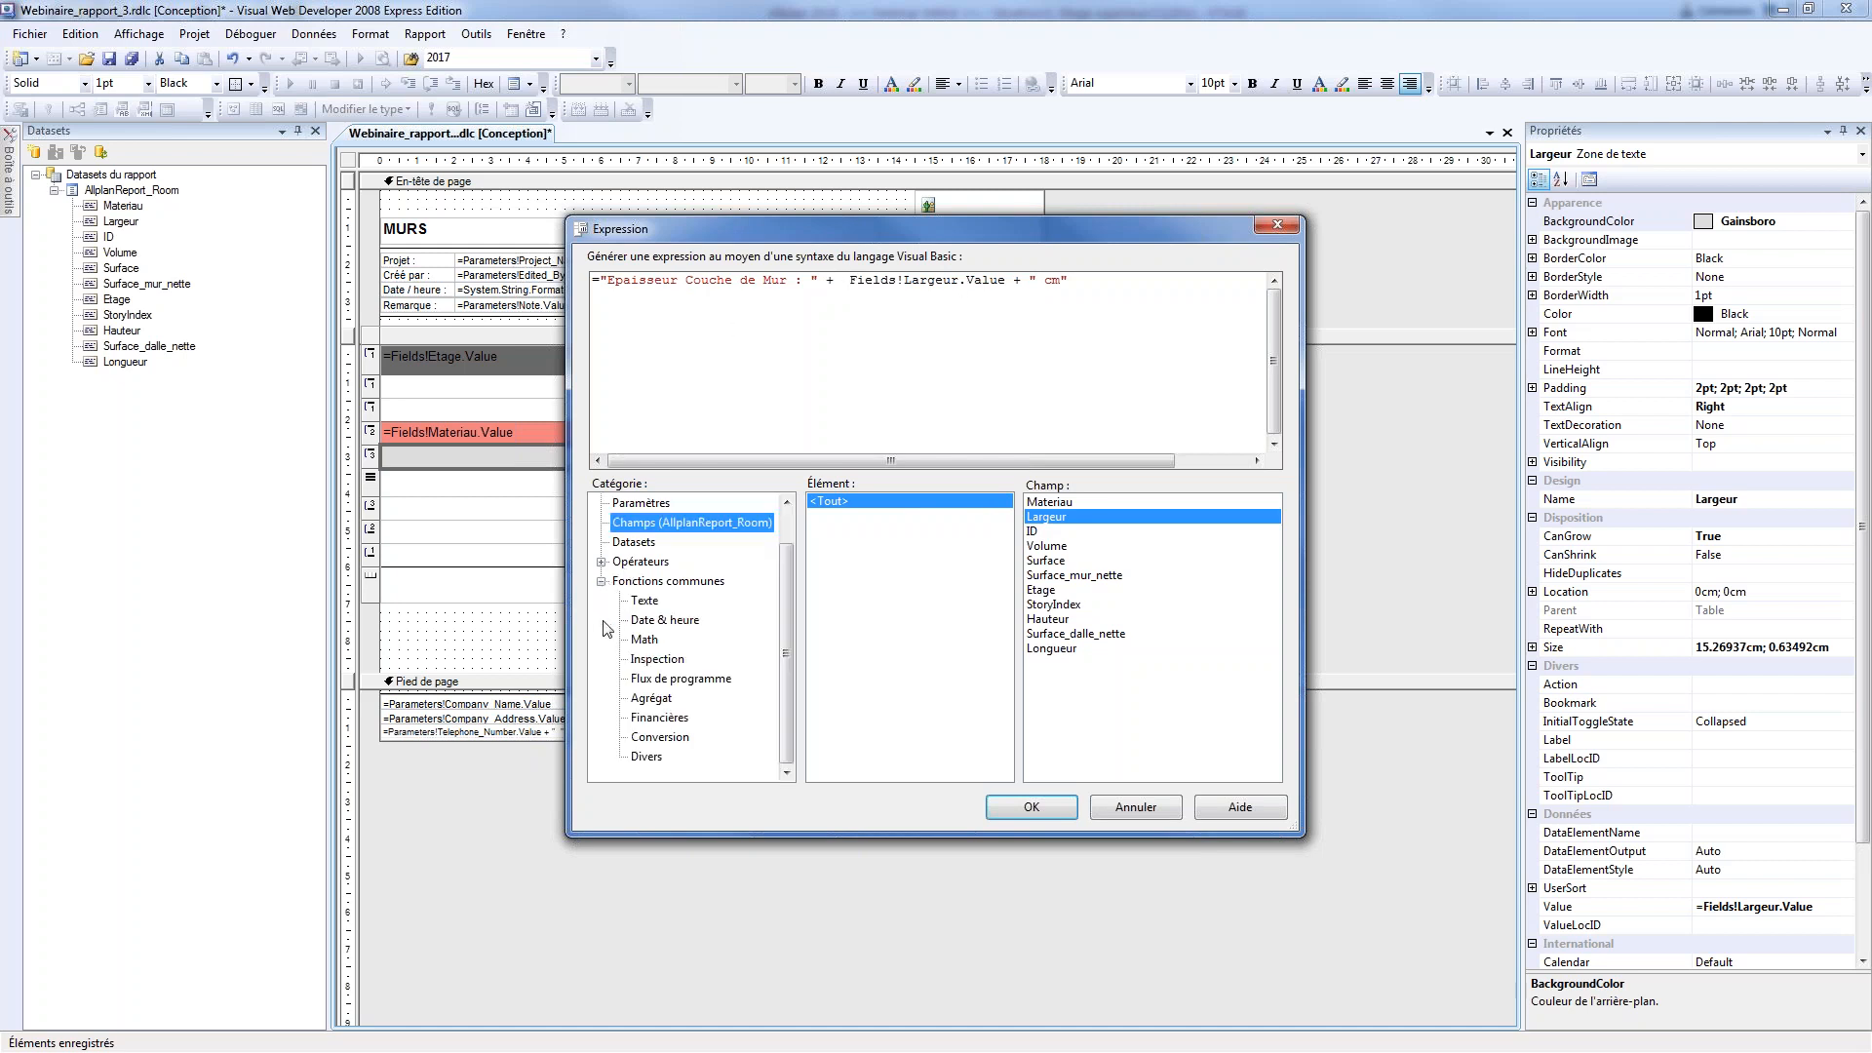
left_click(660, 738)
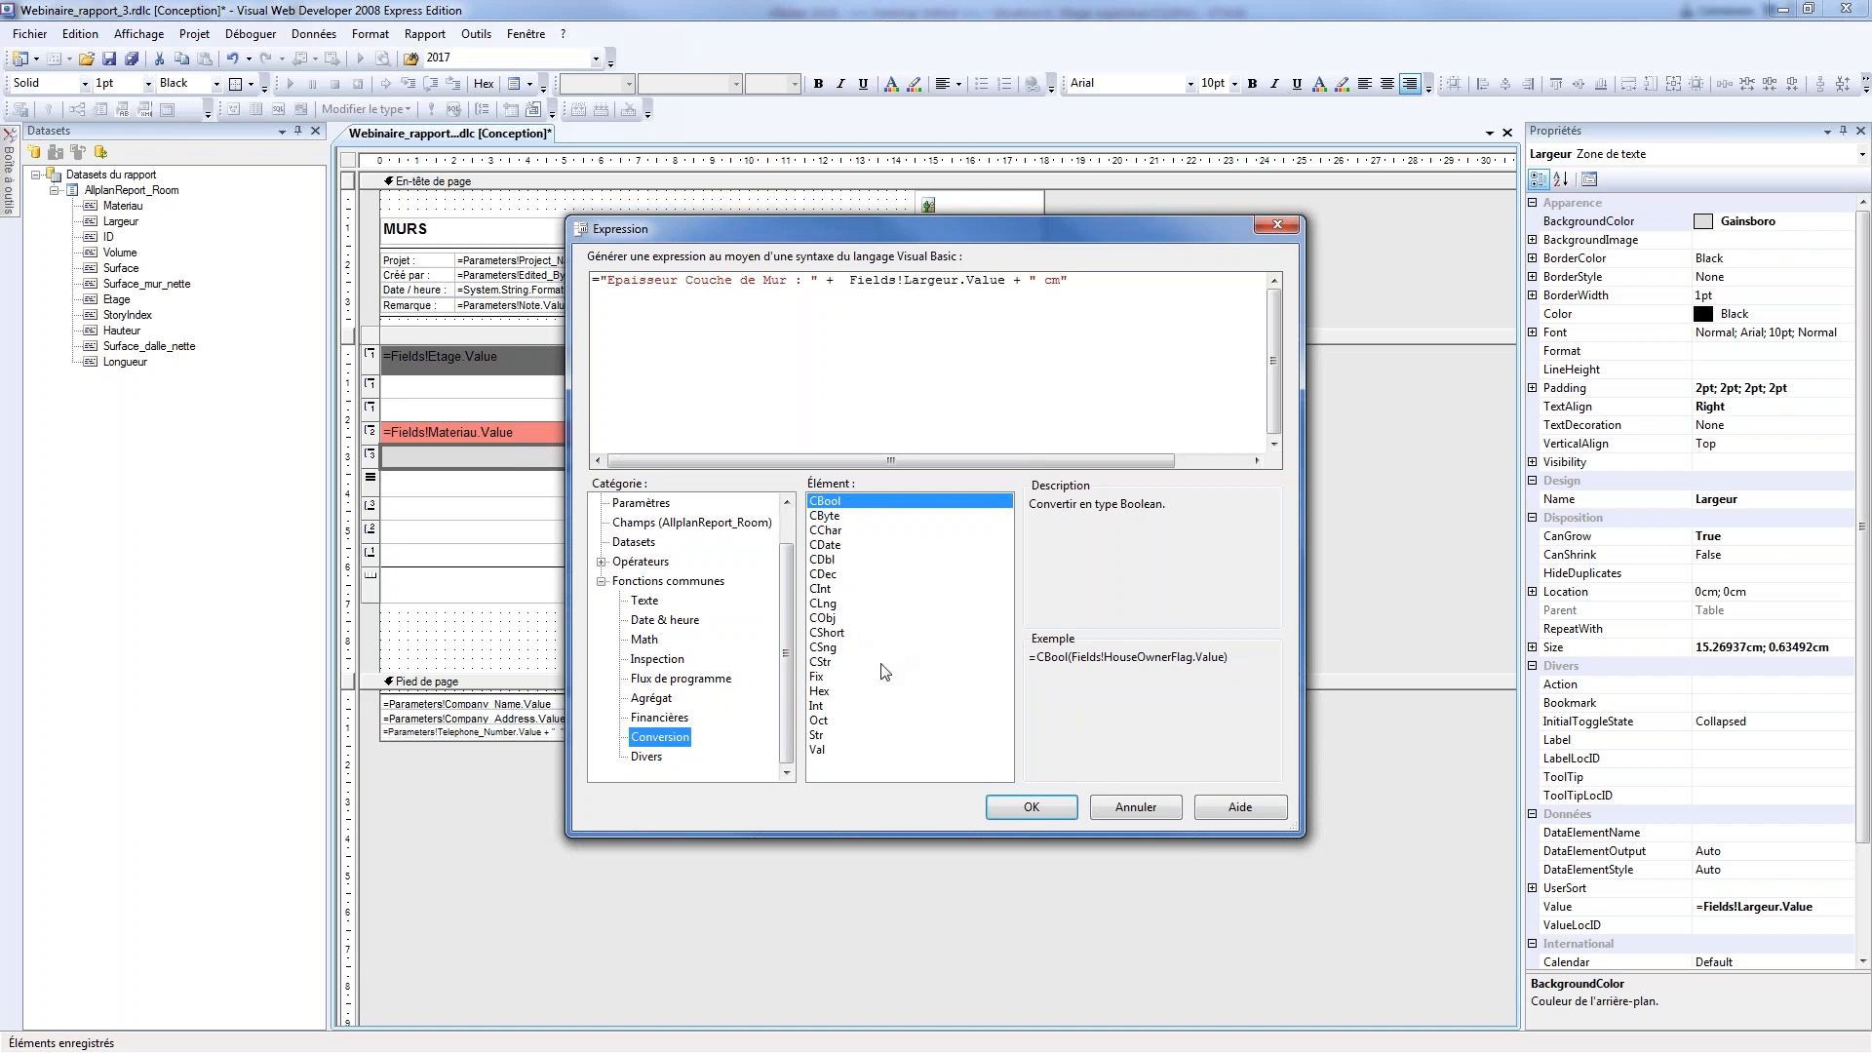
left_click(826, 736)
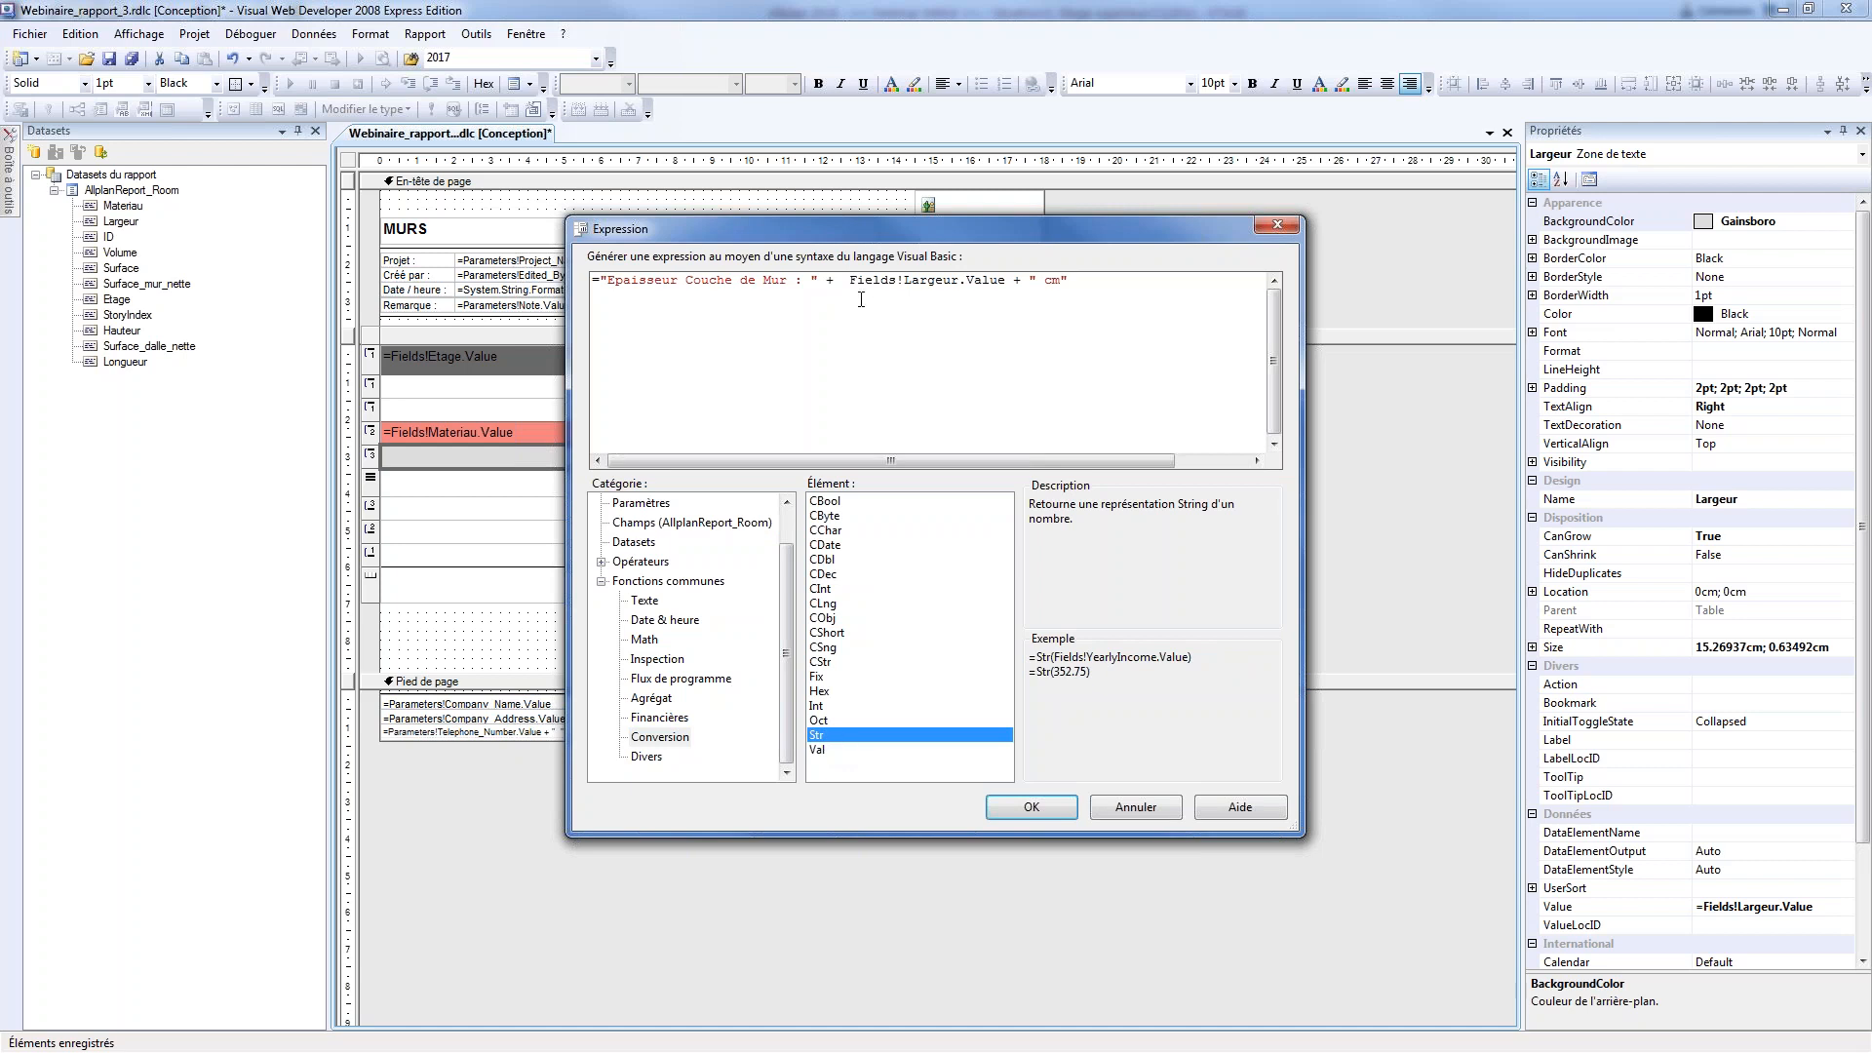
type("STR(")
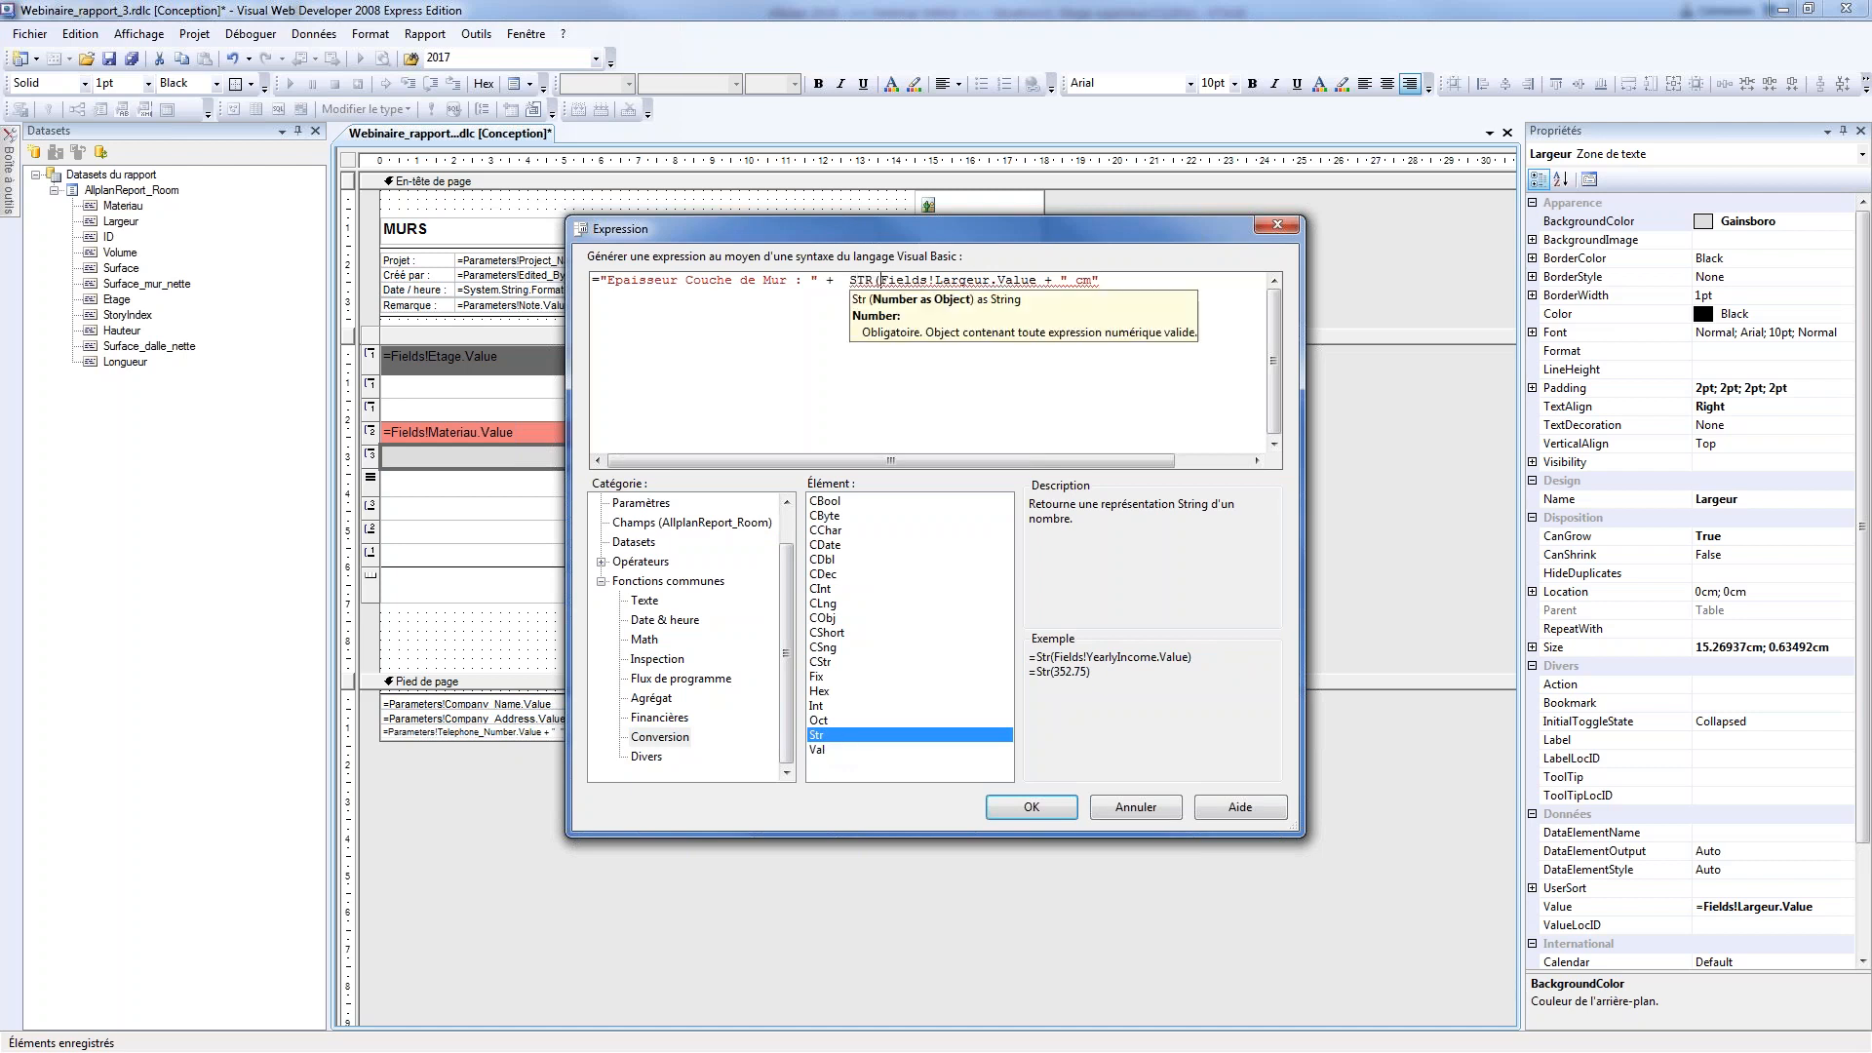
left_click(1039, 281)
type(")")
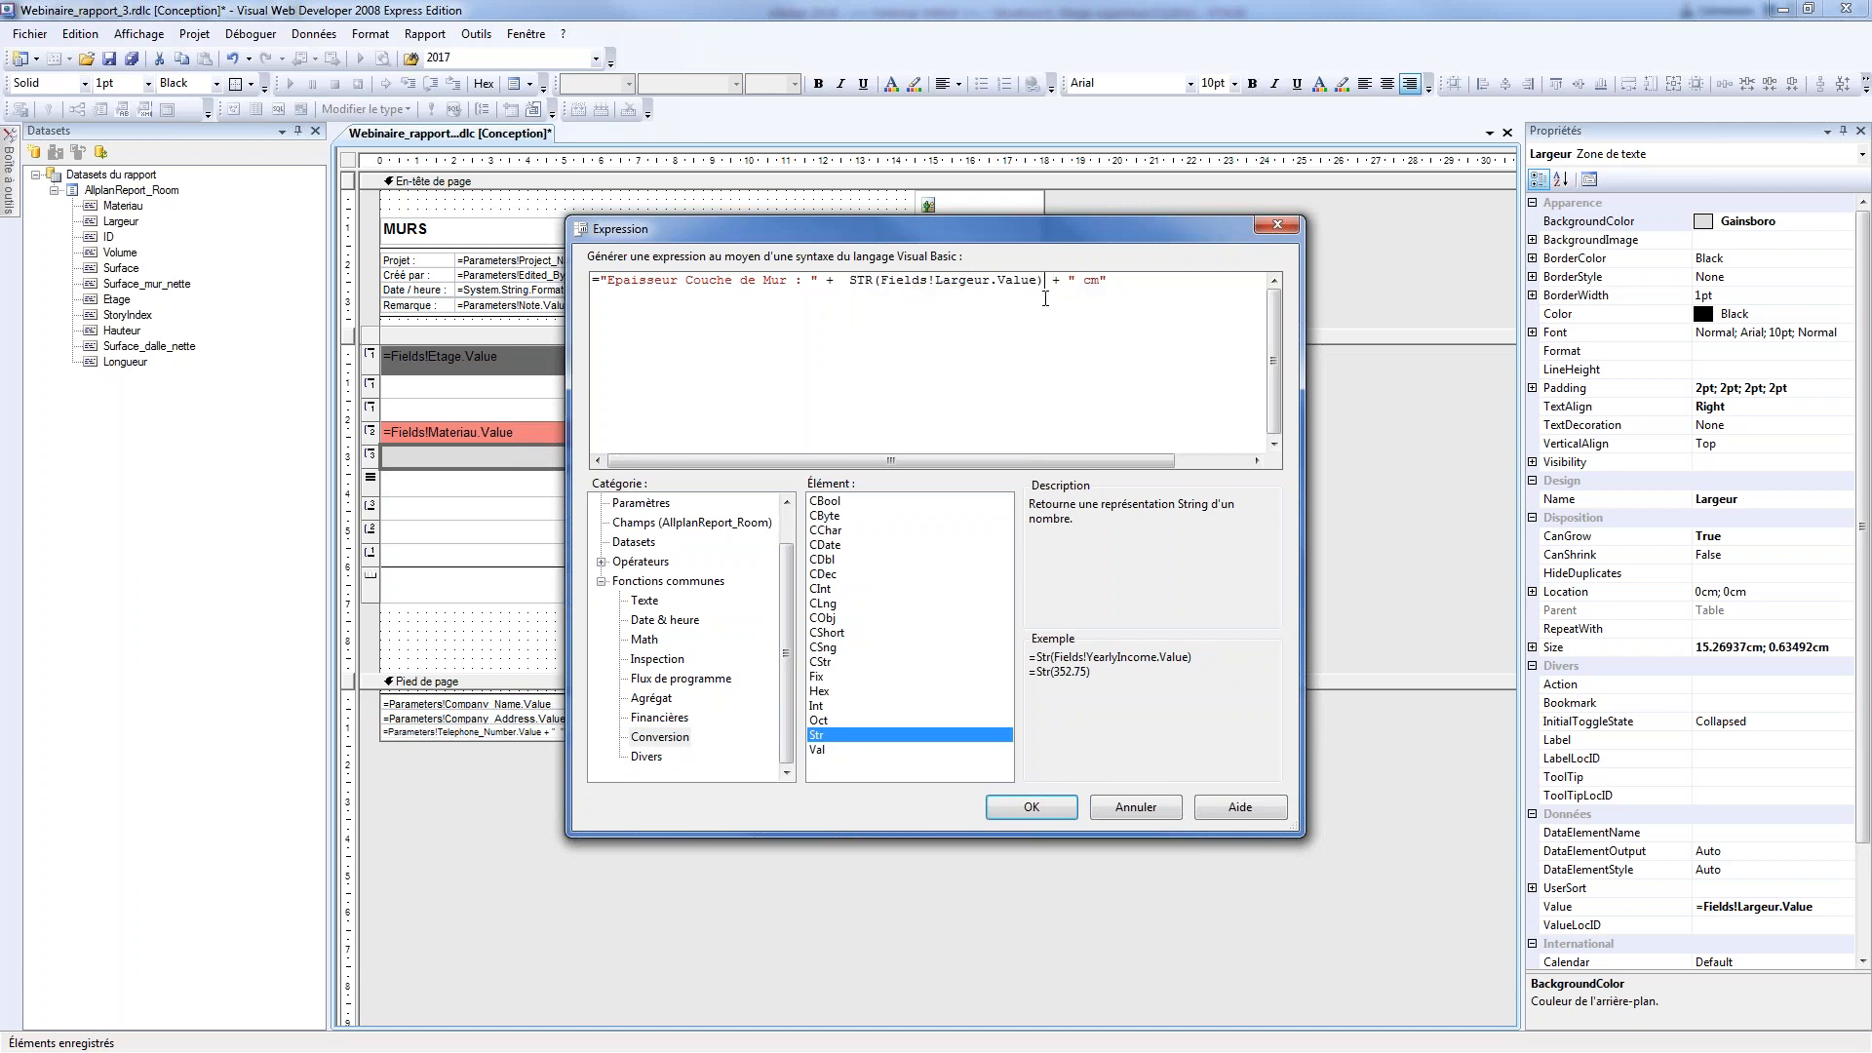
left_click(1049, 813)
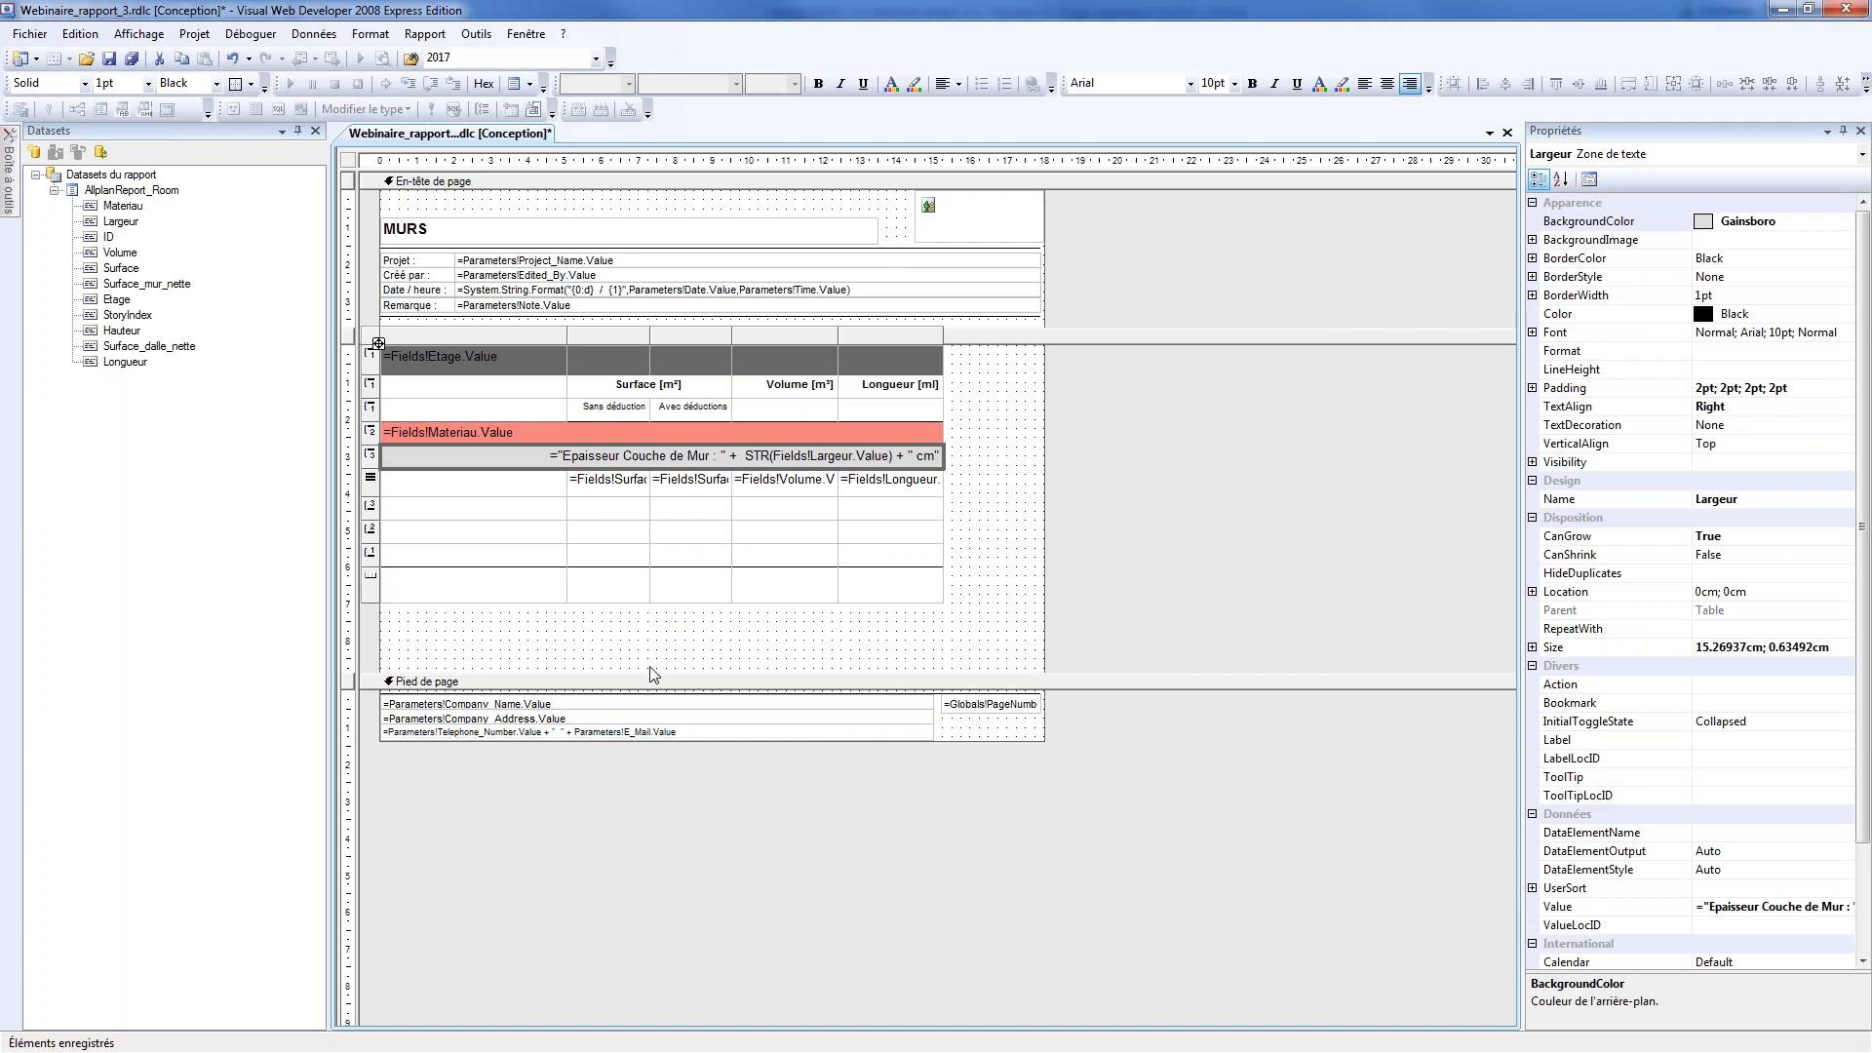
Set the border style of the Materiau group's header cell to Solid
left_click(651, 434)
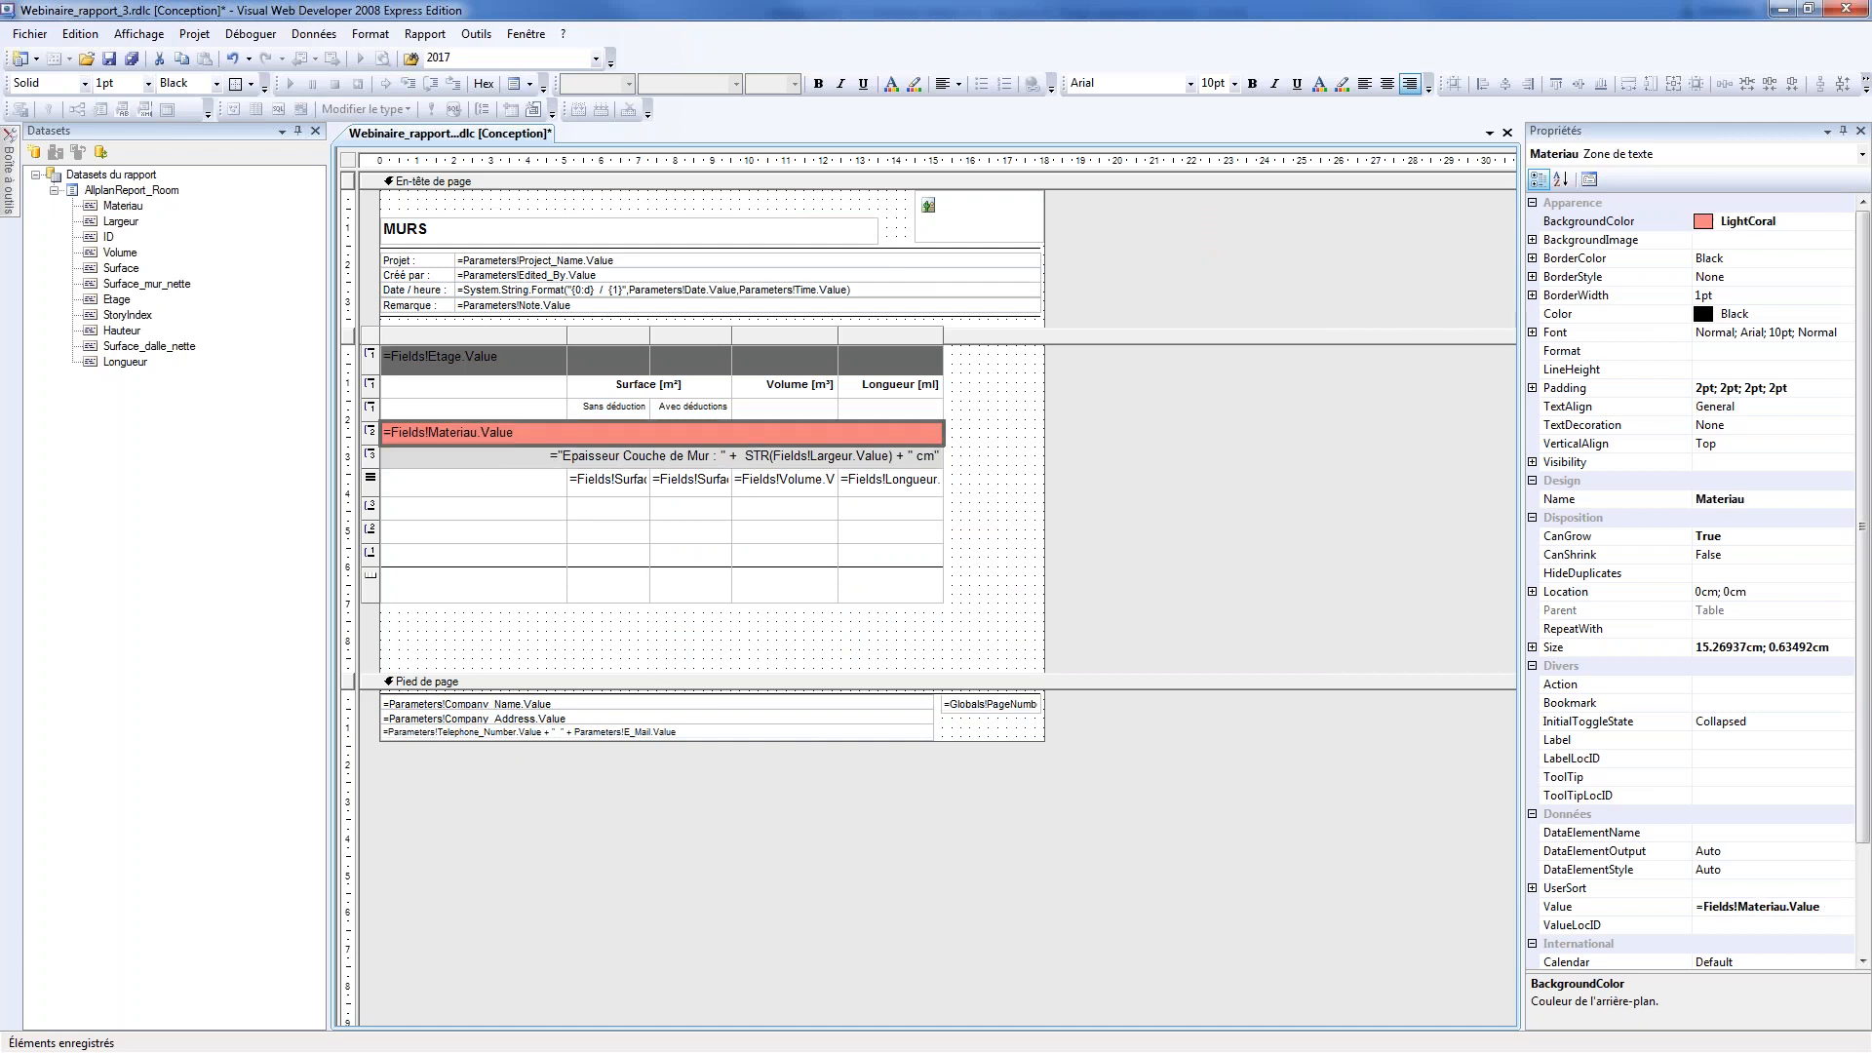
left_click(1532, 276)
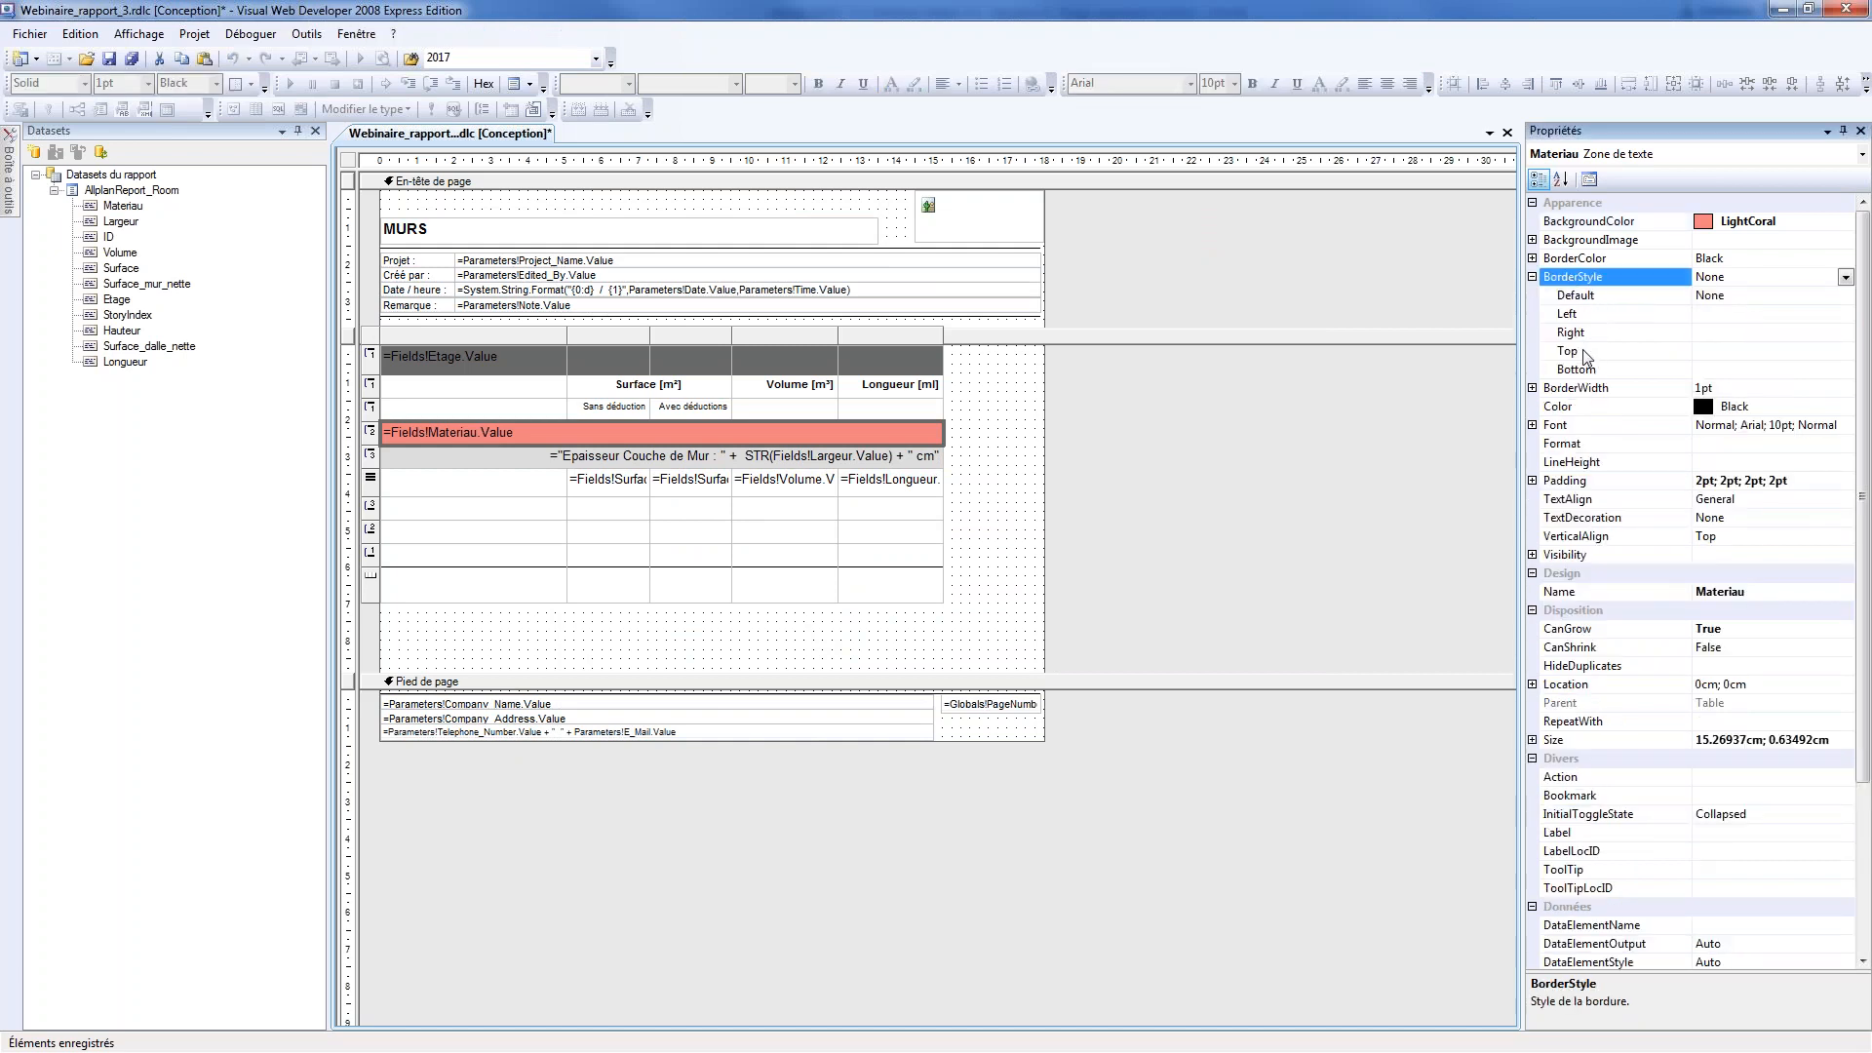
left_click(1846, 277)
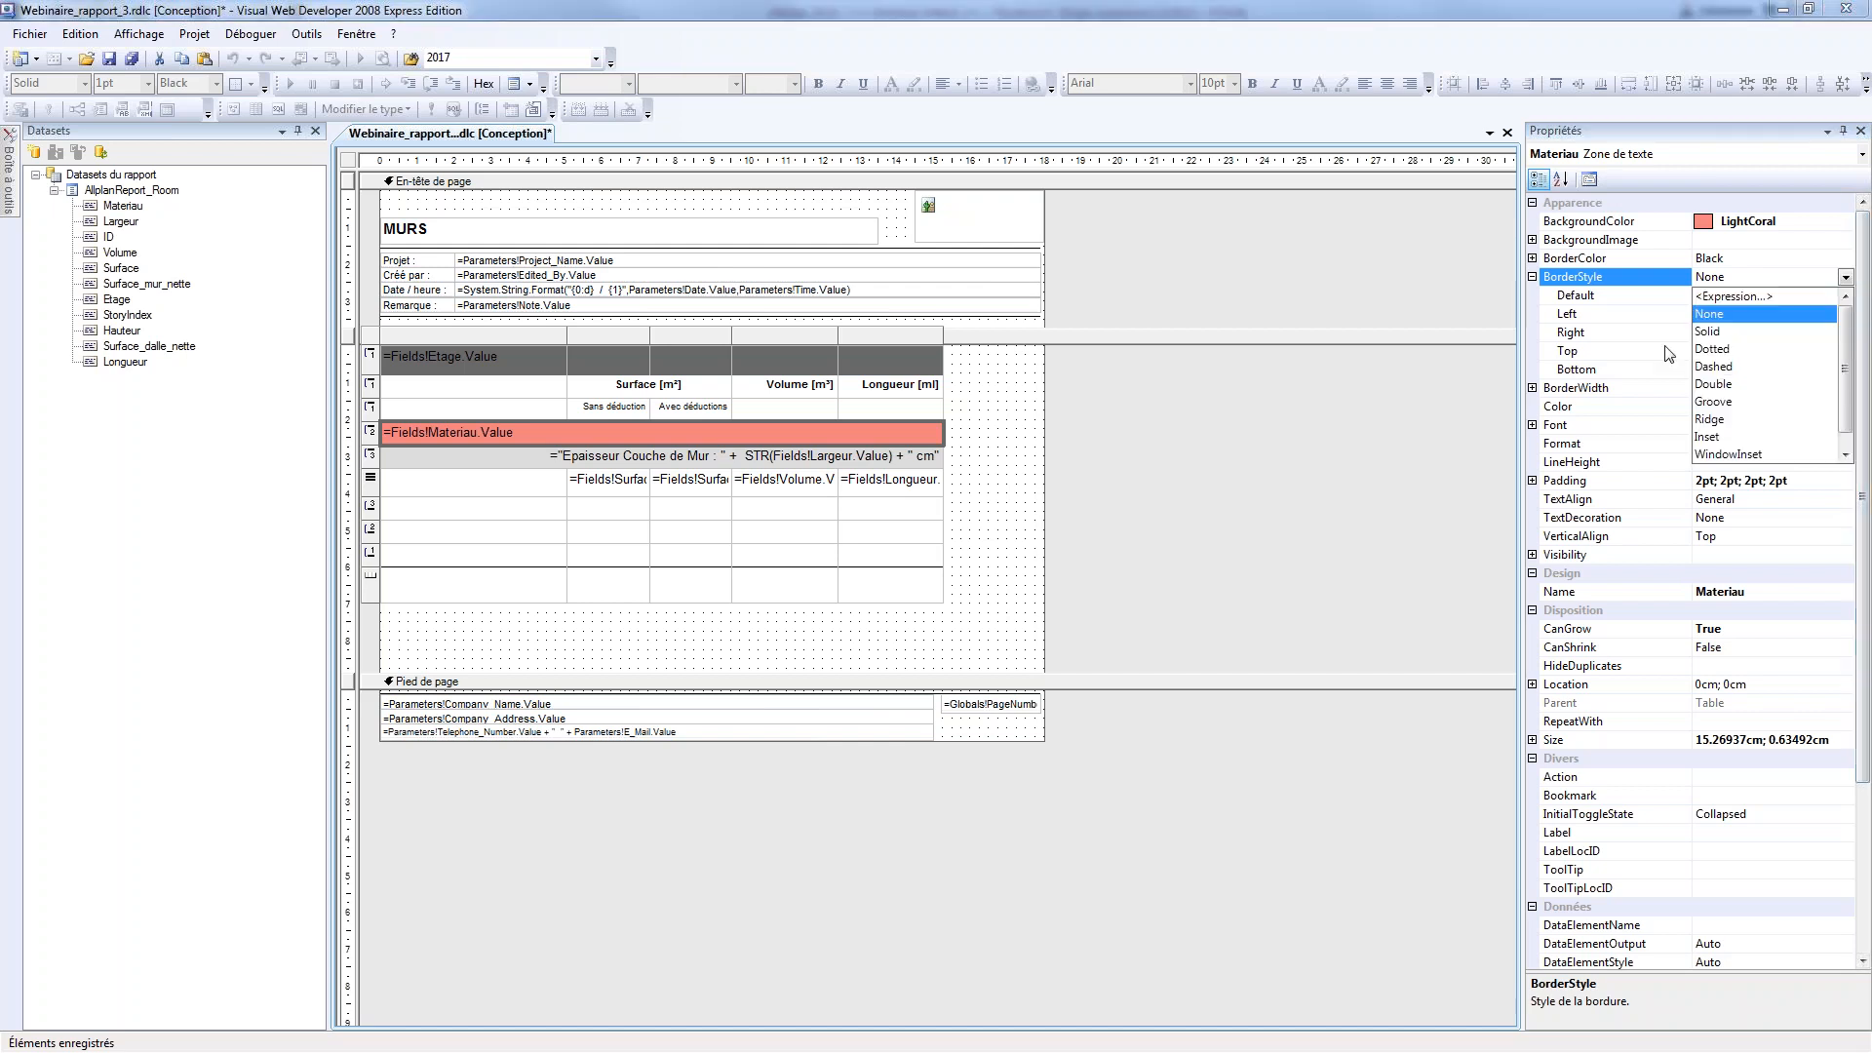
left_click(1703, 340)
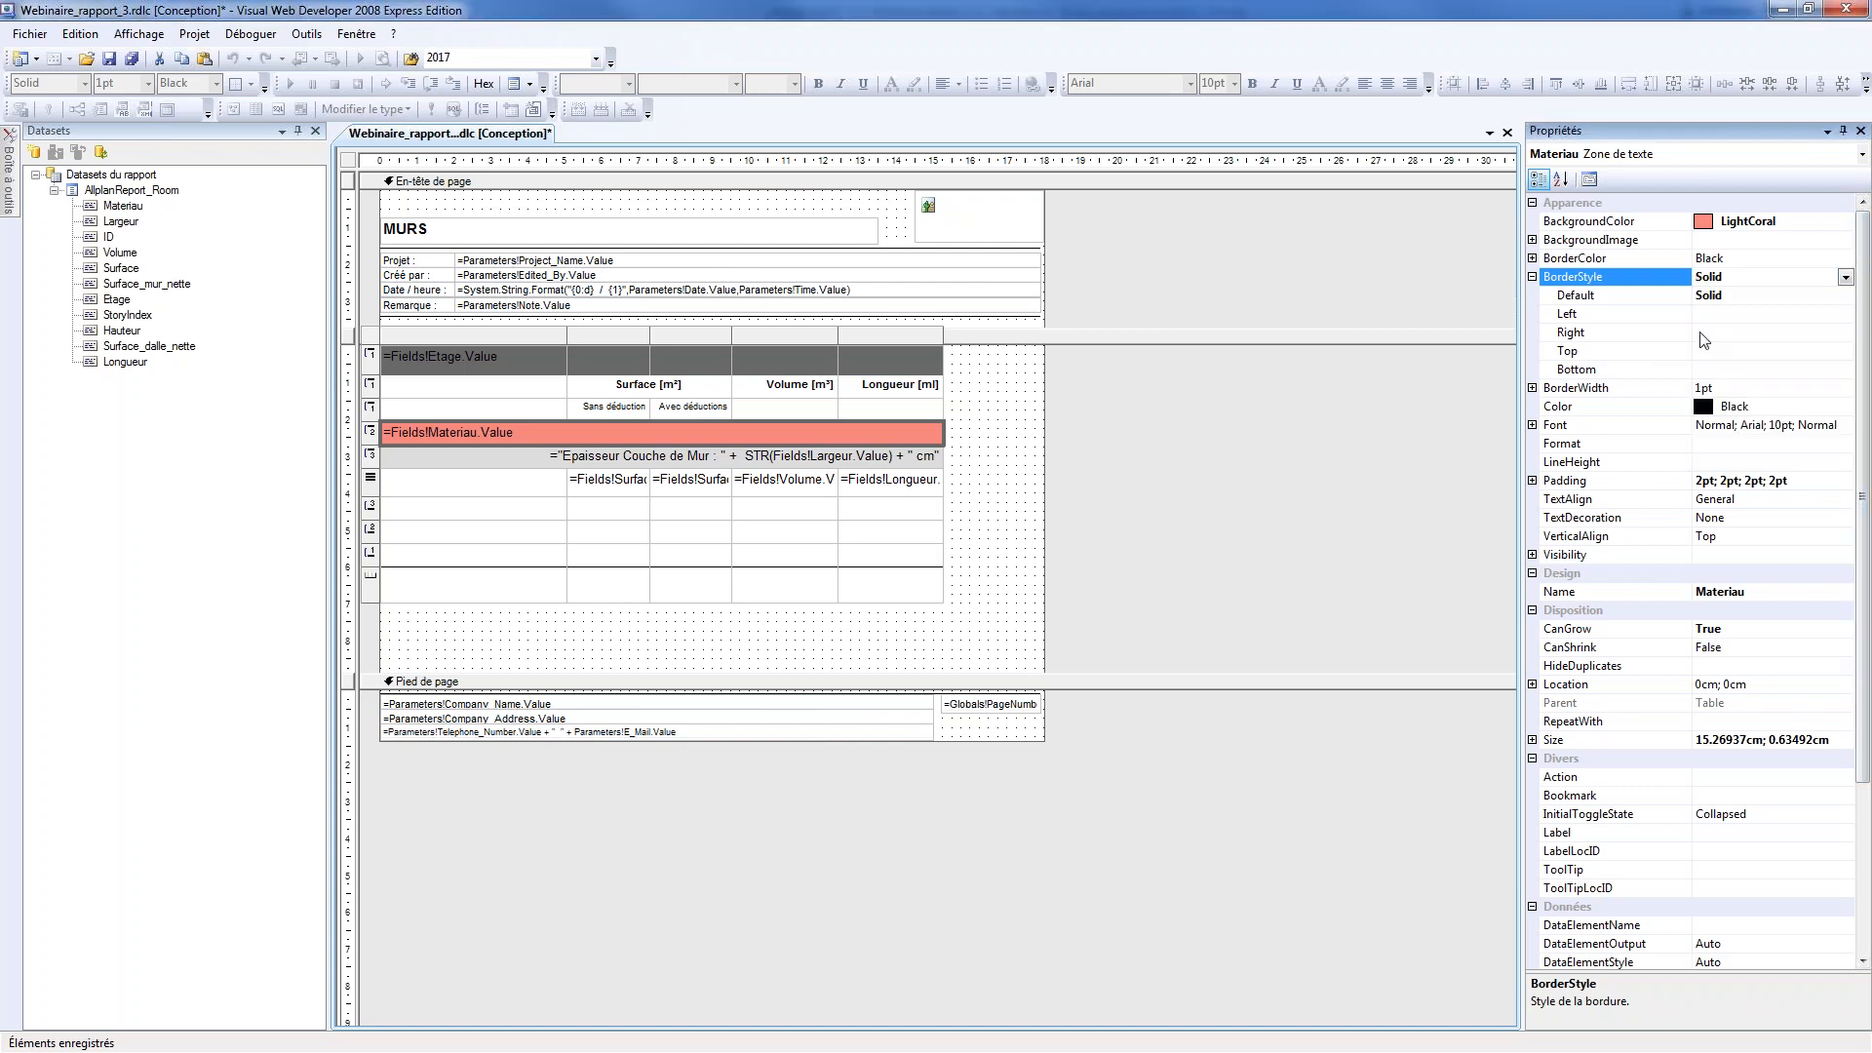
Set the border style of the Largeur group's header cell to Solid
left_click(916, 455)
left_click(1533, 277)
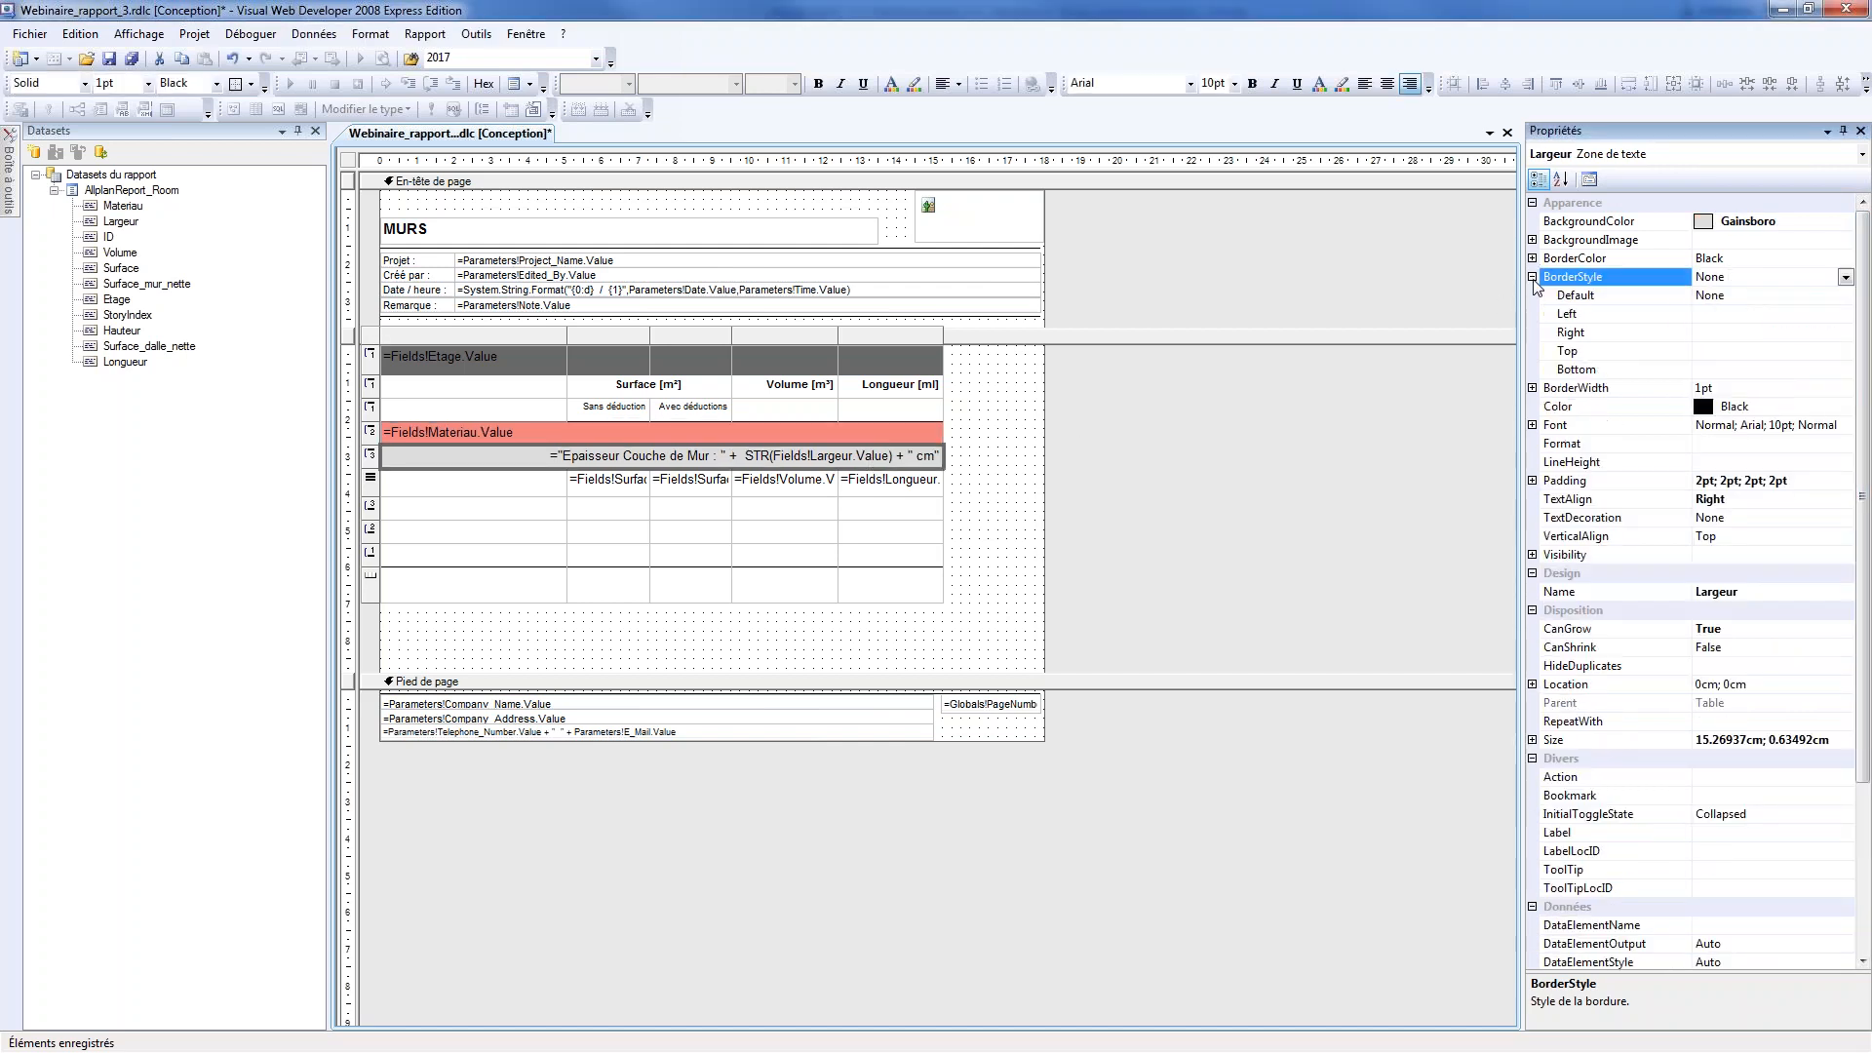
left_click(1846, 277)
left_click(1723, 340)
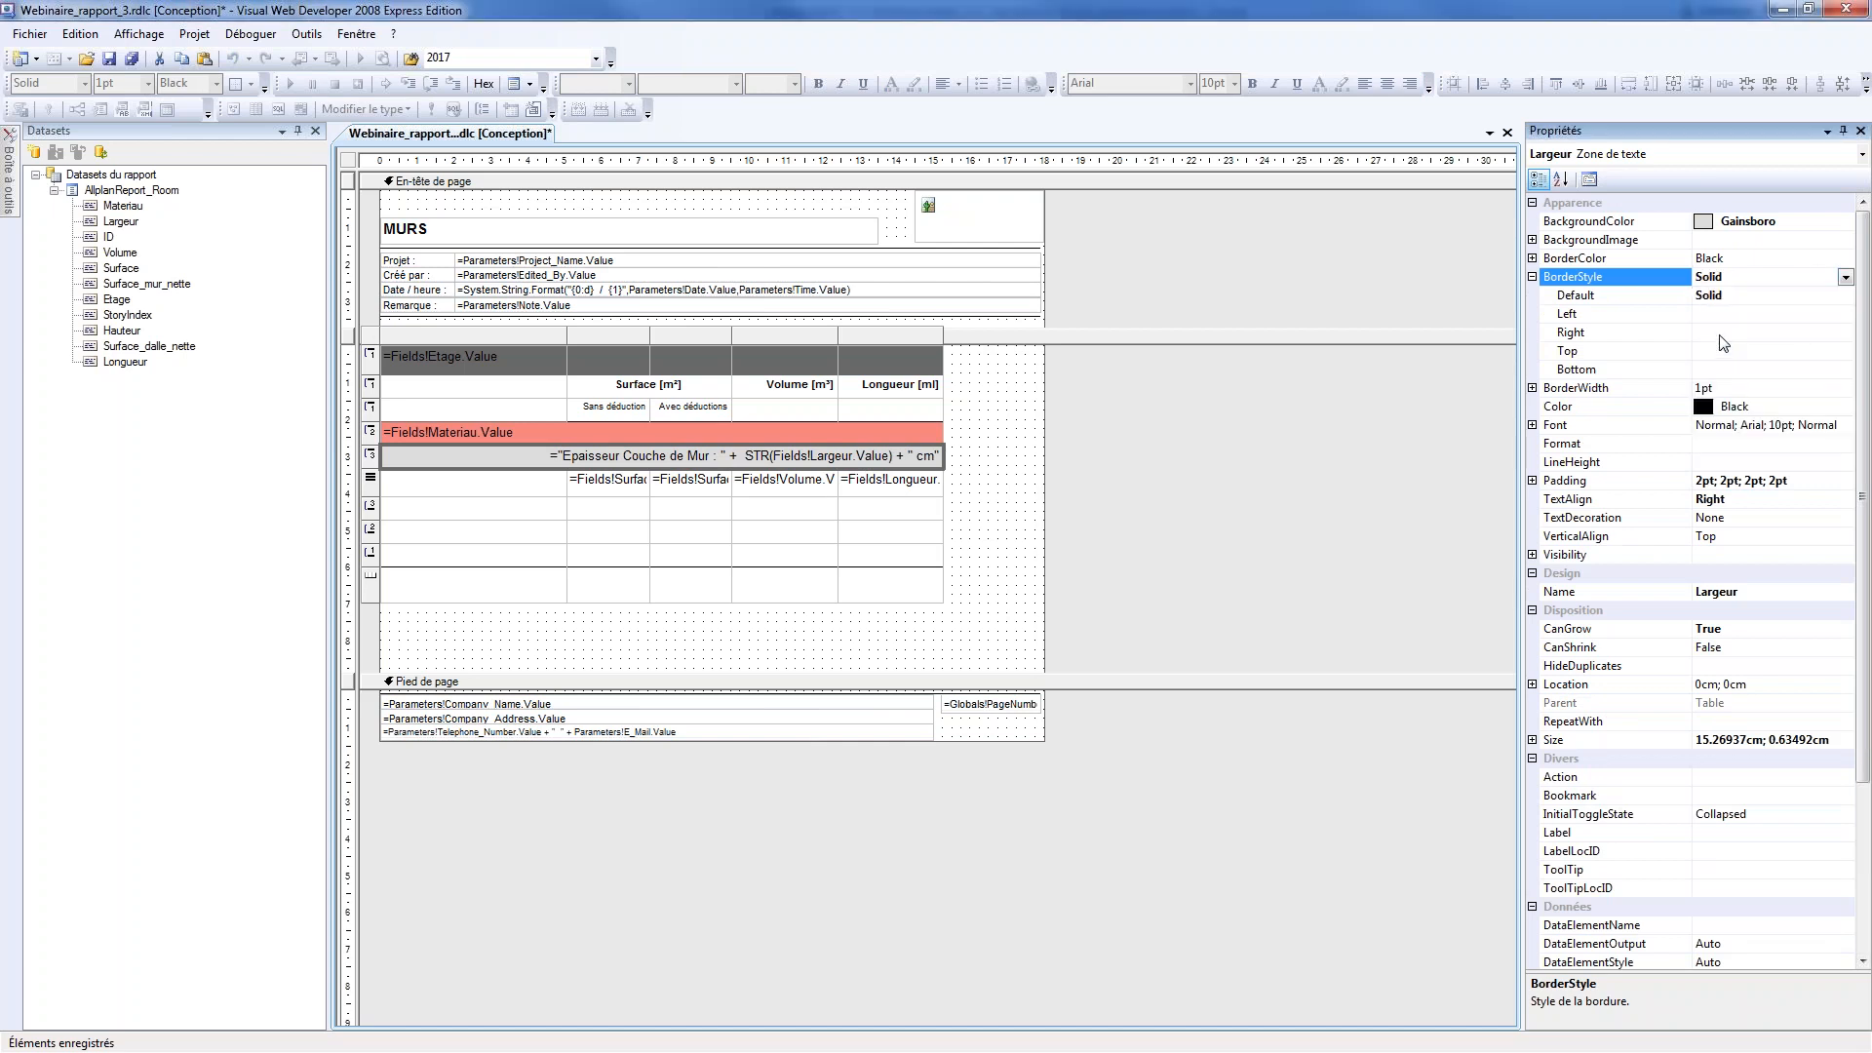
Align the Largeur header cell's text to Left and save the report definition
left_click(1593, 501)
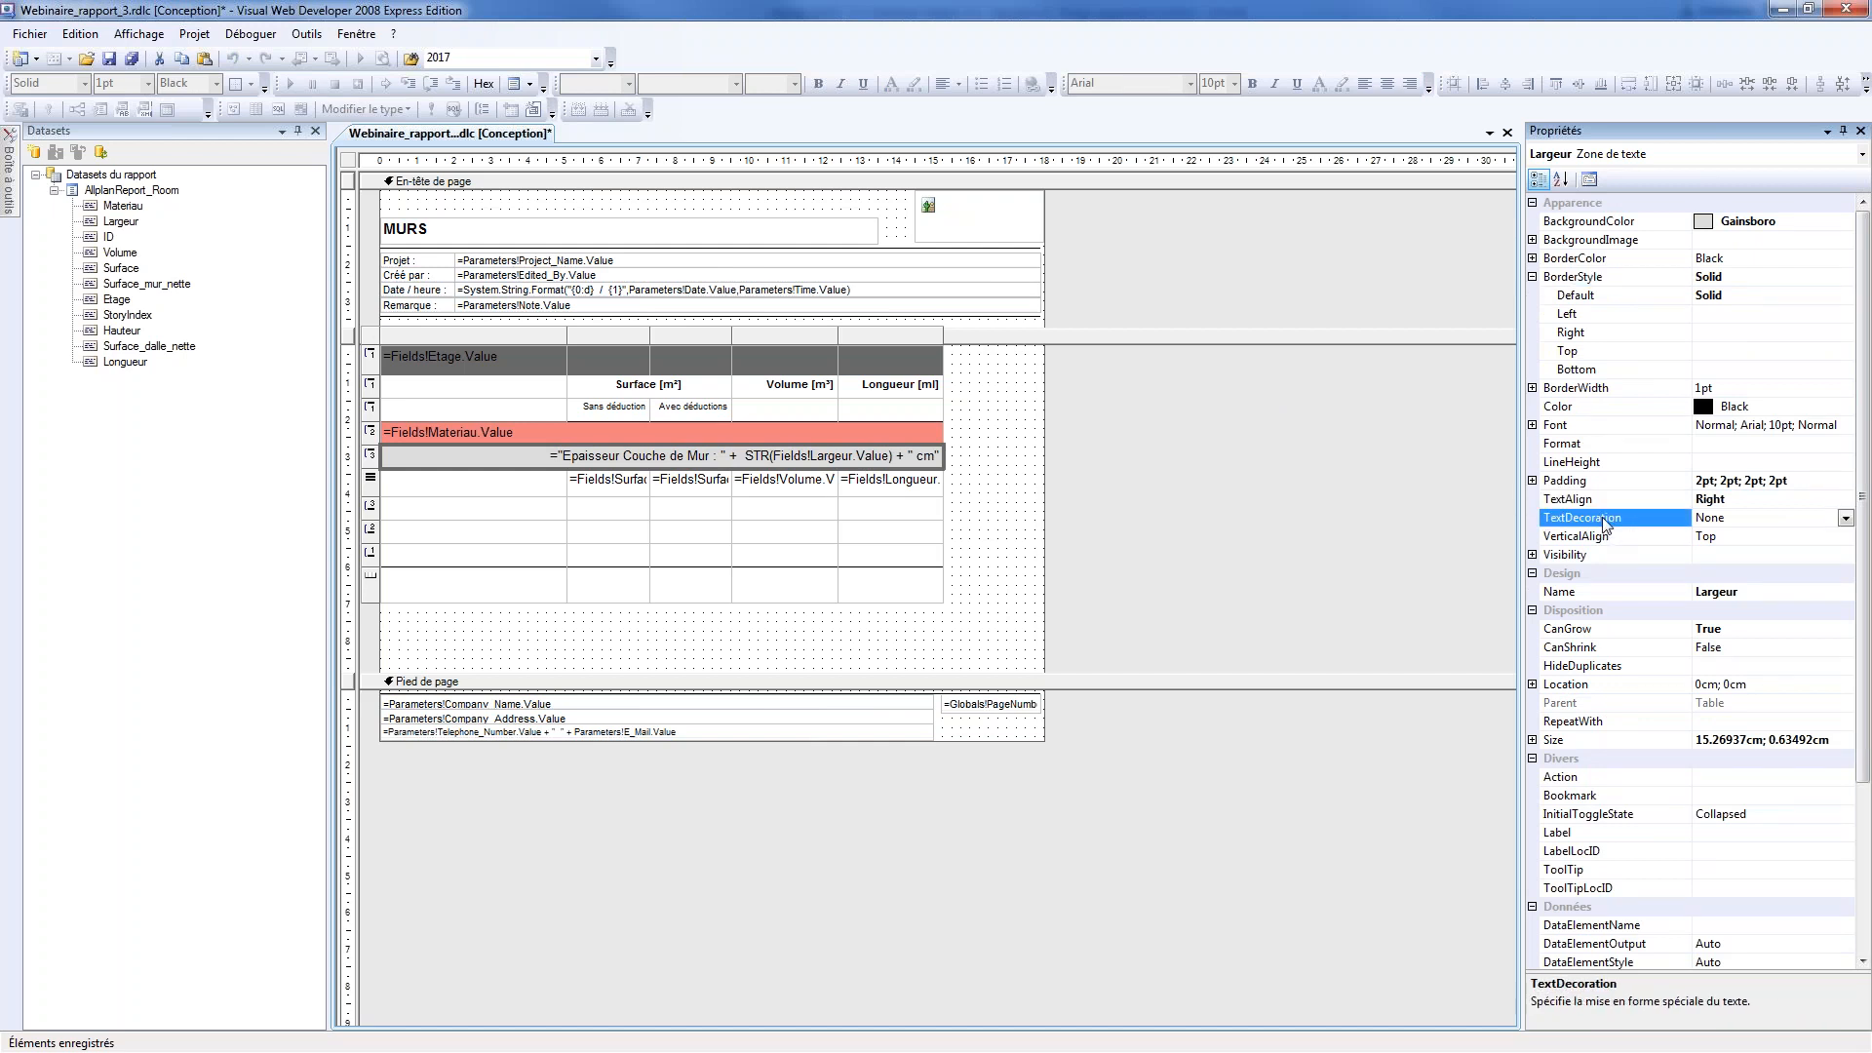
left_click(1844, 499)
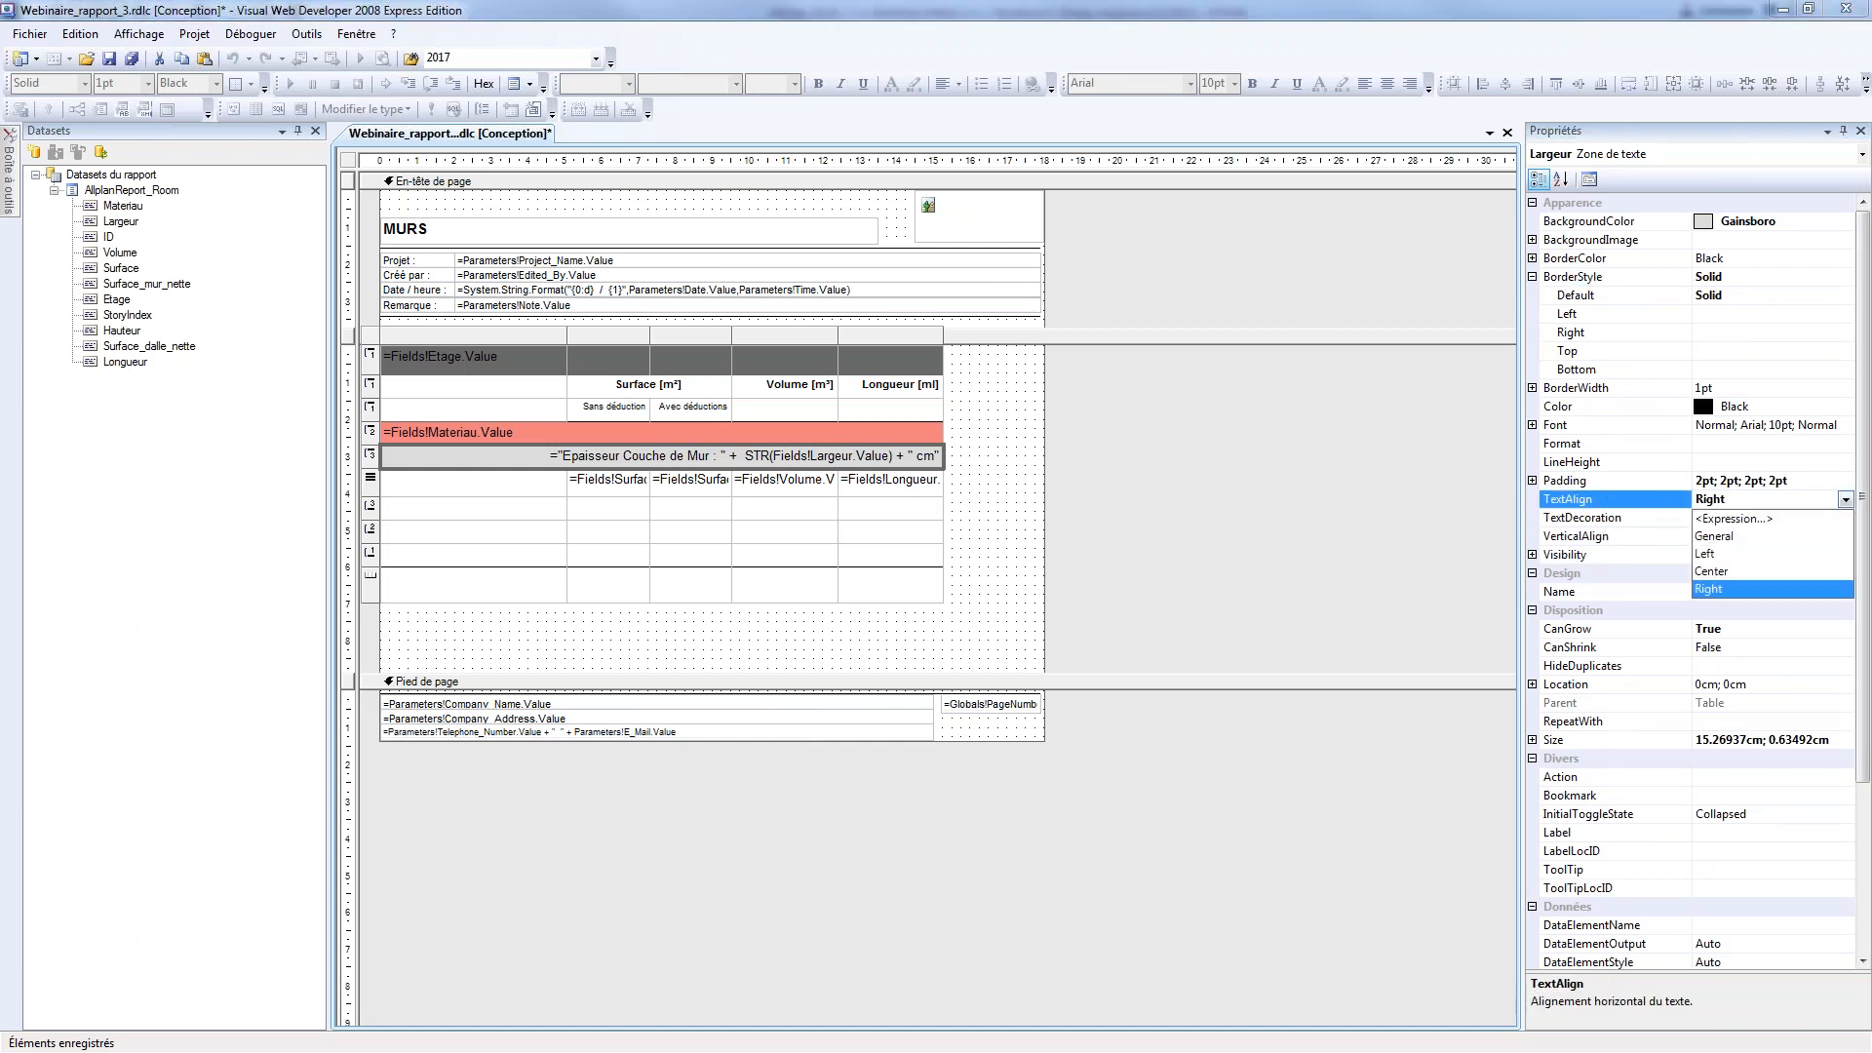
left_click(1714, 555)
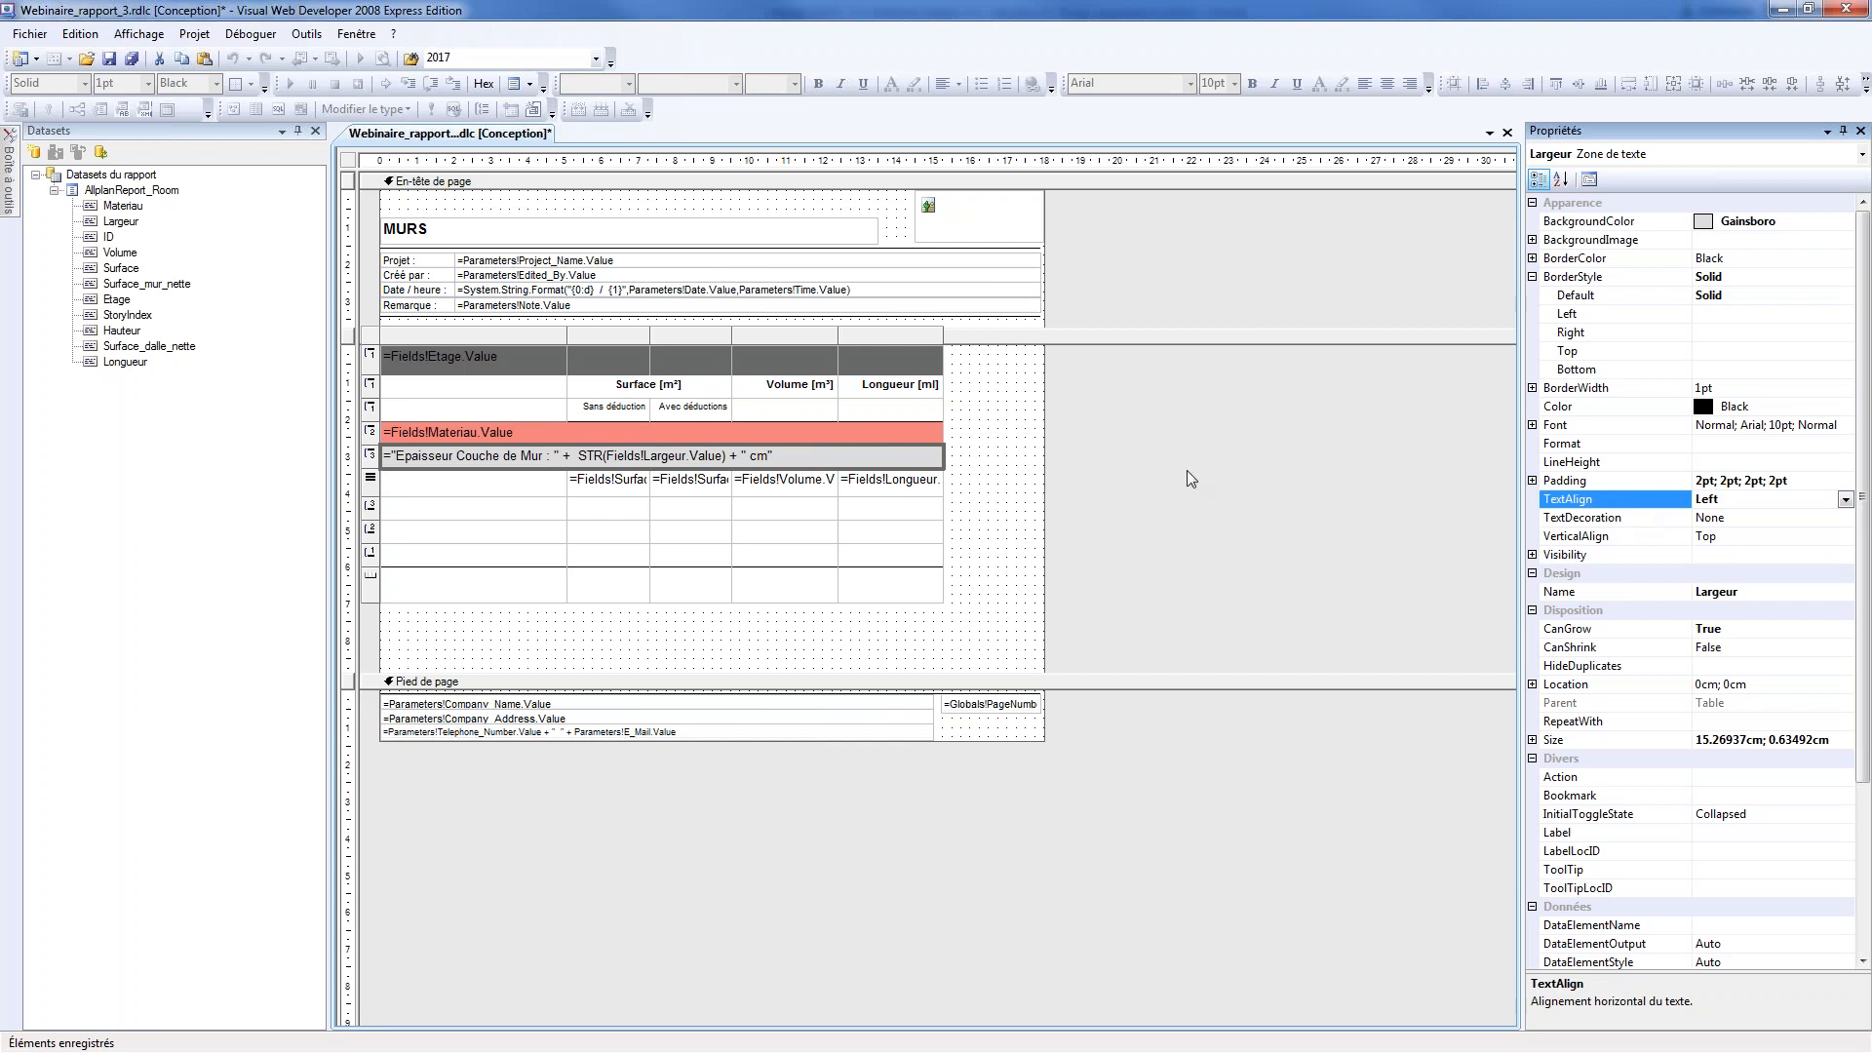
left_click(132, 58)
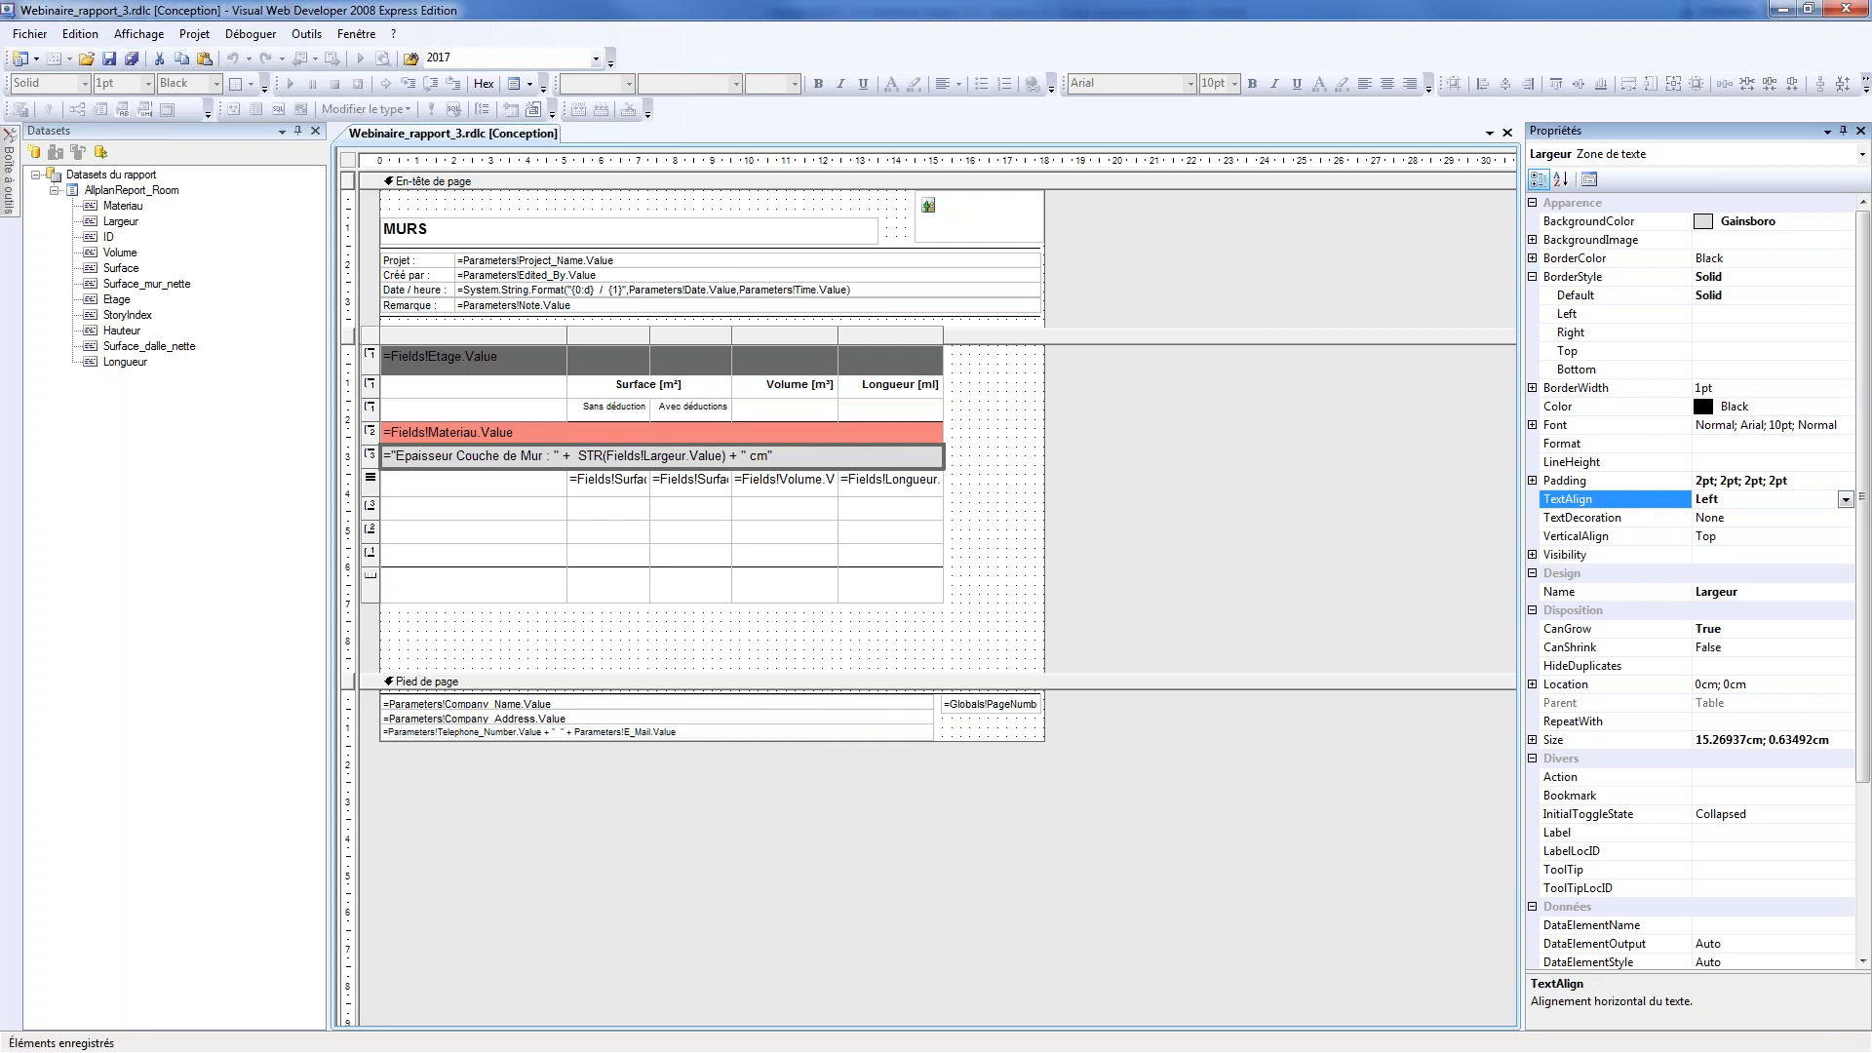
Switch to Allplan, generate the Webinaire_rapport_3.rdlc report for the floor plan, check the group headers, and close the report
key("alt+Tab")
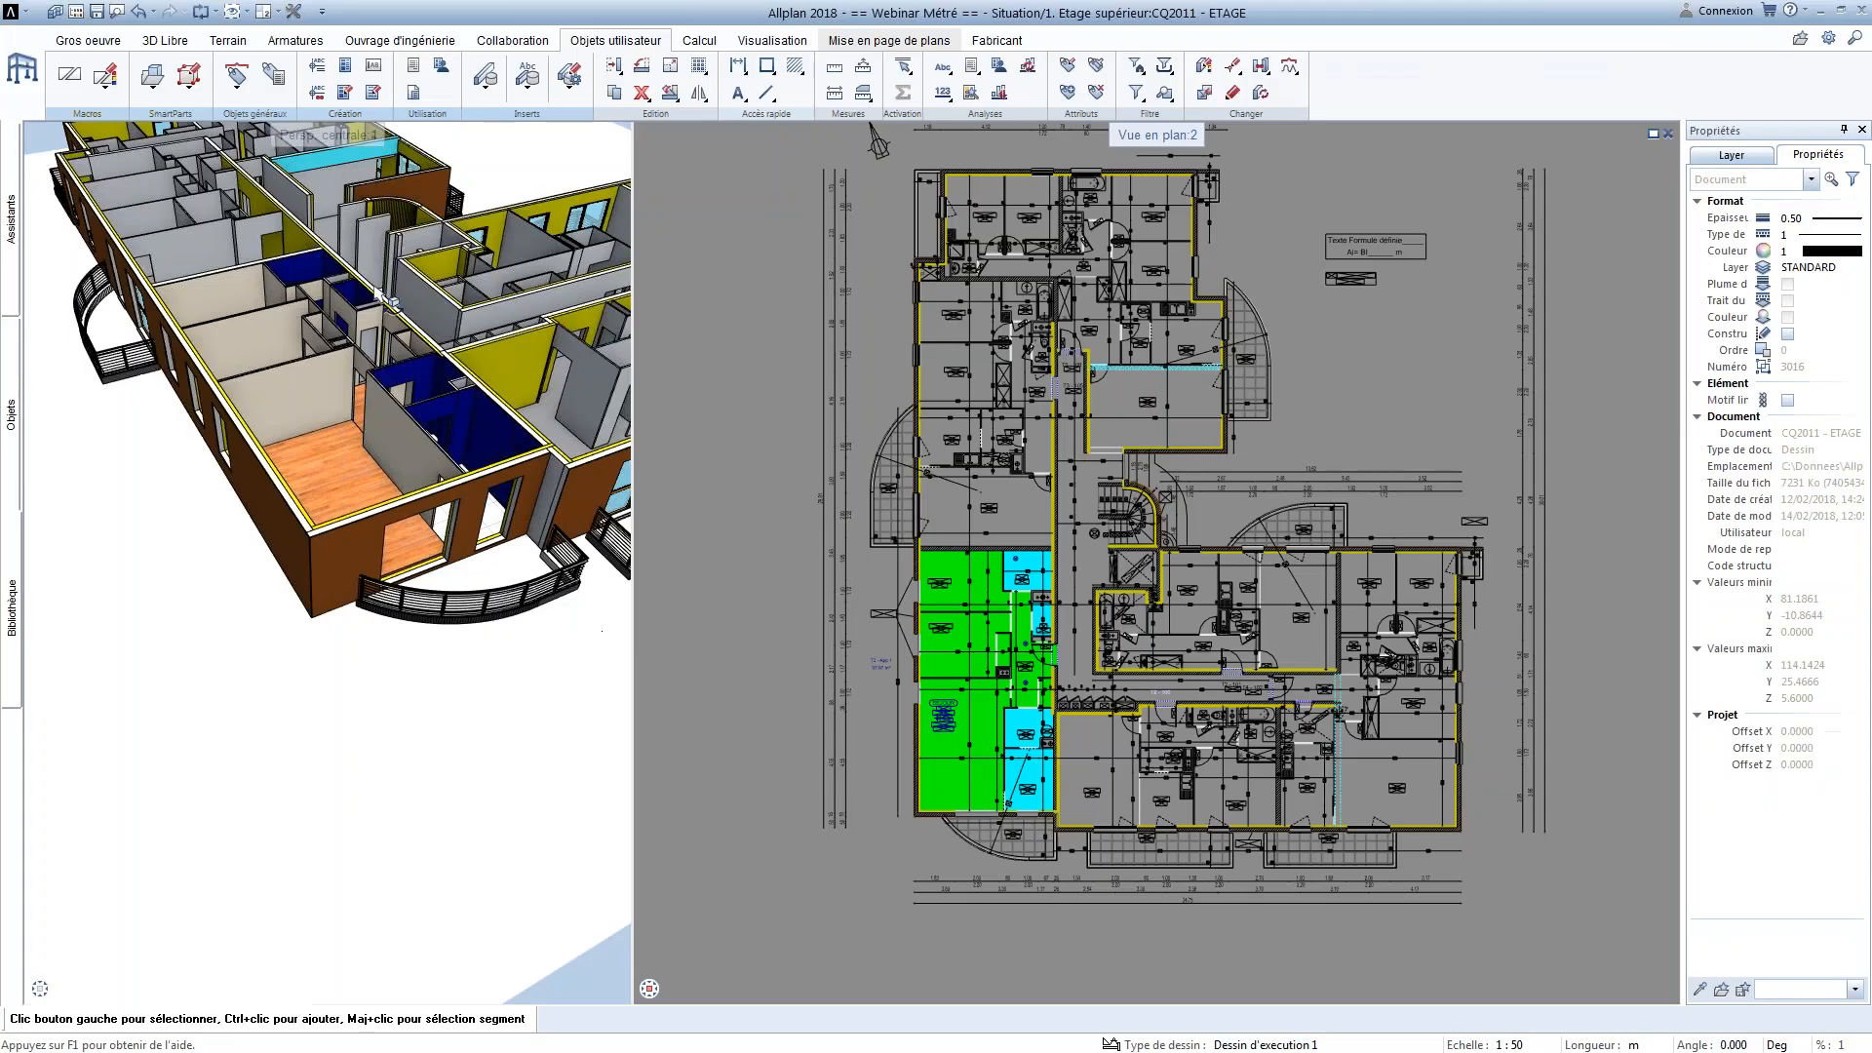
left_click(410, 70)
left_click(927, 439)
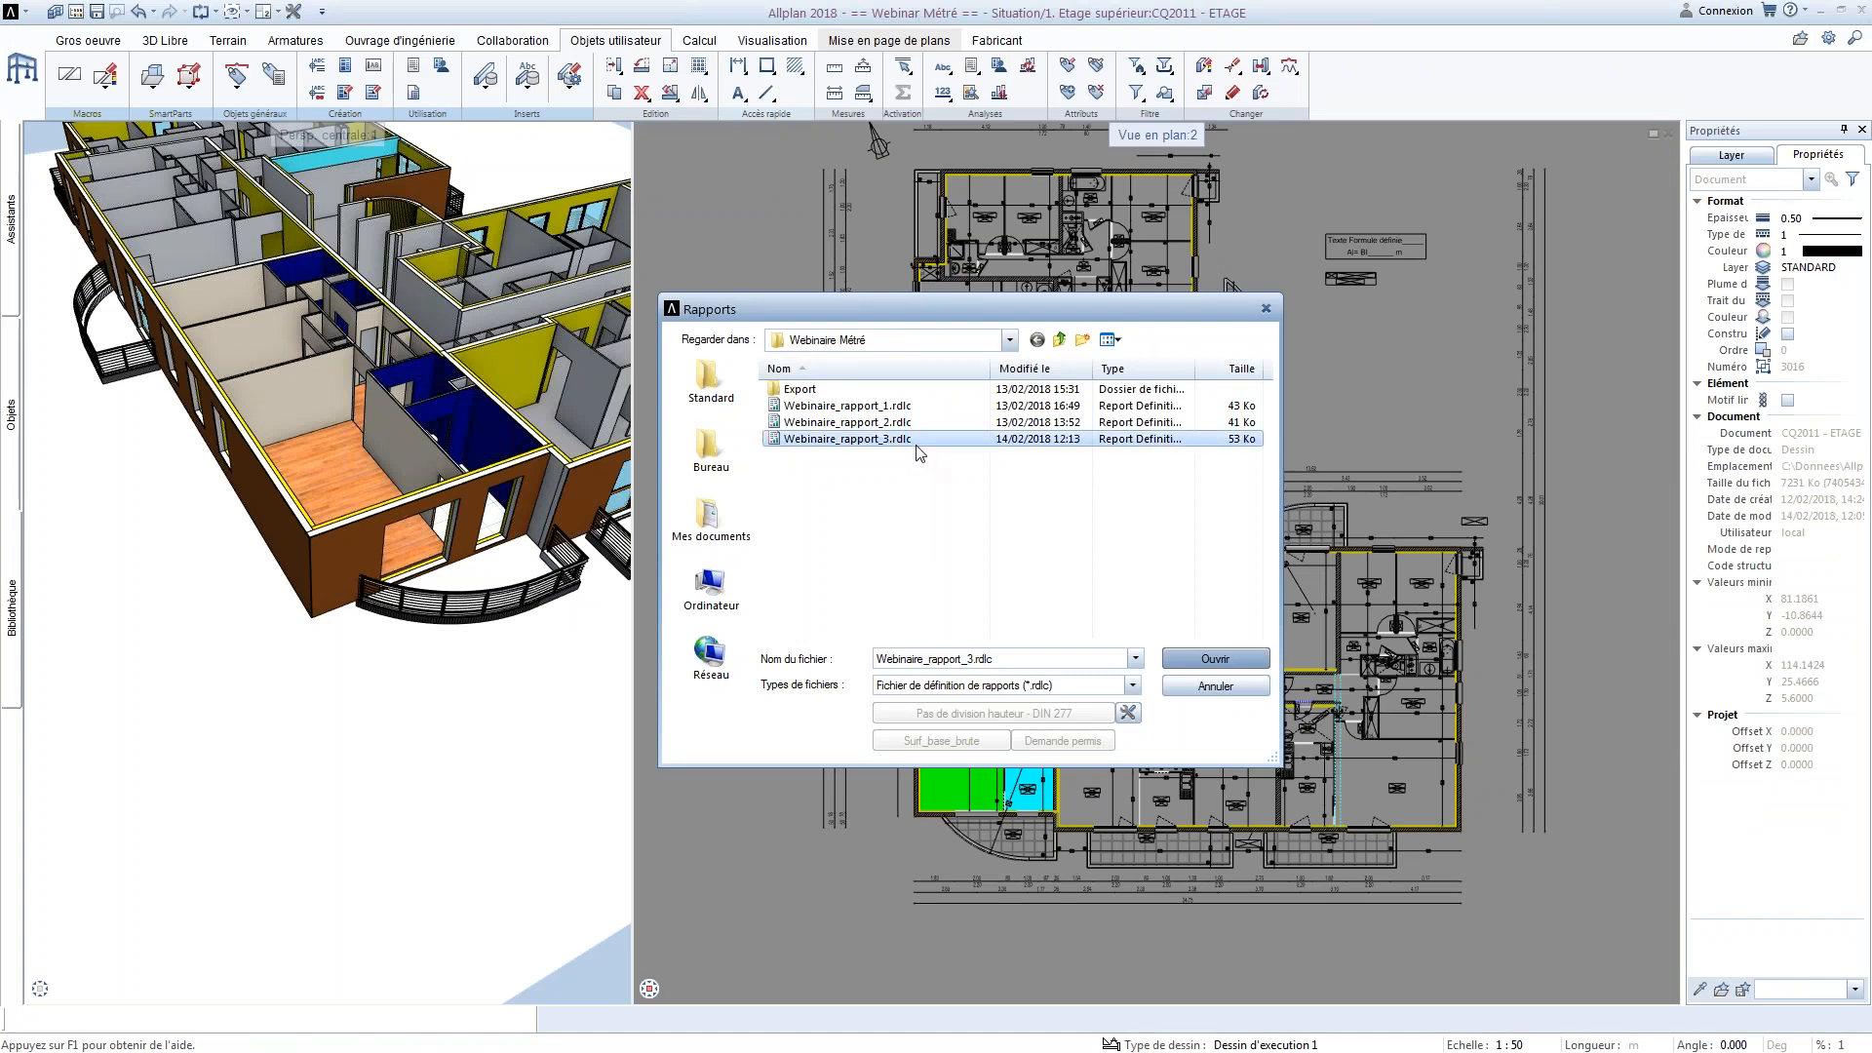
left_click(1205, 656)
left_click(893, 546)
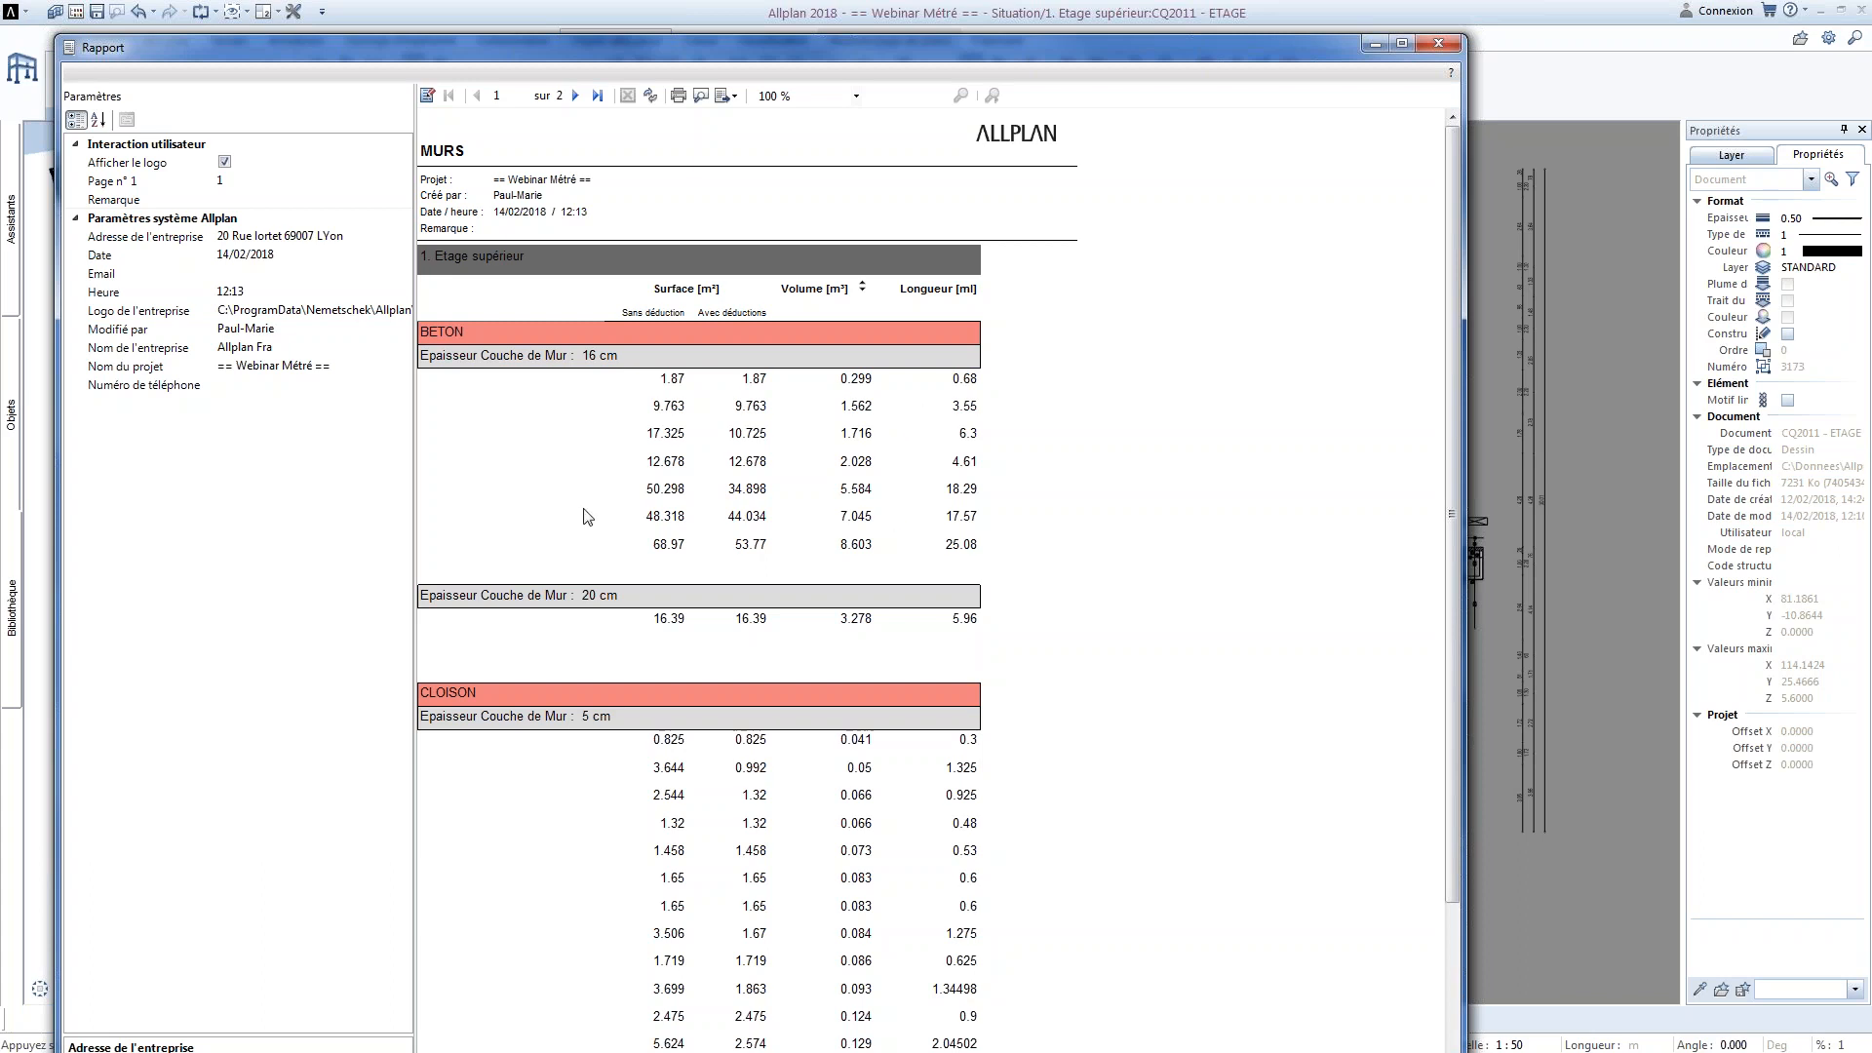
left_click(1438, 45)
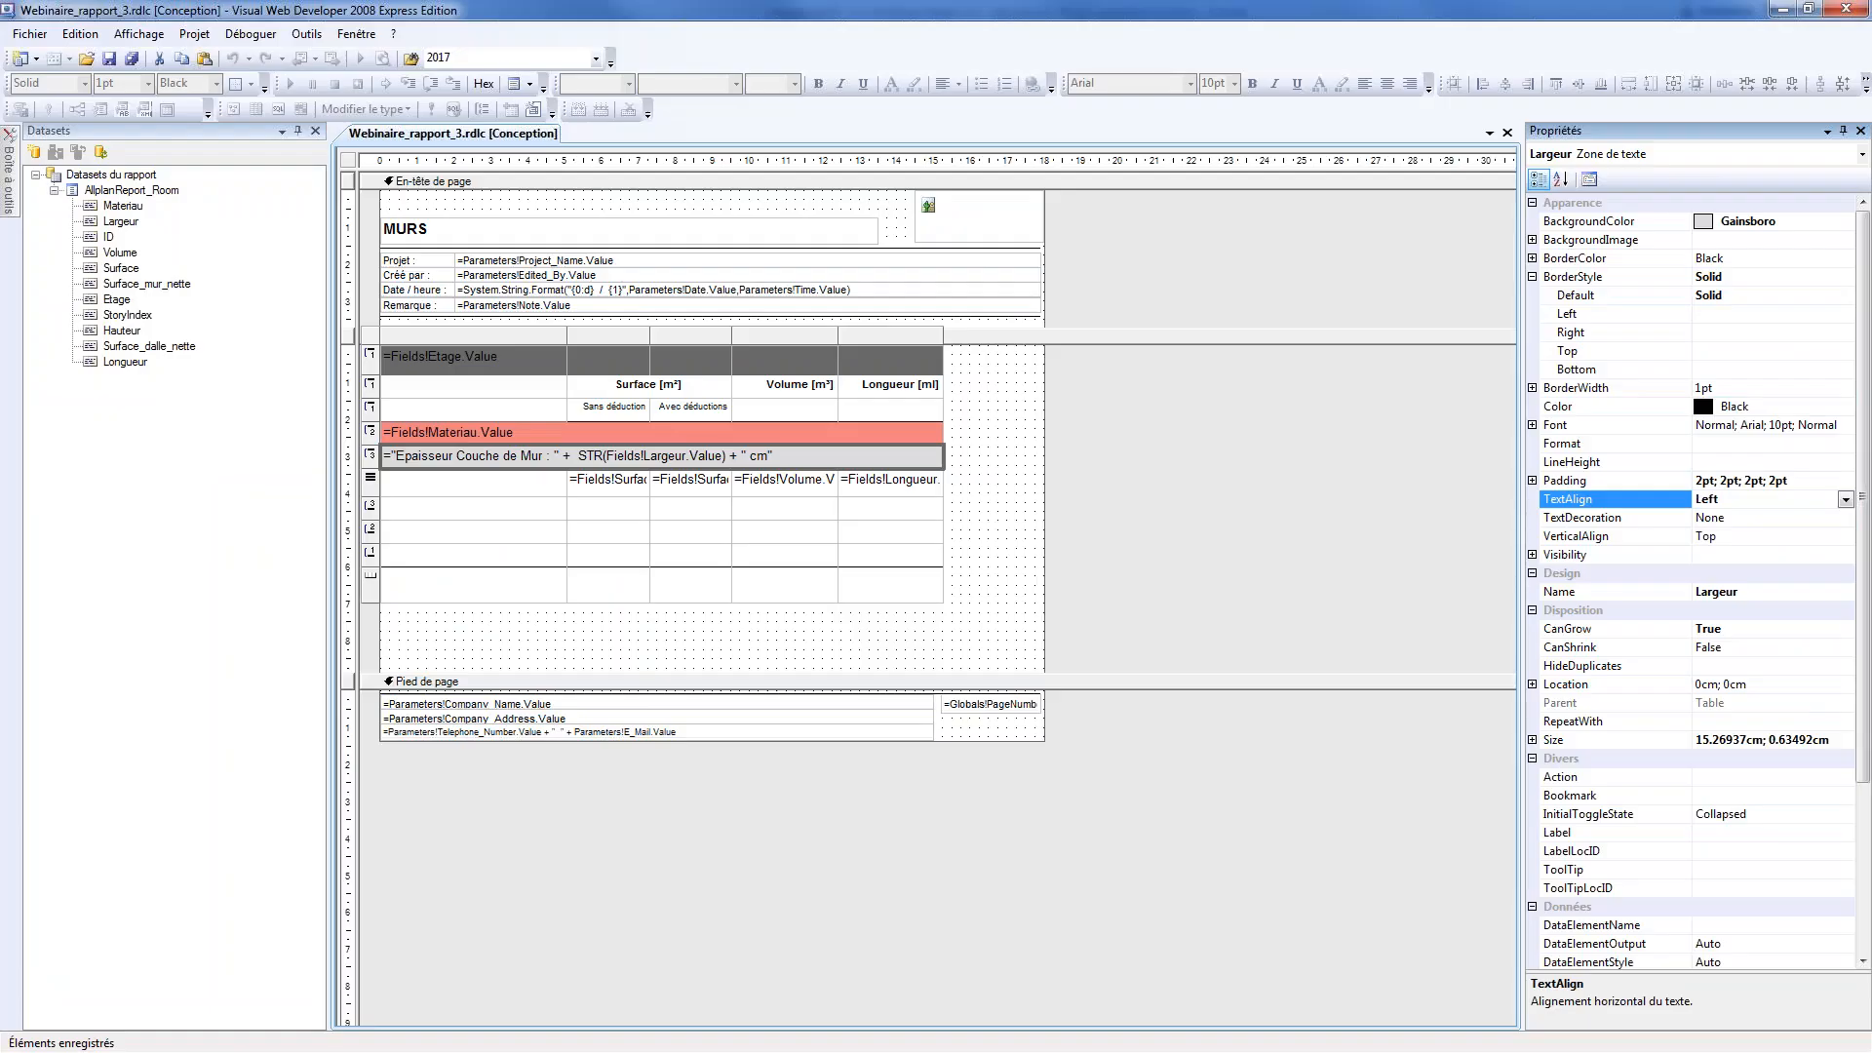
Examine the Largeur group's header and footer rows in the report designer and compare them with the group diagram in the Word illustration
left_click(468, 555)
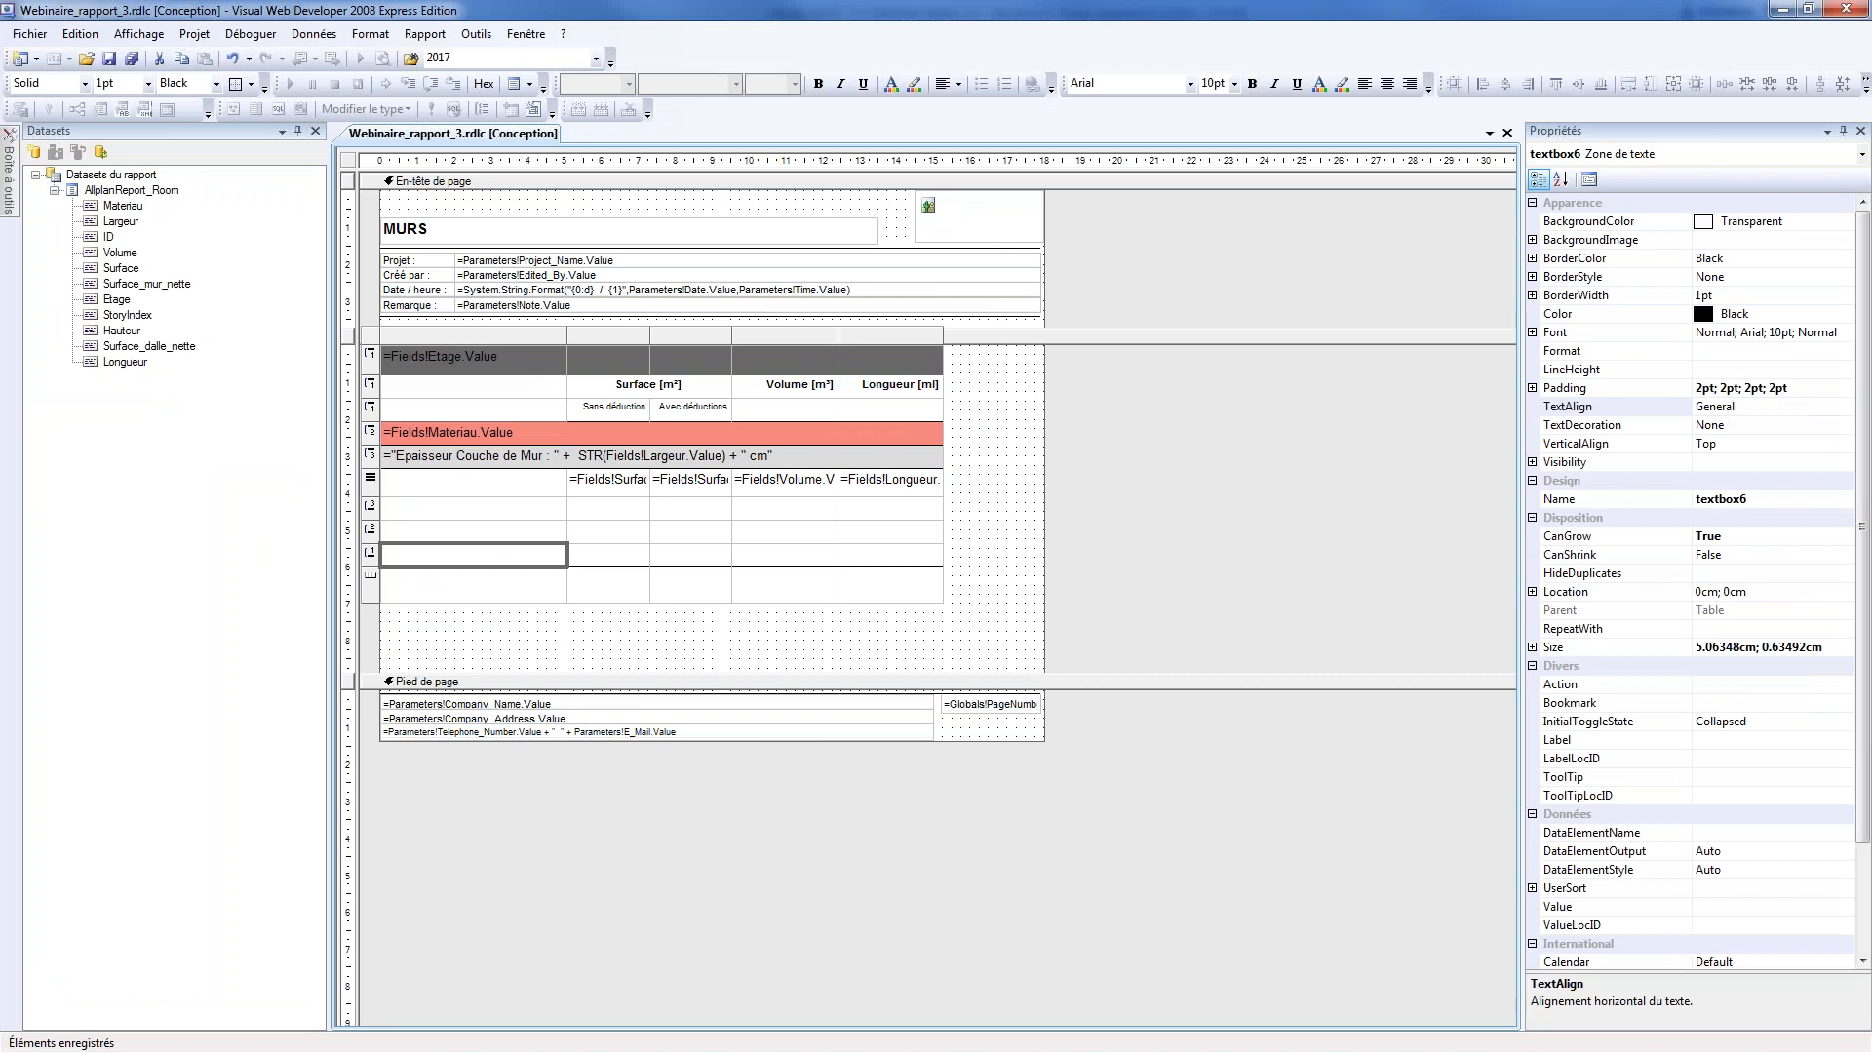
left_click(370, 455)
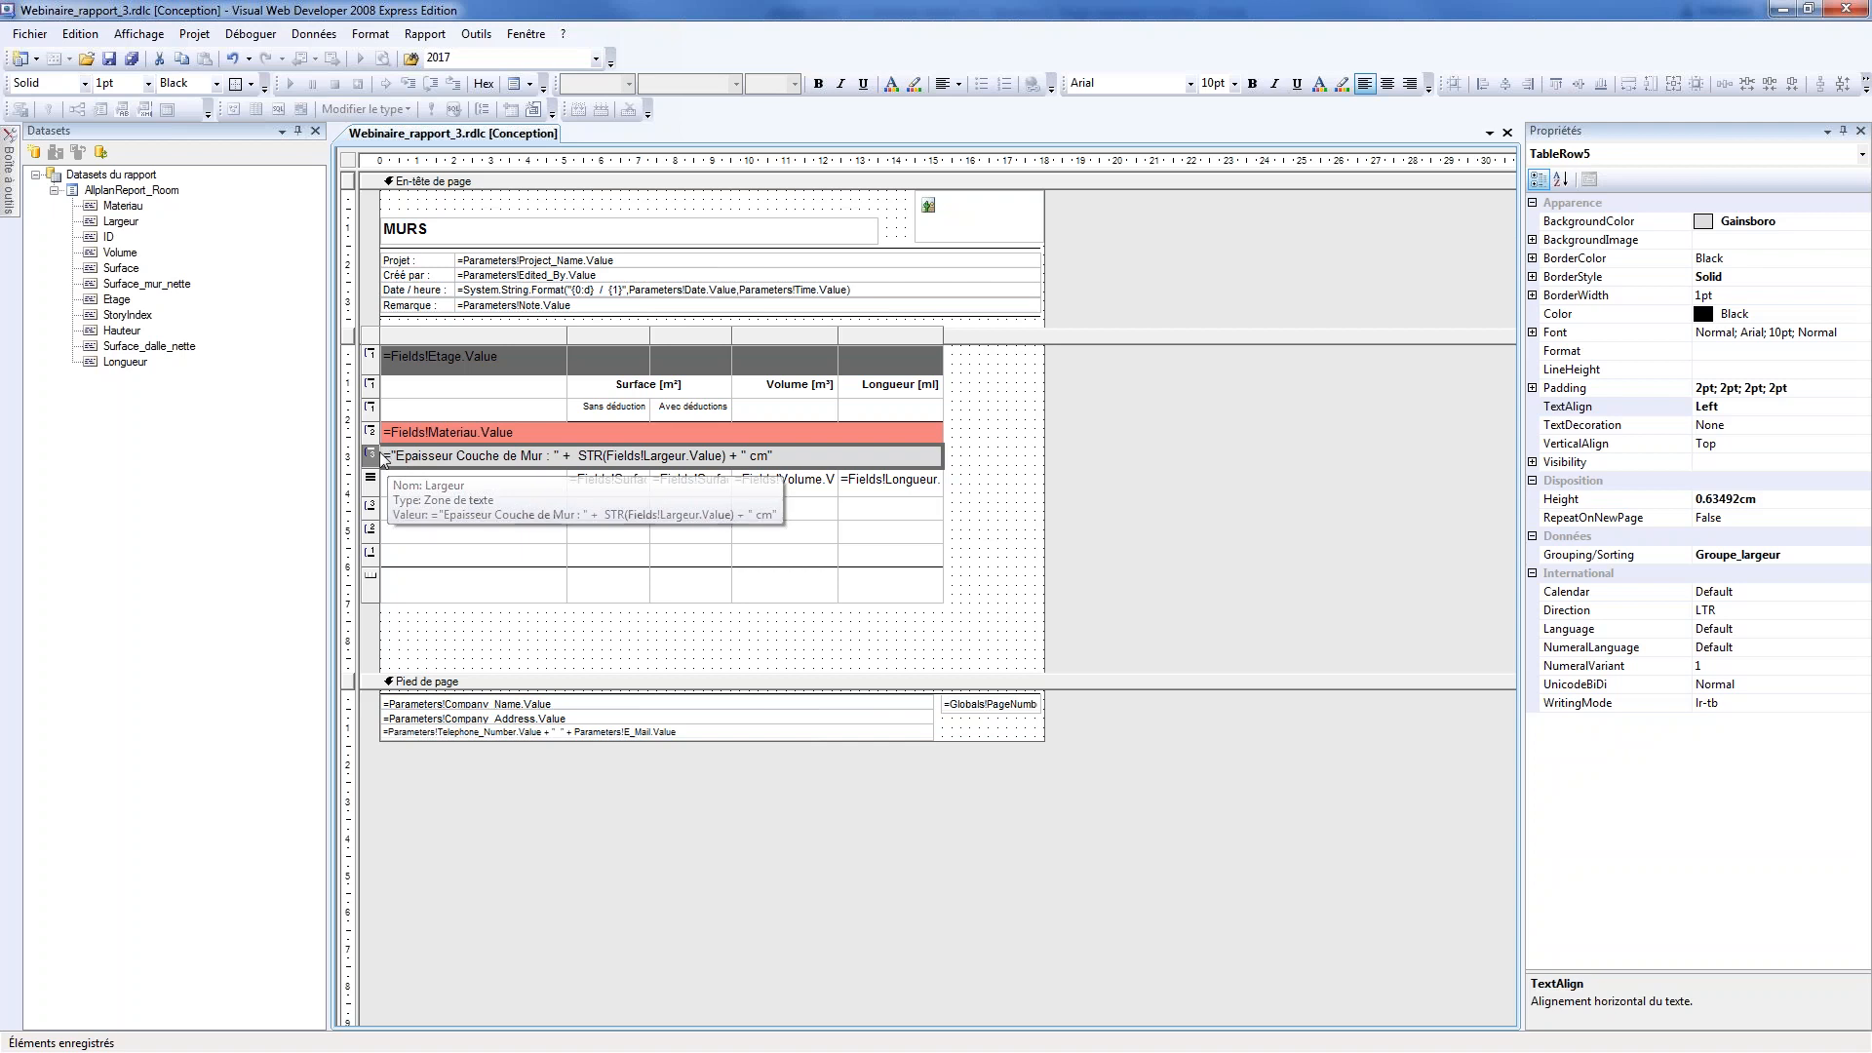
left_click(371, 511)
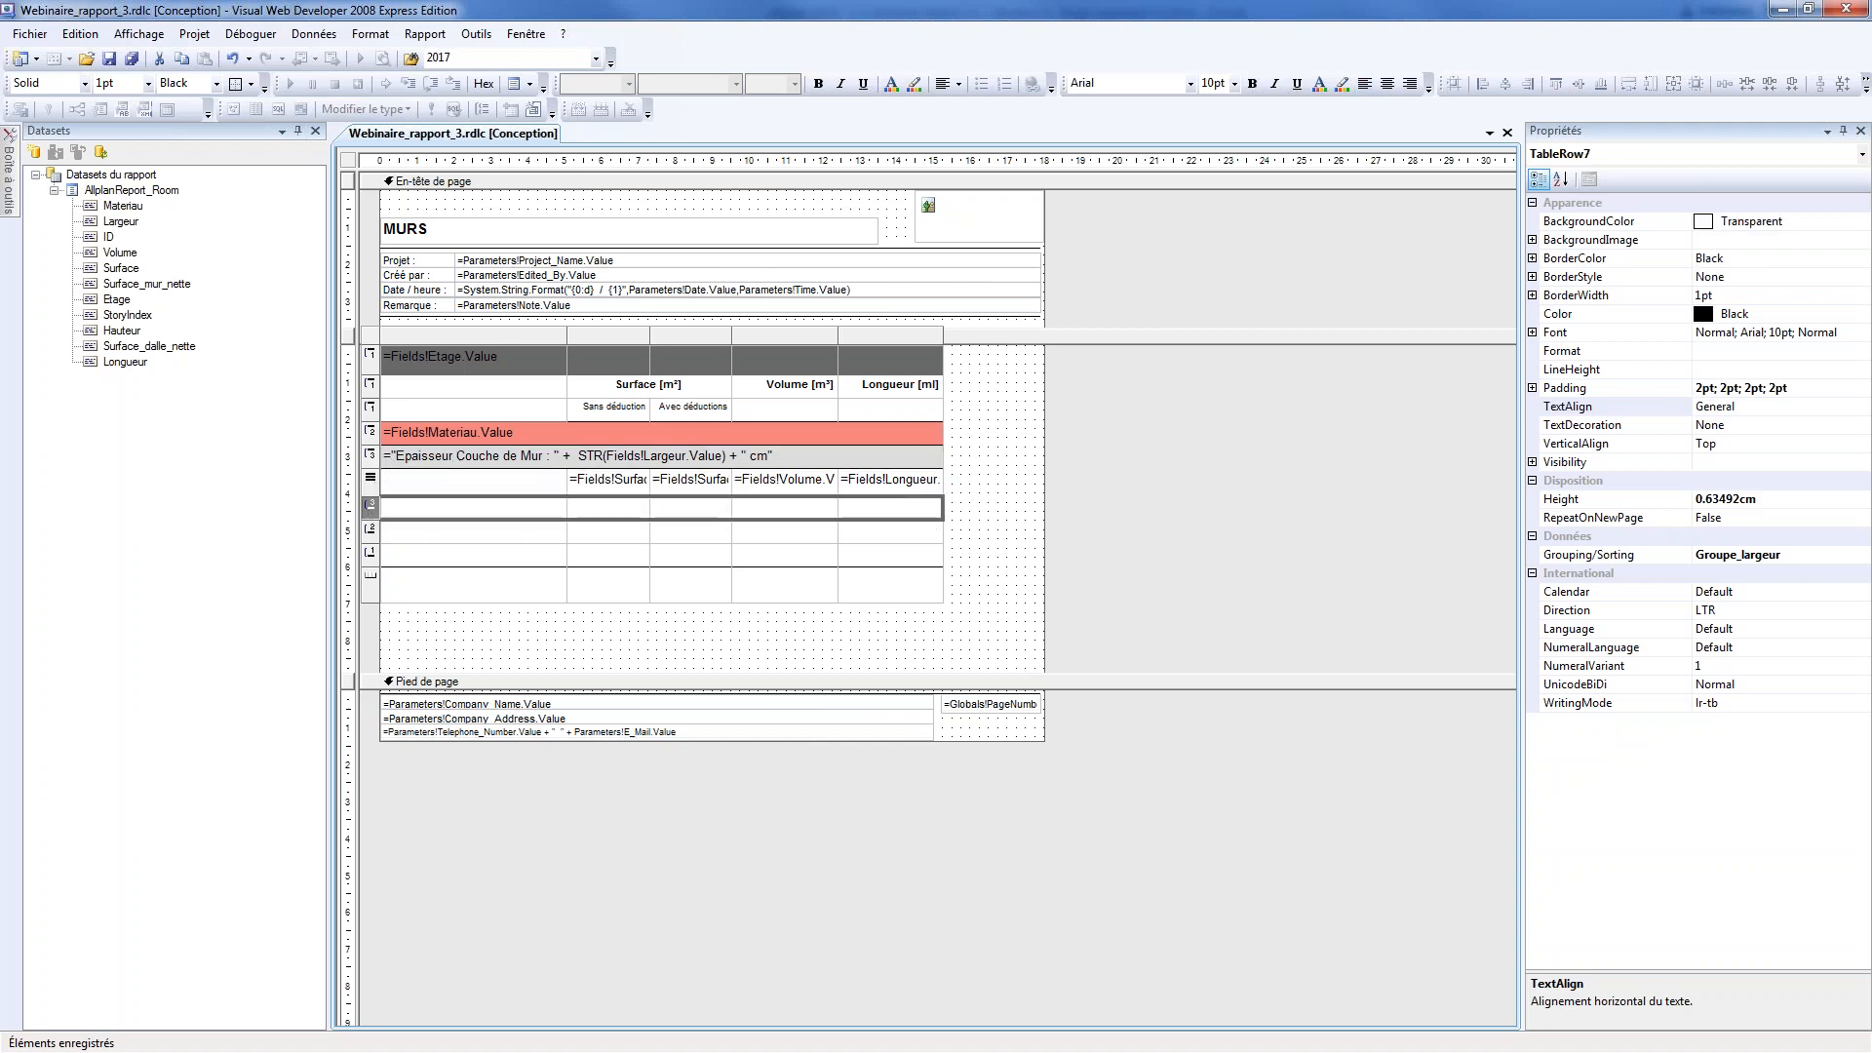
key("alt+Tab")
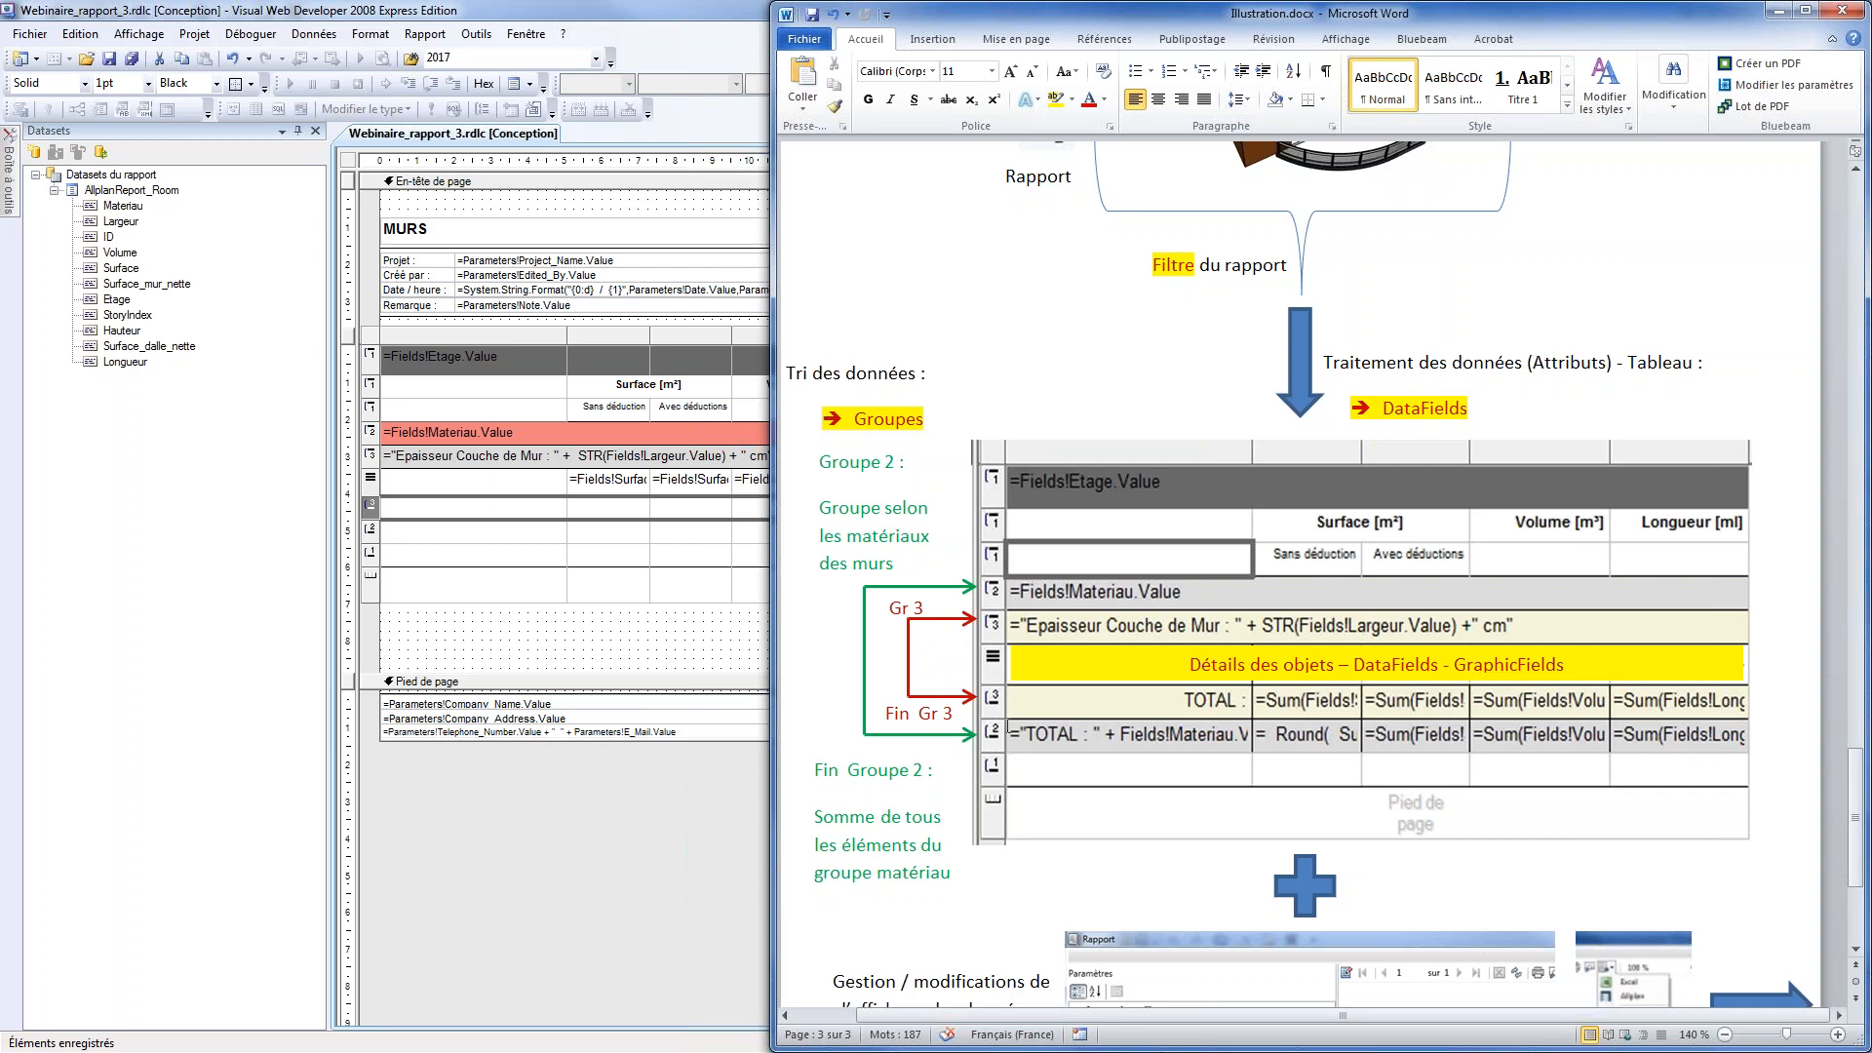
left_click(528, 596)
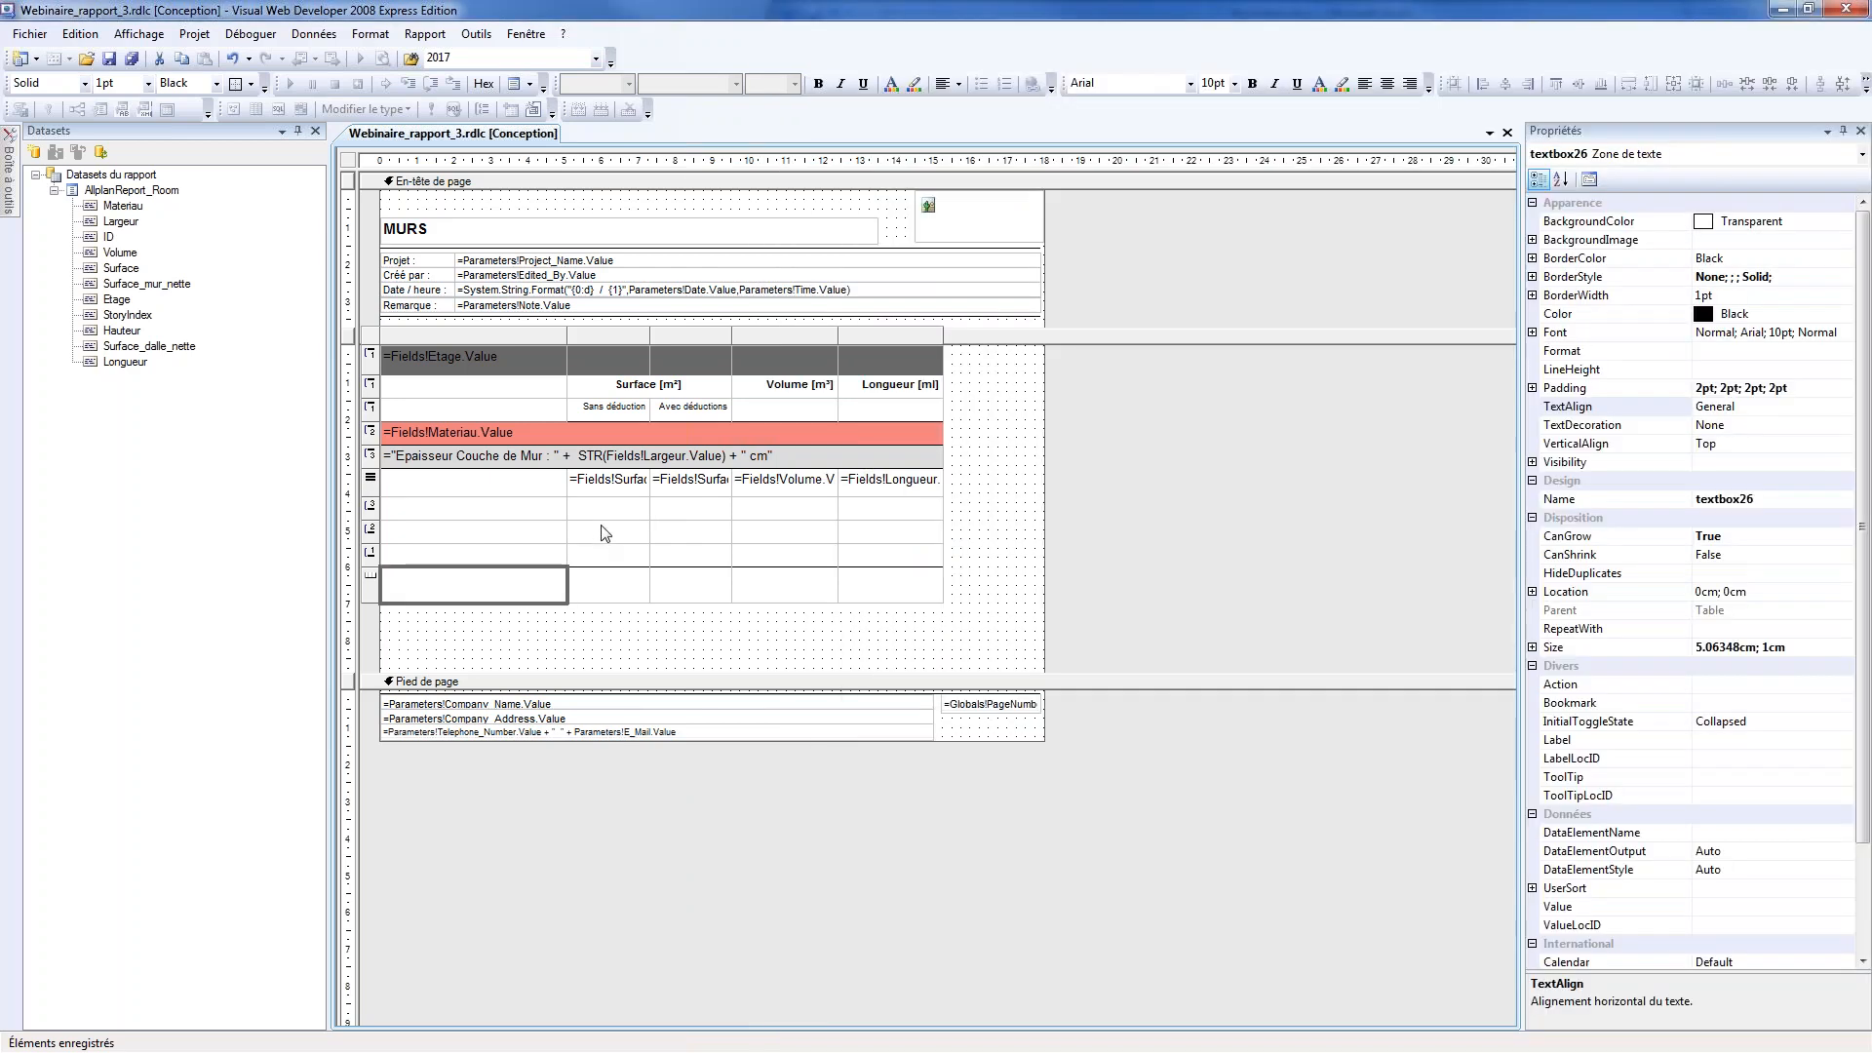
Begin an expression with the Sum aggregate function in the Largeur group's footer cell under Sans déduction
left_click(617, 506)
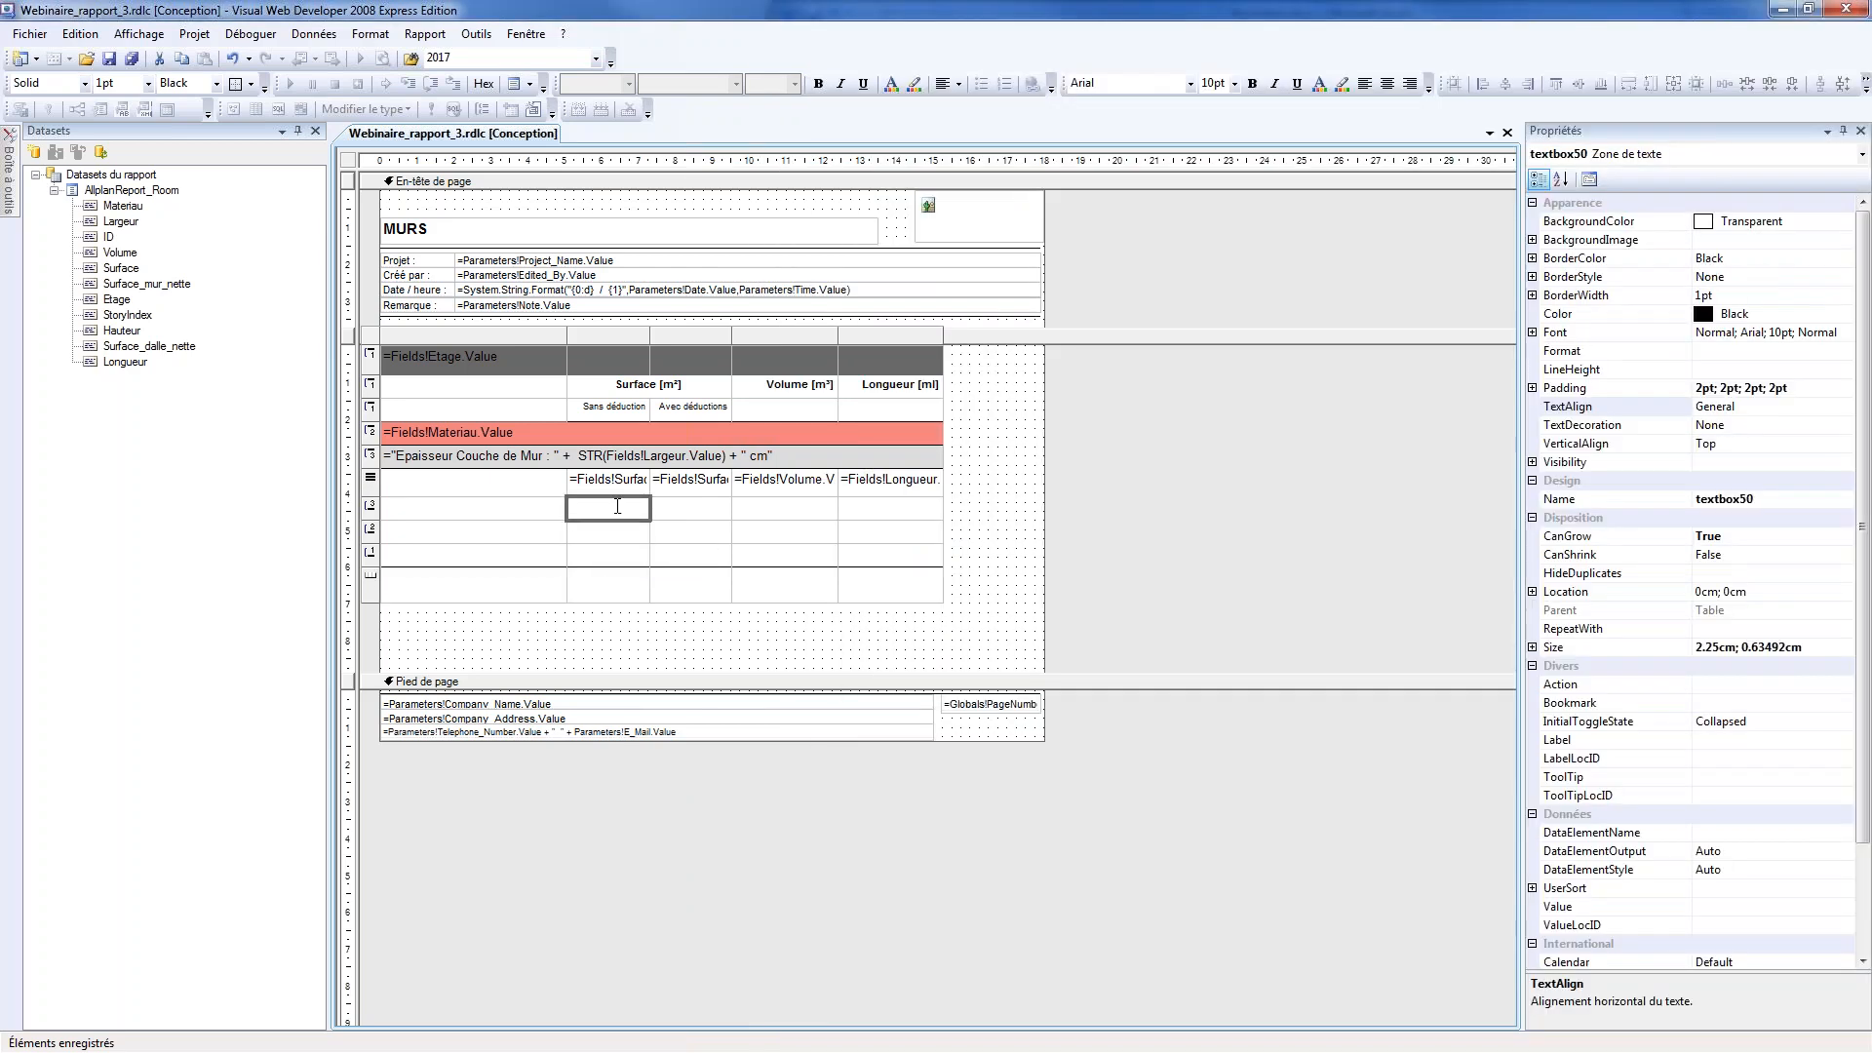
right_click(617, 506)
left_click(672, 686)
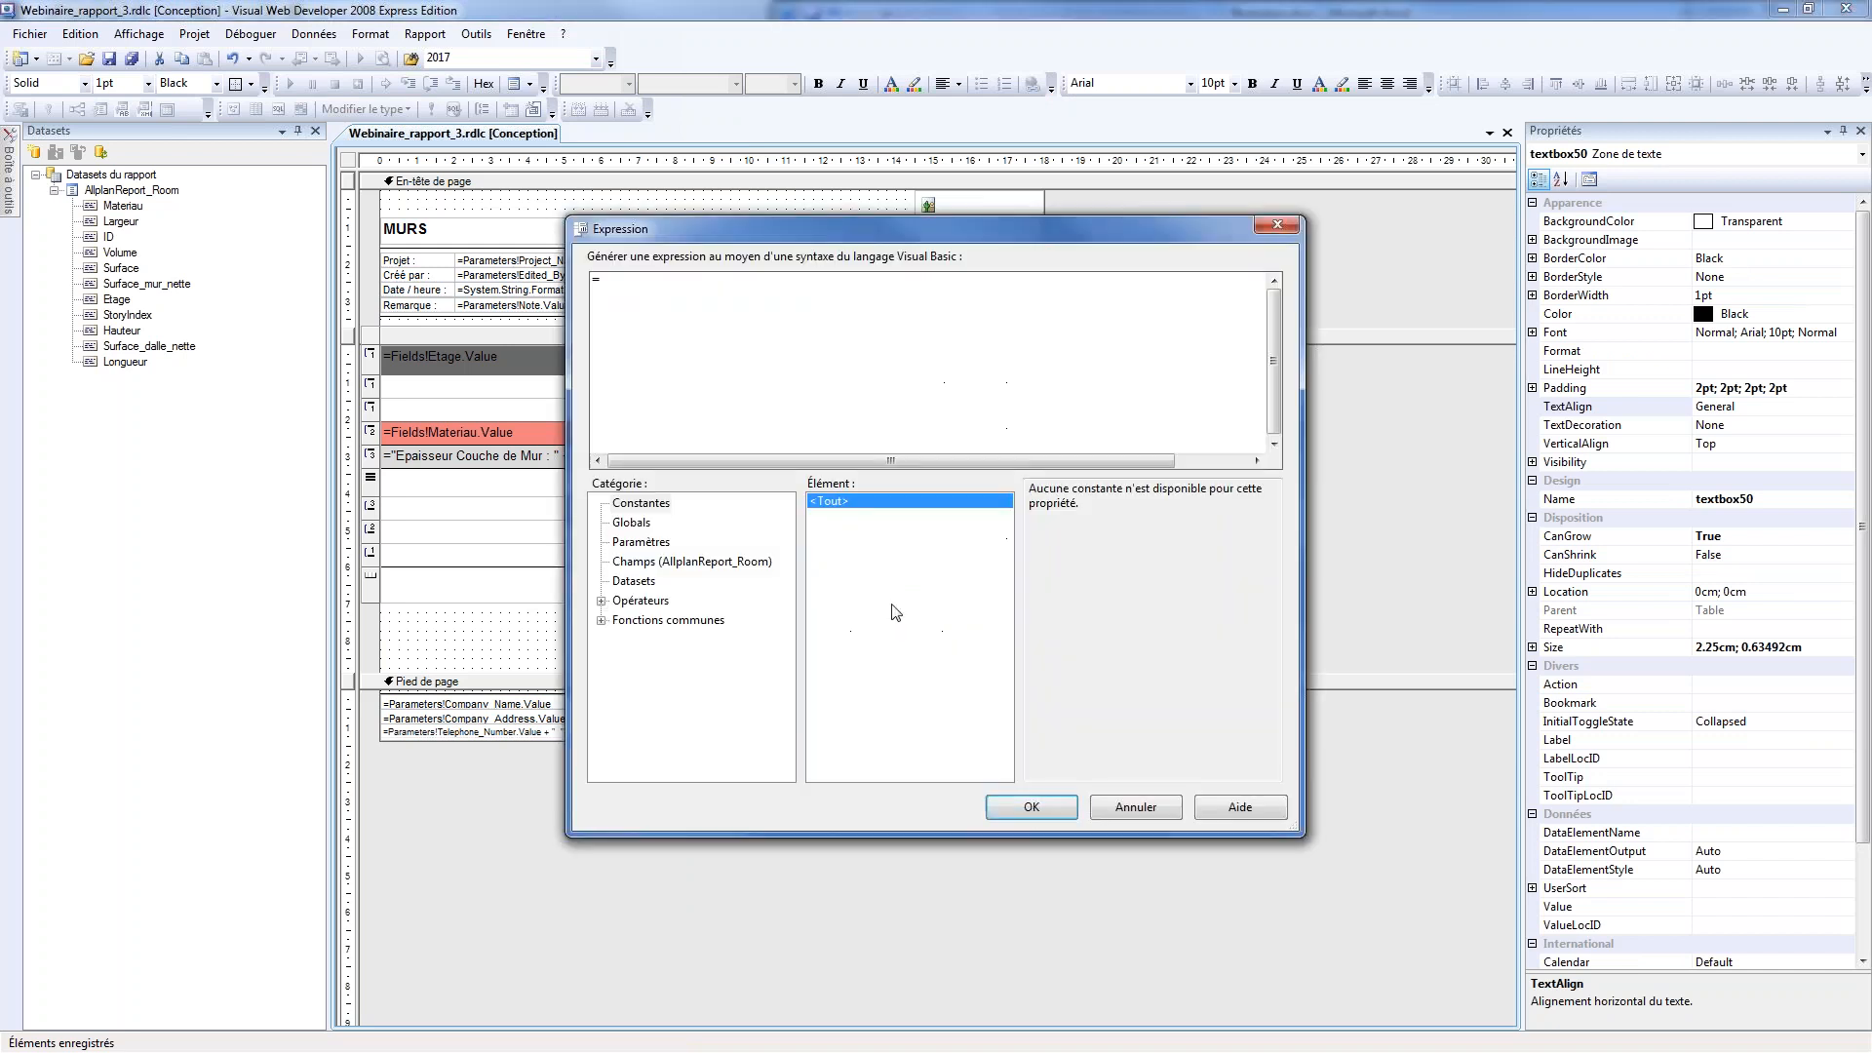
left_click(601, 620)
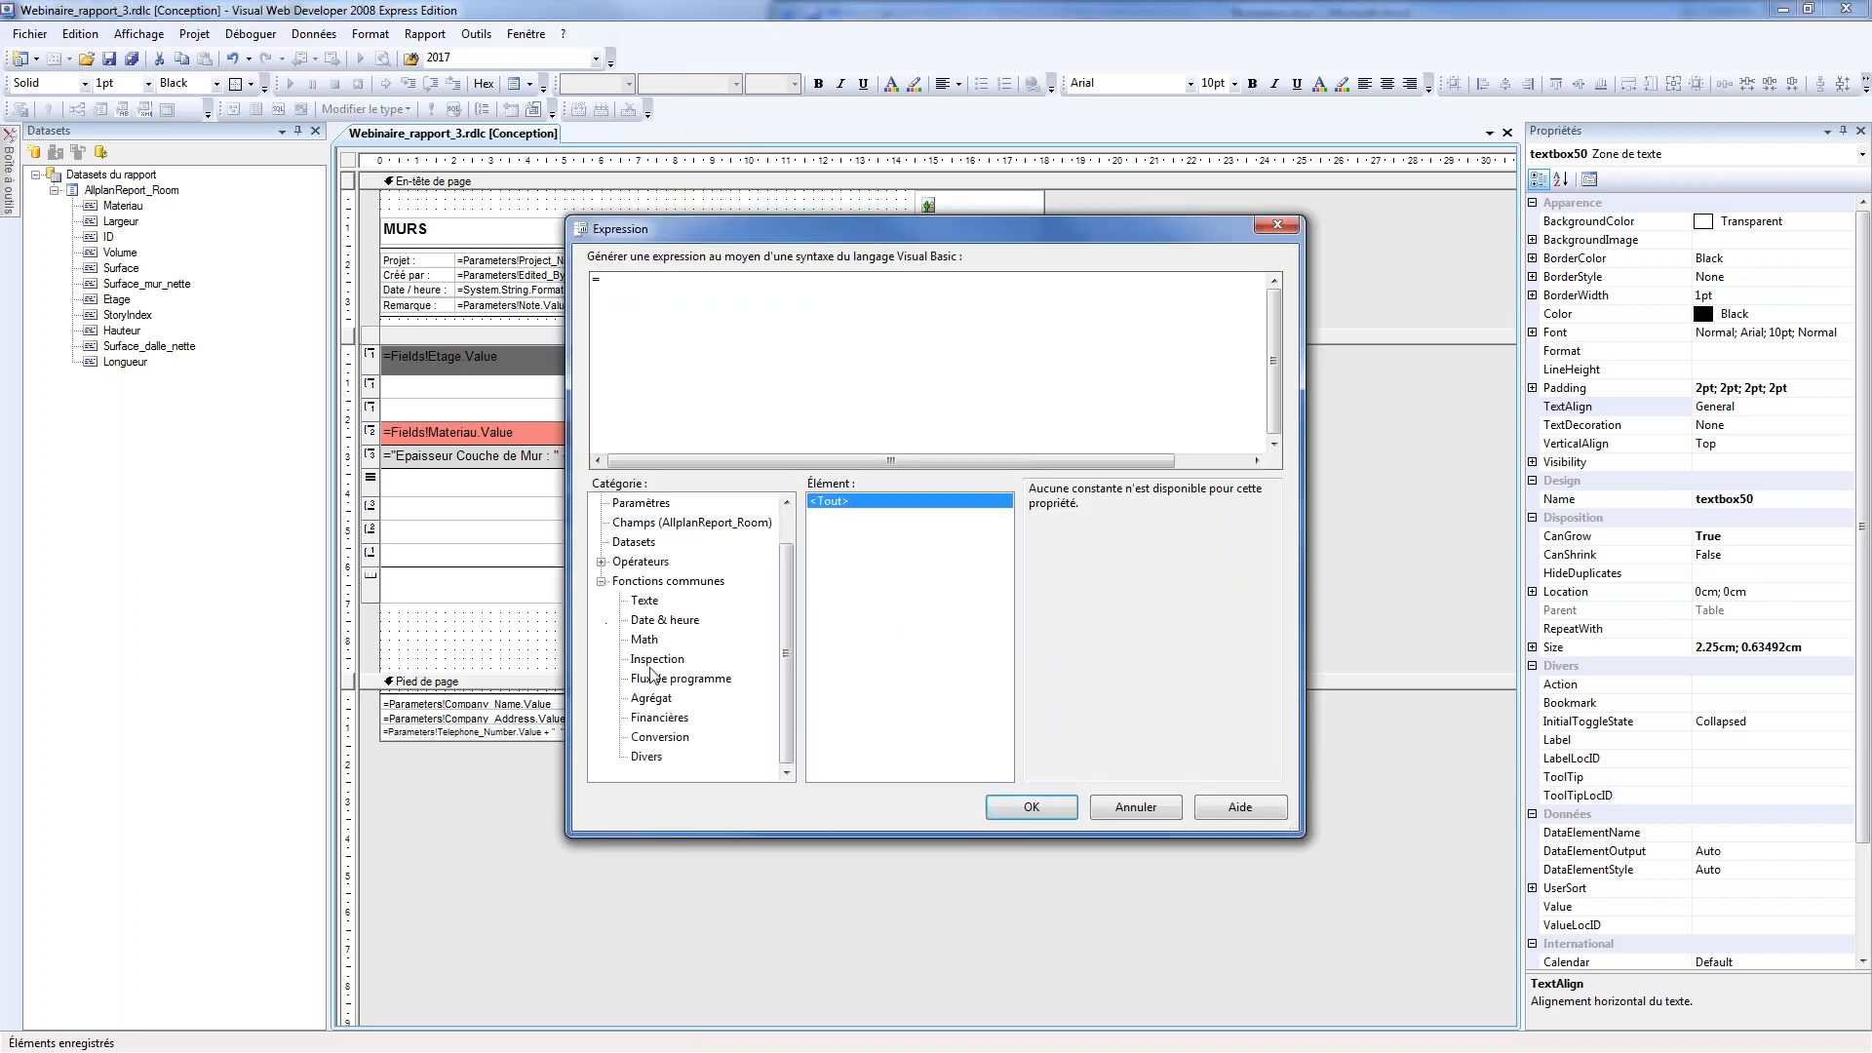
left_click(664, 700)
left_click(820, 648)
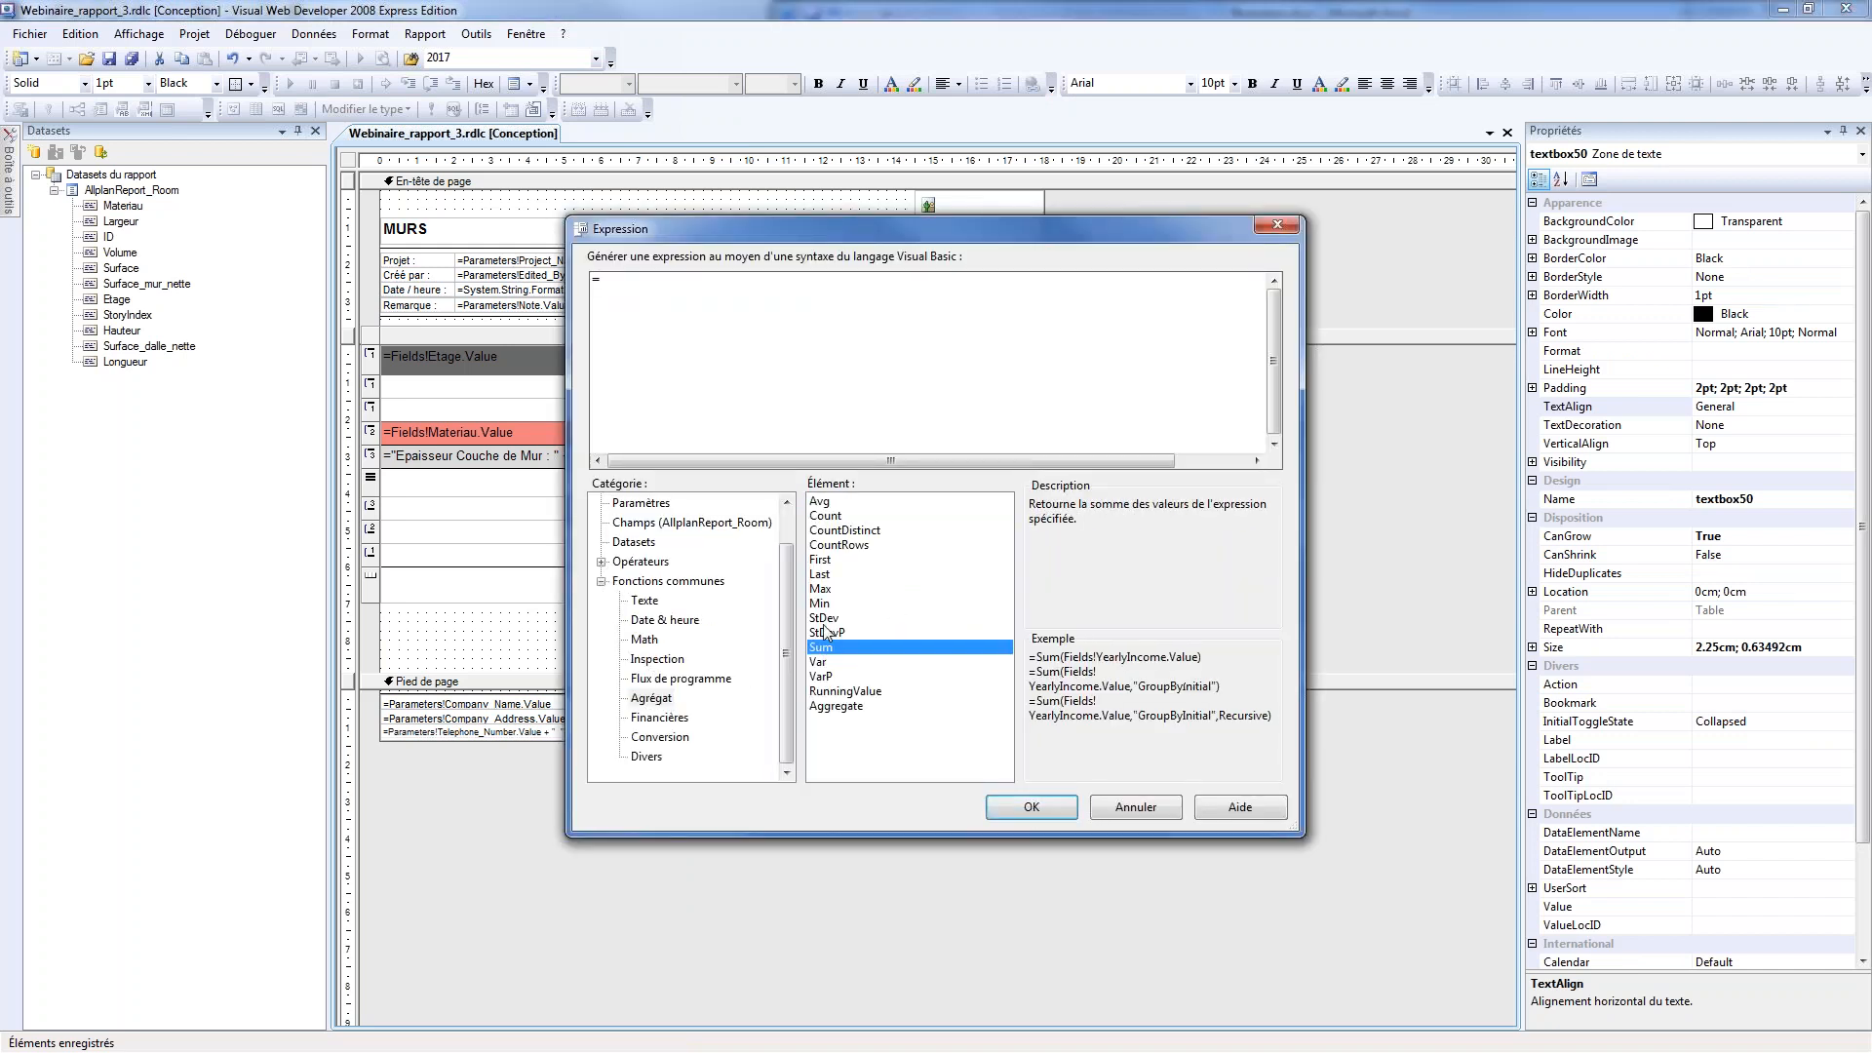
double_click(820, 647)
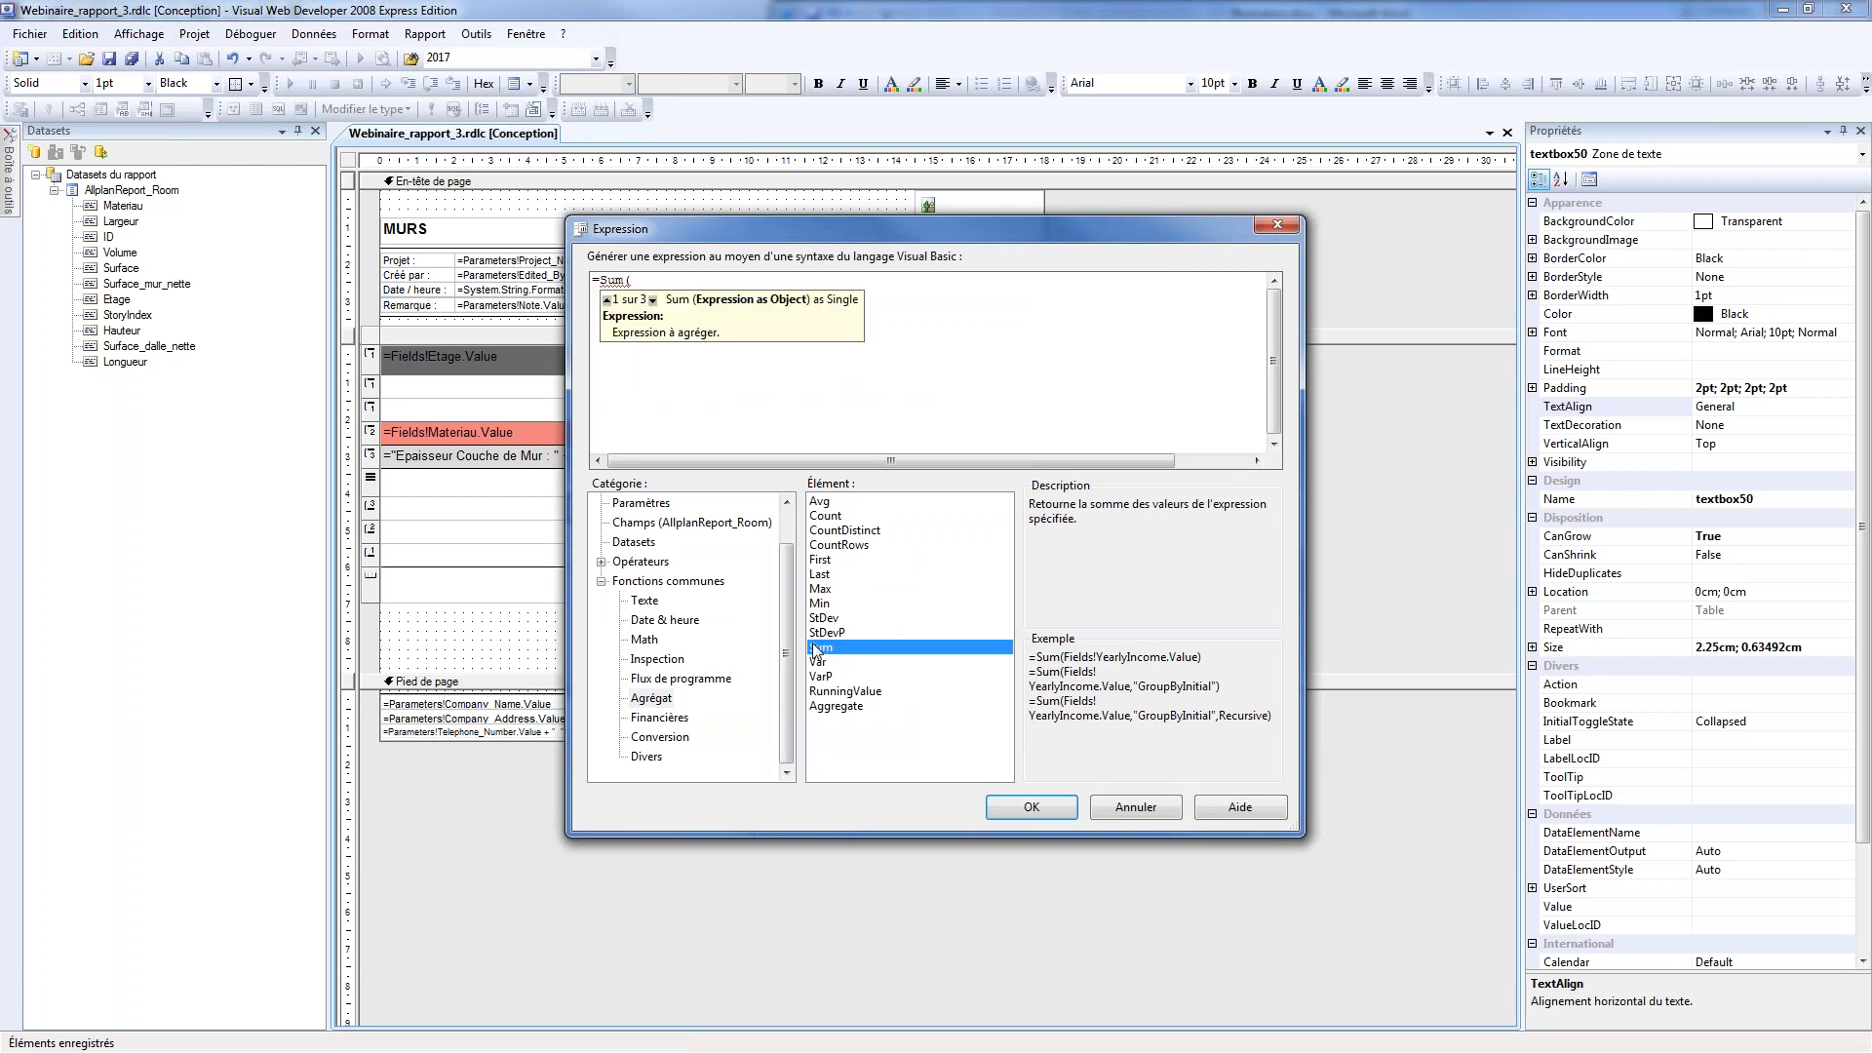
left_click(640, 524)
left_click_drag(743, 236, 926, 168)
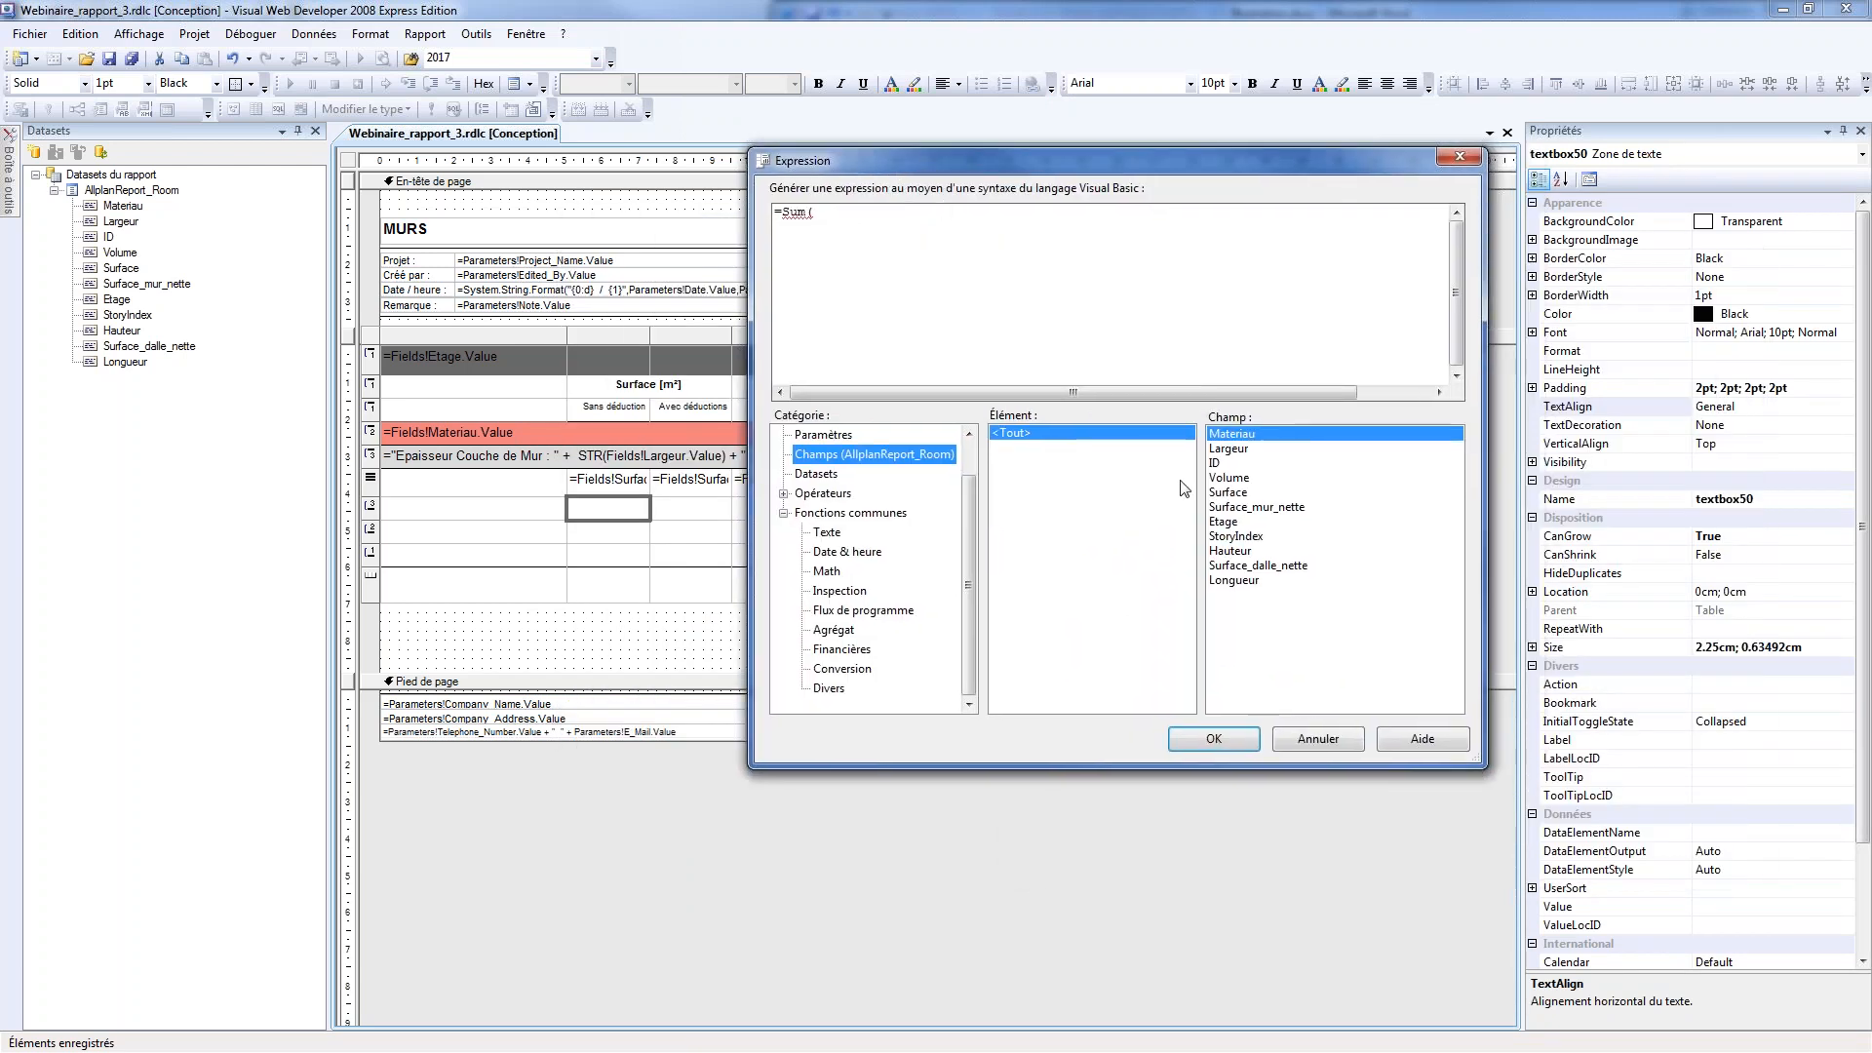
left_click(1231, 492)
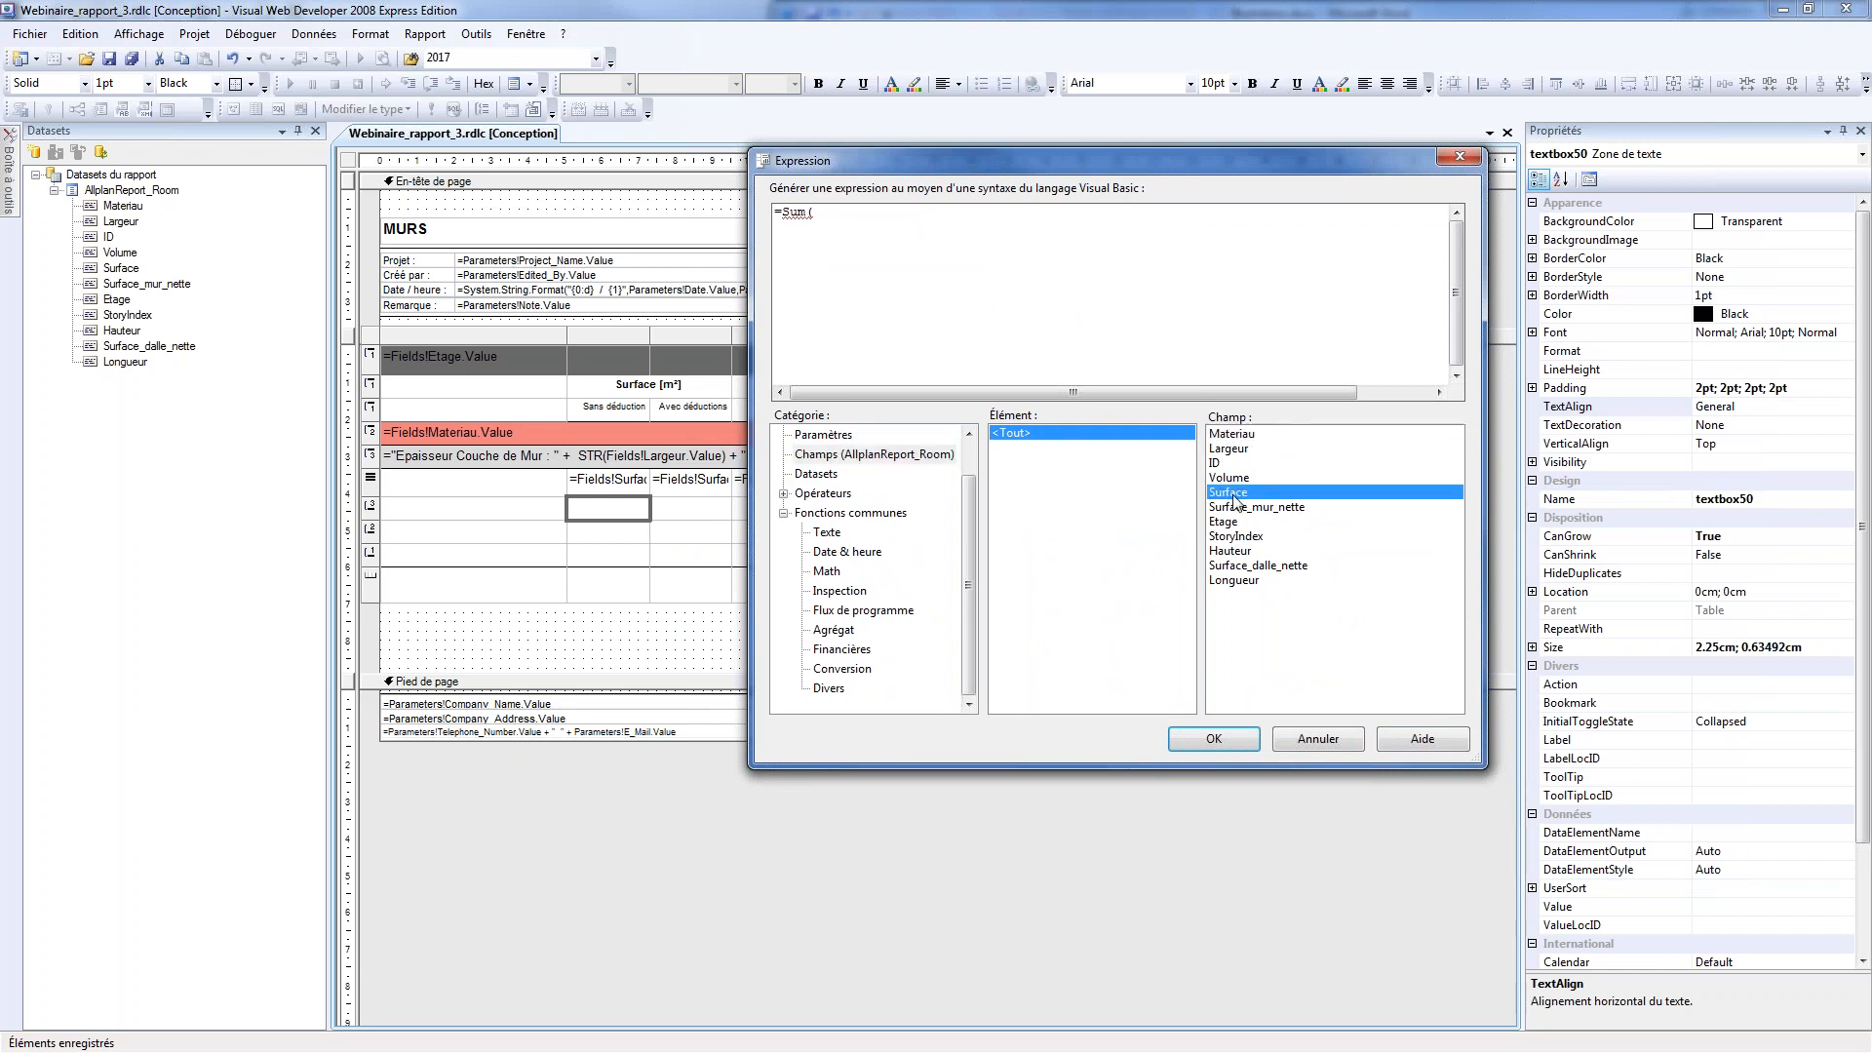
left_click(1214, 739)
Complete the Sans déduction footer cell's expression as =Sum(Fields!Surface.Value)
right_click(630, 510)
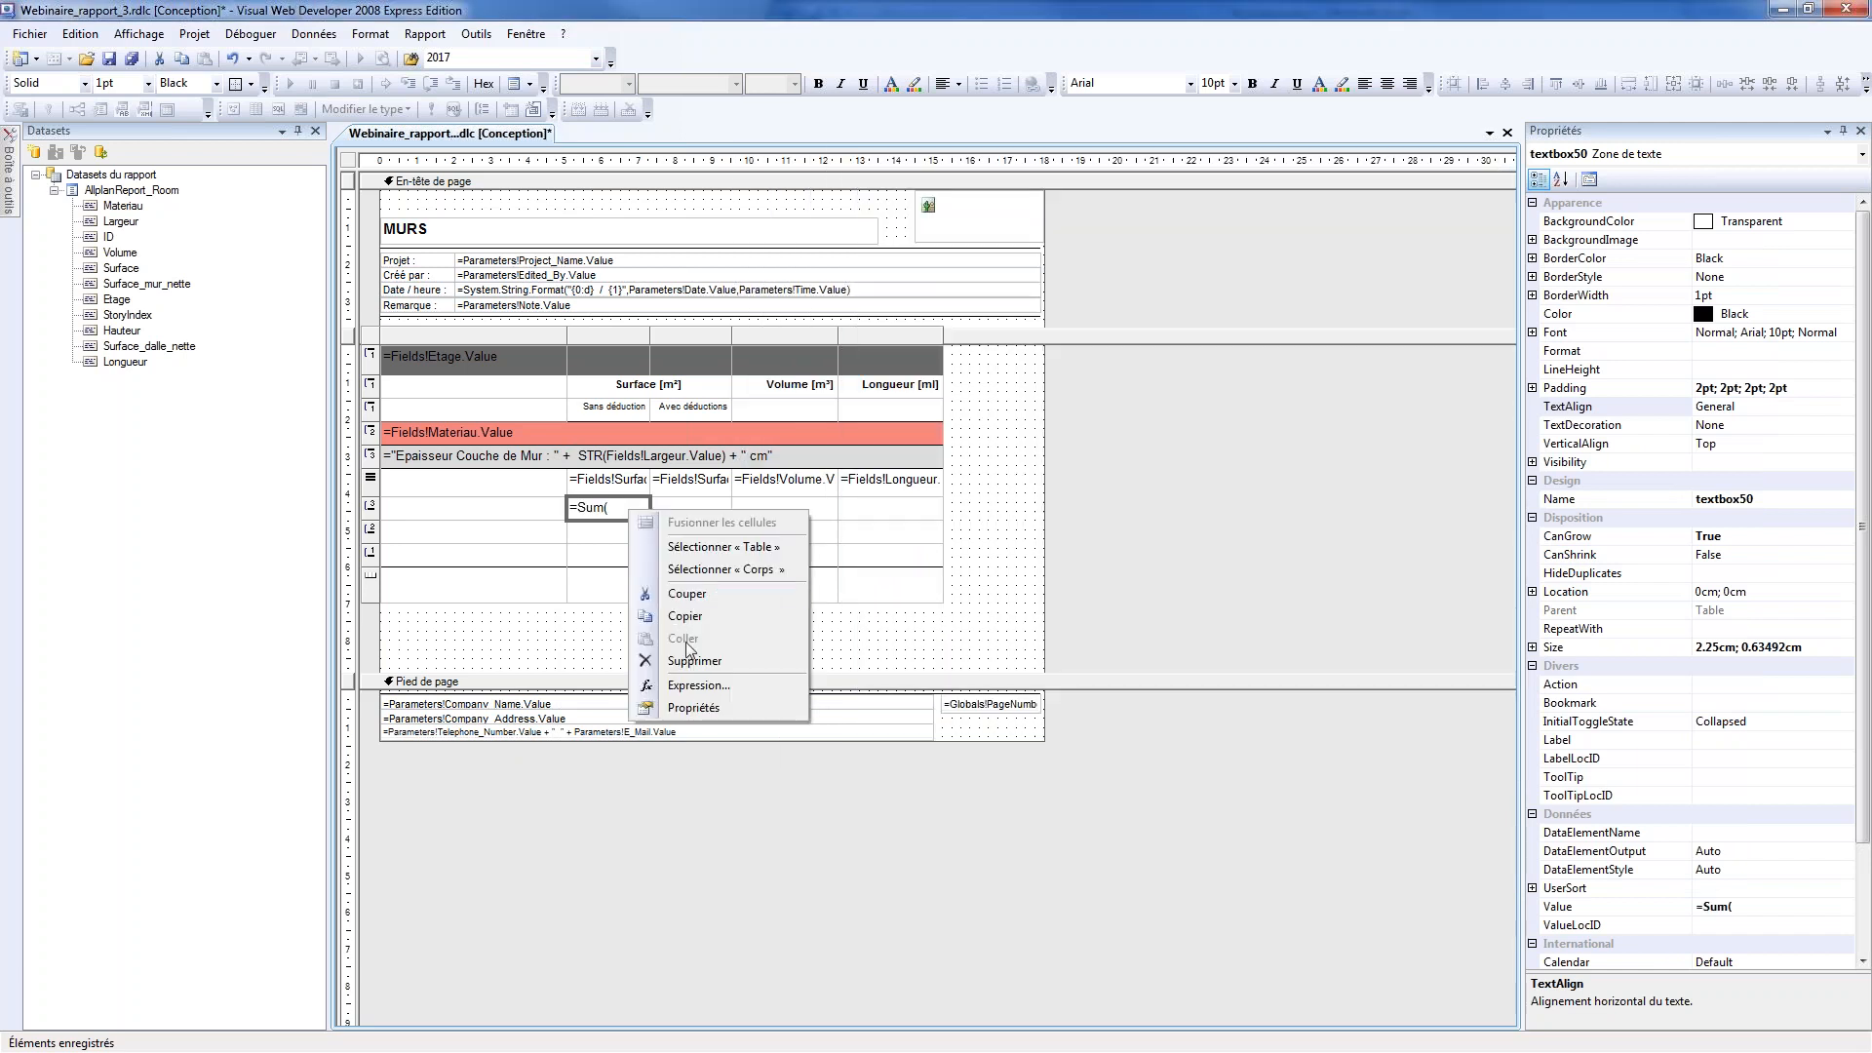
left_click(699, 685)
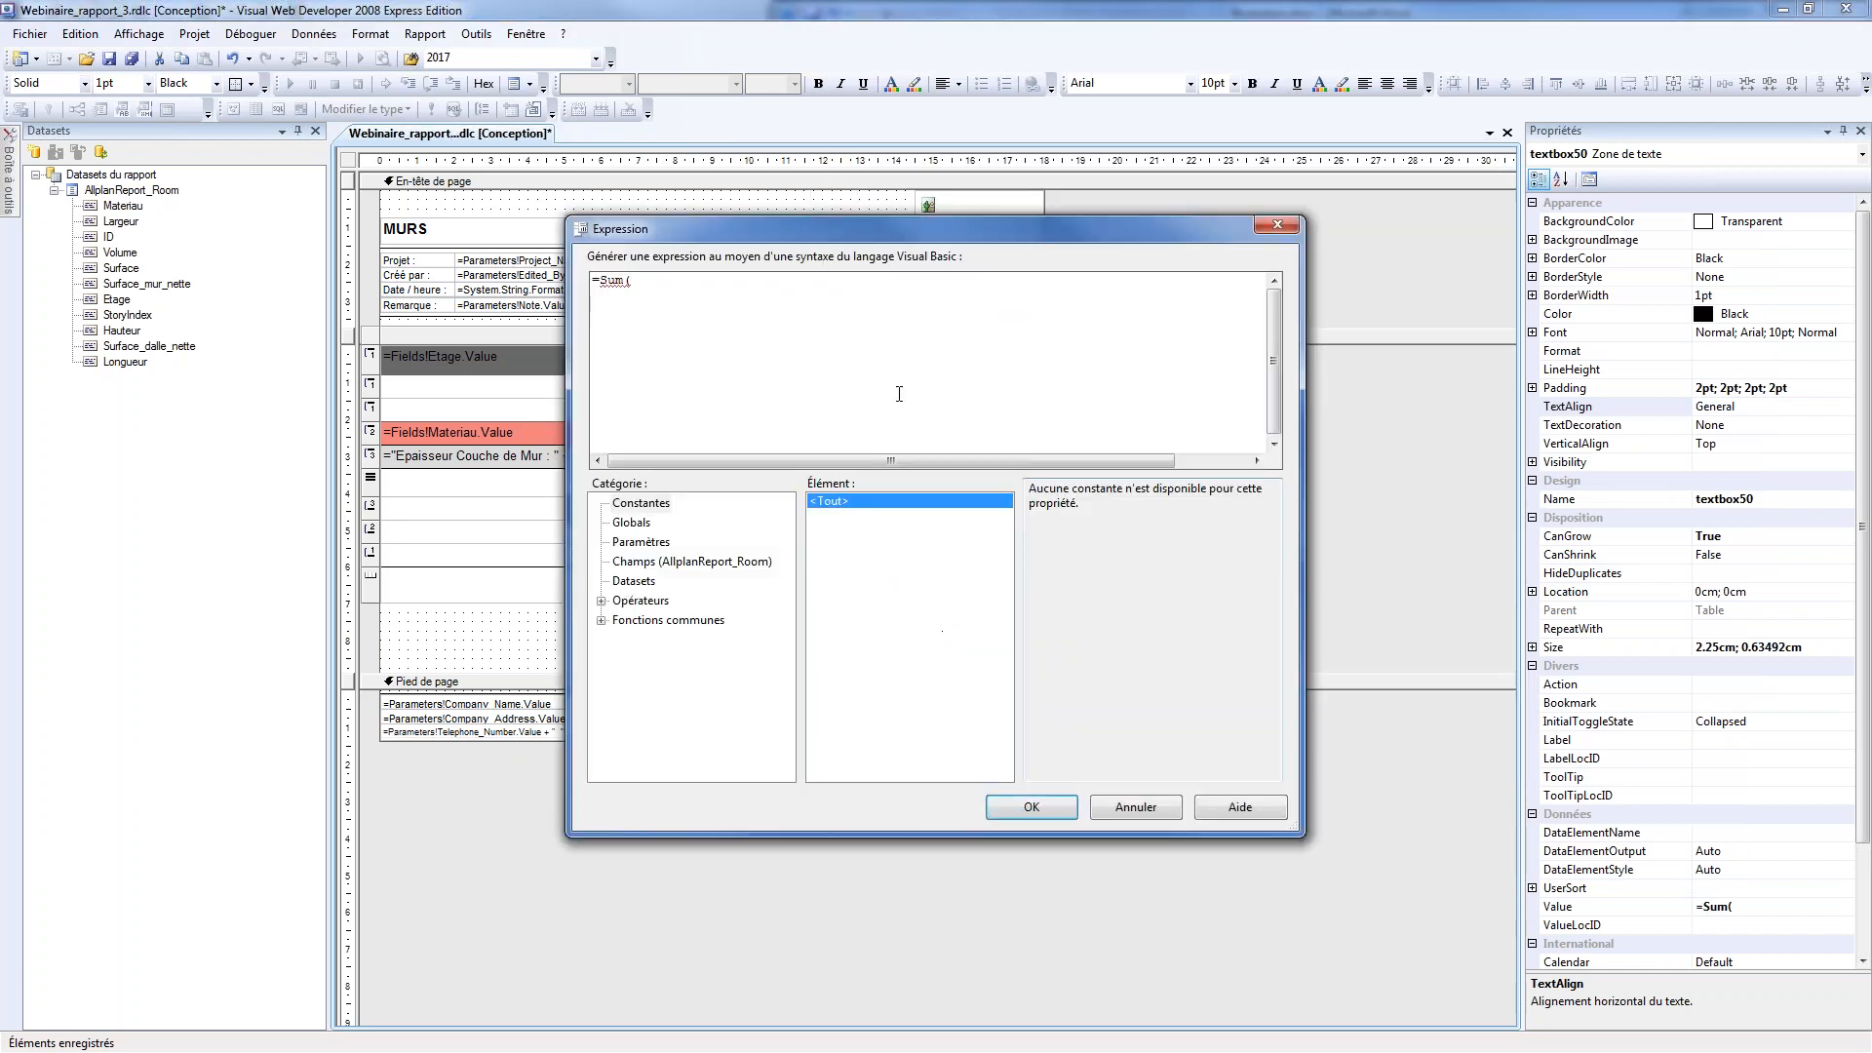
left_click(719, 563)
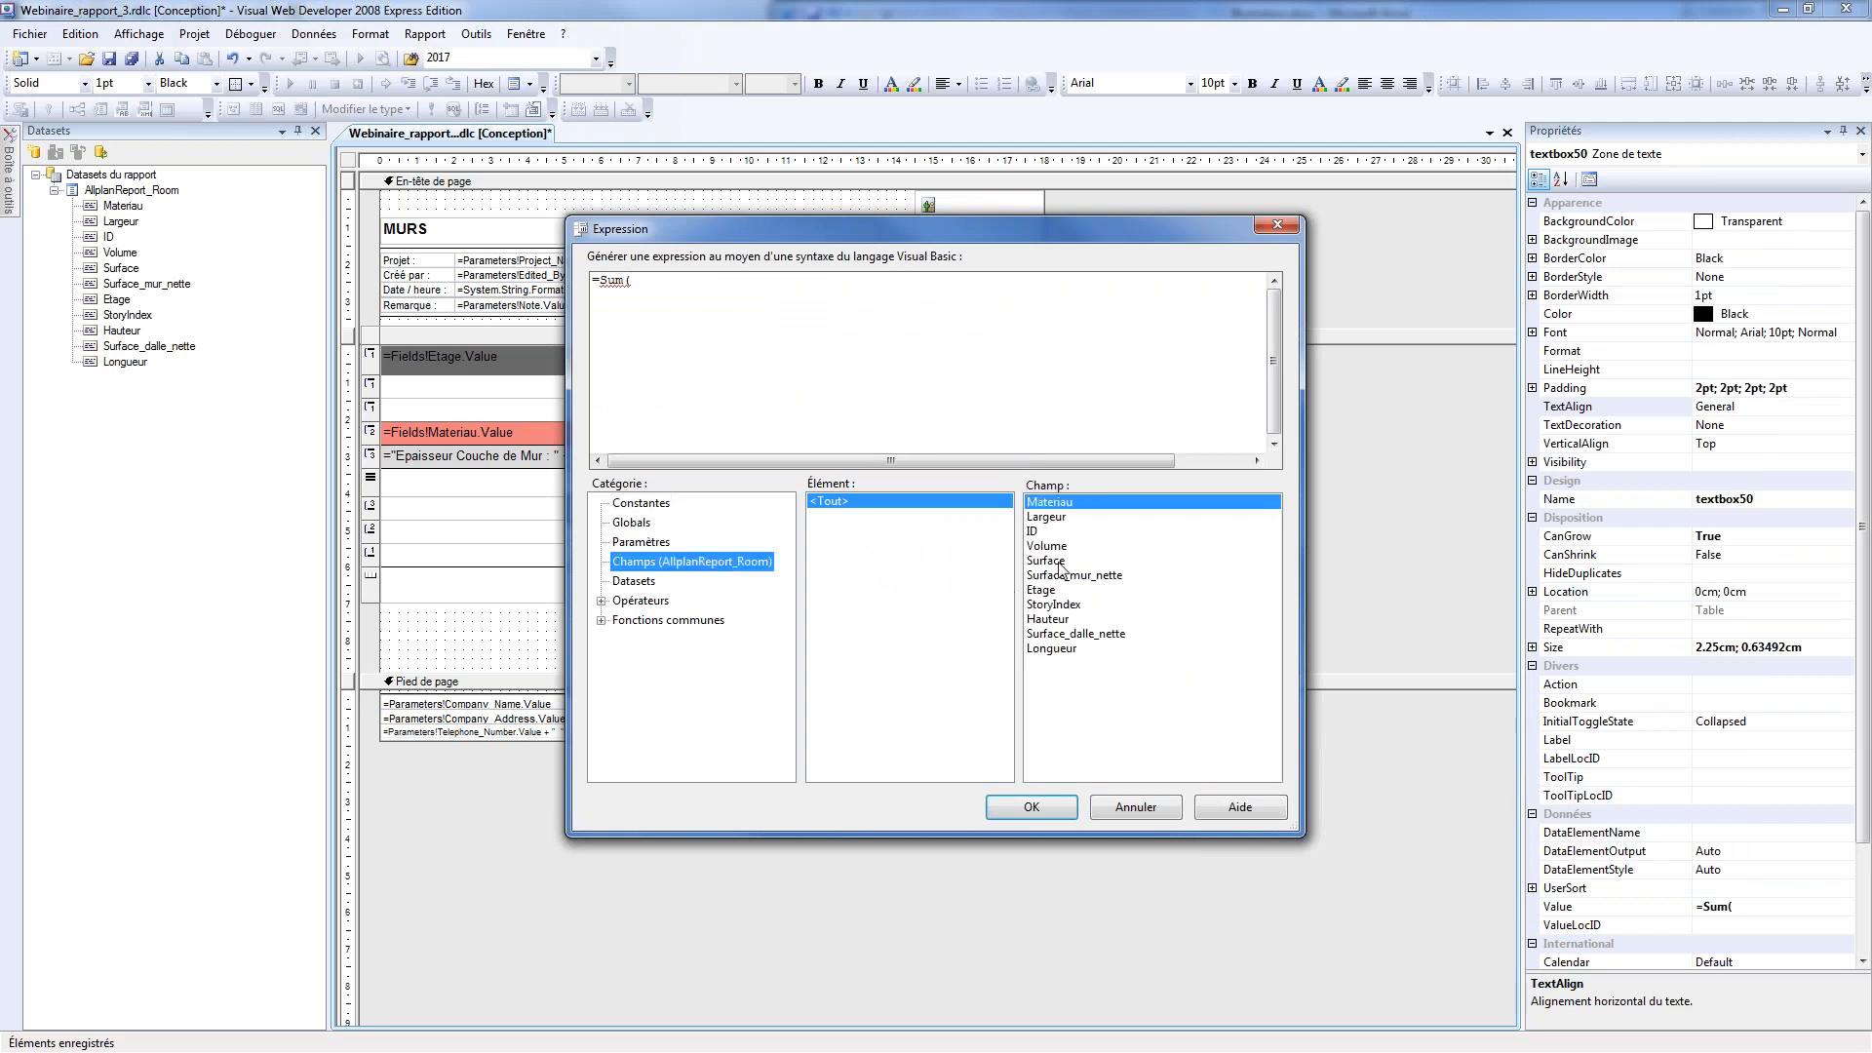
double_click(1053, 562)
type(")")
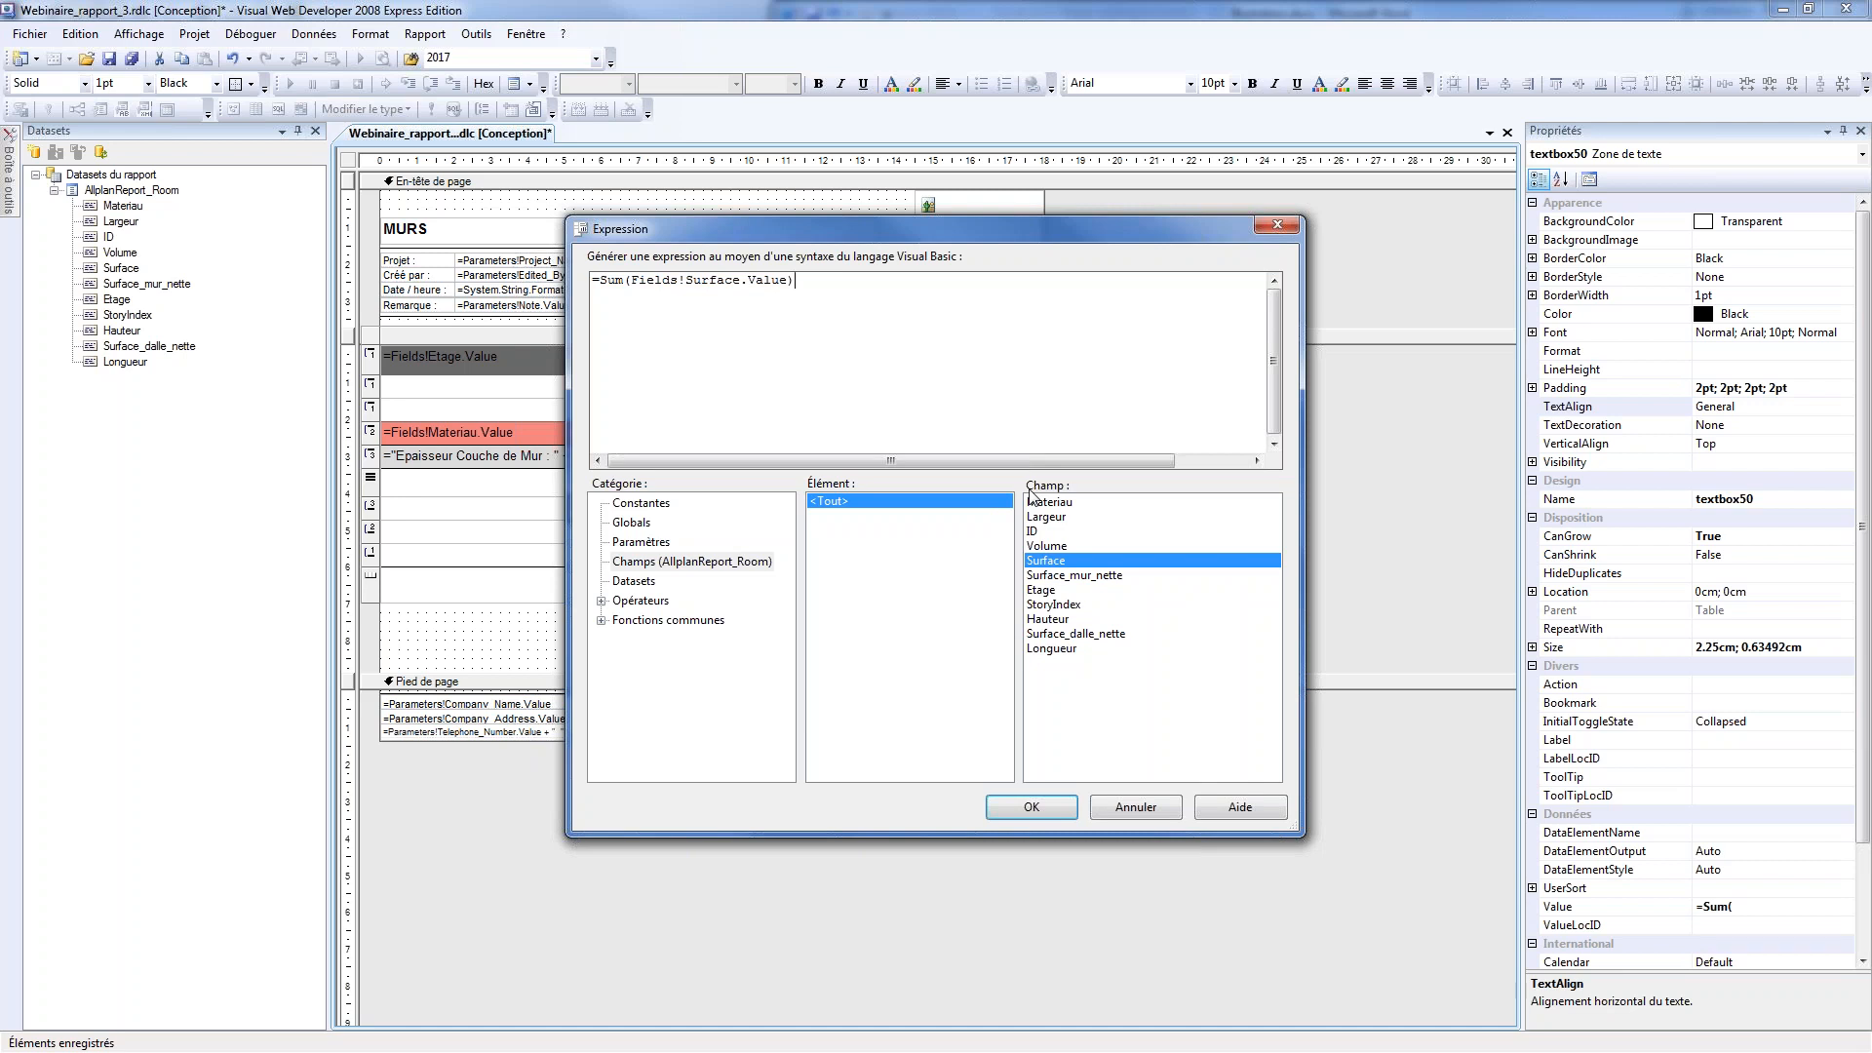
left_click(1026, 807)
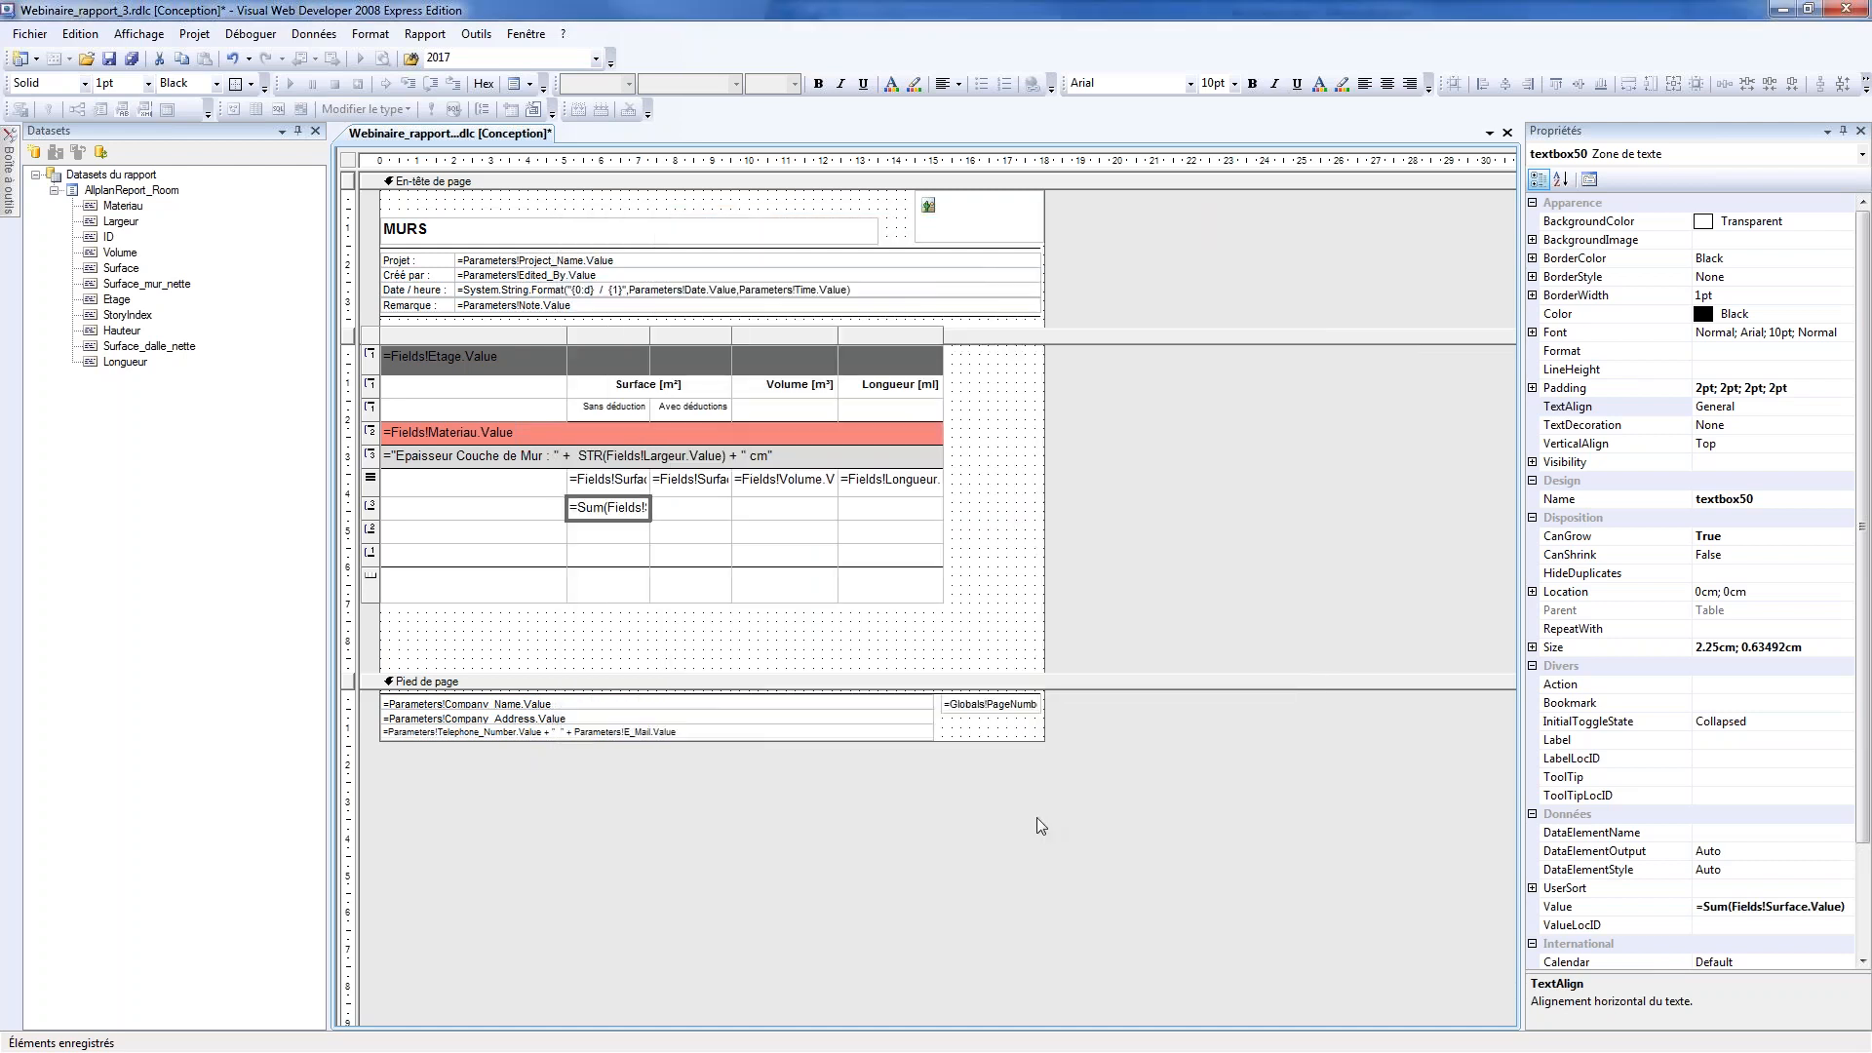
Enter the expression =Sum(Fields!Surface_mur_nette.Value) in the Largeur group's footer cell under Avec déductions
left_click(699, 508)
right_click(699, 508)
left_click(741, 685)
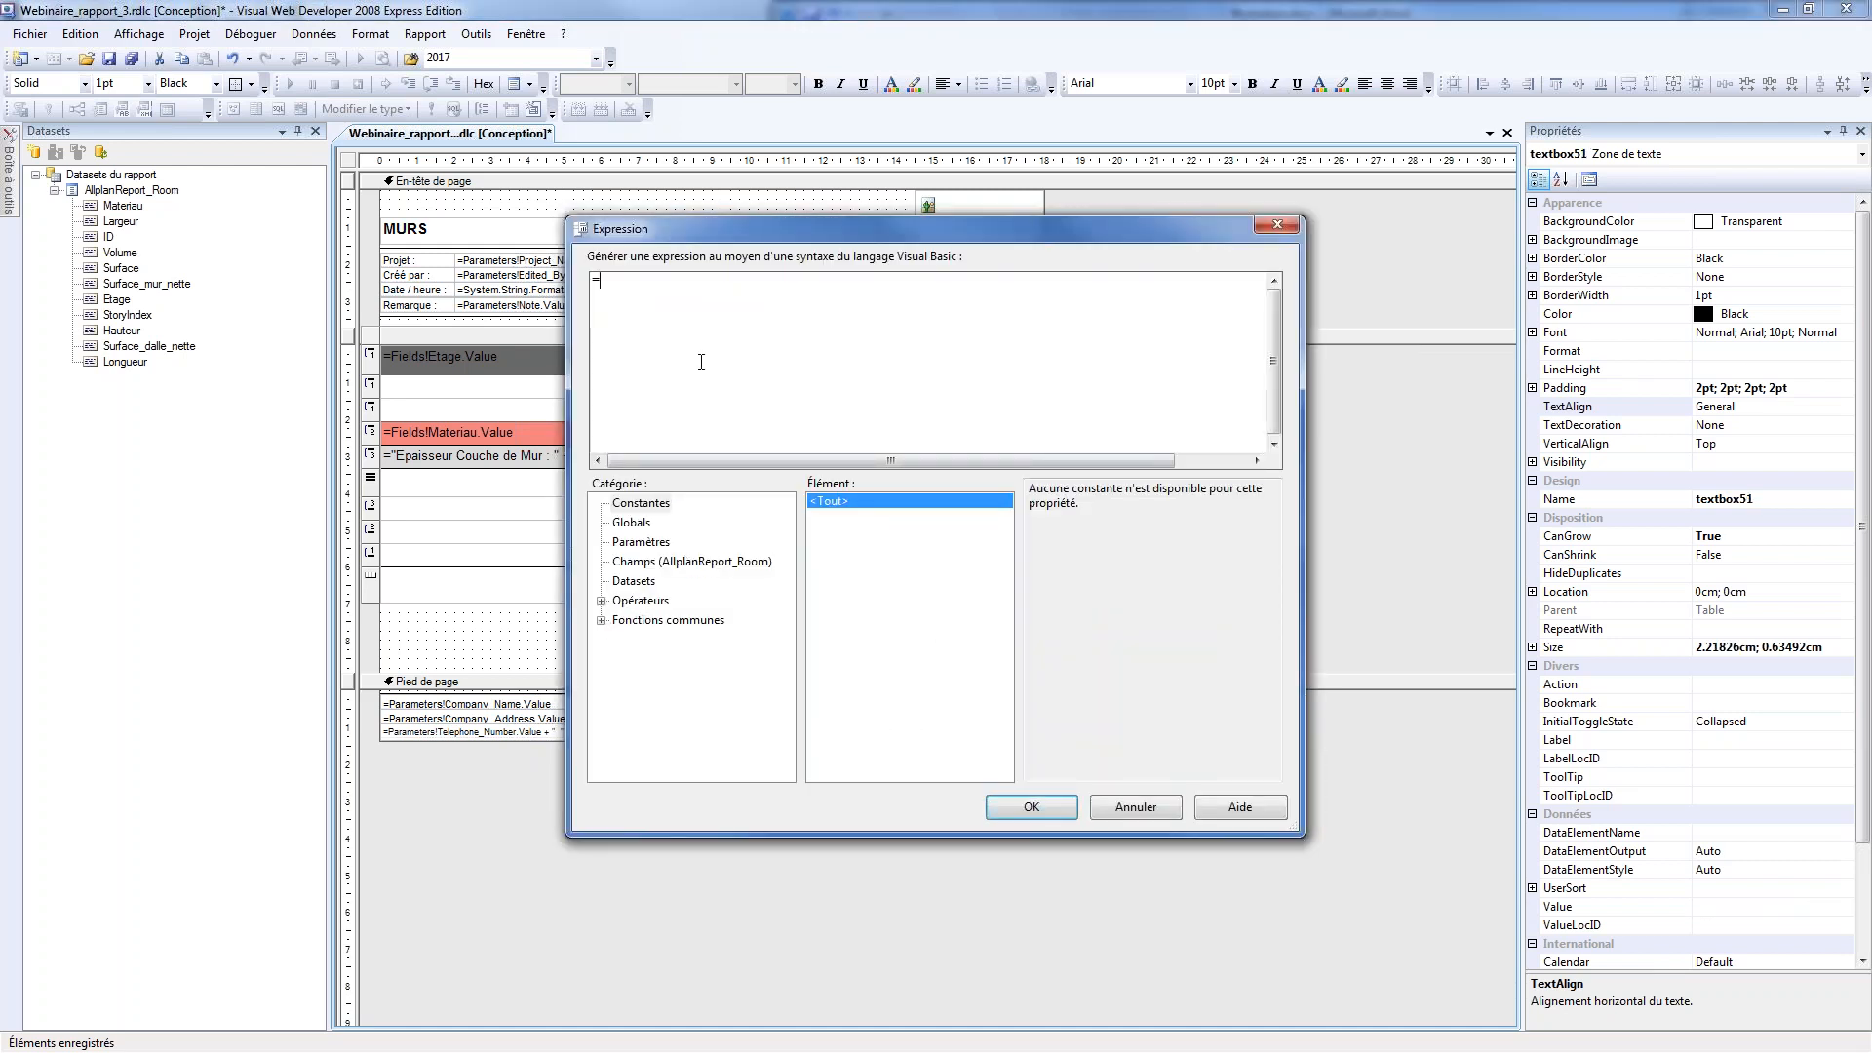
type("Sum (")
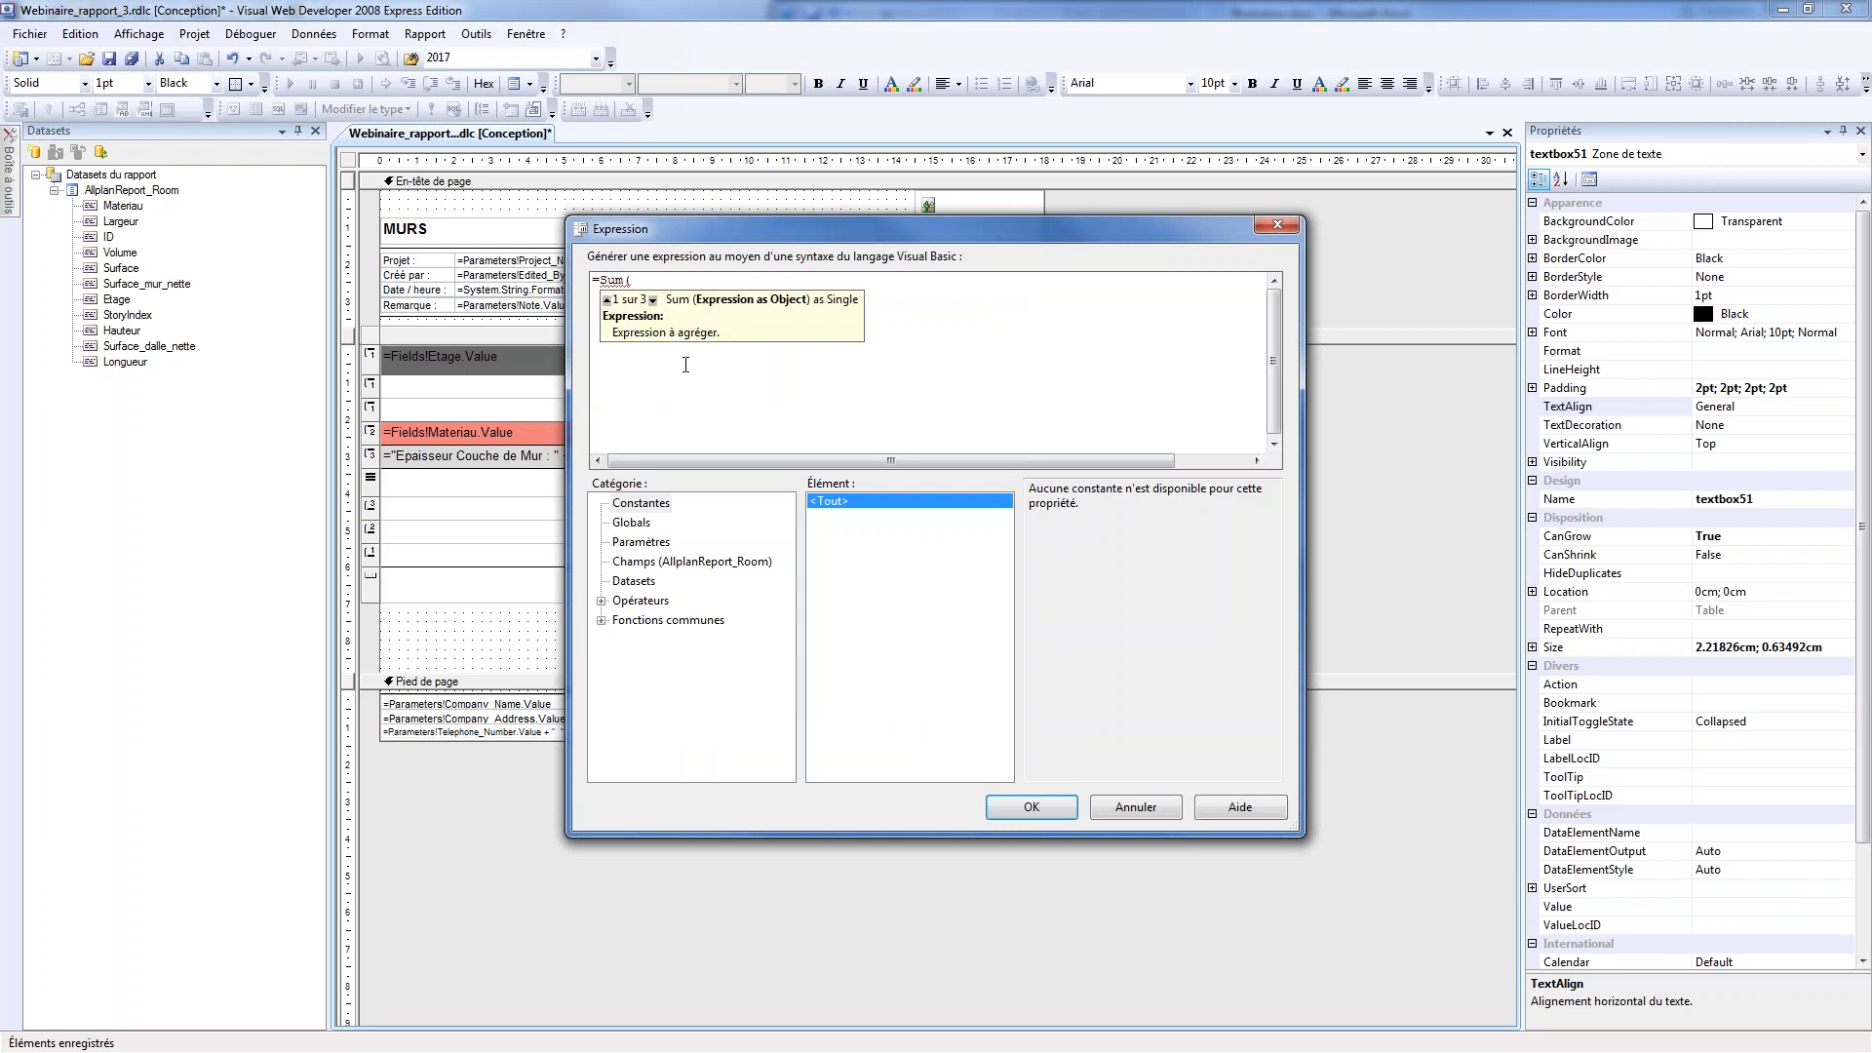
left_click(669, 562)
left_click(1080, 578)
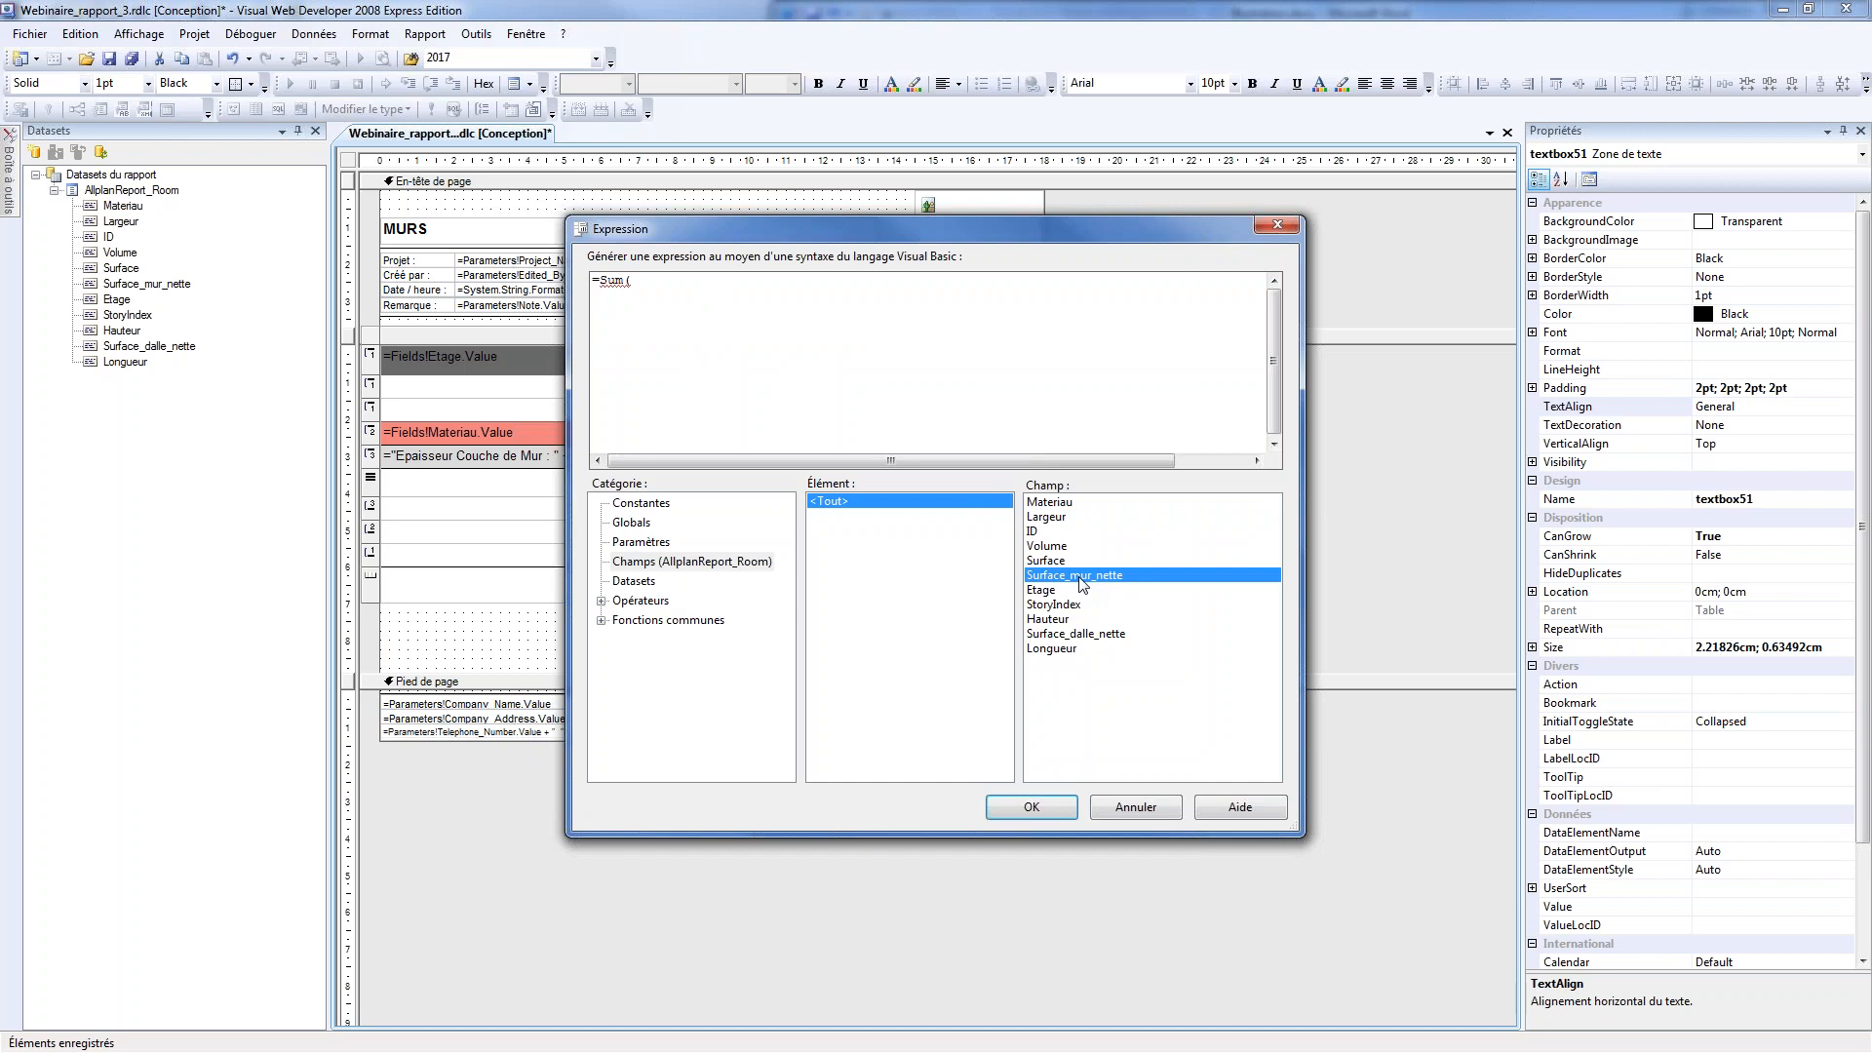
double_click(1055, 579)
type(")")
left_click(1030, 806)
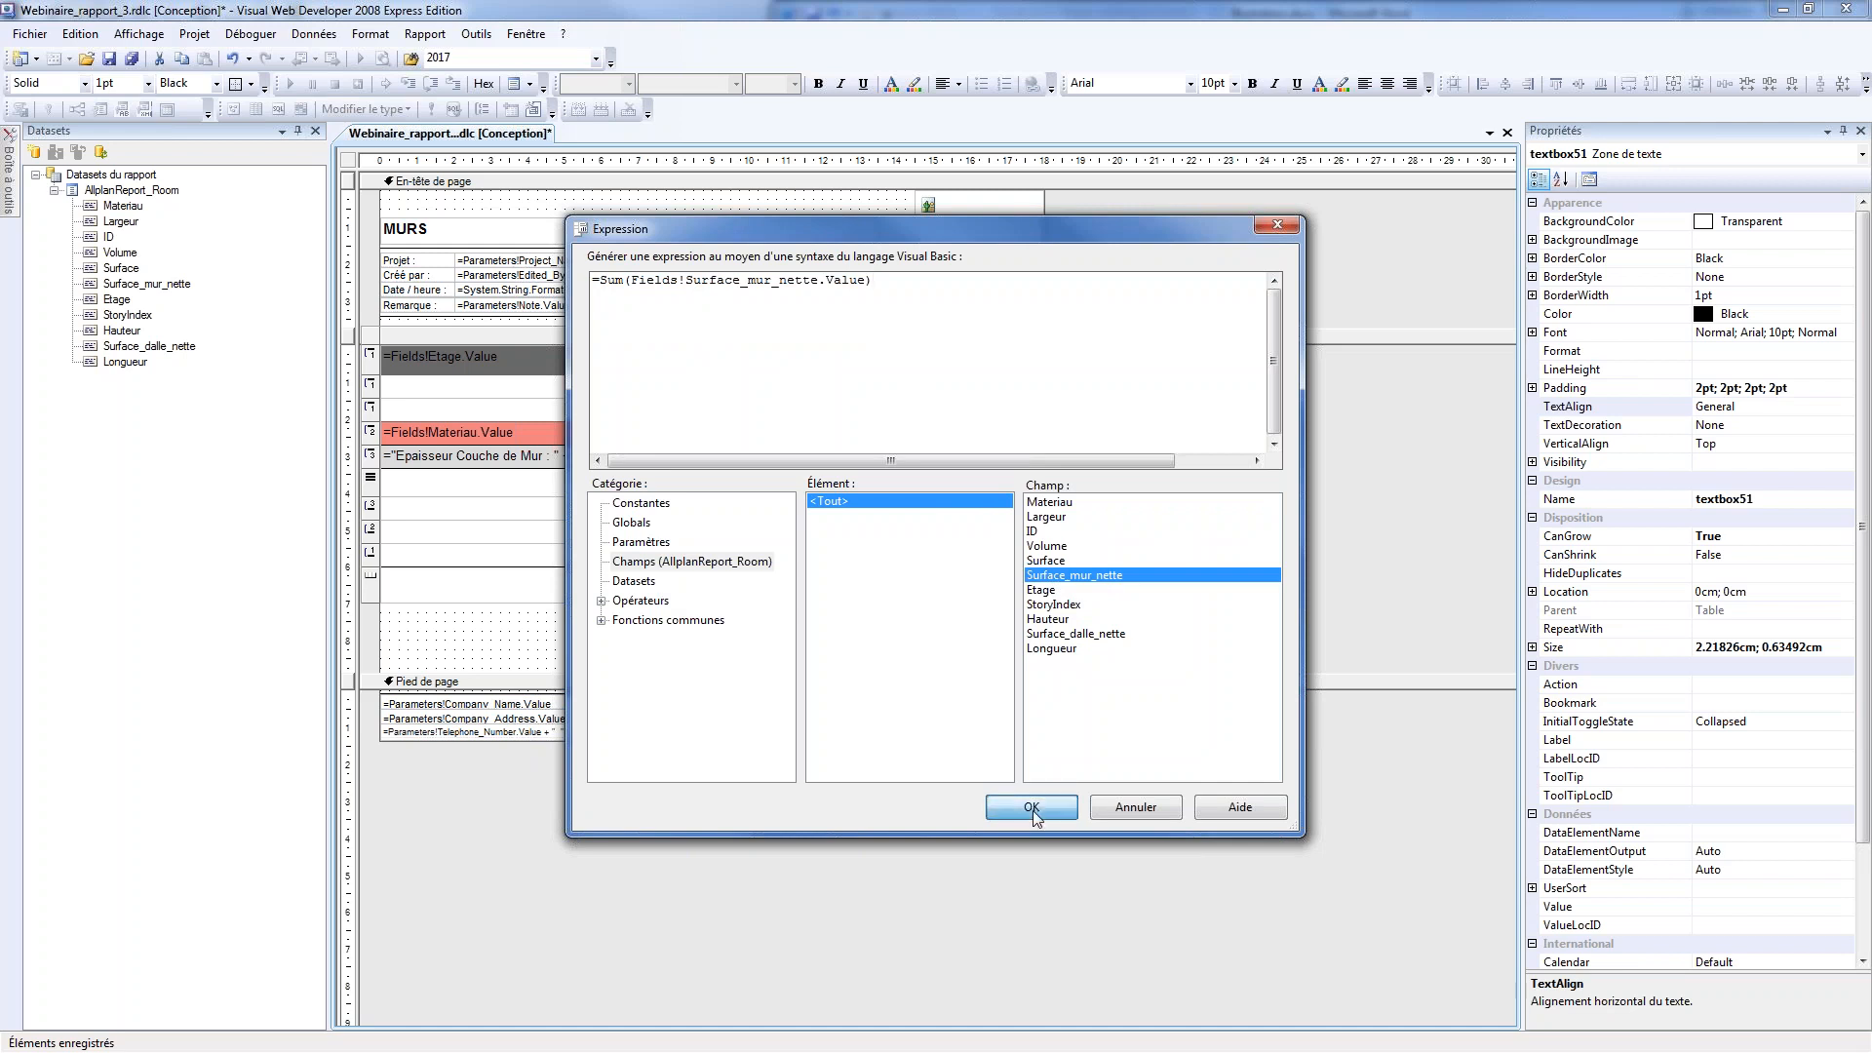
Enter the expression =Sum(Fields!Volume.Value) in the Largeur group's footer cell under Volume [m³]
right_click(807, 514)
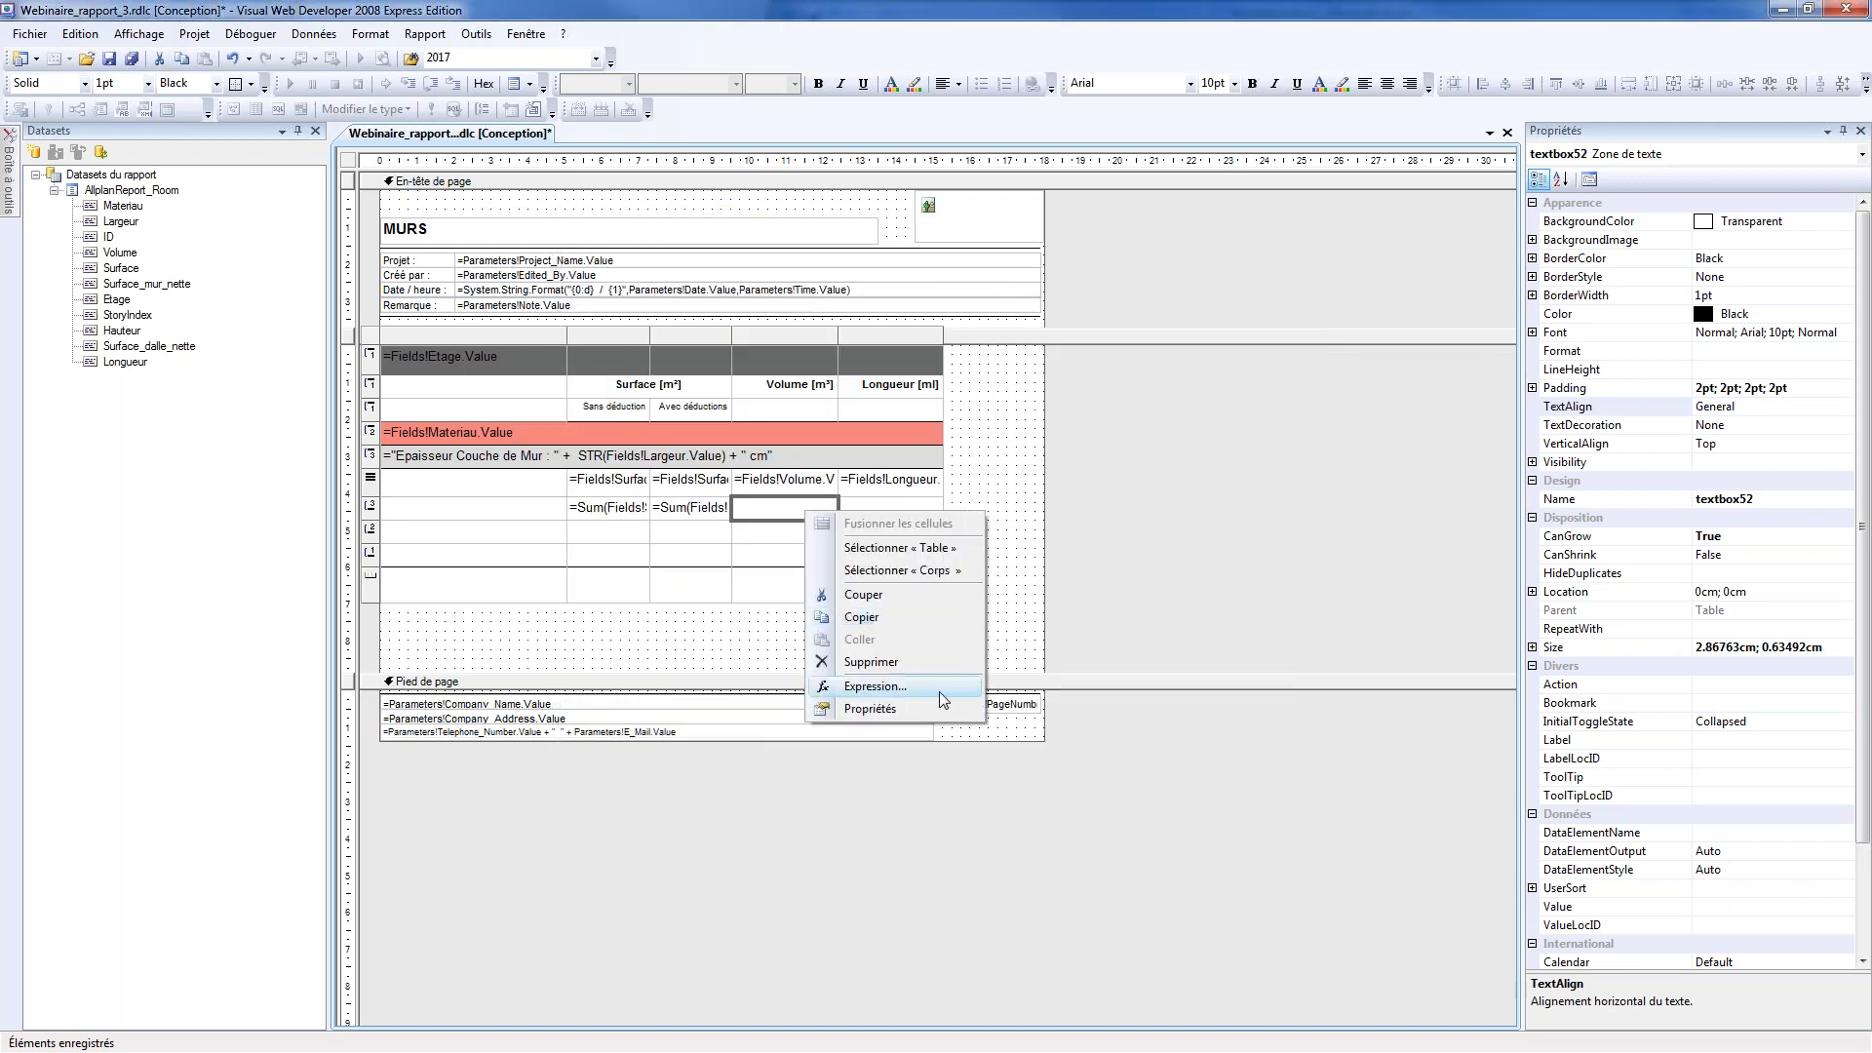
left_click(942, 689)
type("Sum (")
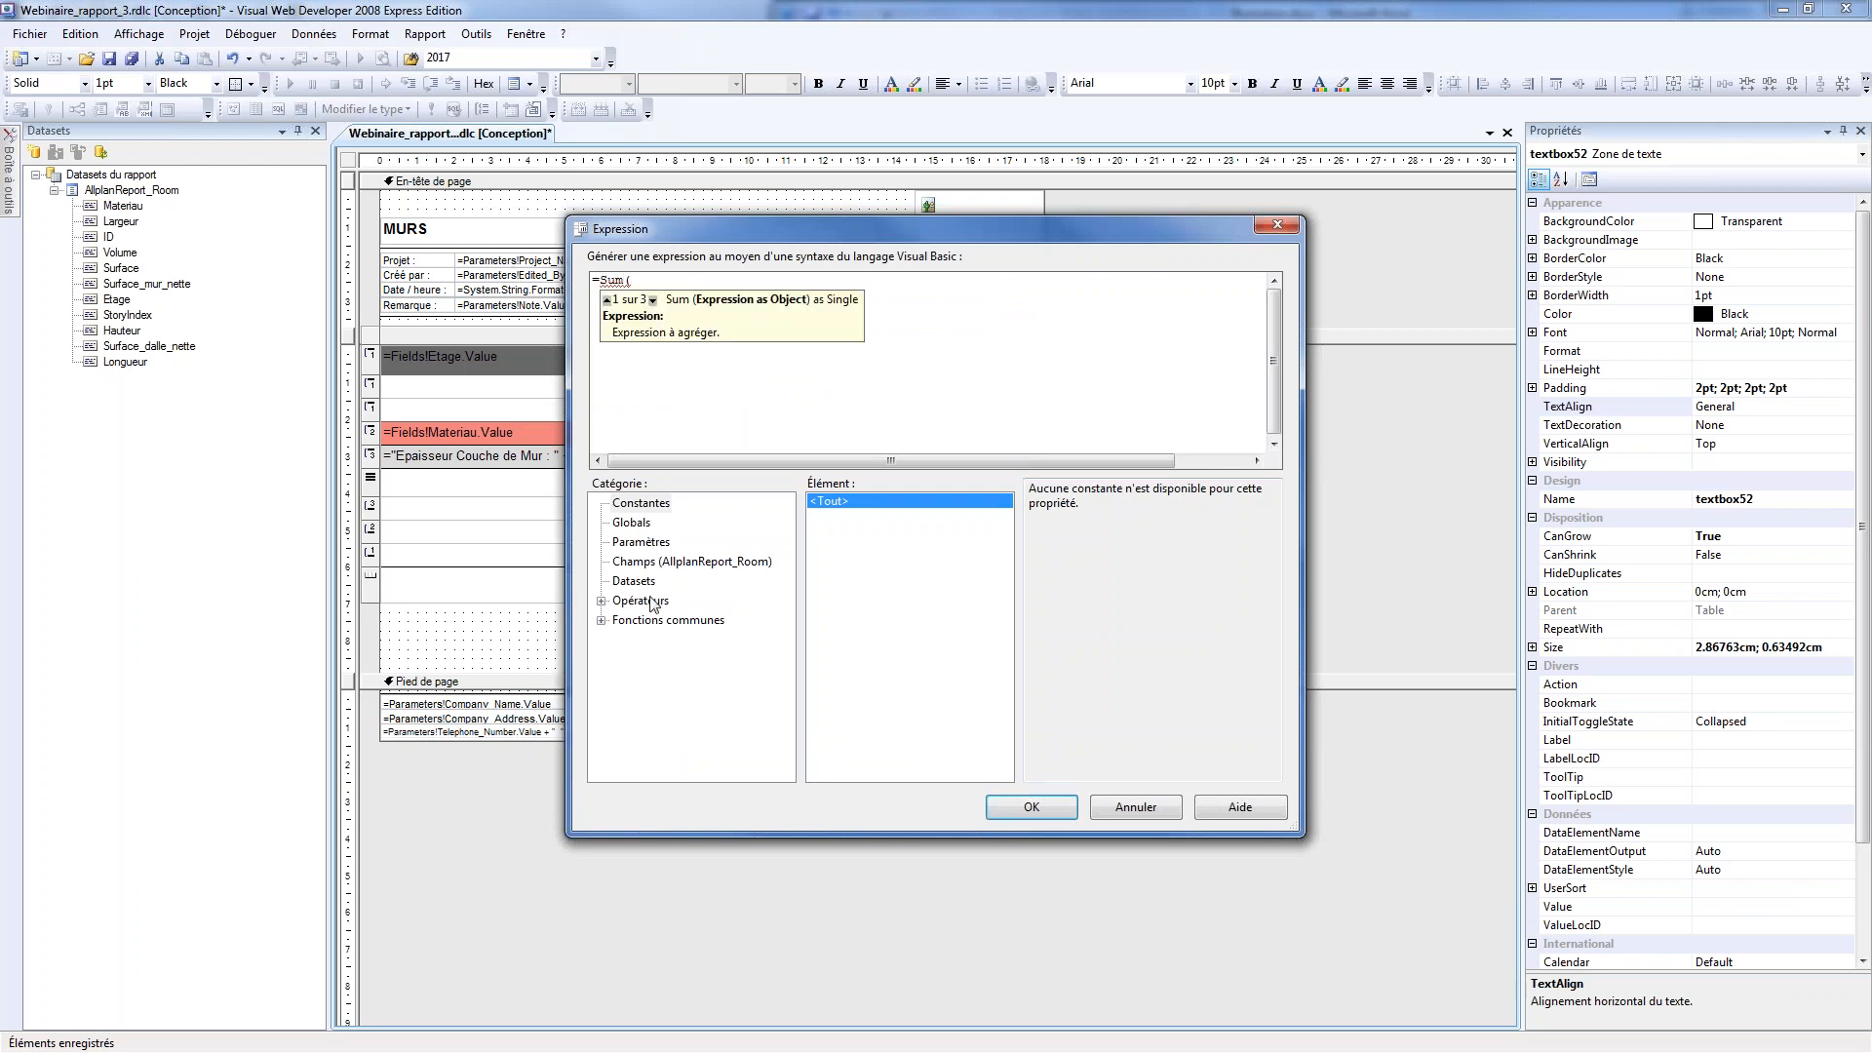
left_click(653, 561)
left_click_drag(1066, 231, 1105, 157)
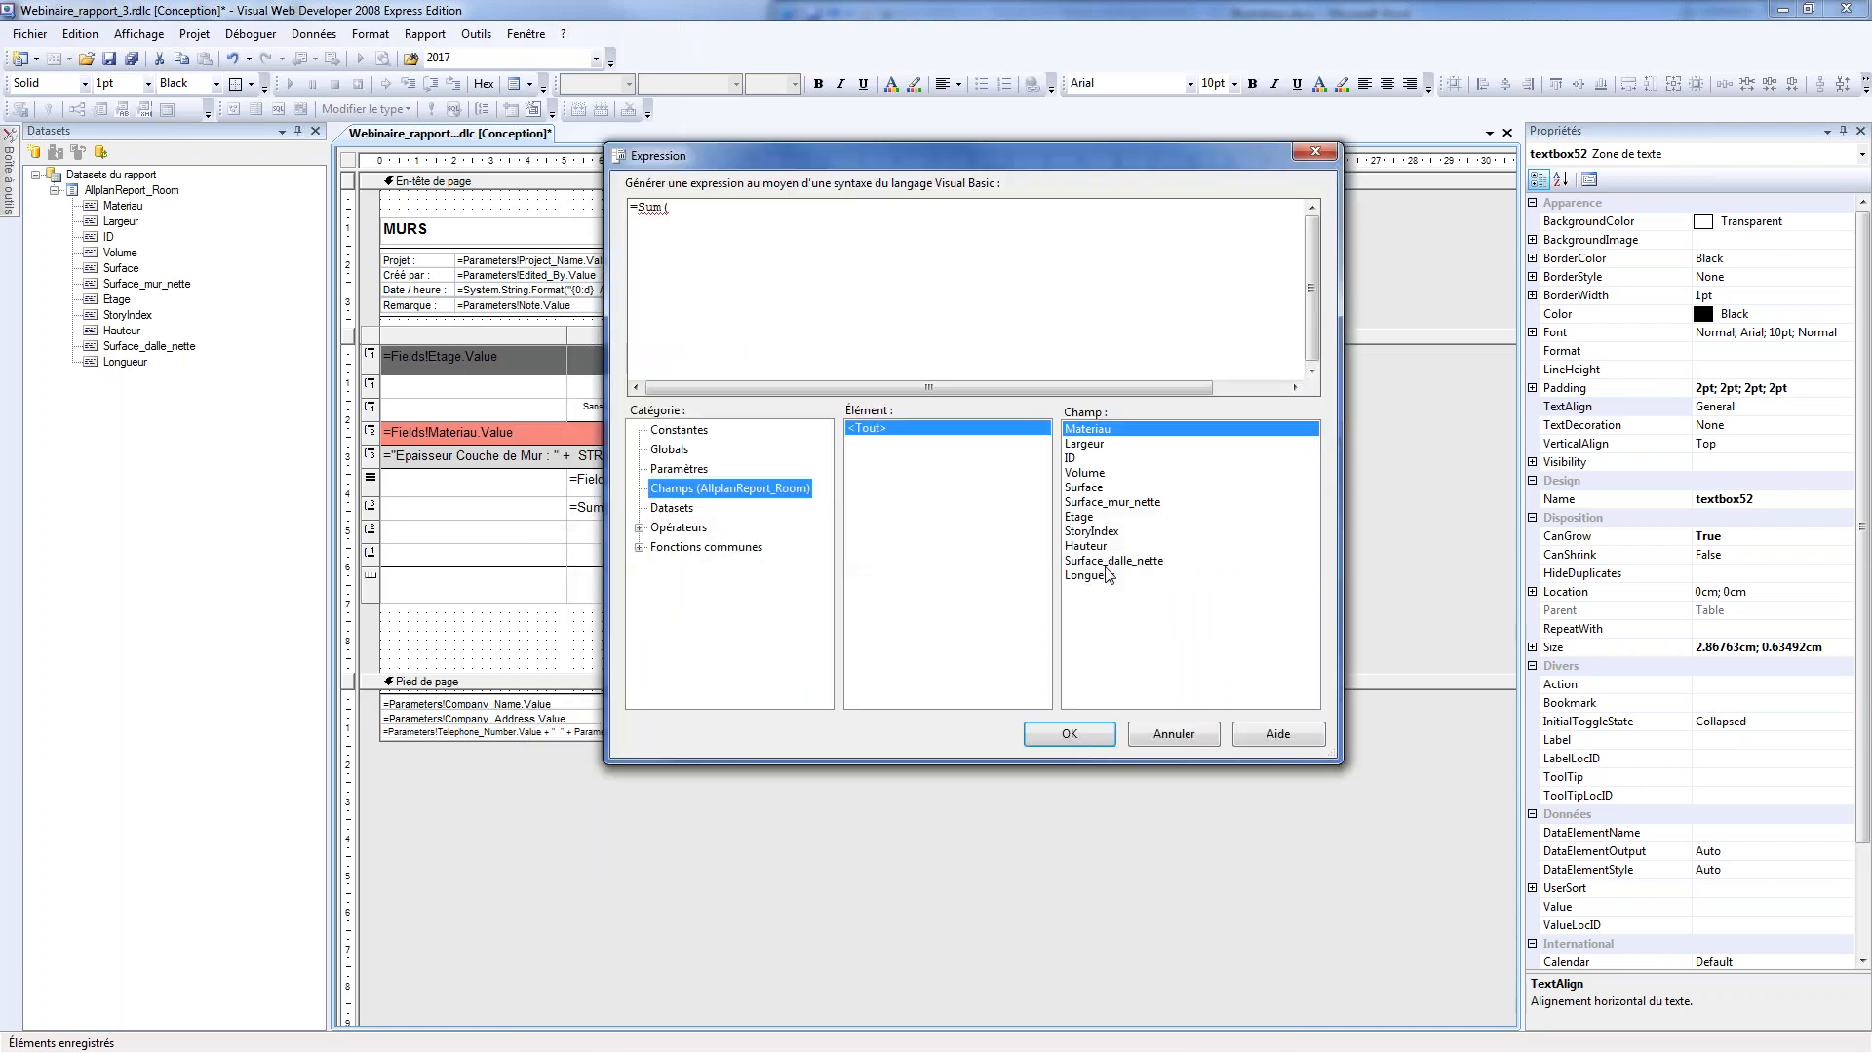
double_click(1087, 474)
type(")")
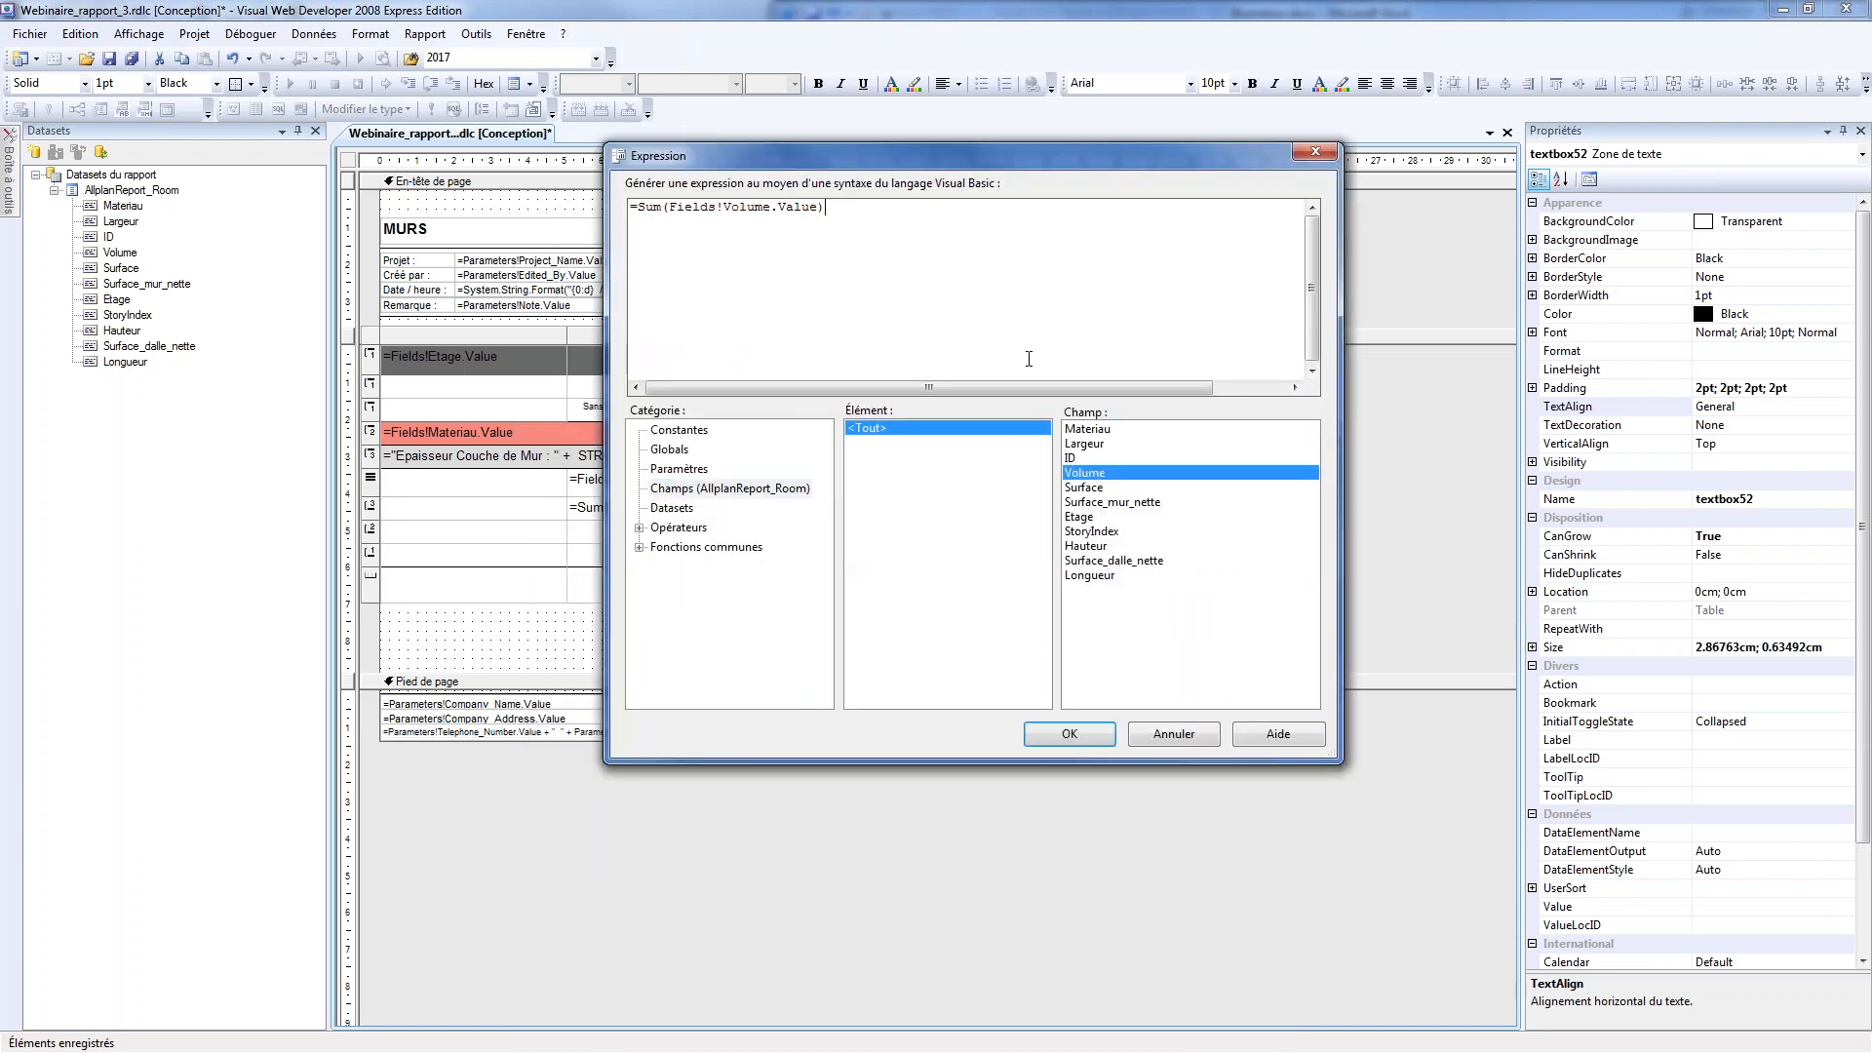
left_click(1070, 734)
left_click(860, 509)
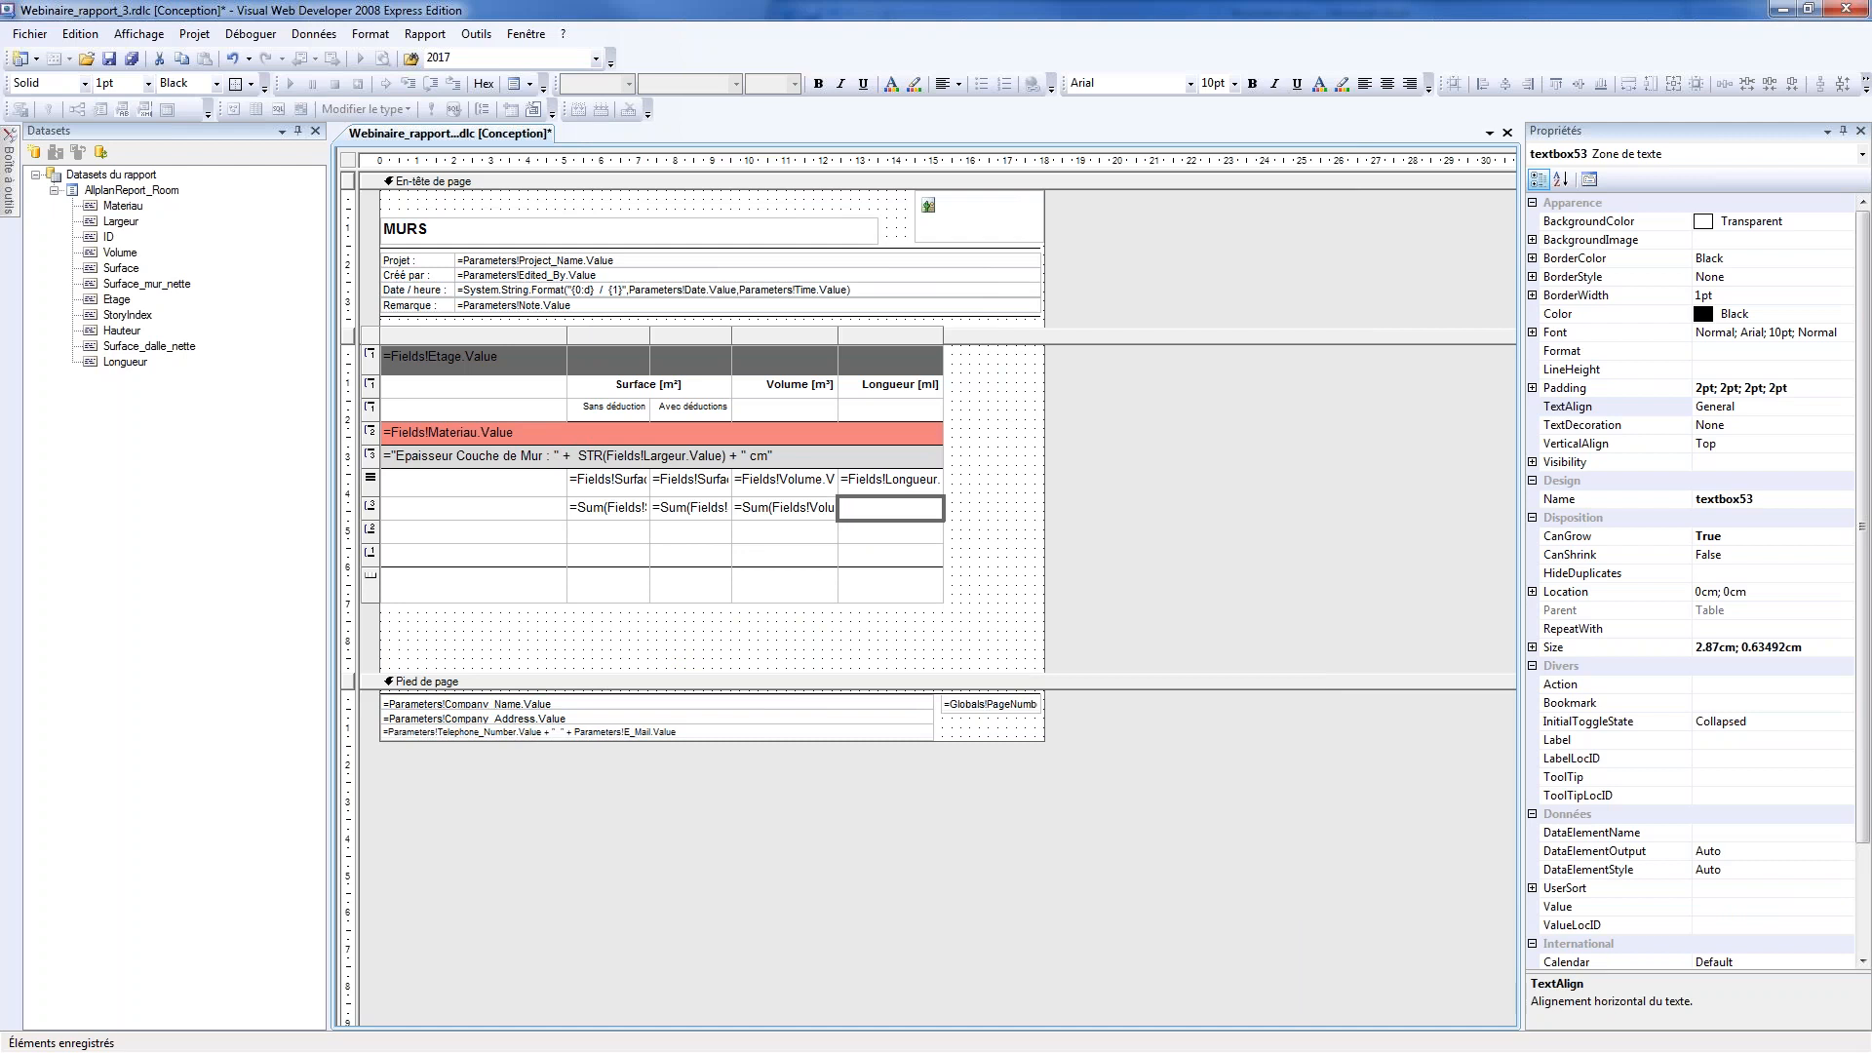
right_click(863, 509)
left_click(817, 646)
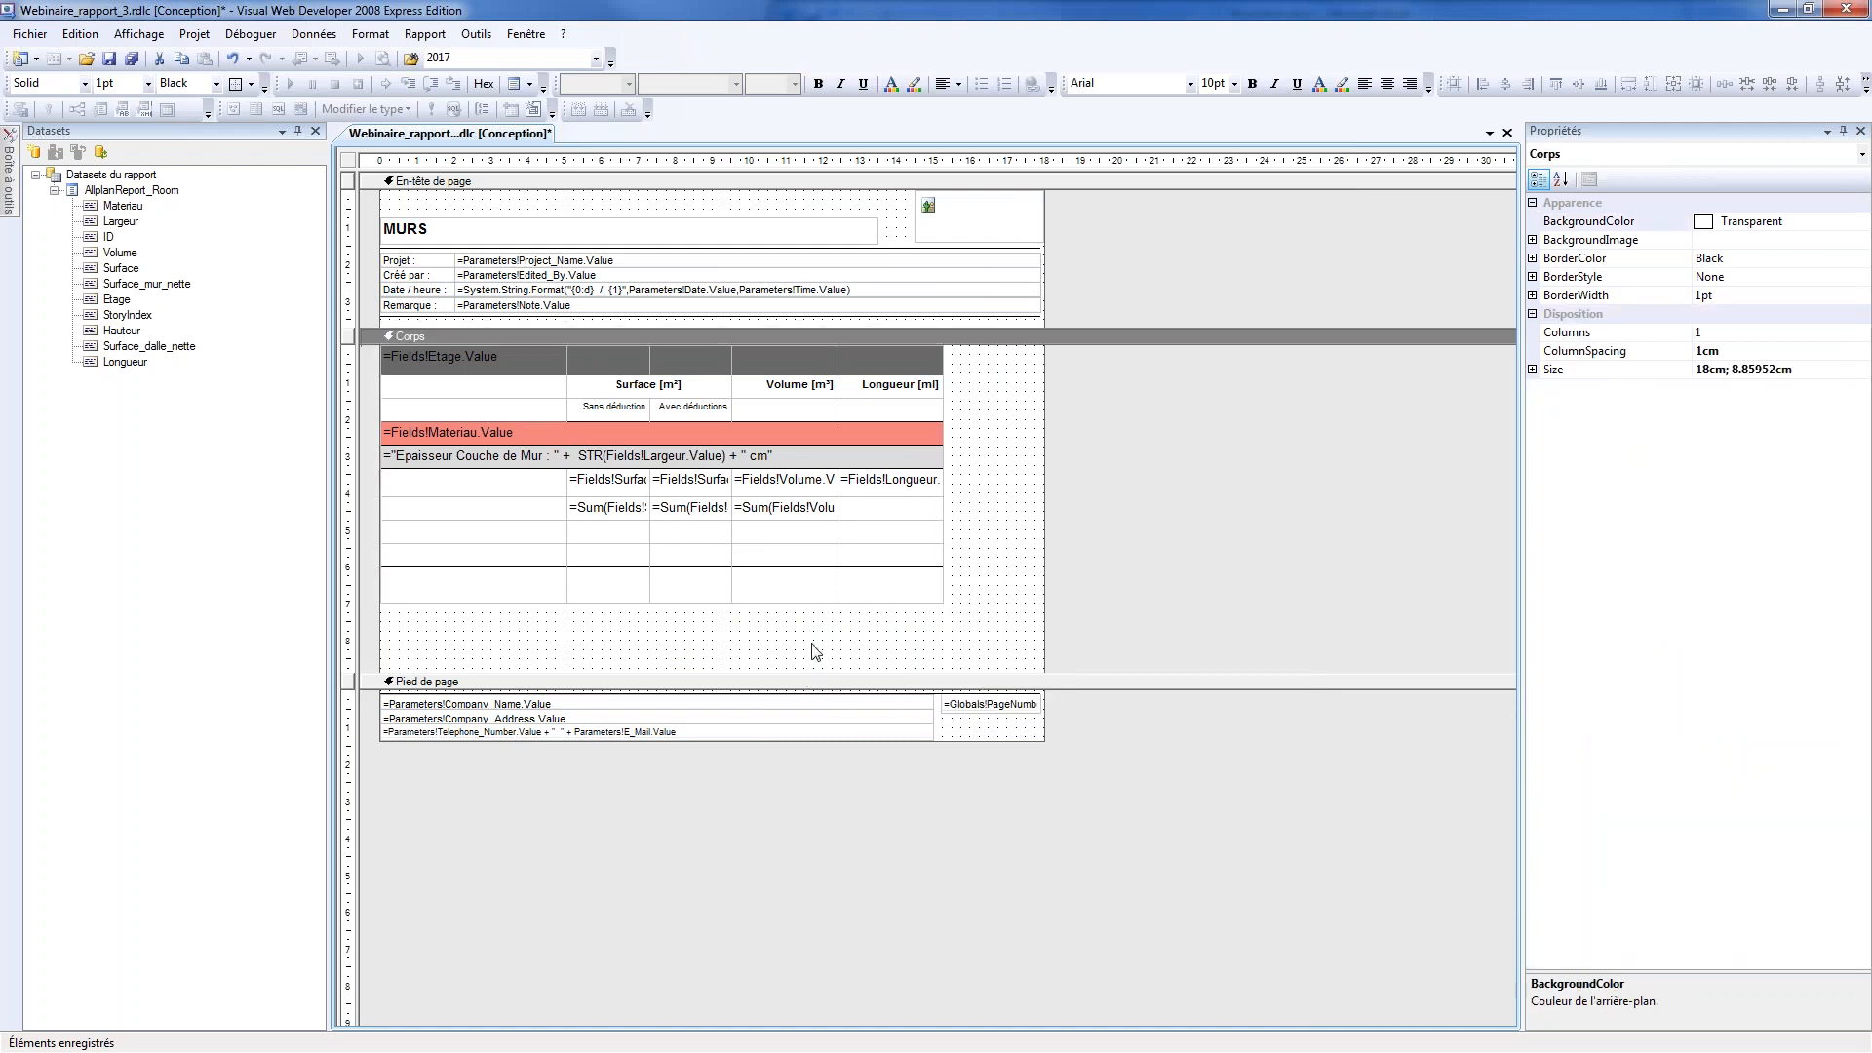
Copy the three Sum expressions from the Largeur group's footer row into the matching cells of the Materiau group's footer row
left_click(601, 515)
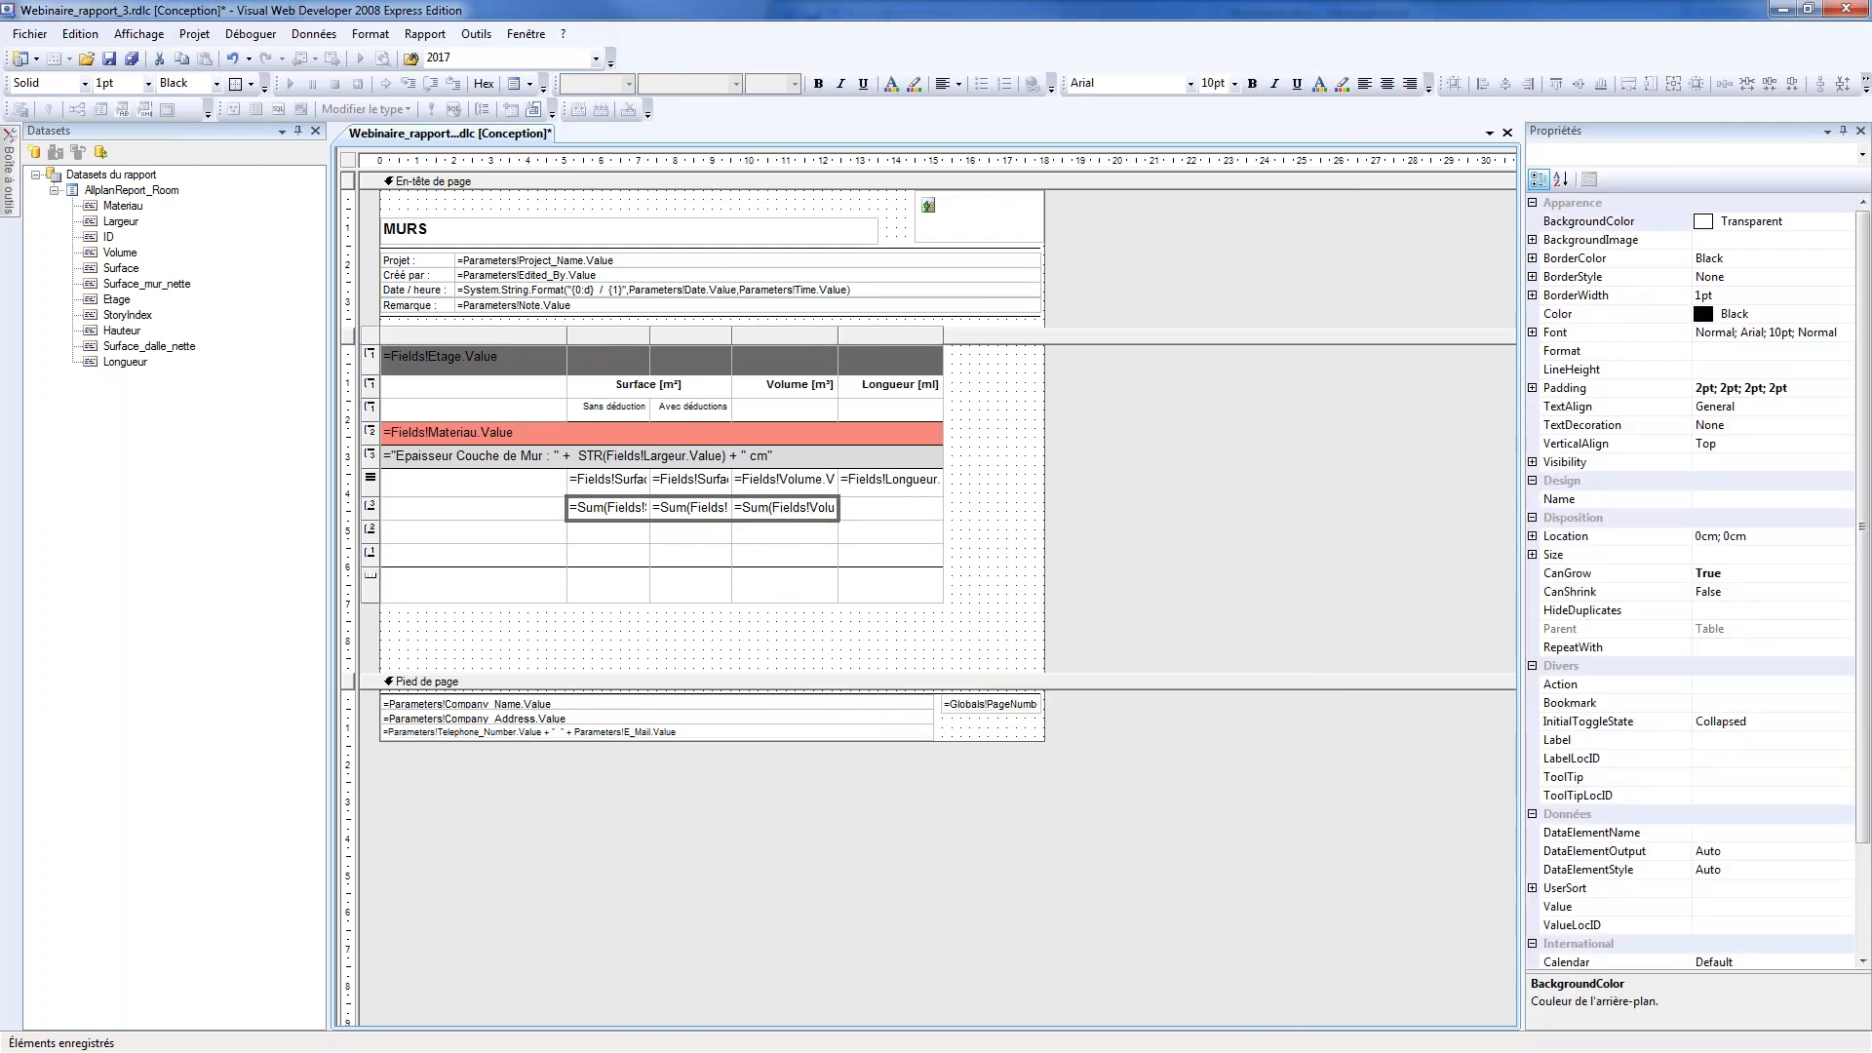
left_click(605, 538)
key("ctrl+v")
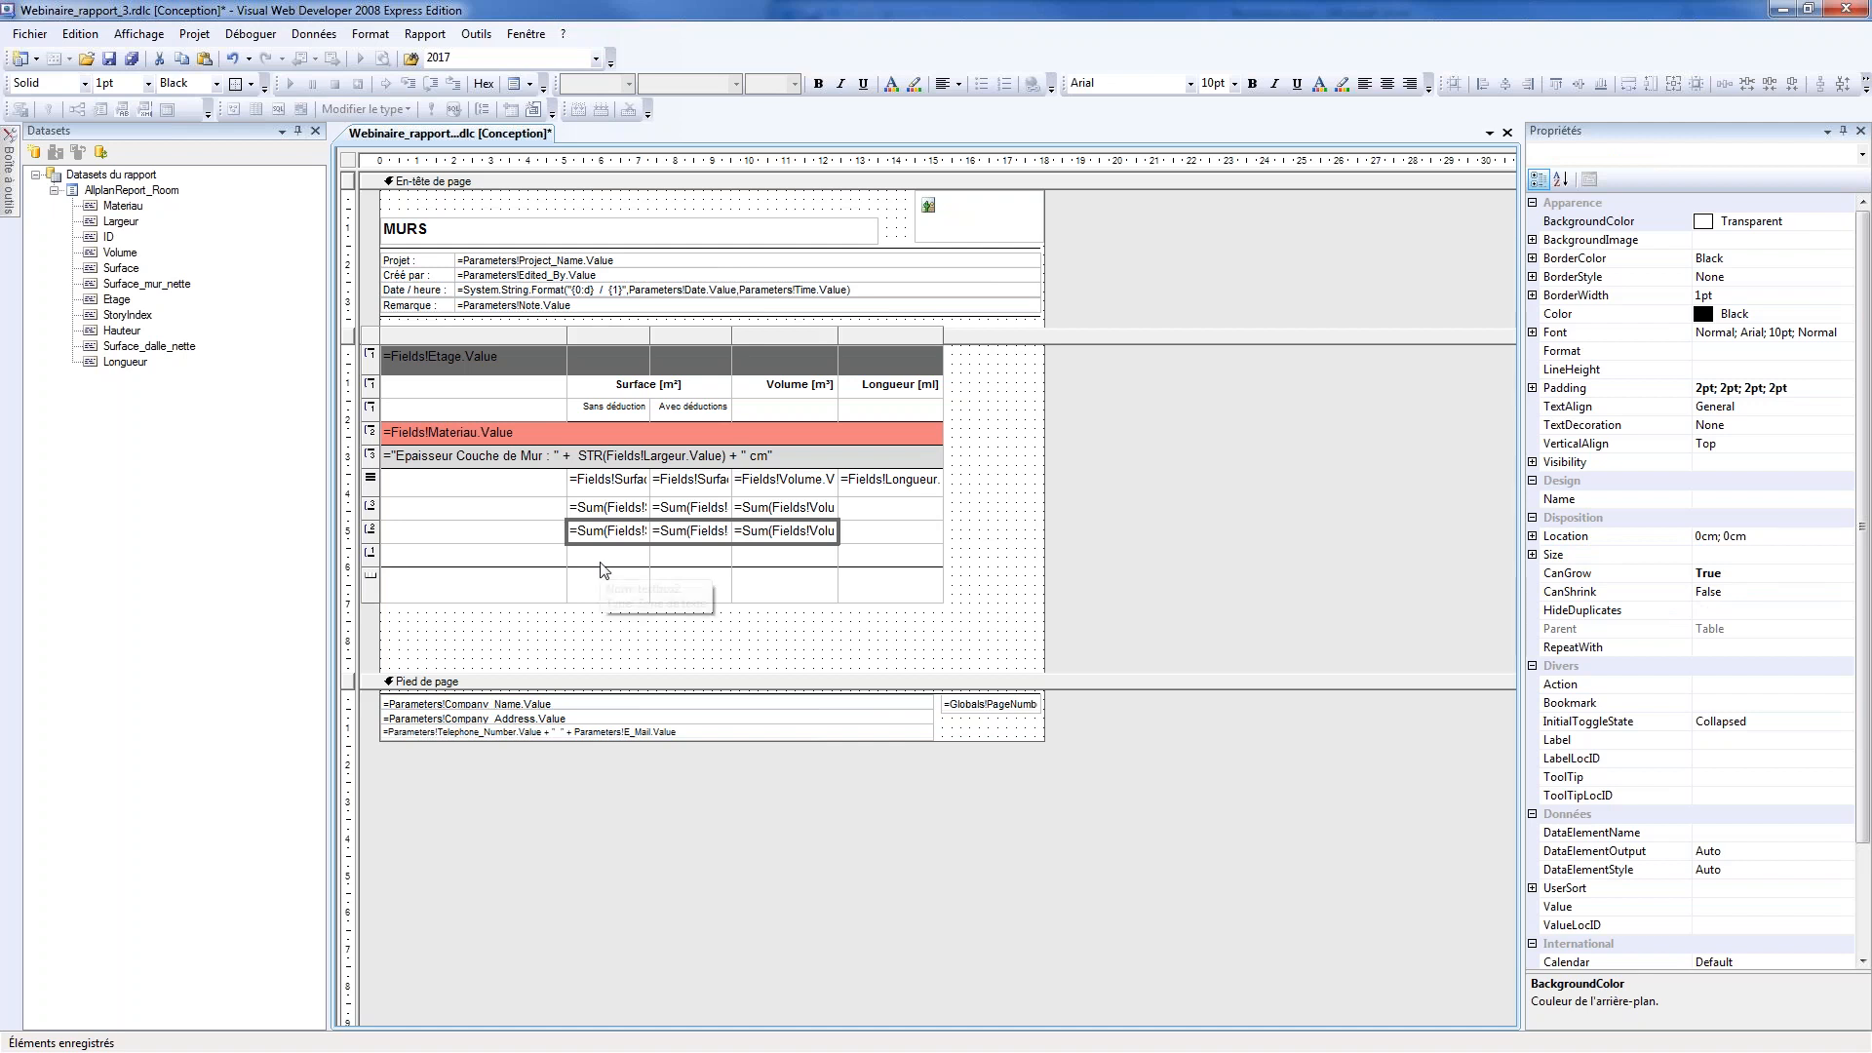
left_click(596, 639)
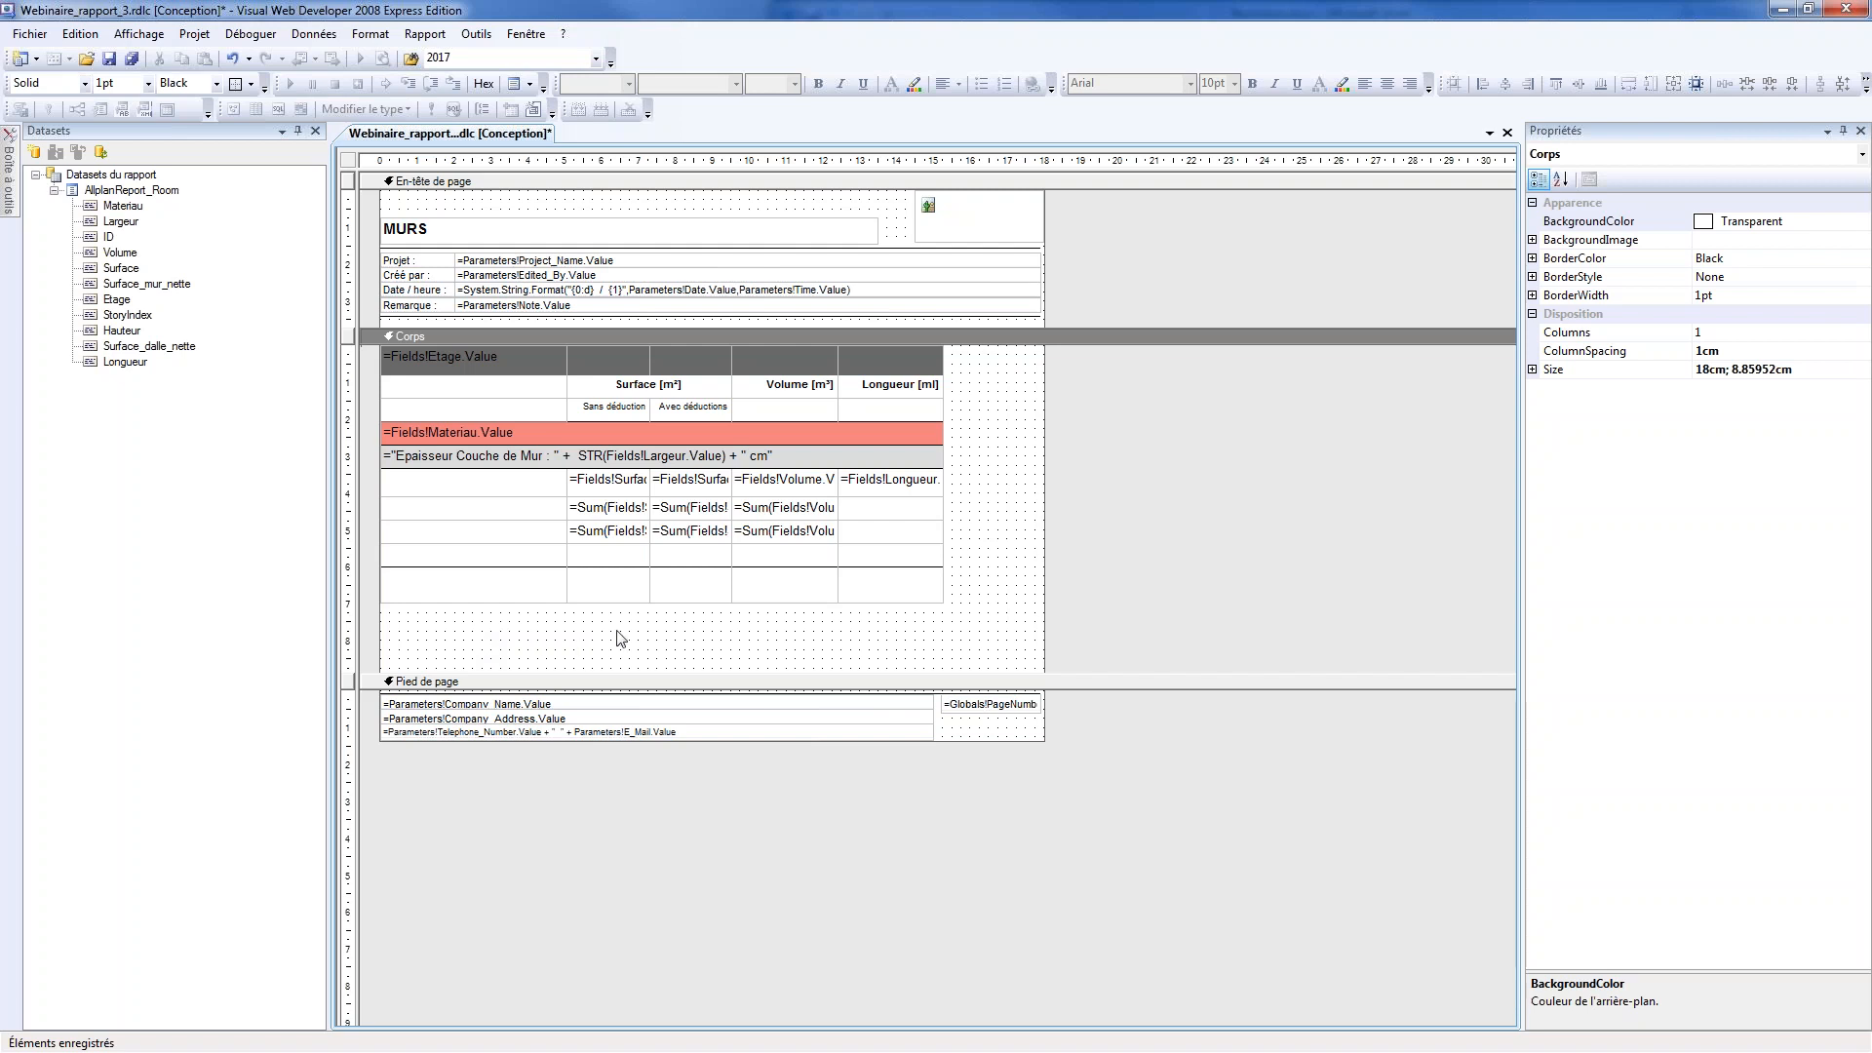
Delete the empty Groupe_Etage footer row from the table and save the report
left_click(546, 557)
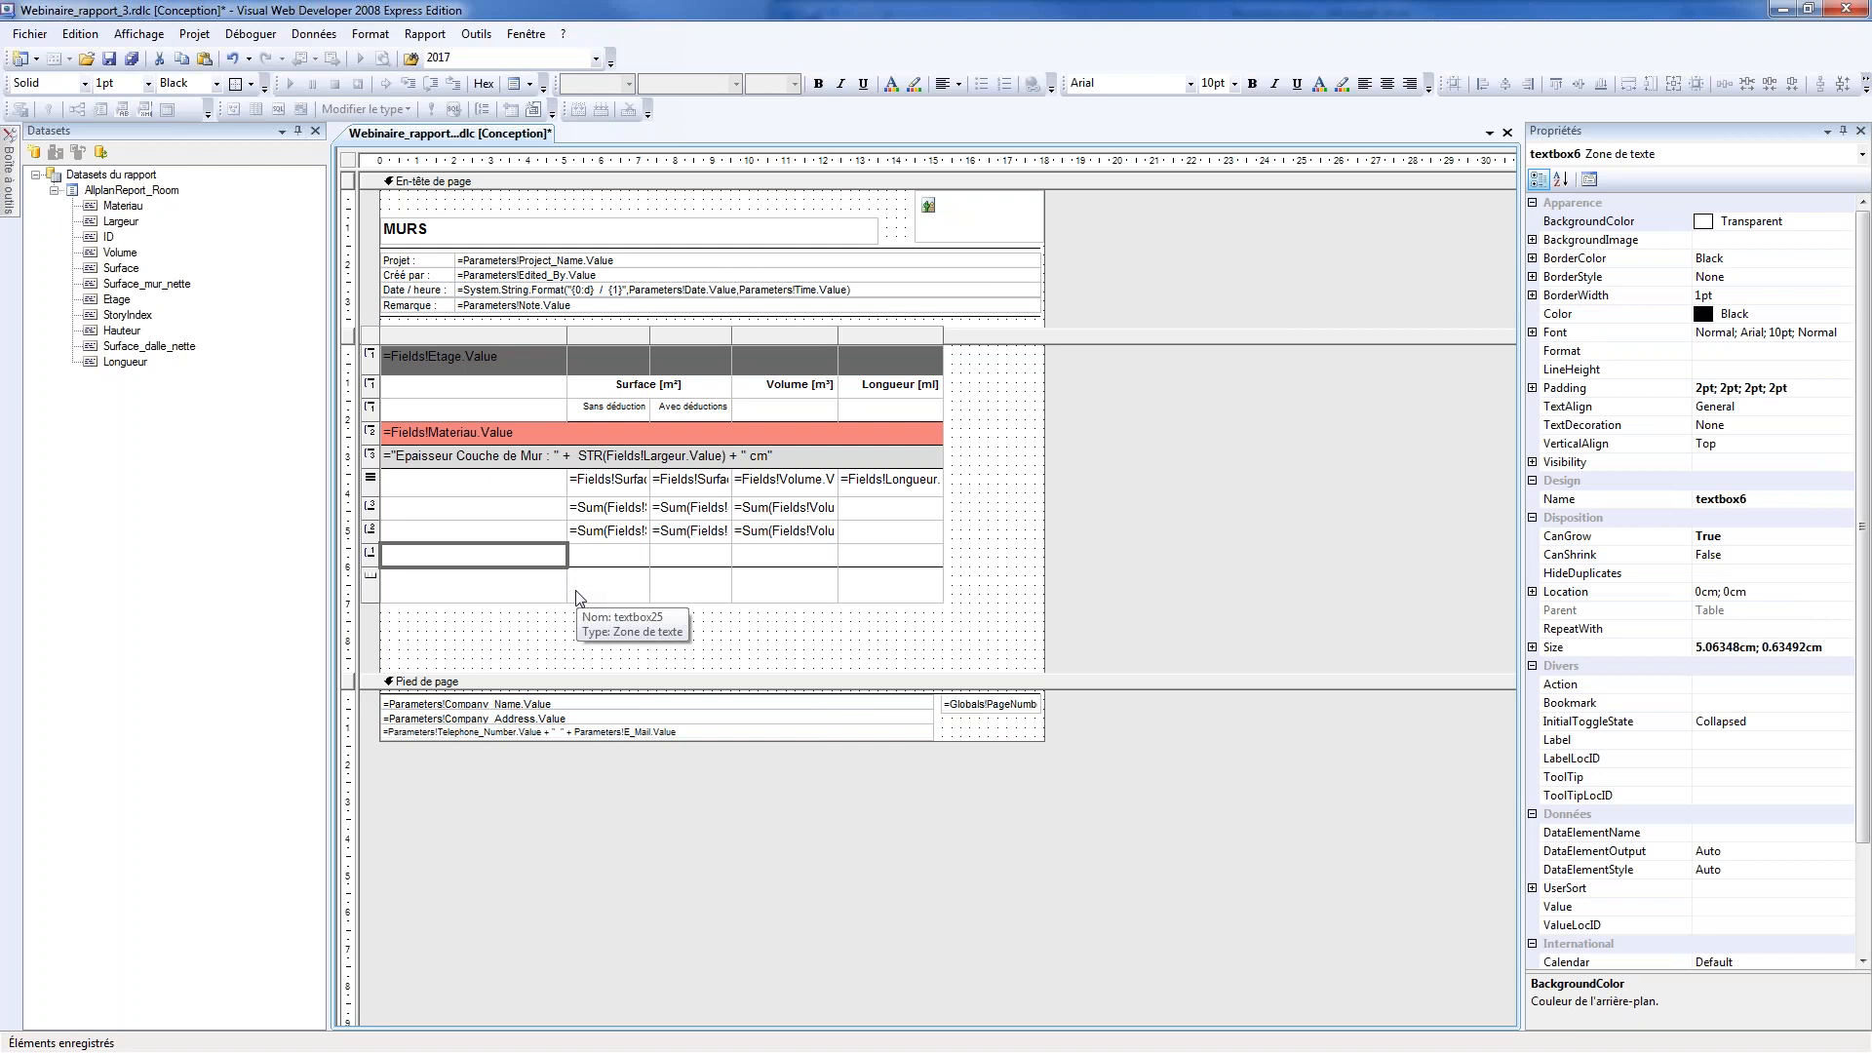
right_click(377, 558)
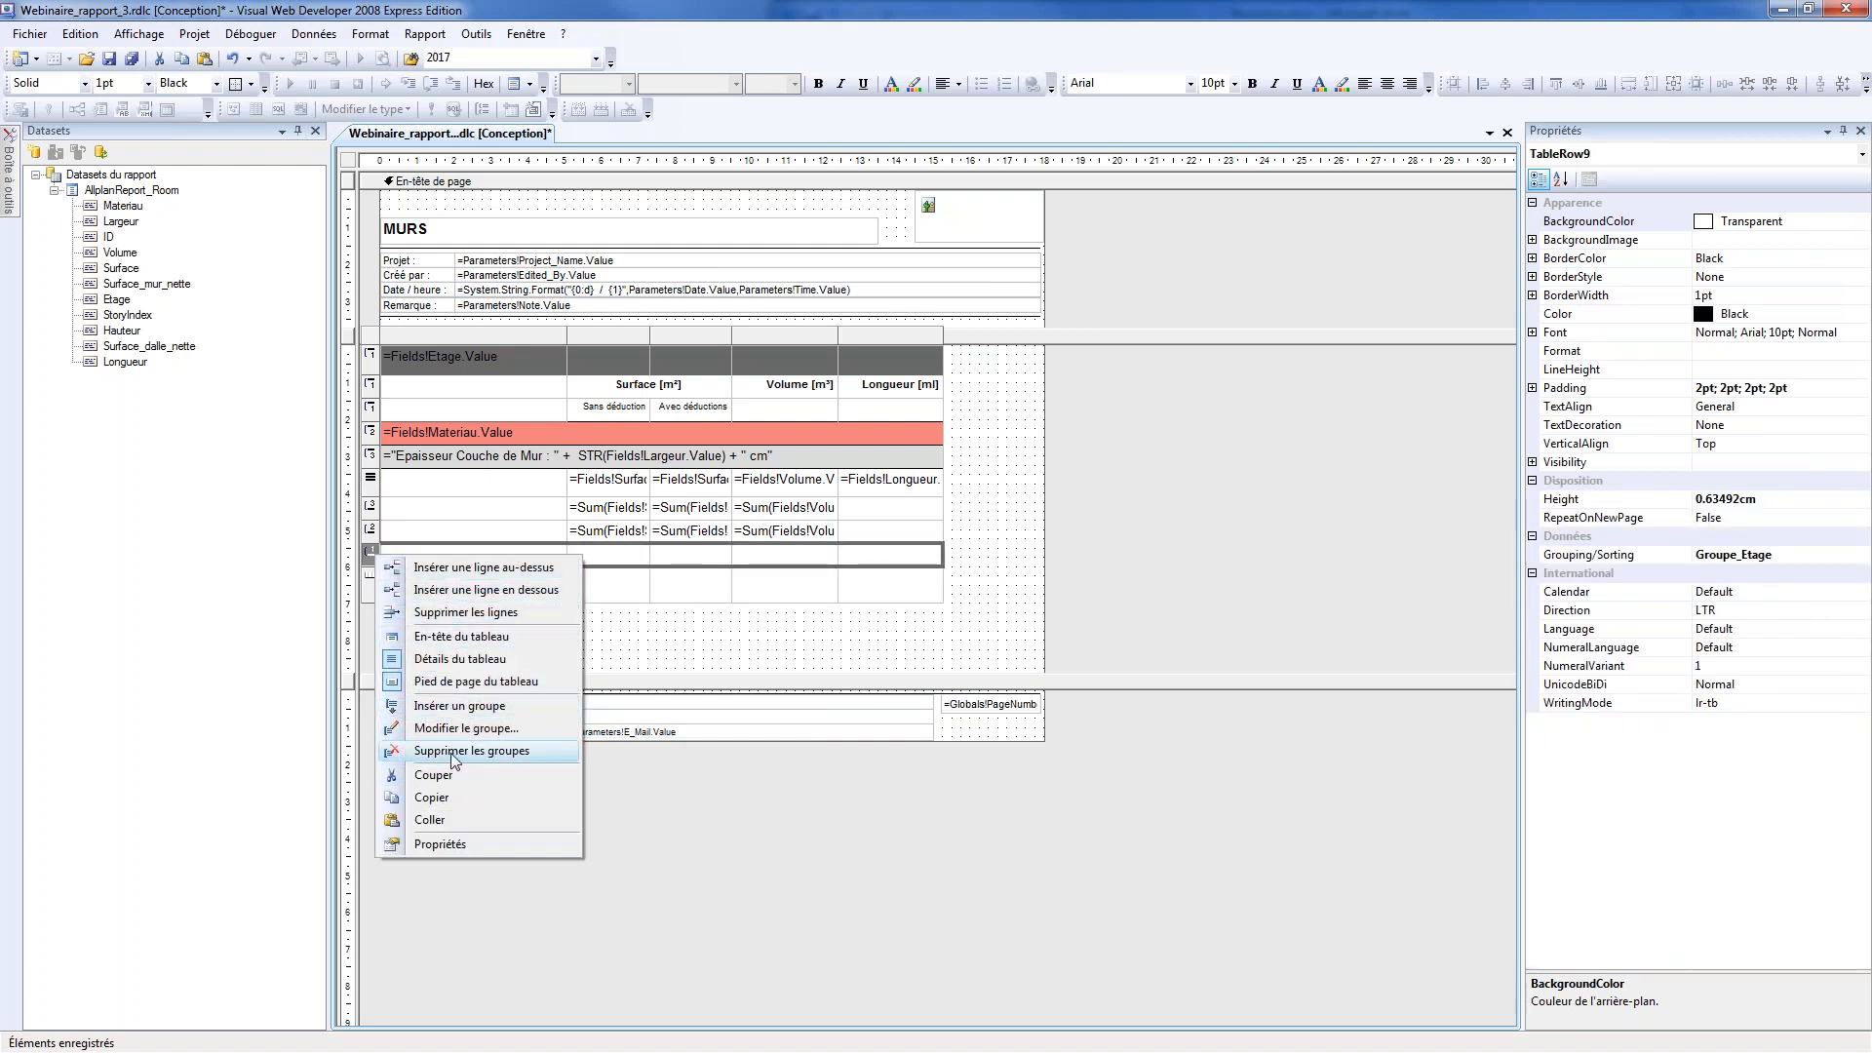
left_click(463, 612)
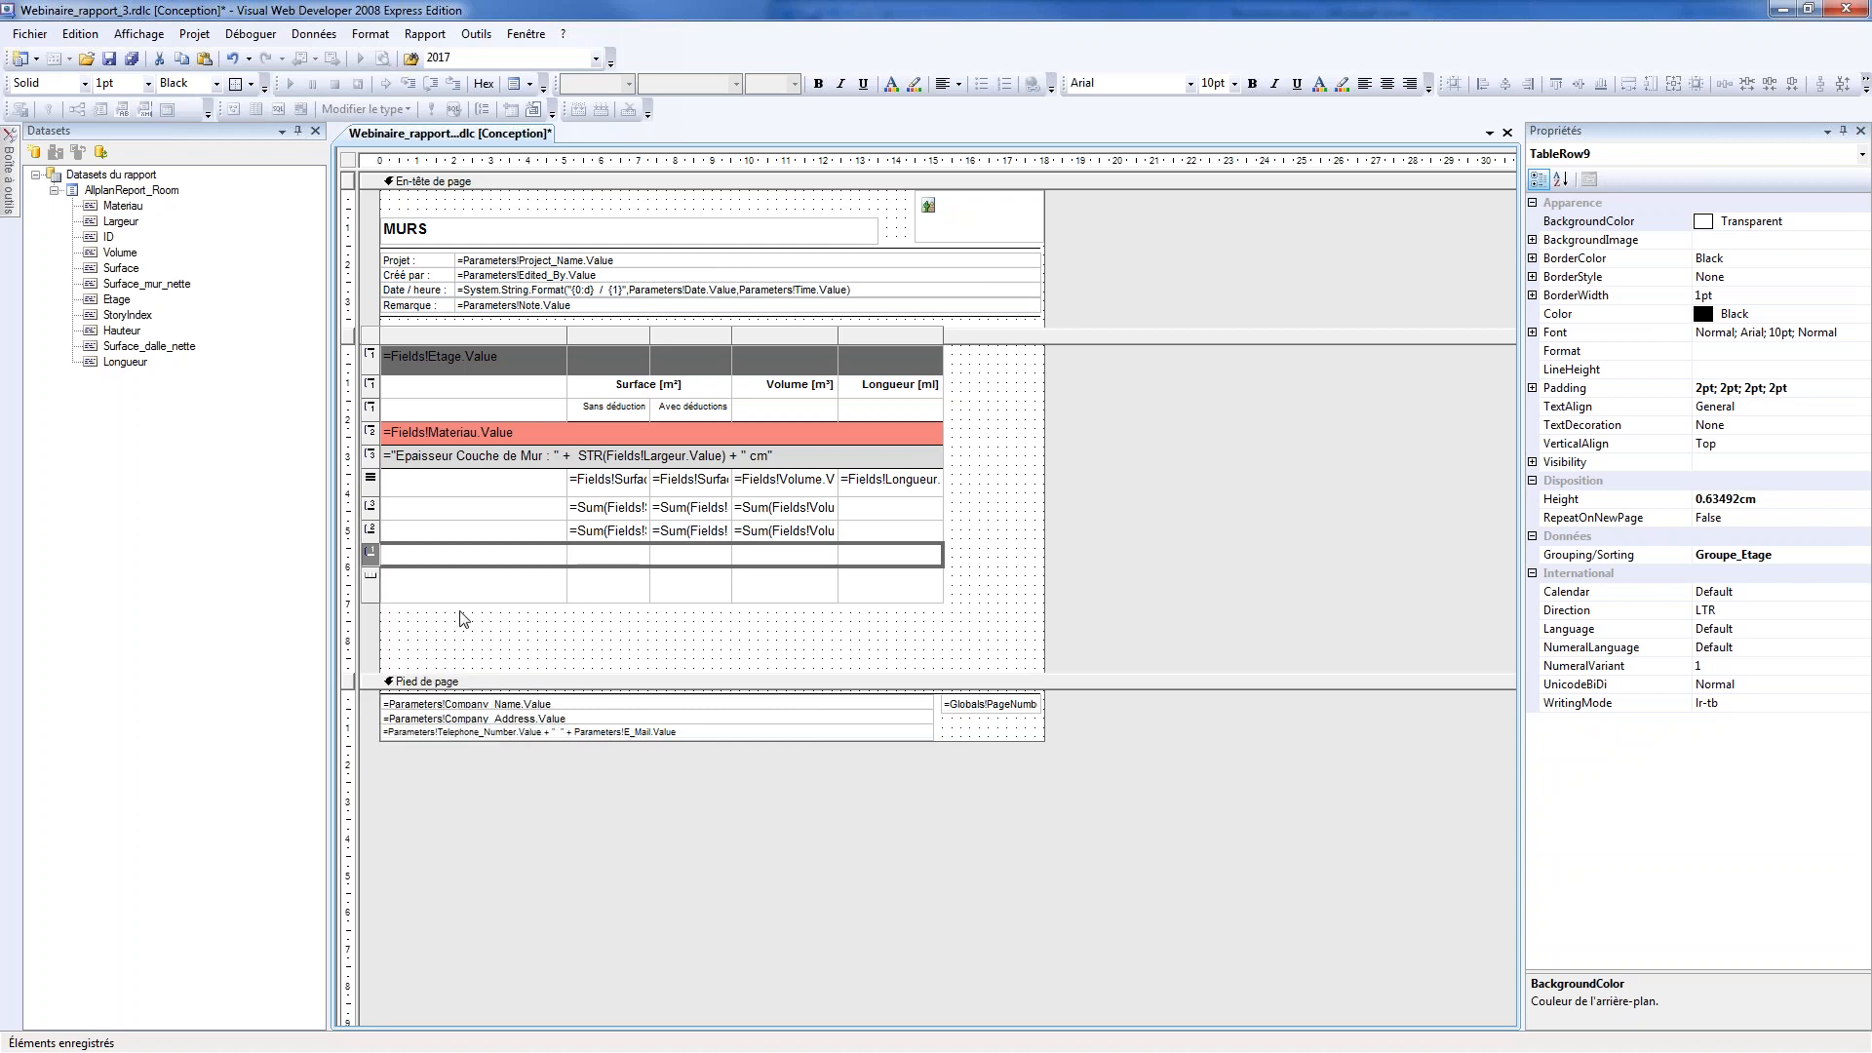
left_click(530, 635)
left_click(132, 58)
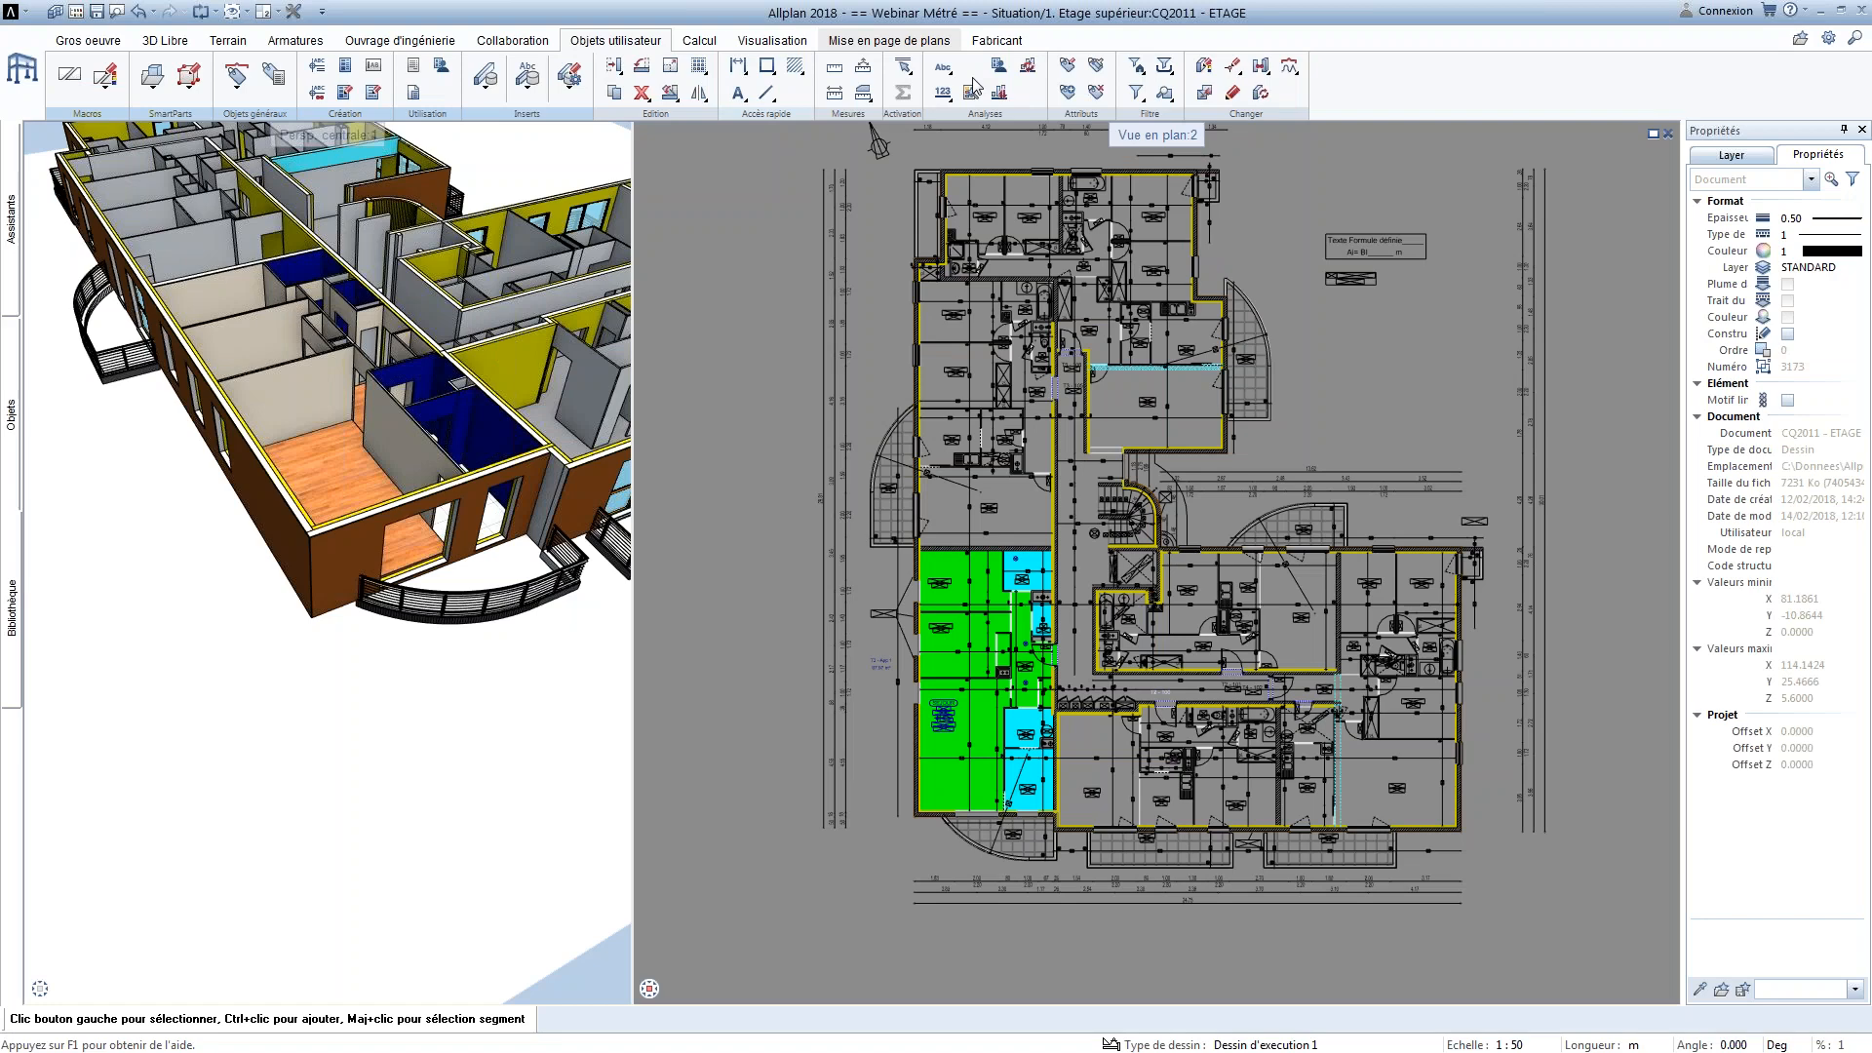
Switch to Allplan and generate the Webinaire_rapport_3.rdlc report for the plan area around the green and cyan rooms
left_click(971, 65)
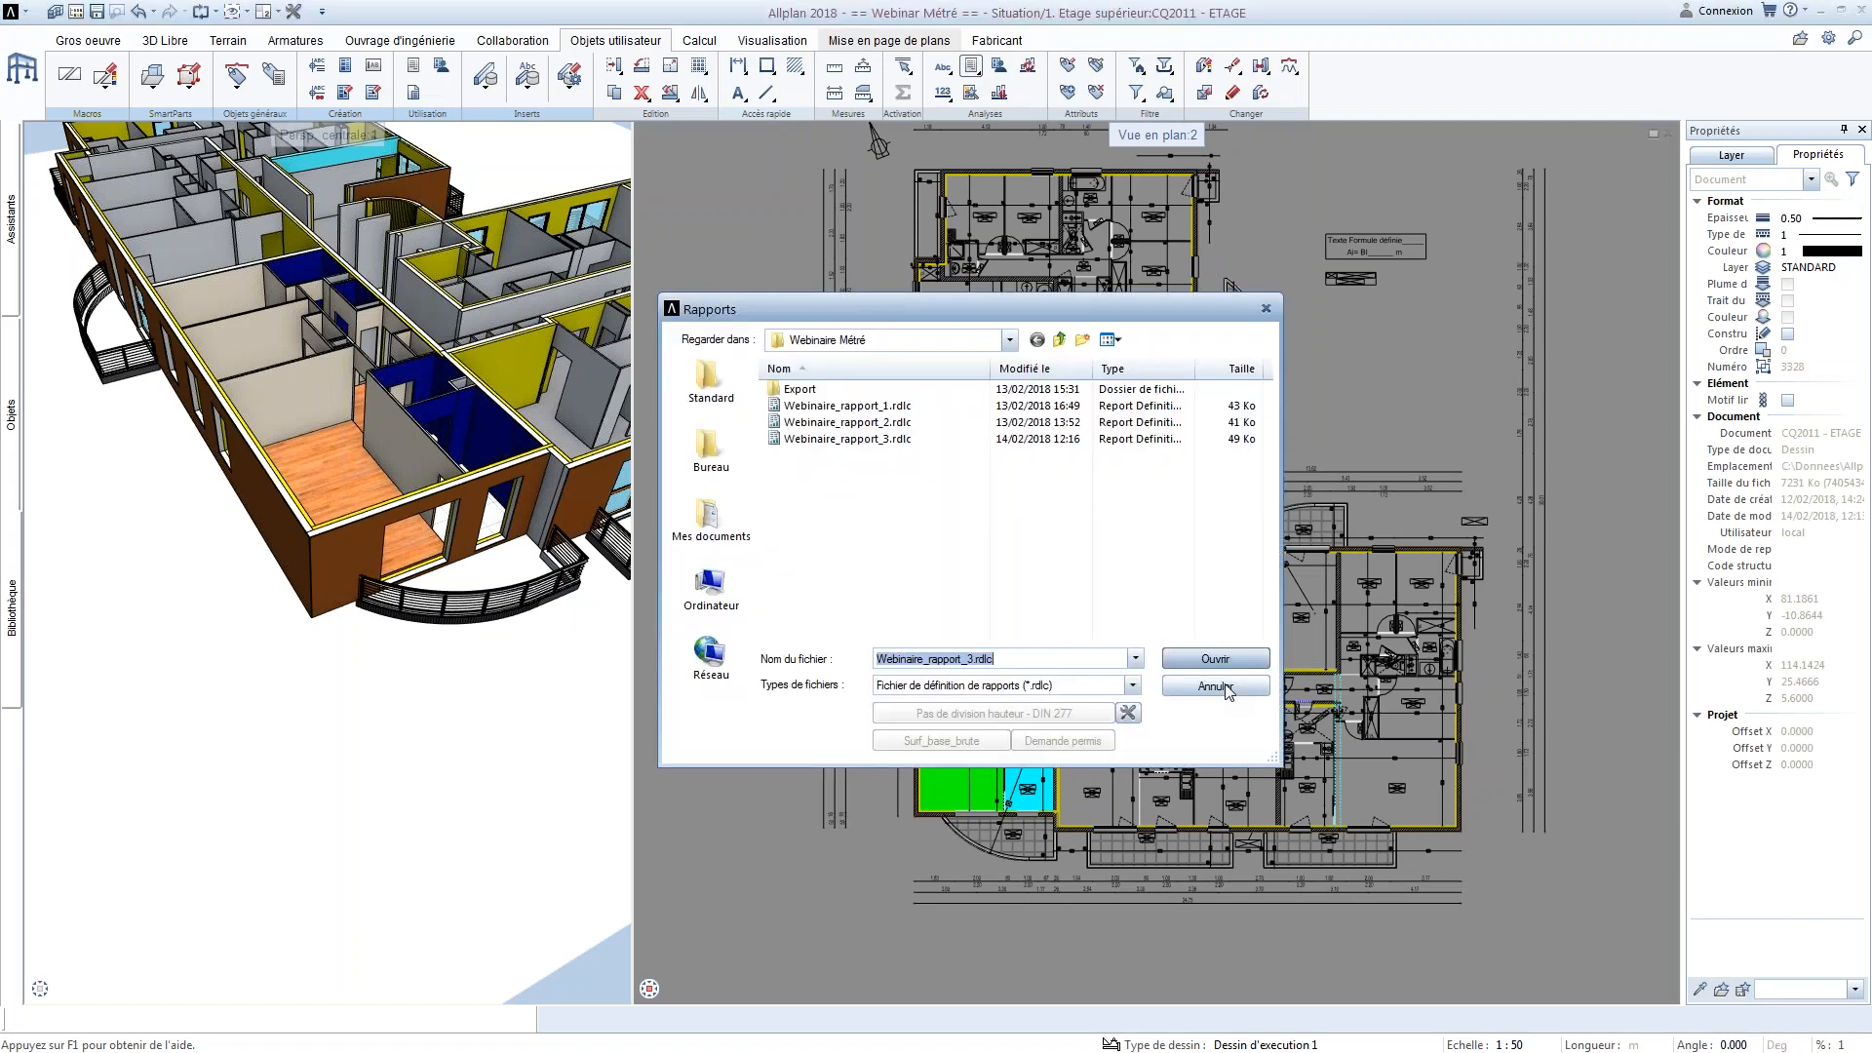
left_click(1215, 659)
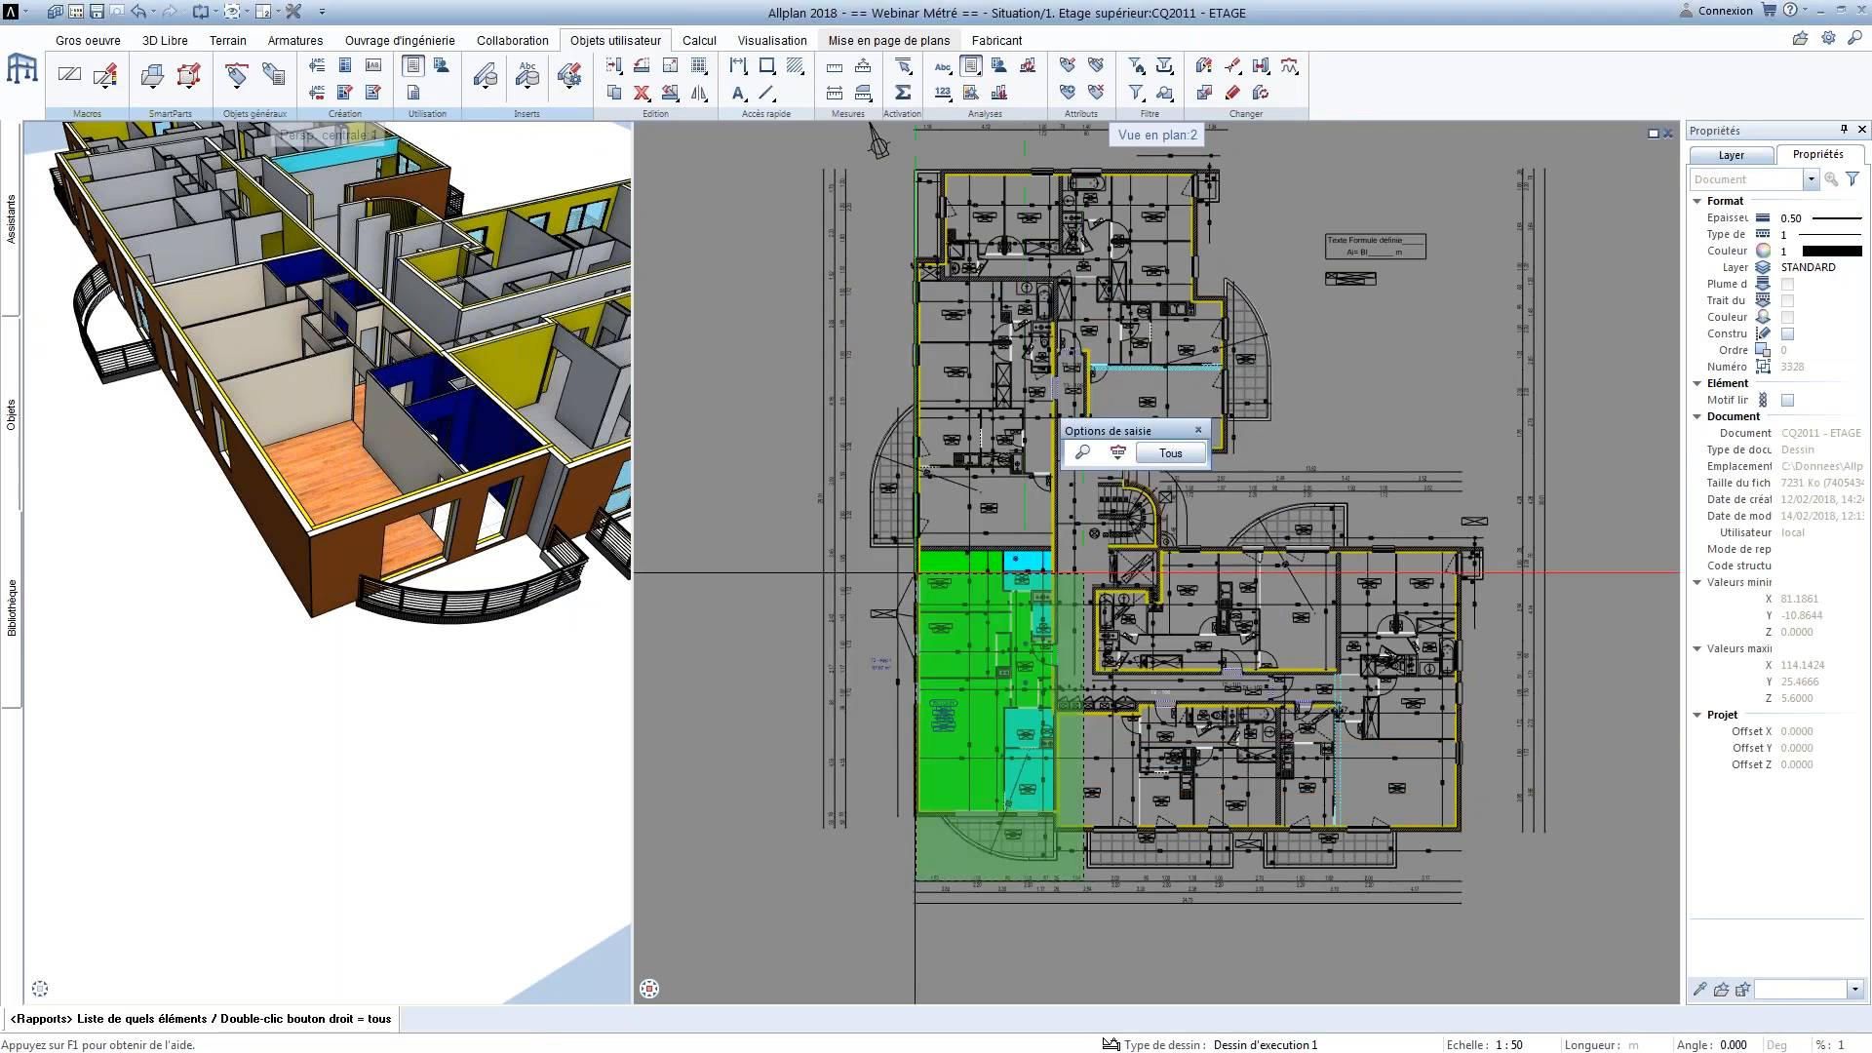
right_click(915, 573)
right_click(915, 573)
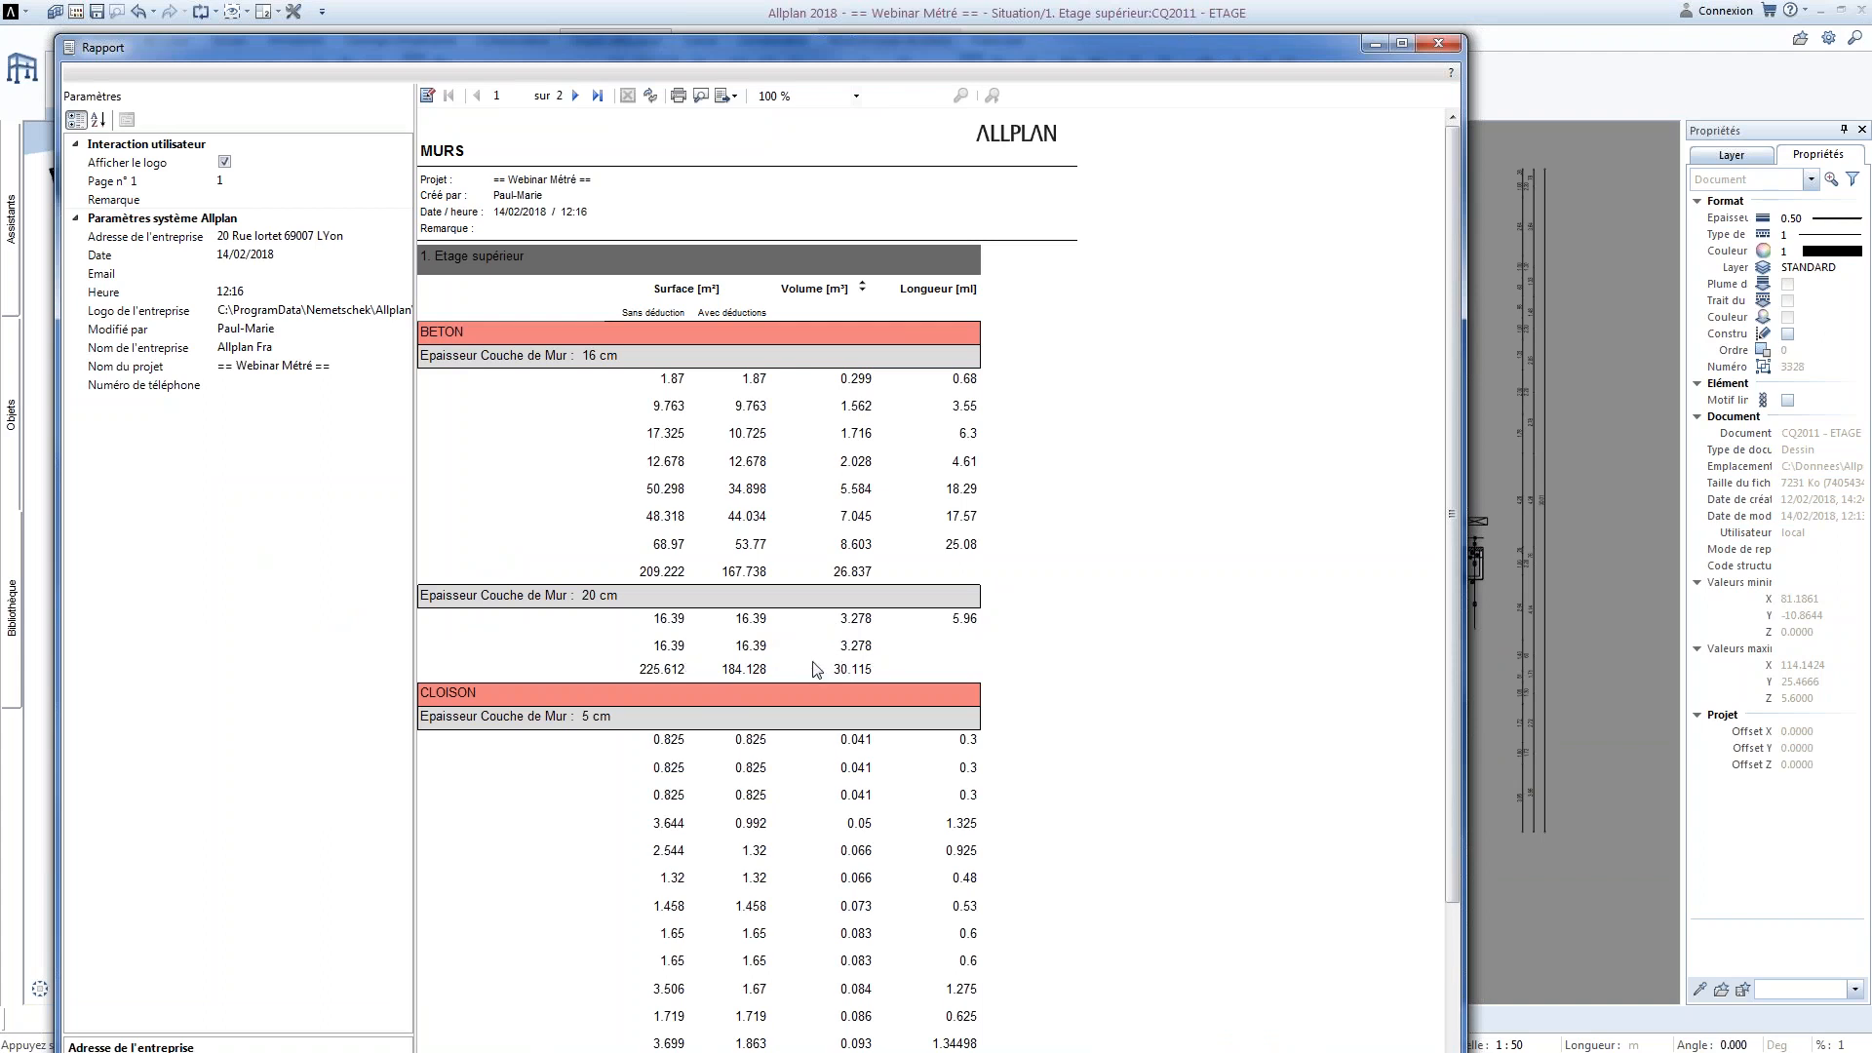
Review the thickness and material subtotals on both pages of the MURS report and close it
scroll(778, 673, "down", 1)
scroll(771, 707, "down", 5)
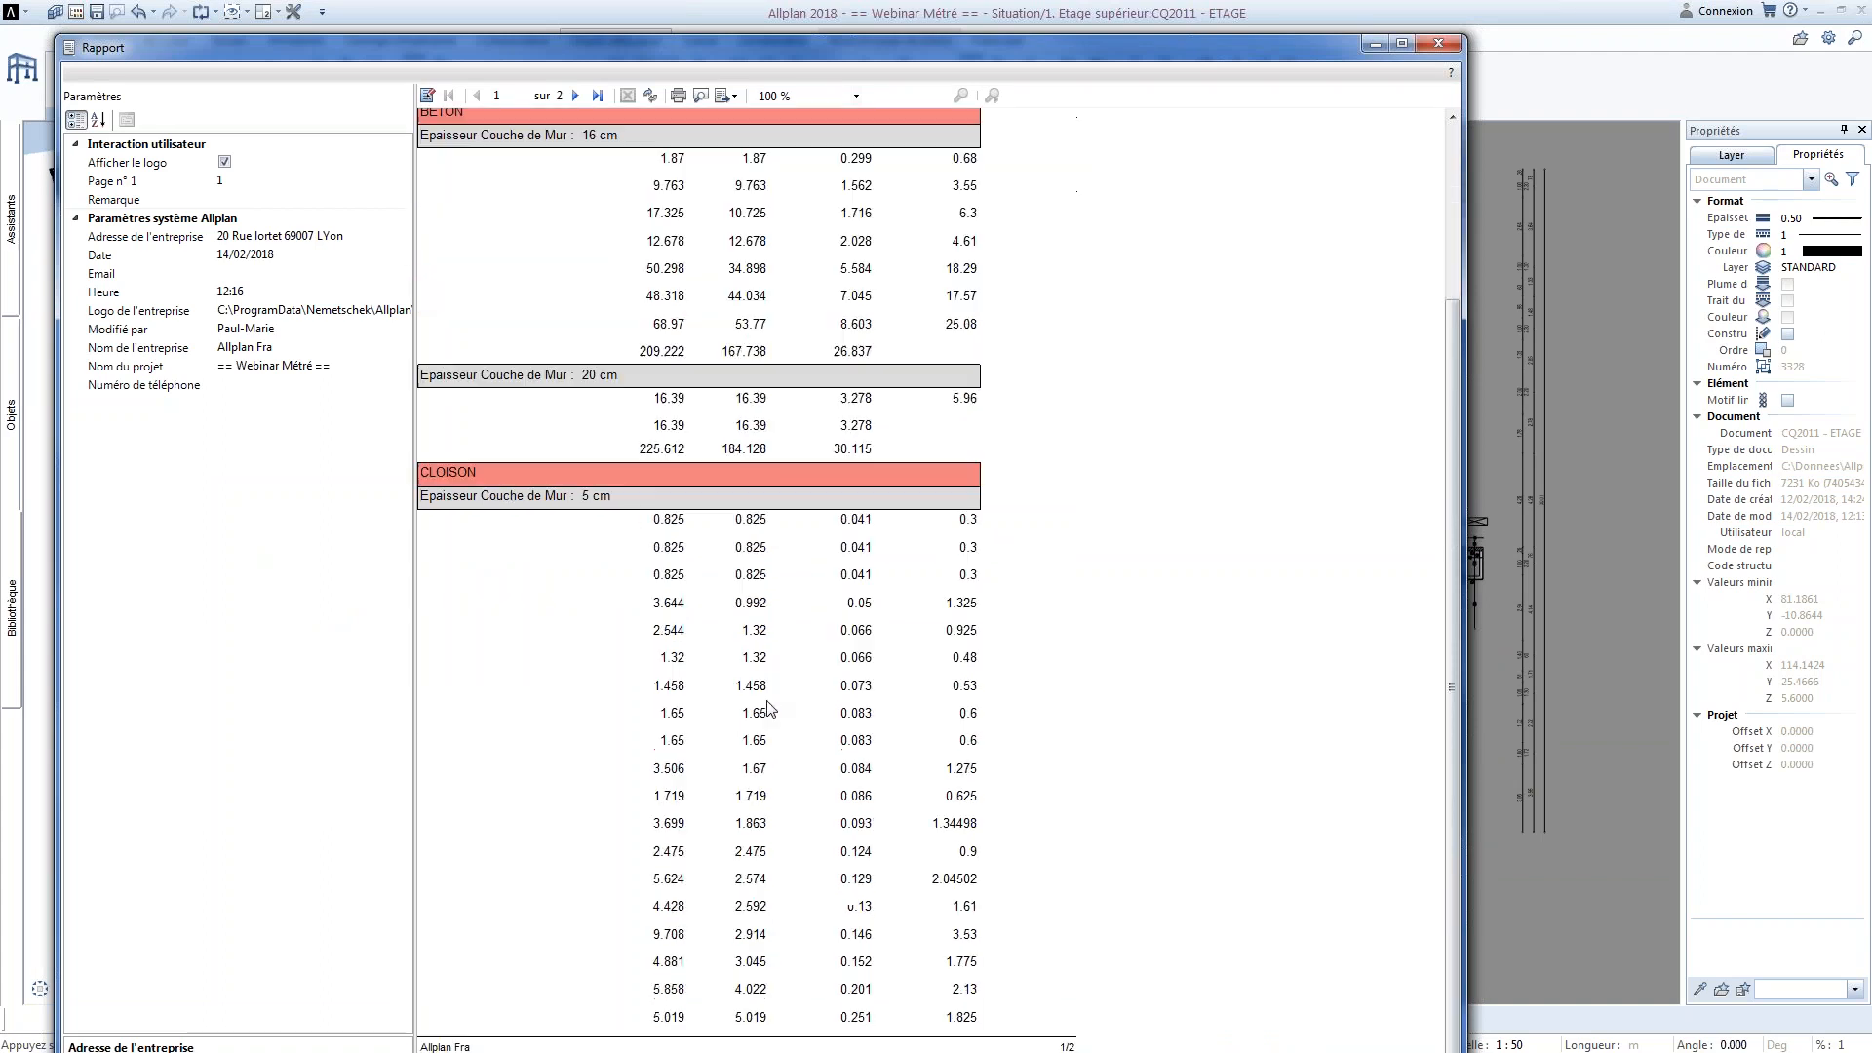
scroll(765, 700, "down", 3)
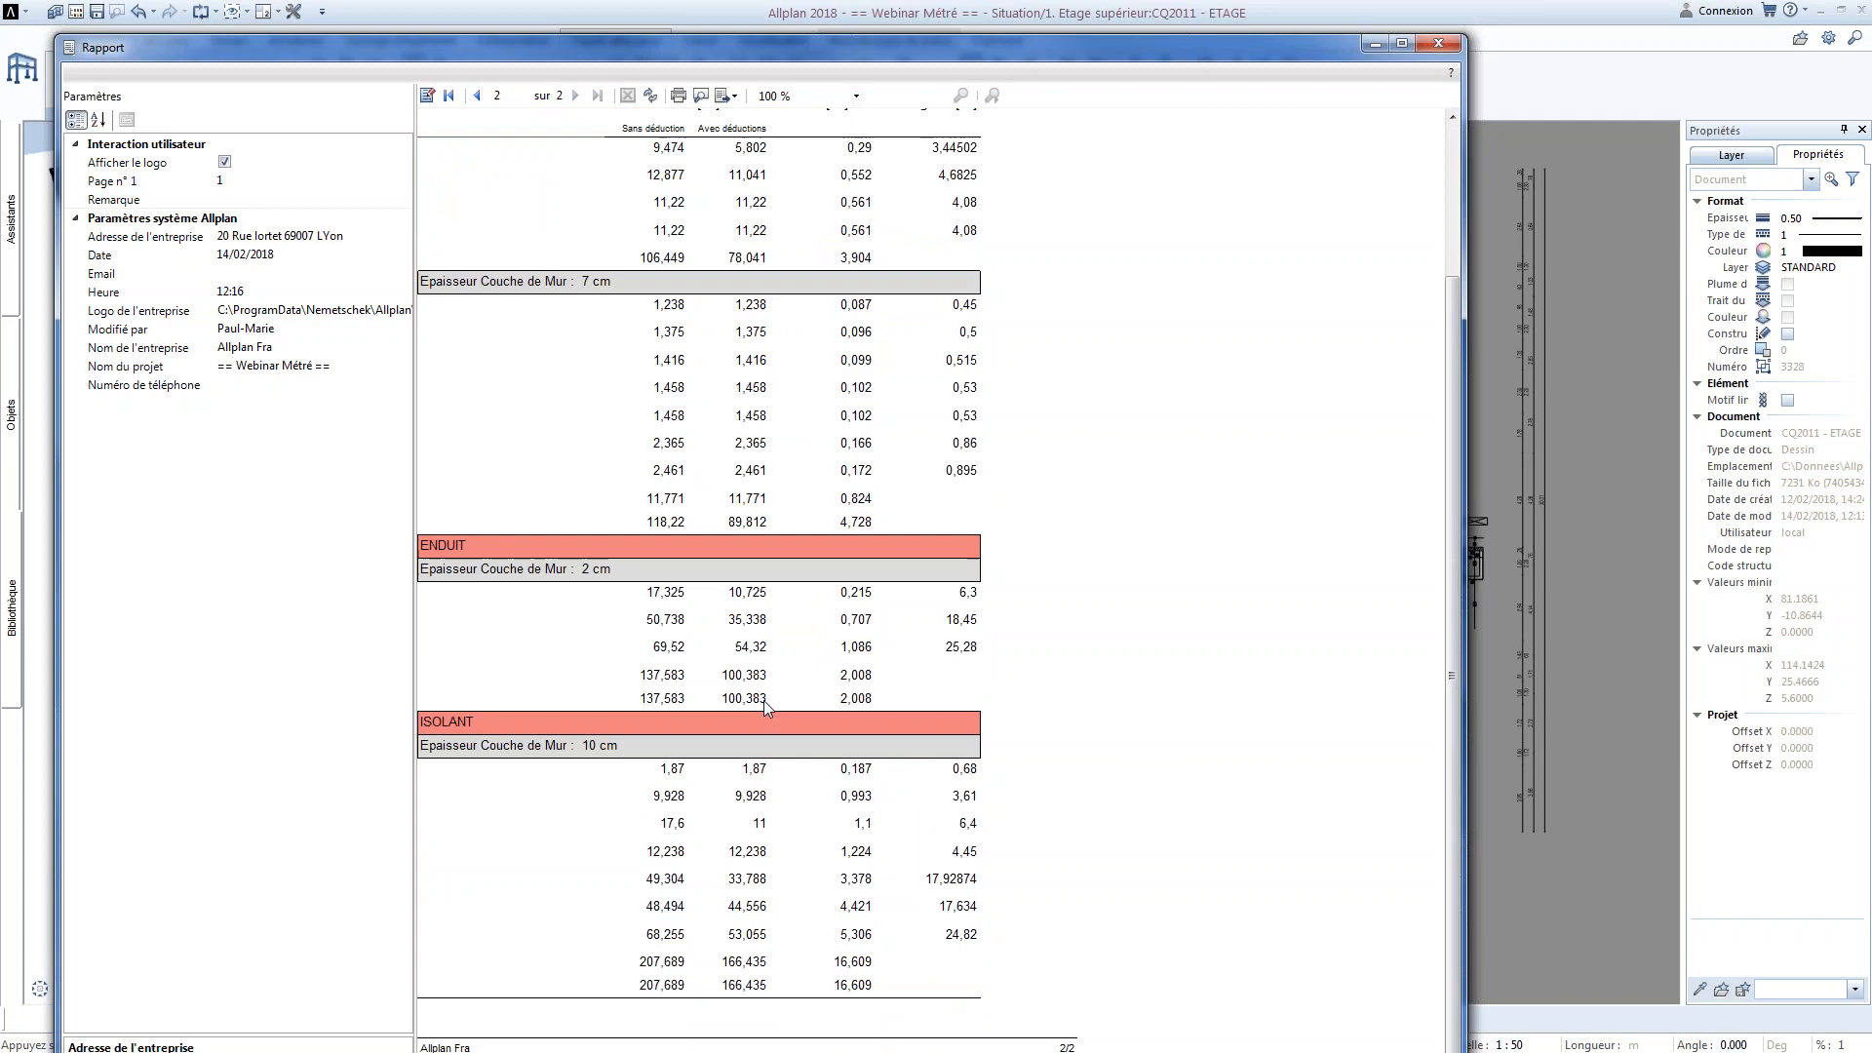
scroll(764, 700, "up", 8)
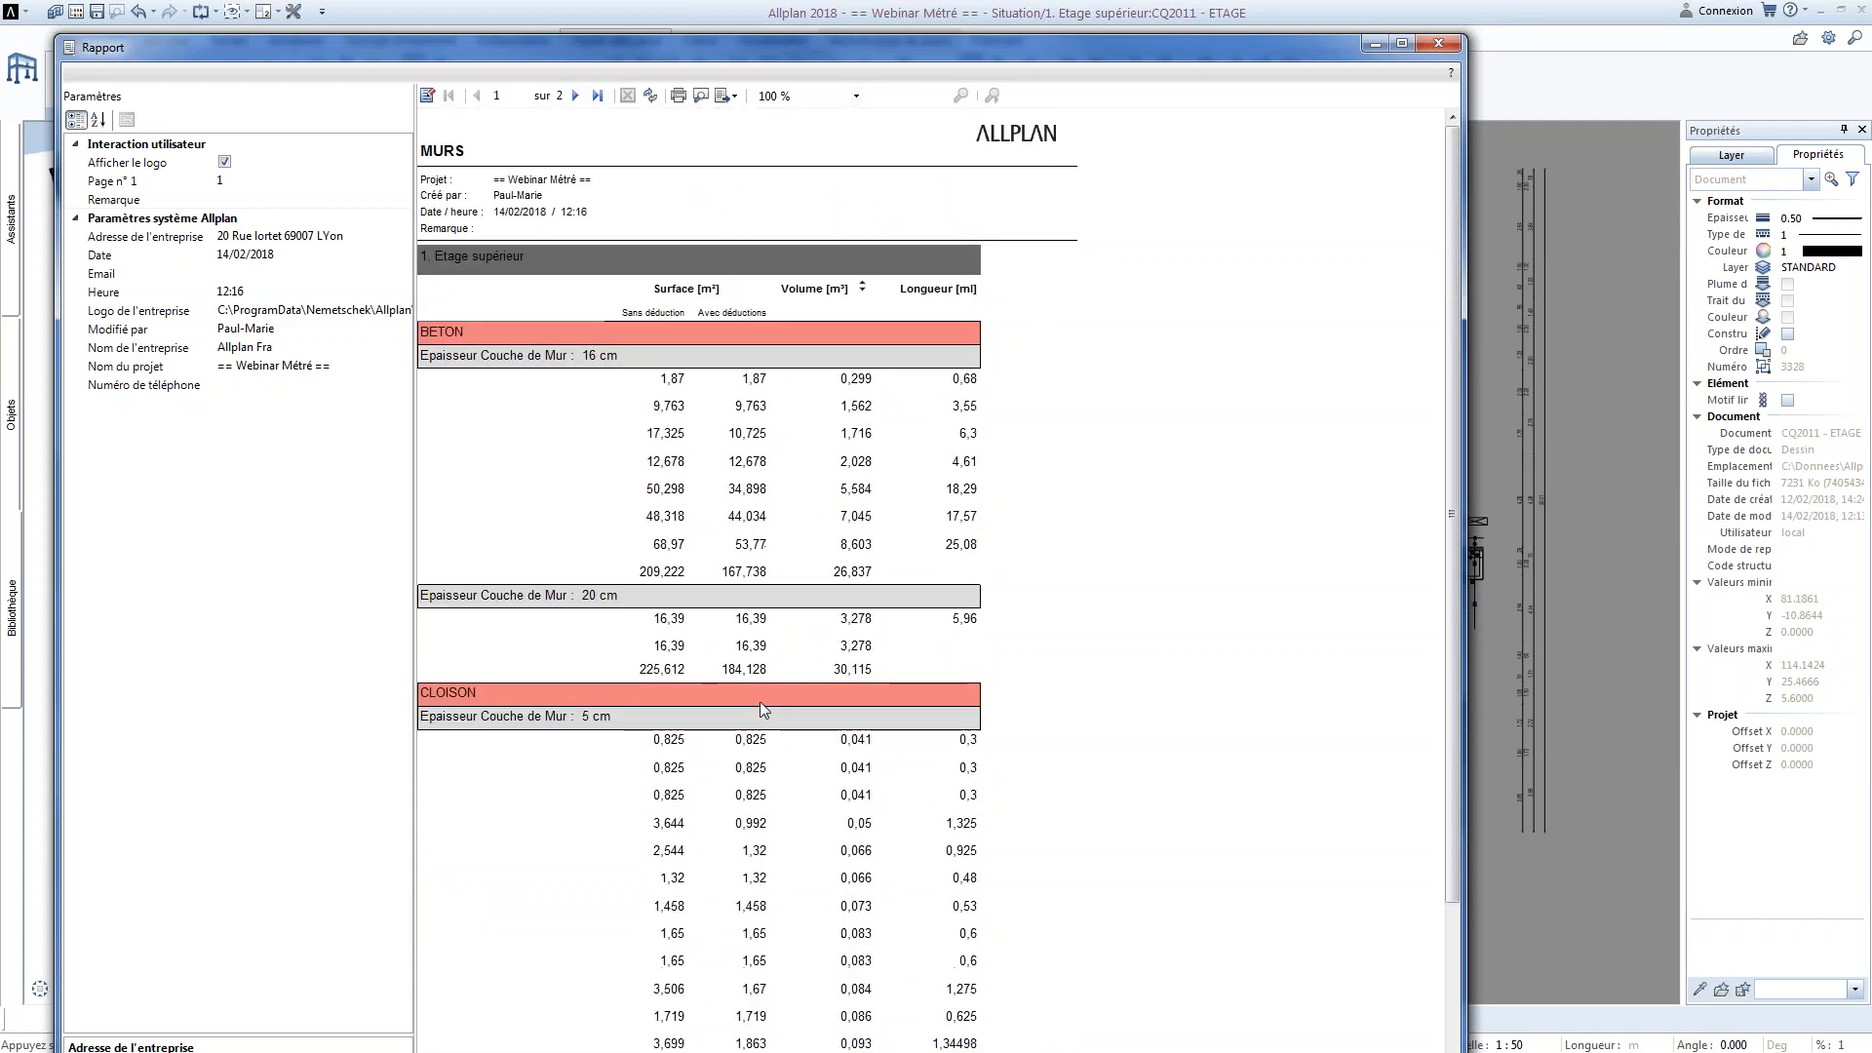
left_click(1438, 43)
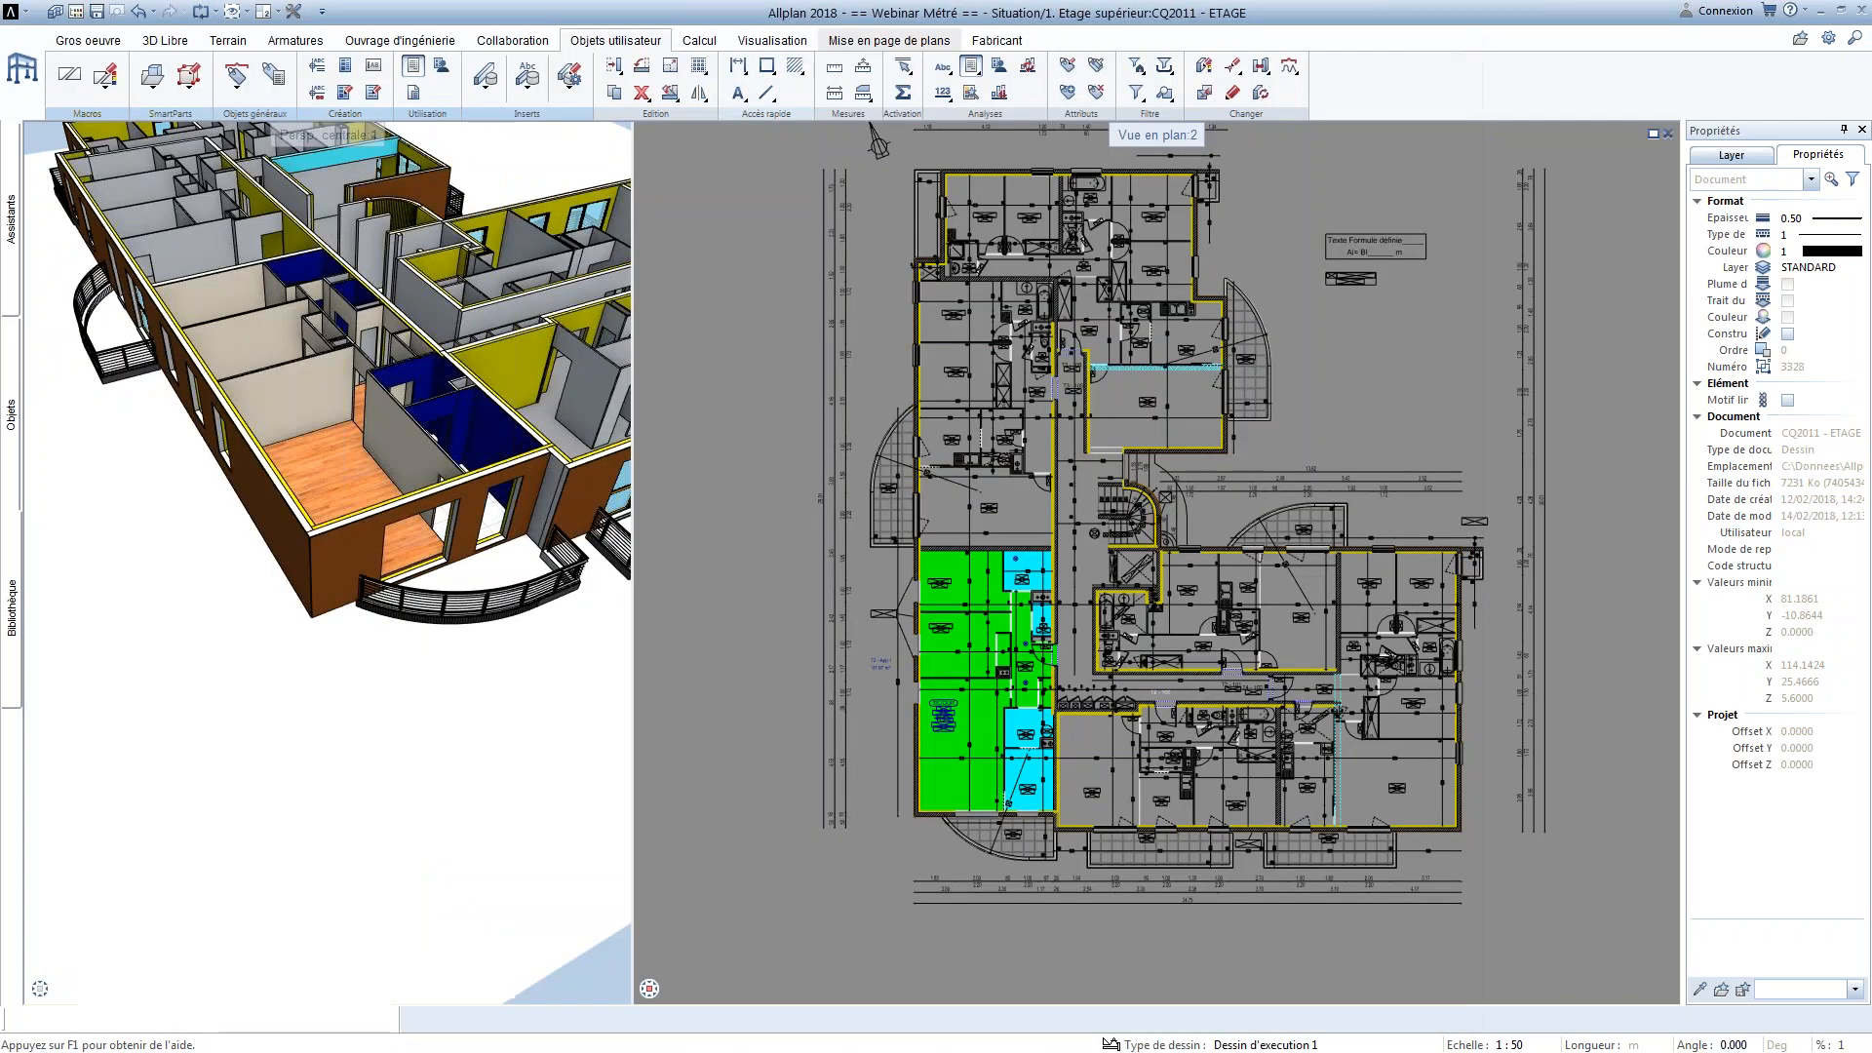
Open Webinaire_rapport_3.rdlc in the Allplan report designer and insert a graphic field after Longueur in Select1
left_click(373, 93)
left_click(848, 439)
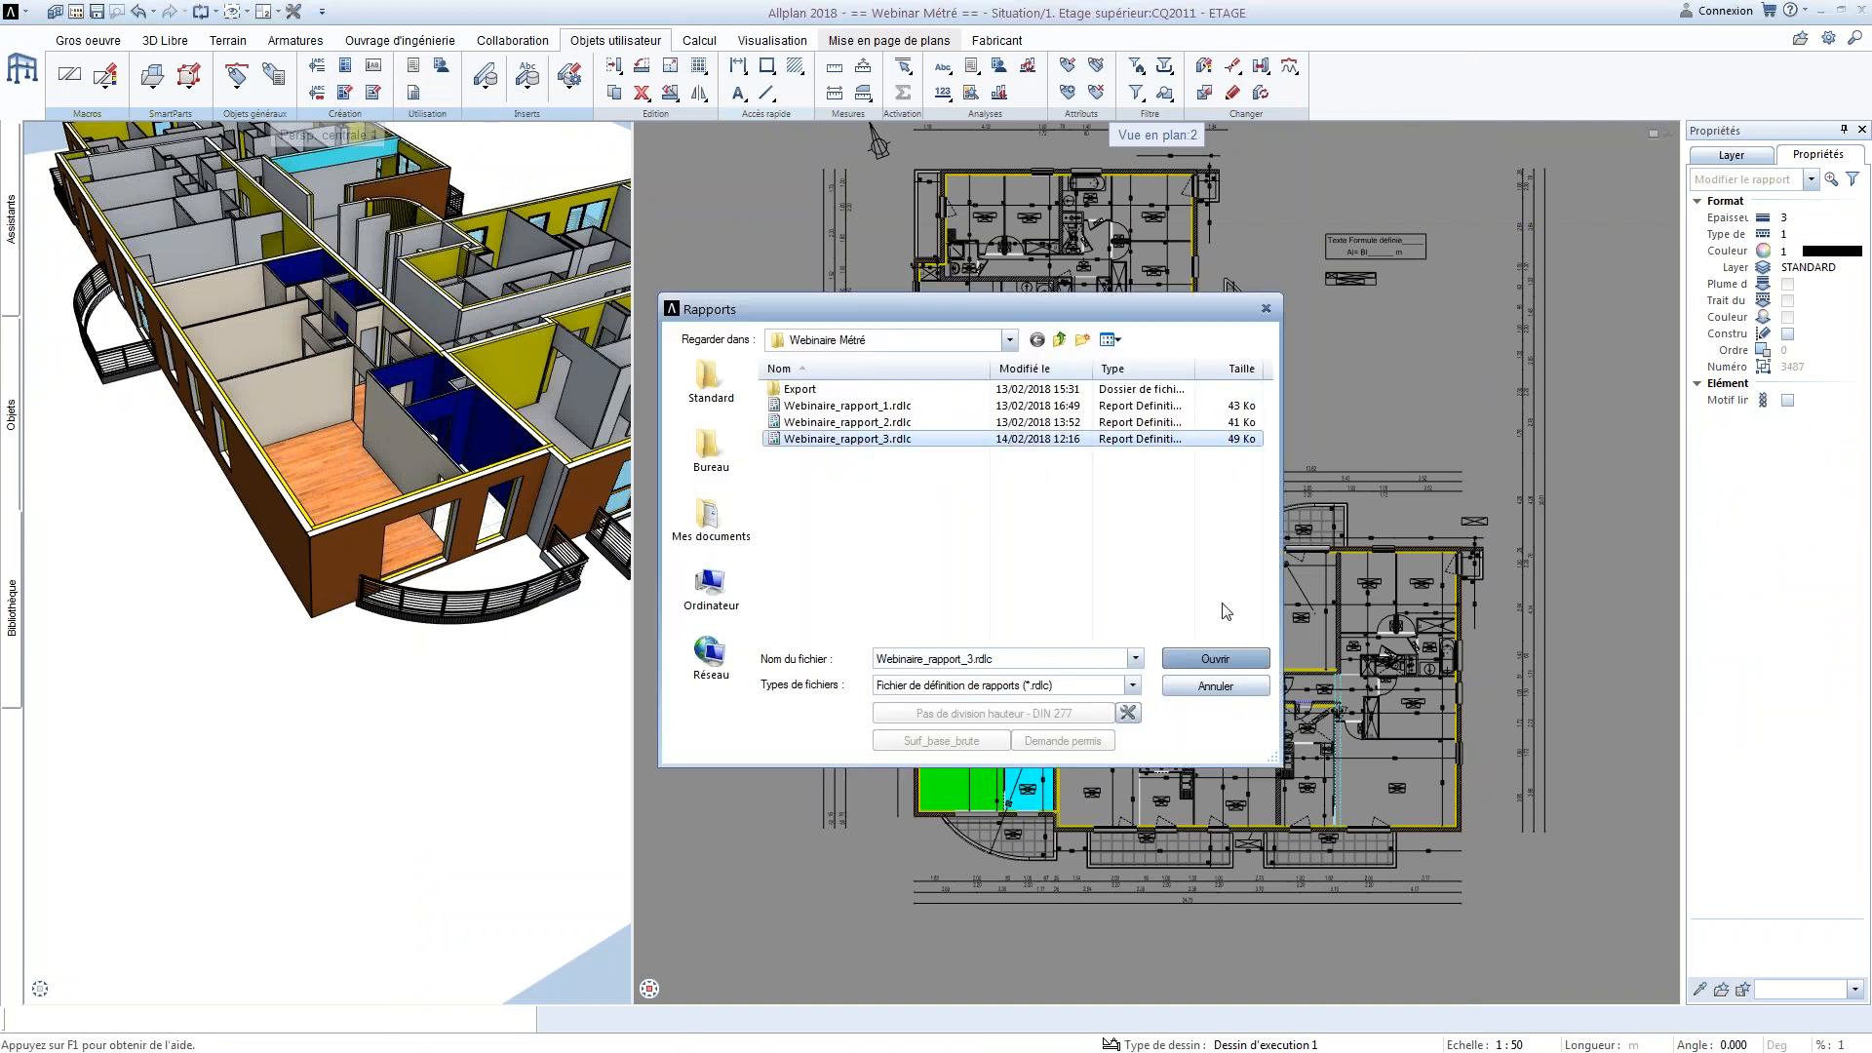
left_click(1215, 658)
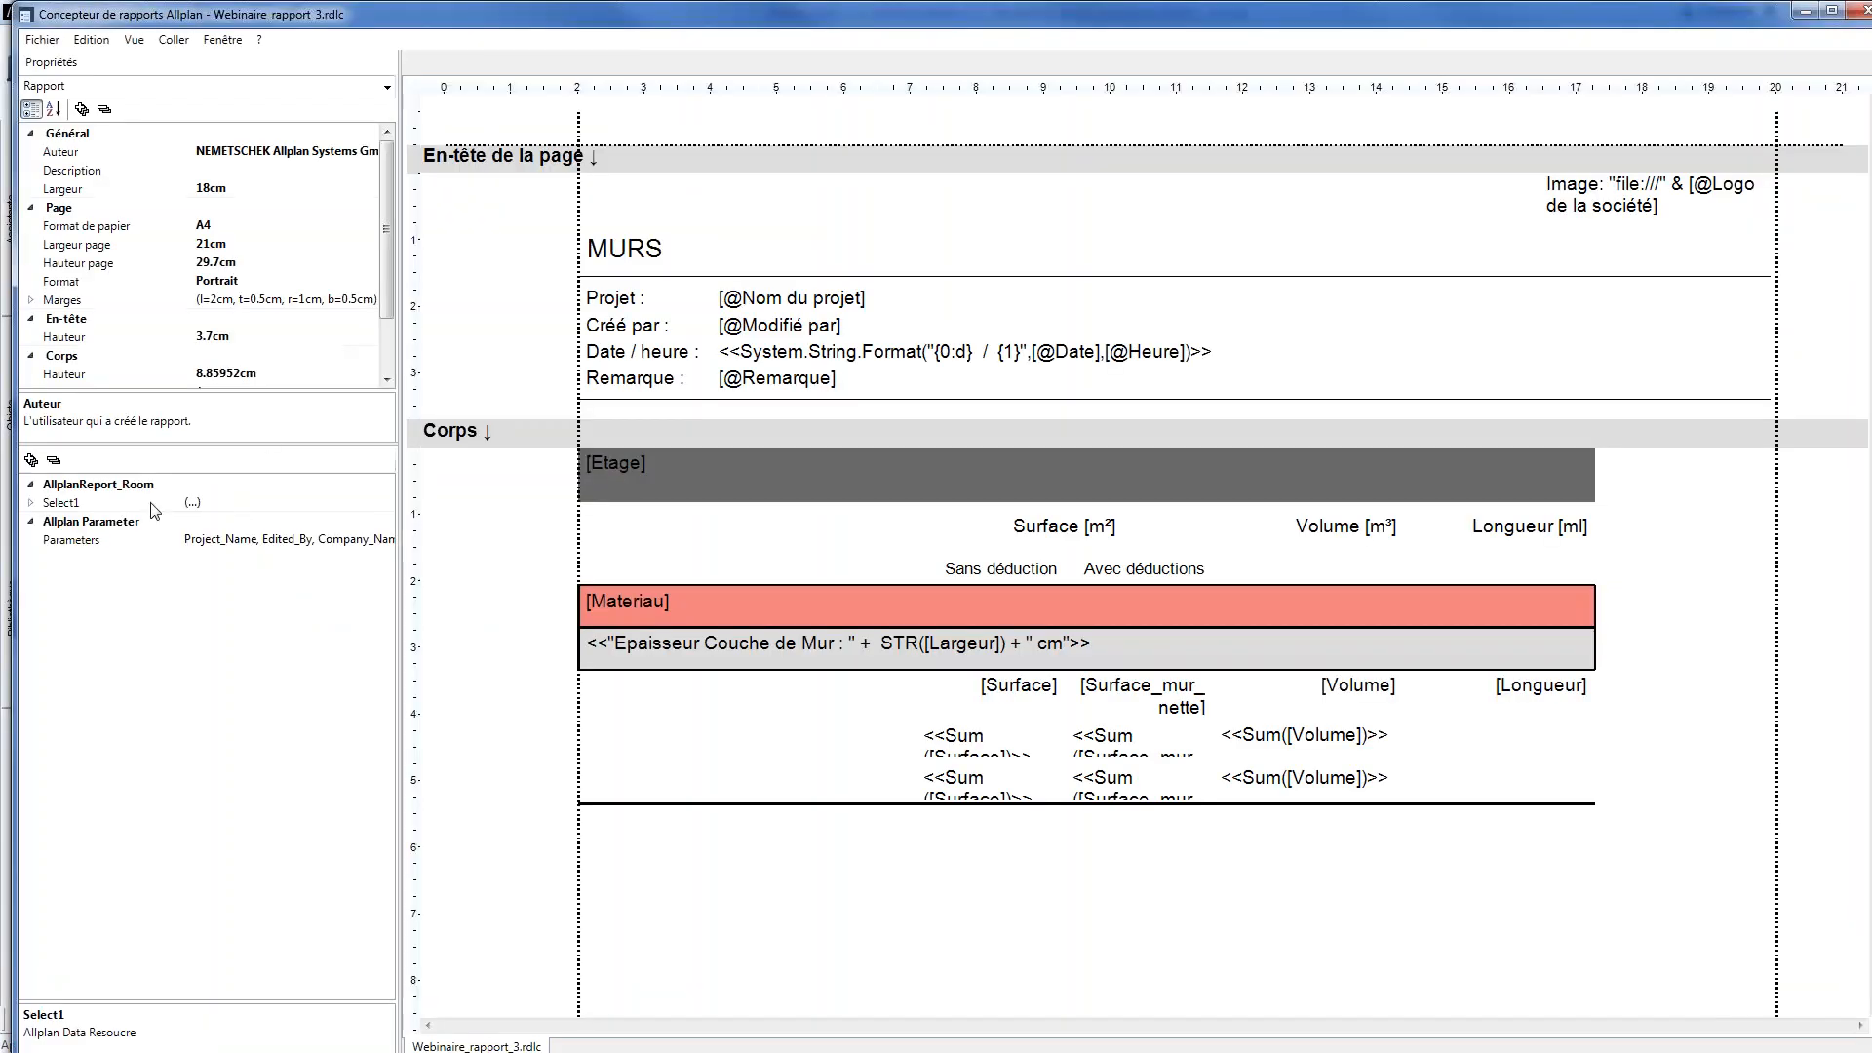
left_click(31, 503)
right_click(76, 706)
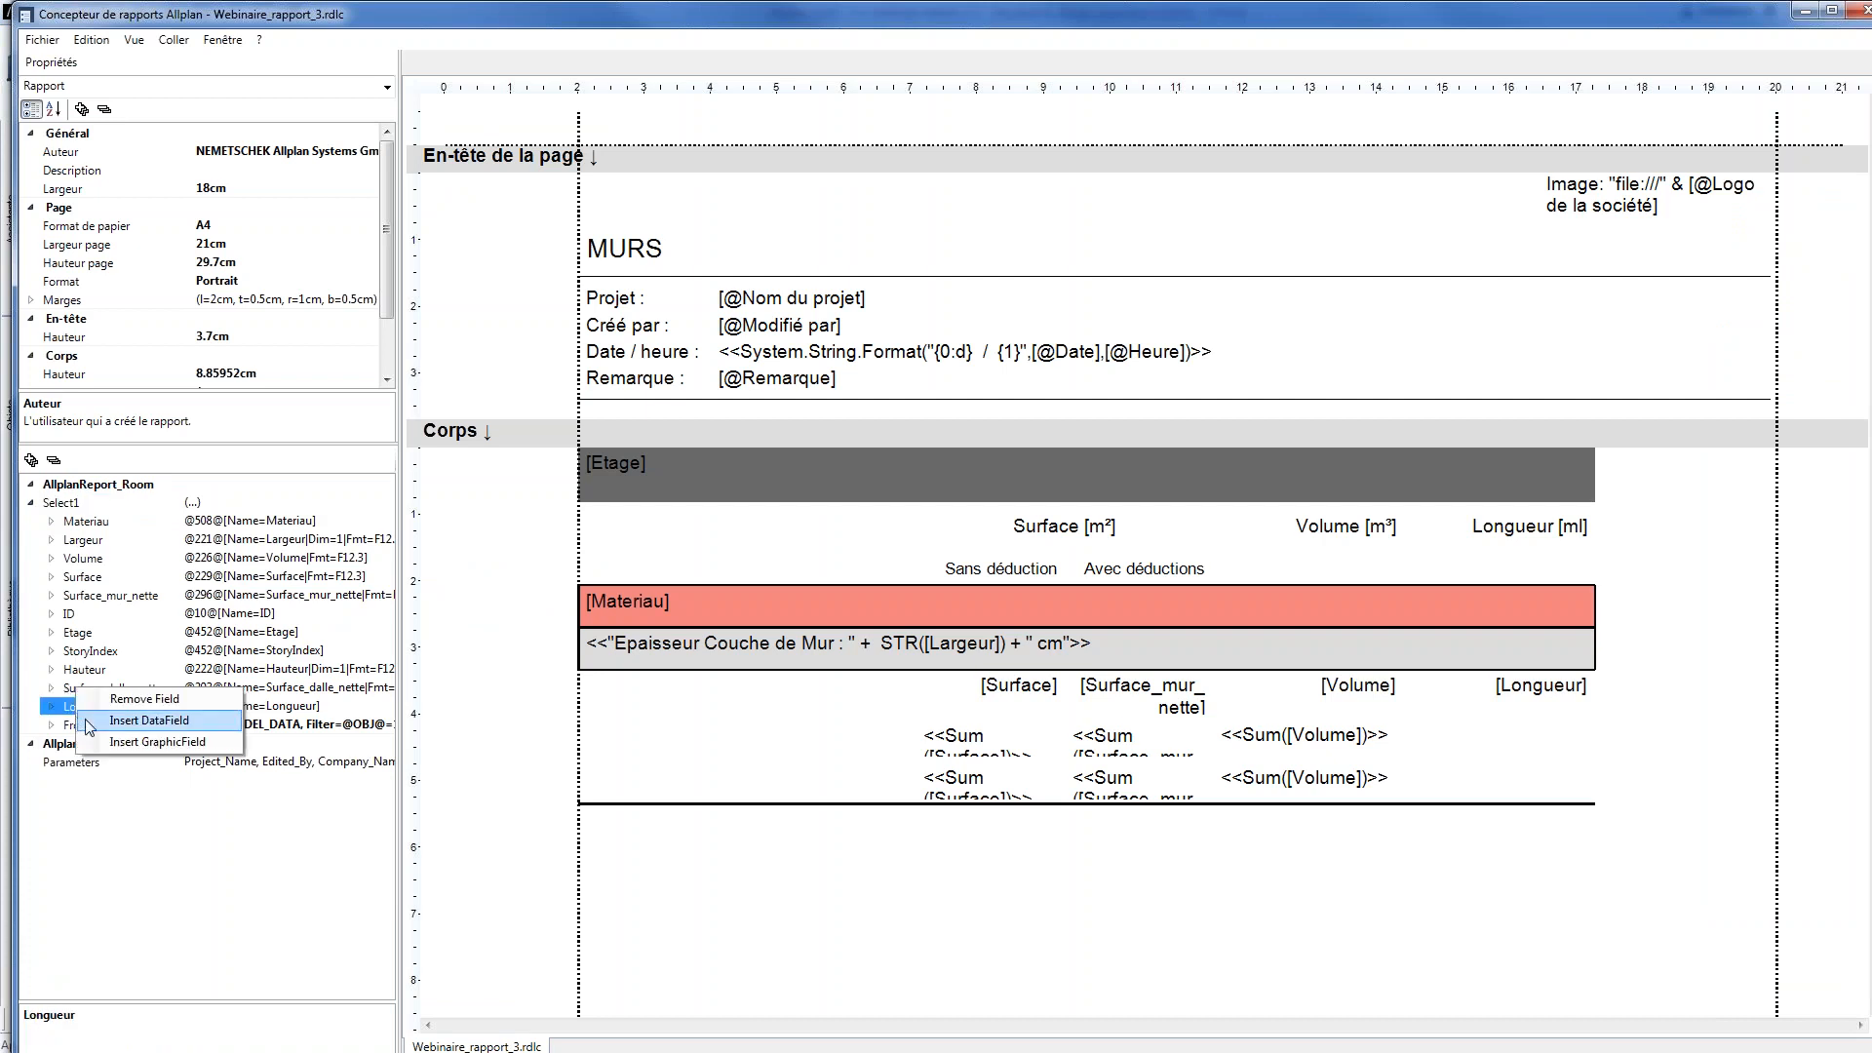
left_click(136, 743)
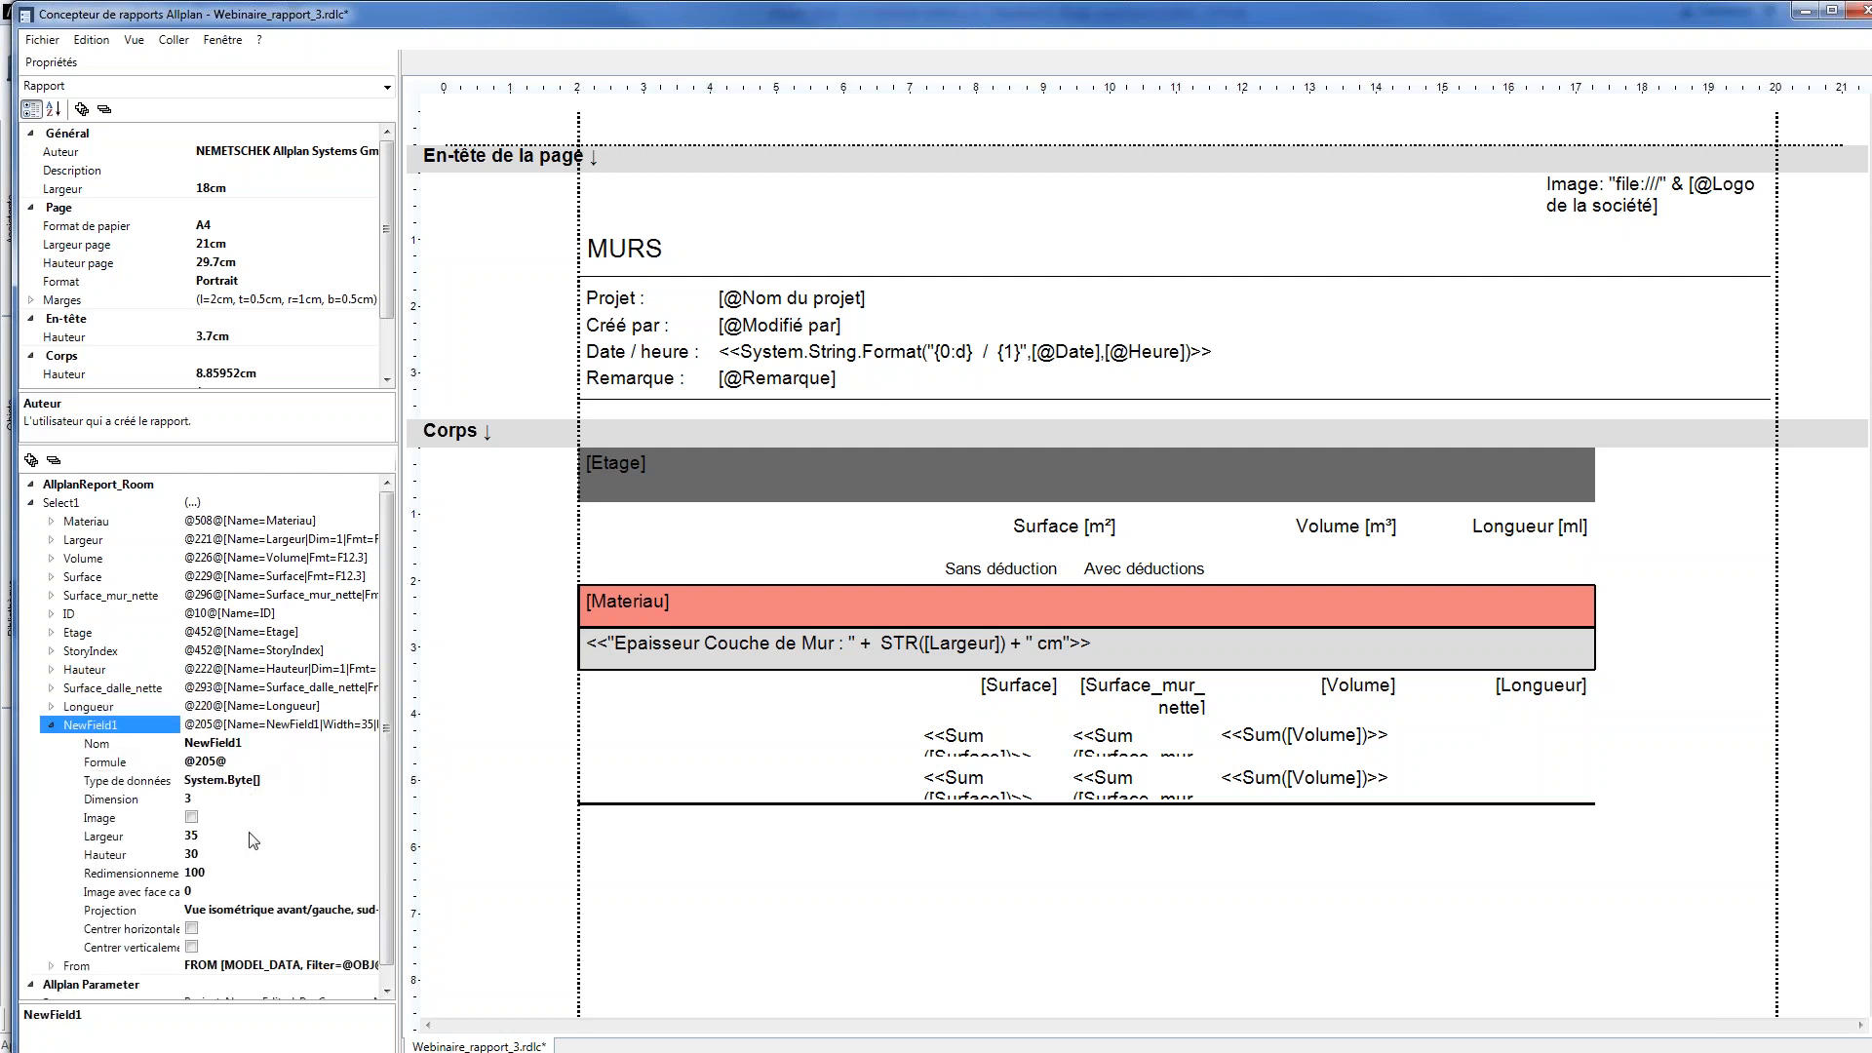
Set the graphic field's hidden-face image to use only fills resulting from colours (Uniquement remplissages résultant des couleurs)
left_click(248, 895)
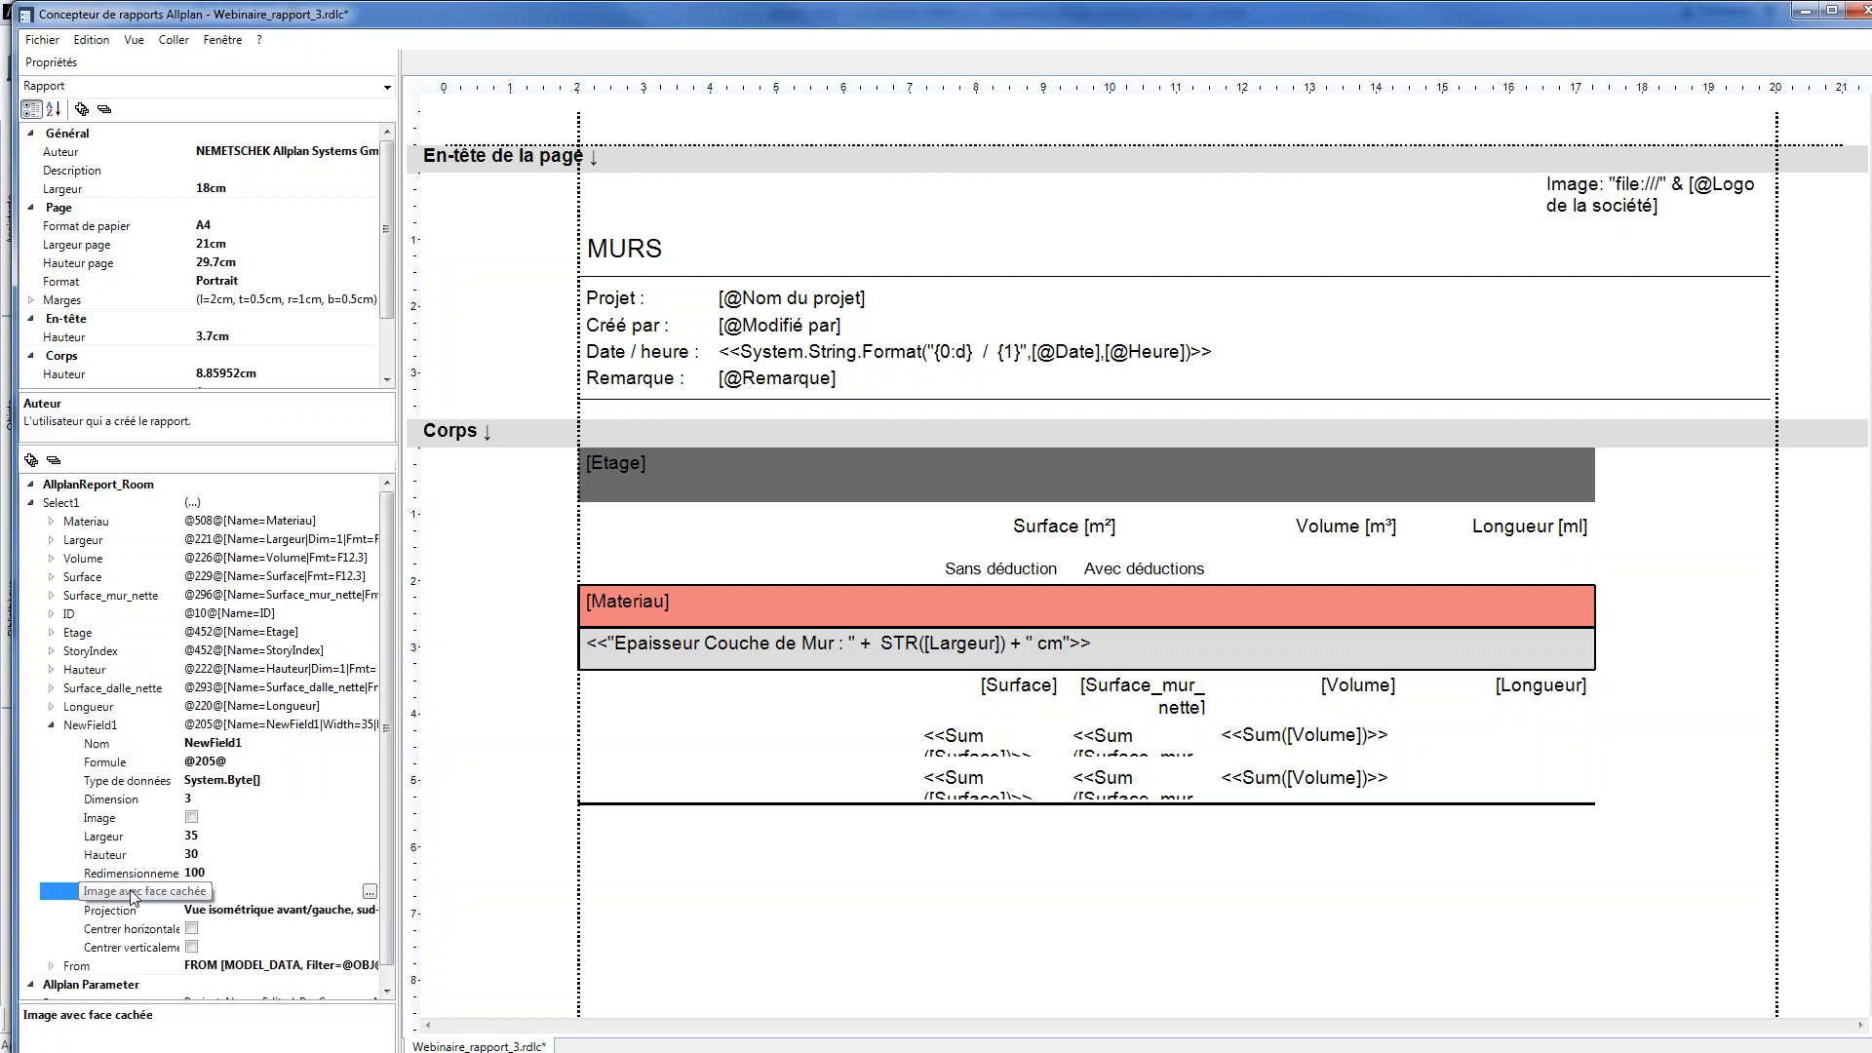
left_click(371, 892)
left_click(237, 198)
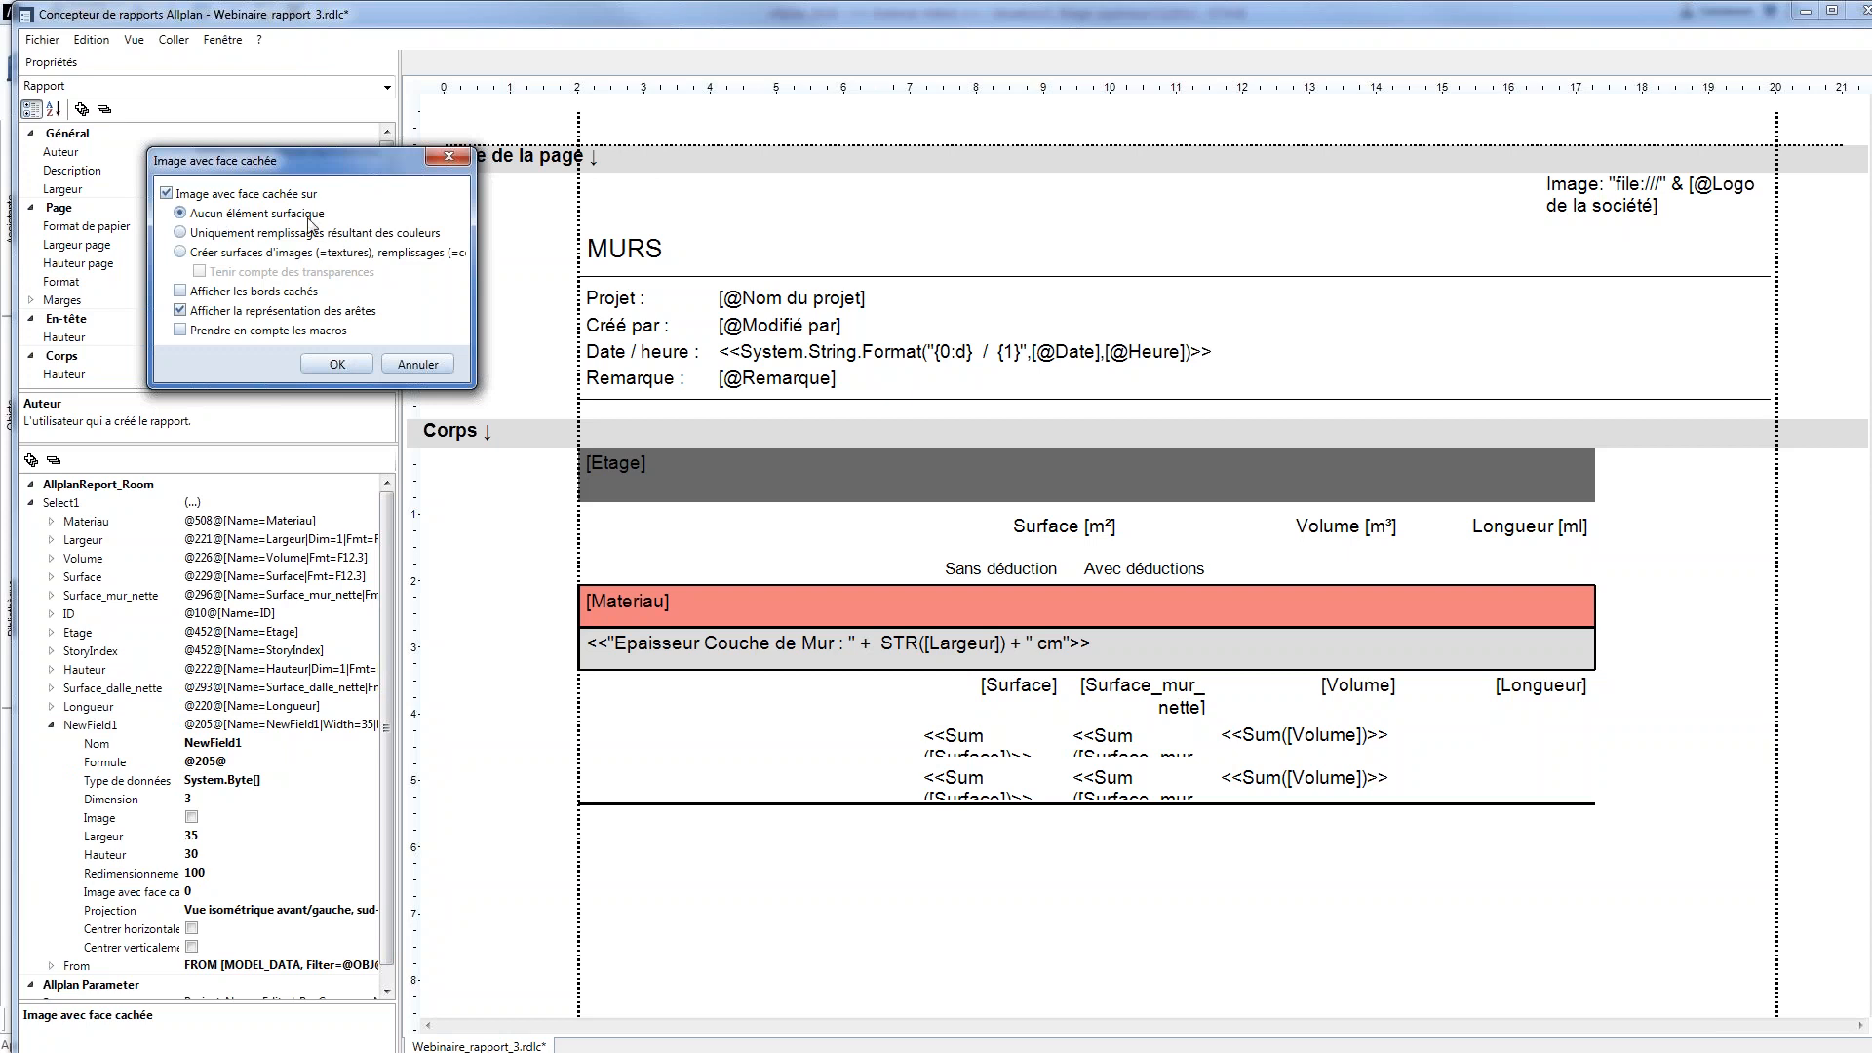
left_click(283, 233)
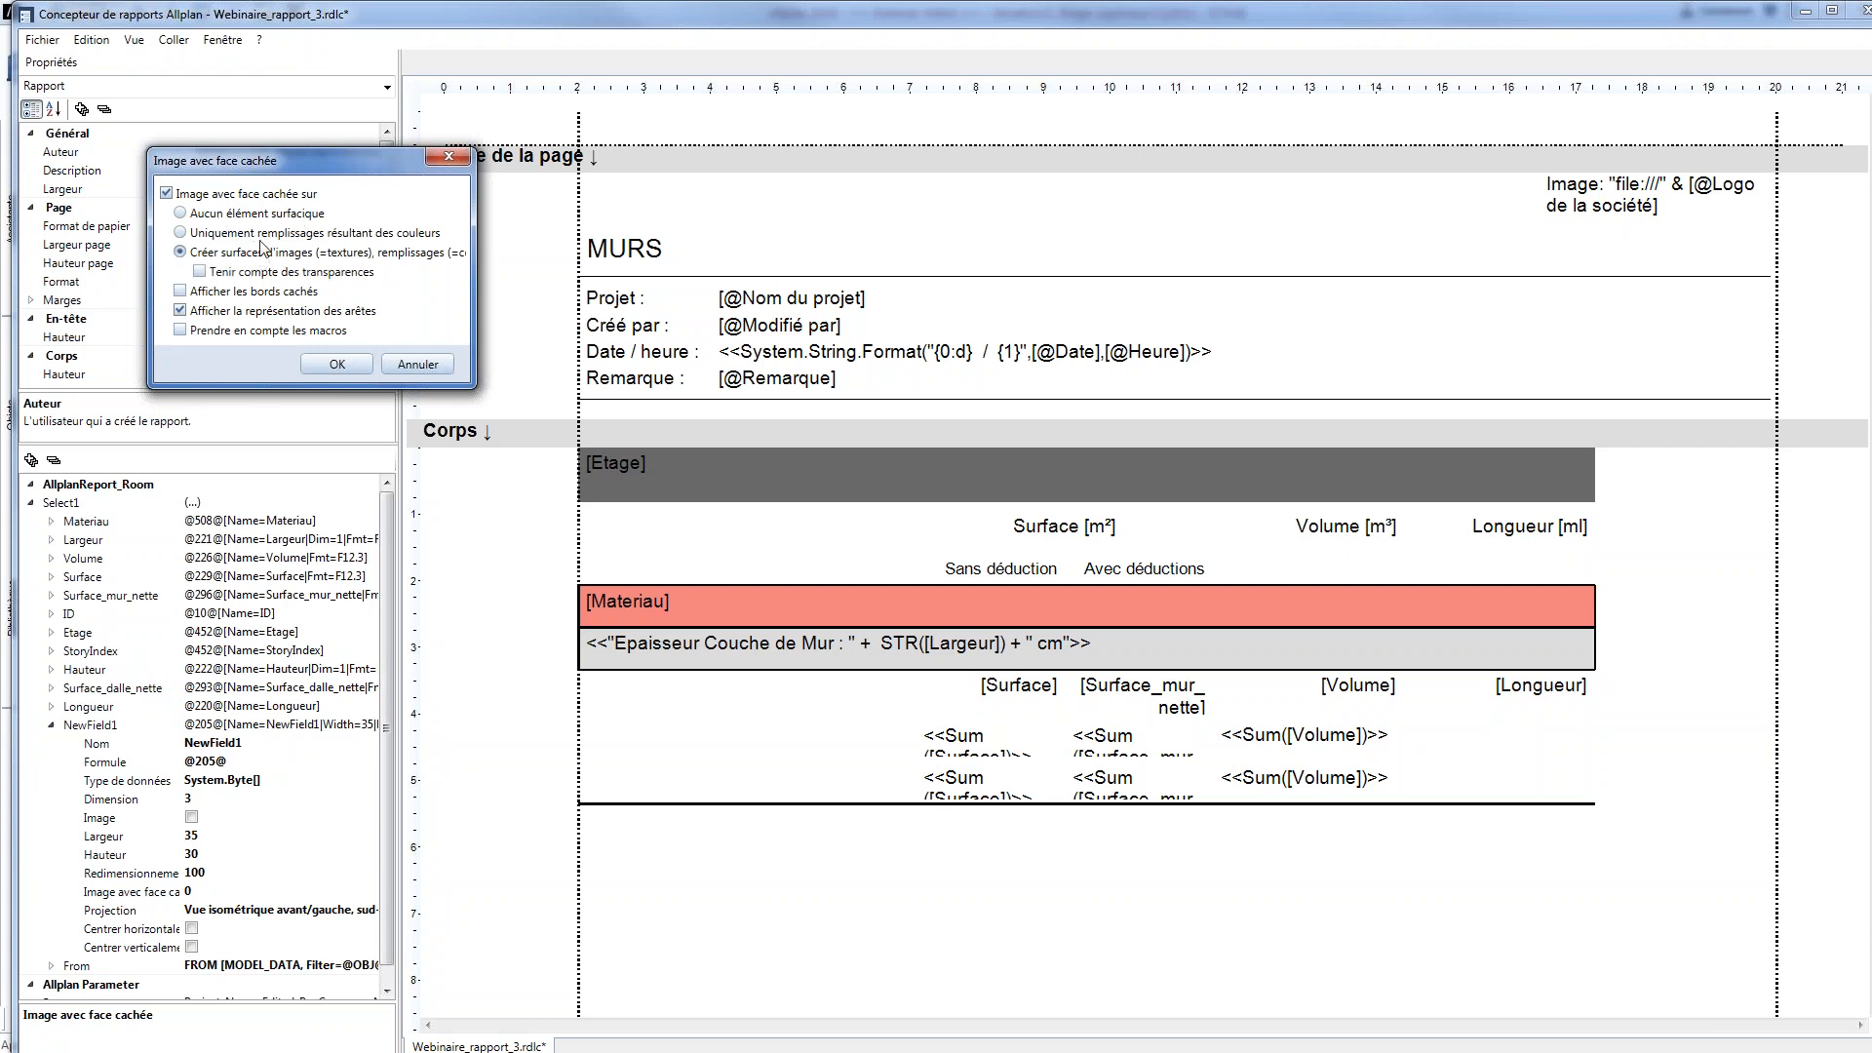
left_click(272, 233)
left_click(334, 364)
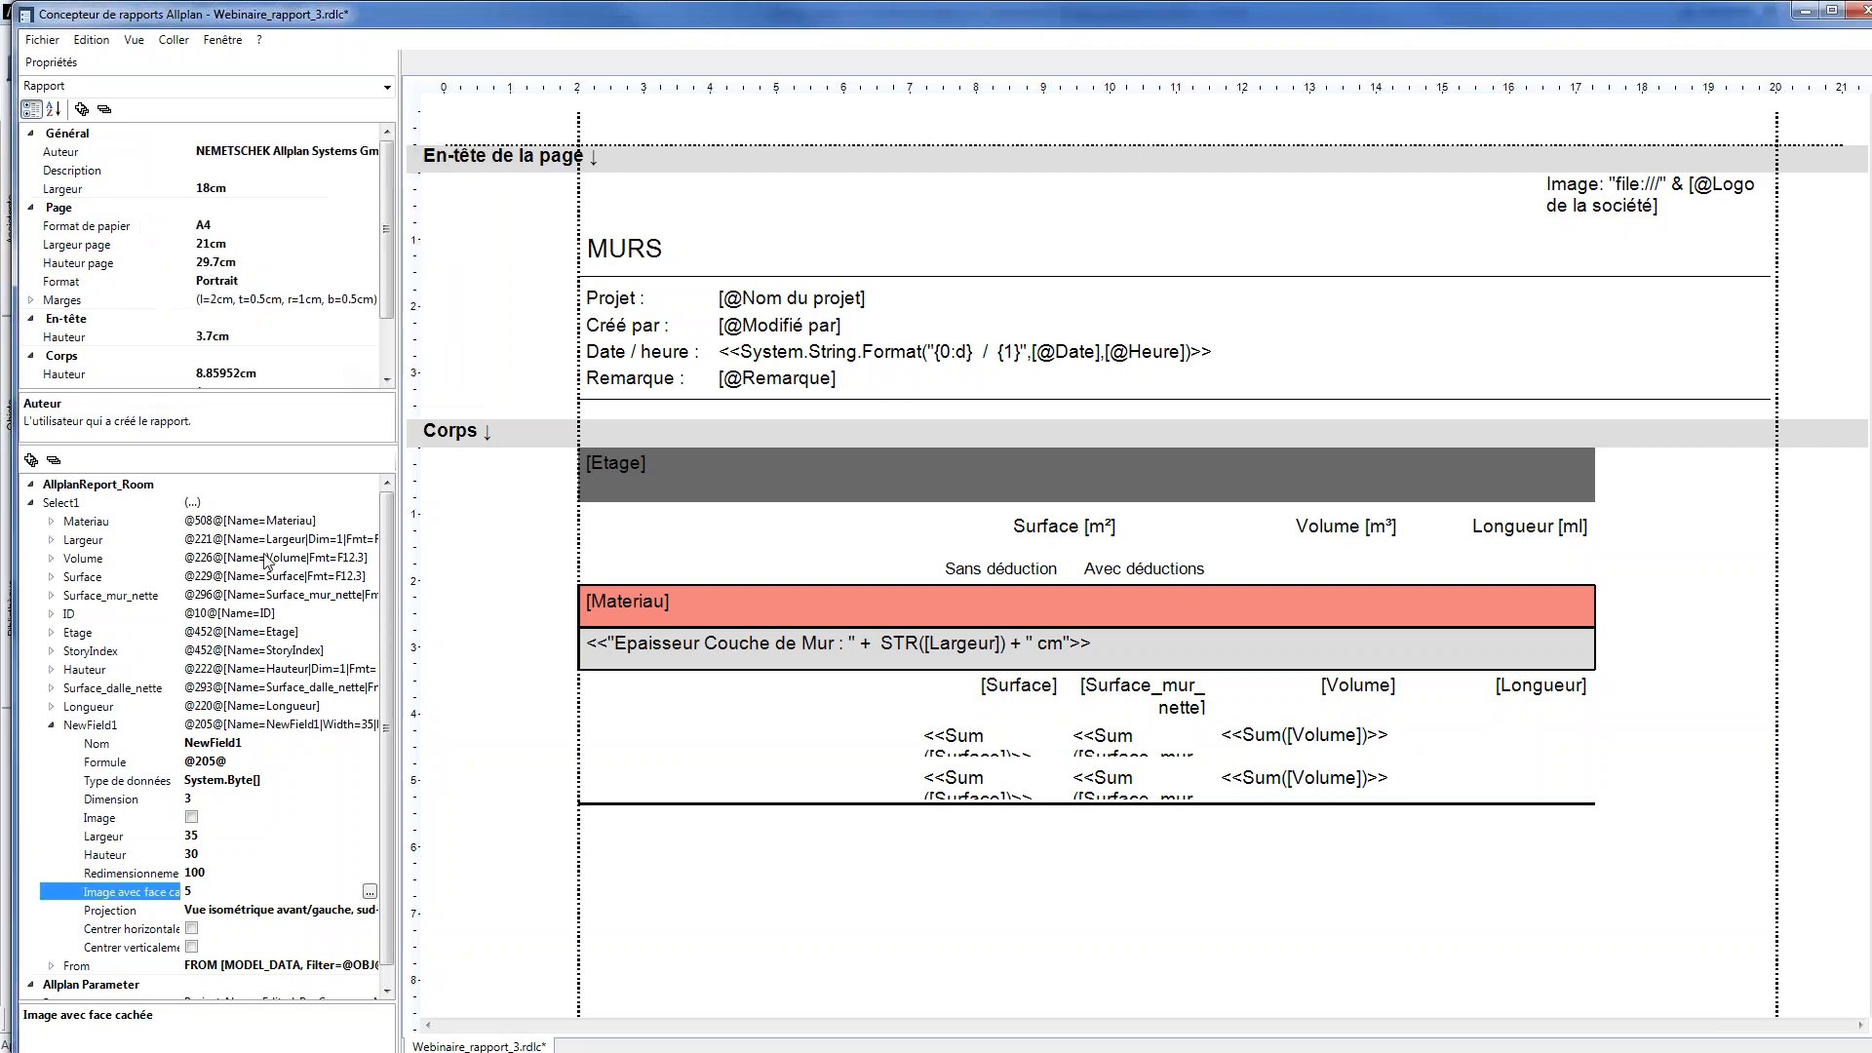
Choose Vue isométrique avant/gauche, sud-ouest as the graphic field's projection
left_click(244, 909)
left_click(370, 911)
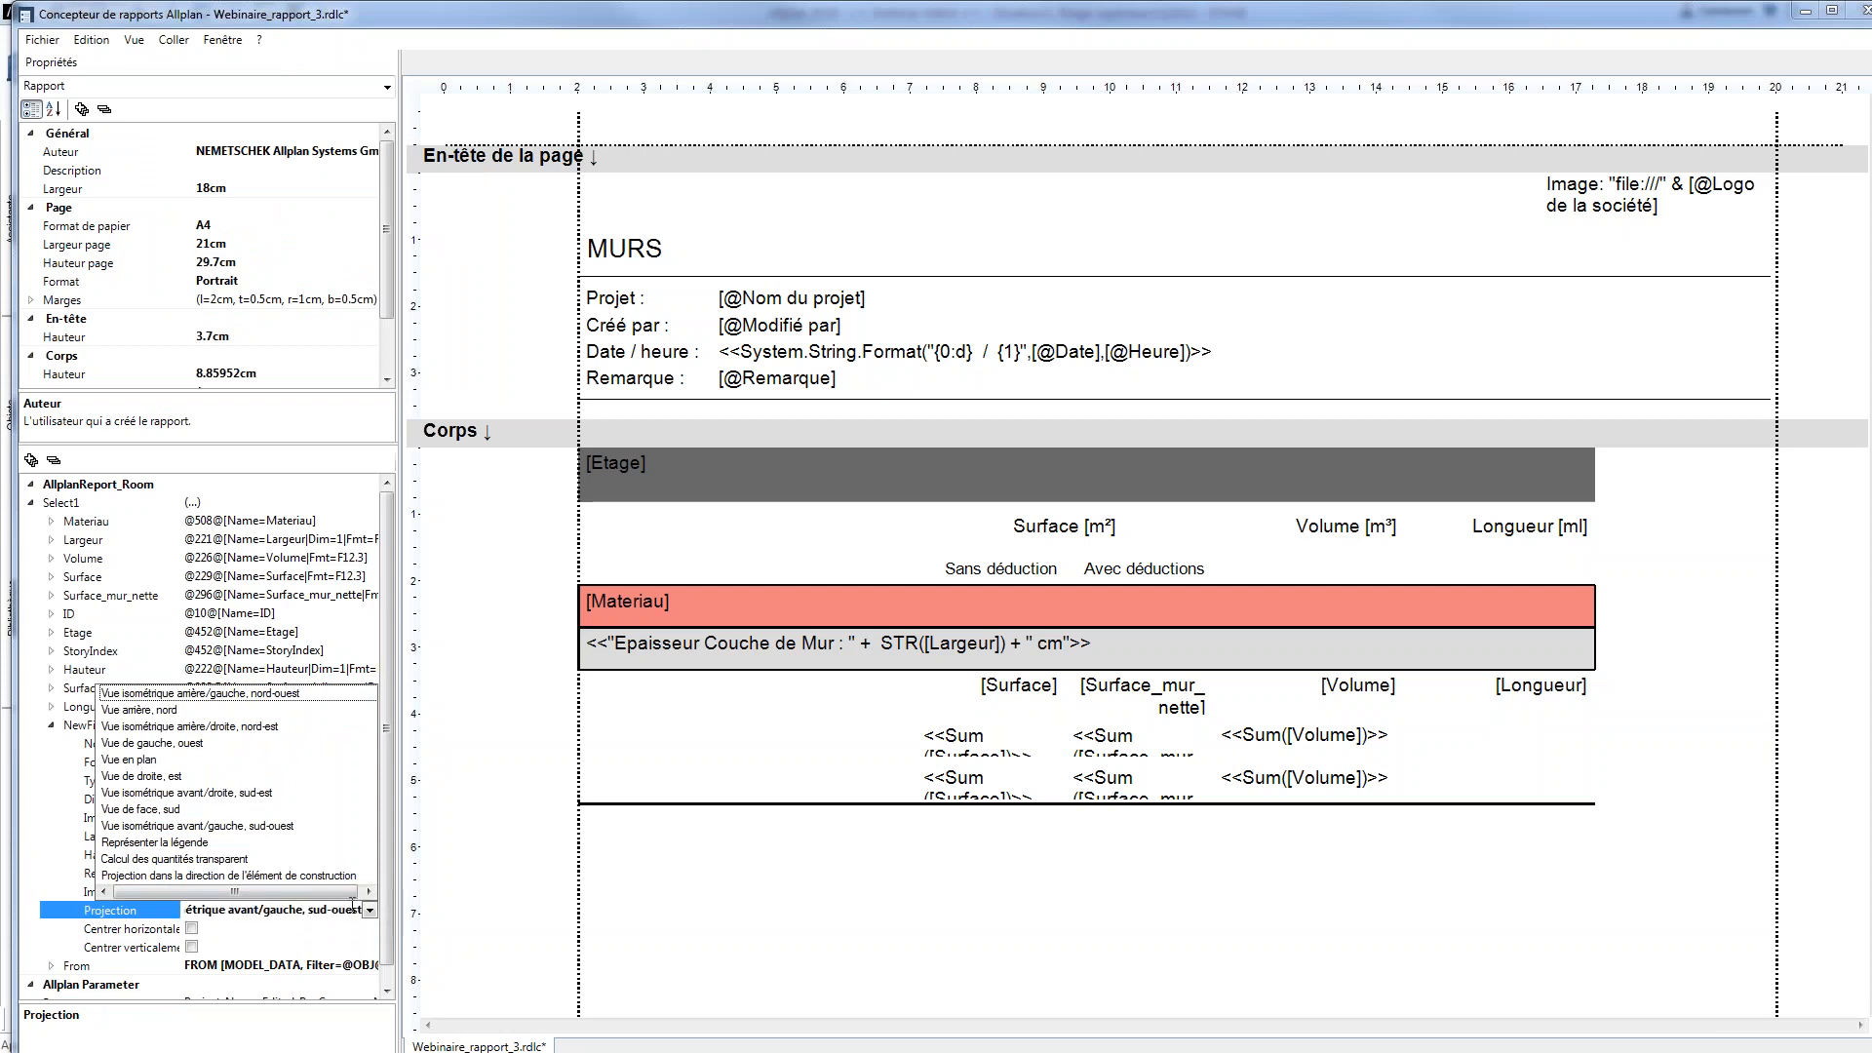
key("Return")
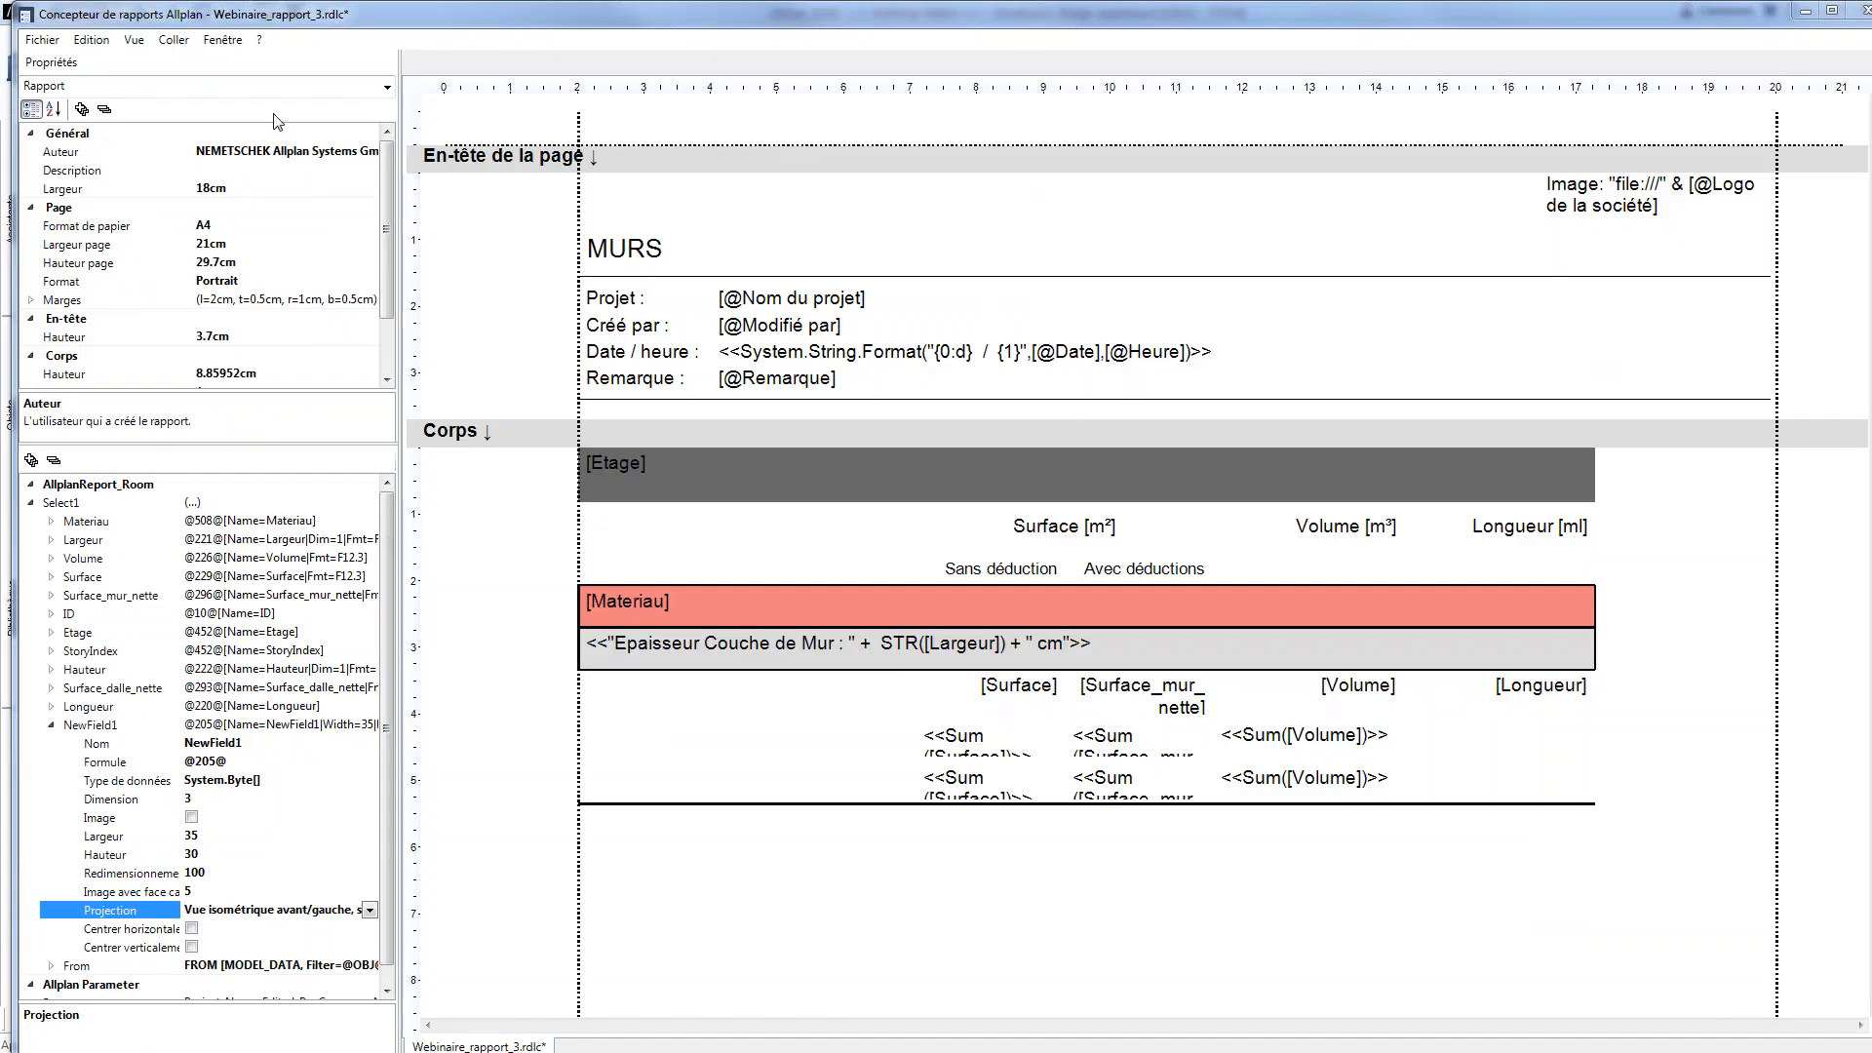
Close the Allplan report designer, saving the changes to Webinaire_rapport_3.rdlc
left_click(49, 41)
left_click(115, 19)
left_click(1856, 11)
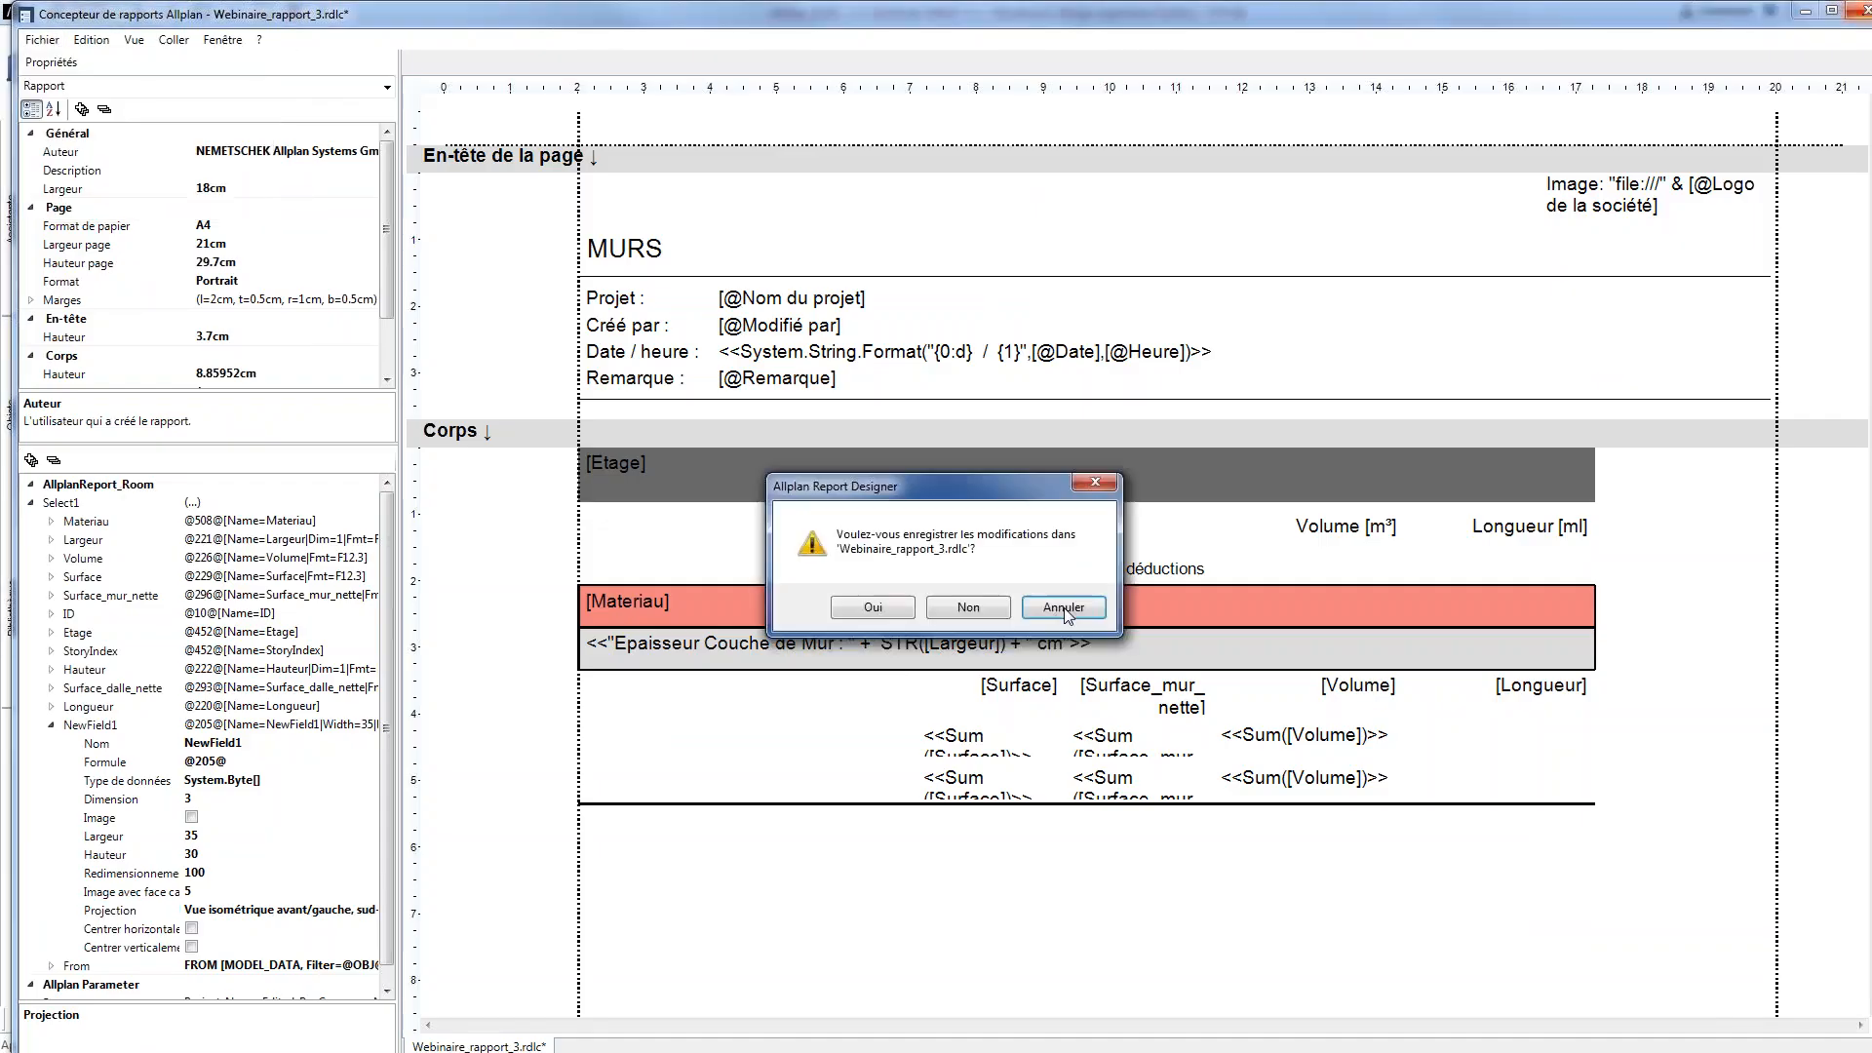
left_click(881, 618)
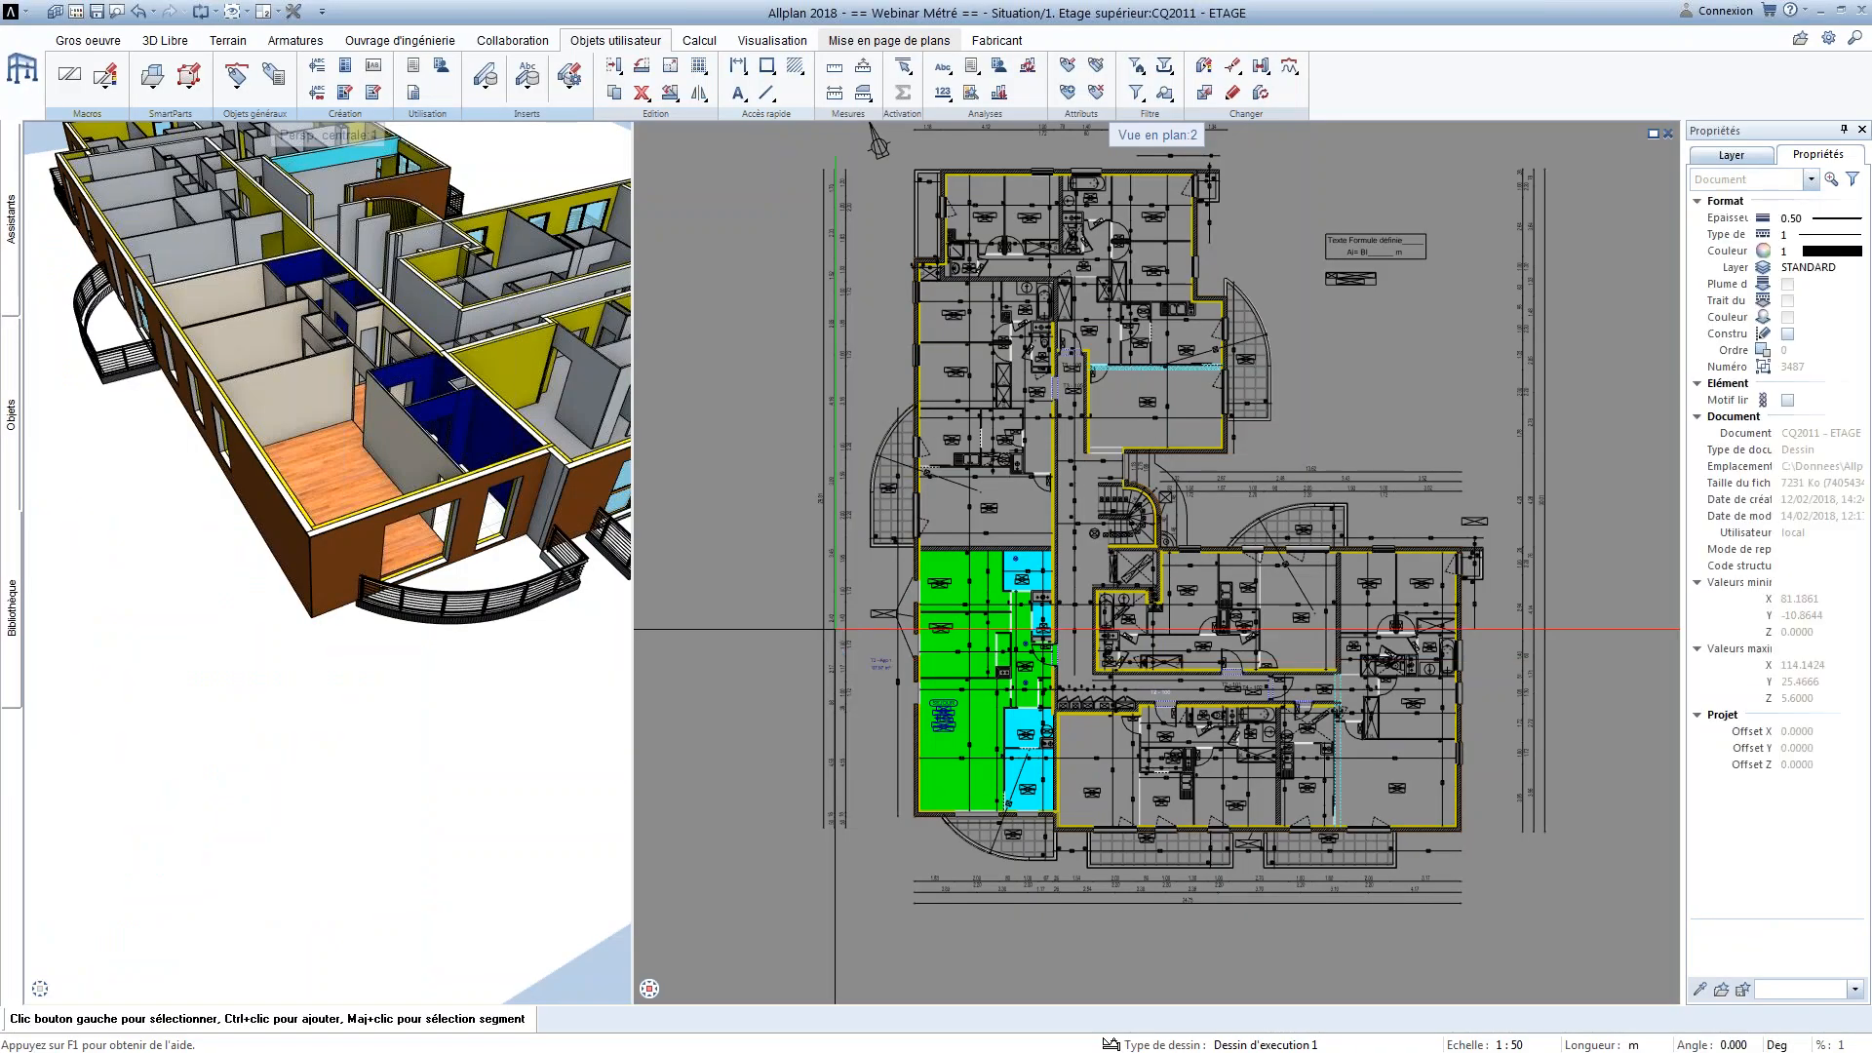
Switch to Visual Web Developer and place an Image element in the first cell of the table's detail row
left_click(1819, 11)
left_click_drag(458, 206, 44, 336)
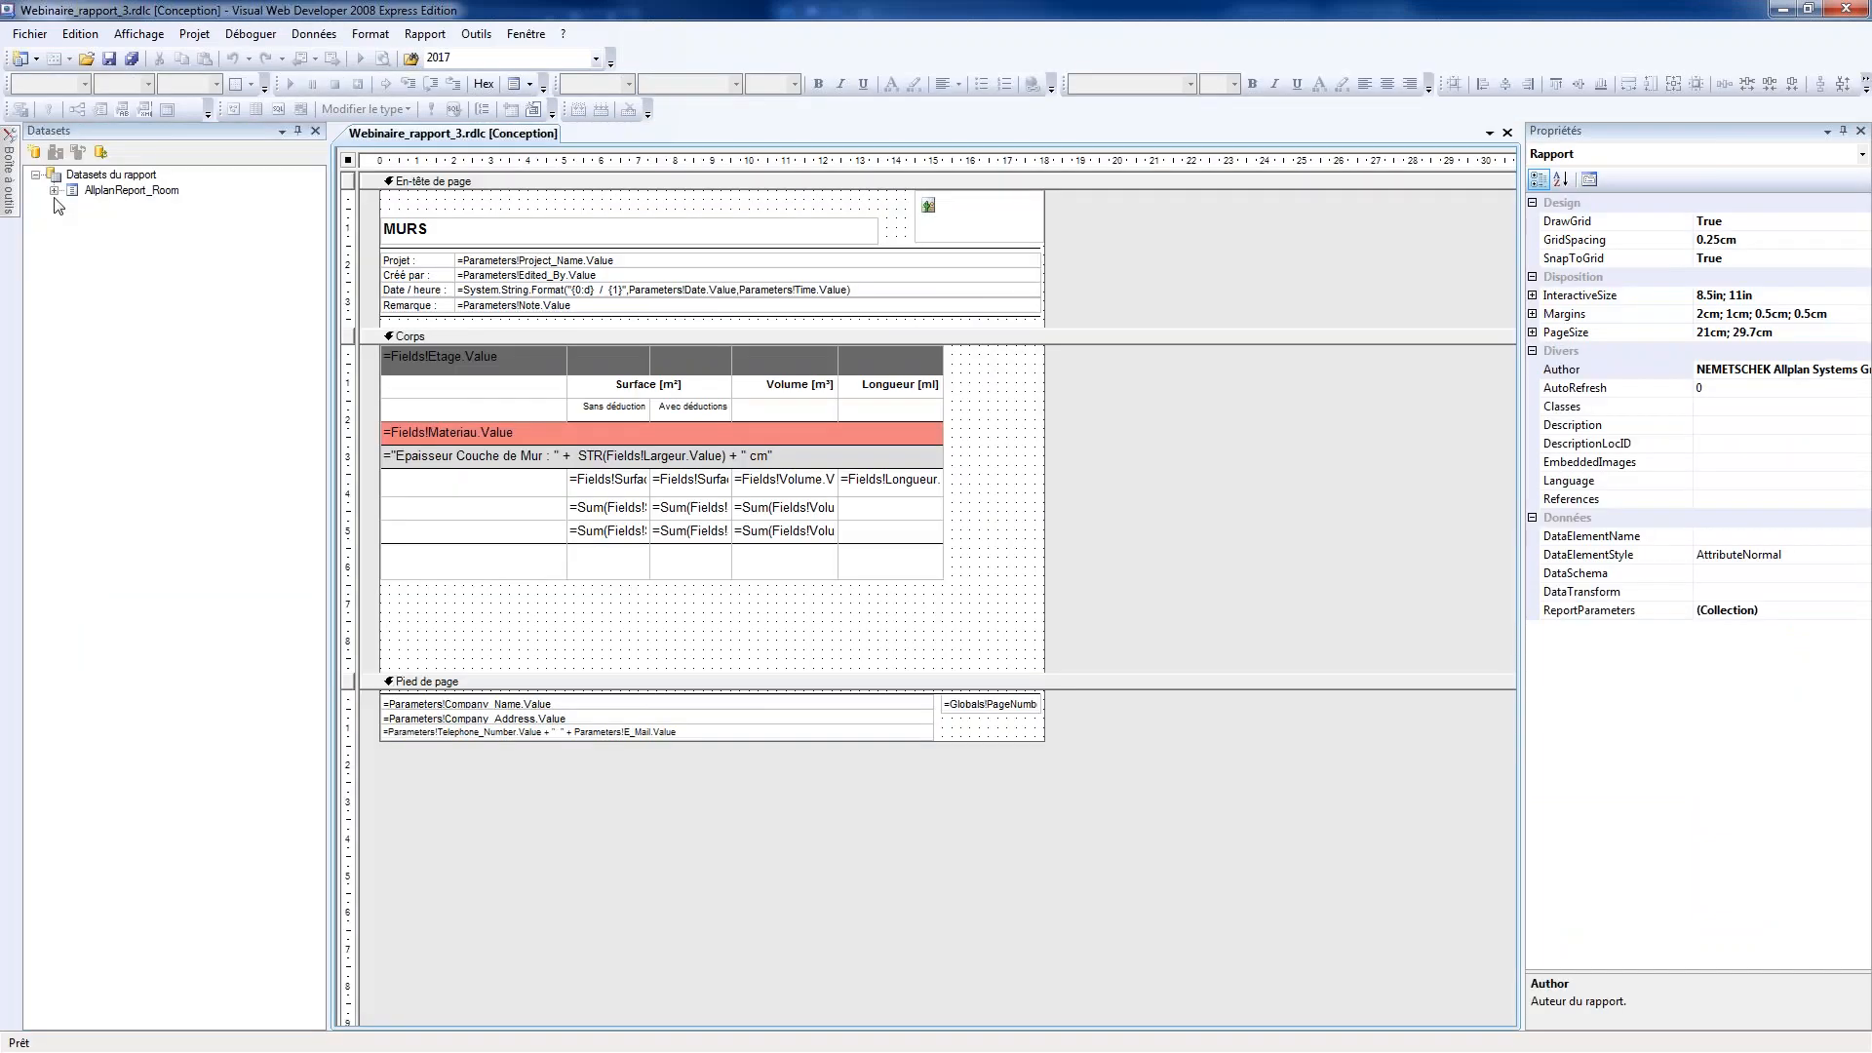
mouse_move(15, 191)
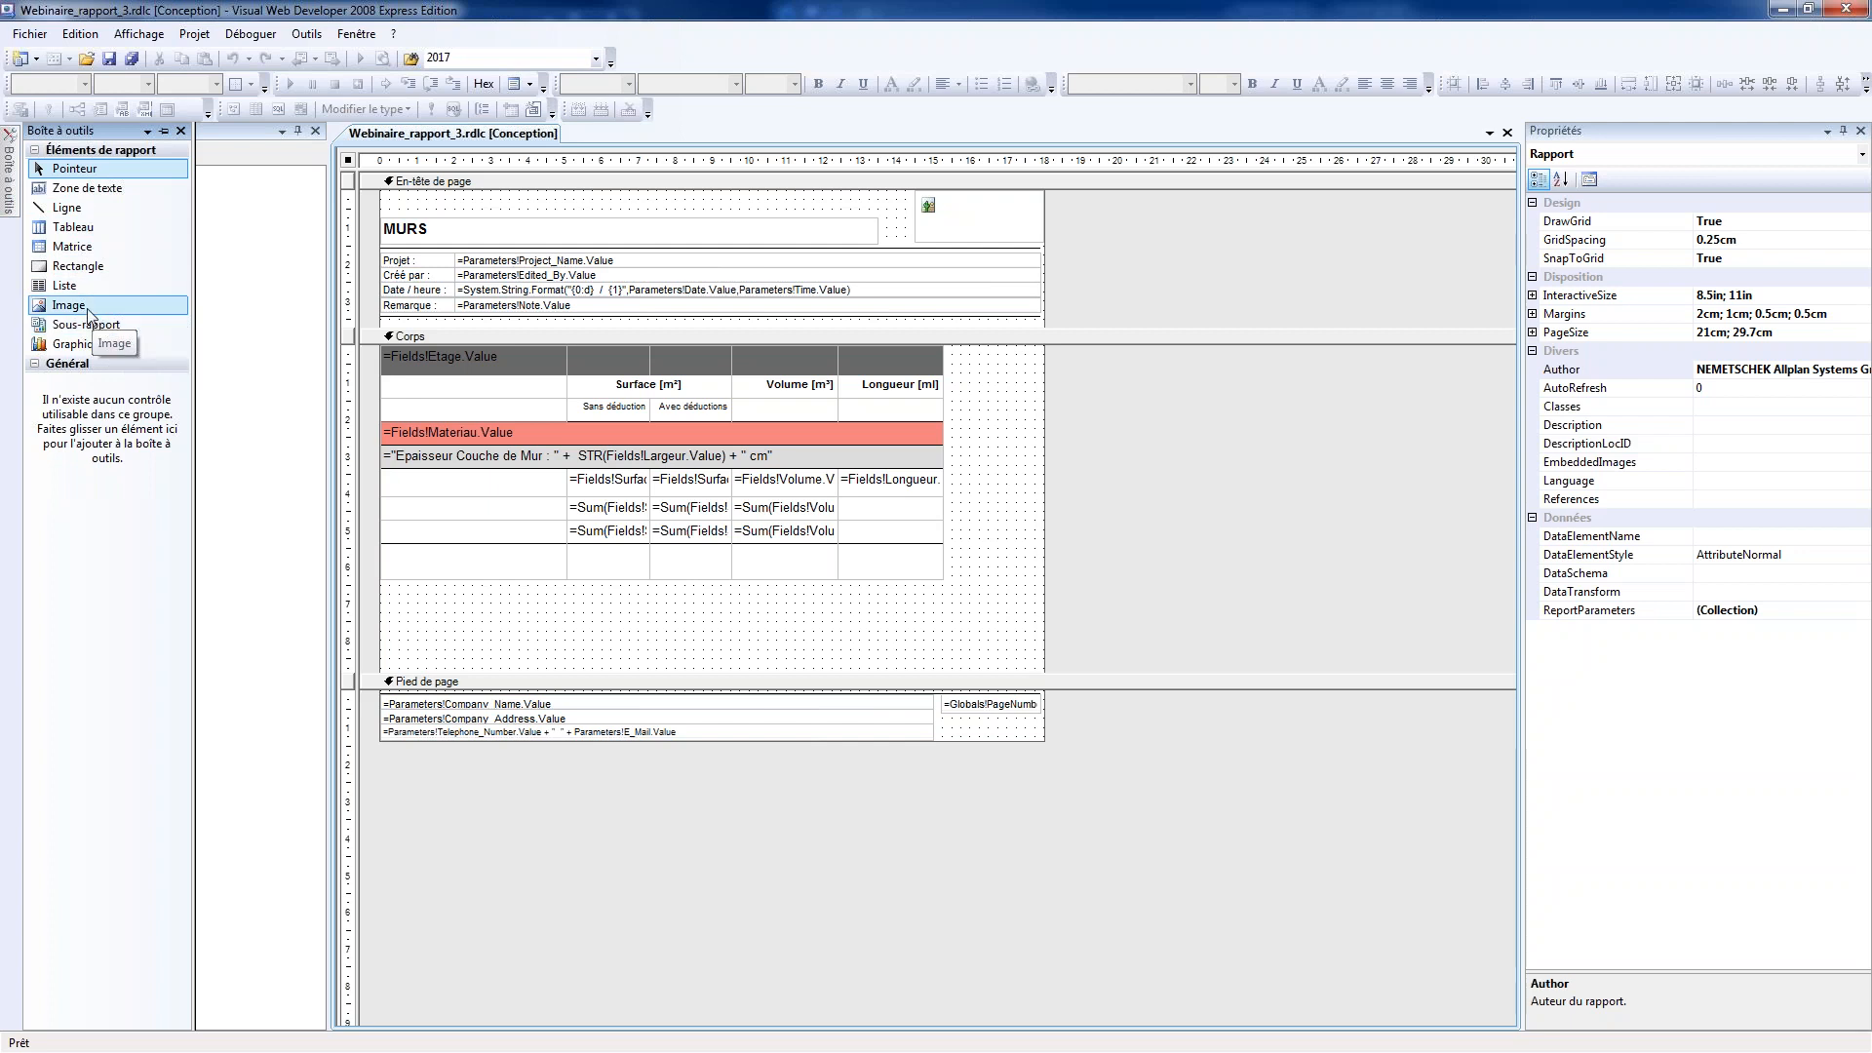
left_click_drag(87, 314, 443, 487)
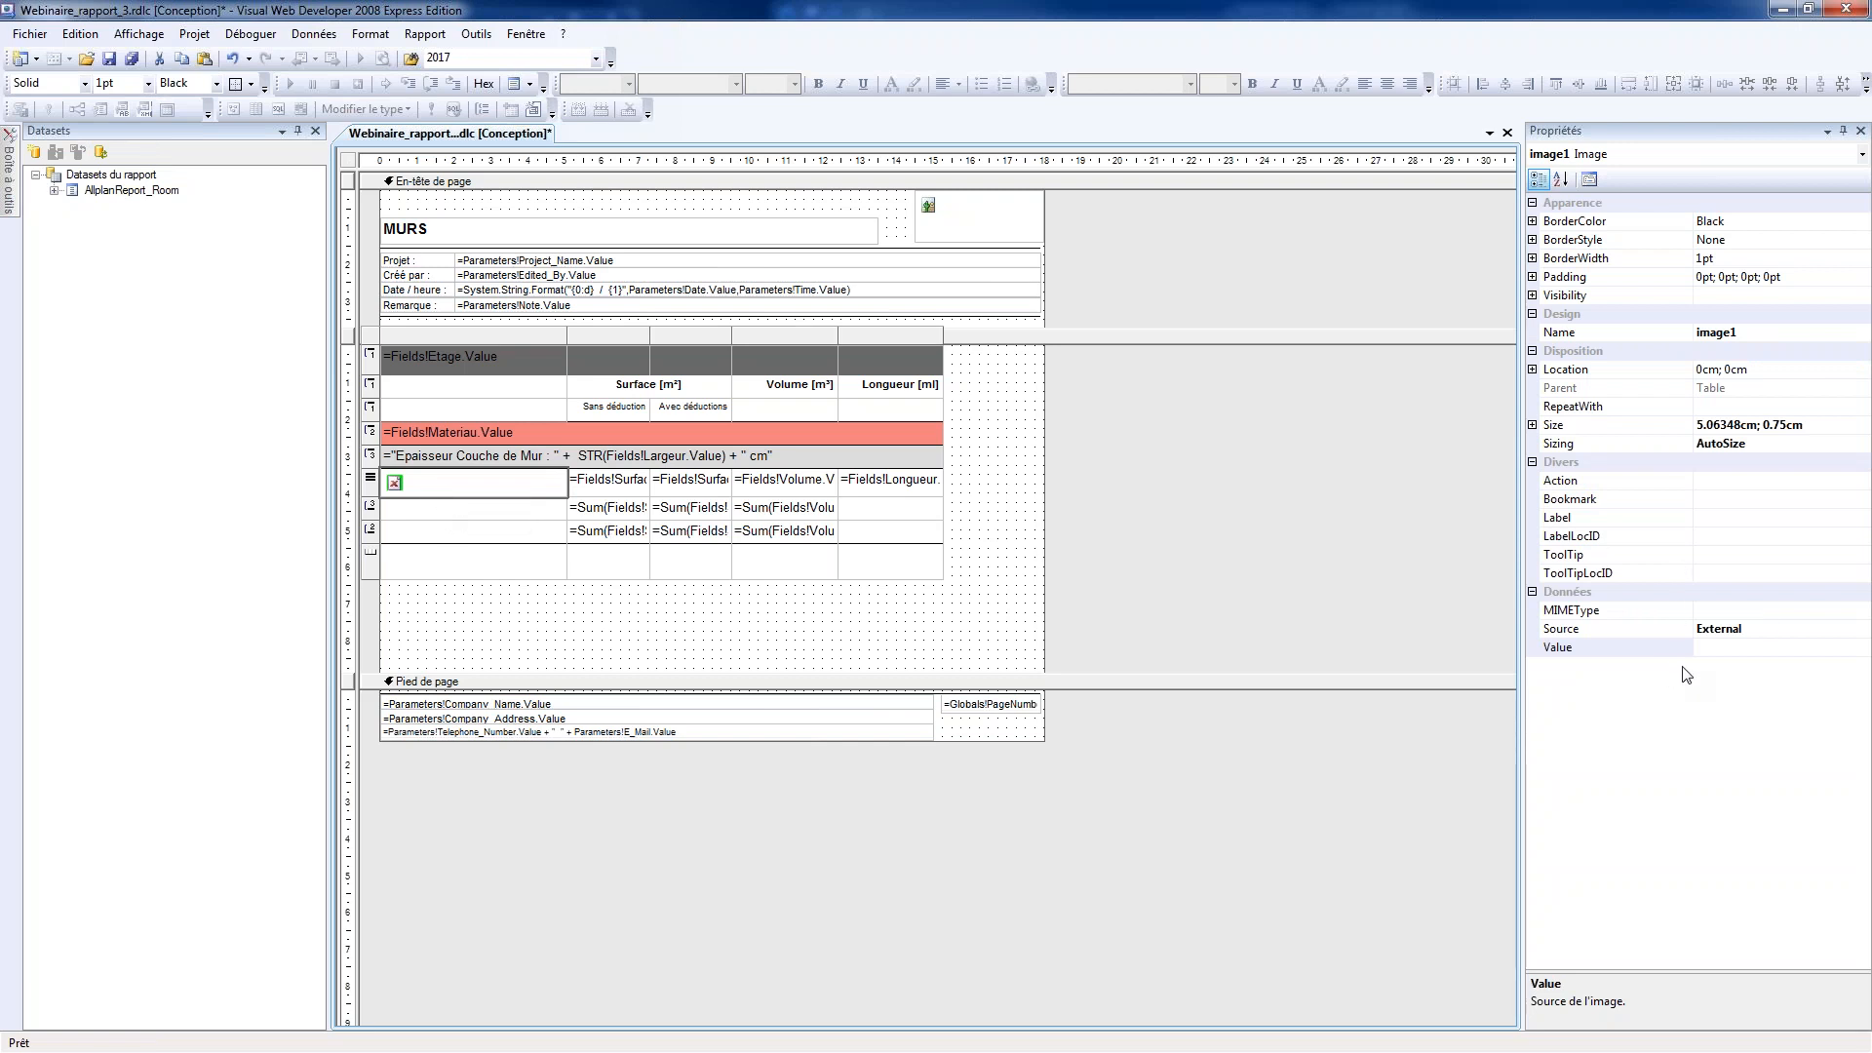
Set the image's Source to Database and its MIMEType to image/jpeg
left_click(1770, 610)
left_click(1861, 610)
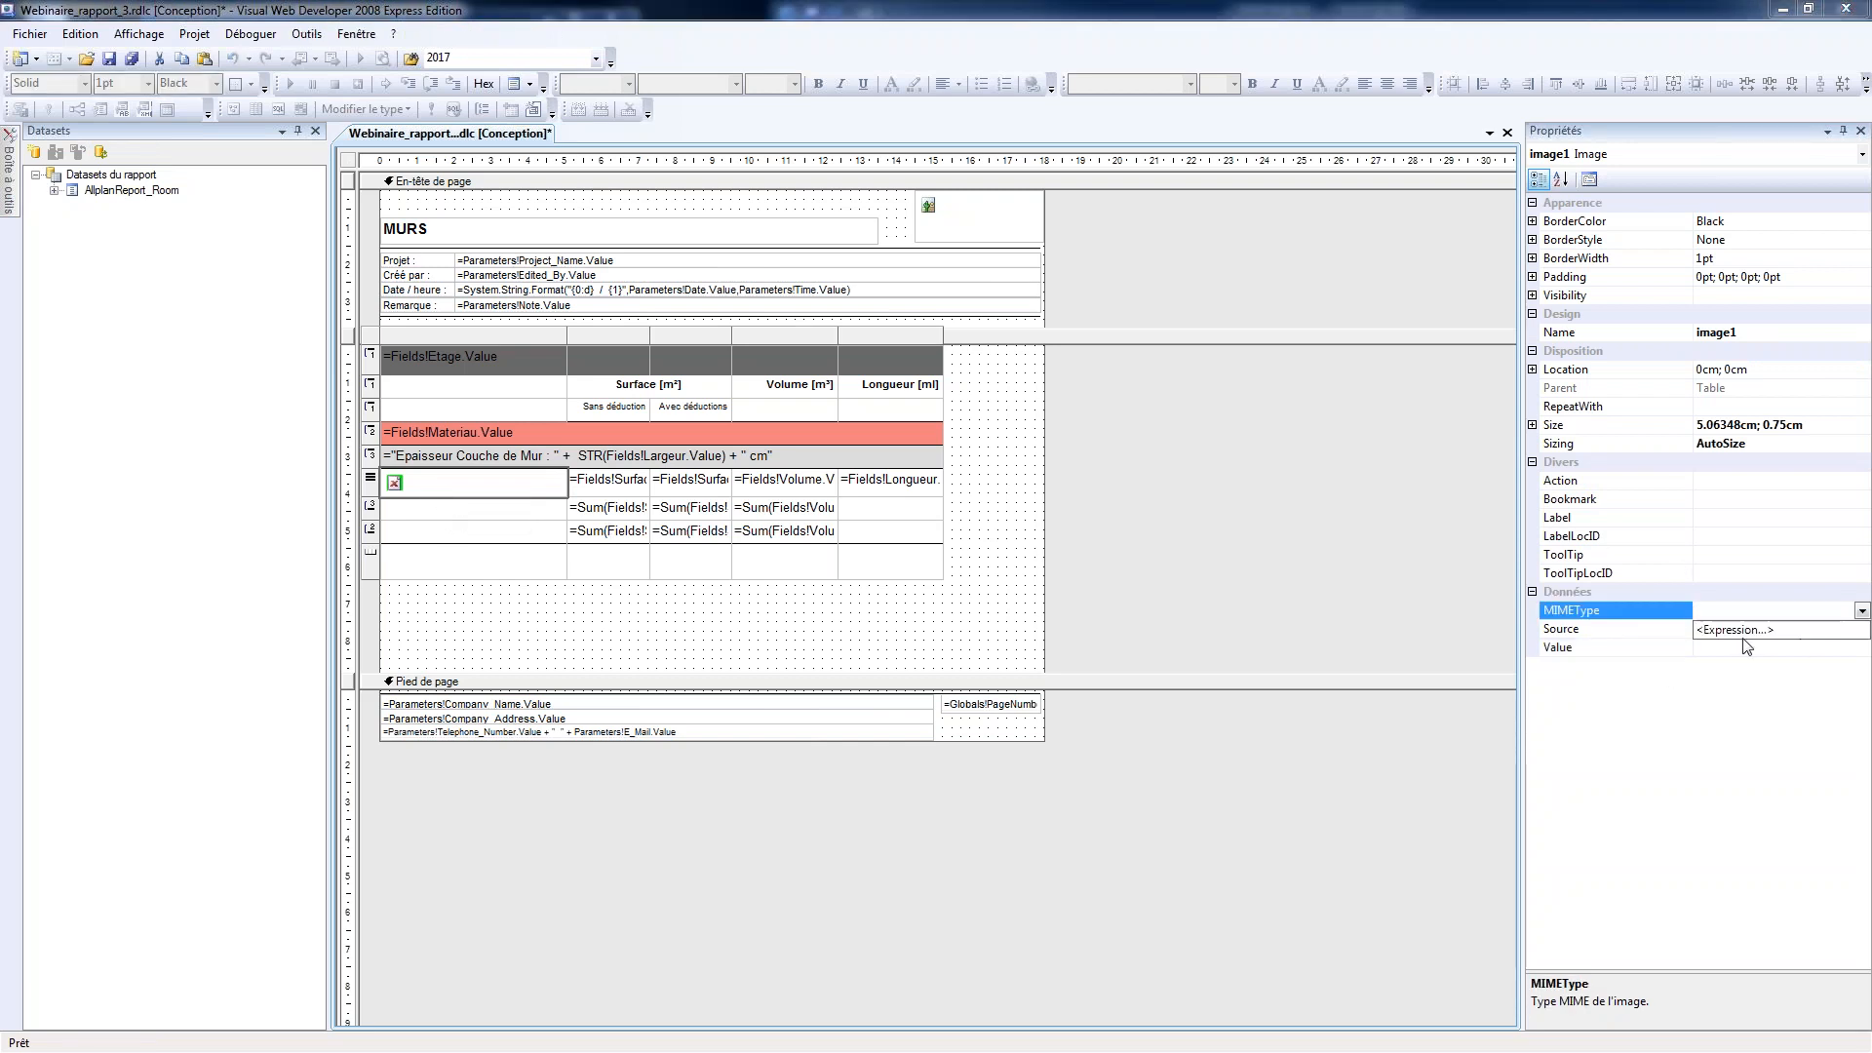
left_click(1794, 630)
left_click(1861, 630)
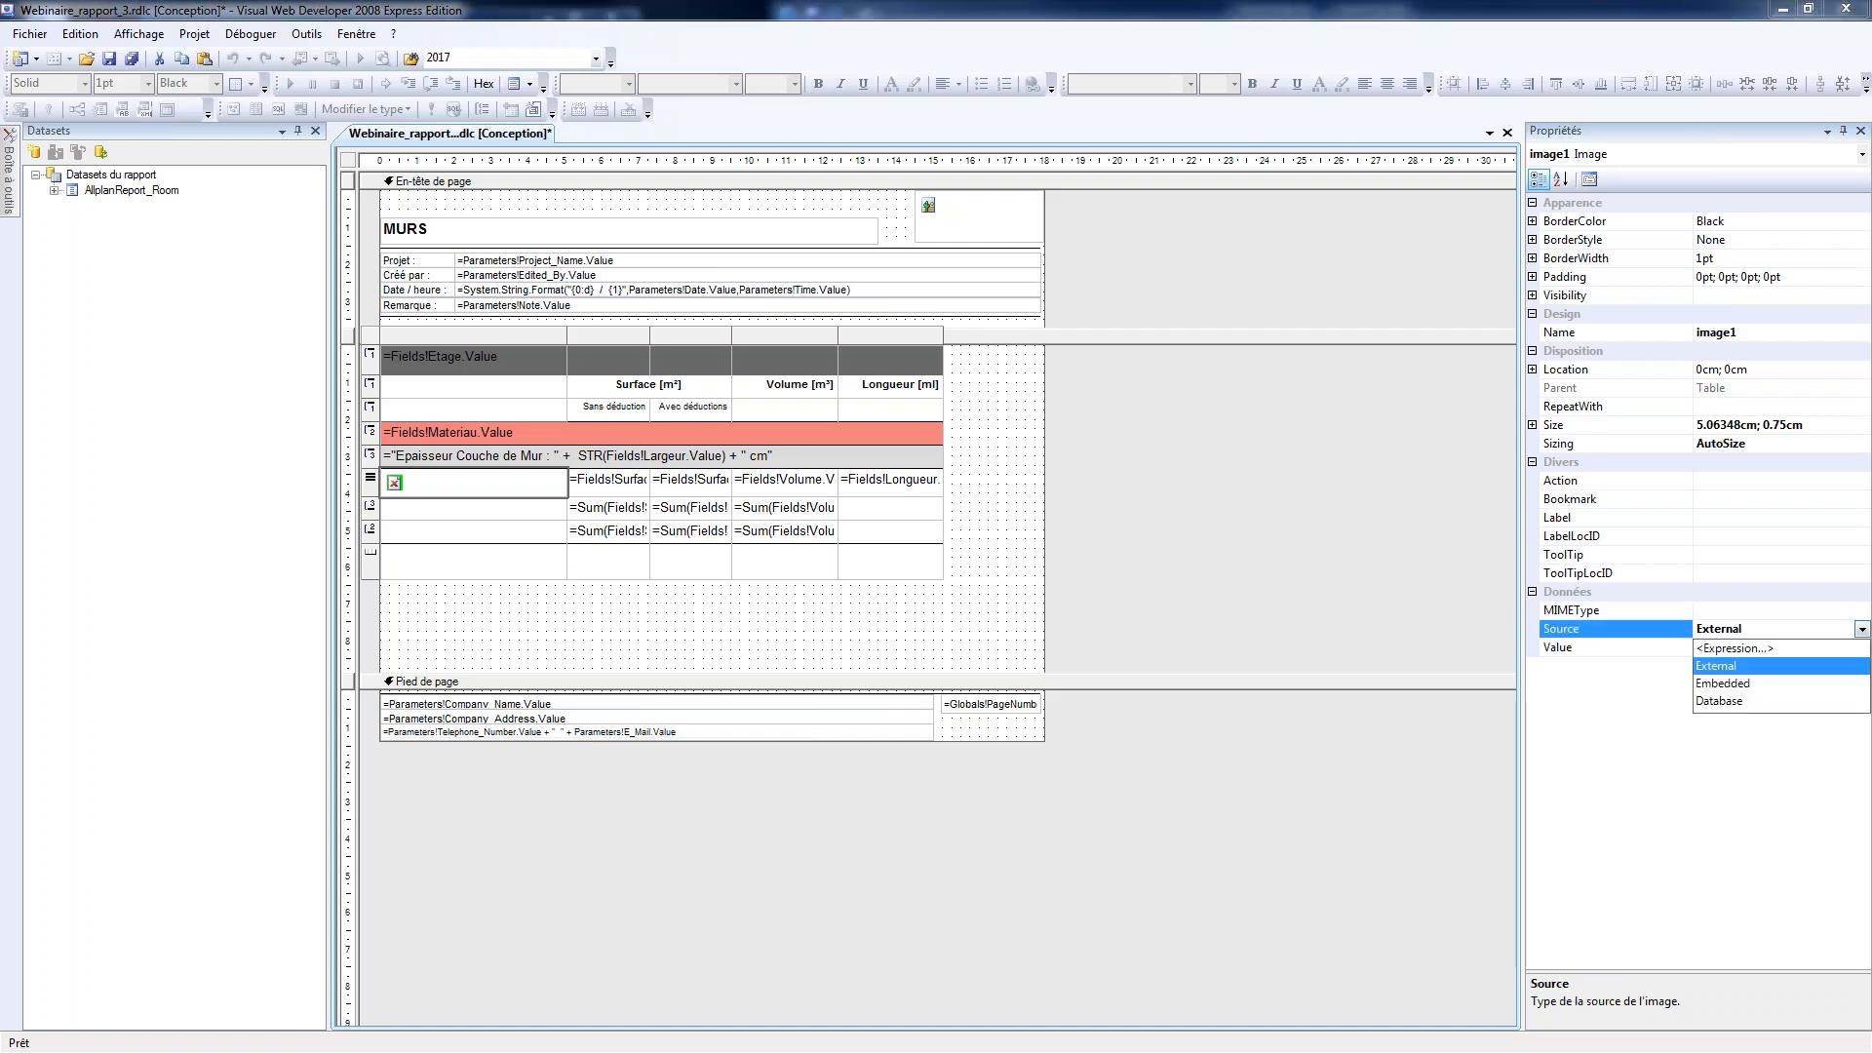
left_click(1720, 700)
left_click(1862, 610)
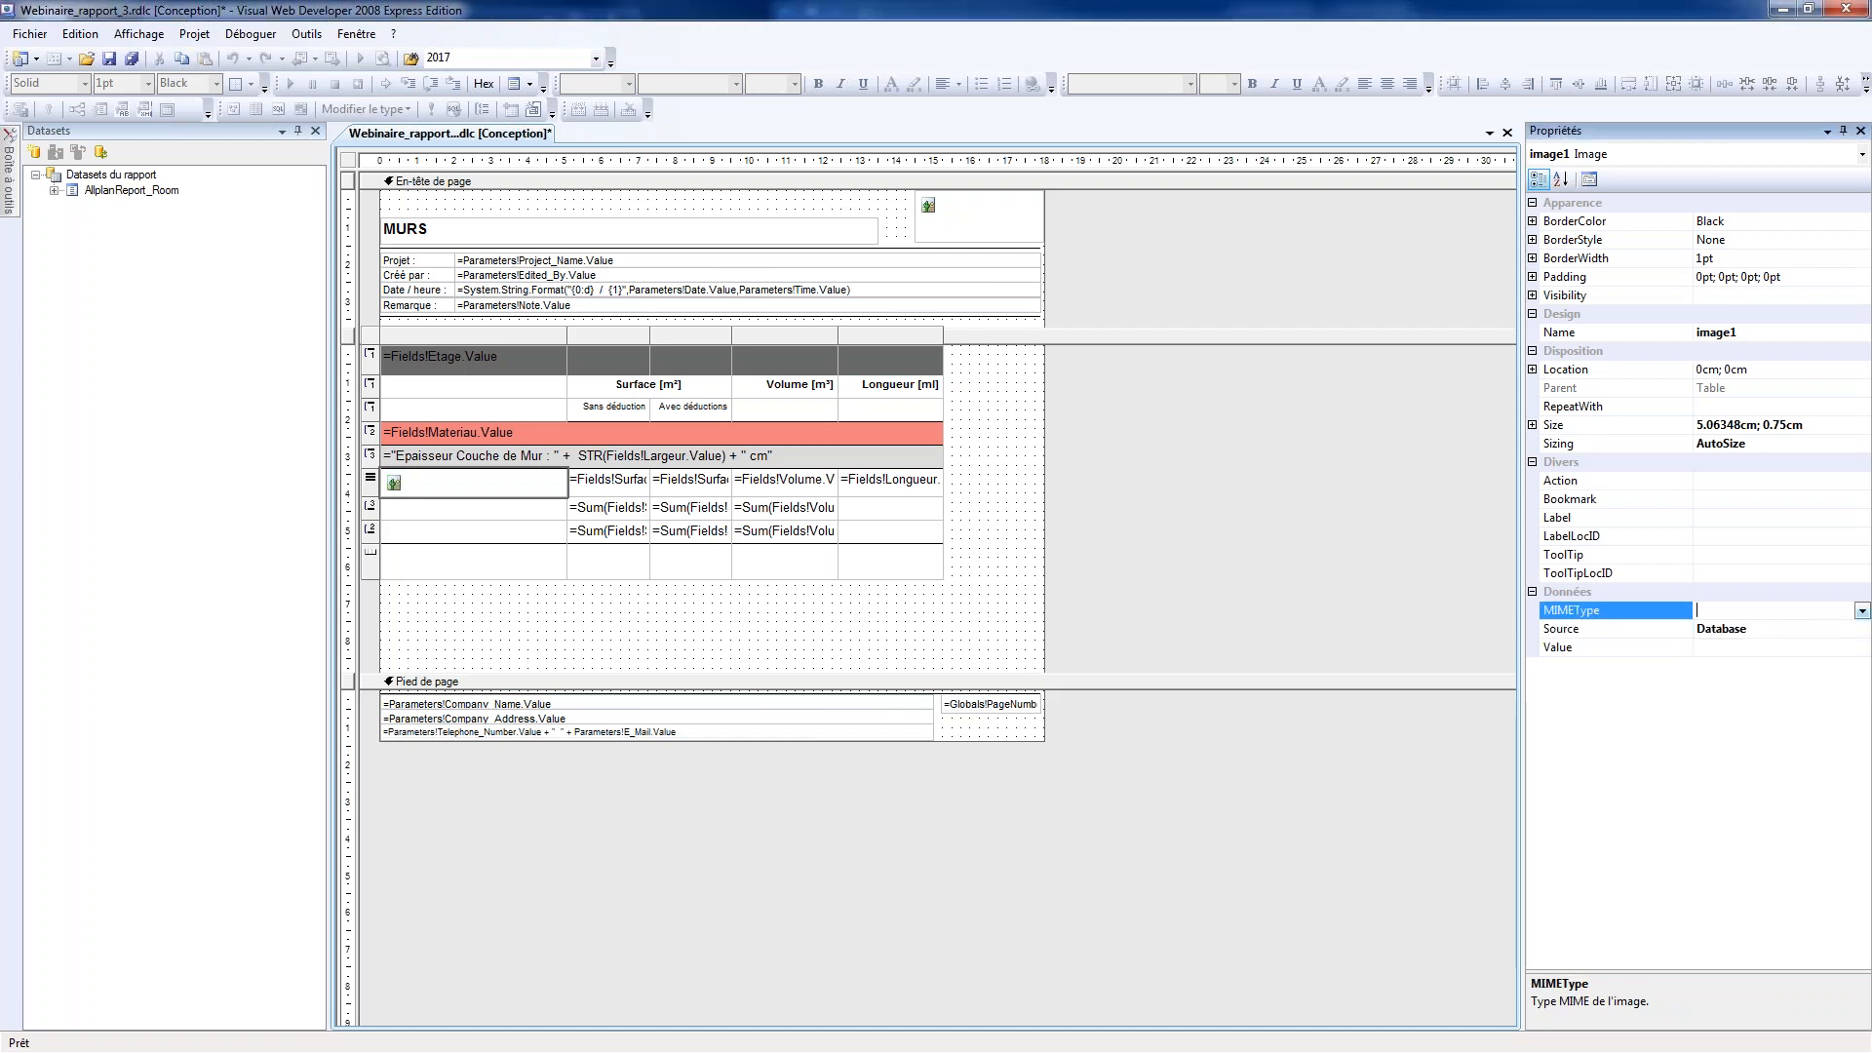
left_click(1861, 611)
left_click(1730, 666)
Set the image's Value to =Fields!NewField1.Value and save the report
left_click(1734, 647)
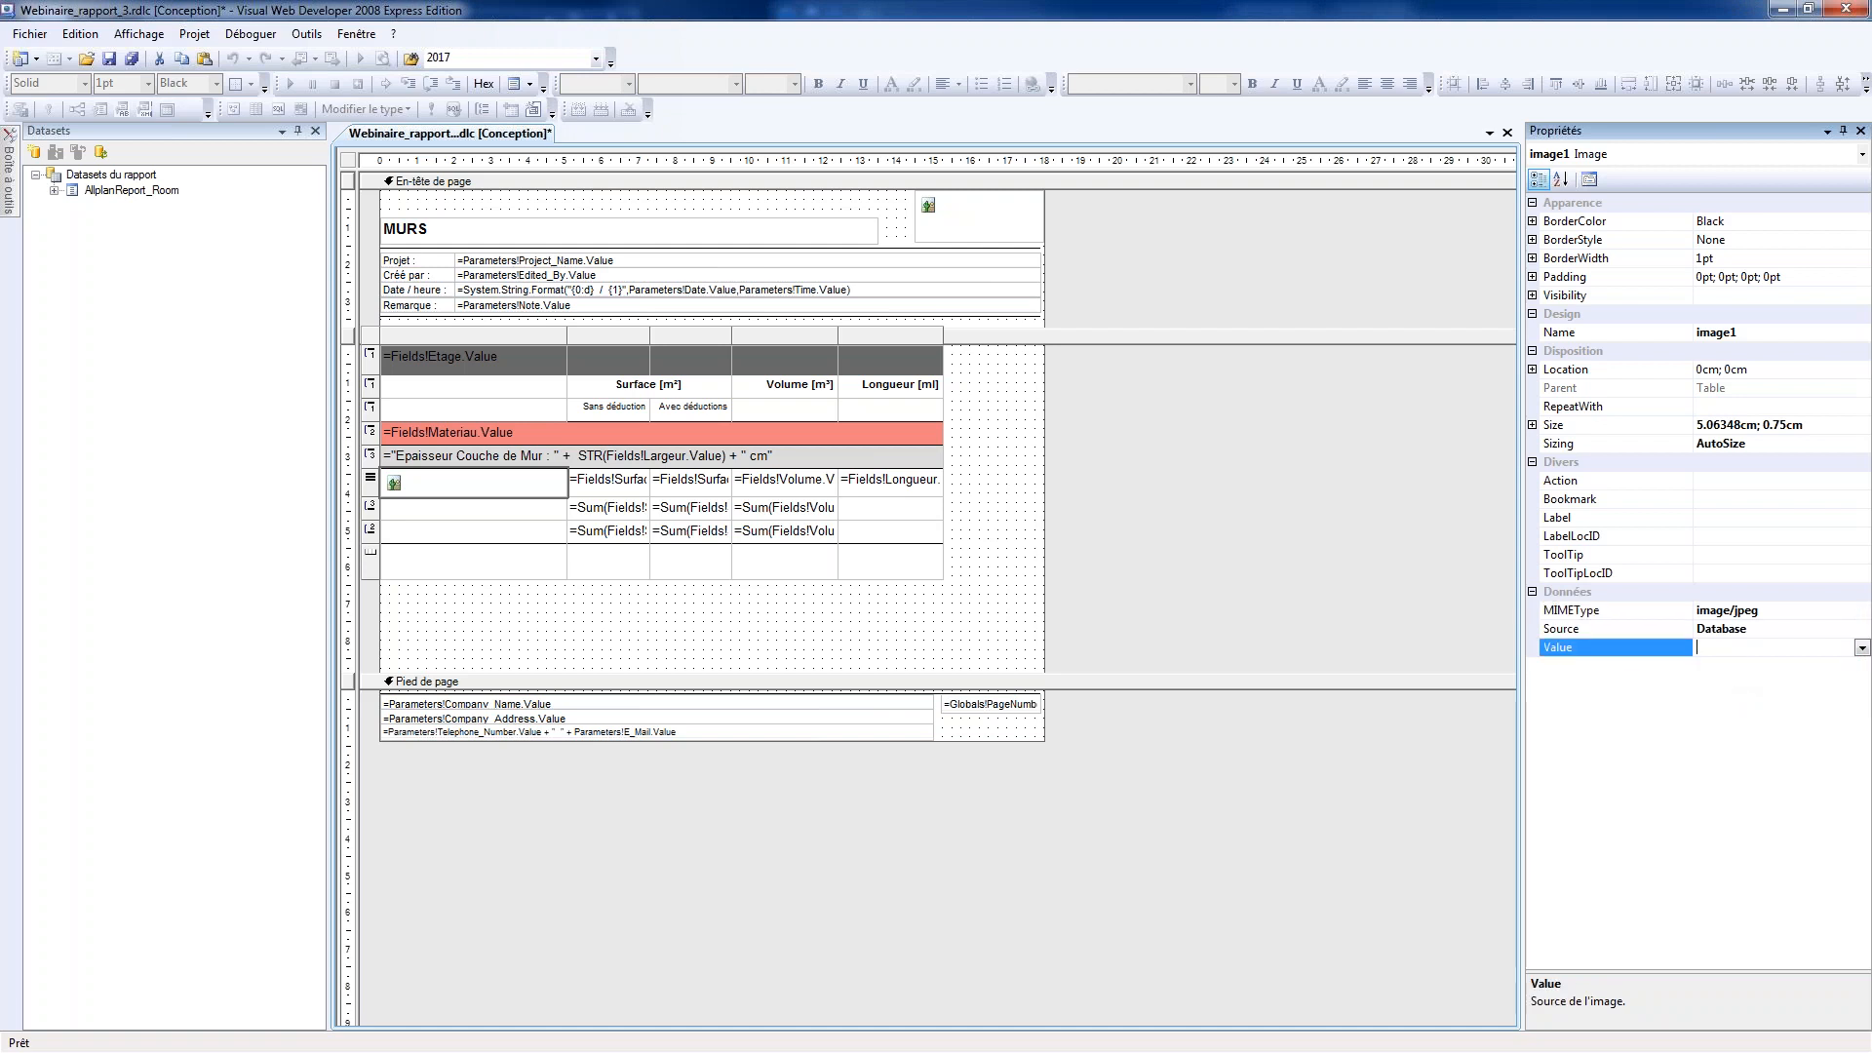
left_click(1861, 649)
scroll(1837, 739, "down", 1)
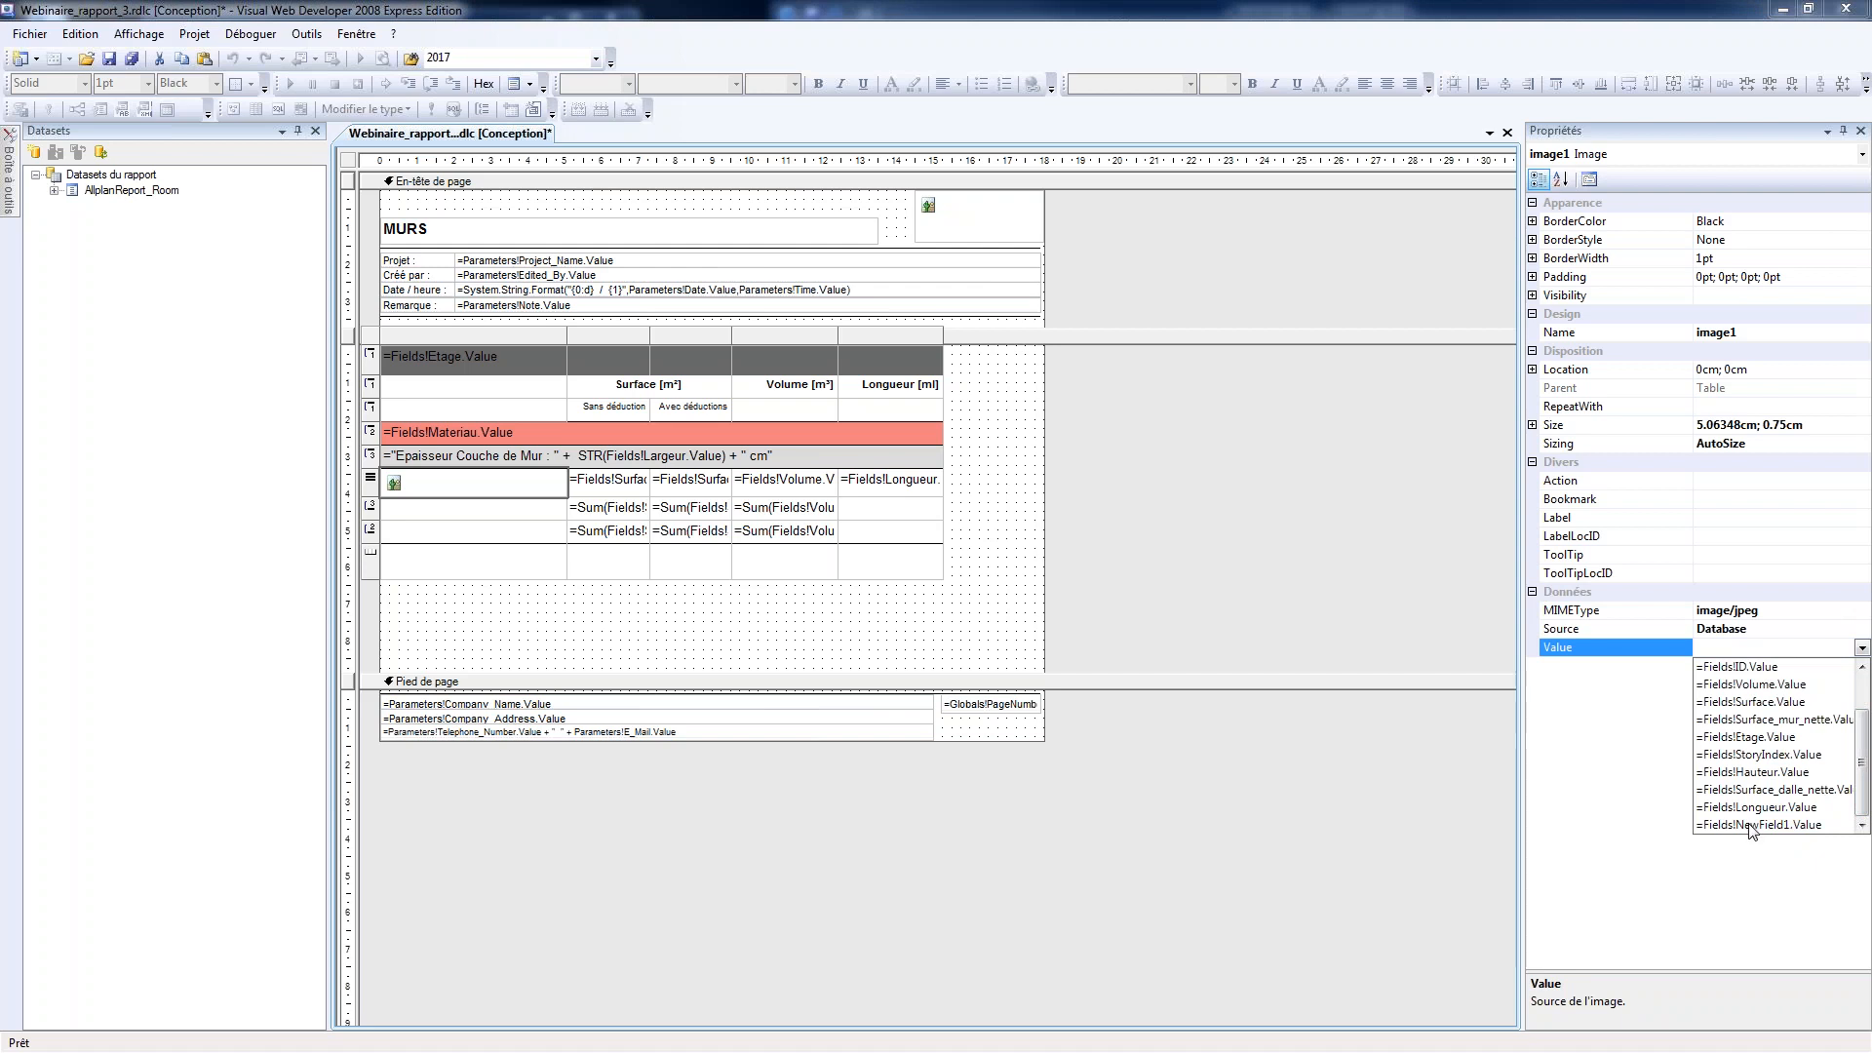
left_click(1749, 825)
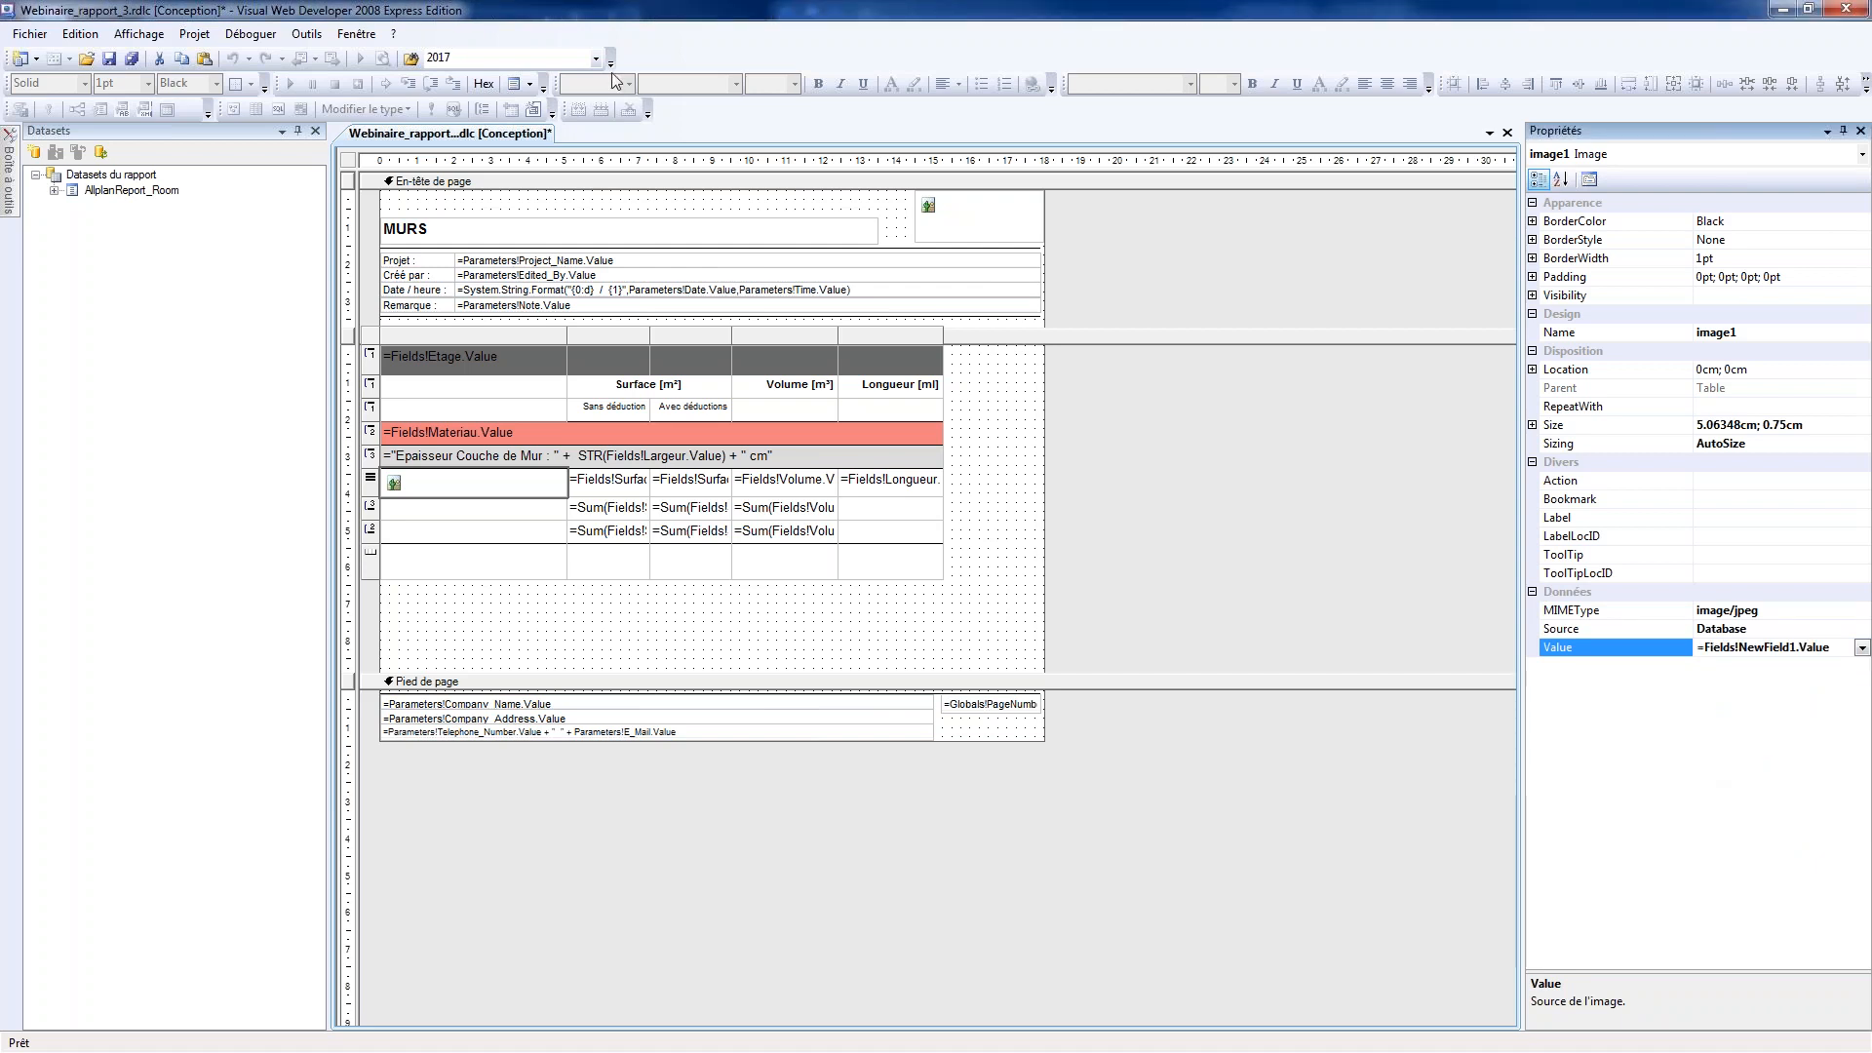
left_click(131, 58)
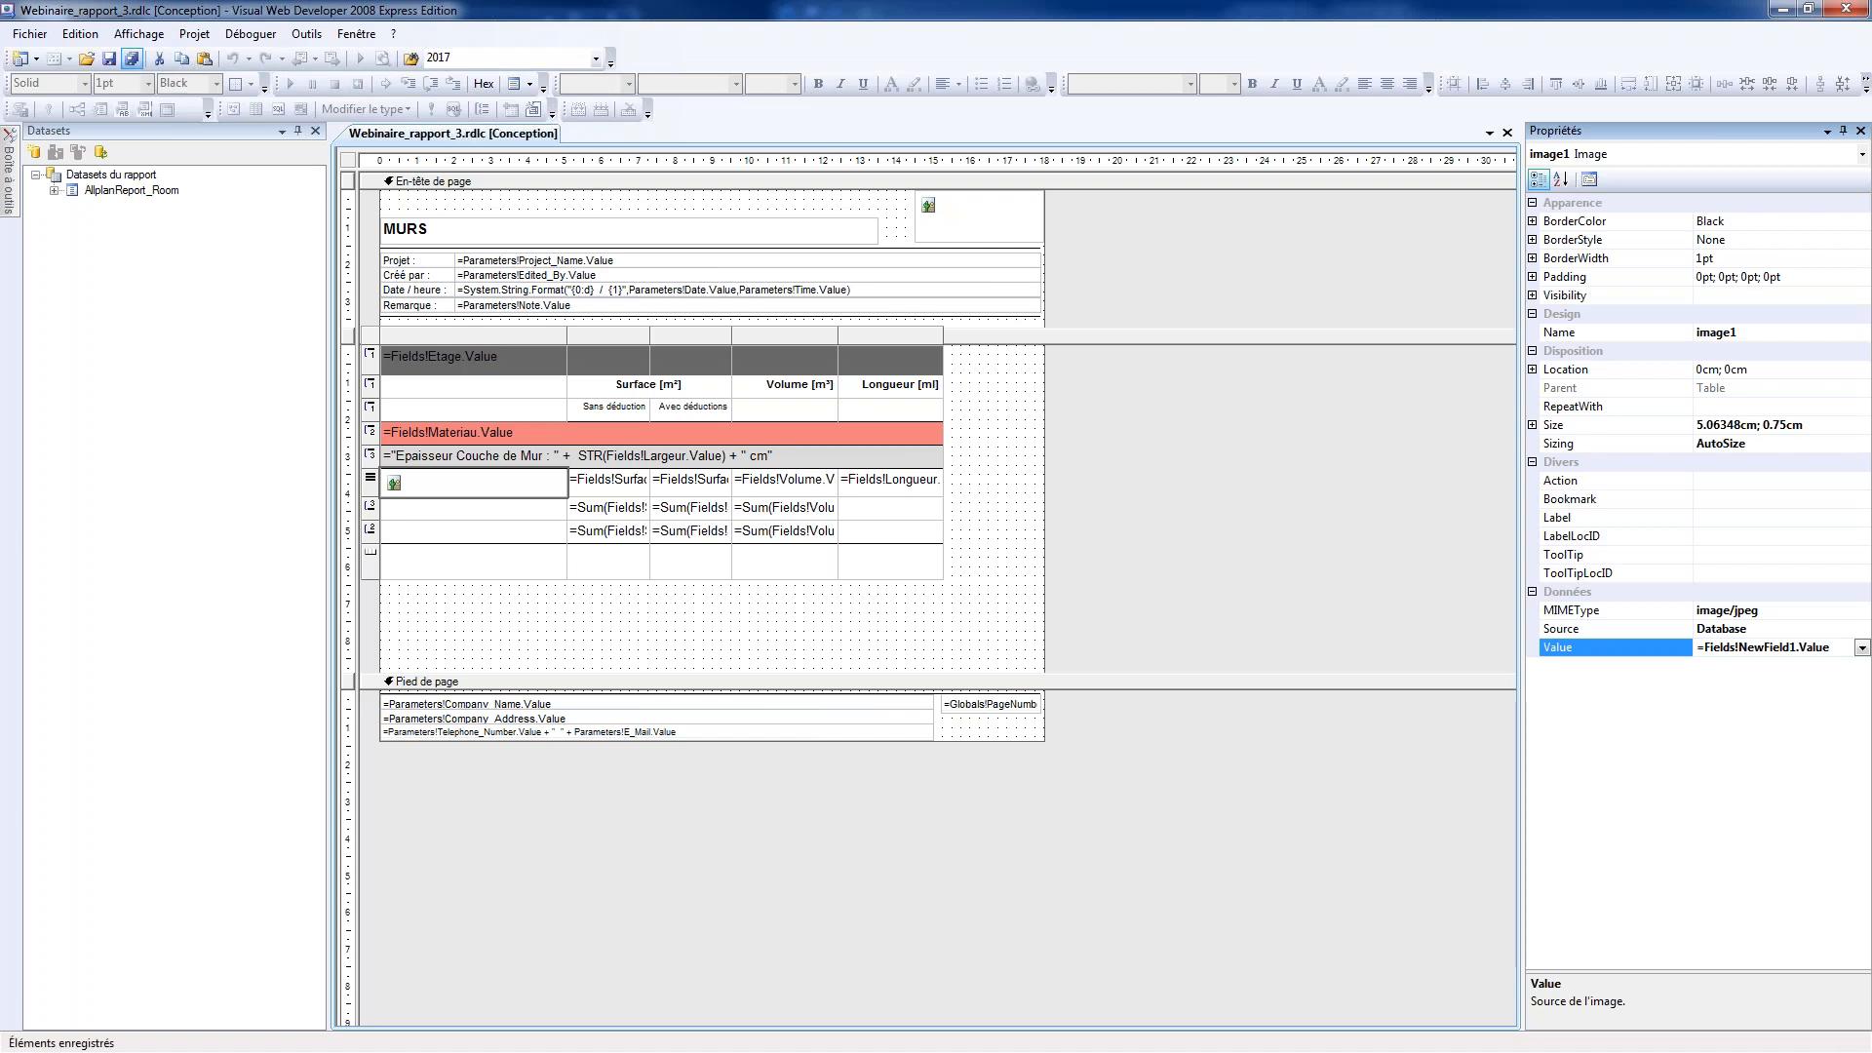
Check the image's available sizing modes, keep AutoSize and save the report
left_click(1721, 444)
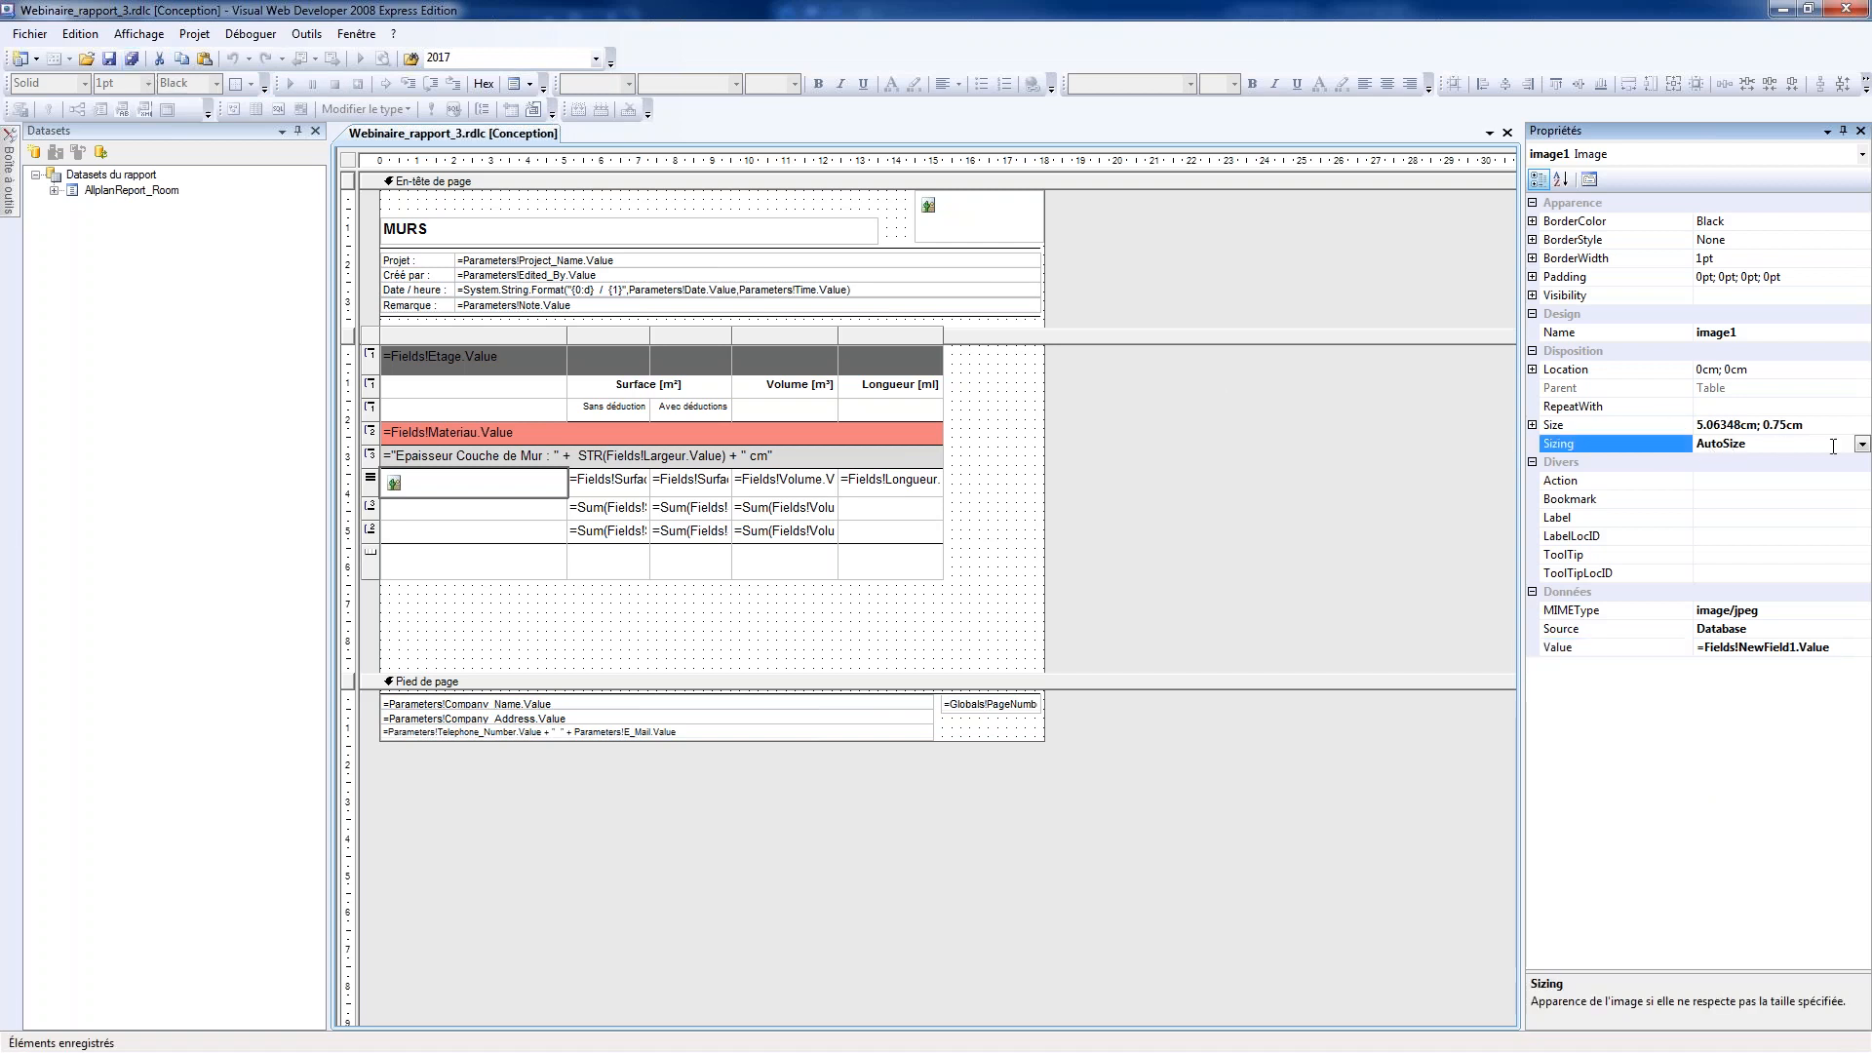
left_click(1863, 444)
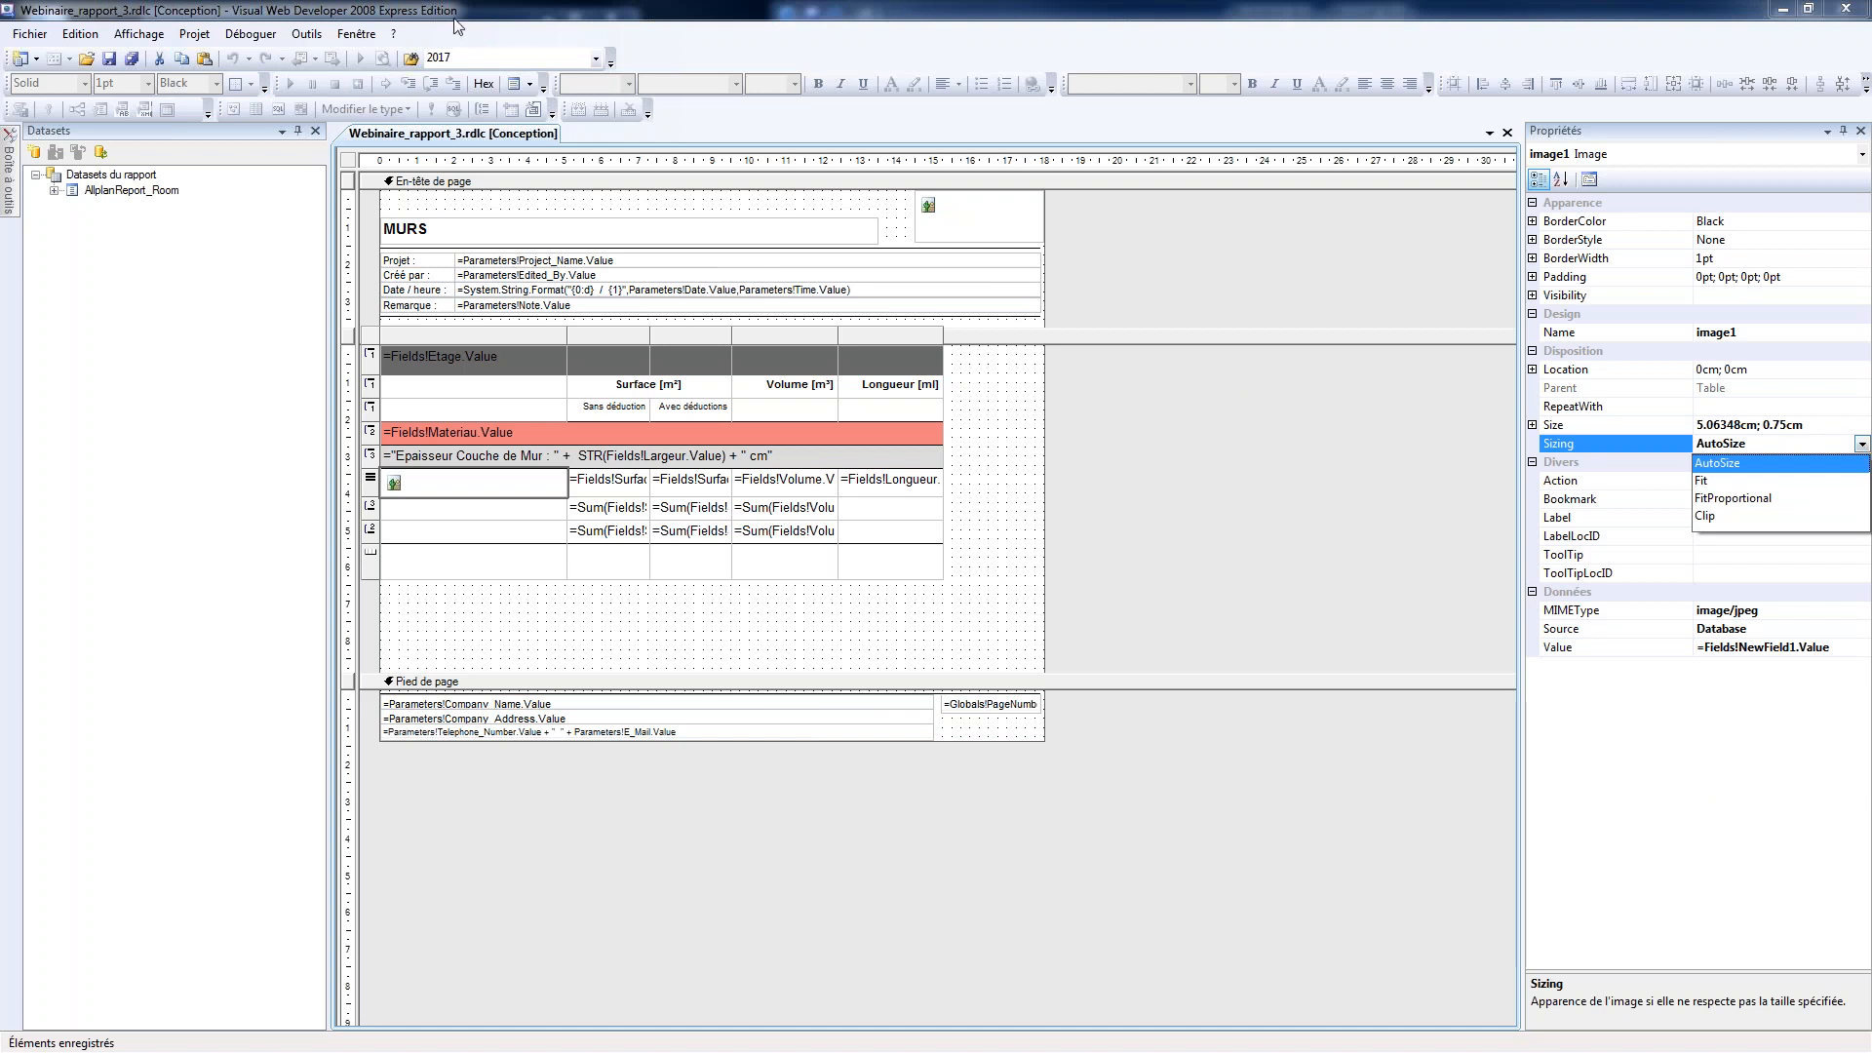
left_click(130, 61)
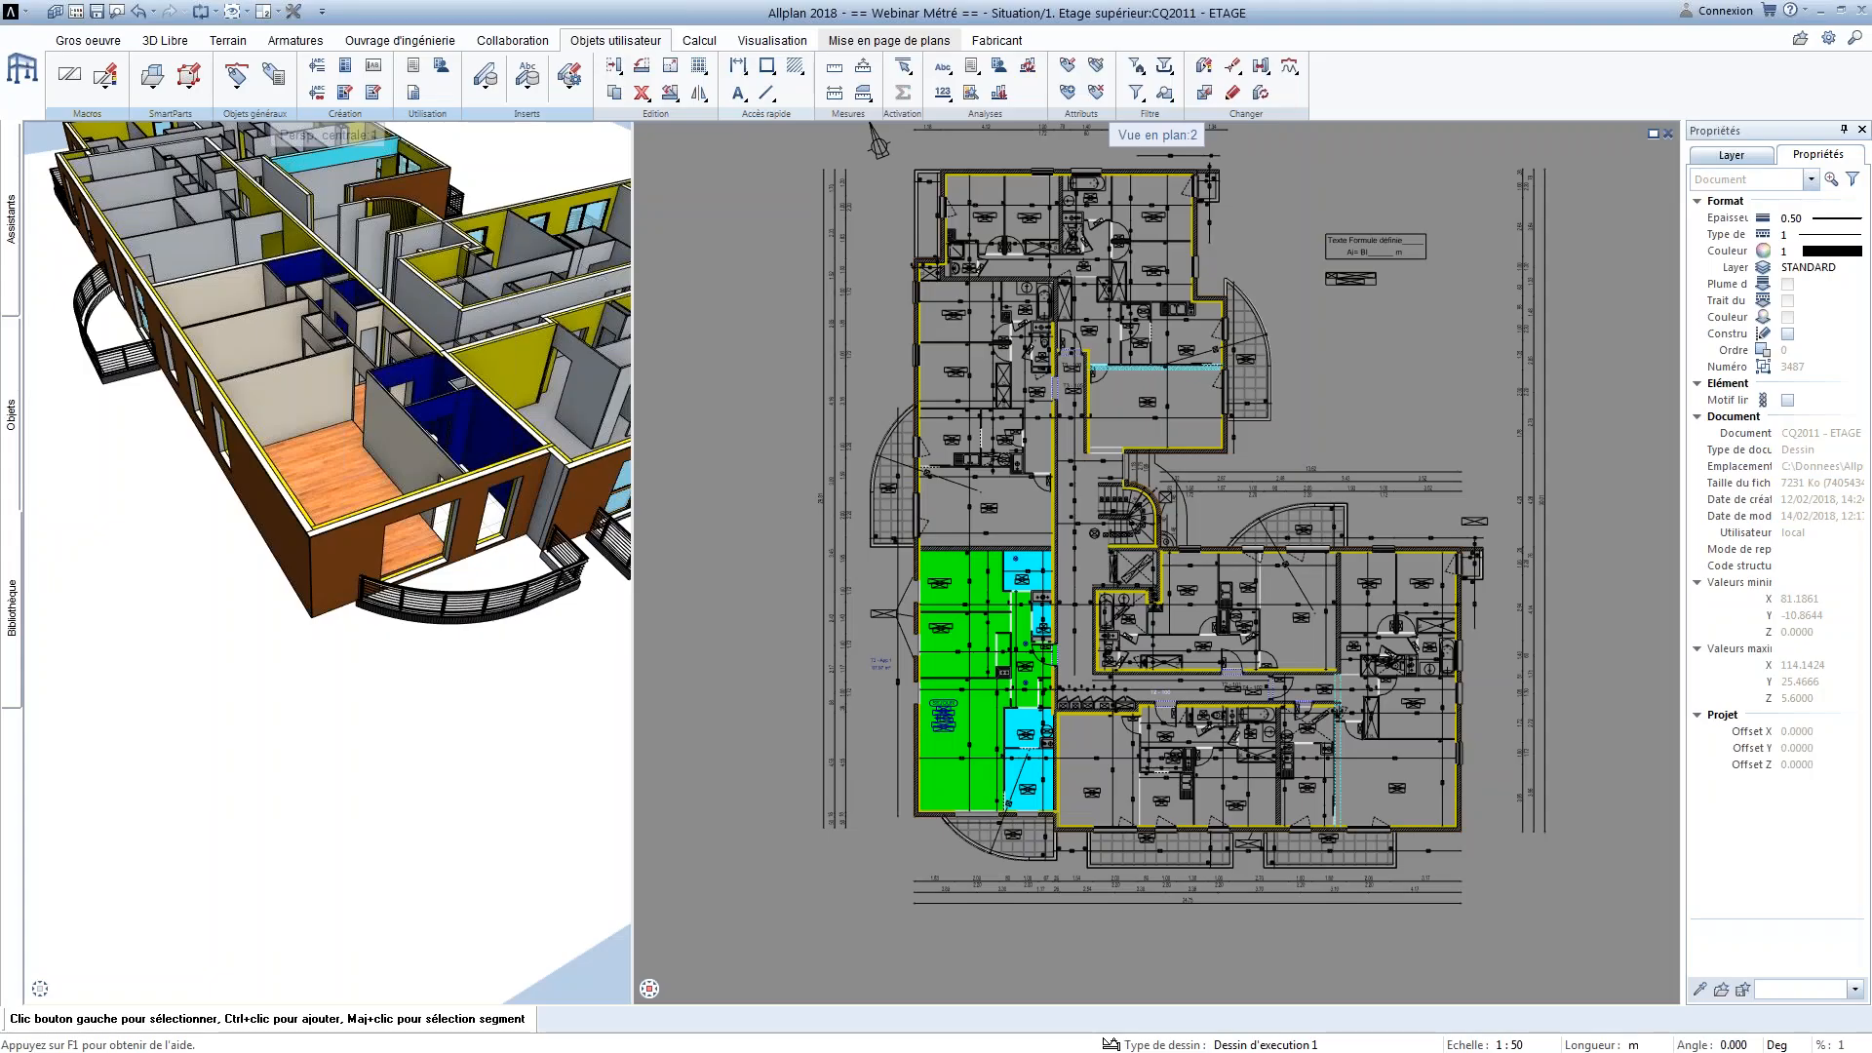
Generate the customised MURS wall report from the model in Allplan
left_click(413, 66)
left_click(1216, 660)
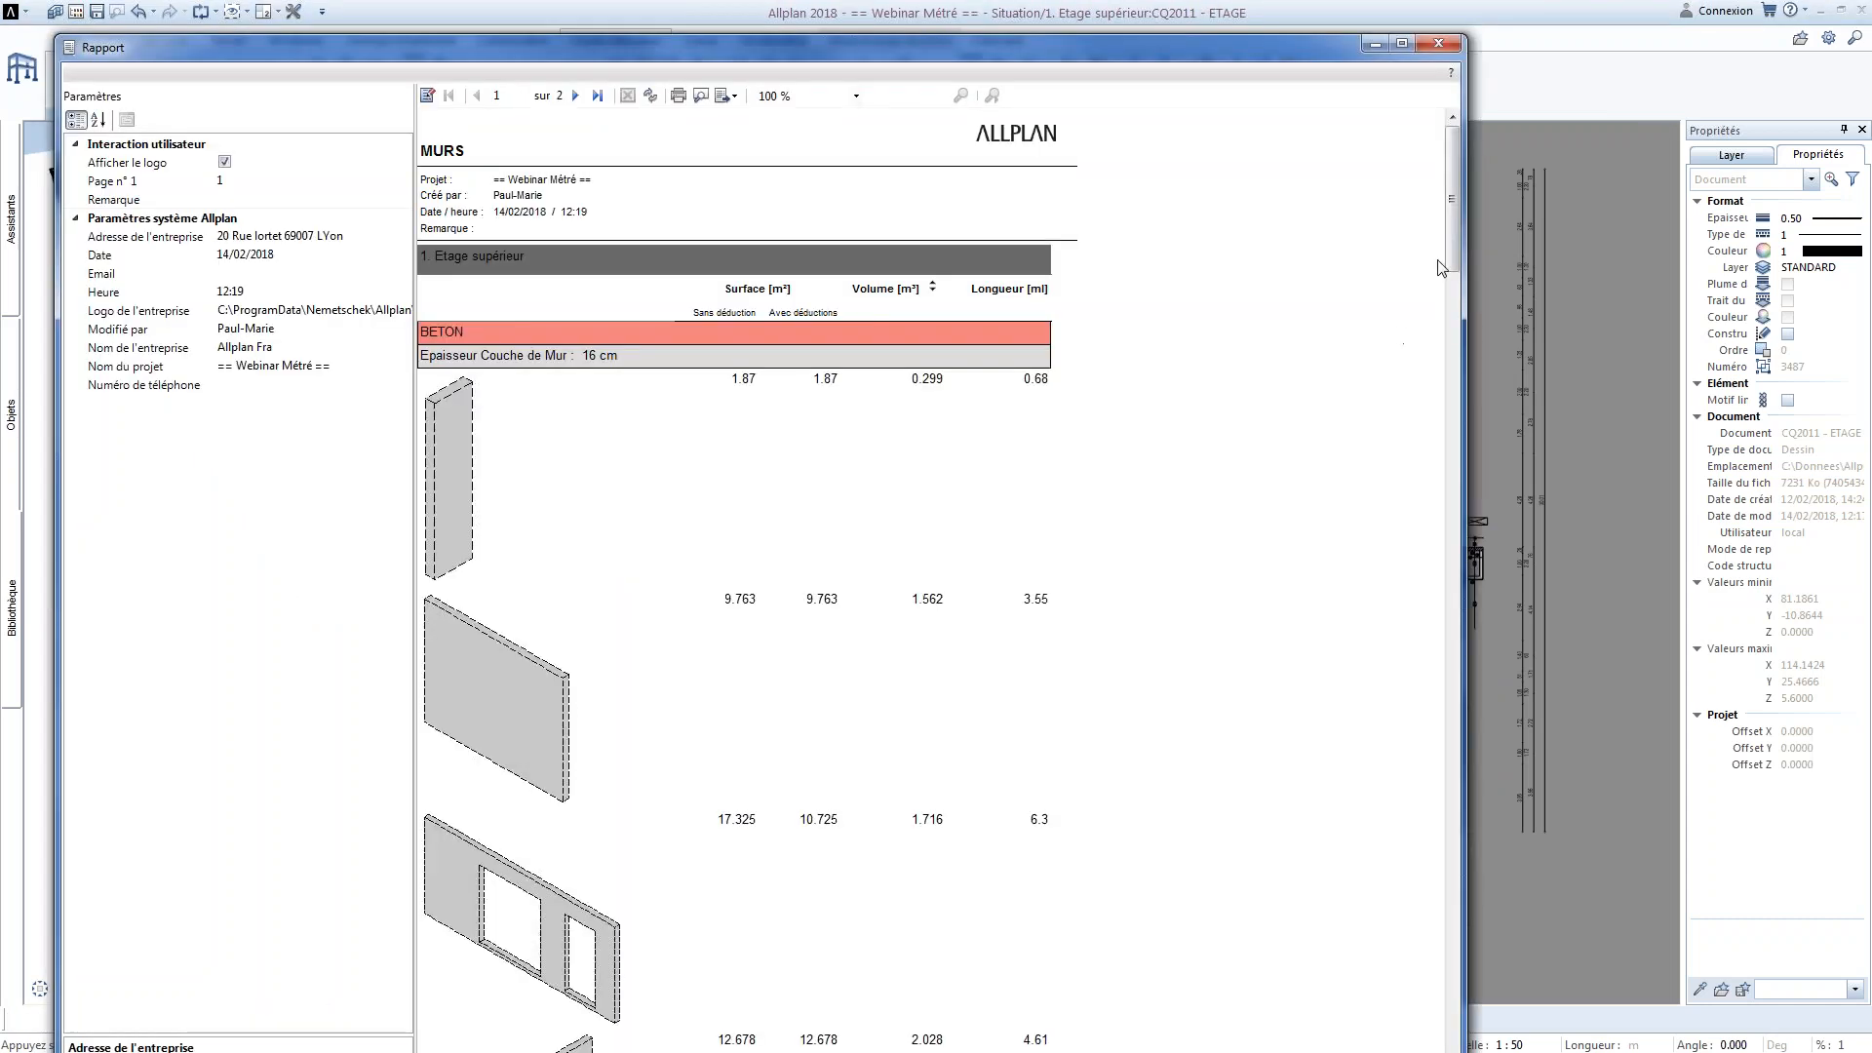
Examine the wall images, group headings and subtotals on both report pages, and the available export formats
left_click_drag(1466, 235, 1426, 883)
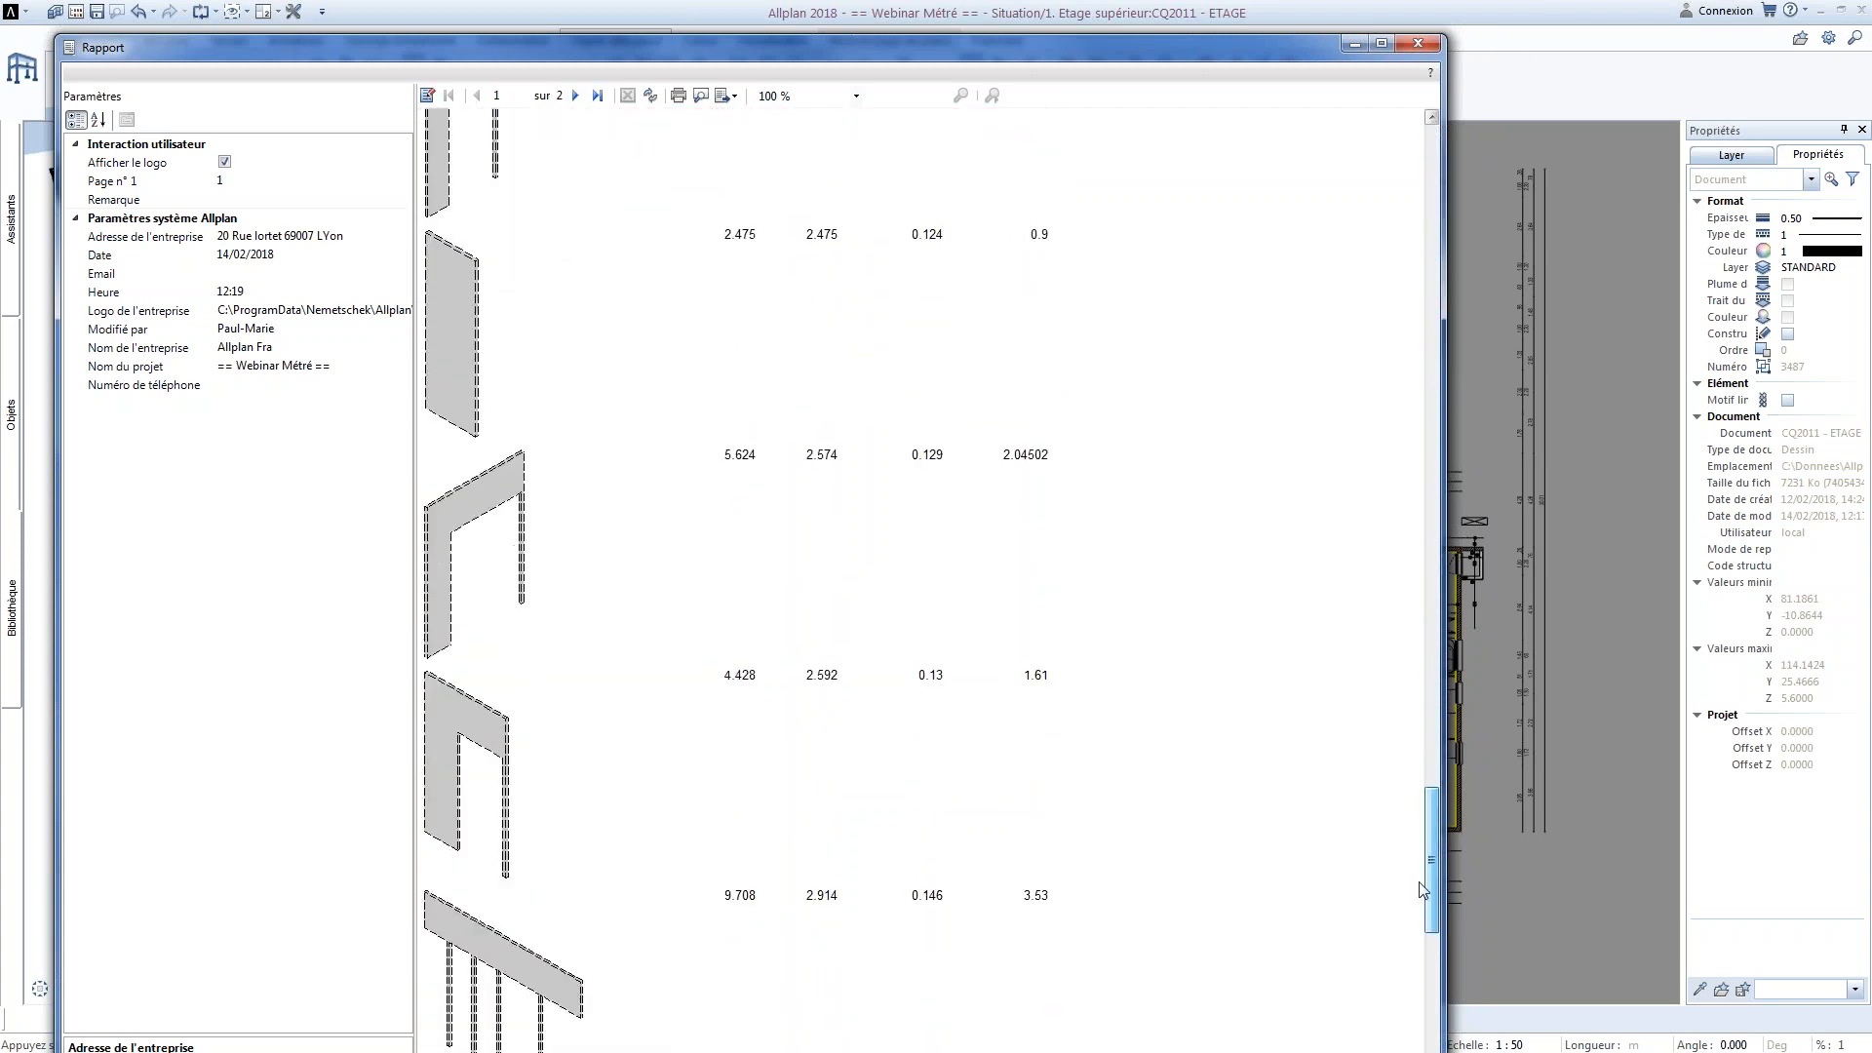
left_click(575, 95)
scroll(824, 497, "down", 3)
scroll(824, 500, "down", 10)
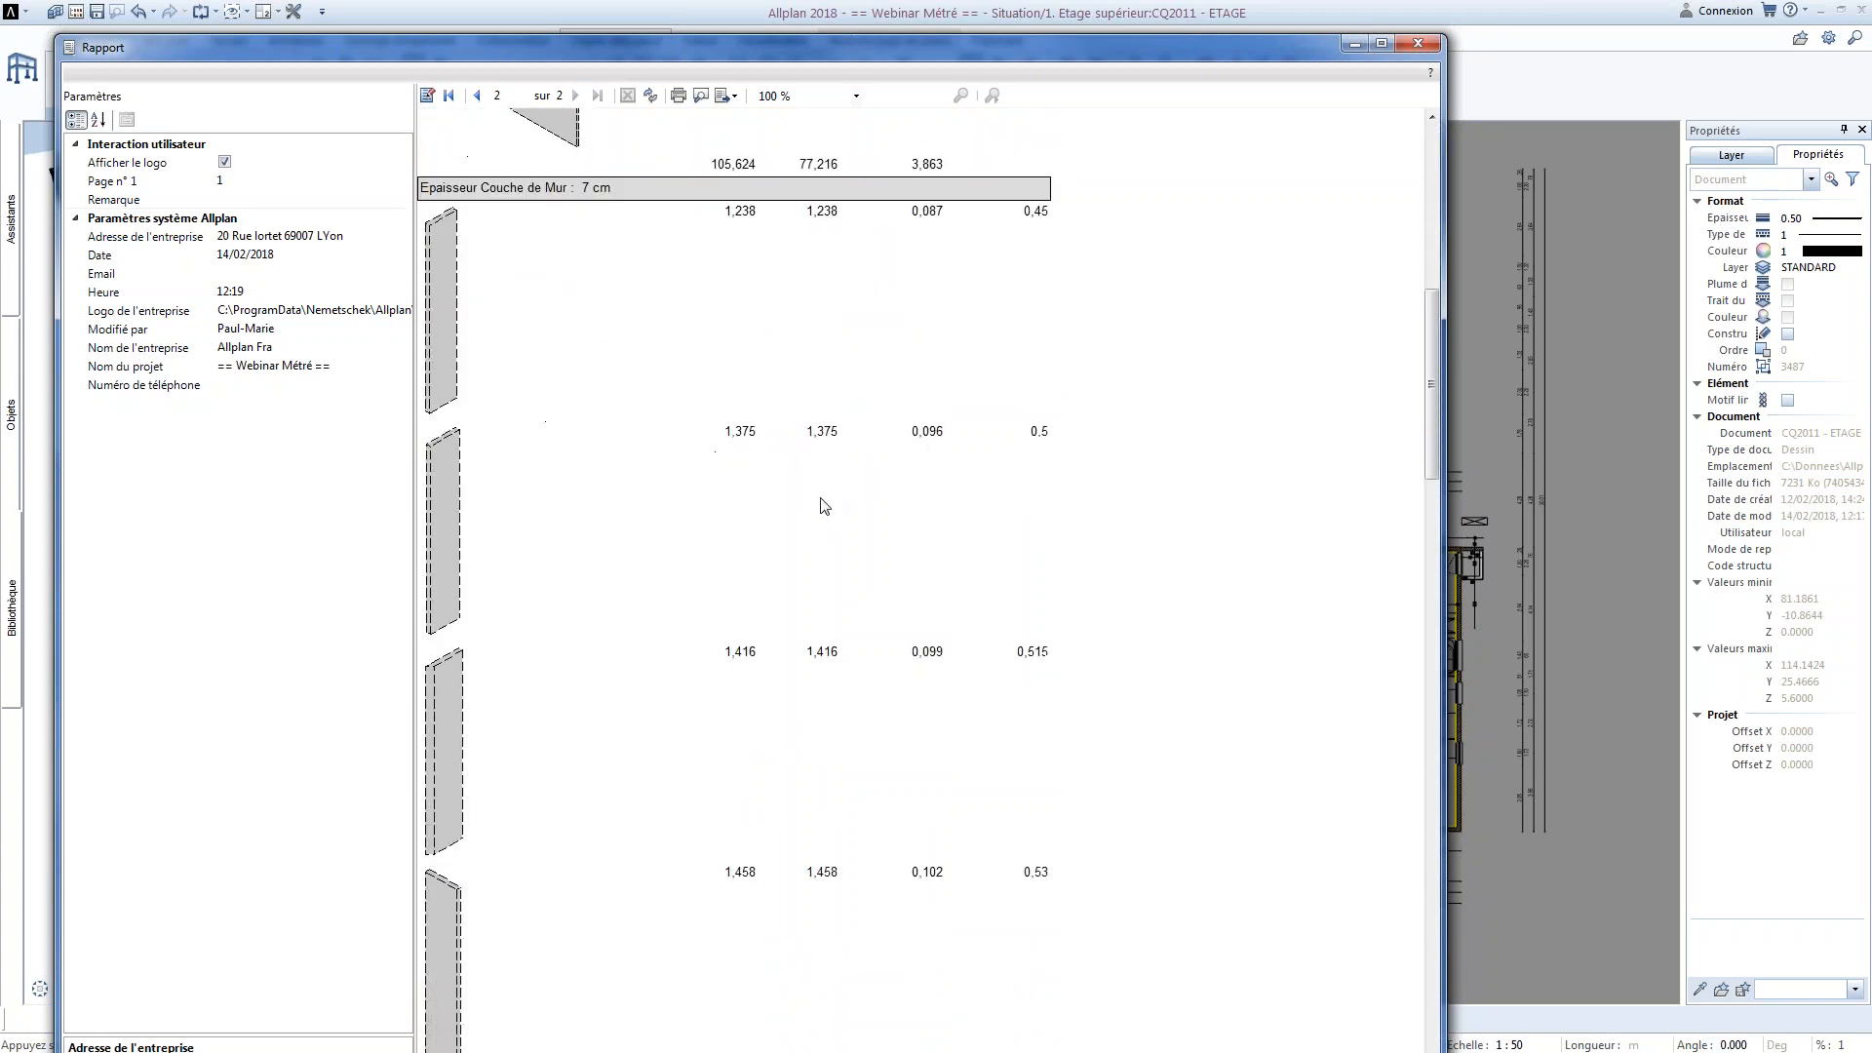
scroll(824, 527, "down", 15)
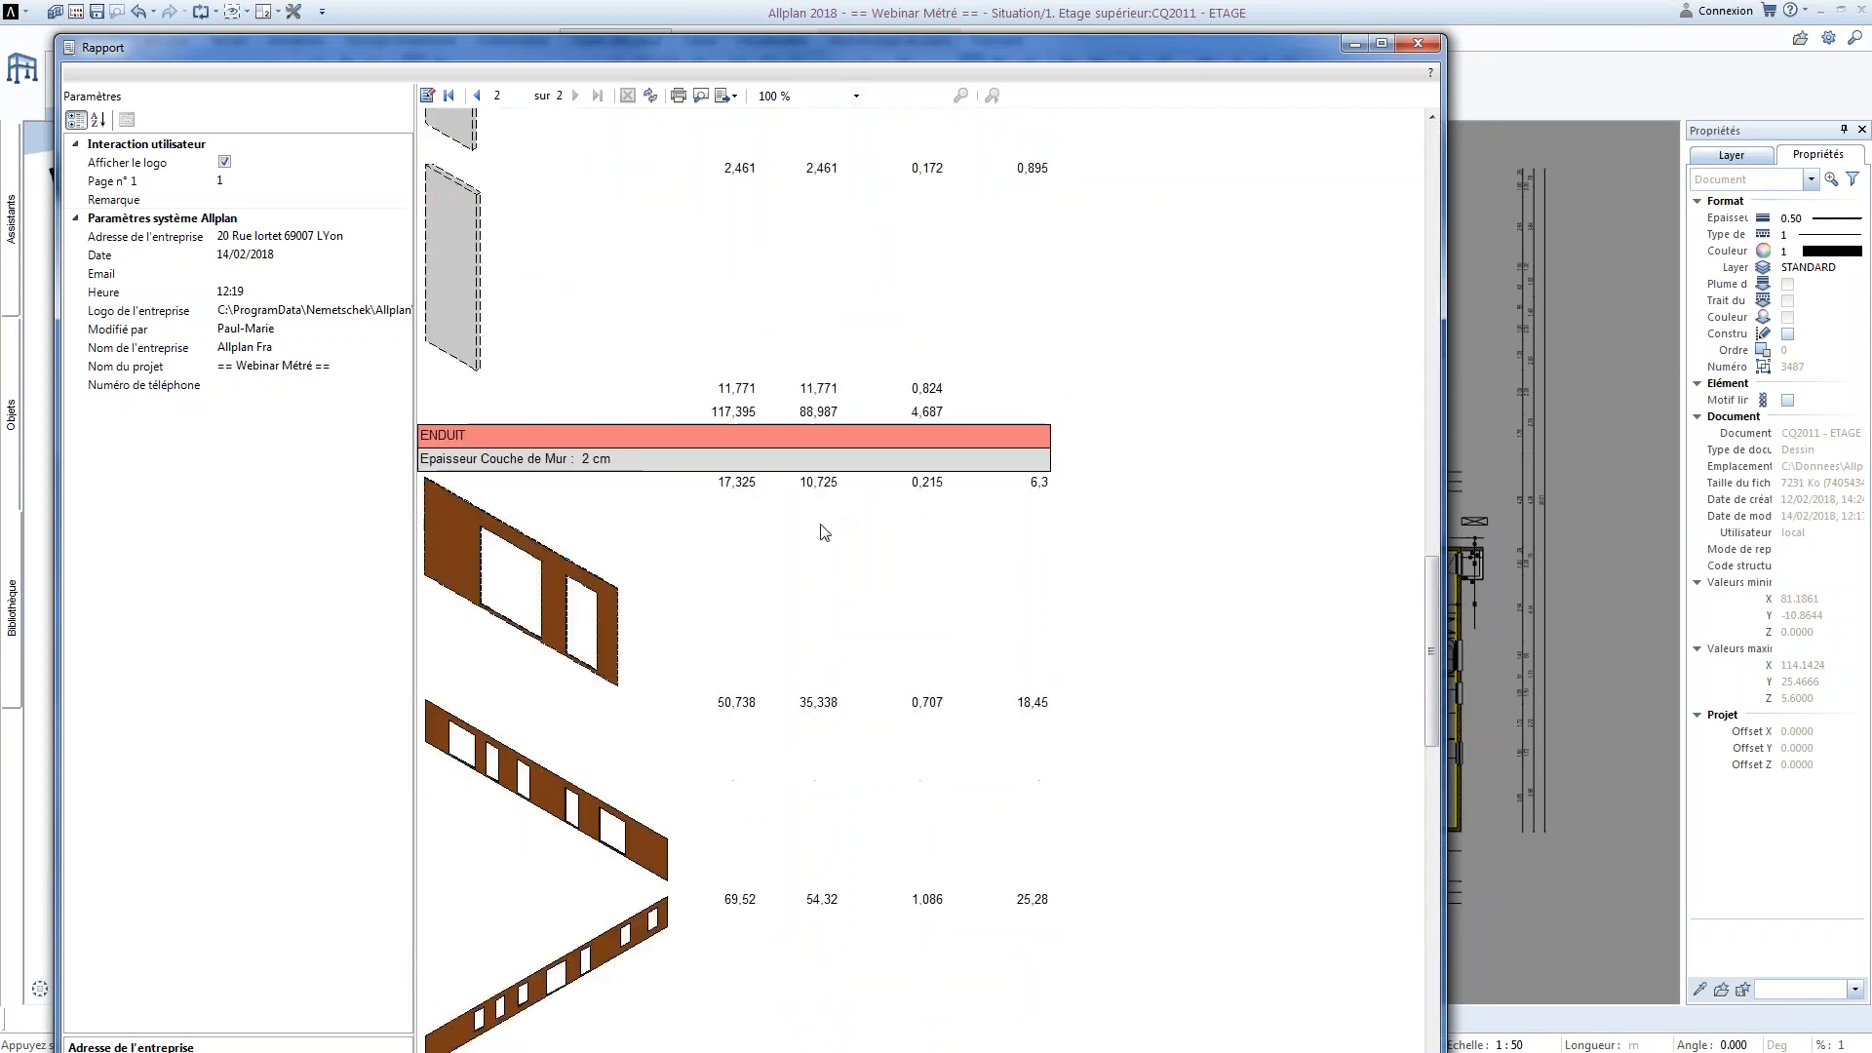
scroll(824, 532, "down", 3)
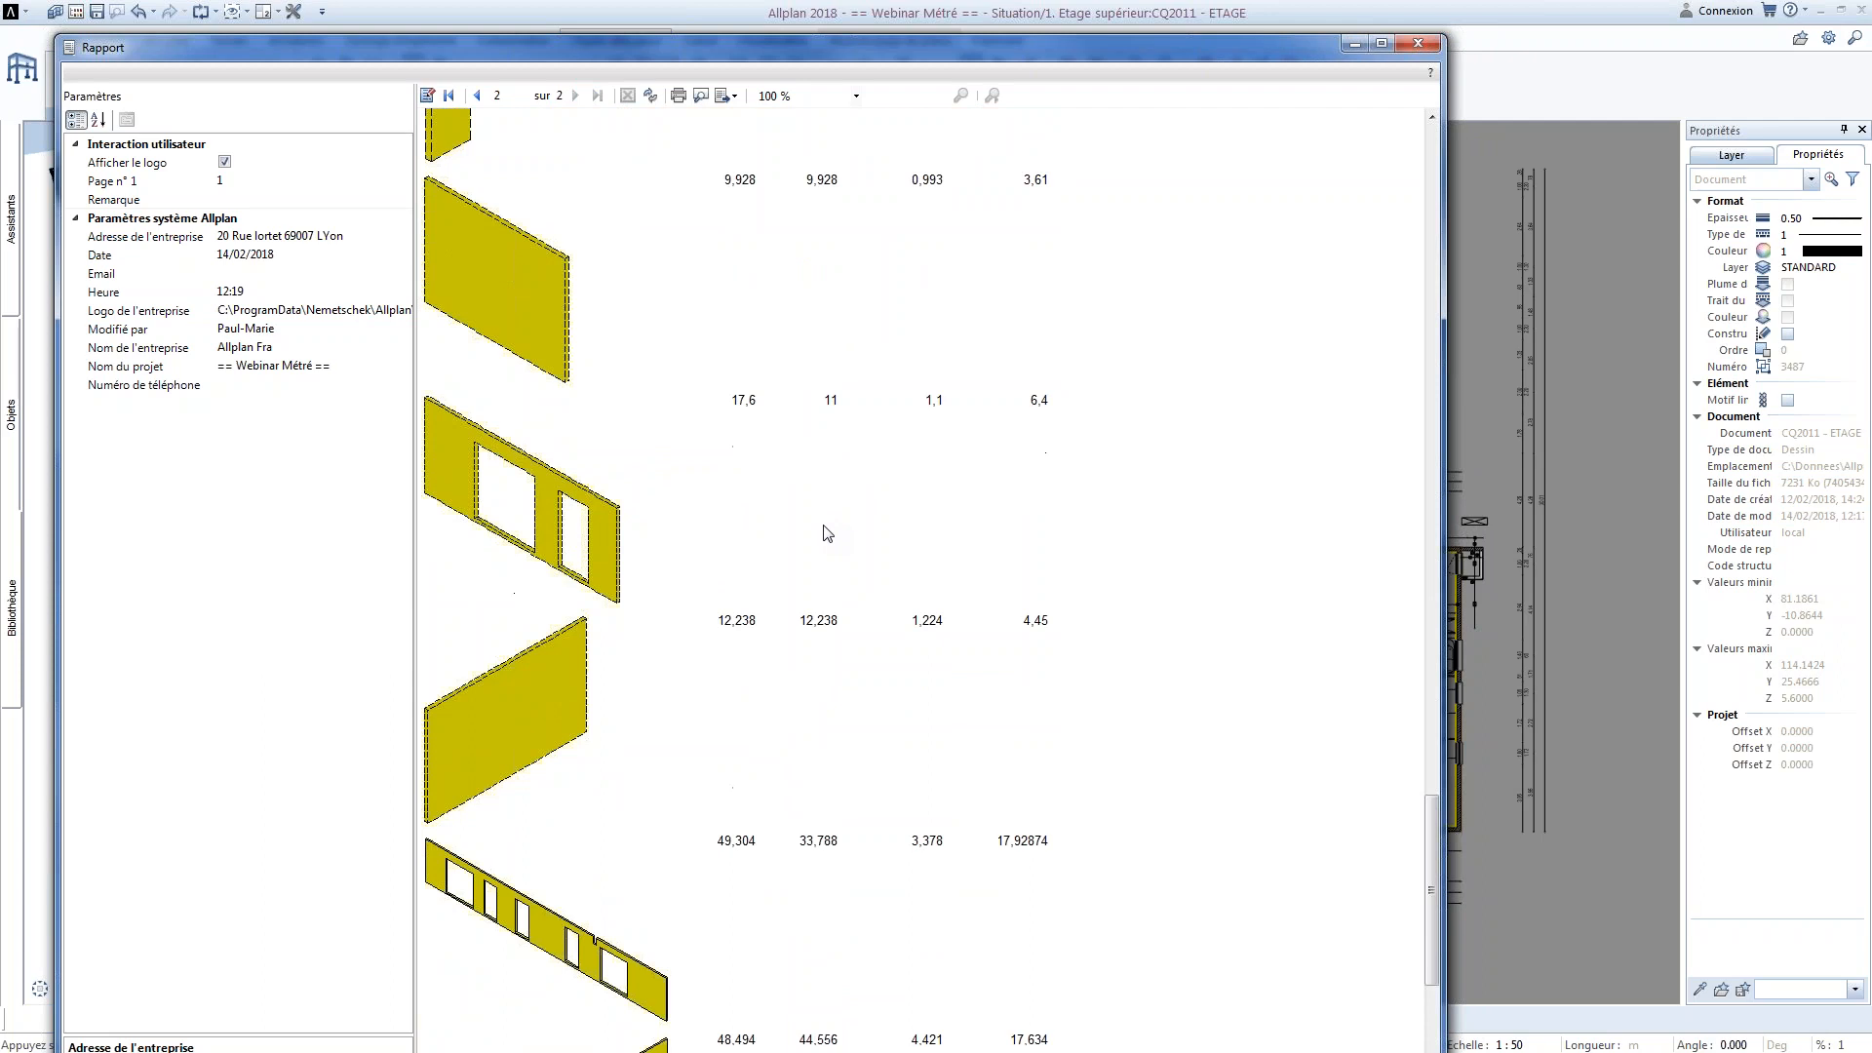
scroll(824, 531, "up", 9)
scroll(821, 557, "up", 15)
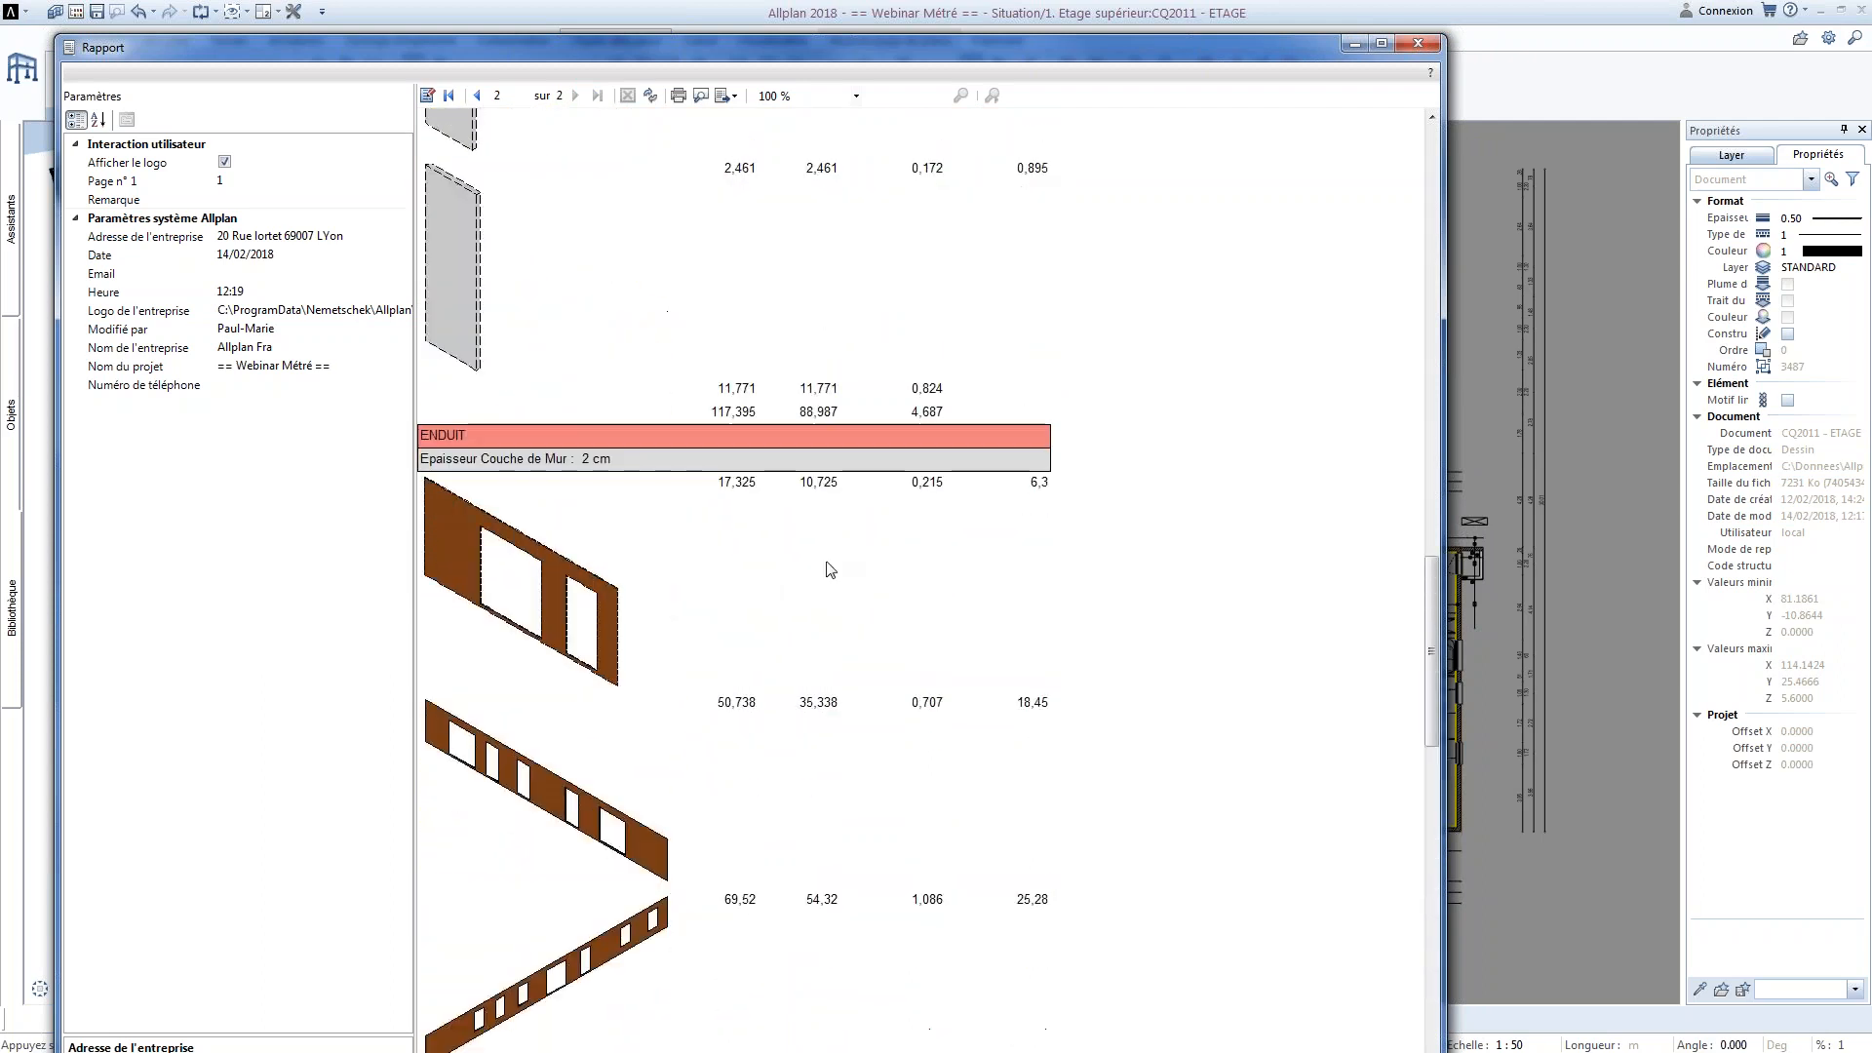
scroll(803, 565, "up", 15)
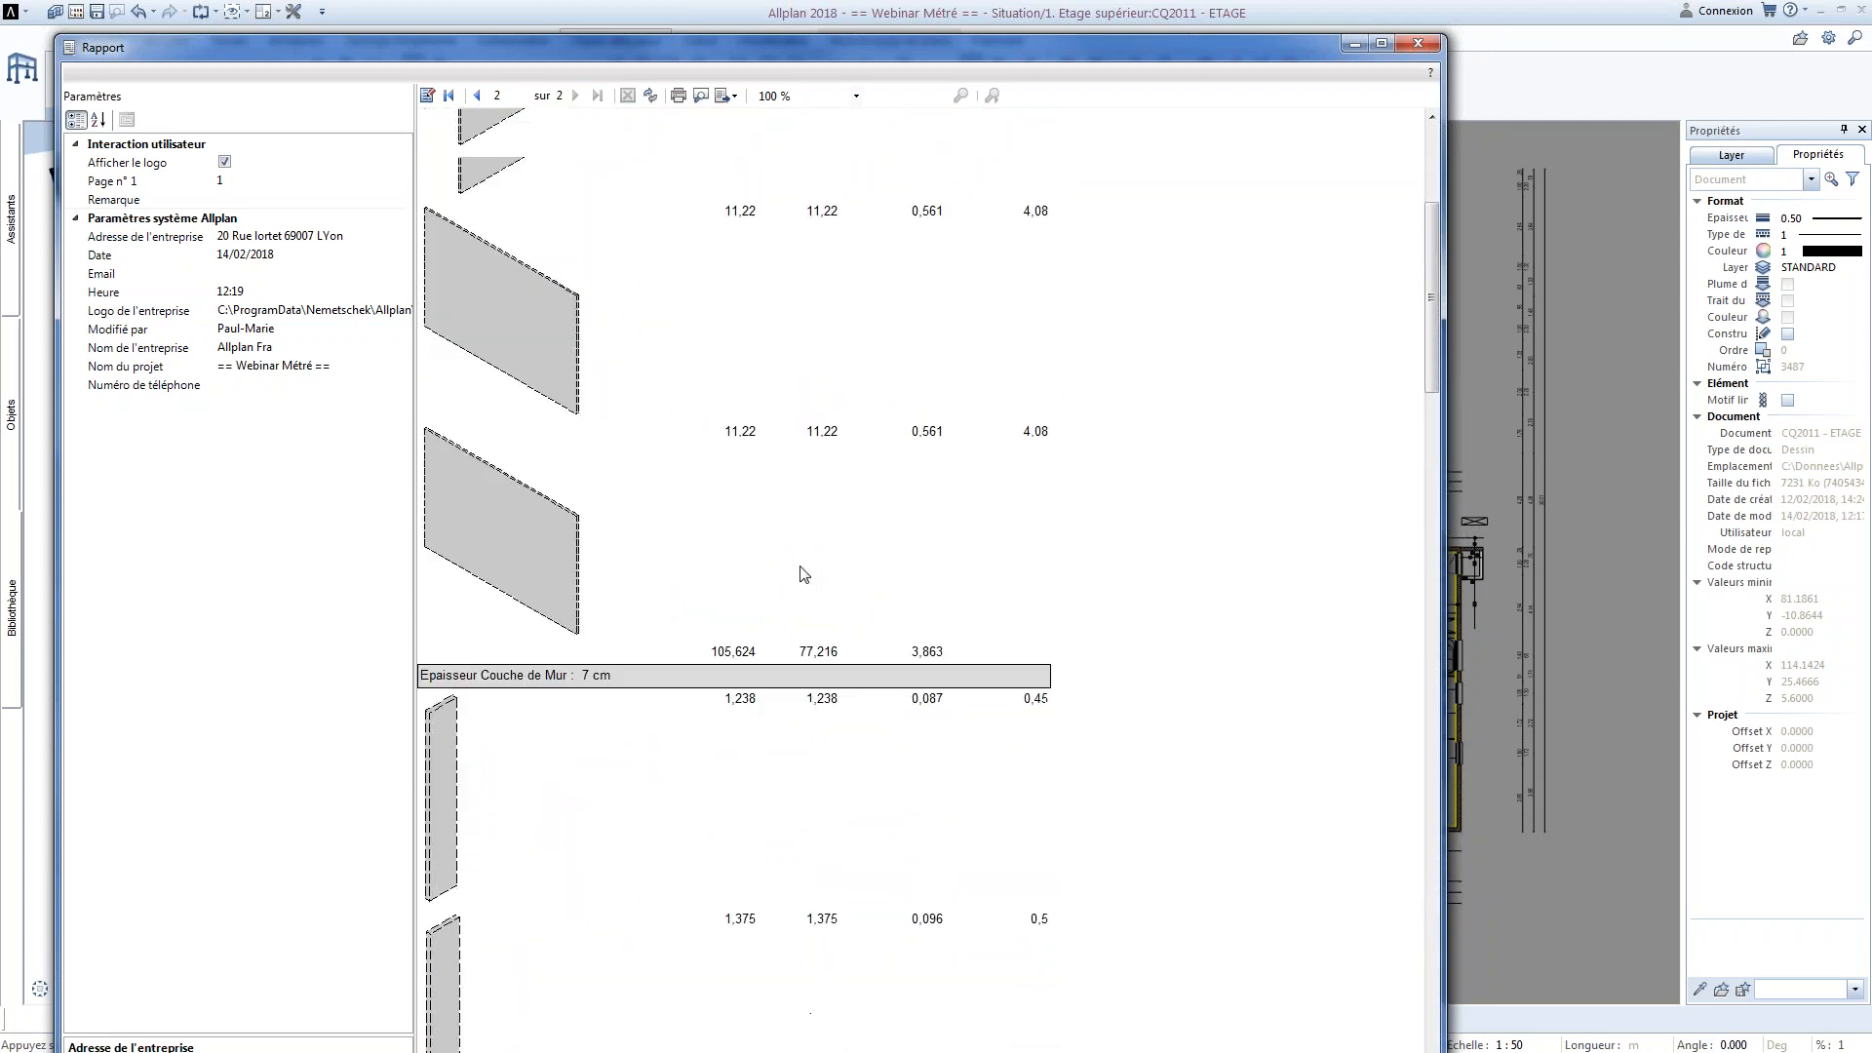
scroll(799, 573, "up", 12)
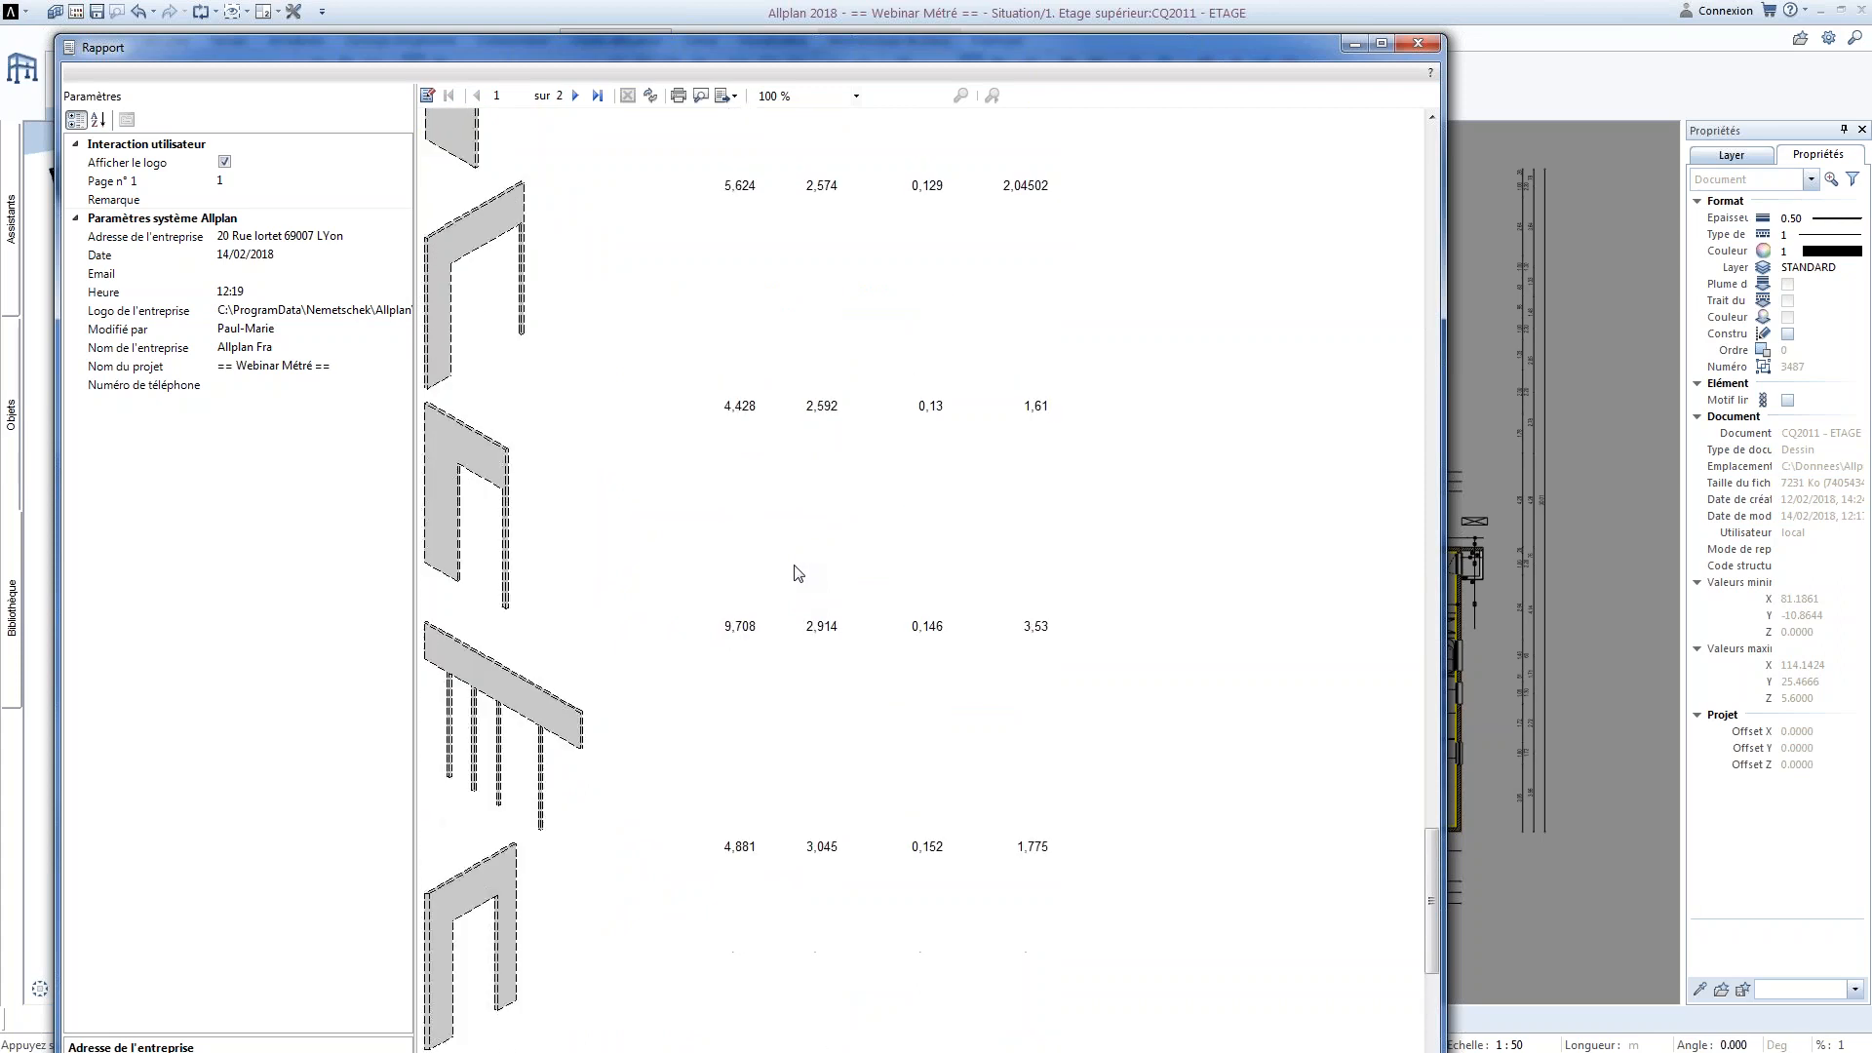
scroll(796, 572, "up", 8)
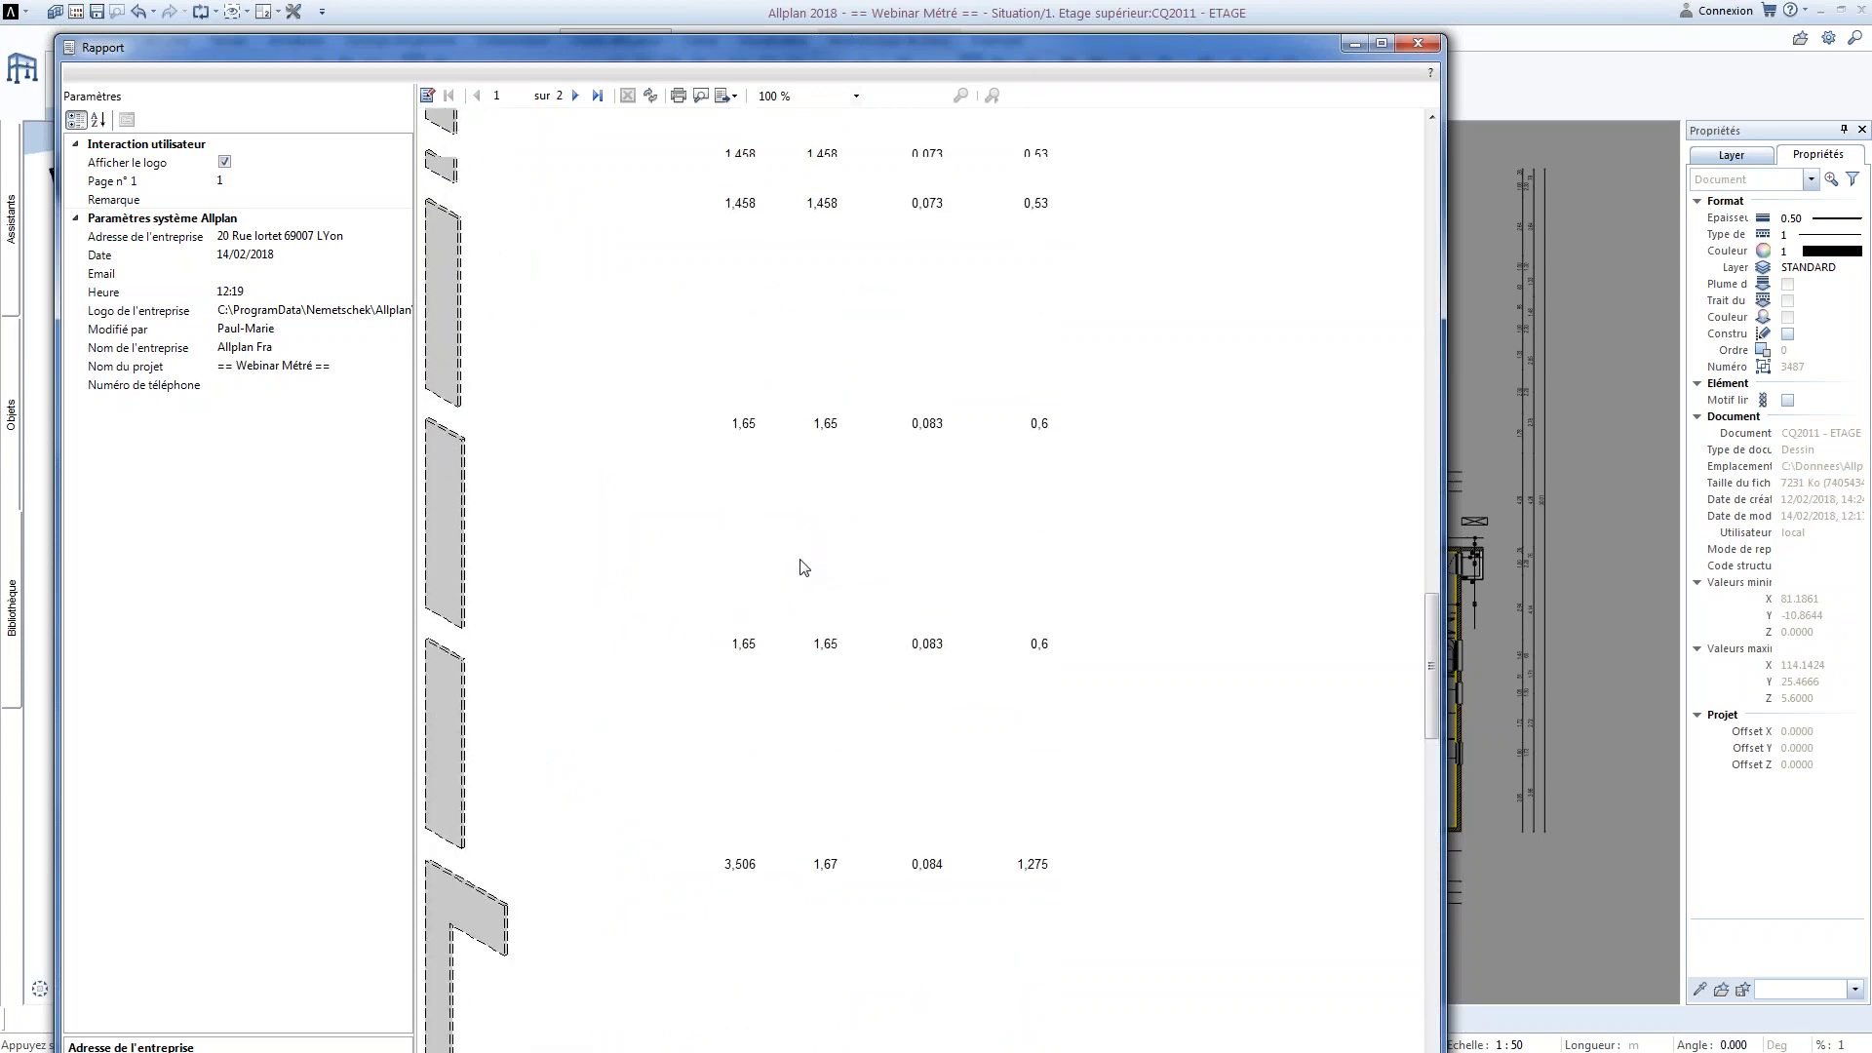
scroll(792, 552, "up", 5)
scroll(770, 535, "up", 12)
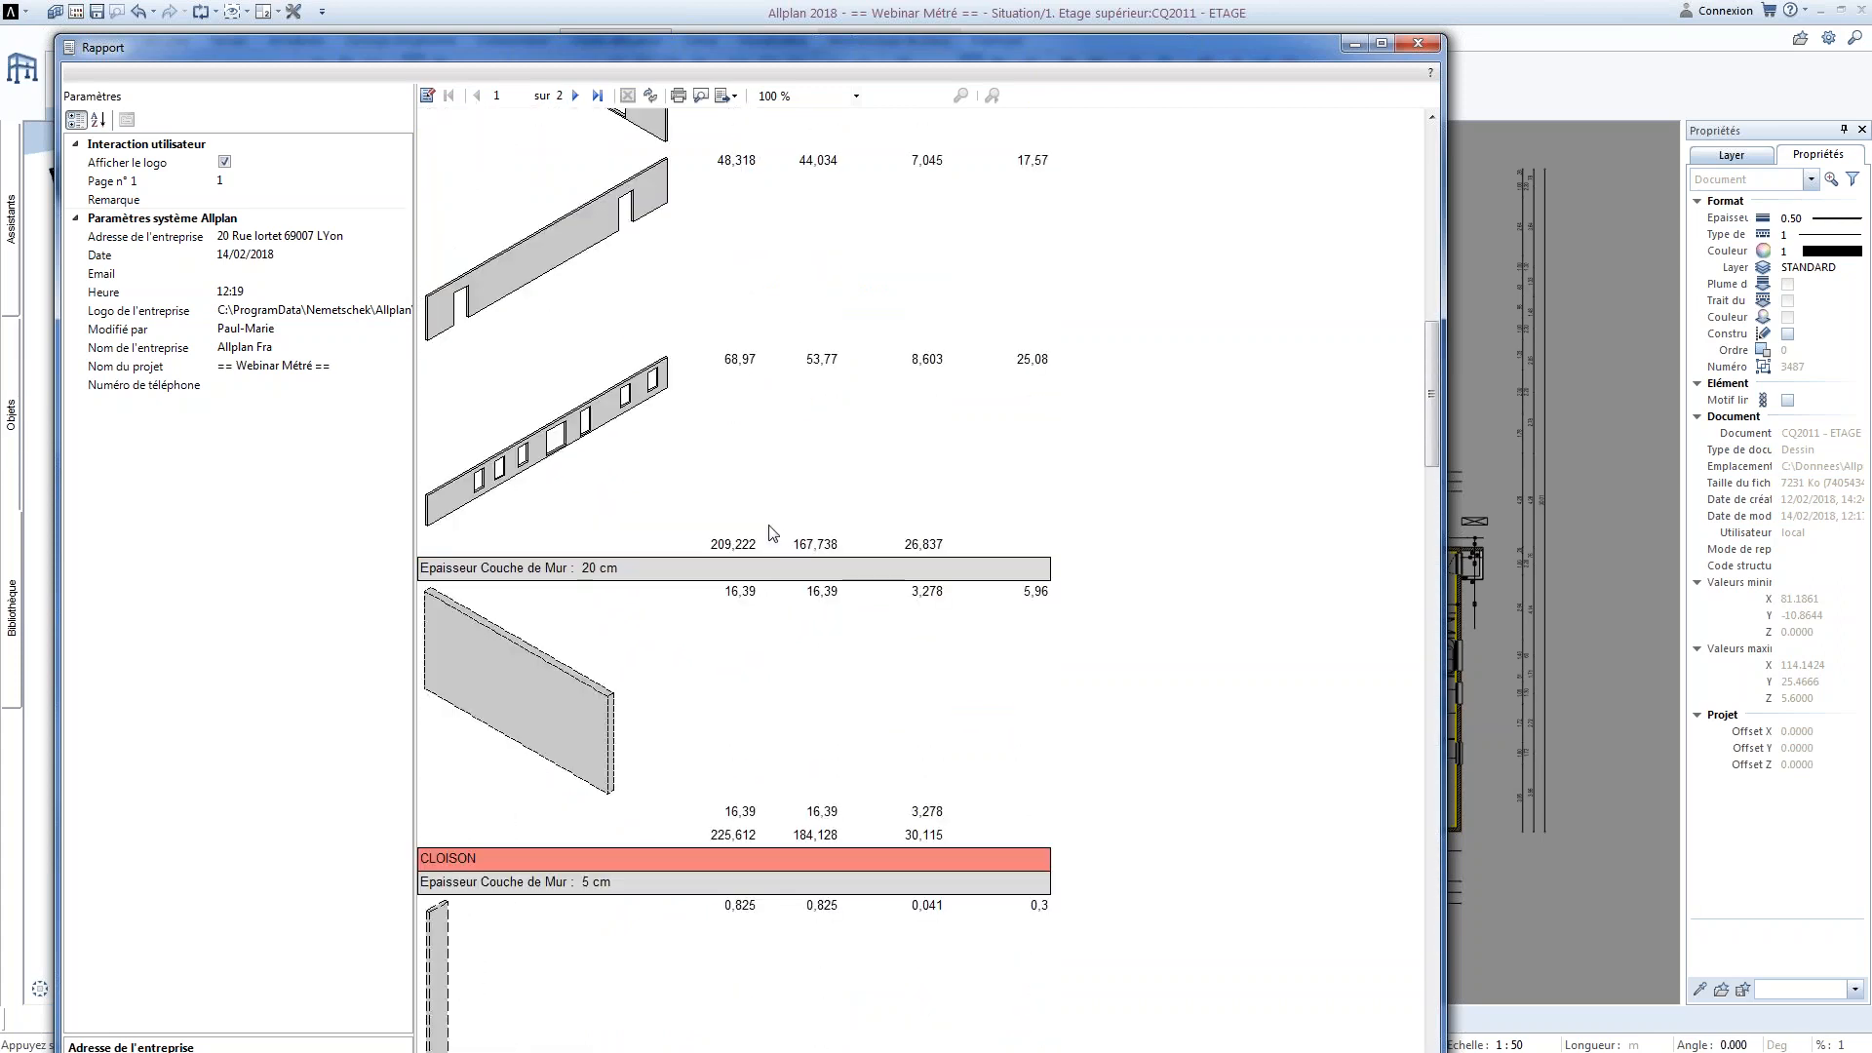
scroll(770, 525, "up", 4)
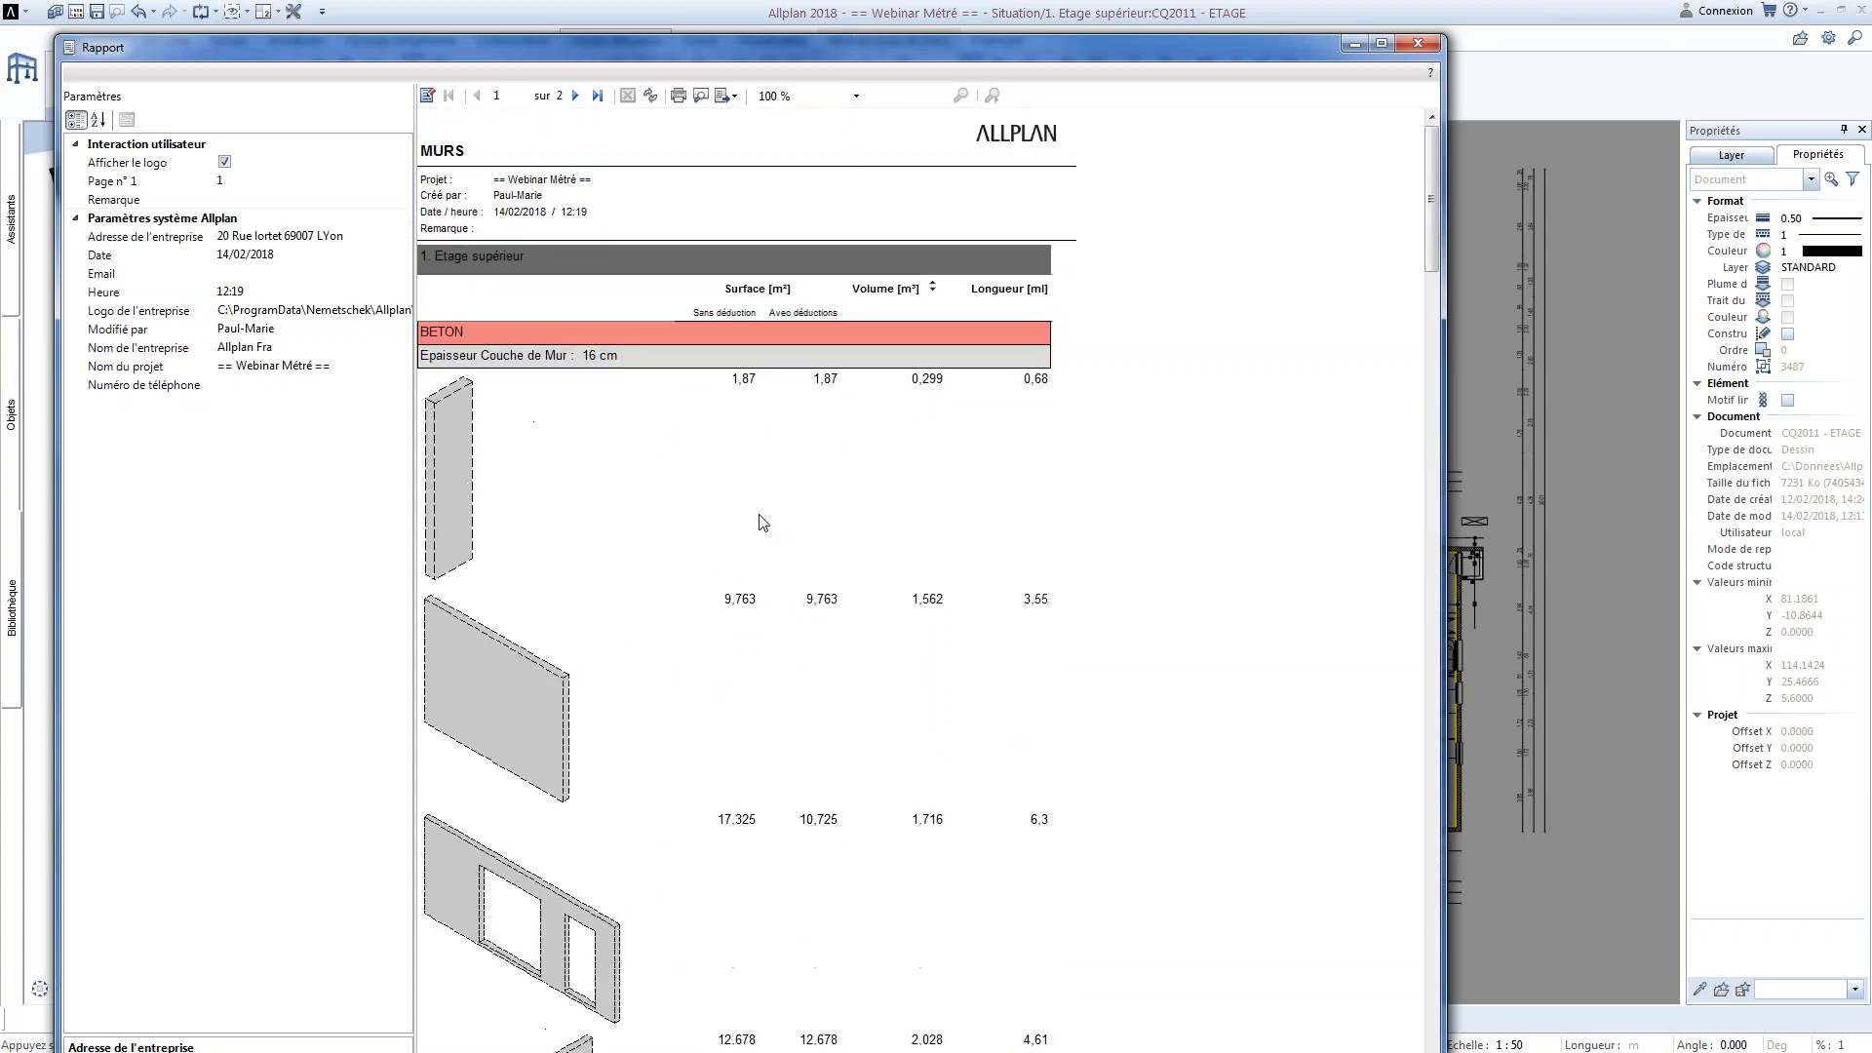
left_click(734, 95)
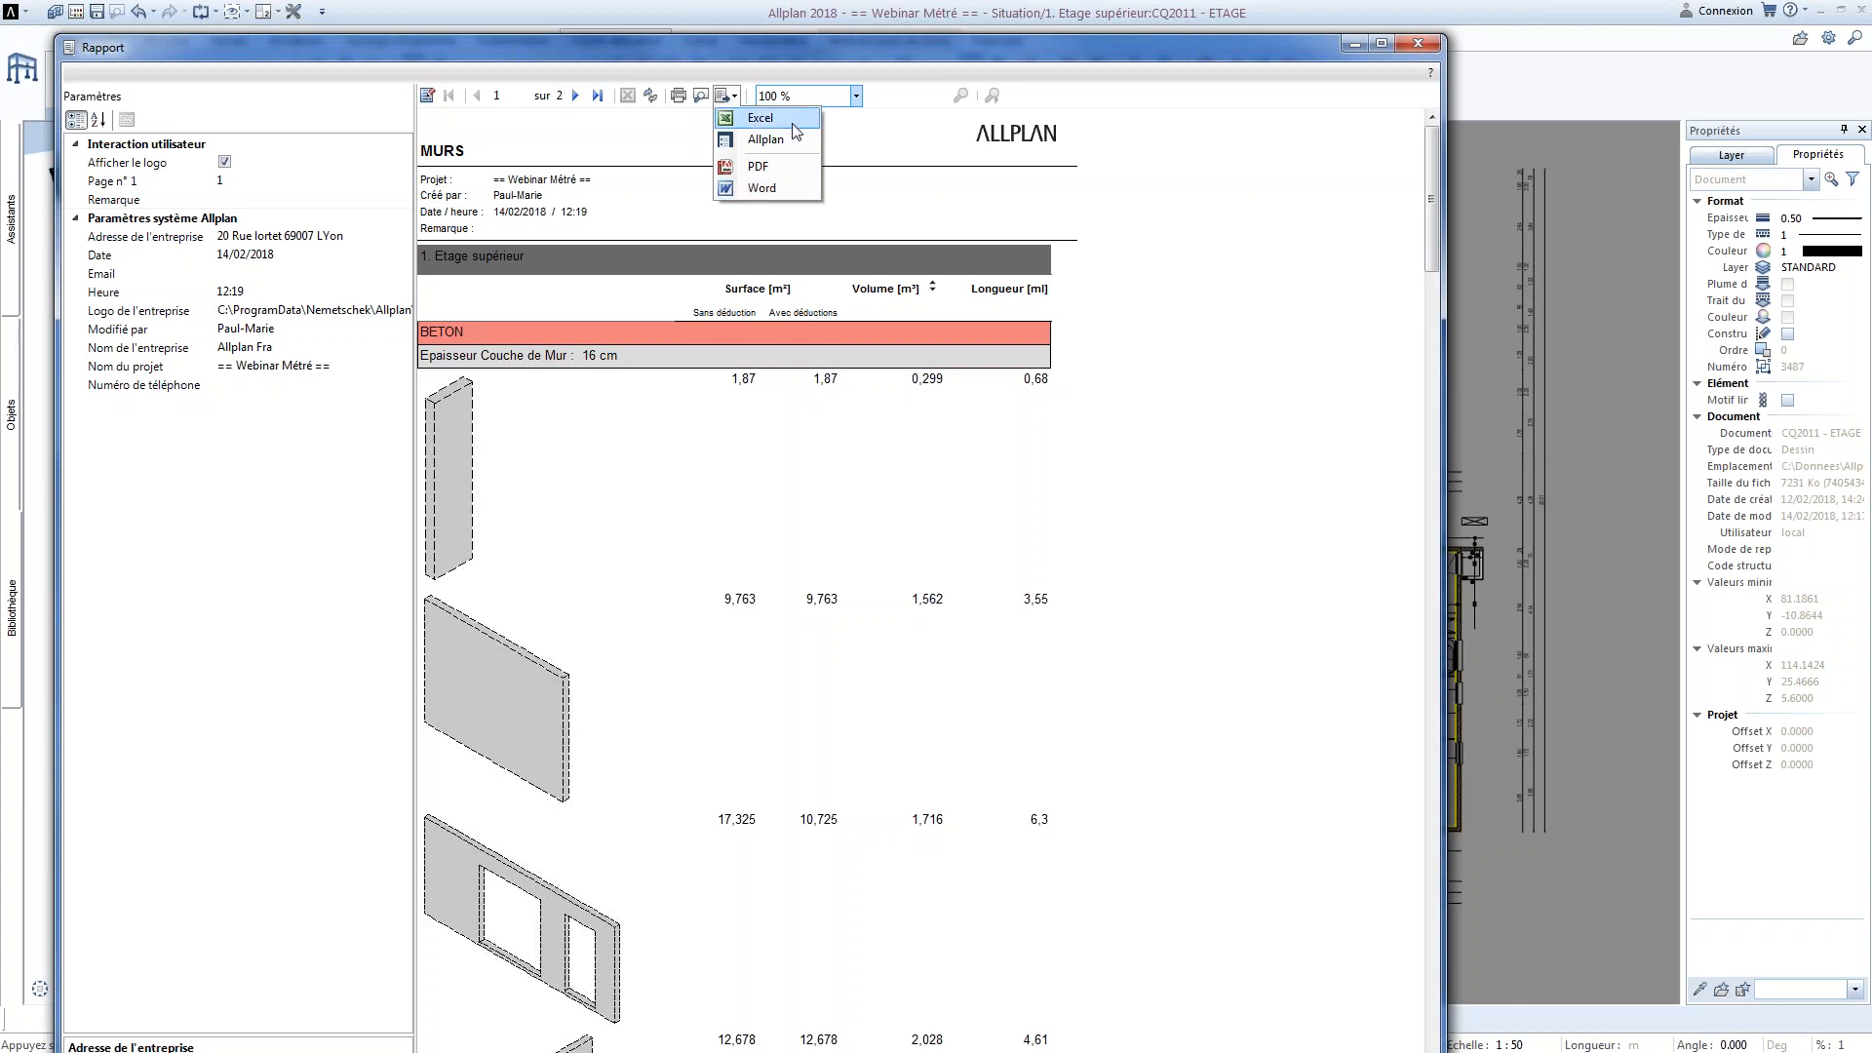
left_click(787, 184)
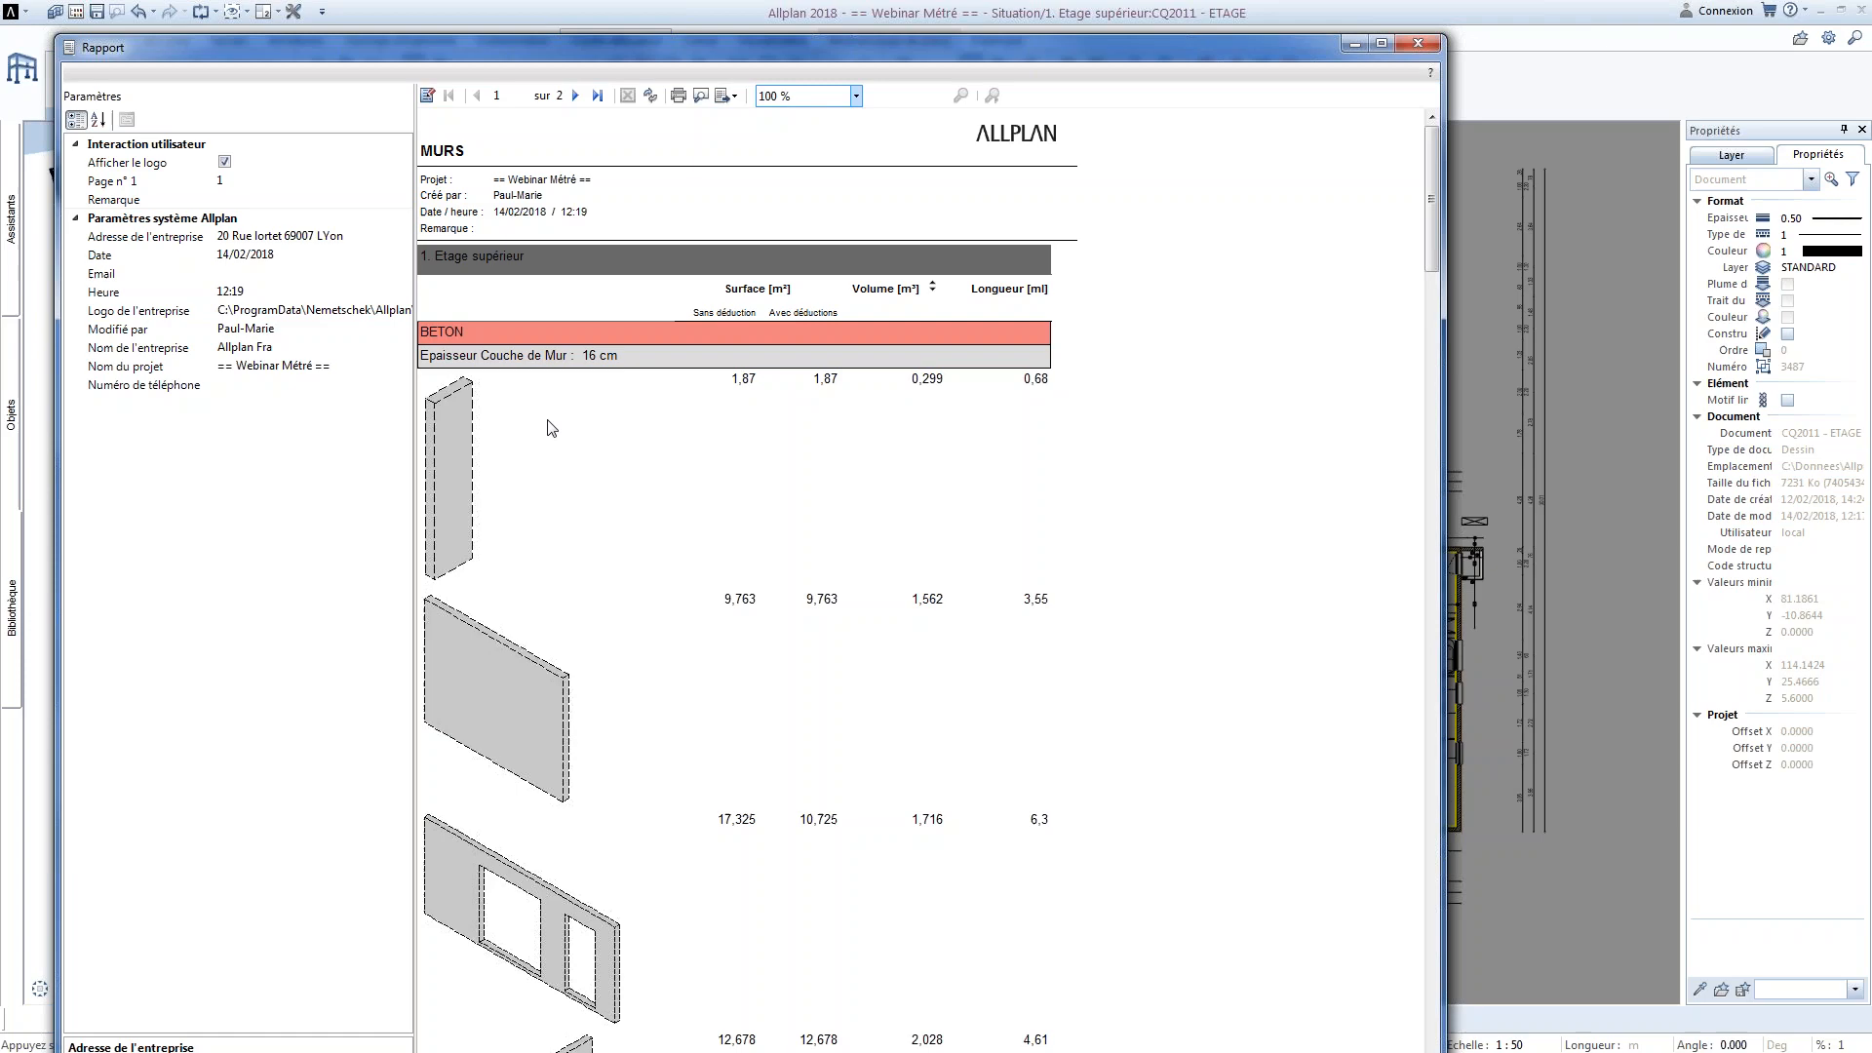
Switch to Illustration.docx in Word and review the report workflow diagram from object selection and filter through groups and DataFields to parameters and exports
key("alt+Tab")
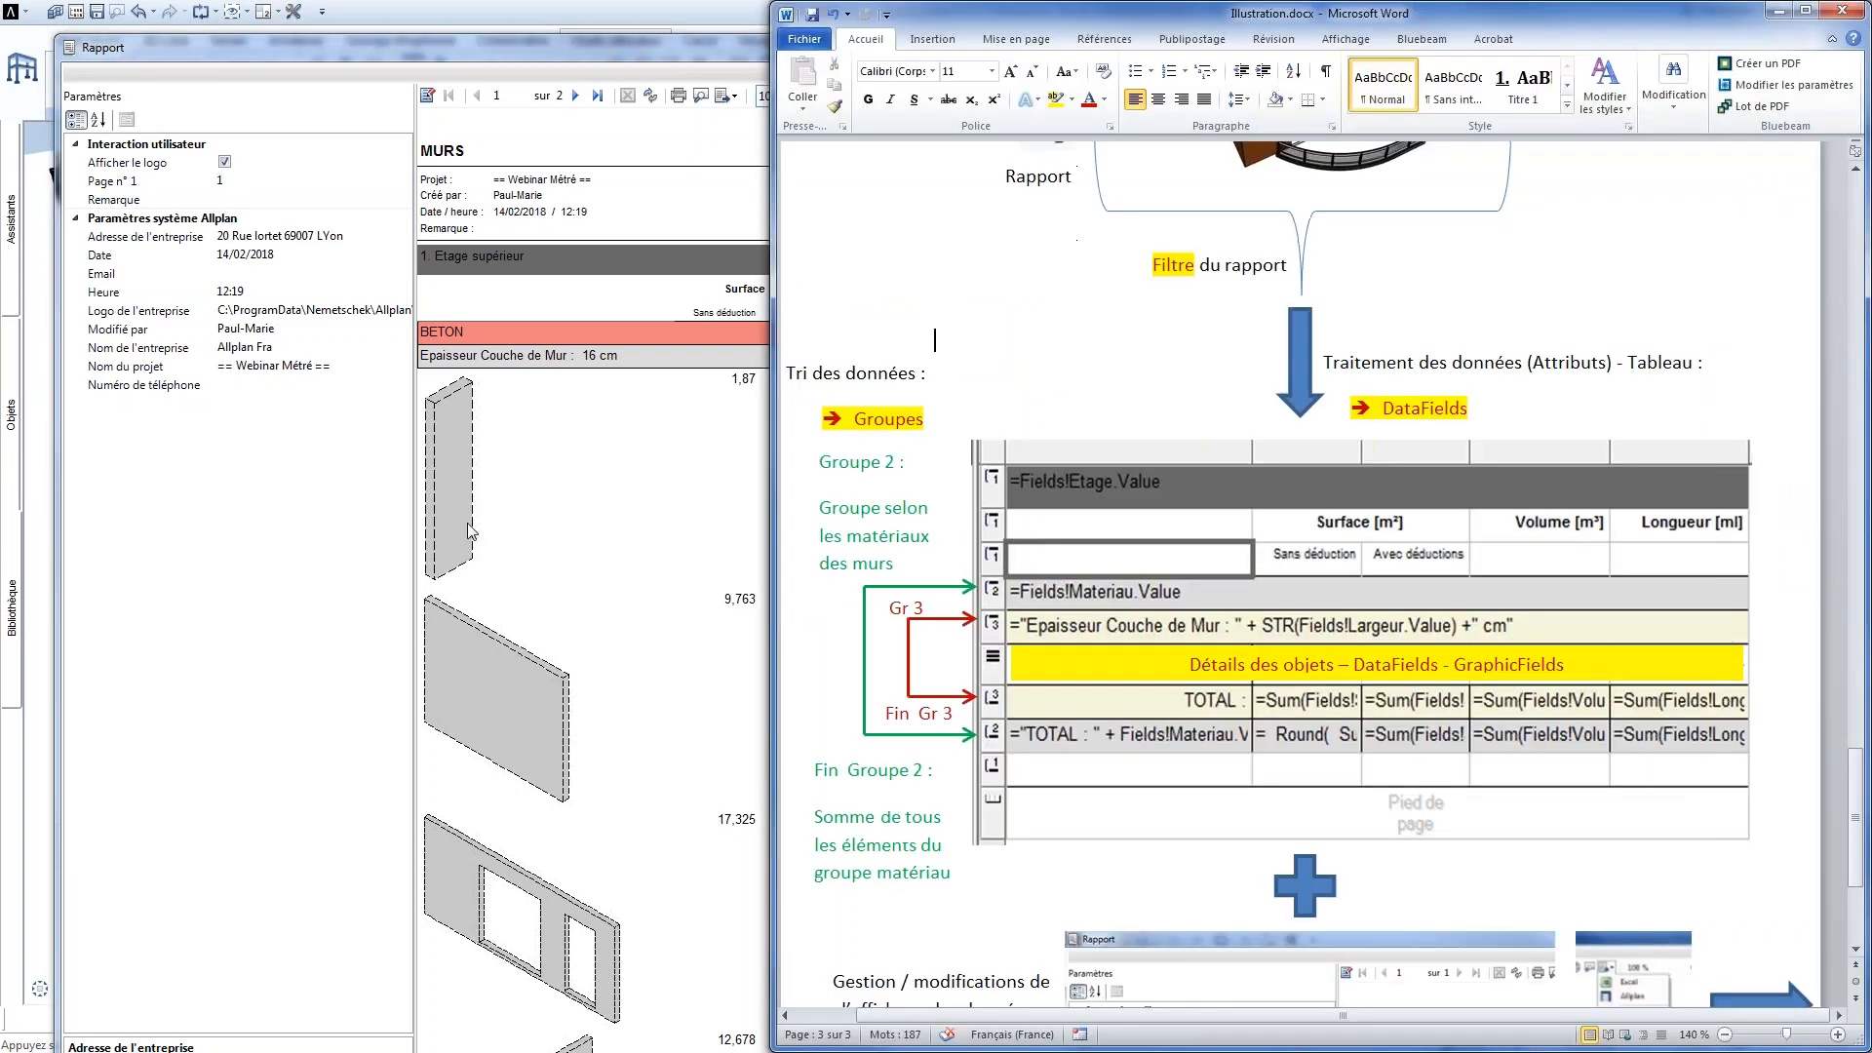
scroll(1112, 370, "up", 4)
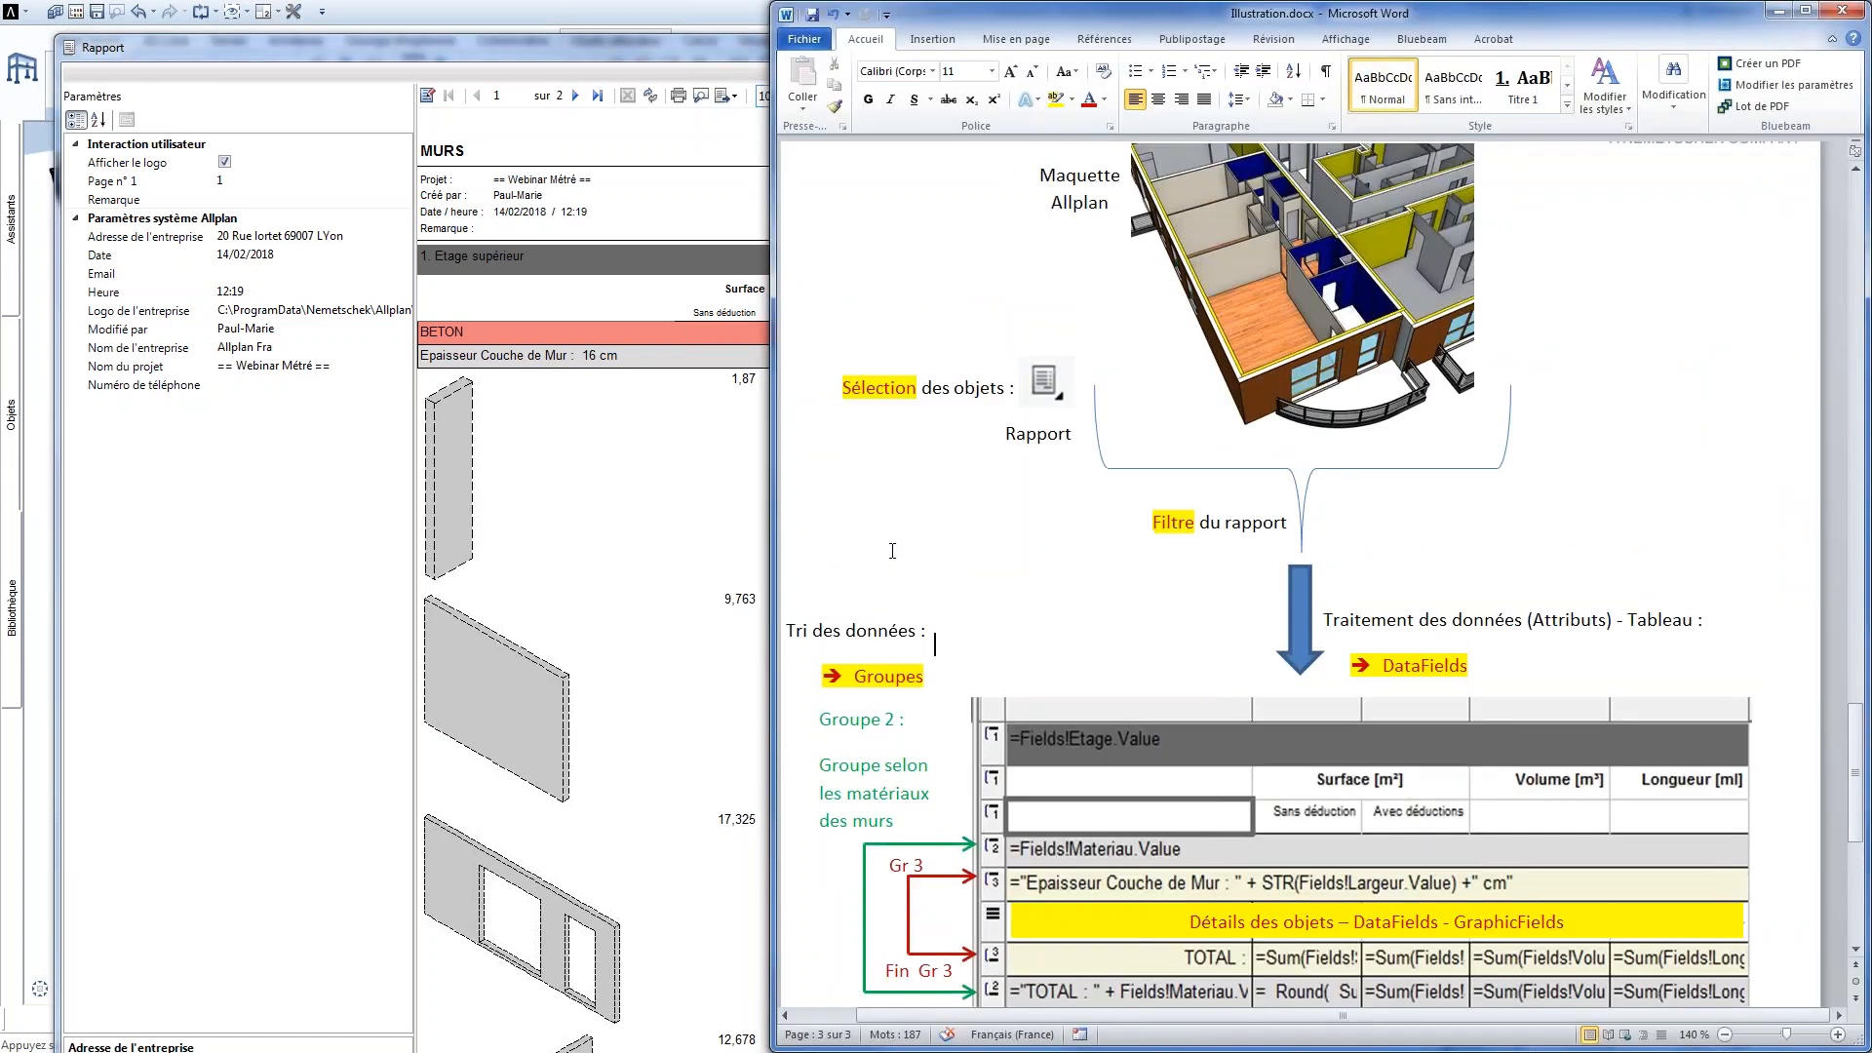
scroll(892, 550, "up", 2)
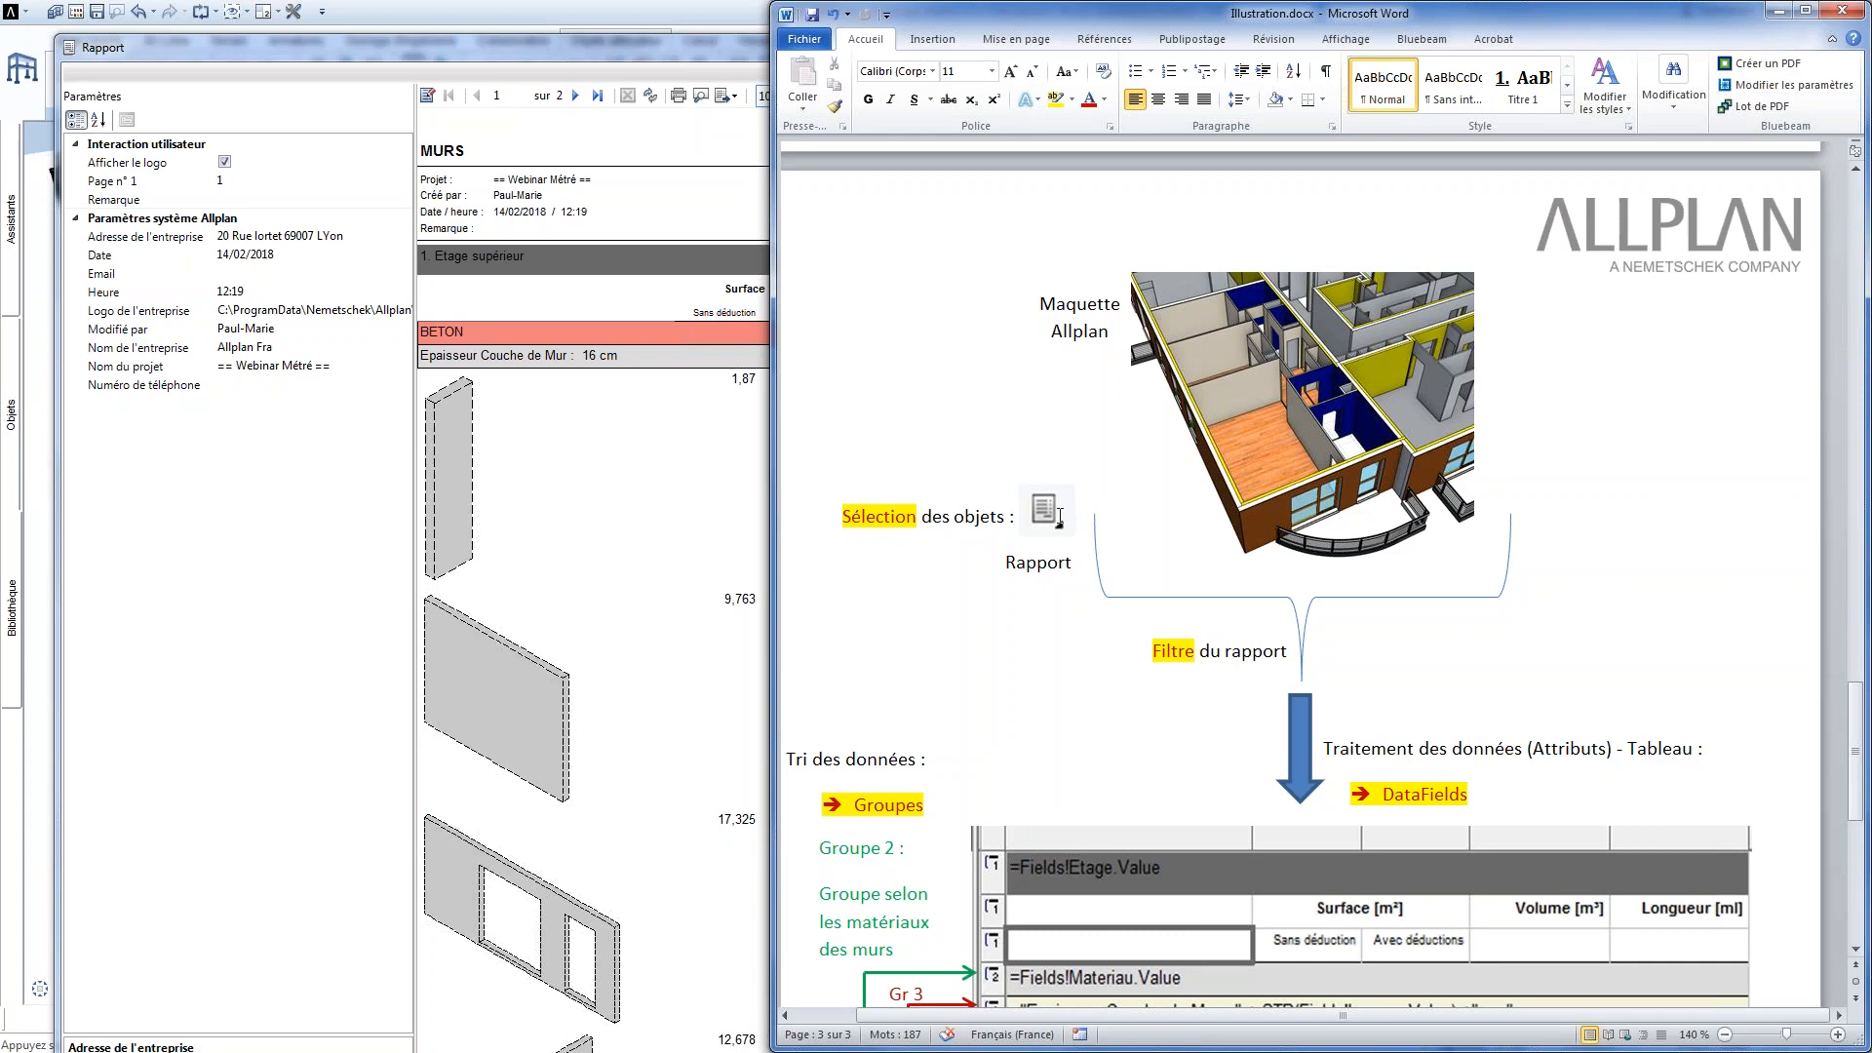
scroll(1230, 463, "down", 3)
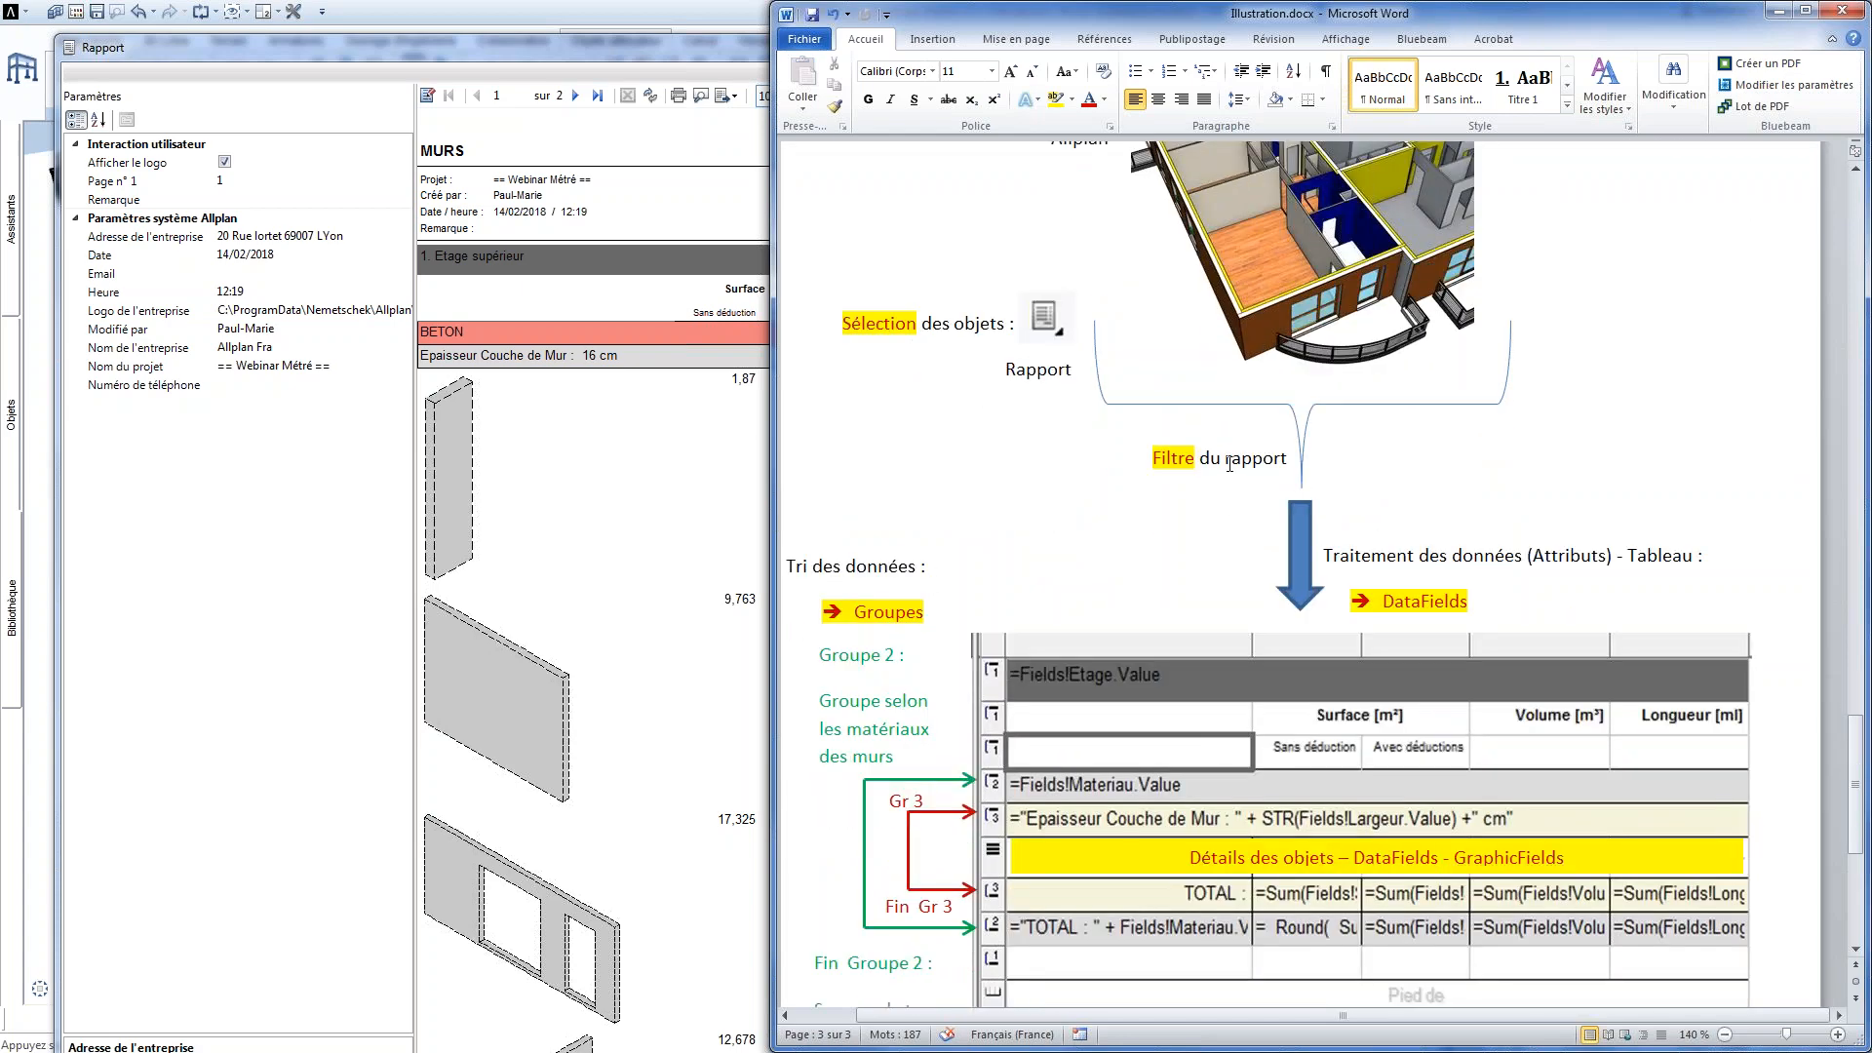
scroll(1240, 464, "down", 1)
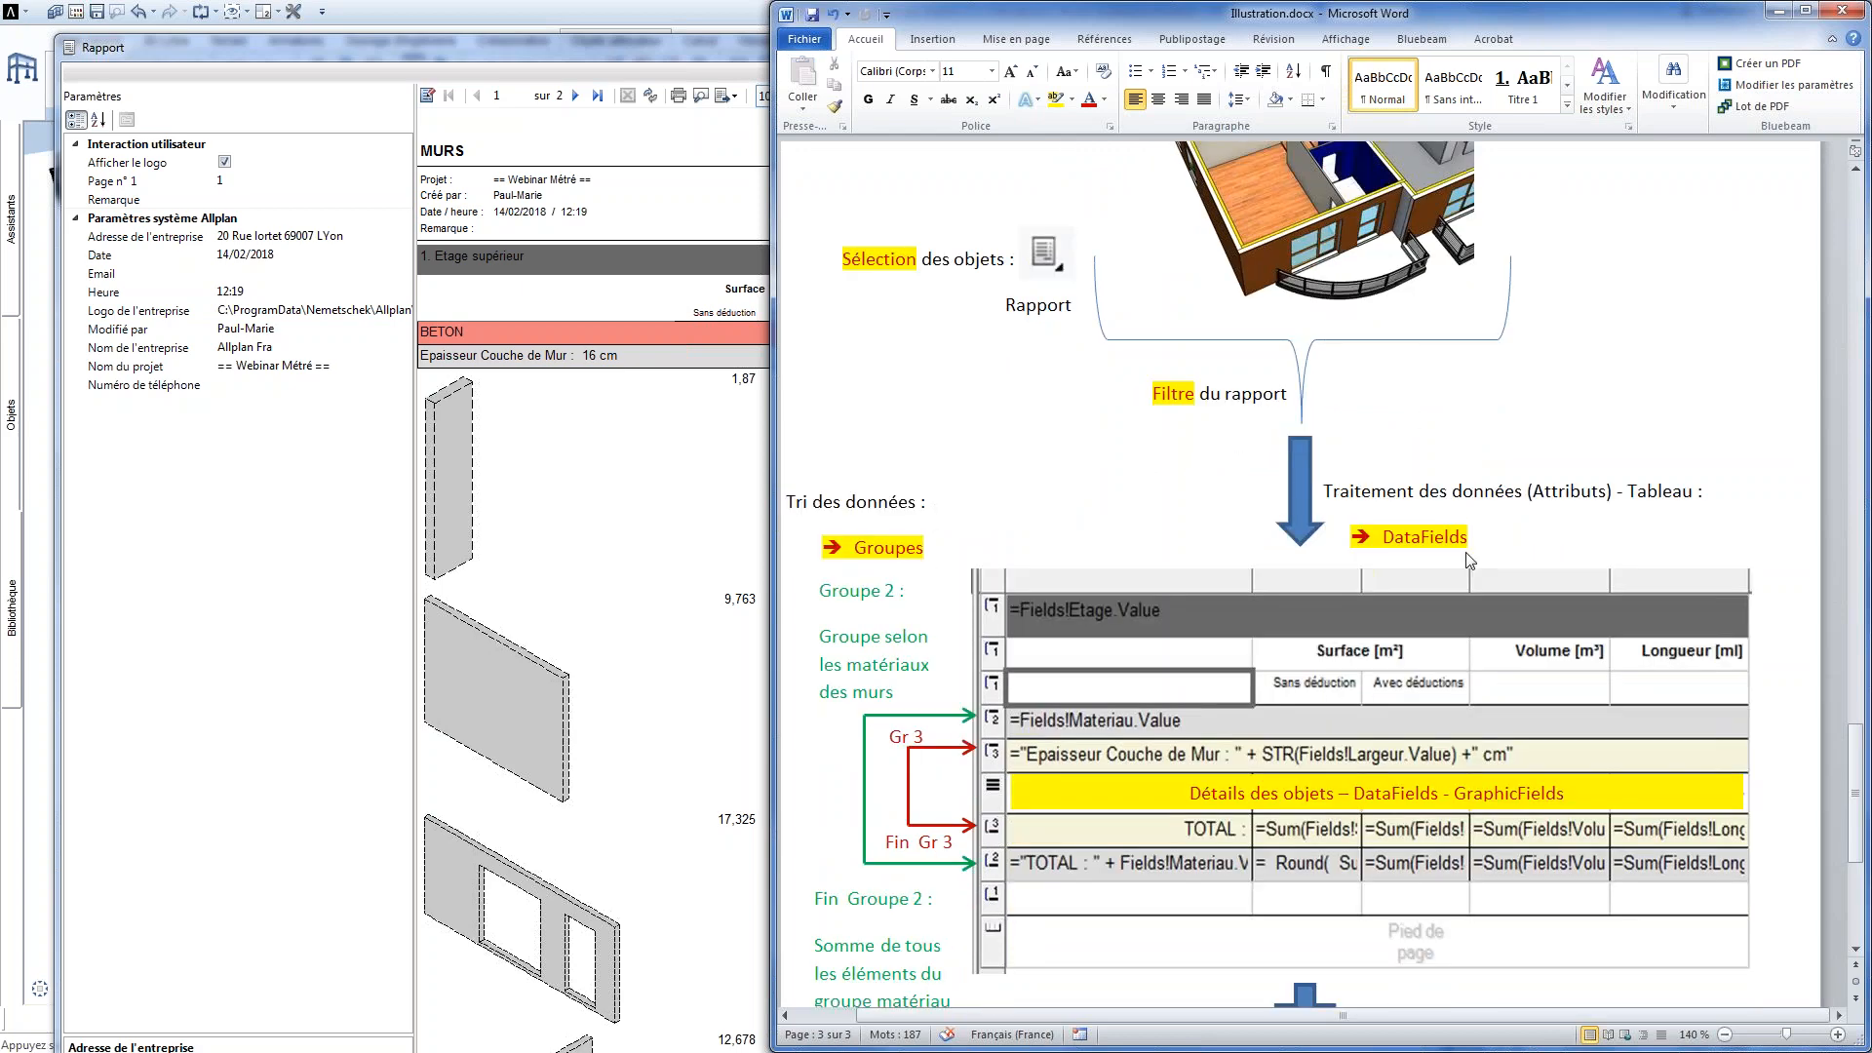
scroll(1469, 561, "down", 3)
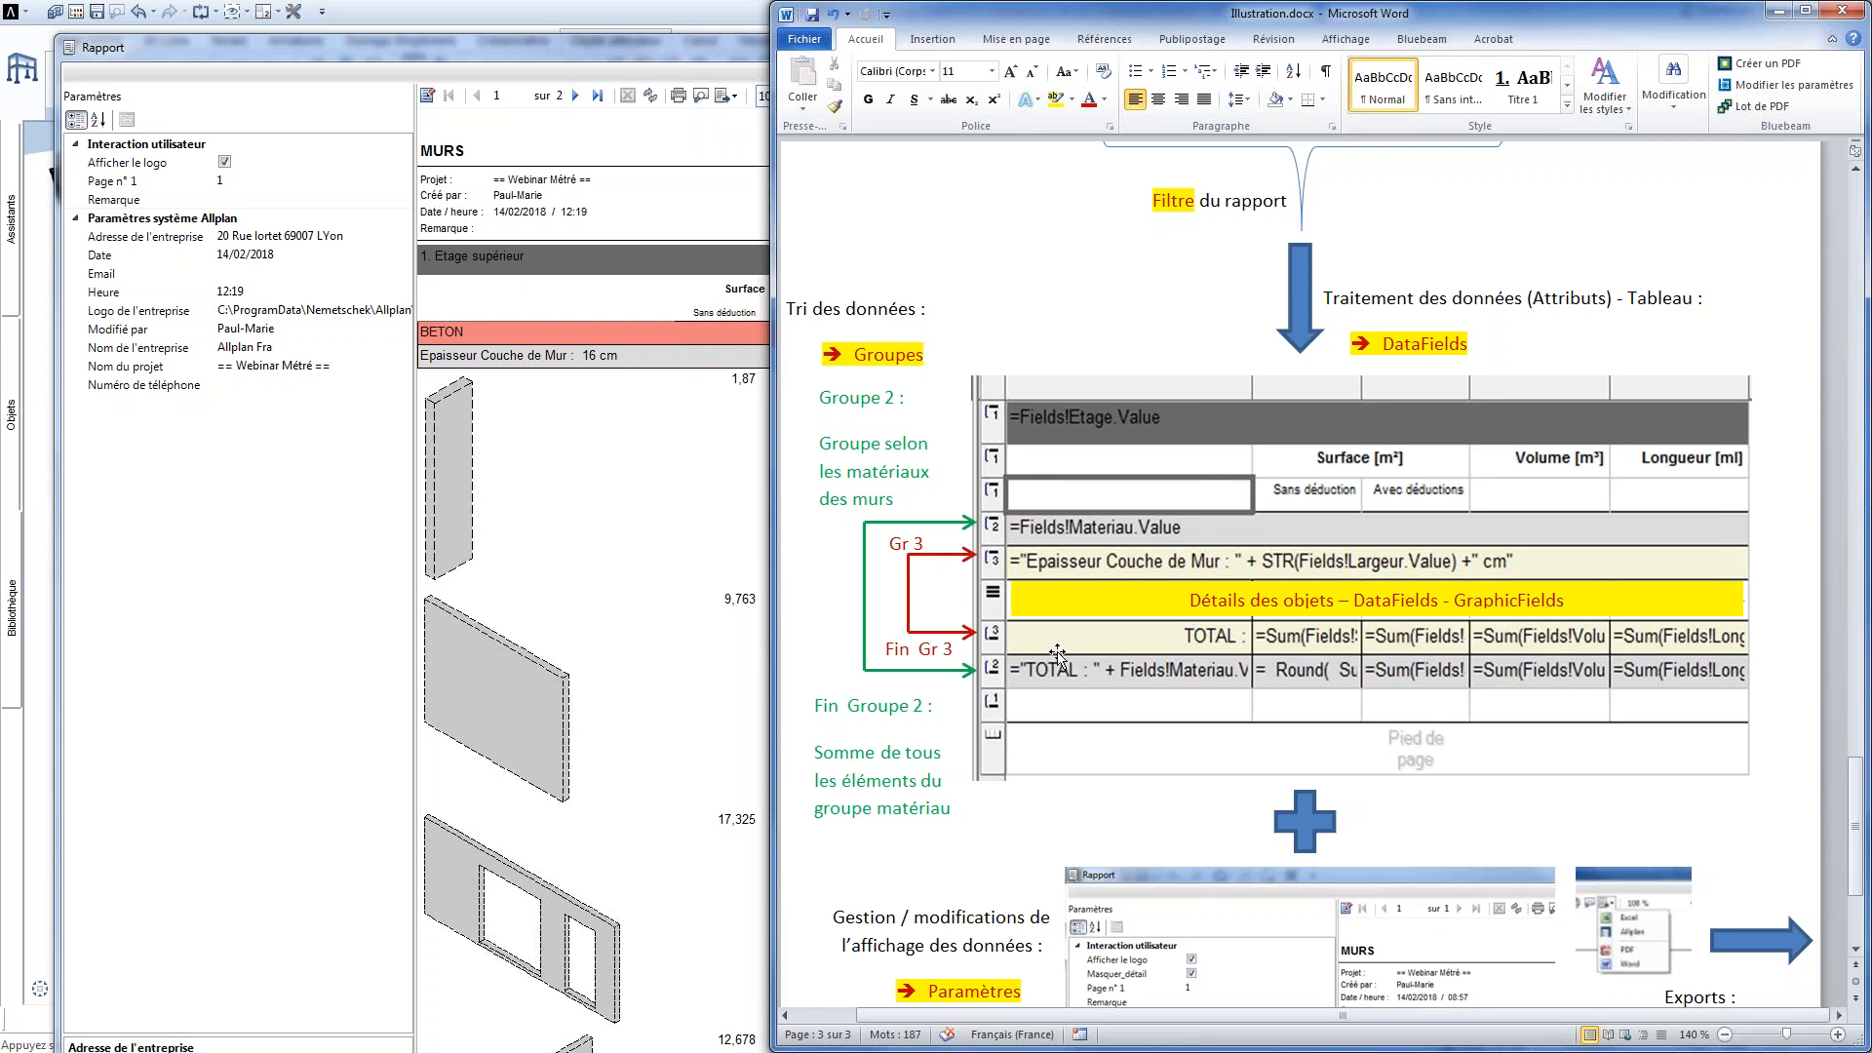
scroll(1057, 652, "down", 4)
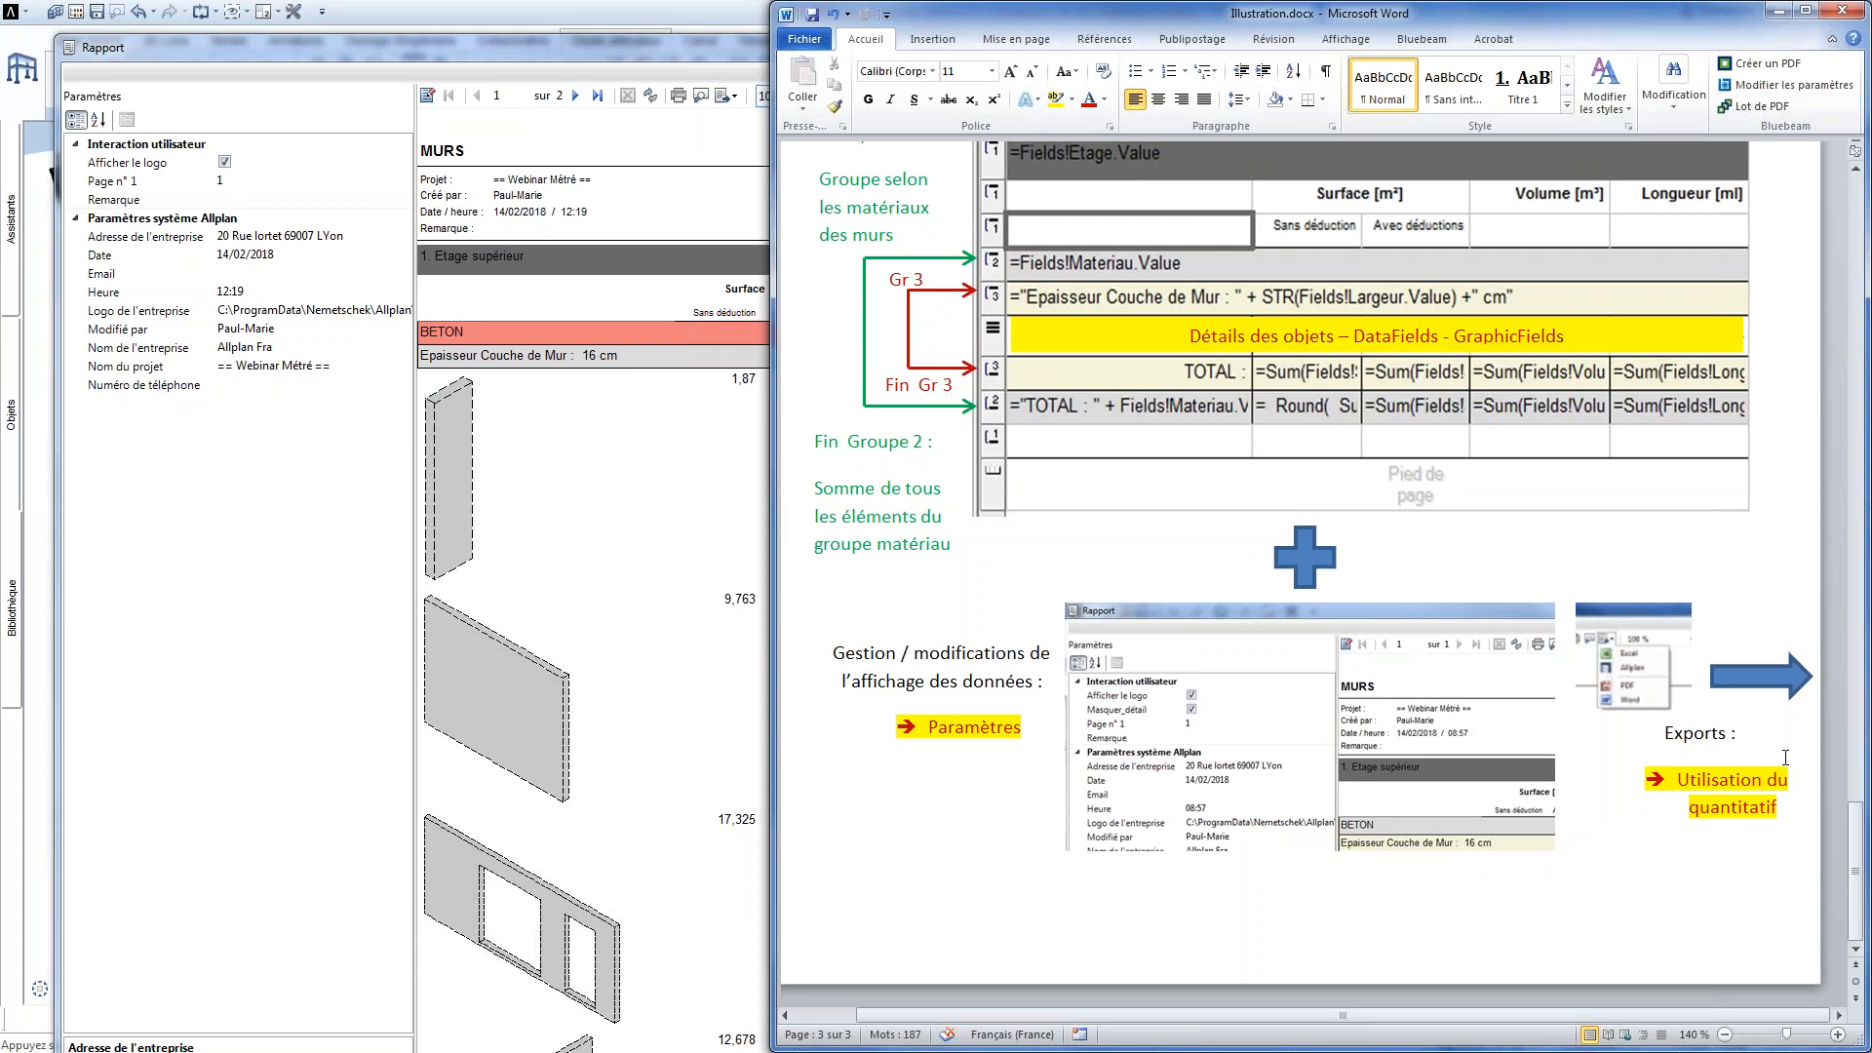
Return to the report window, toggle the Afficher le logo parameter off and on again, and close the report
left_click(658, 551)
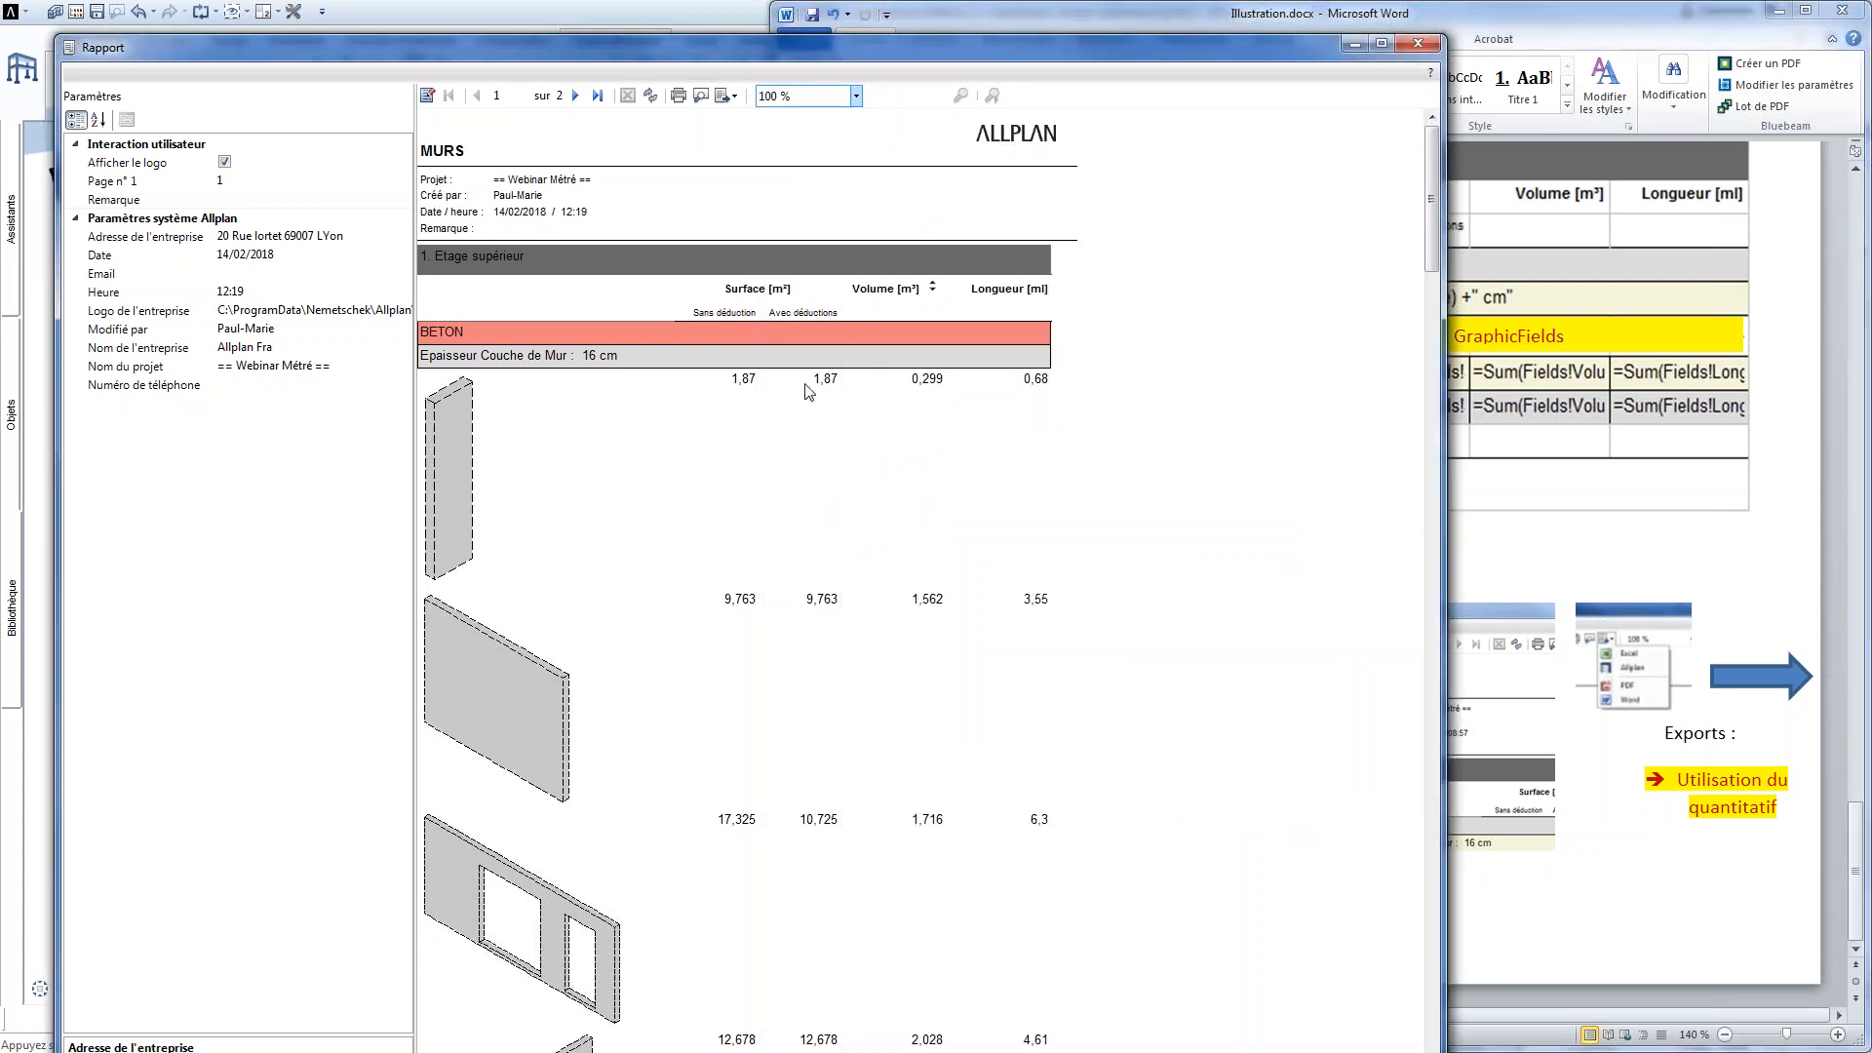
left_click(144, 164)
left_click(225, 164)
left_click(226, 164)
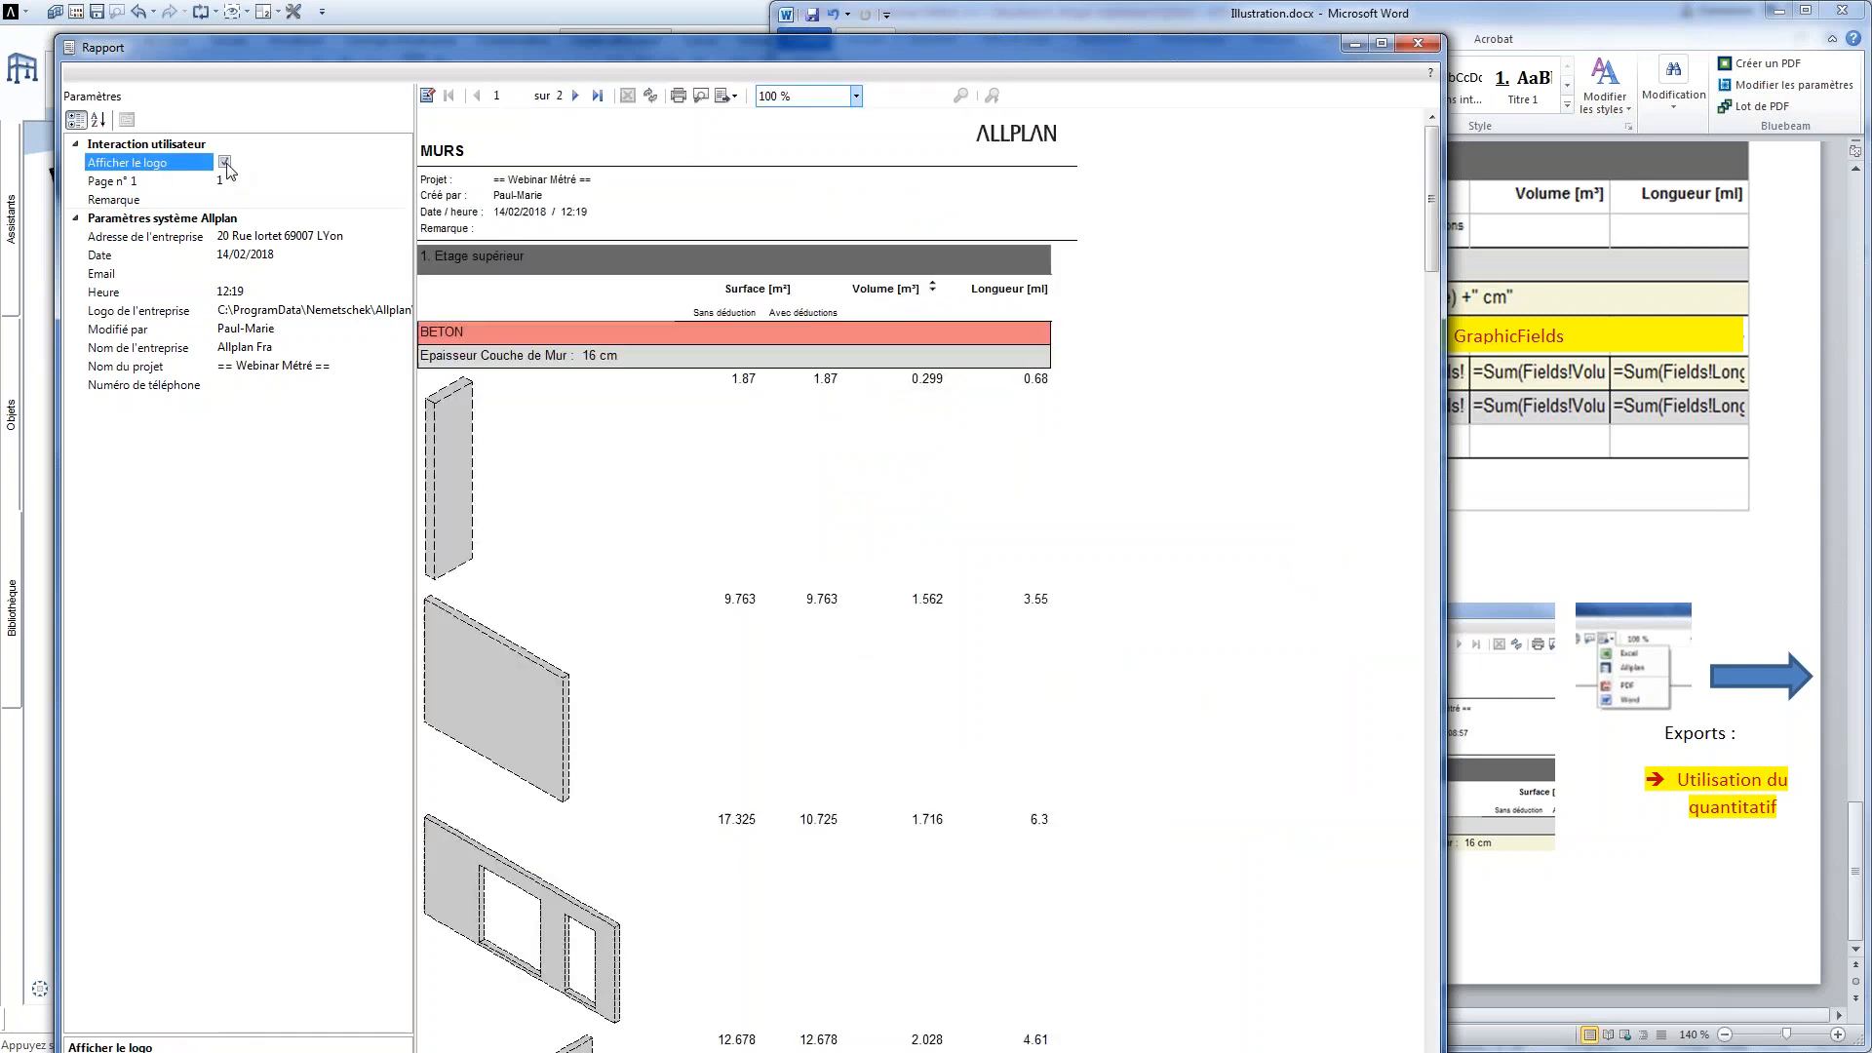
left_click(1420, 45)
Close Visual Web Developer and open Webinaire_rapport_3.rdlc from the Webinaire Métré folder in Notepad++
left_click(1819, 10)
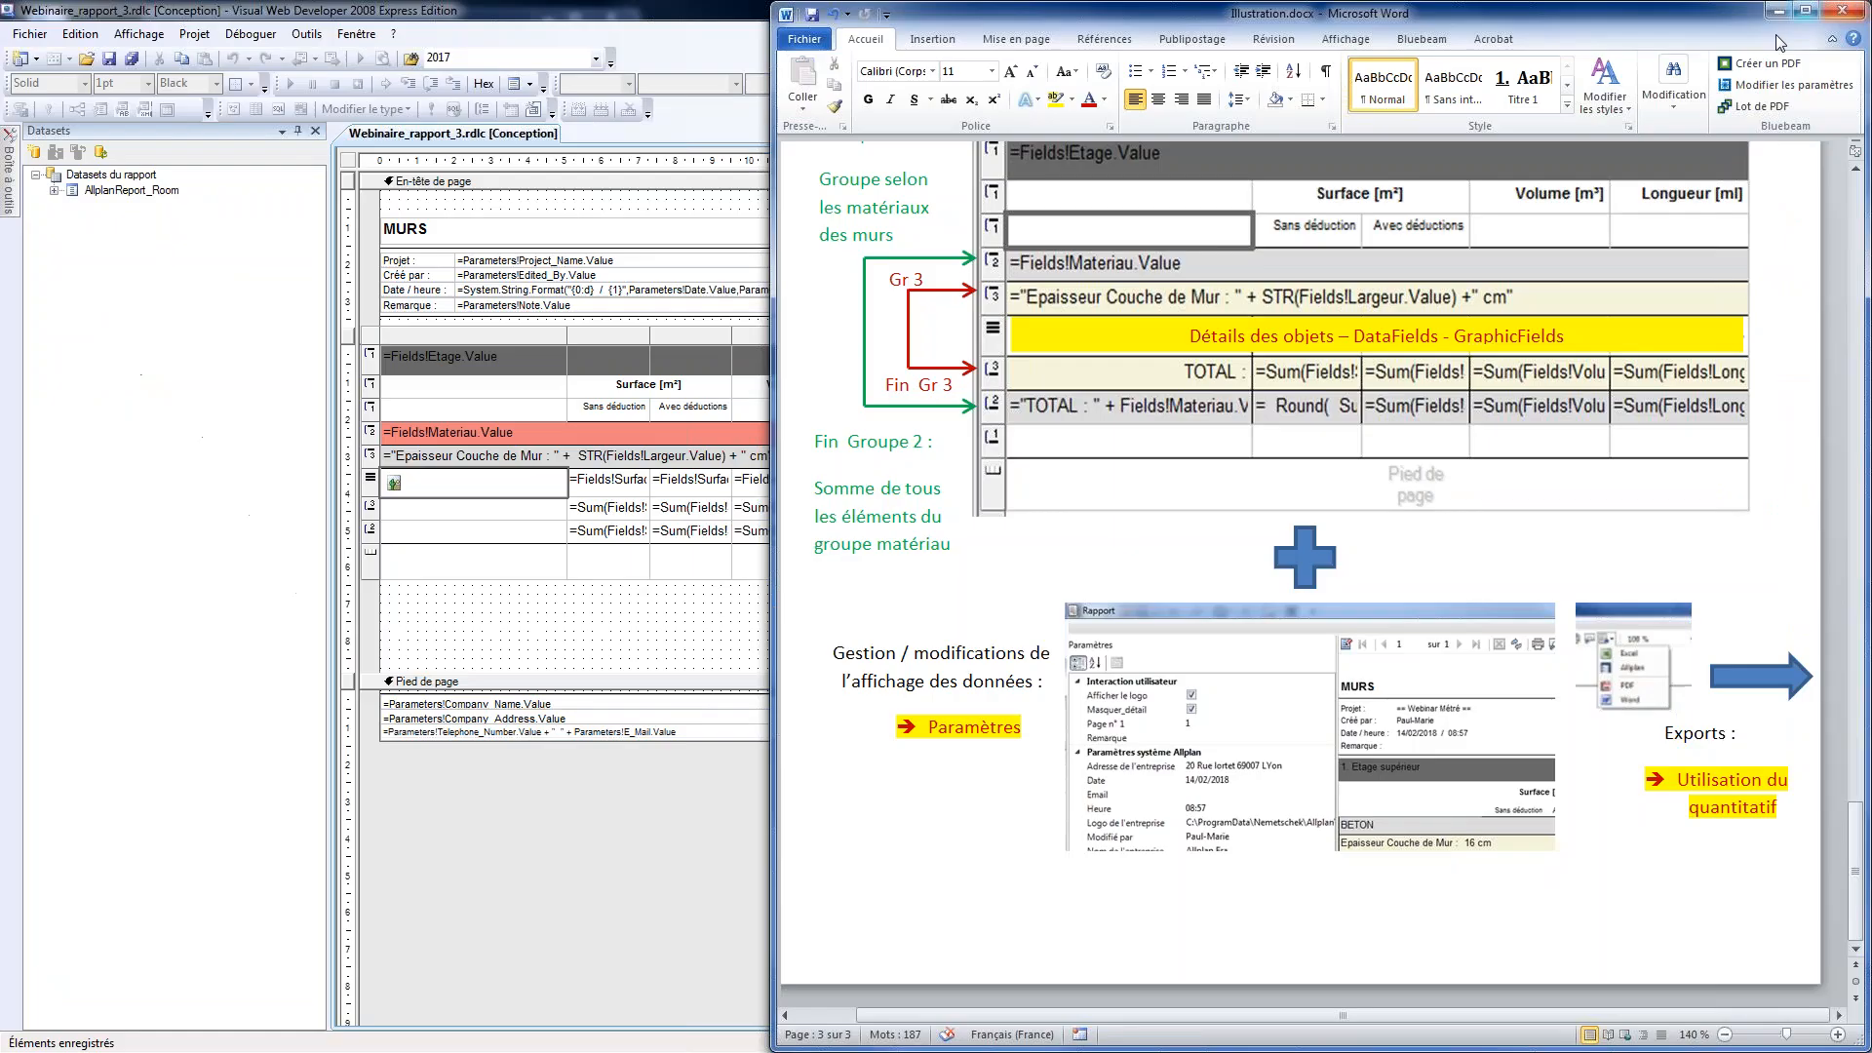
double_click(696, 20)
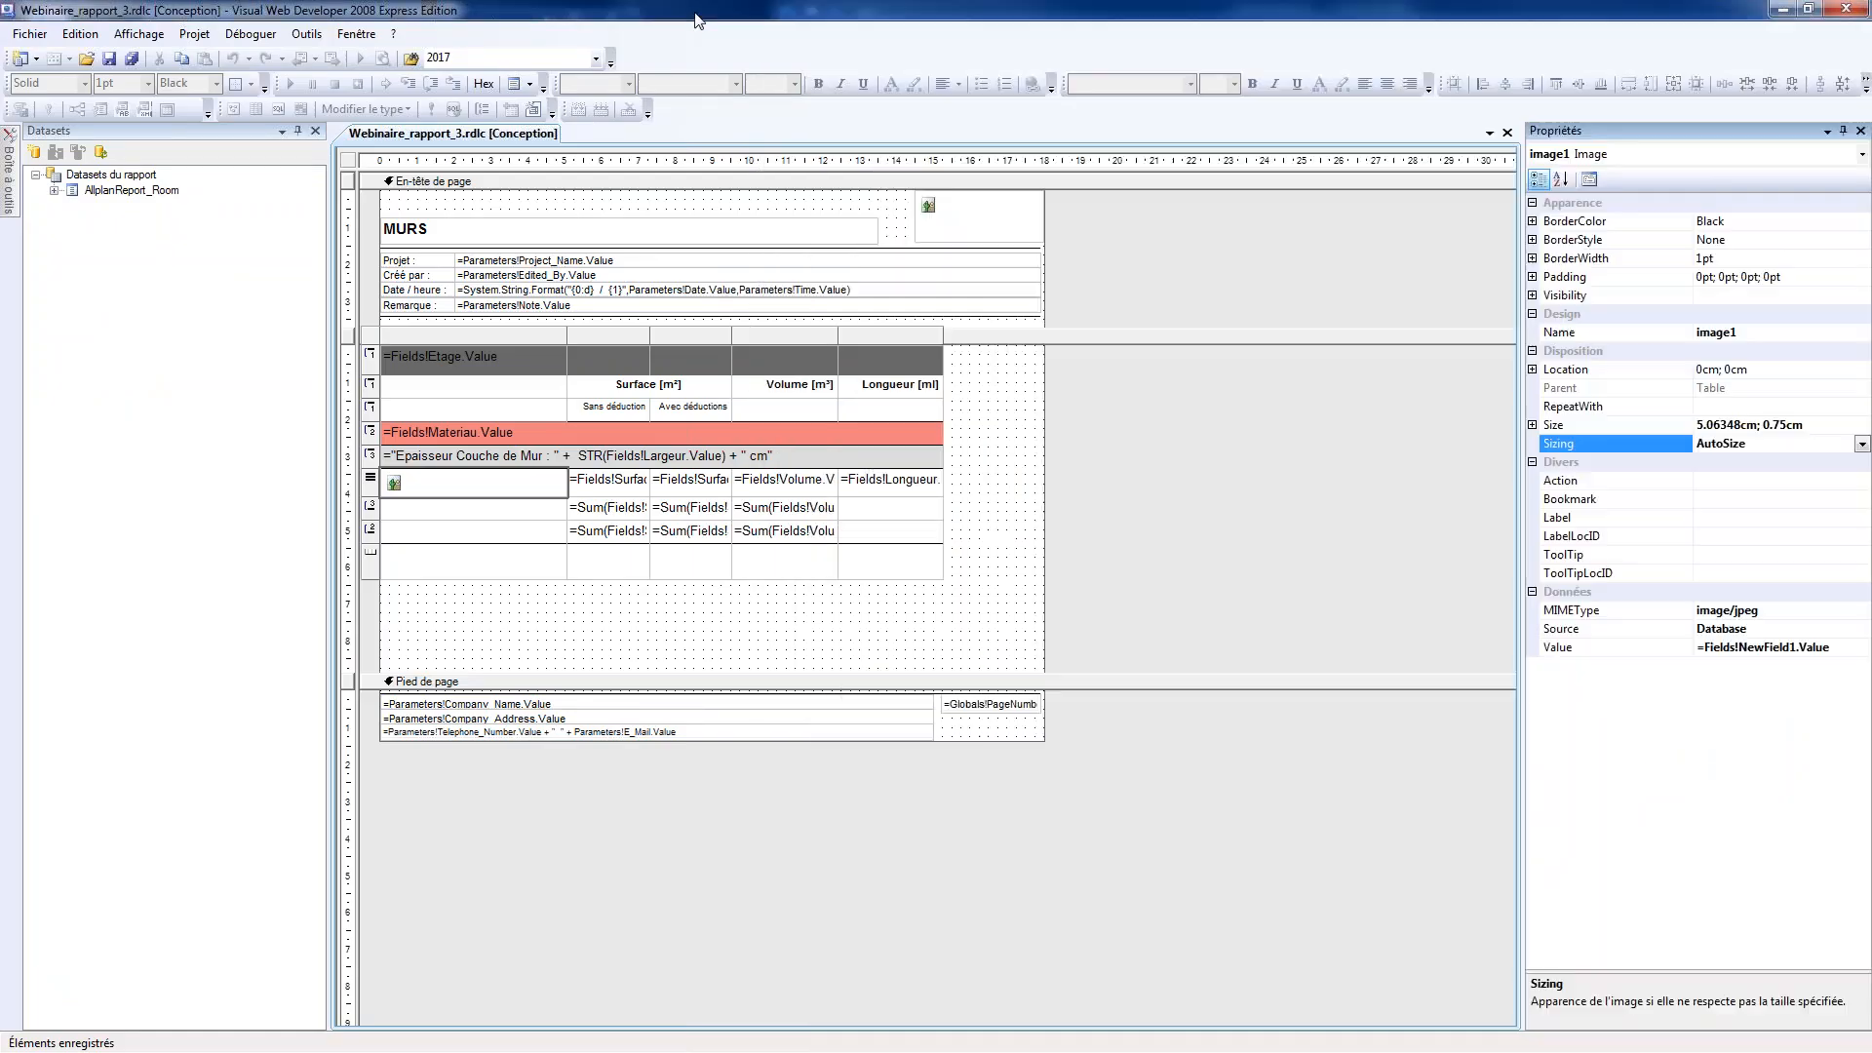
left_click(1833, 11)
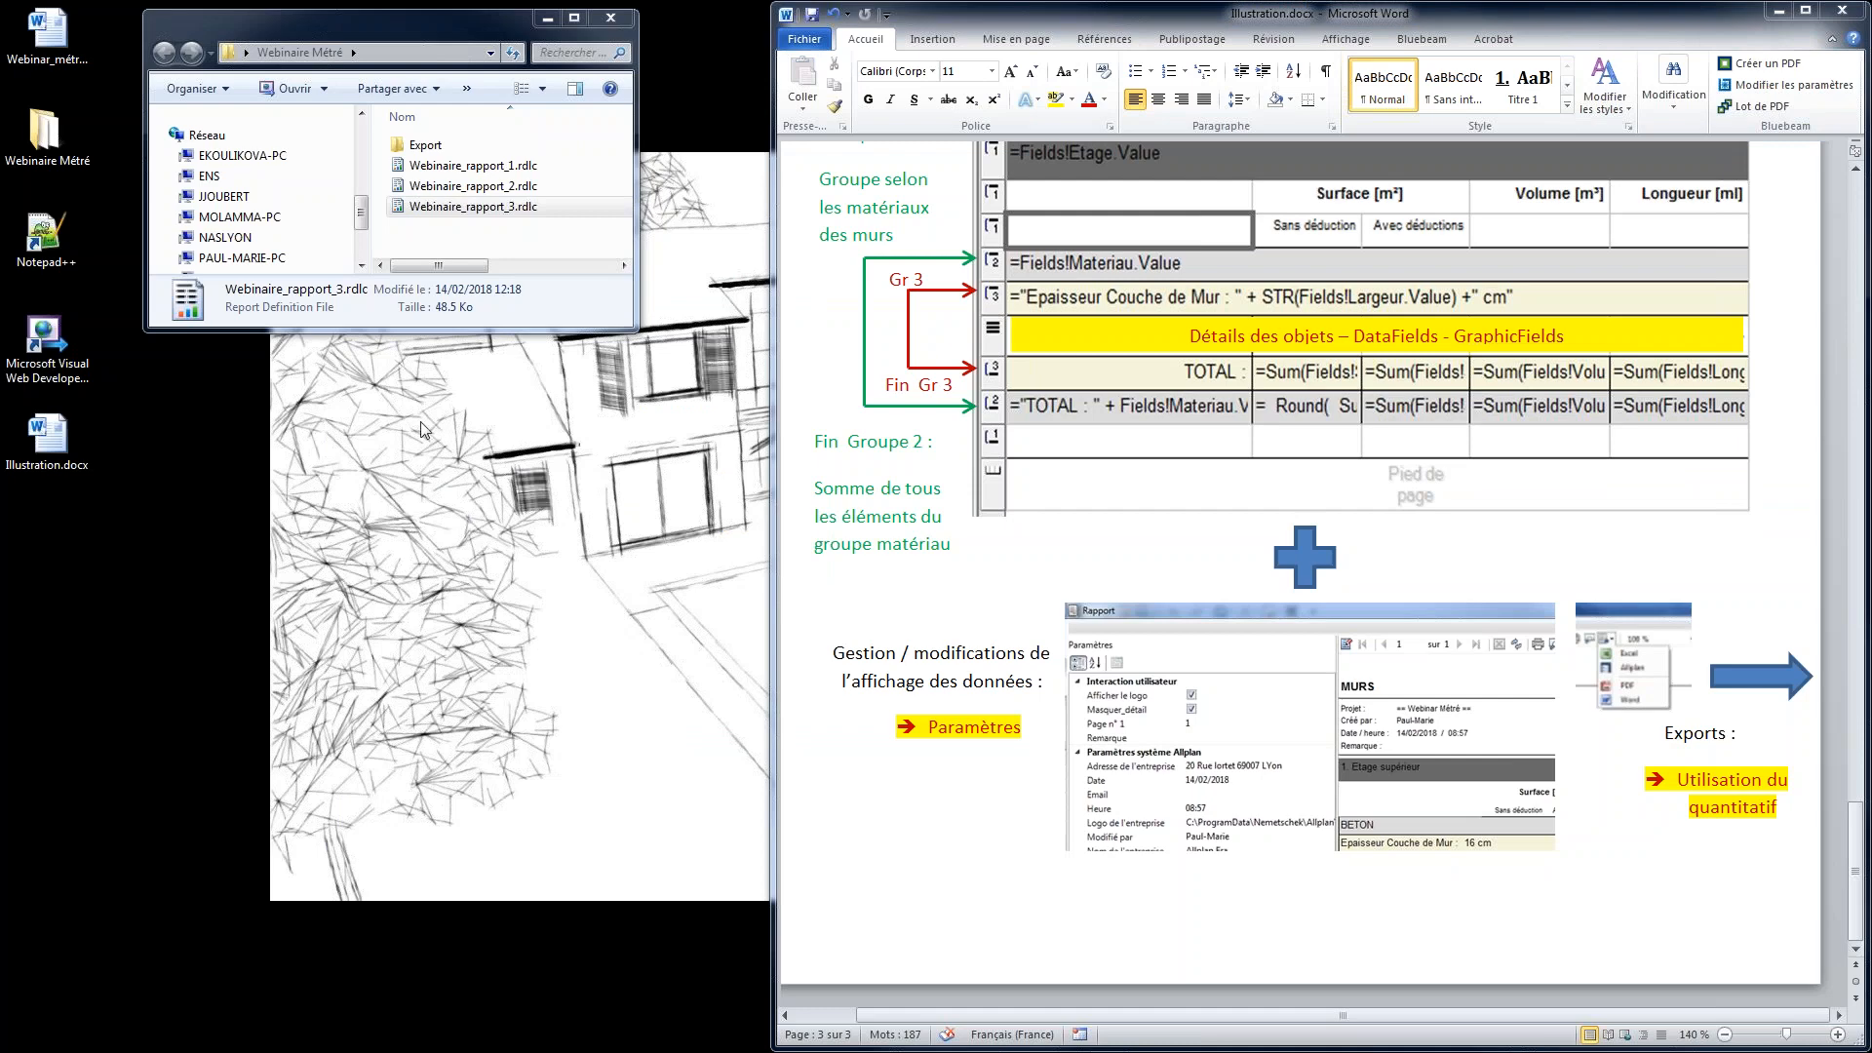
left_click_drag(488, 206, 56, 251)
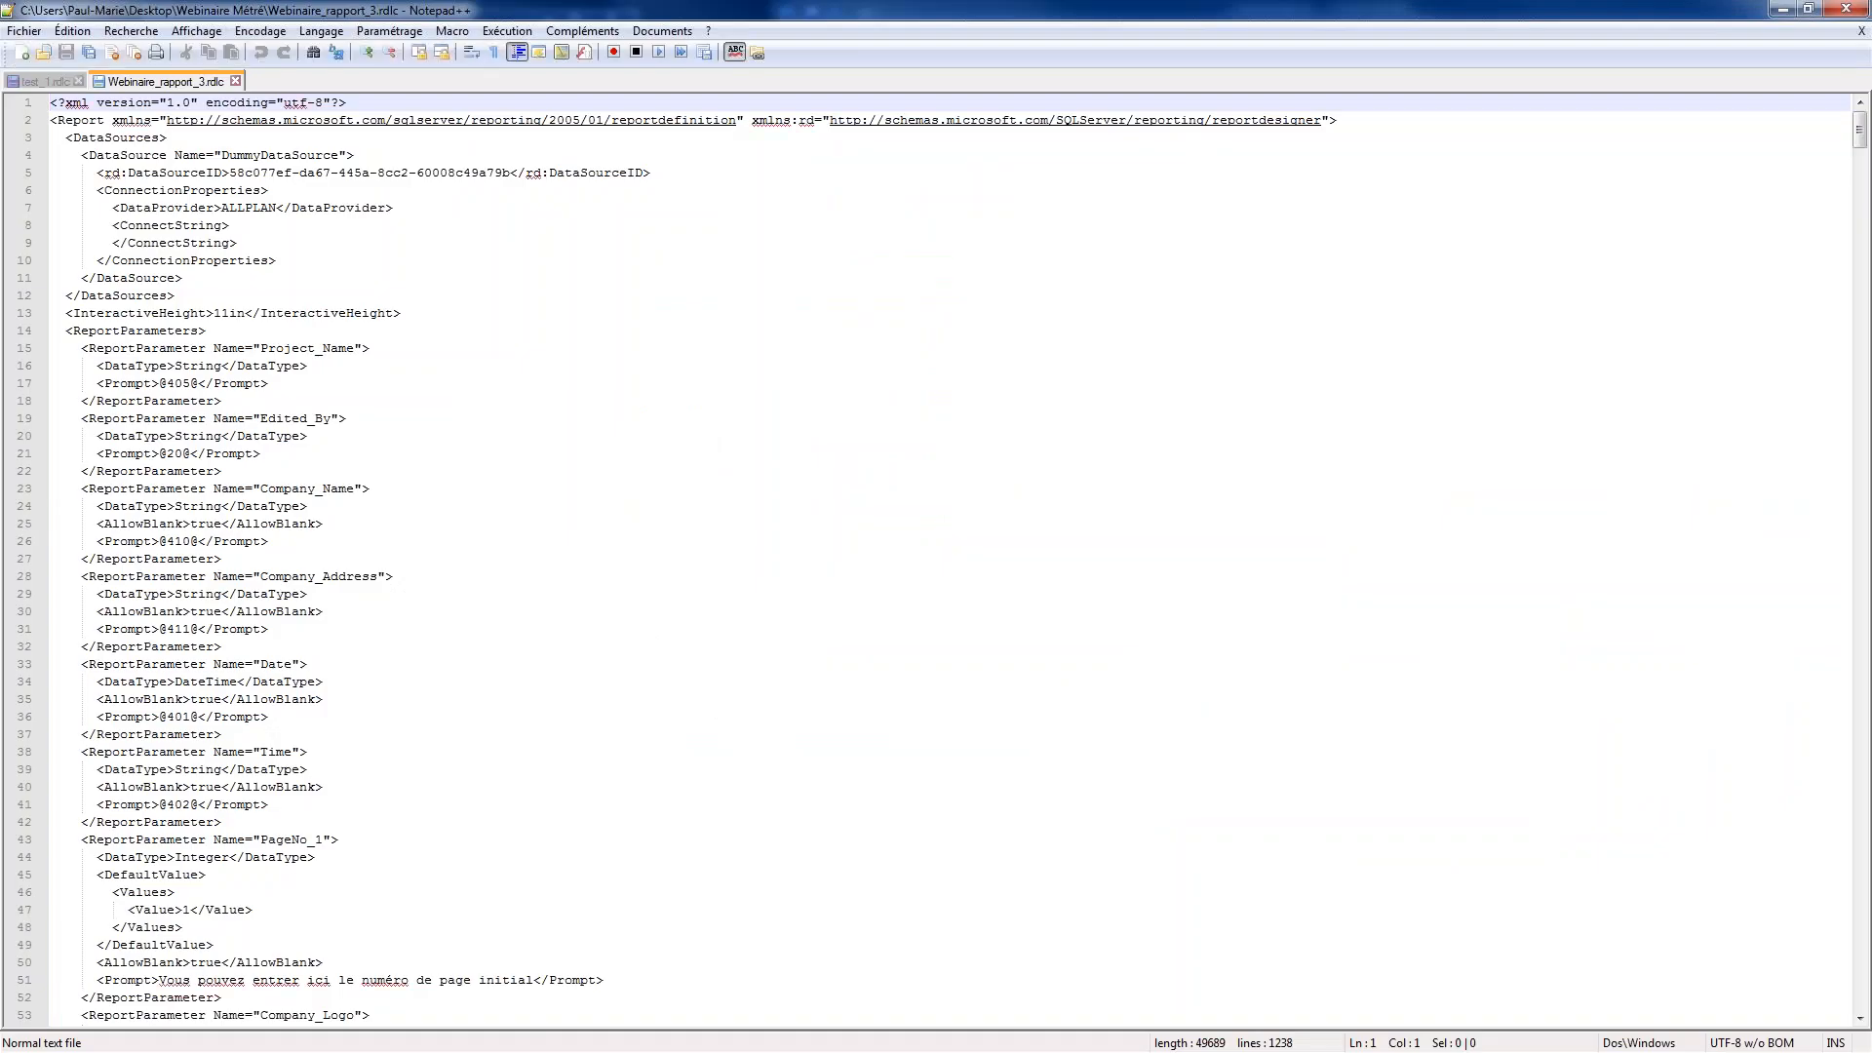
Insert several blank lines after the Note parameter block, before the closing ReportParameters tag
left_click(396, 681)
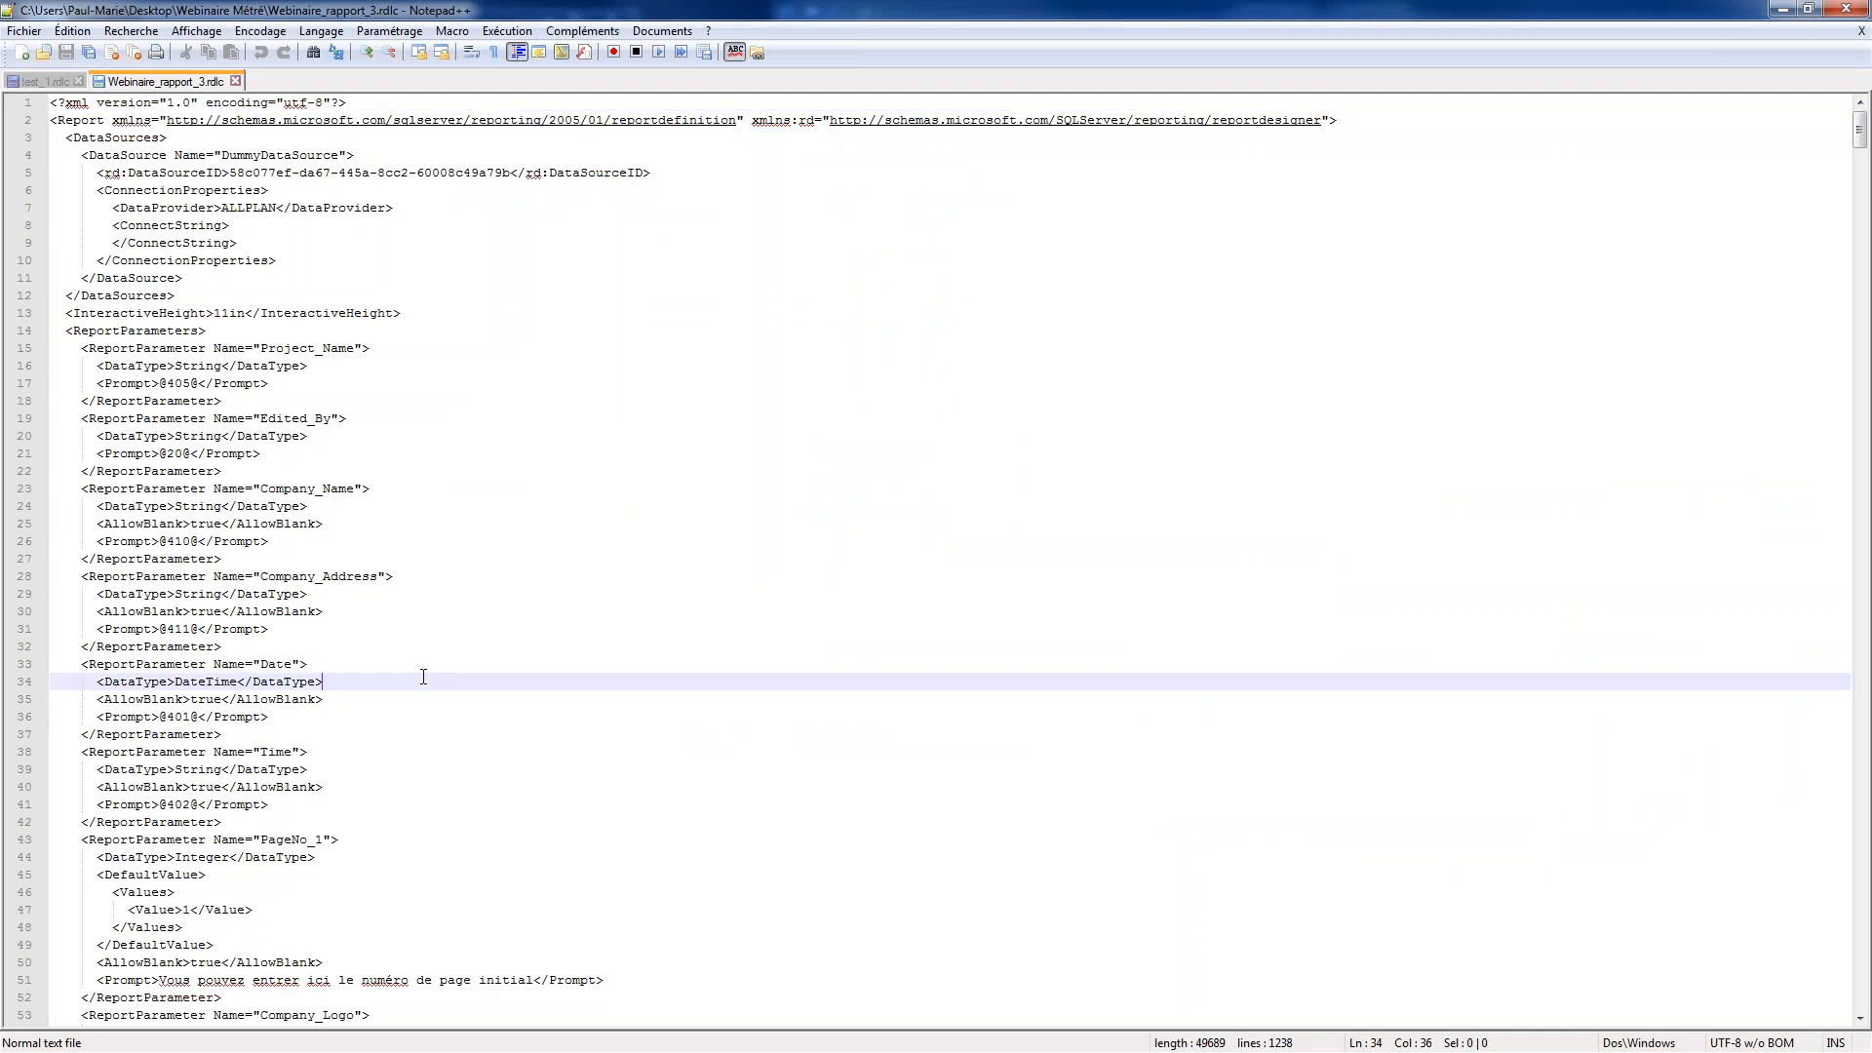
scroll(397, 681, "down", 20)
scroll(397, 681, "up", 3)
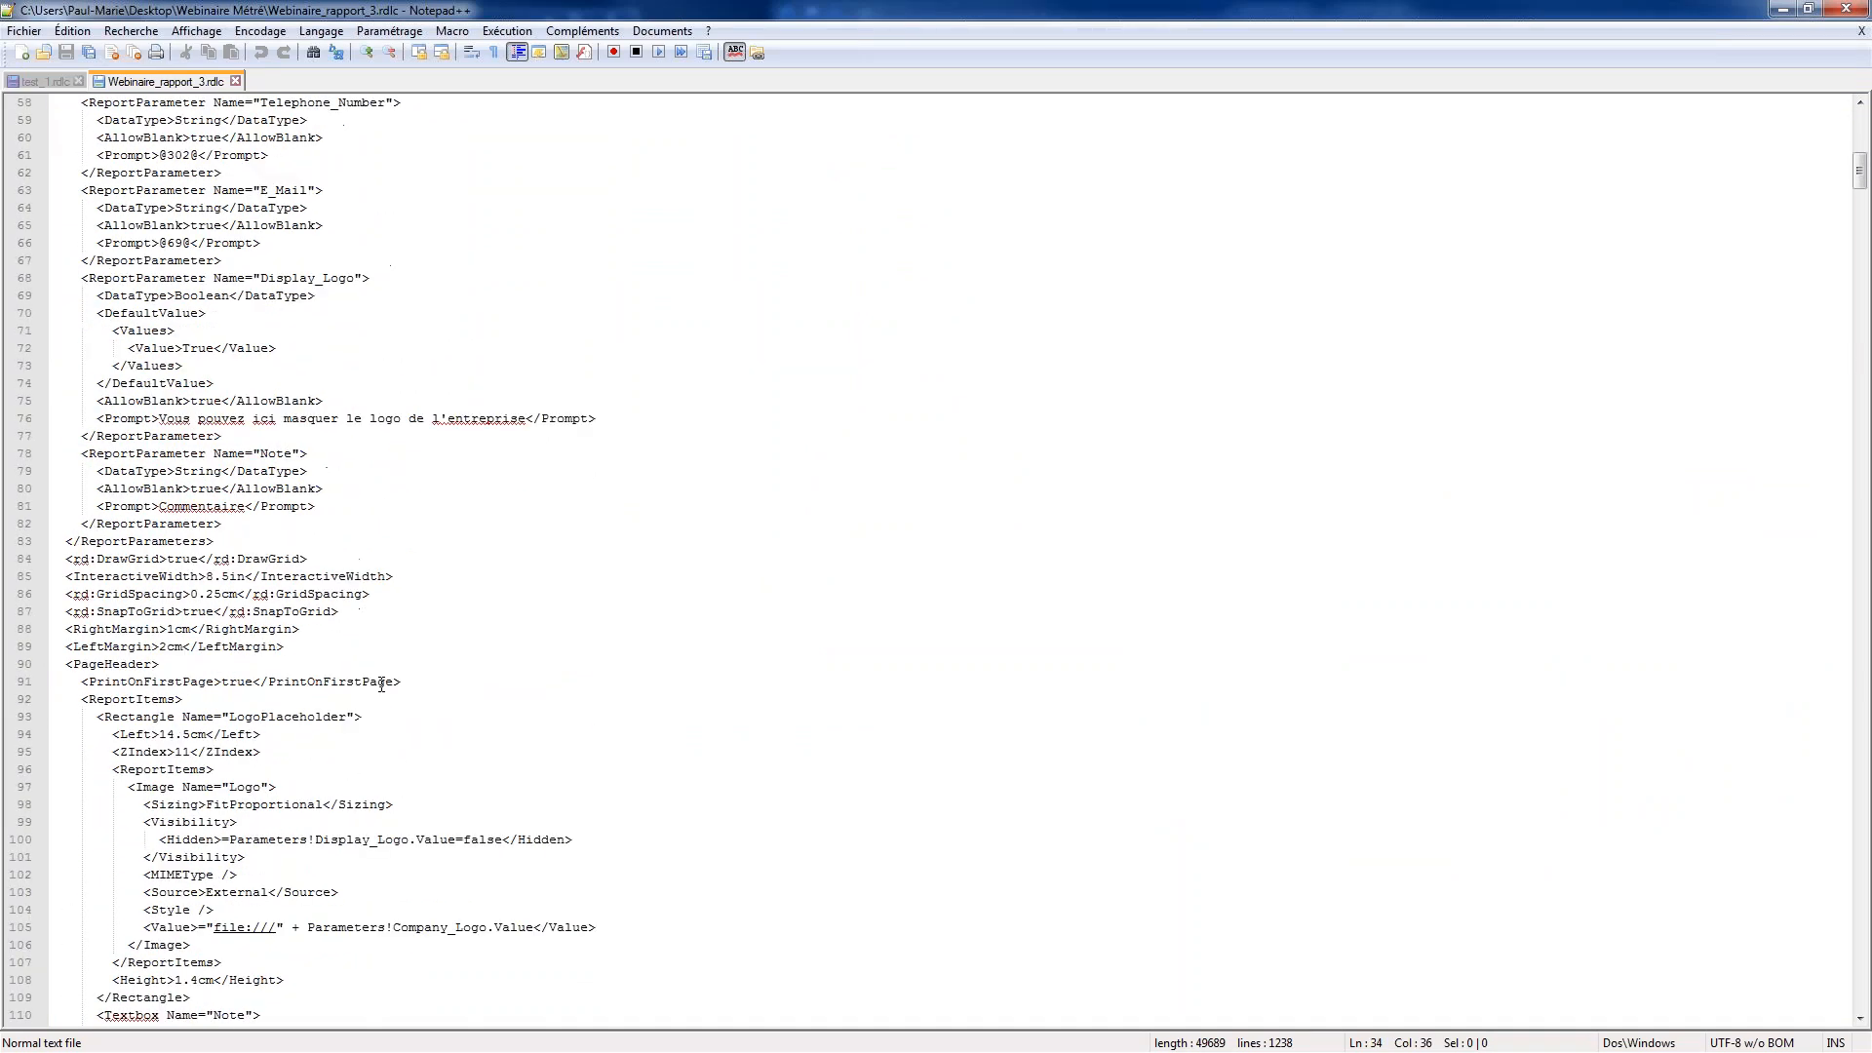
left_click(234, 523)
key("Return")
key("Return")
key("Return")
key("Return")
key("Return")
key("Return")
key("Return")
key("Return")
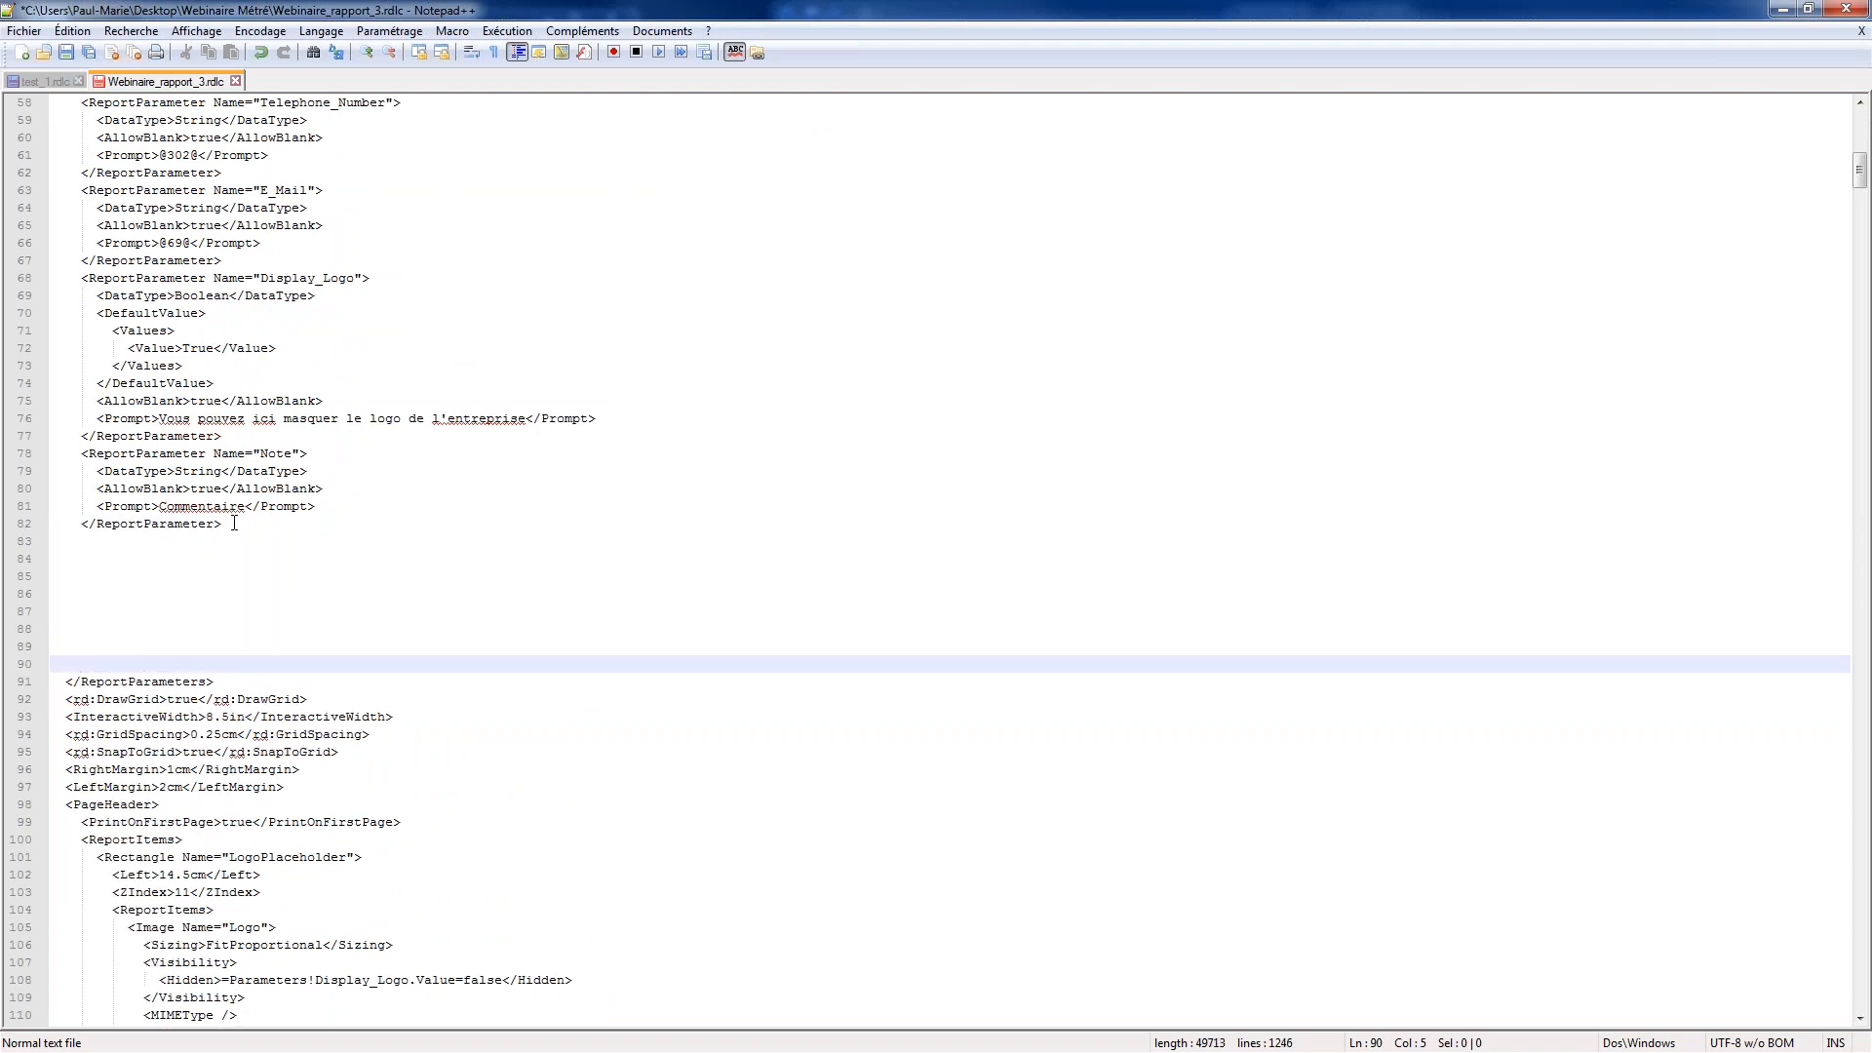
key("Return")
key("Return")
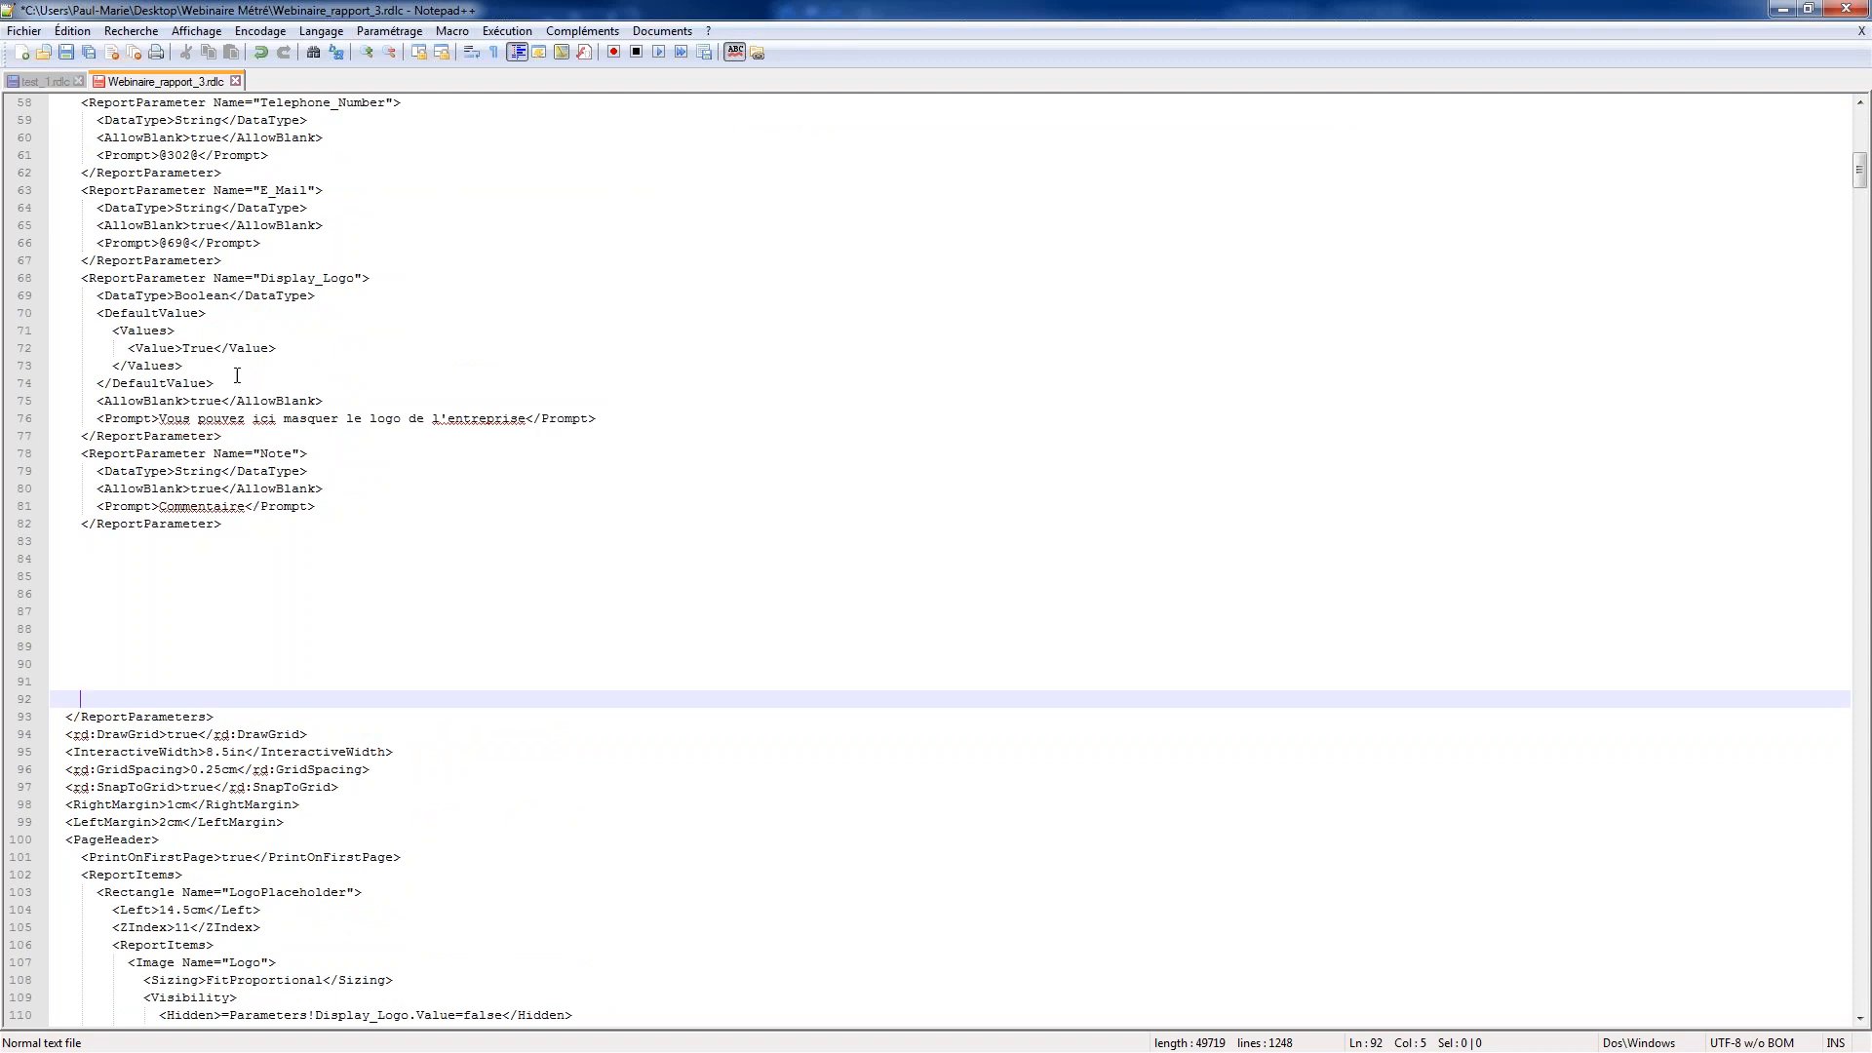
Duplicate the Display_Logo parameter block below the Note parameter and align its opening tag with the other parameters
left_click_drag(225, 436, 53, 278)
key("ctrl+c")
left_click(156, 577)
key("ctrl+v")
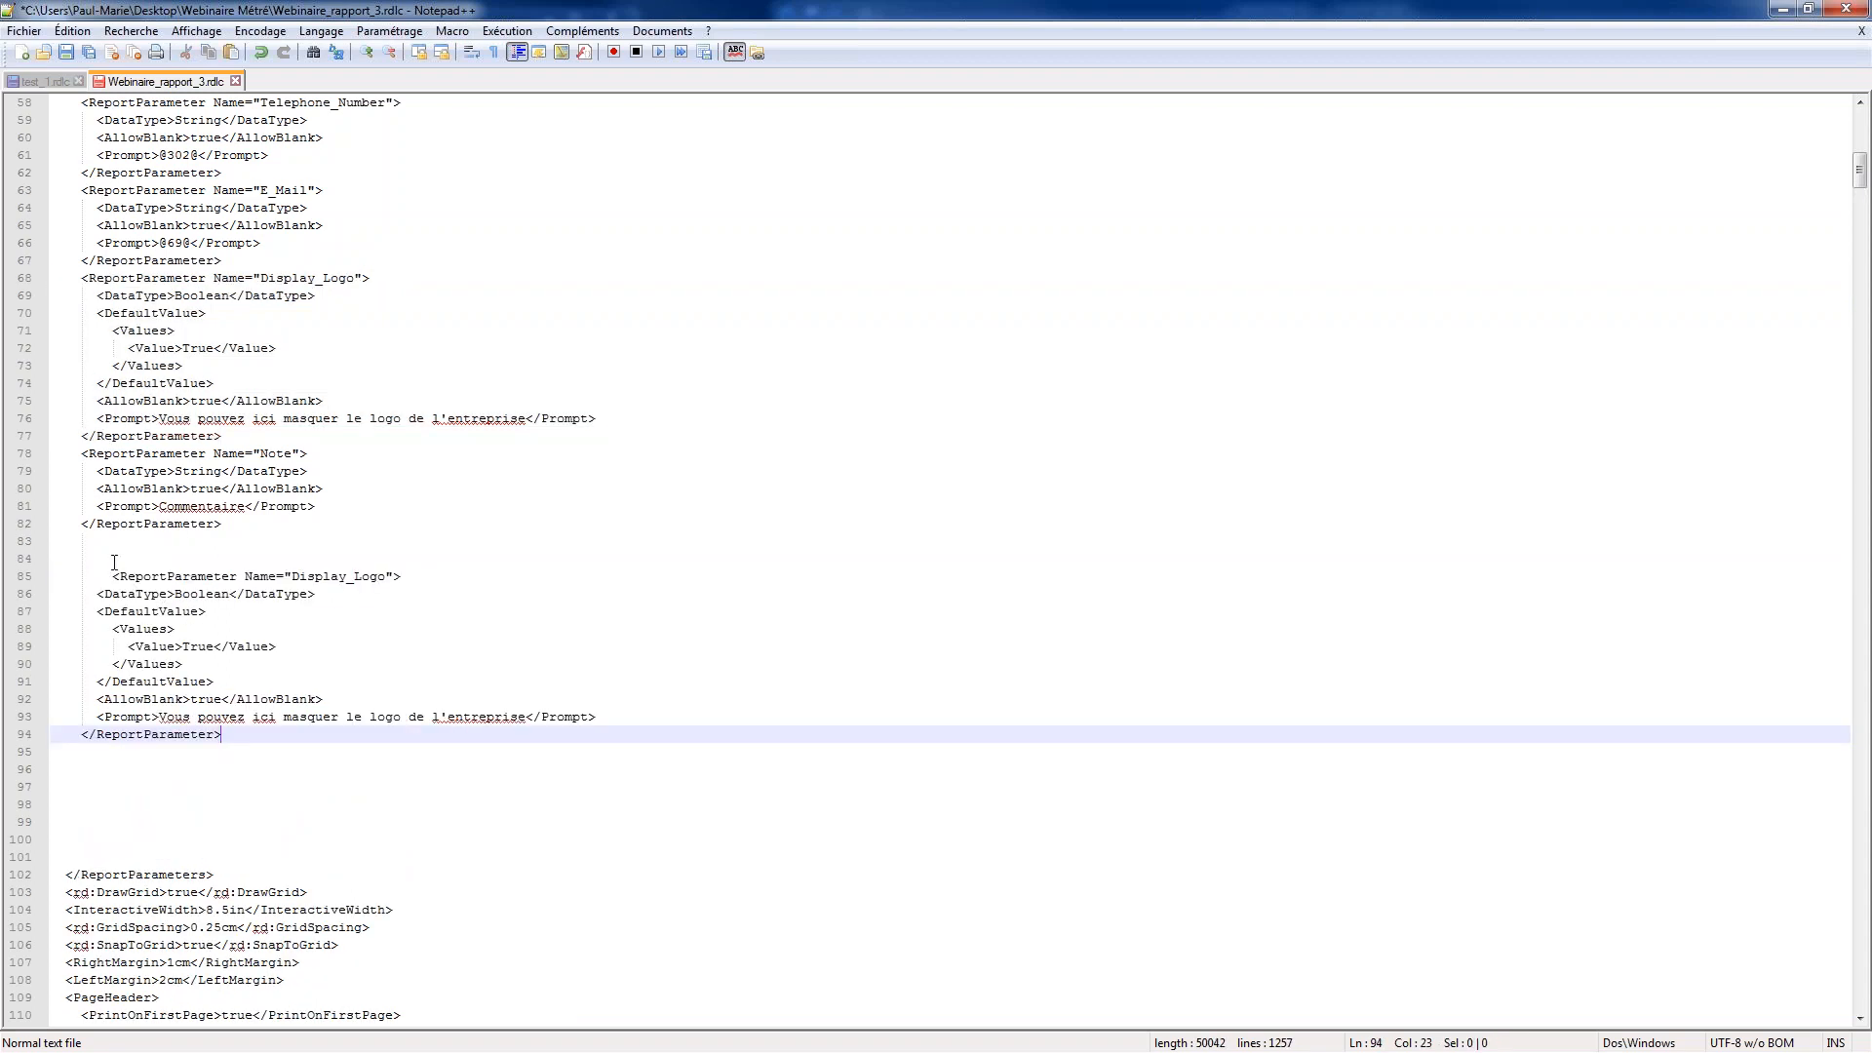
left_click(113, 576)
key("BackSpace")
key("BackSpace")
key("BackSpace")
key("BackSpace")
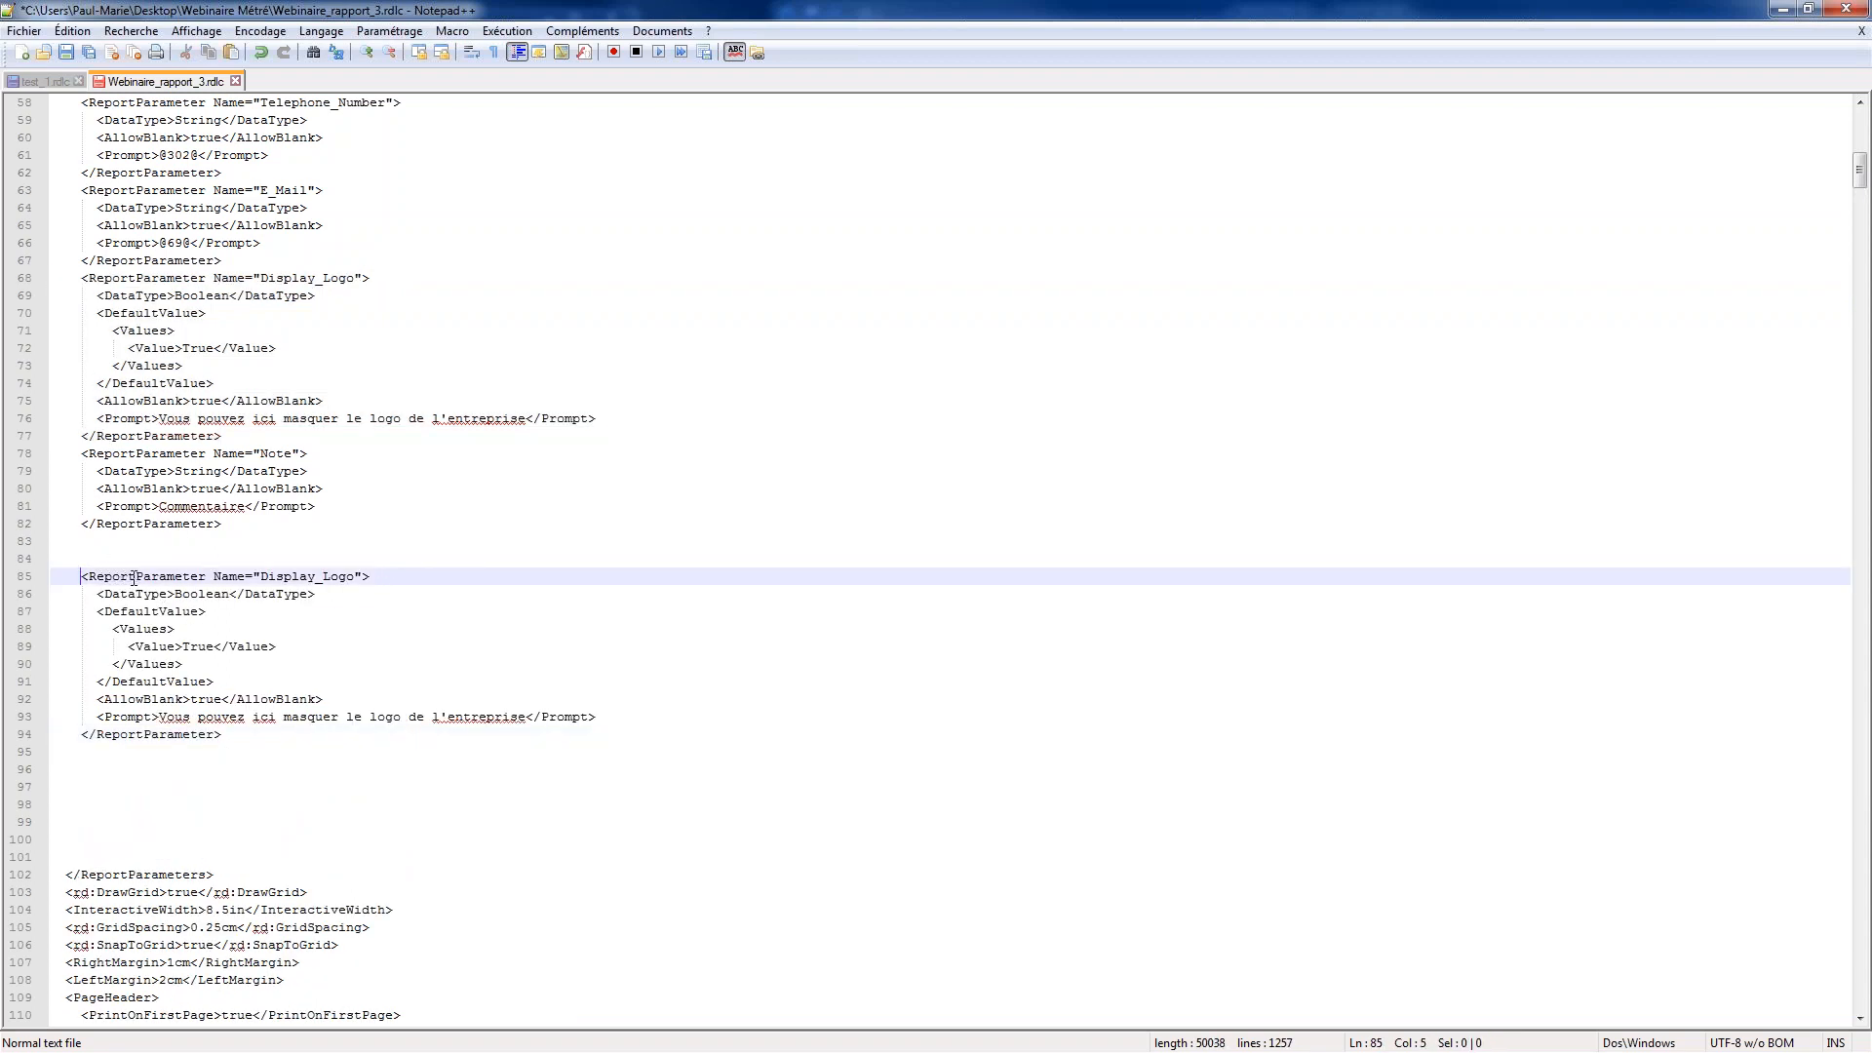
Rename the copied parameter Masquer_détails and set its default value to False
left_click(198, 646)
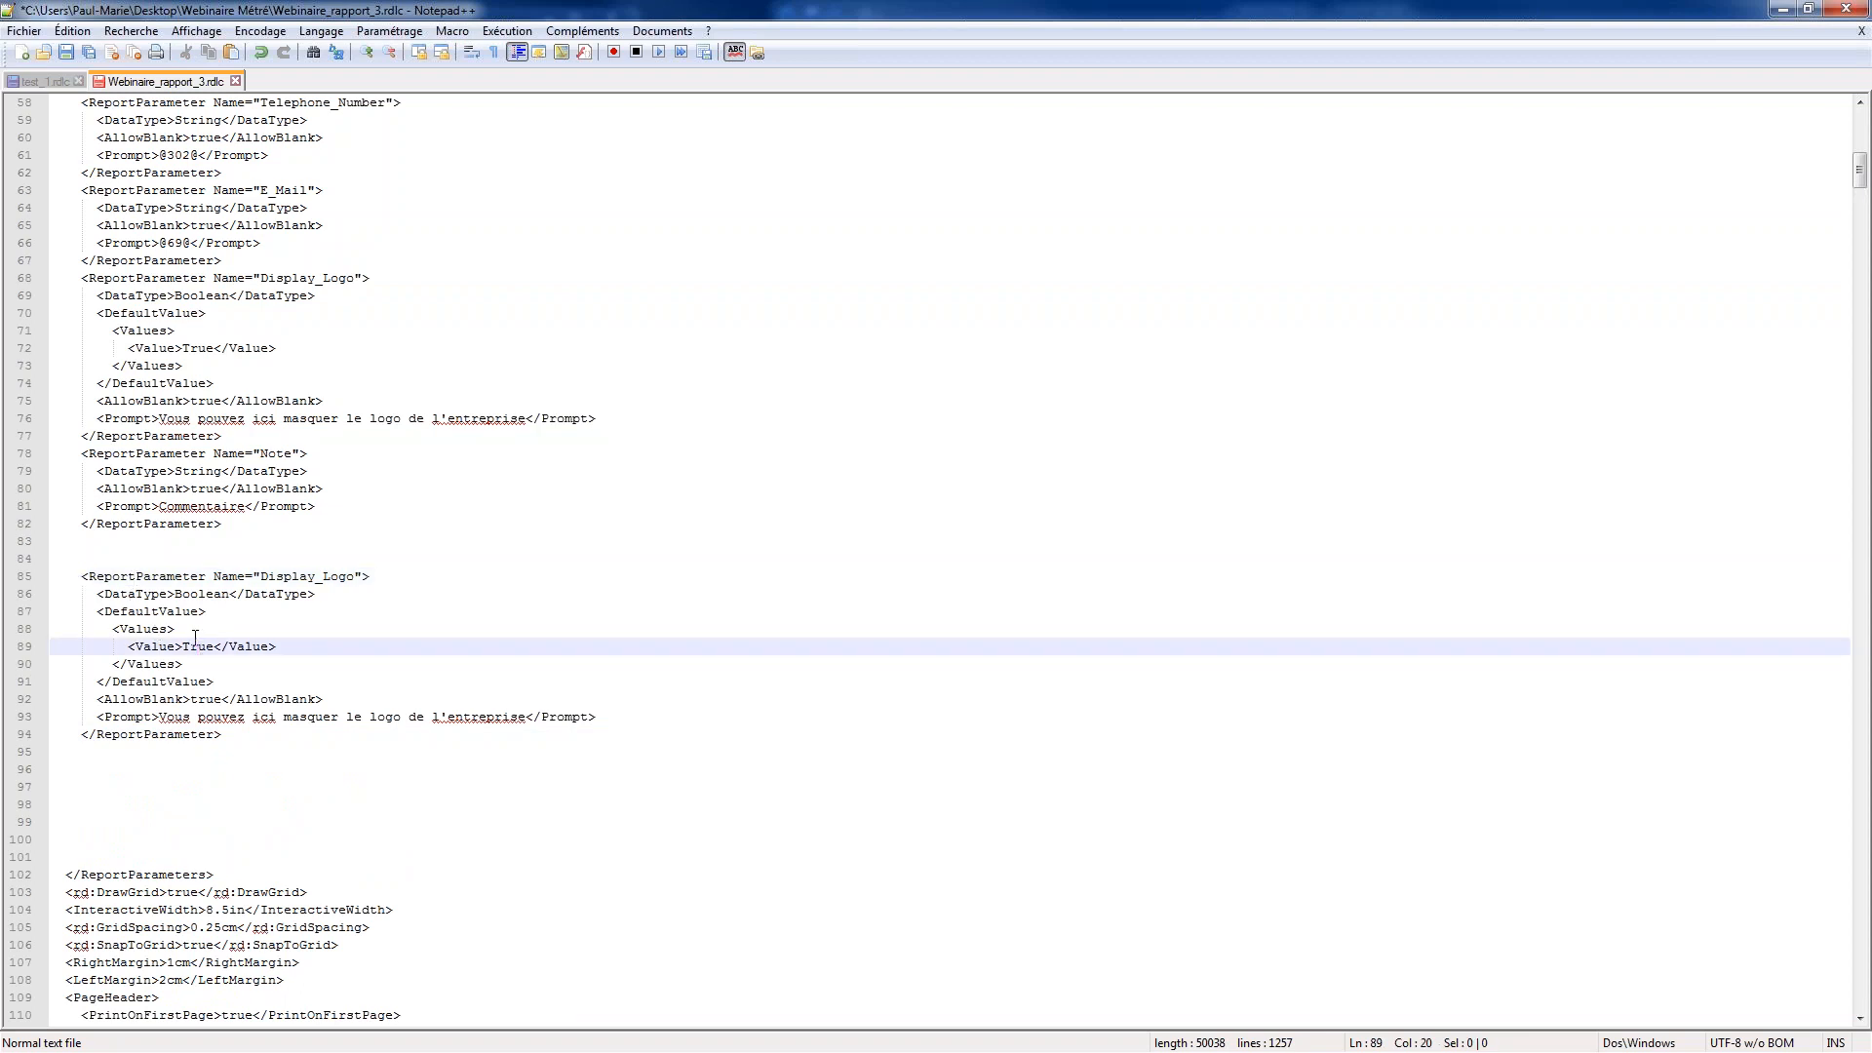
left_click_drag(355, 577, 263, 570)
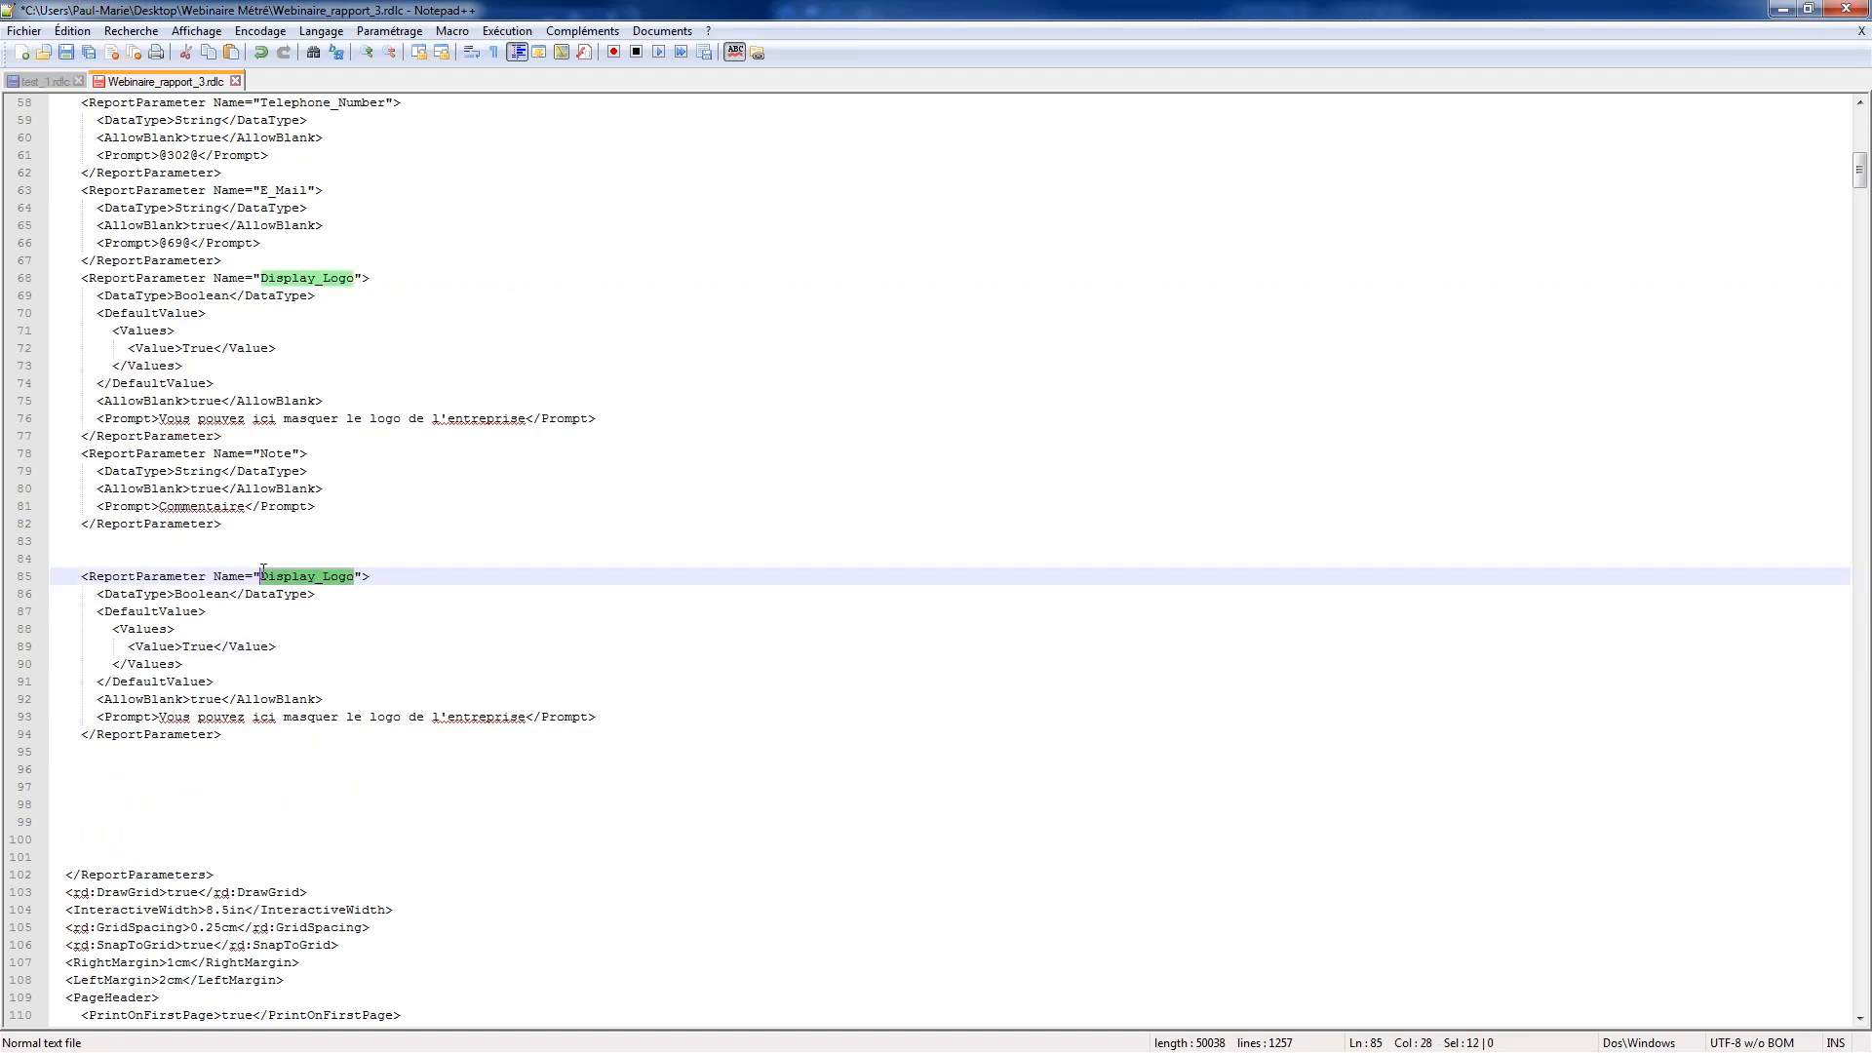
type("Masque")
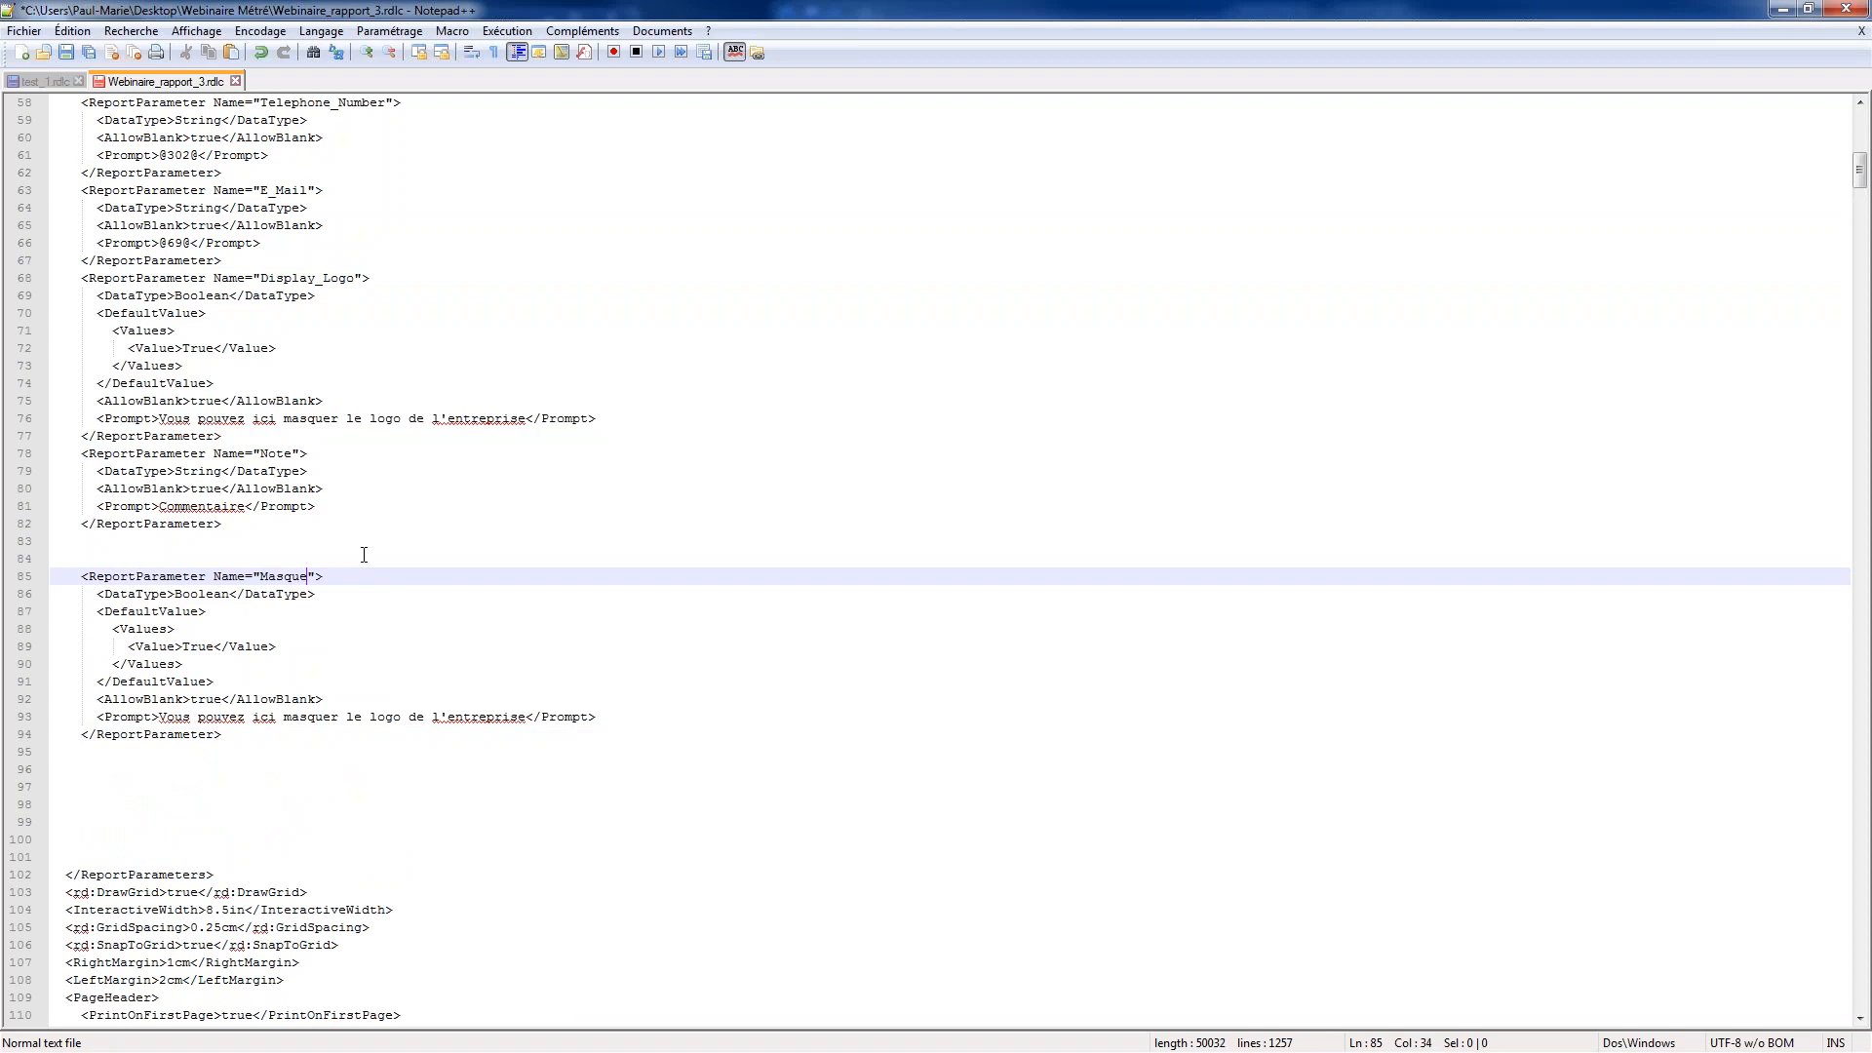
type("r_détails")
left_click(96, 734)
double_click(198, 646)
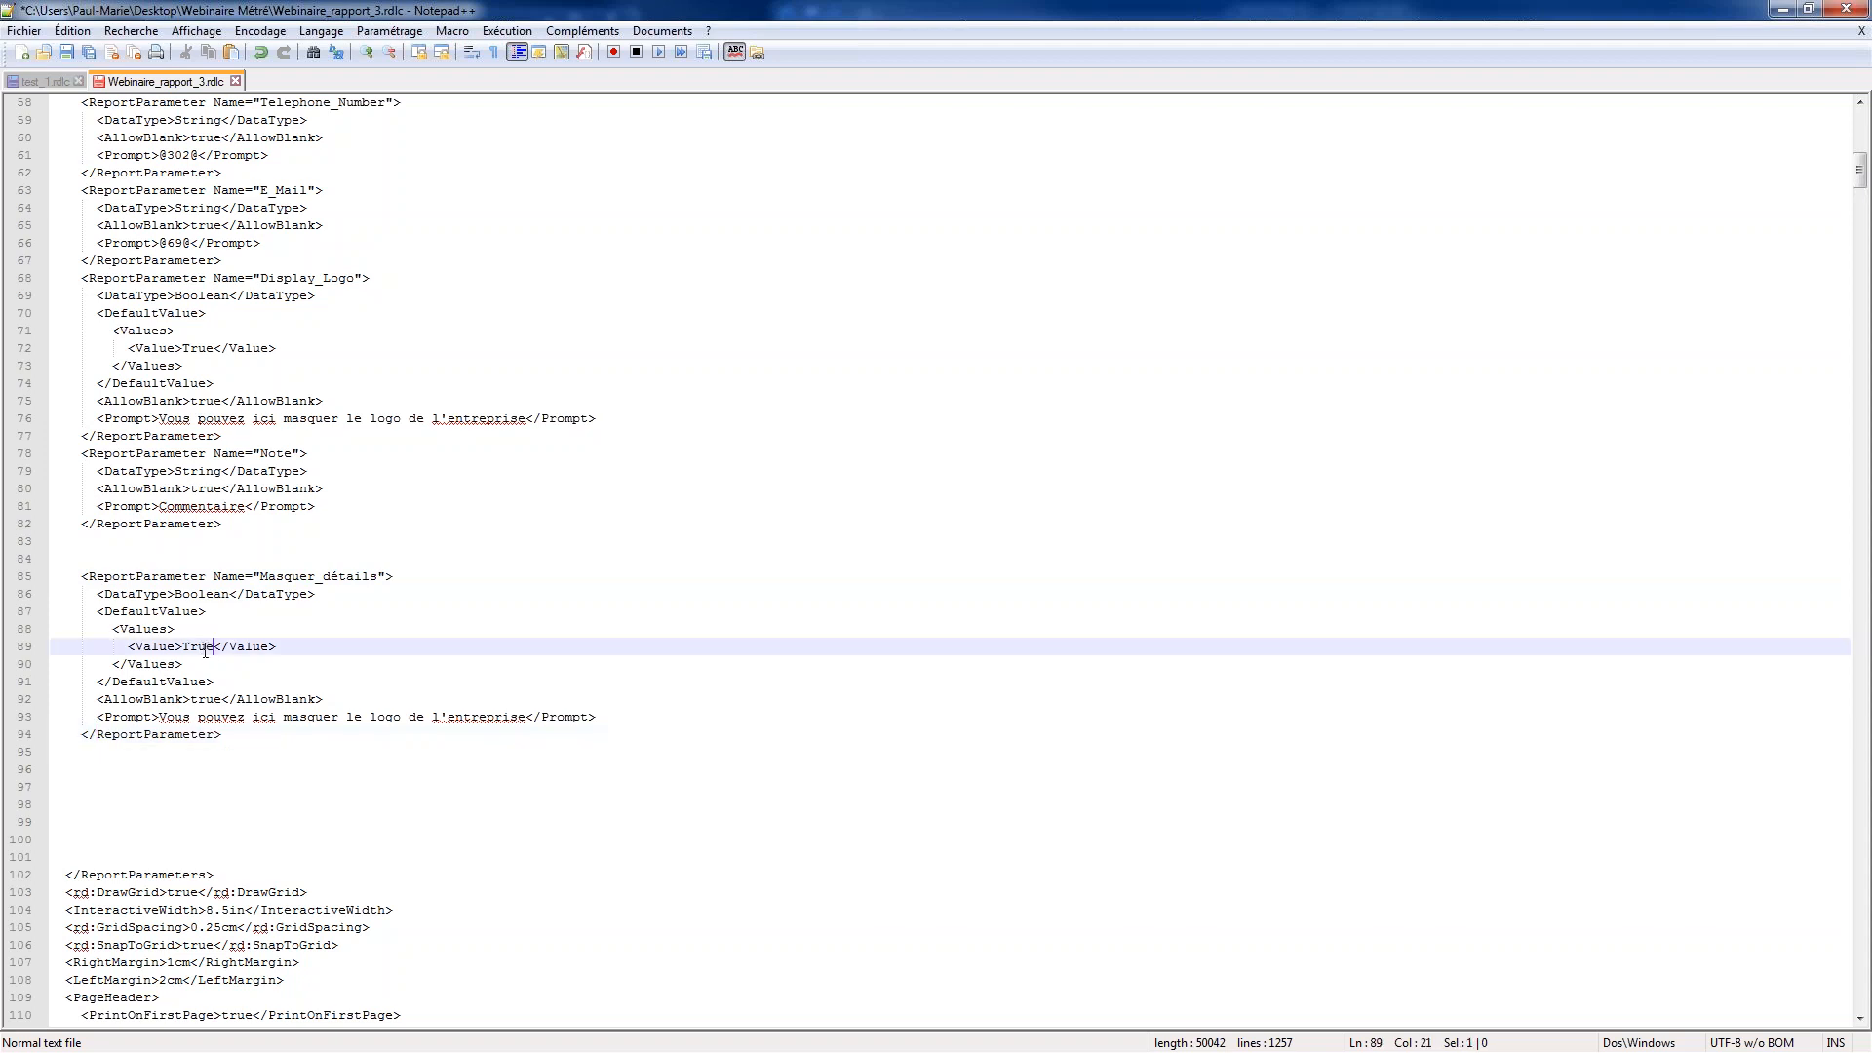
type("False")
left_click(278, 672)
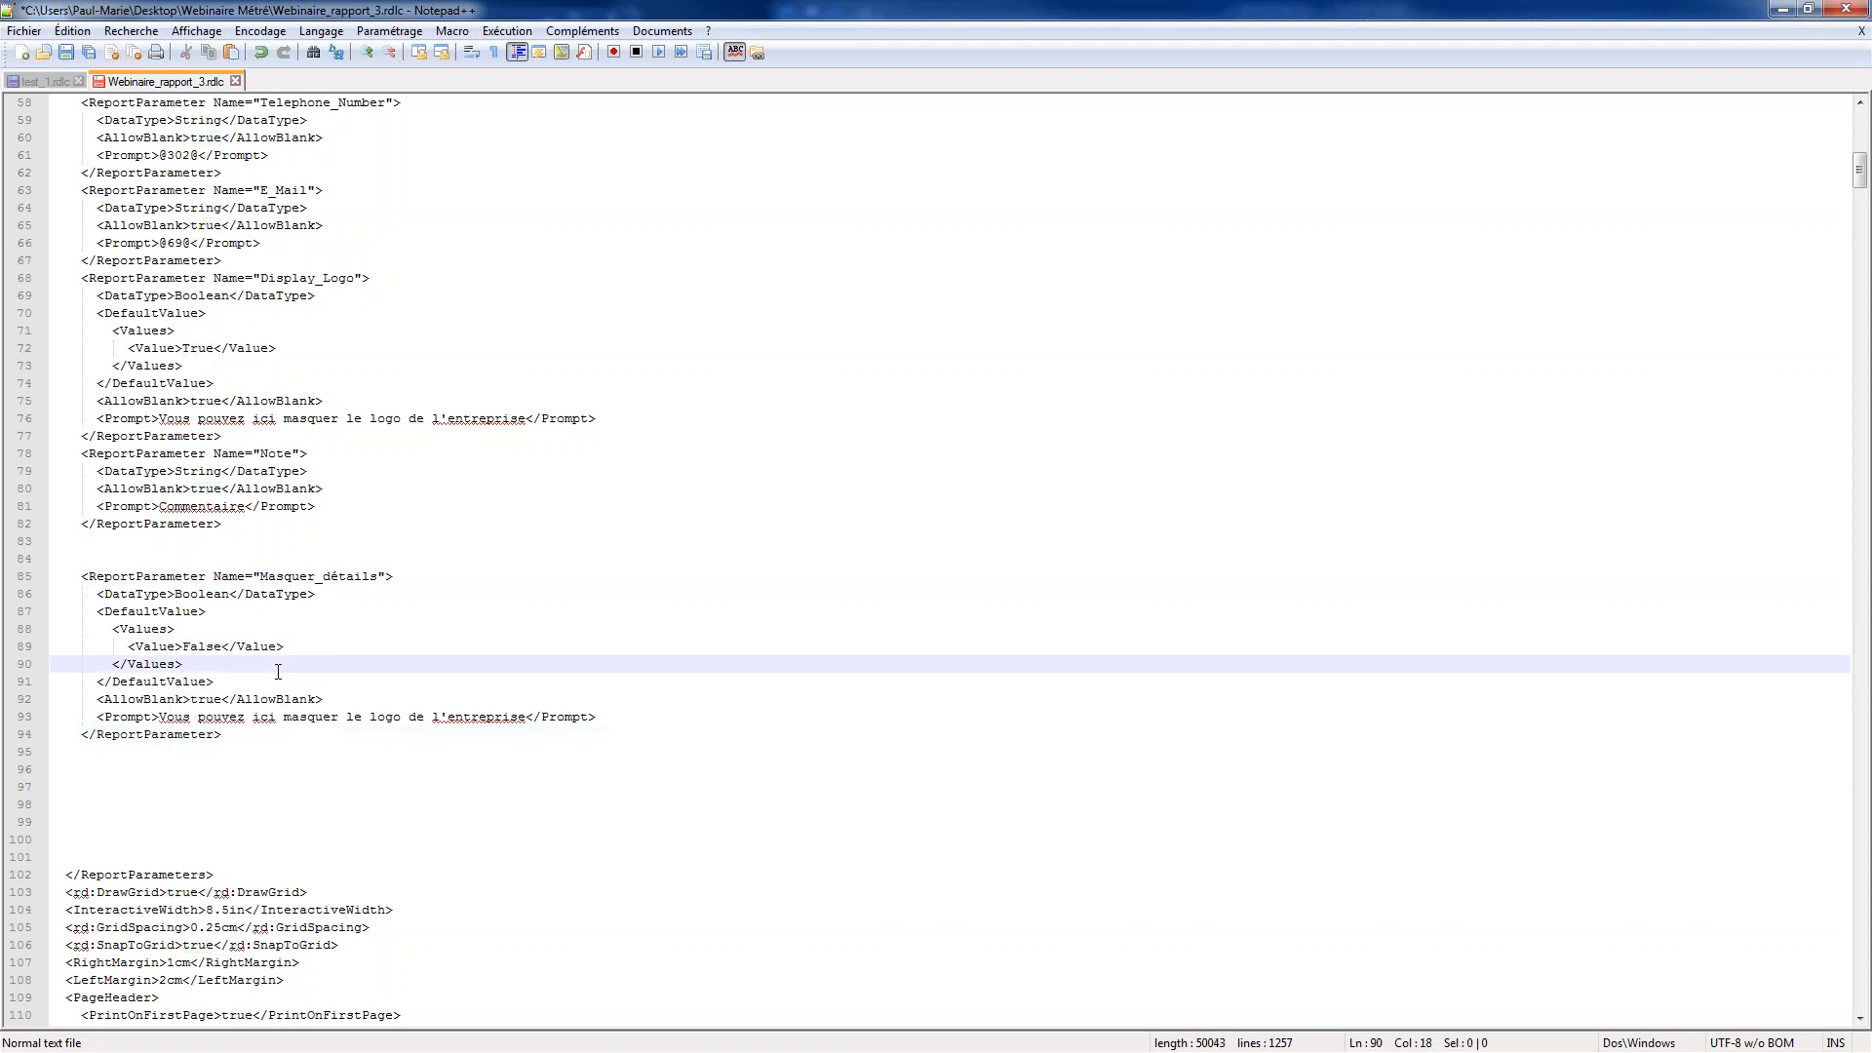
Shorten the Masquer_détails prompt to "Vous pouvez ici masquer", save the RDLC file and close Notepad++
left_click_drag(525, 721, 349, 722)
key("BackSpace")
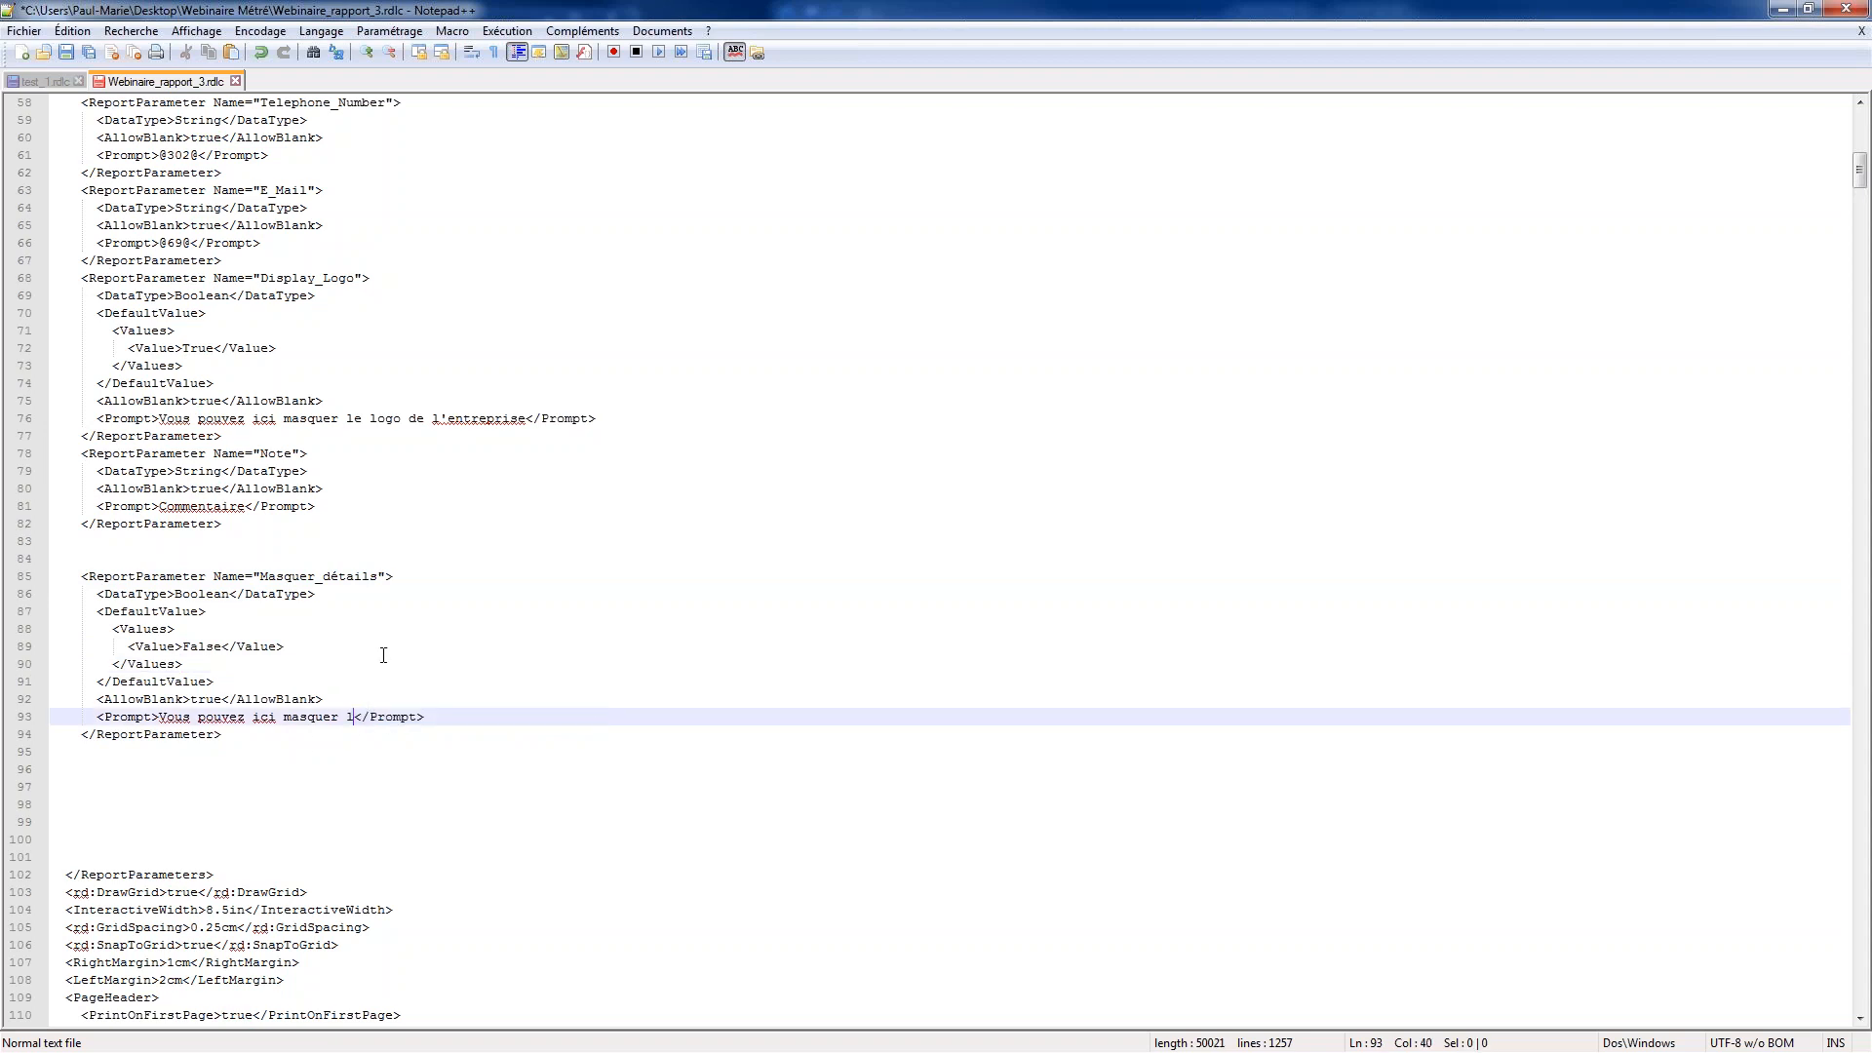
key("BackSpace")
key("BackSpace")
left_click(316, 653)
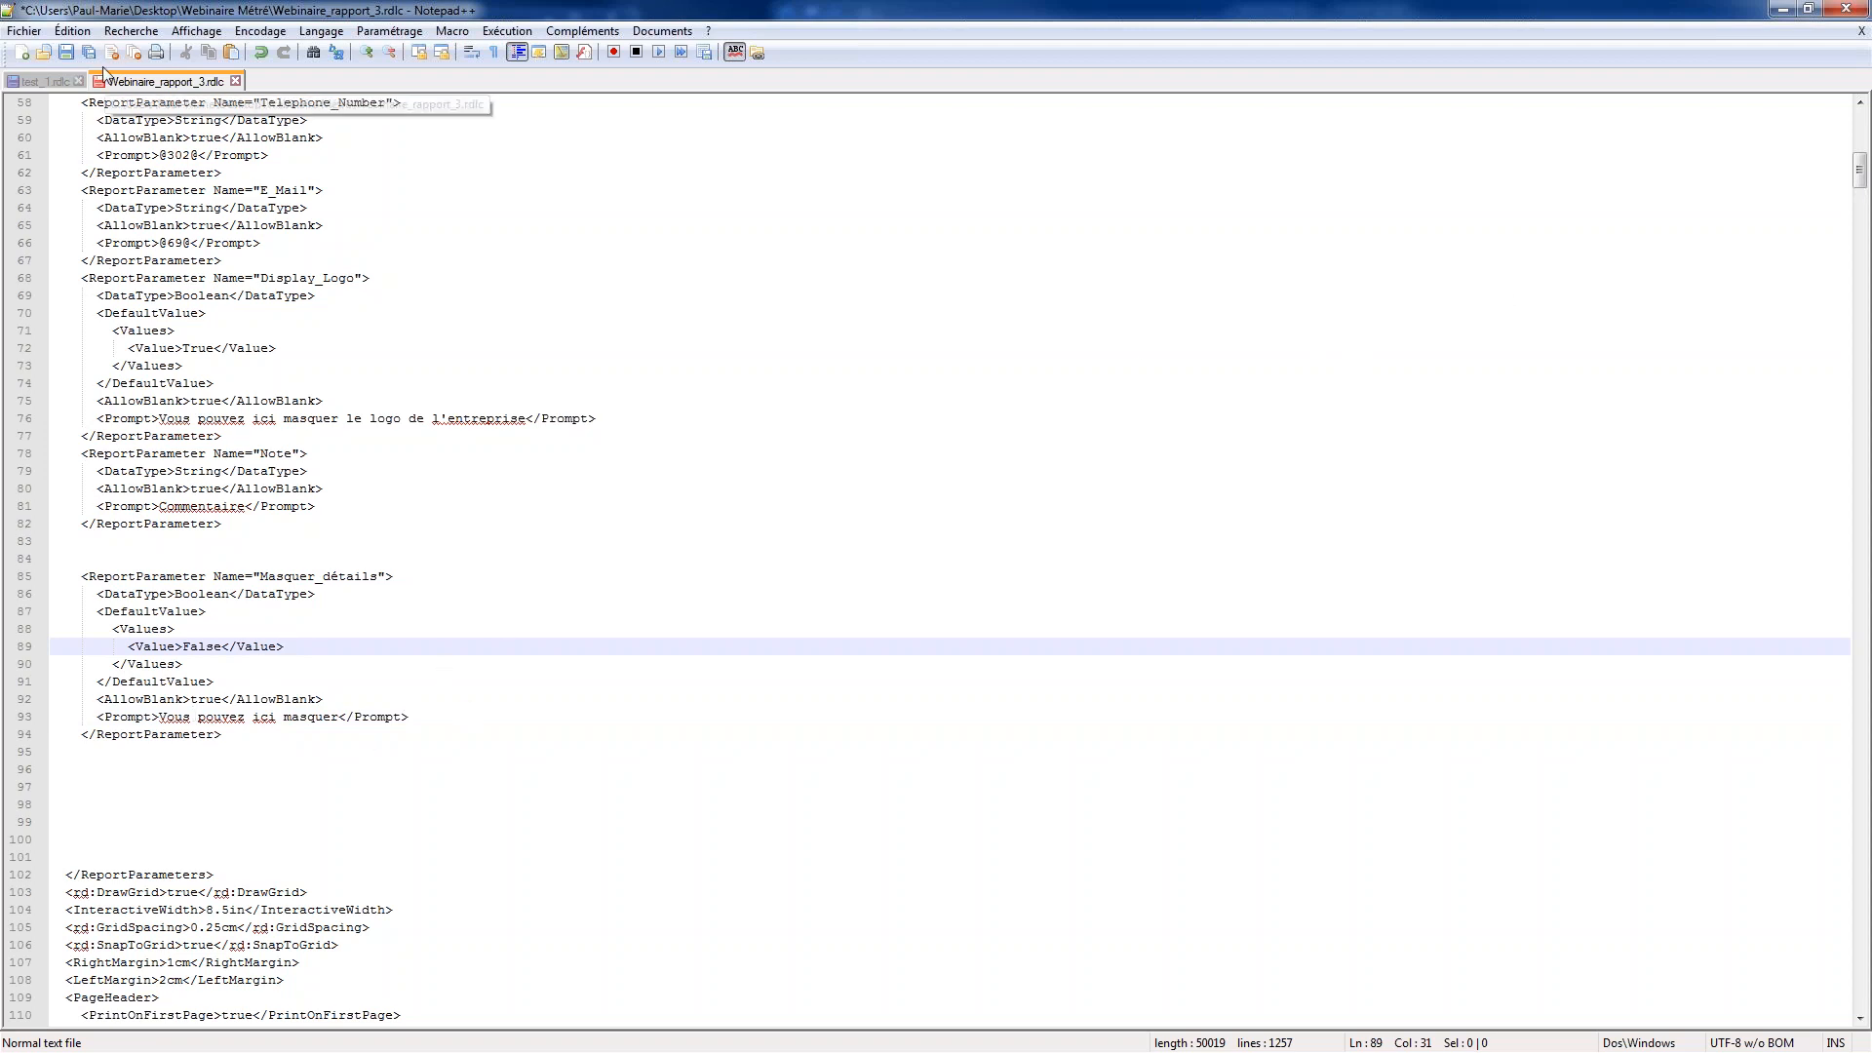
left_click(66, 52)
left_click(1845, 9)
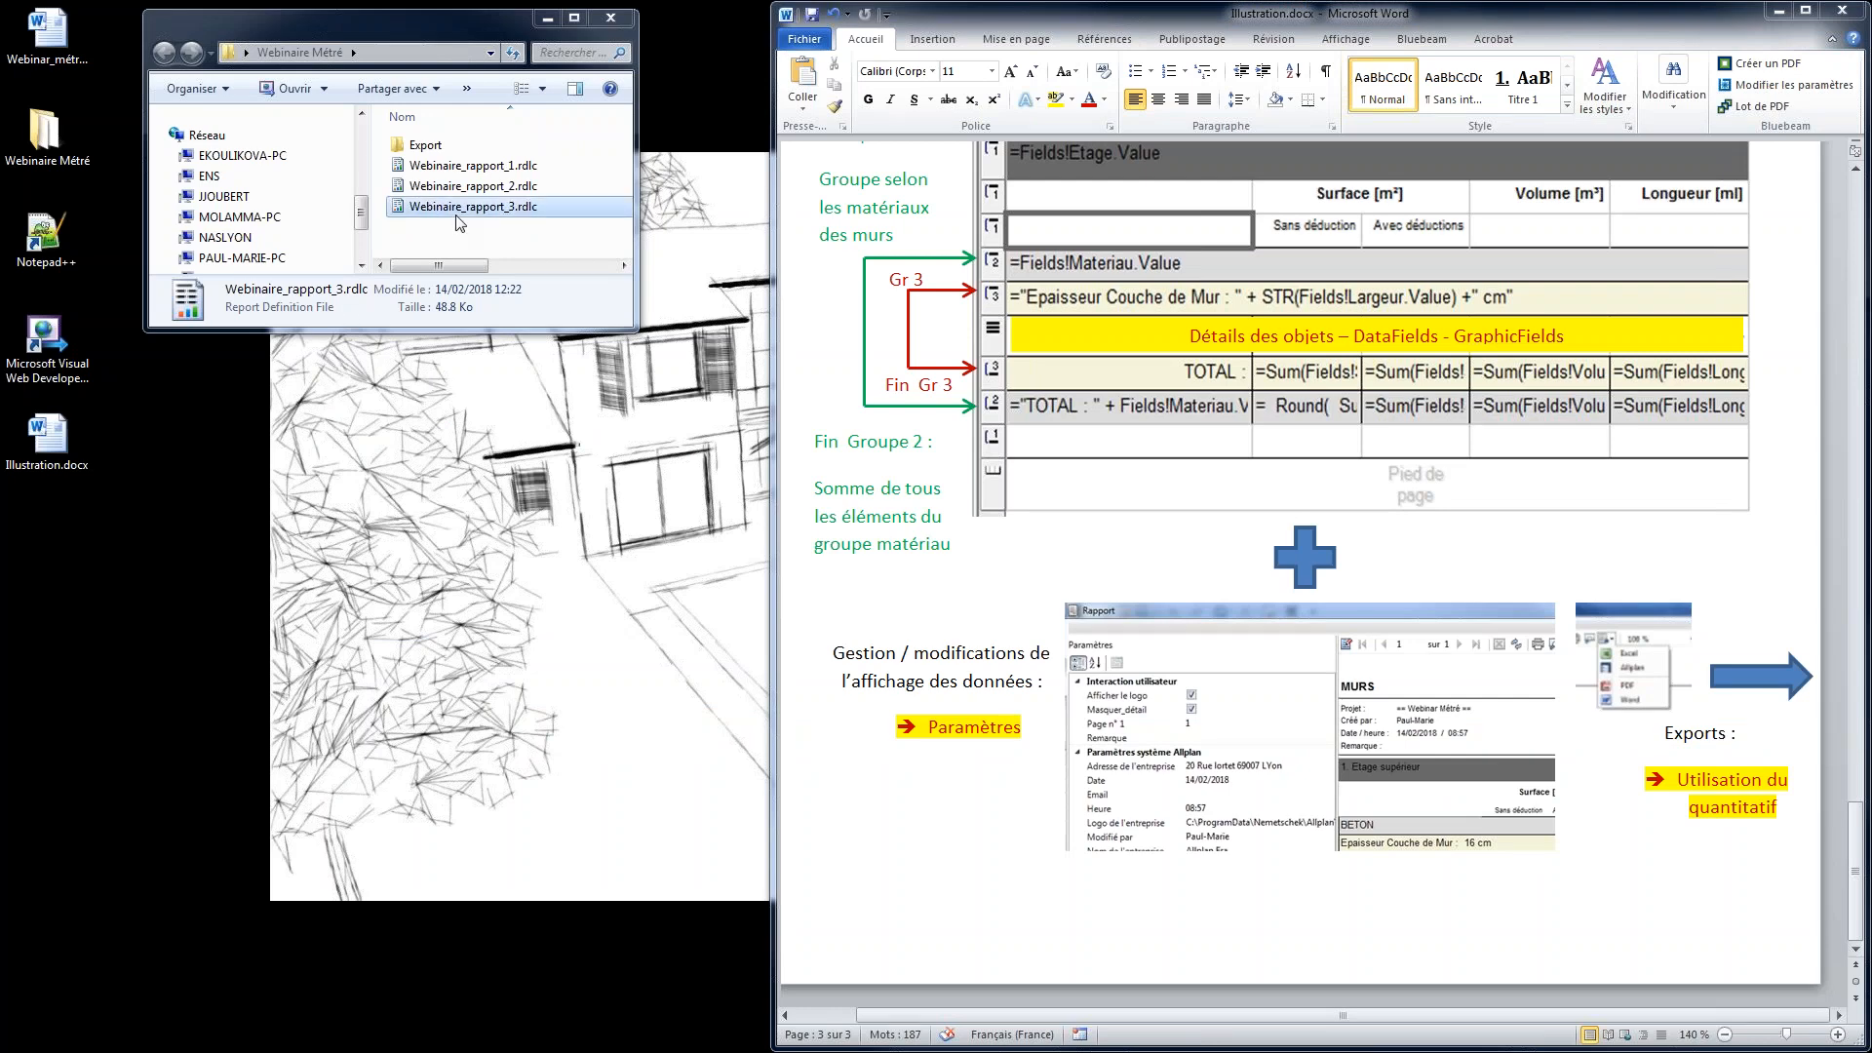
Open Webinaire_rapport_3.rdlc from the Webinaire Métré folder in Visual Web Developer and select the table's detail row
left_click_drag(439, 209, 47, 337)
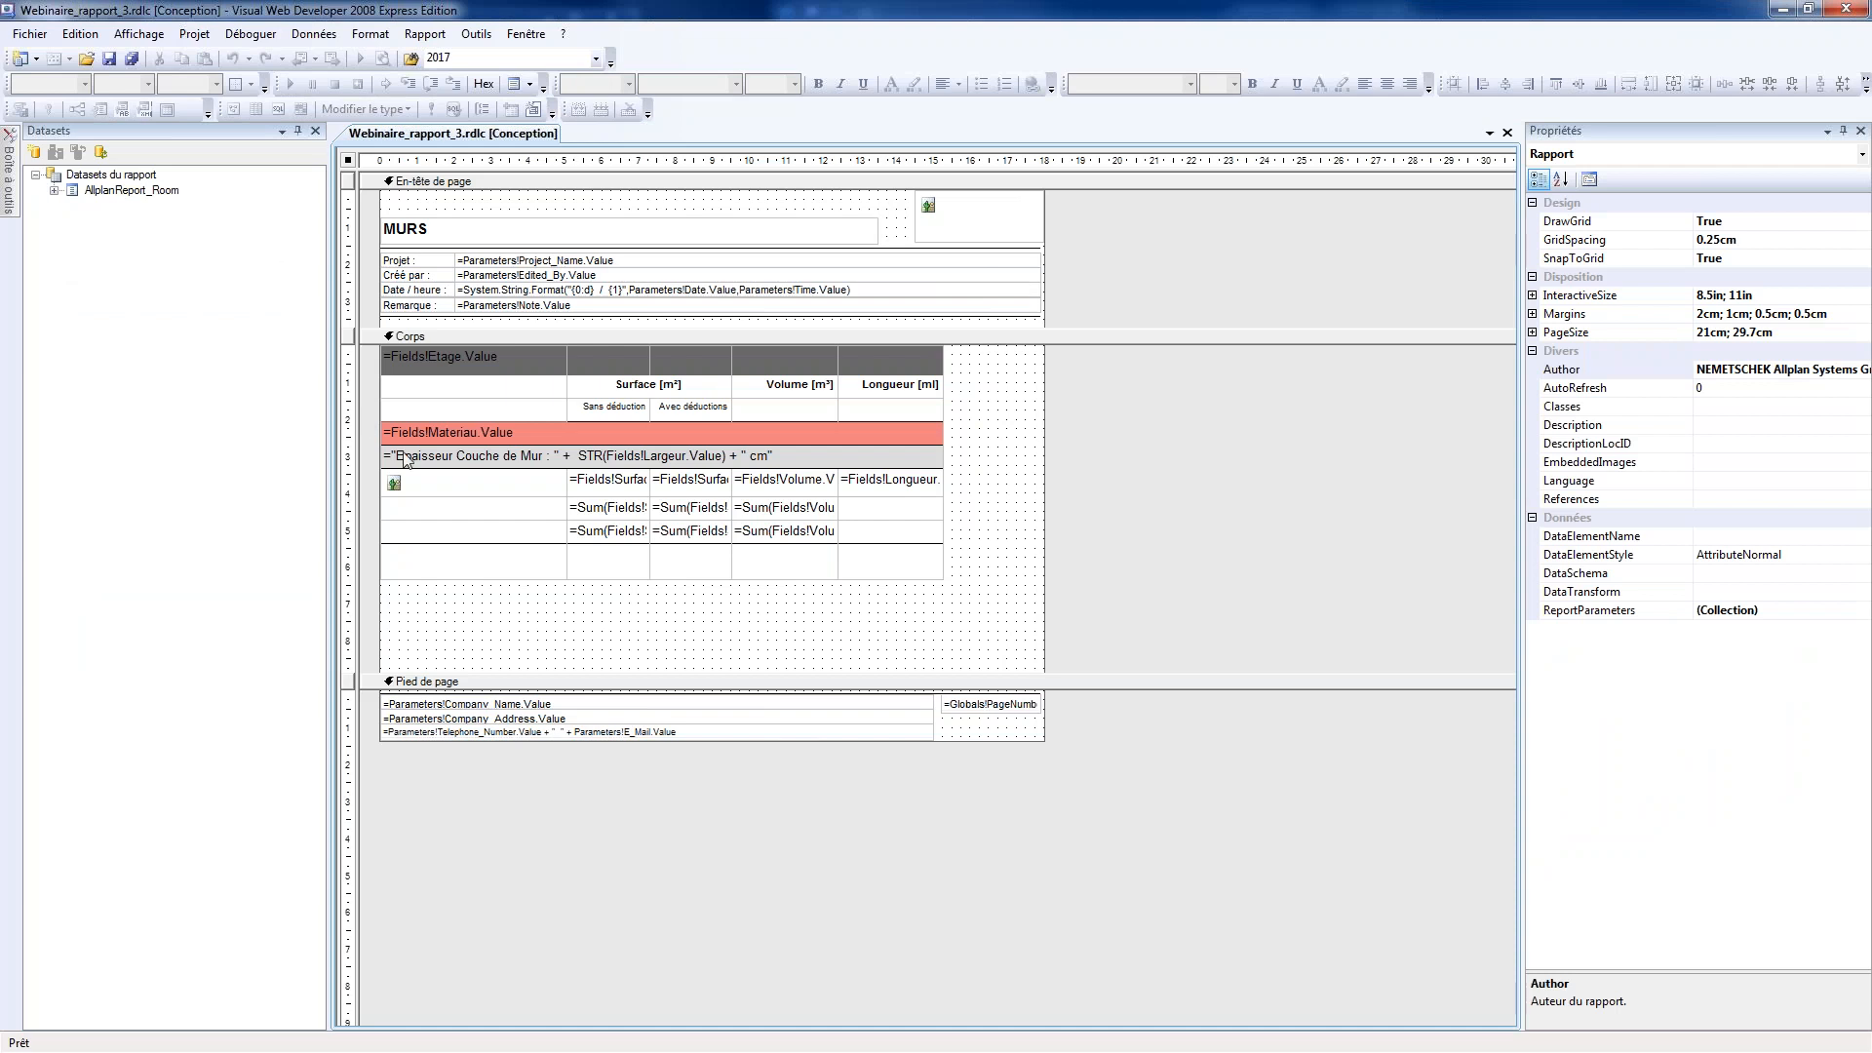
left_click(426, 490)
left_click(372, 481)
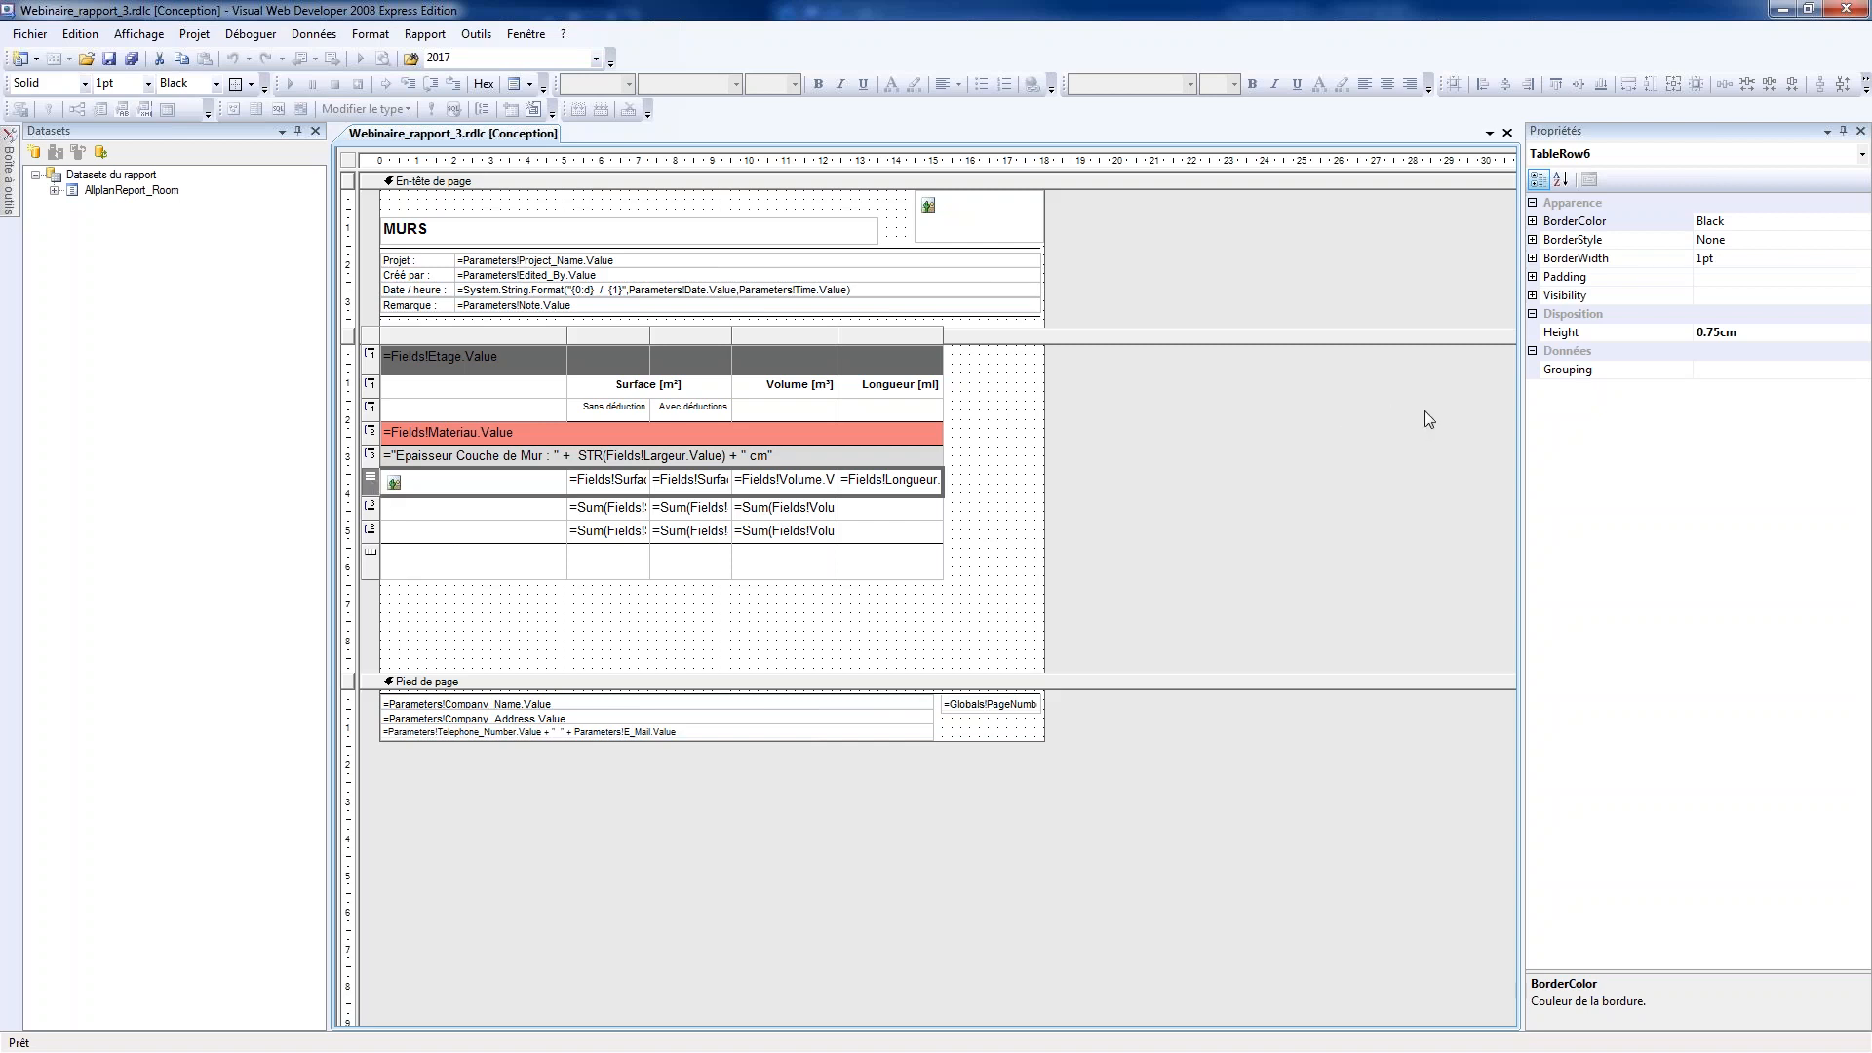
Set the detail row's Hidden visibility property to the expression =Parameters!Masquer_détails.Value=True and save the report
left_click(1533, 296)
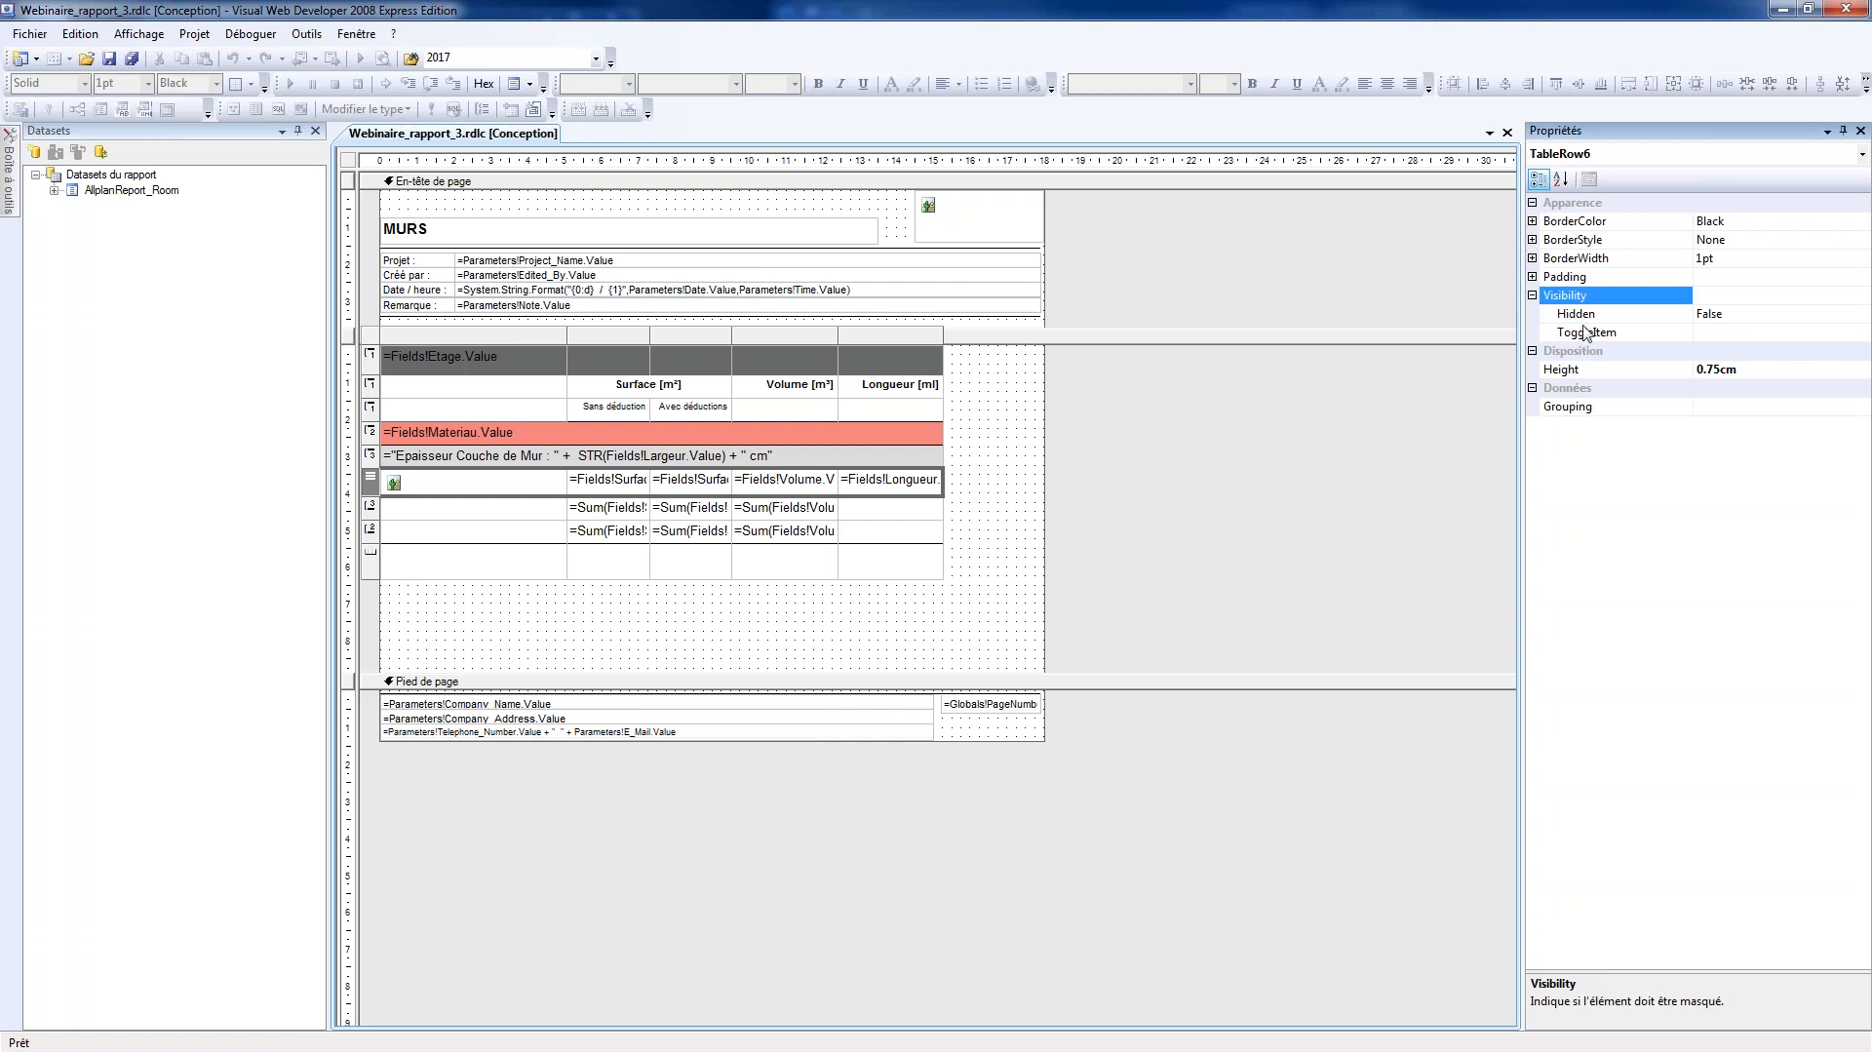
left_click(1740, 314)
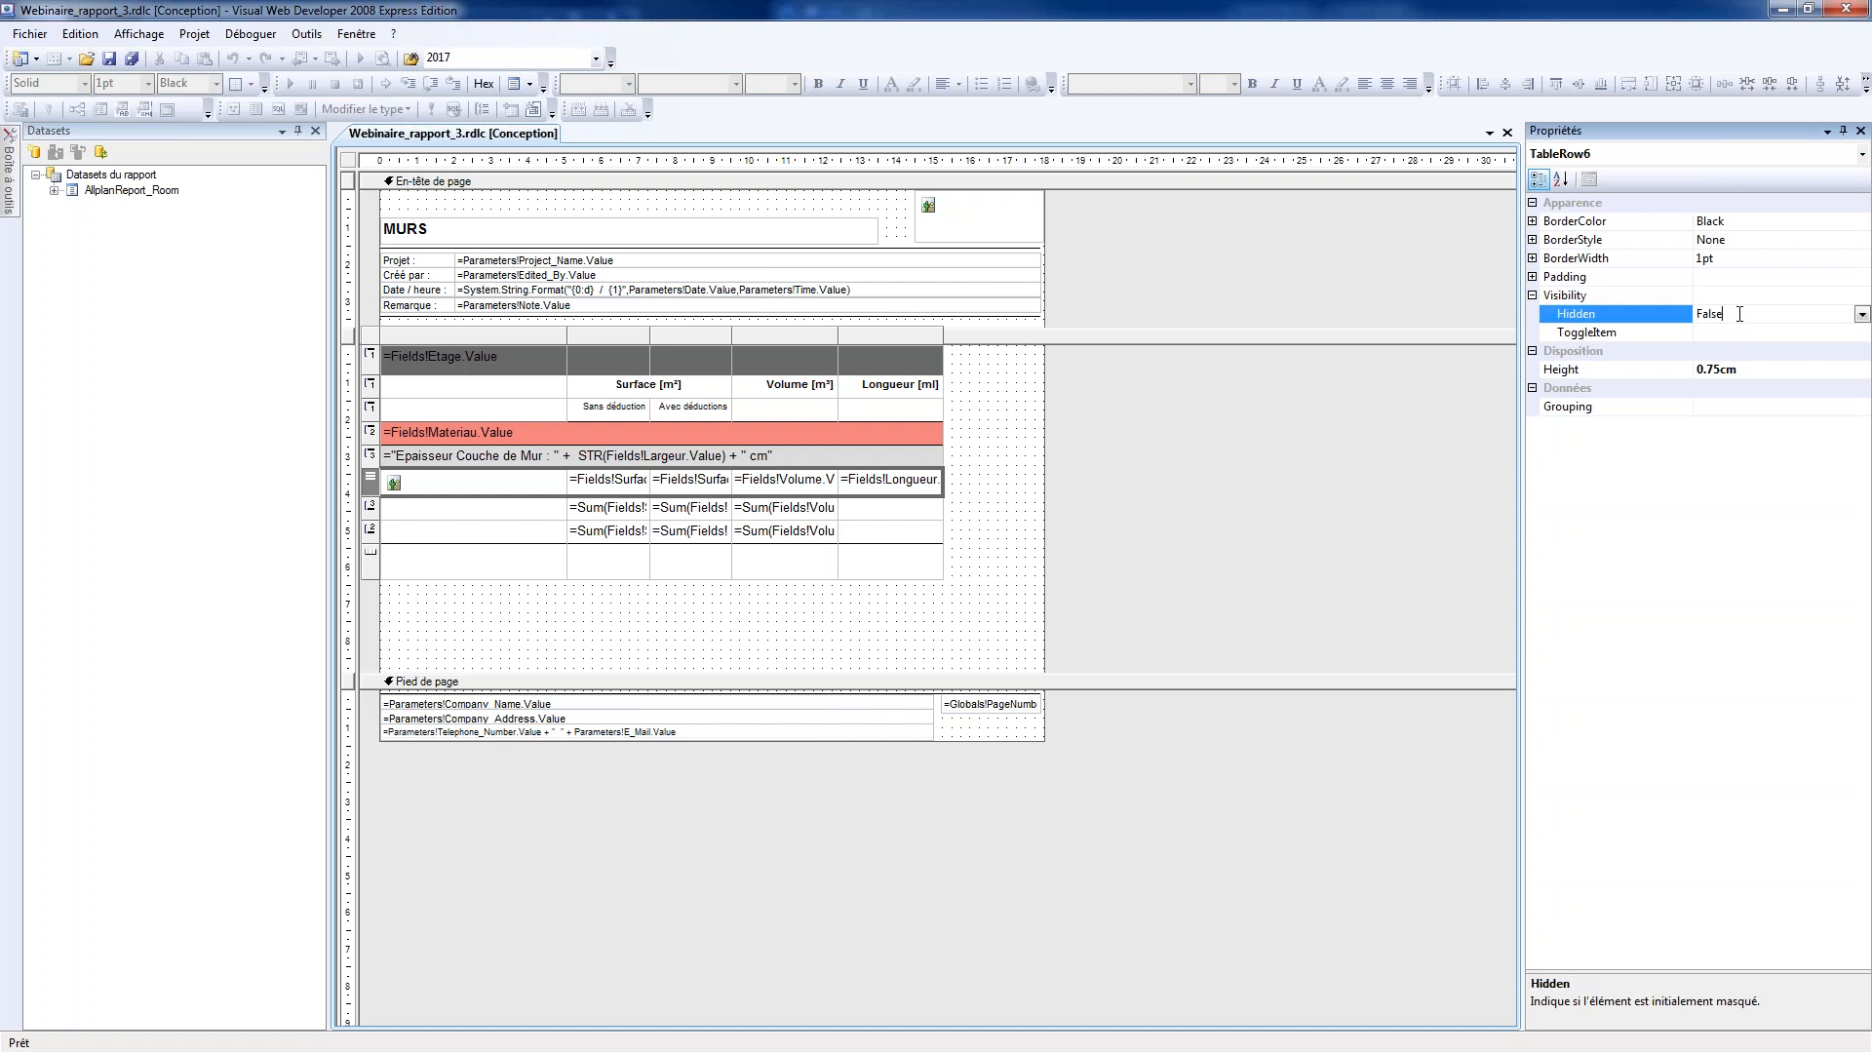
left_click(1863, 314)
left_click(1741, 333)
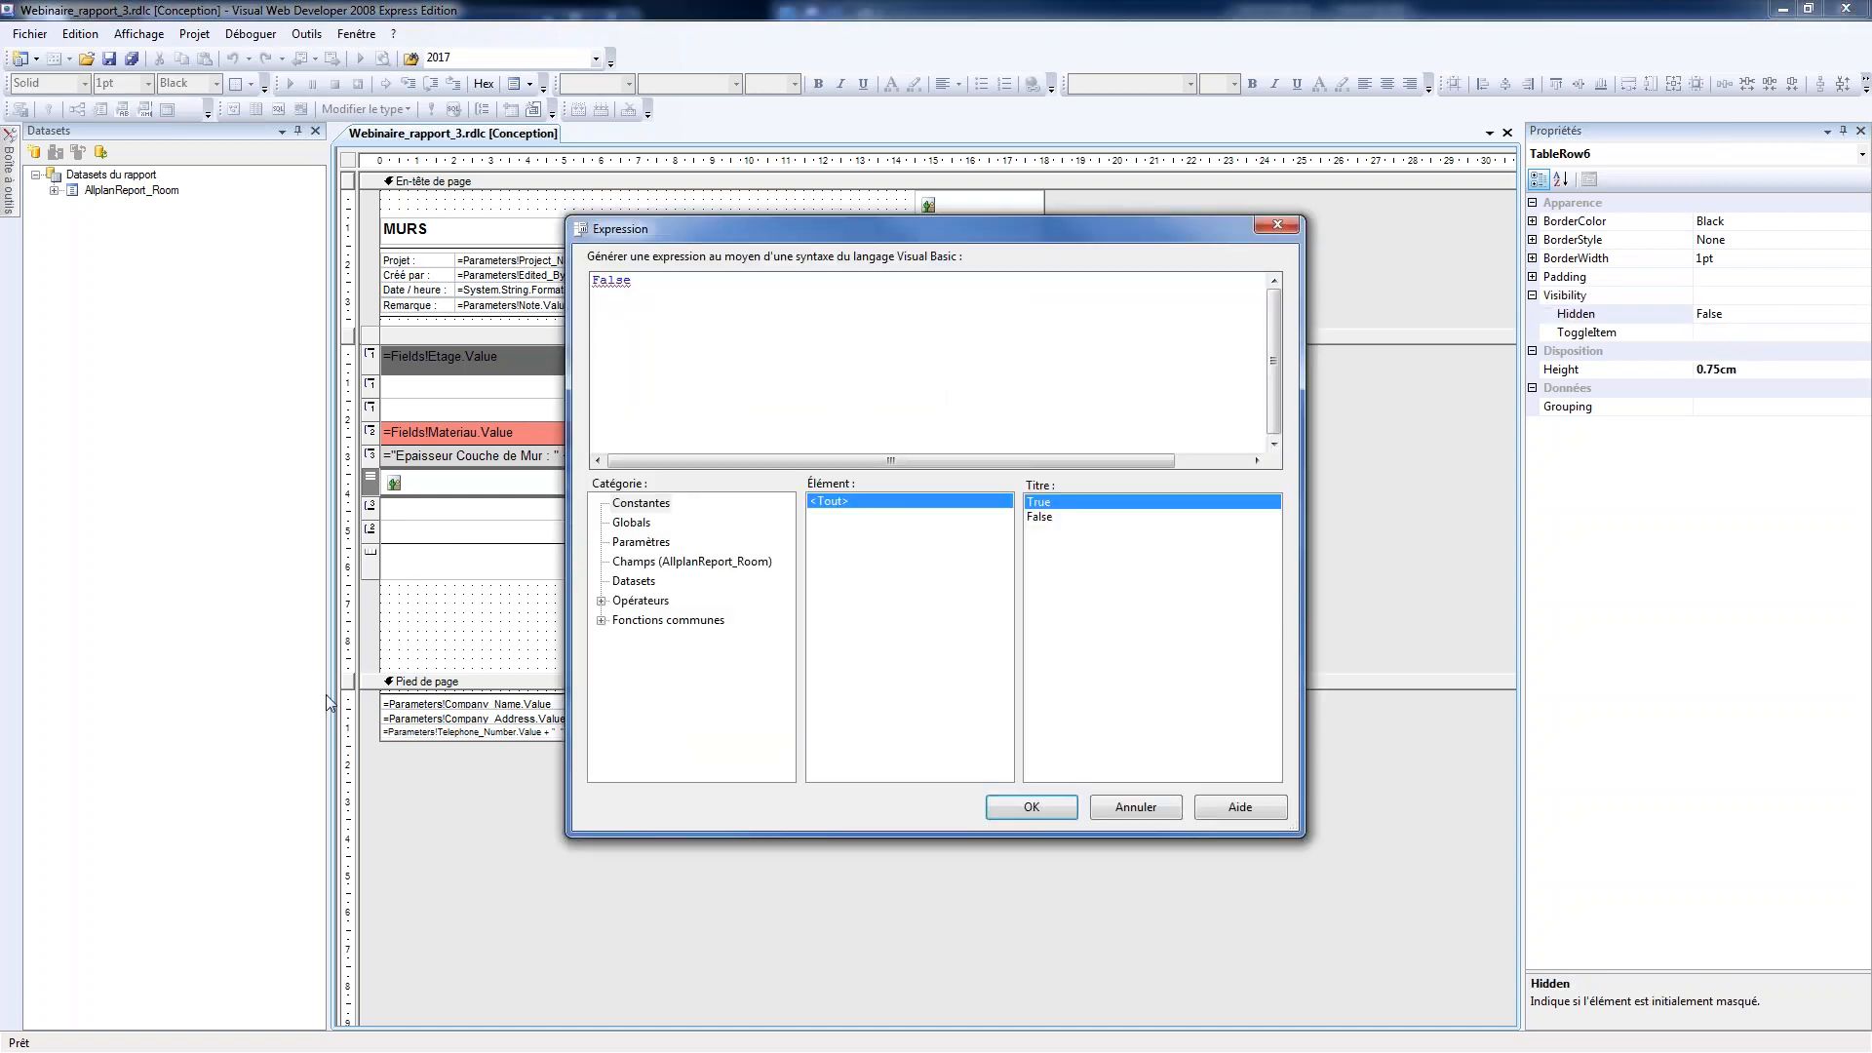
double_click(611, 281)
key("BackSpace")
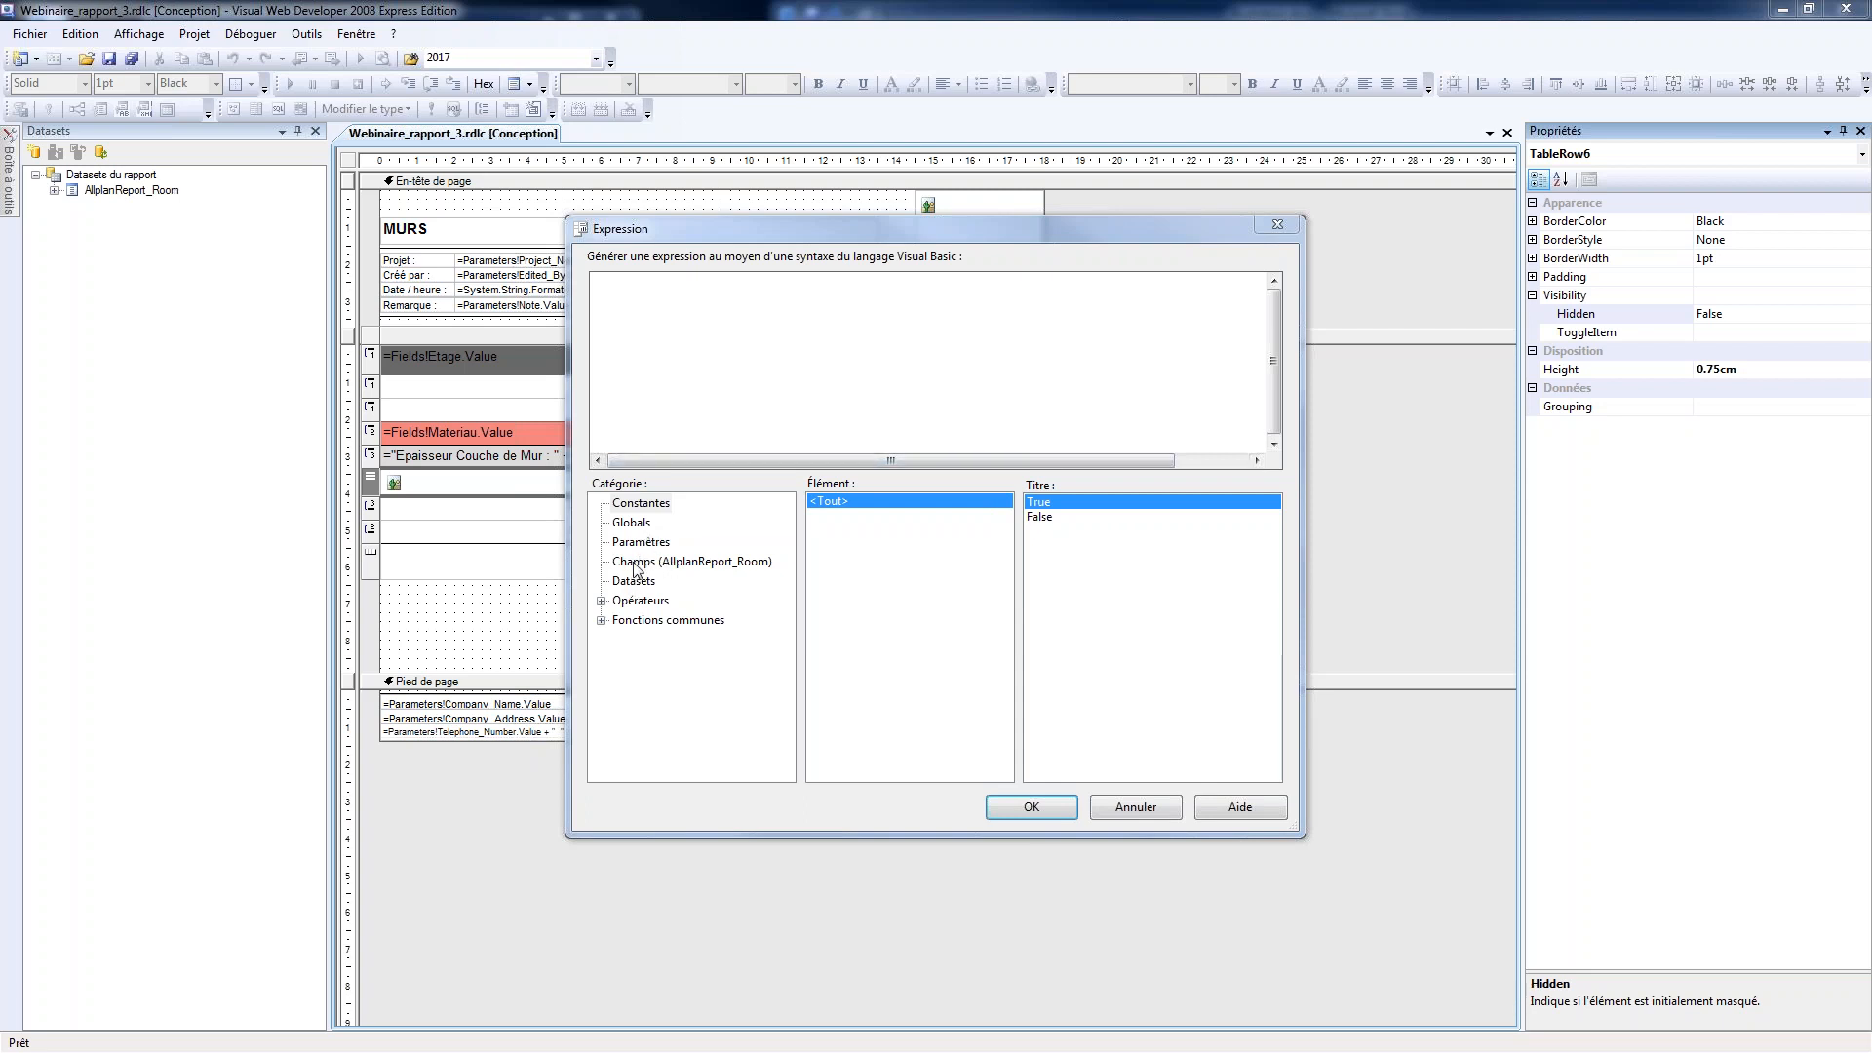
left_click(641, 544)
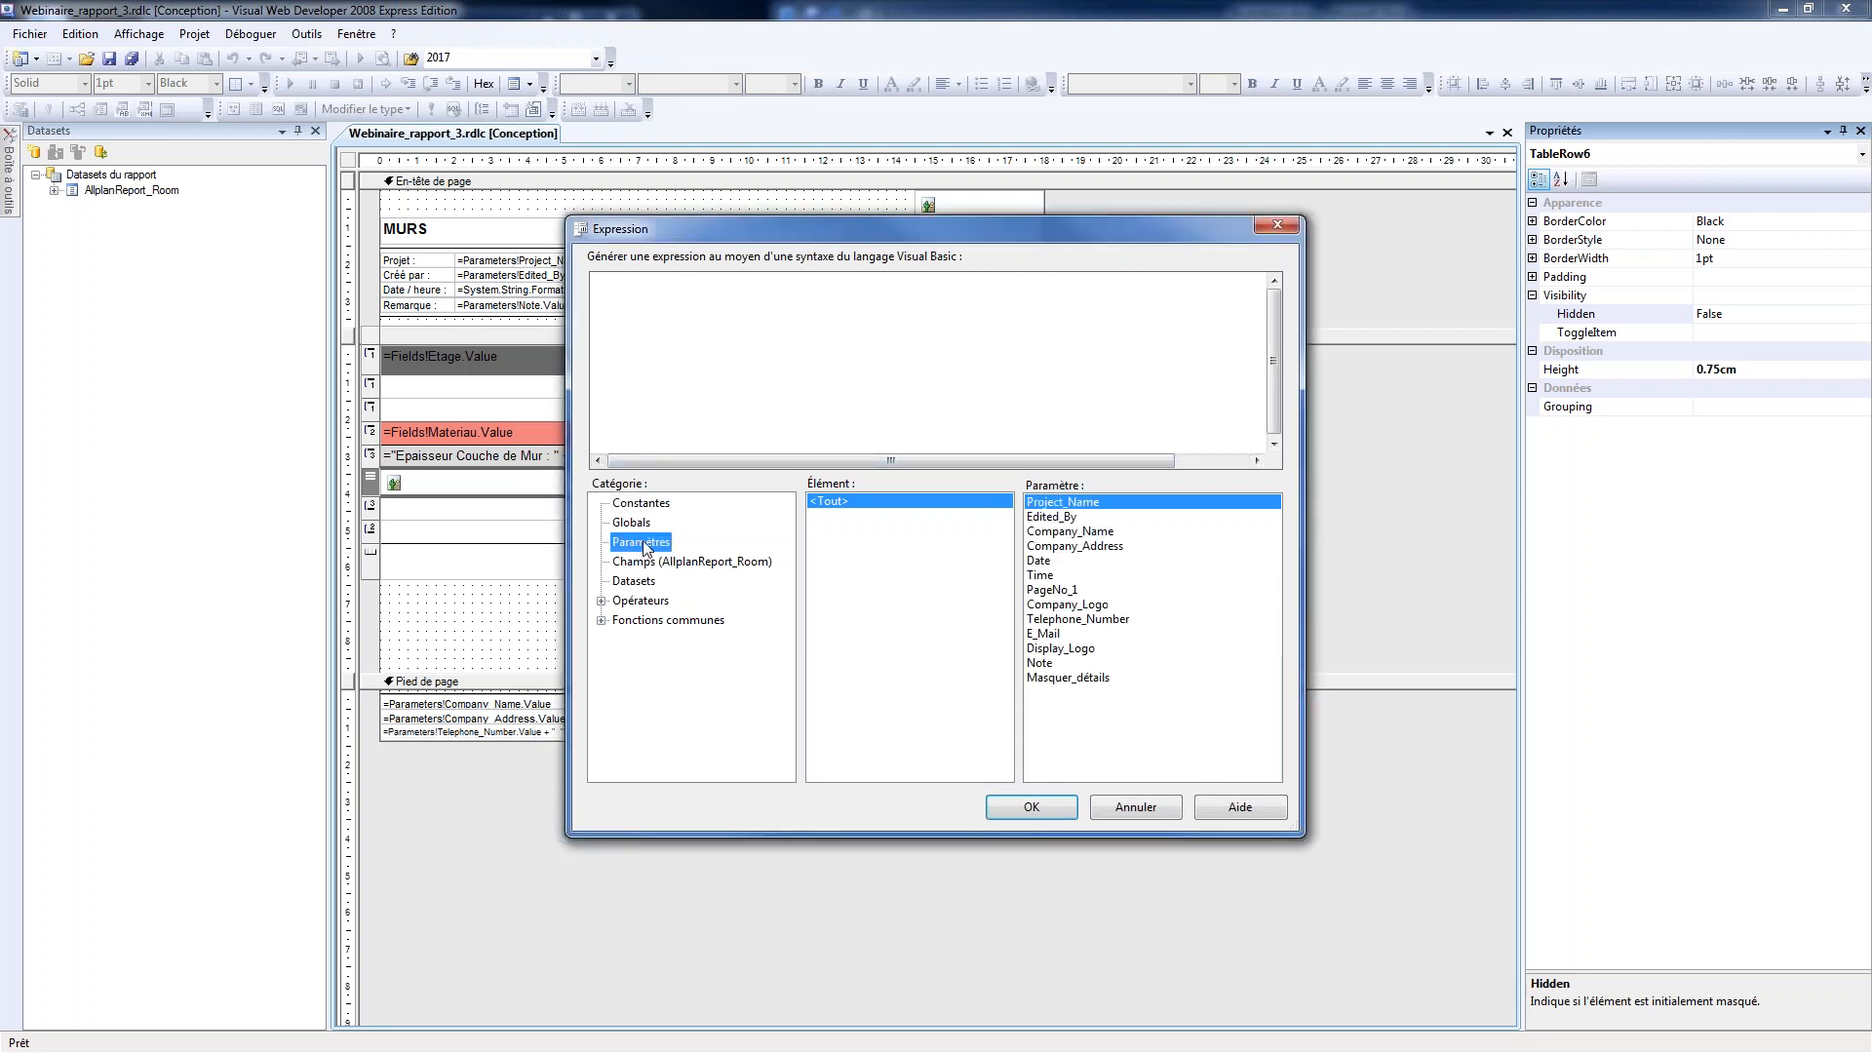
left_click(1082, 679)
double_click(1083, 680)
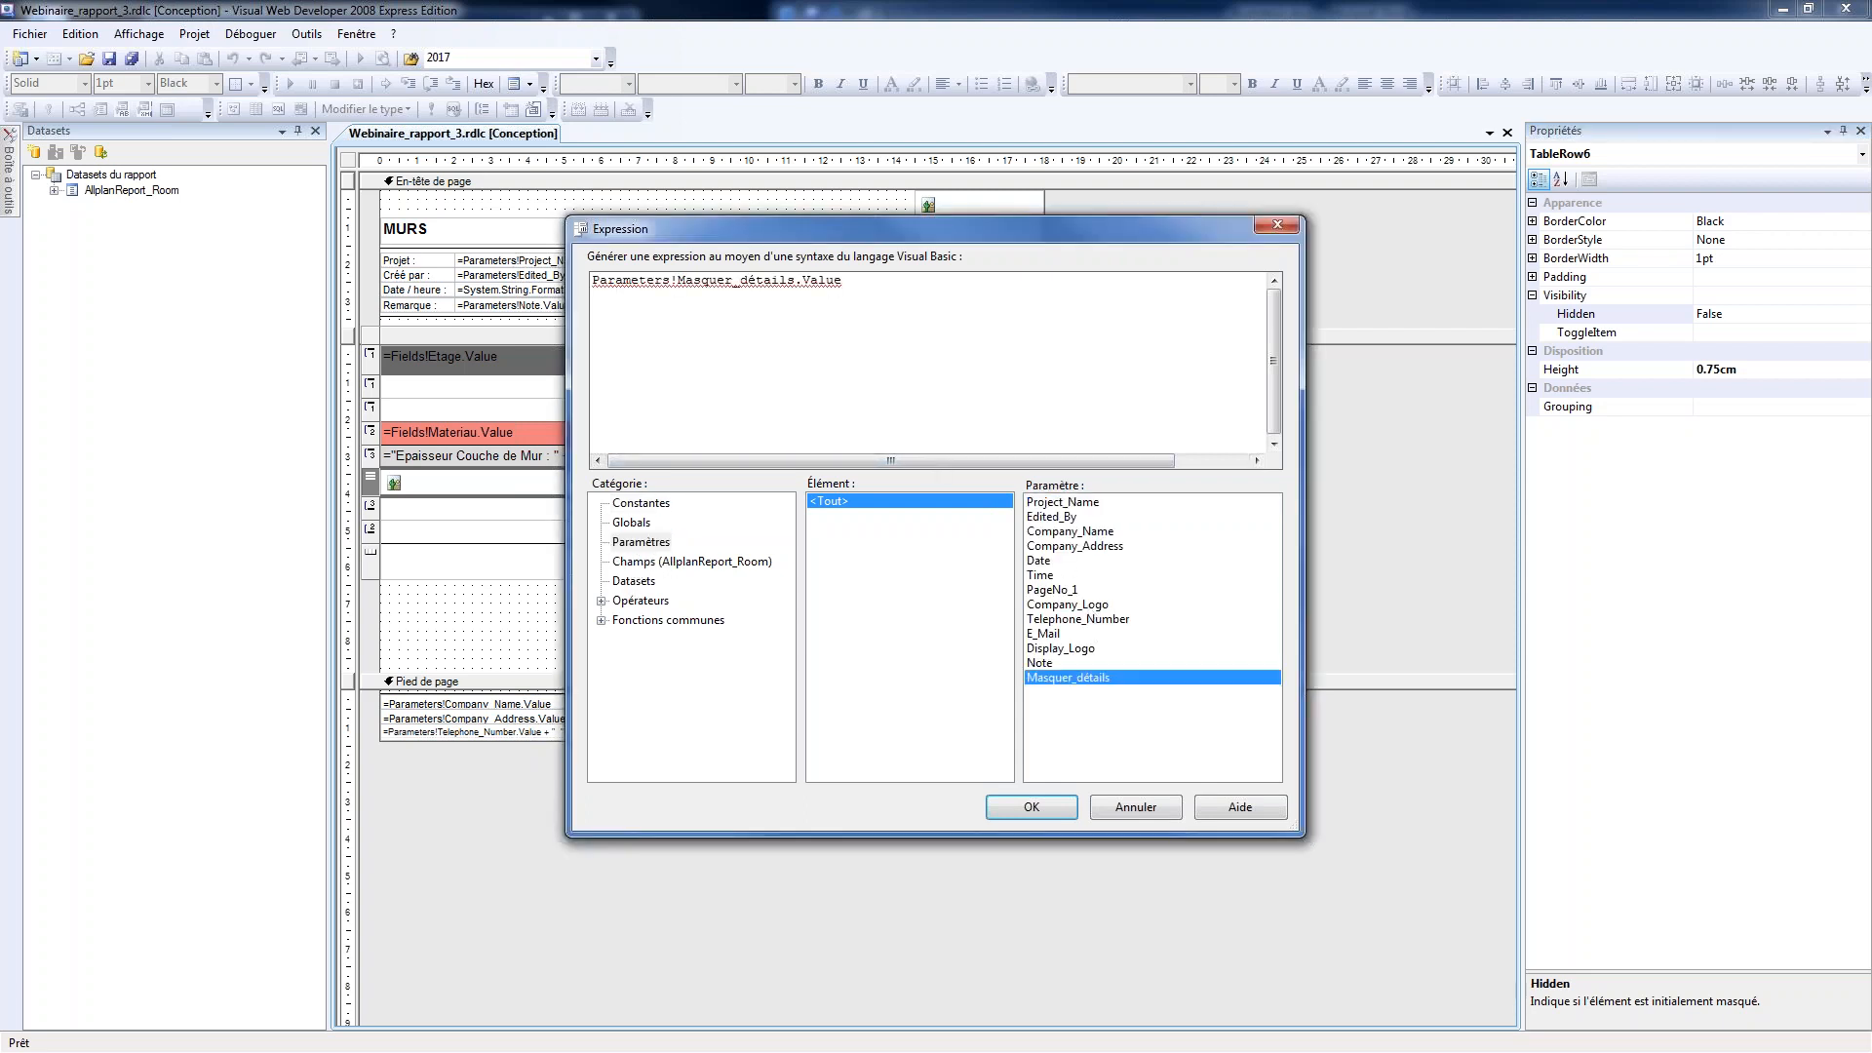
type("=True")
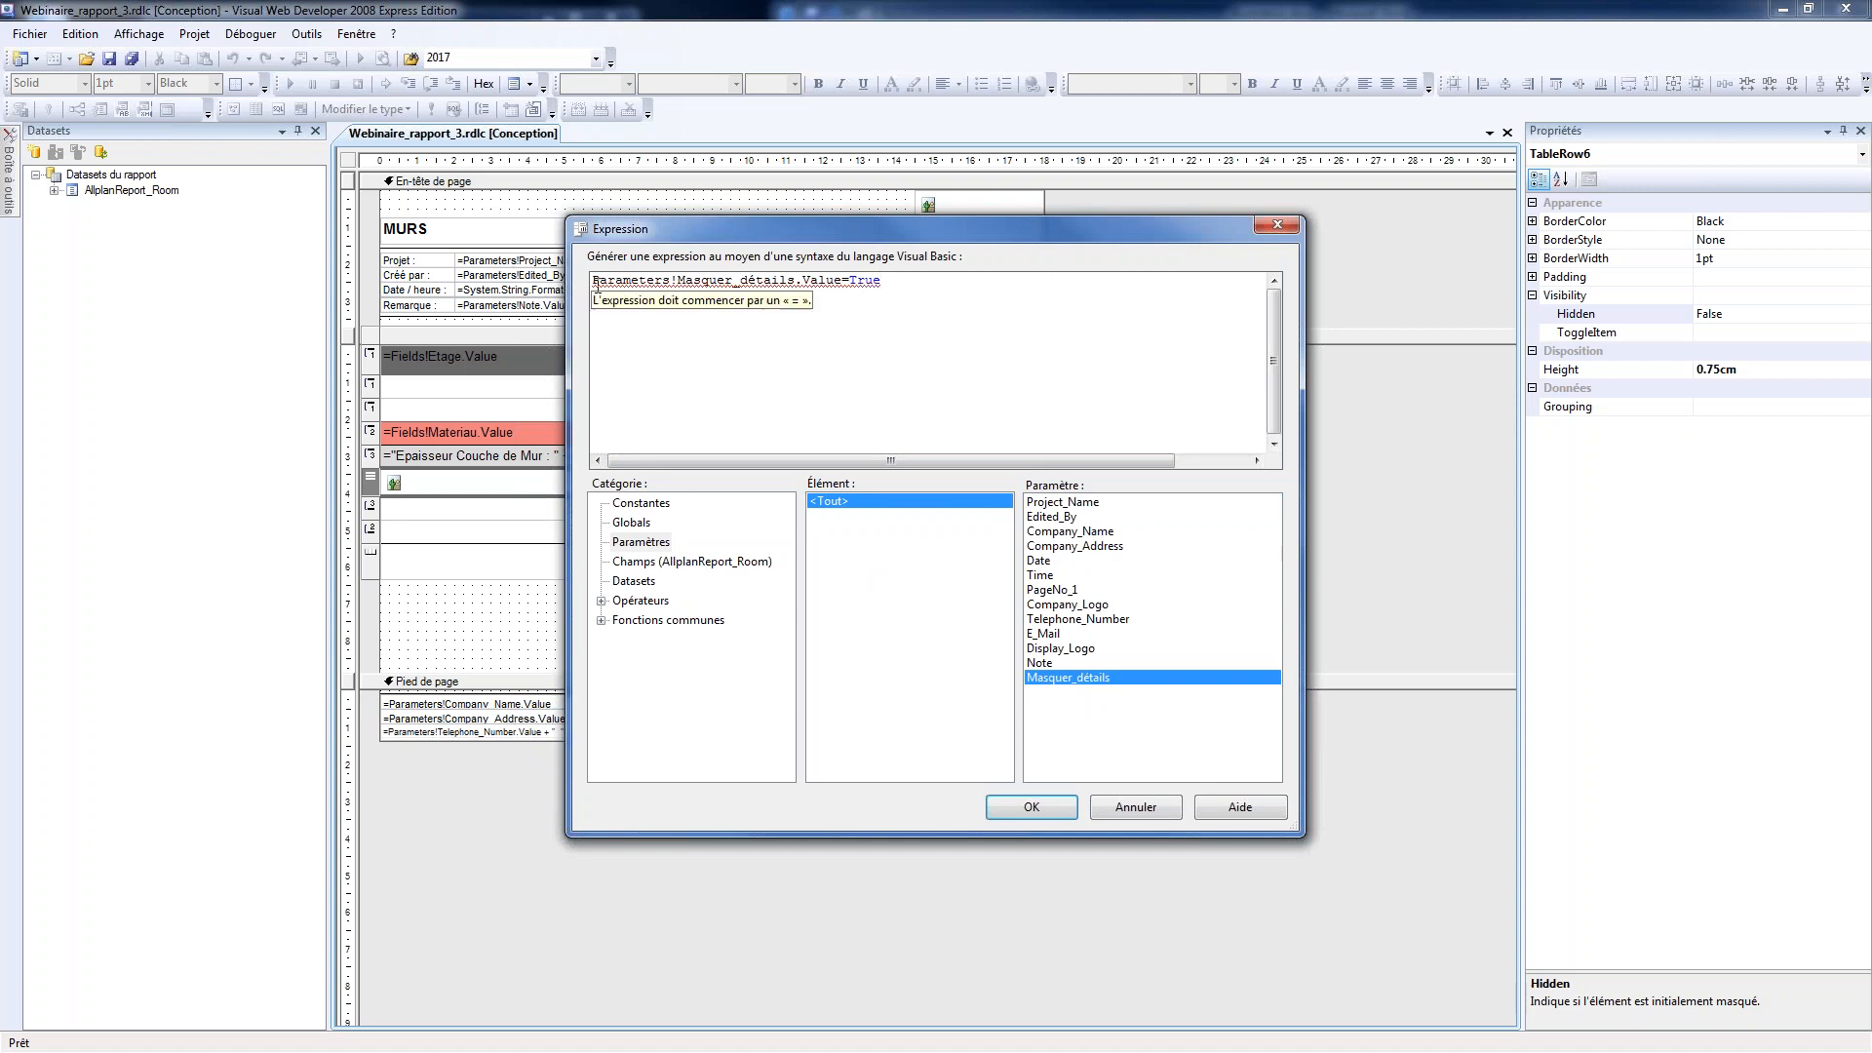
mouse_move(625, 290)
key("Home")
type("=")
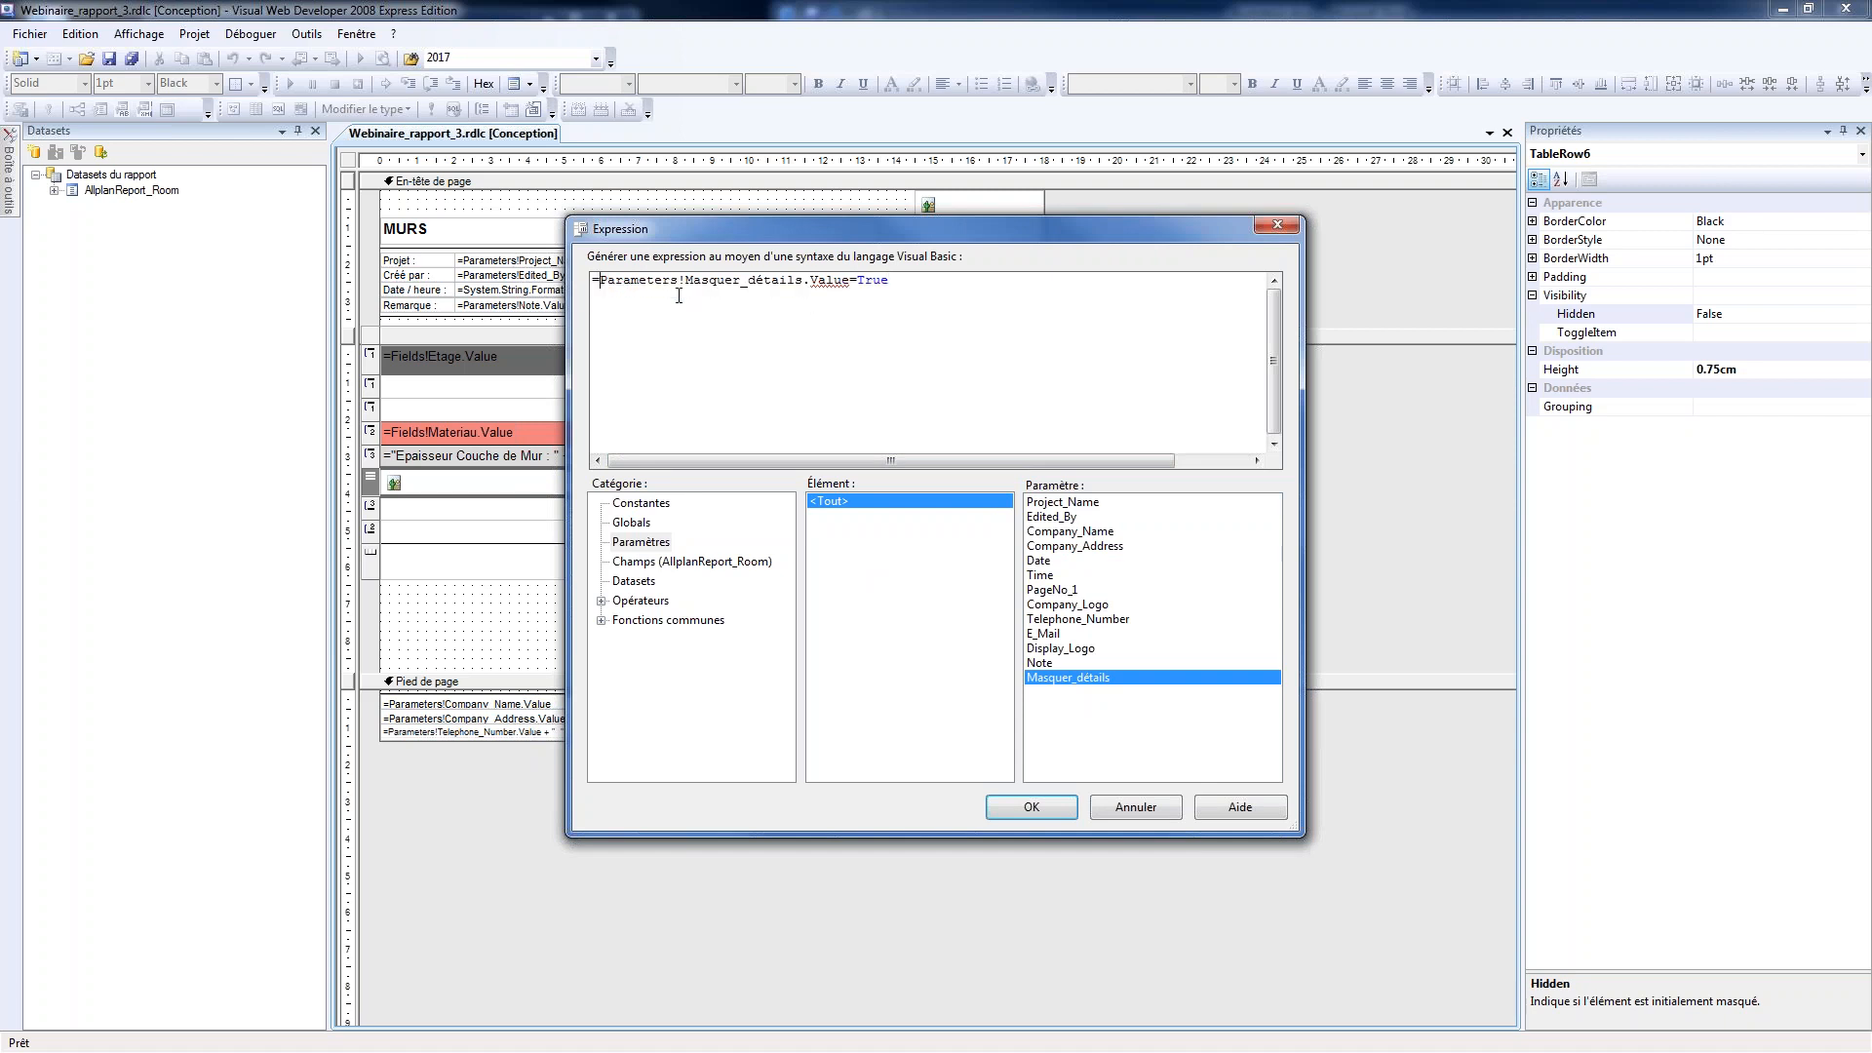
left_click(1026, 803)
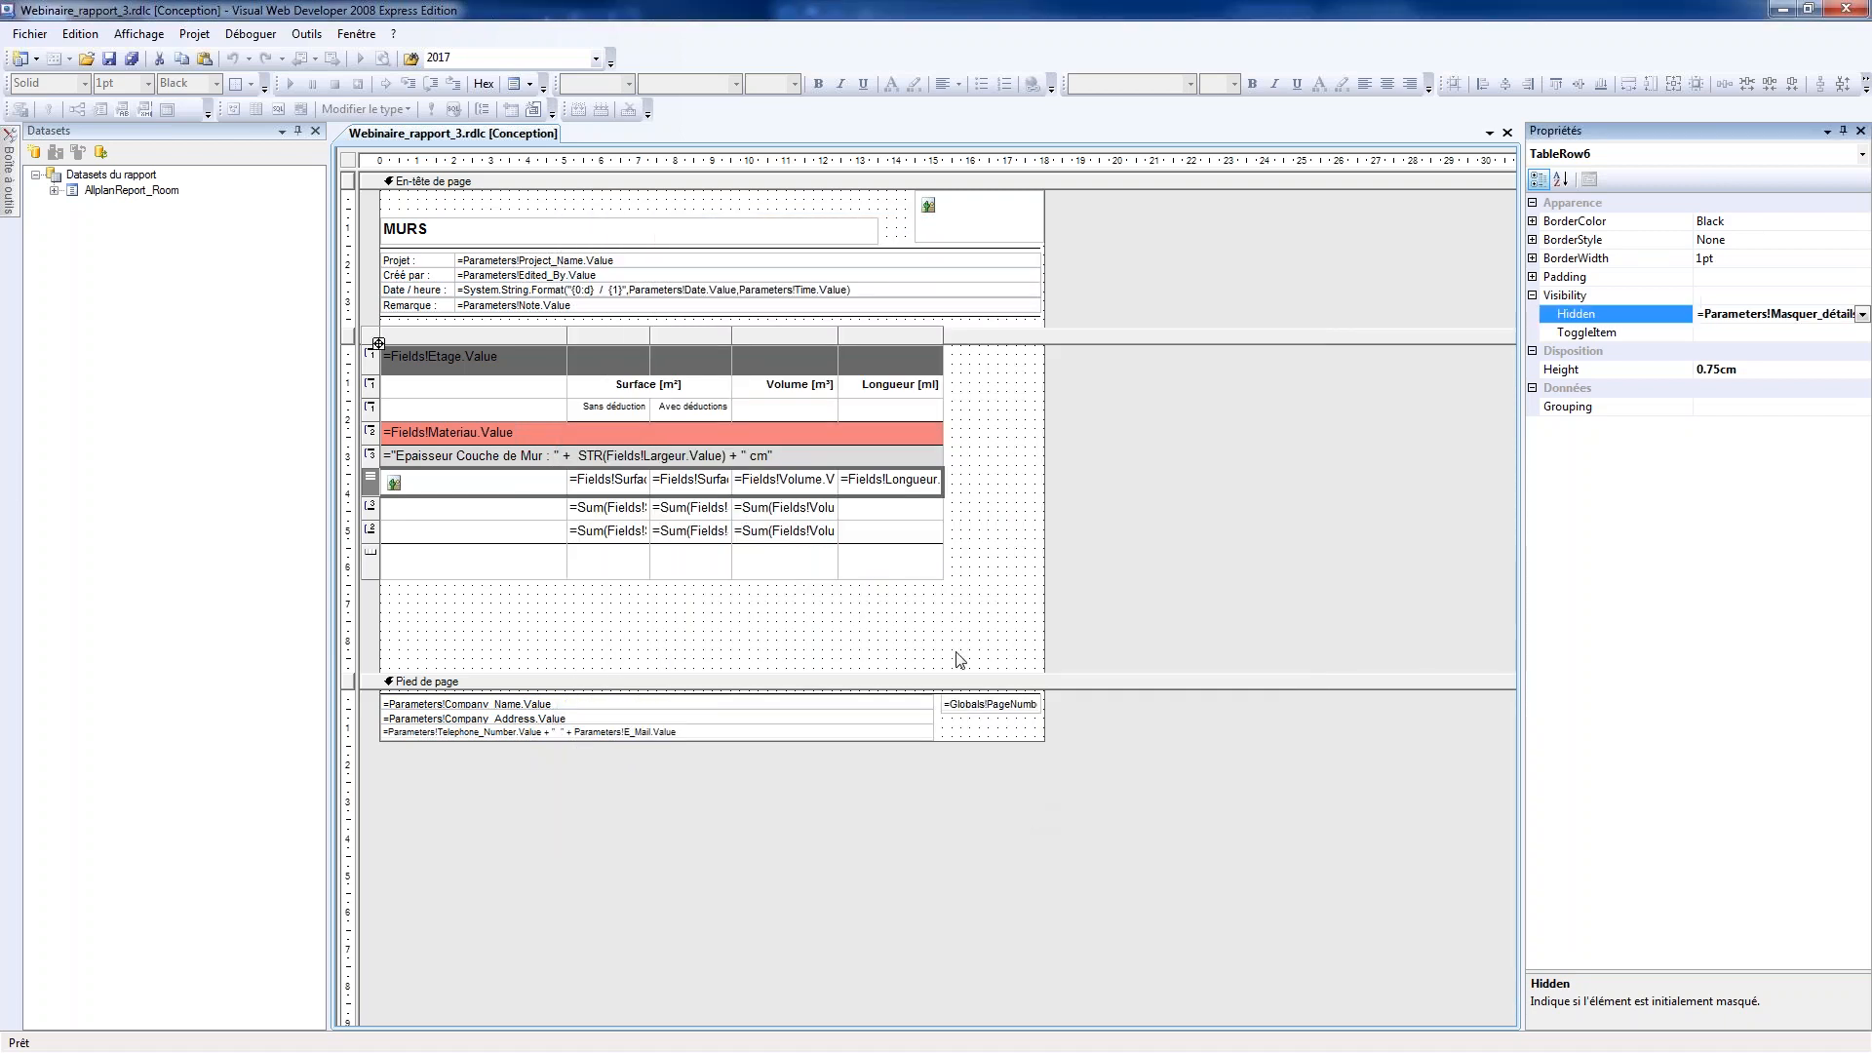
left_click(132, 60)
Switch to Allplan, generate the report for the green and cyan apartment, turn on Masquer_détails, and close the report
key("alt+Tab")
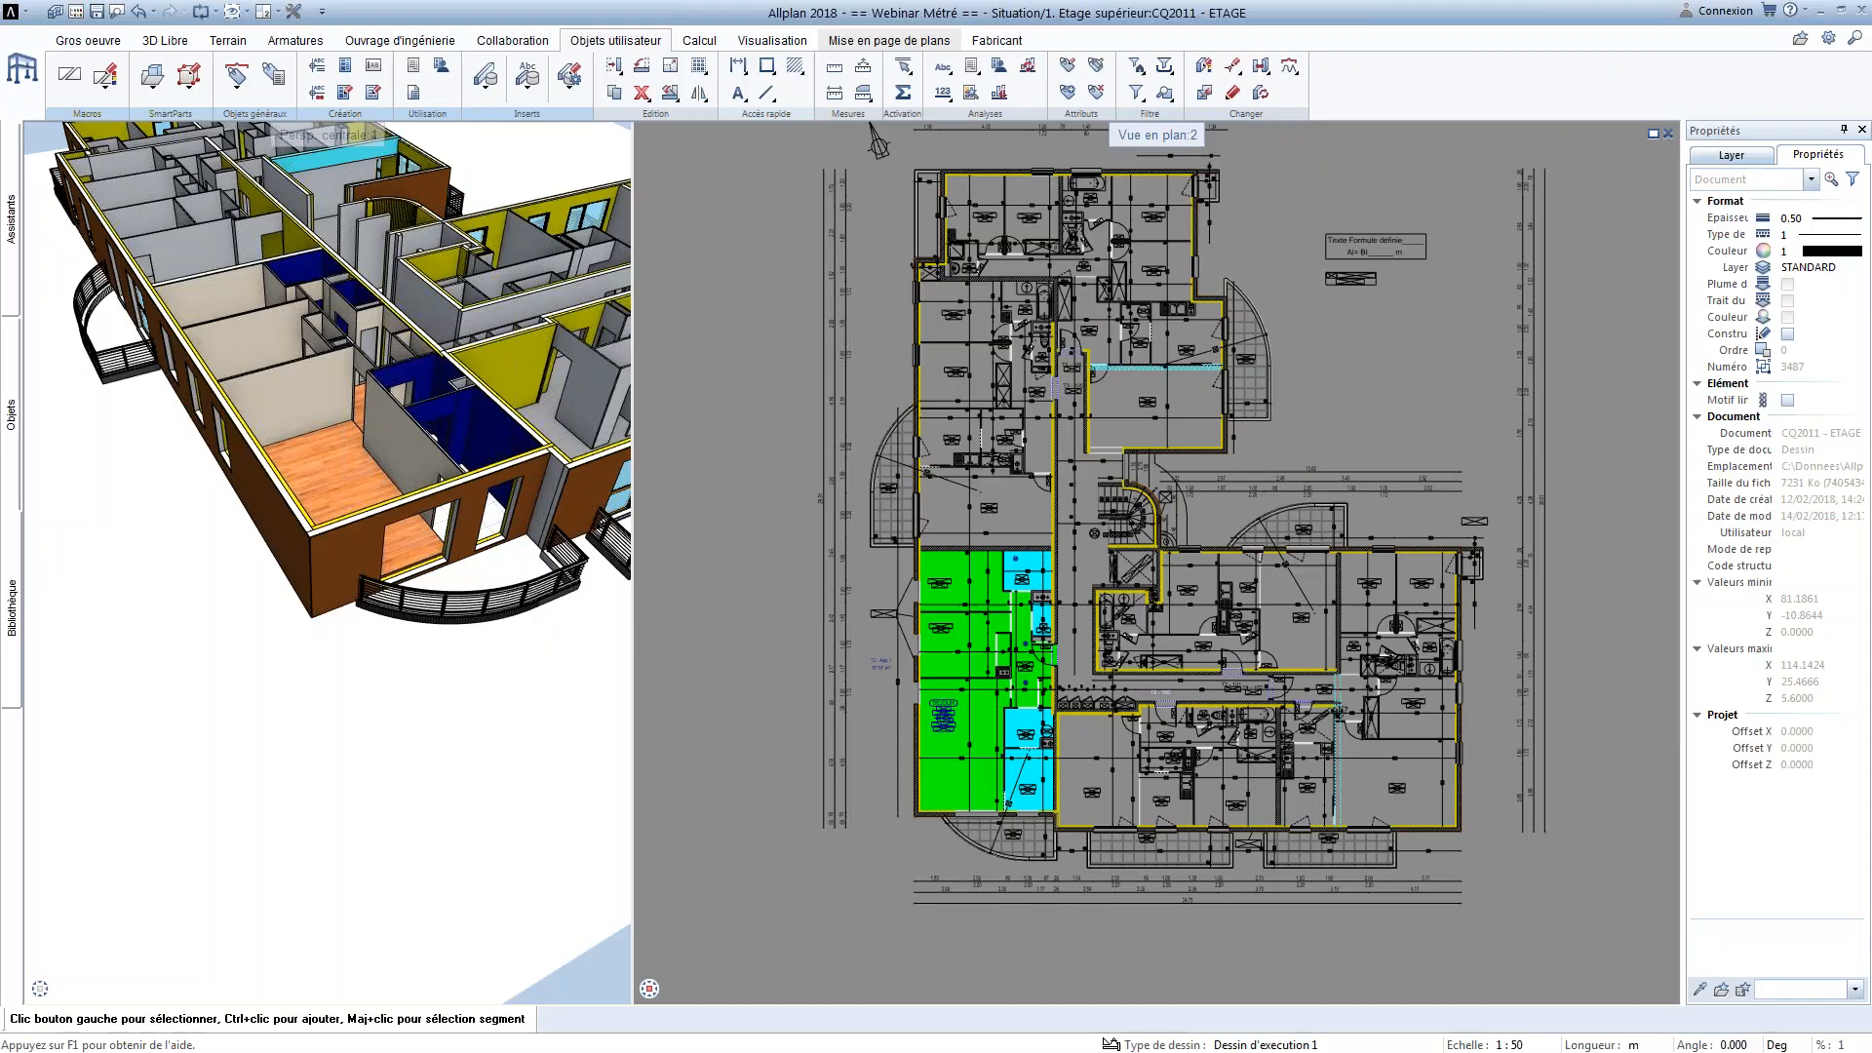
left_click(416, 68)
left_click(1214, 659)
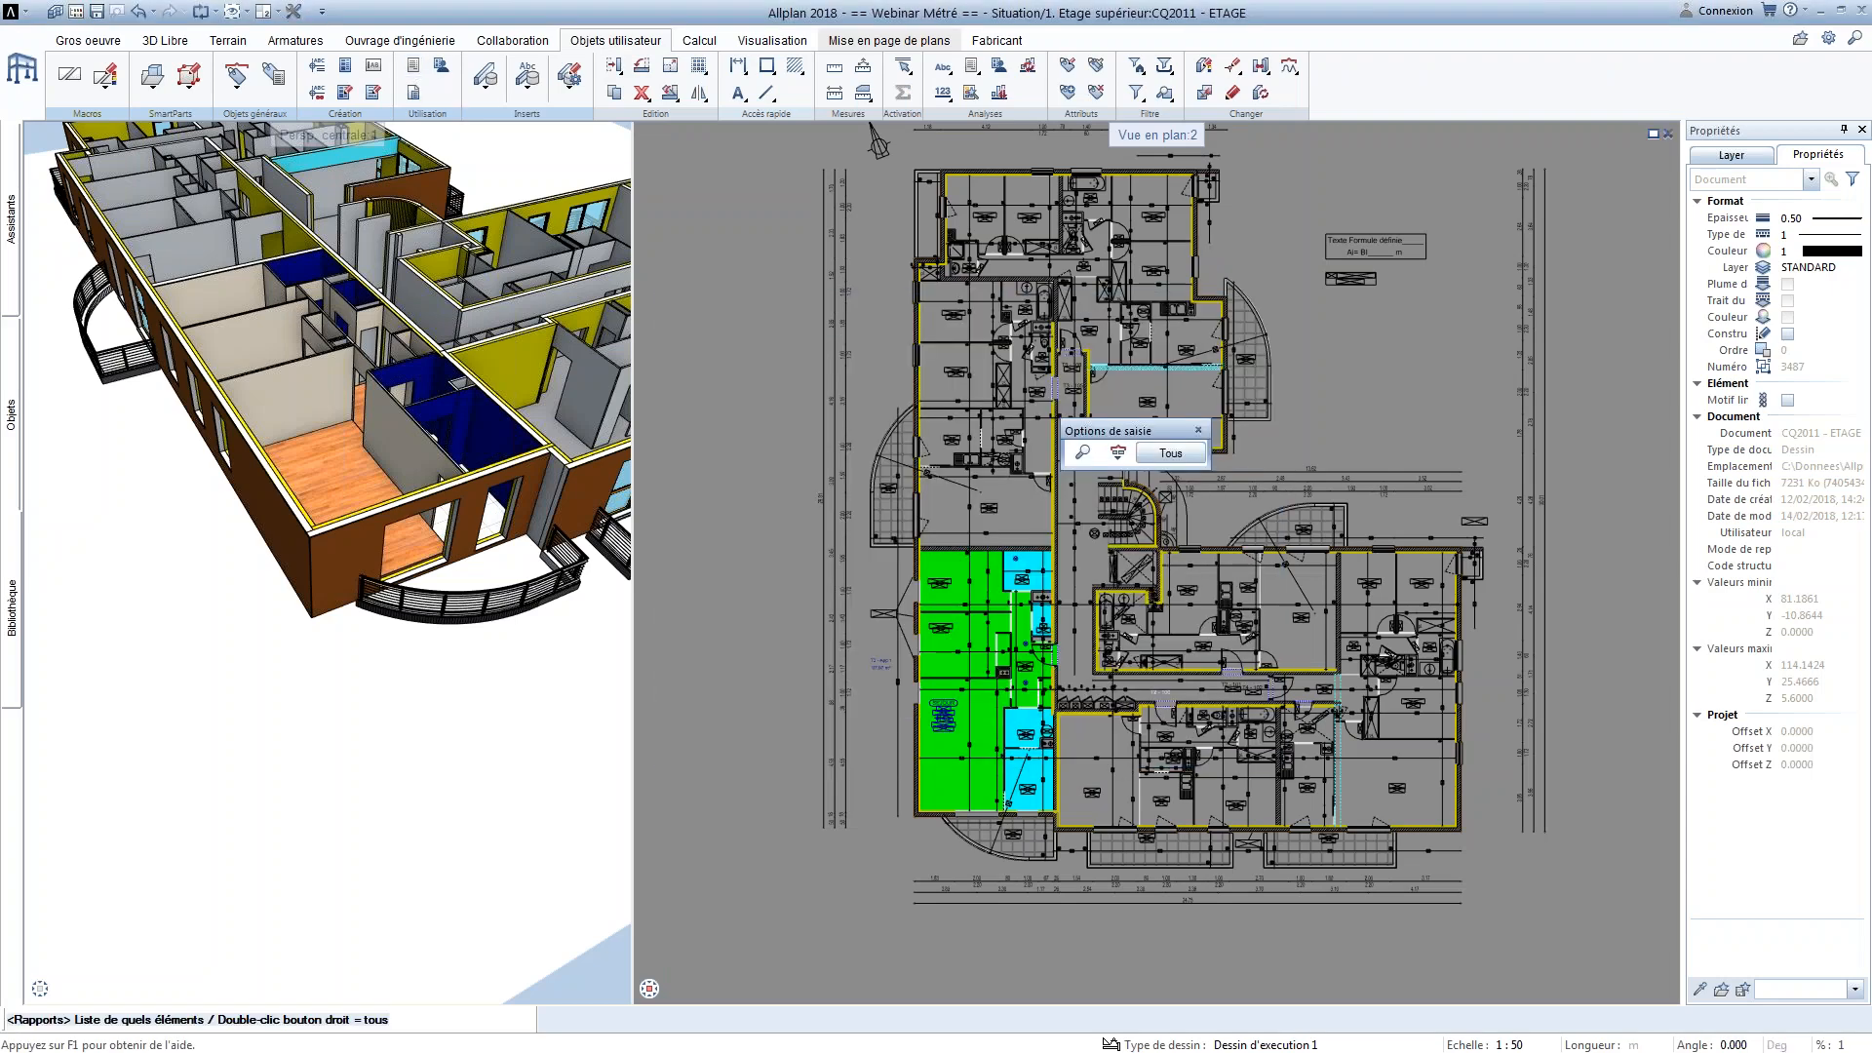
left_click_drag(1075, 872, 895, 562)
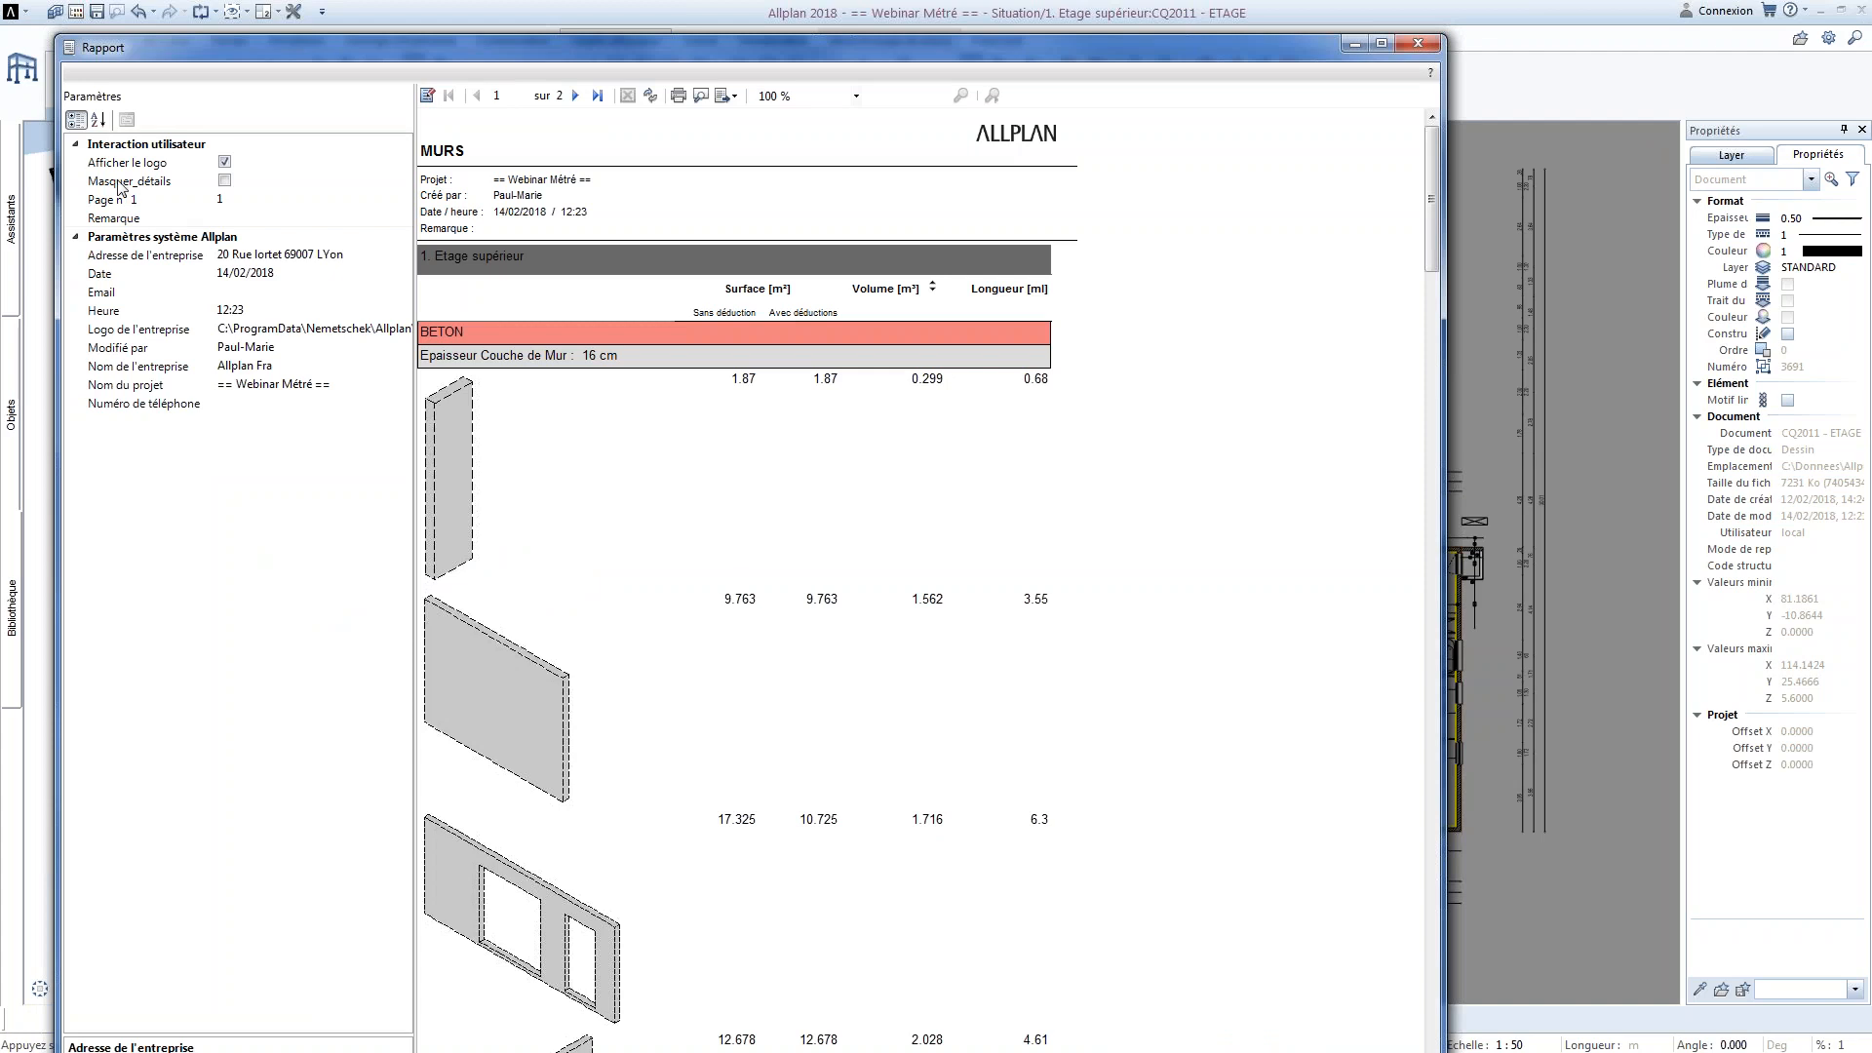
left_click(224, 180)
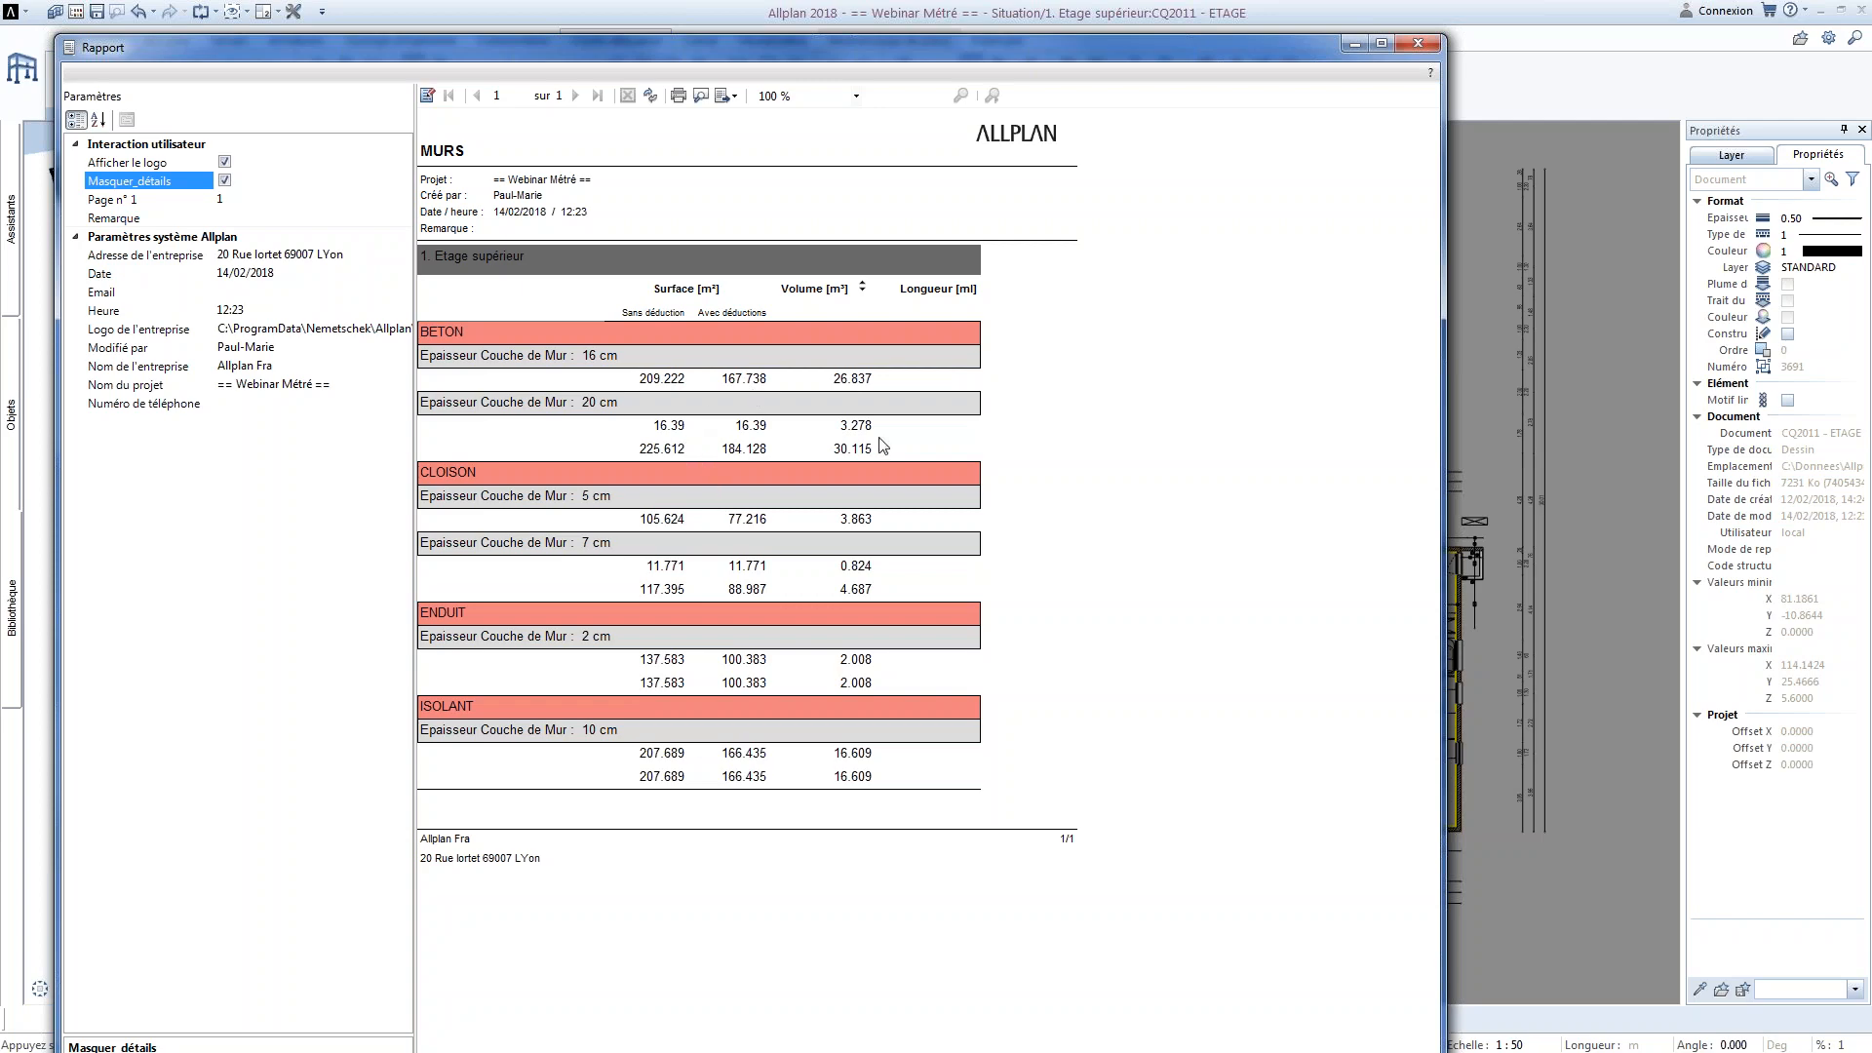
left_click(1417, 43)
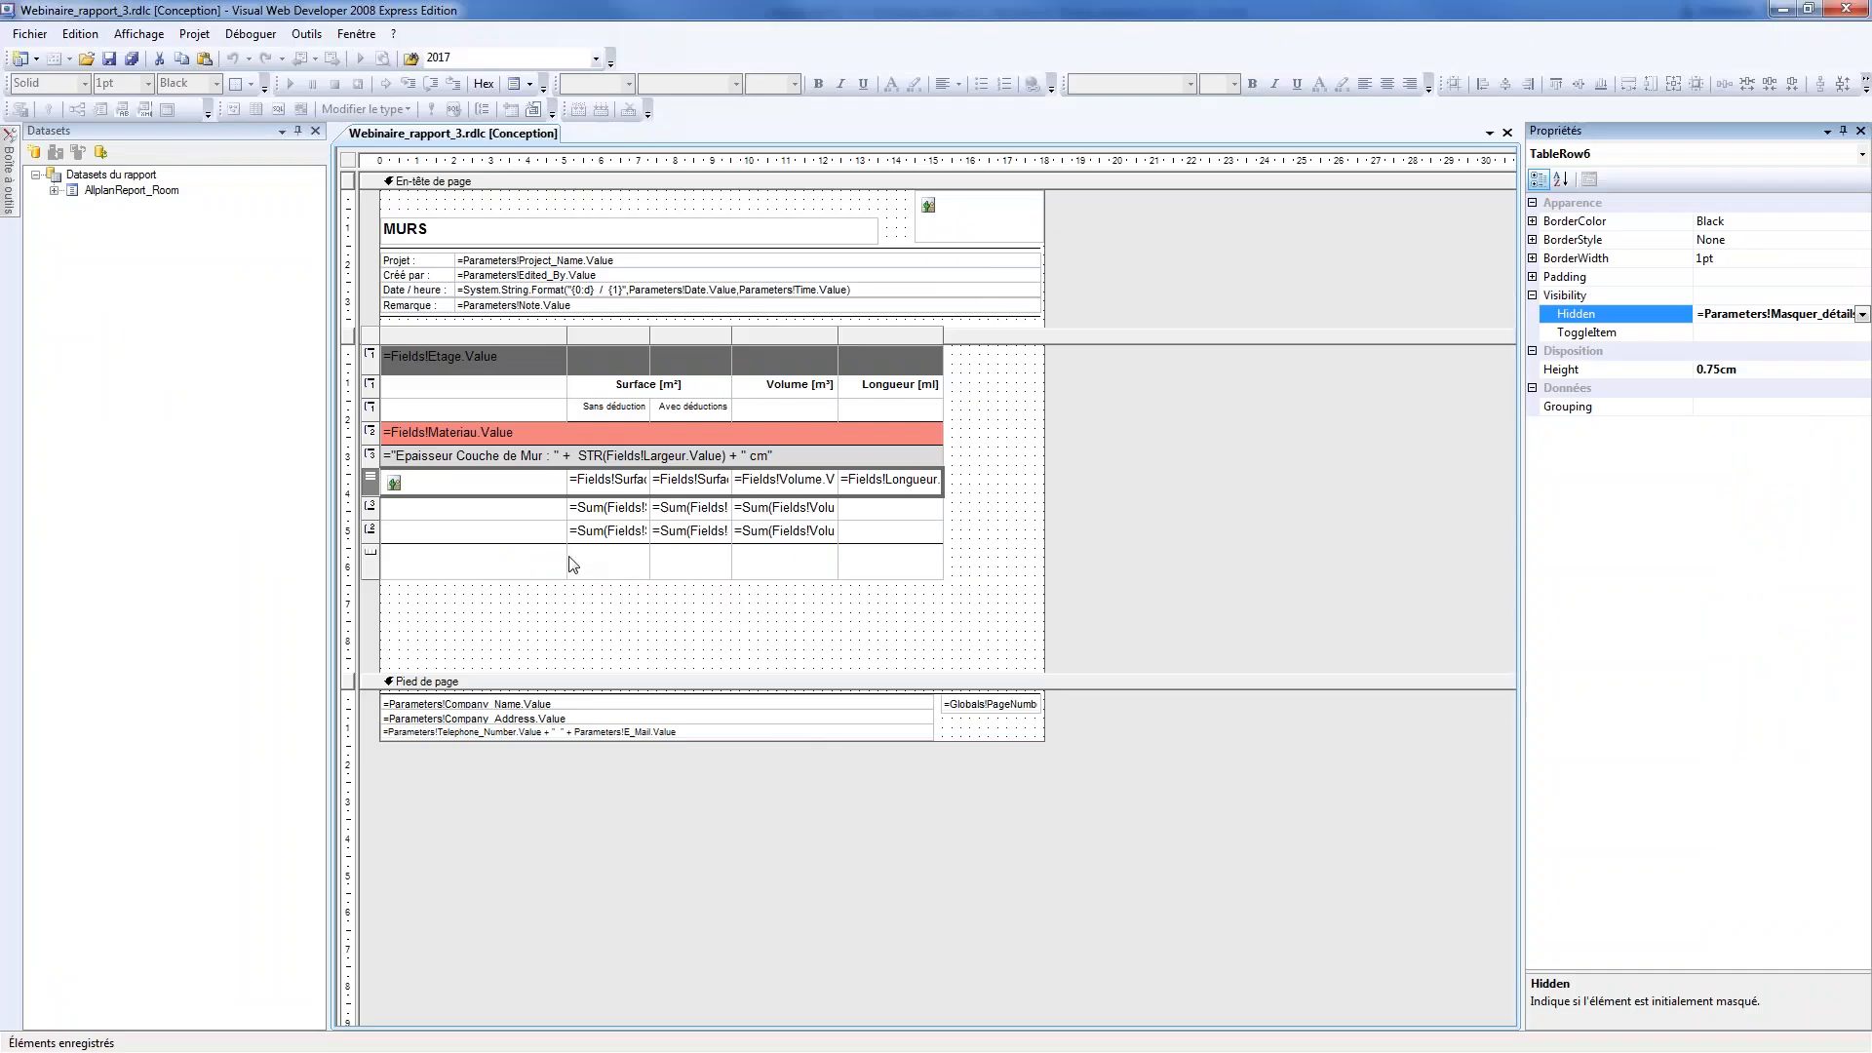
Switch to Visual Web Developer and set the background colour of the lower subtotal row, for the material group, to LightCoral
left_click(572, 564)
left_click(515, 541)
left_click(856, 538)
left_click_drag(856, 538, 505, 534)
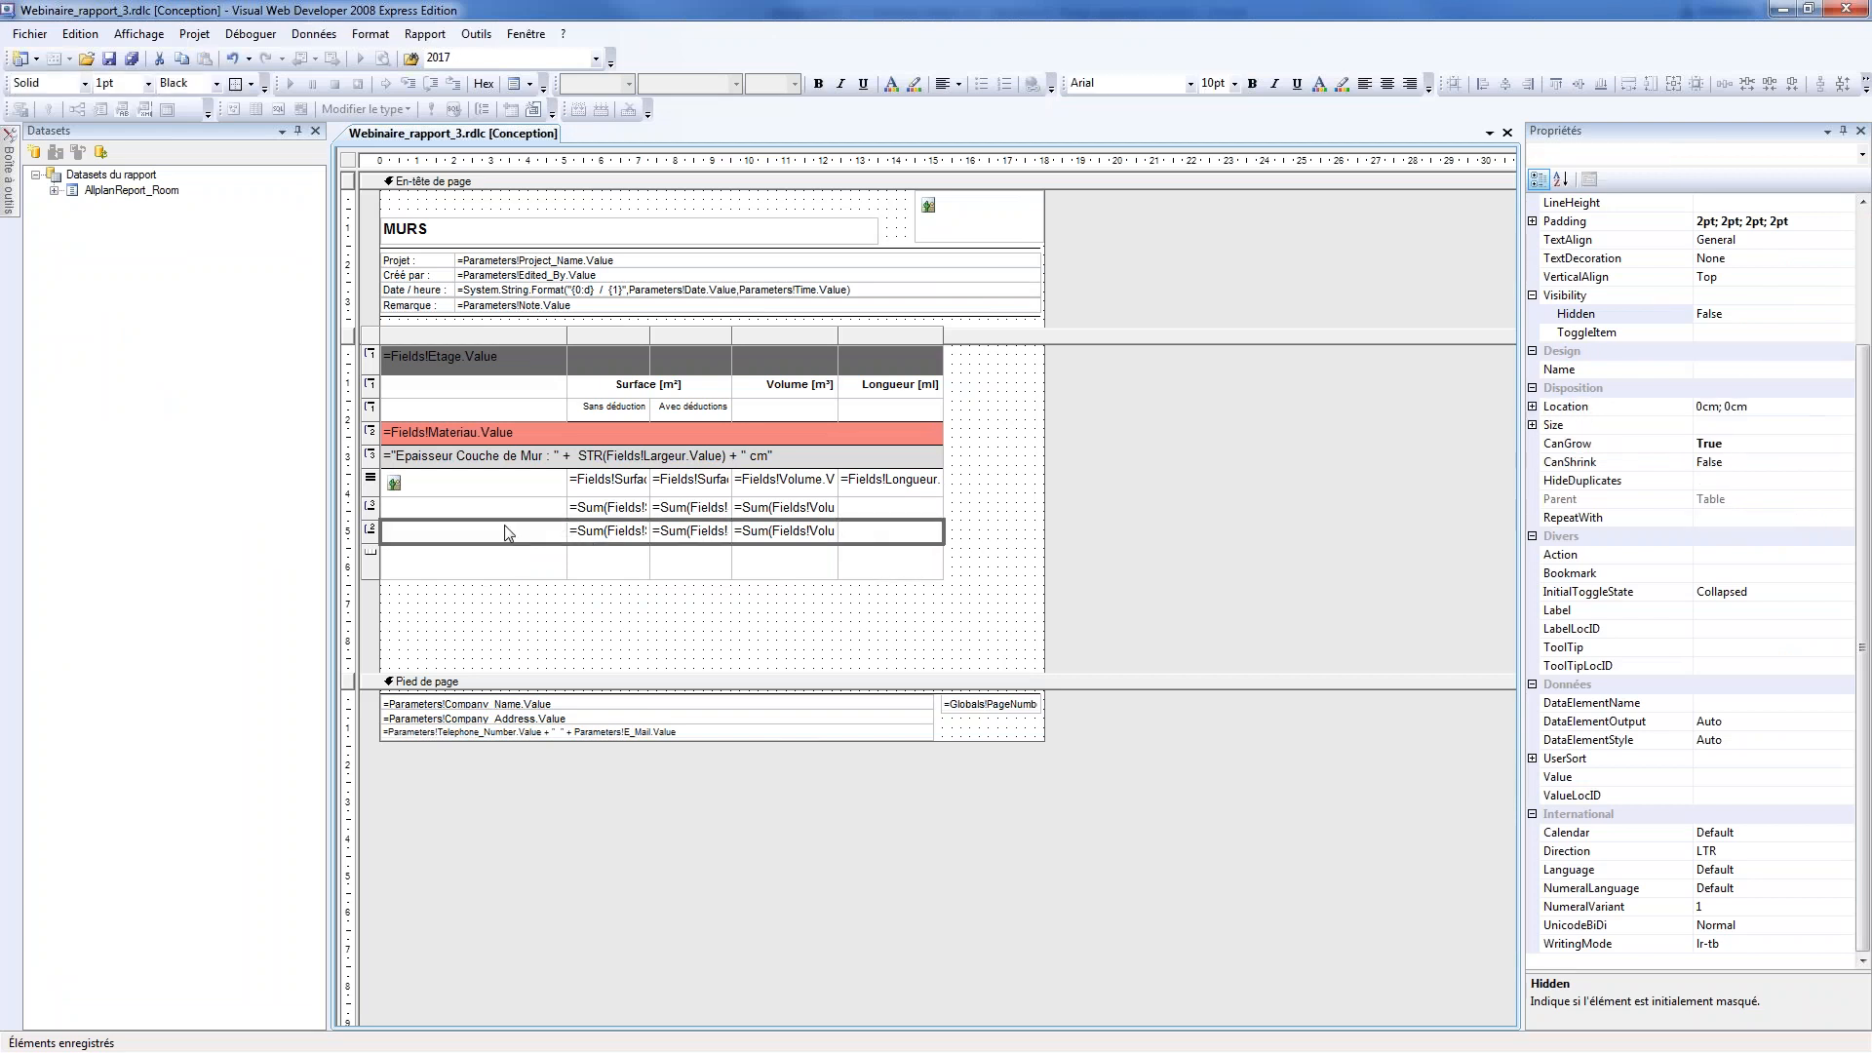
left_click_drag(1863, 377, 1861, 242)
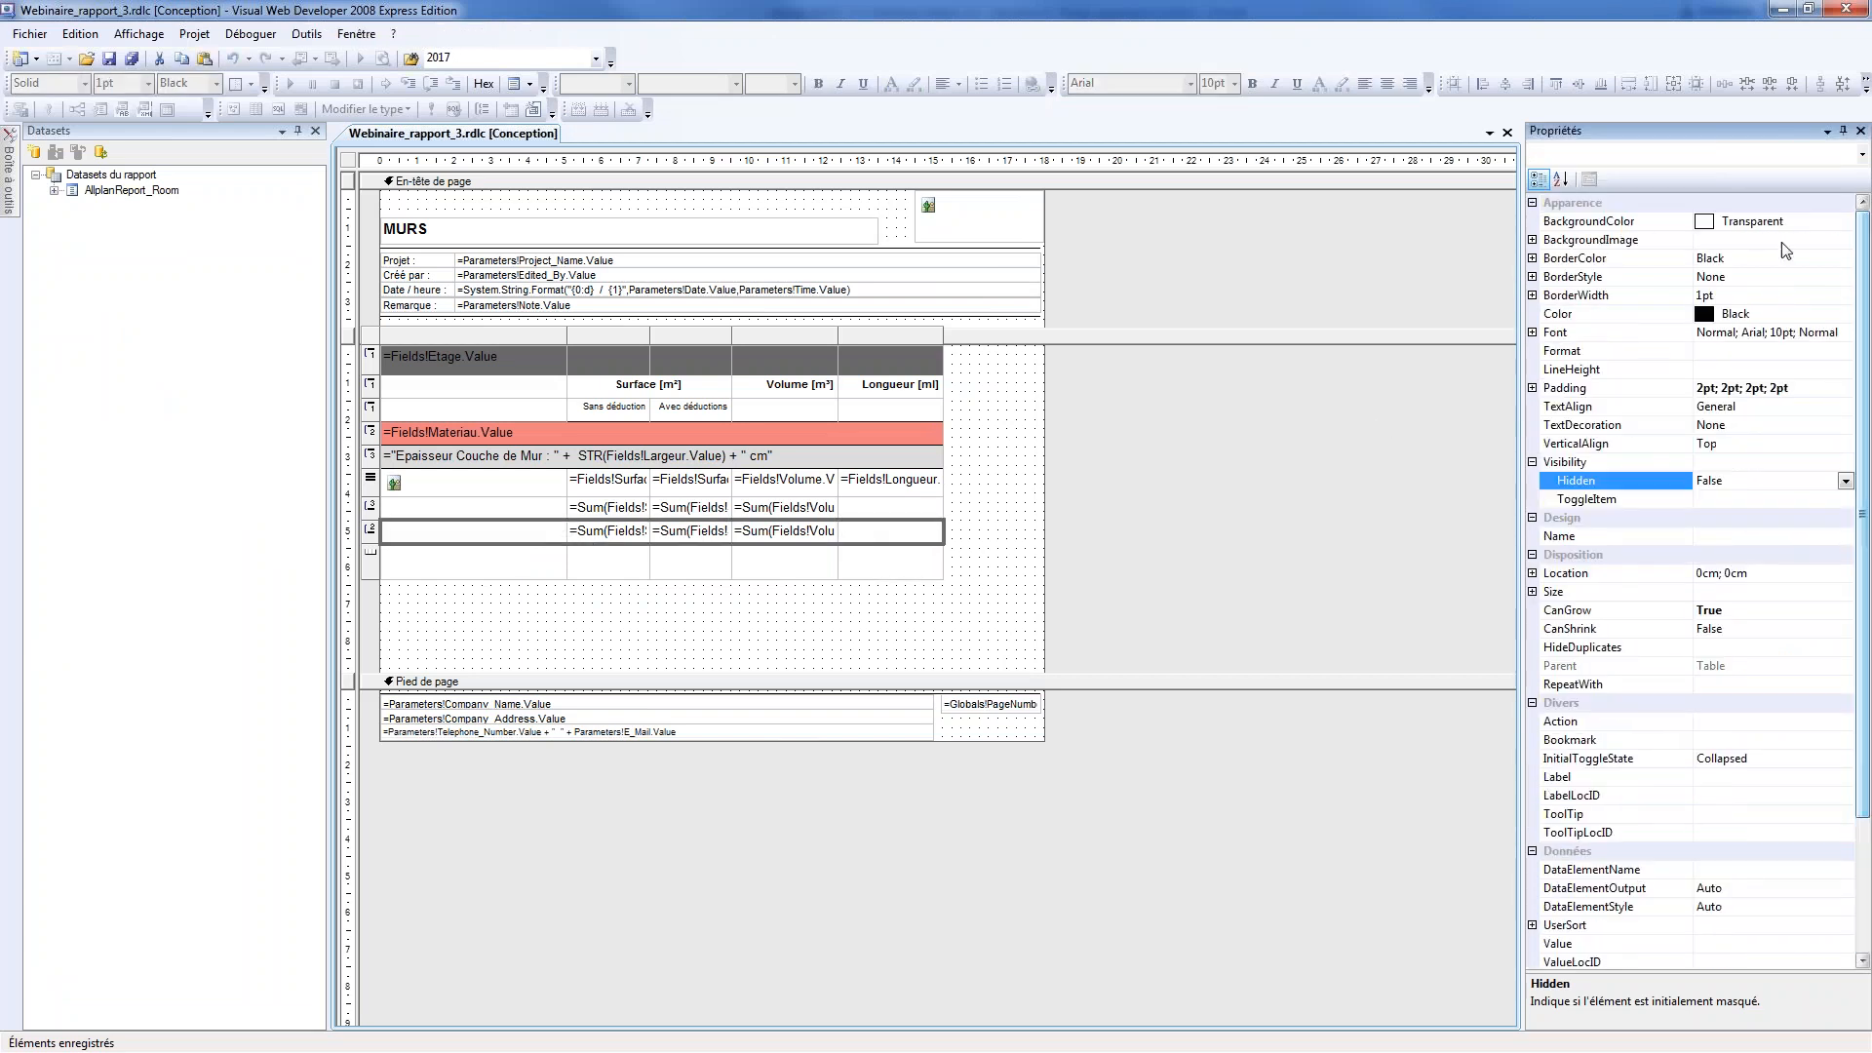
left_click(1532, 241)
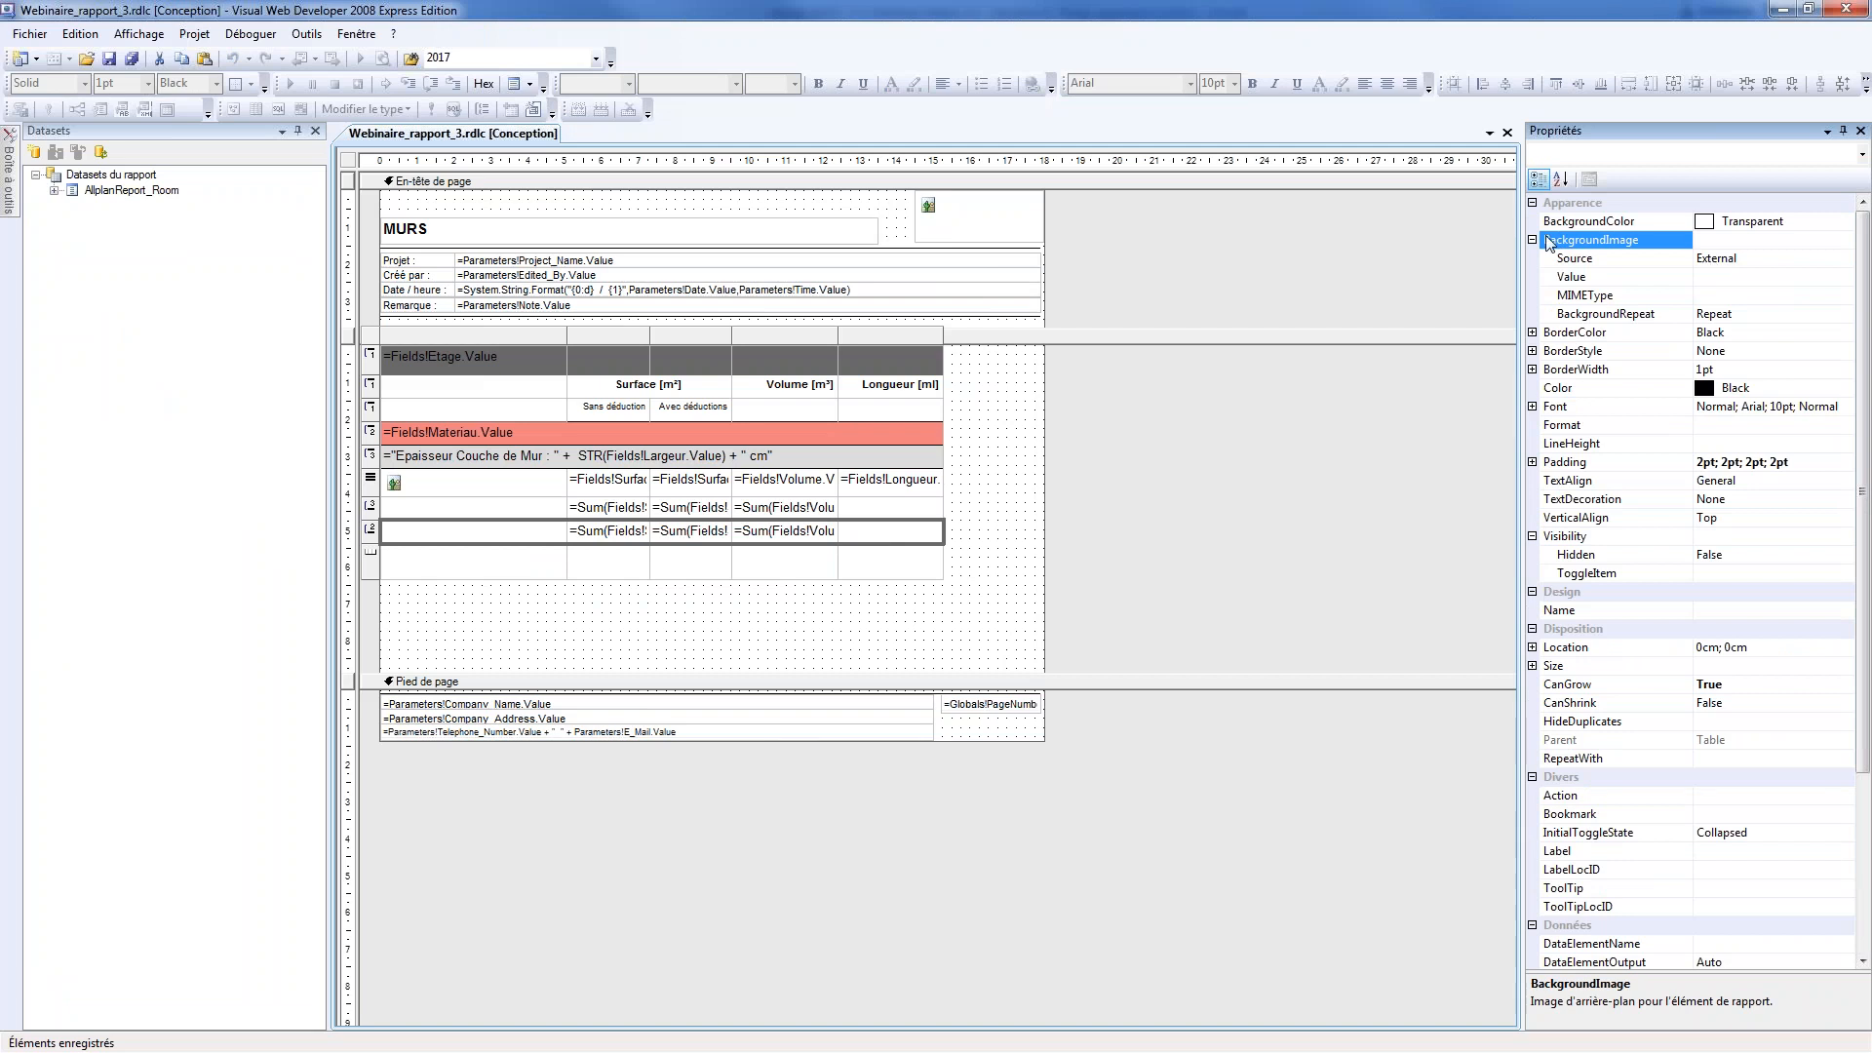
left_click(1533, 240)
left_click(1569, 222)
left_click(1846, 222)
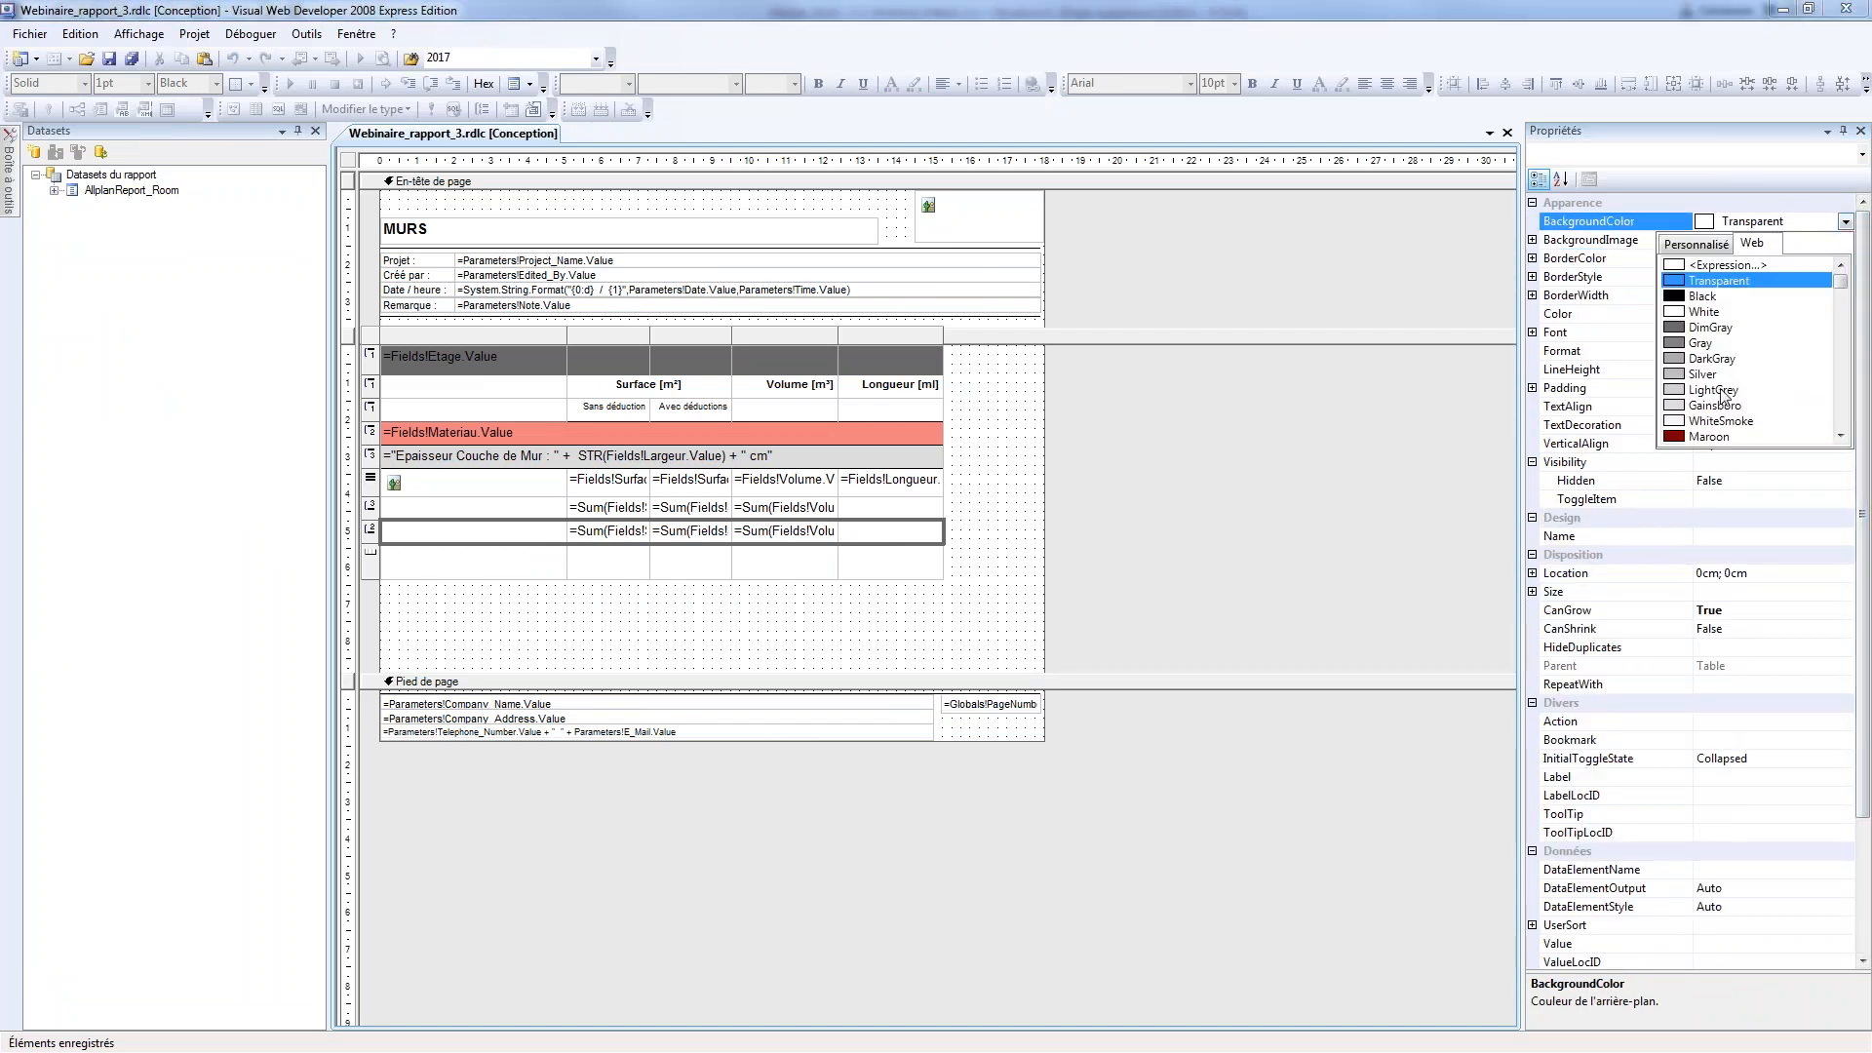
scroll(1724, 392, "down", 2)
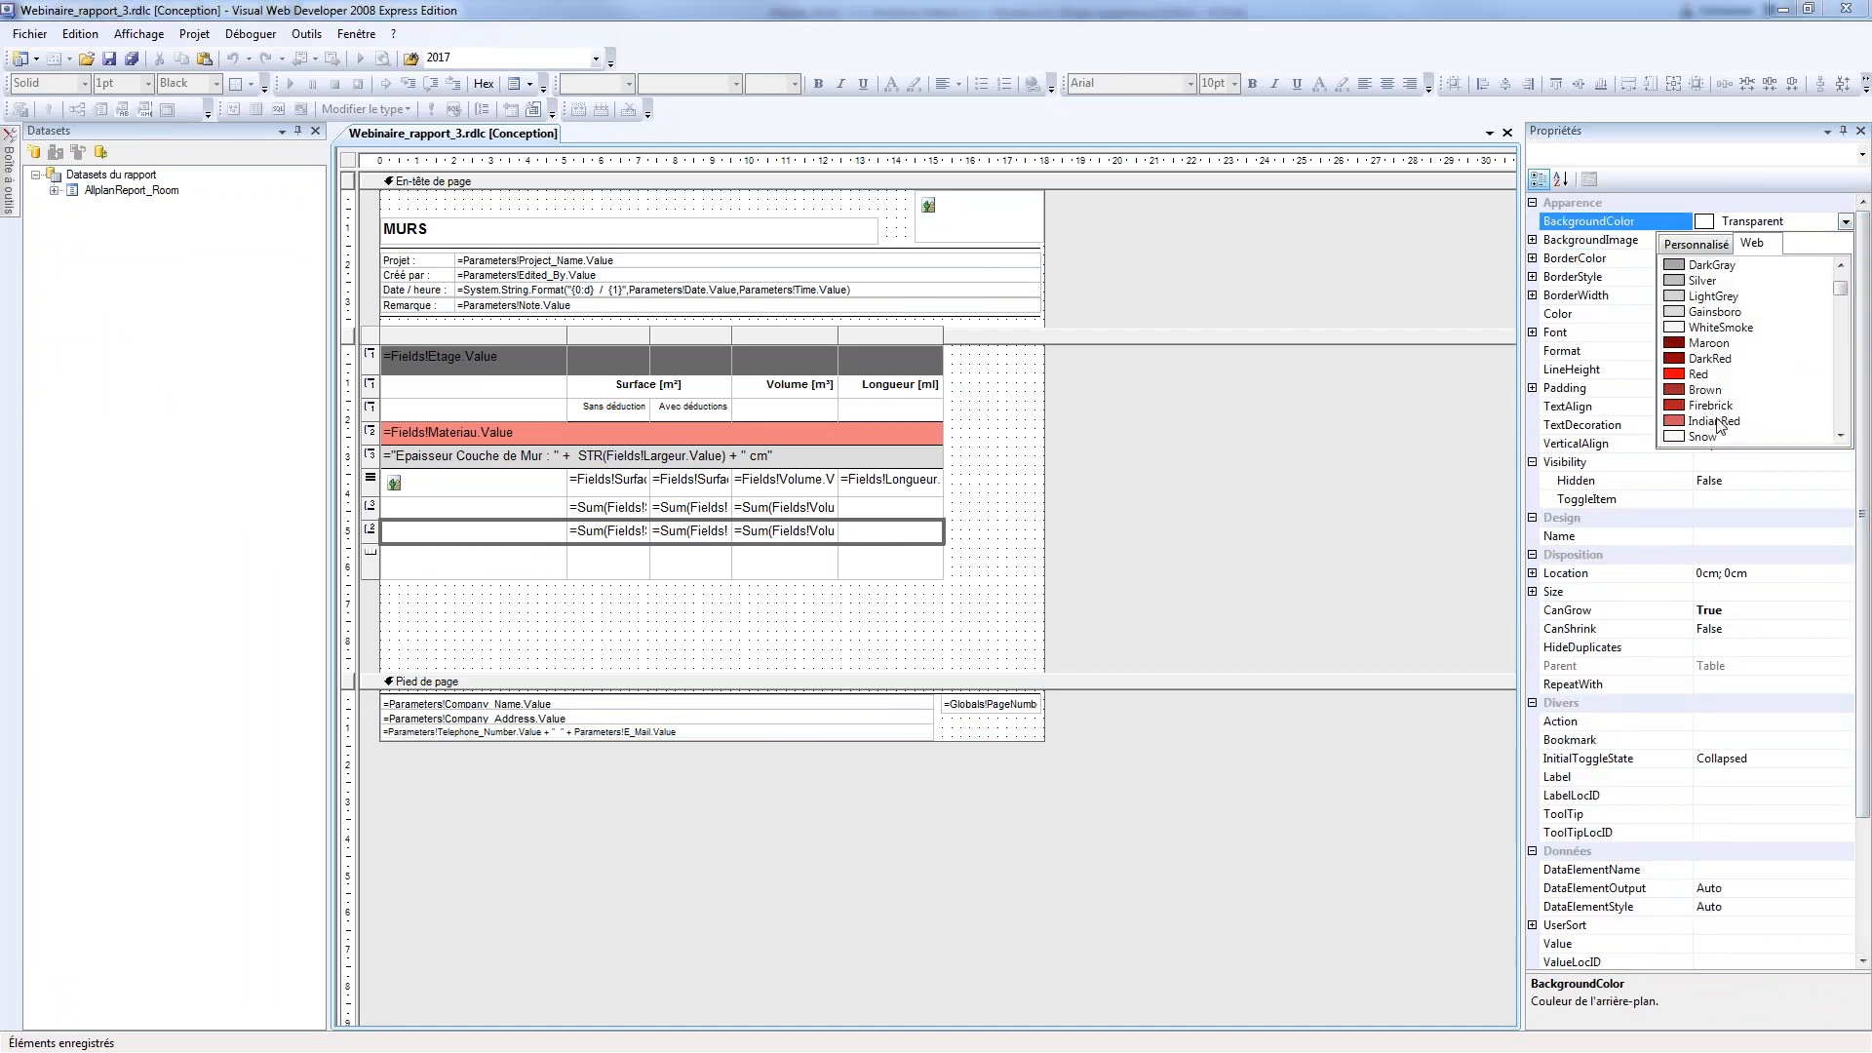
scroll(1708, 400, "down", 1)
left_click(1716, 405)
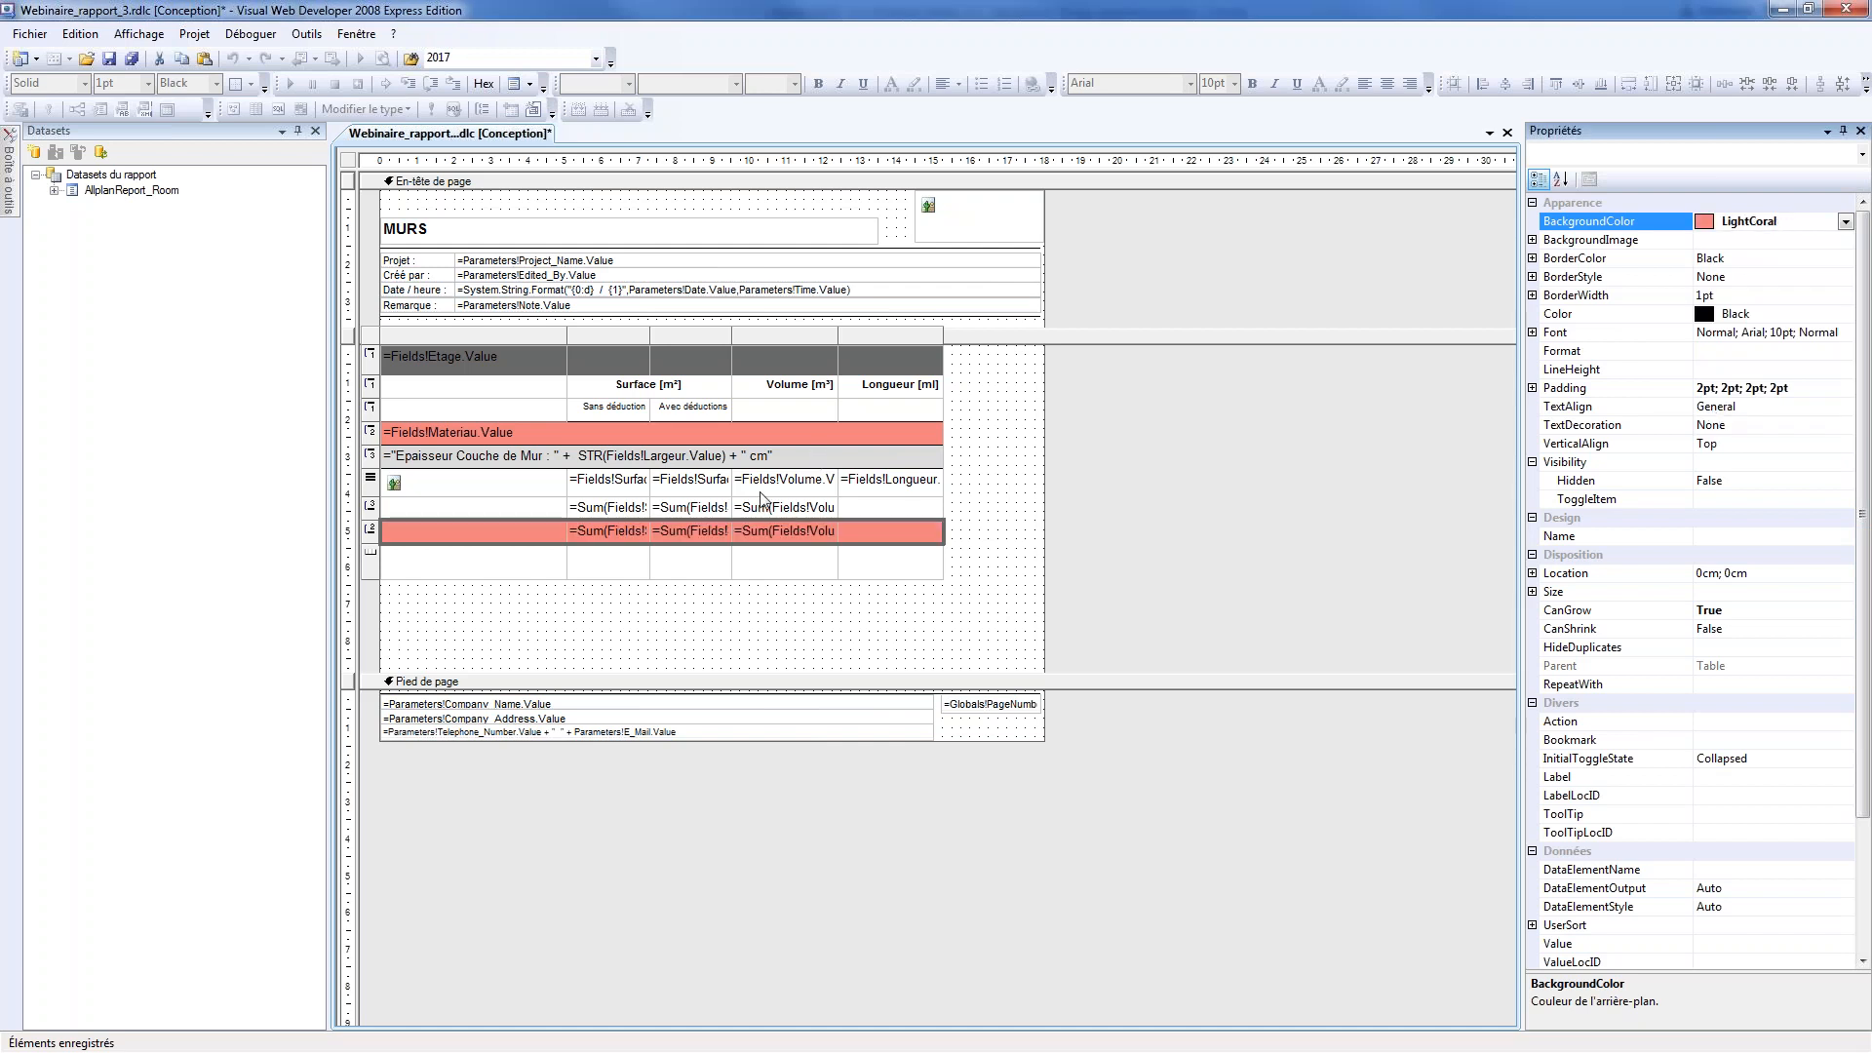
Set the background colour of the wall-thickness subtotal row, directly below the detail row, to Gainsboro
left_click(834, 508)
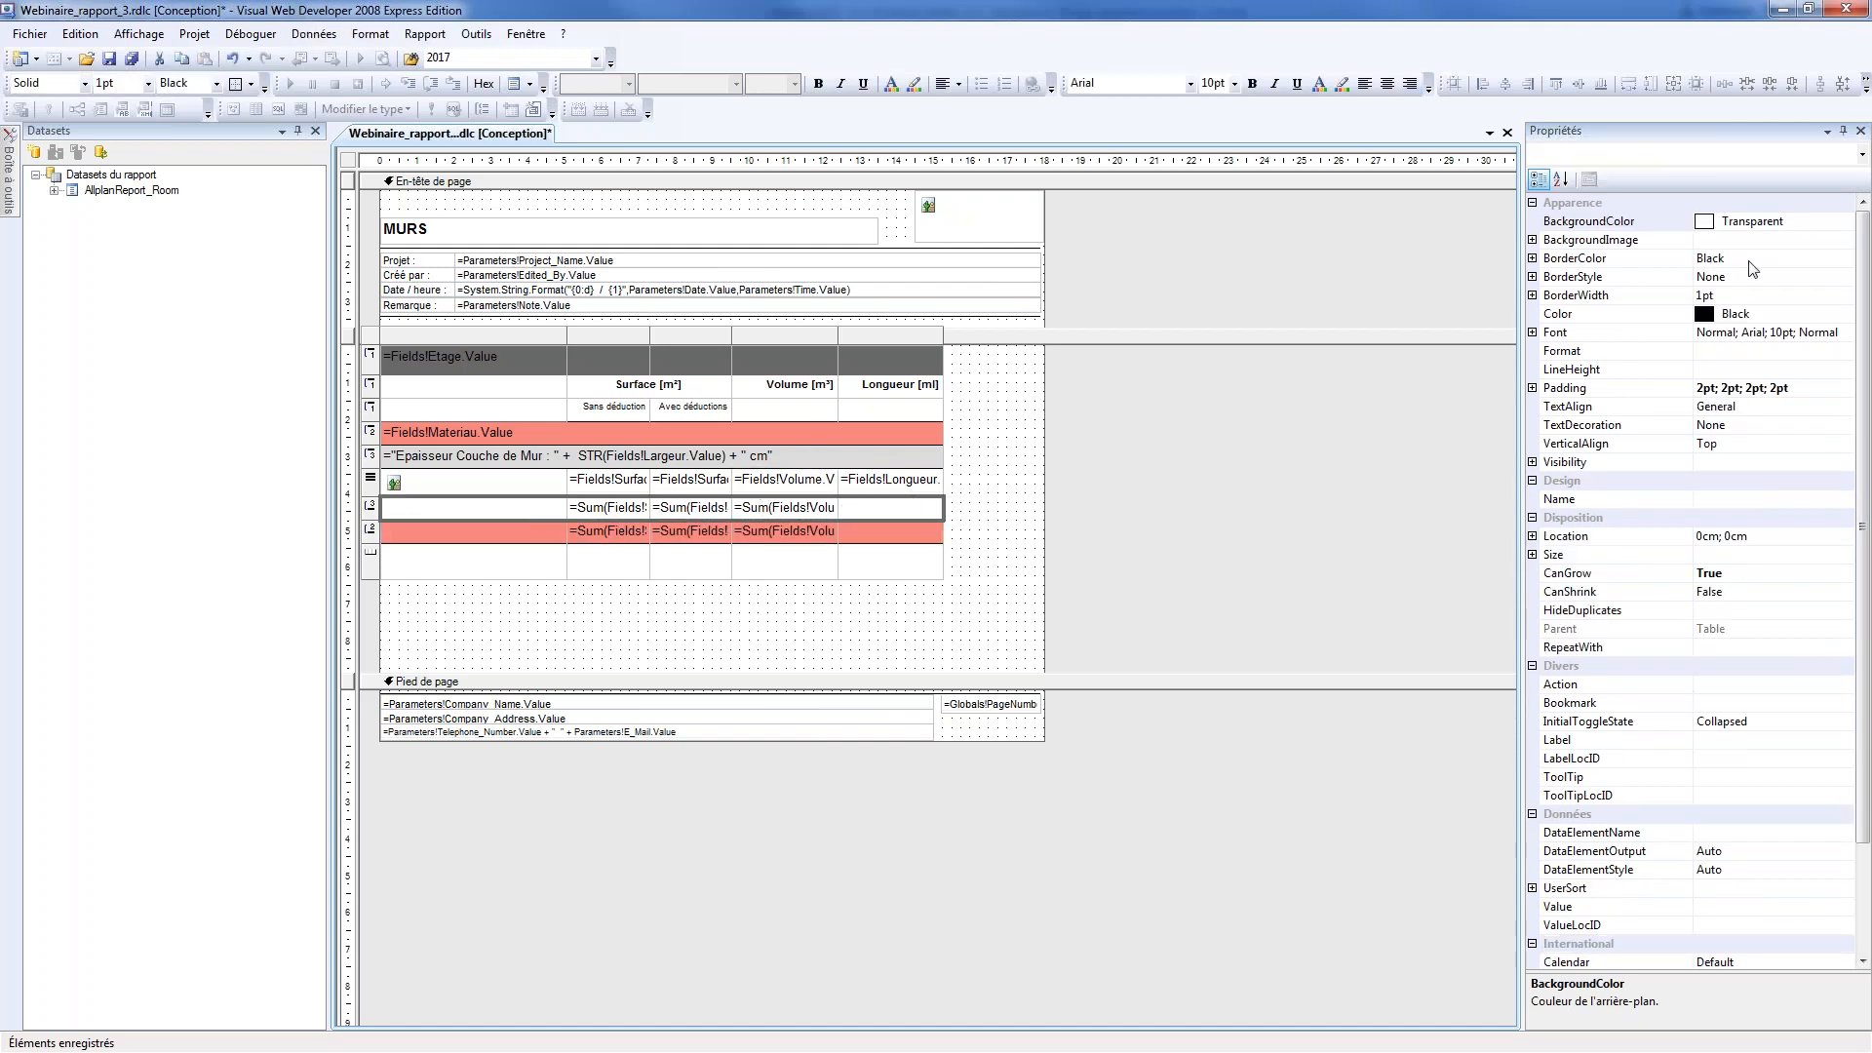
left_click(1576, 222)
left_click(1846, 221)
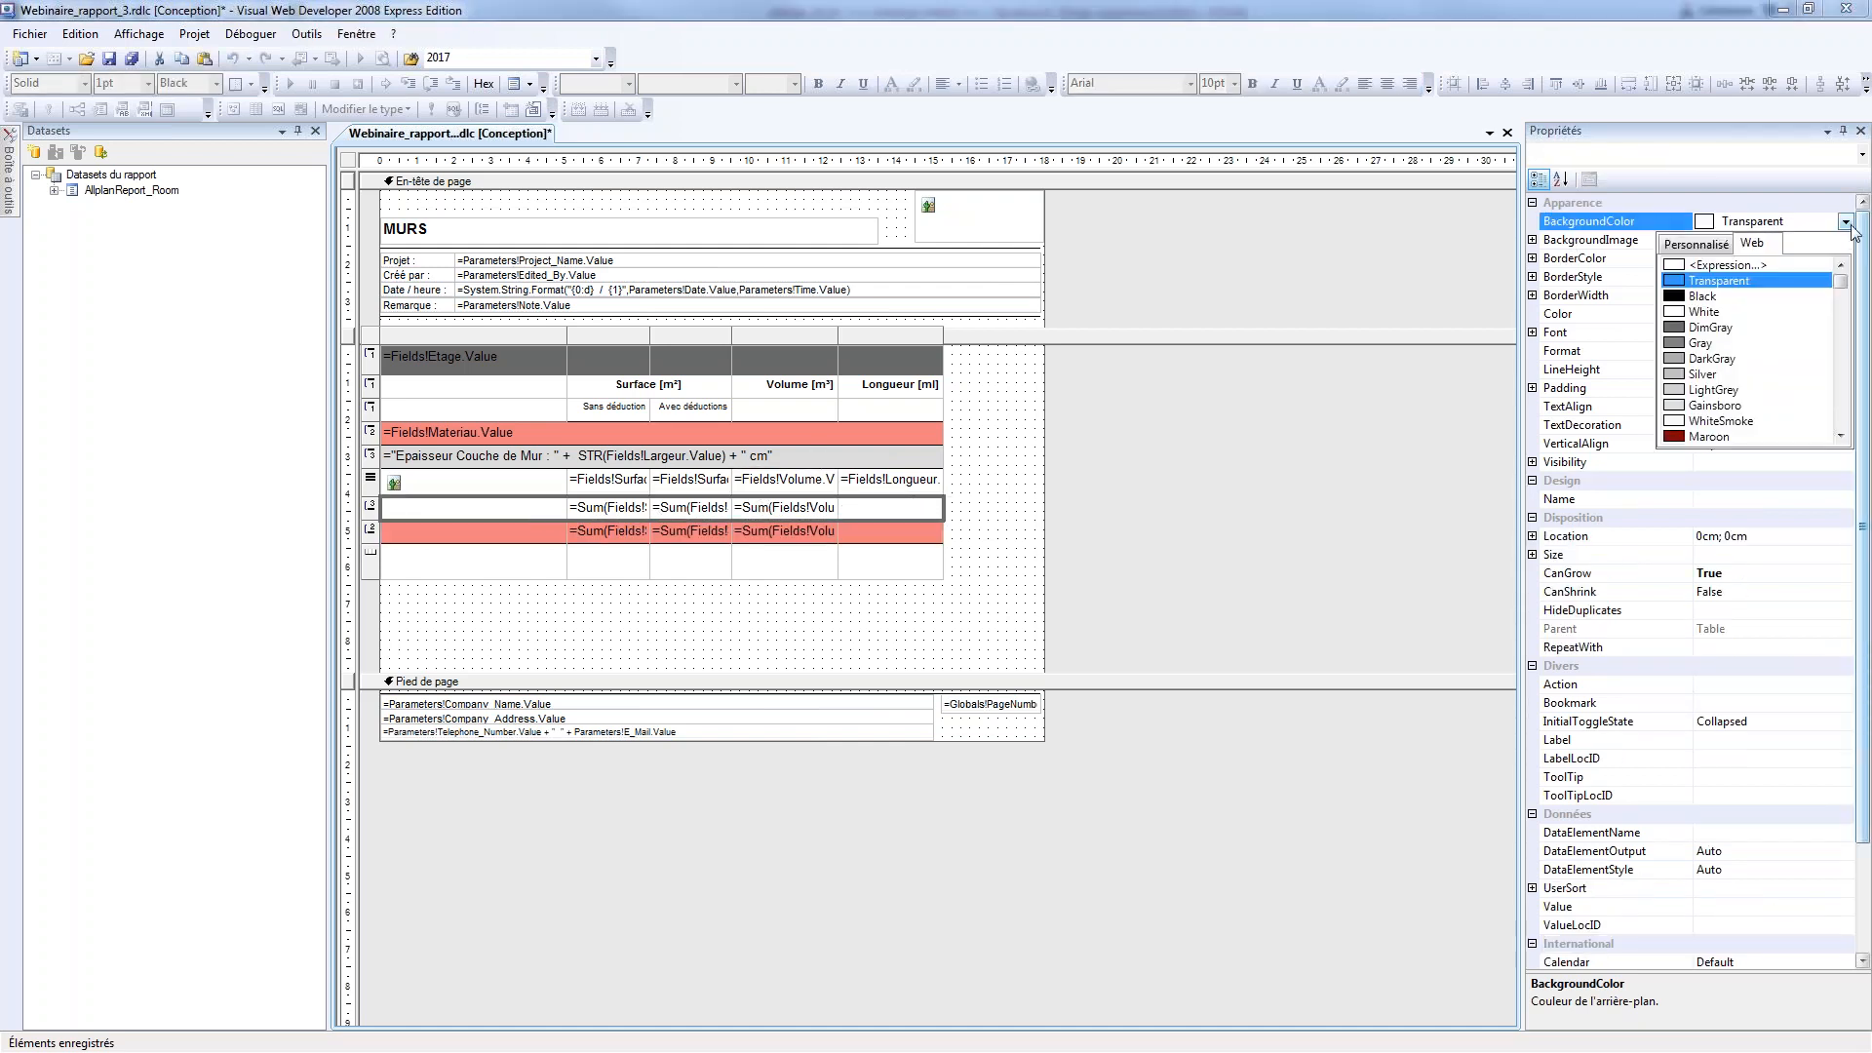
left_click(1718, 405)
left_click(785, 561)
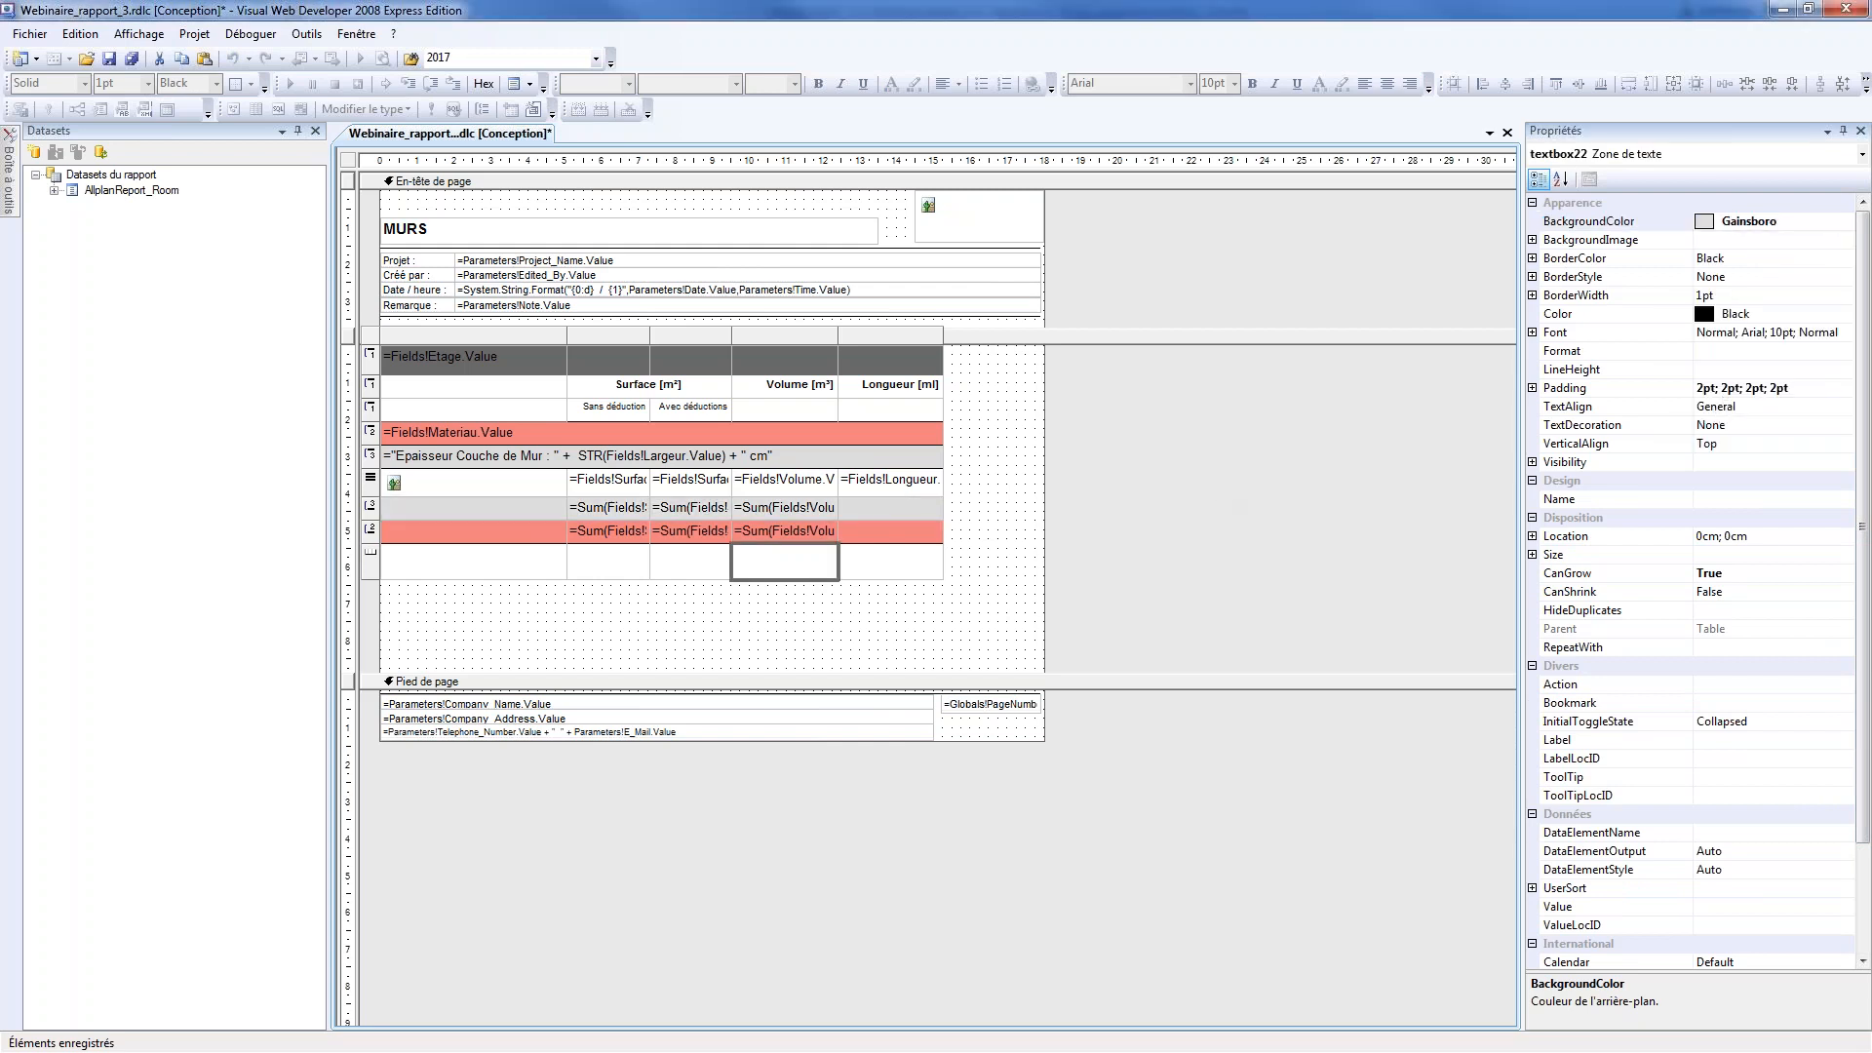
Enter the label TOTAL in the first cell of the grey thickness subtotal row
right_click(502, 514)
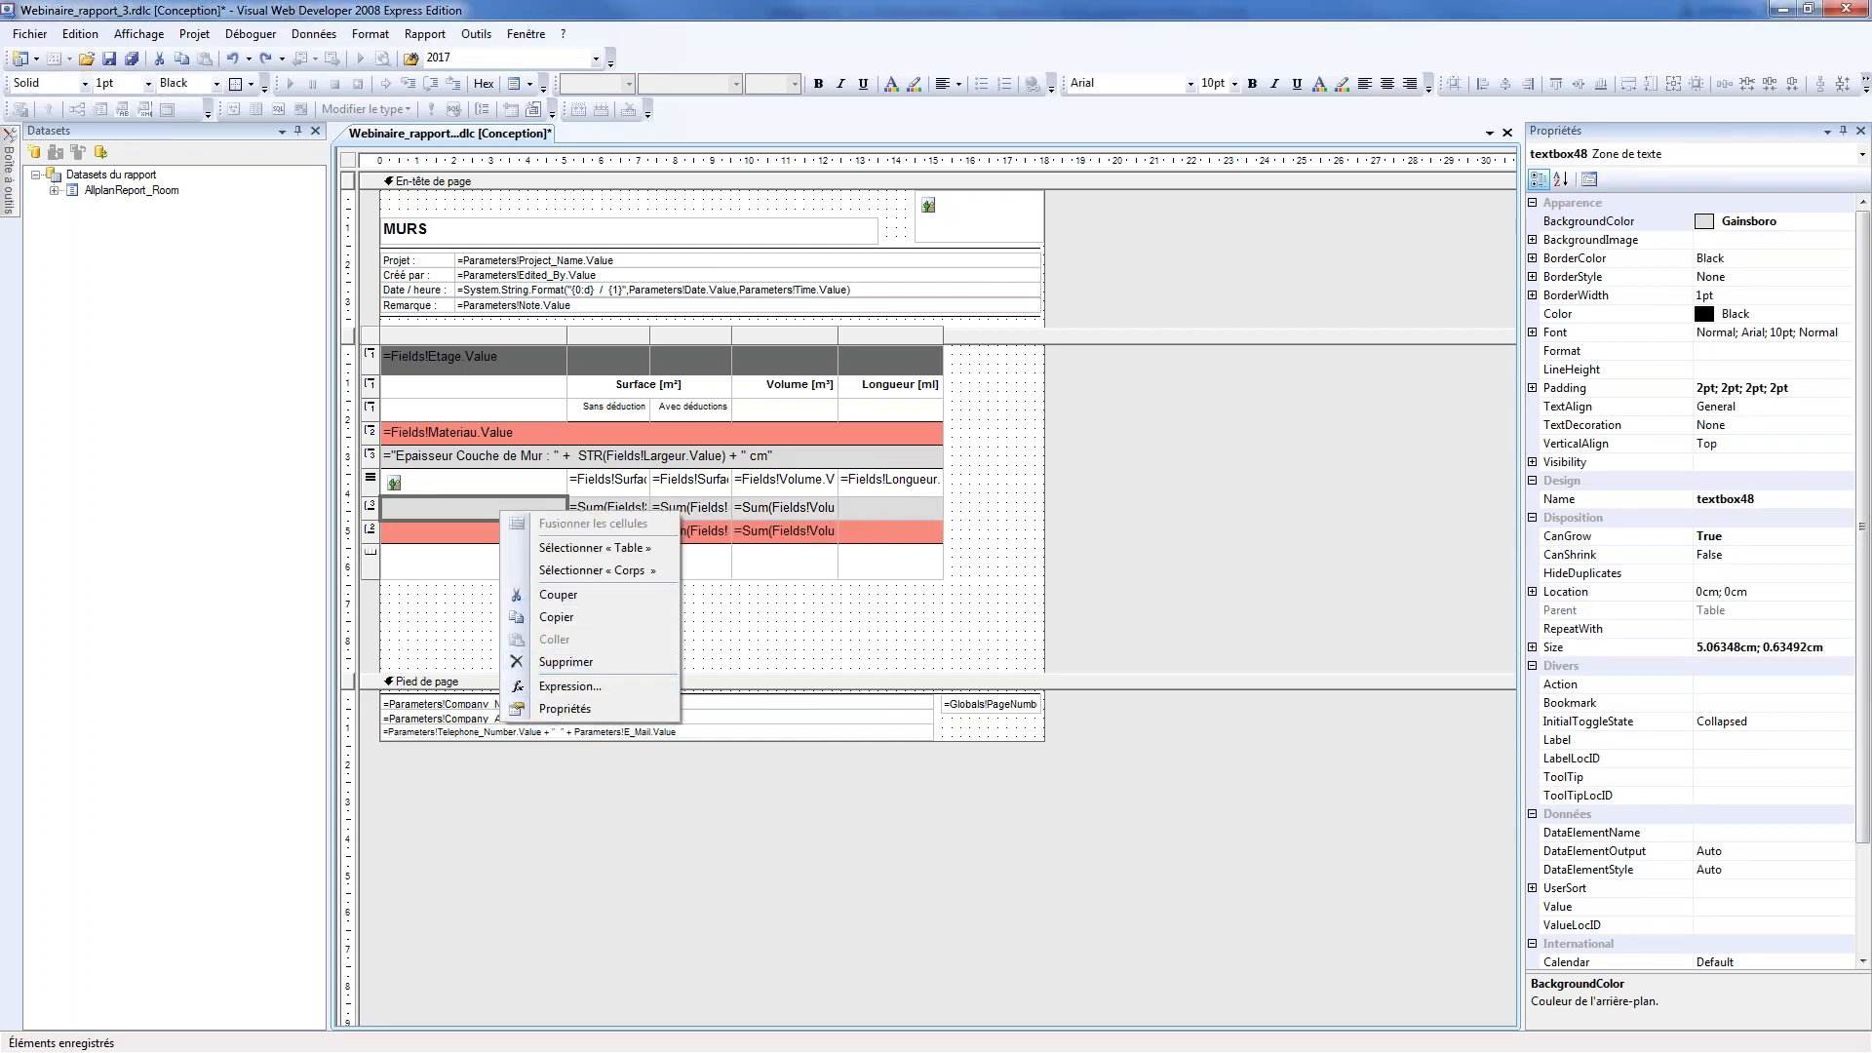
key("Escape")
type("=")
type("T")
type("OTAL")
Enter ="TOTAL " + Fields!Materiau.Value in the first cell of the coral material subtotal row and save the report
left_click(527, 535)
type("=")
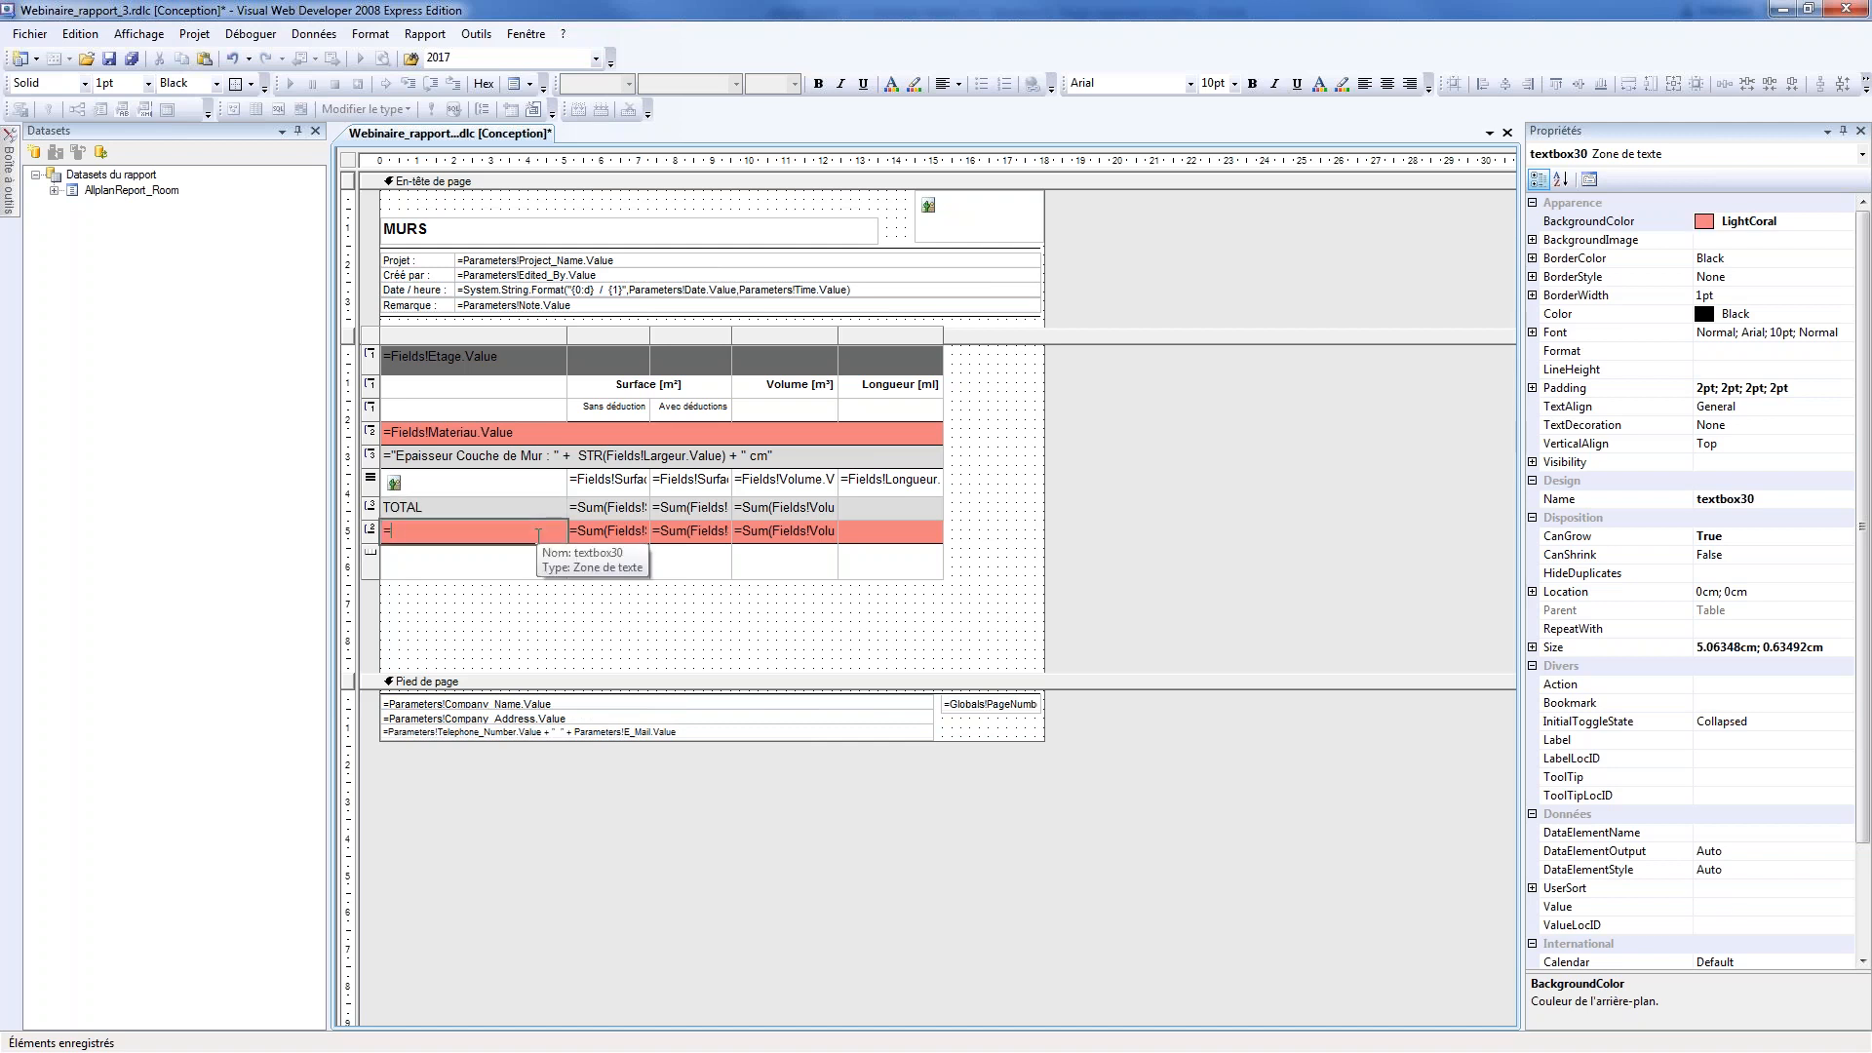
type("TOTAL")
left_click(567, 528)
left_click(566, 530)
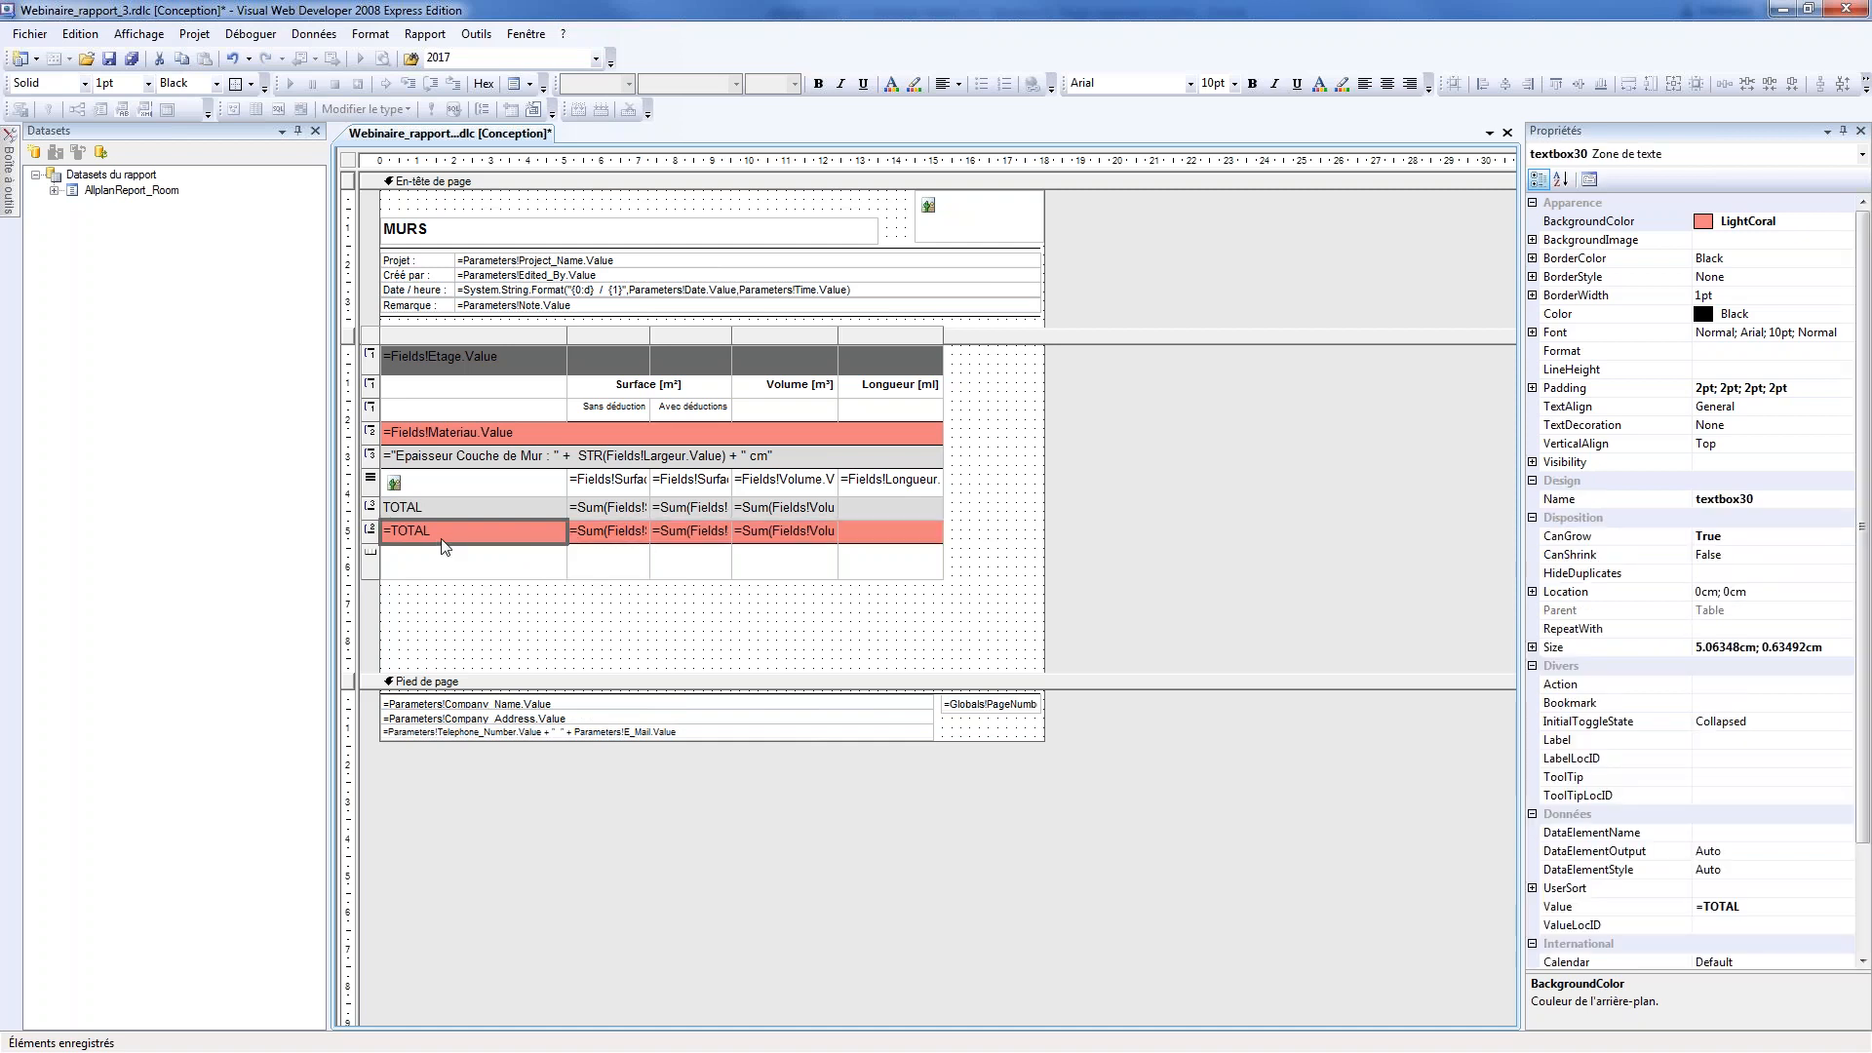
type("\" + Fiel")
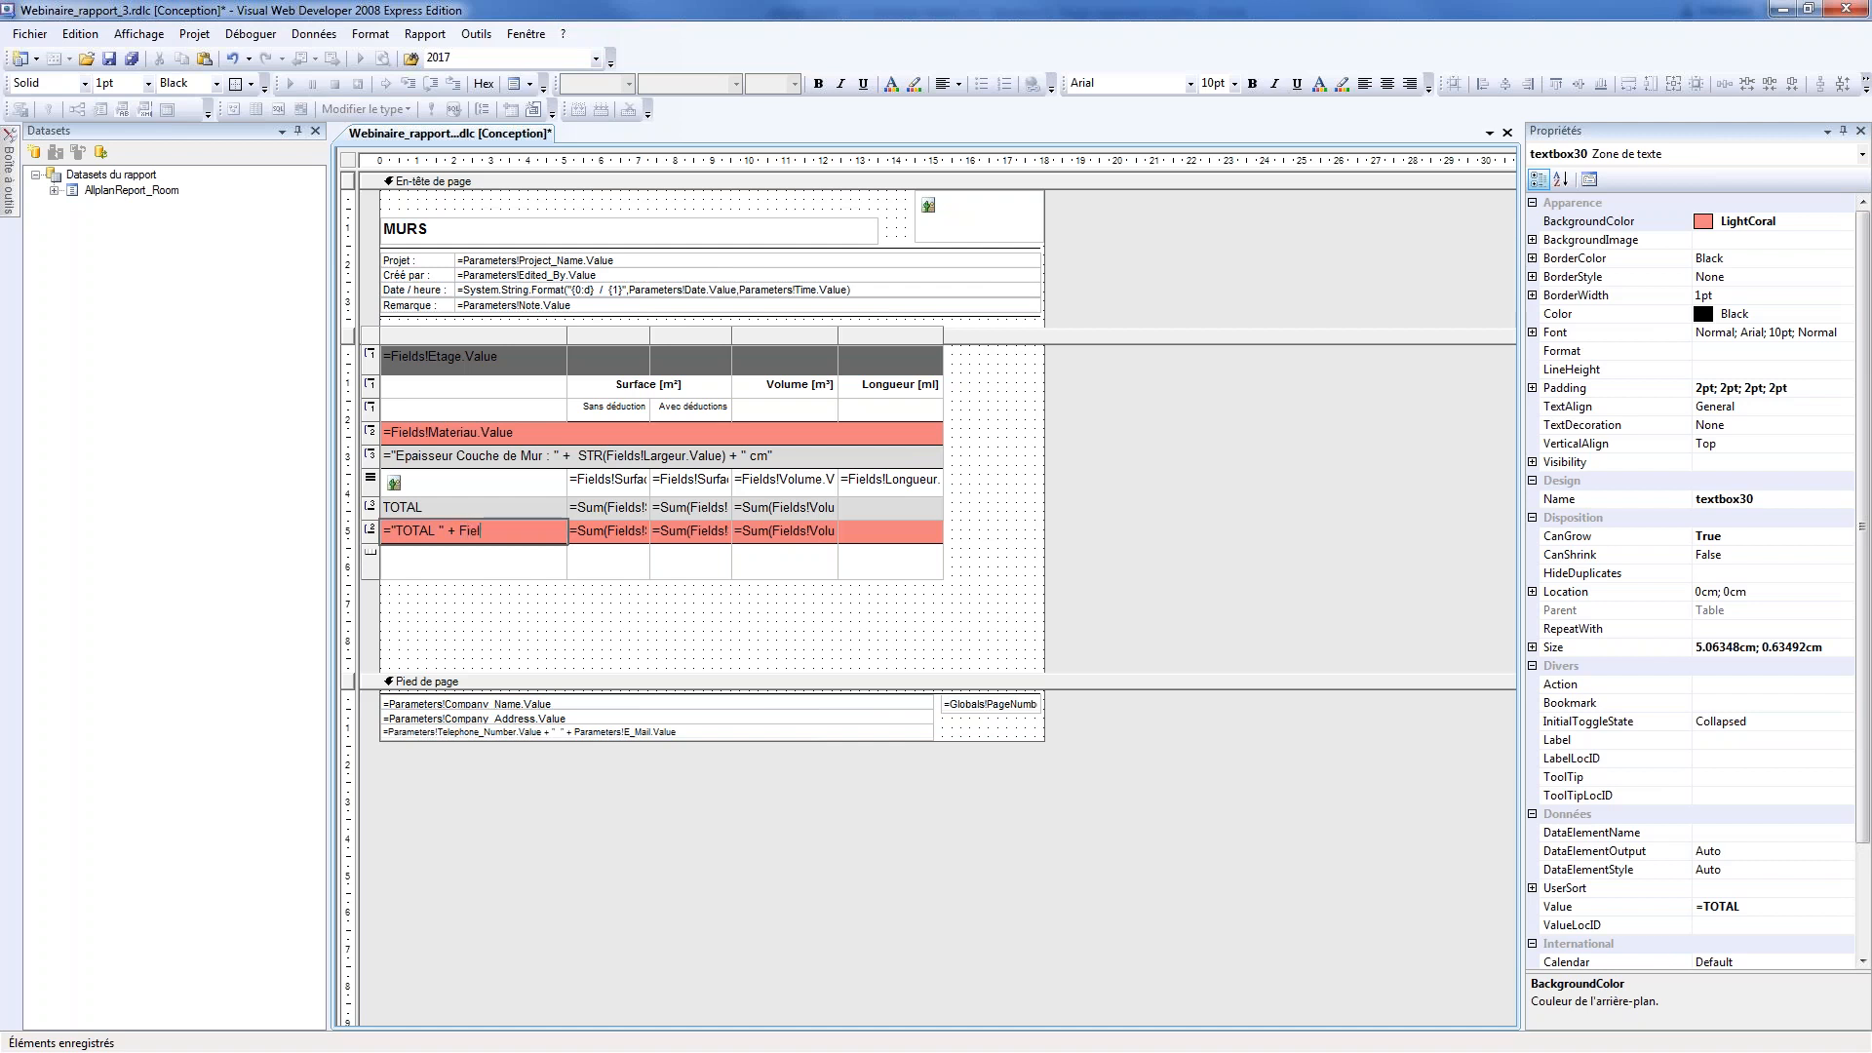
type("ds!Materiau.VAlue")
key("BackSpace")
key("BackSpace")
key("BackSpace")
key("BackSpace")
type("alue")
left_click(549, 611)
left_click(131, 59)
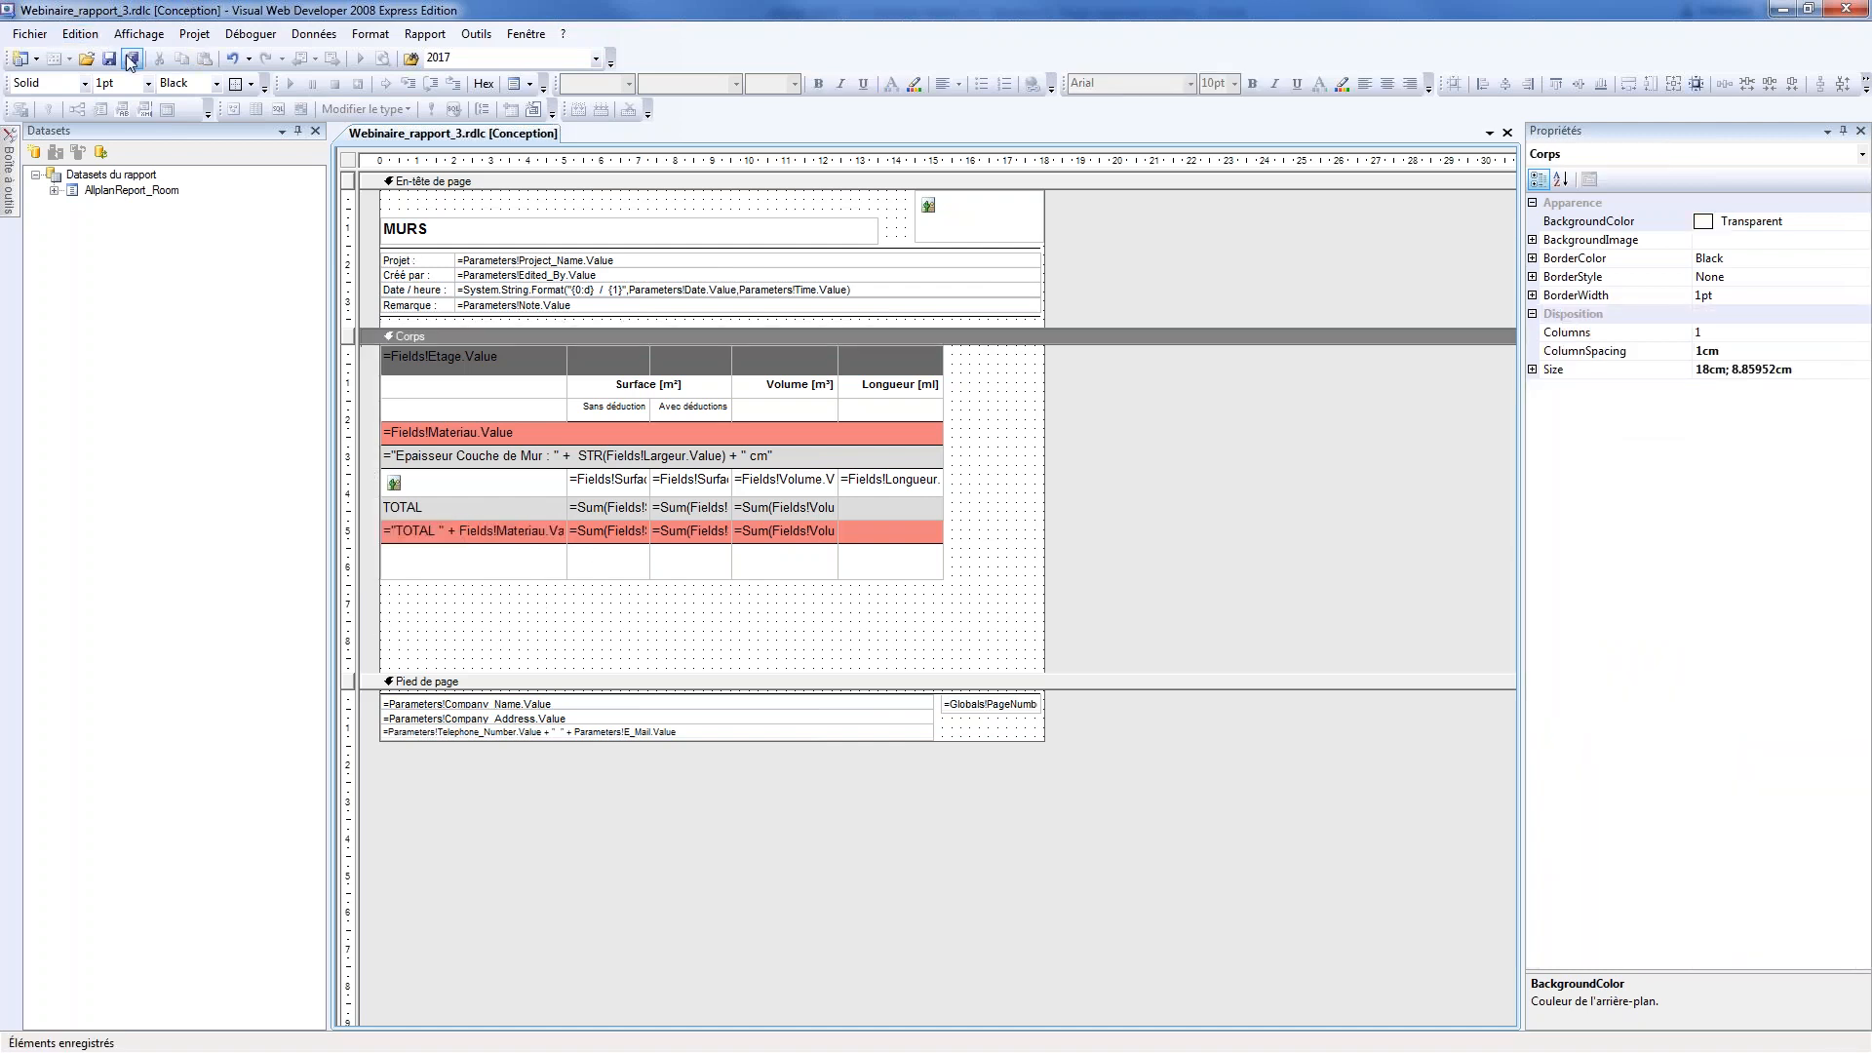
Switch to Allplan, generate Webinaire_rapport_3.rdlc for the green and cyan apartment, turn on Masquer_détails to check the totals, and close the report
key("alt+Tab")
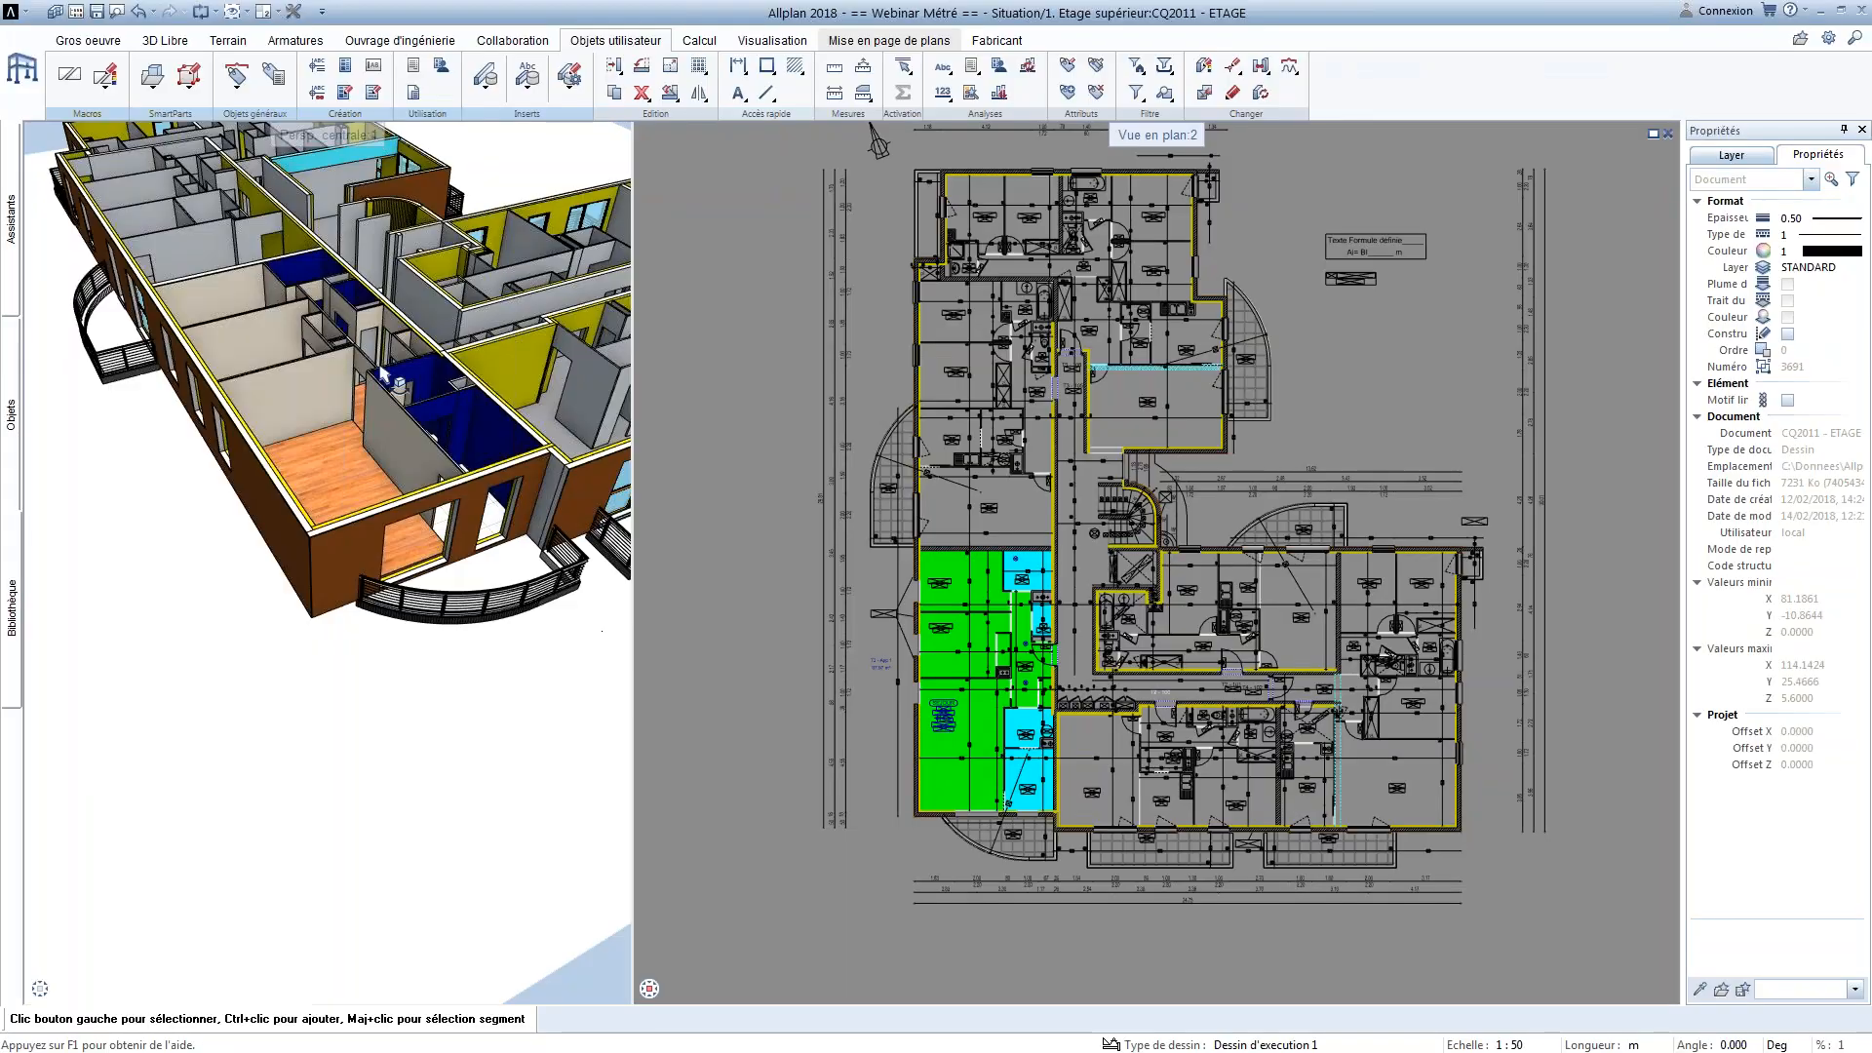
left_click(972, 67)
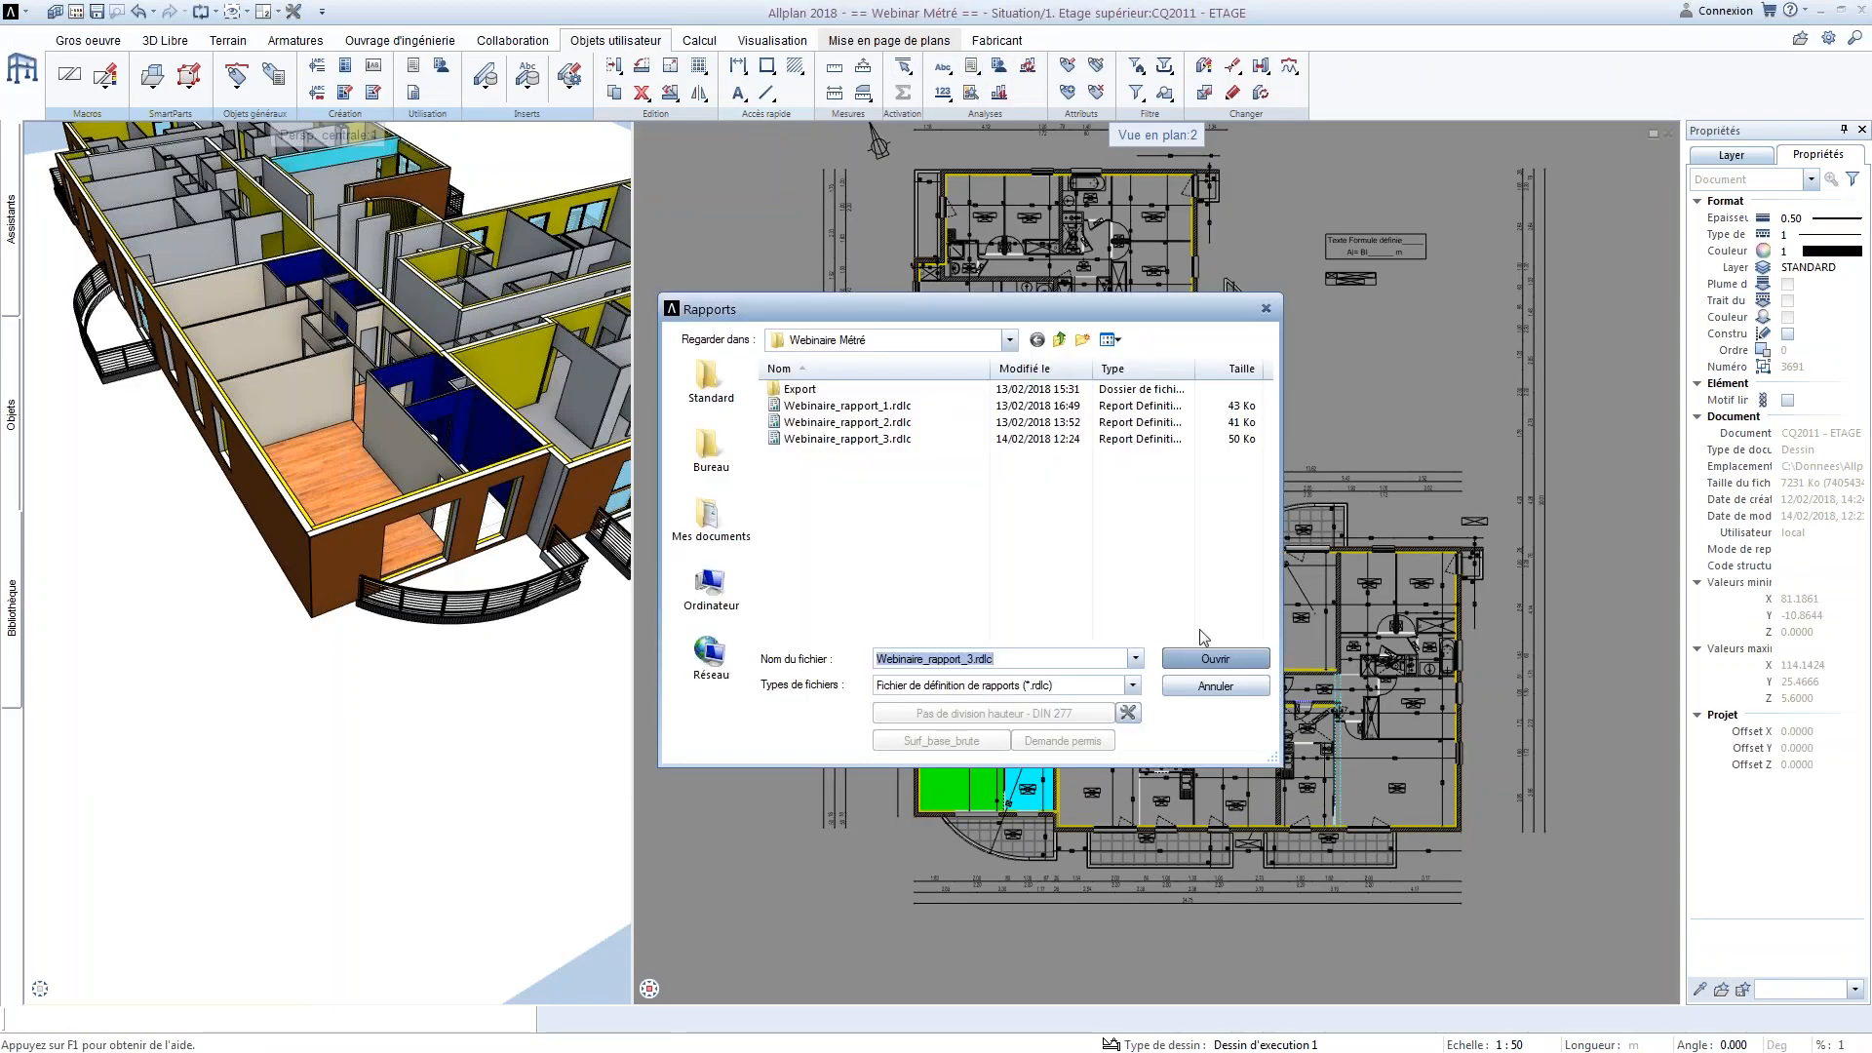
left_click(1215, 657)
left_click_drag(1048, 809, 881, 693)
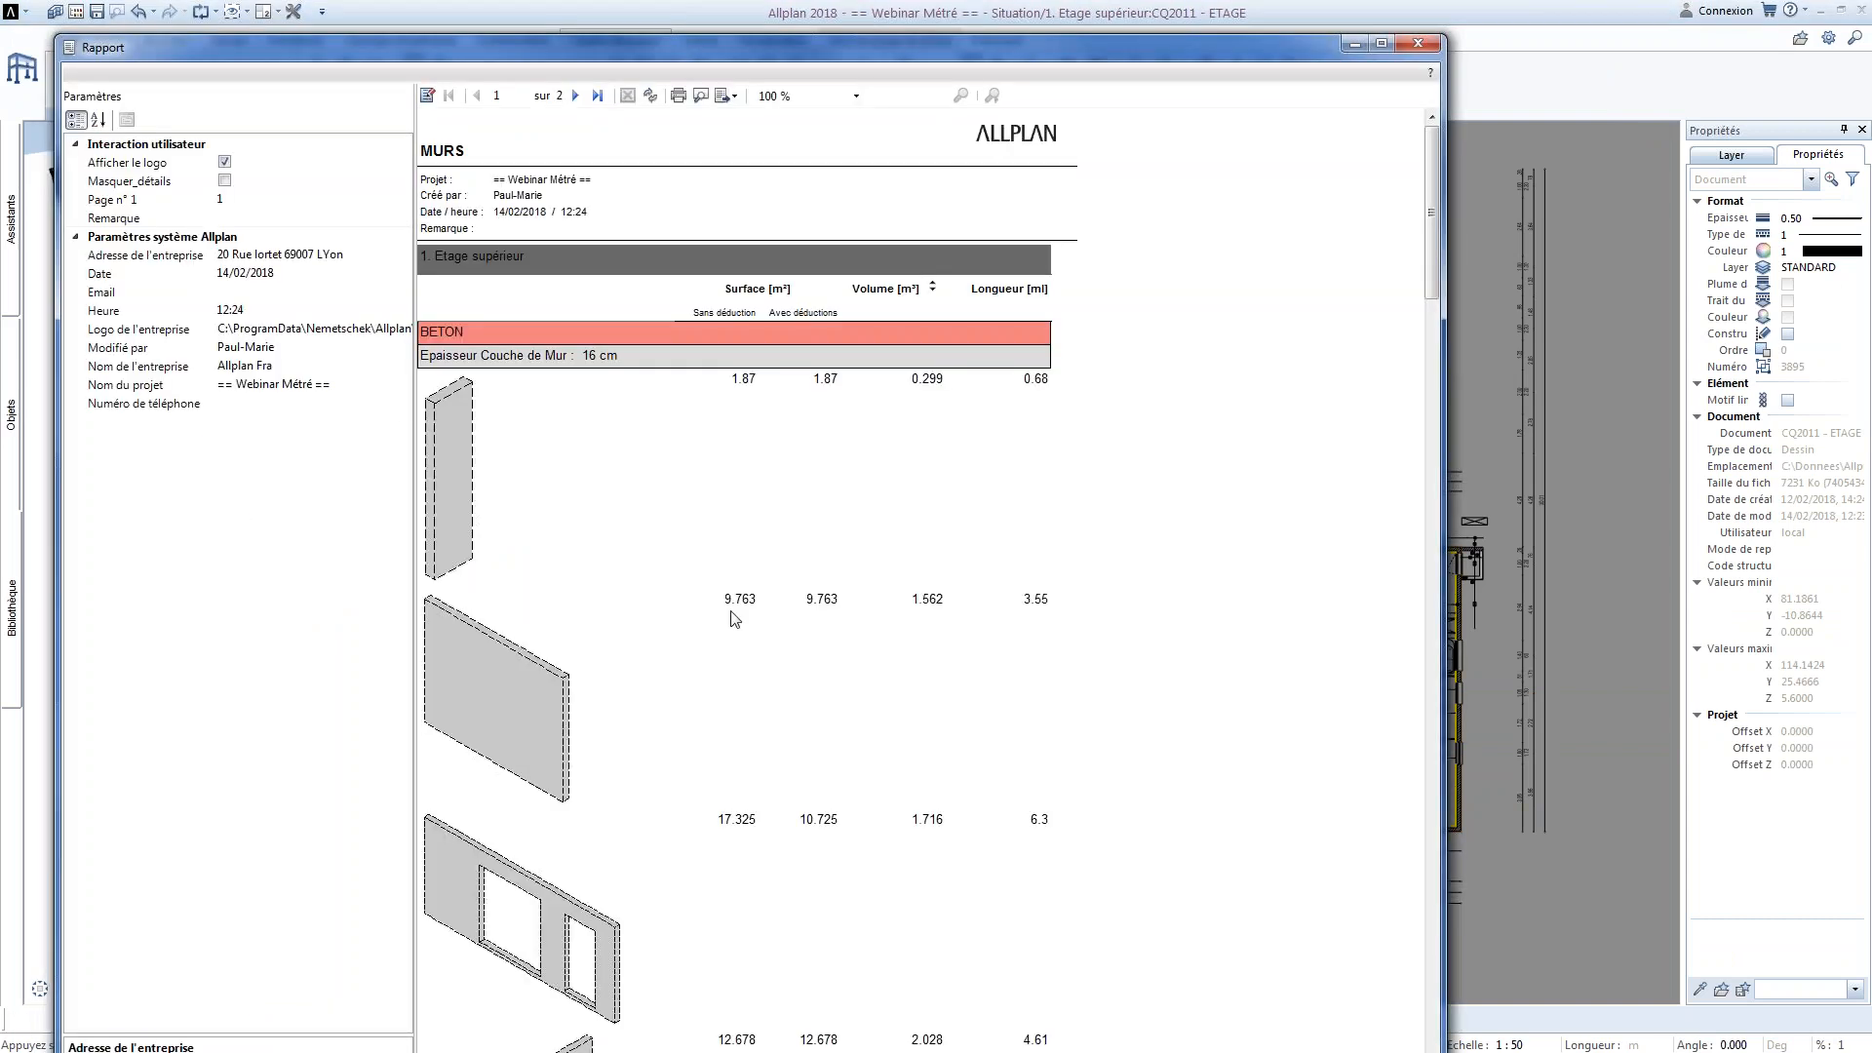
left_click(224, 180)
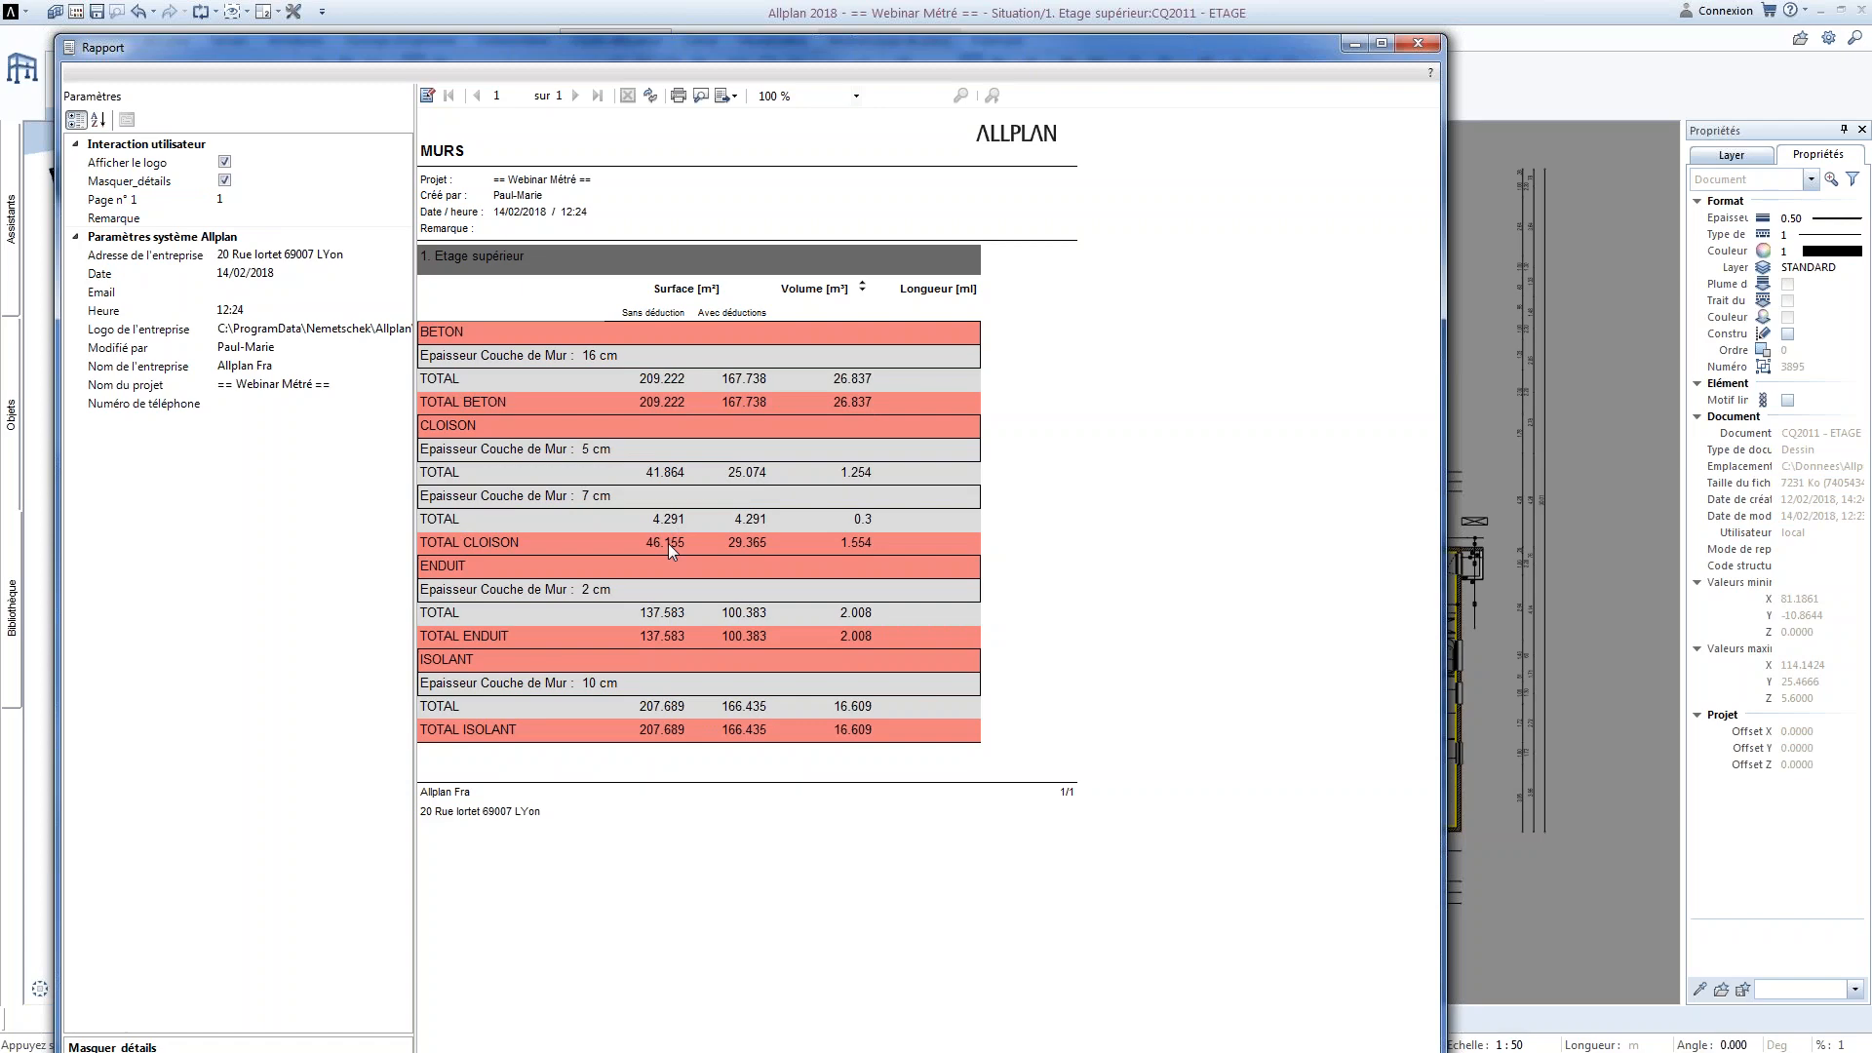
left_click(1417, 43)
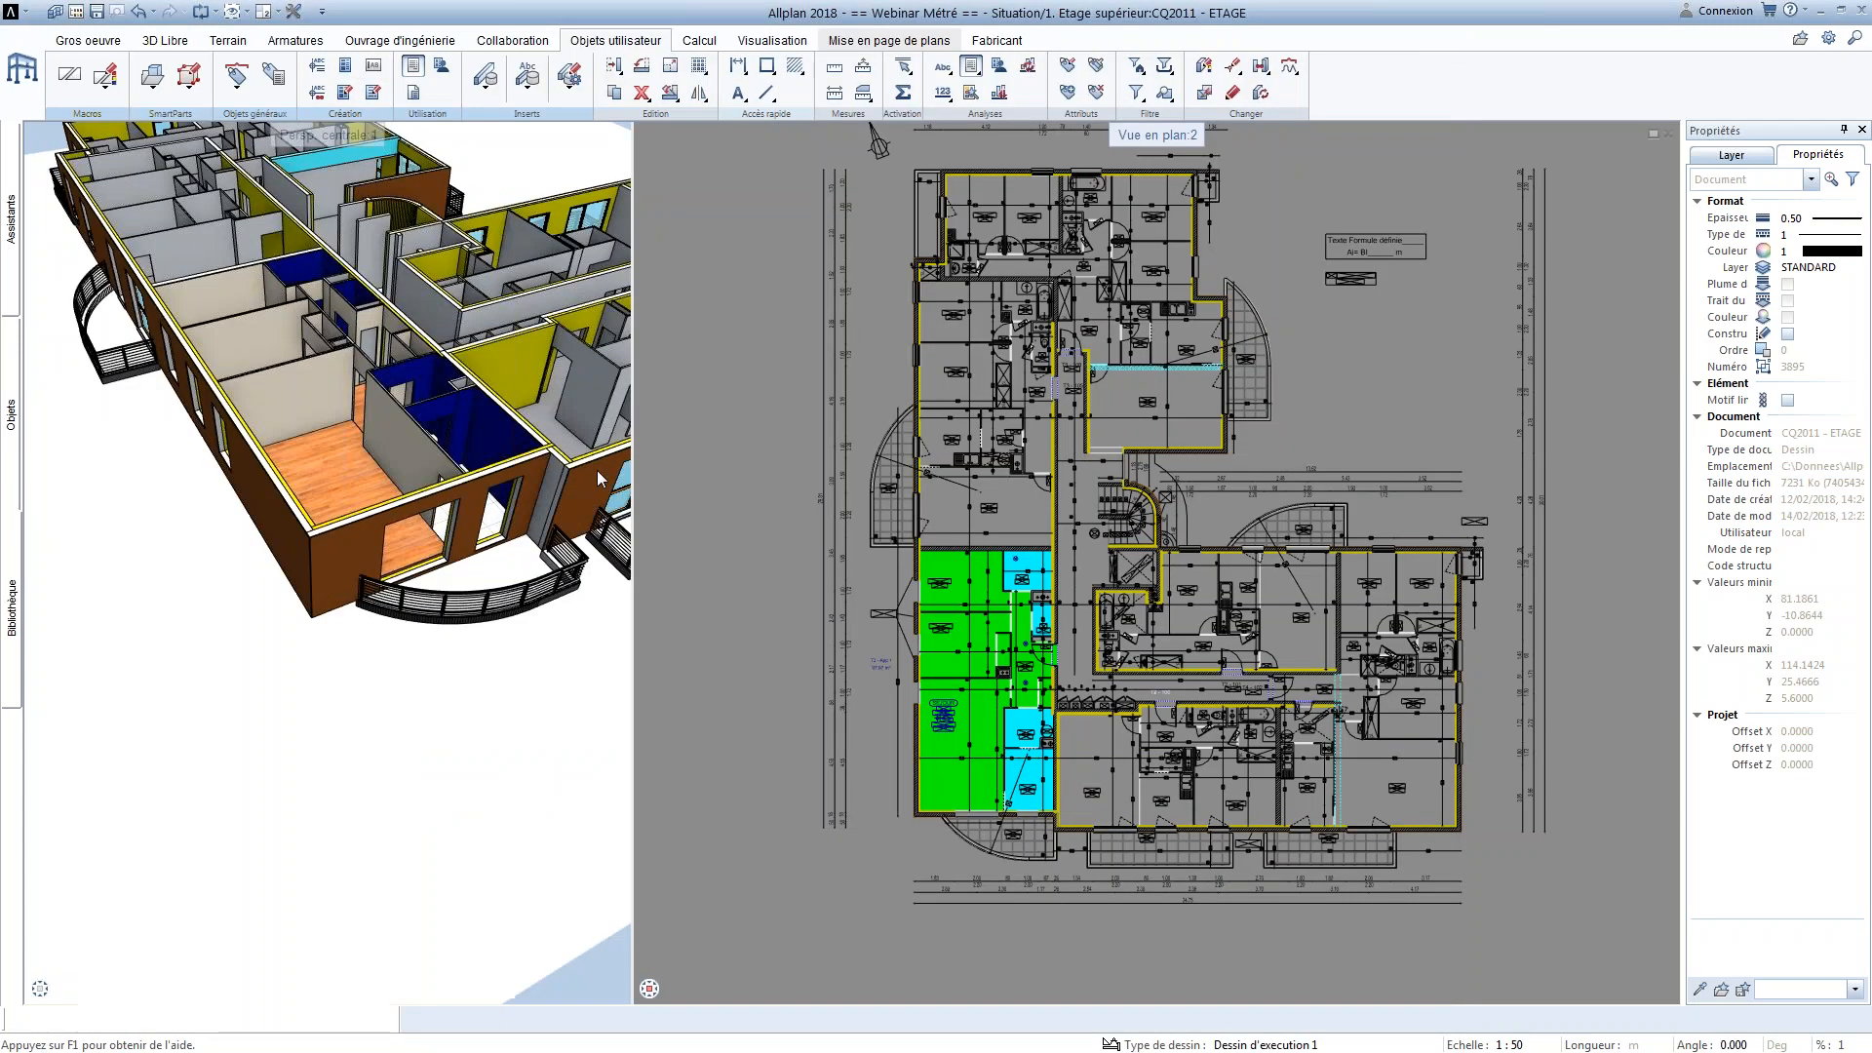
Switch to Visual Web Developer and set the default border style of the grey TOTAL row to Solid
key("alt+Tab")
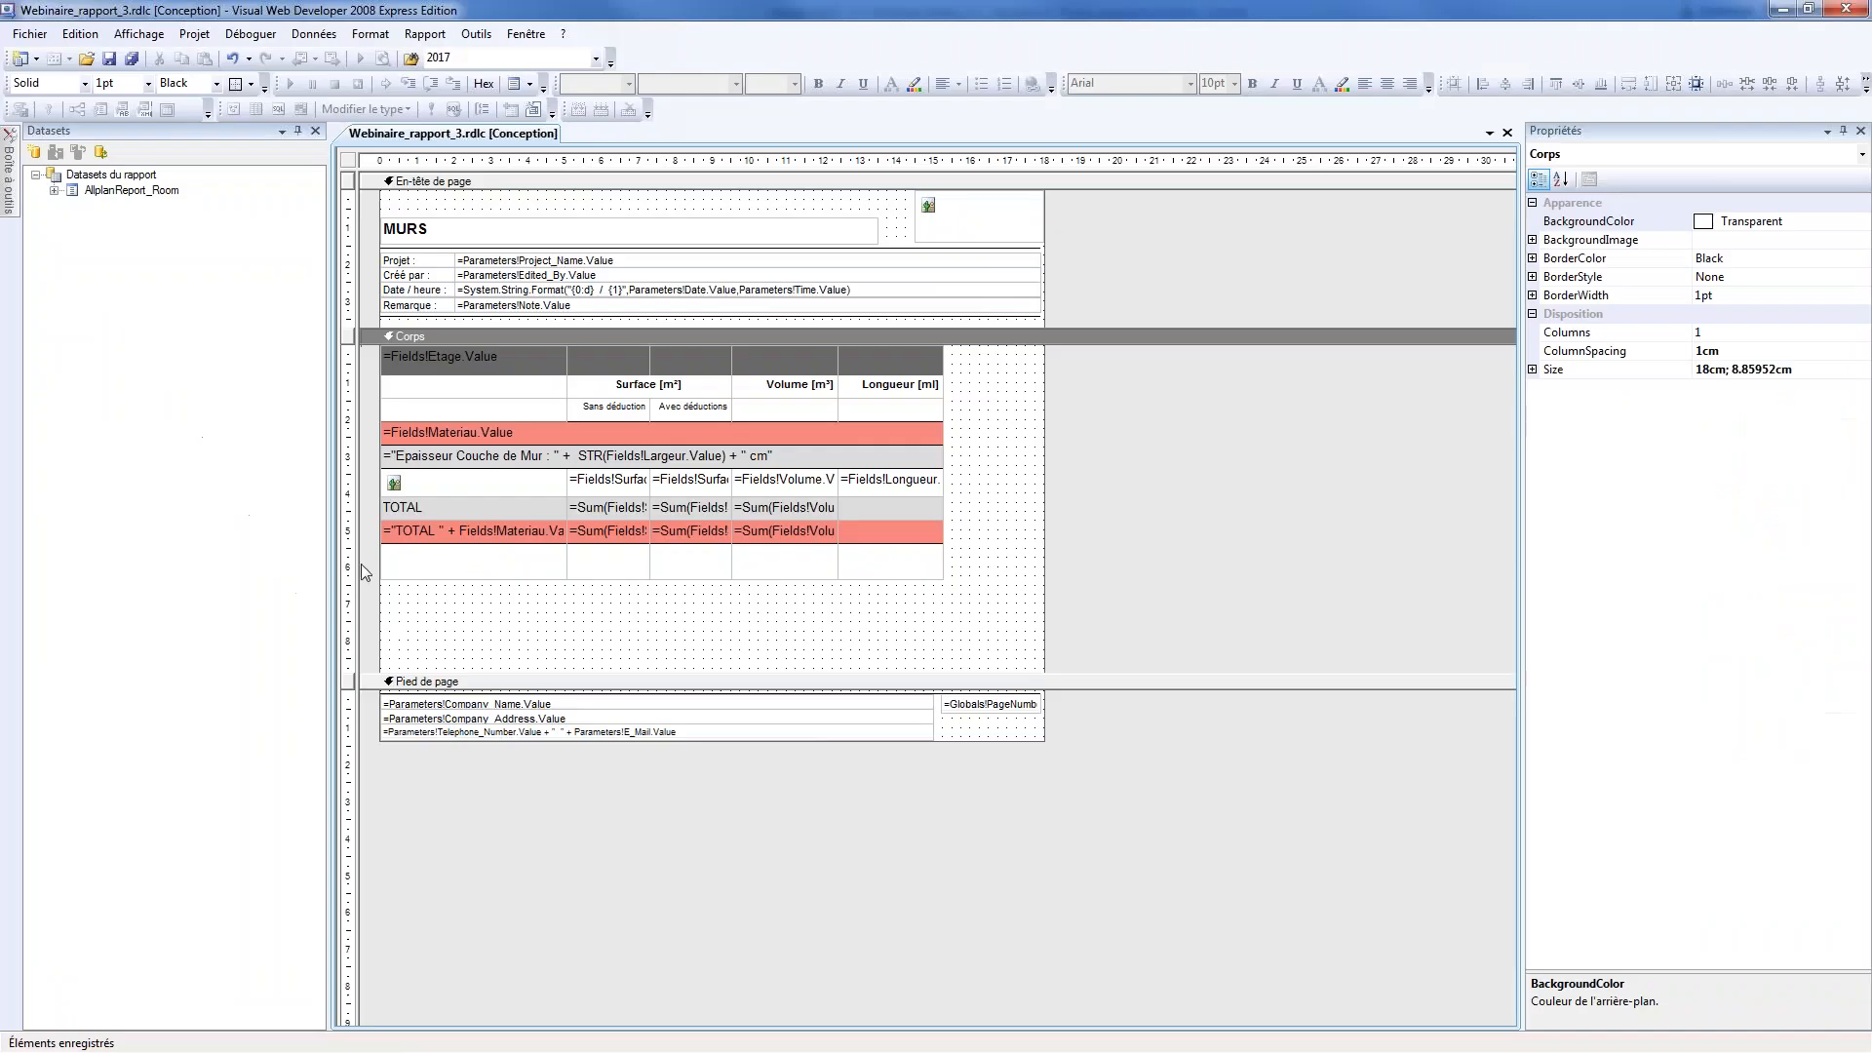
left_click(503, 550)
left_click_drag(477, 513, 958, 515)
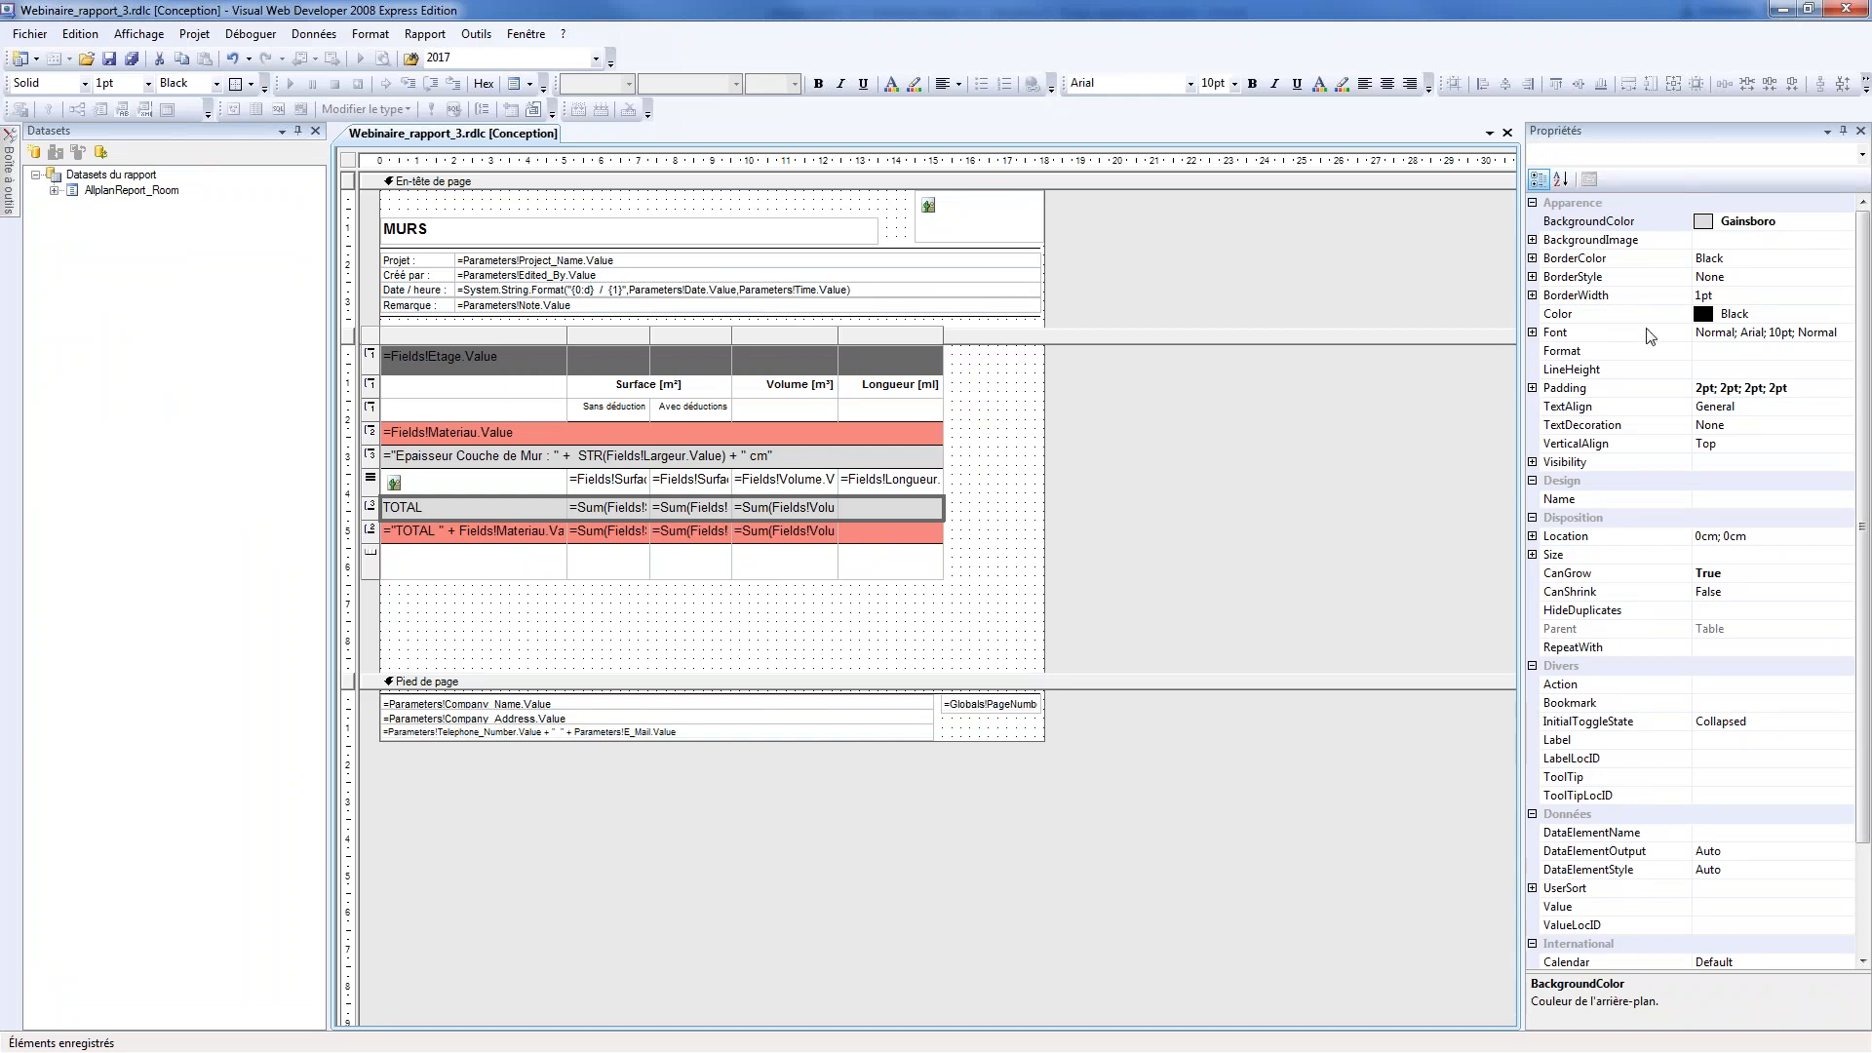
left_click(1532, 277)
left_click(1765, 296)
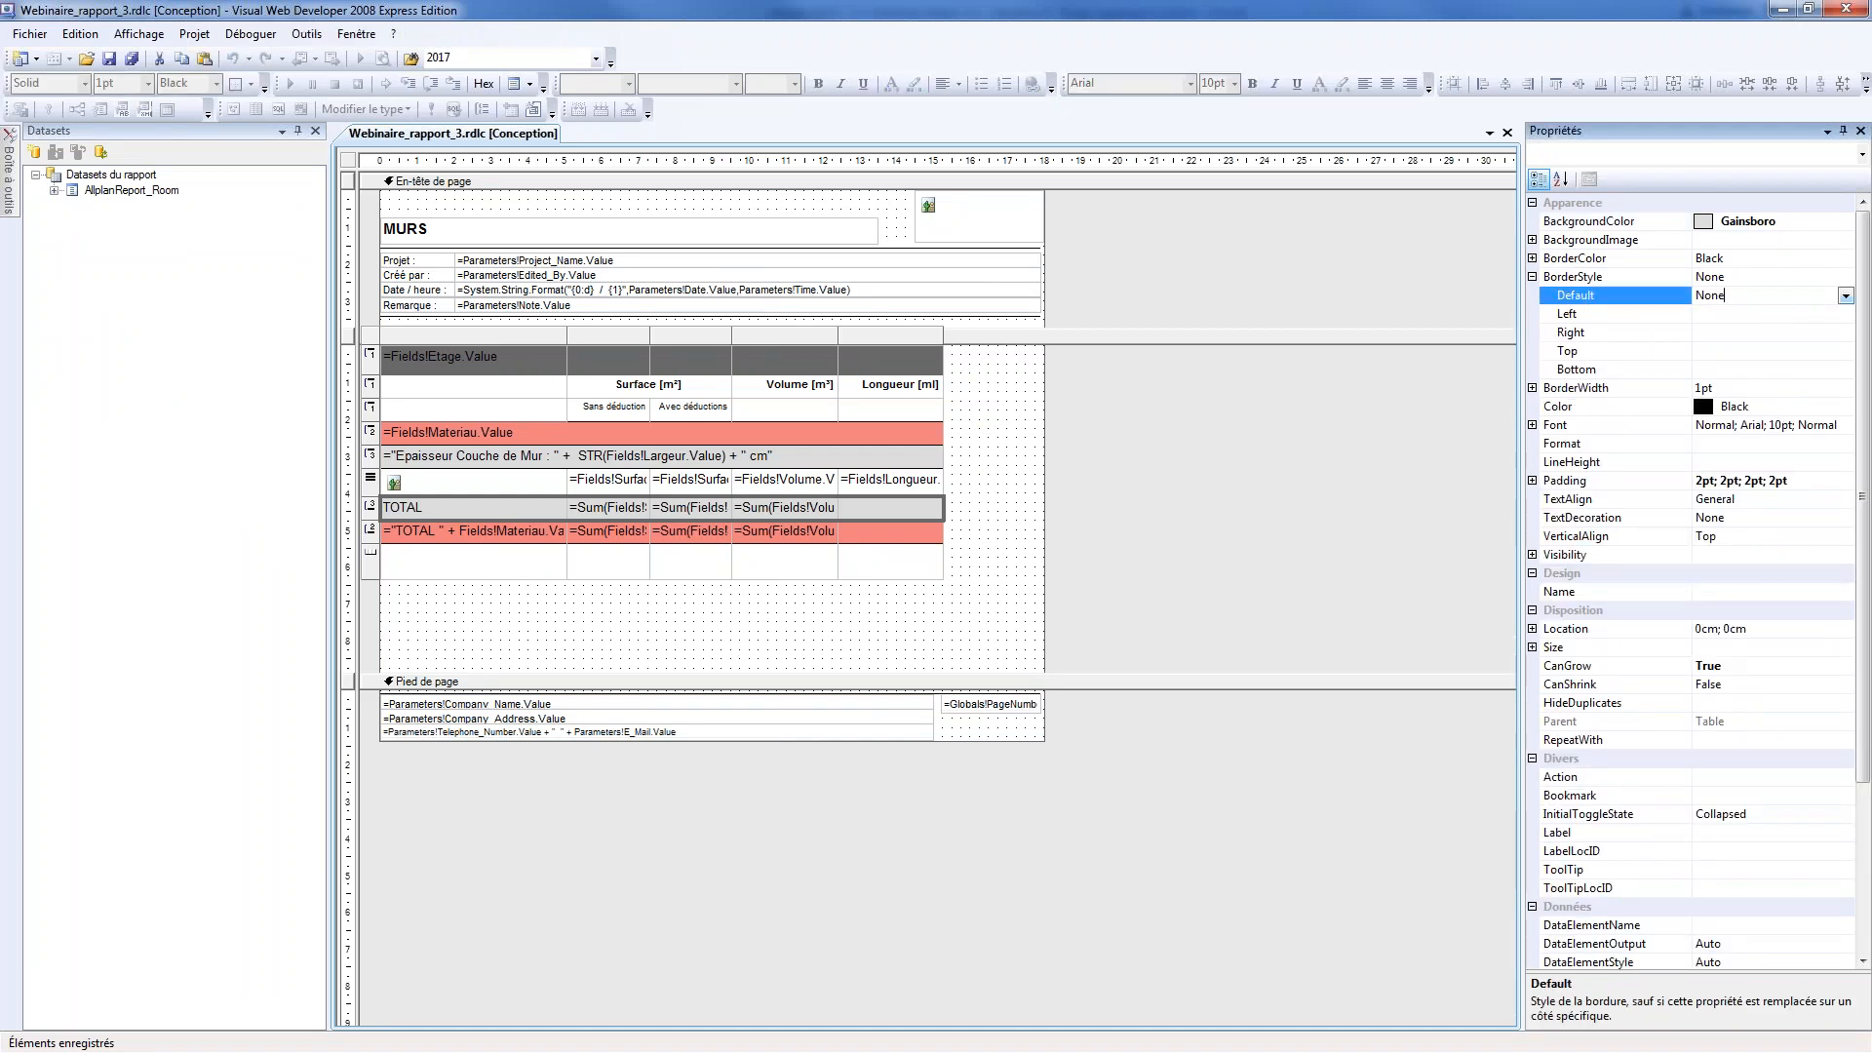
left_click(1845, 295)
left_click(1745, 365)
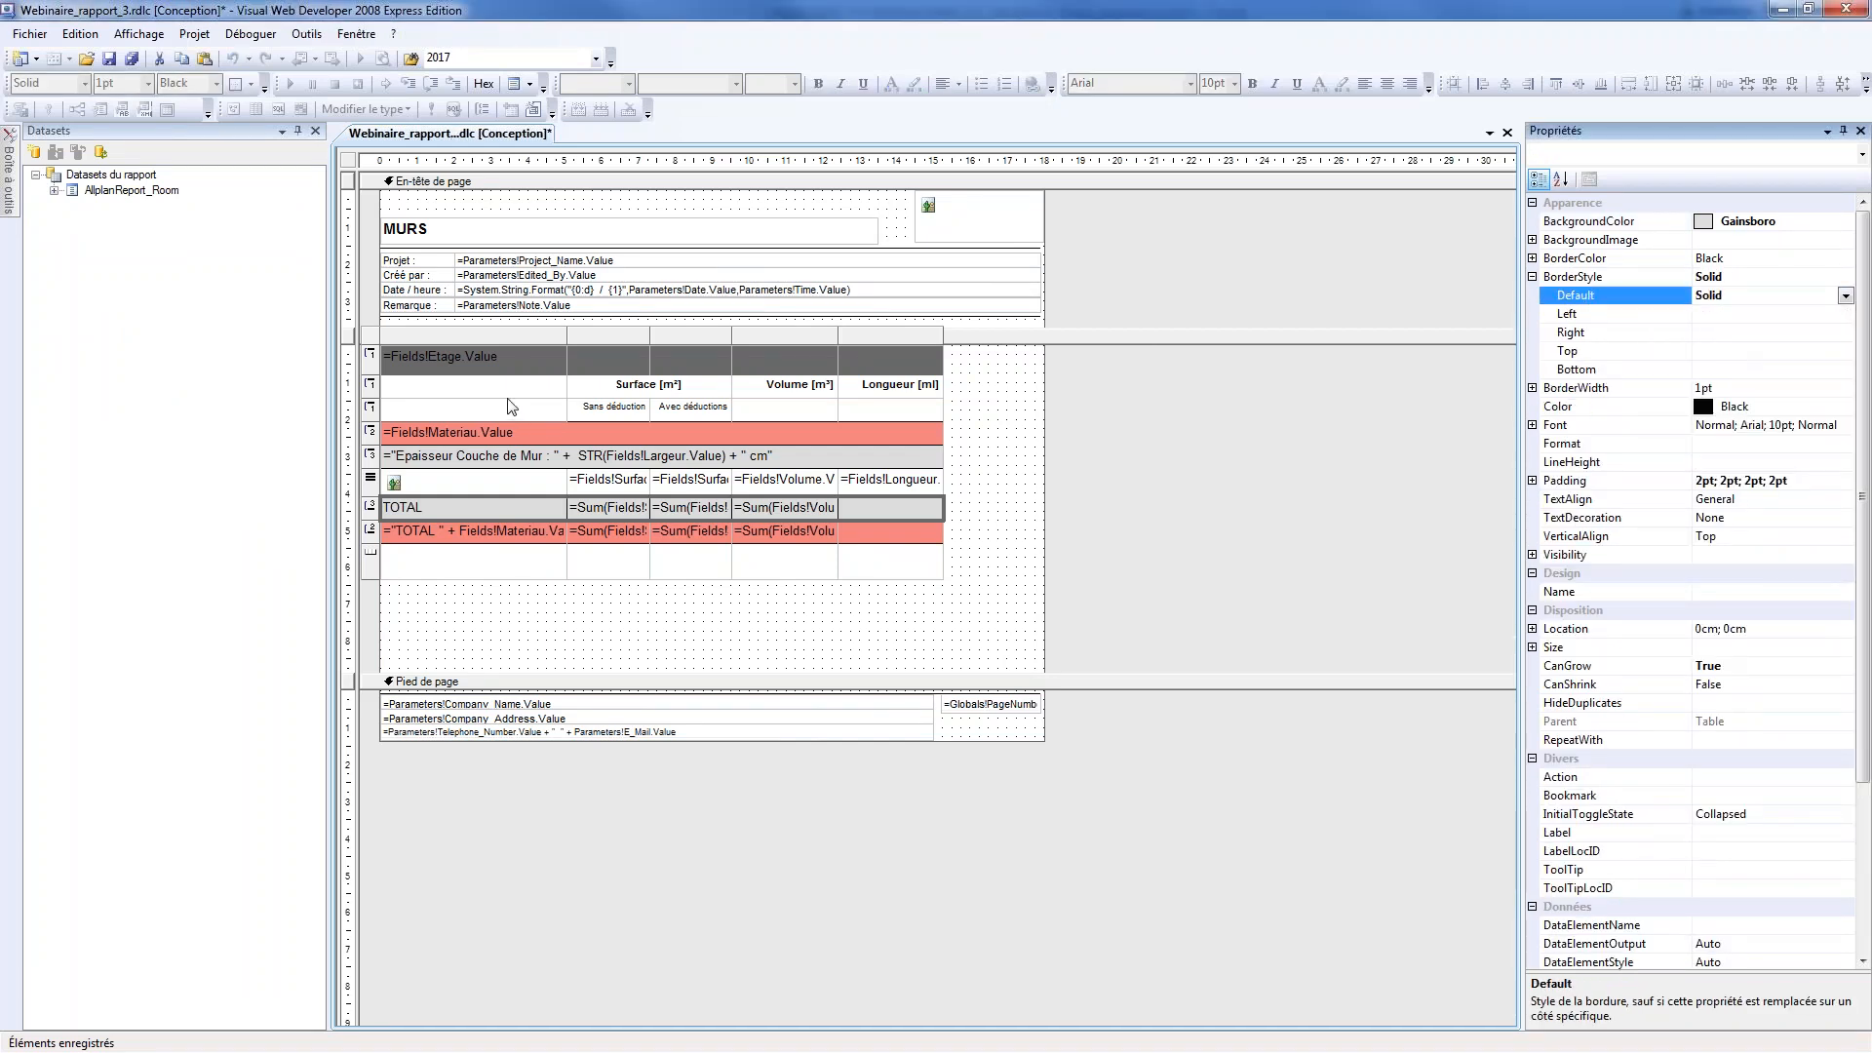
left_click(473, 456)
left_click(676, 626)
Set the coral material subtotal row's default border style to Solid, save the report, and return to Allplan
left_click_drag(475, 533, 920, 532)
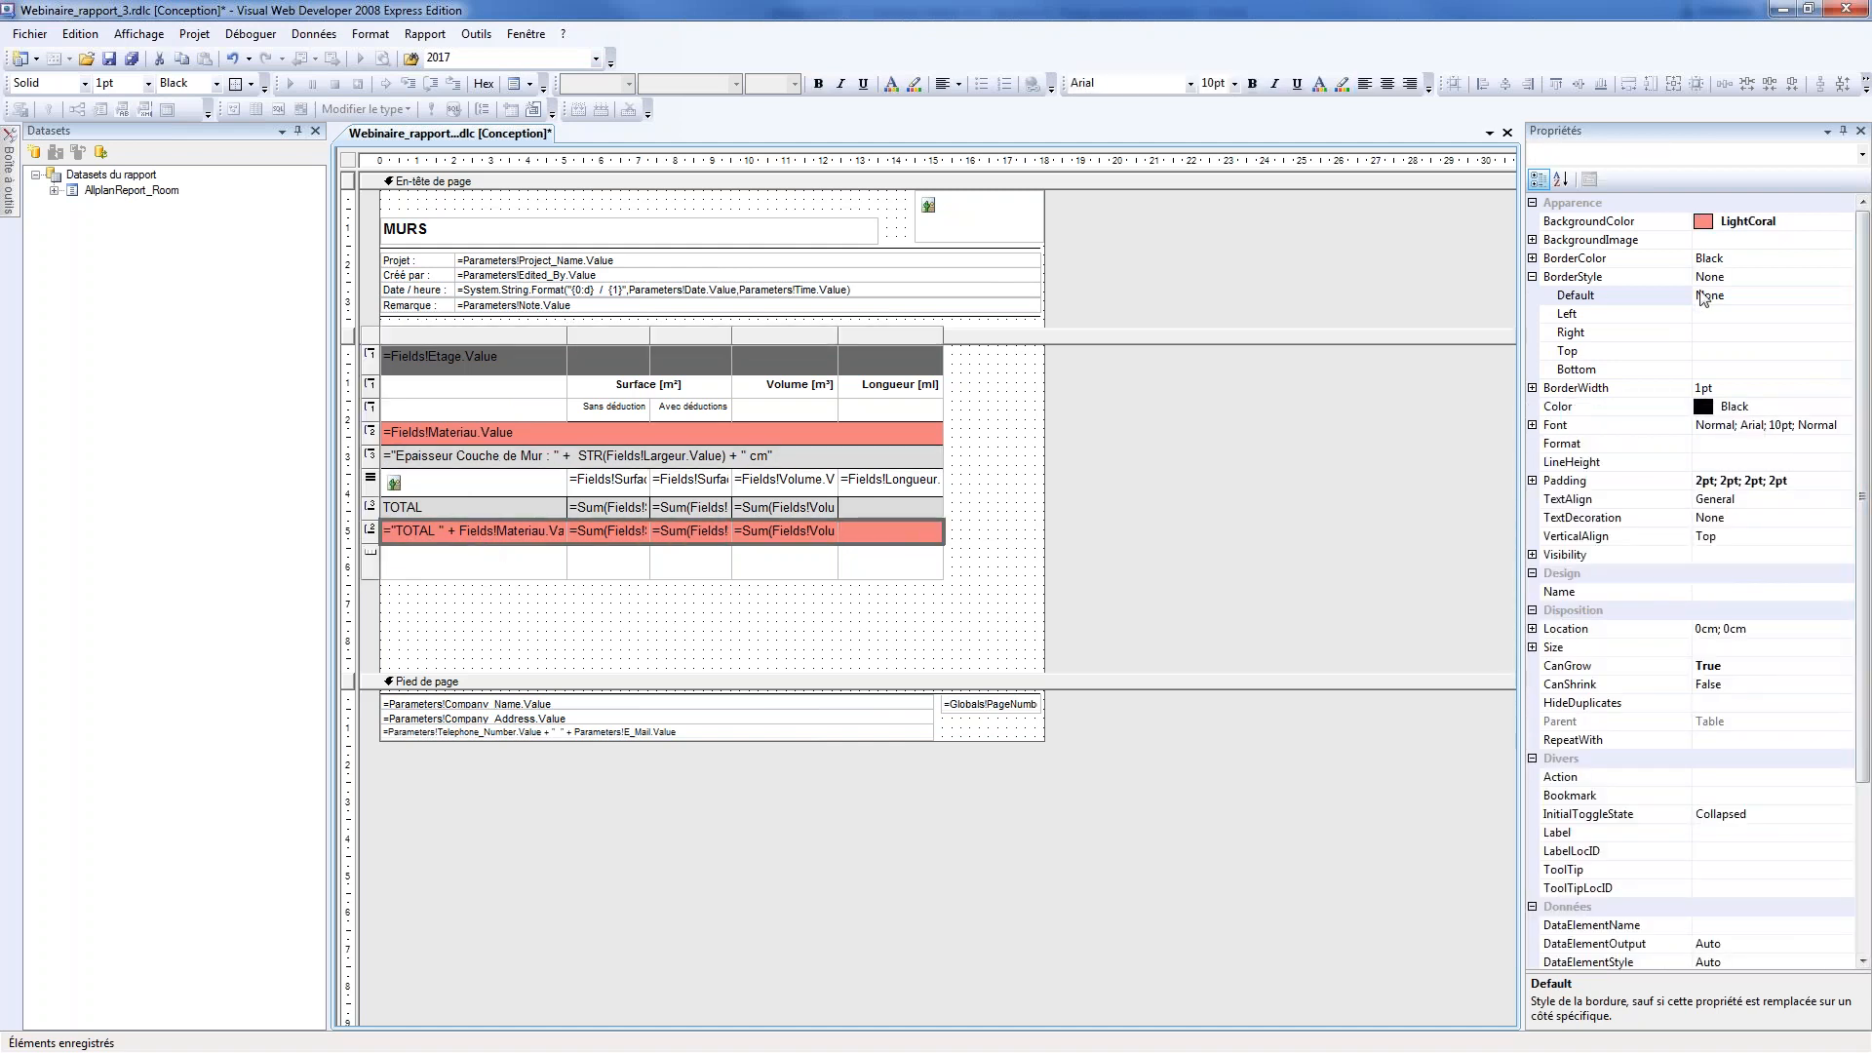
left_click(1825, 299)
left_click(1845, 296)
left_click(1738, 359)
left_click(1240, 731)
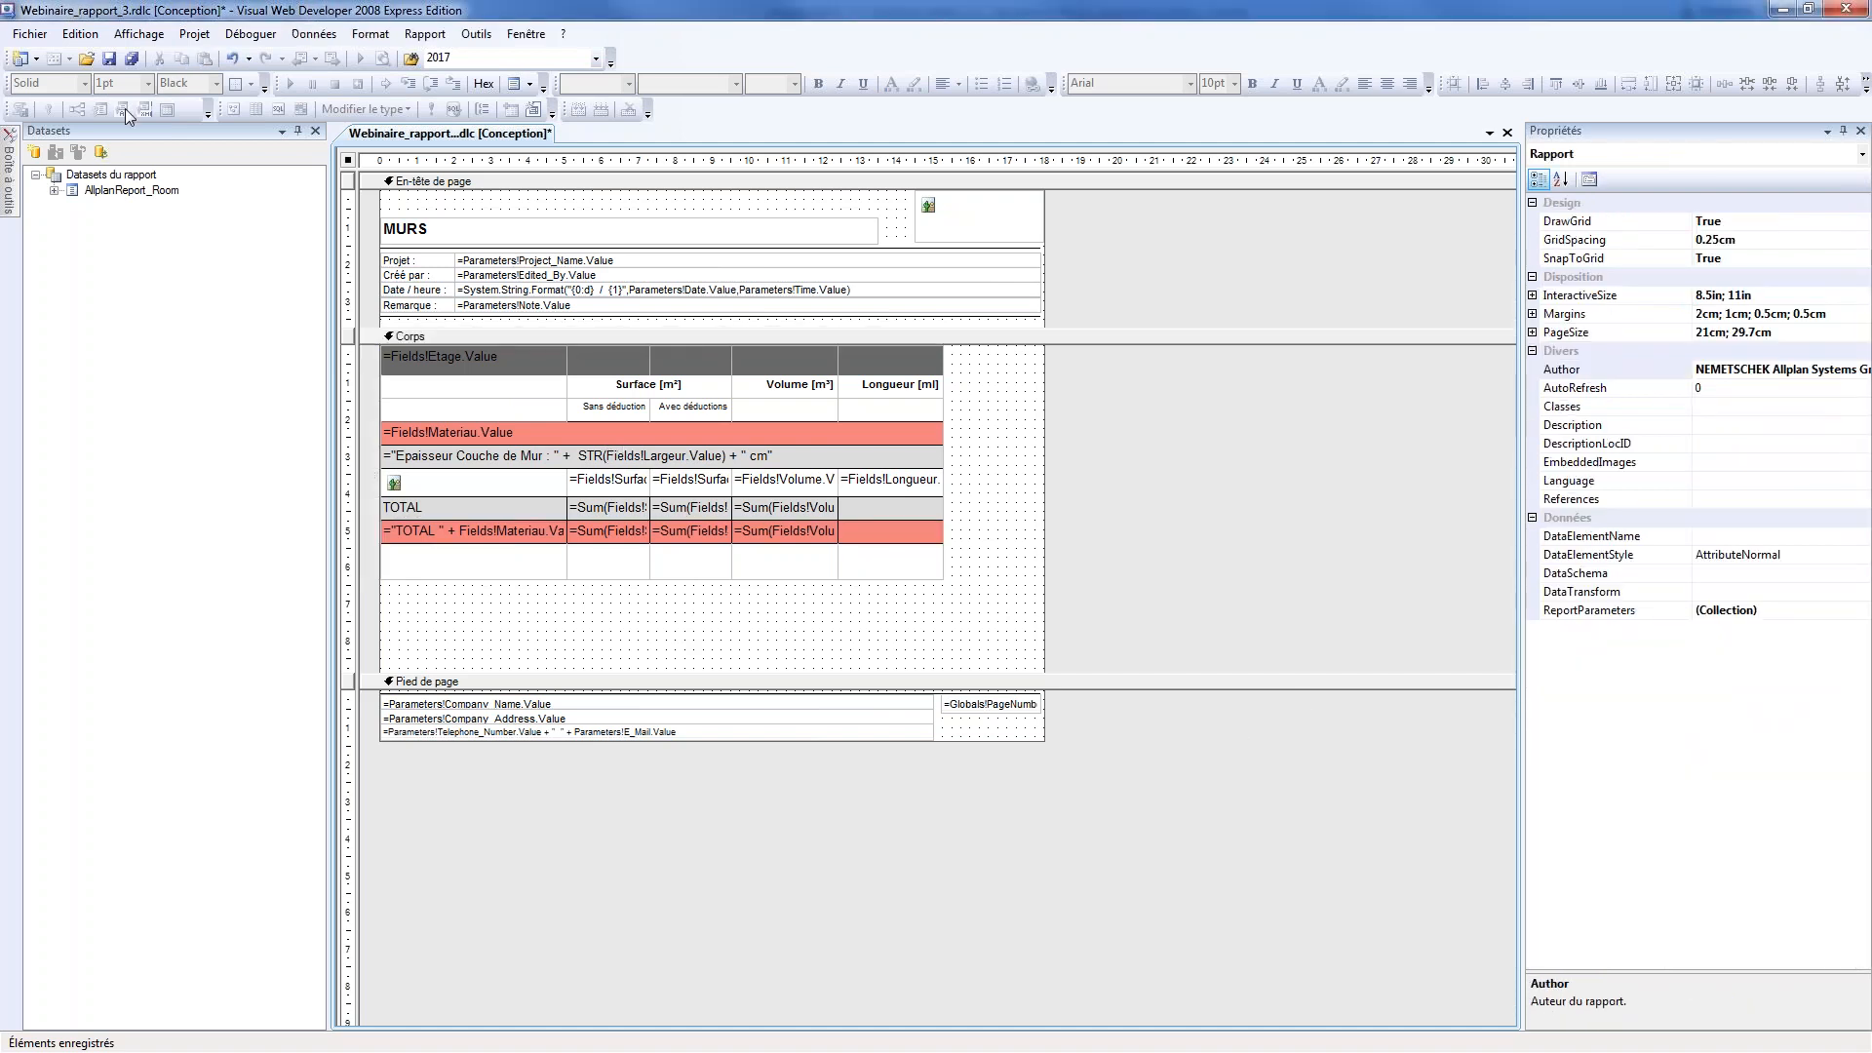
key("ctrl+s")
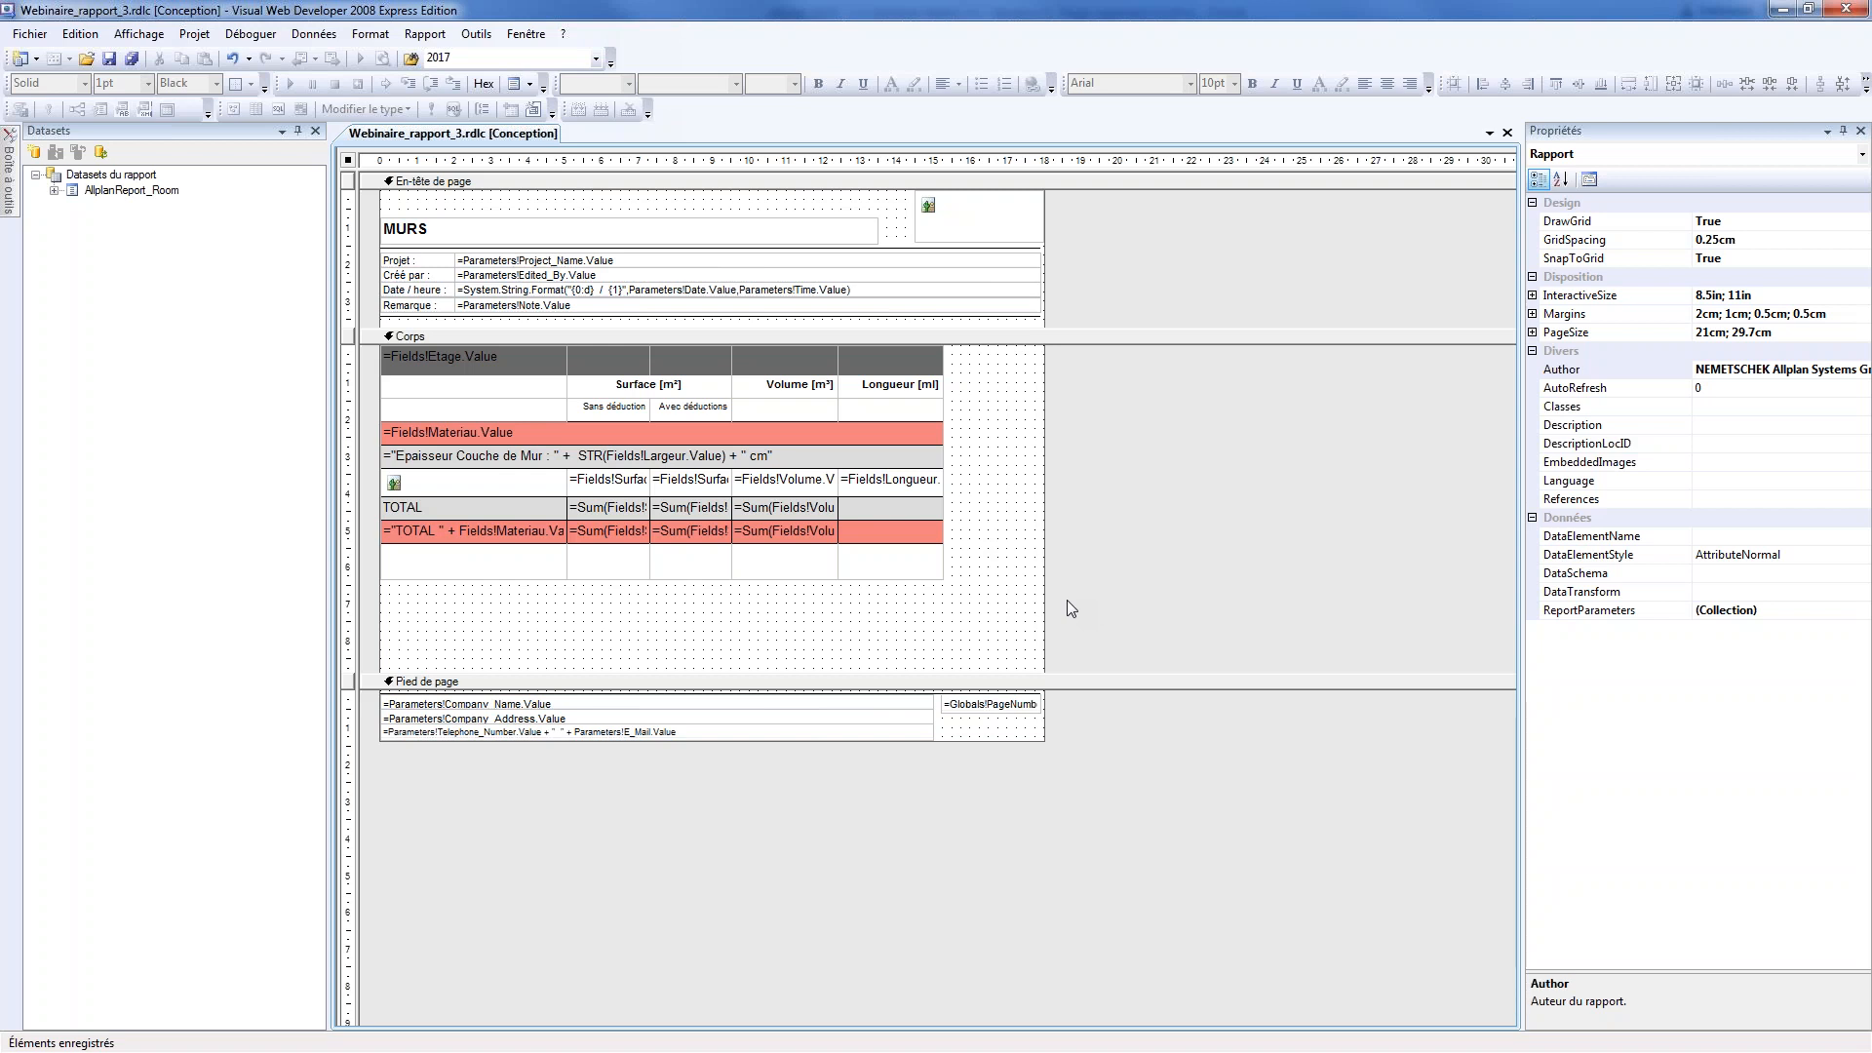
left_click(1783, 9)
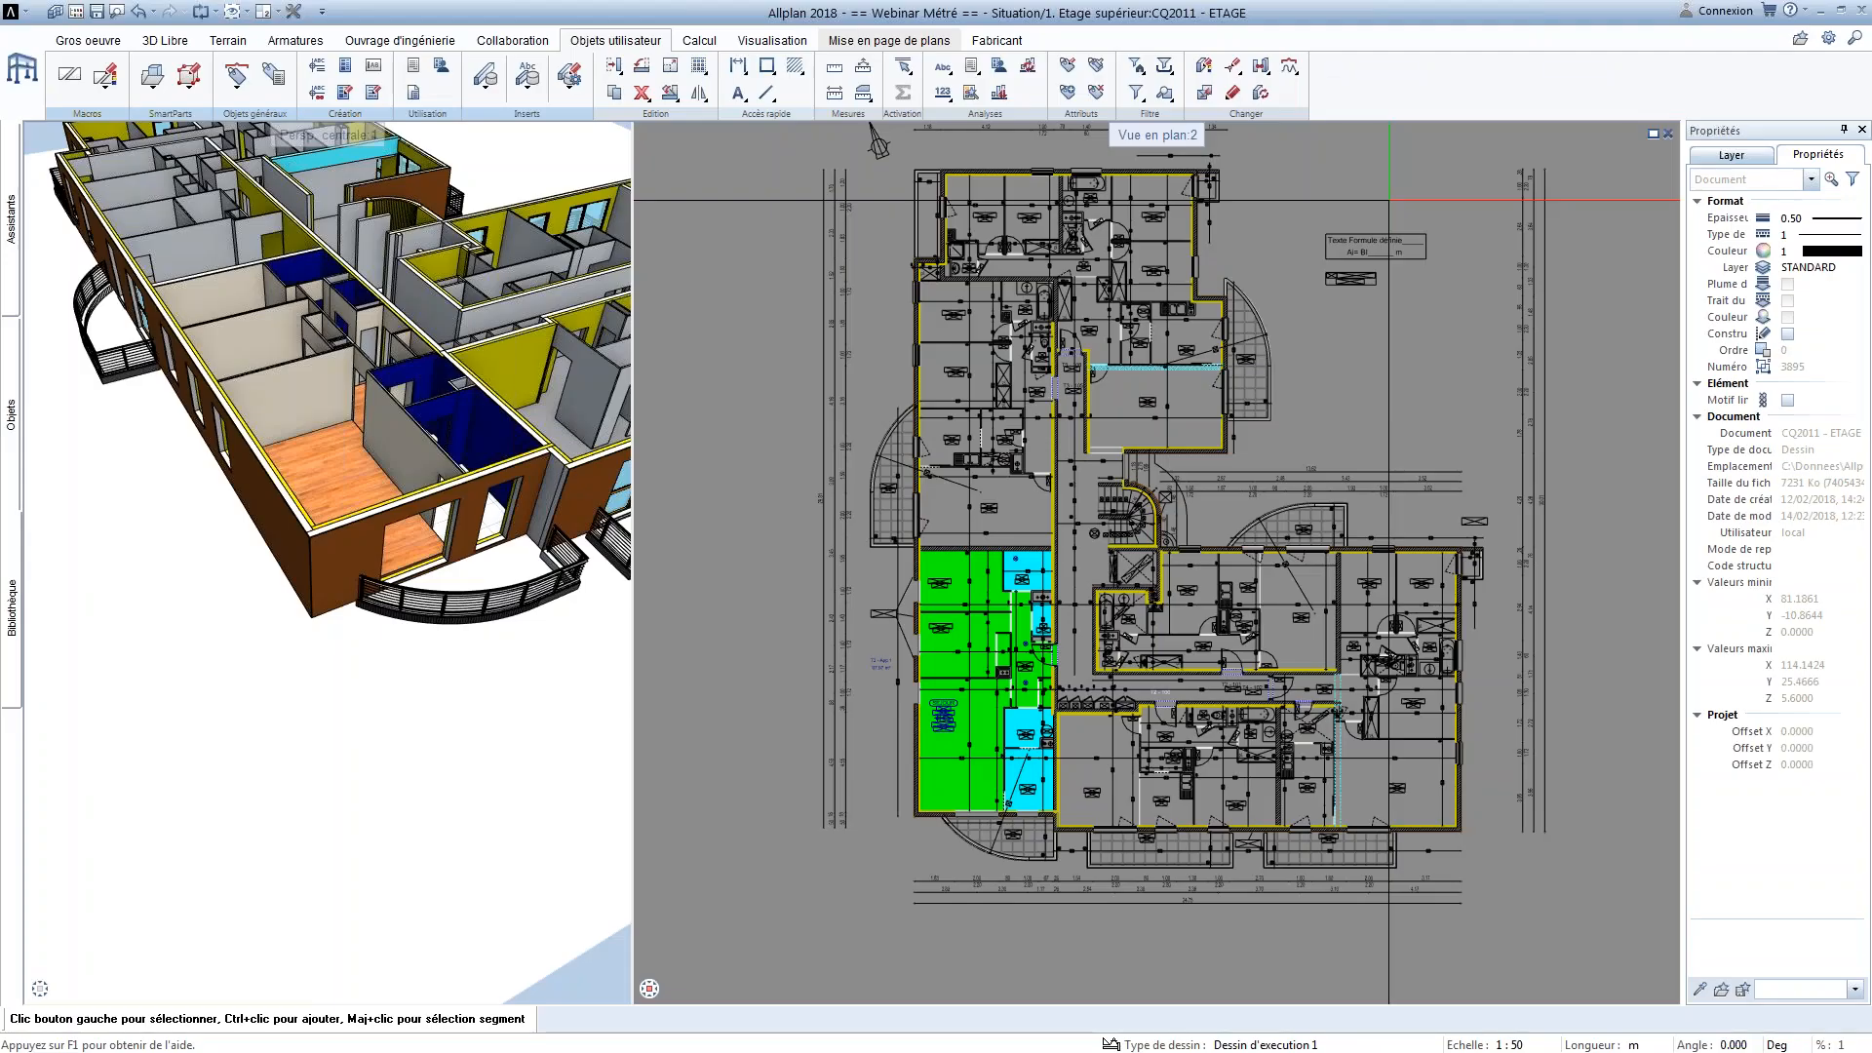
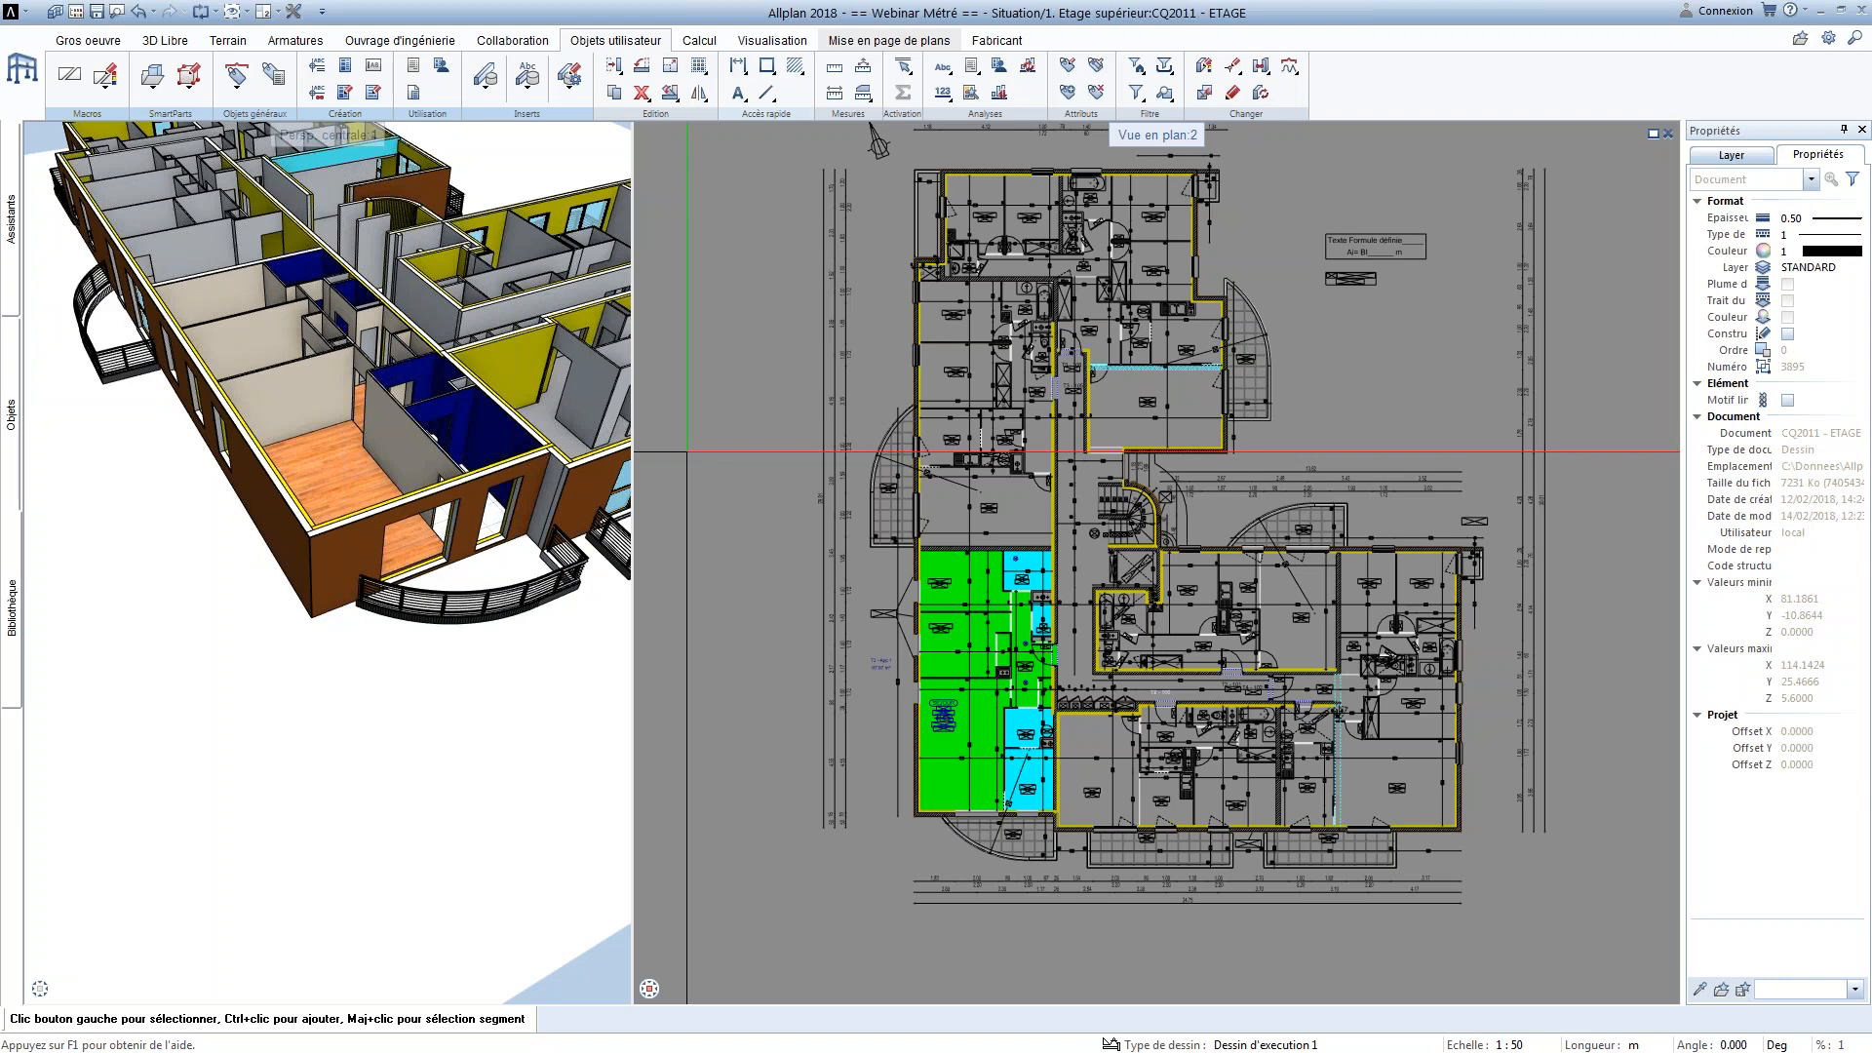
Open the building structure and insert a new report in the Rapport ETAGE group of the derived information
mouse_move(762, 412)
middle_mouse_down()
mouse_move(735, 455)
mouse_move(756, 471)
middle_mouse_up()
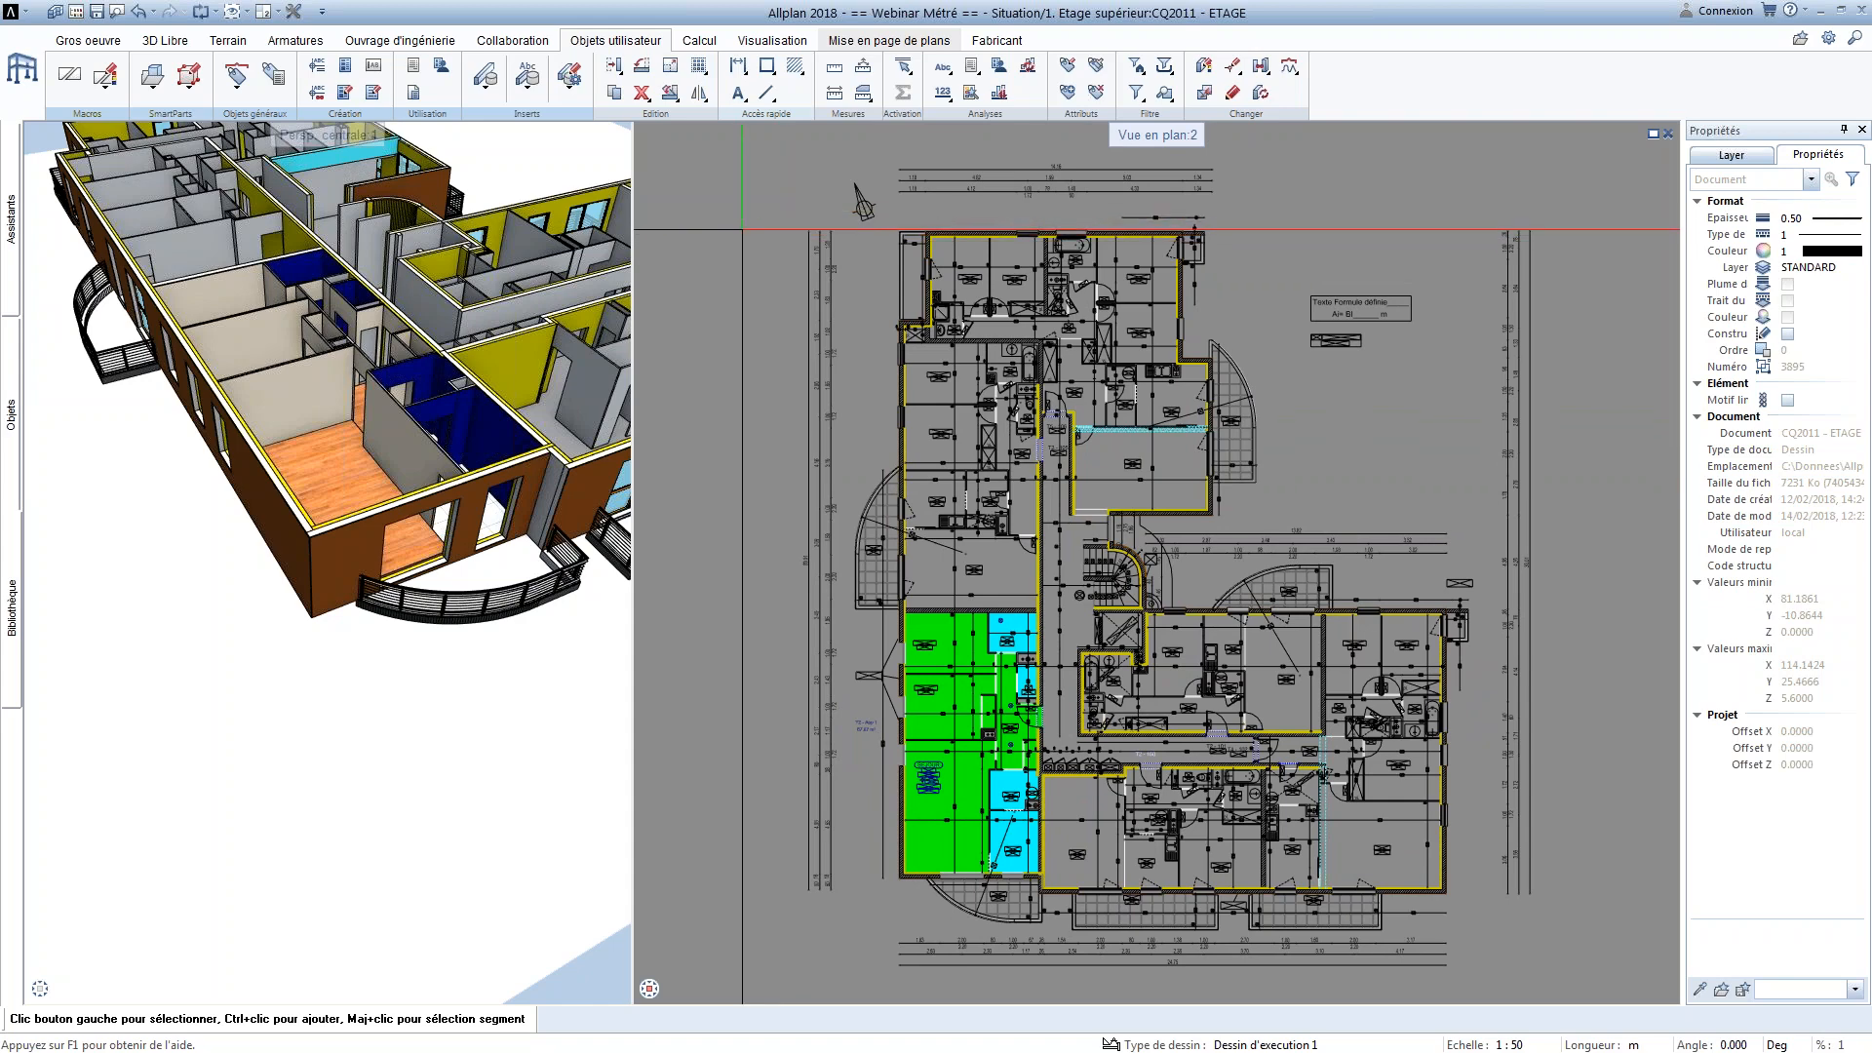
double_click(742, 222)
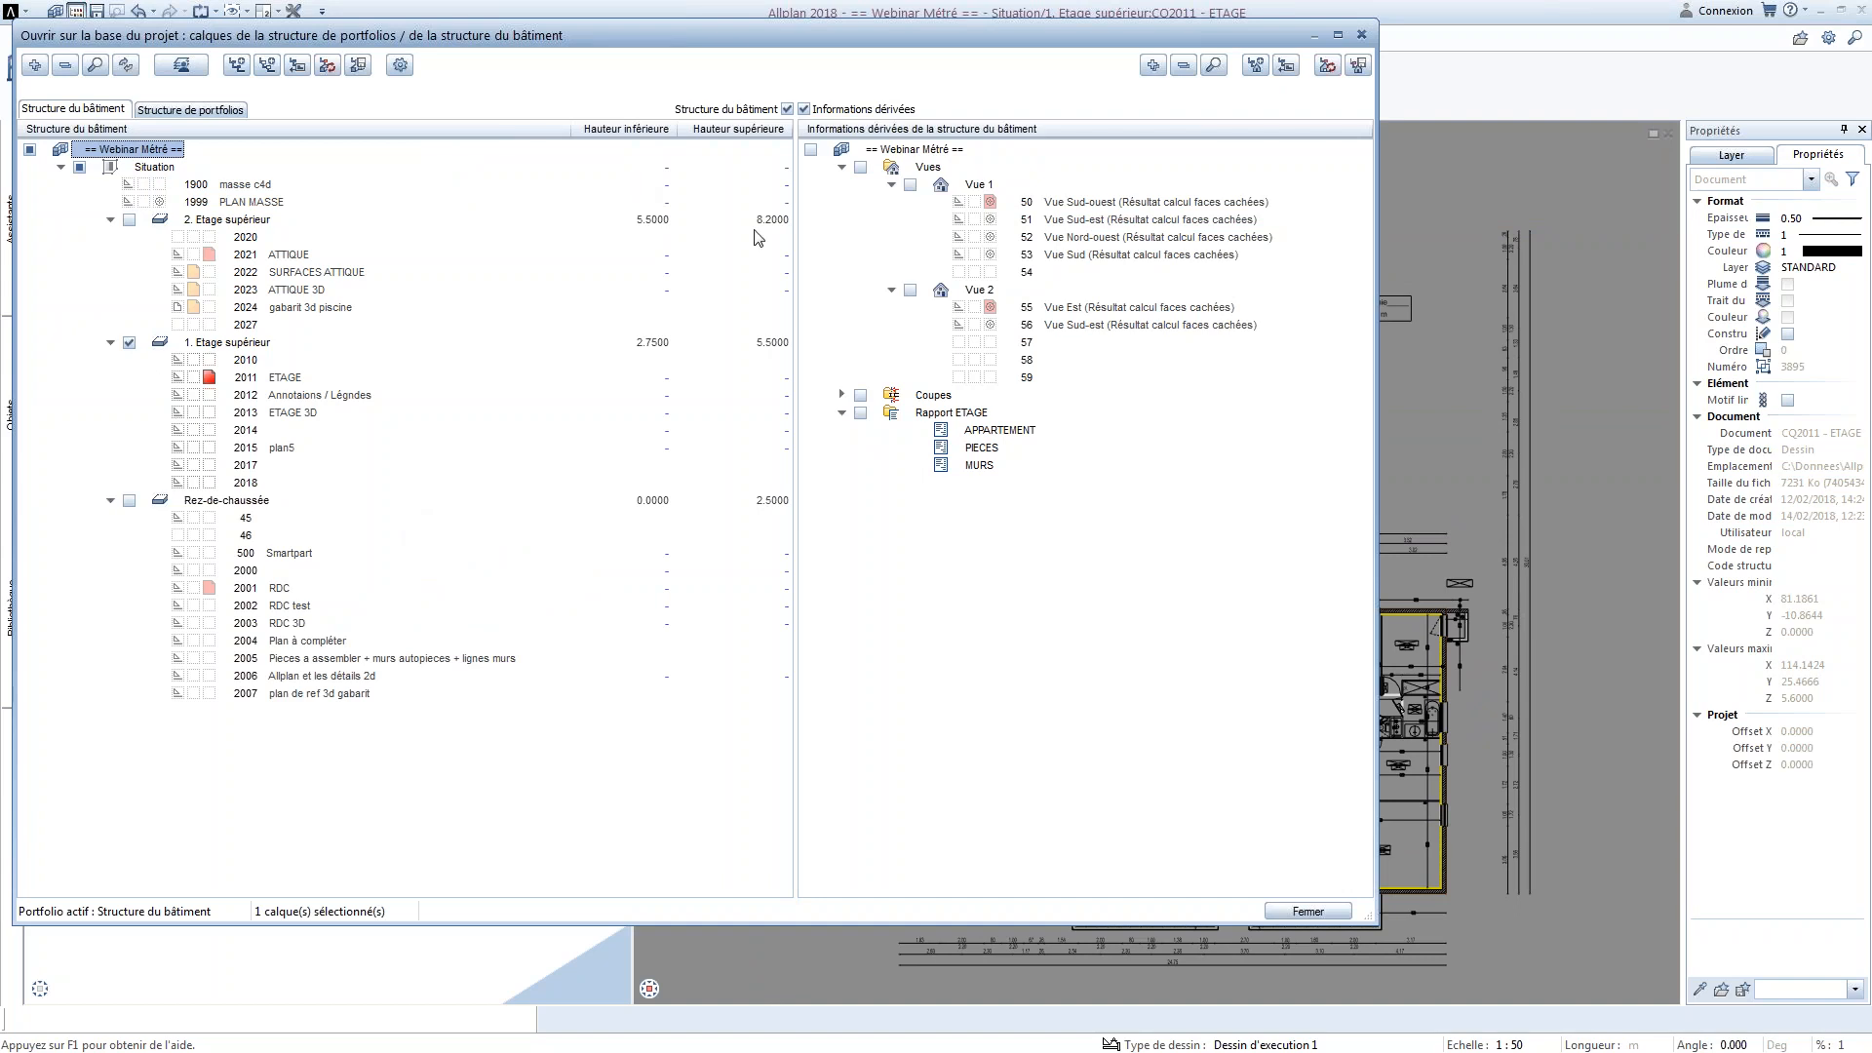
left_click(842, 167)
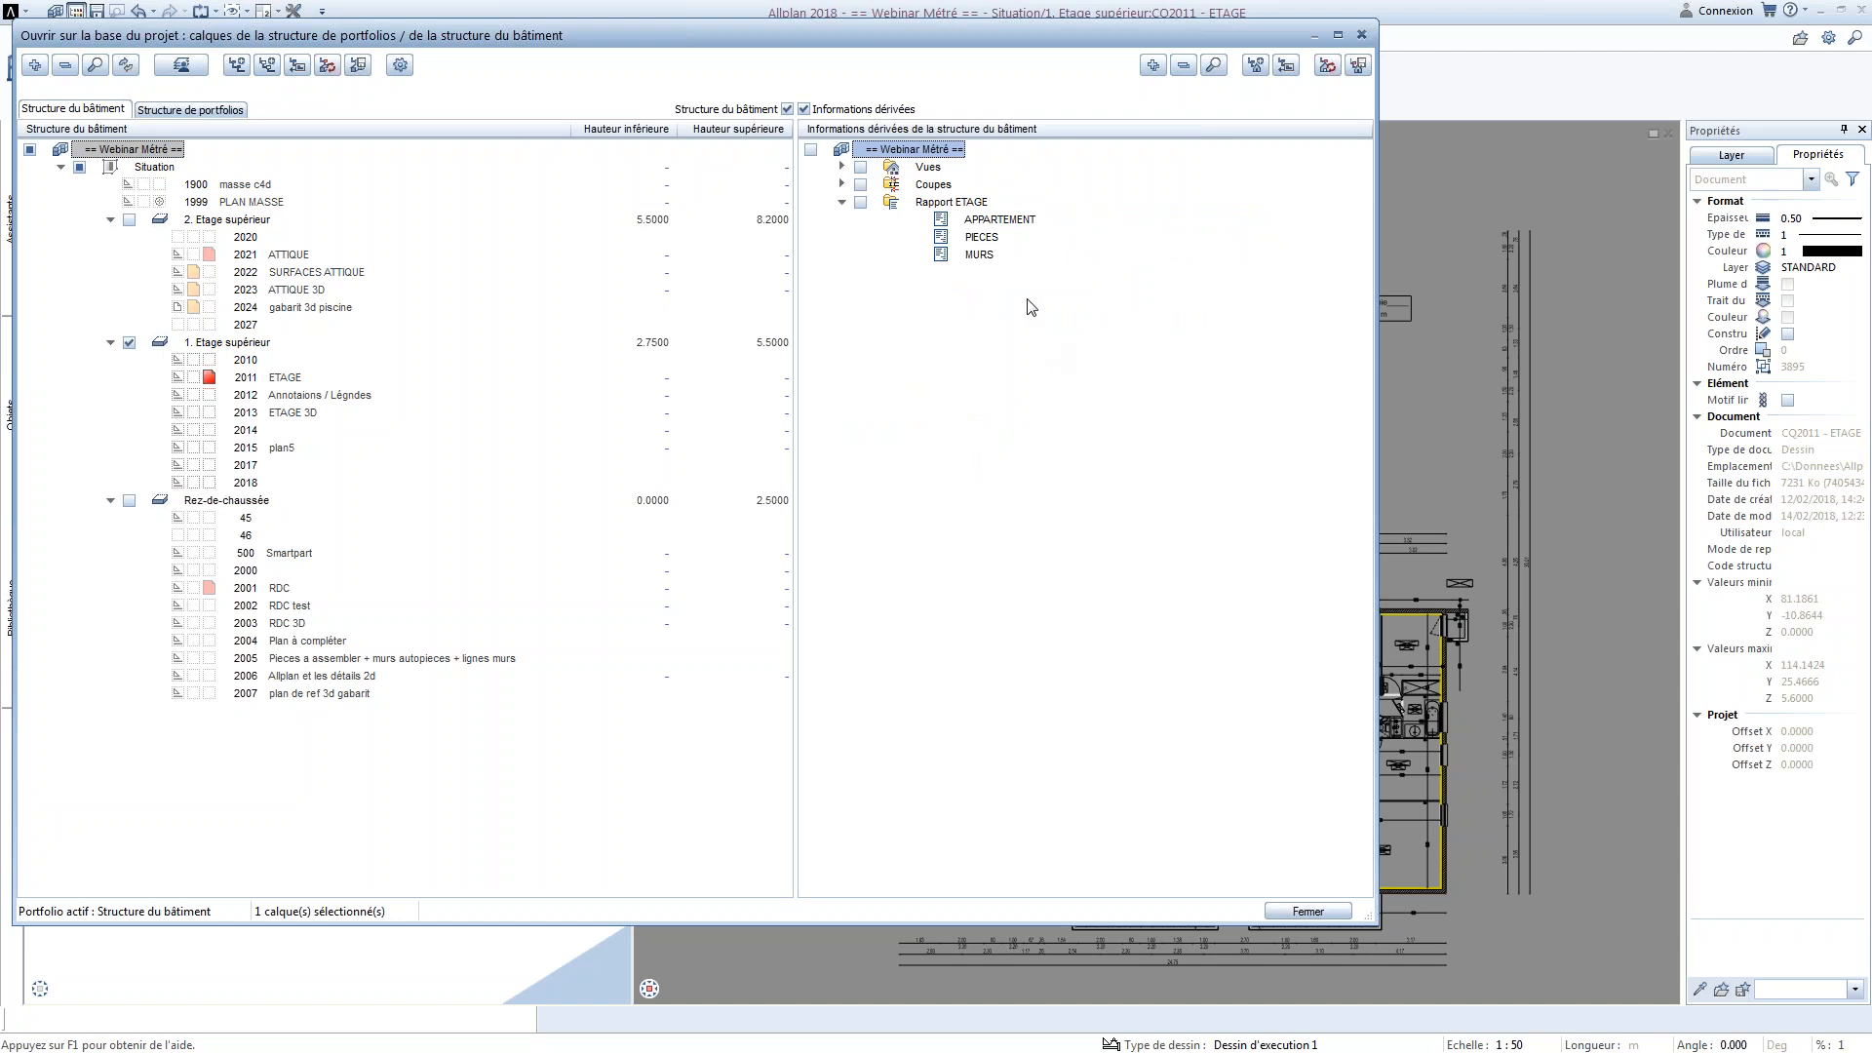
right_click(970, 203)
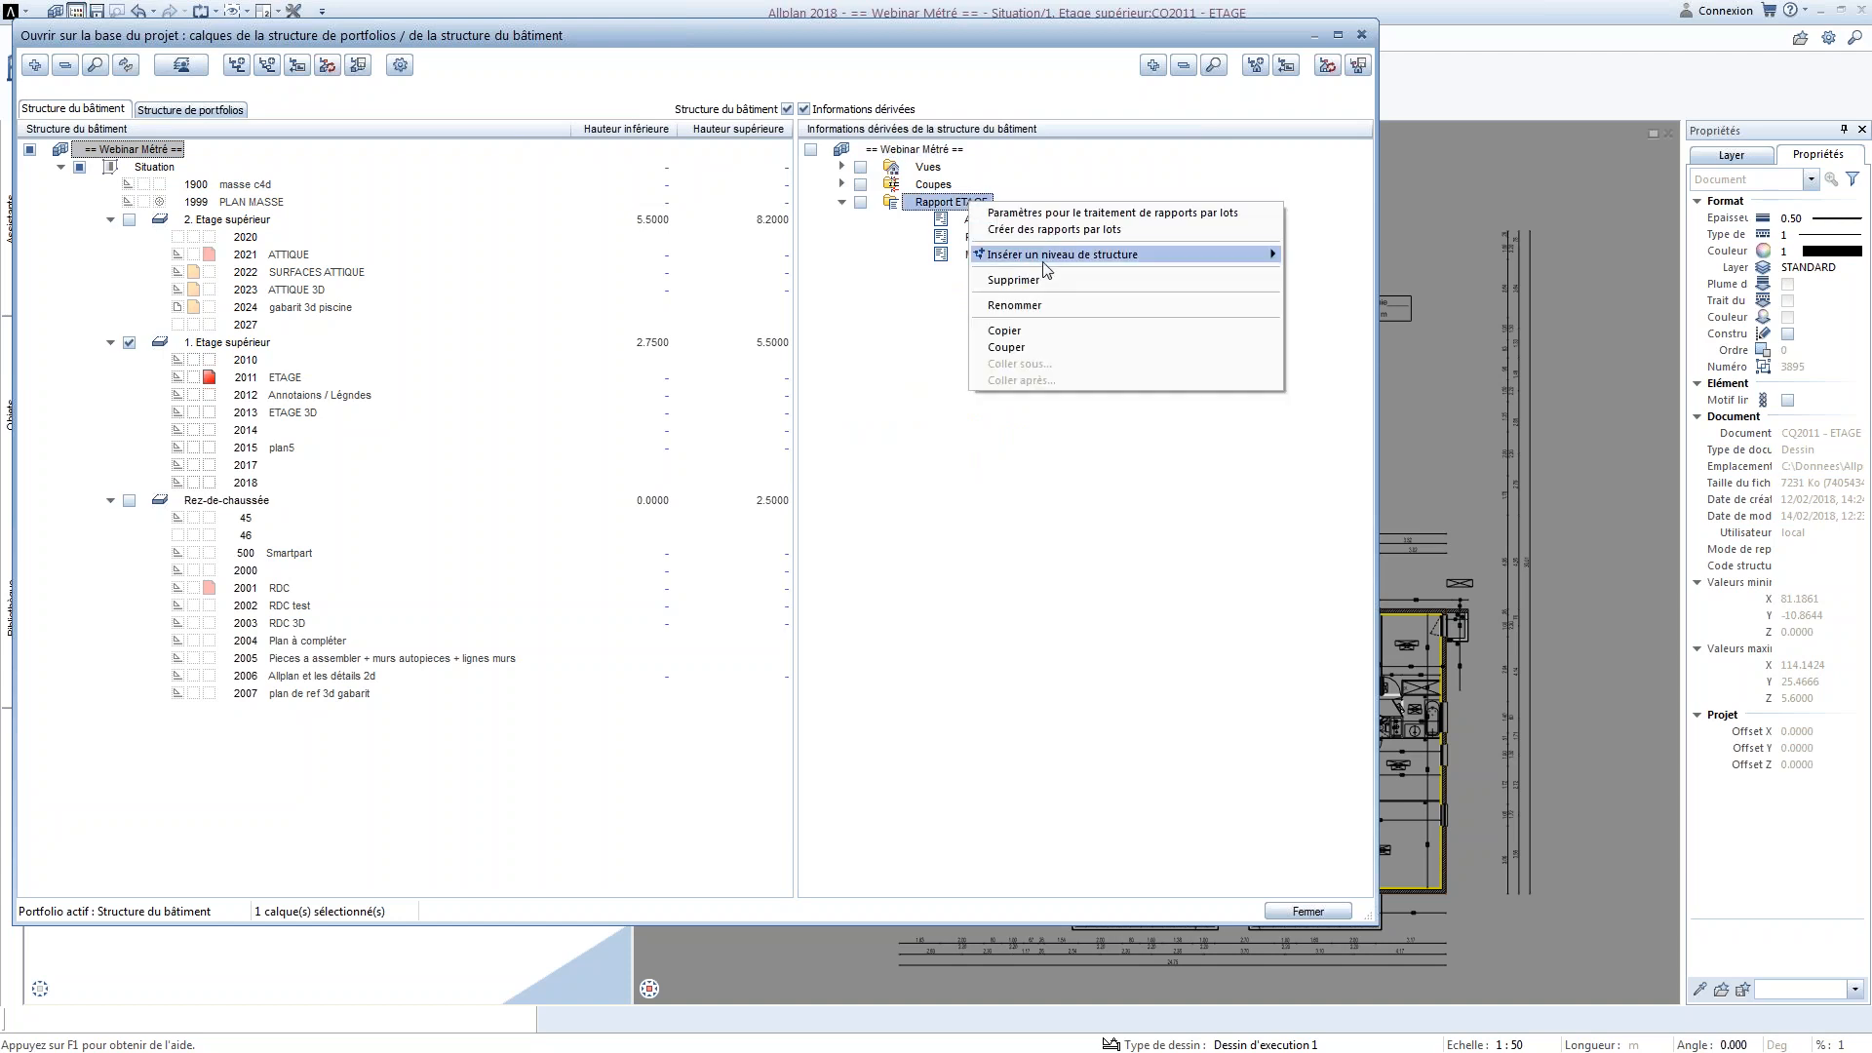
left_click(1306, 275)
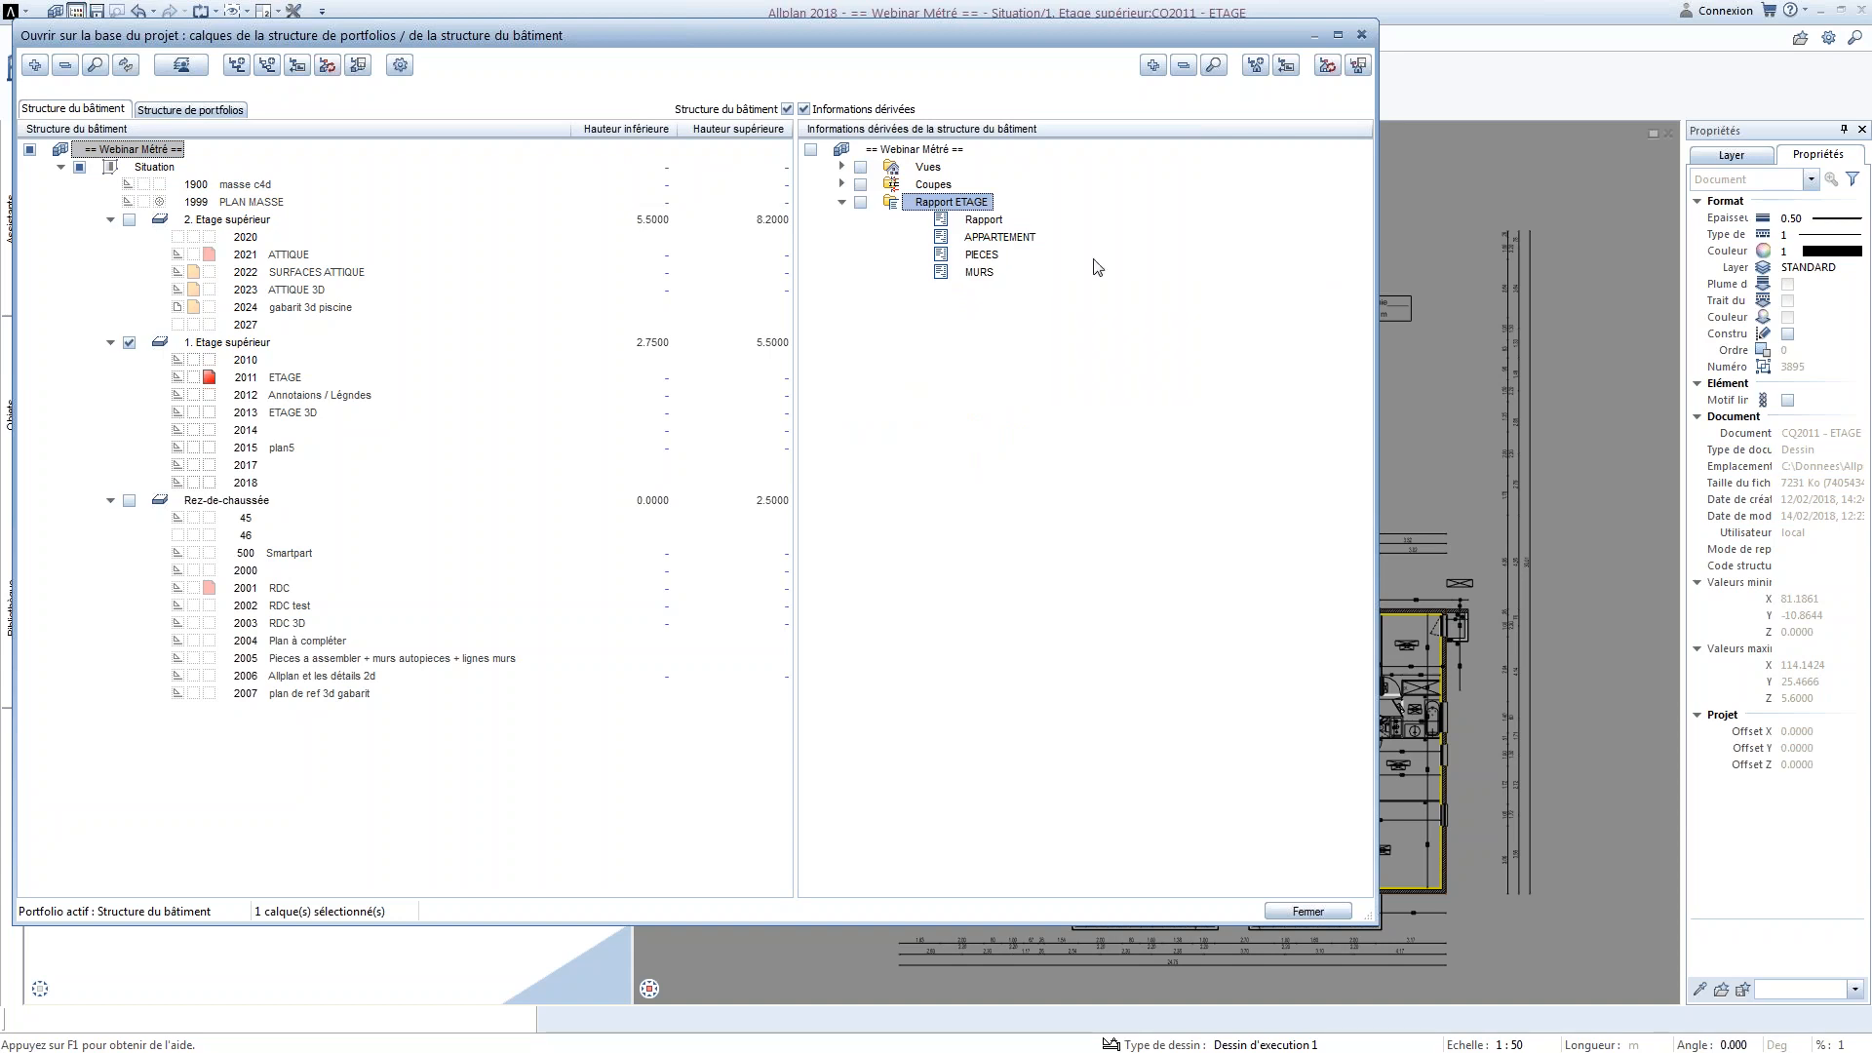
Move the new report below MURS within the Rapport ETAGE group
right_click(983, 224)
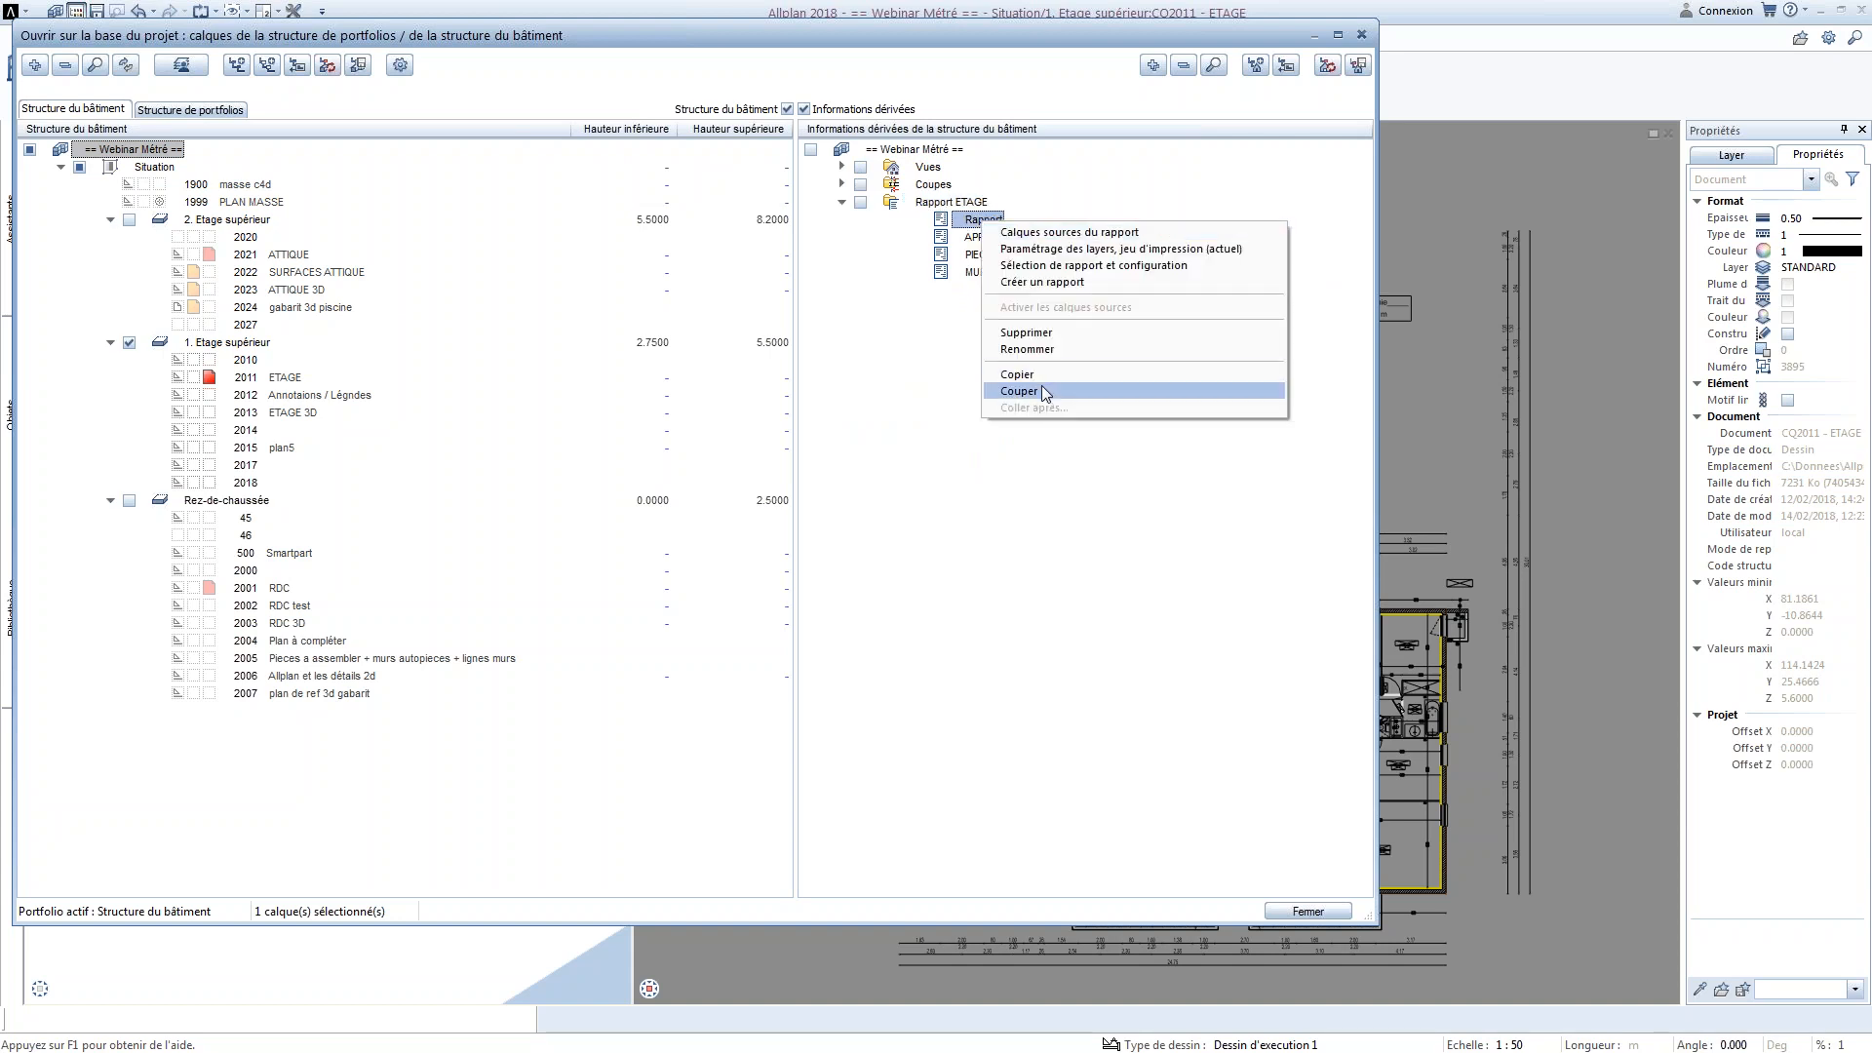
left_click(1041, 391)
right_click(979, 279)
left_click(1044, 464)
Rename the new report under Rapport ETAGE as Murs_Web
right_click(982, 274)
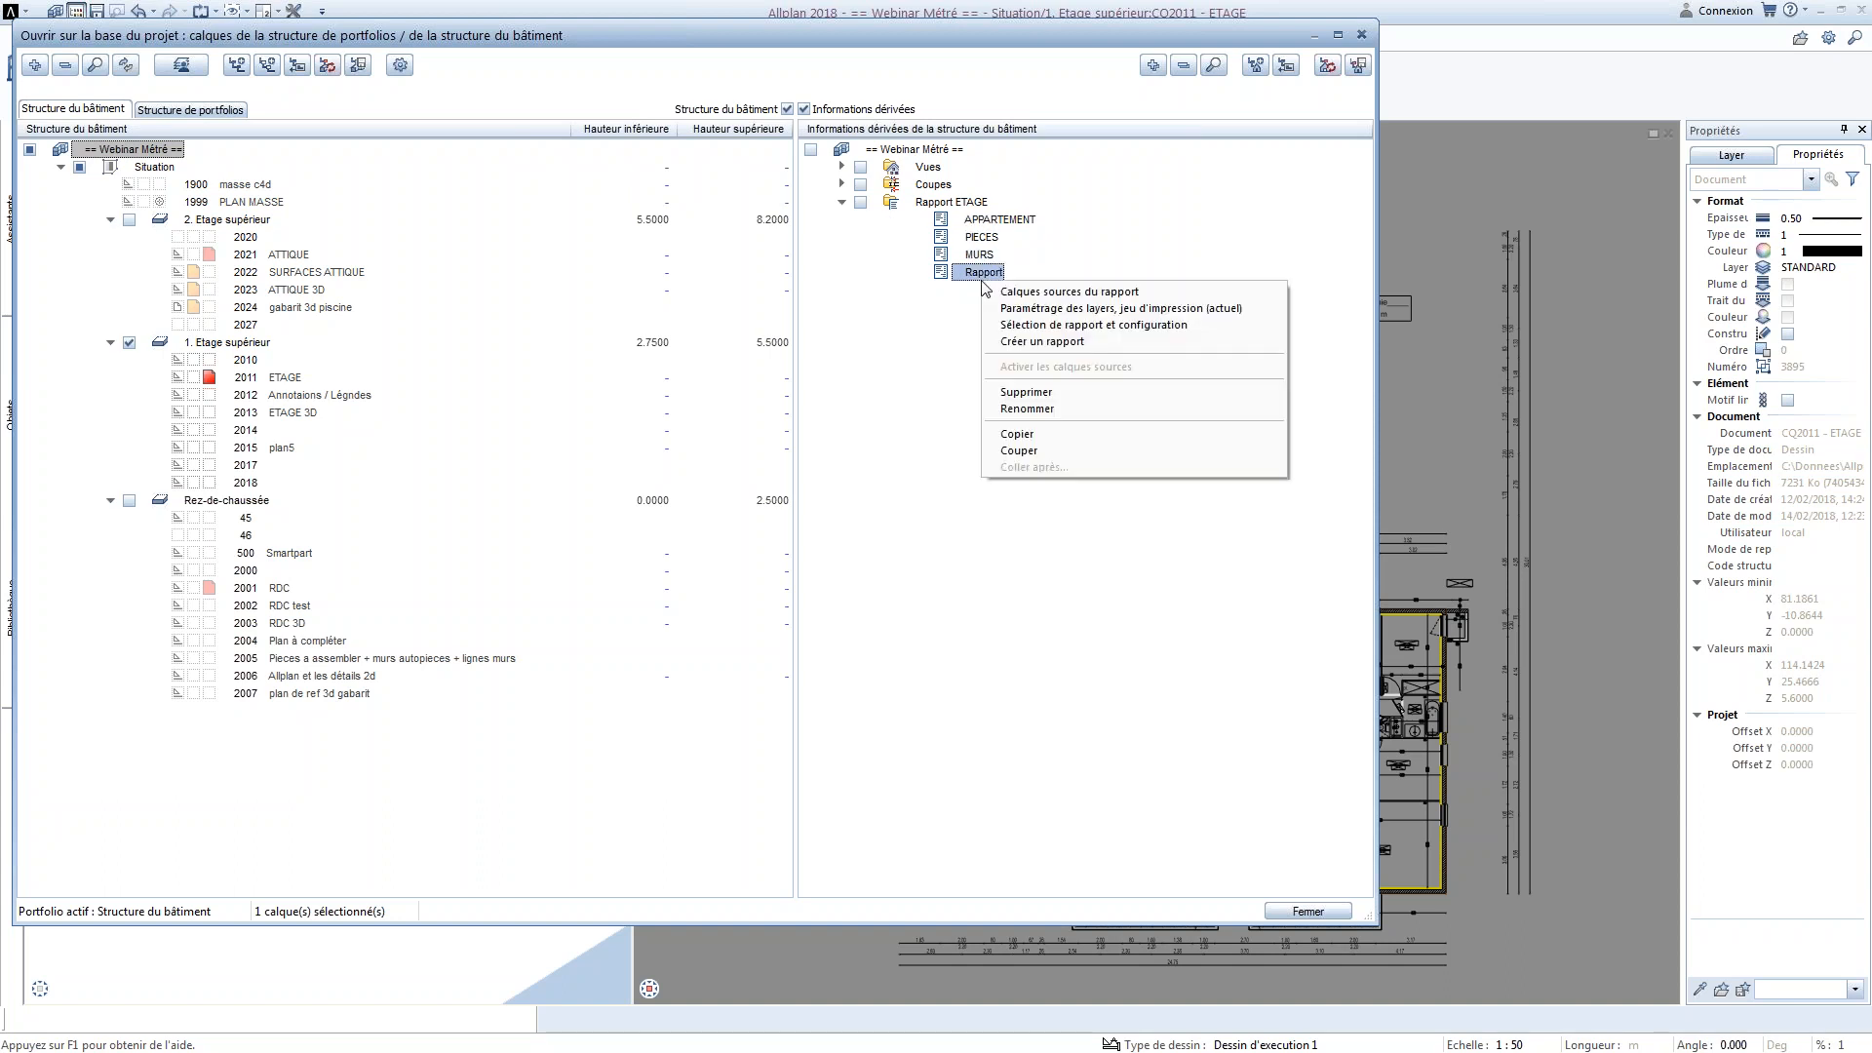
left_click(1036, 408)
type("M")
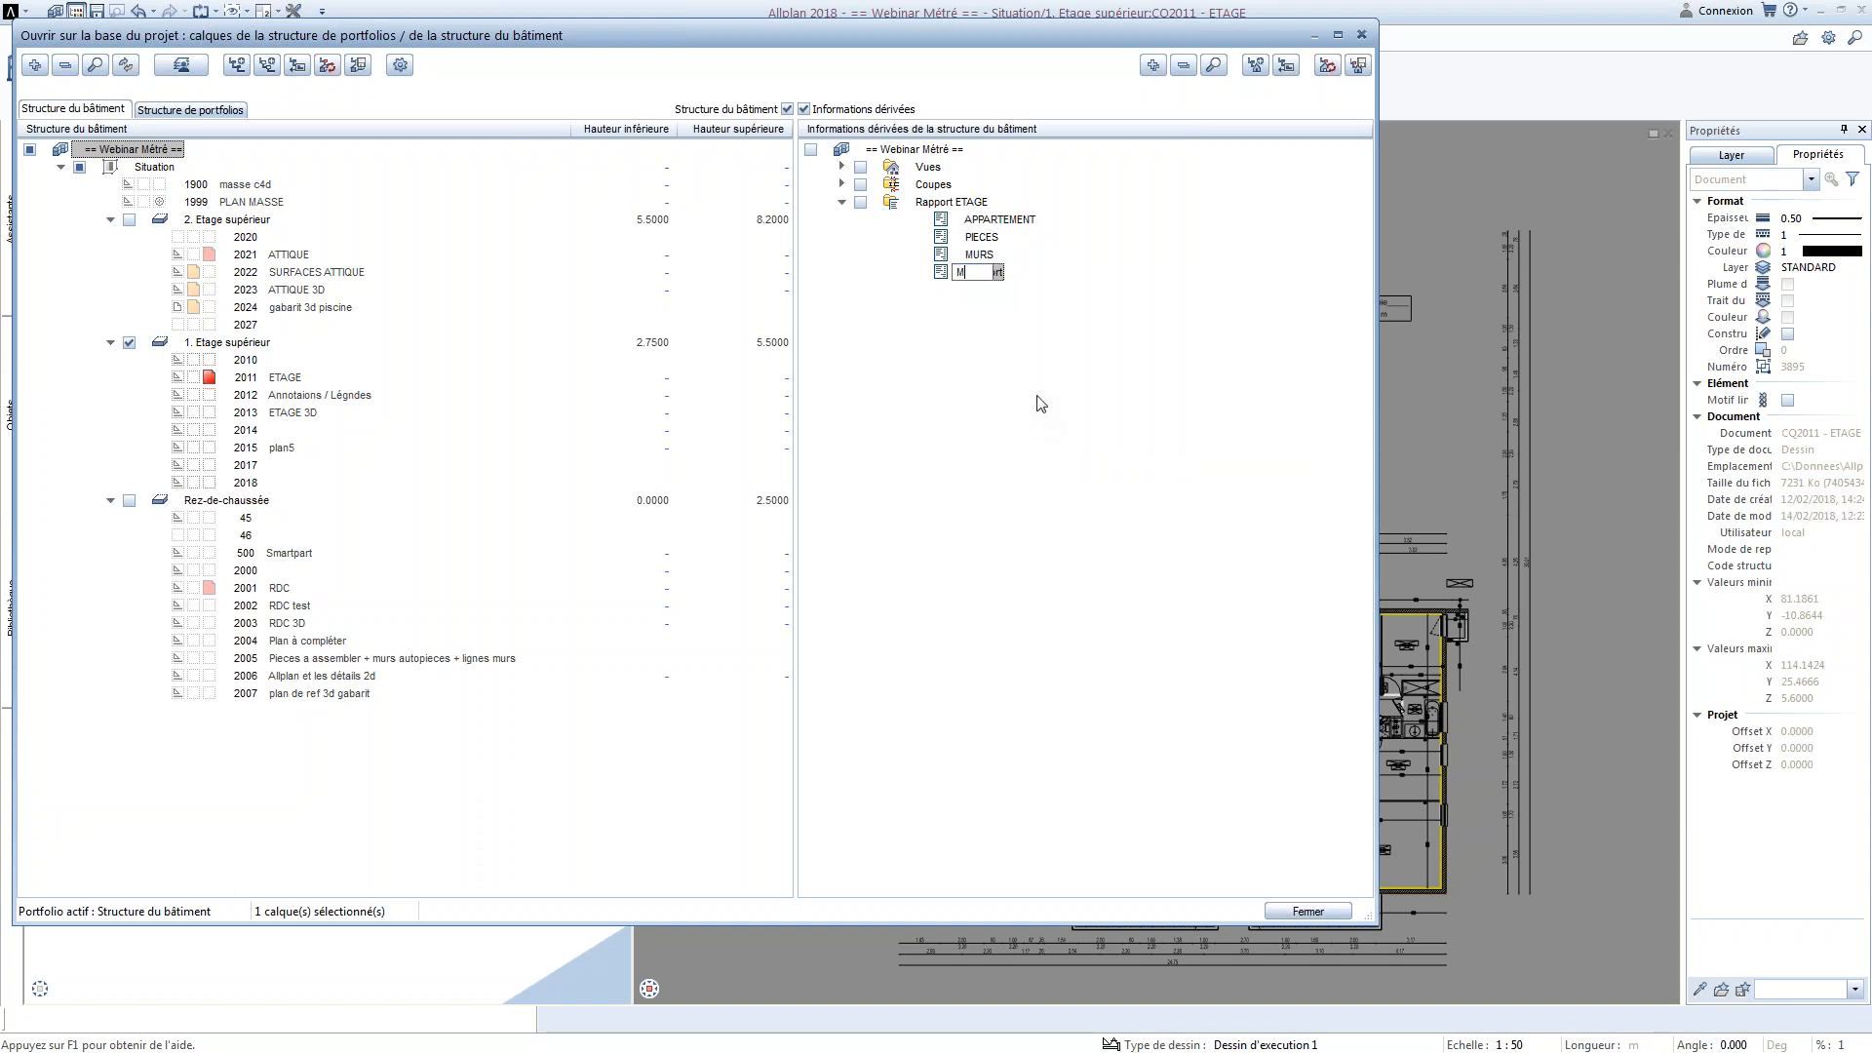
type("urs_W")
key("Return")
Assign drawing file 2011 ETAGE as the source of the Murs_Web report
right_click(998, 282)
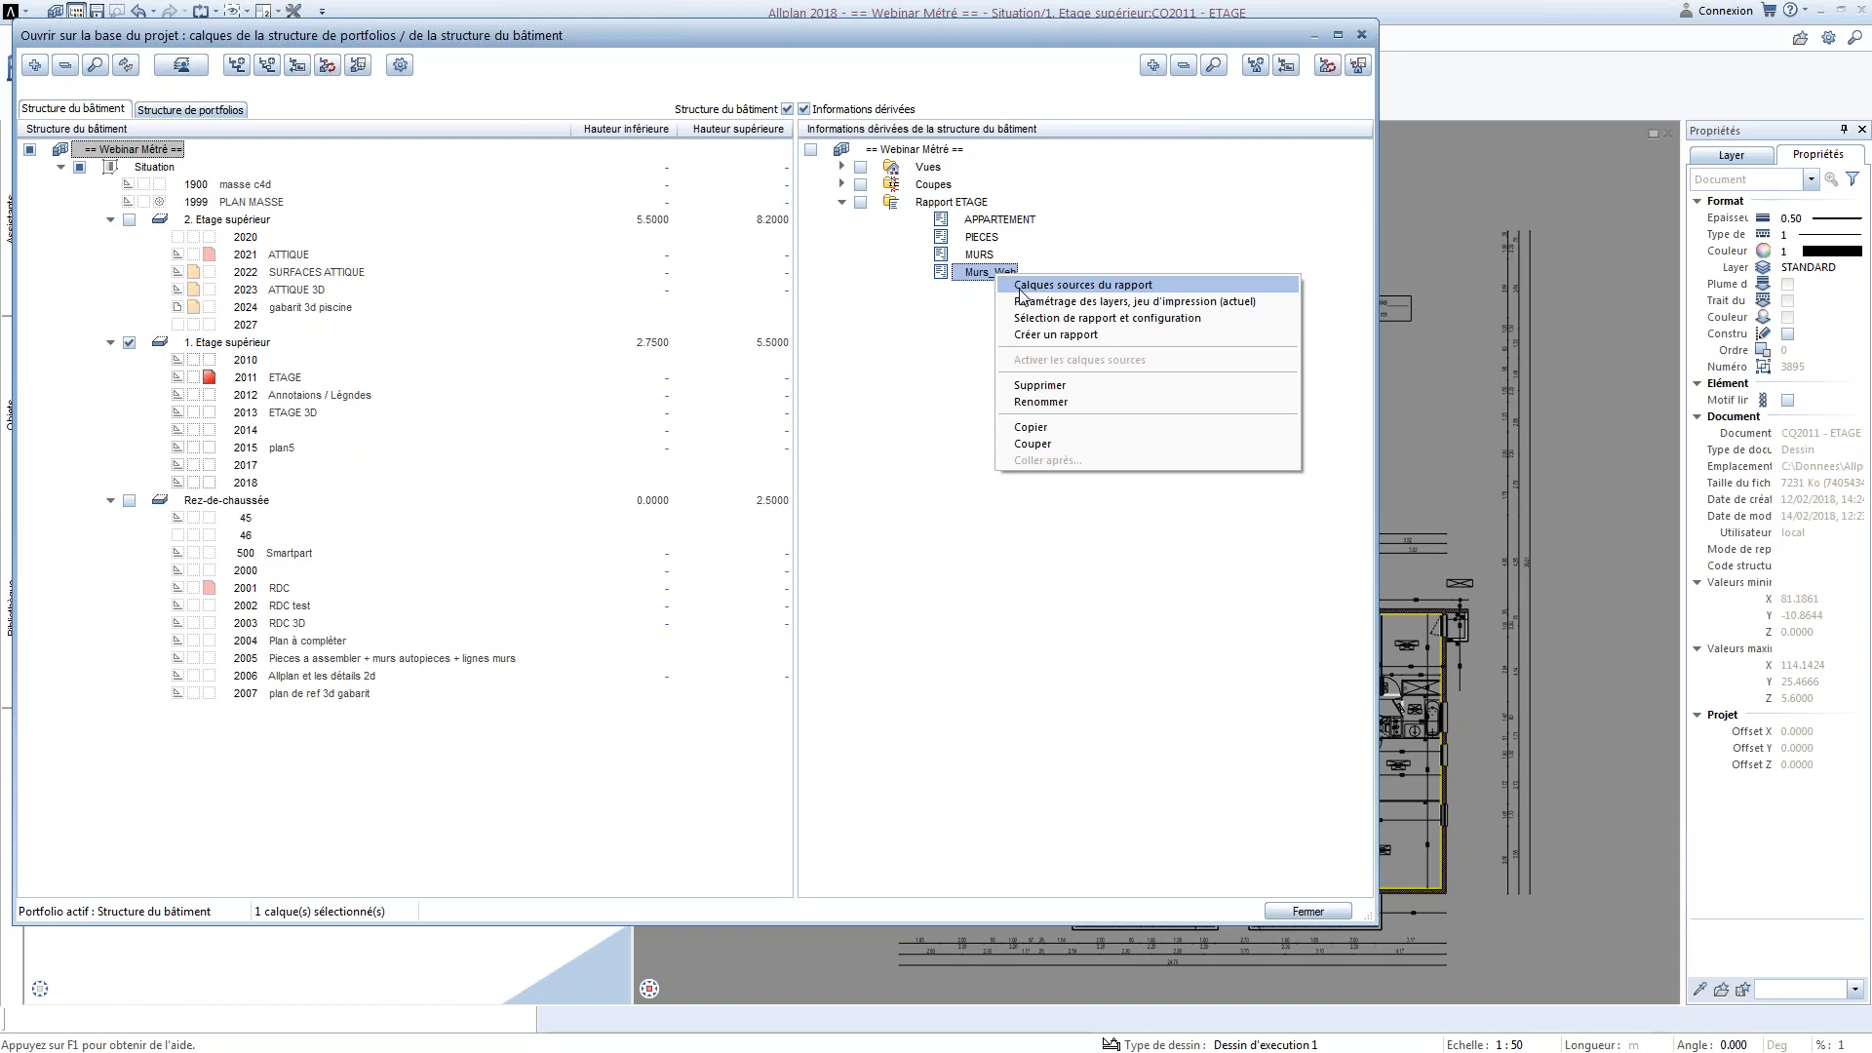
left_click(1020, 287)
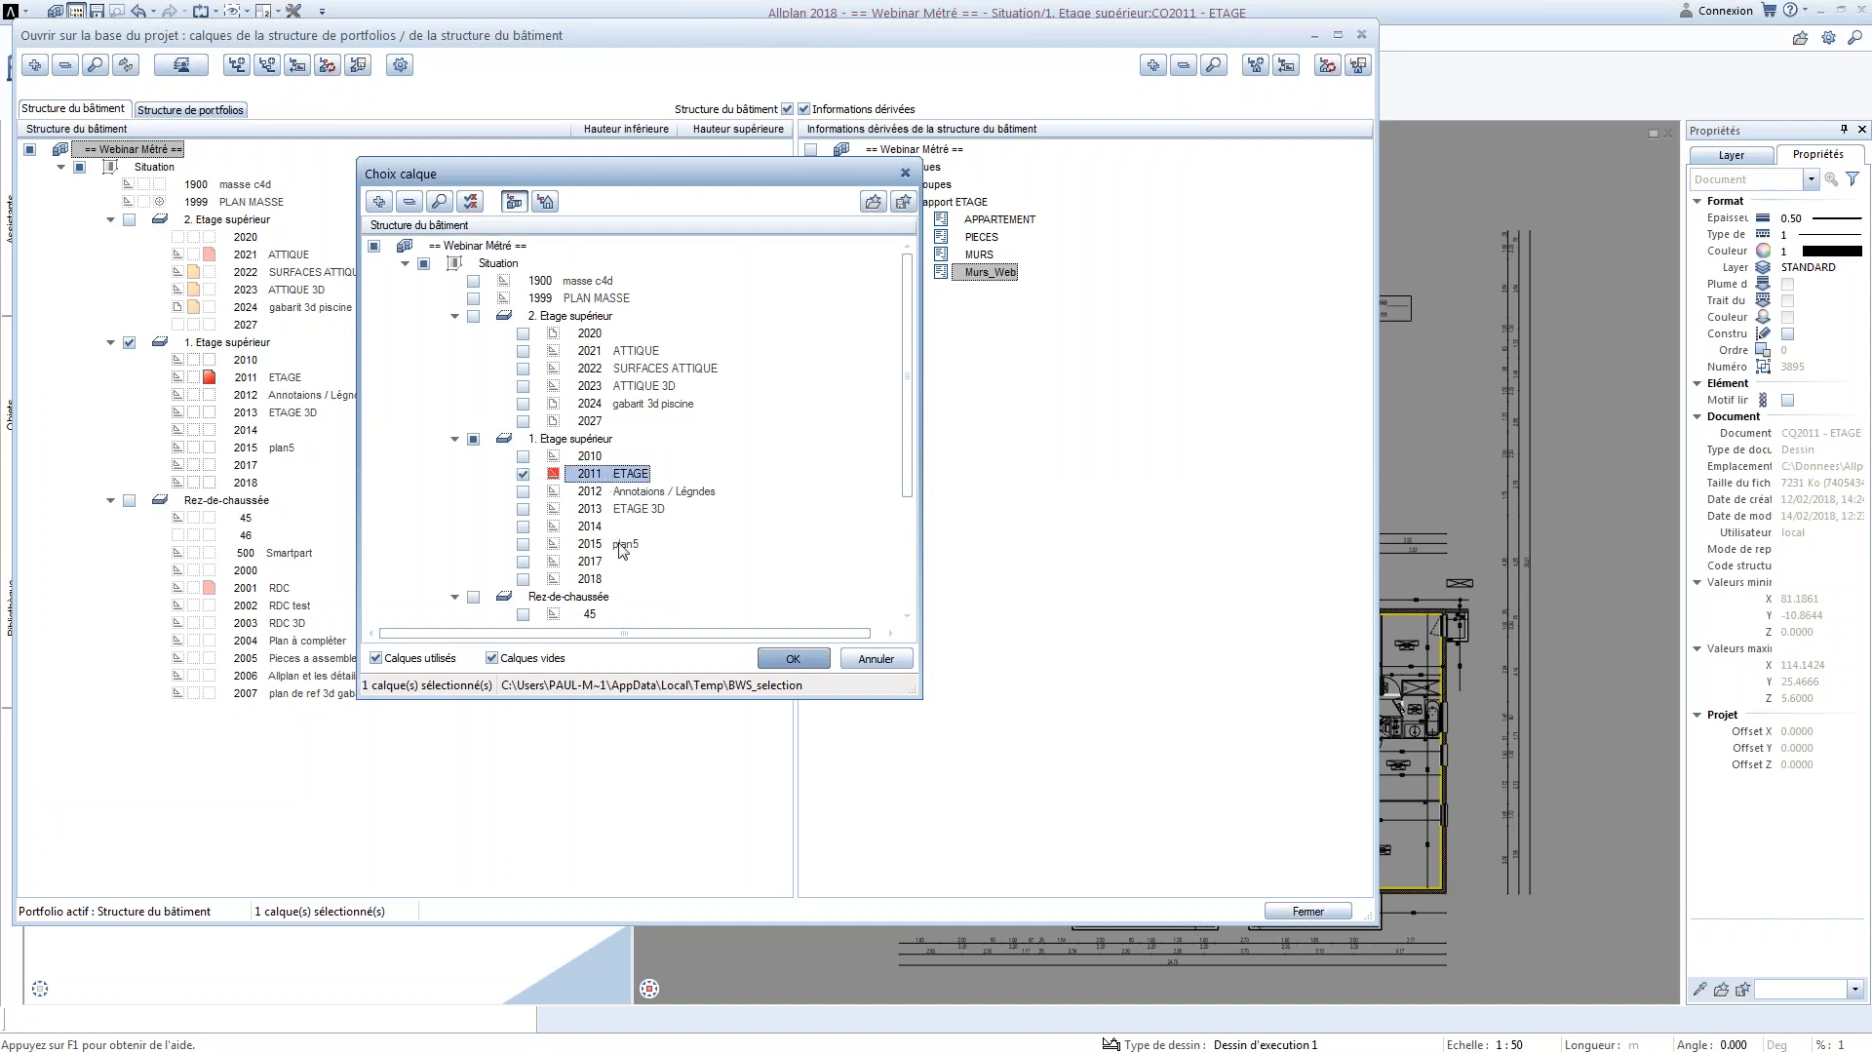
left_click(788, 658)
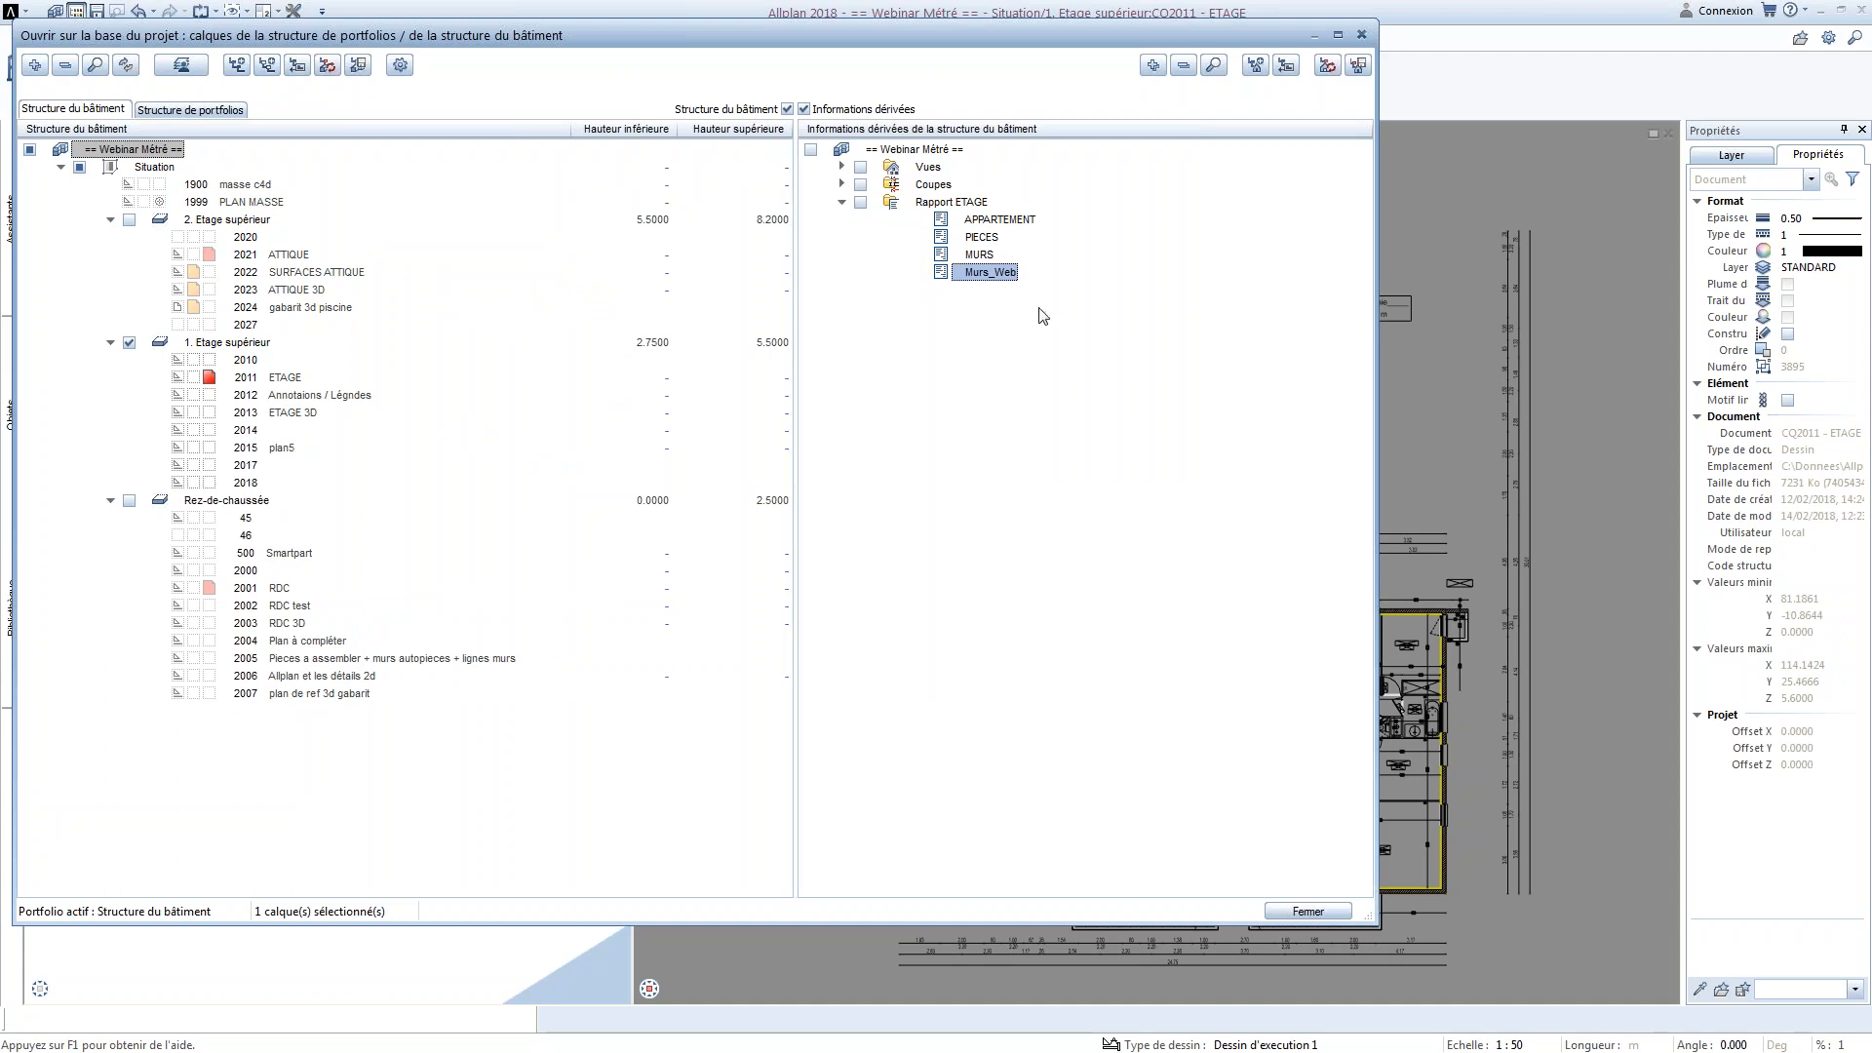
Configure the Murs_Web report with the Webinaire_rapport_3.rdlc template and the report viewer as output type
right_click(1002, 284)
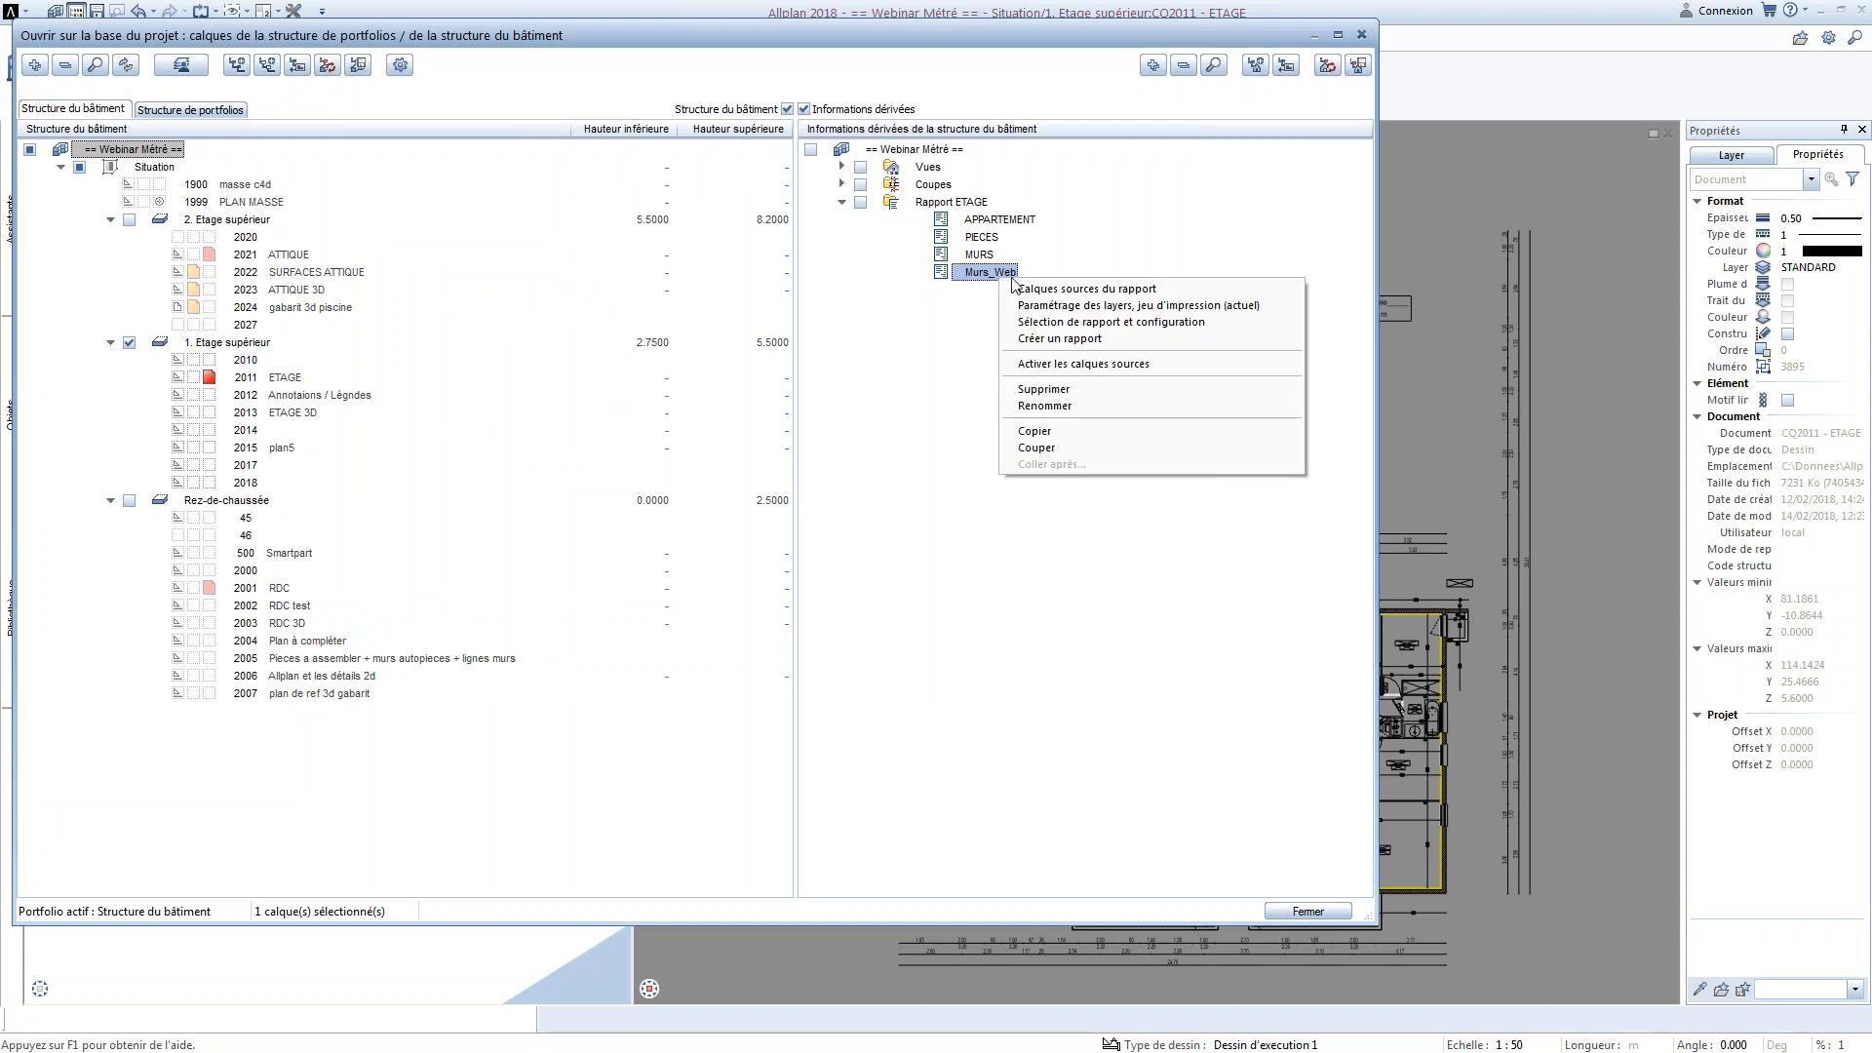
left_click(1060, 325)
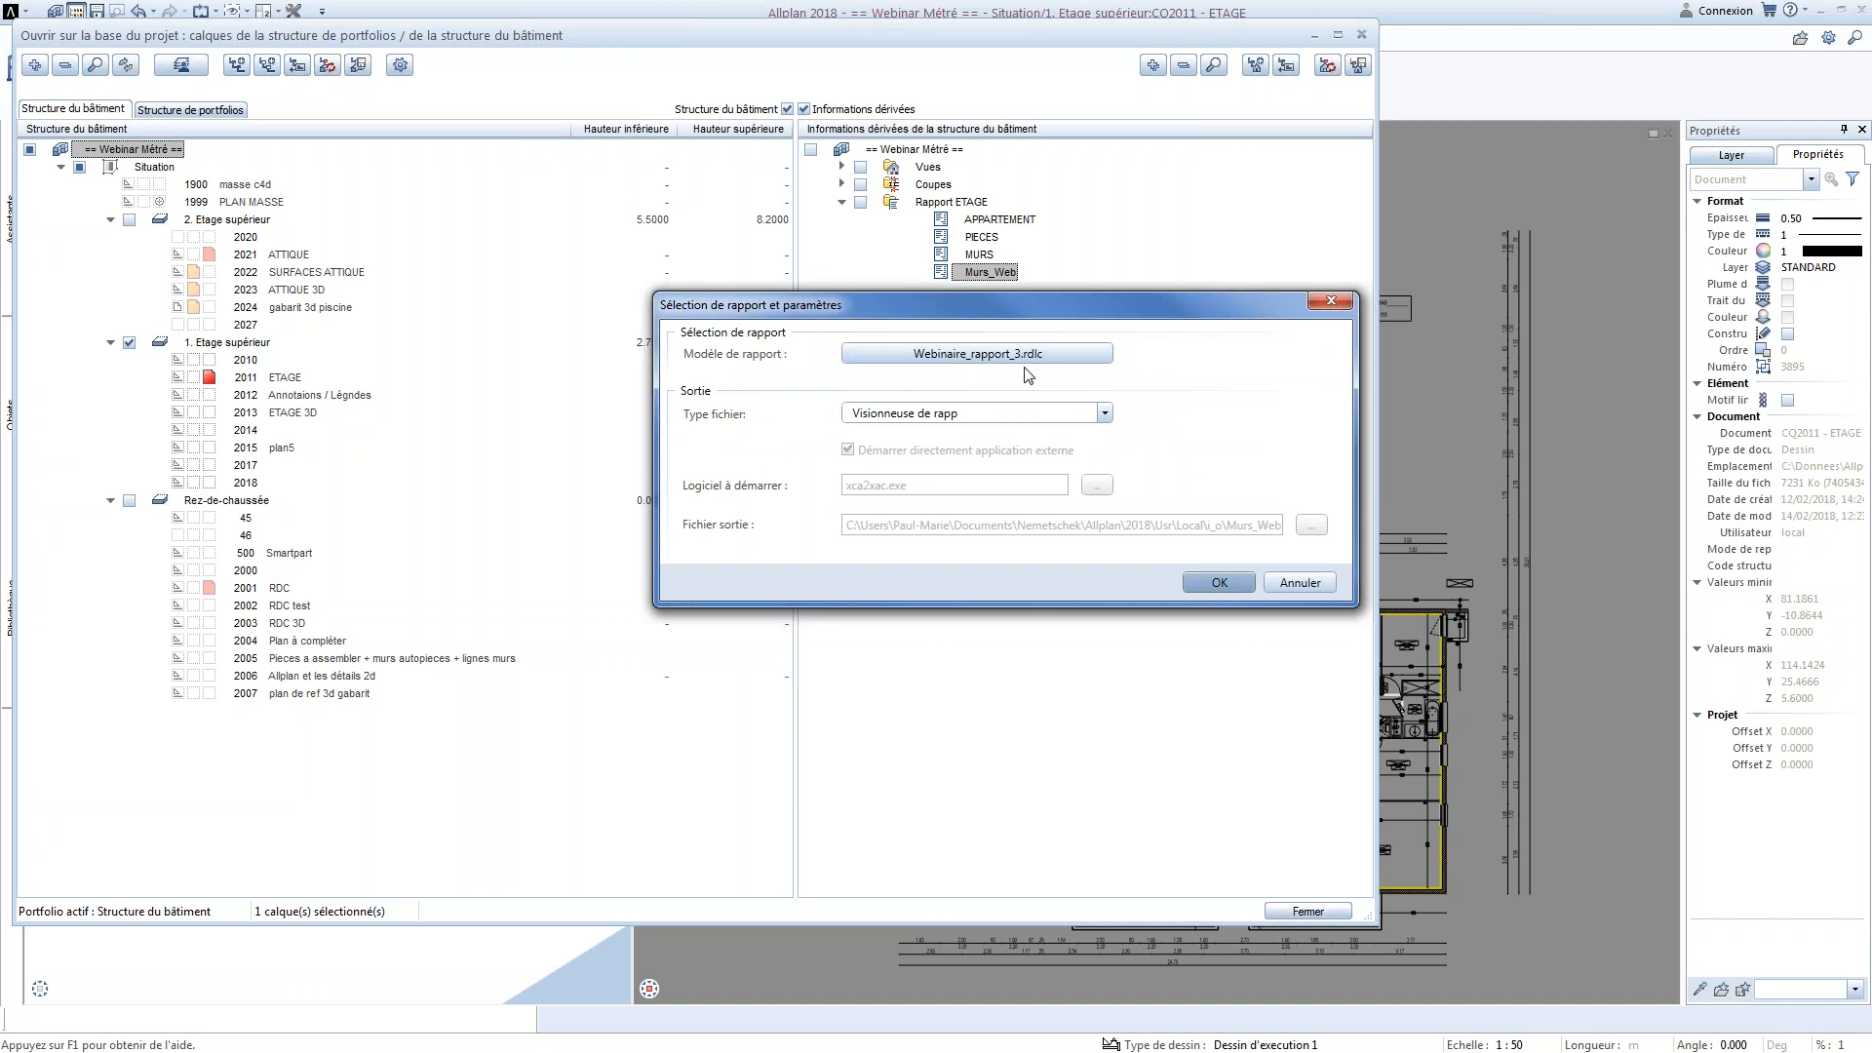
left_click(1105, 413)
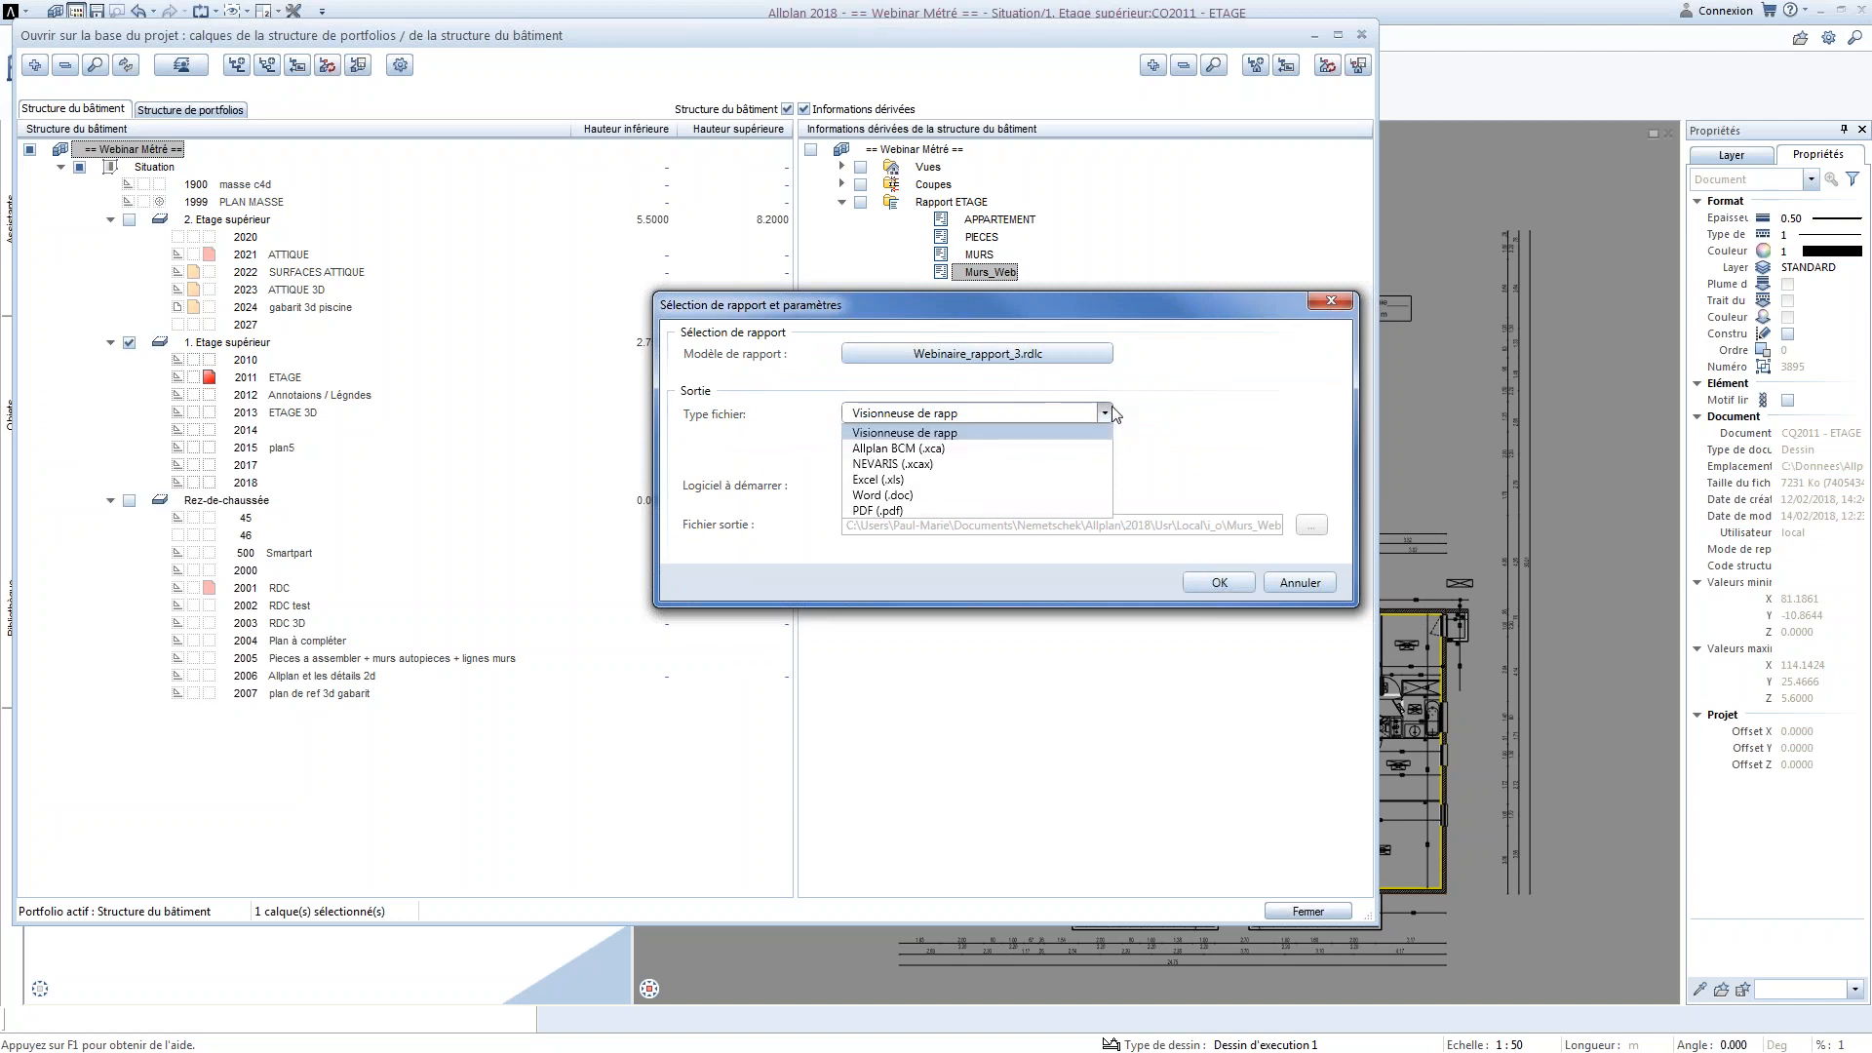
left_click(971, 433)
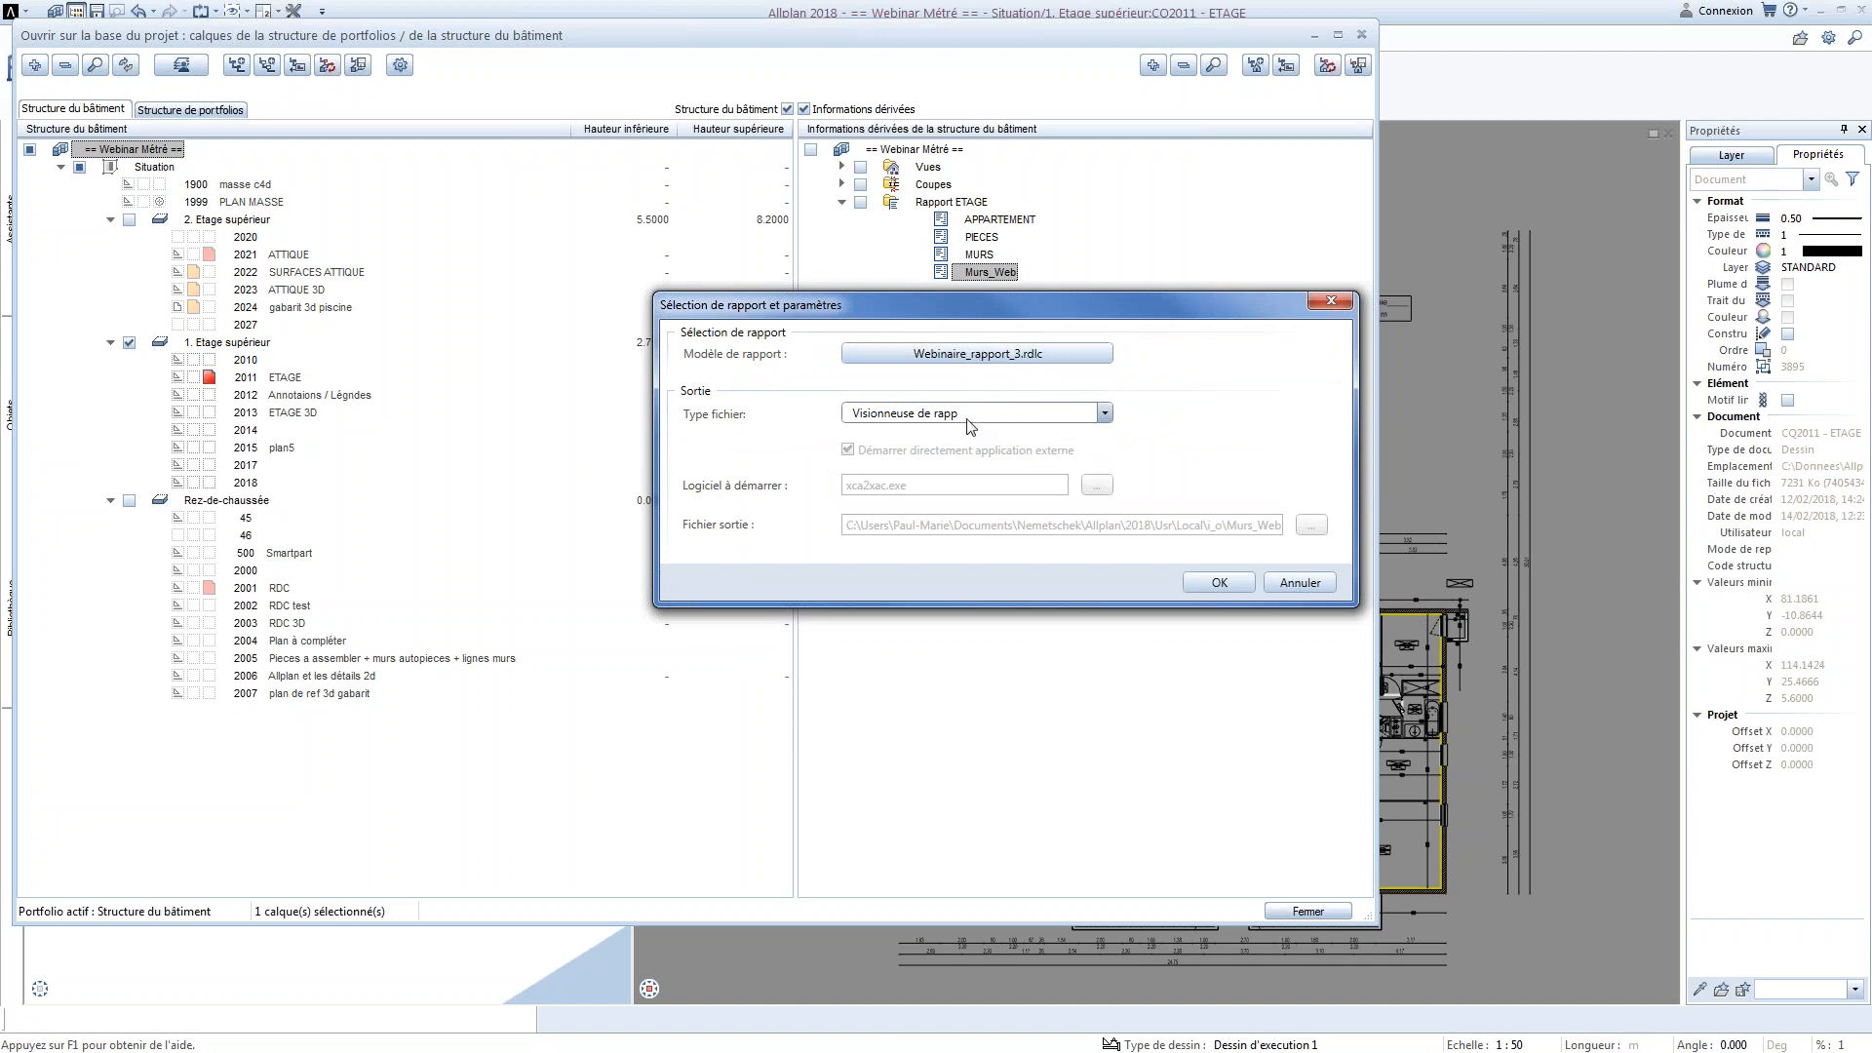
left_click(1106, 415)
left_click(988, 483)
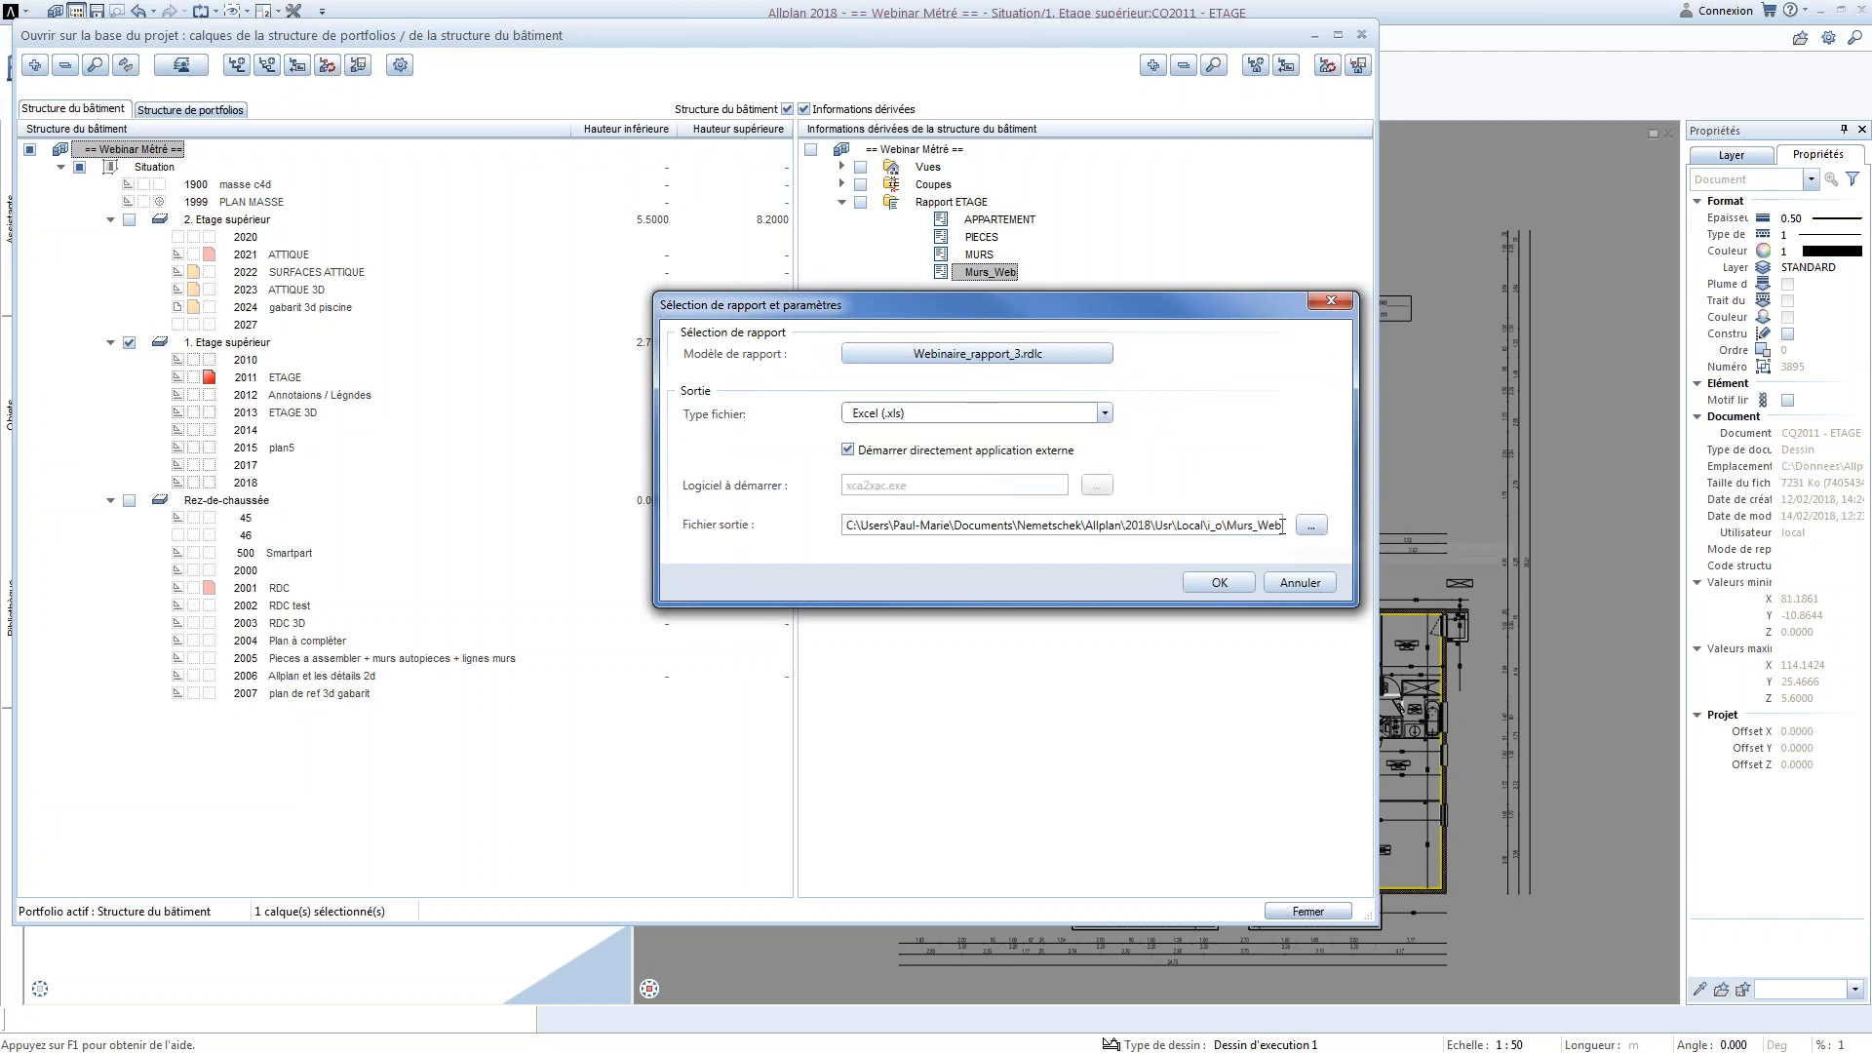
left_click(1105, 413)
left_click(903, 432)
left_click(1198, 583)
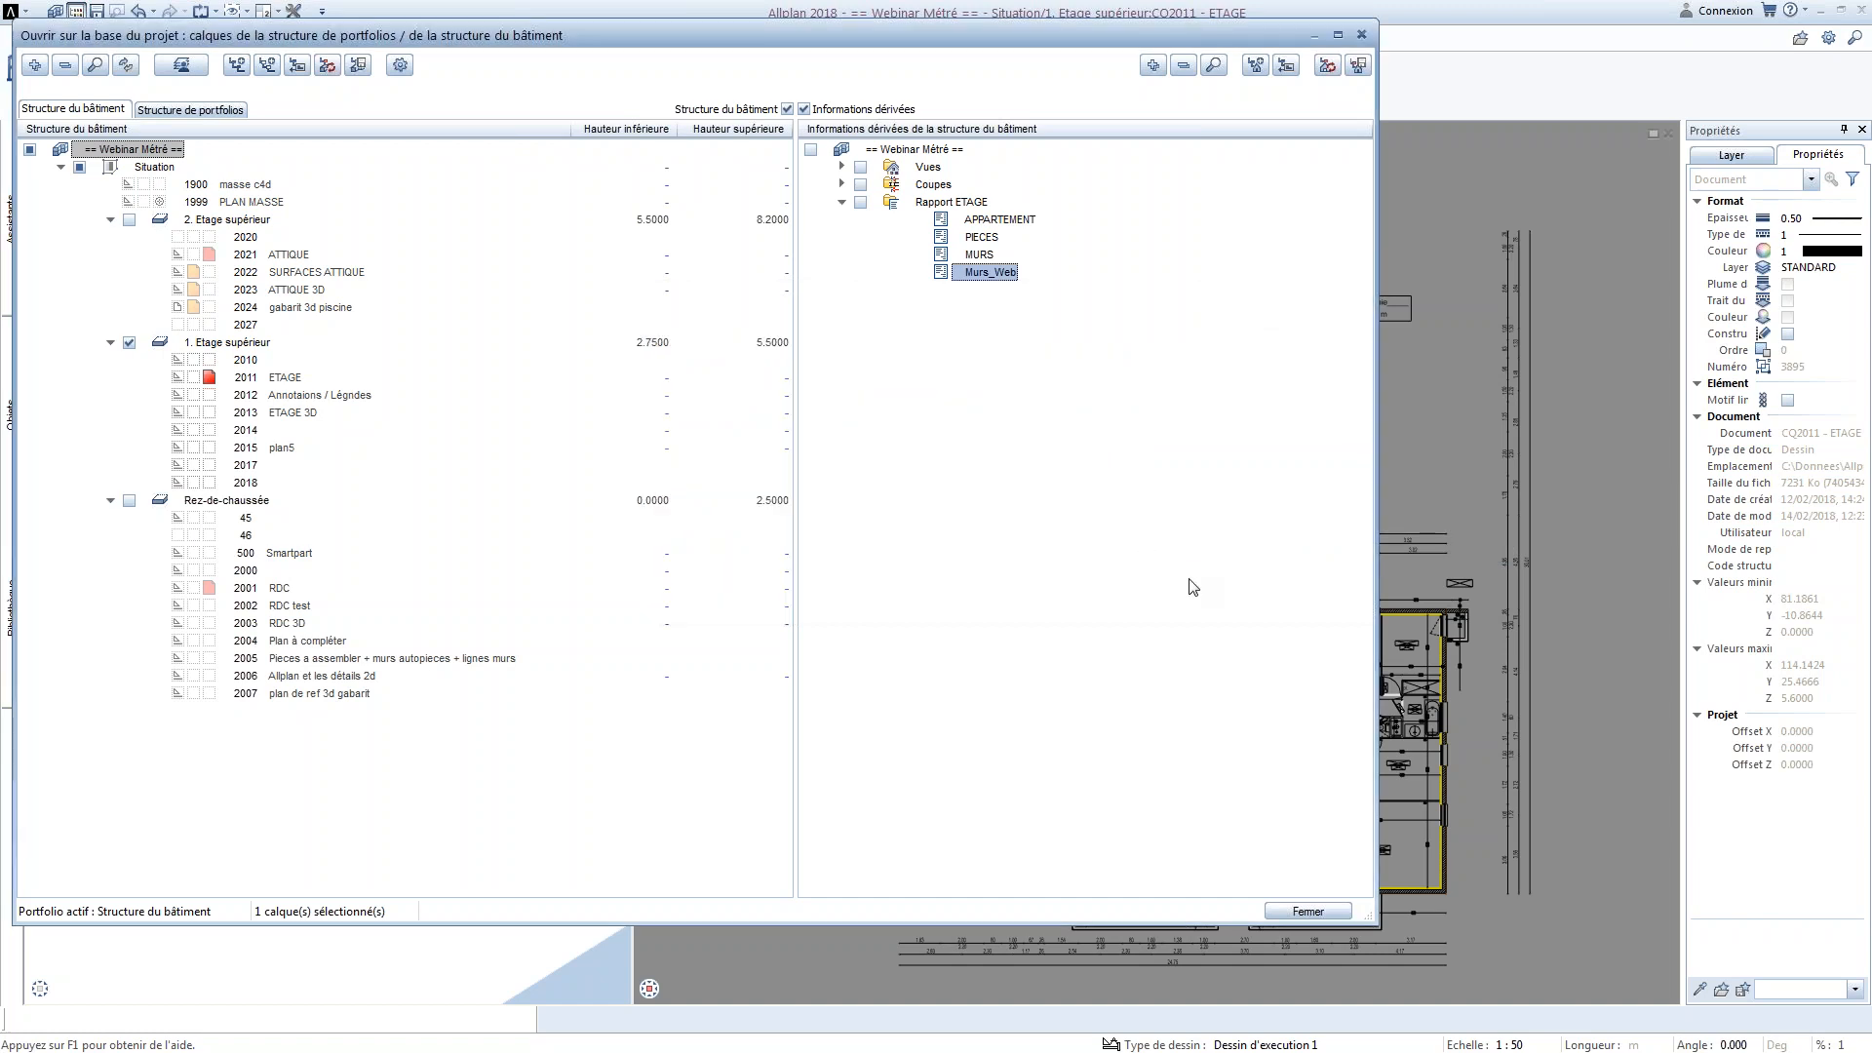
Batch-create all reports of the Rapport ETAGE group and arrange the resulting Word and PDF windows so the apartment page is readable
right_click(944, 203)
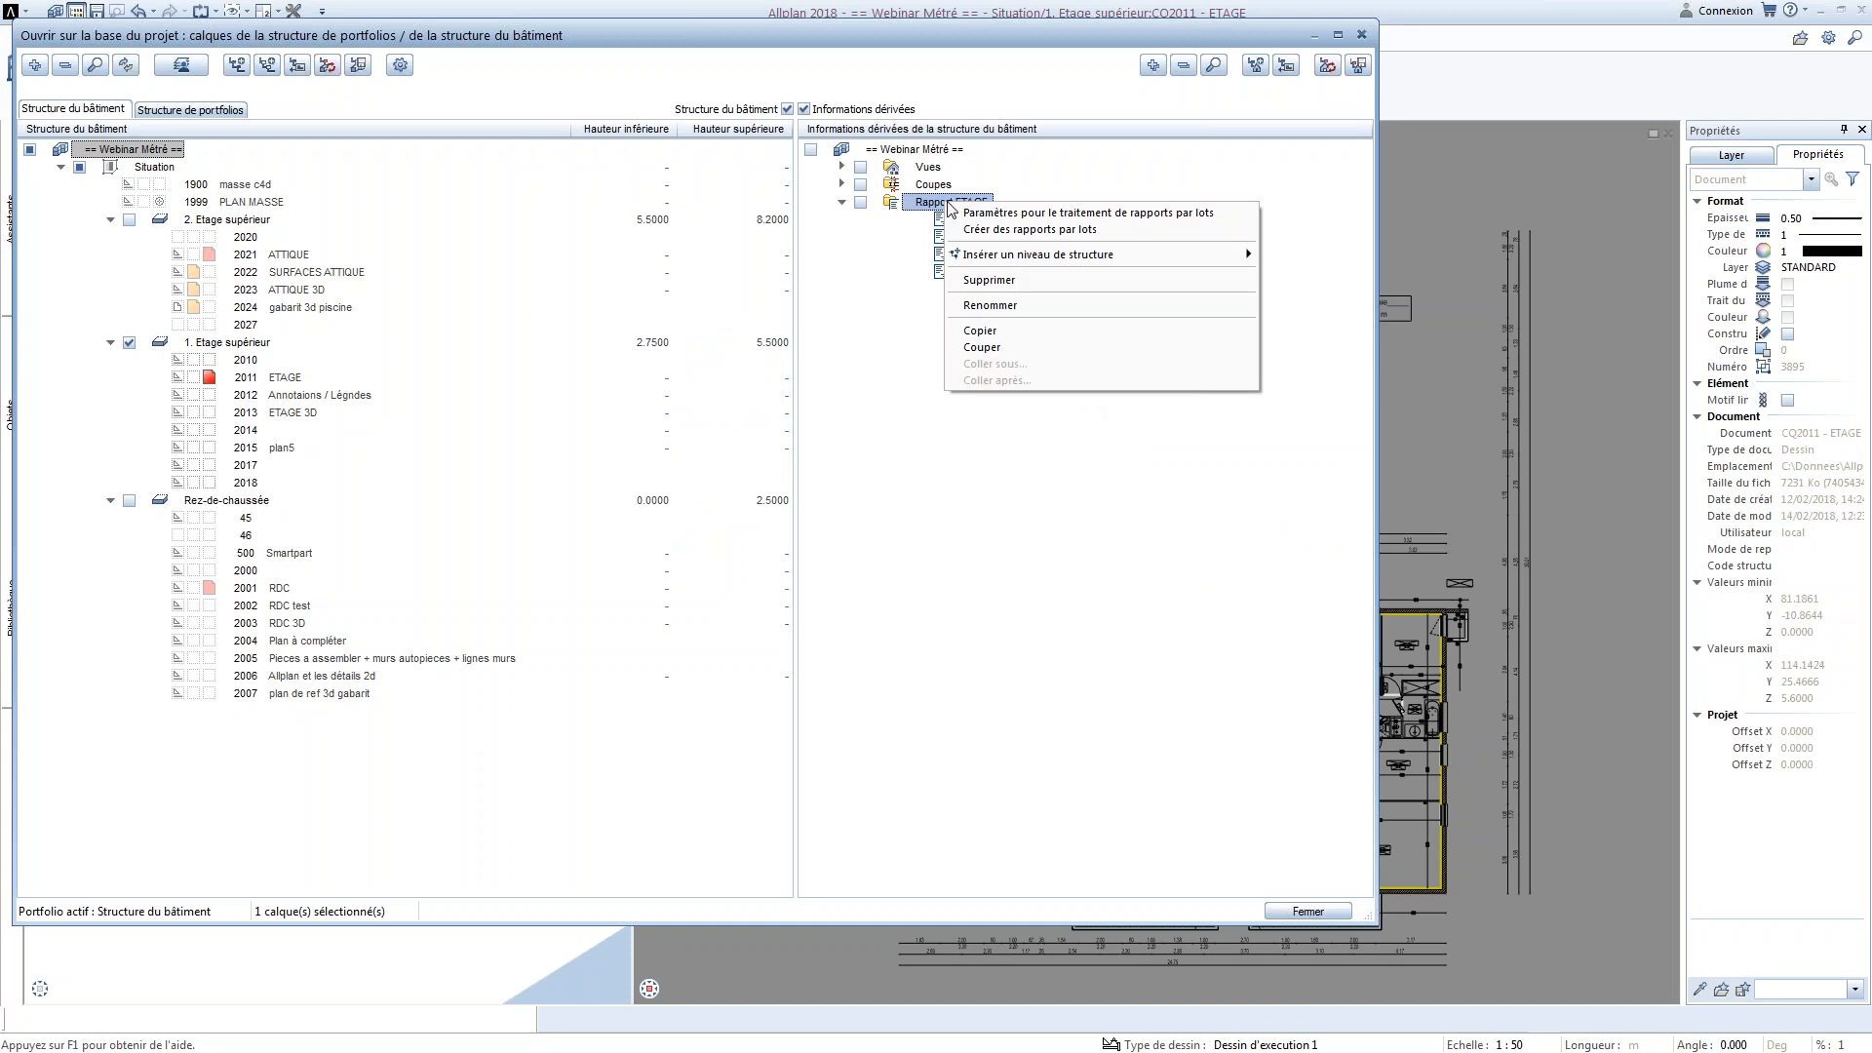
left_click(1026, 230)
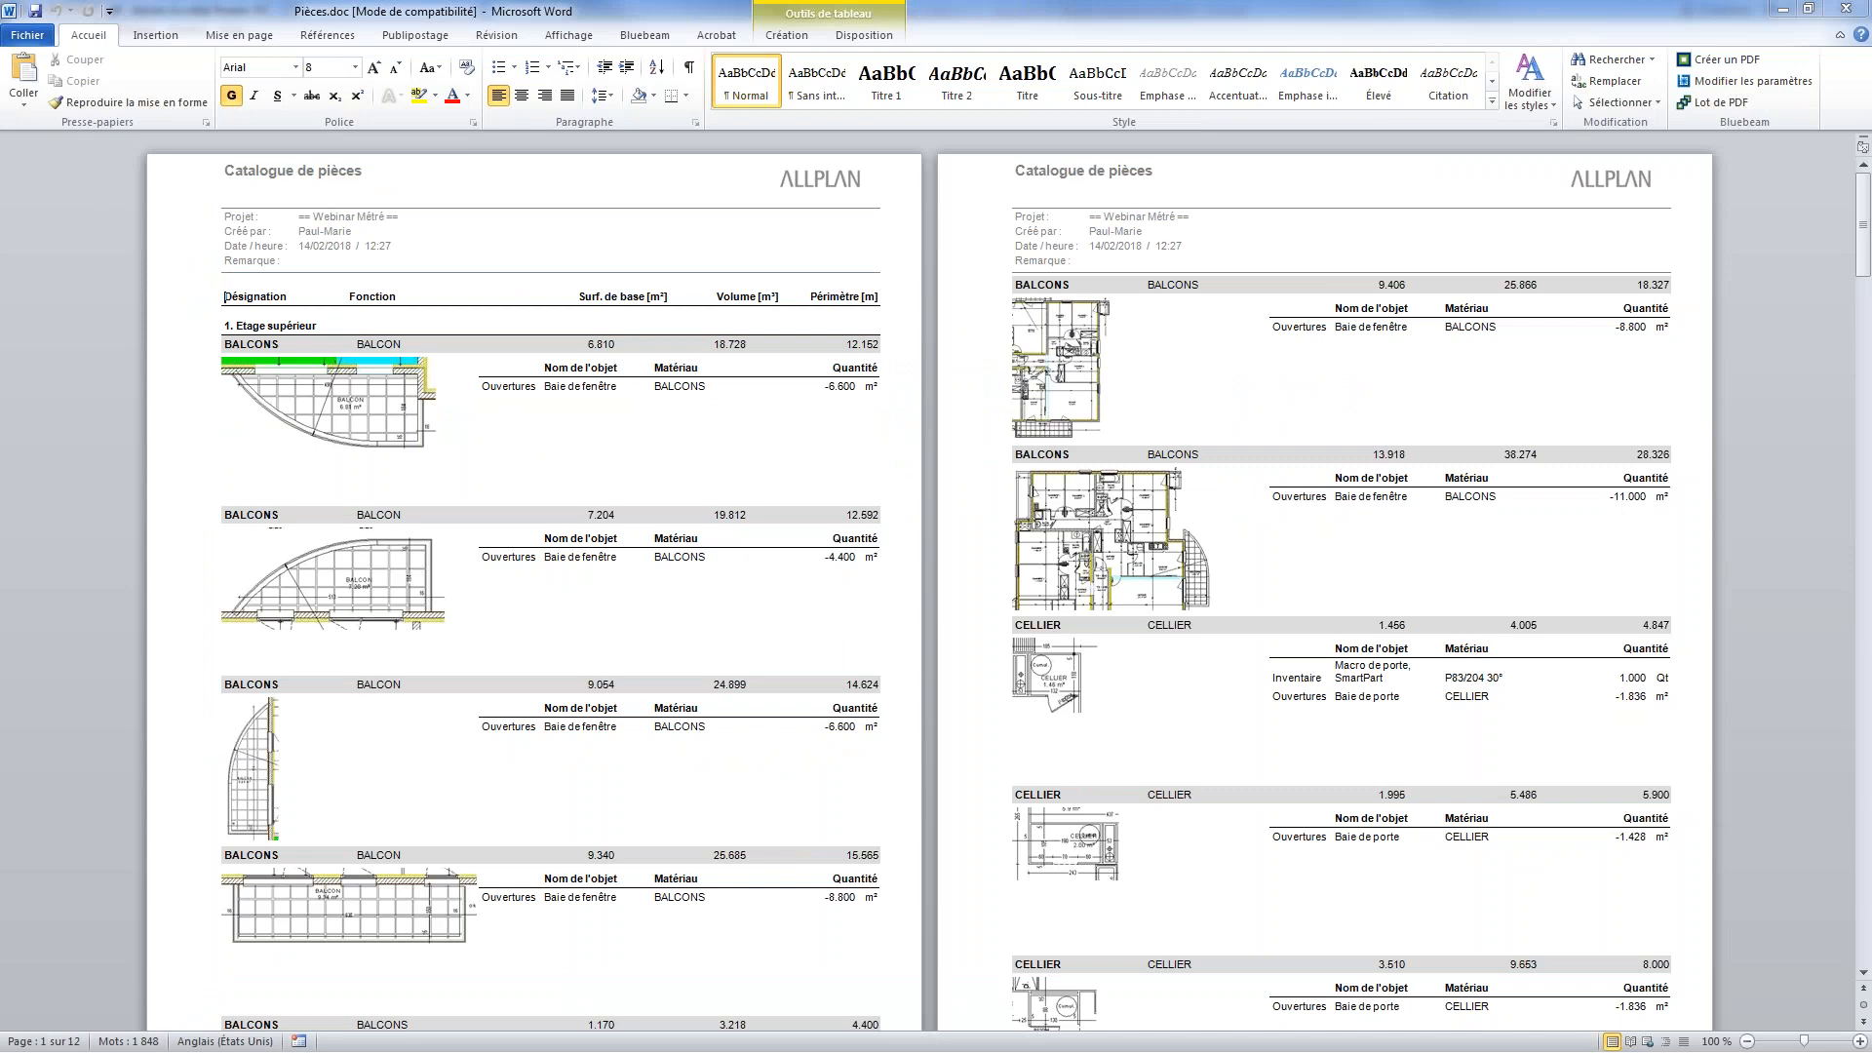
double_click(1021, 12)
left_click_drag(1102, 178, 1103, 193)
left_click_drag(871, 11, 571, 40)
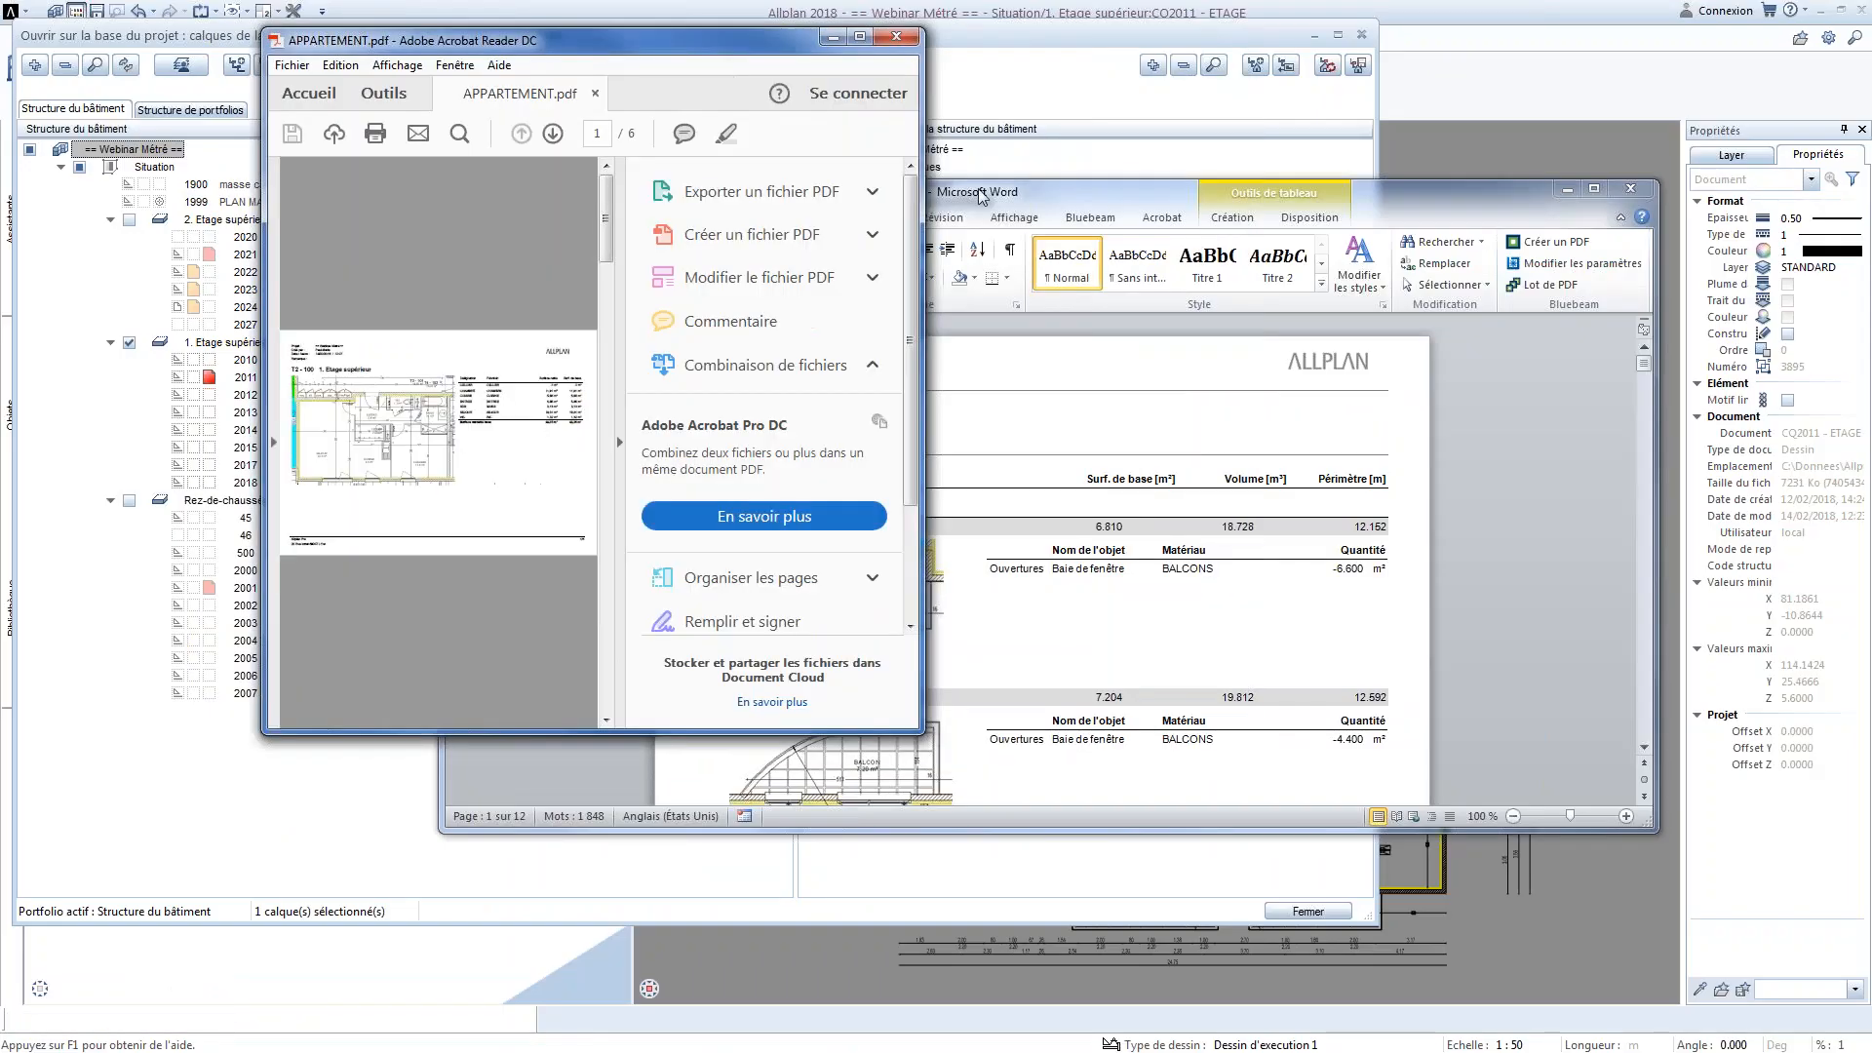
left_click_drag(923, 413, 1452, 413)
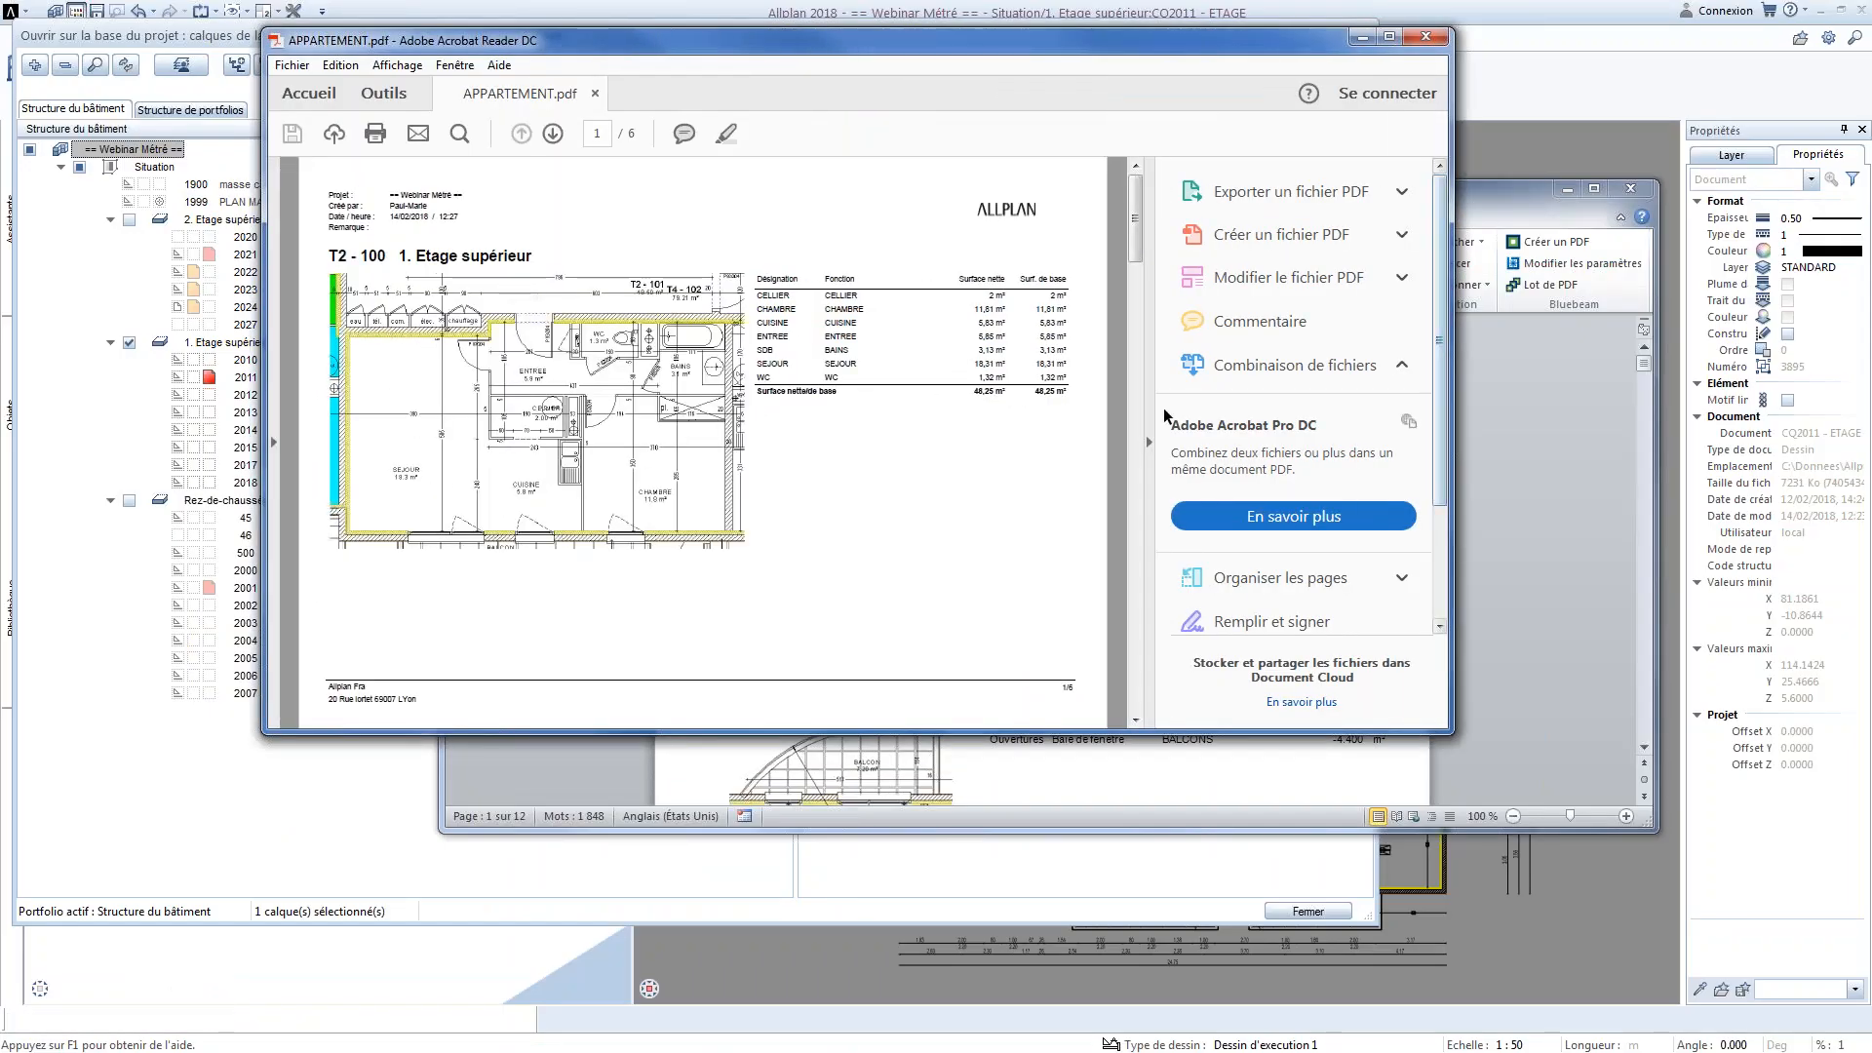
left_click(1150, 442)
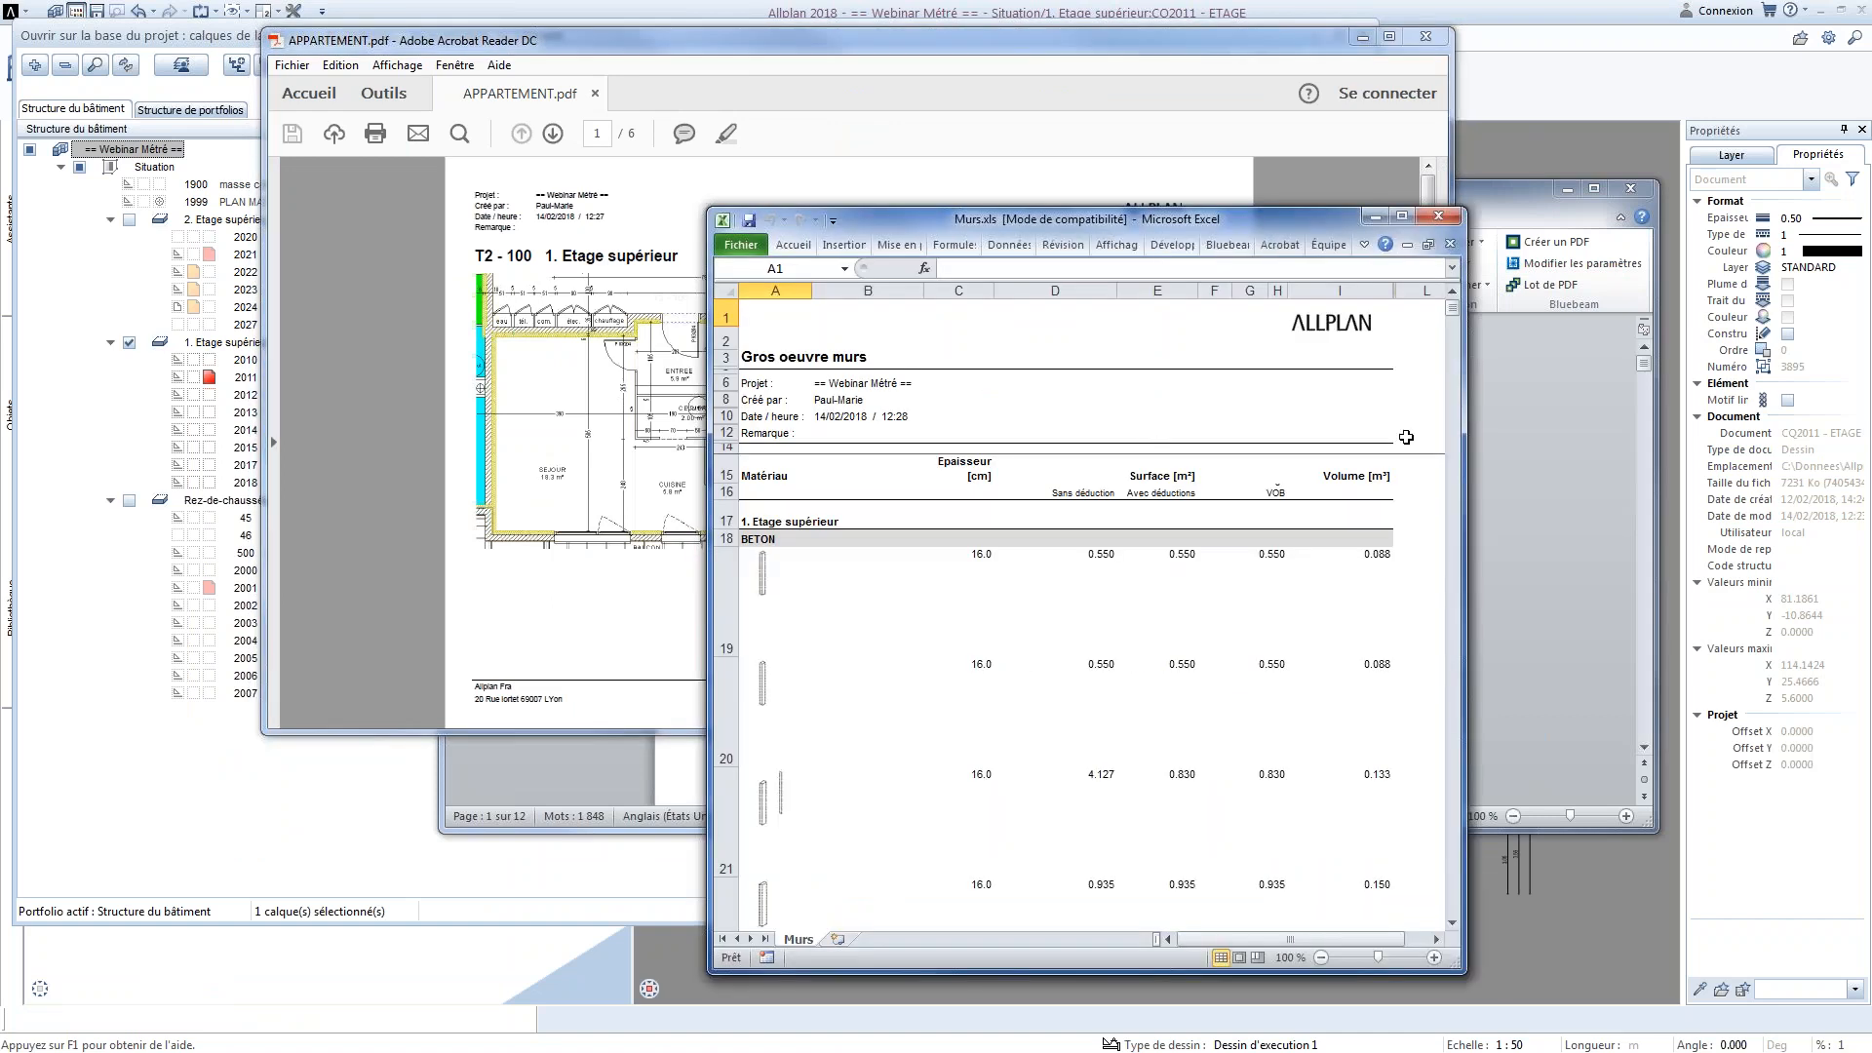
Examine the wall thickness, surface and volume rows of the Murs.xls report in Excel
scroll(1211, 620, "down", 1)
scroll(1211, 621, "down", 2)
left_click(1210, 620)
scroll(1027, 593, "down", 20)
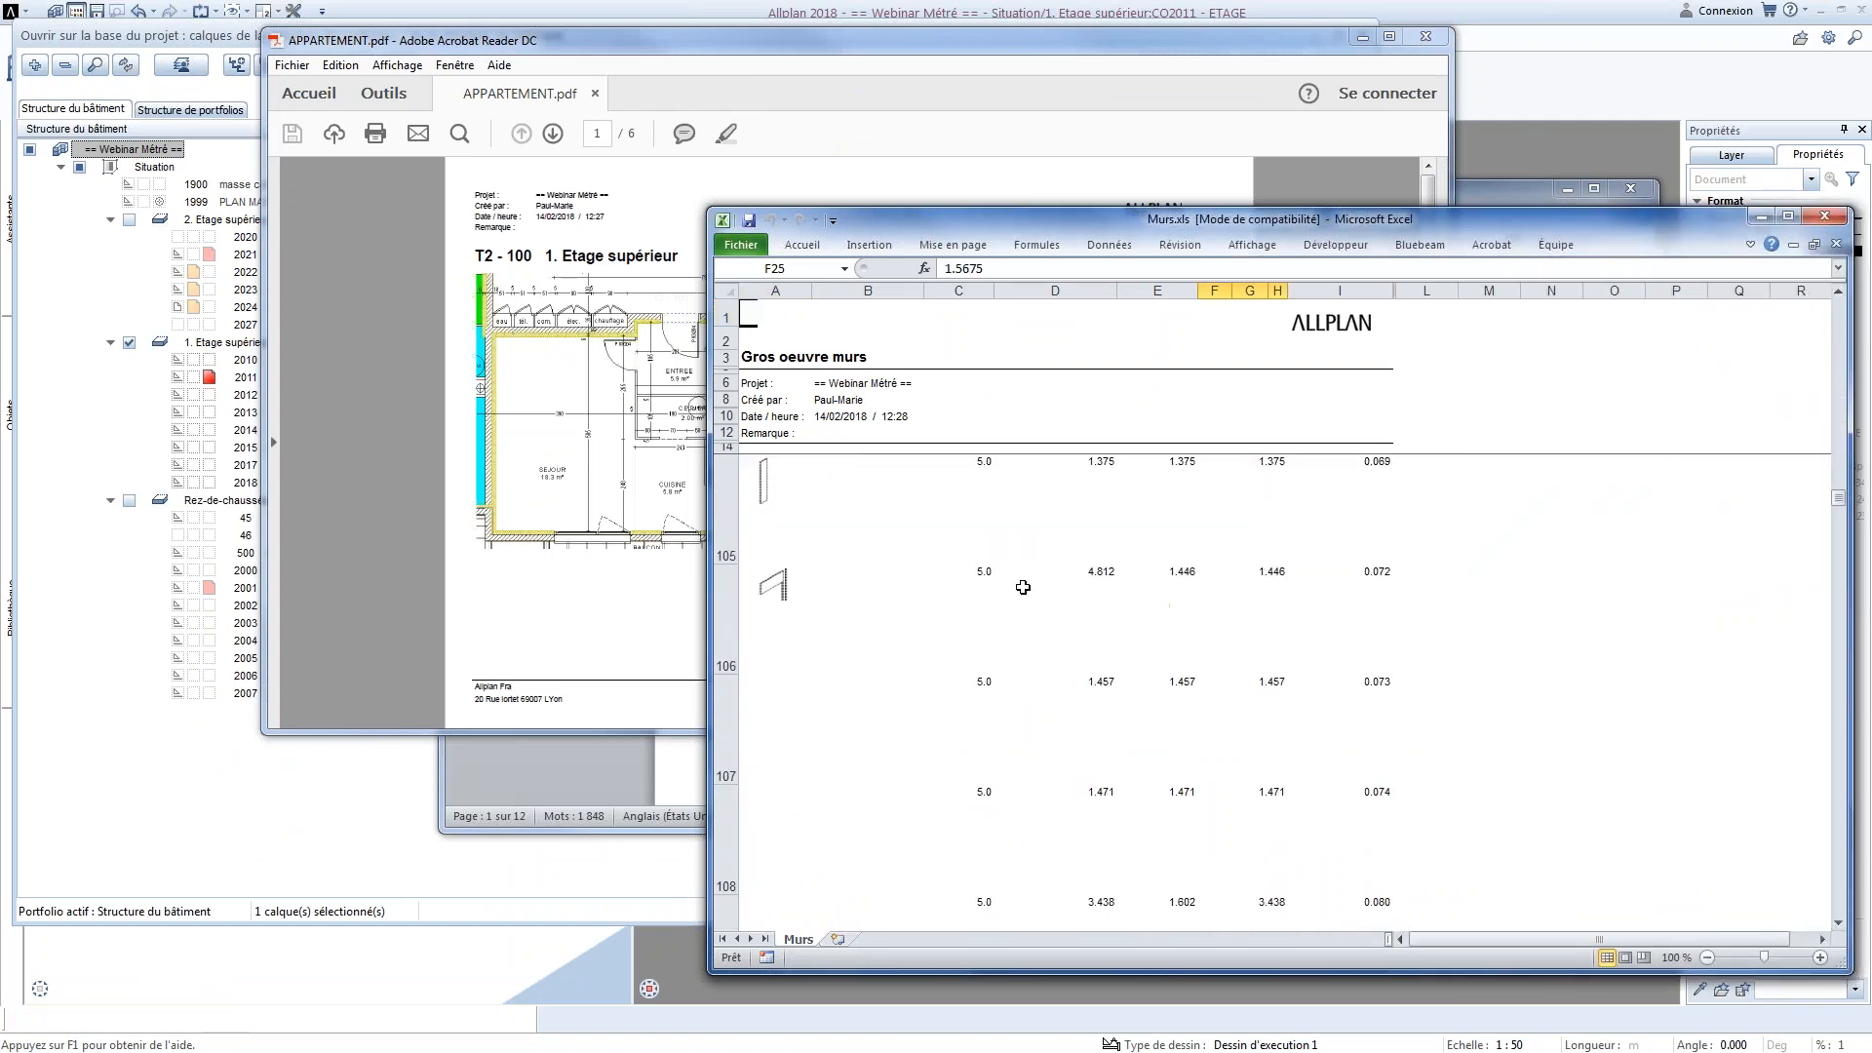
scroll(1023, 587, "up", 20)
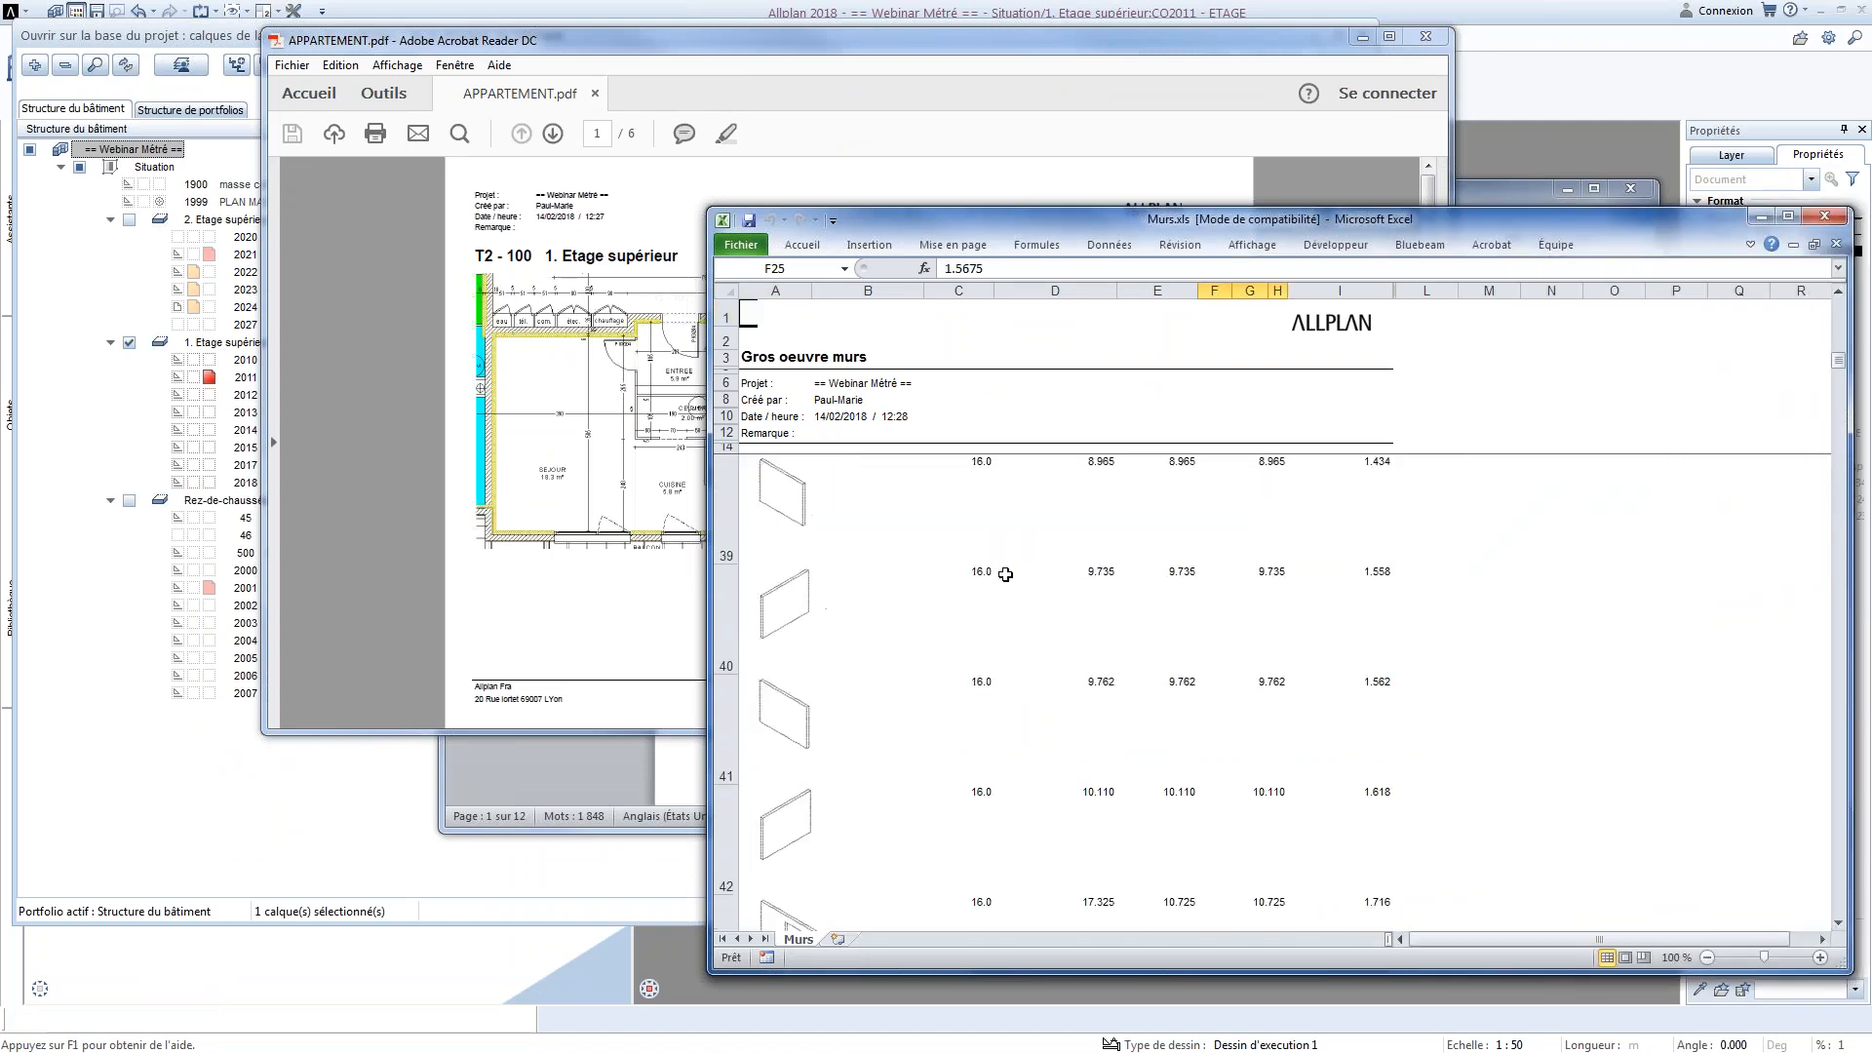
scroll(1005, 576, "up", 7)
Switch to Adobe Acrobat Reader and examine the apartment plans and room surface tables in APPARTEMENT.pdf
left_click(594, 416)
scroll(705, 374, "down", 1)
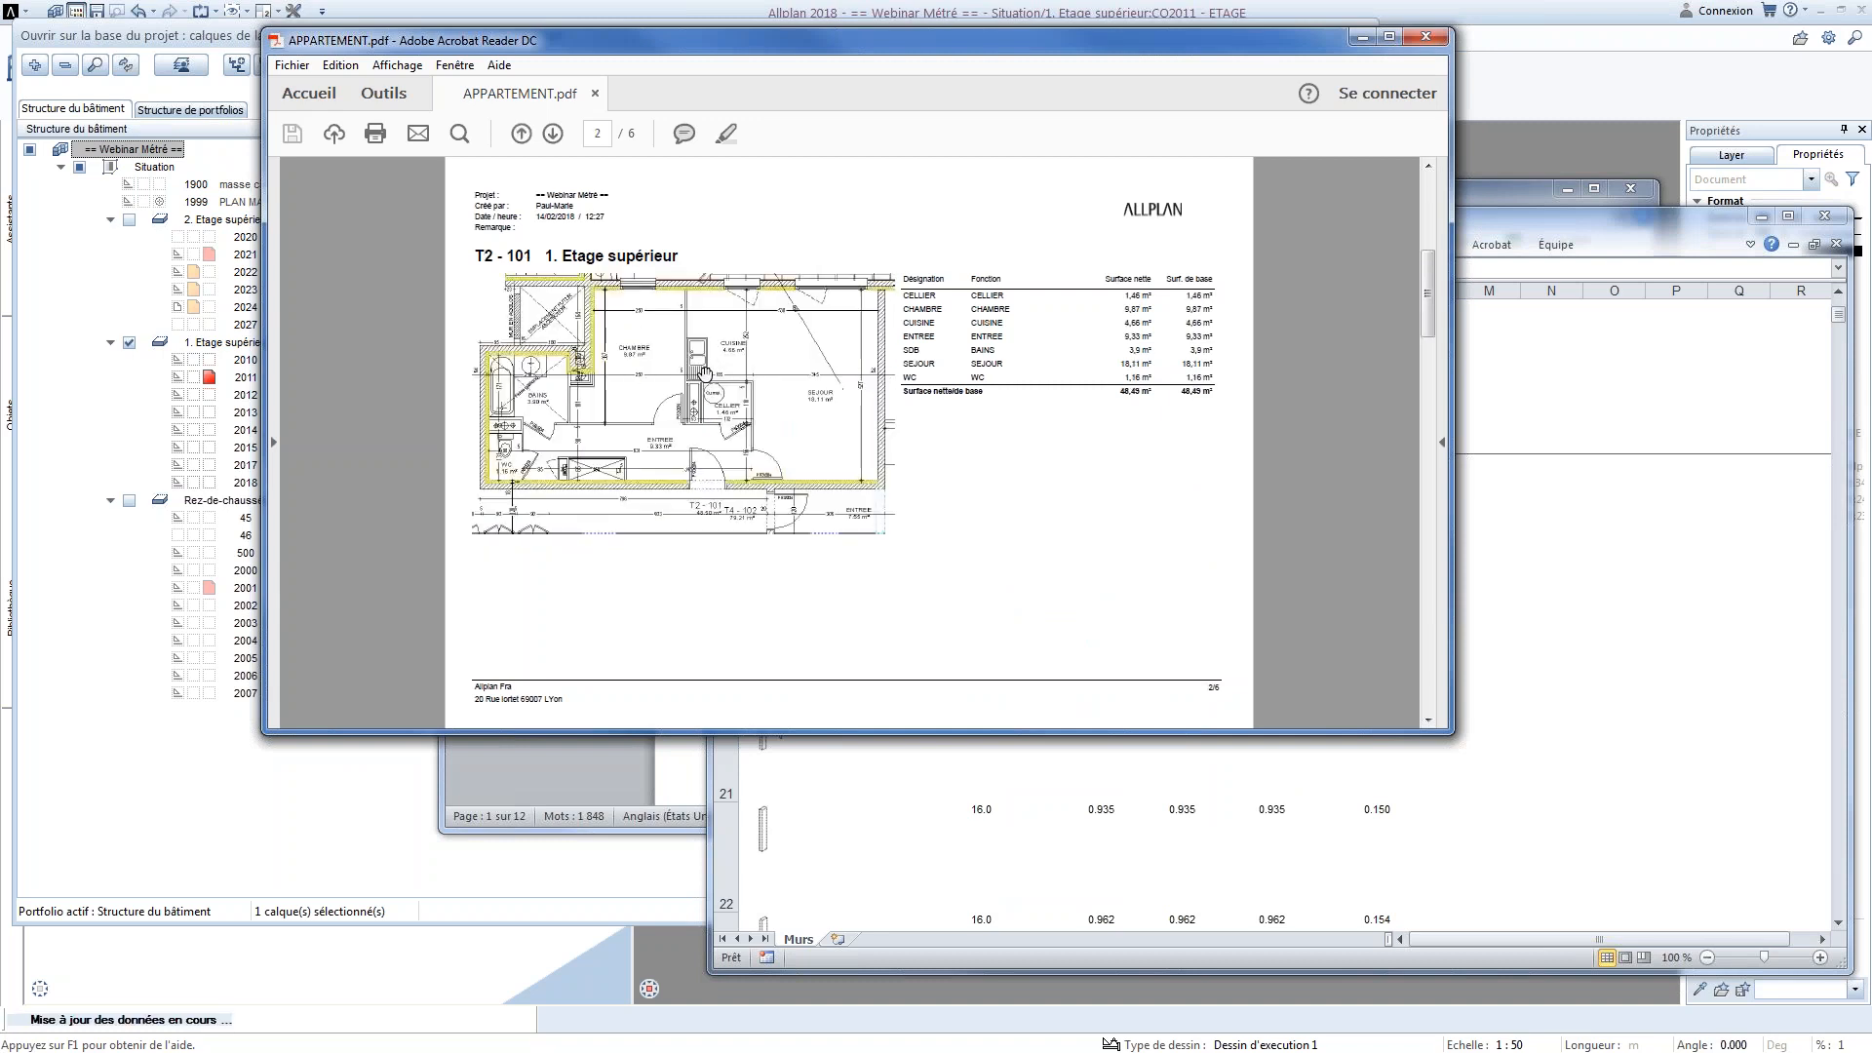
scroll(705, 375, "down", 2)
scroll(705, 375, "up", 1)
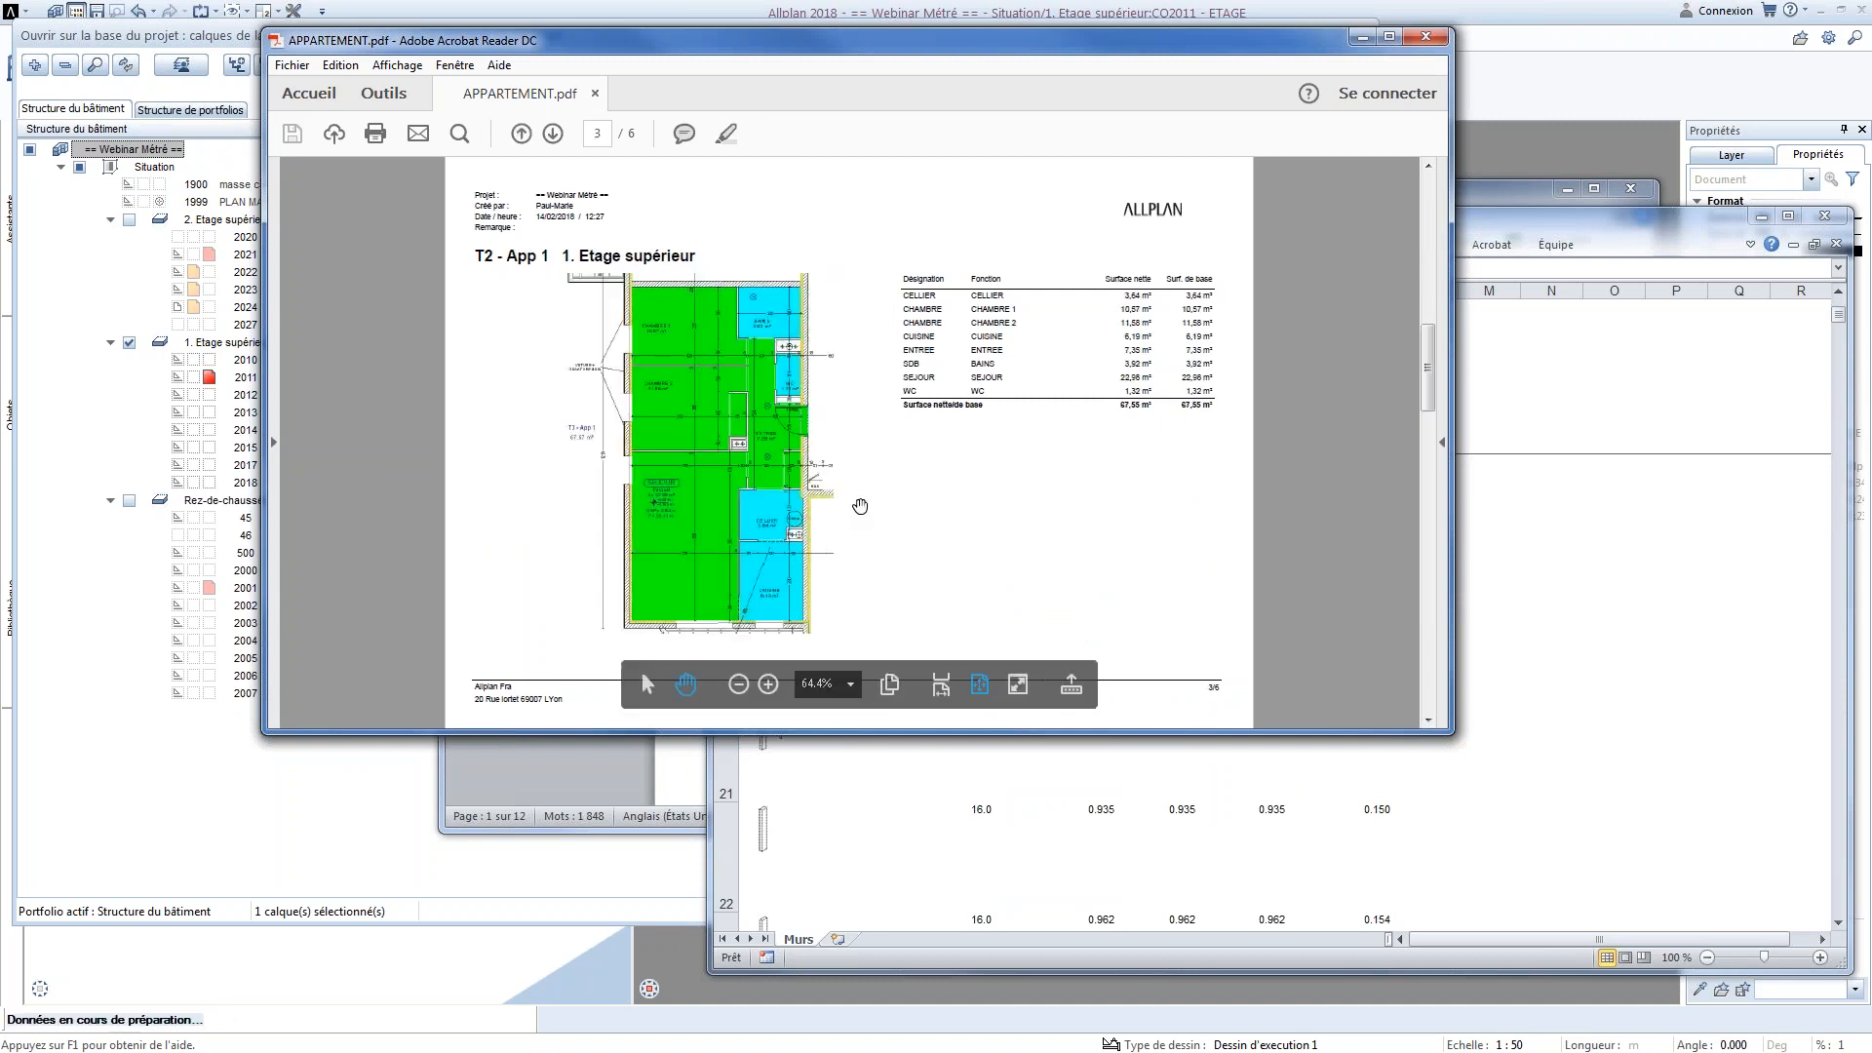
scroll(862, 501, "down", 1)
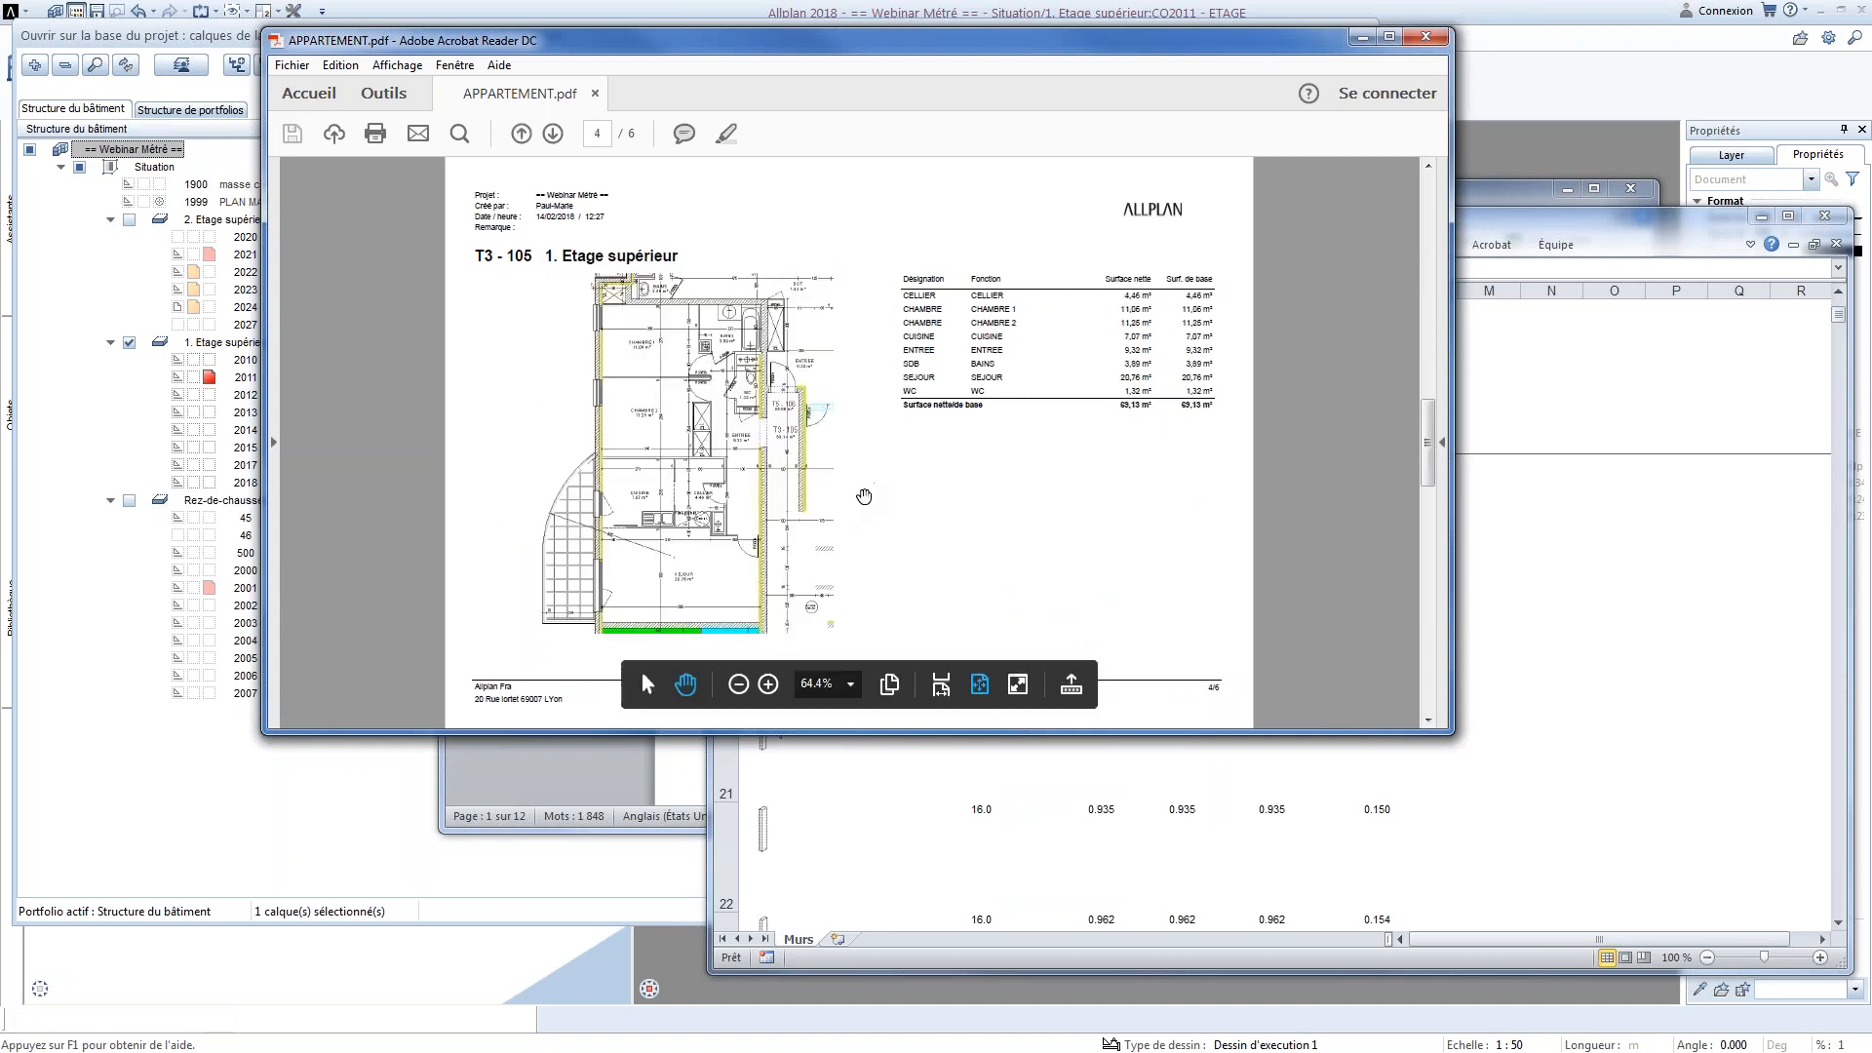
scroll(864, 496, "up", 1)
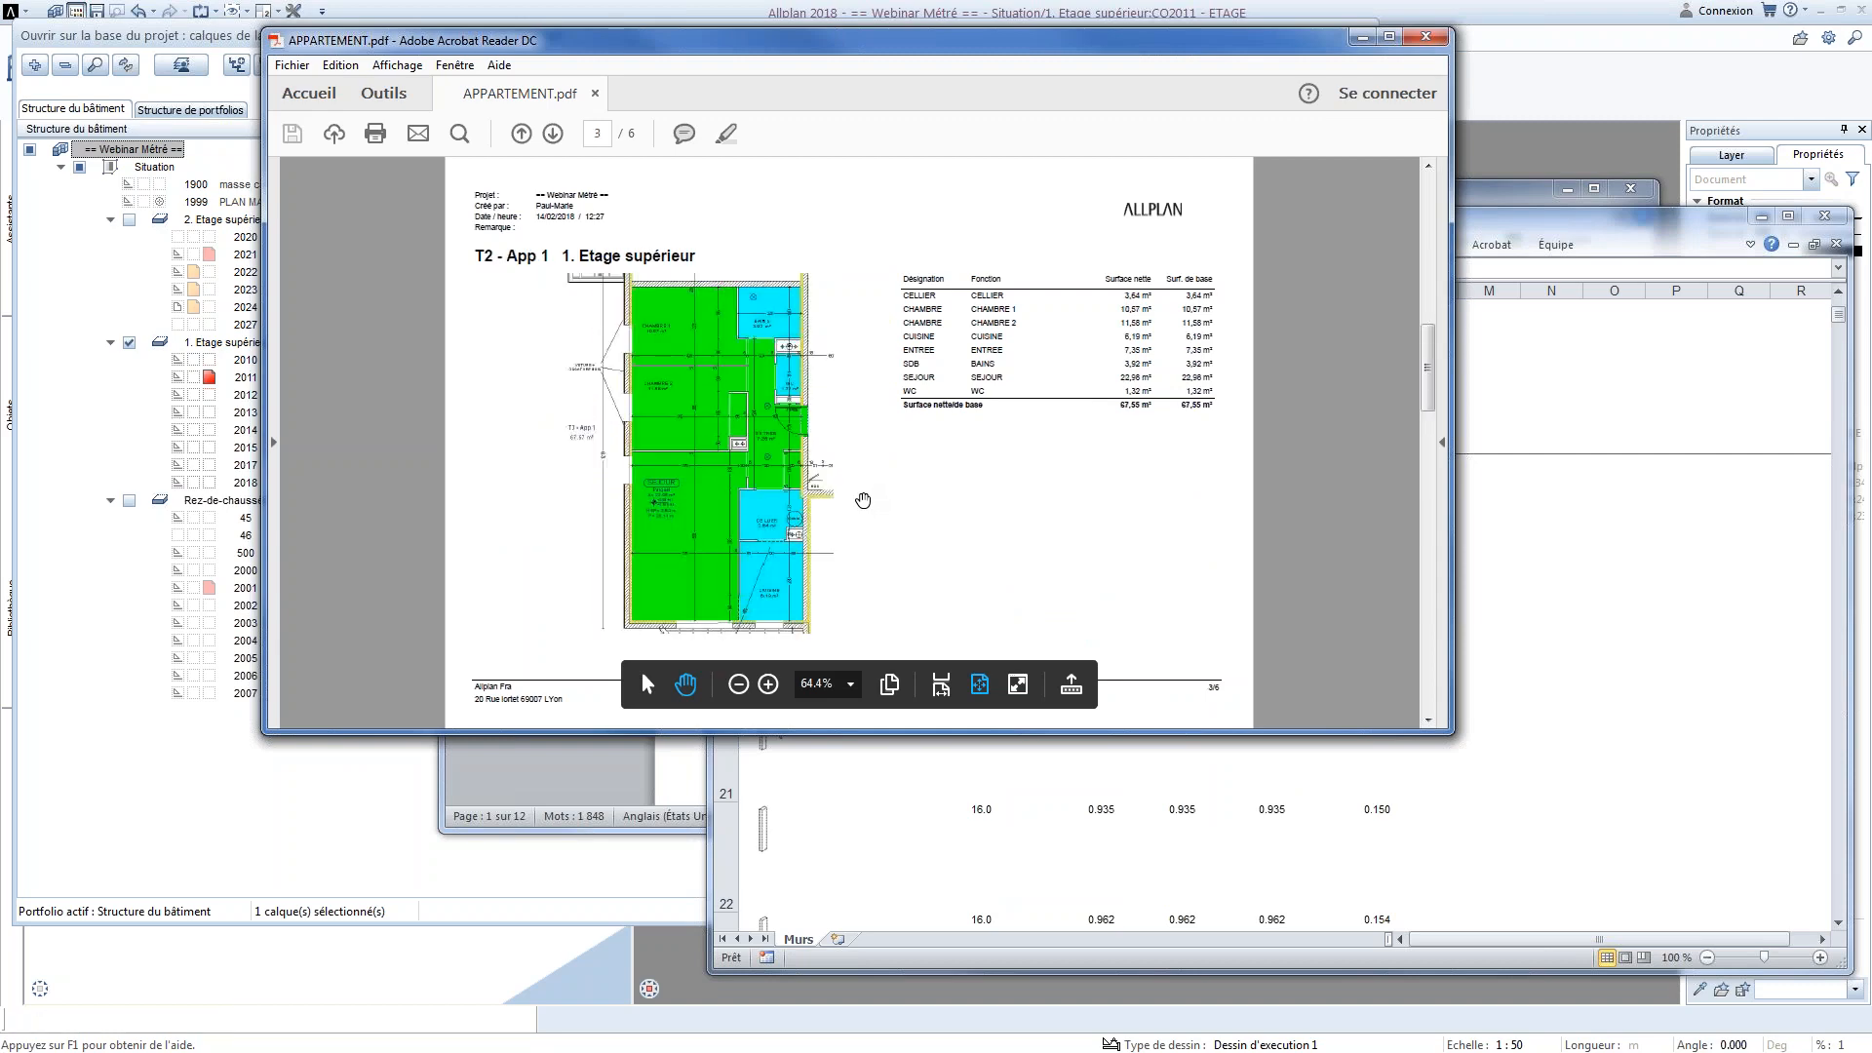
Switch to Word and examine the room catalogue in Pièces.doc, including the finishes listed per room
left_click(1484, 206)
scroll(920, 515, "down", 15)
scroll(920, 515, "down", 15)
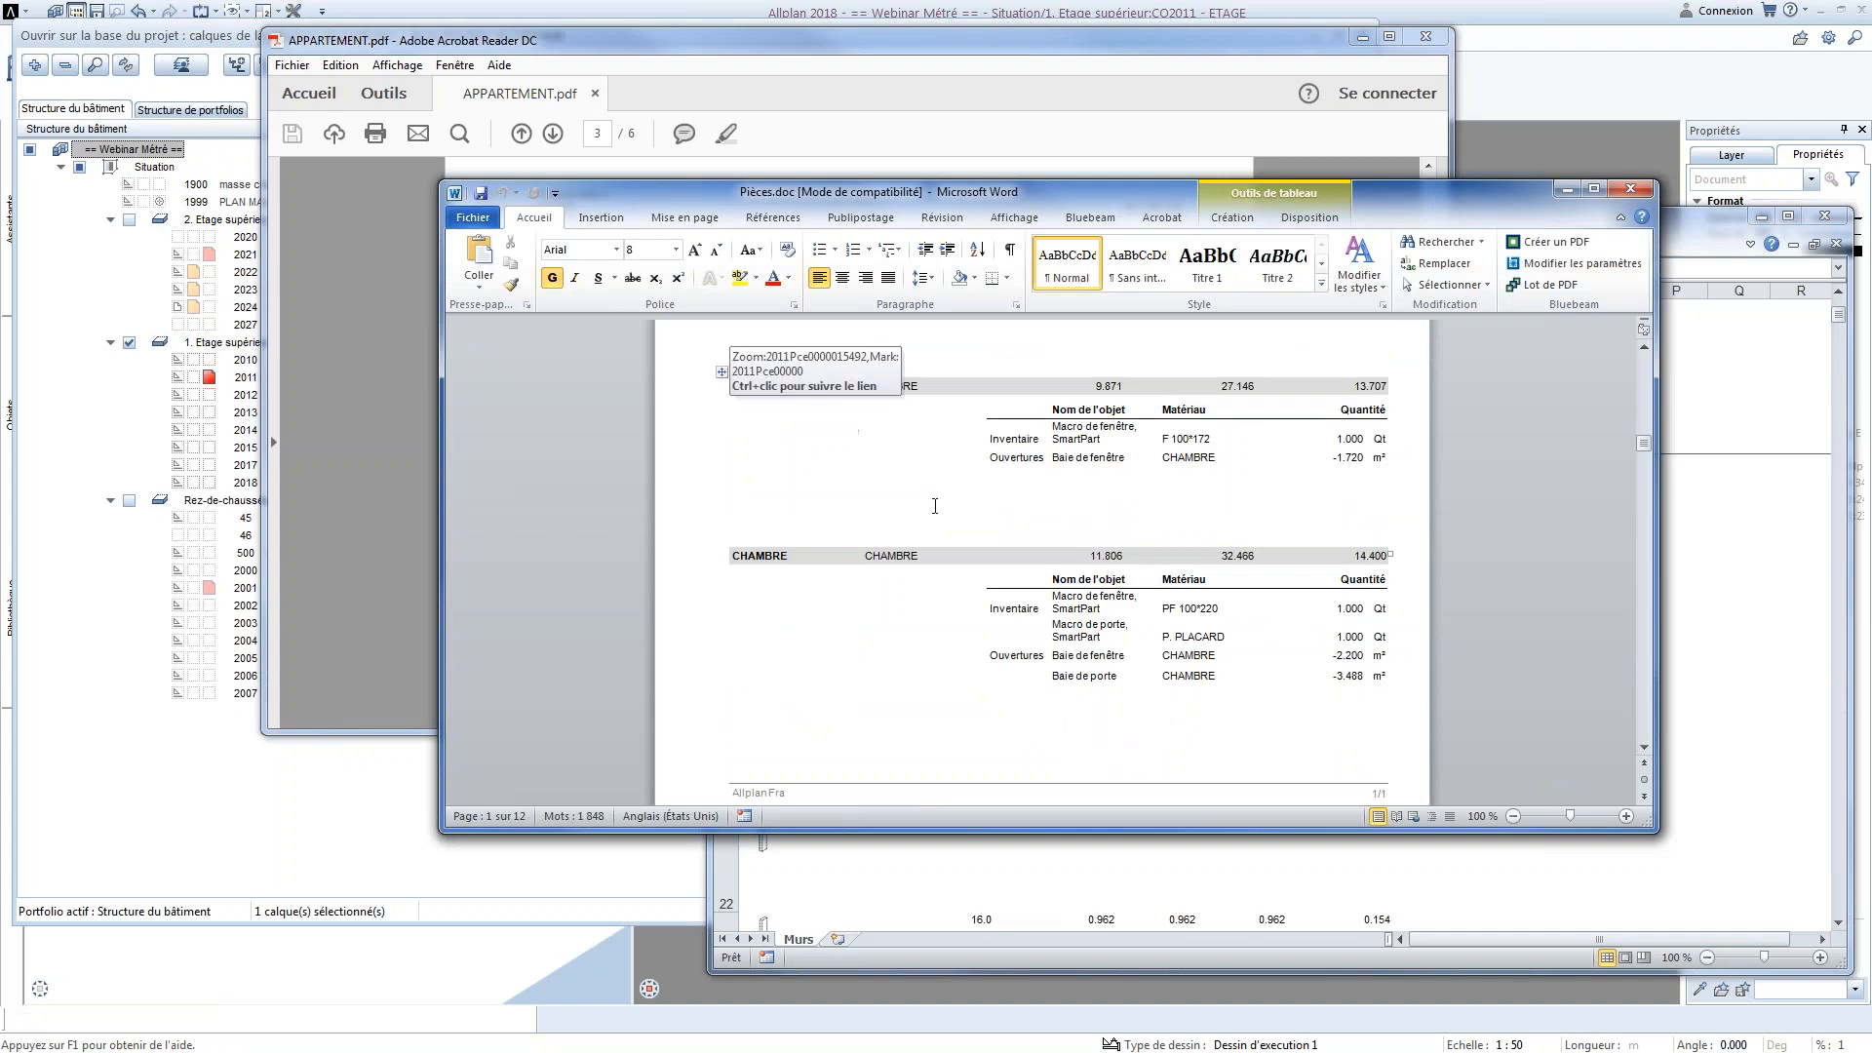
scroll(934, 506, "down", 8)
scroll(889, 595, "down", 8)
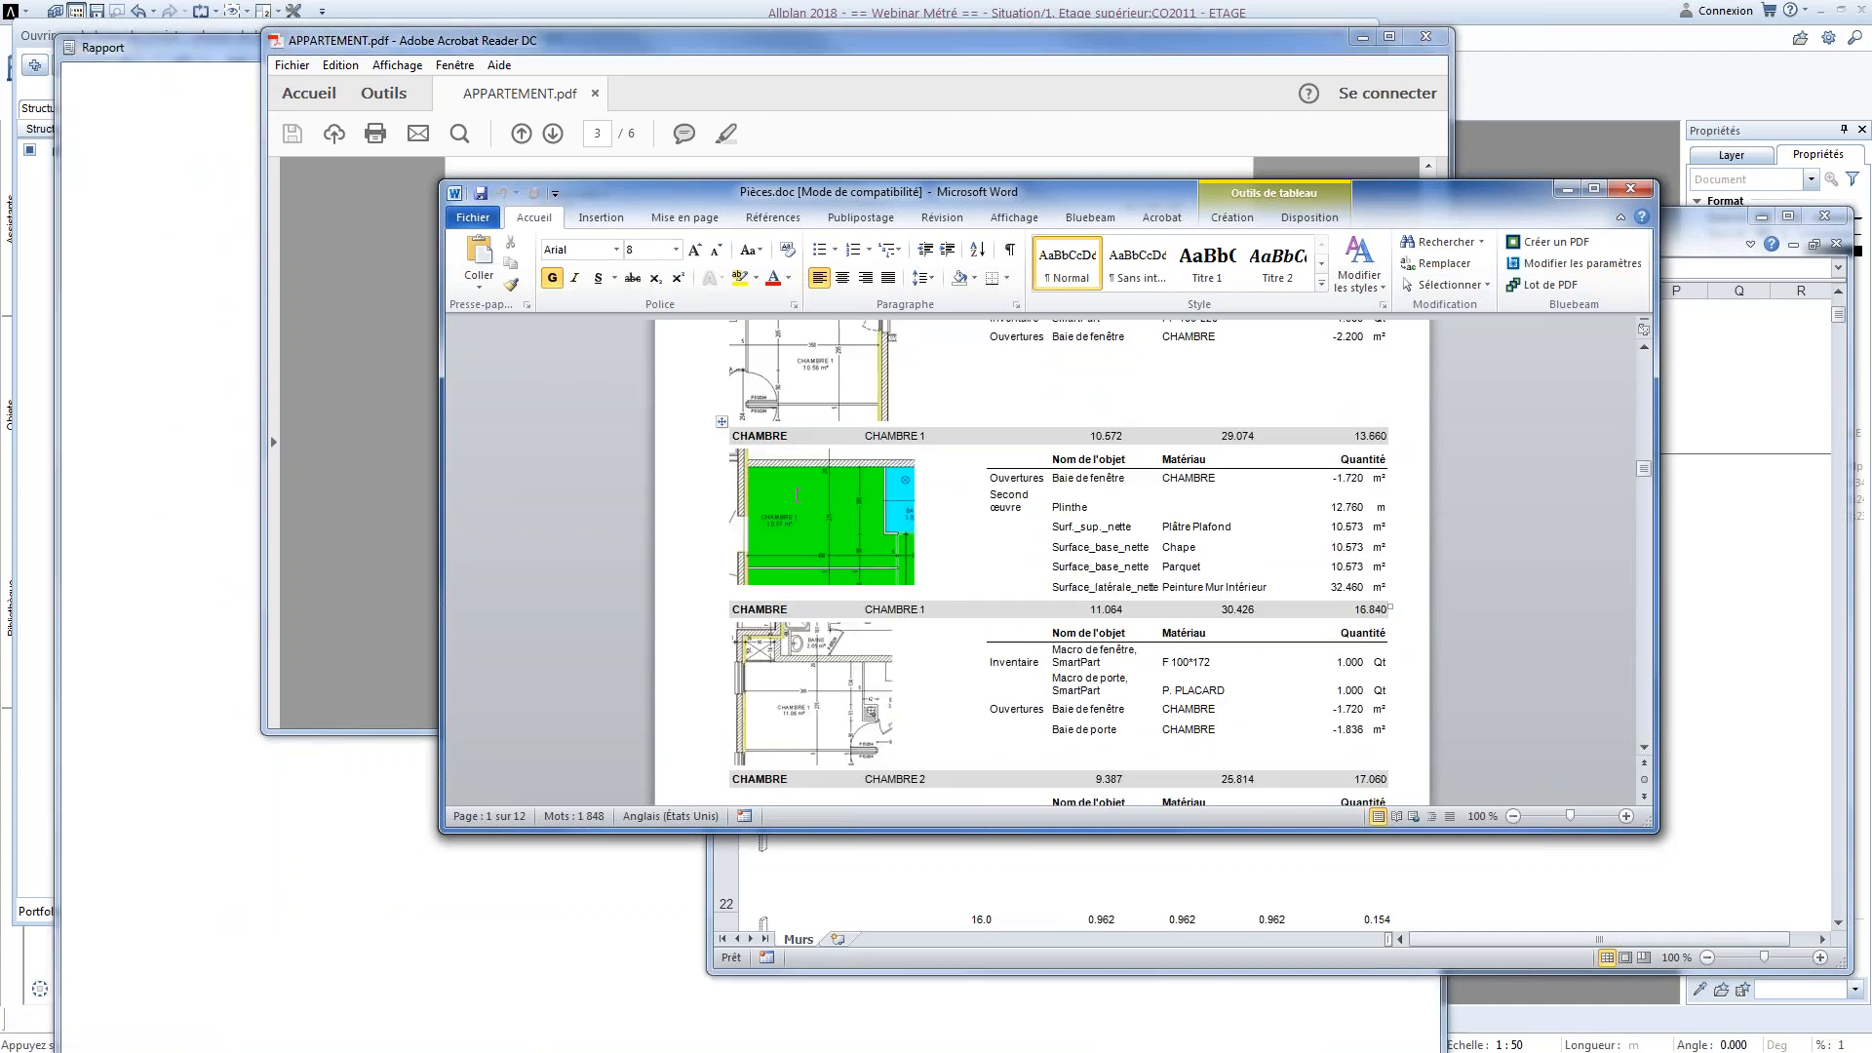
Hide the details in the MURS report viewer, review the totals by material and wall thickness, and close the report
left_click(203, 43)
scroll(1057, 494, "down", 10)
scroll(1050, 478, "down", 8)
left_click_drag(1435, 397, 1475, 148)
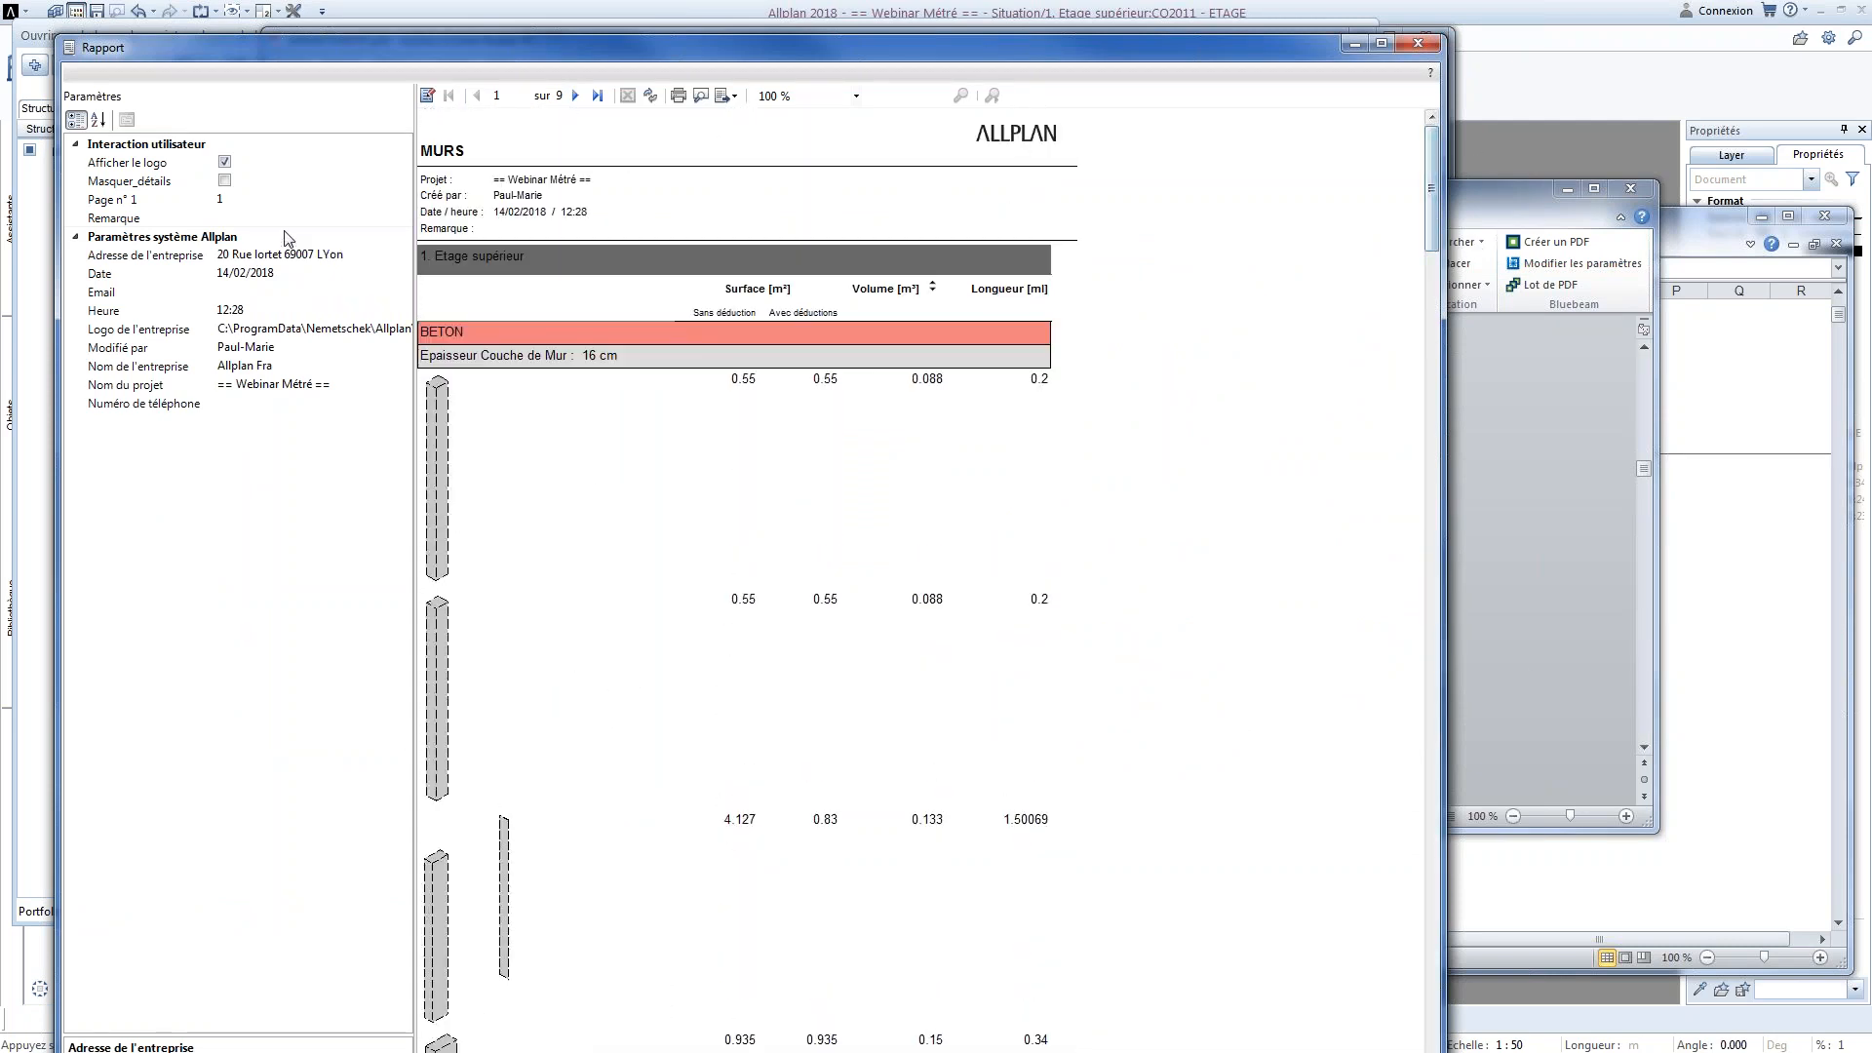
left_click(224, 180)
scroll(1073, 497, "down", 1)
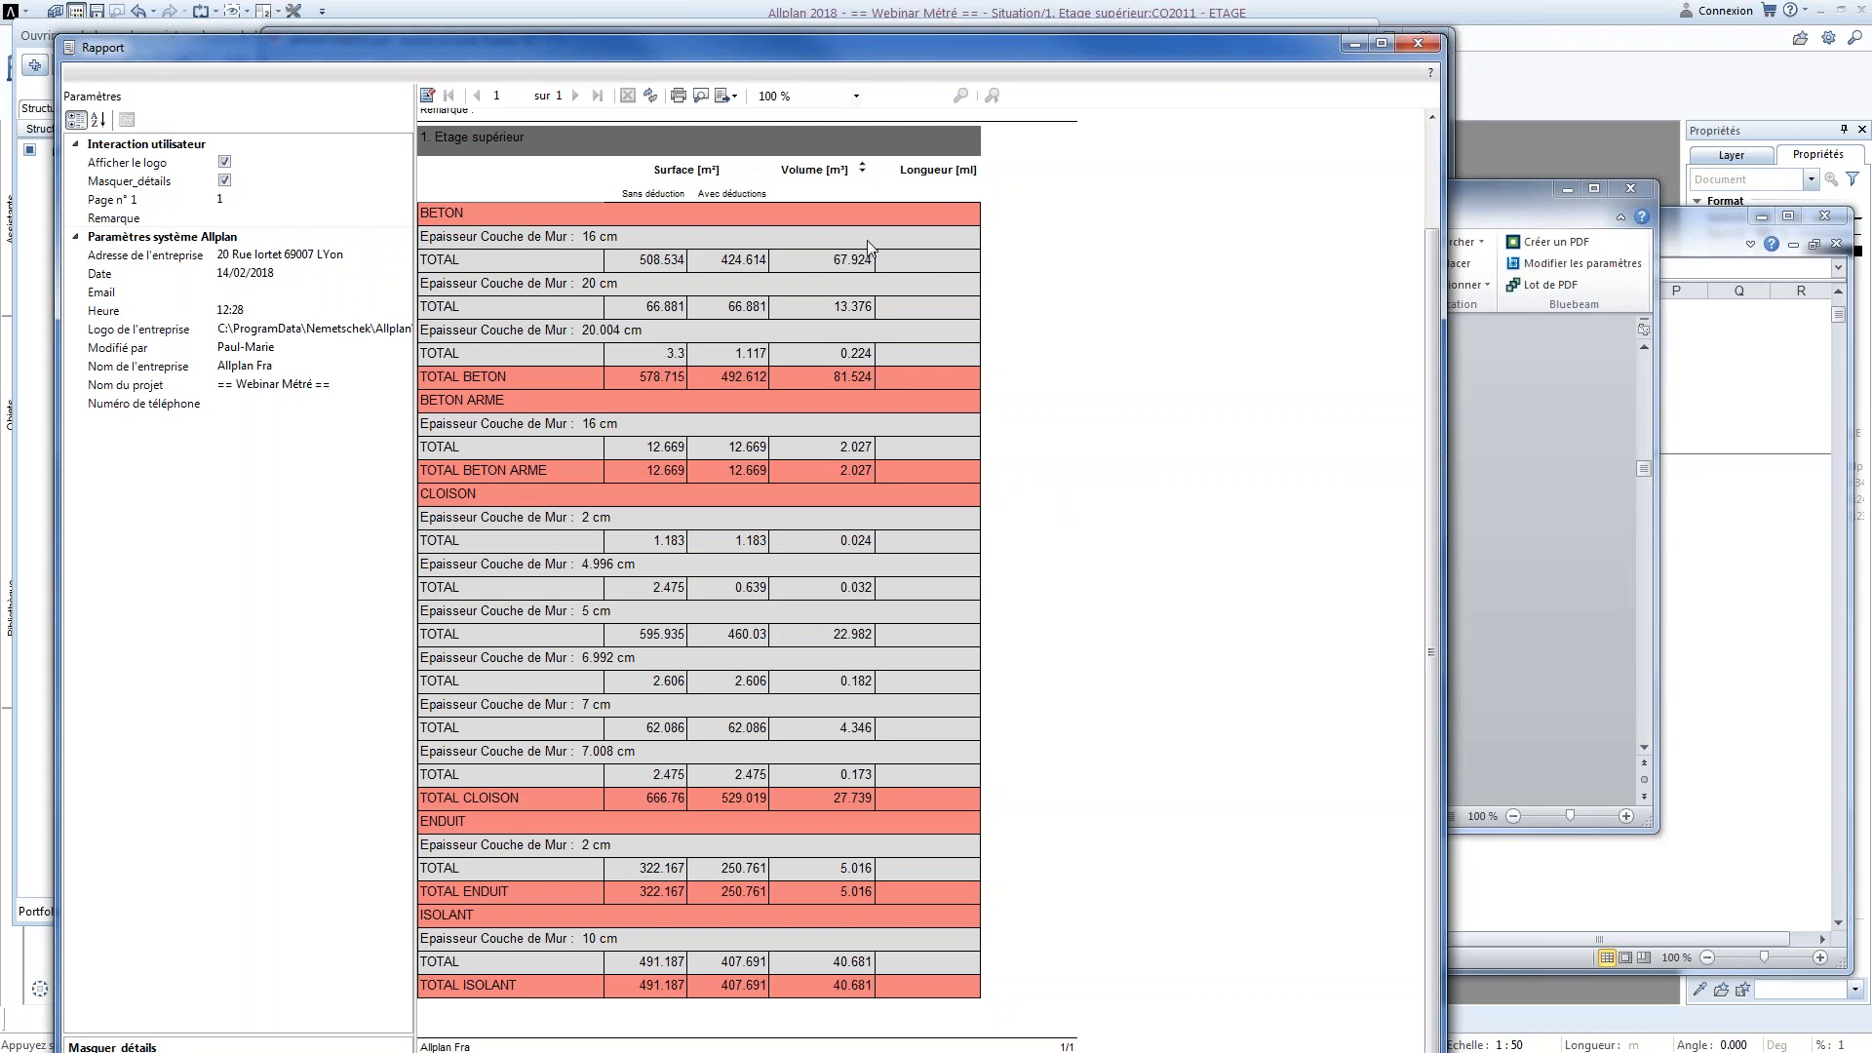
left_click(1406, 45)
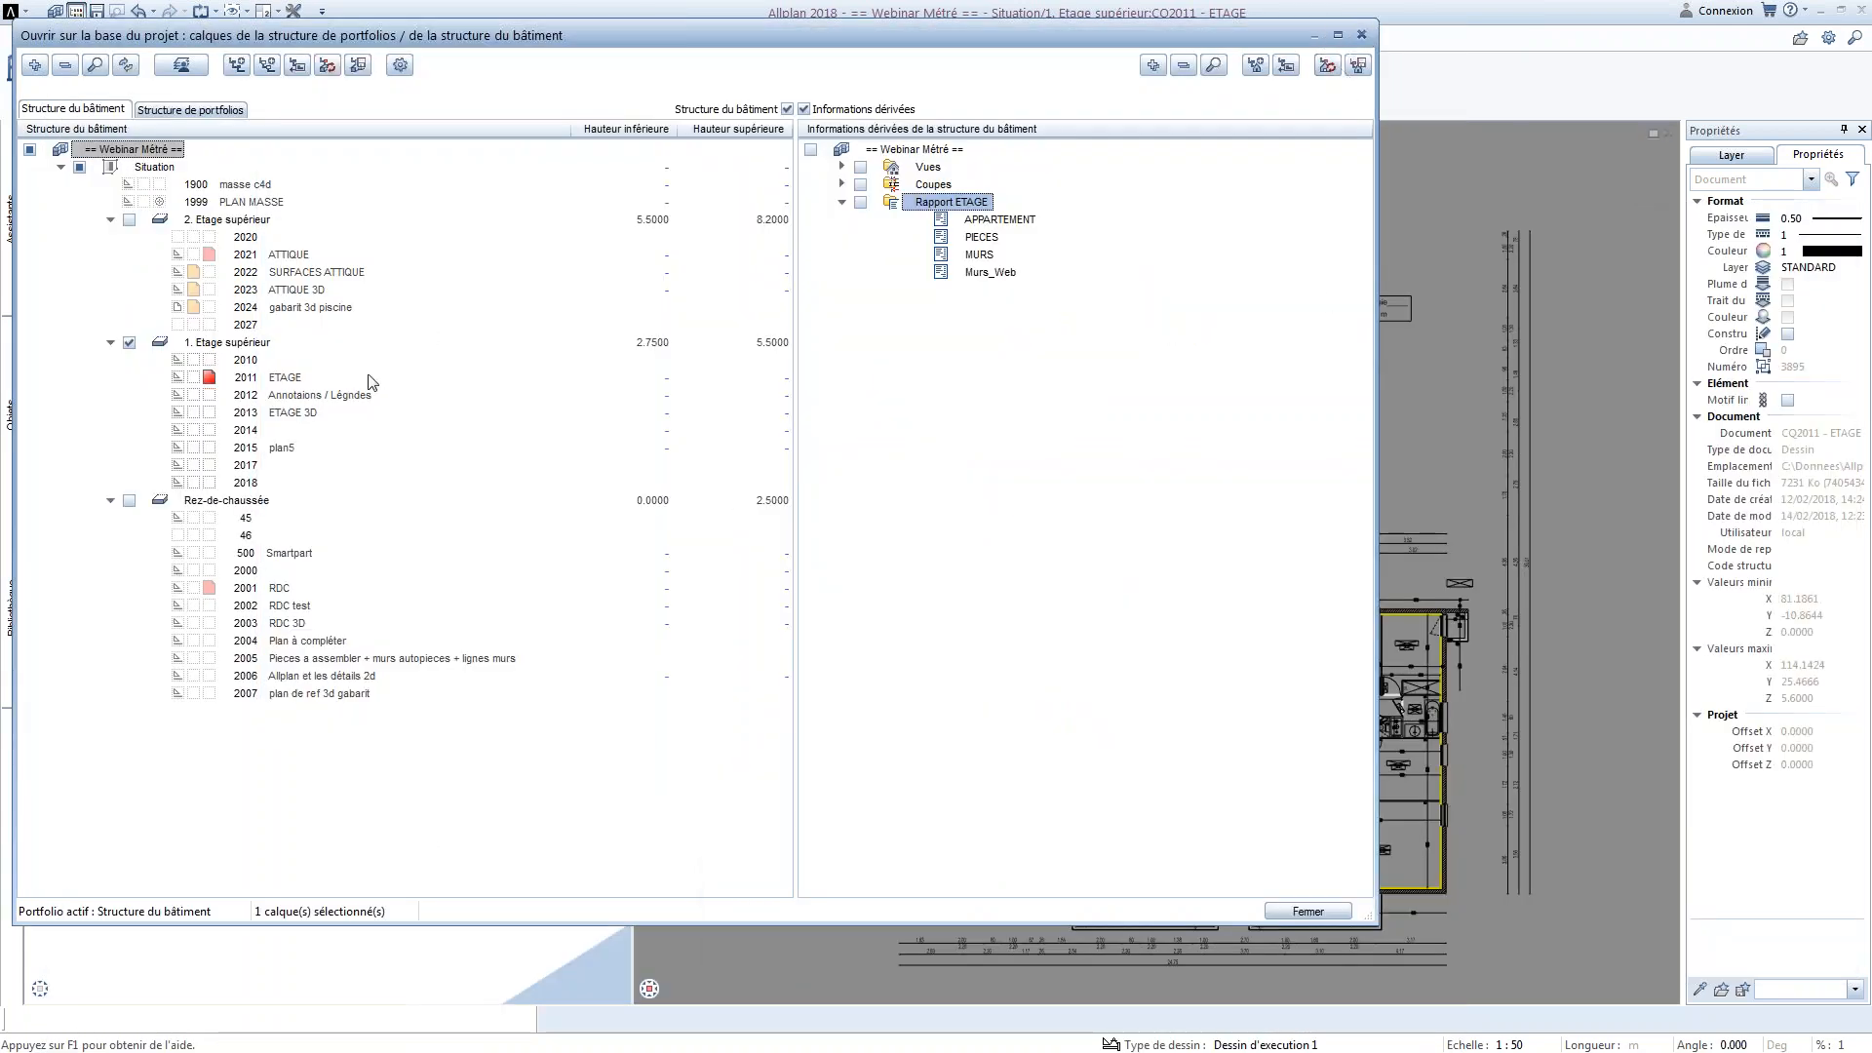
Return to drawing file 2011 ETAGE and switch to the plan layout Plans DCE ET1 et 2
double_click(293, 380)
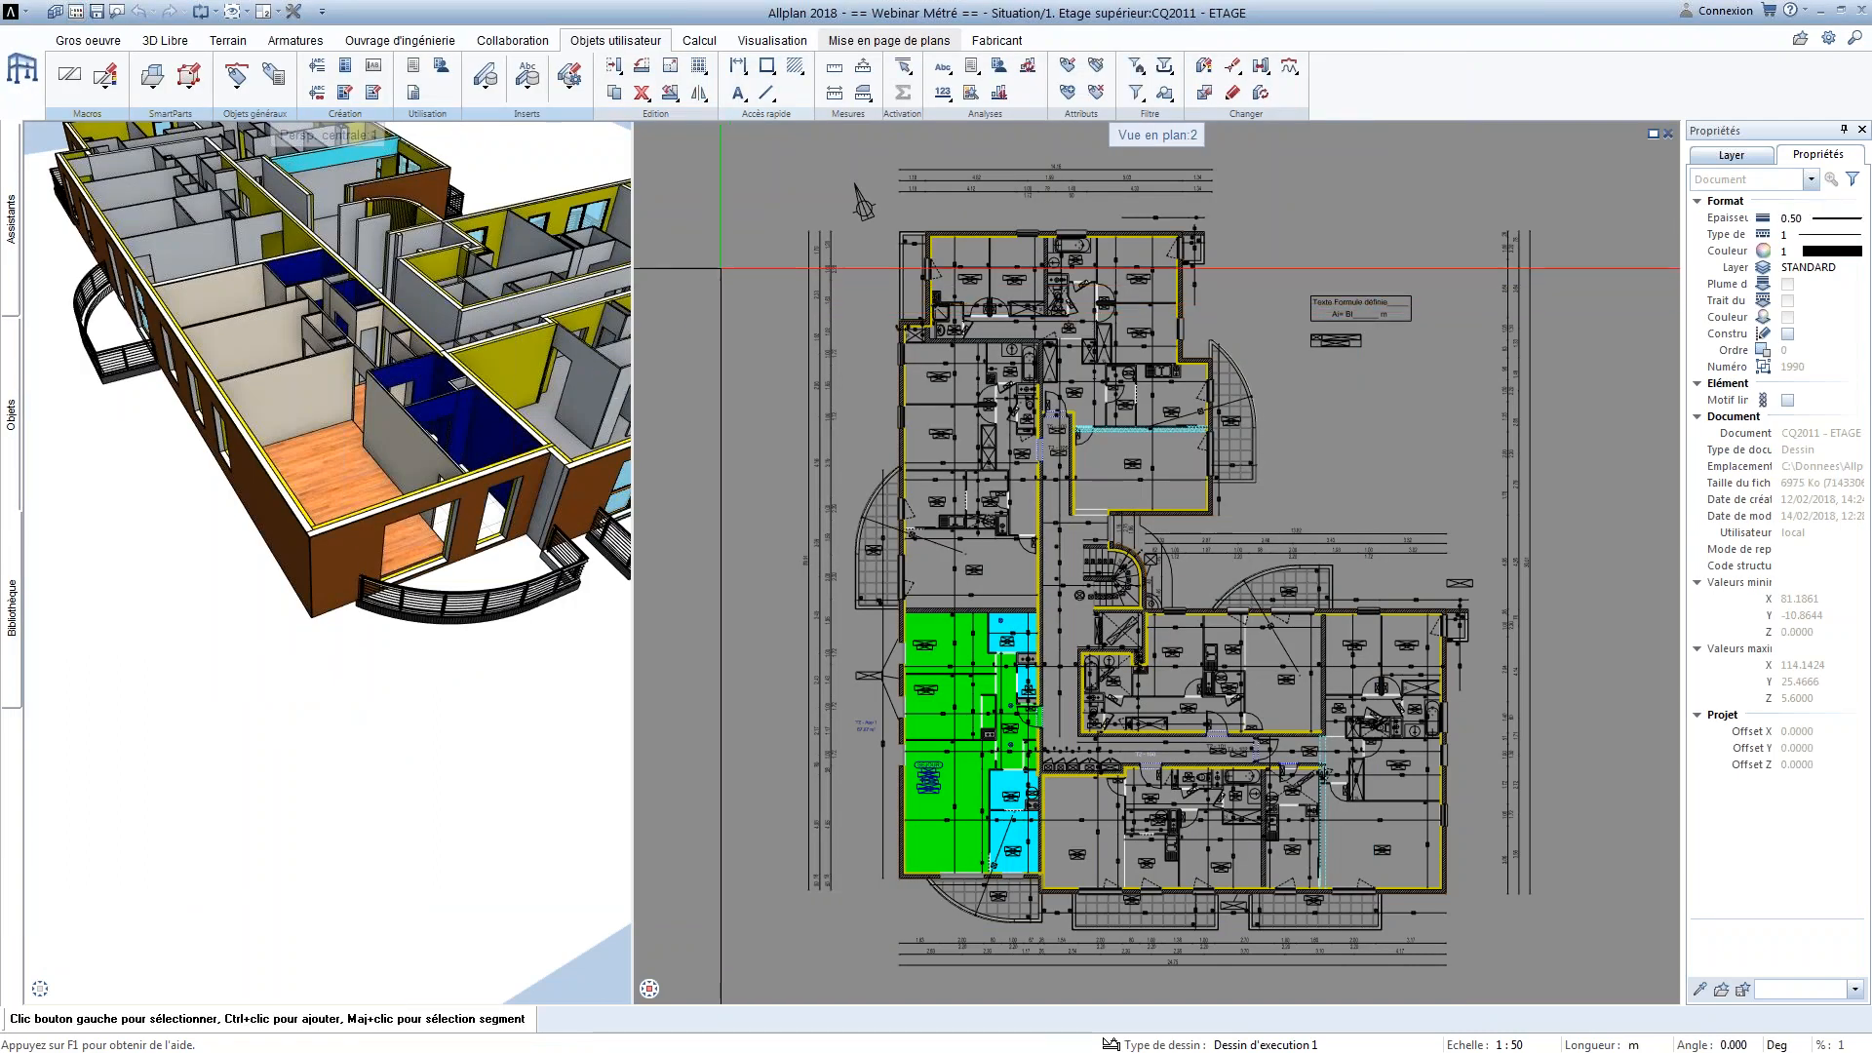
left_click(875, 41)
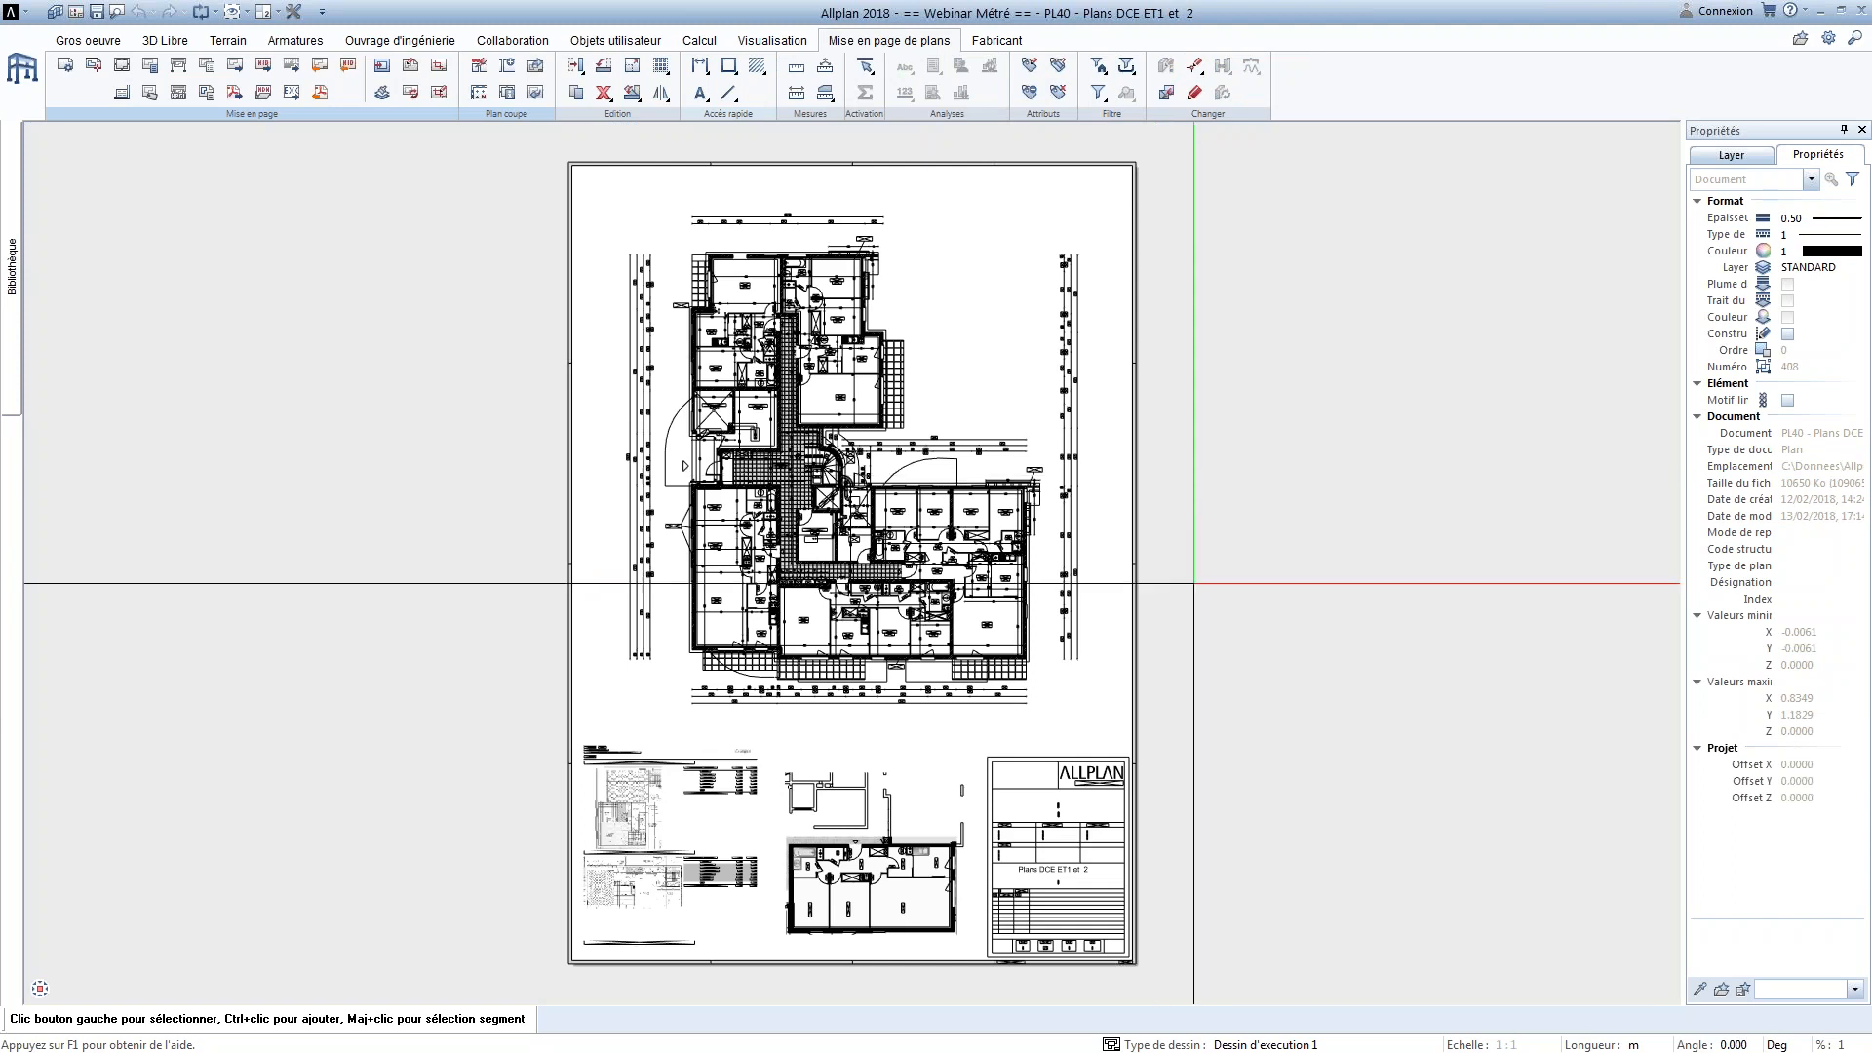
Examine the title block of plan 40 and the page setup with its frame and title block settings
scroll(891, 510, "up", 4)
scroll(750, 510, "up", 2)
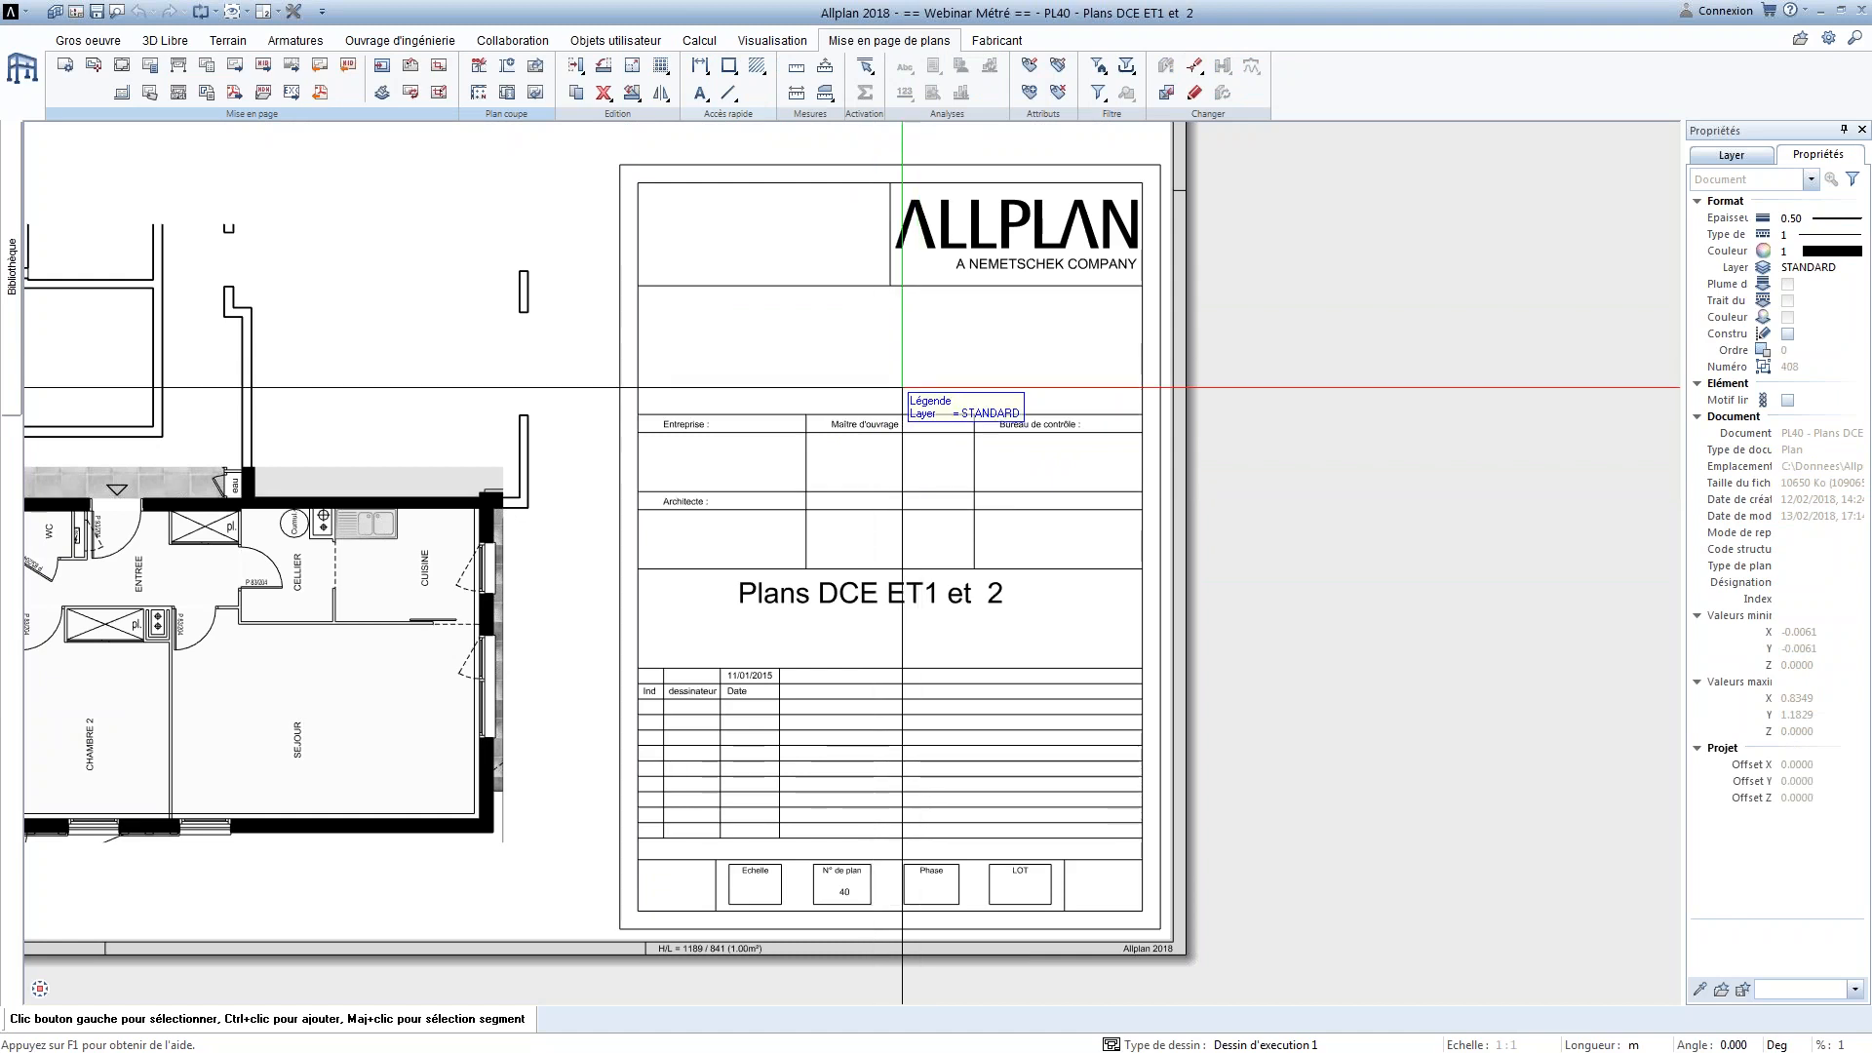
left_click(66, 66)
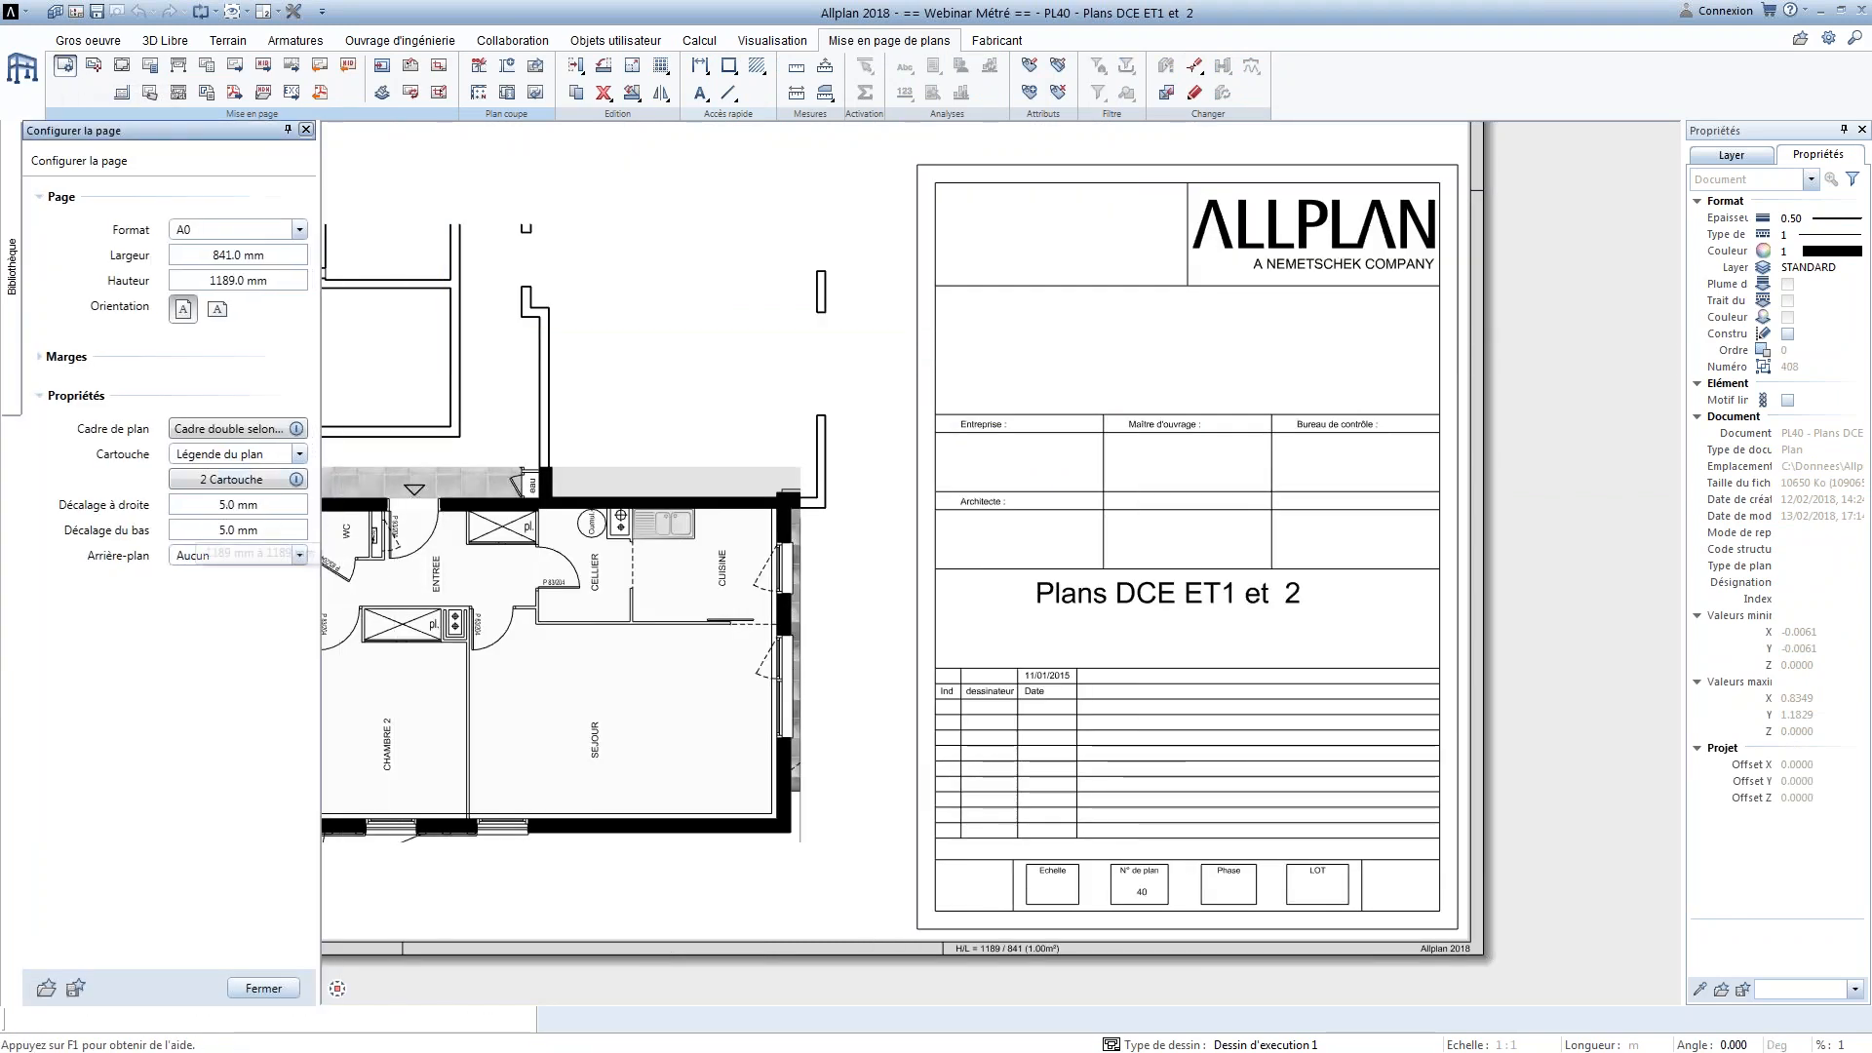
key("Escape")
middle_click_drag(430, 378, 440, 350)
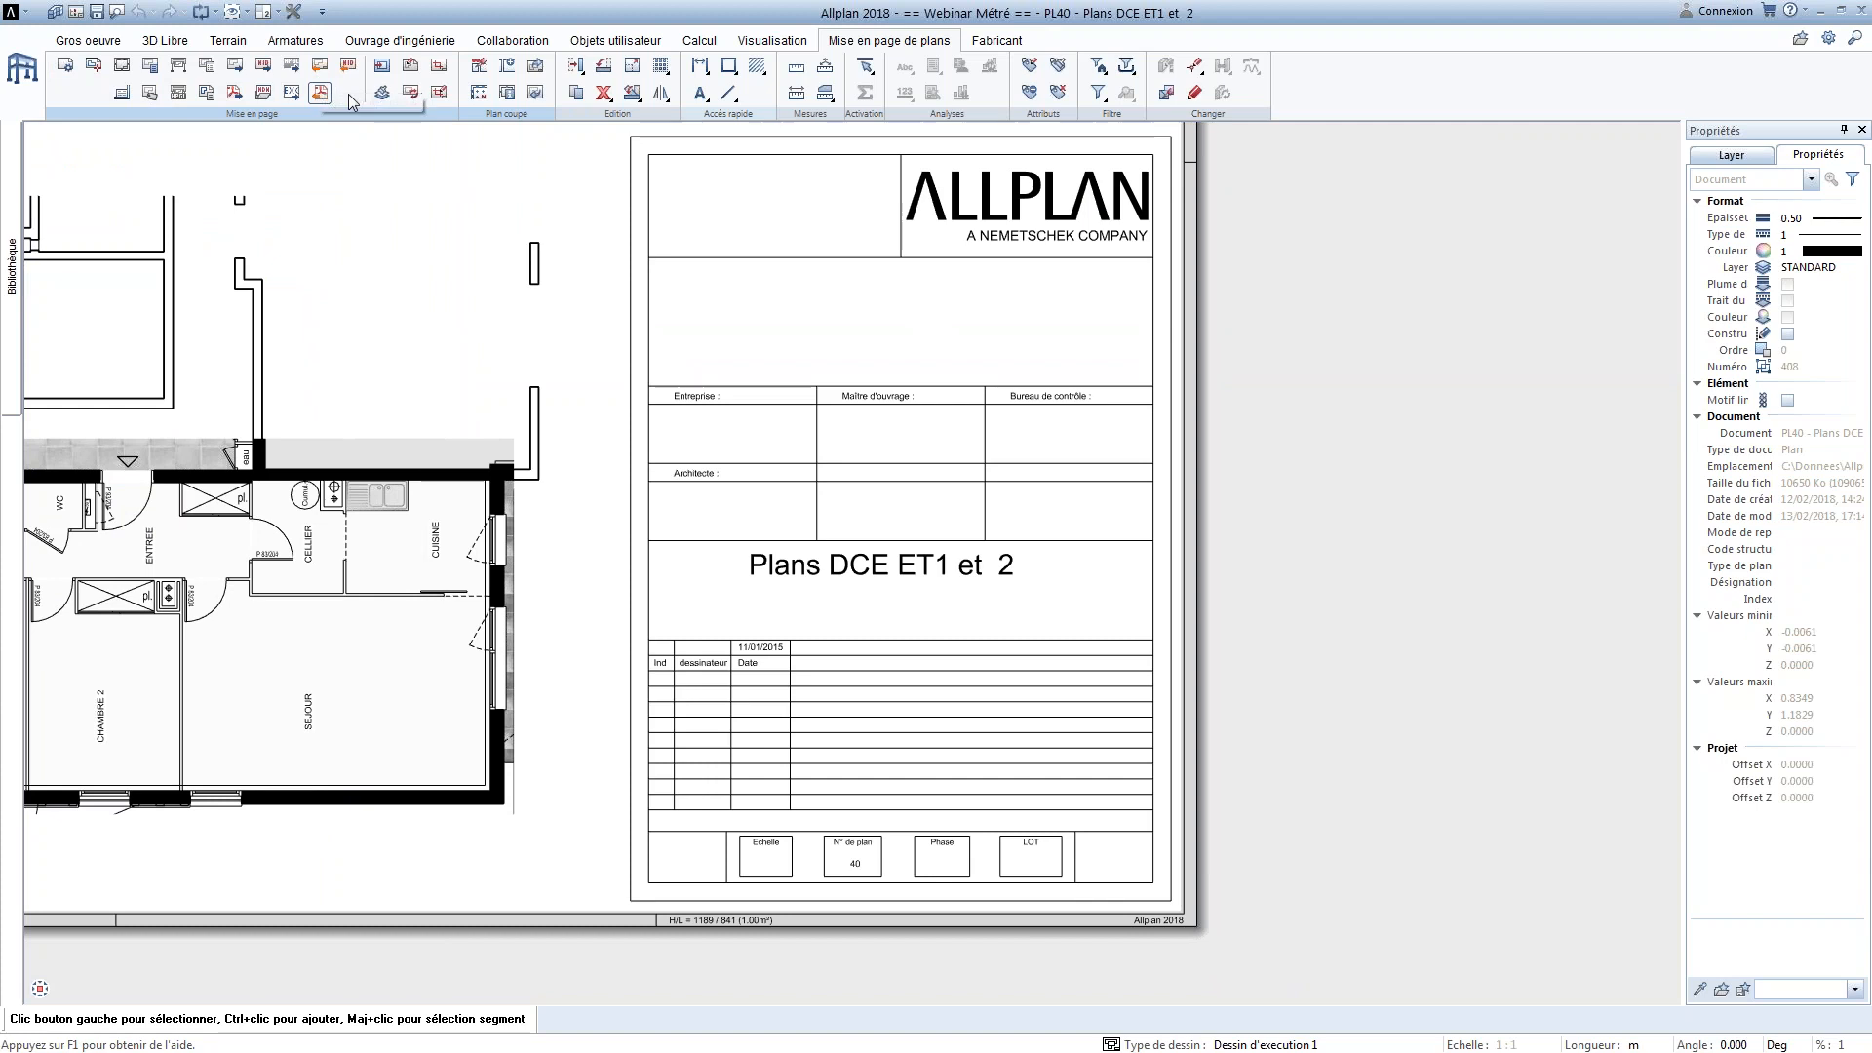
Open the plan attributes and add an index entry A to plan 40, Plans DCE ET1 et 2
left_click(151, 94)
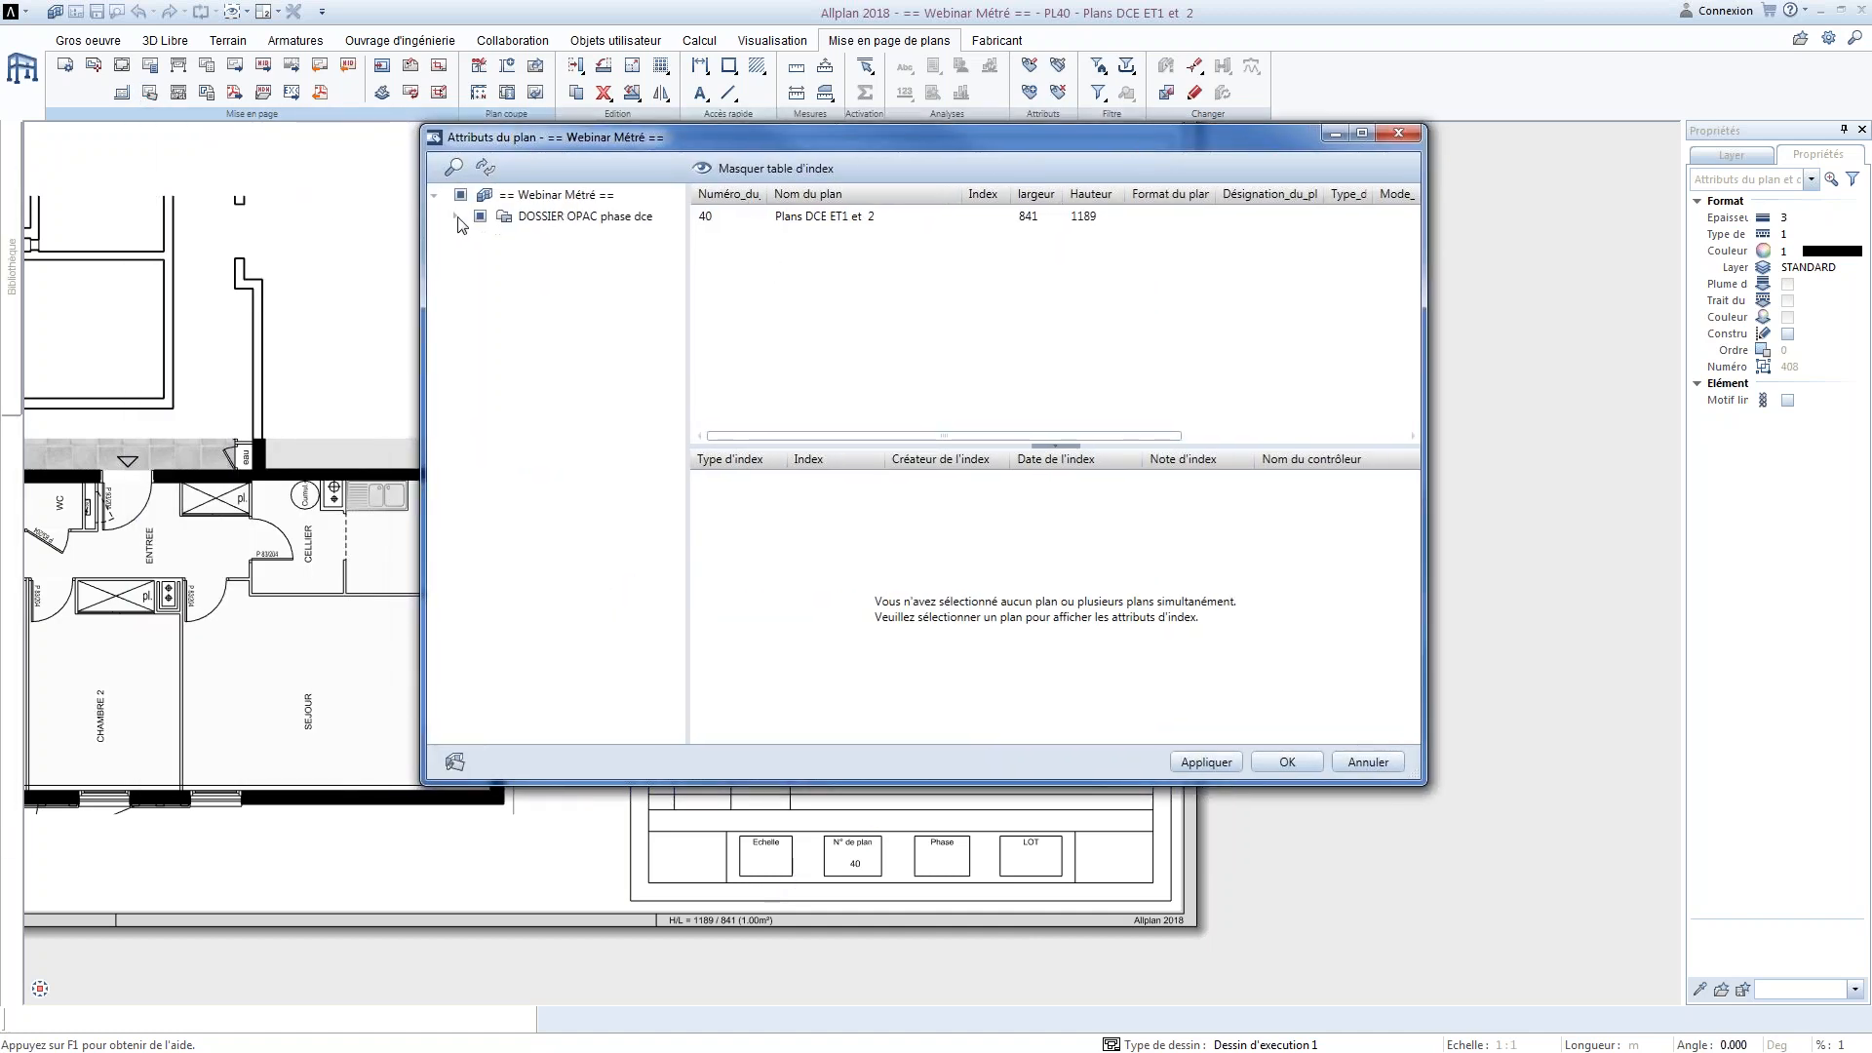
left_click(455, 216)
left_click(841, 217)
left_click(738, 482)
left_click(727, 503)
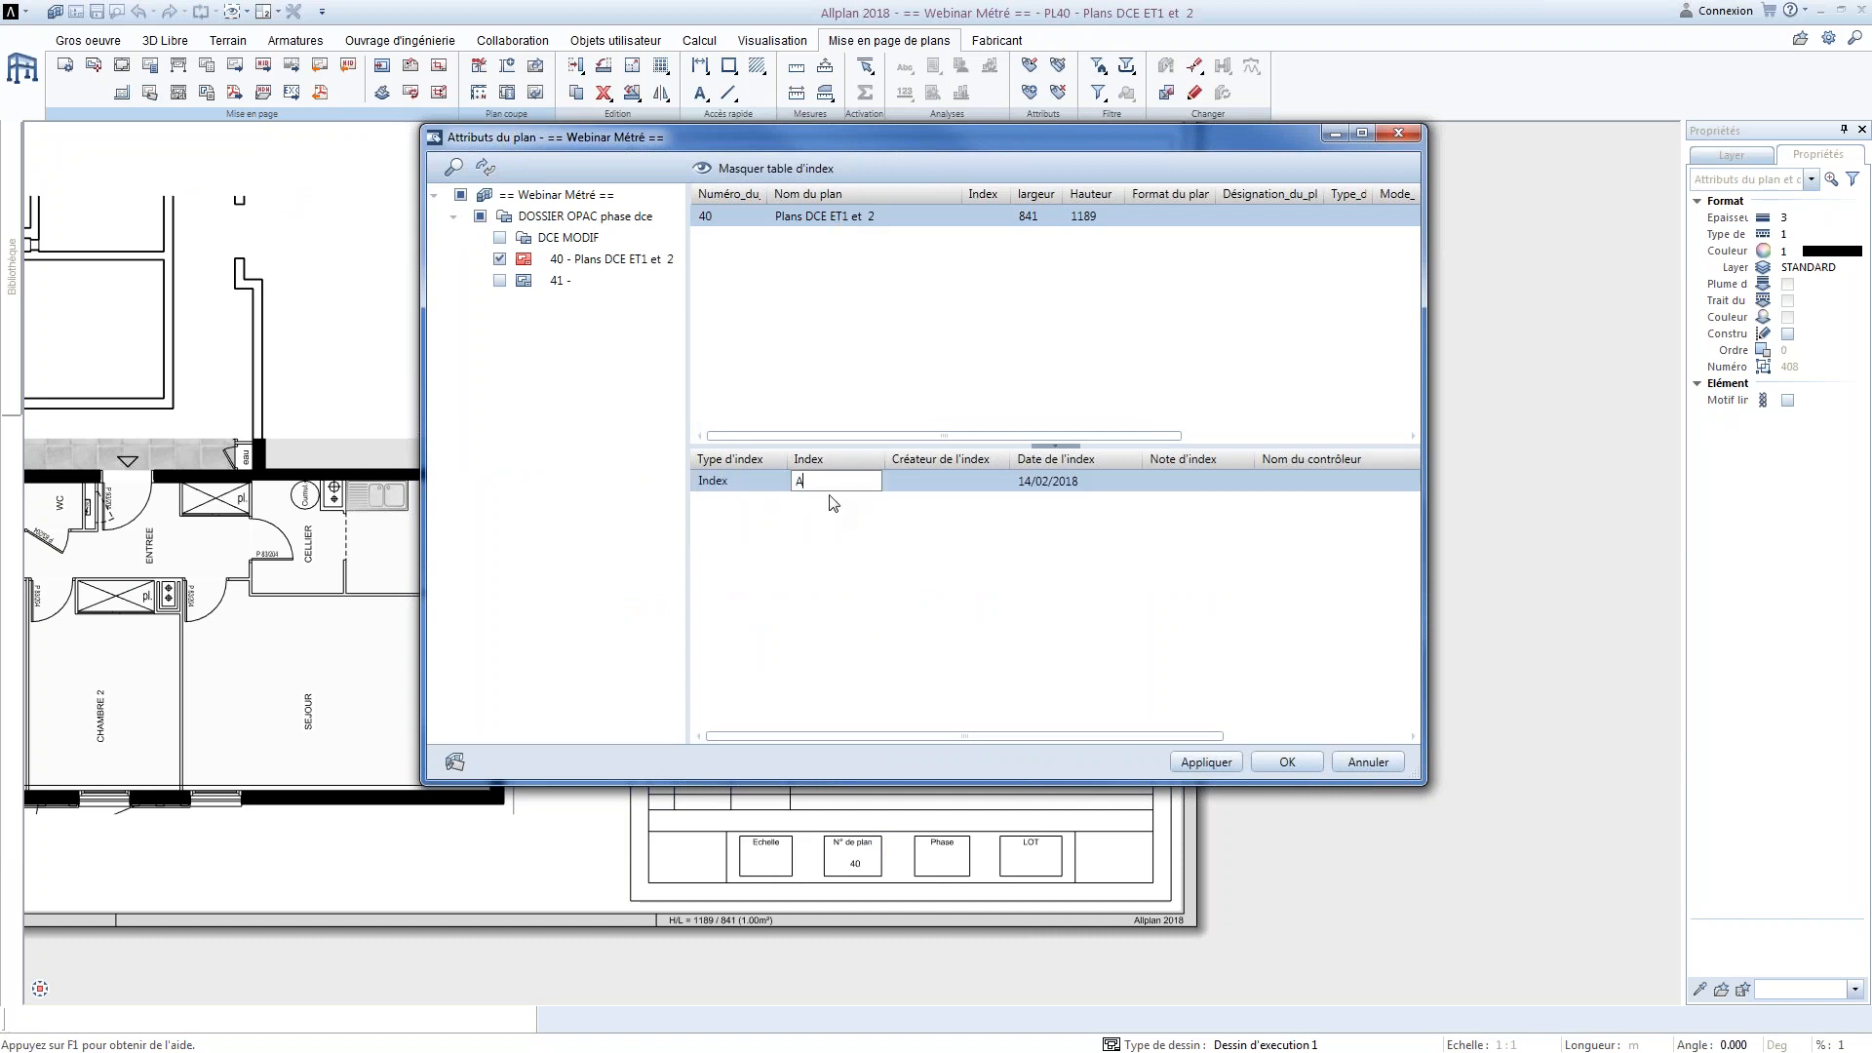
type("A")
Set the index creator to Moi and the index note to "Modifications pot", and apply the plan attributes
left_click(908, 482)
type("Moi")
left_click(1195, 482)
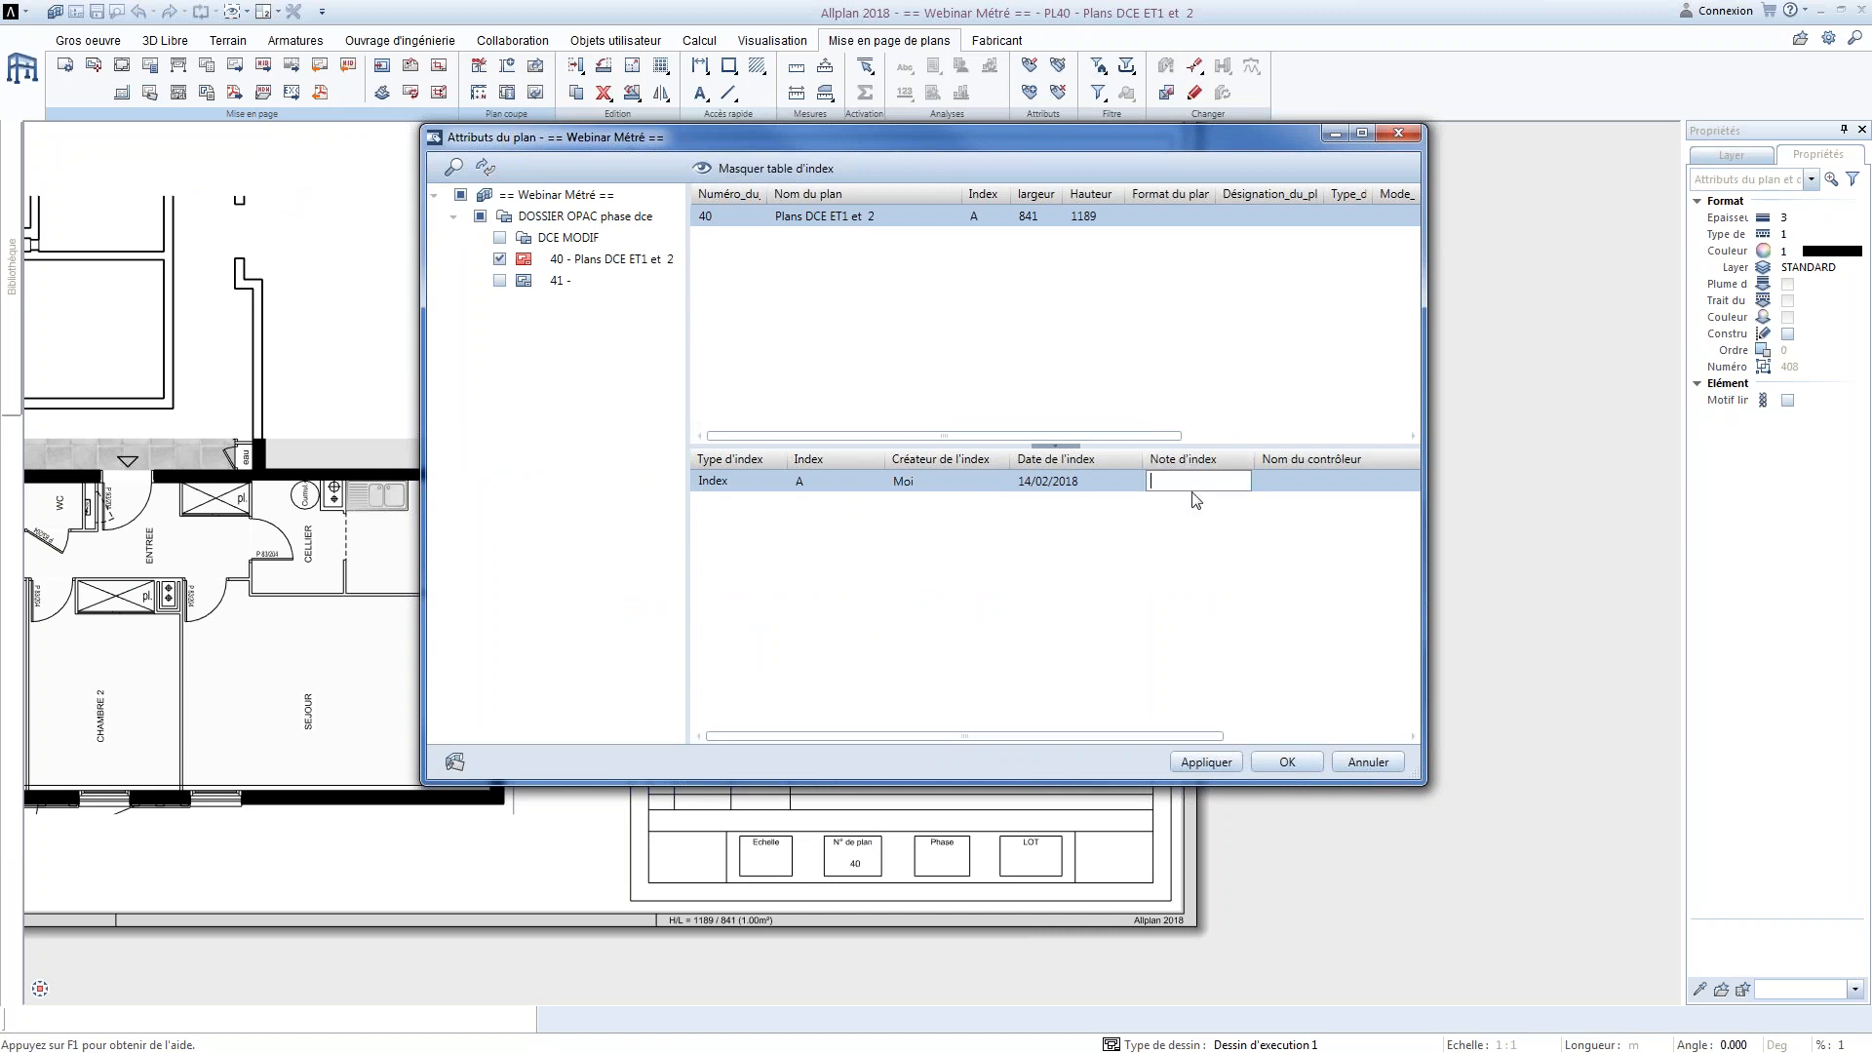
type("Modifications po")
left_click(1206, 761)
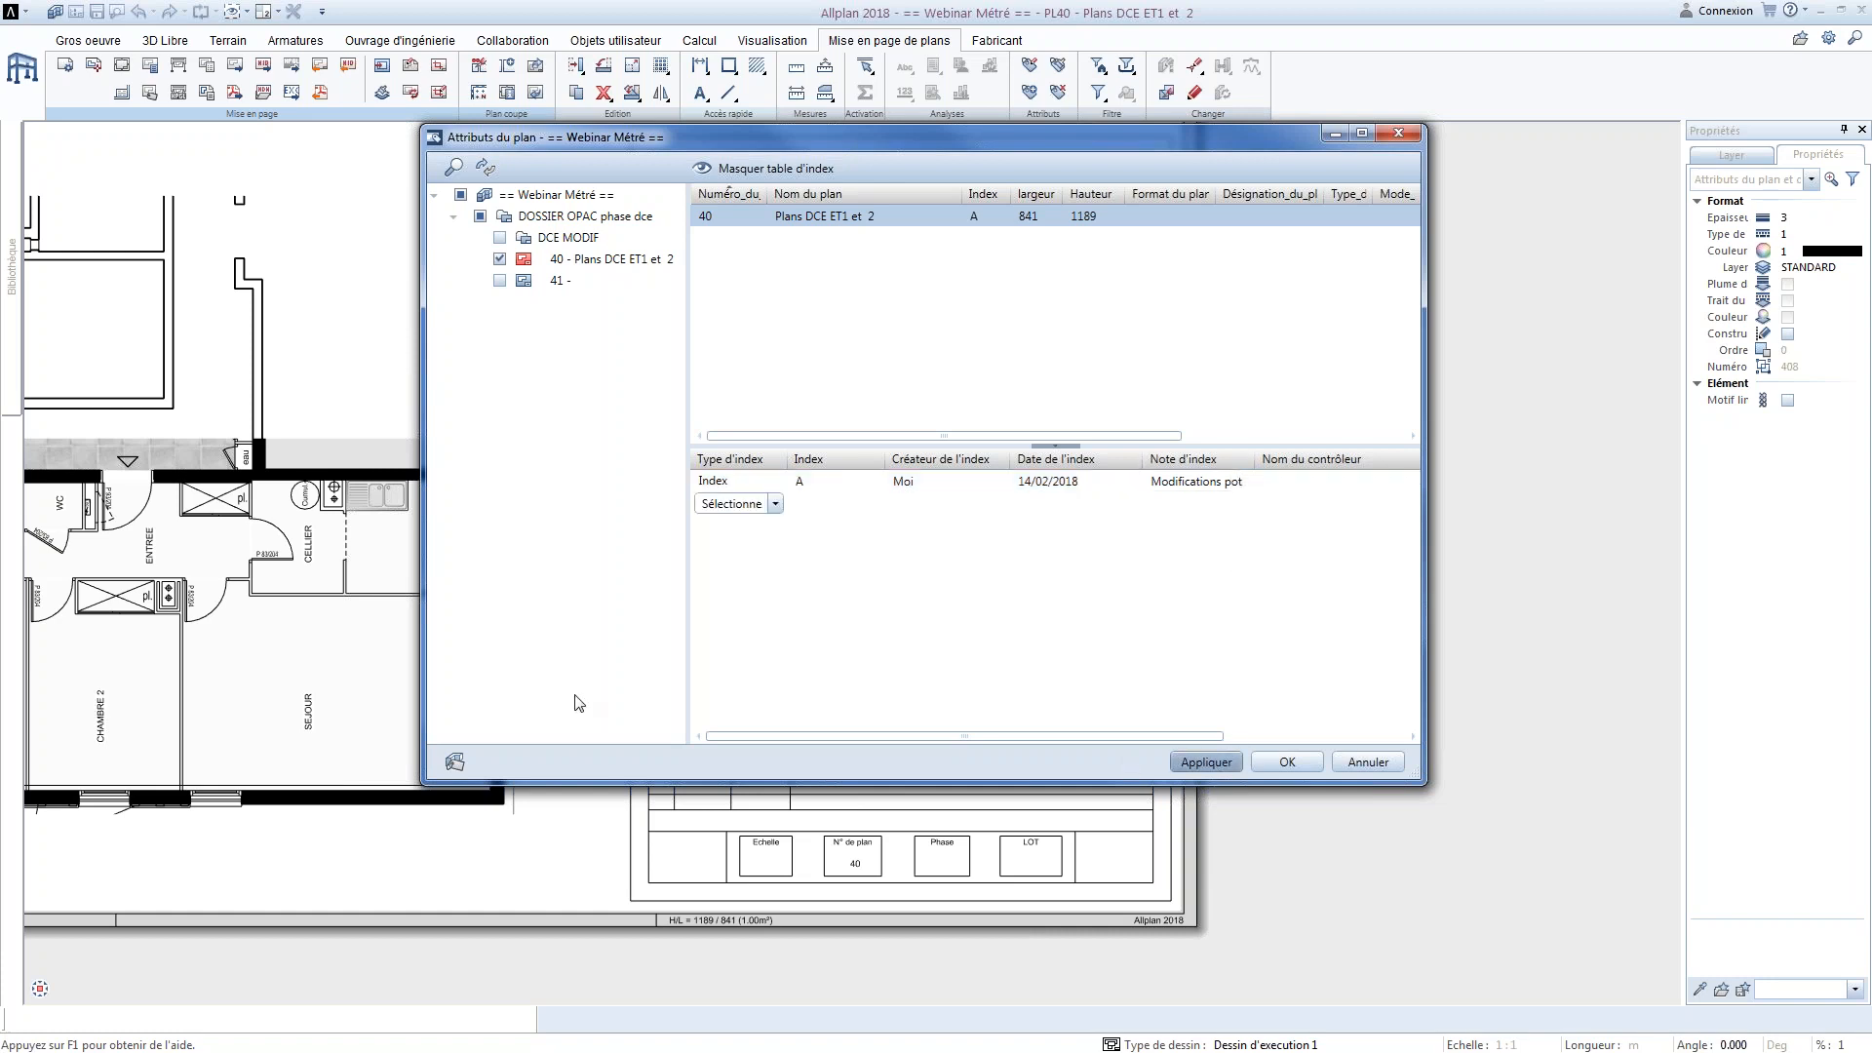
In the project attributes, enter the architect's name and set Chantier to Lyon, and confirm the project and plan attributes
left_click(456, 760)
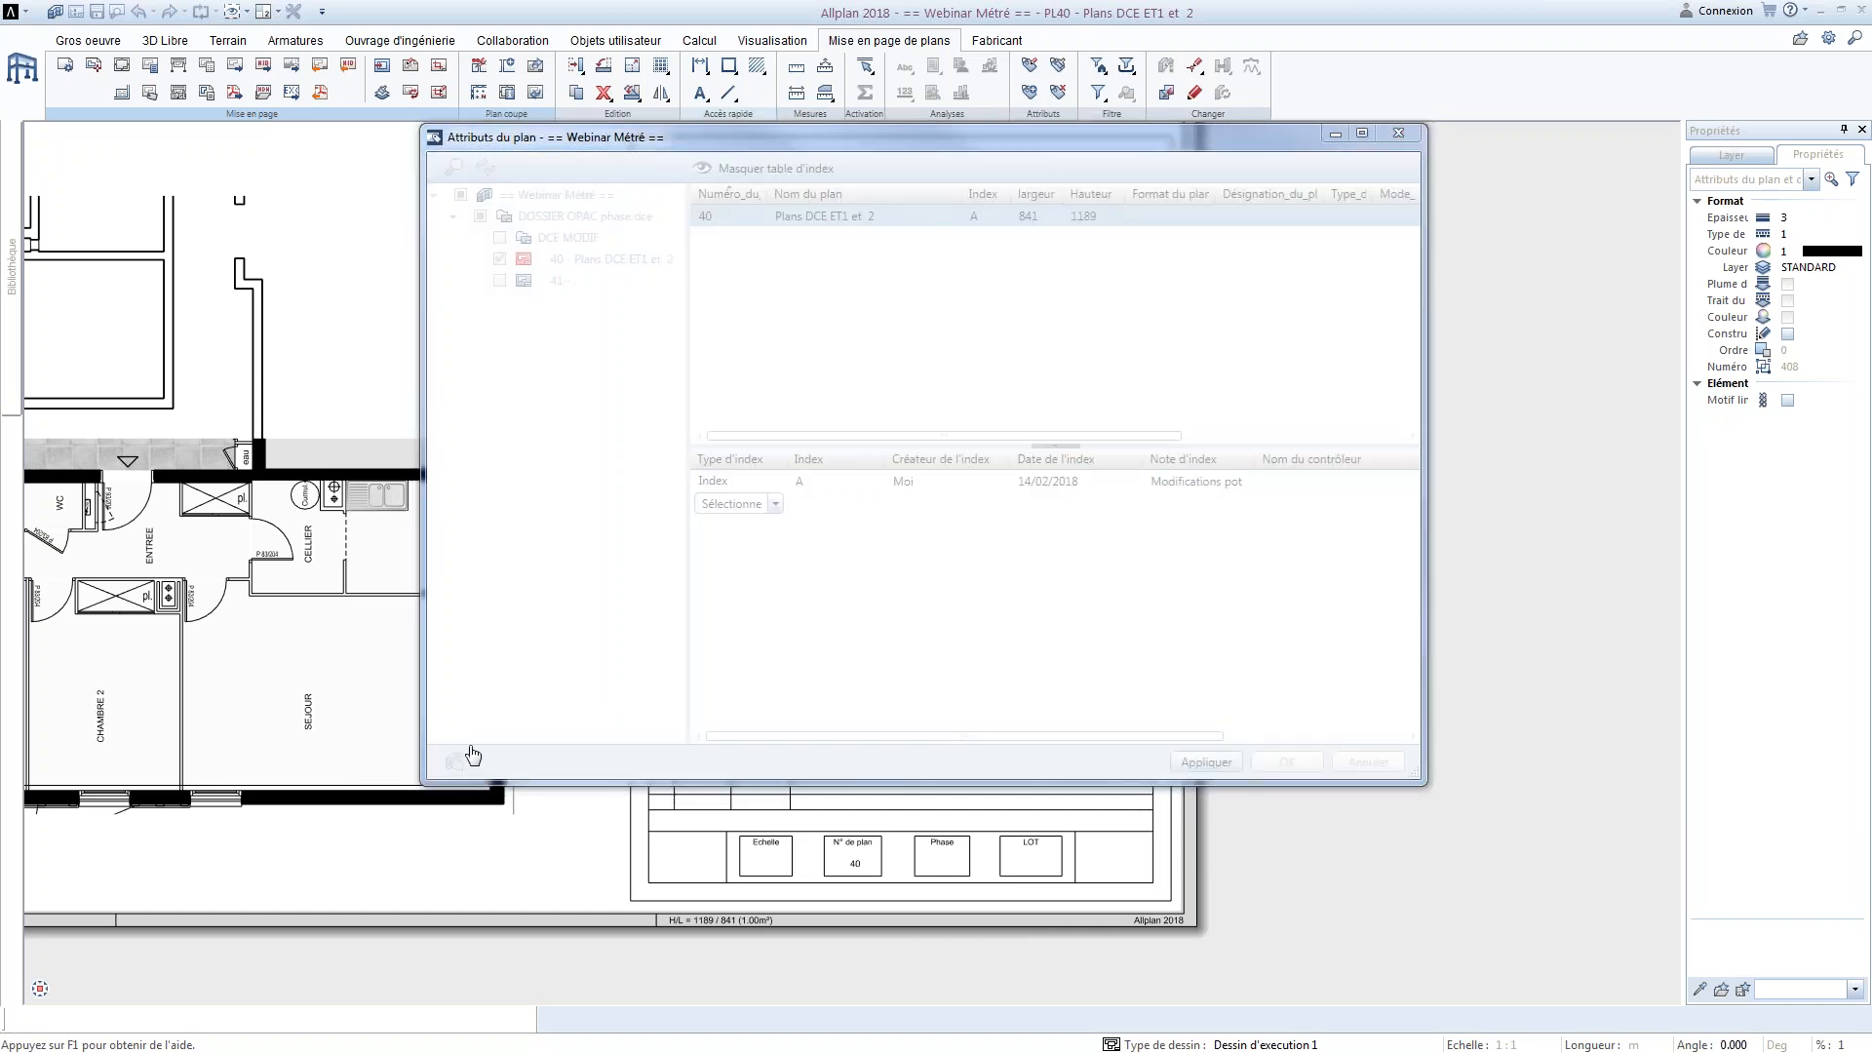
left_click(943, 306)
left_click(928, 284)
type("Mr archi")
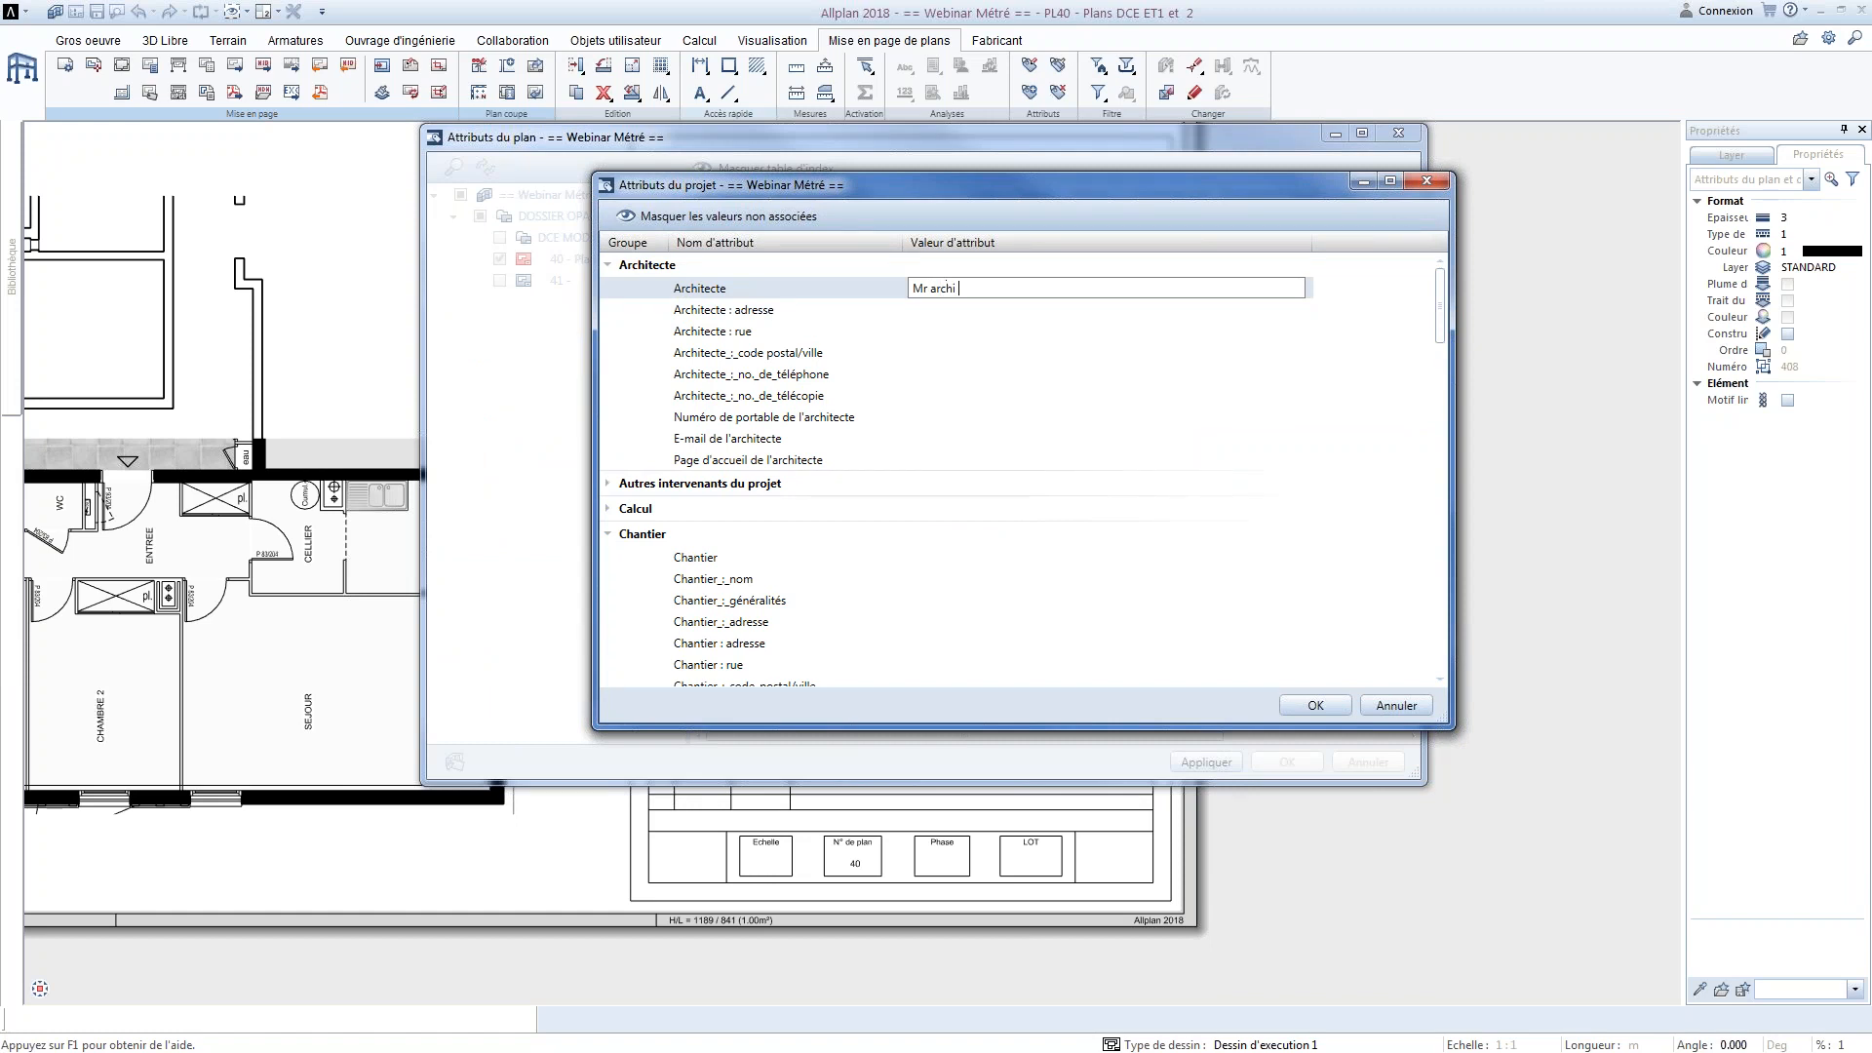
left_click(948, 560)
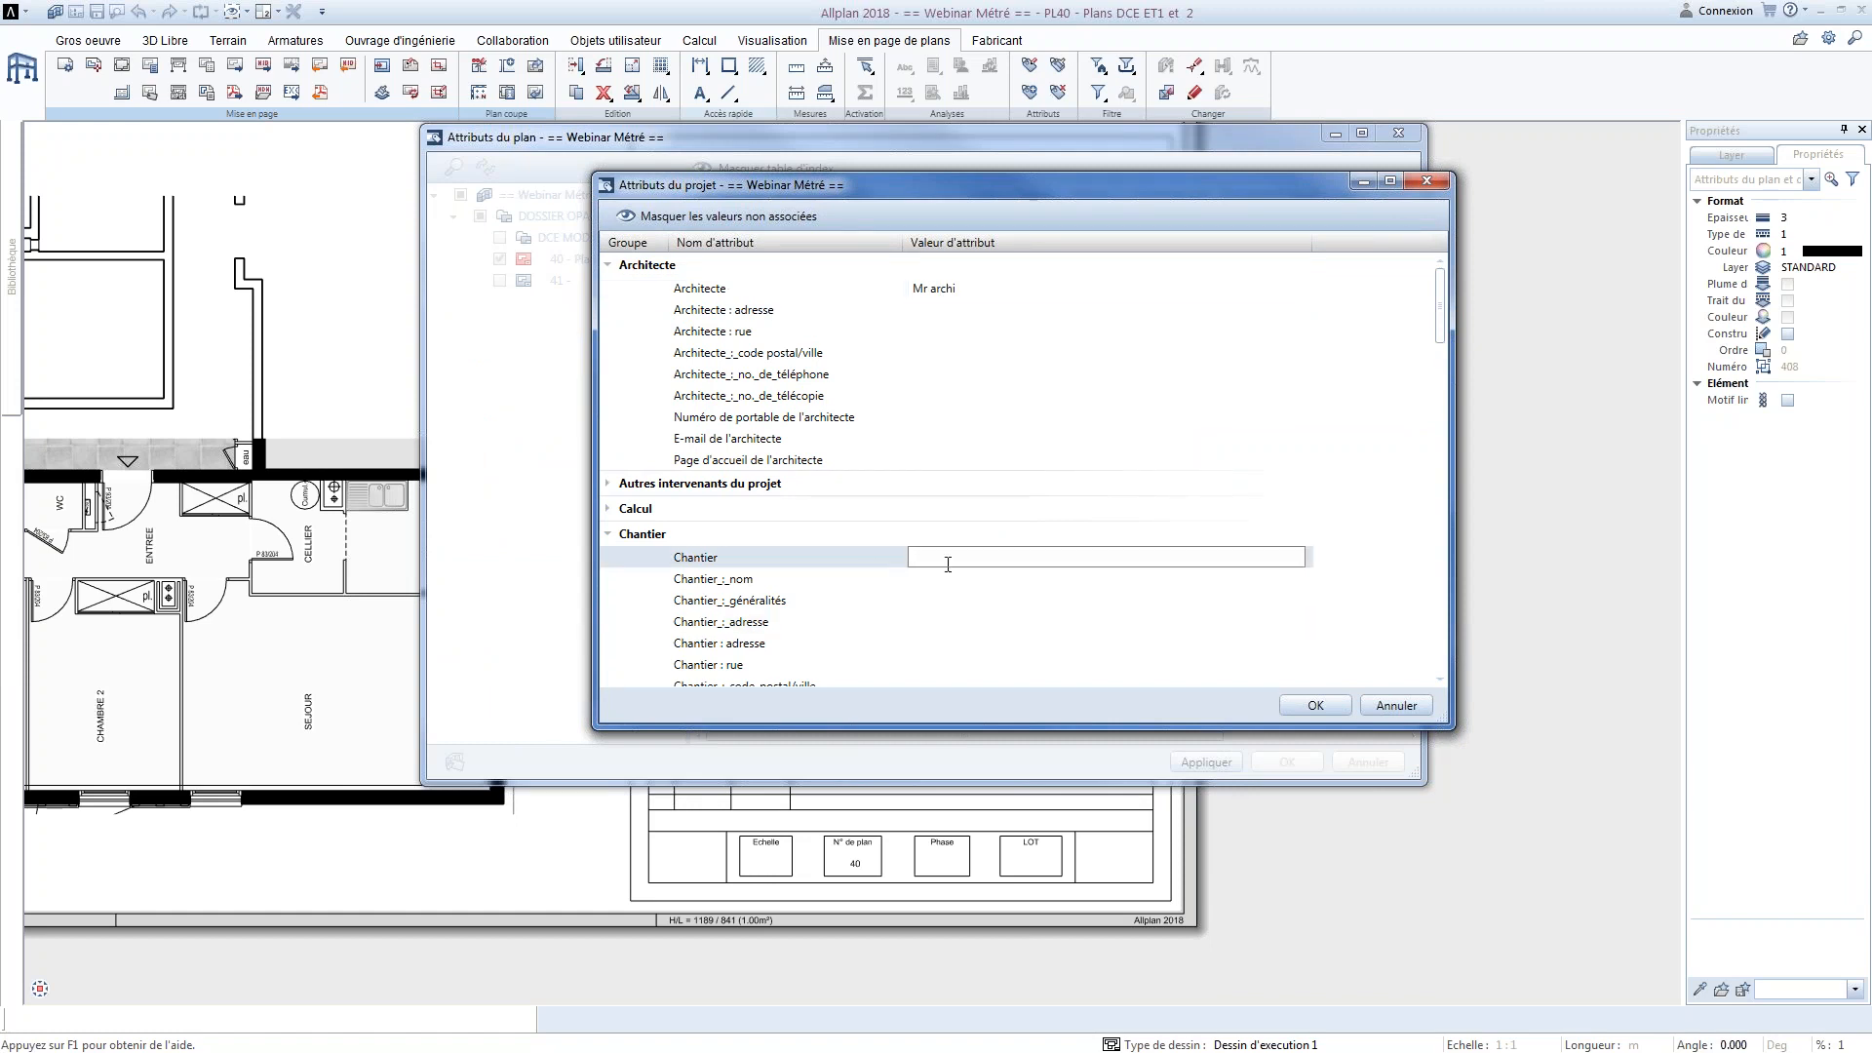
type("Lyon")
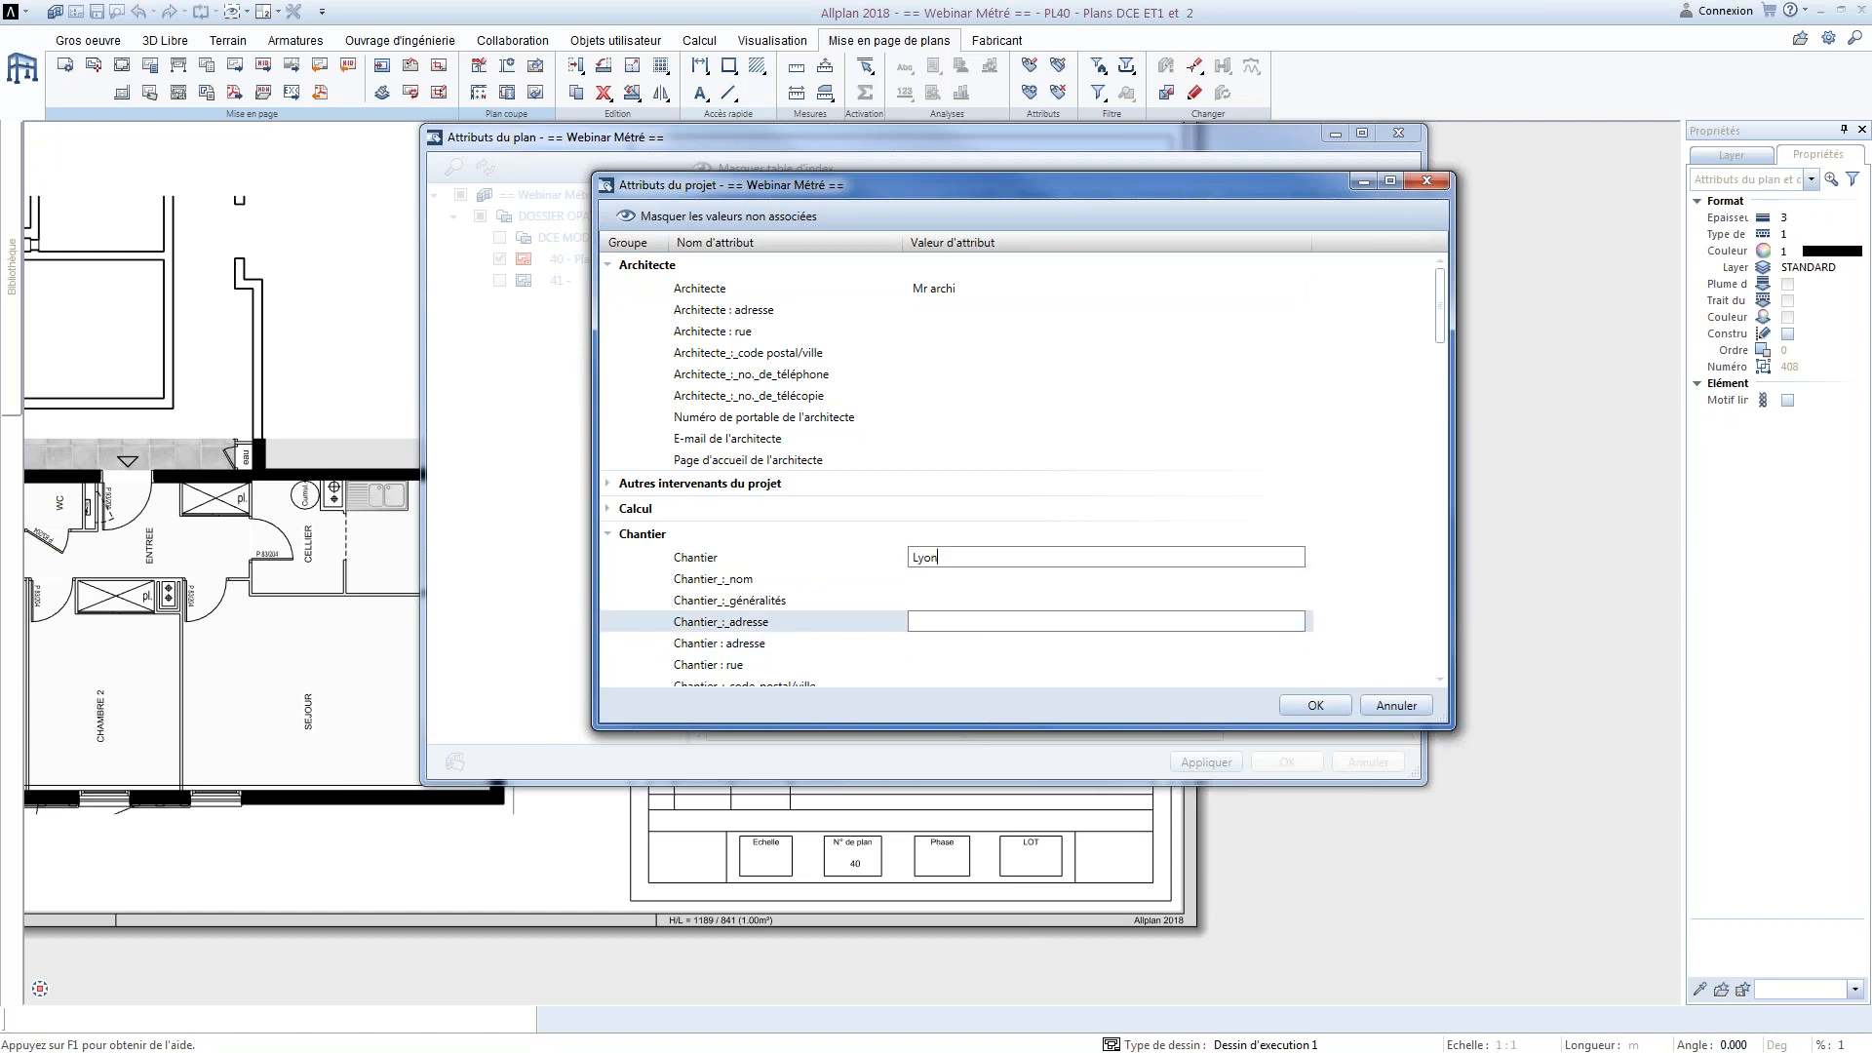
left_click_drag(1444, 312, 1443, 399)
left_click(1337, 706)
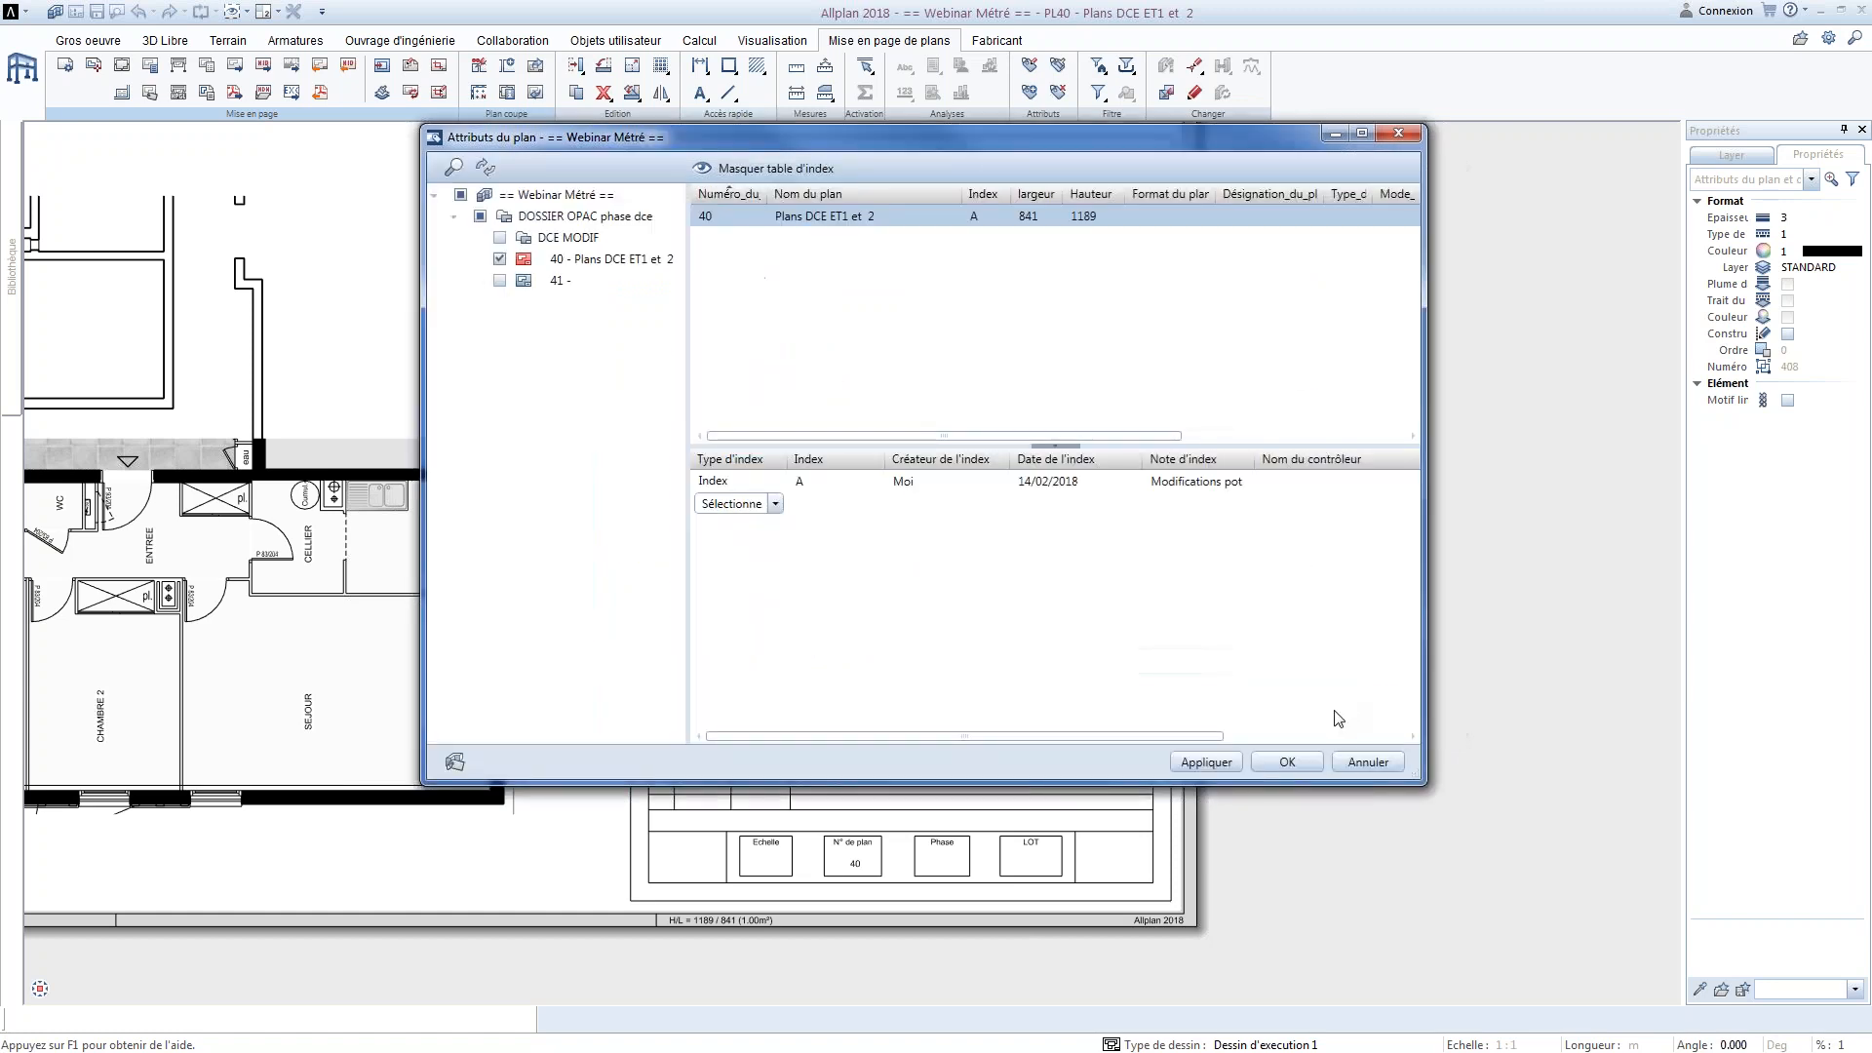
left_click(1287, 761)
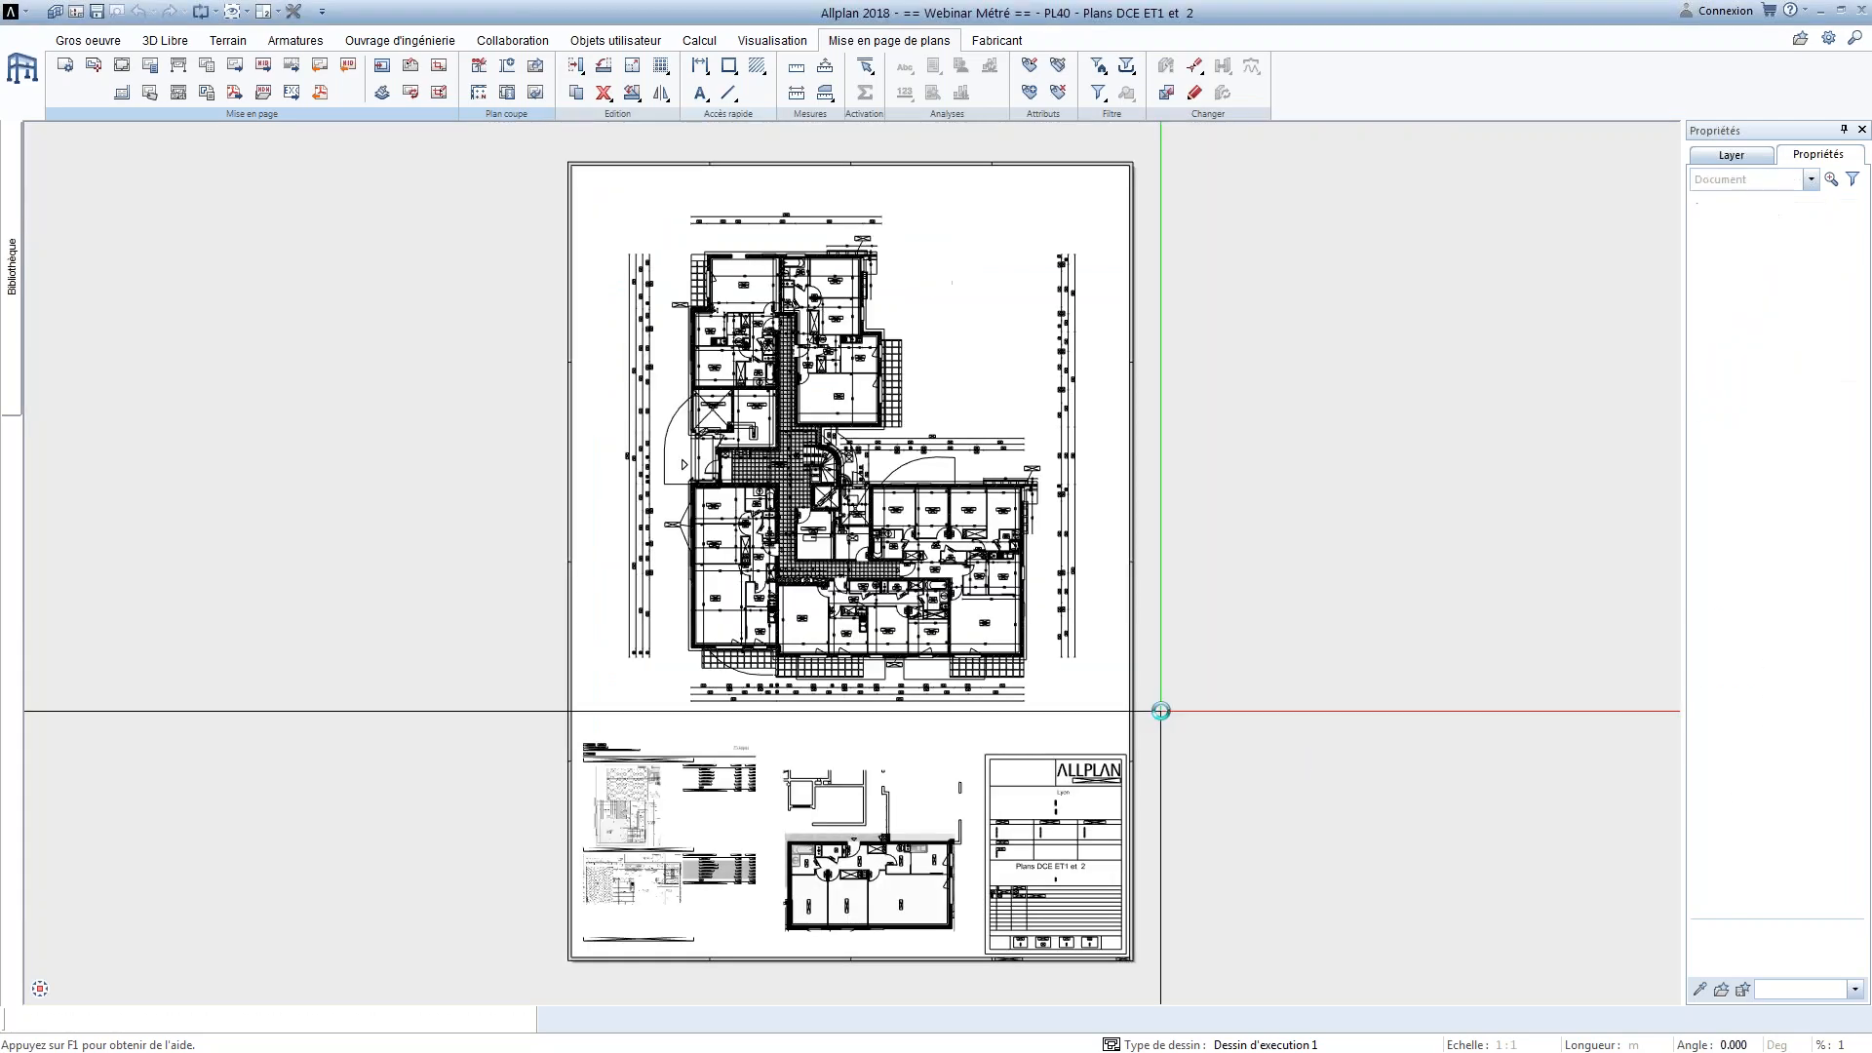
Check the architect, Chantier and index entries in the plan's title block, and view the surrounding plan sheet
scroll(1161, 711, "up", 6)
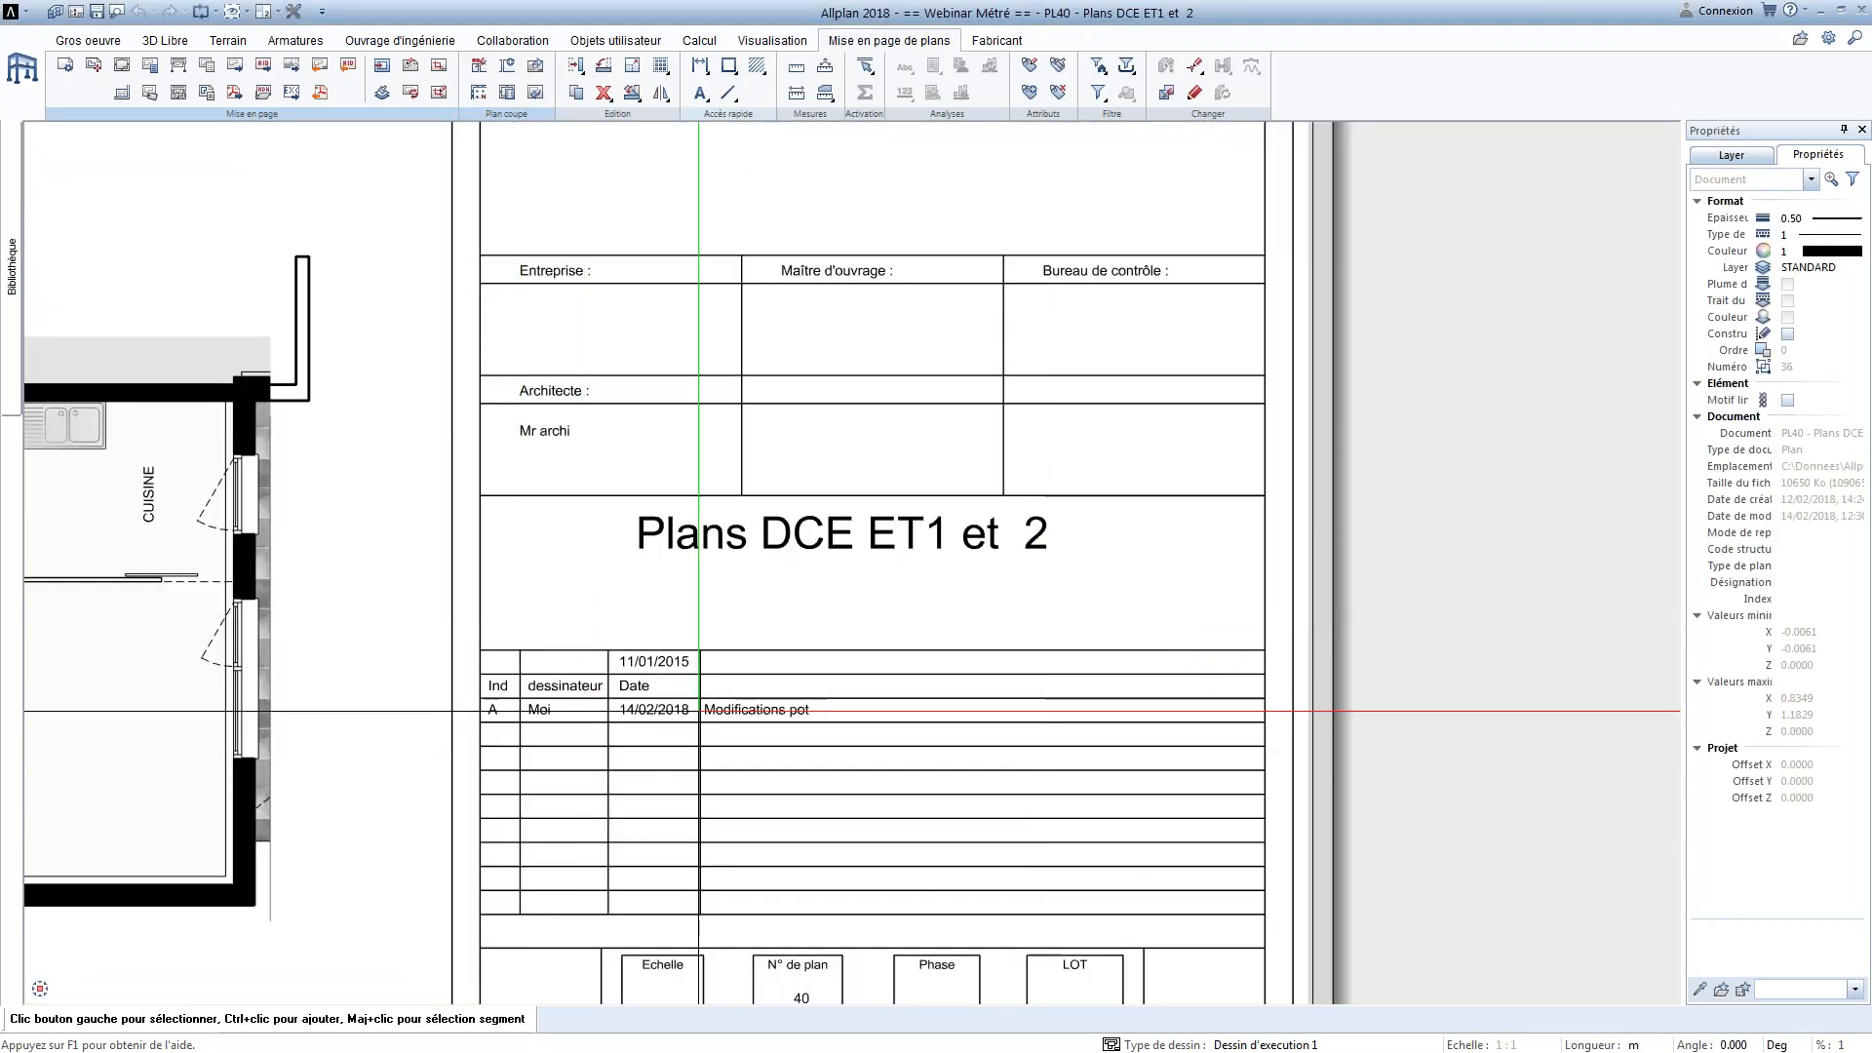
scroll(698, 711, "up", 3)
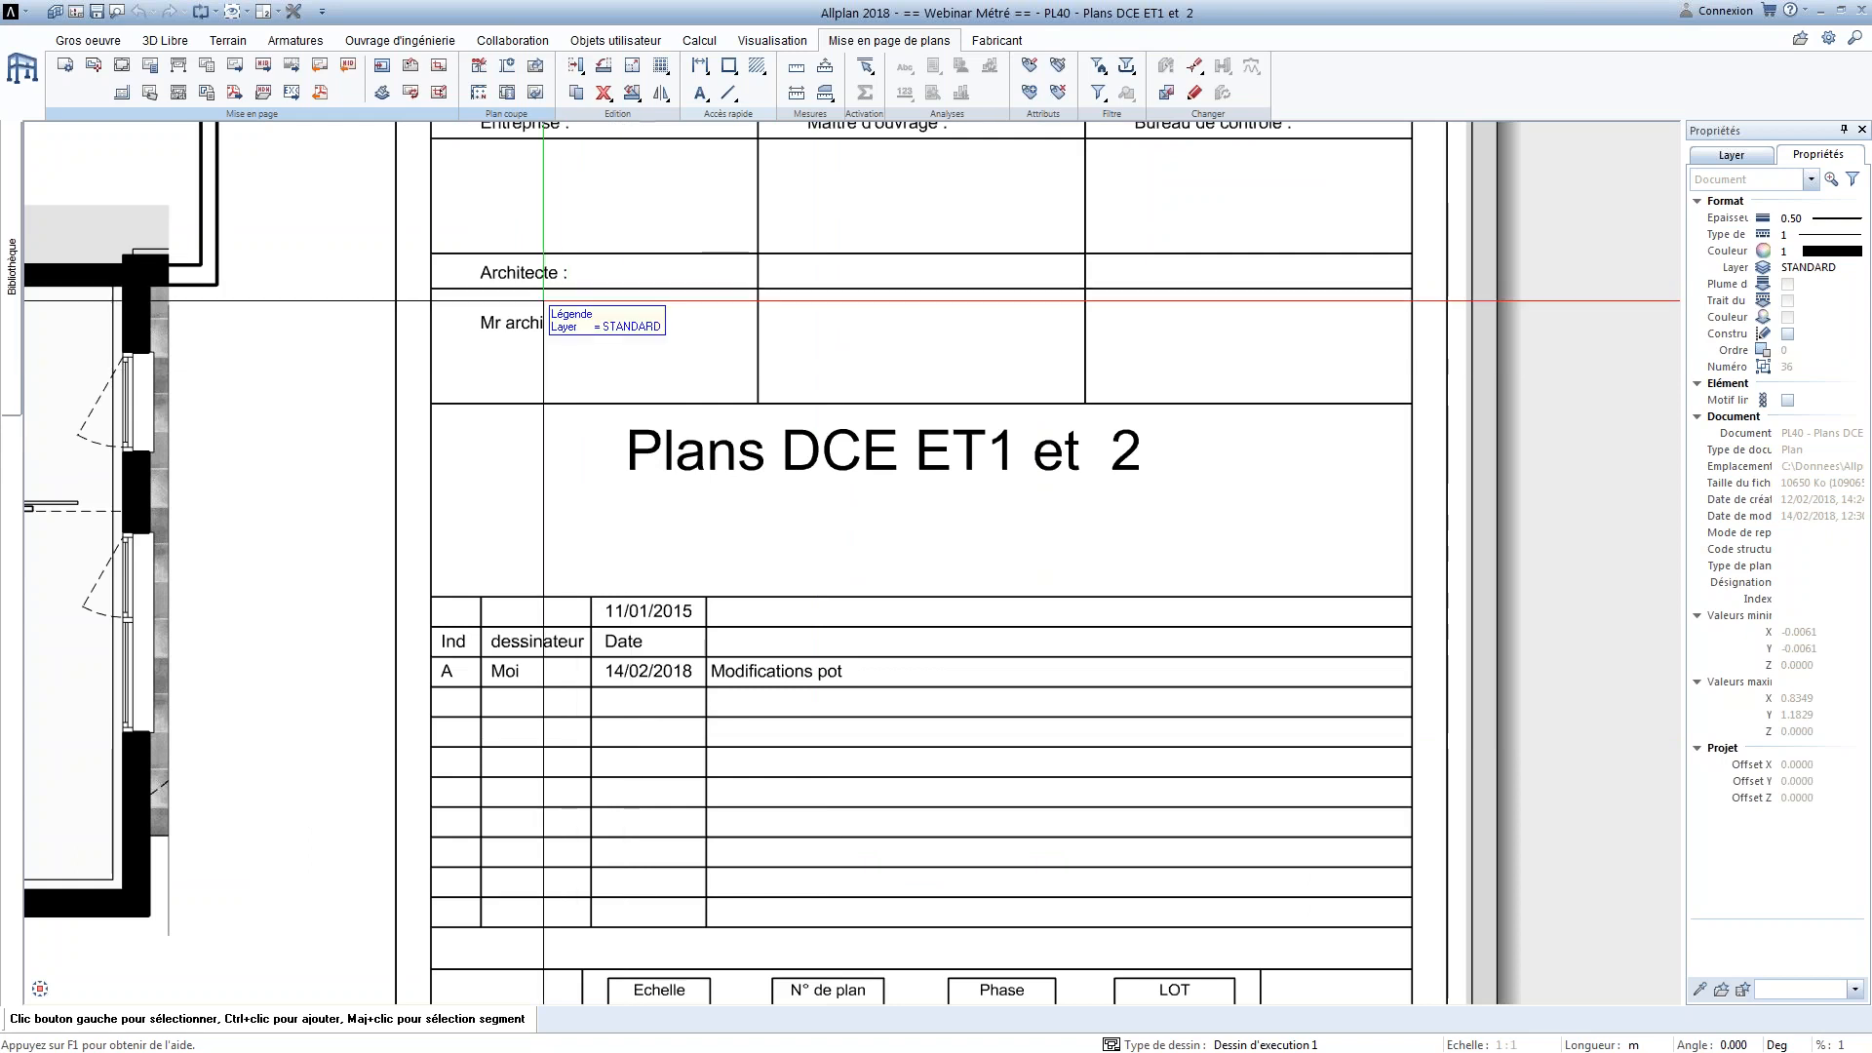
scroll(543, 301, "down", 4)
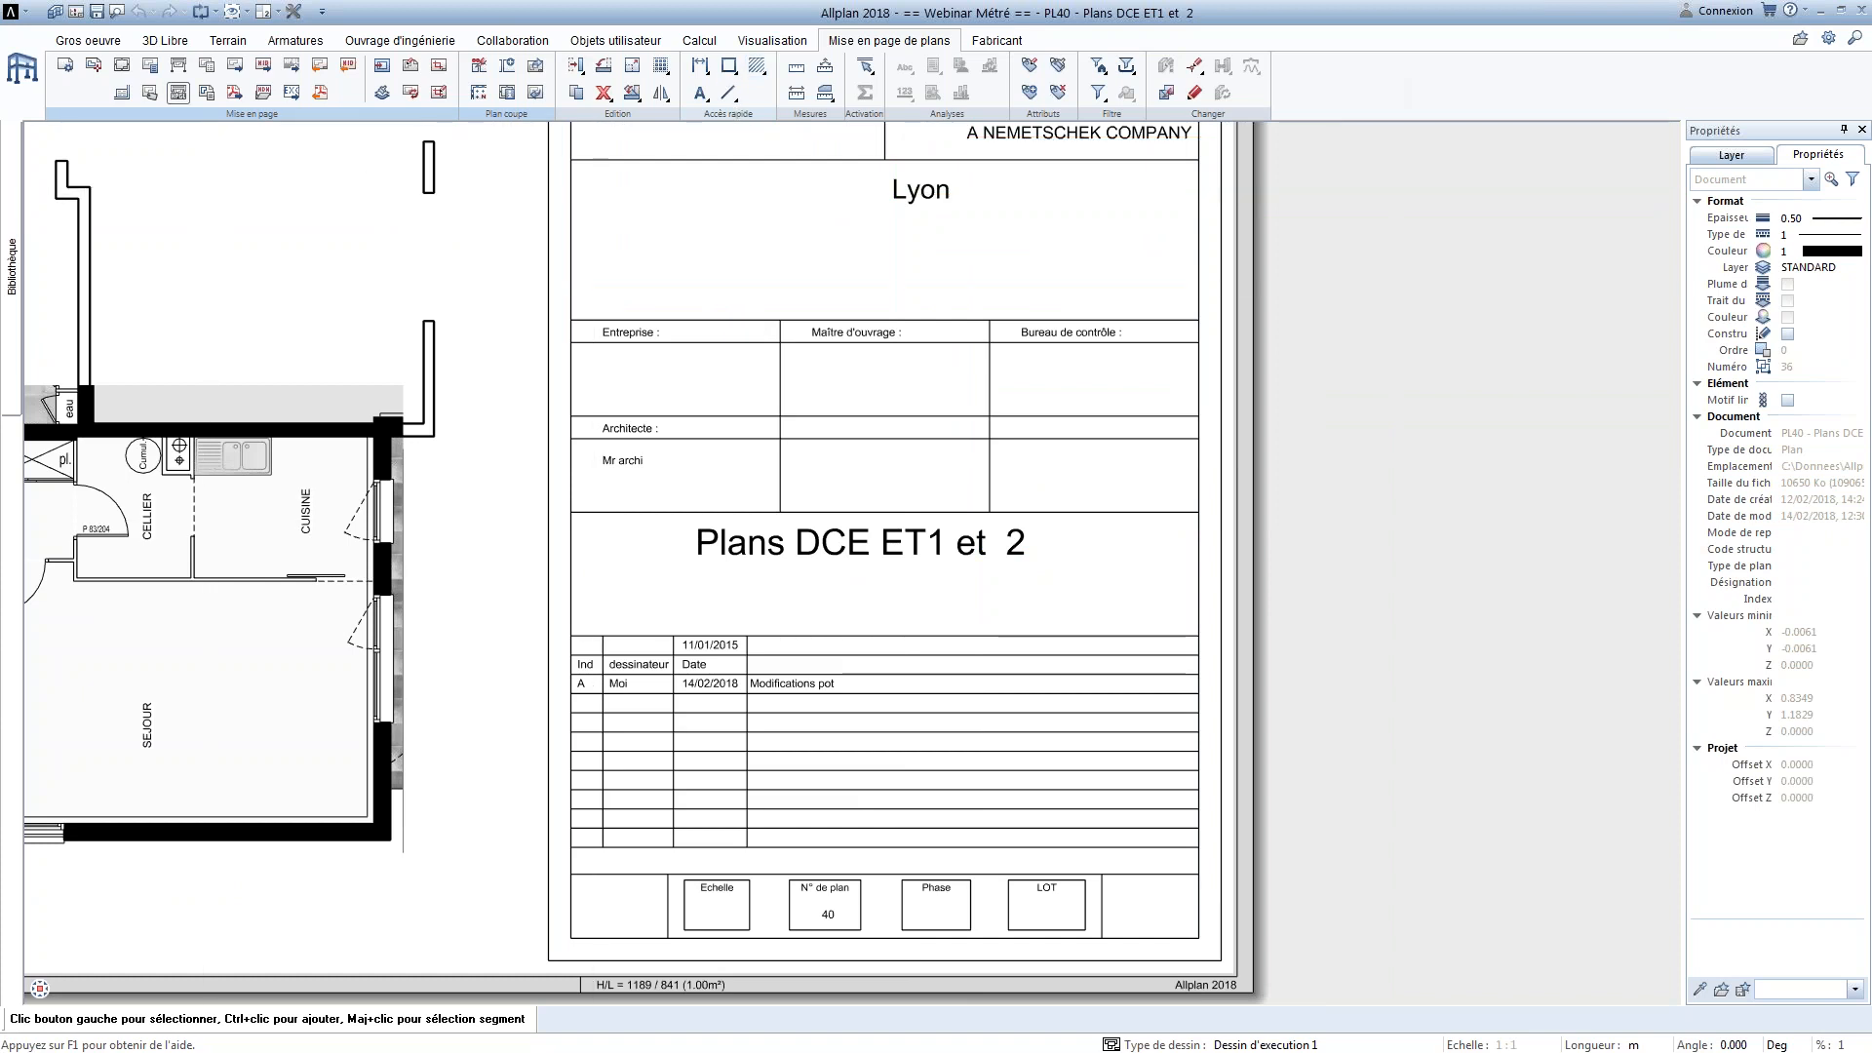
scroll(1220, 529, "down", 3)
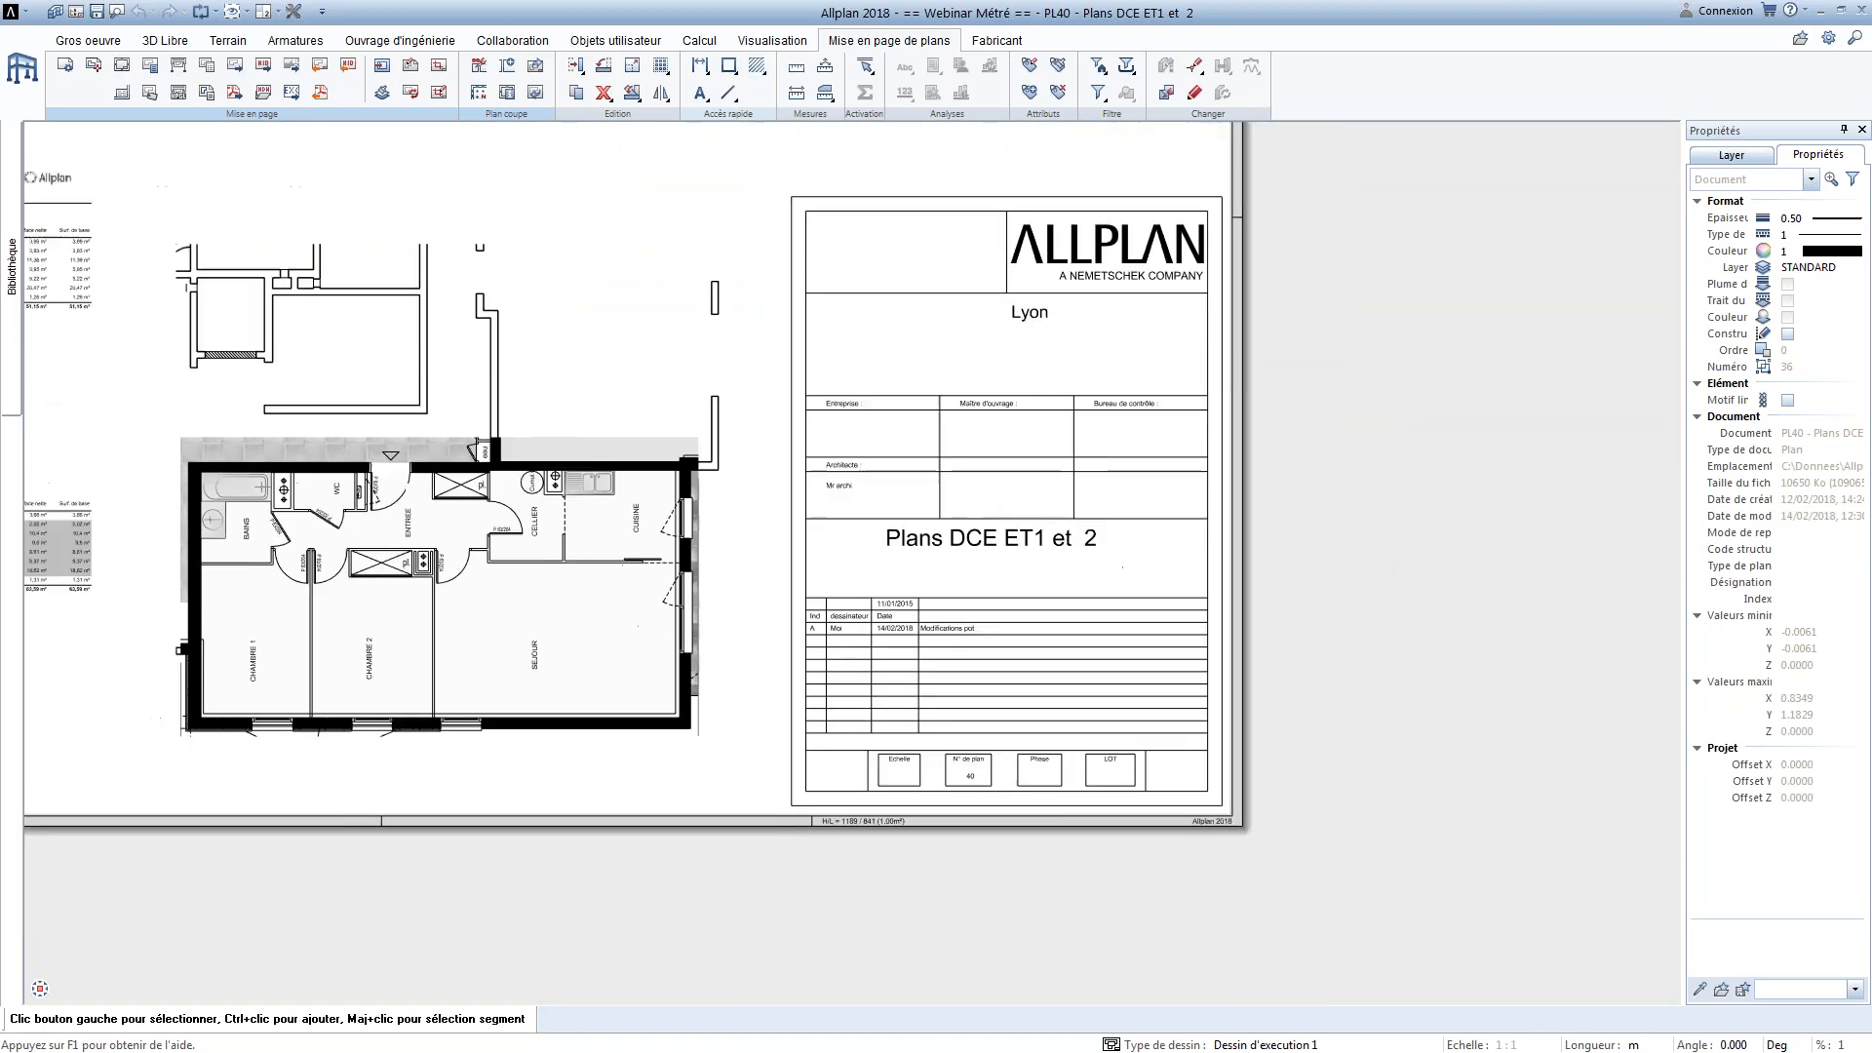
middle_click_drag(812, 373, 873, 406)
middle_click_drag(567, 337, 757, 417)
scroll(706, 359, "down", 1)
middle_click_drag(706, 359, 850, 441)
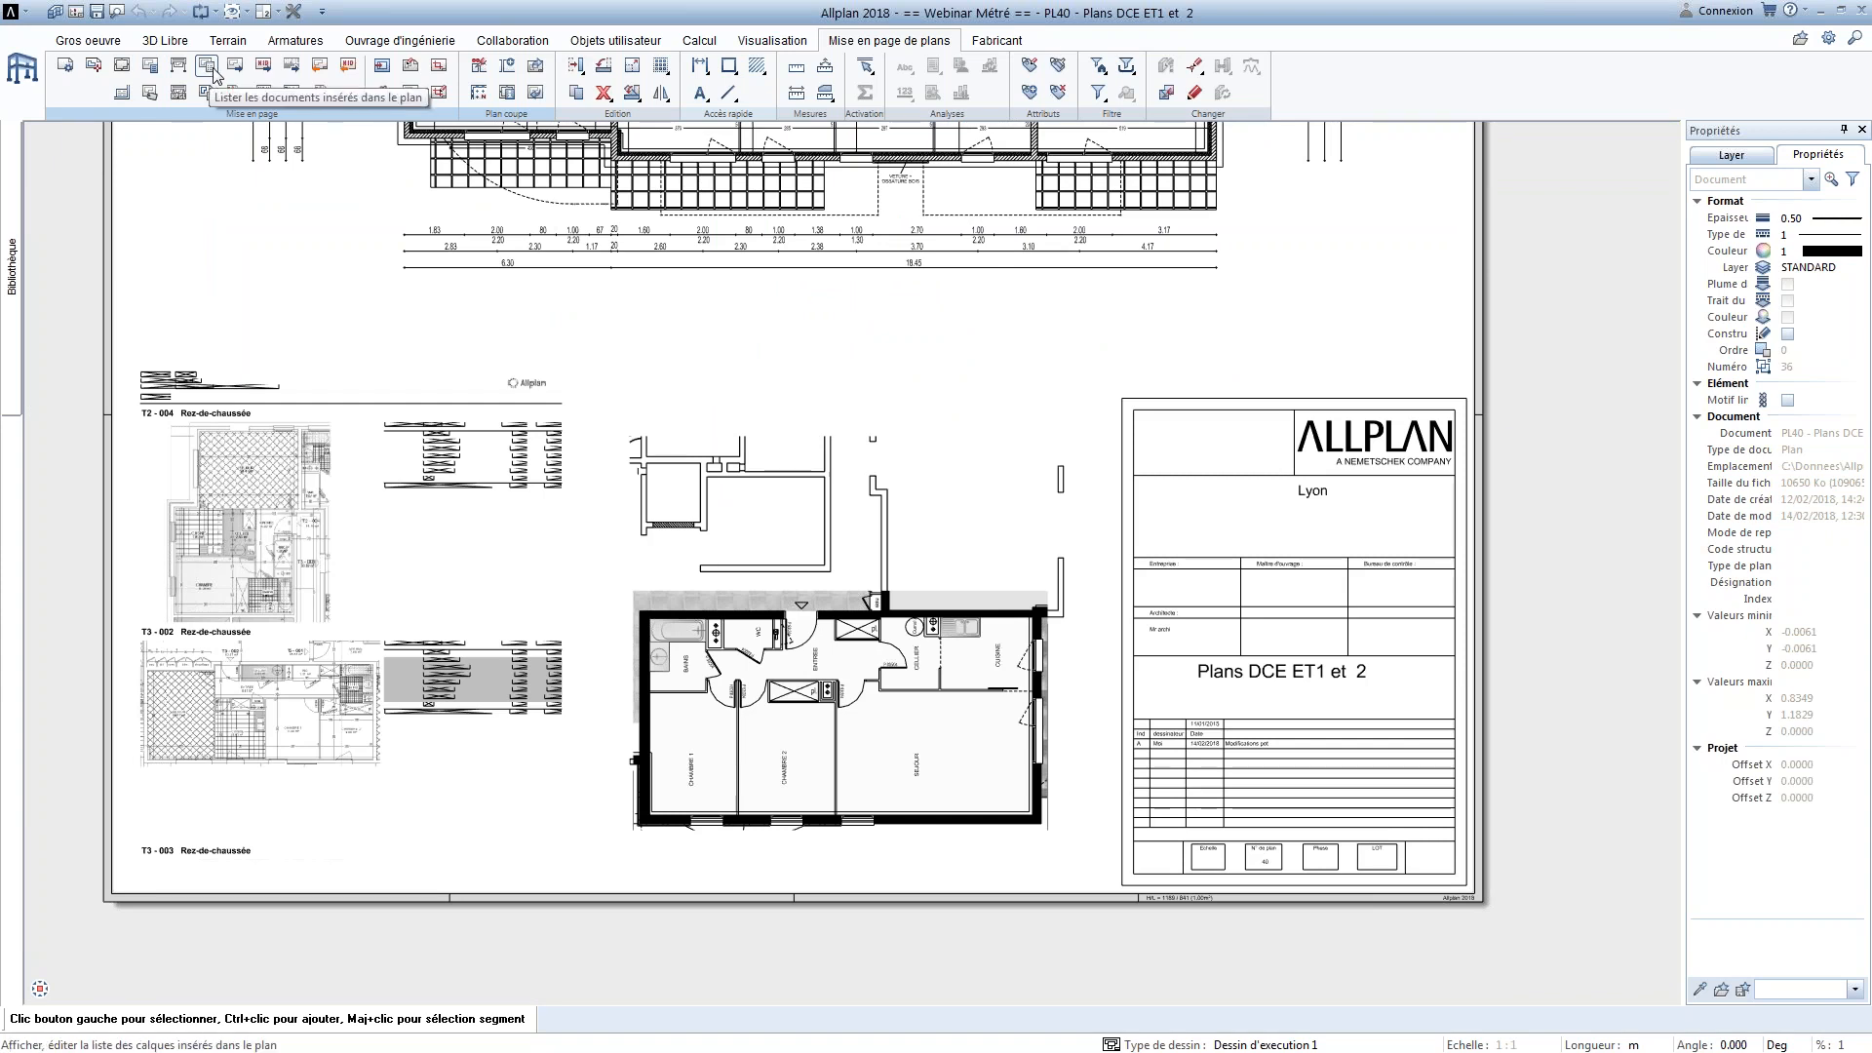
Generate the plan overview report with plan structure, review the listed plans, and close the report and the plan structure
left_click(77, 13)
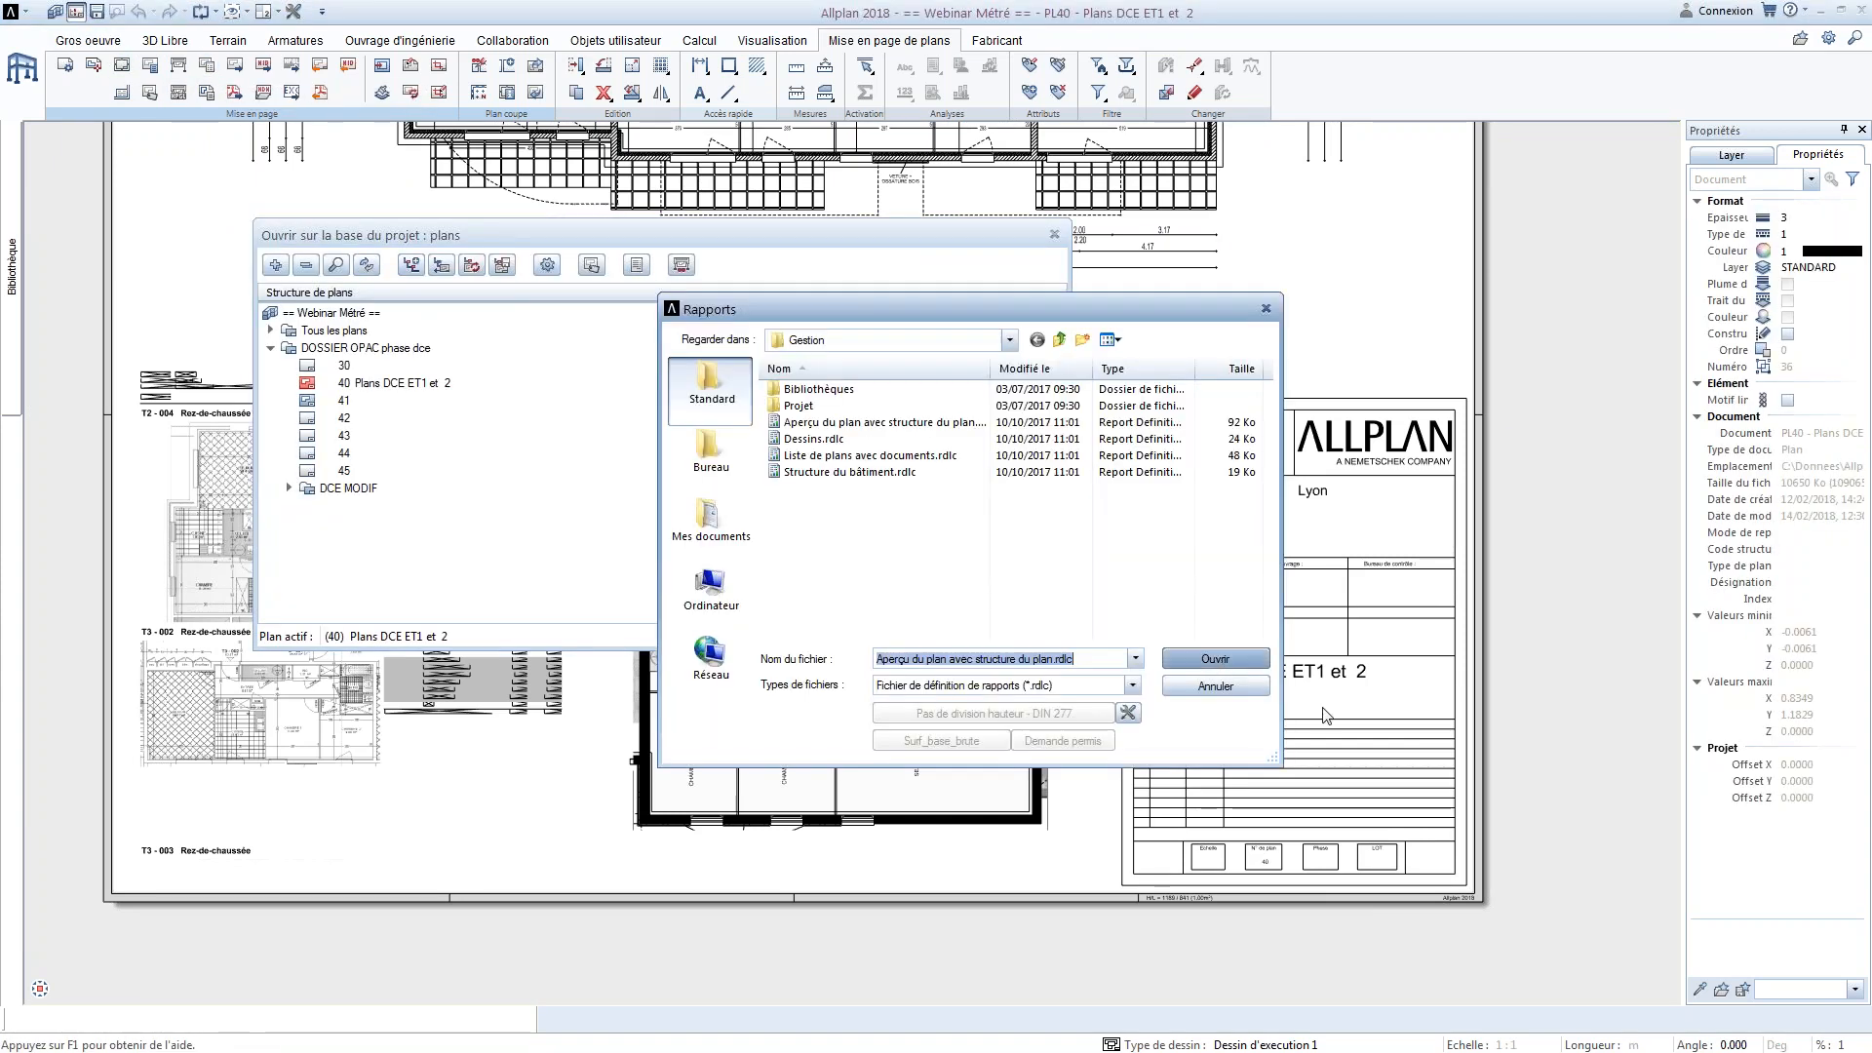
left_click(863, 423)
left_click(1215, 658)
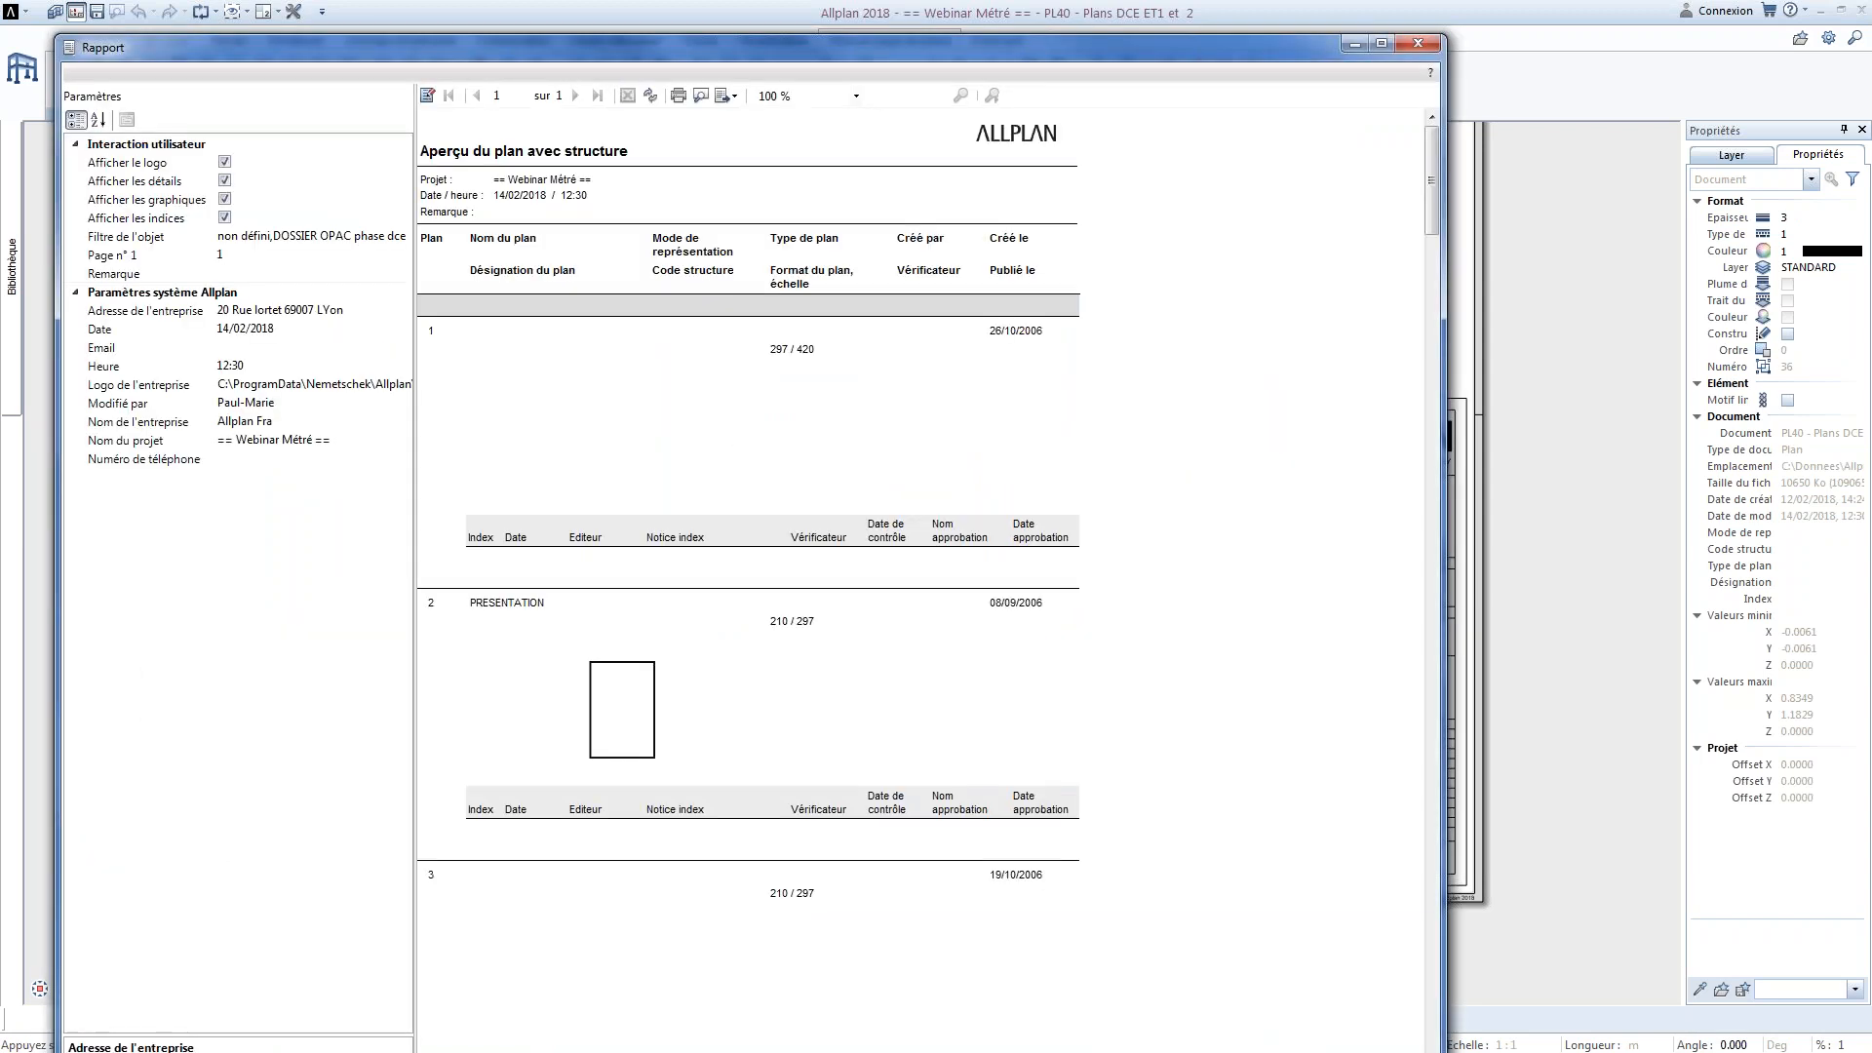
scroll(754, 410, "down", 10)
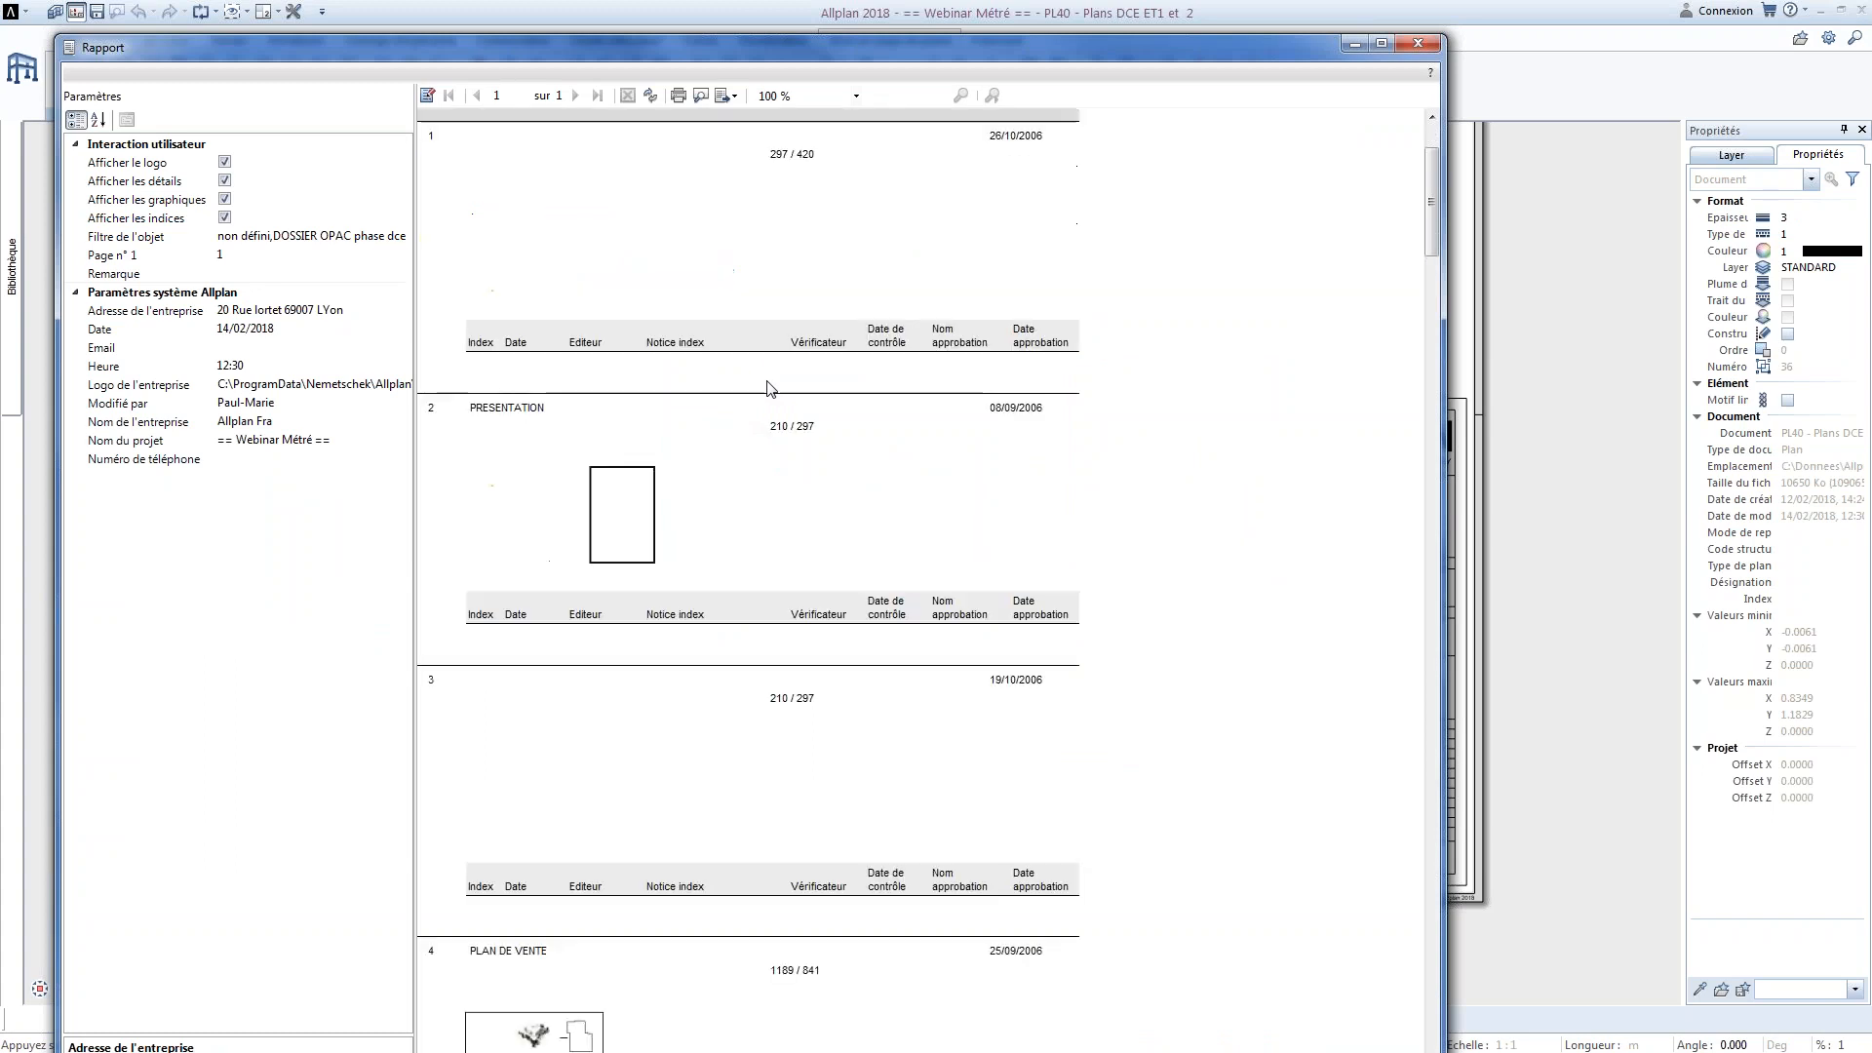
scroll(678, 664, "down", 8)
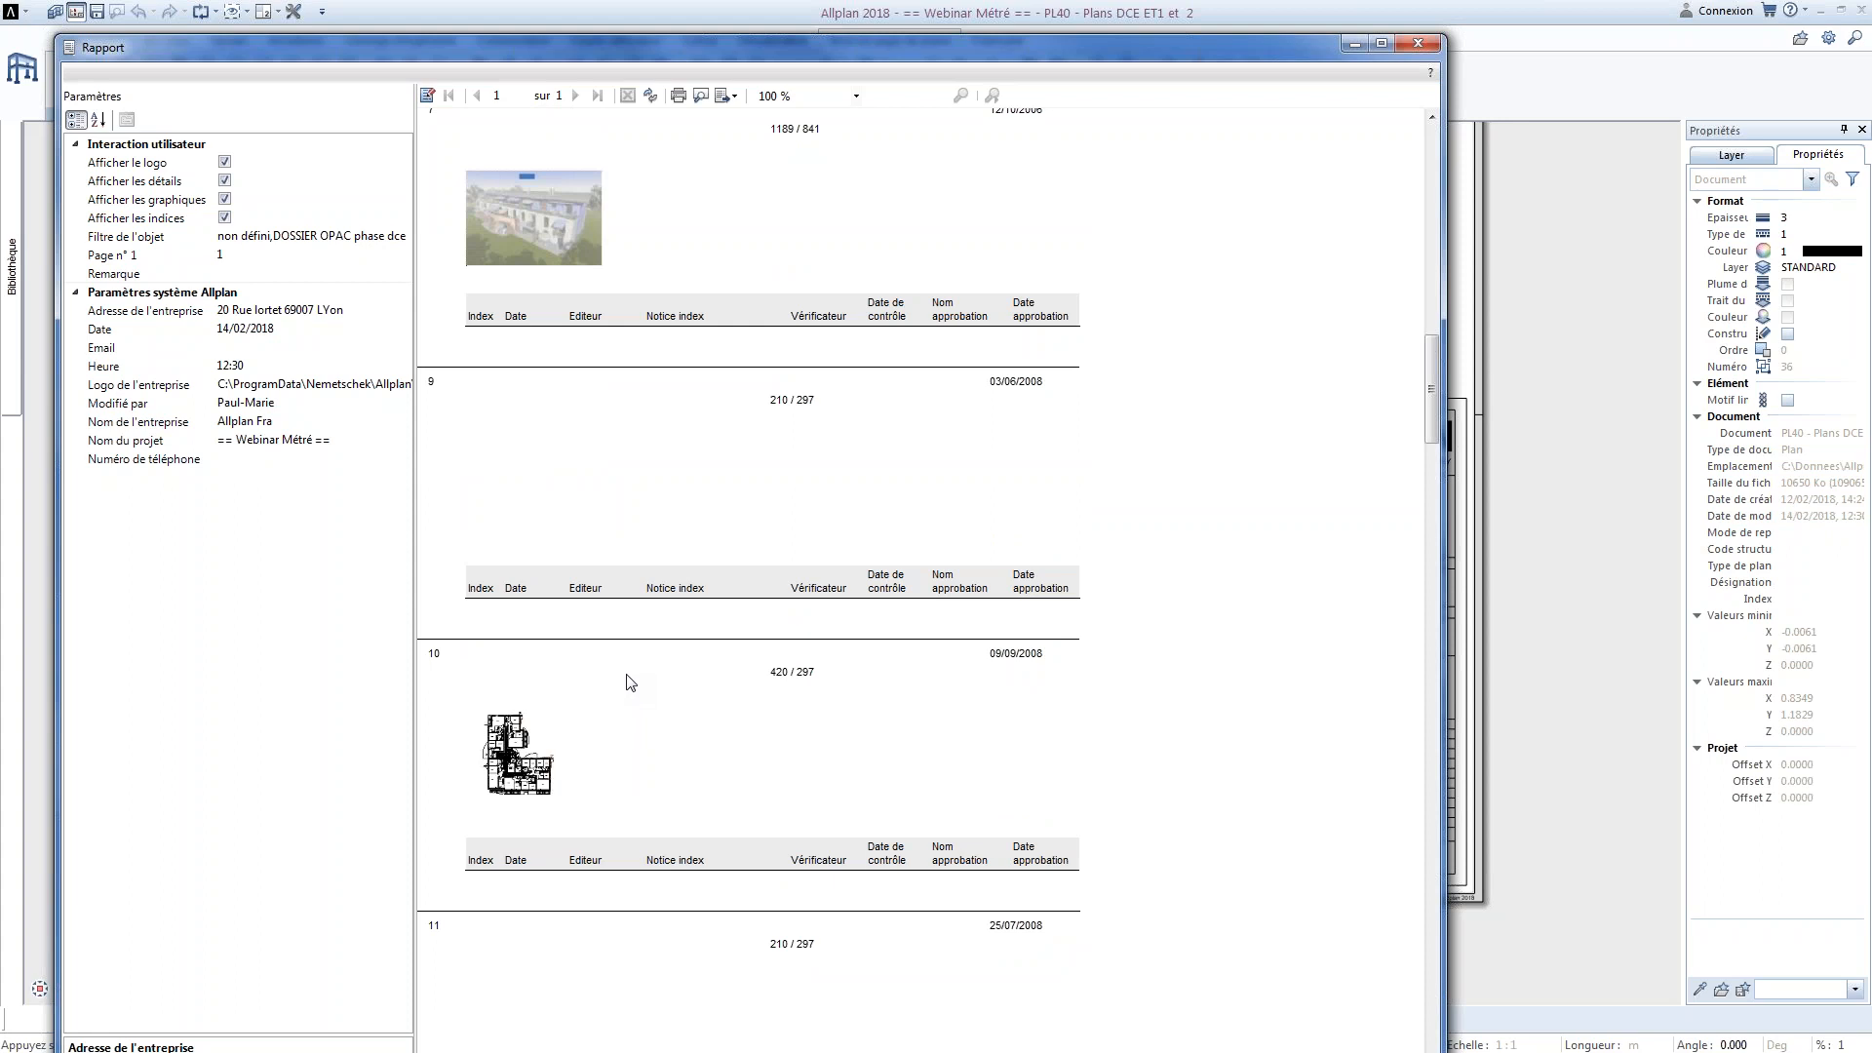
left_click(1412, 46)
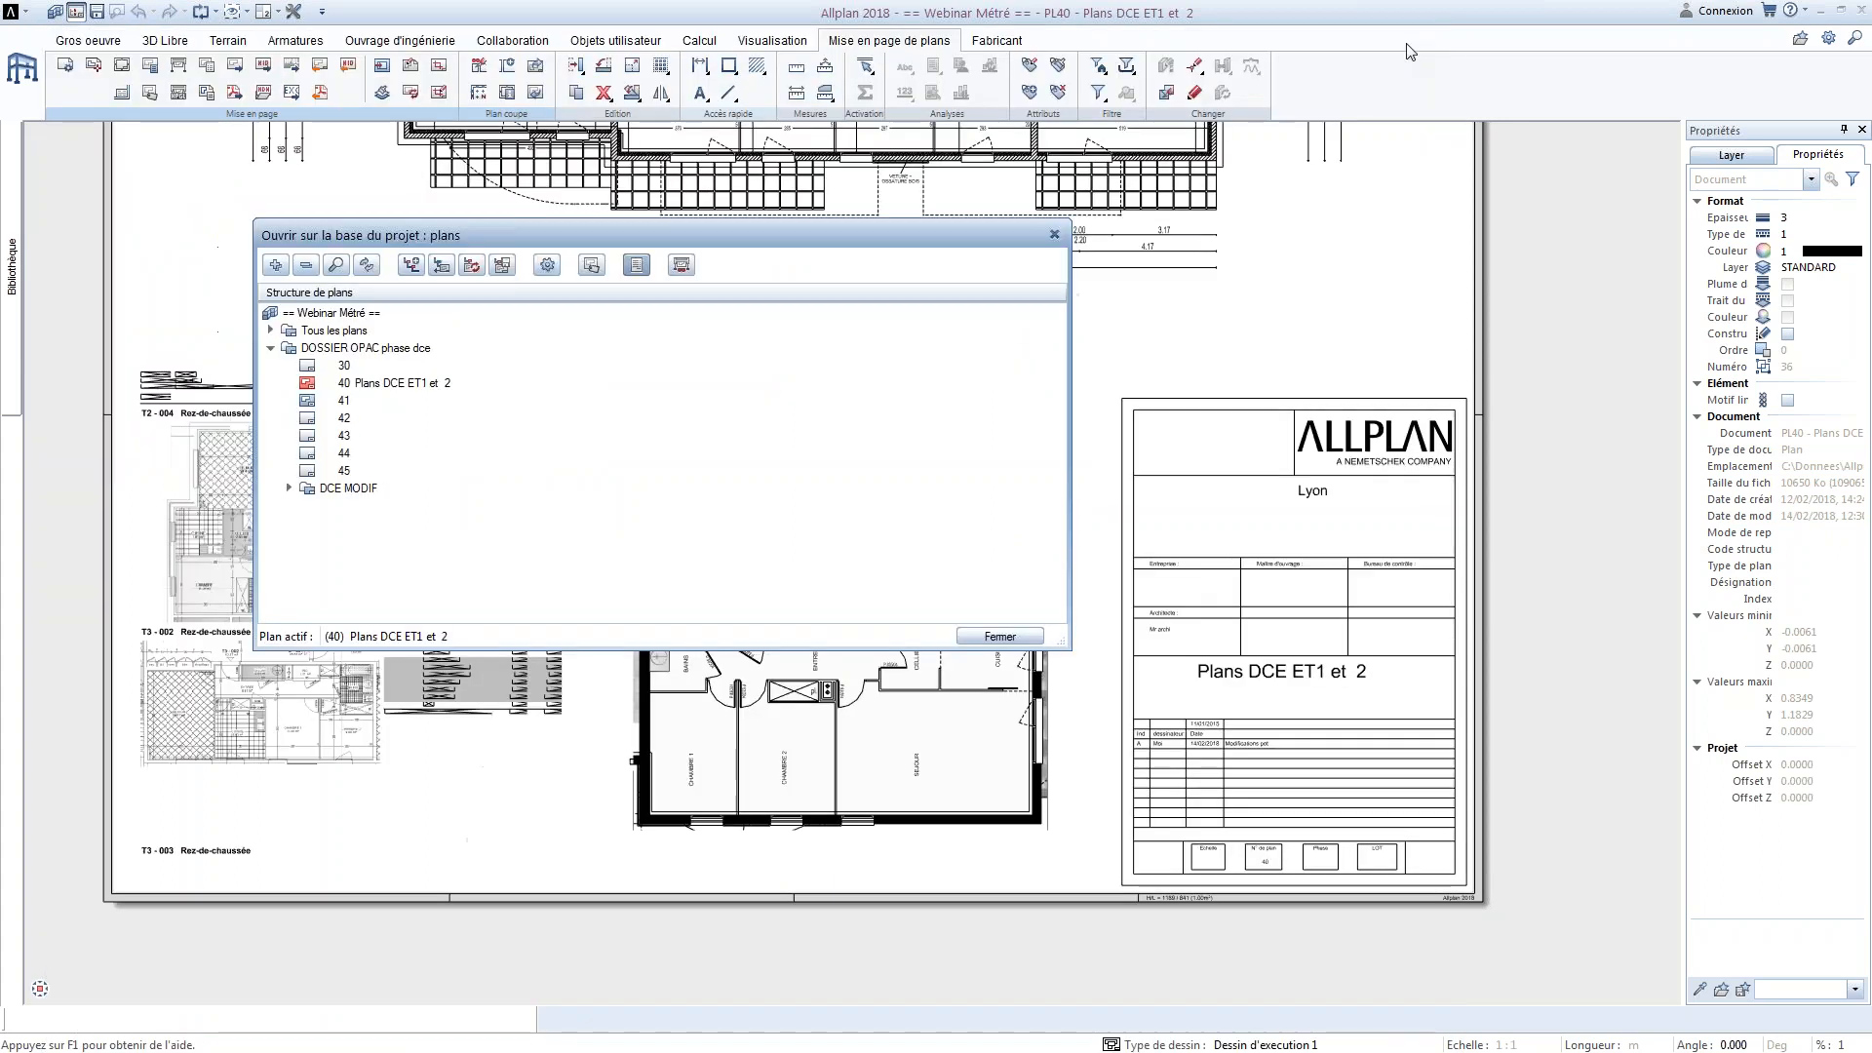
left_click(1054, 234)
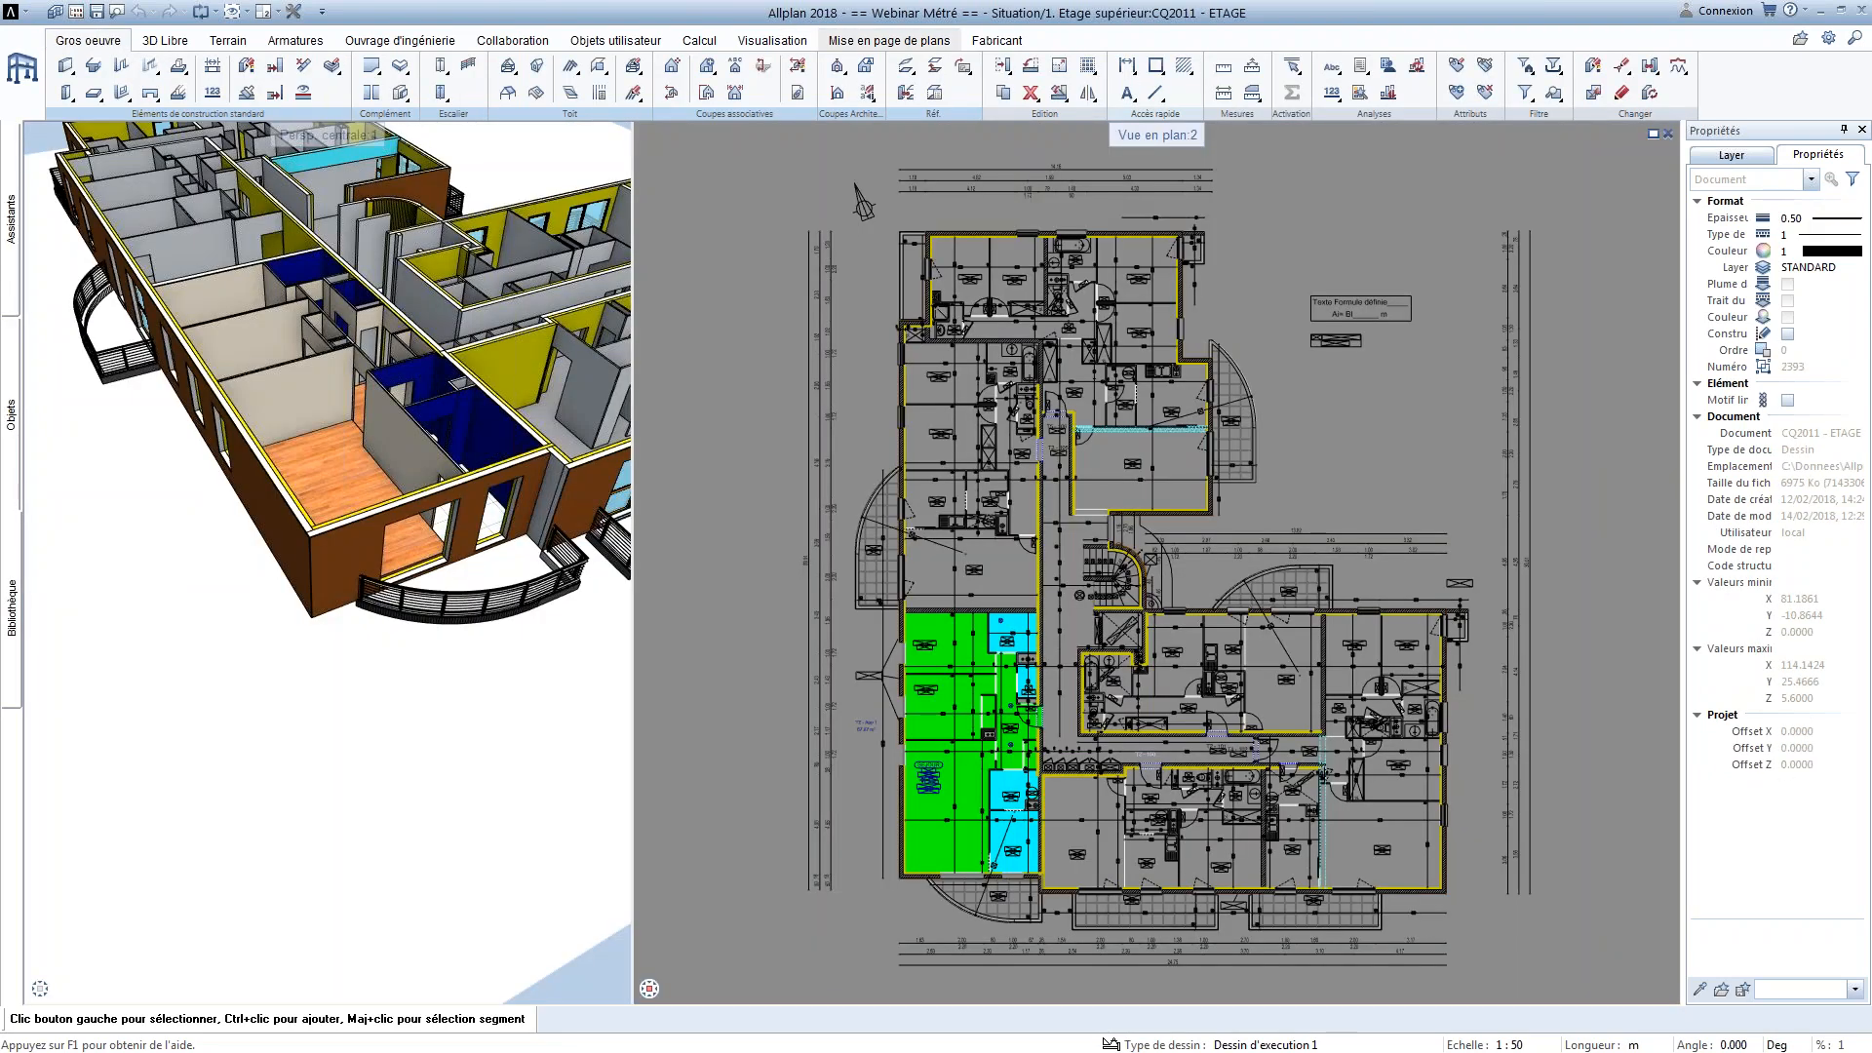
middle_click_drag(419, 410, 430, 484)
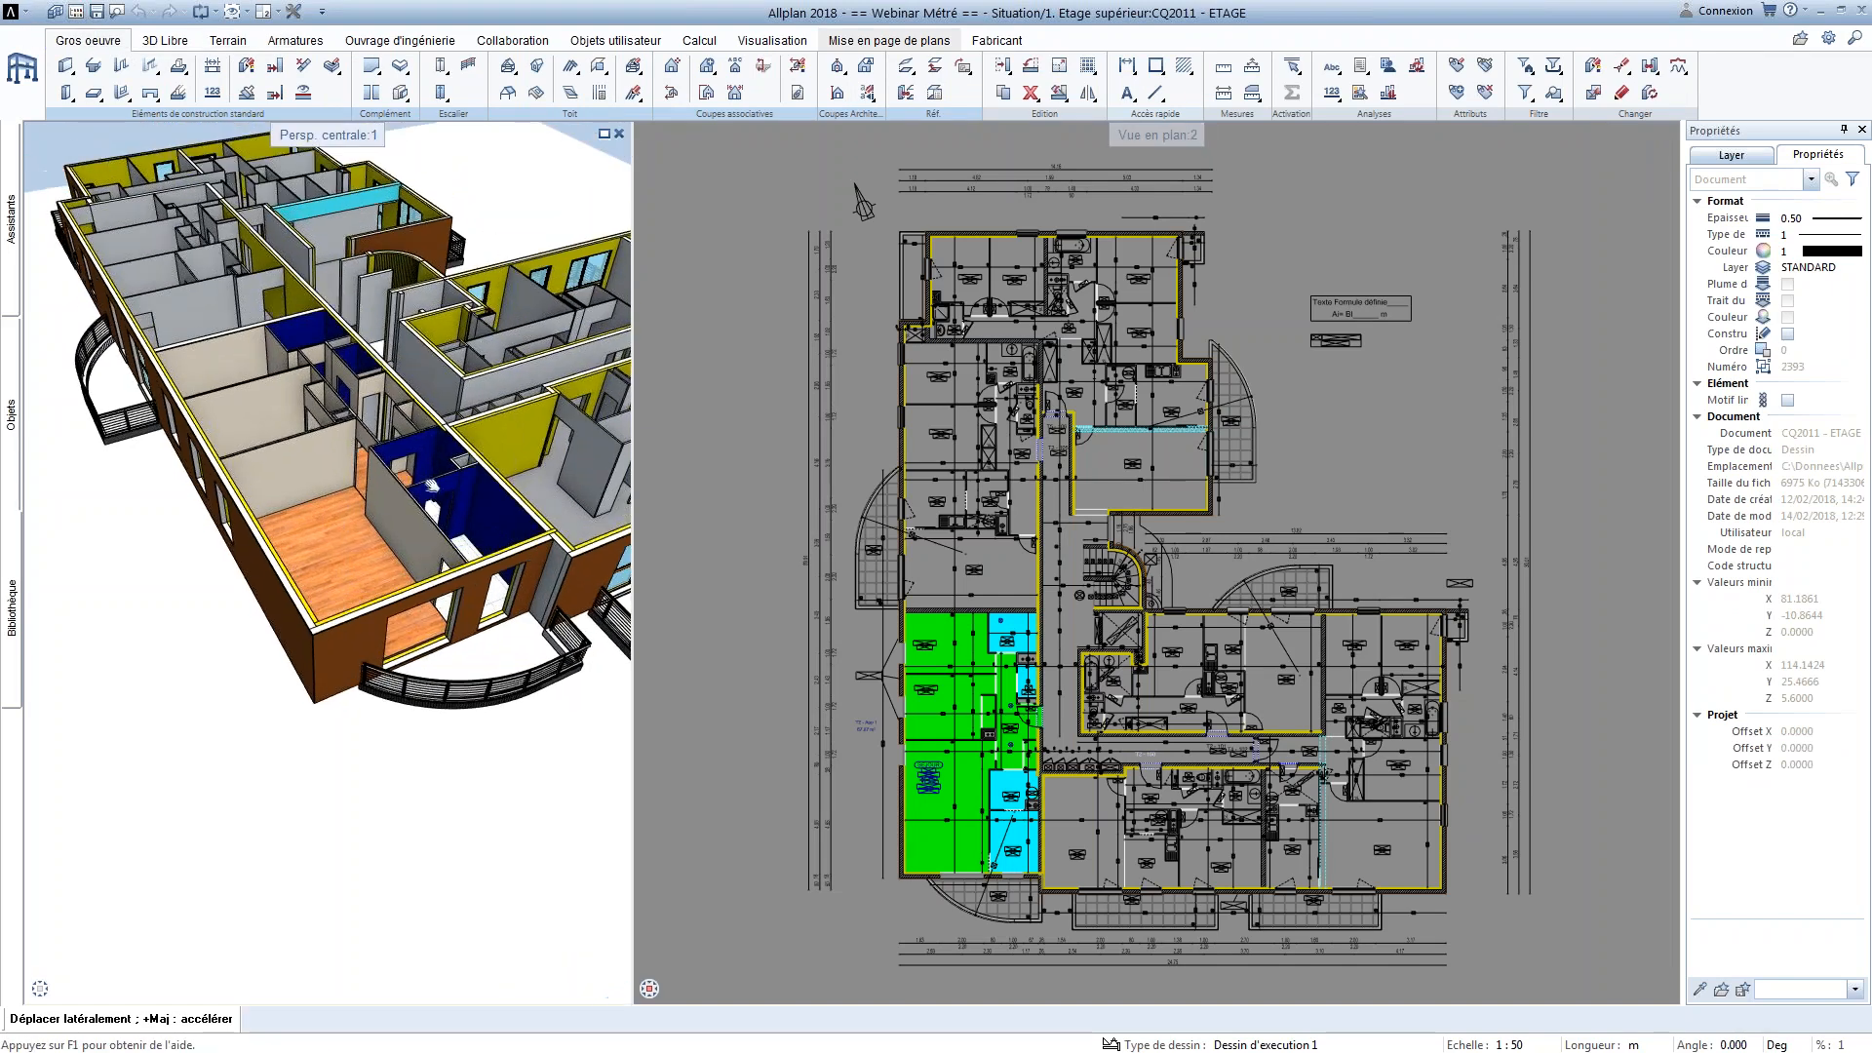
scroll(429, 484, "up", 5)
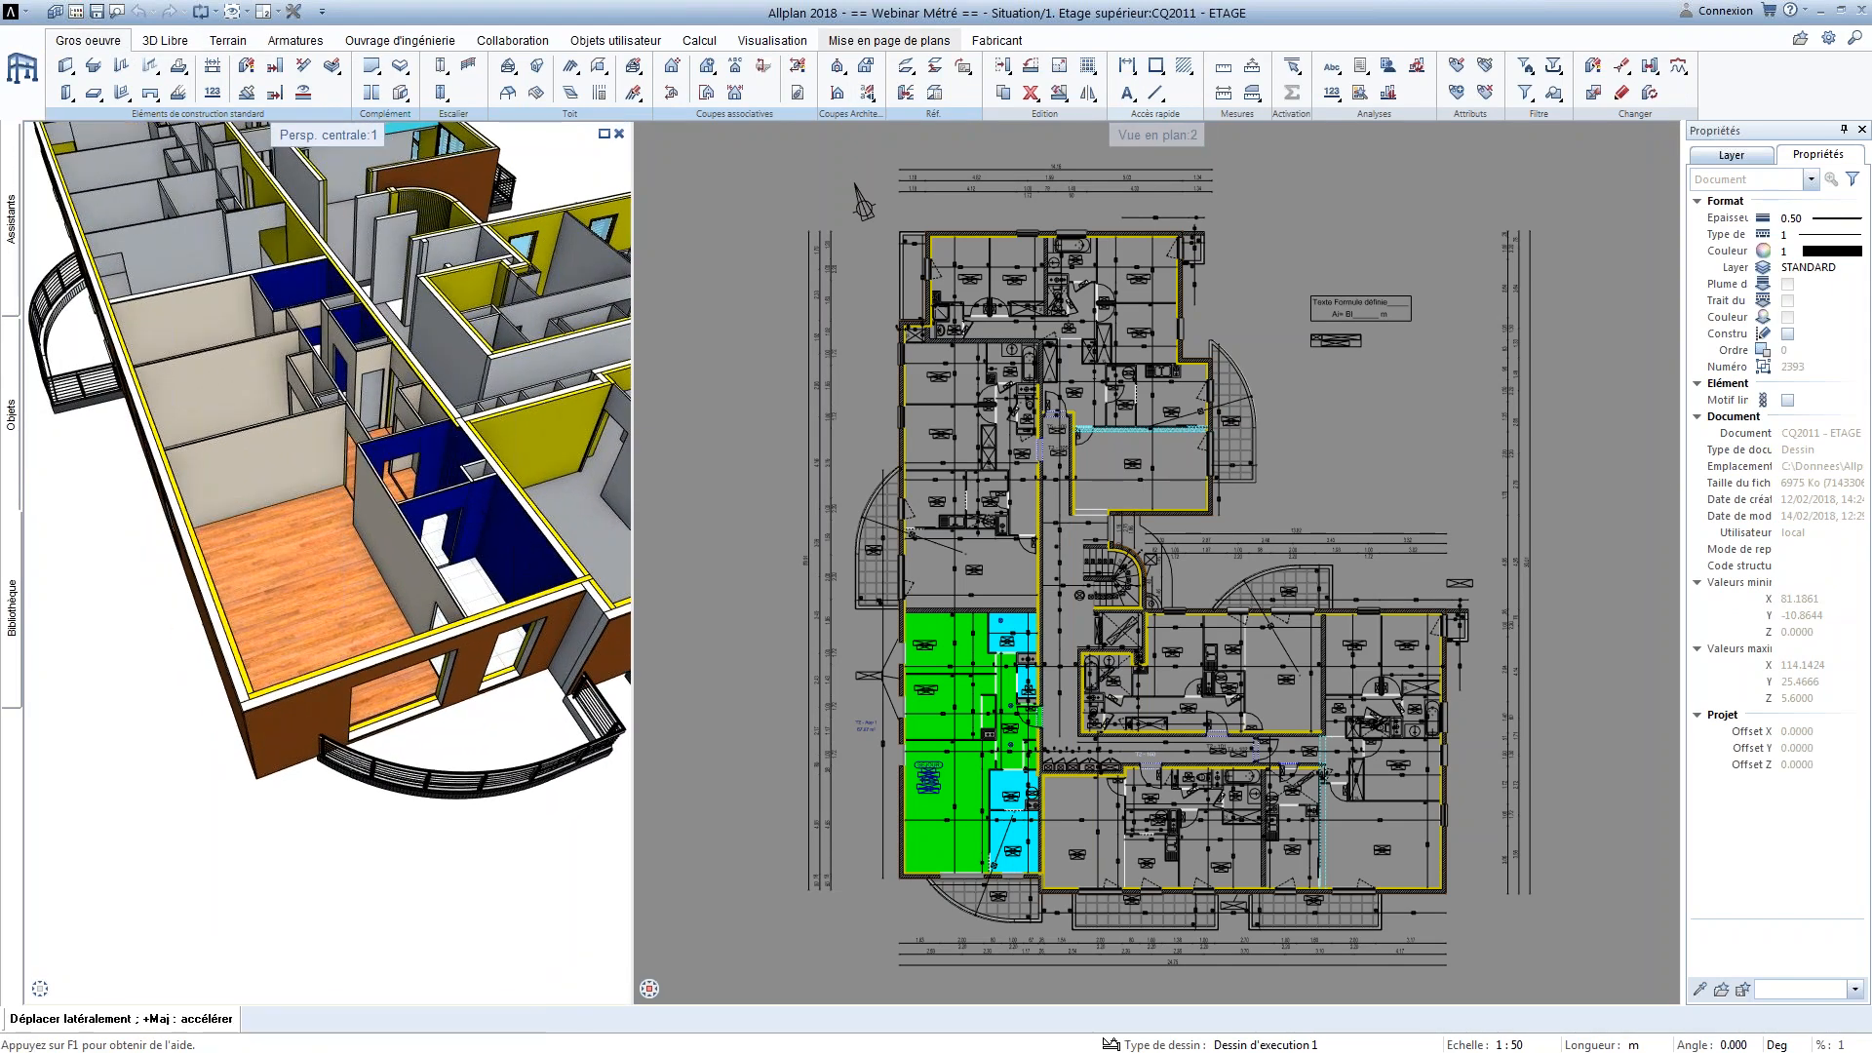
middle_click_drag(435, 412, 409, 426)
scroll(410, 426, "up", 1)
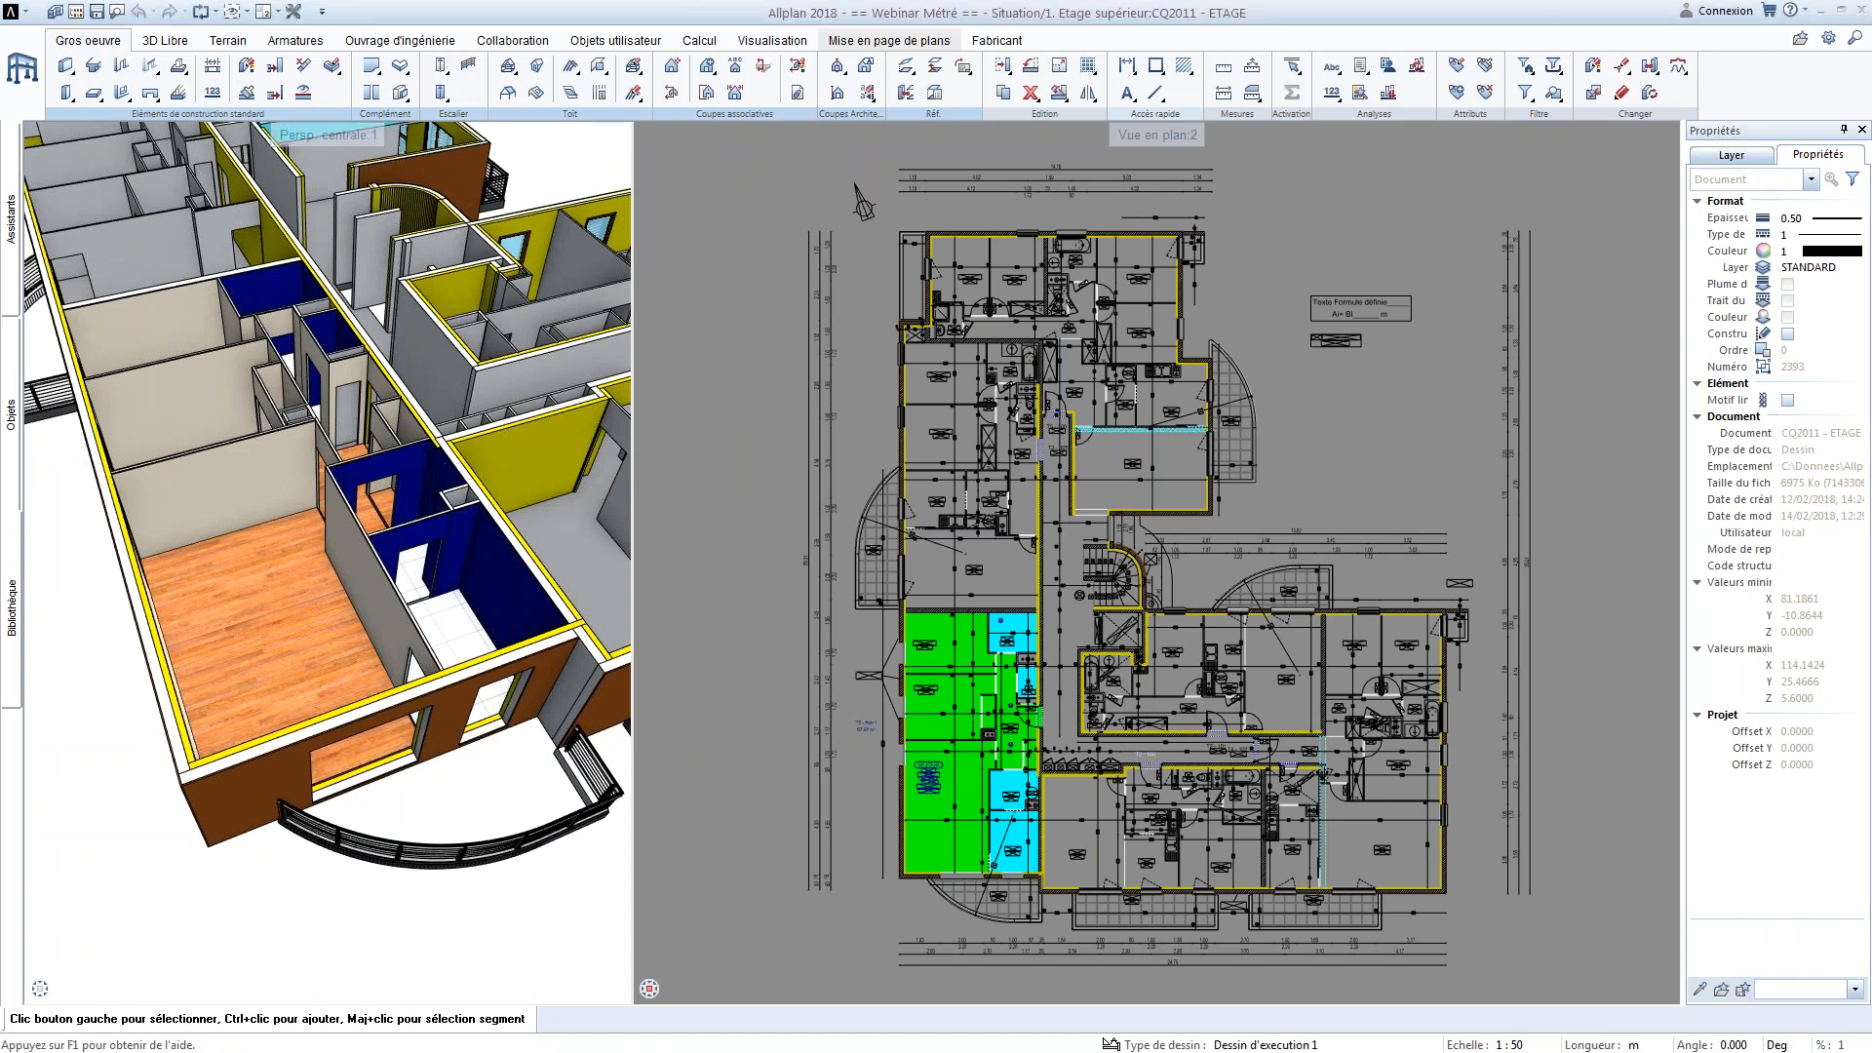
Switch to Chrome, maximize the window, and view the Allplan agencies page with its map and office list
left_click_drag(0, 317, 942, 132)
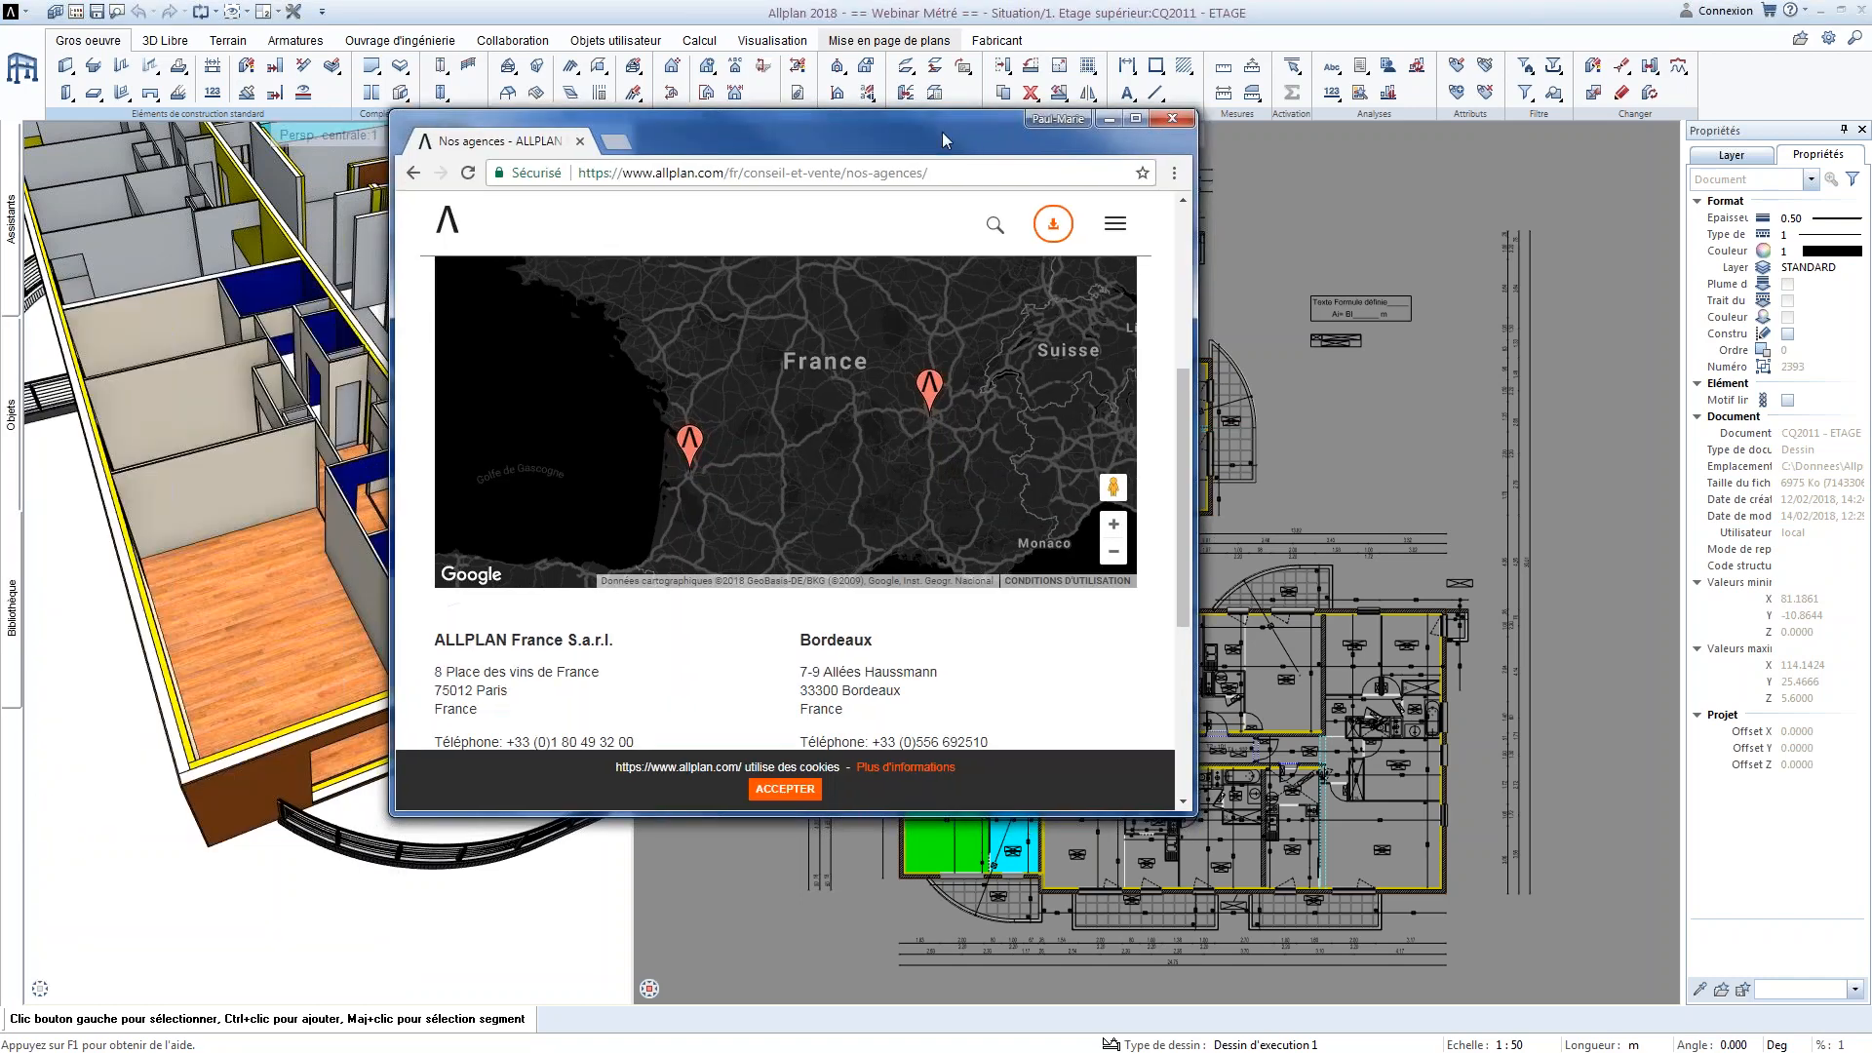
double_click(942, 132)
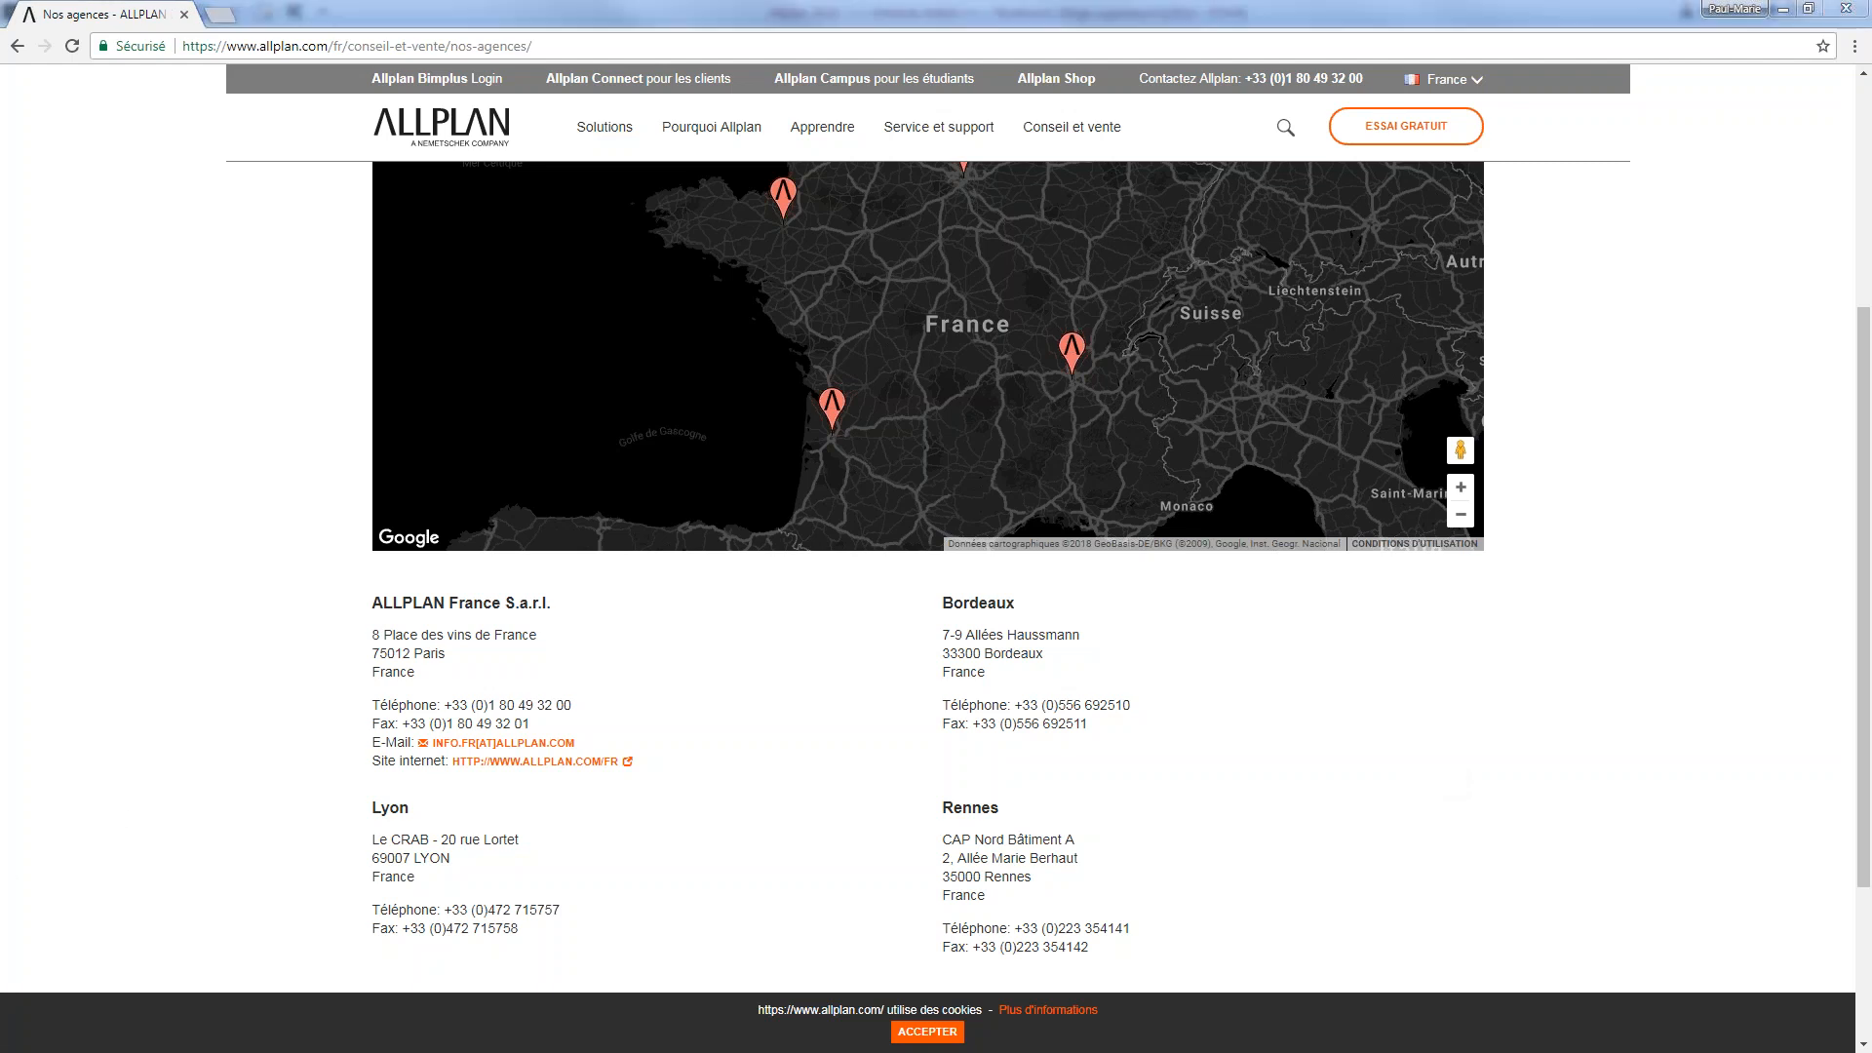
key("alt+Tab")
left_click(1626, 179)
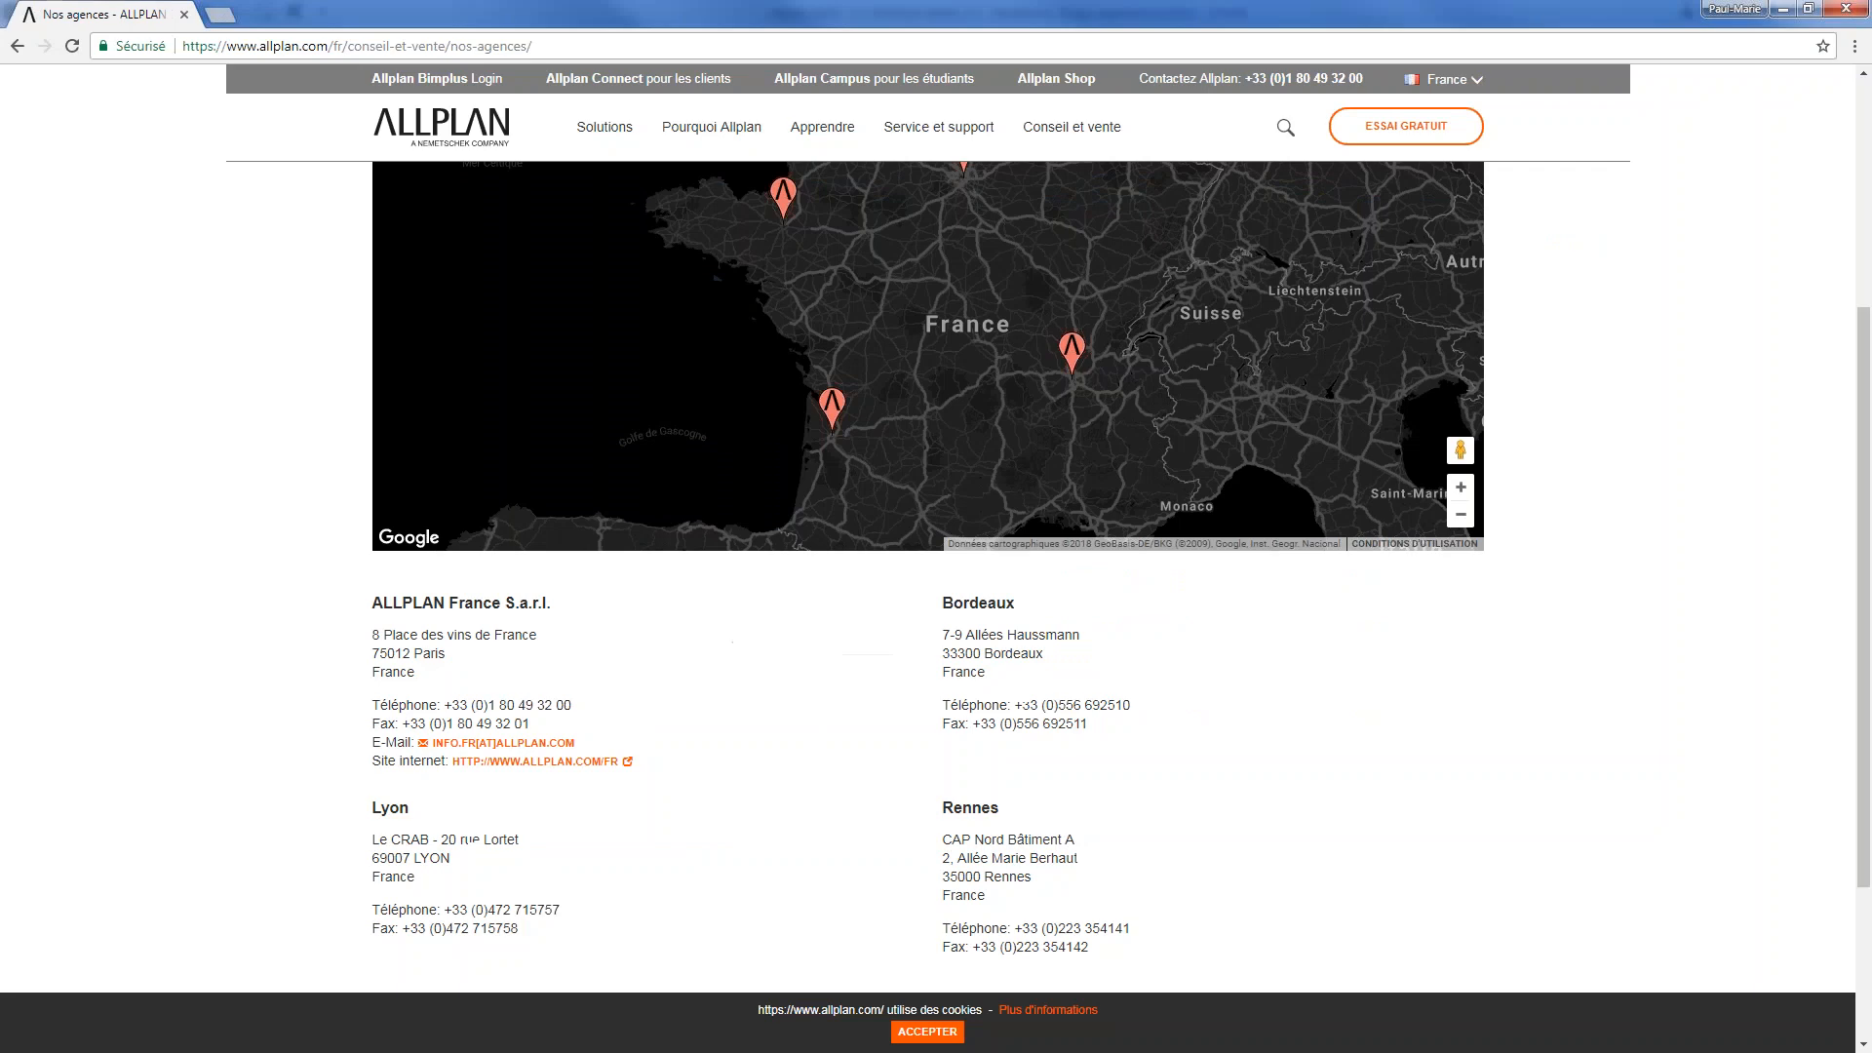
Switch to Word and review Illustration.docx from the report structure diagram back to the attribute formats and formulas
key("alt+Tab")
scroll(1307, 576, "up", 8)
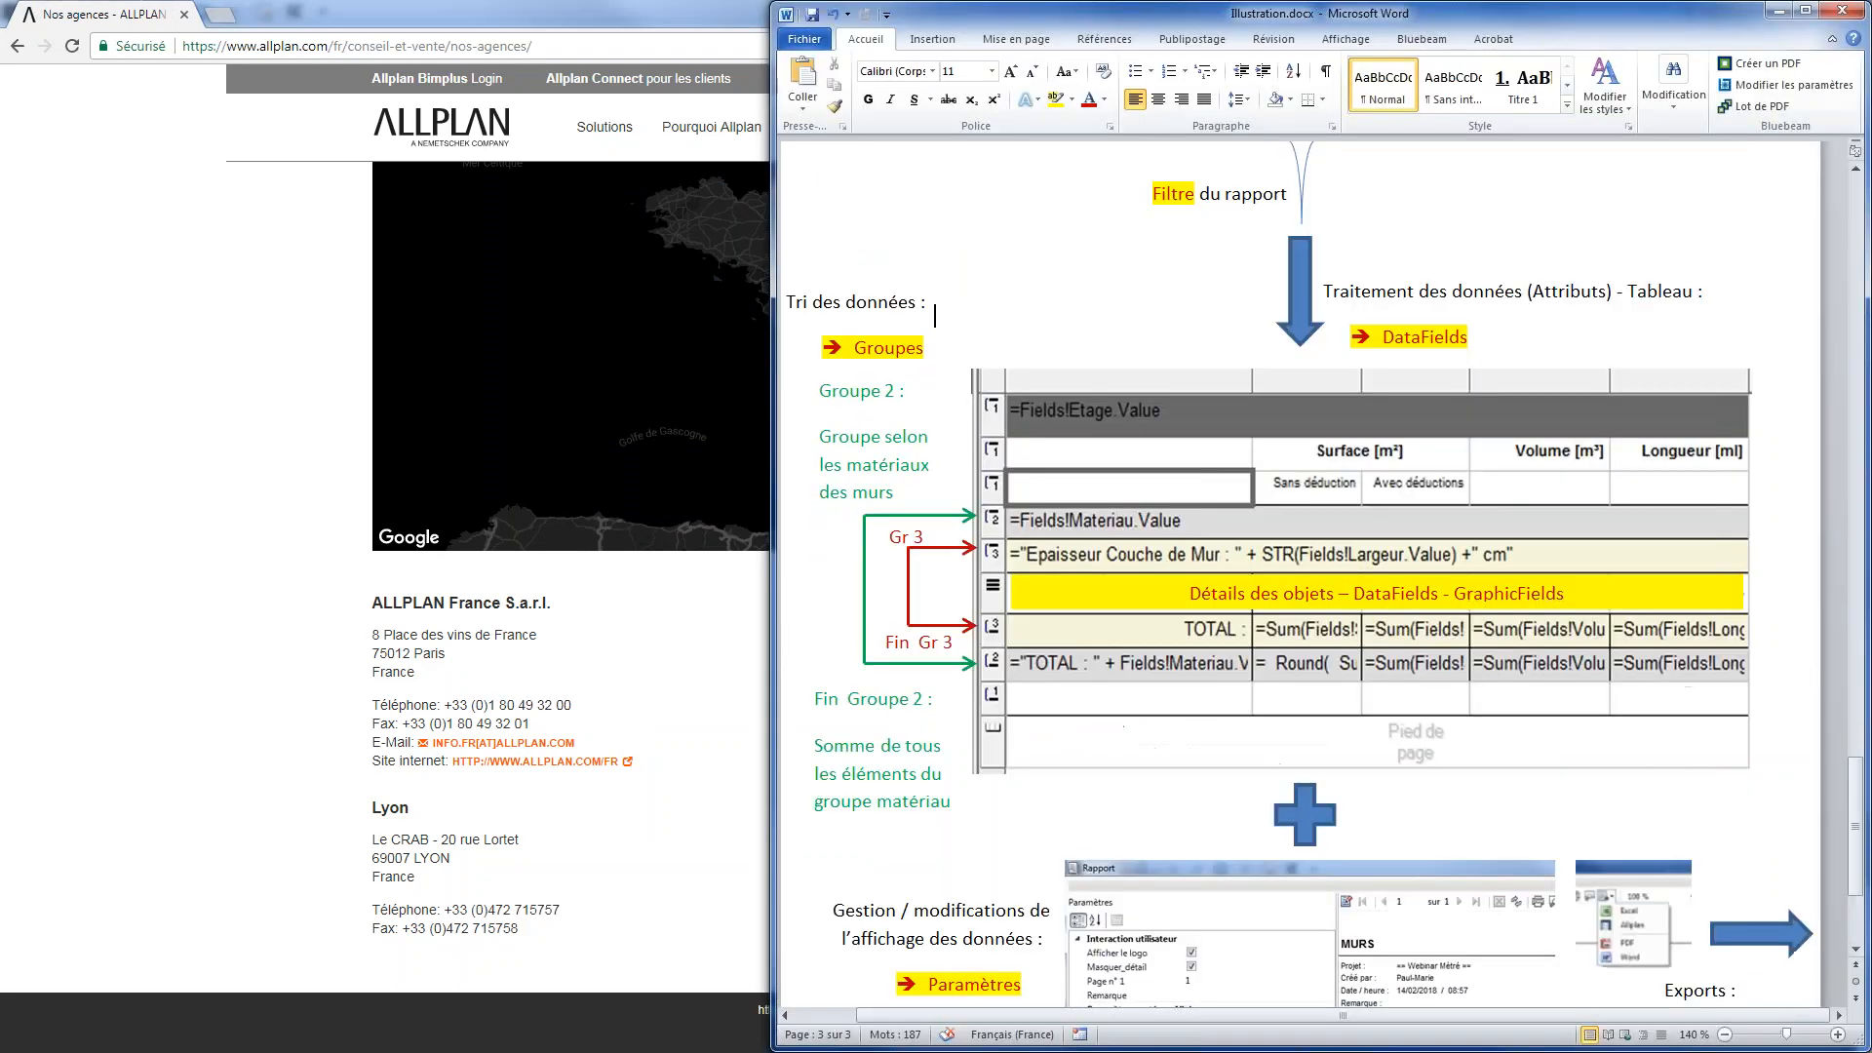
scroll(1306, 576, "up", 15)
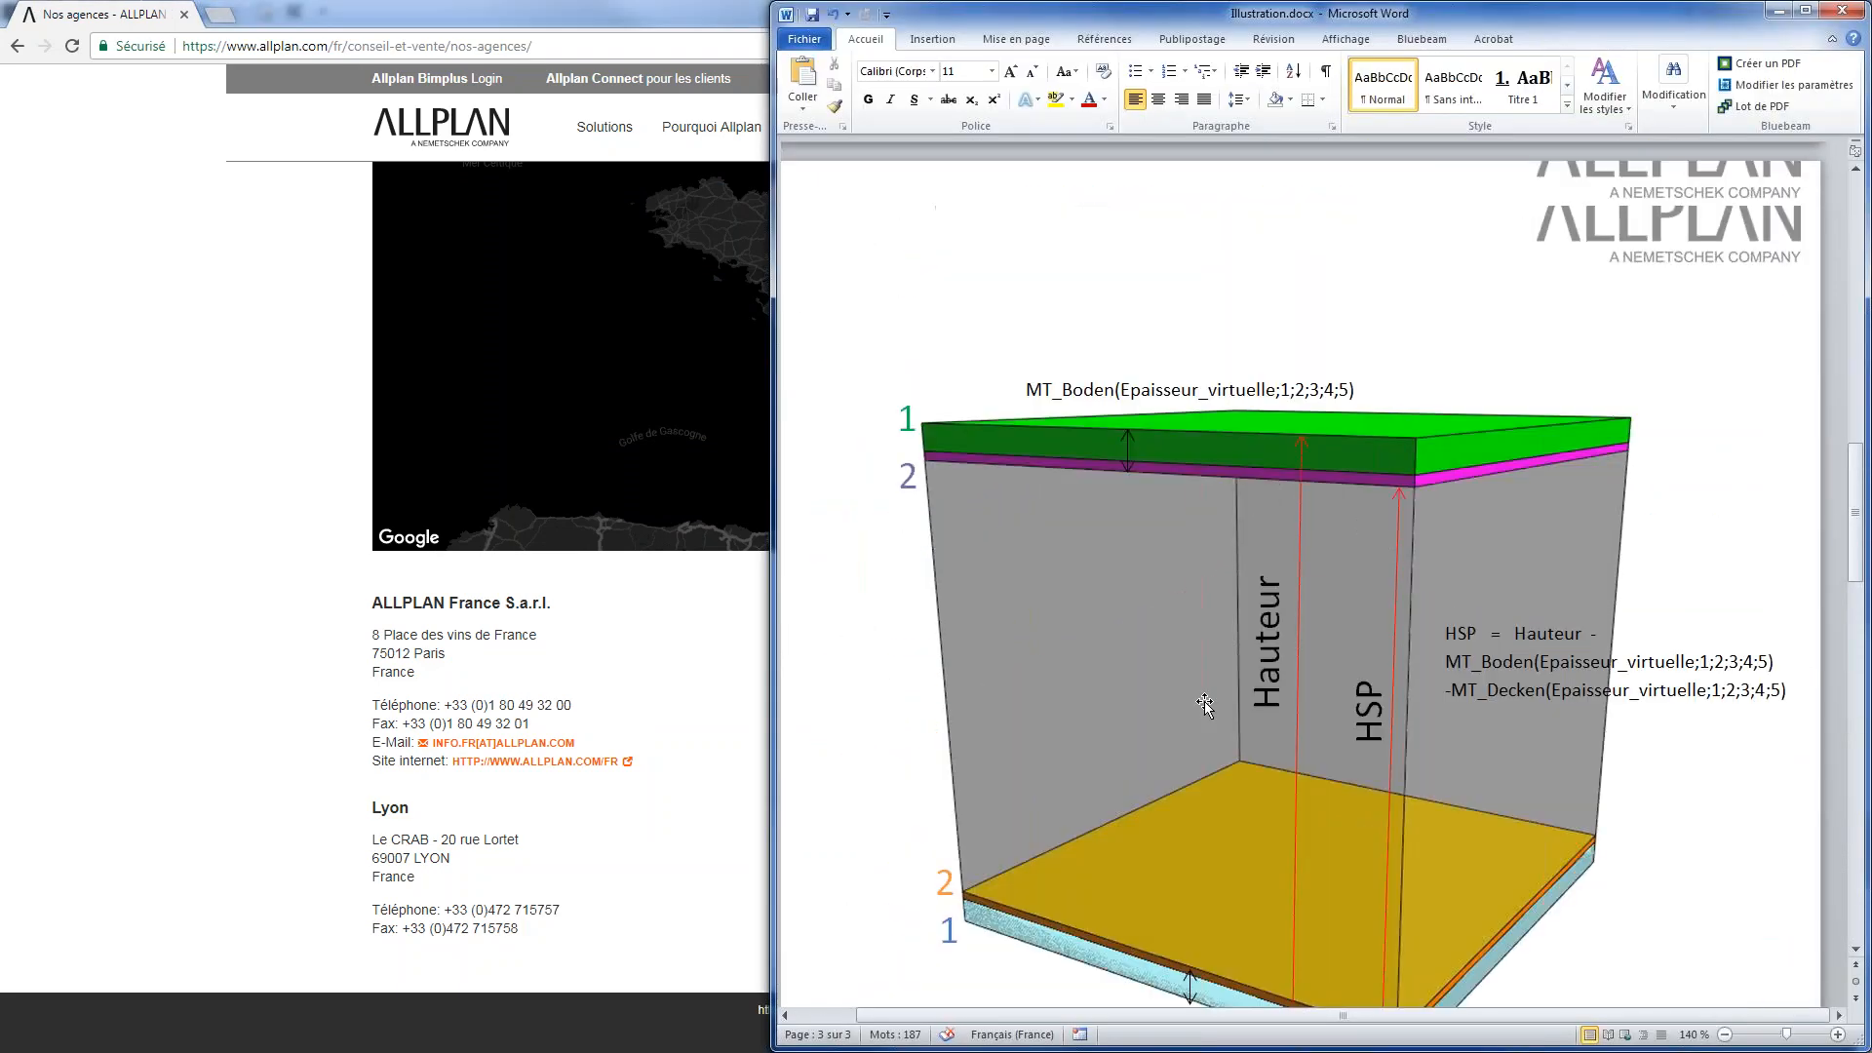
scroll(1219, 643, "up", 12)
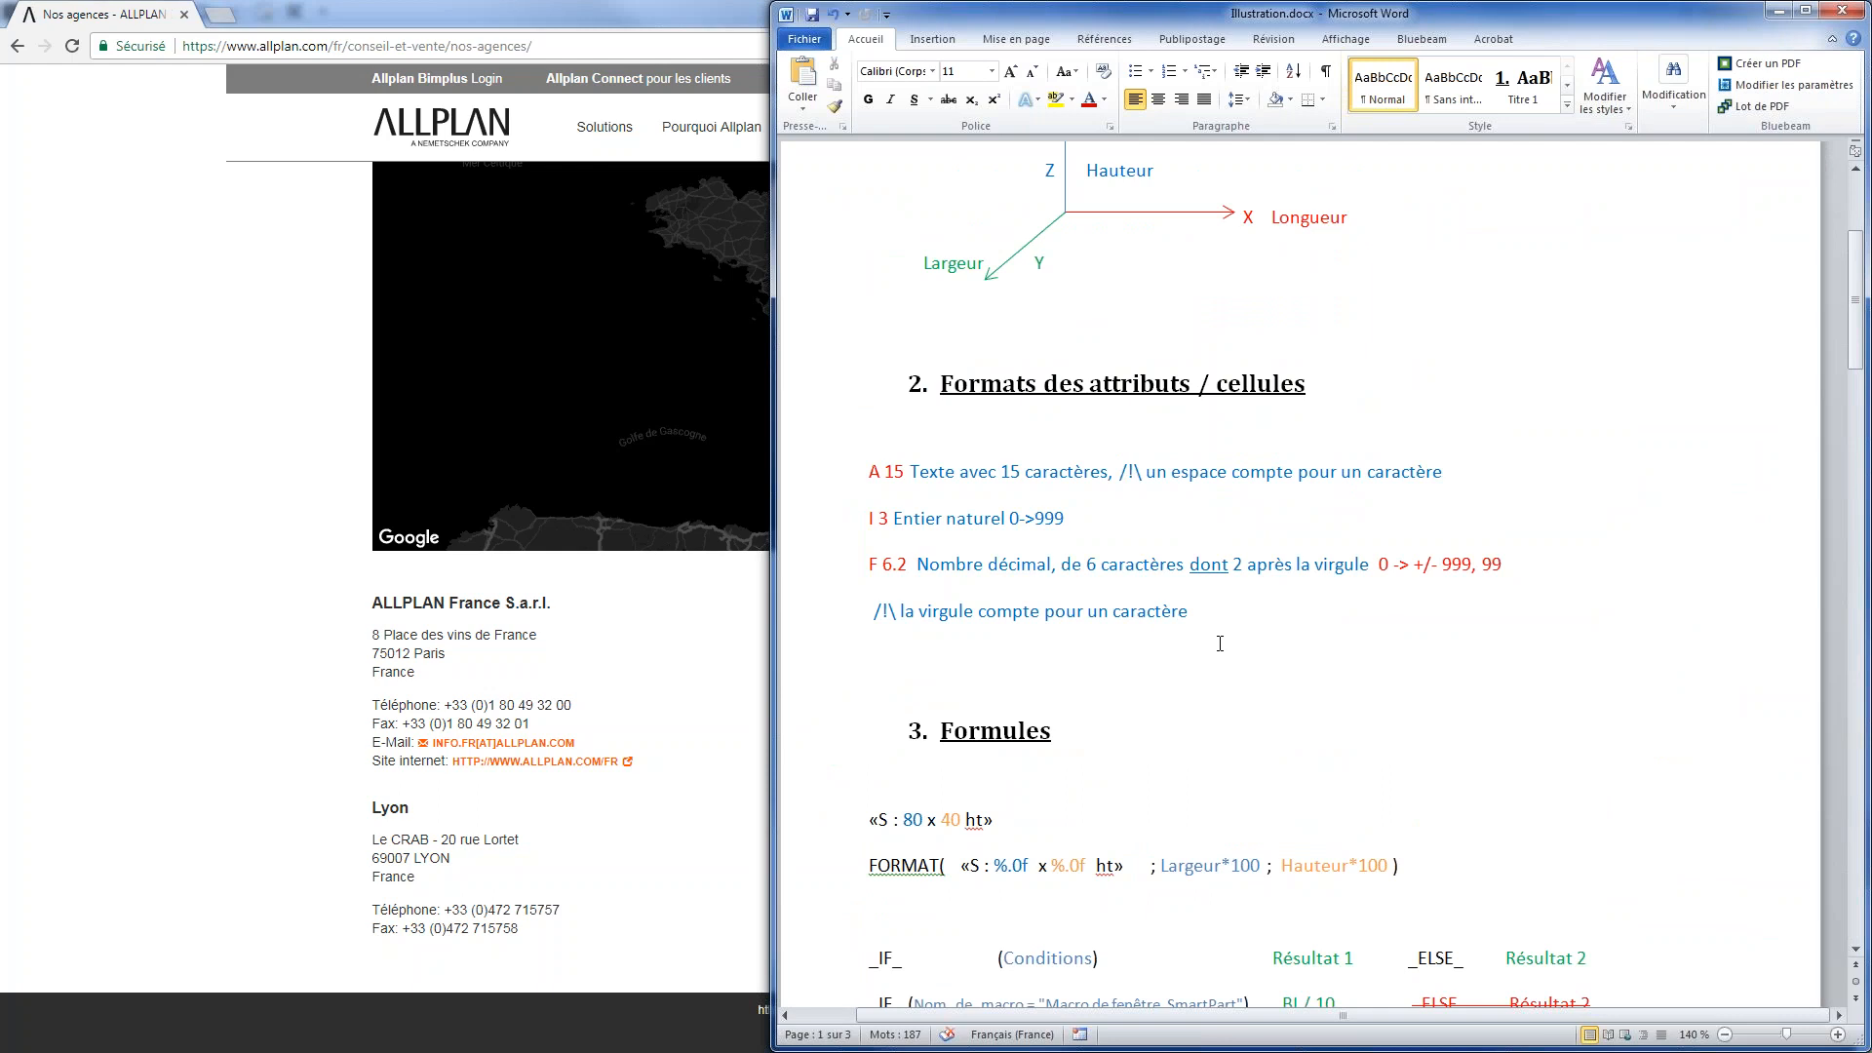
Return to Chrome, open the Téléchargements page of the Allplan site, and examine the available utilities, including Data > Architecture and Data > Méthode
left_click(627, 669)
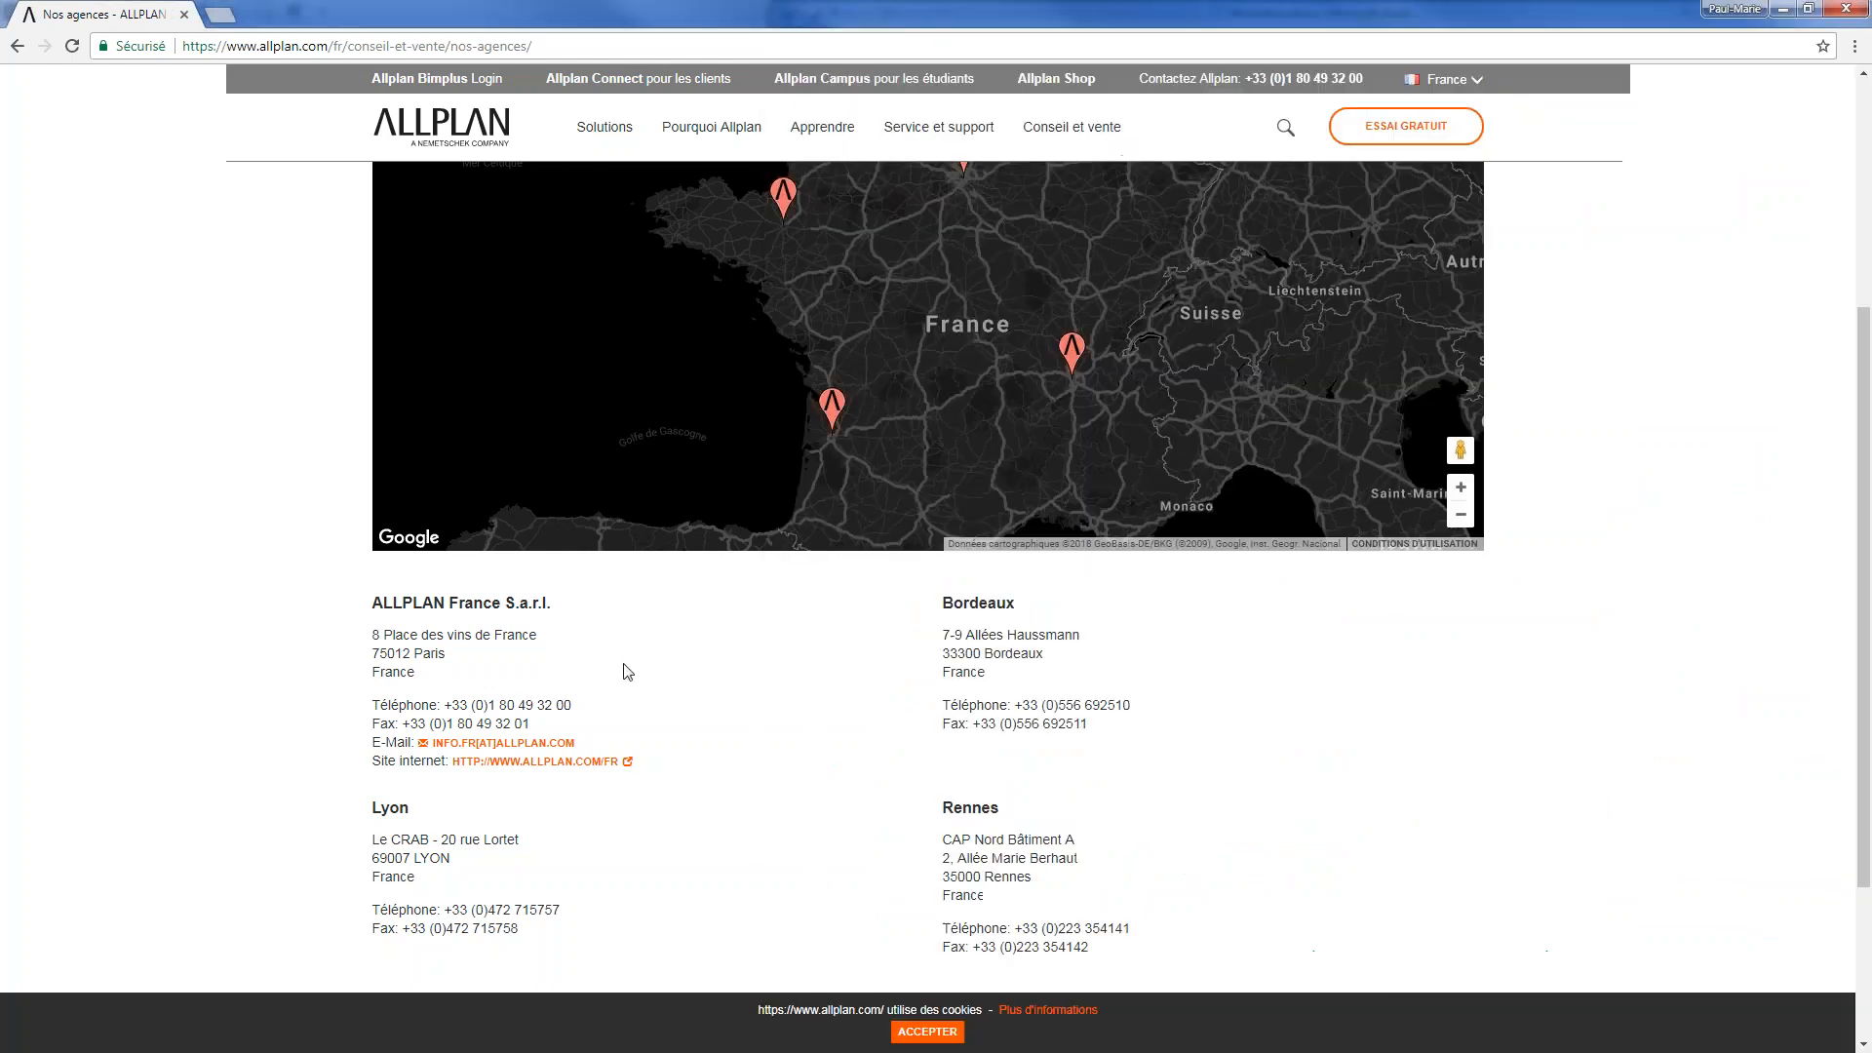
mouse_move(982, 146)
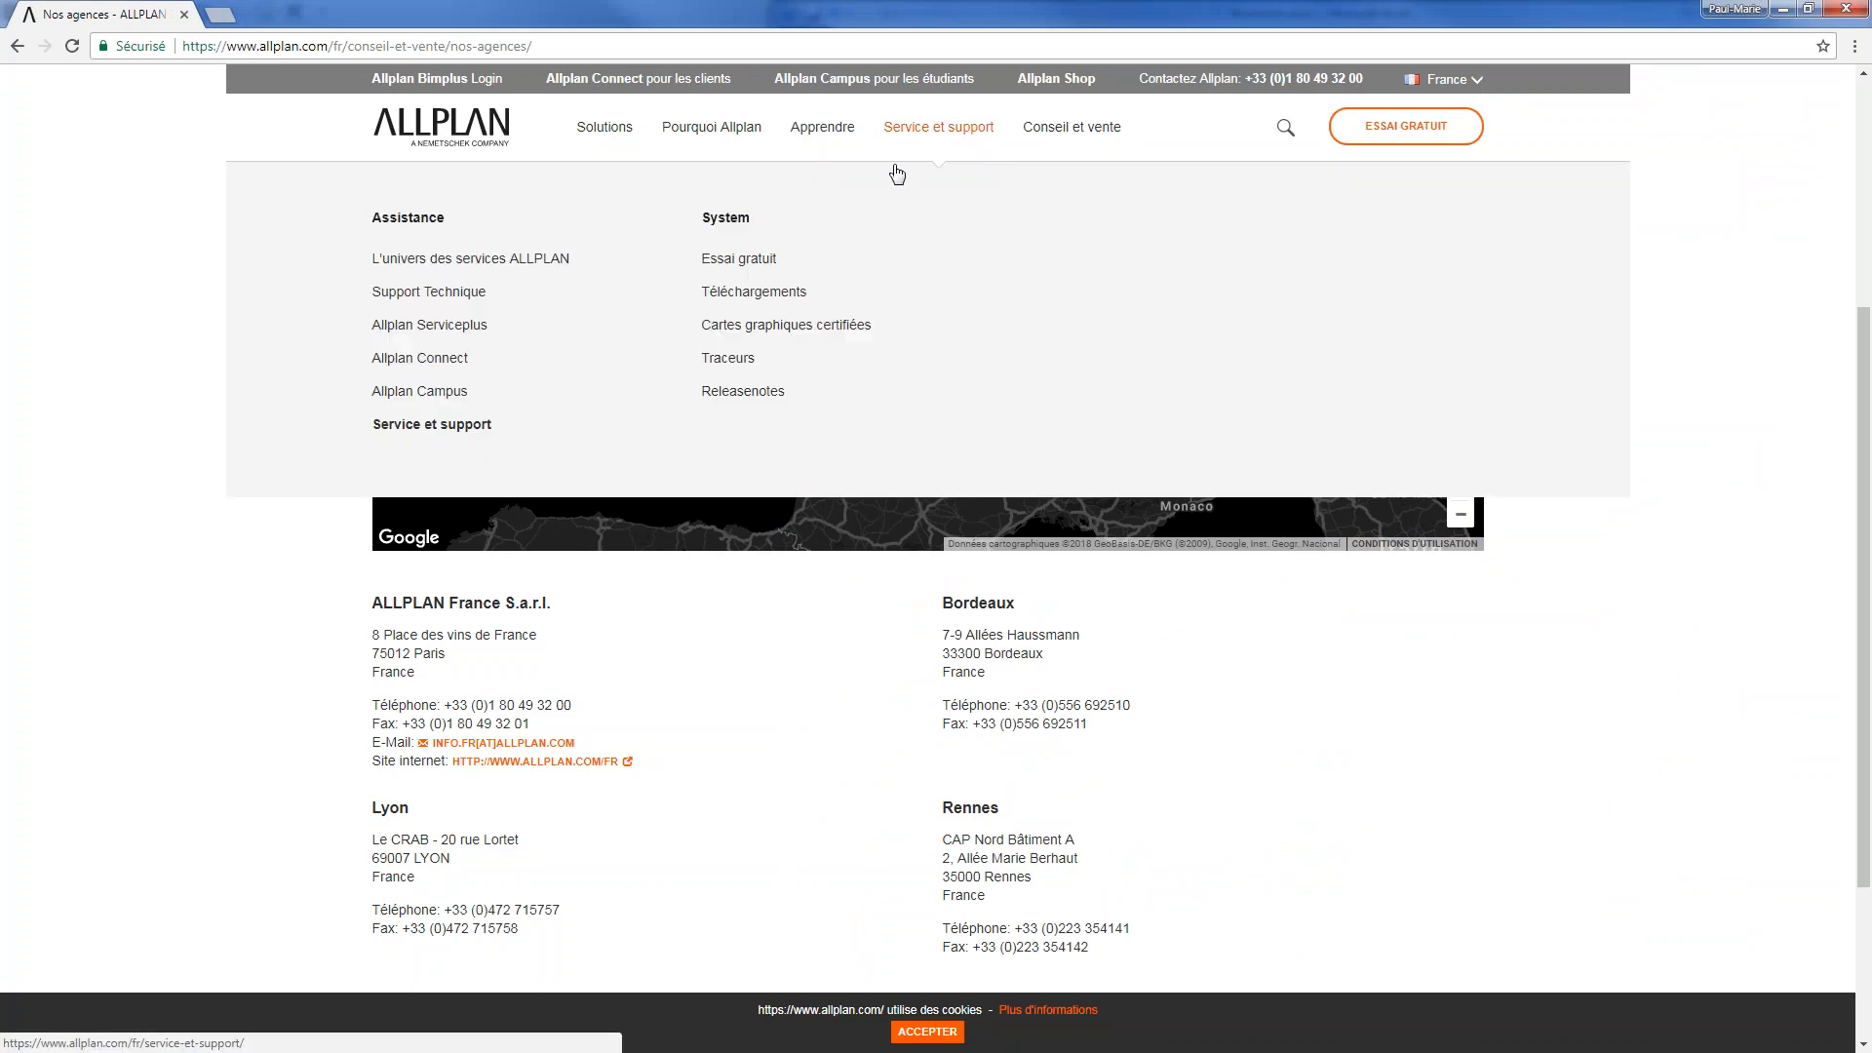
left_click(775, 292)
scroll(975, 551, "down", 18)
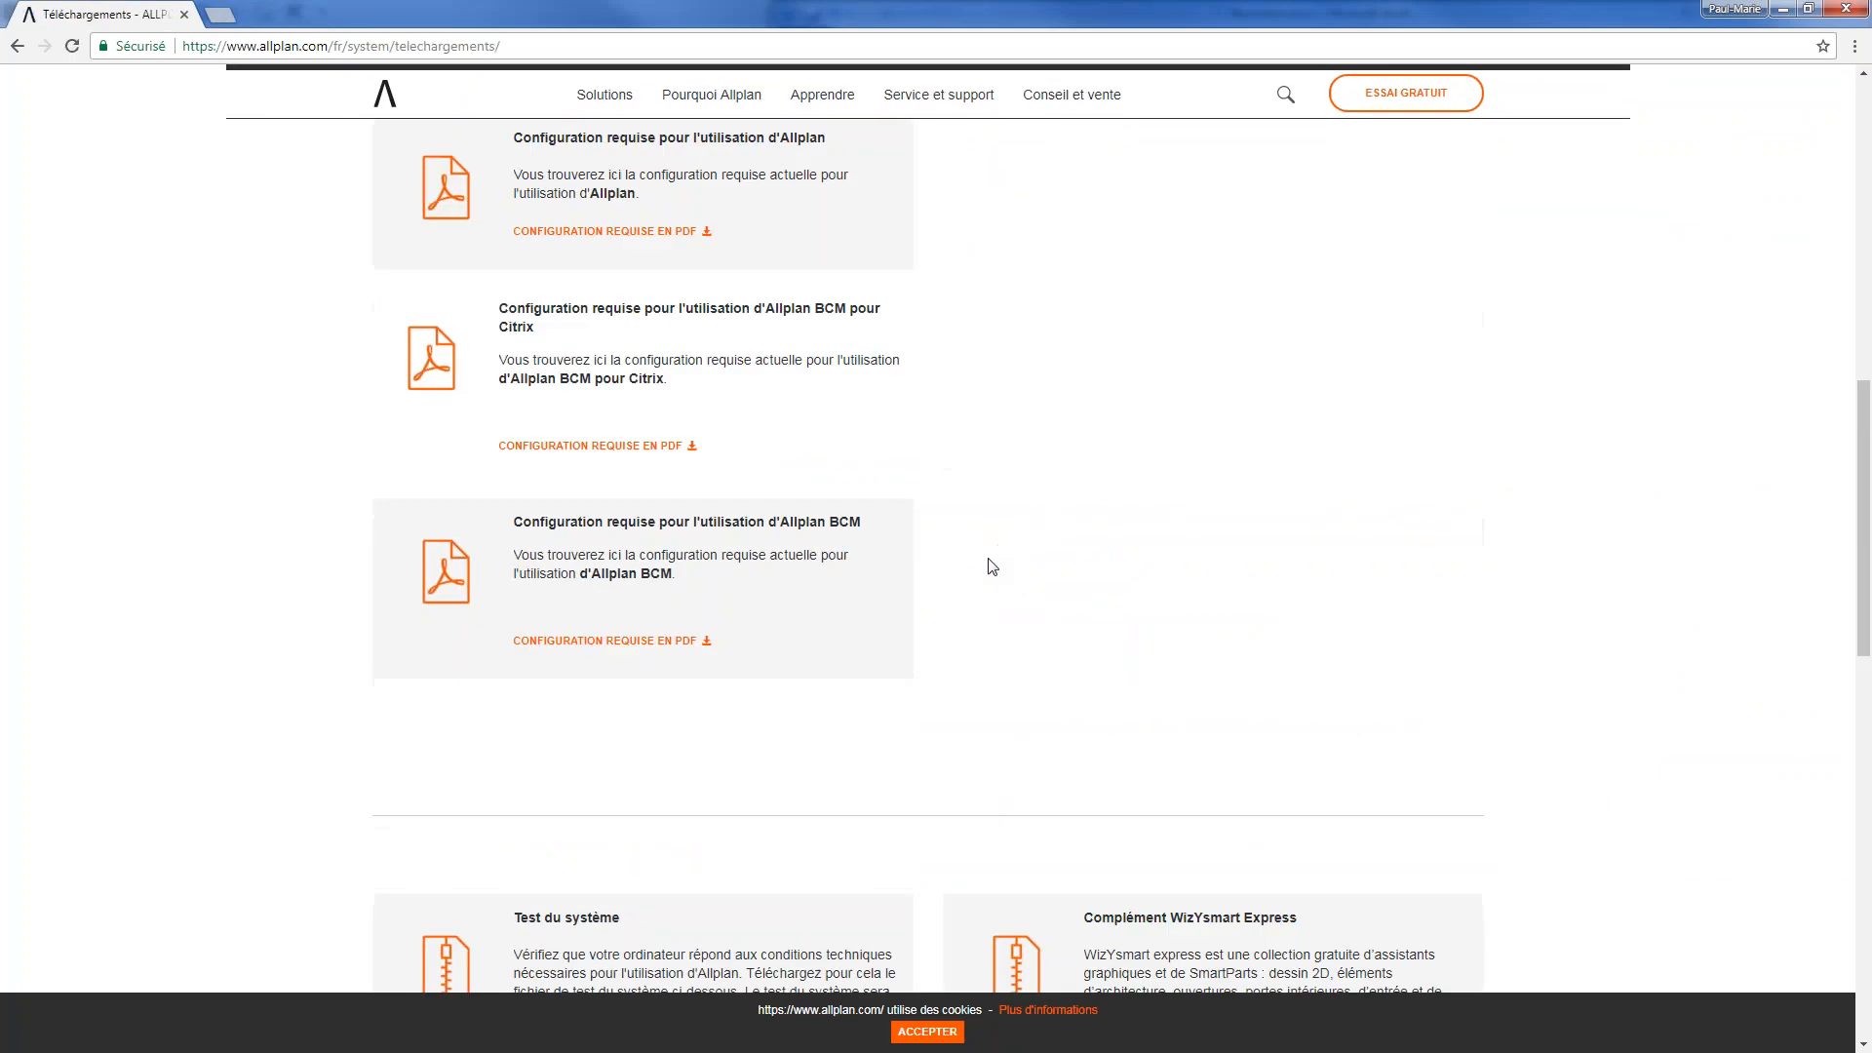
scroll(1000, 560, "down", 2)
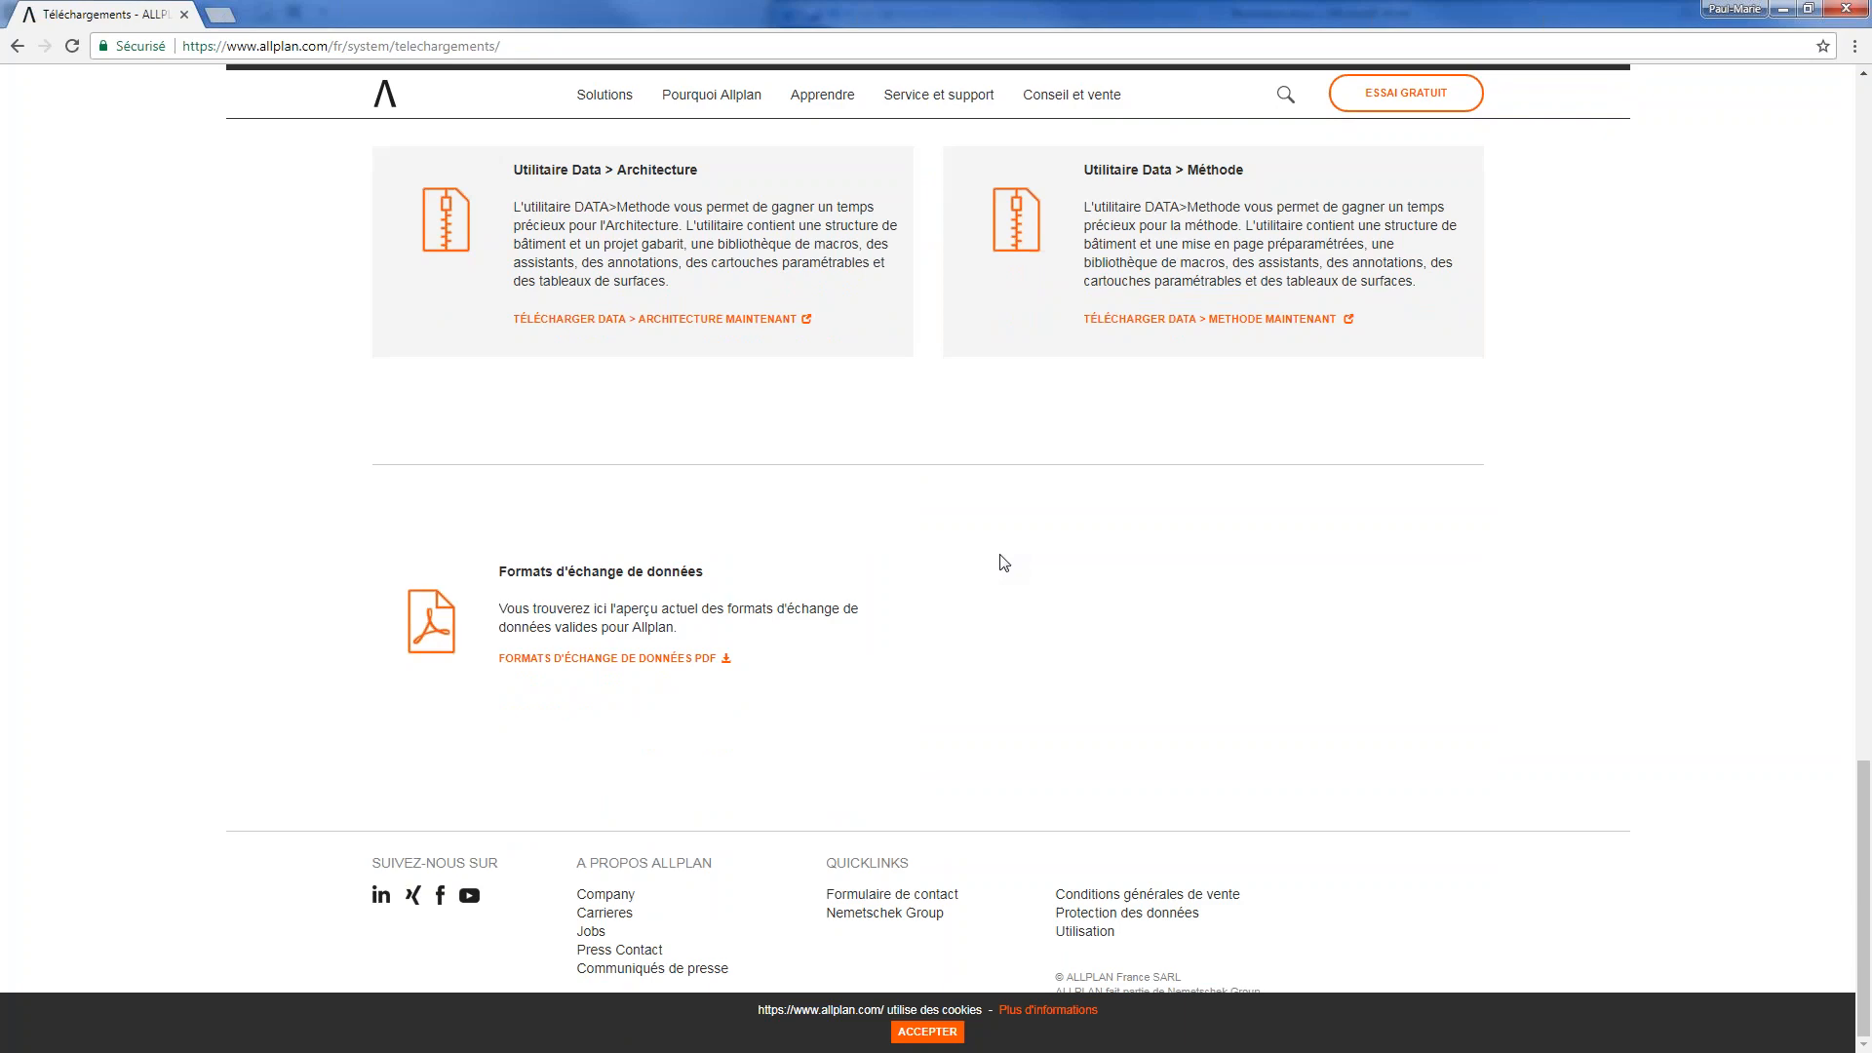
scroll(1000, 560, "up", 4)
scroll(785, 575, "up", 2)
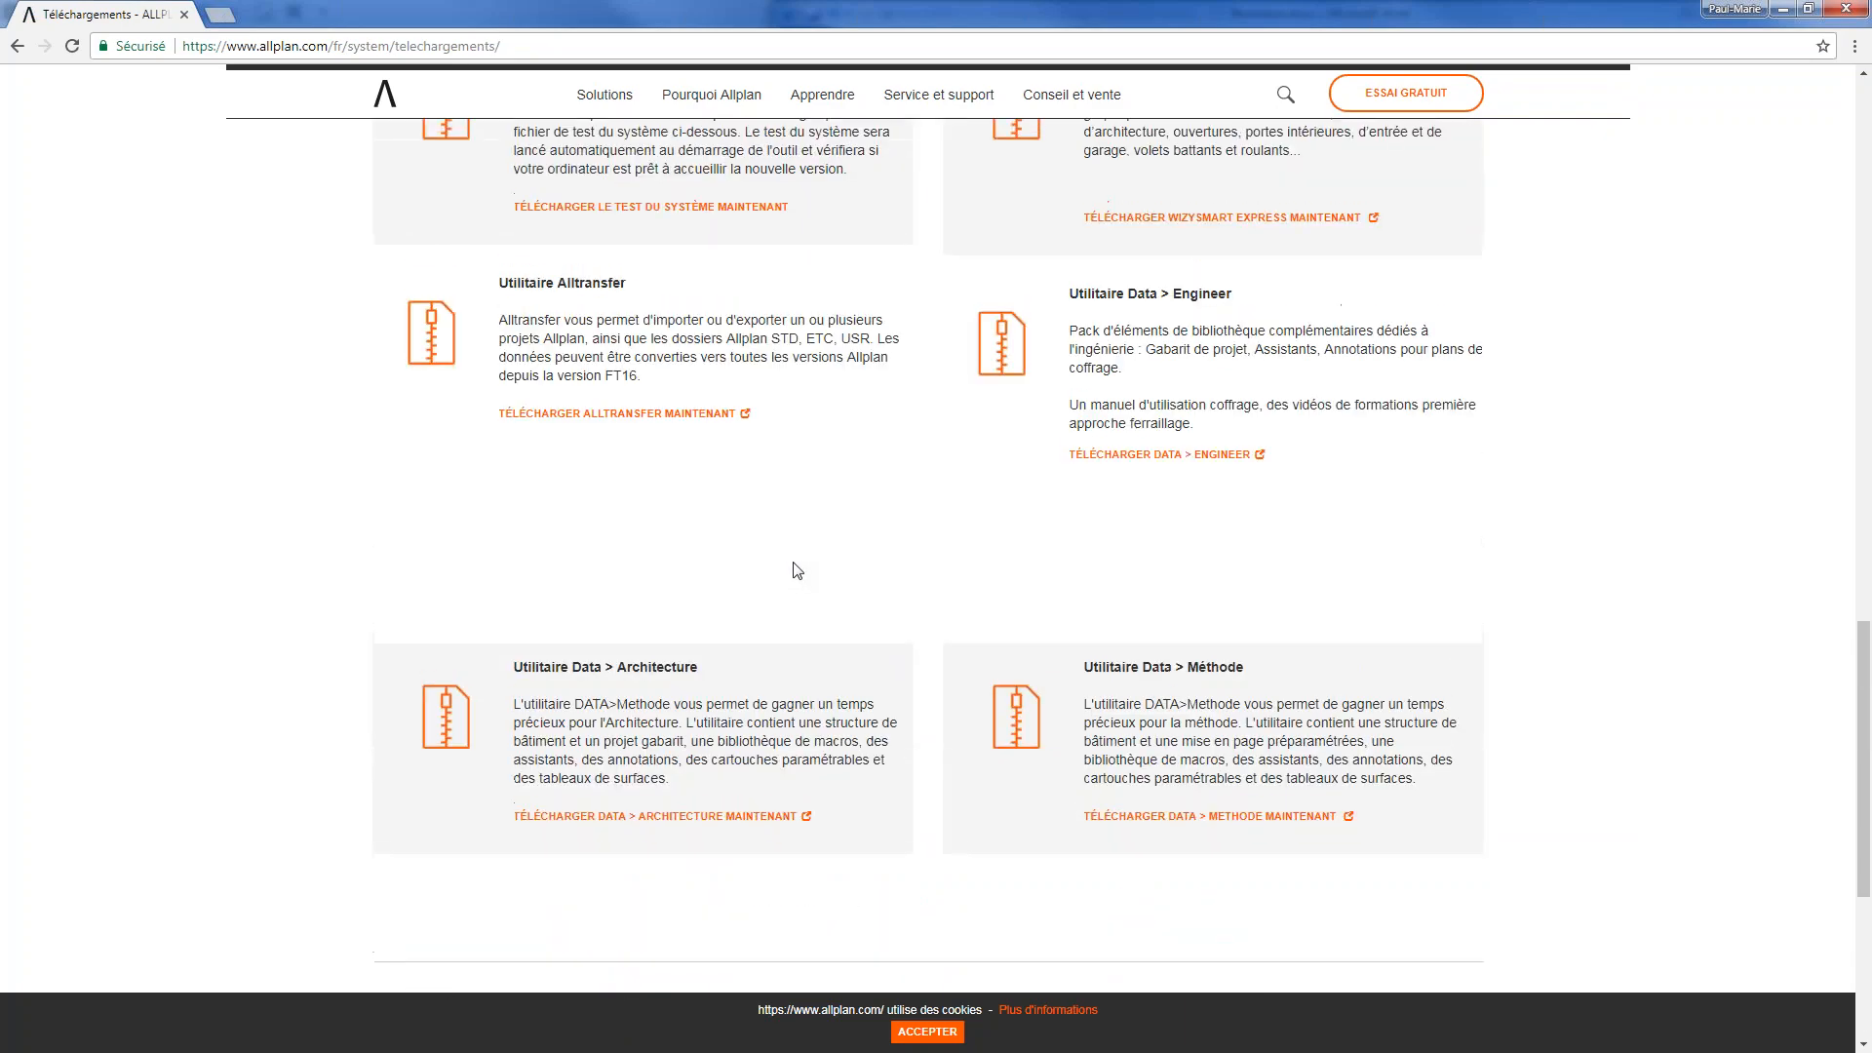
scroll(1014, 604, "down", 1)
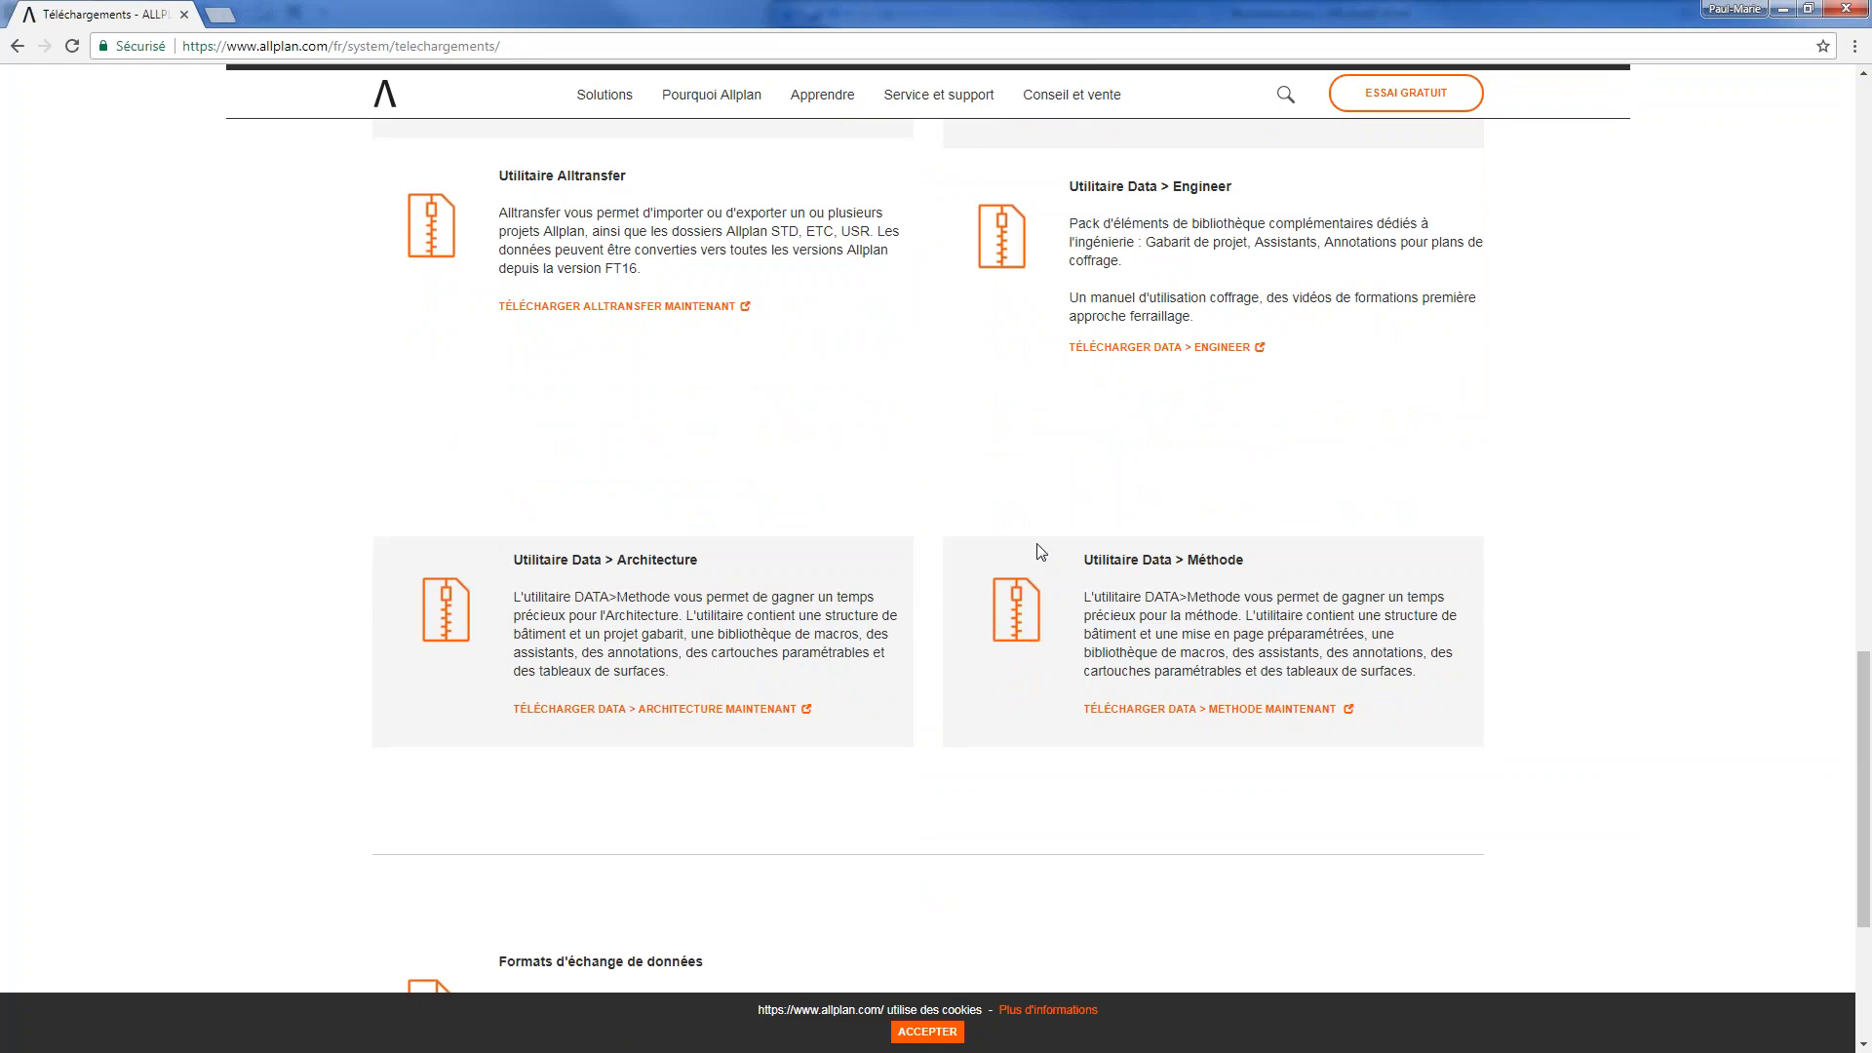